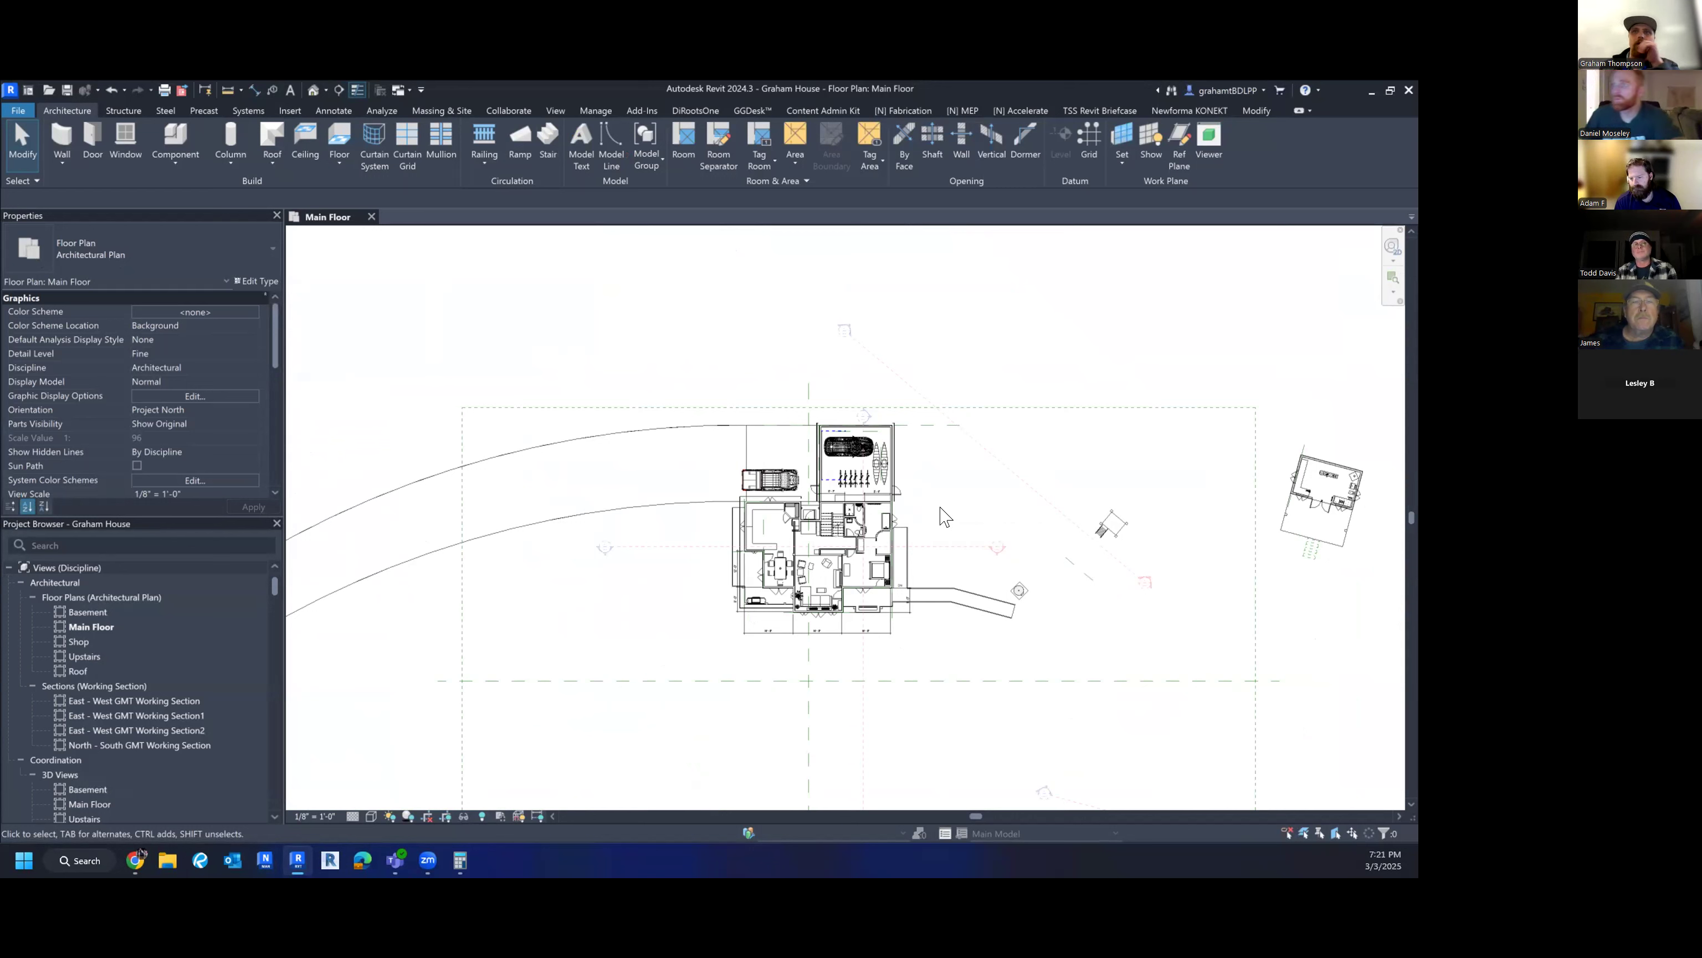
- Pan and zoom the floor plan to frame the shop building and the house rooms
{"action": "middle_click_drag", "start_coordinate": [1027, 498], "coordinate": [756, 559]}
{"action": "middle_click_drag", "start_coordinate": [1088, 614], "coordinate": [968, 634]}
{"action": "scroll", "coordinate": [1005, 557], "scroll_direction": "up", "scroll_amount": 5}
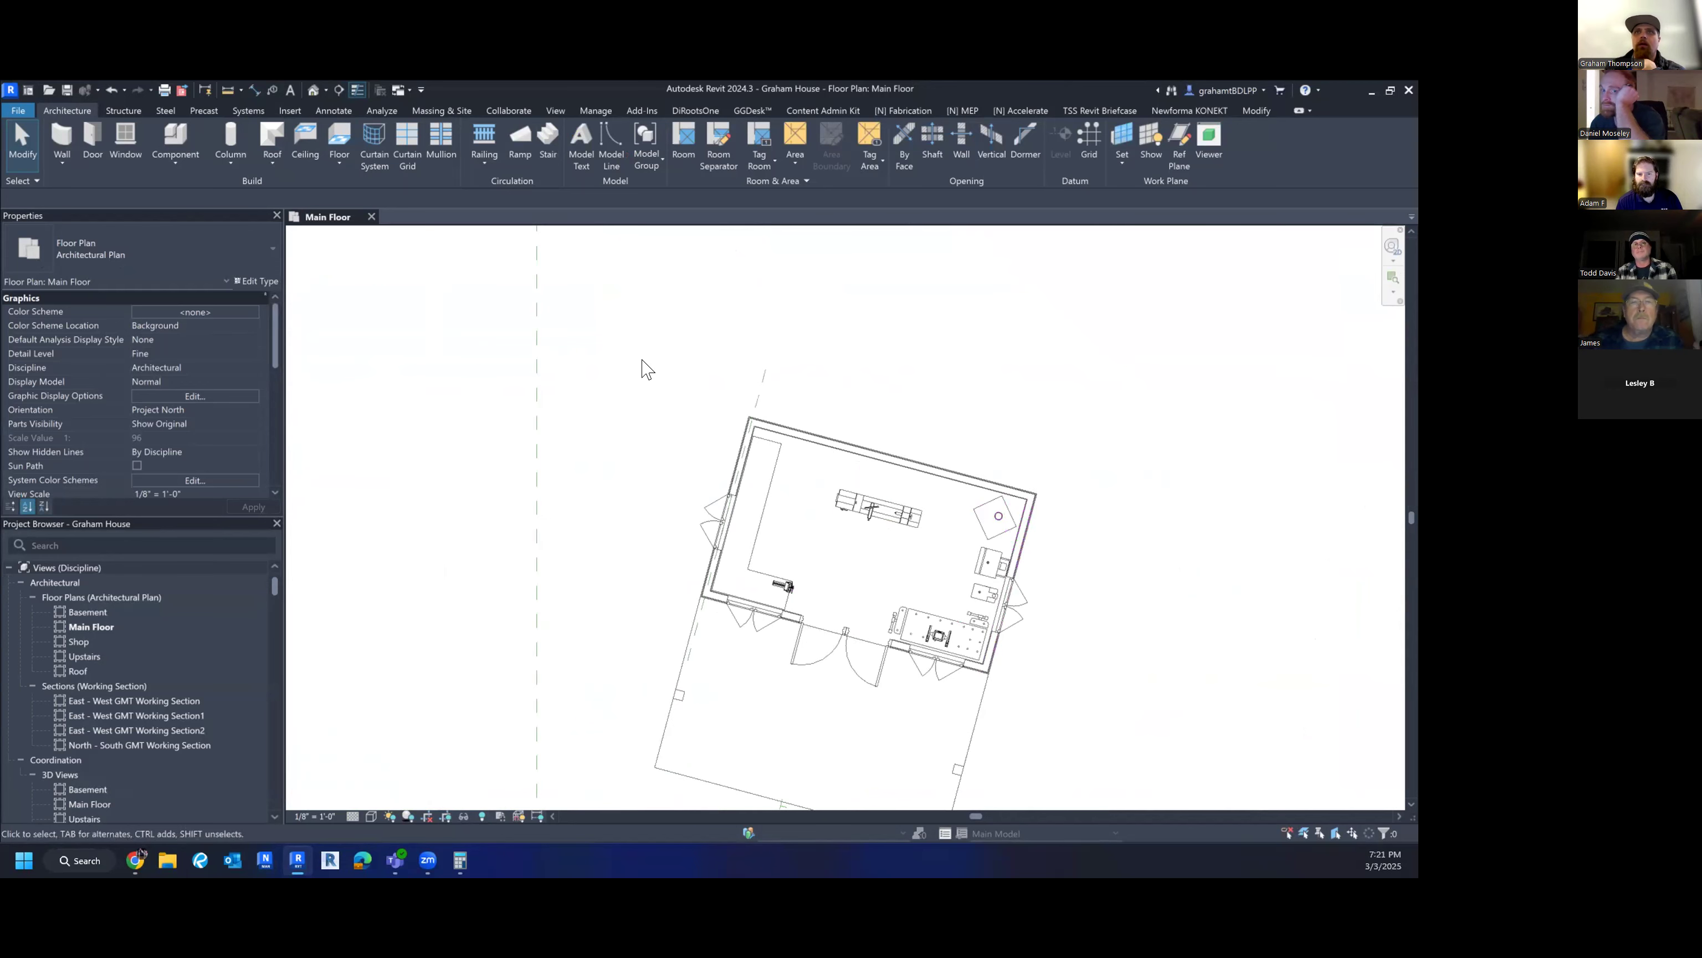
{"action": "middle_click_drag", "start_coordinate": [905, 670], "coordinate": [816, 625]}
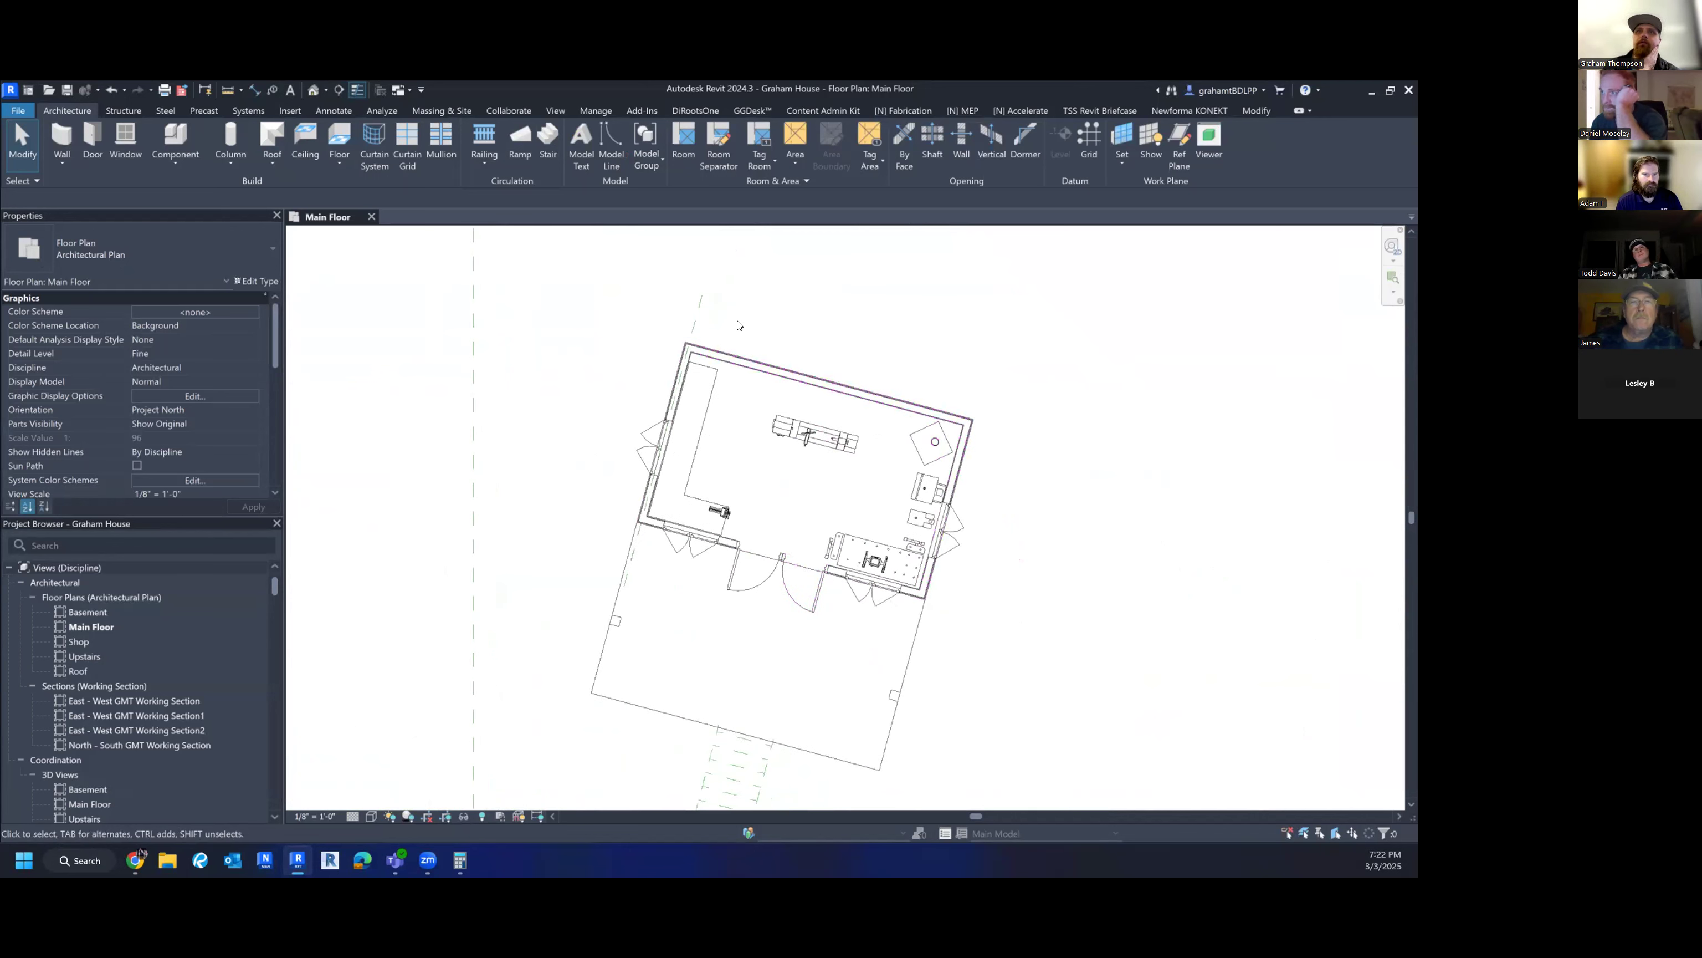
{"action": "scroll", "coordinate": [1018, 580], "scroll_direction": "down", "scroll_amount": 3}
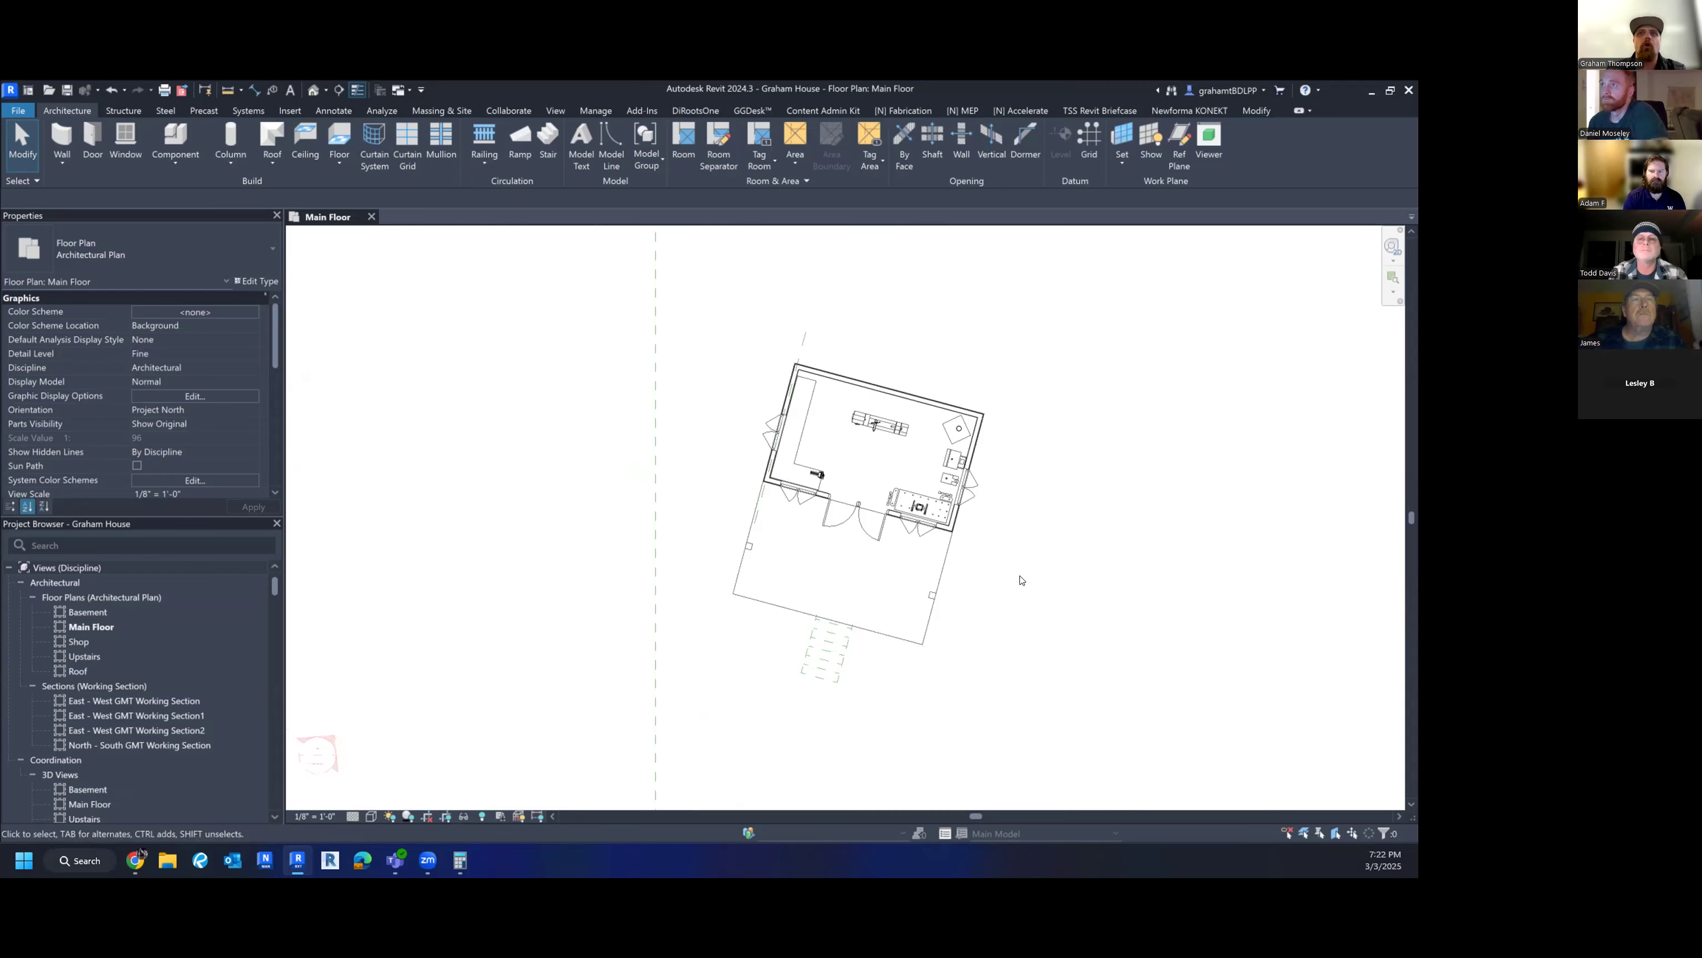
{"action": "scroll", "coordinate": [1023, 584], "scroll_direction": "down", "scroll_amount": 1}
{"action": "scroll", "coordinate": [1023, 584], "scroll_direction": "down", "scroll_amount": 4}
{"action": "middle_click_drag", "start_coordinate": [790, 673], "coordinate": [939, 660]}
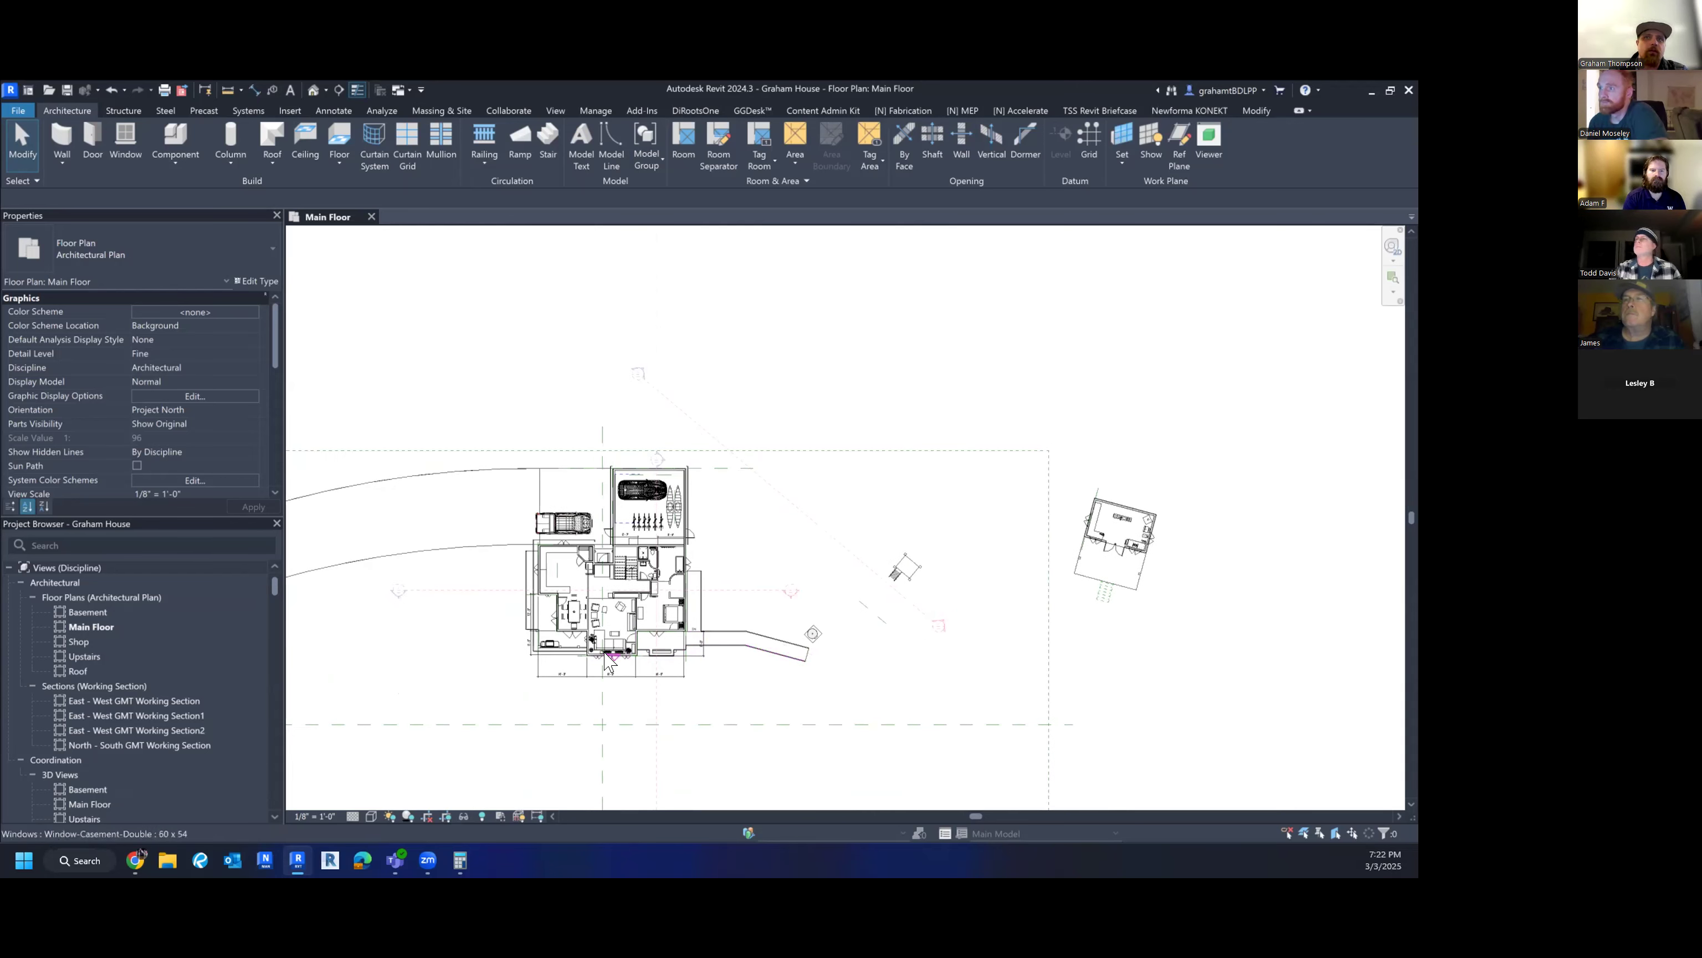
{"action": "scroll", "coordinate": [612, 661], "scroll_direction": "up", "scroll_amount": 3}
{"action": "middle_click_drag", "start_coordinate": [611, 661], "coordinate": [622, 705]}
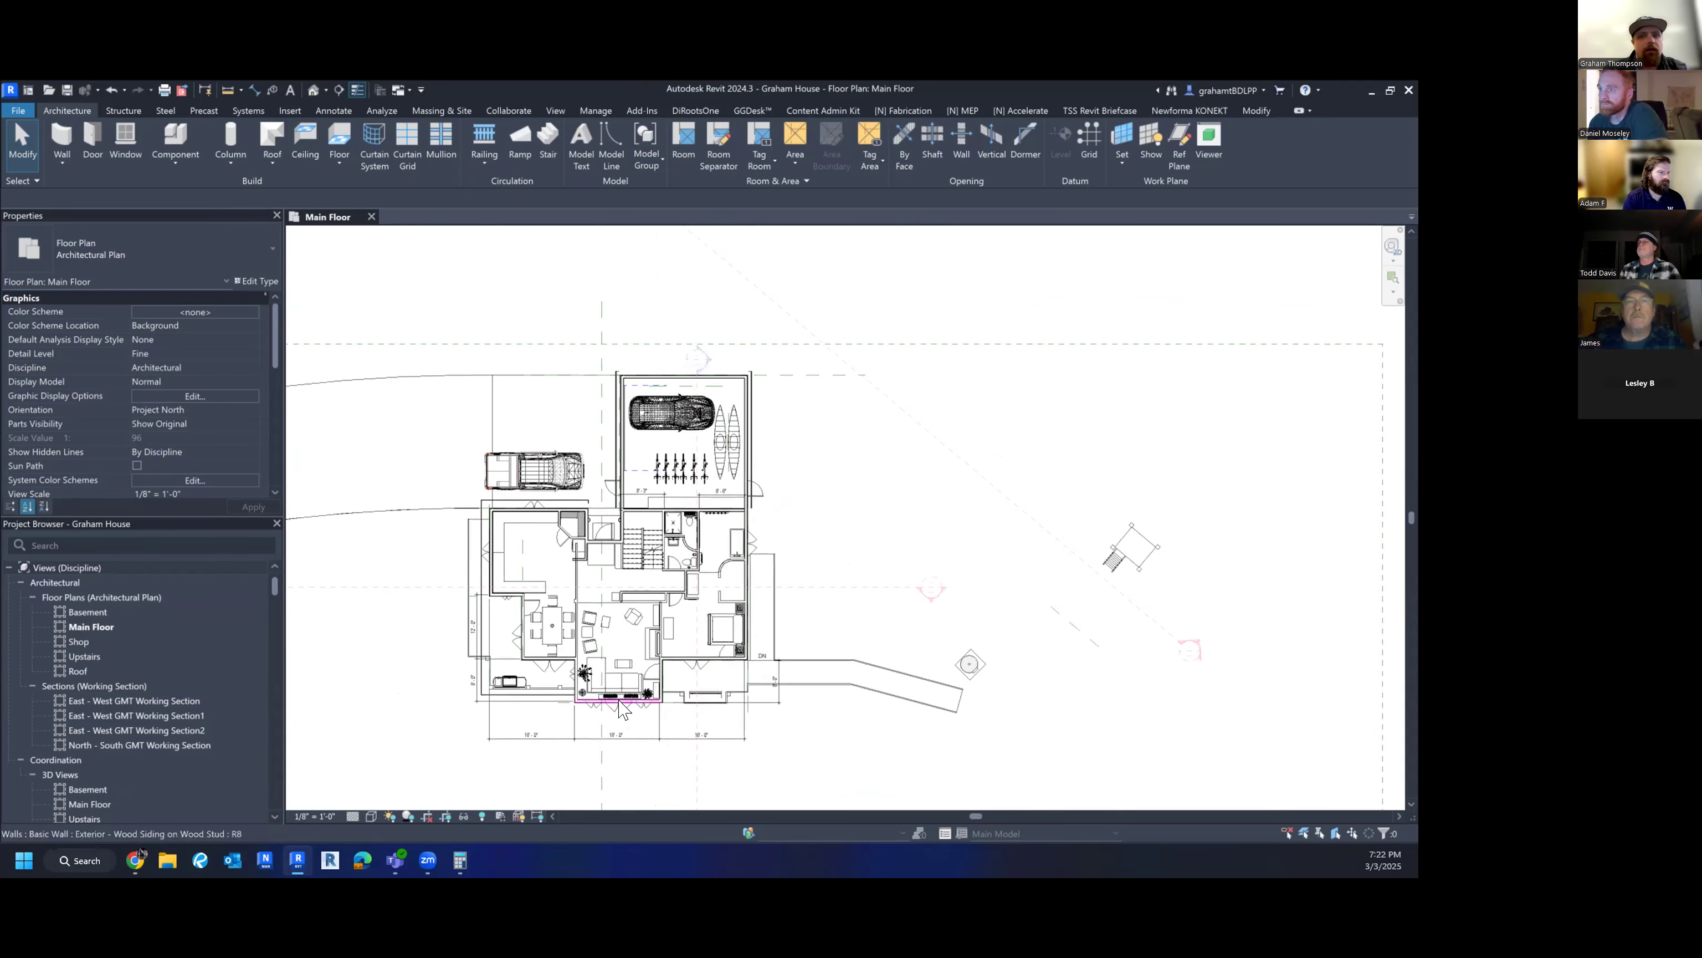
{"action": "scroll", "coordinate": [622, 704], "scroll_direction": "down", "scroll_amount": 1}
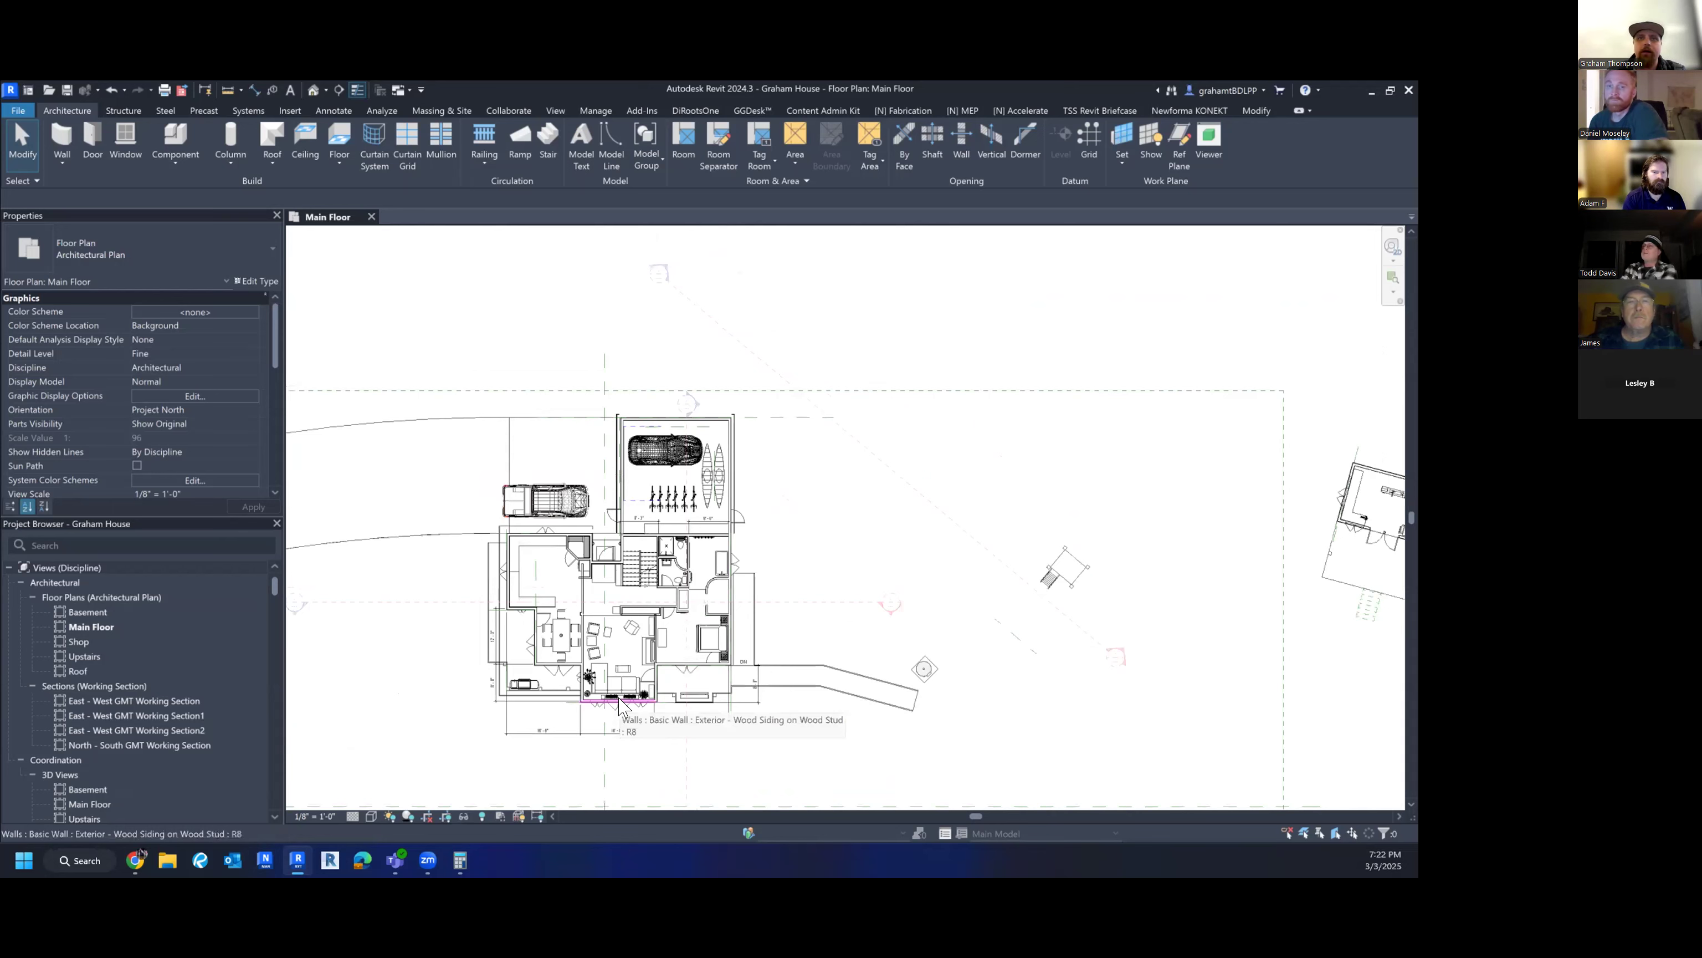
{"action": "scroll", "coordinate": [651, 699], "scroll_direction": "up", "scroll_amount": 3}
{"action": "middle_click_drag", "start_coordinate": [653, 701], "coordinate": [673, 719]}
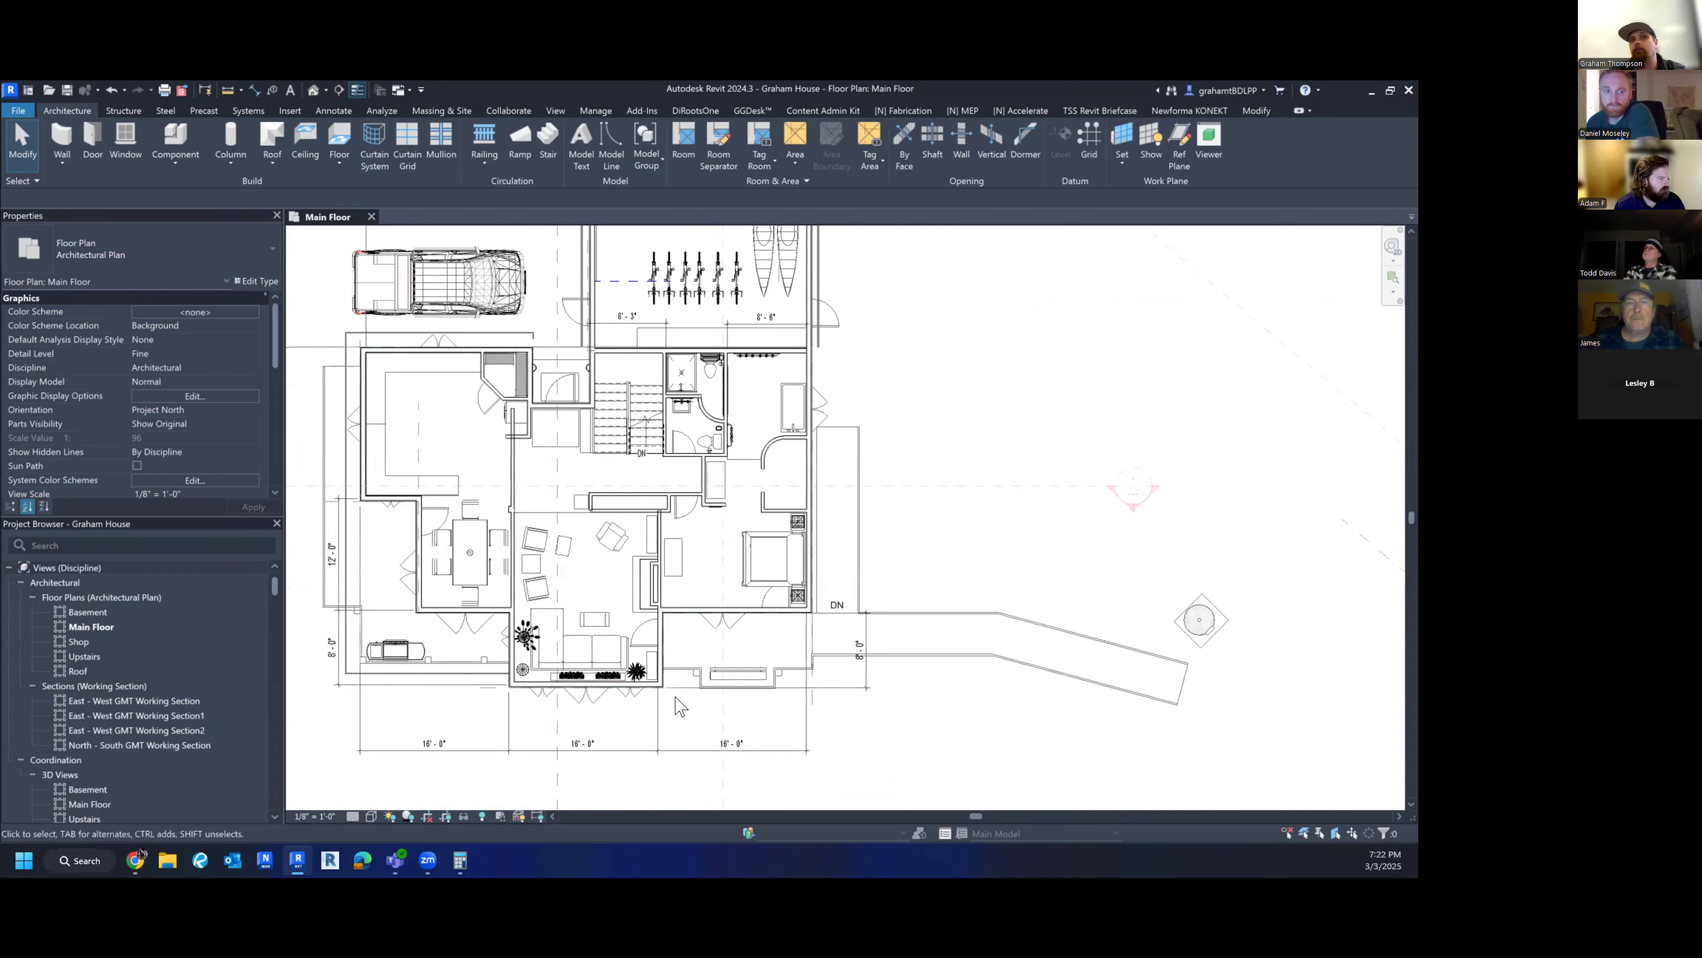
{"action": "scroll", "coordinate": [679, 706], "scroll_direction": "down", "scroll_amount": 2}
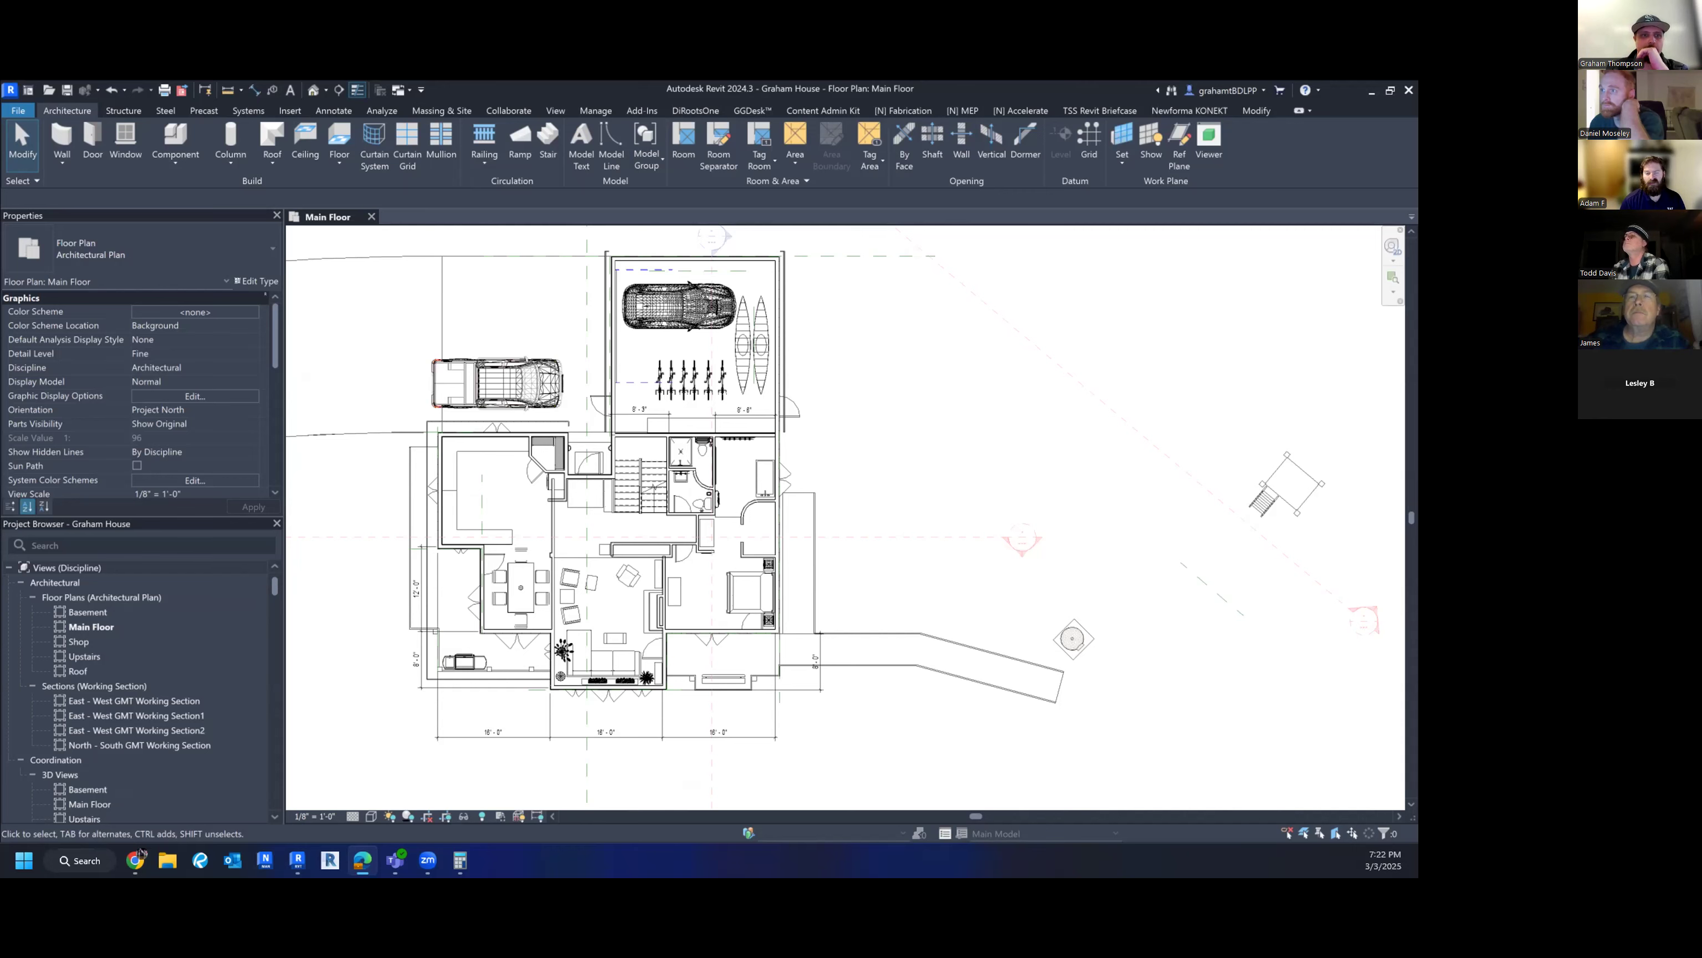
- Bring the Autodesk Build window over, maximize it, and switch the sheet to Rev. 10
{"action": "left_click_drag", "start_coordinate": [1, 340], "coordinate": [623, 341]}
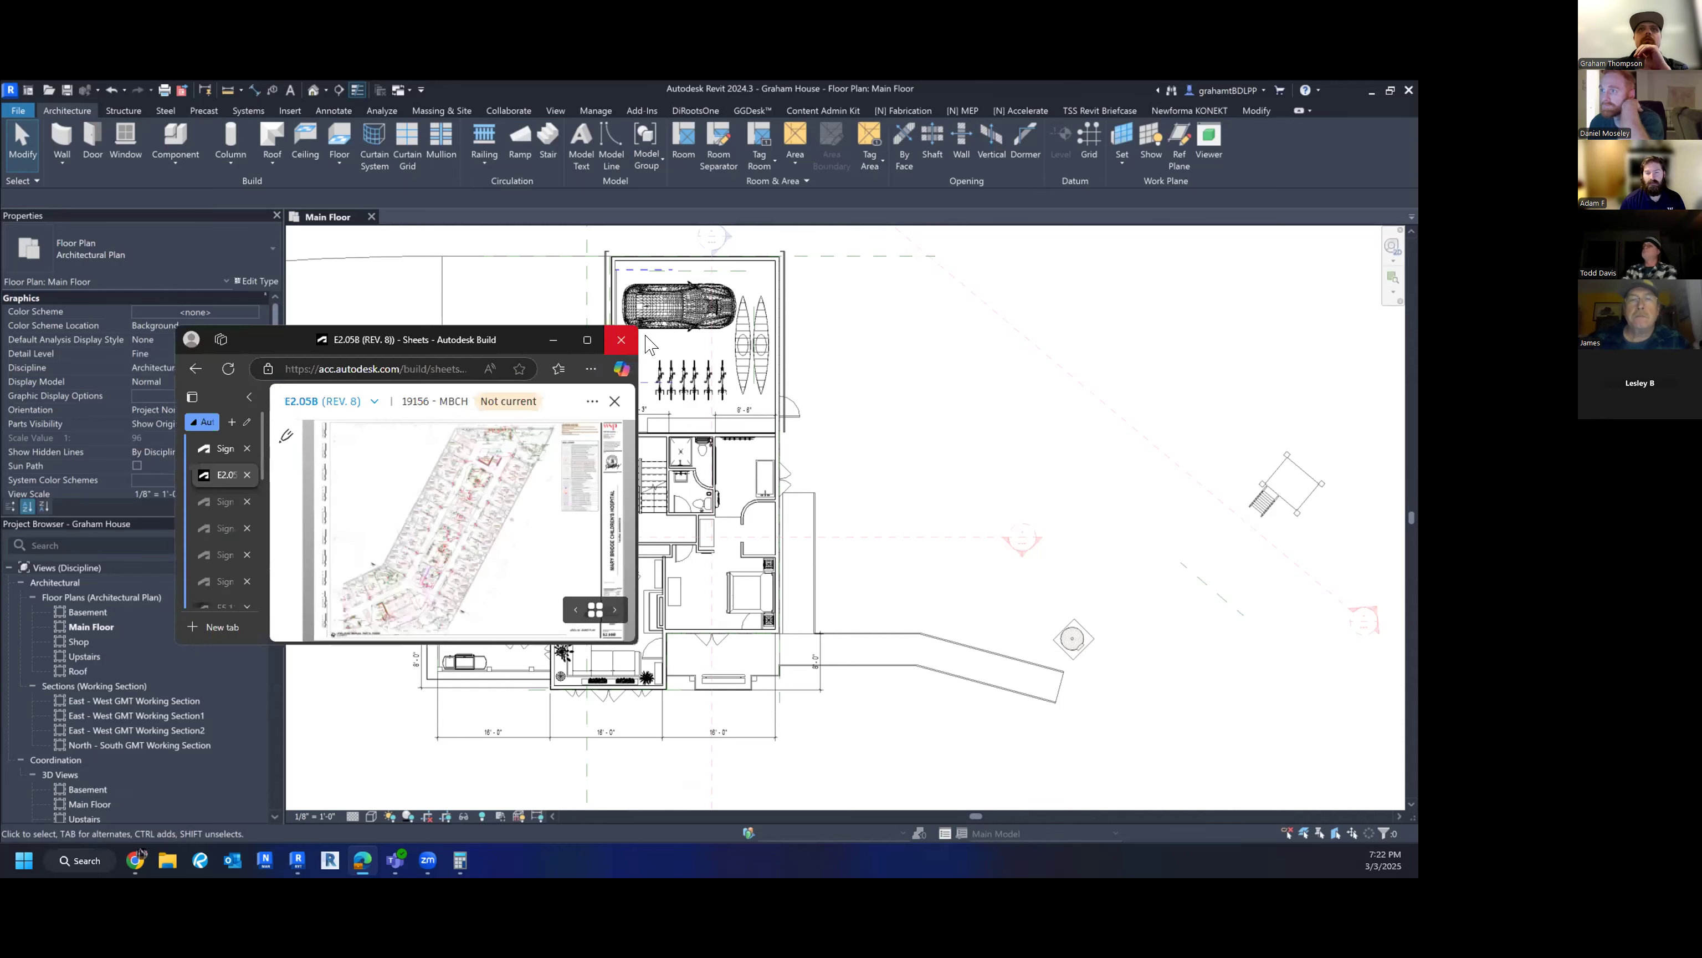
{"action": "left_click", "coordinate": [588, 340]}
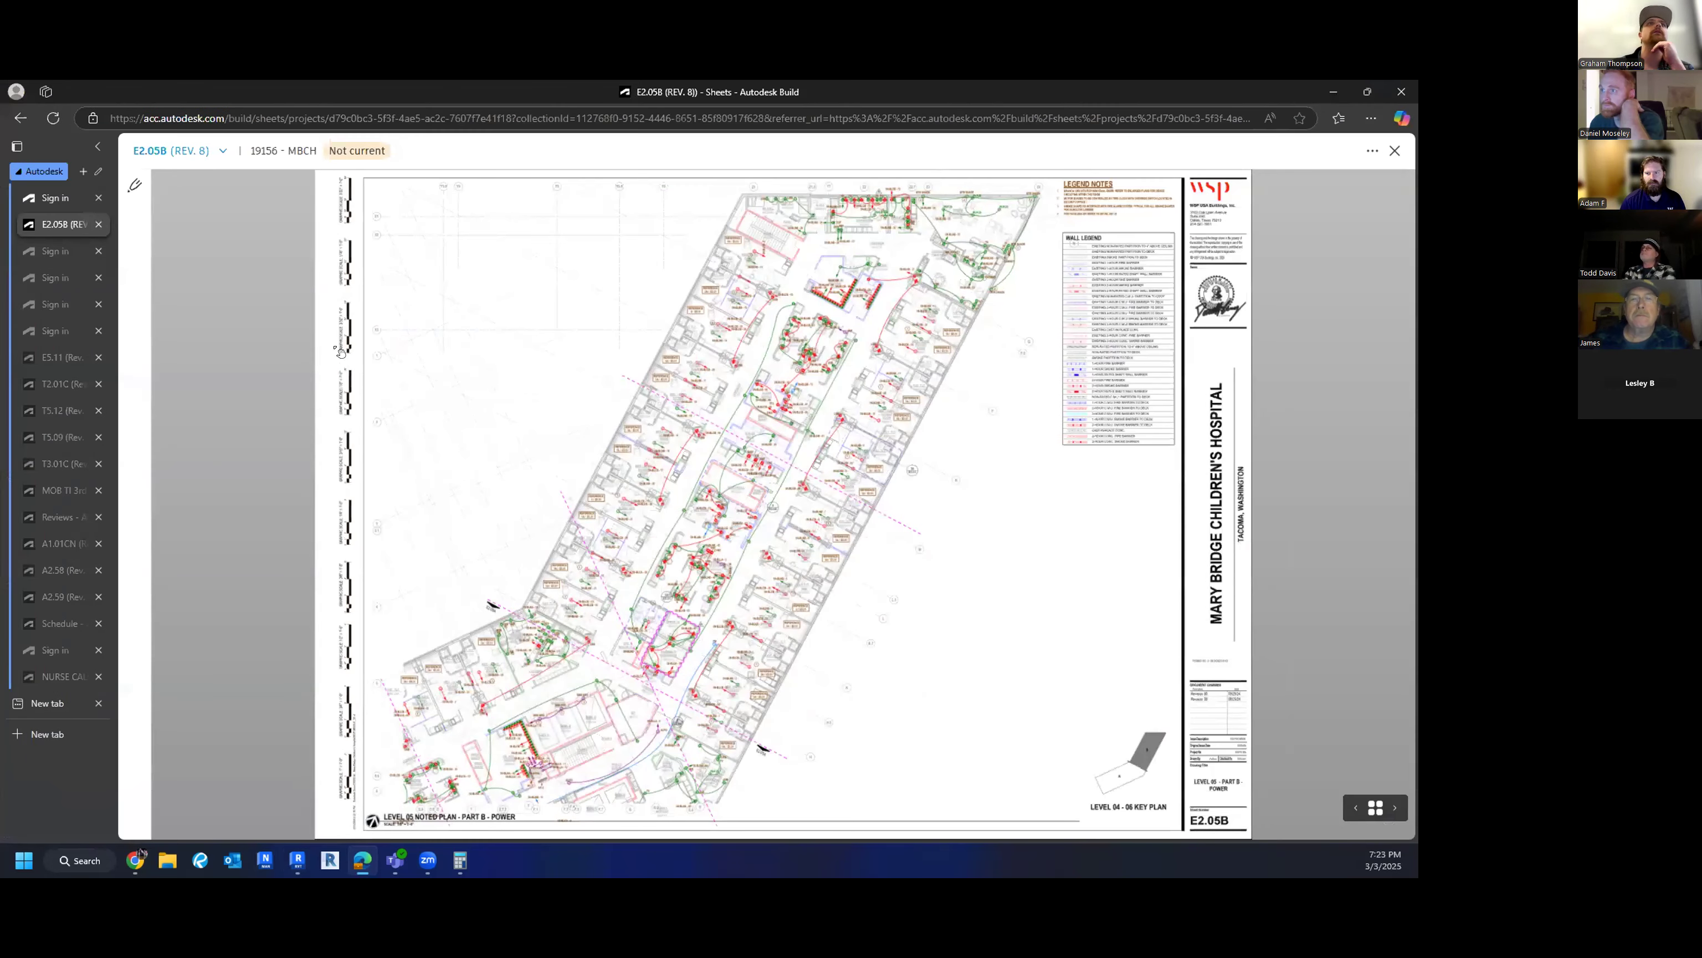
{"action": "left_click", "coordinate": [185, 151]}
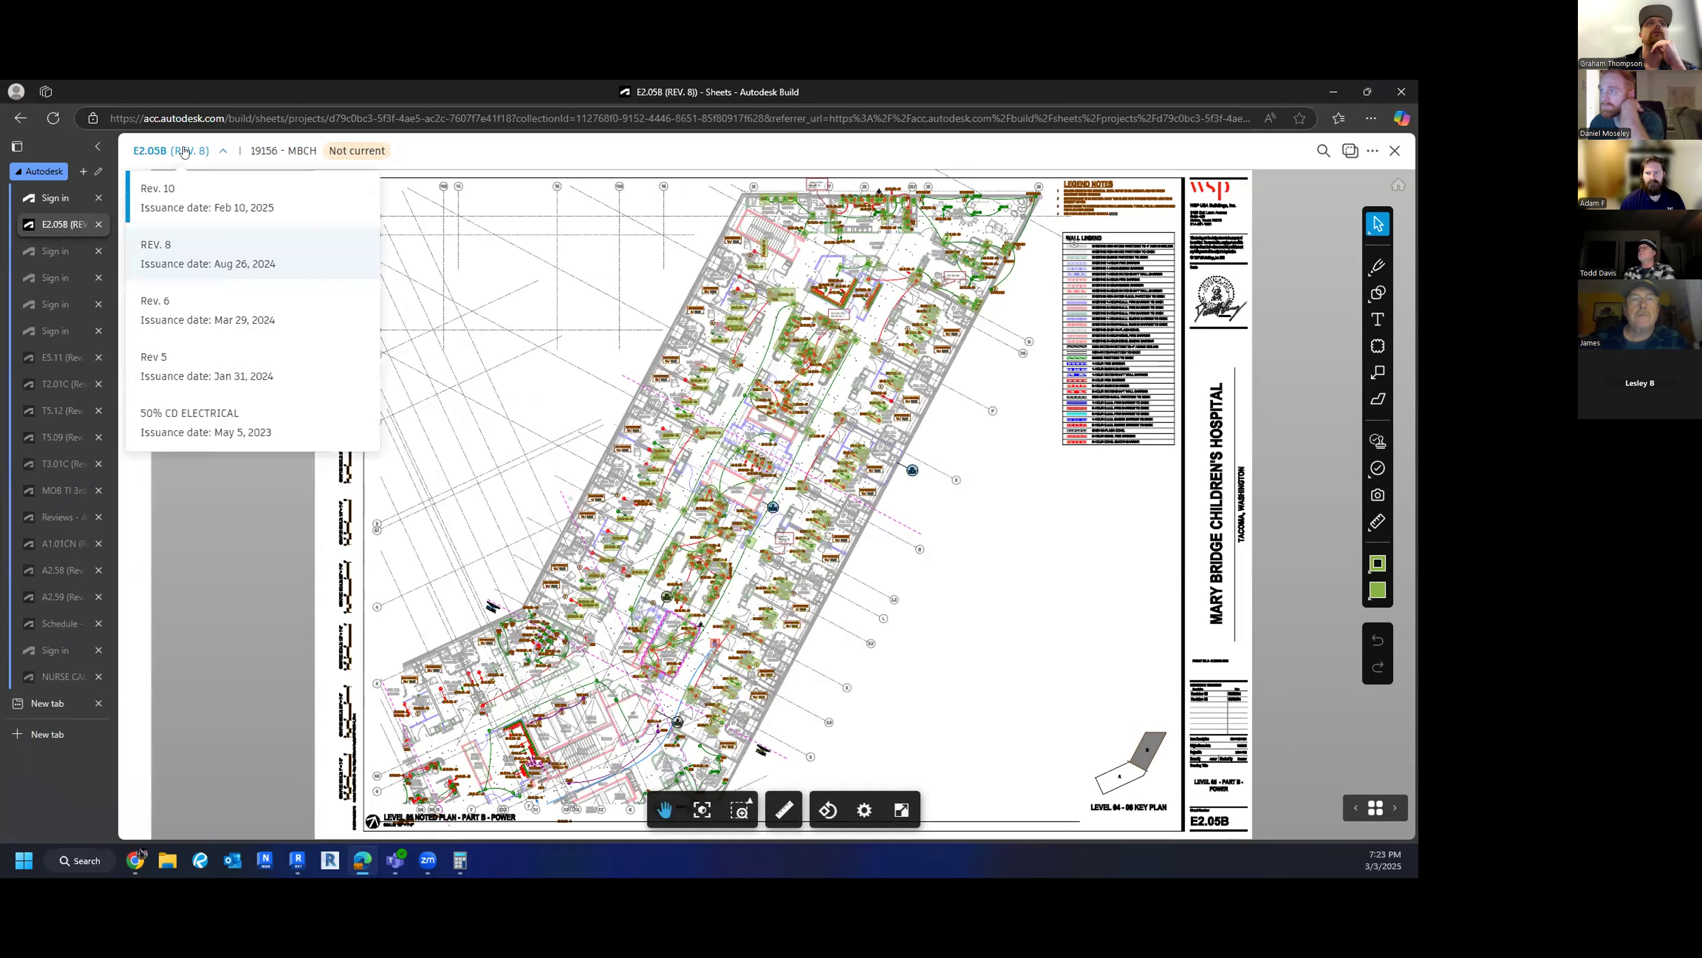
{"action": "left_click", "coordinate": [183, 200]}
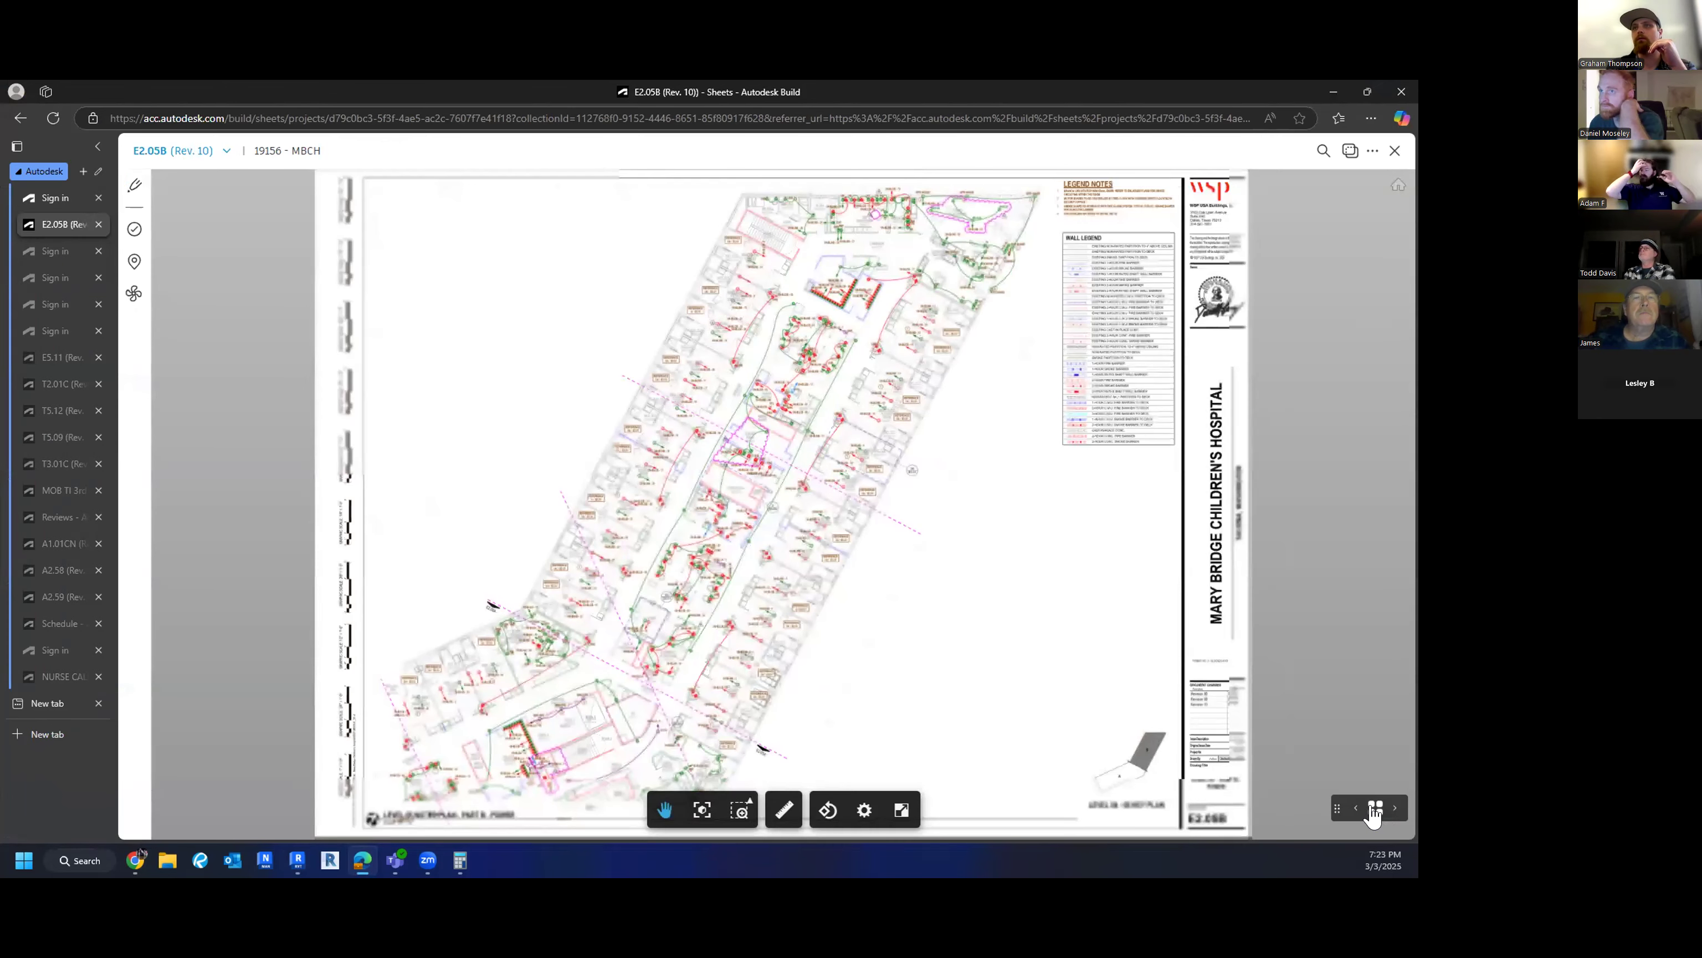
- Open sheet E2.01C from the sheet thumbnail strip
{"action": "left_click", "coordinate": [1375, 808]}
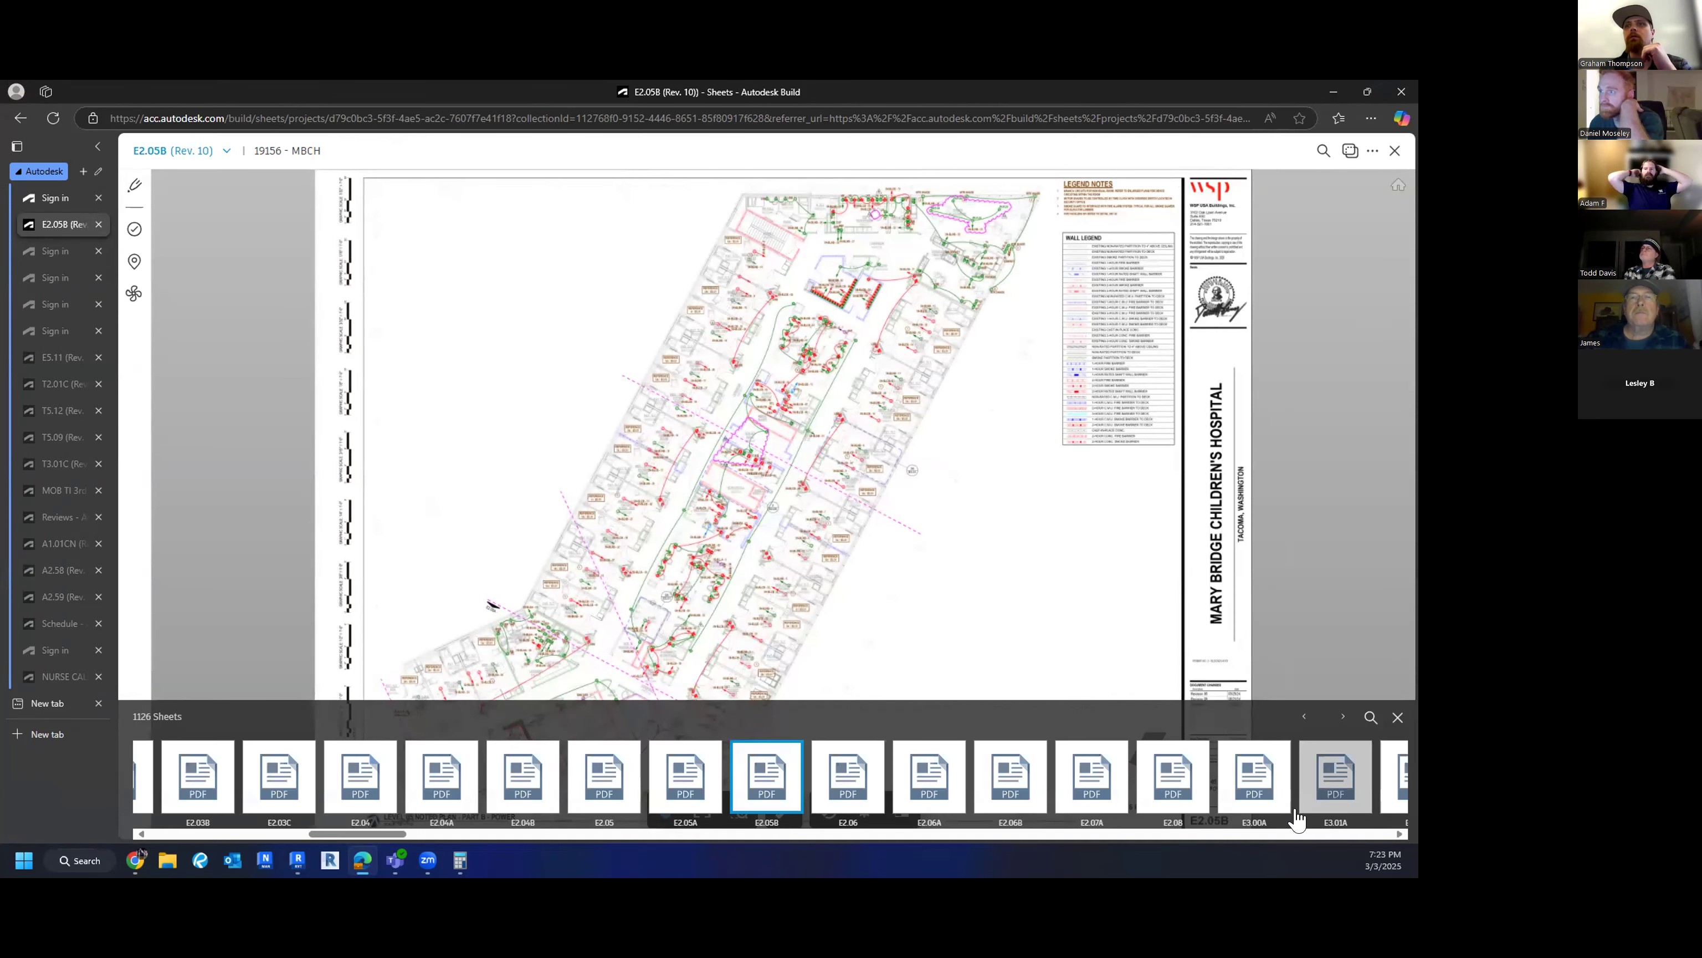
{"action": "left_click", "coordinate": [250, 834]}
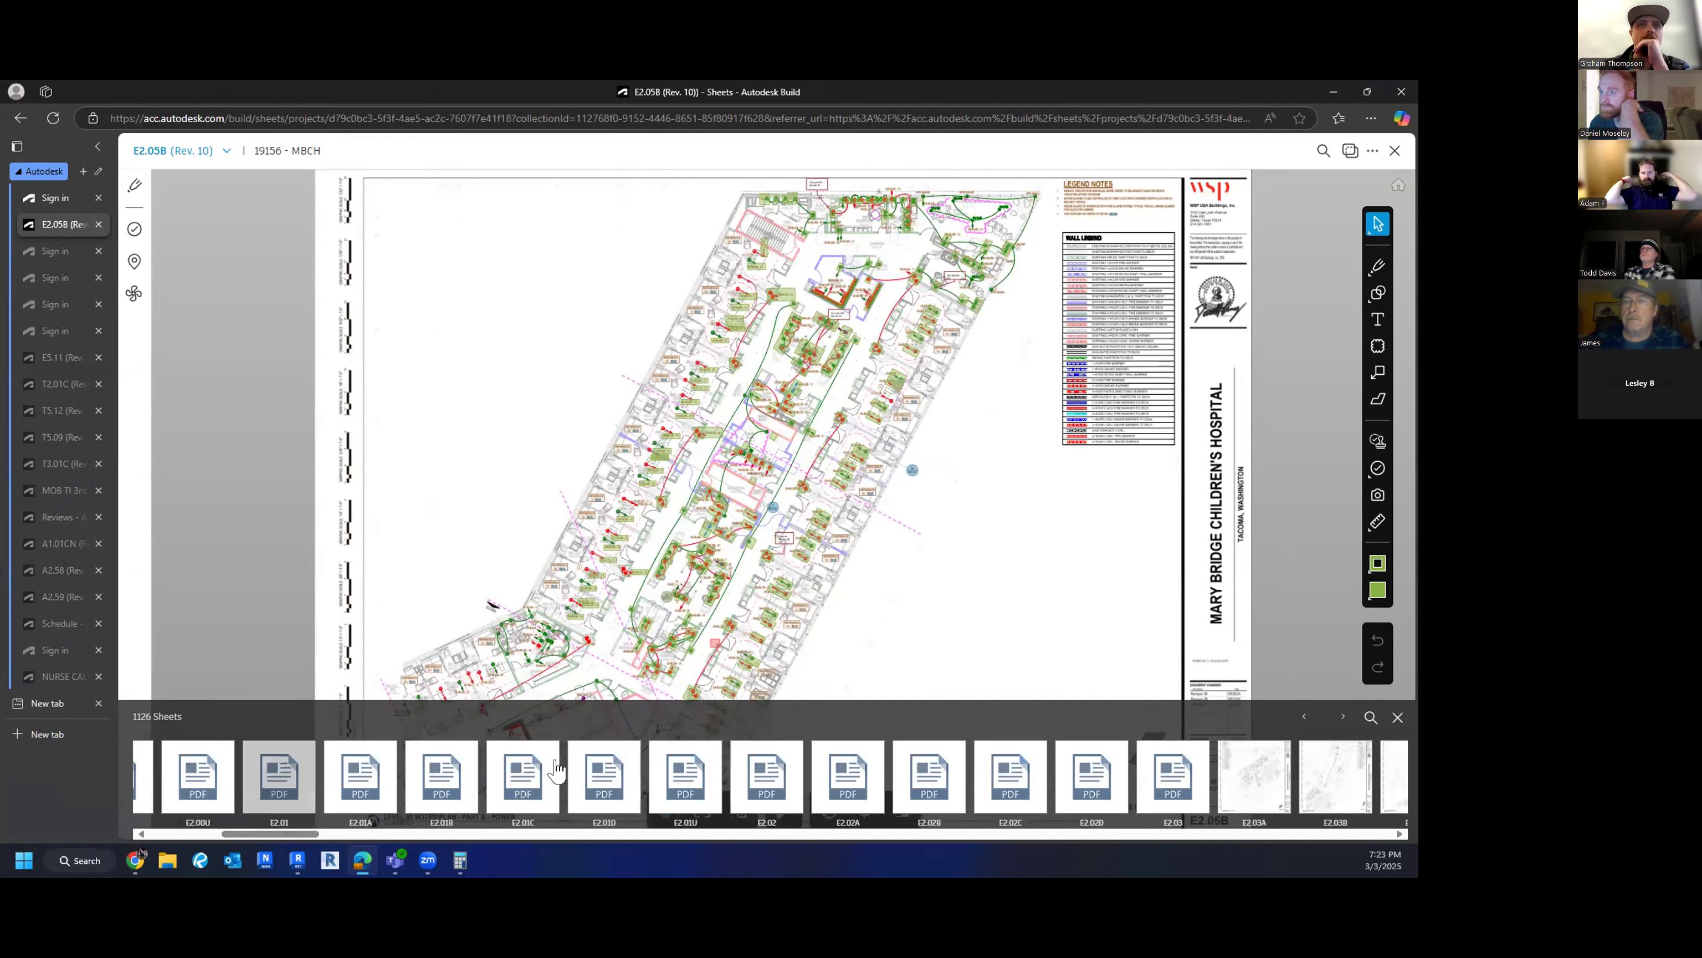
{"action": "left_click", "coordinate": [524, 786]}
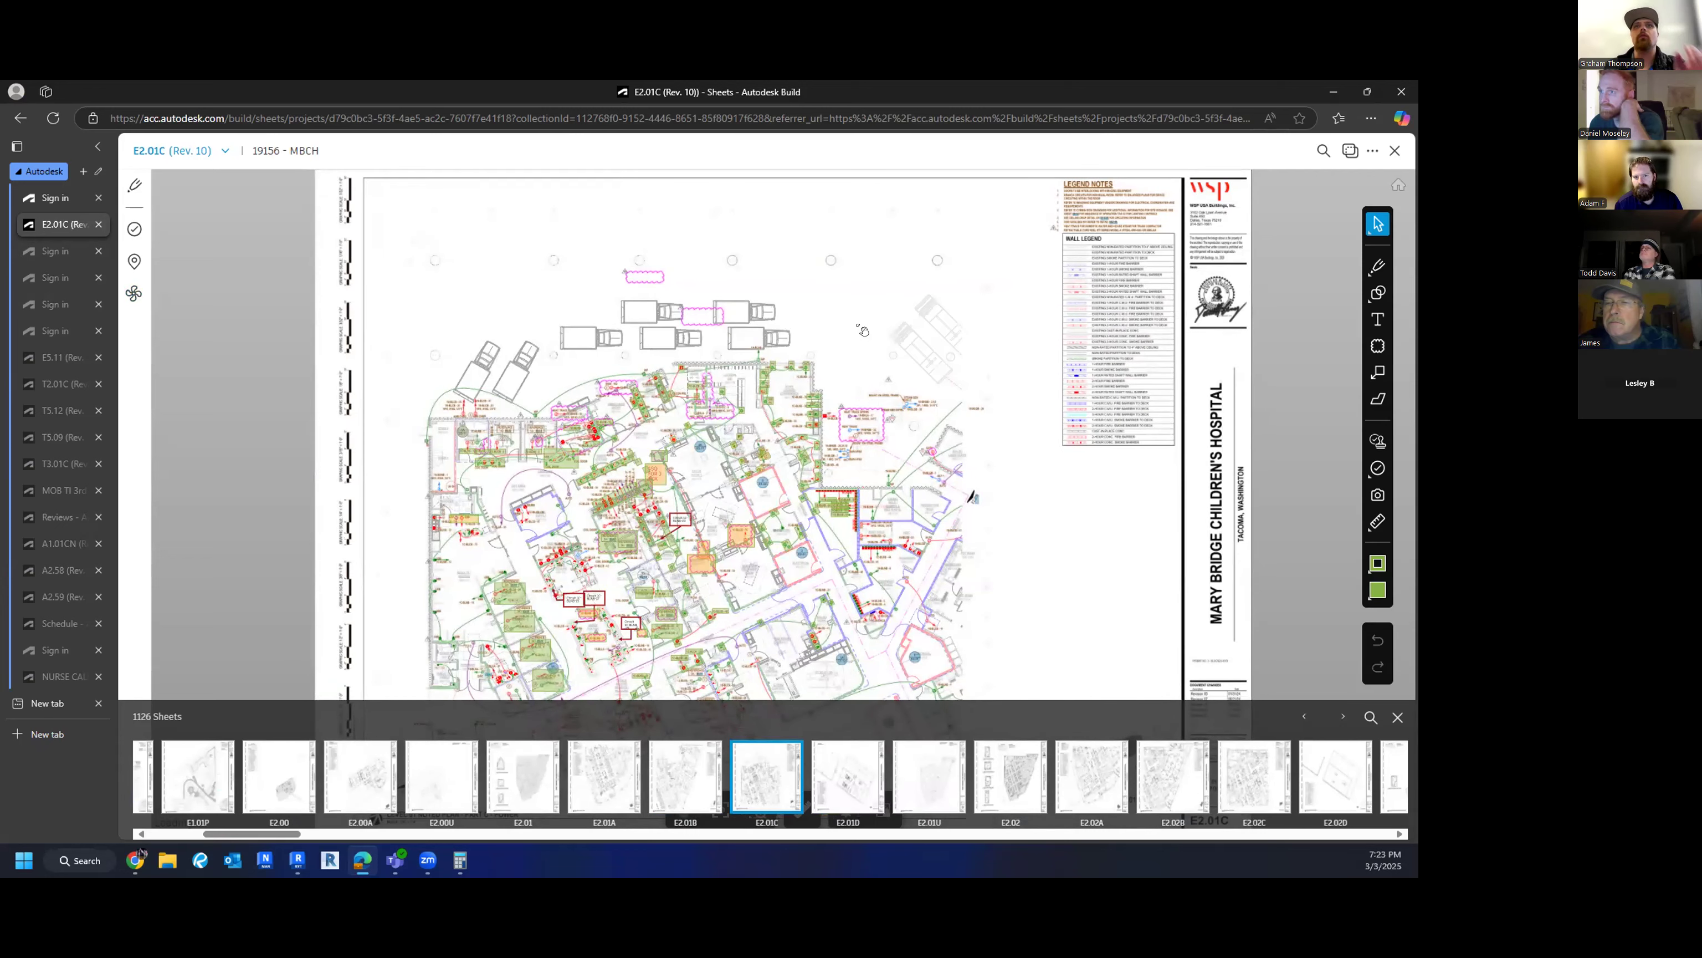
- Close the sheet strip and pan E2.01C over to the central rooms
{"action": "scroll", "coordinate": [863, 330], "scroll_direction": "up", "scroll_amount": 3}
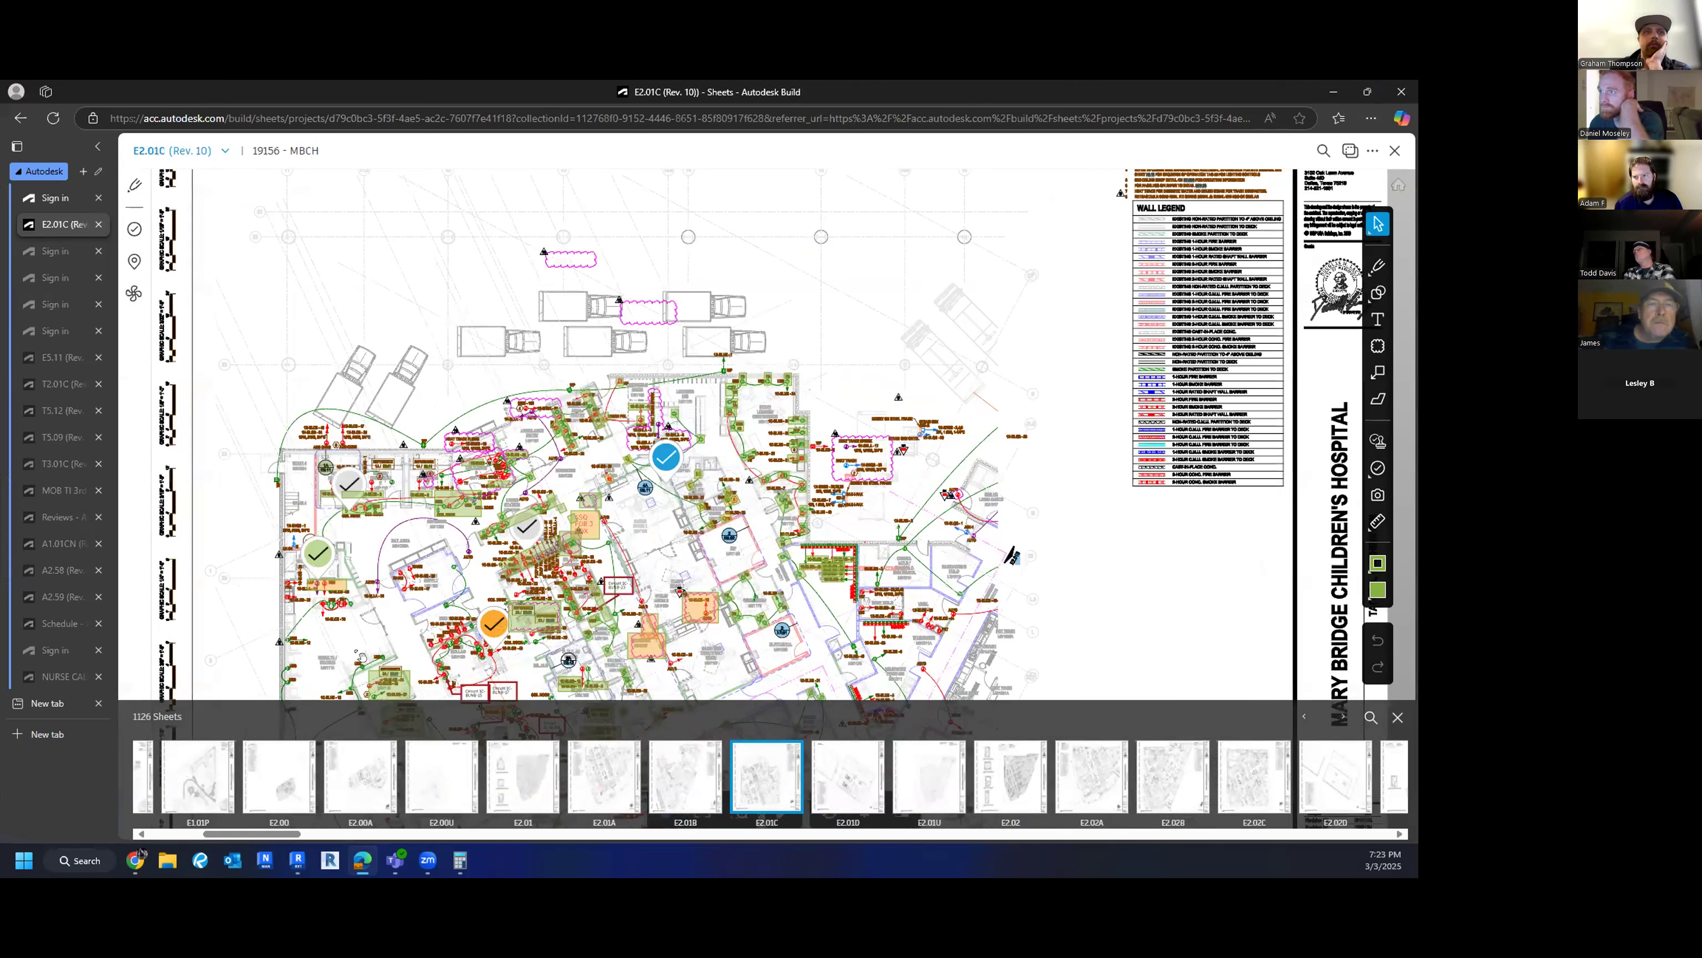
{"action": "left_click_drag", "start_coordinate": [248, 645], "coordinate": [263, 516]}
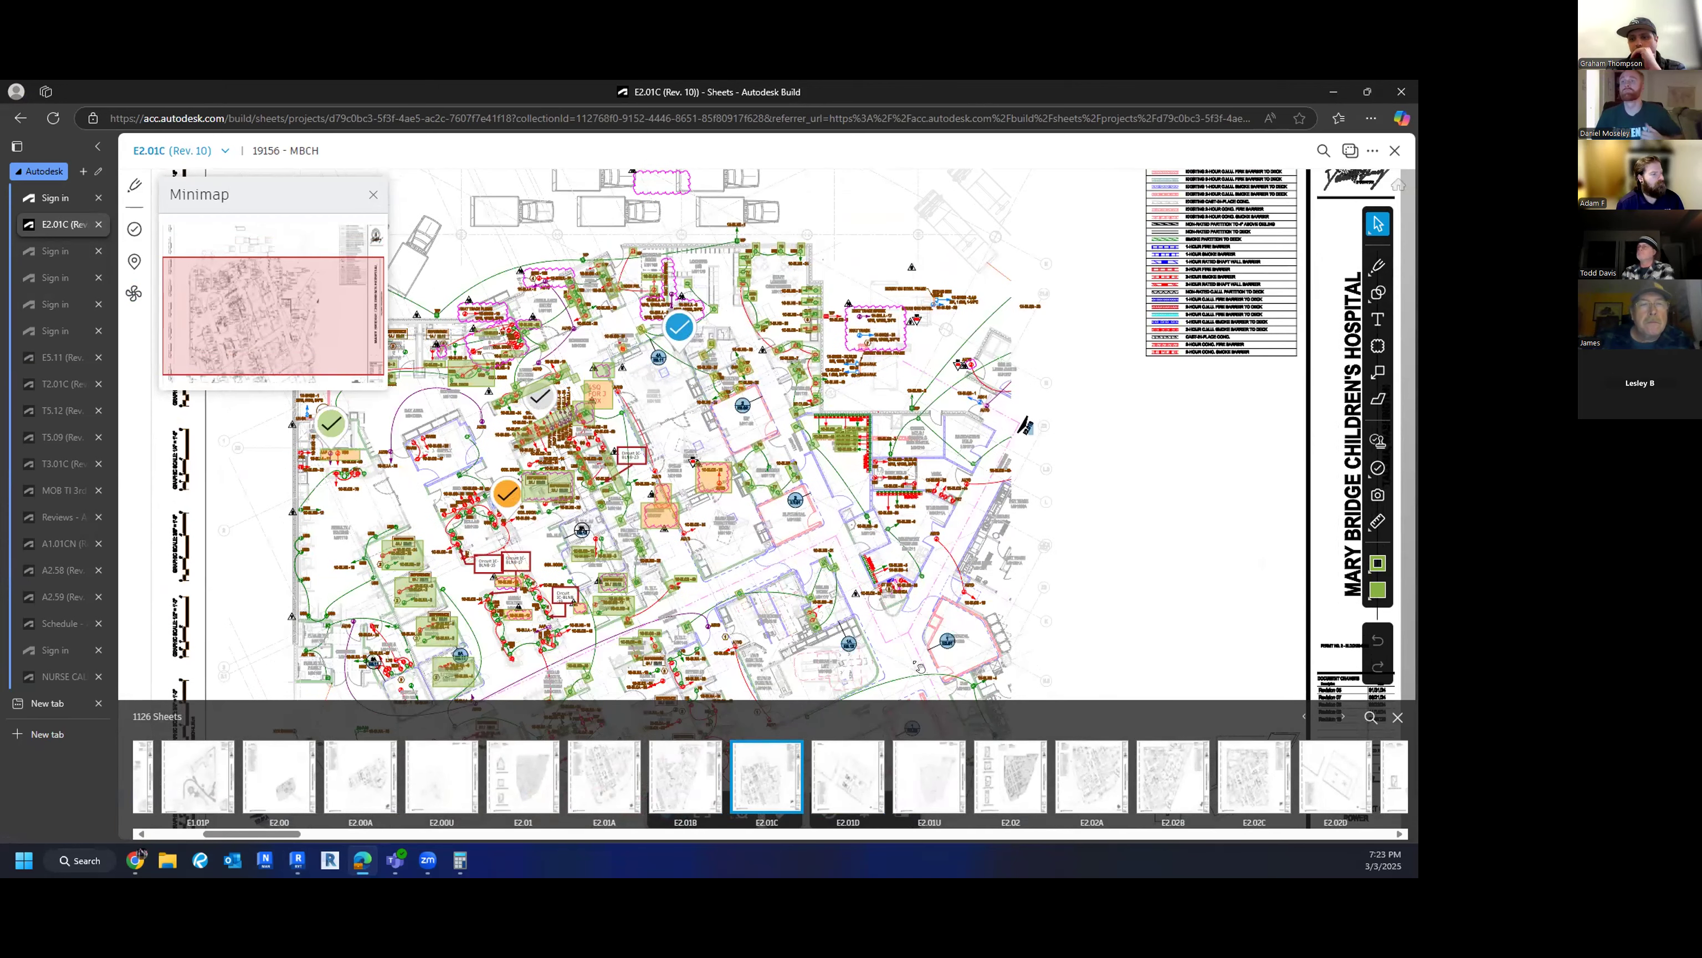
{"action": "left_click", "coordinate": [1398, 716]}
{"action": "scroll", "coordinate": [1111, 684], "scroll_direction": "down", "scroll_amount": 2}
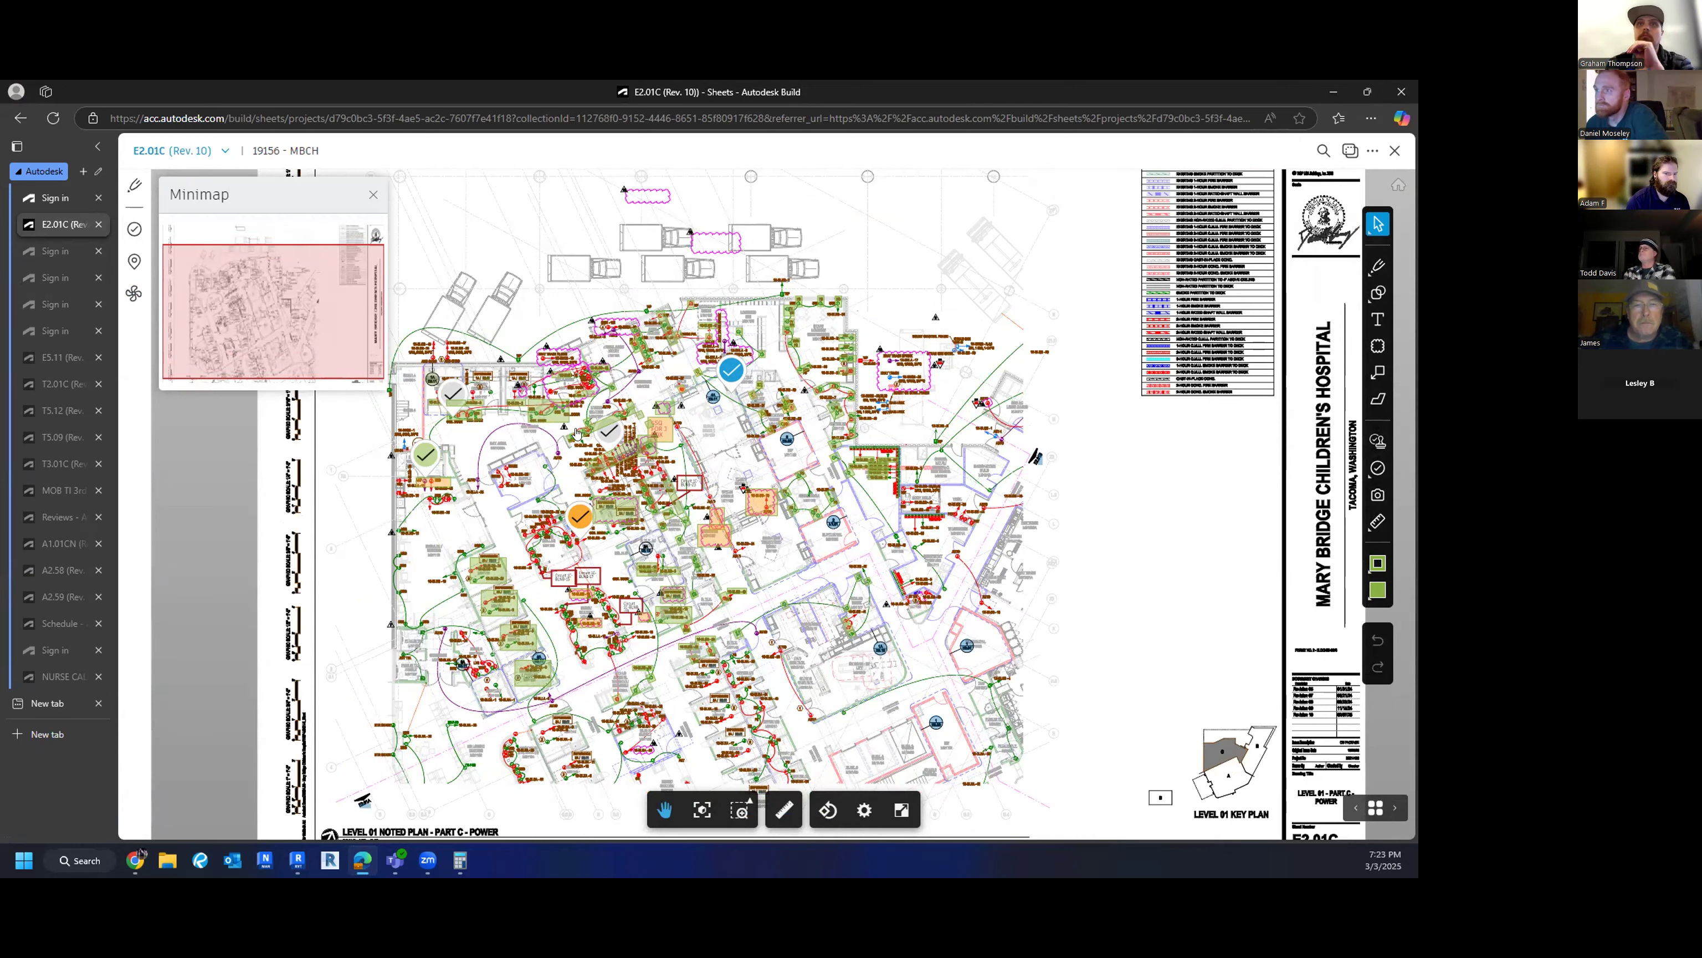
{"action": "scroll", "coordinate": [577, 433], "scroll_direction": "up", "scroll_amount": 3}
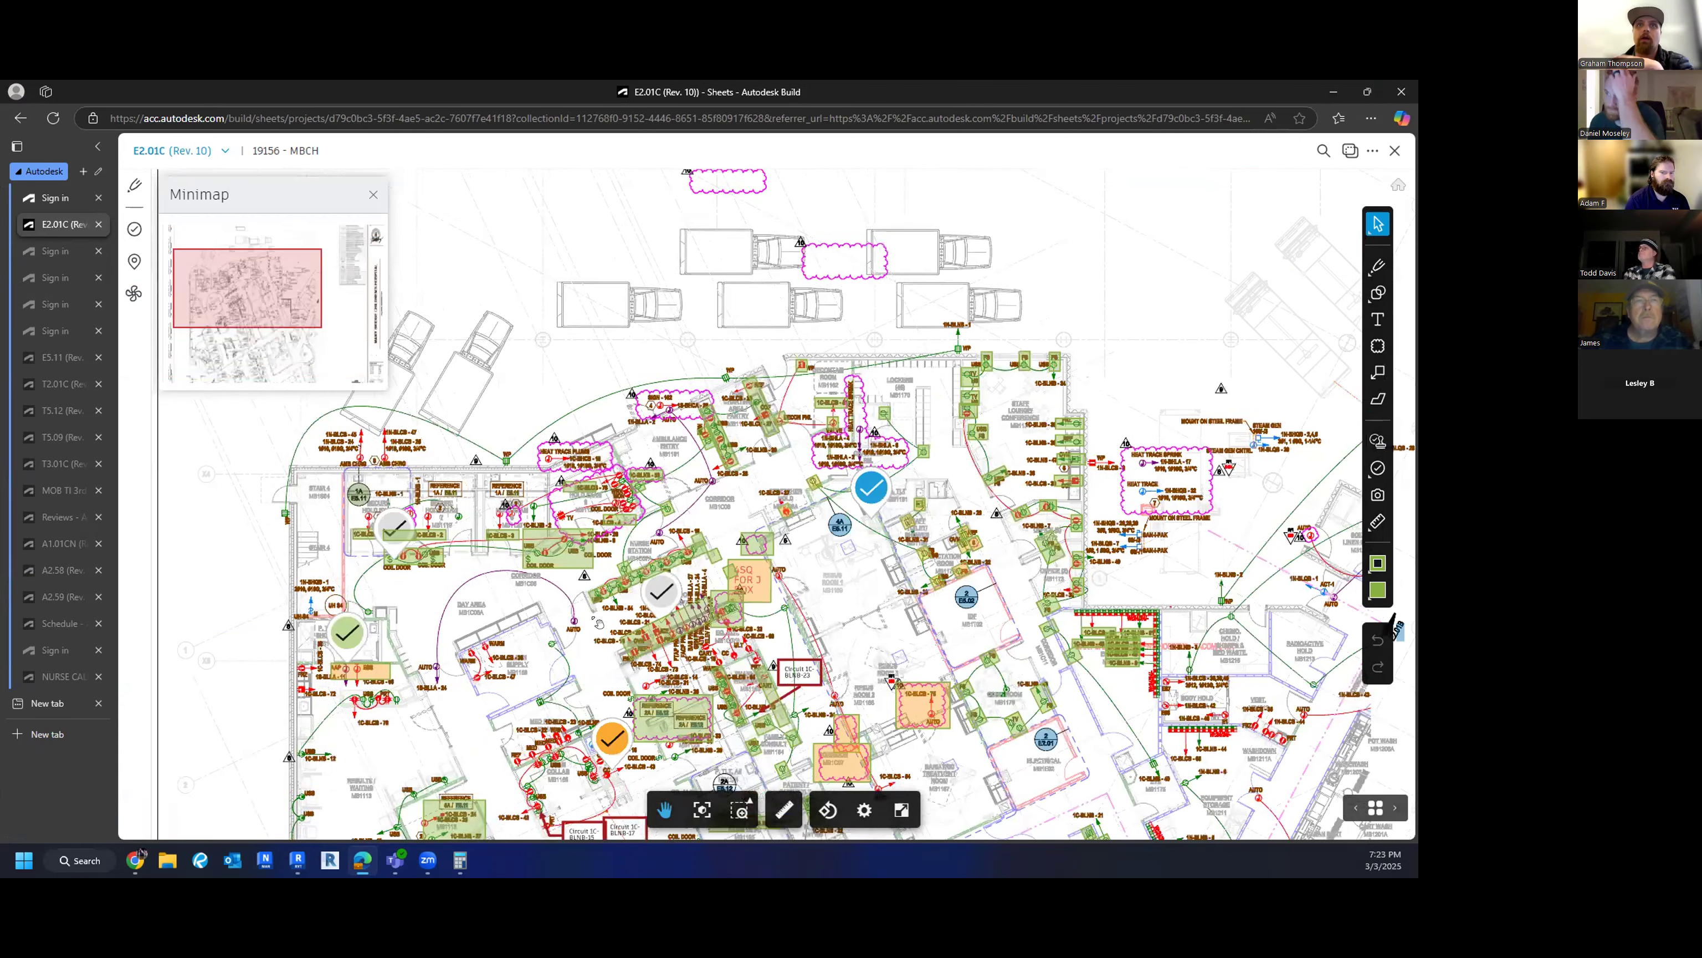
{"action": "left_click_drag", "start_coordinate": [598, 622], "coordinate": [561, 628]}
{"action": "left_click_drag", "start_coordinate": [752, 572], "coordinate": [539, 508]}
{"action": "left_click_drag", "start_coordinate": [397, 674], "coordinate": [478, 597]}
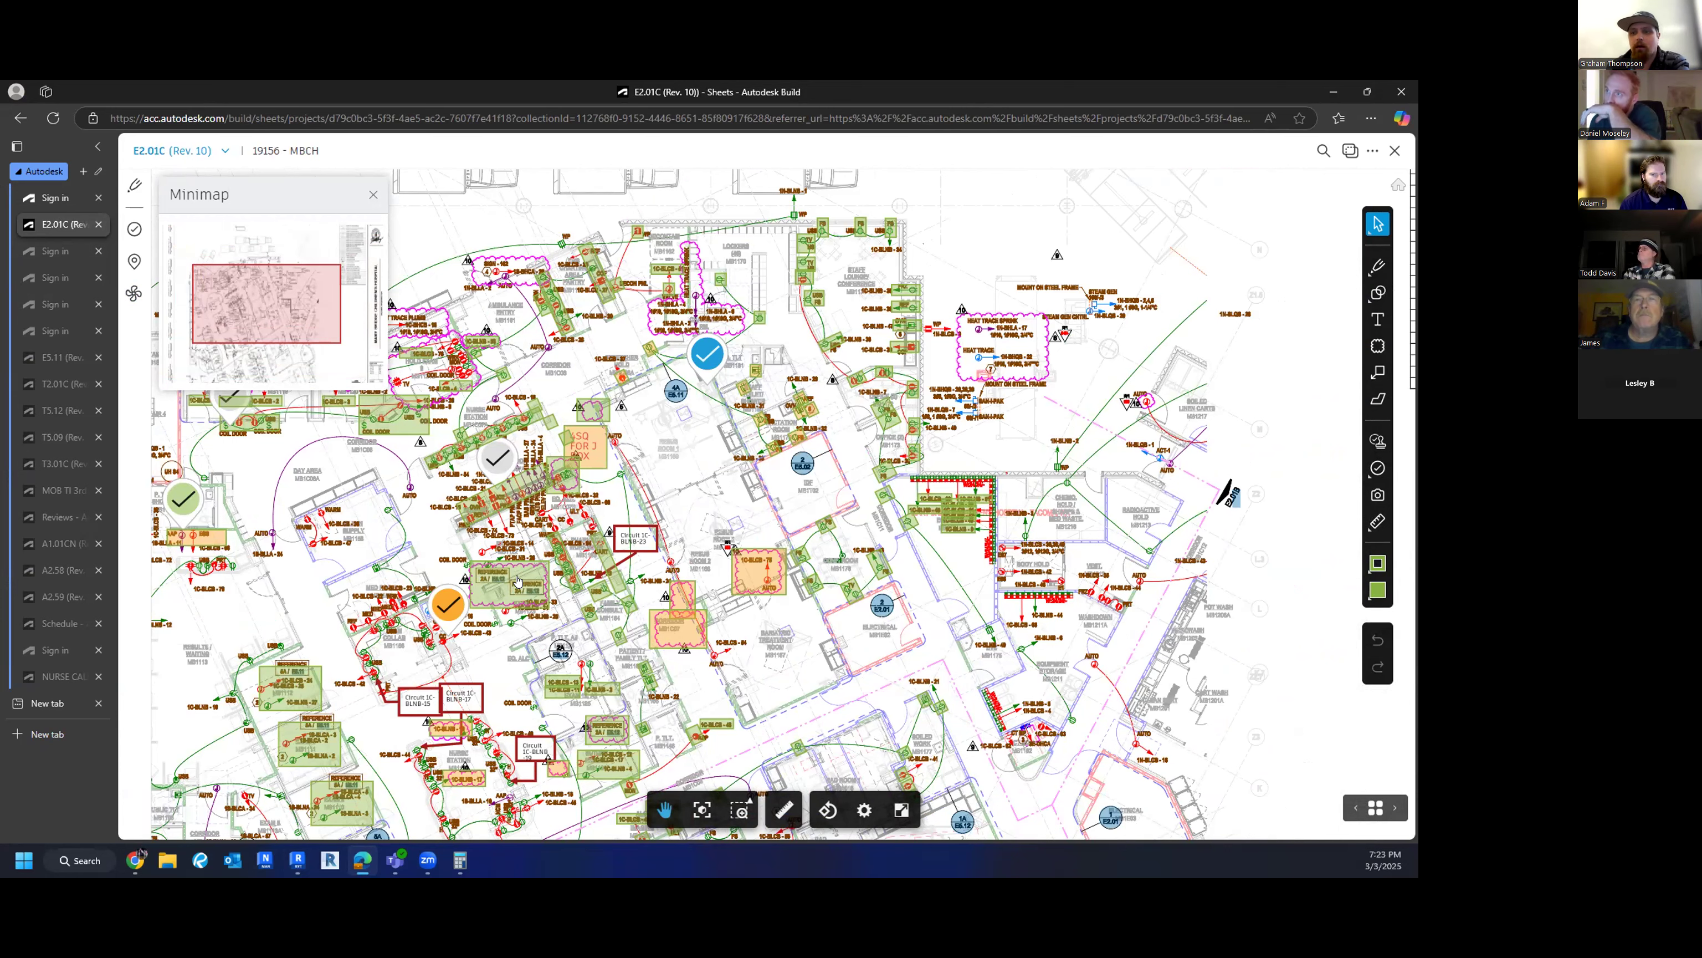
{"action": "left_click_drag", "start_coordinate": [602, 623], "coordinate": [557, 648]}
{"action": "left_click_drag", "start_coordinate": [554, 524], "coordinate": [535, 533]}
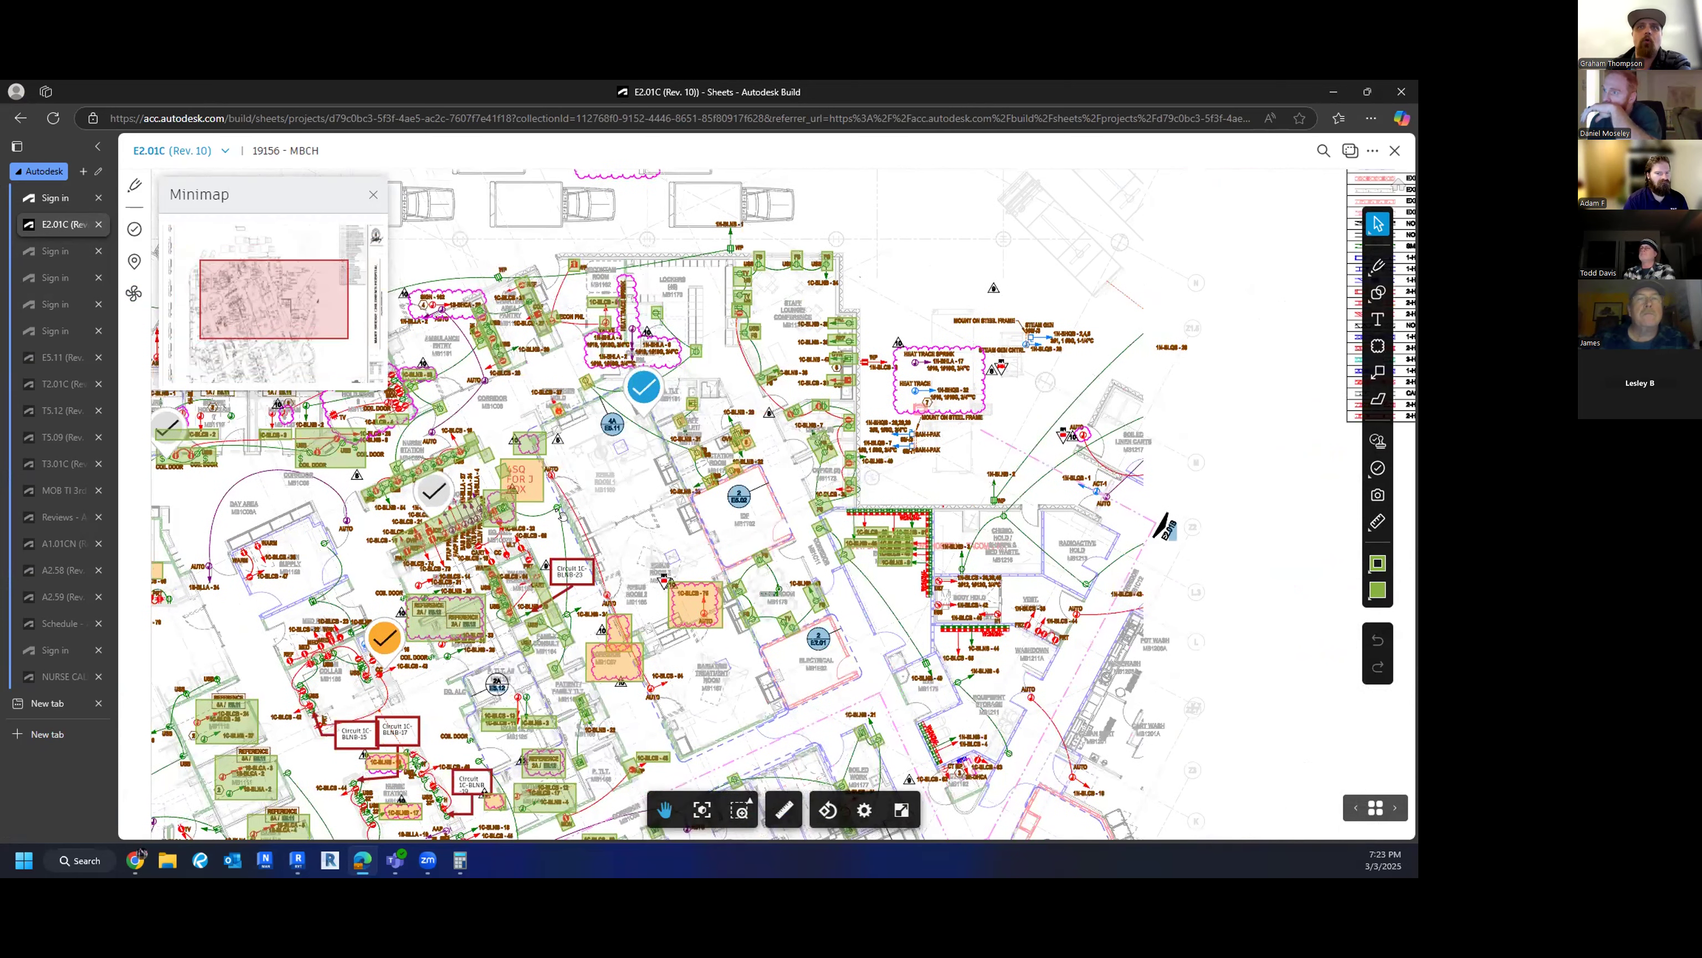
- Zoom toward Stair 4 to frame the Secure Hold Exam rooms and the 1A/E5.11 callout
{"action": "scroll", "coordinate": [493, 487], "scroll_direction": "up", "scroll_amount": 4}
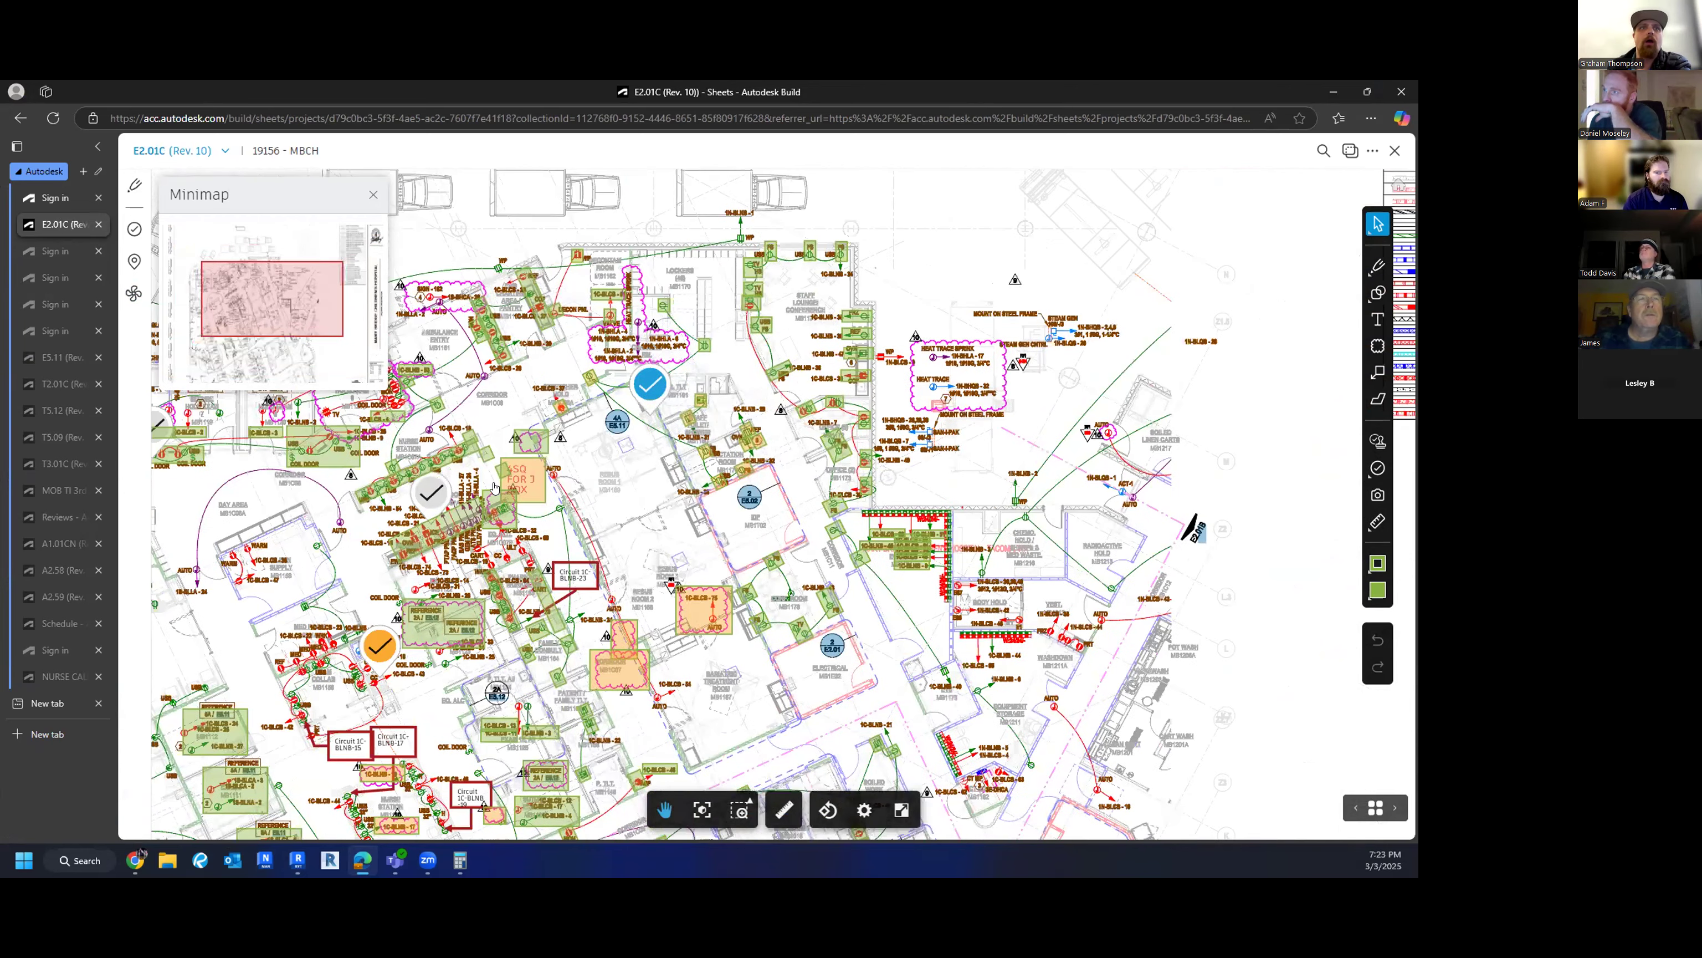
{"action": "mouse_move", "coordinate": [556, 387]}
{"action": "left_mouse_down"}
{"action": "mouse_move", "coordinate": [454, 468]}
{"action": "mouse_move", "coordinate": [609, 490]}
{"action": "left_mouse_up"}
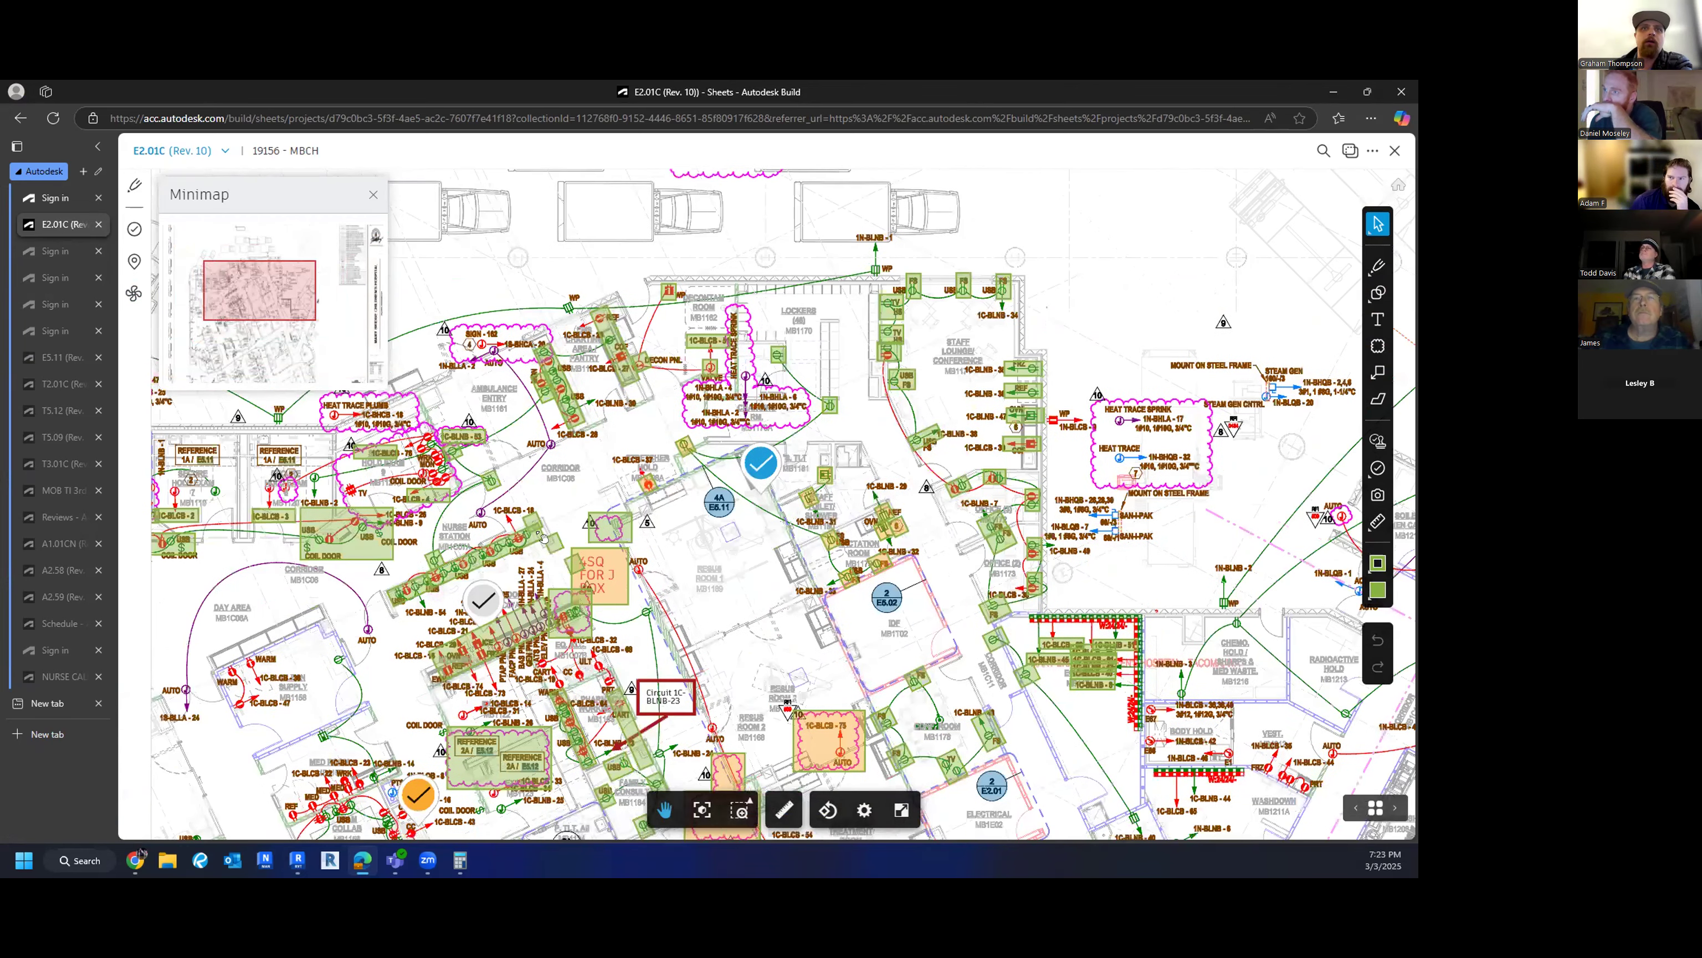
{"action": "scroll", "coordinate": [442, 610], "scroll_direction": "up", "scroll_amount": 4}
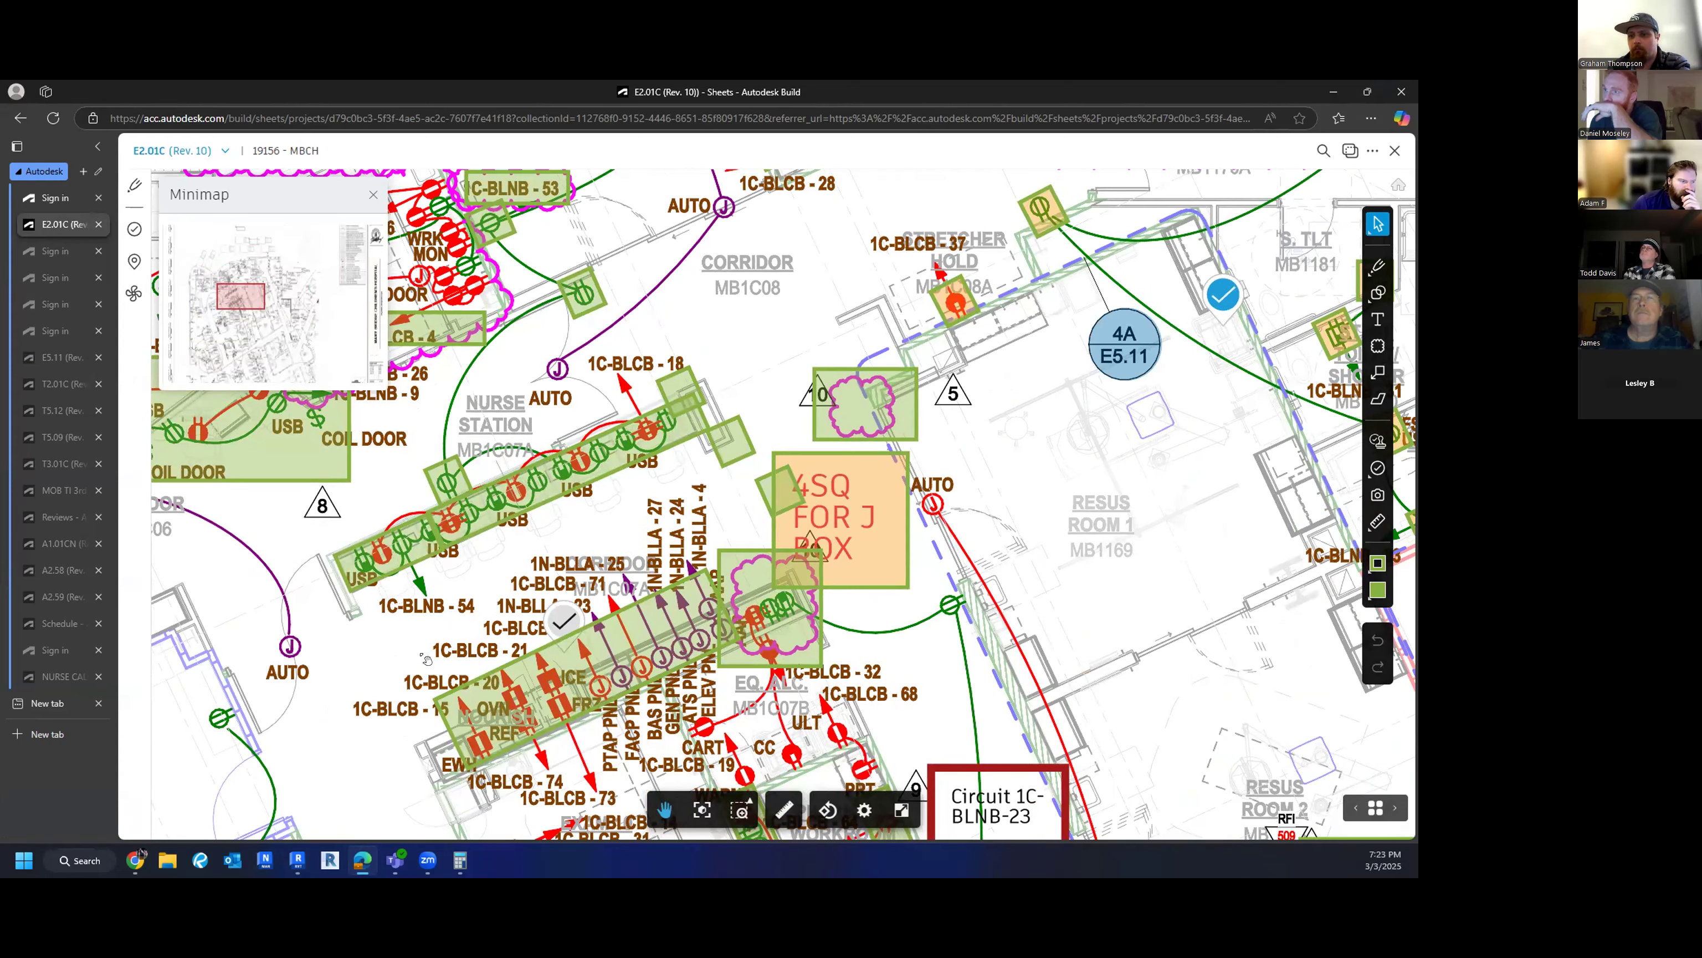
{"action": "scroll", "coordinate": [509, 618], "scroll_direction": "down", "scroll_amount": 1}
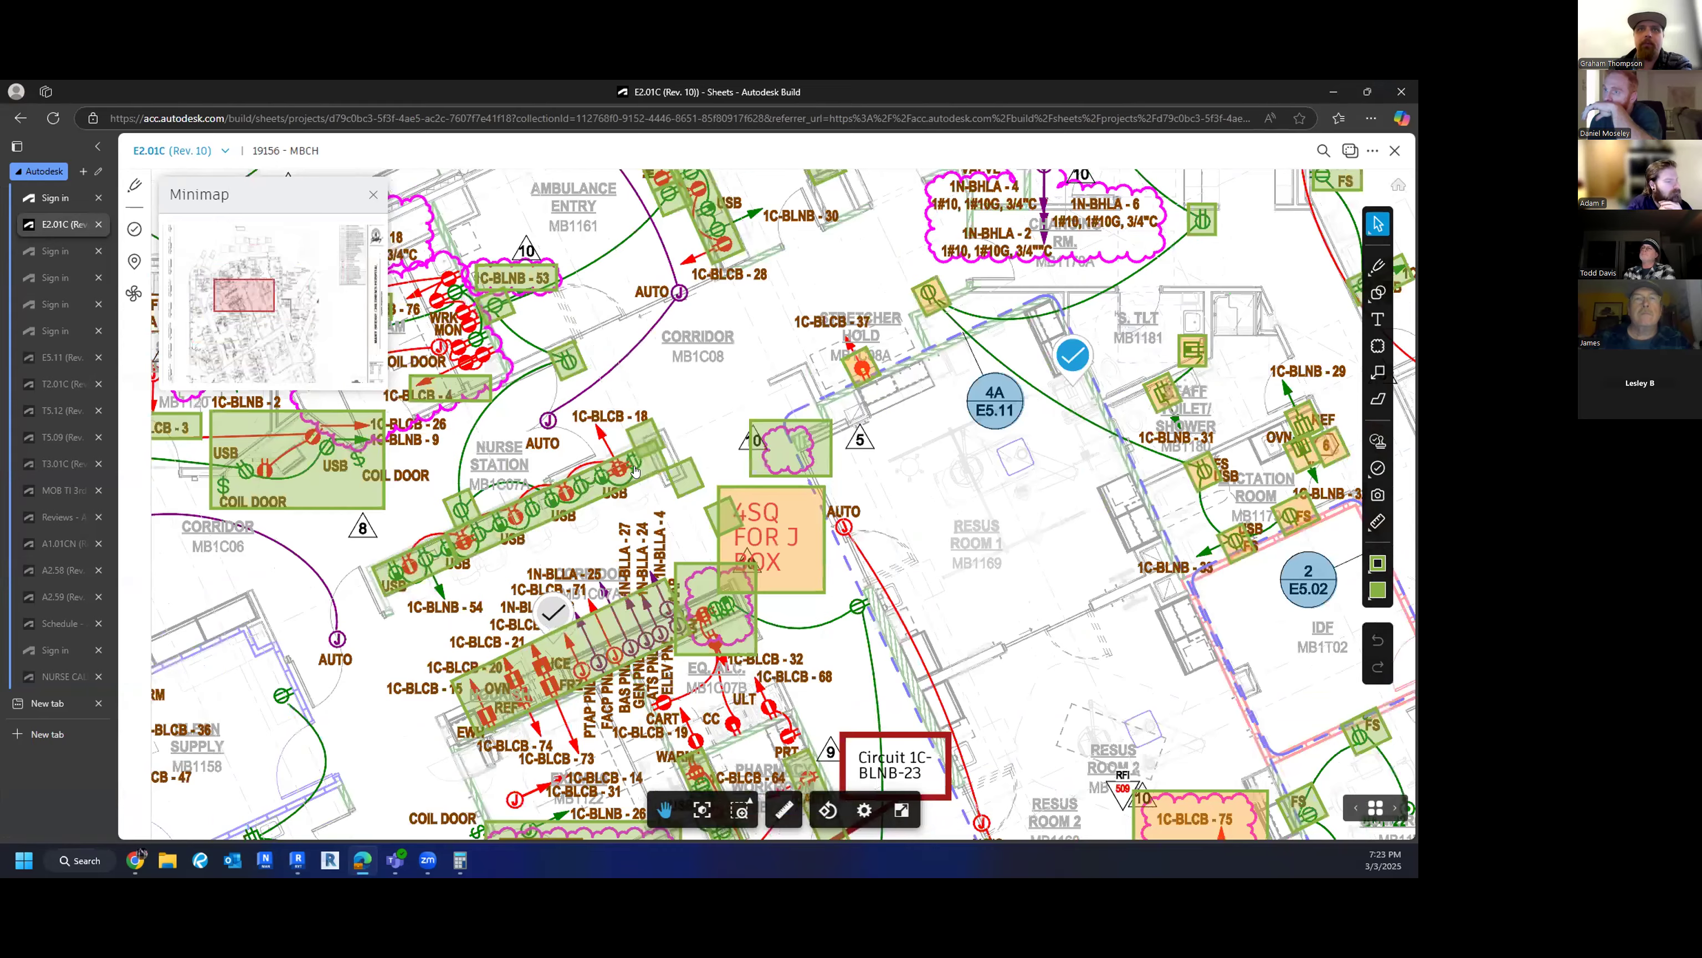
{"action": "scroll", "coordinate": [529, 610], "scroll_direction": "down", "scroll_amount": 1}
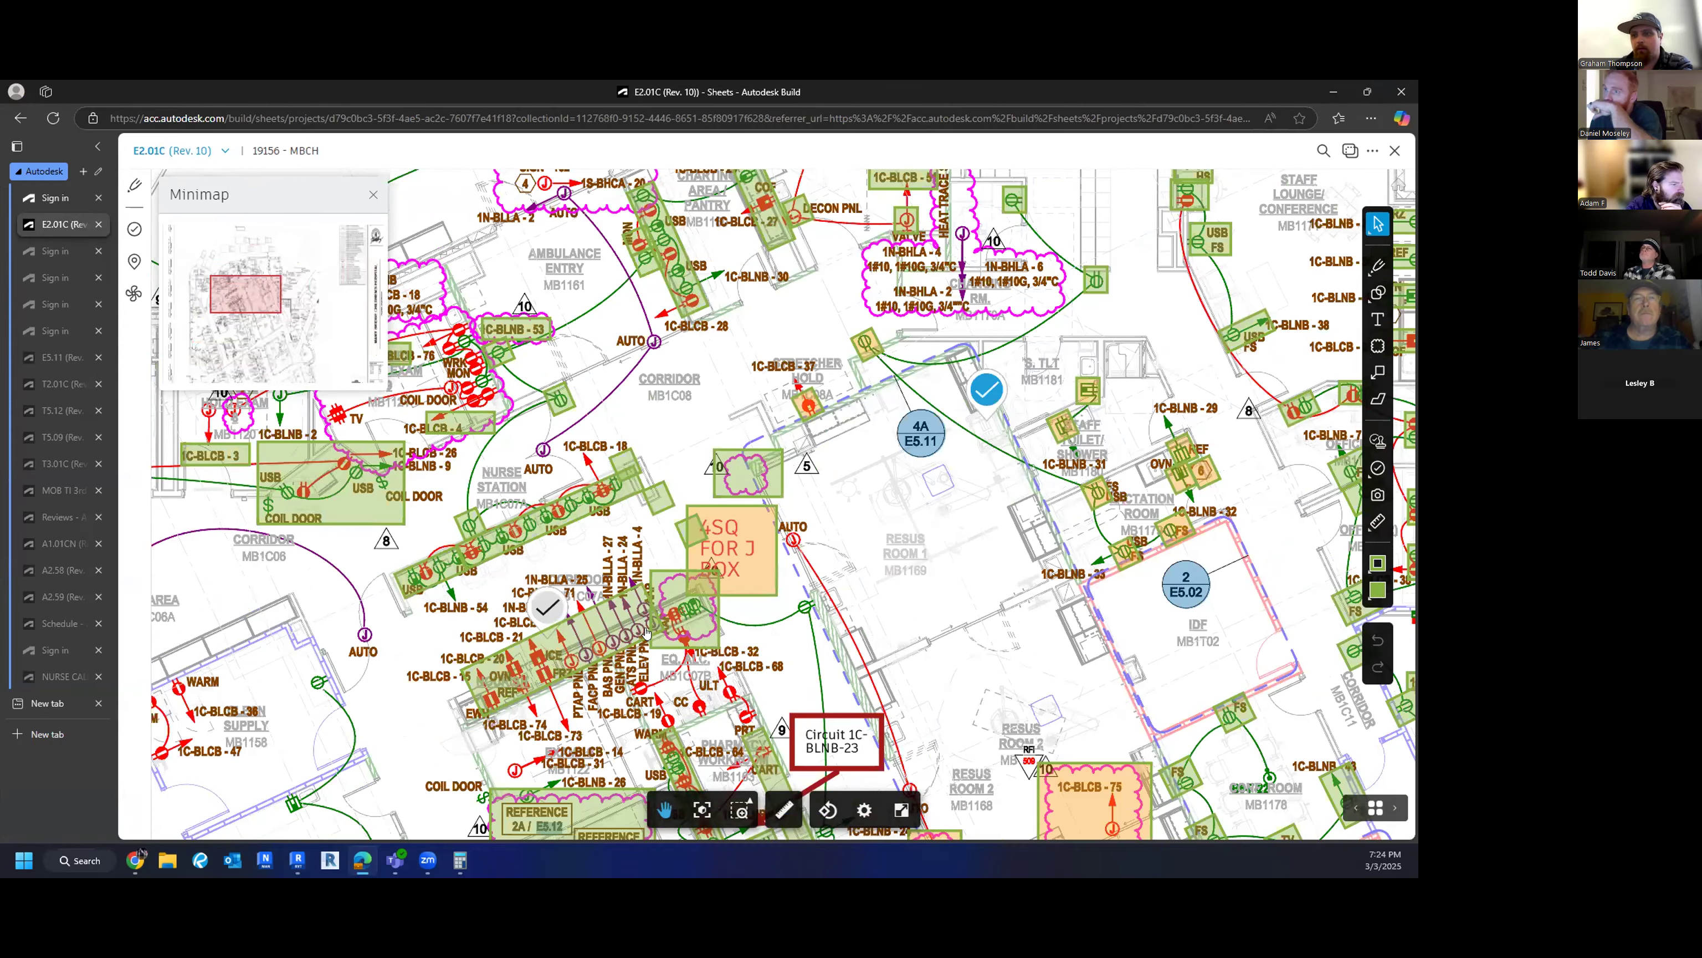
{"action": "scroll", "coordinate": [519, 680], "scroll_direction": "down", "scroll_amount": 1}
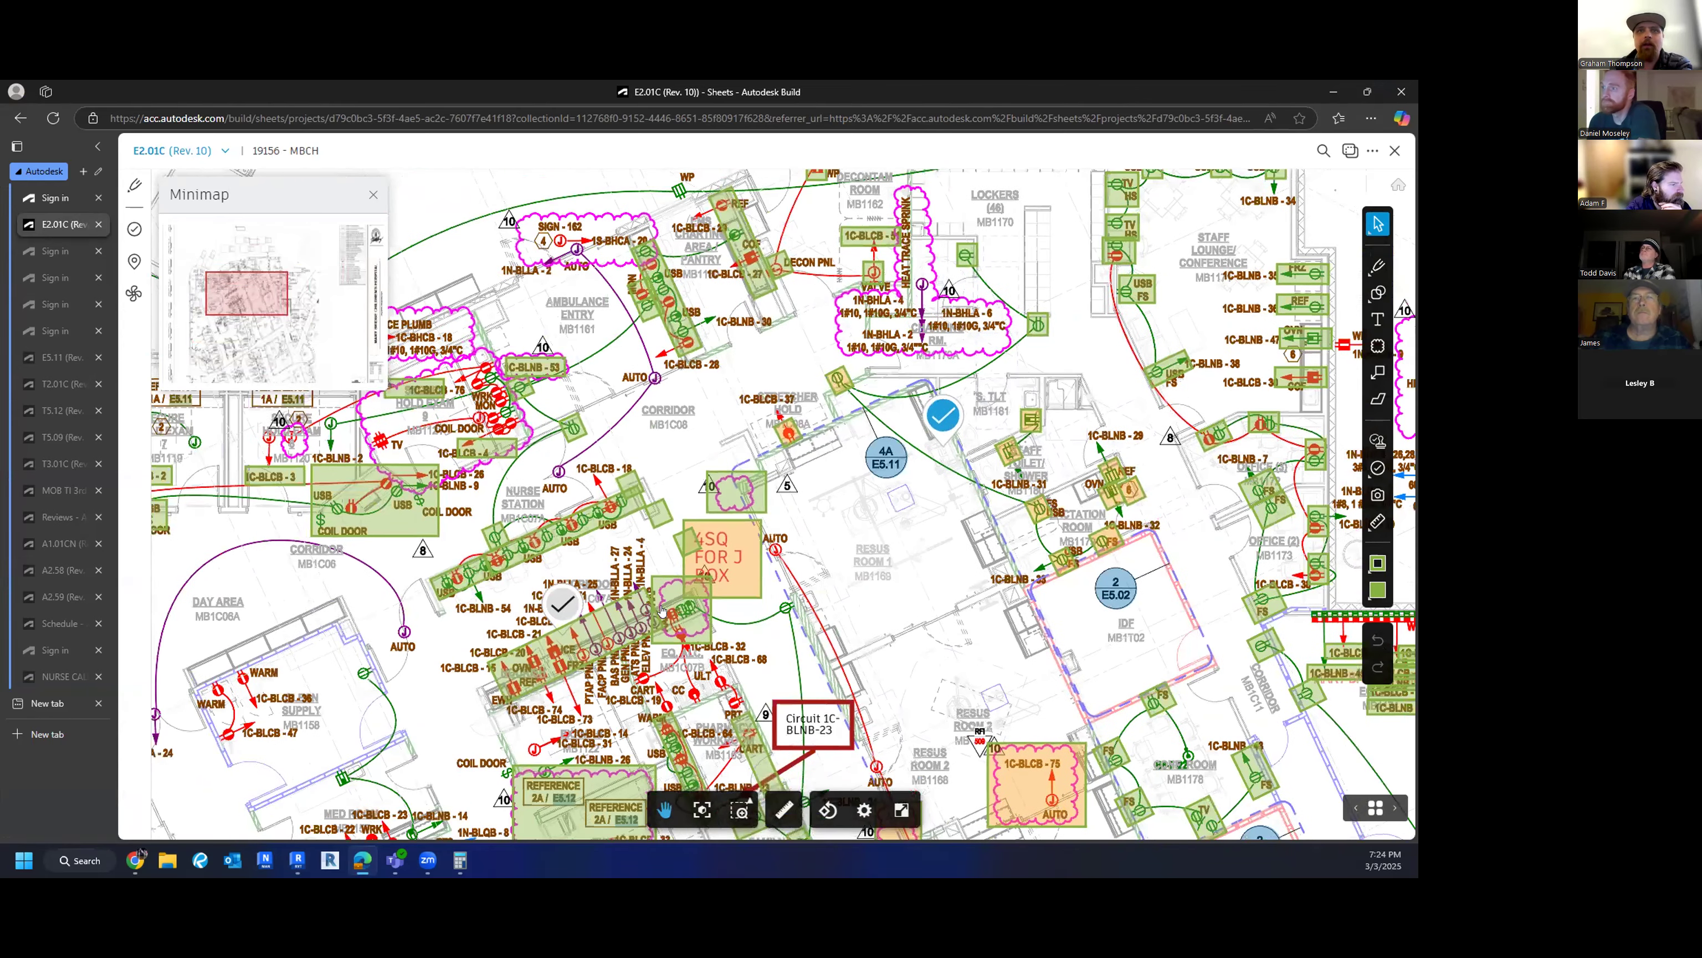
{"action": "scroll", "coordinate": [589, 656], "scroll_direction": "up", "scroll_amount": 2}
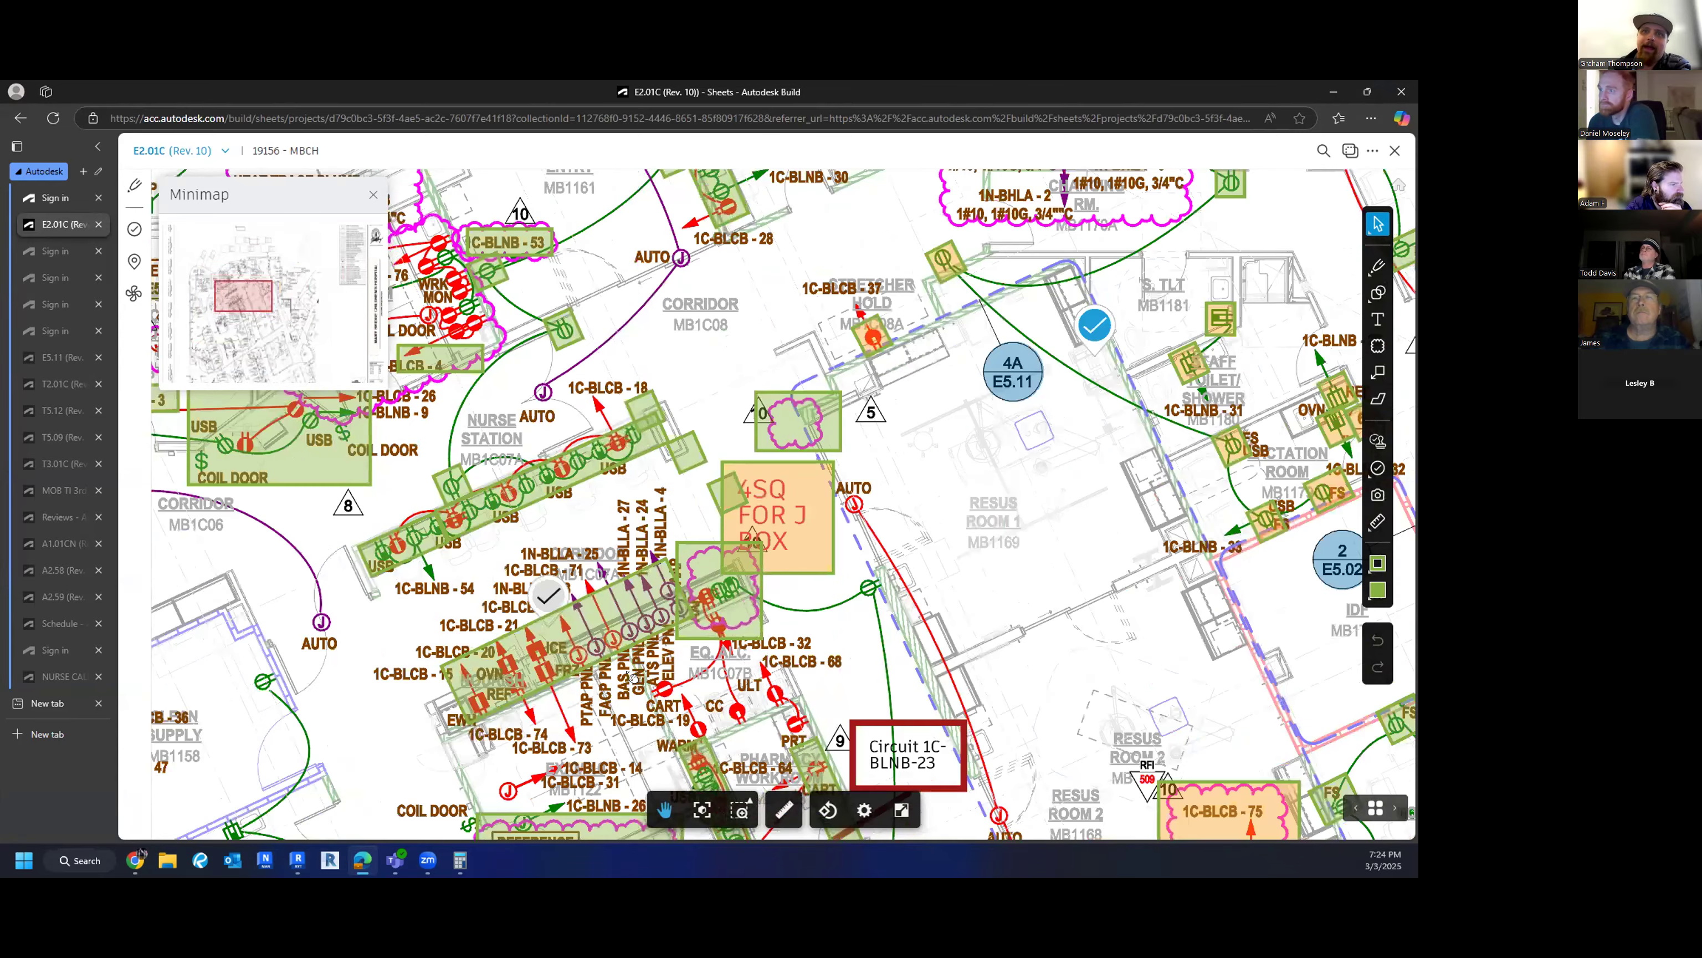
{"action": "scroll", "coordinate": [646, 575], "scroll_direction": "down", "scroll_amount": 1}
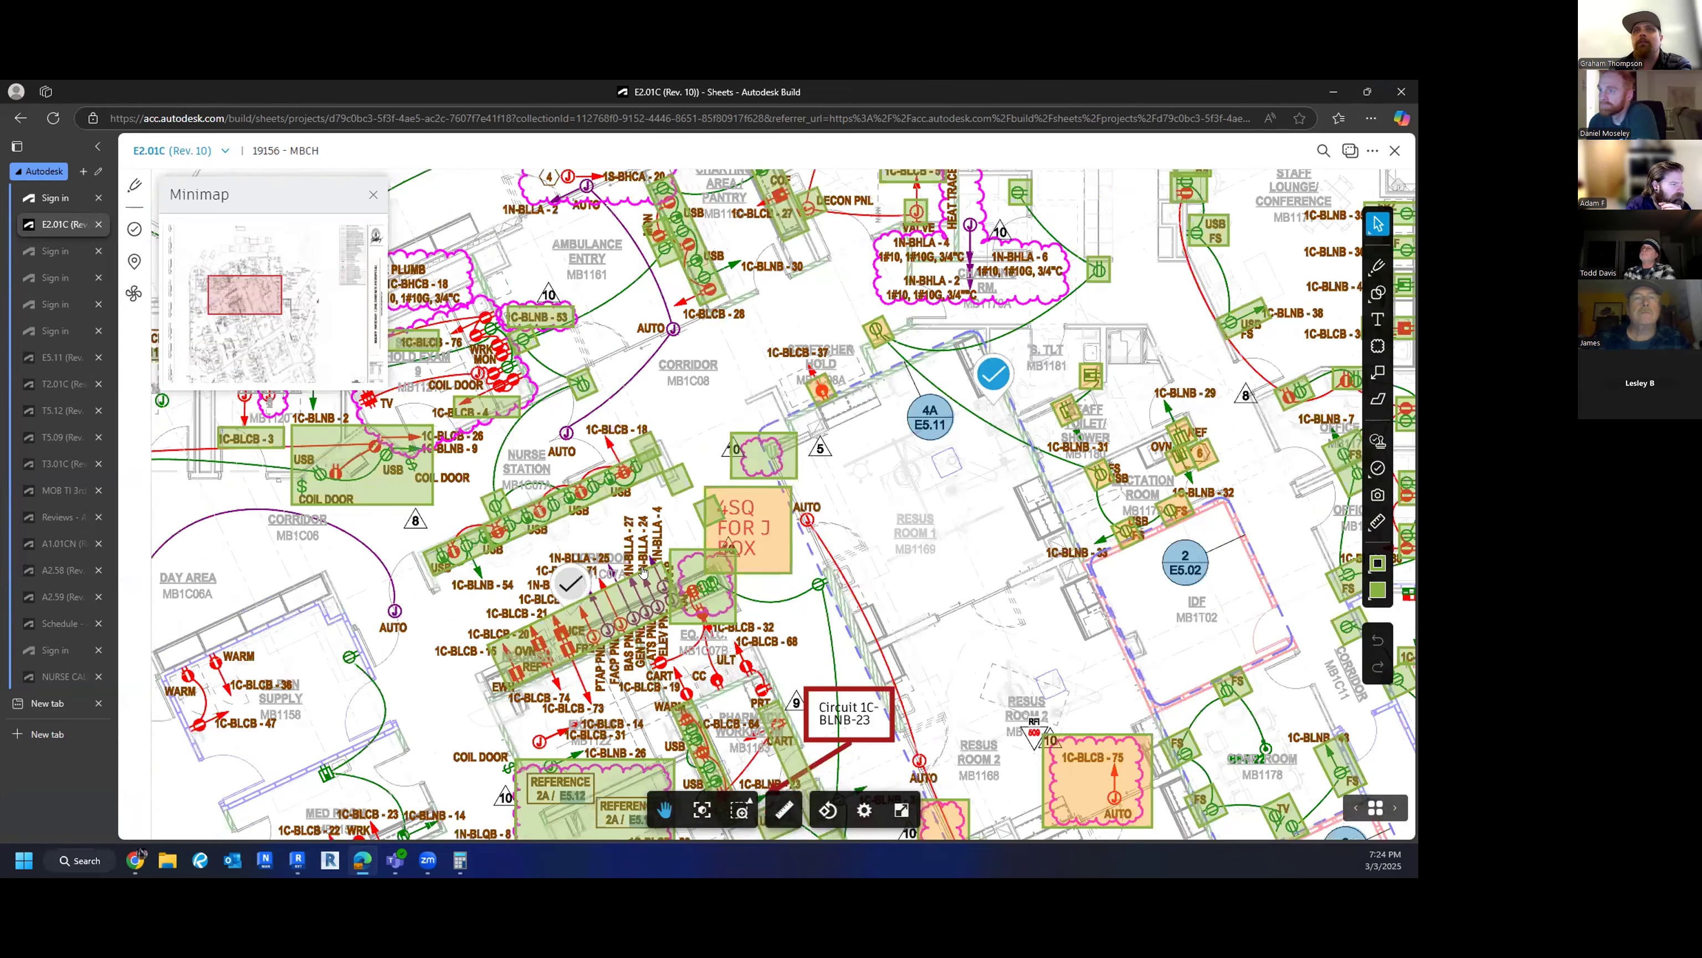
{"action": "scroll", "coordinate": [644, 613], "scroll_direction": "down", "scroll_amount": 1}
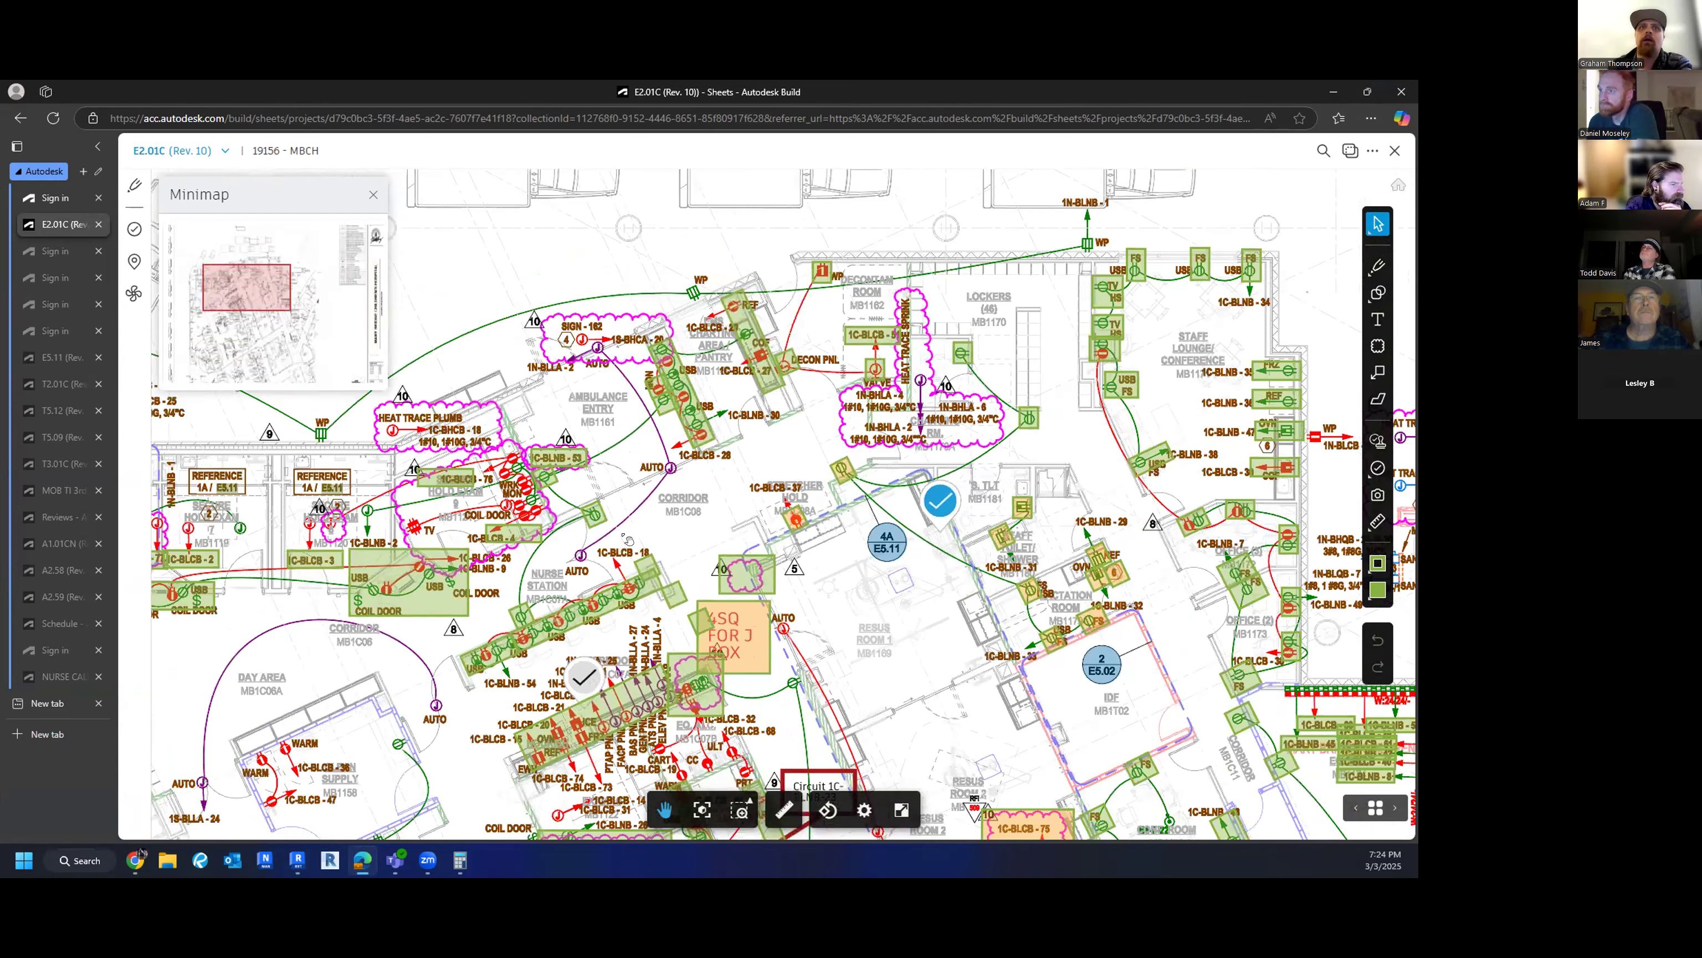
{"action": "scroll", "coordinate": [626, 539], "scroll_direction": "down", "scroll_amount": 2}
{"action": "left_click_drag", "start_coordinate": [477, 534], "coordinate": [938, 584]}
{"action": "scroll", "coordinate": [656, 570], "scroll_direction": "up", "scroll_amount": 3}
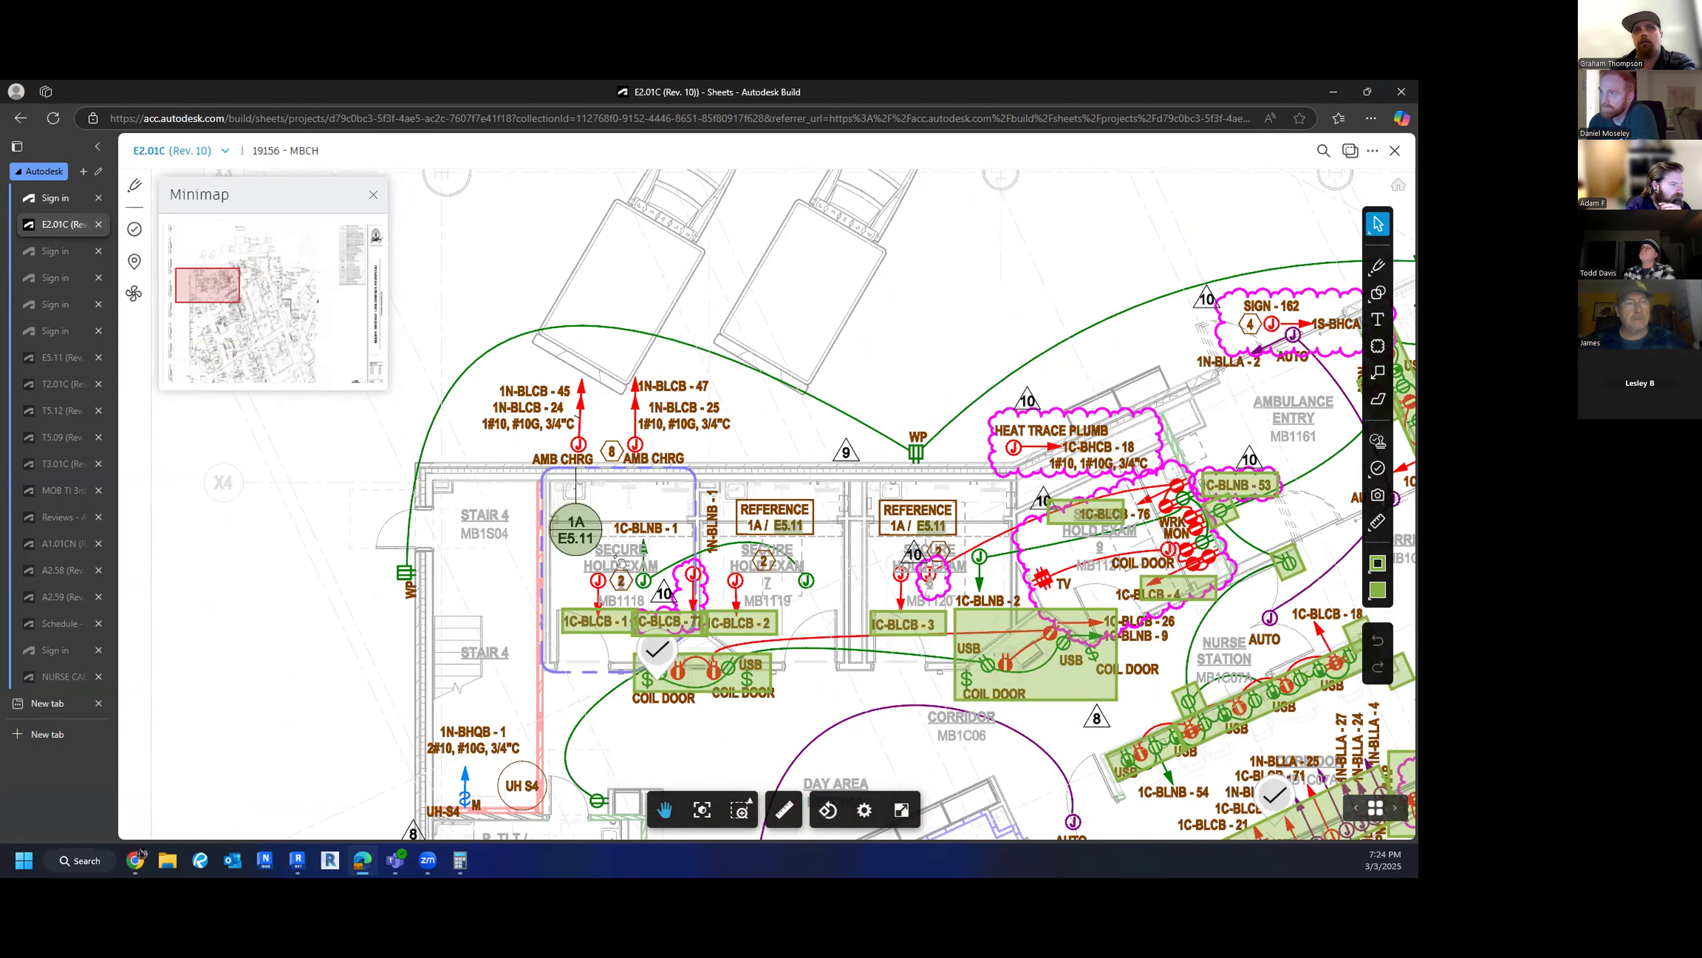
{"action": "scroll", "coordinate": [620, 562], "scroll_direction": "up", "scroll_amount": 2}
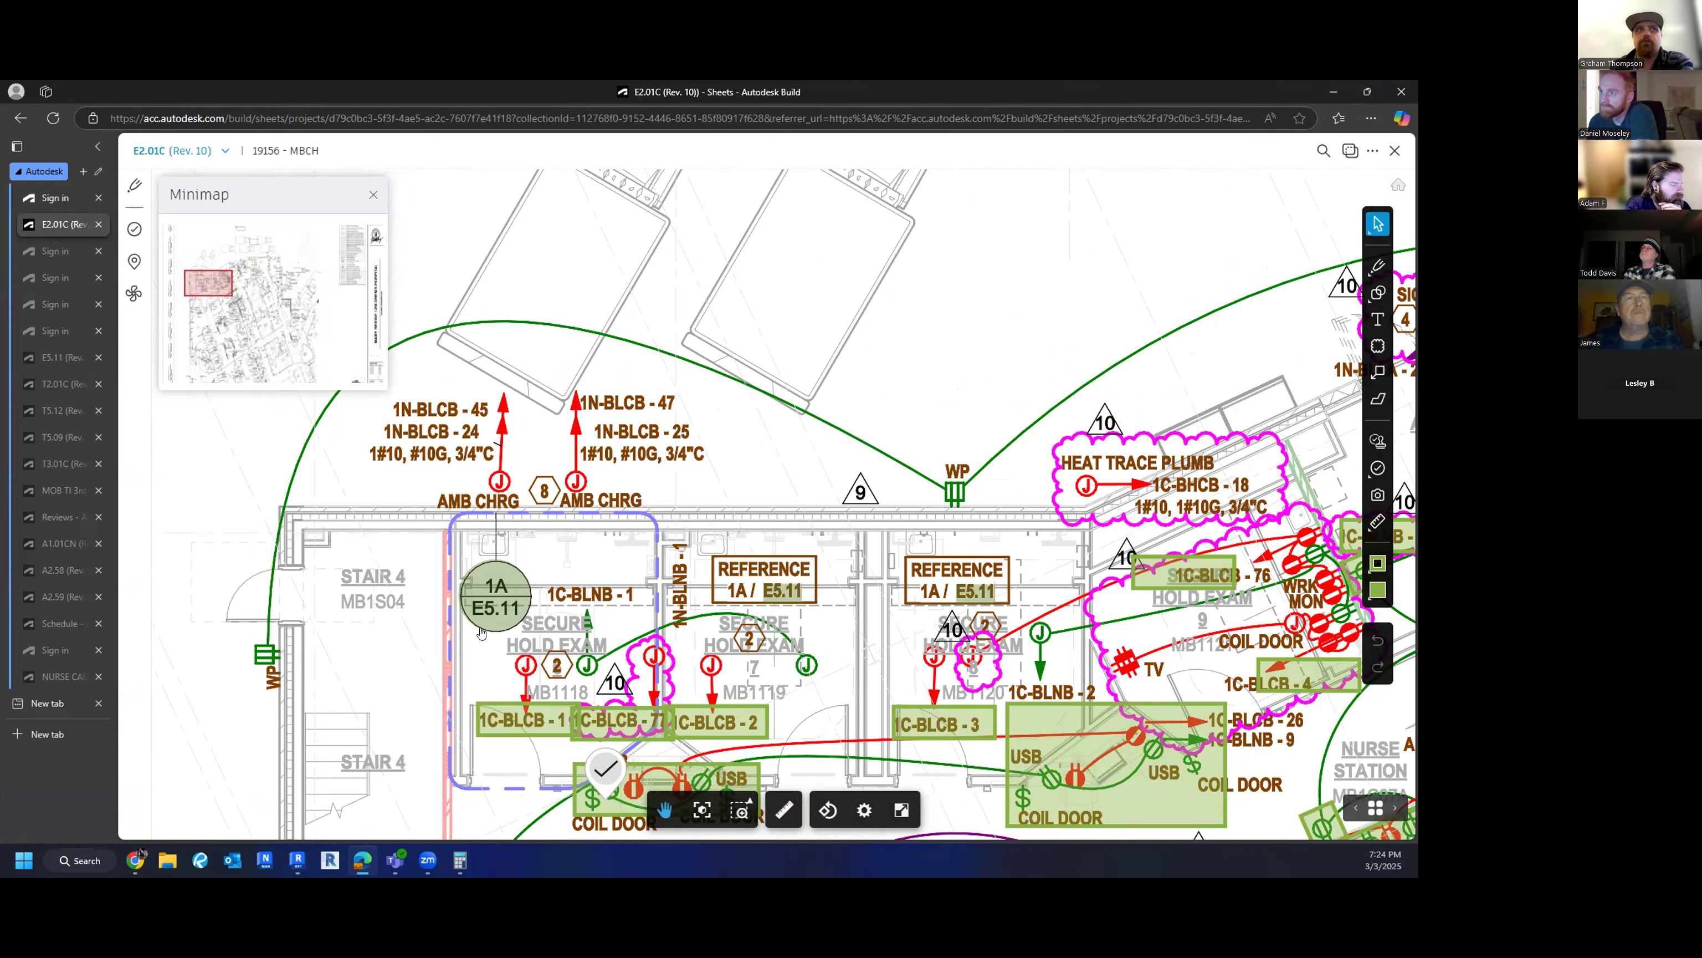
- Follow the 1A/E5.11 callout to open sheet E5.11 and frame the Secure Hold Exam 6 plan
{"action": "left_click", "coordinate": [484, 603]}
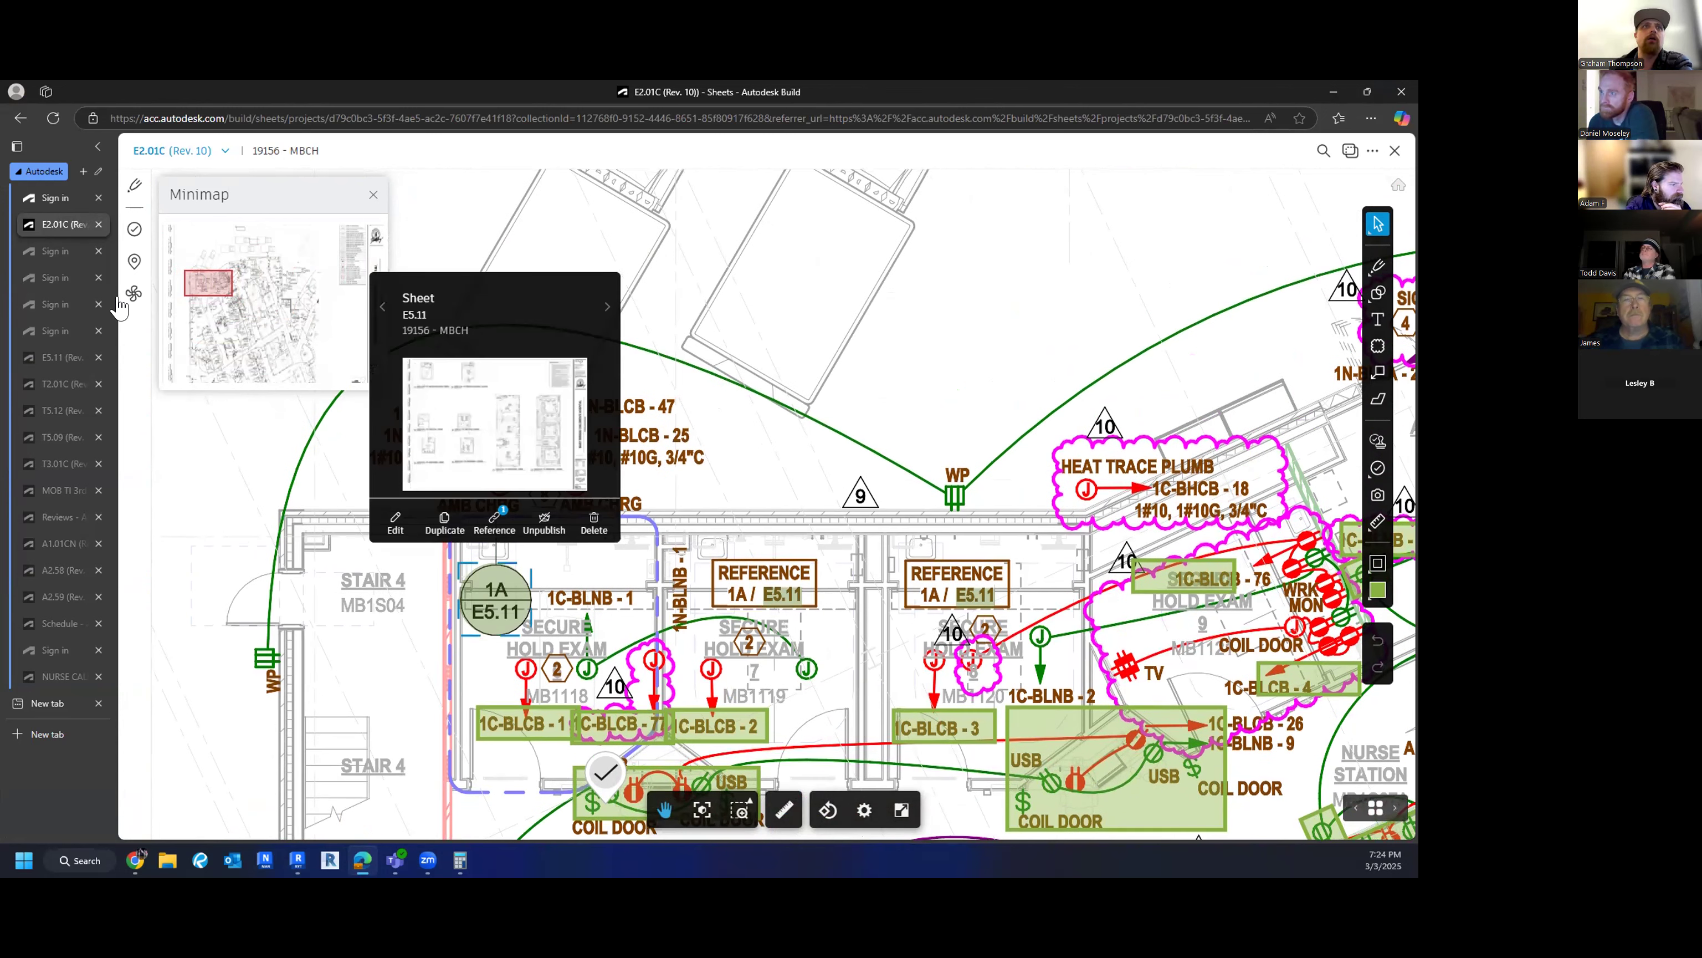
{"action": "left_click", "coordinate": [478, 430]}
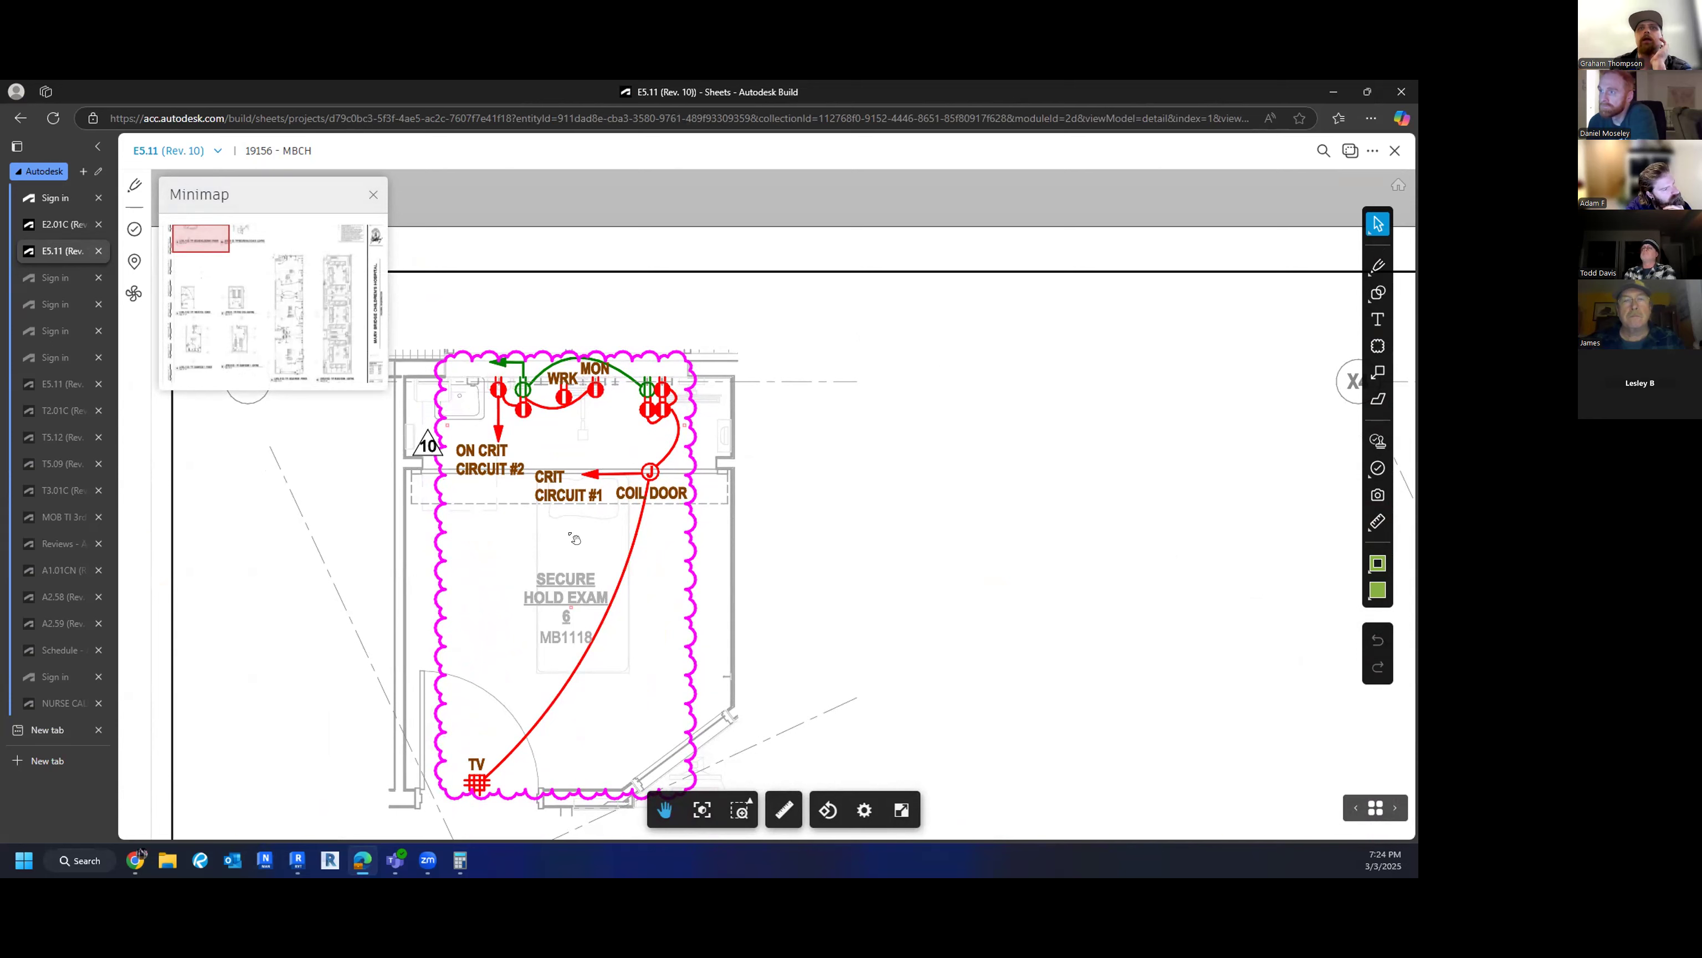
{"action": "left_click_drag", "start_coordinate": [694, 469], "coordinate": [709, 454]}
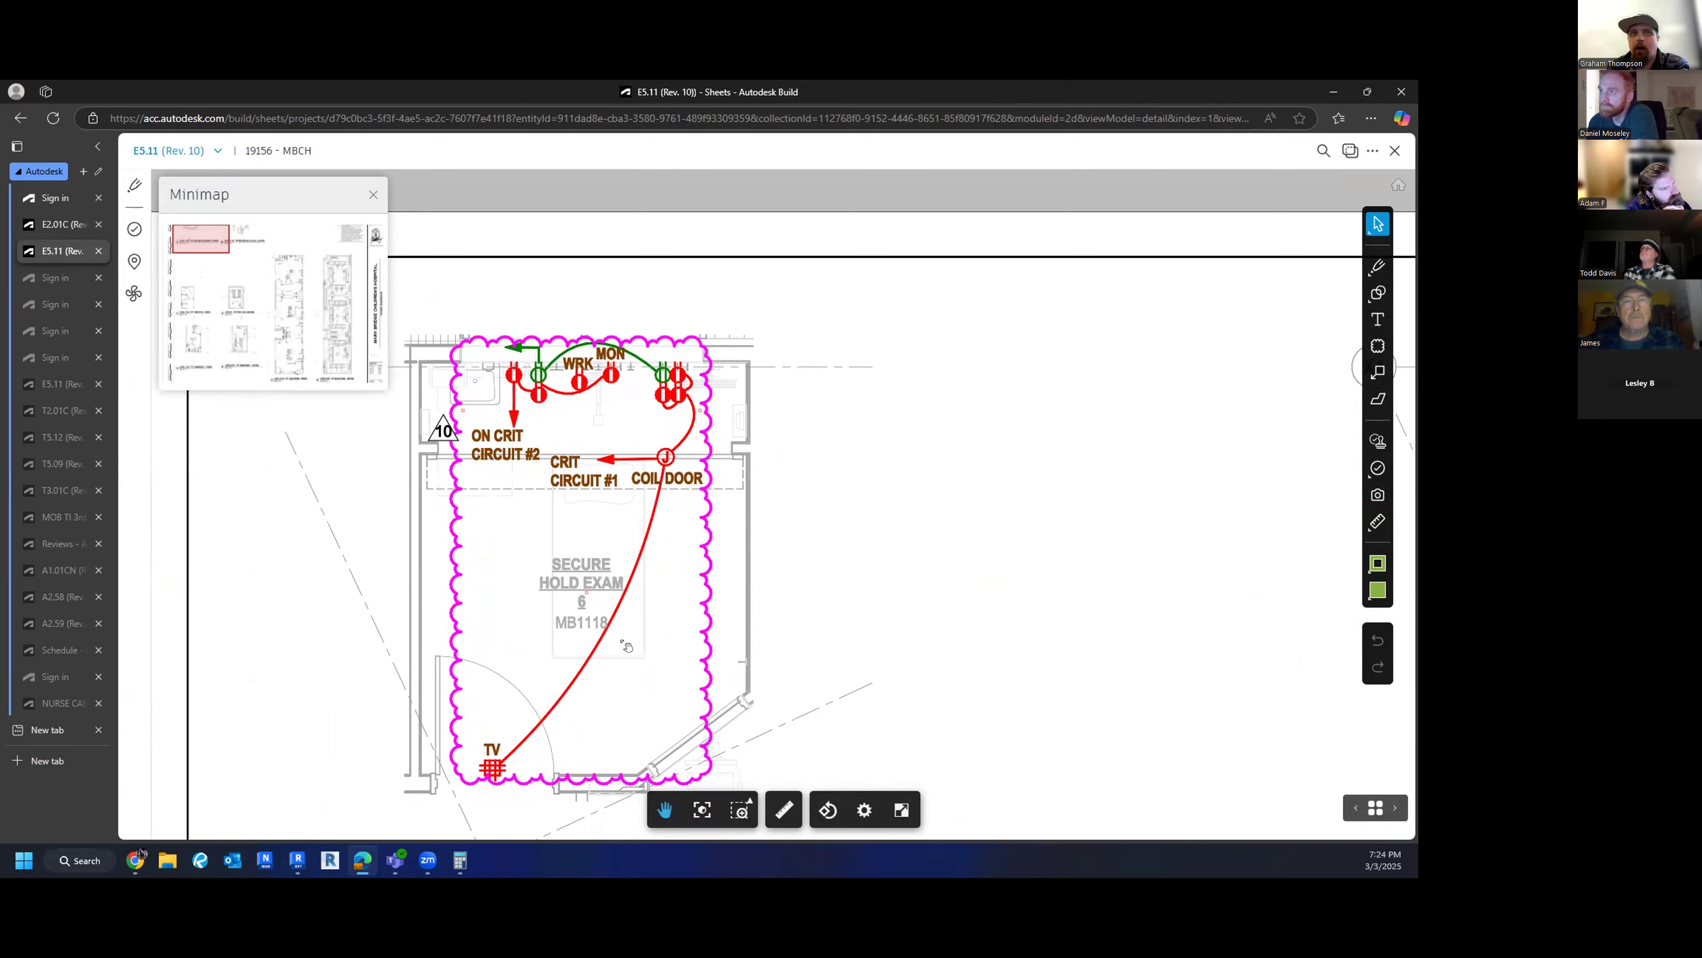
{"action": "left_click_drag", "start_coordinate": [663, 702], "coordinate": [678, 696]}
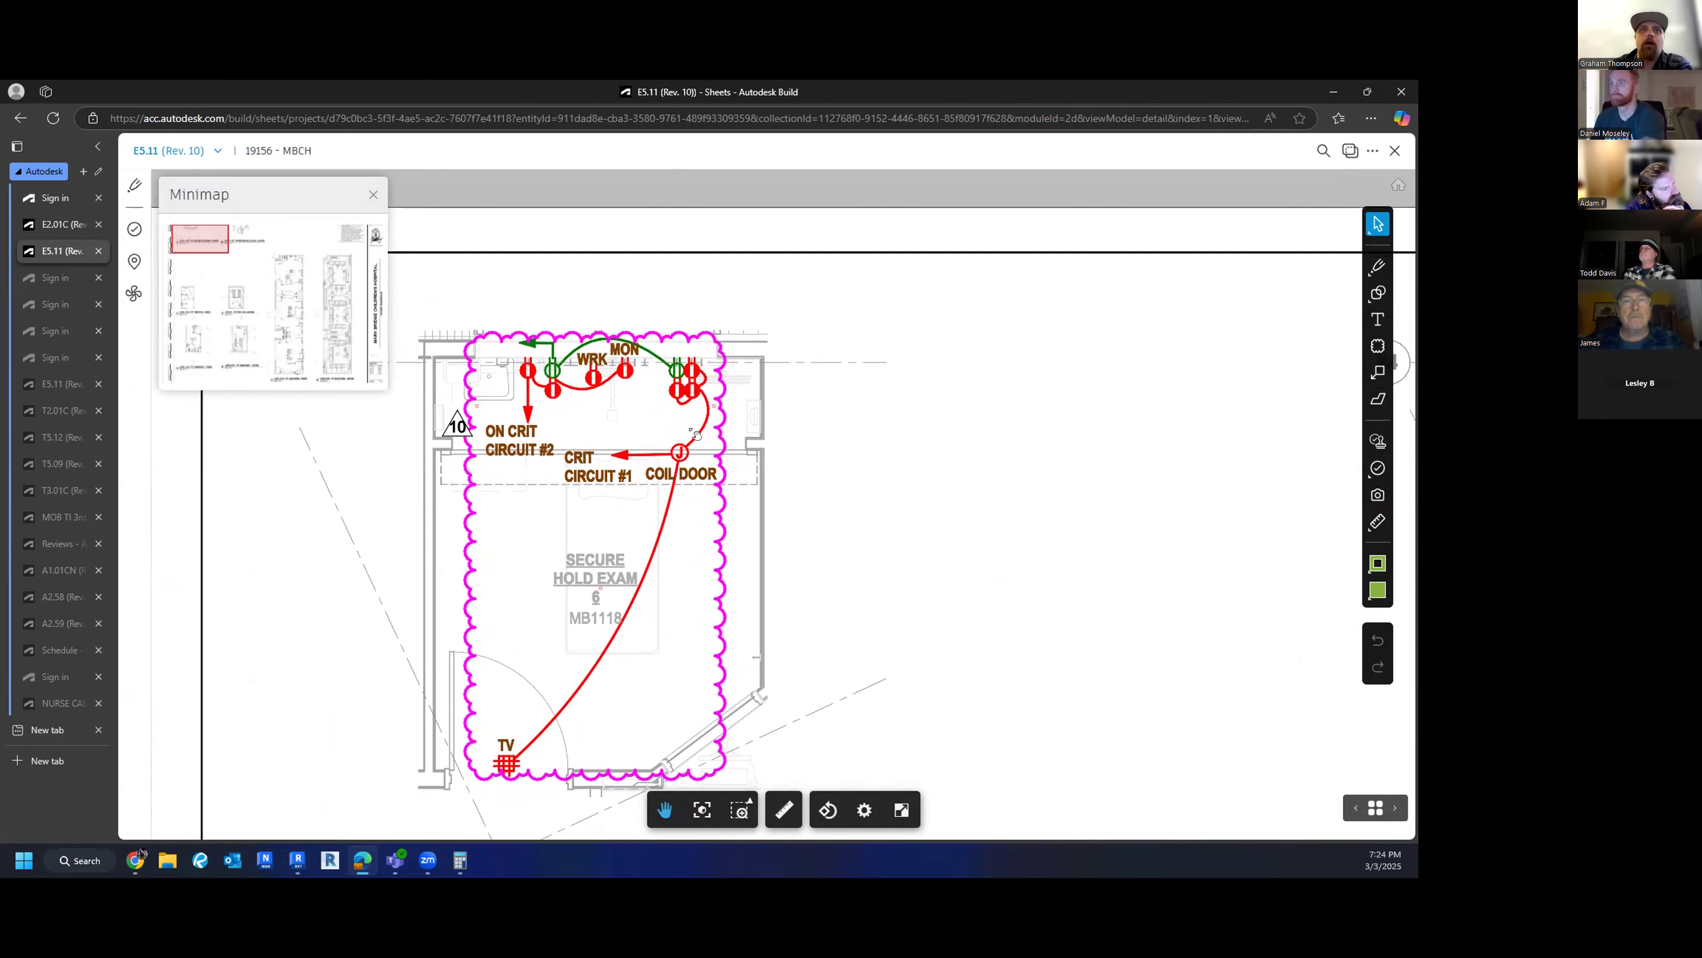
{"action": "scroll", "coordinate": [669, 525], "scroll_direction": "down", "scroll_amount": 2}
{"action": "left_click_drag", "start_coordinate": [669, 525], "coordinate": [622, 305]}
{"action": "scroll", "coordinate": [621, 306], "scroll_direction": "down", "scroll_amount": 1}
{"action": "scroll", "coordinate": [618, 609], "scroll_direction": "down", "scroll_amount": 1}
{"action": "left_click_drag", "start_coordinate": [617, 613], "coordinate": [621, 767]}
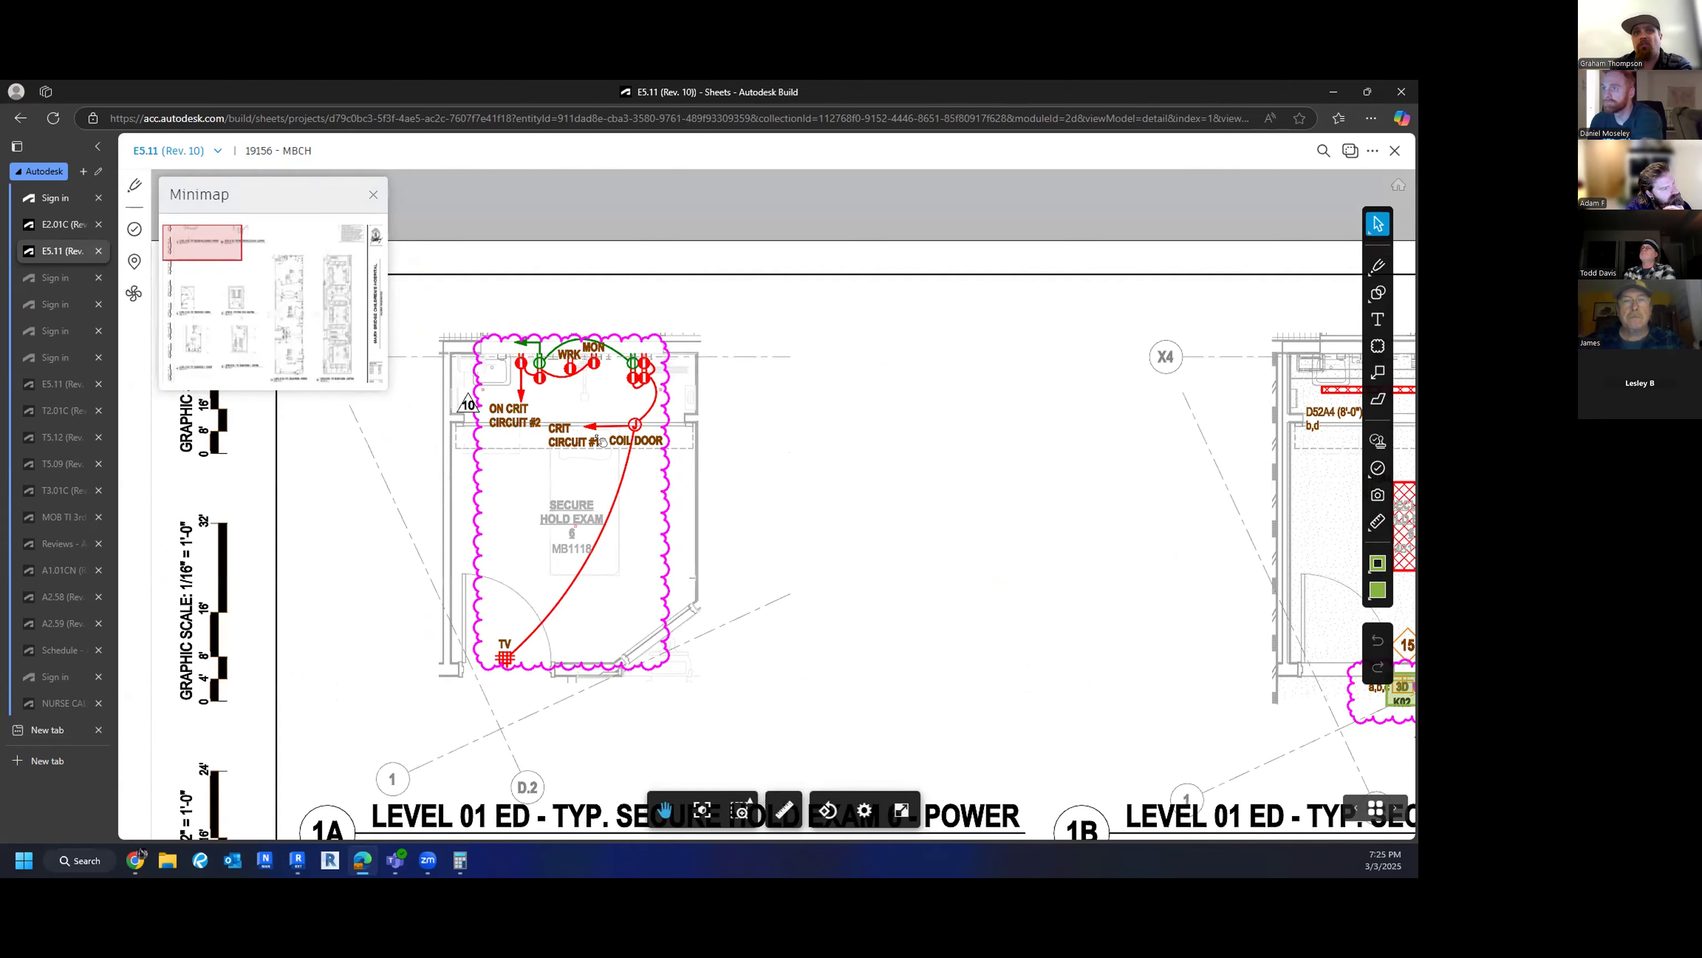
{"action": "left_click", "coordinate": [64, 224]}
{"action": "left_click_drag", "start_coordinate": [803, 574], "coordinate": [938, 462]}
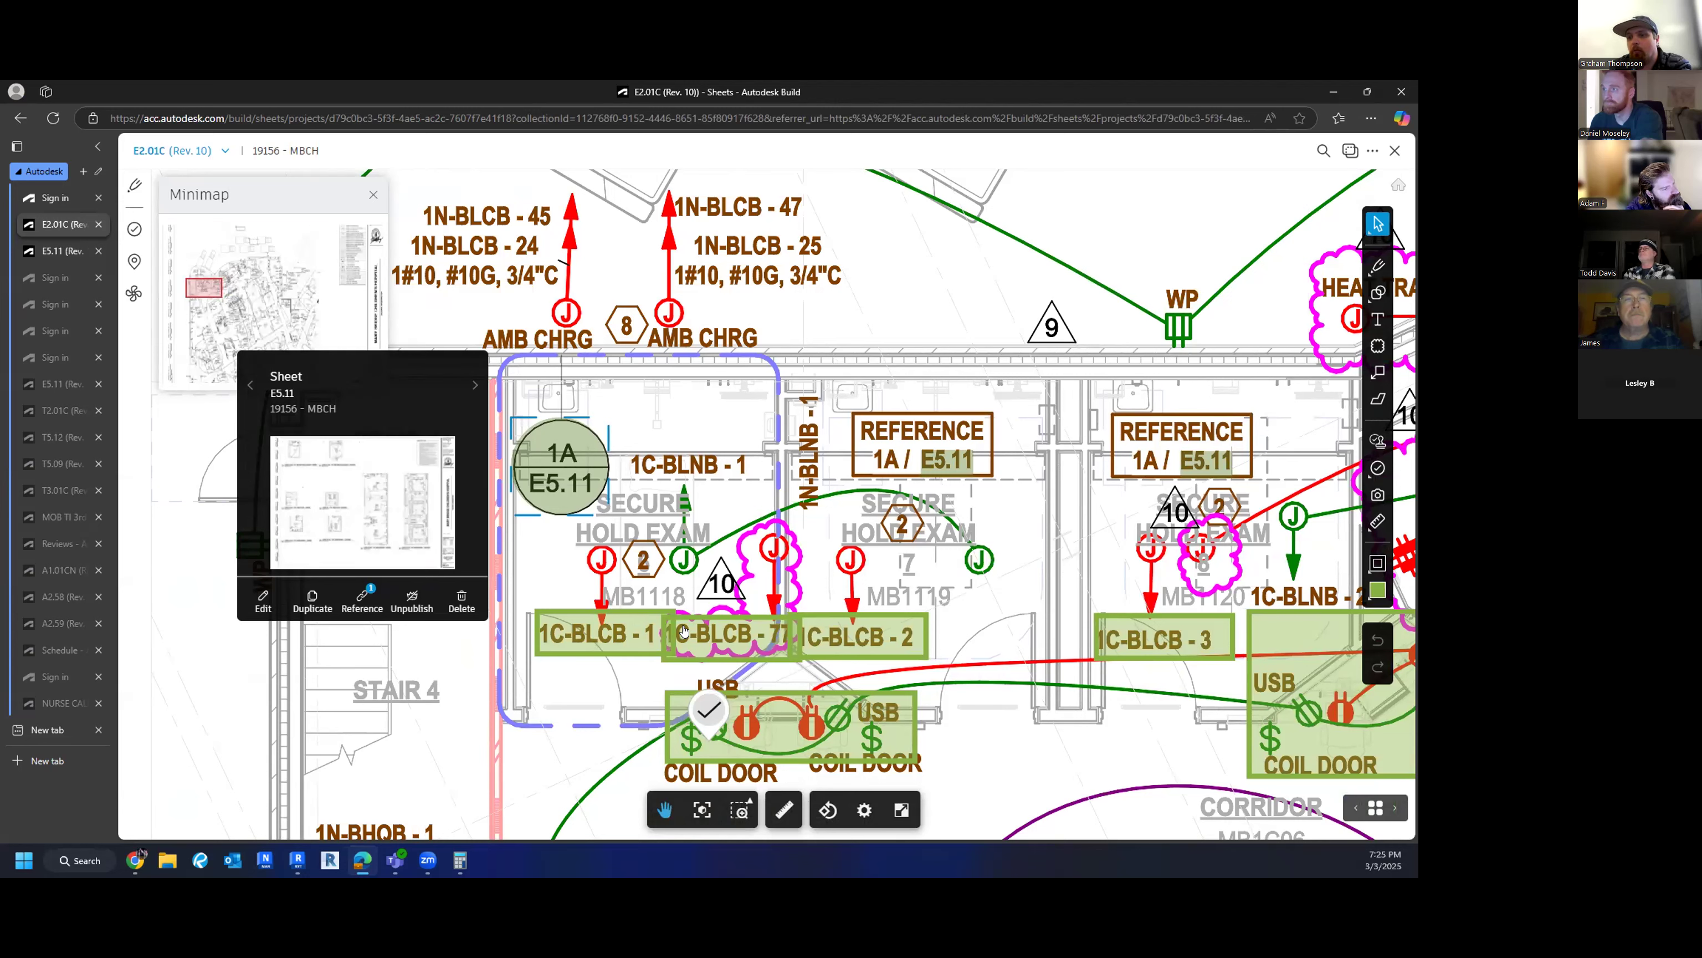
{"action": "left_click_drag", "start_coordinate": [1028, 630], "coordinate": [783, 565]}
{"action": "scroll", "coordinate": [783, 565], "scroll_direction": "down", "scroll_amount": 3}
{"action": "left_click_drag", "start_coordinate": [876, 617], "coordinate": [1030, 703]}
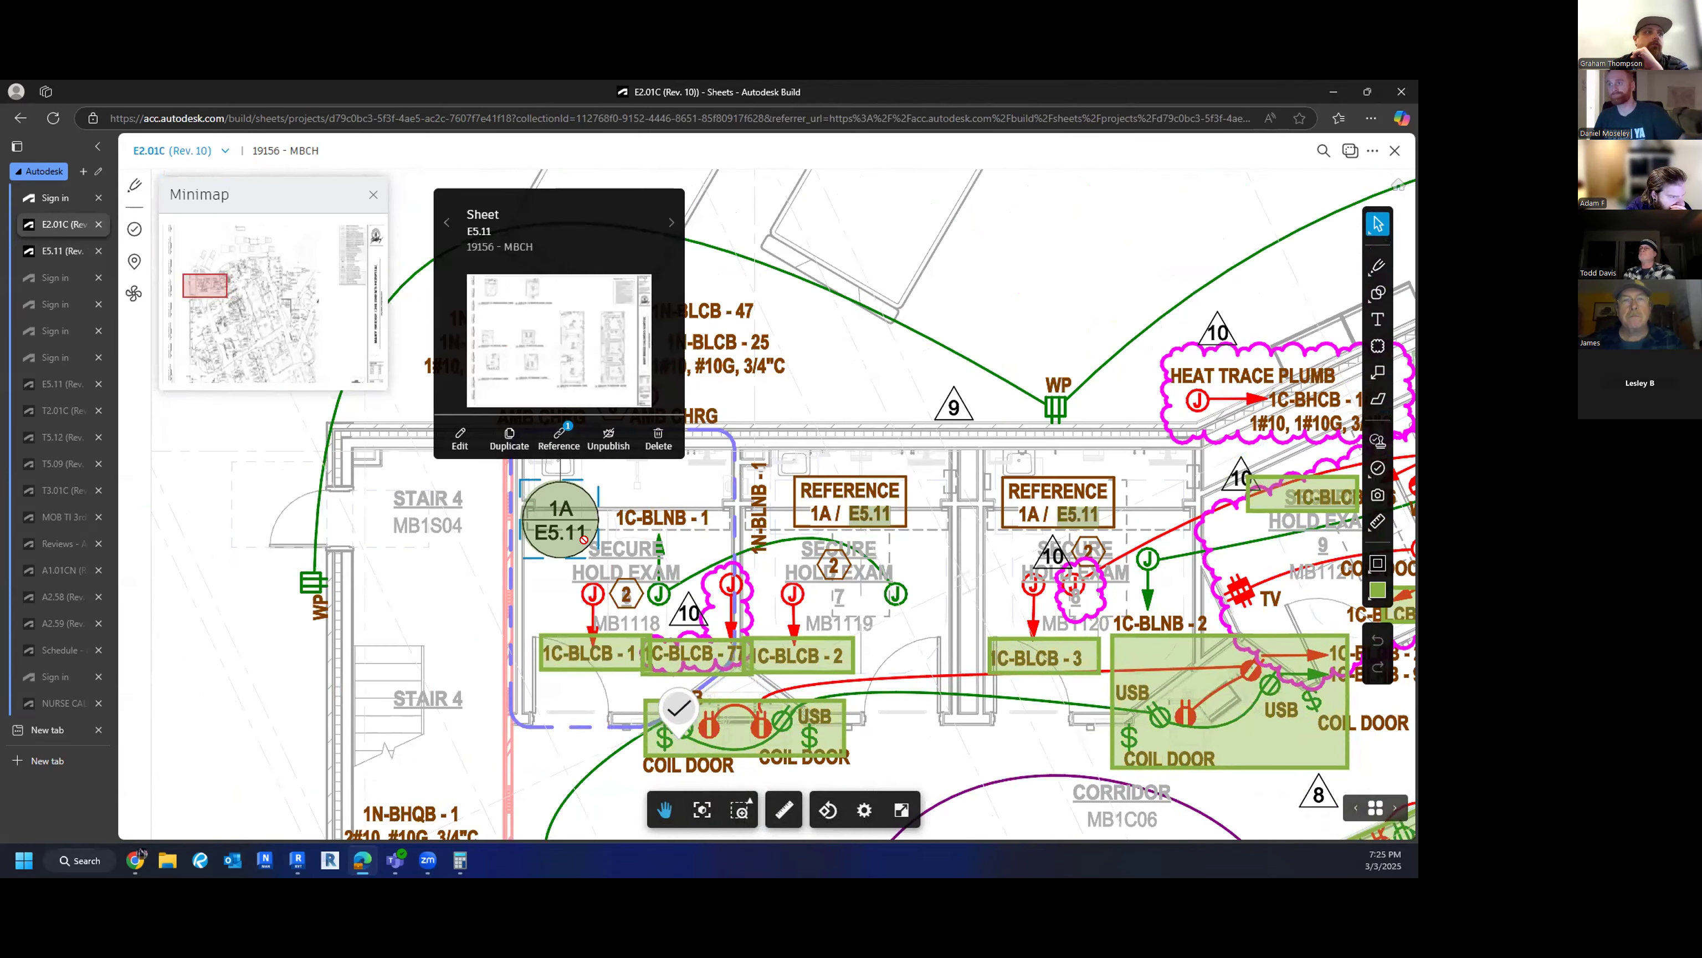
{"action": "left_click_drag", "start_coordinate": [615, 563], "coordinate": [604, 400]}
{"action": "scroll", "coordinate": [604, 399], "scroll_direction": "down", "scroll_amount": 5}
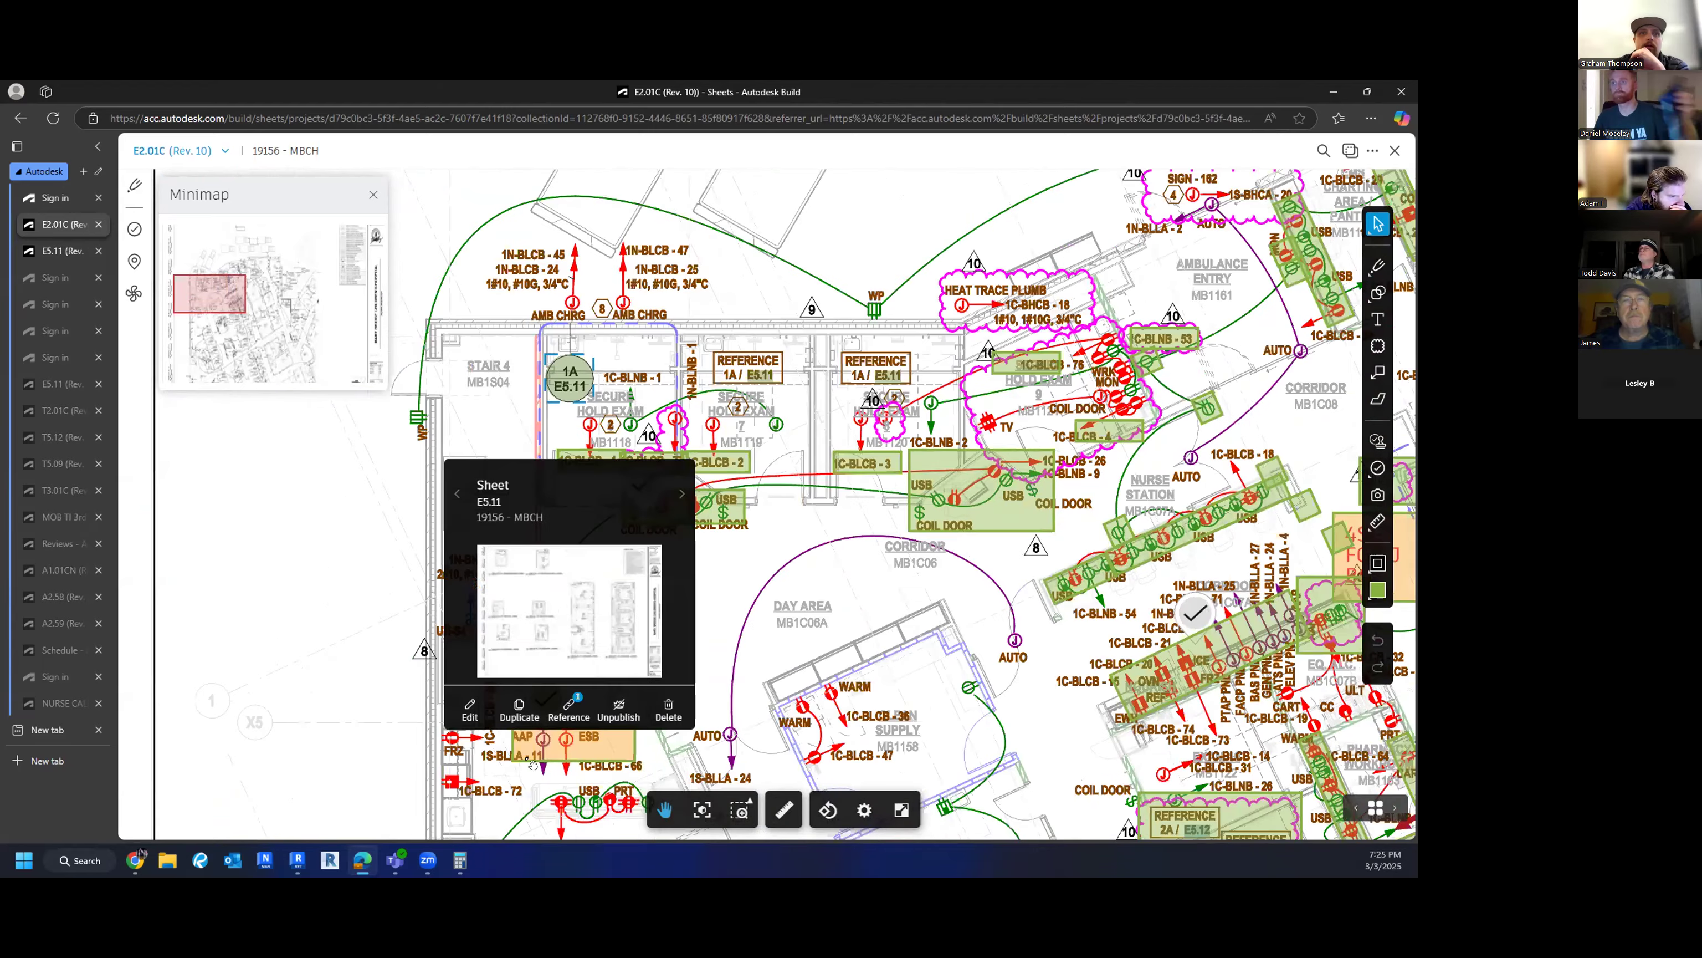
{"action": "left_click_drag", "start_coordinate": [528, 760], "coordinate": [492, 228]}
{"action": "scroll", "coordinate": [470, 459], "scroll_direction": "down", "scroll_amount": 5}
{"action": "left_click_drag", "start_coordinate": [433, 798], "coordinate": [416, 861]}
{"action": "scroll", "coordinate": [480, 389], "scroll_direction": "up", "scroll_amount": 5}
{"action": "scroll", "coordinate": [480, 396], "scroll_direction": "up", "scroll_amount": 3}
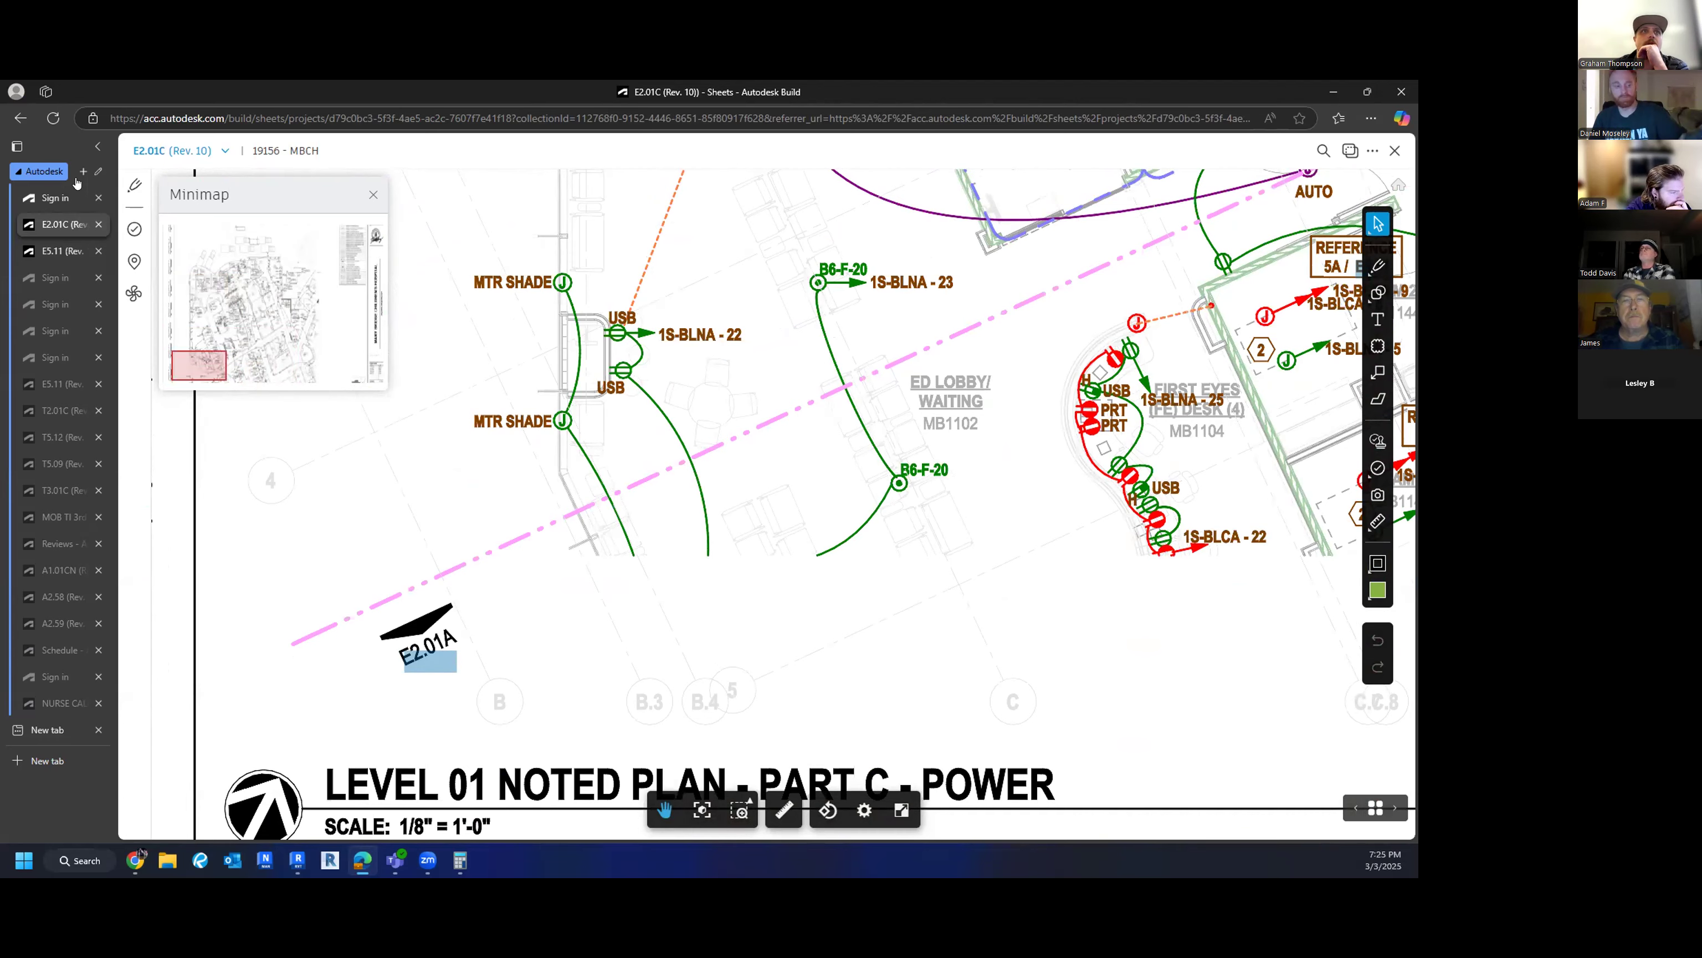
{"action": "left_click", "coordinate": [42, 253]}
{"action": "left_click_drag", "start_coordinate": [484, 571], "coordinate": [452, 511]}
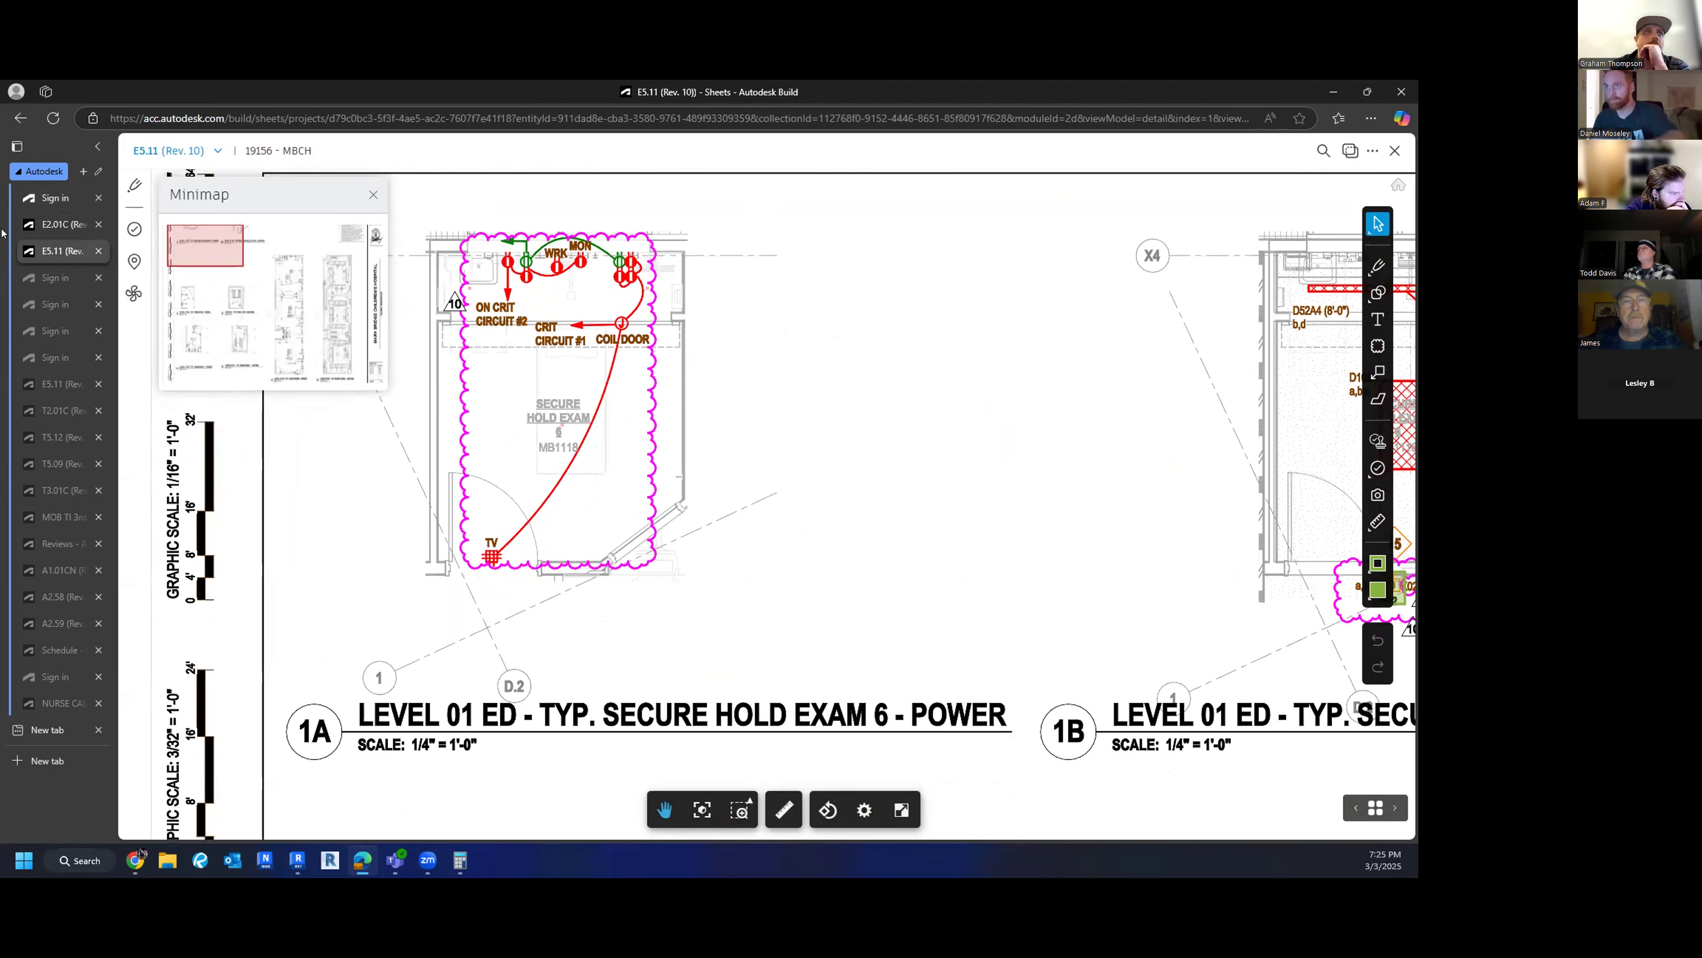
- Return to sheet E2.01C and pan down to the ED Lobby/Waiting area
{"action": "scroll", "coordinate": [444, 797], "scroll_direction": "up", "scroll_amount": 2}
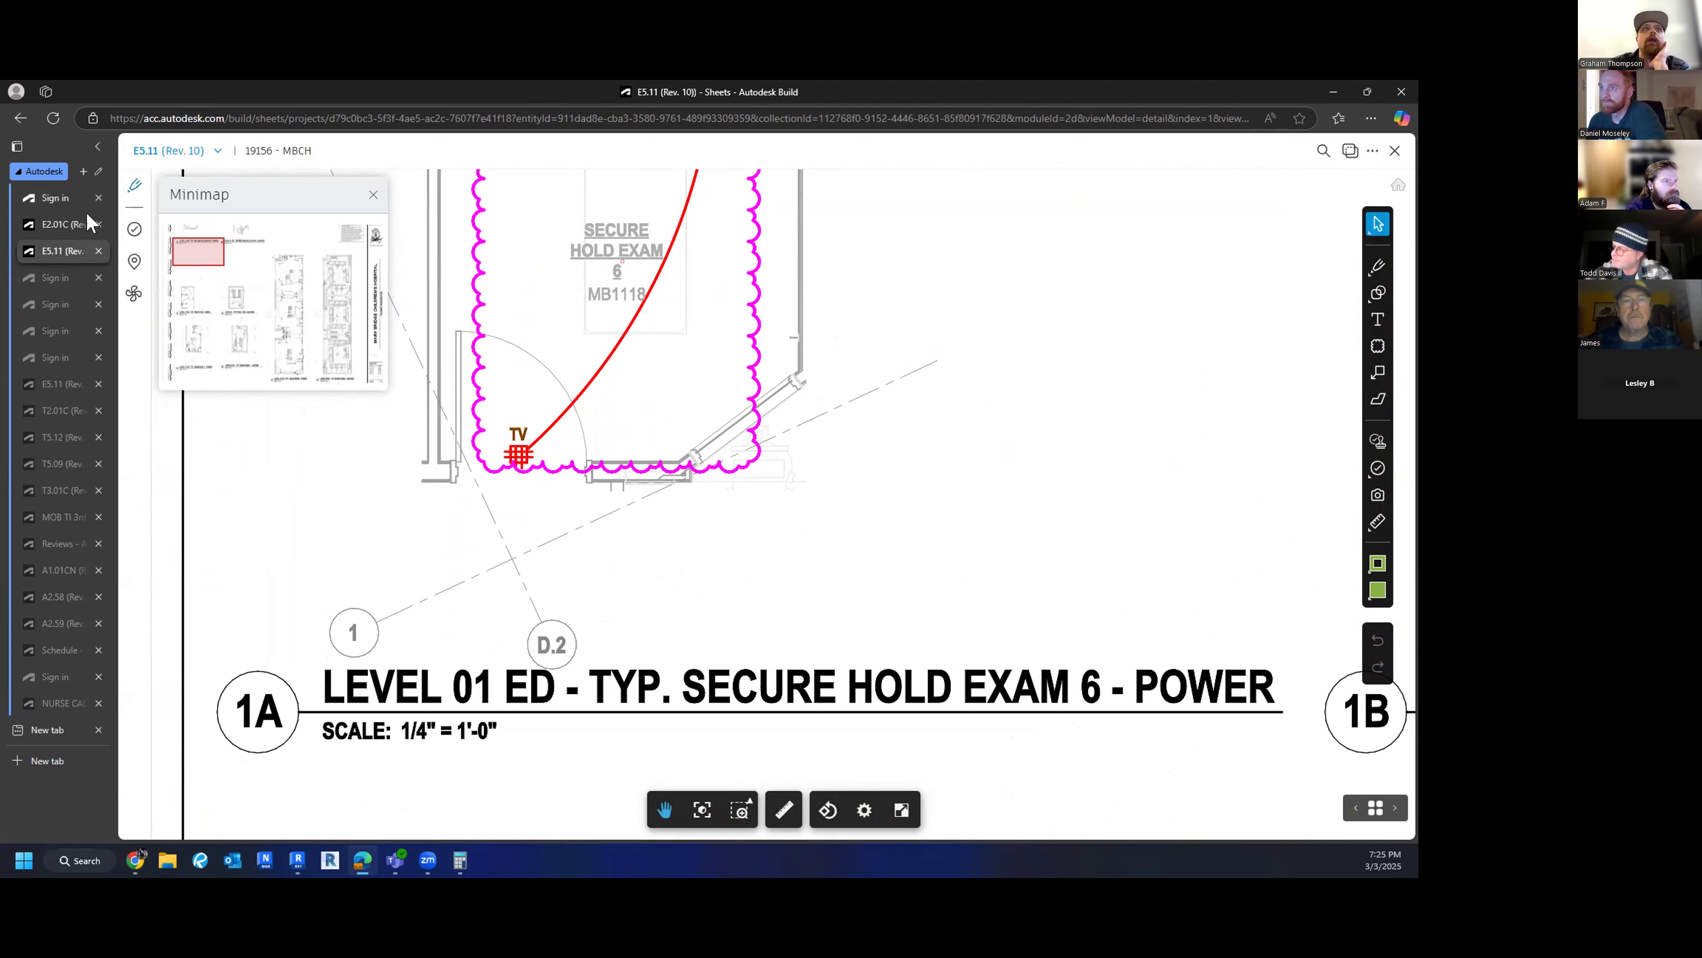
{"action": "left_click", "coordinate": [52, 227]}
{"action": "left_click_drag", "start_coordinate": [461, 421], "coordinate": [472, 522]}
{"action": "scroll", "coordinate": [474, 521], "scroll_direction": "down", "scroll_amount": 2}
{"action": "left_click_drag", "start_coordinate": [547, 336], "coordinate": [538, 470]}
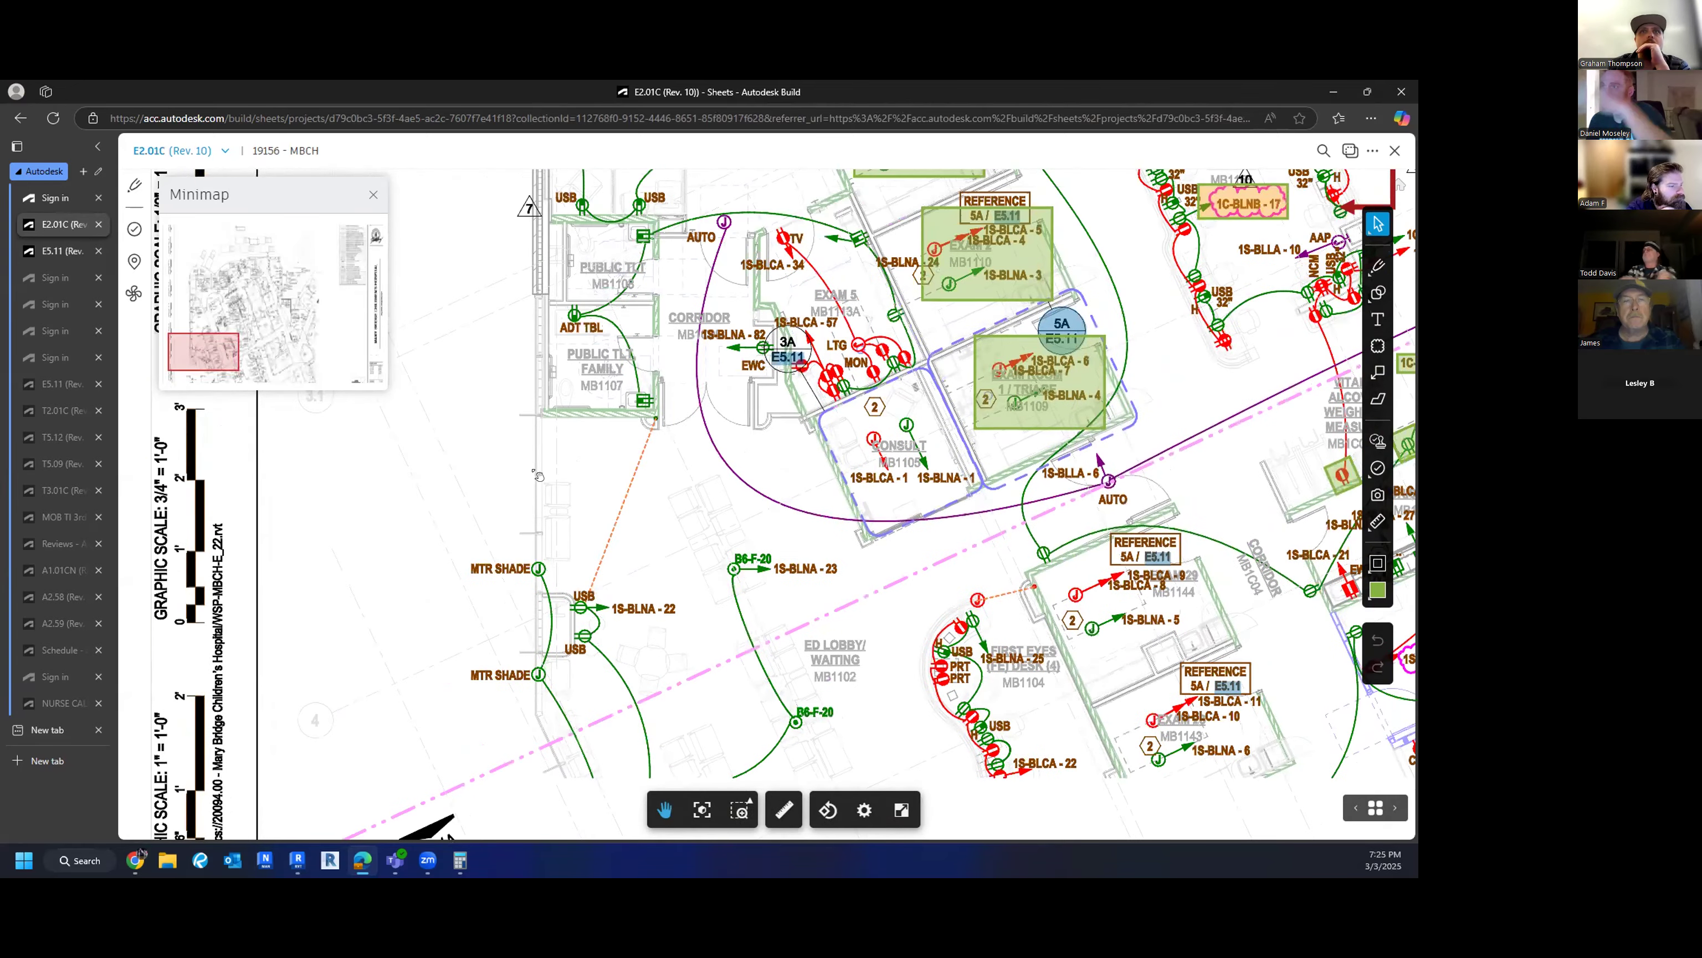
- Pan up the plan to the Secure Hold Exam rooms near Stair 4
{"action": "scroll", "coordinate": [538, 475], "scroll_direction": "down", "scroll_amount": 3}
{"action": "left_click_drag", "start_coordinate": [538, 475], "coordinate": [397, 562]}
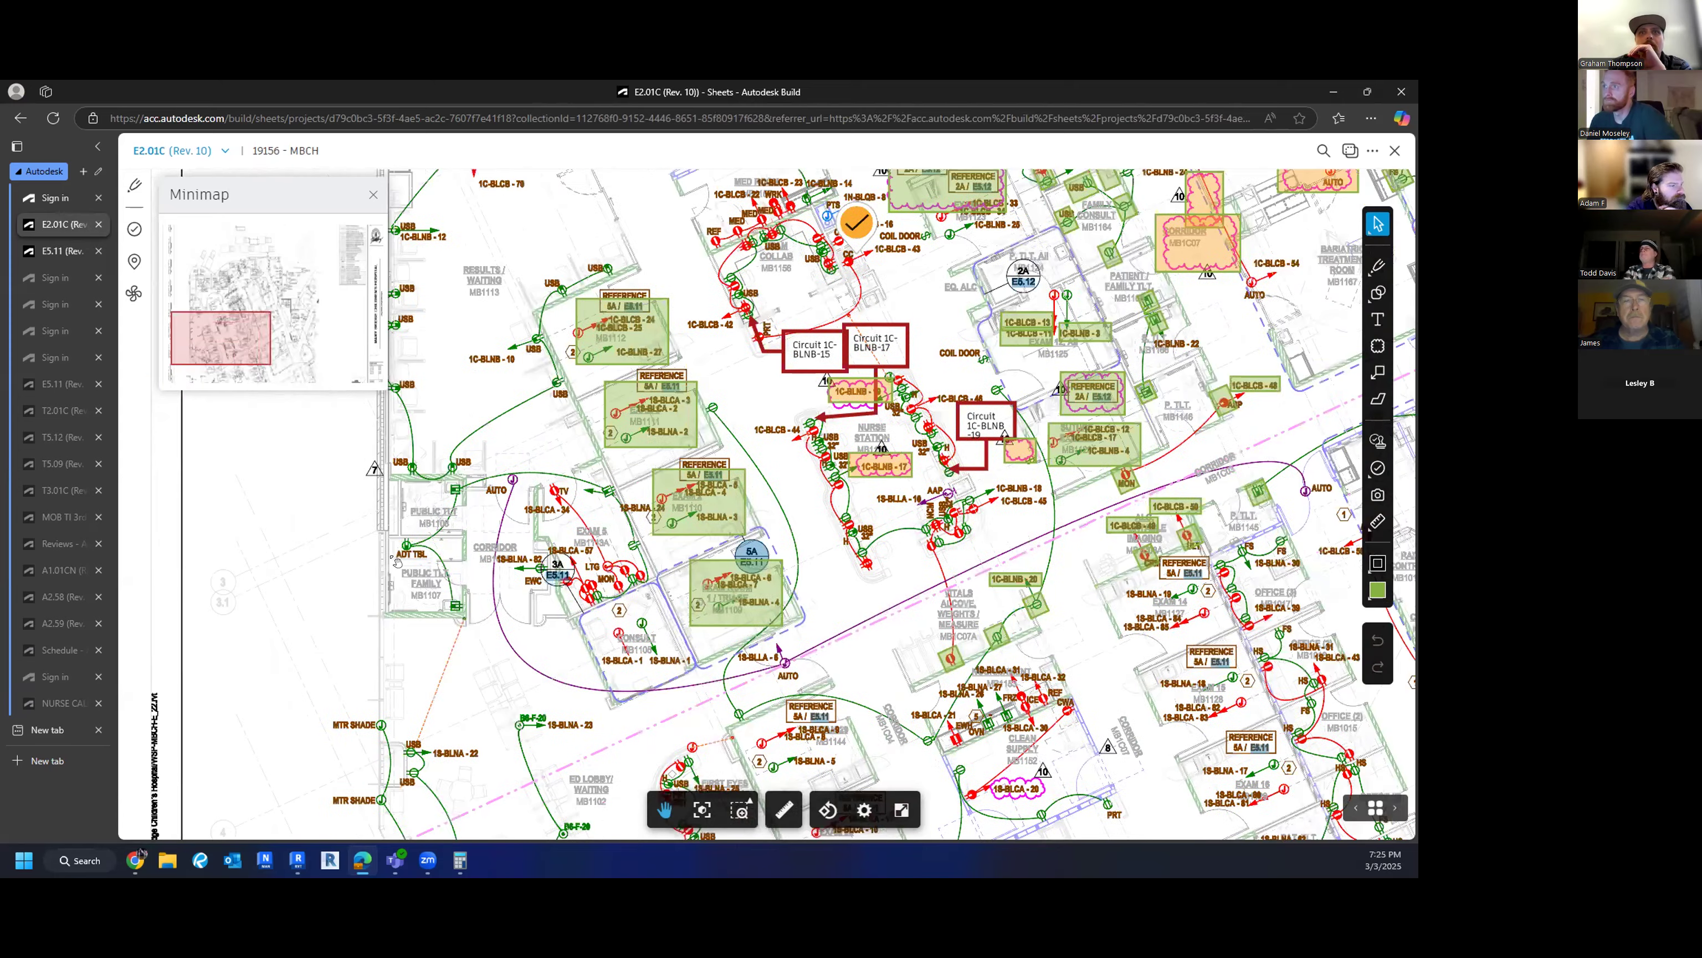
{"action": "left_click_drag", "start_coordinate": [483, 340], "coordinate": [535, 620]}
{"action": "left_click_drag", "start_coordinate": [717, 469], "coordinate": [707, 536]}
{"action": "scroll", "coordinate": [724, 469], "scroll_direction": "up", "scroll_amount": 6}
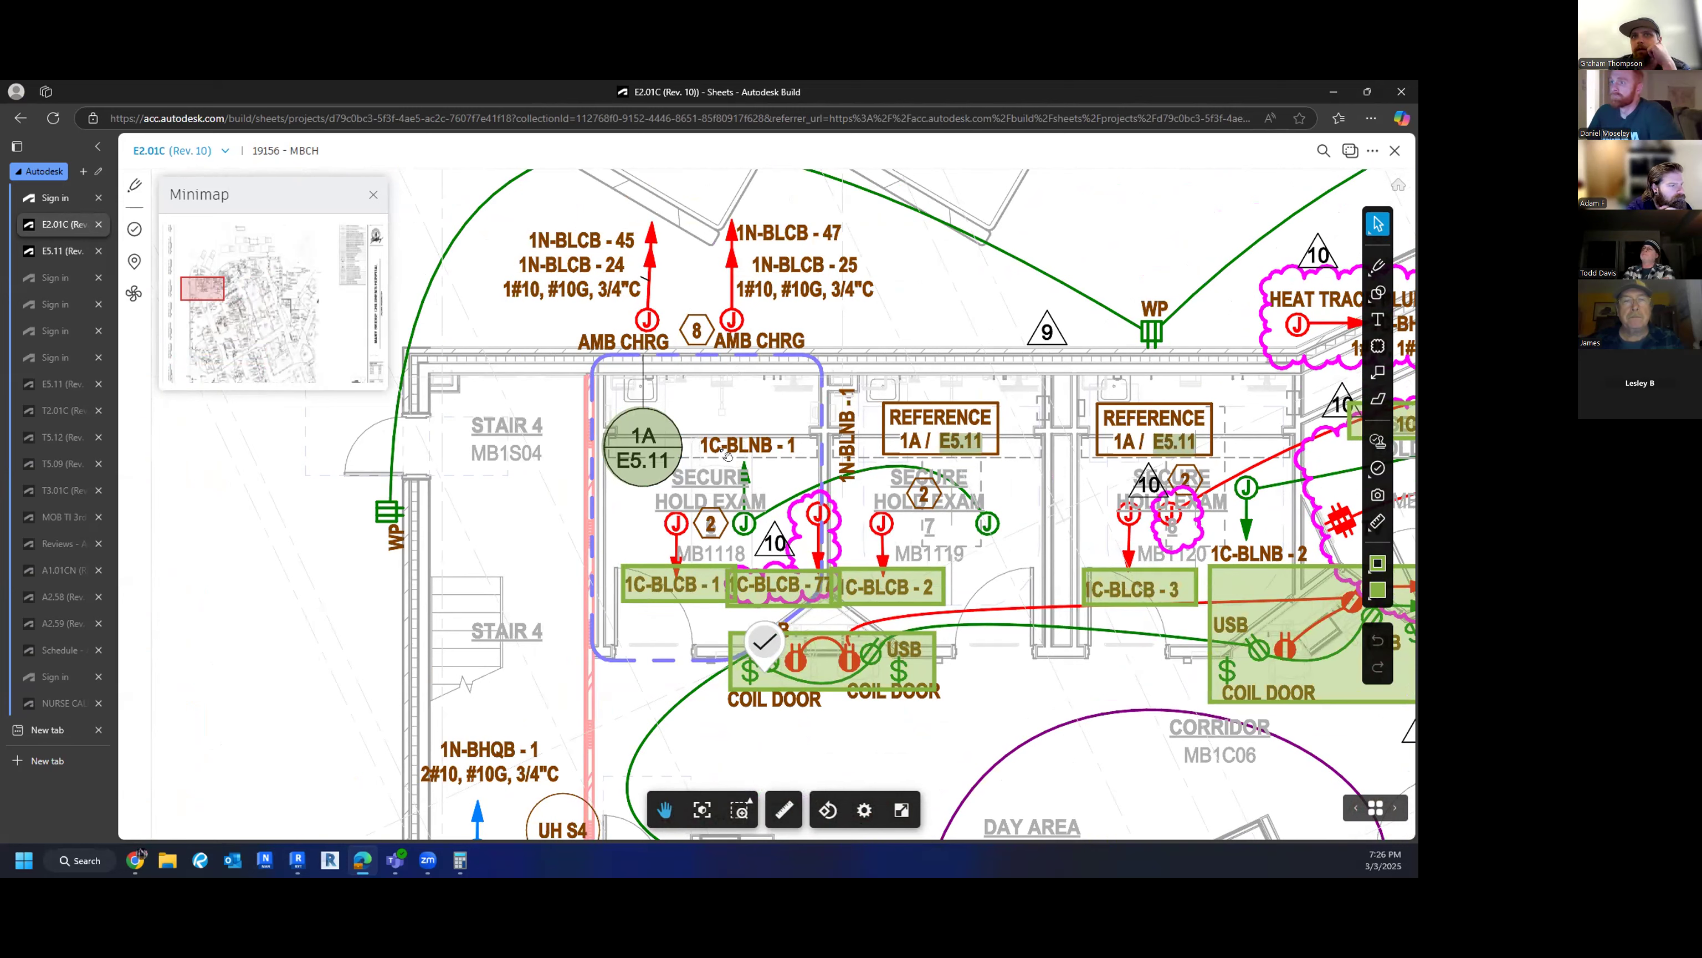
{"action": "left_click_drag", "start_coordinate": [656, 482], "coordinate": [643, 482]}
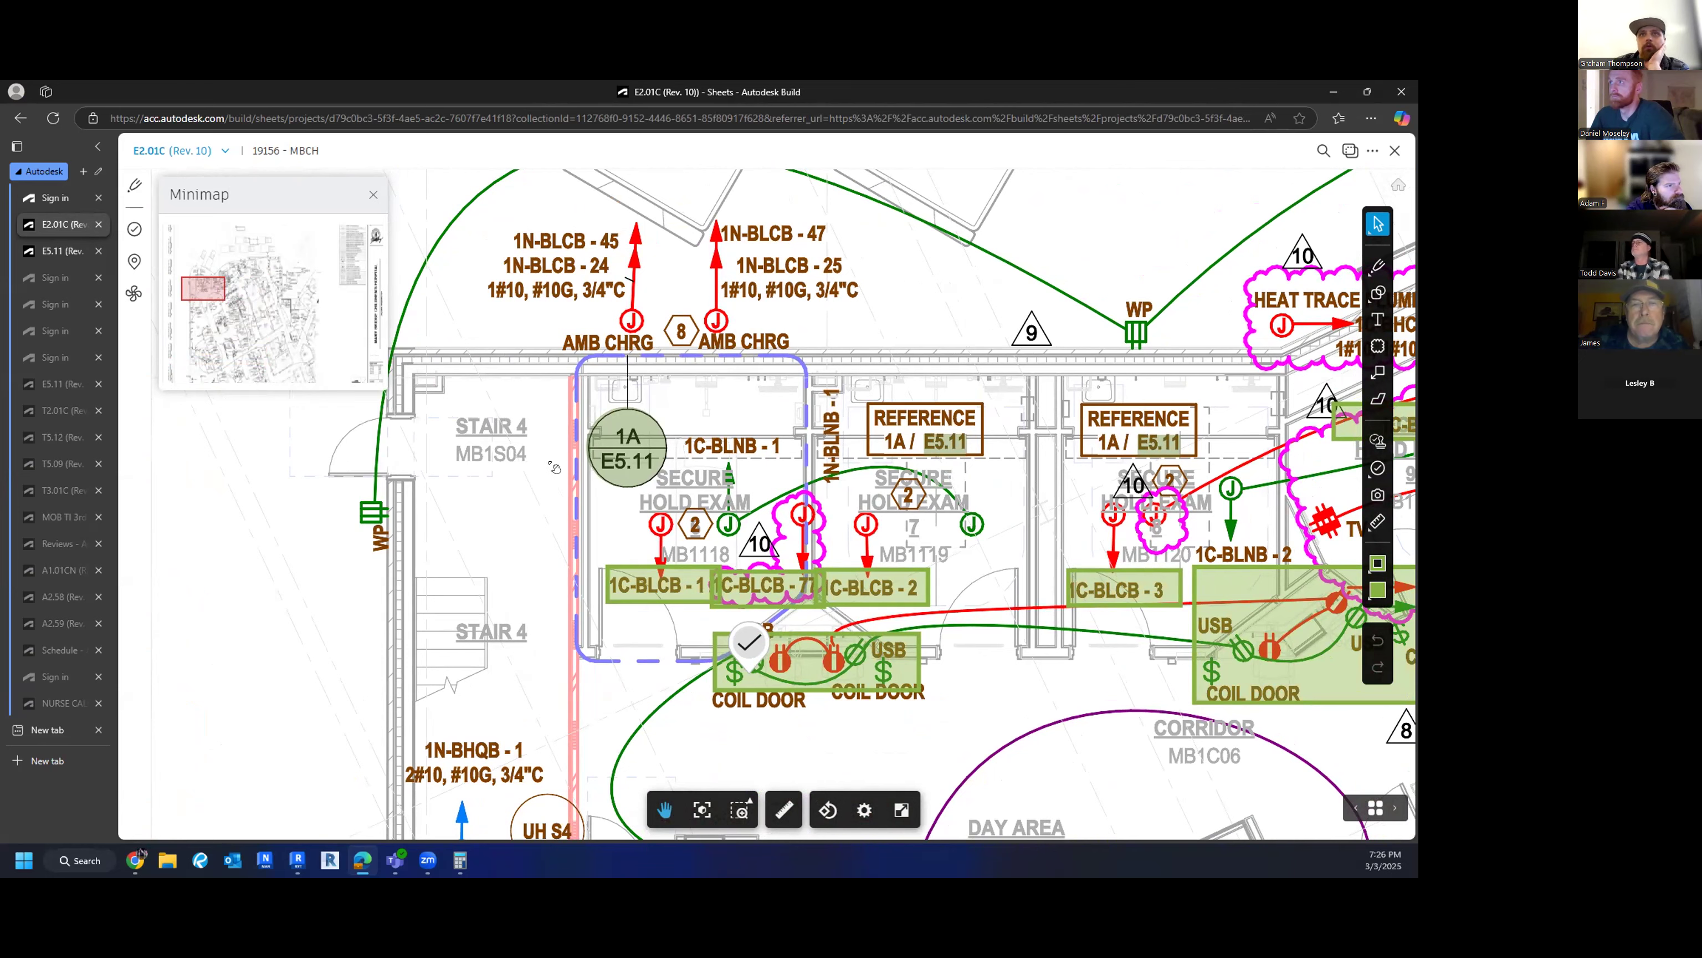
- Pan east, then across to the central Resus rooms, IDF room and 4A/E5.11 callout
{"action": "left_click_drag", "start_coordinate": [1014, 500], "coordinate": [923, 515]}
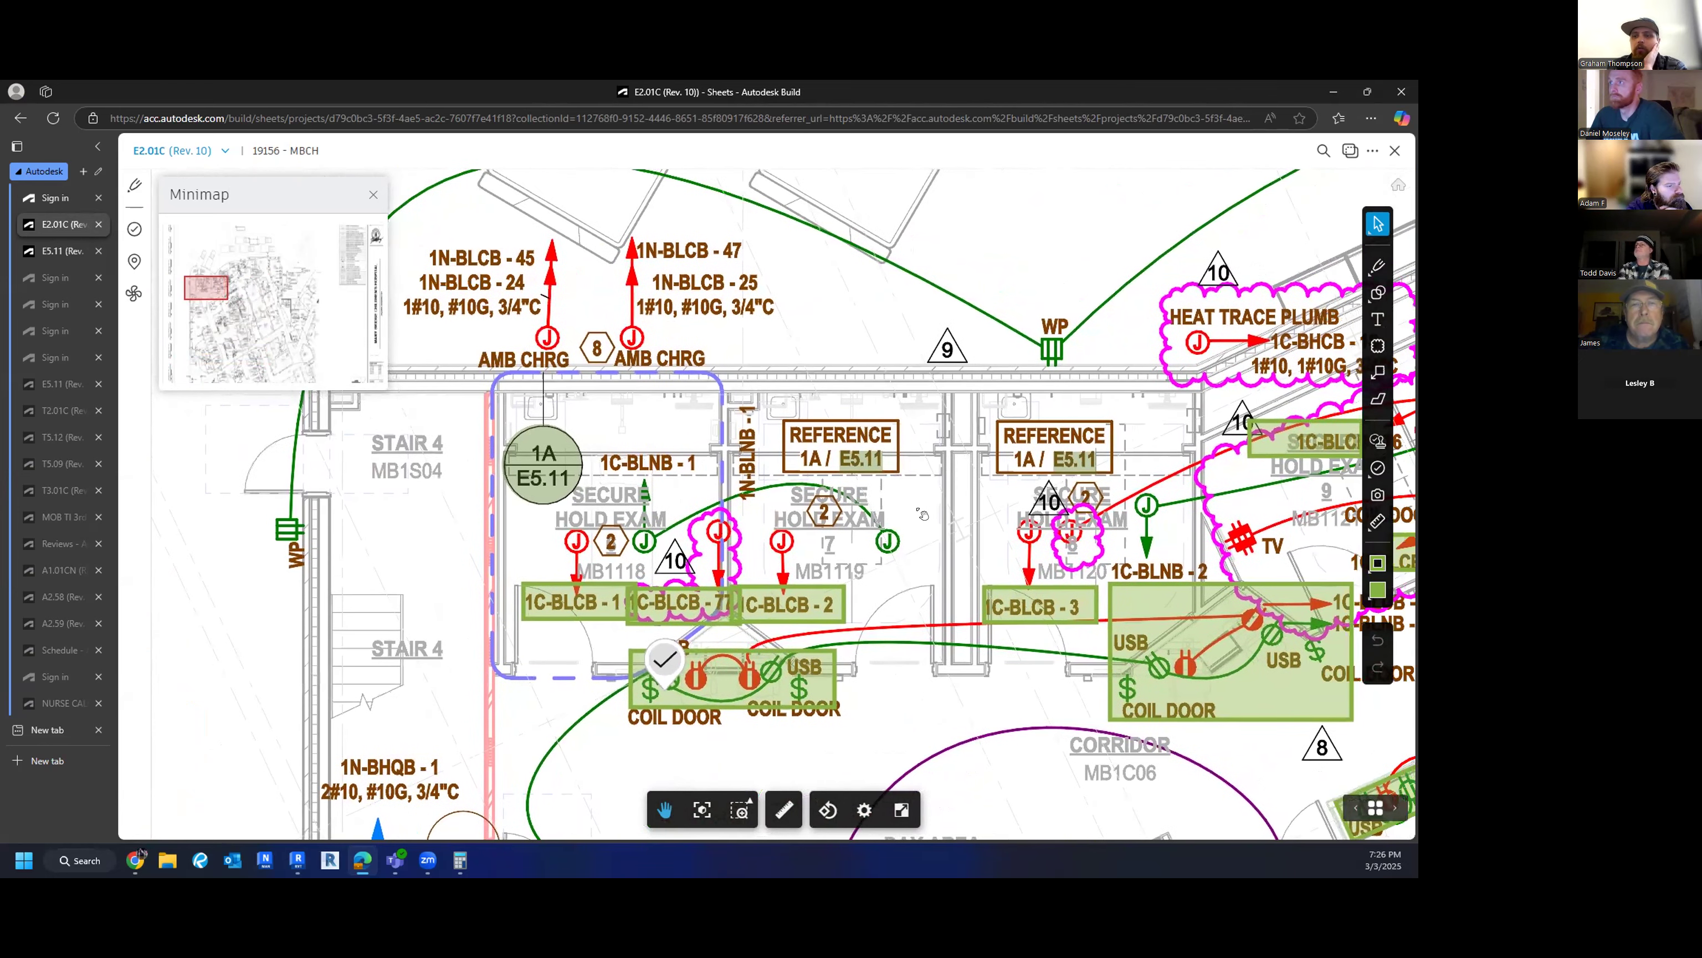
{"action": "scroll", "coordinate": [944, 537], "scroll_direction": "down", "scroll_amount": 2}
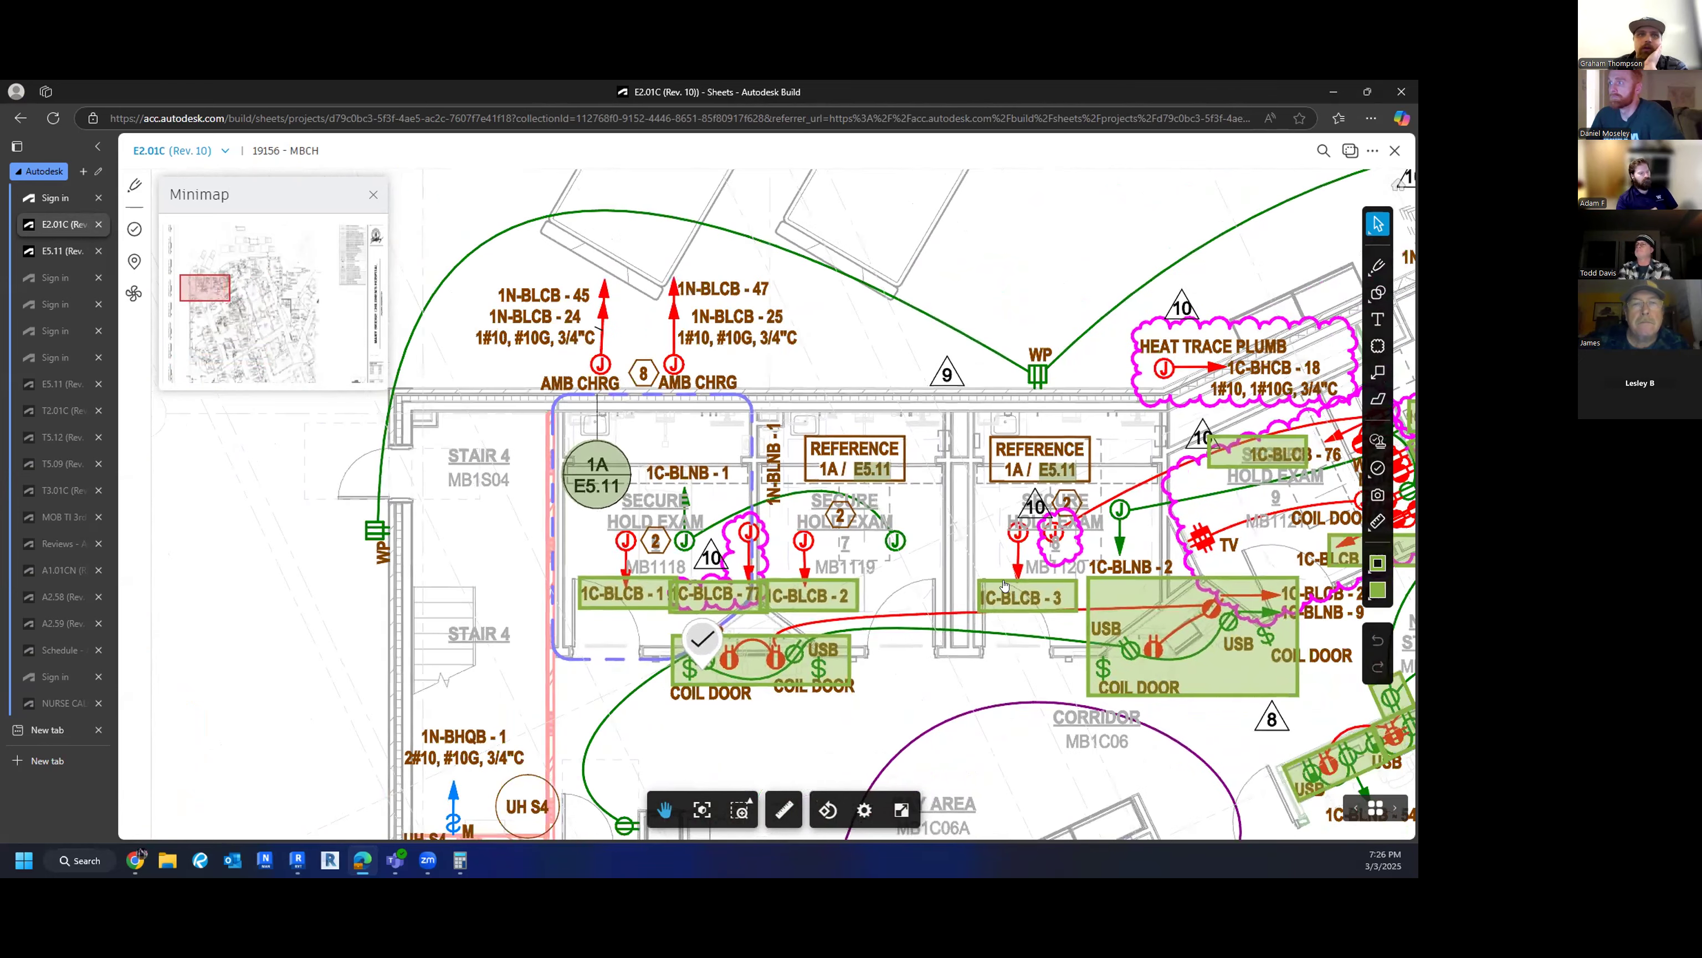
{"action": "left_click_drag", "start_coordinate": [1346, 348], "coordinate": [1224, 338]}
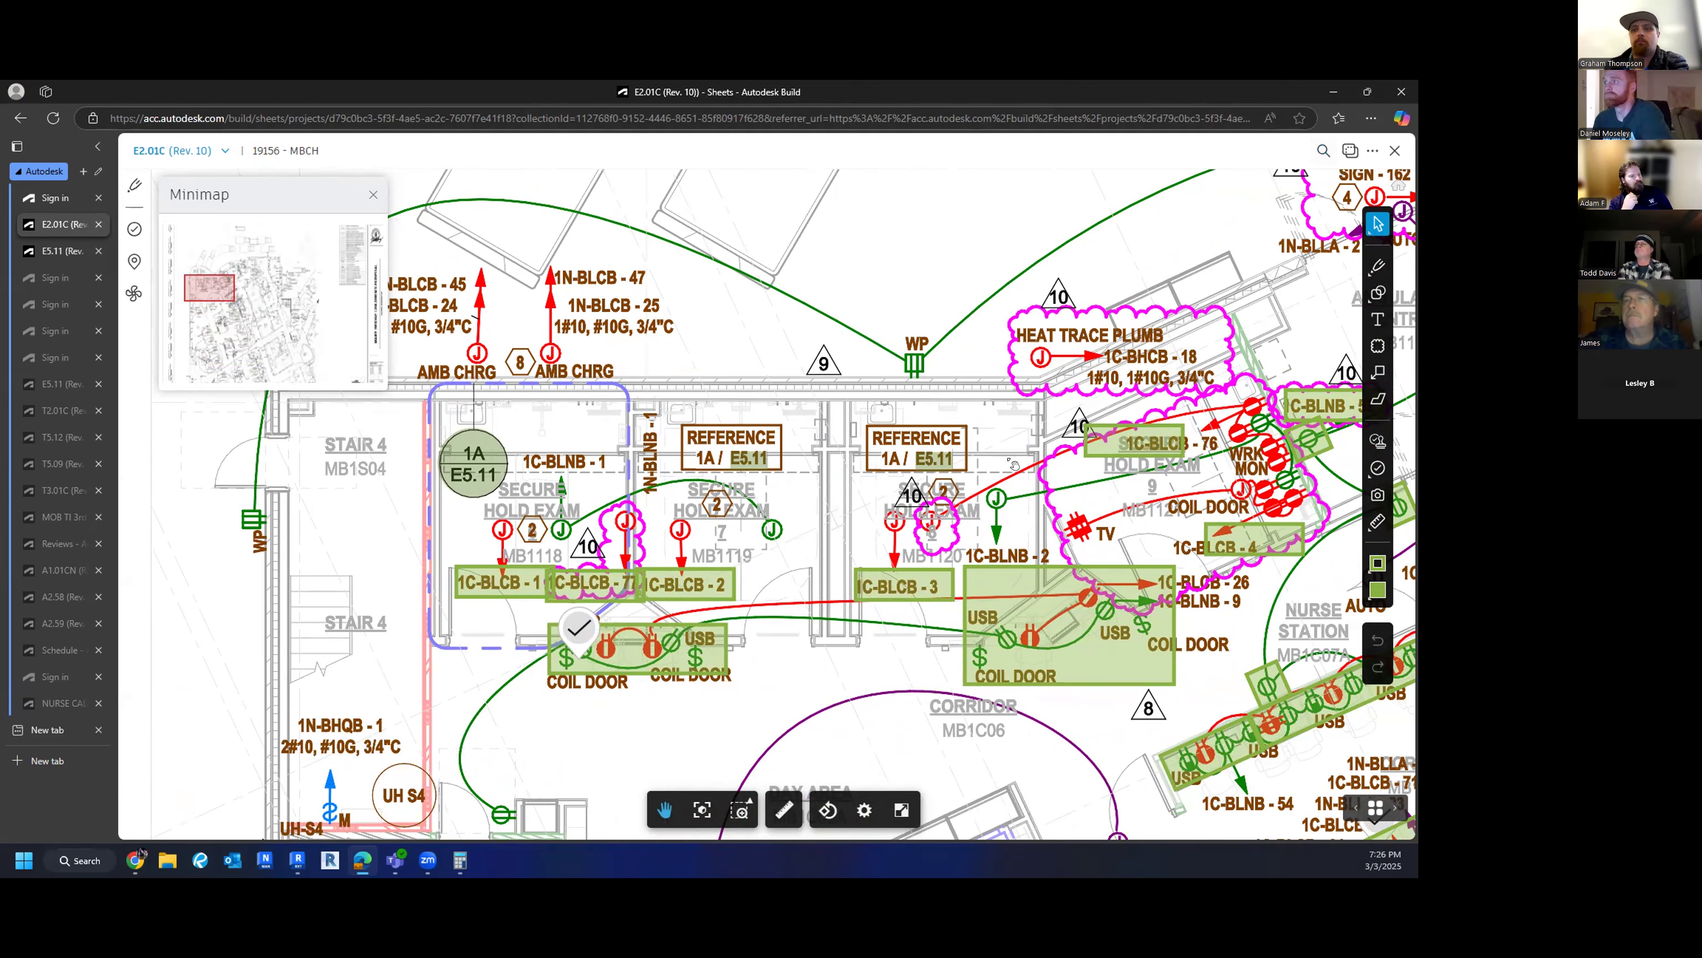
{"action": "mouse_move", "coordinate": [1037, 551]}
{"action": "left_mouse_down"}
{"action": "mouse_move", "coordinate": [752, 448]}
{"action": "mouse_move", "coordinate": [822, 451]}
{"action": "mouse_move", "coordinate": [814, 572]}
{"action": "mouse_move", "coordinate": [440, 366]}
{"action": "left_mouse_up"}
{"action": "scroll", "coordinate": [751, 448], "scroll_direction": "down", "scroll_amount": 1}
{"action": "scroll", "coordinate": [814, 570], "scroll_direction": "down", "scroll_amount": 4}
{"action": "left_click_drag", "start_coordinate": [693, 527], "coordinate": [668, 421]}
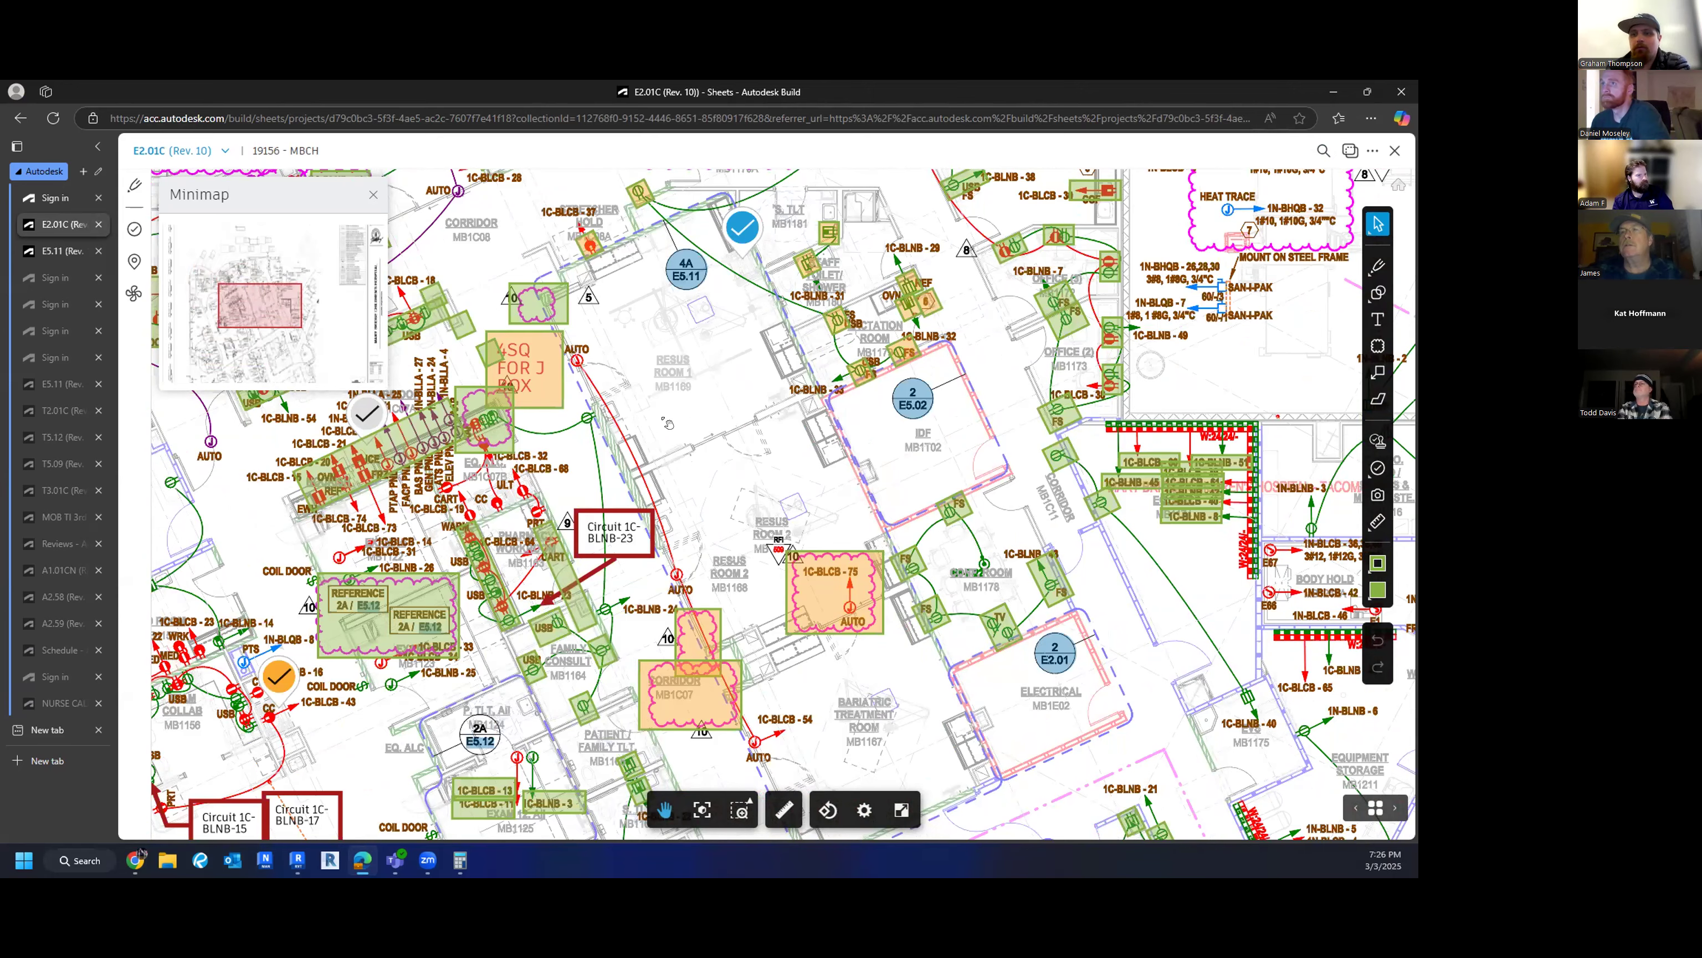
- Frame the Resus area and open the E5.11 sheet card from the 4A/E5.11 callout
{"action": "scroll", "coordinate": [777, 493], "scroll_direction": "down", "scroll_amount": 3}
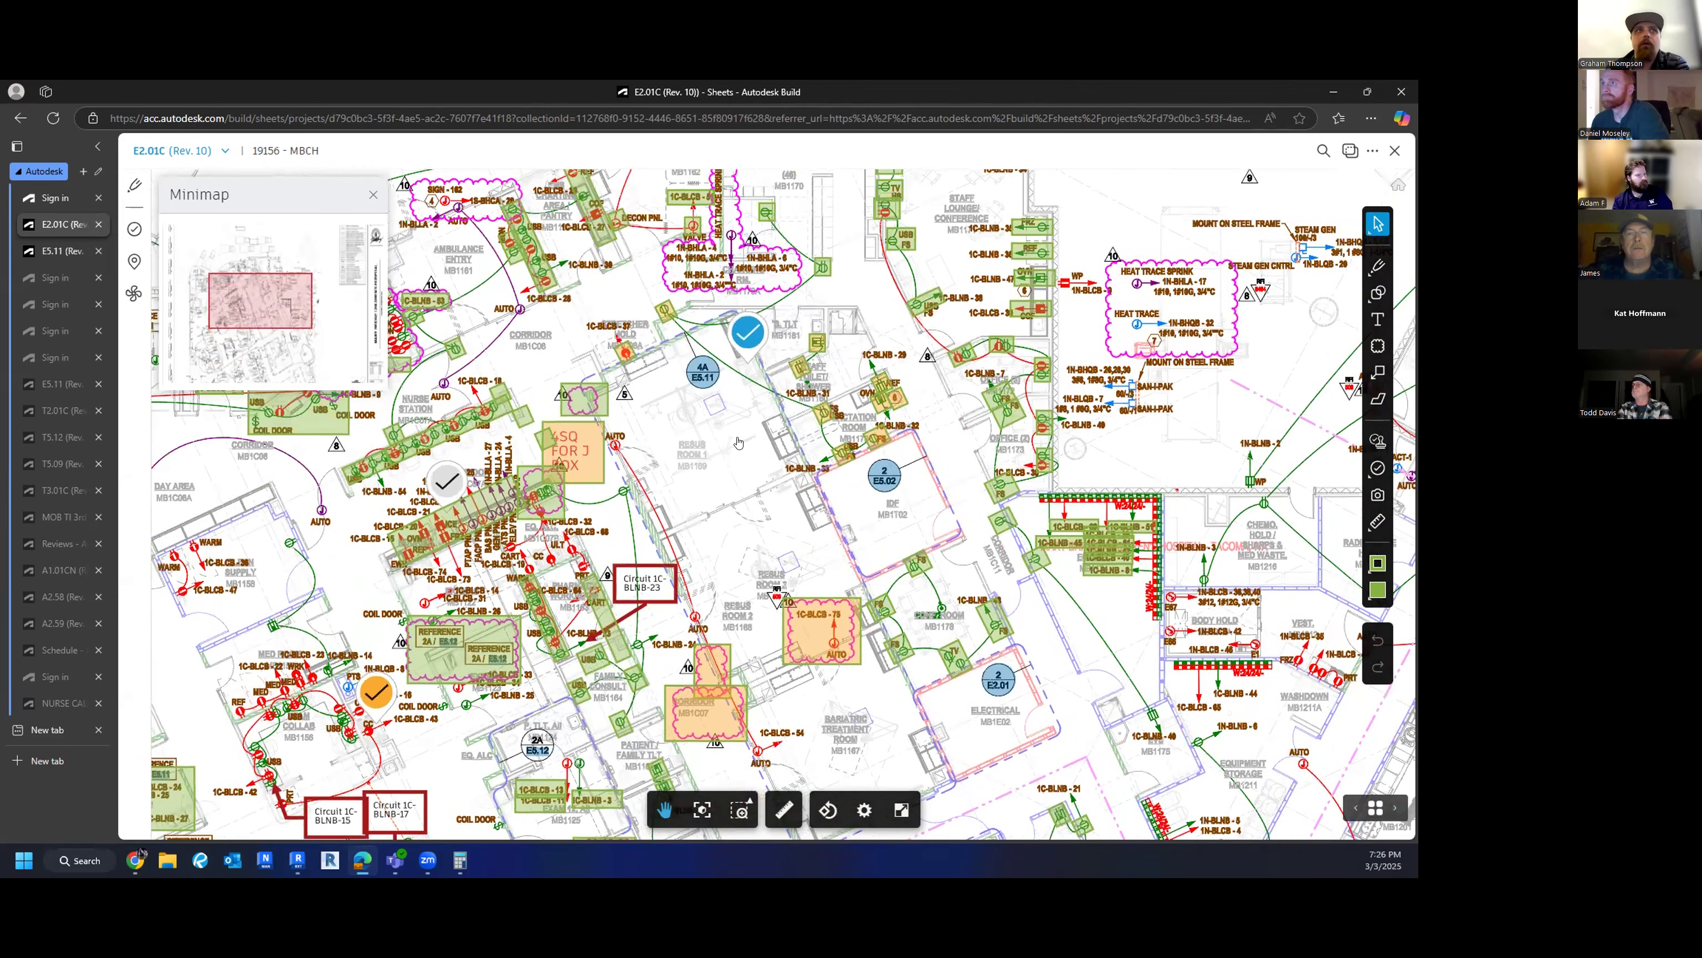
{"action": "left_click_drag", "start_coordinate": [756, 562], "coordinate": [727, 441]}
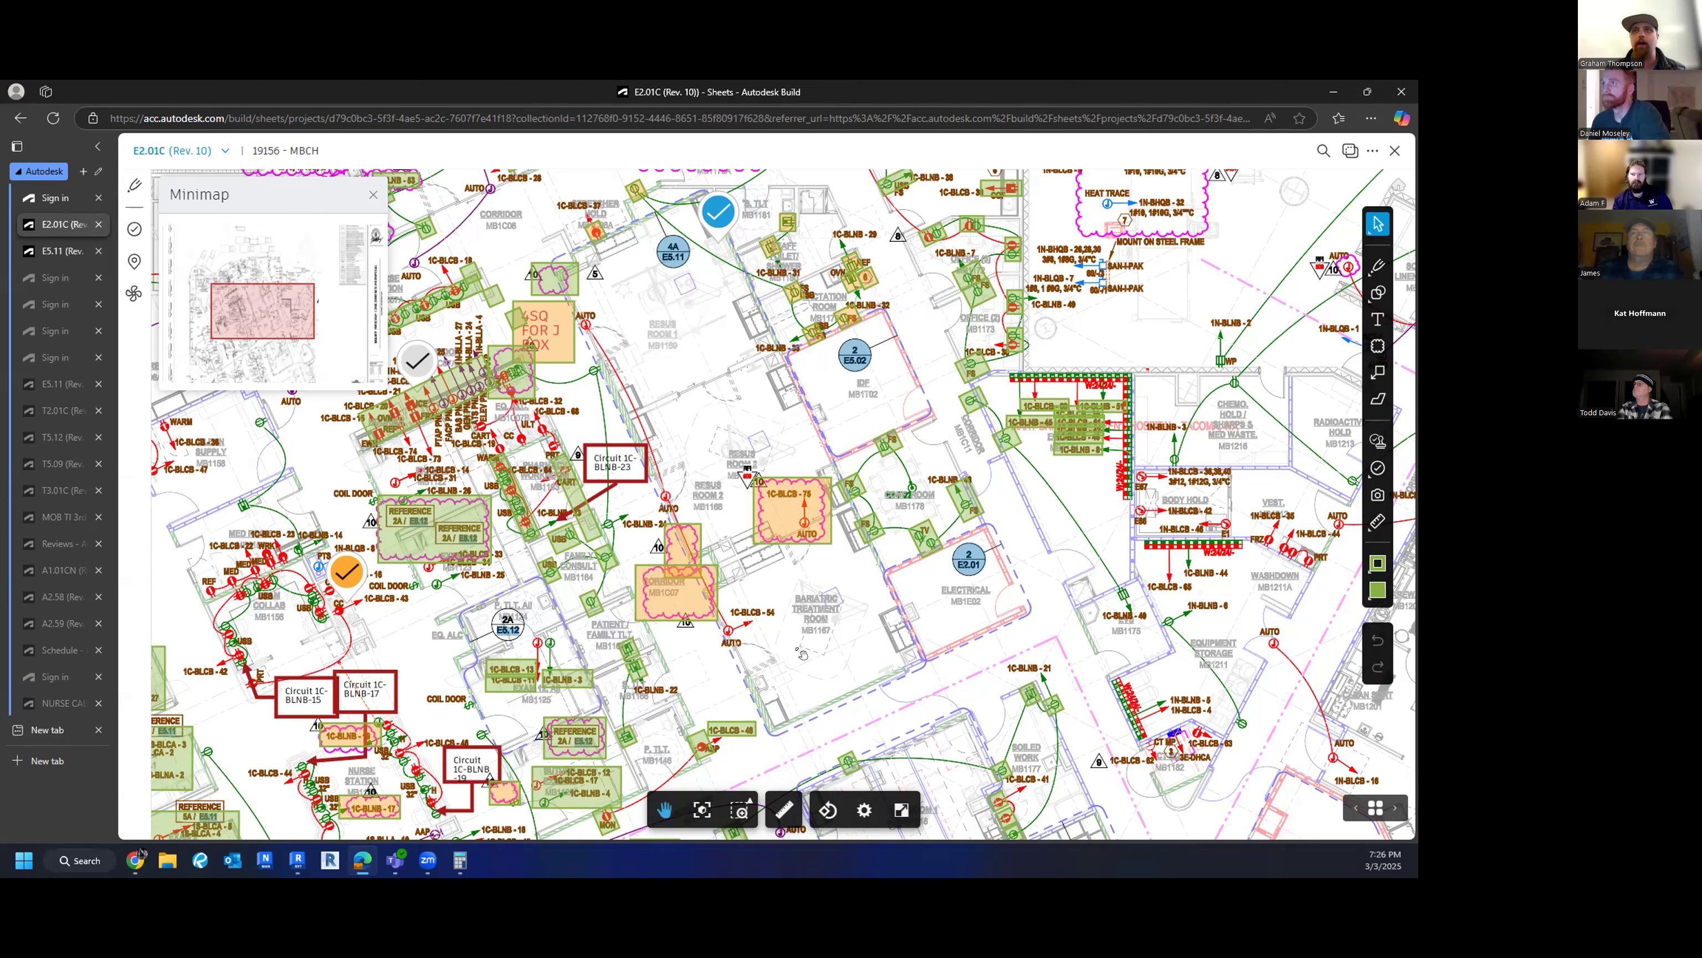
{"action": "left_click_drag", "start_coordinate": [780, 478], "coordinate": [818, 508]}
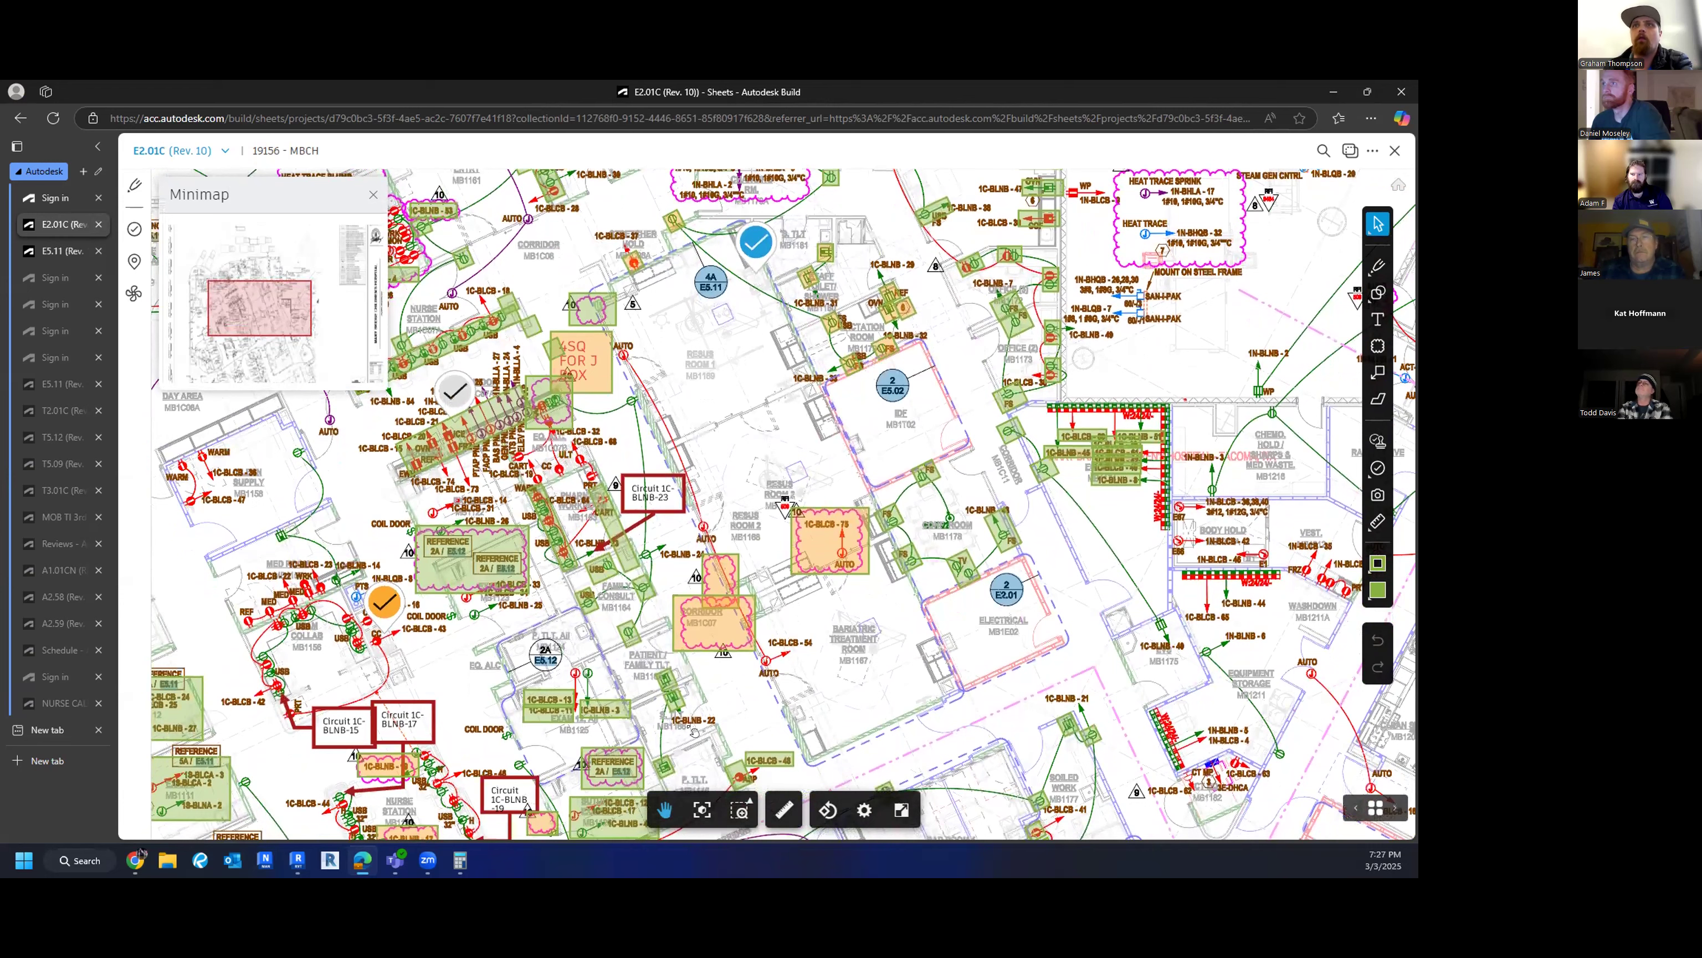
{"action": "left_click_drag", "start_coordinate": [839, 412], "coordinate": [839, 424]}
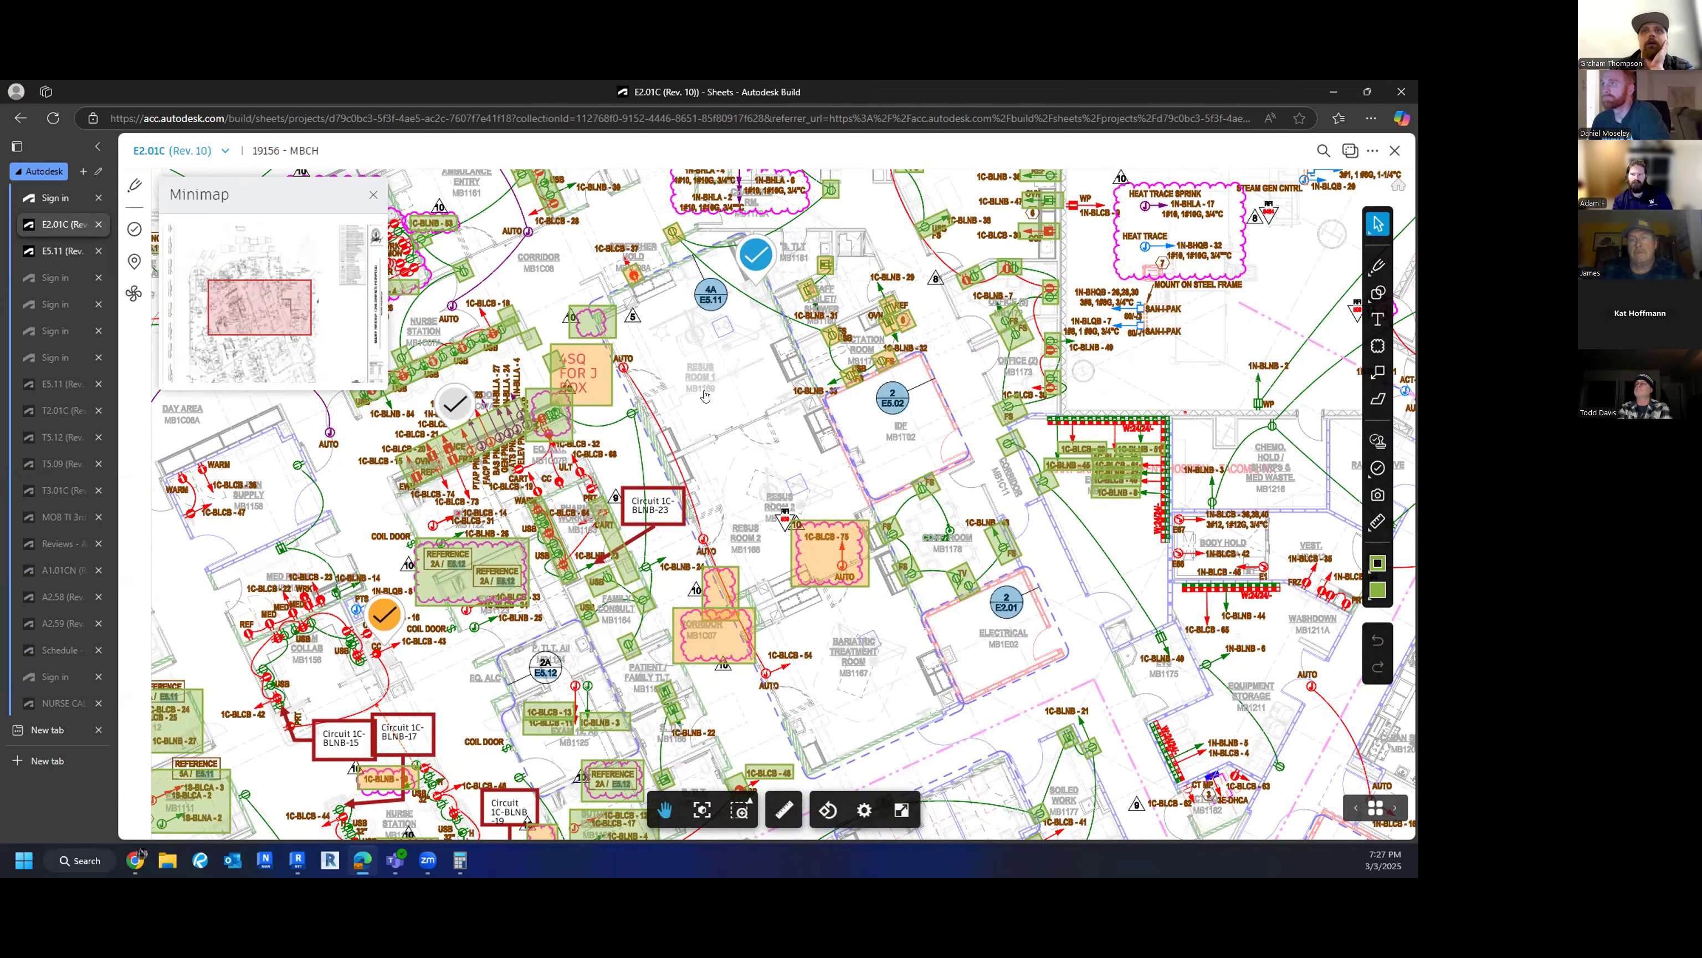
{"action": "left_click_drag", "start_coordinate": [707, 396], "coordinate": [717, 373]}
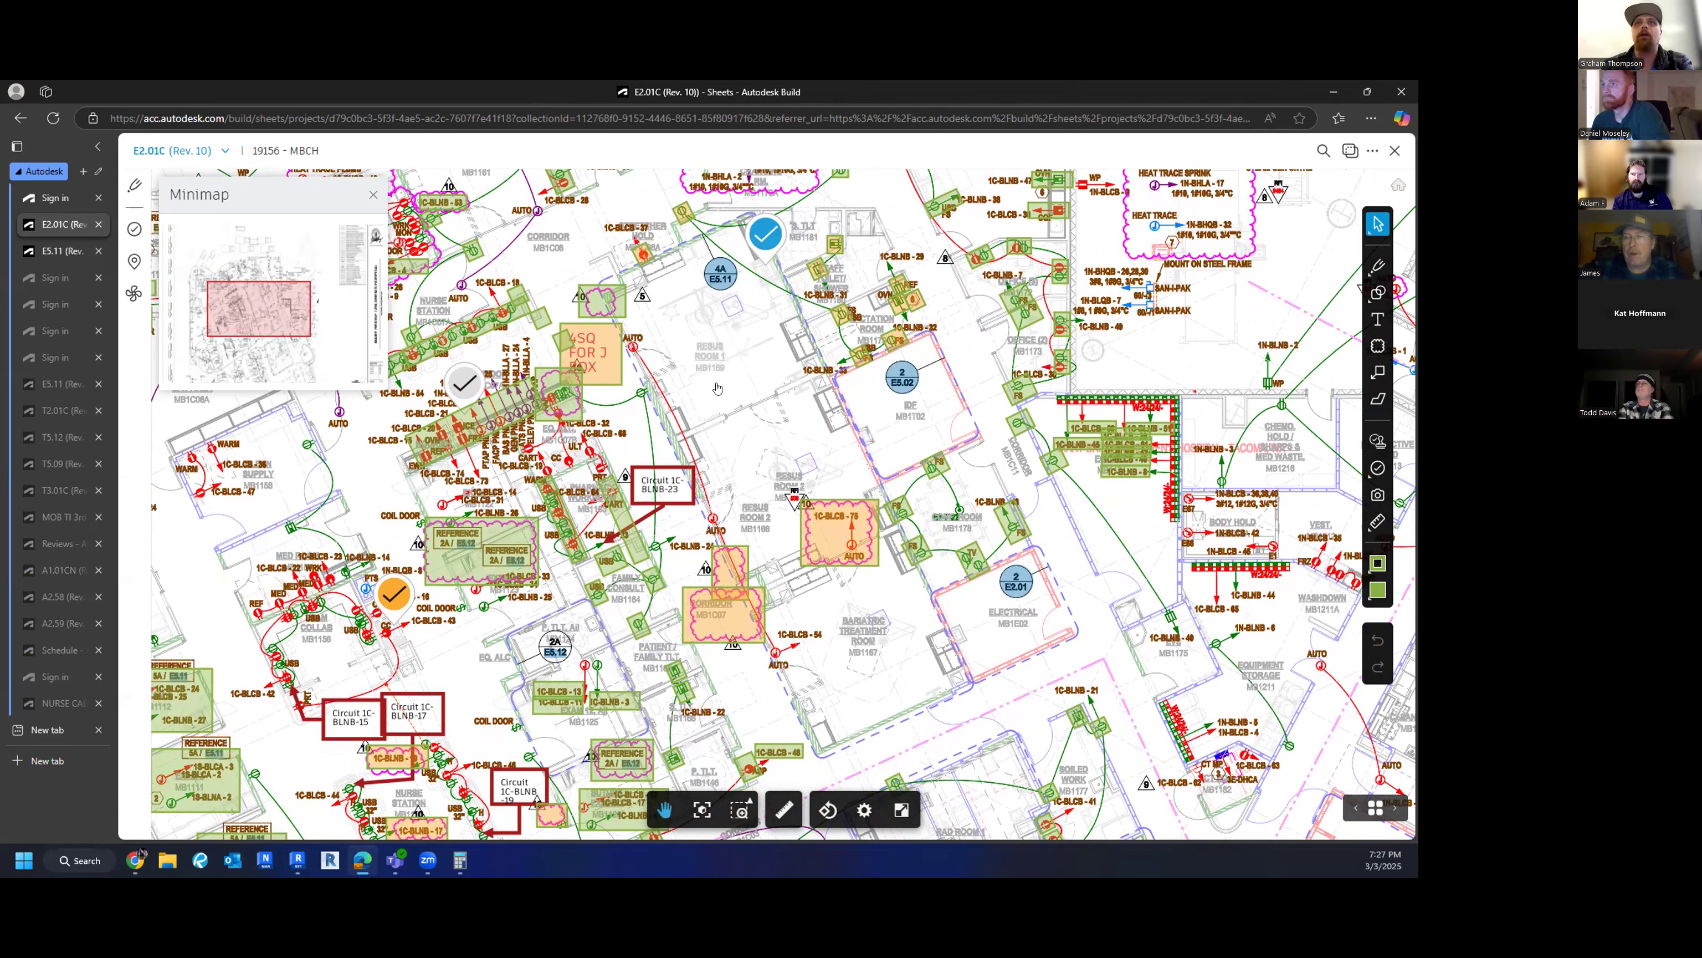
{"action": "left_click", "coordinate": [719, 275]}
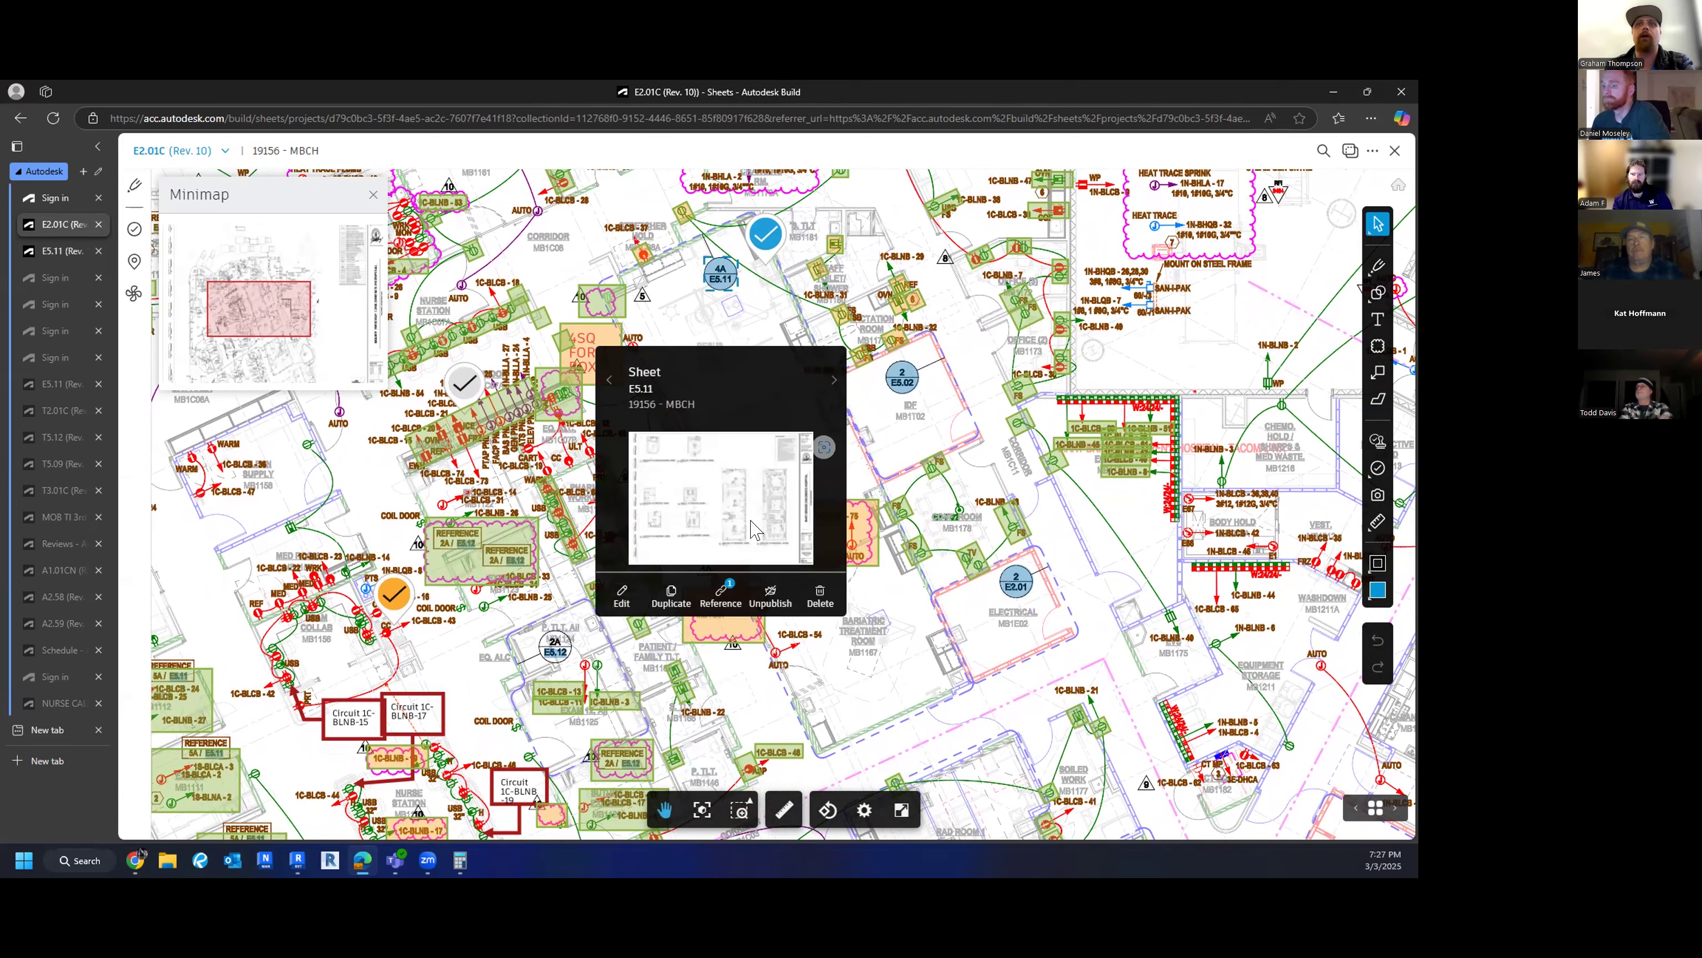
- Open sheet E5.11 in a new tab and look over the Resus Room 1 and 2 plans
{"action": "left_click", "coordinate": [824, 446]}
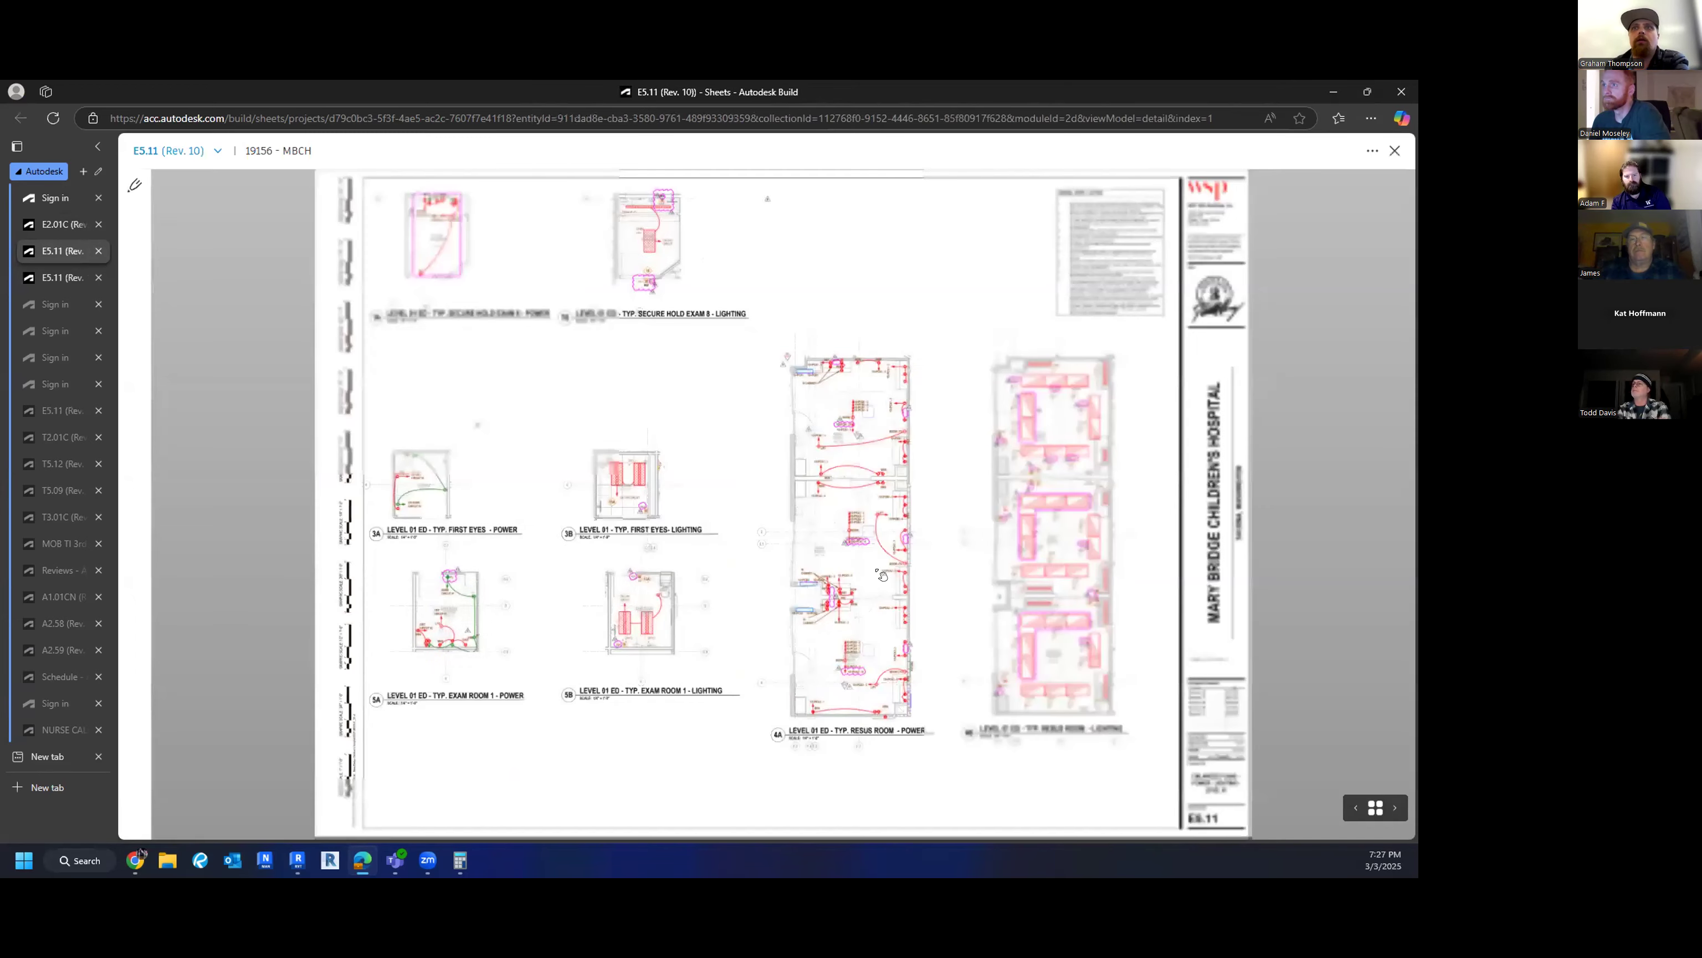
{"action": "scroll", "coordinate": [883, 389], "scroll_direction": "up", "scroll_amount": 3}
{"action": "scroll", "coordinate": [883, 390], "scroll_direction": "up", "scroll_amount": 4}
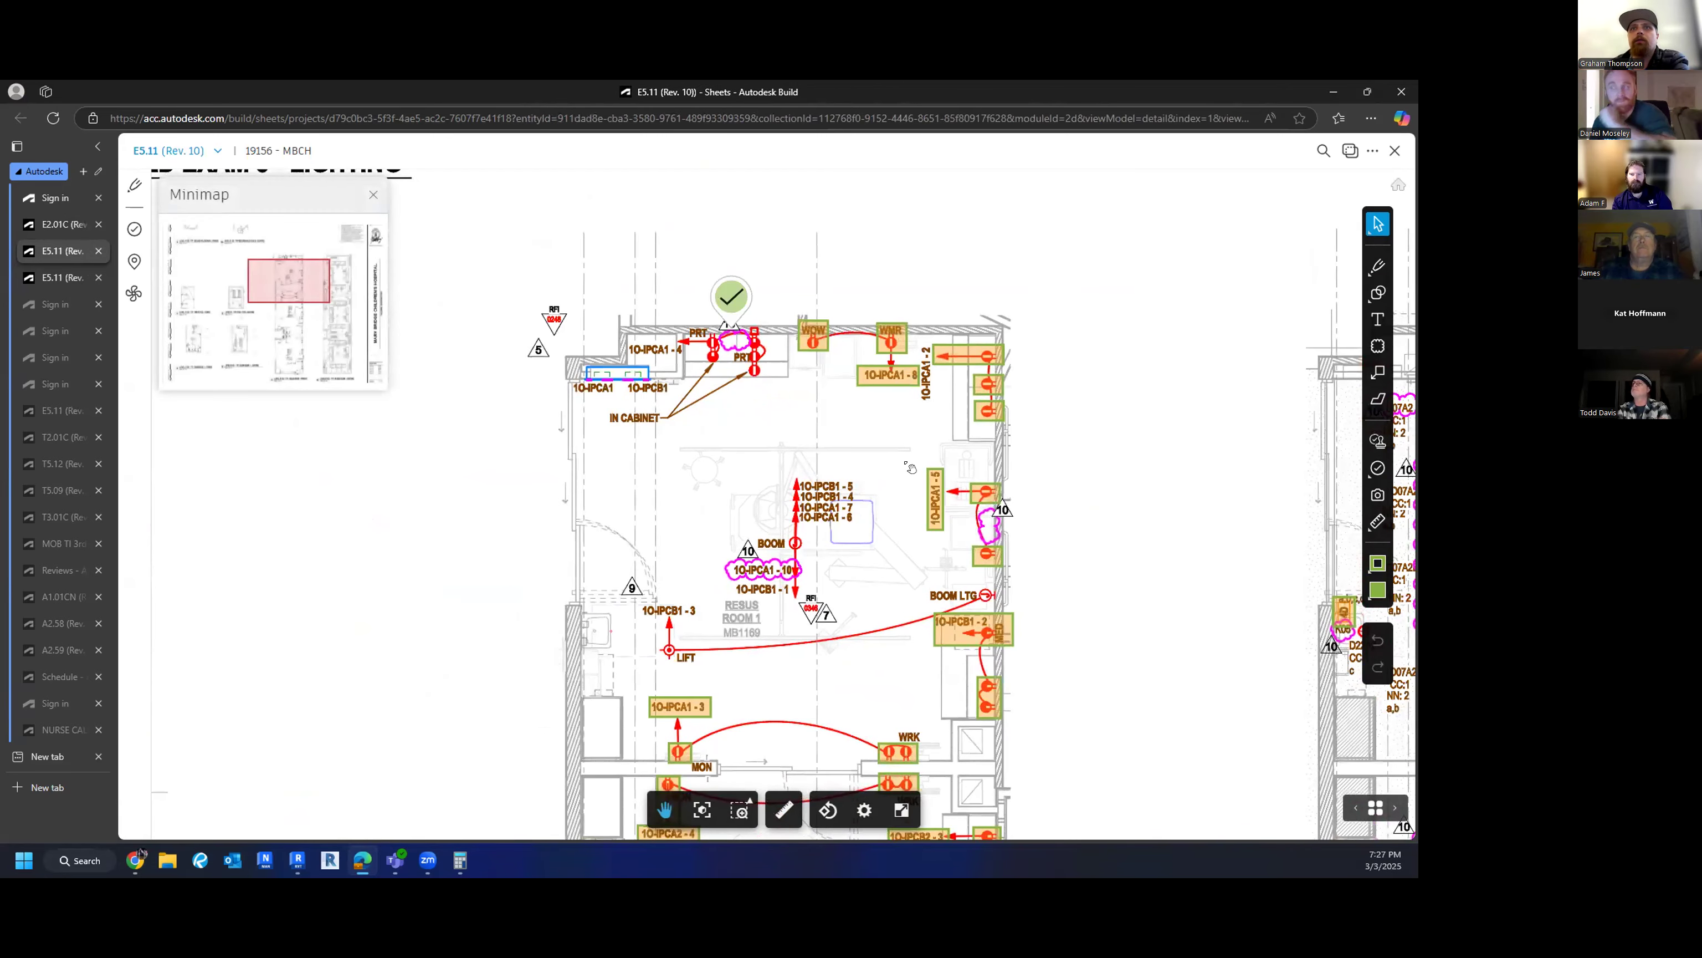
{"action": "left_click_drag", "start_coordinate": [906, 534], "coordinate": [864, 468]}
{"action": "scroll", "coordinate": [863, 467], "scroll_direction": "down", "scroll_amount": 1}
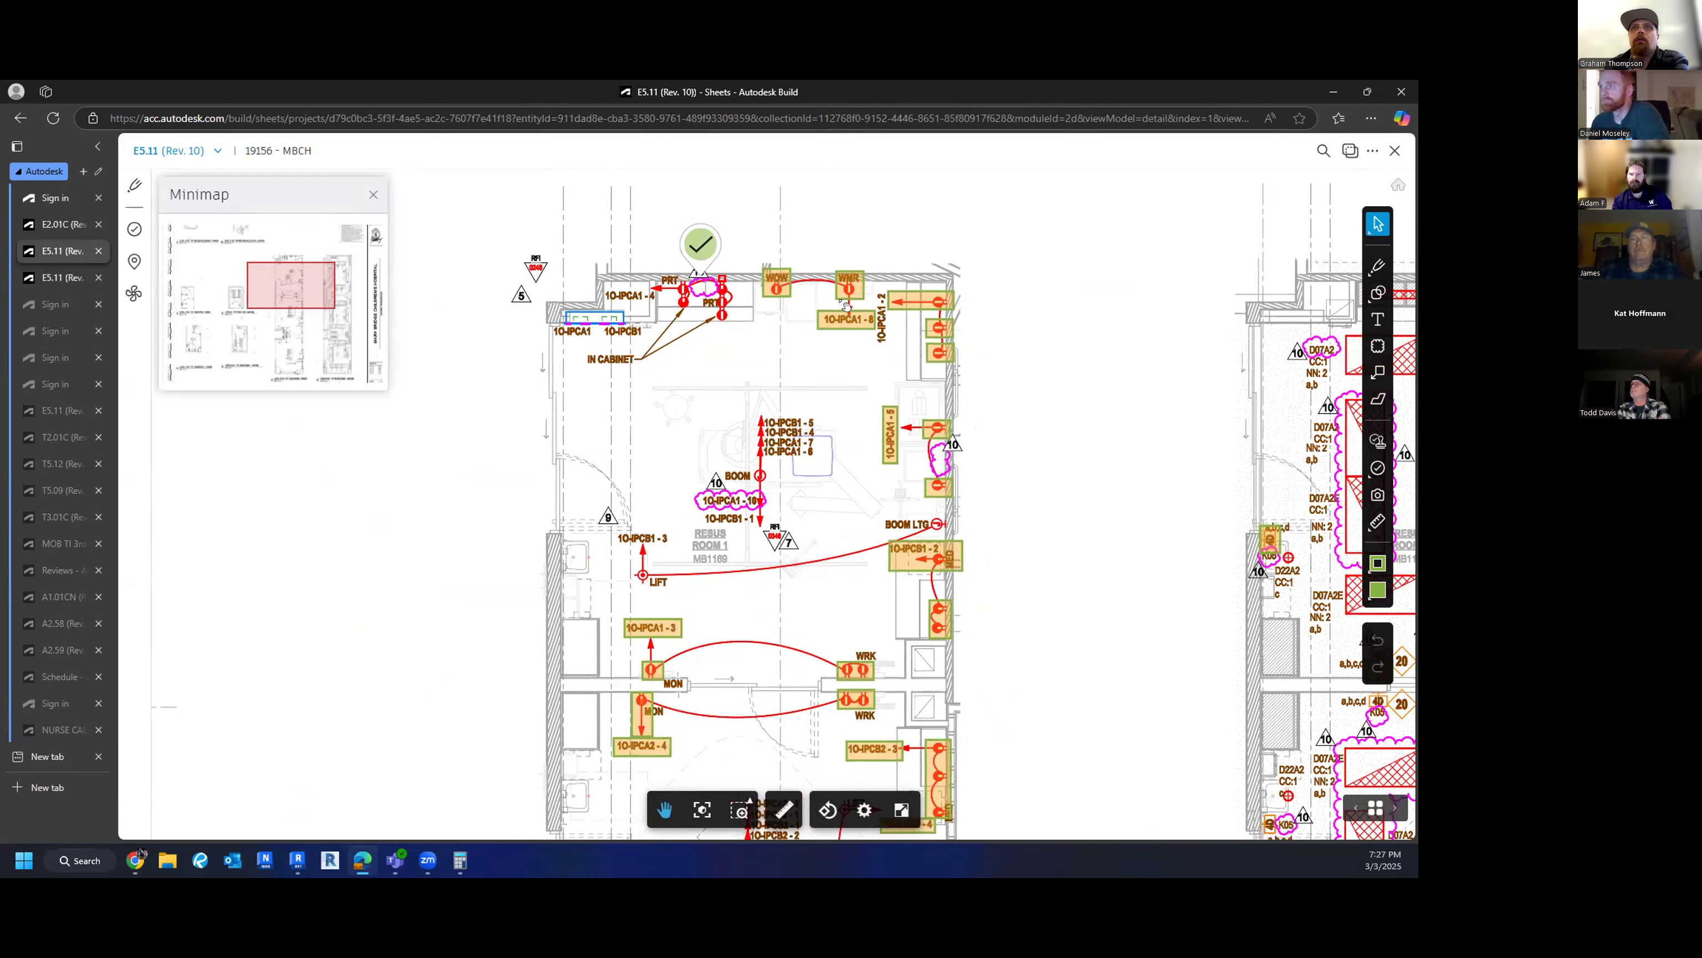
{"action": "left_click_drag", "start_coordinate": [702, 754], "coordinate": [615, 529]}
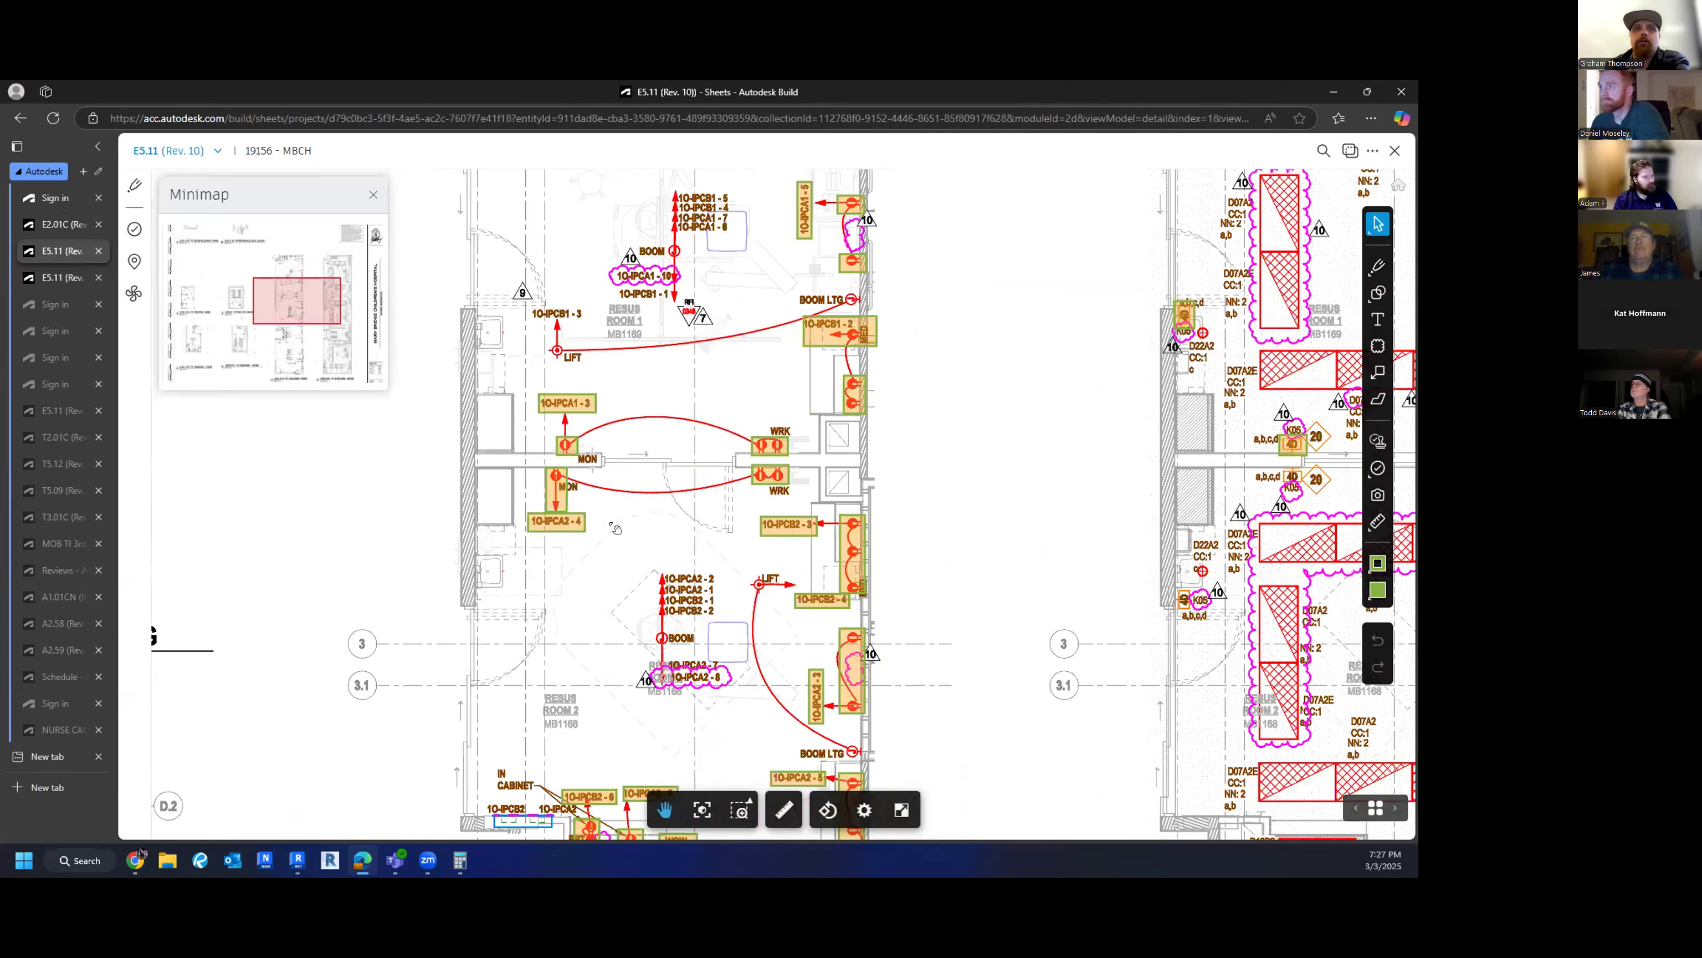
{"action": "scroll", "coordinate": [670, 585], "scroll_direction": "down", "scroll_amount": 3}
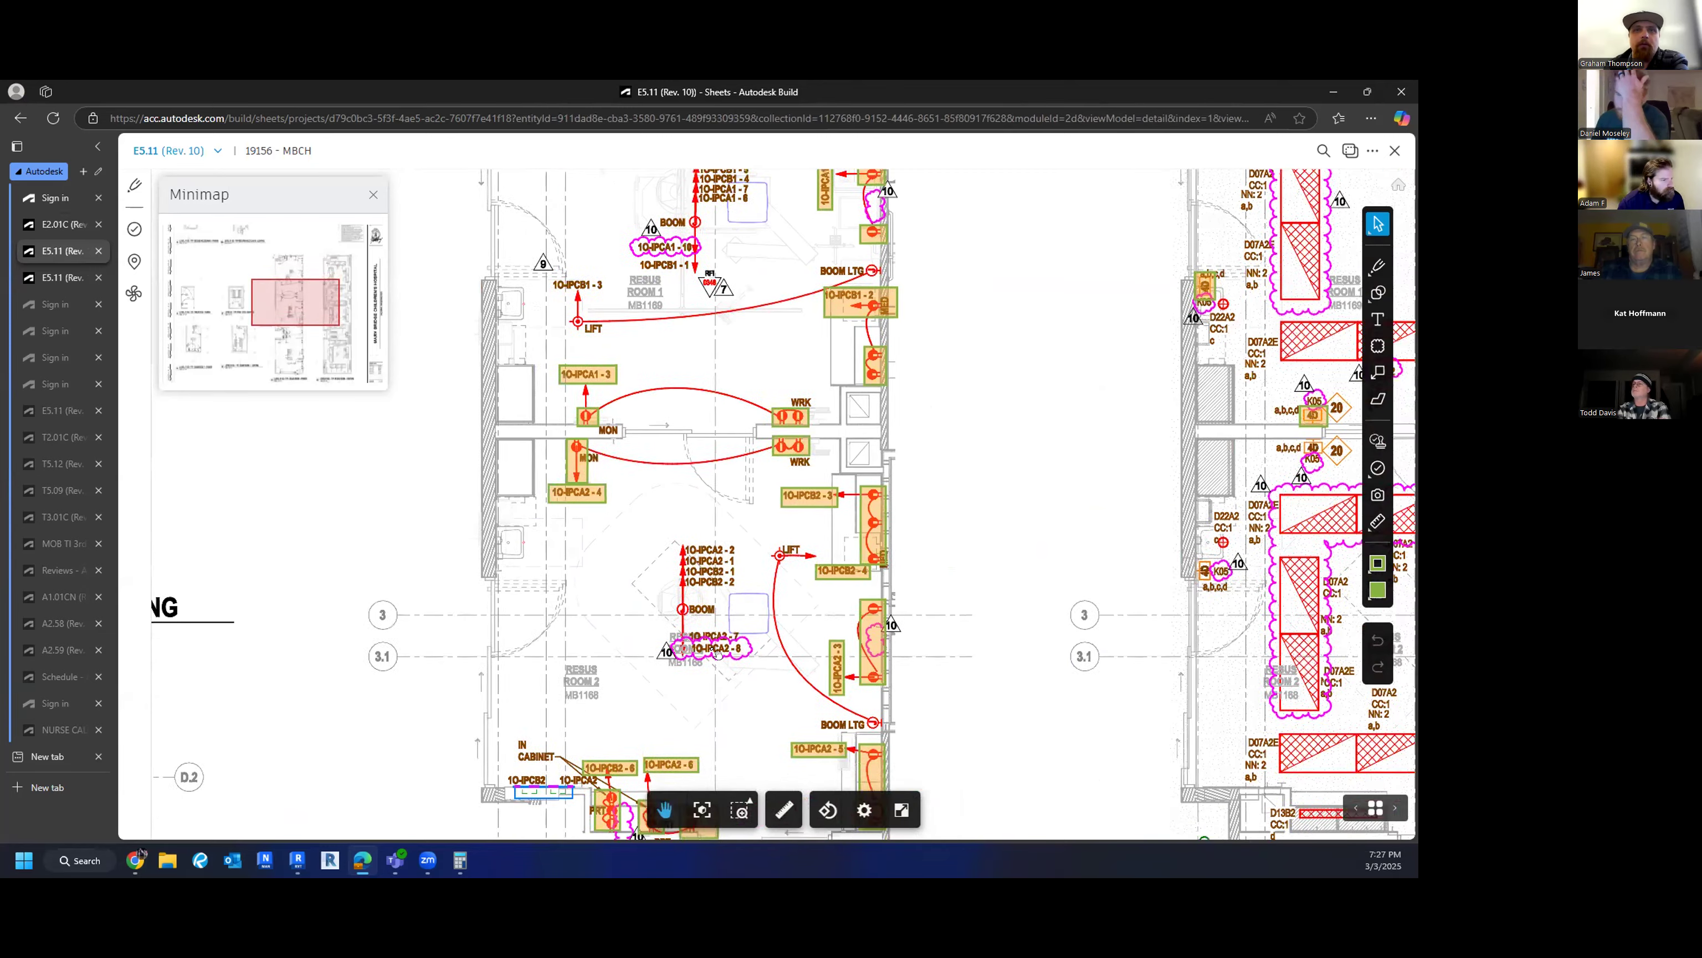
{"action": "left_click_drag", "start_coordinate": [671, 585], "coordinate": [721, 226]}
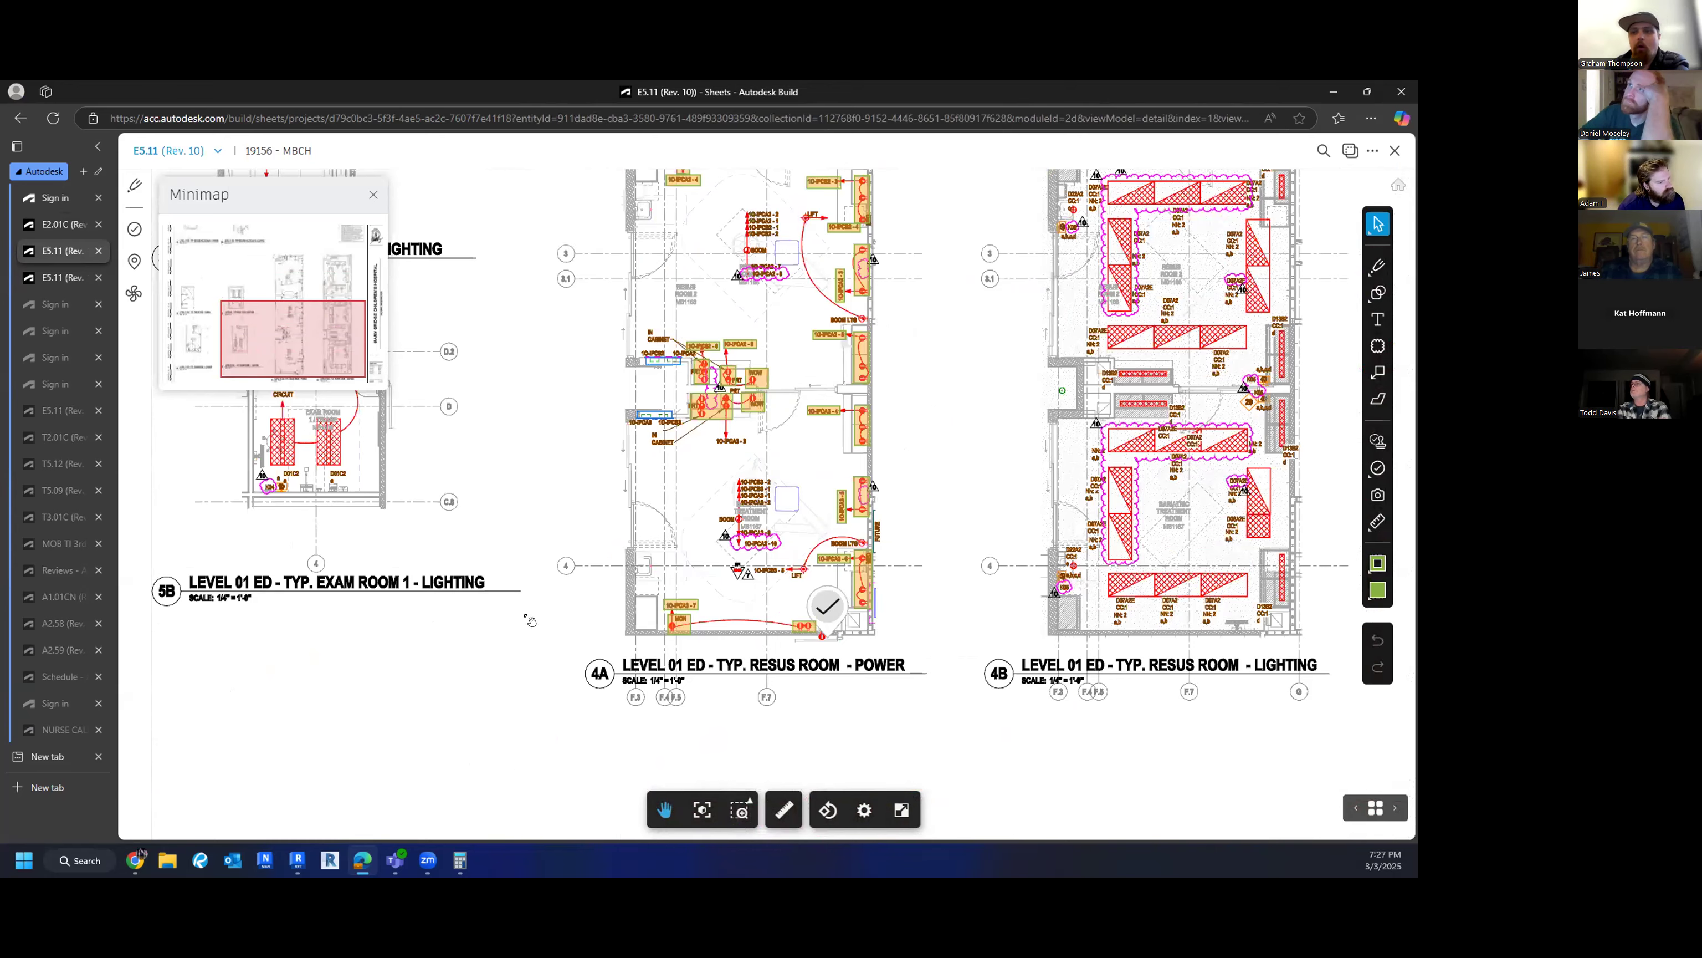
{"action": "left_click_drag", "start_coordinate": [803, 680], "coordinate": [803, 724]}
{"action": "left_click_drag", "start_coordinate": [739, 293], "coordinate": [720, 395]}
{"action": "scroll", "coordinate": [719, 393], "scroll_direction": "down", "scroll_amount": 1}
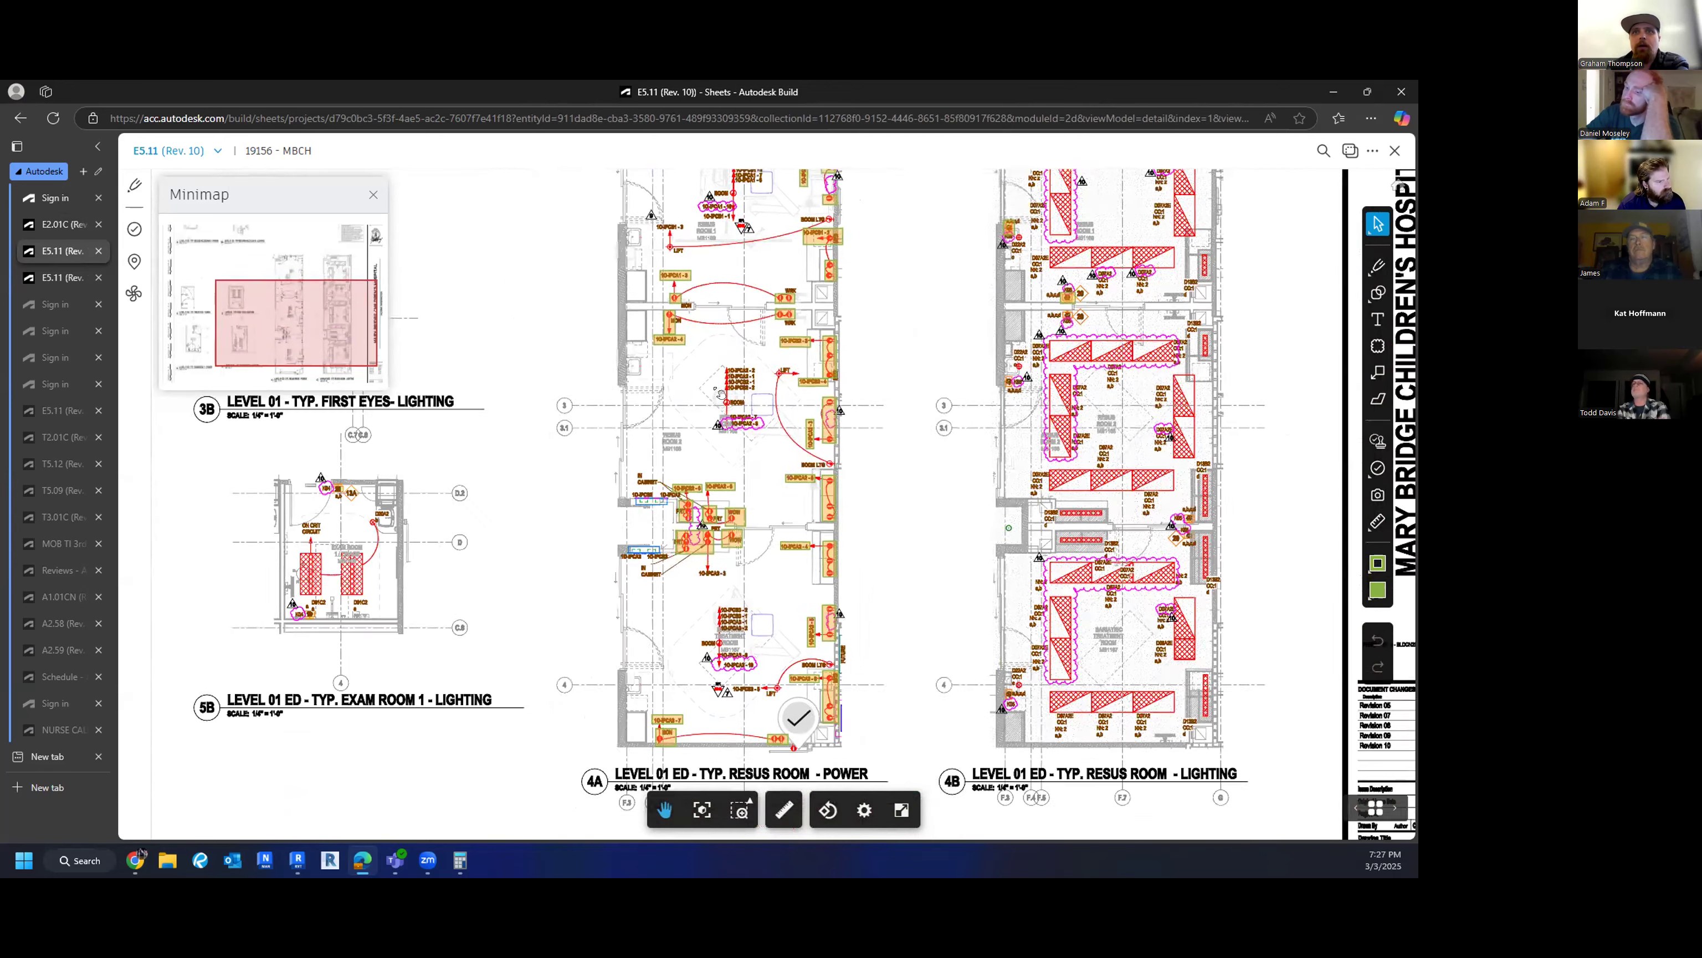
{"action": "scroll", "coordinate": [719, 402], "scroll_direction": "down", "scroll_amount": 1}
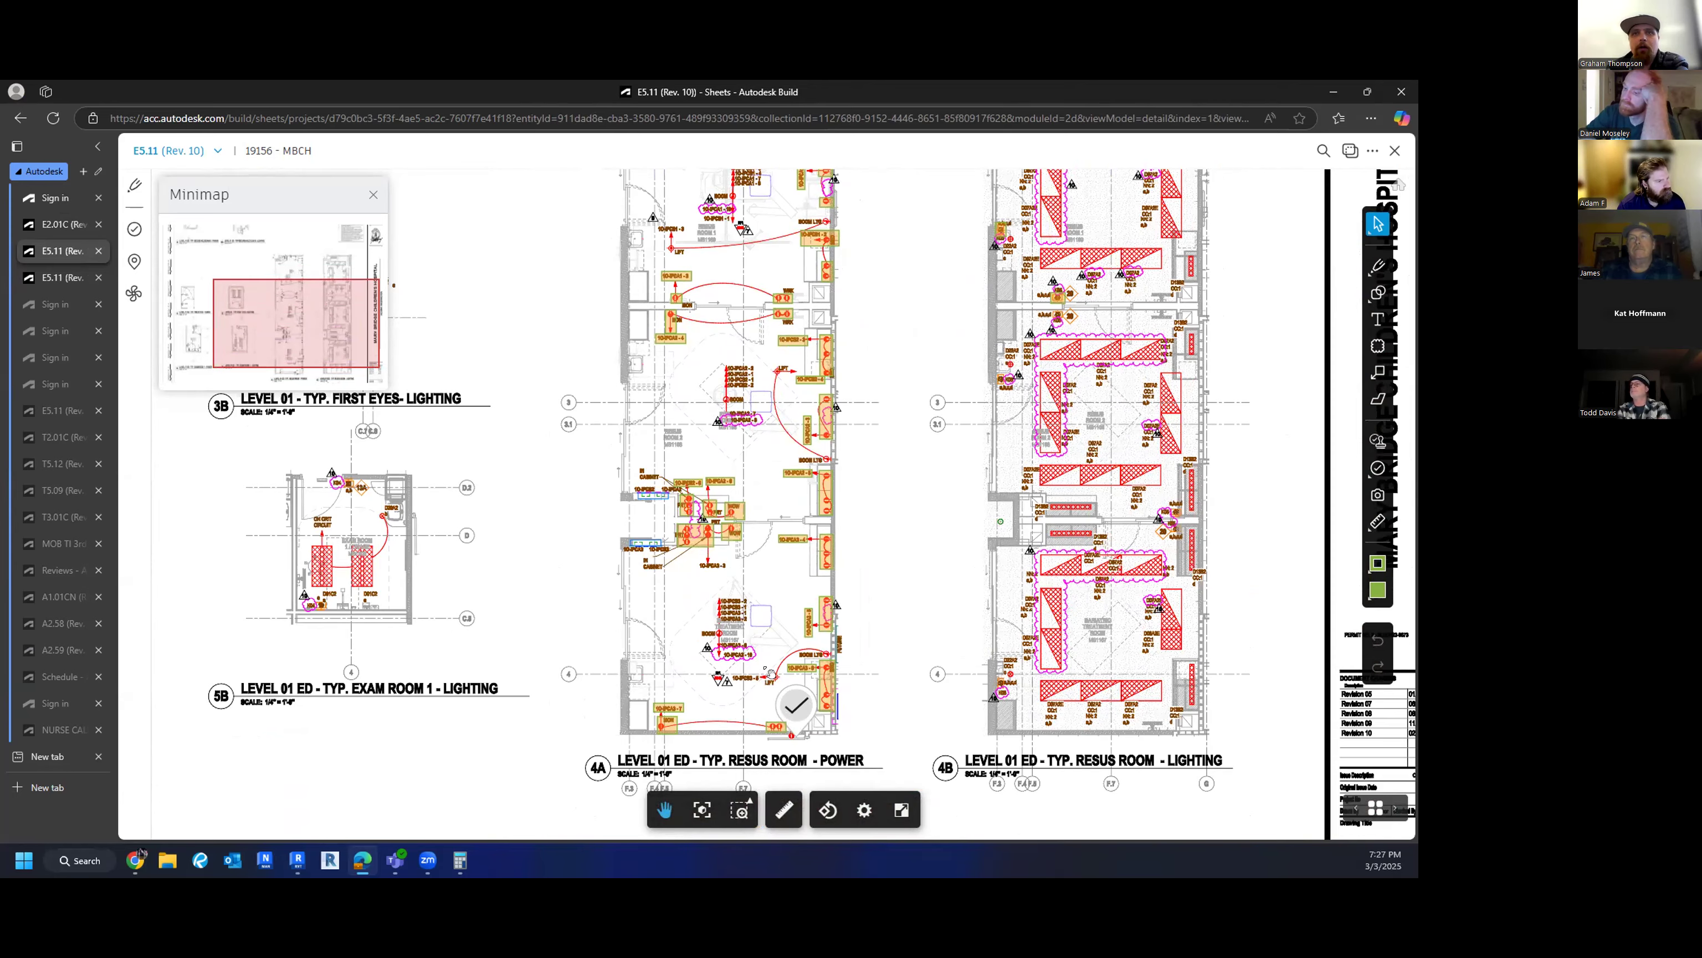
- Inspect the upper plans and the 4A plan title, then minimize the browser to return to Revit
{"action": "left_click_drag", "start_coordinate": [771, 673], "coordinate": [768, 737]}
{"action": "left_click_drag", "start_coordinate": [695, 605], "coordinate": [923, 596]}
{"action": "scroll", "coordinate": [923, 596], "scroll_direction": "down", "scroll_amount": 2}
{"action": "left_click_drag", "start_coordinate": [396, 201], "coordinate": [706, 435]}
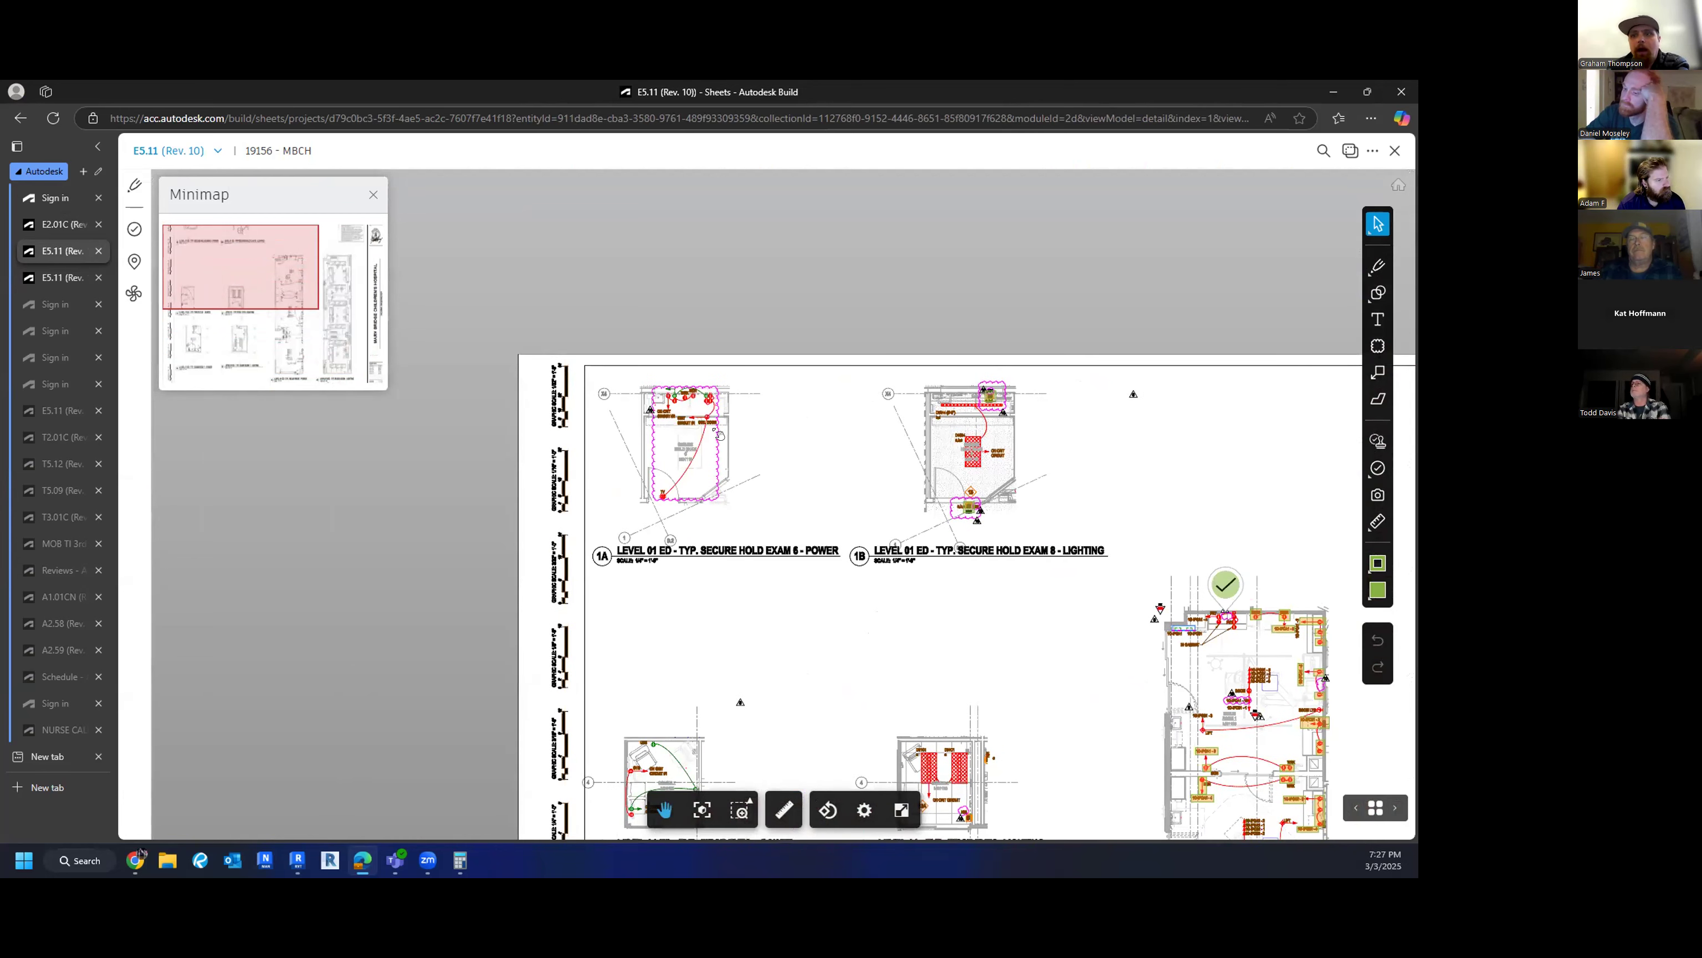
{"action": "left_click_drag", "start_coordinate": [810, 502], "coordinate": [340, 470]}
{"action": "left_click_drag", "start_coordinate": [800, 670], "coordinate": [763, 543]}
{"action": "scroll", "coordinate": [764, 544], "scroll_direction": "up", "scroll_amount": 5}
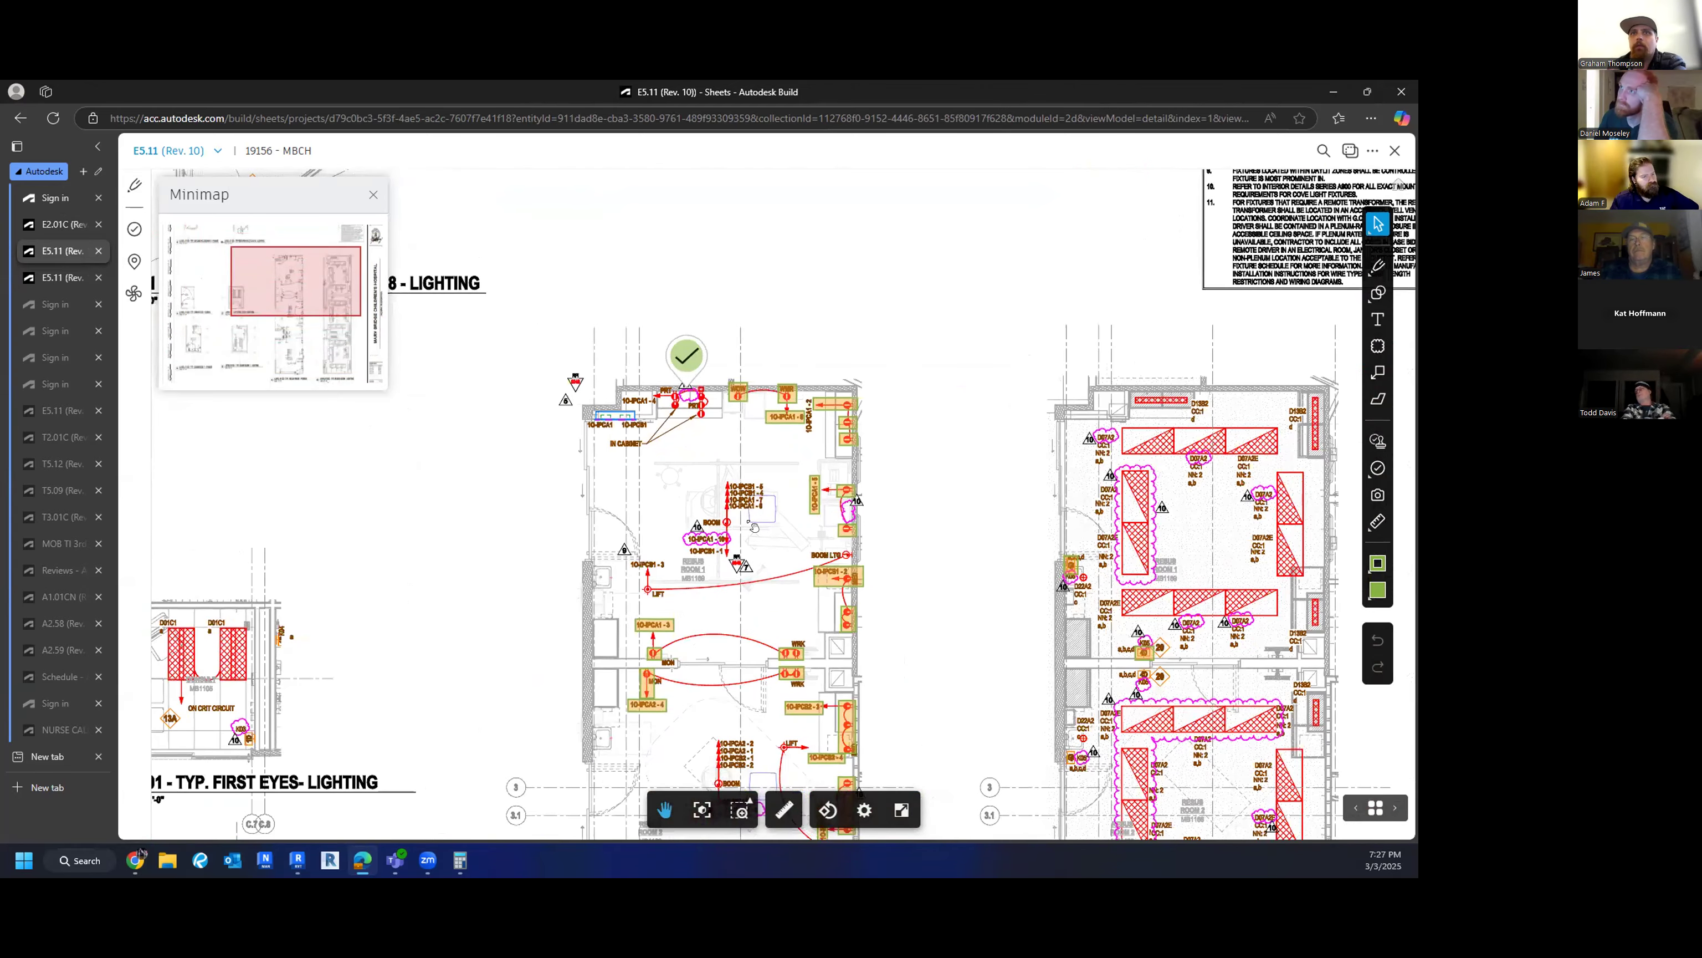
{"action": "left_click_drag", "start_coordinate": [754, 527], "coordinate": [729, 189]}
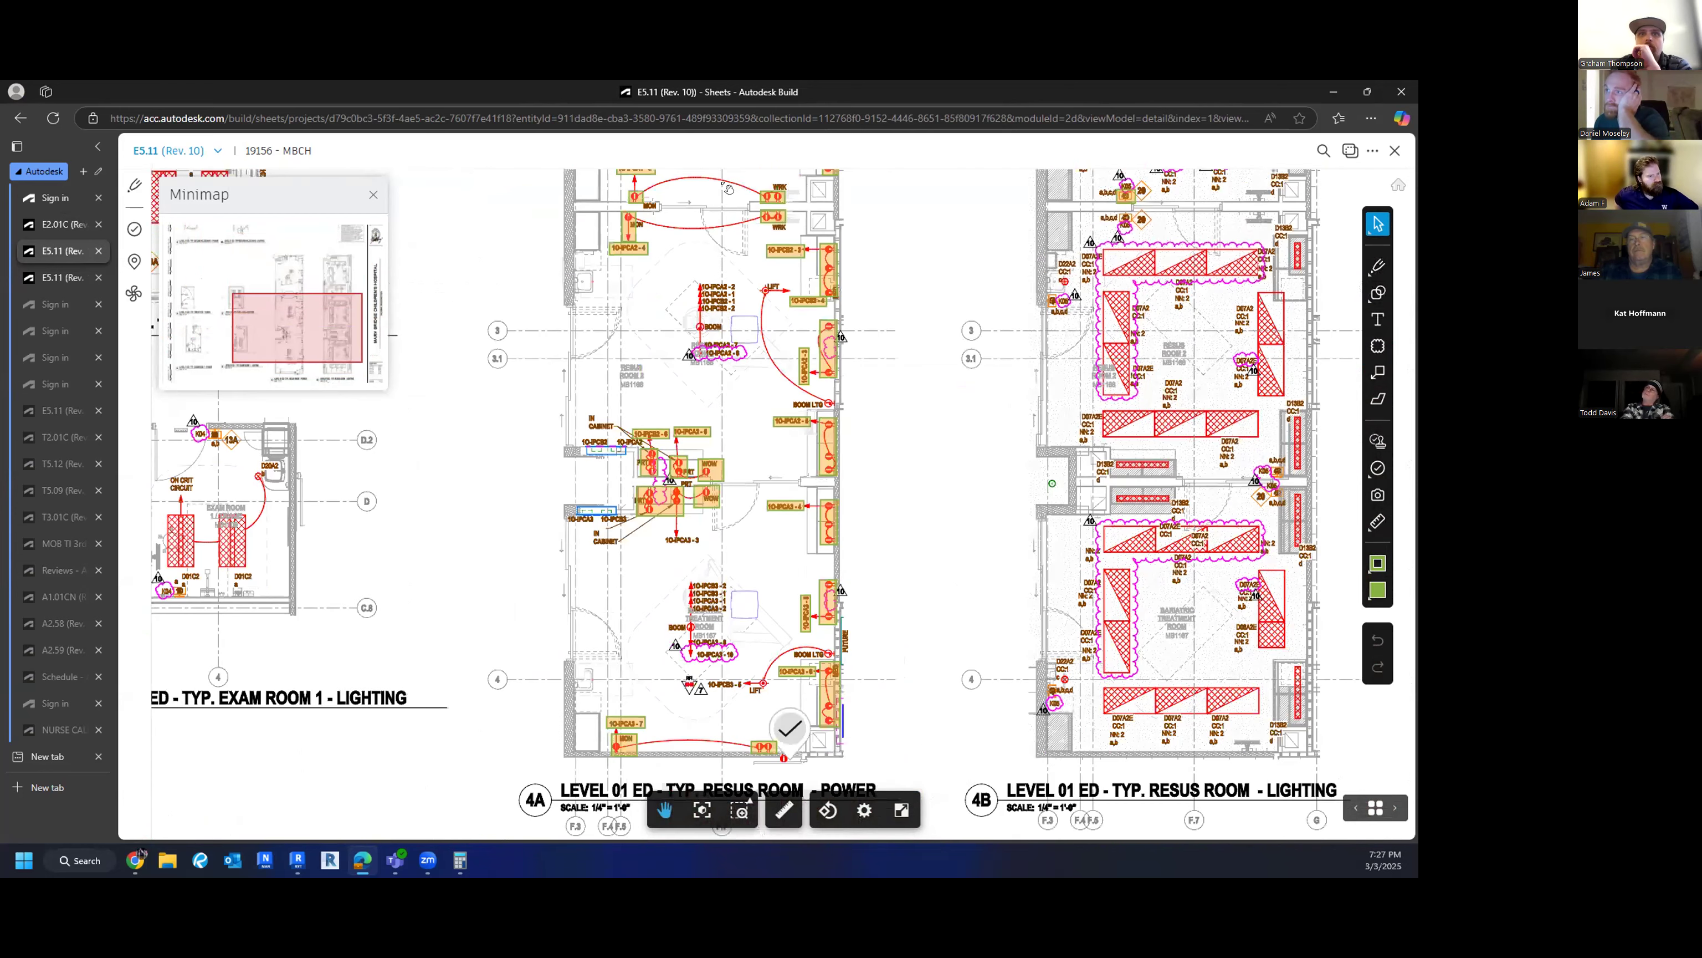
{"action": "scroll", "coordinate": [617, 564], "scroll_direction": "up", "scroll_amount": 4}
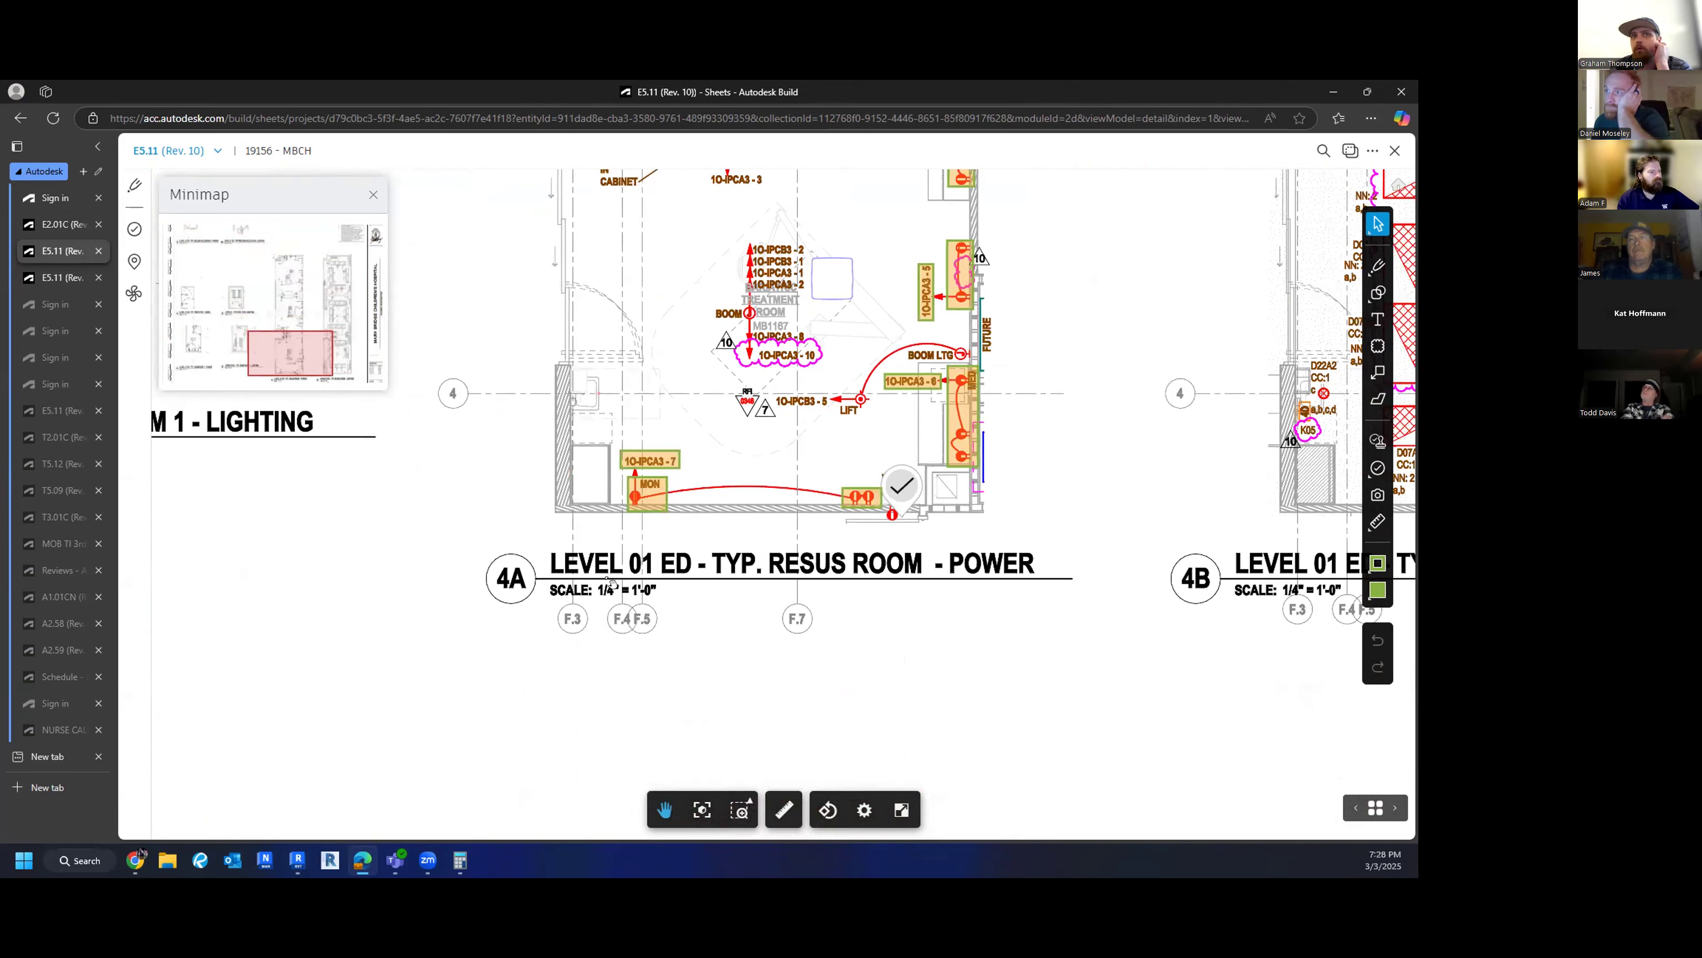
{"action": "scroll", "coordinate": [621, 582], "scroll_direction": "up", "scroll_amount": 3}
{"action": "left_click_drag", "start_coordinate": [620, 582], "coordinate": [637, 629]}
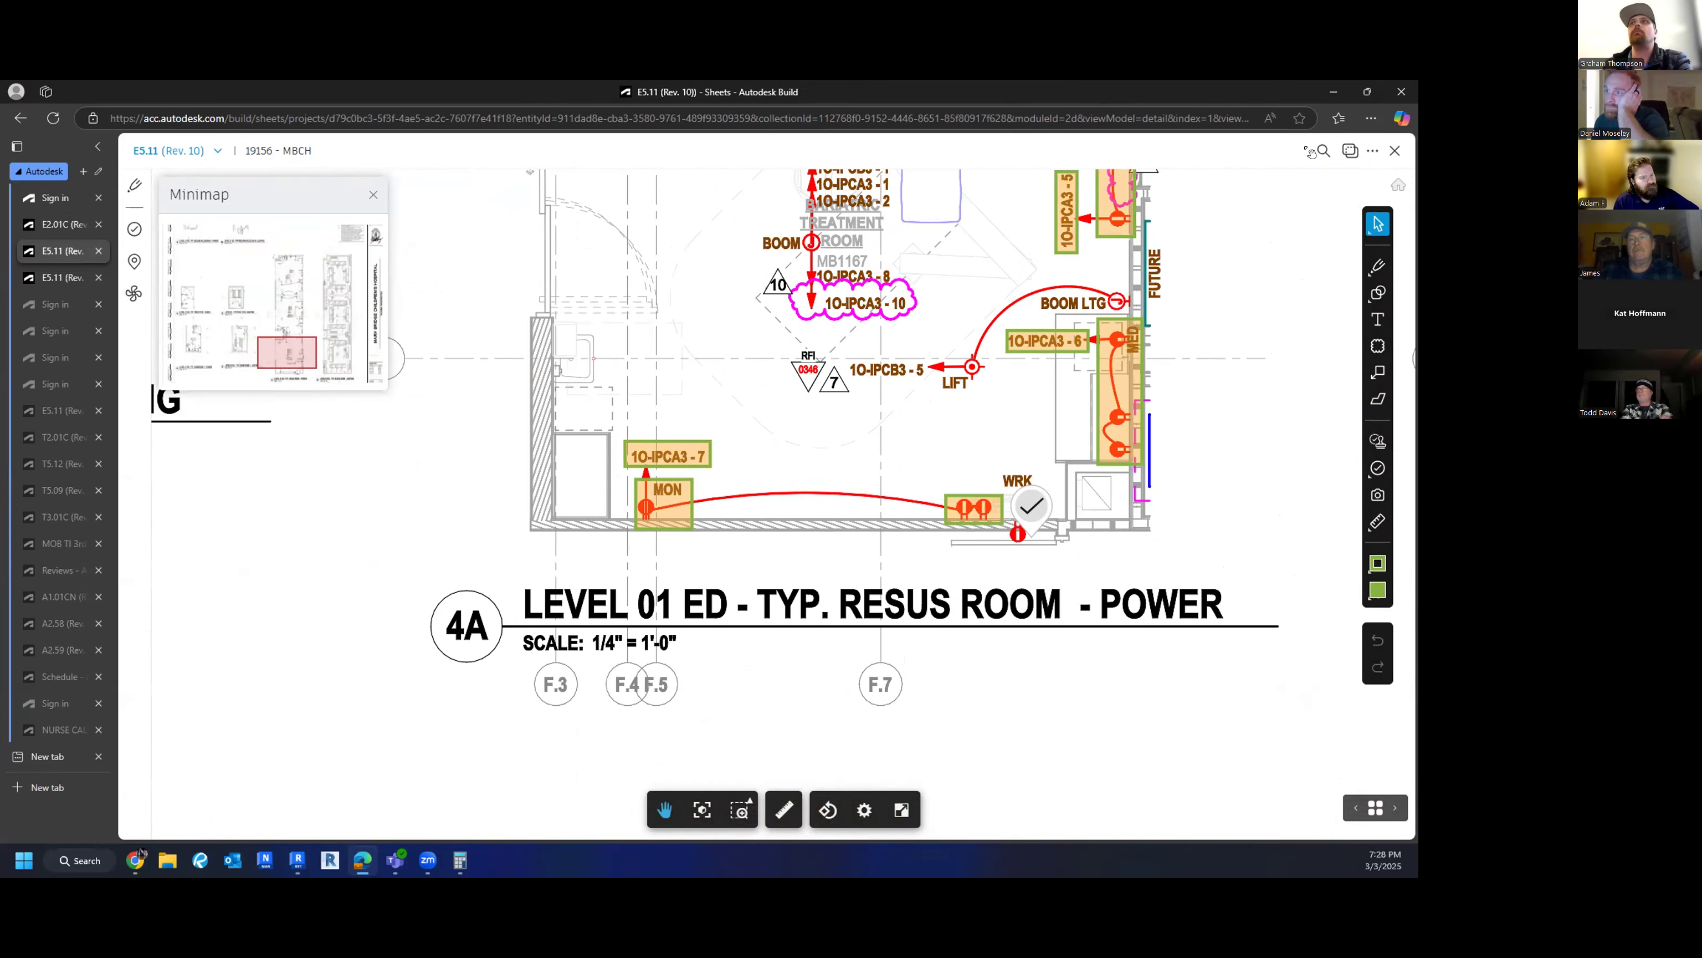
{"action": "left_click", "coordinate": [1332, 90]}
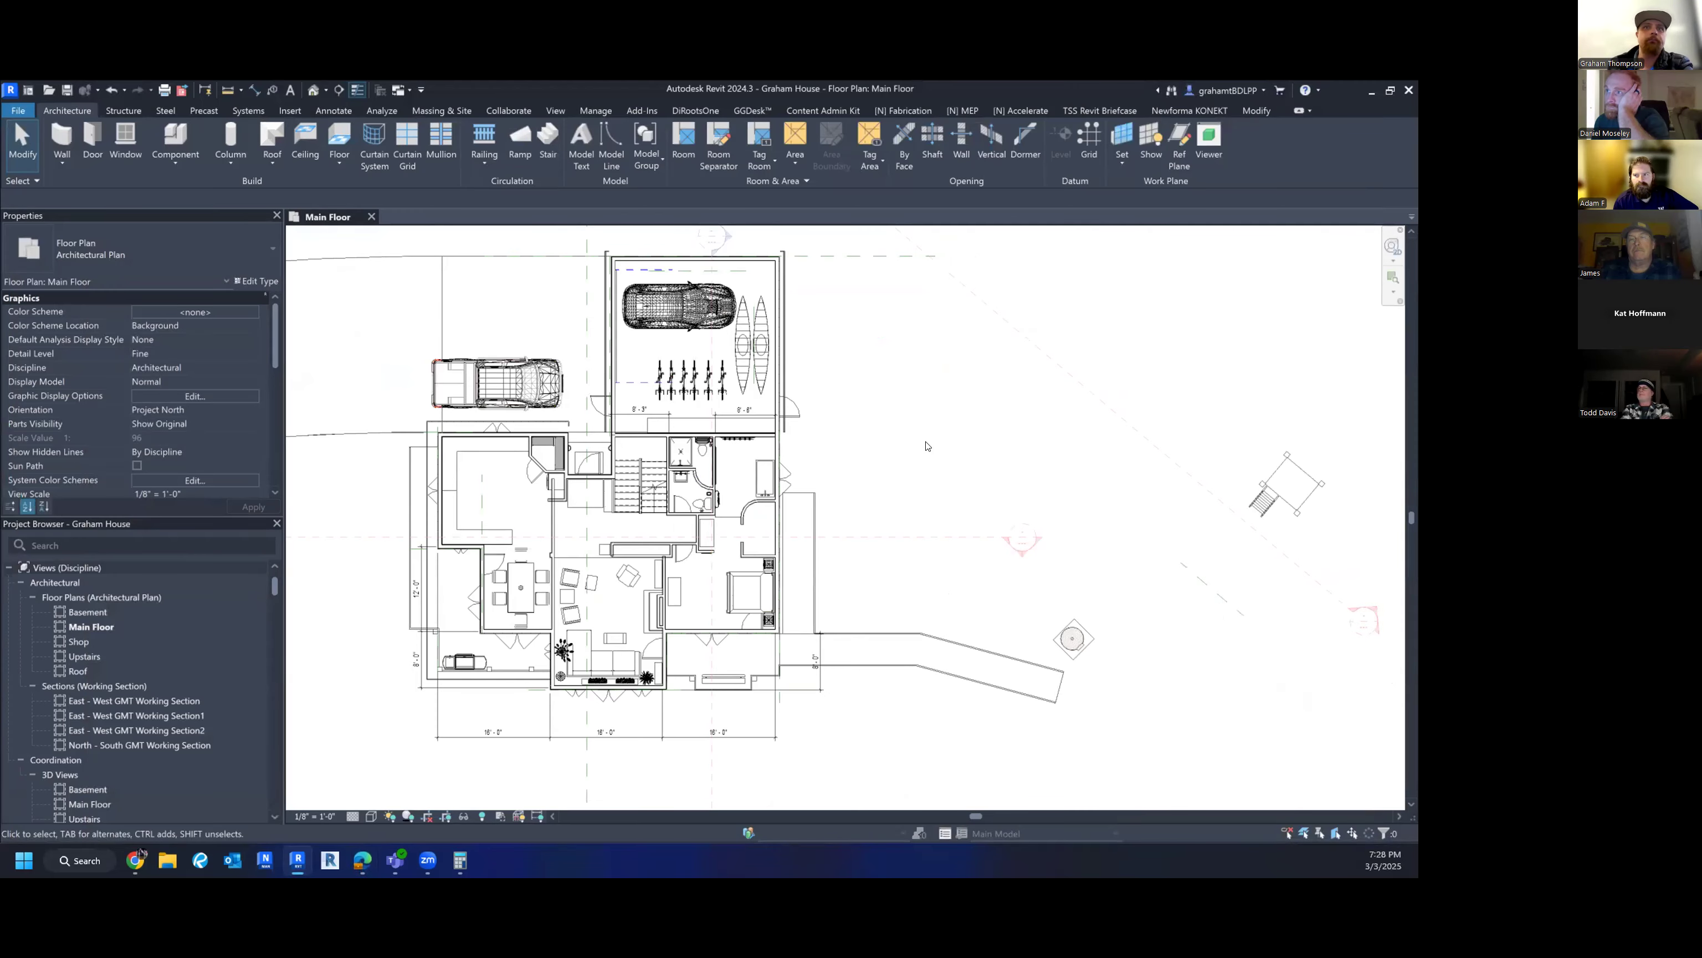
{"action": "scroll", "coordinate": [927, 444], "scroll_direction": "down", "scroll_amount": 3}
{"action": "scroll", "coordinate": [802, 482], "scroll_direction": "up", "scroll_amount": 1}
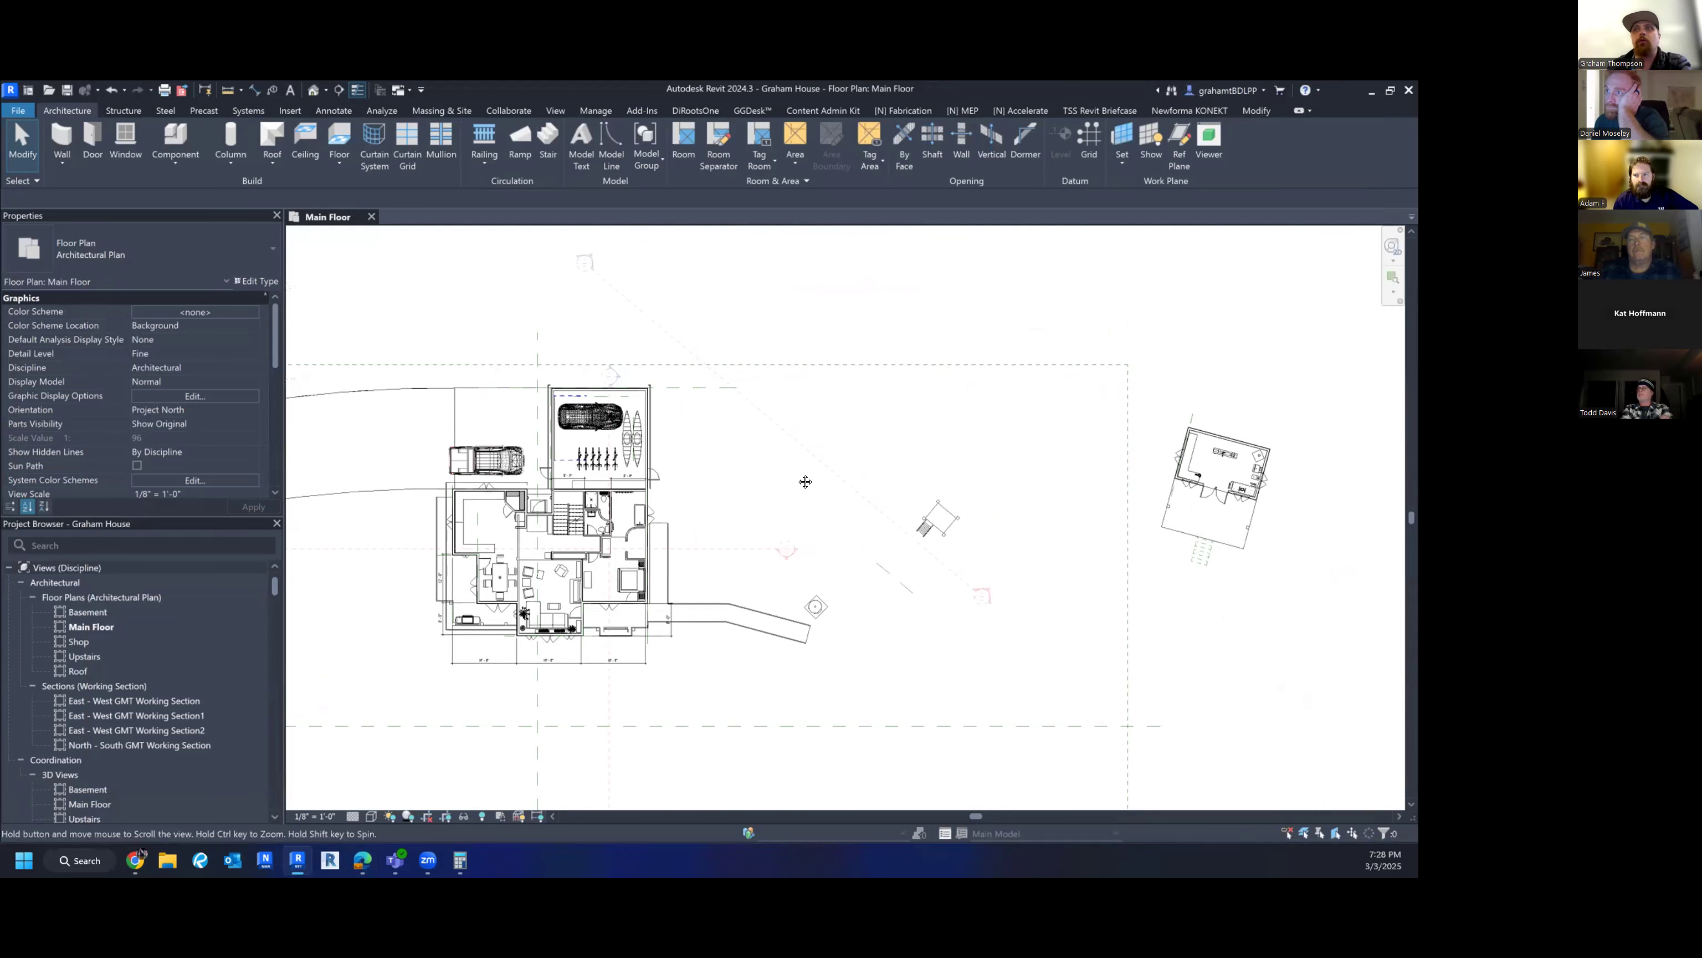
{"action": "scroll", "coordinate": [802, 482], "scroll_direction": "down", "scroll_amount": 1}
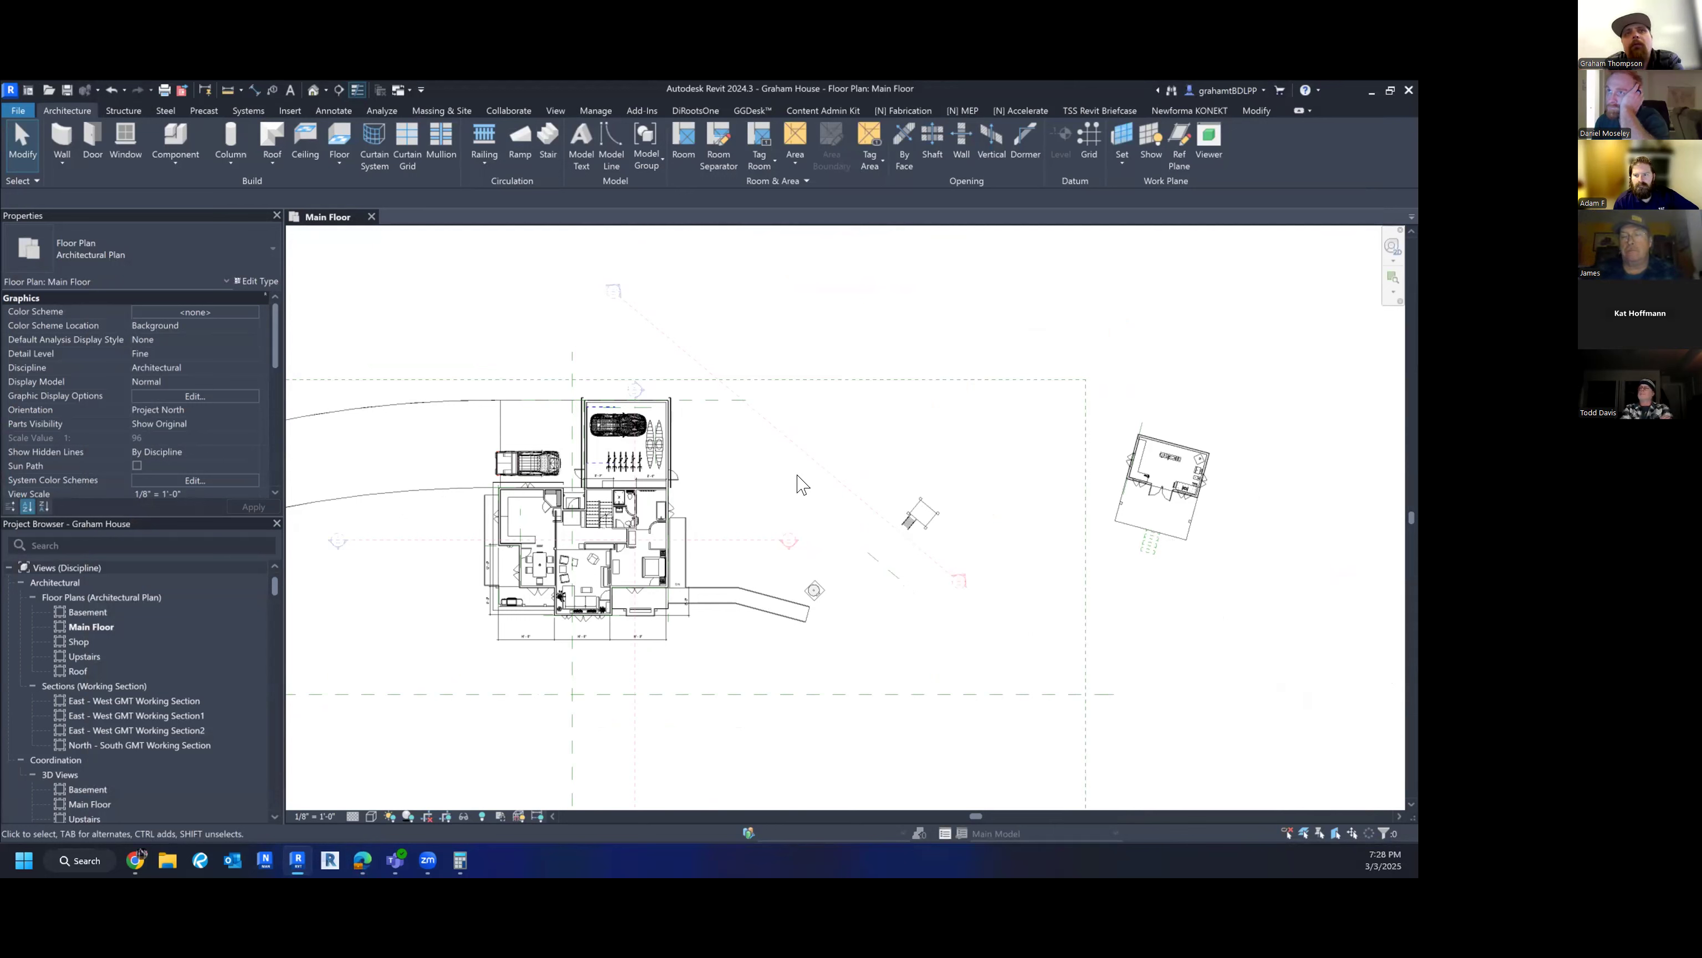
{"action": "scroll", "coordinate": [594, 544], "scroll_direction": "up", "scroll_amount": 5}
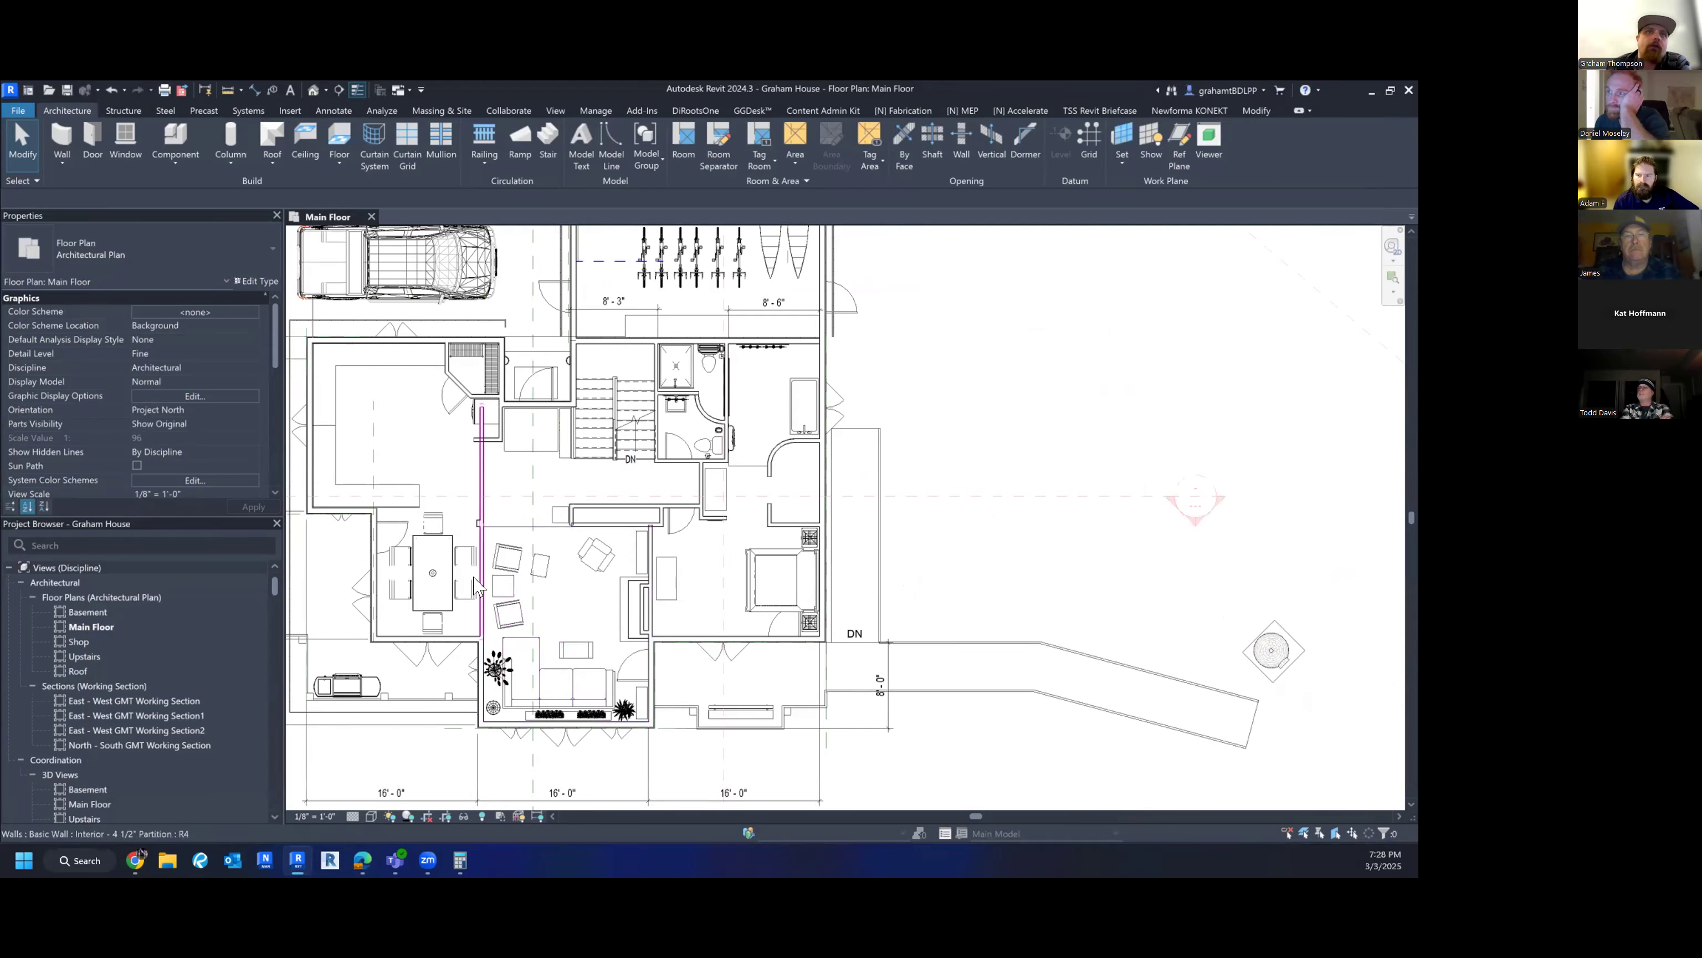
{"action": "middle_click_drag", "start_coordinate": [471, 502], "coordinate": [560, 633]}
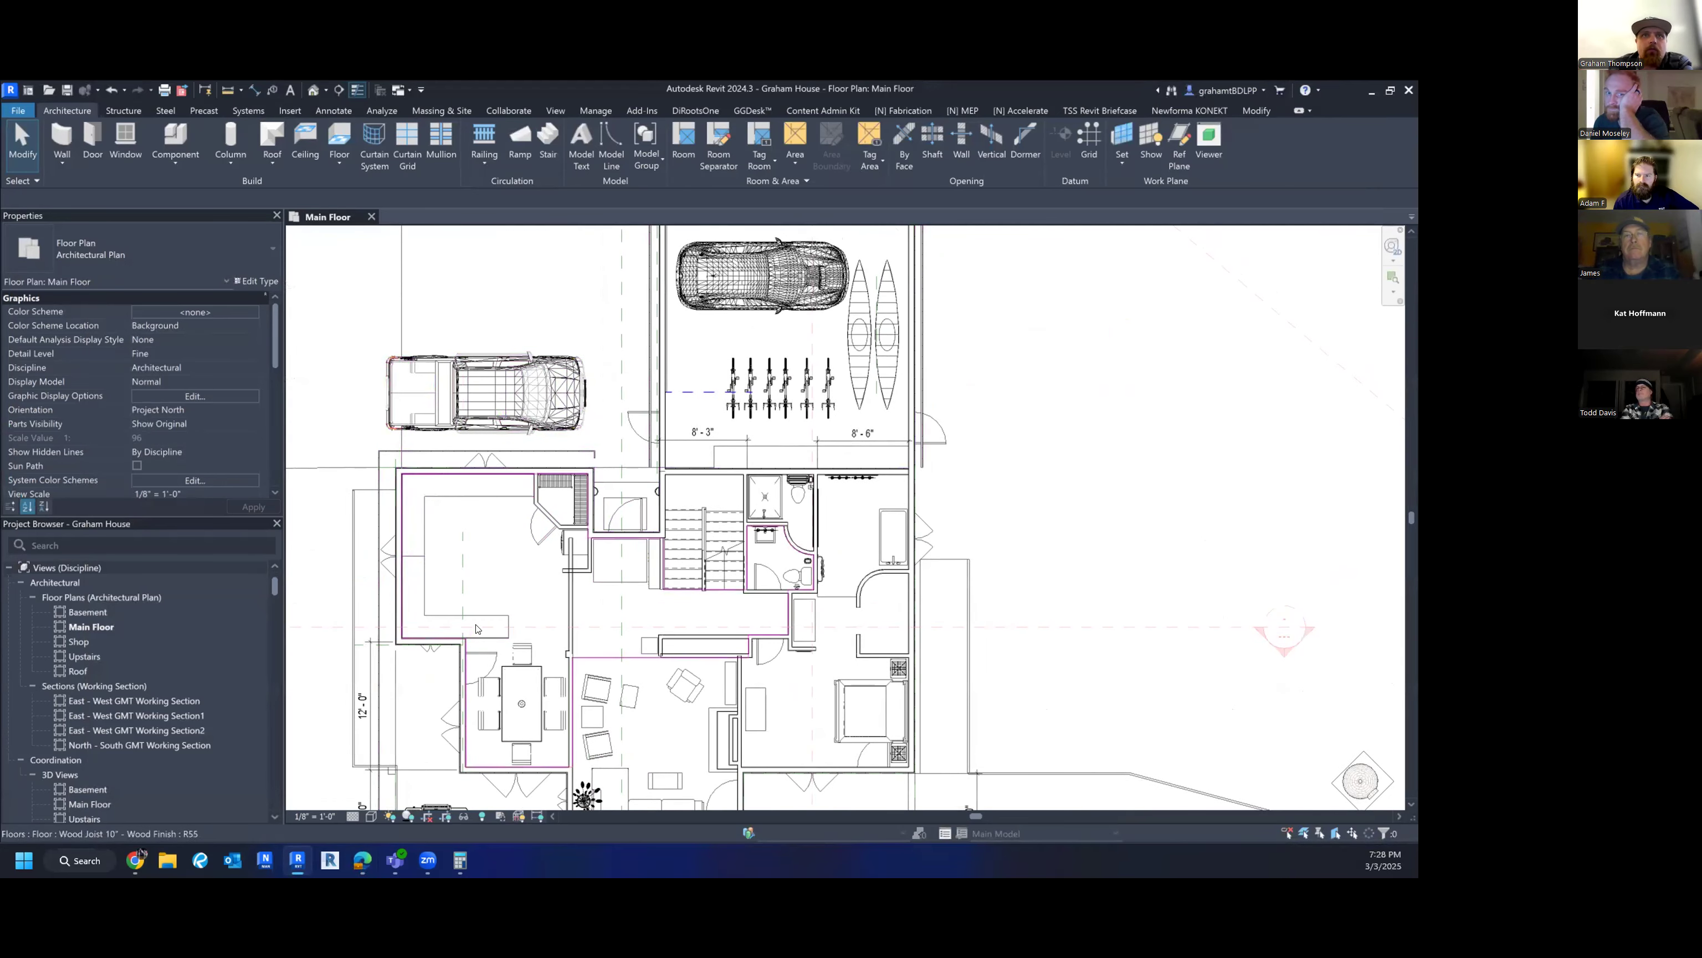
{"action": "middle_click_drag", "start_coordinate": [528, 536], "coordinate": [537, 552]}
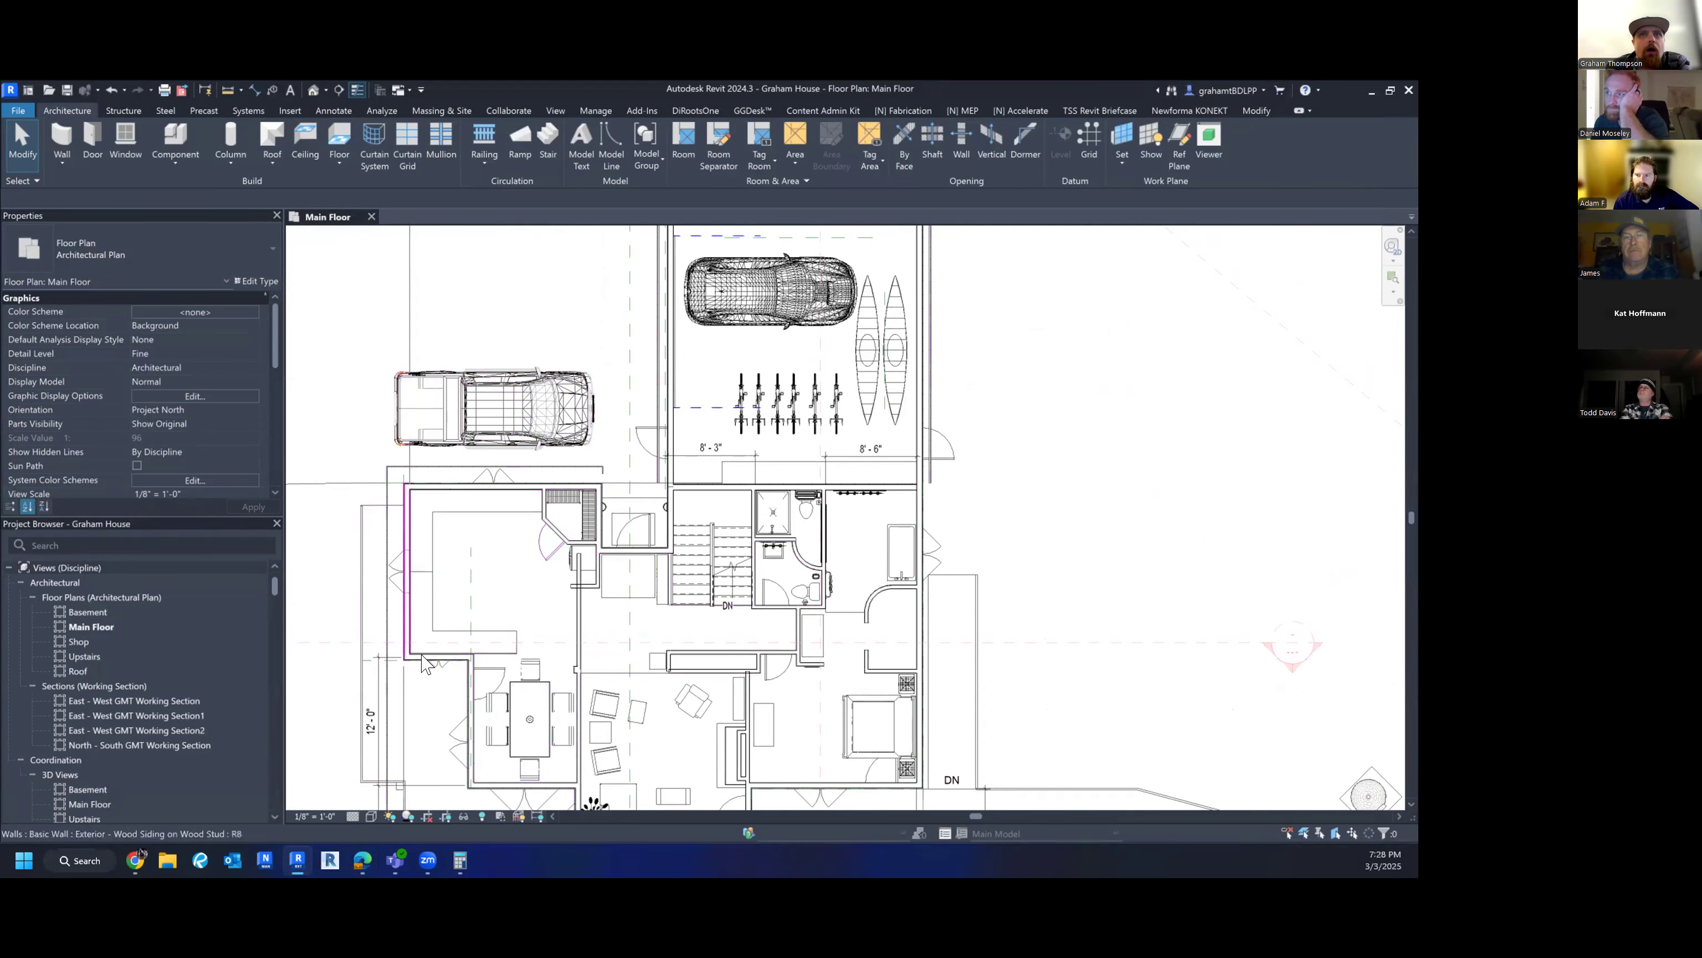
{"action": "middle_click_drag", "start_coordinate": [484, 570], "coordinate": [540, 578]}
{"action": "scroll", "coordinate": [539, 578], "scroll_direction": "down", "scroll_amount": 1}
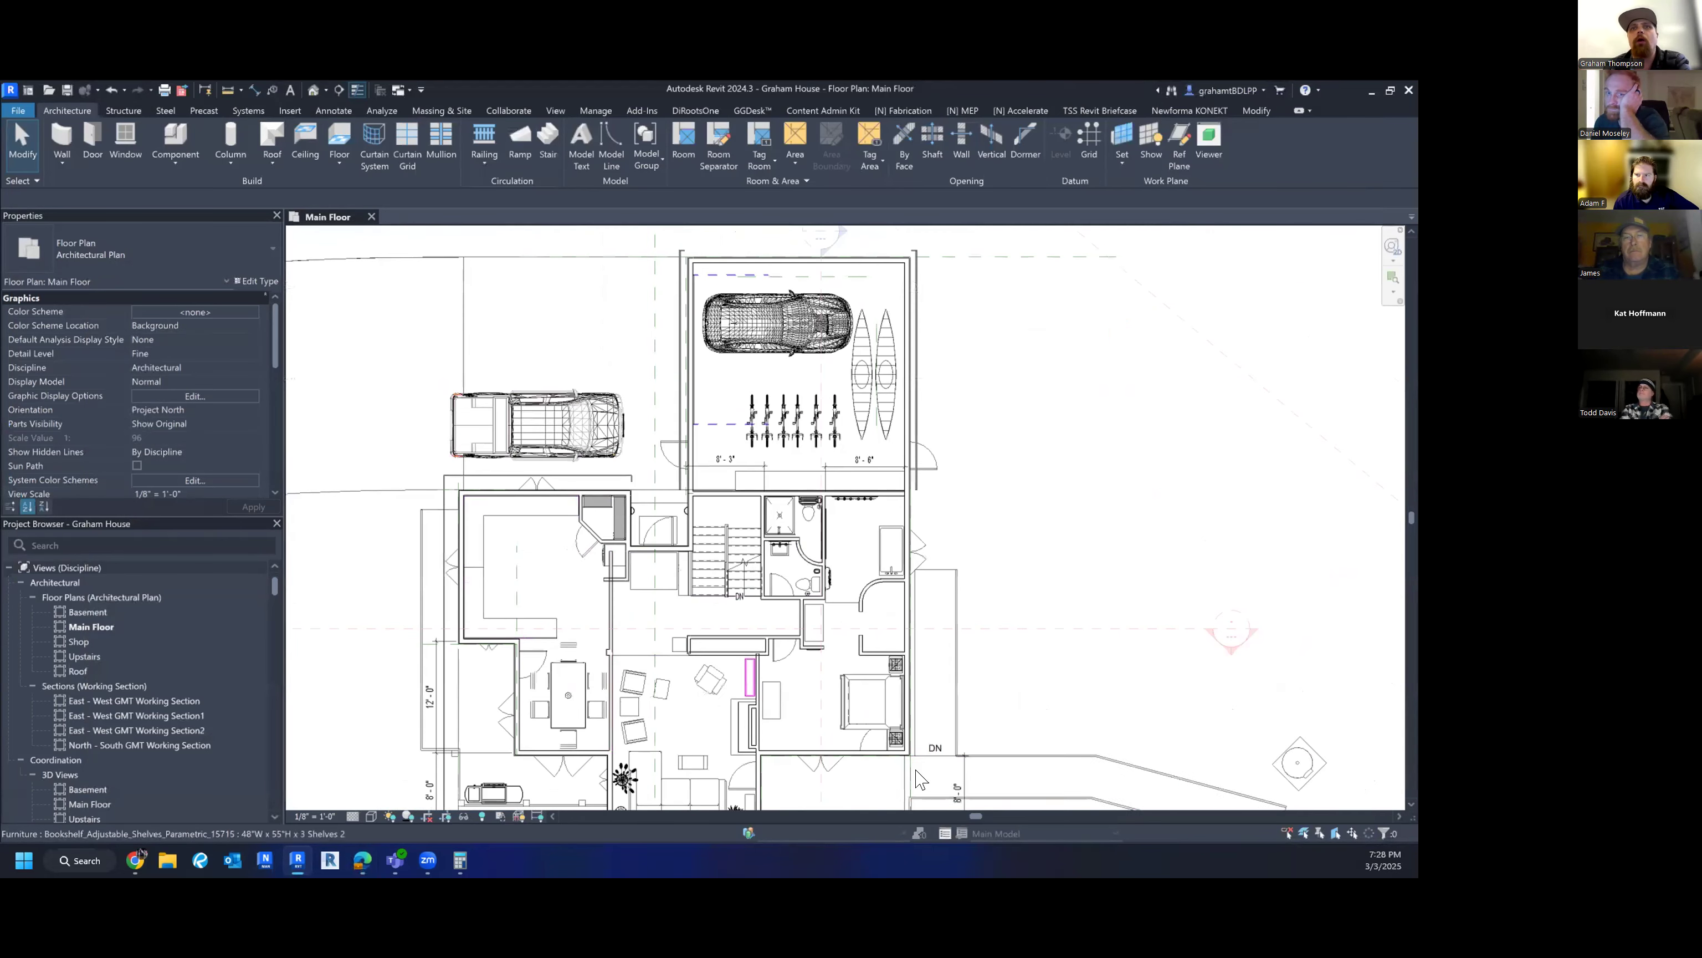
{"action": "scroll", "coordinate": [498, 649], "scroll_direction": "down", "scroll_amount": 1}
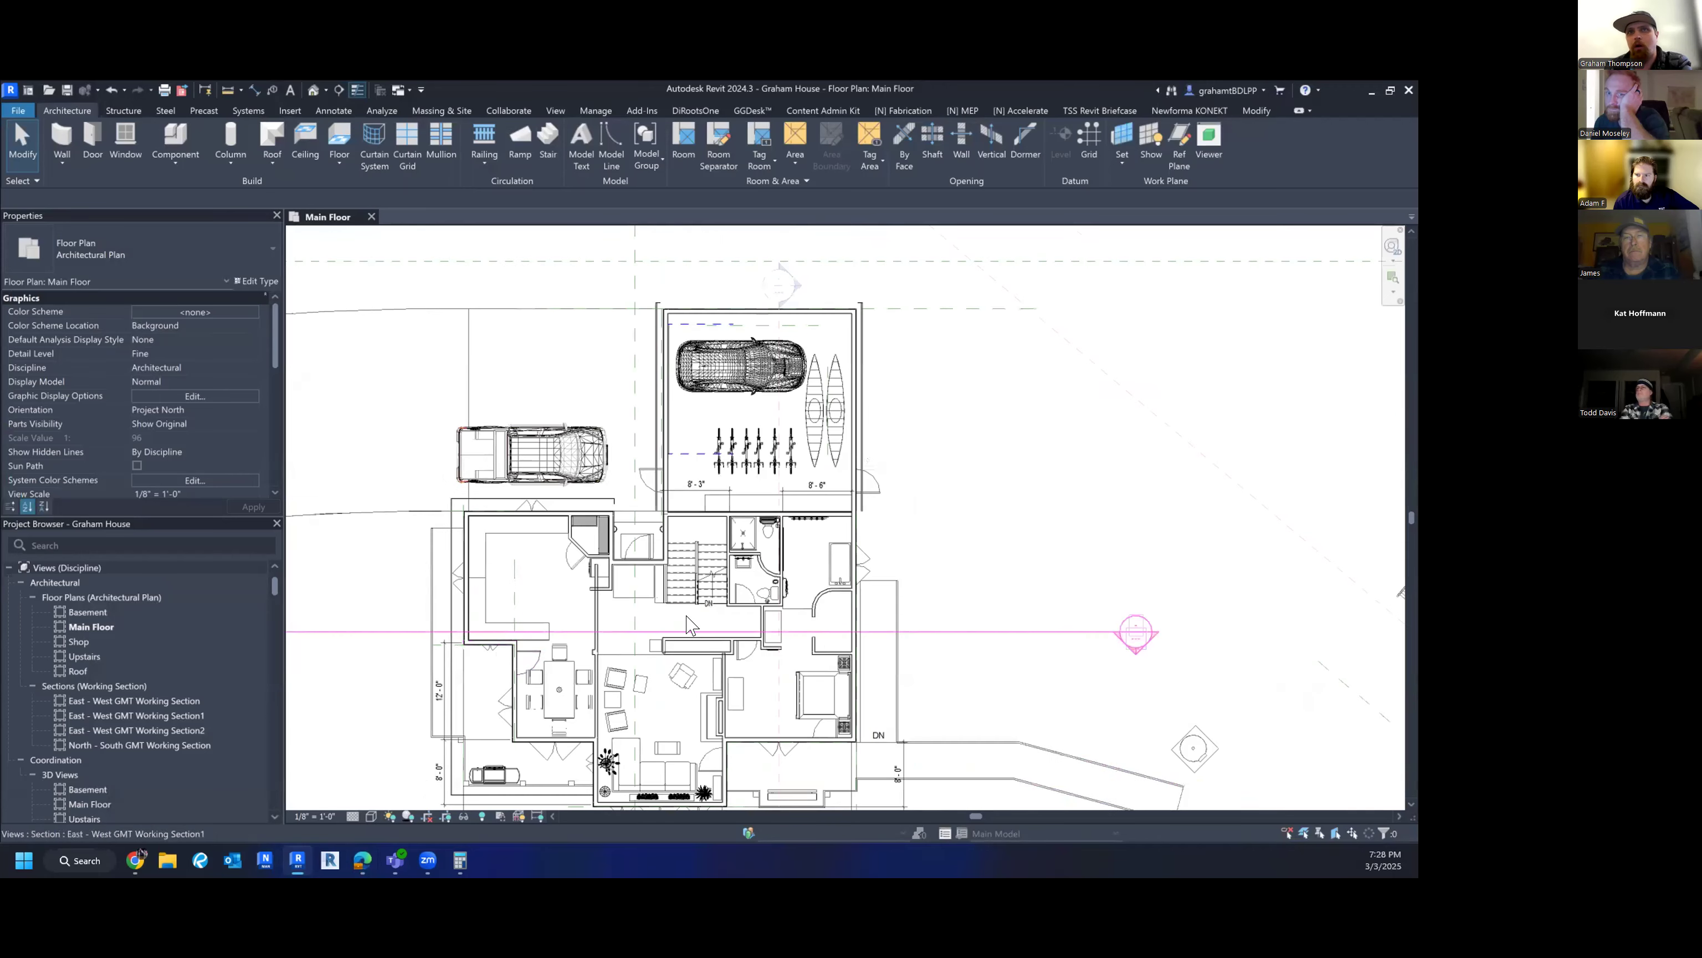
{"action": "middle_click_drag", "start_coordinate": [922, 655], "coordinate": [754, 599]}
{"action": "scroll", "coordinate": [774, 618], "scroll_direction": "down", "scroll_amount": 2}
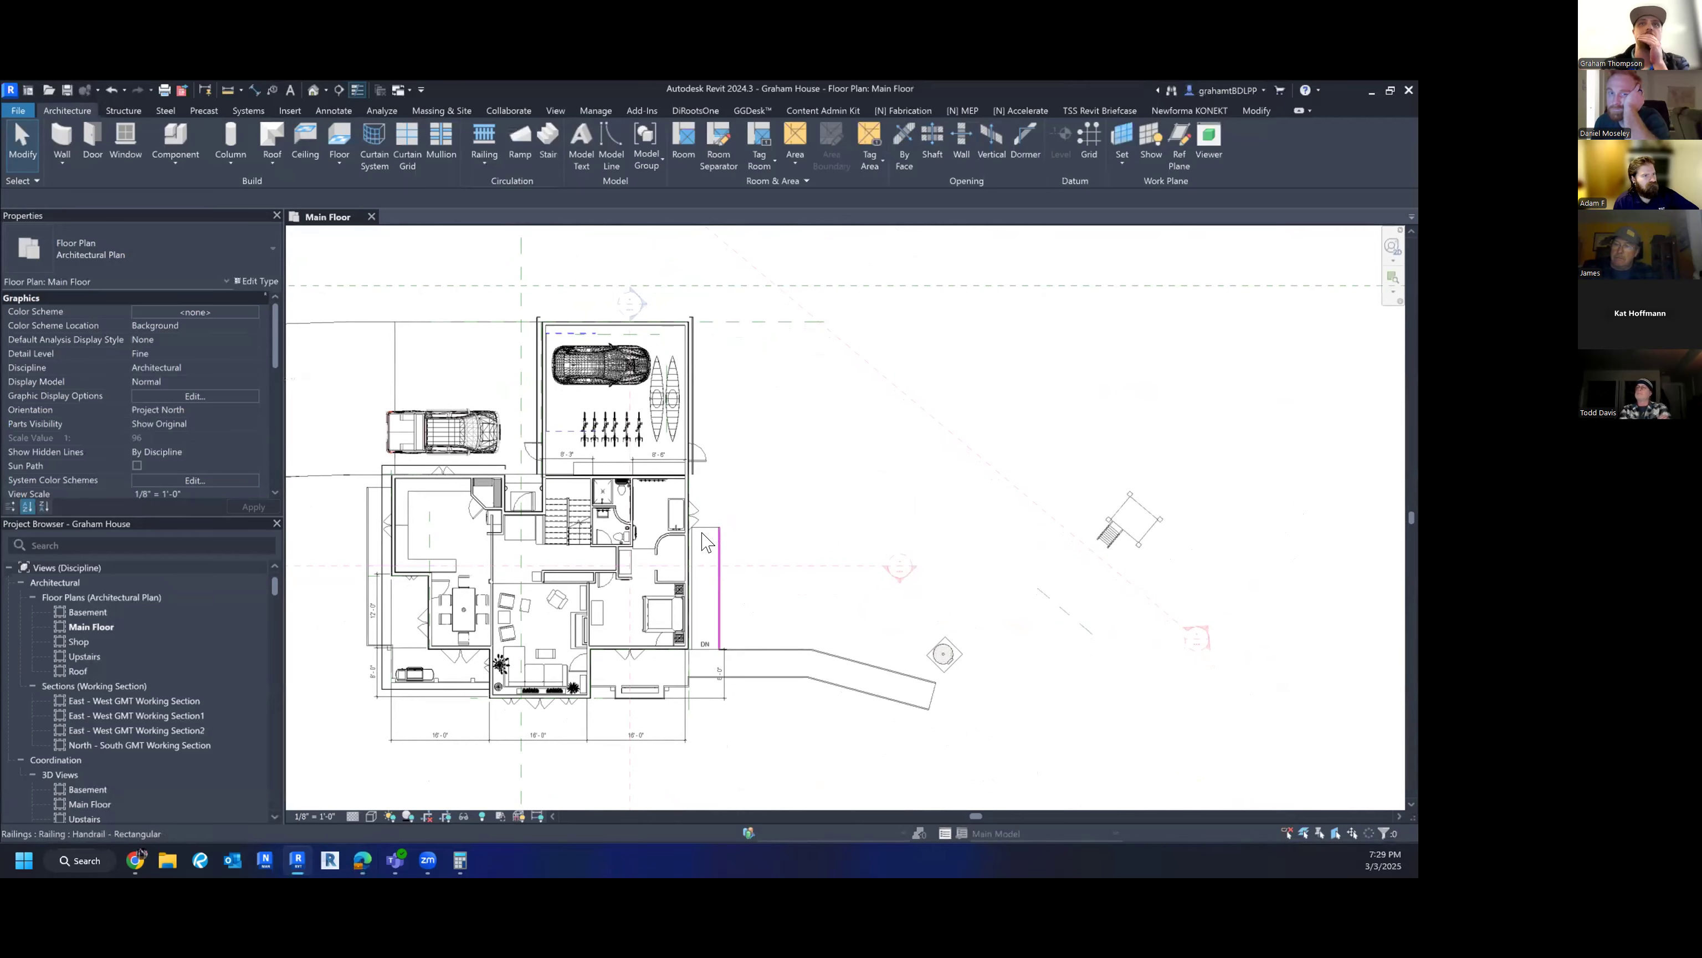
{"action": "scroll", "coordinate": [618, 520], "scroll_direction": "up", "scroll_amount": 3}
{"action": "middle_click_drag", "start_coordinate": [657, 524], "coordinate": [580, 627]}
{"action": "scroll", "coordinate": [590, 645], "scroll_direction": "down", "scroll_amount": 1}
{"action": "scroll", "coordinate": [580, 627], "scroll_direction": "down", "scroll_amount": 1}
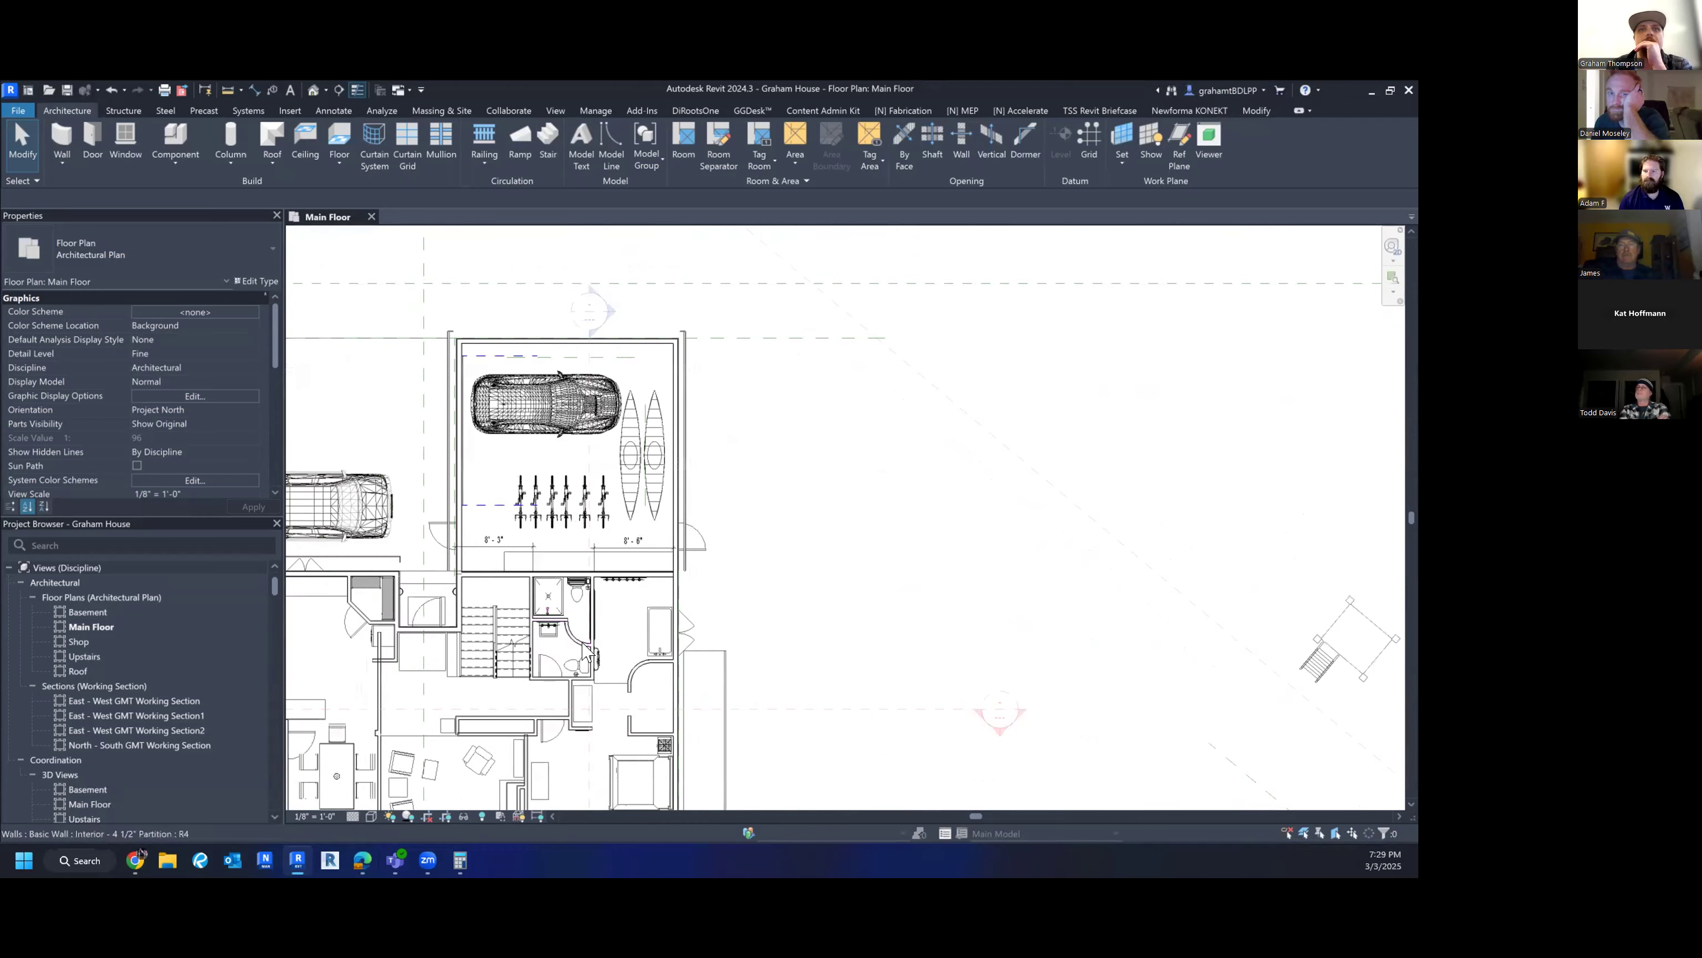
{"action": "scroll", "coordinate": [583, 614], "scroll_direction": "up", "scroll_amount": 2}
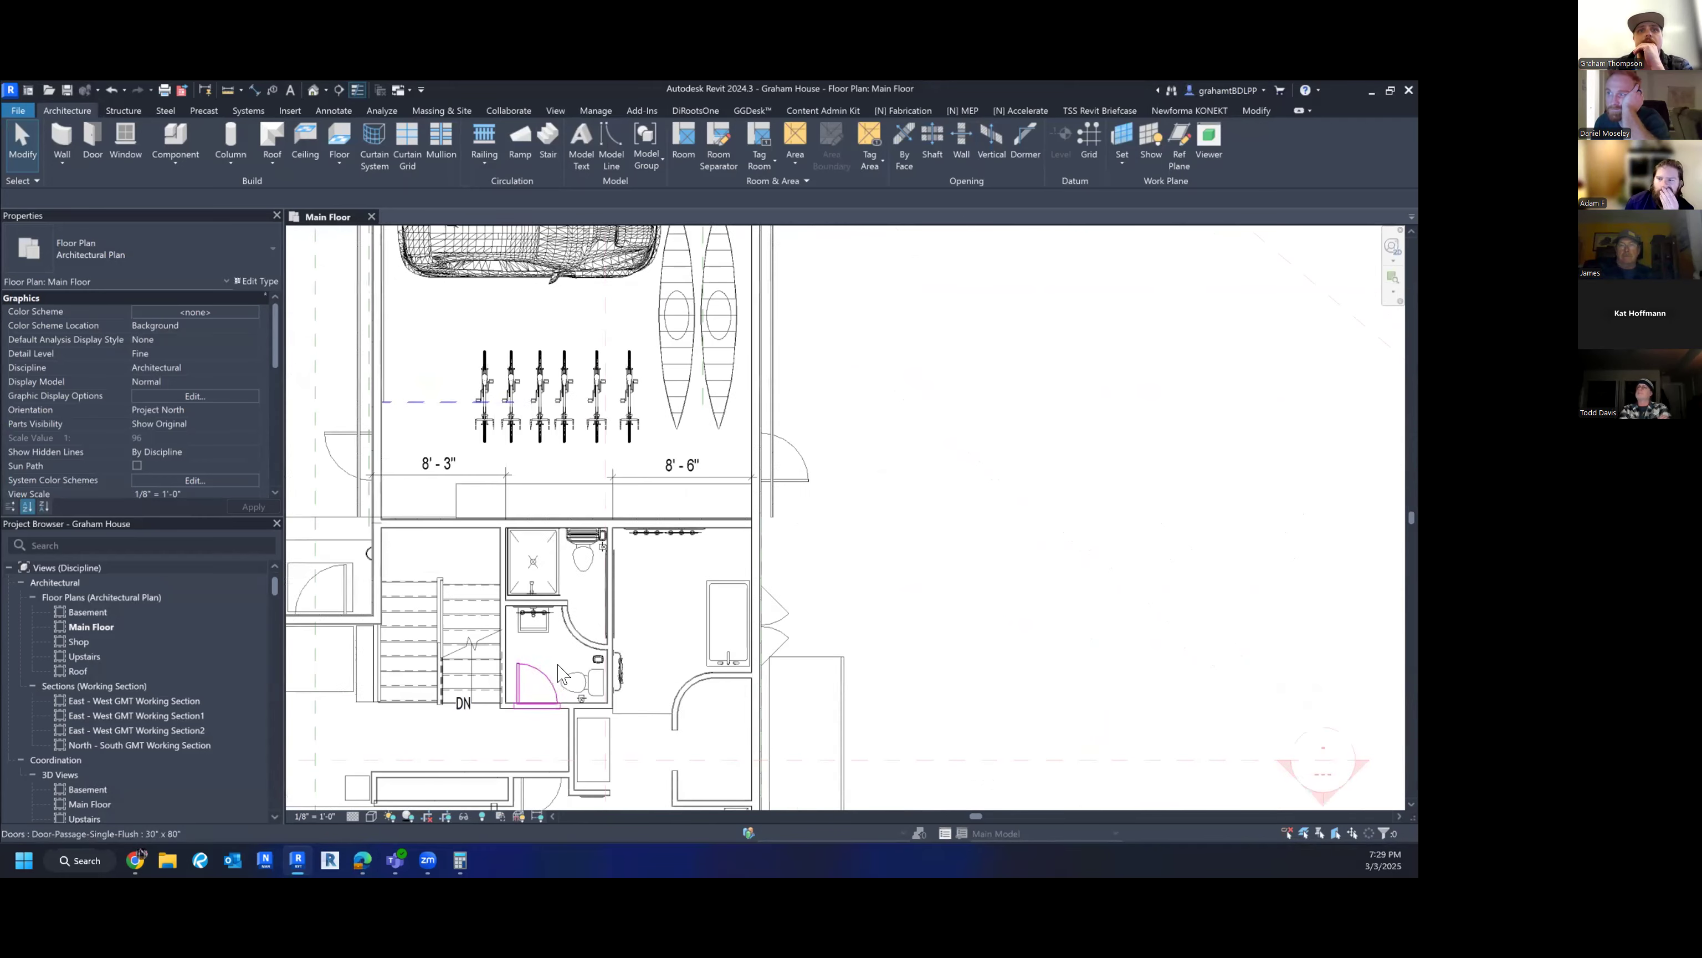
{"action": "mouse_move", "coordinate": [560, 667]}
{"action": "middle_mouse_down"}
{"action": "mouse_move", "coordinate": [573, 683]}
{"action": "mouse_move", "coordinate": [562, 657]}
{"action": "middle_mouse_up"}
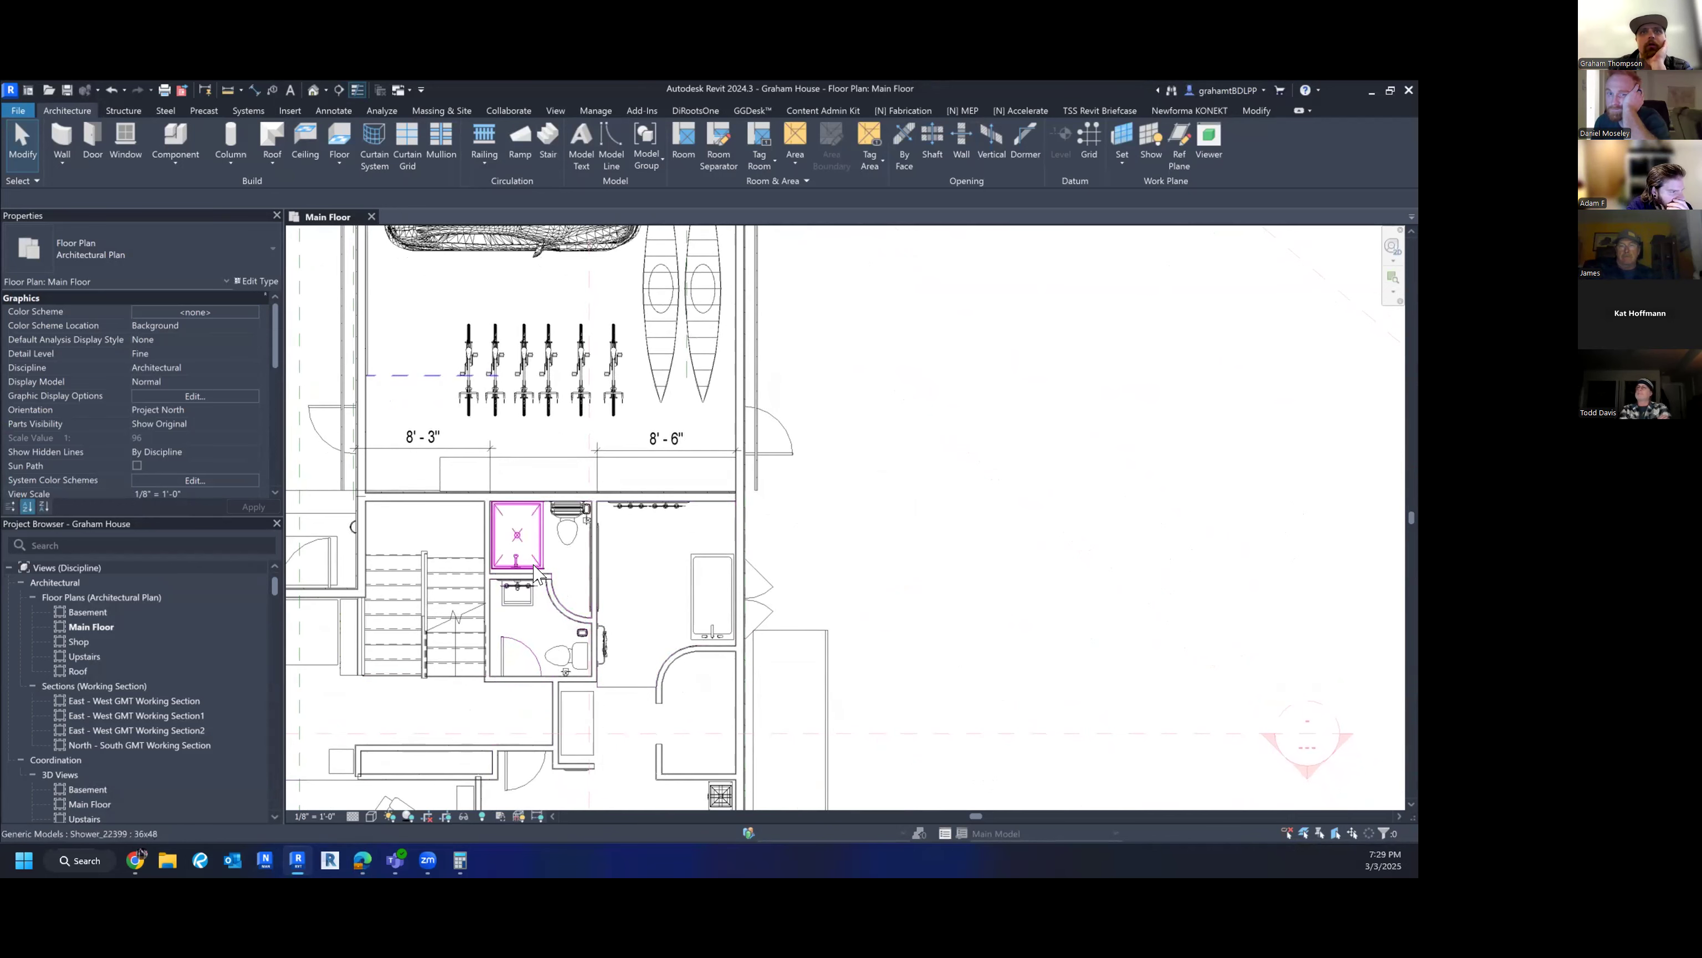
{"action": "scroll", "coordinate": [615, 590], "scroll_direction": "down", "scroll_amount": 5}
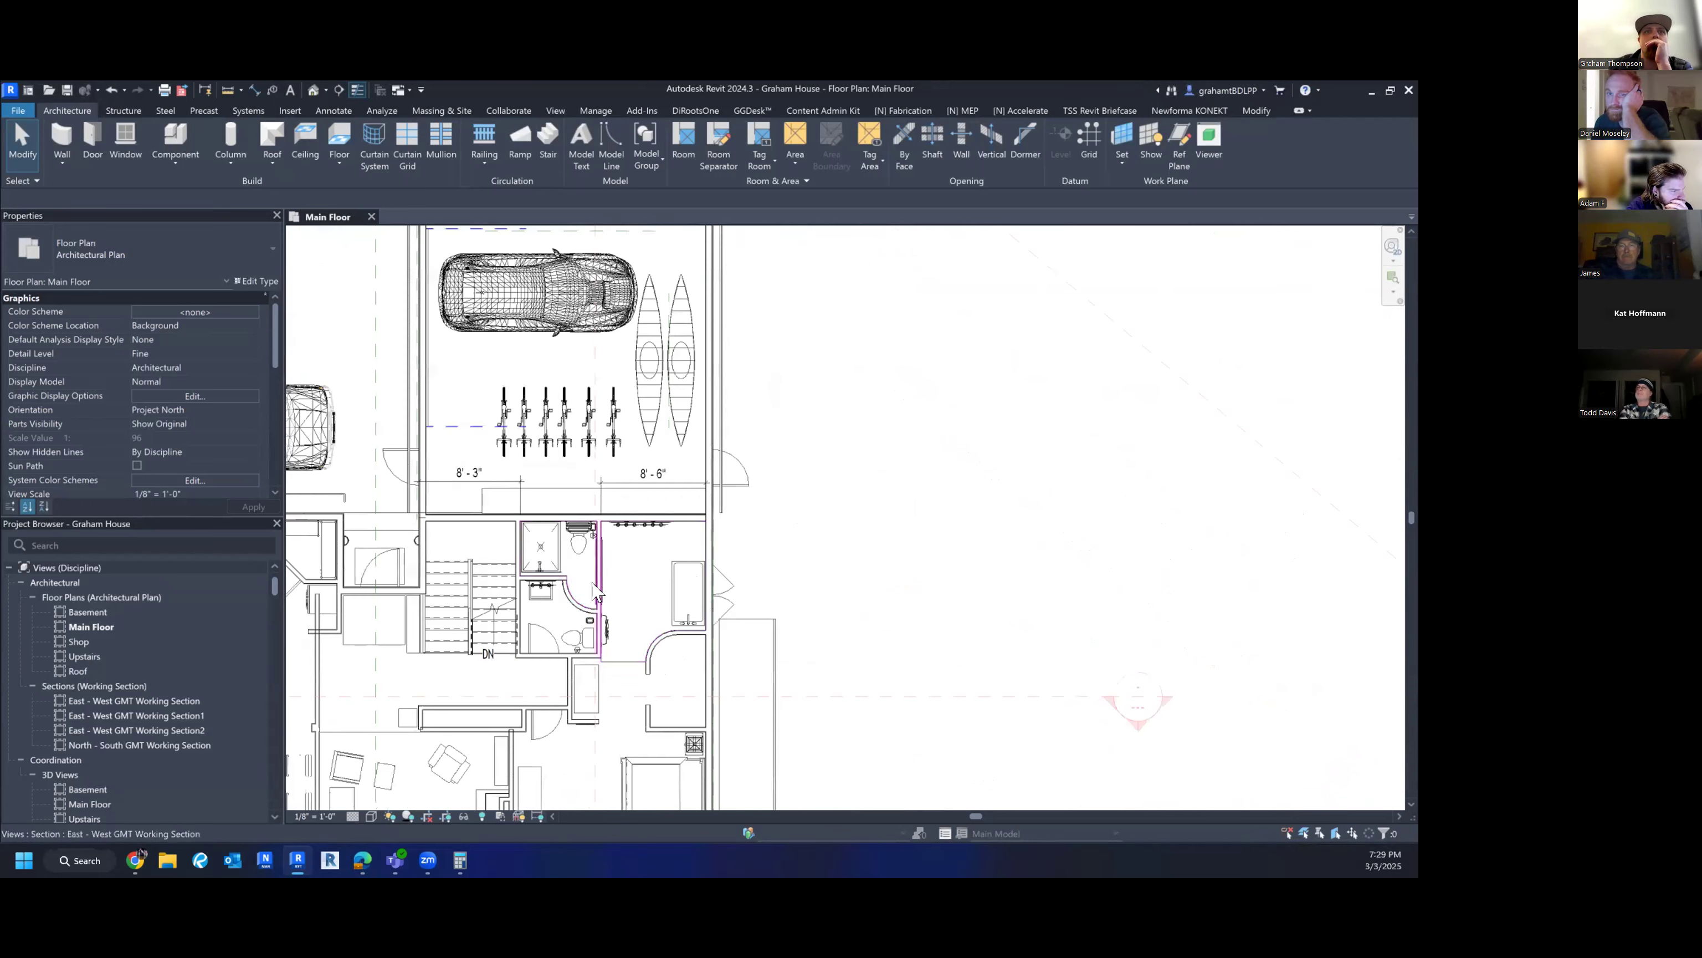
- Open the Upstairs floor plan and check its Depth Clipping setting
{"action": "scroll", "coordinate": [695, 590], "scroll_direction": "up", "scroll_amount": 3}
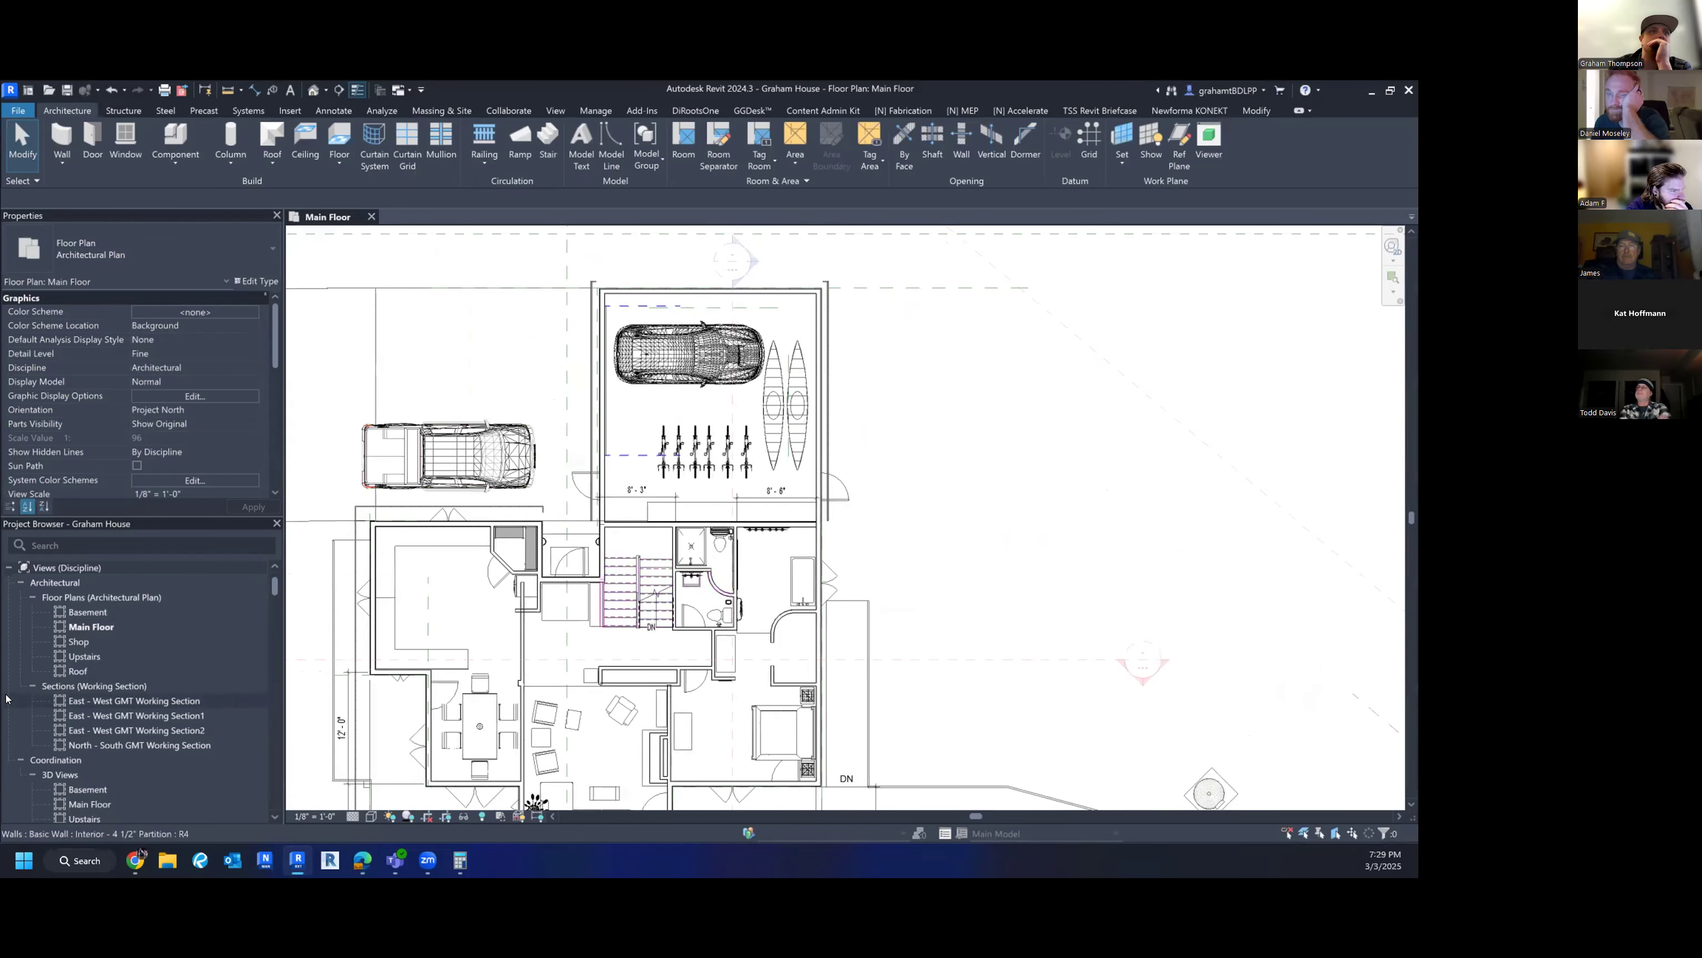
{"action": "double_click", "coordinate": [83, 656]}
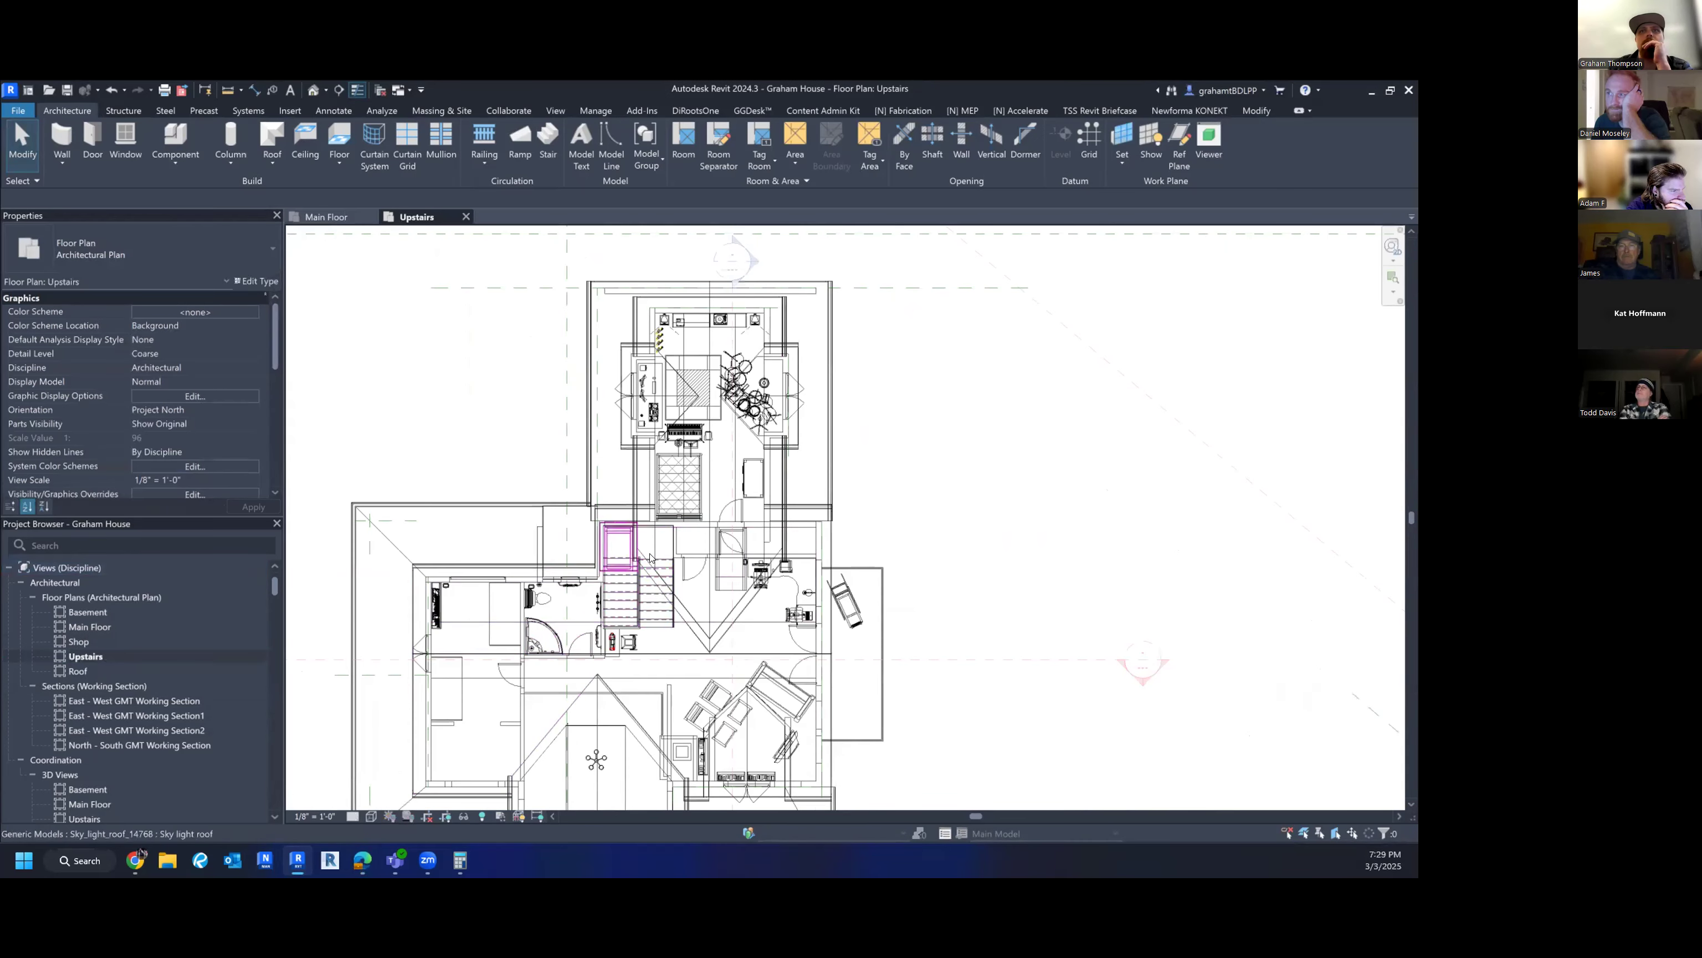
{"action": "scroll", "coordinate": [575, 593], "scroll_direction": "up", "scroll_amount": 3}
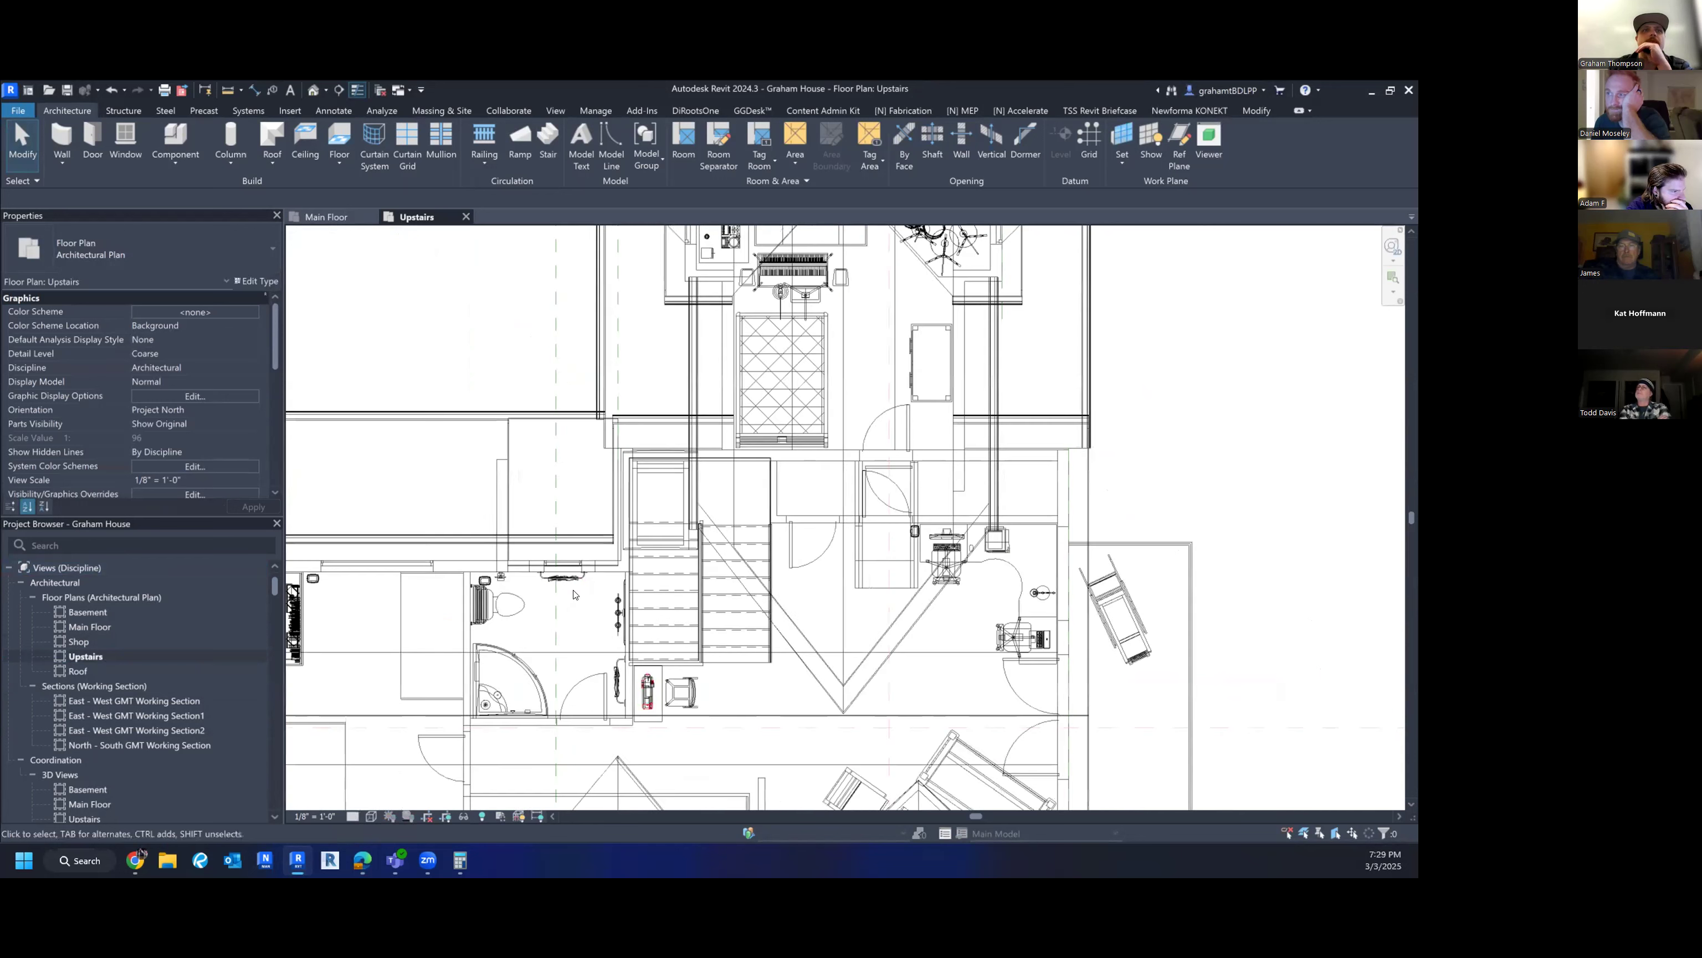
{"action": "middle_click_drag", "start_coordinate": [574, 594], "coordinate": [649, 587]}
{"action": "scroll", "coordinate": [123, 377], "scroll_direction": "down", "scroll_amount": 5}
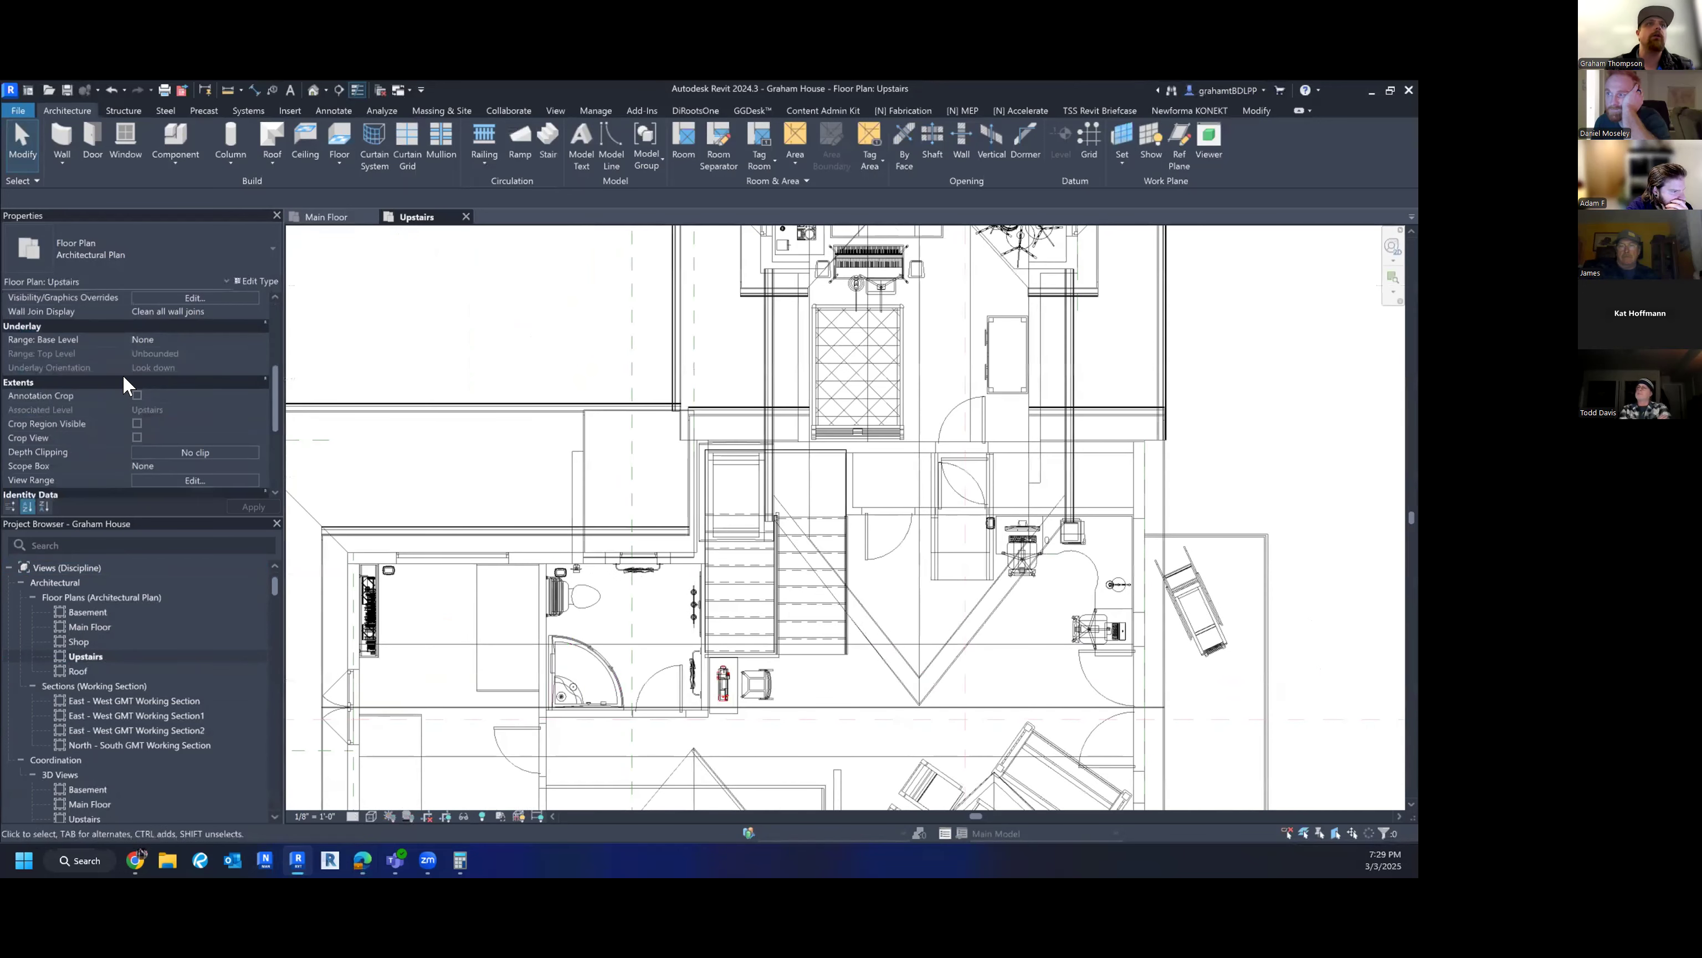
{"action": "scroll", "coordinate": [124, 386], "scroll_direction": "down", "scroll_amount": 5}
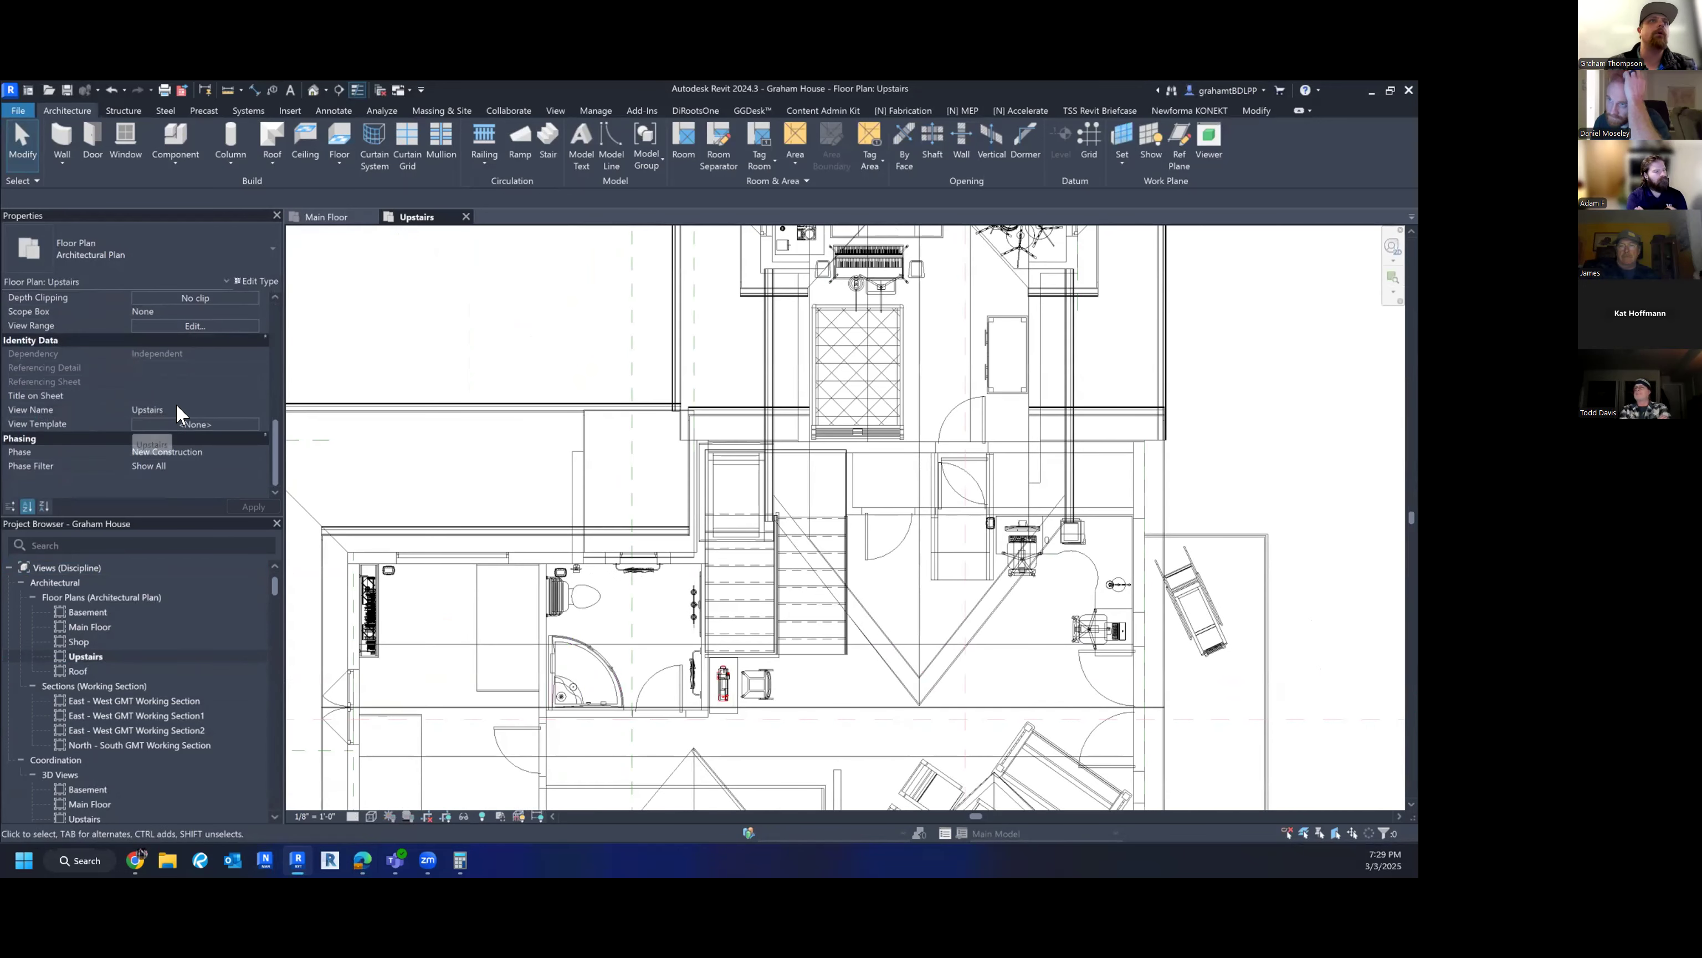
{"action": "scroll", "coordinate": [176, 404], "scroll_direction": "up", "scroll_amount": 5}
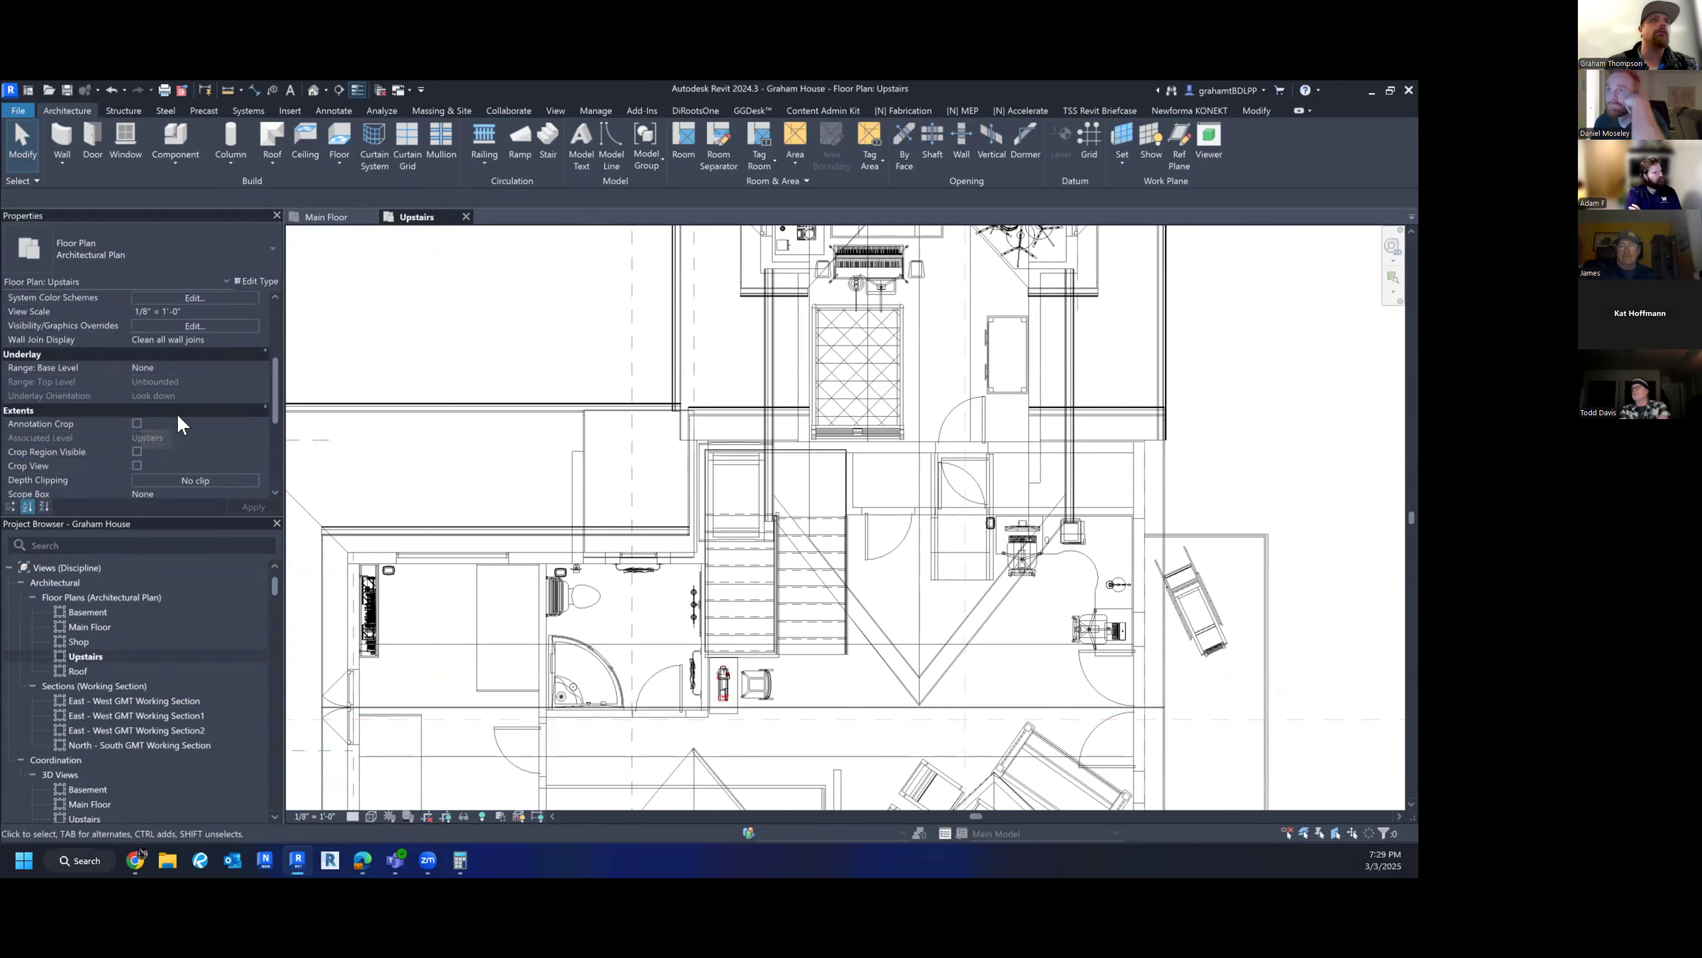
{"action": "left_click", "coordinate": [193, 480]}
{"action": "key", "text": "Return"}
{"action": "scroll", "coordinate": [165, 459], "scroll_direction": "down", "scroll_amount": 3}
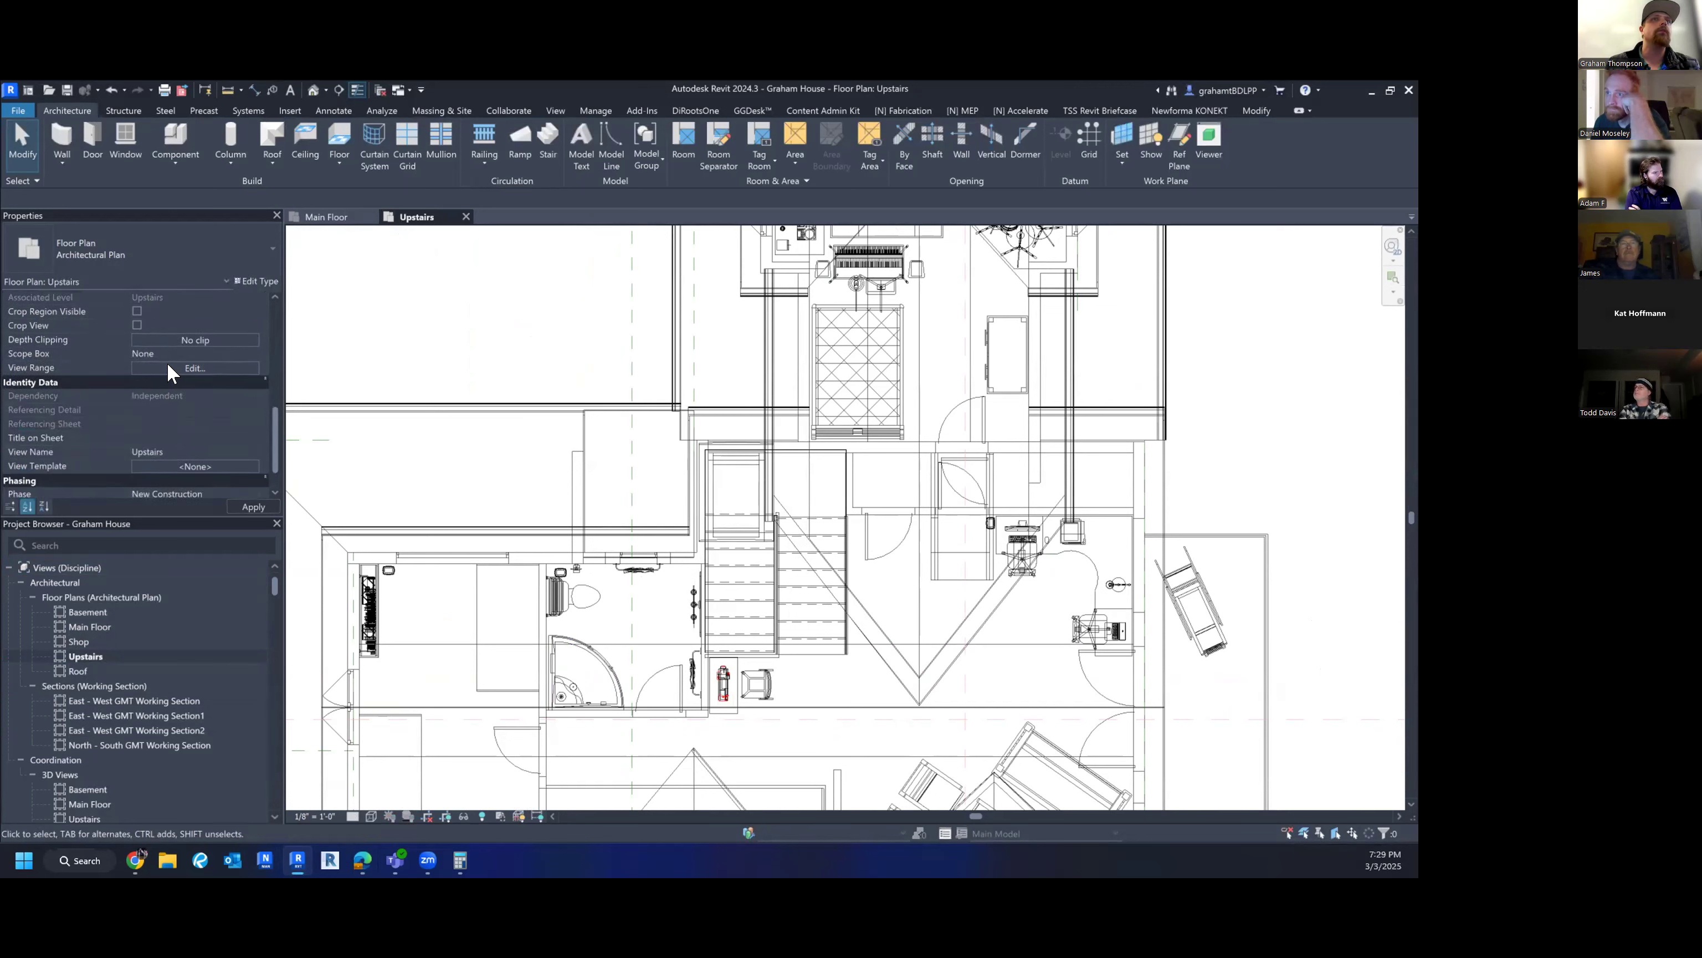
- Set the view range Top and Cut plane offsets to 8' above the Upstairs level
{"action": "left_click", "coordinate": [168, 366]}
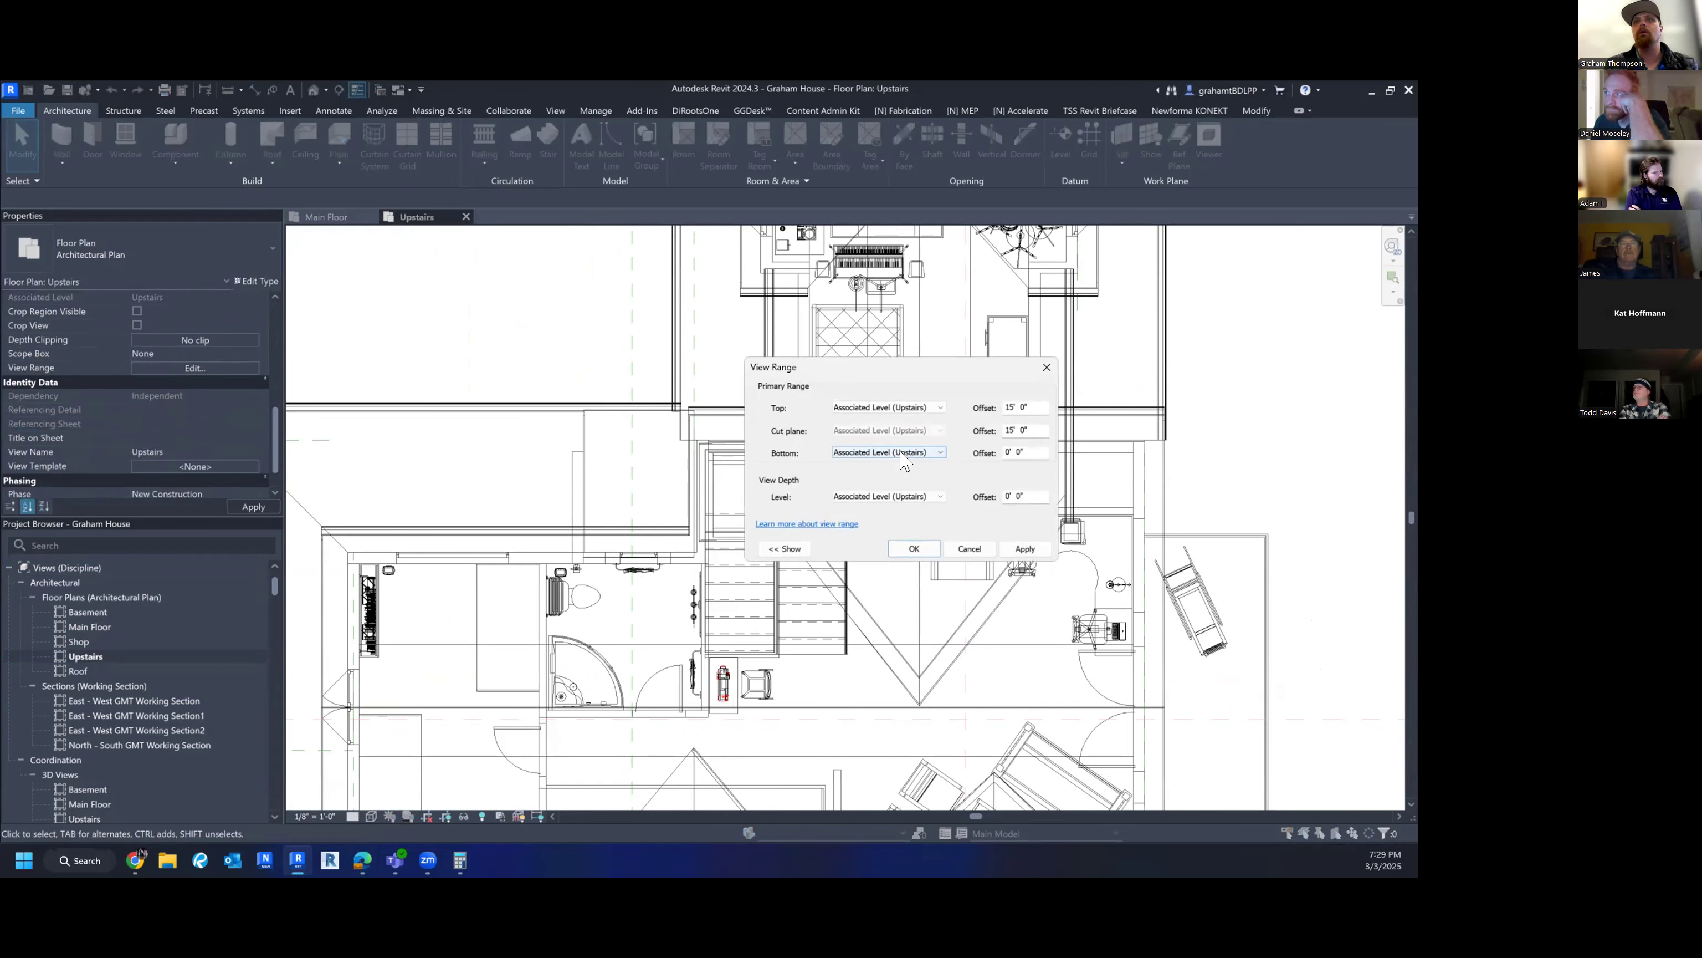
{"action": "left_click", "coordinate": [916, 410]}
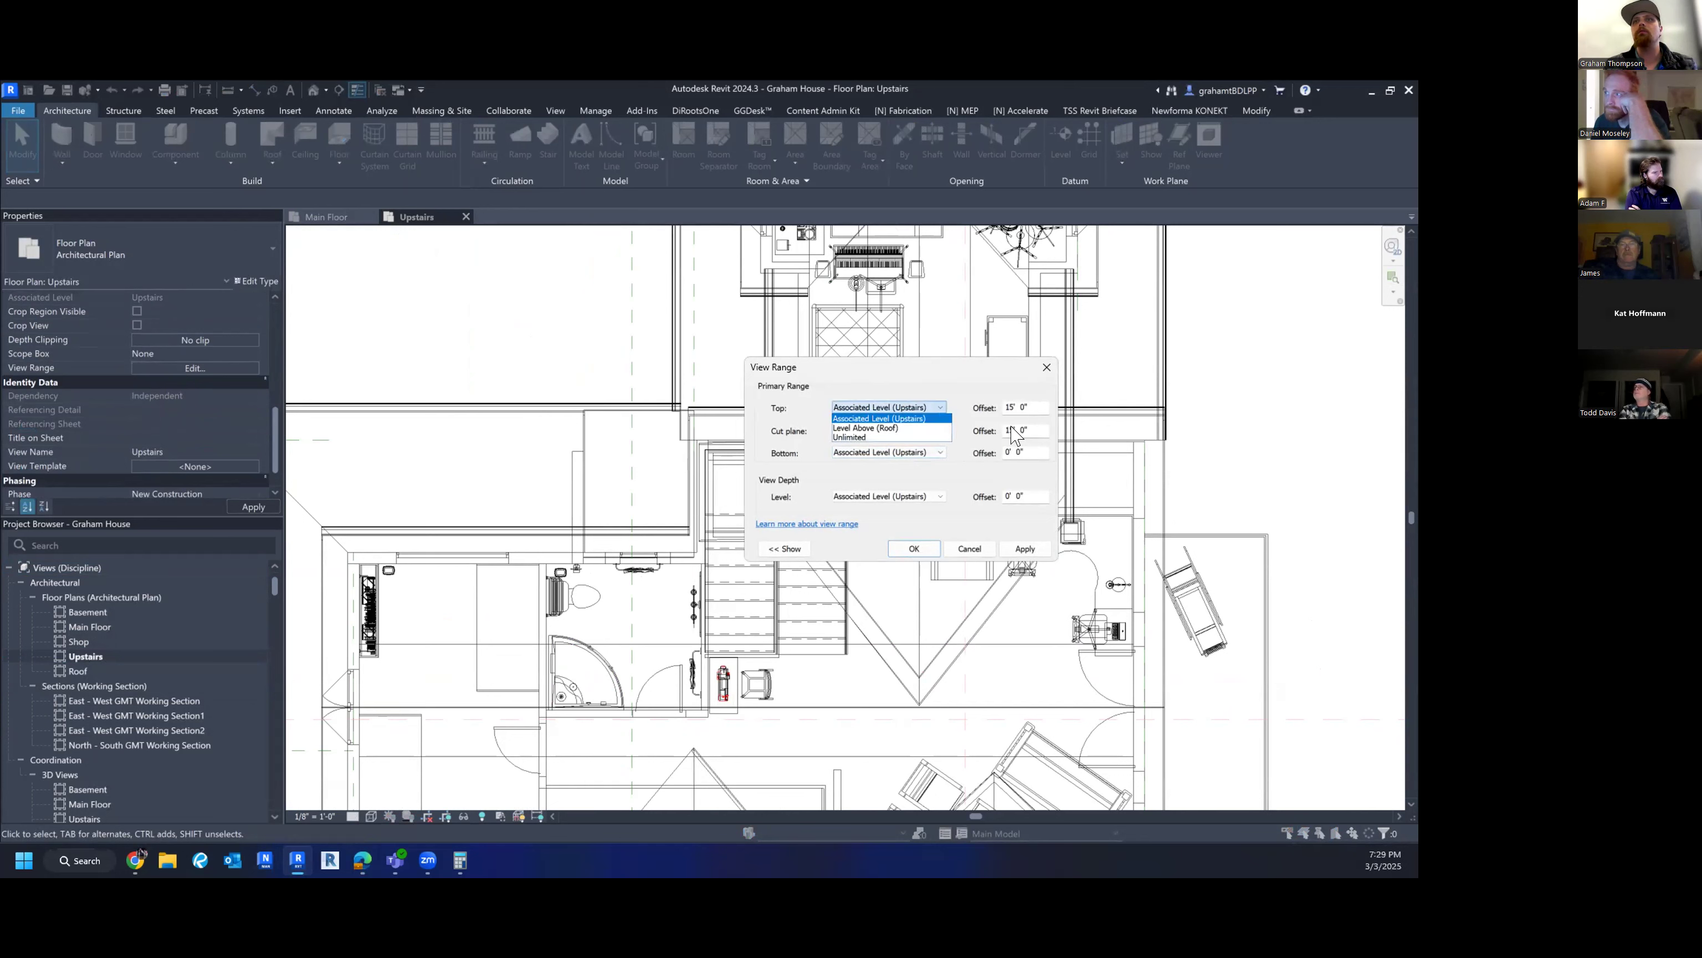
{"action": "left_click", "coordinate": [878, 418]}
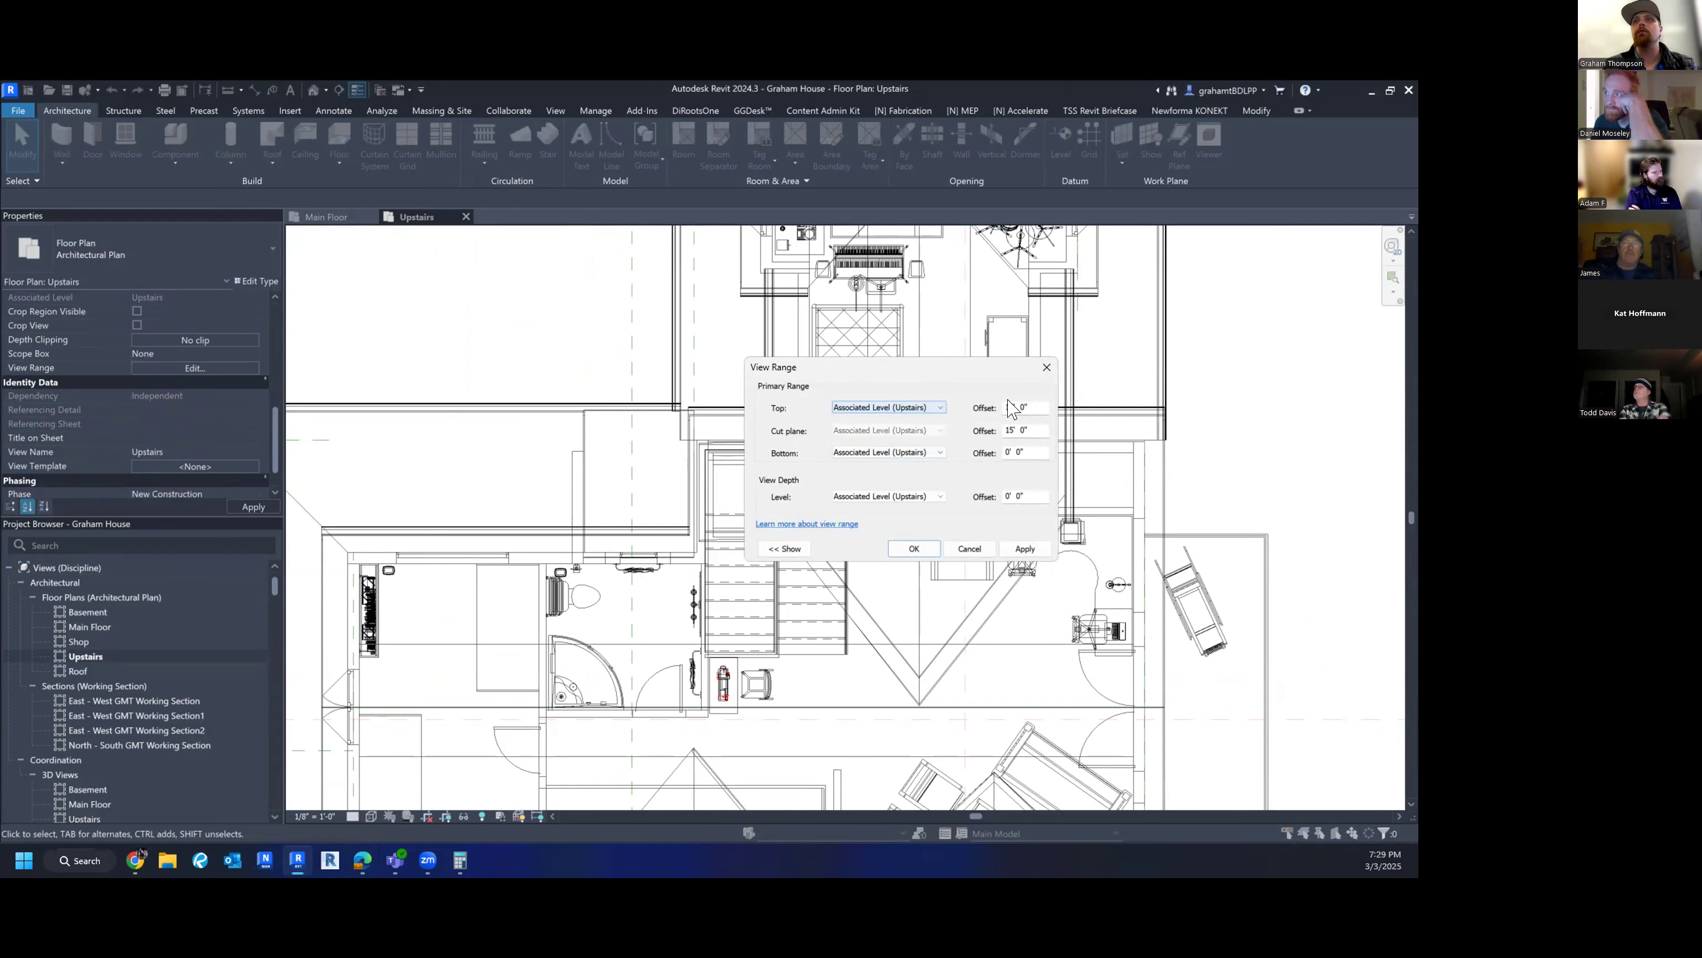
{"action": "key", "text": "Tab"}
{"action": "type", "text": "8"}
{"action": "key", "text": "Tab"}
{"action": "type", "text": "8"}
{"action": "left_click", "coordinate": [913, 549]}
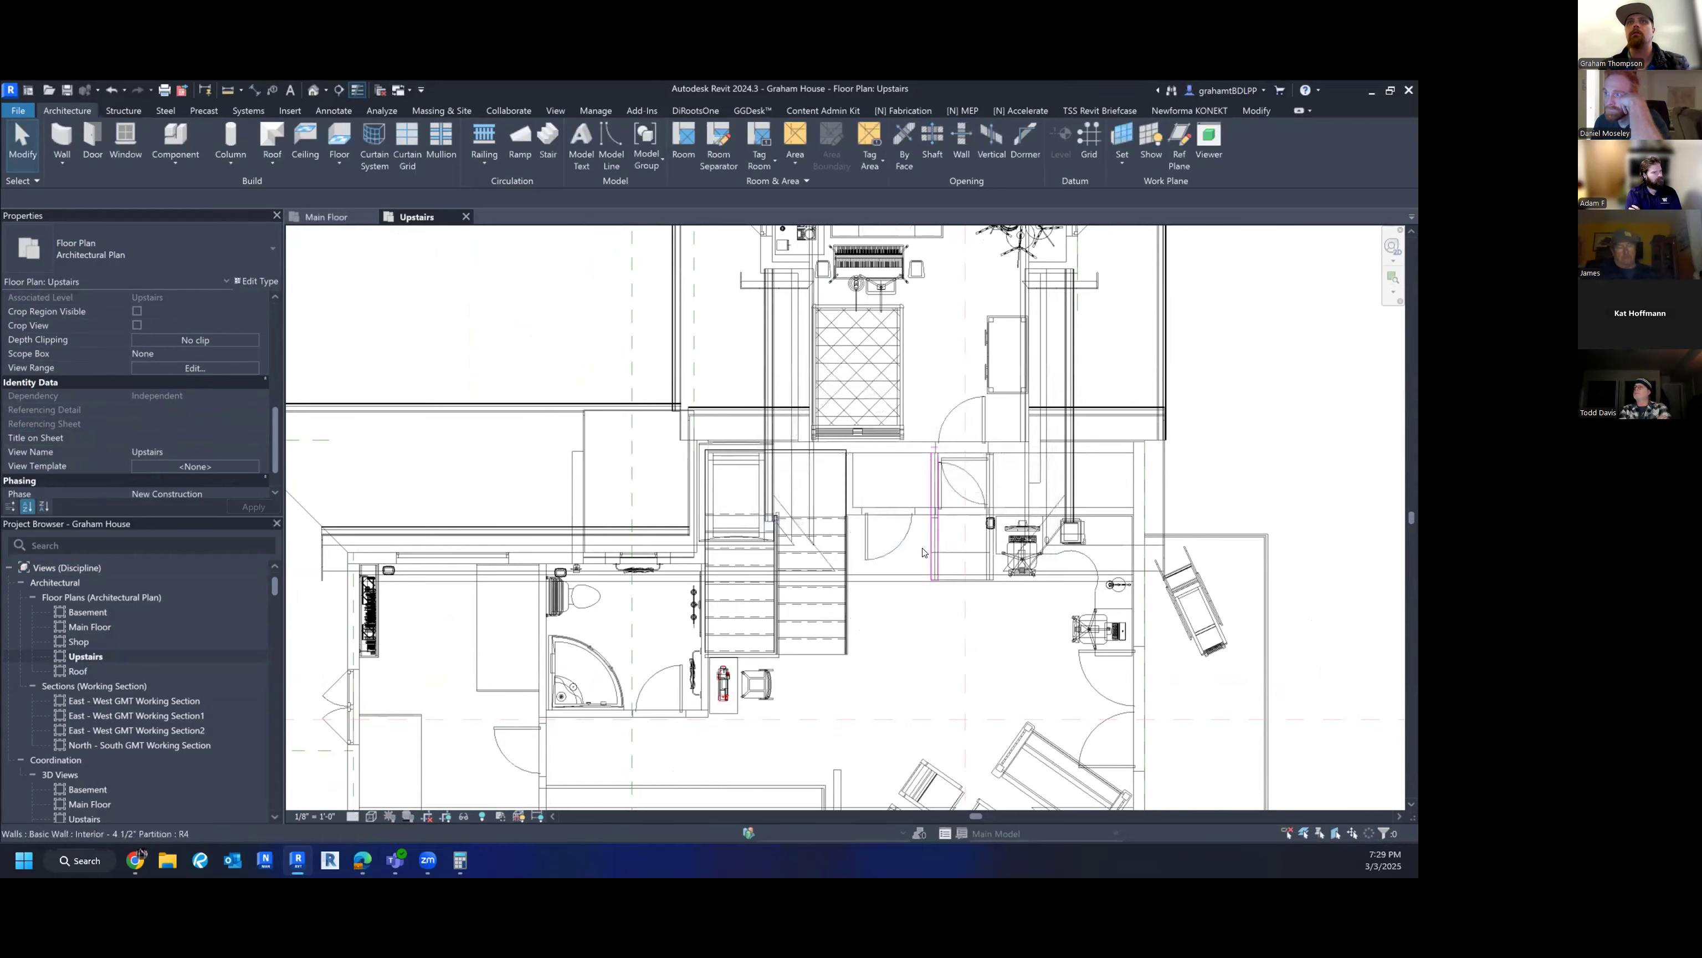
- Pan and zoom the Upstairs plan to center the bath area
{"action": "scroll", "coordinate": [904, 538], "scroll_direction": "down", "scroll_amount": 3}
{"action": "mouse_move", "coordinate": [888, 709]}
{"action": "middle_mouse_down"}
{"action": "mouse_move", "coordinate": [903, 538]}
{"action": "mouse_move", "coordinate": [864, 715]}
{"action": "middle_mouse_up"}
{"action": "scroll", "coordinate": [748, 697], "scroll_direction": "up", "scroll_amount": 2}
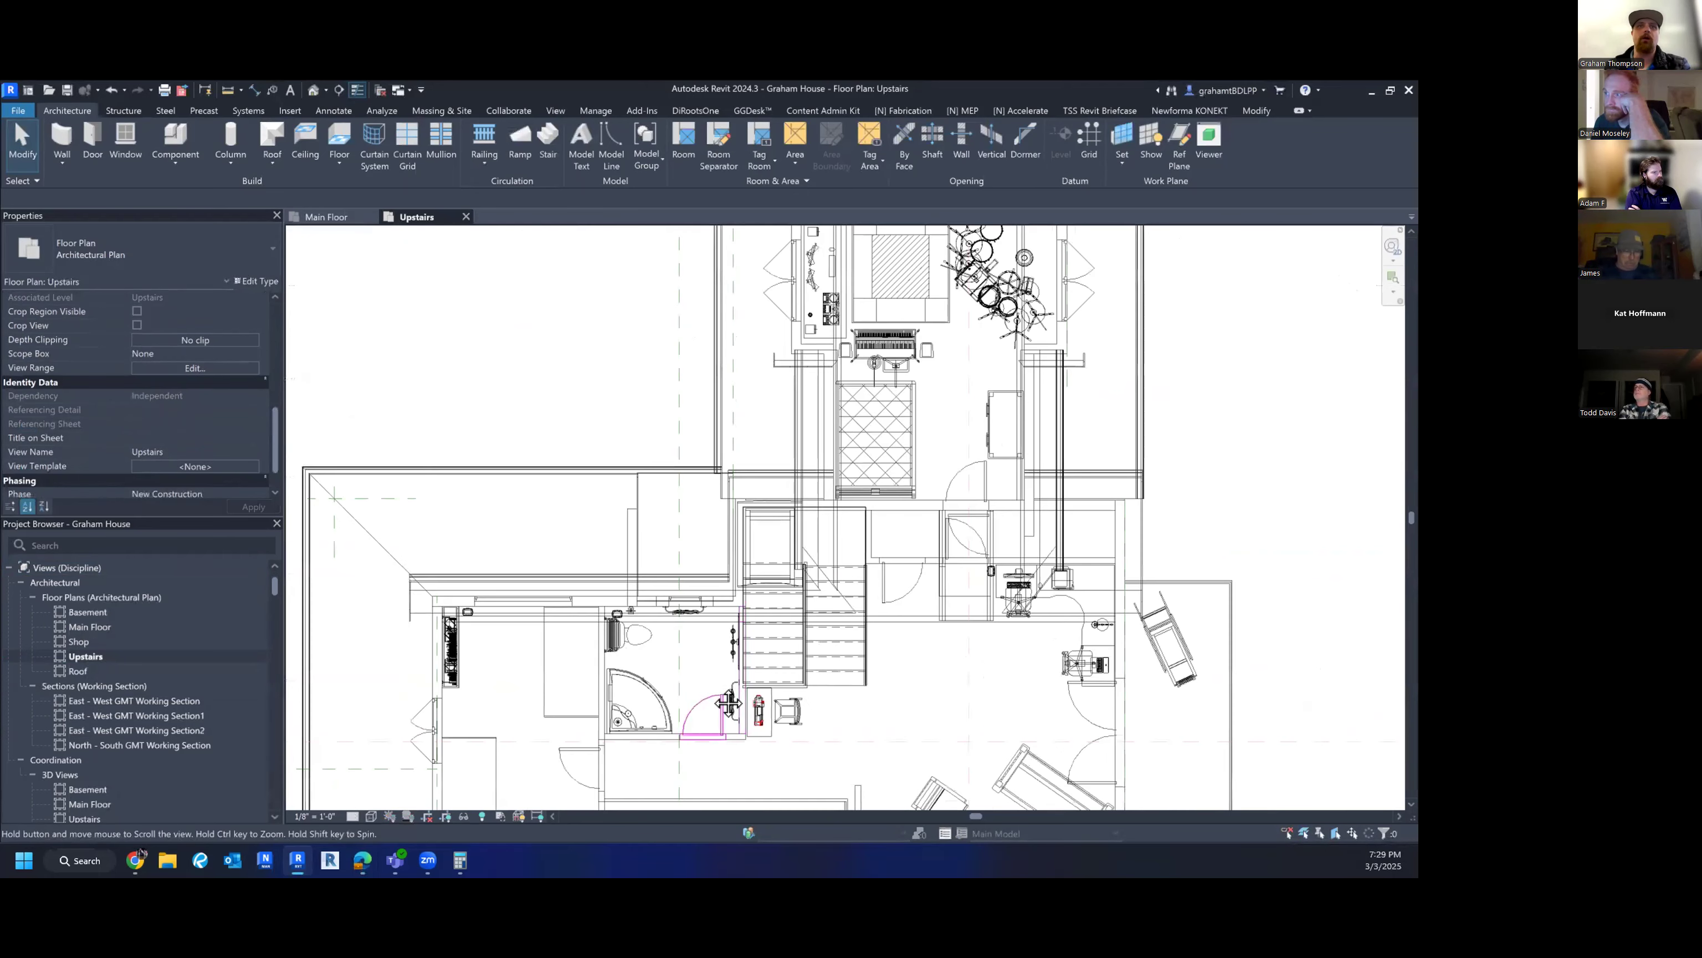
{"action": "middle_click_drag", "start_coordinate": [642, 500], "coordinate": [624, 450]}
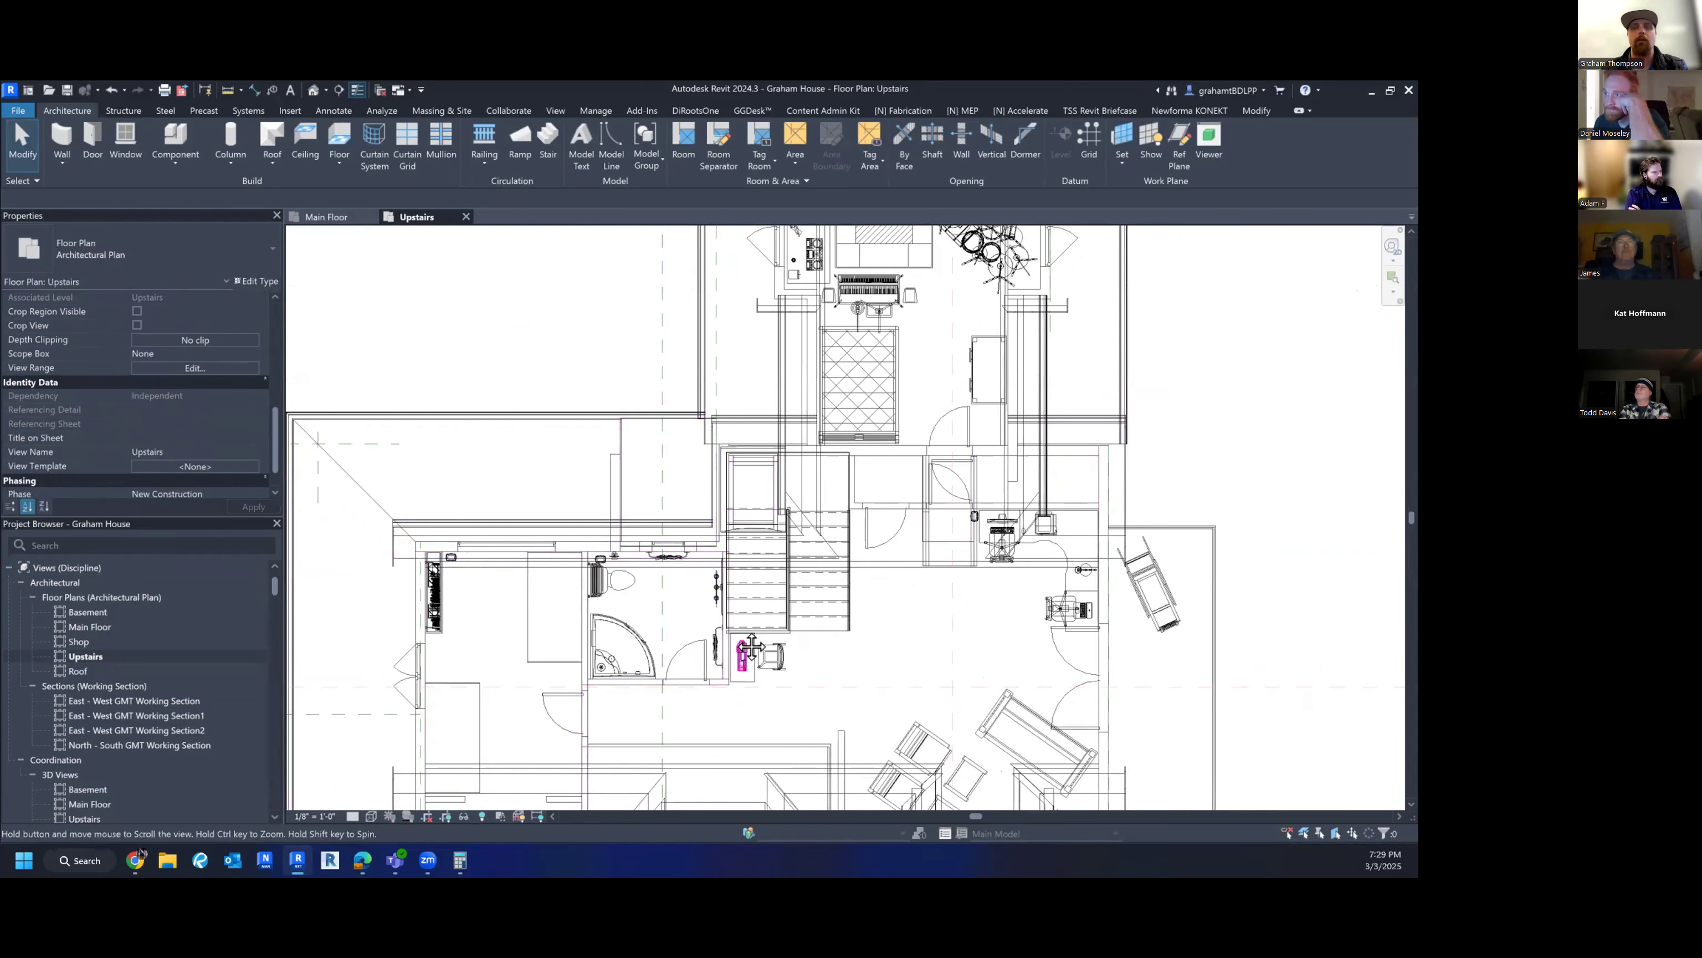
{"action": "middle_click_drag", "start_coordinate": [743, 654], "coordinate": [772, 606]}
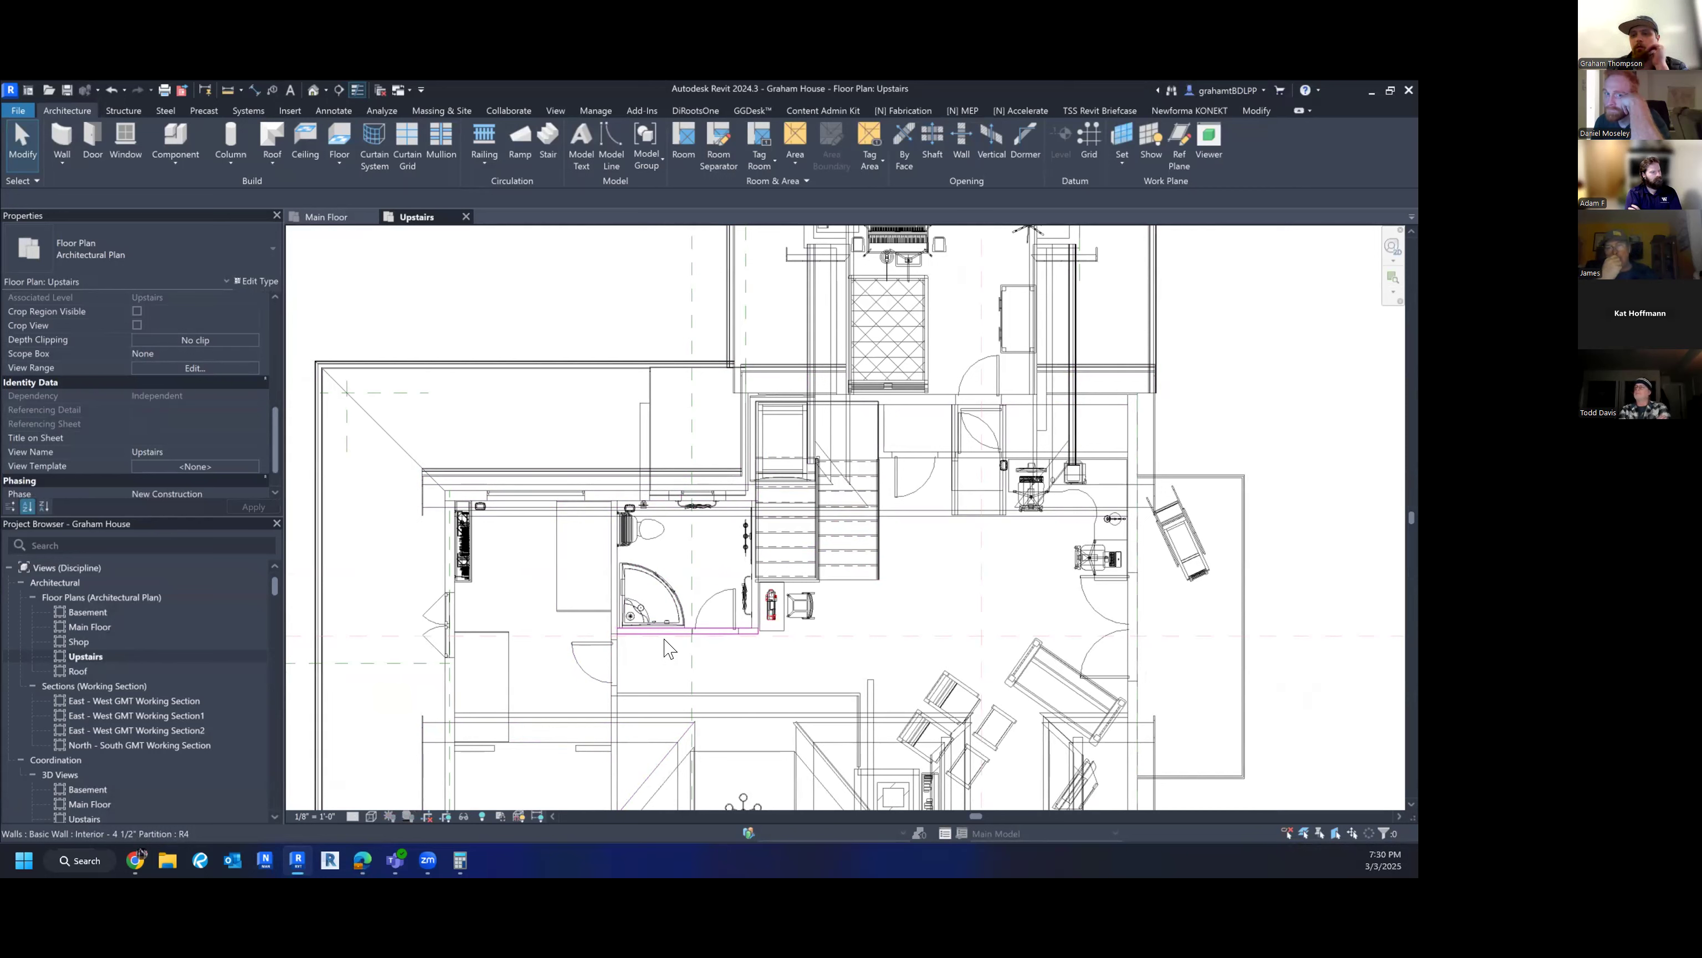
- Open the Basement floor plan, then return to the Upstairs plan with the View tools showing
{"action": "left_click", "coordinate": [79, 612]}
{"action": "double_click", "coordinate": [79, 612]}
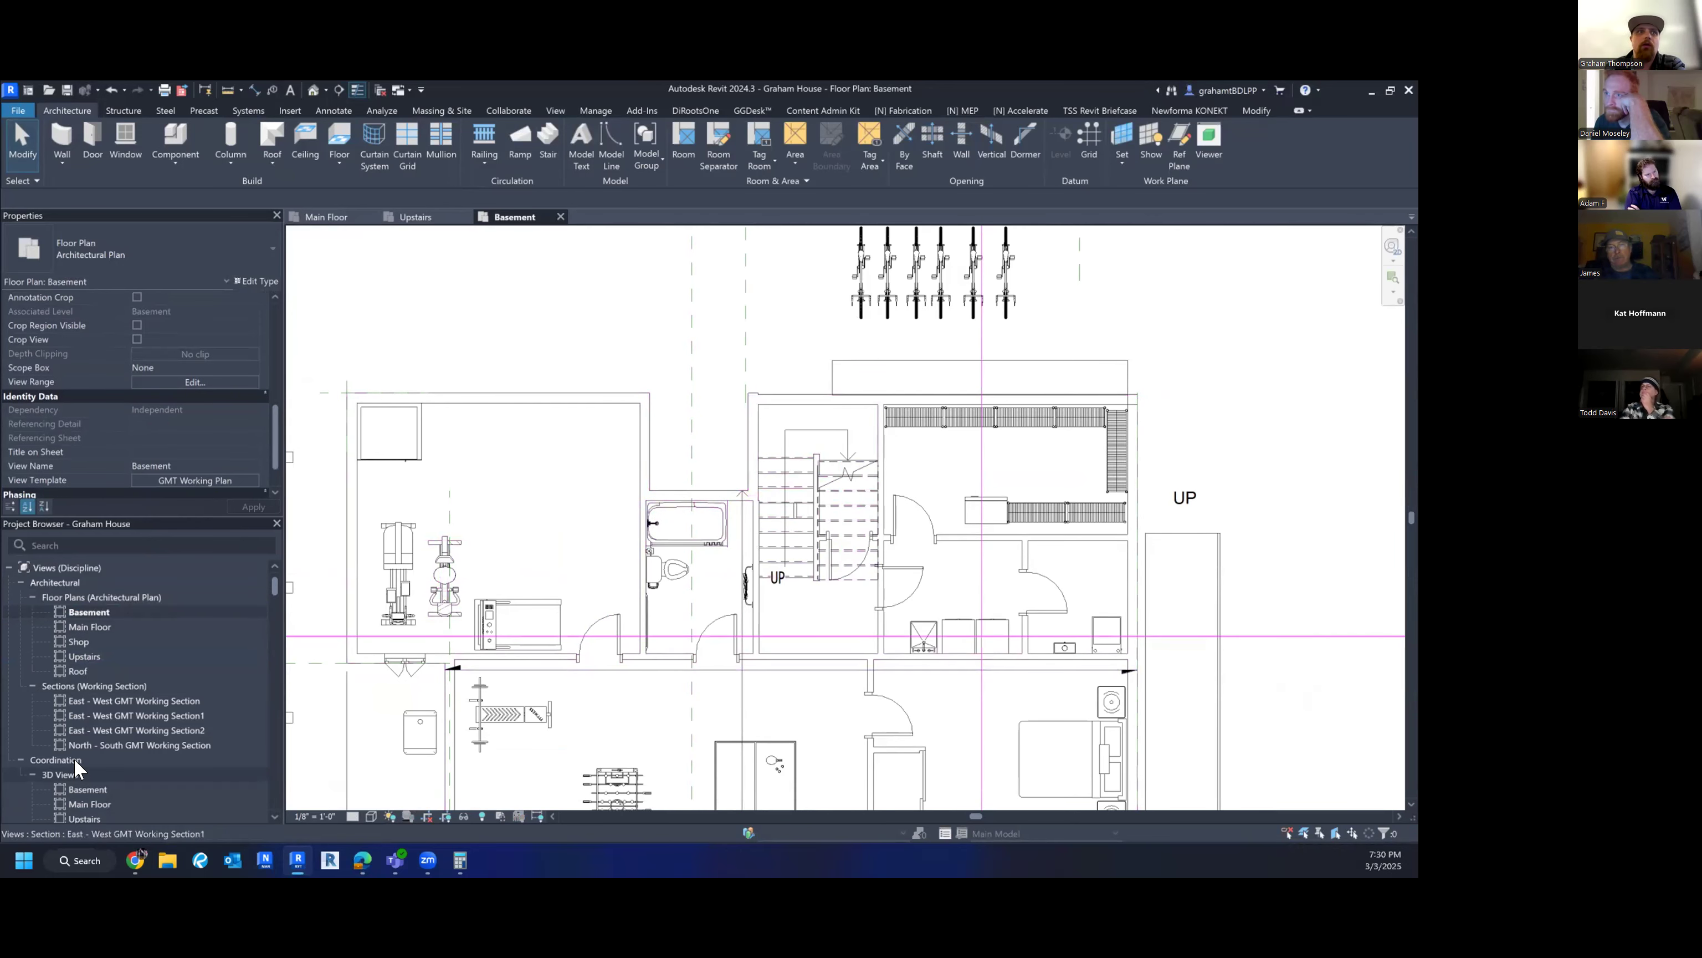
{"action": "double_click", "coordinate": [84, 657]}
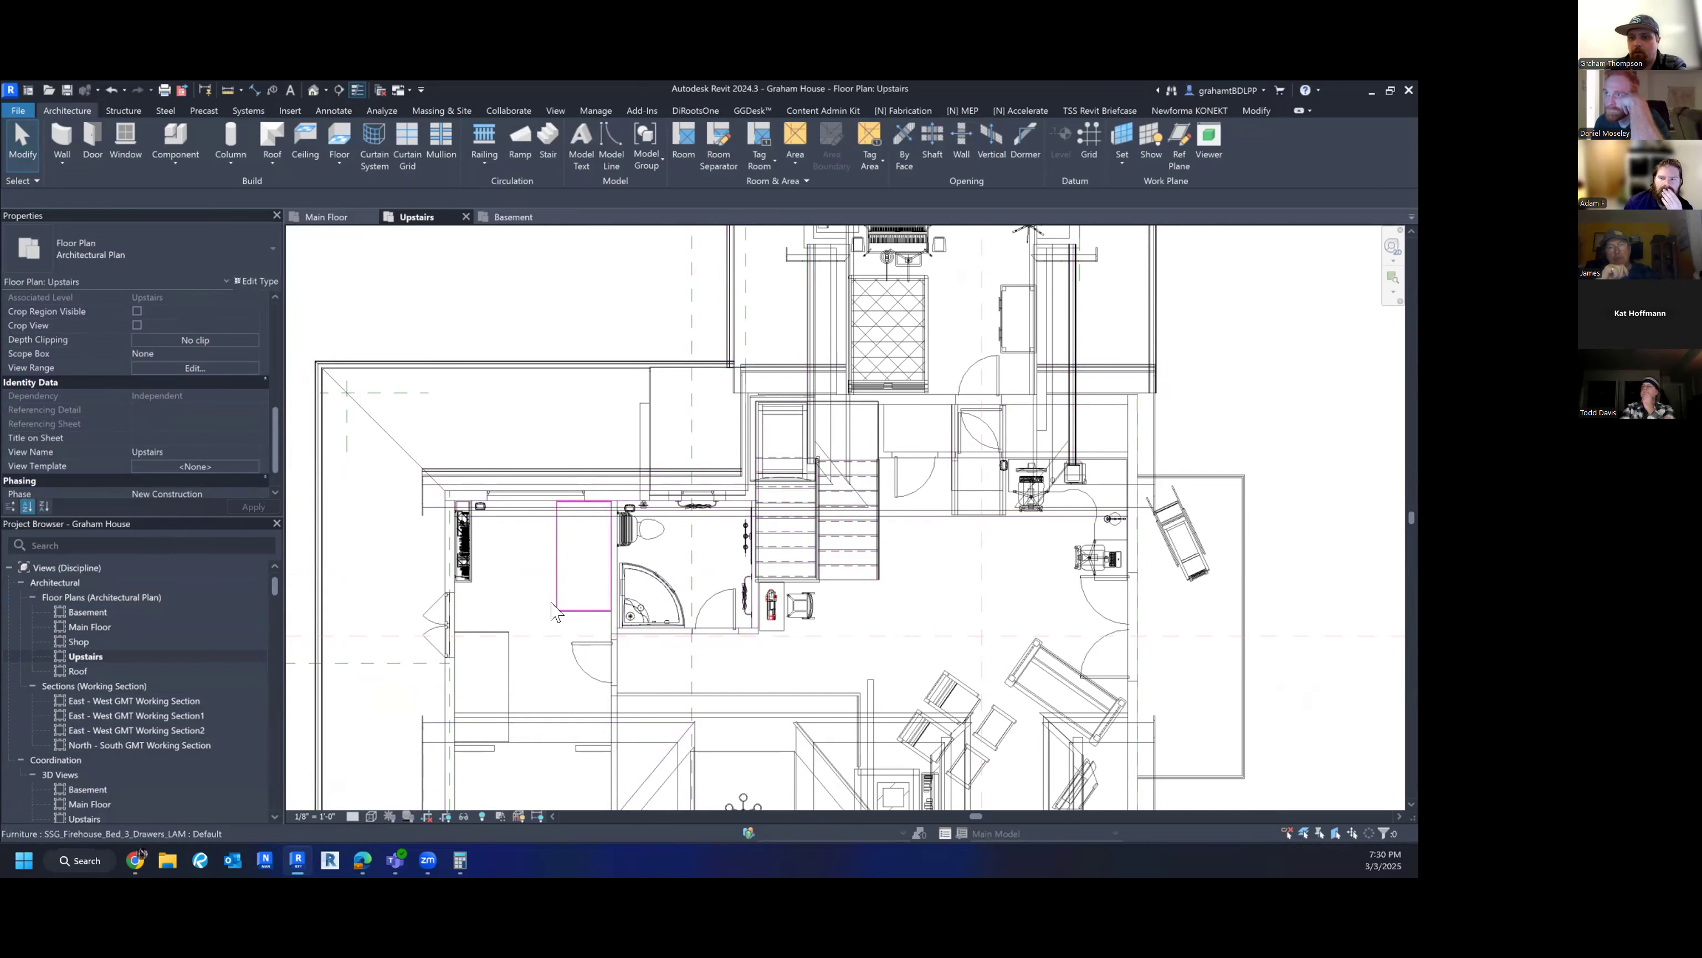
{"action": "middle_click_drag", "start_coordinate": [759, 638], "coordinate": [694, 671]}
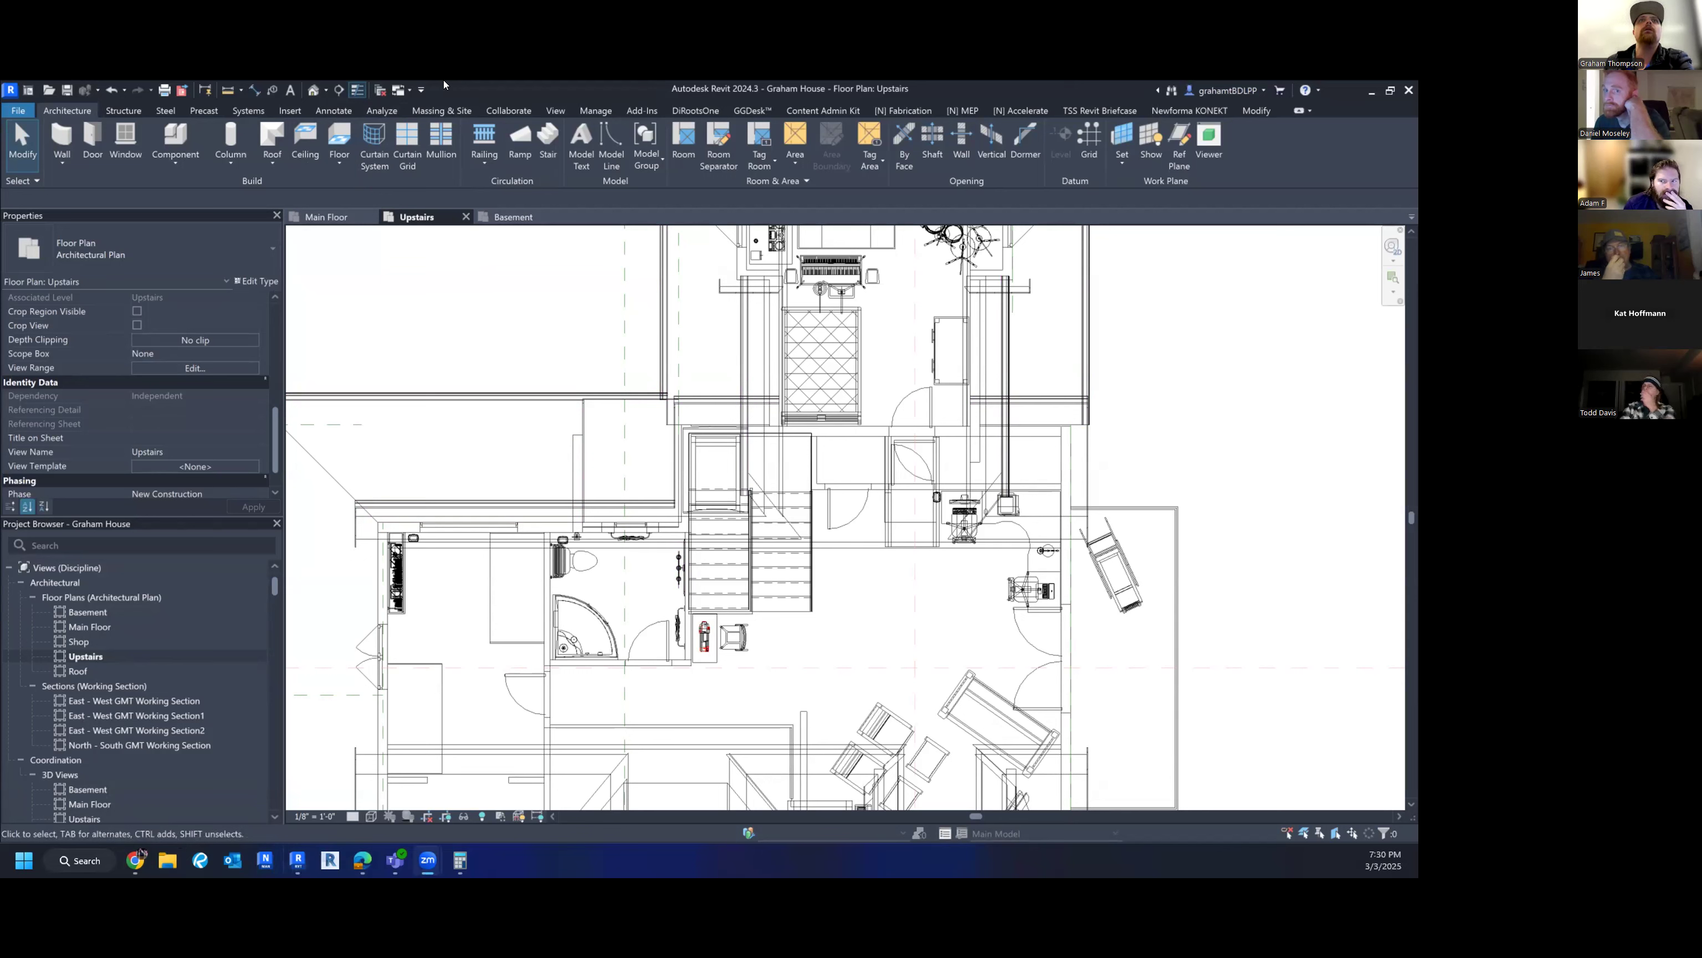
{"action": "left_click", "coordinate": [555, 111]}
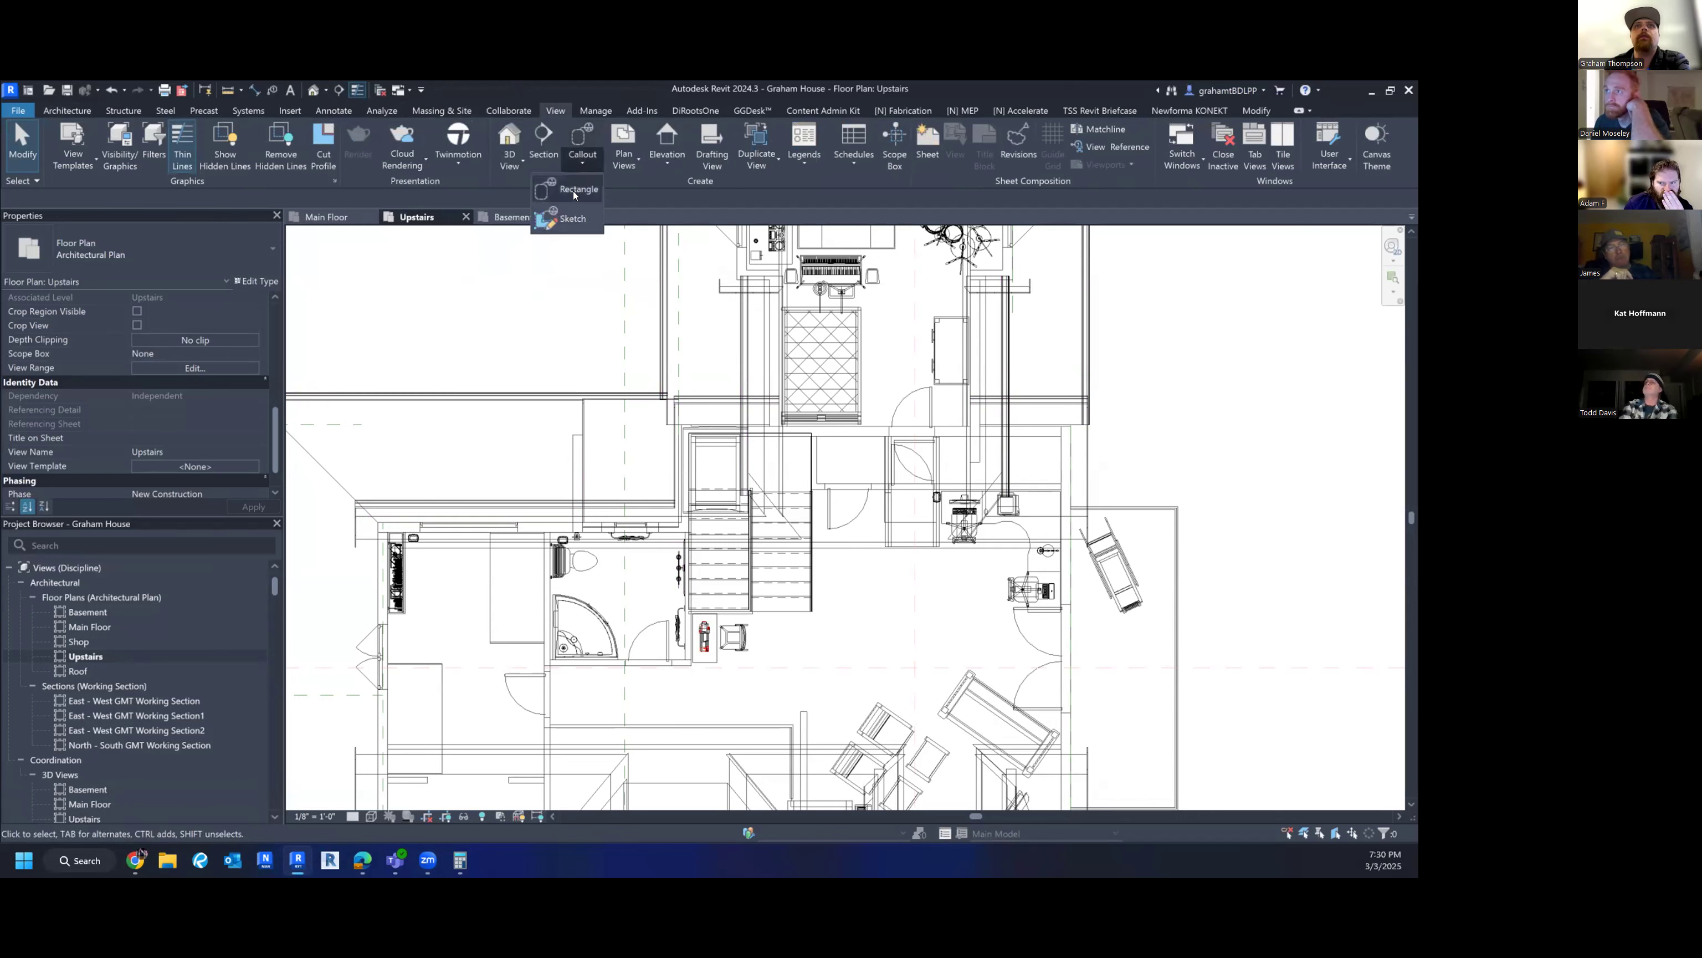
{"action": "left_click", "coordinate": [582, 163]}
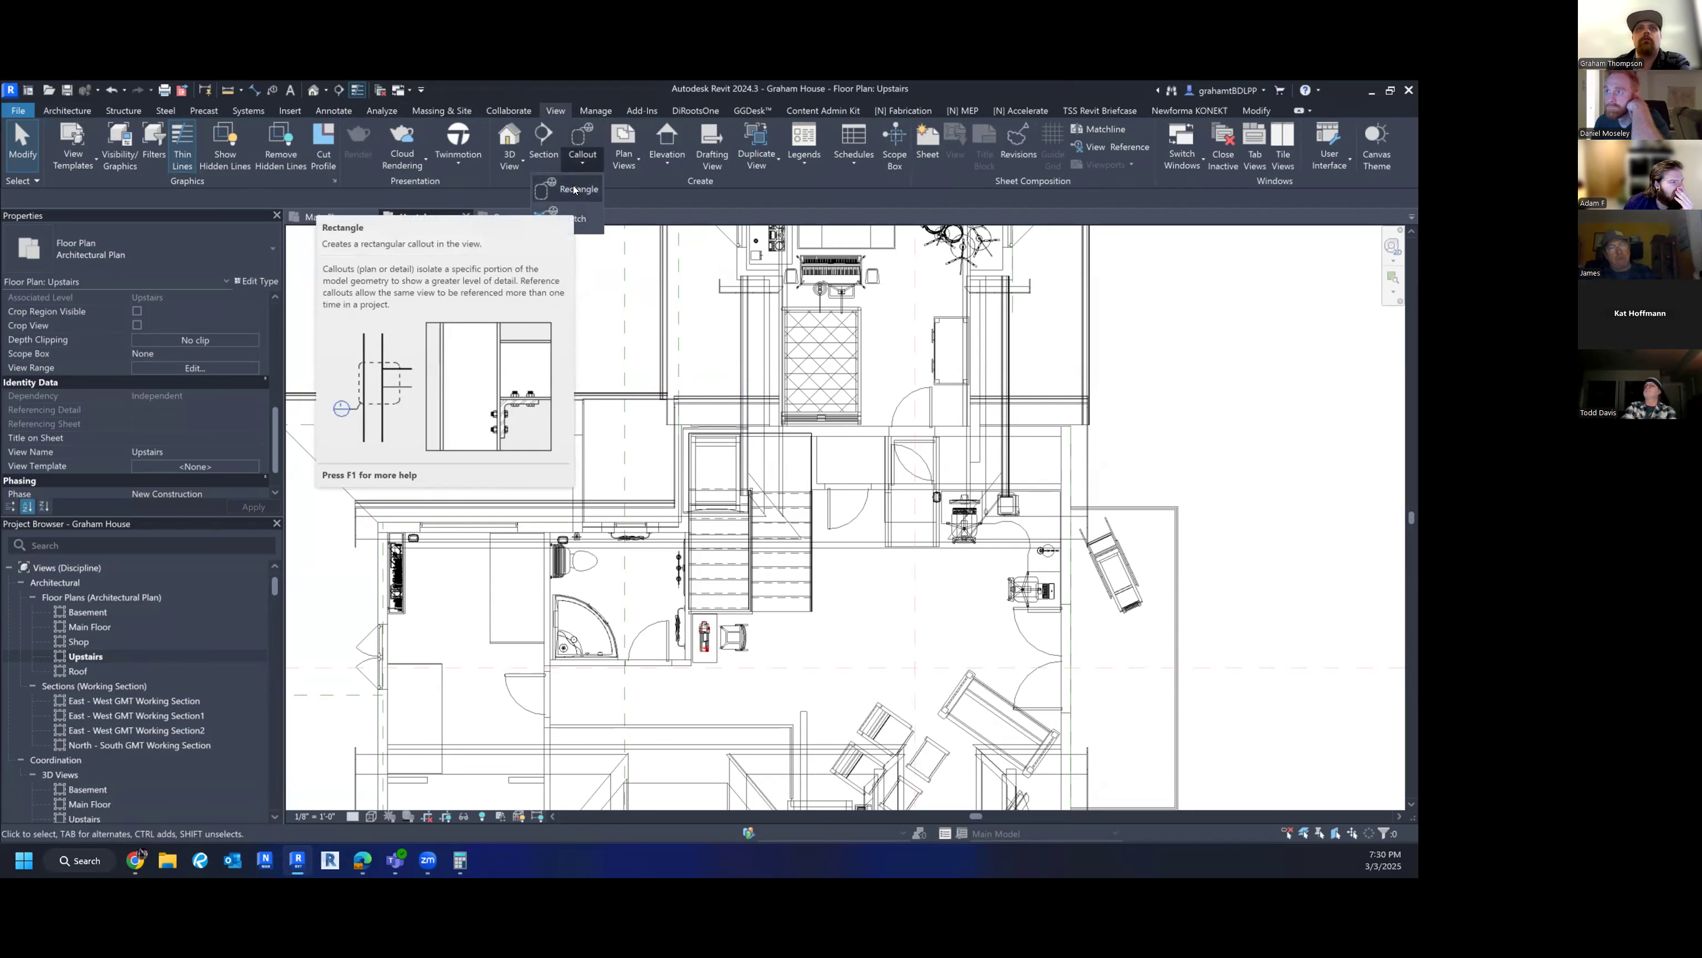
{"action": "left_click", "coordinate": [574, 191]}
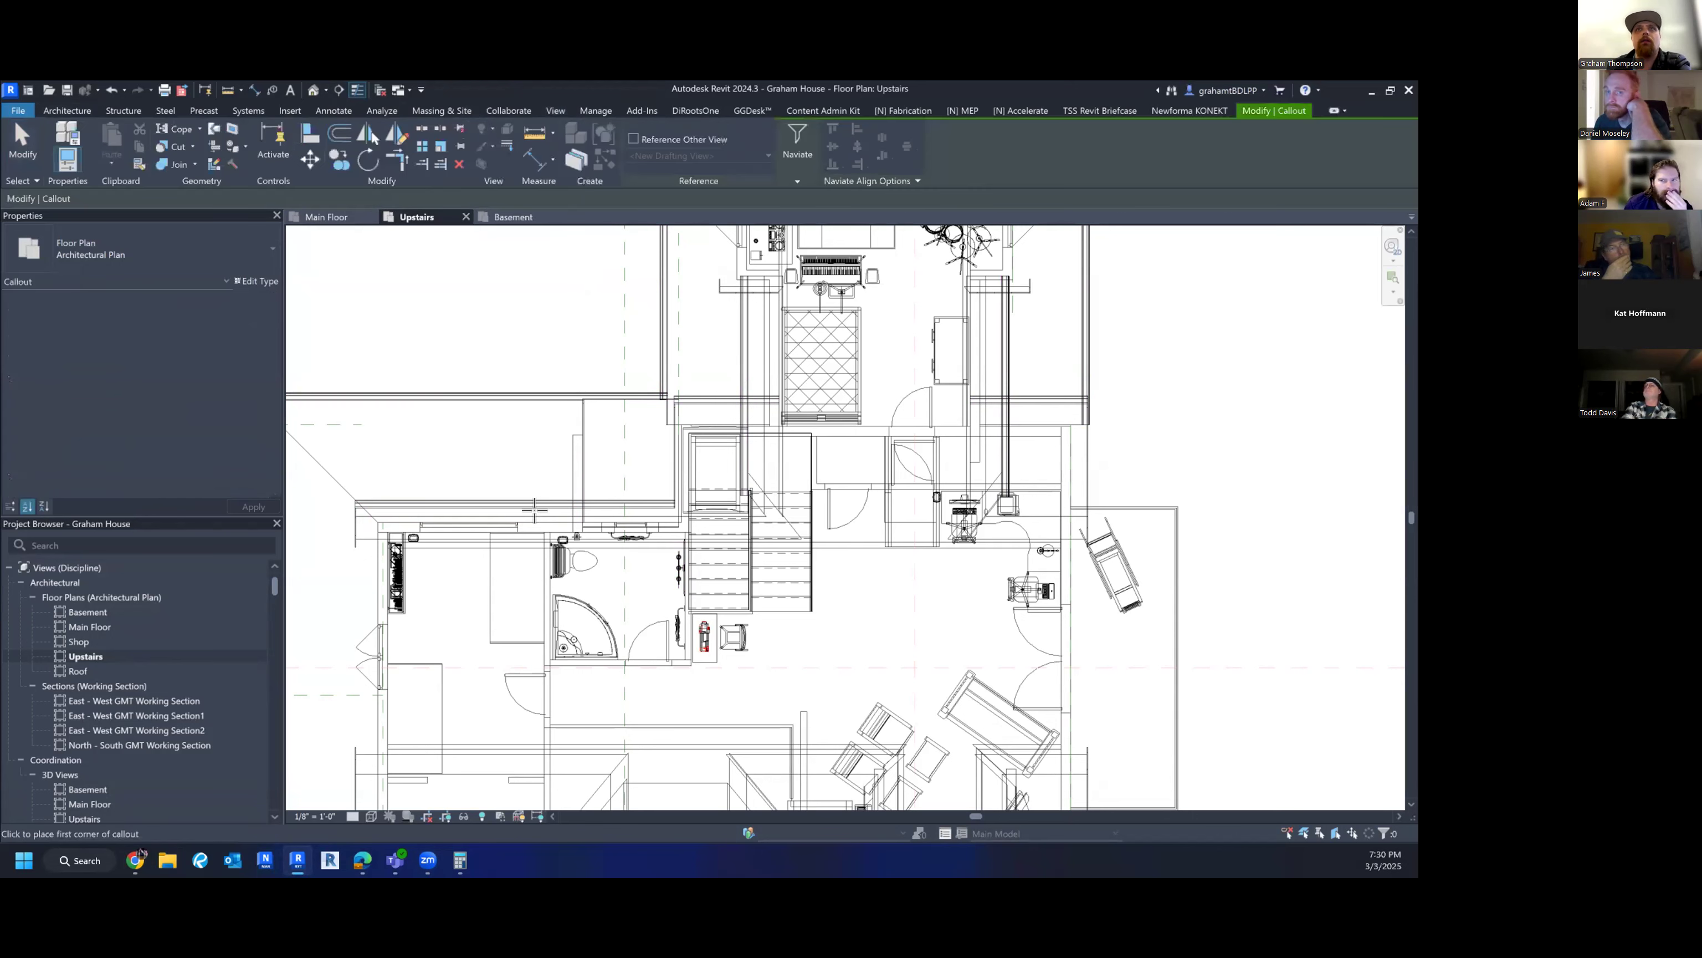
{"action": "left_click", "coordinate": [536, 493]}
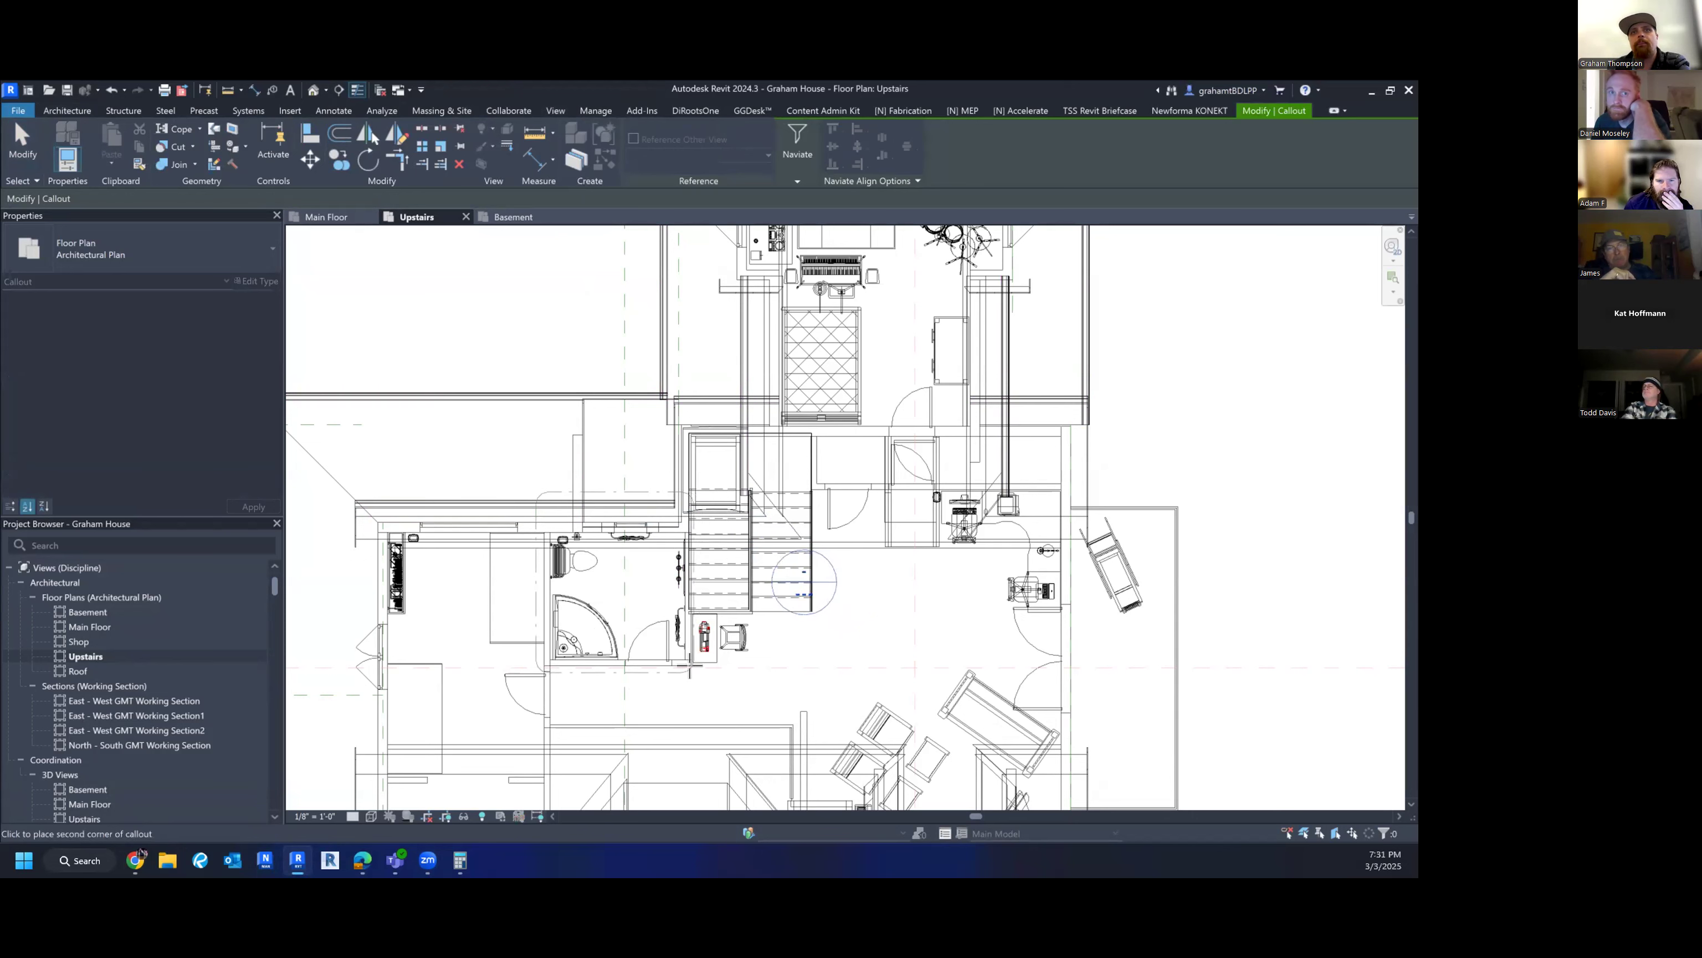
{"action": "left_click", "coordinate": [699, 674]}
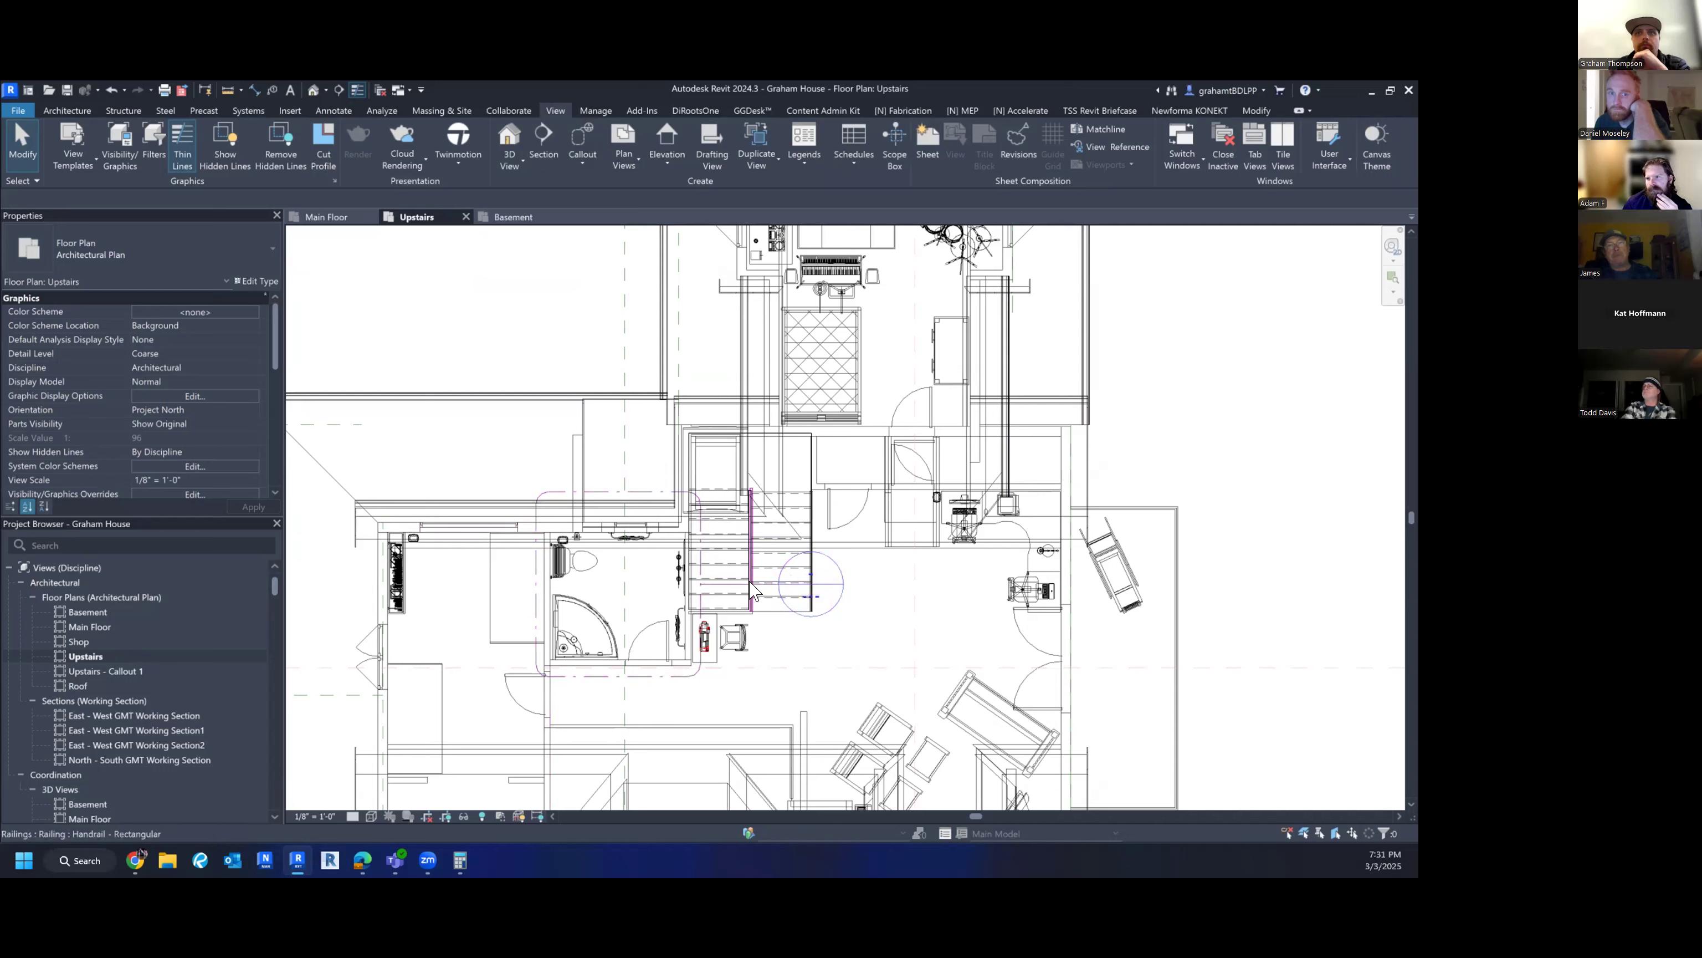
{"action": "left_click", "coordinate": [780, 586]}
{"action": "left_click_drag", "start_coordinate": [777, 584], "coordinate": [604, 463]}
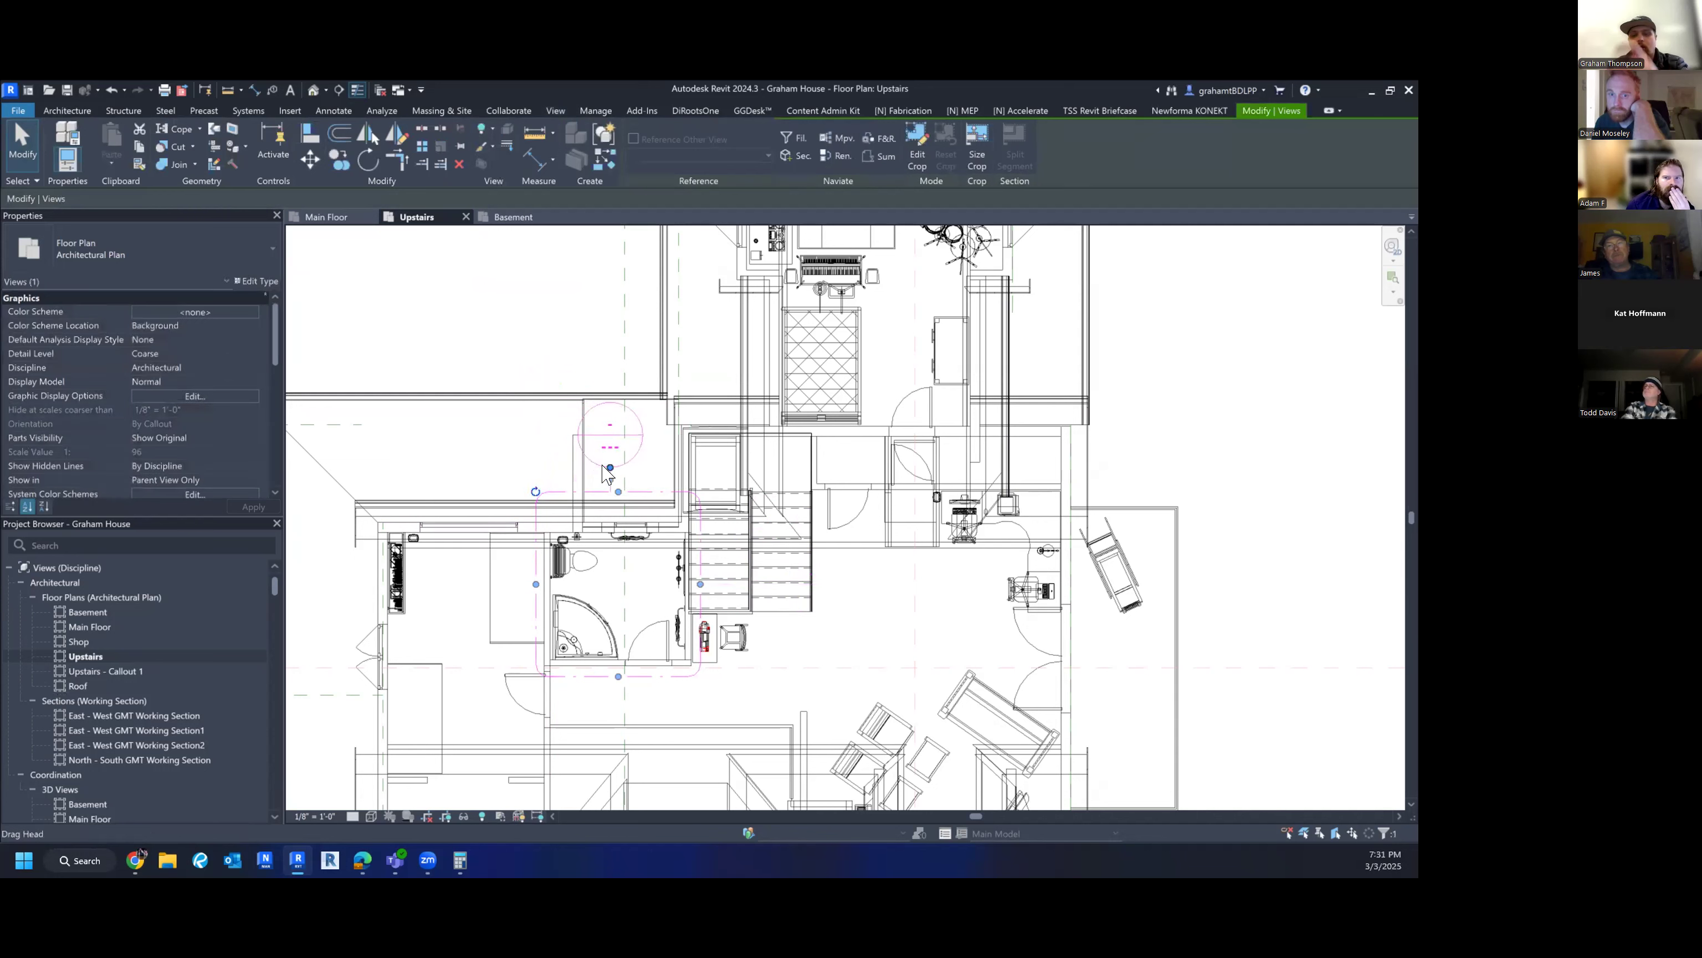
{"action": "left_click", "coordinate": [518, 466]}
{"action": "key", "text": "ctrl+z"}
{"action": "key", "text": "ctrl+z"}
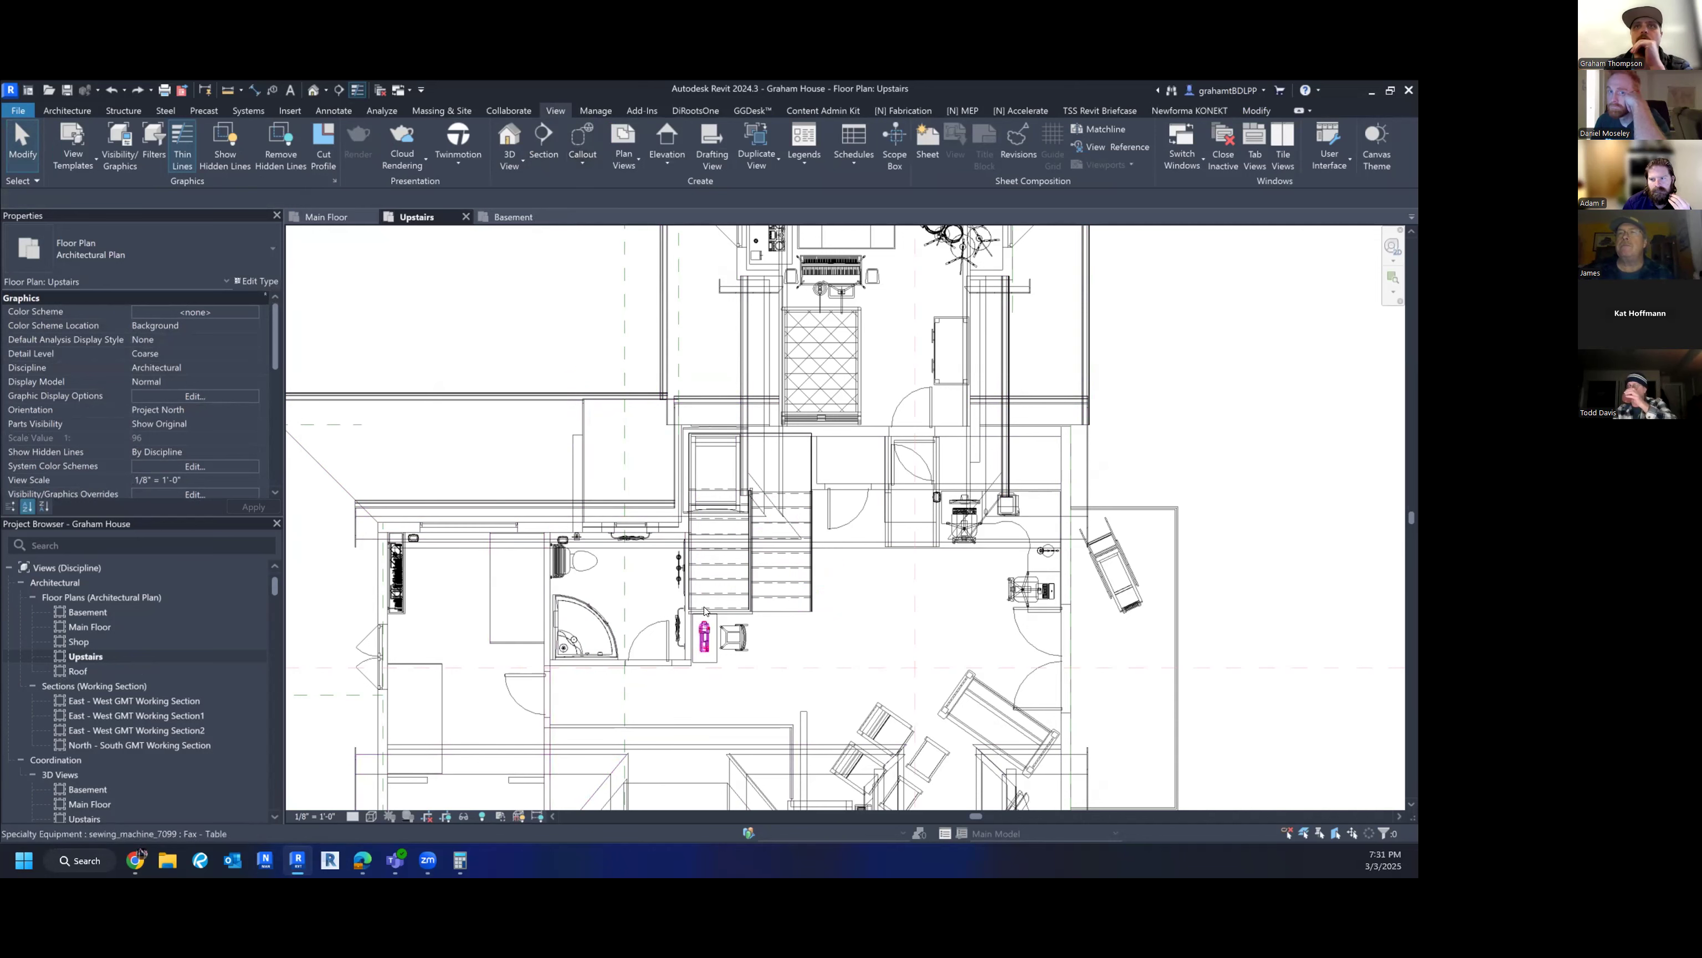
- Sketch a rectangular callout around the upstairs bathroom and place its head above the bathroom
{"action": "middle_click_drag", "start_coordinate": [665, 613], "coordinate": [647, 632]}
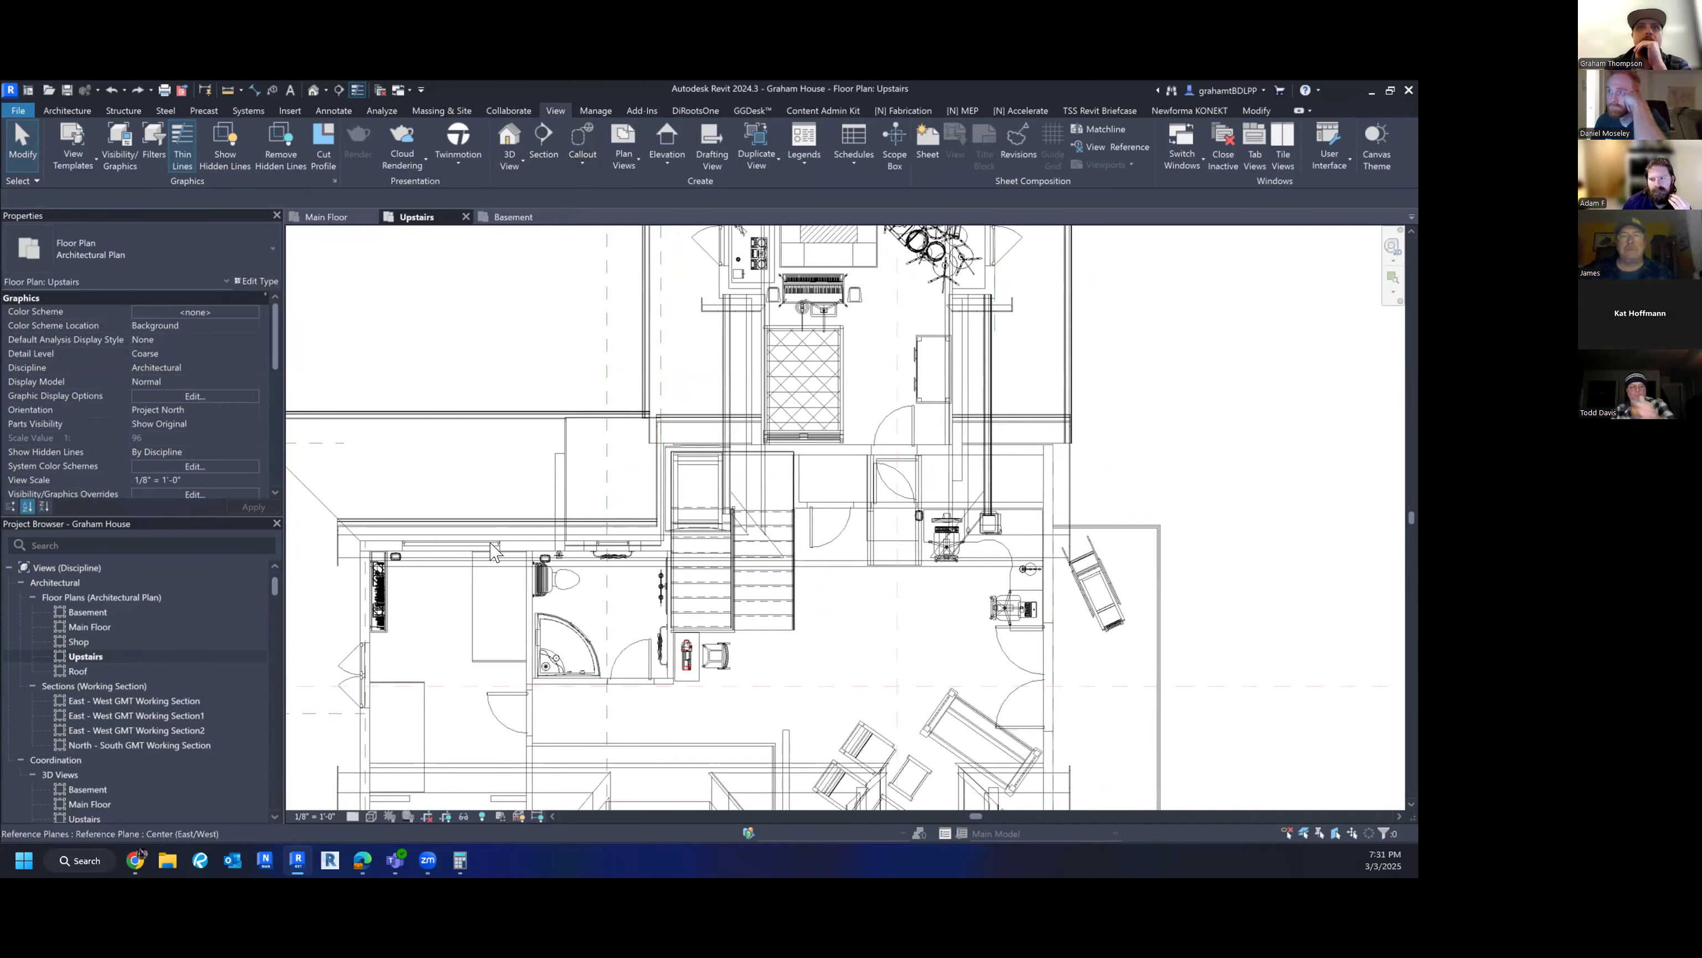
{"action": "left_click", "coordinate": [579, 153]}
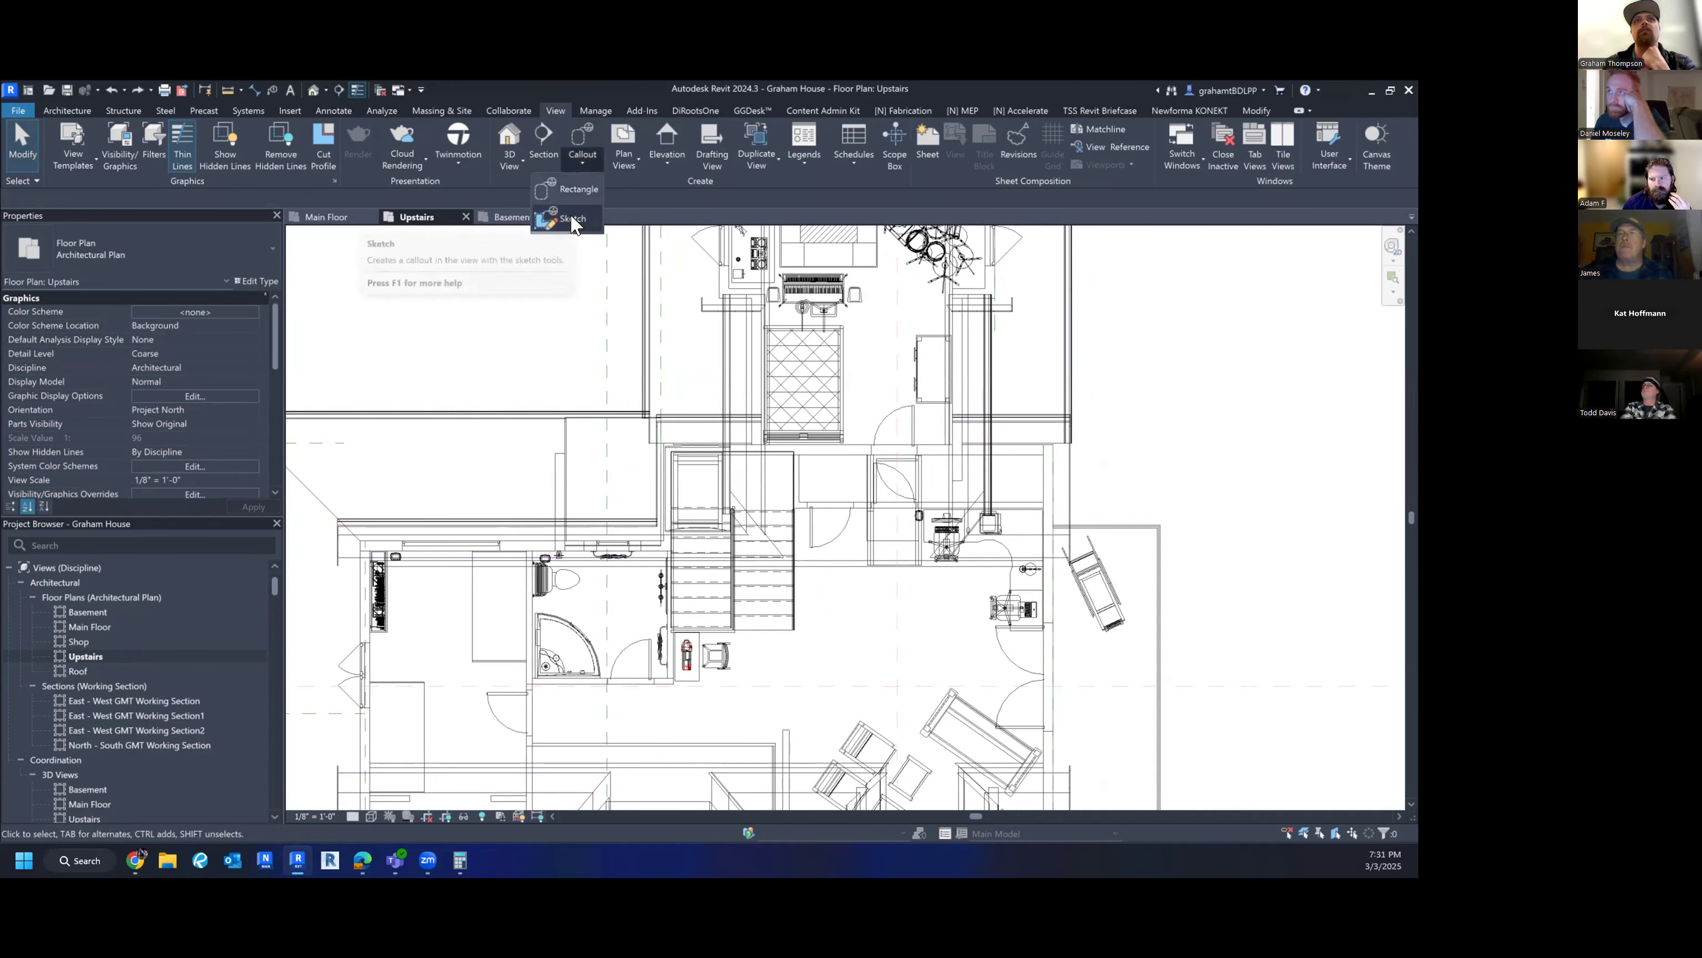
{"action": "left_click", "coordinate": [572, 218]}
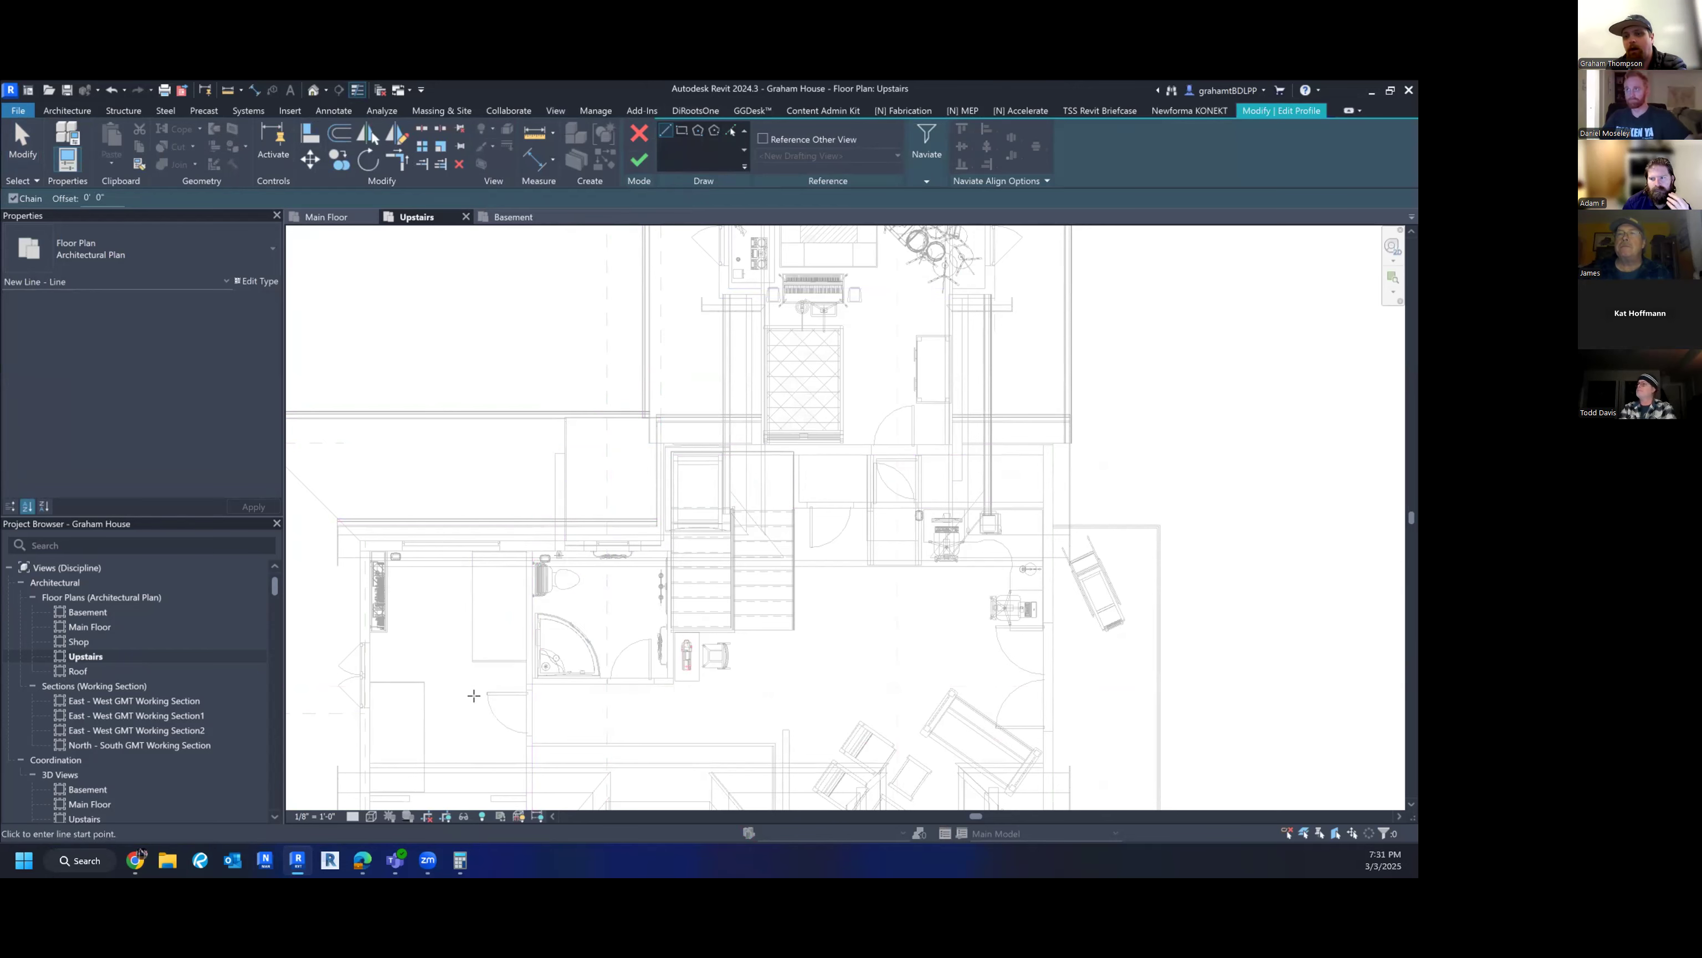
{"action": "left_click", "coordinate": [682, 130]}
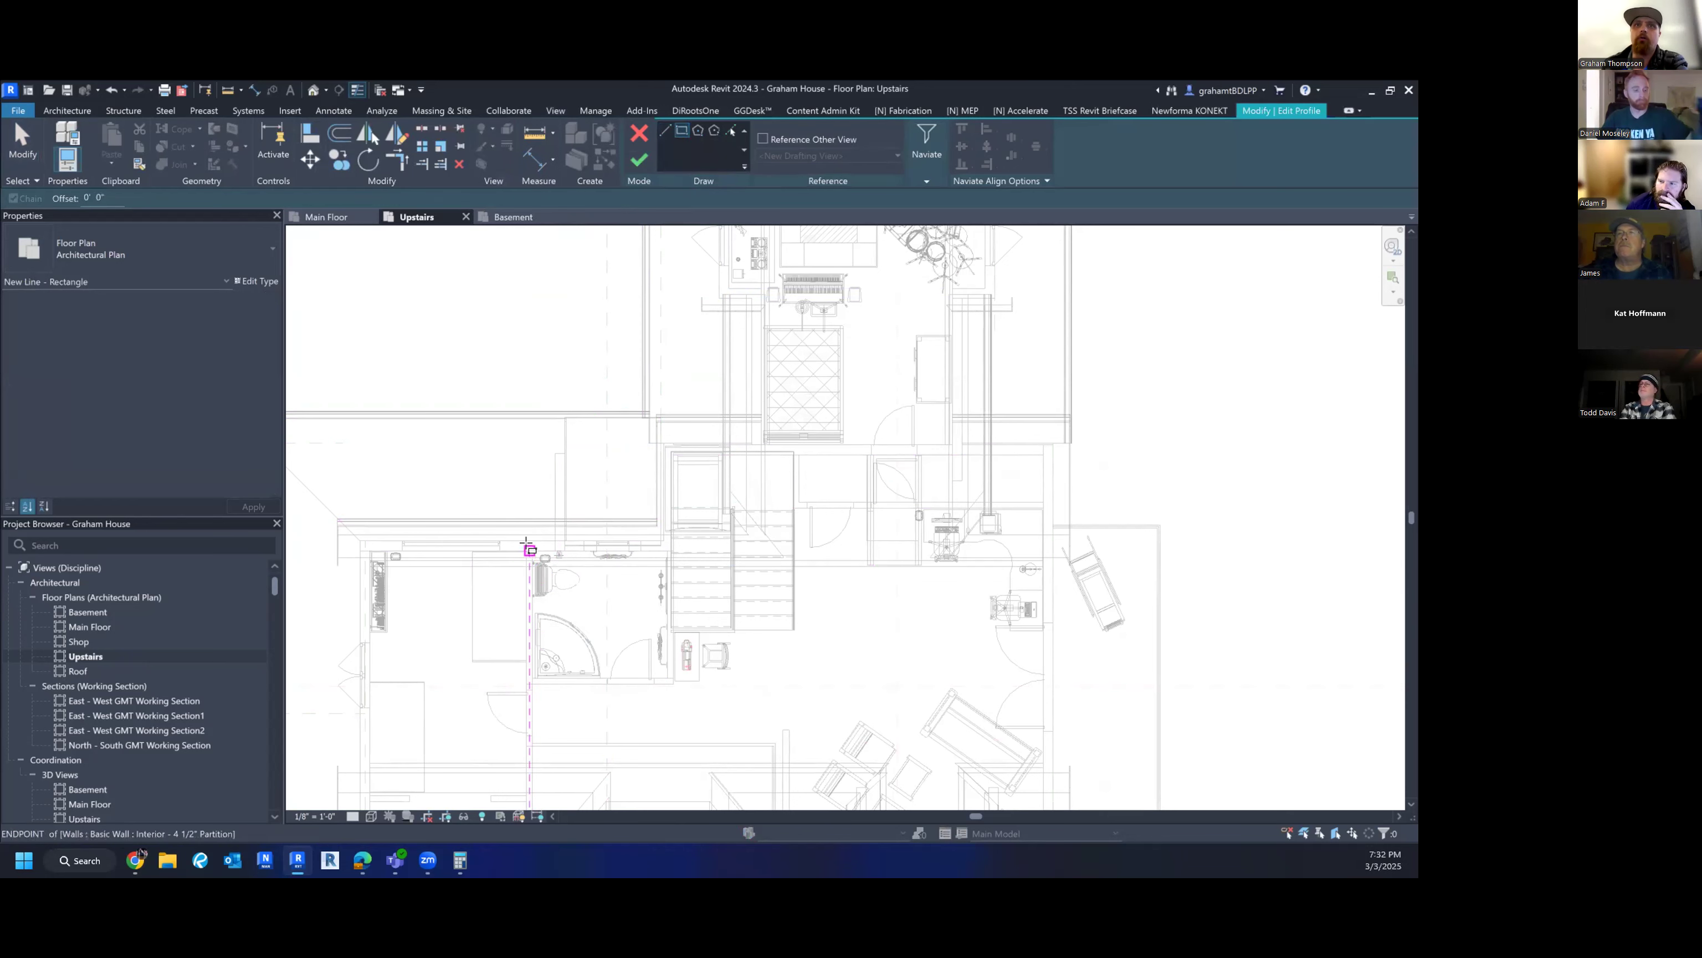
{"action": "left_click", "coordinate": [529, 543]}
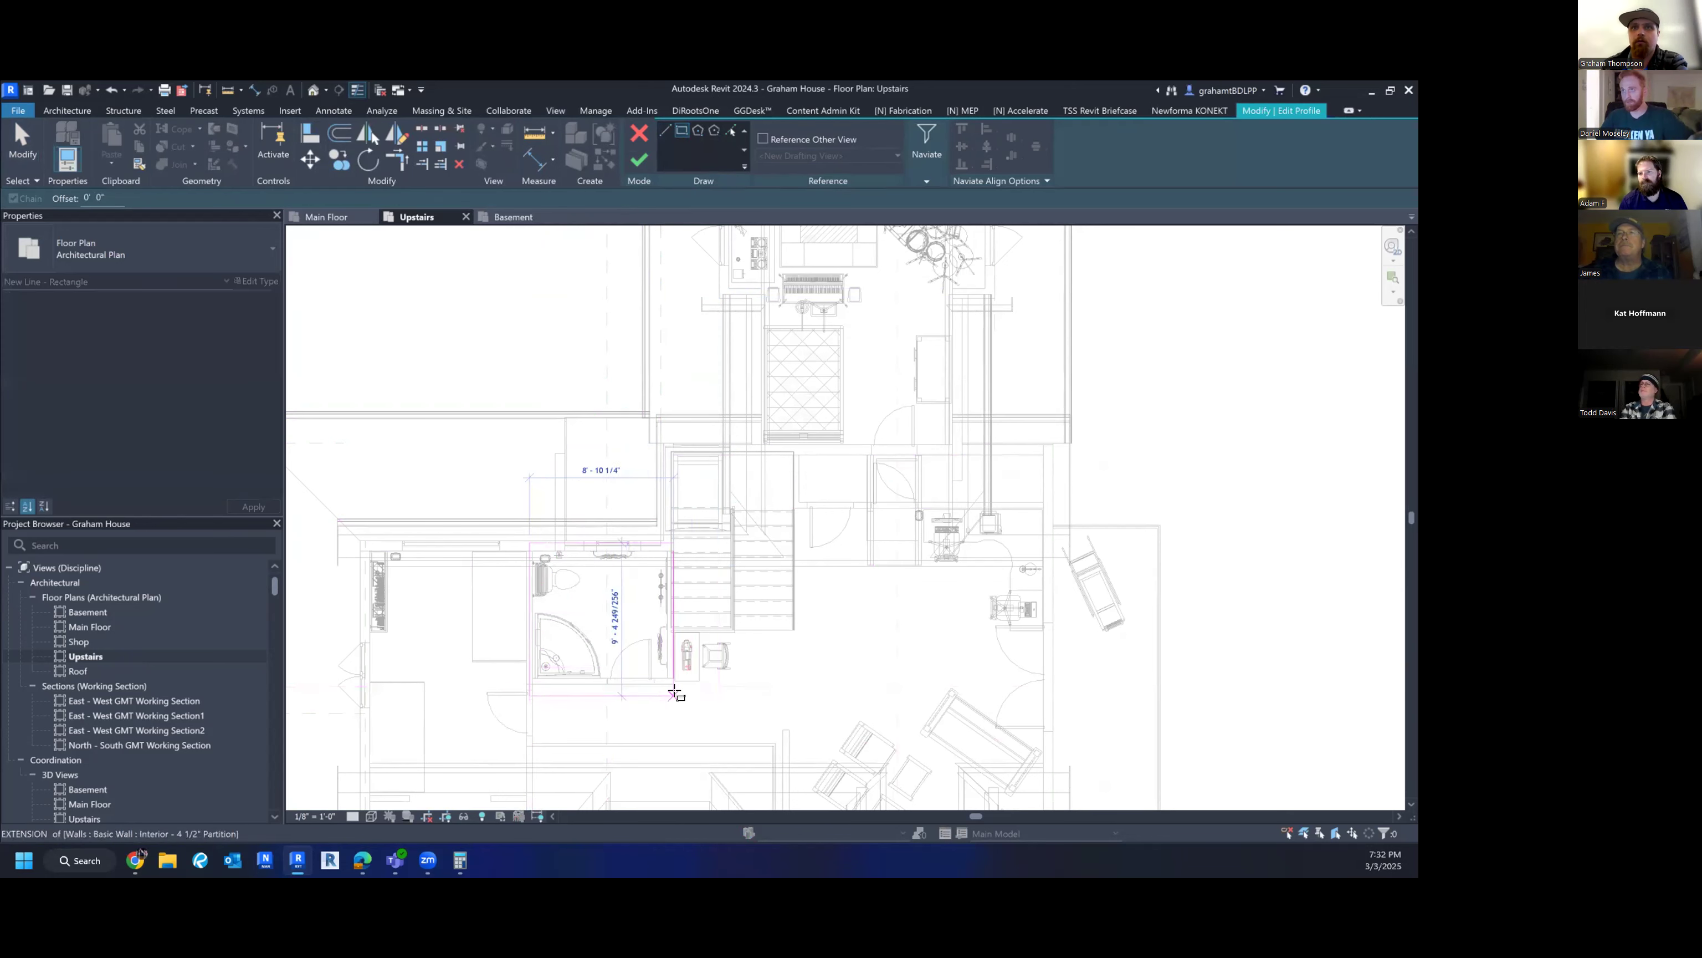
{"action": "scroll", "coordinate": [672, 687], "scroll_direction": "up", "scroll_amount": 3}
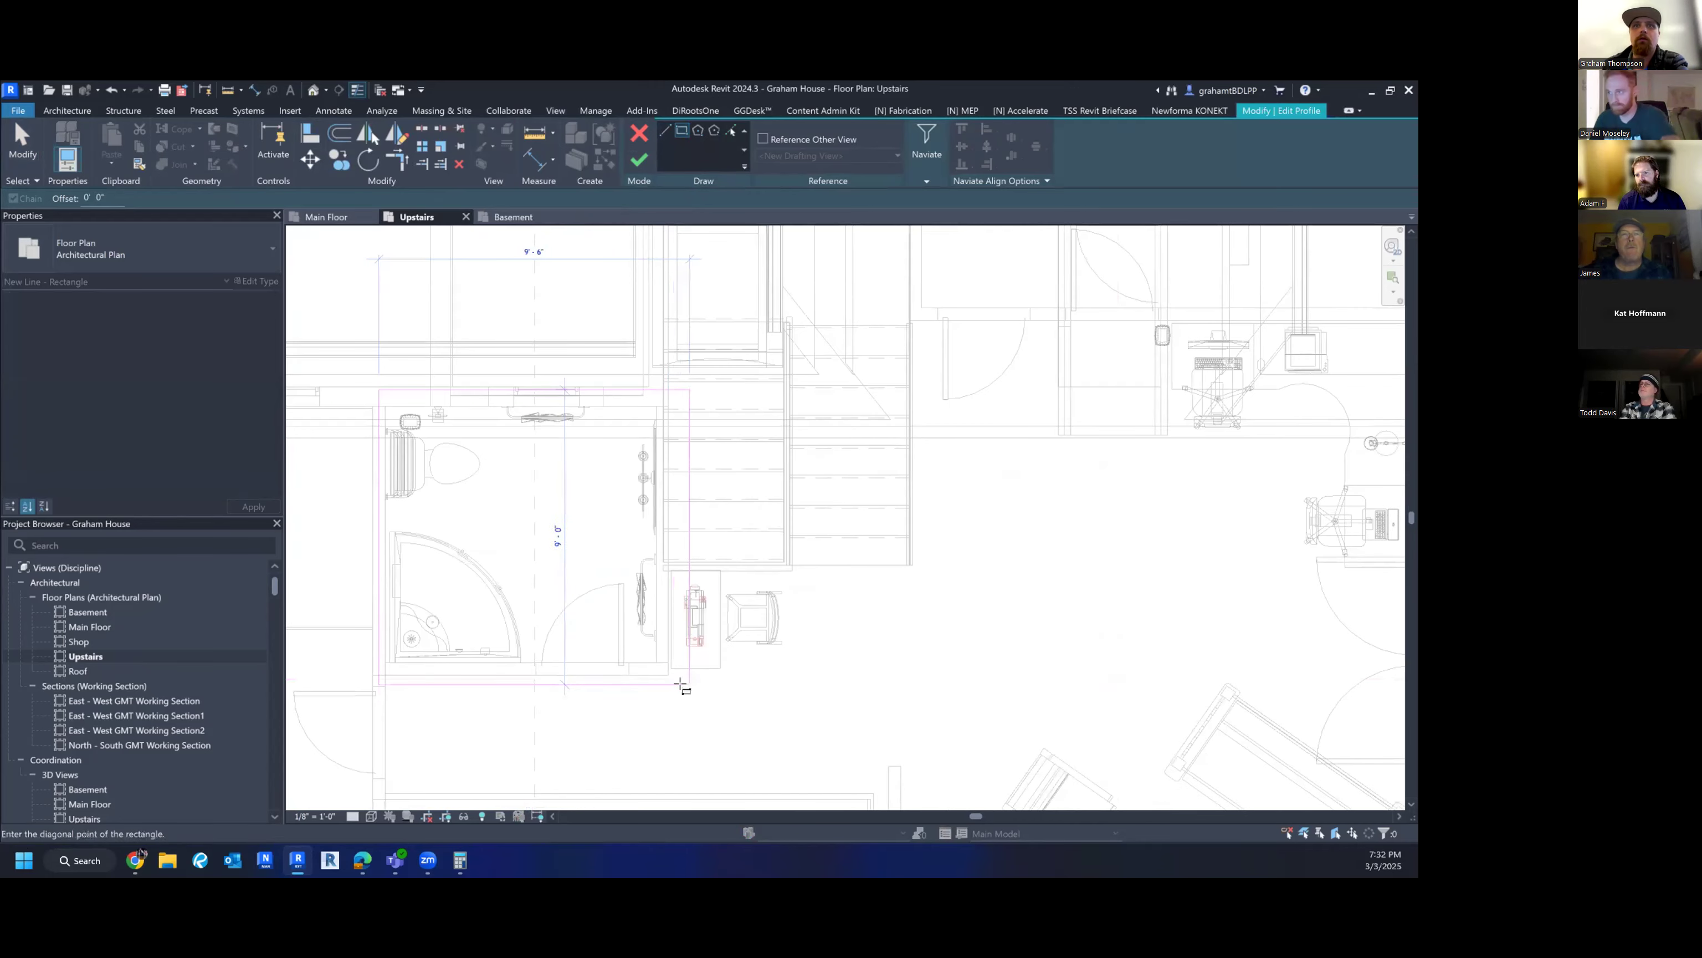
{"action": "left_click", "coordinate": [673, 690]}
{"action": "left_click", "coordinate": [639, 159]}
{"action": "scroll", "coordinate": [666, 459], "scroll_direction": "down", "scroll_amount": 6}
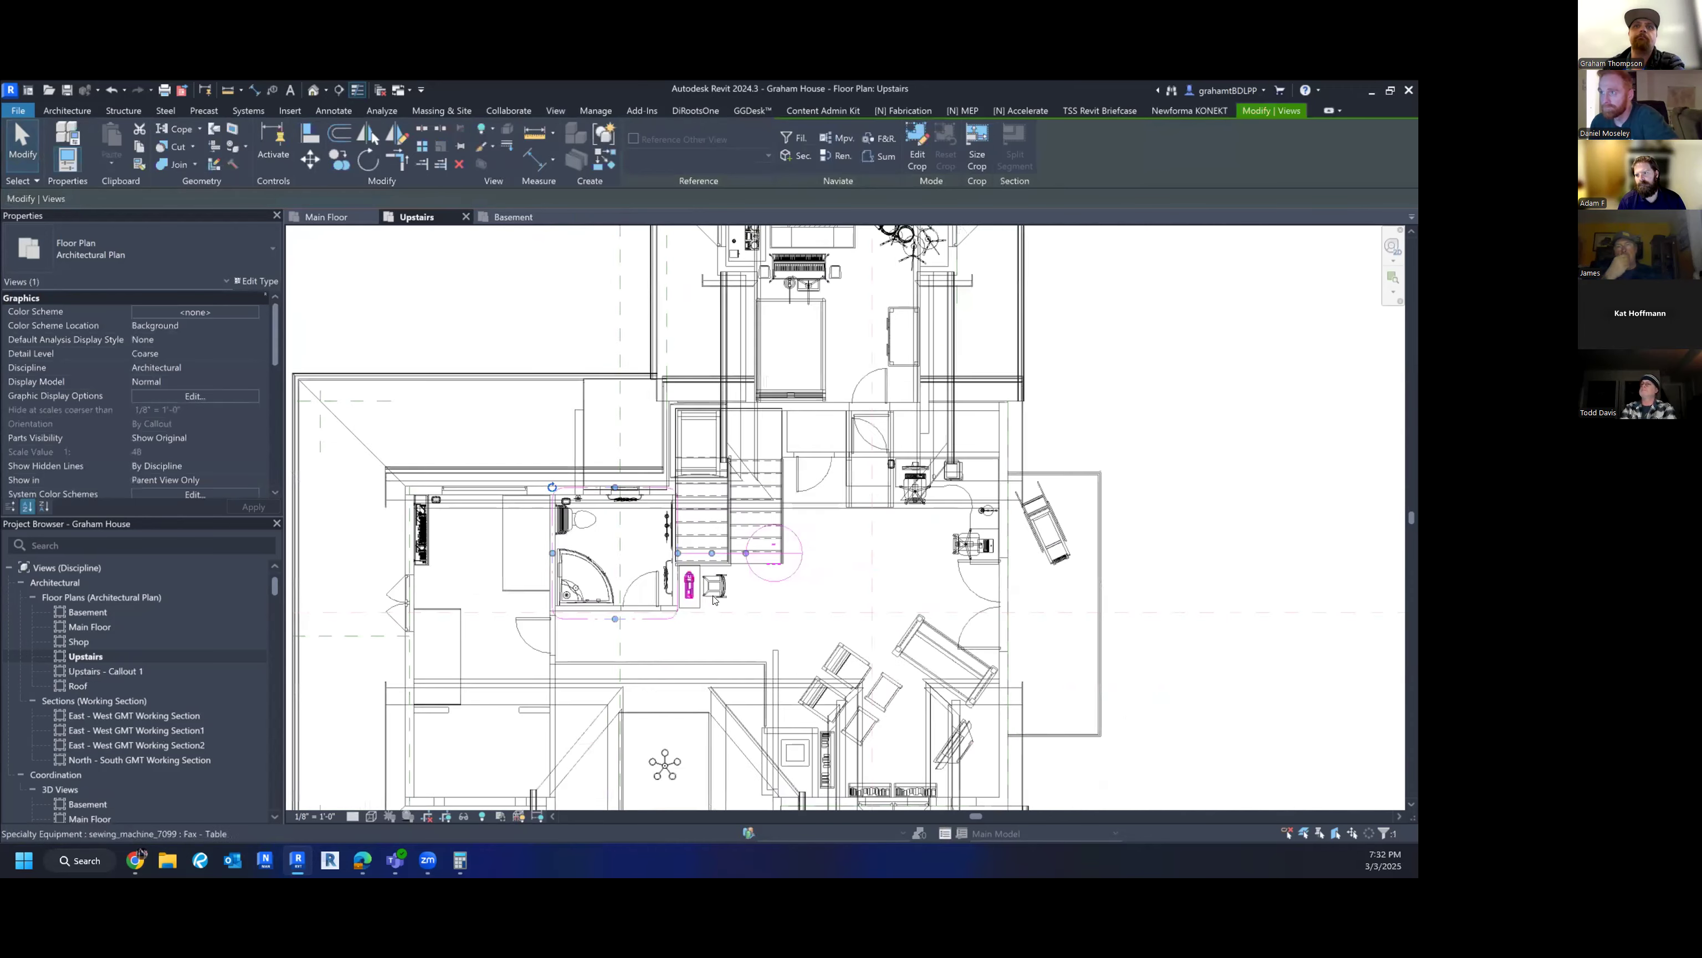
{"action": "left_click_drag", "start_coordinate": [734, 568], "coordinate": [637, 490]}
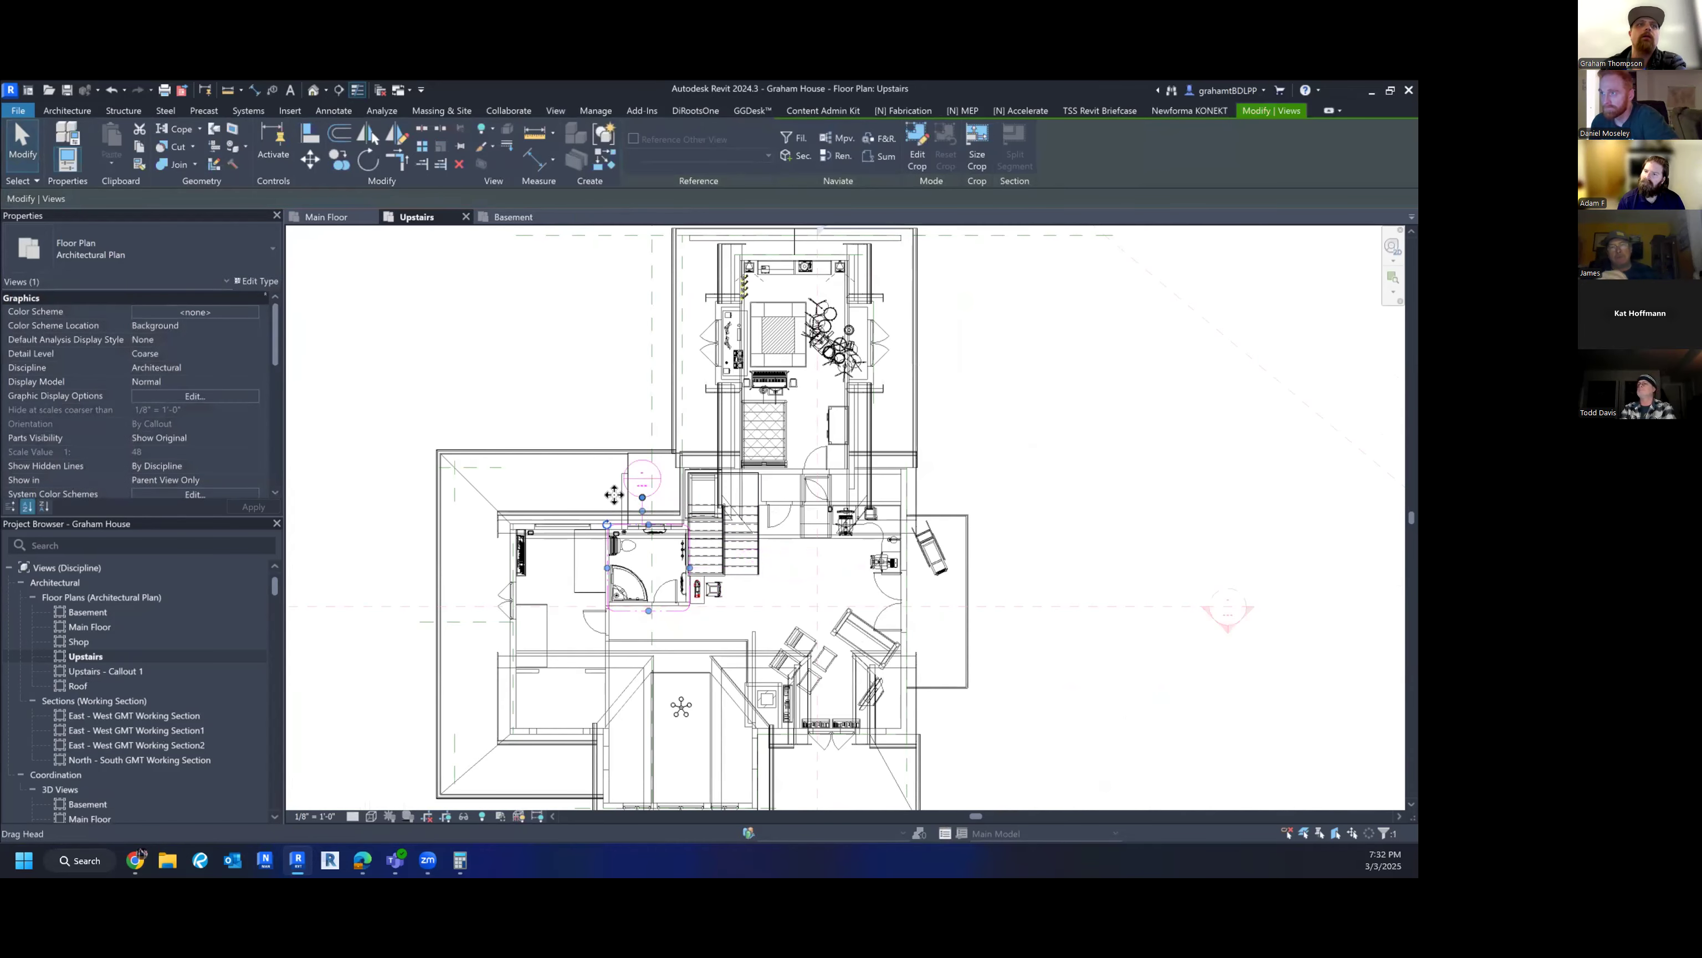
{"action": "double_click", "coordinate": [125, 671]}
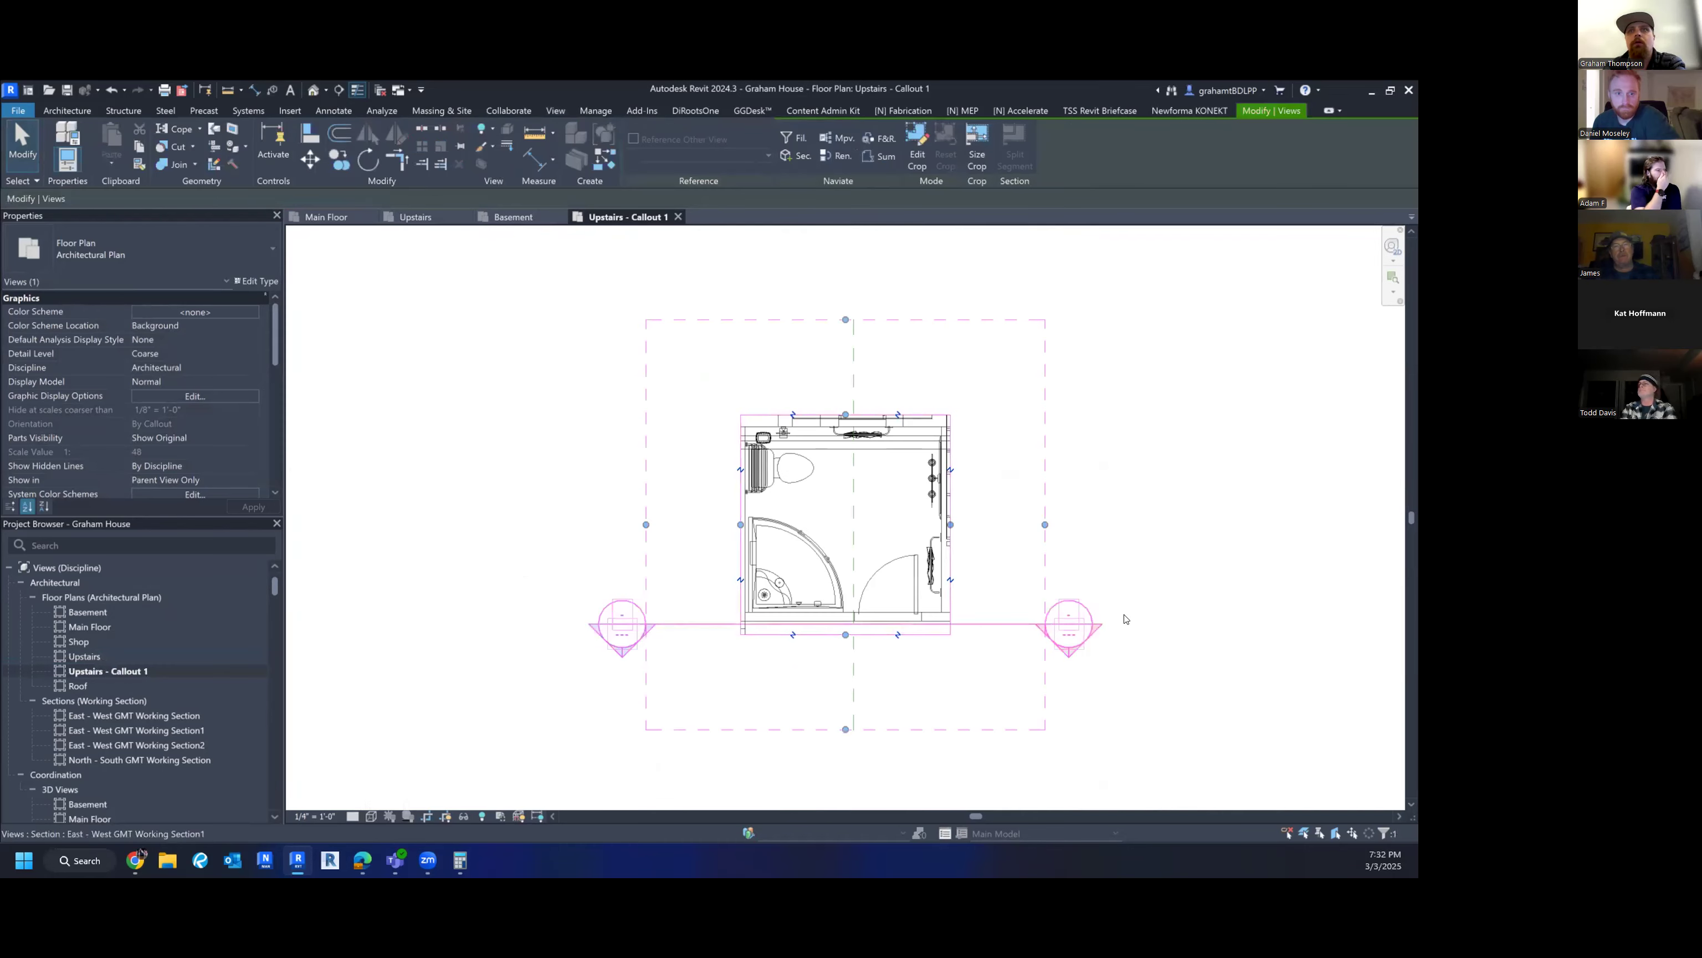
{"action": "scroll", "coordinate": [1106, 510], "scroll_direction": "up", "scroll_amount": 2}
{"action": "middle_click_drag", "start_coordinate": [1102, 498], "coordinate": [1005, 516]}
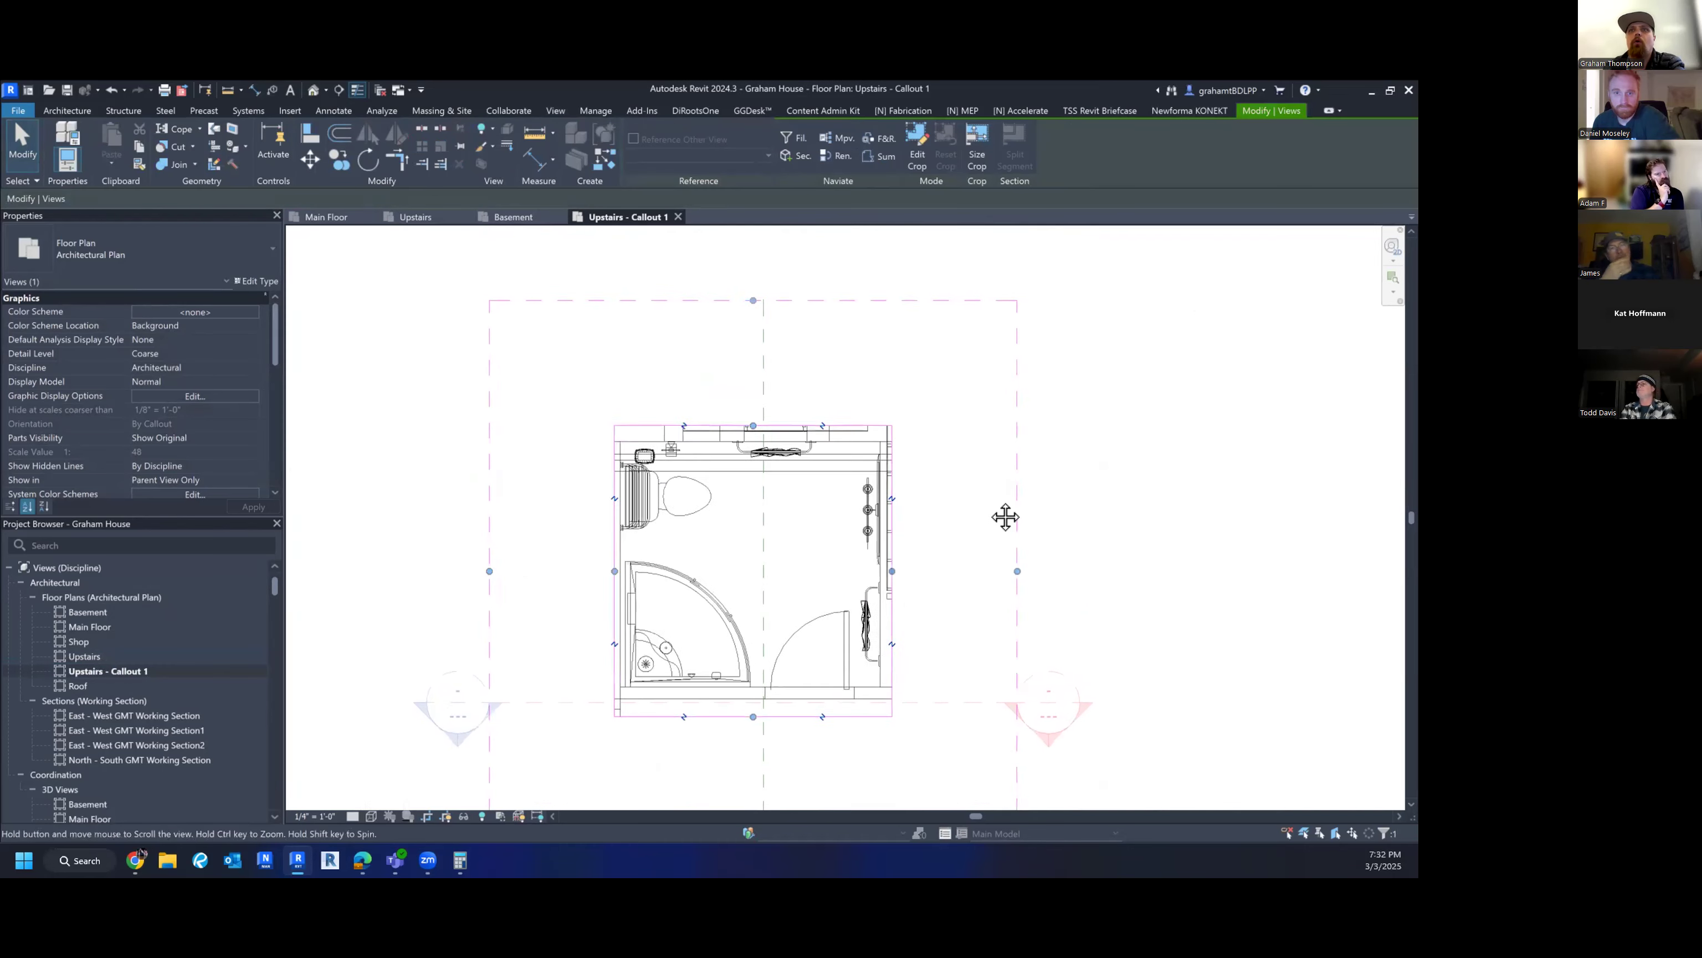
{"action": "left_click", "coordinate": [1113, 507]}
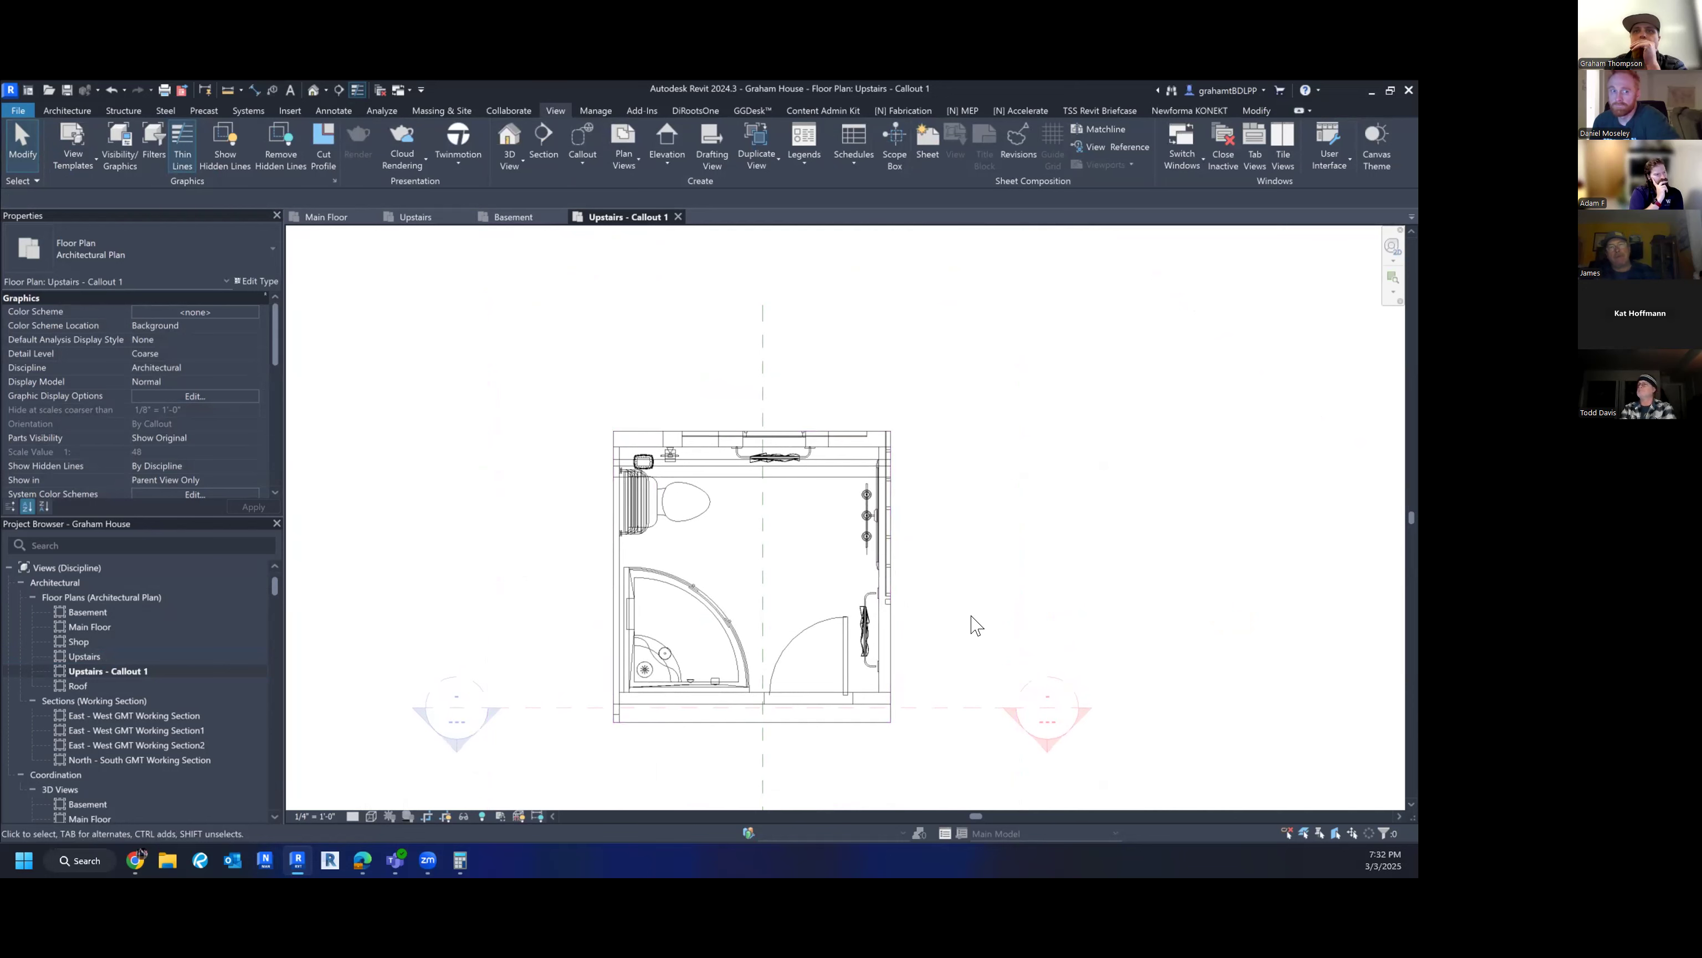
{"action": "left_click", "coordinate": [810, 722]}
{"action": "left_click", "coordinate": [1102, 578]}
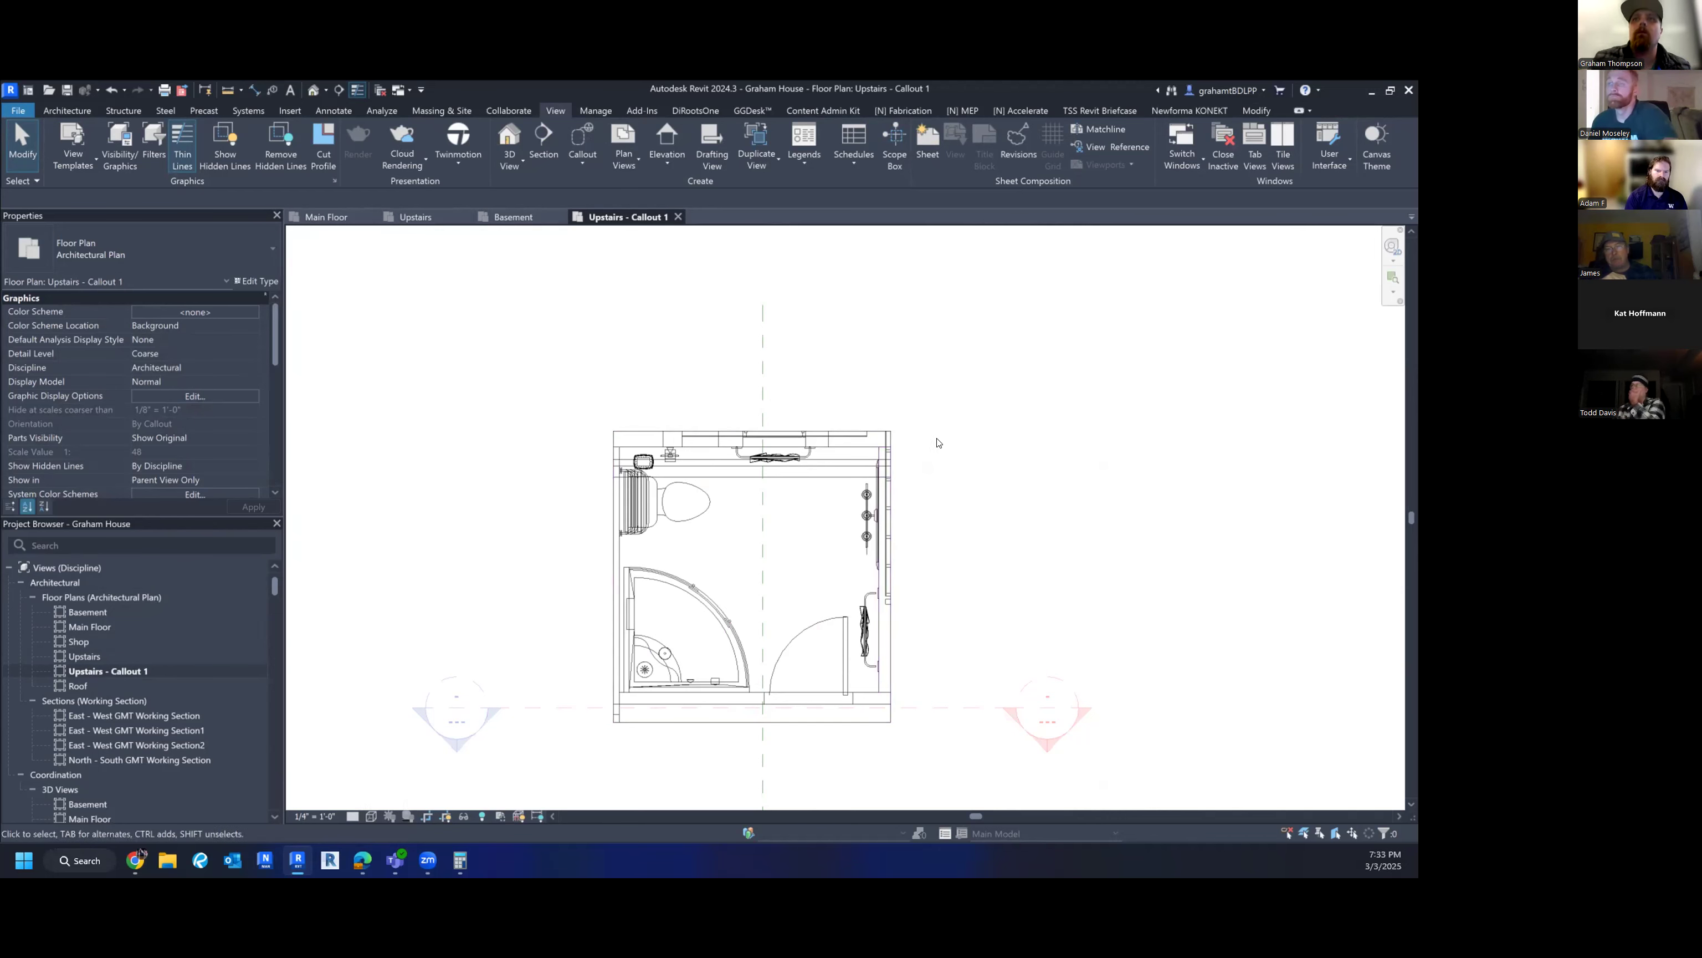
{"action": "middle_click_drag", "start_coordinate": [1026, 490], "coordinate": [988, 456]}
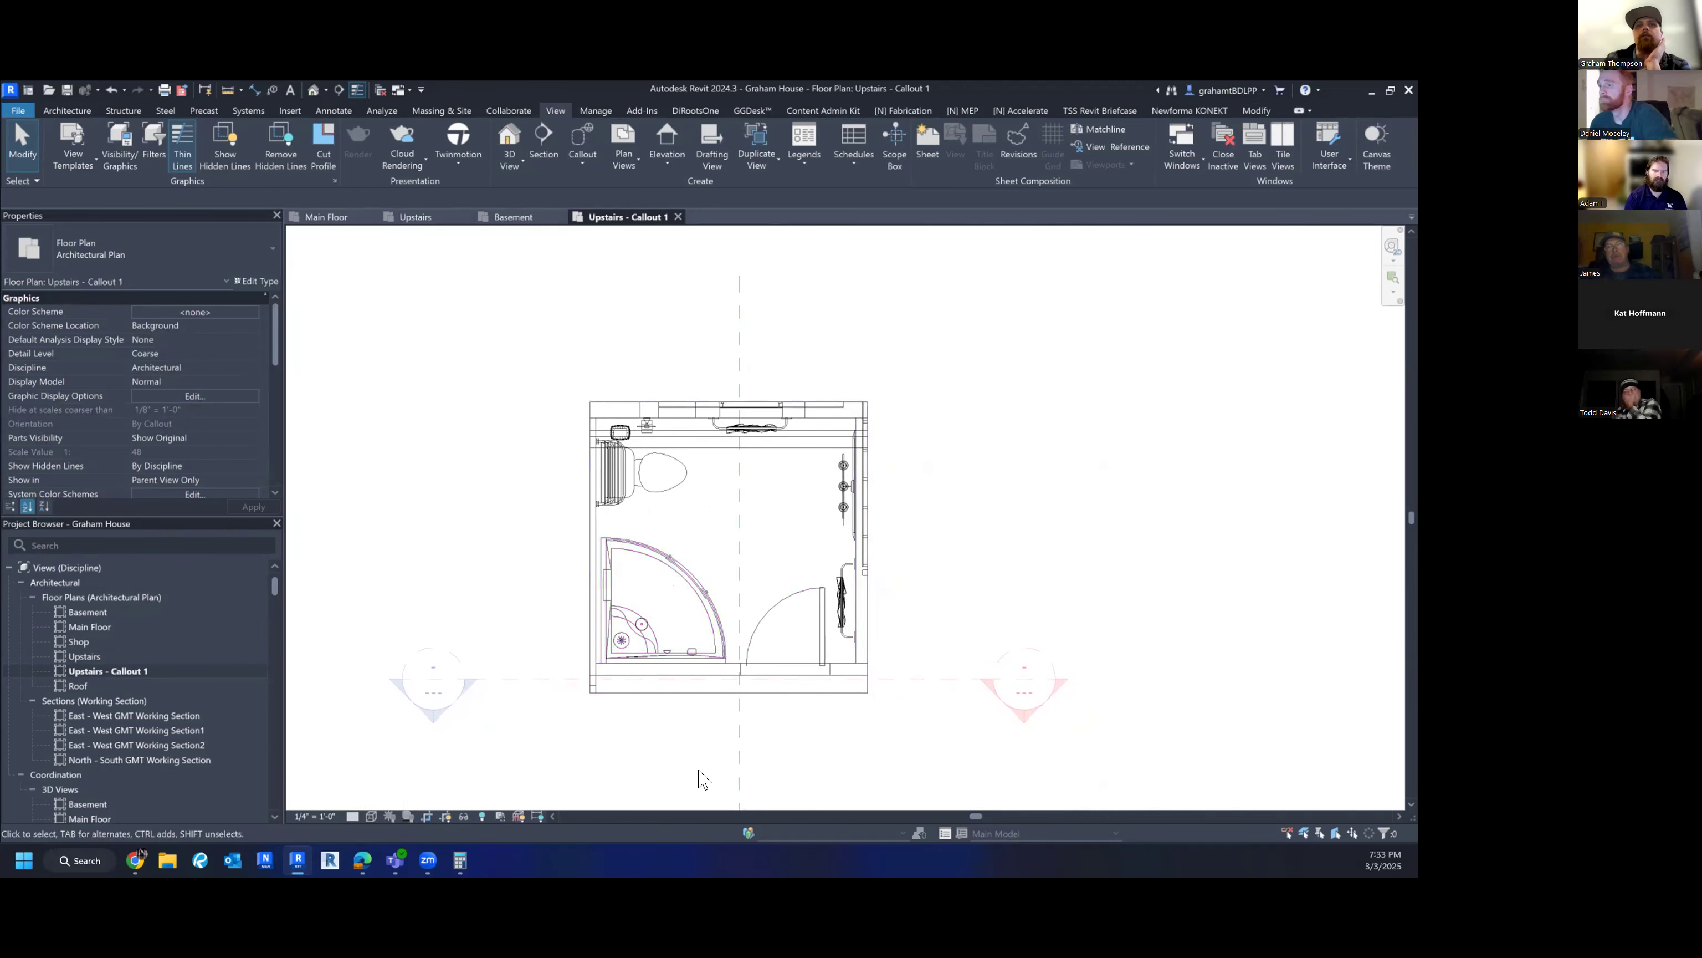
{"action": "left_click", "coordinate": [926, 678]}
{"action": "left_click", "coordinate": [950, 609]}
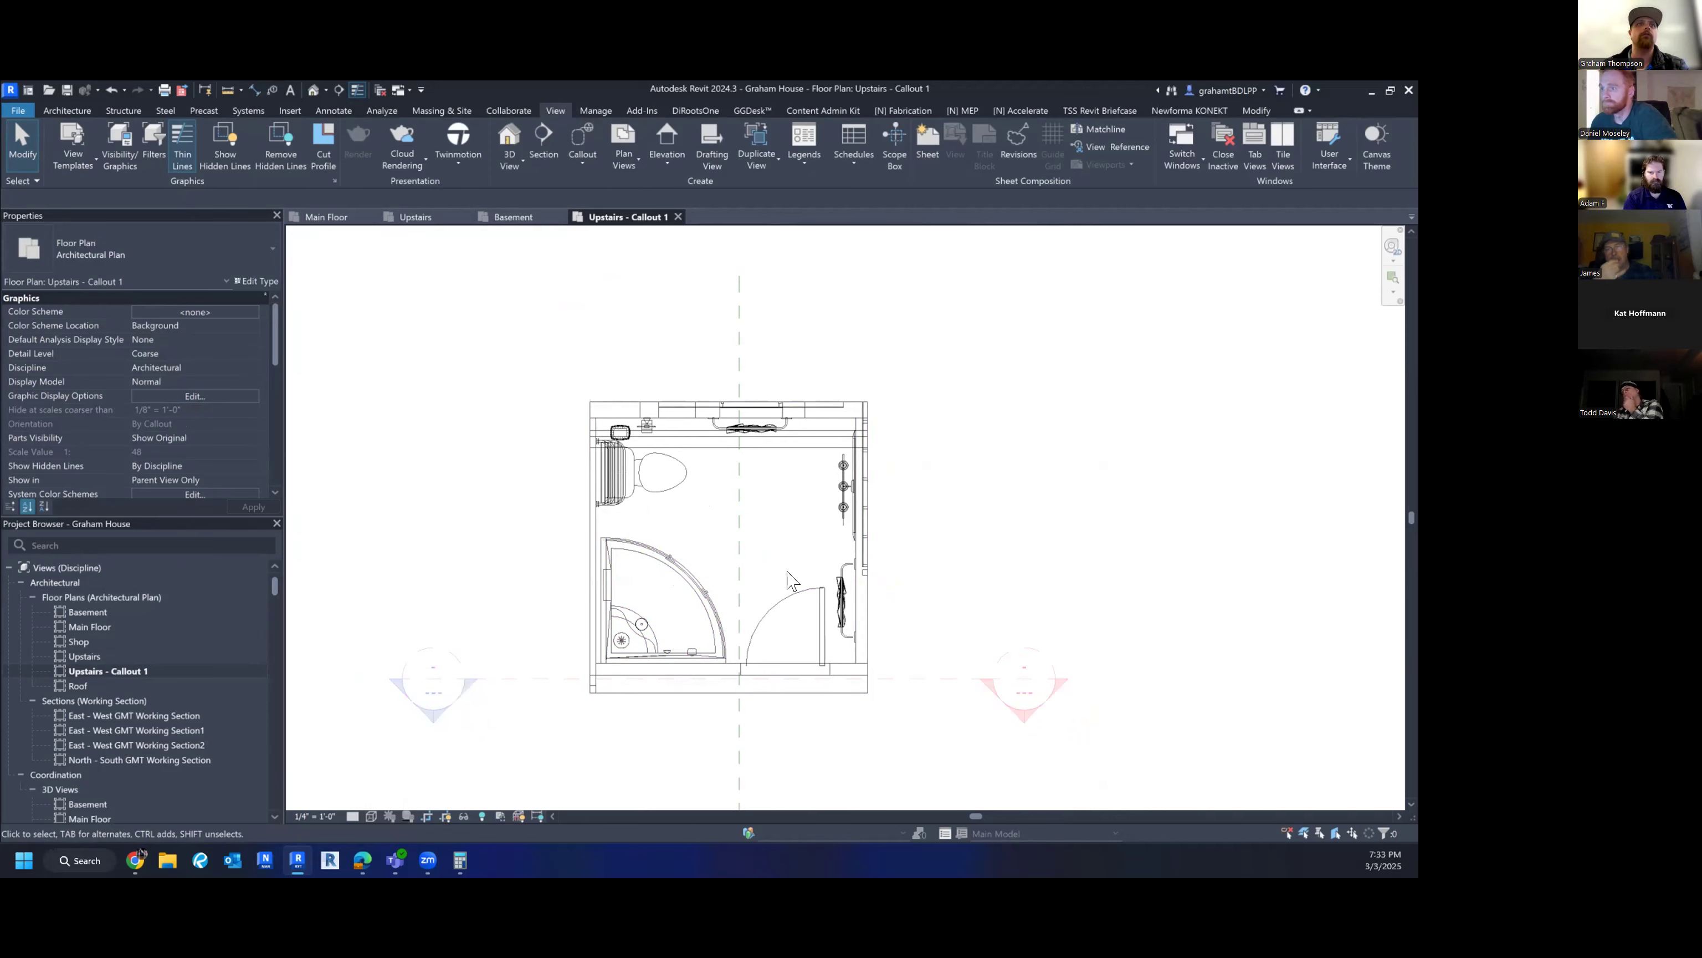
{"action": "scroll", "coordinate": [153, 452], "scroll_direction": "down", "scroll_amount": 5}
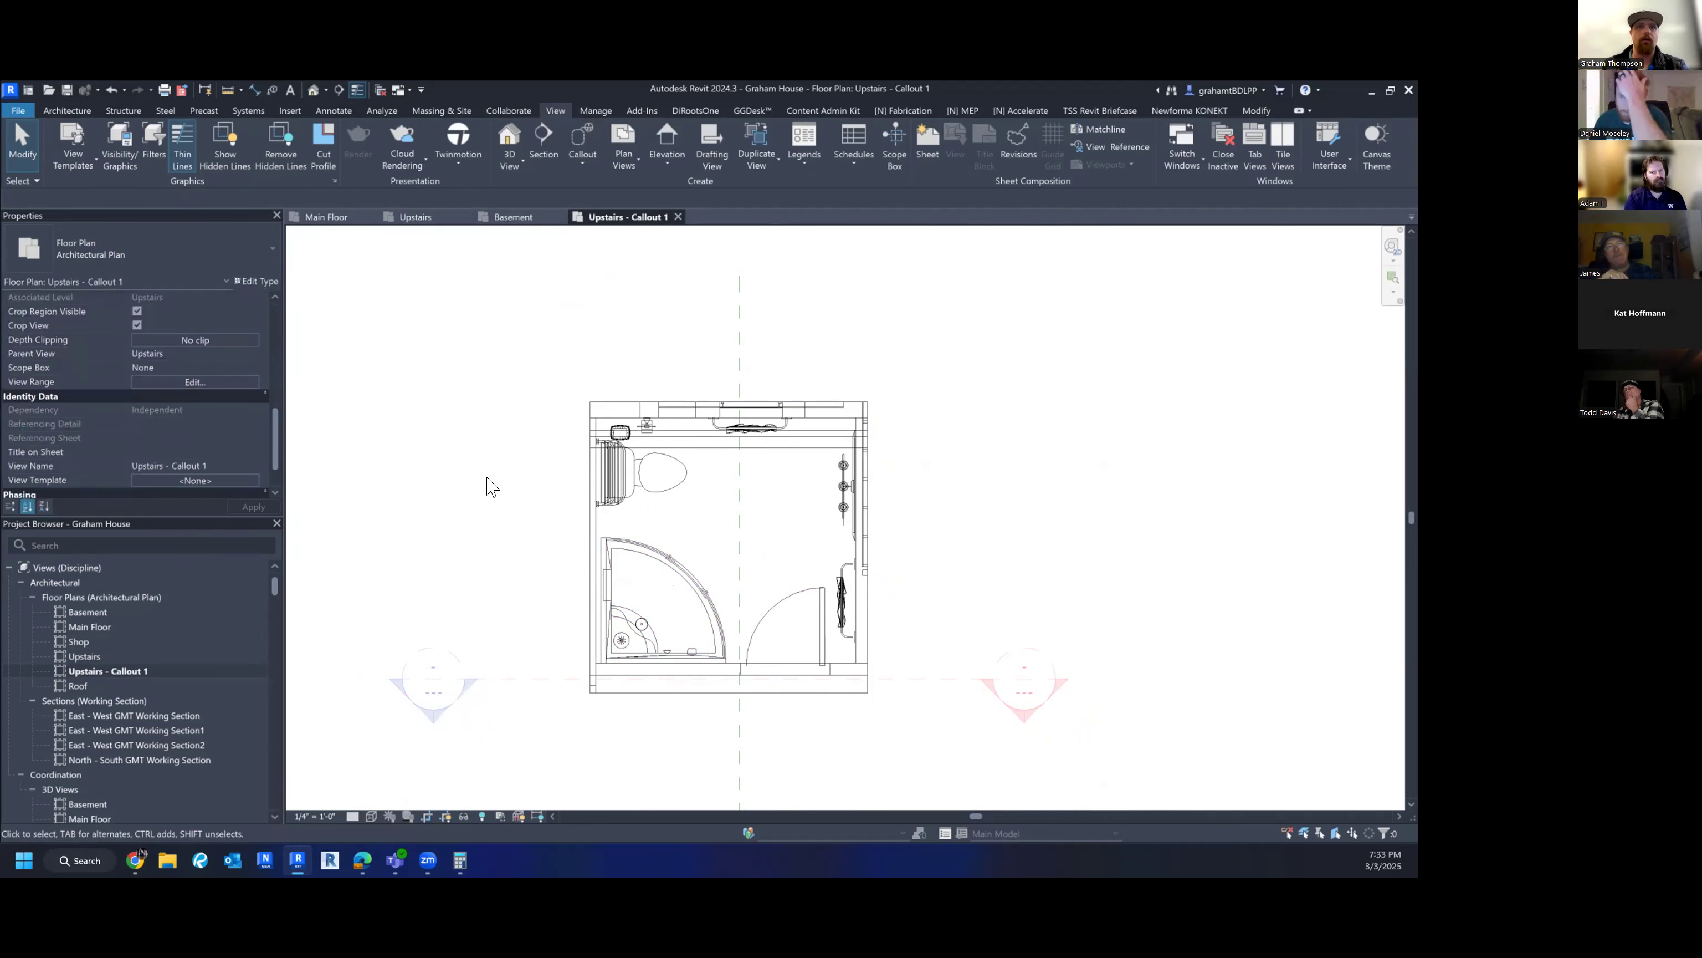
{"action": "scroll", "coordinate": [536, 544], "scroll_direction": "down", "scroll_amount": 3}
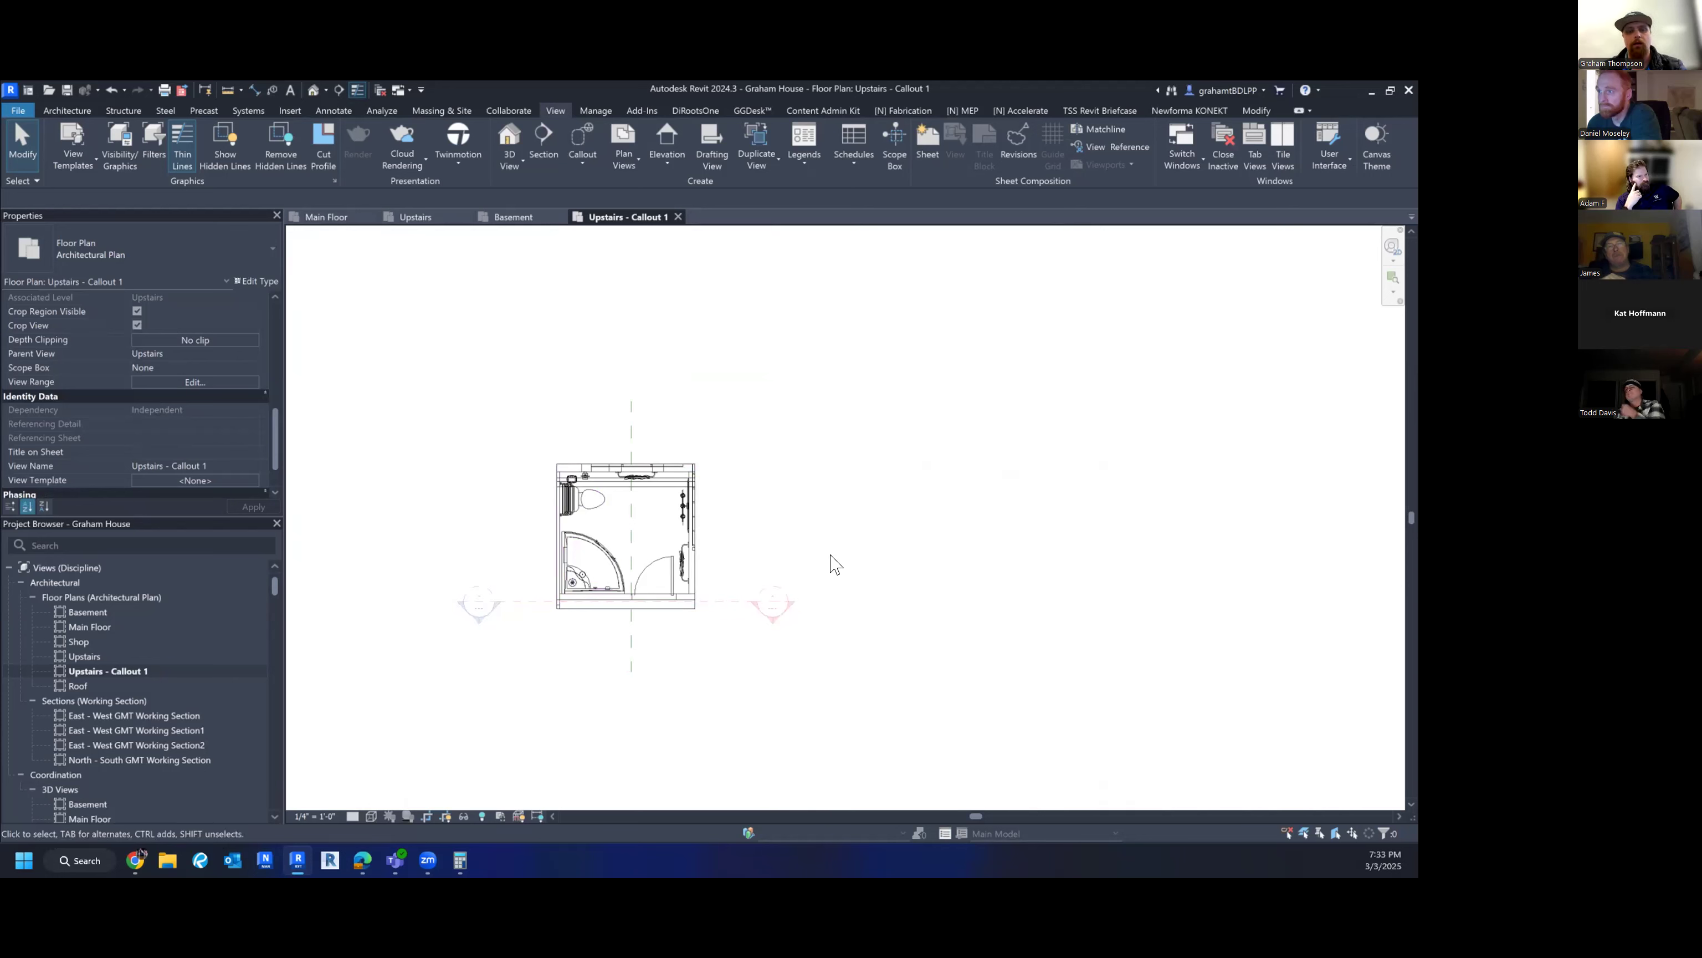
{"action": "key", "text": "v"}
{"action": "key", "text": "v"}
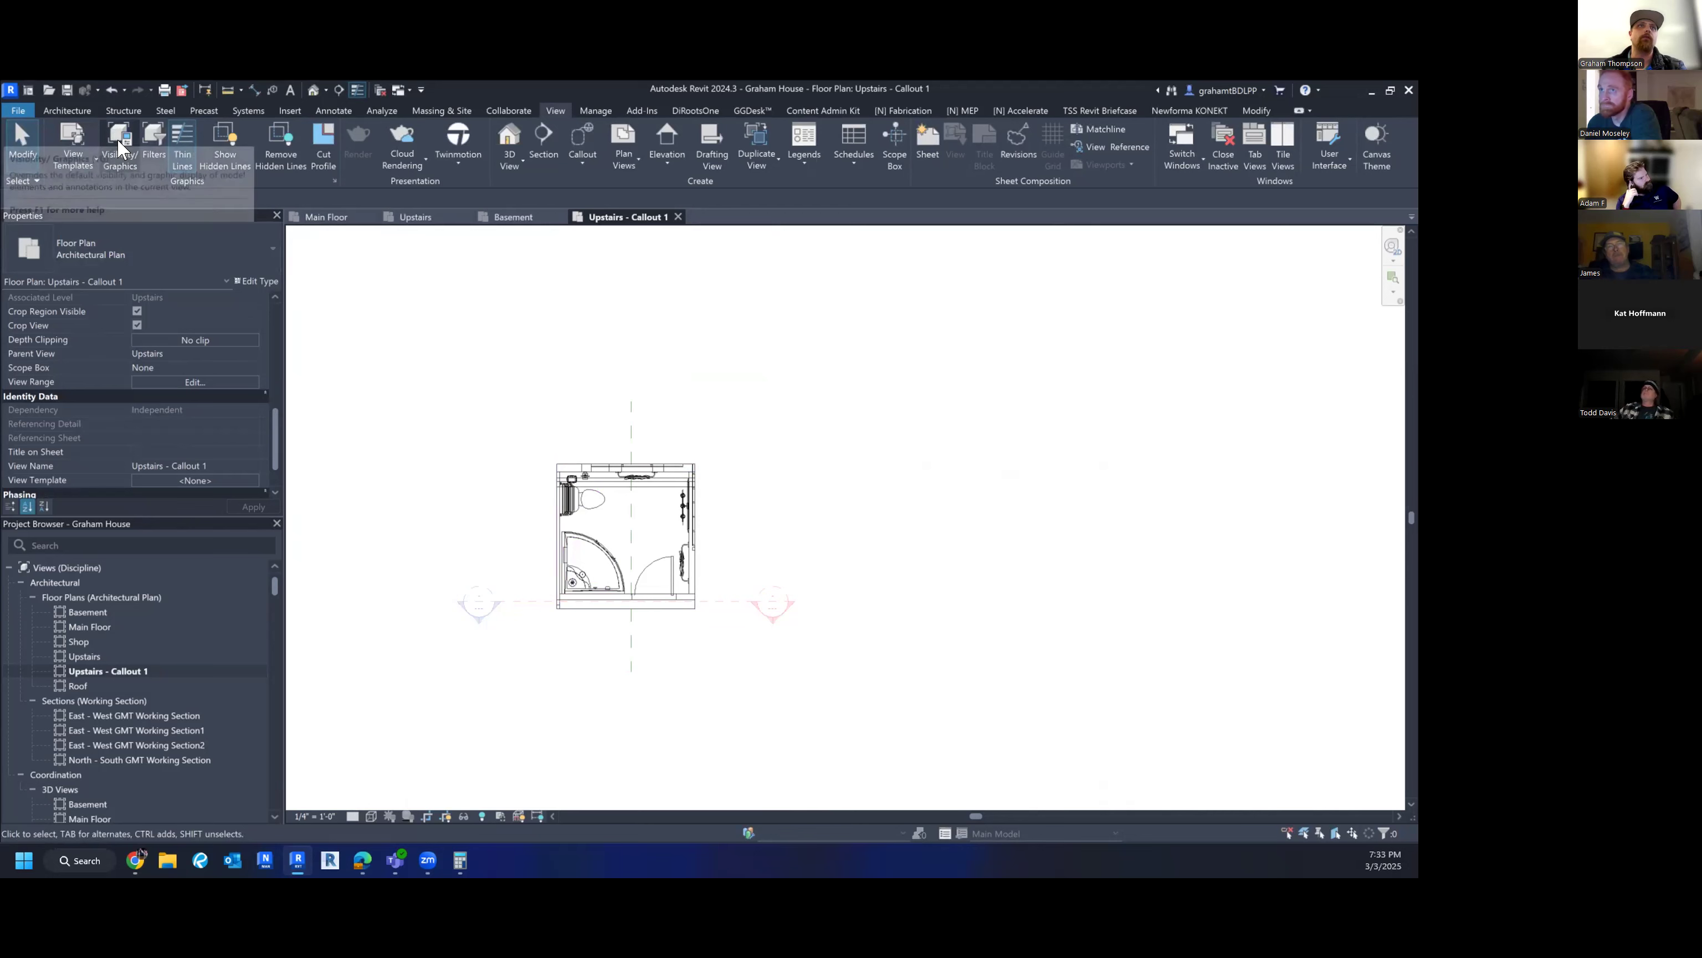
- In Visibility/Graphics, uncheck the Sections annotation category for Upstairs - Callout 1 to hide section markers
{"action": "left_click", "coordinate": [121, 140]}
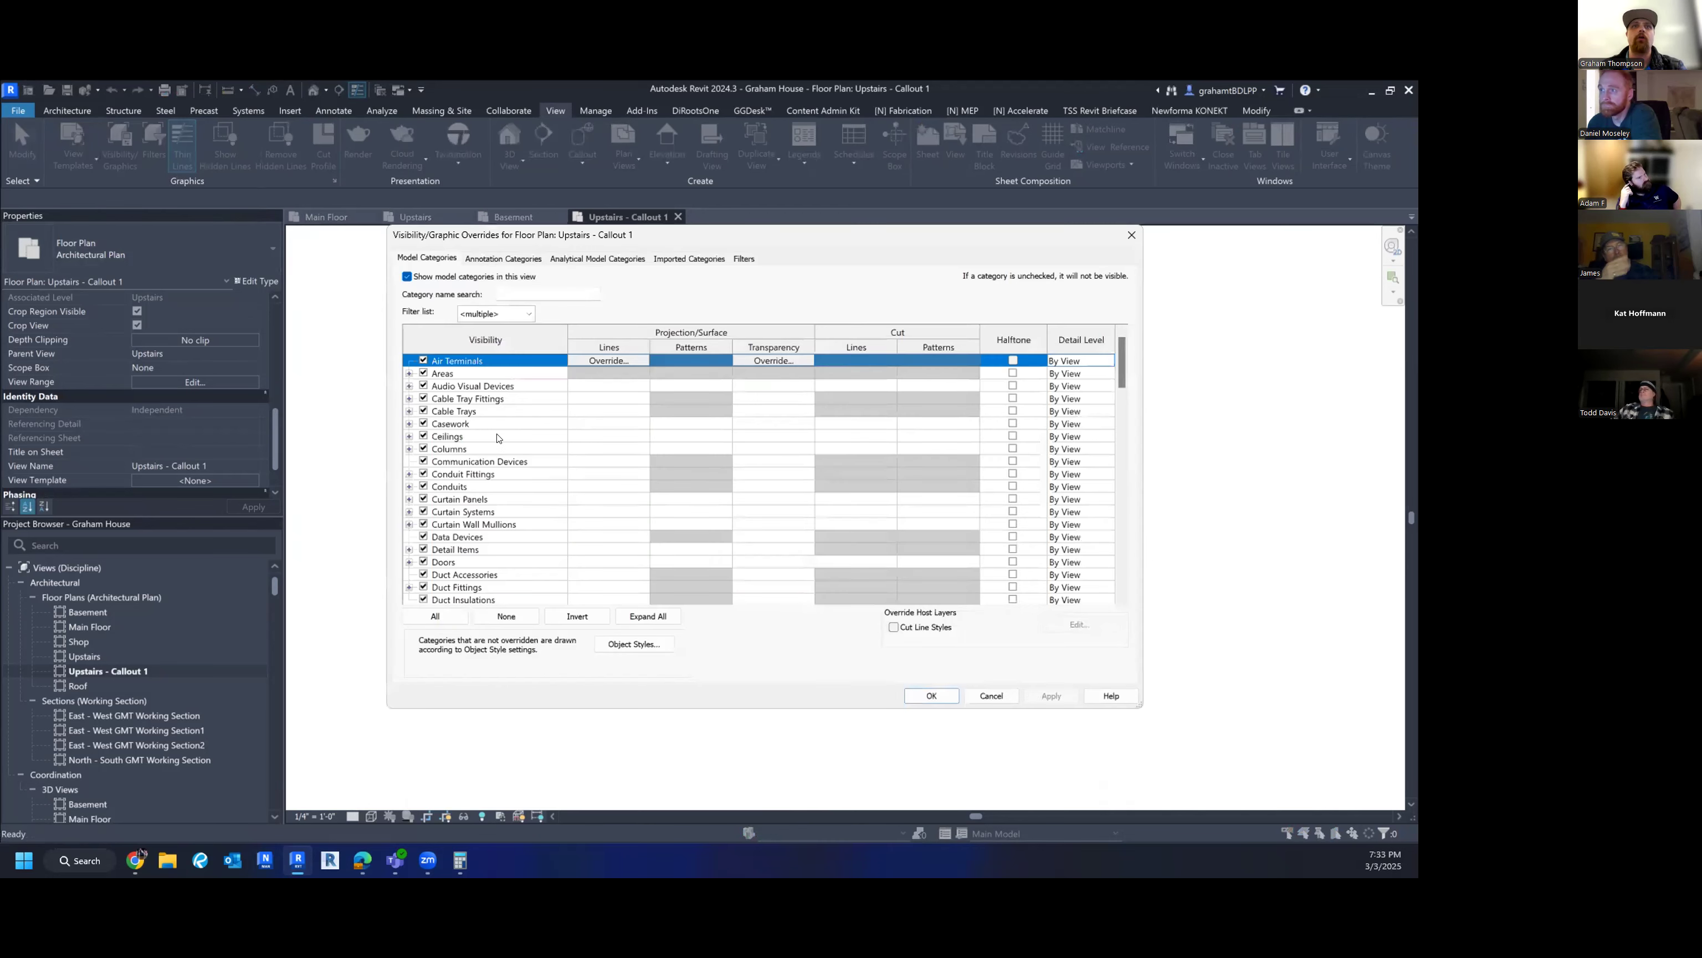
{"action": "left_click", "coordinate": [497, 257]}
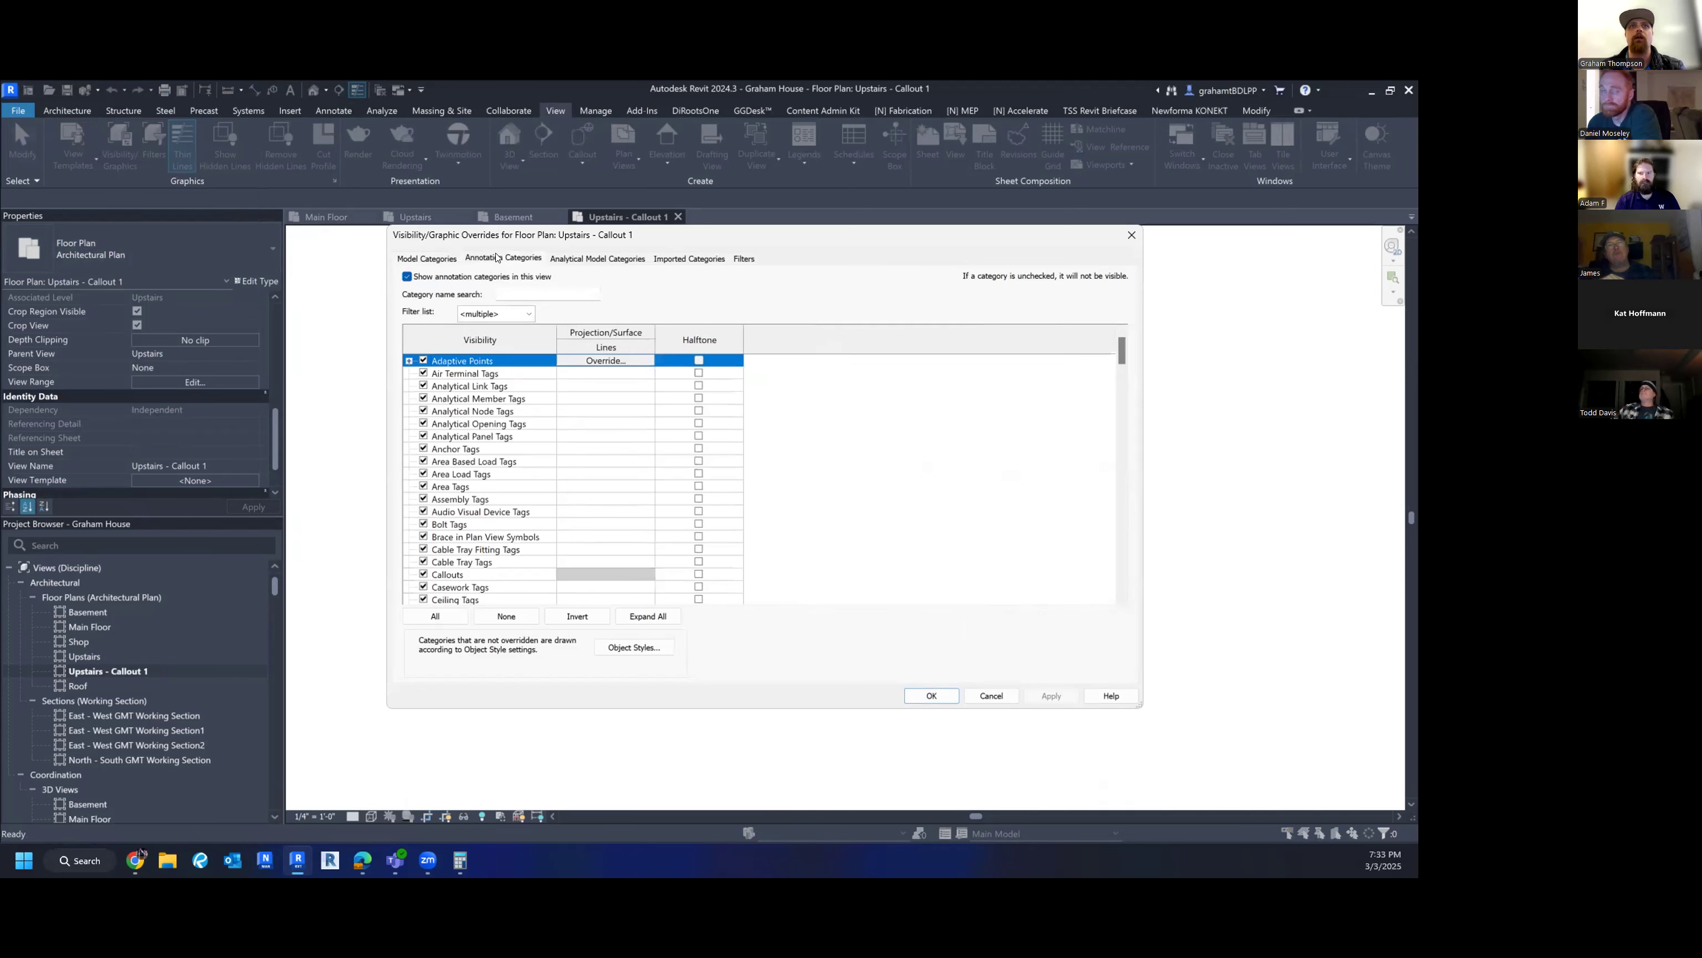
{"action": "left_click", "coordinate": [526, 527]}
{"action": "key", "text": "s"}
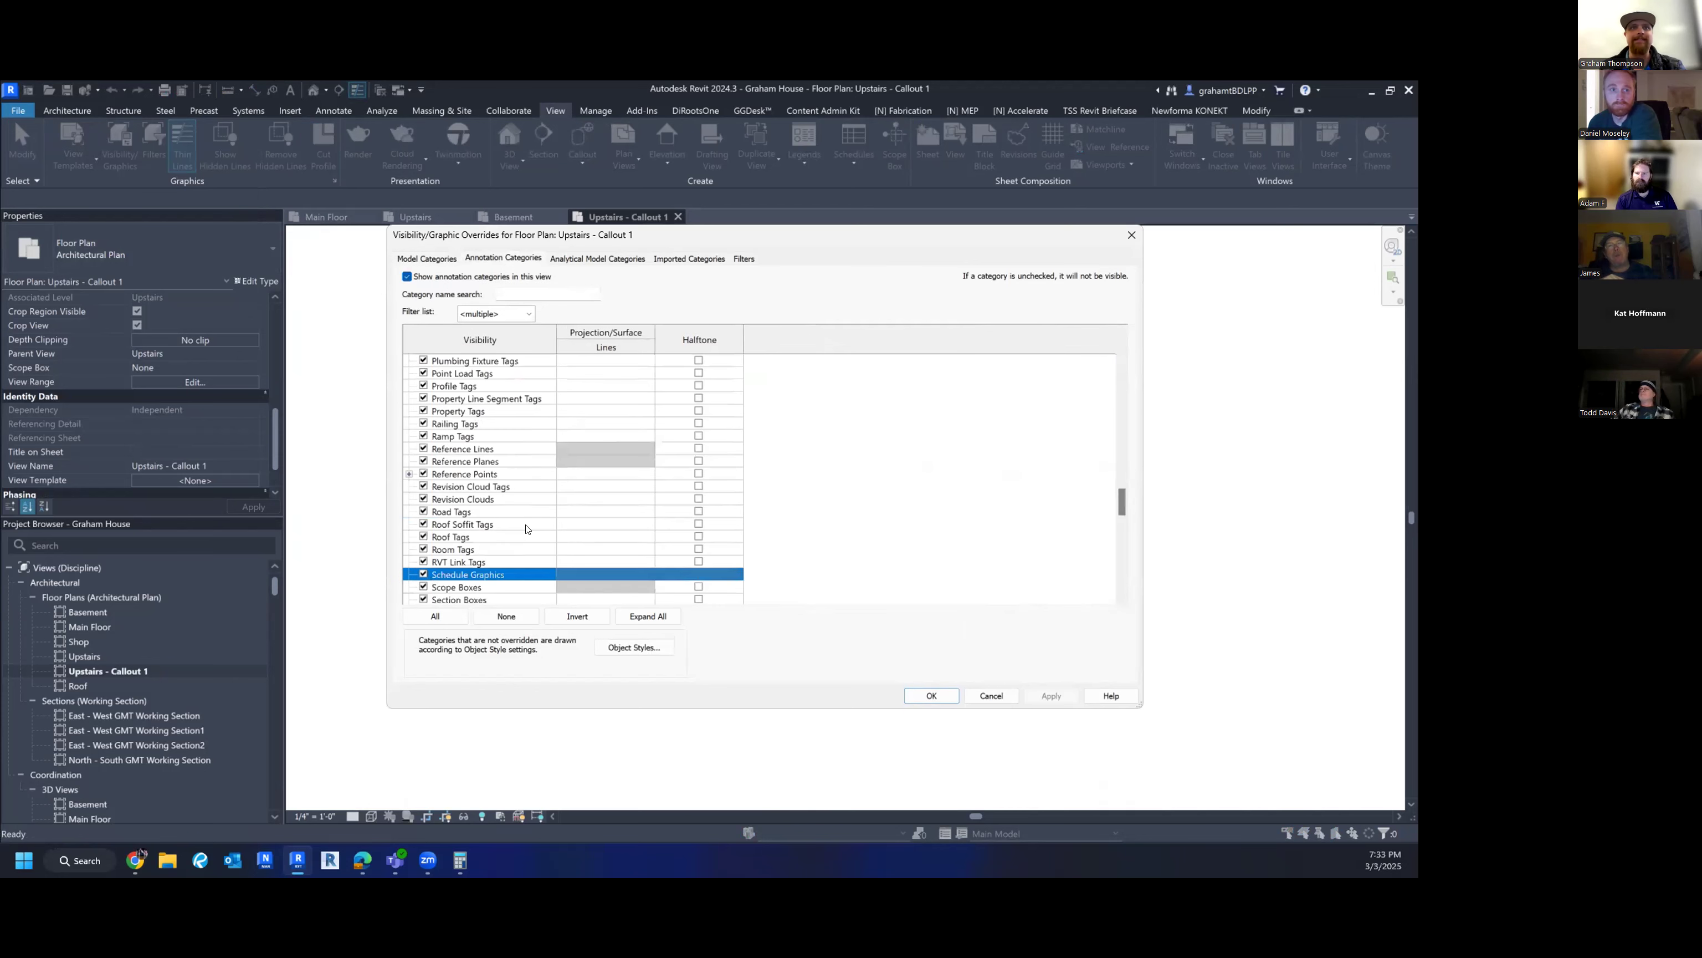
{"action": "scroll", "coordinate": [487, 559], "scroll_direction": "down", "scroll_amount": 2}
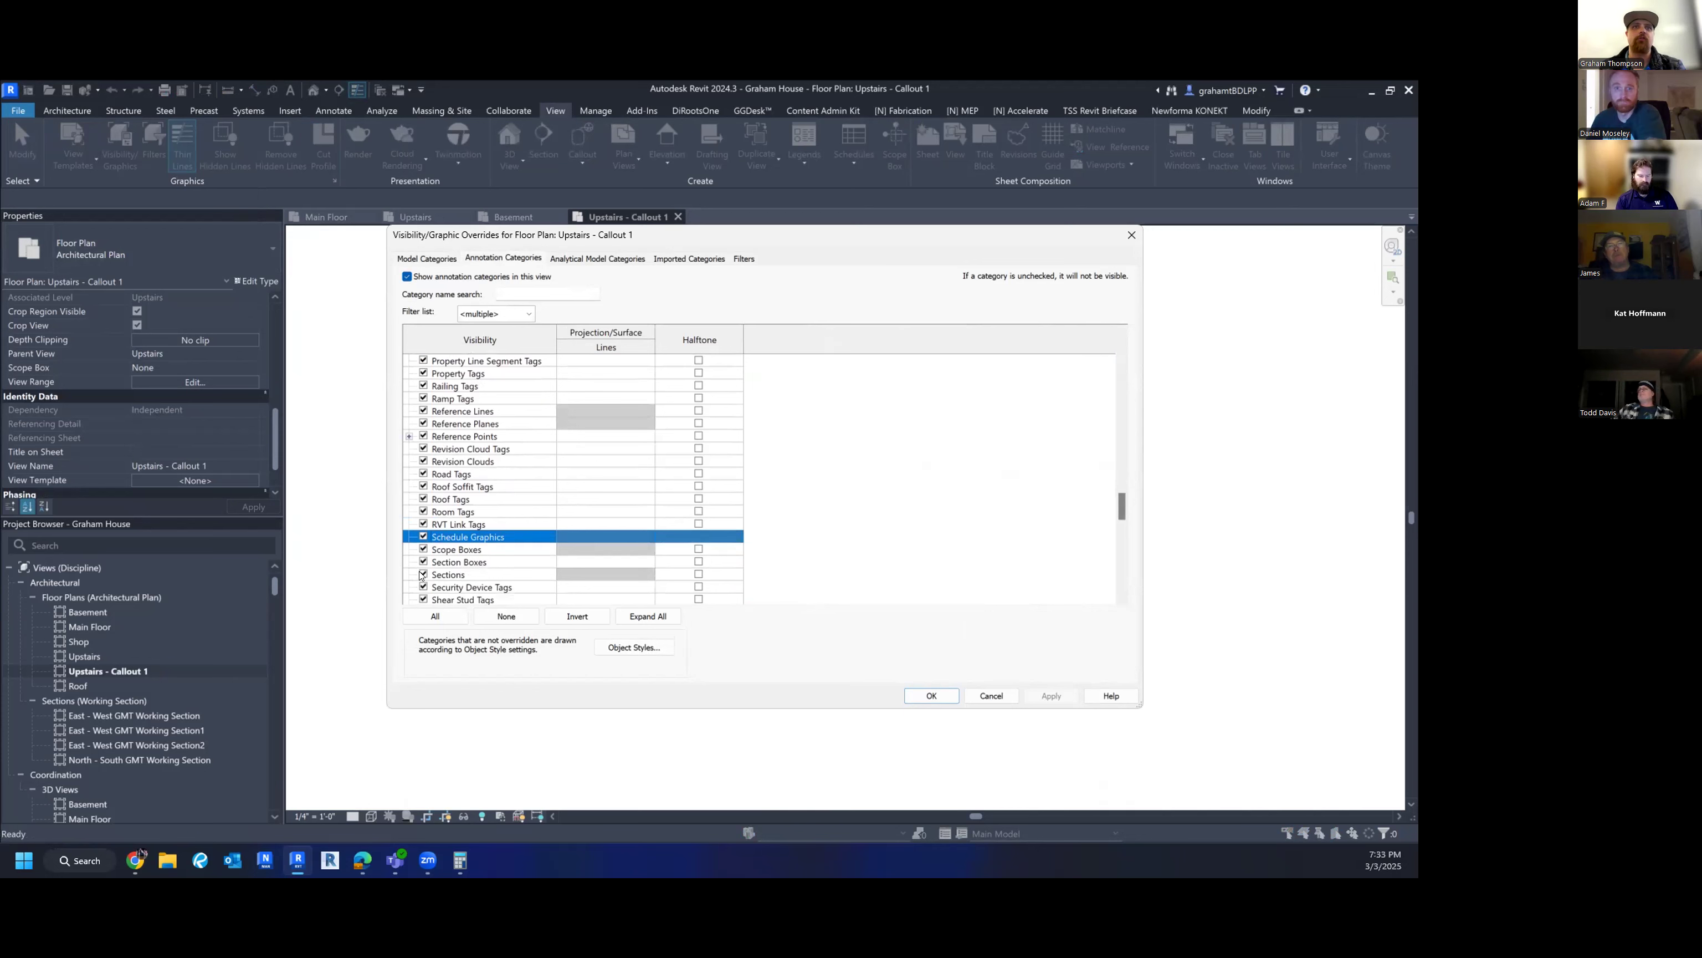
{"action": "left_click", "coordinate": [423, 574]}
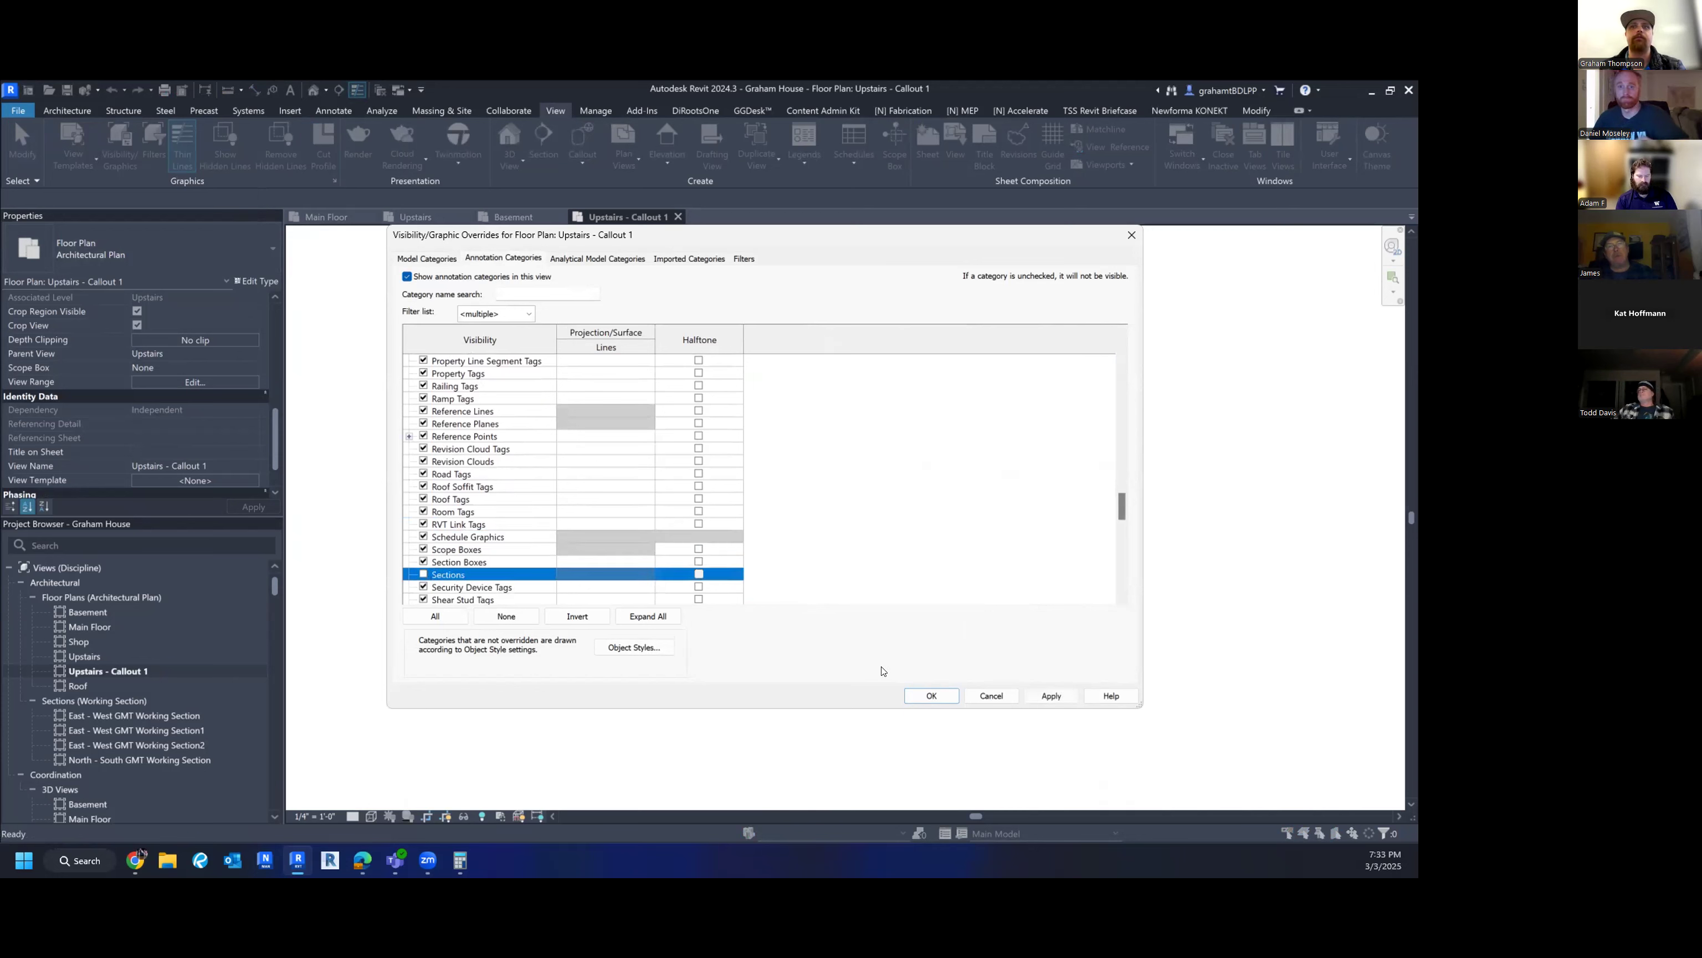
{"action": "left_click", "coordinate": [931, 696]}
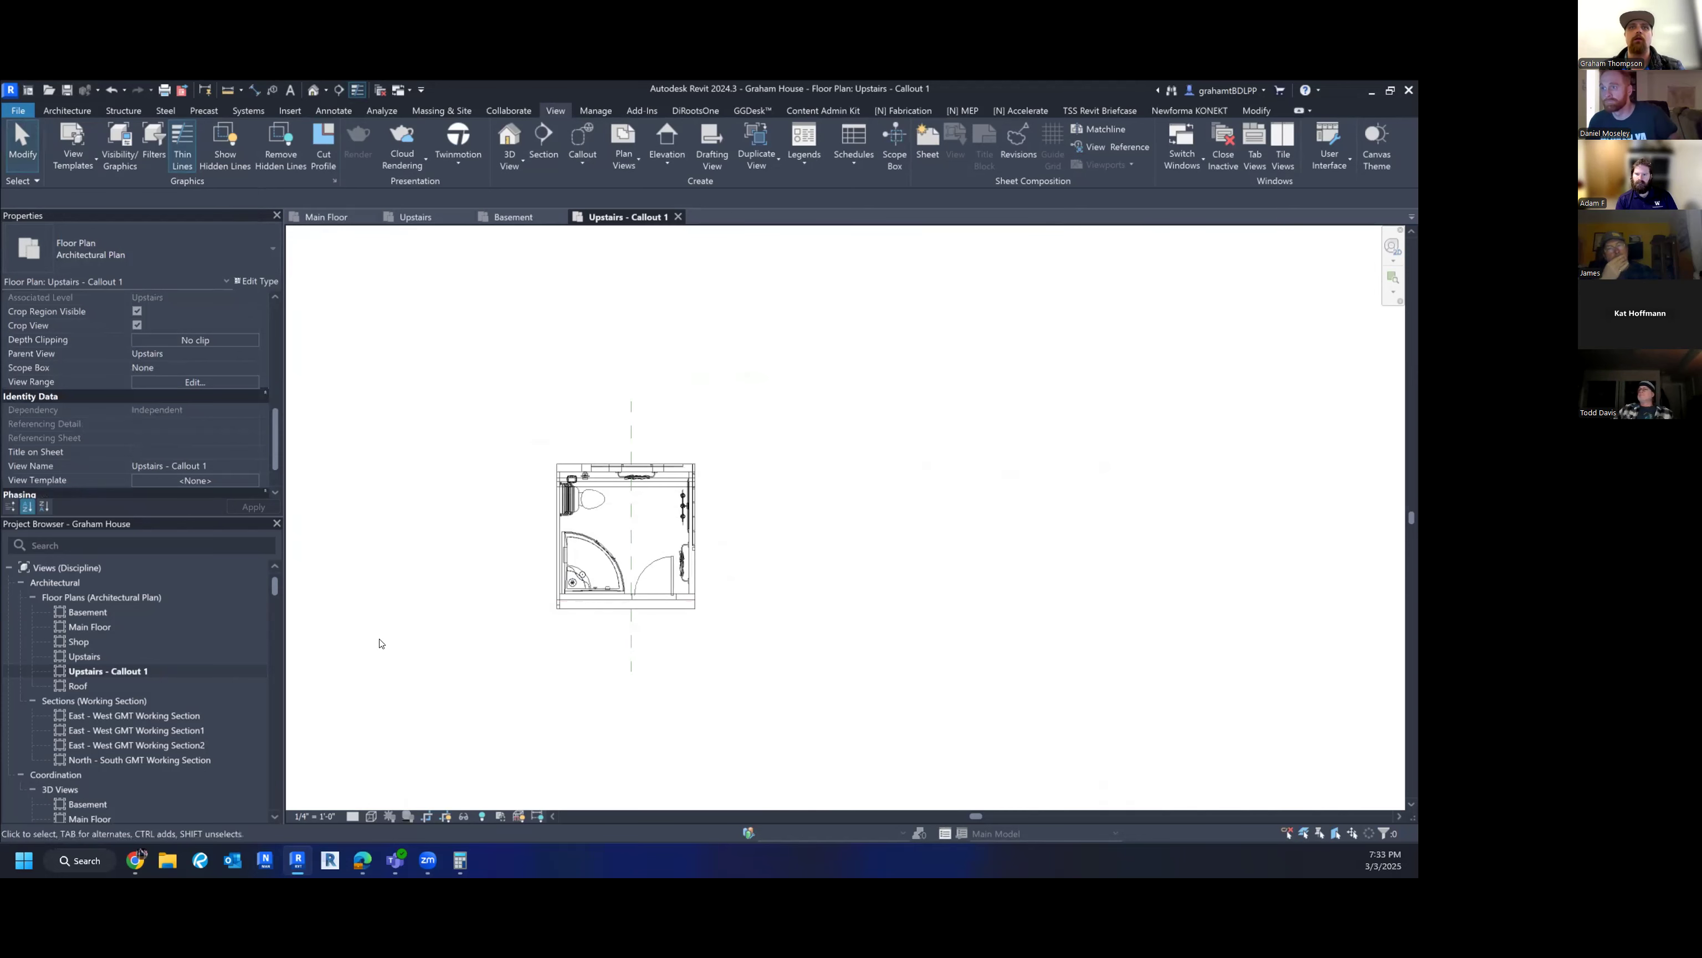
{"action": "scroll", "coordinate": [737, 567], "scroll_direction": "up", "scroll_amount": 3}
{"action": "middle_click_drag", "start_coordinate": [726, 567], "coordinate": [833, 688]}
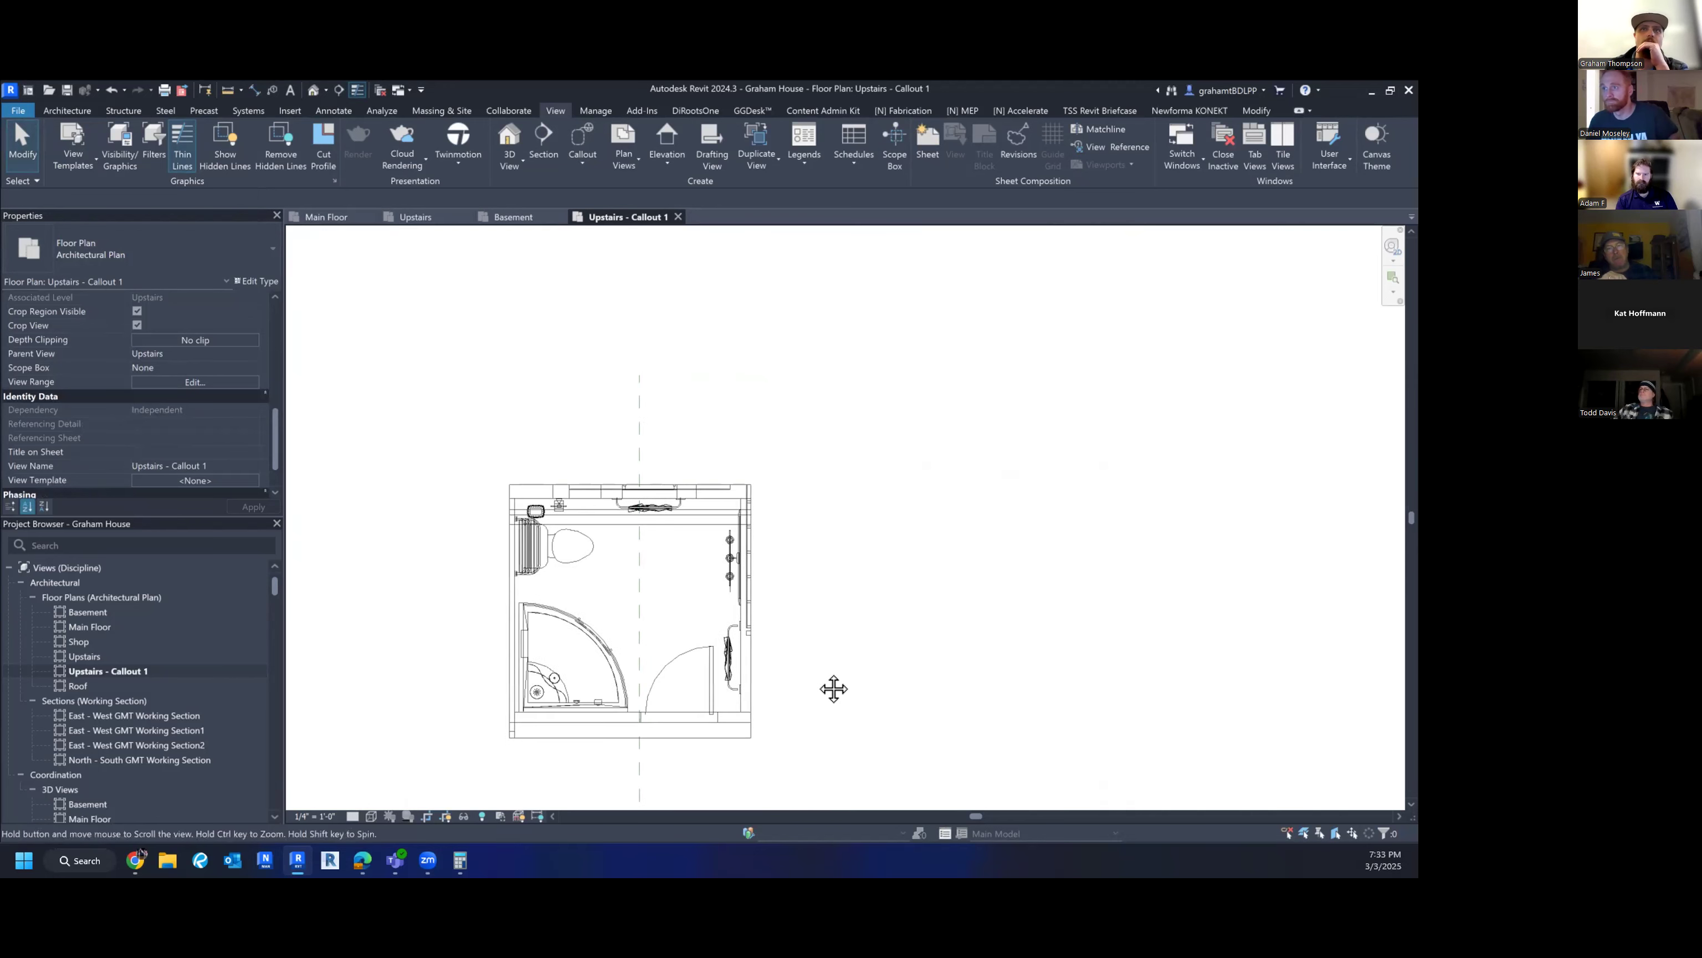
{"action": "left_click", "coordinate": [620, 751]}
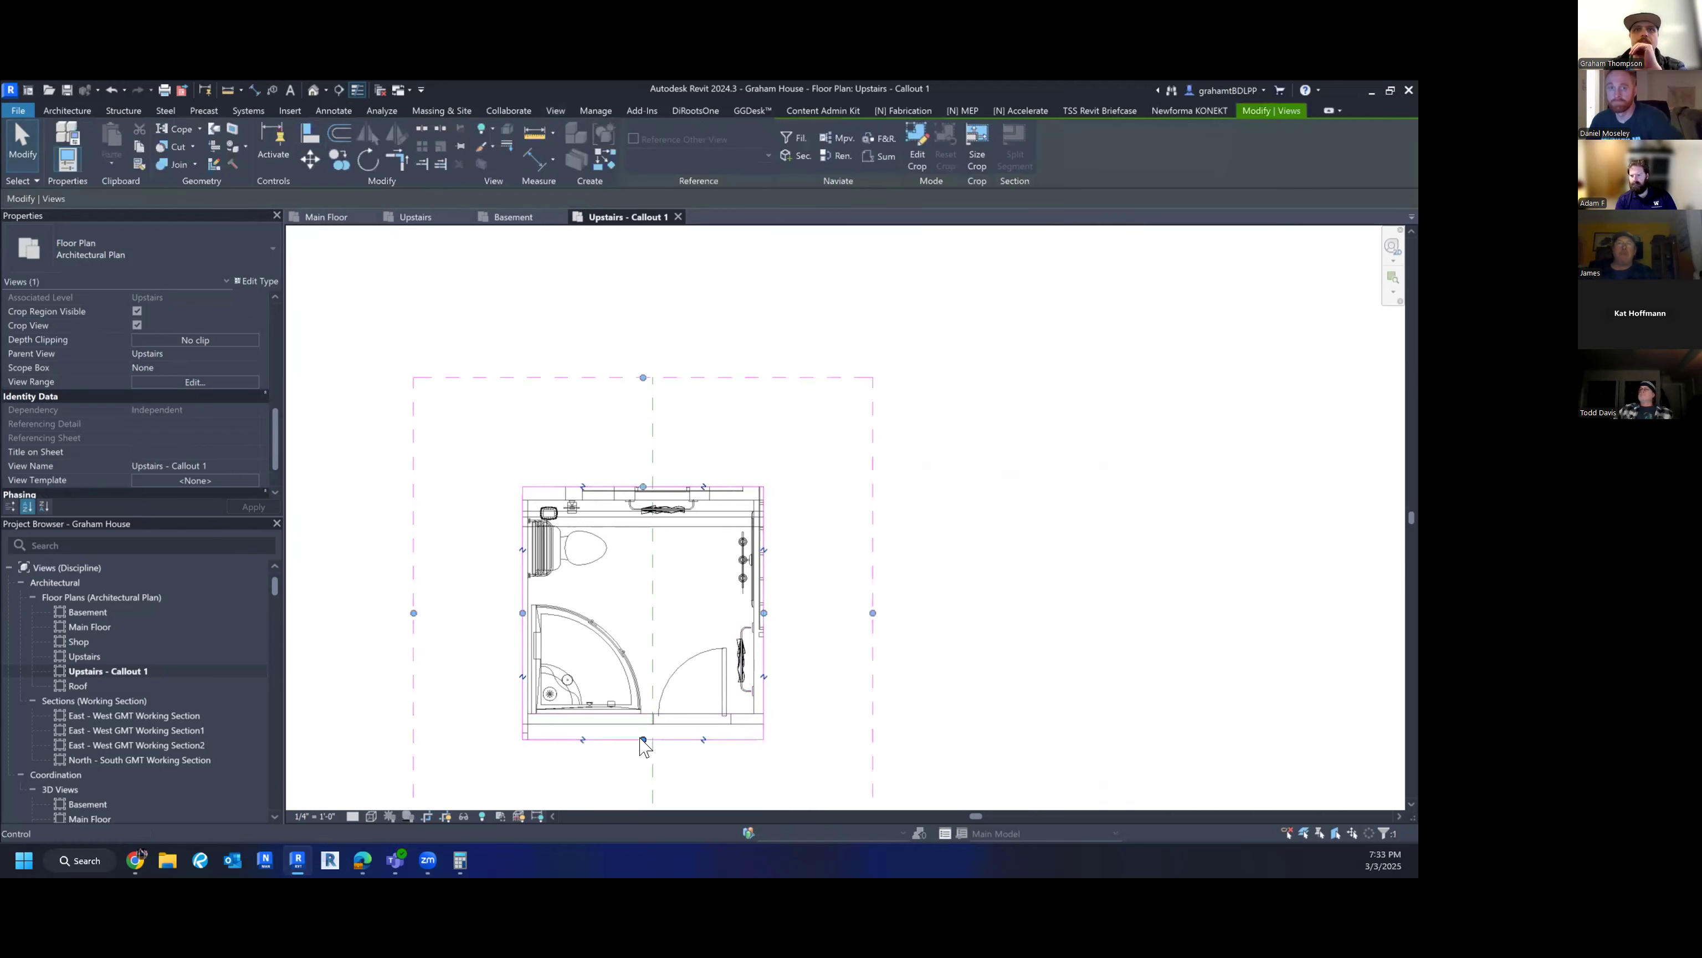
{"action": "left_click", "coordinate": [1046, 692]}
{"action": "scroll", "coordinate": [1069, 655], "scroll_direction": "down", "scroll_amount": 1}
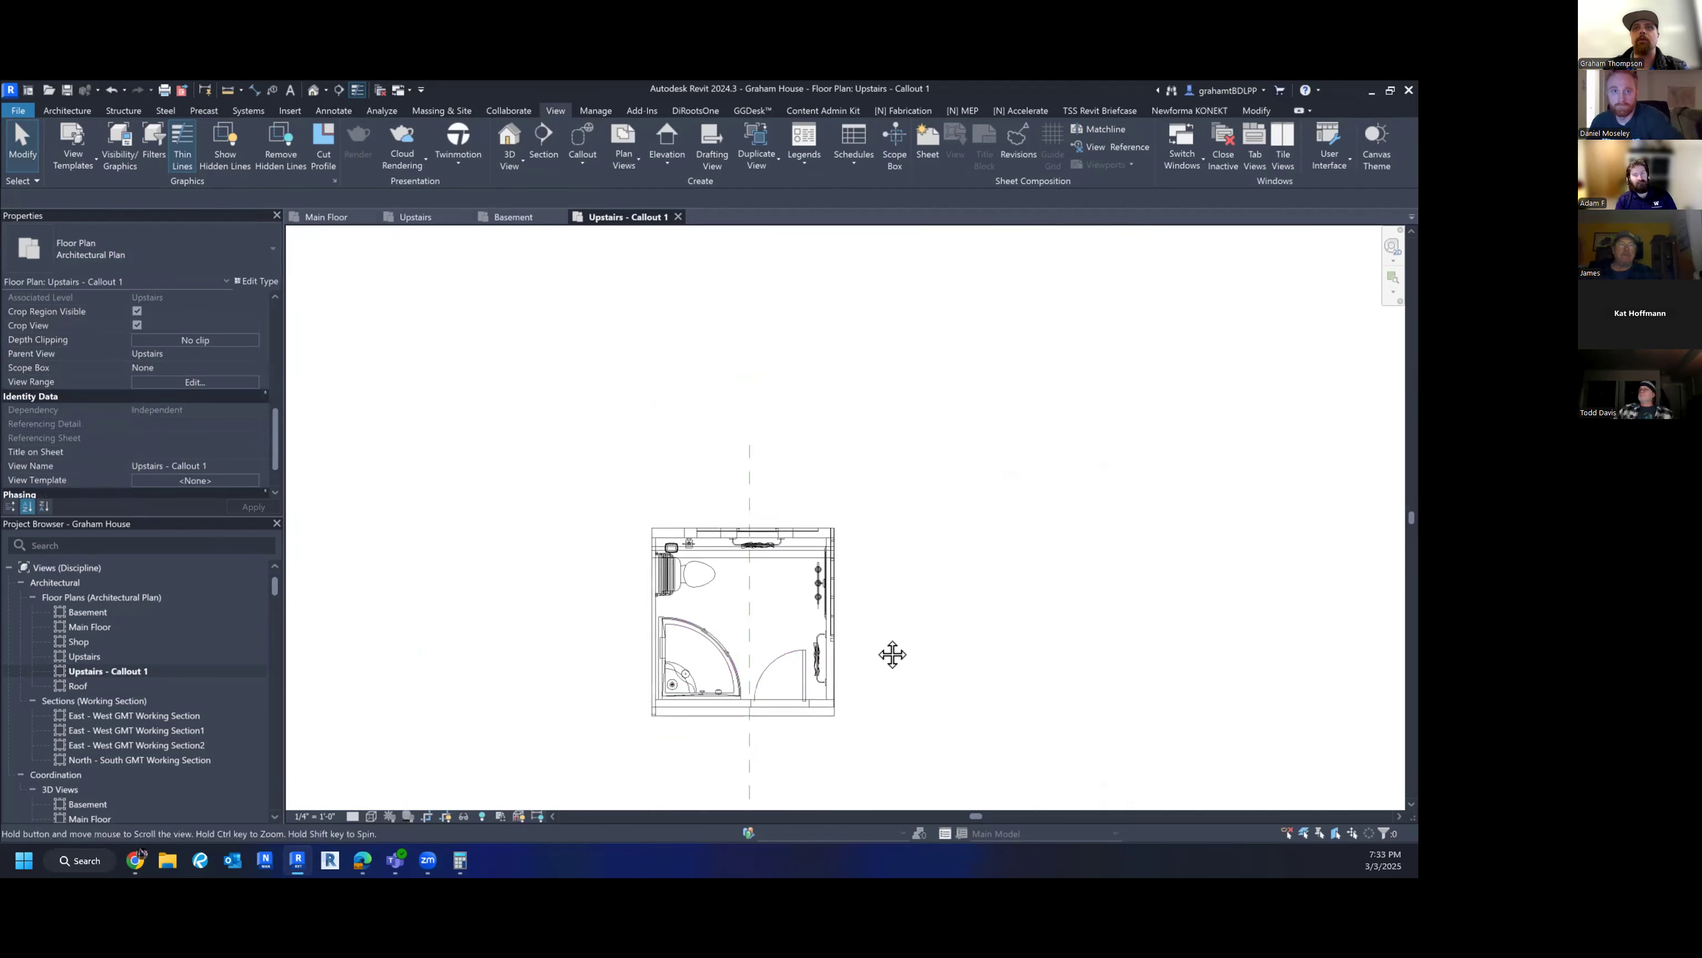
{"action": "middle_click_drag", "start_coordinate": [893, 654], "coordinate": [862, 651]}
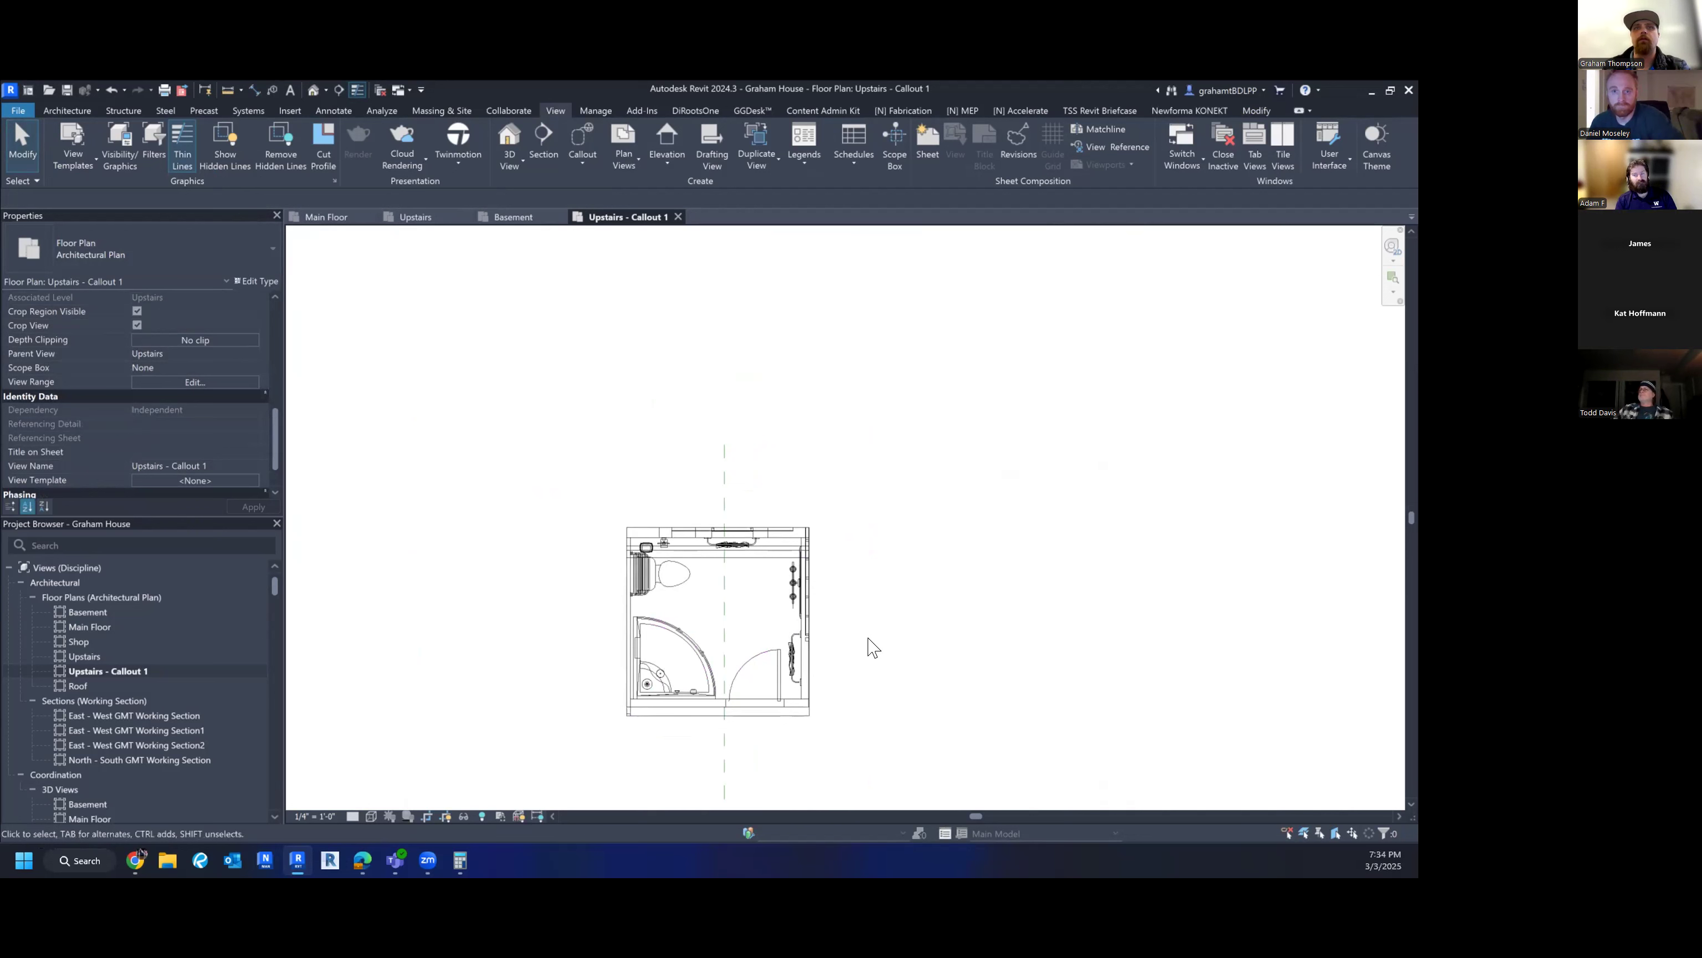
{"action": "left_click", "coordinate": [118, 669]}
{"action": "left_click", "coordinate": [115, 670]}
{"action": "key", "text": "Escape"}
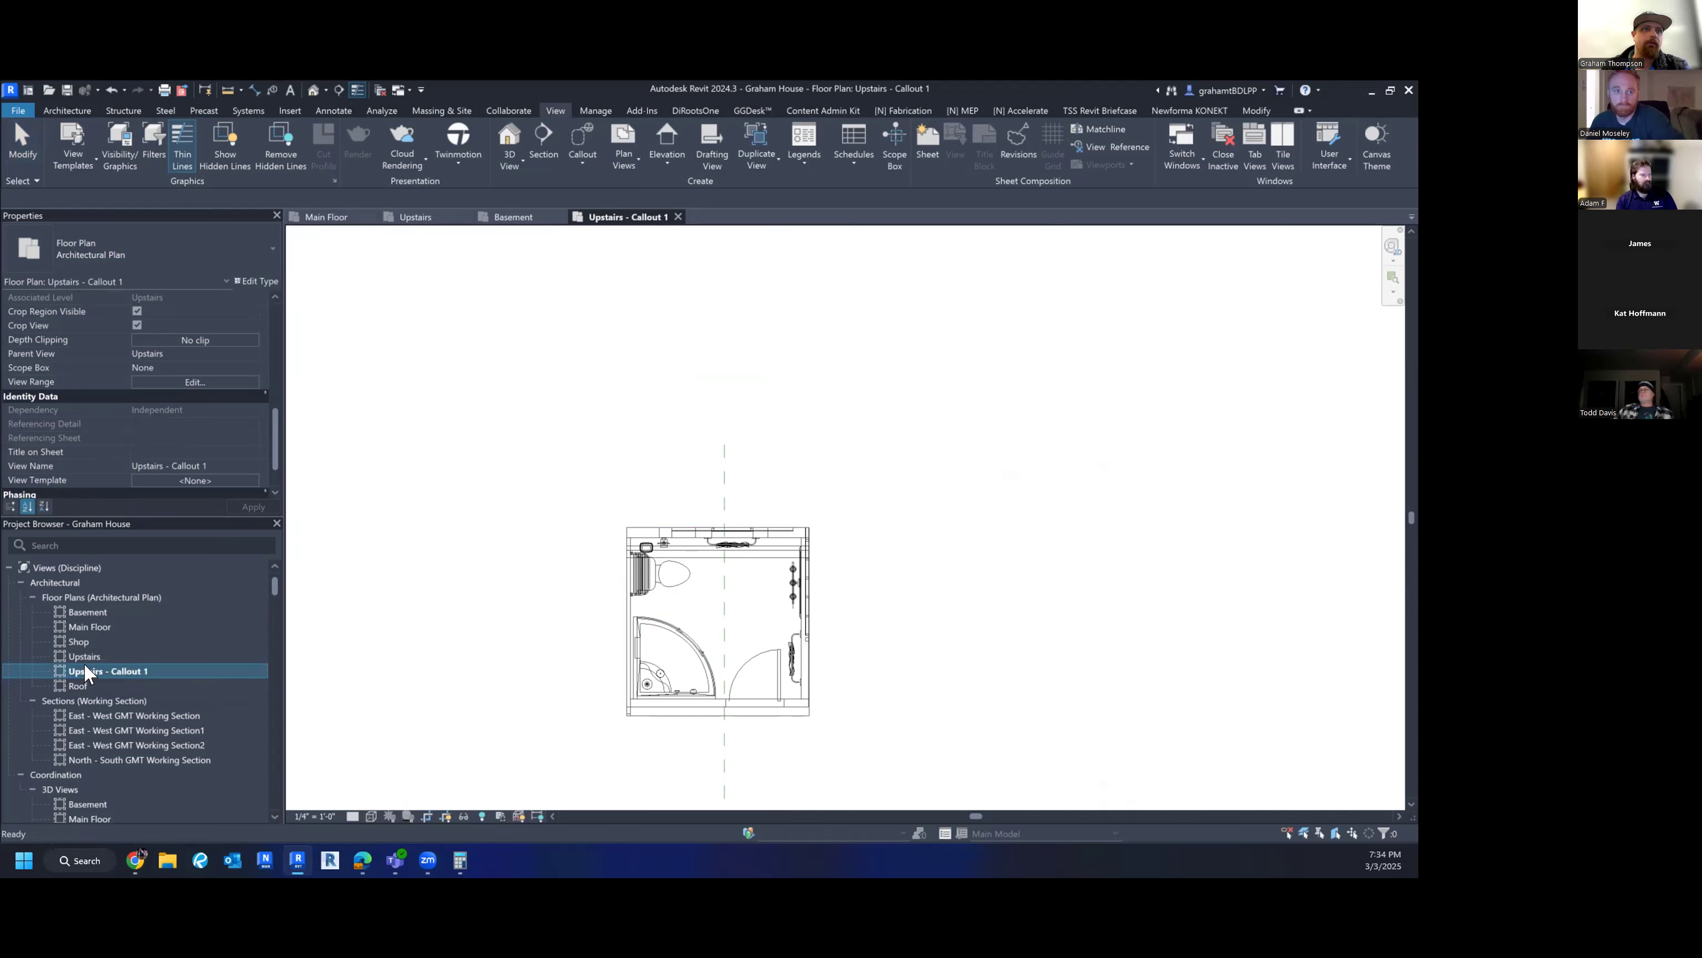
- Rename the Upstairs - Callout 1 view to 'Upstairs - Bathroom Enlarged Plan View'
{"action": "left_click", "coordinate": [113, 667]}
{"action": "right_click", "coordinate": [109, 668]}
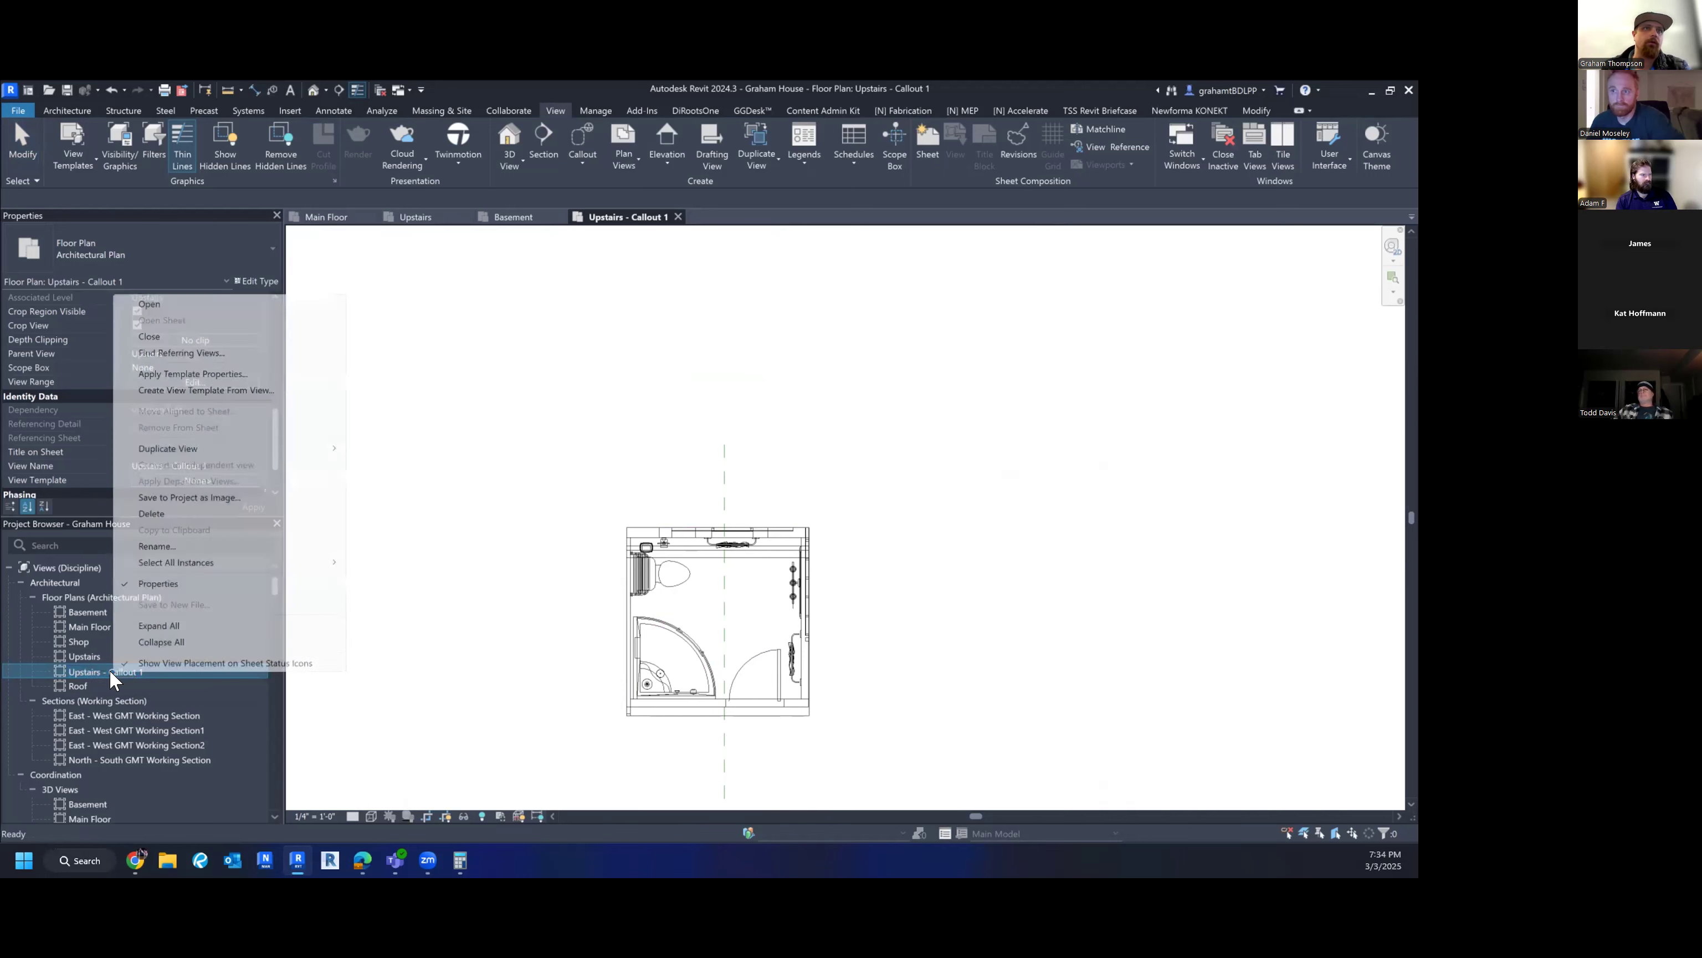
{"action": "left_click", "coordinate": [148, 673]}
{"action": "right_click", "coordinate": [141, 669]}
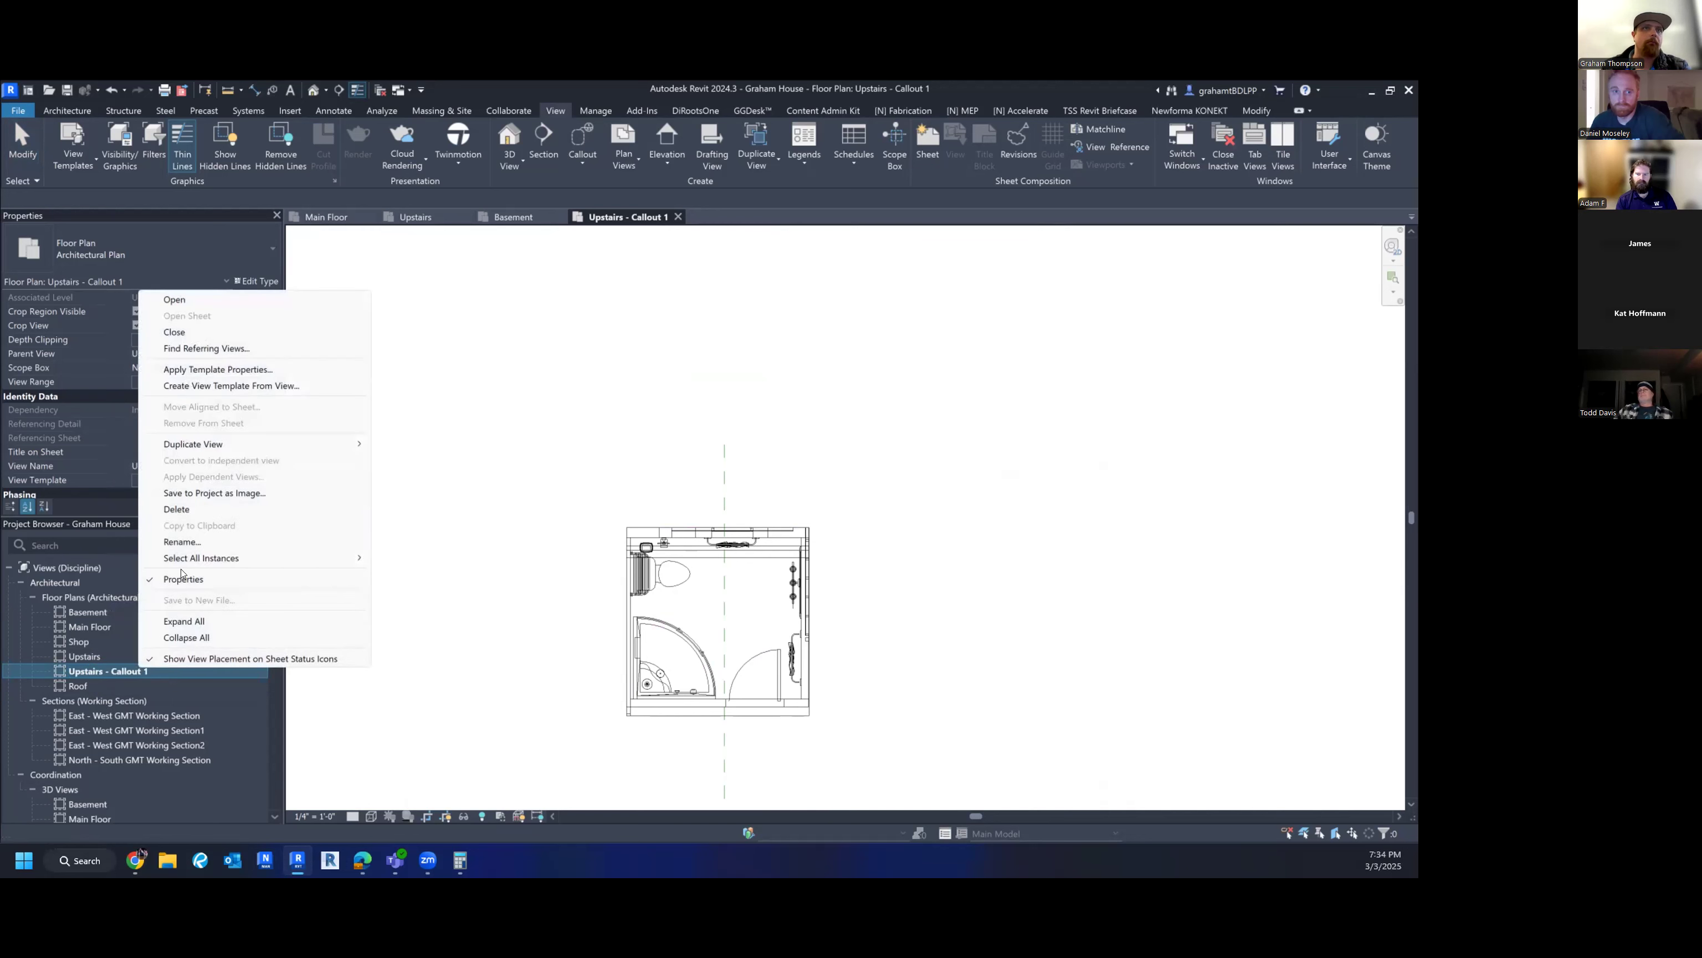
{"action": "left_click", "coordinate": [183, 542]}
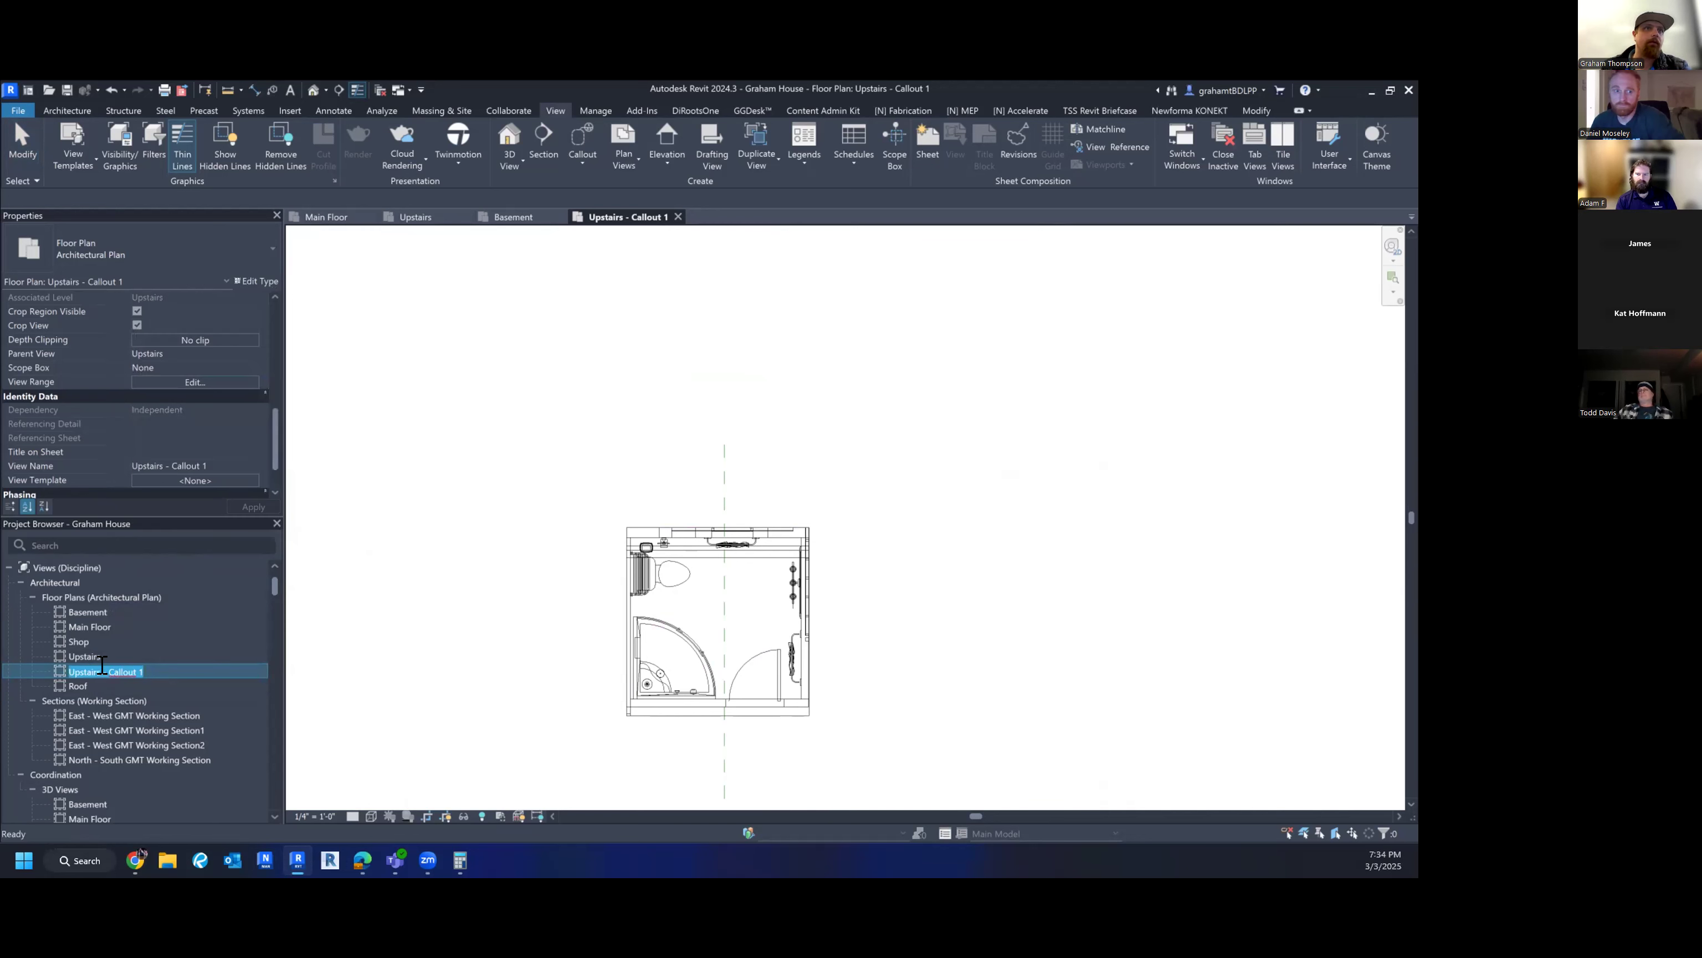
{"action": "left_click_drag", "start_coordinate": [108, 669], "coordinate": [148, 666]}
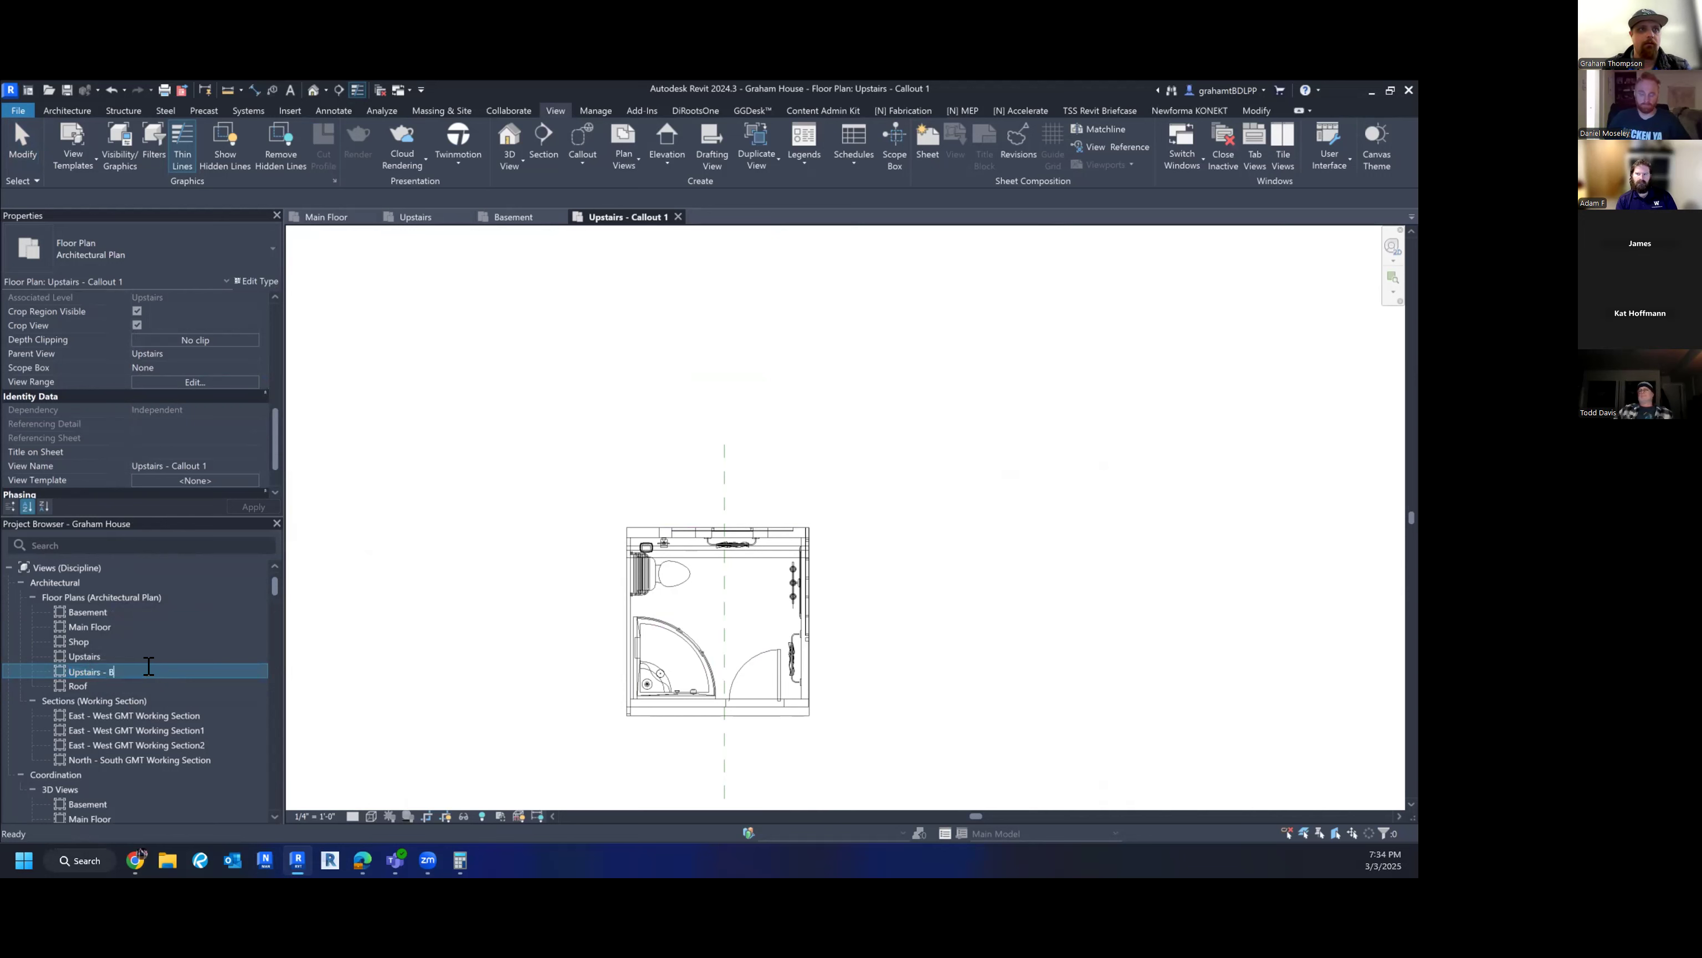
{"action": "type", "text": "Bathroom Enlarged P"}
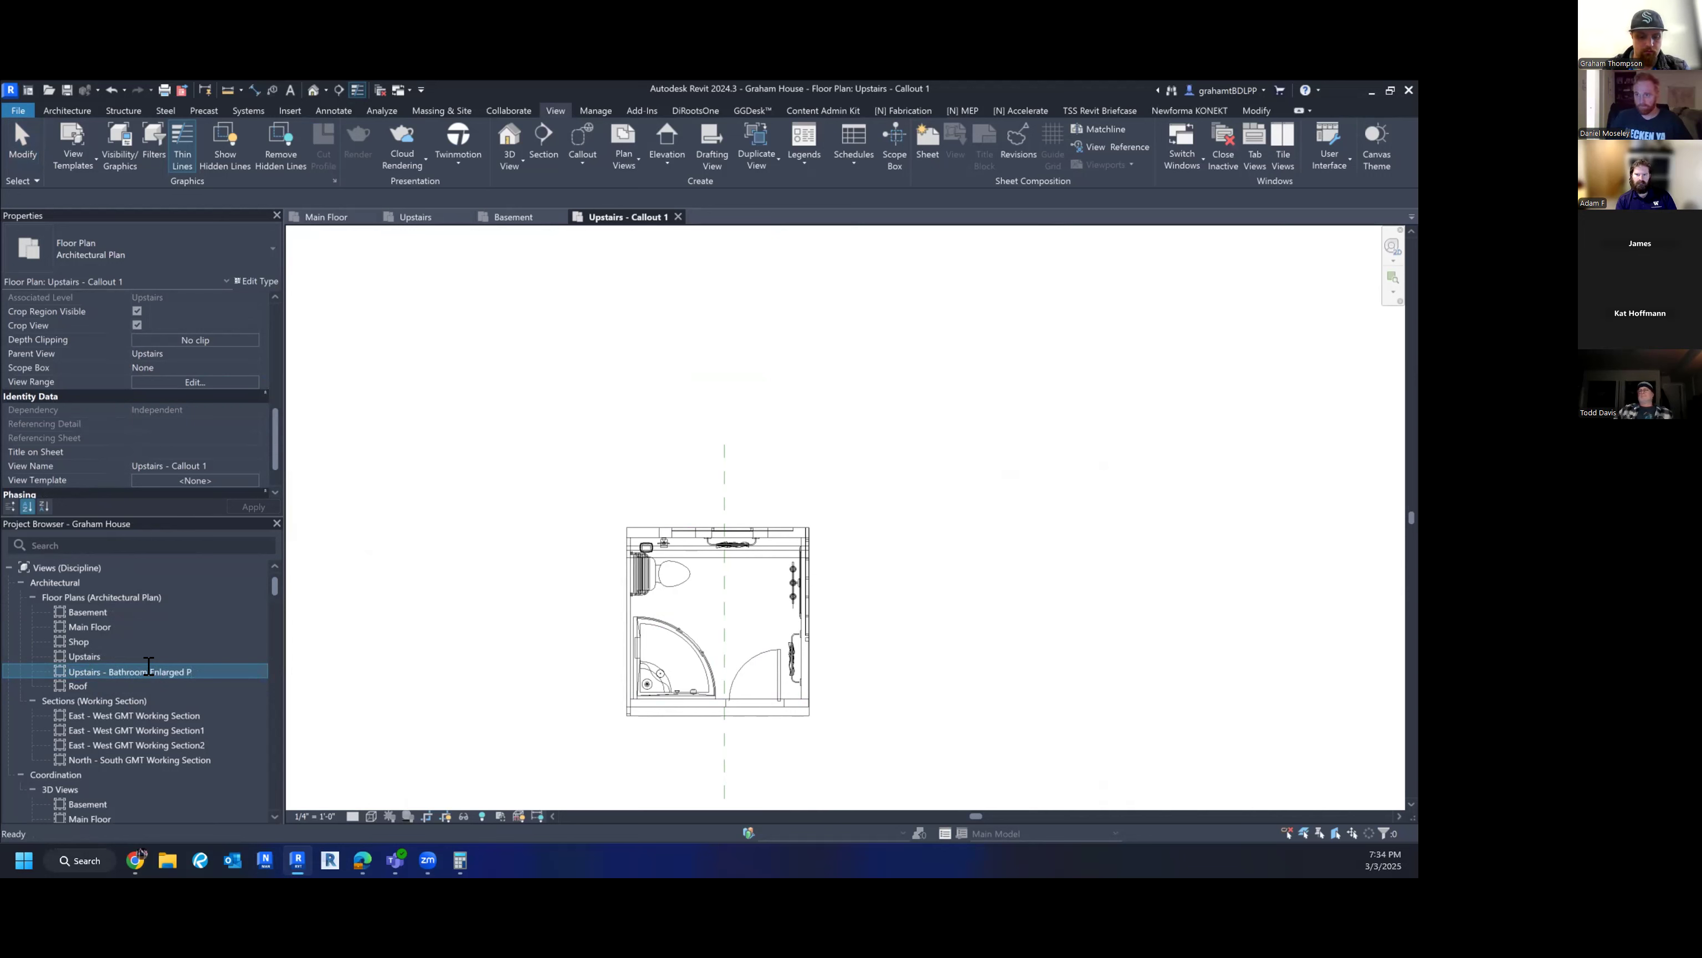
{"action": "key", "text": "Return"}
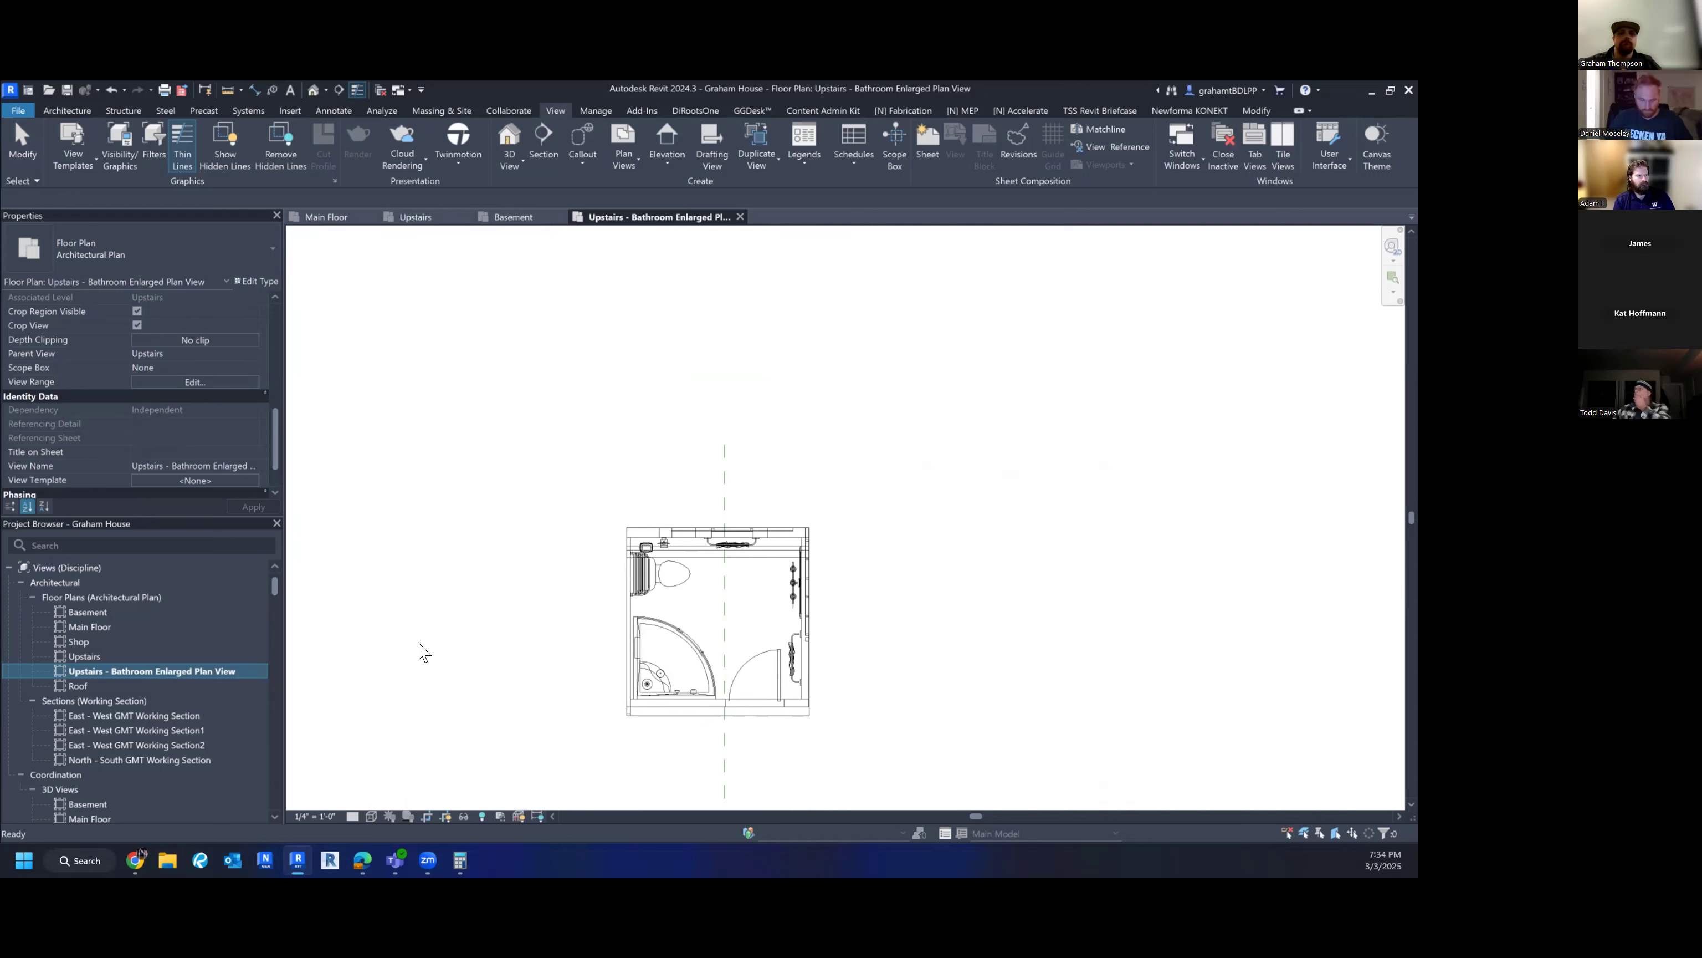
{"action": "left_click", "coordinate": [525, 672]}
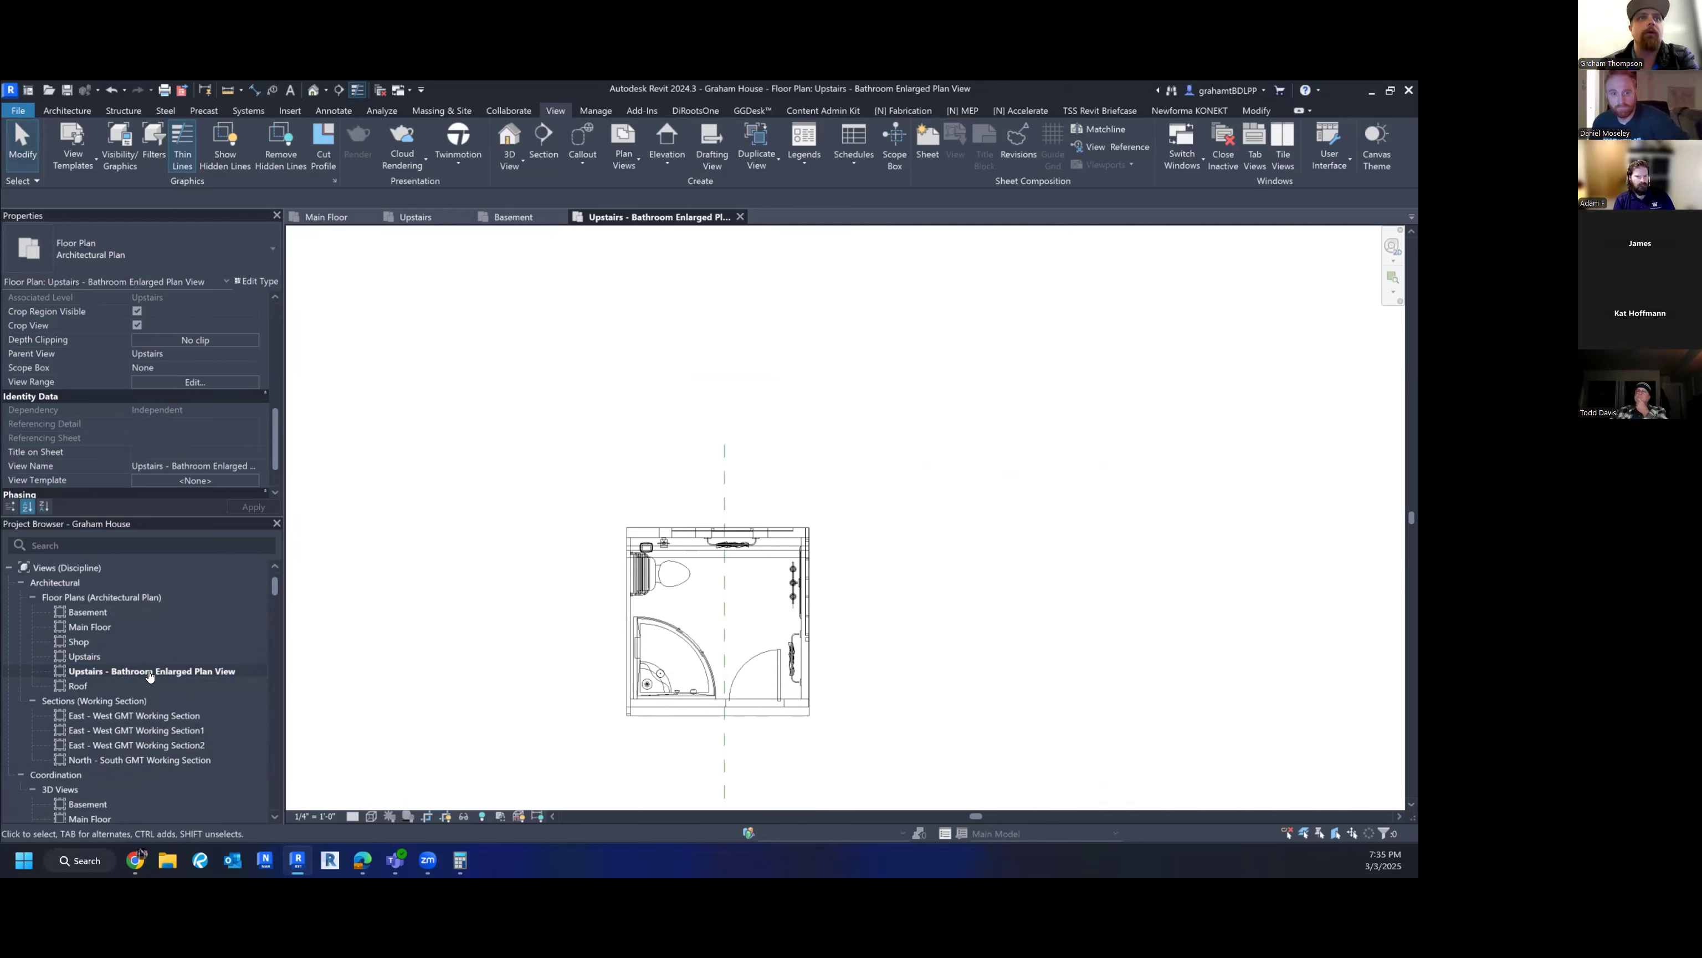
{"action": "scroll", "coordinate": [122, 671], "scroll_direction": "down", "scroll_amount": 5}
{"action": "scroll", "coordinate": [122, 671], "scroll_direction": "up", "scroll_amount": 5}
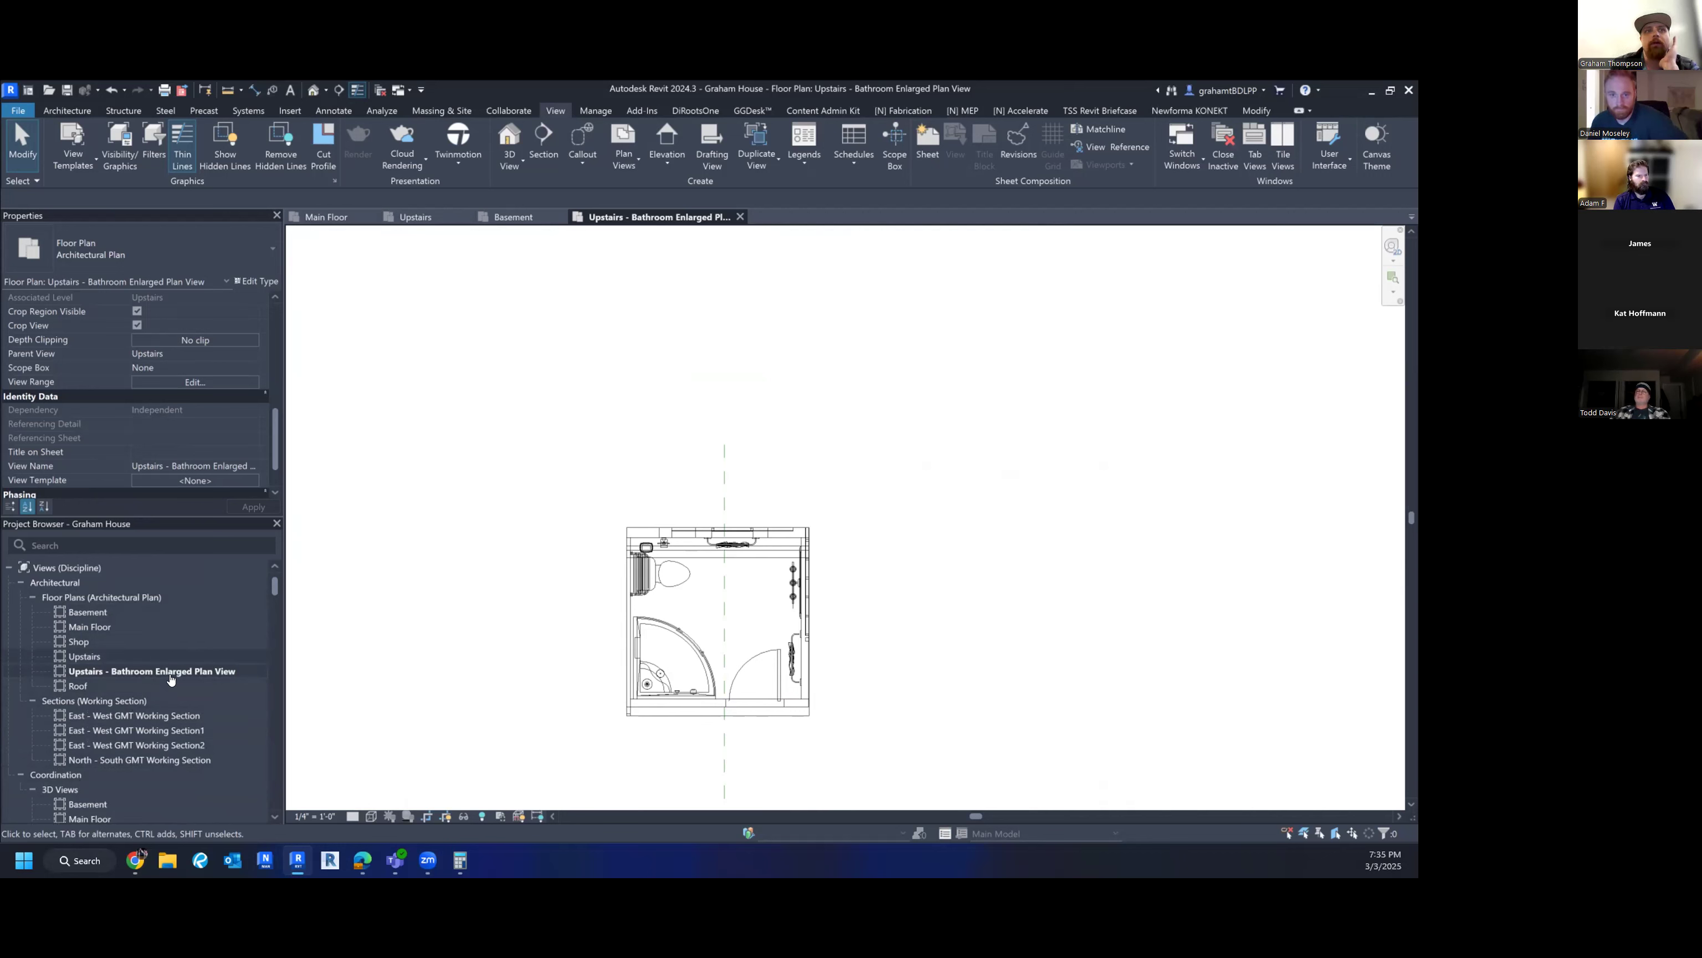
{"action": "middle_click_drag", "start_coordinate": [611, 625], "coordinate": [567, 629]}
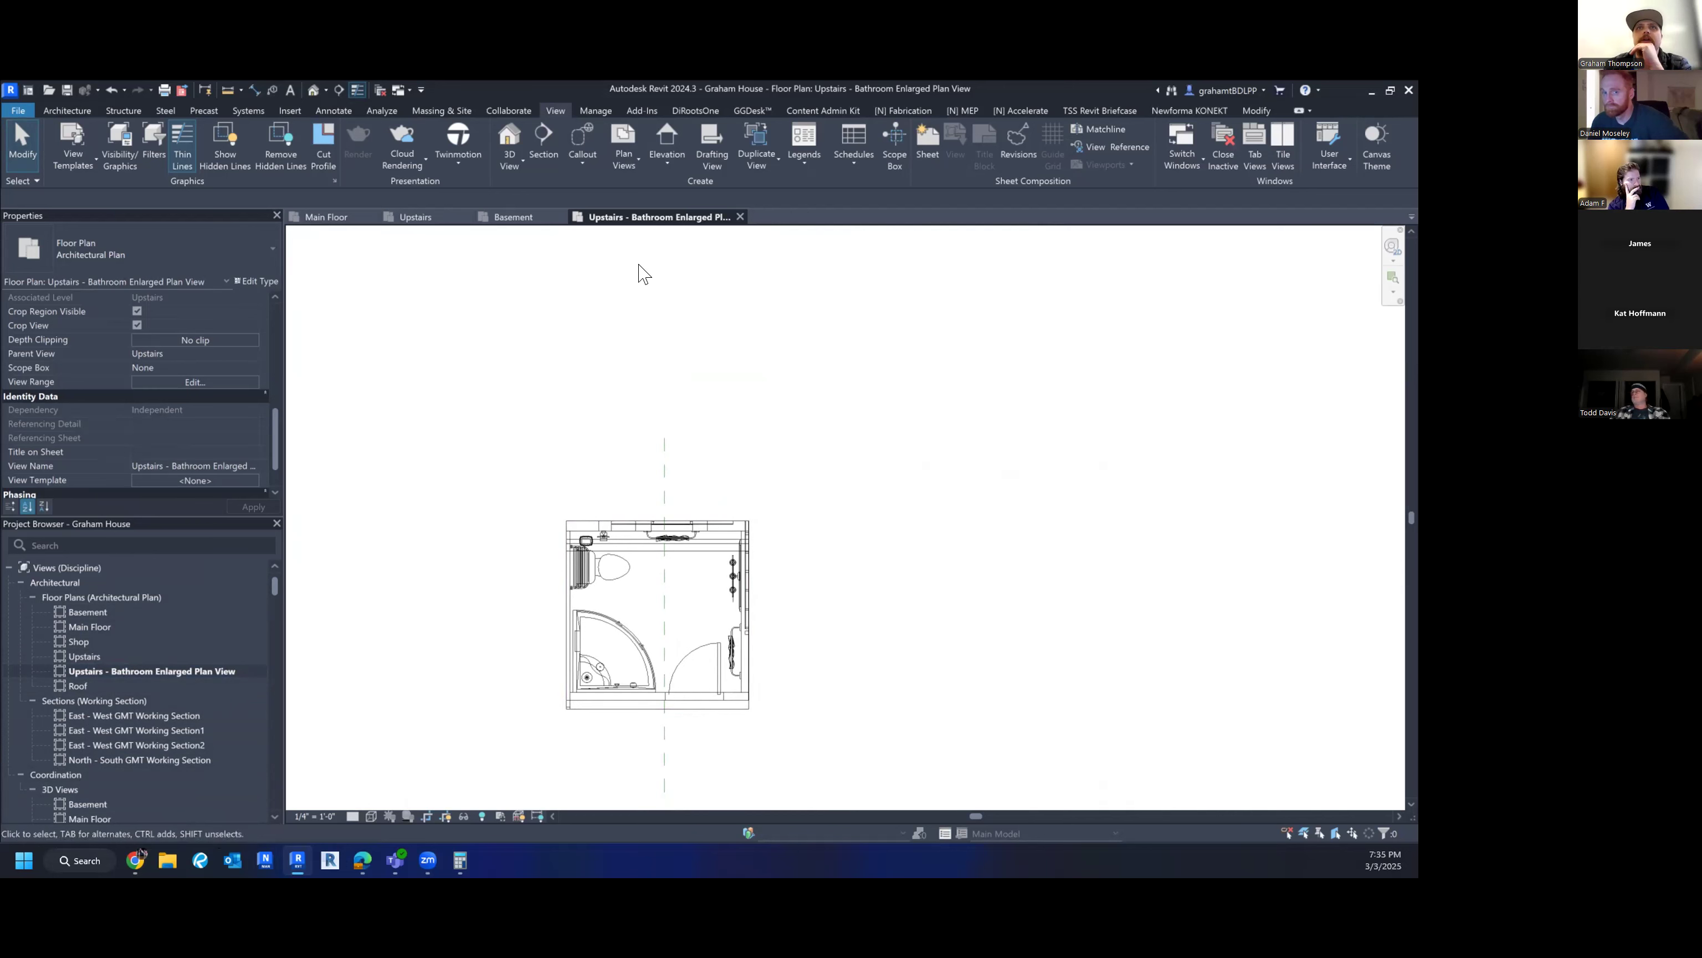
- Start the Elevation tool from the View tab with the Interior Elevation type selected
{"action": "left_click", "coordinate": [665, 161]}
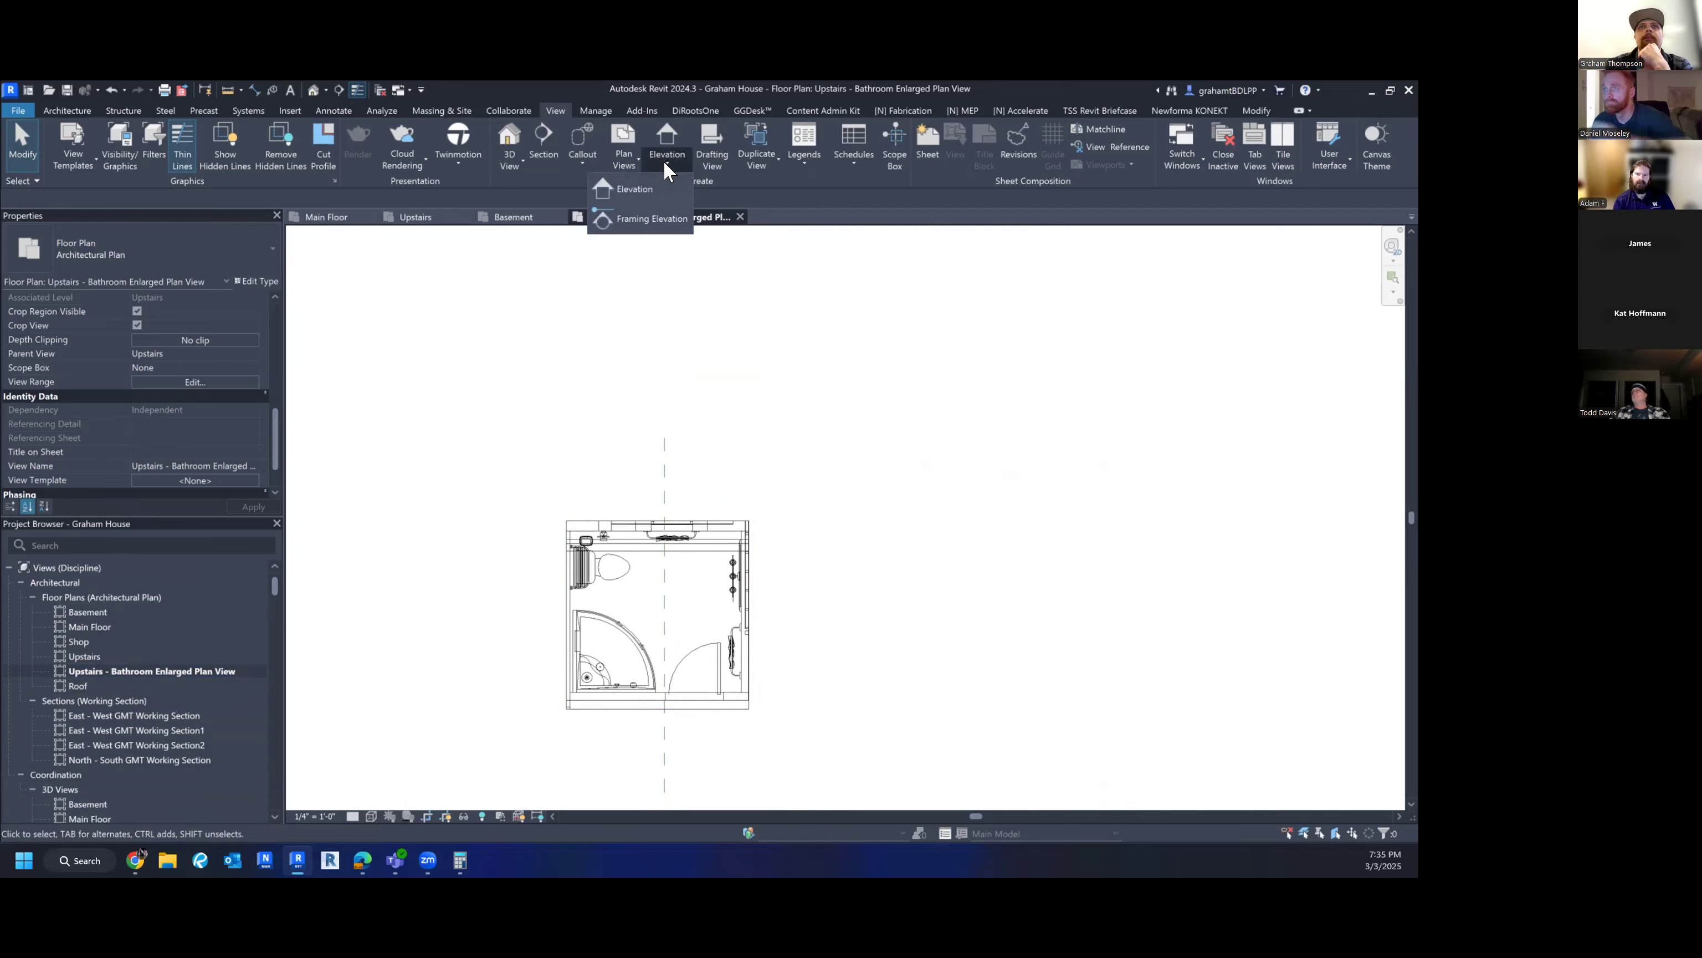
{"action": "left_click", "coordinate": [666, 157]}
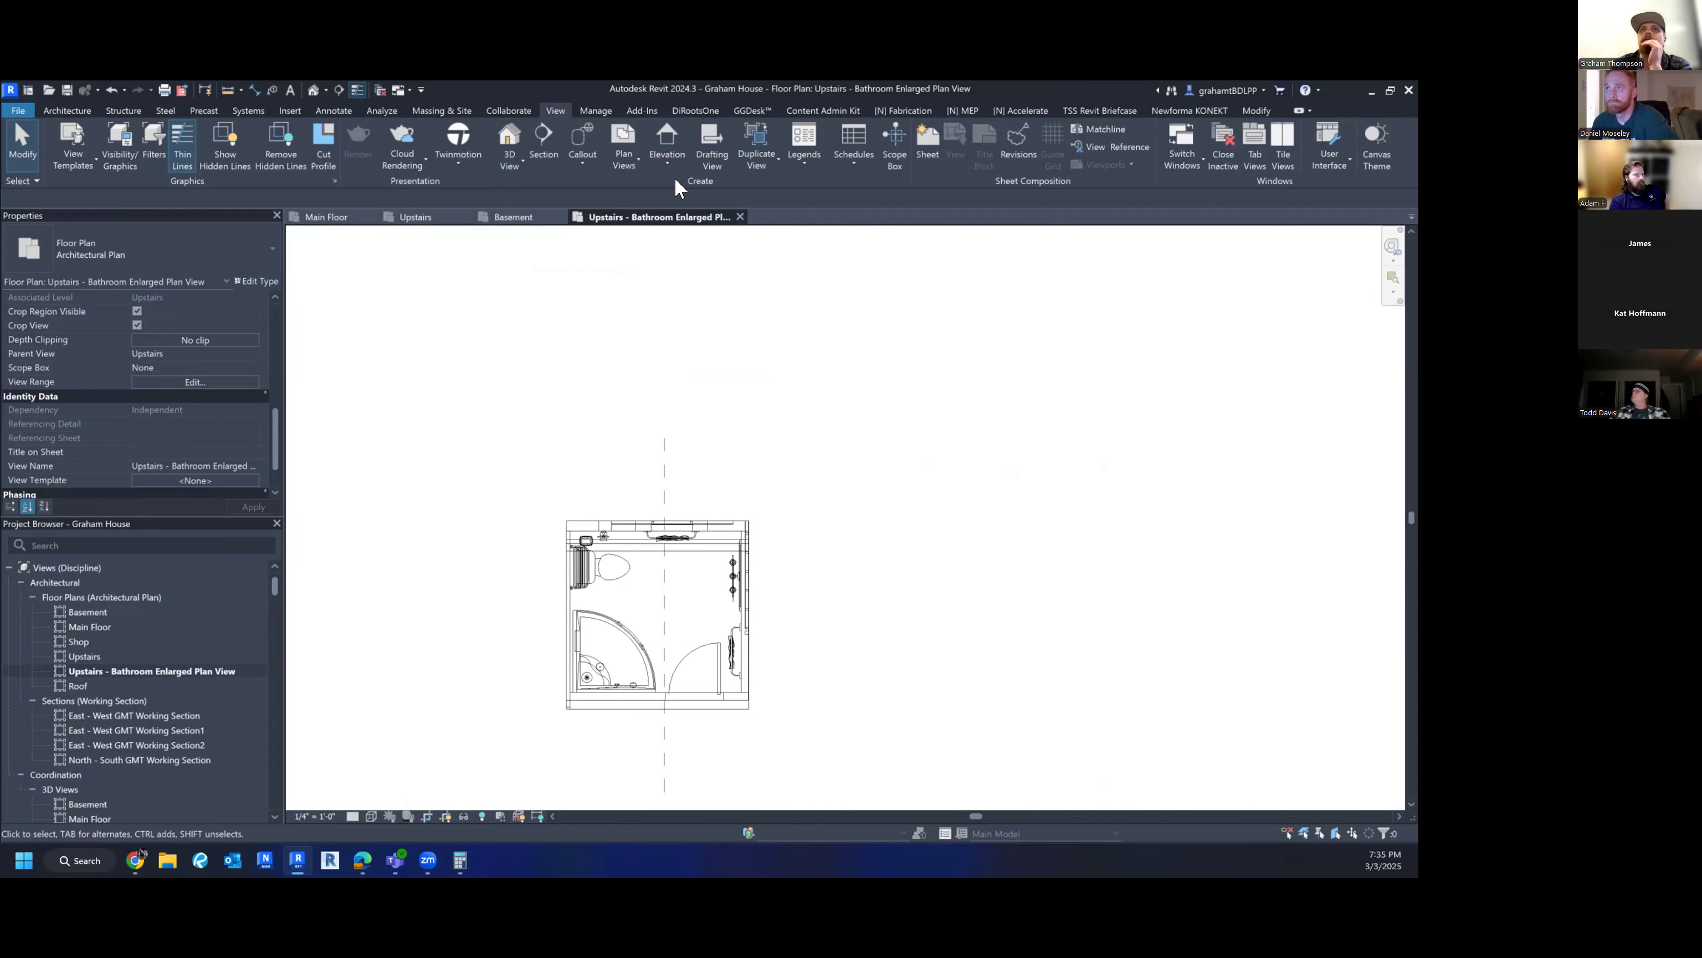
{"action": "left_click", "coordinate": [665, 154]}
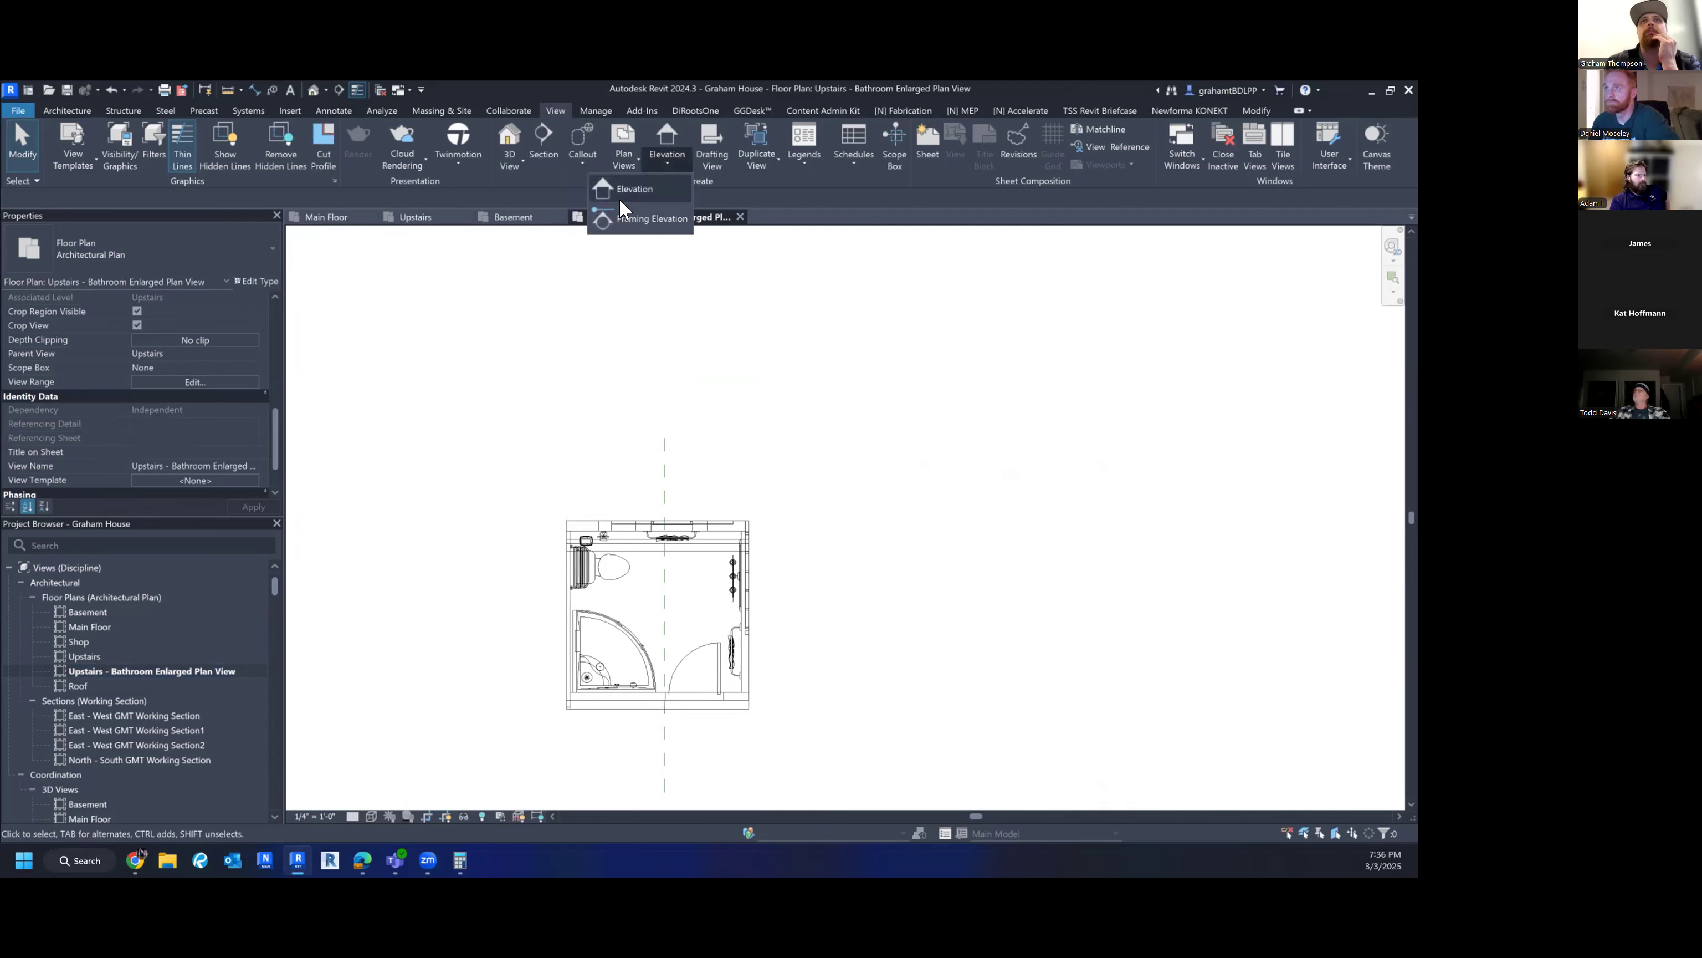
{"action": "left_click", "coordinate": [625, 189]}
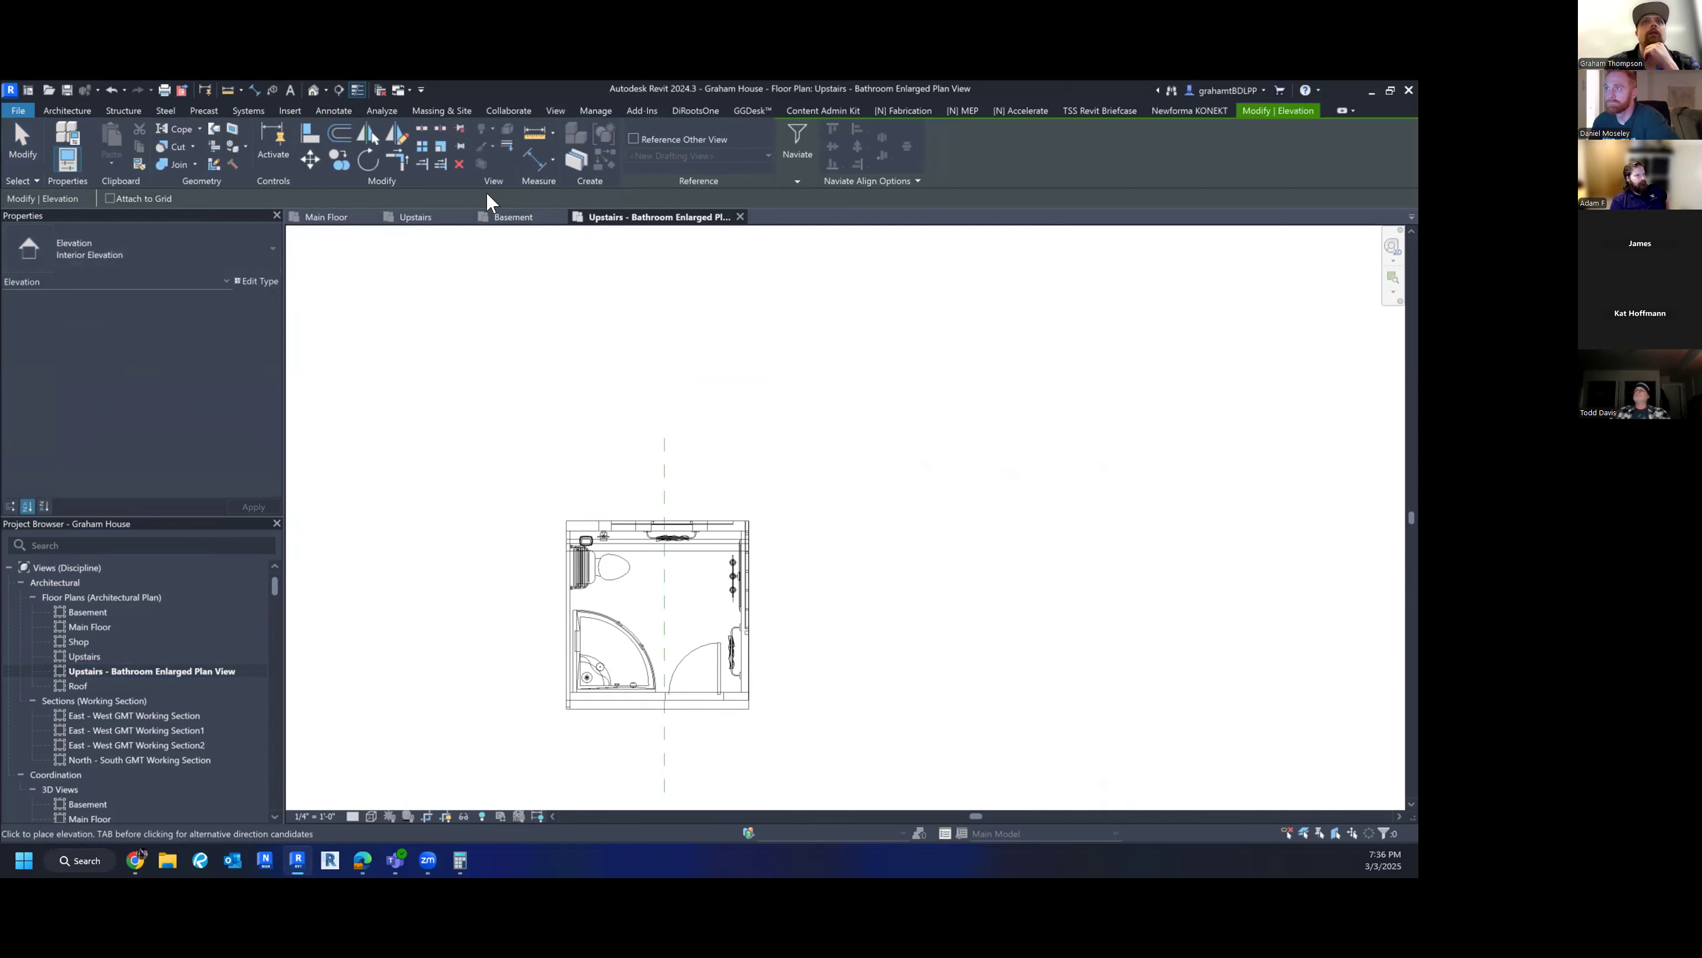
{"action": "left_click", "coordinate": [125, 252]}
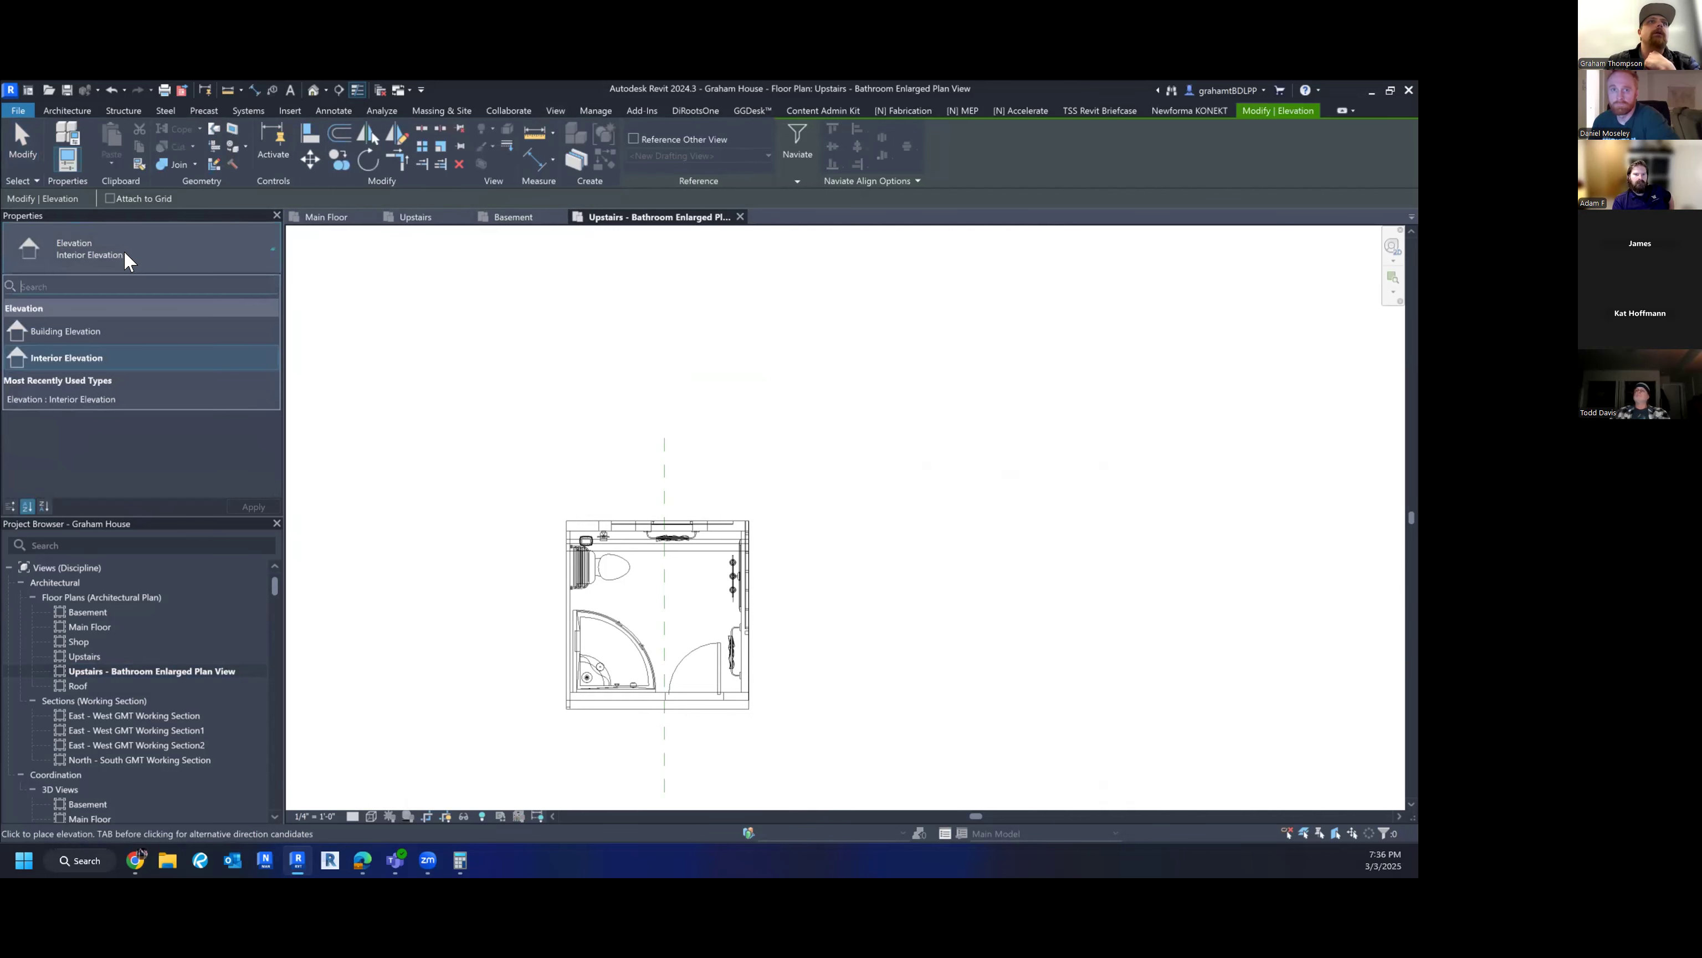
{"action": "left_click", "coordinate": [82, 357]}
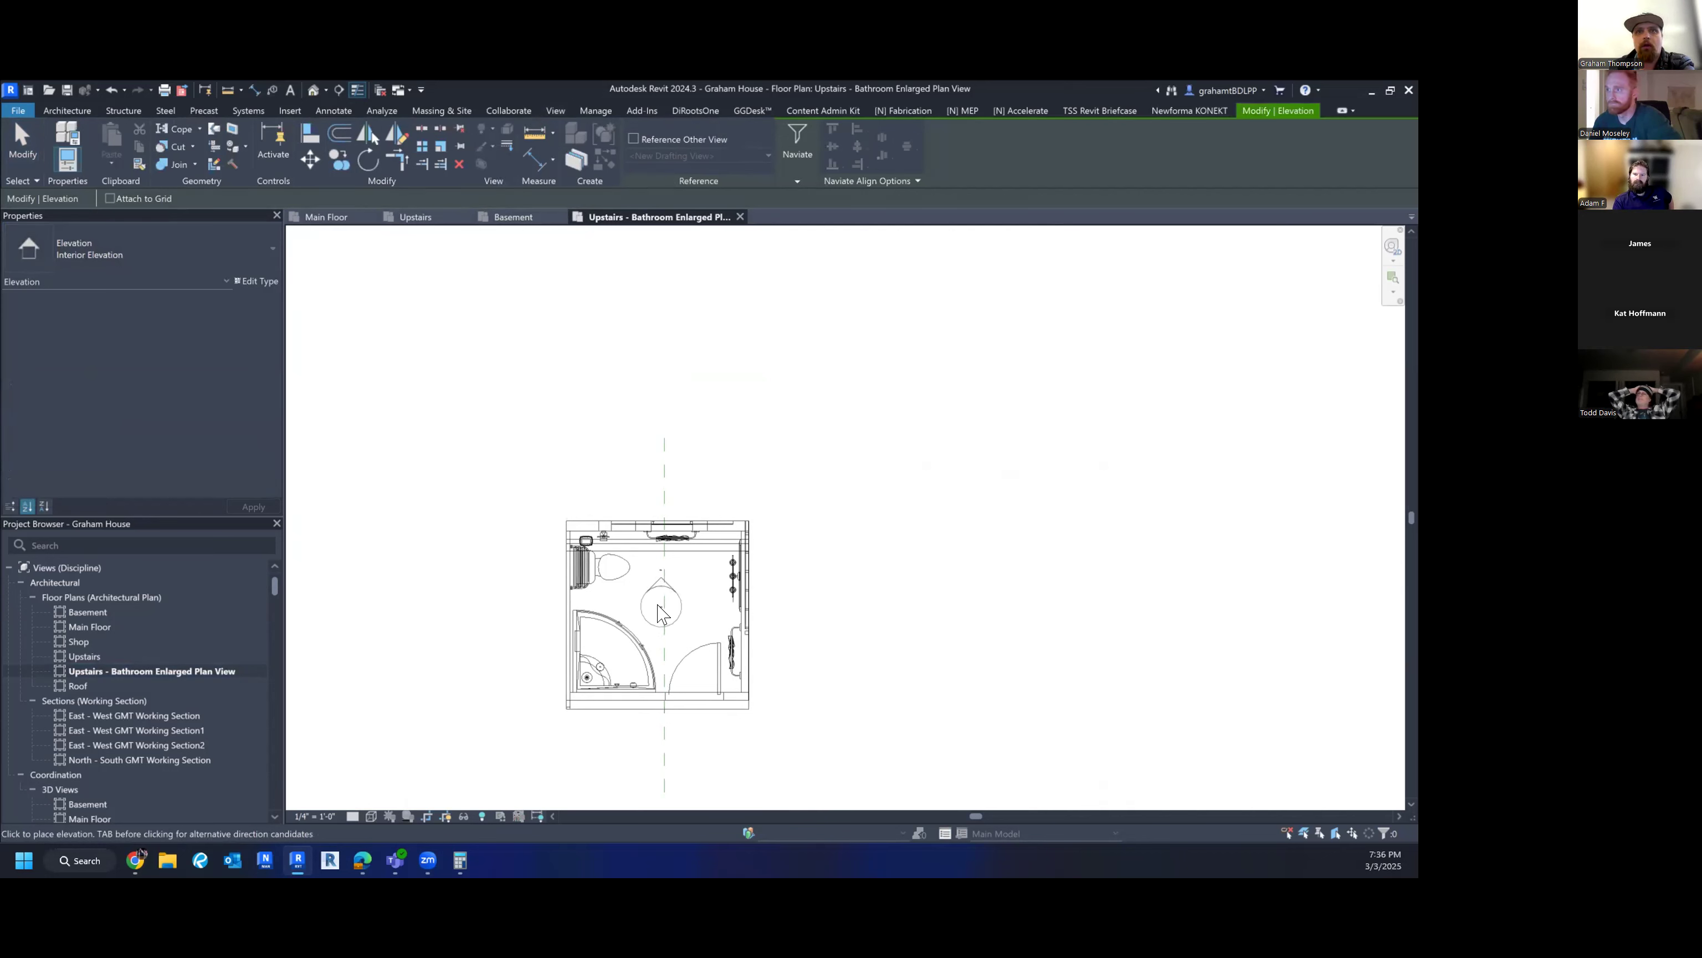
- Place an interior elevation marker in the centre of the bathroom
{"action": "left_click", "coordinate": [659, 607]}
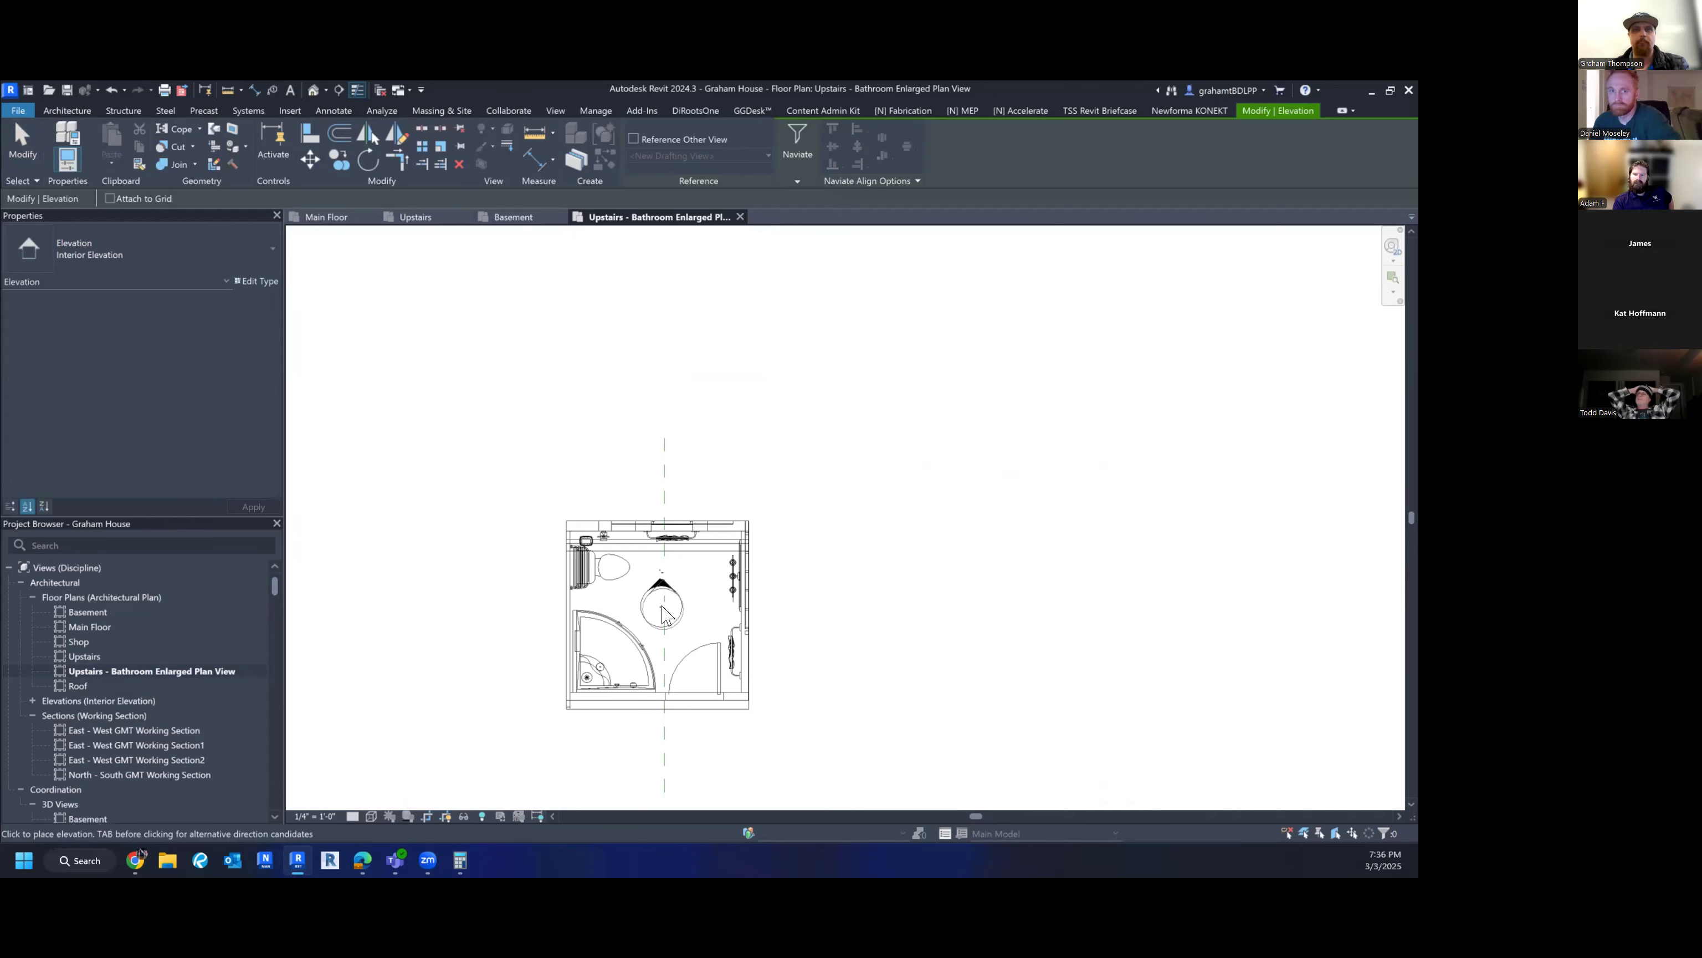
{"action": "key", "text": "Escape"}
{"action": "scroll", "coordinate": [670, 620], "scroll_direction": "up", "scroll_amount": 2}
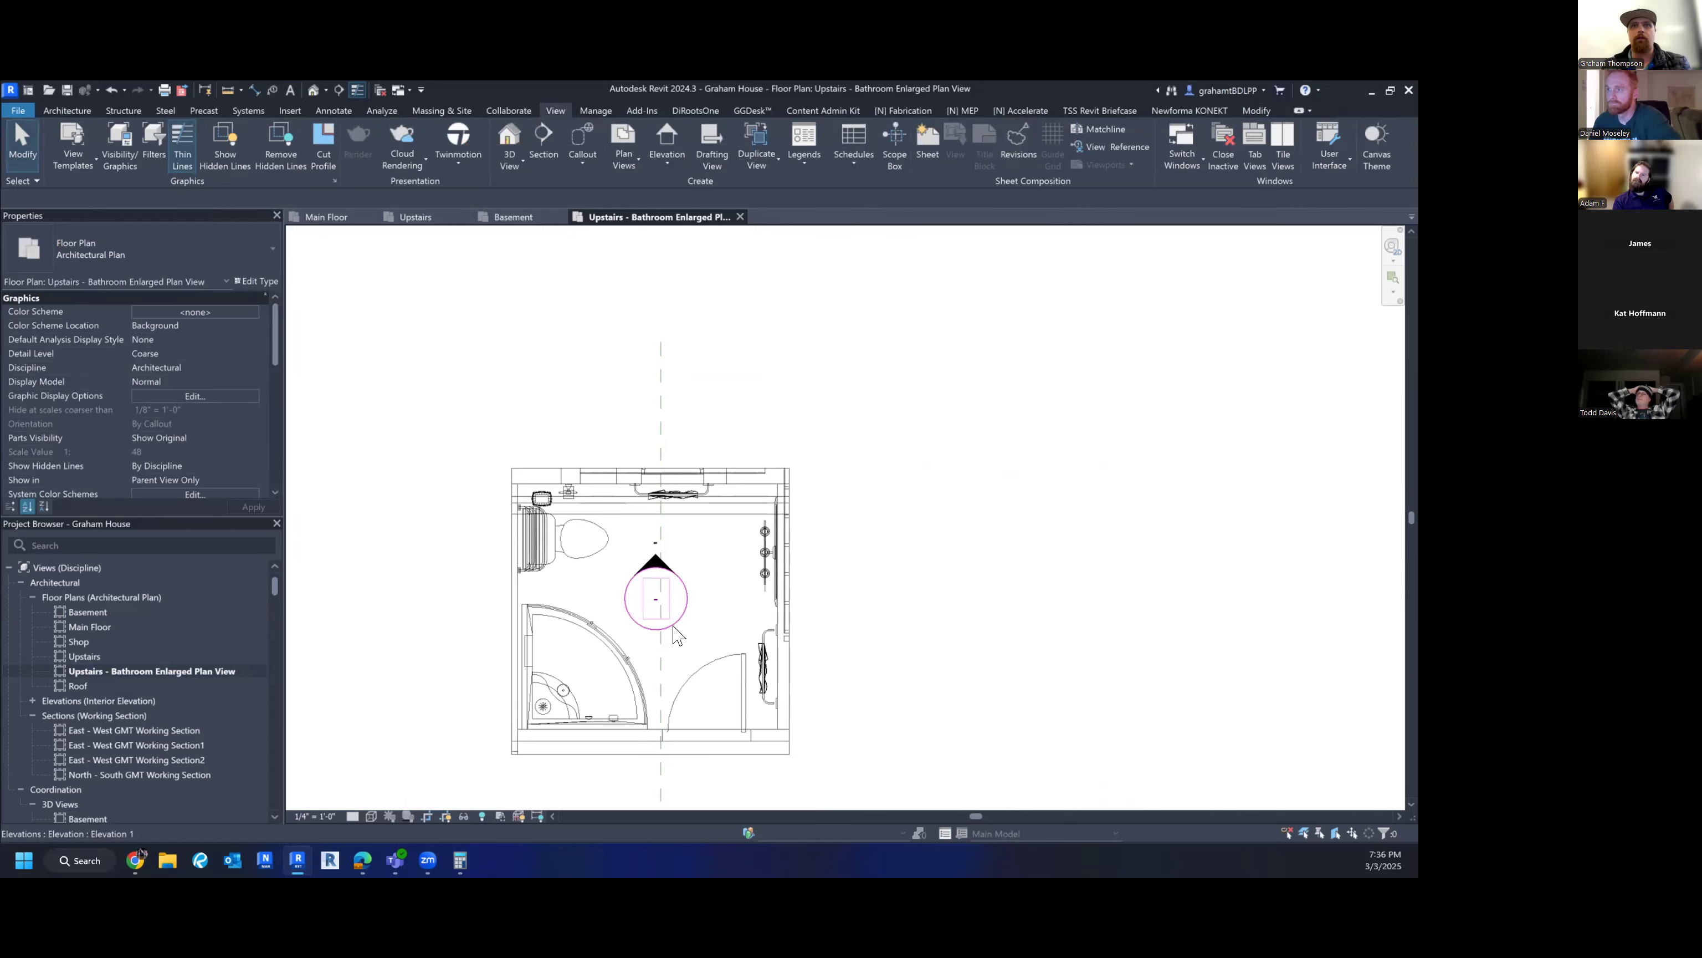
- Turn on the marker's right, bottom and left arrows so it faces all four walls
{"action": "left_click", "coordinate": [674, 630]}
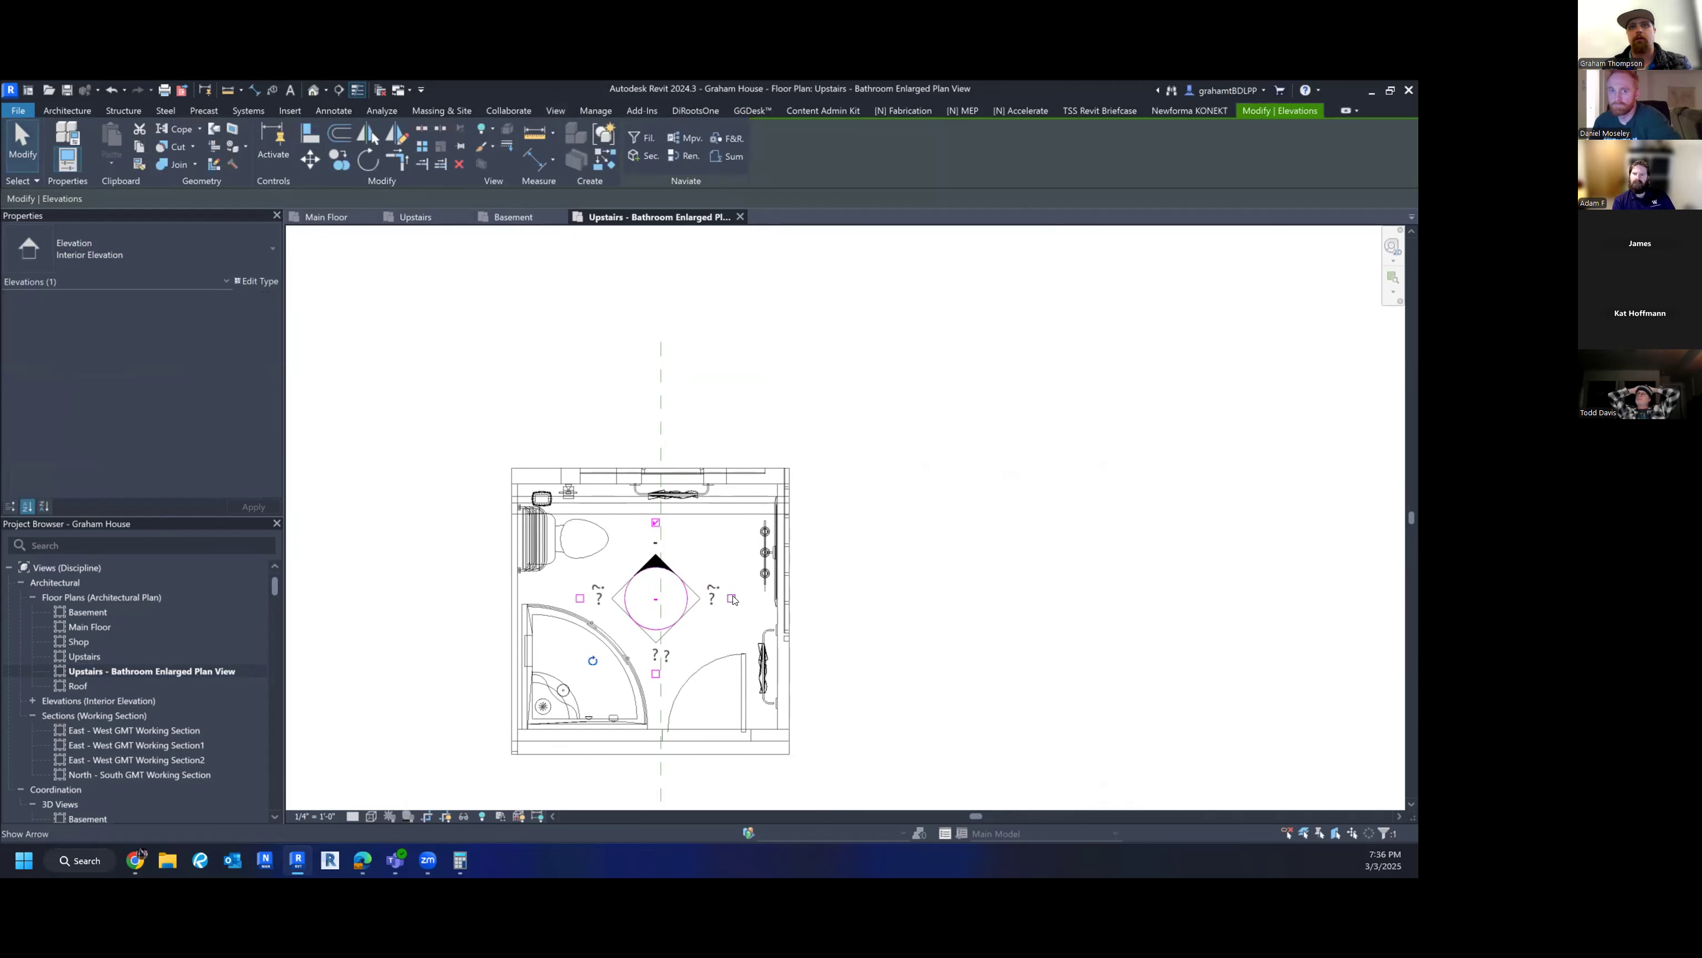
{"action": "scroll", "coordinate": [733, 599], "scroll_direction": "up", "scroll_amount": 2}
{"action": "left_click", "coordinate": [733, 598]}
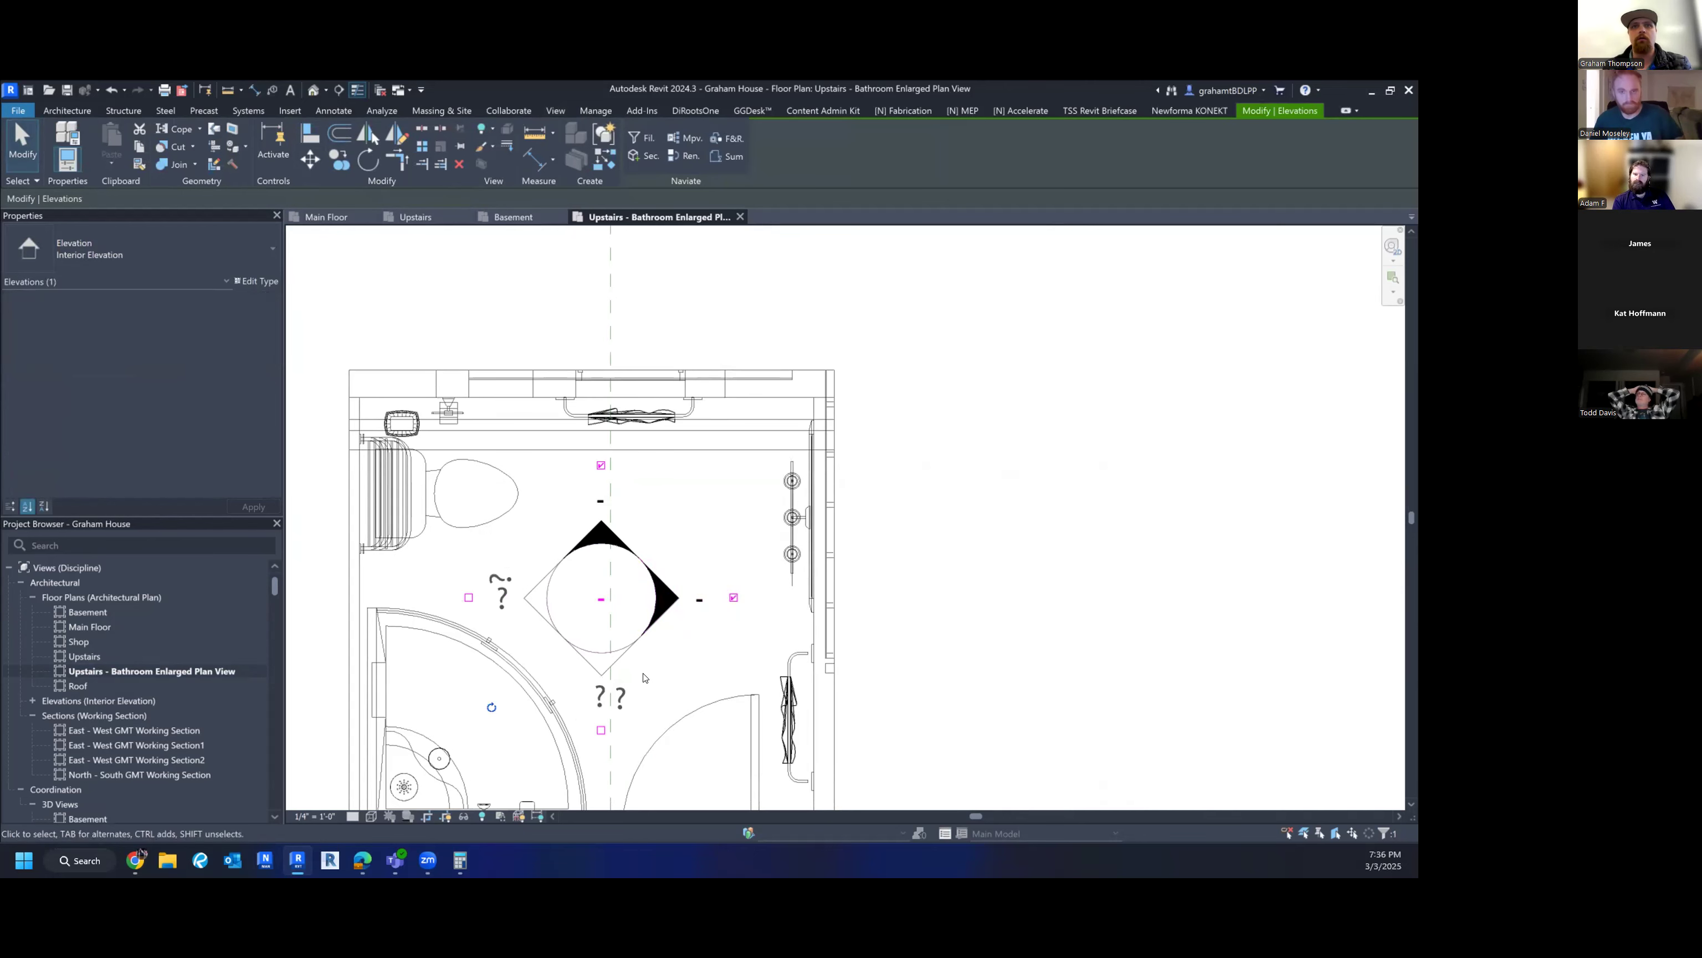
{"action": "left_click", "coordinate": [601, 730]}
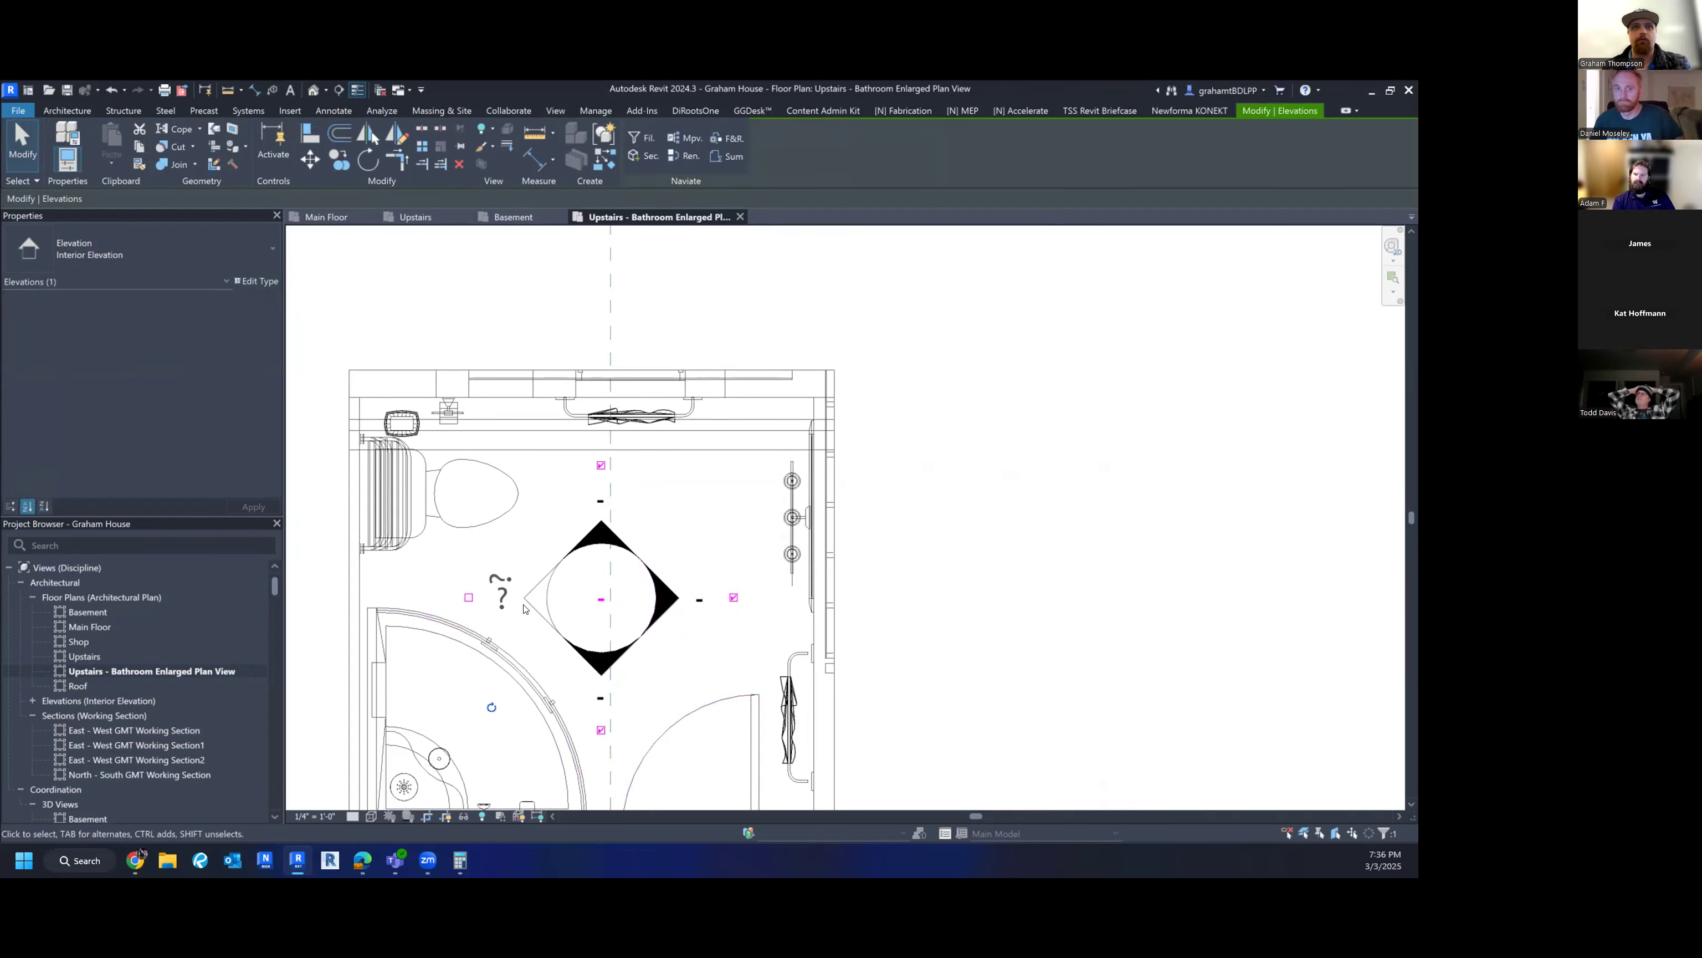
{"action": "left_click", "coordinate": [468, 598]}
{"action": "scroll", "coordinate": [678, 584], "scroll_direction": "down", "scroll_amount": 2}
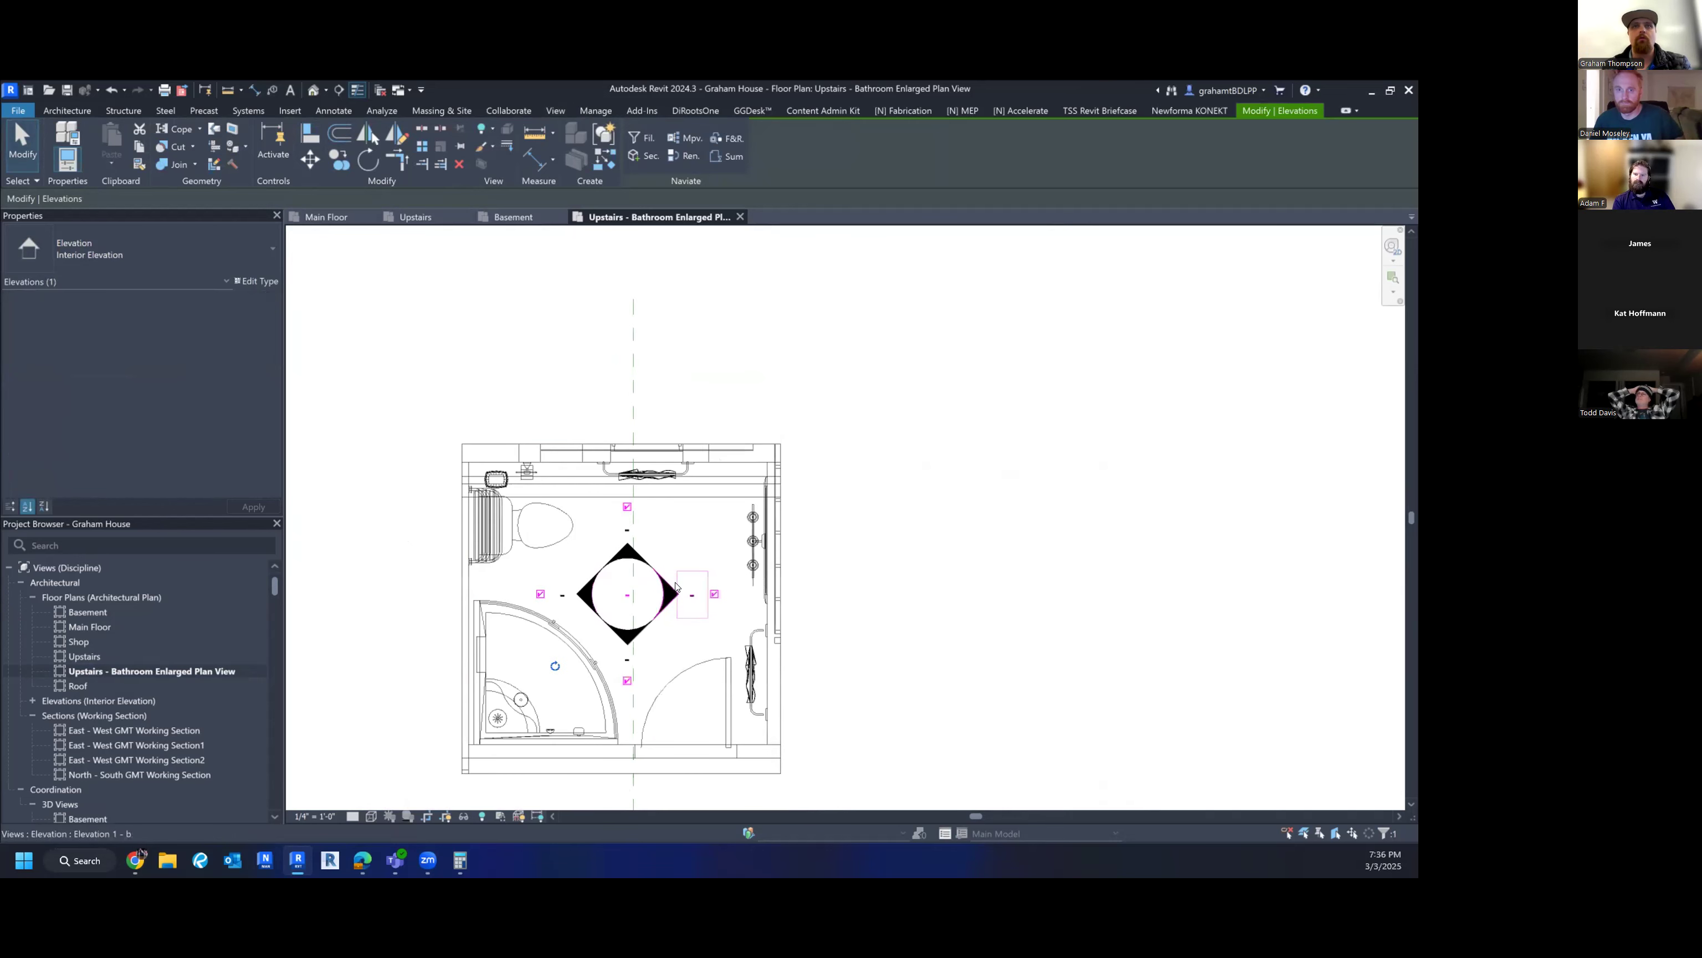
{"action": "key", "text": "Escape"}
{"action": "left_click", "coordinate": [671, 597]}
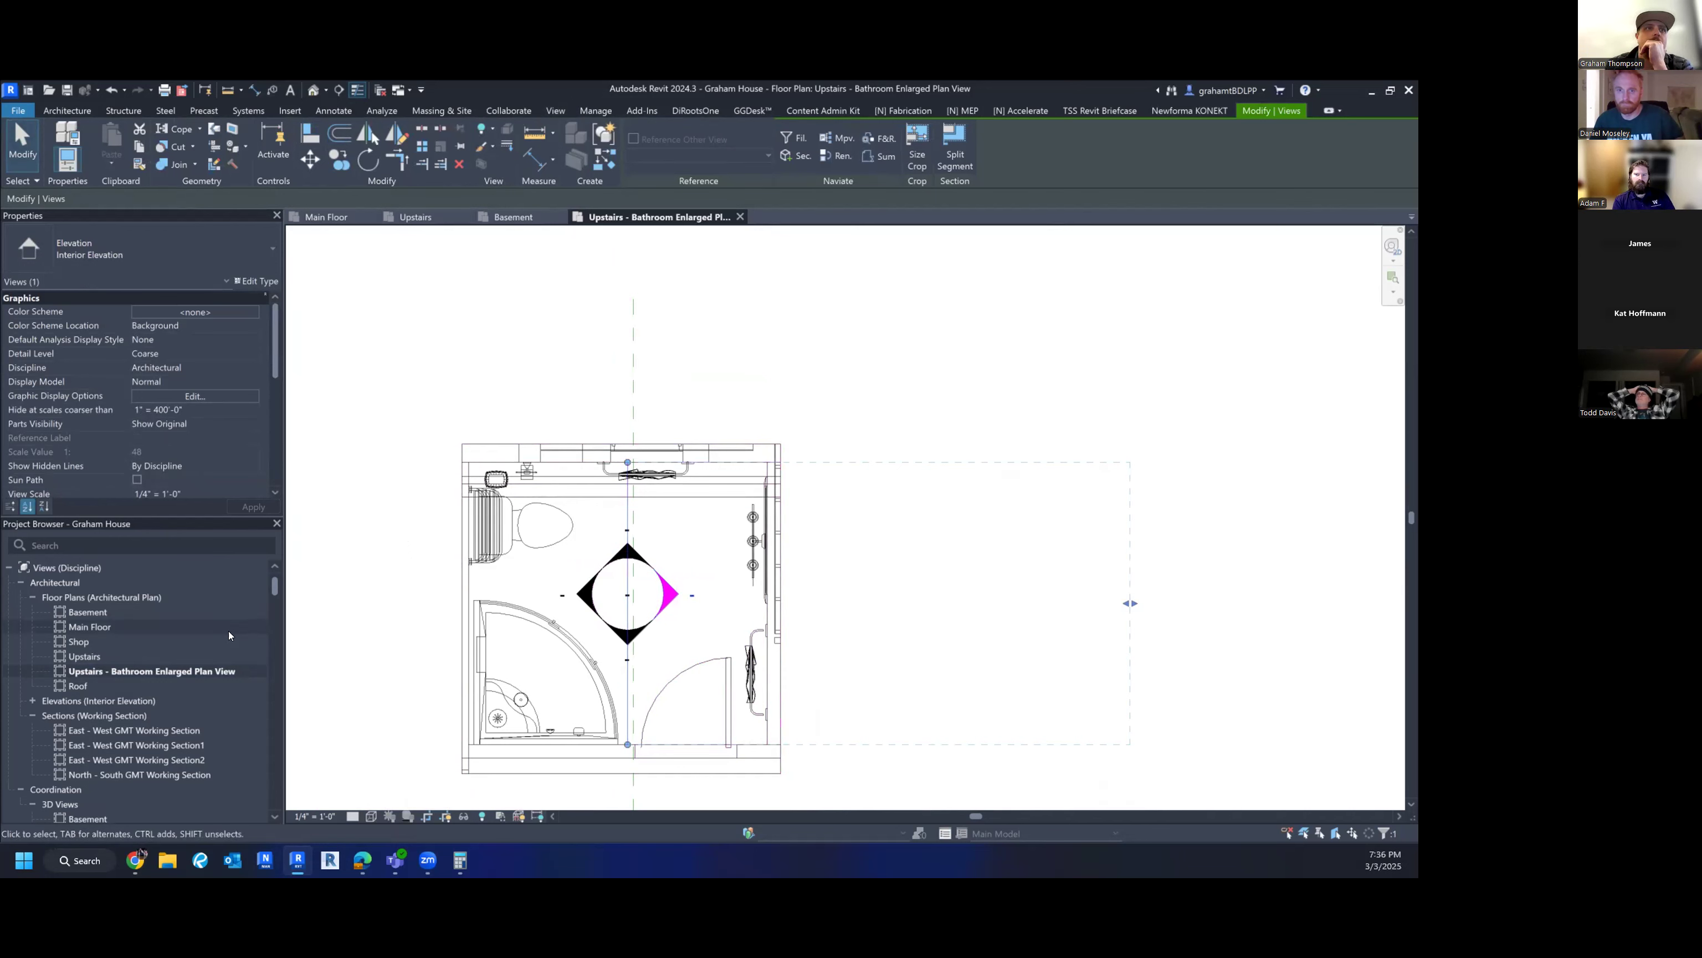
- Stretch the right-facing elevation's crop line past the top and bottom bathroom walls
{"action": "left_click", "coordinate": [30, 703]}
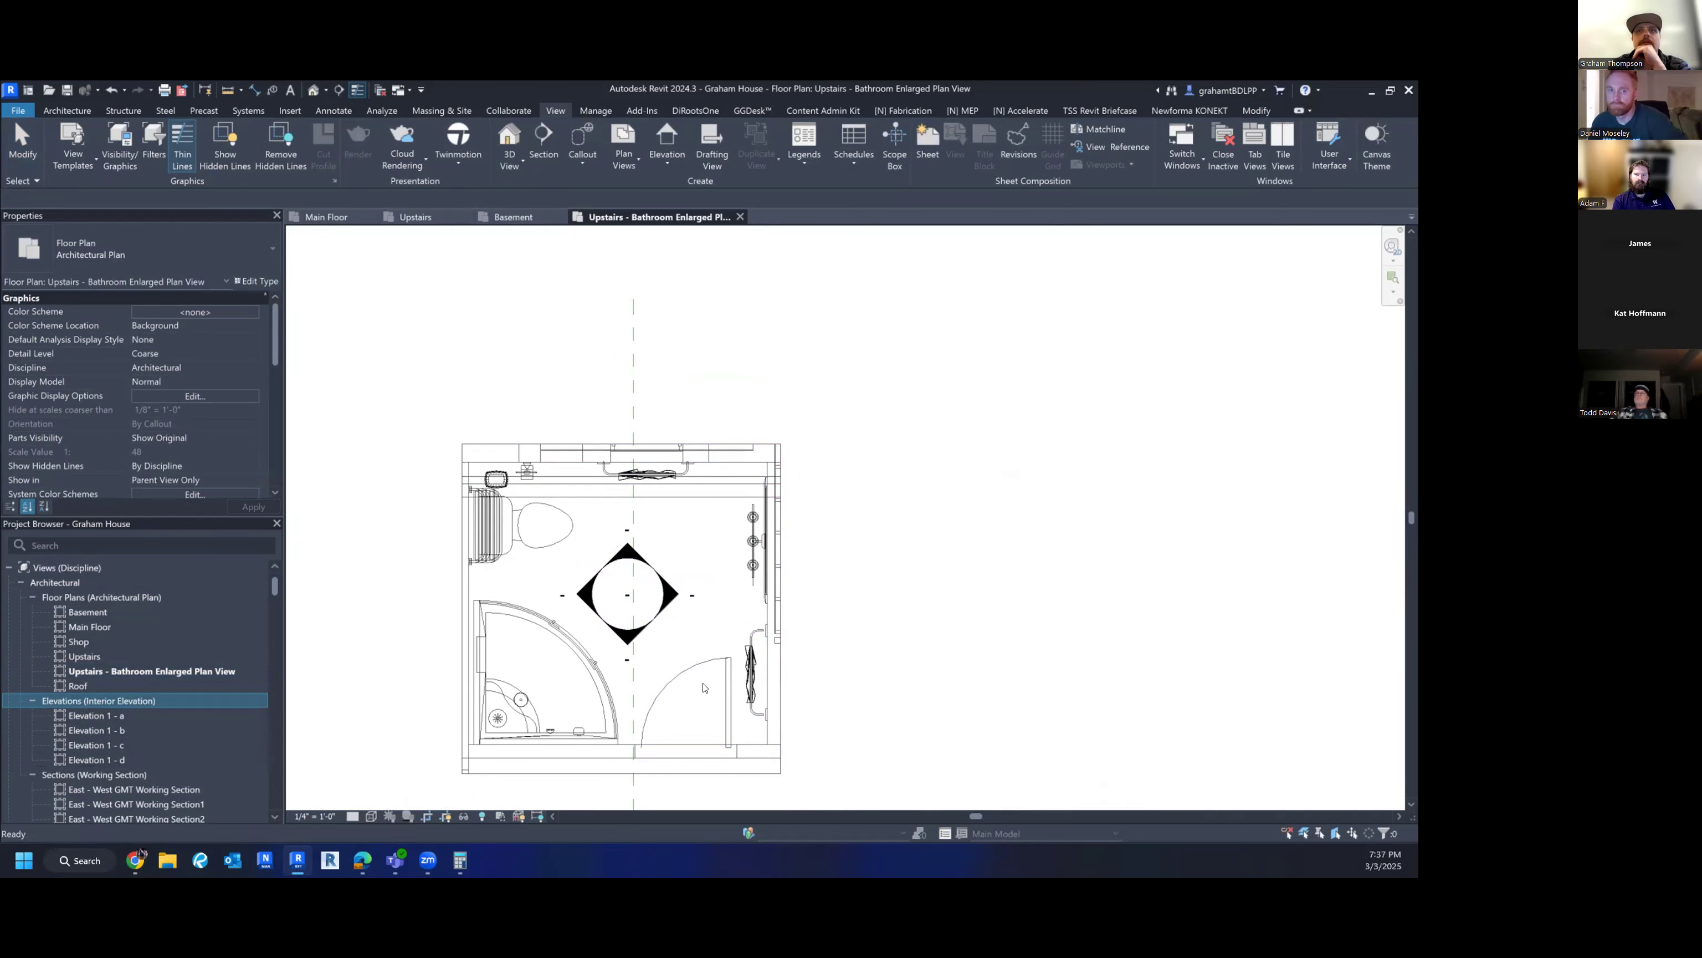
{"action": "left_click", "coordinate": [668, 595]}
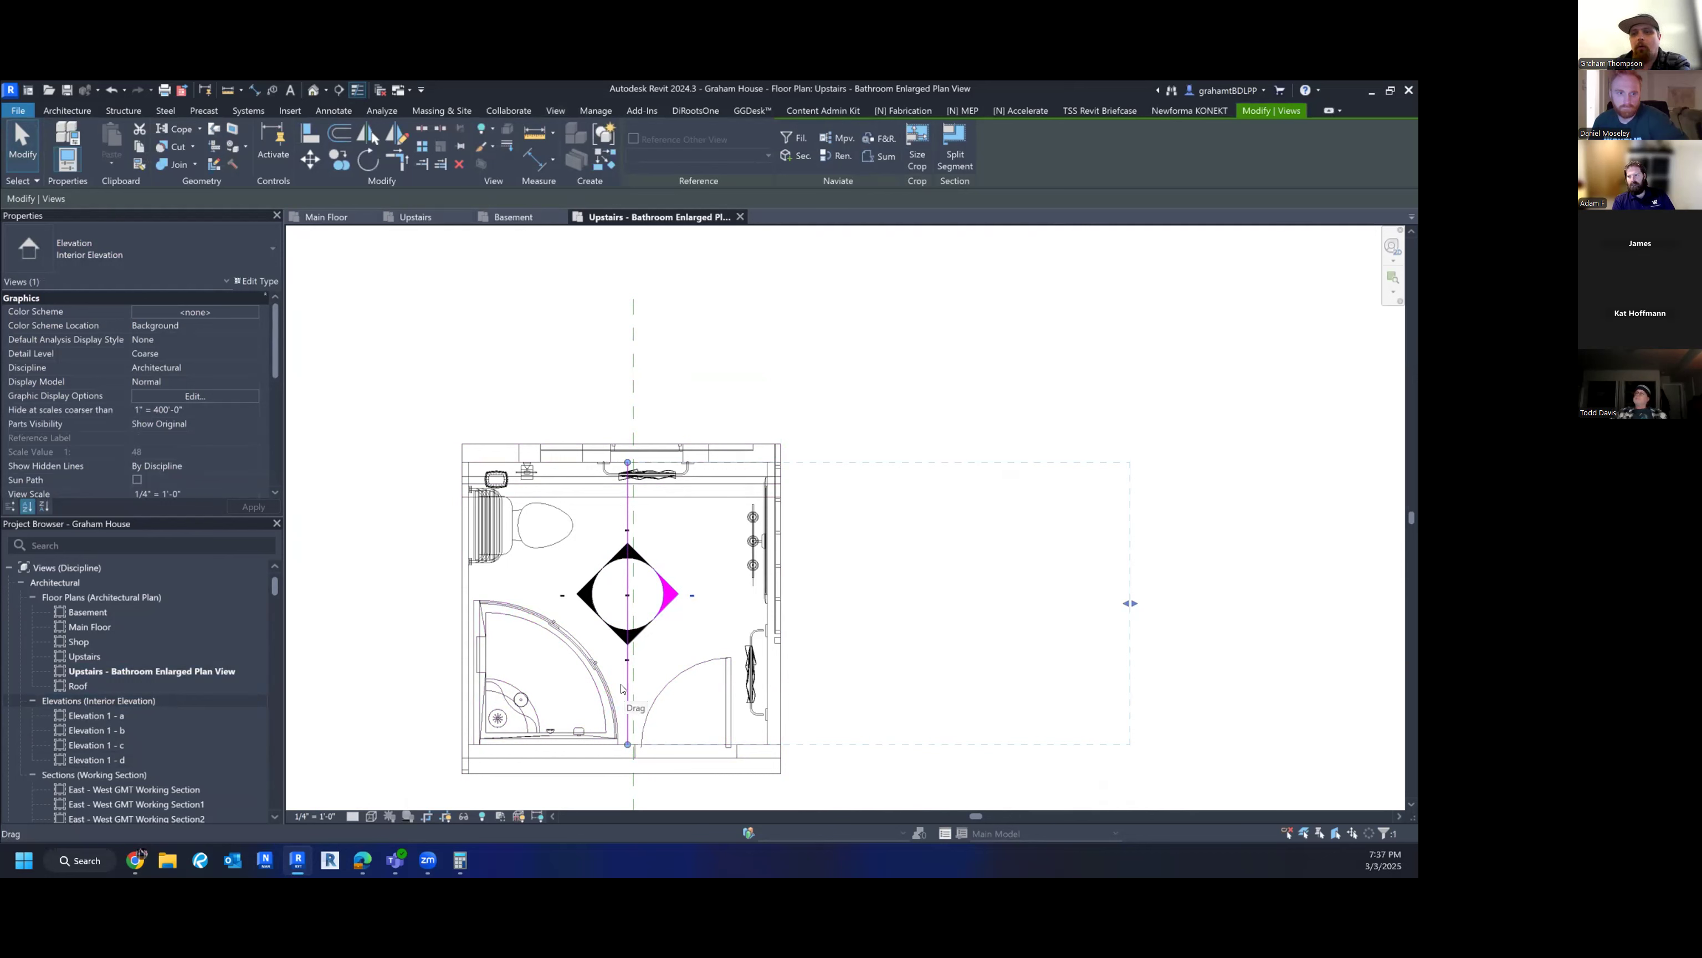
{"action": "left_click_drag", "start_coordinate": [622, 689], "coordinate": [738, 703]}
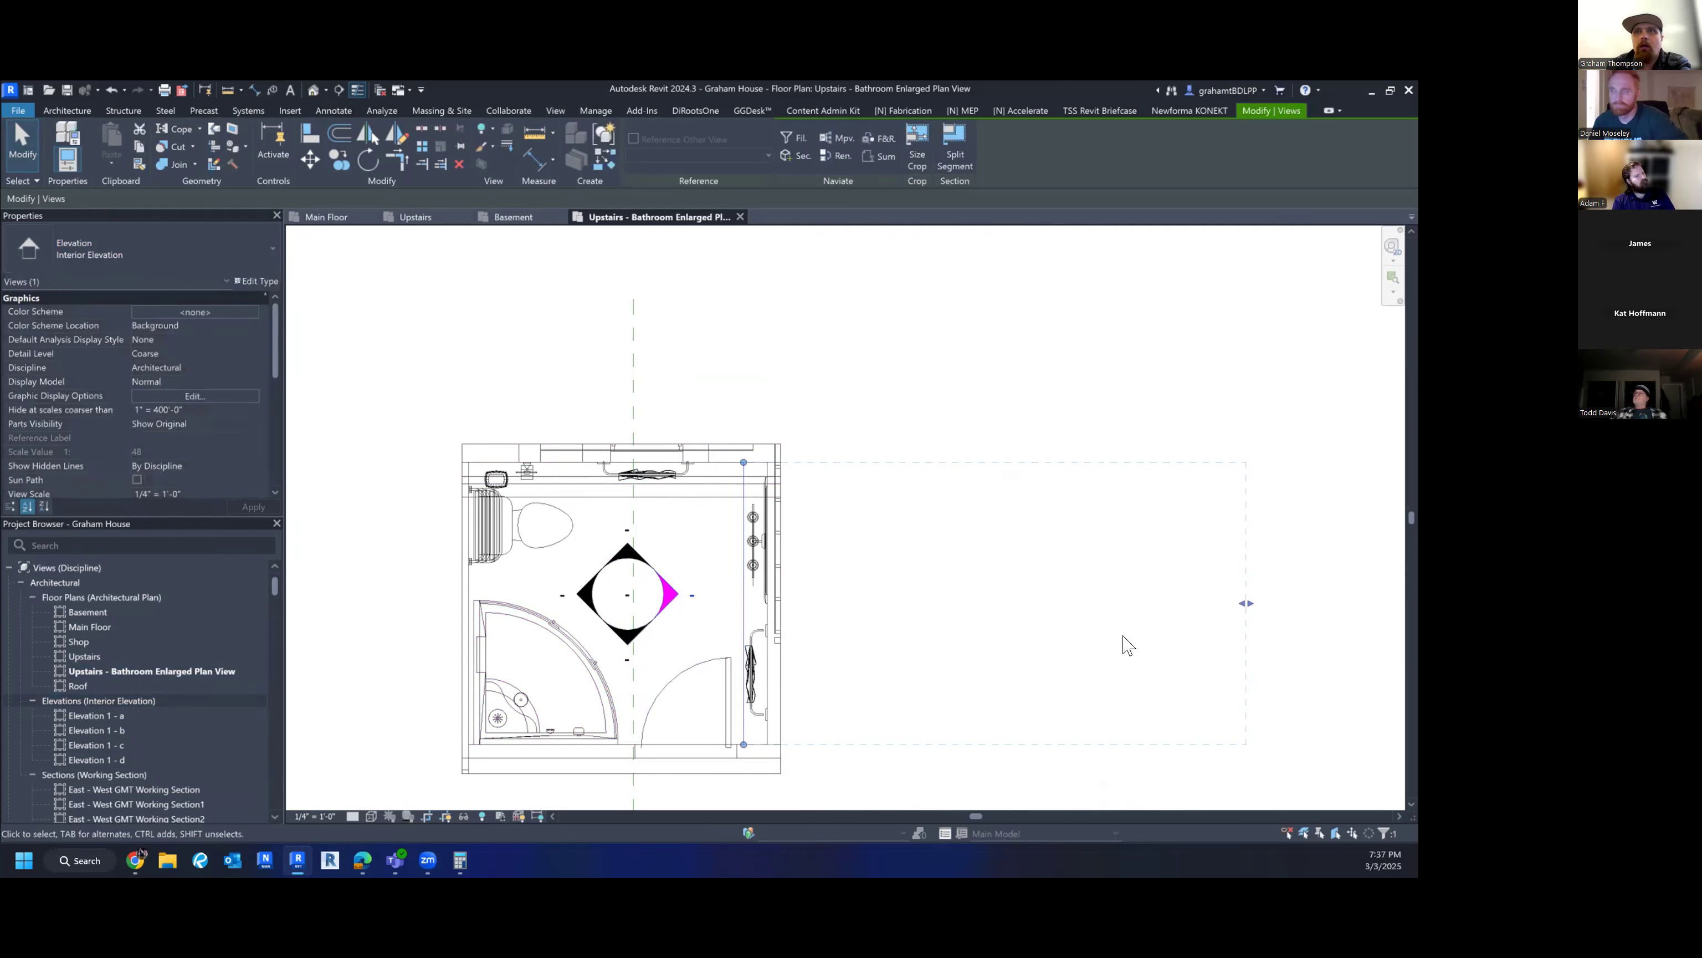
{"action": "left_click_drag", "start_coordinate": [743, 462], "coordinate": [744, 421]}
{"action": "left_click_drag", "start_coordinate": [738, 748], "coordinate": [743, 791]}
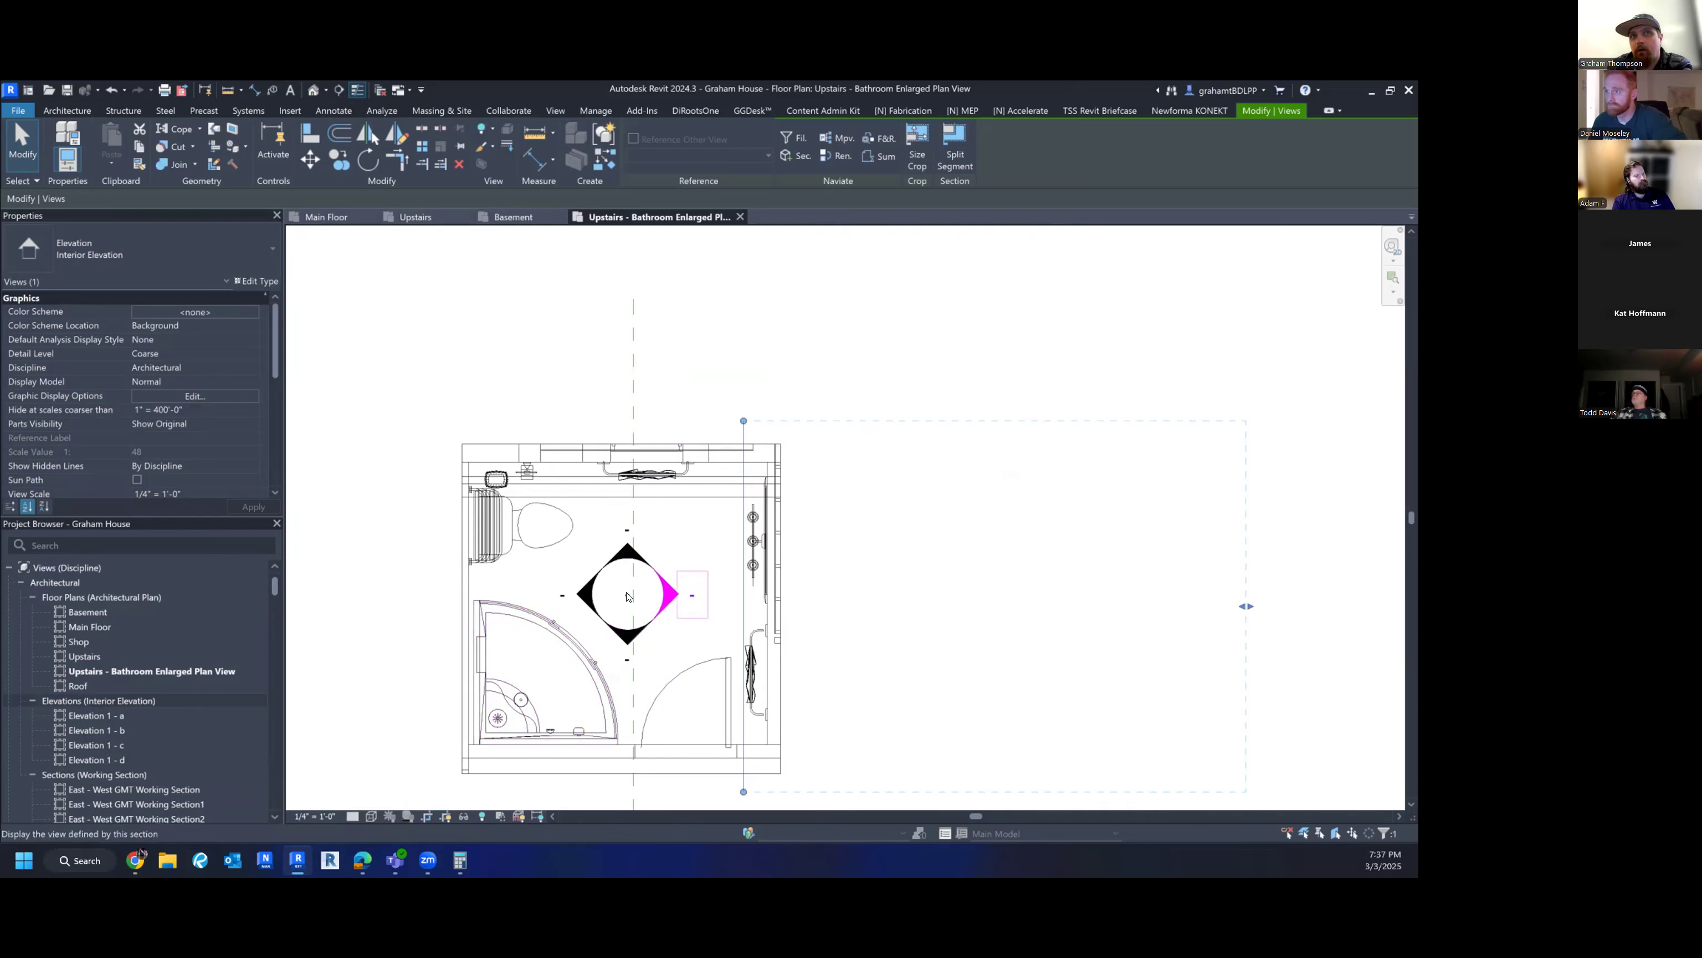
{"action": "left_click_drag", "start_coordinate": [739, 608], "coordinate": [703, 603]}
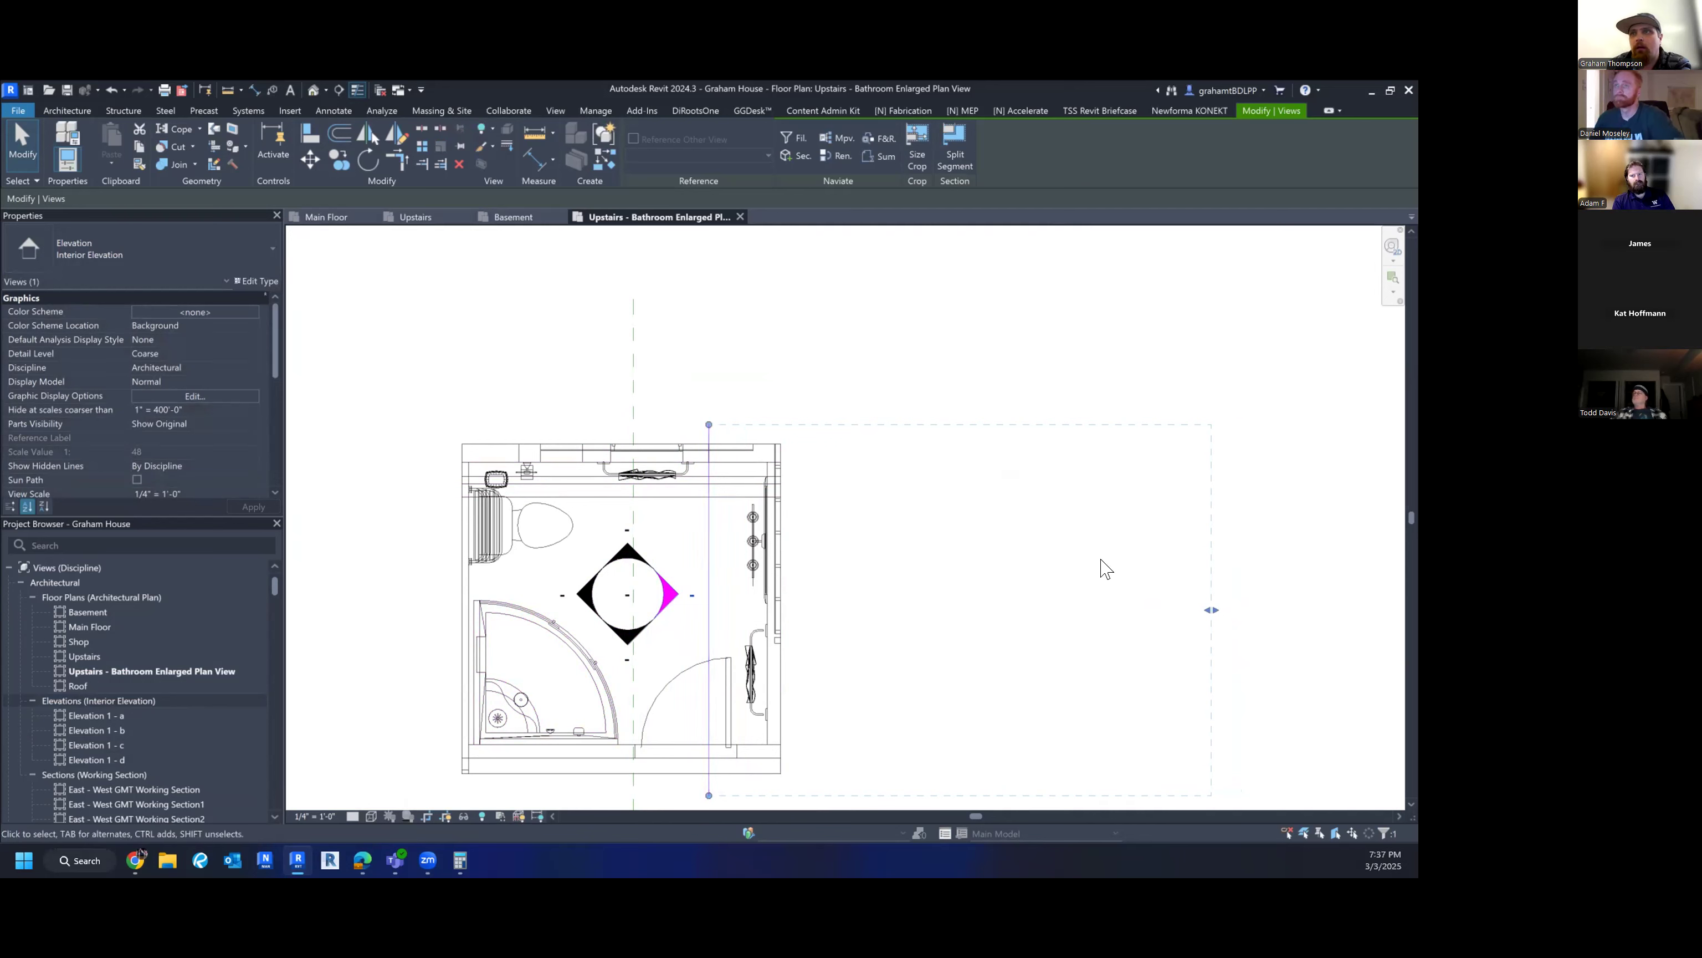
- Set the right-facing elevation's far-clip depth to just past the right wall
{"action": "left_click_drag", "start_coordinate": [1212, 609], "coordinate": [796, 612]}
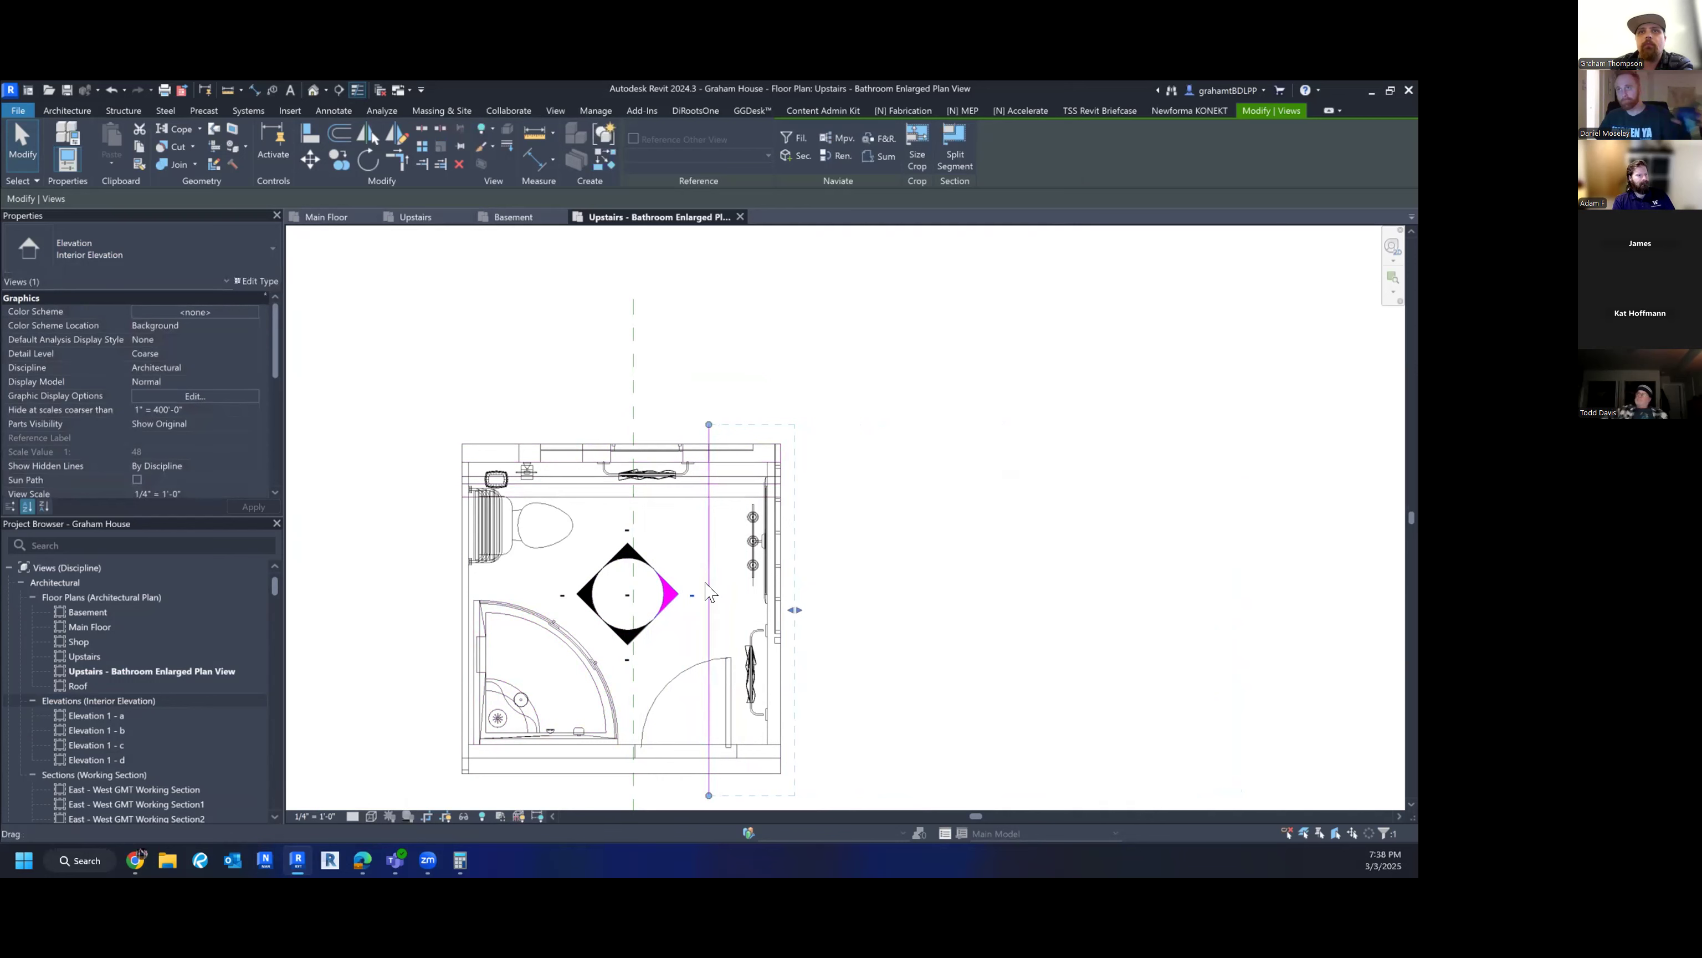
{"action": "left_click_drag", "start_coordinate": [710, 597], "coordinate": [625, 589]}
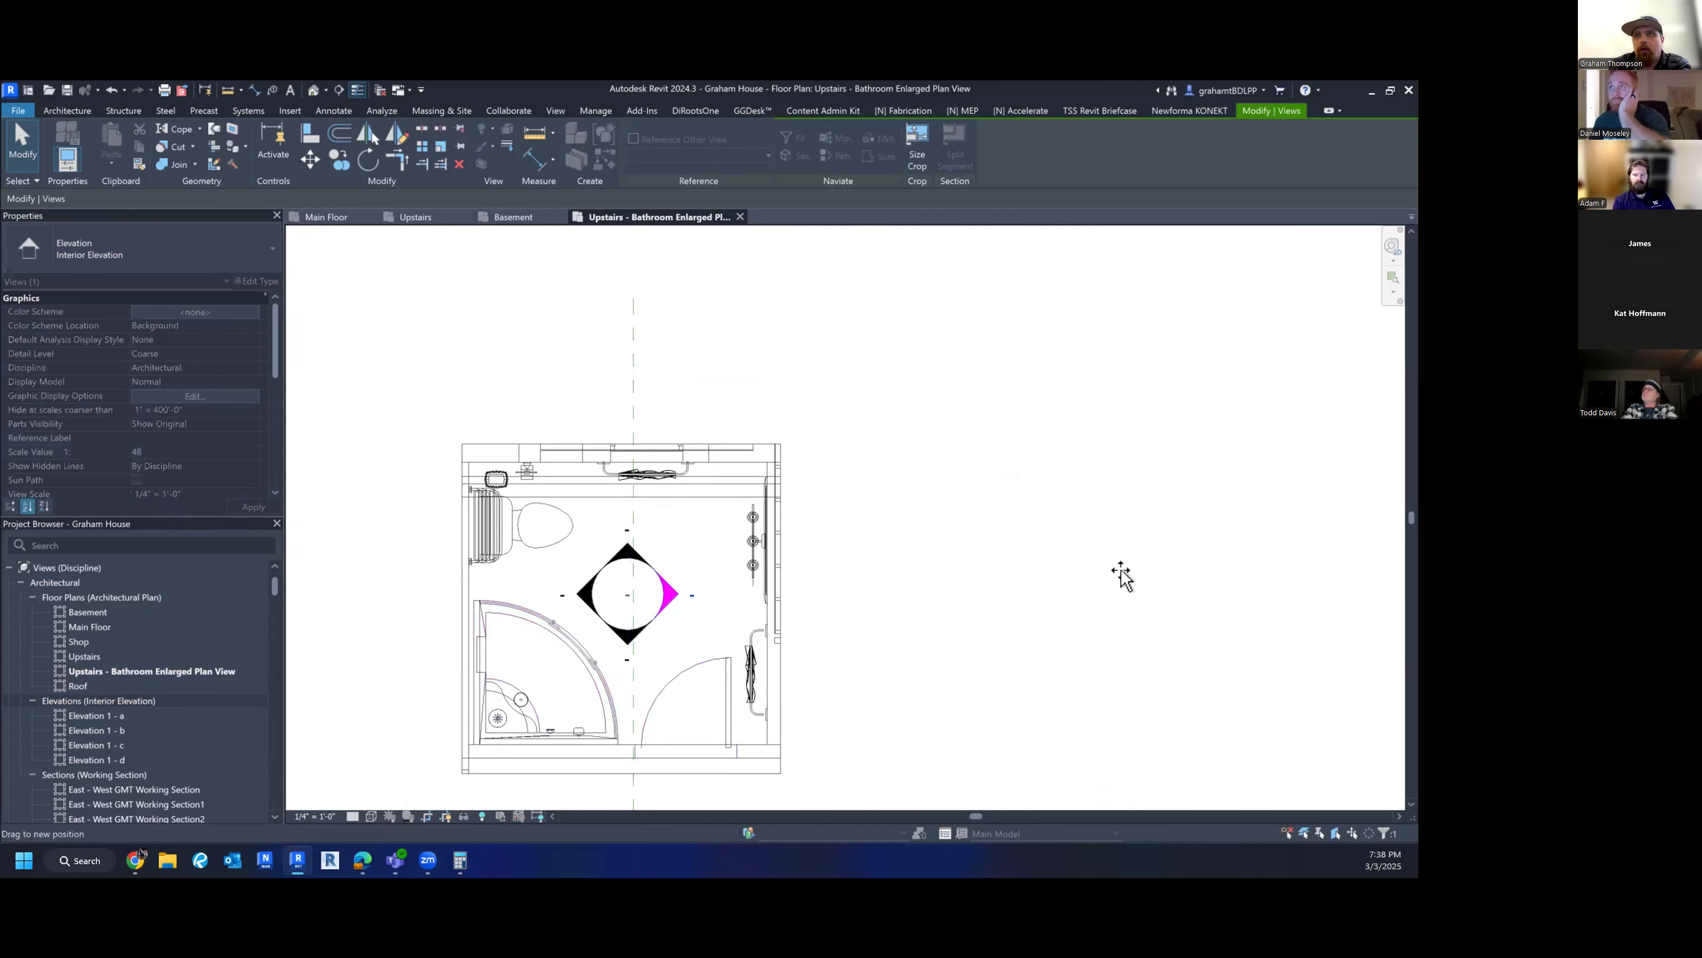
{"action": "scroll", "coordinate": [1113, 577], "scroll_direction": "down", "scroll_amount": 3}
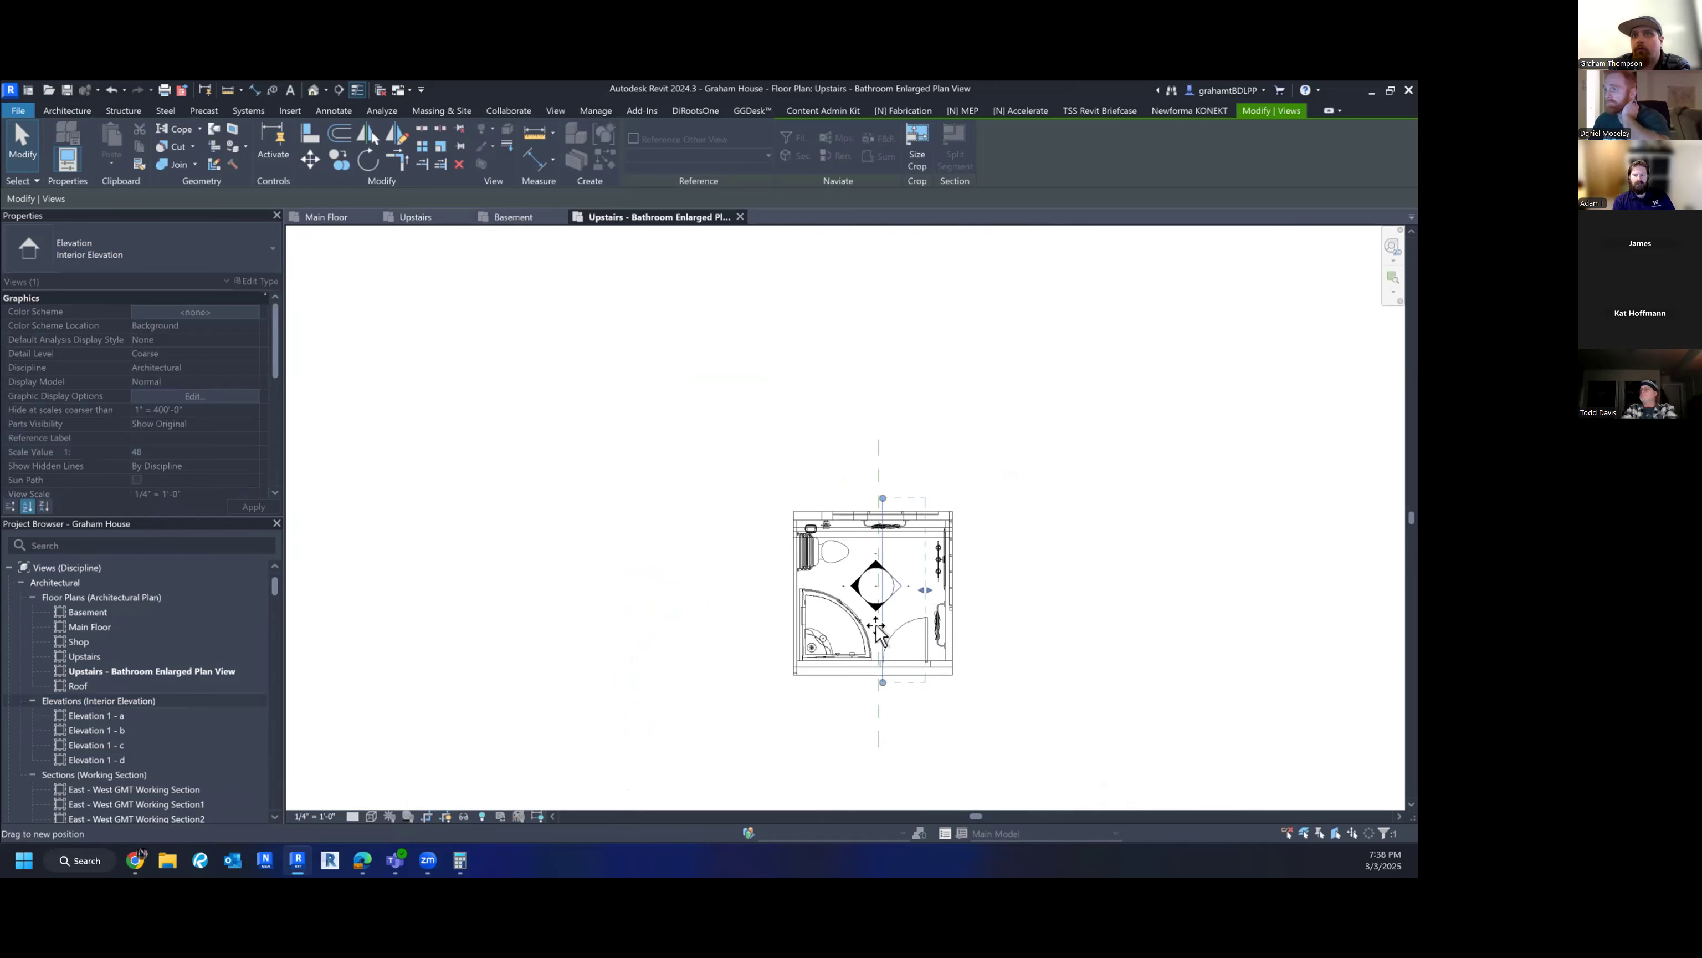
{"action": "scroll", "coordinate": [875, 645], "scroll_direction": "up", "scroll_amount": 3}
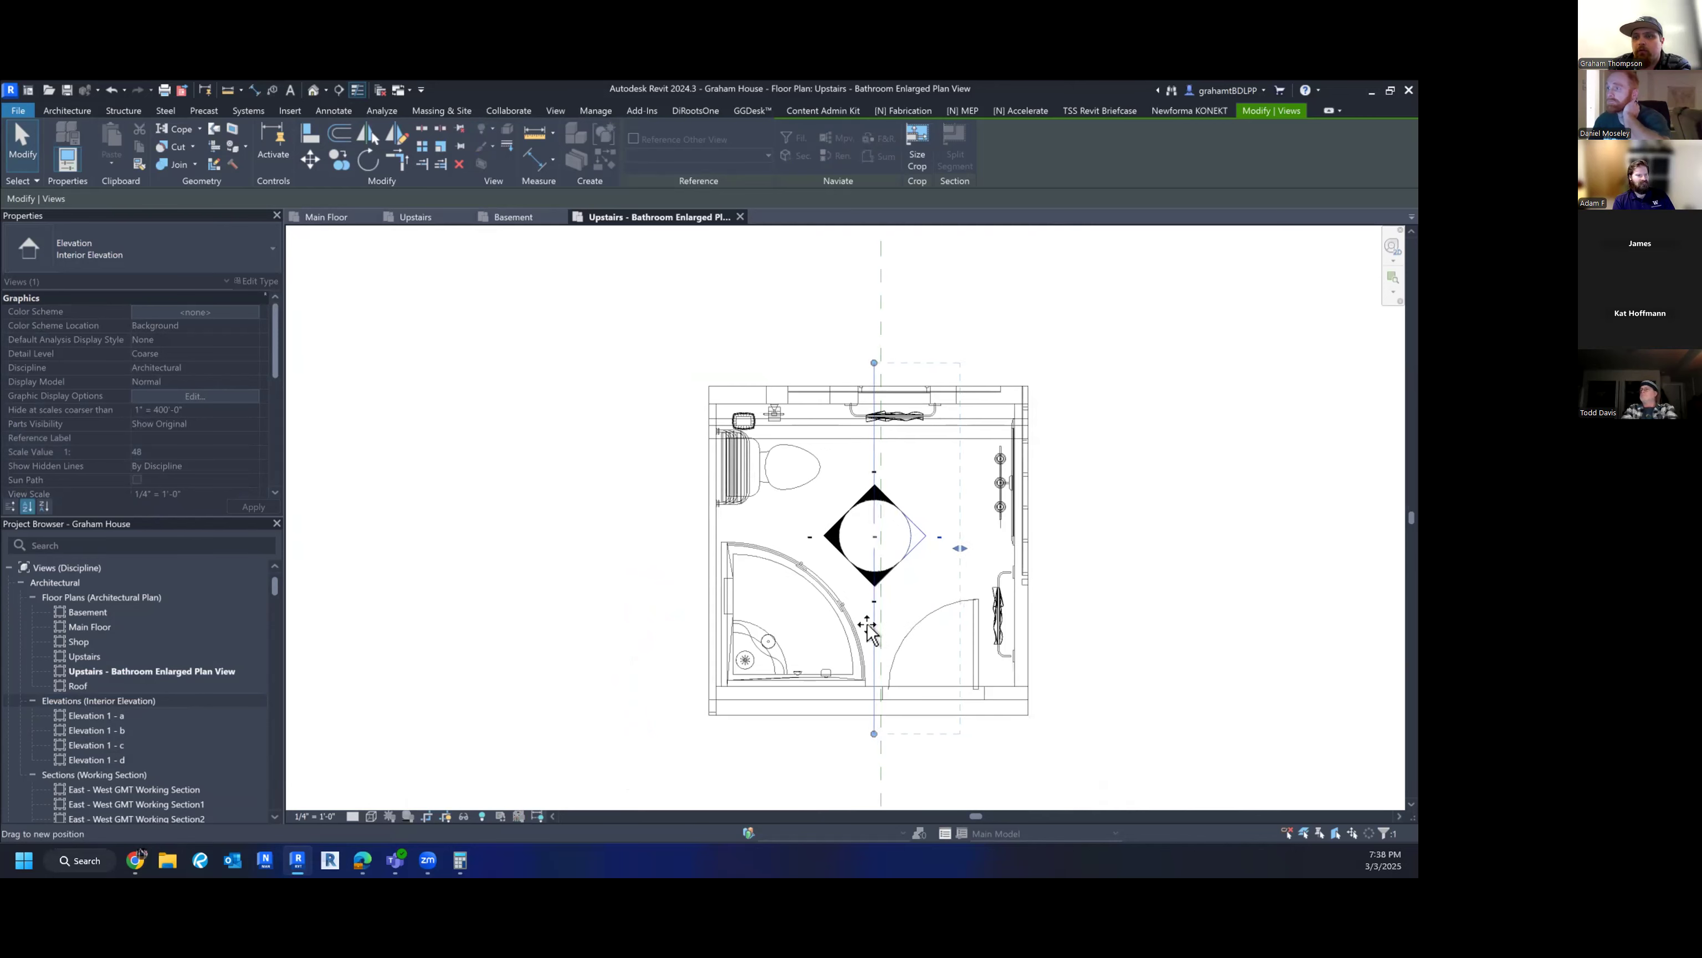
{"action": "left_click_drag", "start_coordinate": [870, 632], "coordinate": [874, 637]}
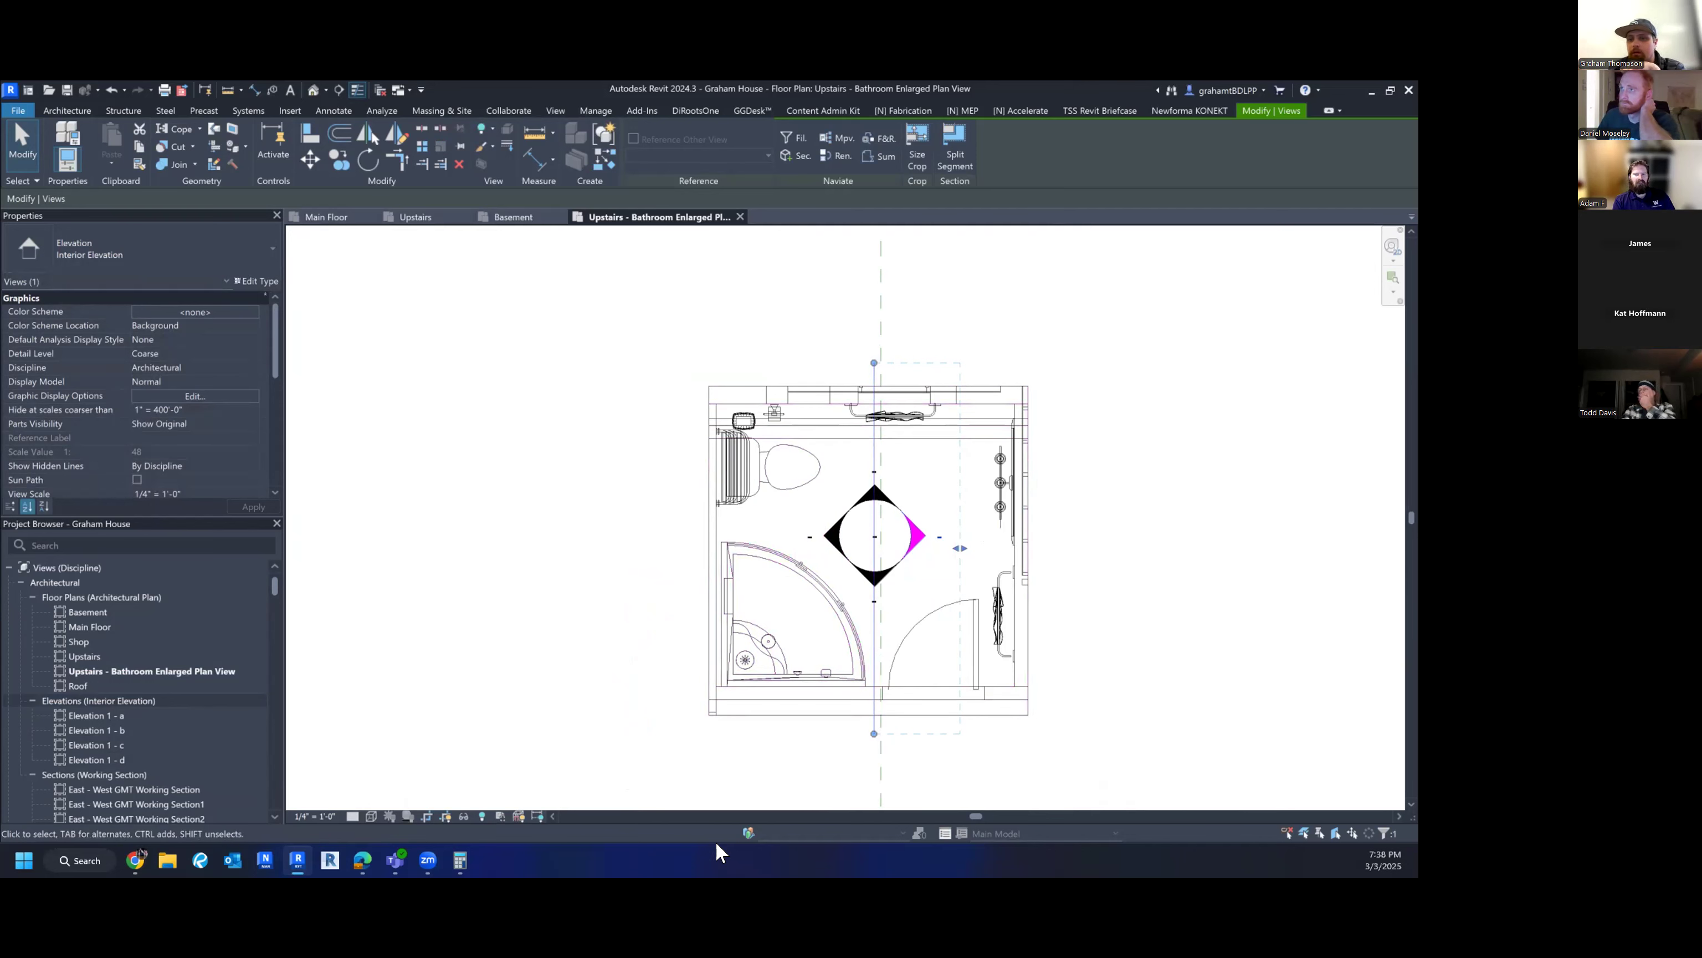
{"action": "middle_click_drag", "start_coordinate": [882, 446], "coordinate": [758, 489]}
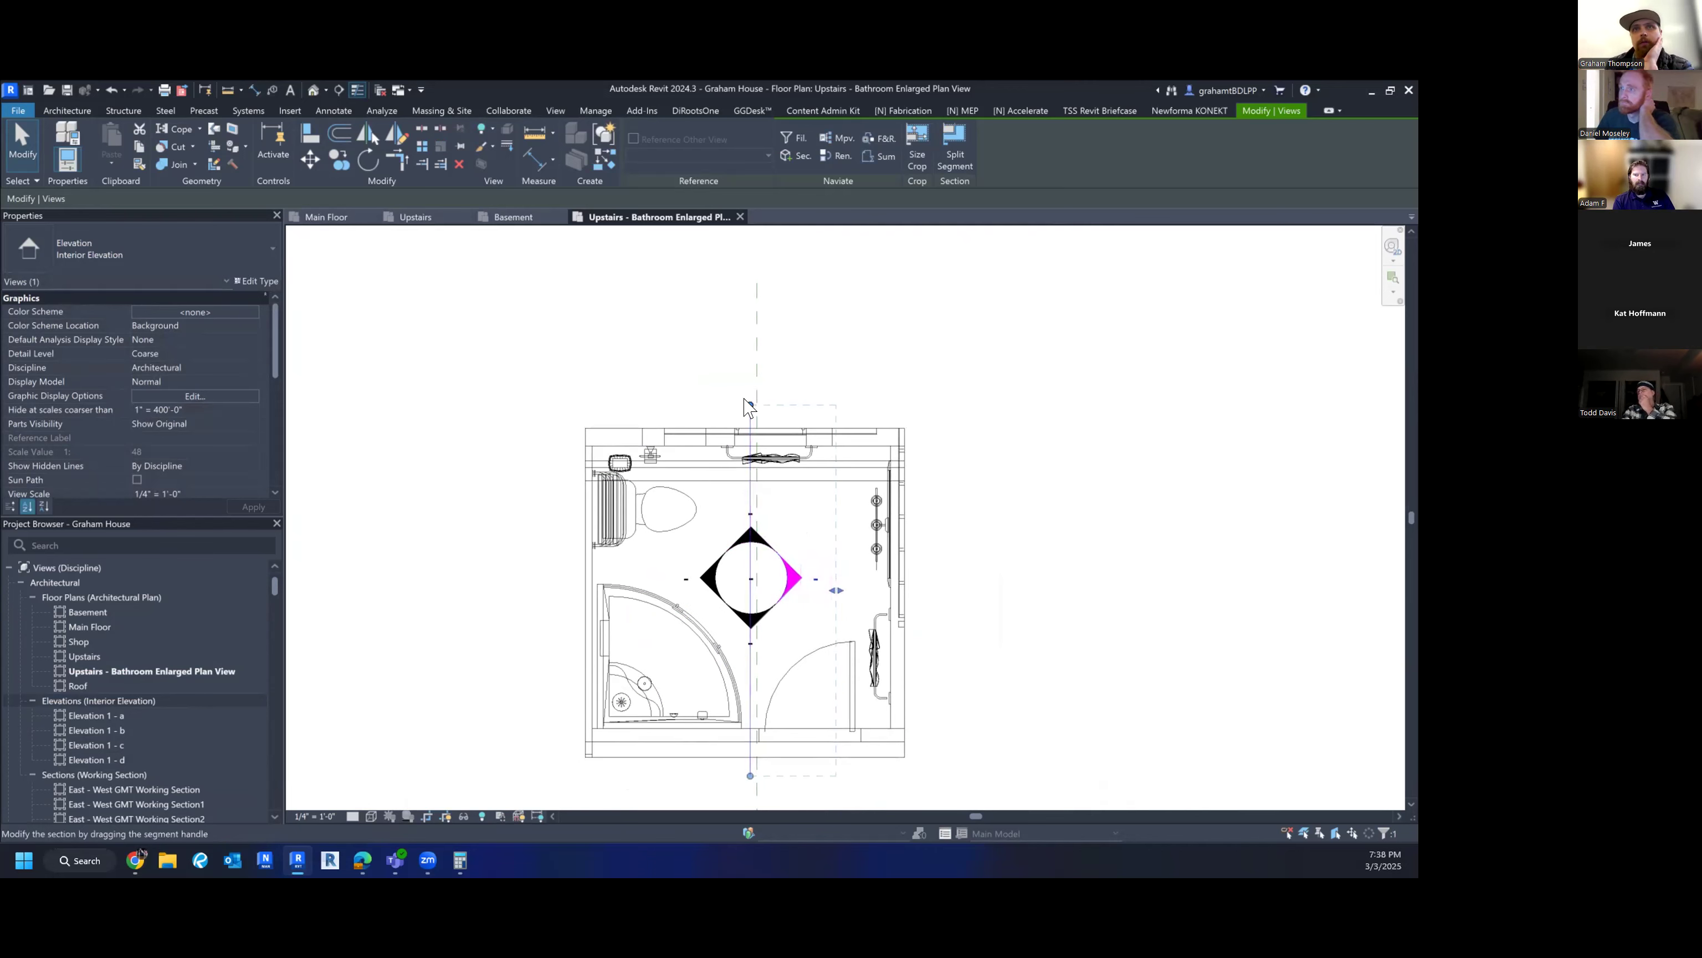
{"action": "middle_click_drag", "start_coordinate": [749, 778], "coordinate": [706, 728]}
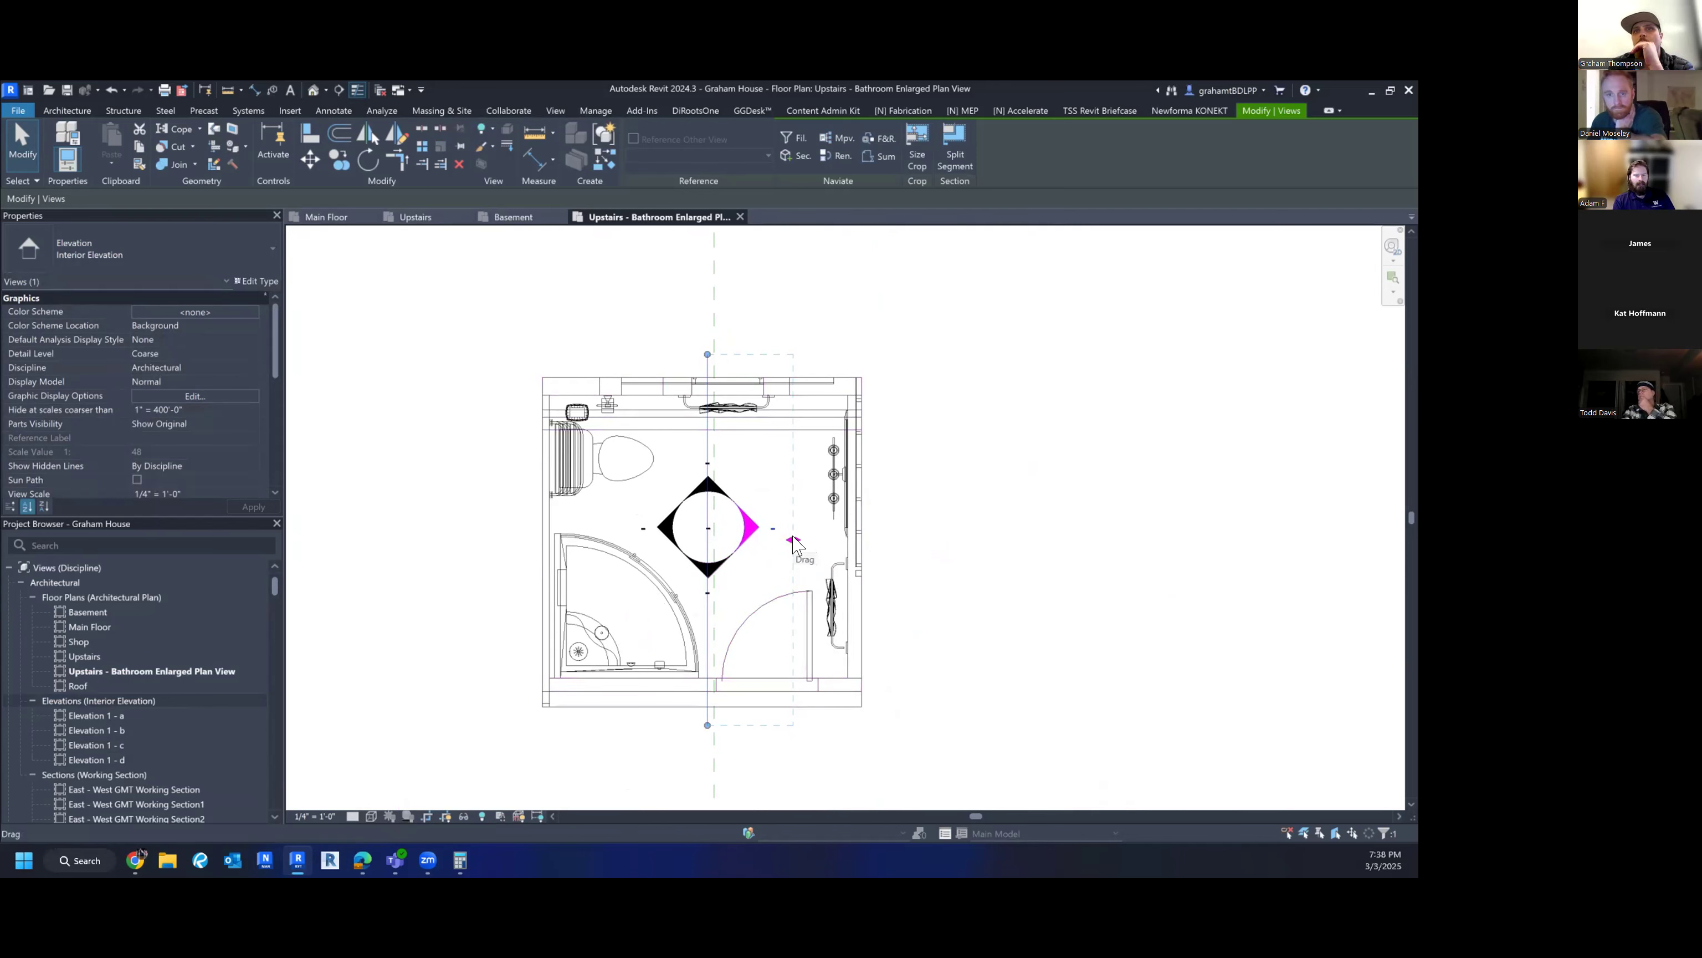
{"action": "left_click_drag", "start_coordinate": [794, 541], "coordinate": [876, 539]}
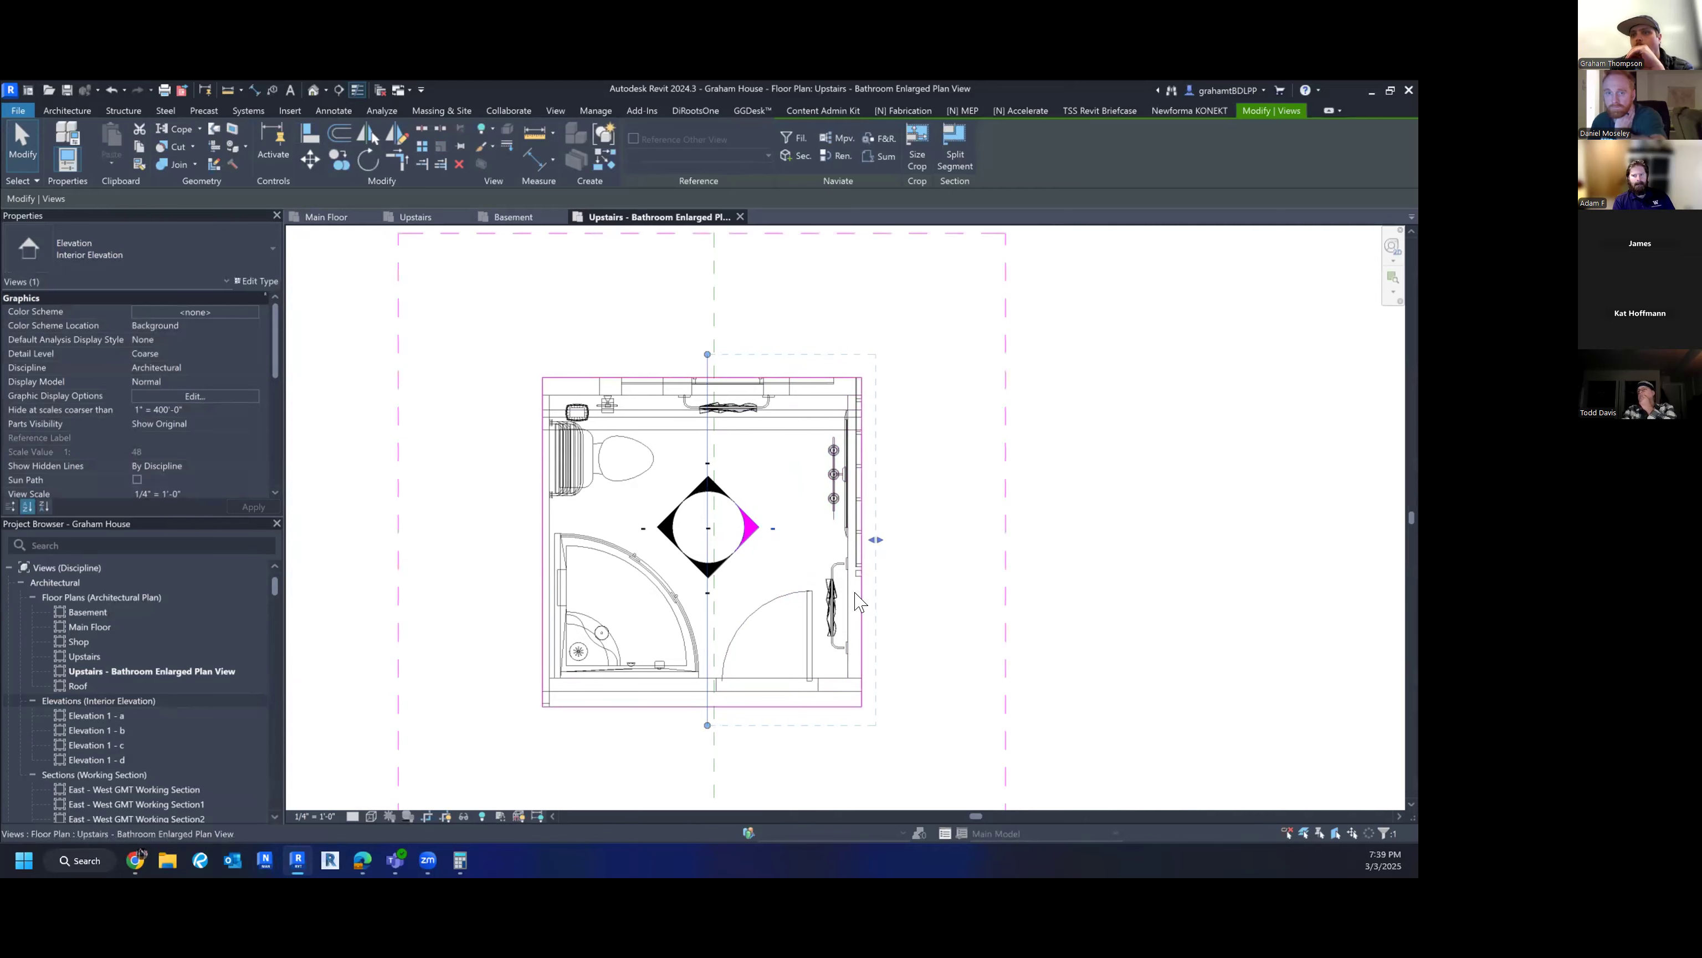
- Stretch the top-facing elevation's crop line to the walls and pull its depth downward
{"action": "left_click", "coordinate": [715, 493]}
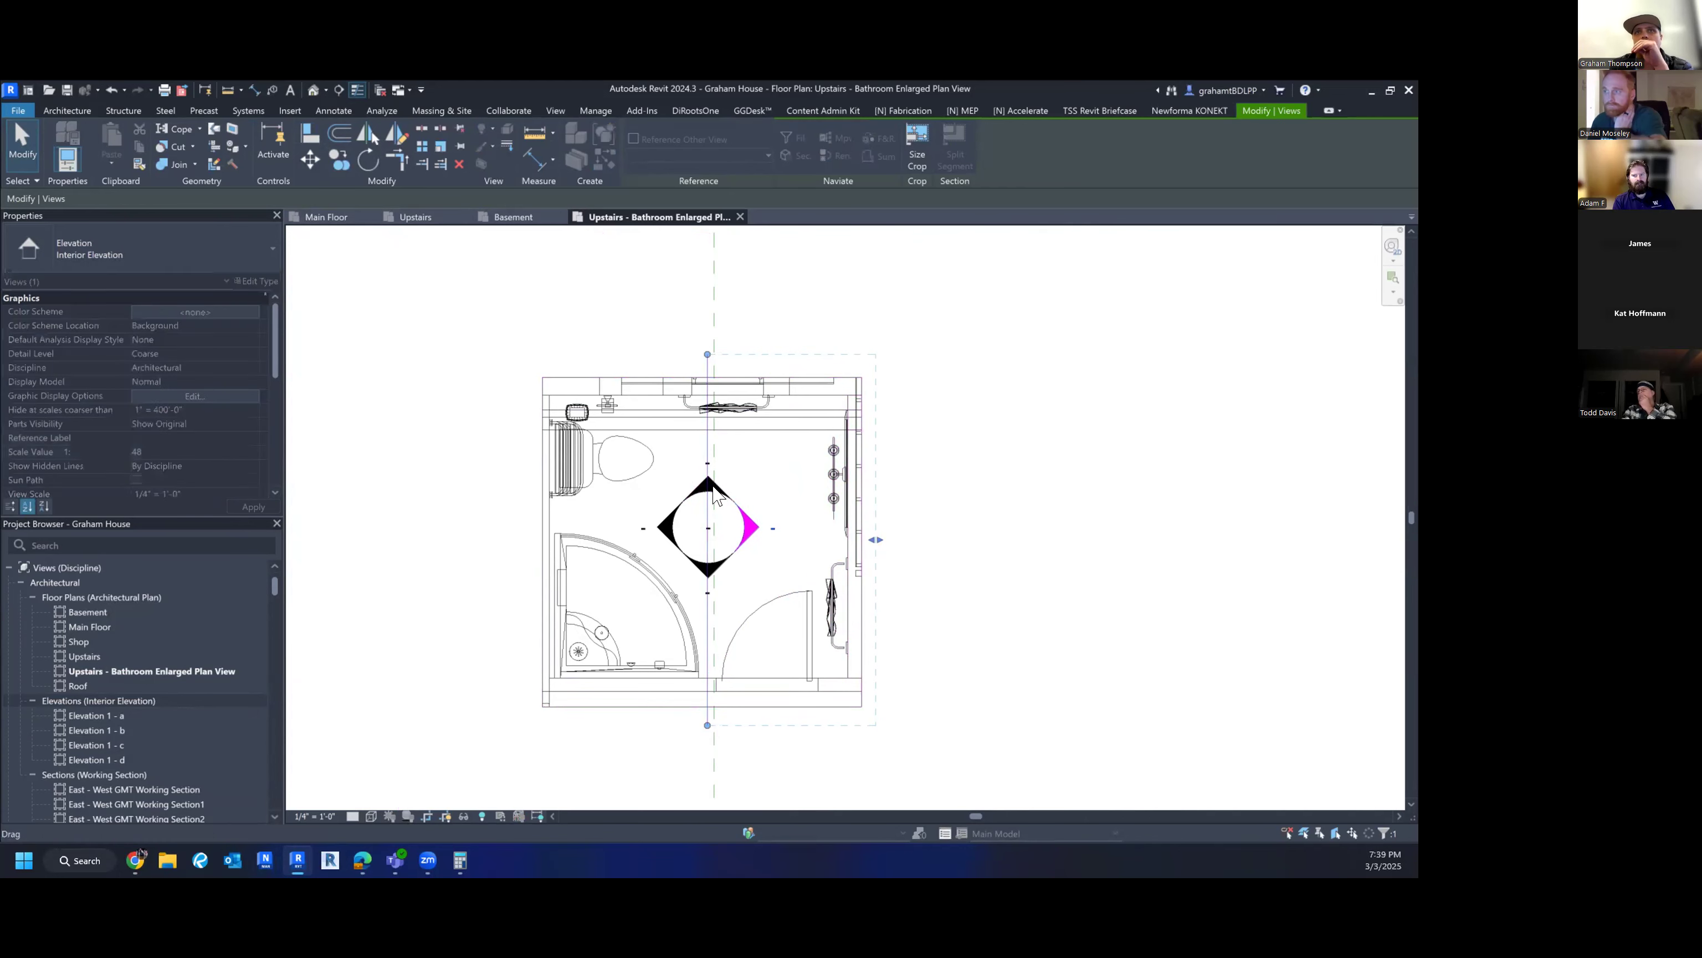
{"action": "left_click_drag", "start_coordinate": [844, 527], "coordinate": [870, 517]}
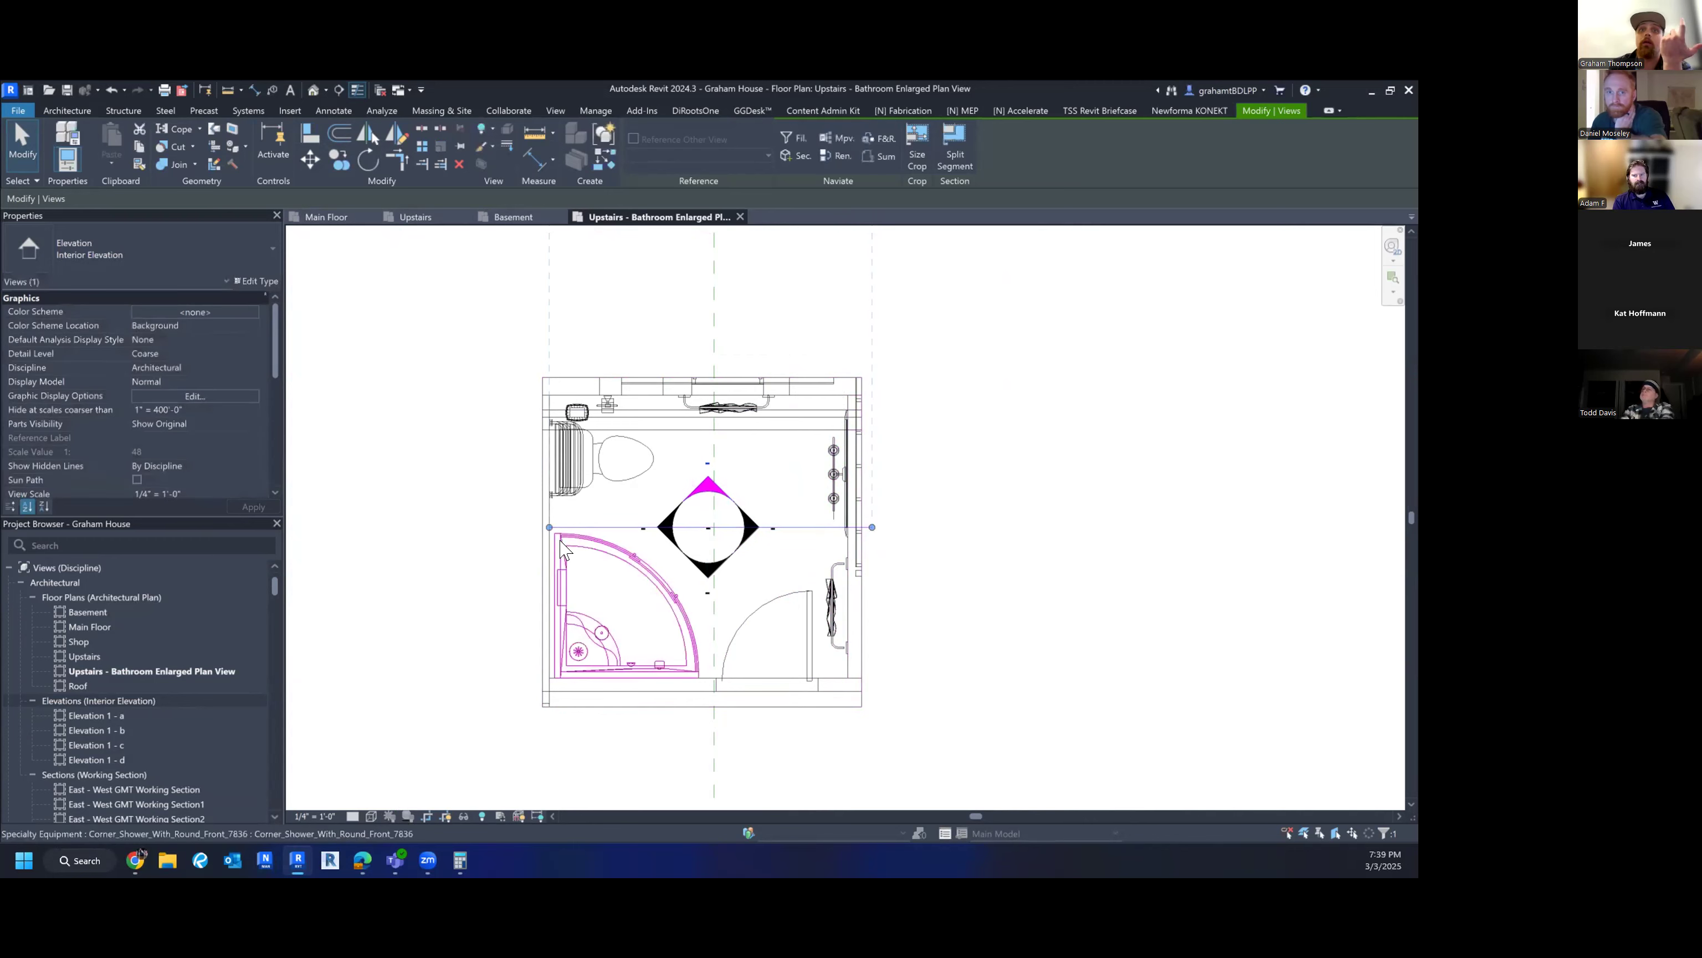
{"action": "left_click_drag", "start_coordinate": [525, 520], "coordinate": [533, 521]}
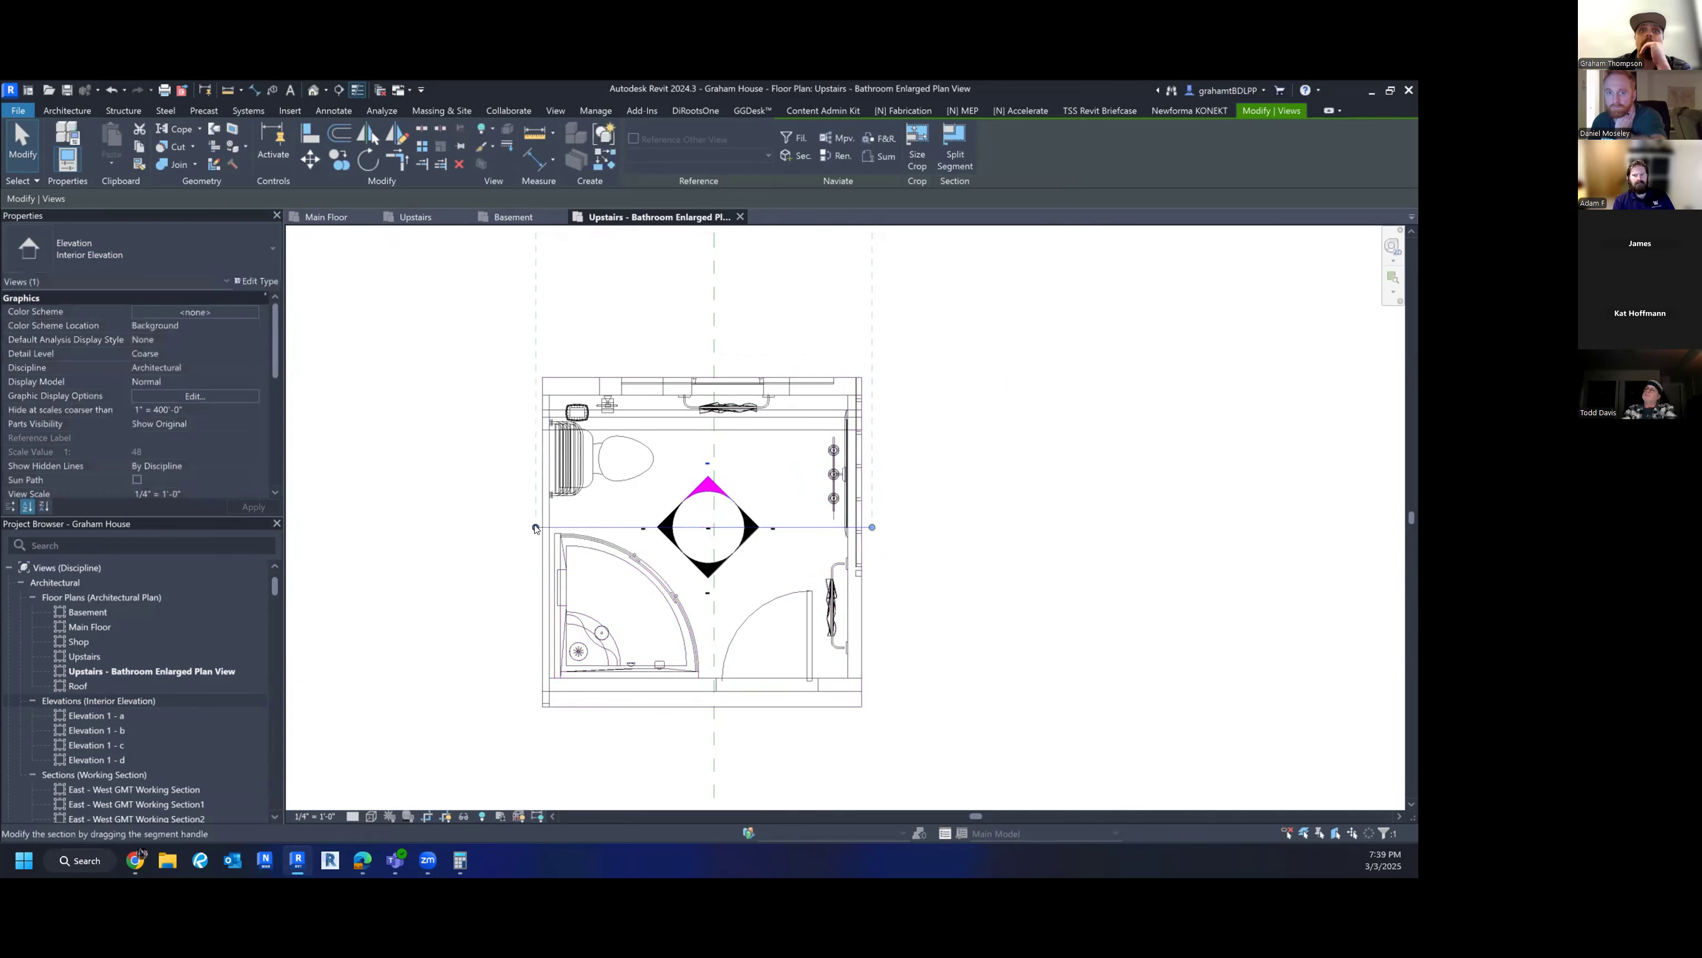
{"action": "scroll", "coordinate": [534, 529], "scroll_direction": "down", "scroll_amount": 4}
{"action": "middle_click_drag", "start_coordinate": [618, 540], "coordinate": [566, 784]}
{"action": "left_click_drag", "start_coordinate": [589, 485], "coordinate": [589, 684]}
{"action": "middle_click_drag", "start_coordinate": [657, 645], "coordinate": [730, 403]}
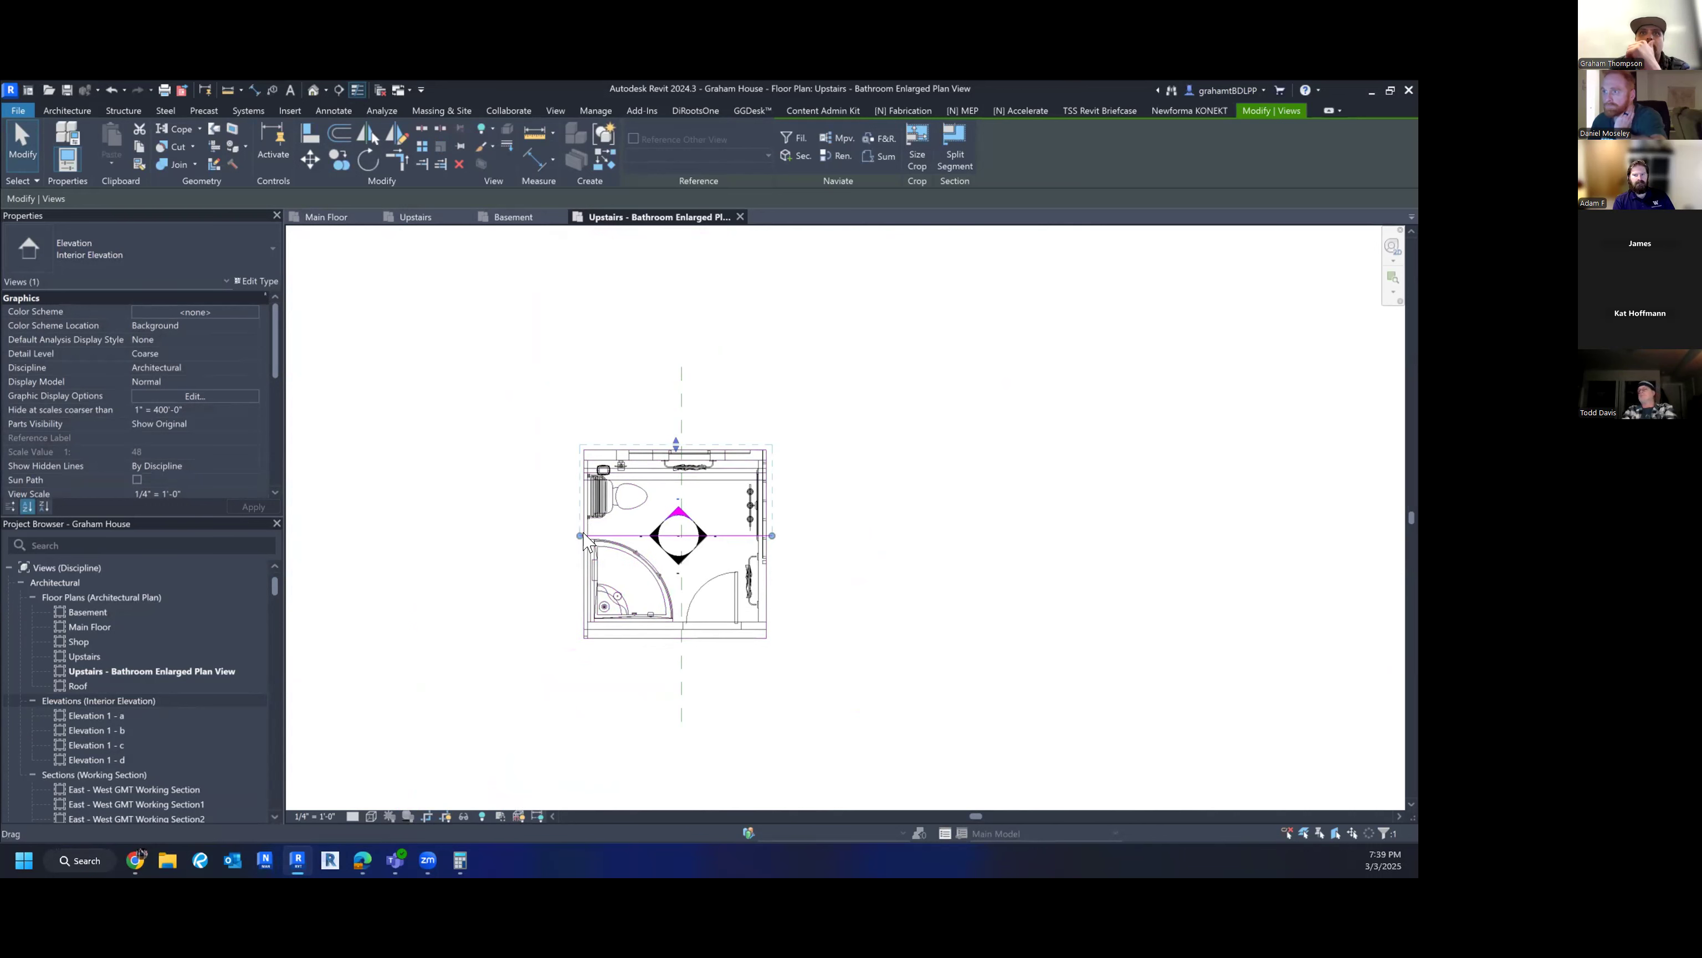
{"action": "scroll", "coordinate": [653, 545], "scroll_direction": "up", "scroll_amount": 2}
- Pull the left-looking elevation's crop in to the left wall and extend its line ends
{"action": "left_click", "coordinate": [661, 545]}
{"action": "middle_click_drag", "start_coordinate": [369, 526], "coordinate": [529, 562]}
{"action": "left_click_drag", "start_coordinate": [460, 571], "coordinate": [716, 571]}
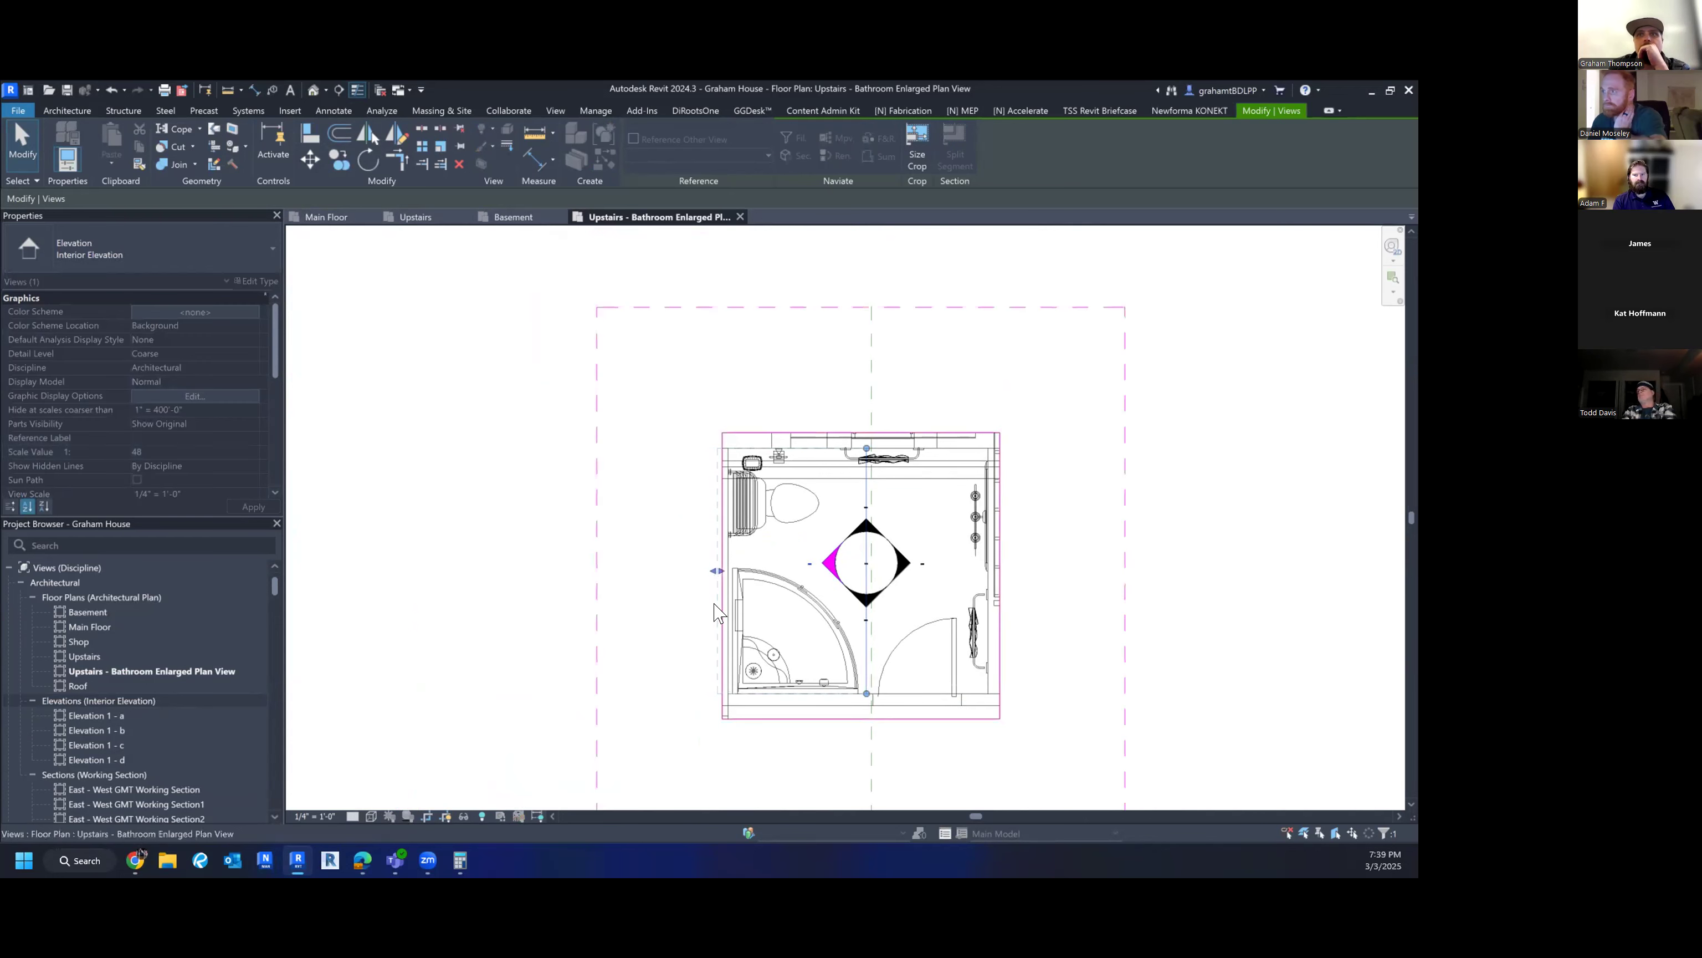
{"action": "left_click_drag", "start_coordinate": [866, 693], "coordinate": [865, 719]}
{"action": "left_click_drag", "start_coordinate": [866, 449], "coordinate": [860, 422]}
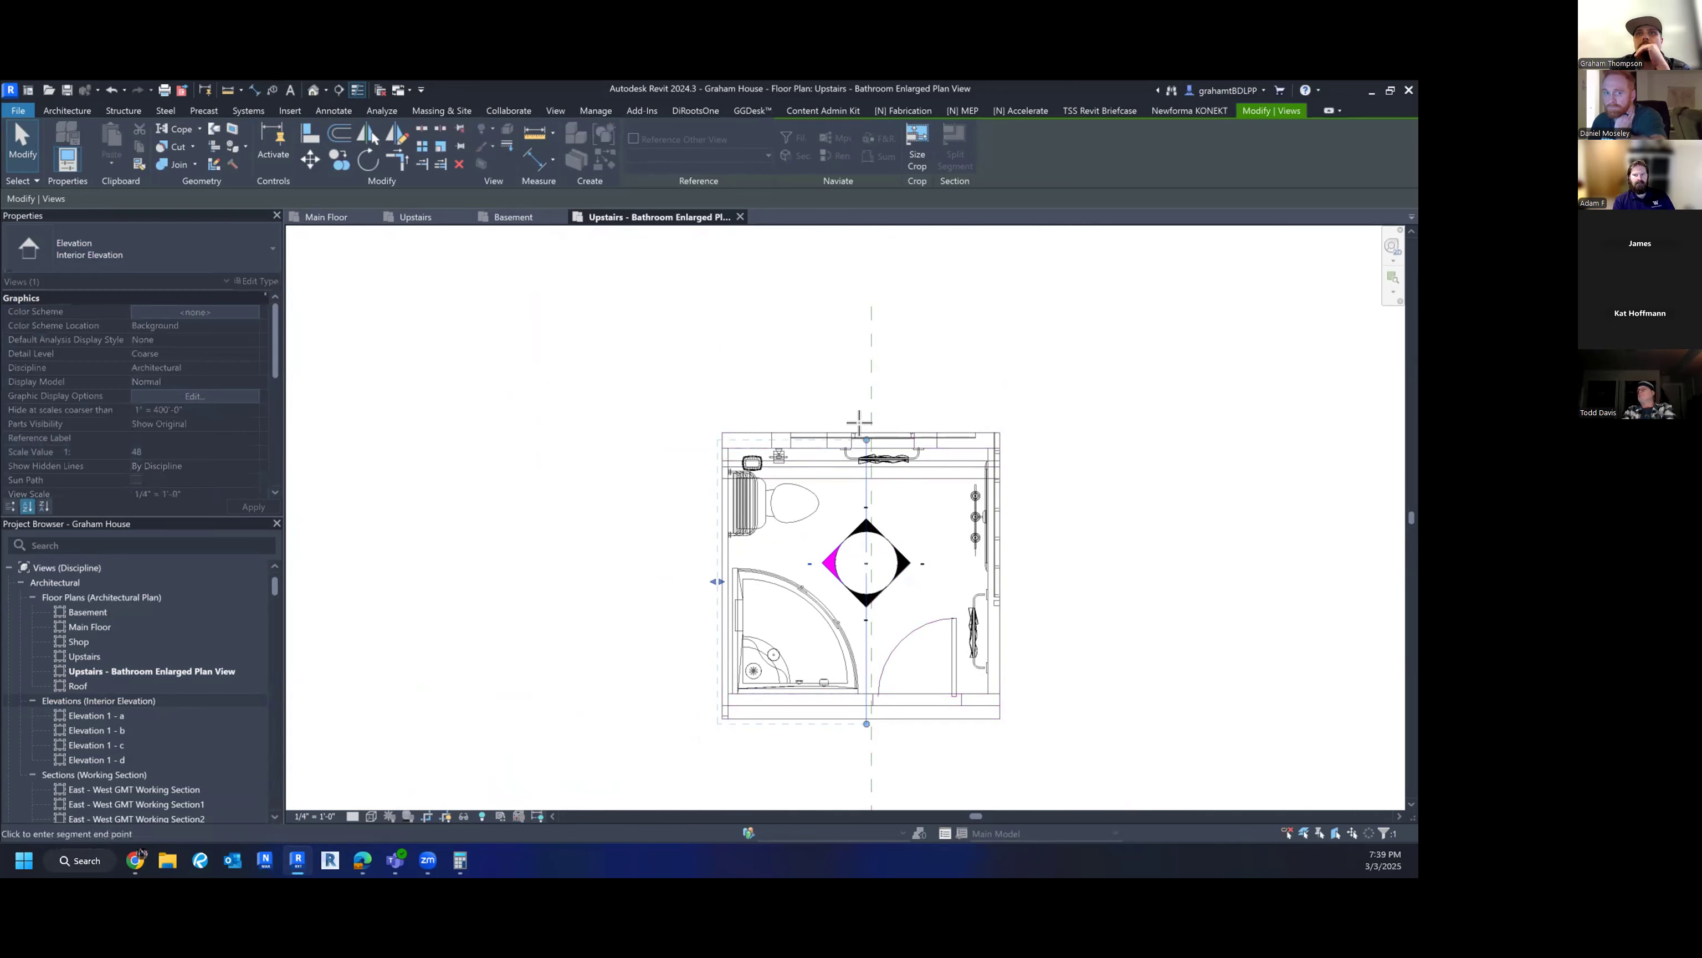
{"action": "middle_click_drag", "start_coordinate": [857, 628], "coordinate": [754, 606]}
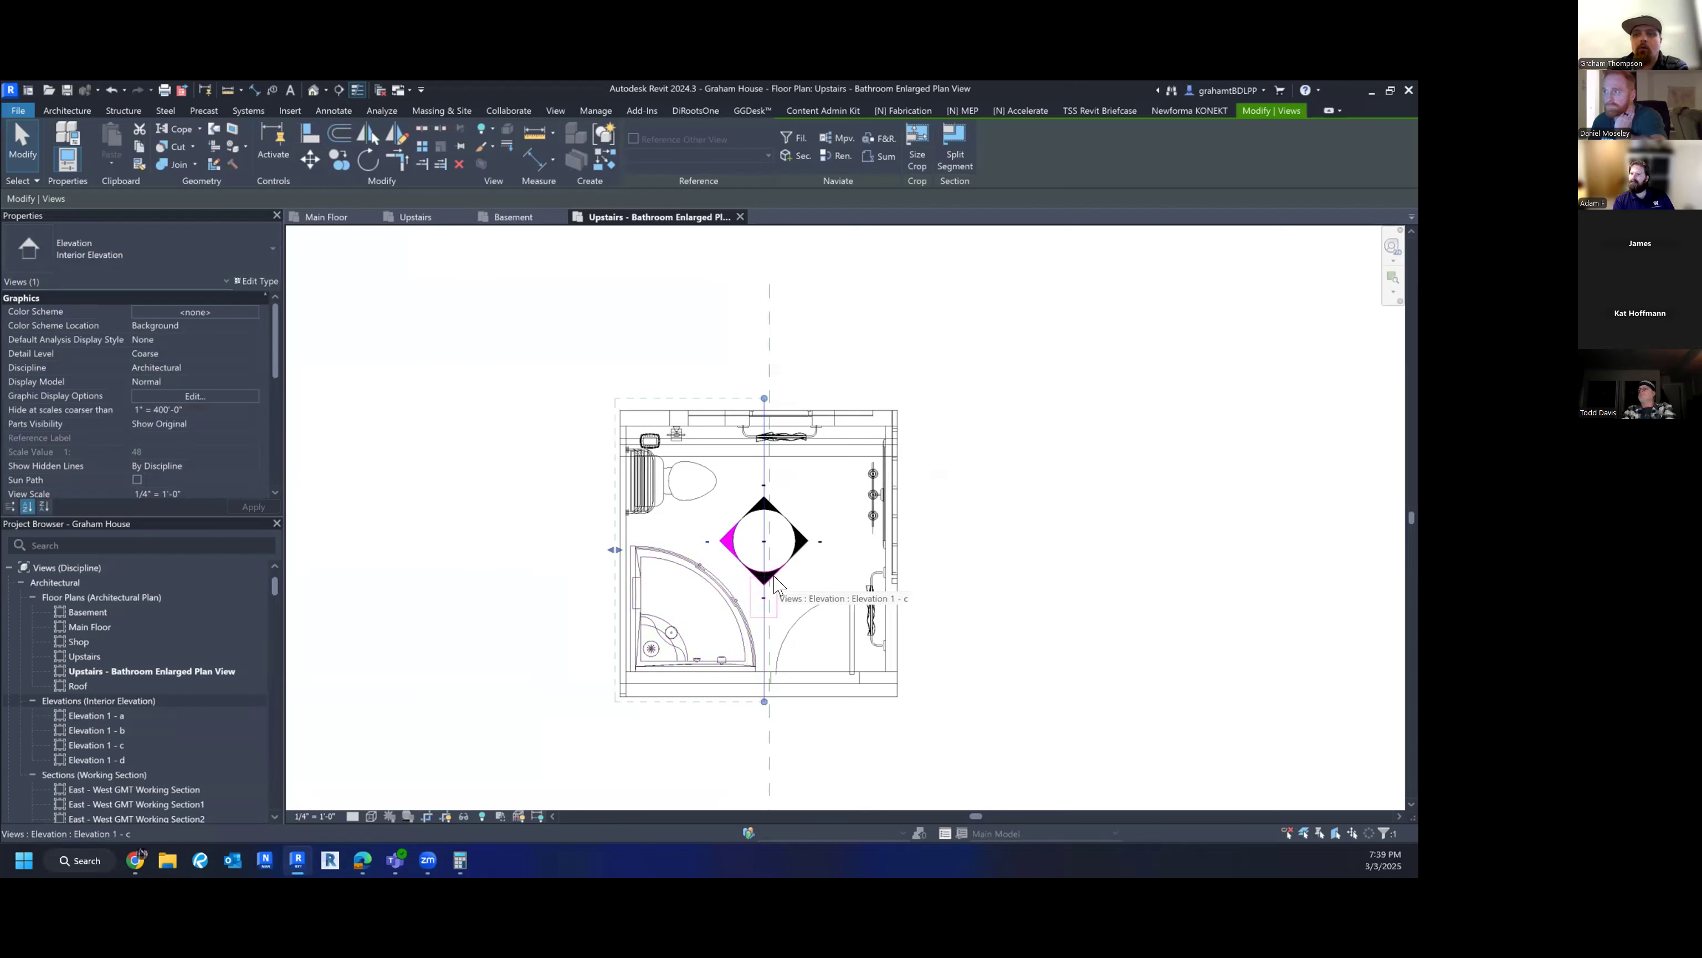
- Set Elevation 1 - c's crop line endpoints and pull its far clip to the bottom wall
{"action": "left_click", "coordinate": [774, 576]}
{"action": "left_click_drag", "start_coordinate": [907, 540], "coordinate": [897, 534]}
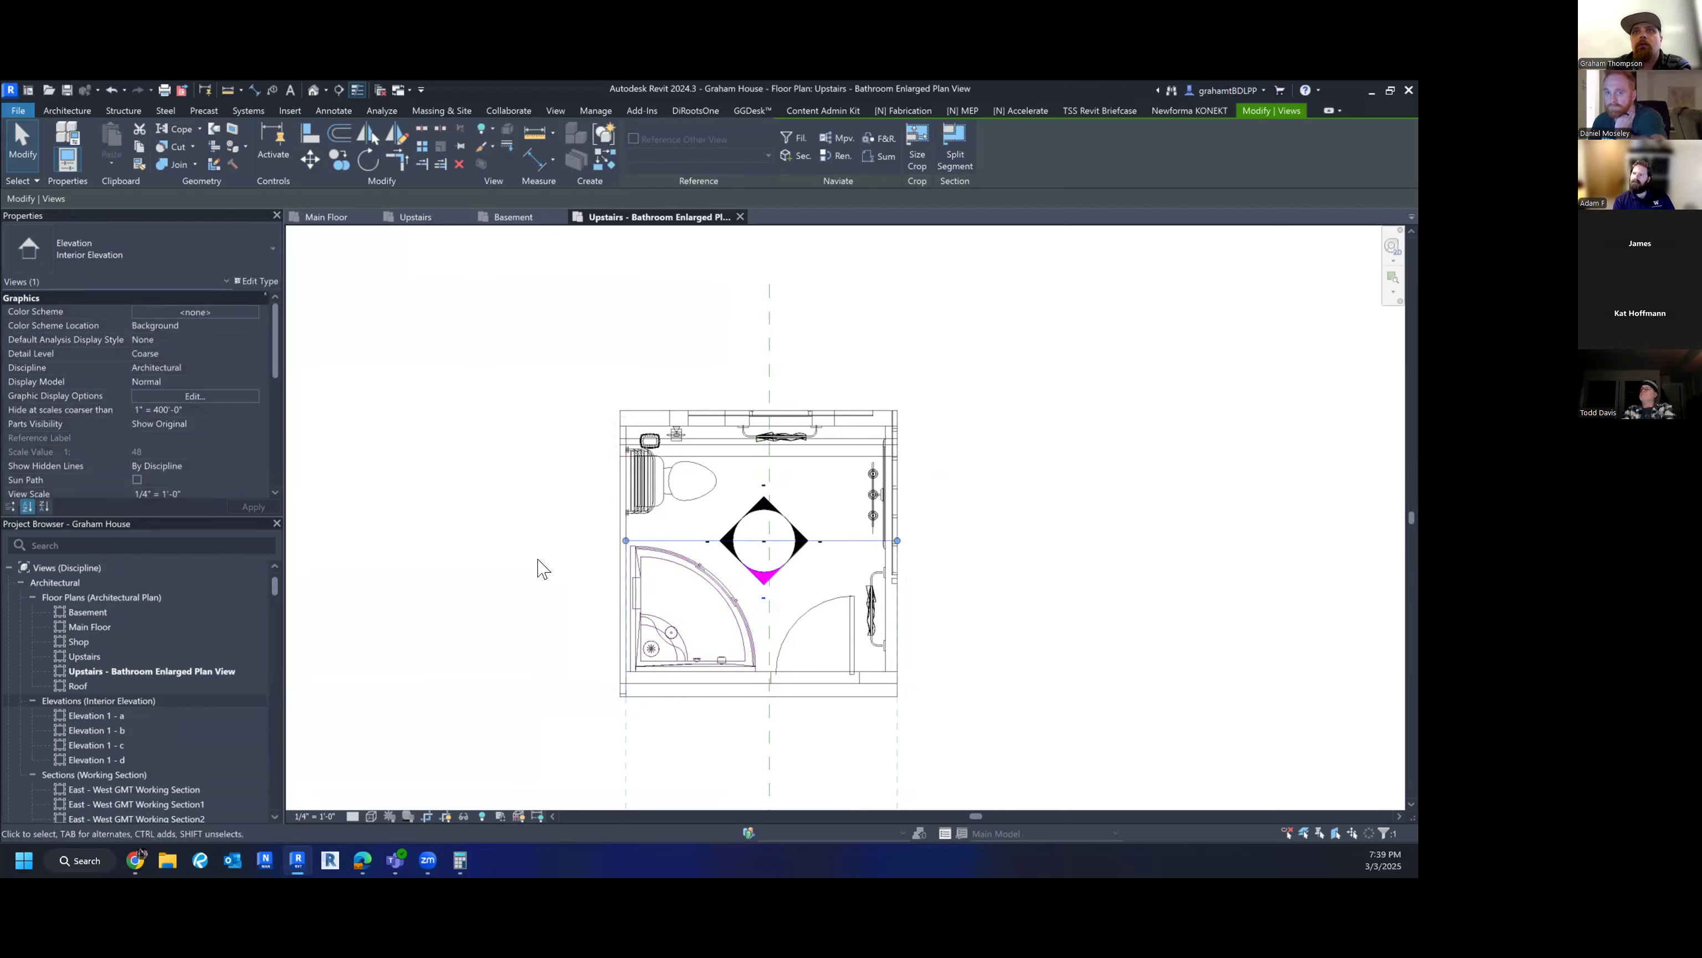
{"action": "left_click_drag", "start_coordinate": [626, 540], "coordinate": [605, 534]}
{"action": "left_click", "coordinate": [598, 536]}
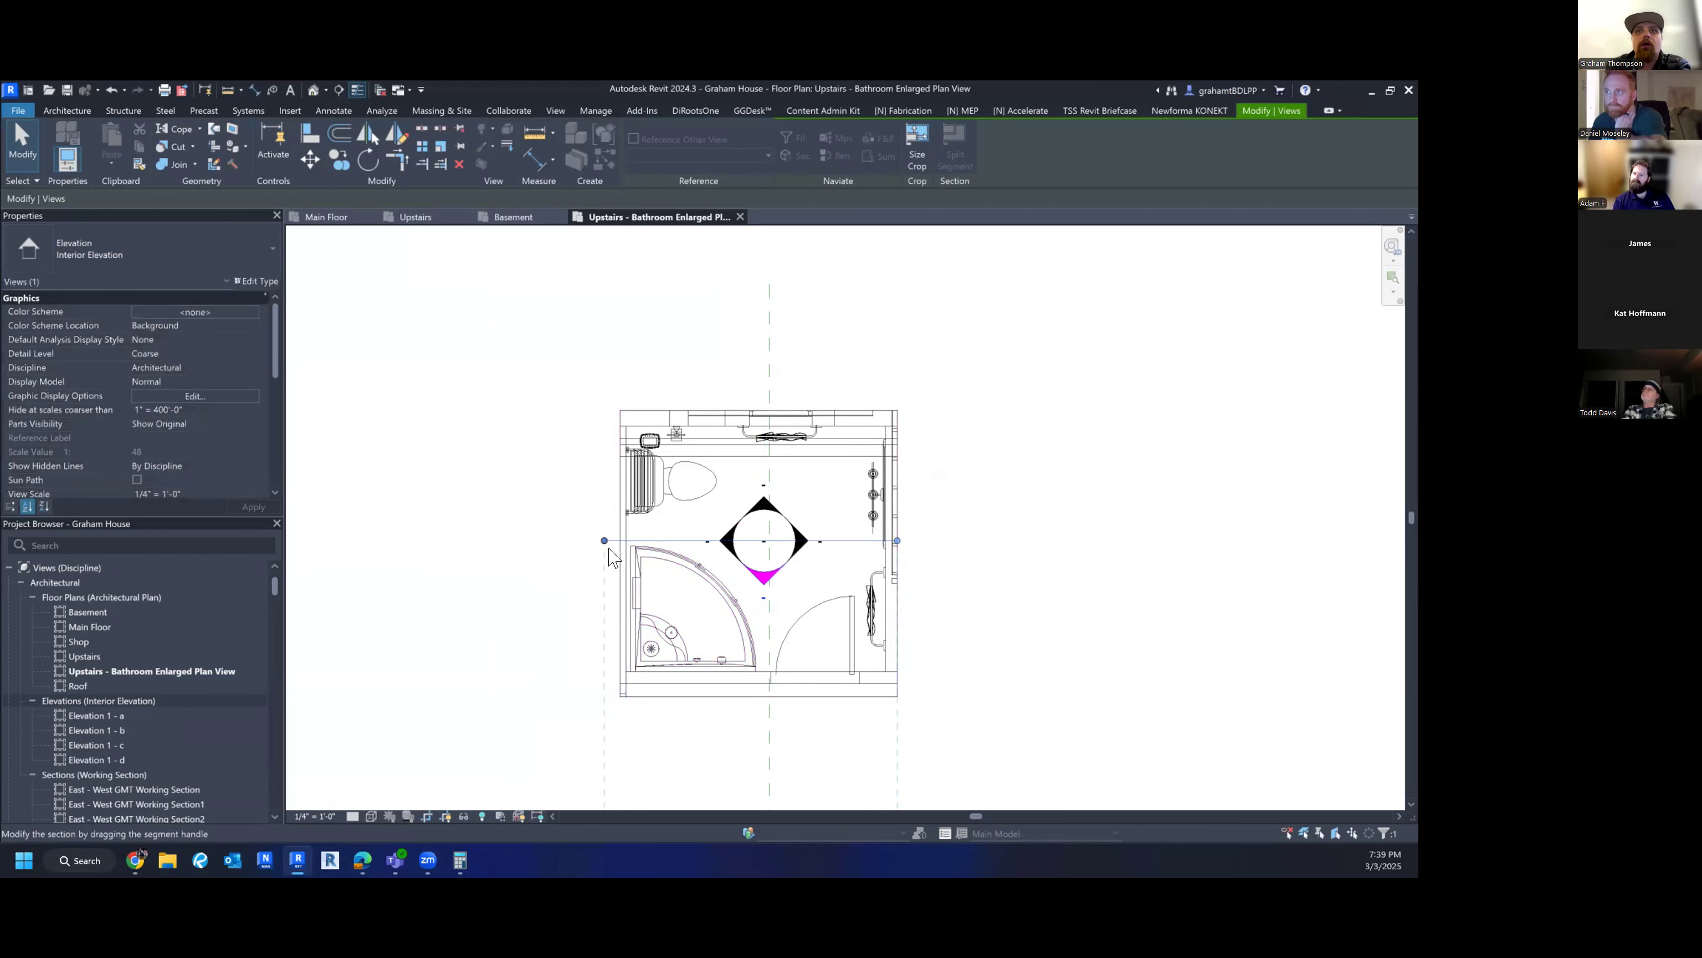
{"action": "scroll", "coordinate": [724, 771], "scroll_direction": "down", "scroll_amount": 3}
{"action": "left_click_drag", "start_coordinate": [707, 717], "coordinate": [700, 577]}
{"action": "left_click", "coordinate": [844, 673]}
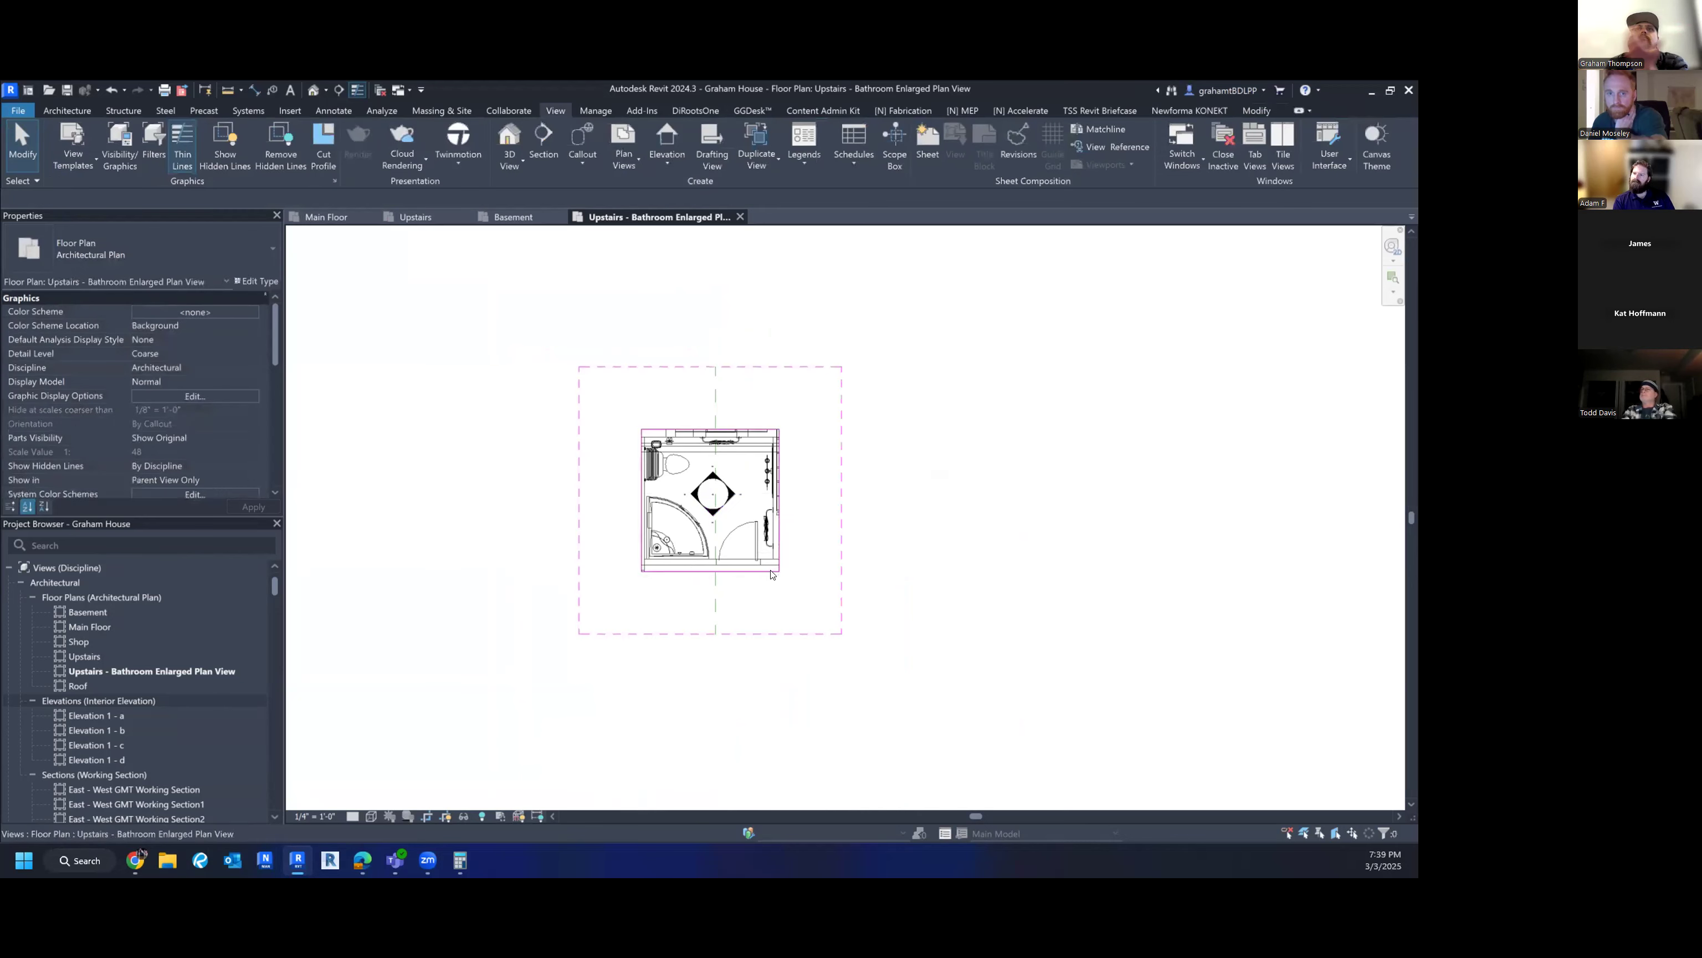
{"action": "scroll", "coordinate": [743, 572], "scroll_direction": "up", "scroll_amount": 2}
{"action": "middle_click_drag", "start_coordinate": [744, 572], "coordinate": [745, 703]}
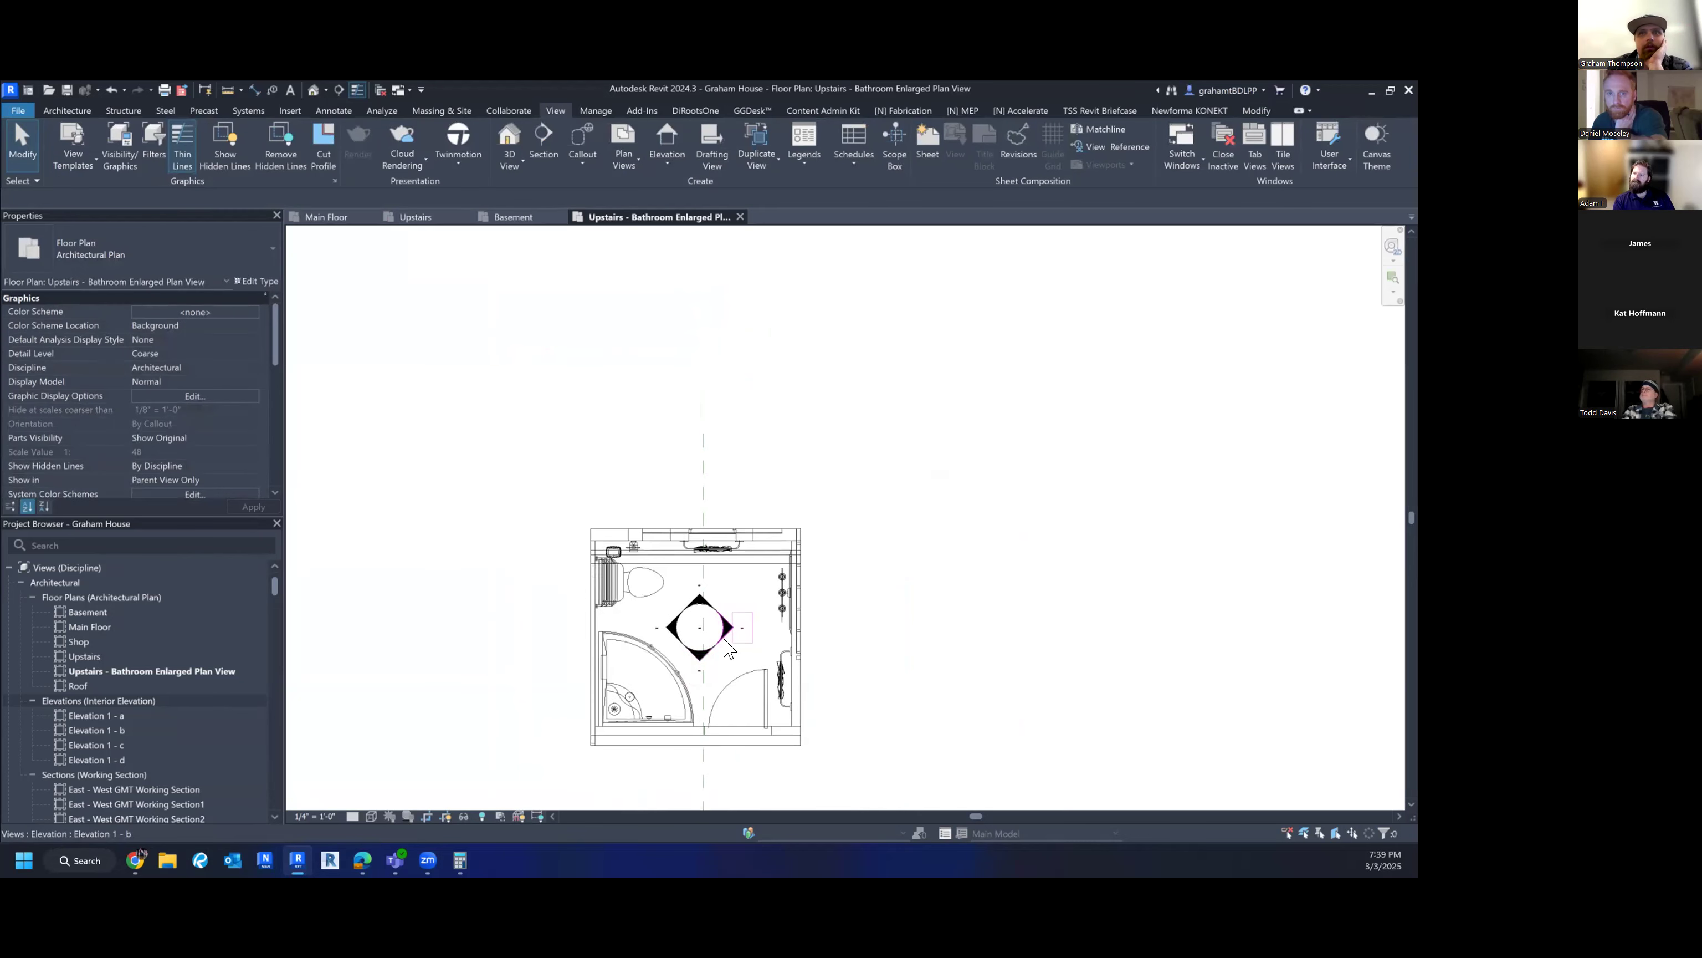
{"action": "scroll", "coordinate": [743, 630], "scroll_direction": "up", "scroll_amount": 2}
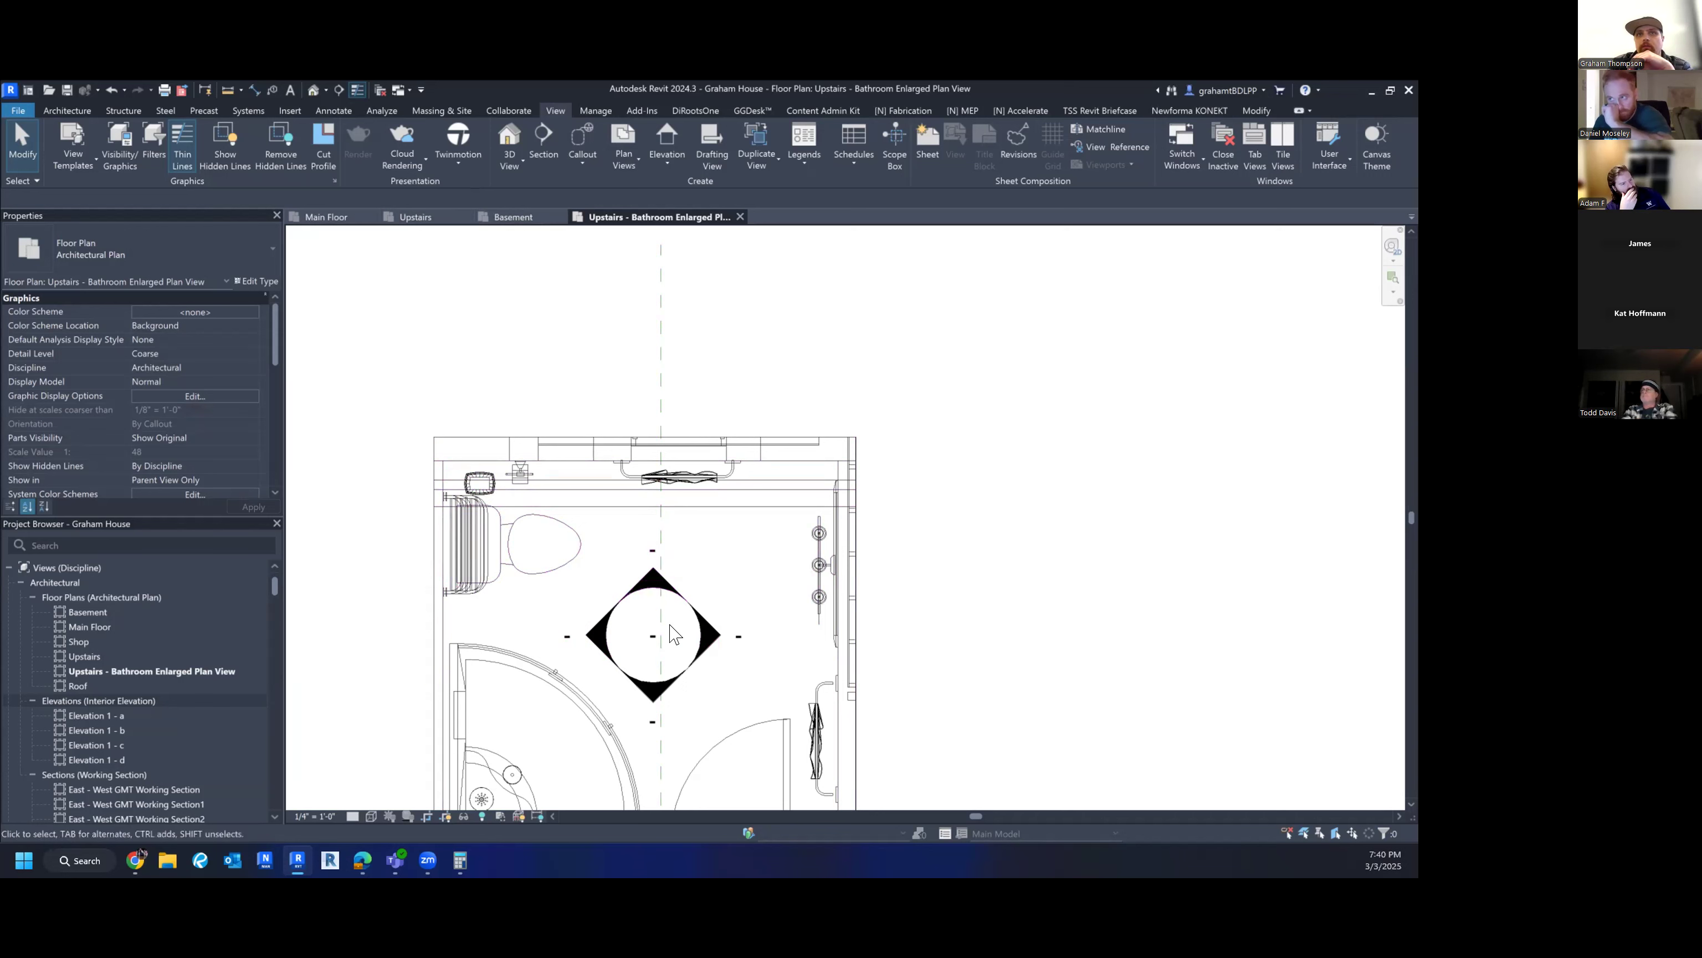
{"action": "left_click", "coordinate": [739, 647]}
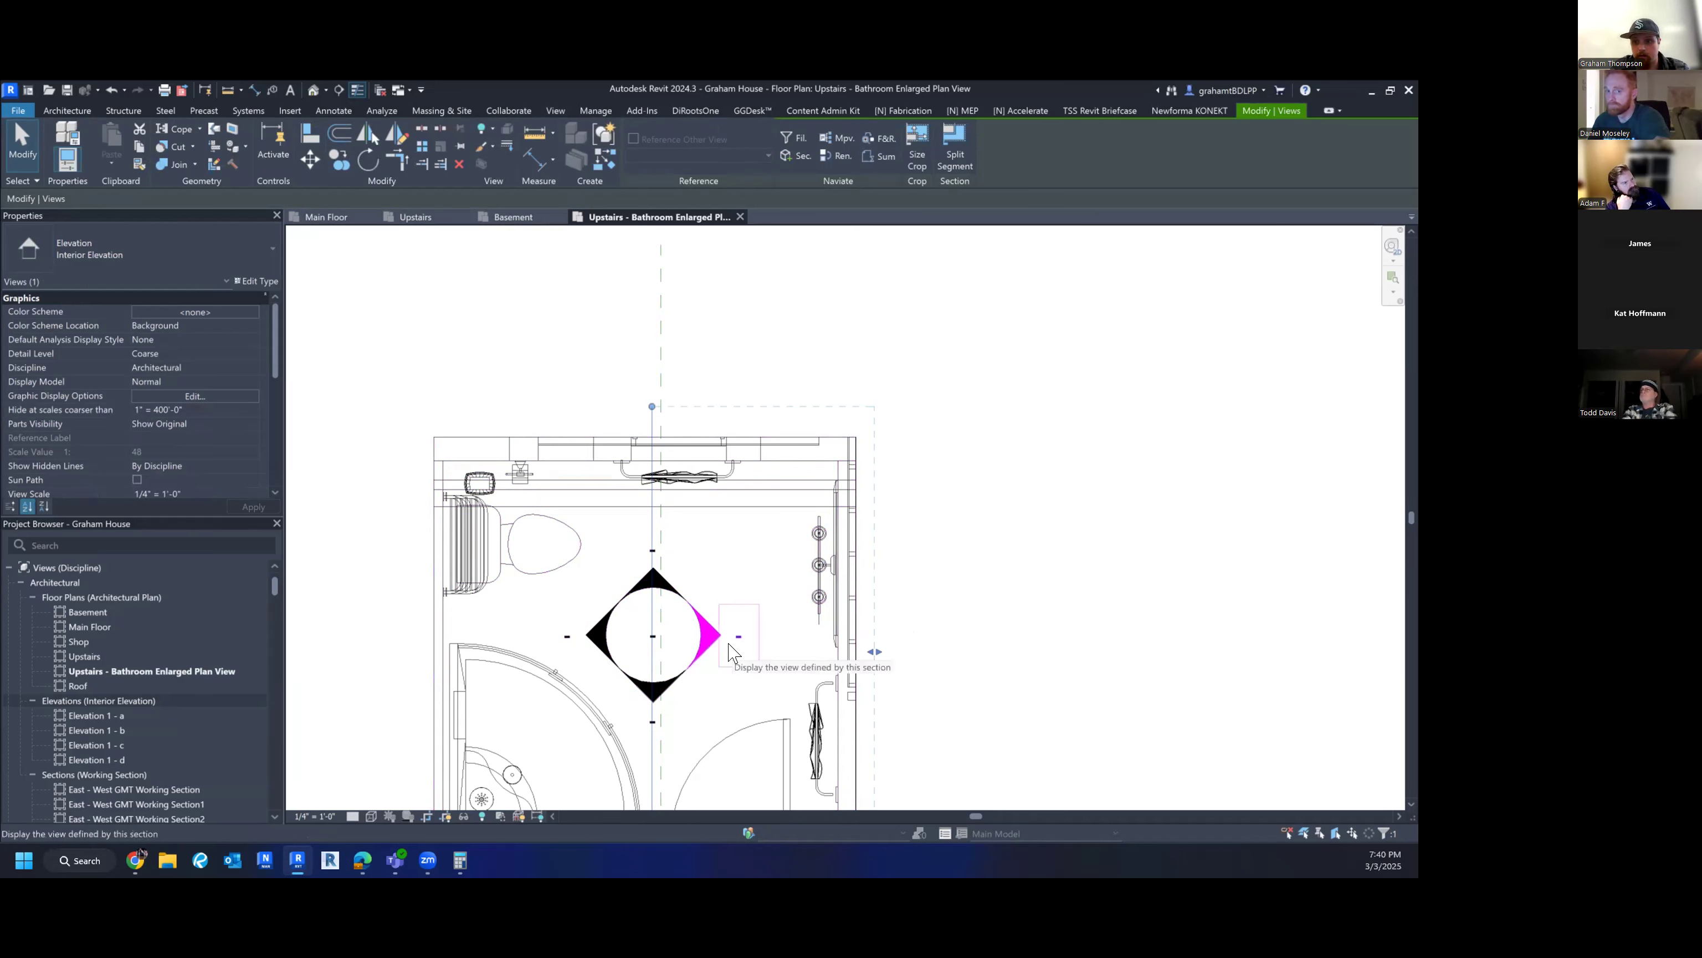
{"action": "left_click", "coordinate": [884, 545]}
{"action": "scroll", "coordinate": [719, 645], "scroll_direction": "down", "scroll_amount": 1}
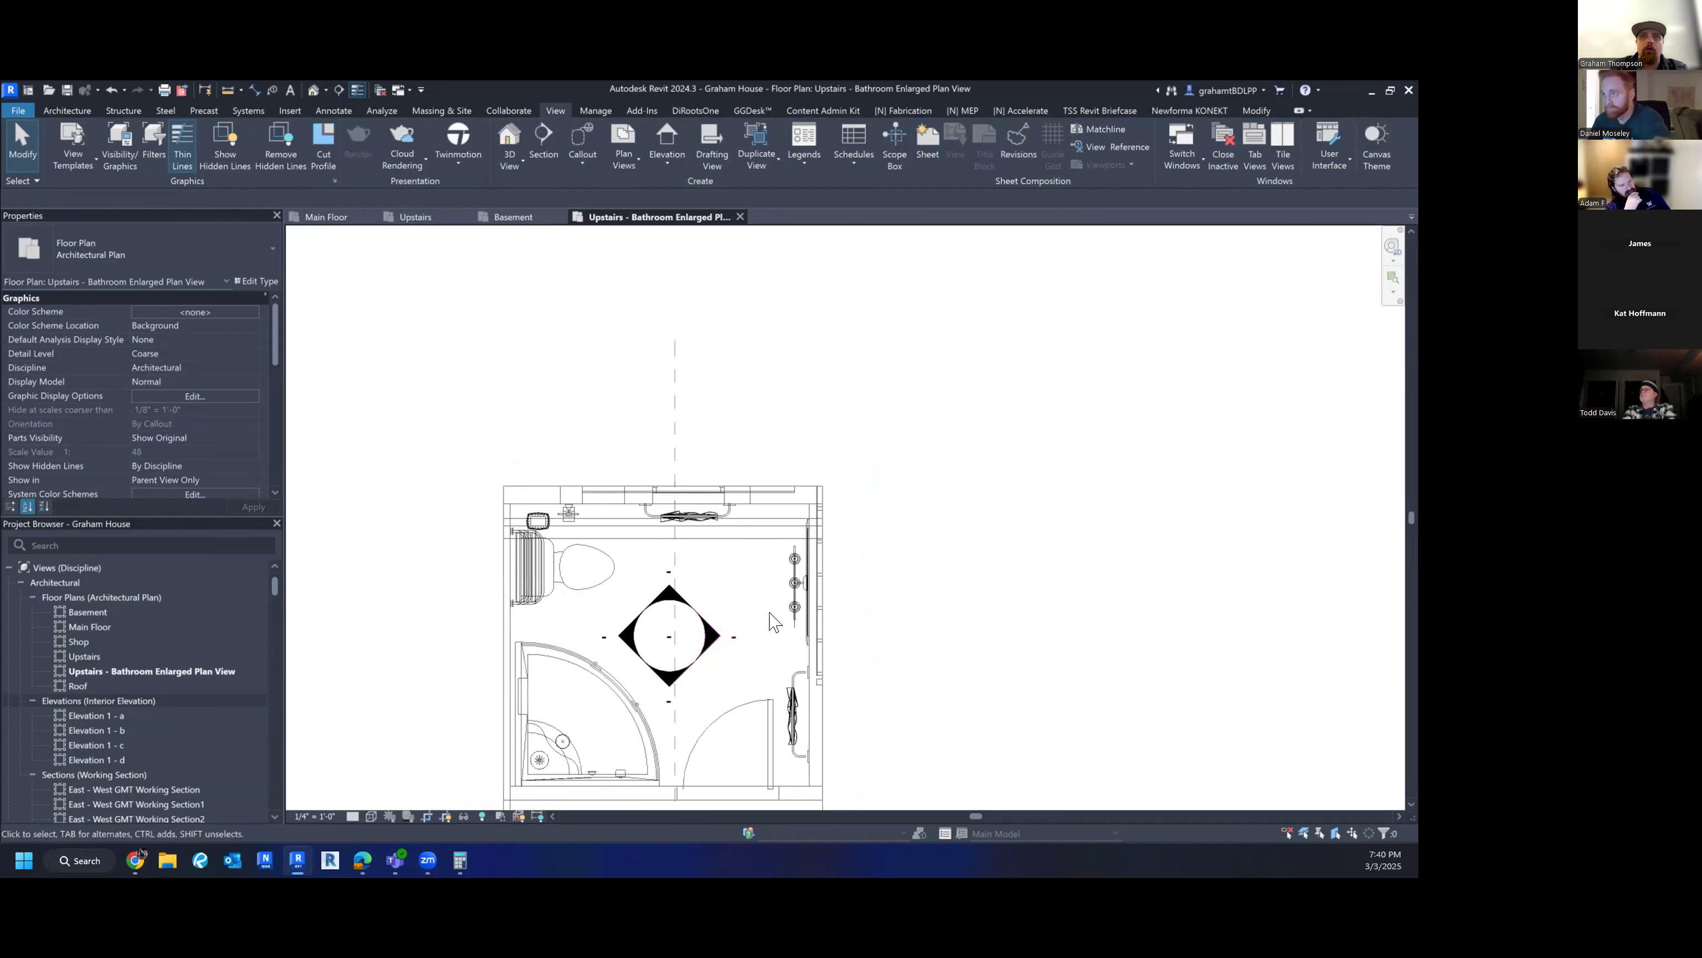
{"action": "middle_click_drag", "start_coordinate": [726, 646], "coordinate": [704, 615]}
{"action": "scroll", "coordinate": [711, 625], "scroll_direction": "down", "scroll_amount": 1}
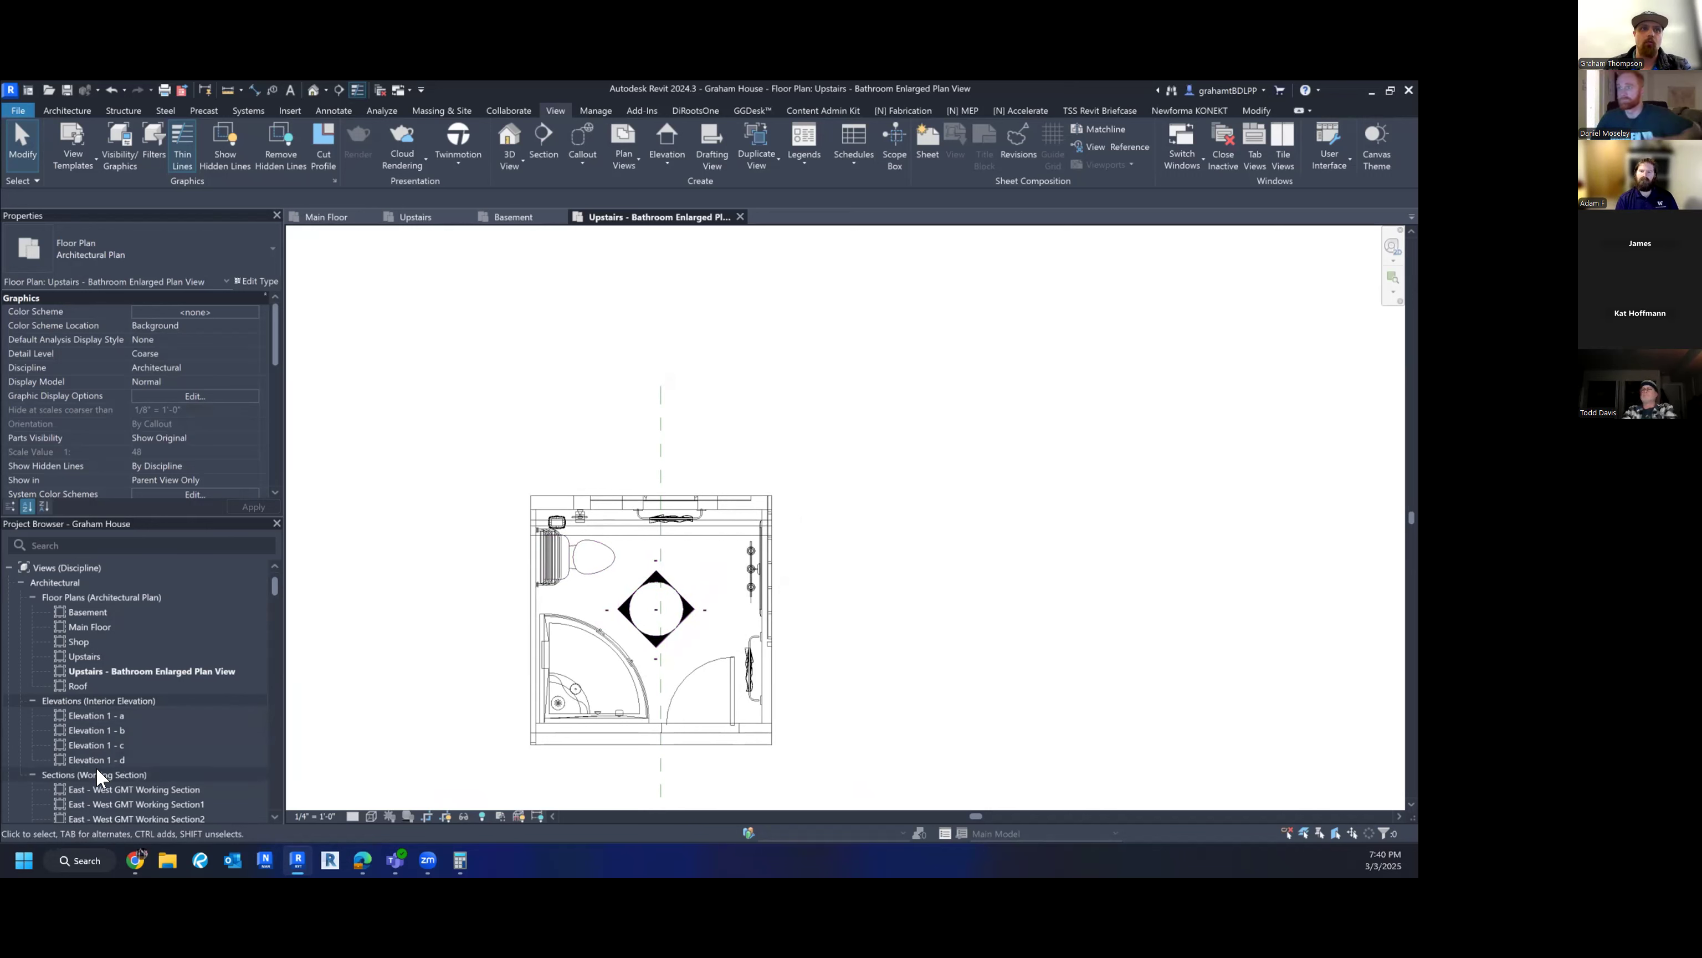
{"action": "left_click", "coordinate": [688, 610]}
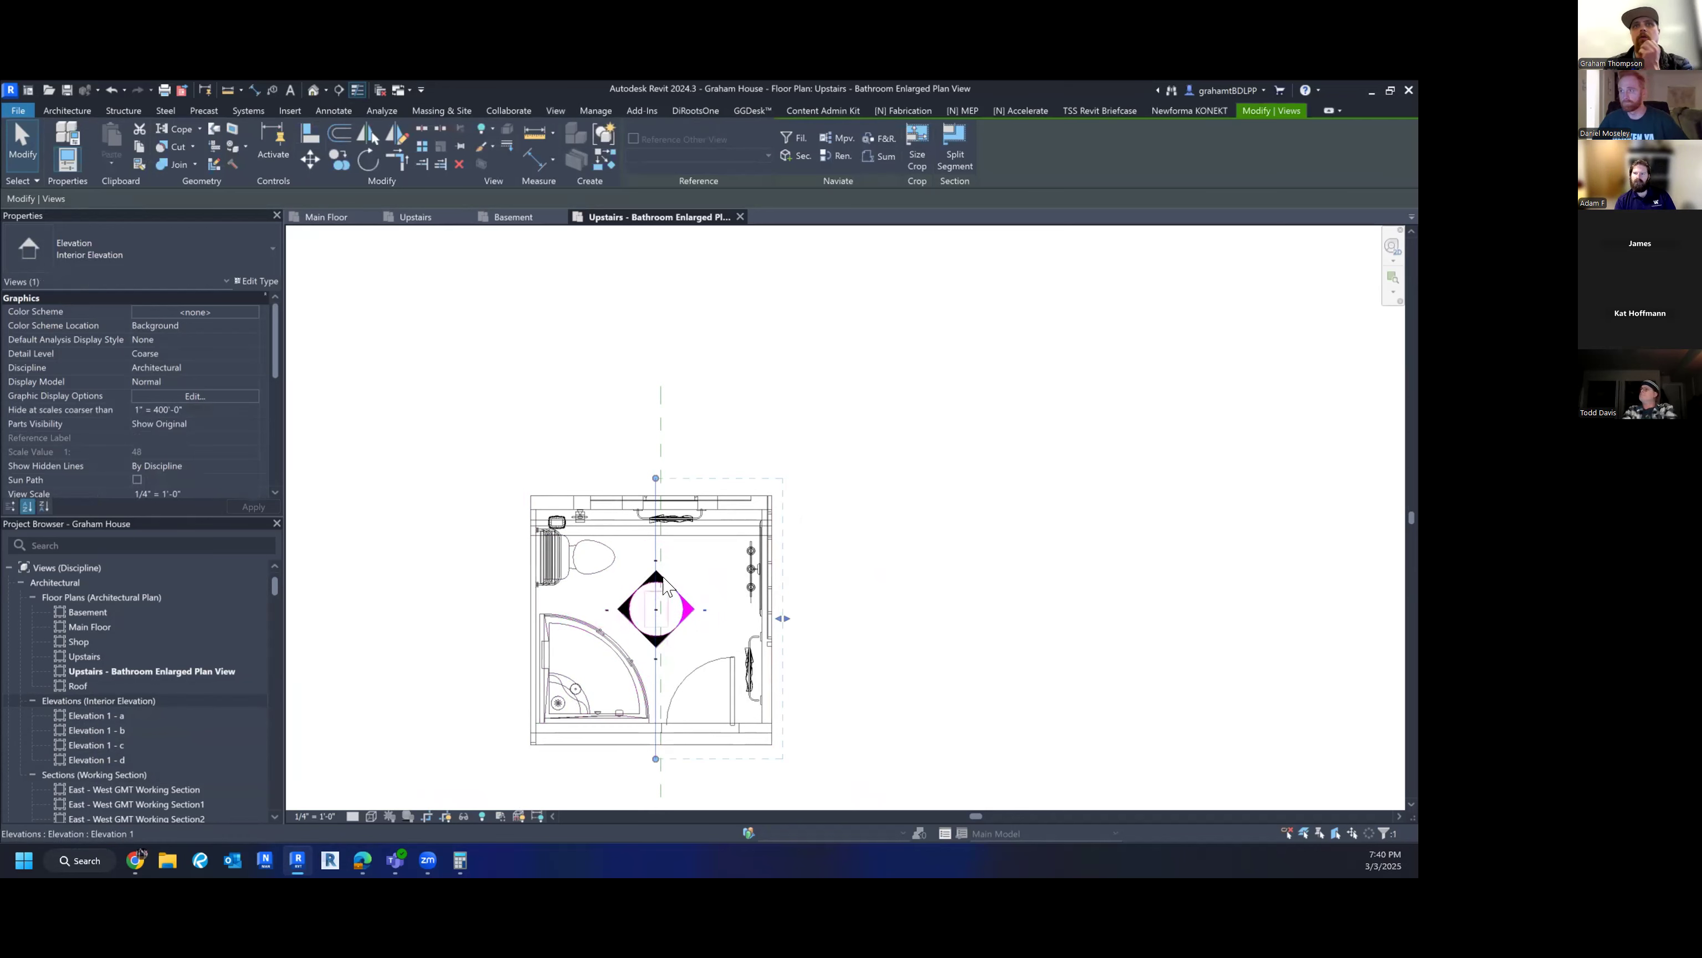
{"action": "left_click", "coordinate": [656, 581]}
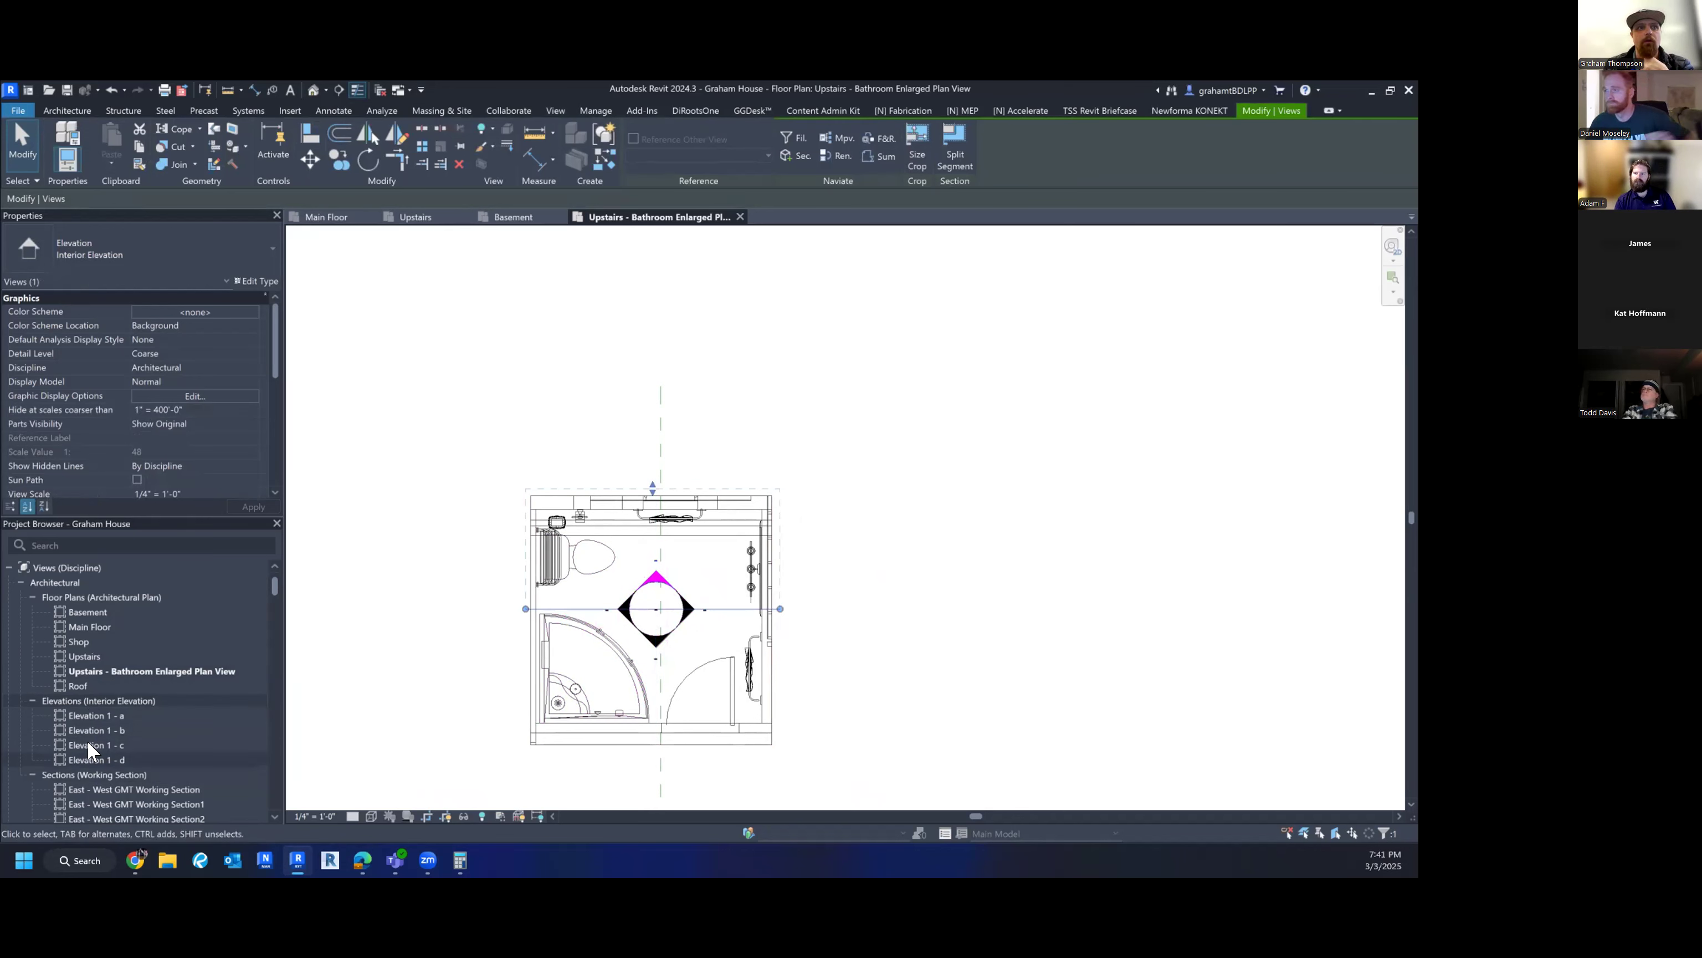
{"action": "left_click", "coordinate": [87, 714]}
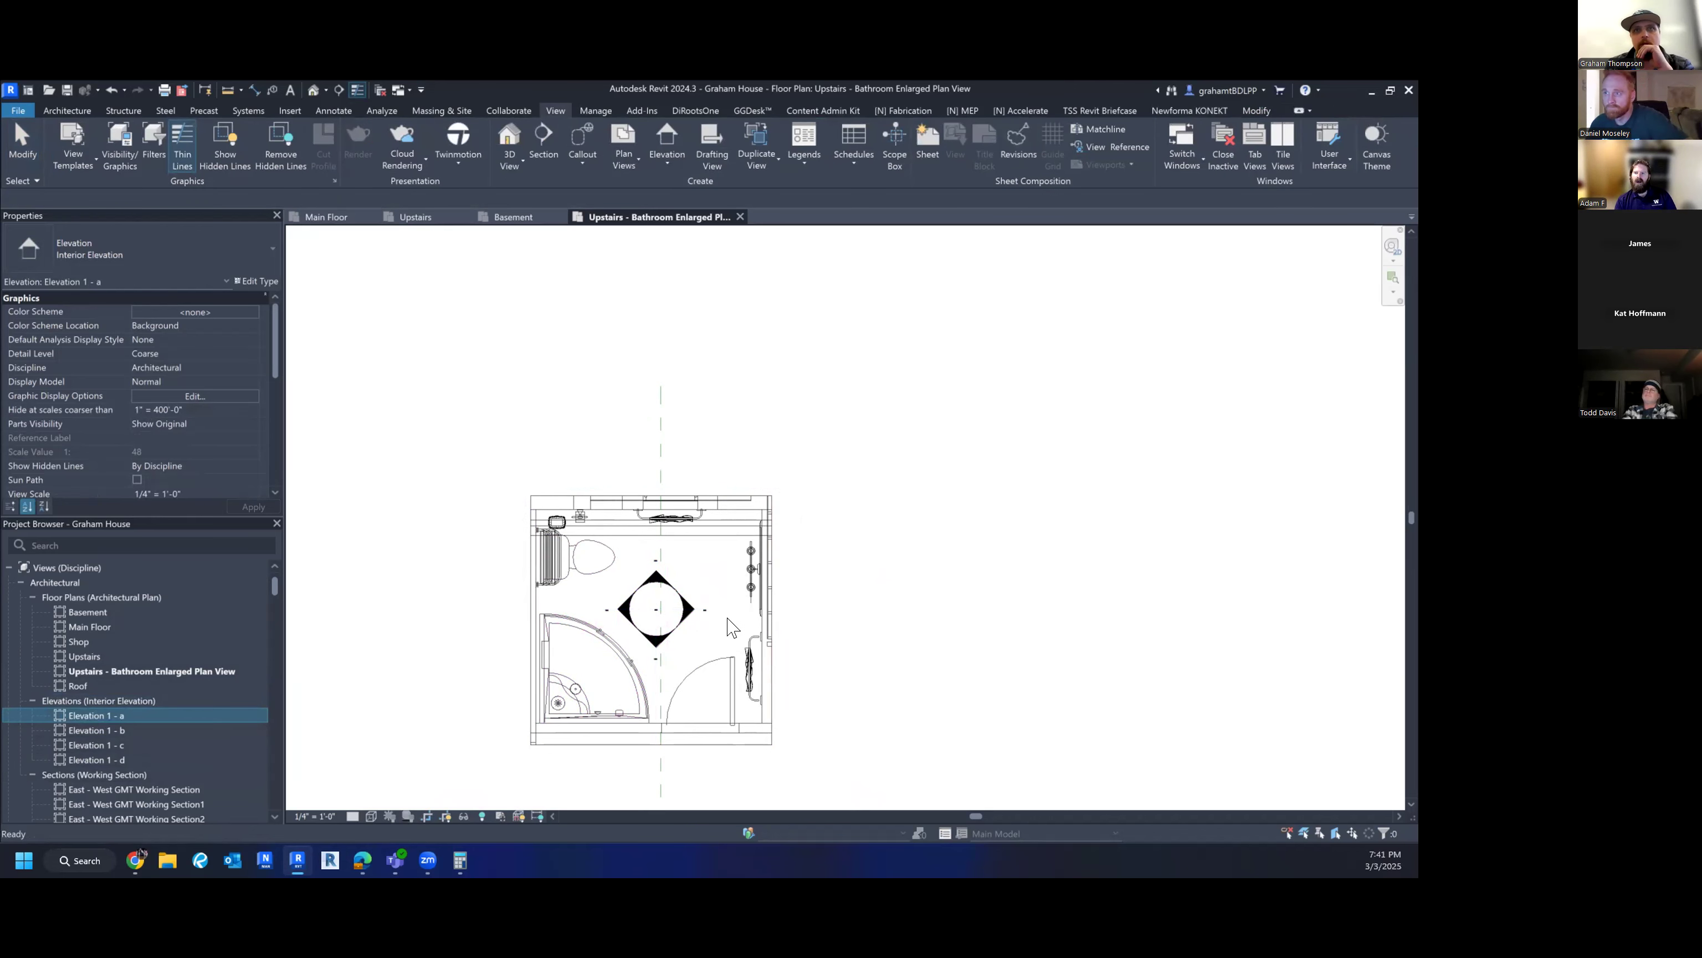
{"action": "left_click", "coordinate": [690, 612]}
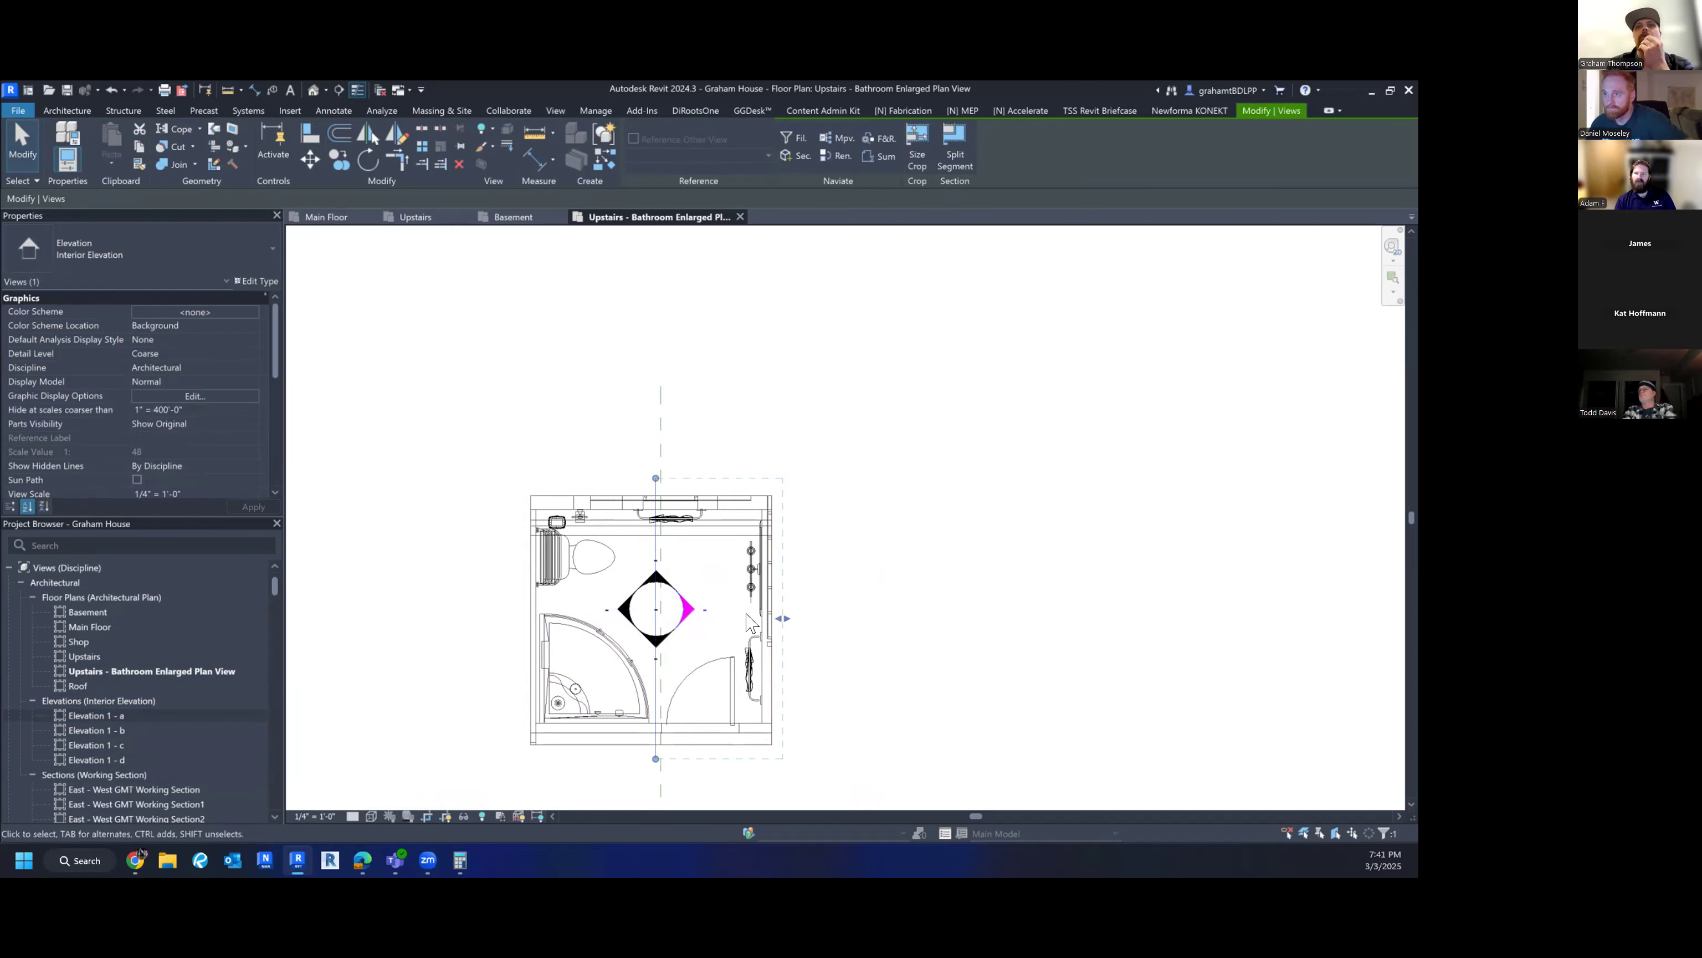
{"action": "scroll", "coordinate": [139, 411], "scroll_direction": "down", "scroll_amount": 3}
{"action": "scroll", "coordinate": [144, 416], "scroll_direction": "down", "scroll_amount": 4}
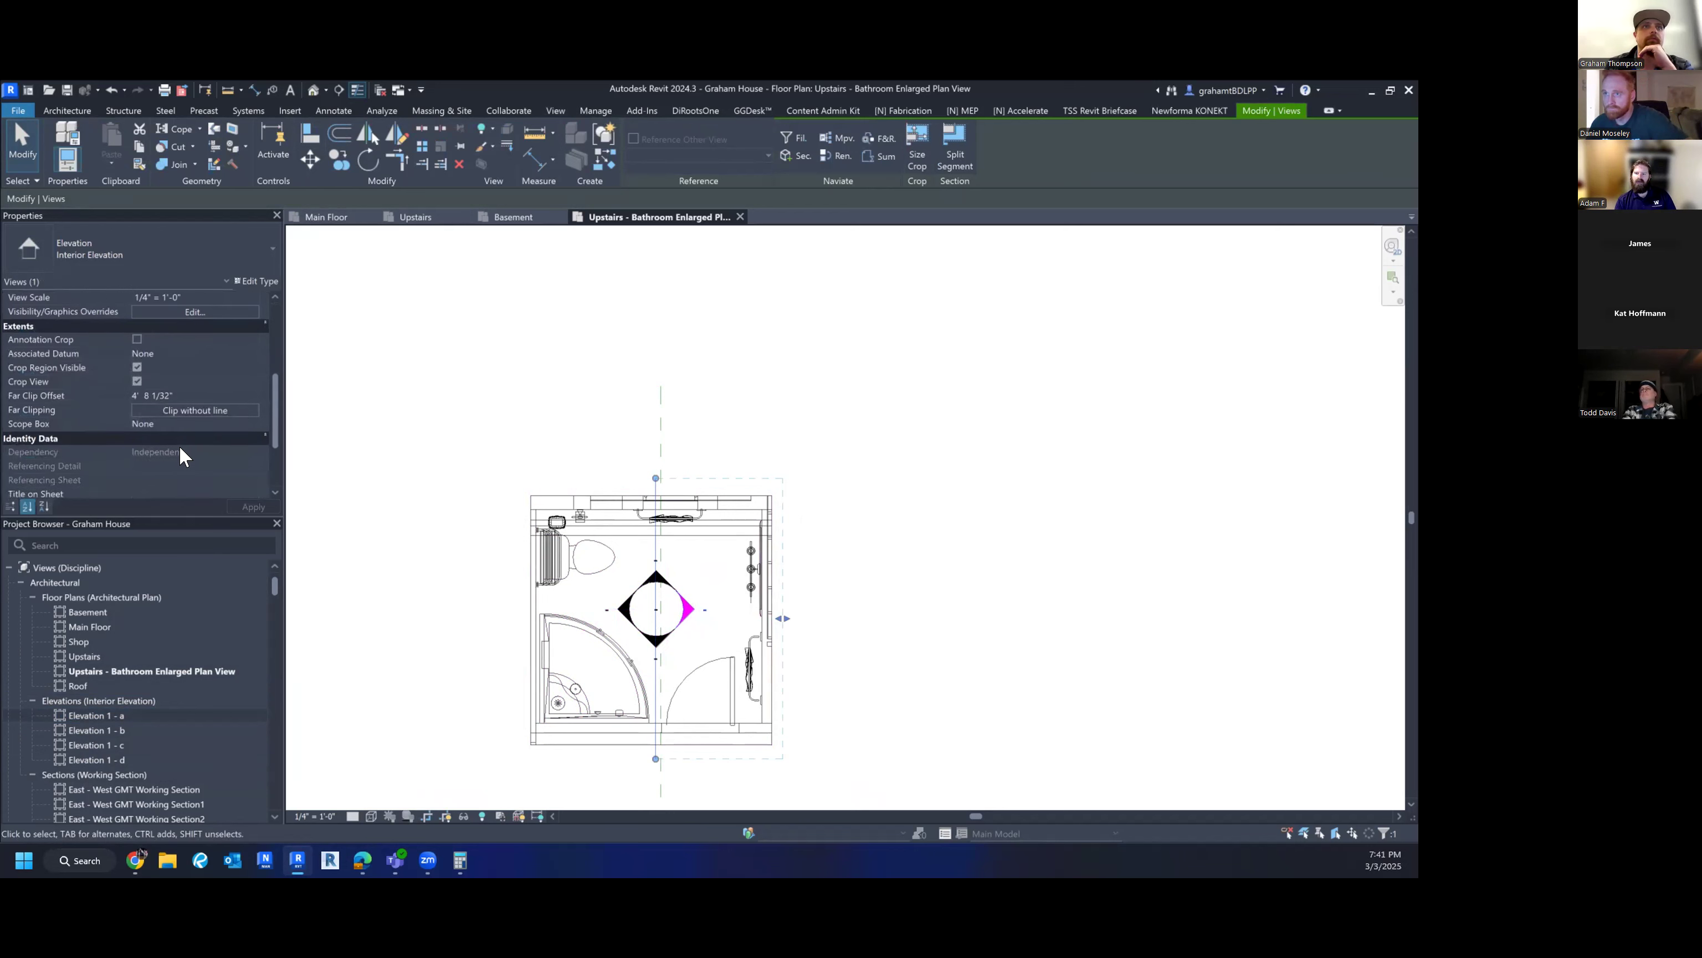
{"action": "left_click", "coordinate": [142, 478]}
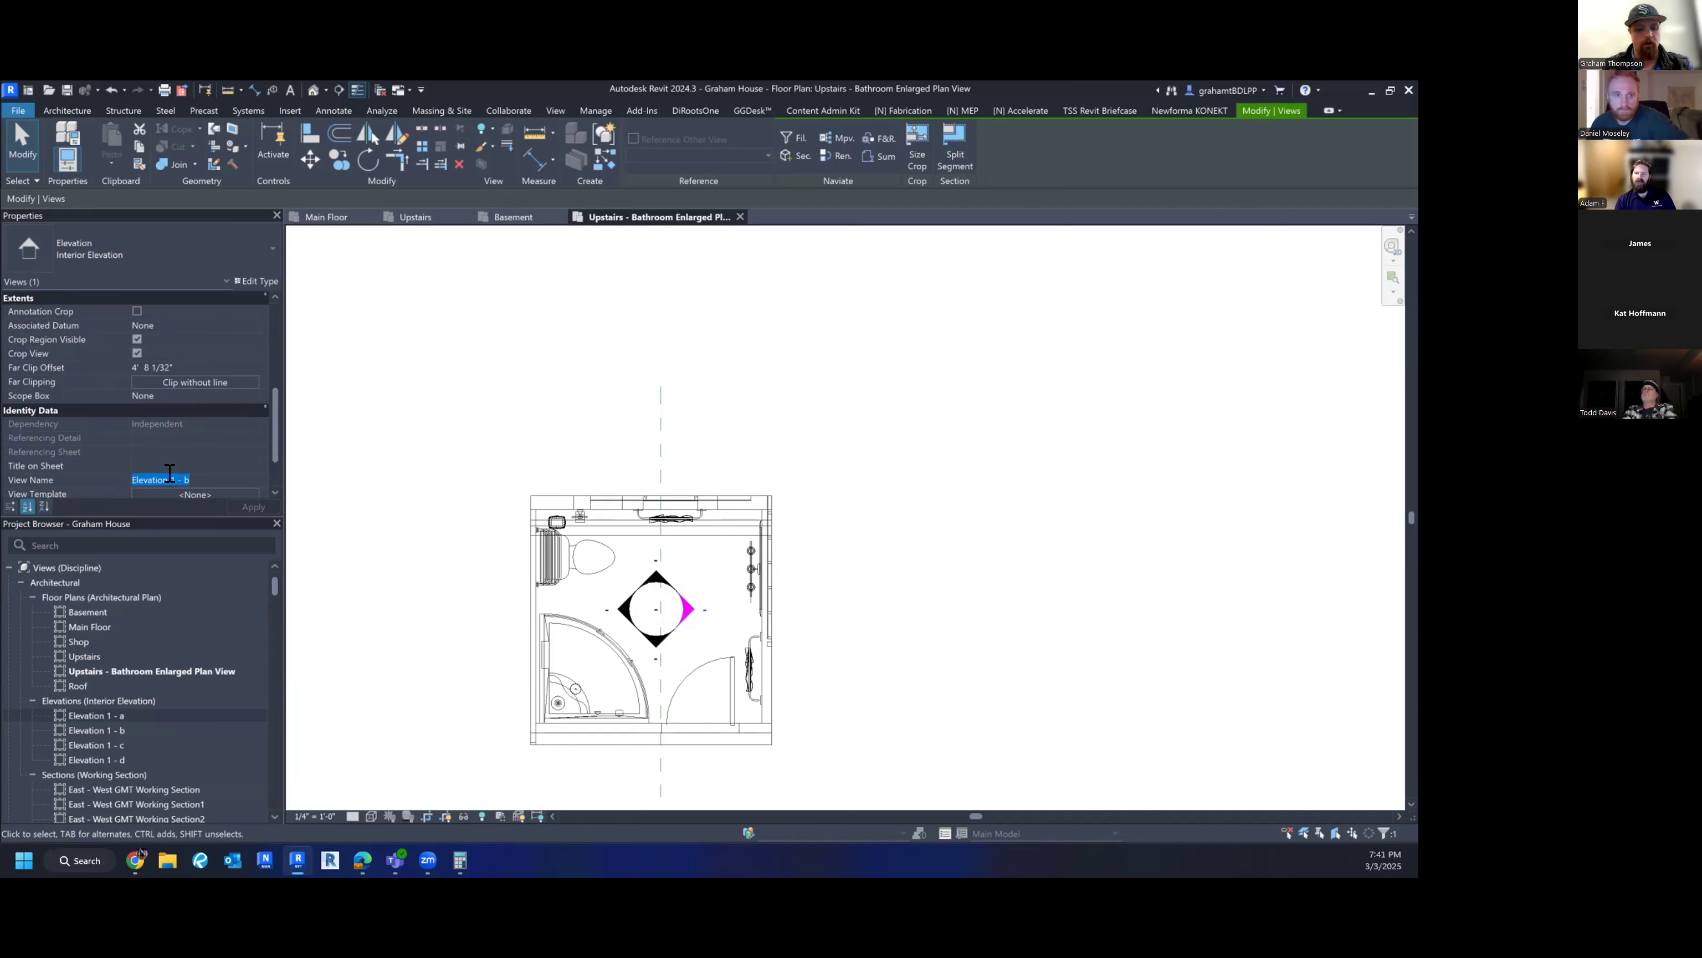
{"action": "type", "text": "Upst"}
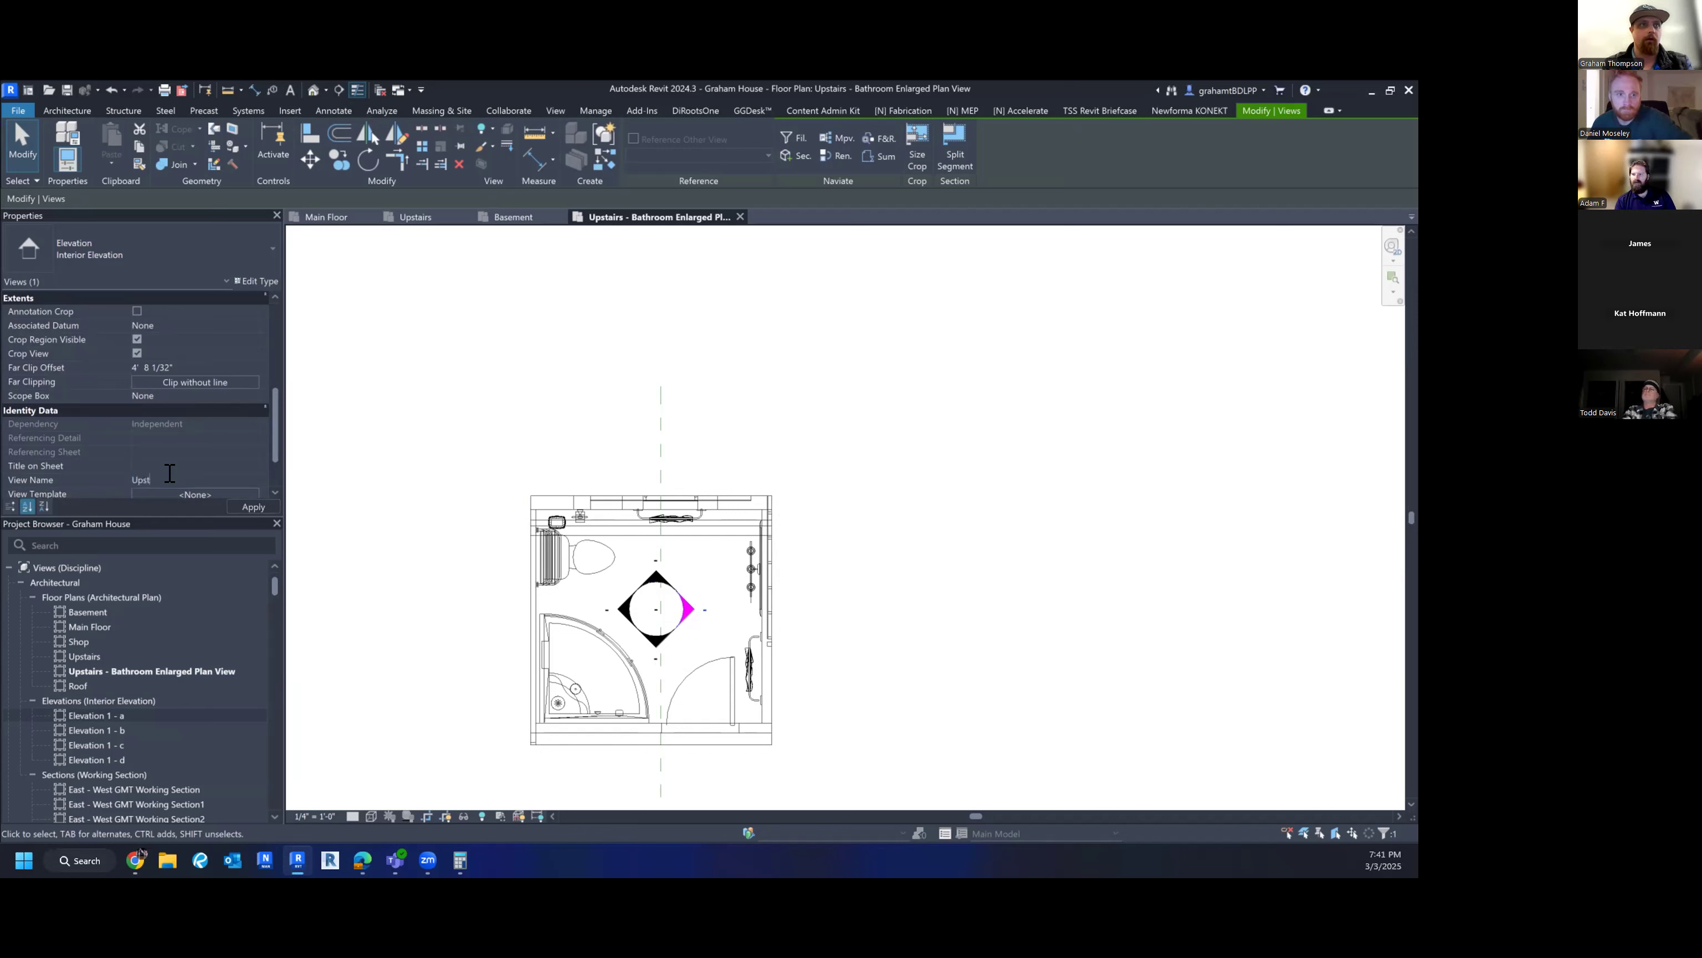
{"action": "type", "text": "air Bath North Wall"}
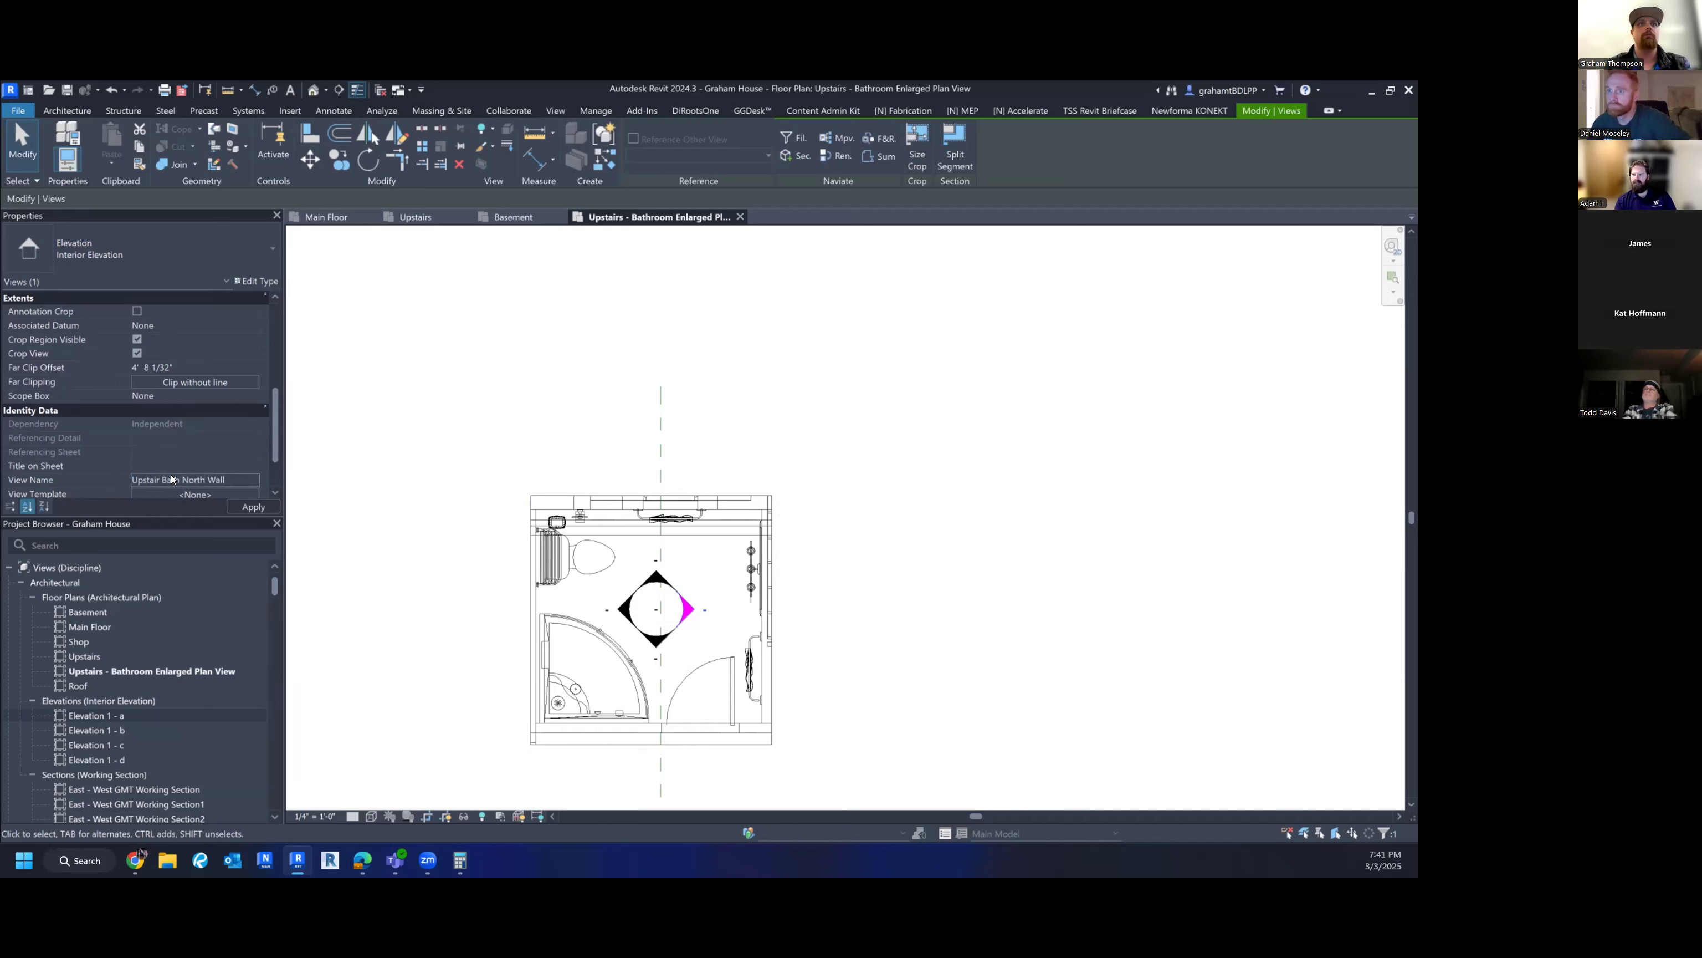
{"action": "key", "text": "Return"}
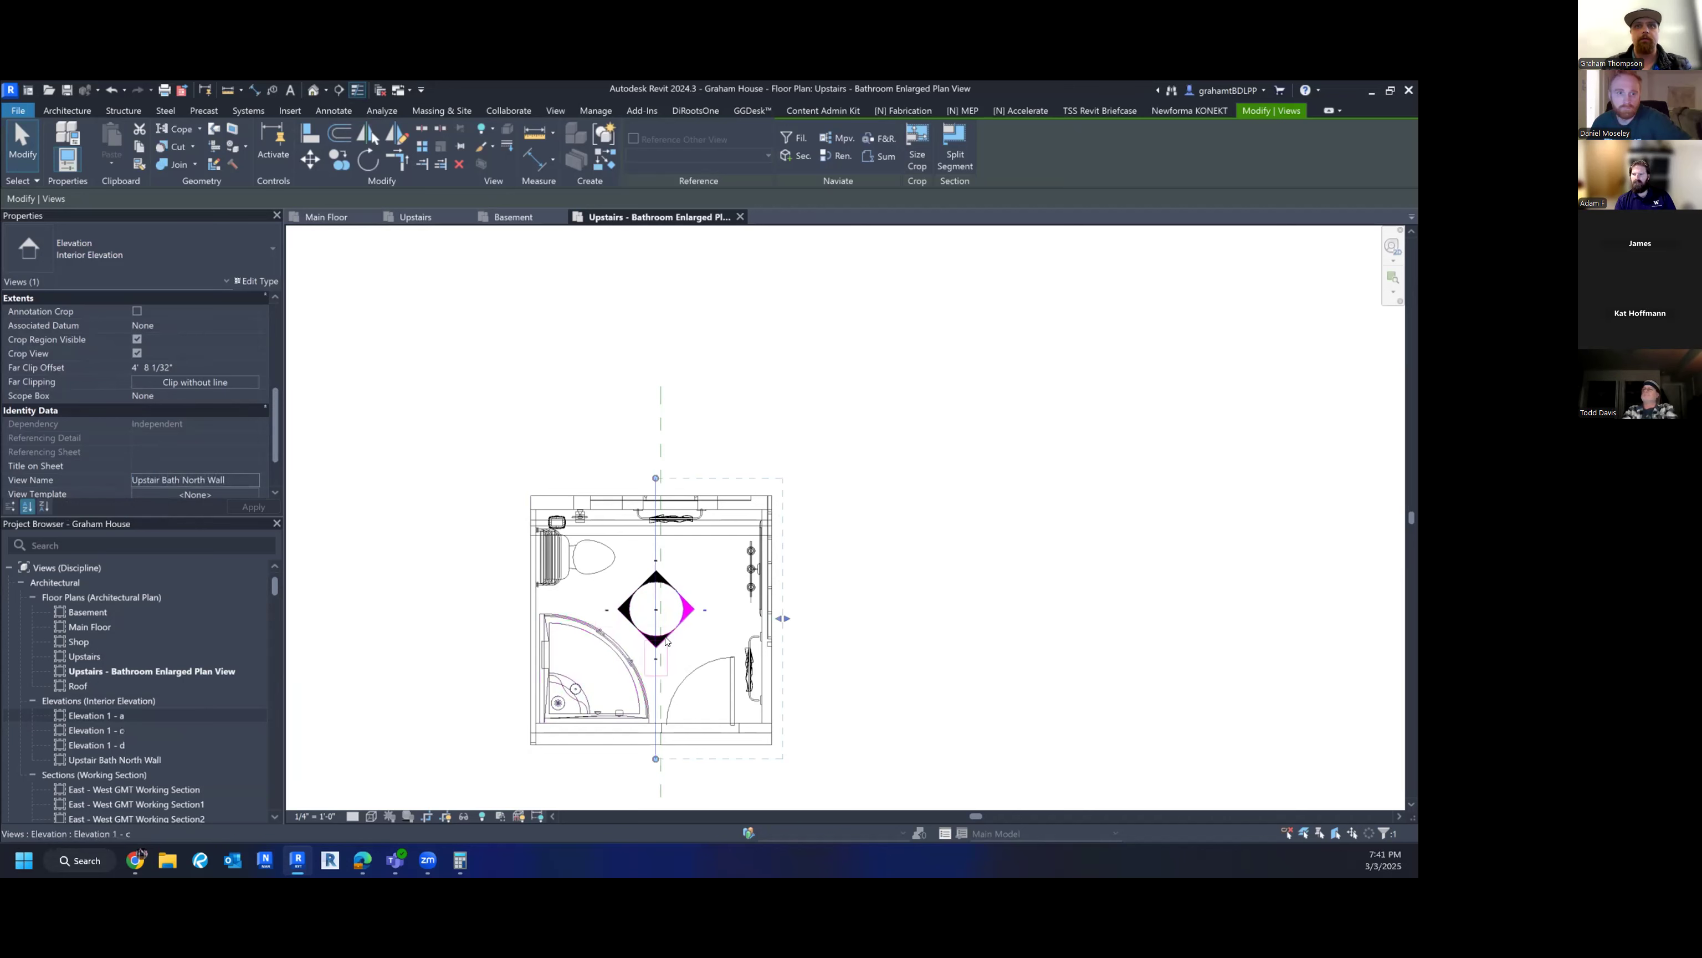
{"action": "left_click", "coordinate": [666, 640]}
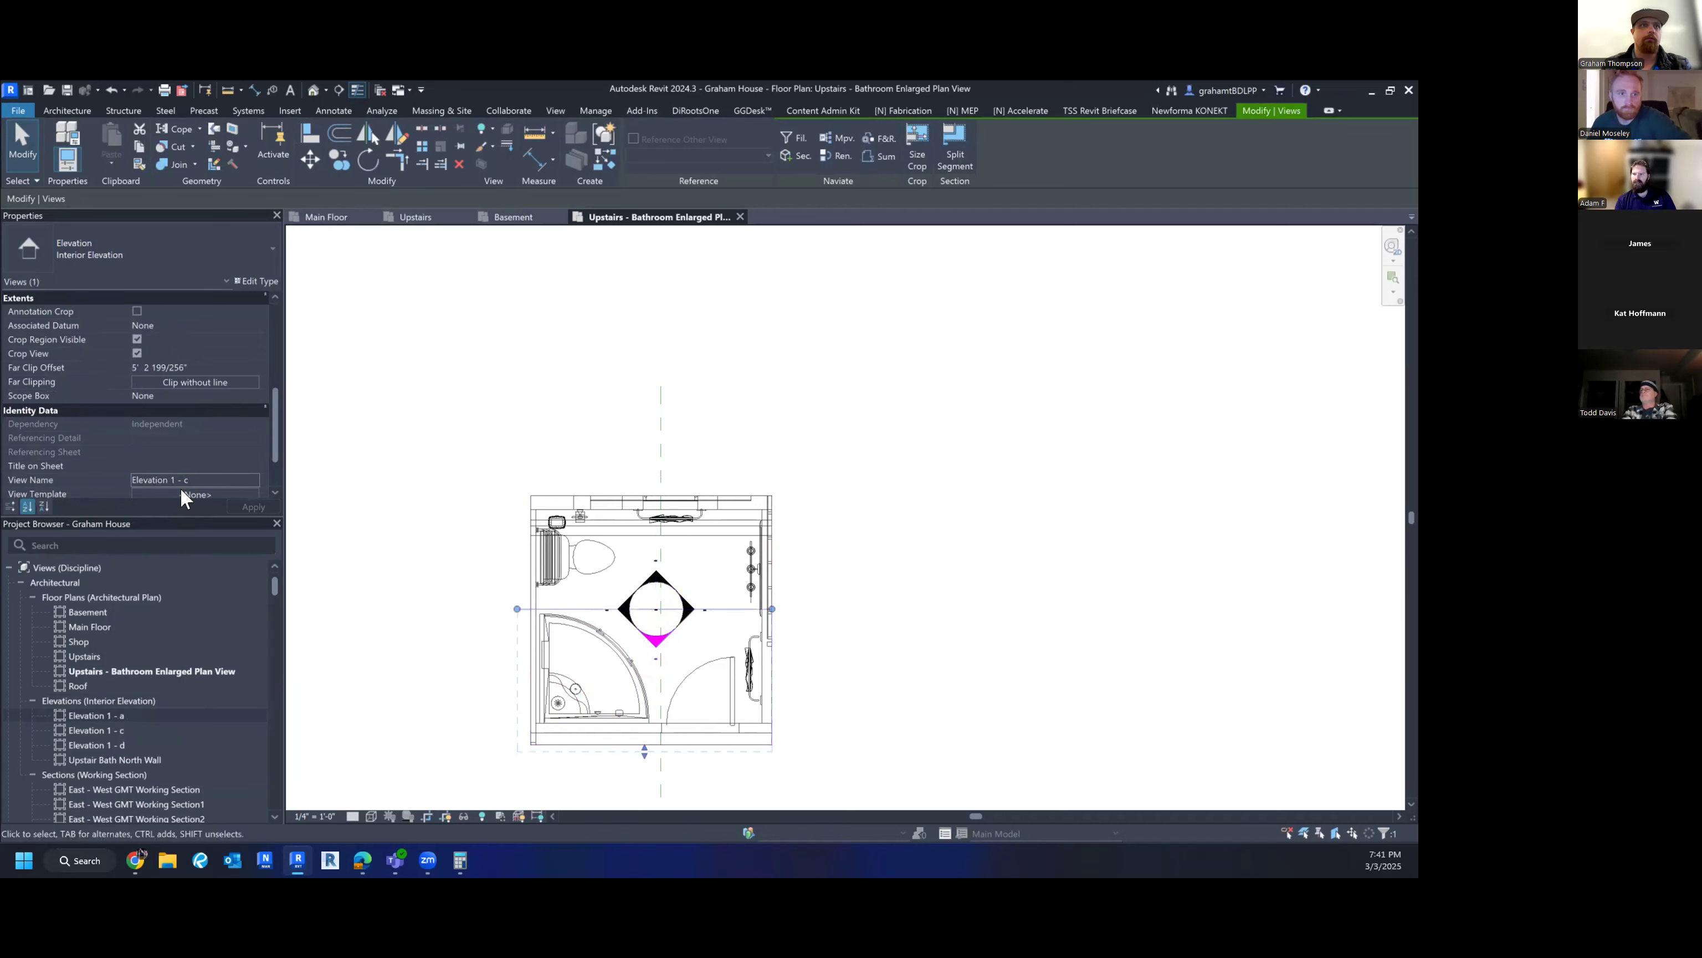
{"action": "left_click", "coordinate": [201, 479]}
{"action": "type", "text": "Upstairs Bath East Wall"}
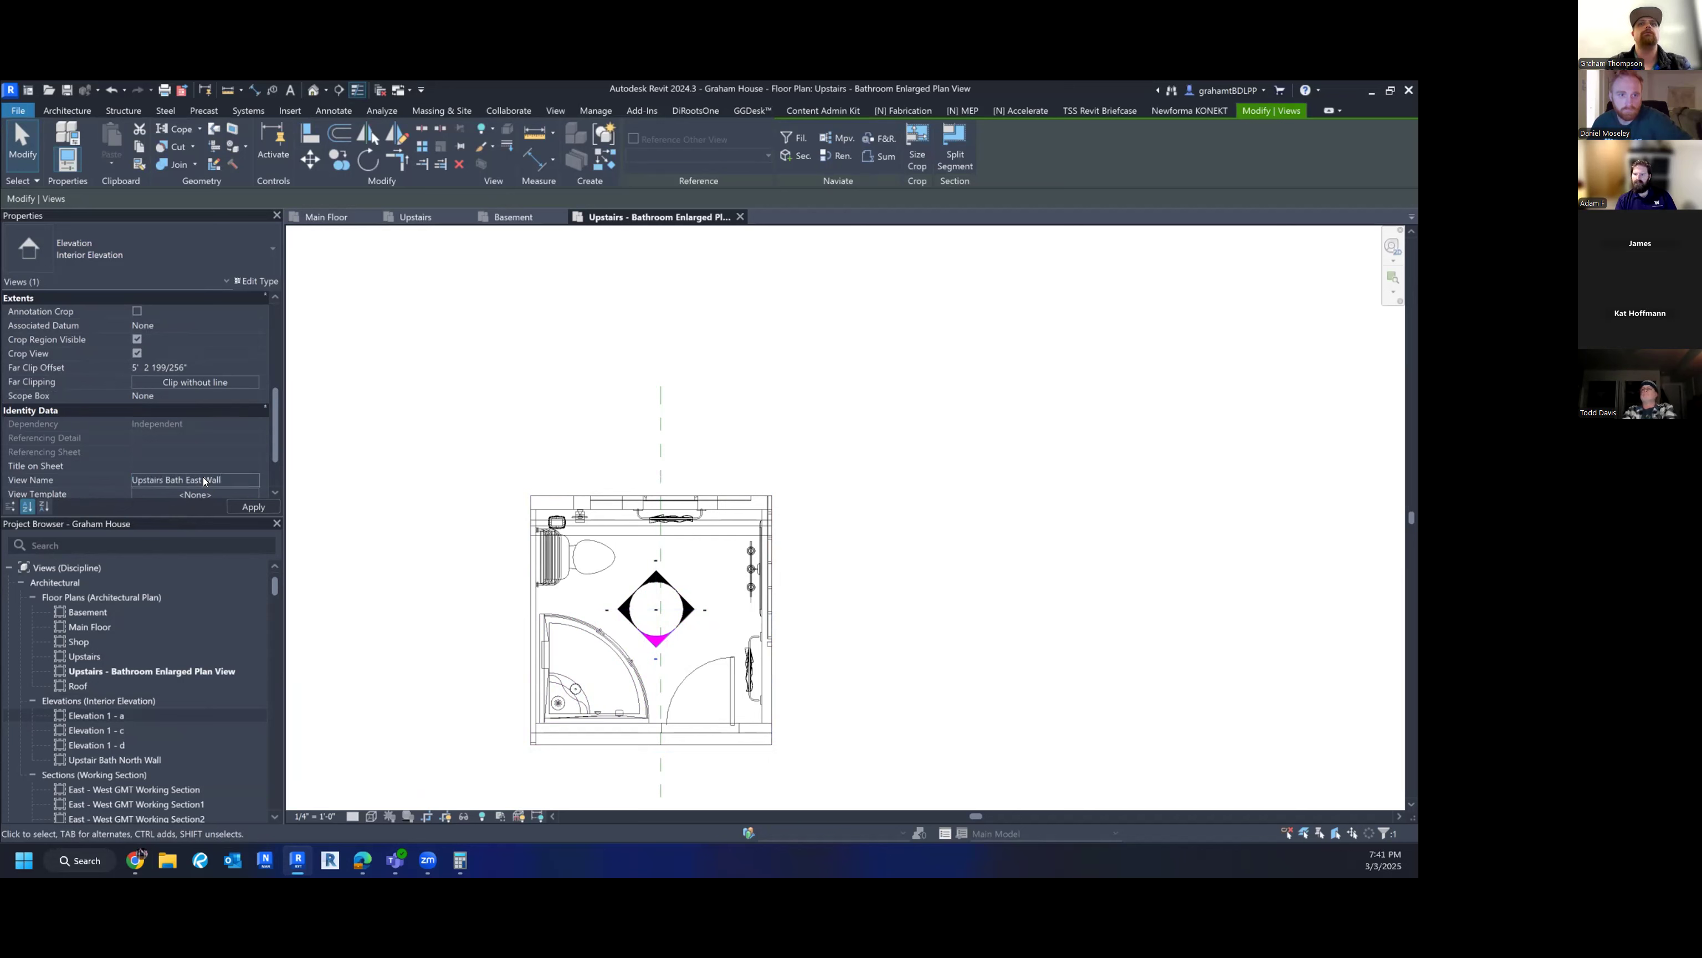
{"action": "left_click", "coordinate": [608, 610]}
{"action": "left_click", "coordinate": [623, 609]}
{"action": "left_click", "coordinate": [224, 477]}
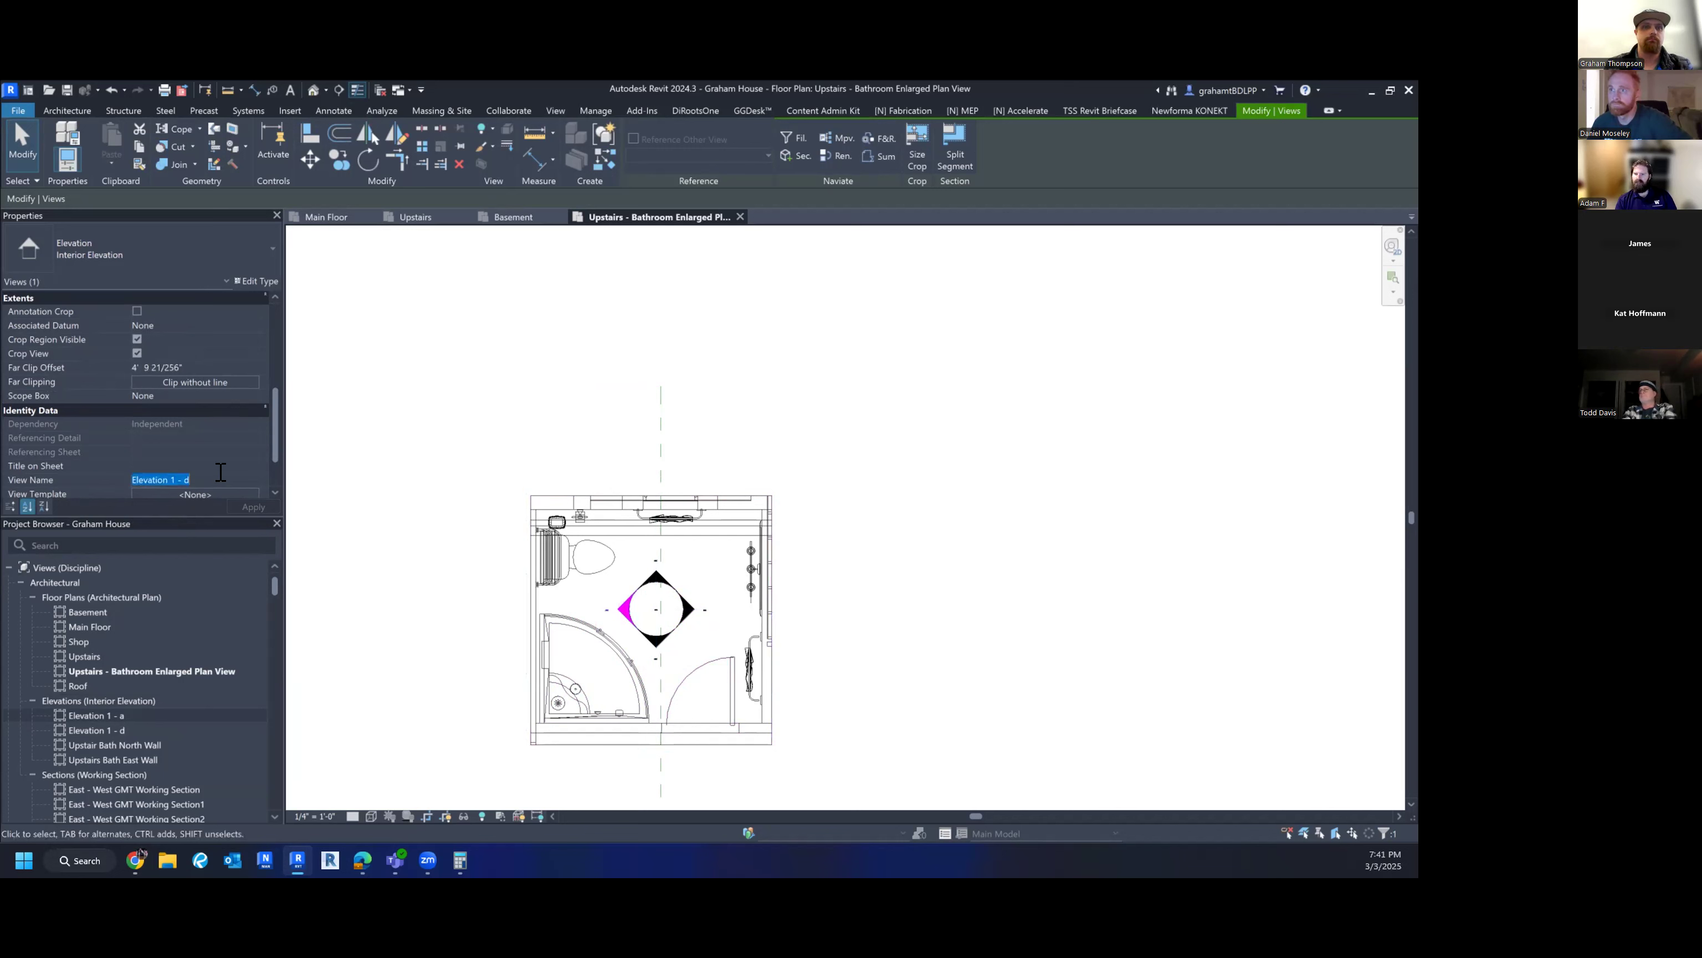
{"action": "type", "text": "Up[s"}
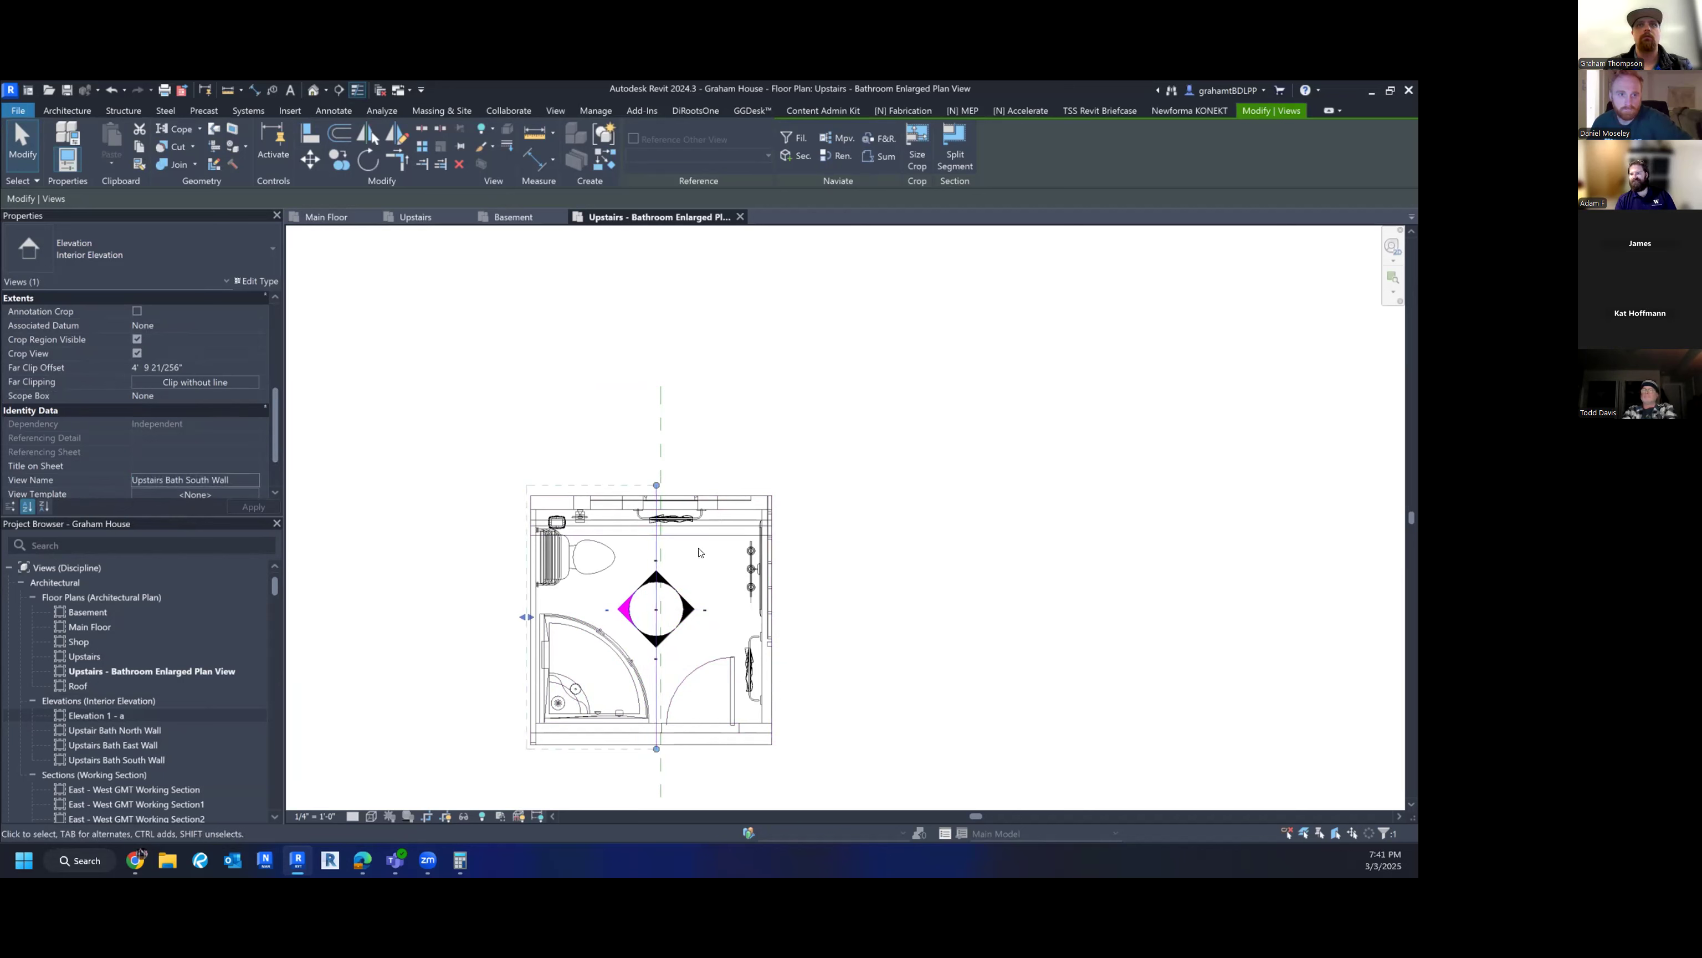
{"action": "scroll", "coordinate": [681, 552], "scroll_direction": "down", "scroll_amount": 2}
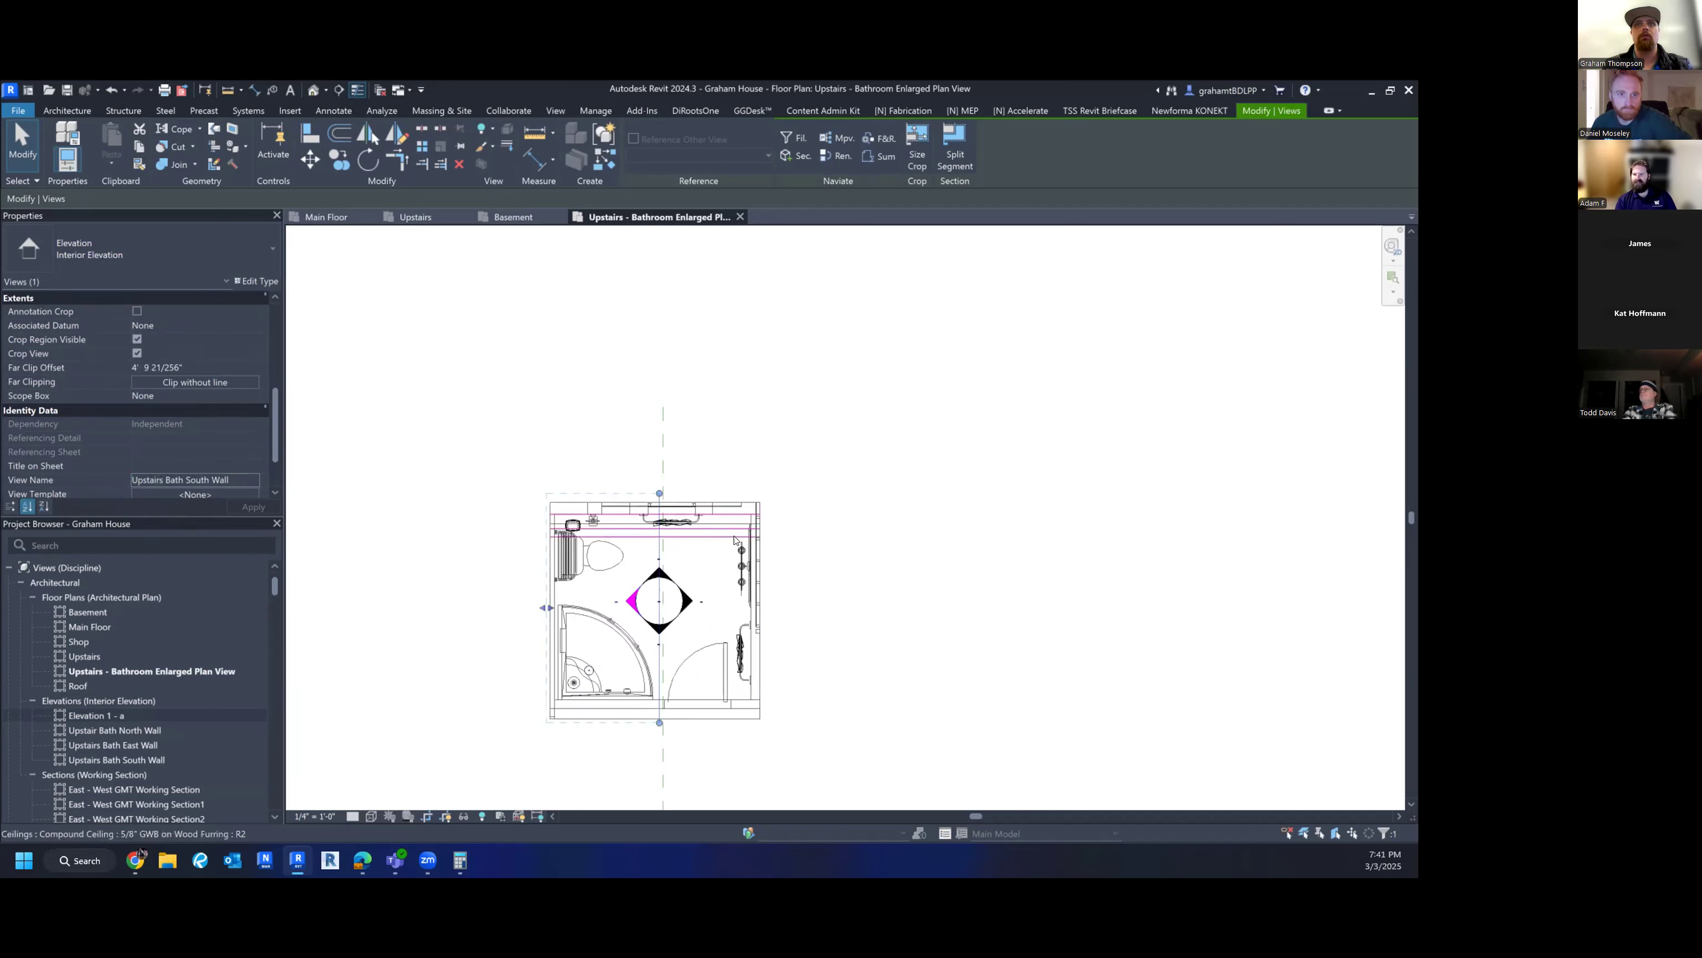
{"action": "middle_click_drag", "start_coordinate": [821, 571], "coordinate": [787, 624]}
{"action": "key", "text": "Escape"}
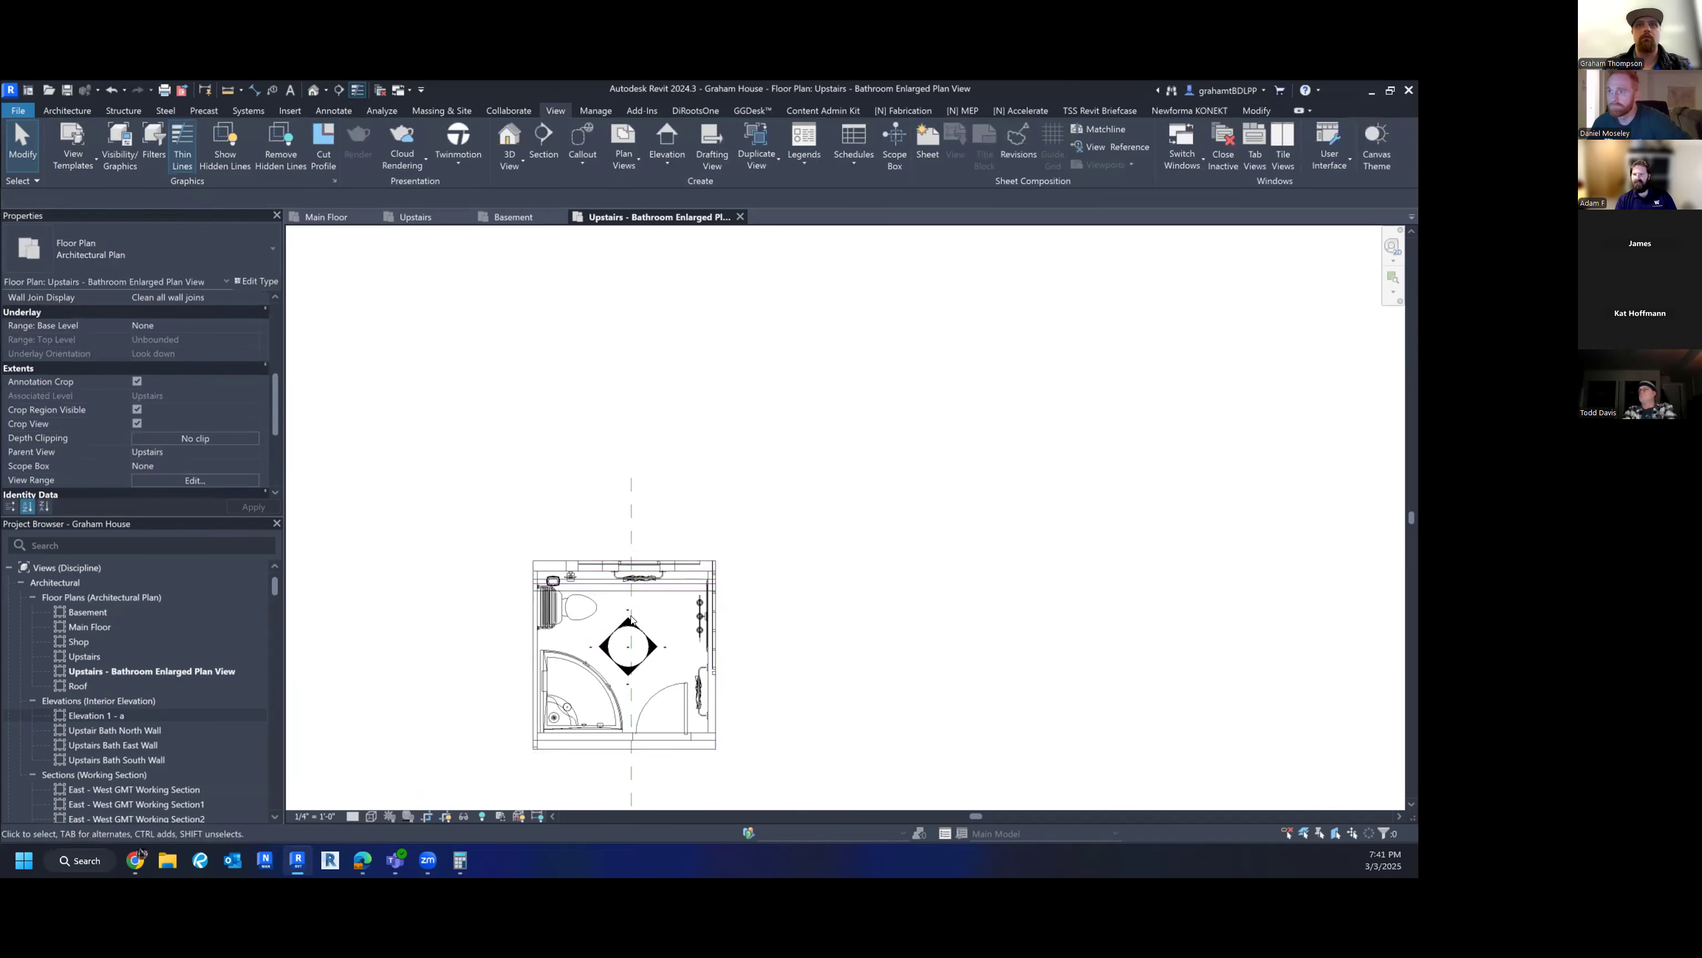
{"action": "left_click", "coordinate": [630, 623]}
{"action": "left_click", "coordinate": [208, 476]}
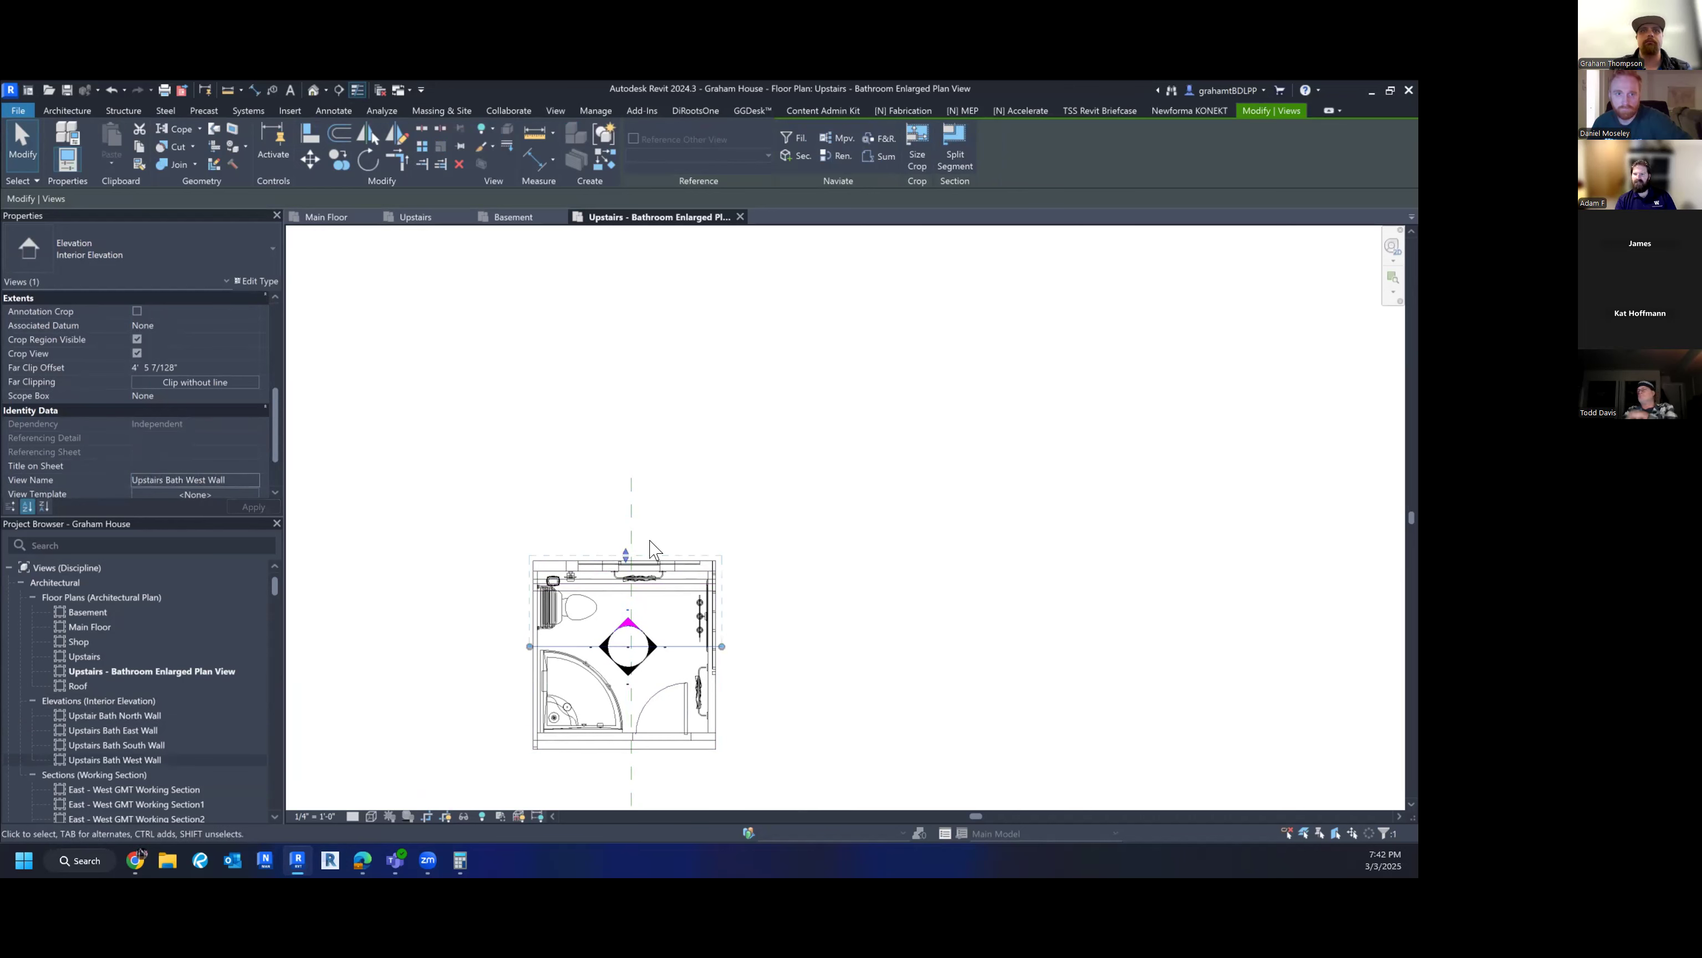
{"action": "scroll", "coordinate": [765, 654], "scroll_direction": "down", "scroll_amount": 2}
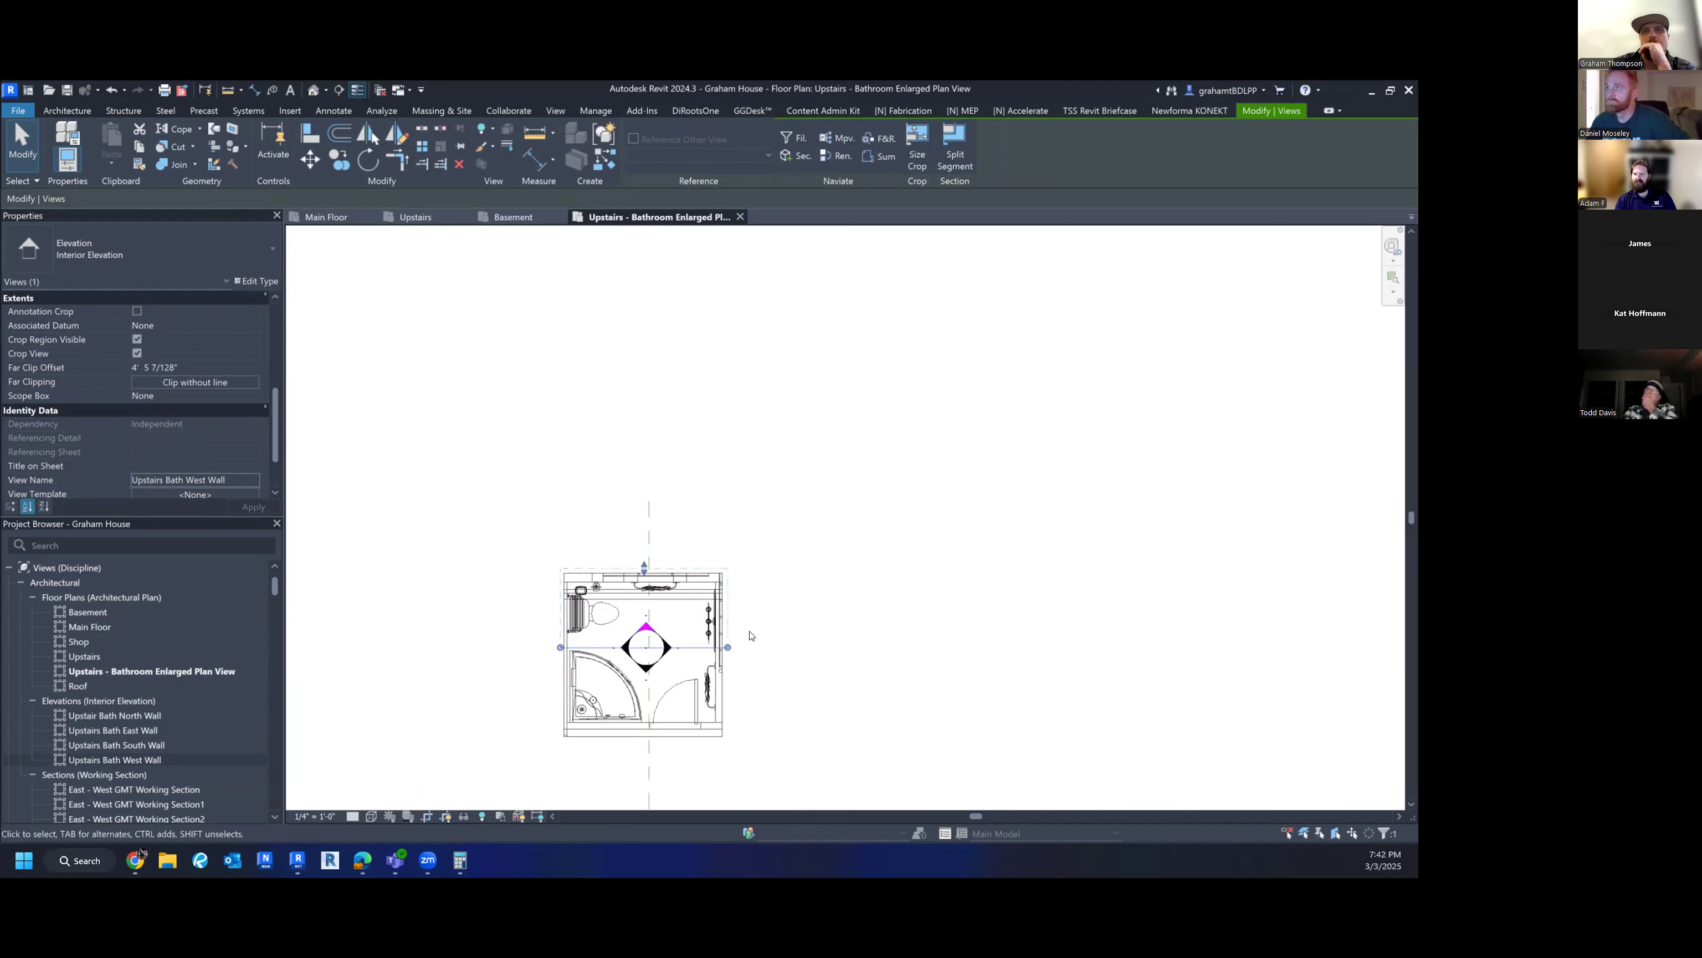
{"action": "middle_click_drag", "start_coordinate": [848, 676], "coordinate": [840, 684]}
{"action": "left_click", "coordinate": [838, 683]}
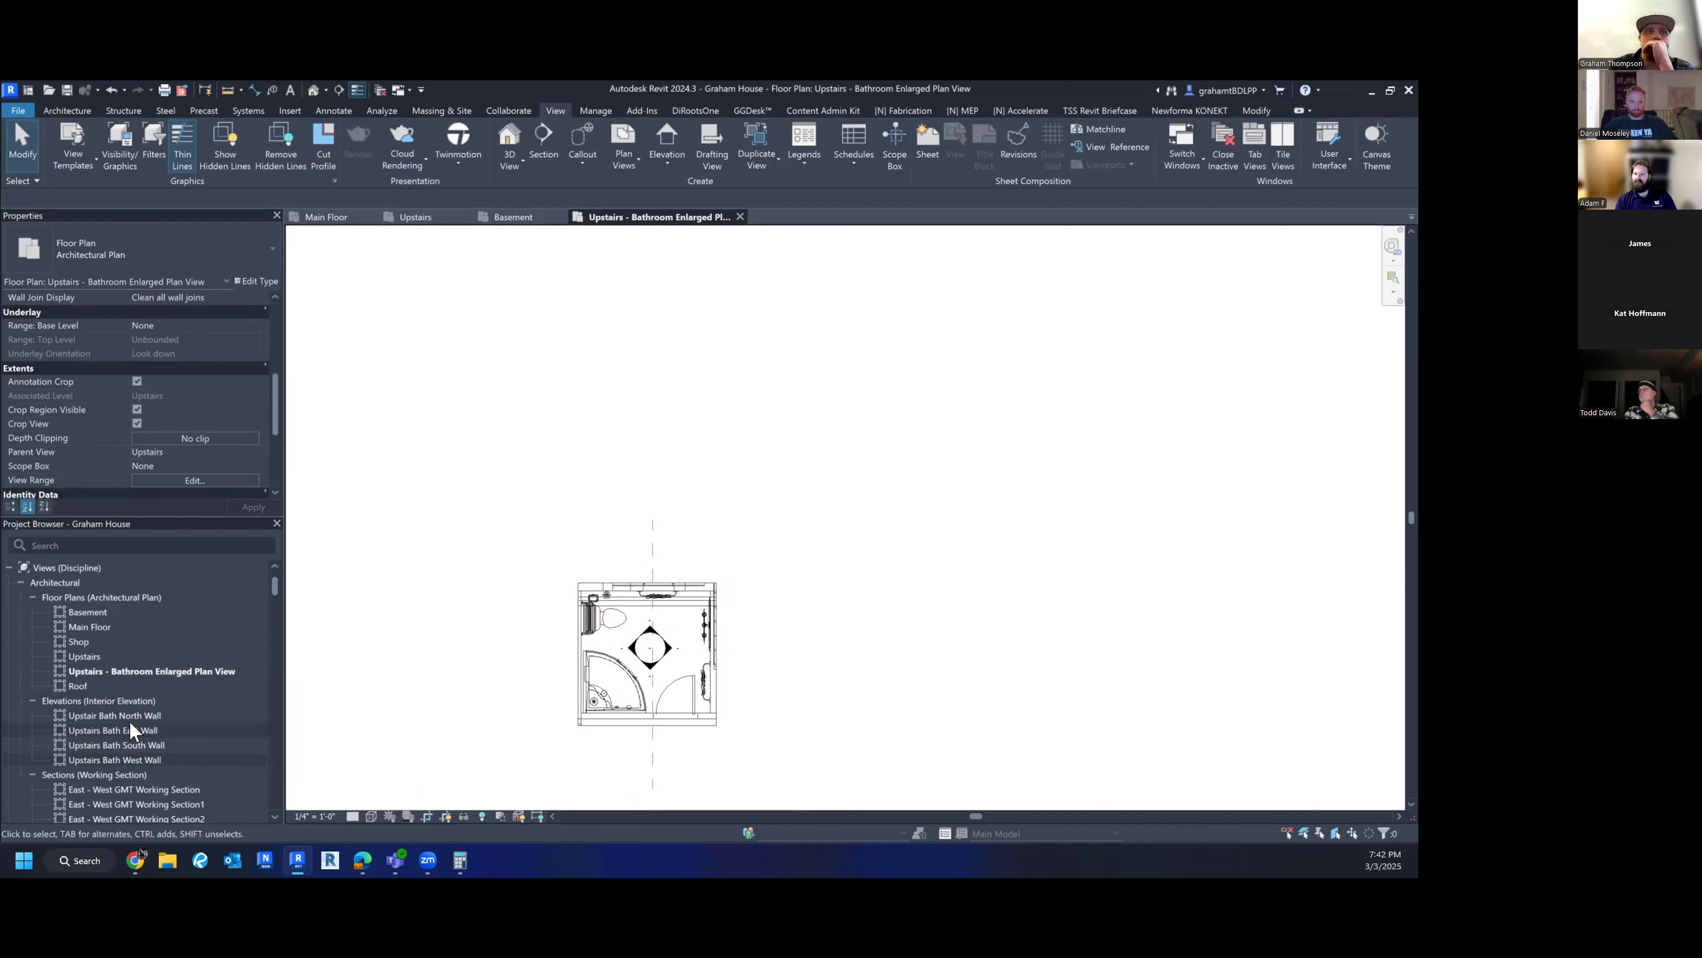
{"action": "scroll", "coordinate": [108, 714], "scroll_direction": "down", "scroll_amount": 5}
{"action": "scroll", "coordinate": [108, 712], "scroll_direction": "up", "scroll_amount": 5}
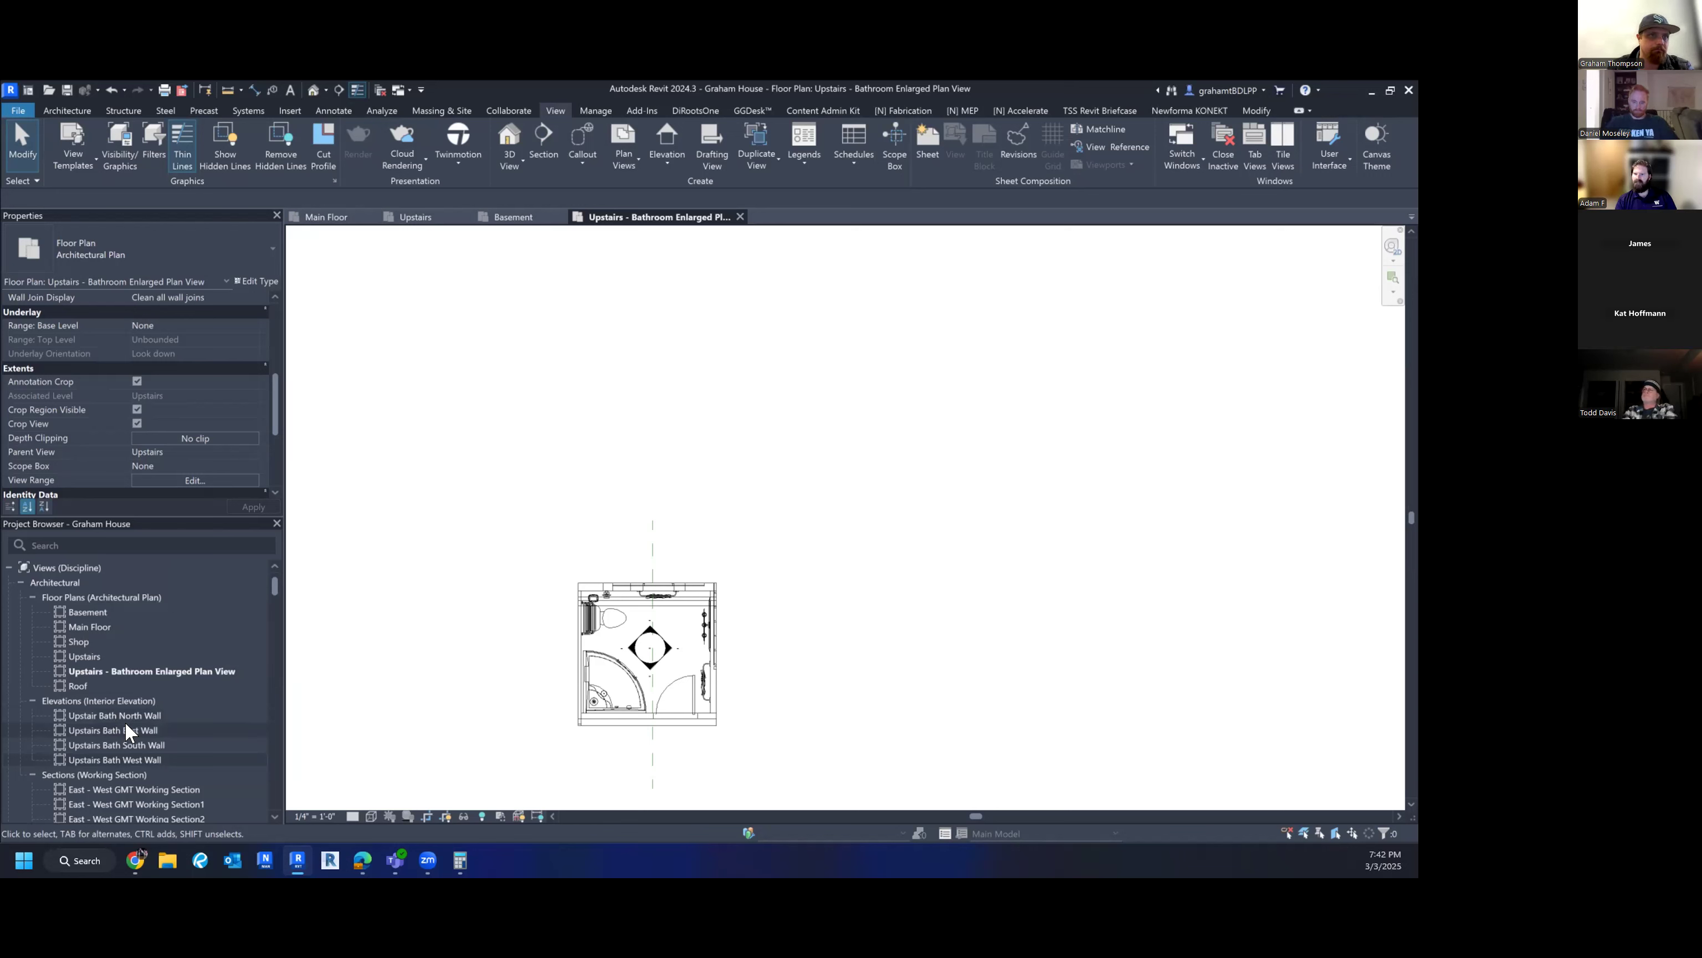
- Open the Upstair Bath North Wall elevation and set the crop top just above the sloped ceiling
{"action": "double_click", "coordinate": [102, 715]}
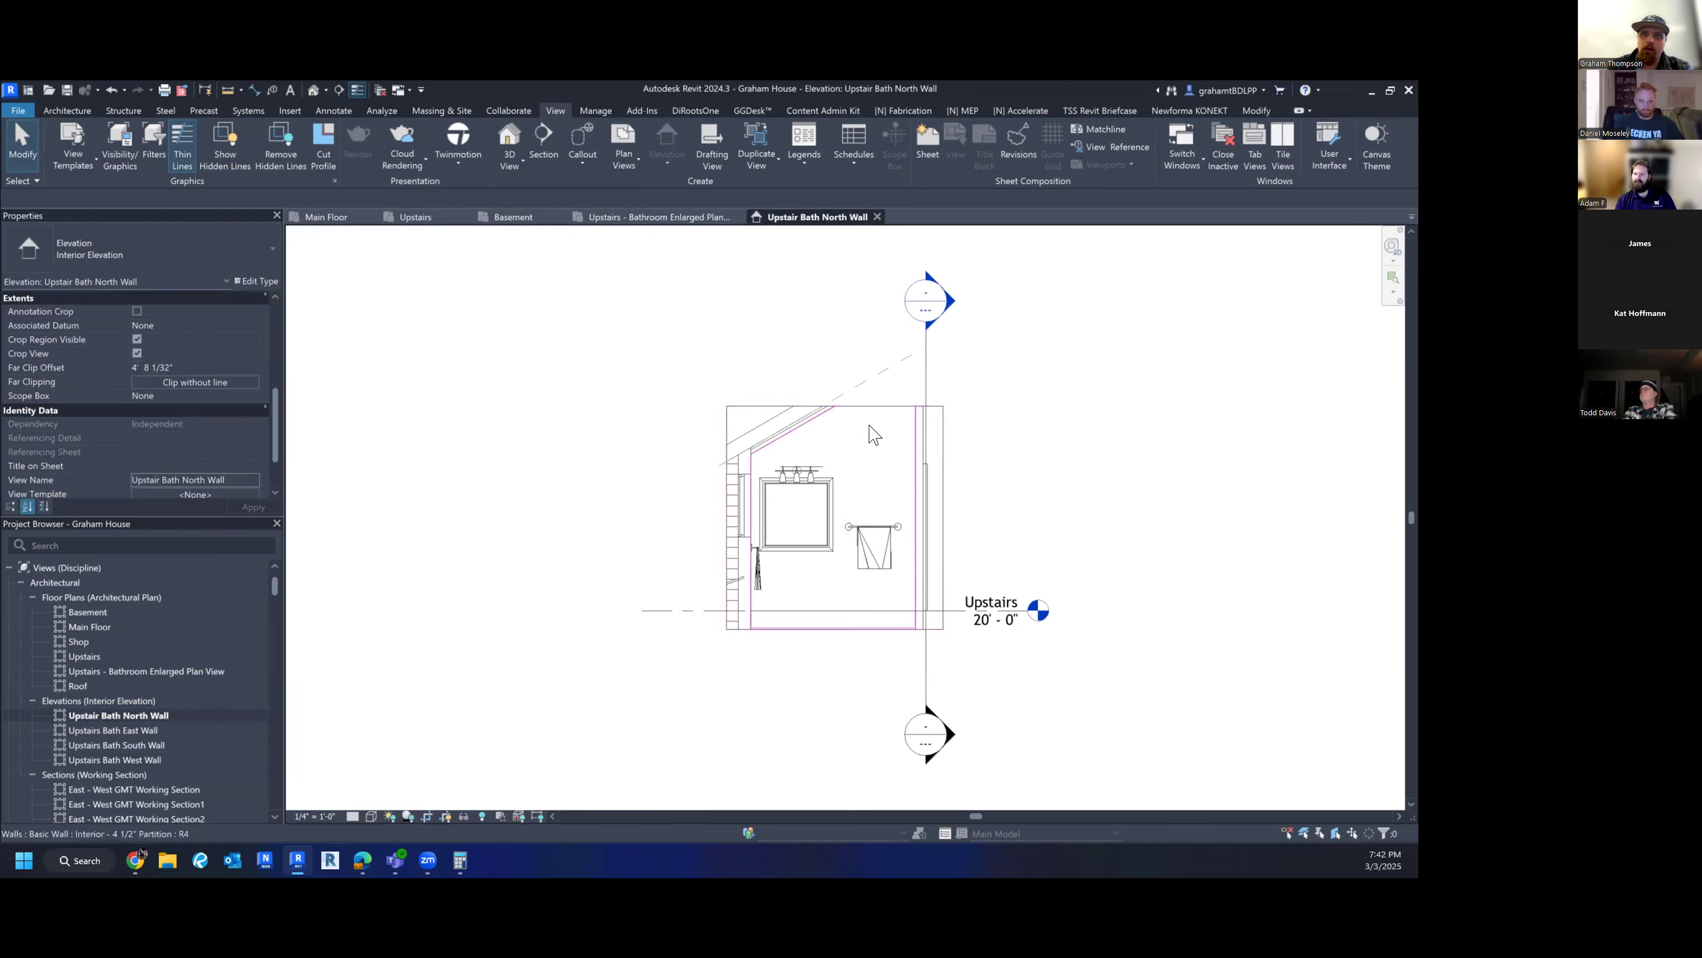
{"action": "middle_click_drag", "start_coordinate": [1002, 467], "coordinate": [937, 486]}
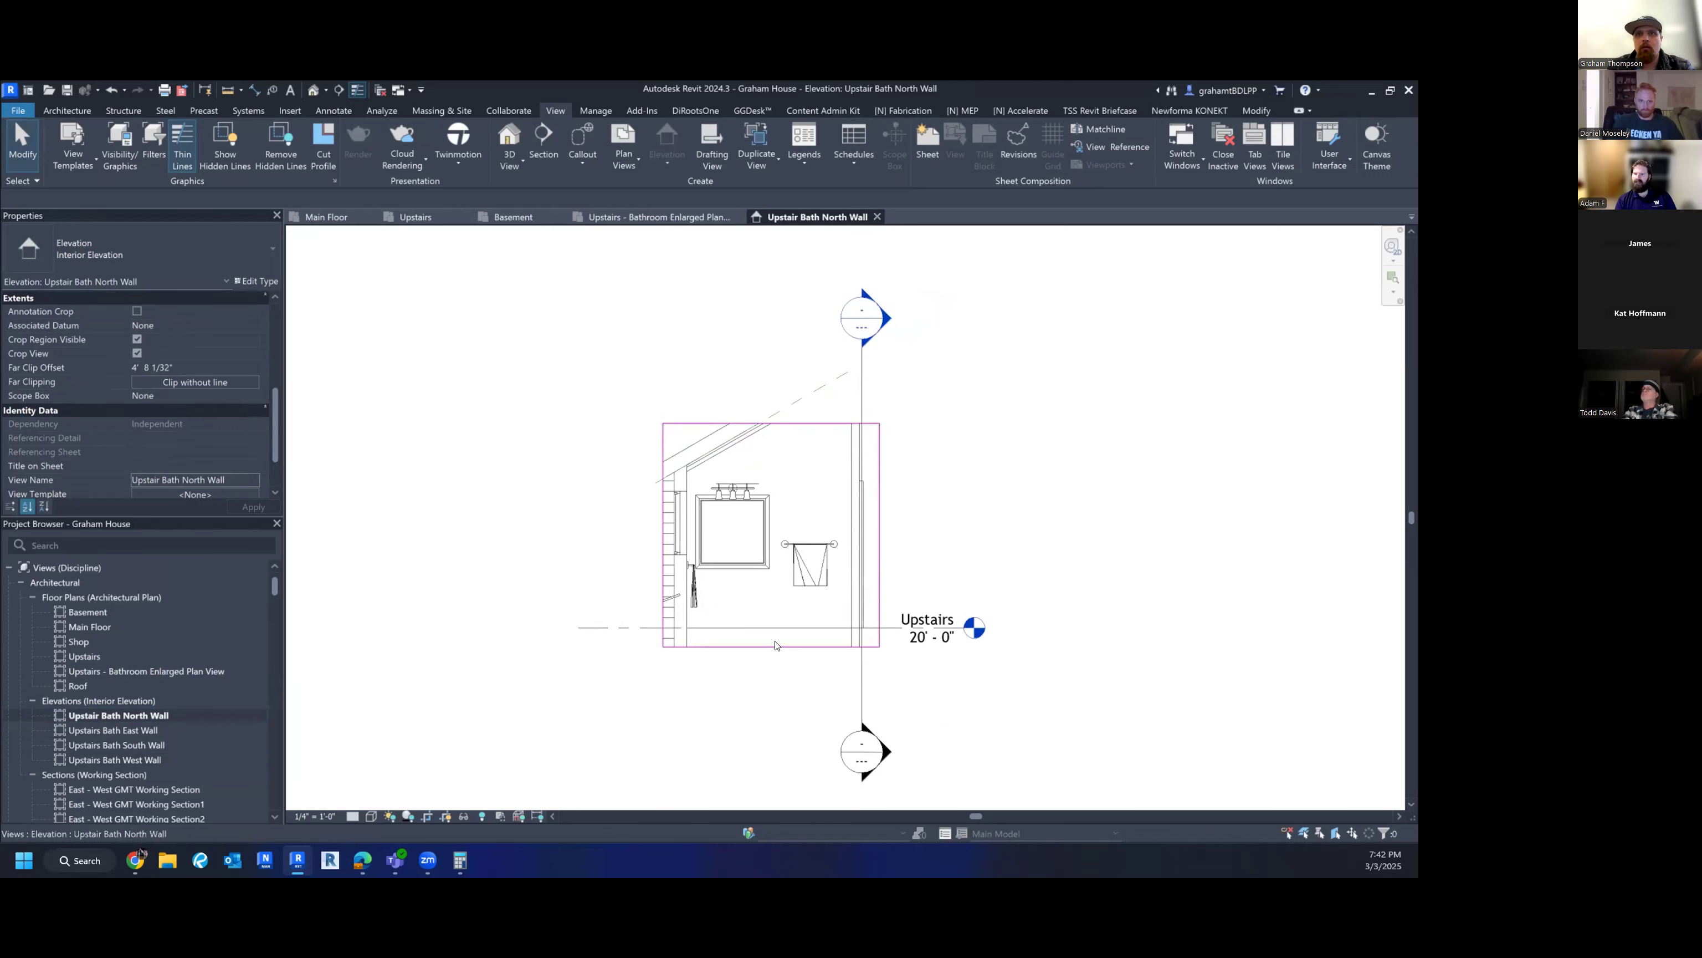
{"action": "middle_click_drag", "start_coordinate": [801, 452], "coordinate": [766, 569]}
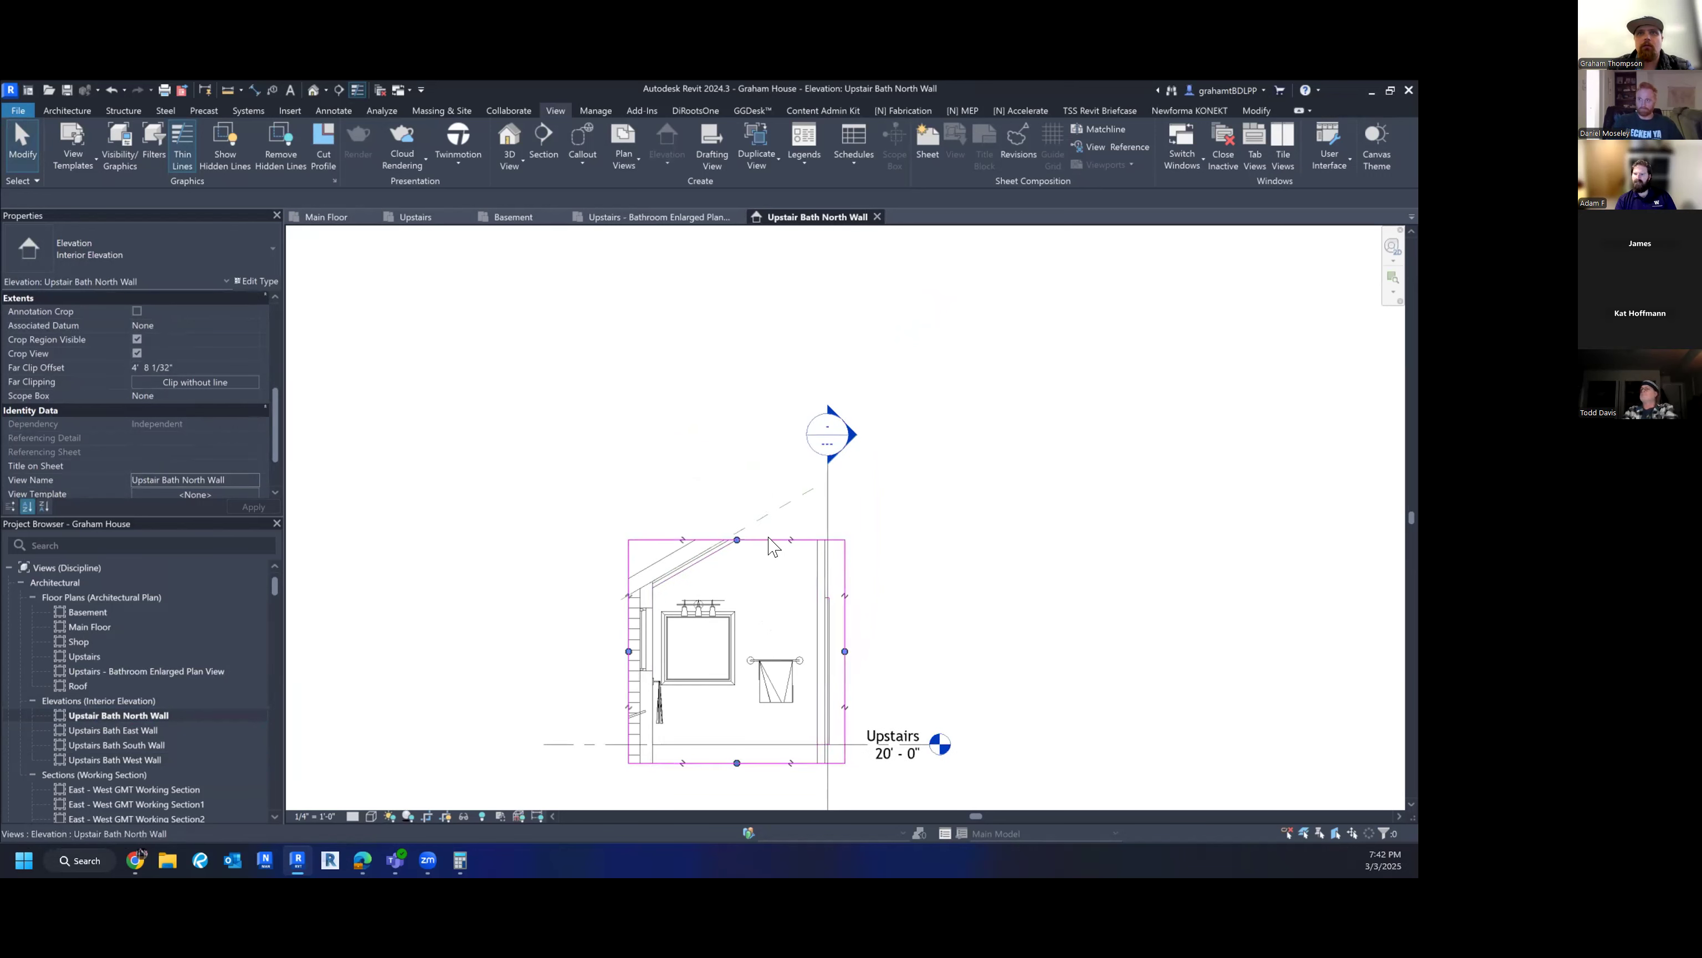
{"action": "left_click", "coordinate": [770, 542]}
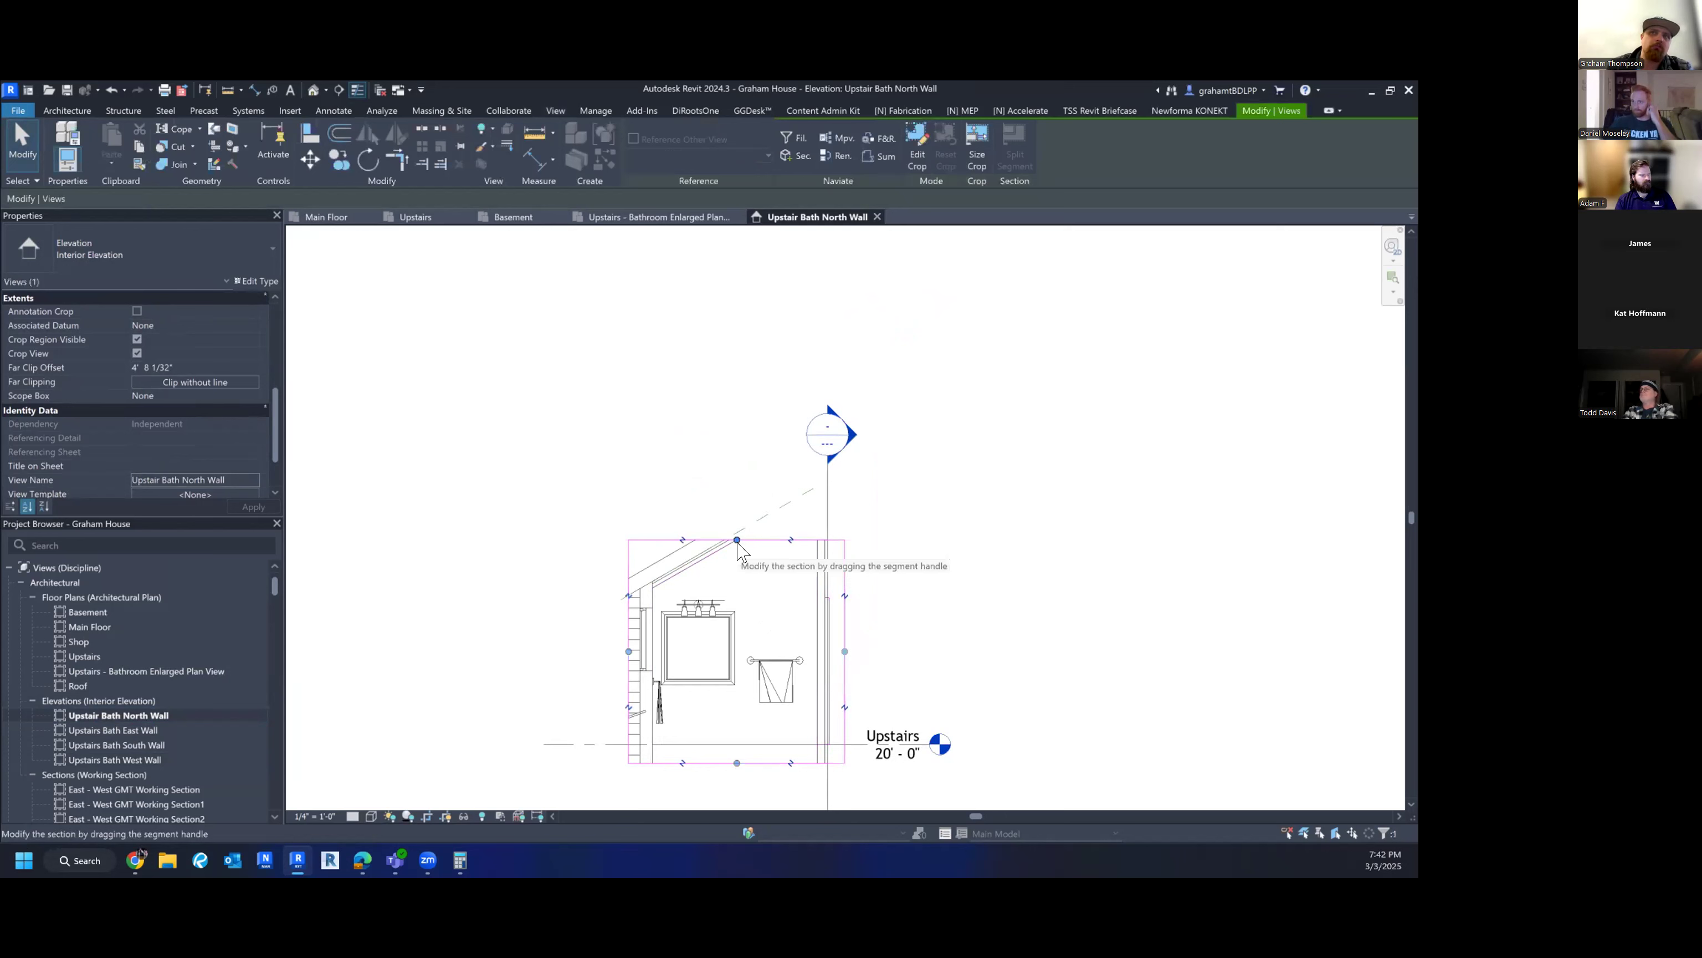
{"action": "left_click", "coordinate": [737, 542]}
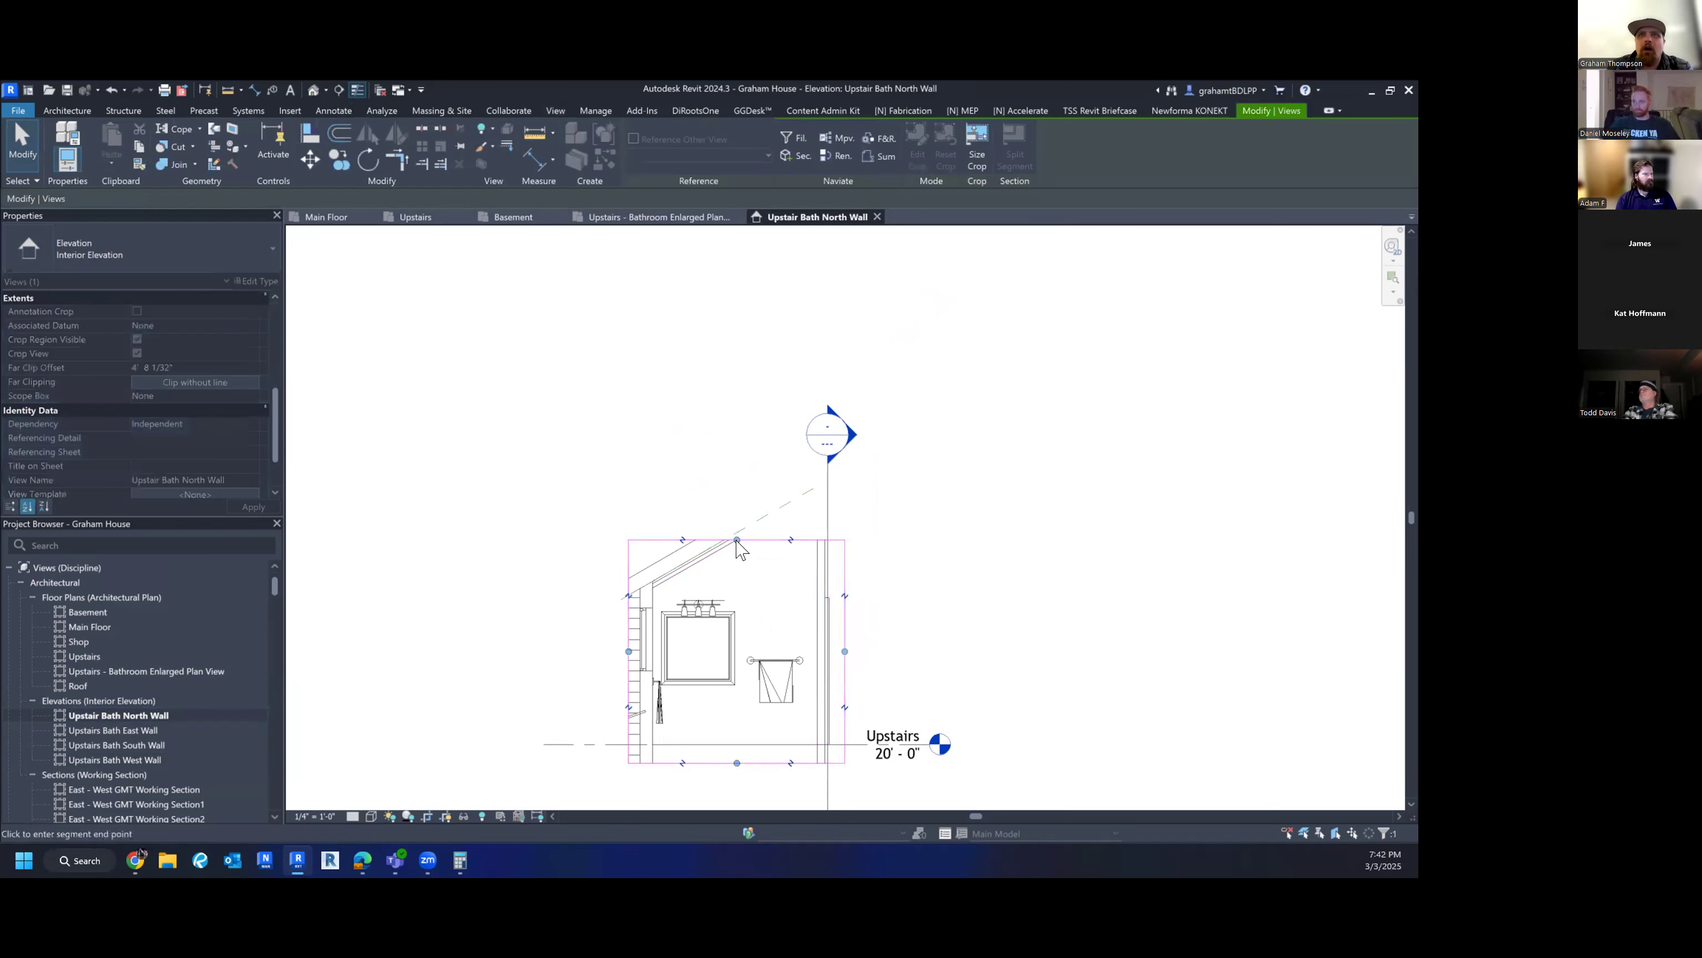
{"action": "left_click", "coordinate": [744, 468]}
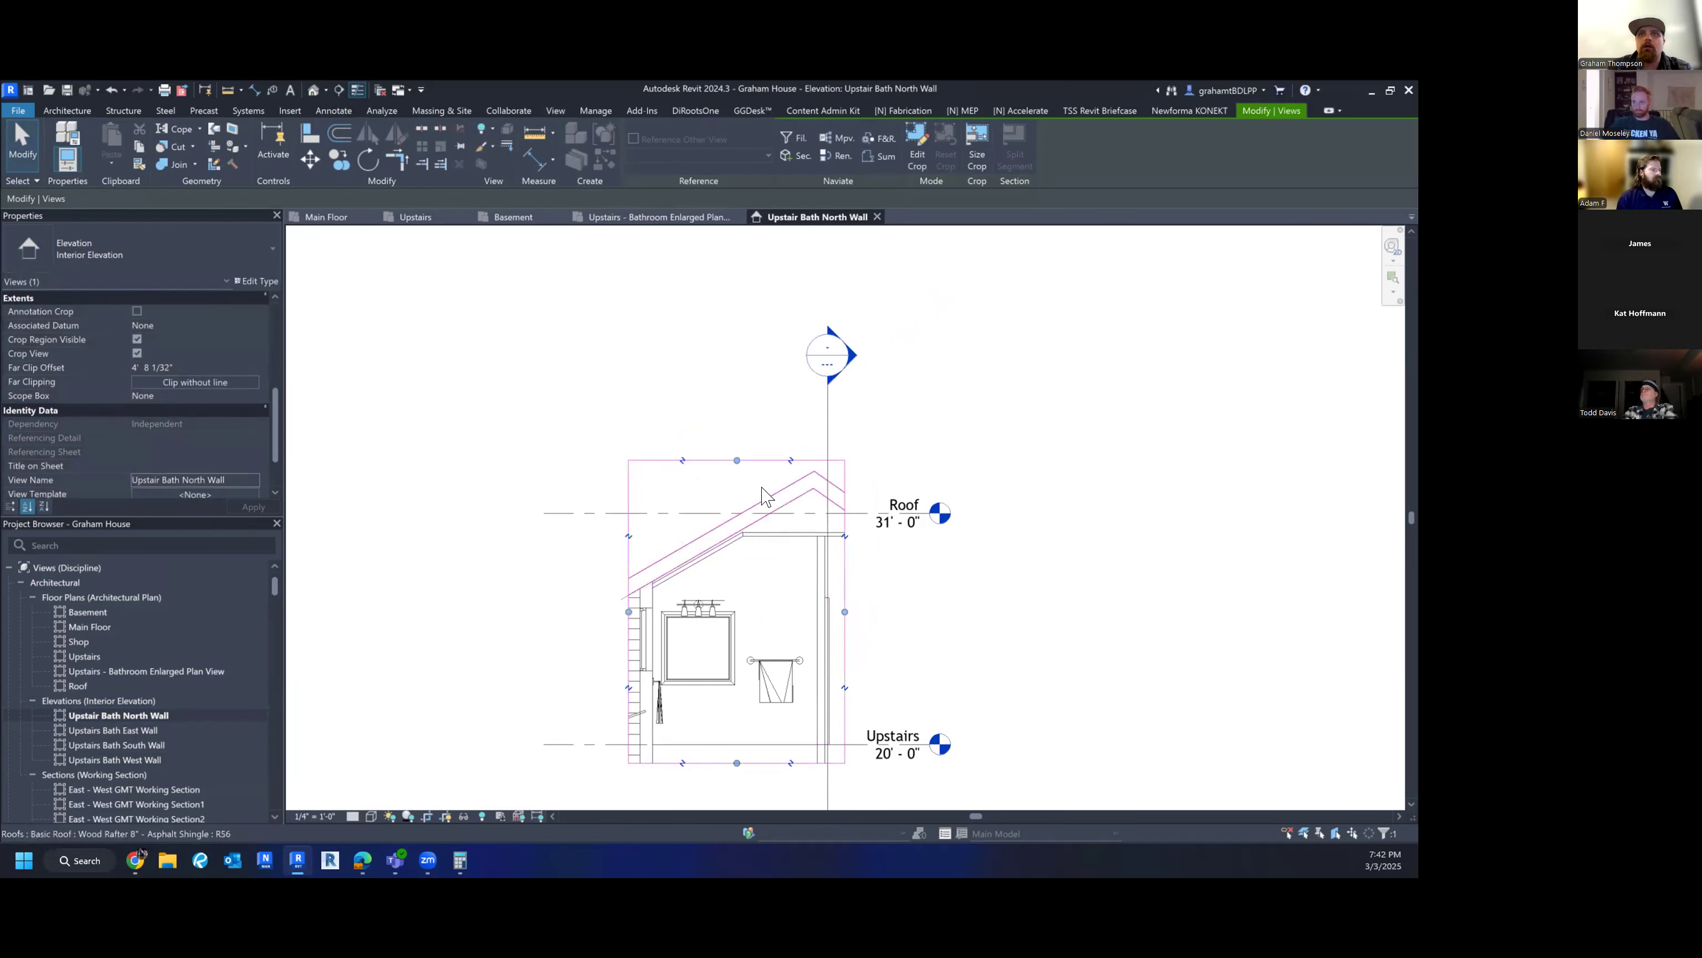
{"action": "left_click_drag", "start_coordinate": [735, 460], "coordinate": [724, 530]}
{"action": "left_click", "coordinate": [877, 645]}
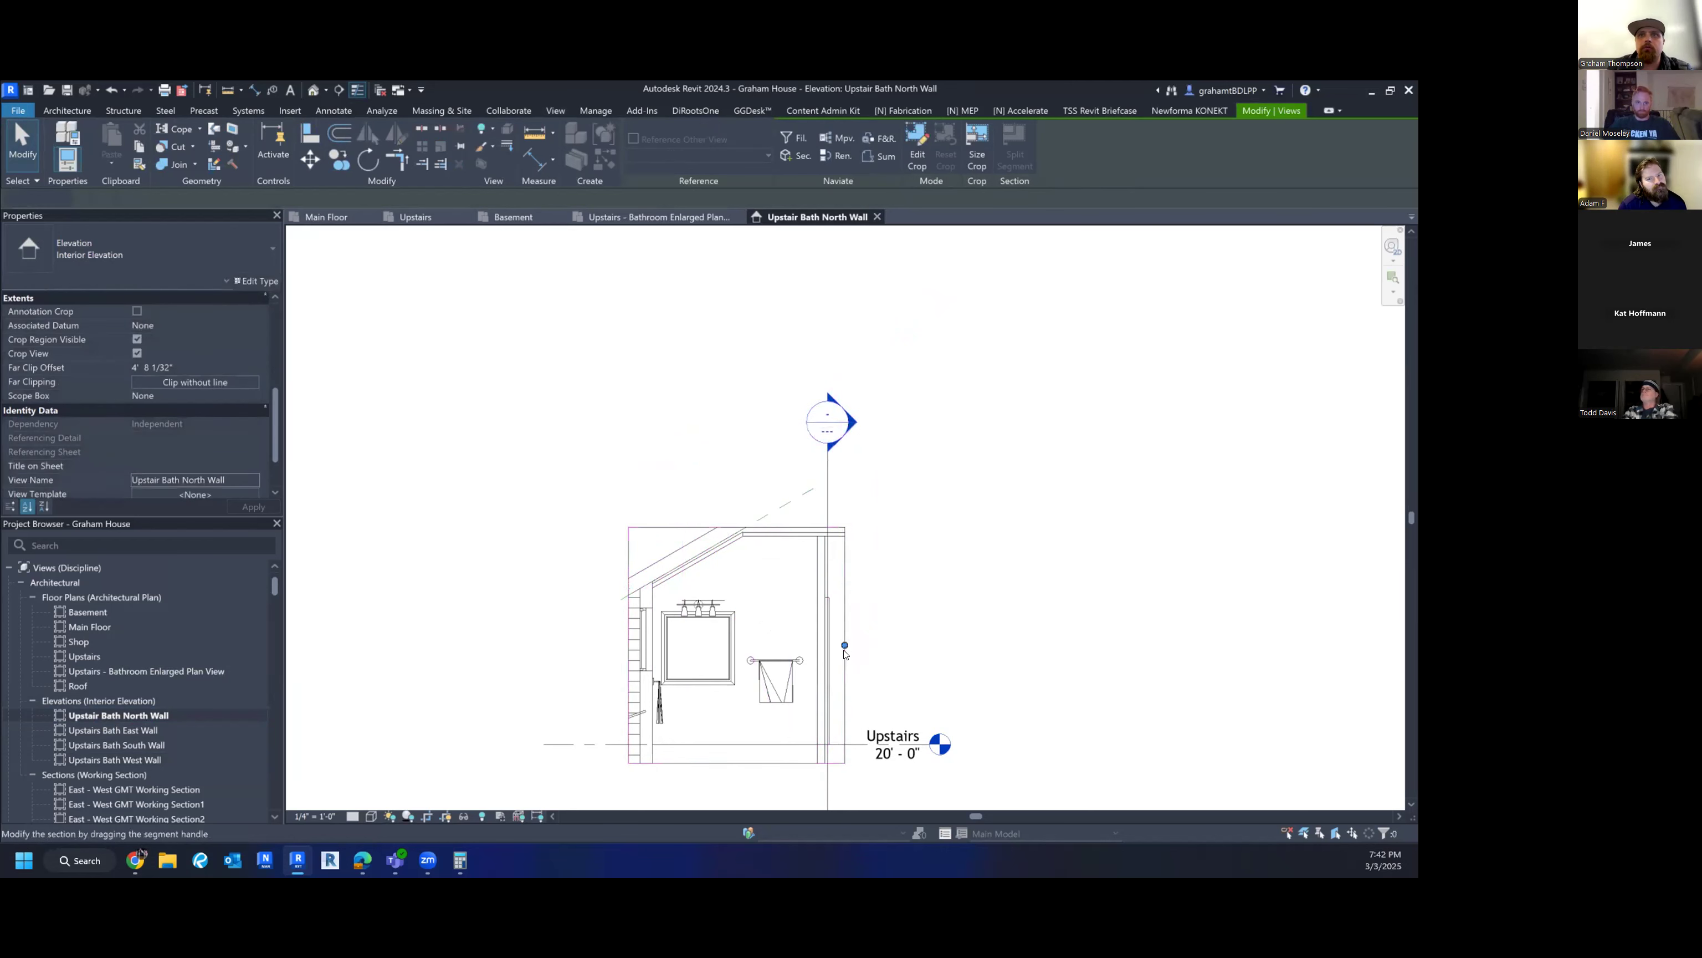
- Pull the crop region's right edge in toward the bathroom wall
{"action": "scroll", "coordinate": [844, 647], "scroll_direction": "up", "scroll_amount": 3}
{"action": "left_click", "coordinate": [843, 650]}
{"action": "left_click_drag", "start_coordinate": [842, 639], "coordinate": [815, 637]}
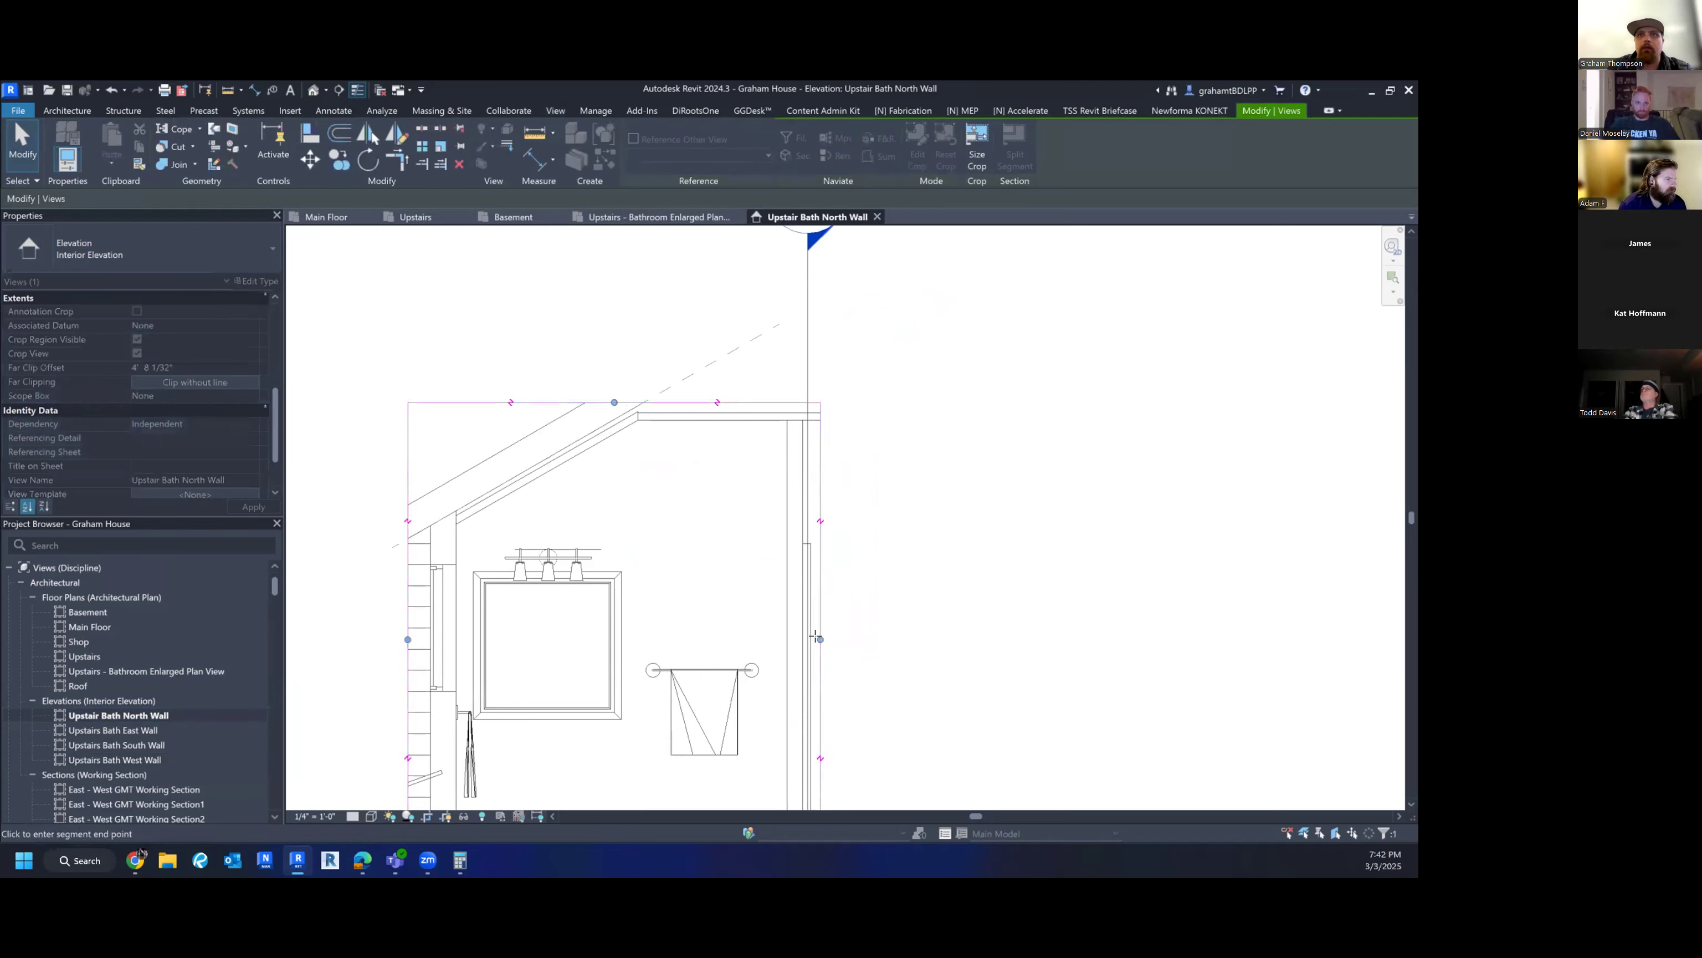
{"action": "key", "text": "Escape"}
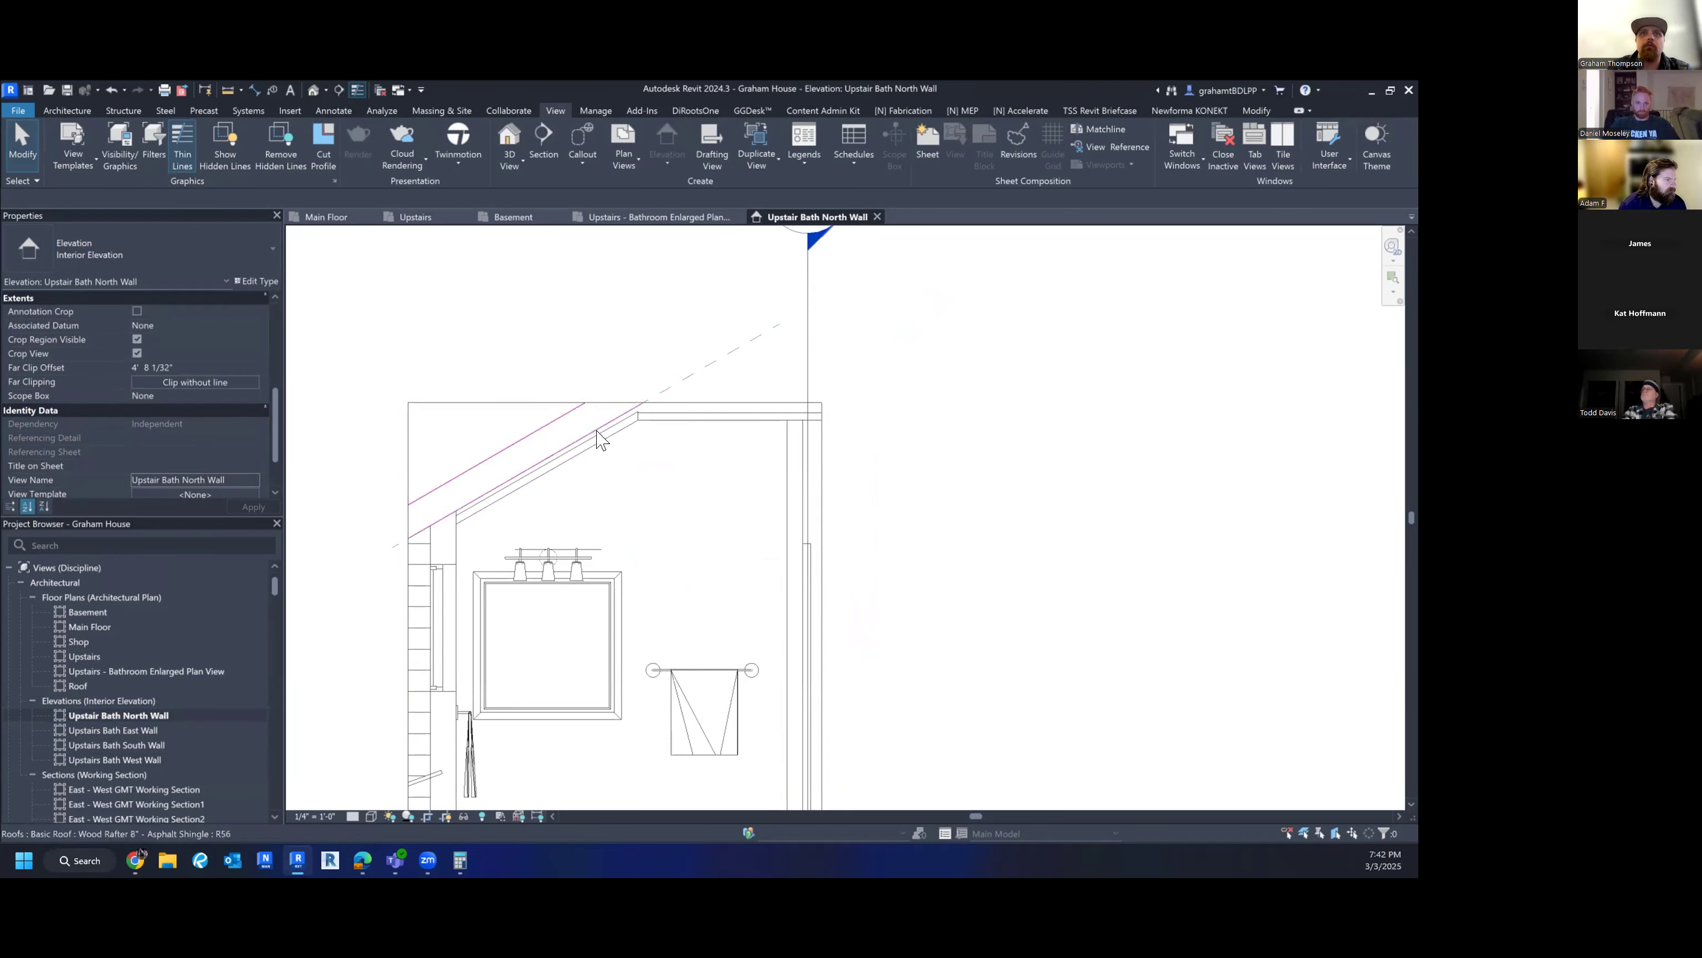
{"action": "scroll", "coordinate": [614, 437], "scroll_direction": "down", "scroll_amount": 3}
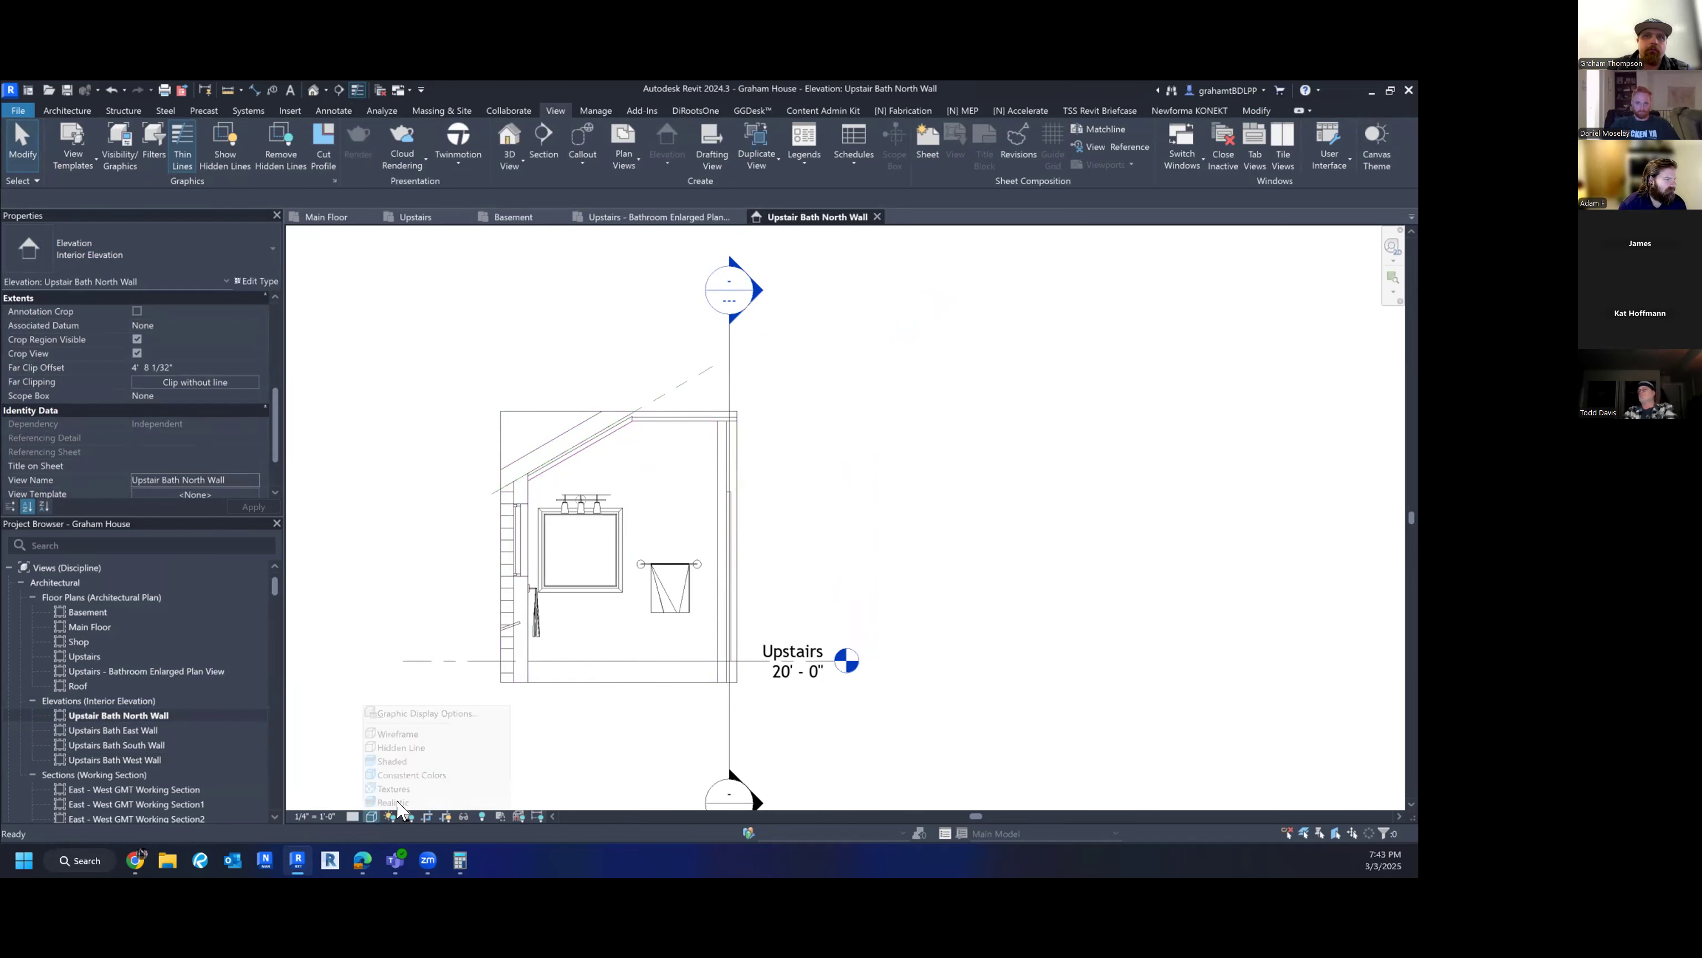
- Check the Upstairs level line and bathroom floor, framing the lower wall in view
{"action": "left_click", "coordinate": [455, 661]}
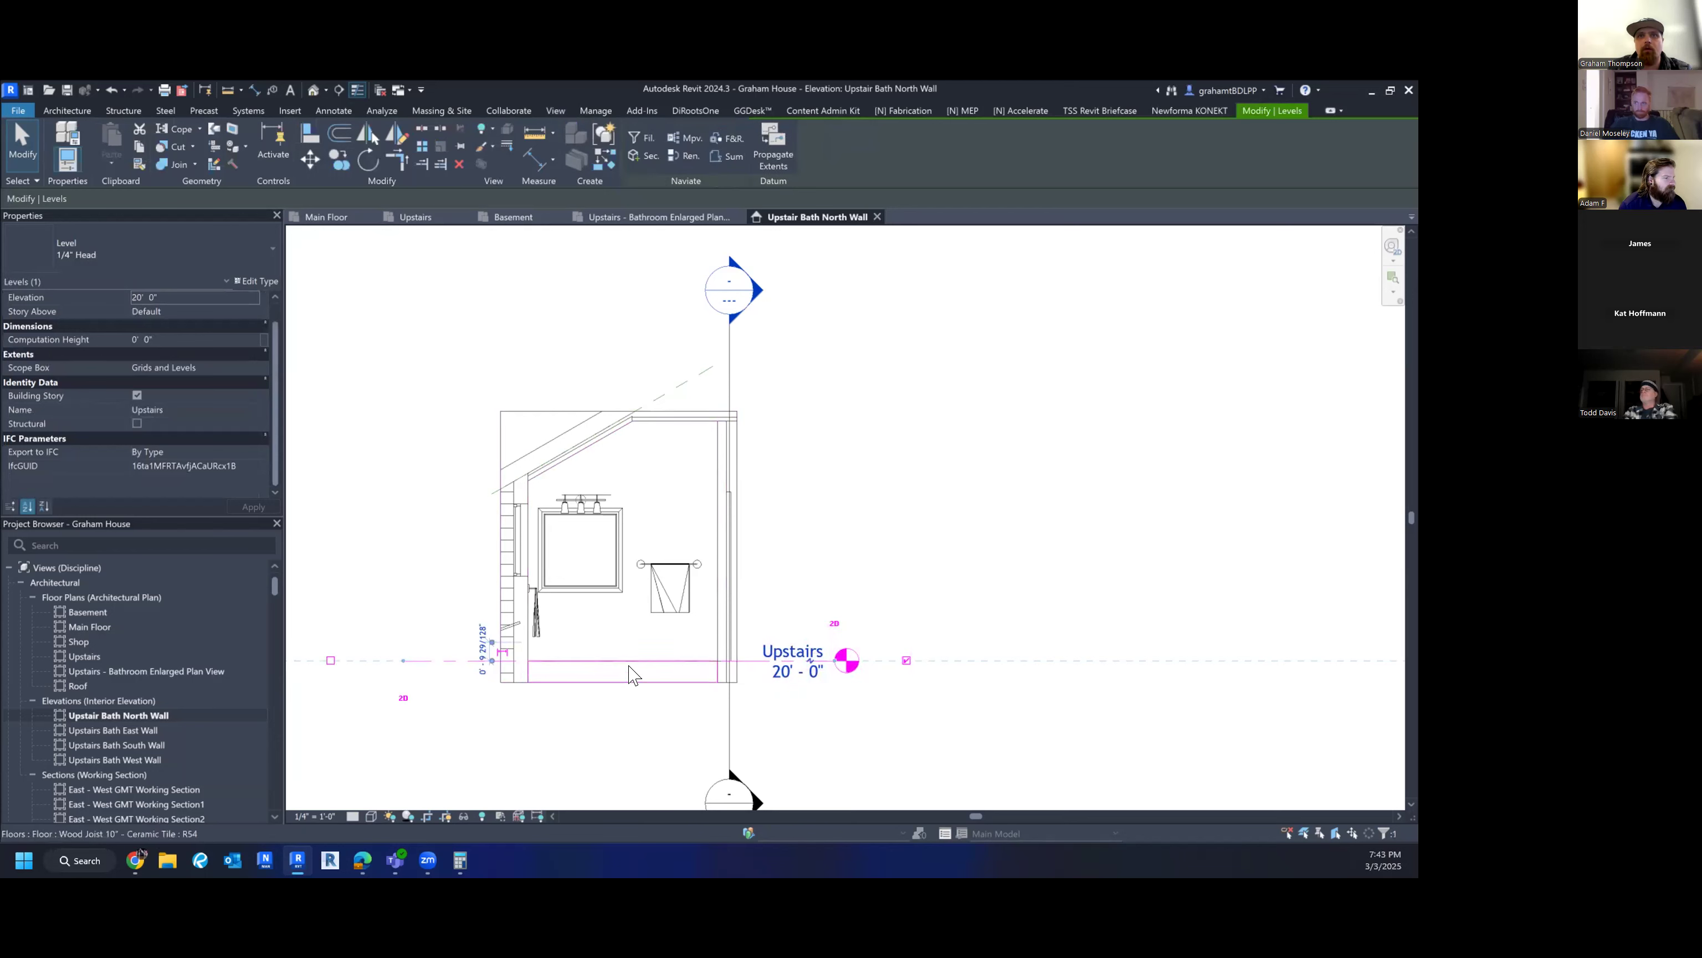
{"action": "left_click", "coordinate": [630, 668]}
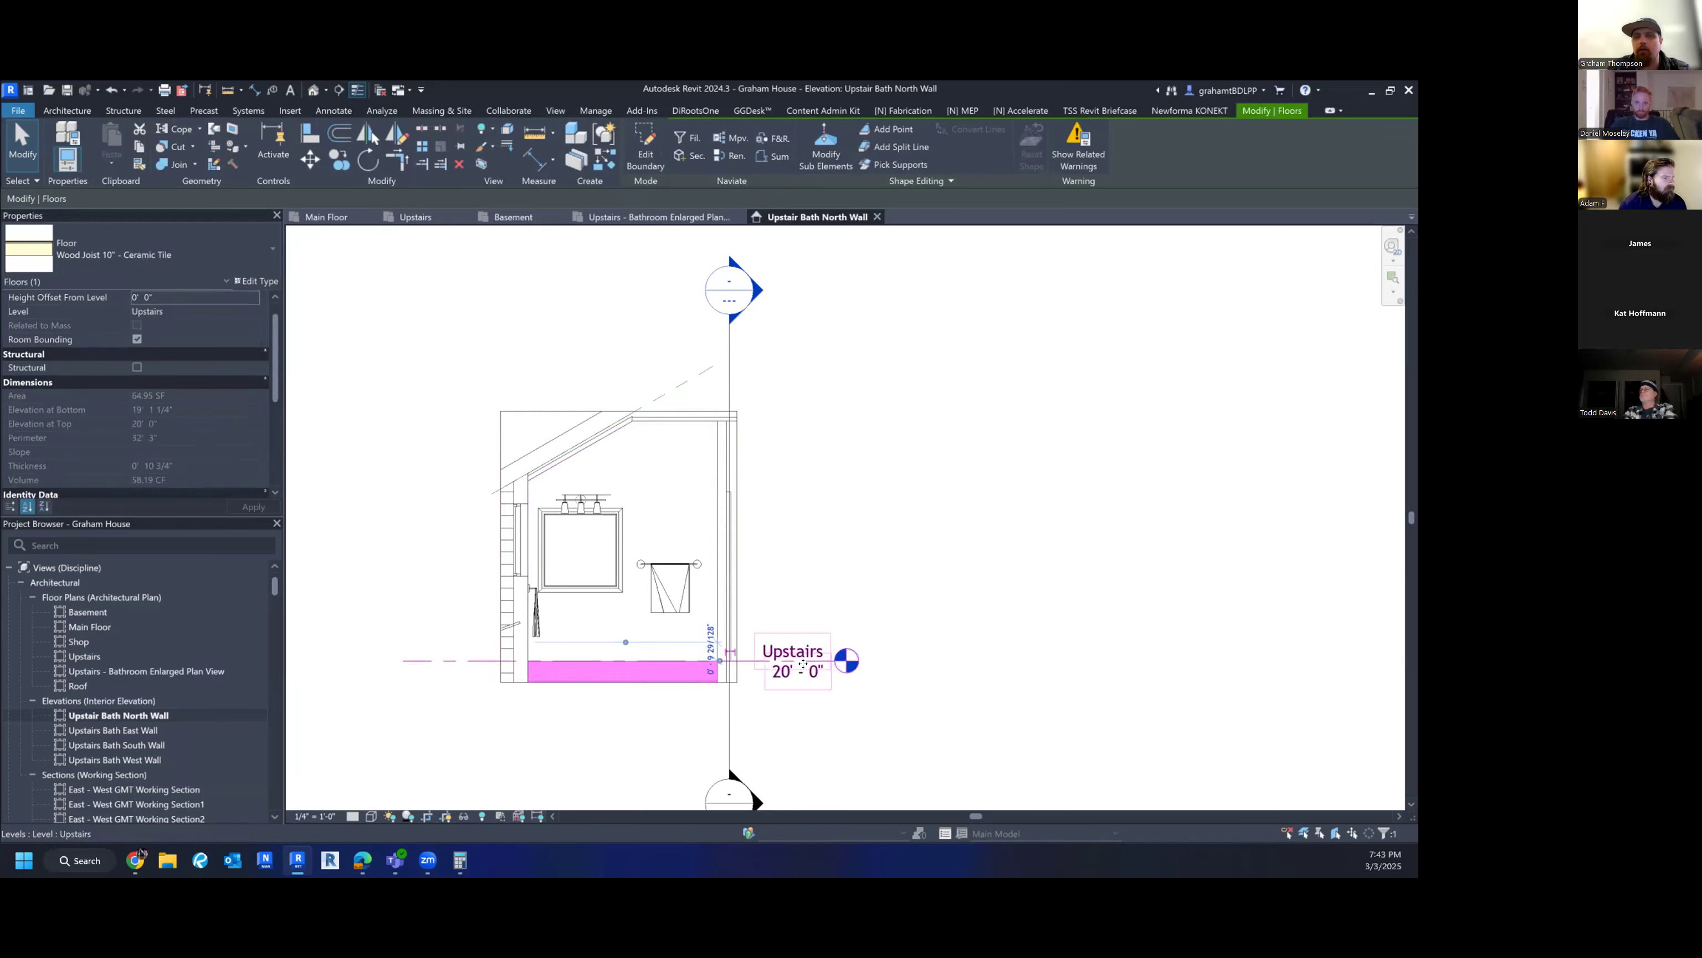
{"action": "left_click", "coordinate": [860, 729]}
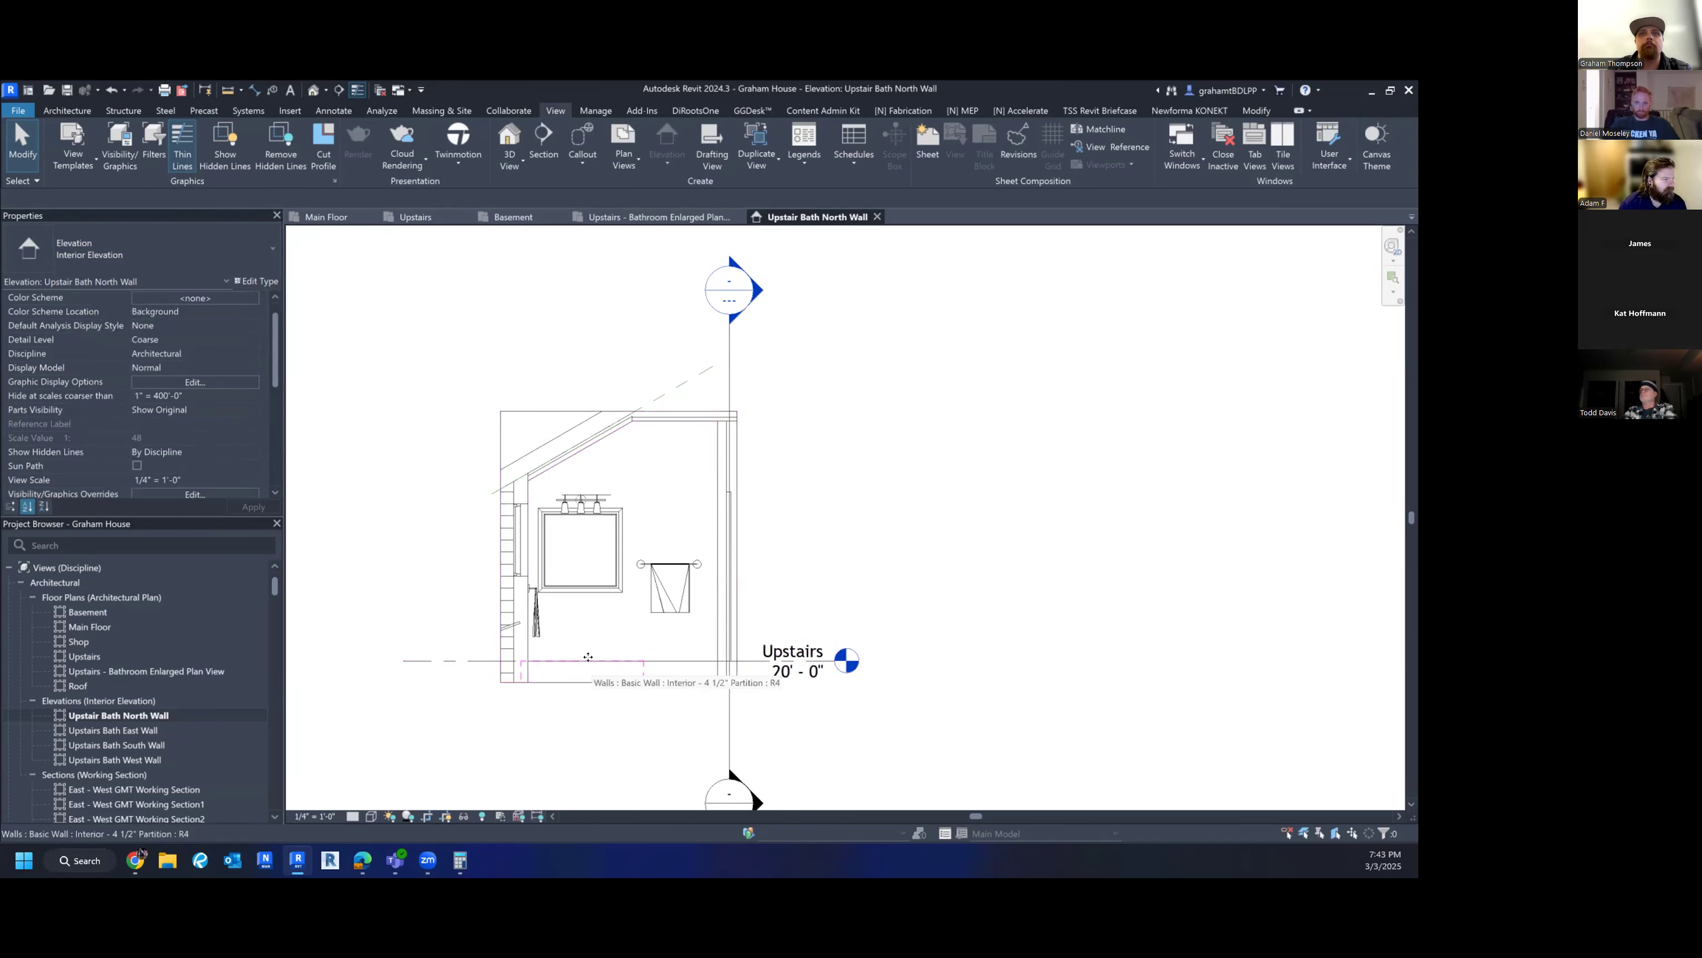
{"action": "scroll", "coordinate": [588, 658], "scroll_direction": "down", "scroll_amount": 1}
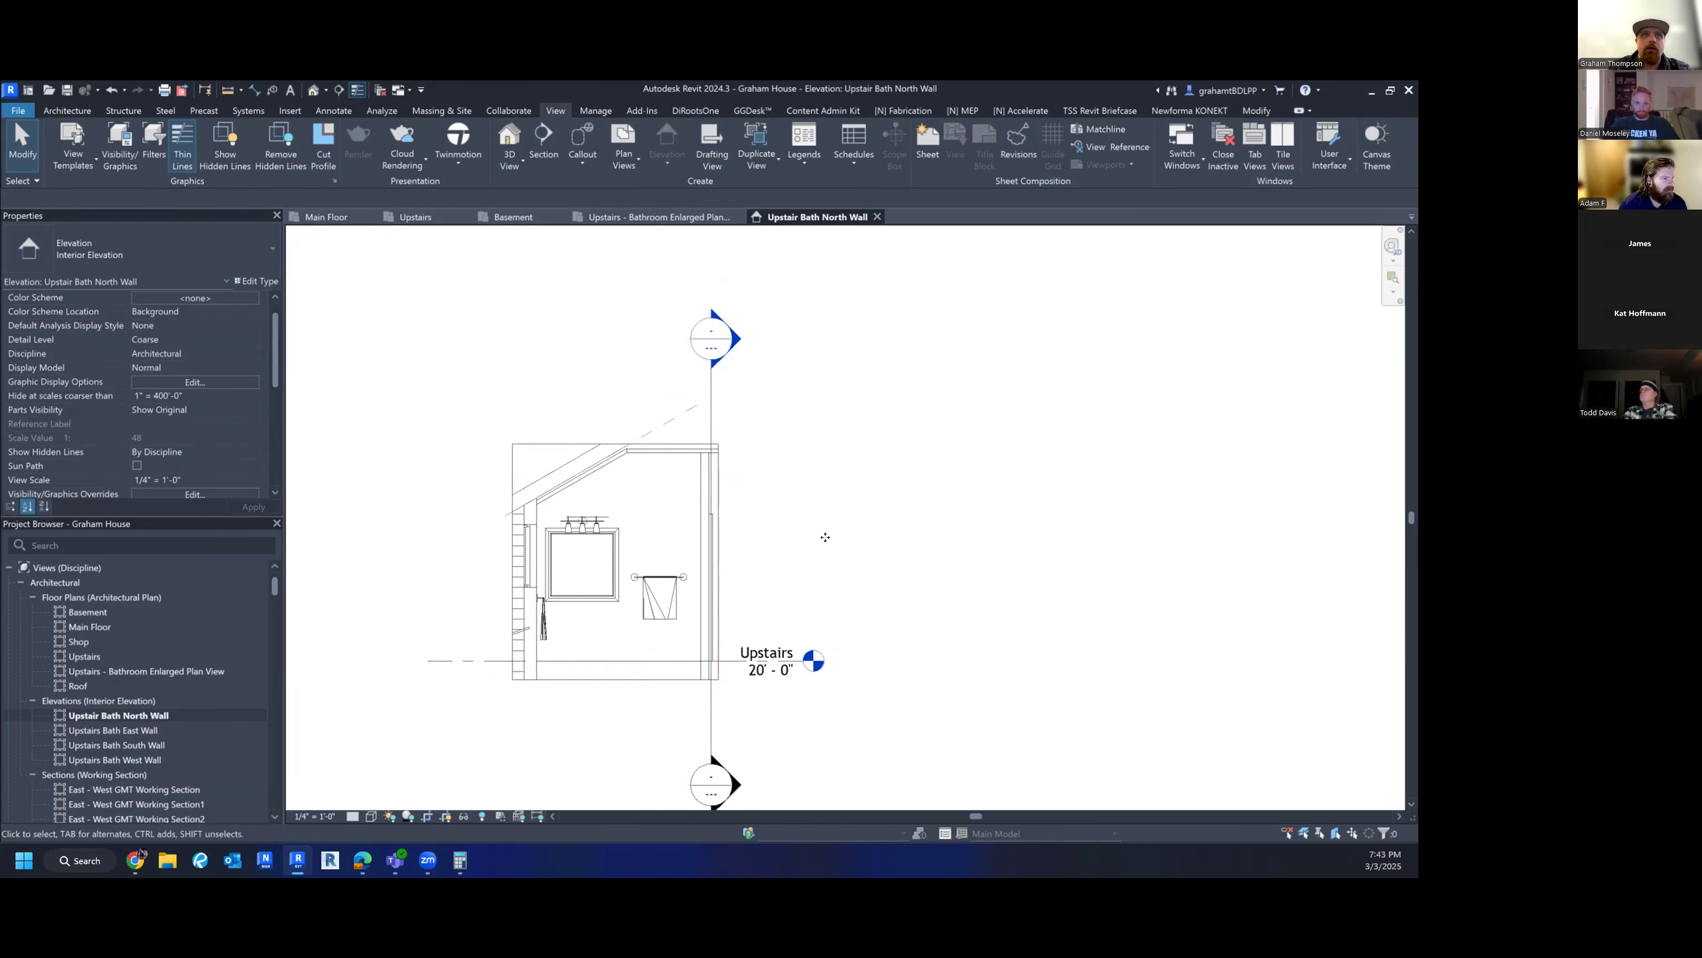
{"action": "scroll", "coordinate": [831, 547], "scroll_direction": "down", "scroll_amount": 1}
{"action": "middle_click_drag", "start_coordinate": [844, 563], "coordinate": [836, 600]}
{"action": "scroll", "coordinate": [655, 669], "scroll_direction": "up", "scroll_amount": 2}
{"action": "middle_click_drag", "start_coordinate": [653, 673], "coordinate": [615, 769]}
{"action": "scroll", "coordinate": [622, 748], "scroll_direction": "up", "scroll_amount": 2}
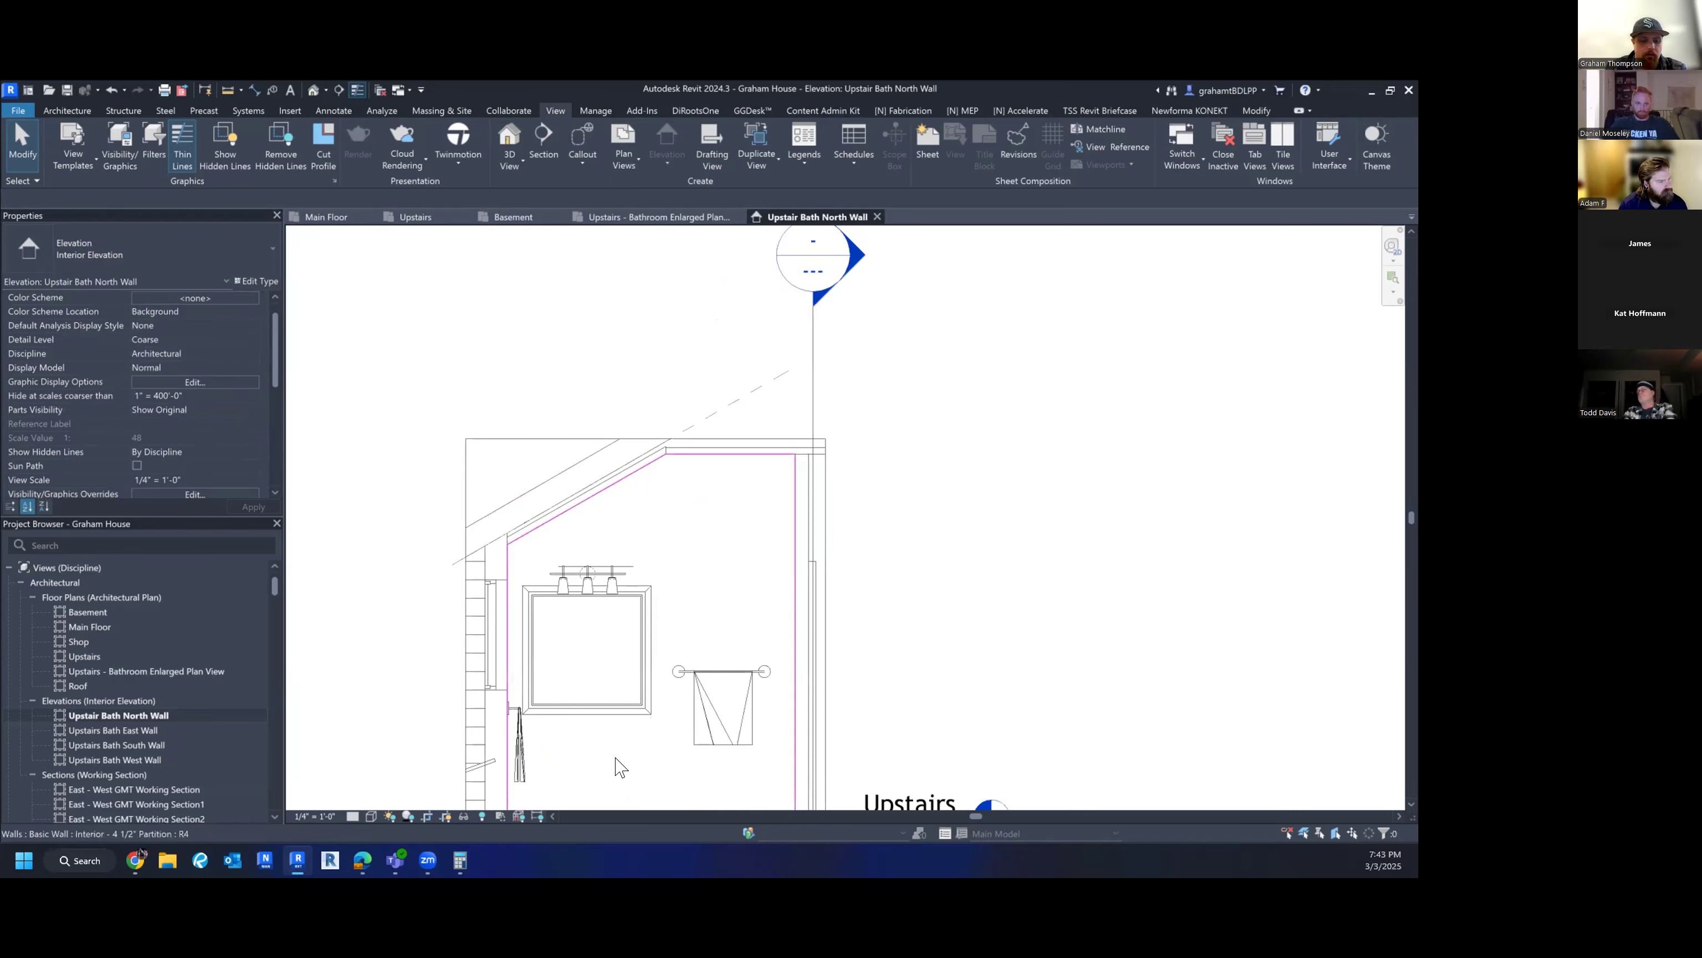
- Dimension the light fixture 2'-2 1/4" from the wall
{"action": "key", "text": "d"}
{"action": "key", "text": "i"}
{"action": "scroll", "coordinate": [516, 577], "scroll_direction": "down", "scroll_amount": 1}
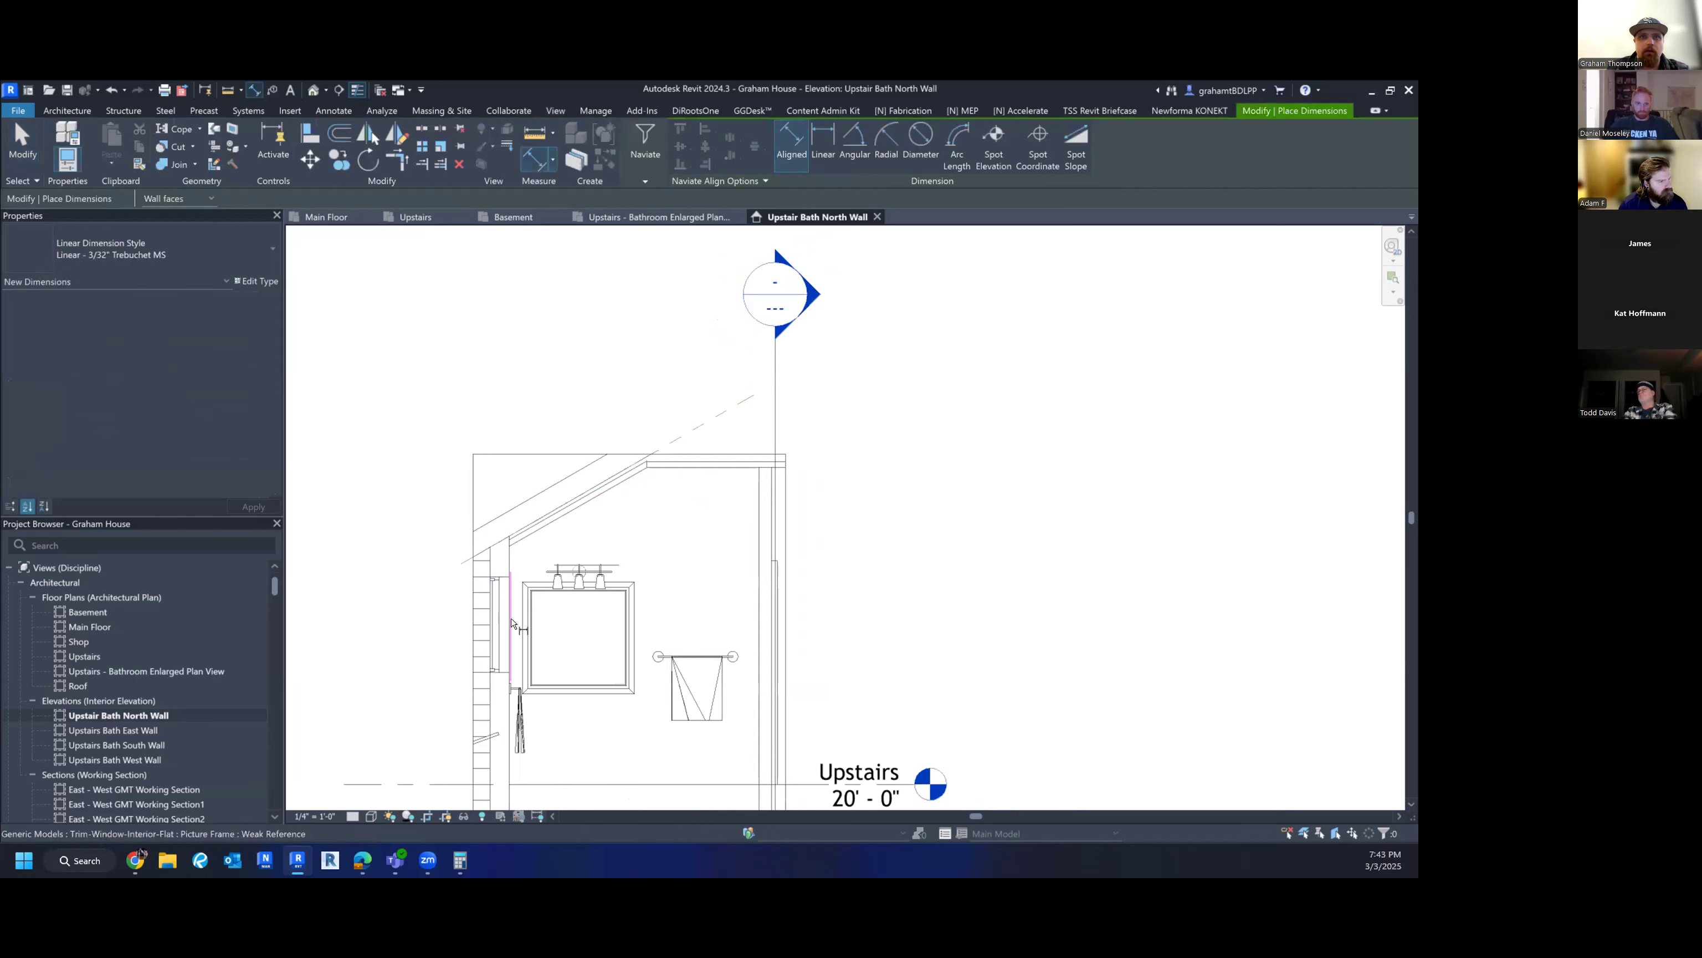
{"action": "scroll", "coordinate": [511, 622], "scroll_direction": "up", "scroll_amount": 5}
{"action": "left_click", "coordinate": [503, 487]}
{"action": "left_click", "coordinate": [667, 500]}
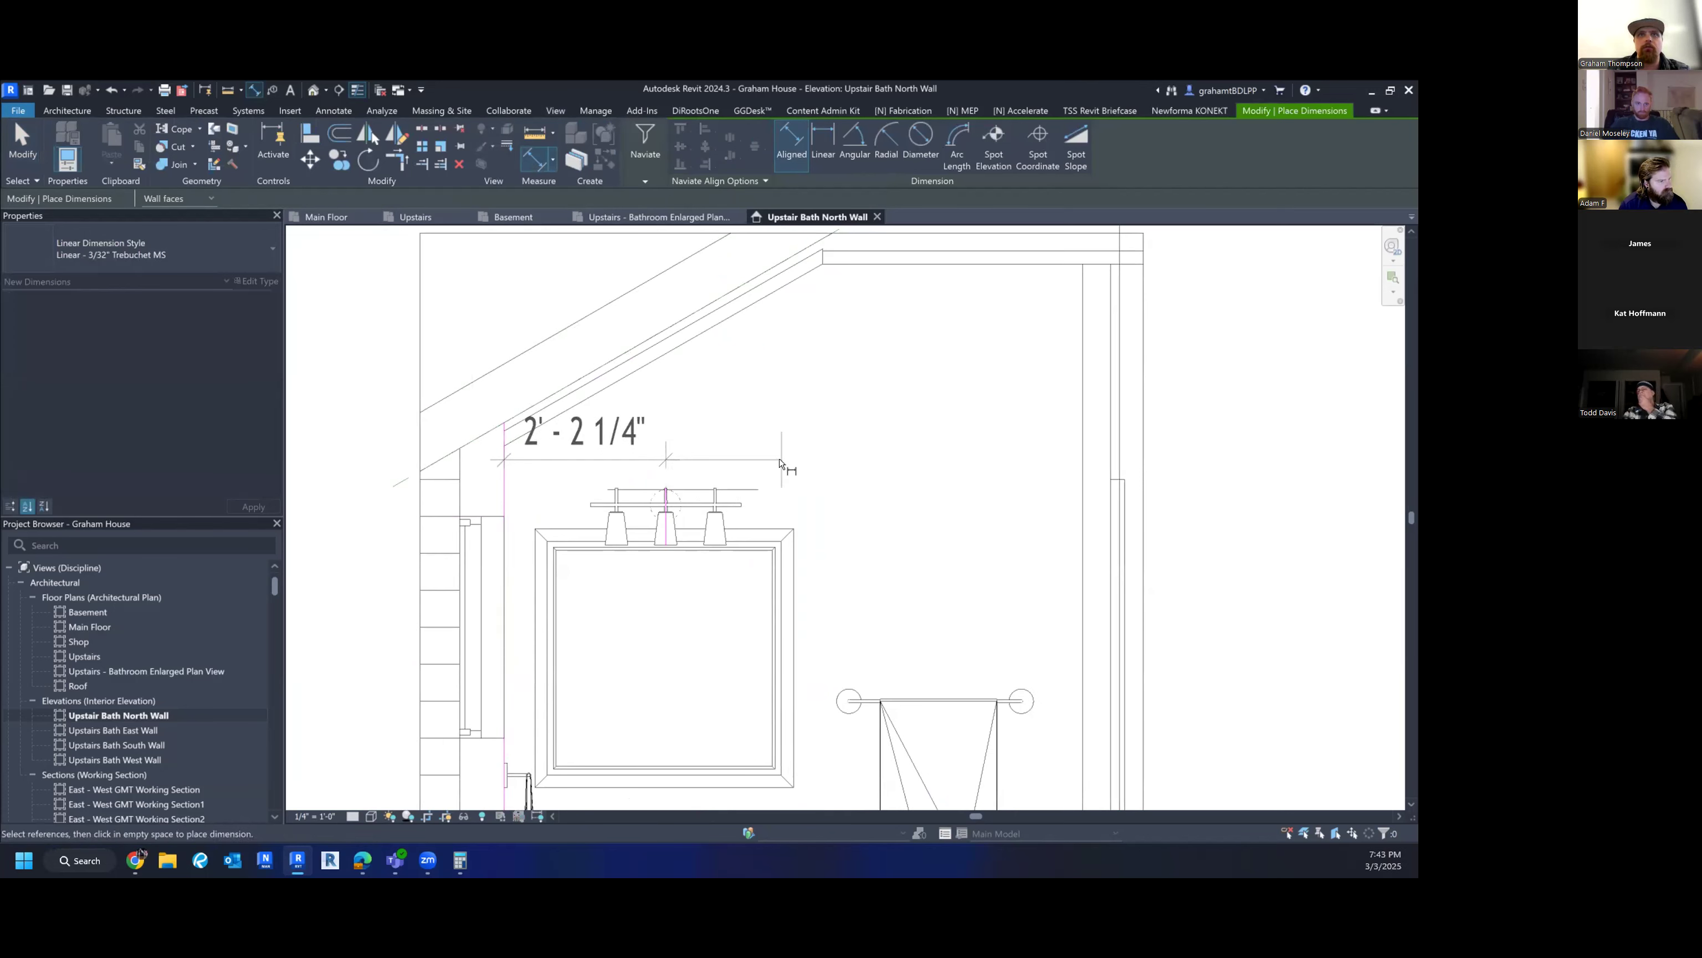
{"action": "left_click", "coordinate": [786, 412]}
{"action": "scroll", "coordinate": [787, 419], "scroll_direction": "down", "scroll_amount": 2}
{"action": "middle_click_drag", "start_coordinate": [787, 422], "coordinate": [691, 533]}
{"action": "key", "text": "Escape"}
{"action": "key", "text": "Escape"}
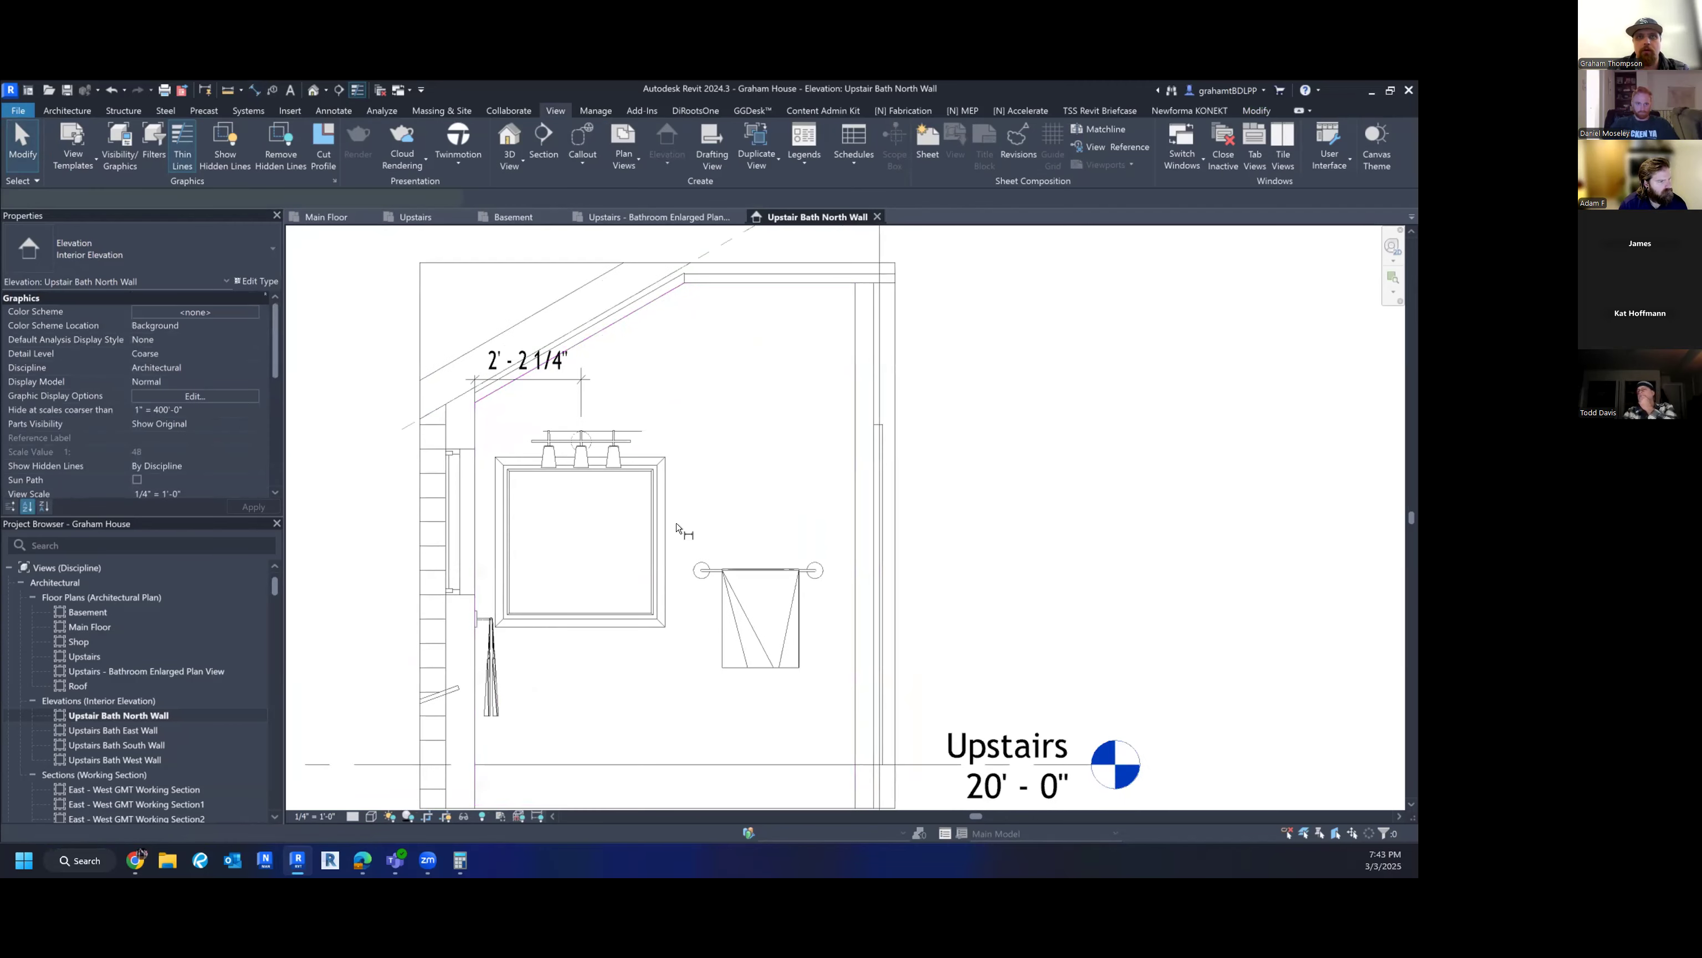
- Add a 5" dimension from the wall to the mirror's left edge
{"action": "key", "text": "d"}
{"action": "key", "text": "i"}
{"action": "scroll", "coordinate": [473, 545], "scroll_direction": "up", "scroll_amount": 3}
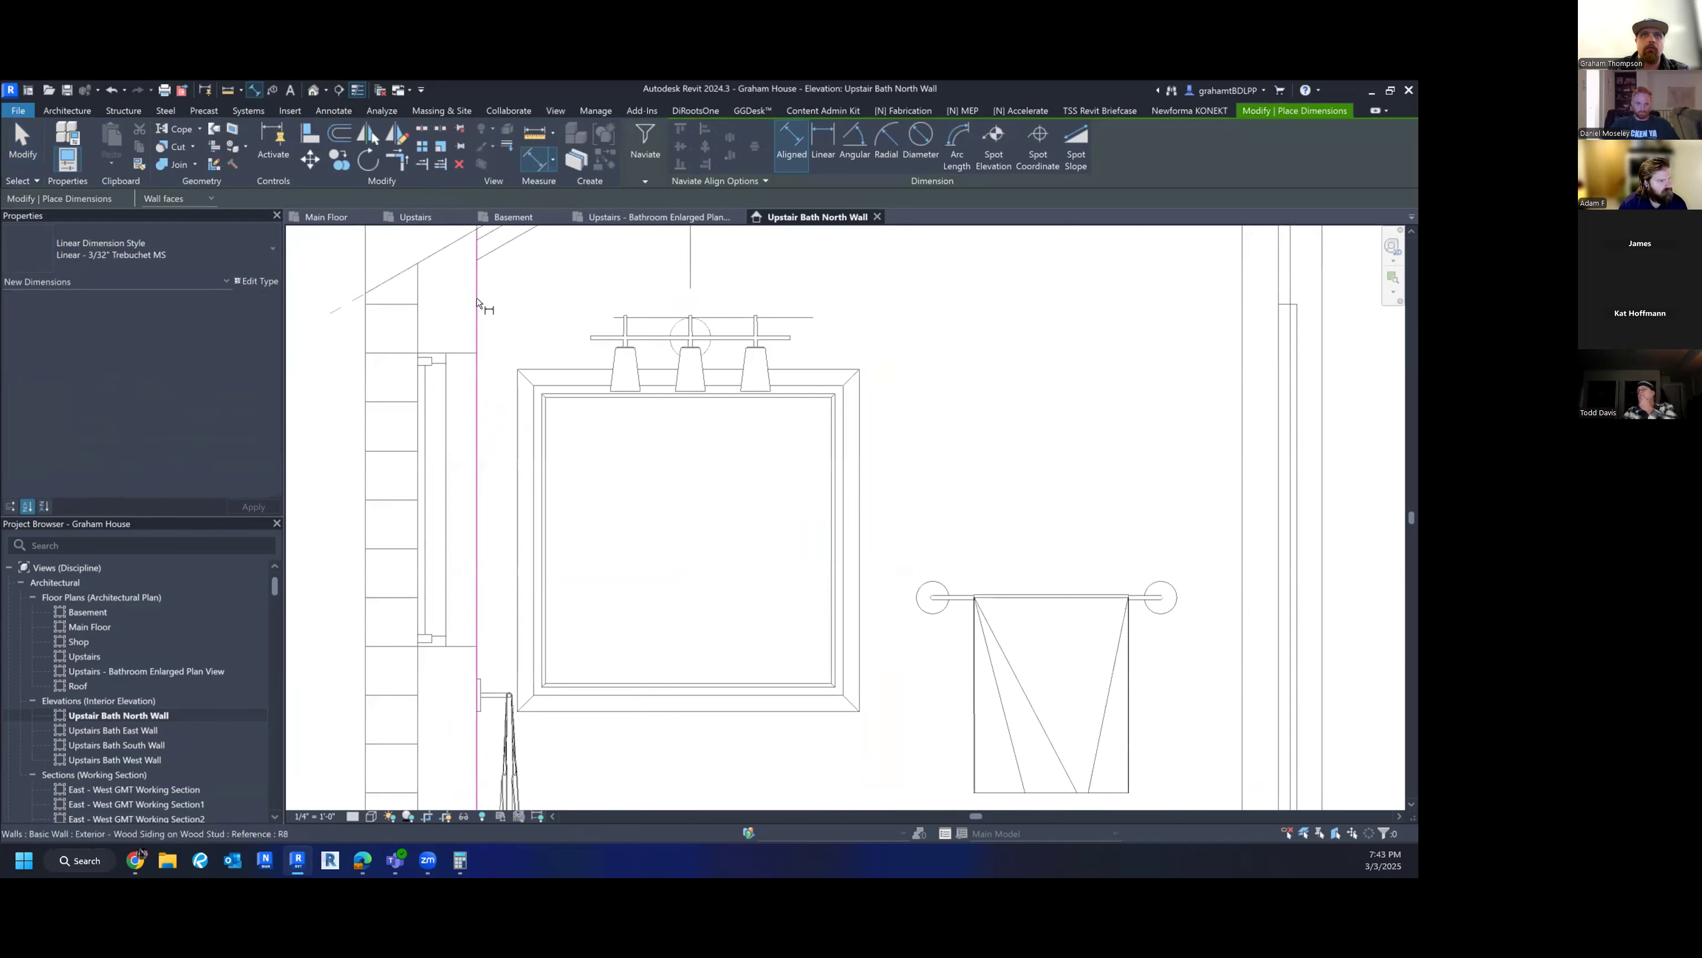
{"action": "left_click", "coordinate": [516, 401]}
{"action": "middle_click_drag", "start_coordinate": [537, 376], "coordinate": [546, 603]}
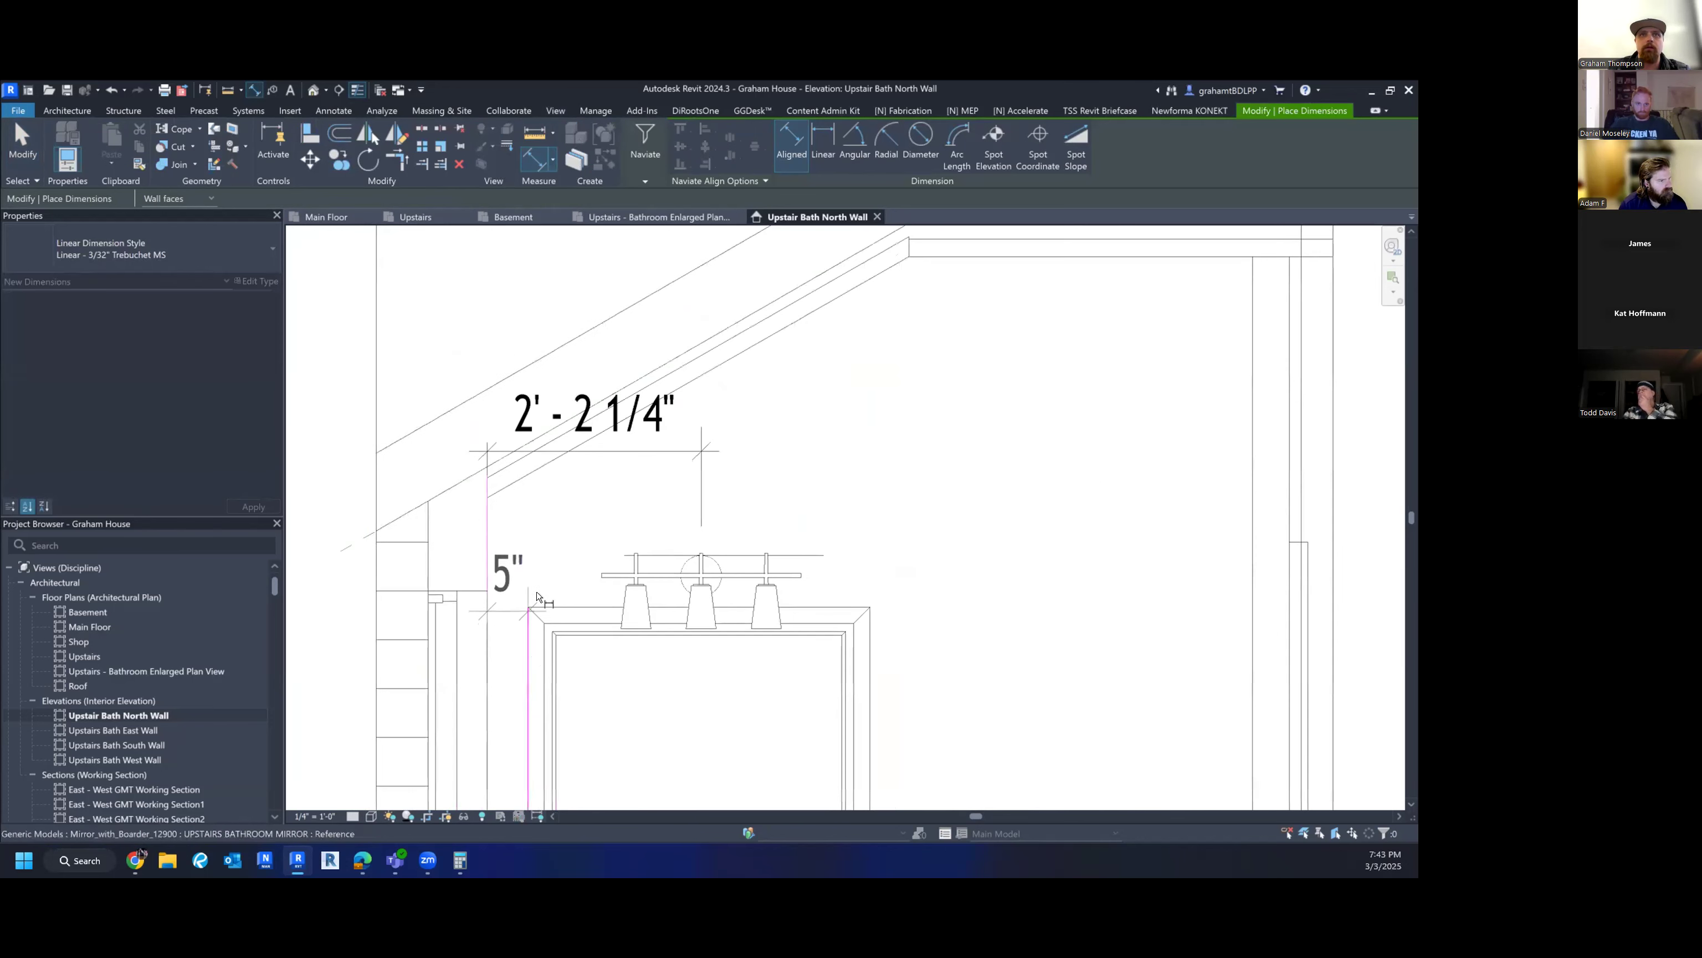
{"action": "left_click", "coordinate": [540, 561]}
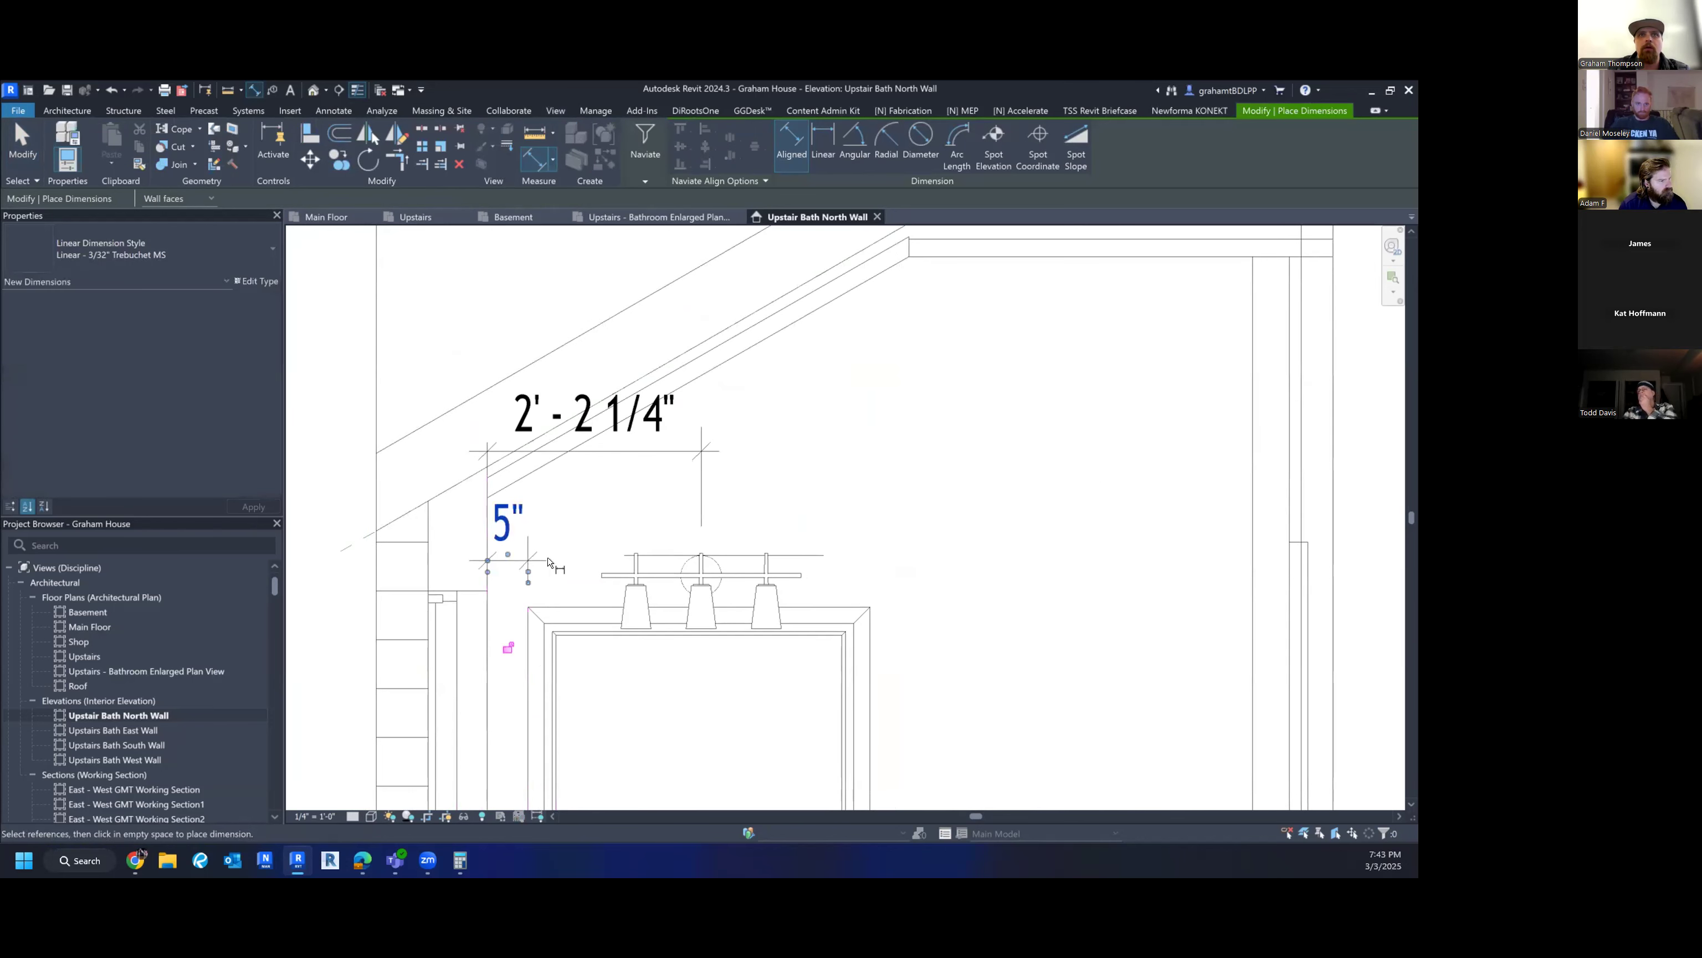
{"action": "key", "text": "Escape"}
{"action": "left_click_drag", "start_coordinate": [527, 582], "coordinate": [527, 594]}
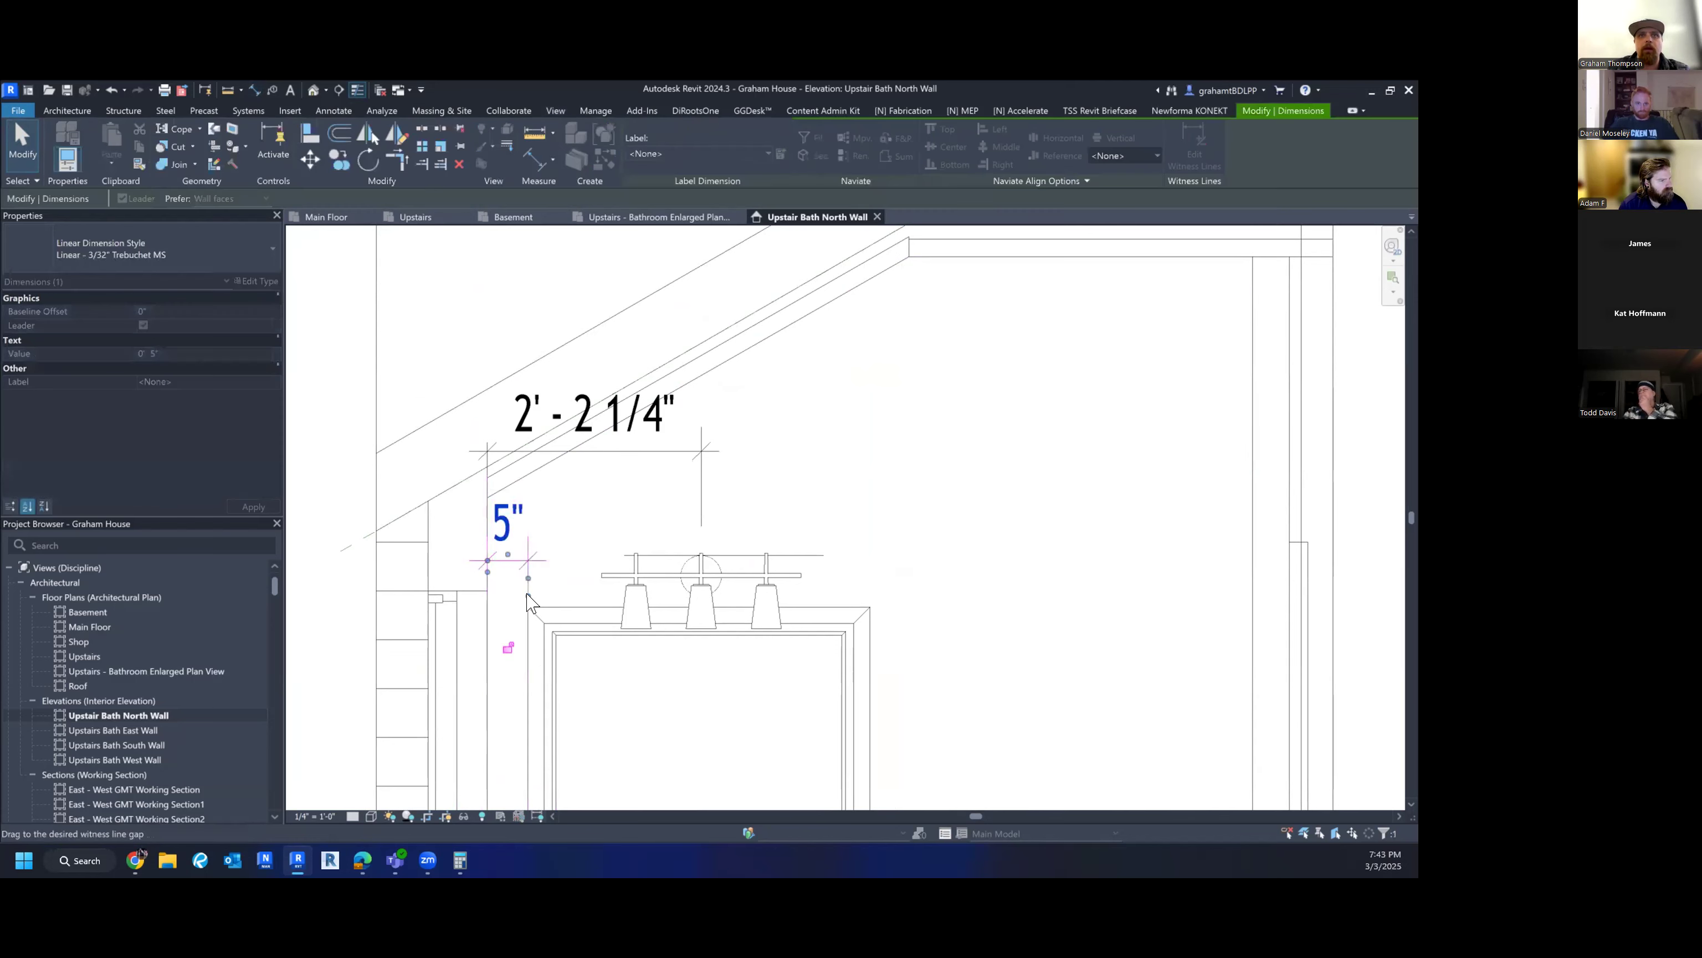
{"action": "key", "text": "Escape"}
{"action": "scroll", "coordinate": [570, 597], "scroll_direction": "down", "scroll_amount": 2}
{"action": "middle_click_drag", "start_coordinate": [777, 649], "coordinate": [642, 591]}
{"action": "middle_click_drag", "start_coordinate": [579, 683], "coordinate": [574, 604]}
{"action": "scroll", "coordinate": [574, 617], "scroll_direction": "down", "scroll_amount": 2}
- Dimension the mirror from the floor: 2'-10" to its bottom and 3'-6" to its top
{"action": "key", "text": "d"}
{"action": "key", "text": "i"}
{"action": "middle_click_drag", "start_coordinate": [615, 776], "coordinate": [624, 724]}
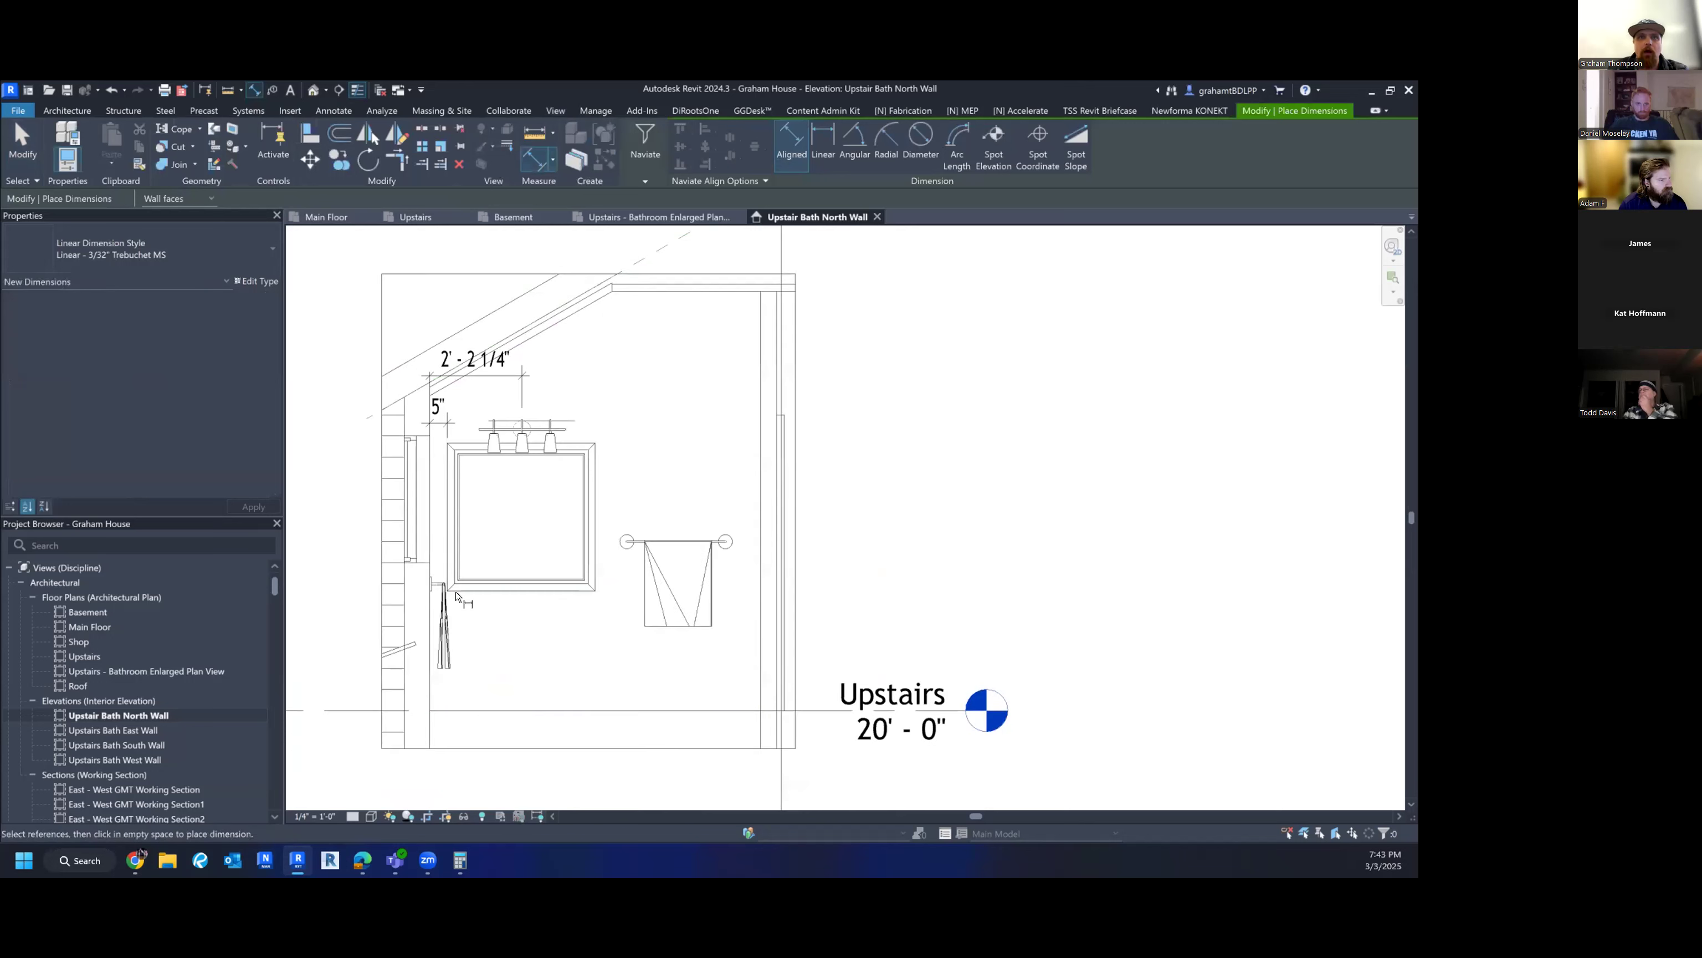
{"action": "left_click", "coordinate": [622, 711]}
{"action": "left_click", "coordinate": [594, 590]}
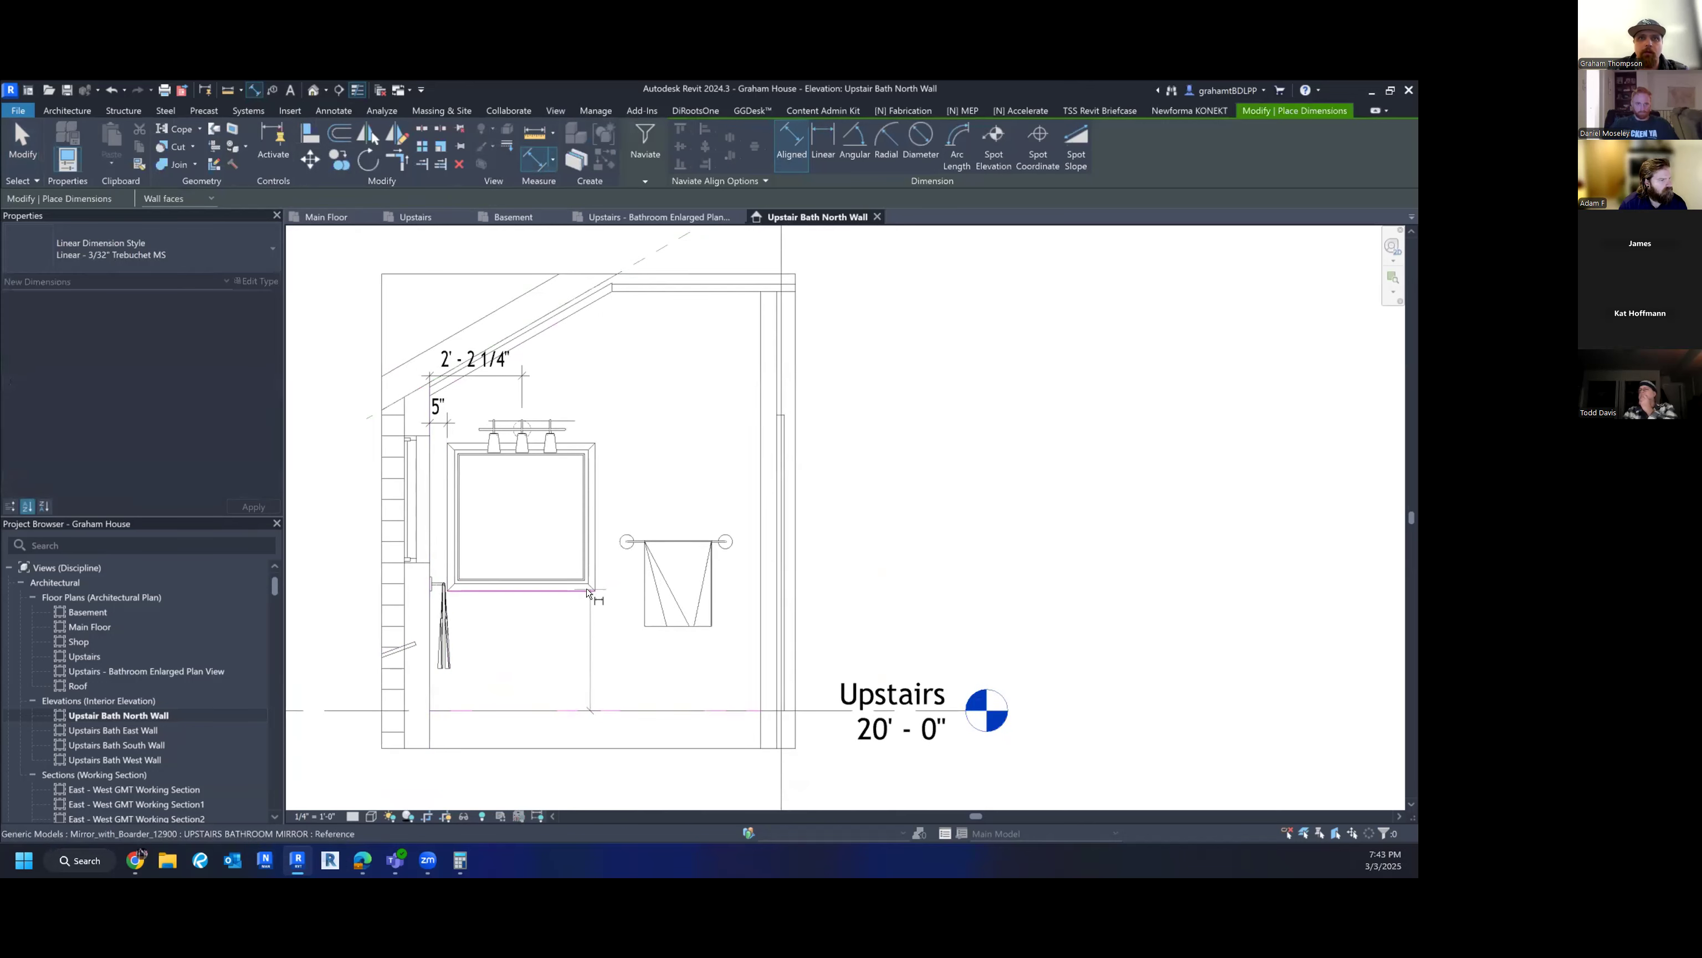
{"action": "left_click", "coordinate": [585, 444]}
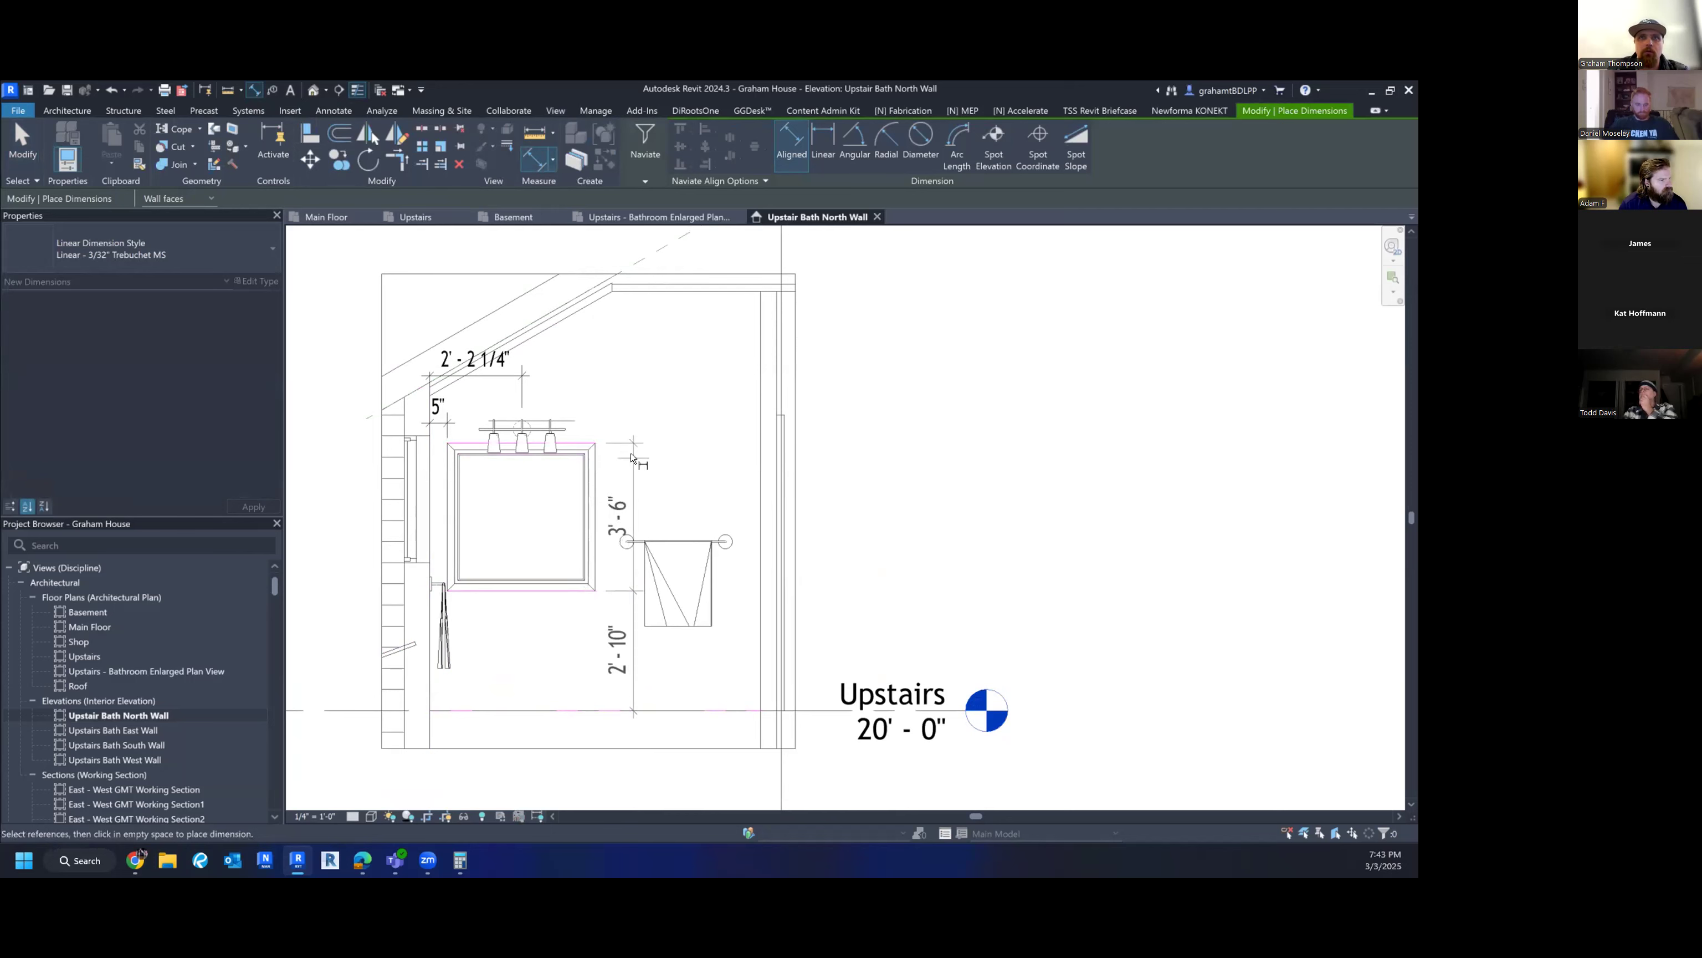
{"action": "left_click", "coordinate": [633, 462]}
{"action": "key", "text": "Escape"}
{"action": "key", "text": "Escape"}
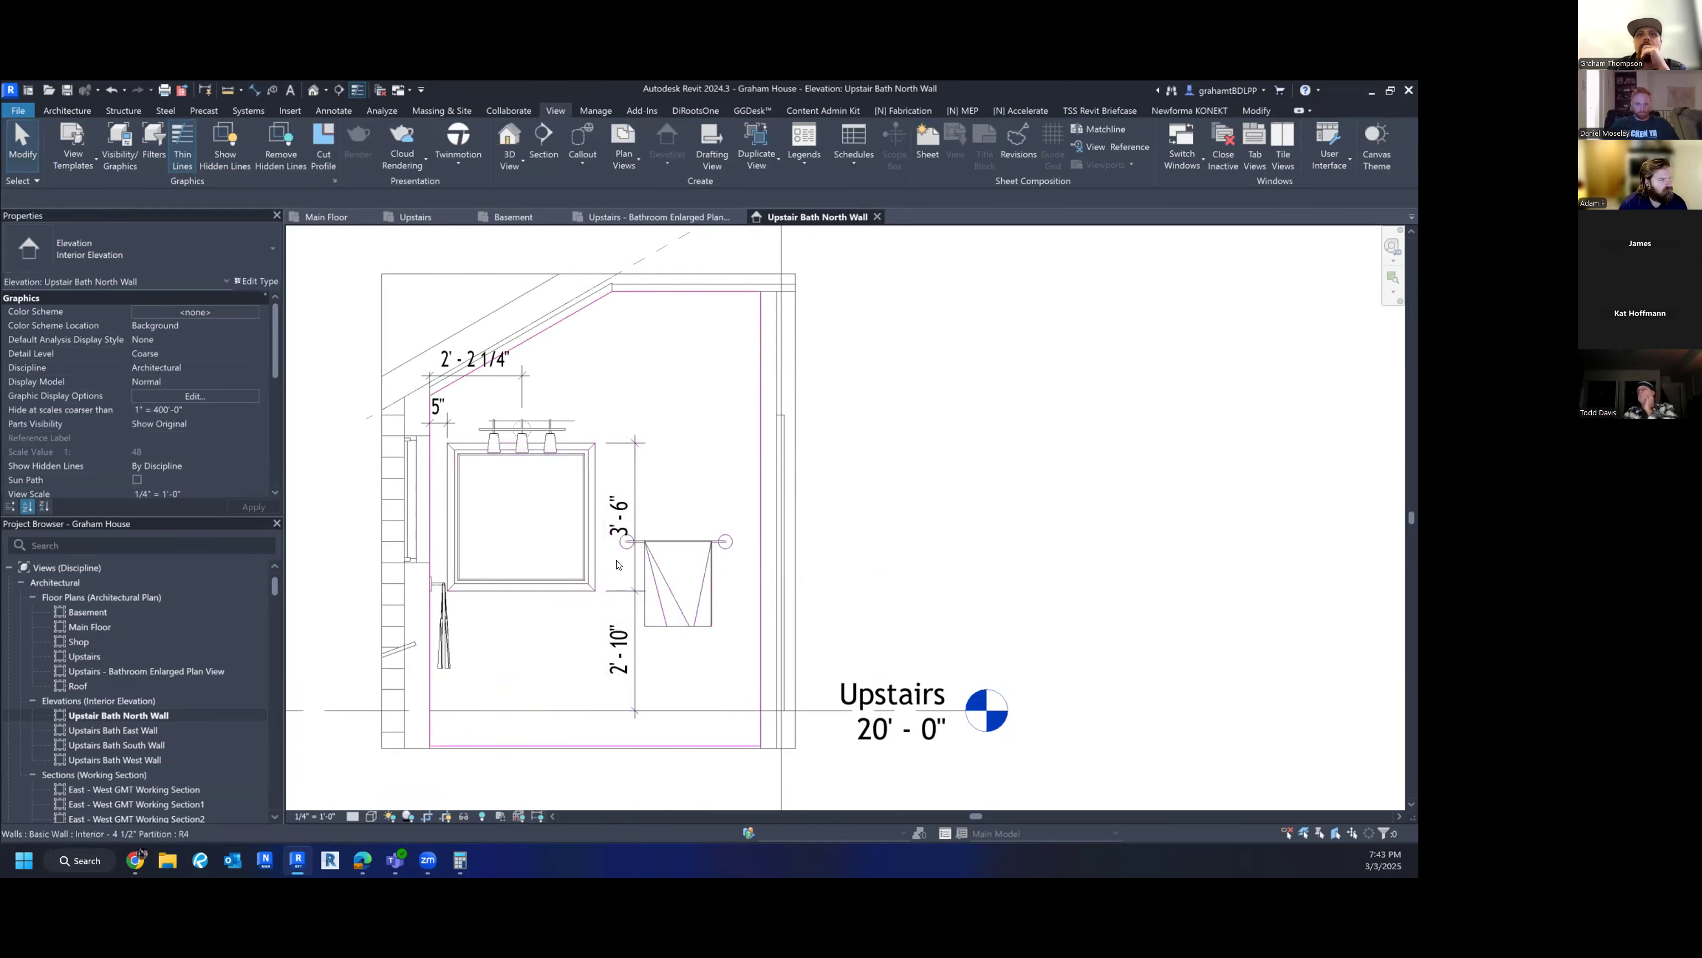
{"action": "scroll", "coordinate": [634, 569], "scroll_direction": "up", "scroll_amount": 2}
{"action": "left_click", "coordinate": [638, 570]}
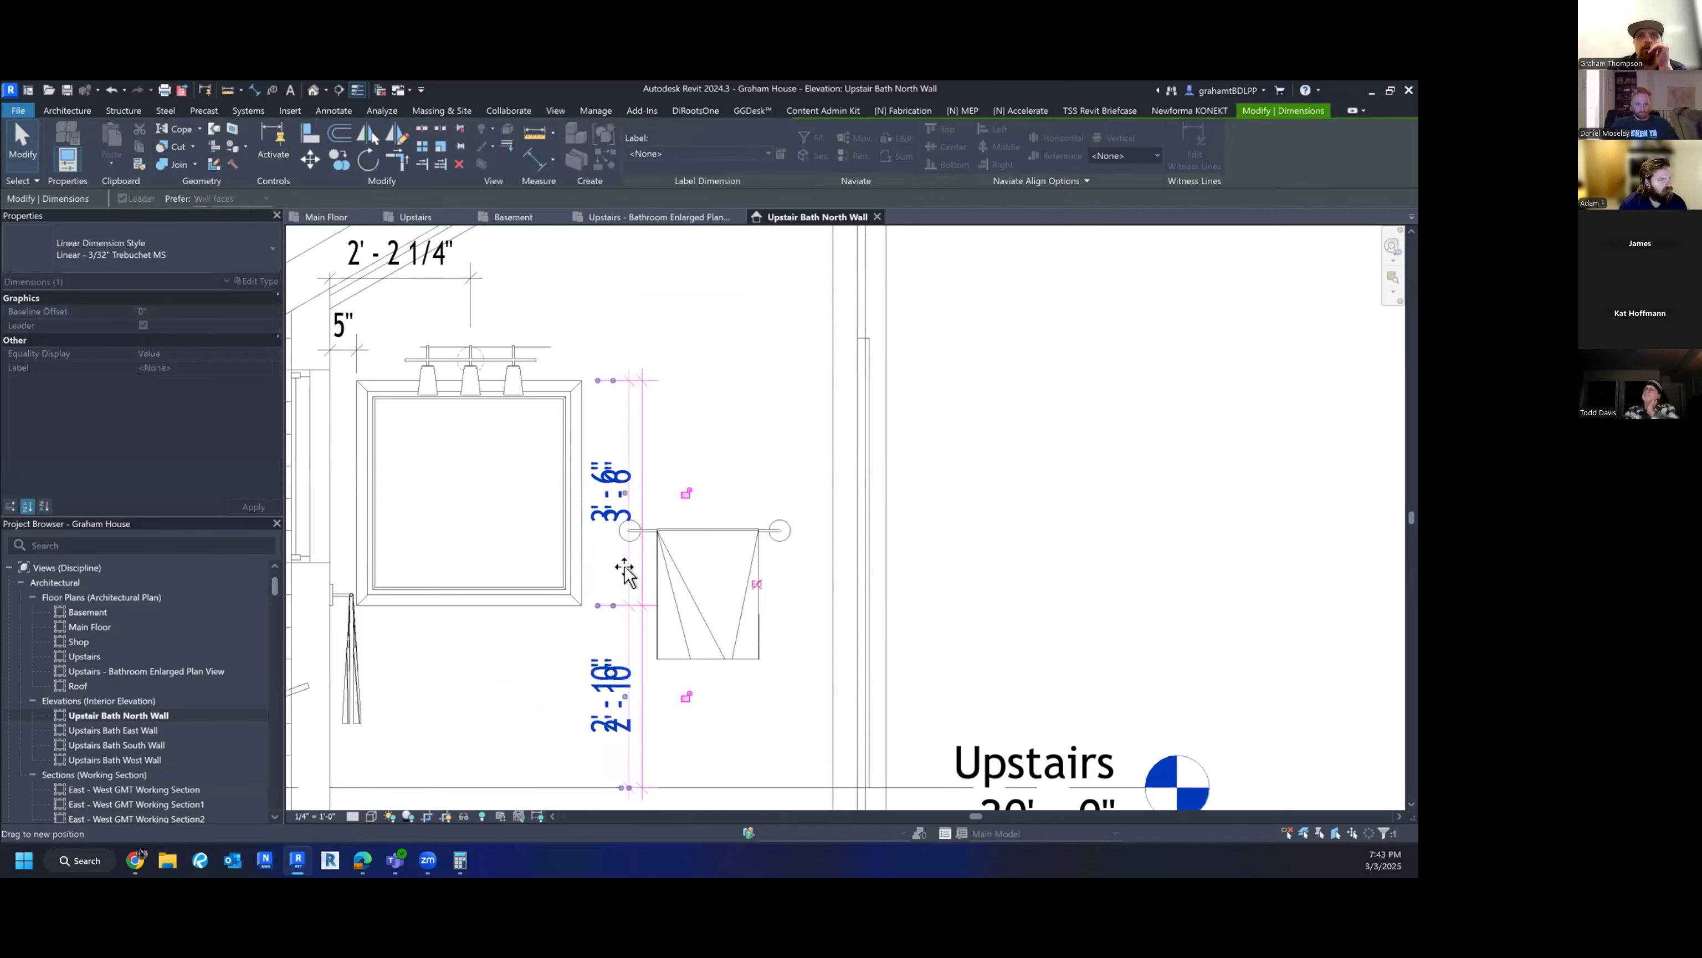
{"action": "scroll", "coordinate": [788, 424], "scroll_direction": "down", "scroll_amount": 2}
{"action": "left_click", "coordinate": [995, 496]}
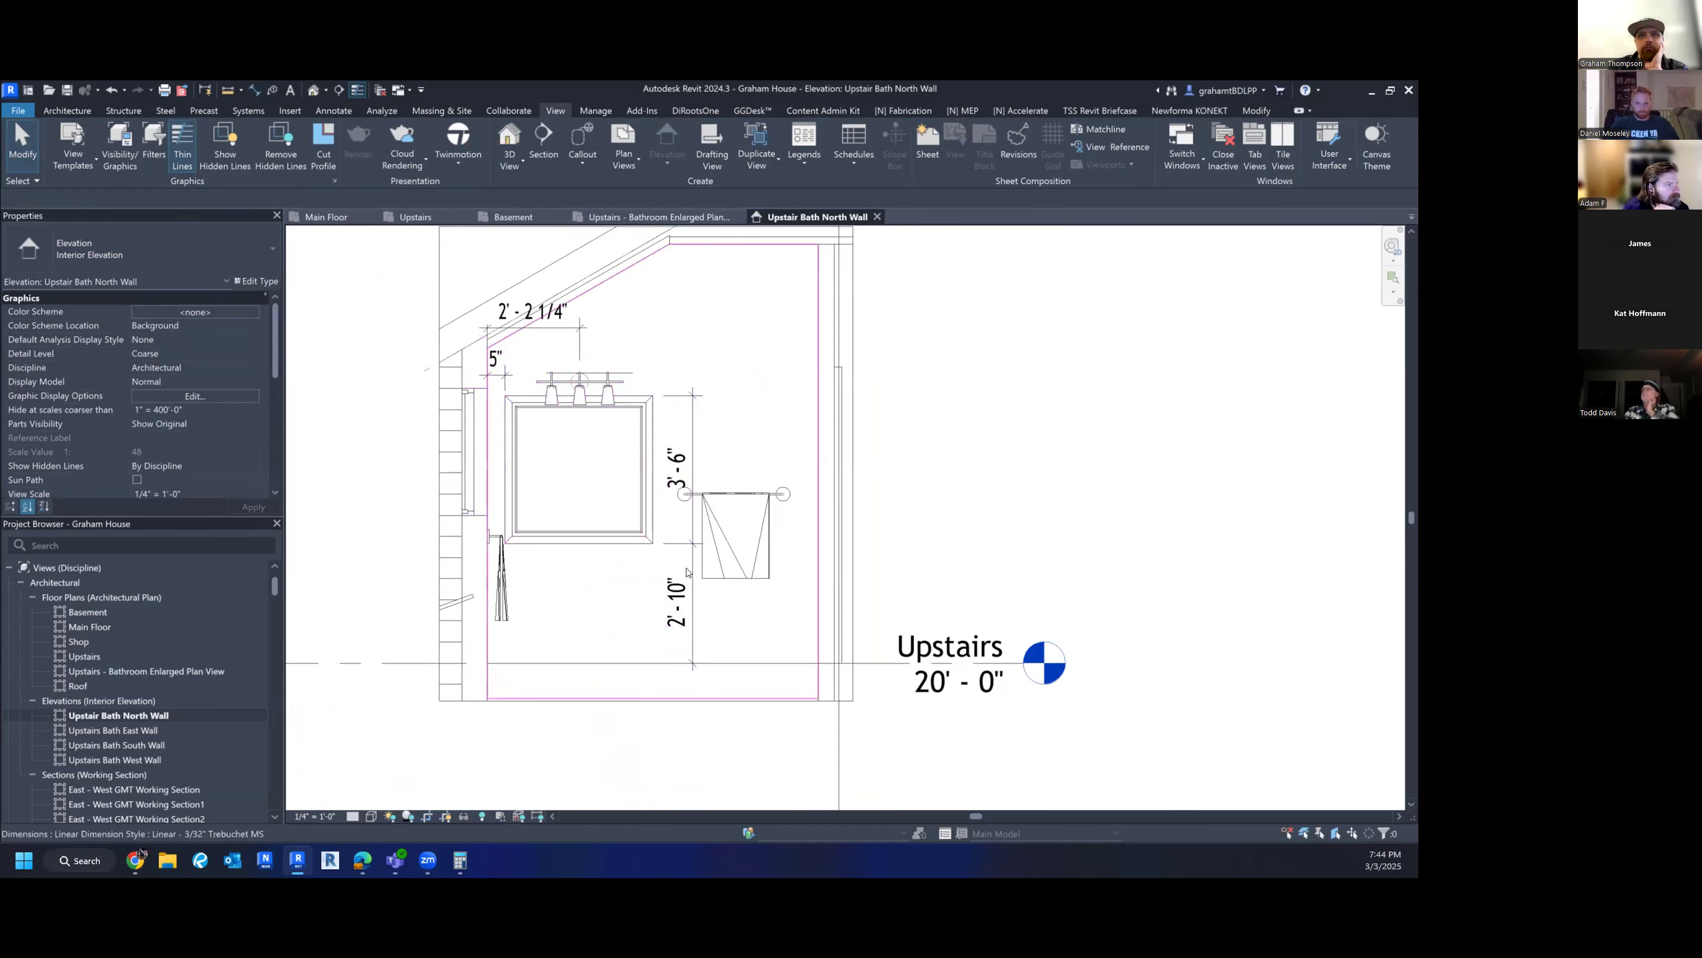
- Dimension the towel rack 4'-0" above the floor and 2'-0" from the wall
{"action": "middle_click_drag", "start_coordinate": [772, 515], "coordinate": [761, 572]}
{"action": "key", "text": "i"}
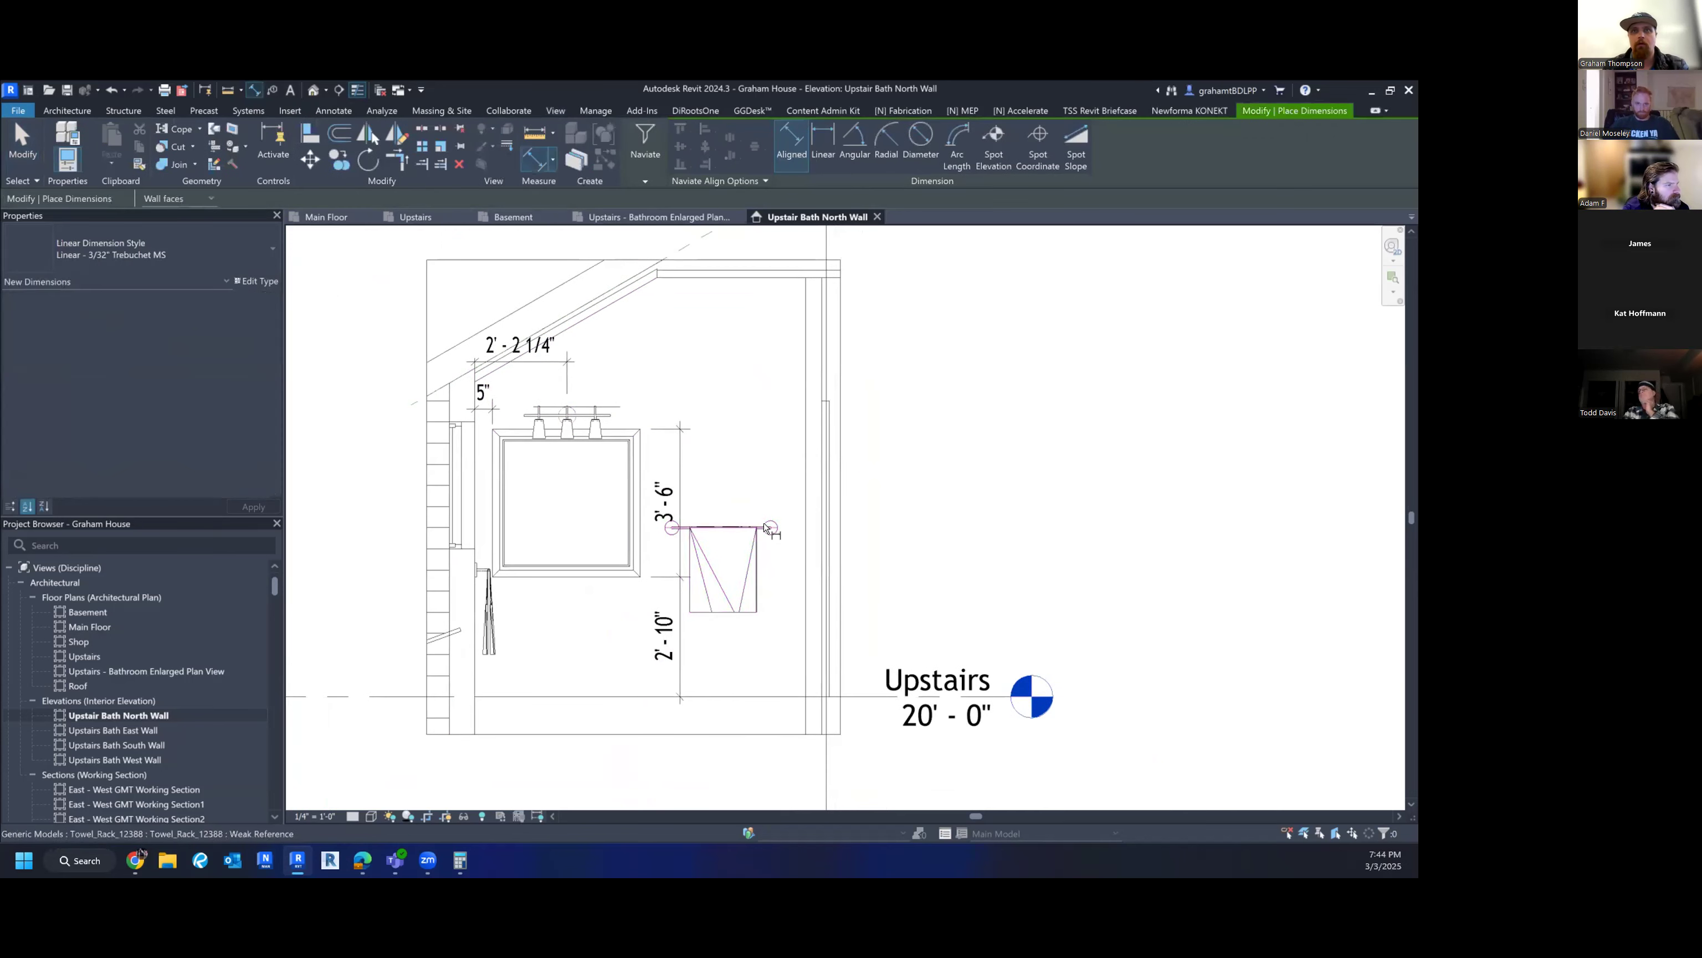
{"action": "left_click", "coordinate": [764, 529]}
{"action": "left_click", "coordinate": [783, 697]}
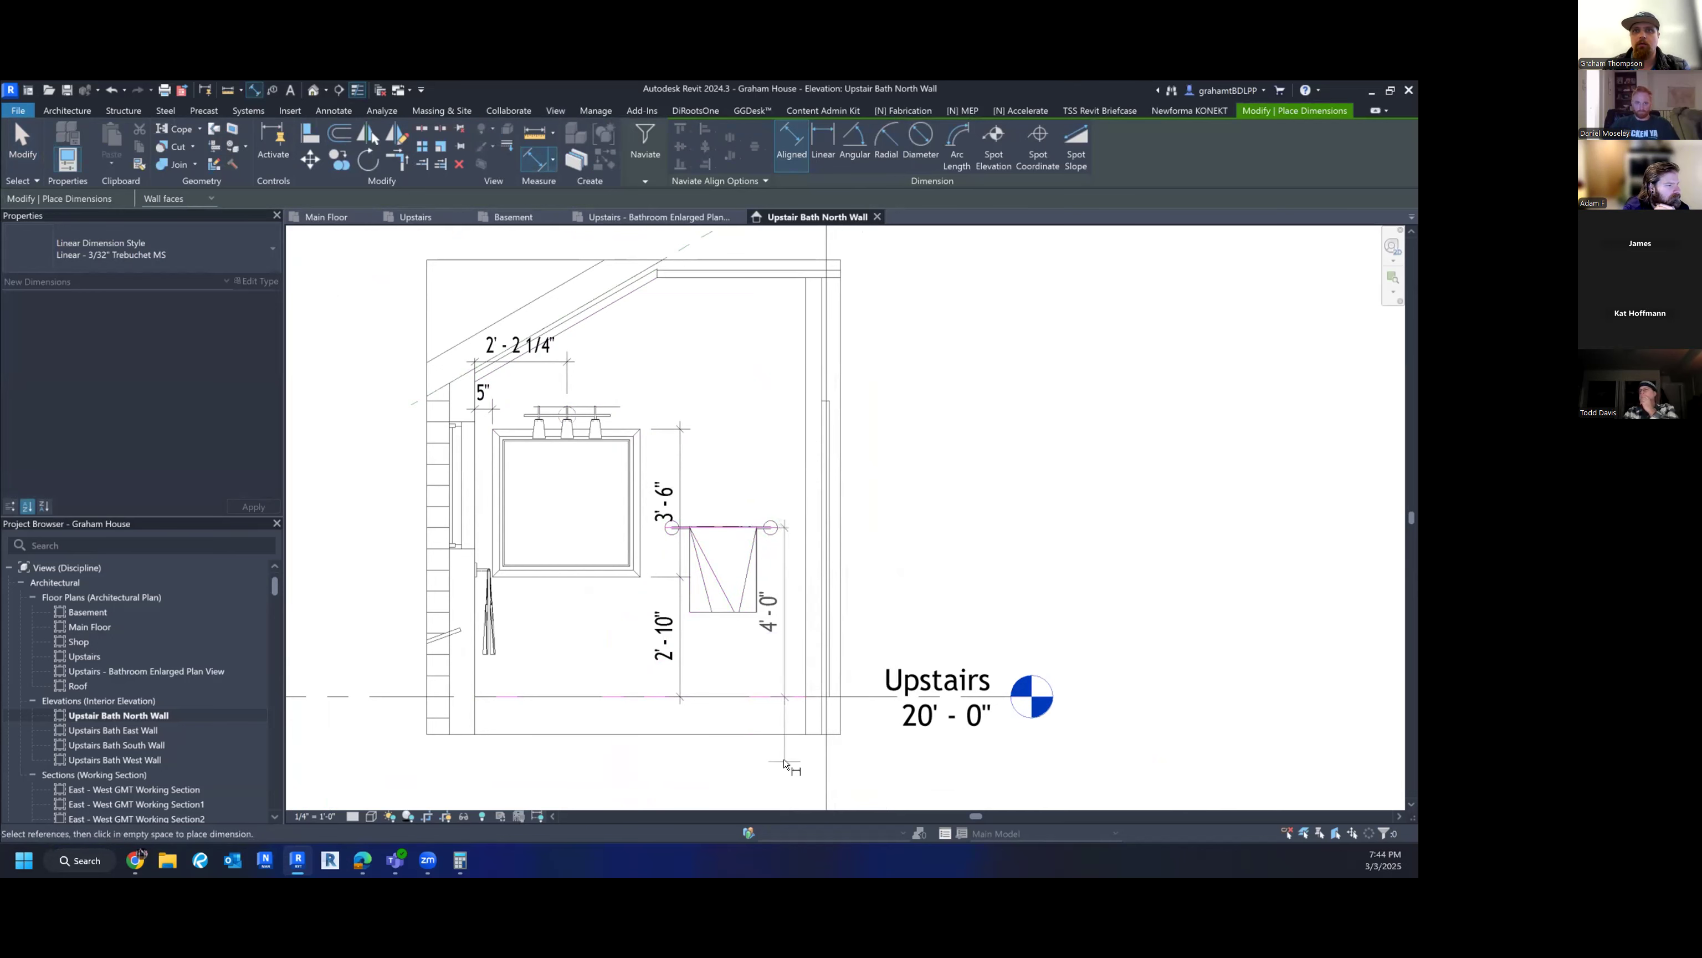
{"action": "left_click", "coordinate": [793, 641]}
{"action": "left_click", "coordinate": [724, 550]}
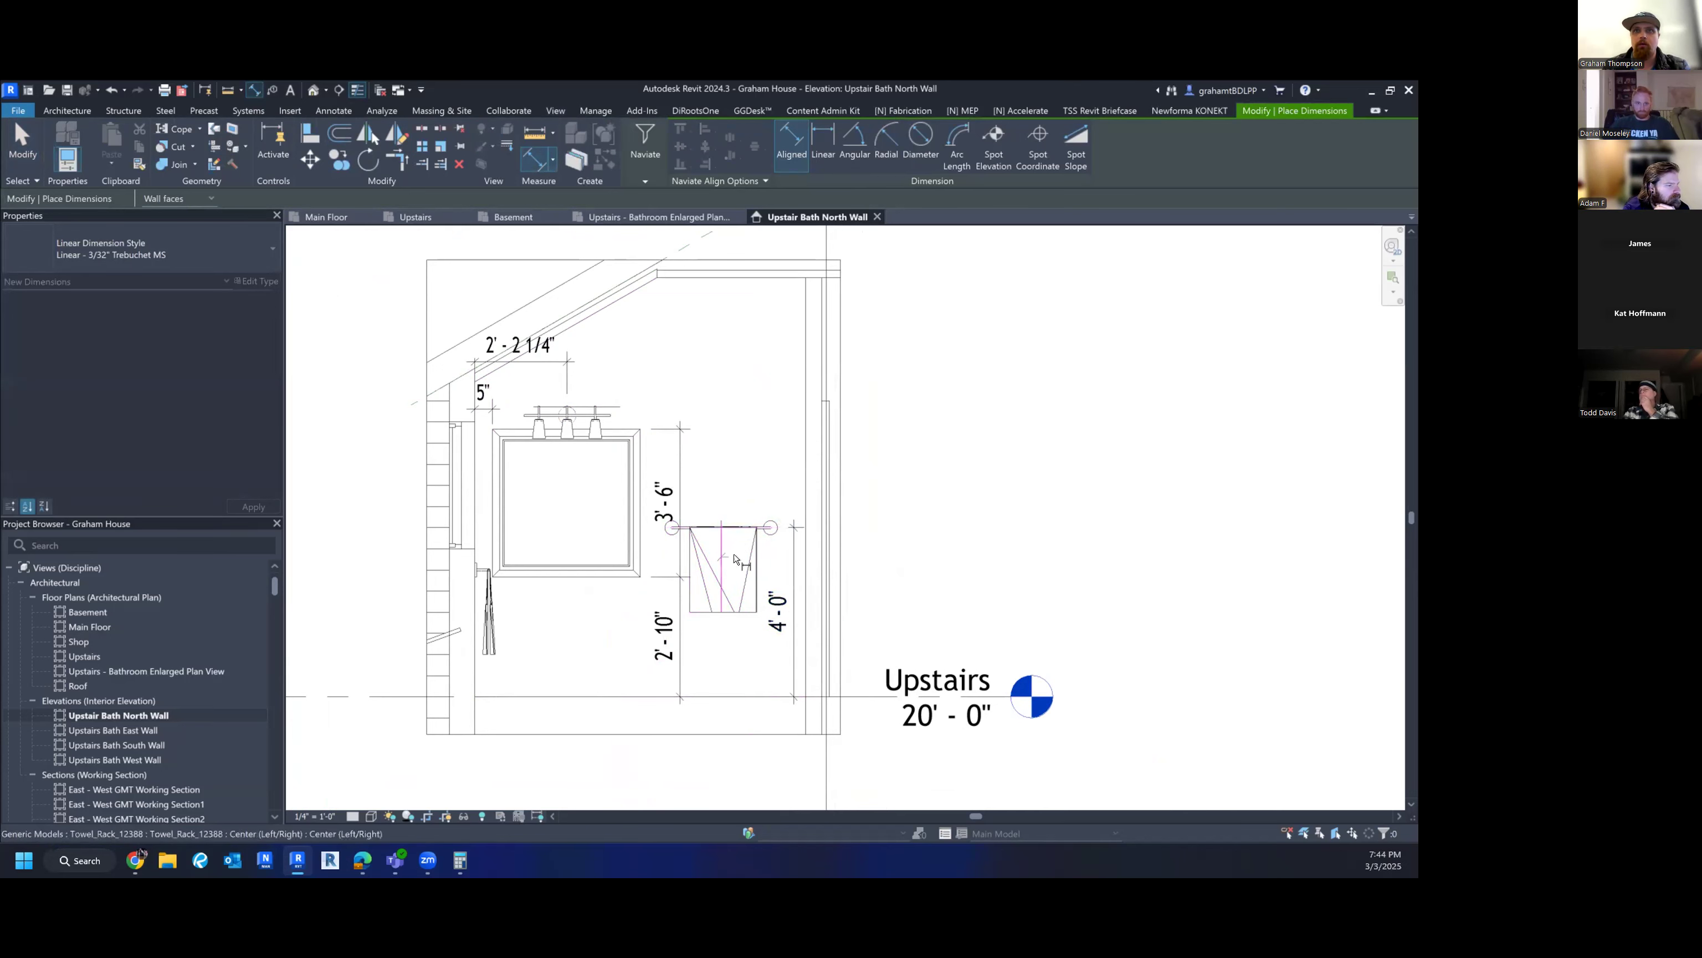
{"action": "left_click", "coordinate": [749, 486]}
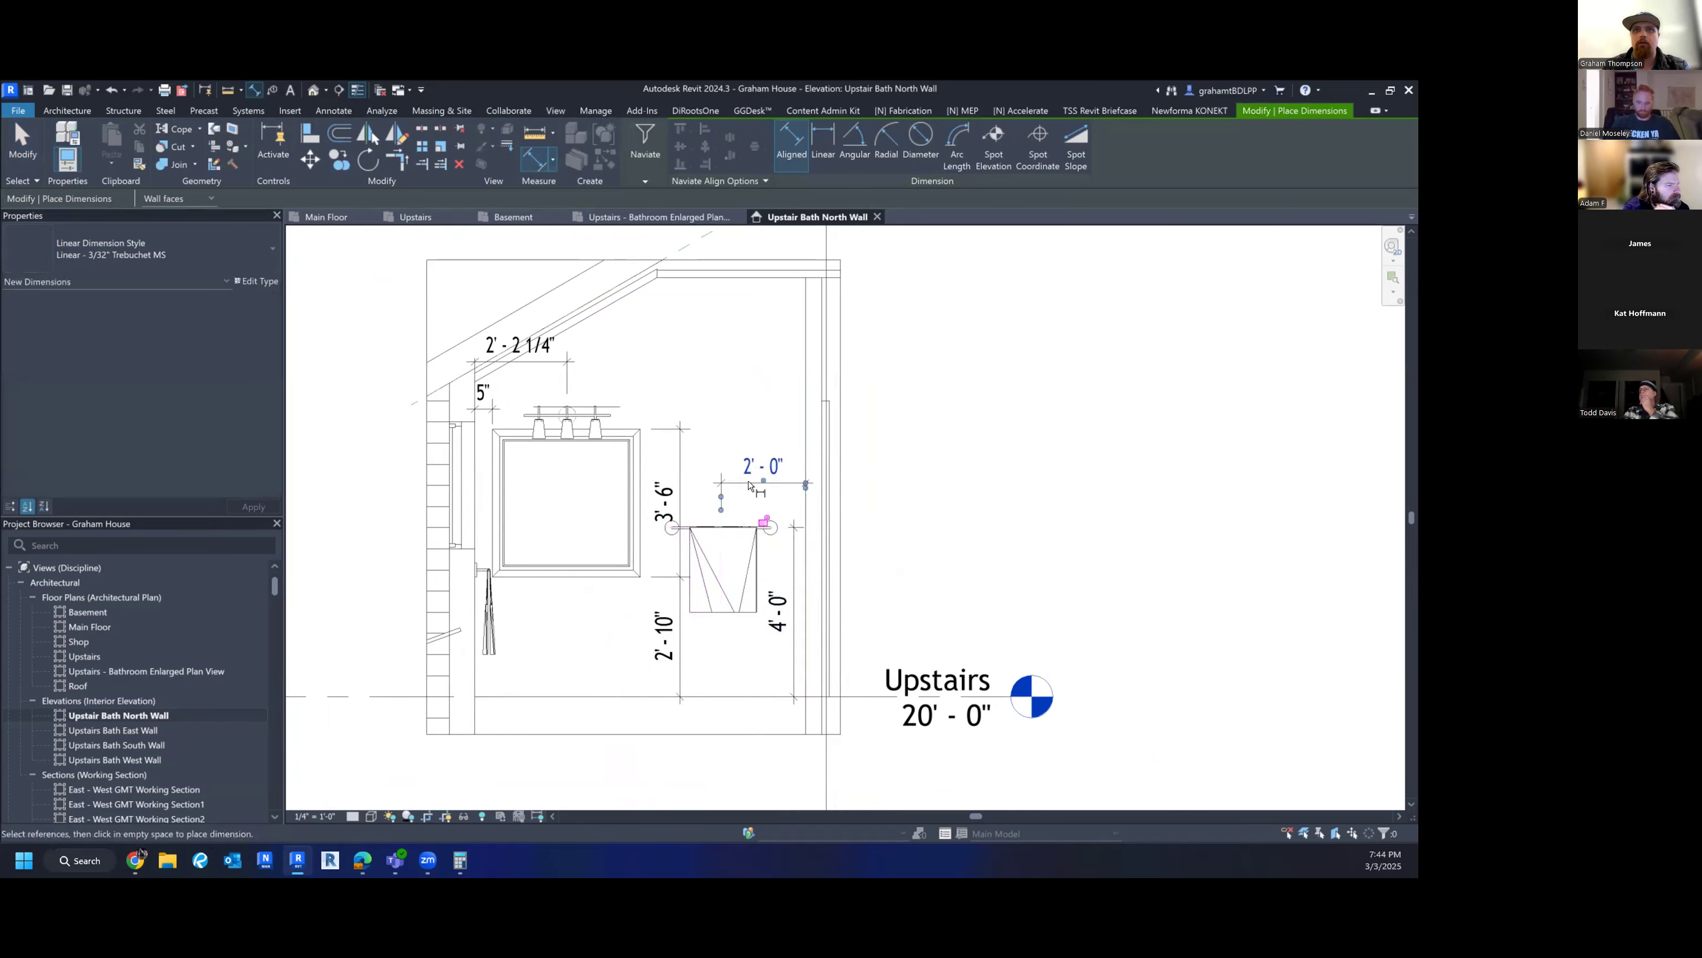
{"action": "scroll", "coordinate": [711, 472], "scroll_direction": "up", "scroll_amount": 2}
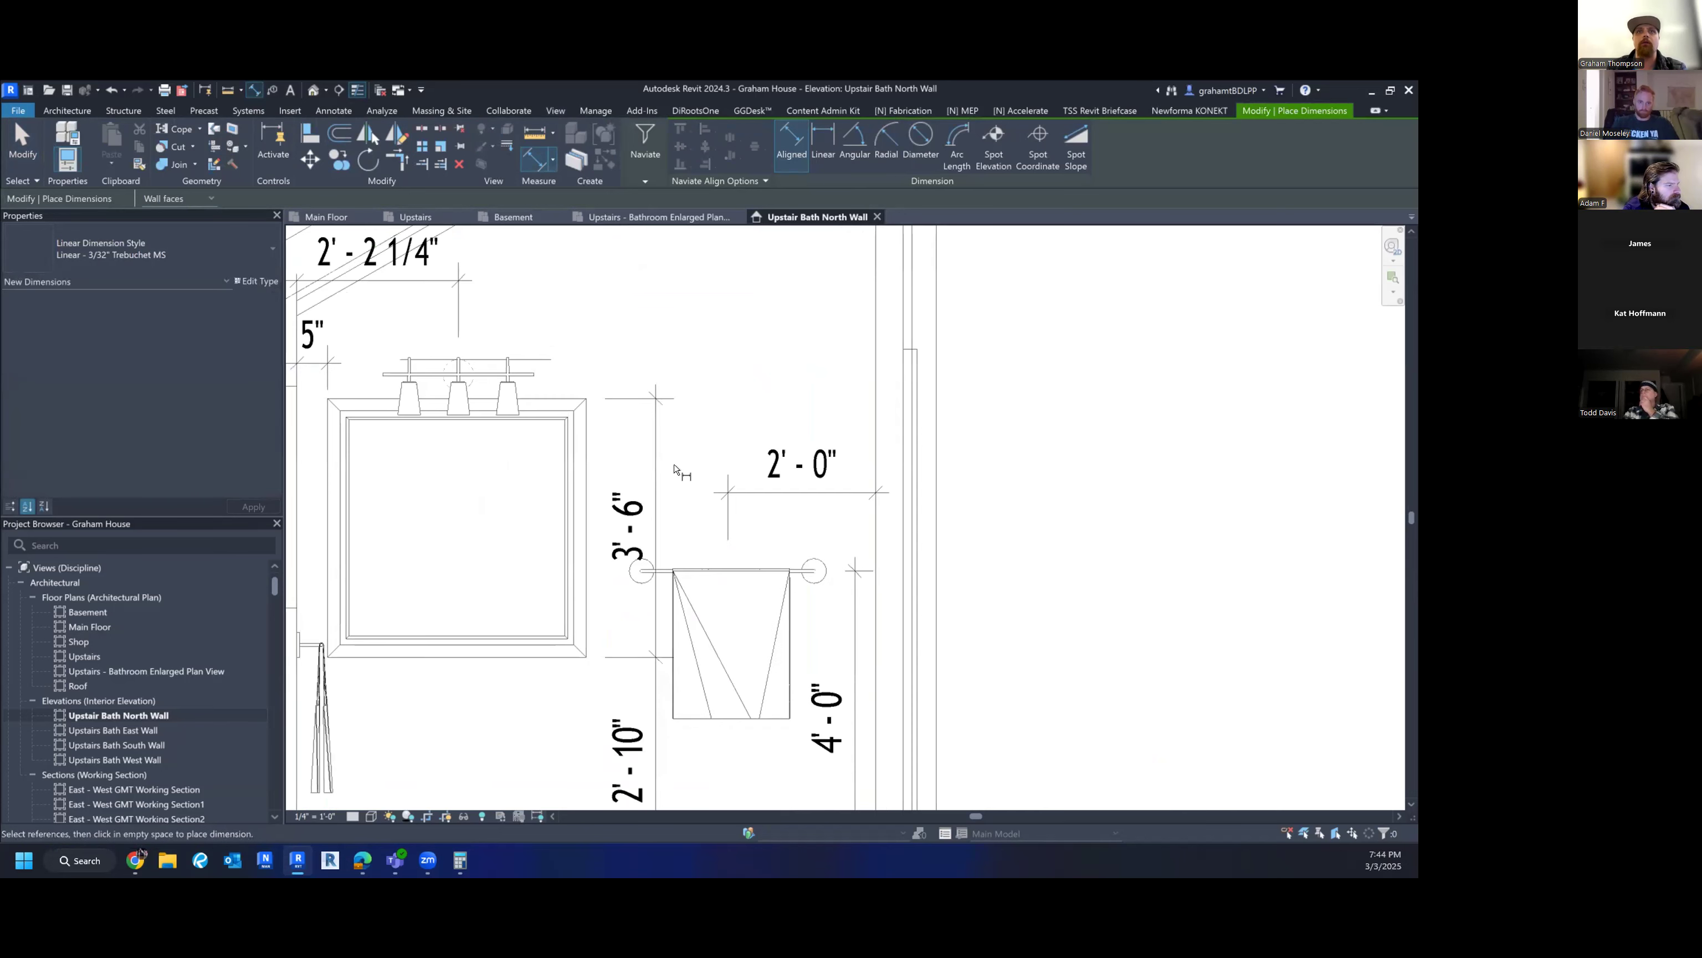
- Move the 3'-6"/2'-10" dimension string left so it sits beside the mirror
{"action": "key", "text": "Escape"}
{"action": "left_click", "coordinate": [654, 468]}
{"action": "left_click_drag", "start_coordinate": [650, 462], "coordinate": [608, 462]}
{"action": "key", "text": "Escape"}
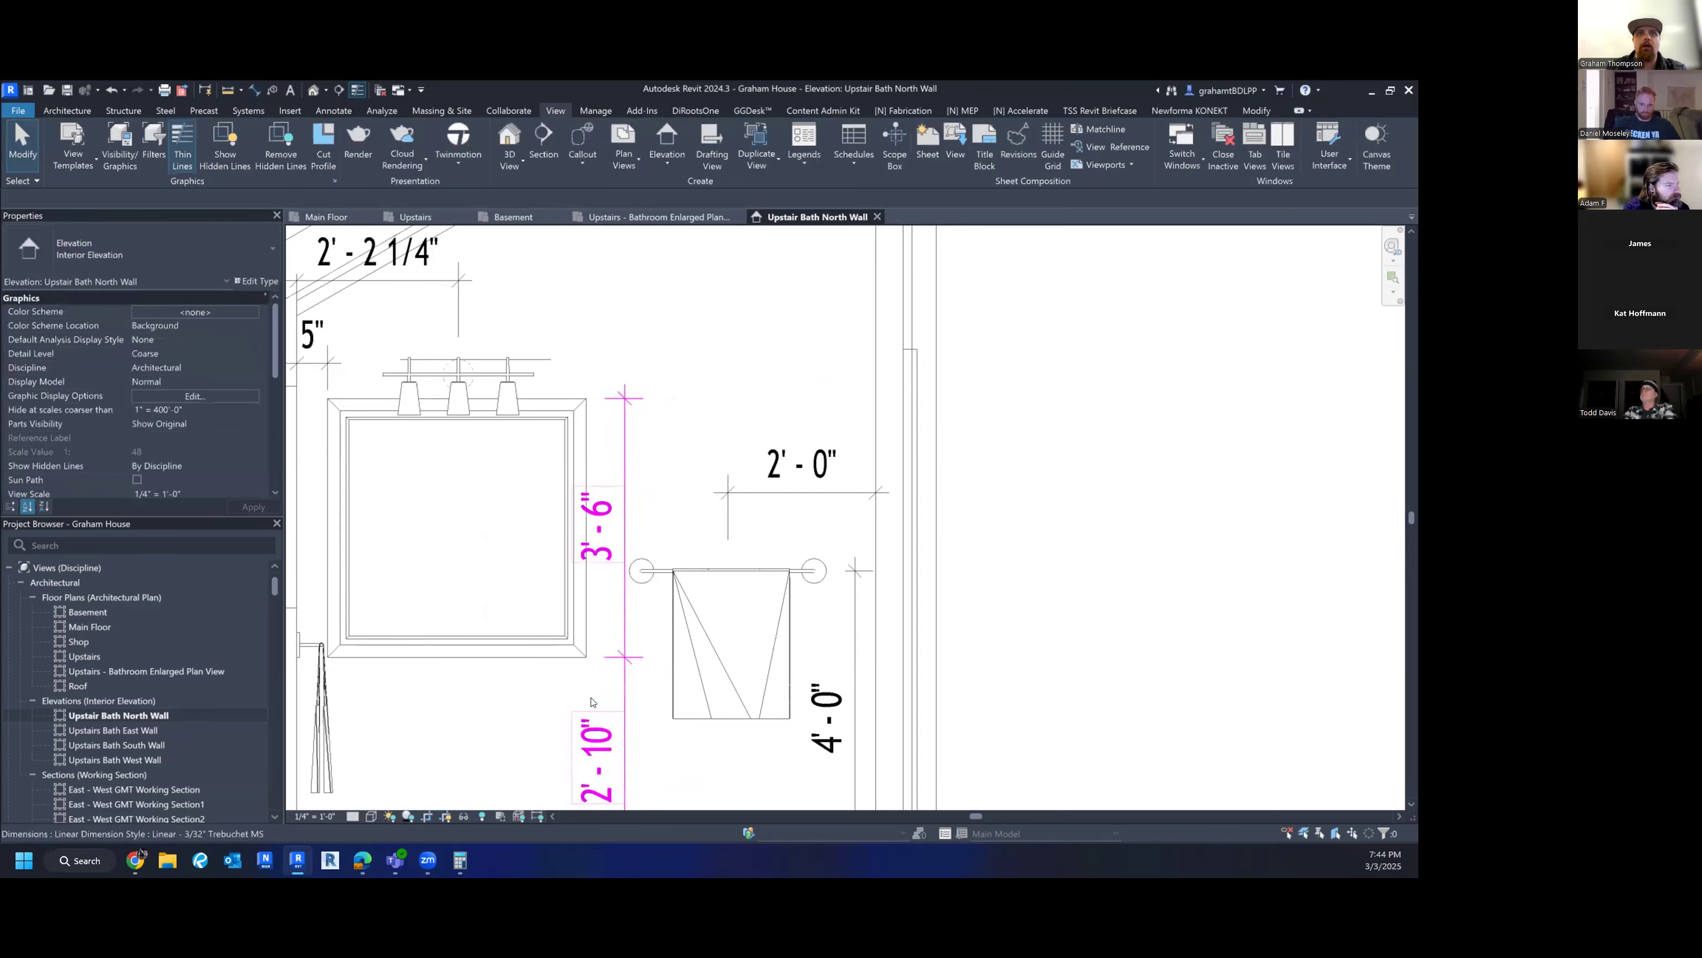
- Work on the 9'-11" overall wall height dimension, then re-centre the view on the bathroom wall
{"action": "scroll", "coordinate": [610, 658], "scroll_direction": "down", "scroll_amount": 2}
{"action": "middle_click_drag", "start_coordinate": [687, 549], "coordinate": [670, 584]}
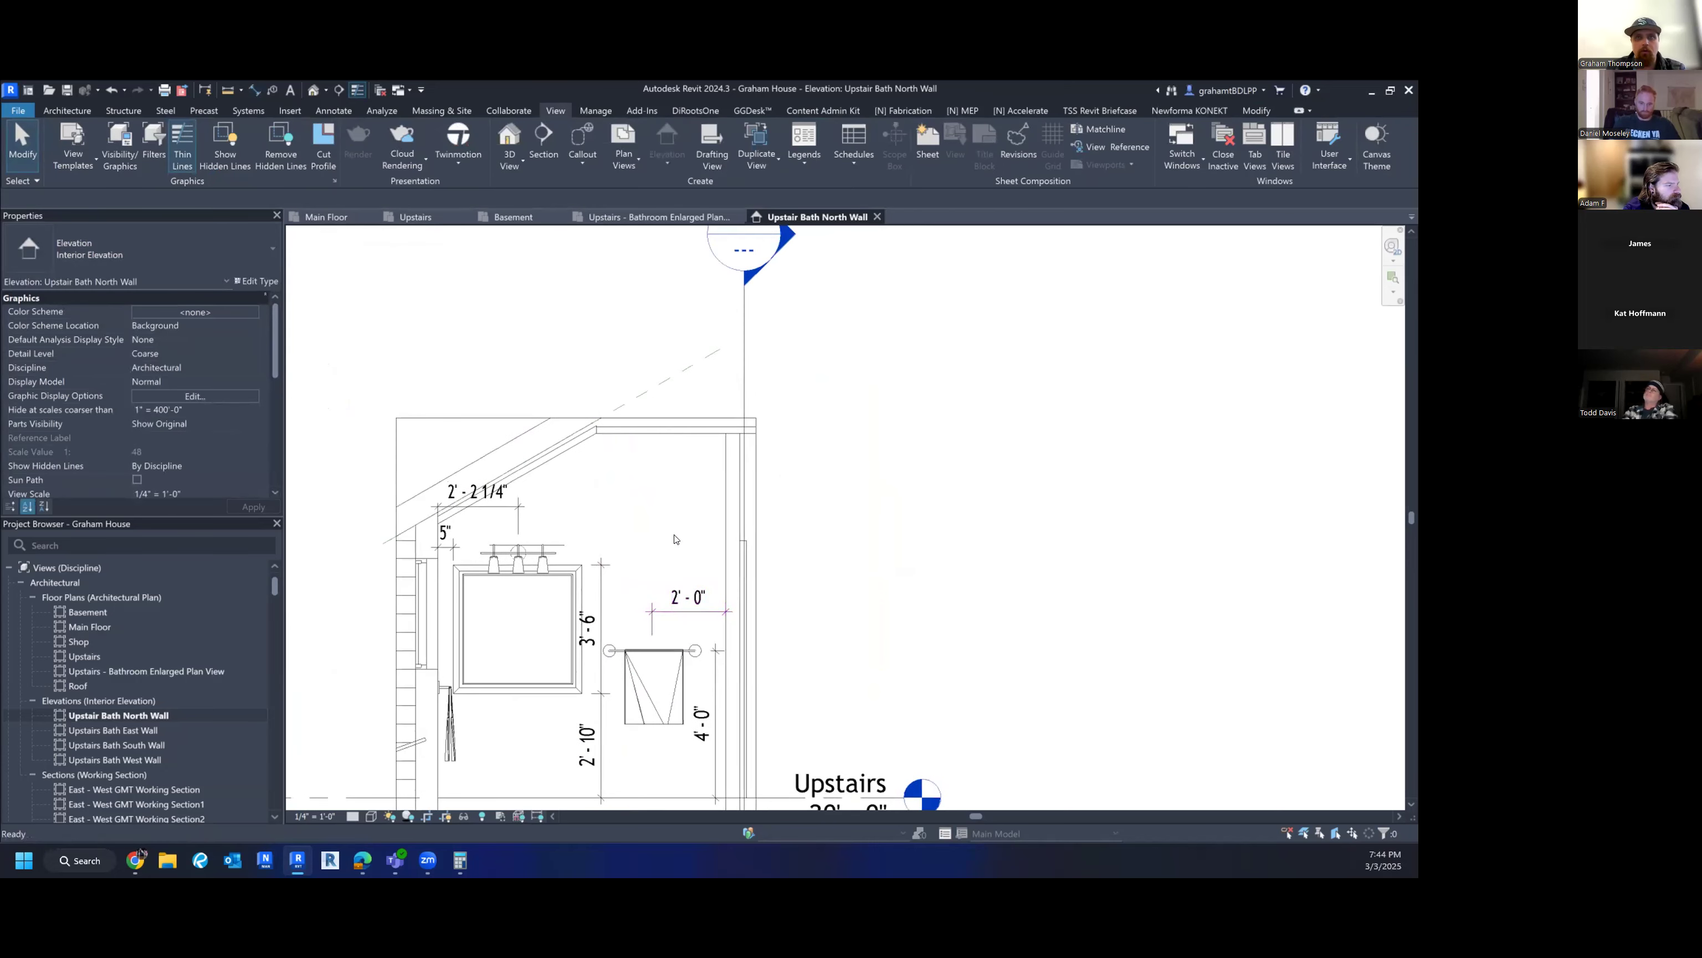
{"action": "key", "text": "d"}
{"action": "key", "text": "i"}
{"action": "scroll", "coordinate": [685, 433], "scroll_direction": "down", "scroll_amount": 2}
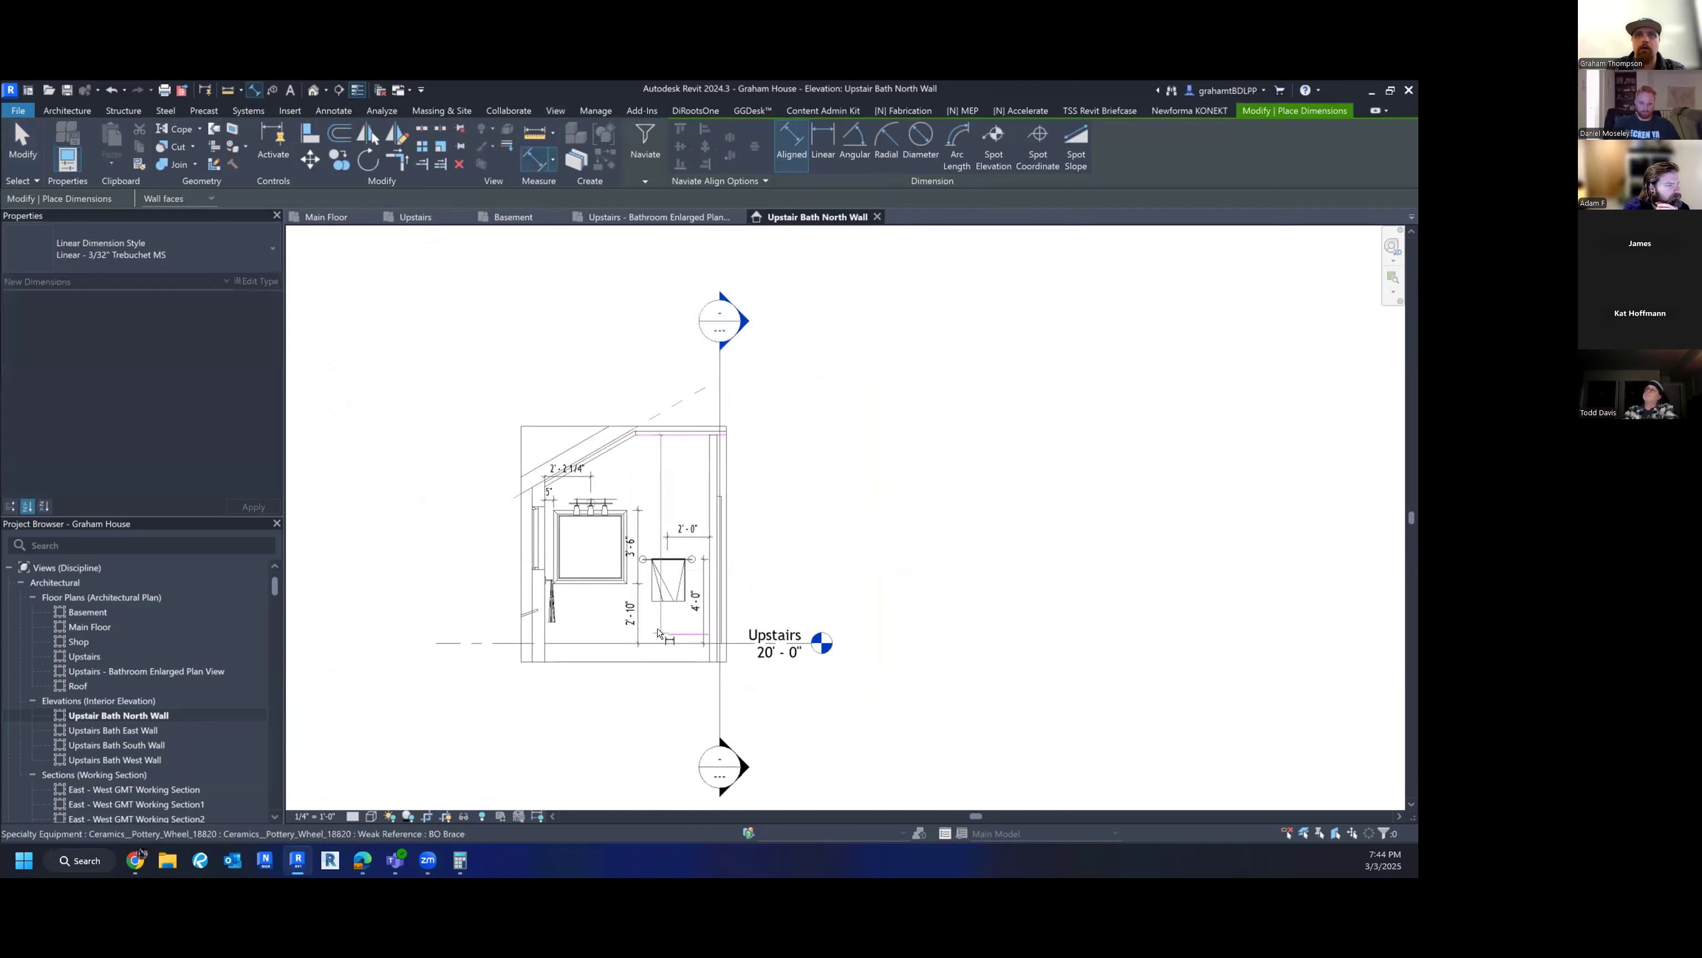
{"action": "scroll", "coordinate": [736, 529], "scroll_direction": "up", "scroll_amount": 2}
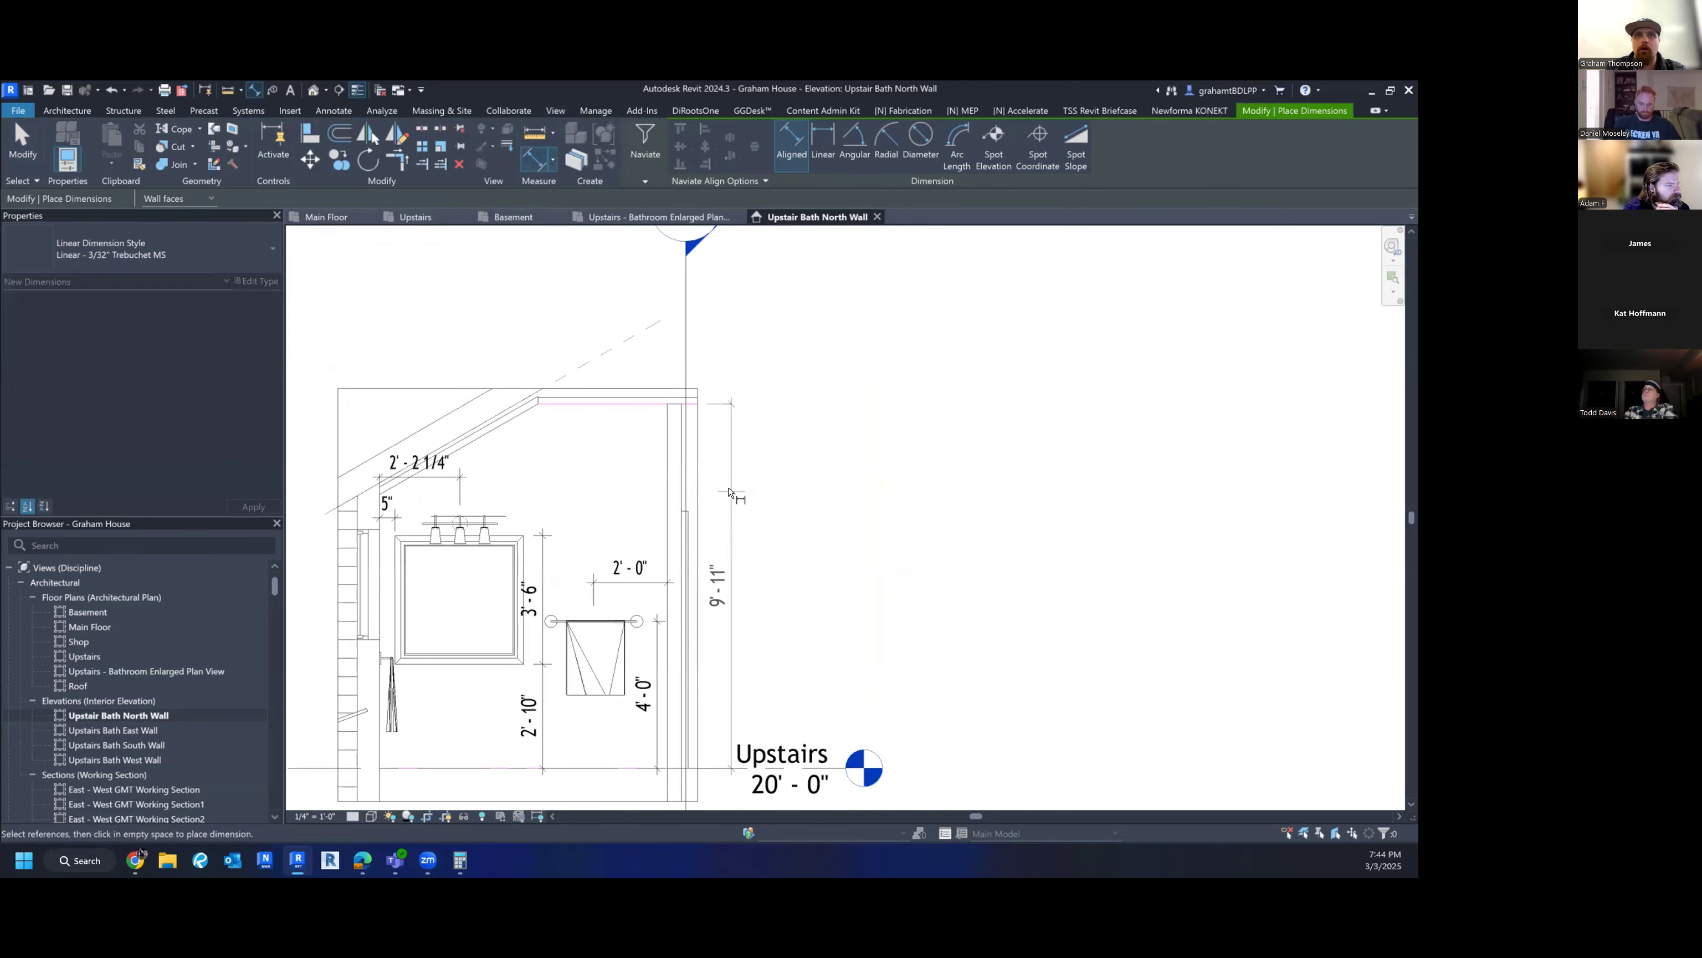
{"action": "key", "text": "Escape"}
{"action": "key", "text": "Escape"}
{"action": "scroll", "coordinate": [731, 490], "scroll_direction": "down", "scroll_amount": 1}
{"action": "mouse_move", "coordinate": [766, 577]}
{"action": "middle_mouse_down"}
{"action": "mouse_move", "coordinate": [756, 539]}
{"action": "mouse_move", "coordinate": [874, 563]}
{"action": "mouse_move", "coordinate": [860, 569]}
{"action": "middle_mouse_up"}
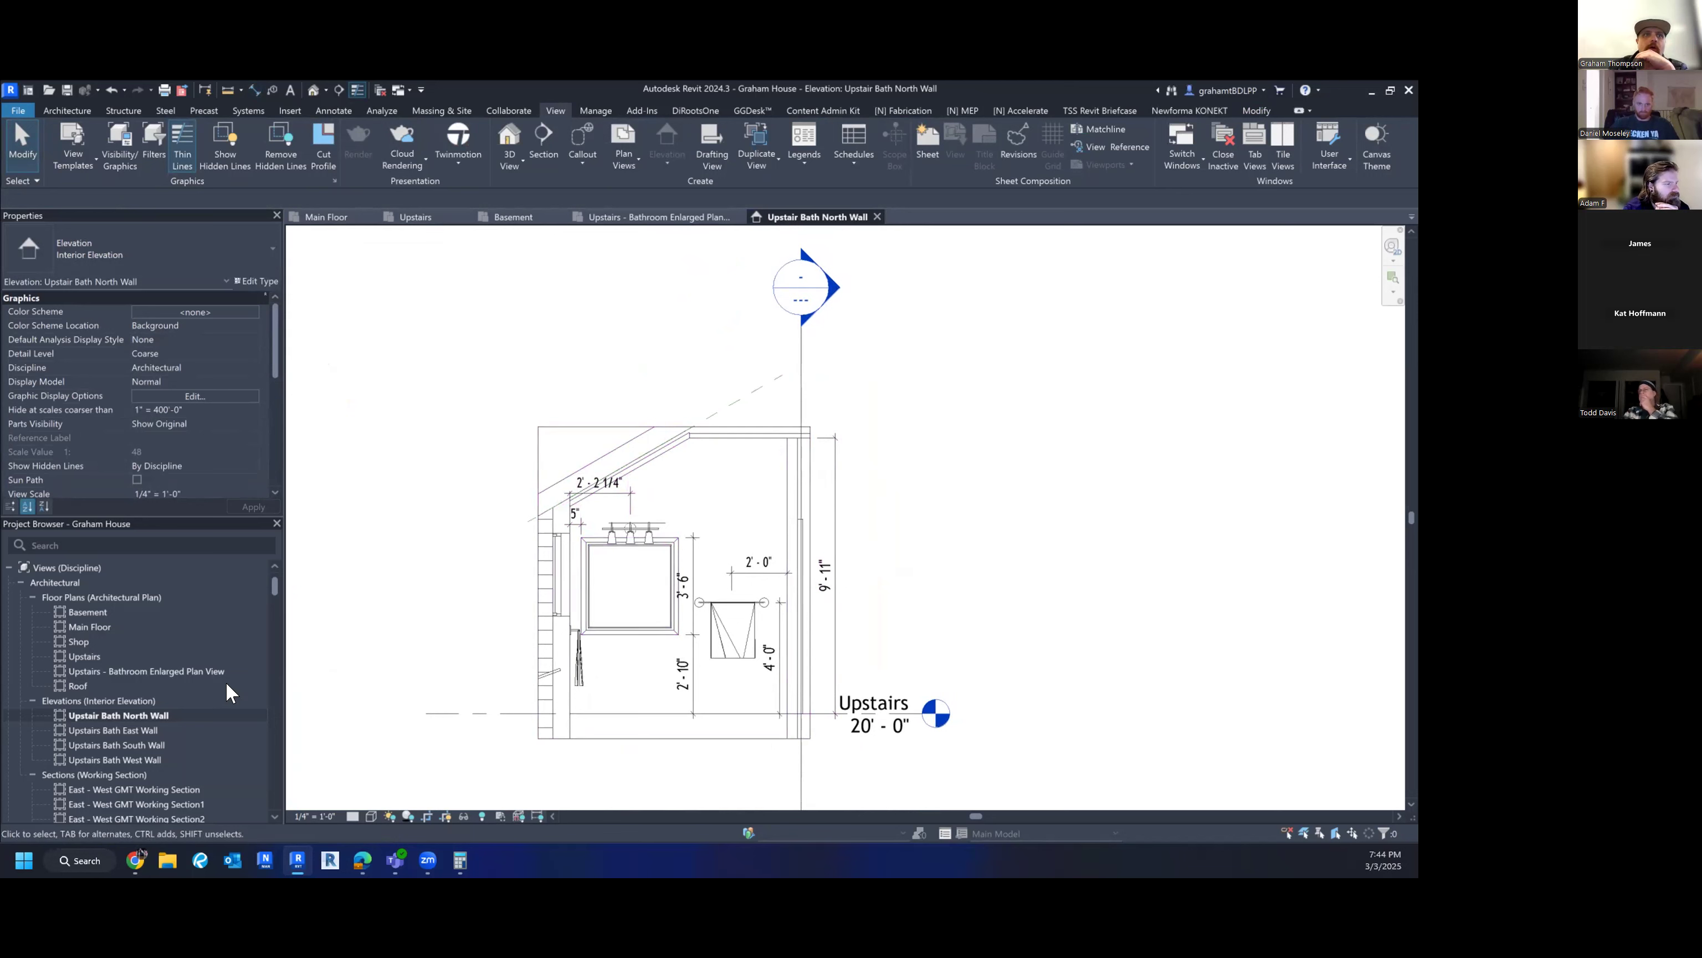
- Open the Upstairs Bath East Wall elevation and make its crop region visible
{"action": "double_click", "coordinate": [121, 727]}
{"action": "scroll", "coordinate": [988, 671], "scroll_direction": "down", "scroll_amount": 4}
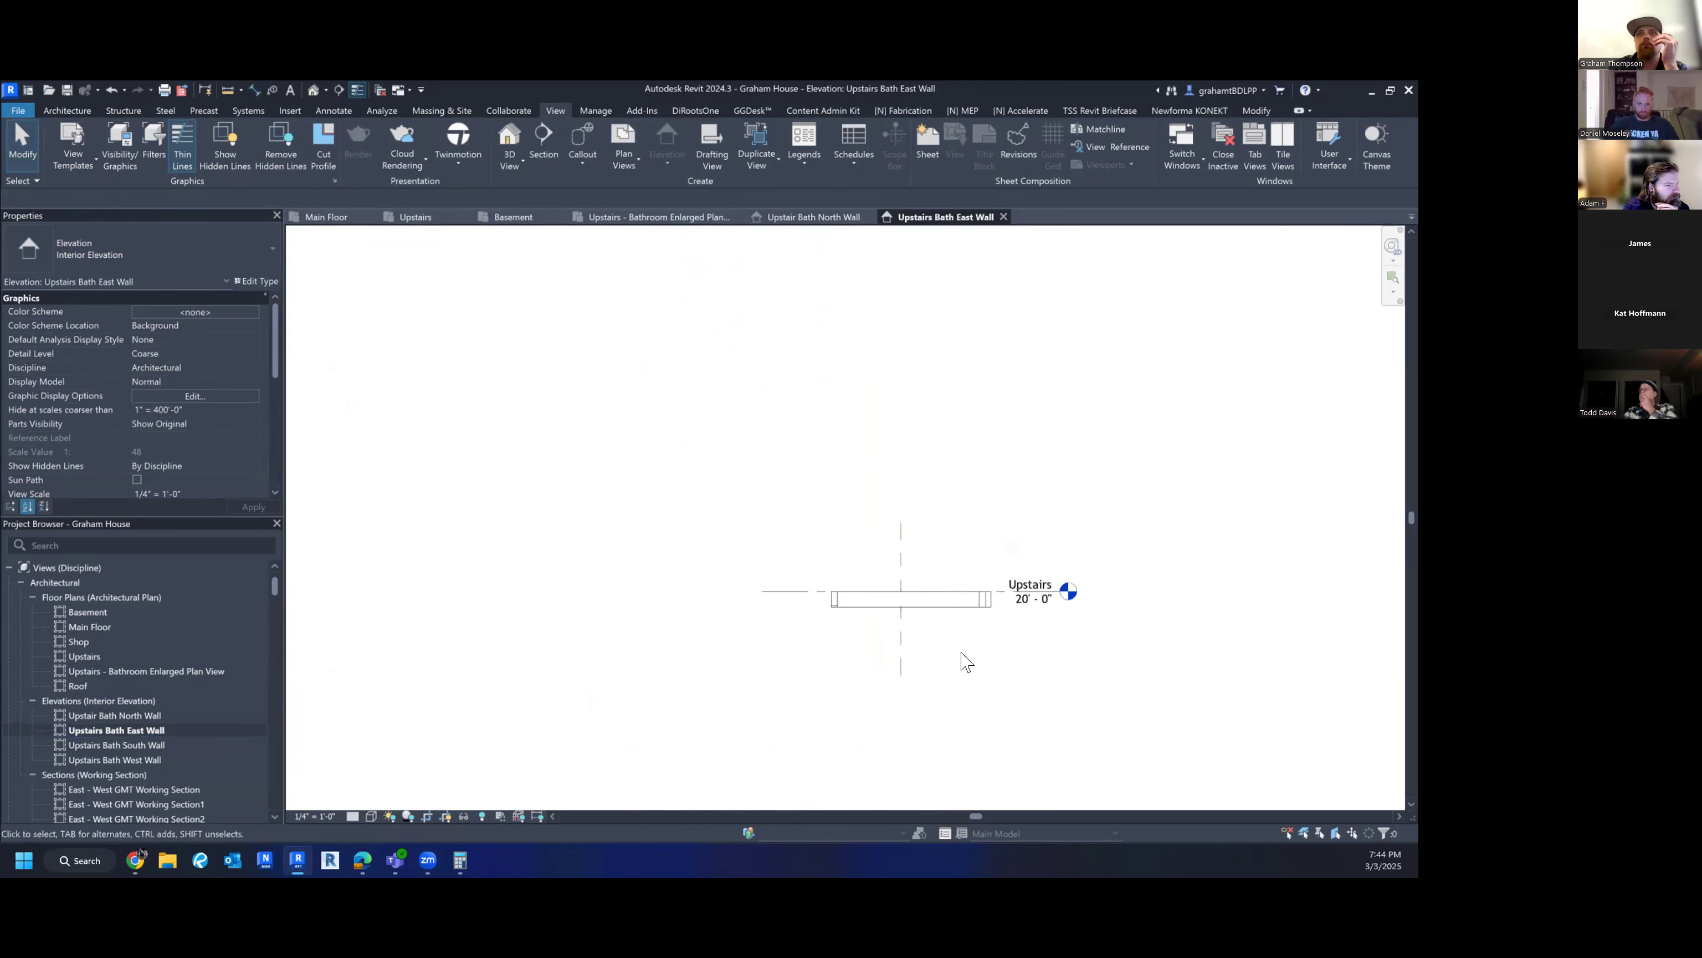
{"action": "scroll", "coordinate": [691, 591], "scroll_direction": "down", "scroll_amount": 2}
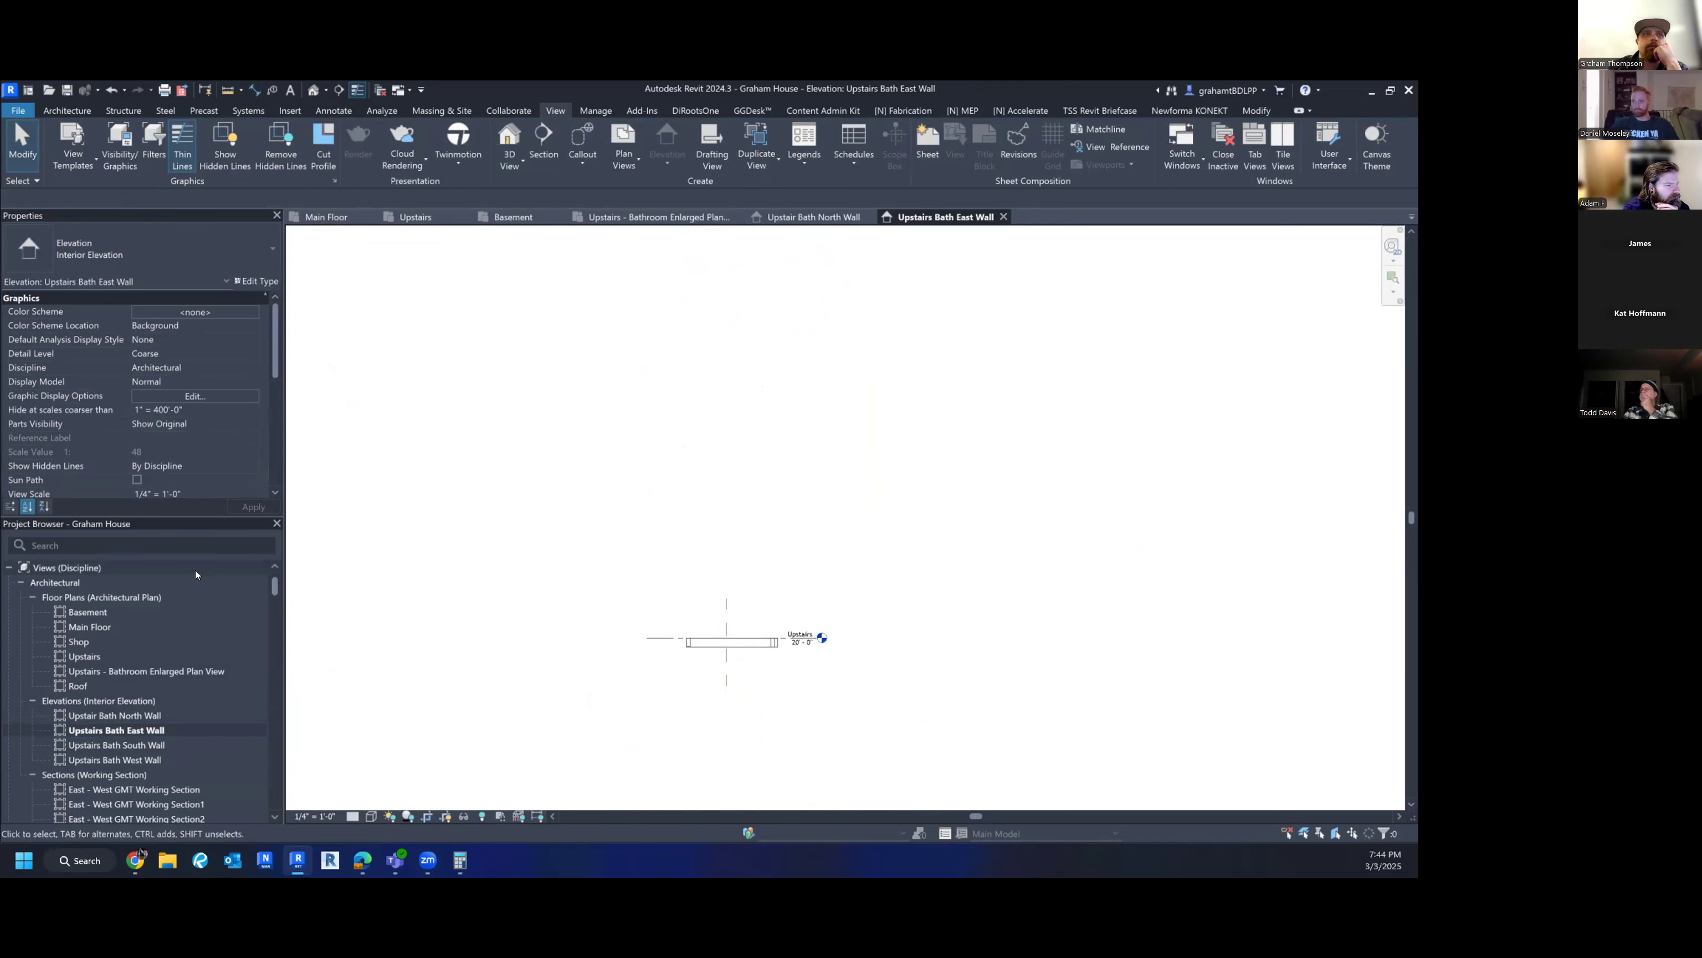
{"action": "scroll", "coordinate": [180, 400], "scroll_direction": "down", "scroll_amount": 5}
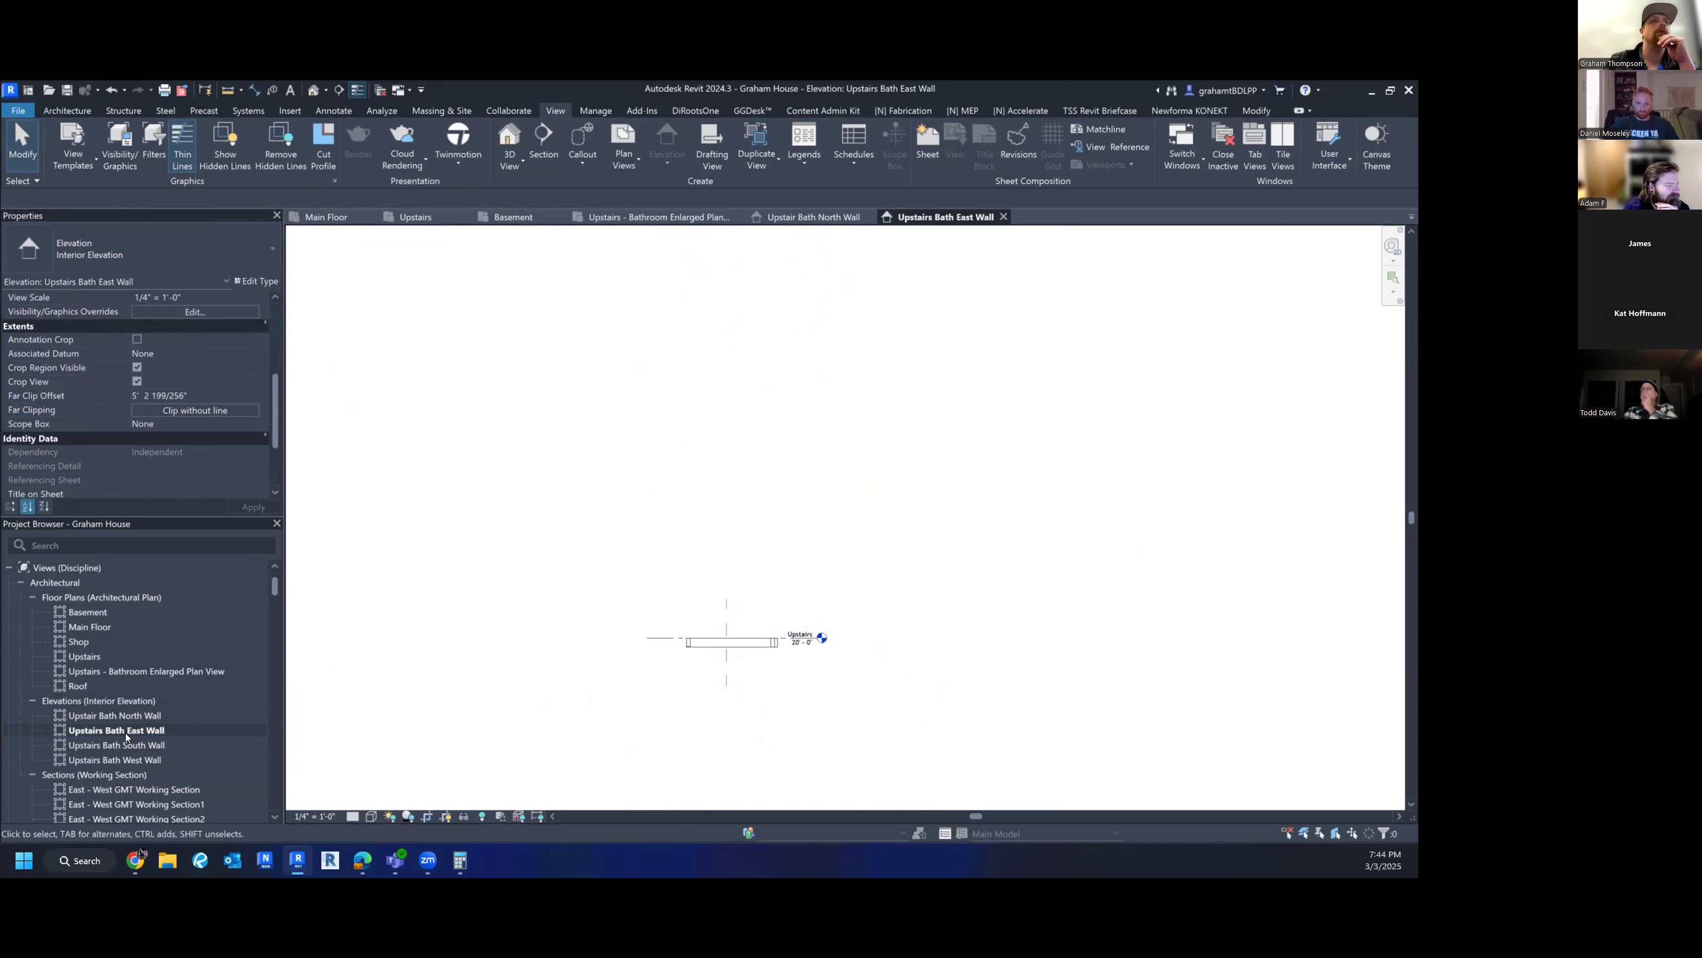
{"action": "scroll", "coordinate": [707, 477], "scroll_direction": "down", "scroll_amount": 3}
{"action": "scroll", "coordinate": [726, 543], "scroll_direction": "up", "scroll_amount": 4}
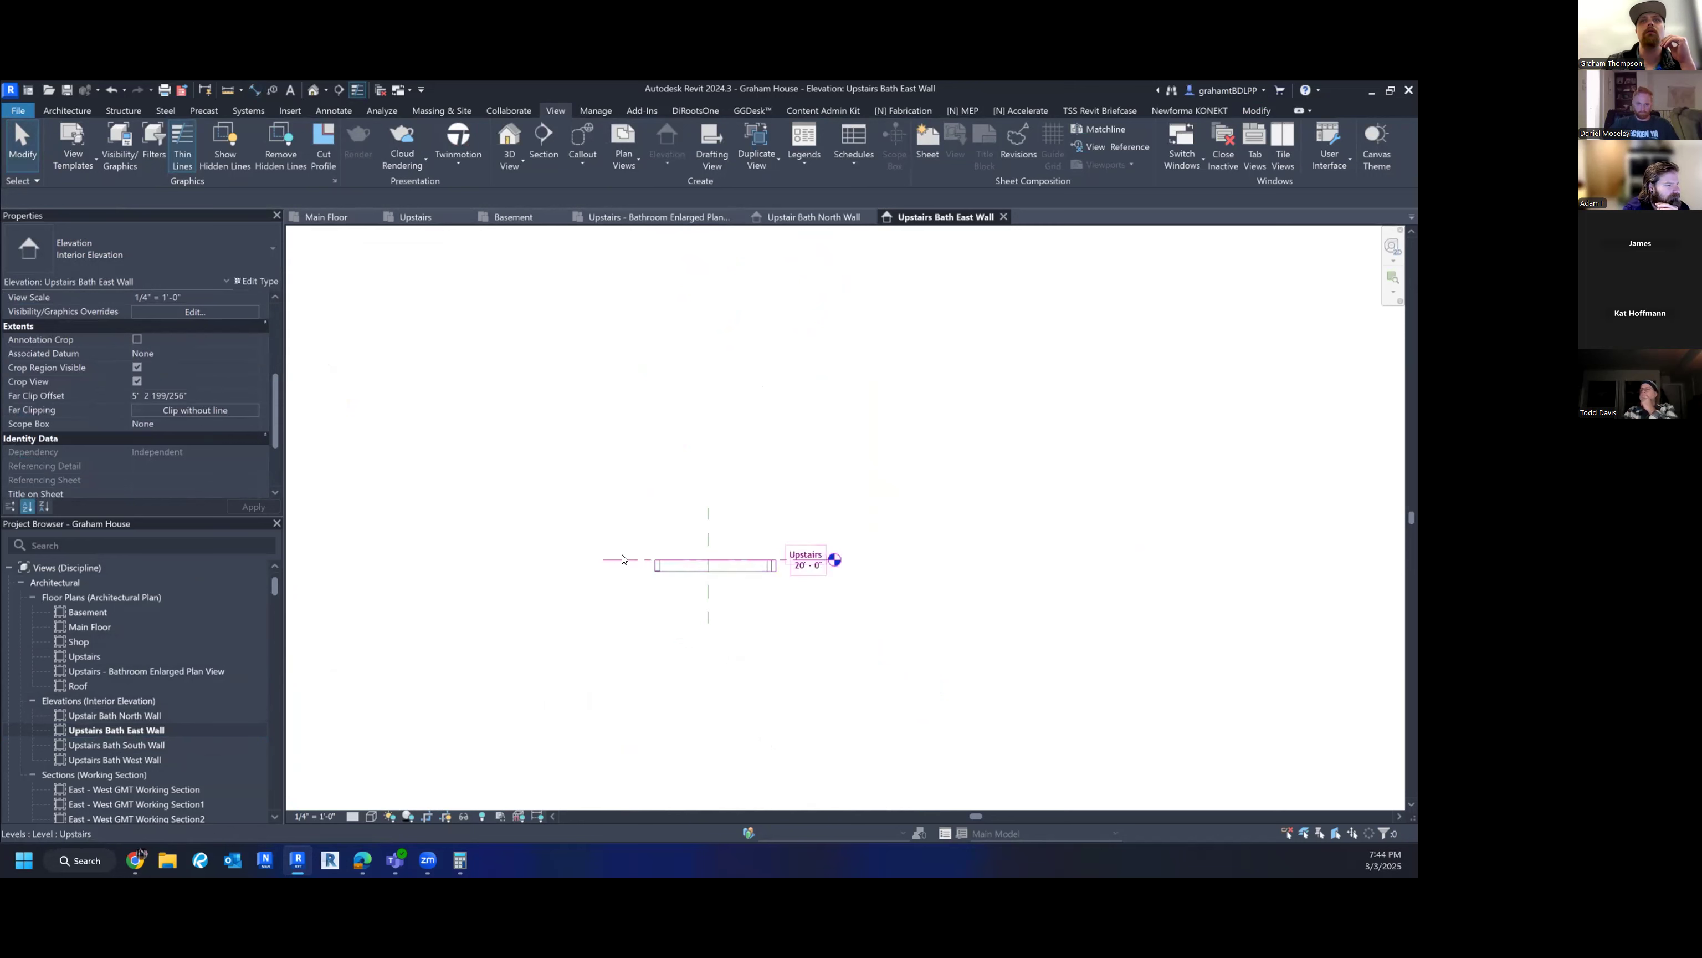
{"action": "left_click", "coordinate": [137, 367]}
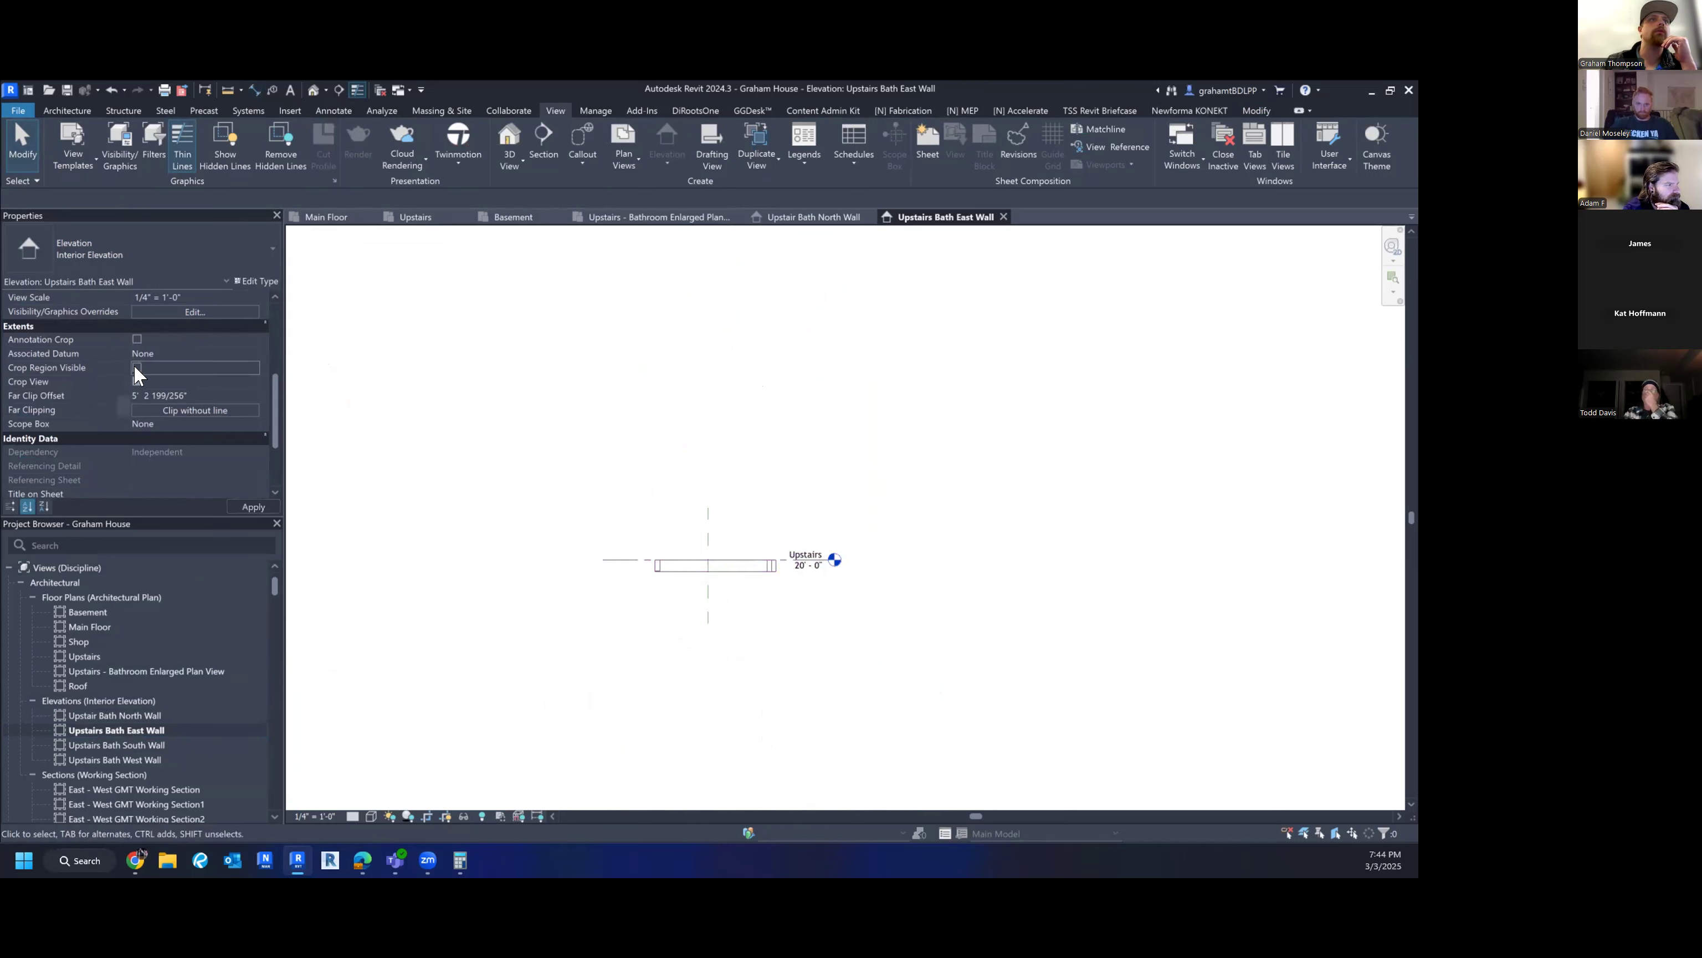
- Raise the crop region's top edge to show the door and shower up to just above the Roof level
{"action": "scroll", "coordinate": [701, 514], "scroll_direction": "down", "scroll_amount": 5}
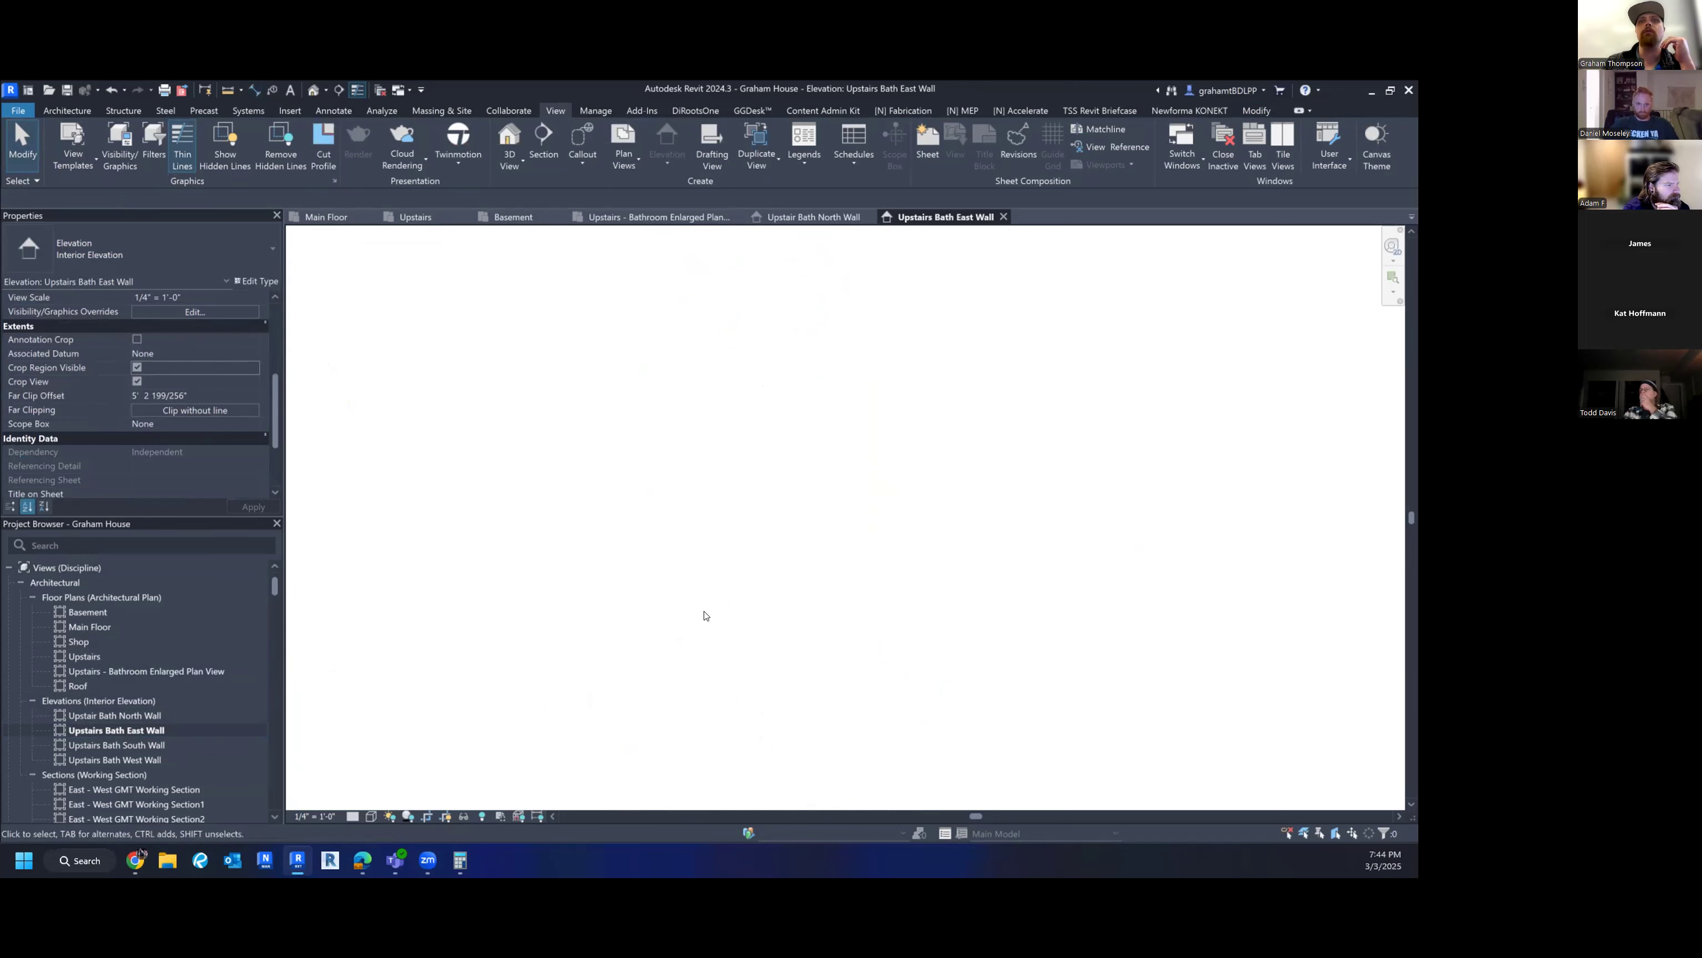
{"action": "scroll", "coordinate": [714, 700], "scroll_direction": "up", "scroll_amount": 5}
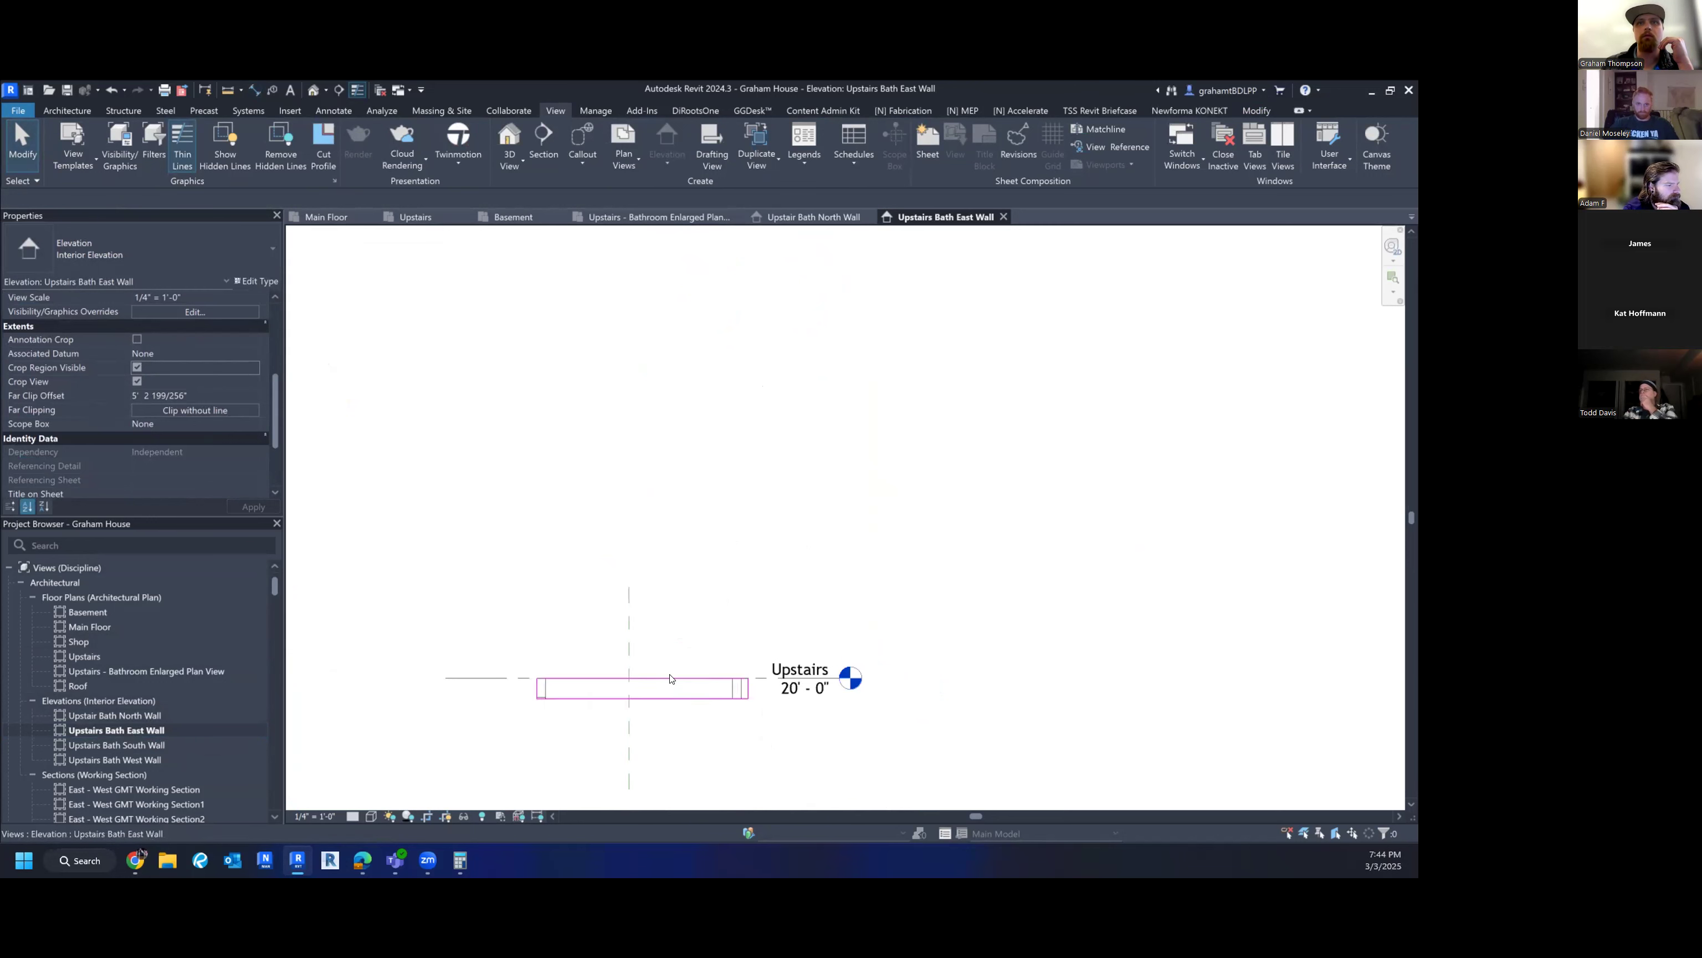
{"action": "left_click", "coordinate": [670, 679]}
{"action": "left_click_drag", "start_coordinate": [633, 683], "coordinate": [630, 341]}
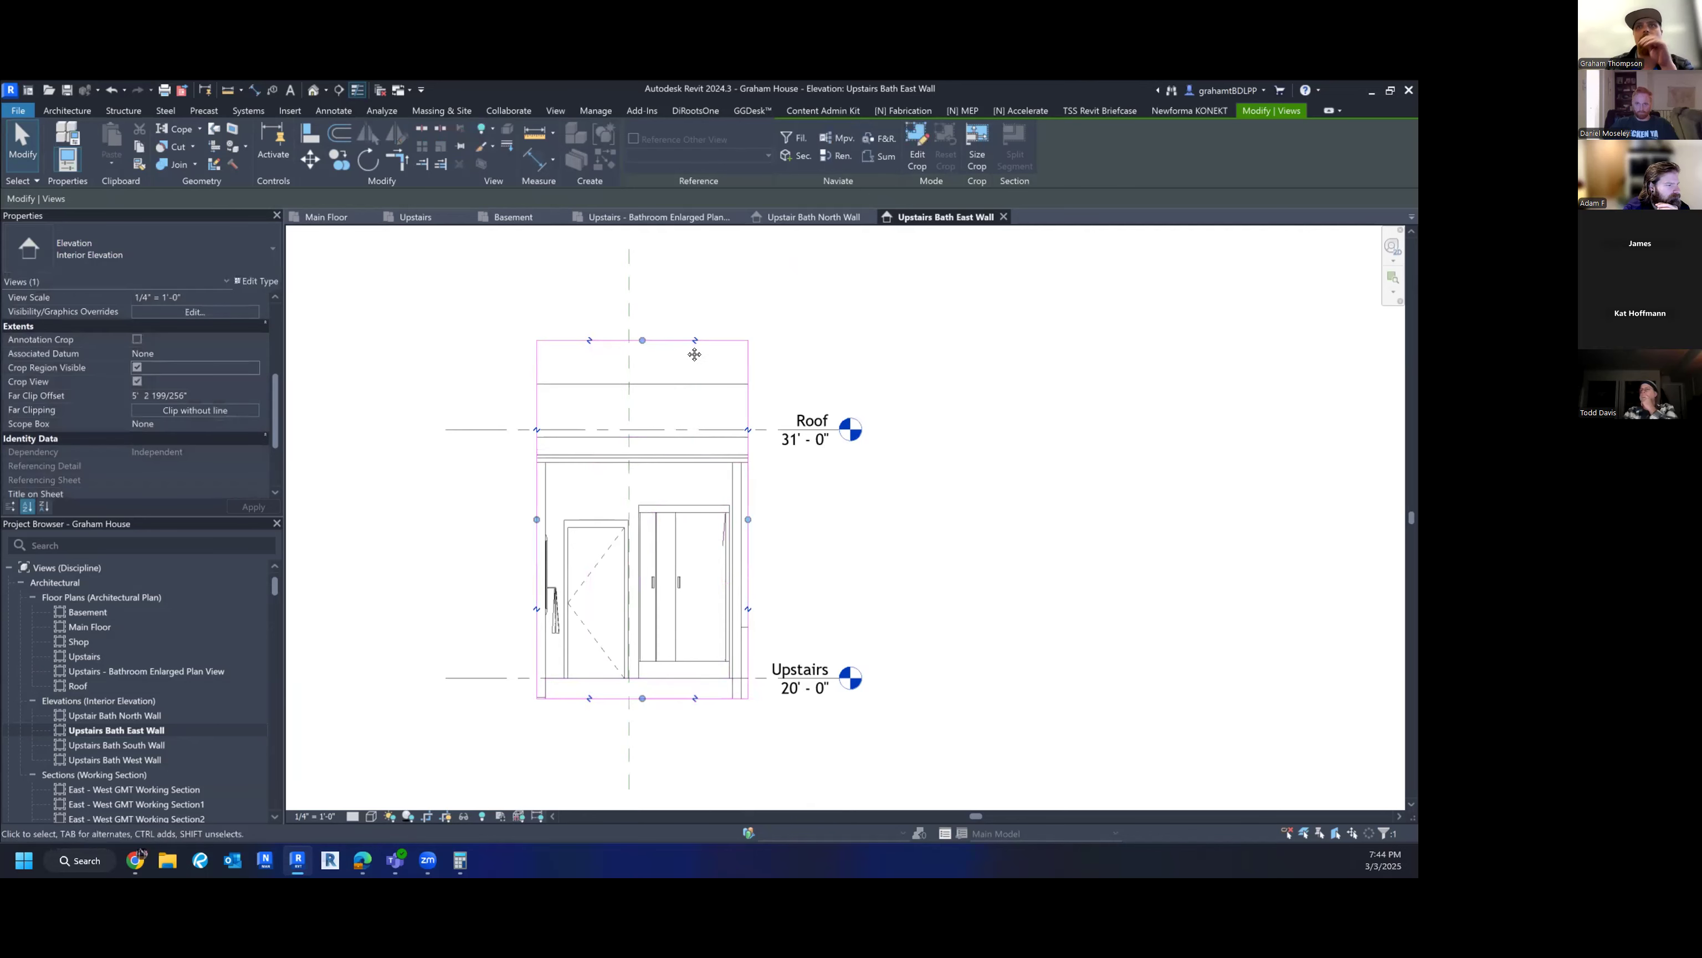
{"action": "middle_click_drag", "start_coordinate": [694, 350], "coordinate": [695, 382]}
{"action": "left_click_drag", "start_coordinate": [643, 373], "coordinate": [639, 449]}
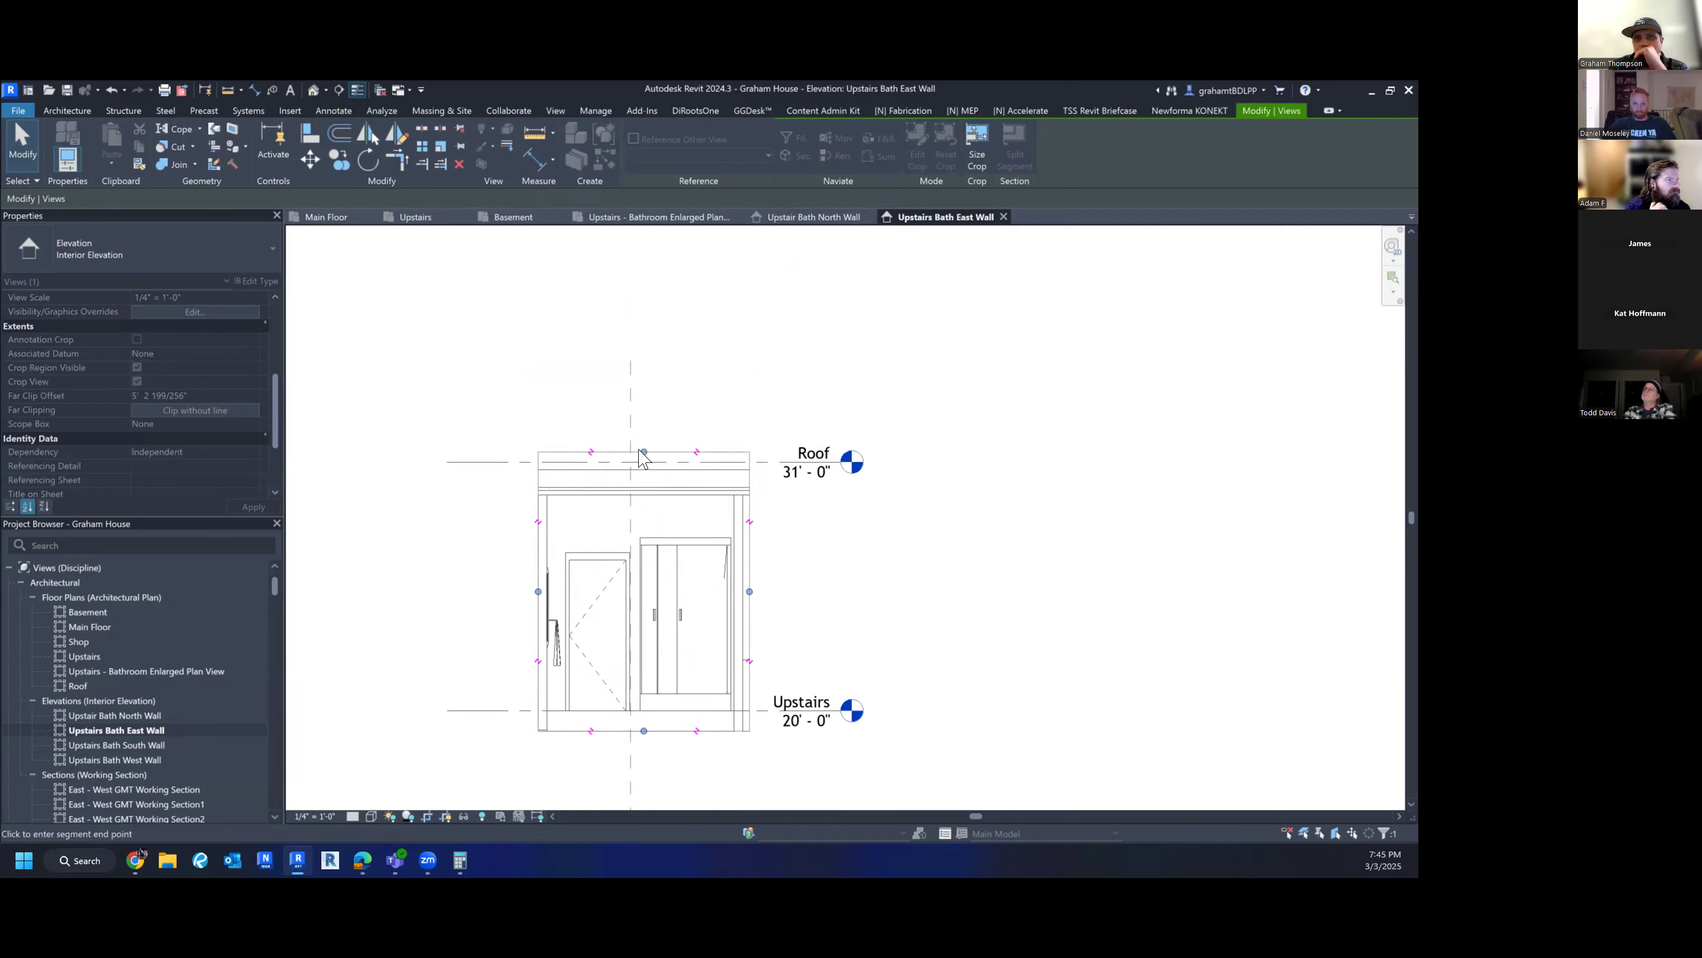
{"action": "left_click_drag", "start_coordinate": [643, 456], "coordinate": [644, 456]}
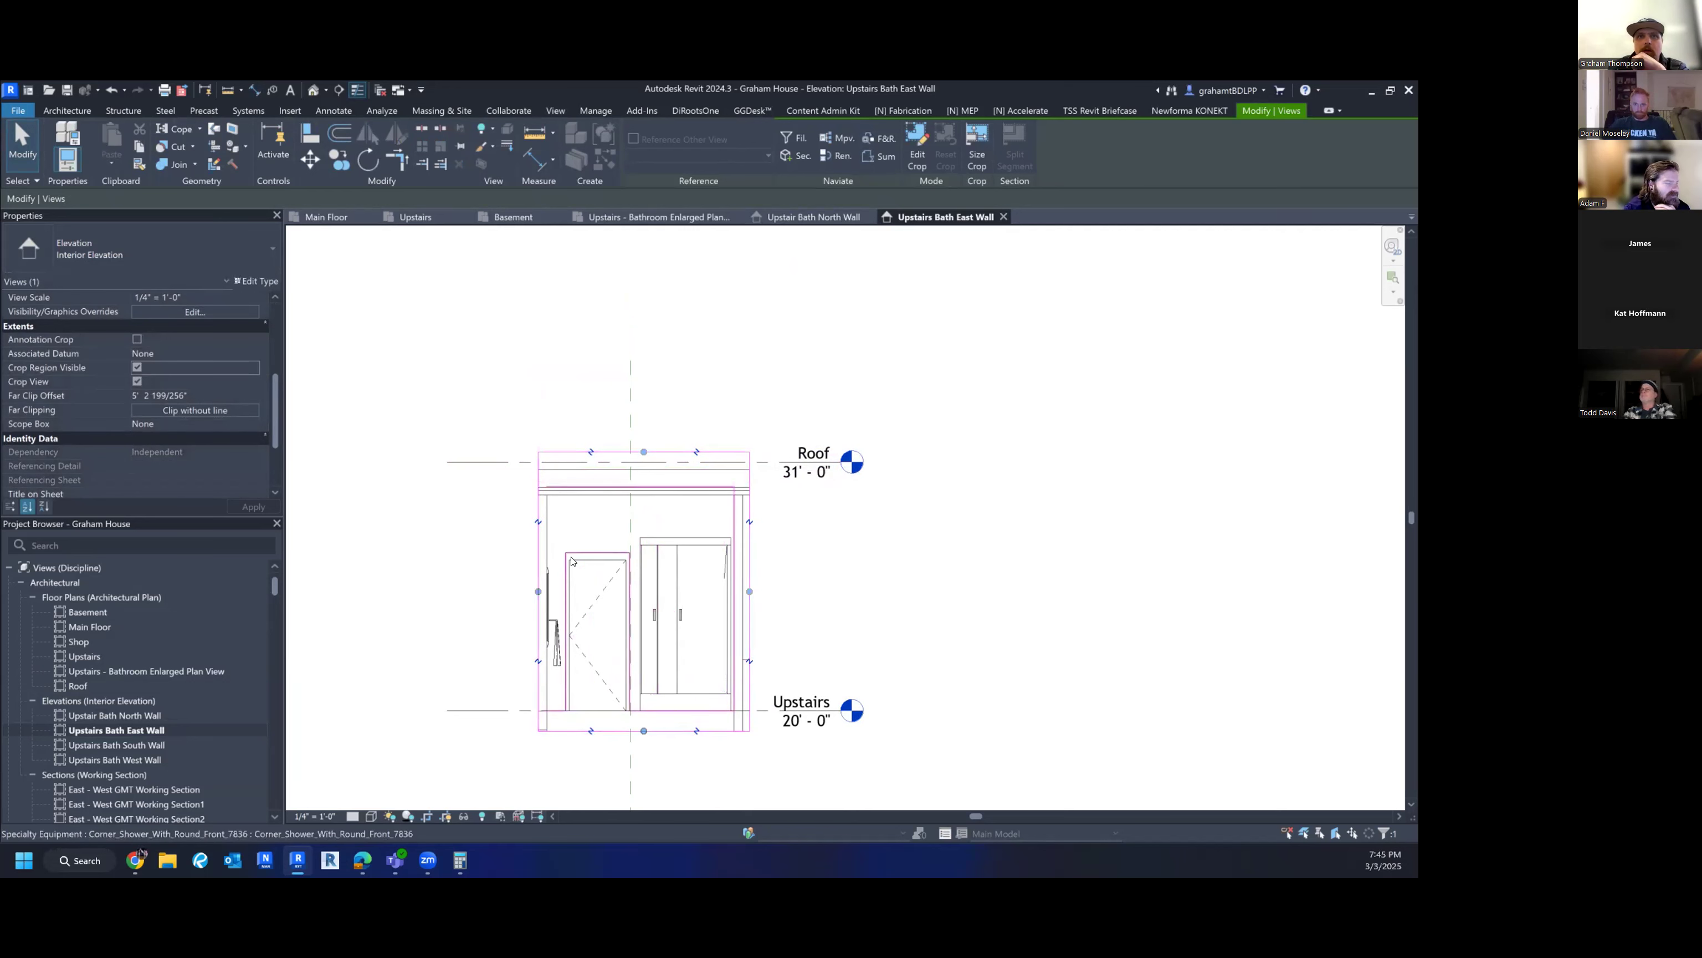
- Dimension the door centreline 2'-3" from the left wall face
{"action": "left_click", "coordinate": [900, 601]}
{"action": "scroll", "coordinate": [714, 620], "scroll_direction": "up", "scroll_amount": 2}
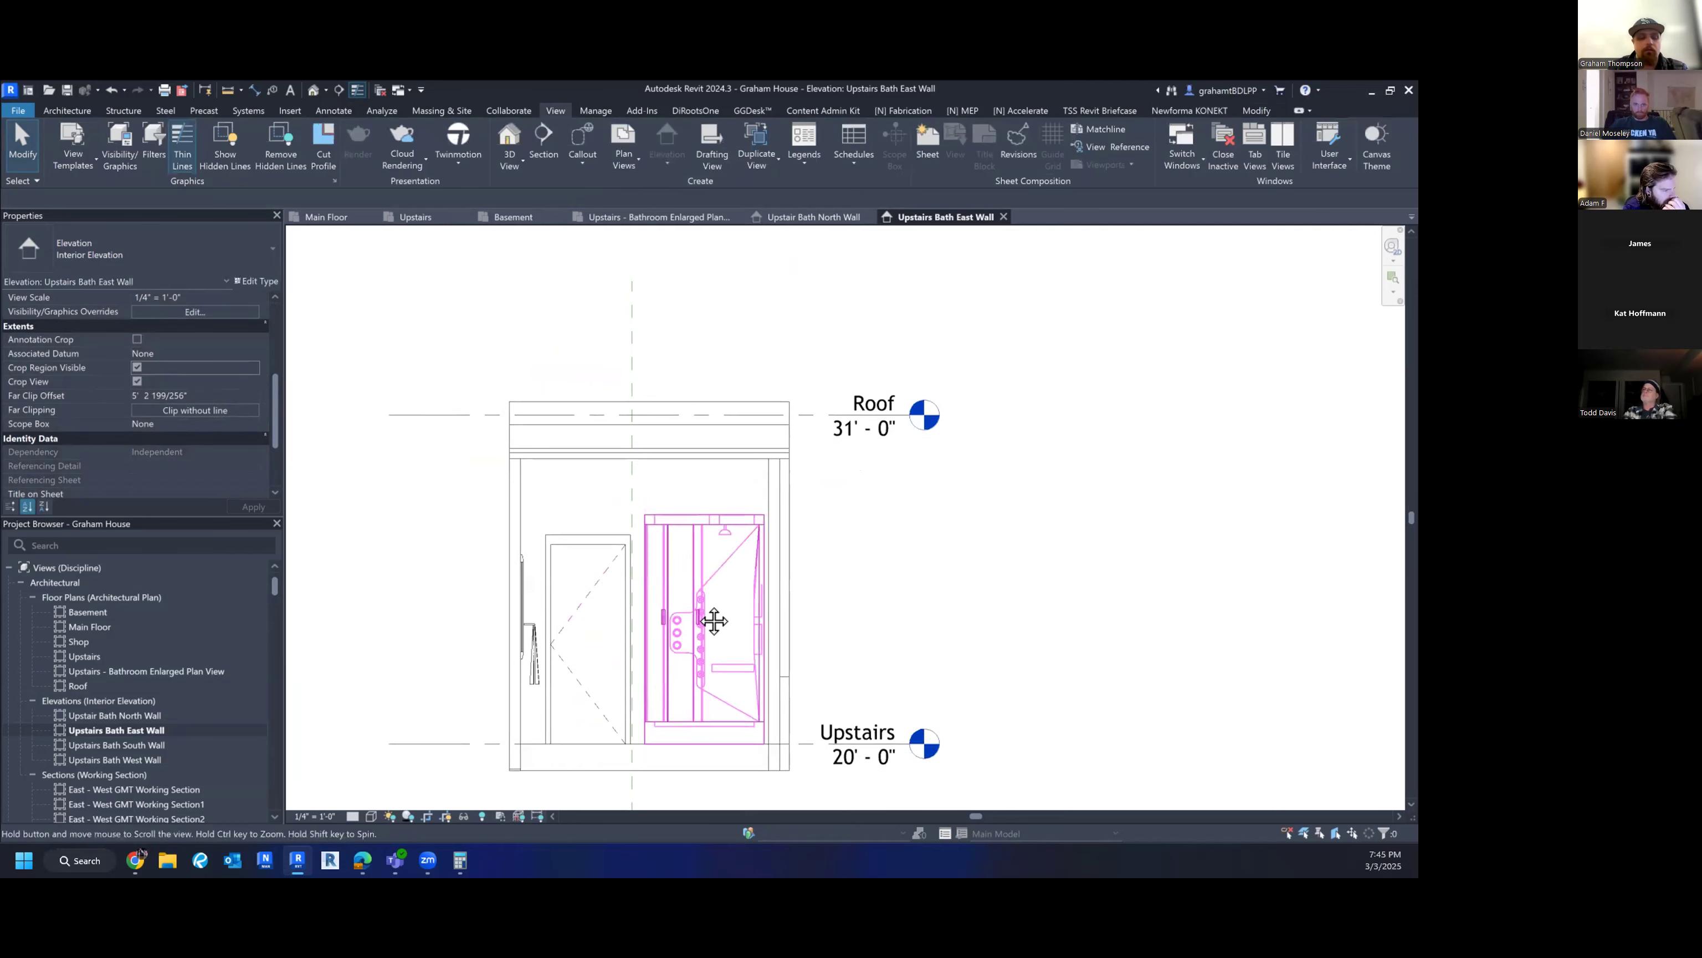
{"action": "key", "text": "d"}
{"action": "key", "text": "i"}
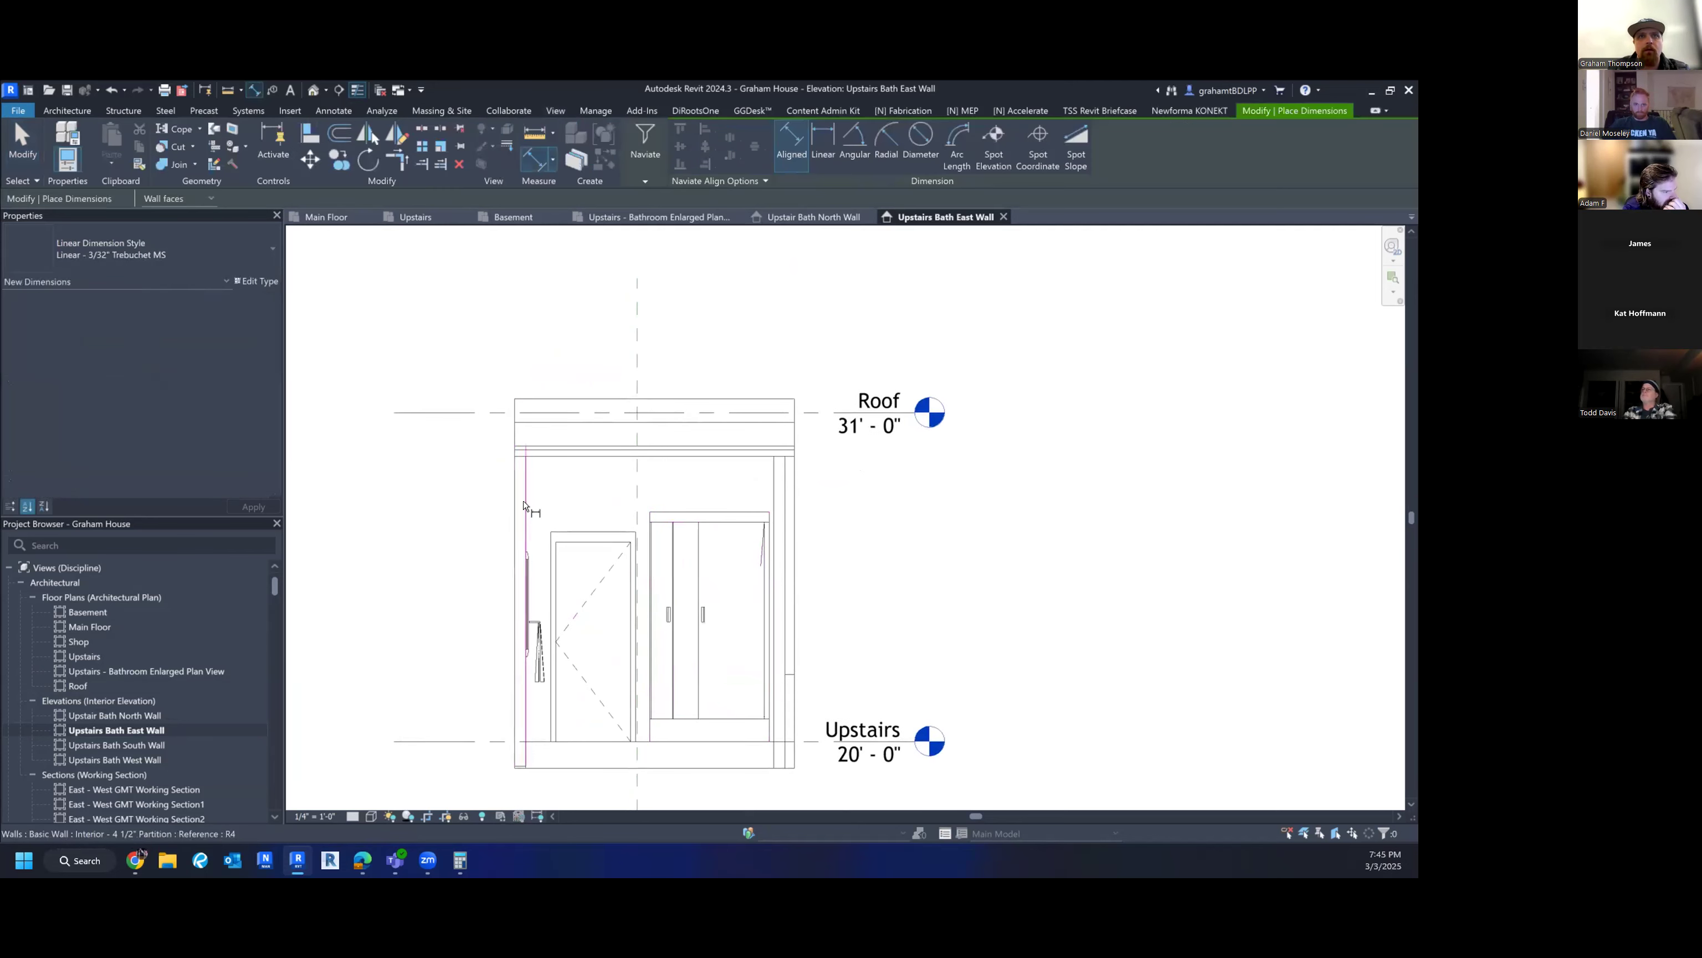
{"action": "left_click", "coordinate": [525, 505]}
{"action": "left_click", "coordinate": [591, 561]}
{"action": "left_click", "coordinate": [590, 486]}
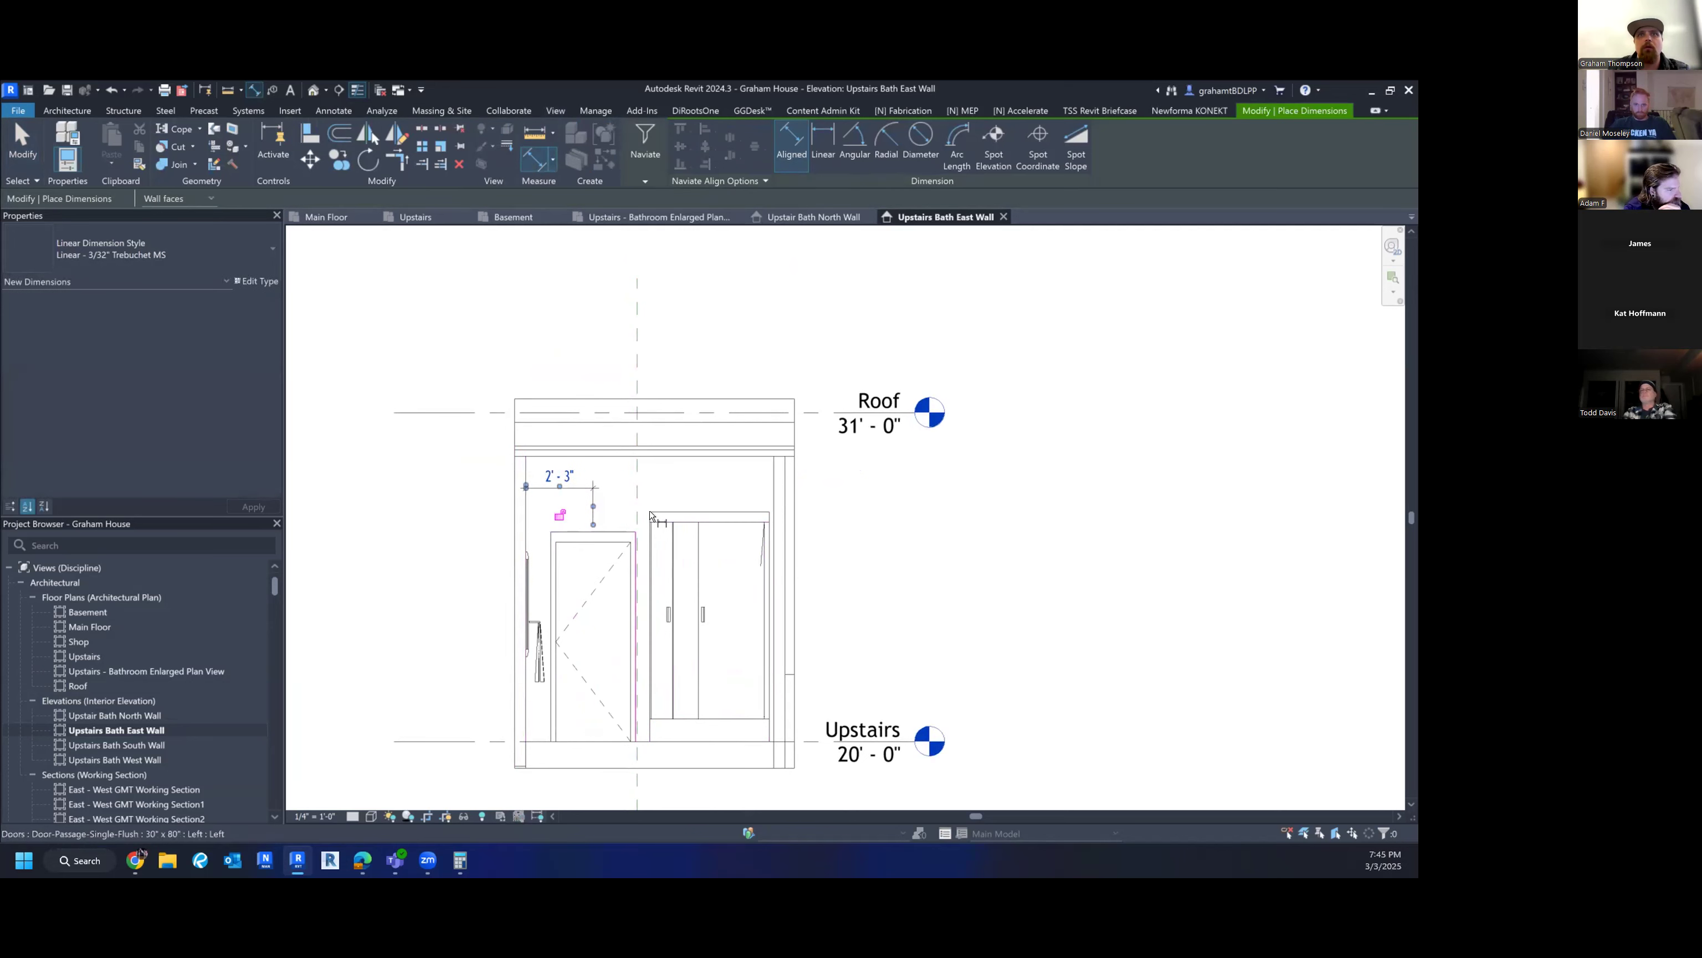
- Add a 7'-8" dimension from the shower's top edge to the floor
{"action": "left_click", "coordinate": [691, 513]}
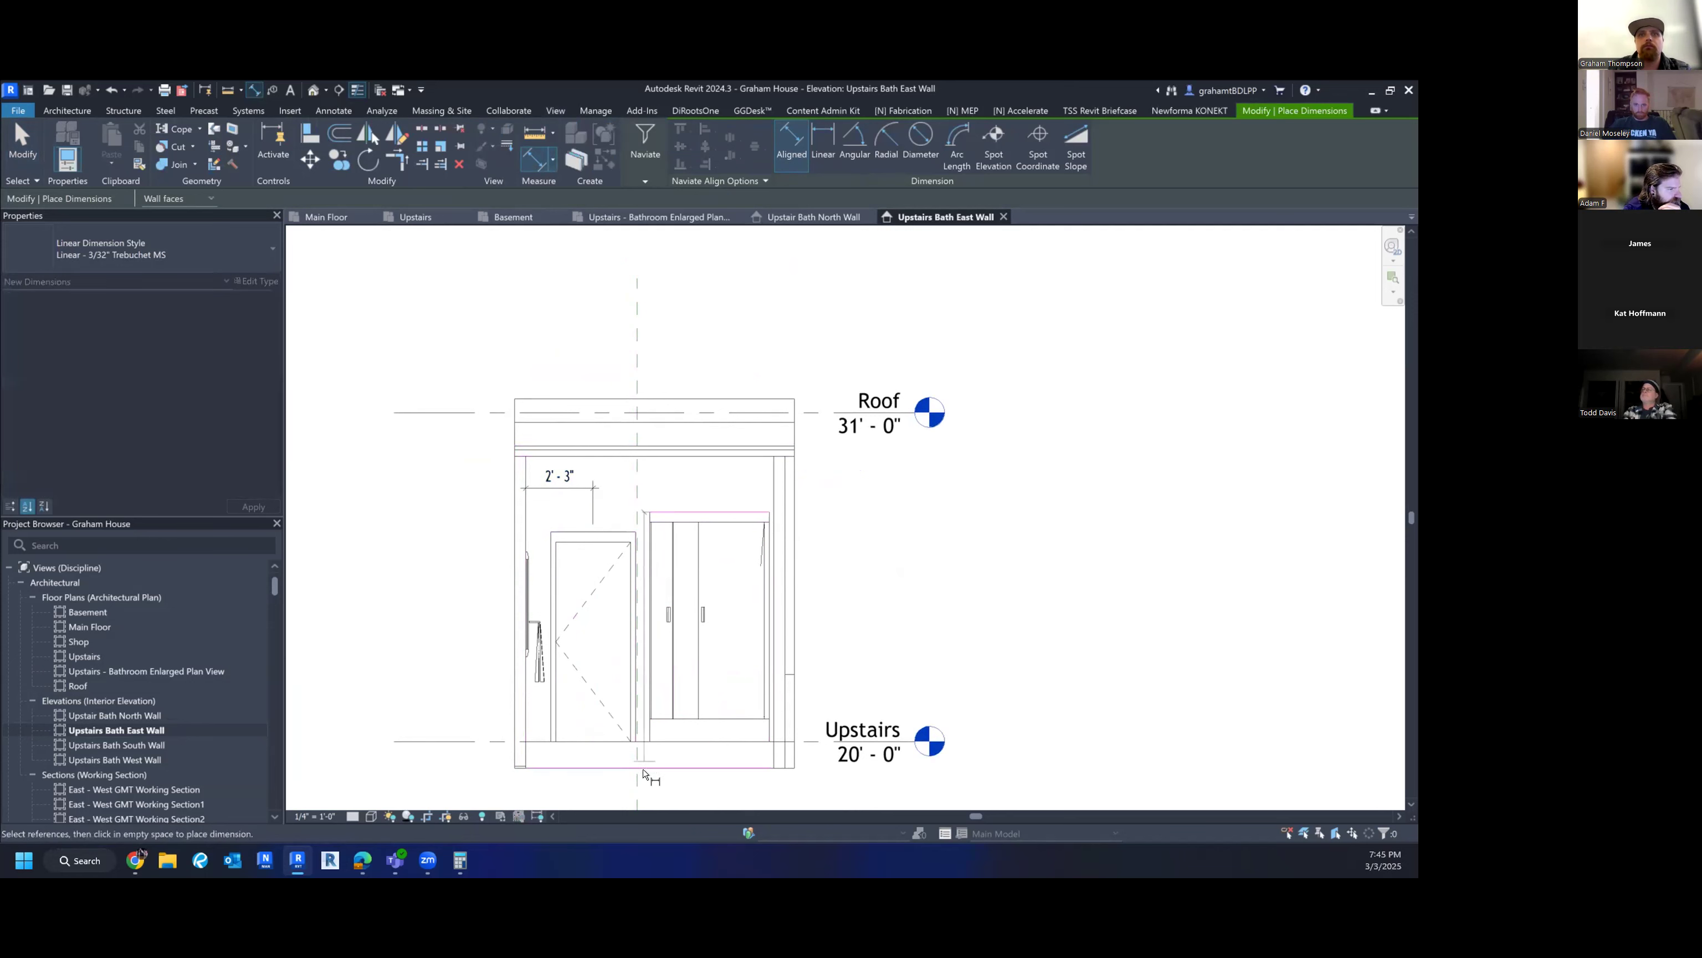
{"action": "left_click", "coordinate": [653, 725]}
{"action": "scroll", "coordinate": [651, 650], "scroll_direction": "up", "scroll_amount": 1}
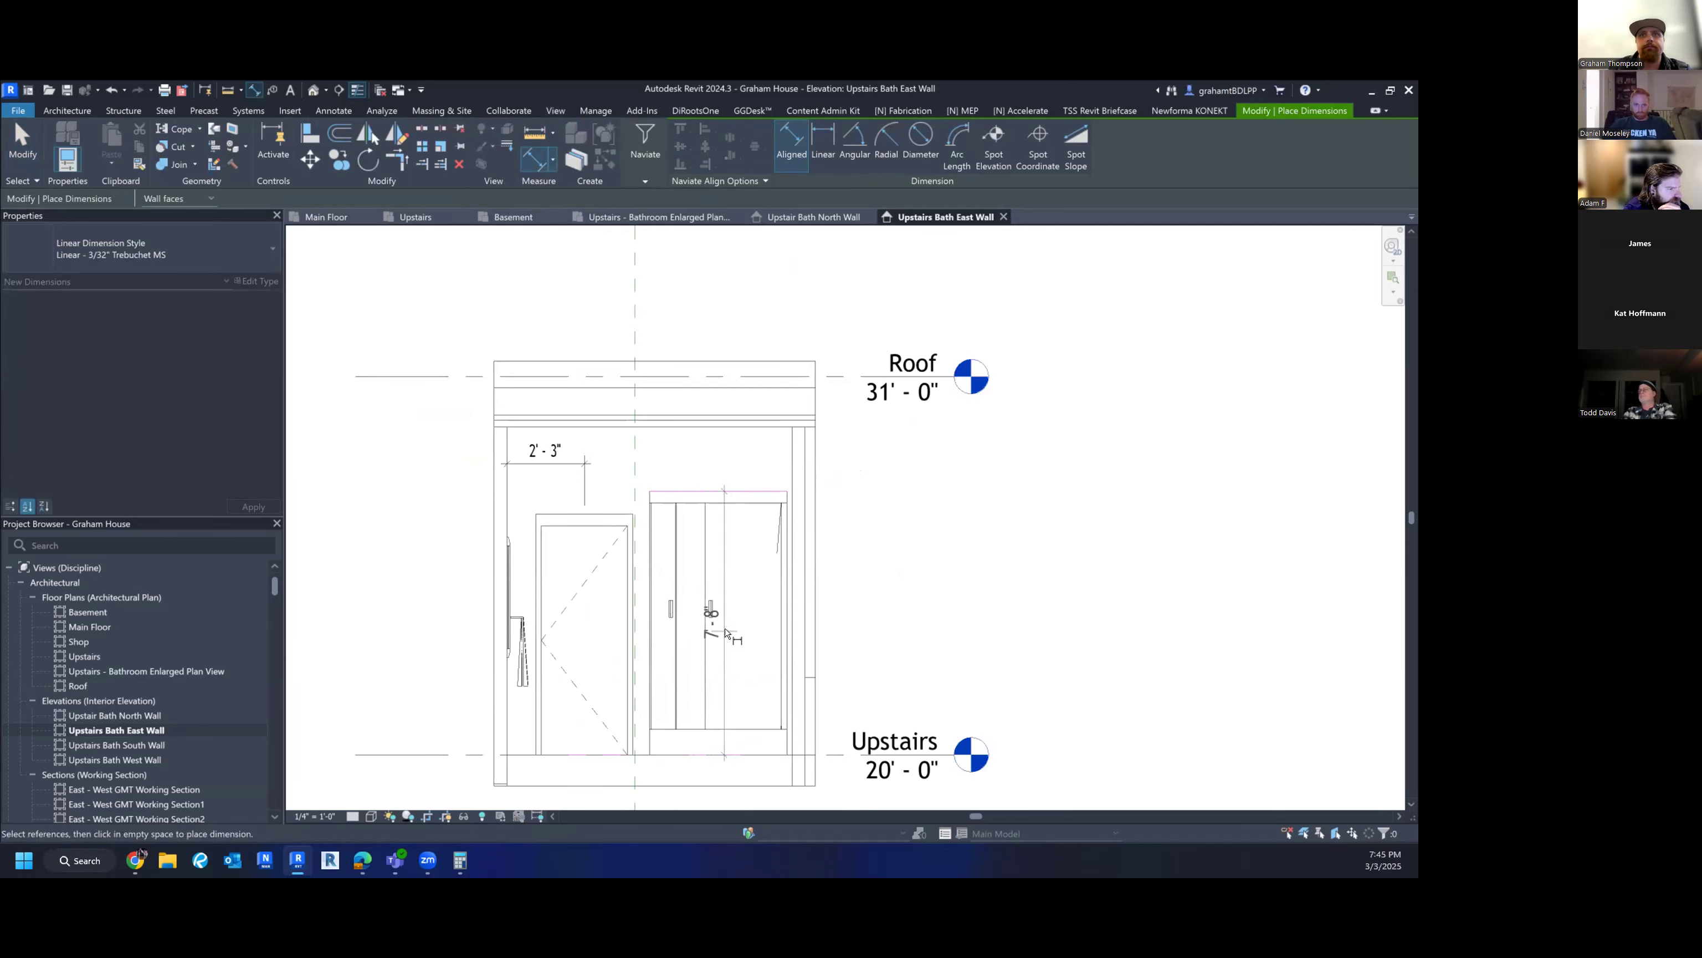
{"action": "left_click", "coordinate": [751, 640]}
{"action": "key", "text": "Escape"}
{"action": "key", "text": "Escape"}
{"action": "scroll", "coordinate": [851, 620], "scroll_direction": "down", "scroll_amount": 2}
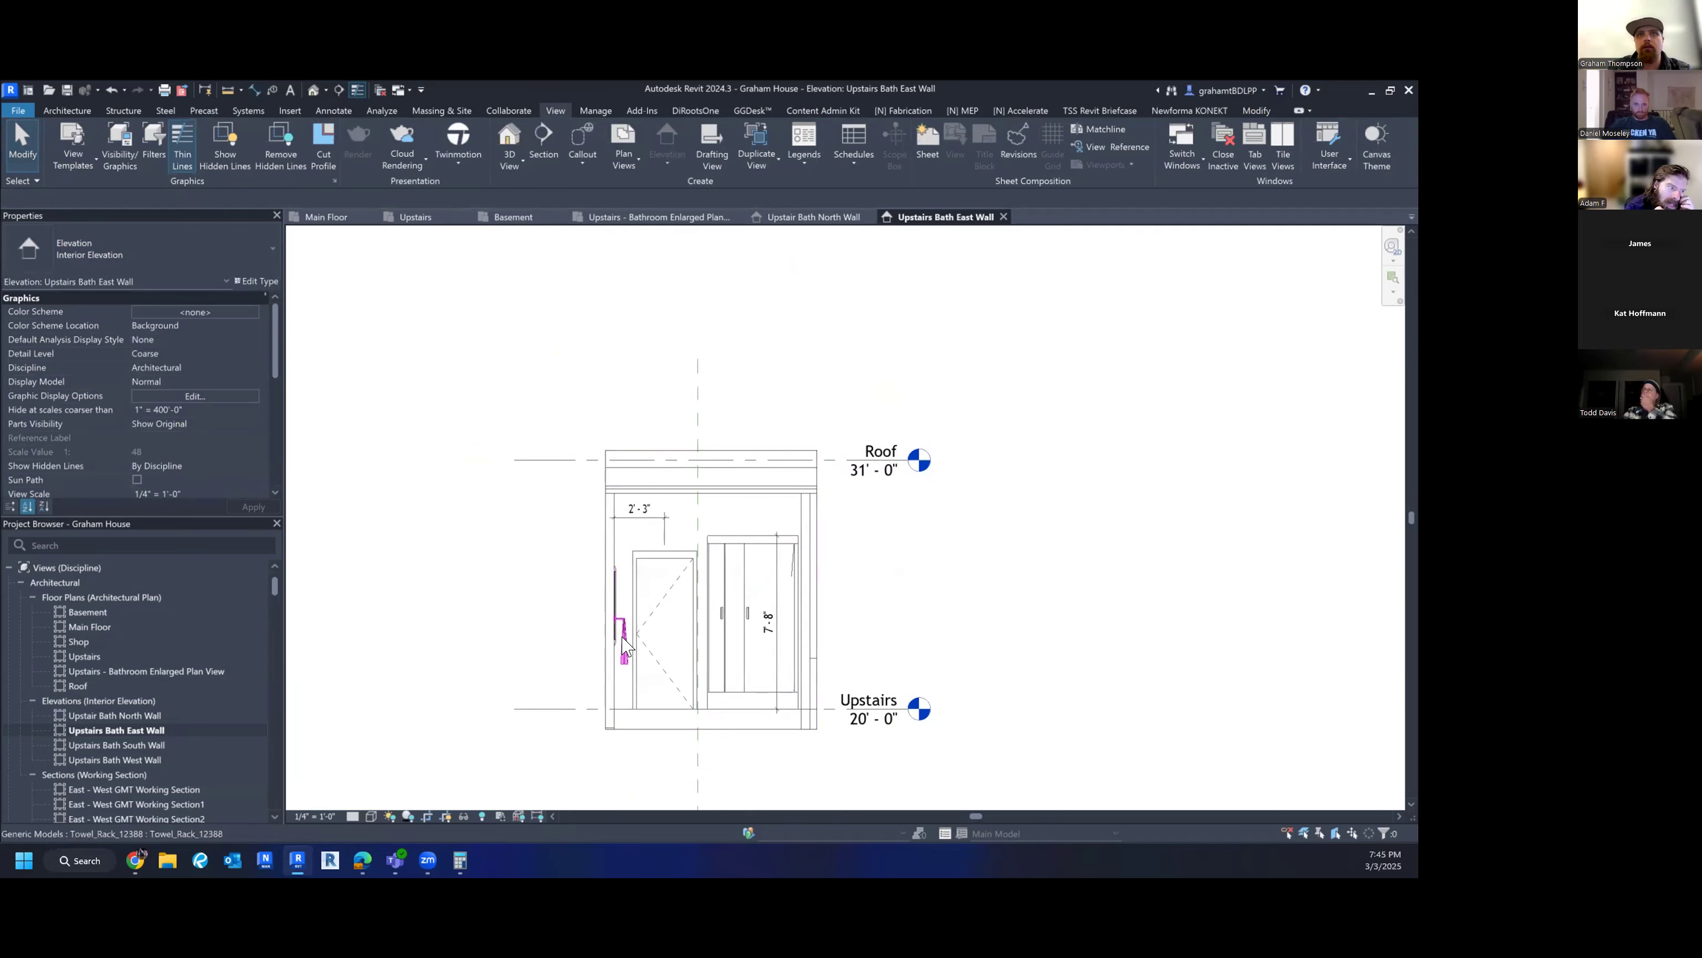
{"action": "scroll", "coordinate": [622, 638], "scroll_direction": "up", "scroll_amount": 3}
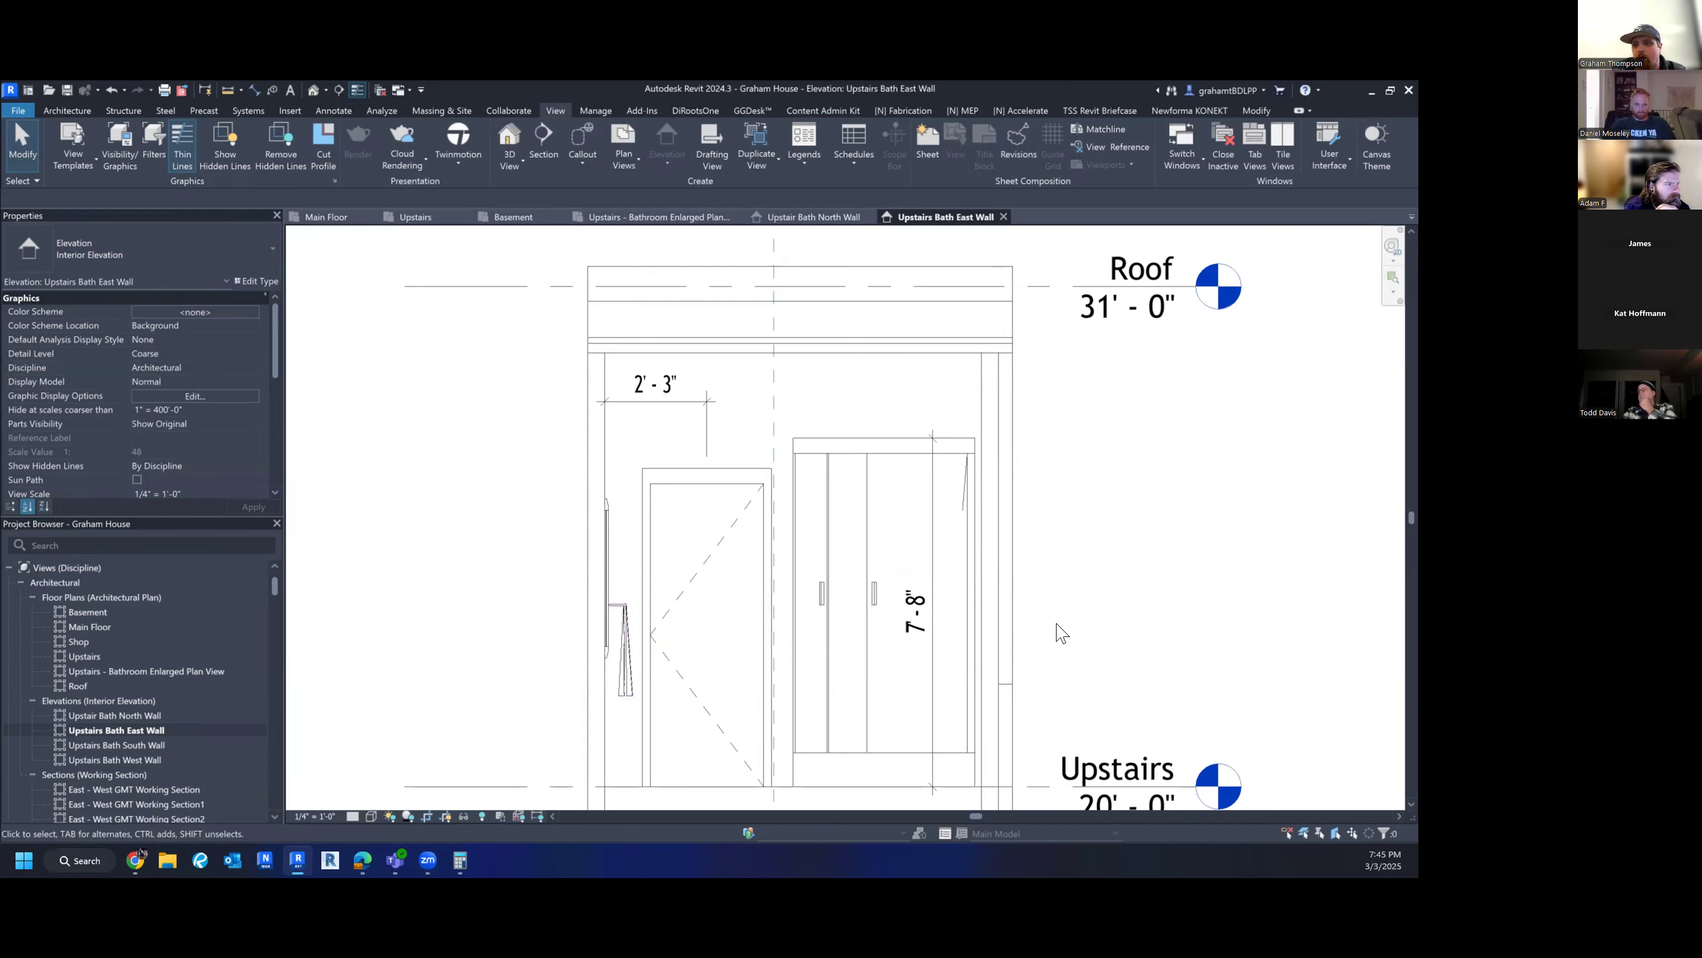
- Bring the towel rack into view and start another dimension, then cancel it
{"action": "middle_click_drag", "start_coordinate": [790, 677], "coordinate": [780, 621]}
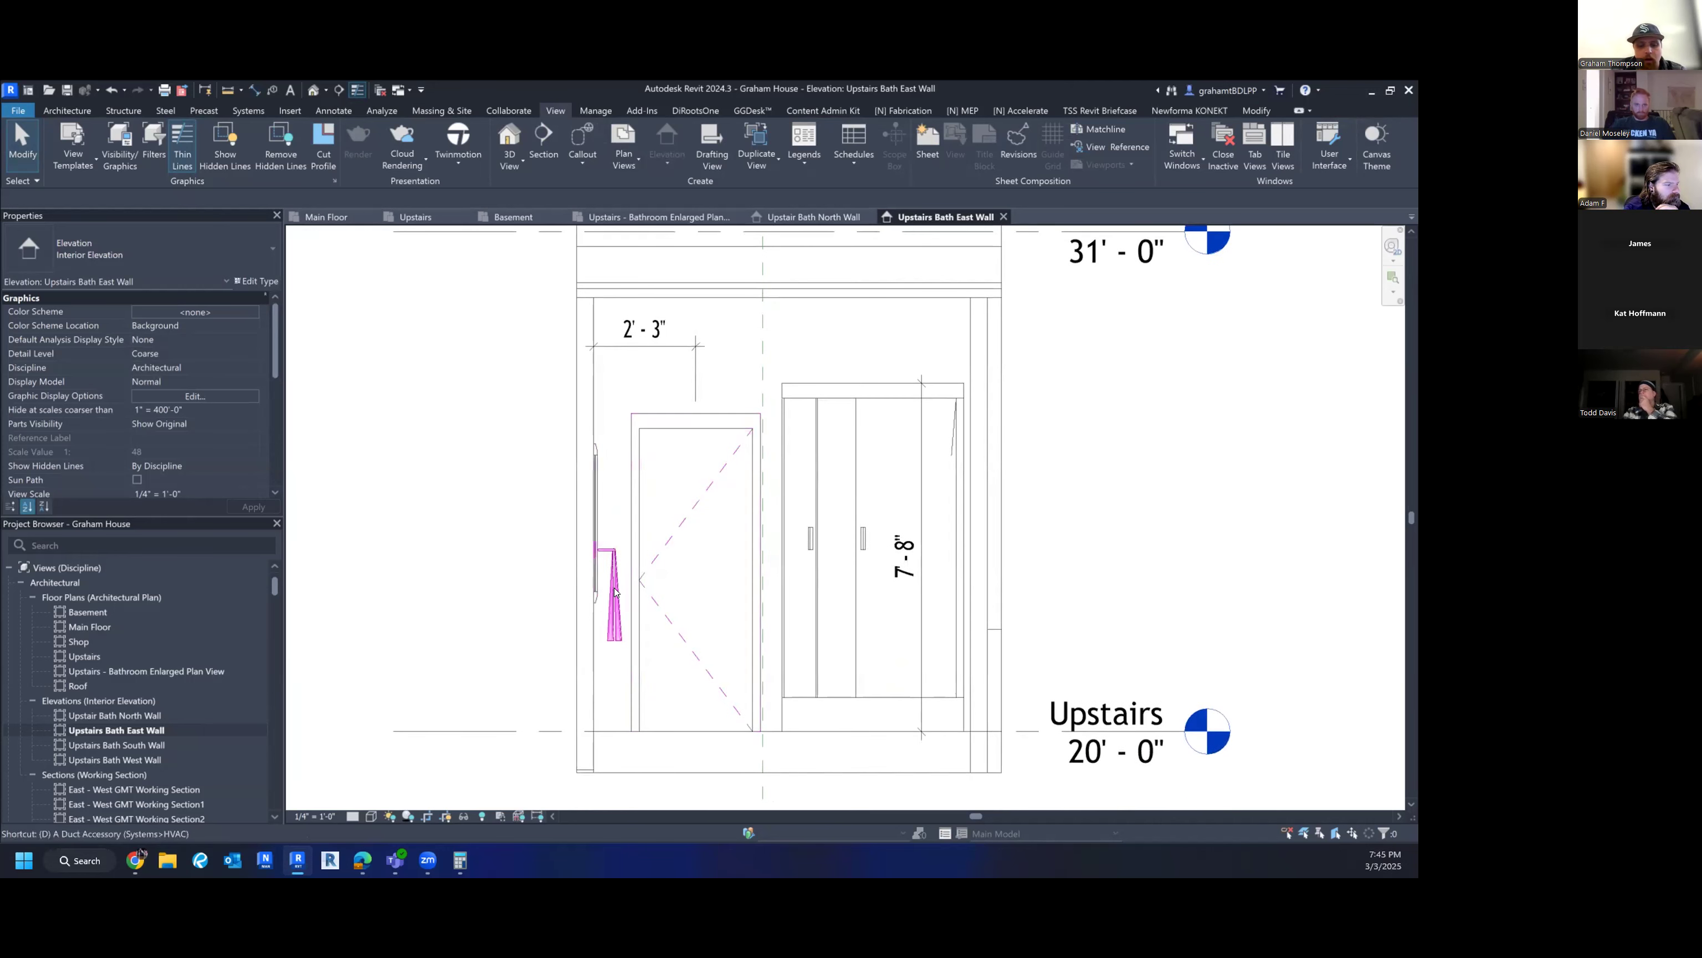
{"action": "key", "text": "i"}
{"action": "left_click", "coordinate": [616, 550]}
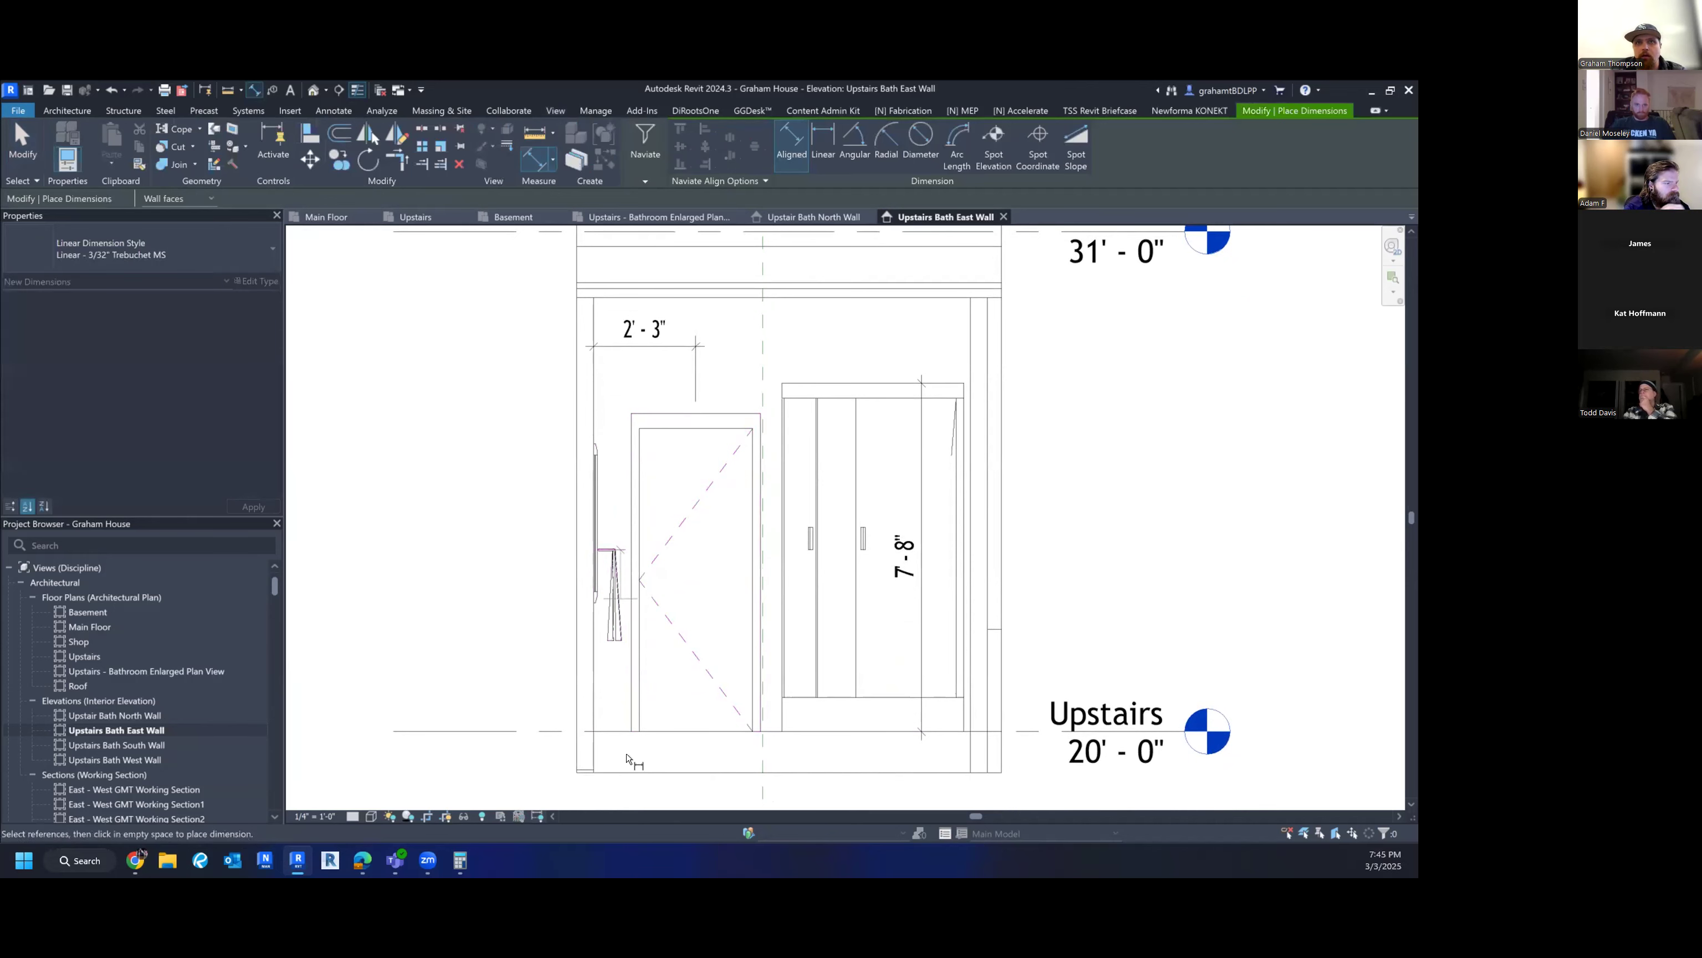
{"action": "left_click", "coordinate": [623, 731]}
{"action": "key", "text": "Escape"}
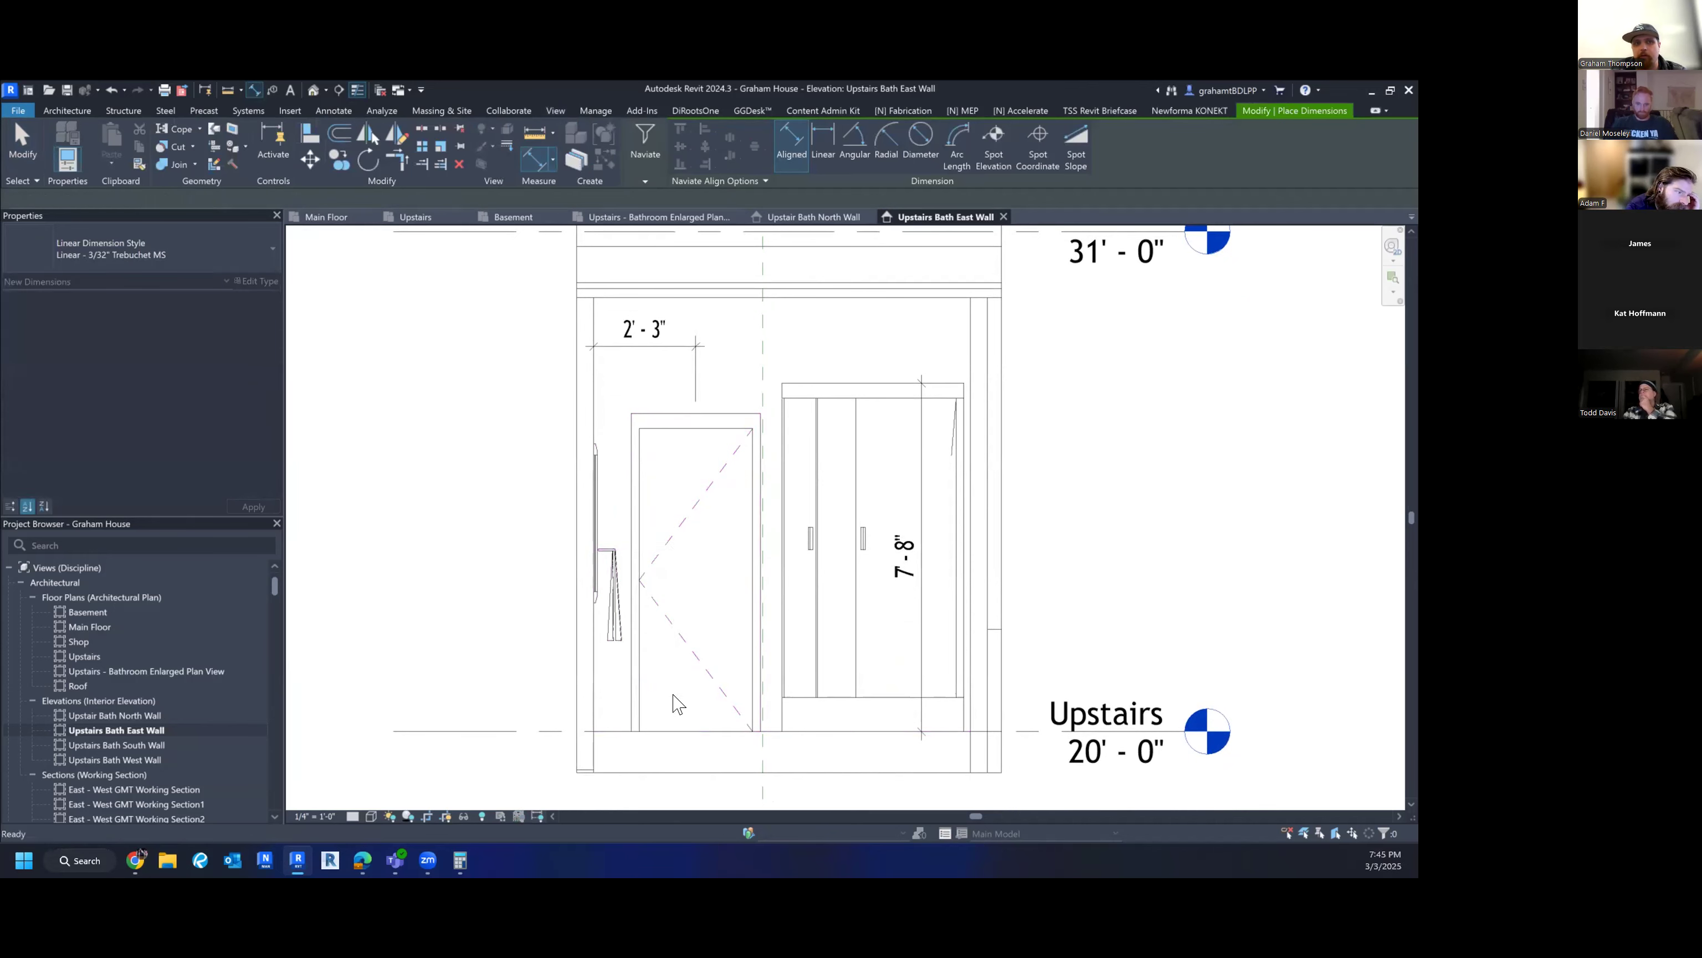
- Check the Upstair Bath North Wall view, then open the Upstairs Bath South Wall elevation
{"action": "key", "text": "Escape"}
{"action": "double_click", "coordinate": [133, 716]}
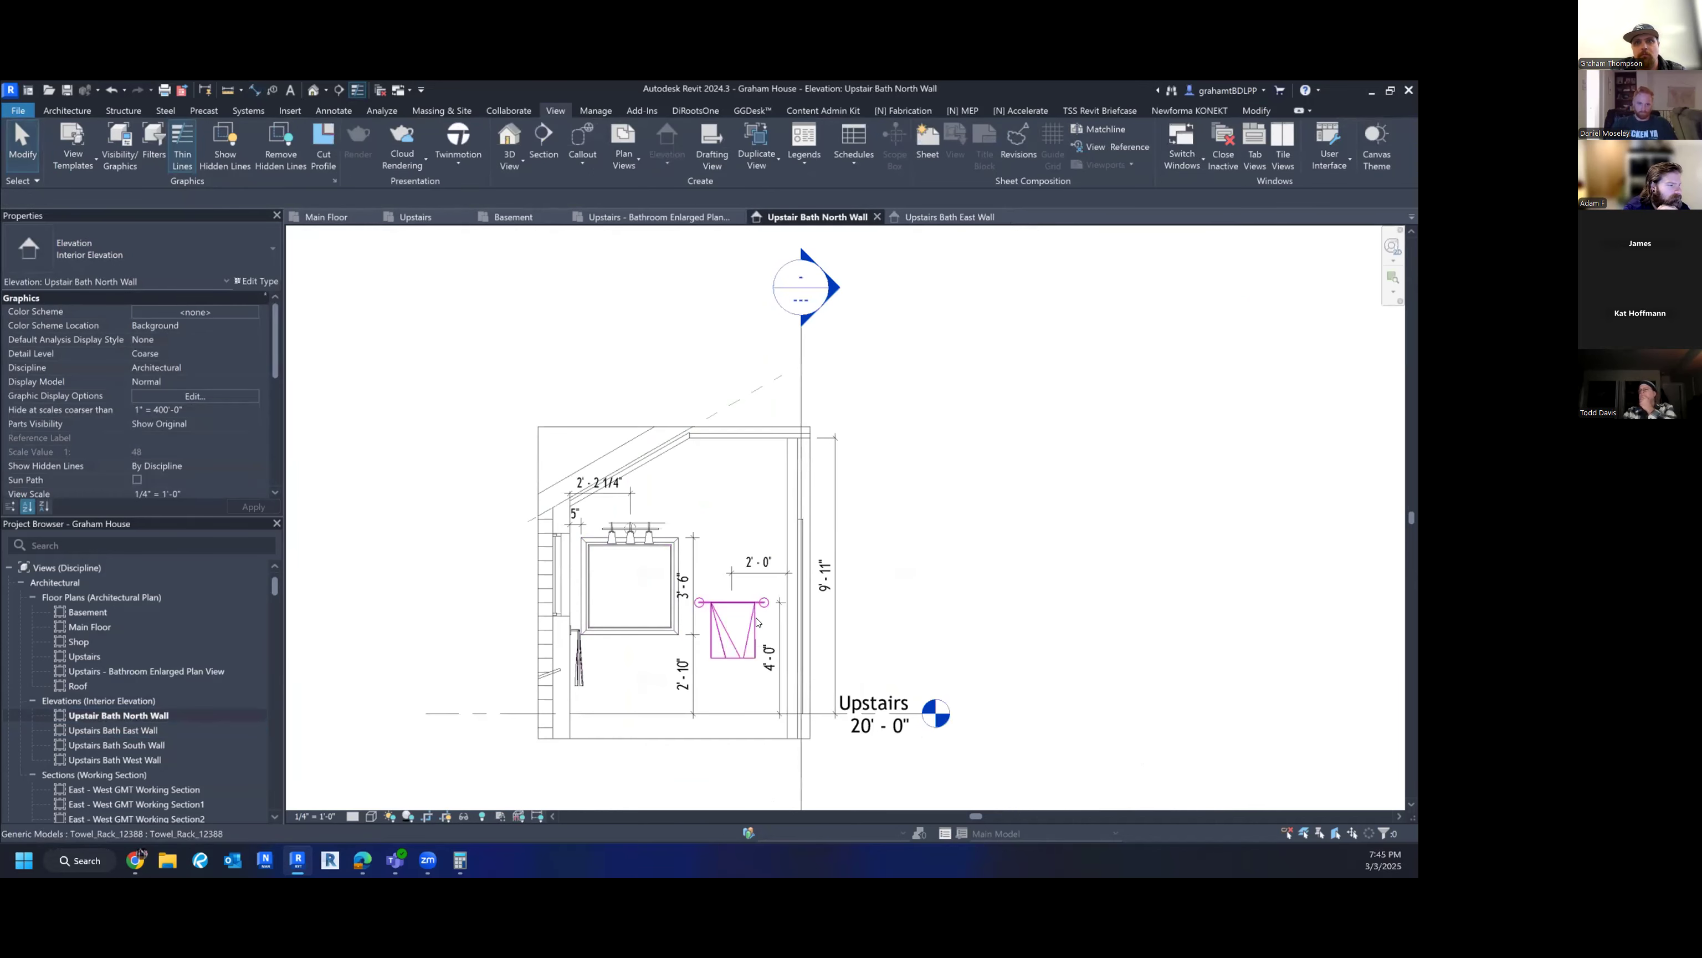
{"action": "scroll", "coordinate": [761, 621], "scroll_direction": "up", "scroll_amount": 3}
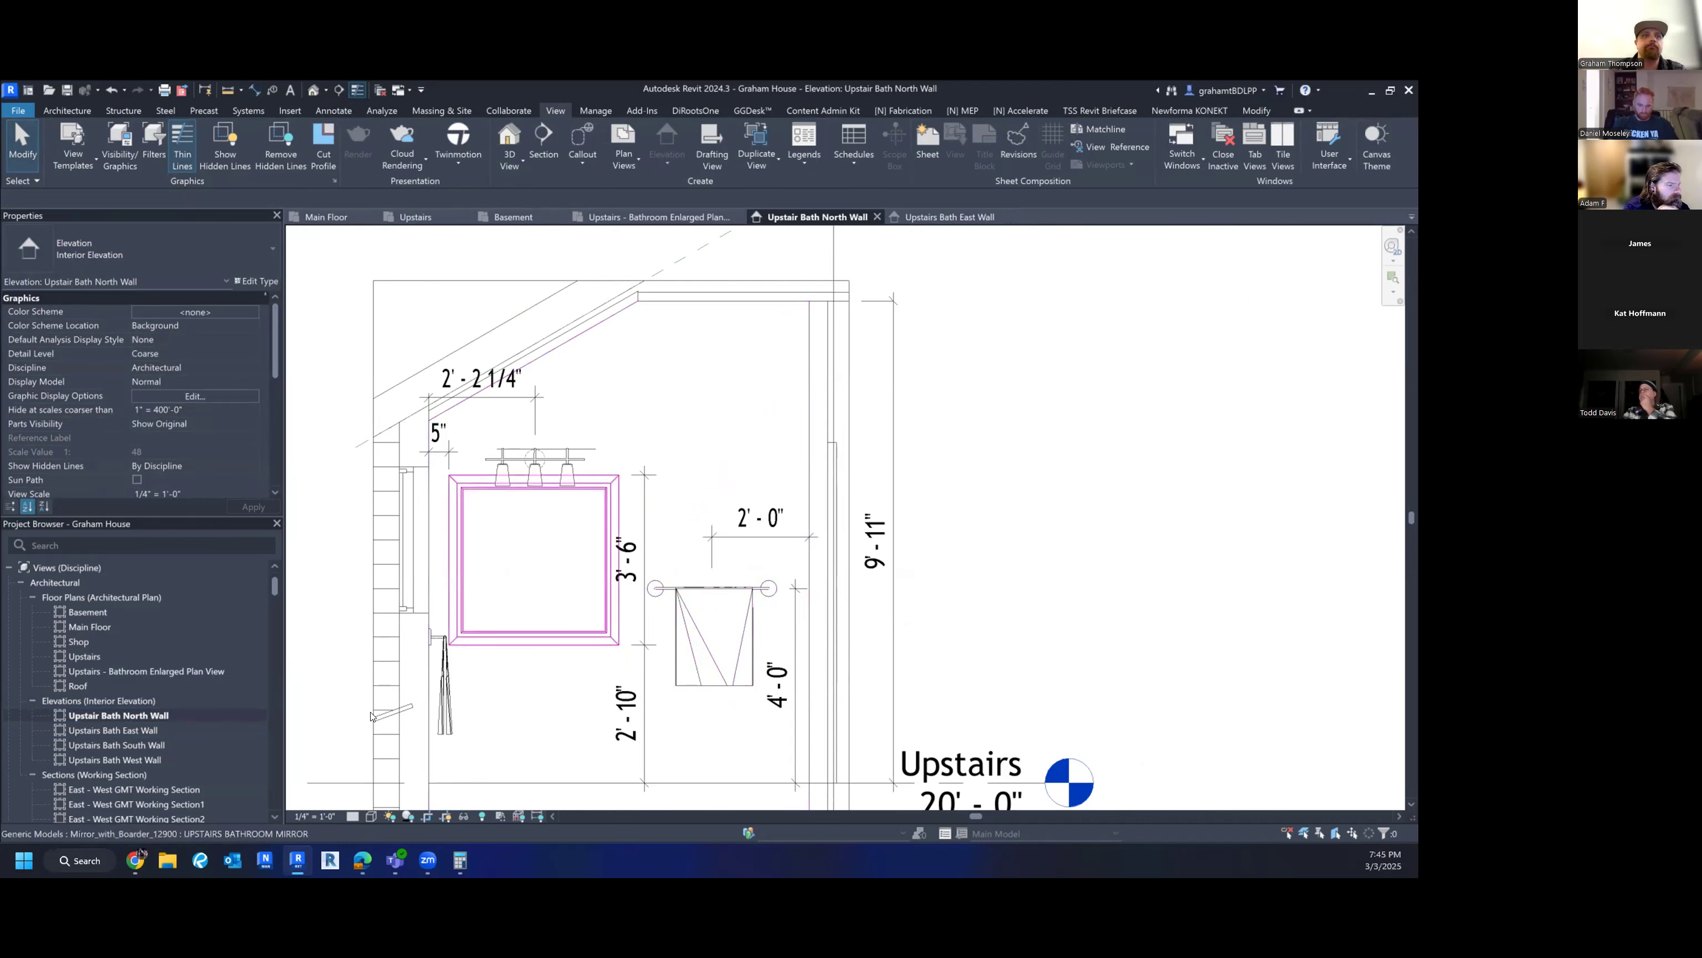
{"action": "double_click", "coordinate": [86, 745]}
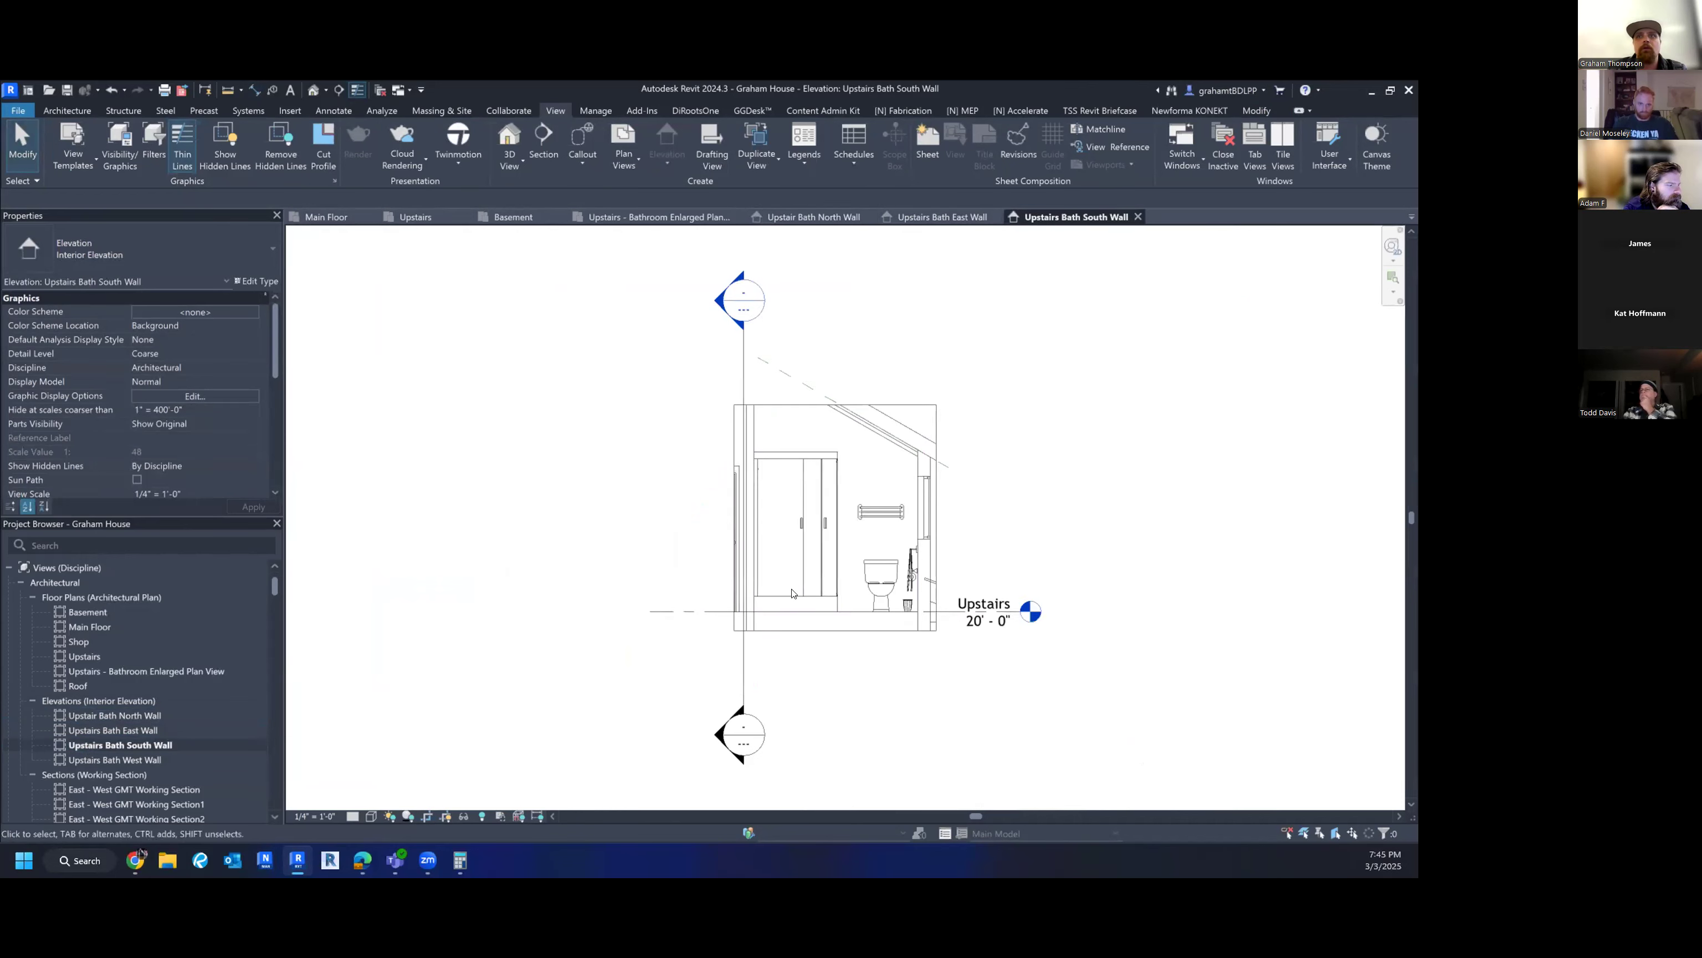
- Adjust the South Wall crop region's top edge to frame the bathroom without the roof level
{"action": "scroll", "coordinate": [901, 583], "scroll_direction": "up", "scroll_amount": 3}
{"action": "middle_click_drag", "start_coordinate": [902, 583], "coordinate": [869, 620]}
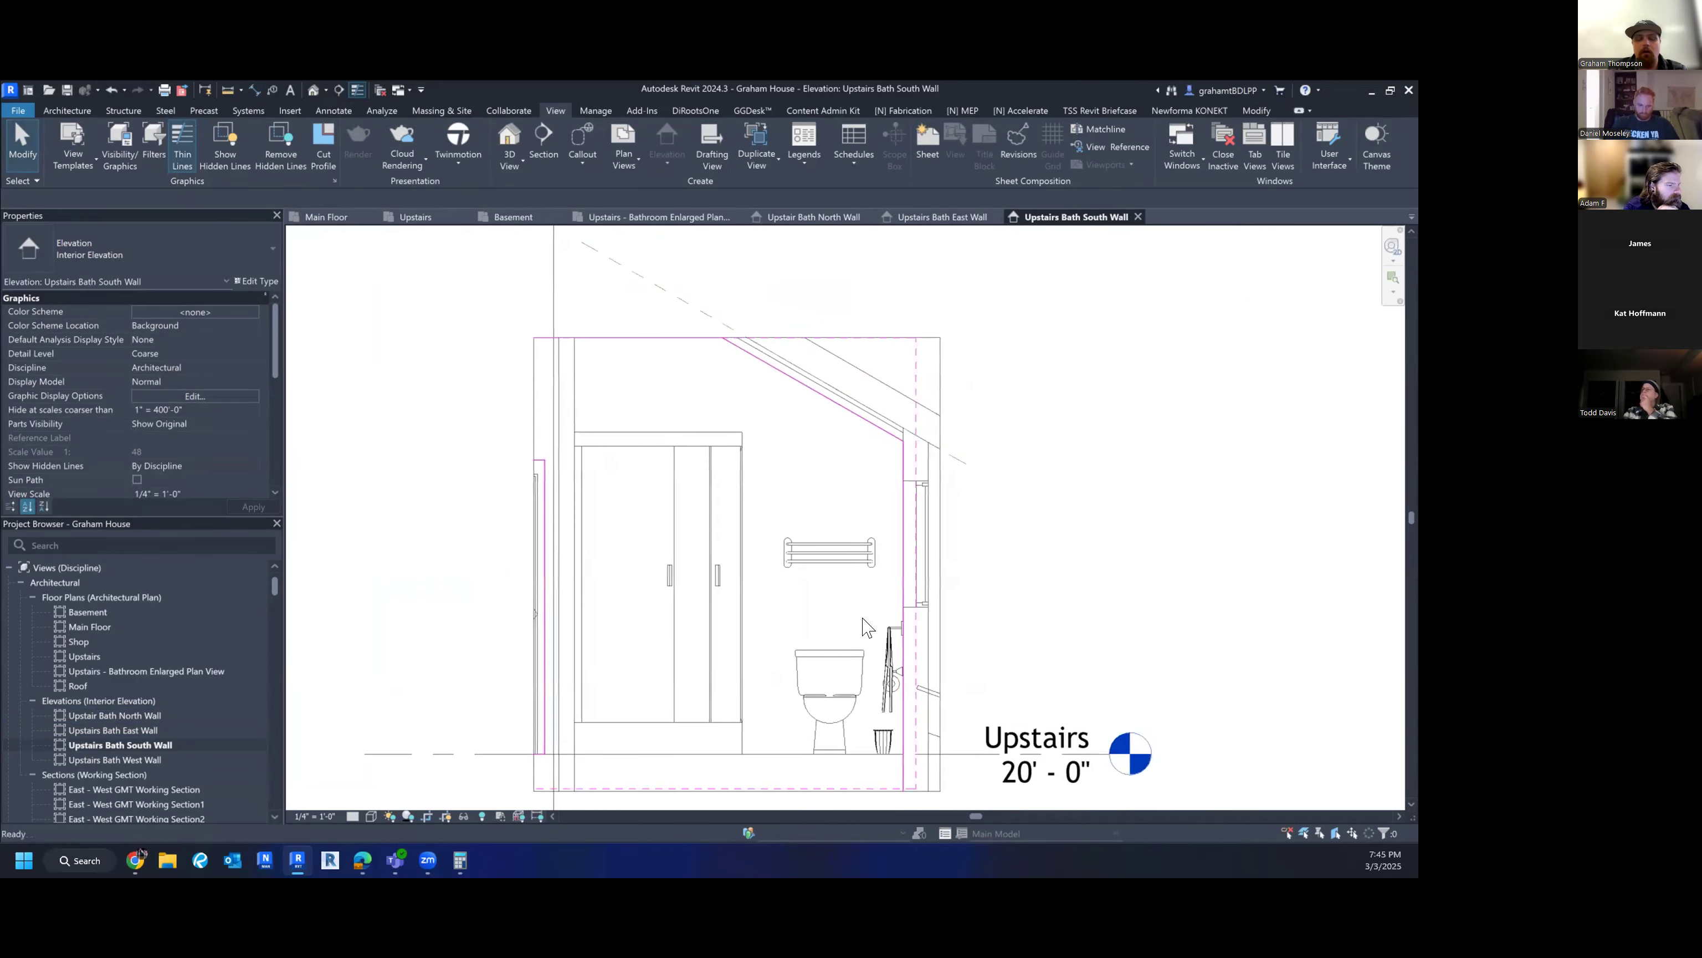
{"action": "key", "text": "d"}
{"action": "key", "text": "i"}
{"action": "key", "text": "Escape"}
{"action": "key", "text": "Escape"}
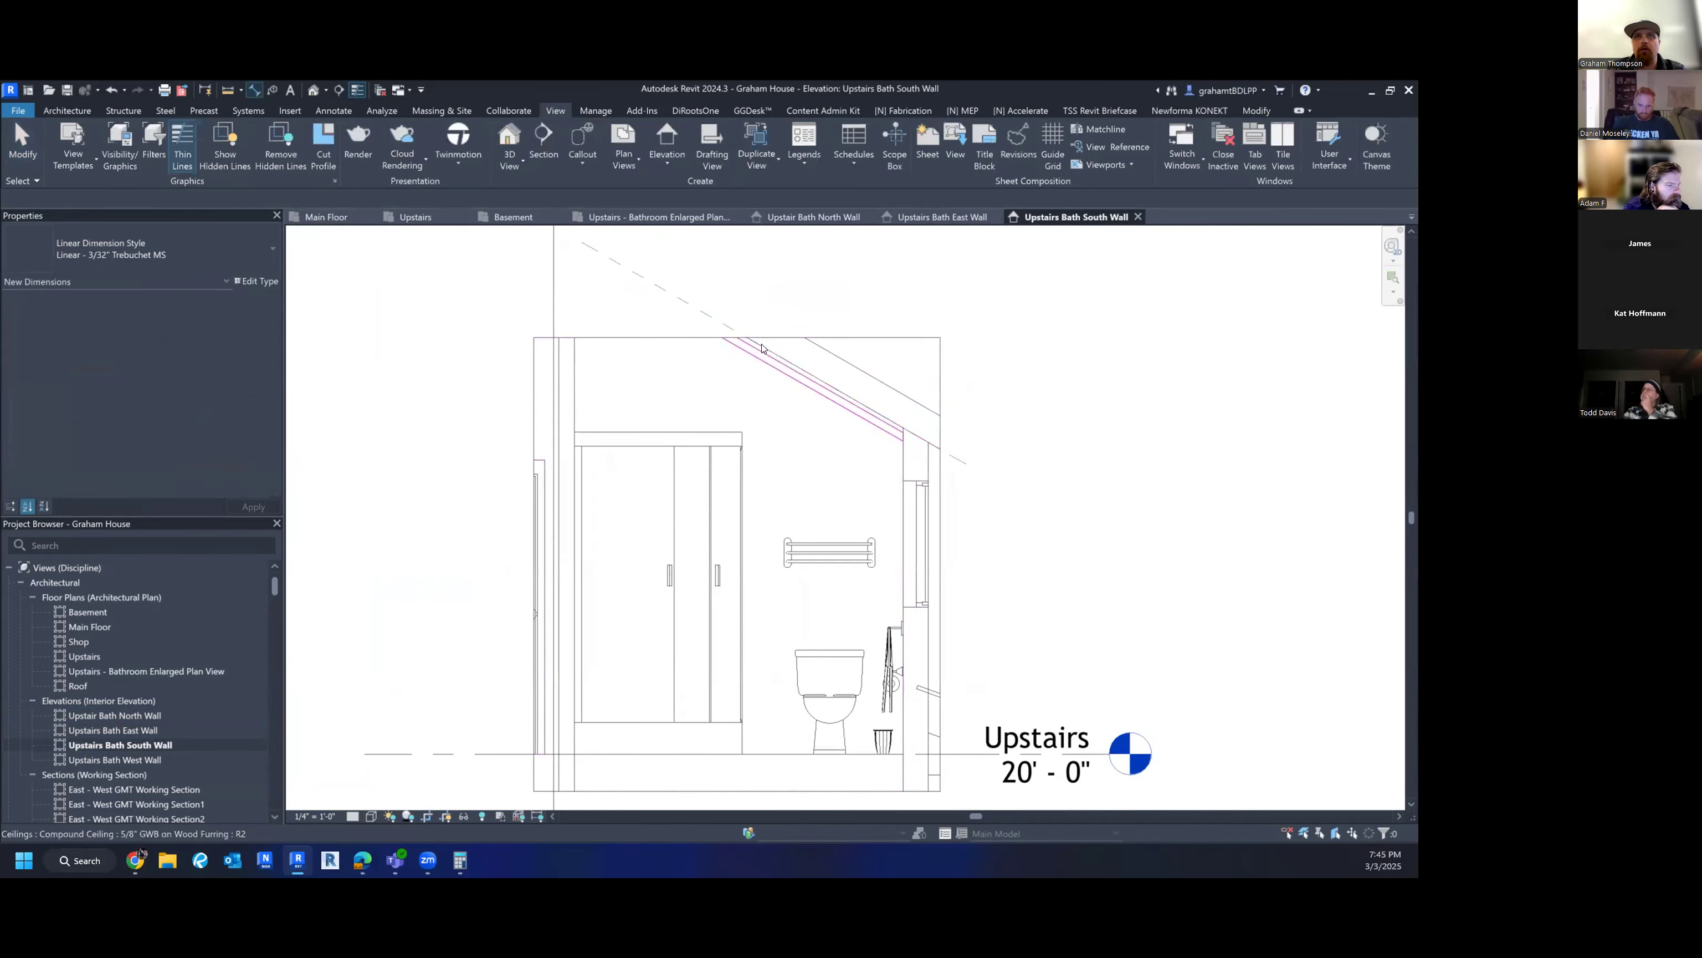
{"action": "left_click", "coordinate": [737, 338]}
{"action": "left_click_drag", "start_coordinate": [737, 338], "coordinate": [737, 238]}
{"action": "middle_click_drag", "start_coordinate": [725, 290], "coordinate": [701, 408]}
{"action": "left_click_drag", "start_coordinate": [714, 358], "coordinate": [713, 424]}
{"action": "middle_click_drag", "start_coordinate": [879, 418], "coordinate": [845, 416]}
- Dimension the towel bar 1'-9" from the wall and move the witness line above the rack
{"action": "scroll", "coordinate": [989, 282], "scroll_direction": "down", "scroll_amount": 2}
{"action": "middle_click_drag", "start_coordinate": [989, 364], "coordinate": [850, 485]}
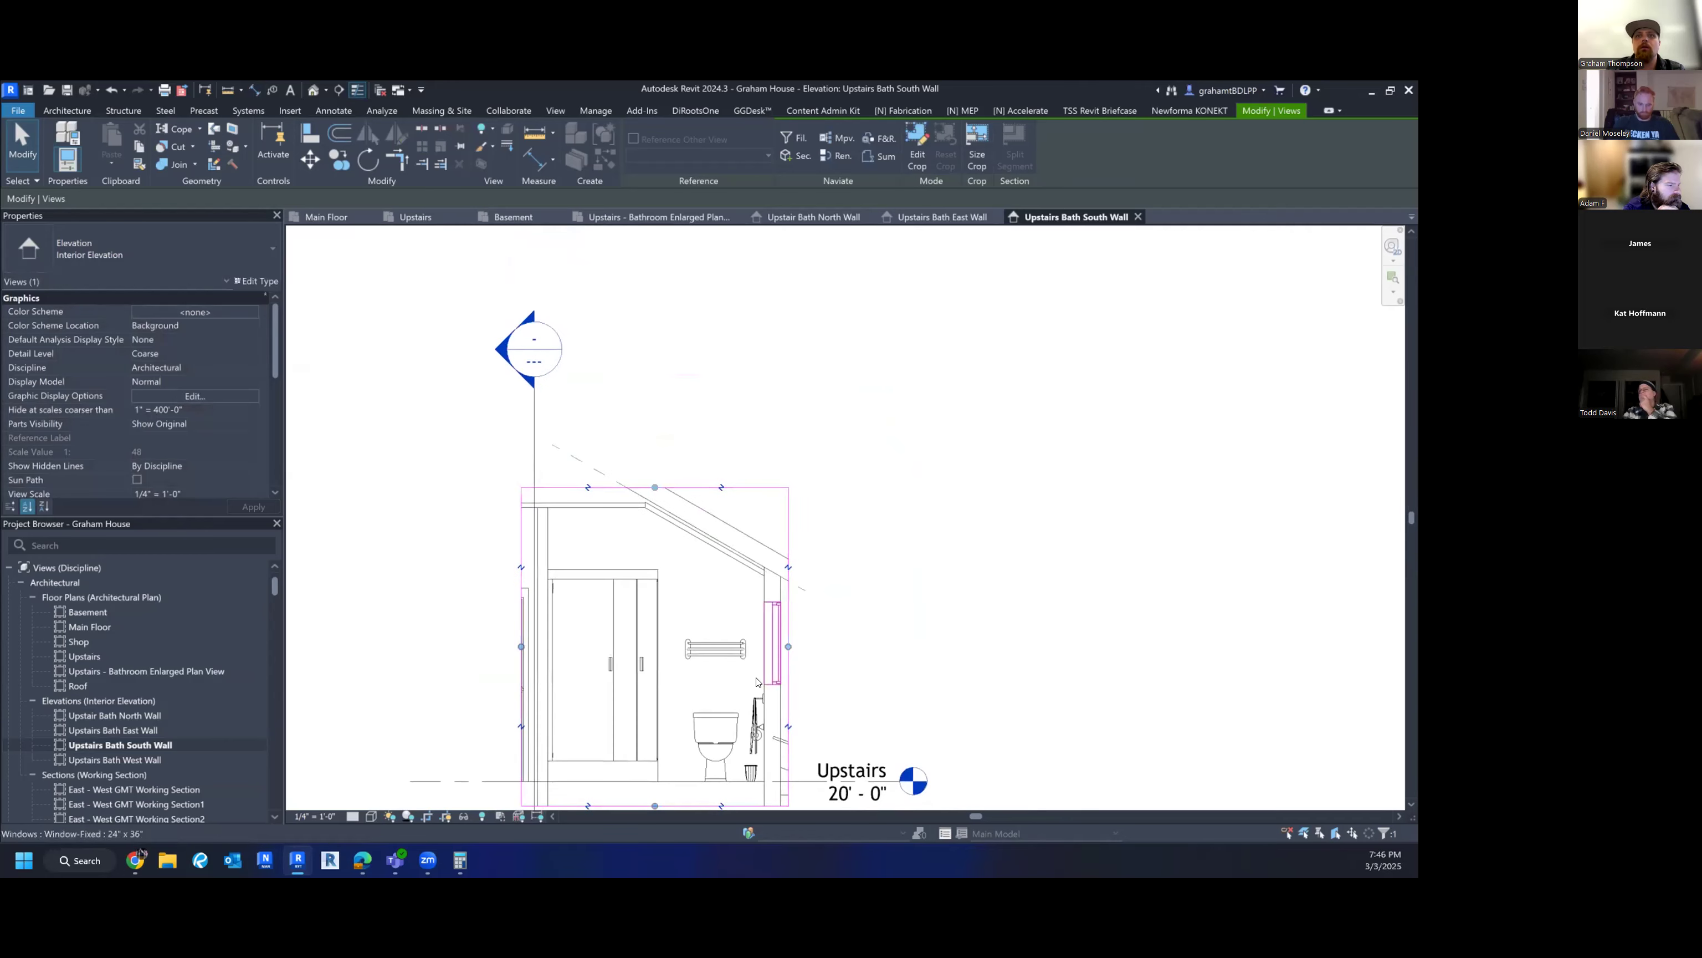
{"action": "key", "text": "d"}
{"action": "key", "text": "i"}
{"action": "scroll", "coordinate": [735, 693], "scroll_direction": "up", "scroll_amount": 1}
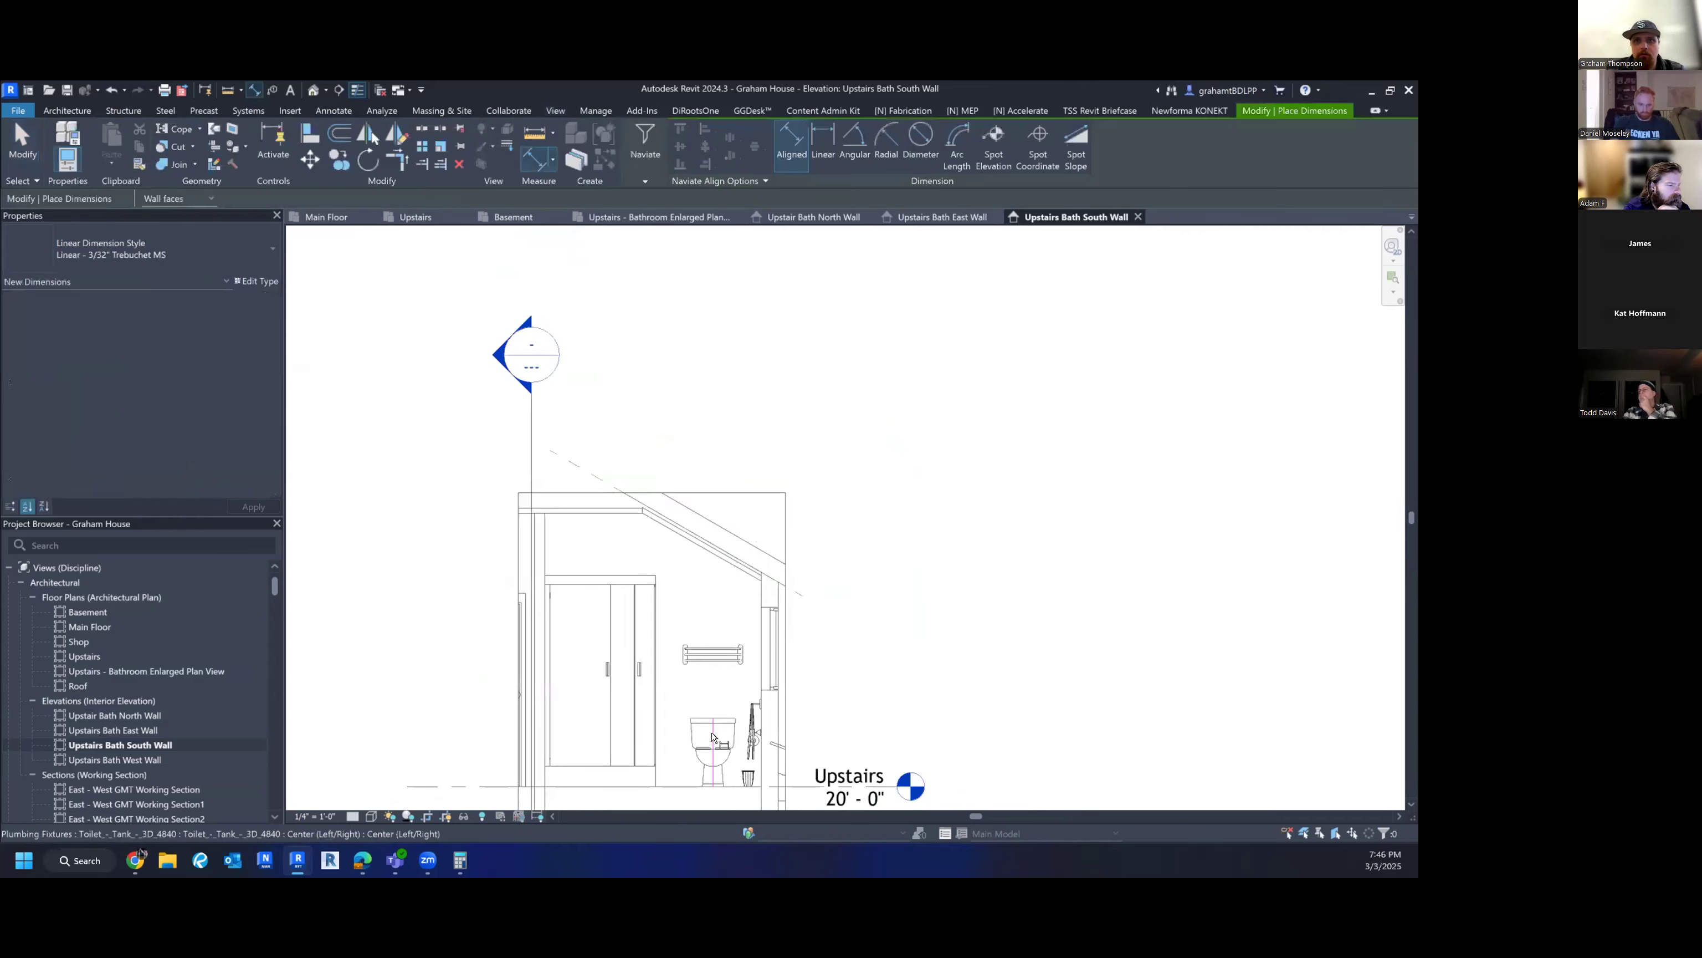
{"action": "left_click", "coordinate": [712, 732]}
{"action": "scroll", "coordinate": [750, 598], "scroll_direction": "up", "scroll_amount": 2}
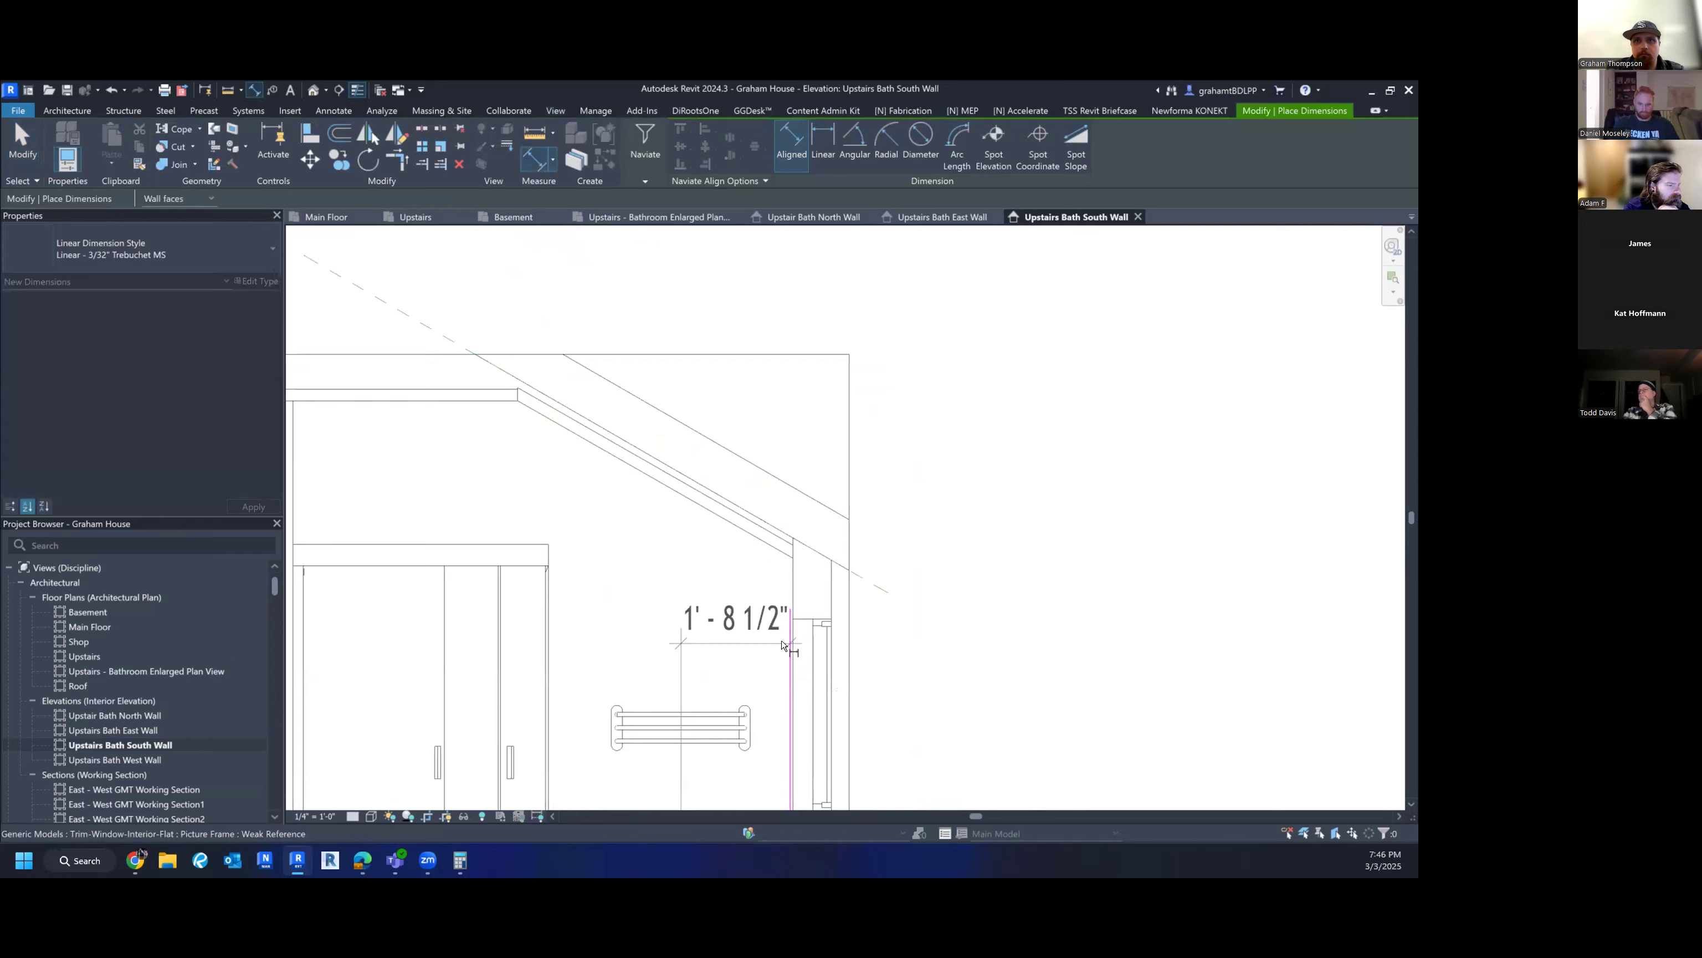
{"action": "left_click", "coordinate": [795, 627]}
{"action": "middle_click_drag", "start_coordinate": [764, 768], "coordinate": [759, 505]}
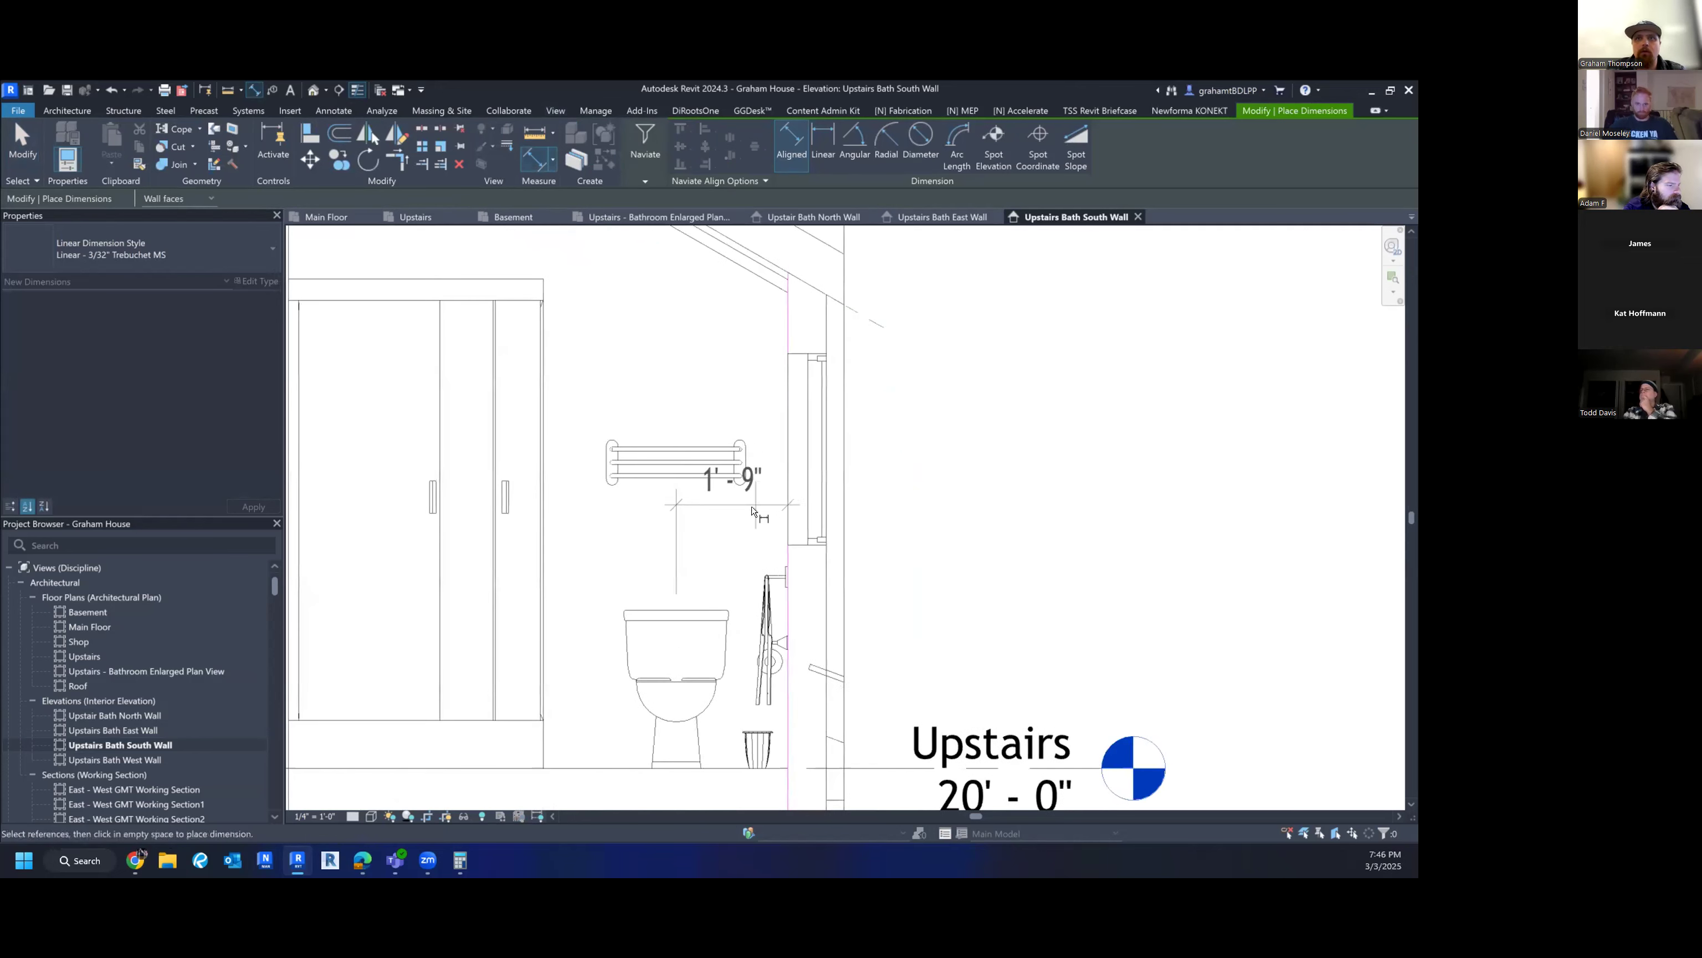
{"action": "left_click", "coordinate": [743, 360]}
{"action": "key", "text": "Escape"}
{"action": "left_click", "coordinate": [676, 592]}
{"action": "left_click_drag", "start_coordinate": [676, 592], "coordinate": [669, 436]}
{"action": "key", "text": "Escape"}
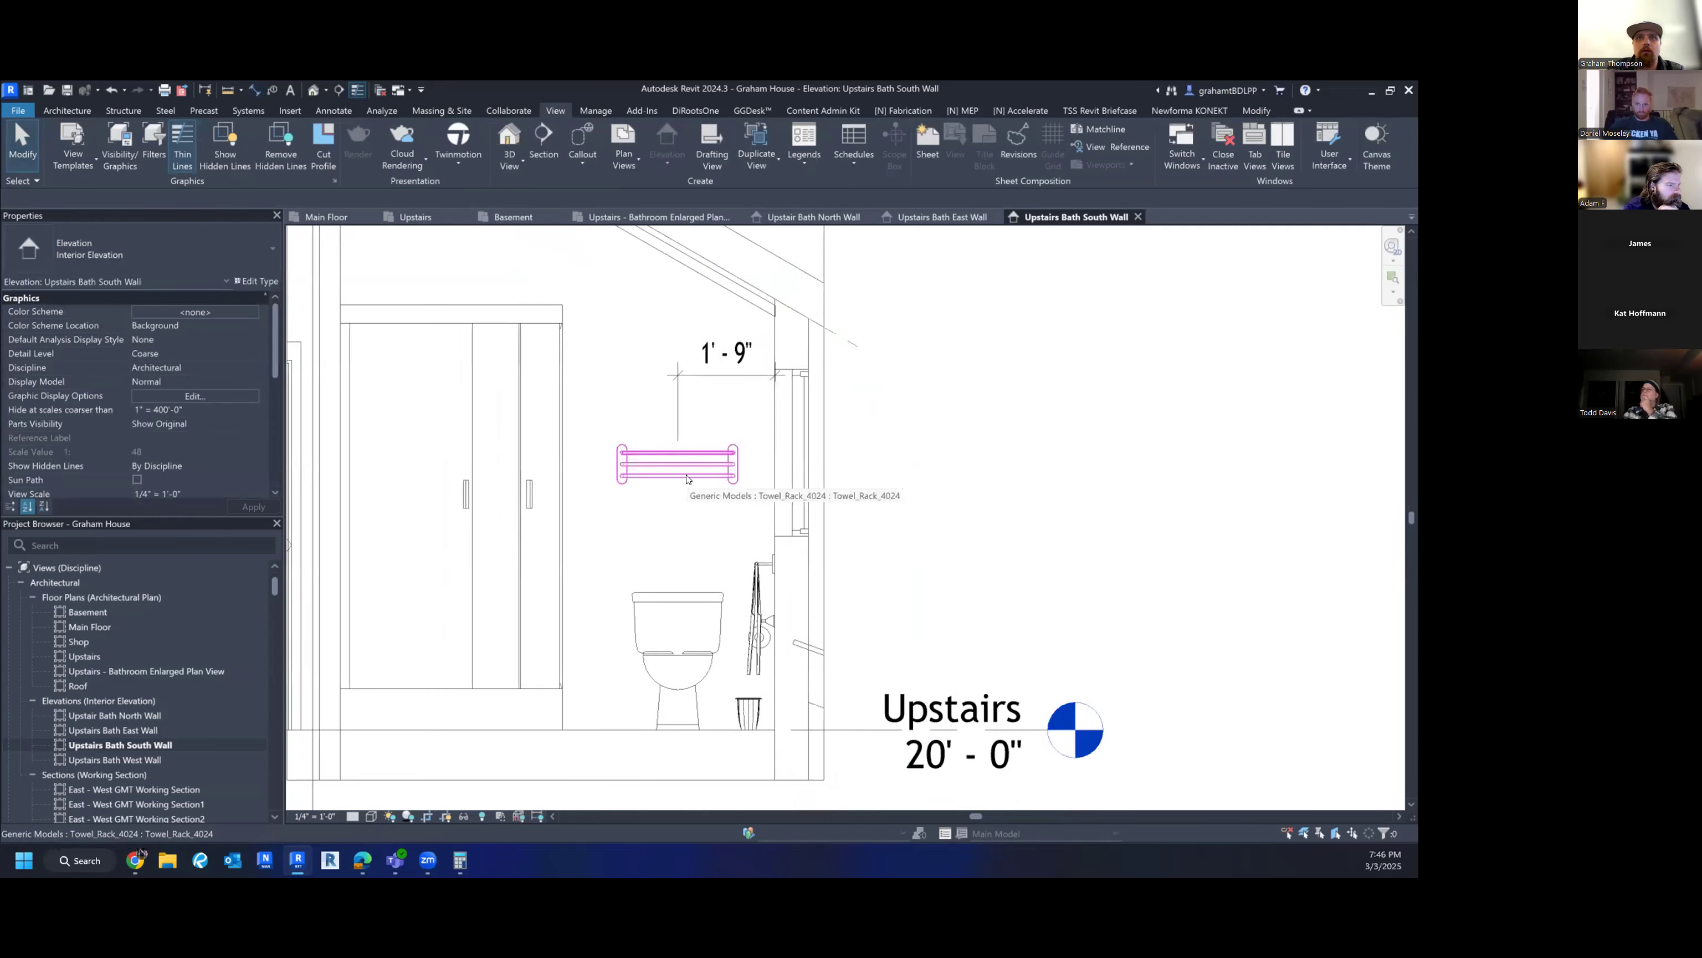
- Add a 5'-0" dimension from the towel rack top to the floor
{"action": "scroll", "coordinate": [678, 536], "scroll_direction": "down", "scroll_amount": 1}
{"action": "key", "text": "d"}
{"action": "key", "text": "i"}
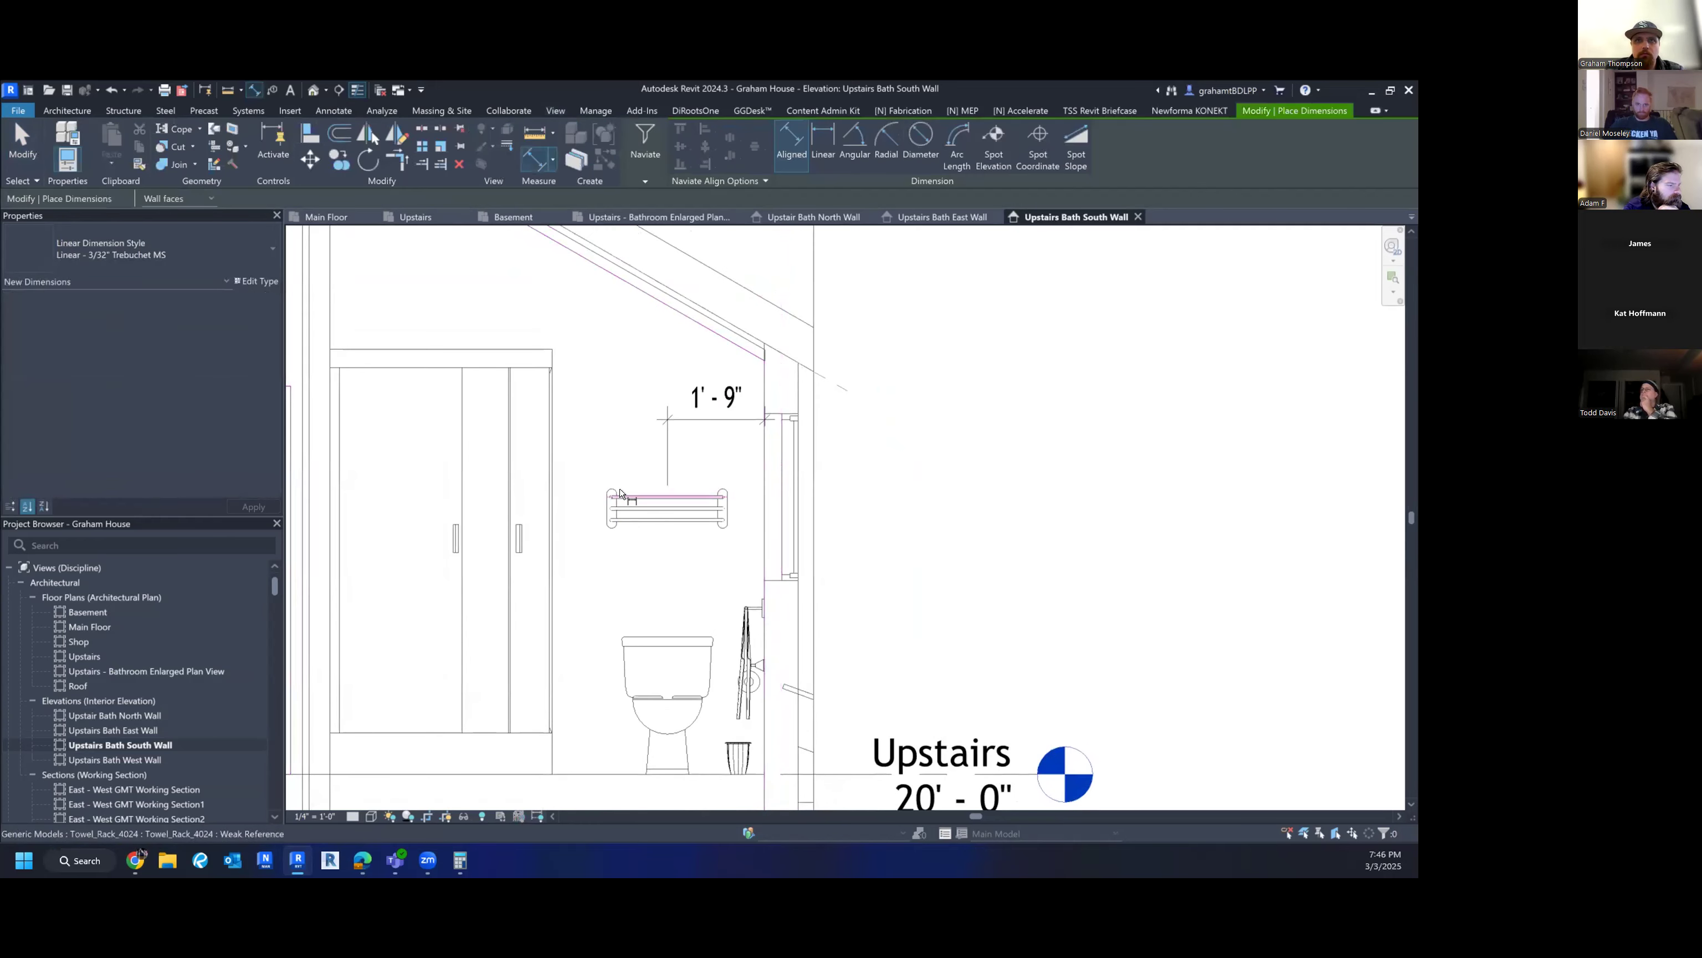
{"action": "left_click", "coordinate": [619, 500]}
{"action": "left_click", "coordinate": [607, 775]}
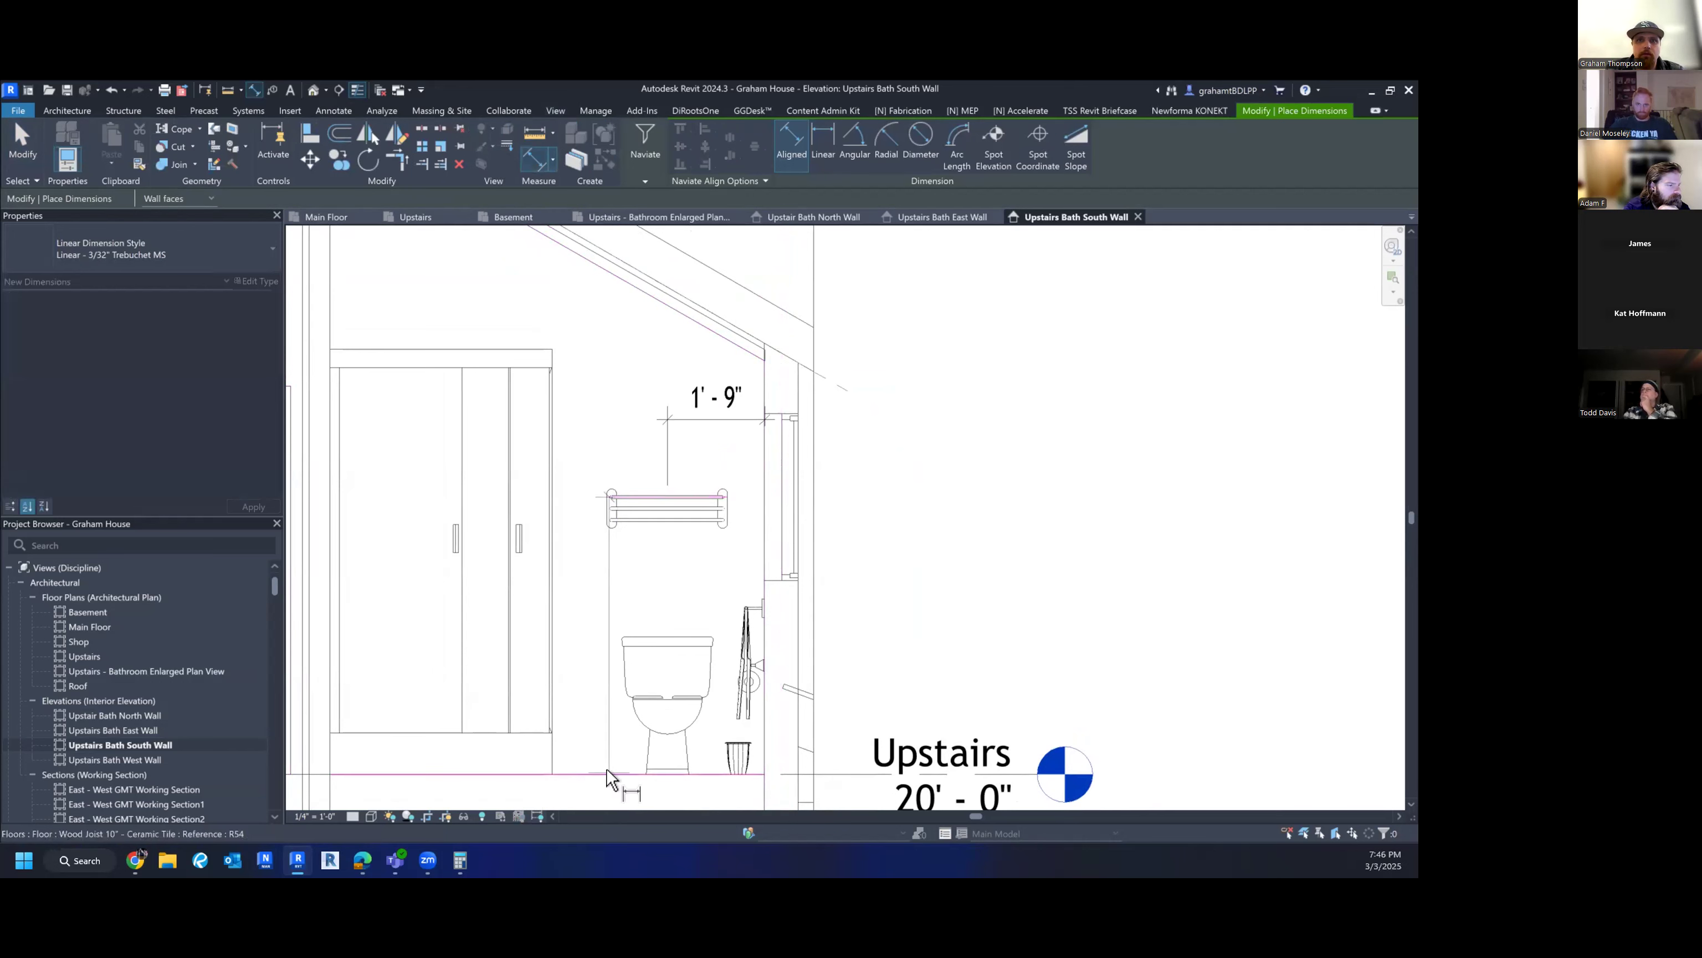
{"action": "left_click", "coordinate": [585, 562]}
{"action": "key", "text": "Escape"}
{"action": "key", "text": "Escape"}
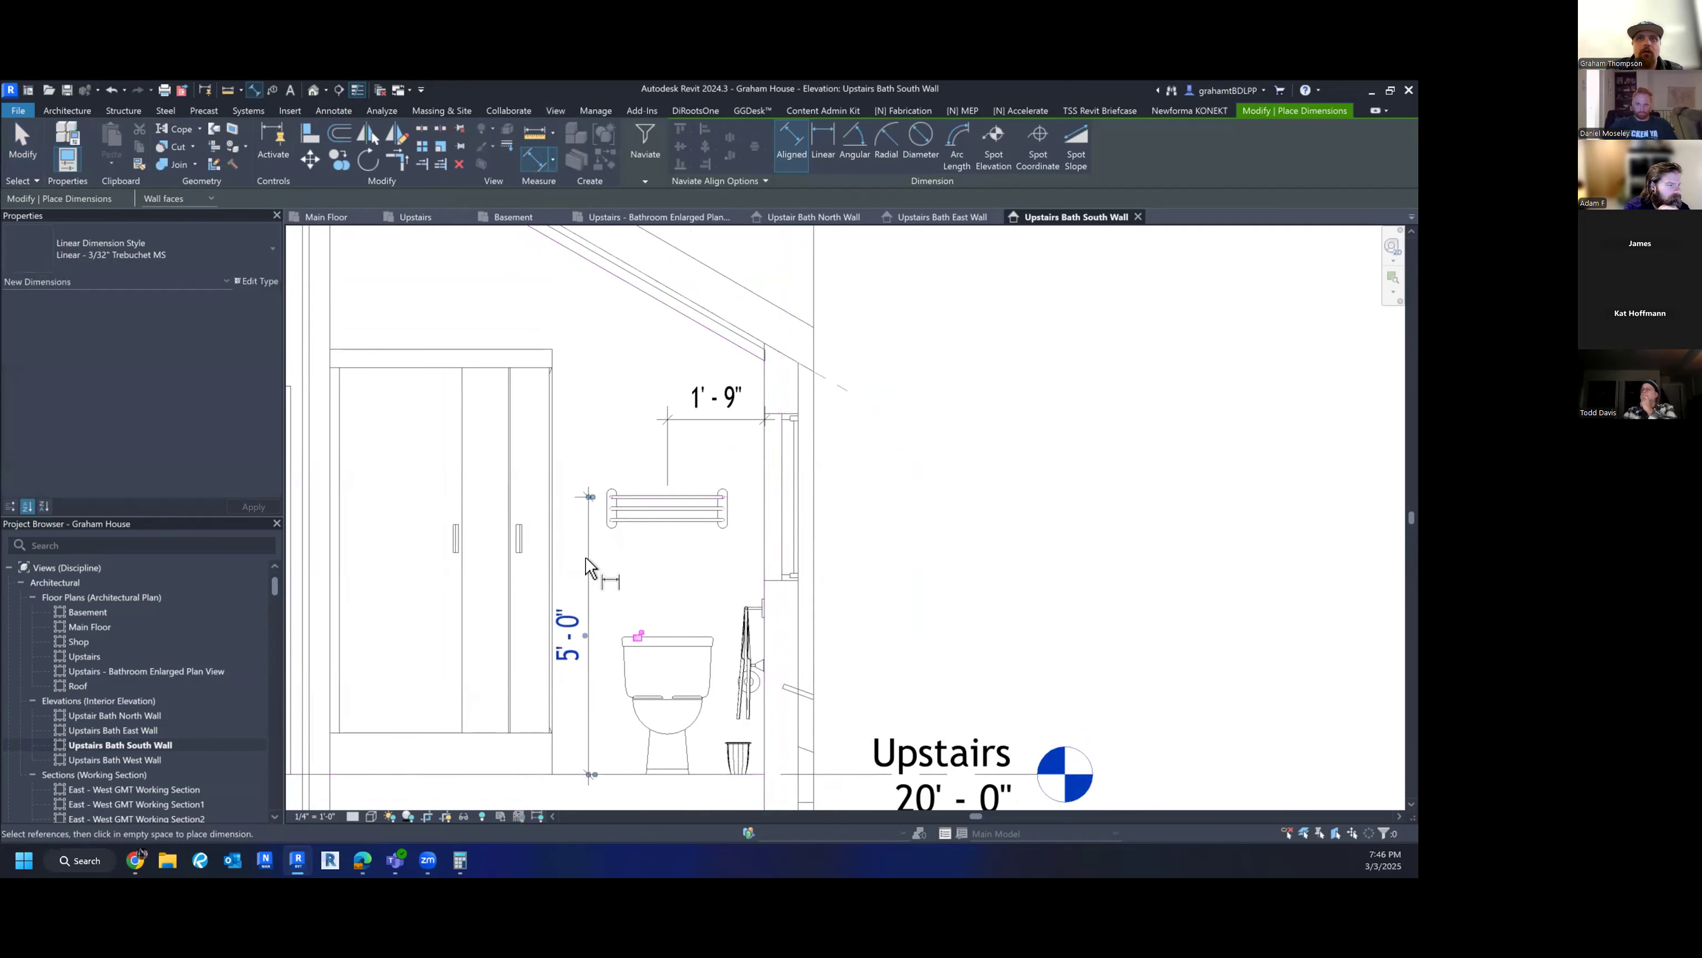
{"action": "scroll", "coordinate": [791, 596], "scroll_direction": "down", "scroll_amount": 2}
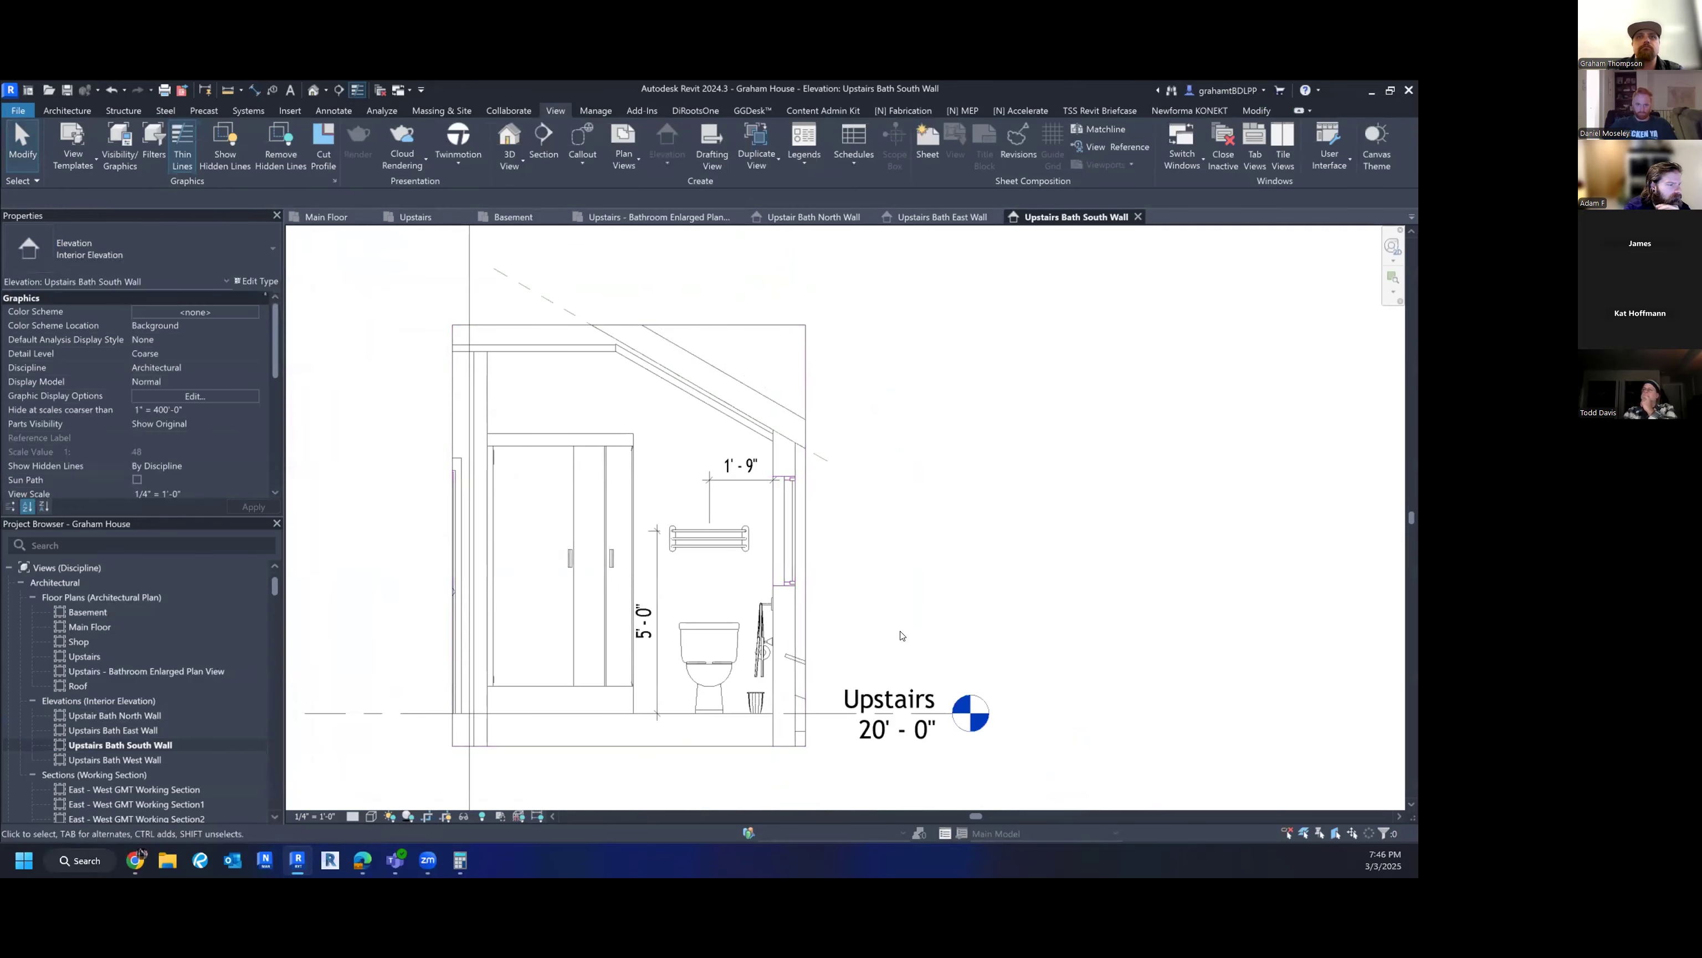
- Open the Upstairs Bath West Wall elevation and stretch its crop top up to show the wall
{"action": "double_click", "coordinate": [121, 759]}
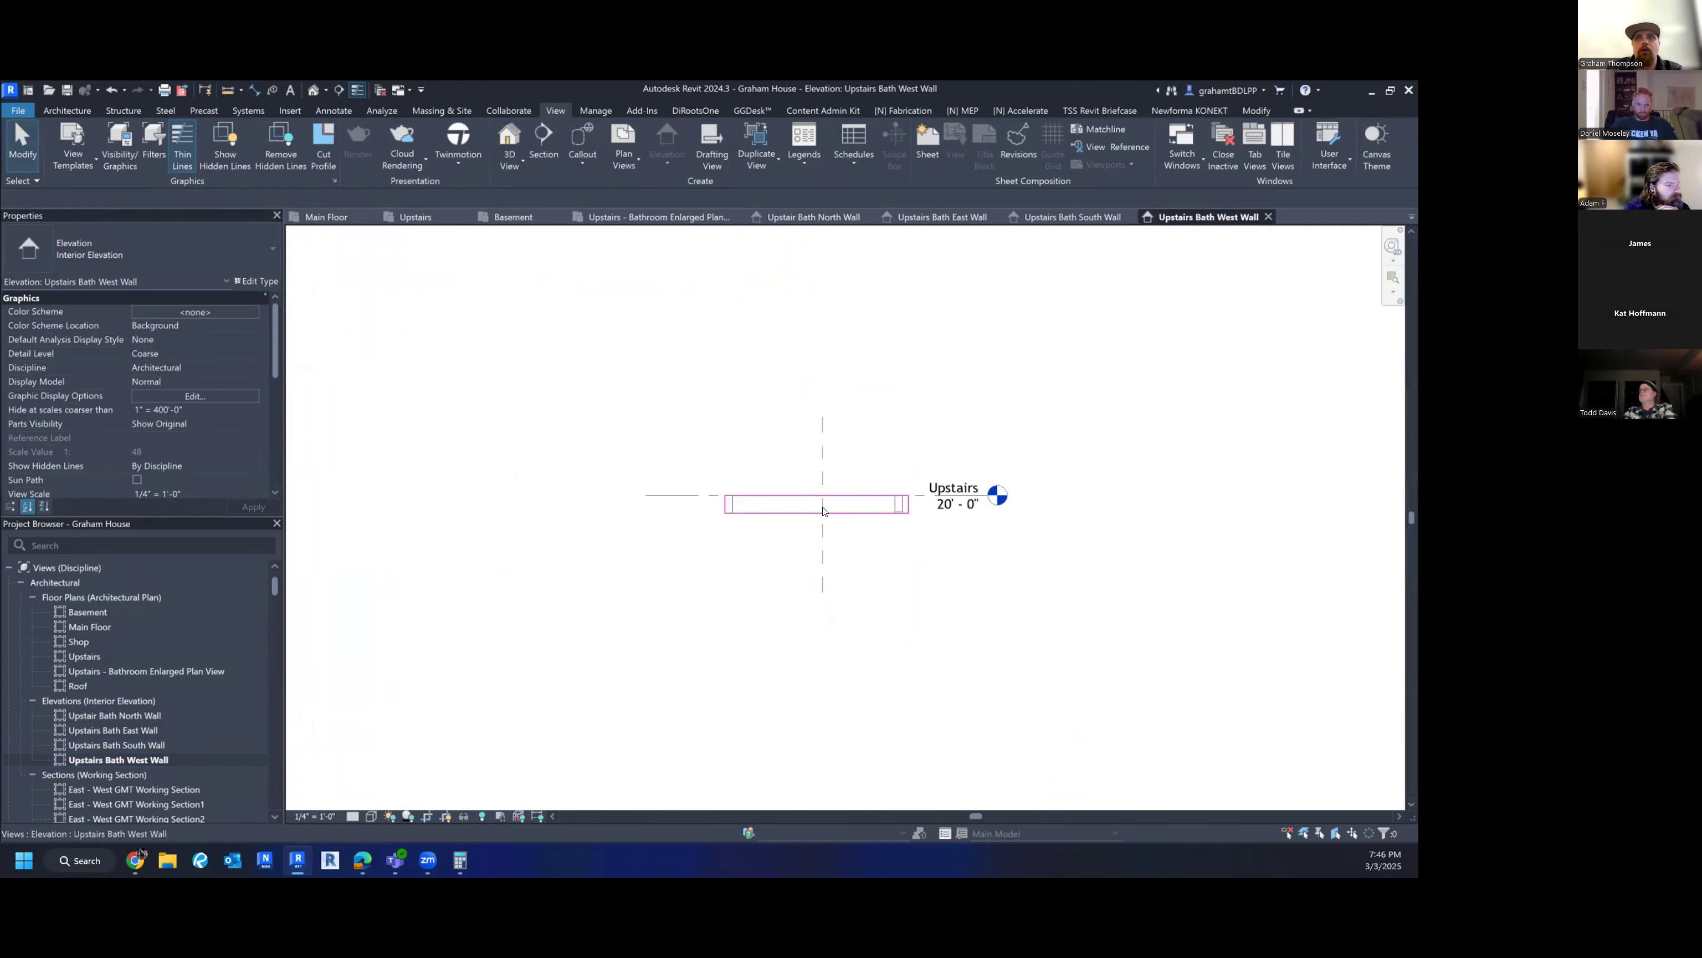
{"action": "middle_click_drag", "start_coordinate": [823, 511], "coordinate": [784, 644]}
{"action": "left_click", "coordinate": [780, 638]}
{"action": "left_click_drag", "start_coordinate": [776, 630], "coordinate": [760, 476]}
{"action": "scroll", "coordinate": [784, 309], "scroll_direction": "up", "scroll_amount": 3}
{"action": "middle_click_drag", "start_coordinate": [785, 537], "coordinate": [756, 368]}
{"action": "left_click", "coordinate": [793, 670]}
{"action": "middle_click_drag", "start_coordinate": [789, 670], "coordinate": [752, 714]}
- Dimension the mirror centreline 4'-11 3/8" from the side wall
{"action": "key", "text": "d"}
{"action": "key", "text": "i"}
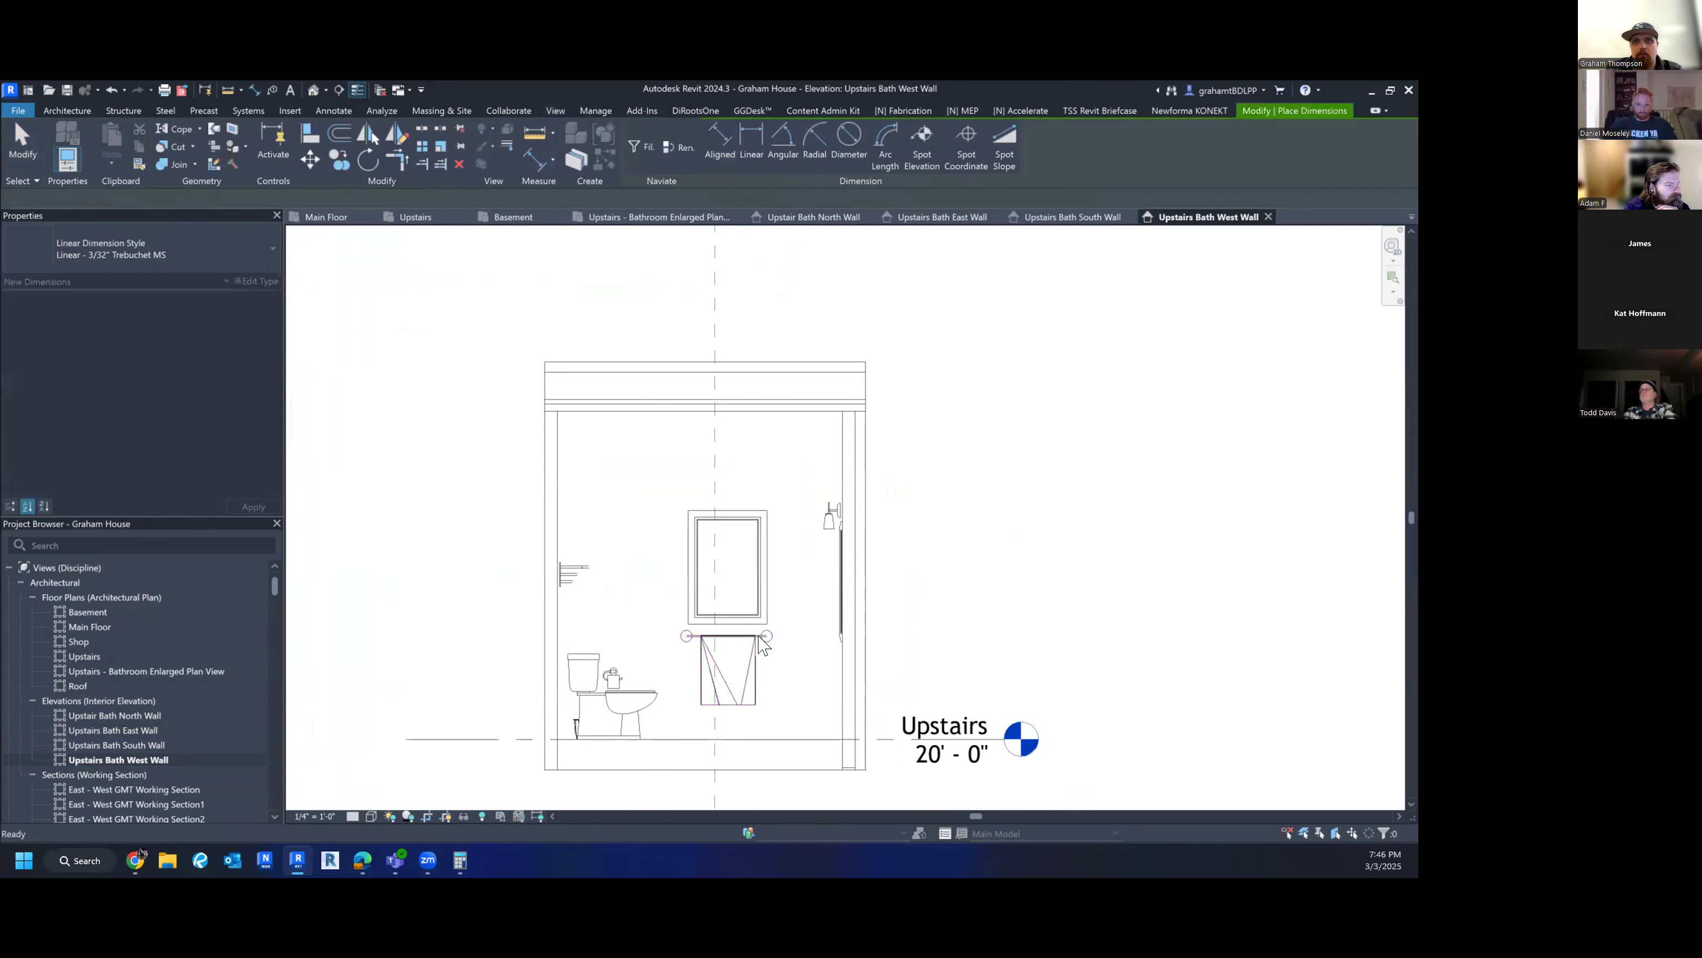
{"action": "left_click", "coordinate": [729, 571]}
{"action": "left_click", "coordinate": [558, 469]}
{"action": "left_click", "coordinate": [620, 441]}
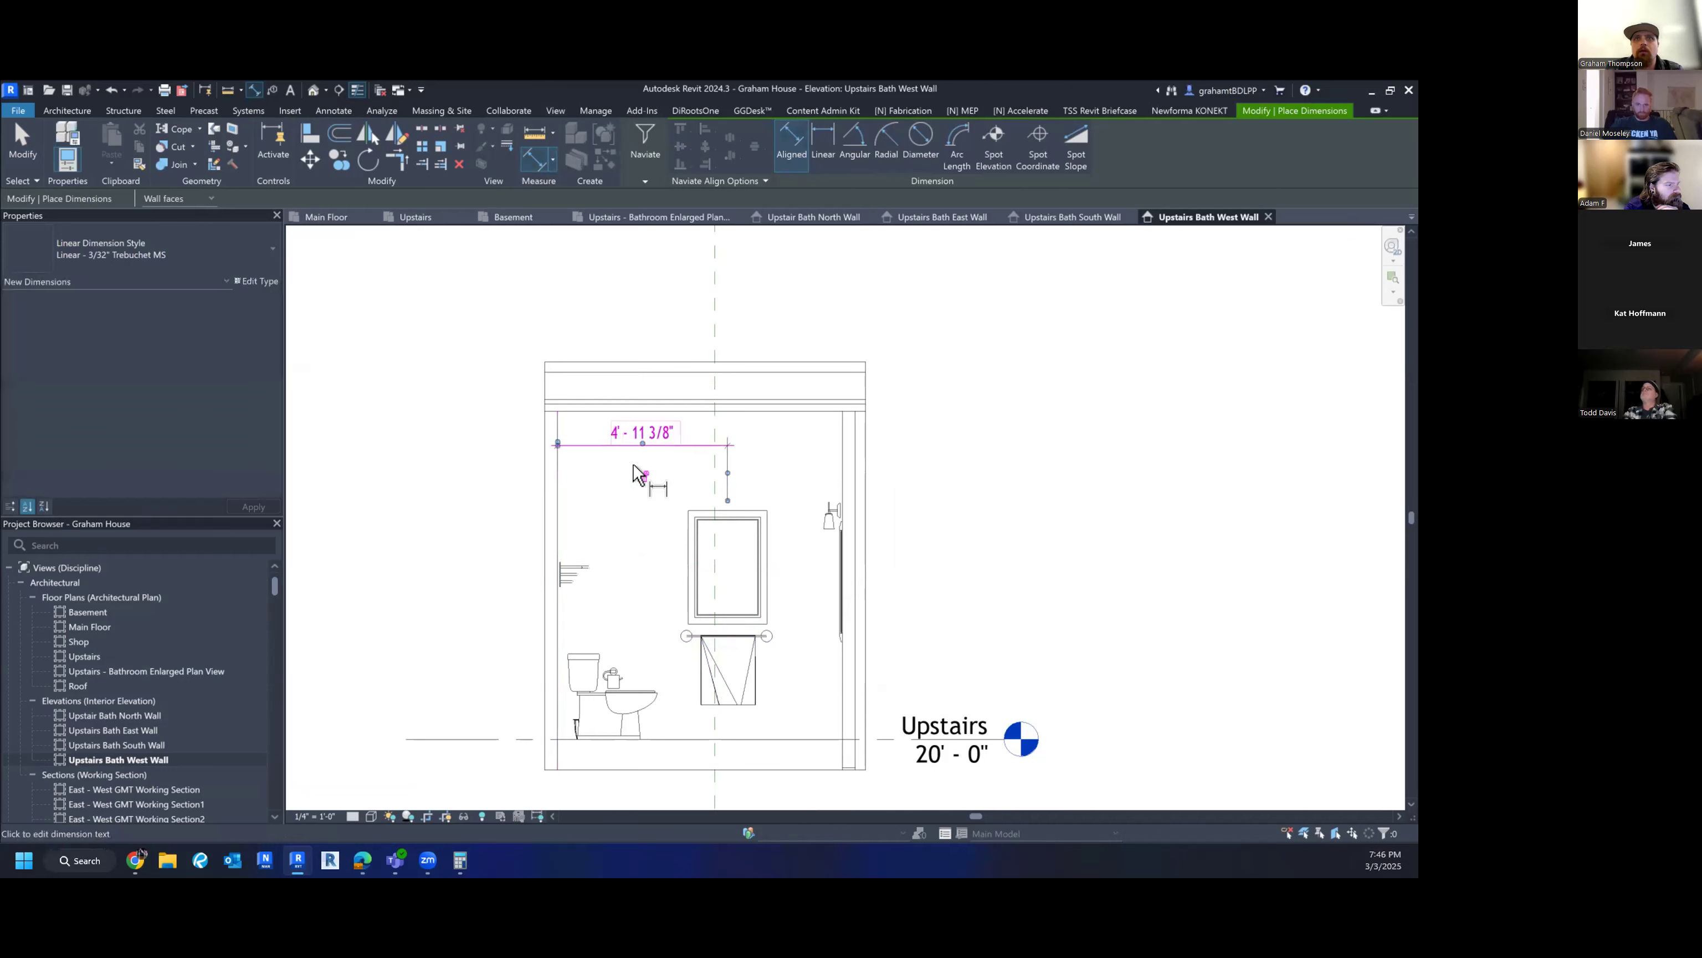
- Add a vertical string for the mirror height and floor (3'-3 1/2" and 3'-4 1/4")
{"action": "left_click", "coordinate": [772, 515]}
{"action": "key", "text": "Tab"}
{"action": "key", "text": "Tab"}
{"action": "left_click", "coordinate": [765, 634]}
{"action": "left_click", "coordinate": [781, 537]}
{"action": "scroll", "coordinate": [779, 508], "scroll_direction": "up", "scroll_amount": 2}
{"action": "scroll", "coordinate": [769, 510], "scroll_direction": "down", "scroll_amount": 2}
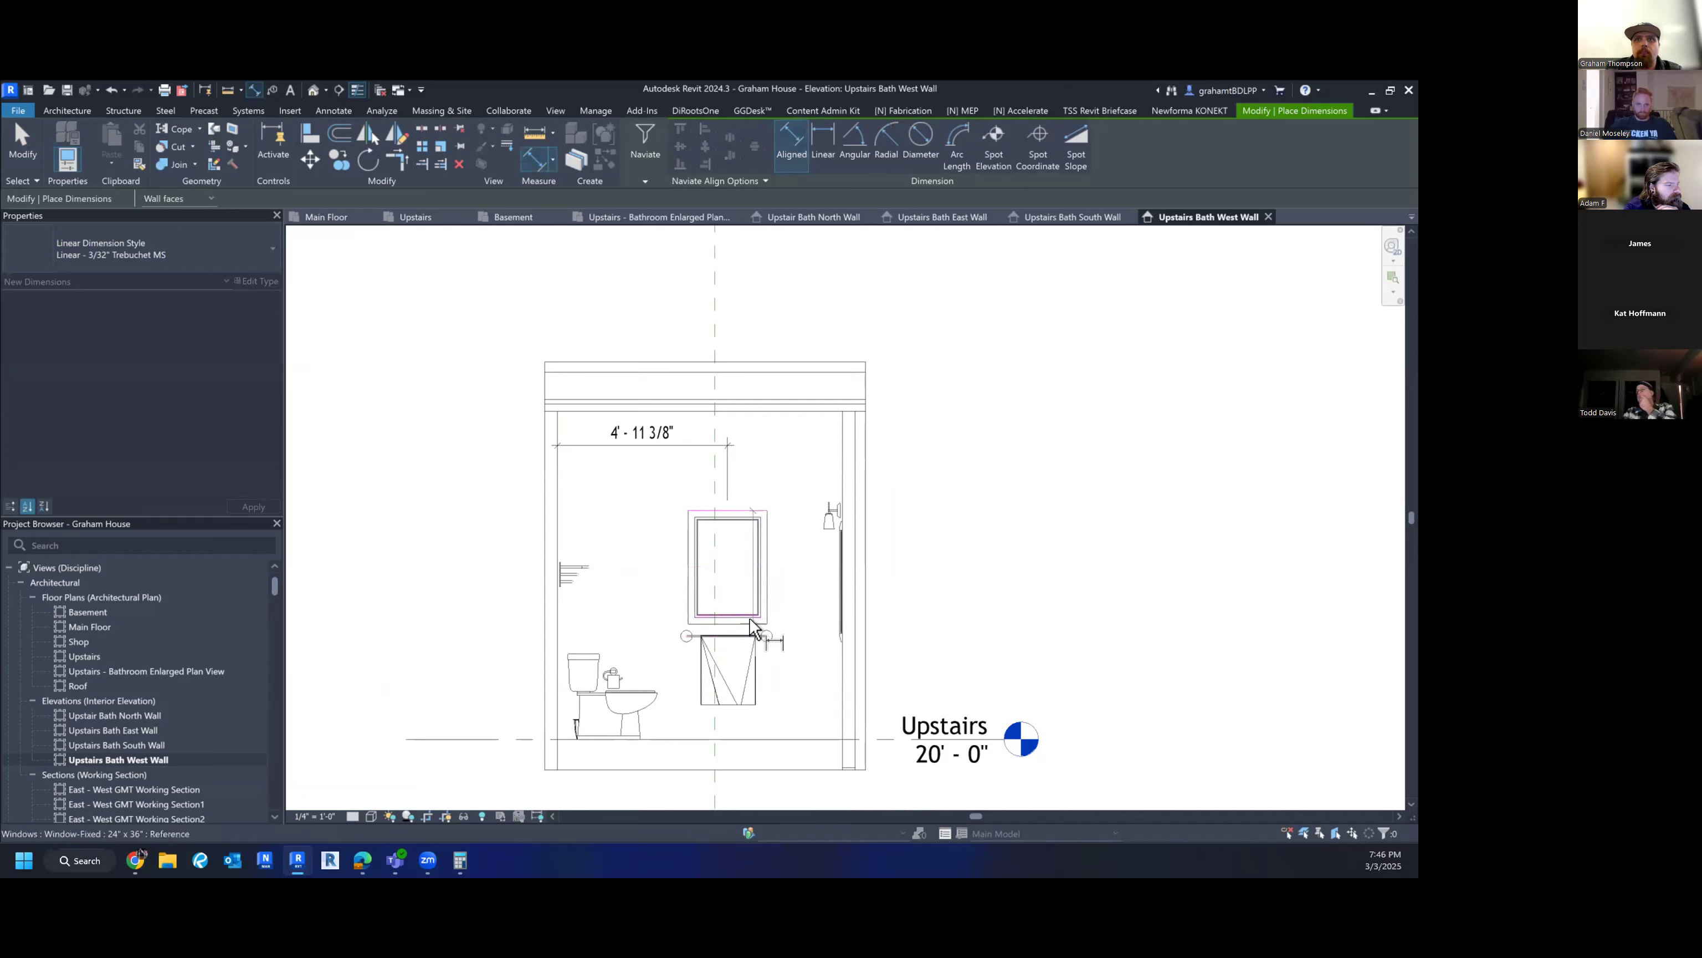
{"action": "scroll", "coordinate": [754, 630], "scroll_direction": "up", "scroll_amount": 2}
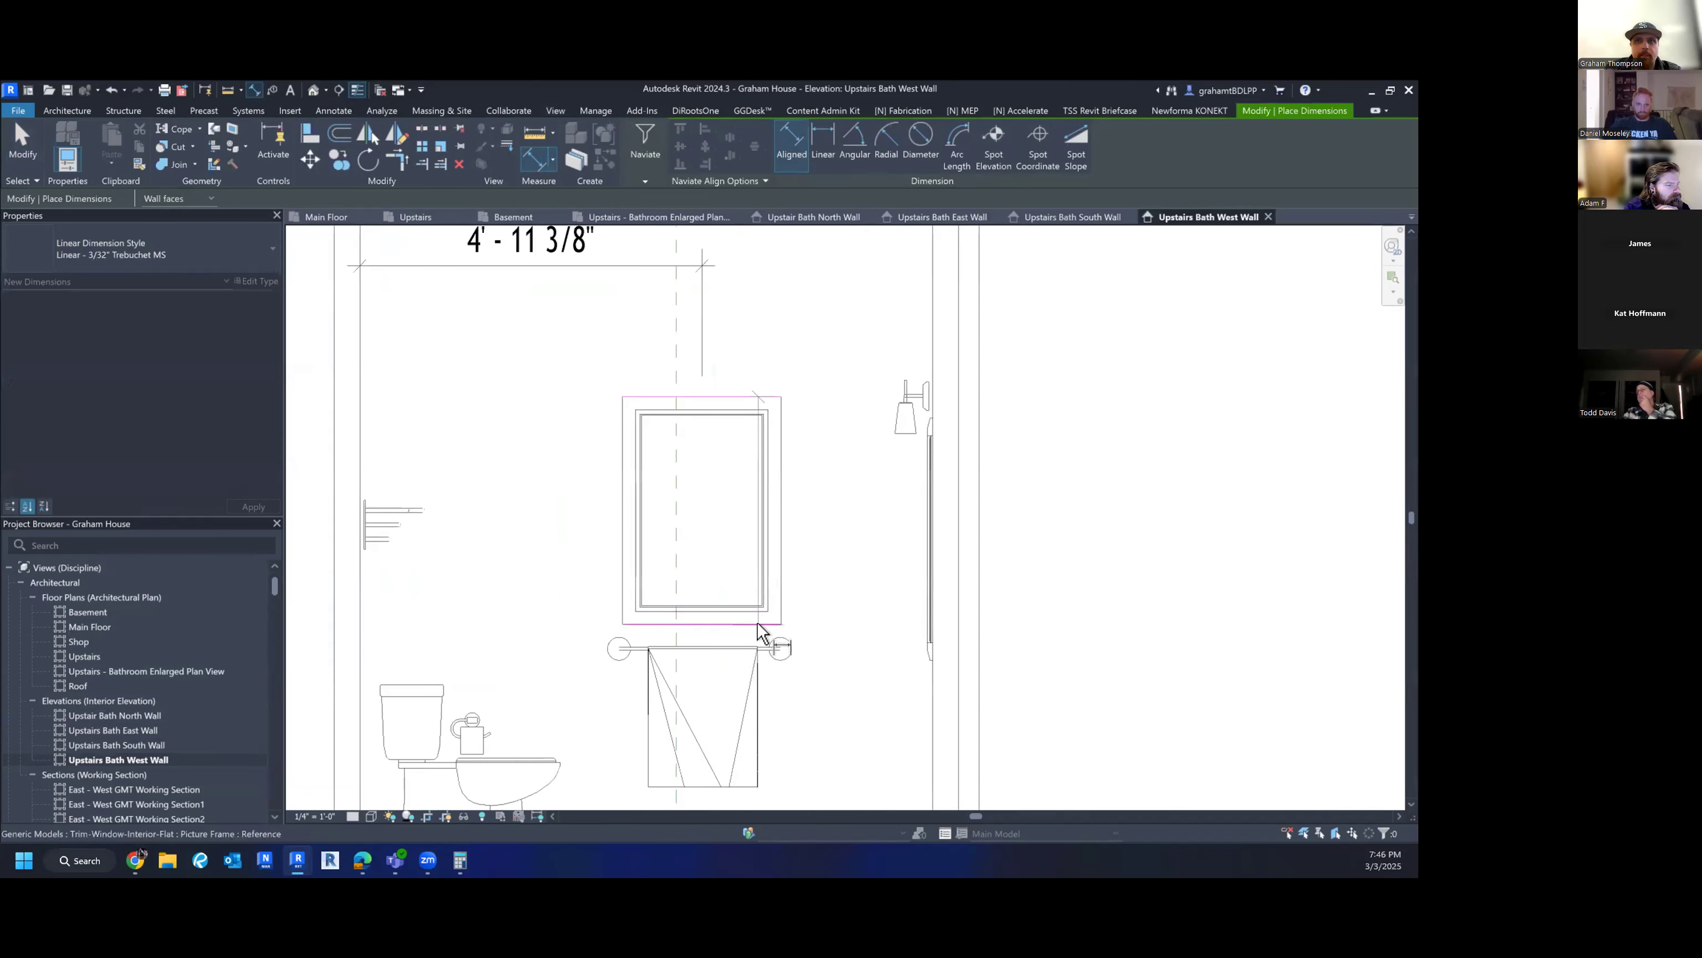
{"action": "scroll", "coordinate": [773, 625], "scroll_direction": "down", "scroll_amount": 2}
{"action": "left_click", "coordinate": [842, 756]}
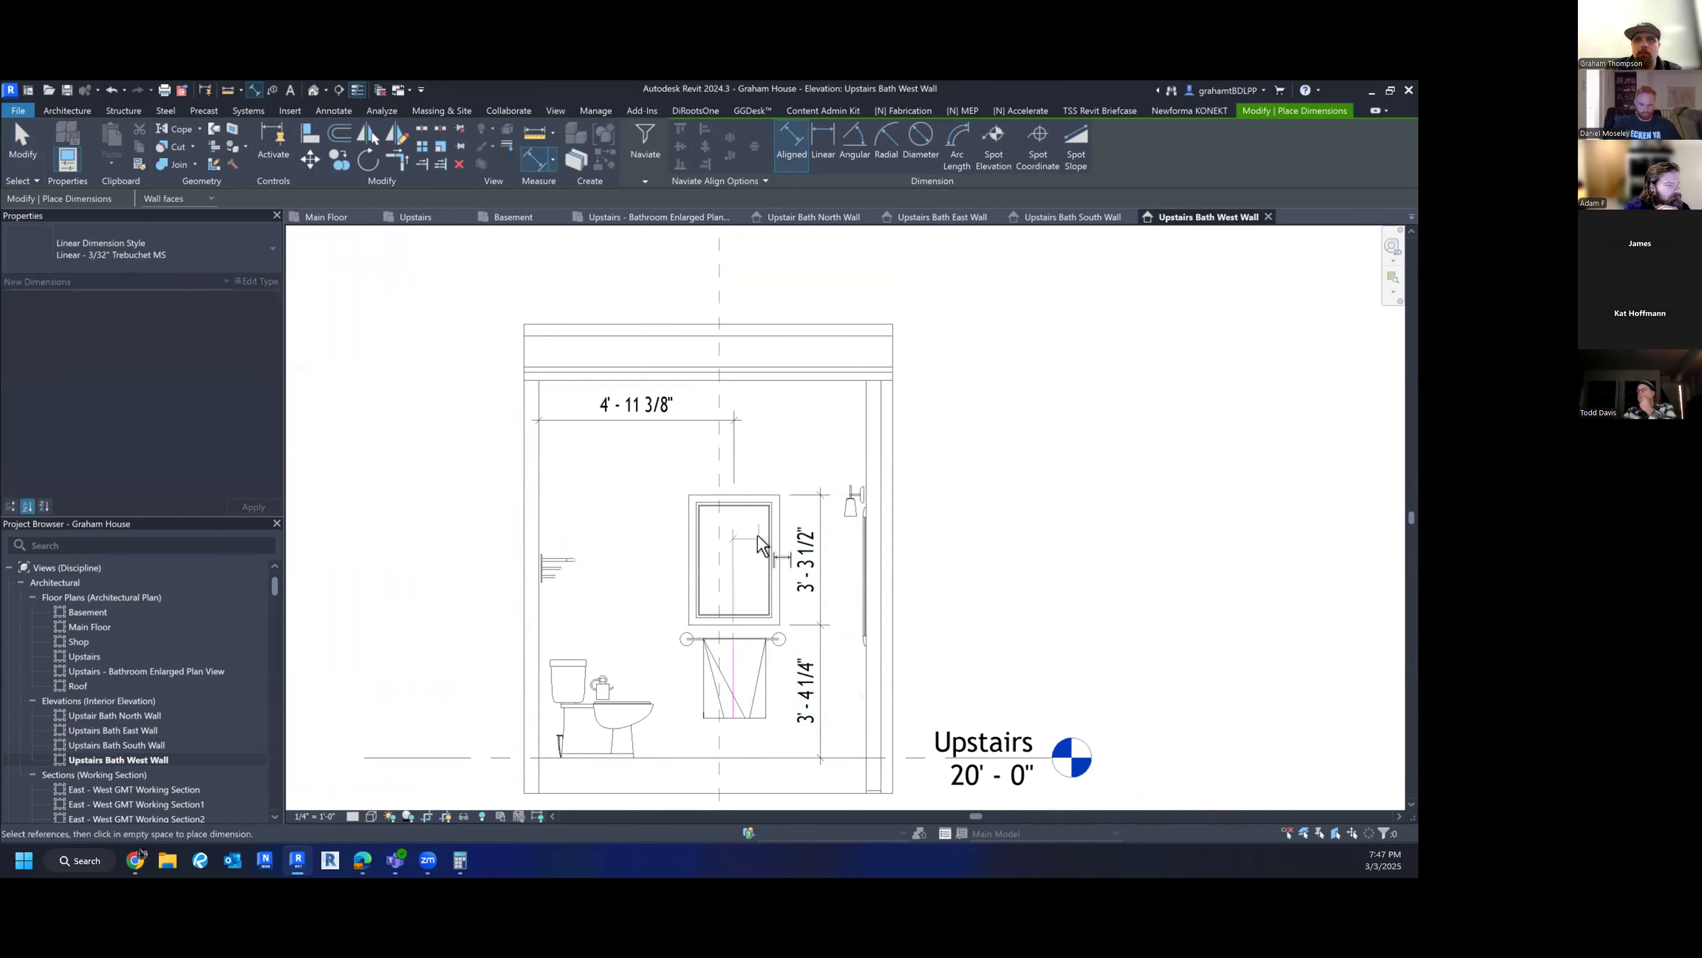
{"action": "left_click", "coordinate": [715, 552]}
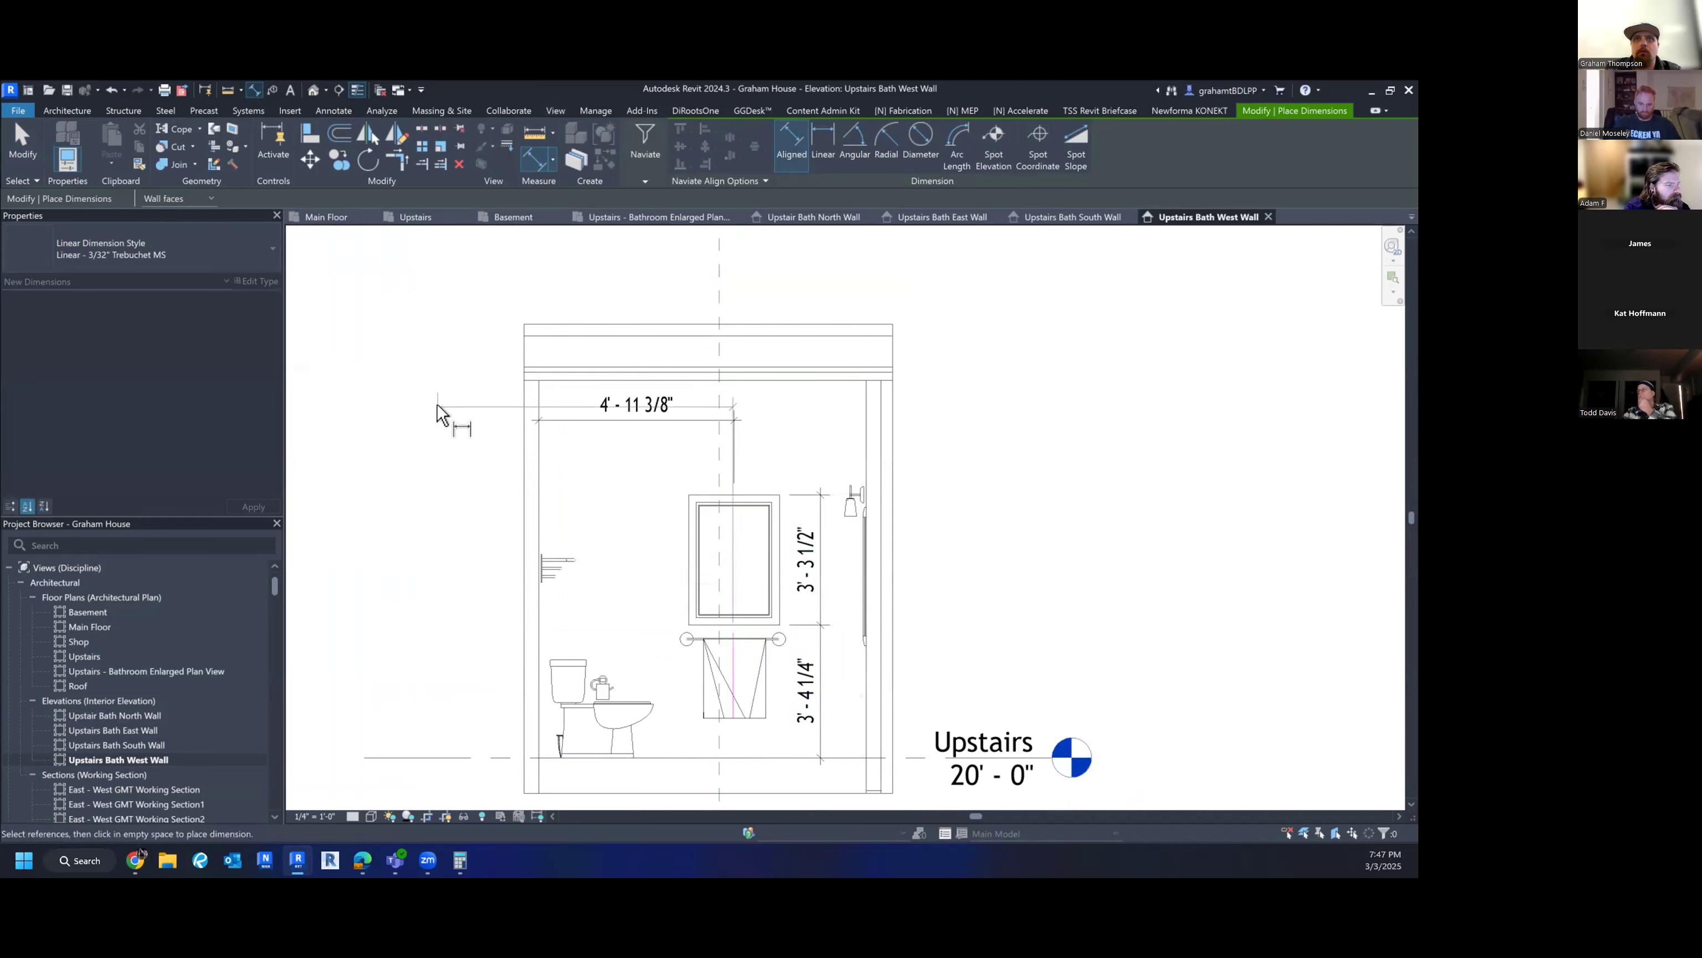
{"action": "key", "text": "Escape"}
{"action": "key", "text": "Escape"}
{"action": "scroll", "coordinate": [733, 578], "scroll_direction": "down", "scroll_amount": 2}
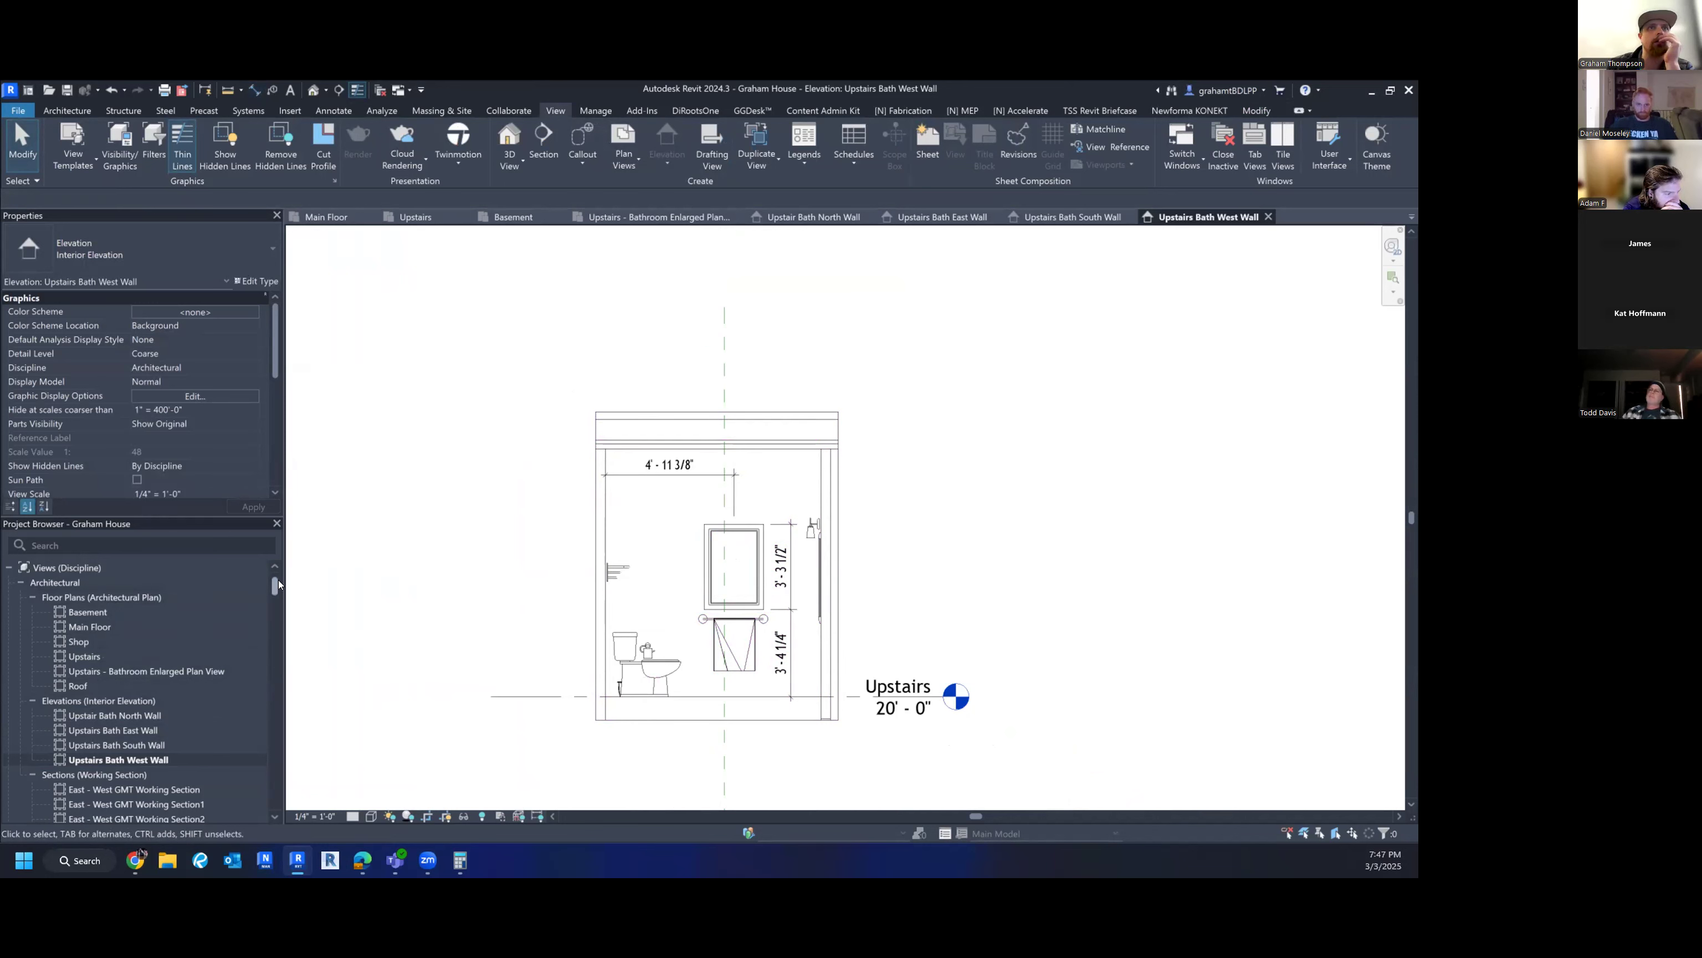
- Collapse the Families branch of the Project Browser to reveal Sheets (all)
{"action": "mouse_move", "coordinate": [276, 585]}
{"action": "left_mouse_down"}
{"action": "mouse_move", "coordinate": [275, 638]}
{"action": "mouse_move", "coordinate": [275, 582]}
{"action": "left_mouse_up"}
{"action": "scroll", "coordinate": [250, 607], "scroll_direction": "down", "scroll_amount": 2}
{"action": "scroll", "coordinate": [250, 607], "scroll_direction": "down", "scroll_amount": 4}
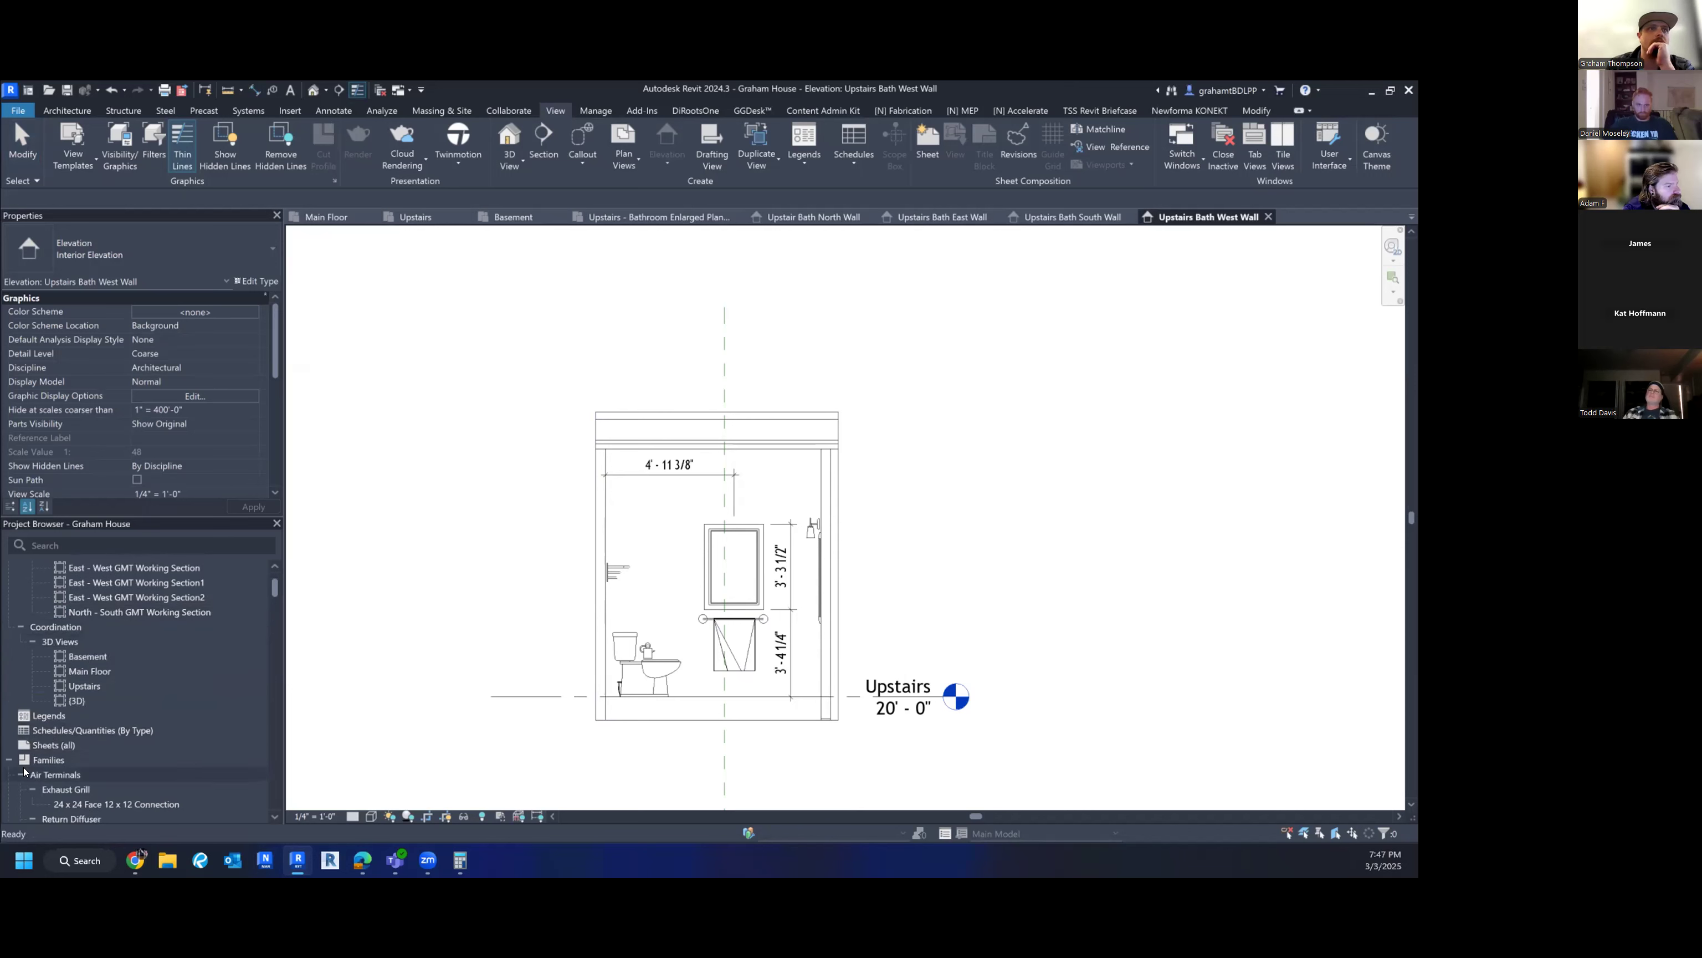
{"action": "left_click", "coordinate": [6, 759]}
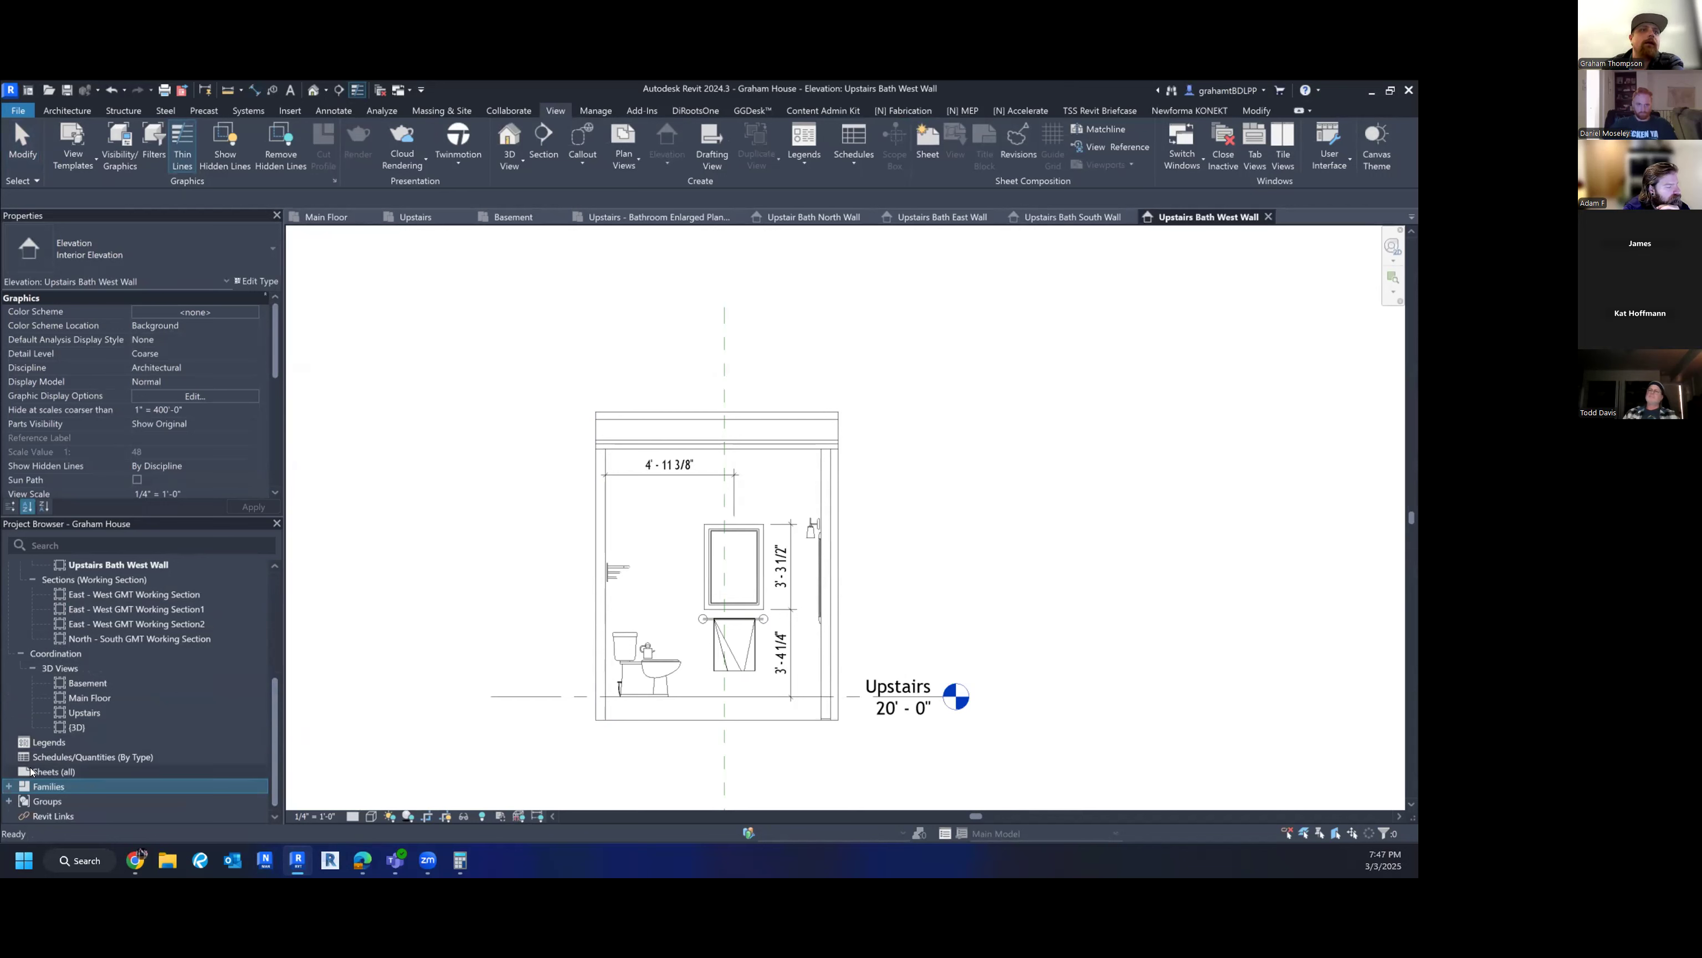
- Bring up the Sheets (all) context menu and close it without creating a sheet
{"action": "left_click", "coordinate": [54, 771]}
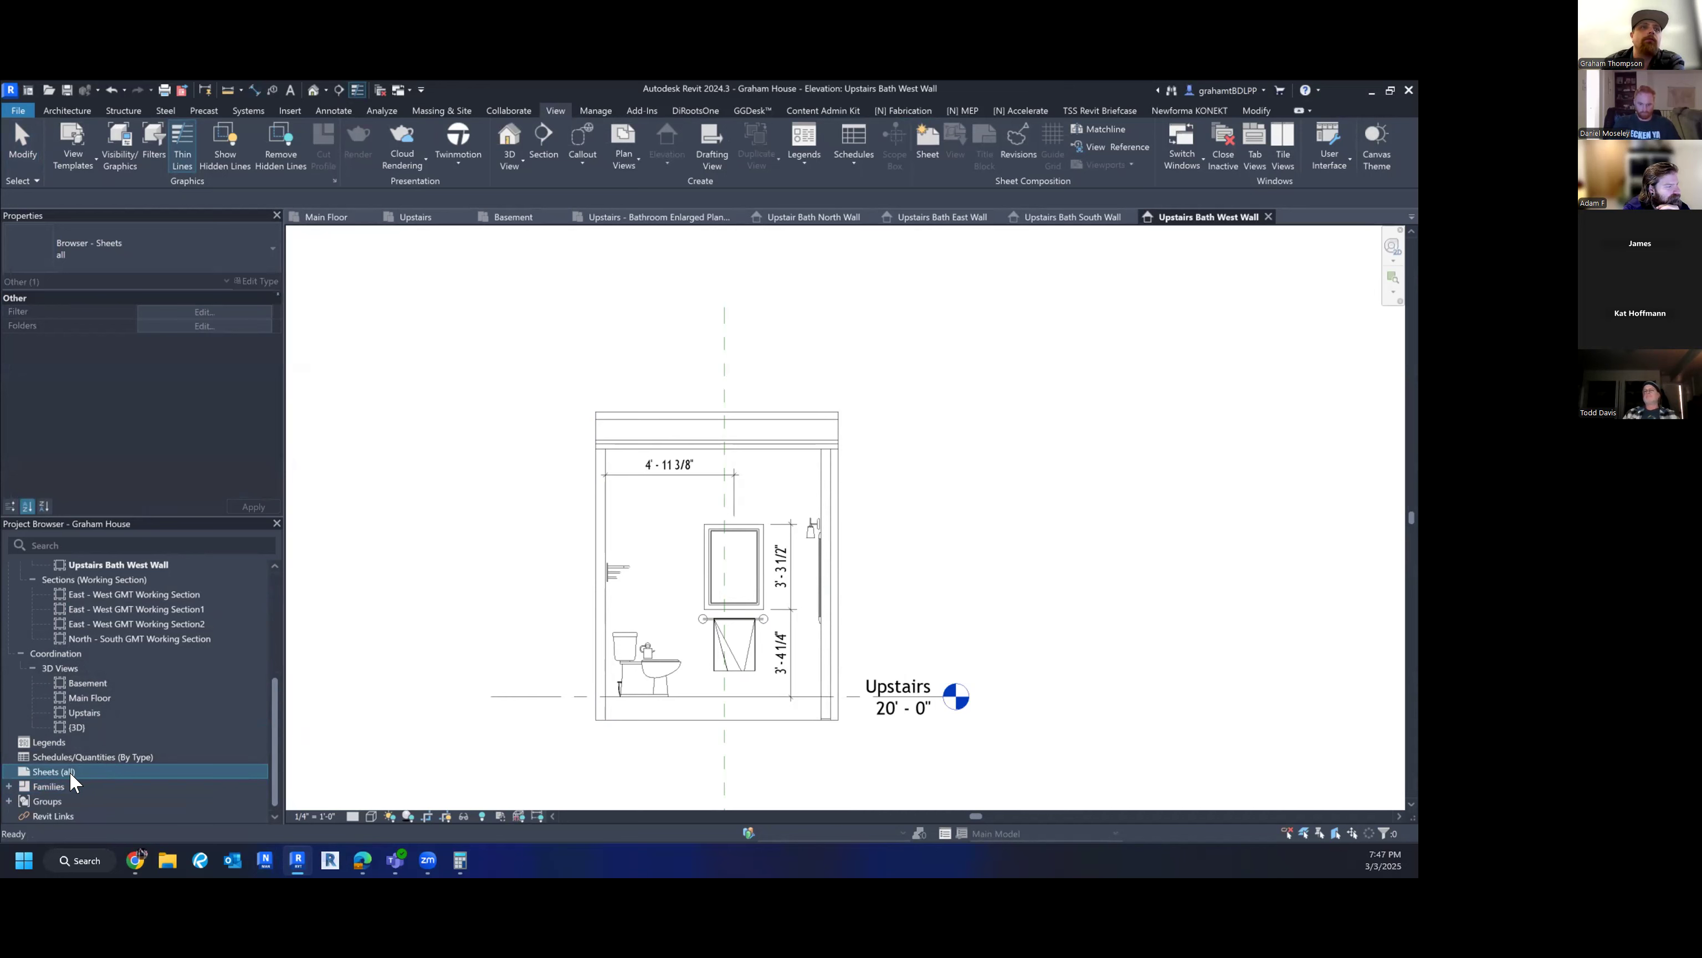
{"action": "right_click", "coordinate": [51, 767]}
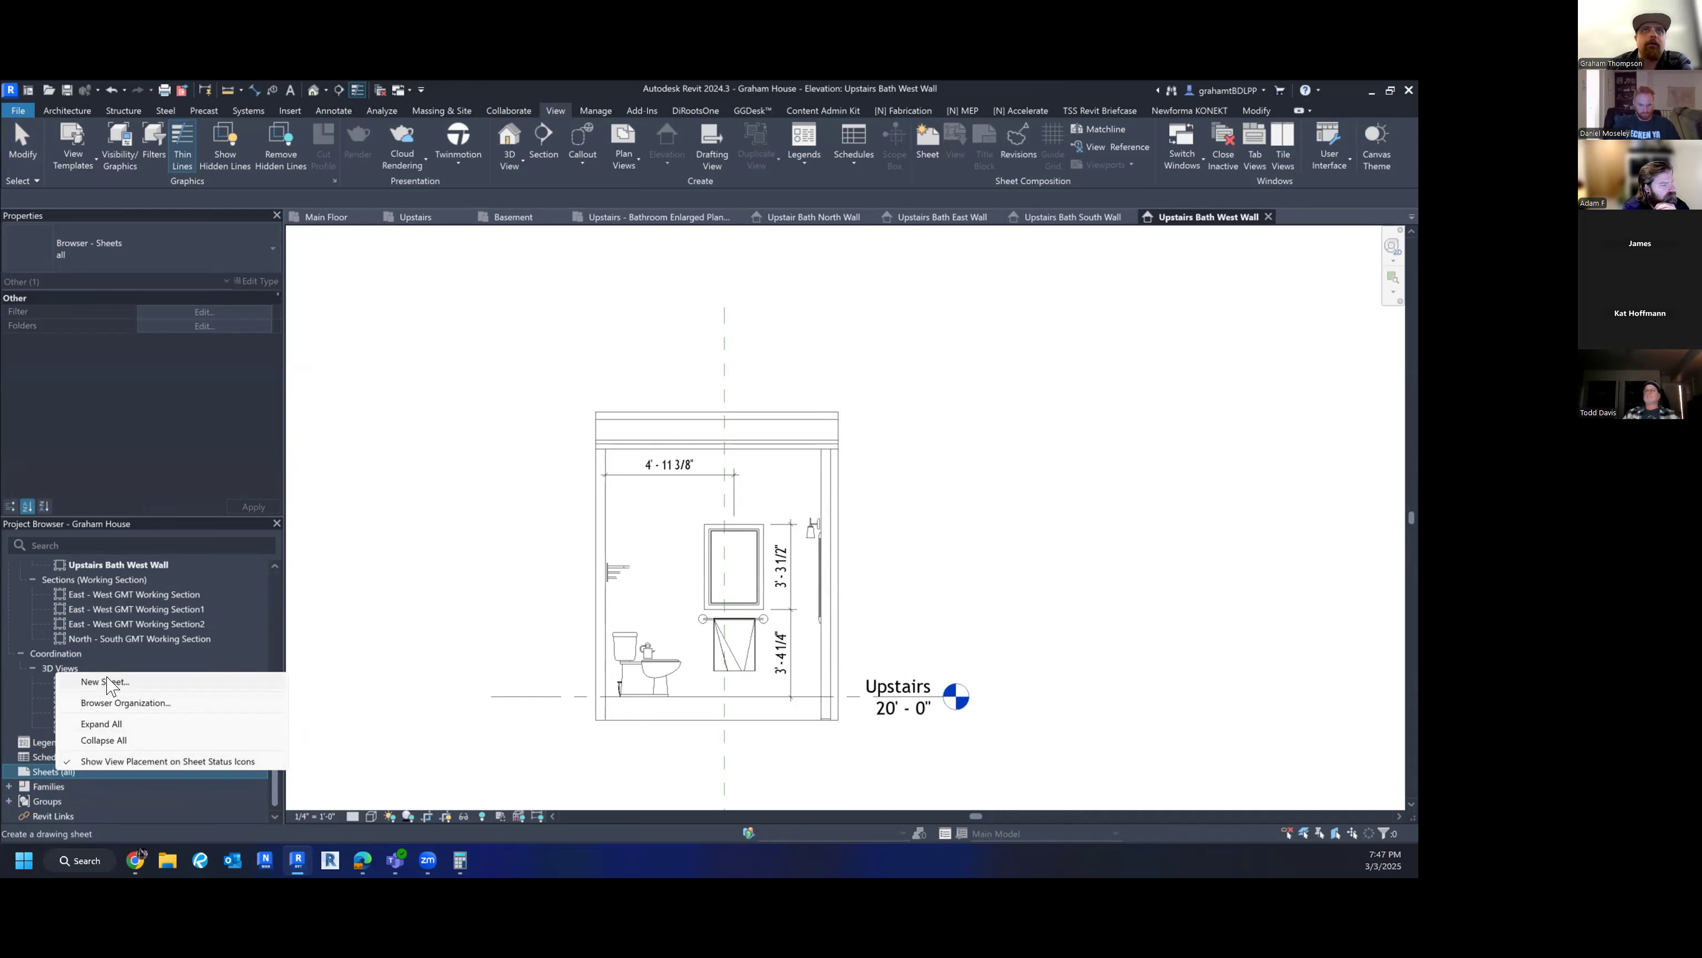
{"action": "left_click", "coordinate": [373, 529]}
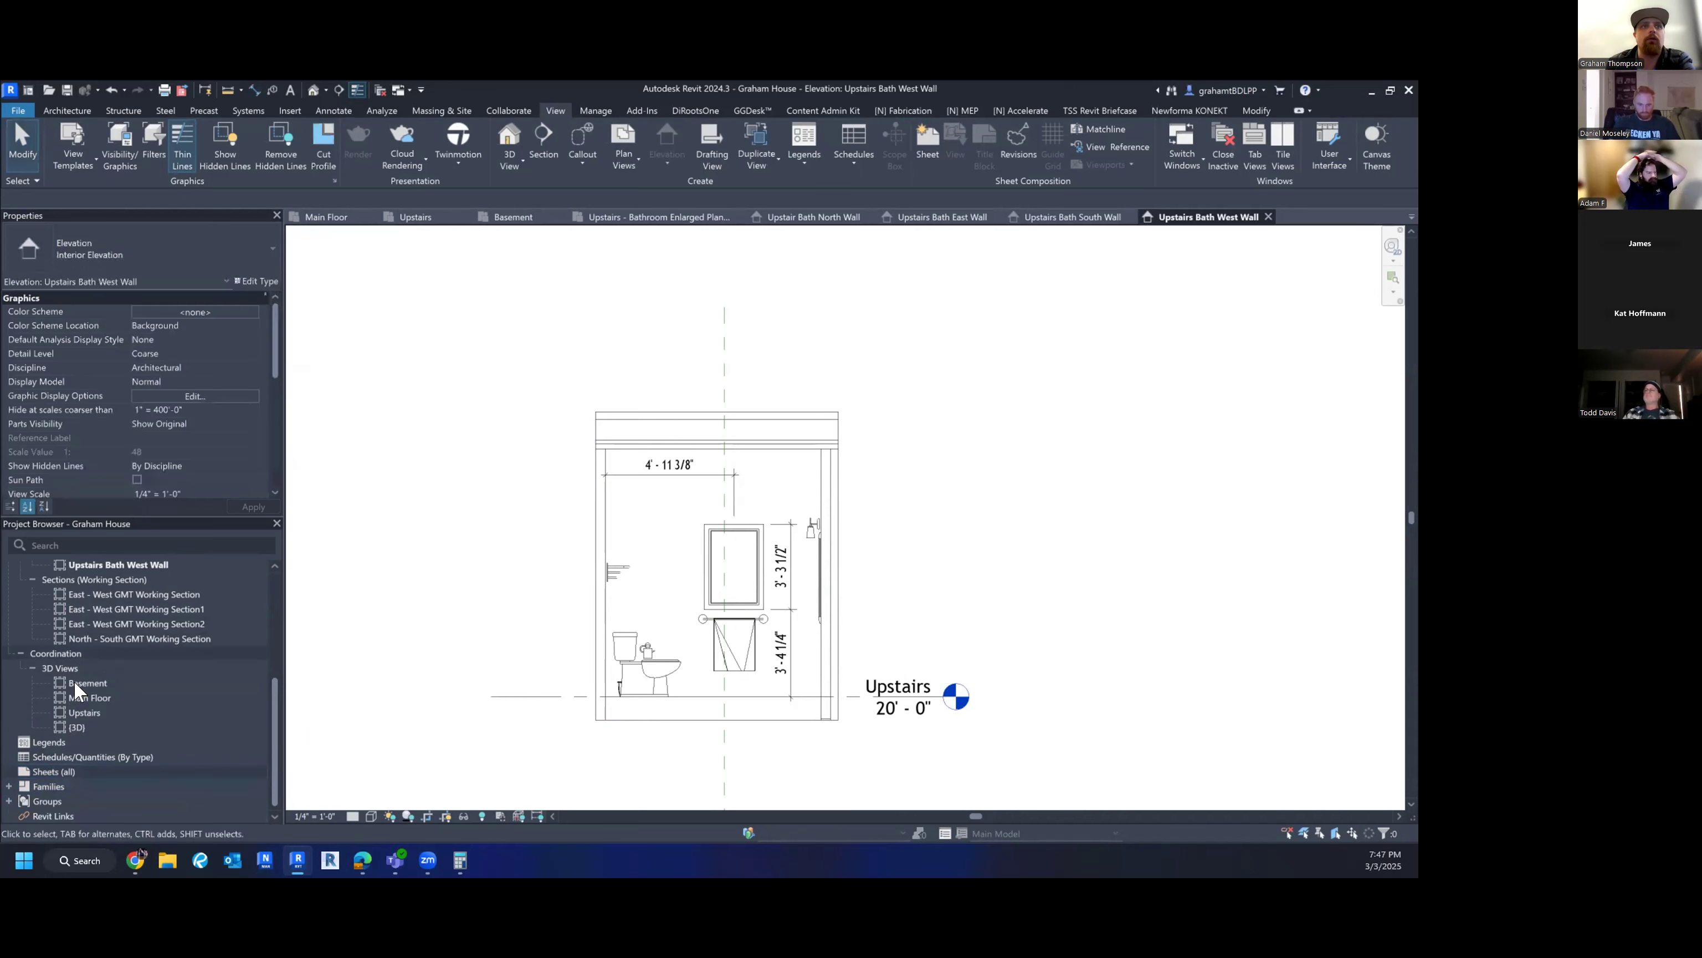
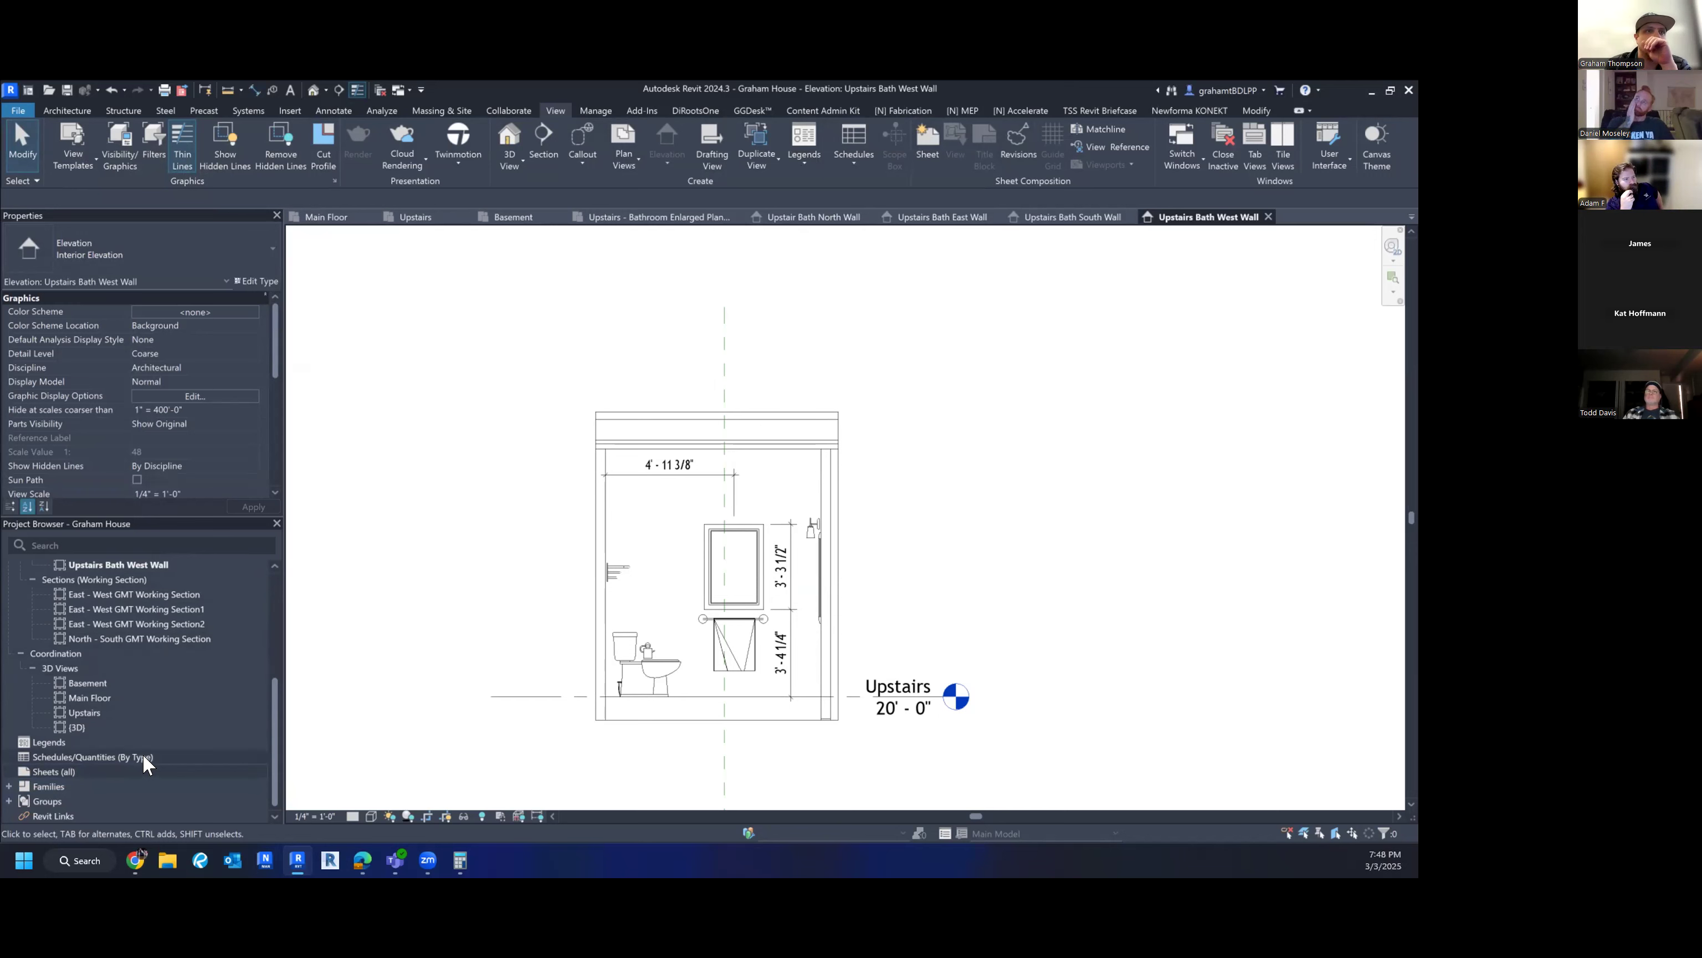
- Create new sheet C102 using the E1 30 x 42 Horizontal titleblock
{"action": "right_click", "coordinate": [55, 770]}
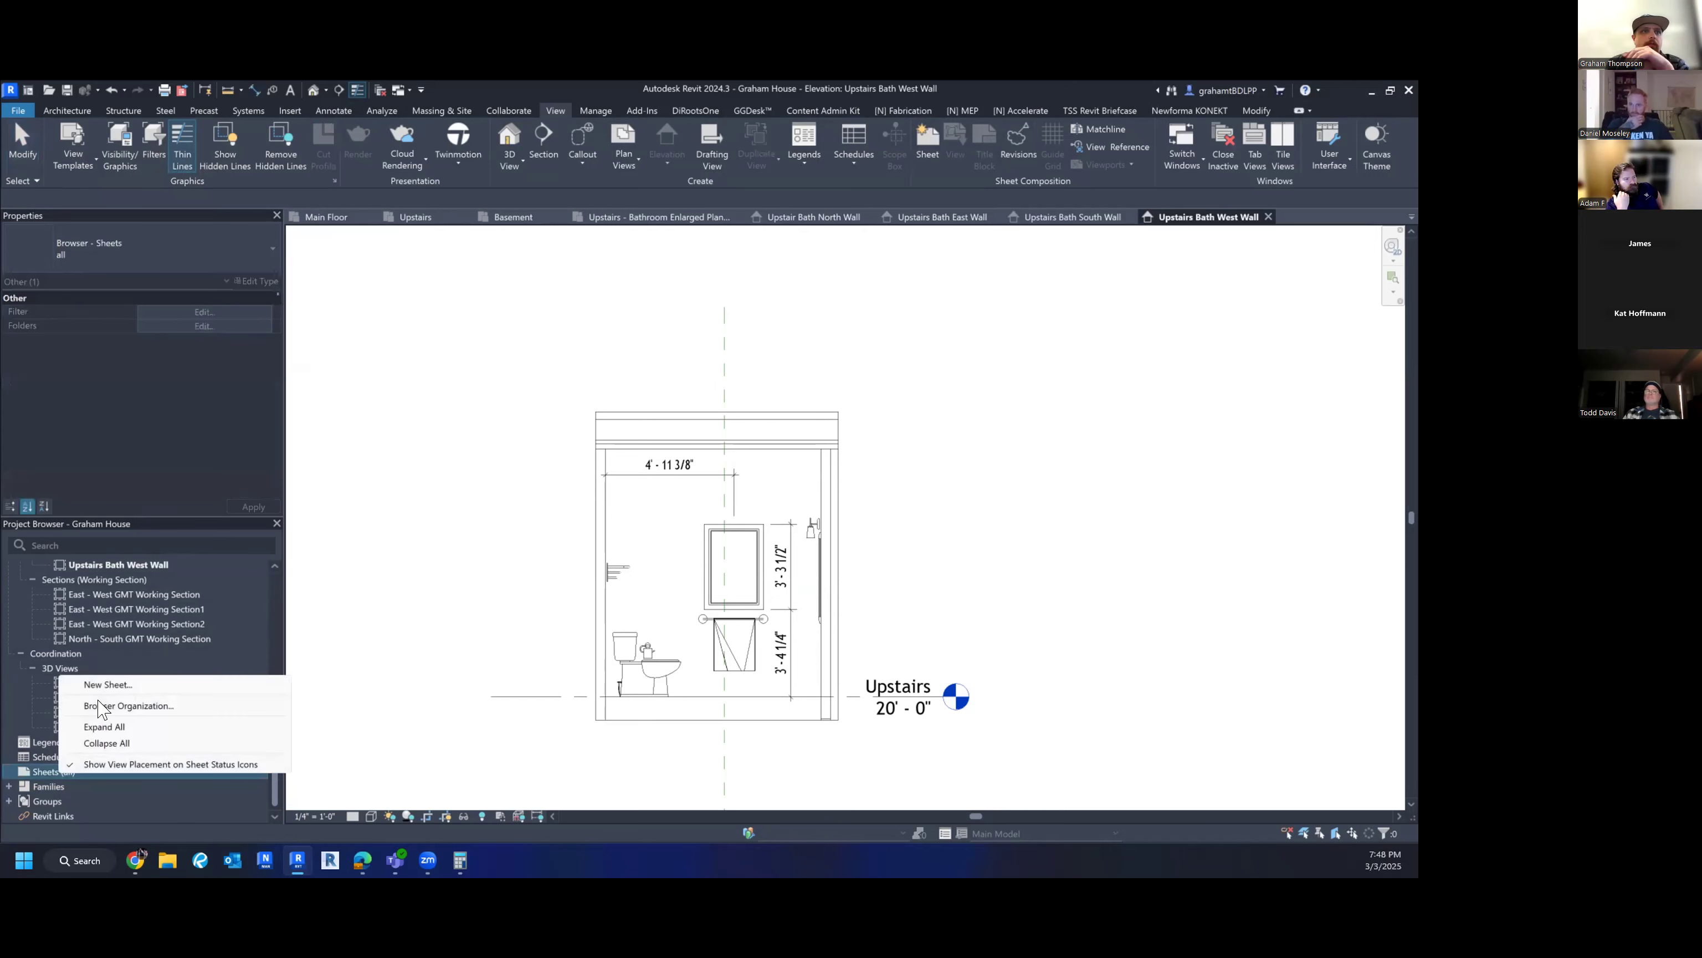
{"action": "left_click", "coordinate": [107, 684]}
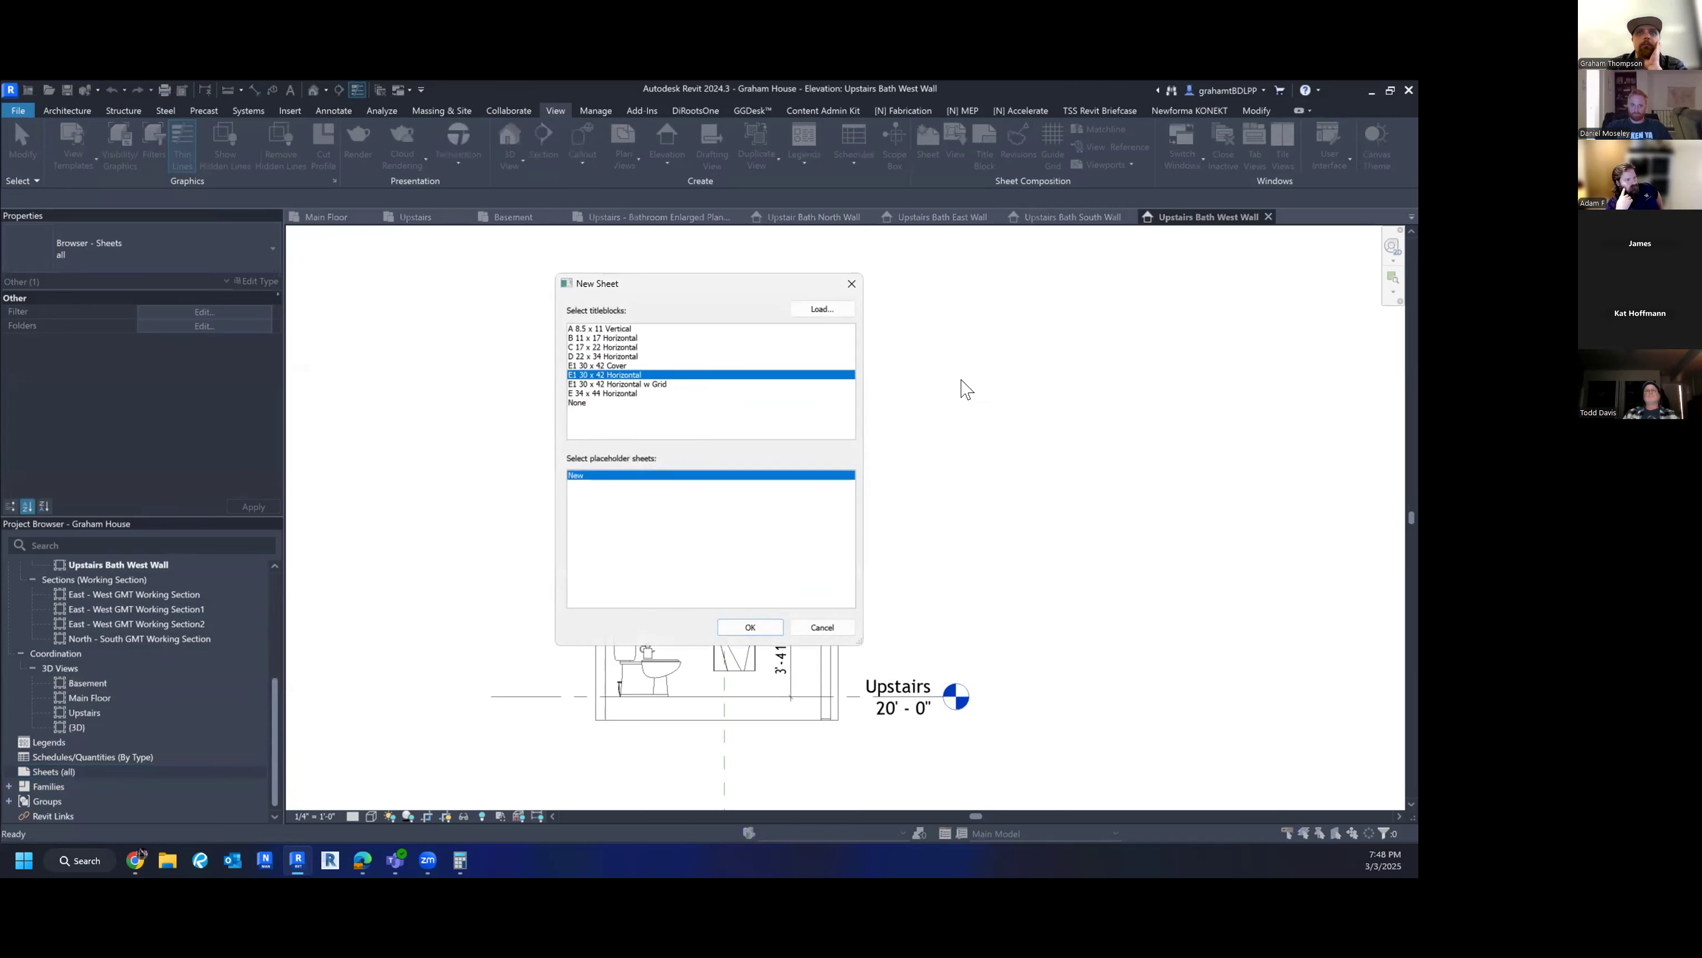
{"action": "left_click", "coordinate": [851, 287]}
{"action": "left_click", "coordinate": [927, 143]}
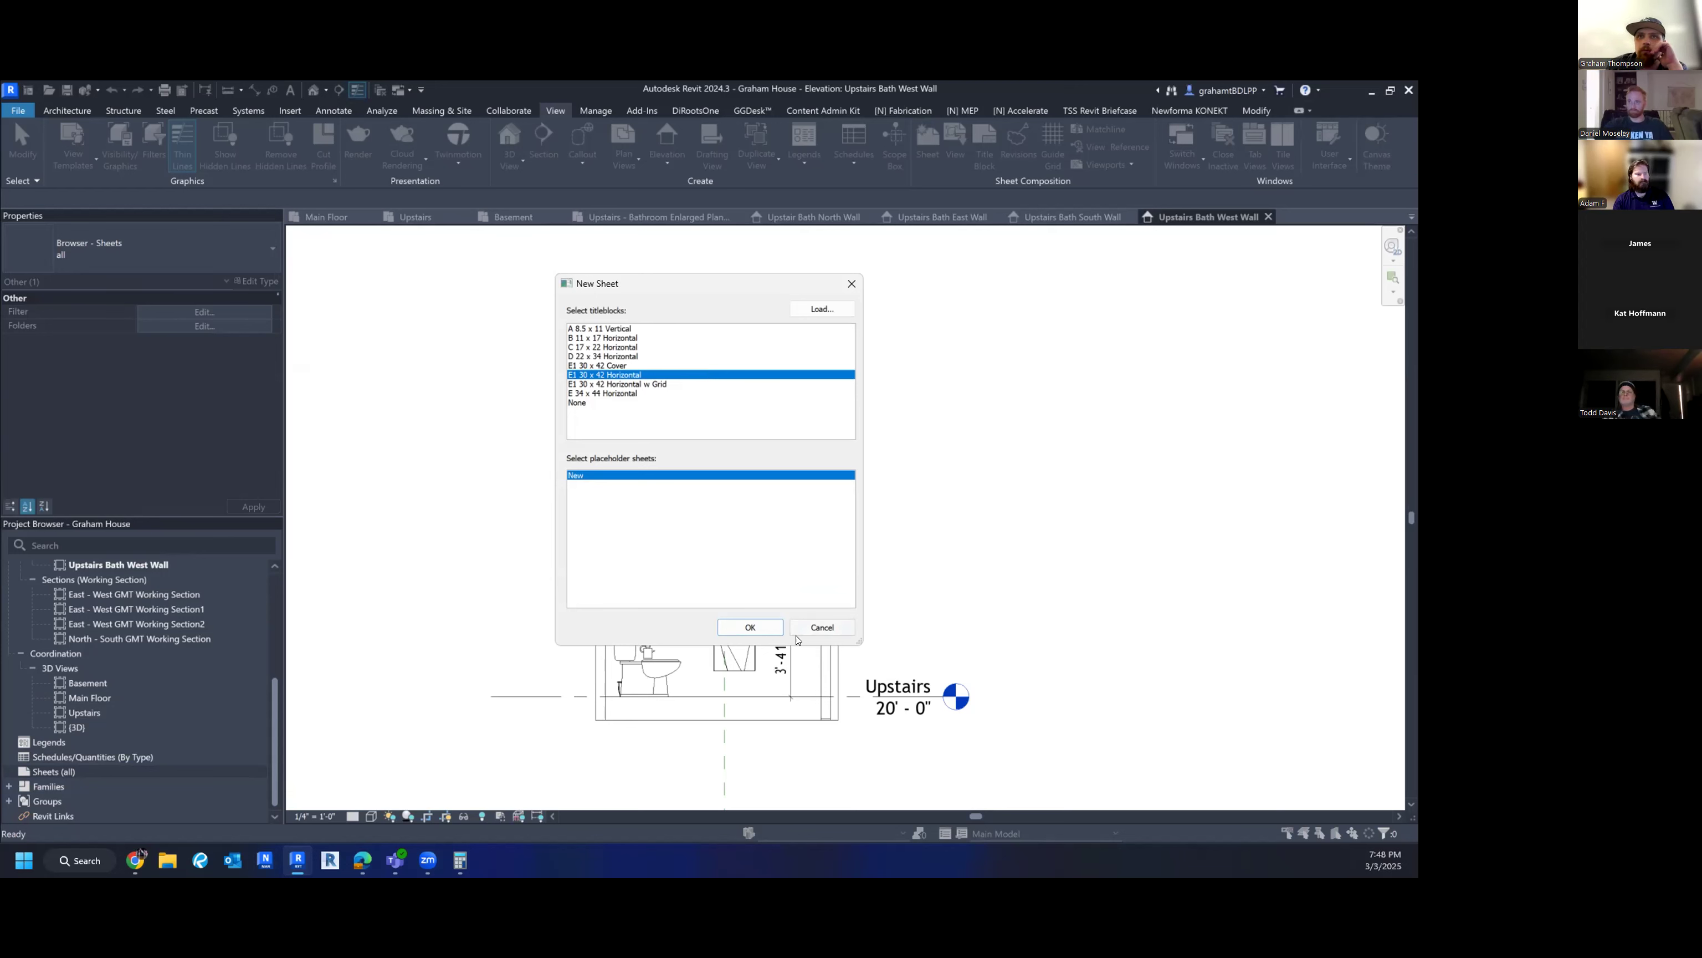
{"action": "left_click", "coordinate": [749, 630]}
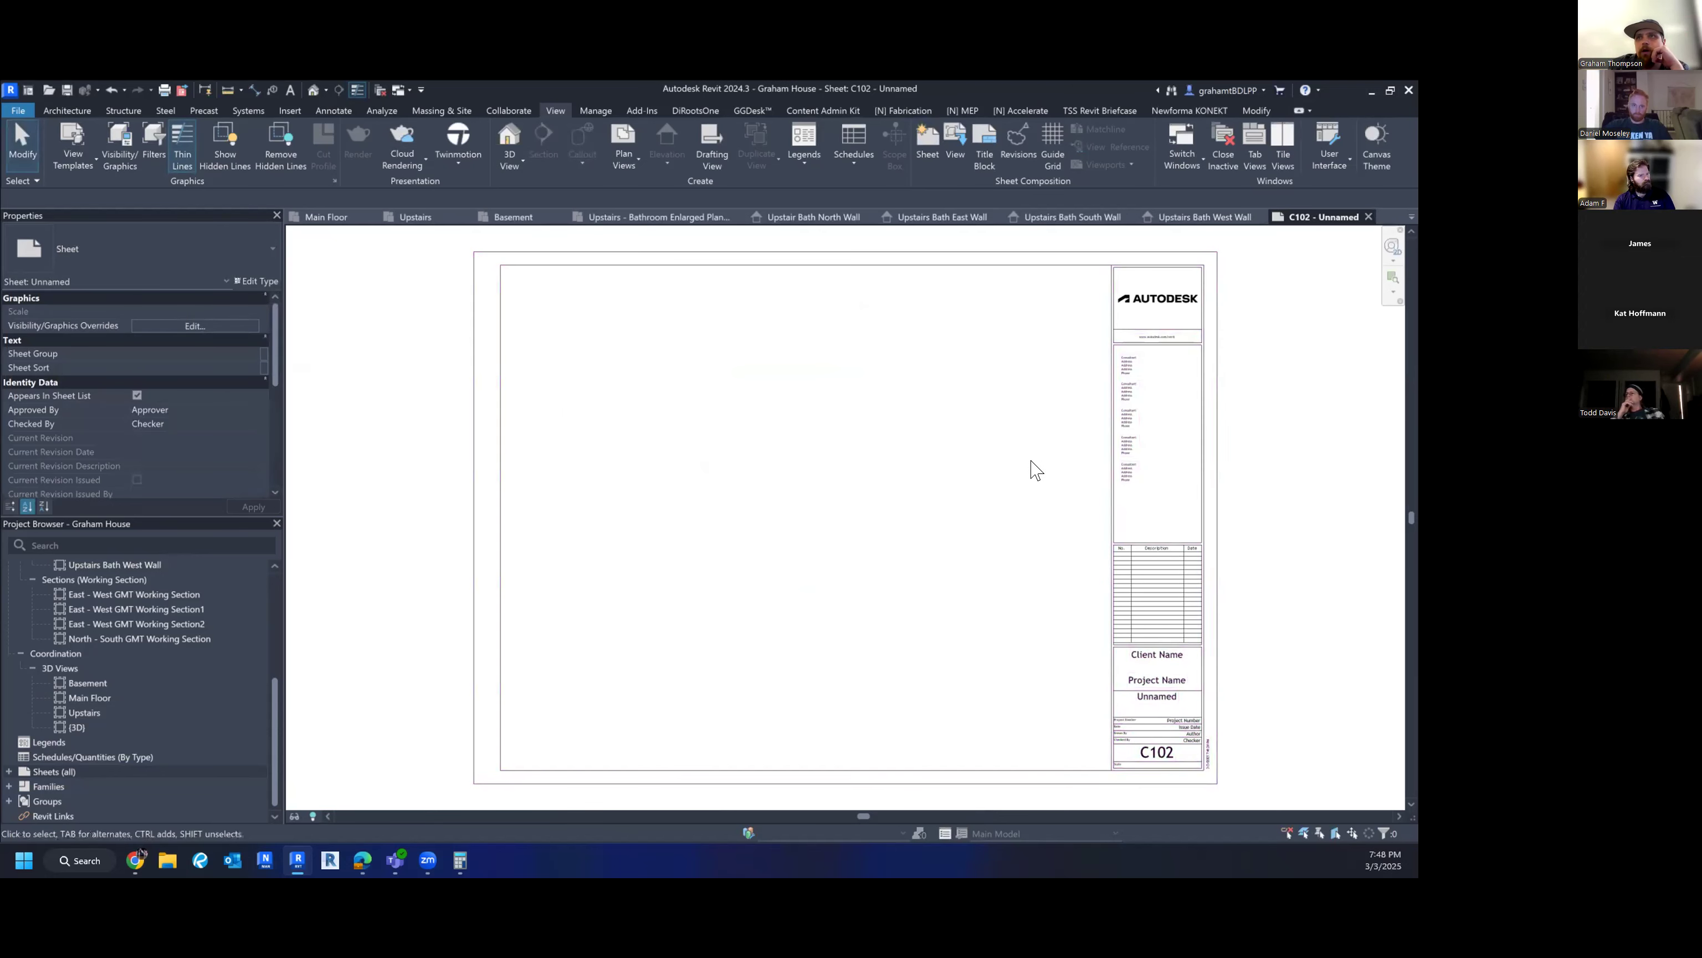
{"action": "middle_click_drag", "start_coordinate": [1273, 654], "coordinate": [1212, 658]}
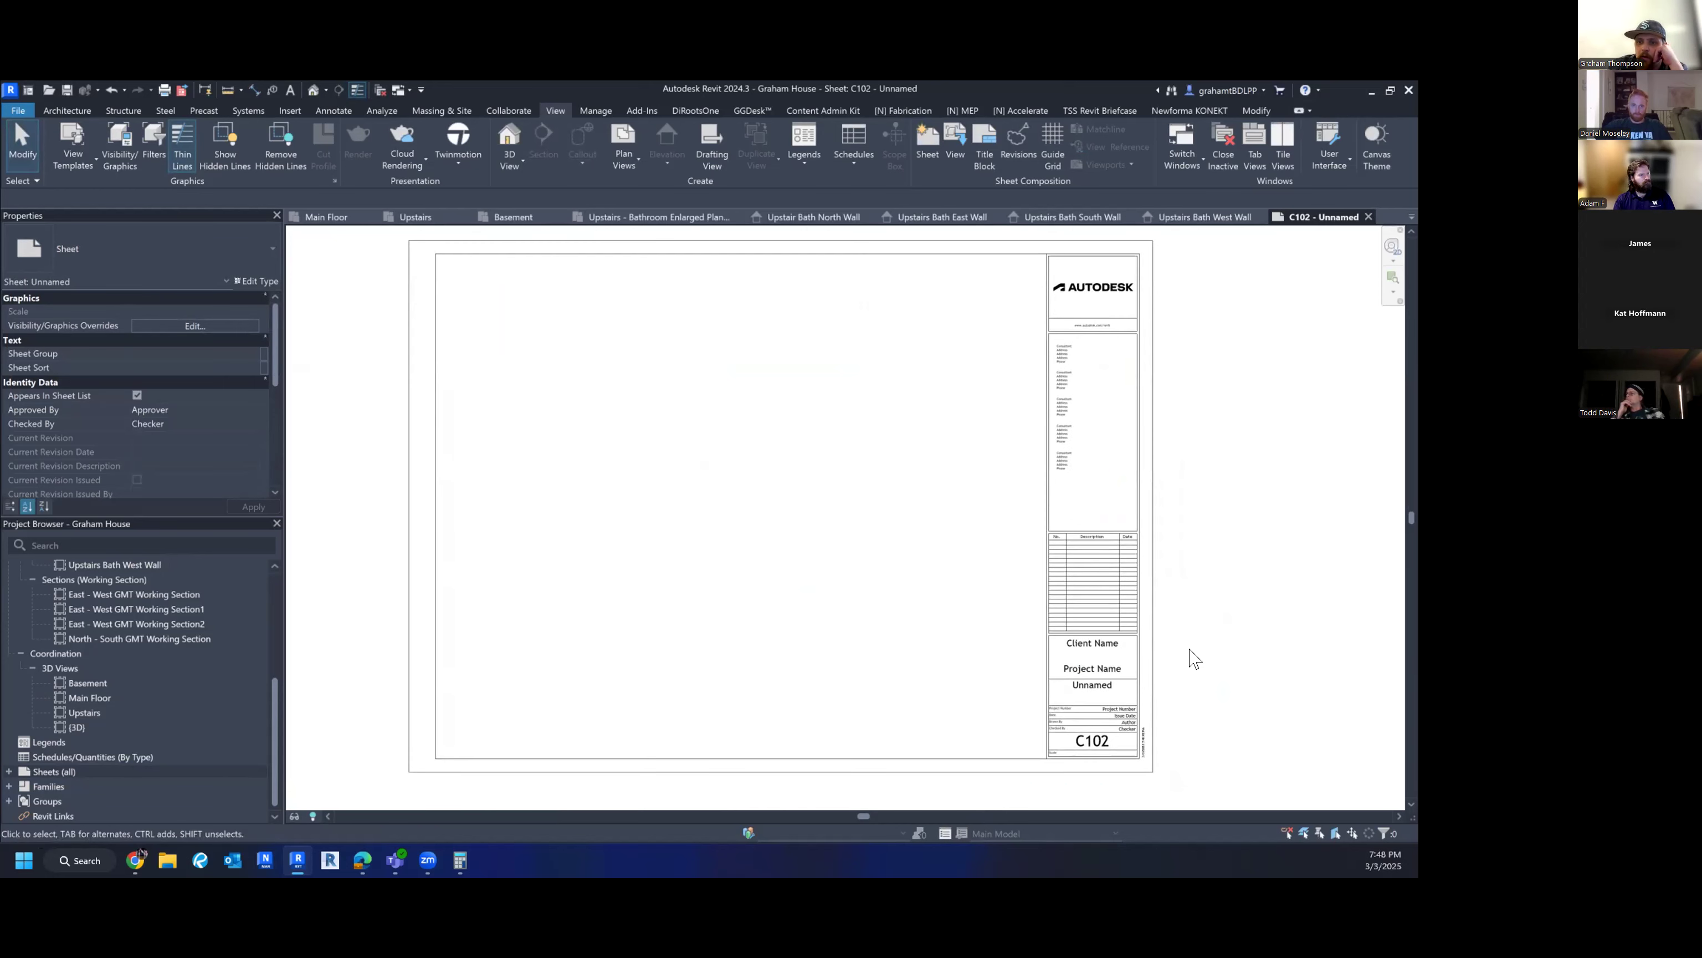
{"action": "middle_click_drag", "start_coordinate": [1174, 741], "coordinate": [1170, 734]}
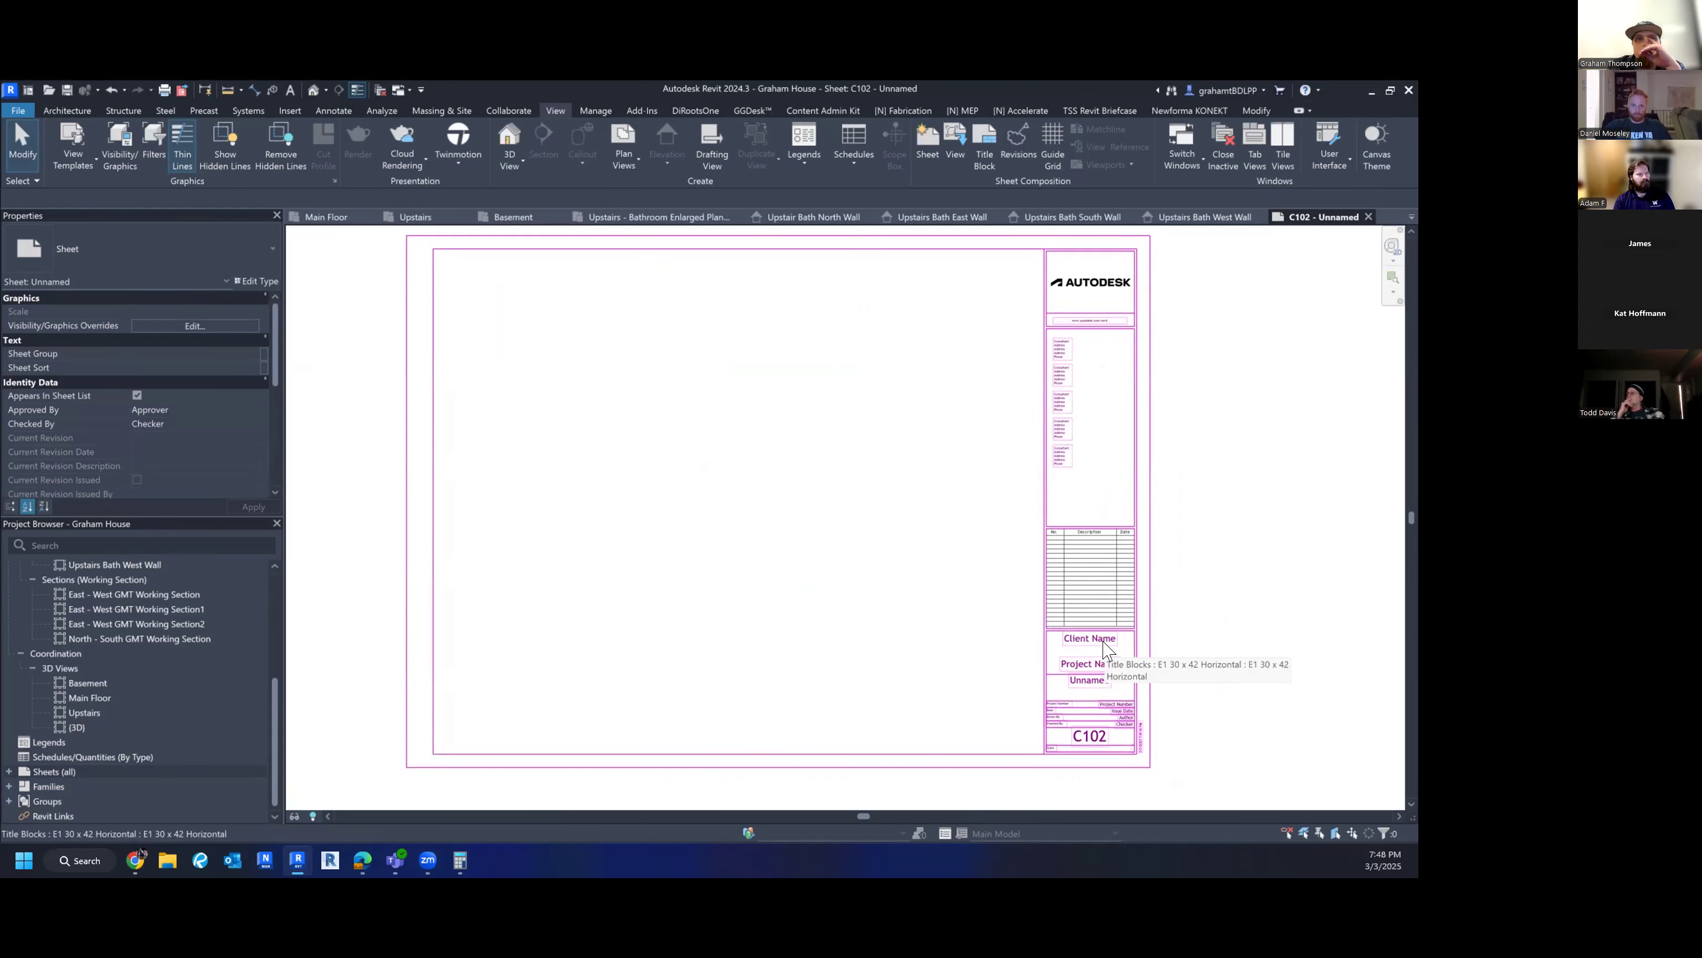
{"action": "middle_click_drag", "start_coordinate": [1190, 680], "coordinate": [1175, 680]}
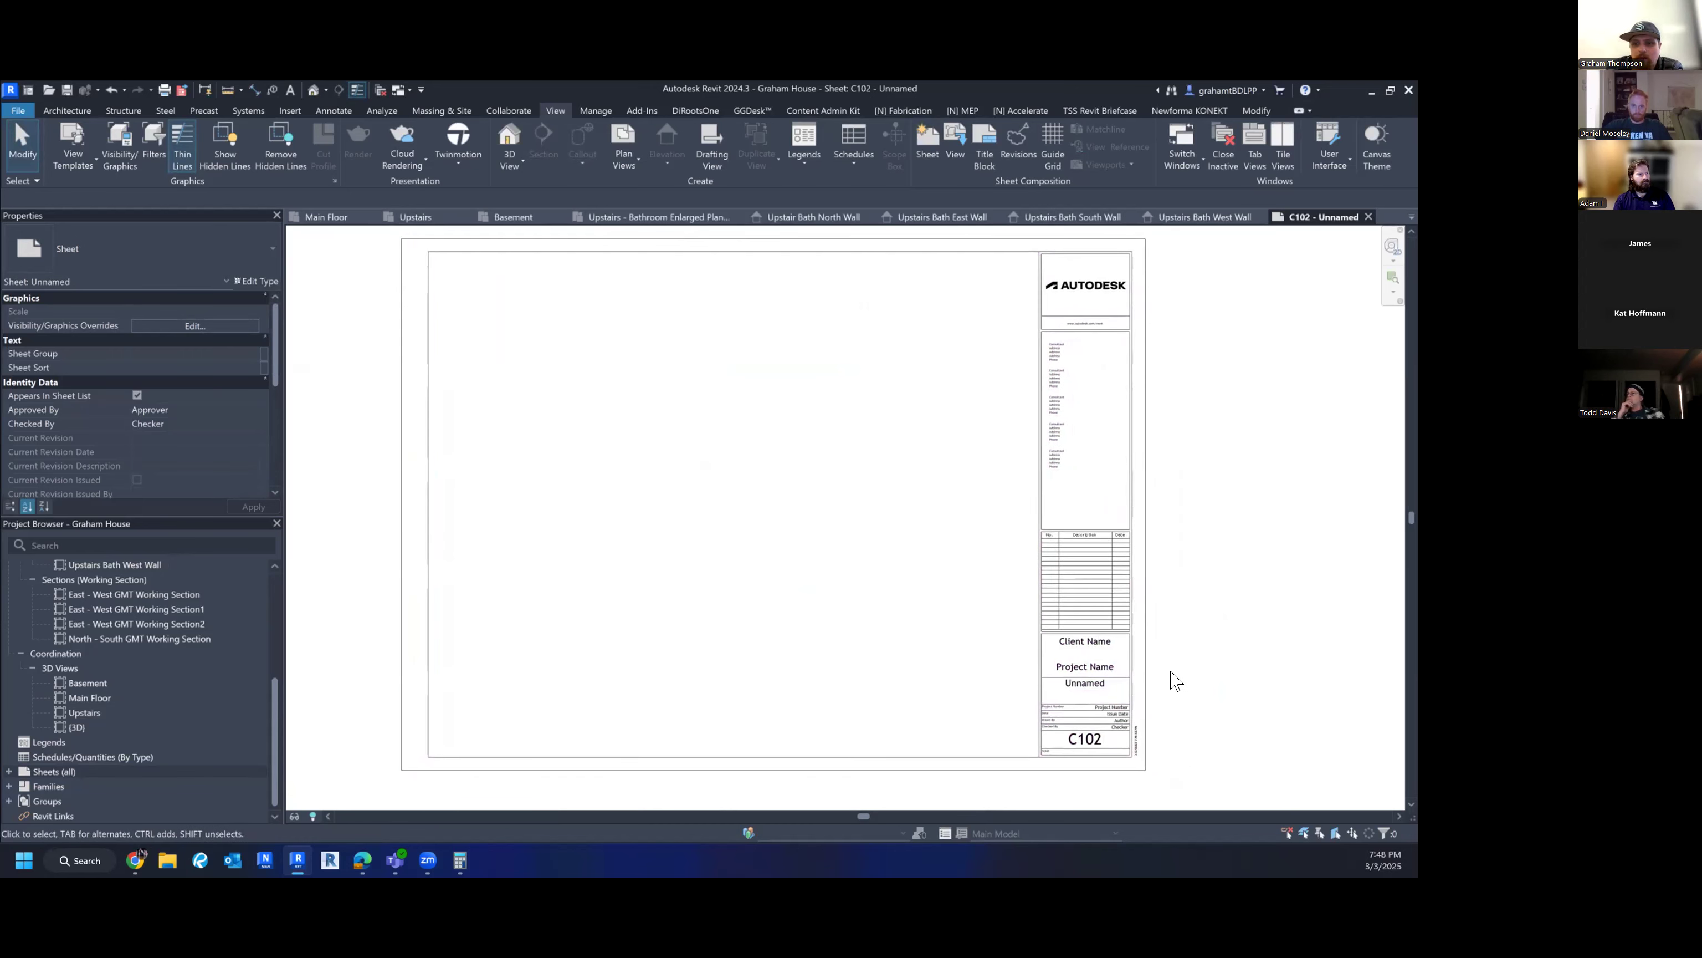
{"action": "scroll", "coordinate": [1072, 671], "scroll_direction": "up", "scroll_amount": 3}
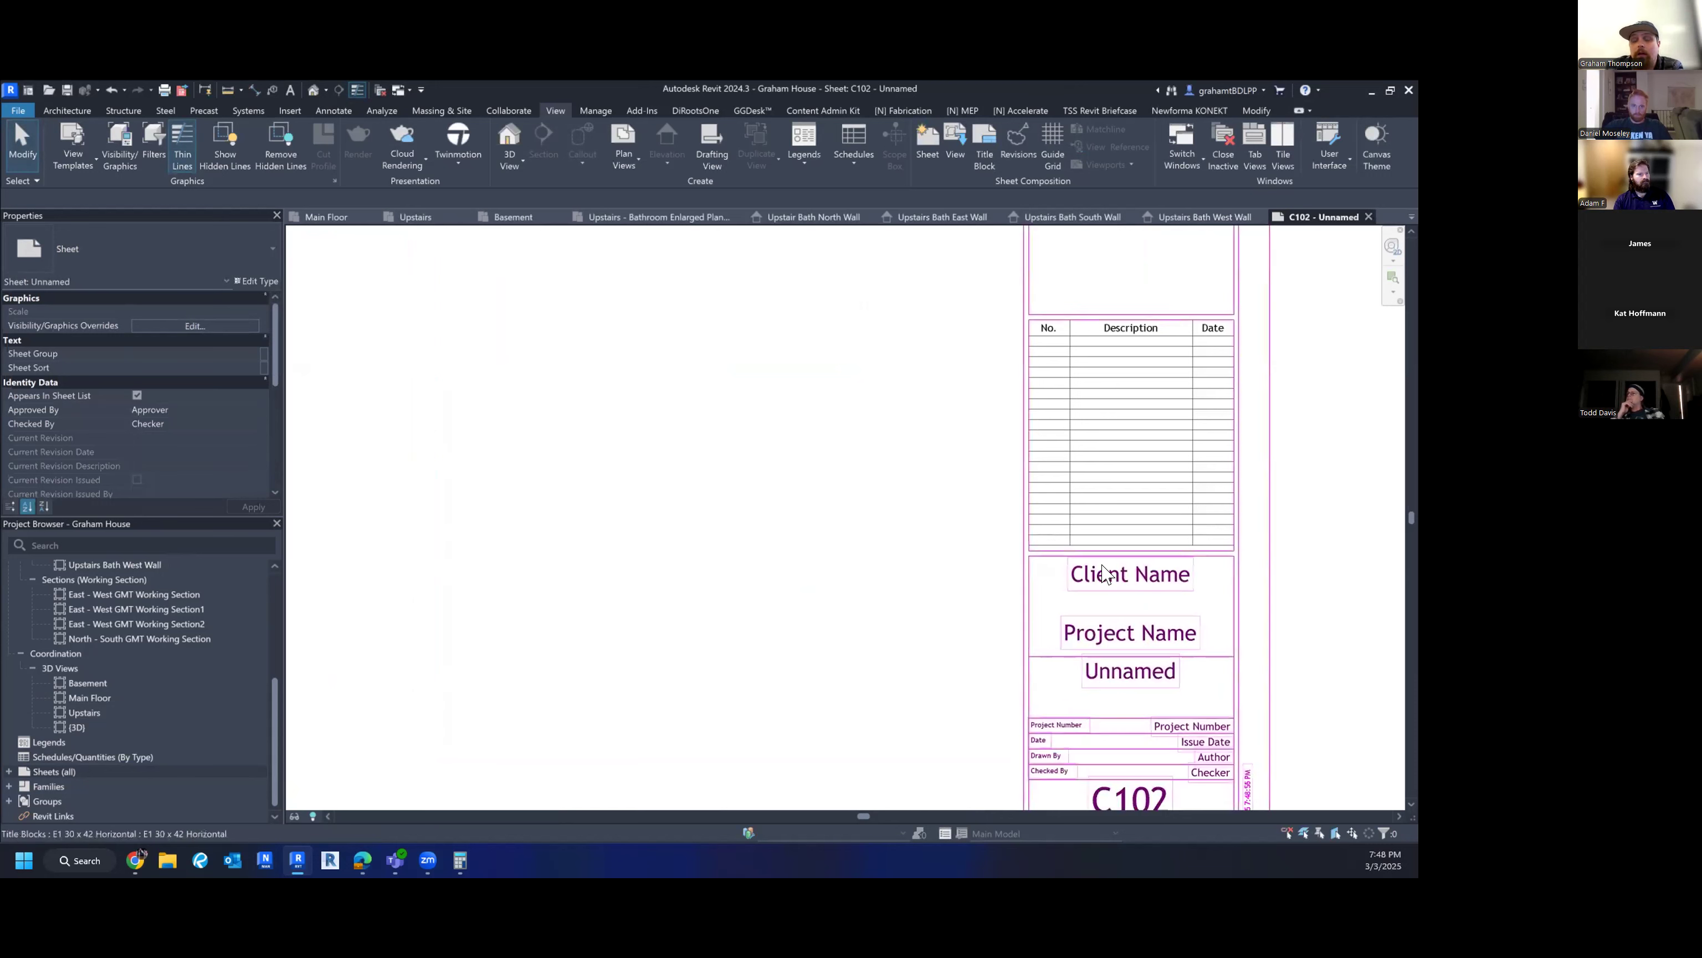
{"action": "scroll", "coordinate": [1103, 576], "scroll_direction": "down", "scroll_amount": 1}
{"action": "scroll", "coordinate": [1103, 577], "scroll_direction": "down", "scroll_amount": 3}
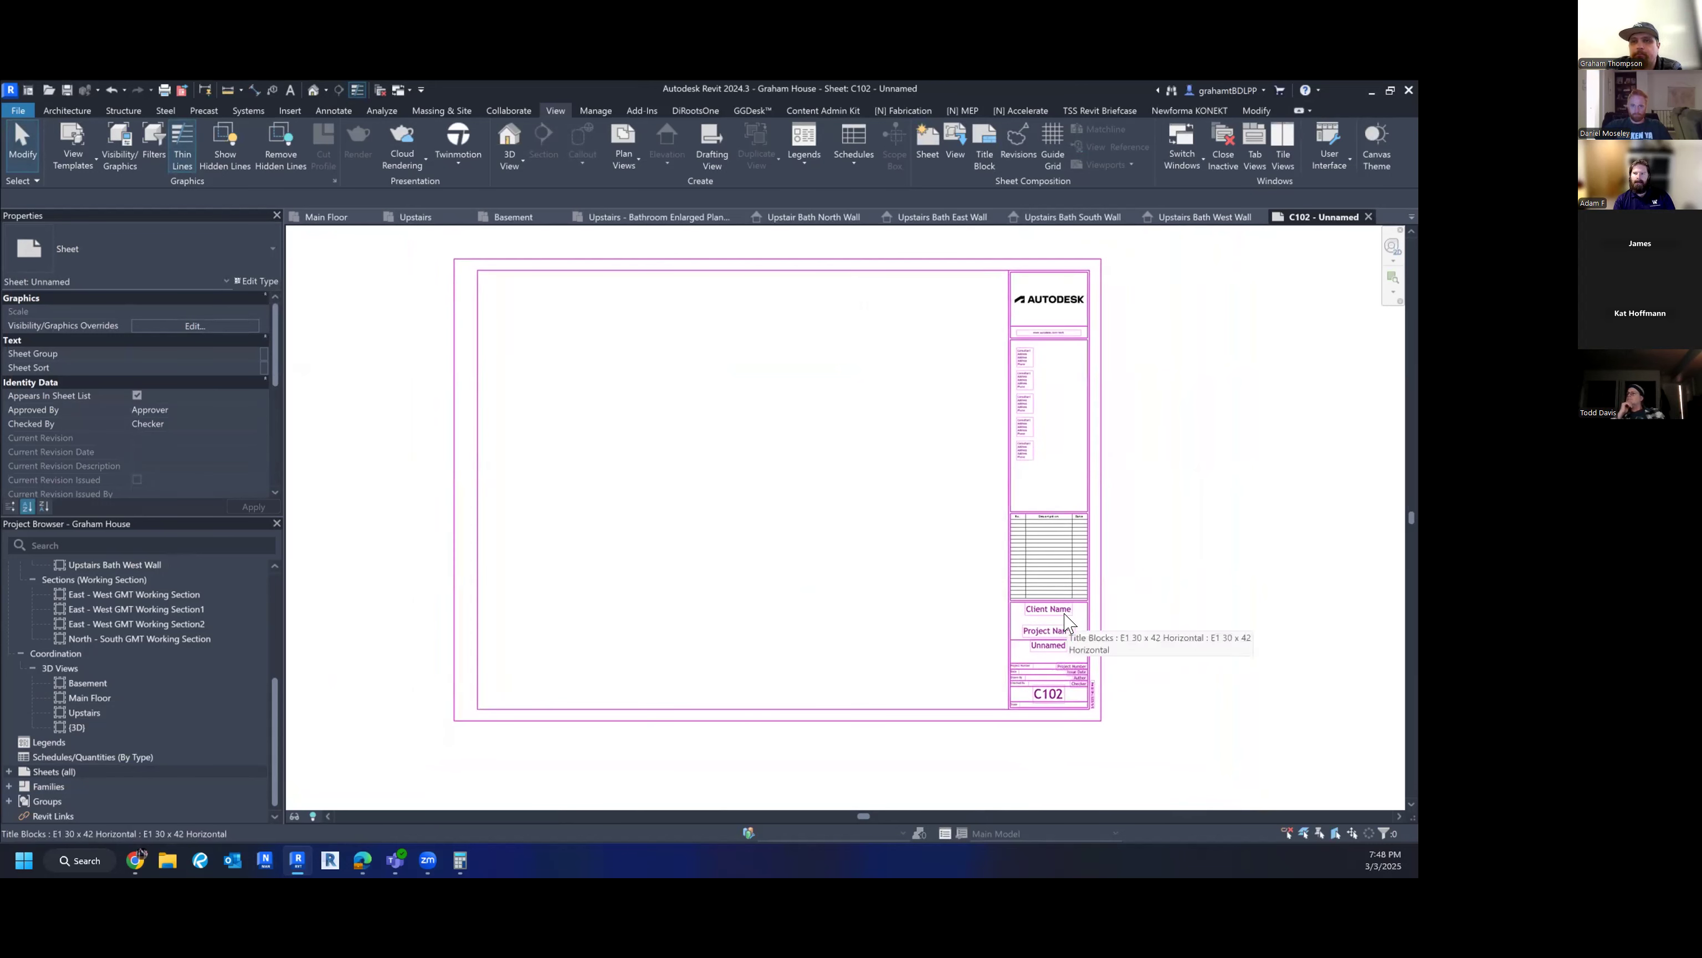
{"action": "scroll", "coordinate": [1098, 620], "scroll_direction": "up", "scroll_amount": 3}
{"action": "middle_click_drag", "start_coordinate": [1140, 627], "coordinate": [1146, 596]}
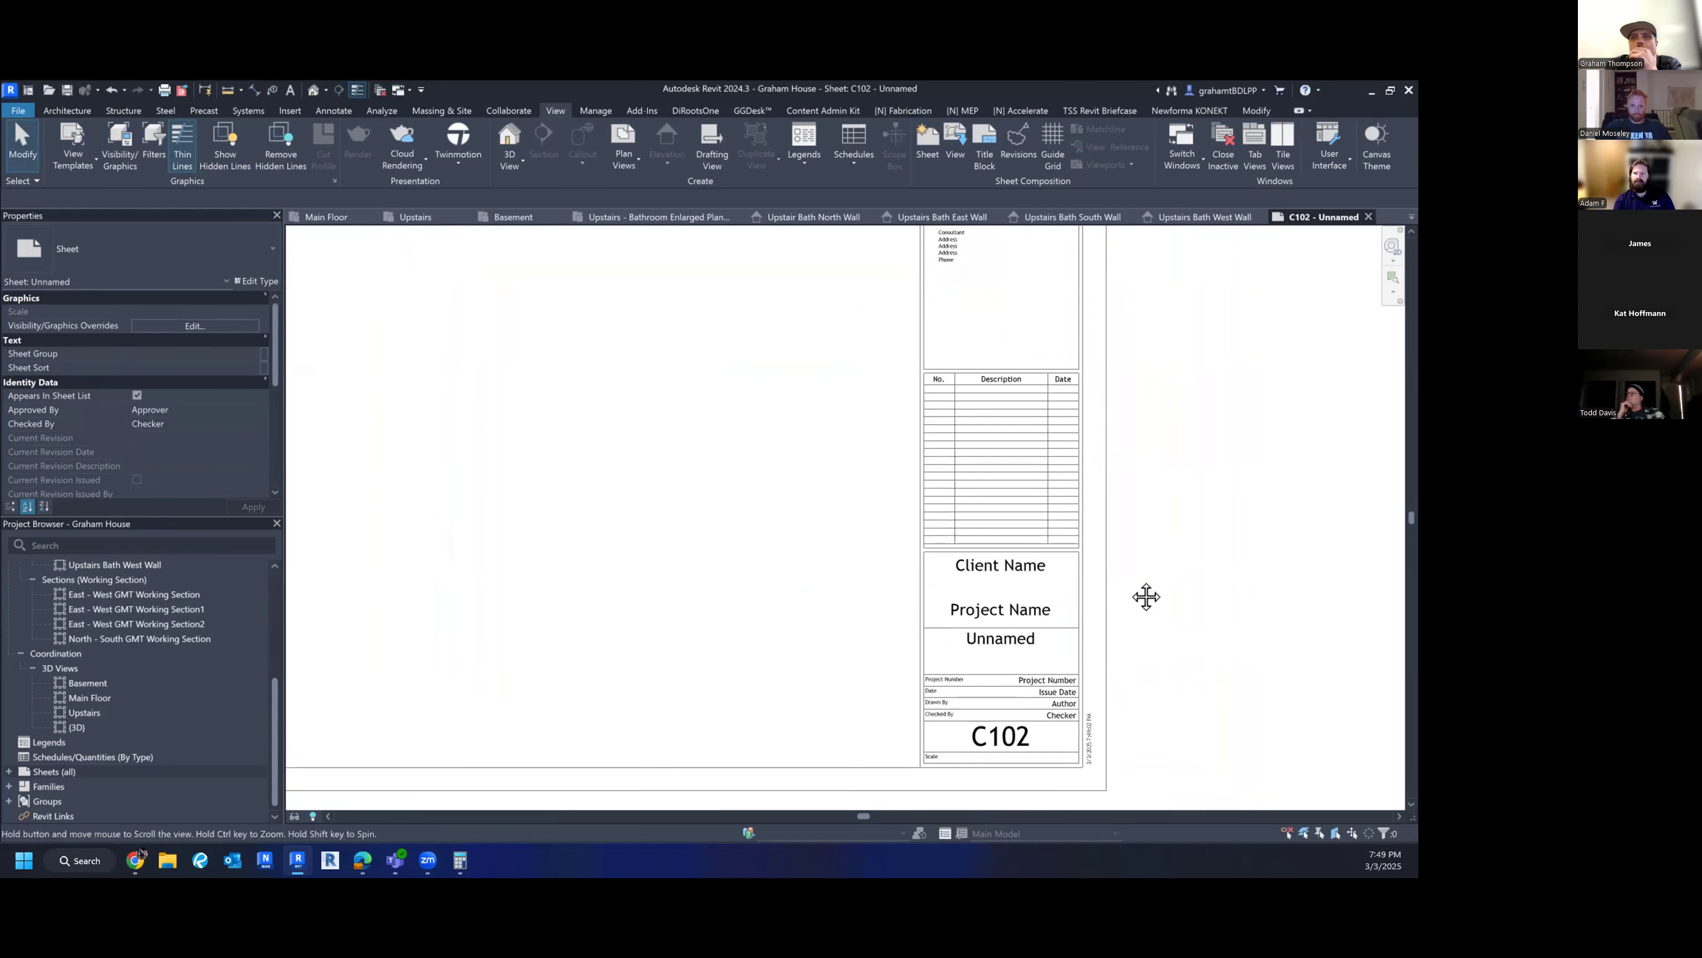
- Enter the client's name and the project name Yokeko House in the title block
{"action": "left_click", "coordinate": [1002, 562]}
{"action": "left_click", "coordinate": [1004, 564]}
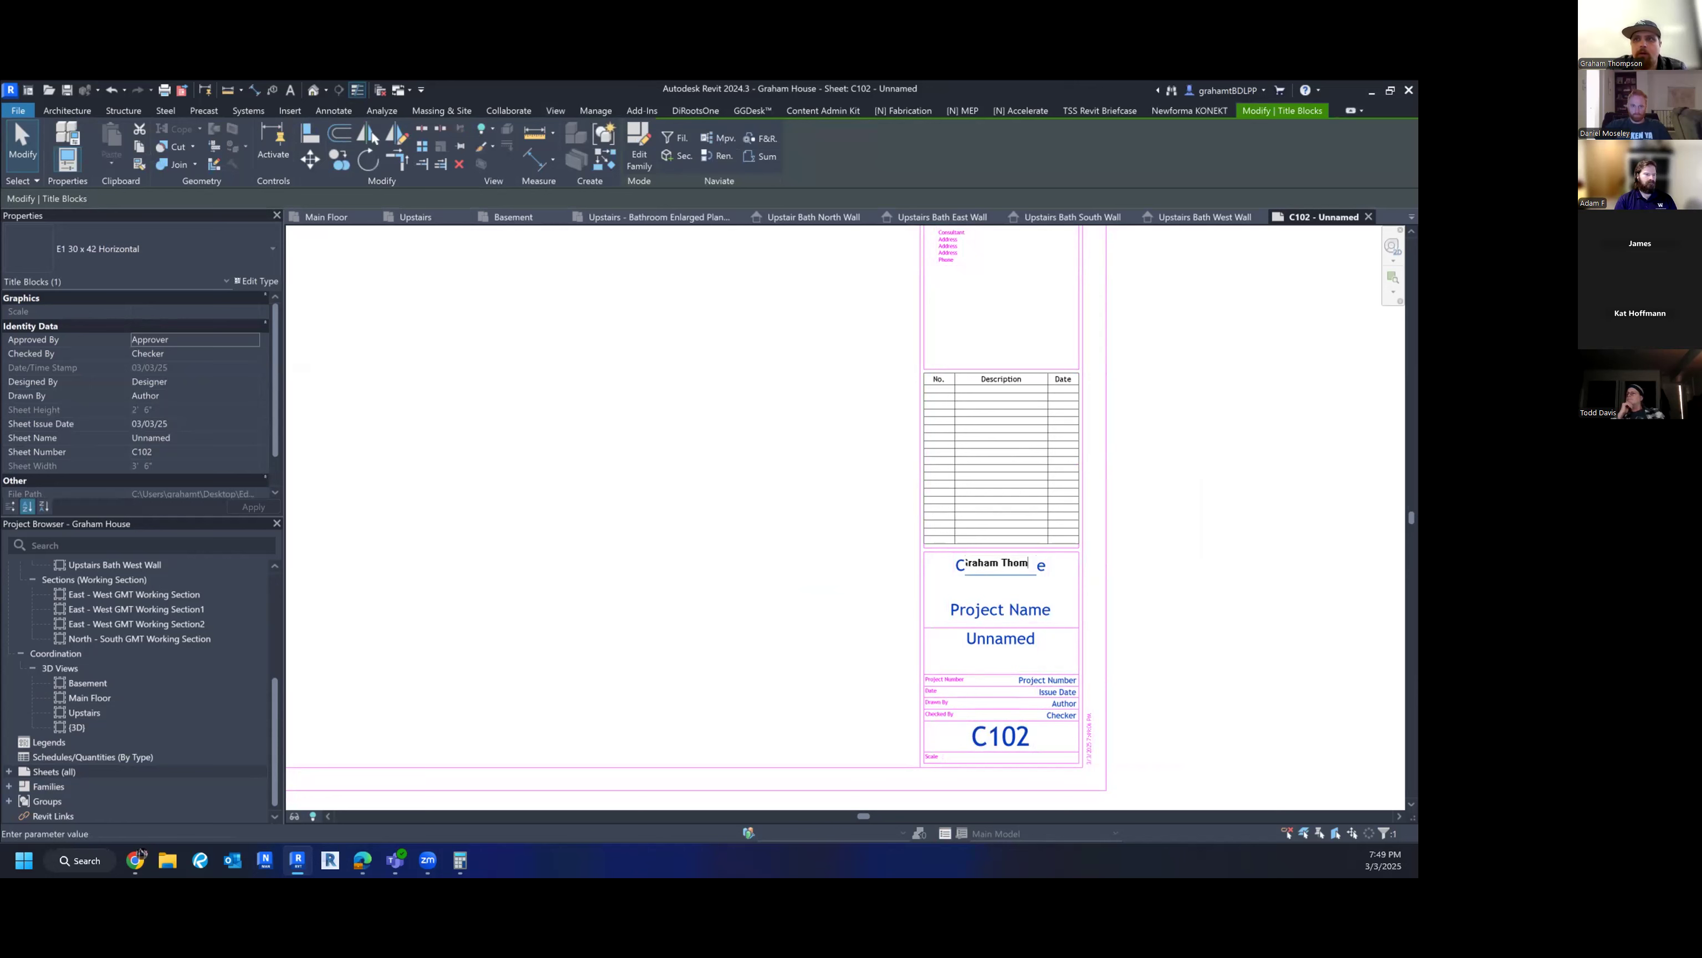
{"action": "key", "text": "Return"}
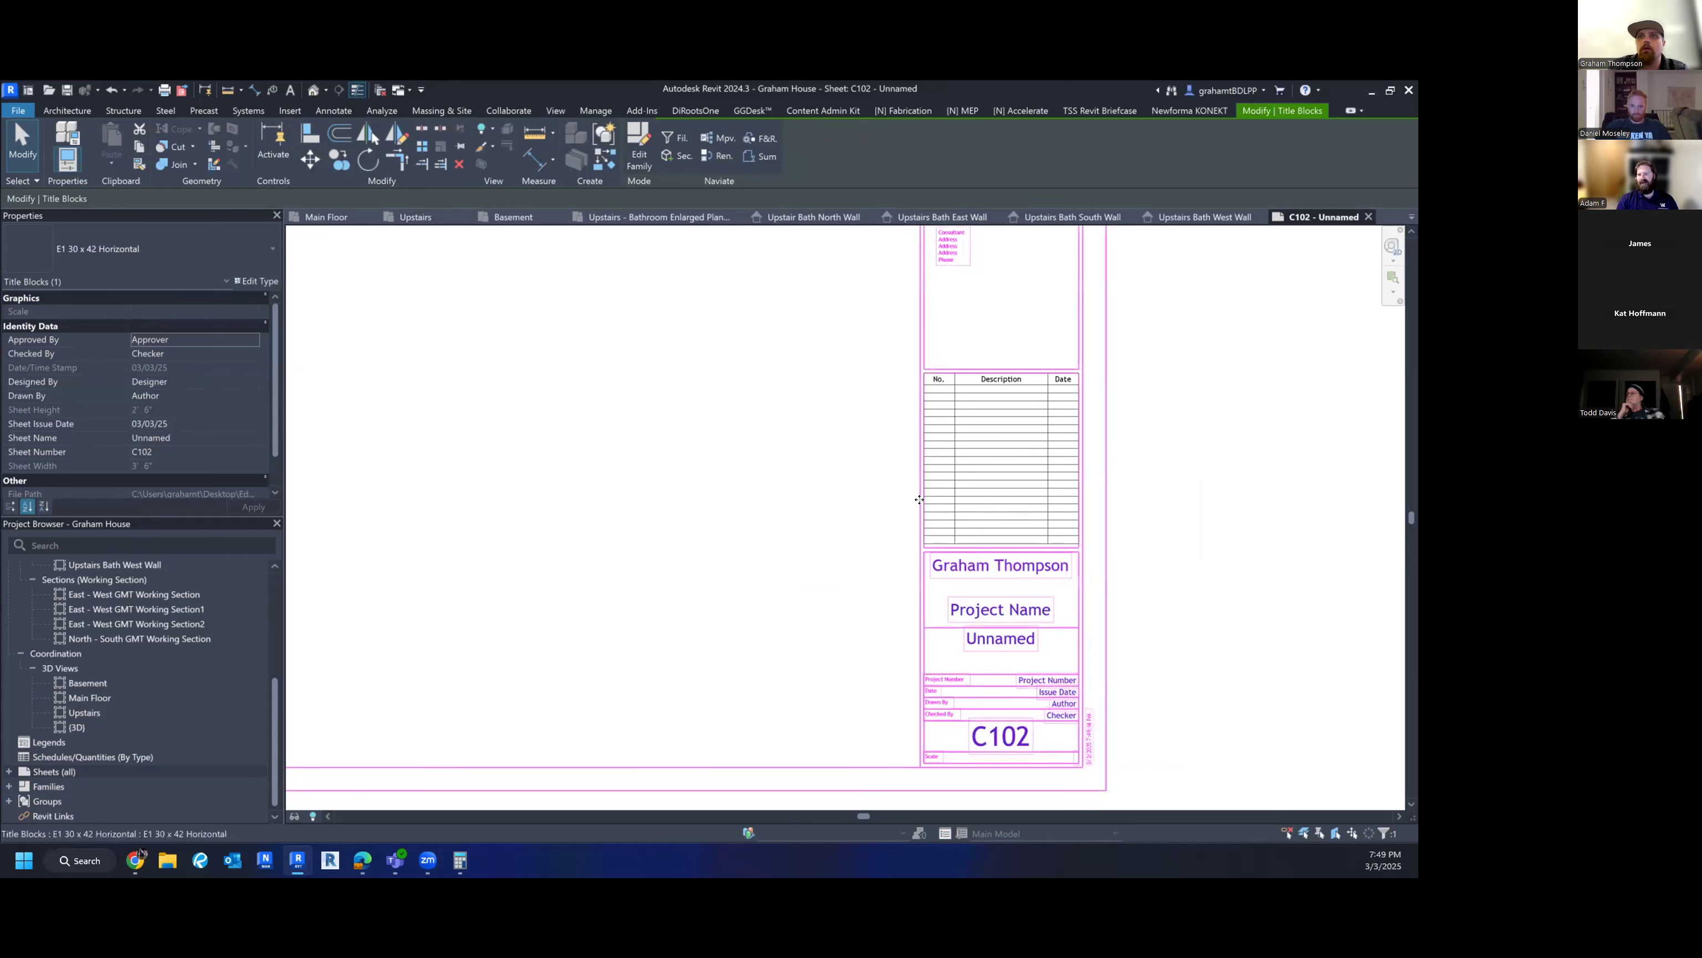
{"action": "left_click", "coordinate": [999, 612]}
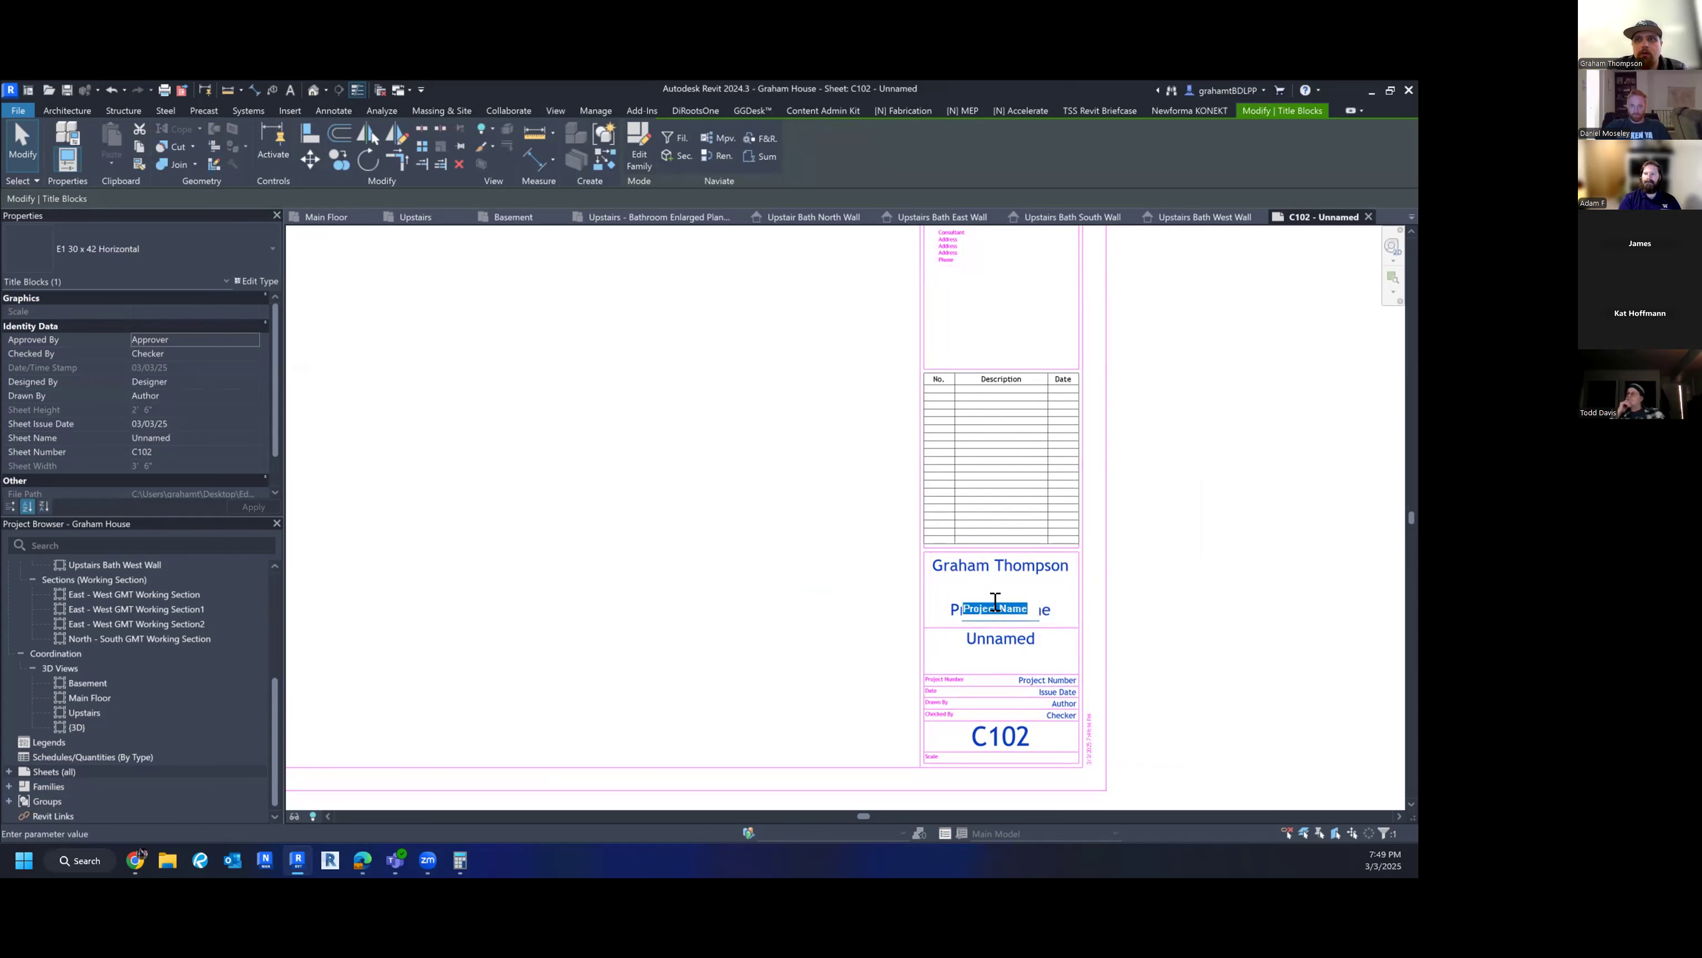
{"action": "key", "text": "BackSpace"}
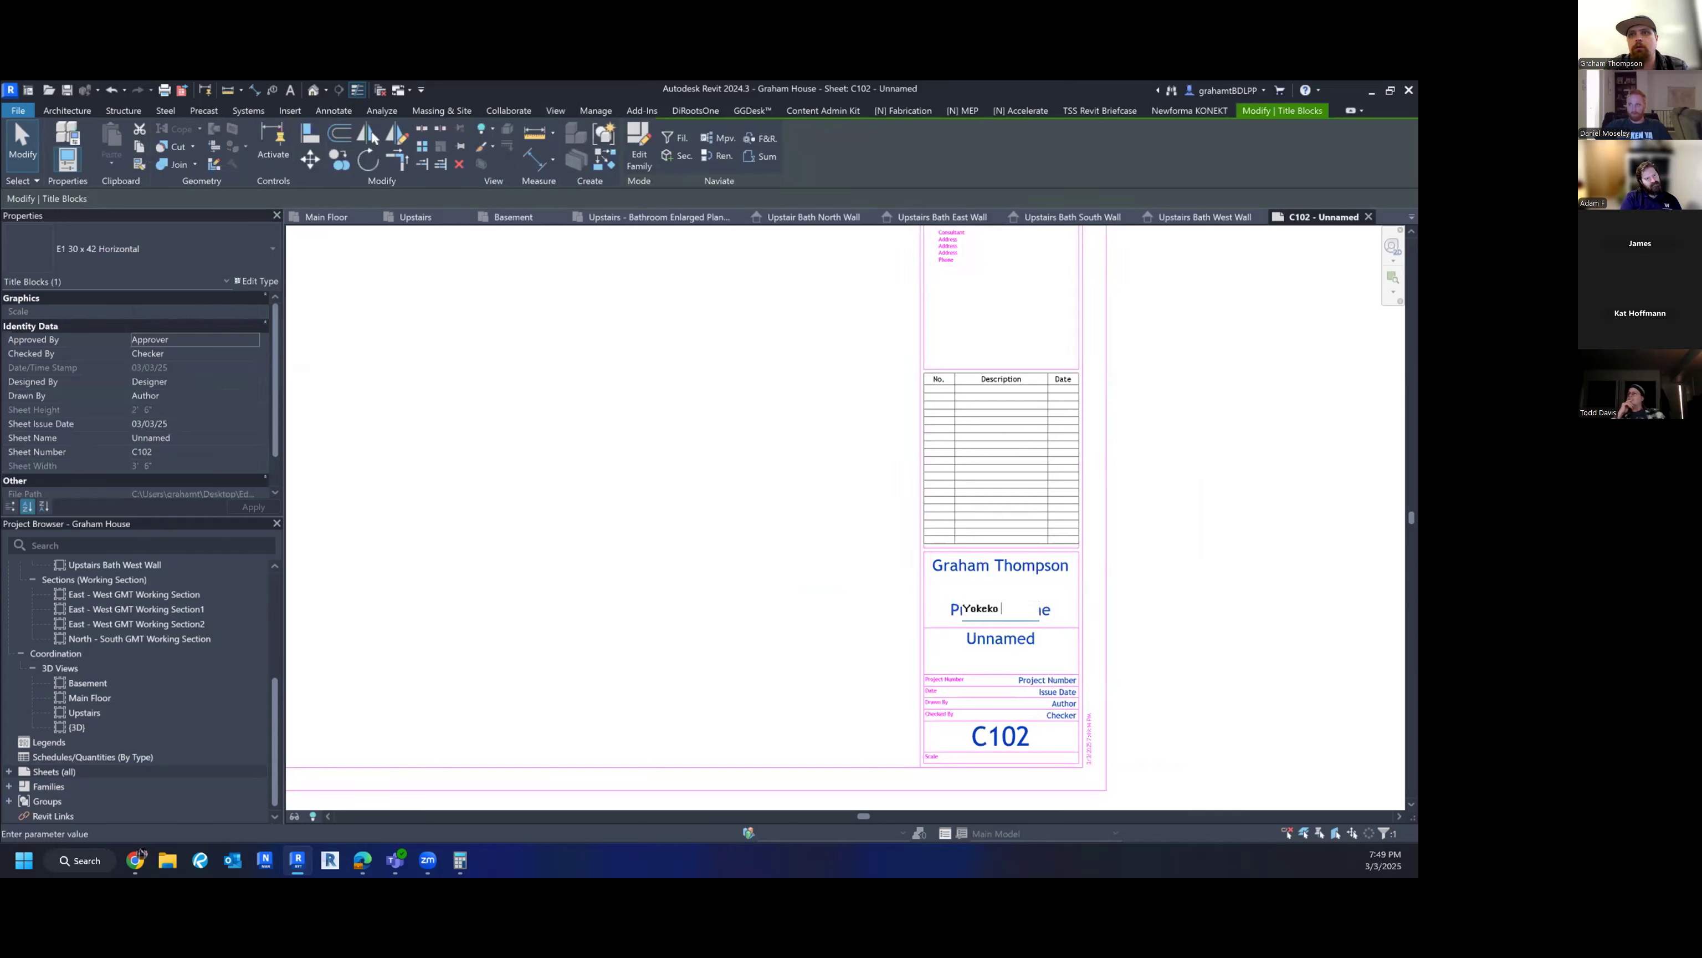
{"action": "key", "text": "Return"}
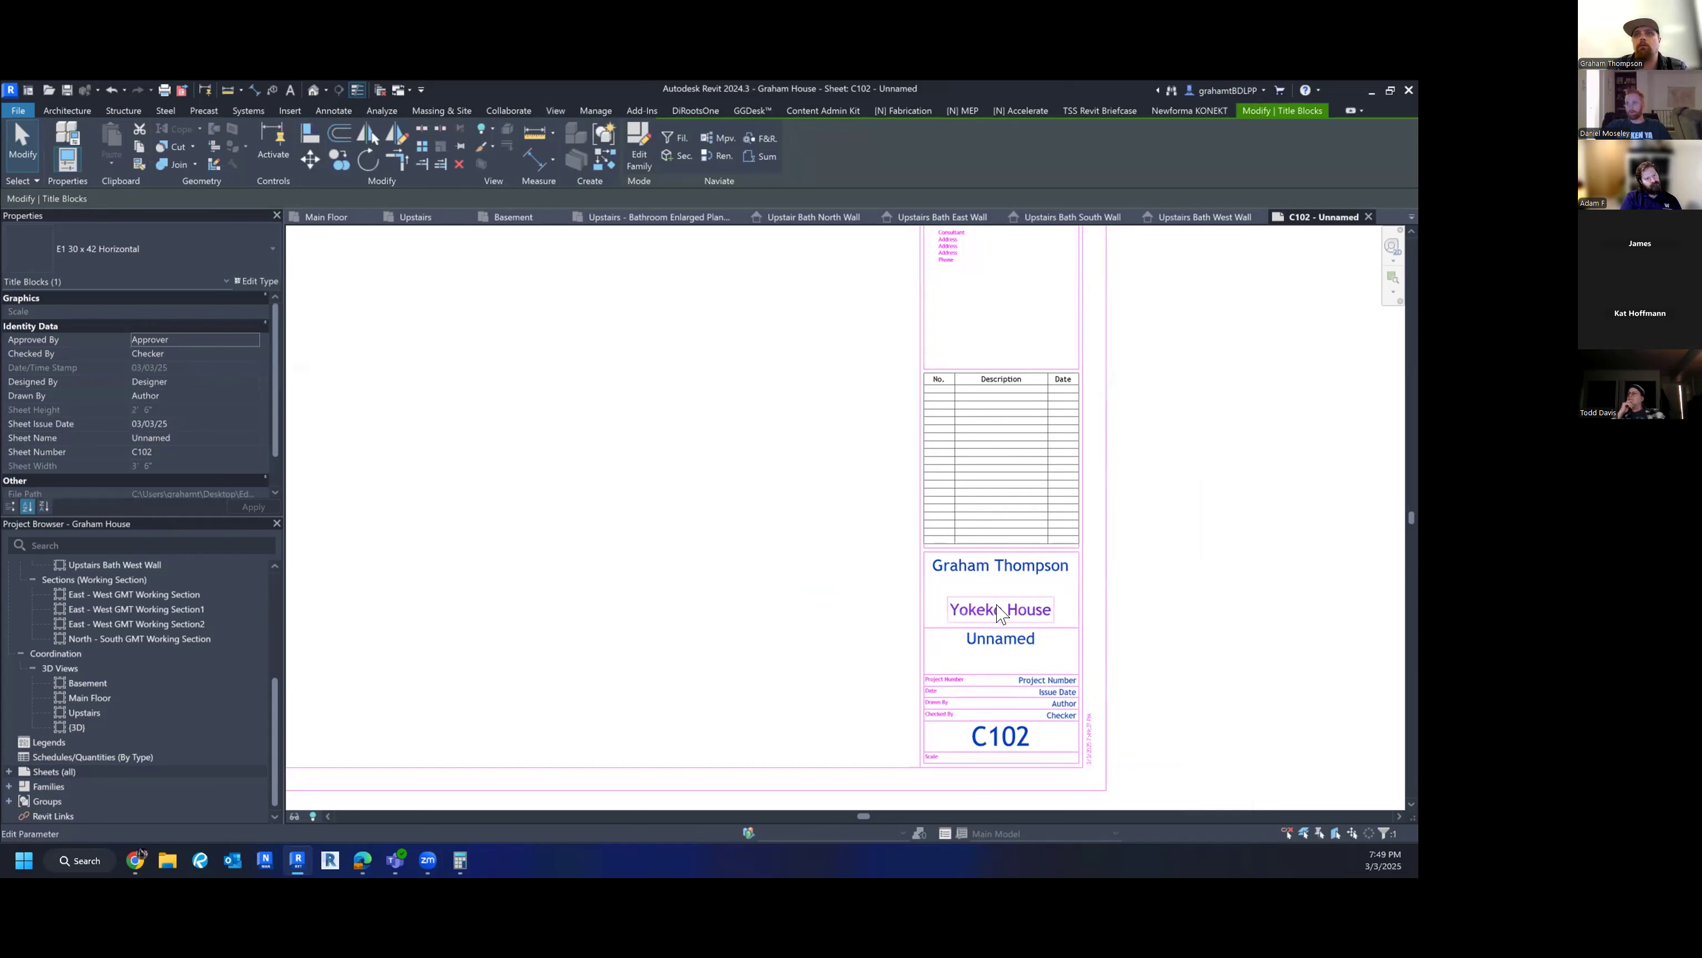
- Set the sheet name to Enlarged Views and the sheet number to 5
{"action": "left_click", "coordinate": [994, 636]}
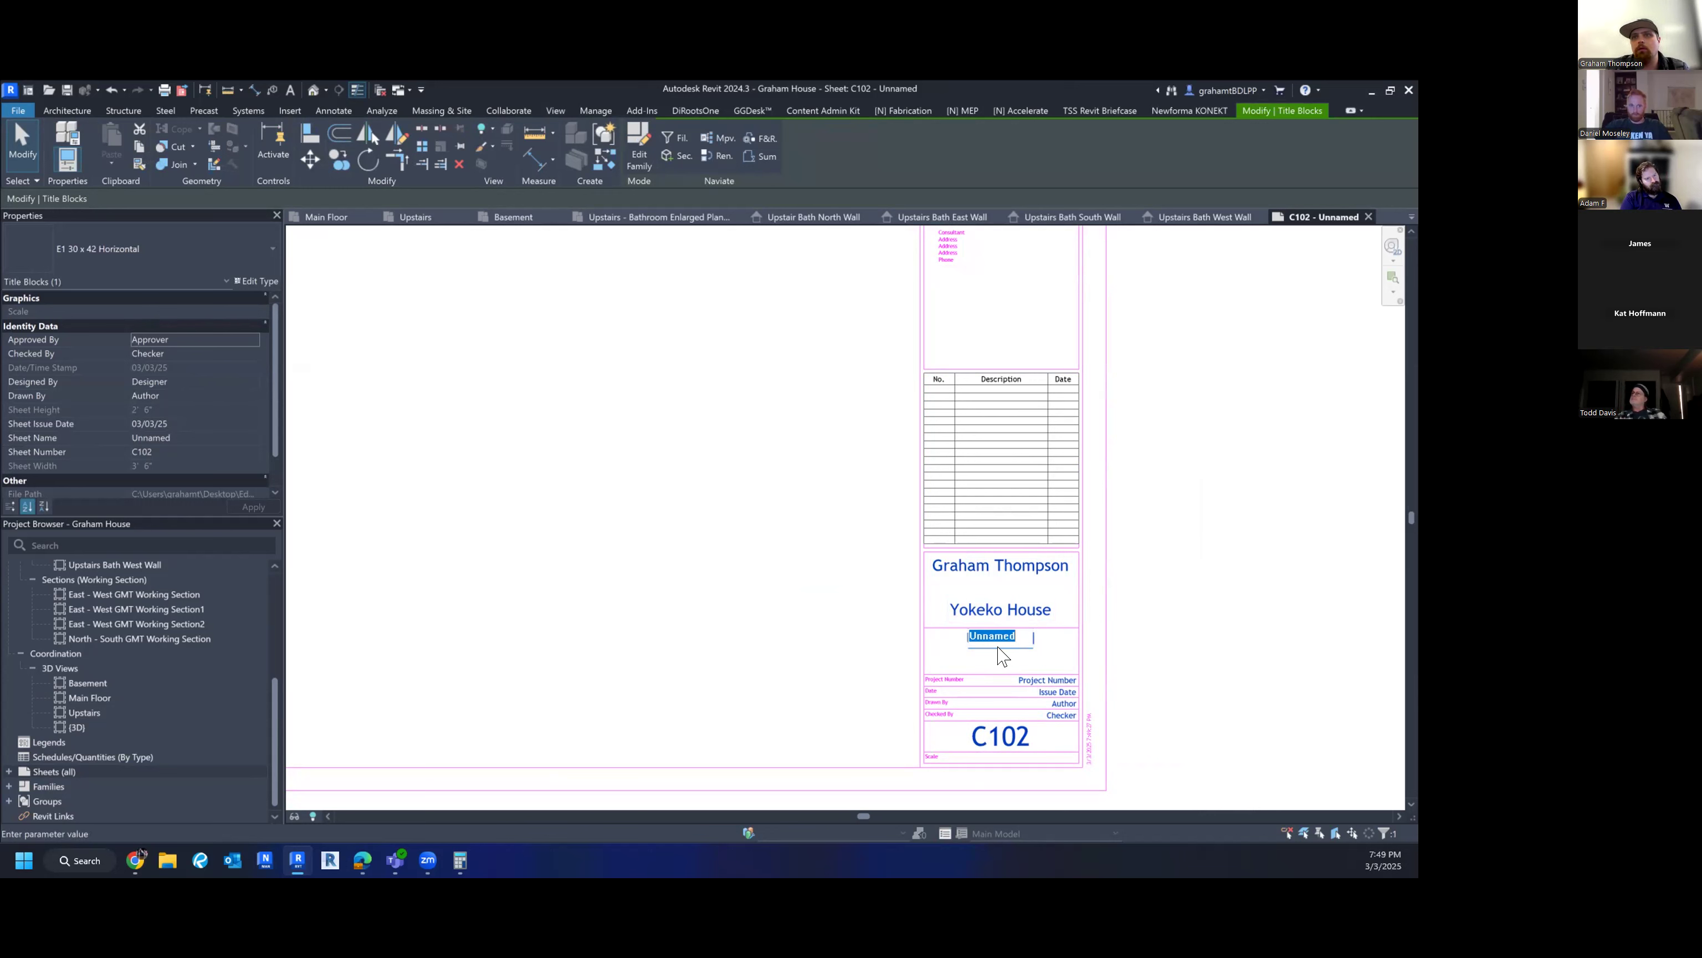
{"action": "type", "text": "Enlar"}
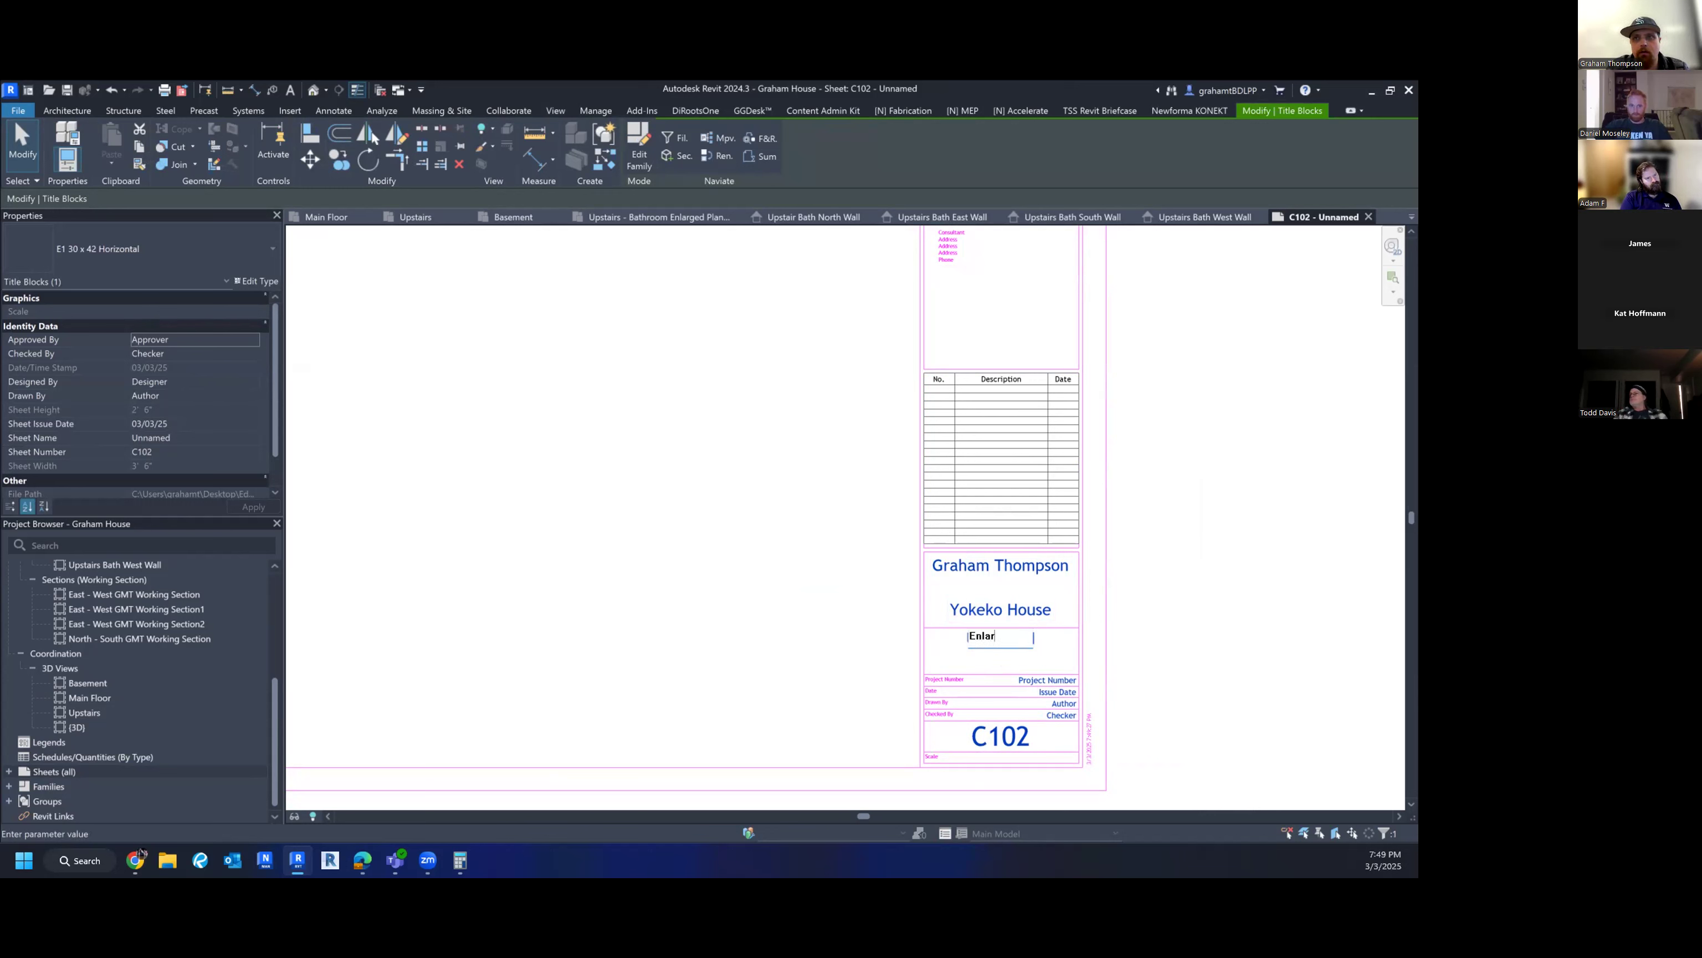
{"action": "type", "text": "ged Views"}
{"action": "key", "text": "Return"}
{"action": "left_click", "coordinate": [998, 735]}
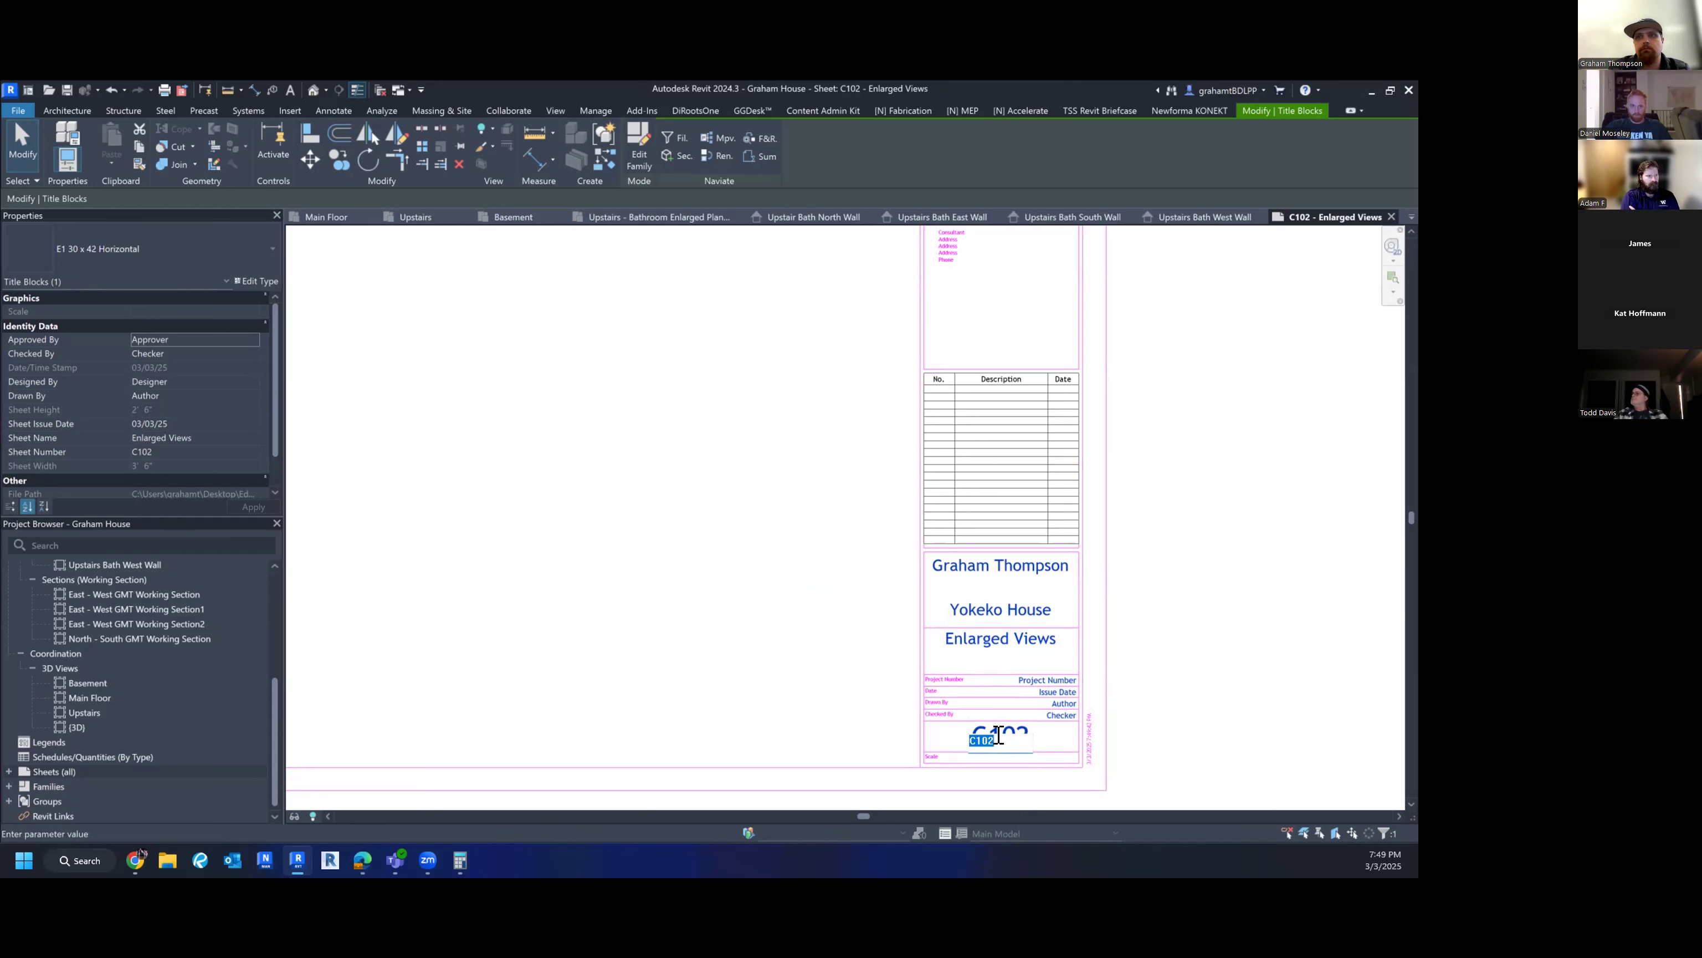
{"action": "type", "text": "5"}
{"action": "key", "text": "Return"}
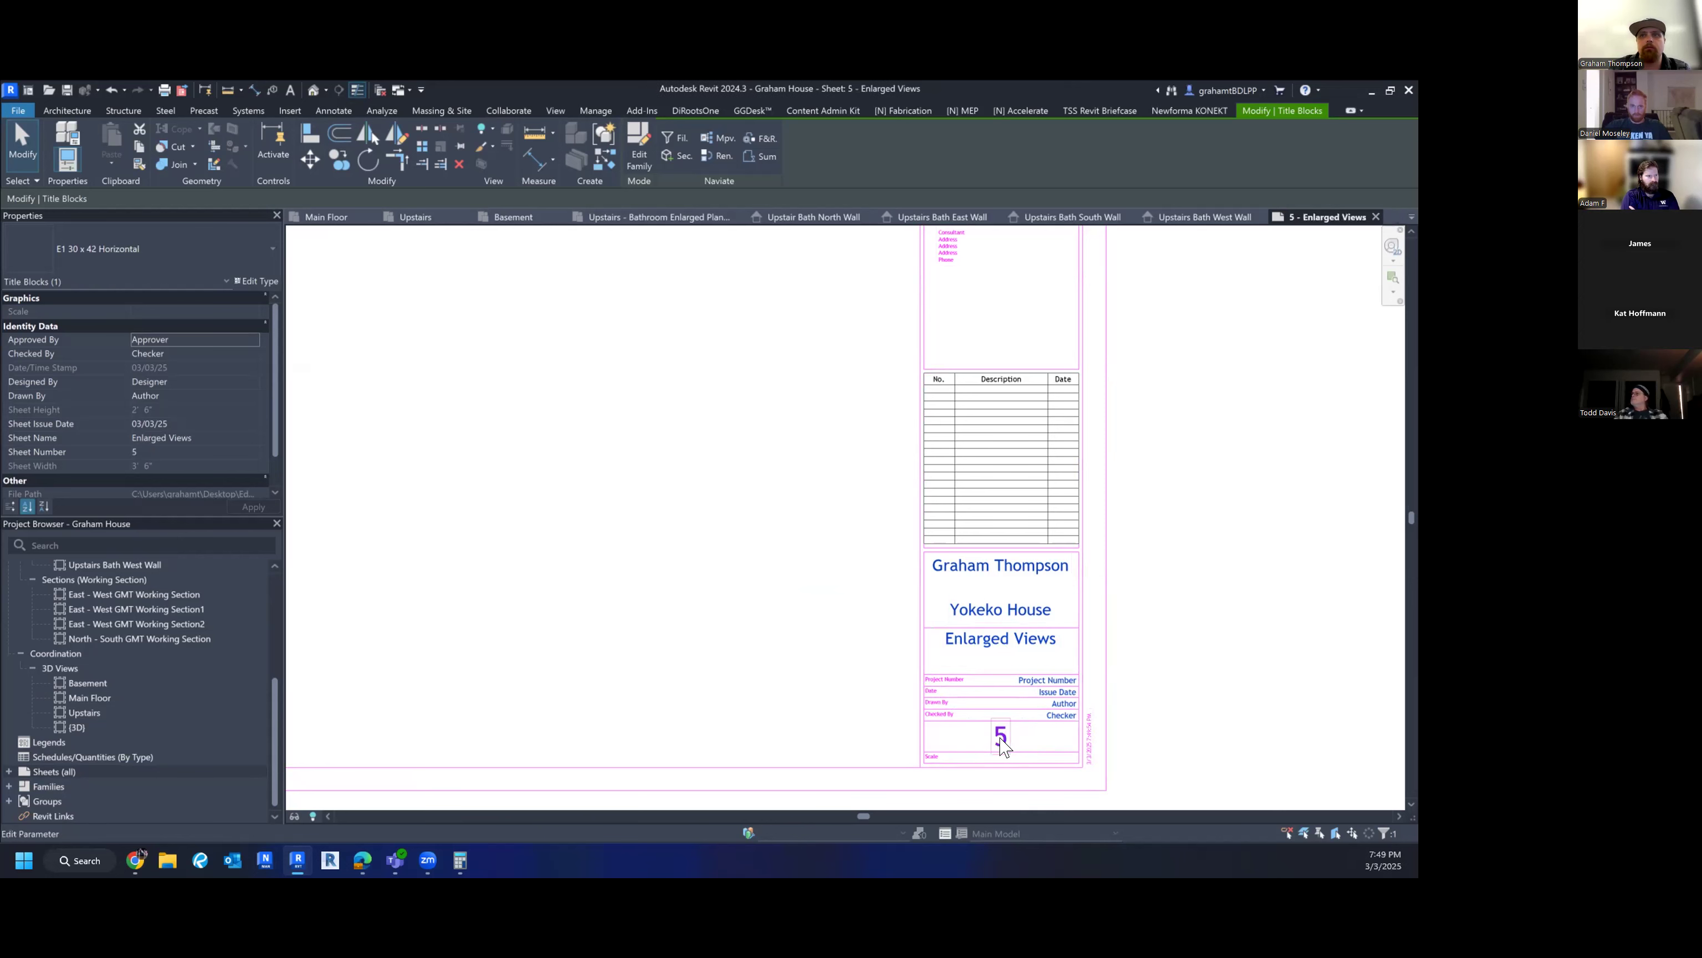
{"action": "left_click", "coordinate": [1171, 645]}
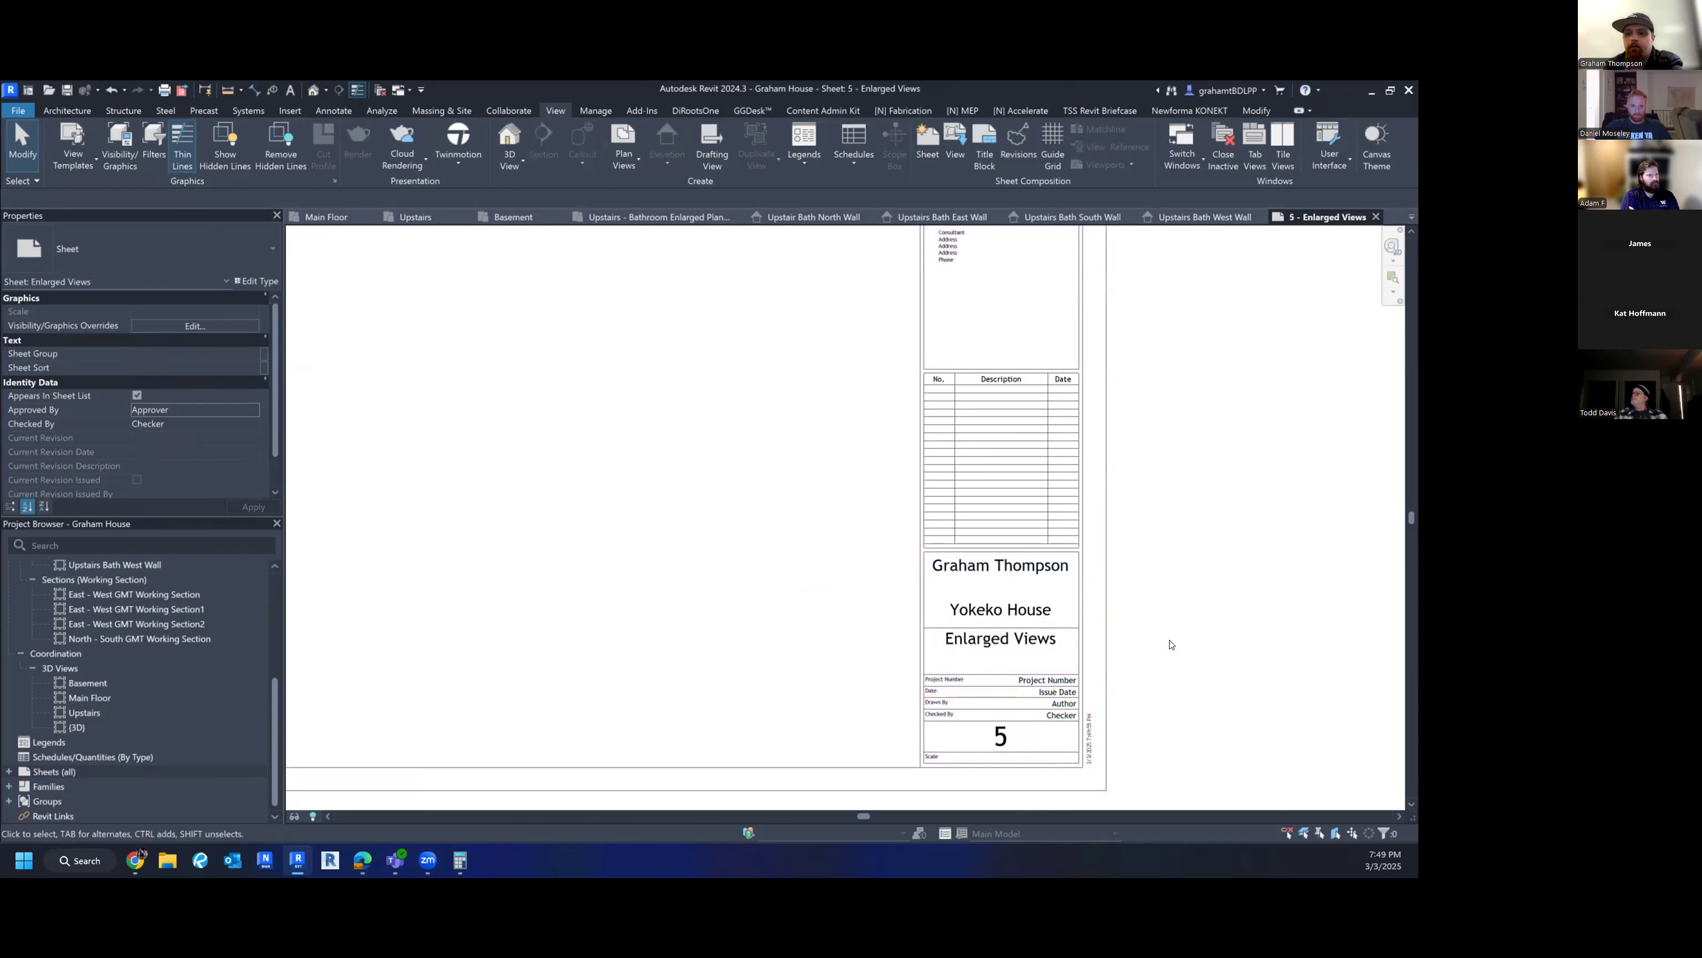
- Zoom out to the whole sheet and expand Sheets (all) to find 5 - Enlarged Views
{"action": "scroll", "coordinate": [1156, 619], "scroll_direction": "down", "scroll_amount": 1}
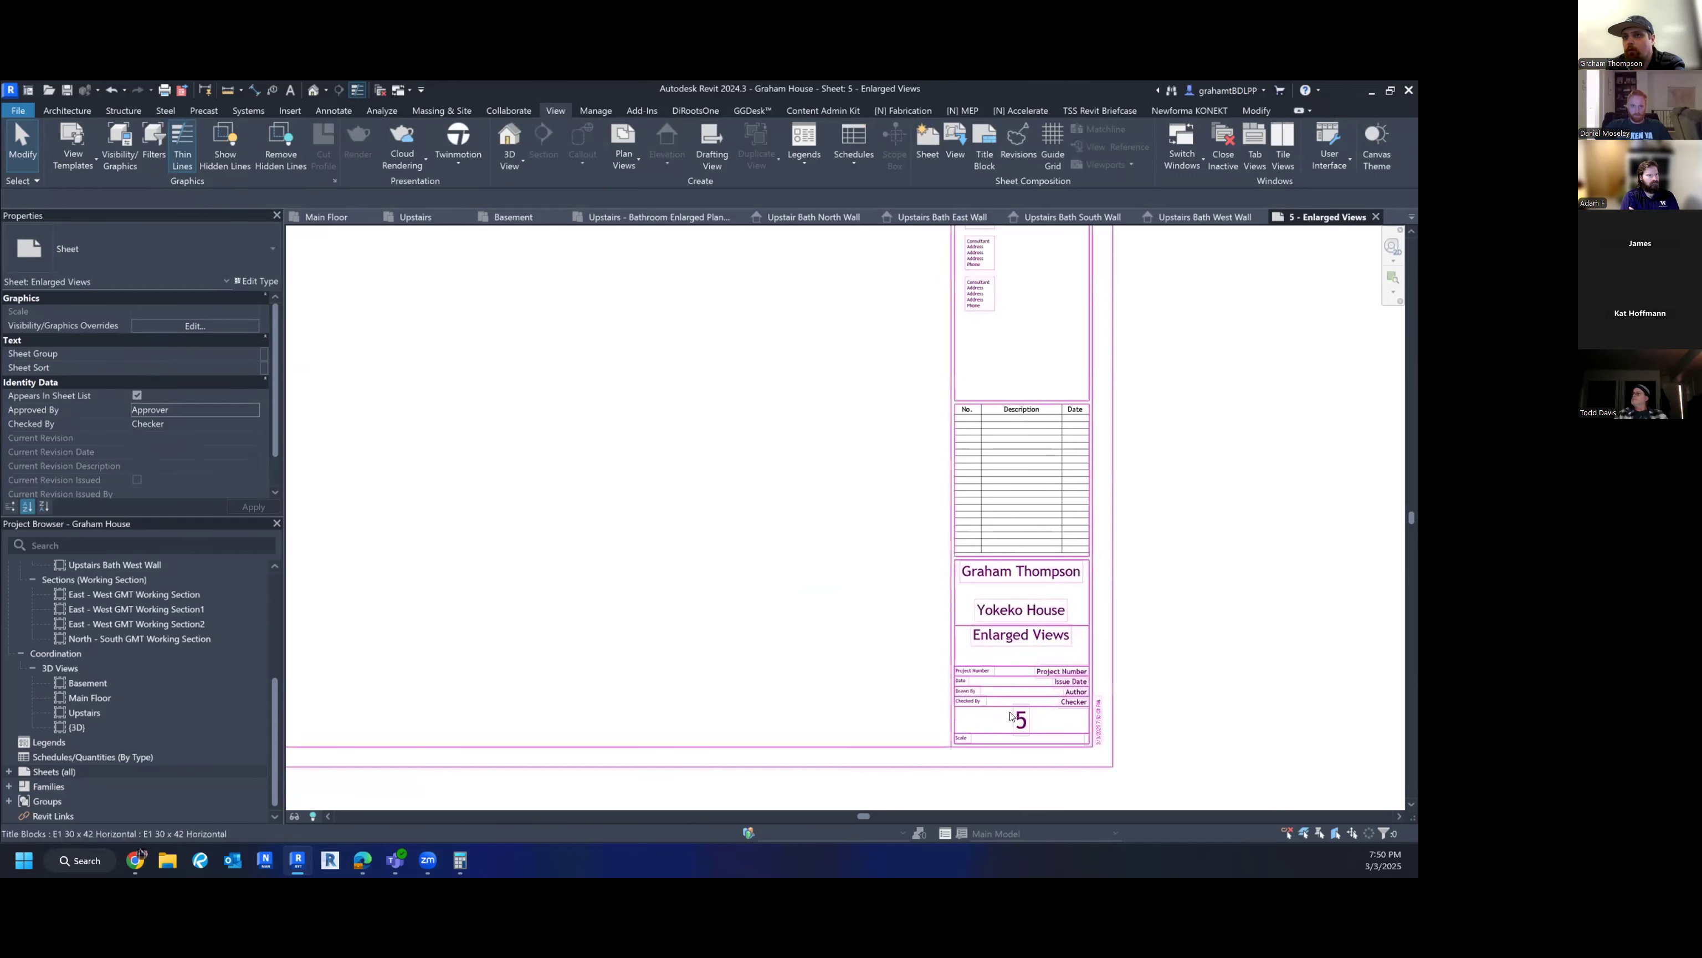
{"action": "scroll", "coordinate": [1119, 703], "scroll_direction": "down", "scroll_amount": 1}
{"action": "scroll", "coordinate": [1125, 701], "scroll_direction": "down", "scroll_amount": 1}
{"action": "middle_click_drag", "start_coordinate": [1191, 674], "coordinate": [1189, 712]}
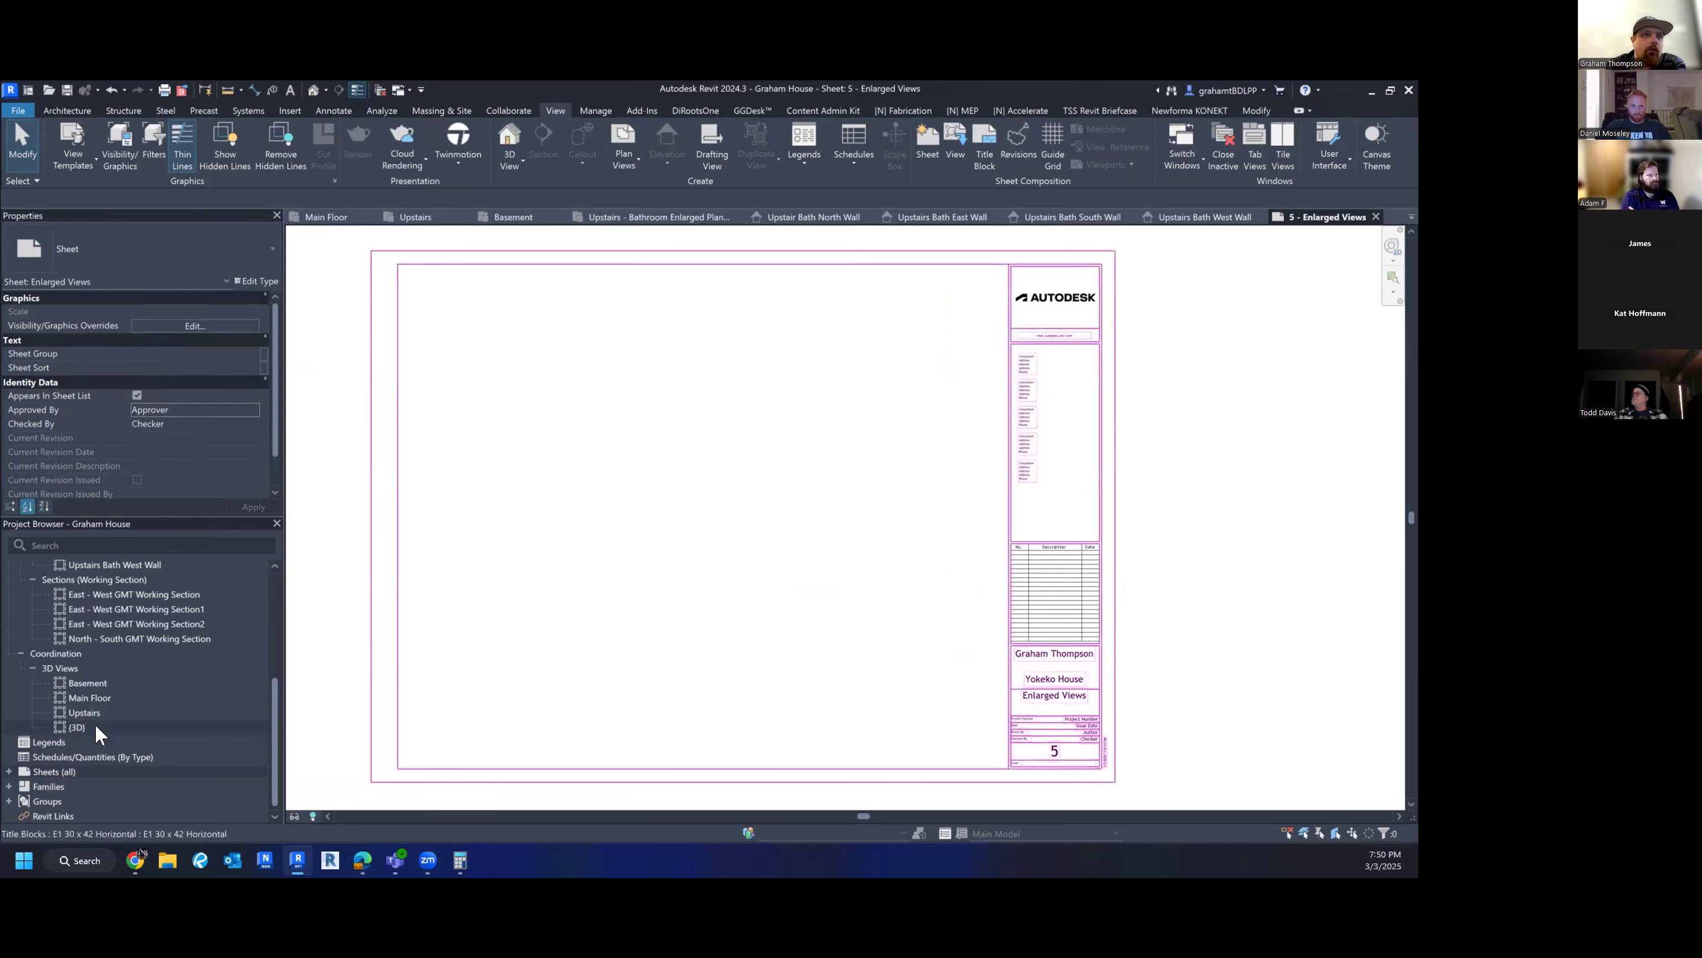
{"action": "left_click", "coordinate": [8, 772]}
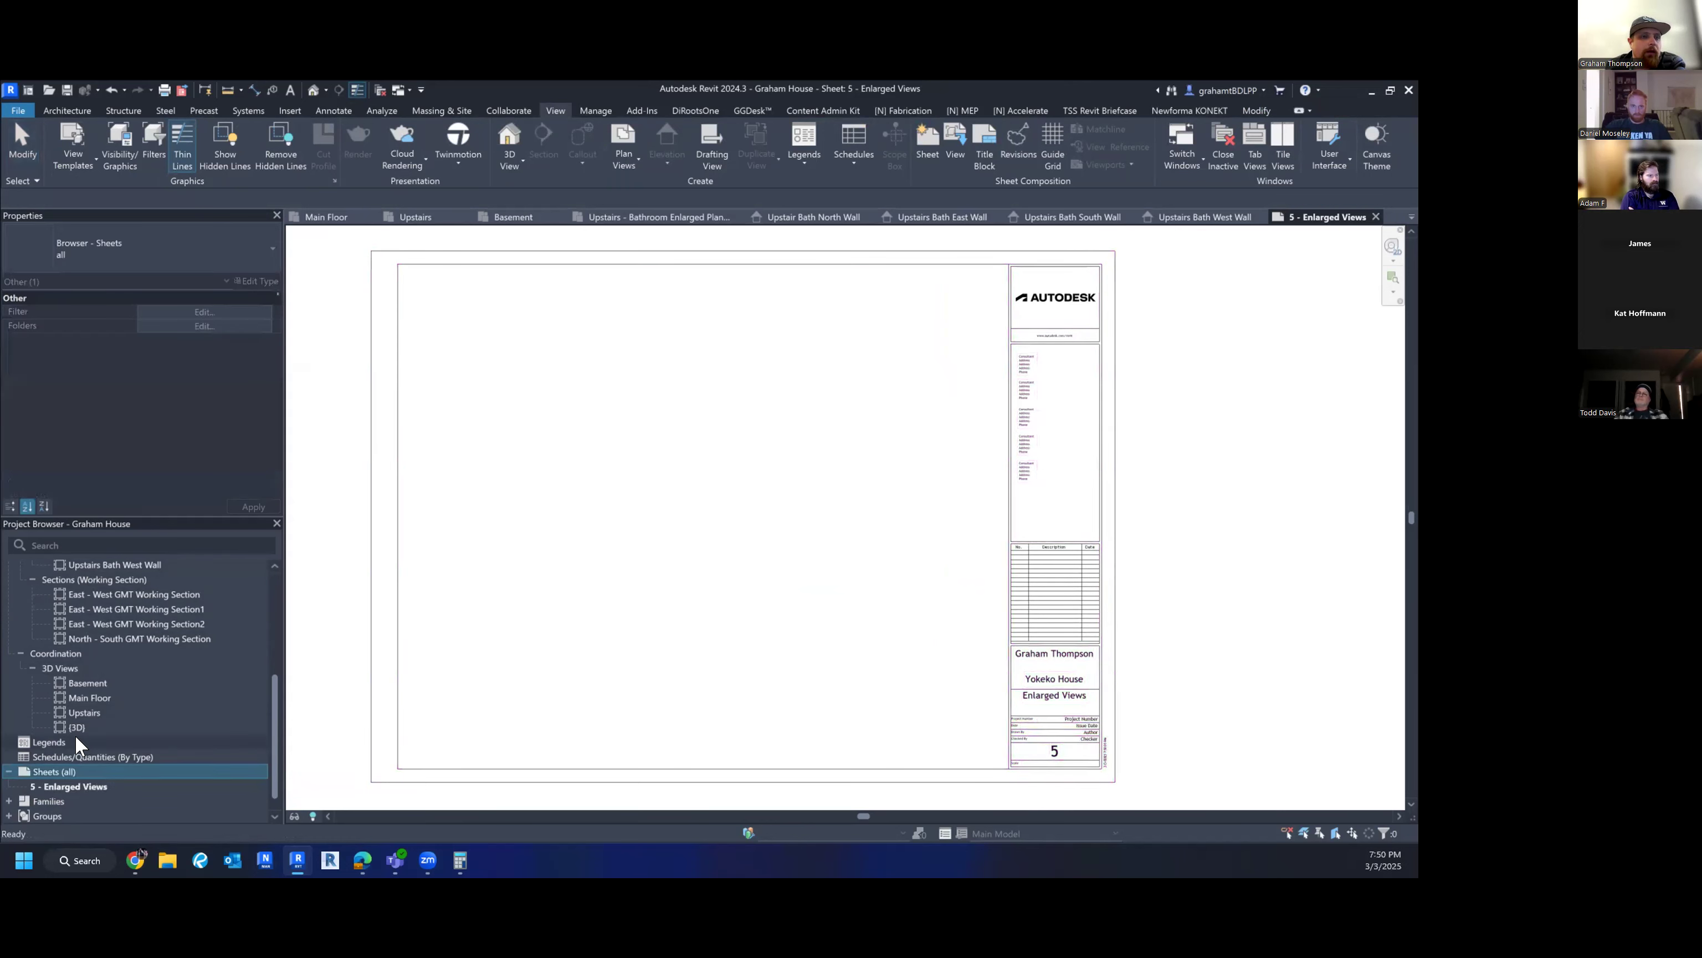
{"action": "scroll", "coordinate": [71, 744], "scroll_direction": "down", "scroll_amount": 1}
{"action": "left_click", "coordinate": [61, 768]}
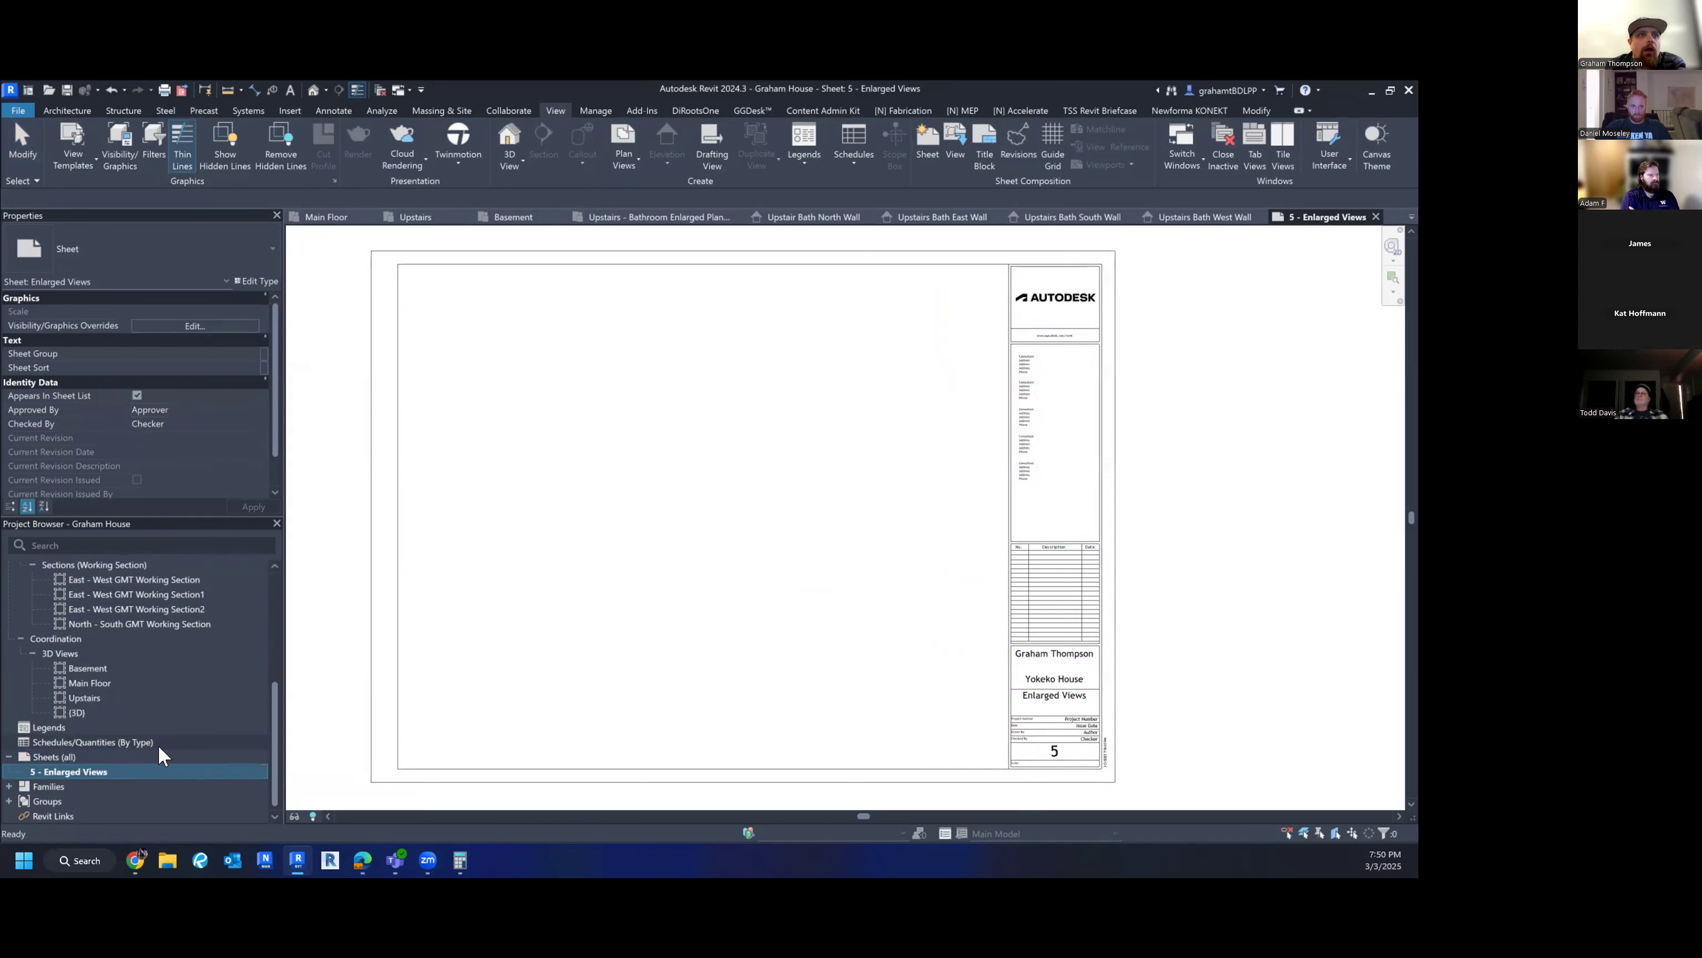
- Locate the Upstairs - Bathroom Enlarged Plan View and interior elevations in the Project Browser
{"action": "scroll", "coordinate": [160, 753], "scroll_direction": "up", "scroll_amount": 5}
{"action": "scroll", "coordinate": [156, 745], "scroll_direction": "up", "scroll_amount": 2}
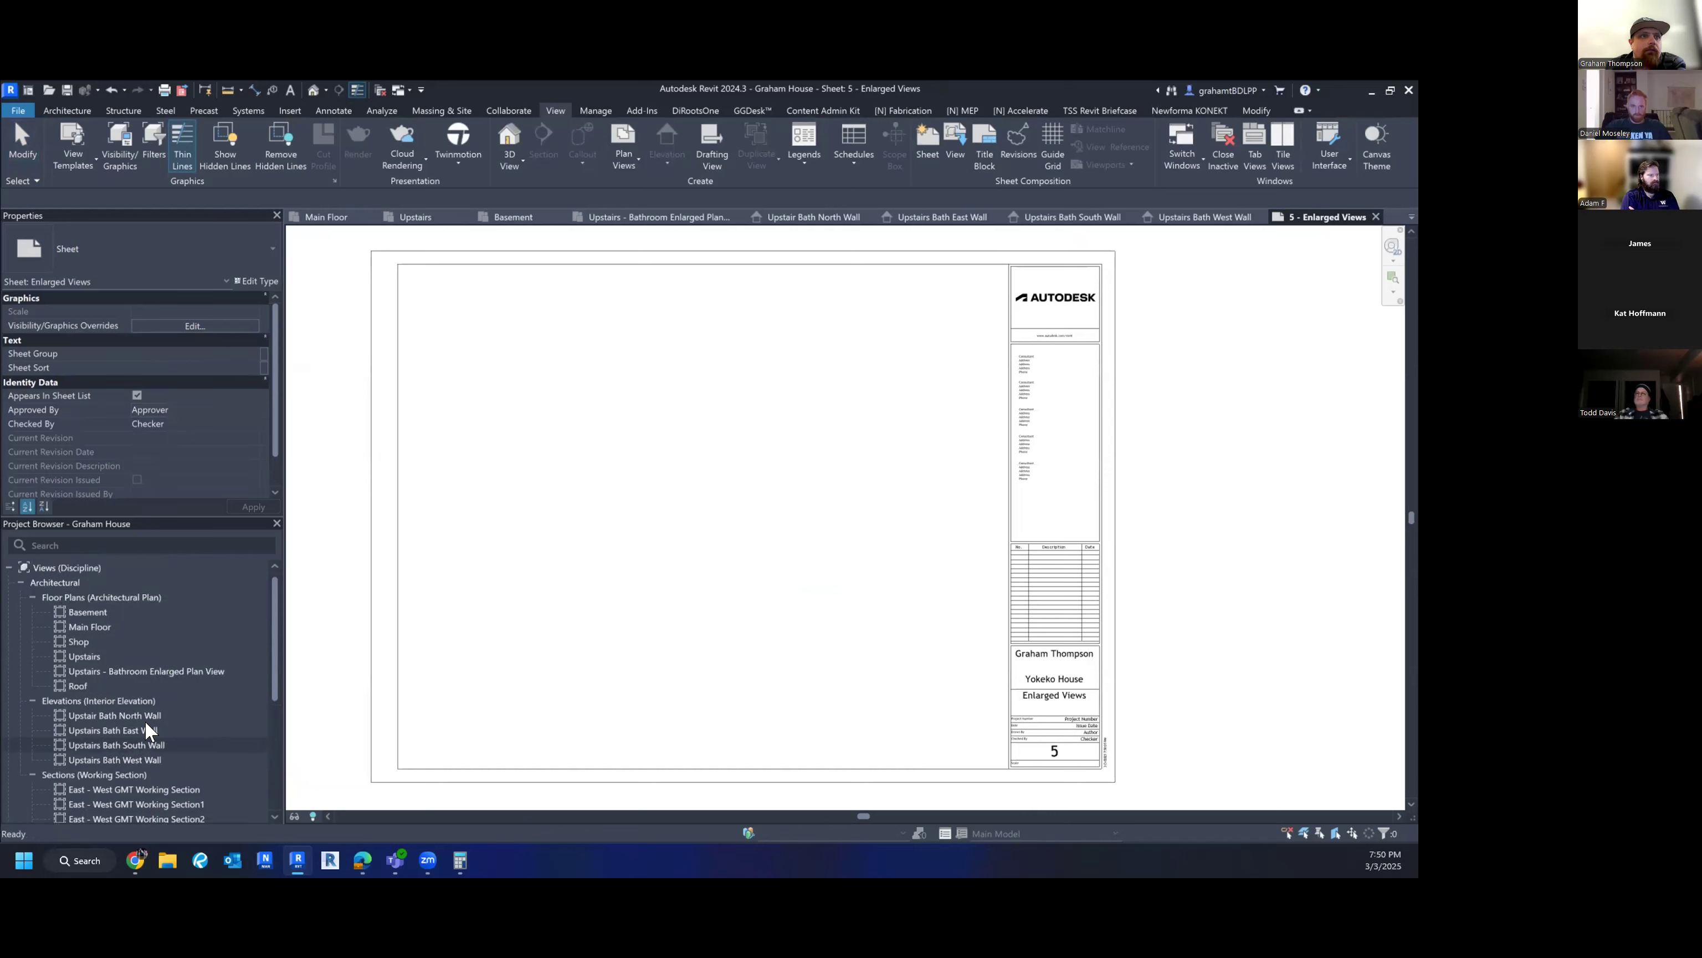
{"action": "left_click", "coordinate": [125, 671]}
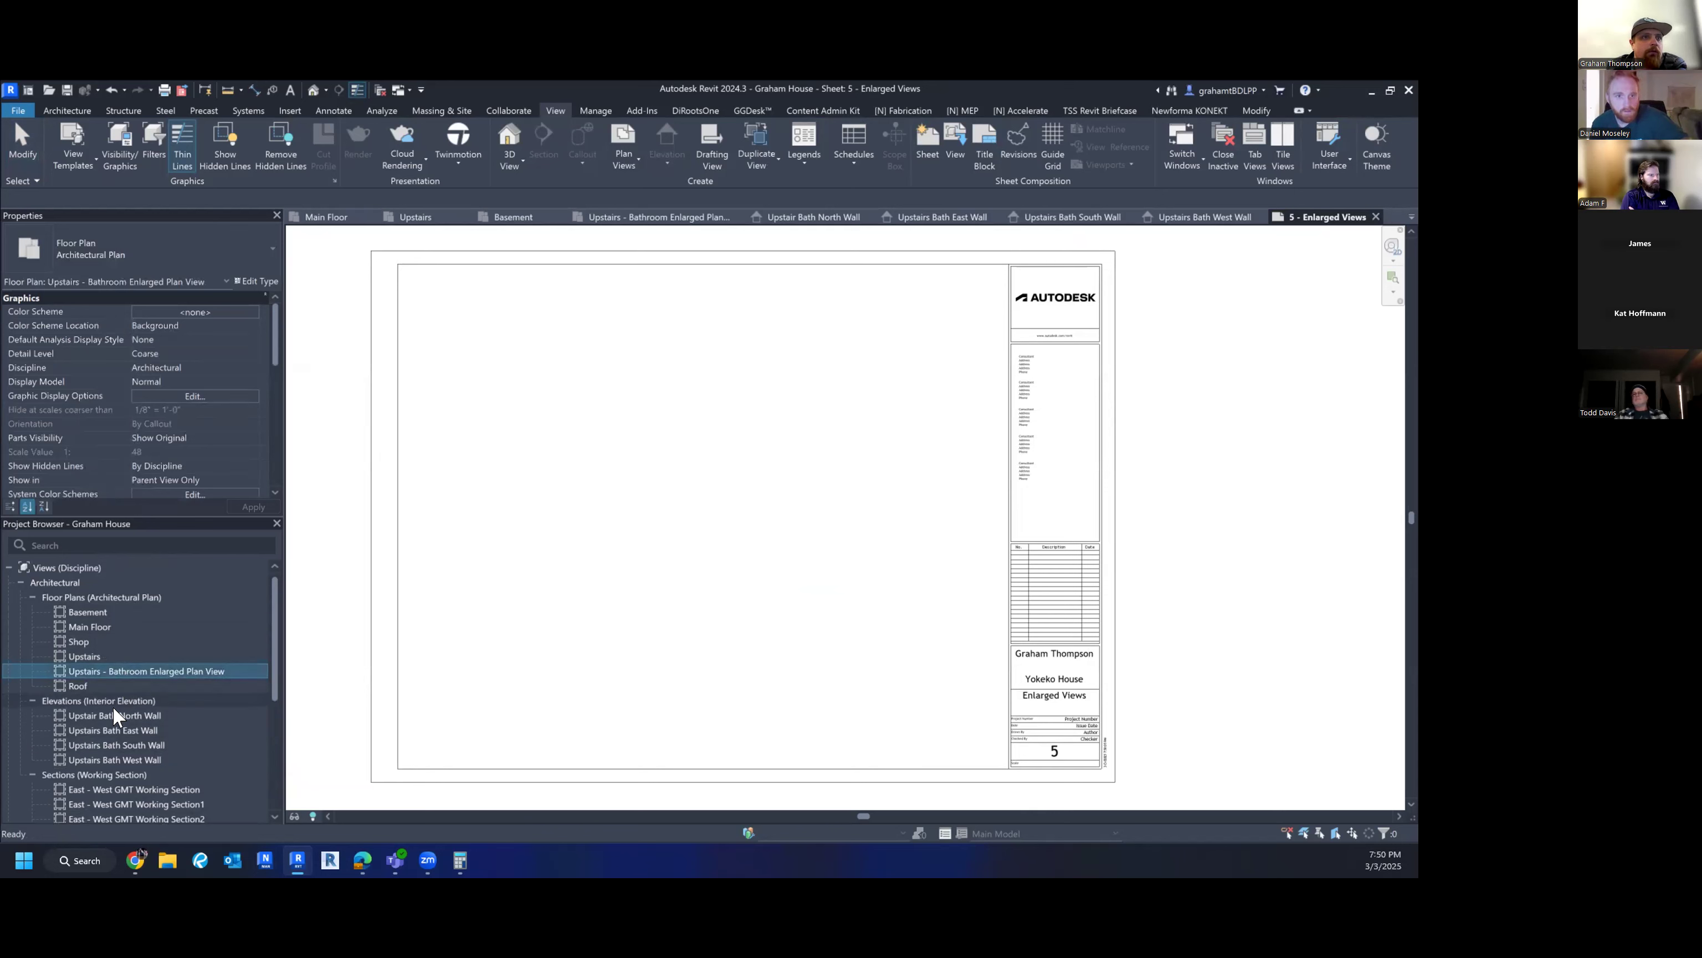
{"action": "scroll", "coordinate": [121, 733], "scroll_direction": "down", "scroll_amount": 2}
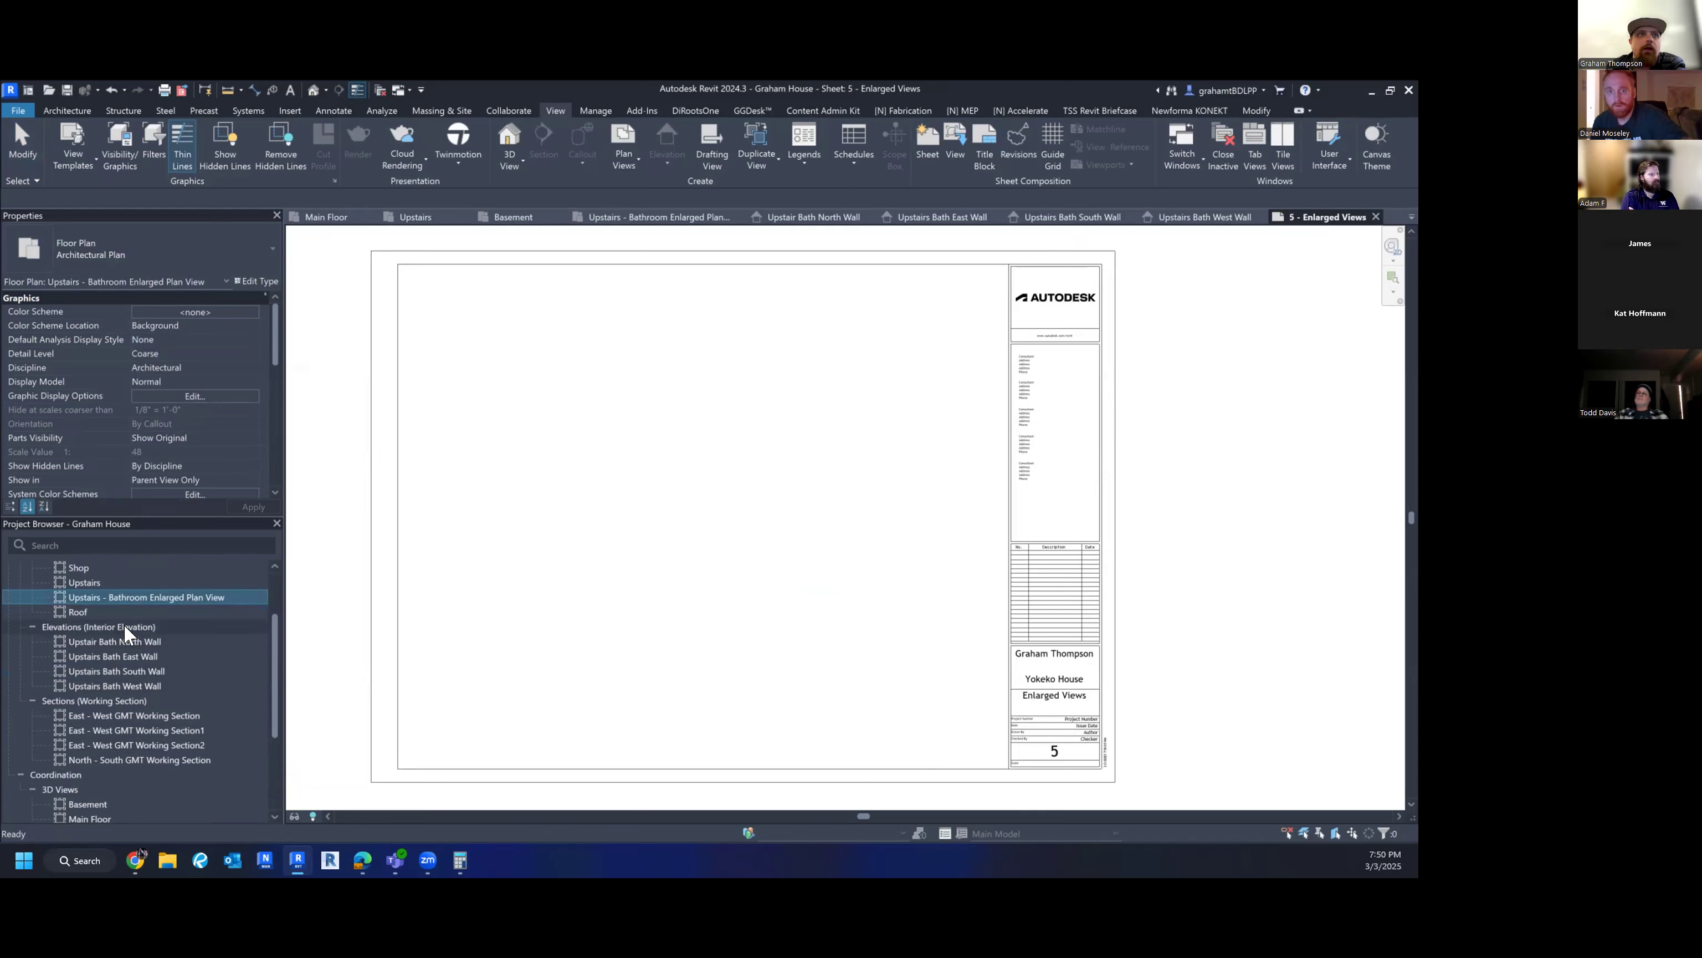
{"action": "scroll", "coordinate": [169, 639], "scroll_direction": "up", "scroll_amount": 2}
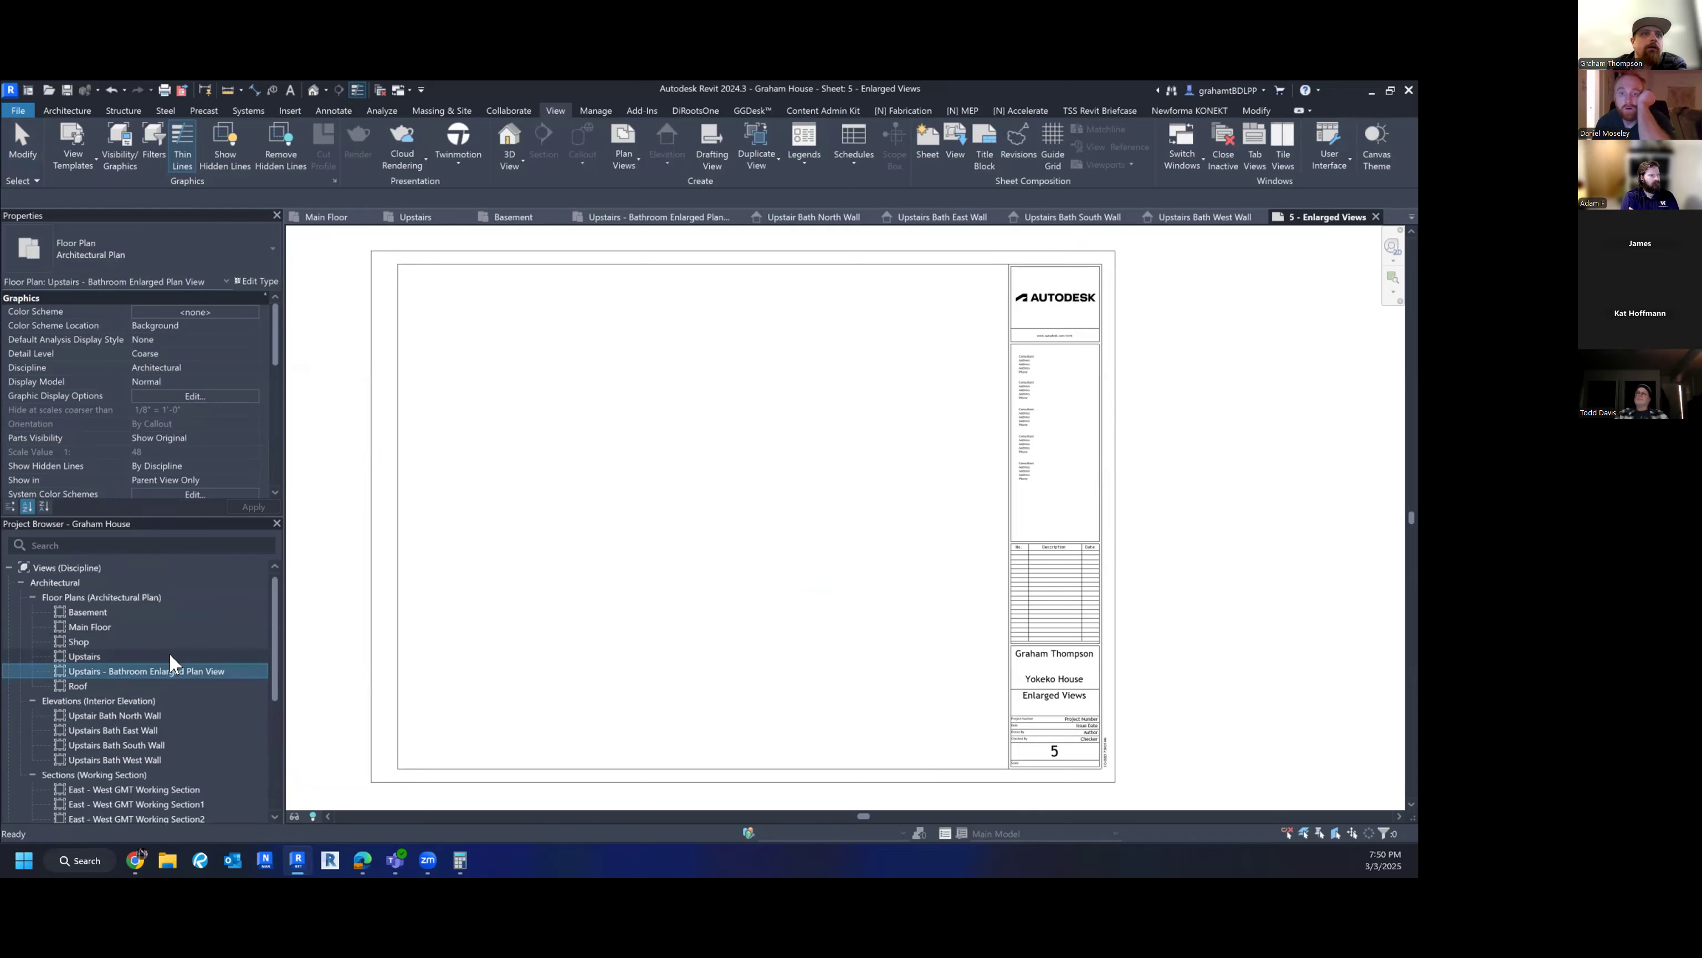
{"action": "scroll", "coordinate": [169, 652], "scroll_direction": "down", "scroll_amount": 5}
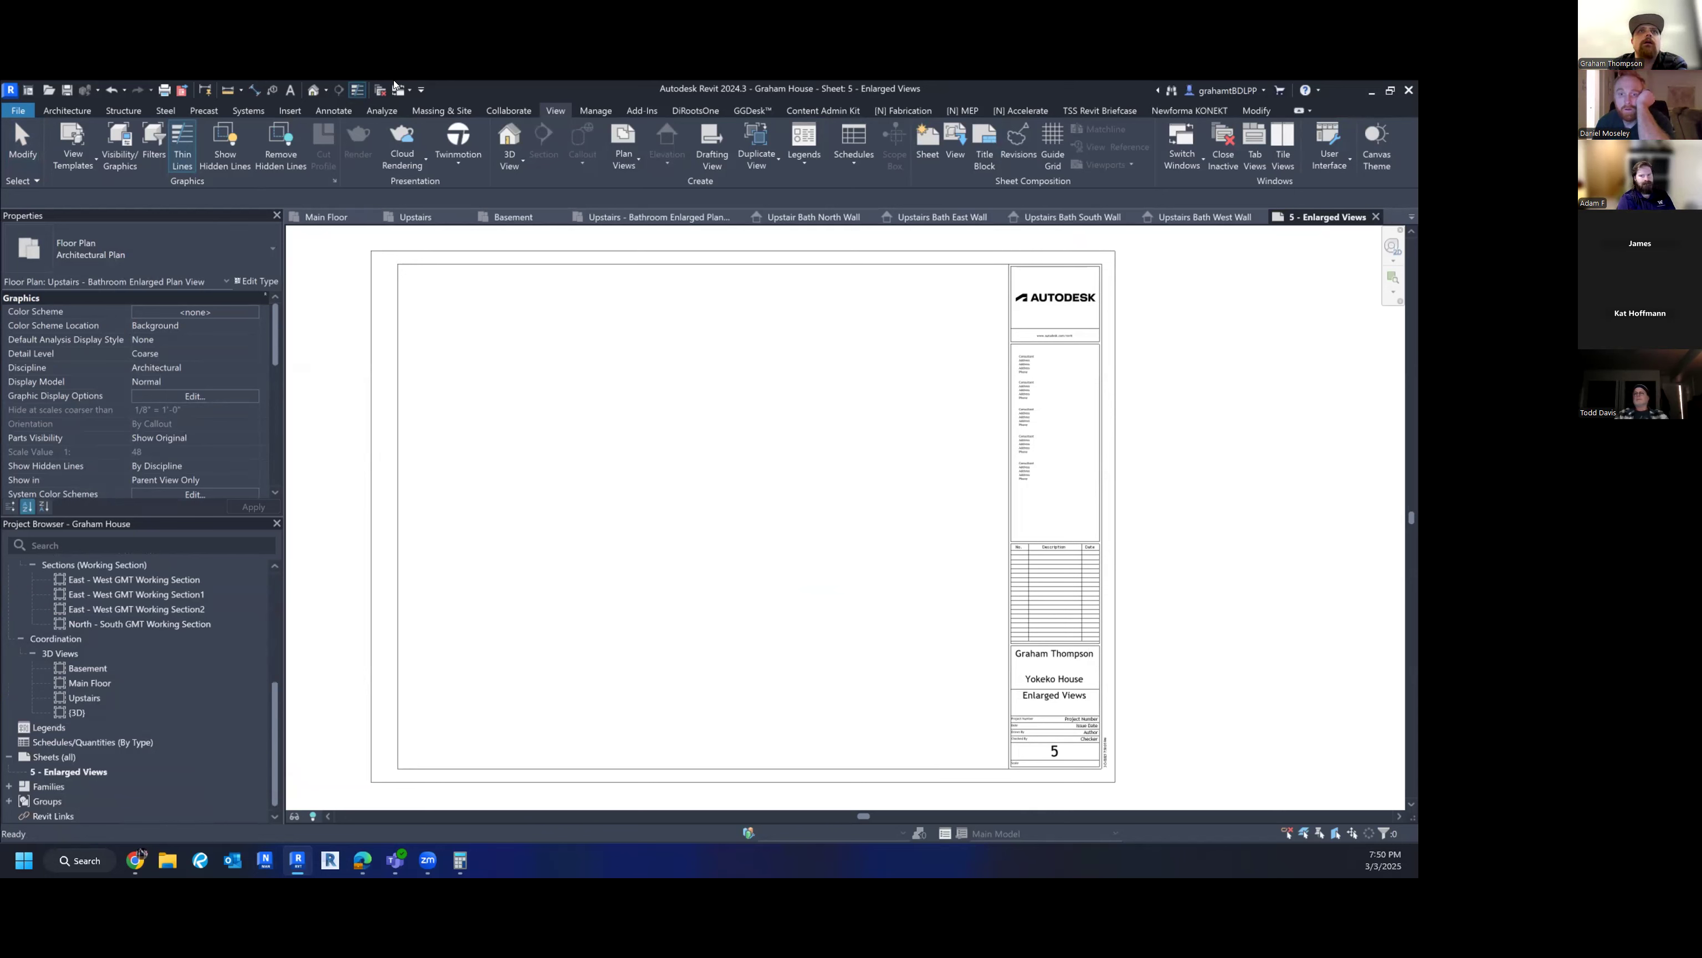
- Duplicate the {3D} view, saving the project when prompted
{"action": "left_click", "coordinate": [313, 92]}
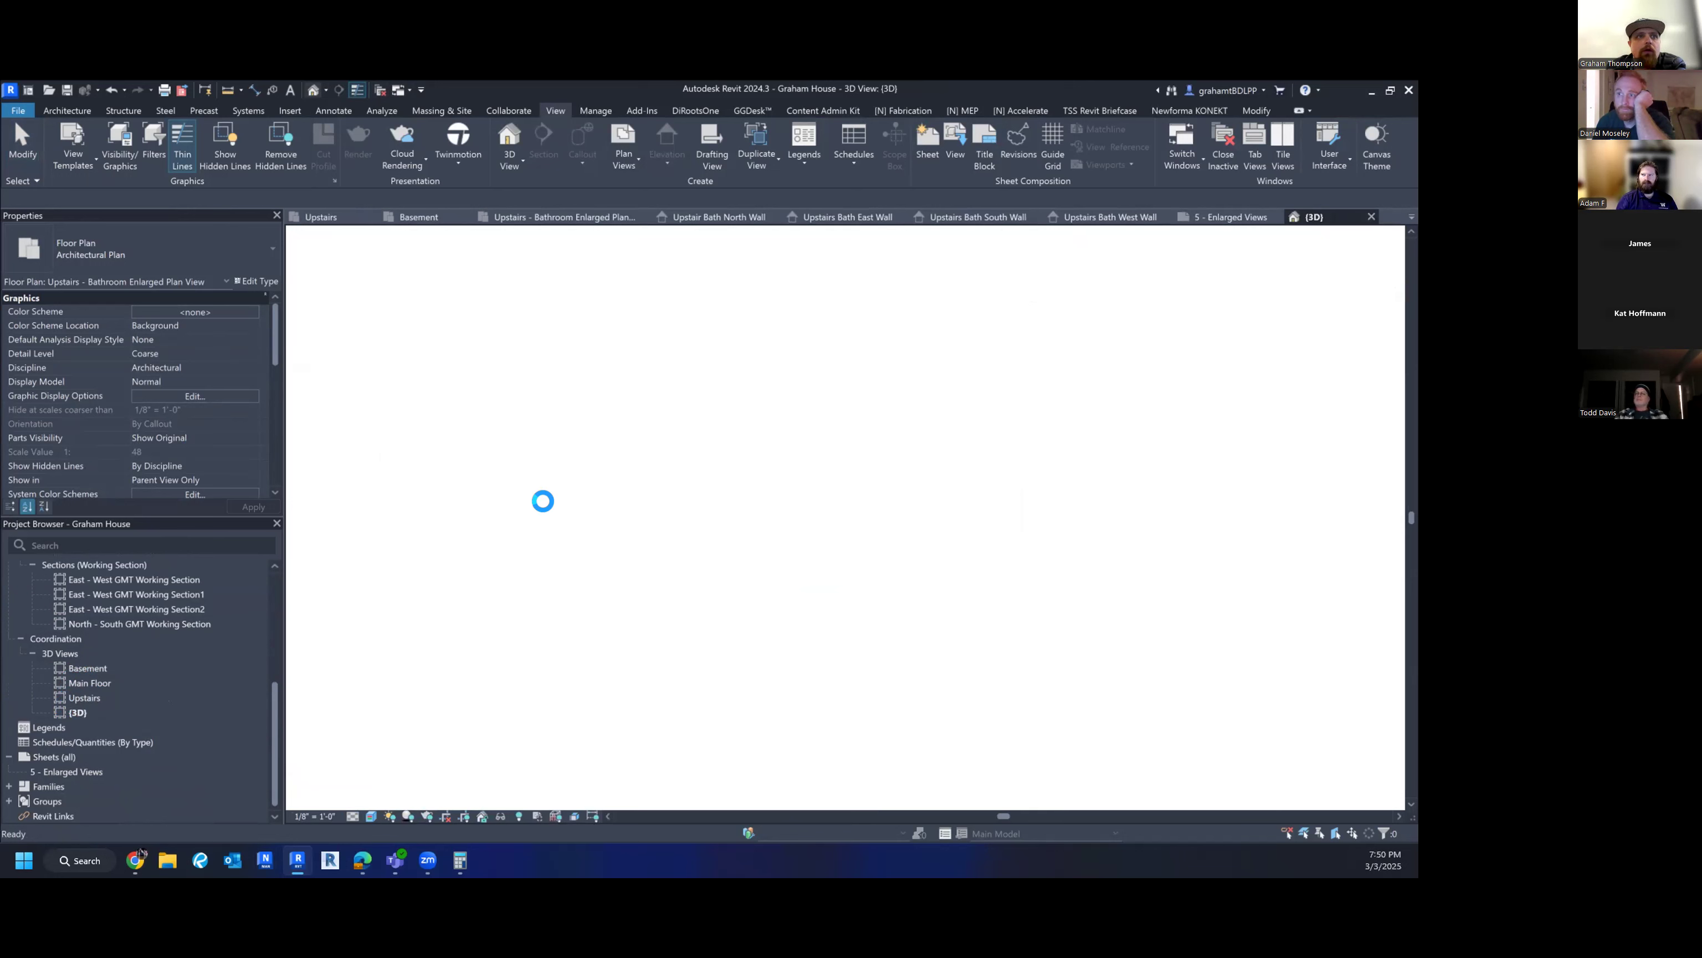
{"action": "left_click", "coordinate": [73, 713]}
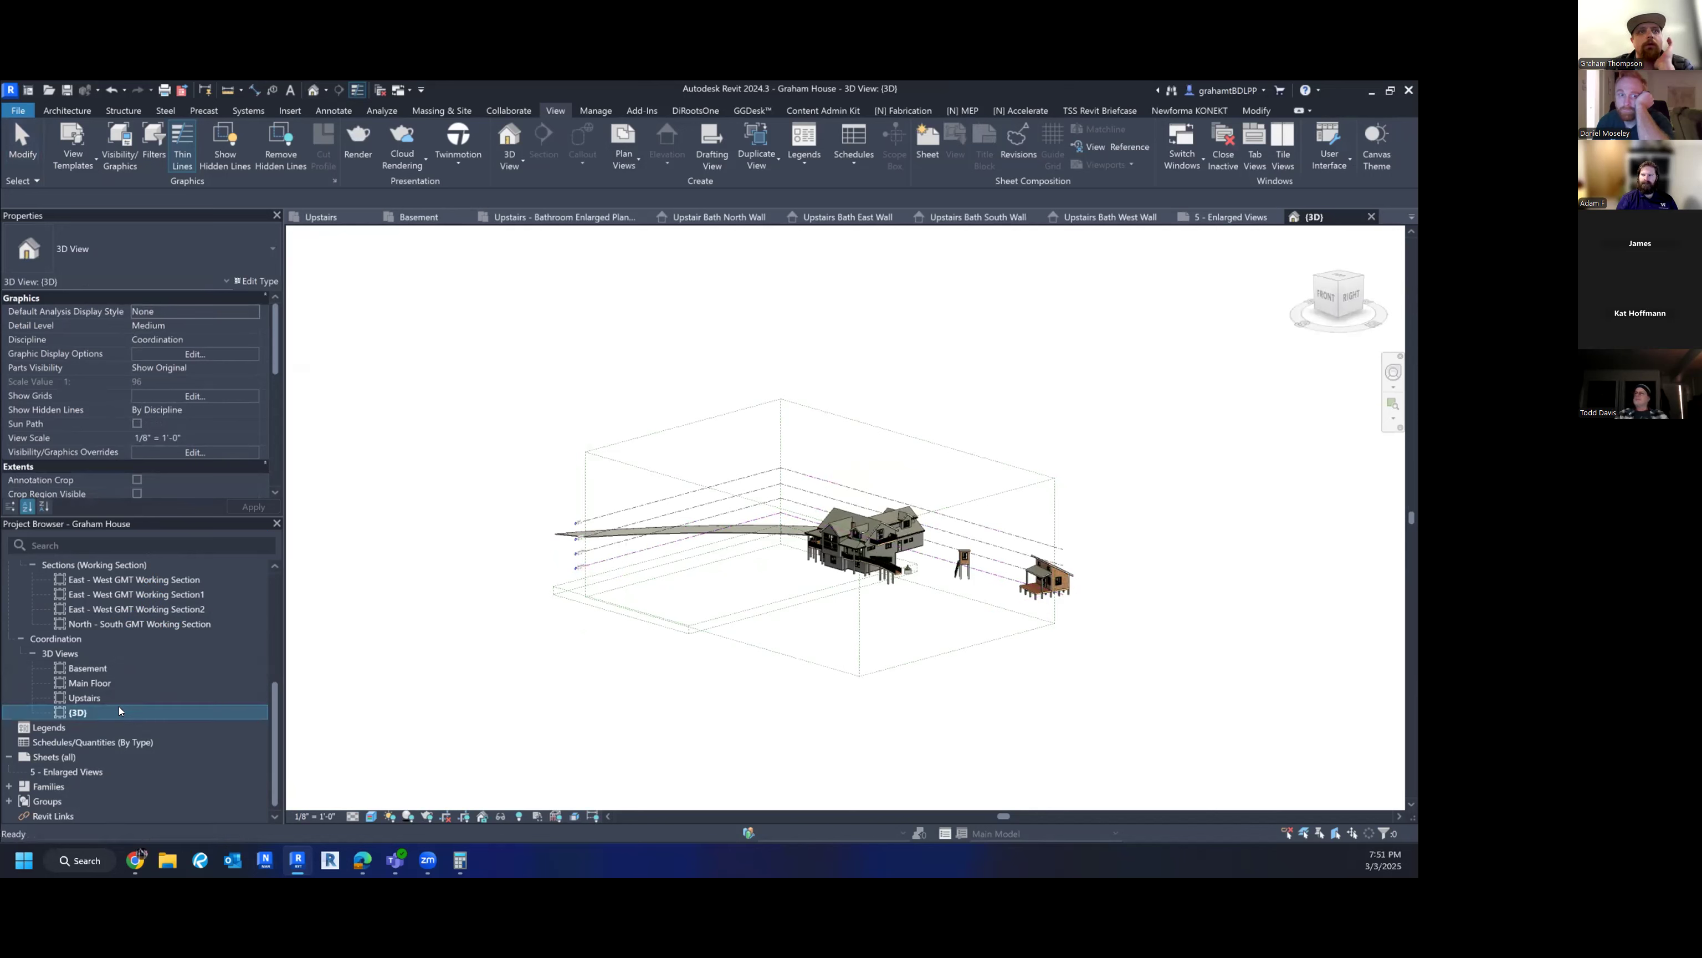
{"action": "right_click", "coordinate": [113, 712]}
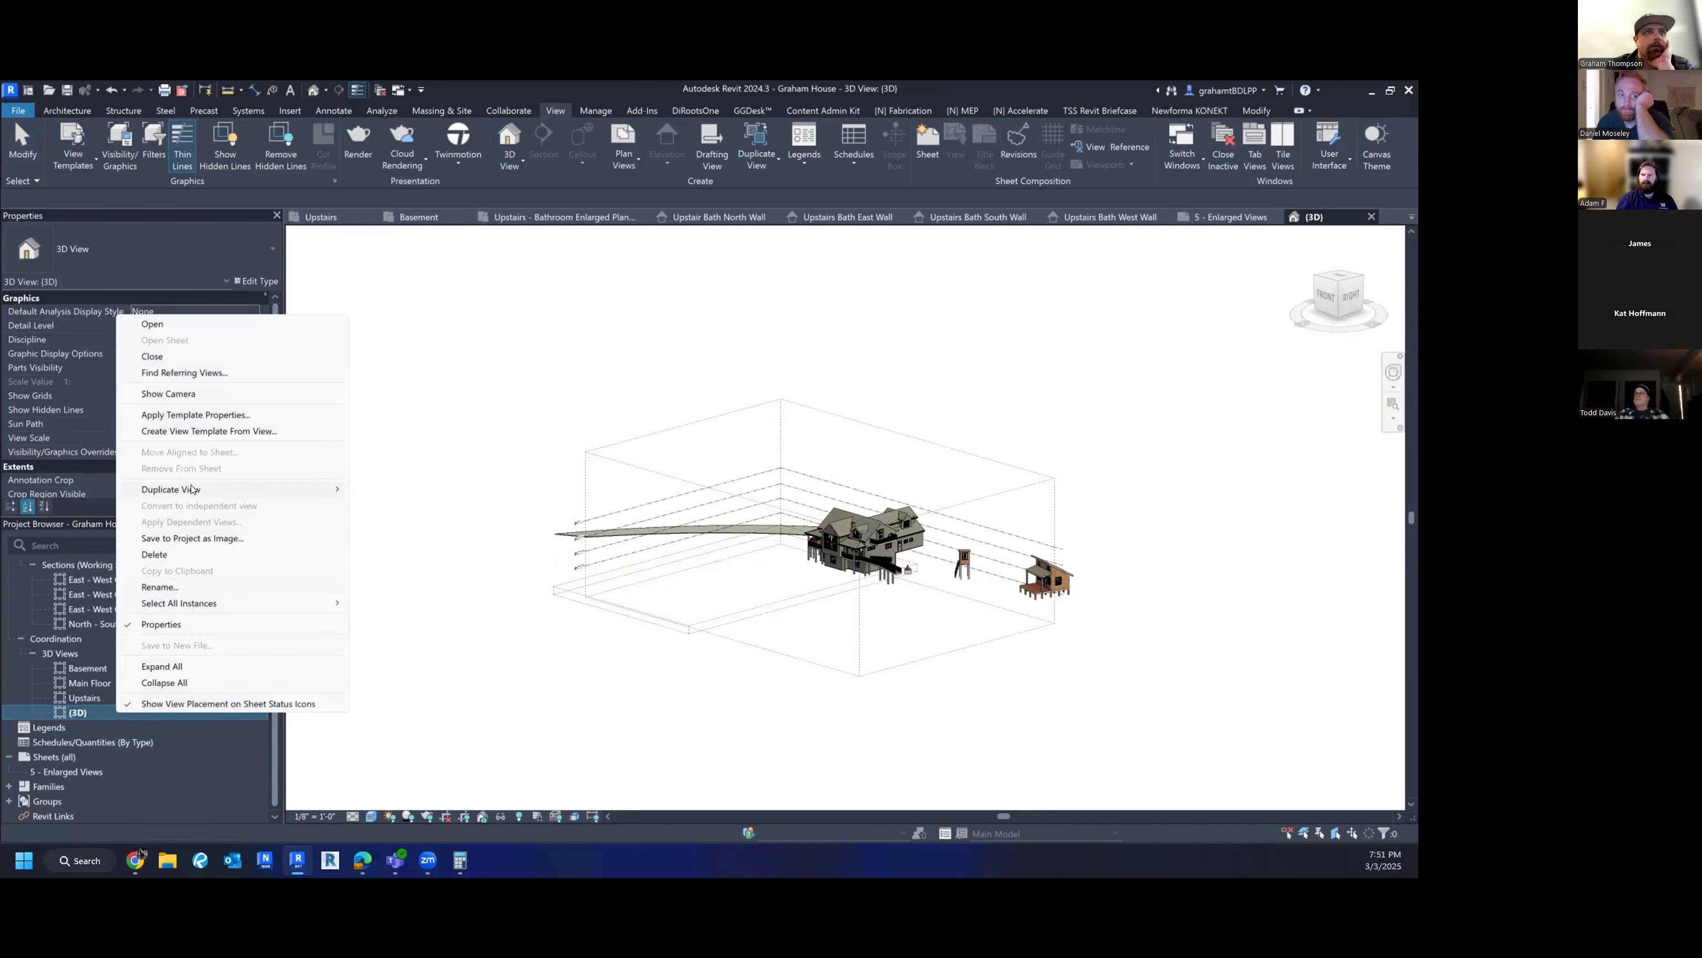
{"action": "mouse_move", "coordinate": [205, 489]}
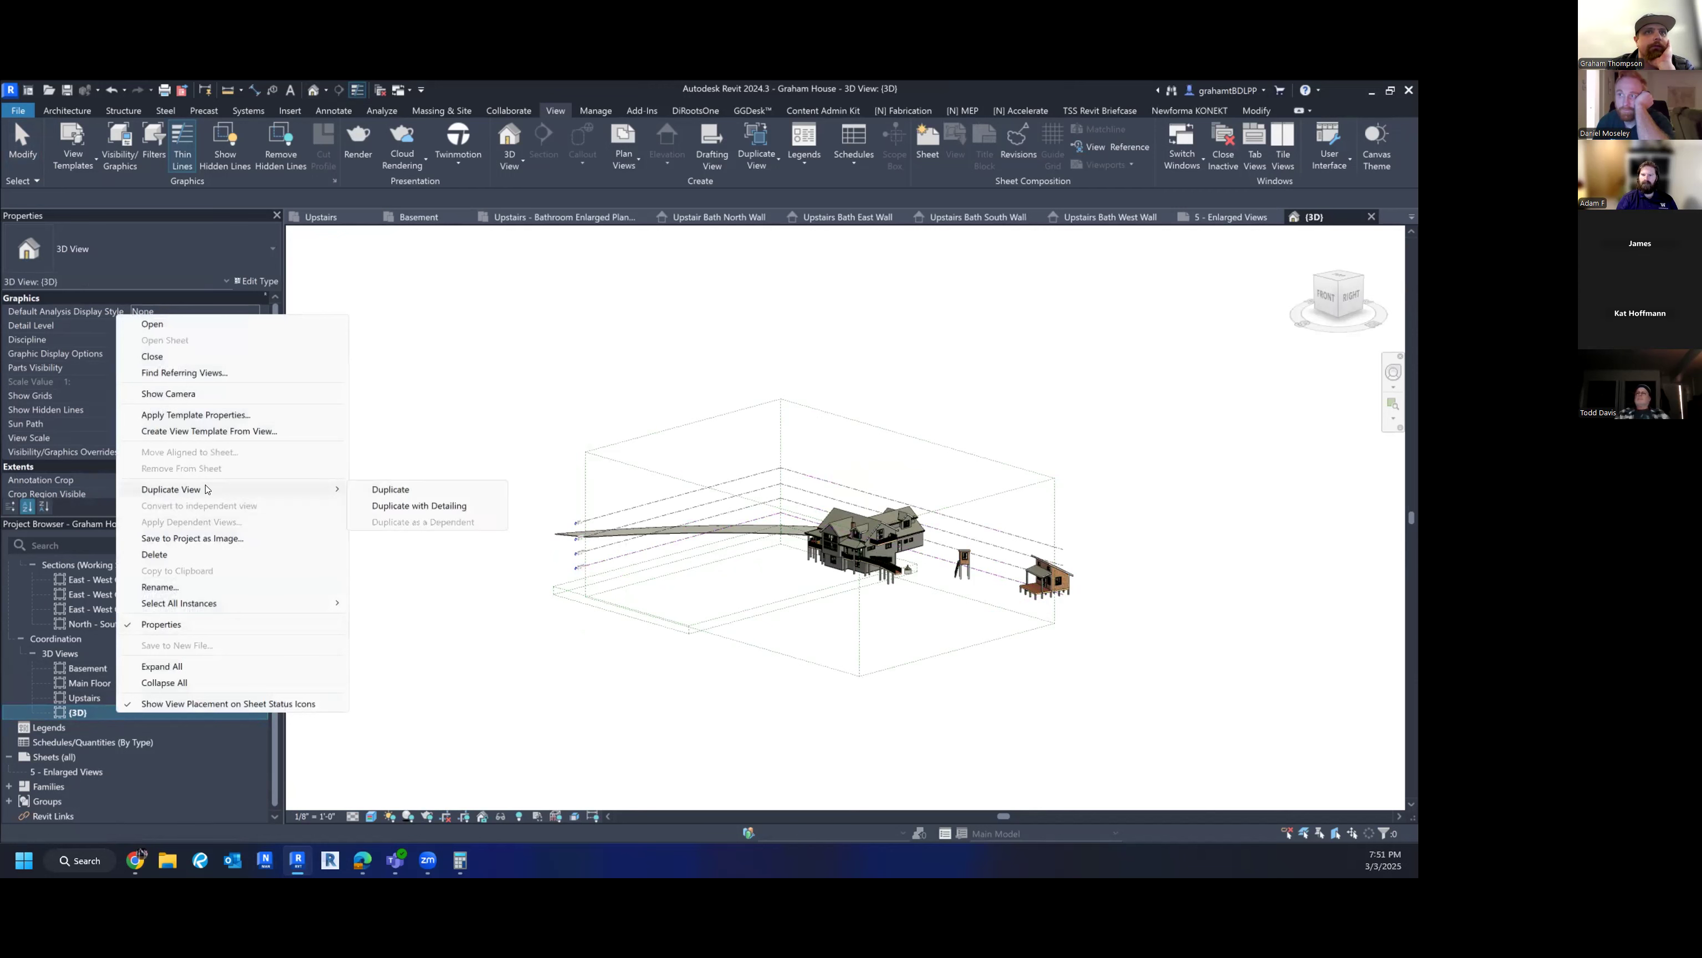
{"action": "left_click", "coordinate": [414, 490]}
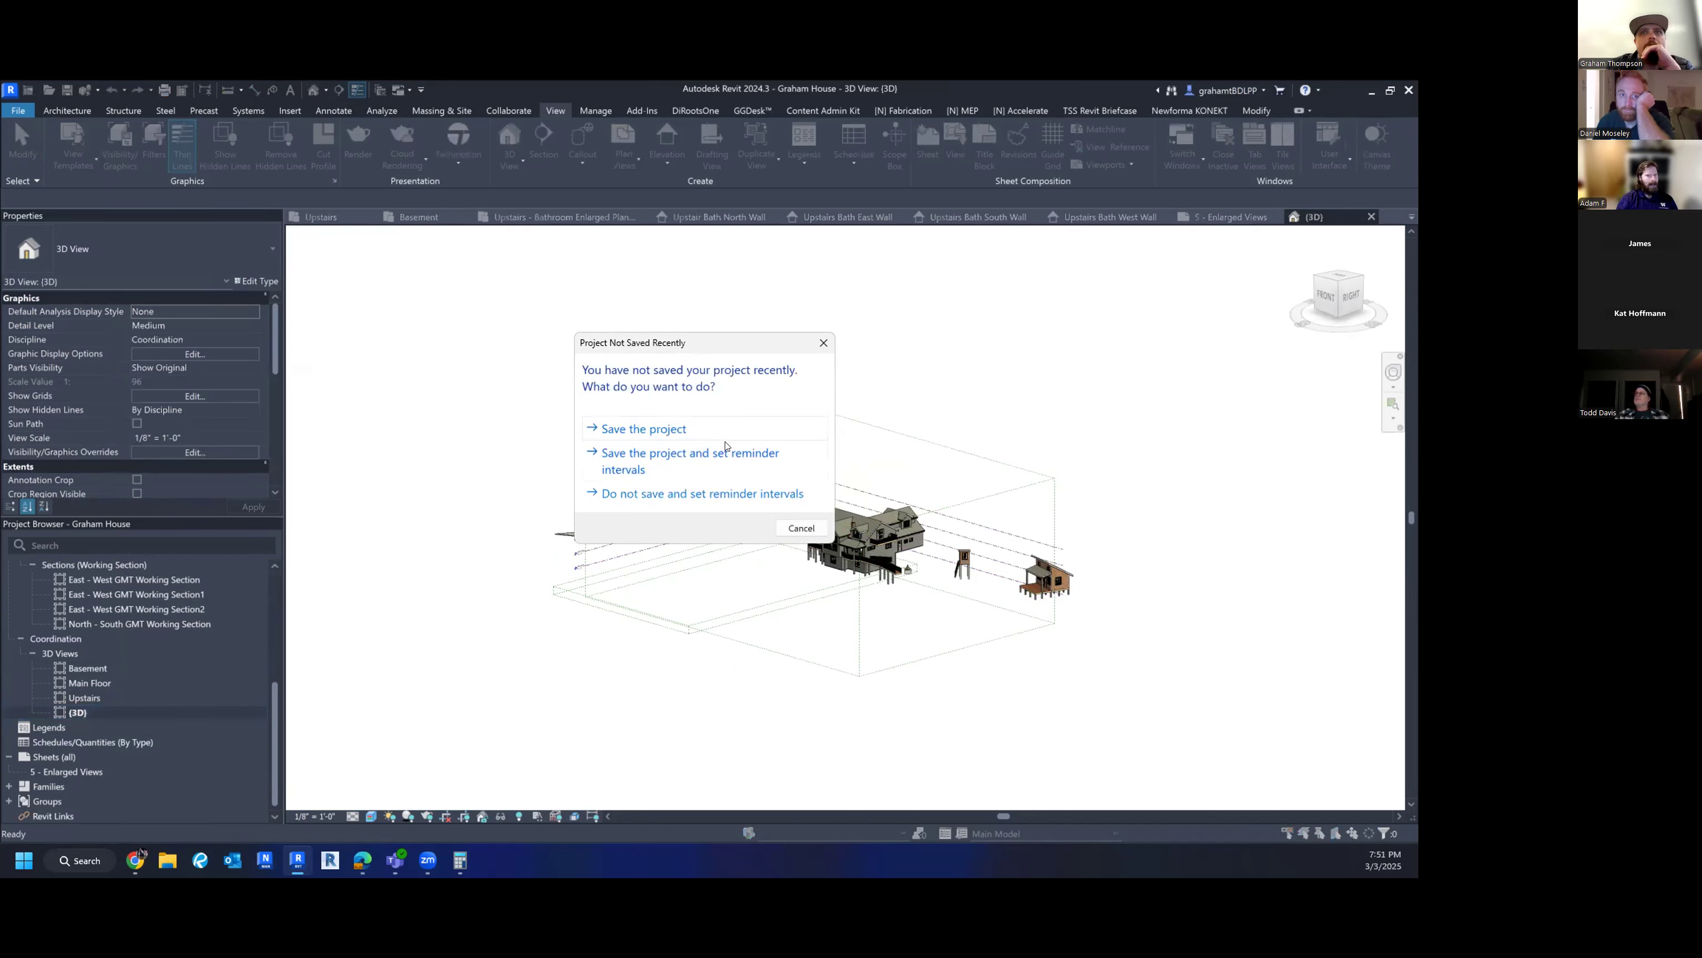
{"action": "left_click", "coordinate": [689, 426]}
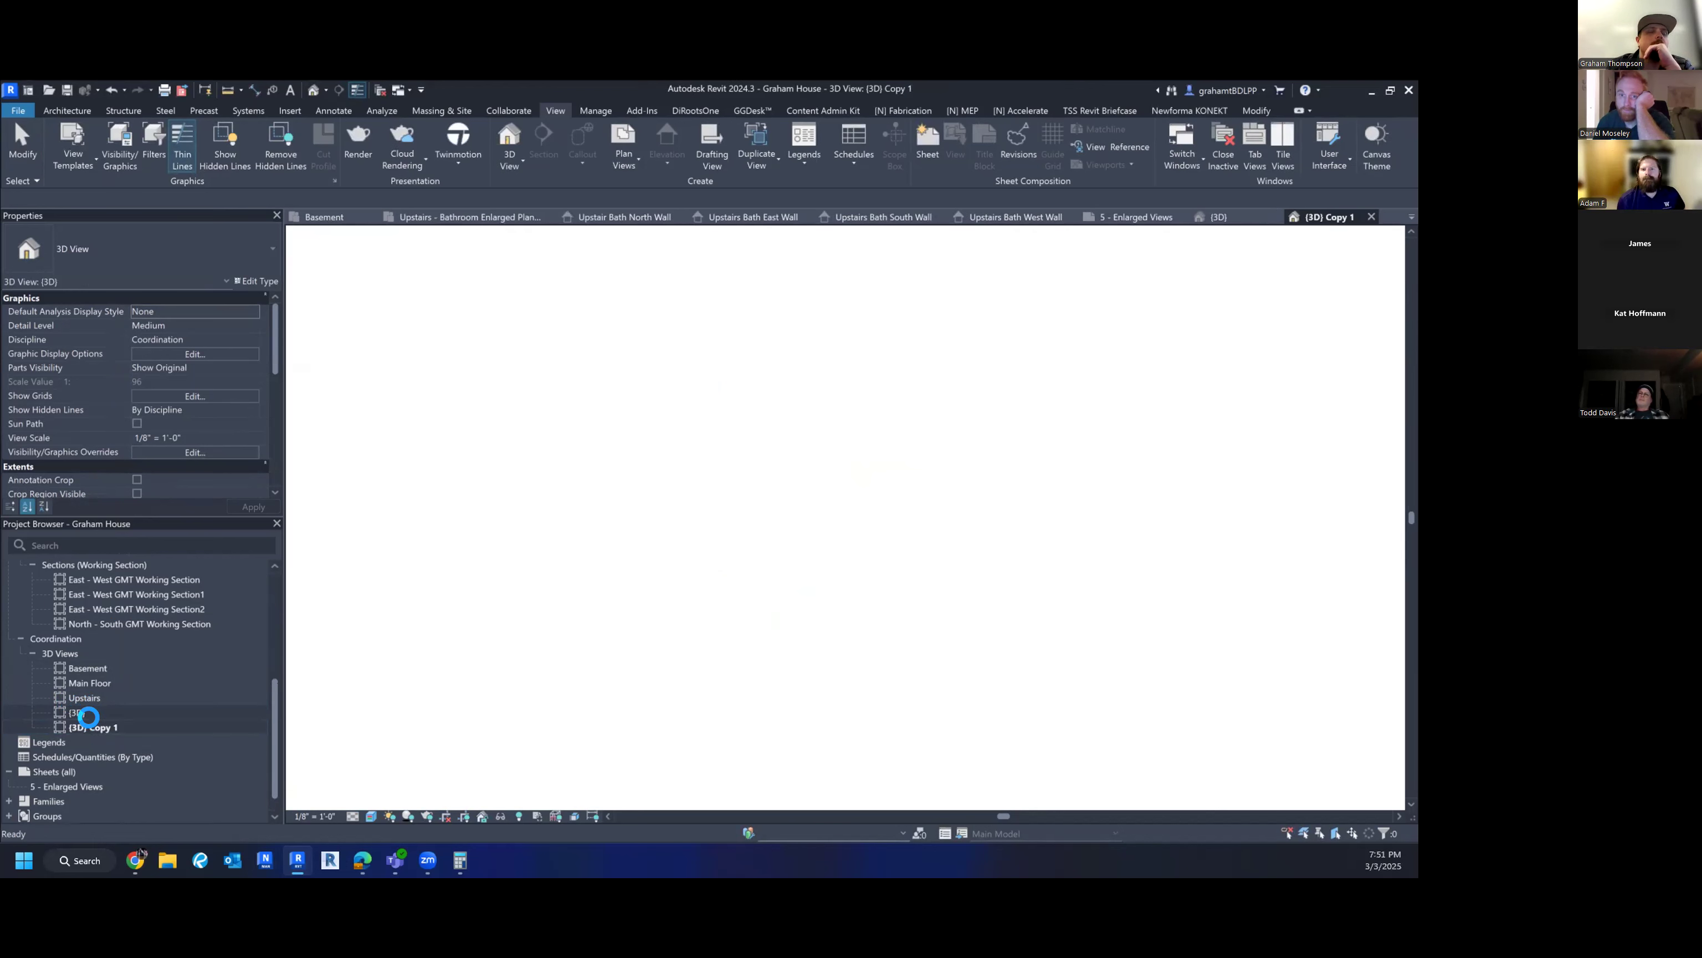
- Rename the copied view to Enlarged Upstairs Bathroom 3D
{"action": "right_click", "coordinate": [96, 725]}
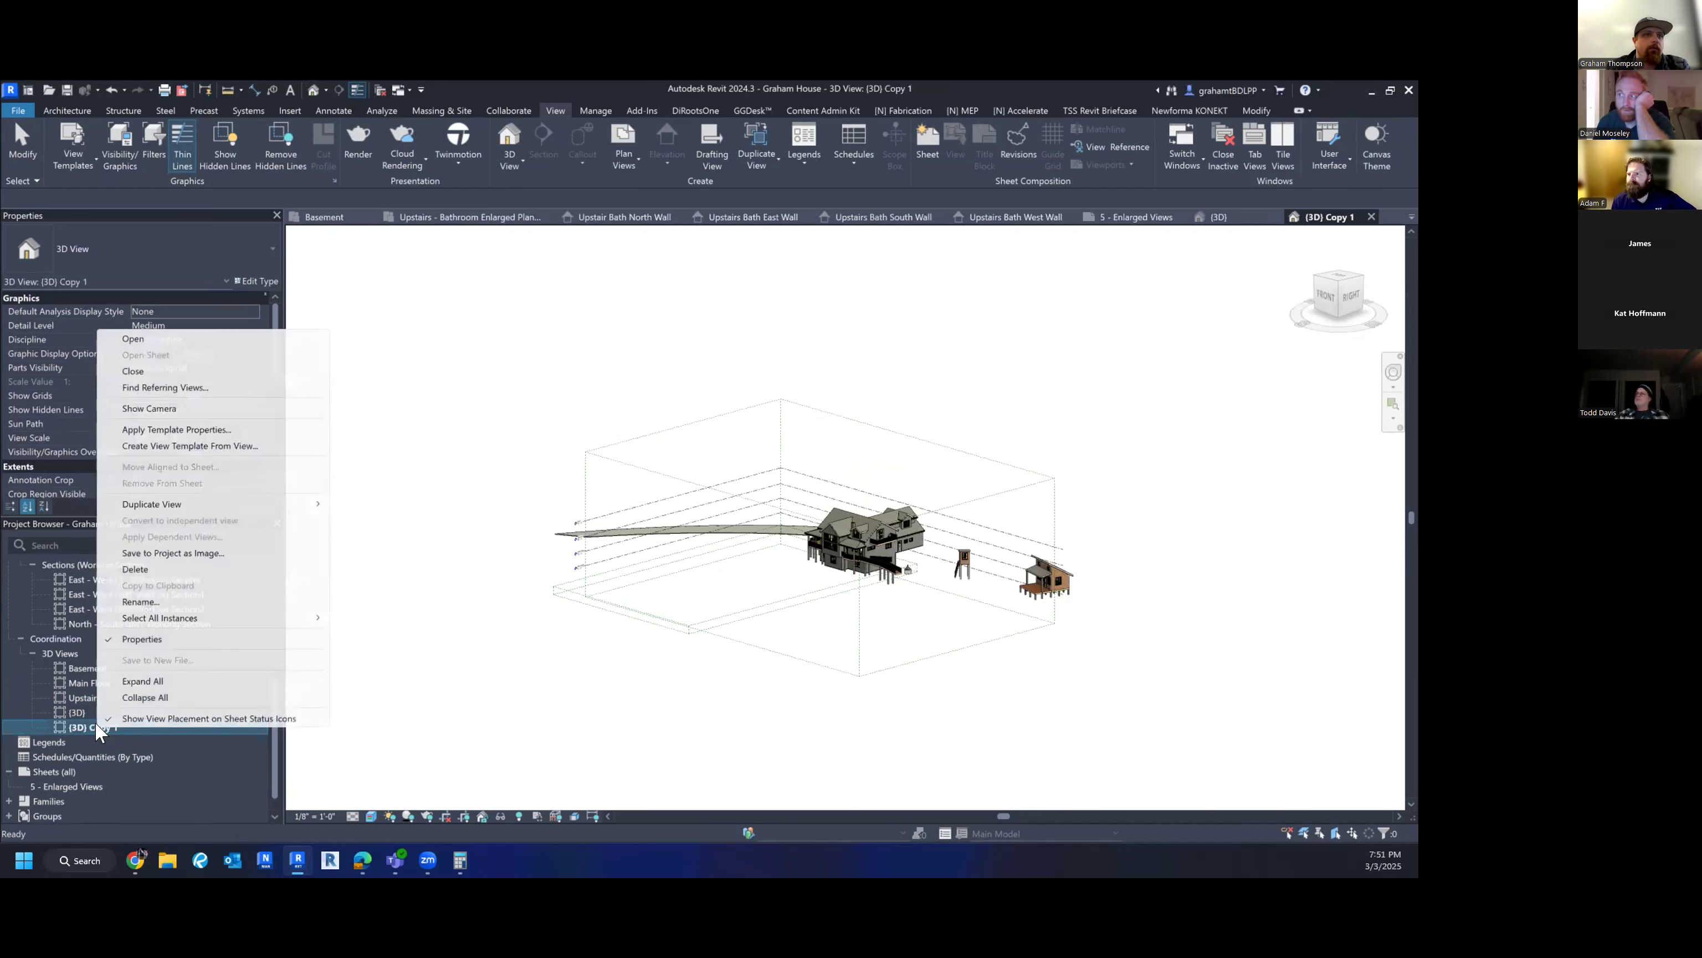
{"action": "left_click", "coordinate": [140, 601]}
{"action": "type", "text": "Enlarged"}
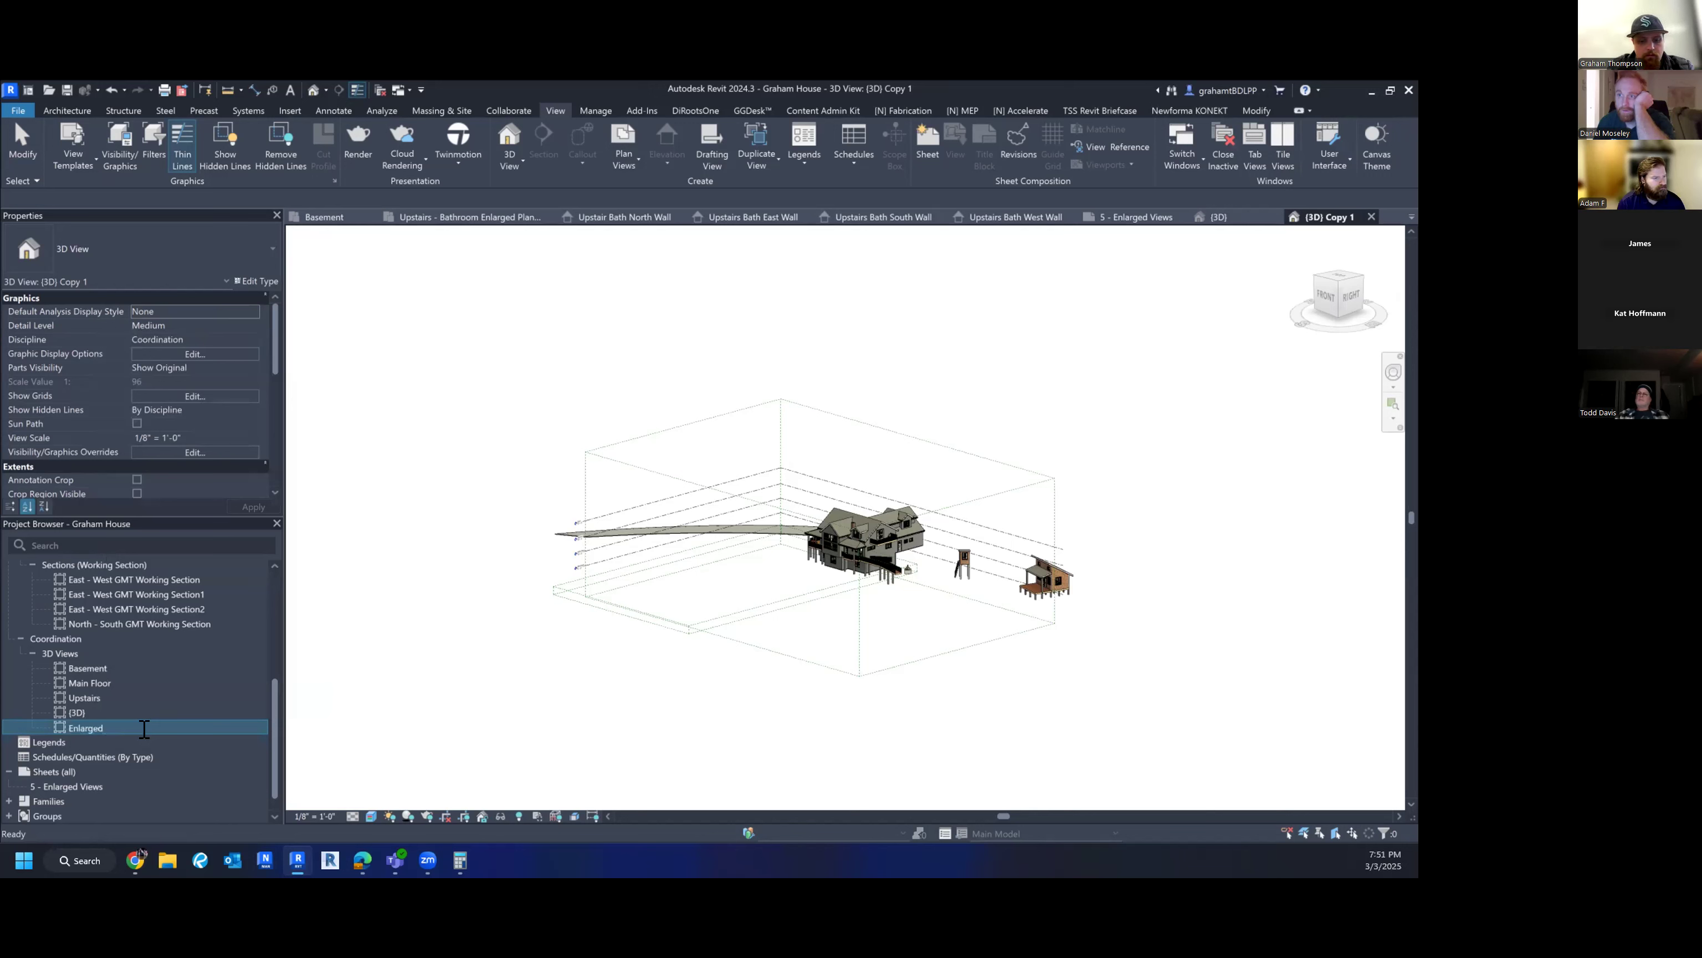
{"action": "type", "text": " Upstairs Bathroom 3d"}
{"action": "key", "text": "BackSpace"}
{"action": "type", "text": "D"}
{"action": "key", "text": "Return"}
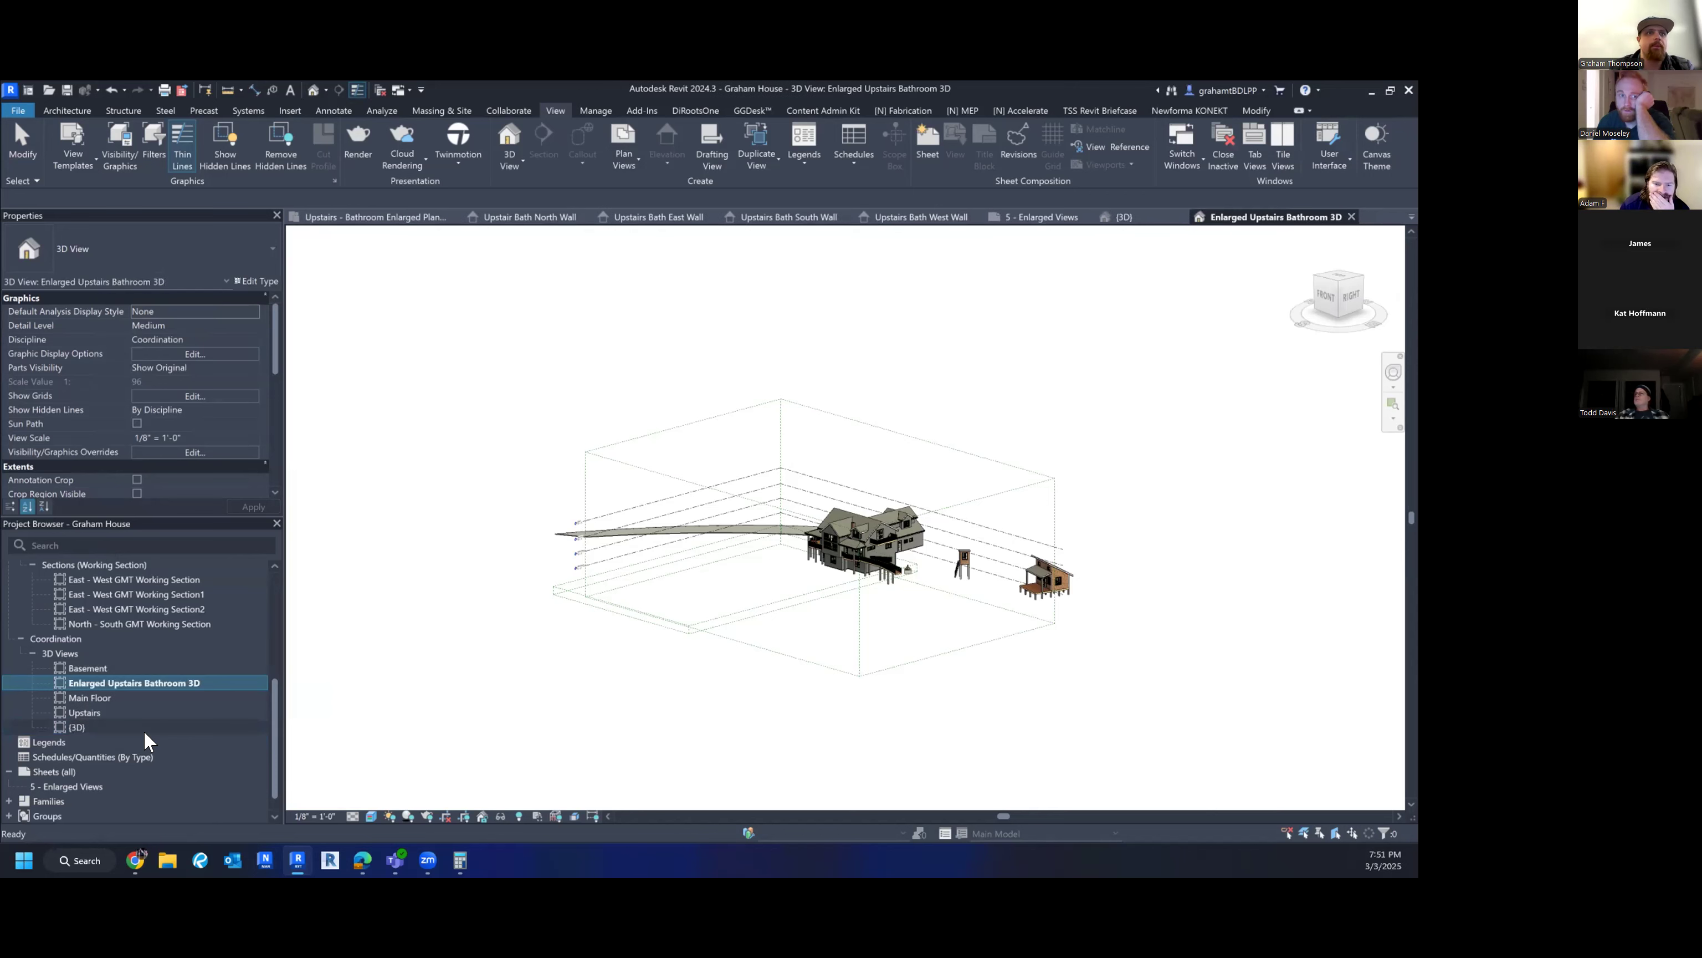
{"action": "left_click", "coordinate": [454, 642]}
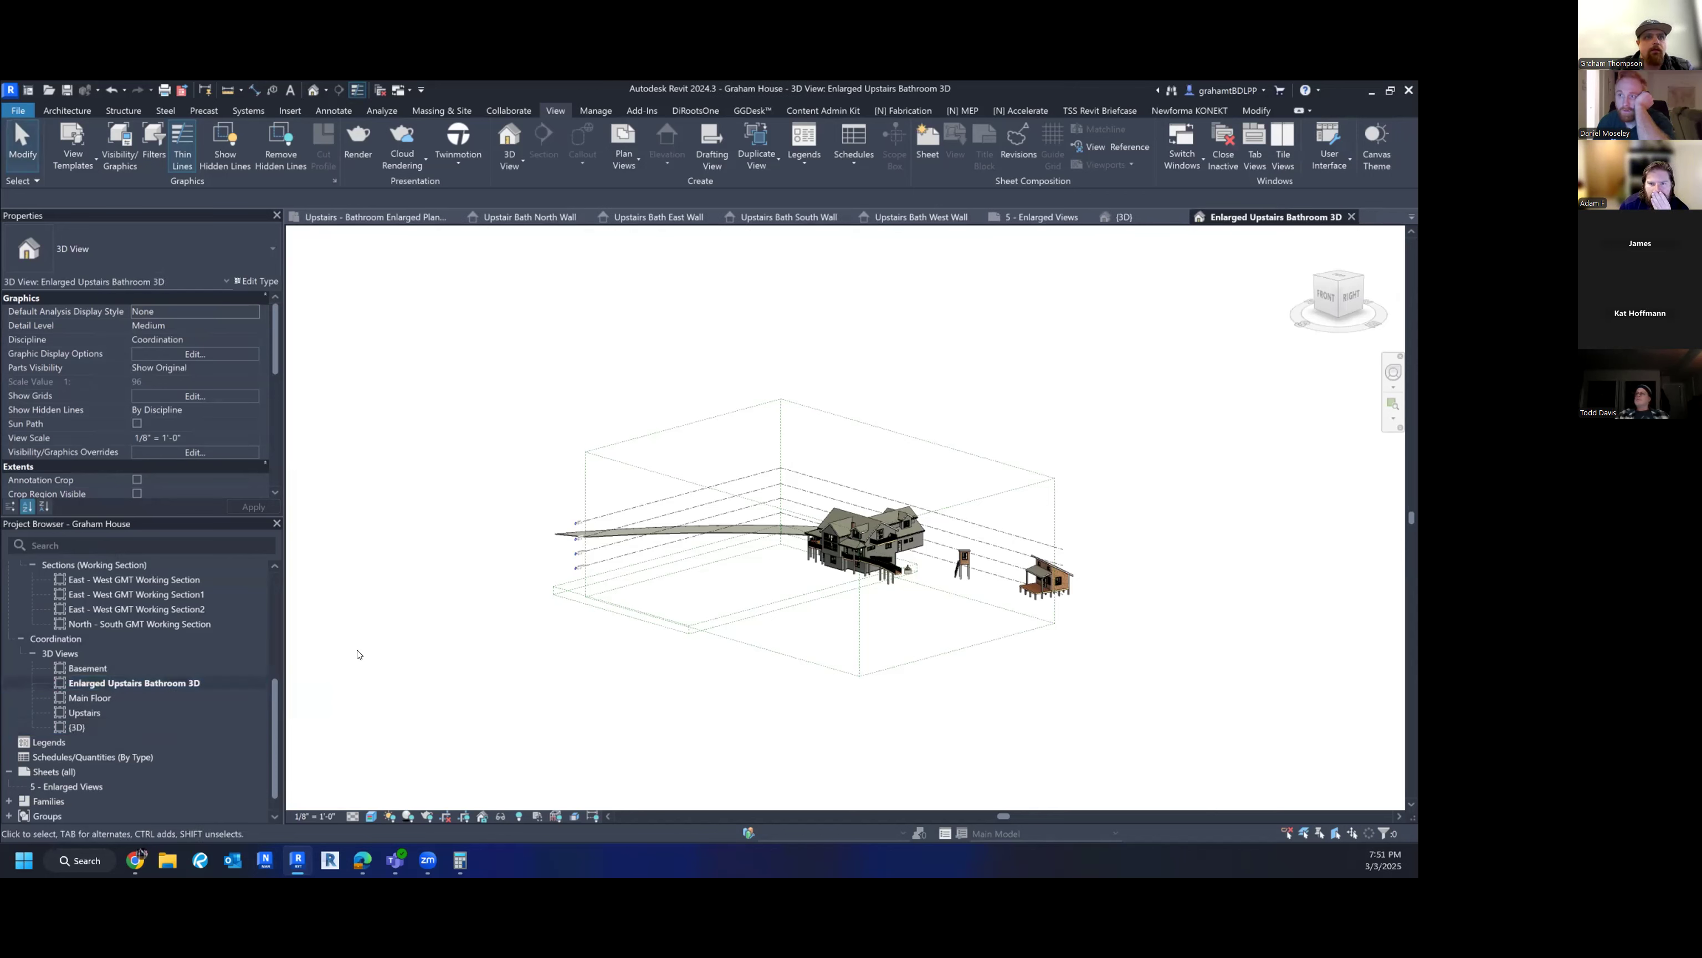
{"action": "middle_click_drag", "start_coordinate": [658, 679], "coordinate": [655, 671]}
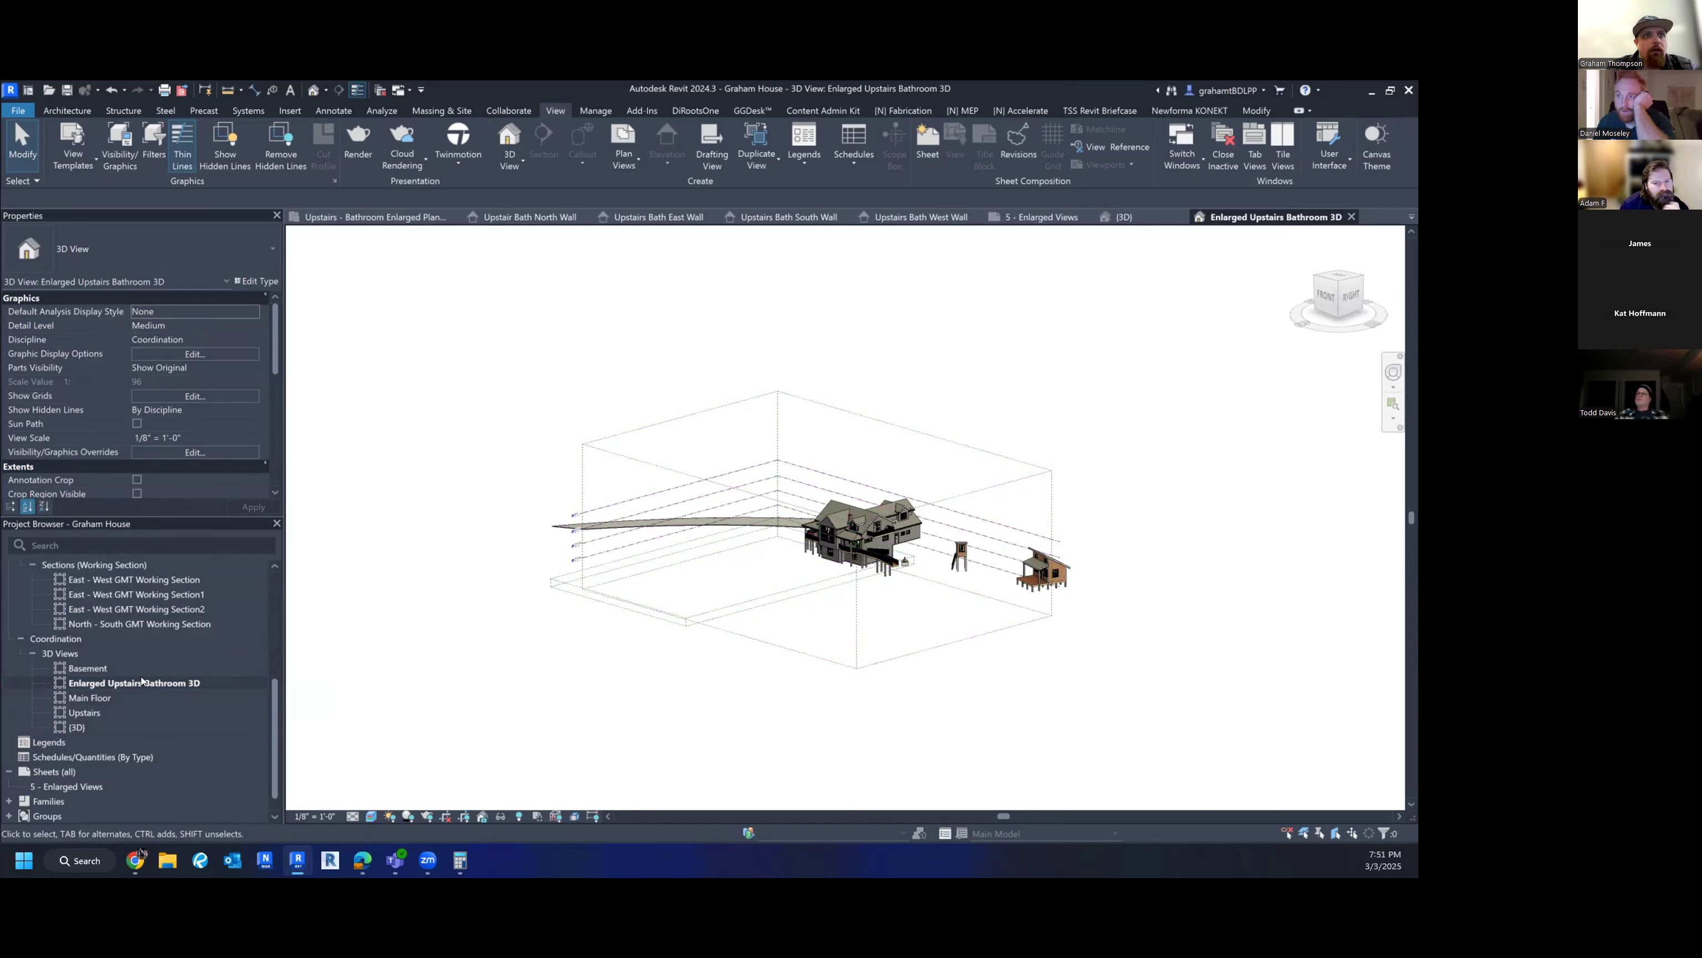
{"action": "middle_click_drag", "start_coordinate": [1043, 659], "coordinate": [1024, 664]}
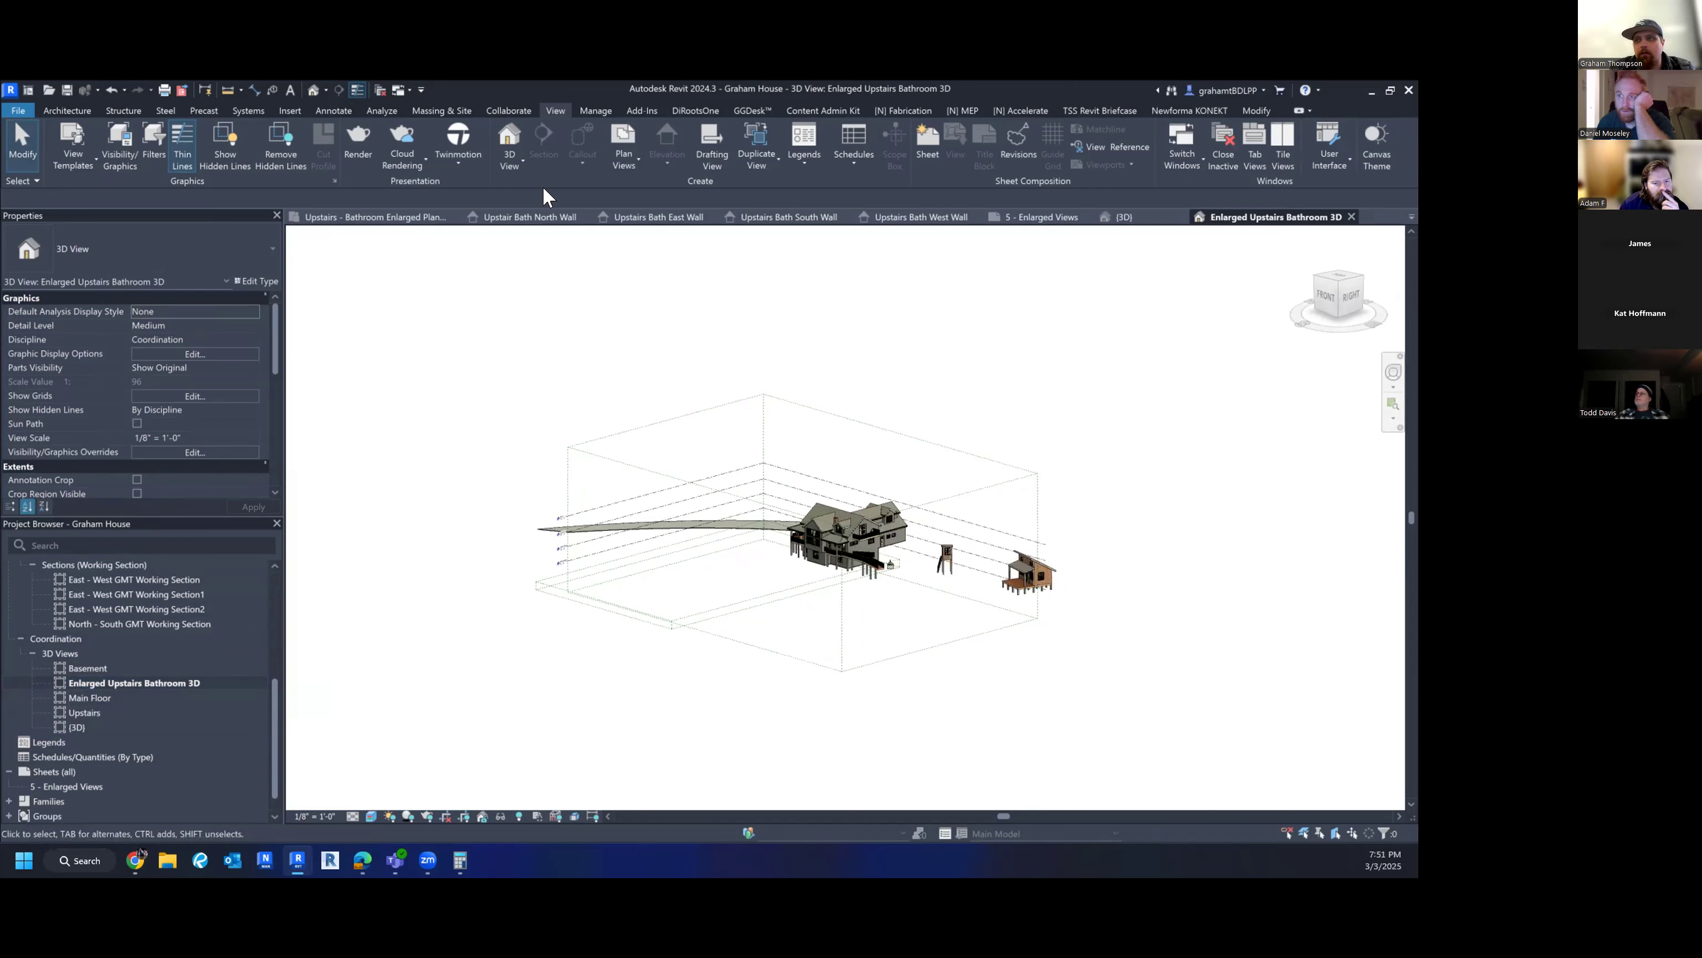
{"action": "middle_click_drag", "start_coordinate": [1060, 362], "coordinate": [1059, 363]}
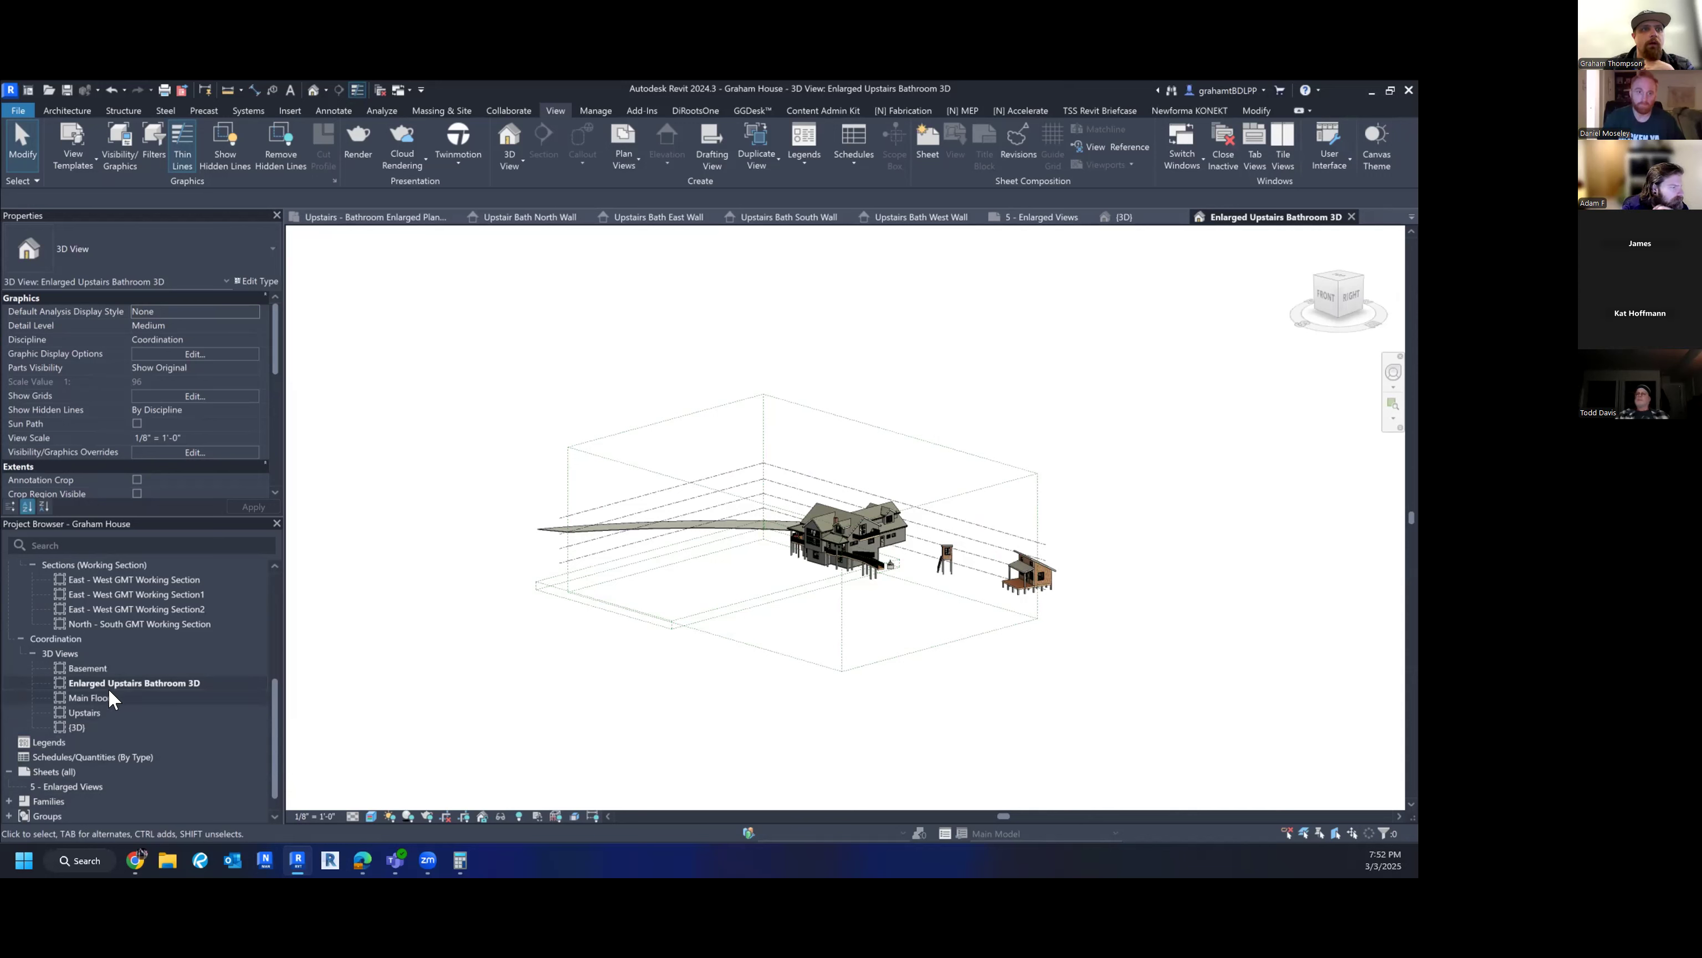
{"action": "scroll", "coordinate": [108, 686], "scroll_direction": "down", "scroll_amount": 1}
{"action": "scroll", "coordinate": [112, 698], "scroll_direction": "up", "scroll_amount": 5}
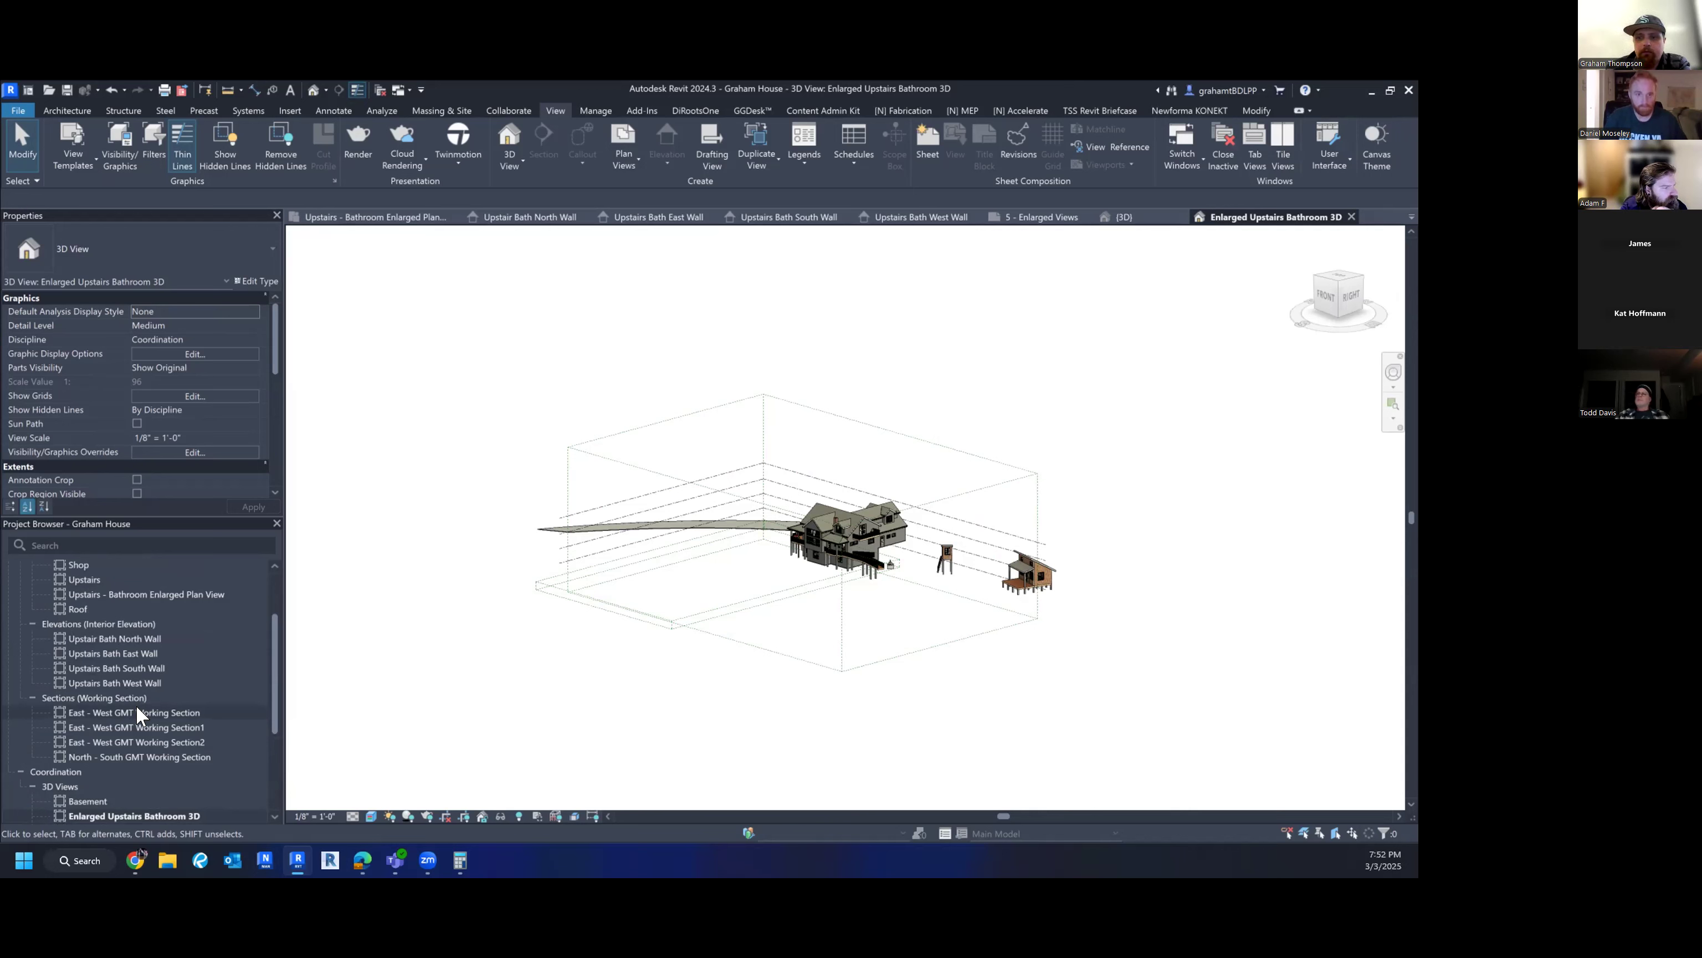
{"action": "scroll", "coordinate": [141, 649], "scroll_direction": "up", "scroll_amount": 3}
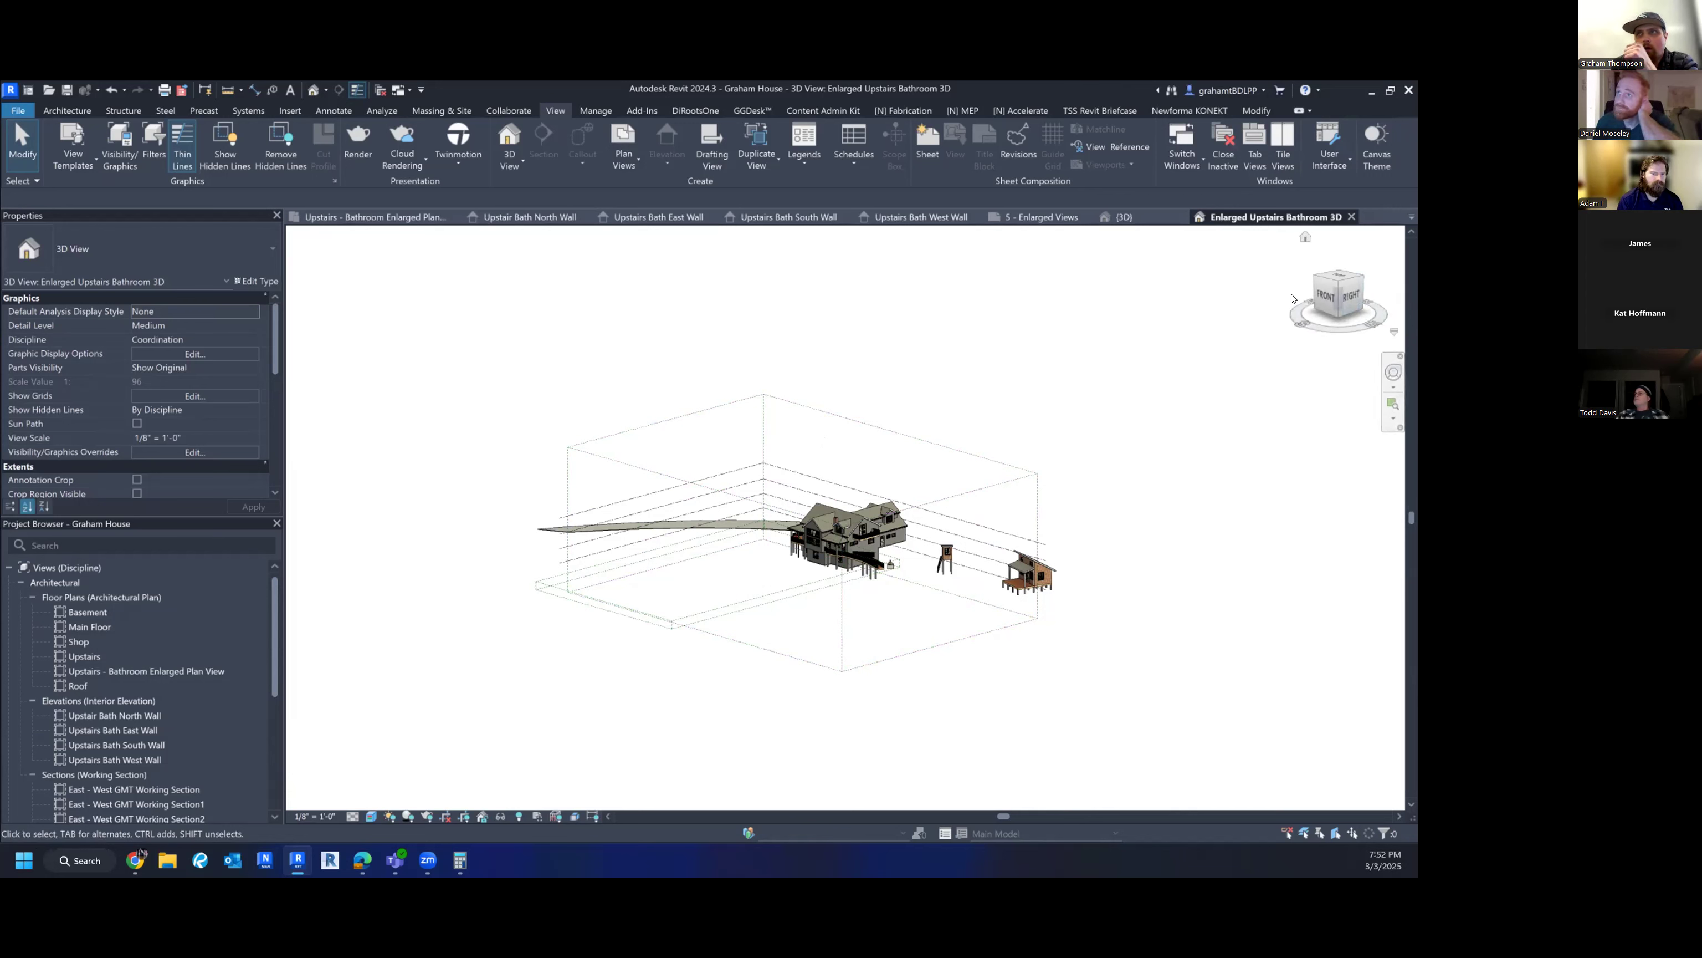
- Orient the 3D view to Floor Plan: Upstairs - Bathroom Enlarged Plan View from the ViewCube
{"action": "left_click", "coordinate": [1391, 329]}
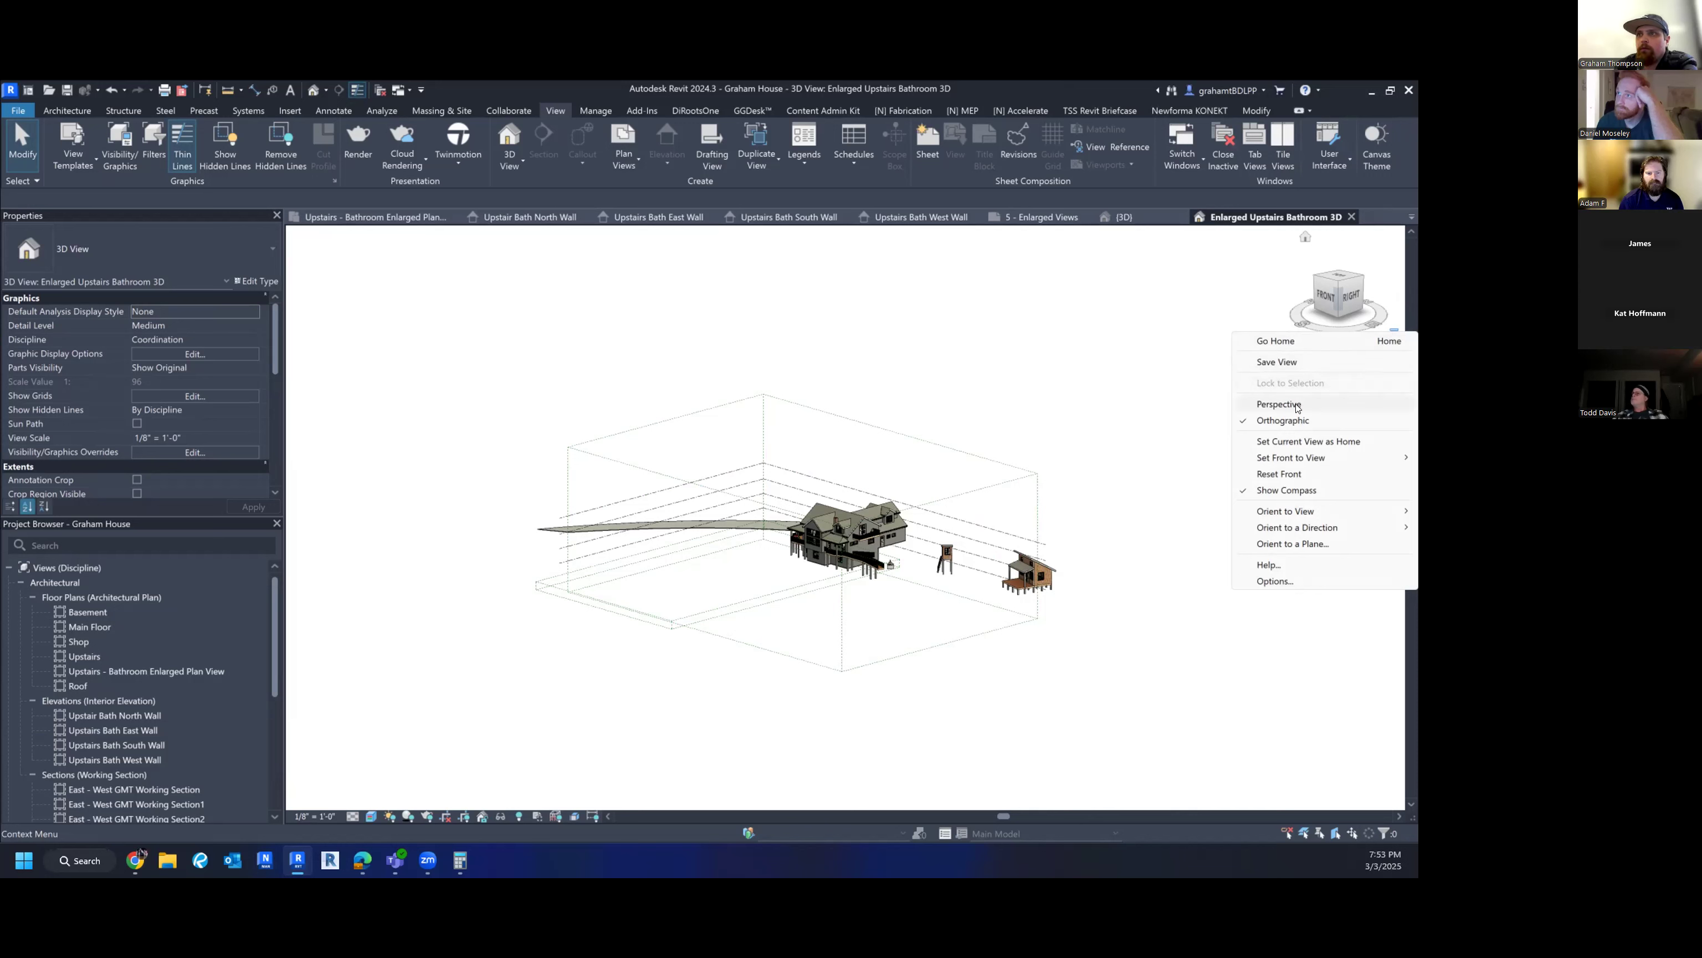
{"action": "mouse_move", "coordinate": [1271, 514]}
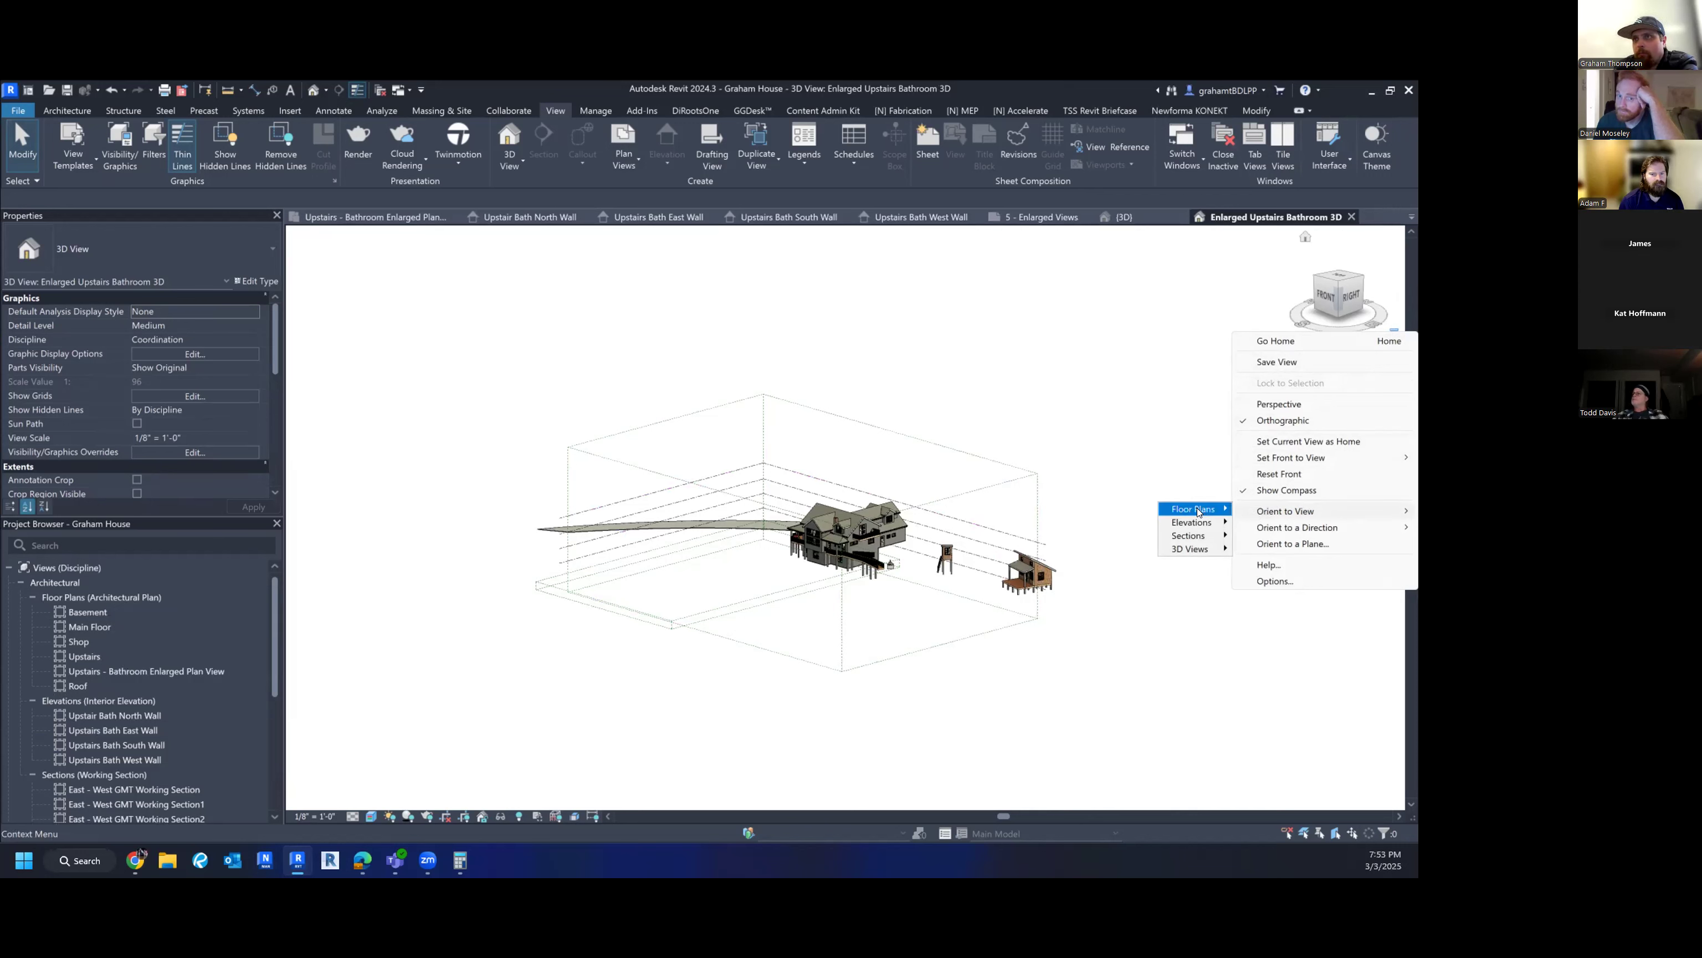
{"action": "mouse_move", "coordinate": [1198, 512]}
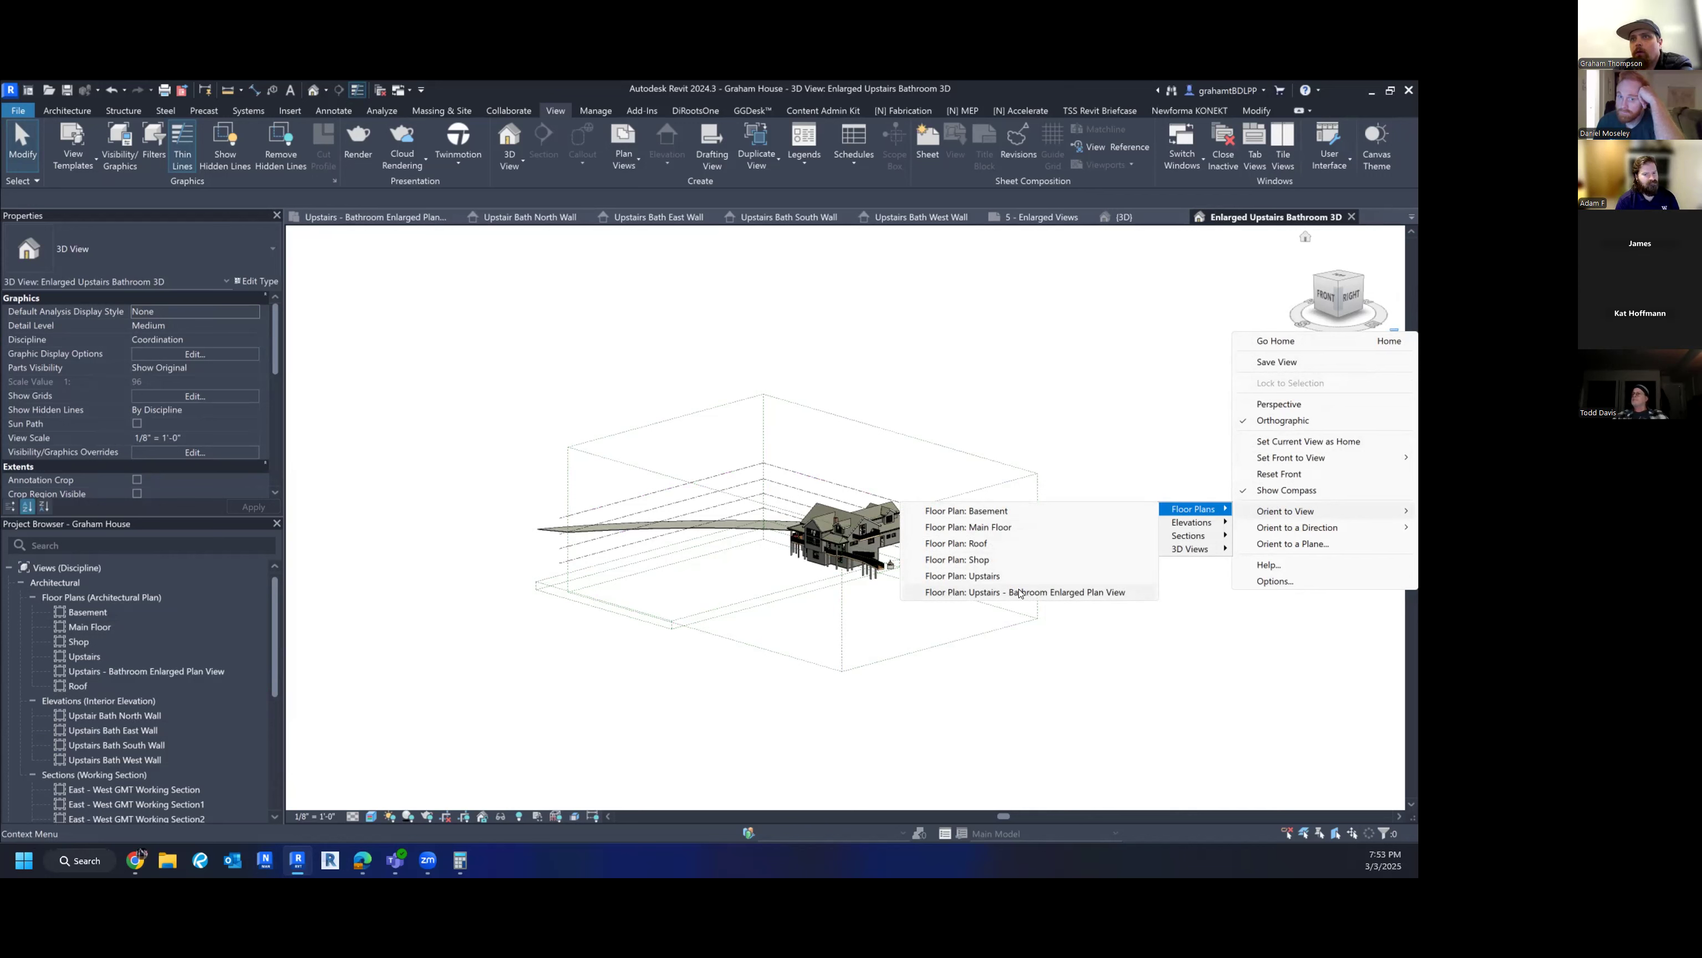
{"action": "left_click", "coordinate": [1124, 684]}
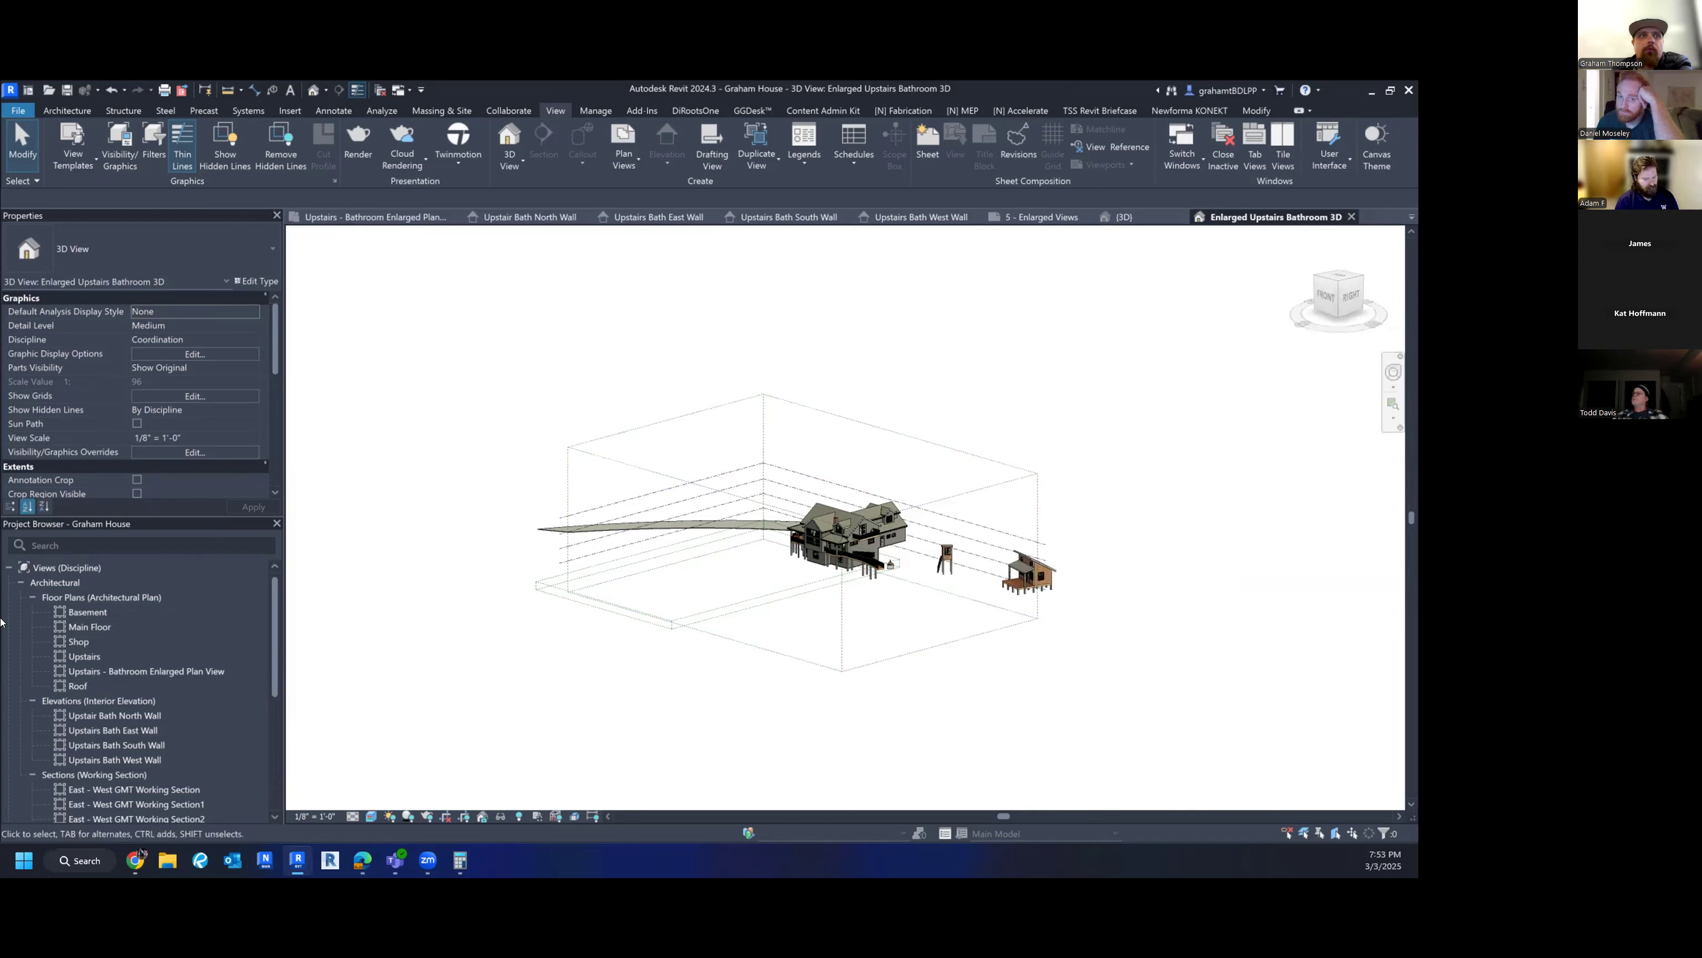
{"action": "scroll", "coordinate": [226, 604], "scroll_direction": "down", "scroll_amount": 5}
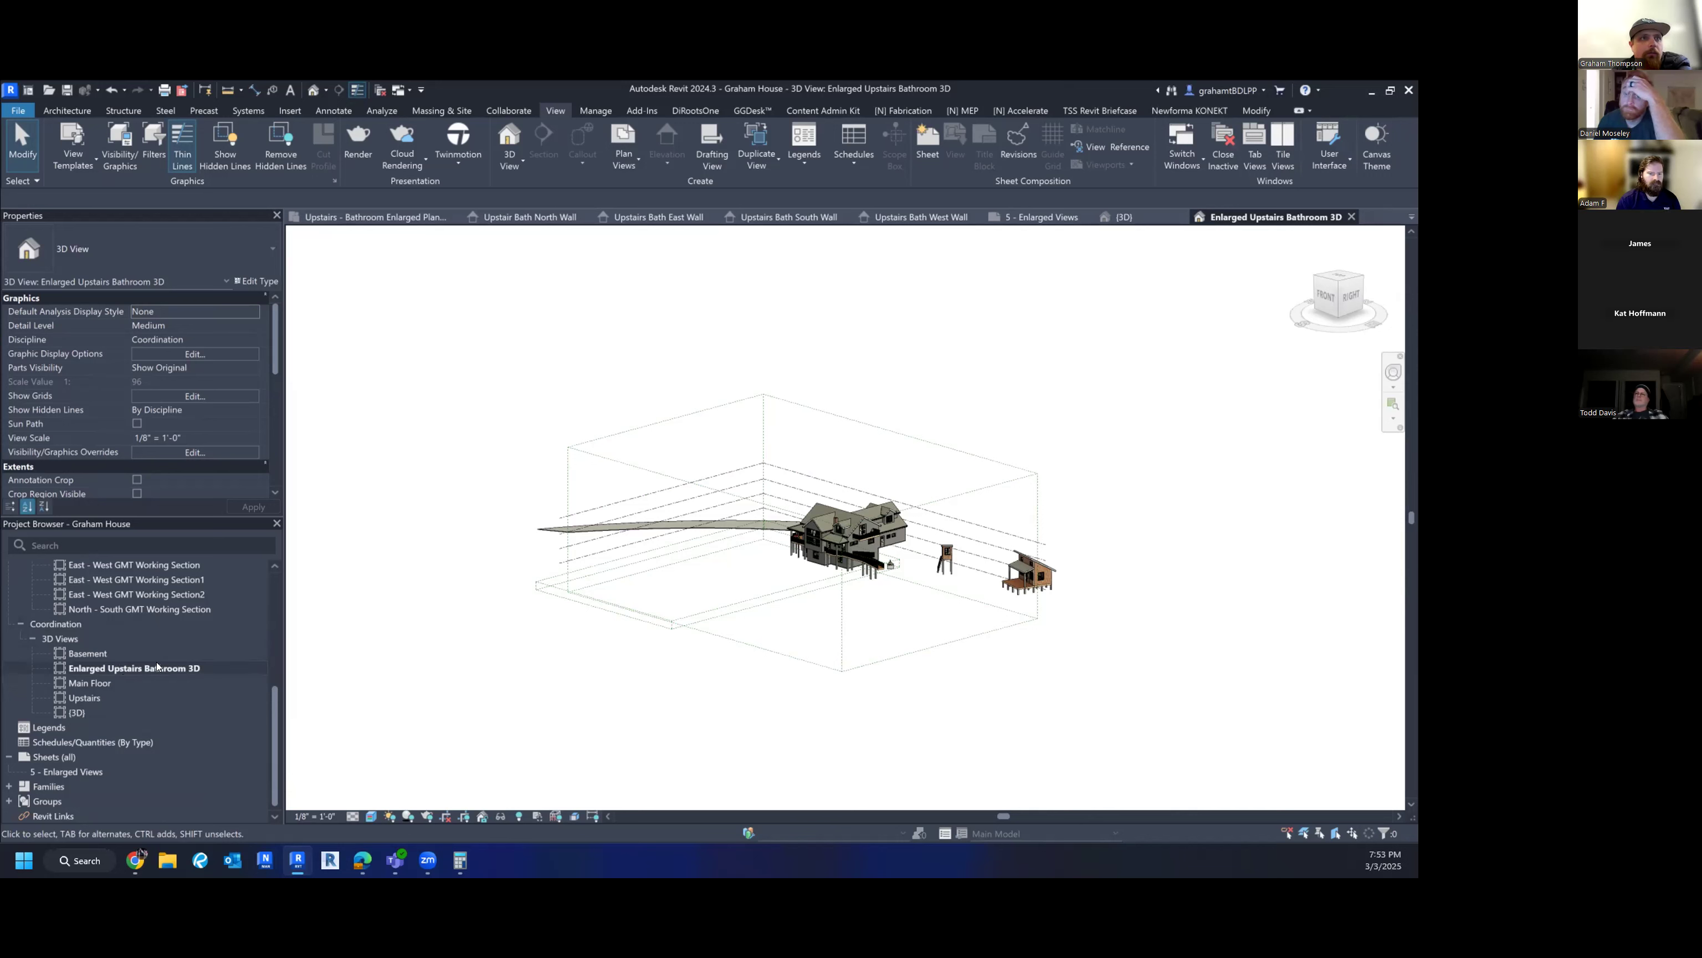
{"action": "left_click", "coordinate": [1391, 330]}
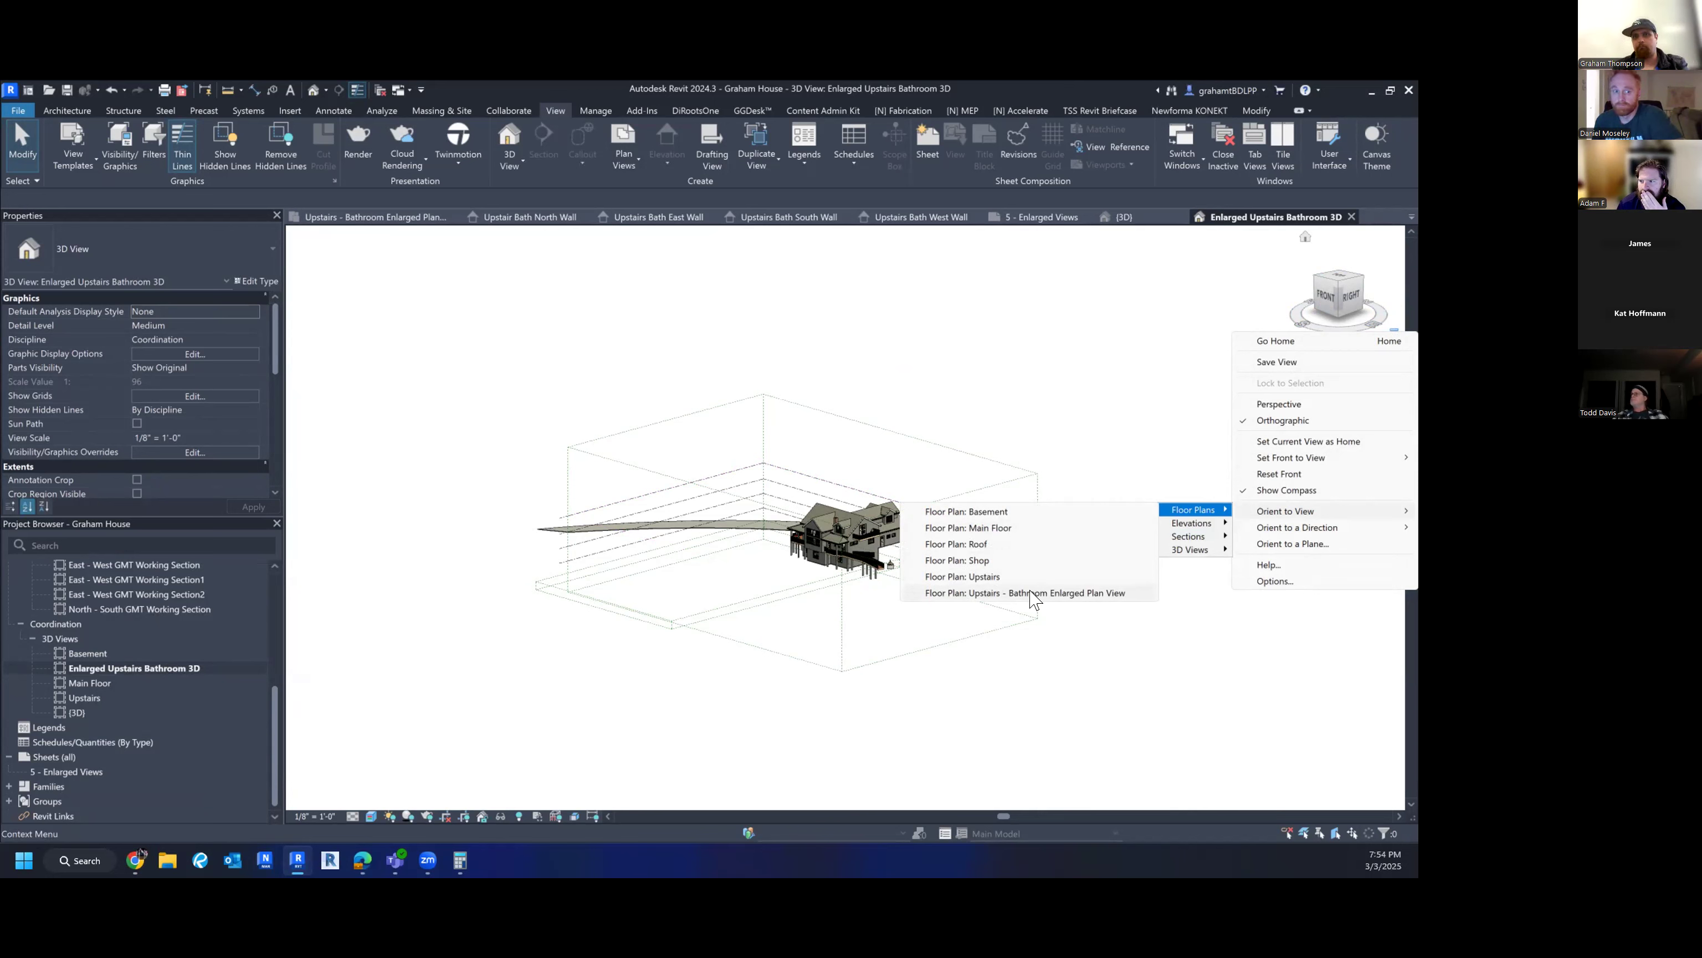
{"action": "left_click", "coordinate": [1033, 593]}
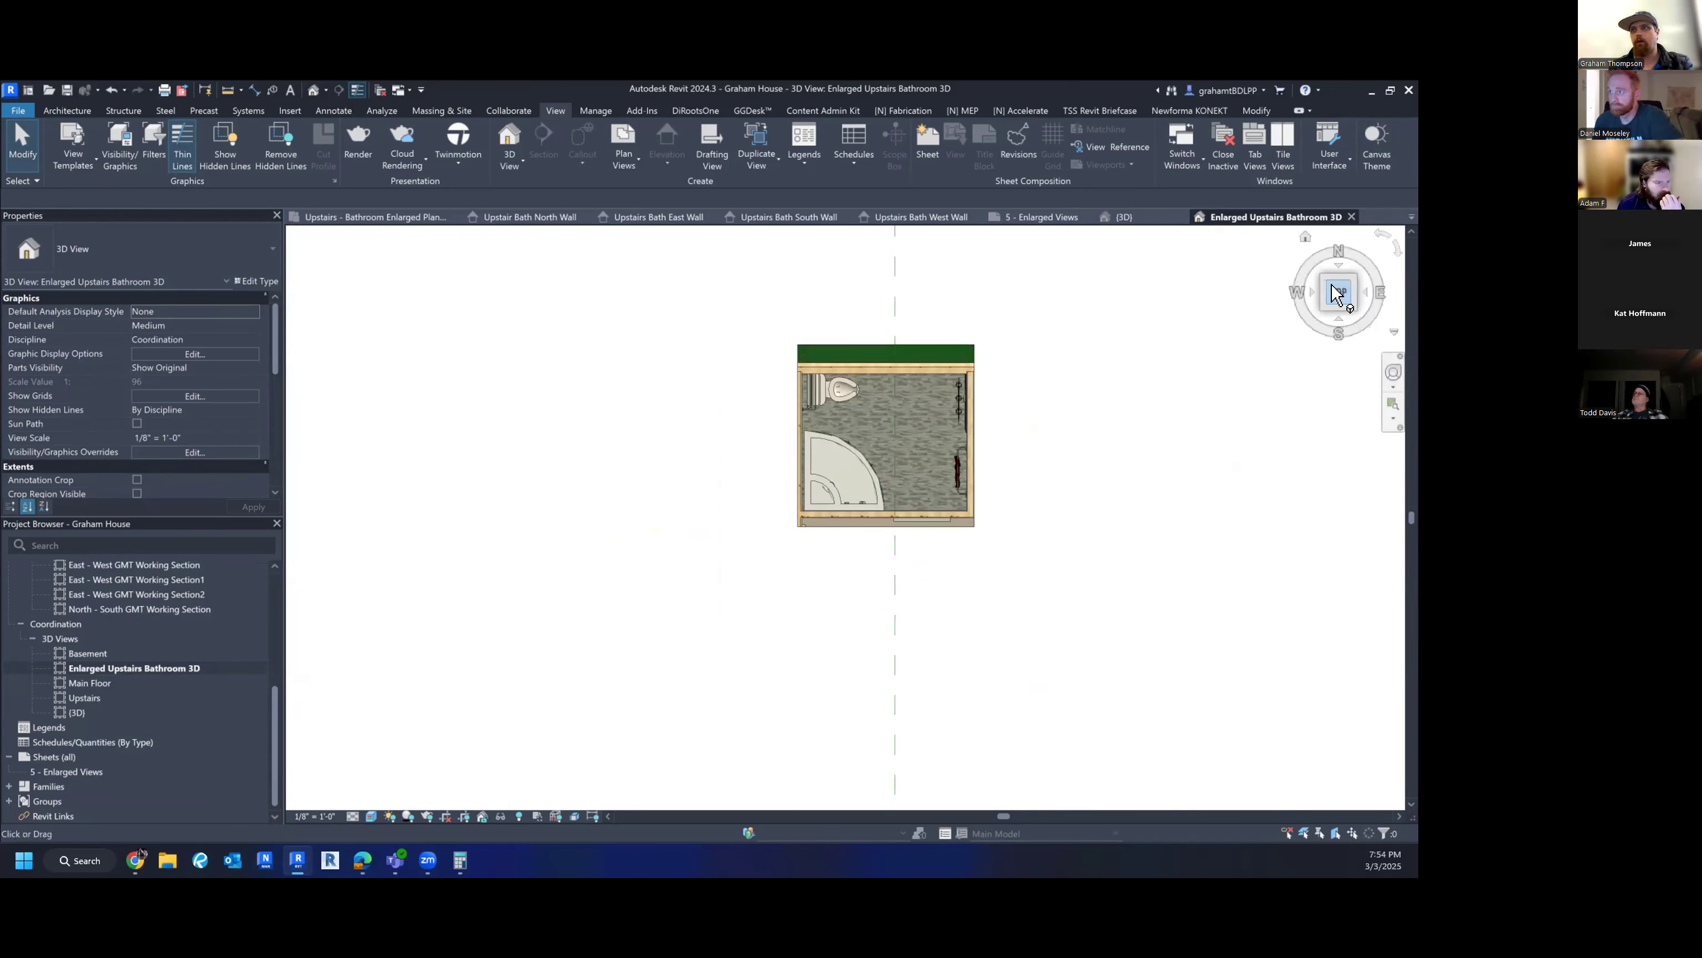
- Tilt to an isometric ViewCube corner and orbit around the bathroom box
{"action": "left_click", "coordinate": [1318, 305]}
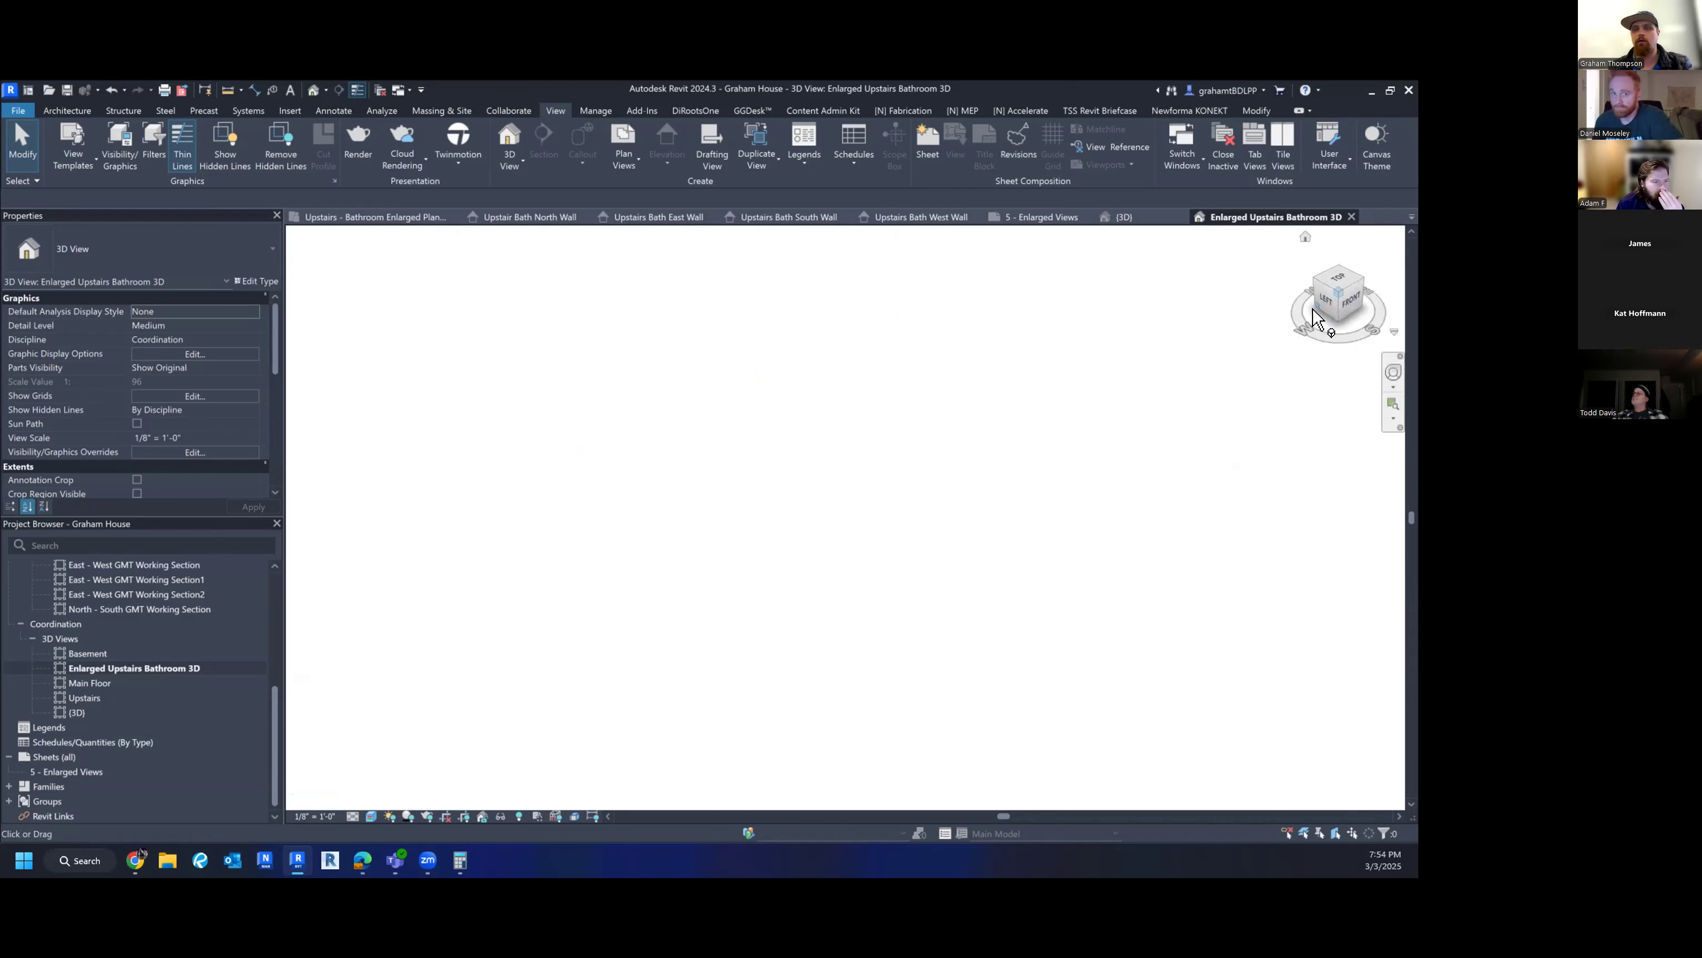
{"action": "scroll", "coordinate": [807, 482], "scroll_direction": "up", "scroll_amount": 4}
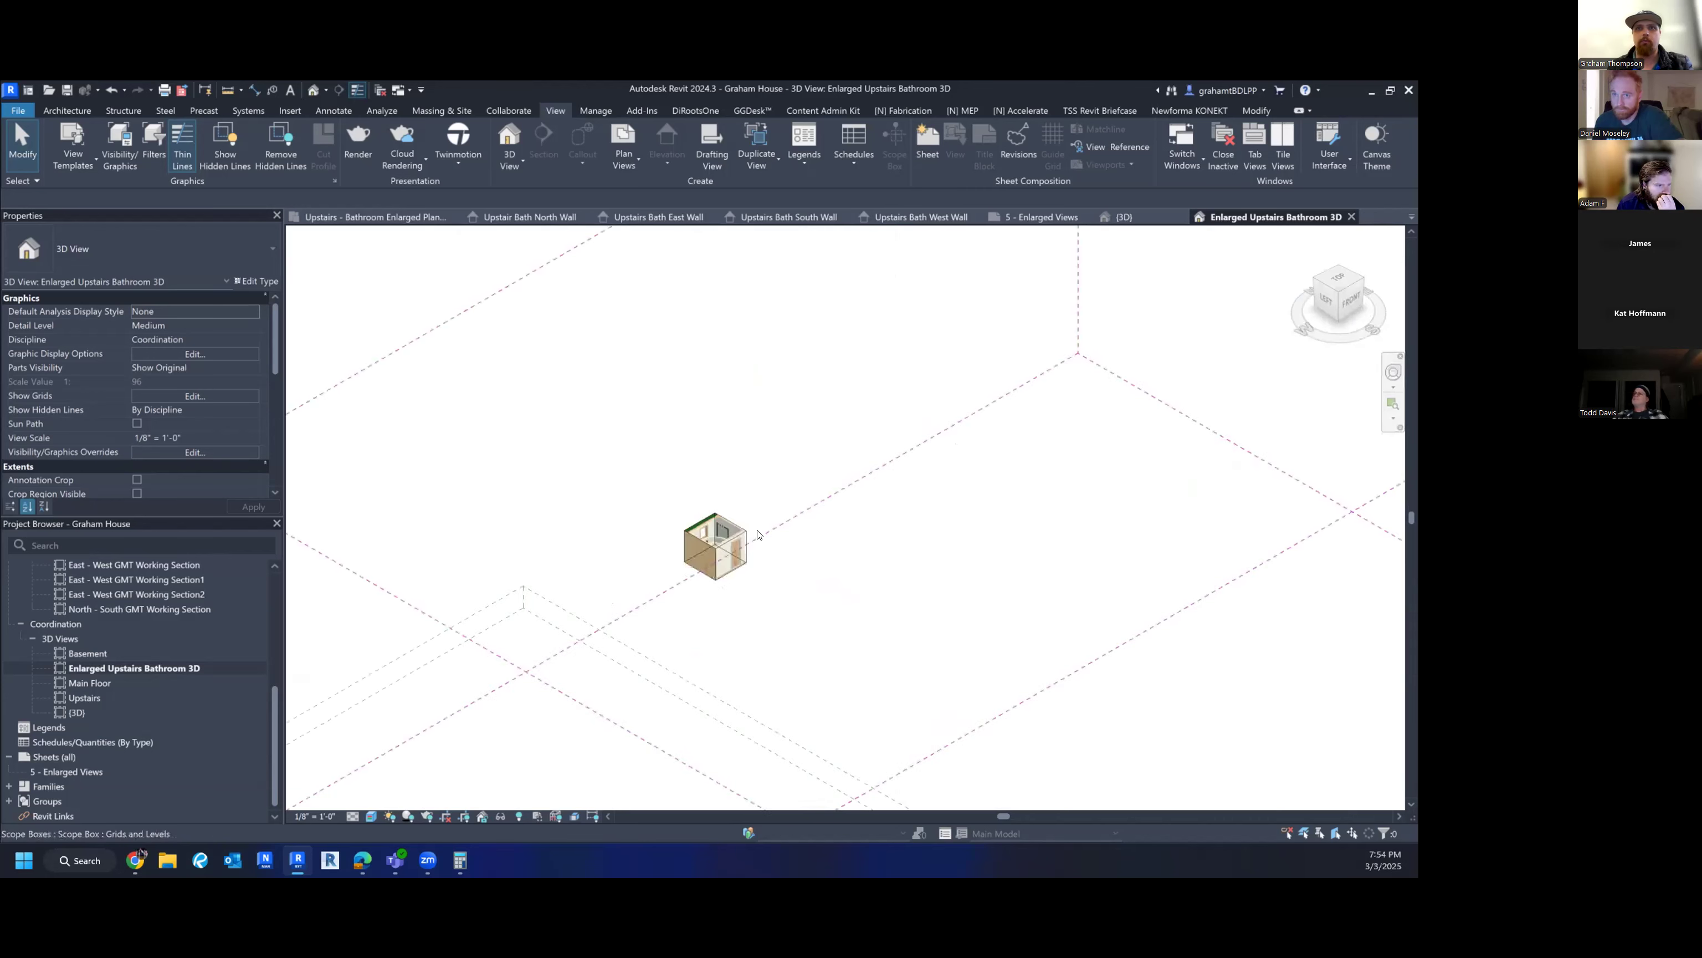
{"action": "scroll", "coordinate": [752, 535], "scroll_direction": "up", "scroll_amount": 5}
{"action": "middle_click_drag", "start_coordinate": [819, 561], "coordinate": [631, 545], "text": "shift"}
{"action": "middle_click_drag", "start_coordinate": [811, 499], "coordinate": [161, 449]}
{"action": "scroll", "coordinate": [882, 503], "scroll_direction": "down", "scroll_amount": 1}
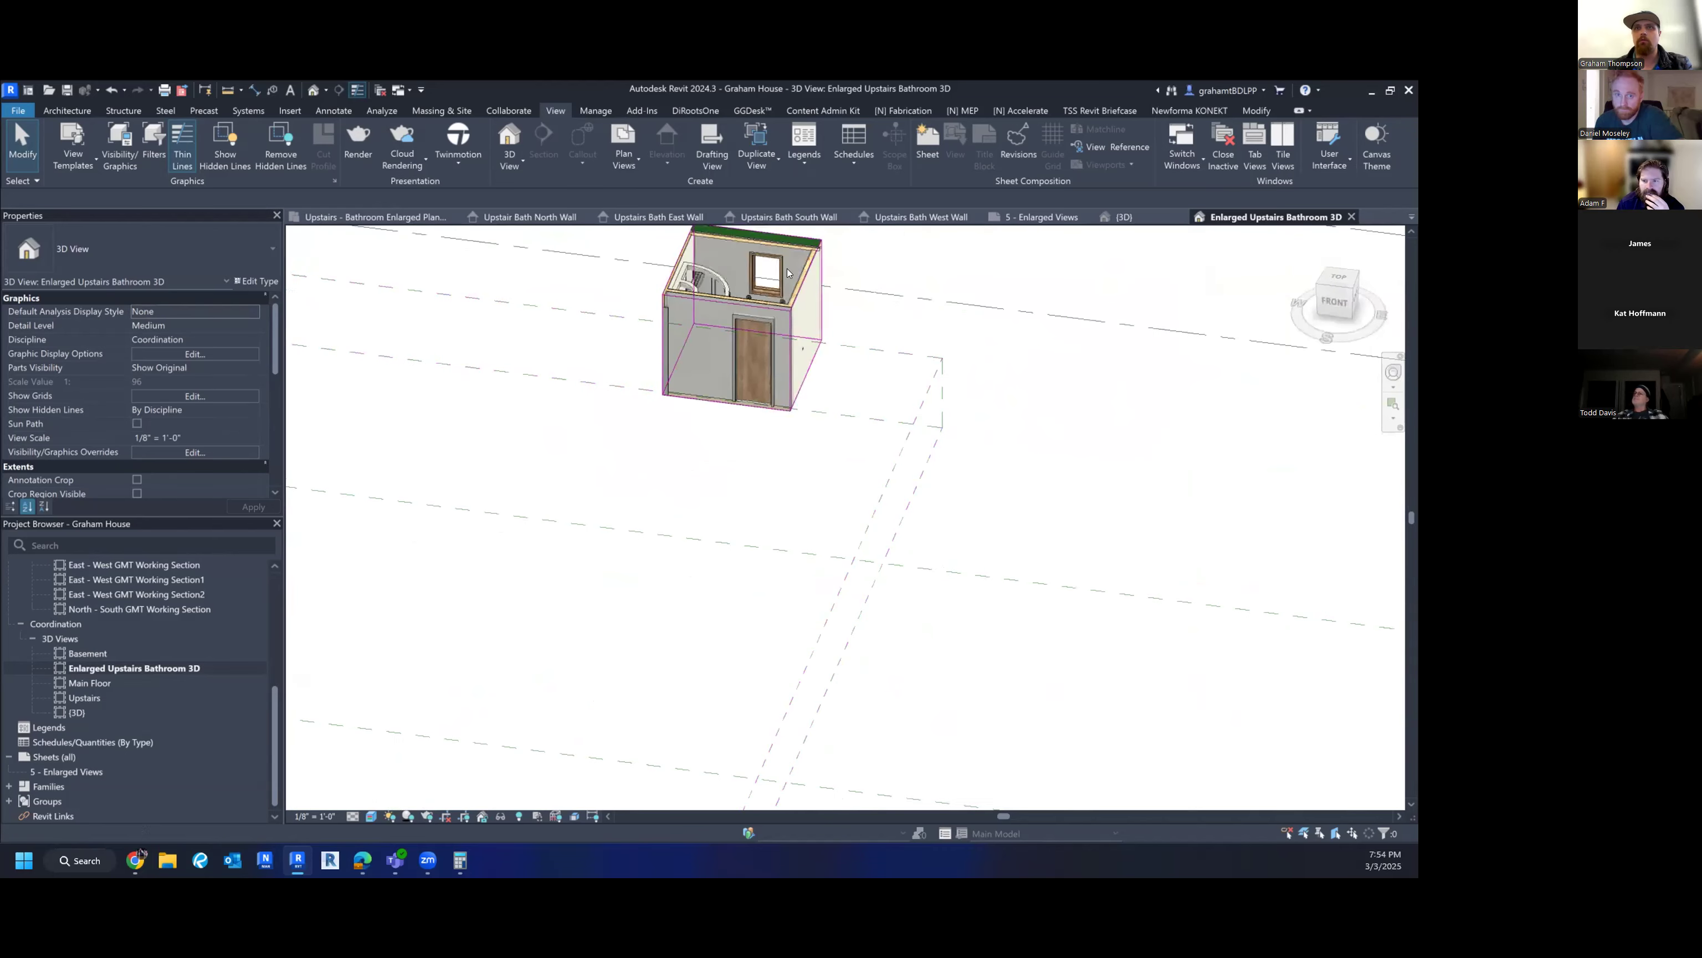
{"action": "left_click", "coordinate": [777, 293]}
{"action": "middle_click_drag", "start_coordinate": [865, 335], "coordinate": [673, 408], "text": "shift"}
{"action": "left_click", "coordinate": [814, 420]}
{"action": "middle_click_drag", "start_coordinate": [816, 421], "coordinate": [896, 591]}
{"action": "scroll", "coordinate": [840, 493], "scroll_direction": "up", "scroll_amount": 4}
{"action": "middle_click_drag", "start_coordinate": [741, 558], "coordinate": [1190, 684], "text": "shift"}
{"action": "mouse_move", "coordinate": [745, 561]}
{"action": "middle_mouse_down", "text": "shift"}
{"action": "mouse_move", "coordinate": [471, 543]}
{"action": "mouse_move", "coordinate": [740, 575]}
{"action": "middle_mouse_up", "text": "shift"}
{"action": "scroll", "coordinate": [740, 571], "scroll_direction": "up", "scroll_amount": 5}
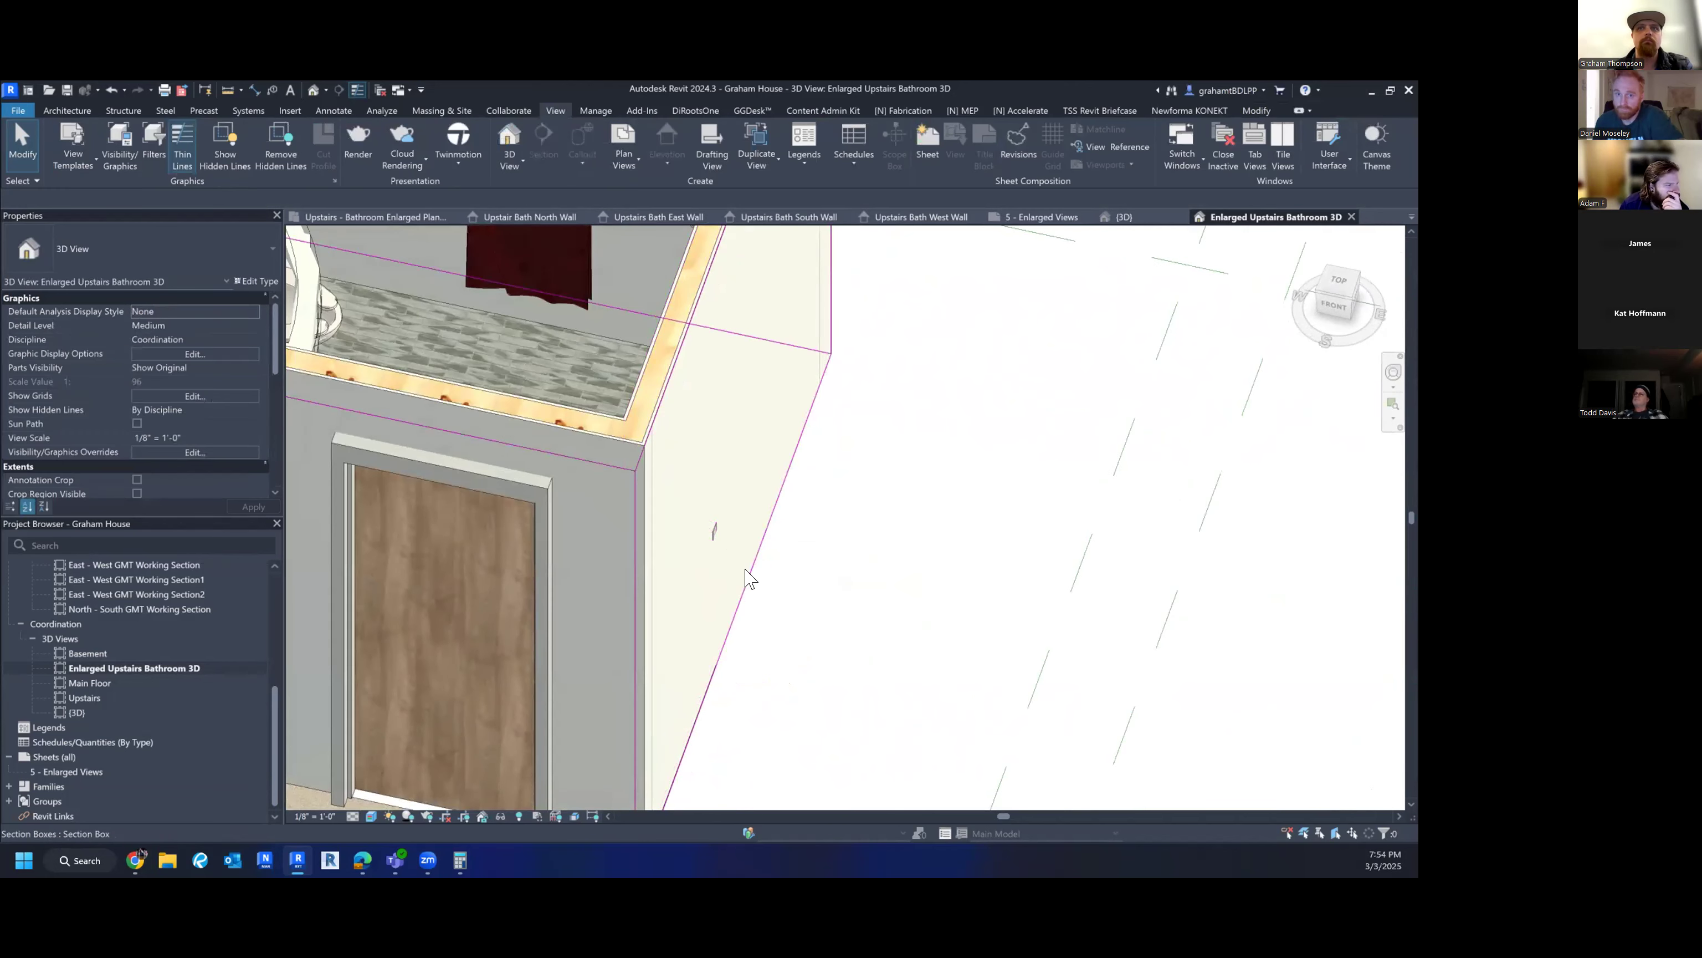
- Adjust a section box face, then snap to a corner view and centre the bathroom
{"action": "left_click", "coordinate": [741, 567]}
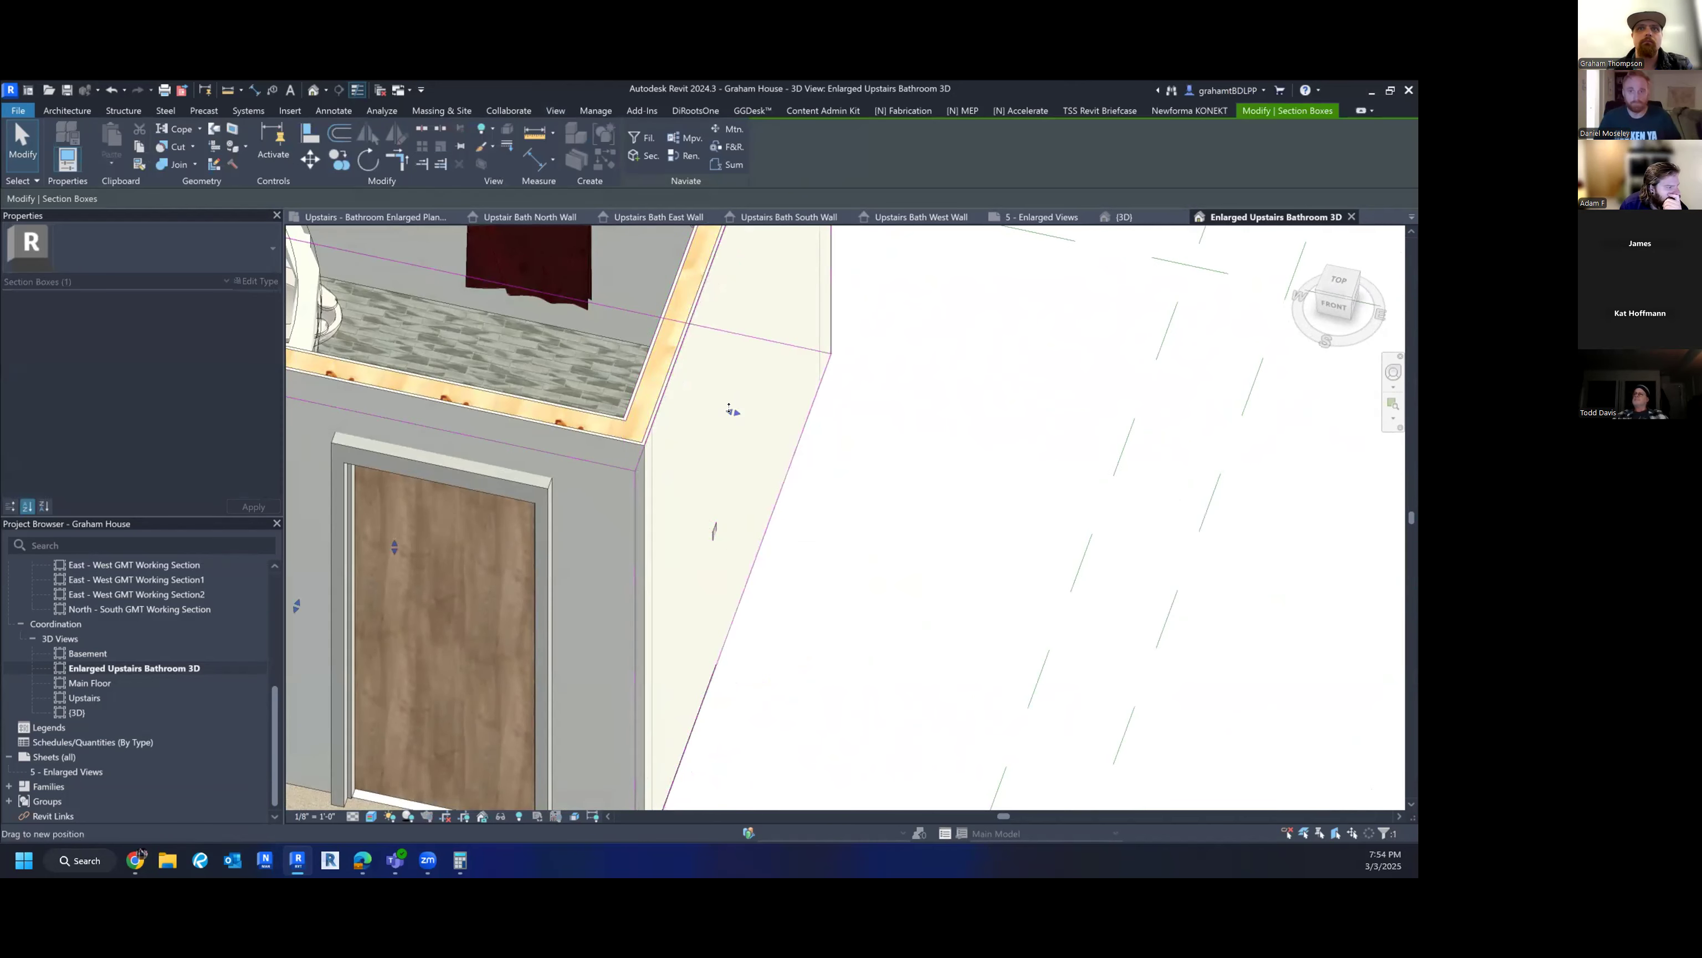
{"action": "left_click_drag", "start_coordinate": [733, 412], "coordinate": [729, 411]}
{"action": "key", "text": "Escape"}
{"action": "scroll", "coordinate": [735, 416], "scroll_direction": "down", "scroll_amount": 4}
{"action": "middle_click_drag", "start_coordinate": [787, 424], "coordinate": [809, 392], "text": "shift"}
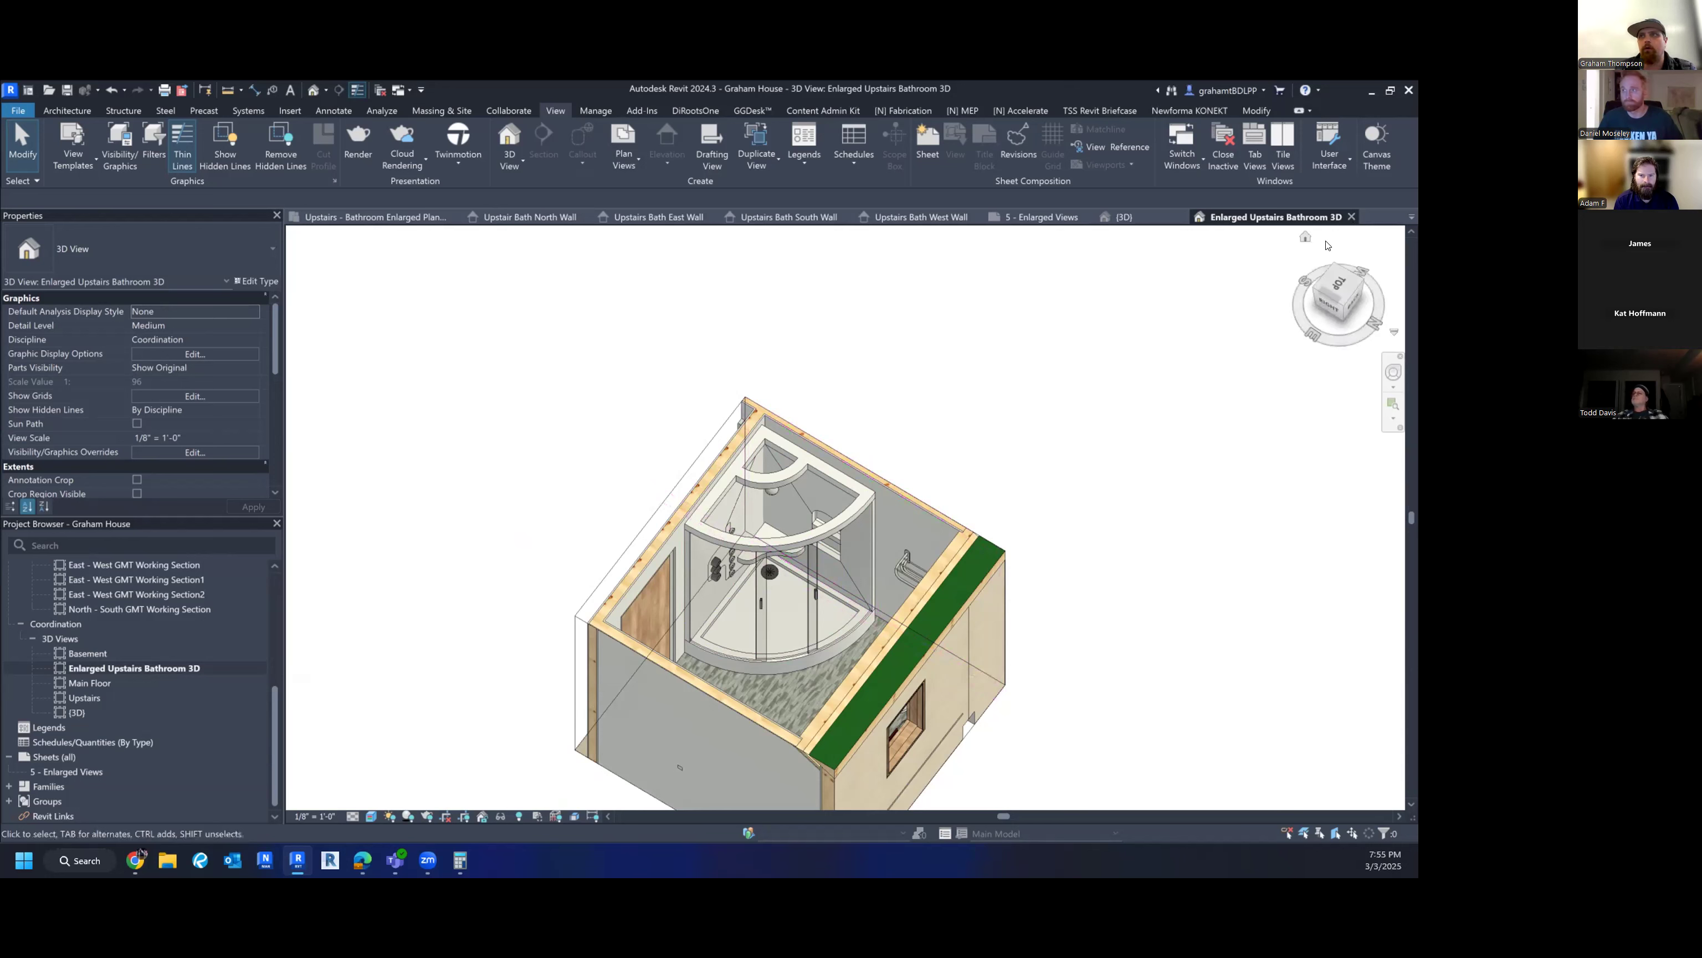
{"action": "left_click", "coordinate": [1339, 312]}
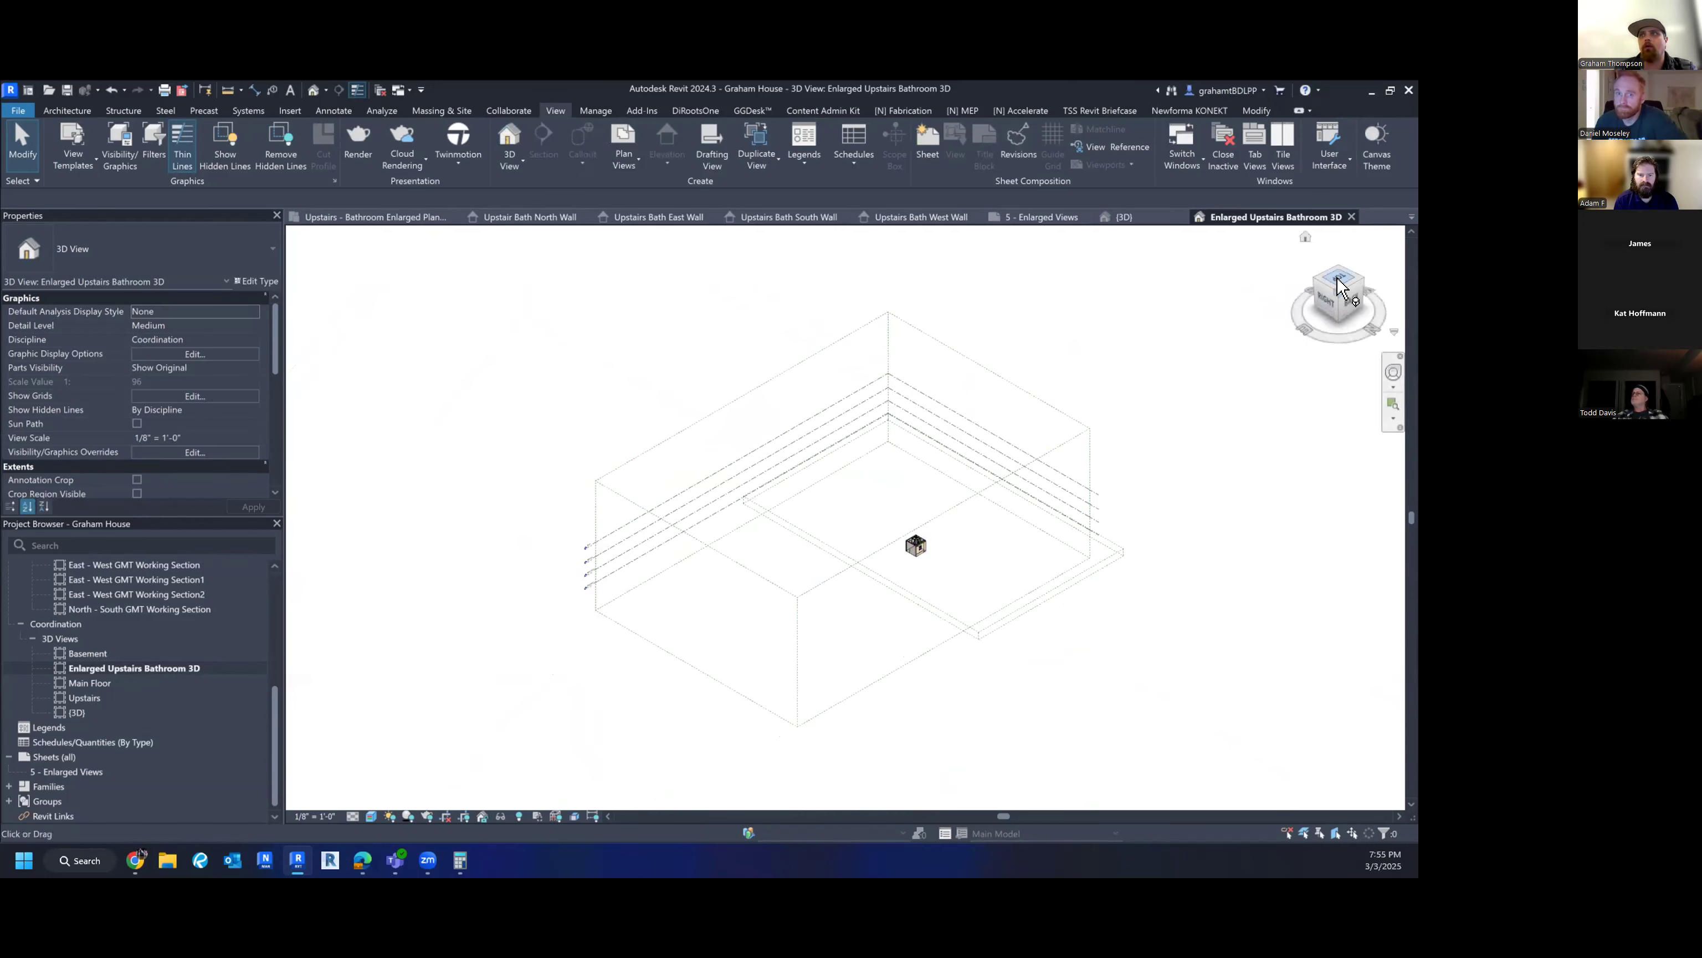
{"action": "scroll", "coordinate": [900, 541], "scroll_direction": "up", "scroll_amount": 4}
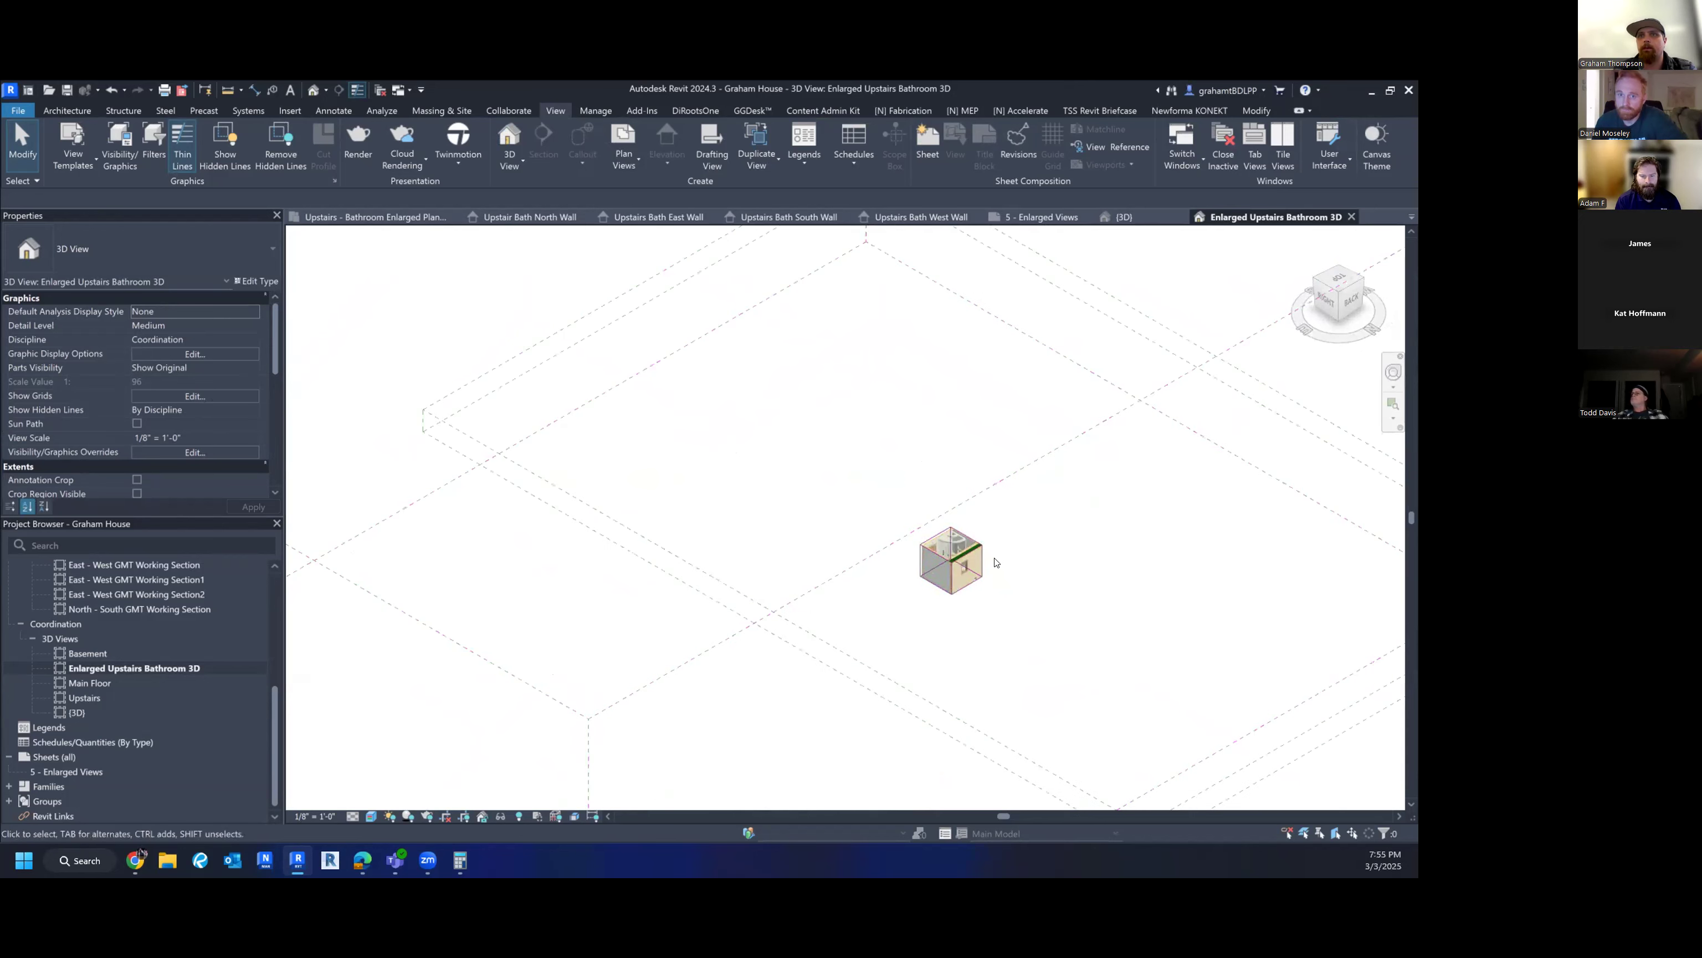
{"action": "scroll", "coordinate": [996, 562], "scroll_direction": "up", "scroll_amount": 6}
{"action": "middle_click_drag", "start_coordinate": [1012, 450], "coordinate": [1055, 418]}
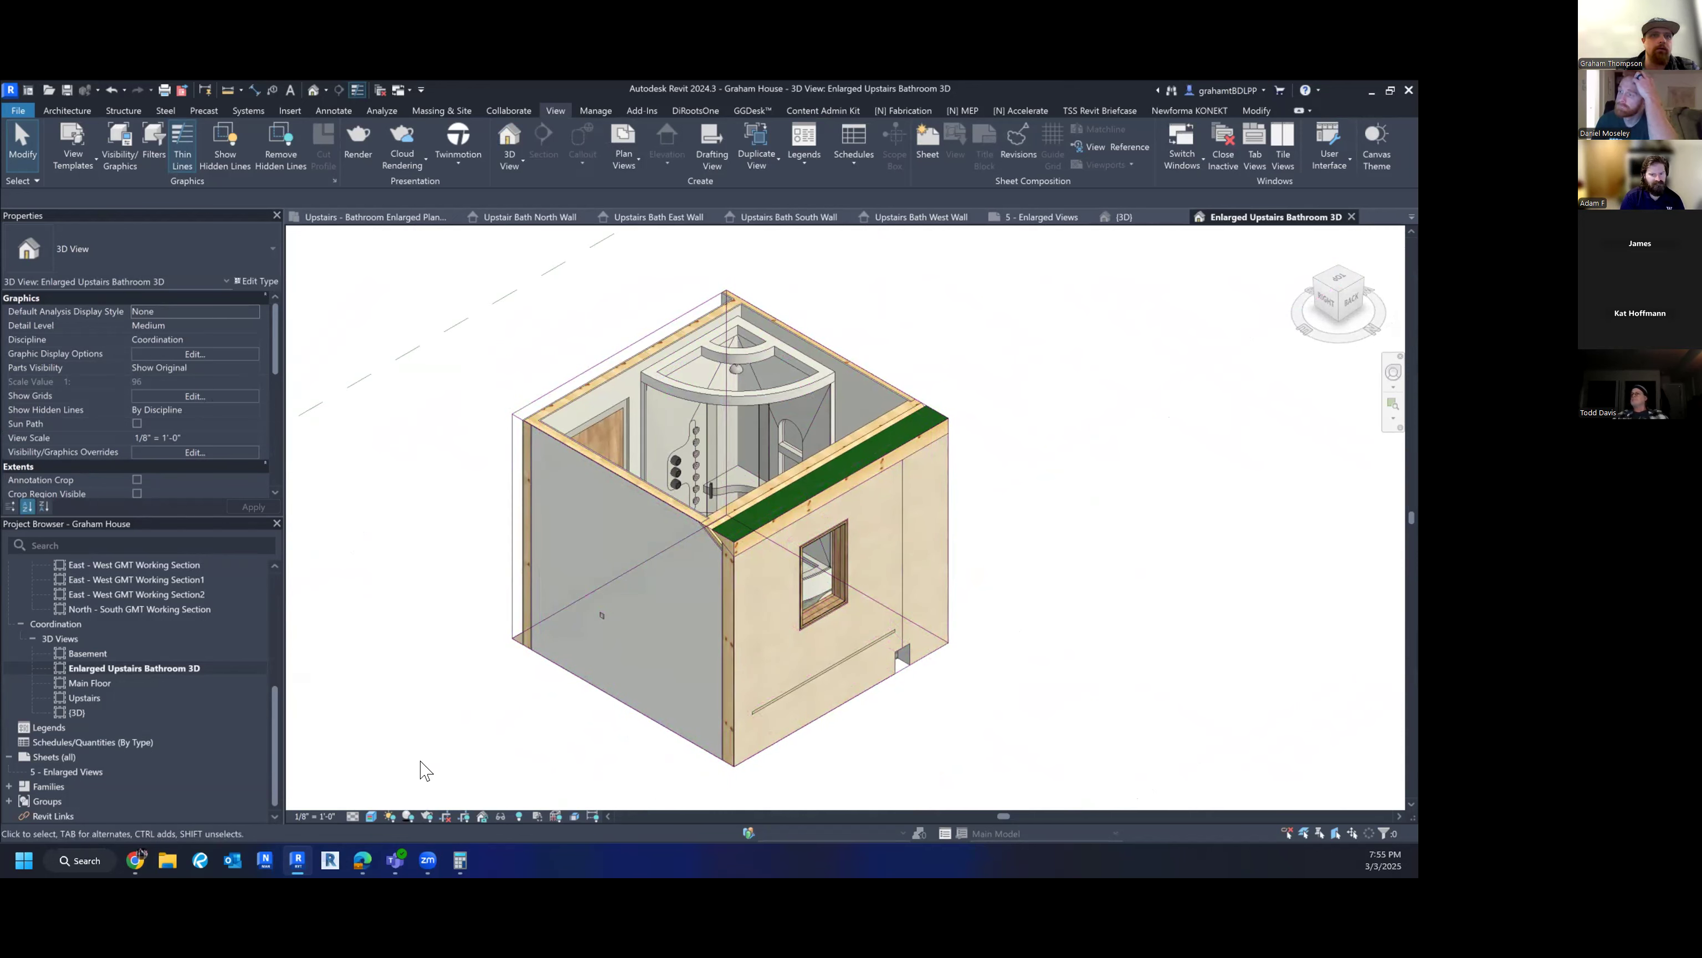
- Try the Wireframe and Realistic visual styles on the bathroom view
{"action": "left_click", "coordinate": [371, 815]}
{"action": "left_click", "coordinate": [396, 734]}
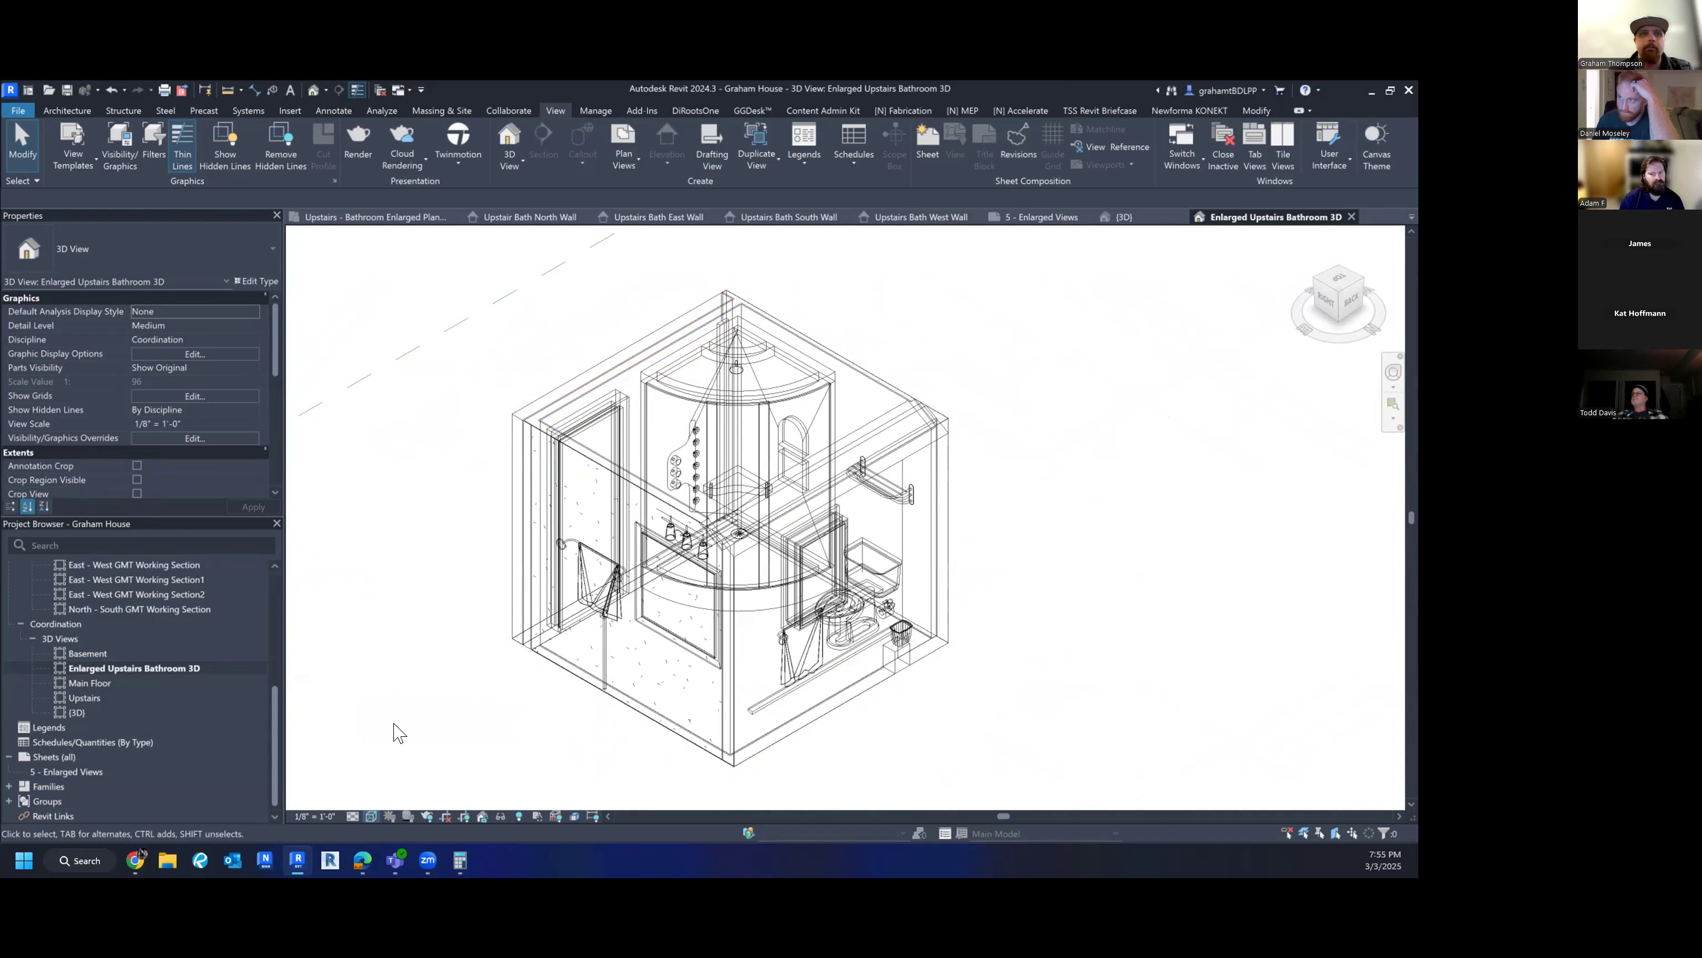
{"action": "left_click", "coordinate": [370, 815]}
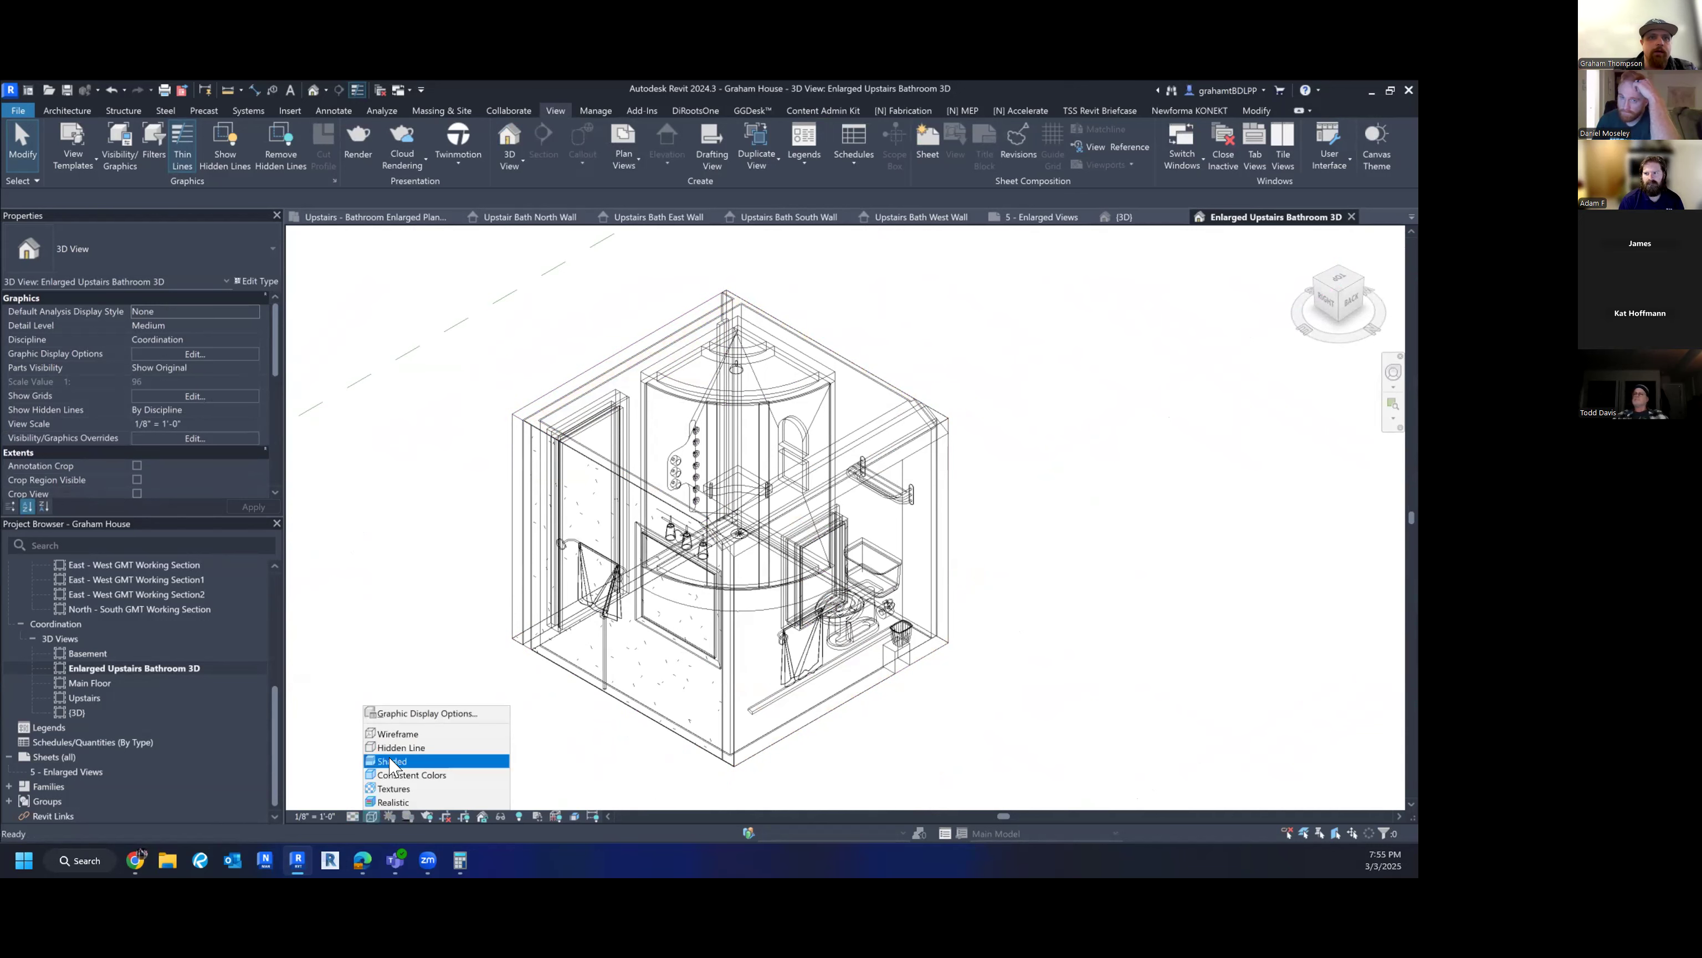
{"action": "left_click", "coordinate": [393, 799]}
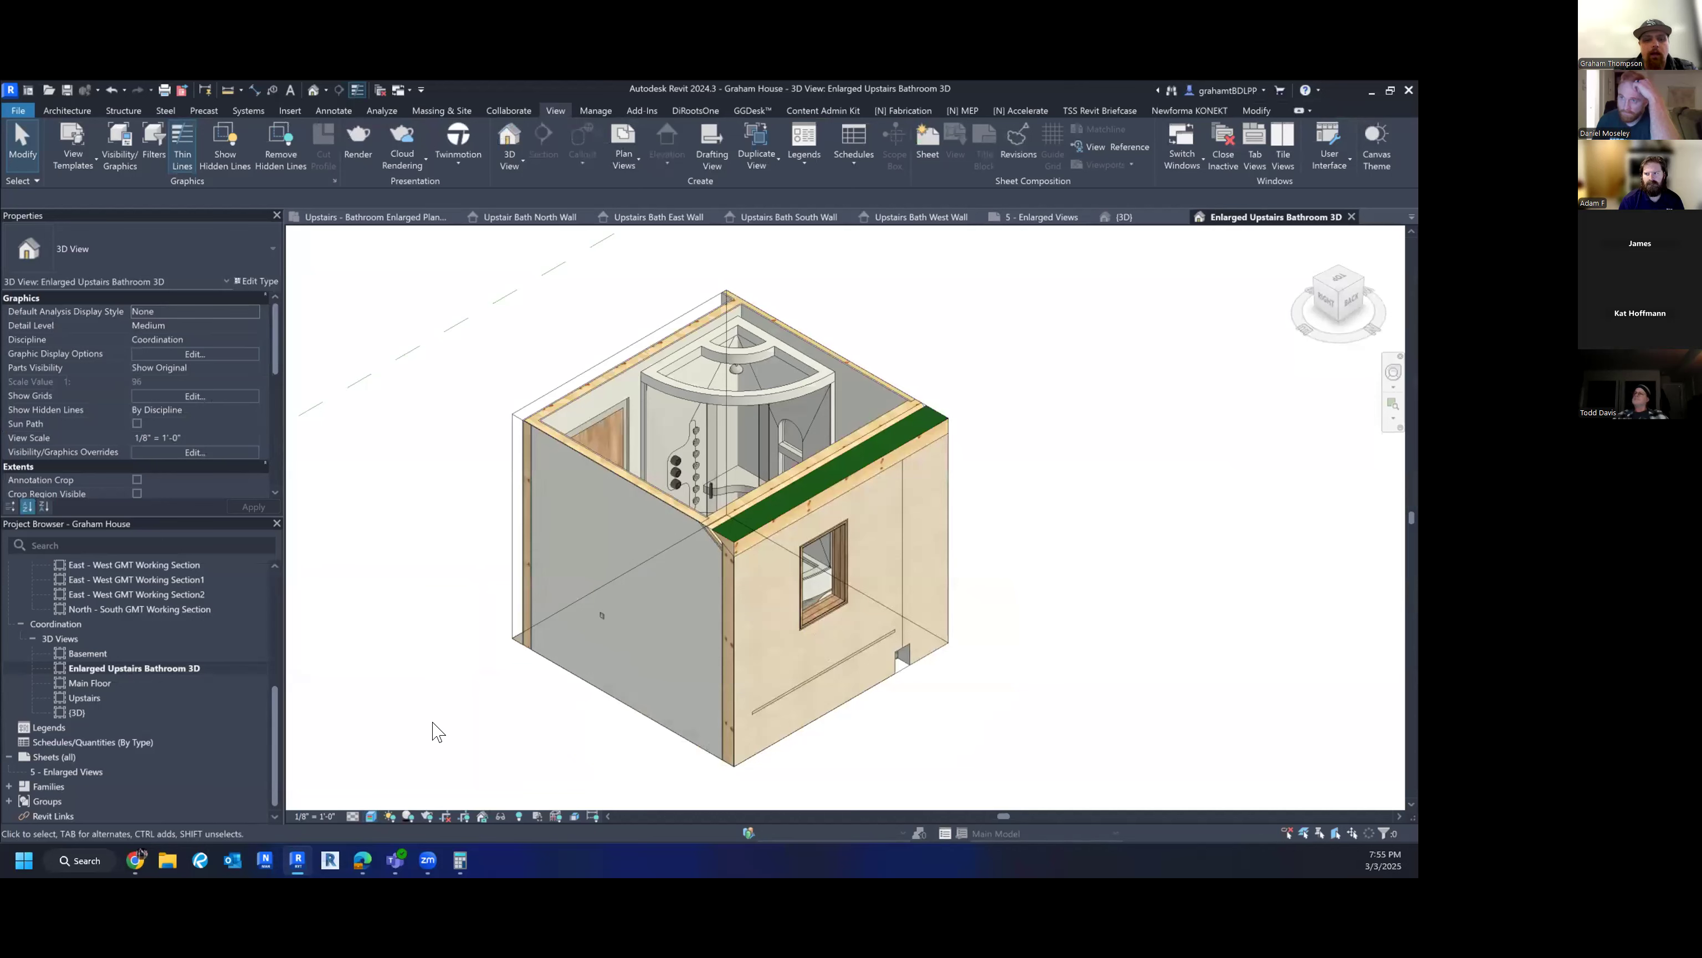
{"action": "scroll", "coordinate": [154, 428], "scroll_direction": "down", "scroll_amount": 8}
- Set the Walls surface transparency to 60% in Visibility/Graphics
{"action": "key", "text": "v"}
{"action": "key", "text": "g"}
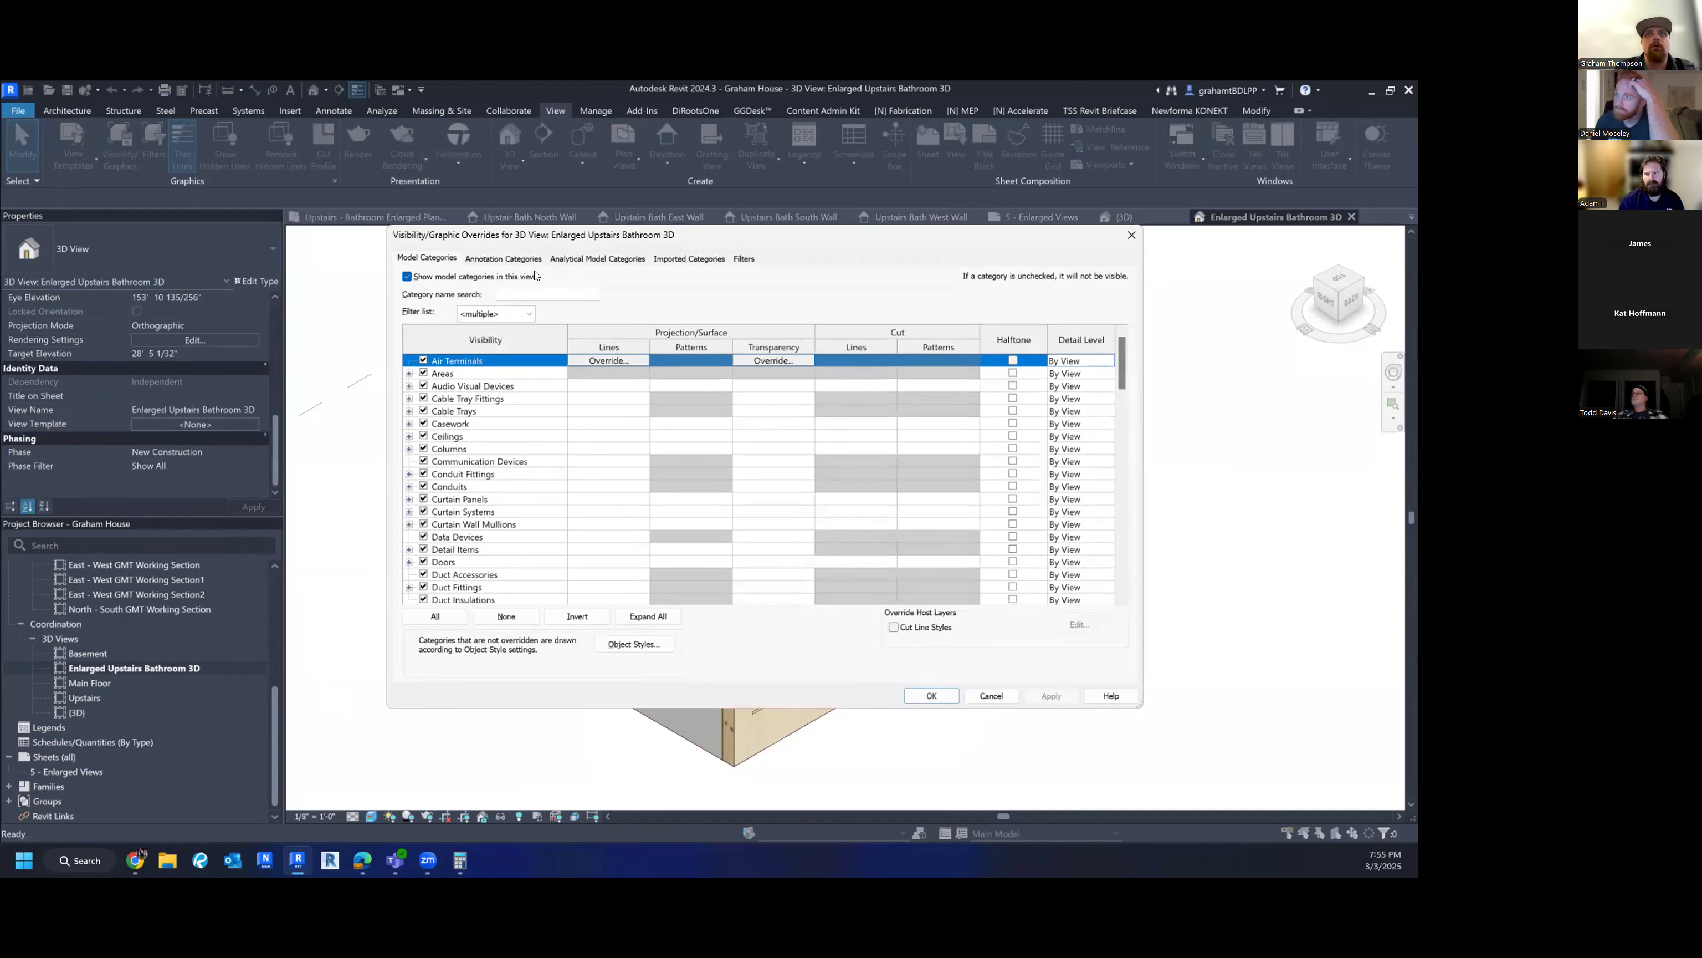
{"action": "left_click", "coordinate": [502, 424]}
{"action": "key", "text": "w"}
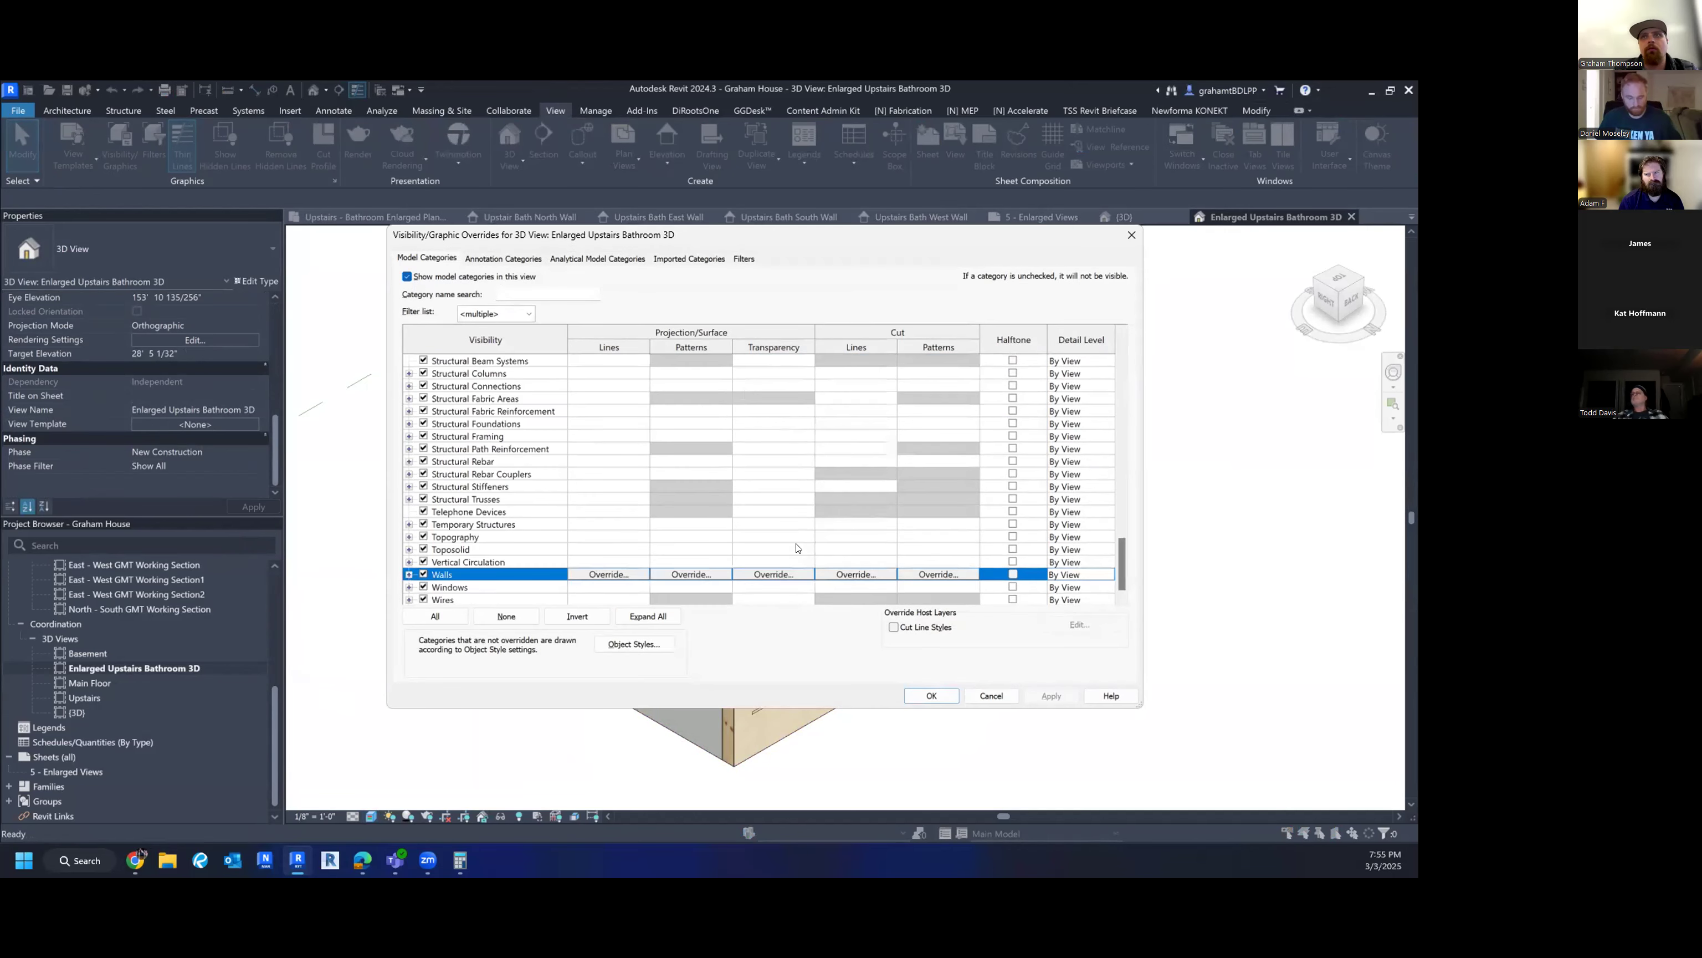
{"action": "left_click", "coordinate": [771, 575]}
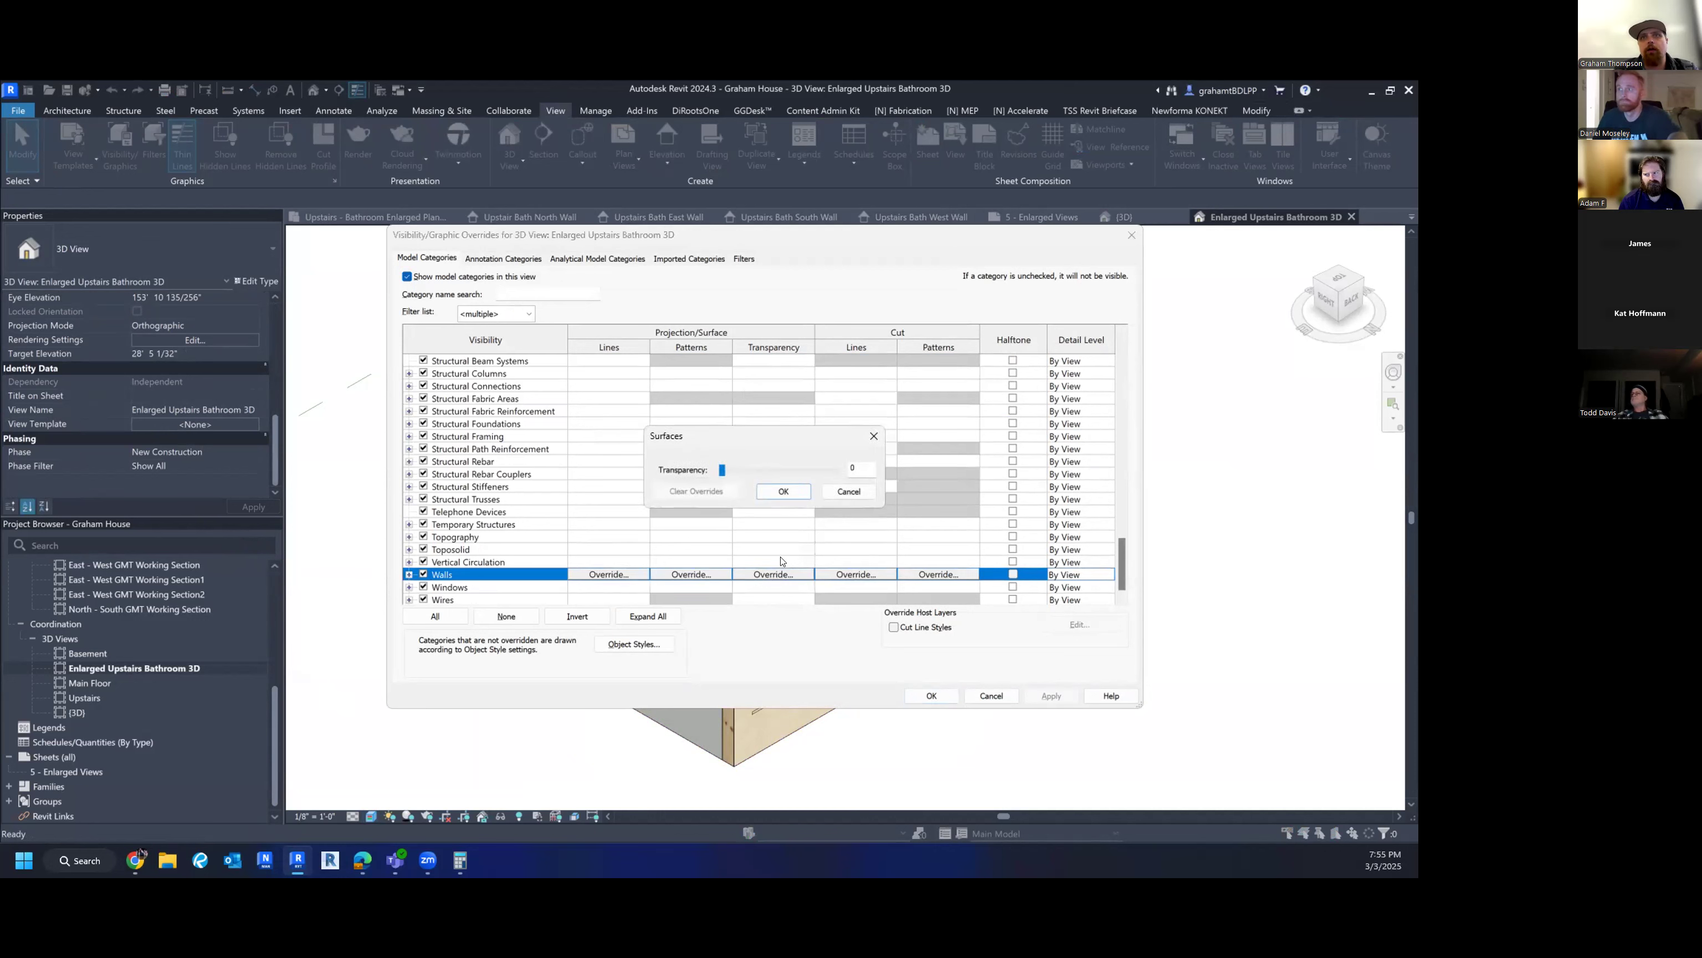
{"action": "left_click", "coordinate": [796, 492]}
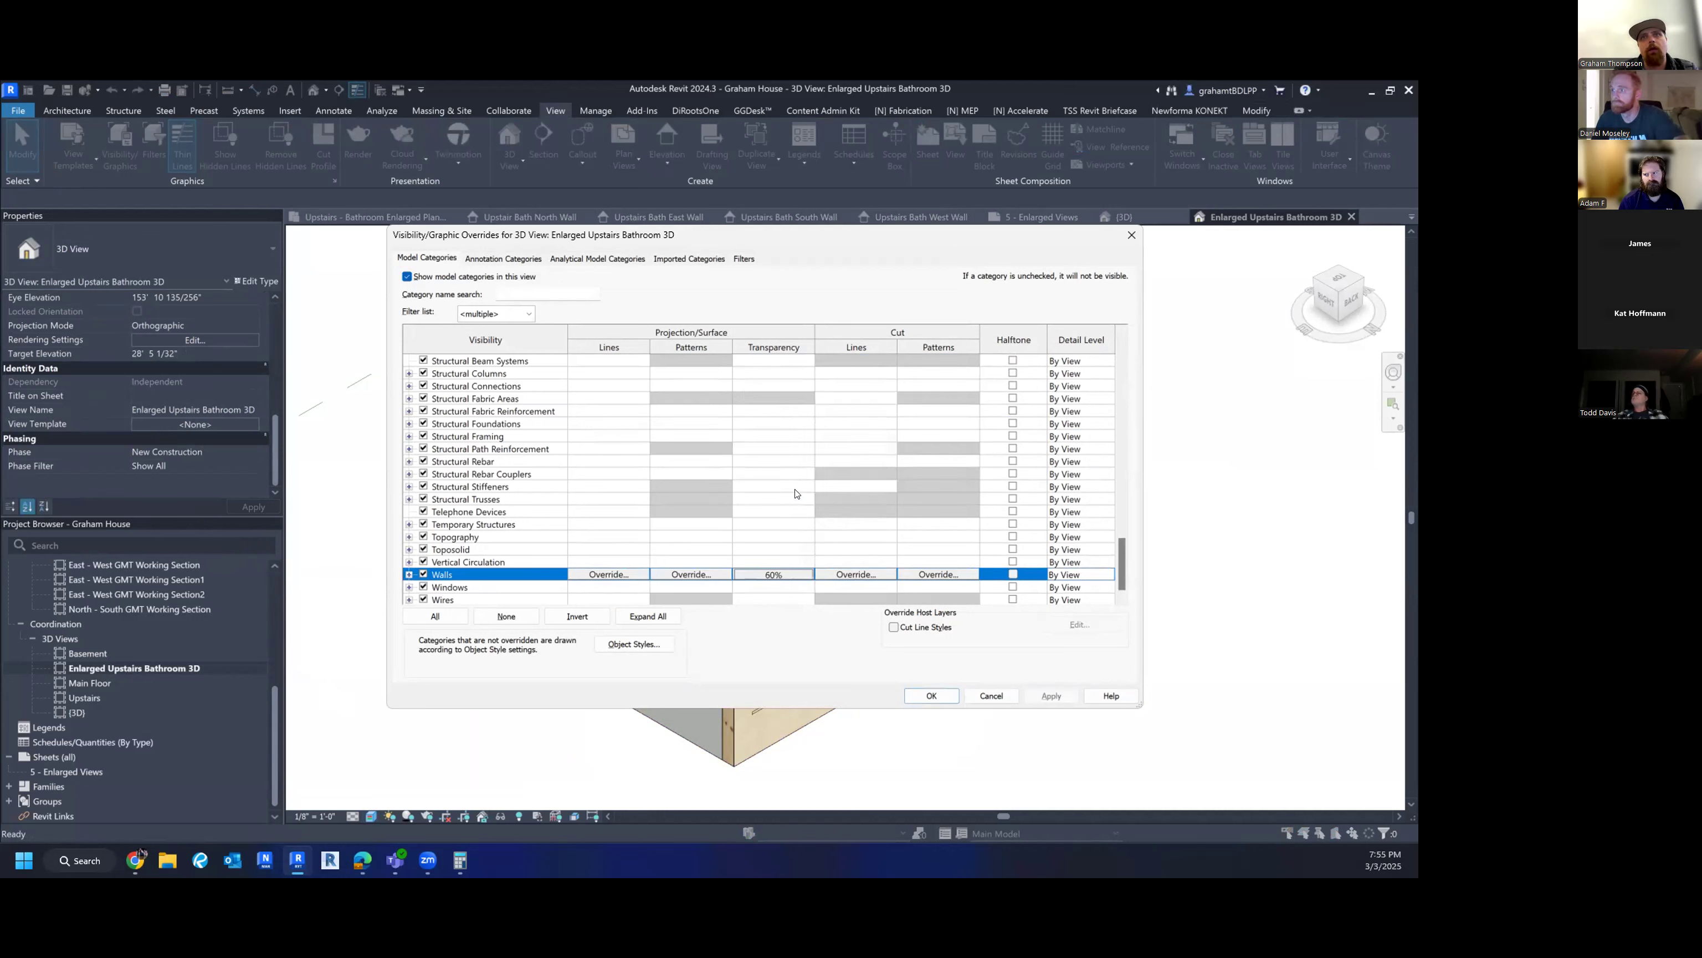
{"action": "left_click", "coordinate": [939, 700]}
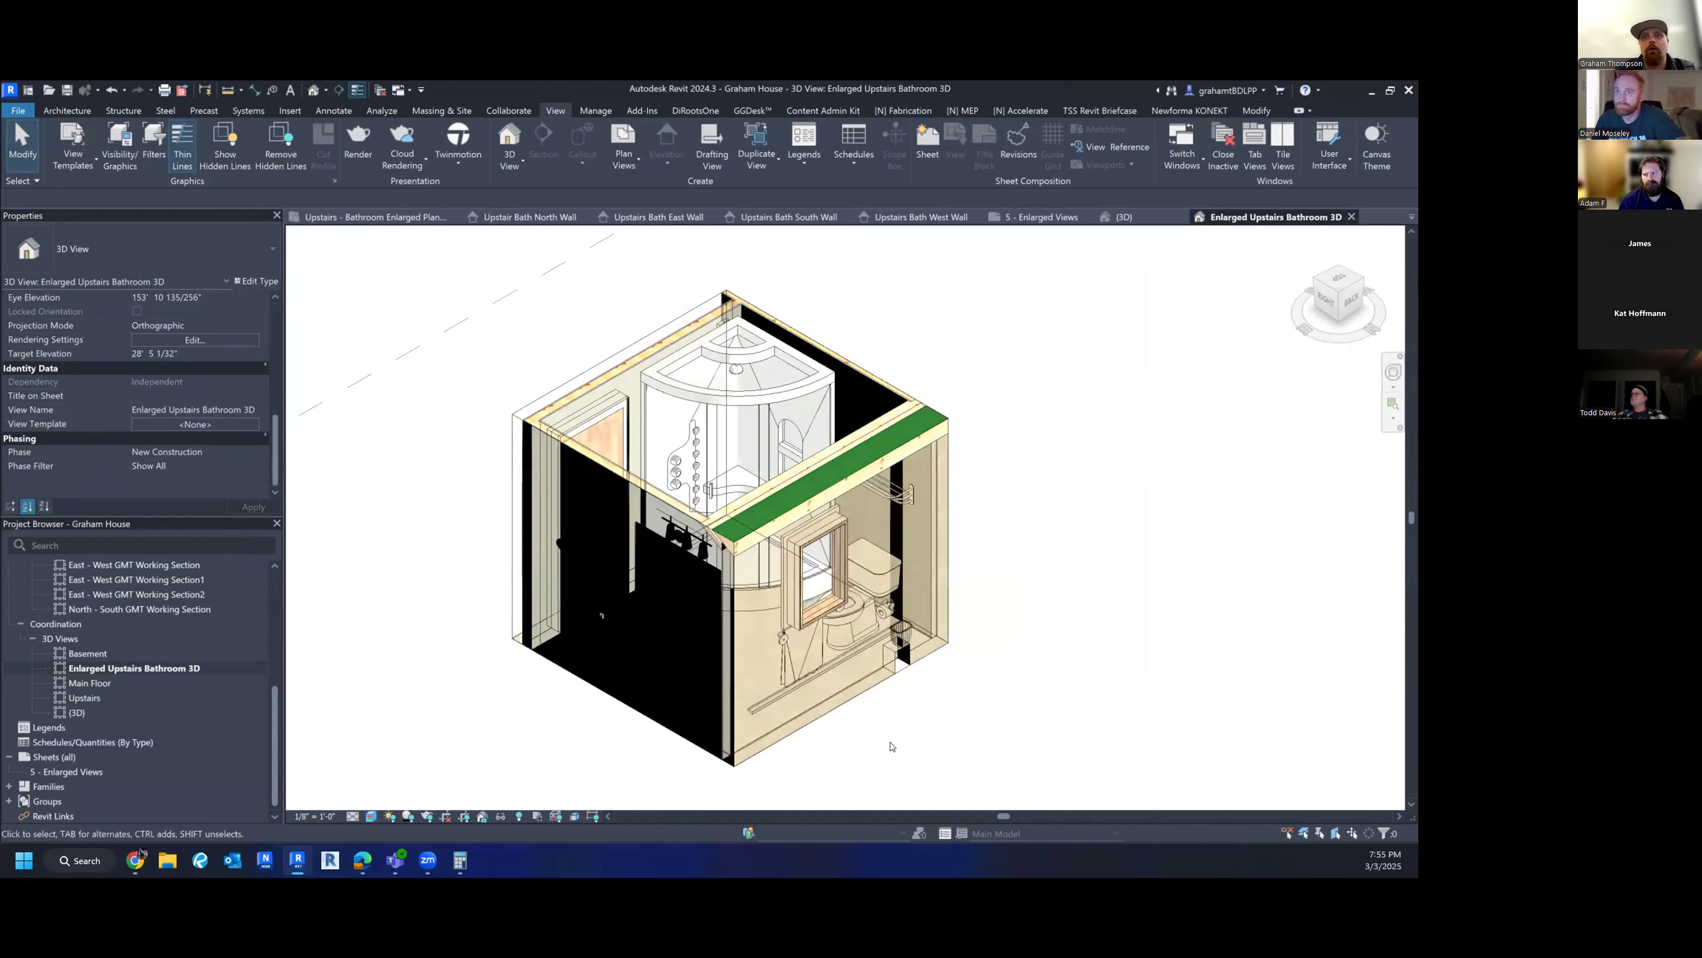
{"action": "middle_click_drag", "start_coordinate": [1028, 557], "coordinate": [935, 591], "text": "shift"}
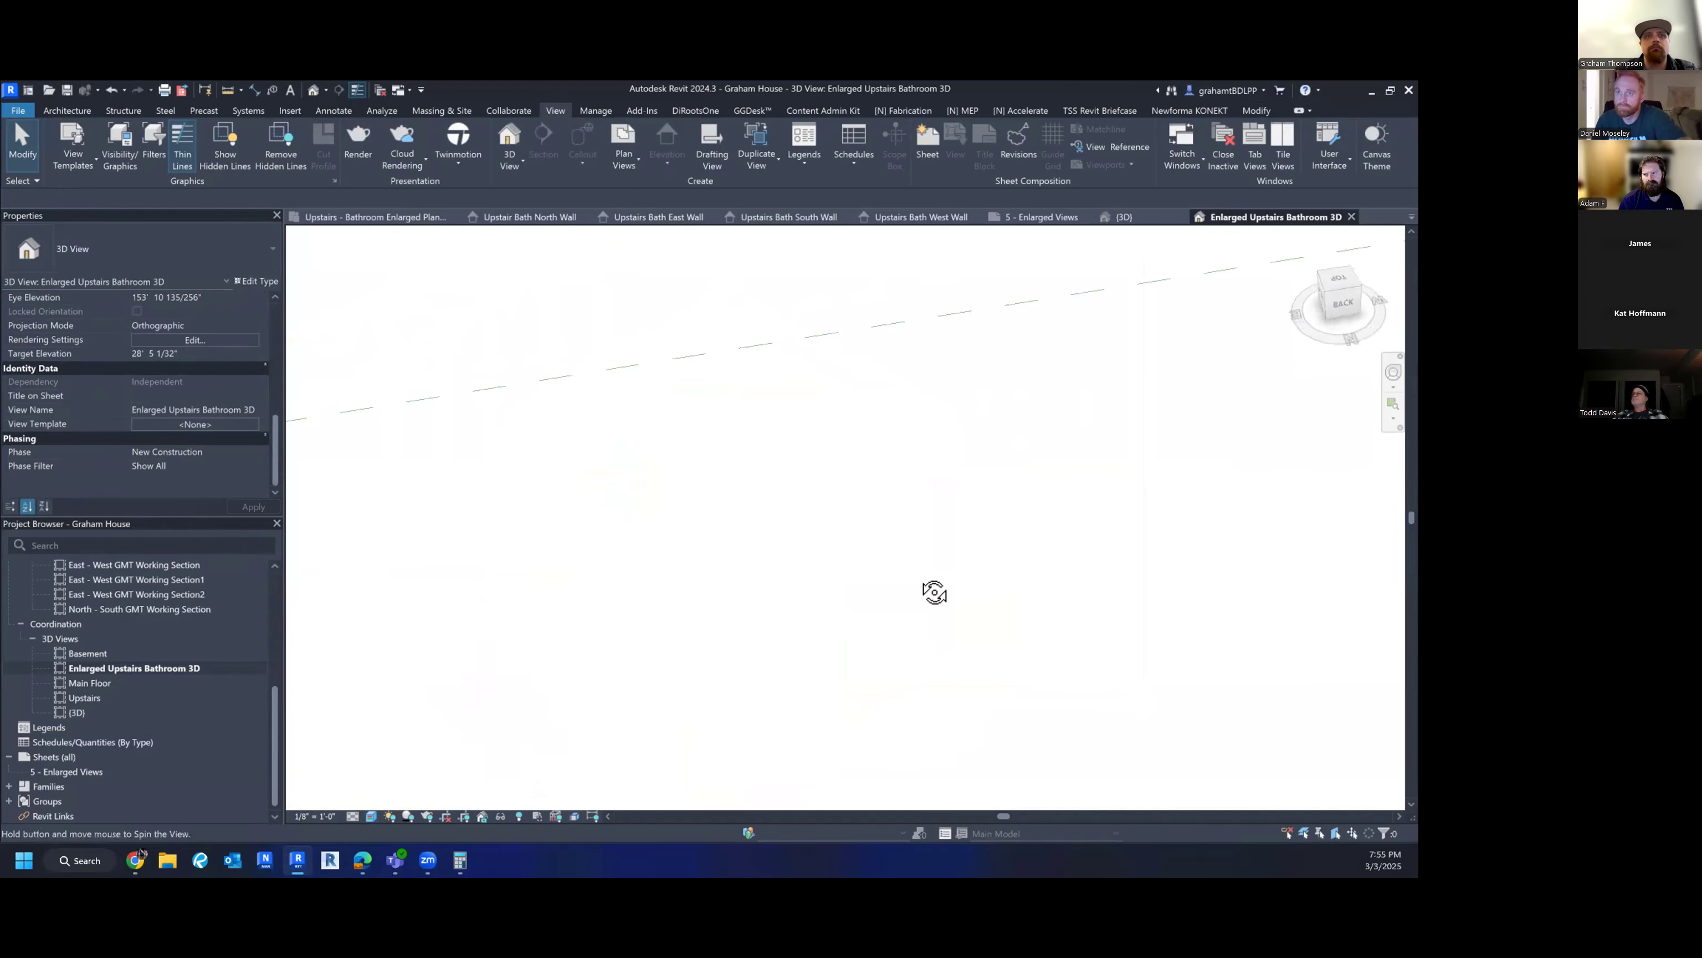
{"action": "middle_click_drag", "start_coordinate": [506, 711], "coordinate": [650, 582]}
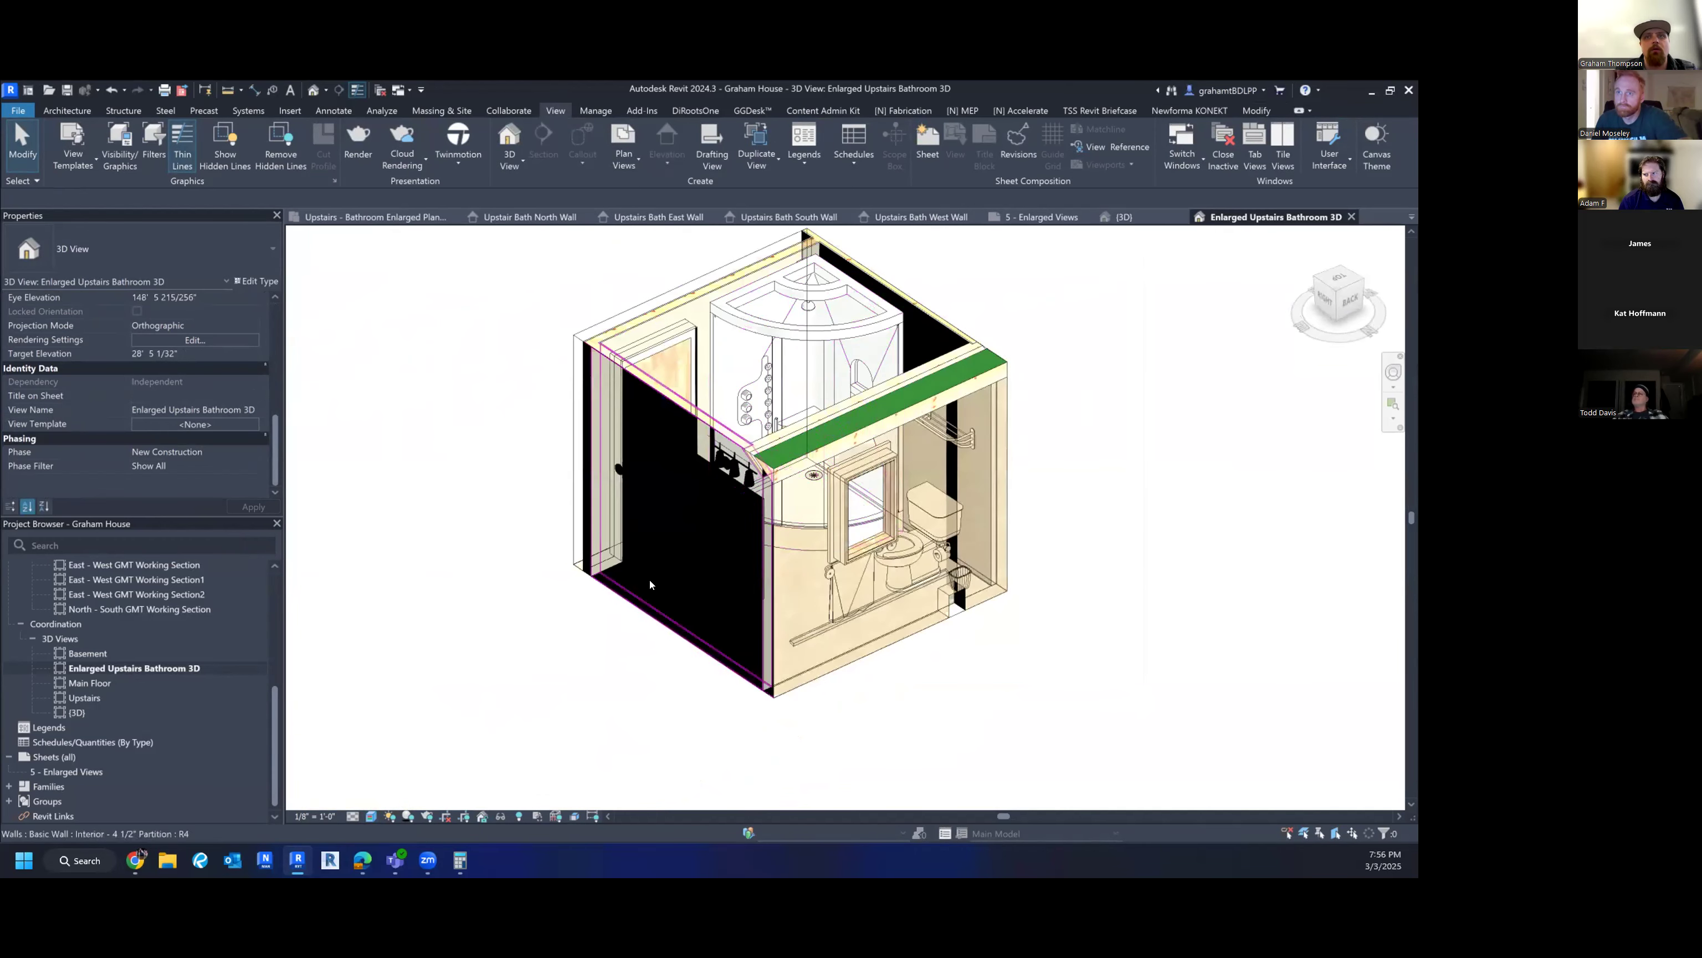
{"action": "left_click", "coordinate": [697, 541]}
{"action": "key", "text": "Escape"}
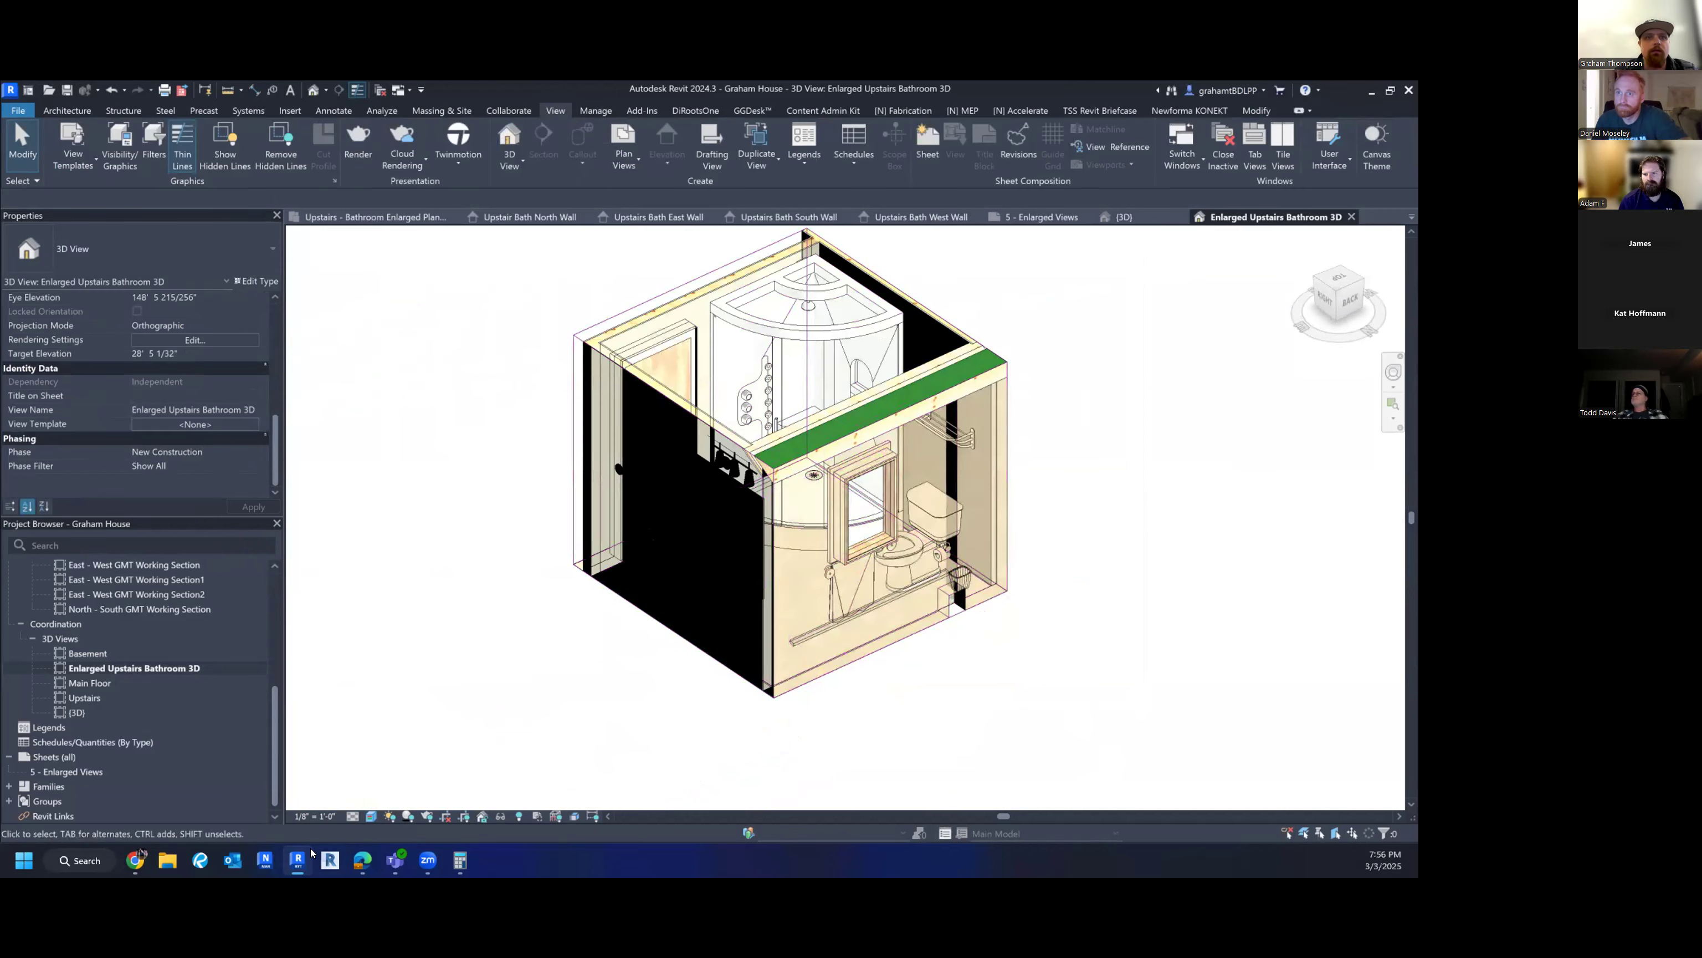
- Switch the visual style to Shaded so the model renders with materials
{"action": "left_click", "coordinate": [370, 817]}
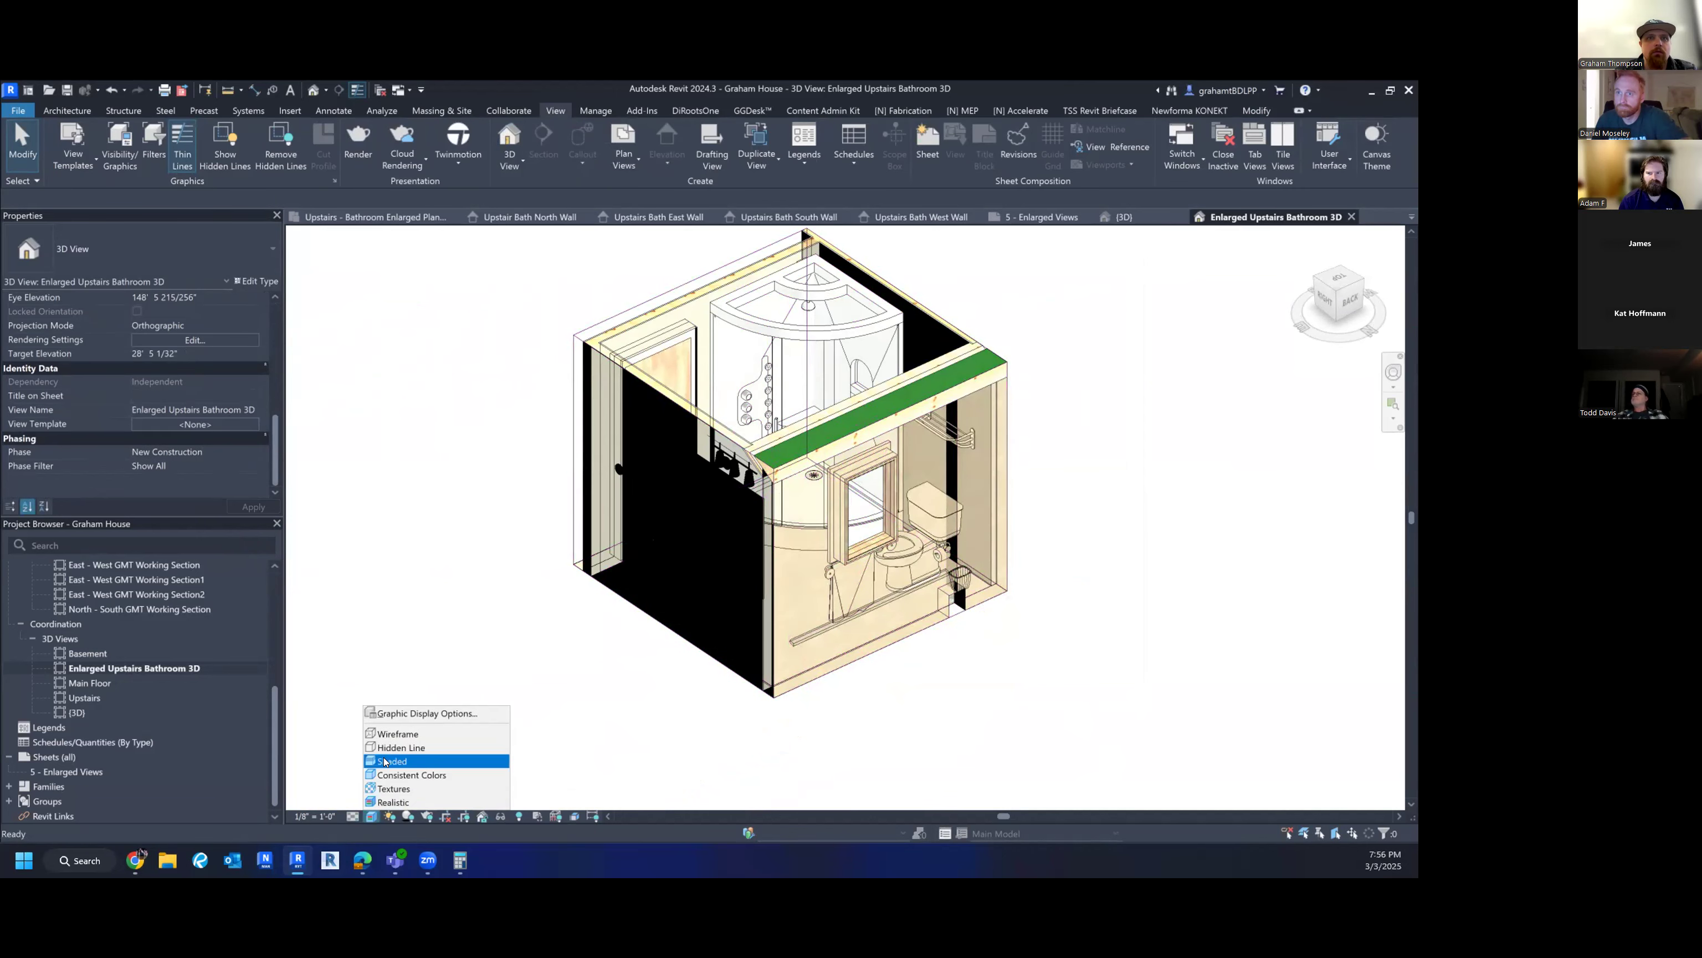
{"action": "left_click", "coordinate": [427, 754]}
{"action": "middle_click_drag", "start_coordinate": [699, 734], "coordinate": [545, 744], "text": "shift"}
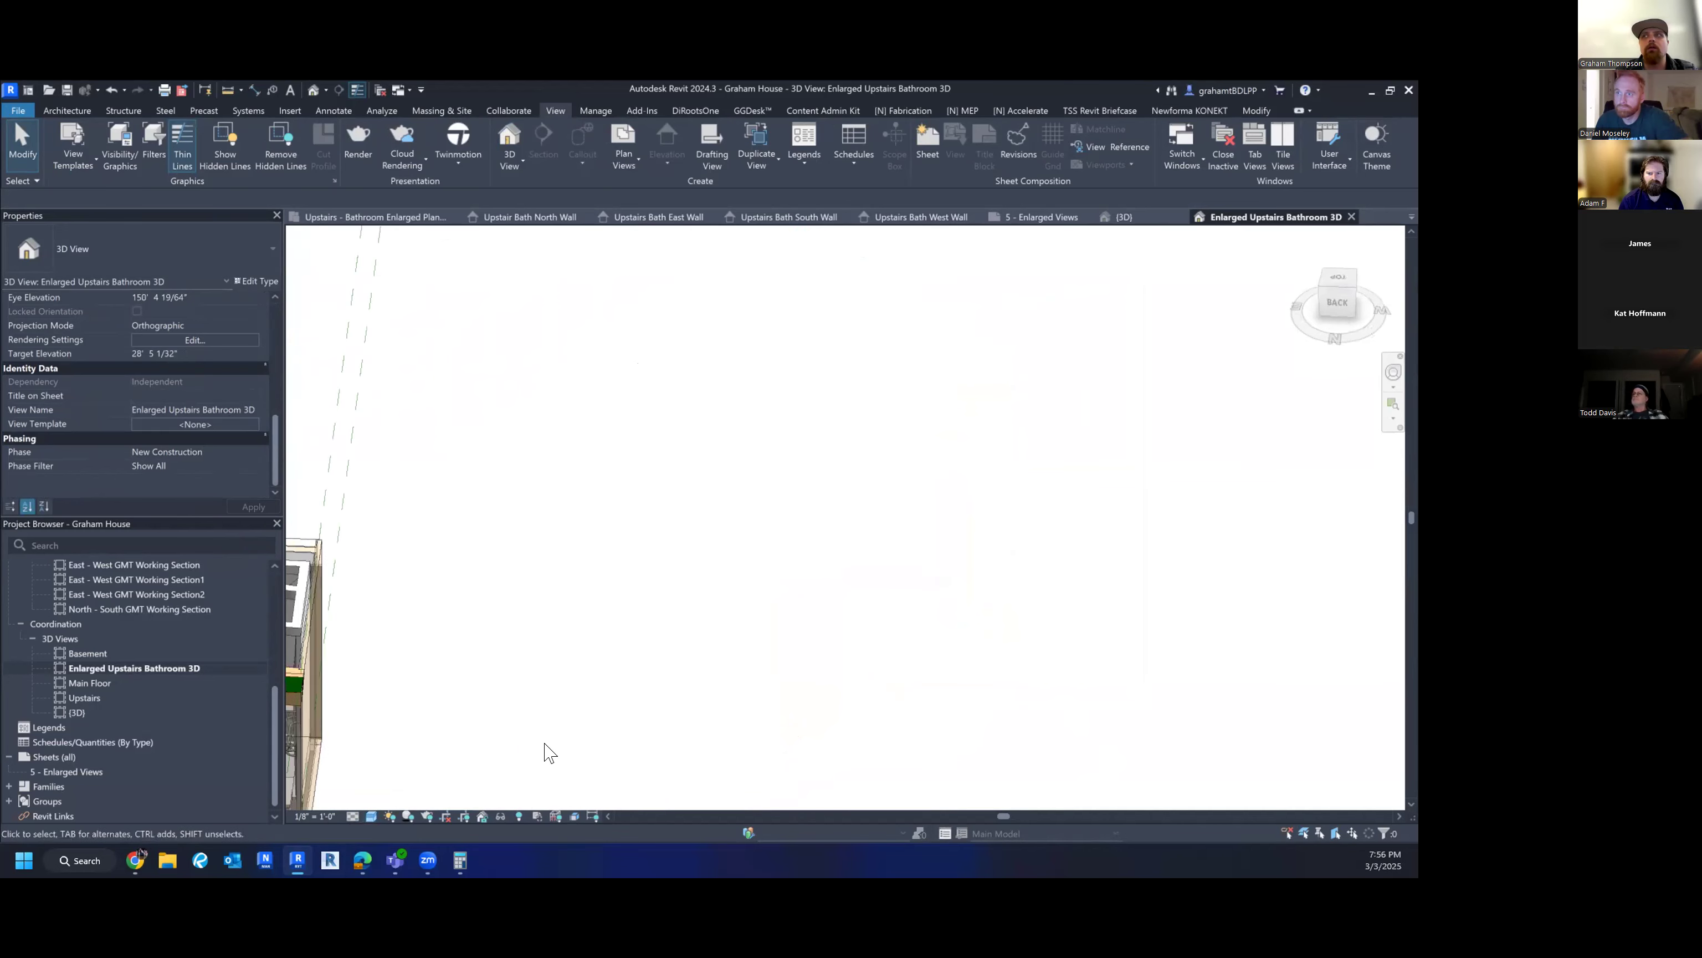
{"action": "left_click", "coordinate": [1356, 289]}
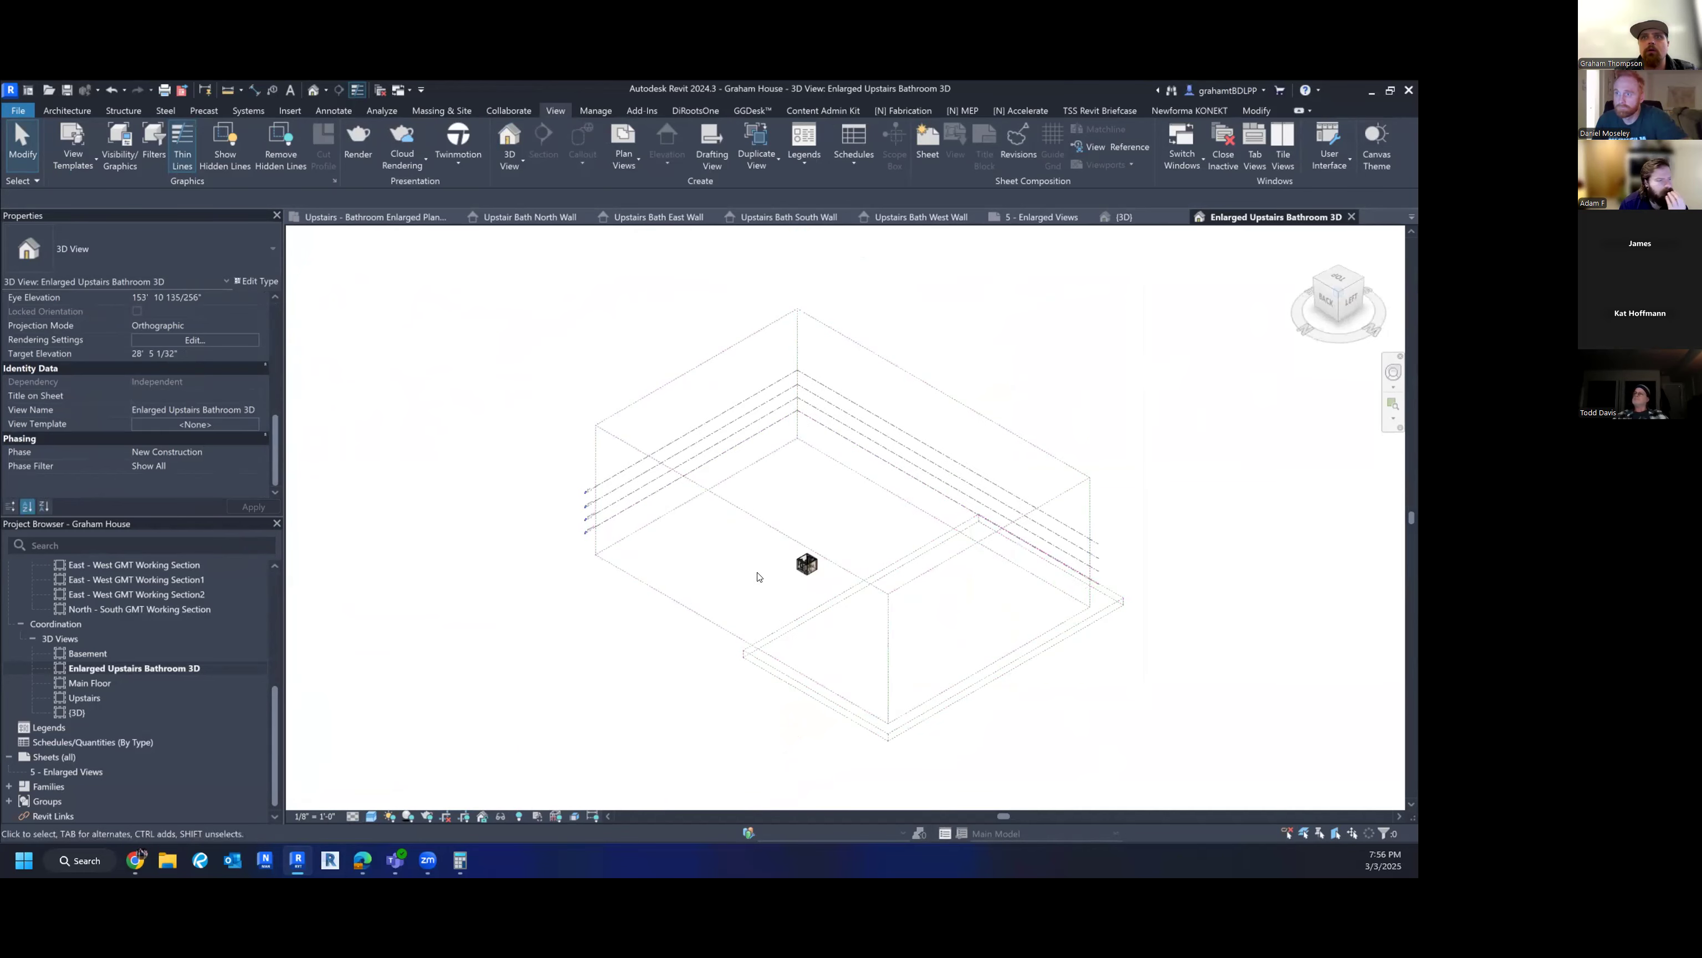
{"action": "scroll", "coordinate": [1001, 517], "scroll_direction": "up", "scroll_amount": 3}
{"action": "scroll", "coordinate": [1001, 516], "scroll_direction": "up", "scroll_amount": 4}
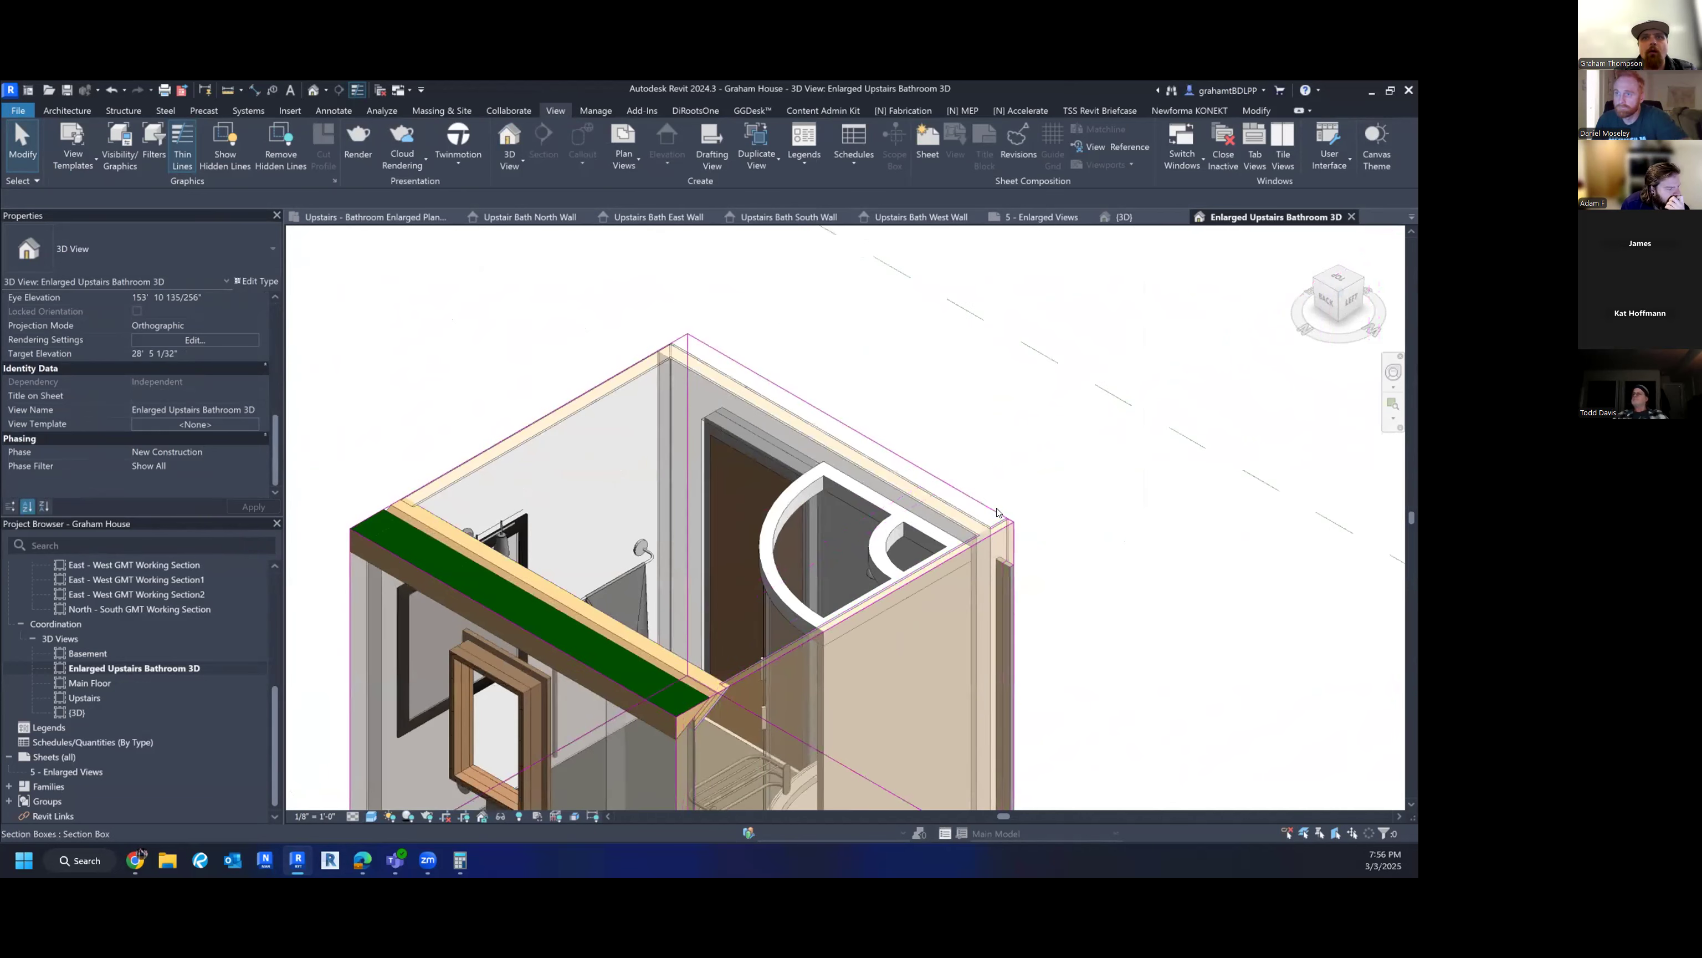
{"action": "scroll", "coordinate": [1001, 517], "scroll_direction": "down", "scroll_amount": 3}
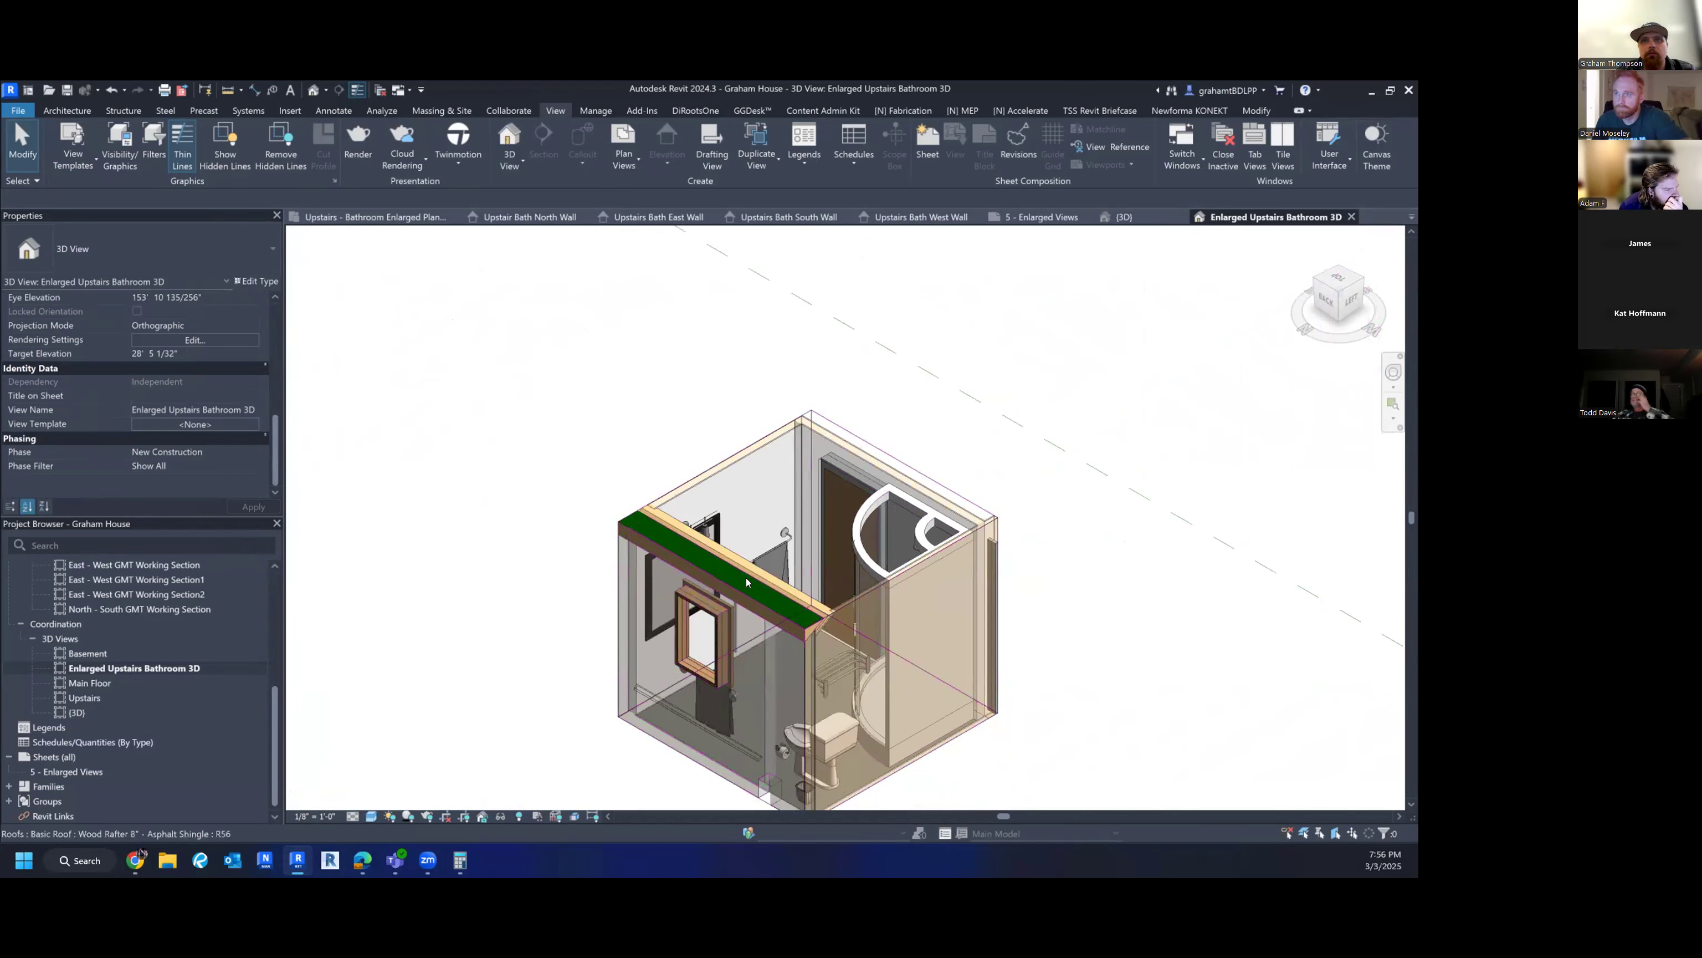
- Hide the Roofs category in Visibility/Graphics
{"action": "key", "text": "v"}
{"action": "key", "text": "g"}
{"action": "left_click", "coordinate": [488, 408]}
{"action": "key", "text": "r"}
{"action": "scroll", "coordinate": [439, 575], "scroll_direction": "down", "scroll_amount": 2}
{"action": "left_click", "coordinate": [424, 562]}
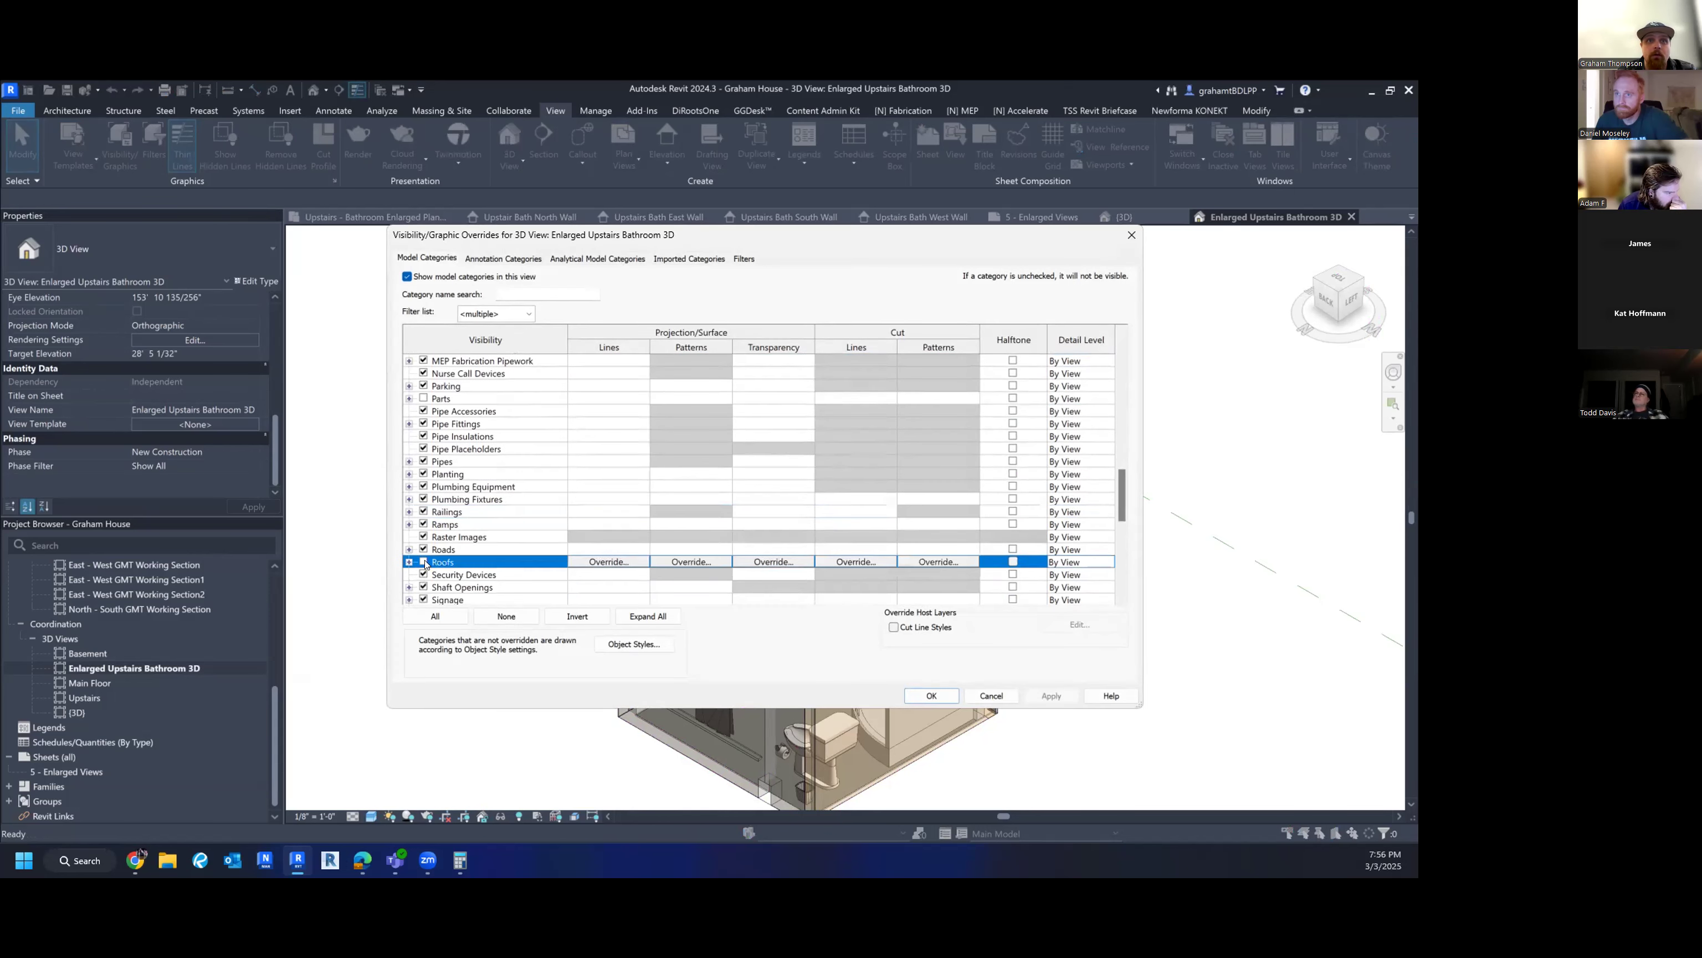
{"action": "left_click", "coordinate": [931, 696]}
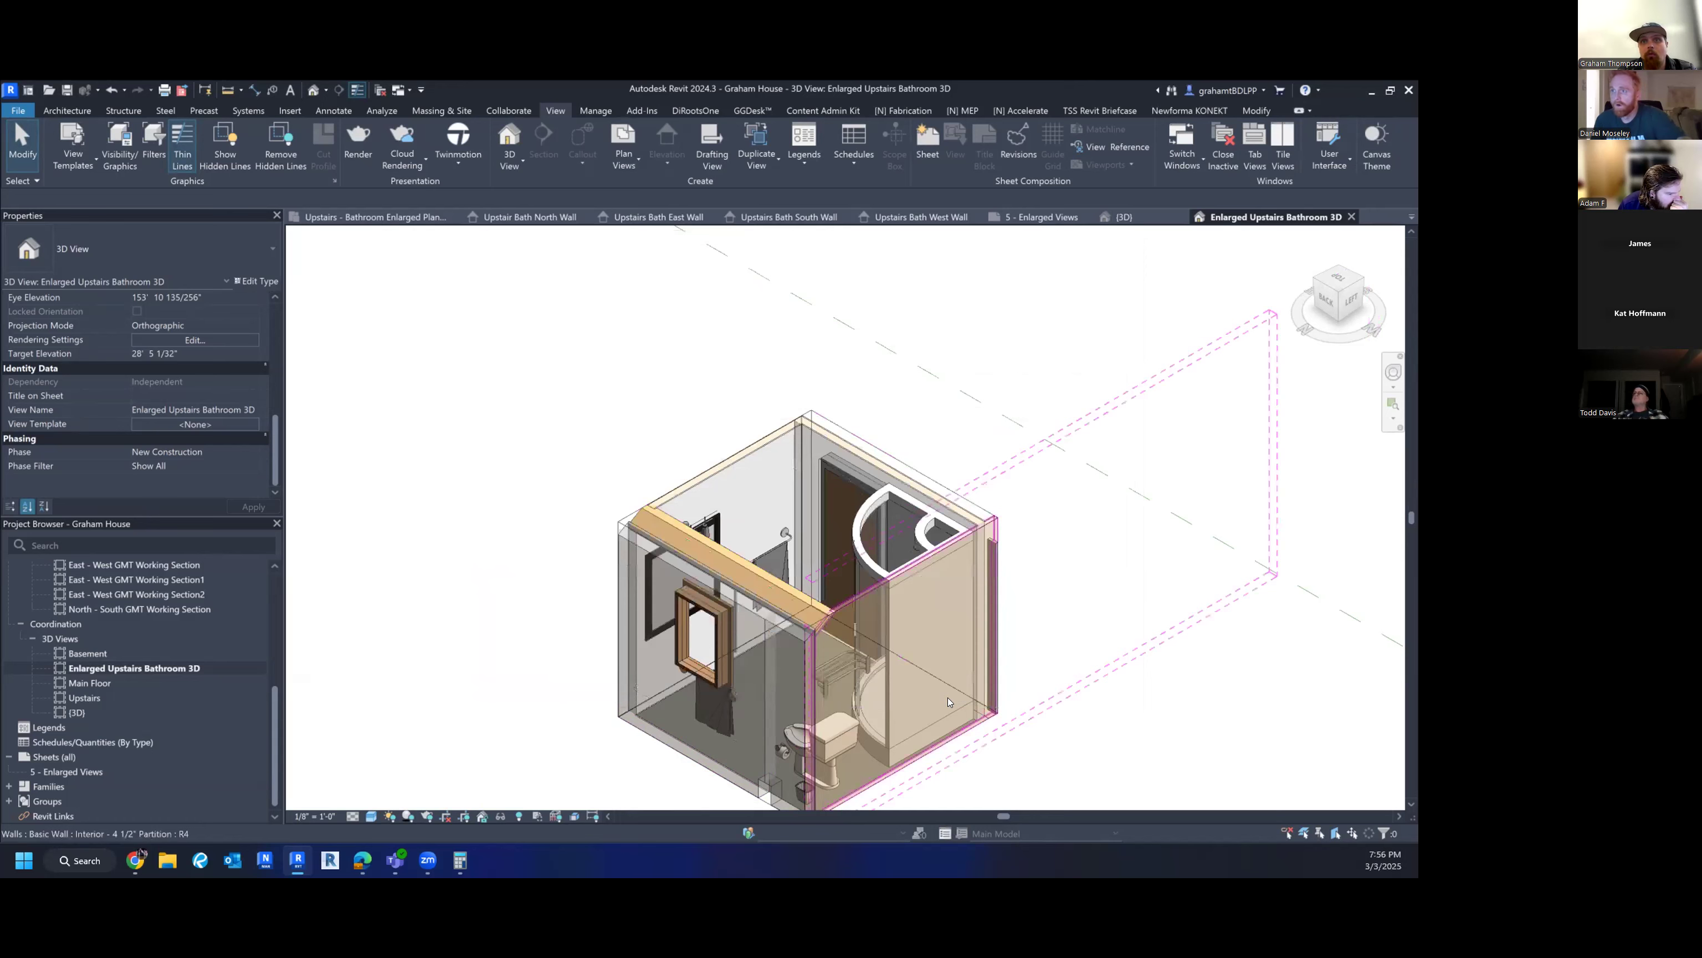
- Widen the section box and raise its top
{"action": "scroll", "coordinate": [666, 547], "scroll_direction": "up", "scroll_amount": 4}
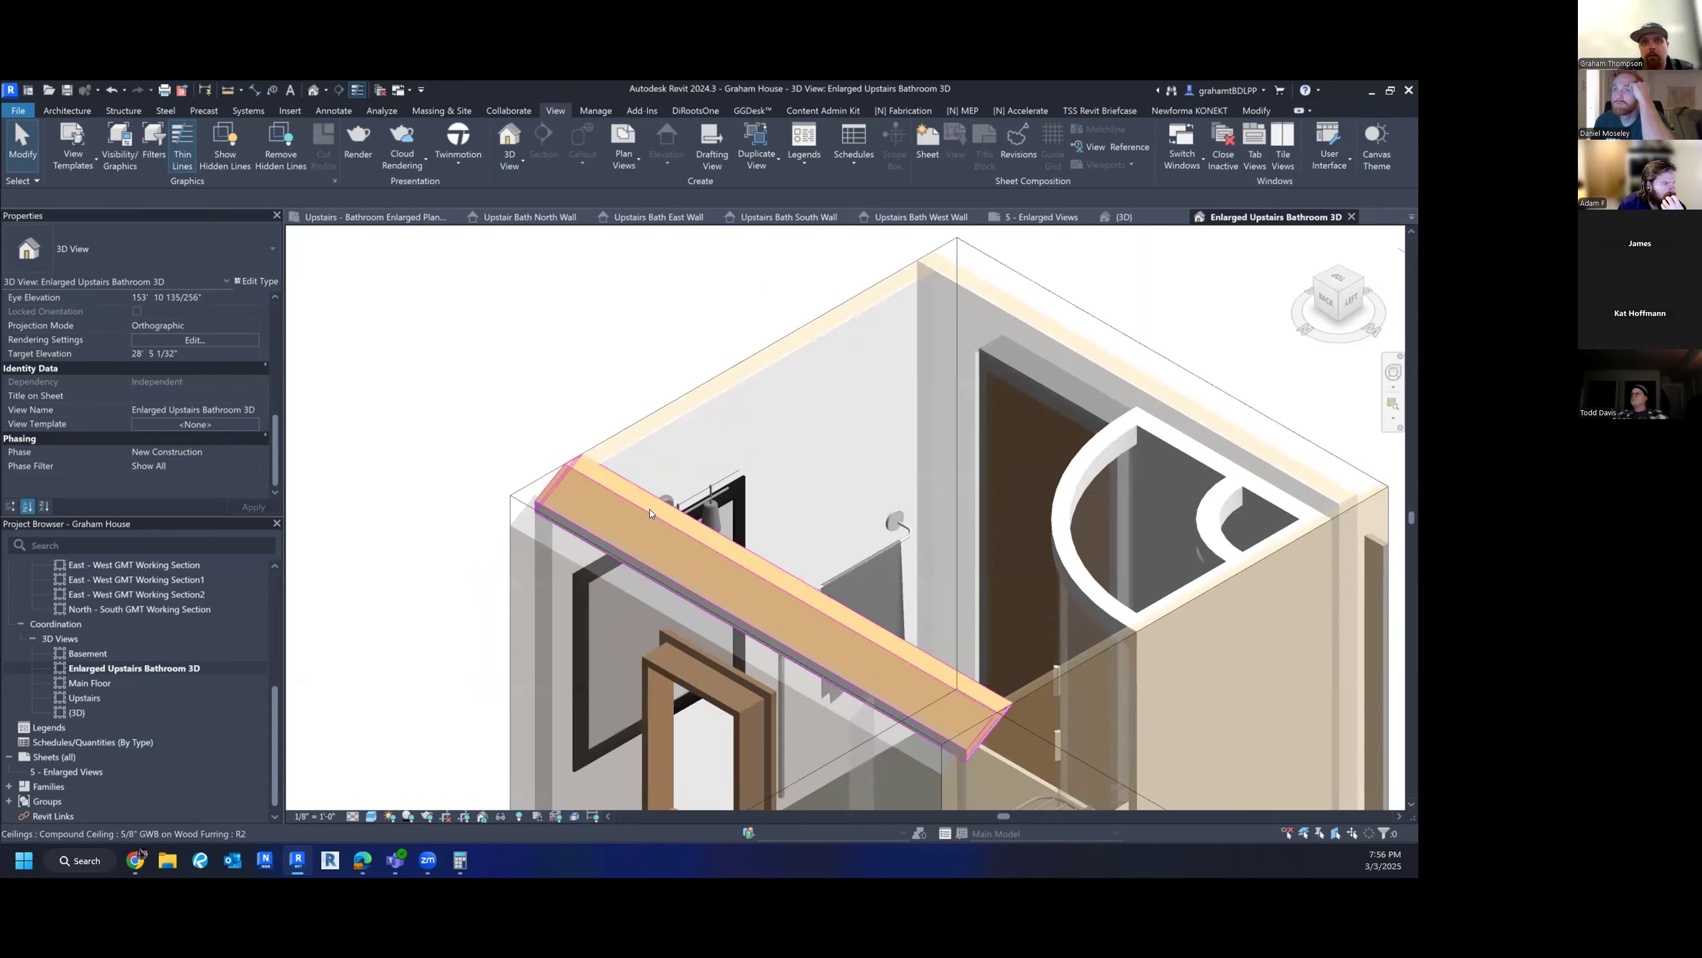
{"action": "scroll", "coordinate": [642, 512], "scroll_direction": "down", "scroll_amount": 5}
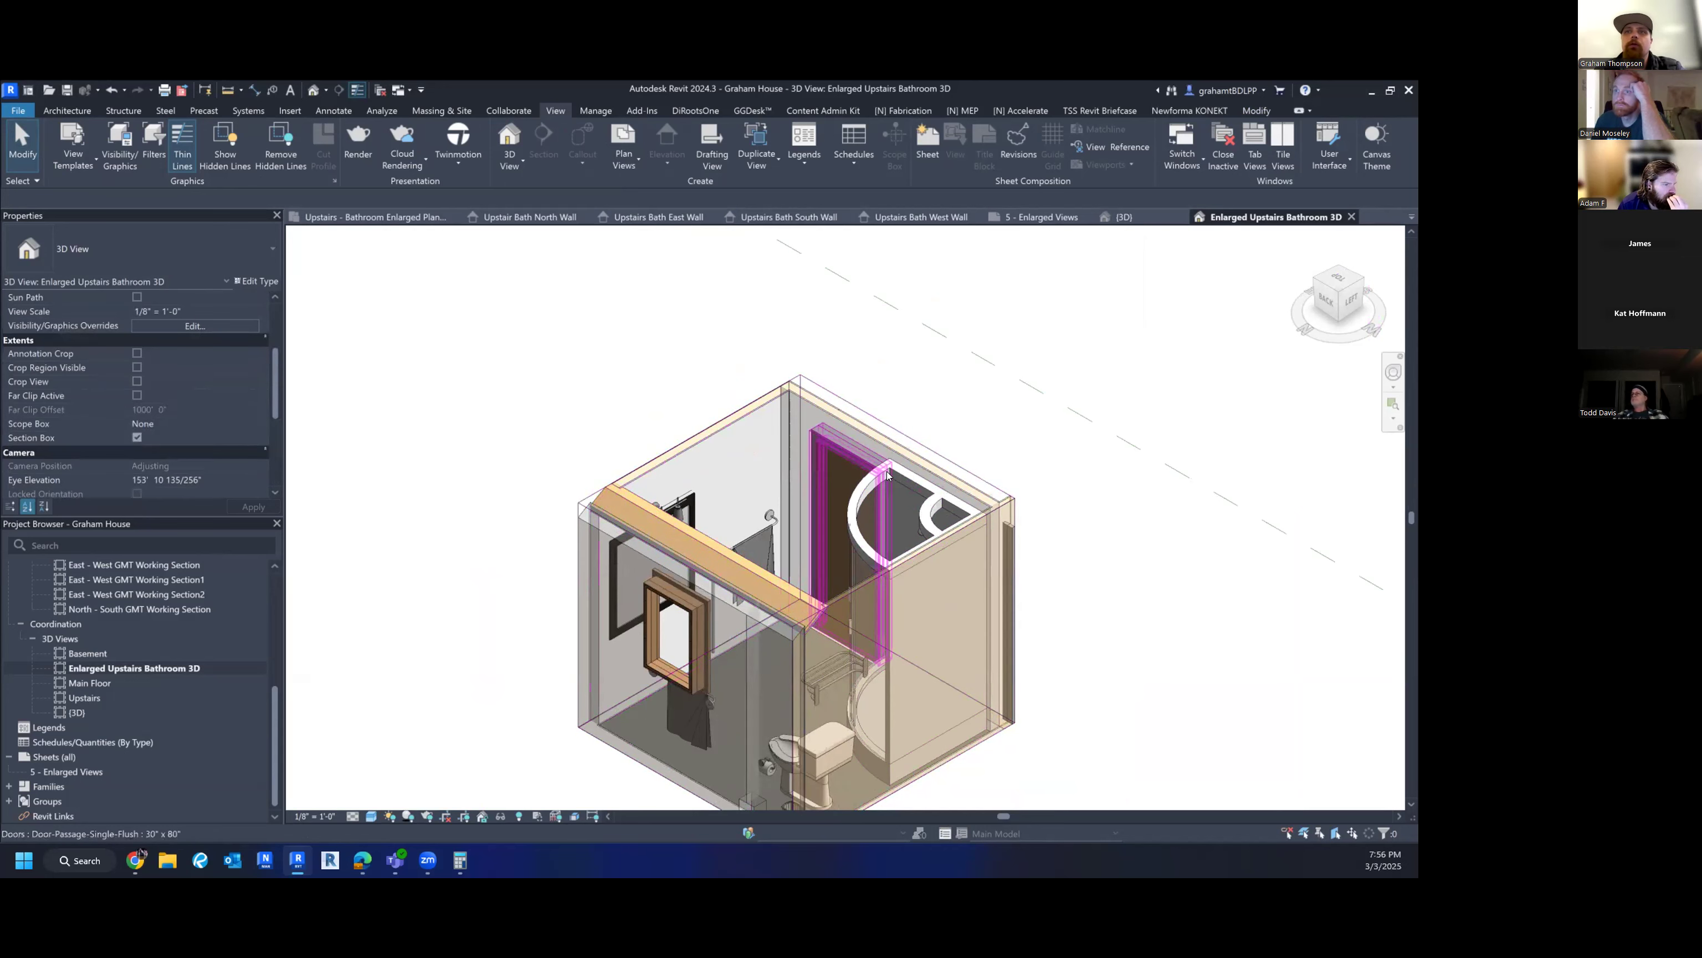
{"action": "scroll", "coordinate": [871, 416], "scroll_direction": "down", "scroll_amount": 3}
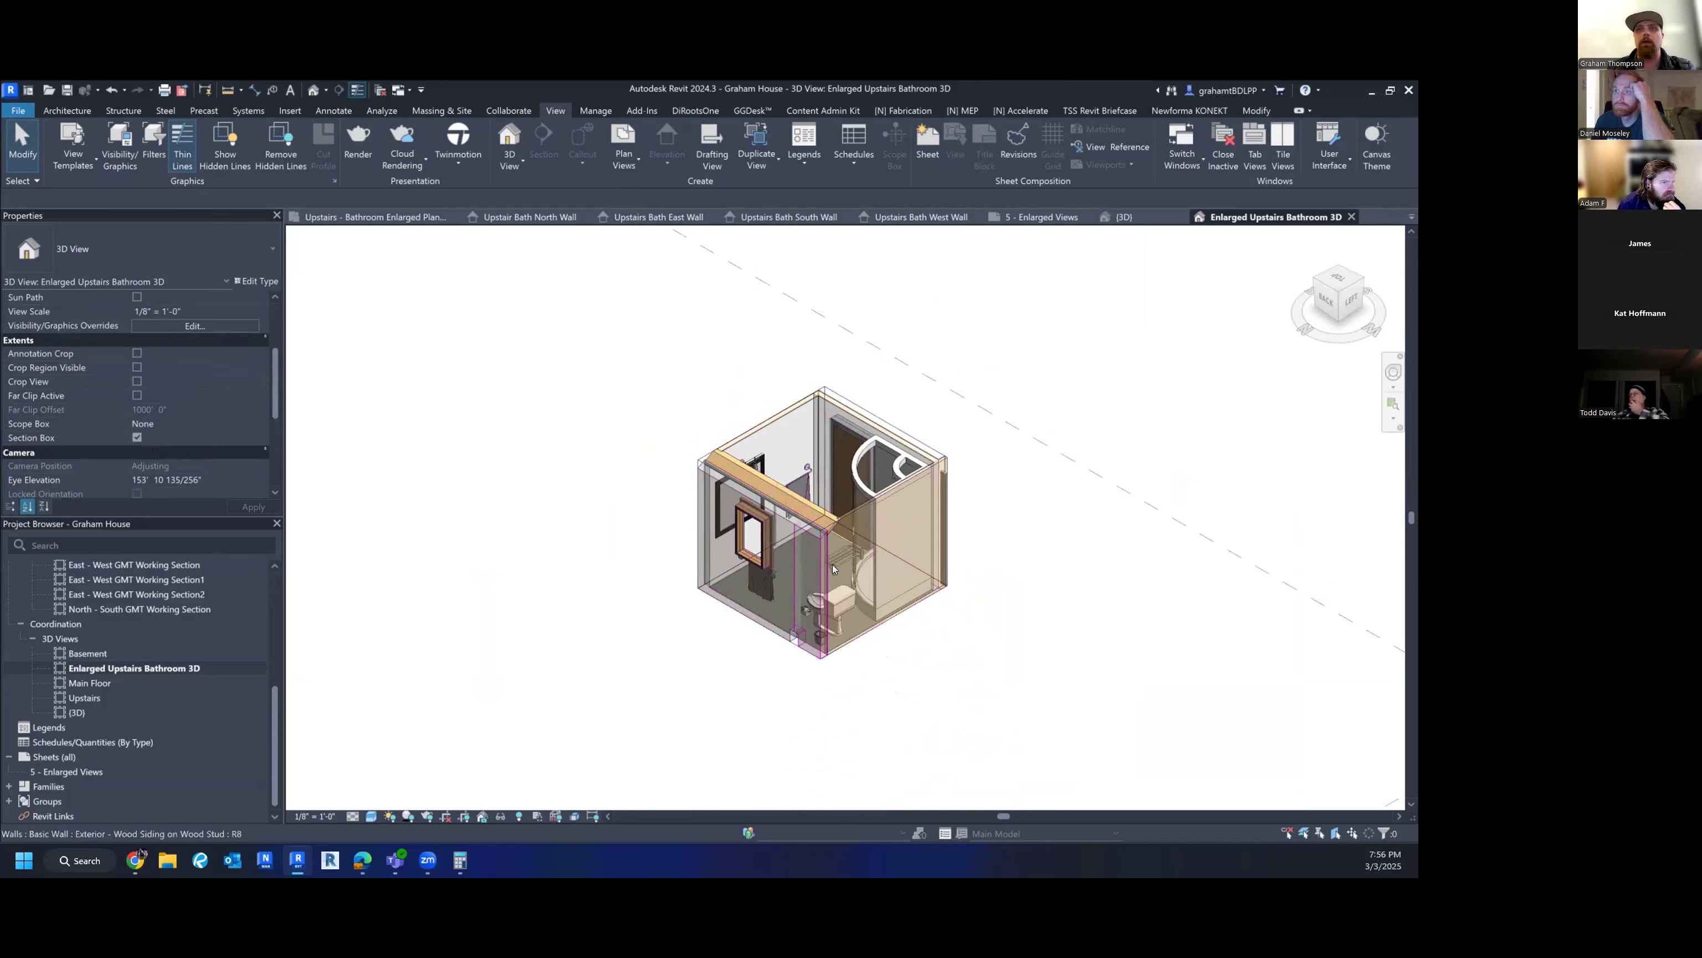
{"action": "scroll", "coordinate": [743, 540], "scroll_direction": "up", "scroll_amount": 4}
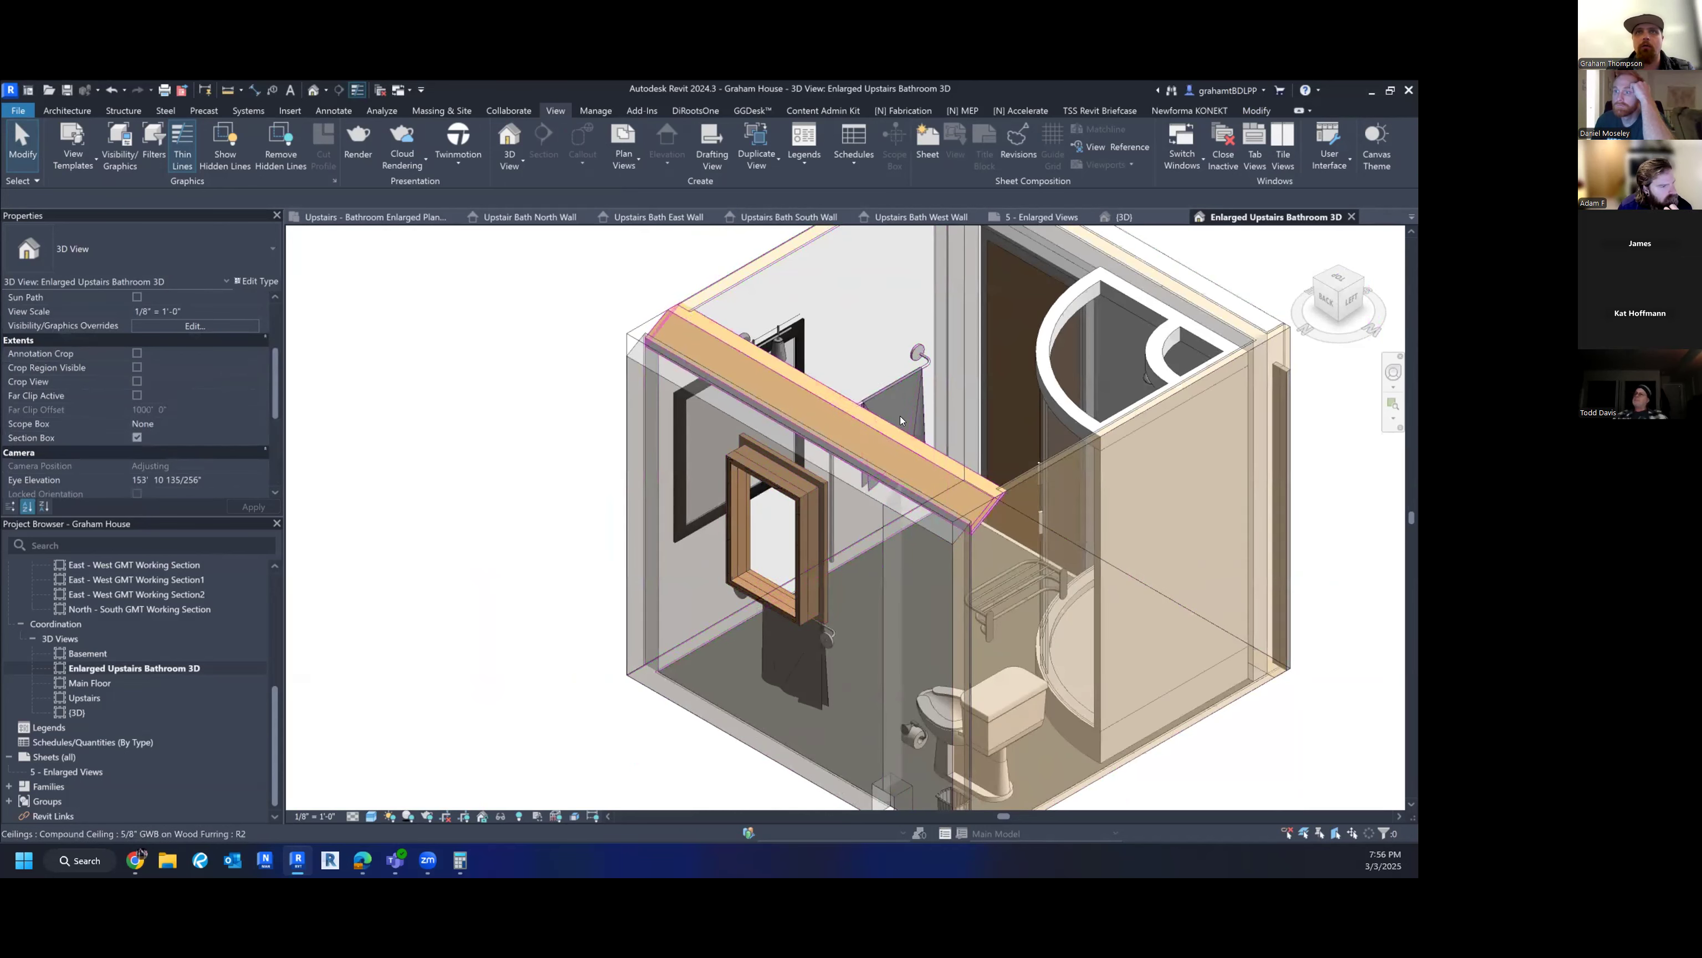
{"action": "scroll", "coordinate": [870, 443], "scroll_direction": "down", "scroll_amount": 3}
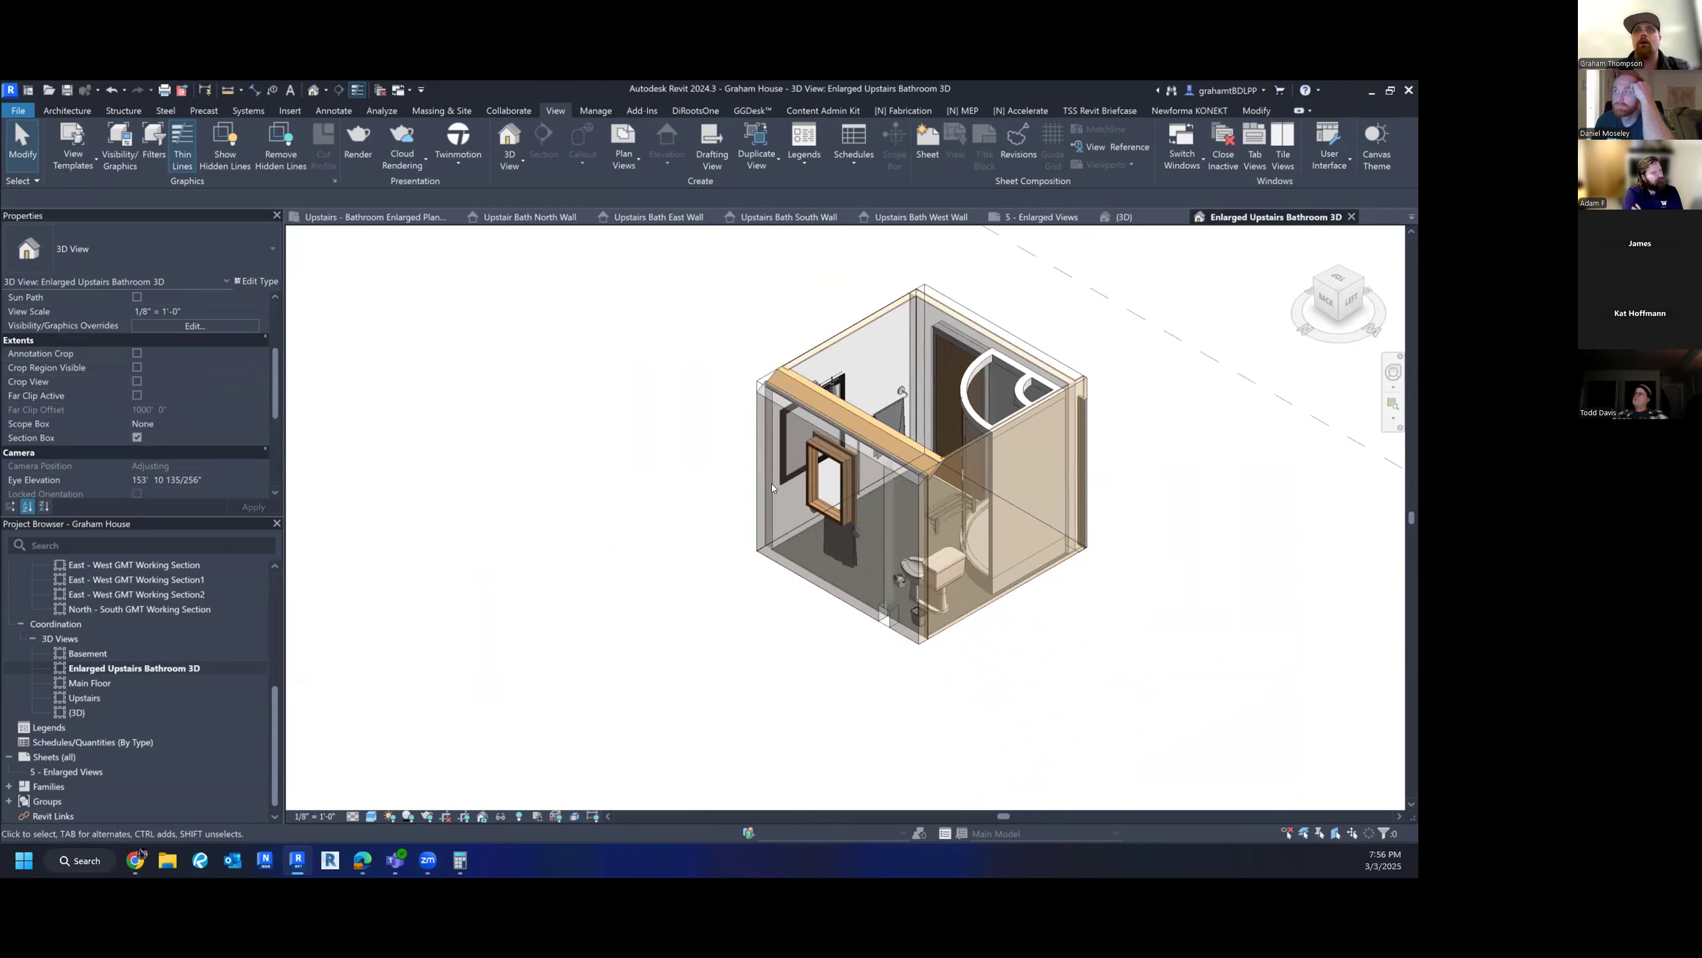
{"action": "left_click", "coordinate": [1023, 340]}
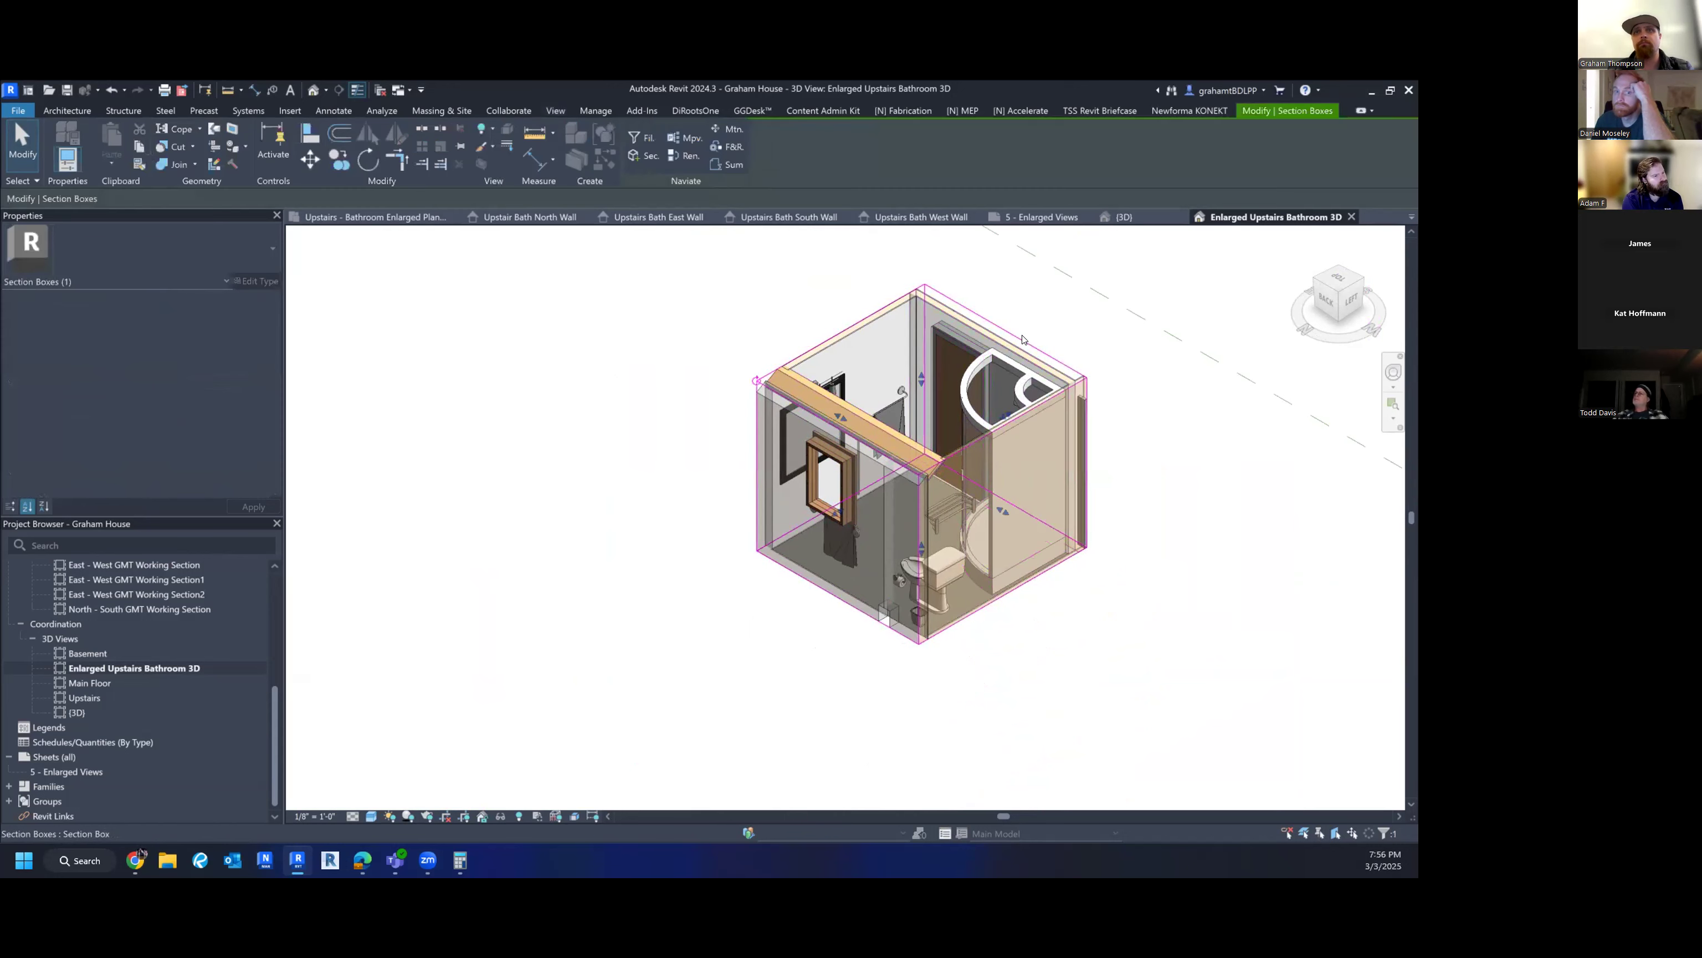
{"action": "key", "text": "Escape"}
{"action": "middle_click_drag", "start_coordinate": [686, 482], "coordinate": [615, 558]}
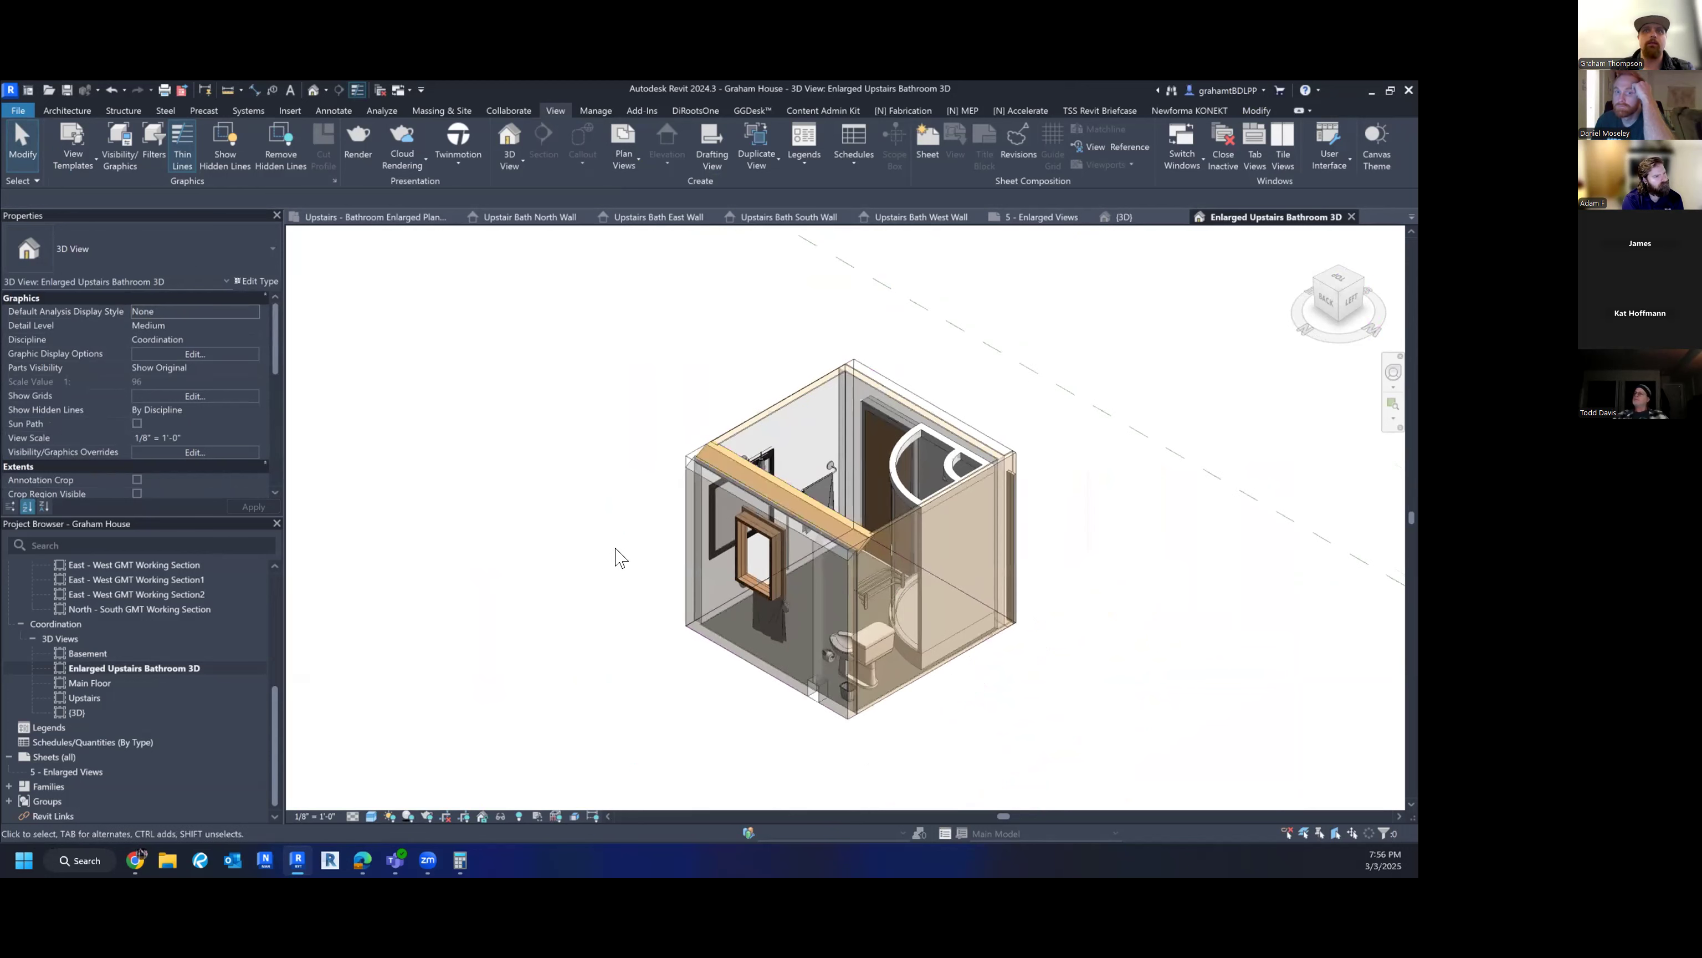
{"action": "left_click", "coordinate": [675, 460]}
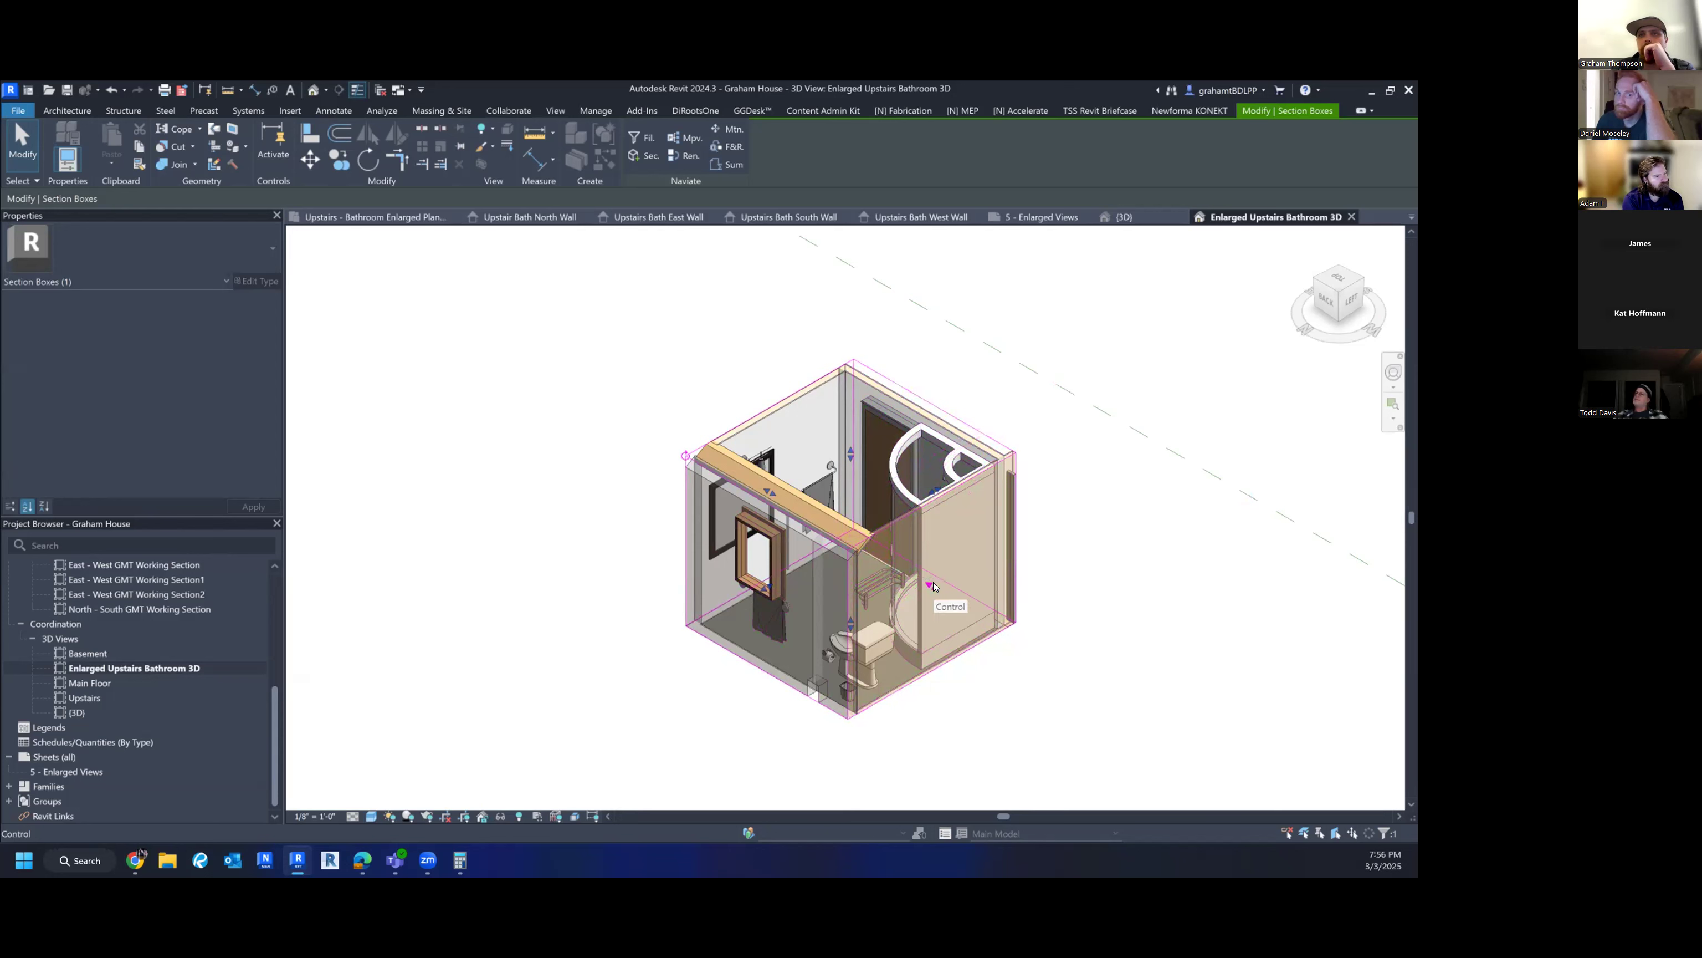
{"action": "left_click_drag", "start_coordinate": [934, 588], "coordinate": [1056, 661]}
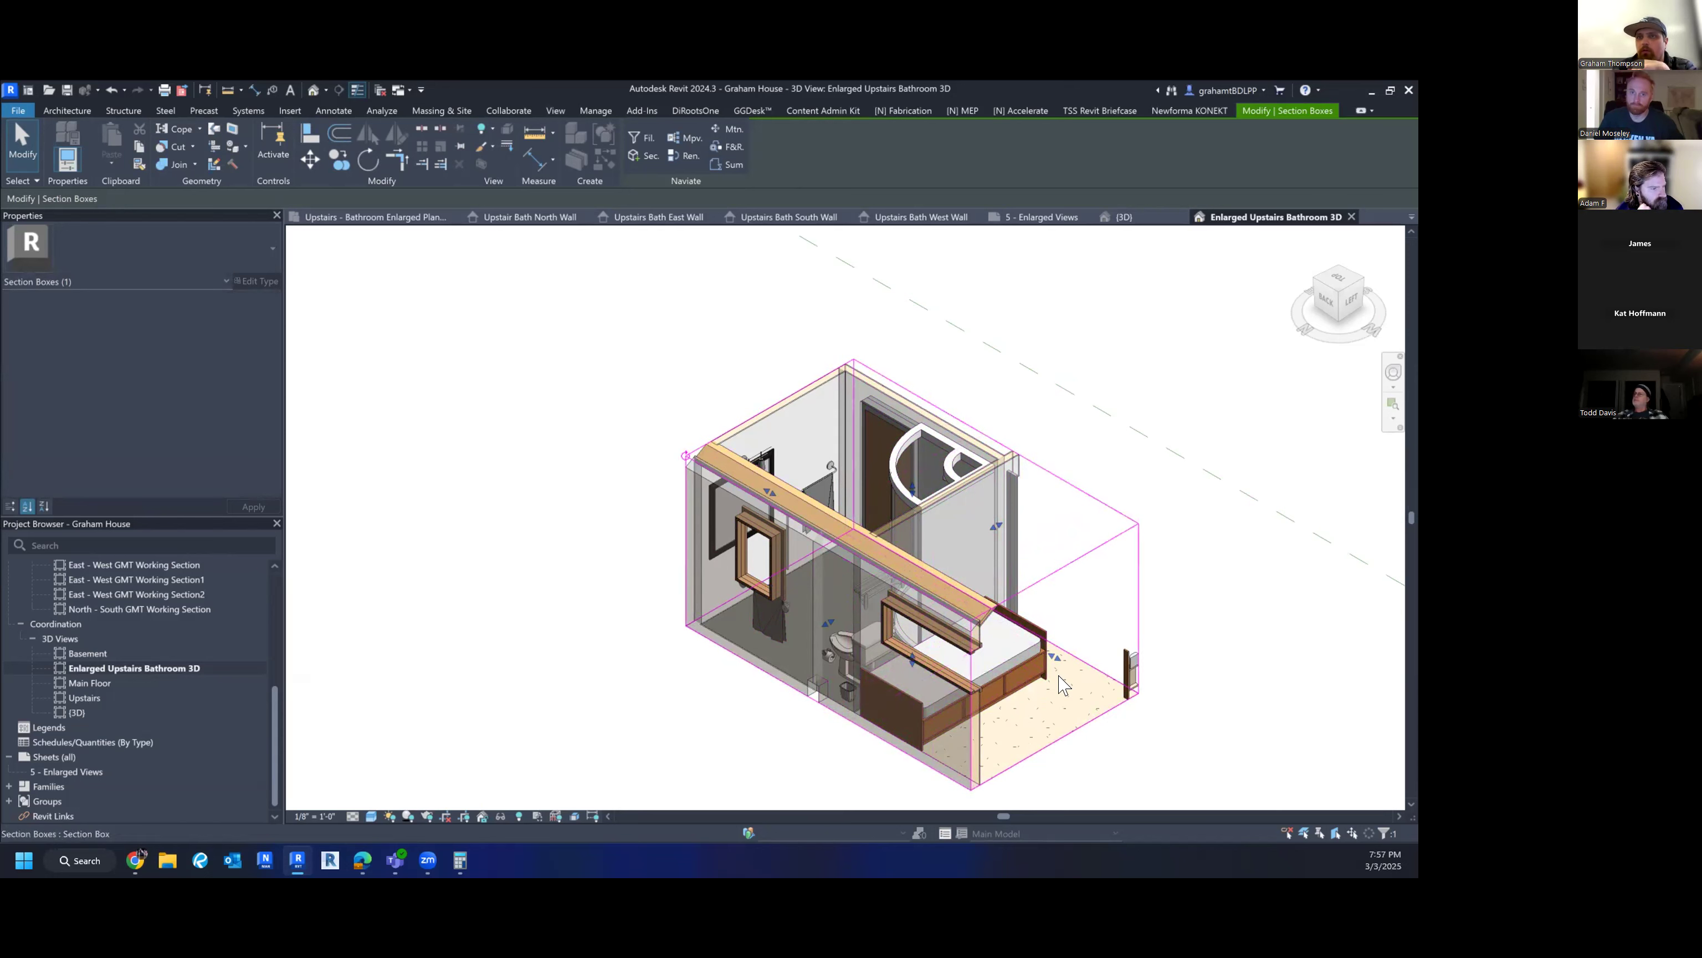
{"action": "left_click_drag", "start_coordinate": [912, 491], "coordinate": [915, 419]}
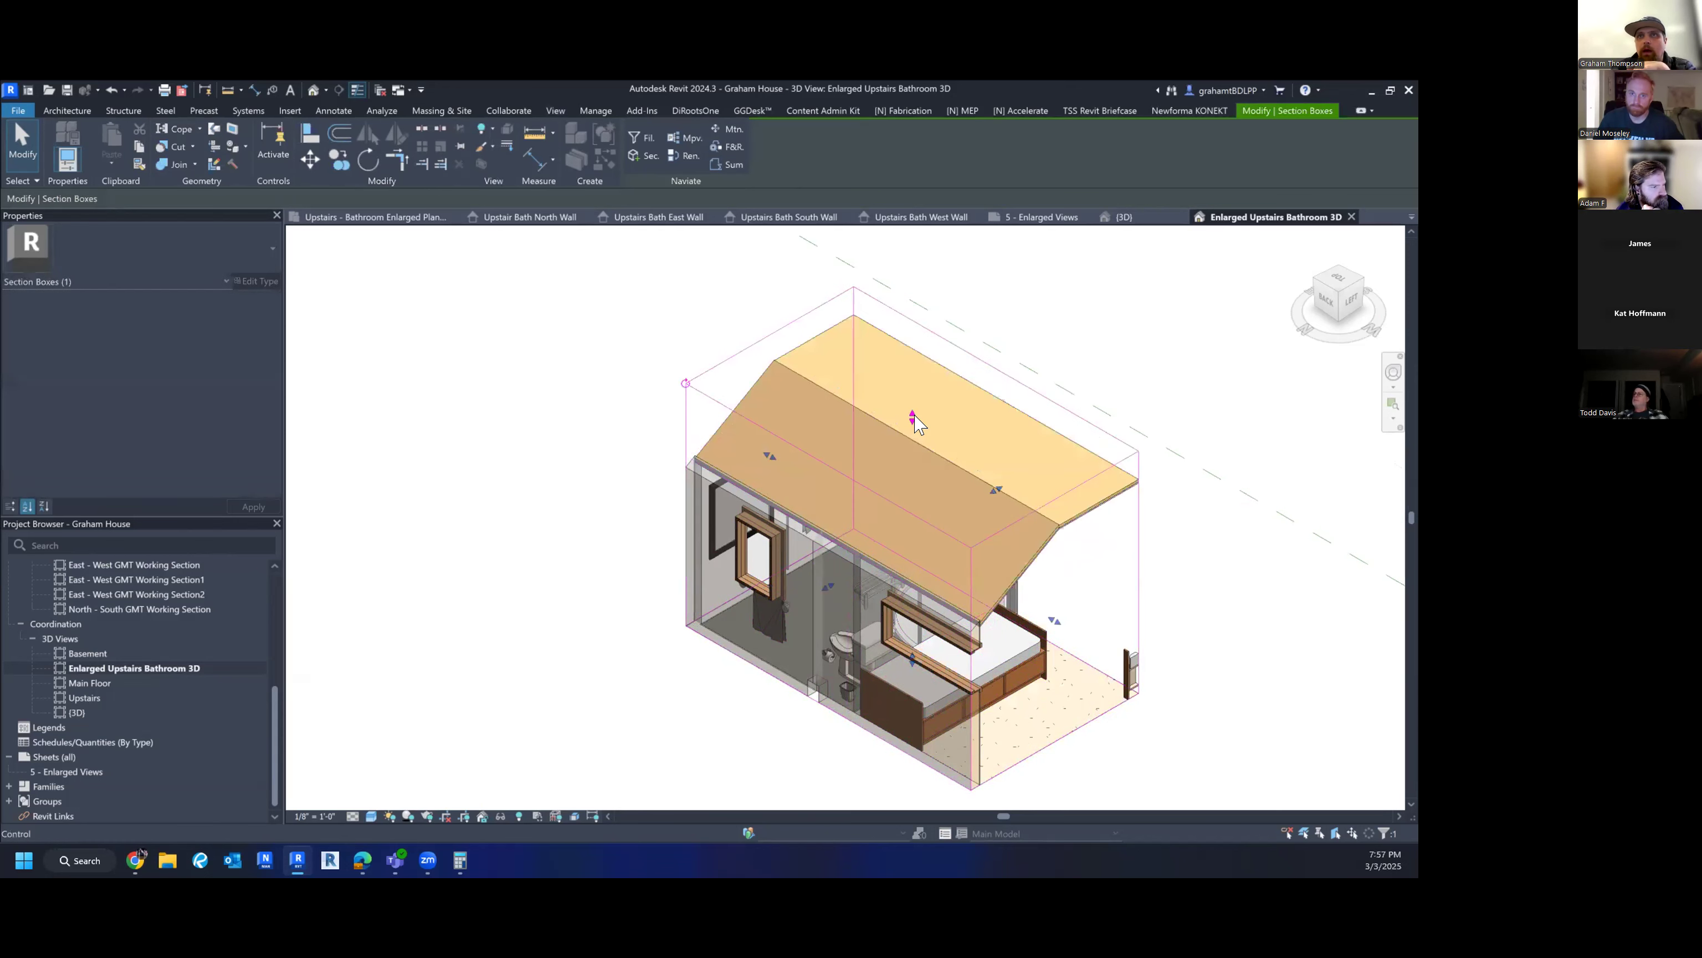
- Hide the Ceilings category in this view
{"action": "left_click", "coordinate": [889, 460]}
{"action": "key", "text": "Escape"}
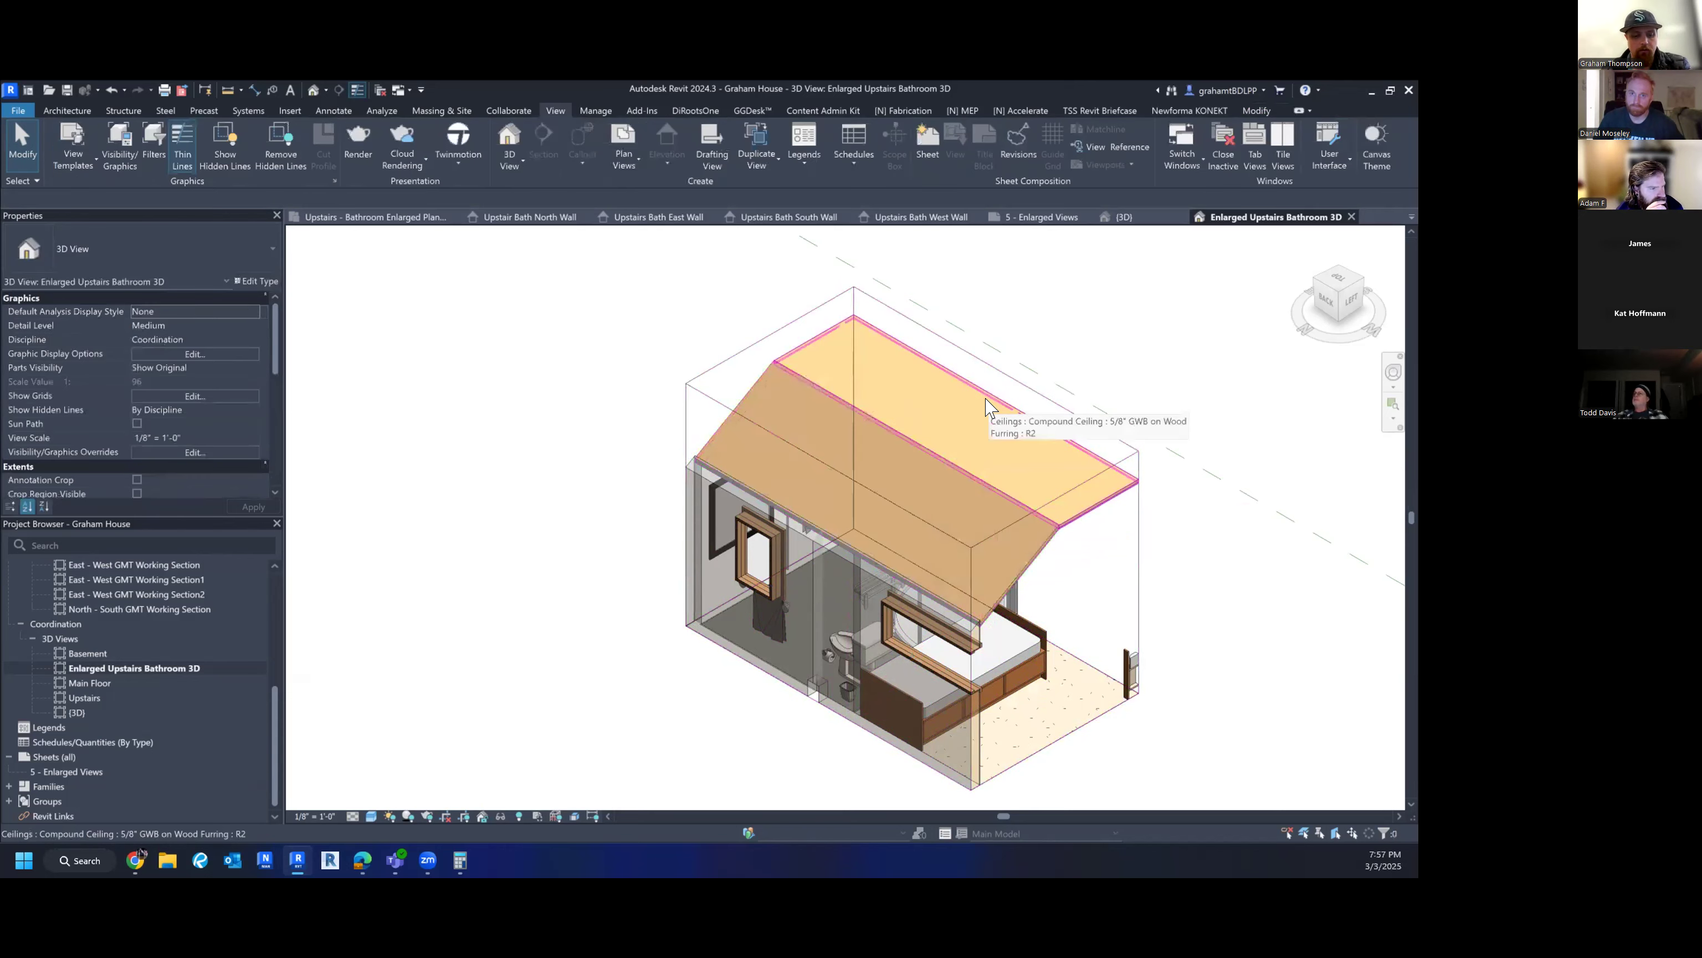
{"action": "key", "text": "v"}
{"action": "key", "text": "v"}
{"action": "left_click", "coordinate": [514, 500]}
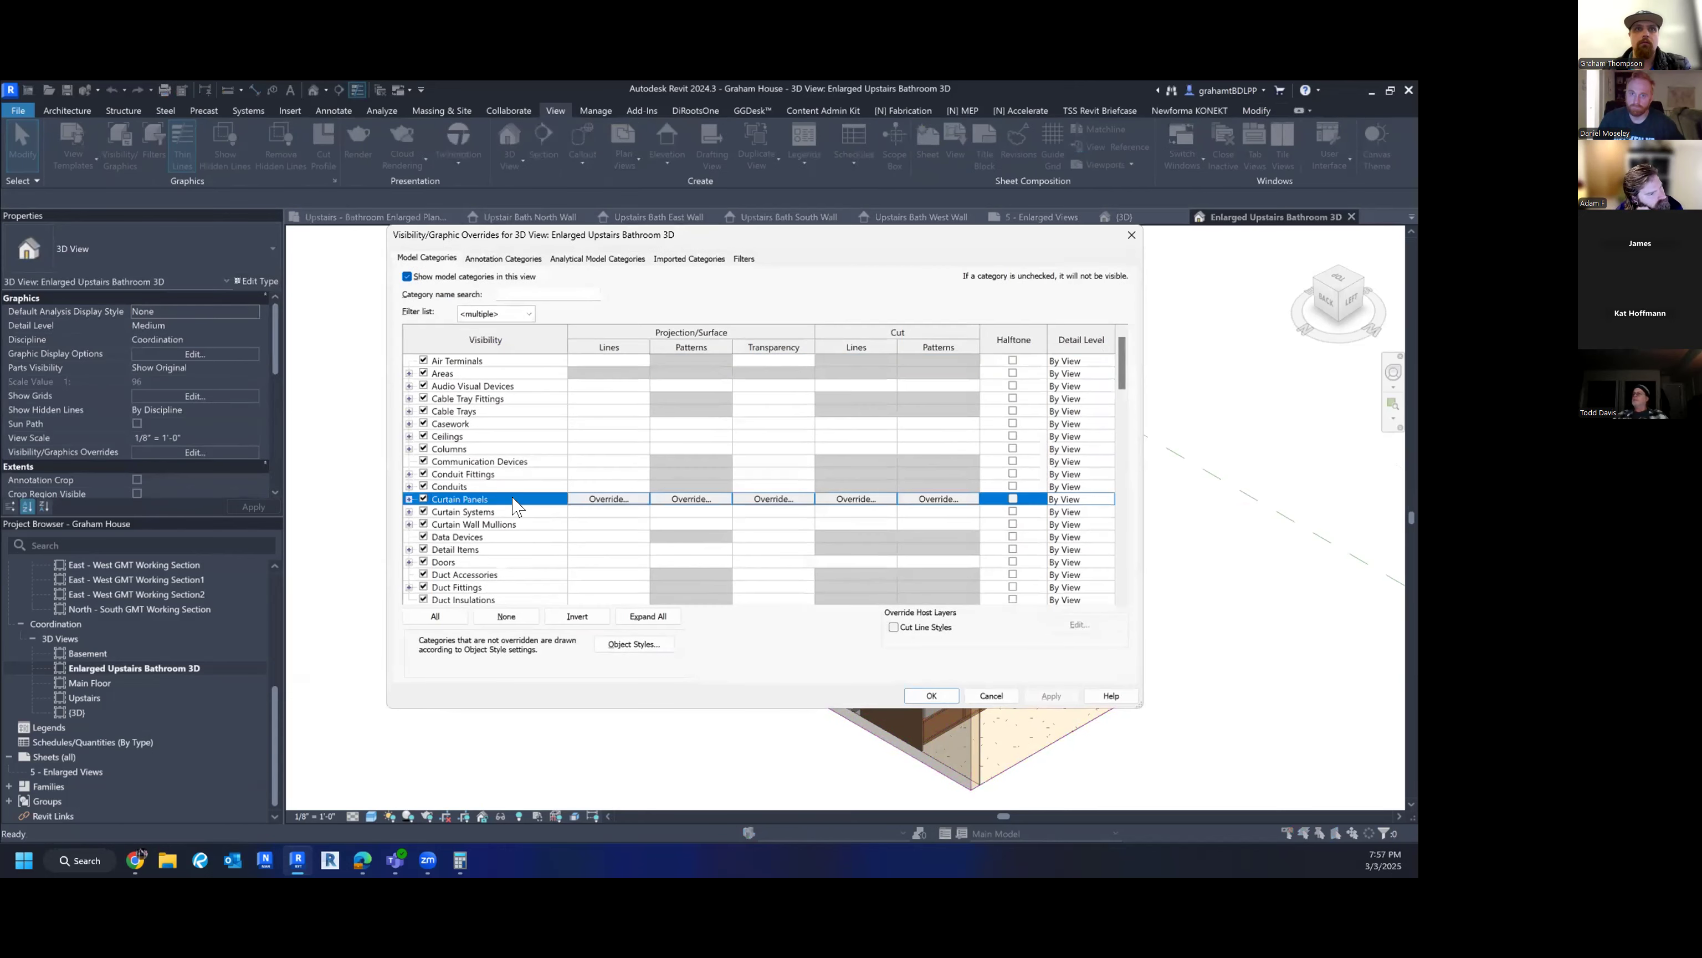
{"action": "left_click", "coordinate": [511, 512]}
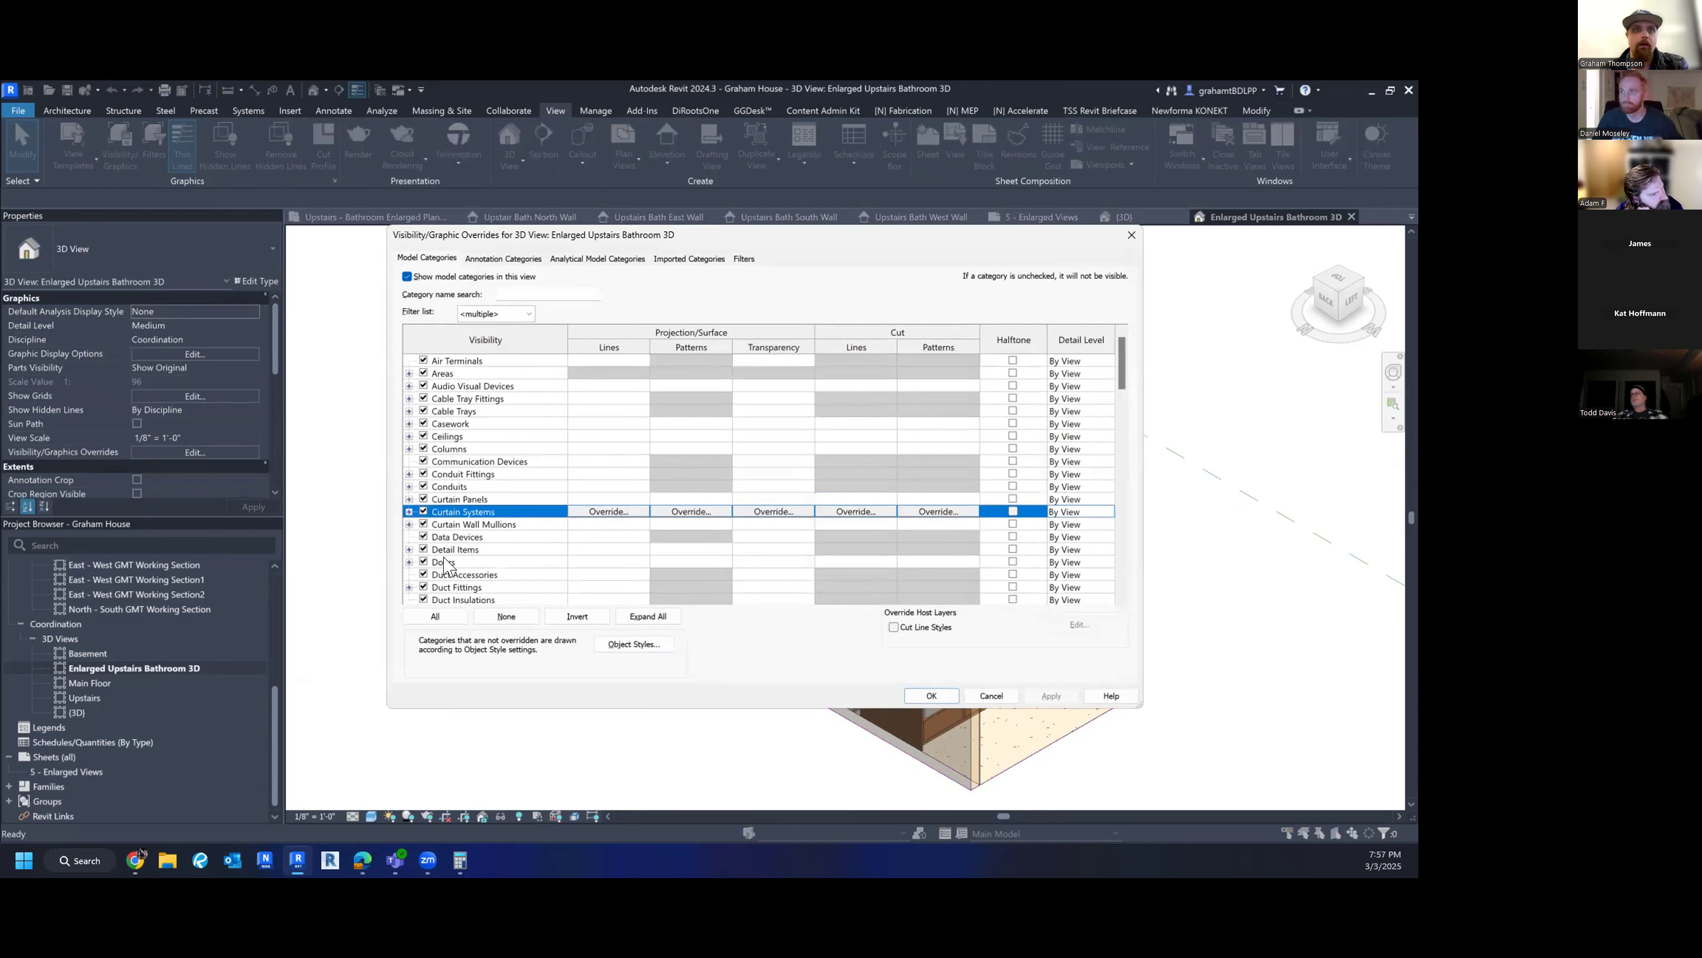
{"action": "left_click", "coordinate": [422, 436]}
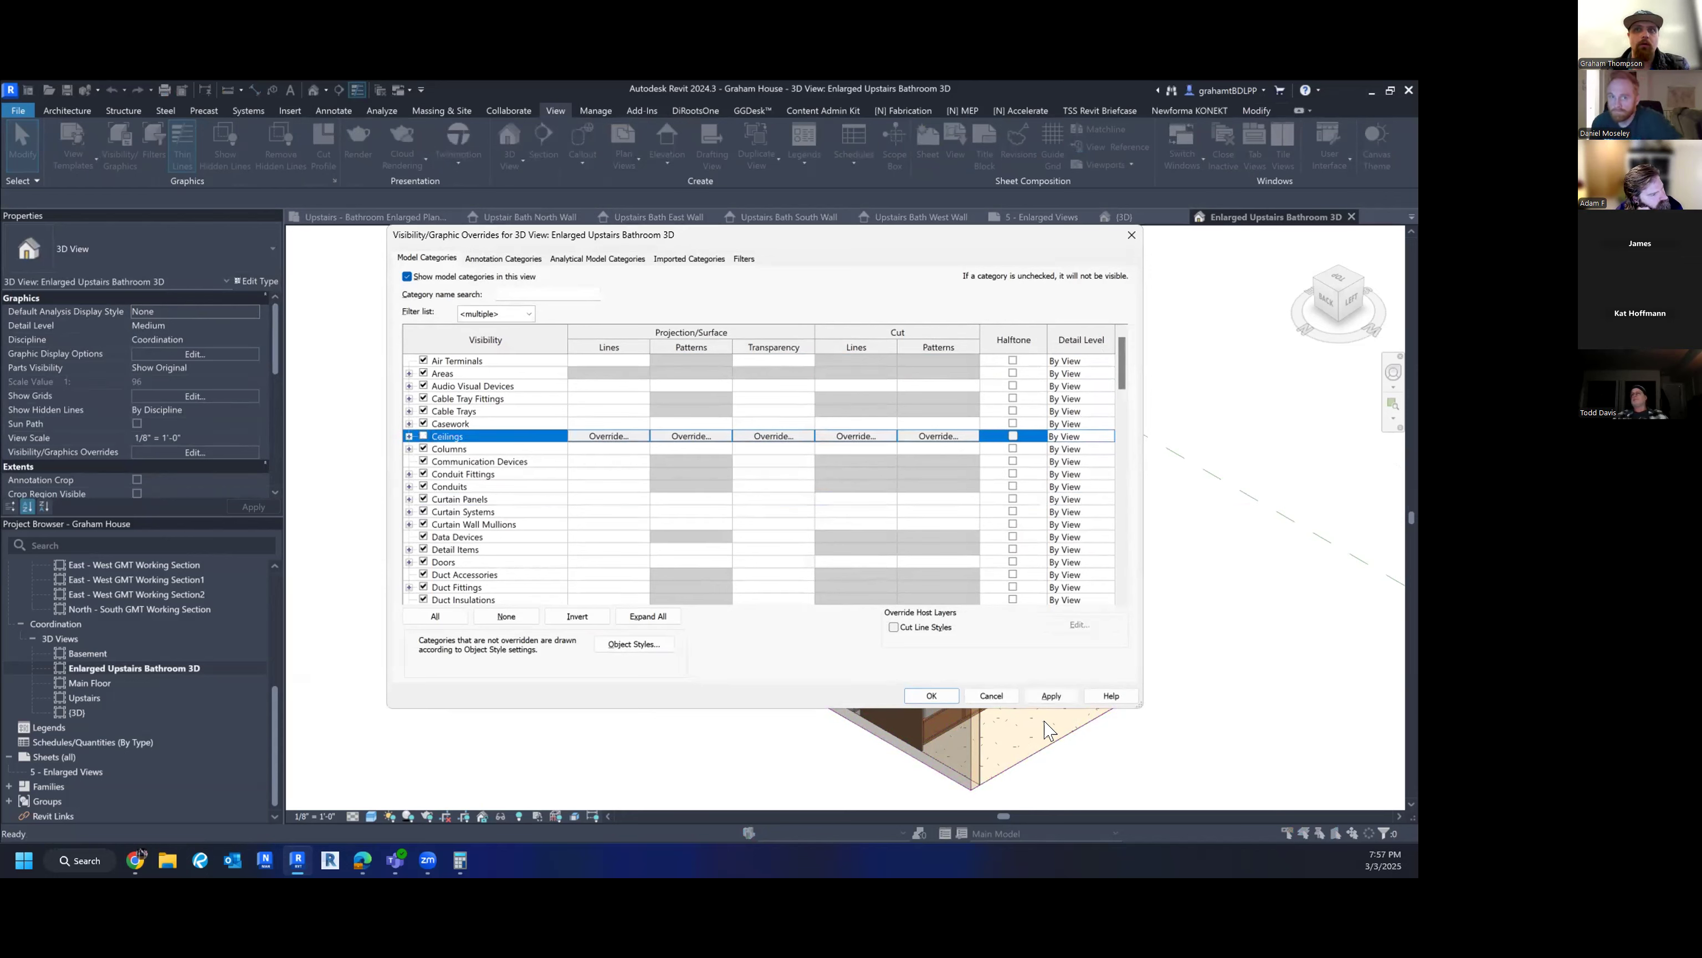
{"action": "left_click", "coordinate": [932, 696]}
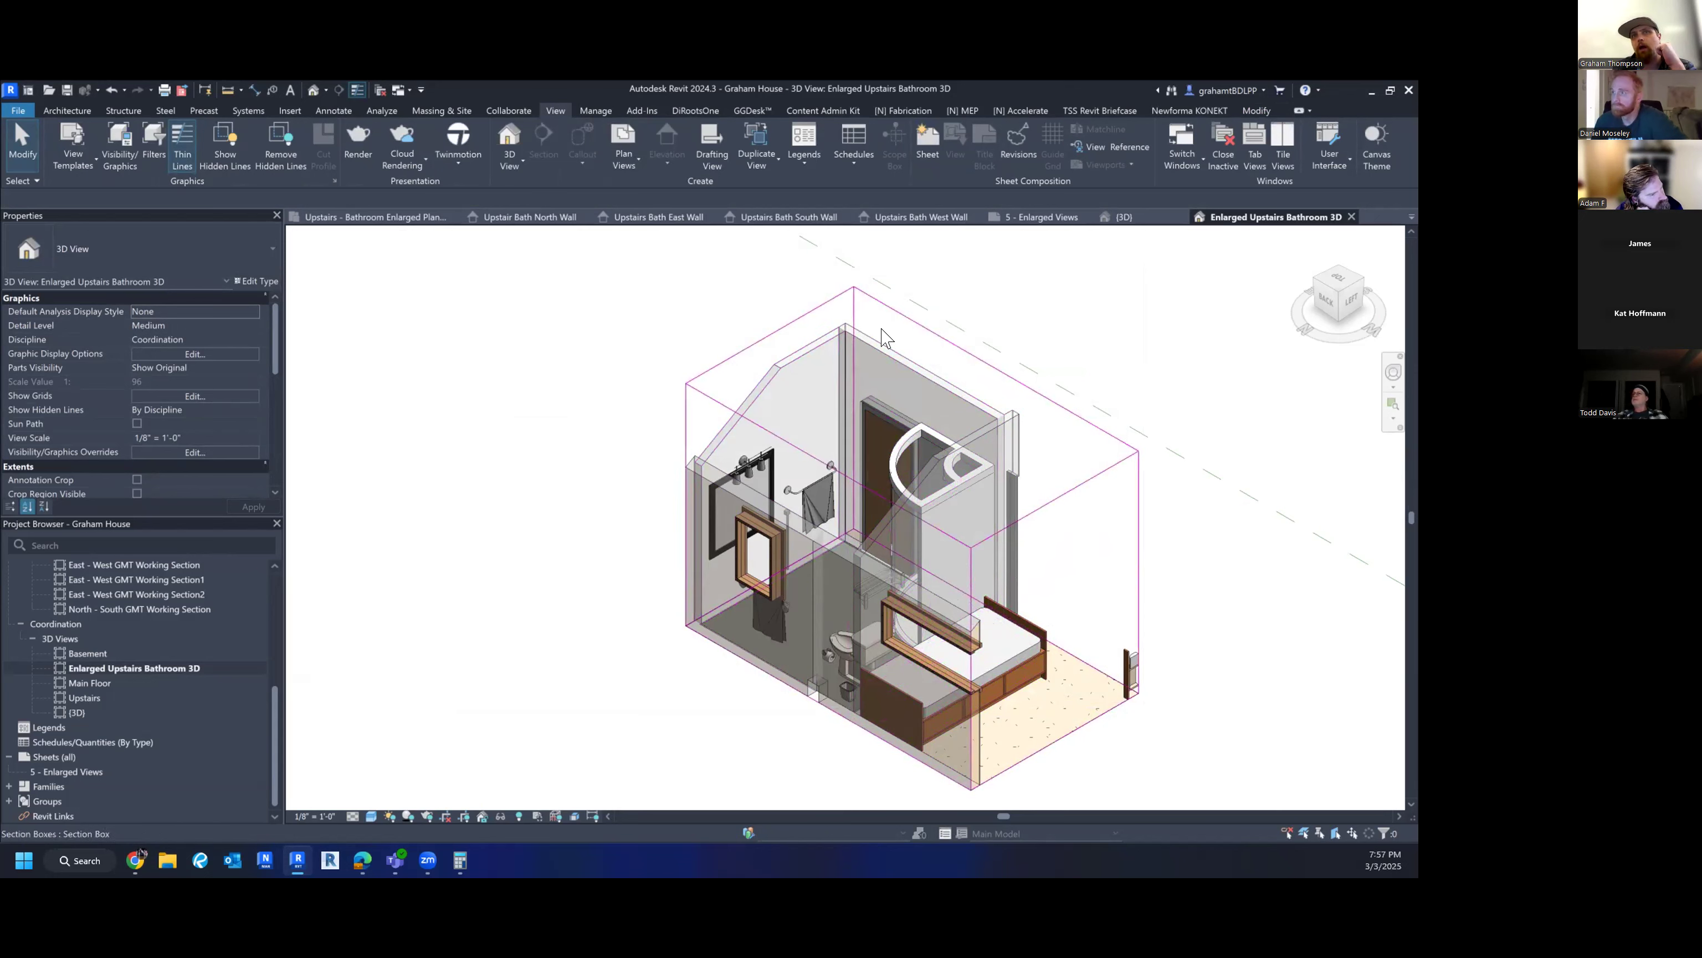
- Pull one section box side inward to cut away the tub panels, then recentre the bathroom
{"action": "left_click", "coordinate": [1047, 501]}
{"action": "left_click_drag", "start_coordinate": [1051, 618], "coordinate": [932, 556]}
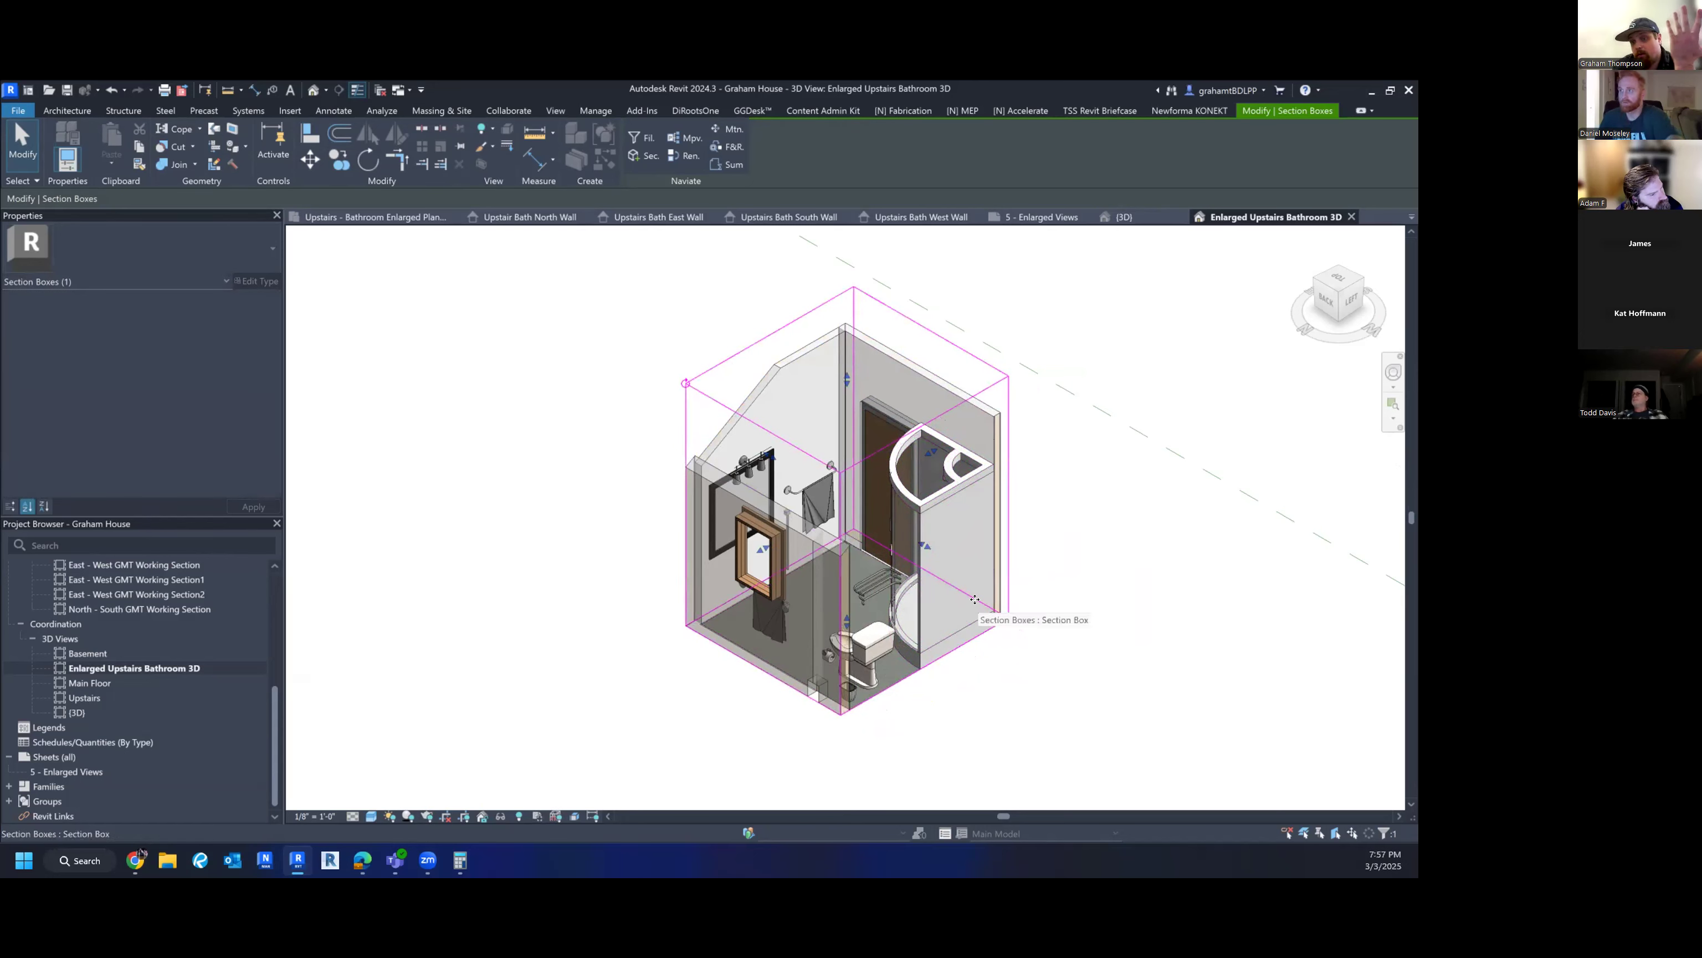
{"action": "key", "text": "ctrl+z"}
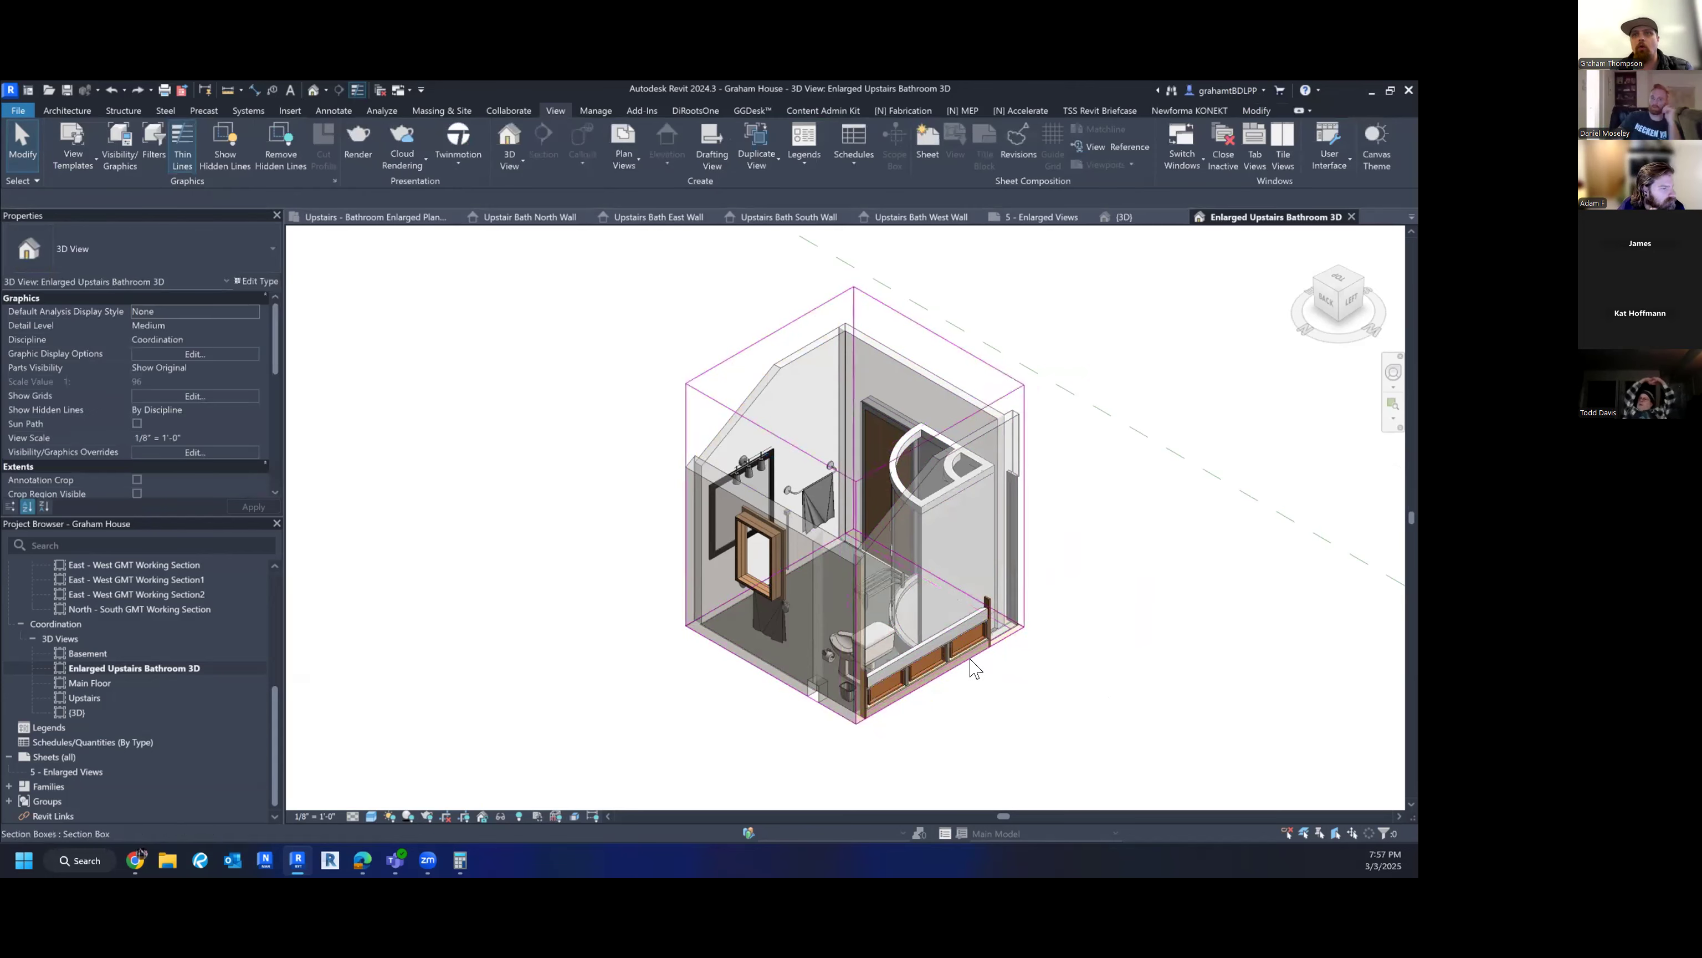
{"action": "left_click", "coordinate": [1024, 558]}
{"action": "scroll", "coordinate": [946, 552], "scroll_direction": "up", "scroll_amount": 3}
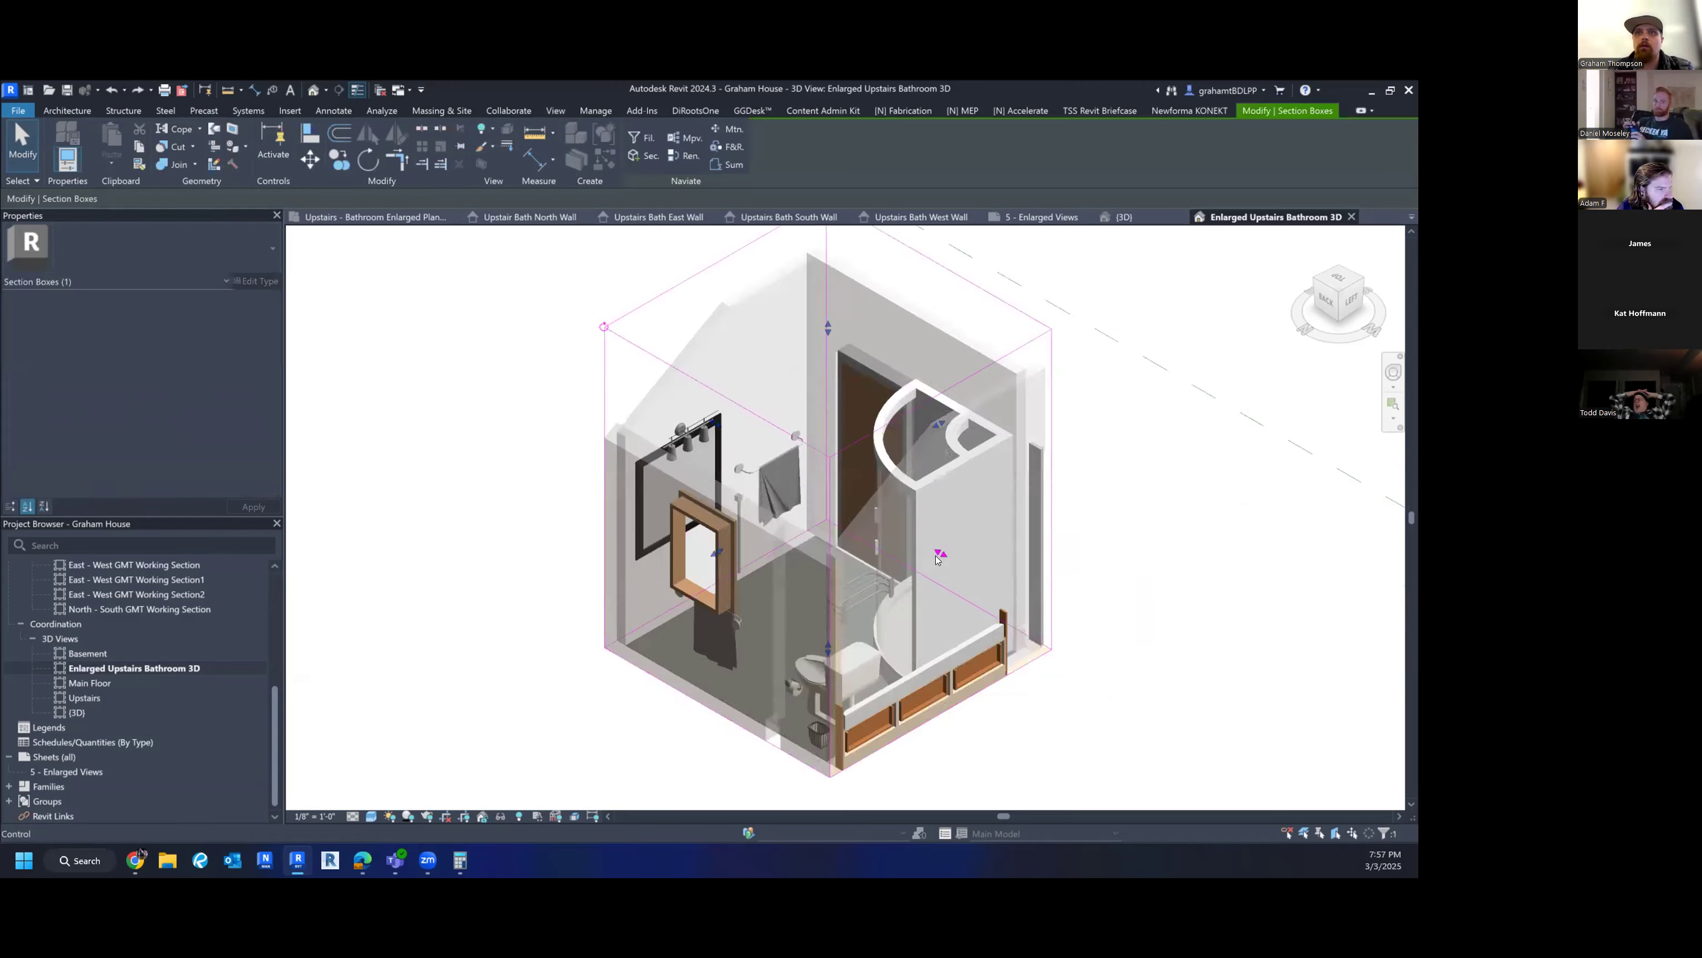
{"action": "left_click_drag", "start_coordinate": [939, 552], "coordinate": [926, 543]}
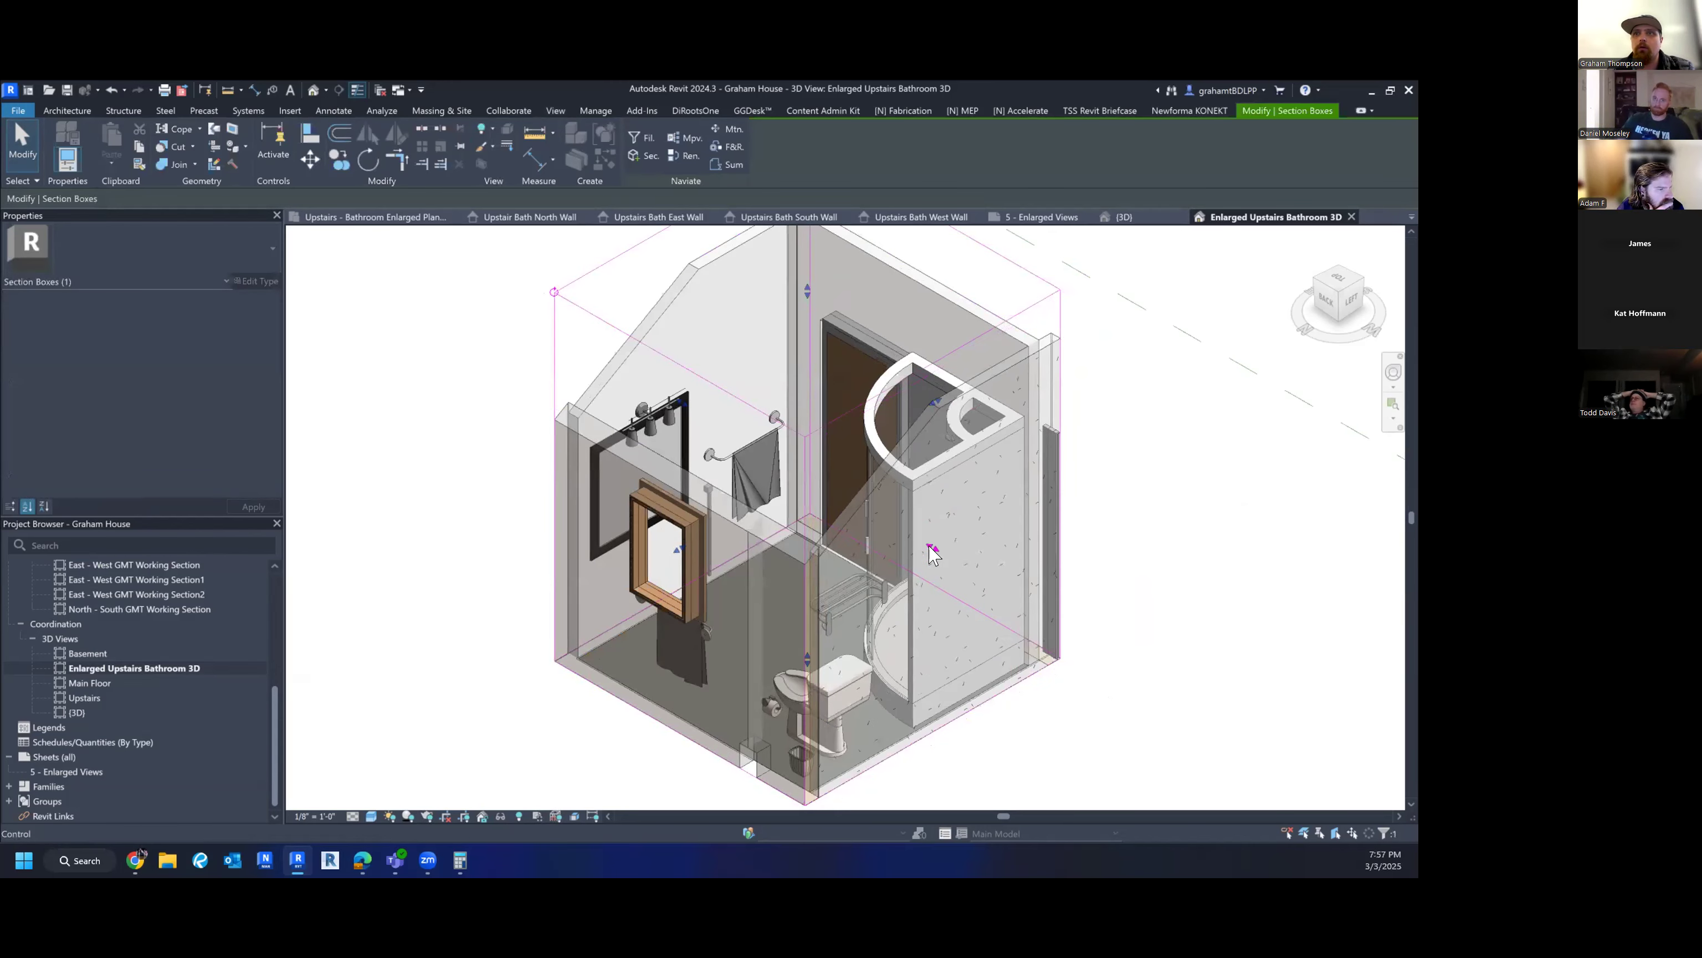
{"action": "left_click", "coordinate": [1250, 642]}
{"action": "scroll", "coordinate": [1122, 632], "scroll_direction": "down", "scroll_amount": 3}
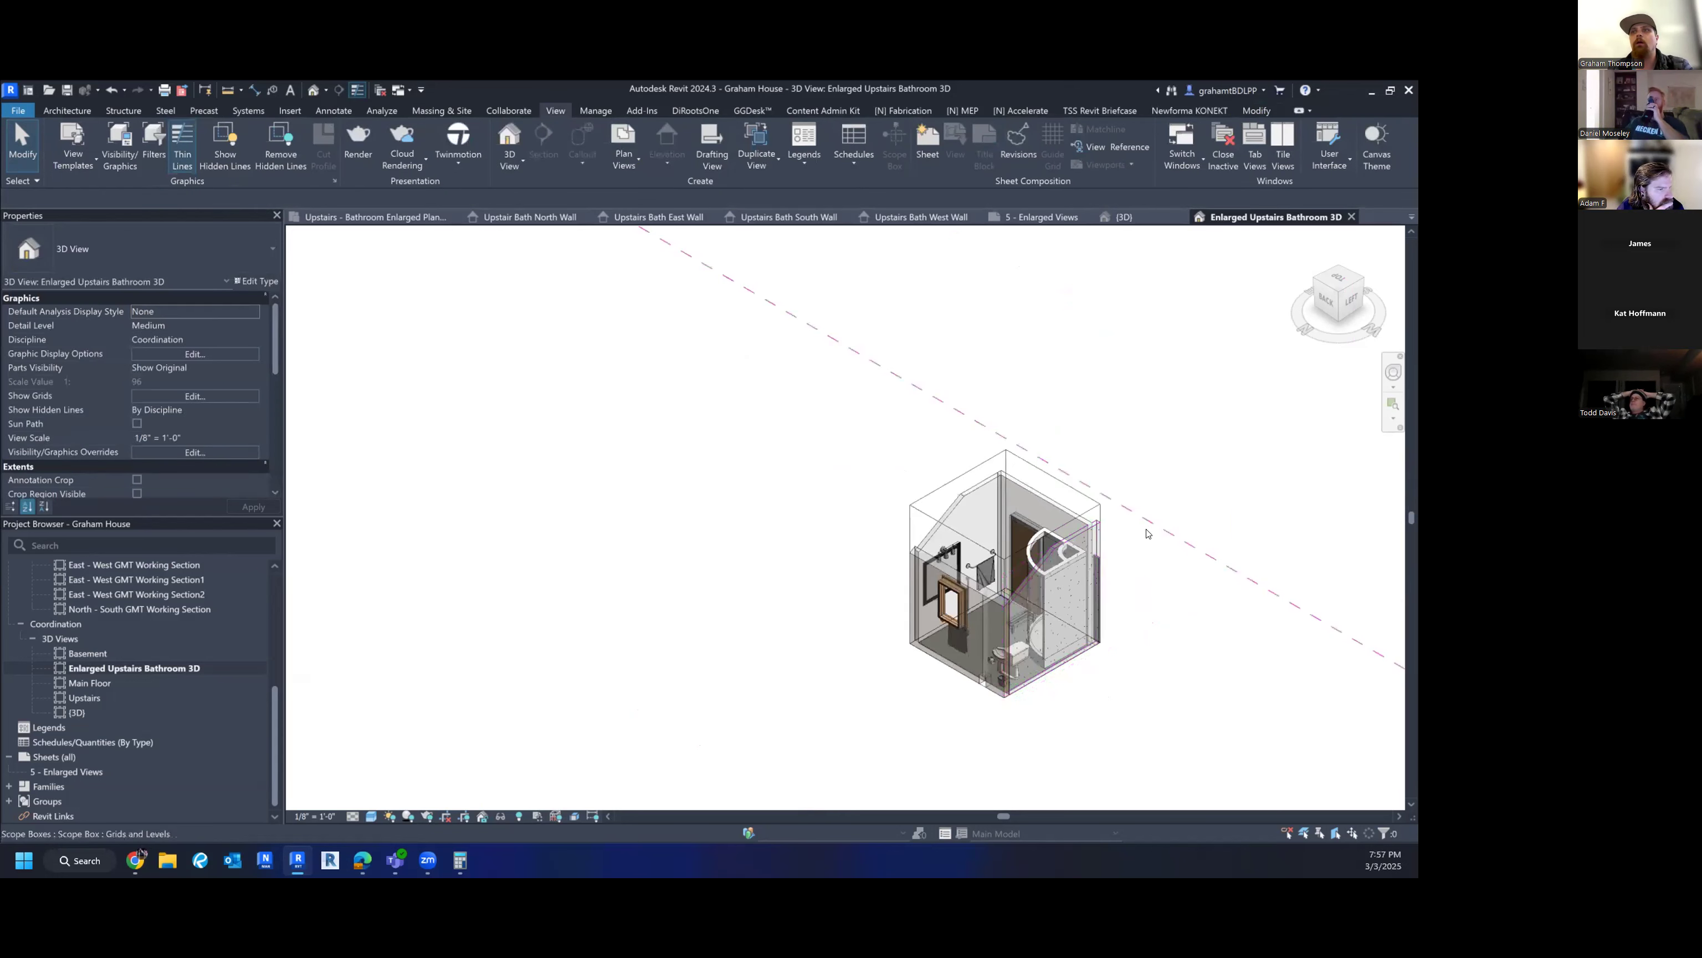
{"action": "middle_click_drag", "start_coordinate": [1171, 596], "coordinate": [928, 569]}
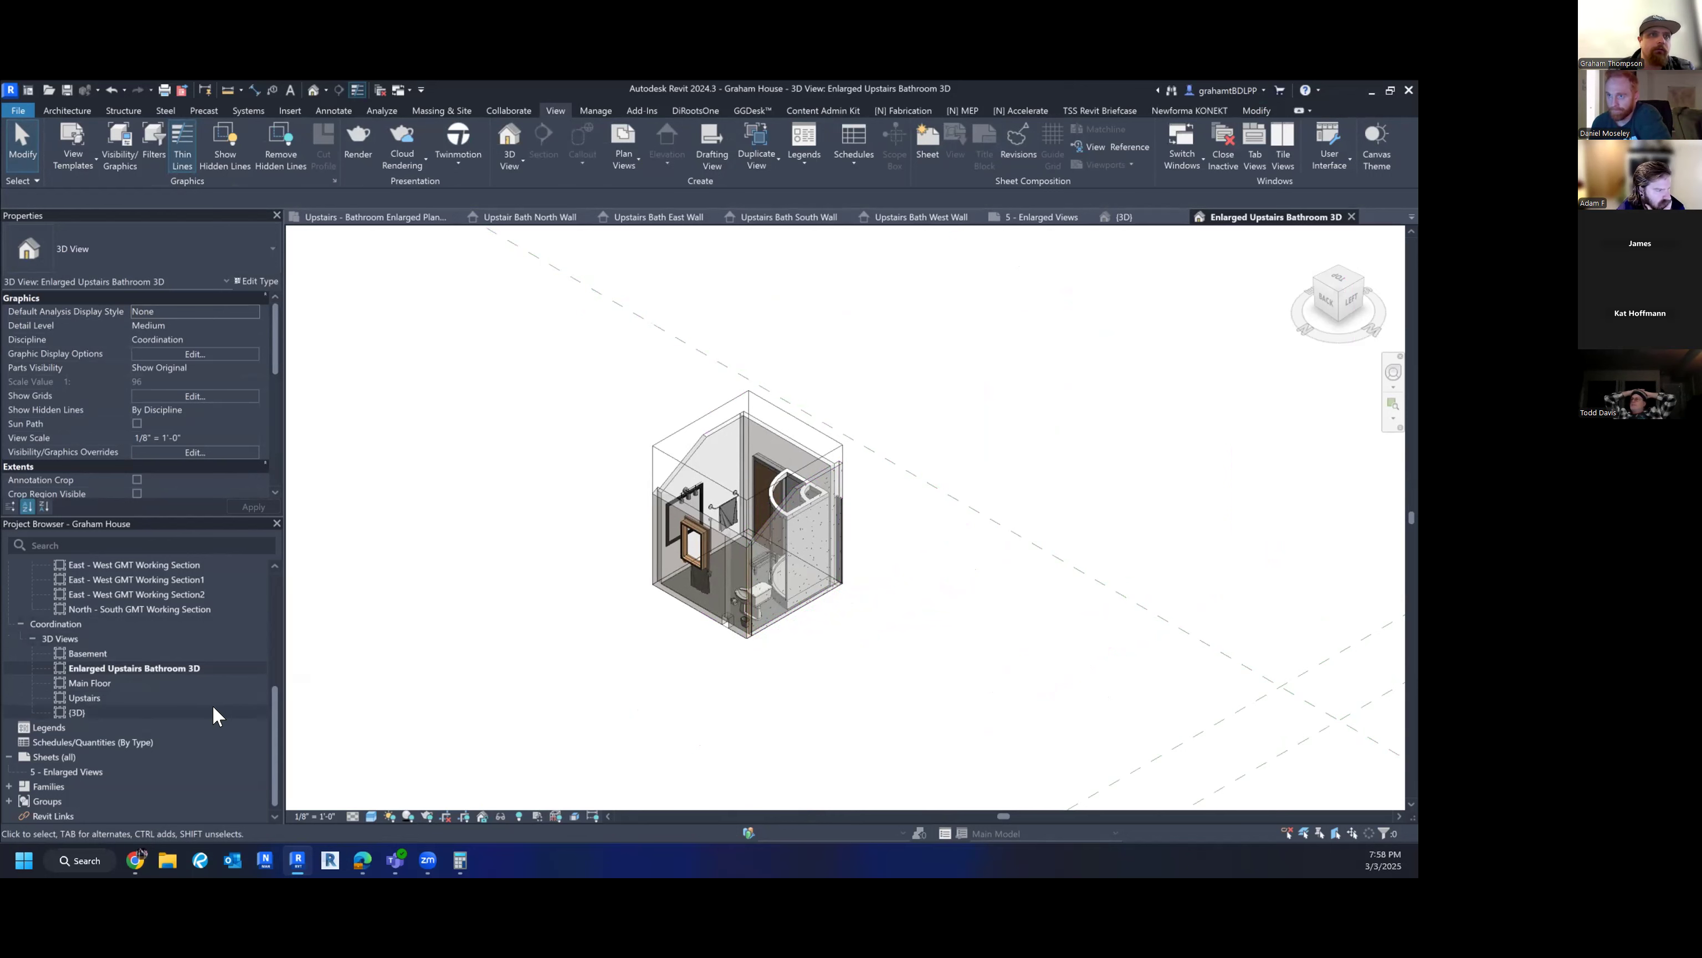
{"action": "scroll", "coordinate": [214, 708], "scroll_direction": "up", "scroll_amount": 3}
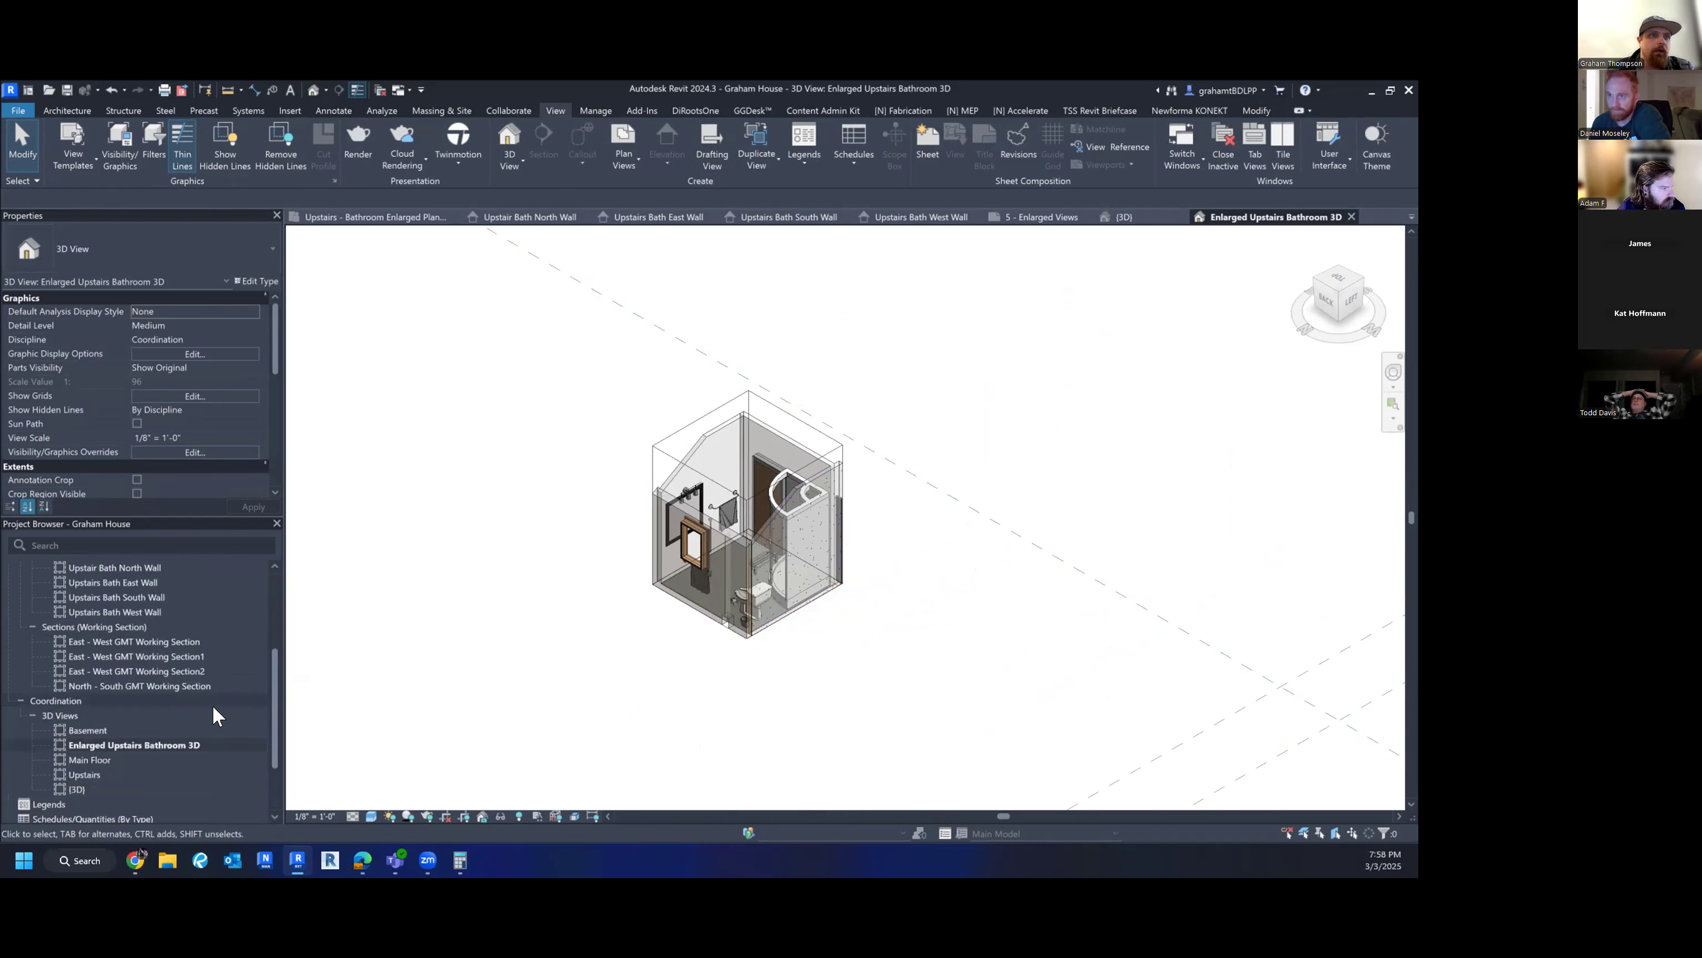
{"action": "scroll", "coordinate": [213, 705], "scroll_direction": "down", "scroll_amount": 3}
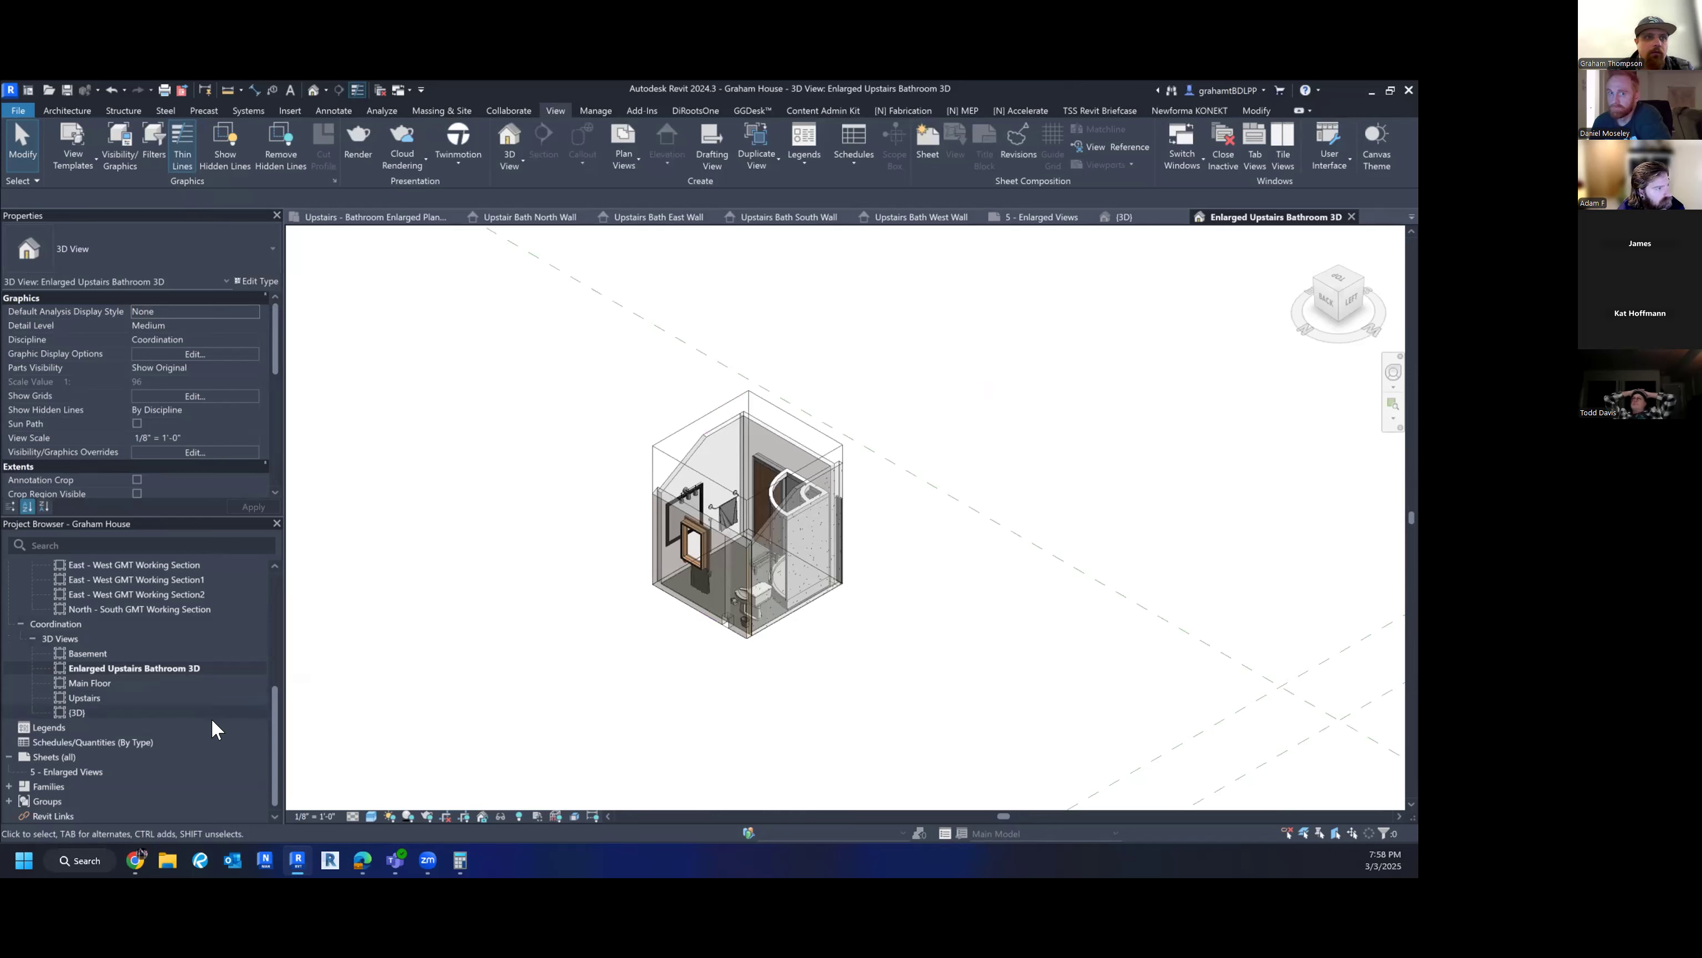
- Bring up sheet 5 - Enlarged Views and select Upstairs - Bathroom Enlarged Plan View in the browser
{"action": "double_click", "coordinate": [76, 772]}
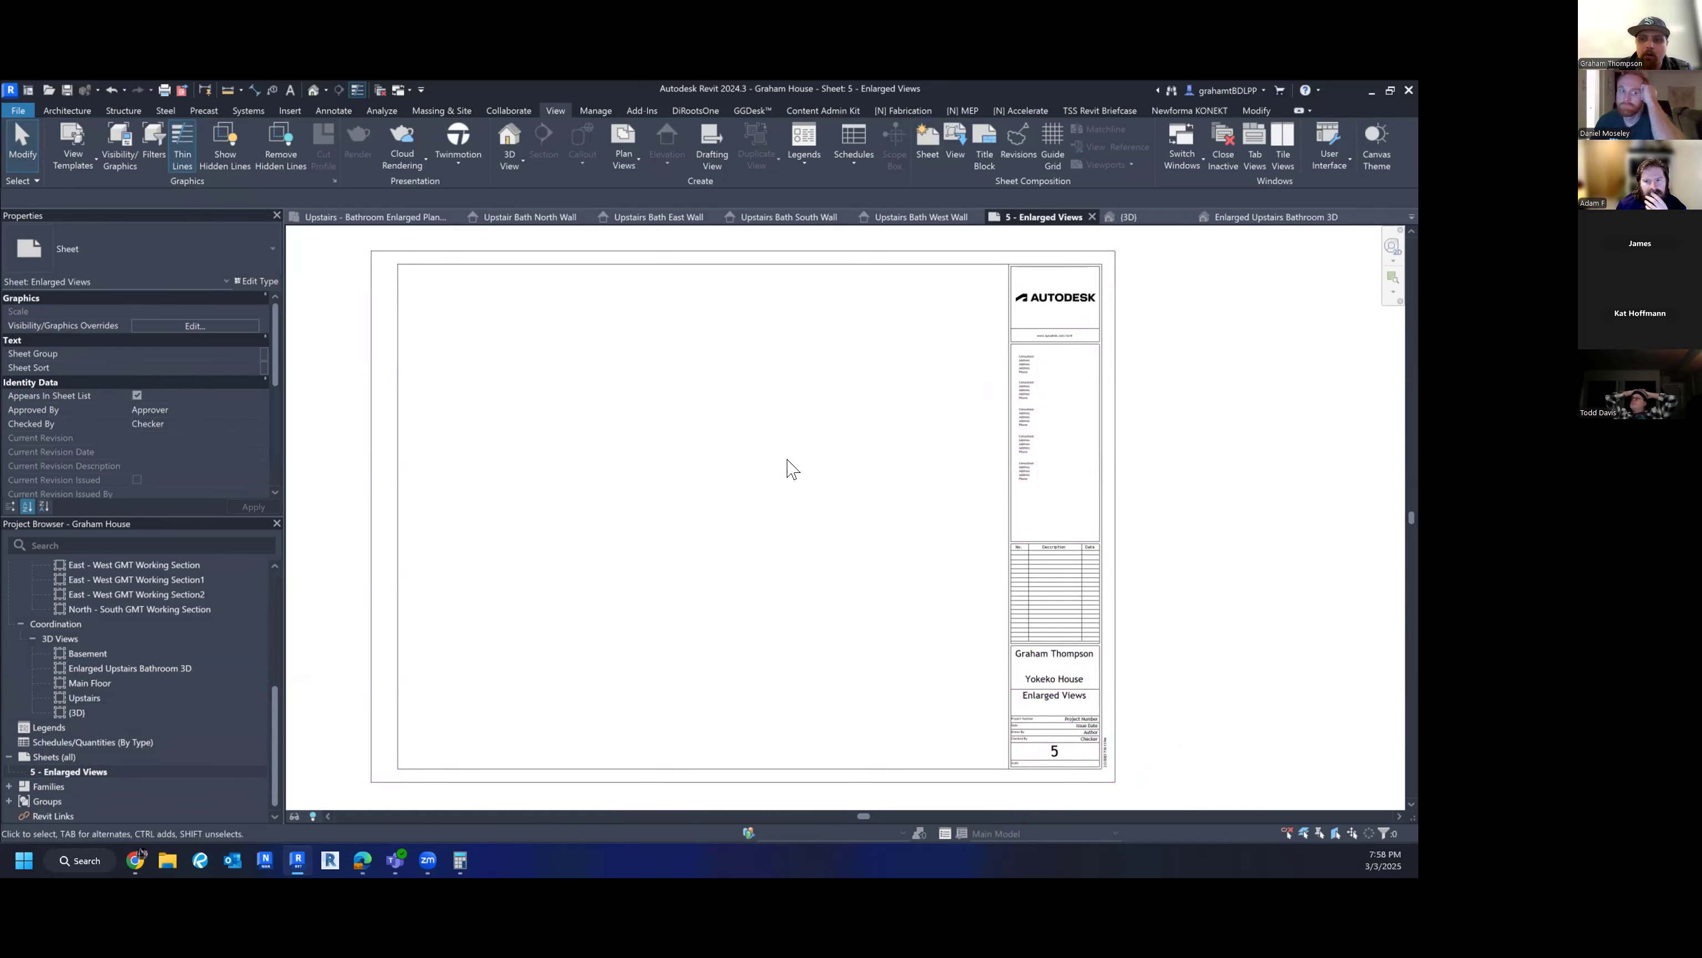
{"action": "middle_click_drag", "start_coordinate": [556, 590], "coordinate": [591, 630]}
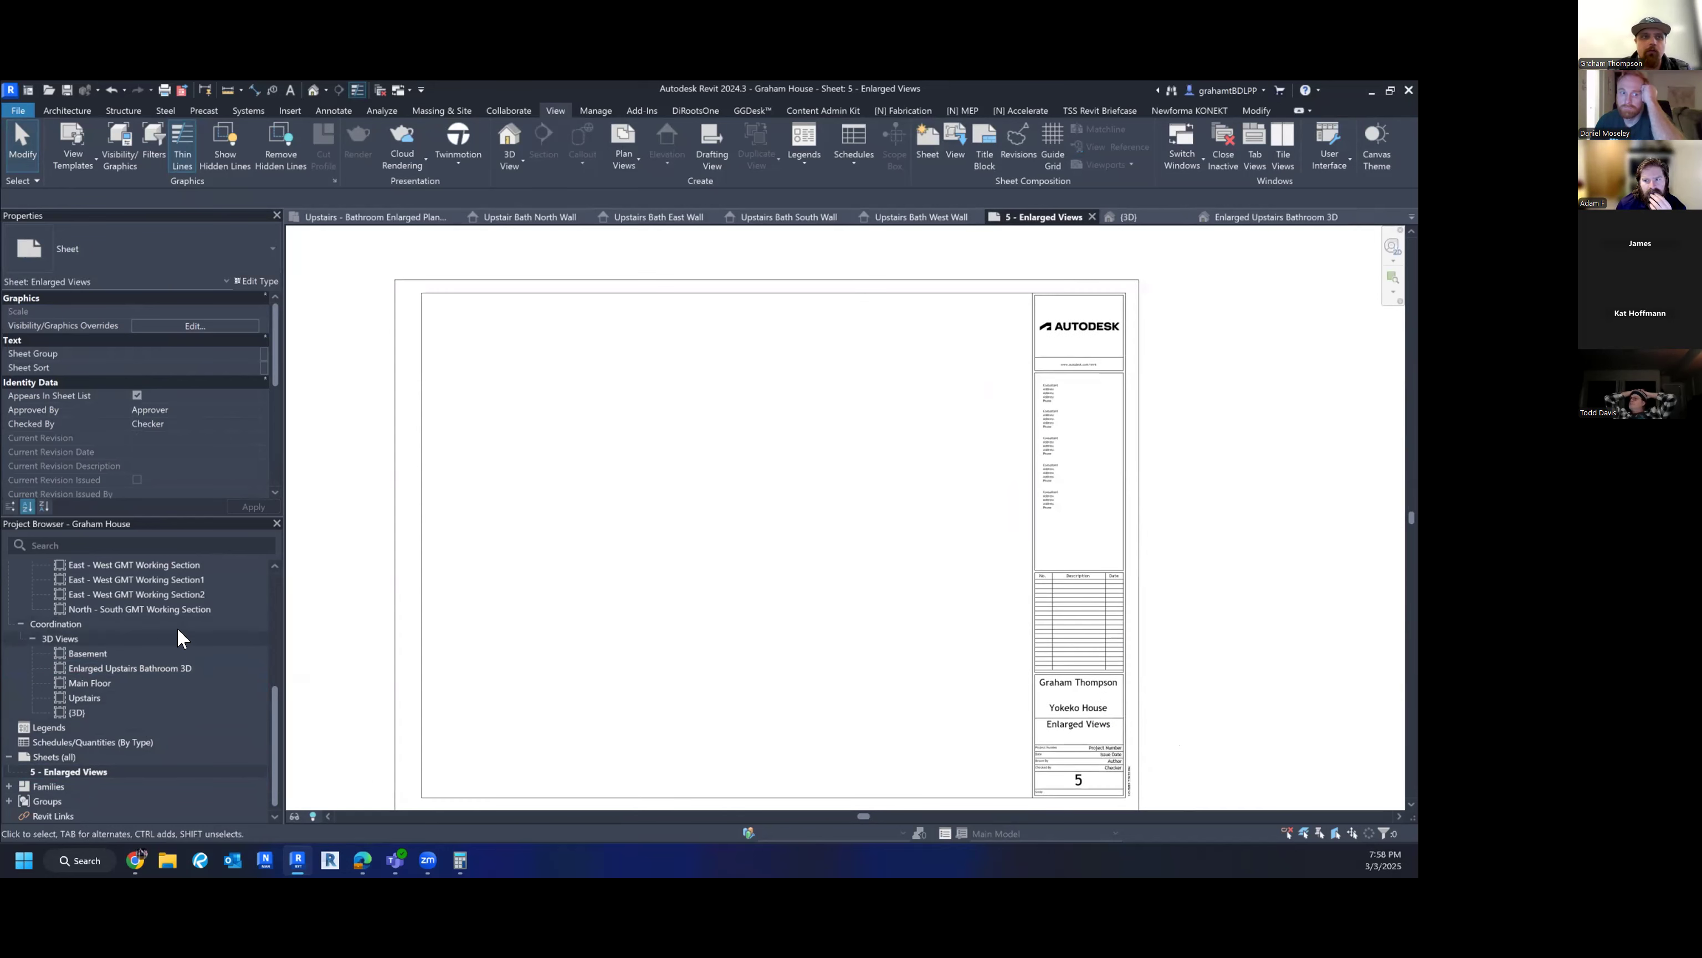
{"action": "scroll", "coordinate": [158, 648], "scroll_direction": "up", "scroll_amount": 2}
{"action": "scroll", "coordinate": [158, 648], "scroll_direction": "up", "scroll_amount": 2}
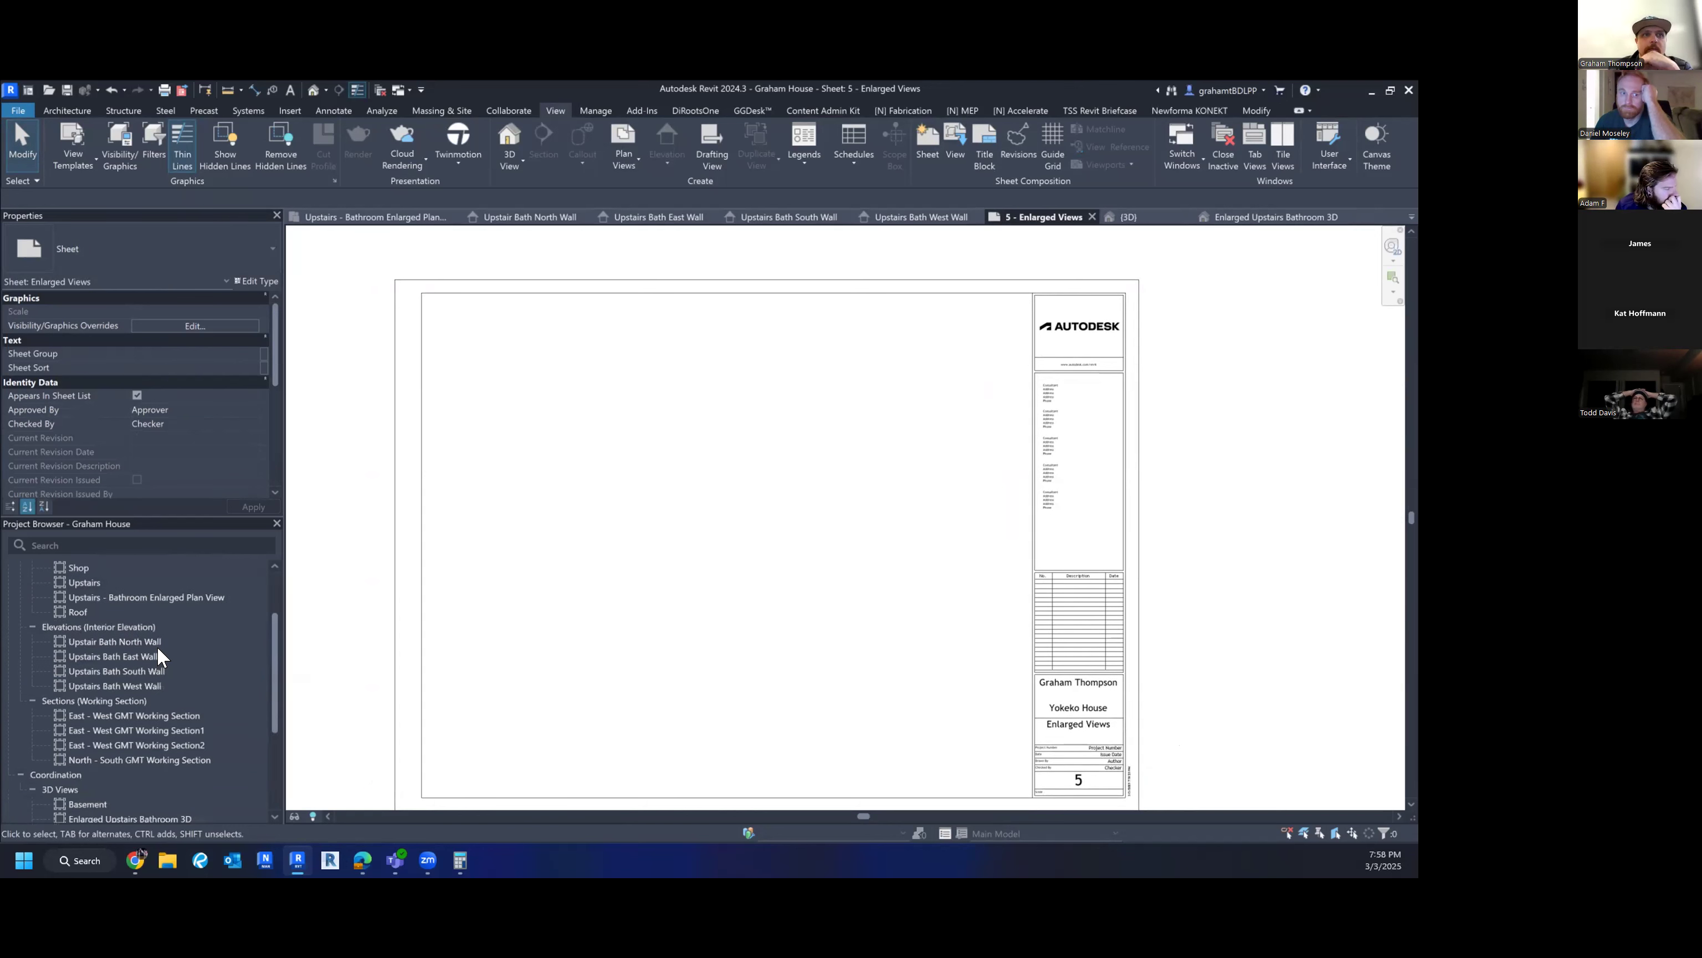
{"action": "scroll", "coordinate": [158, 649], "scroll_direction": "down", "scroll_amount": 3}
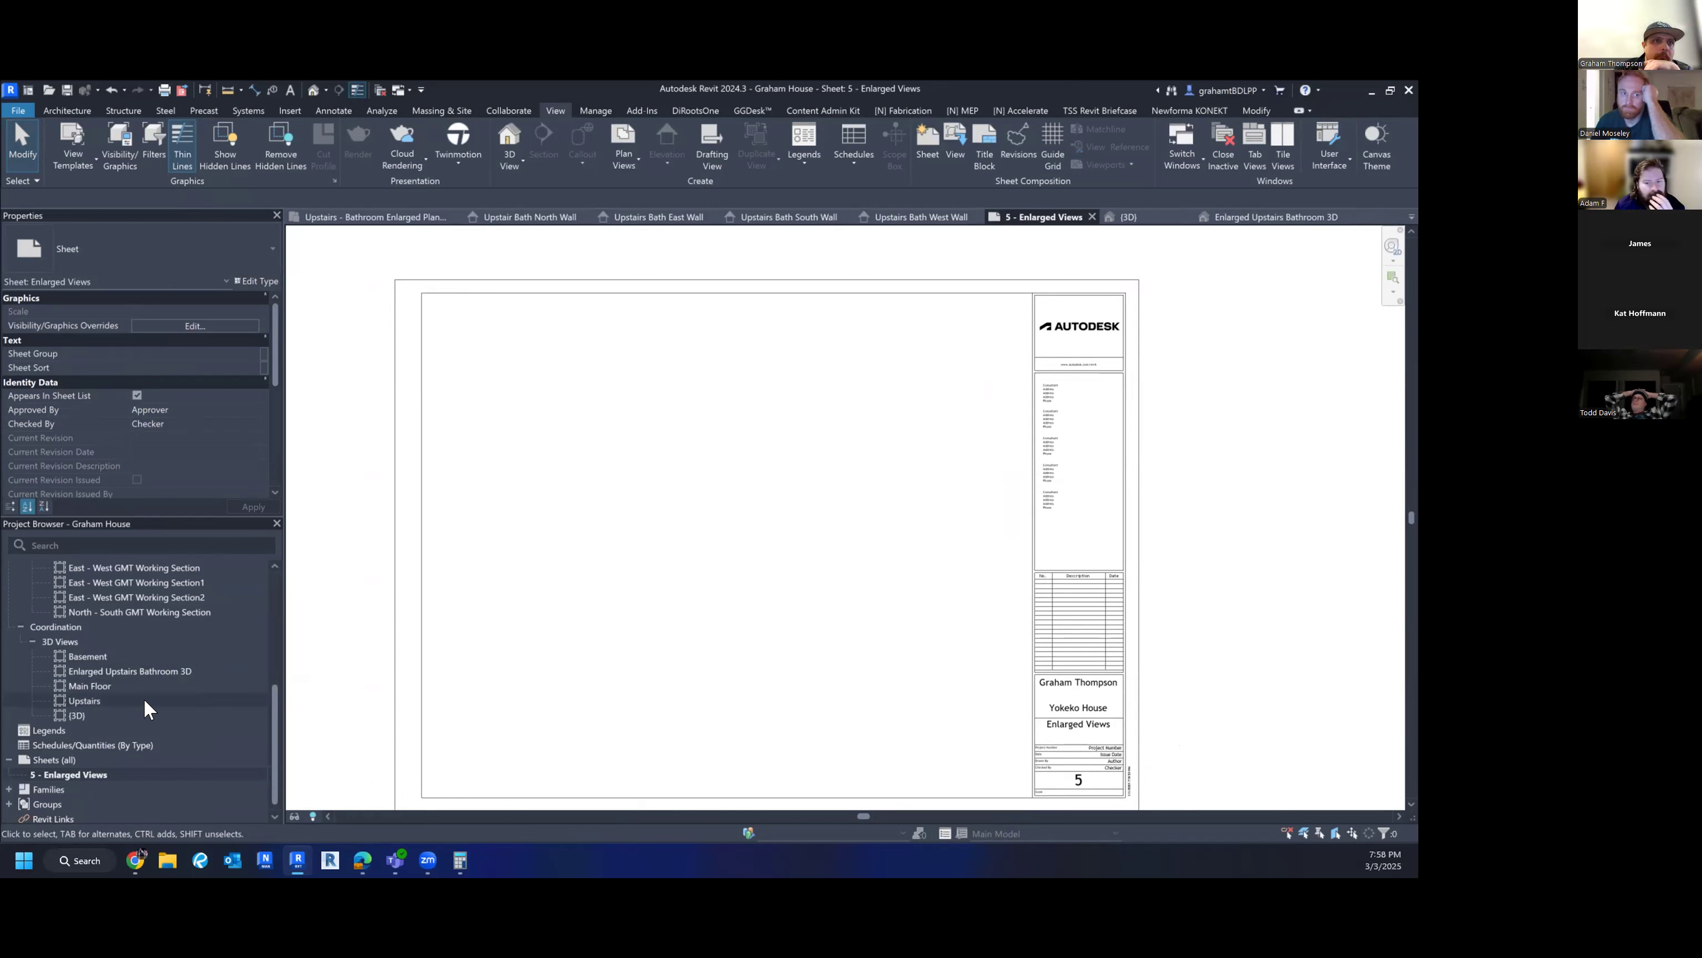
{"action": "scroll", "coordinate": [173, 680], "scroll_direction": "down", "scroll_amount": 1}
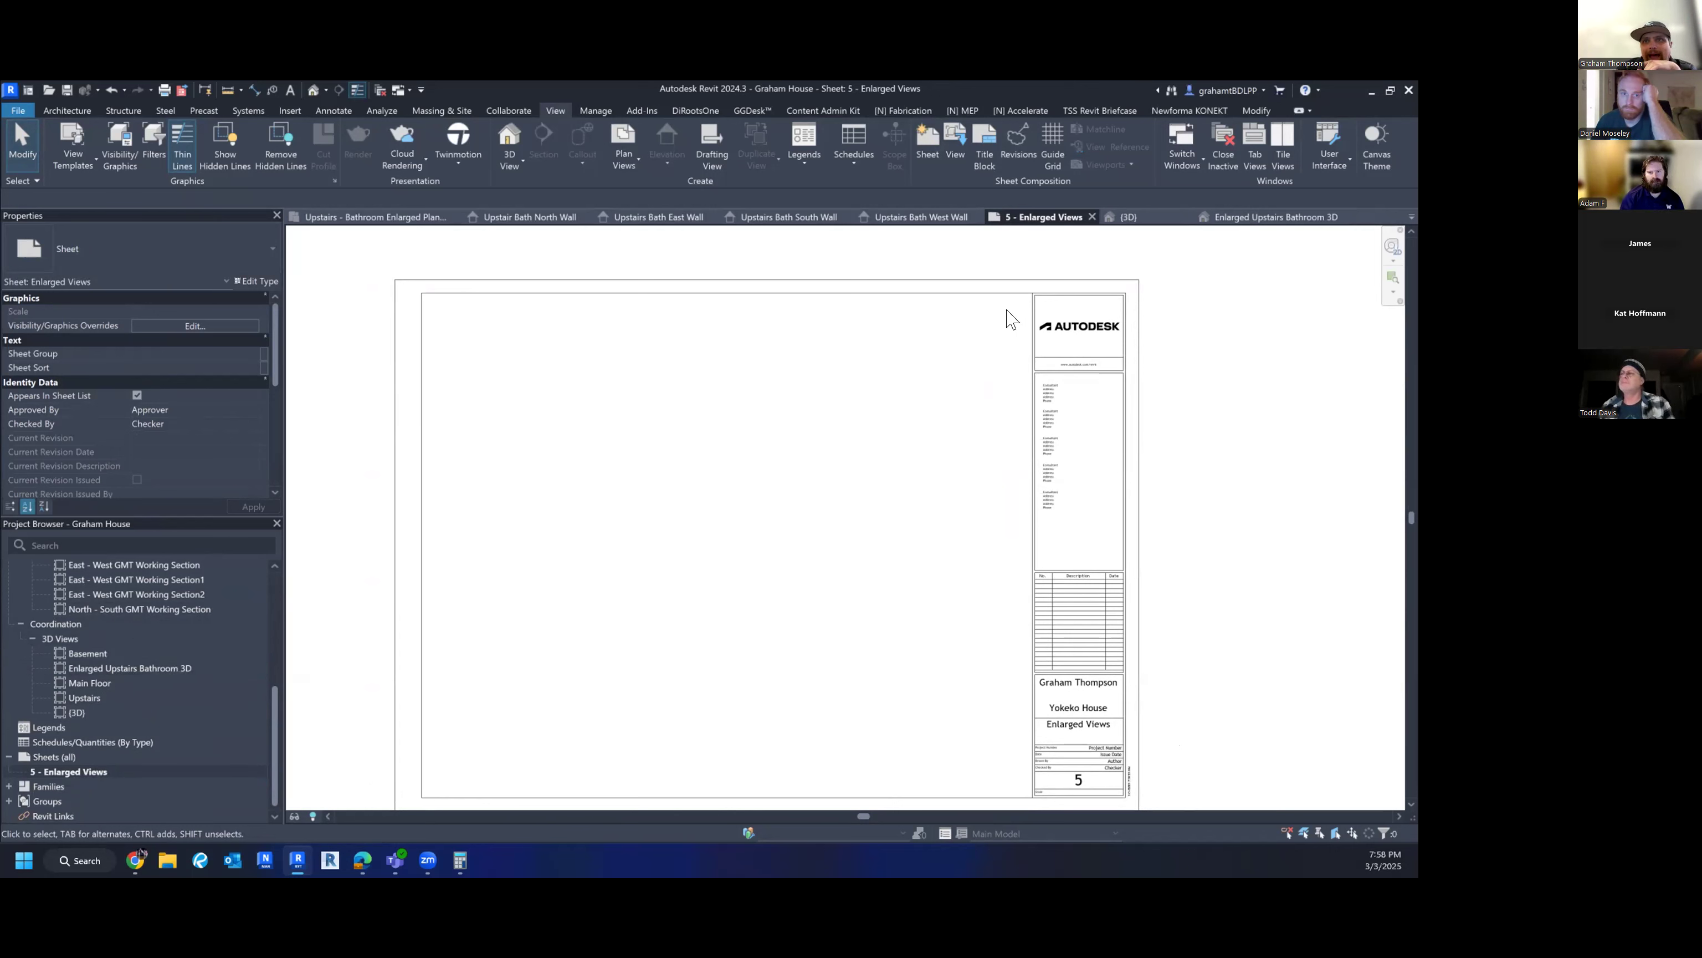
{"action": "scroll", "coordinate": [83, 697], "scroll_direction": "up", "scroll_amount": 2}
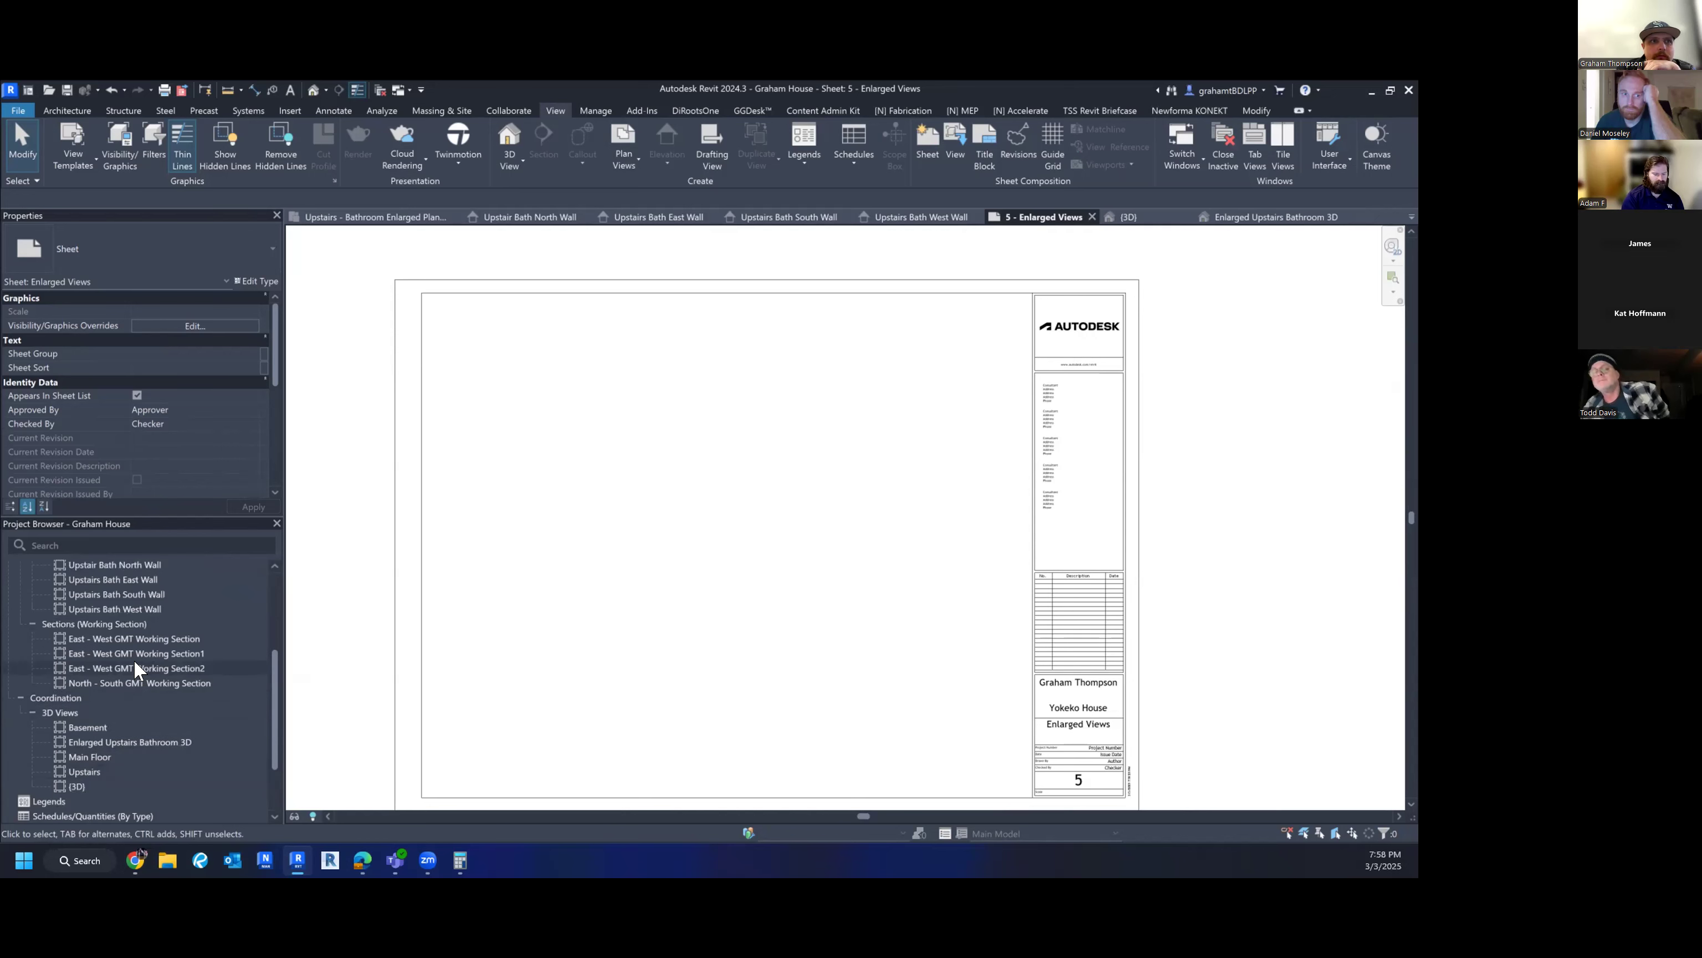
{"action": "scroll", "coordinate": [667, 496], "scroll_direction": "down", "scroll_amount": 1}
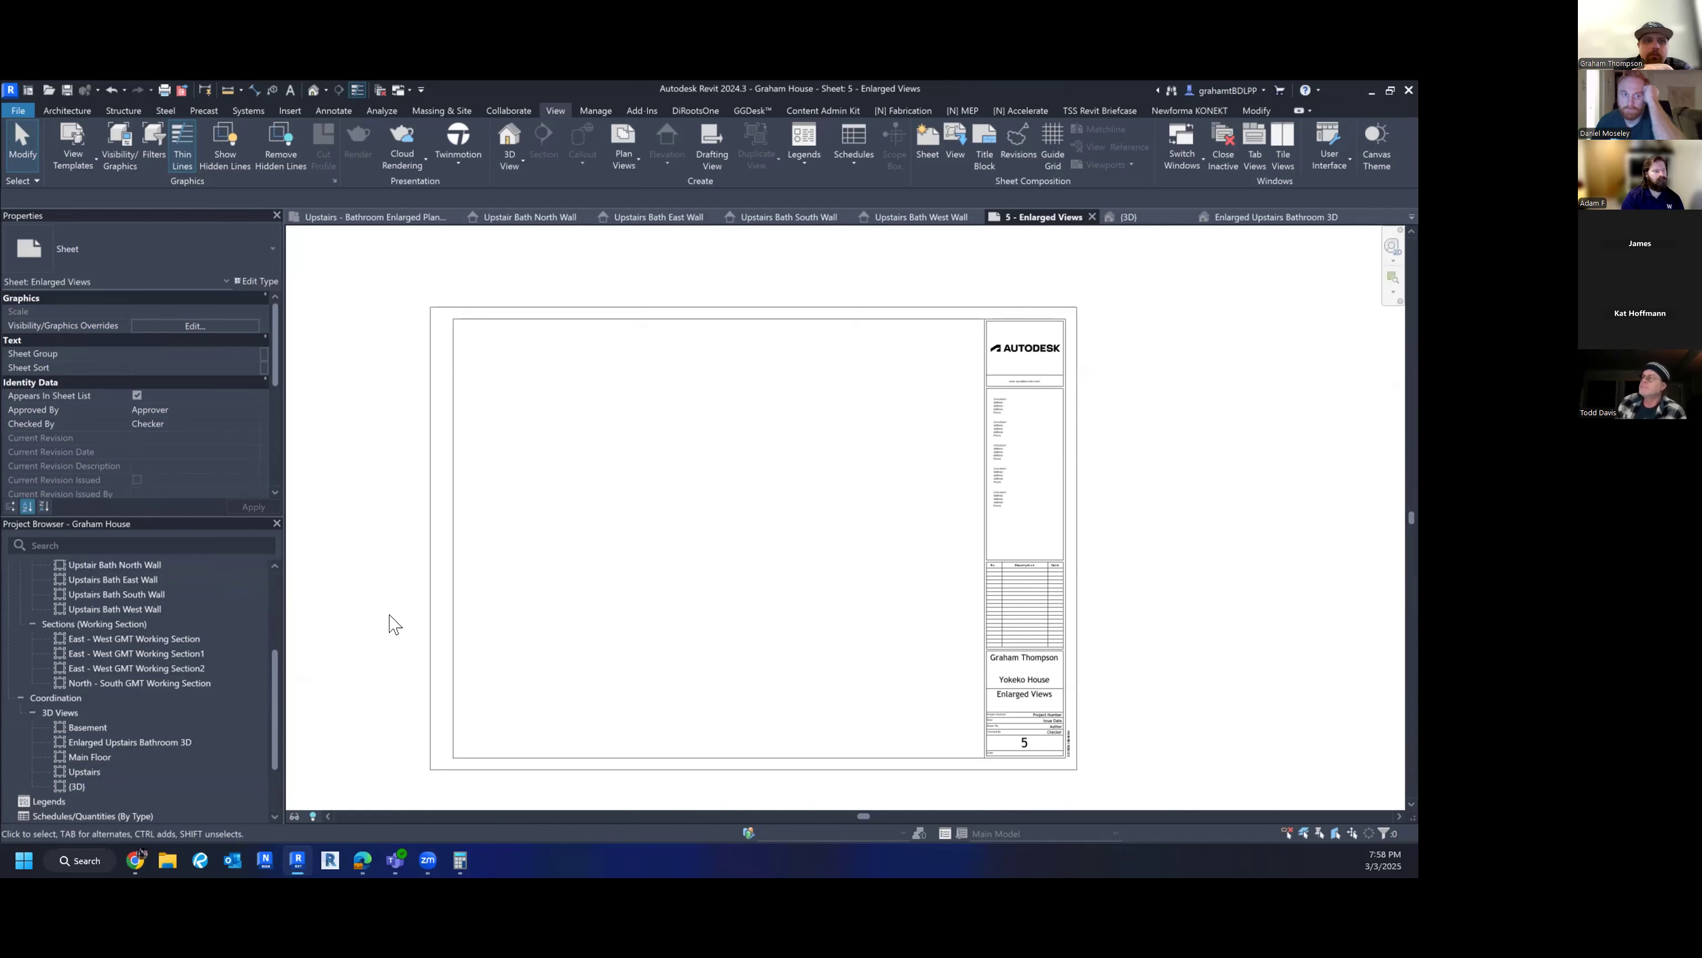
{"action": "scroll", "coordinate": [104, 585], "scroll_direction": "up", "scroll_amount": 2}
{"action": "scroll", "coordinate": [196, 628], "scroll_direction": "up", "scroll_amount": 2}
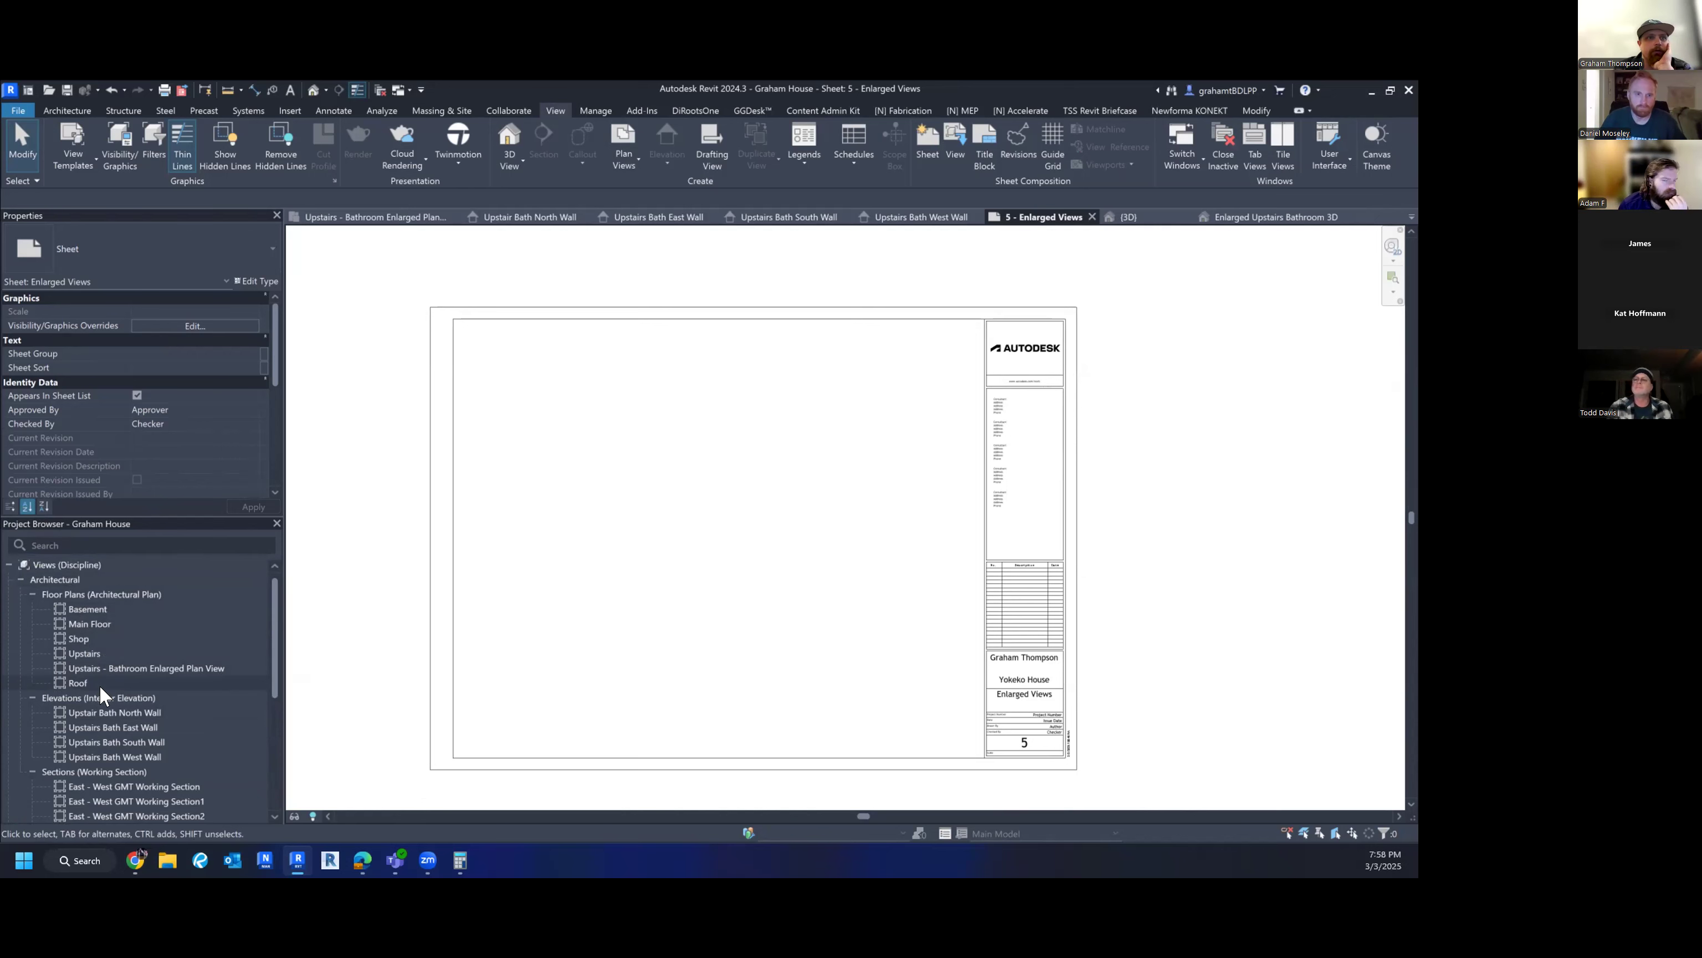
{"action": "left_click", "coordinate": [105, 670]}
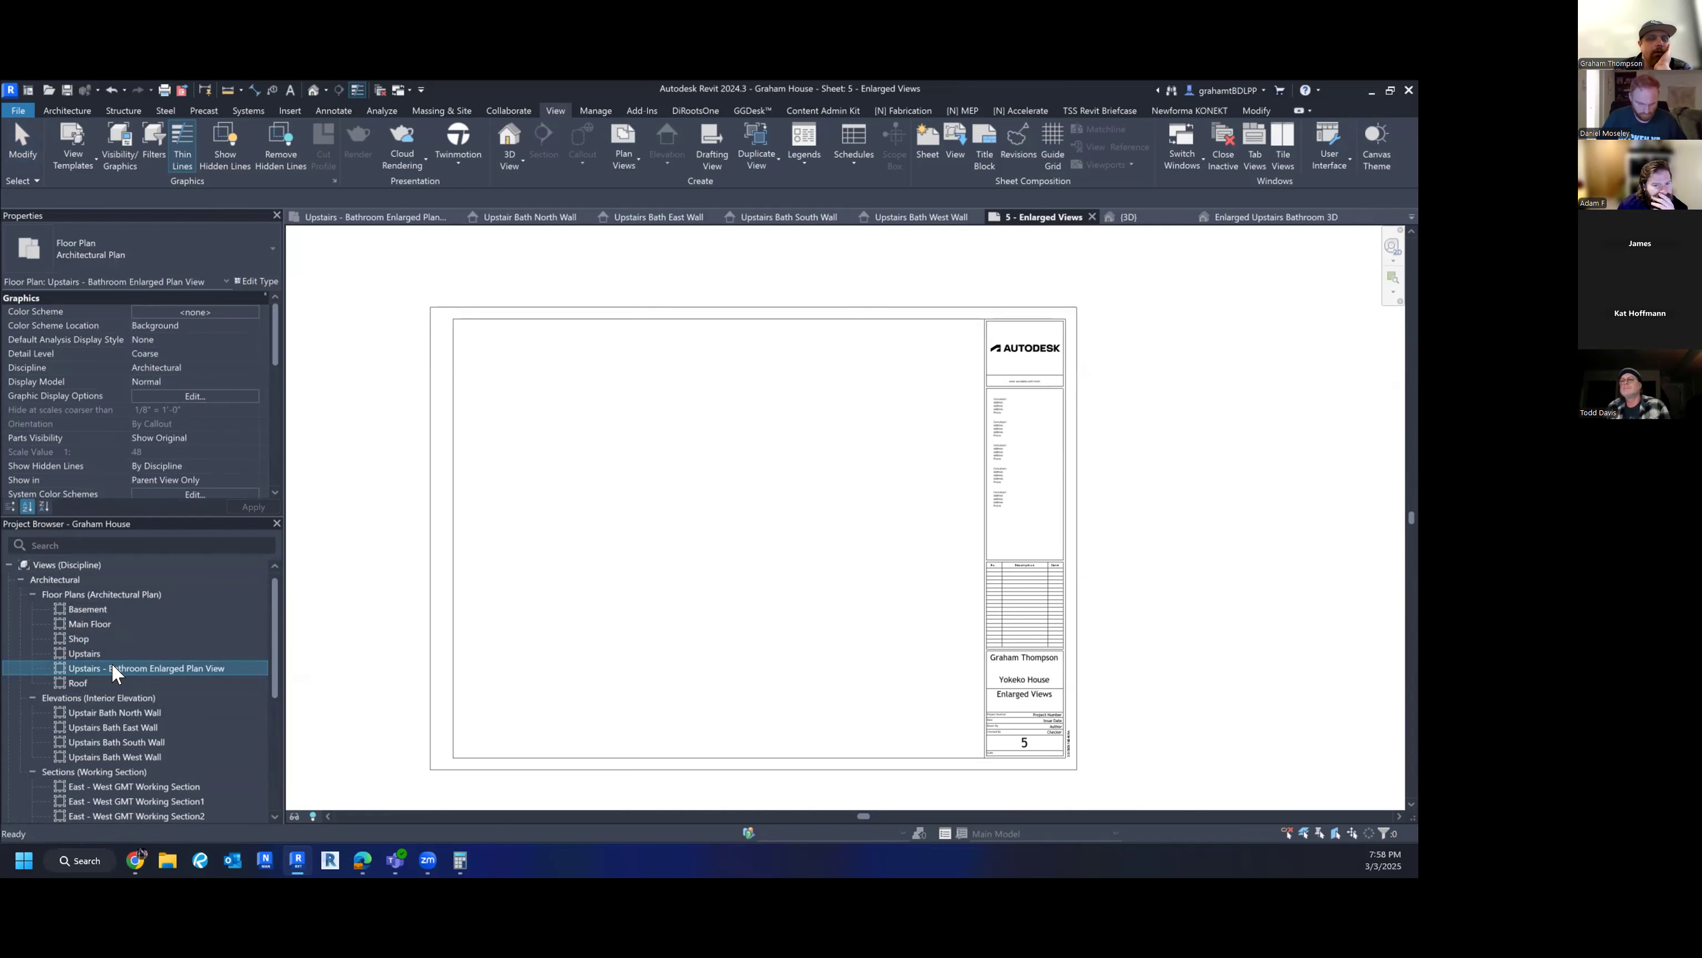
- Place the bathroom enlarged plan as a viewport on sheet 5
{"action": "left_click_drag", "start_coordinate": [112, 669], "coordinate": [536, 551]}
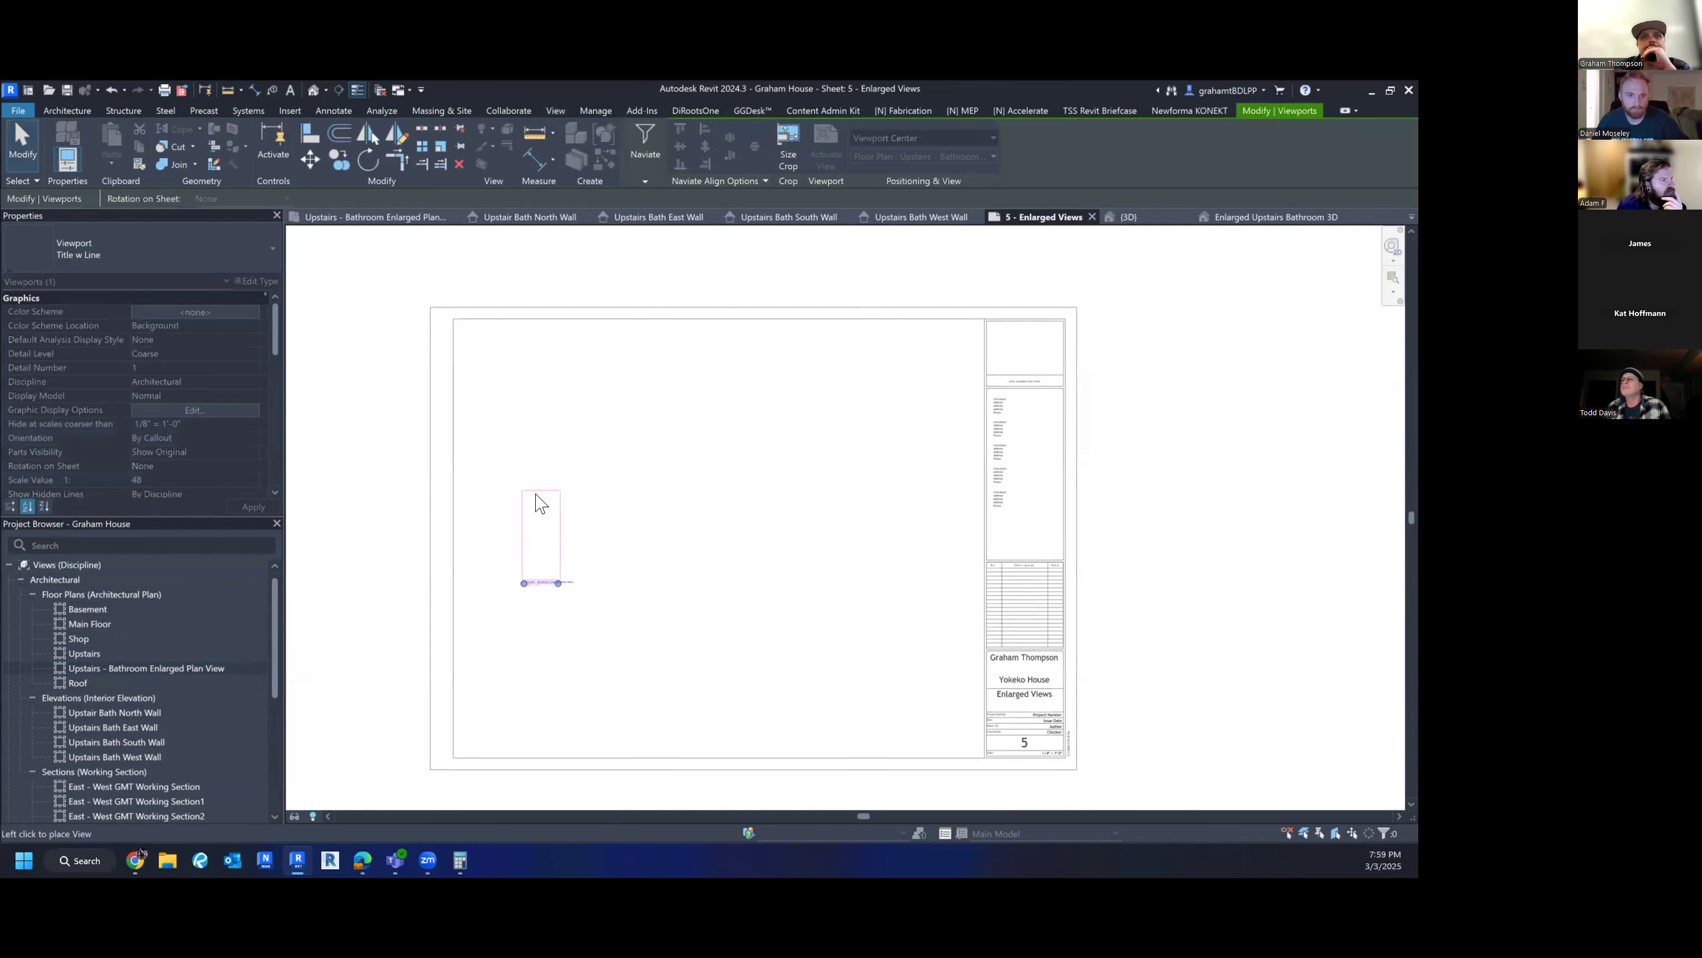
{"action": "left_click", "coordinate": [518, 405]}
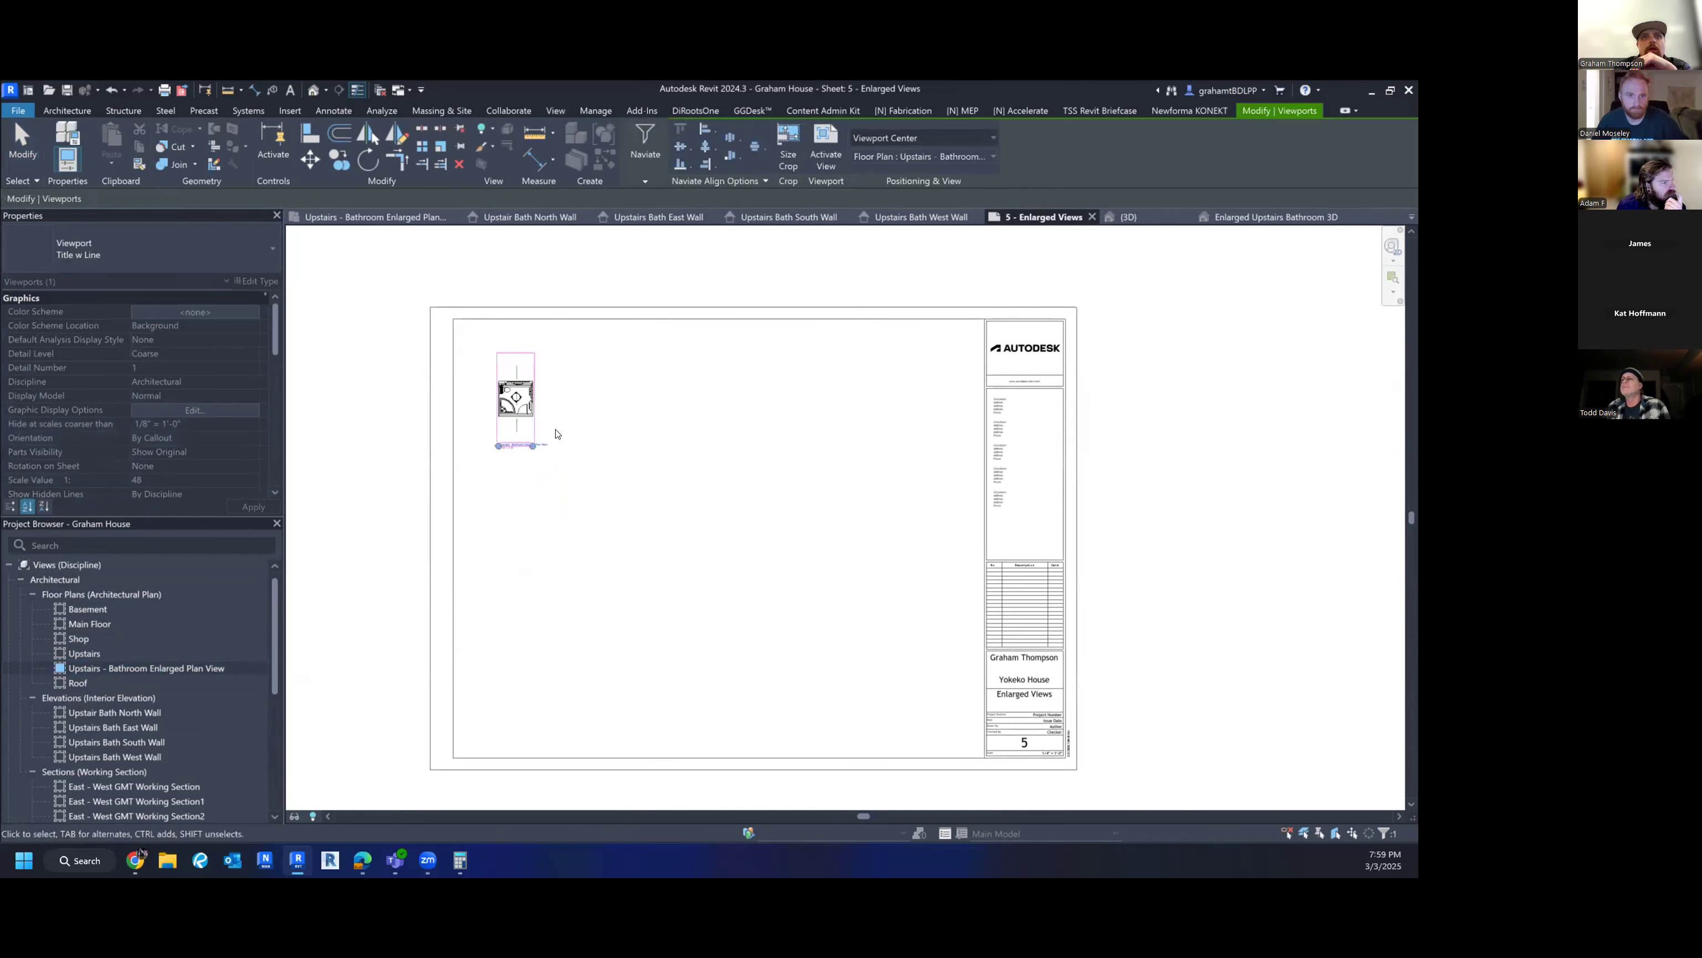
{"action": "scroll", "coordinate": [556, 436], "scroll_direction": "up", "scroll_amount": 6}
{"action": "middle_click_drag", "start_coordinate": [621, 405], "coordinate": [669, 612]}
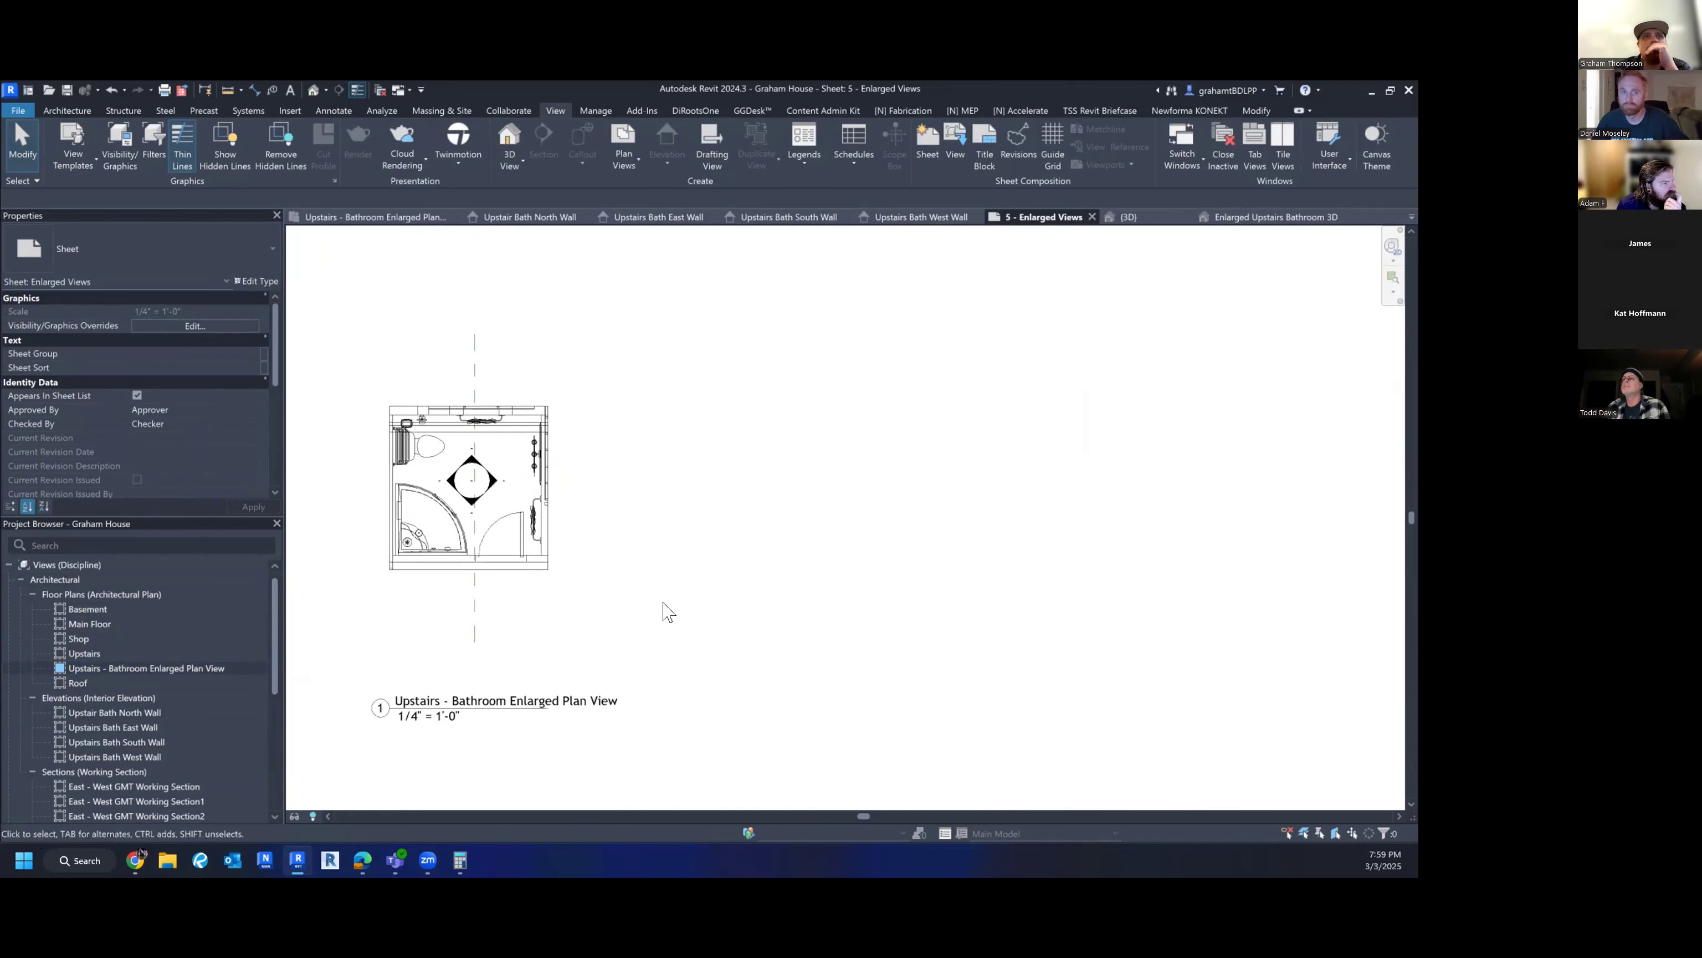
{"action": "scroll", "coordinate": [607, 587], "scroll_direction": "down", "scroll_amount": 3}
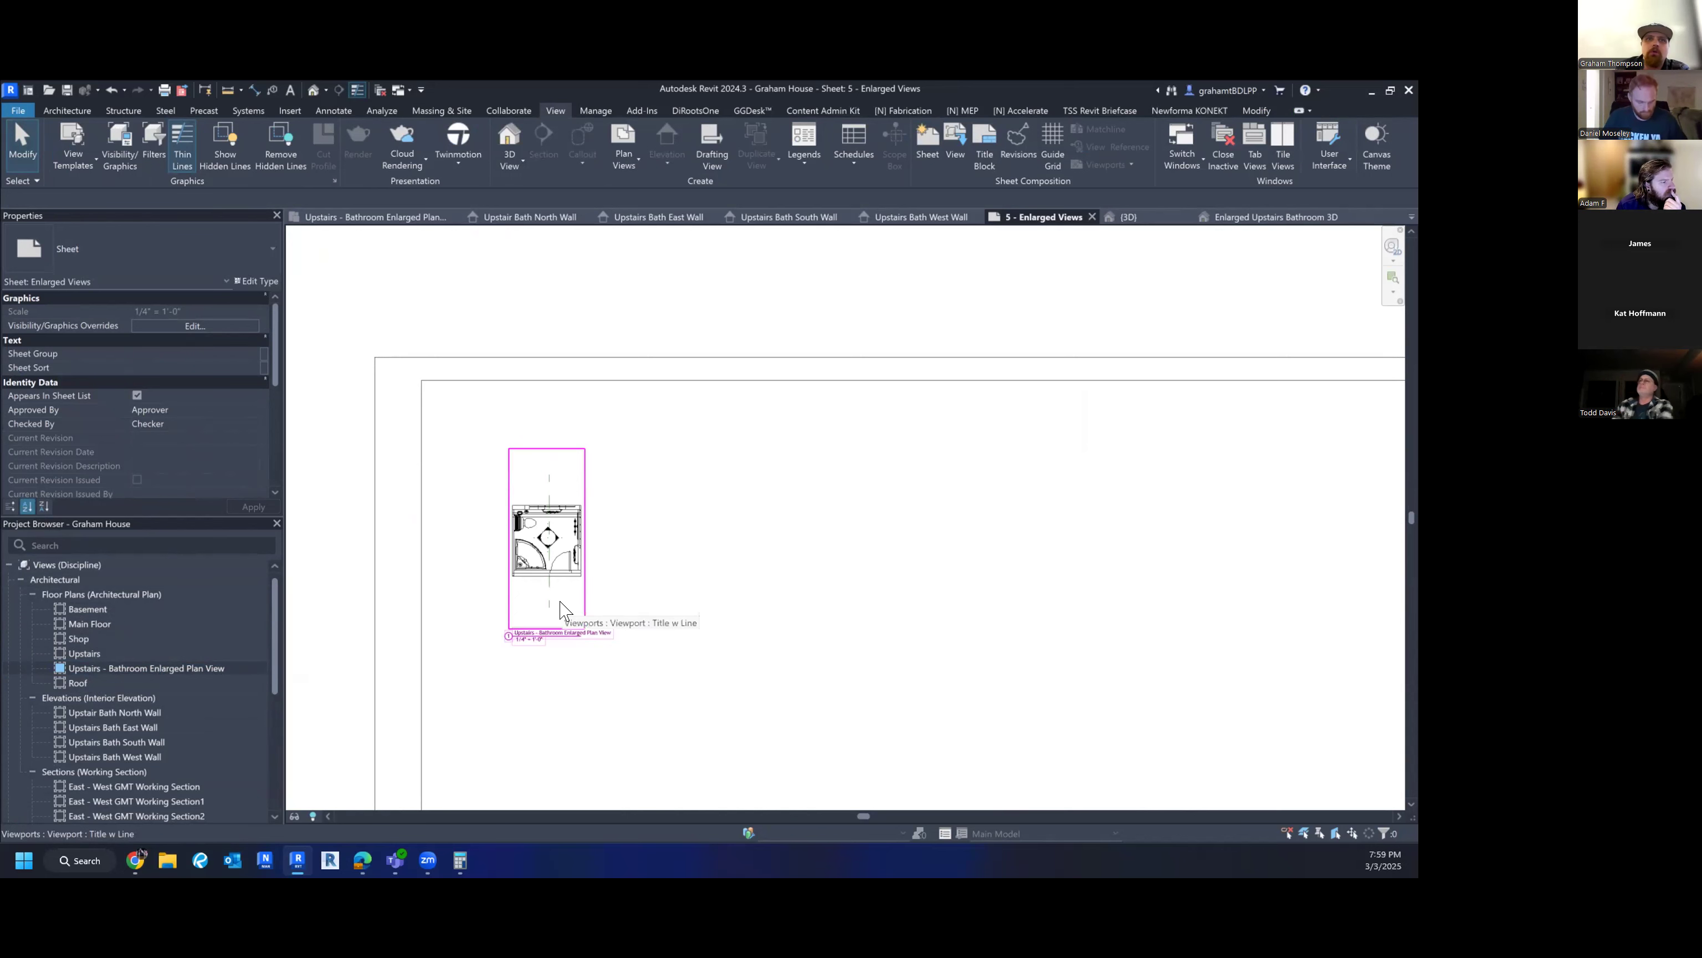
{"action": "scroll", "coordinate": [556, 614], "scroll_direction": "down", "scroll_amount": 2}
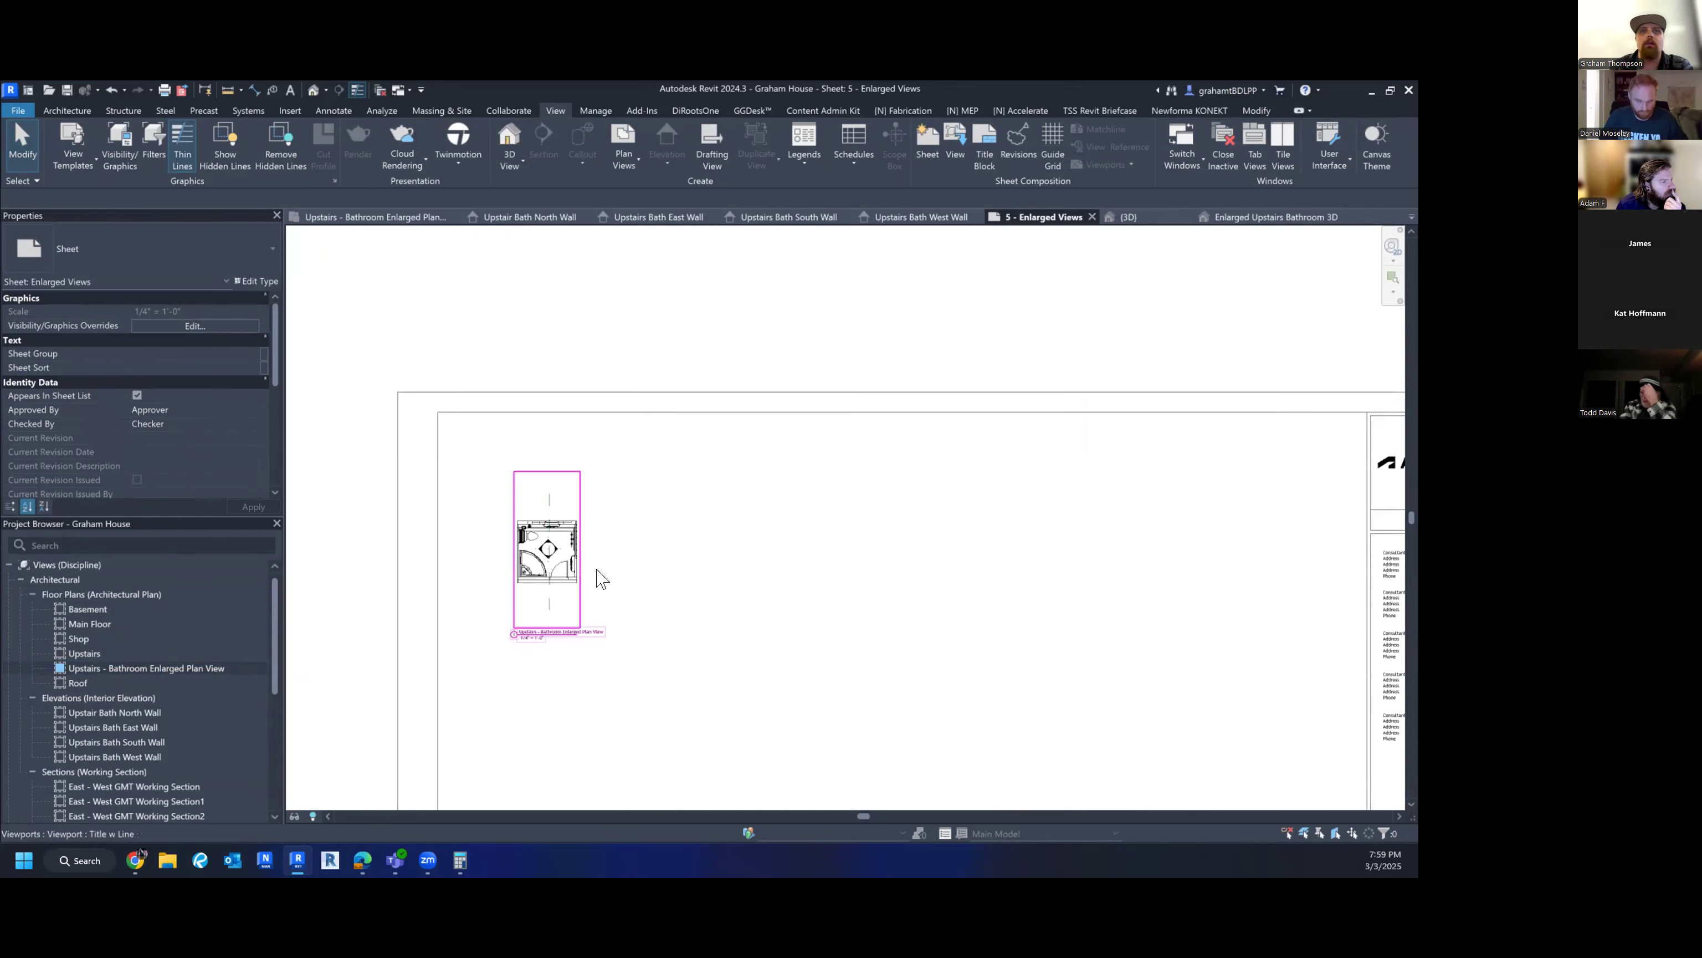
- Delete the placed bathroom plan viewport from the sheet
{"action": "left_click", "coordinate": [558, 588]}
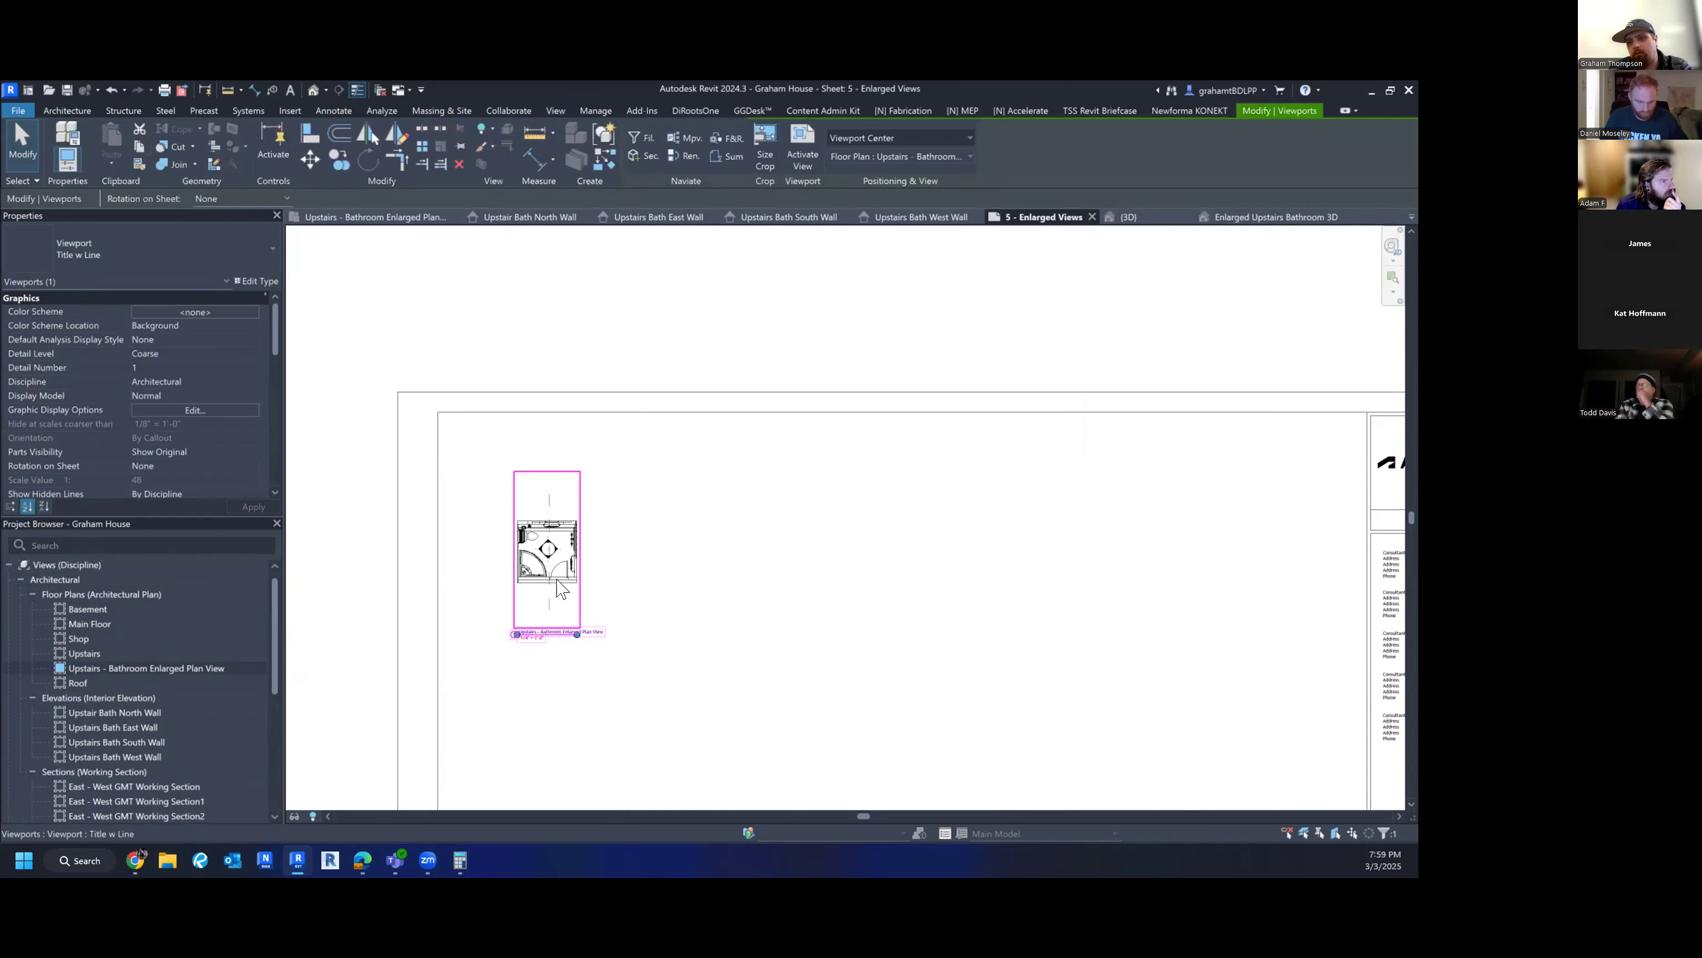
{"action": "key", "text": "Delete"}
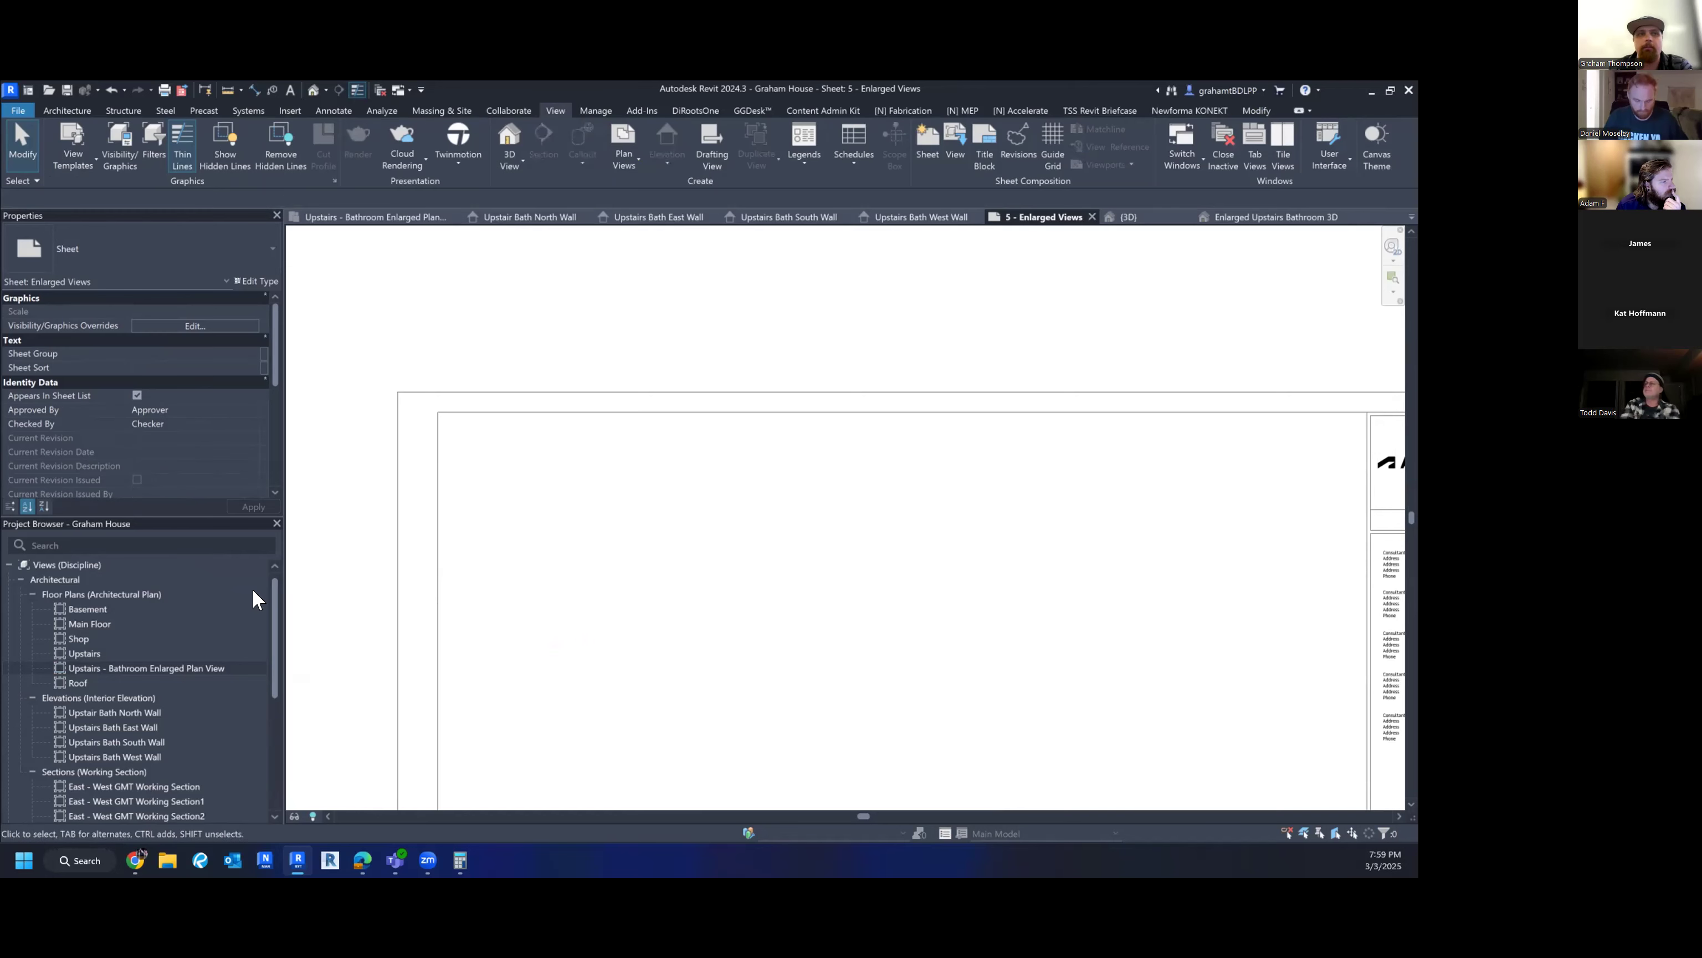
{"action": "scroll", "coordinate": [148, 609], "scroll_direction": "down", "scroll_amount": 3}
{"action": "middle_click_drag", "start_coordinate": [572, 604], "coordinate": [541, 529]}
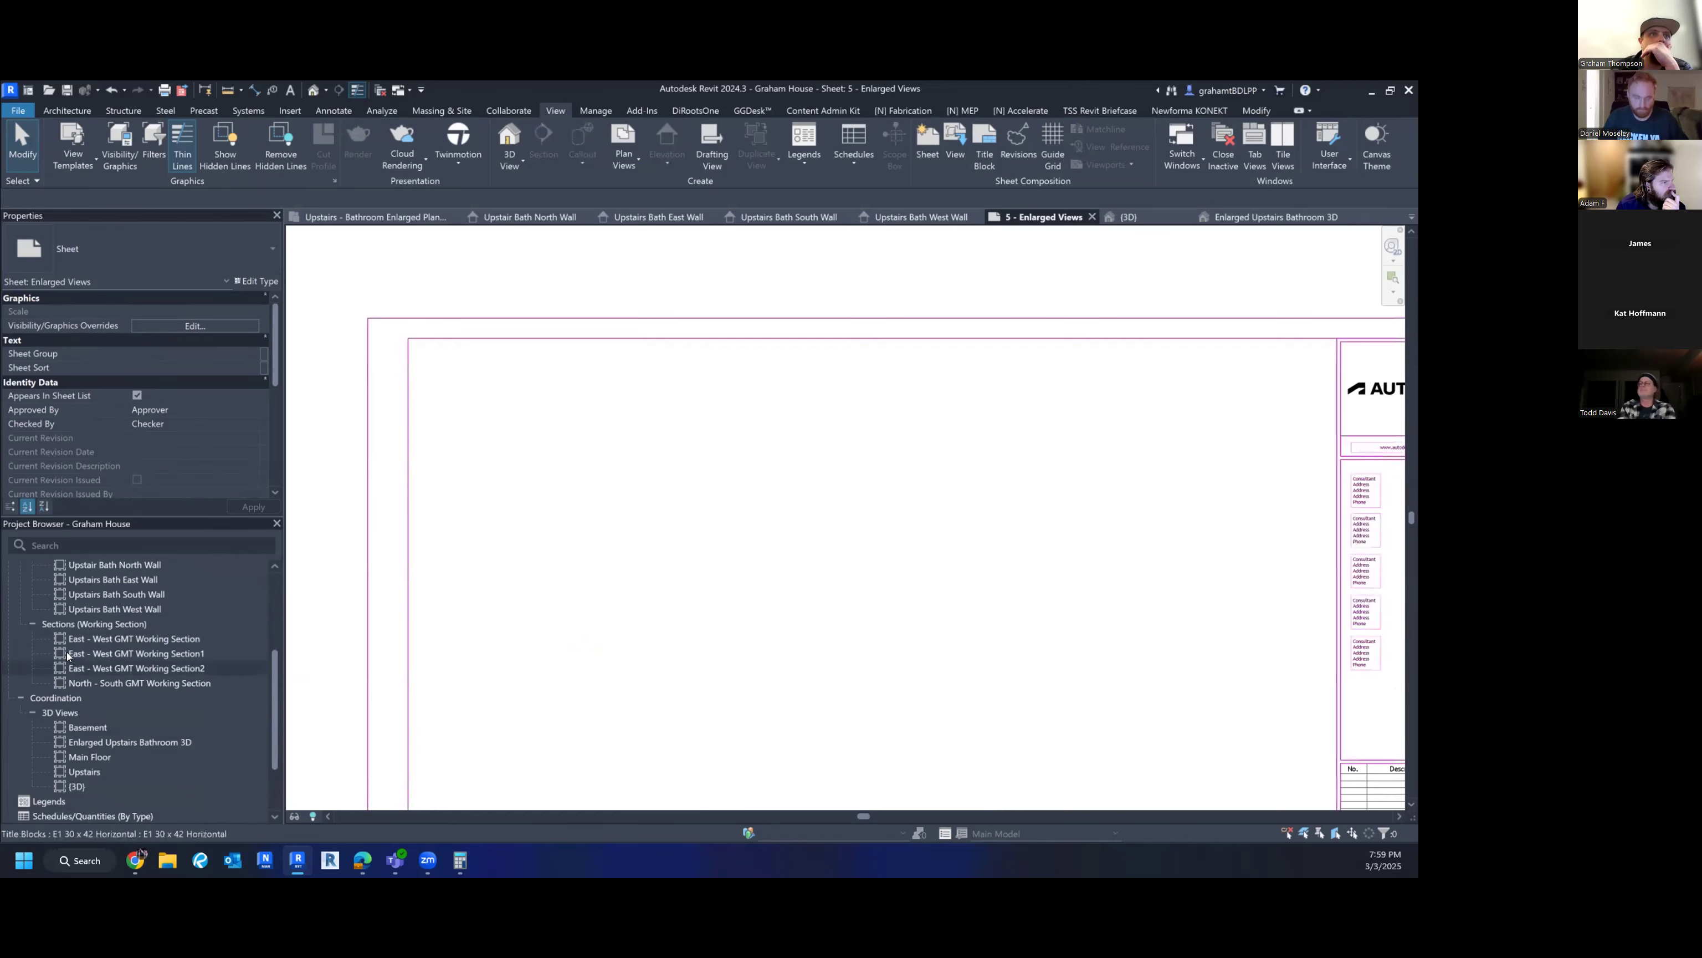
{"action": "scroll", "coordinate": [144, 639], "scroll_direction": "up", "scroll_amount": 3}
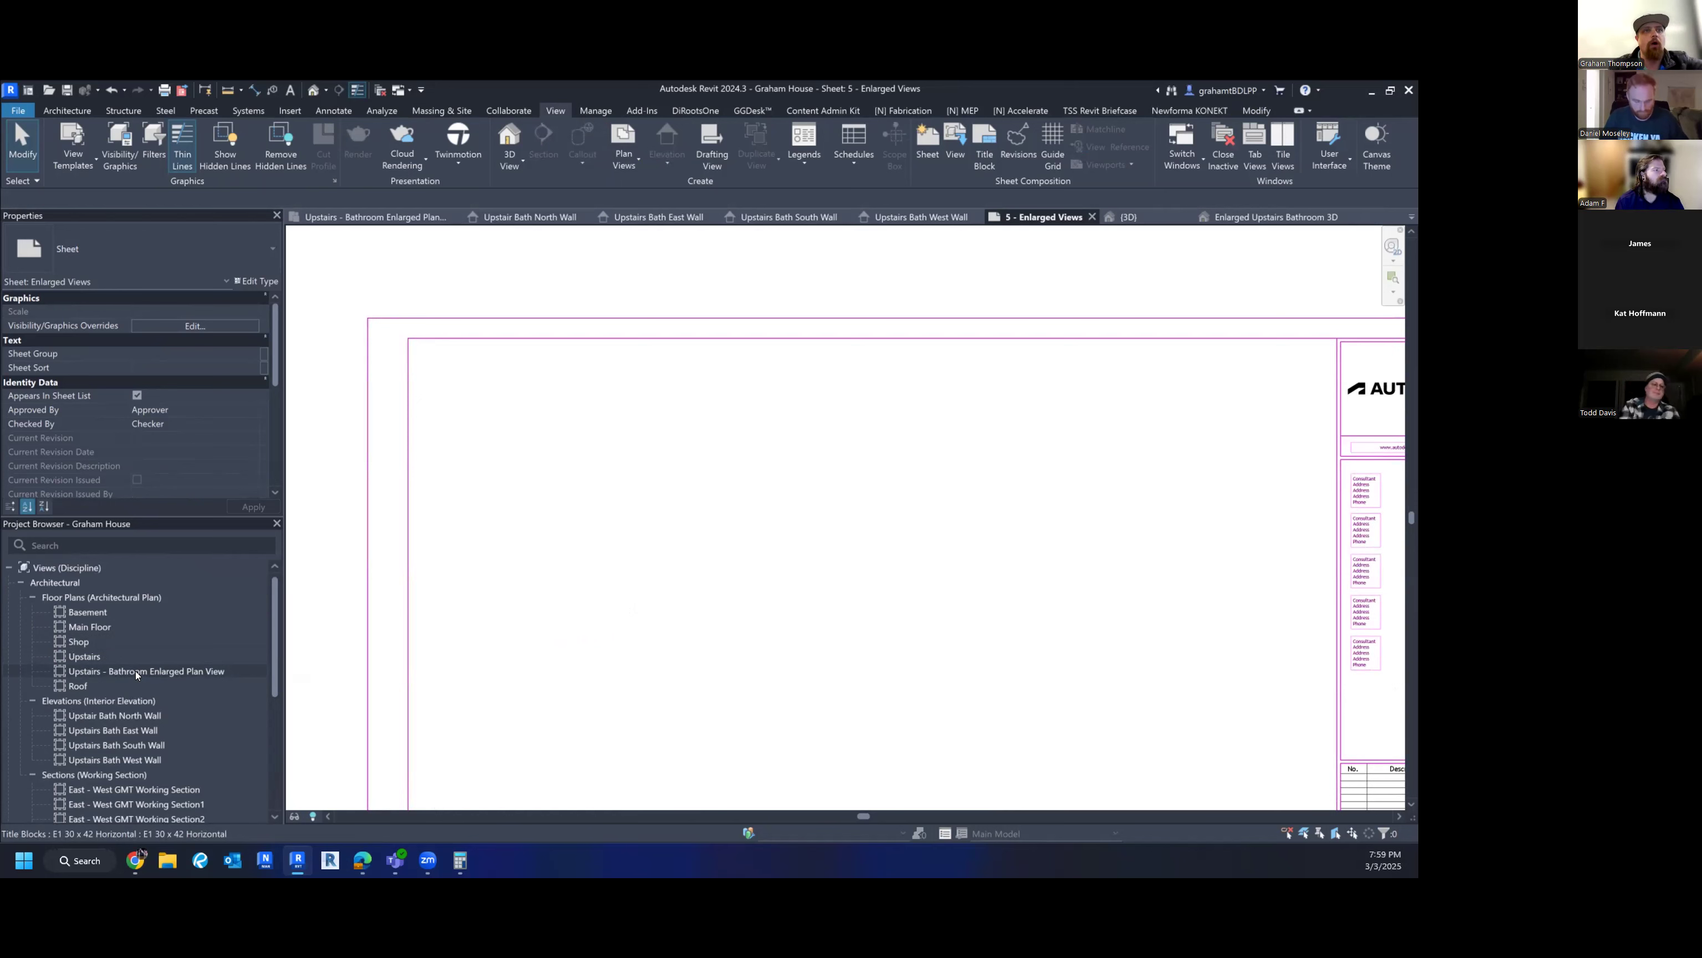
- Place the bathroom plan again and set its scale to 1" = 1'-0" inside the viewport
{"action": "left_click_drag", "start_coordinate": [136, 670], "coordinate": [543, 510]}
{"action": "left_click", "coordinate": [558, 530]}
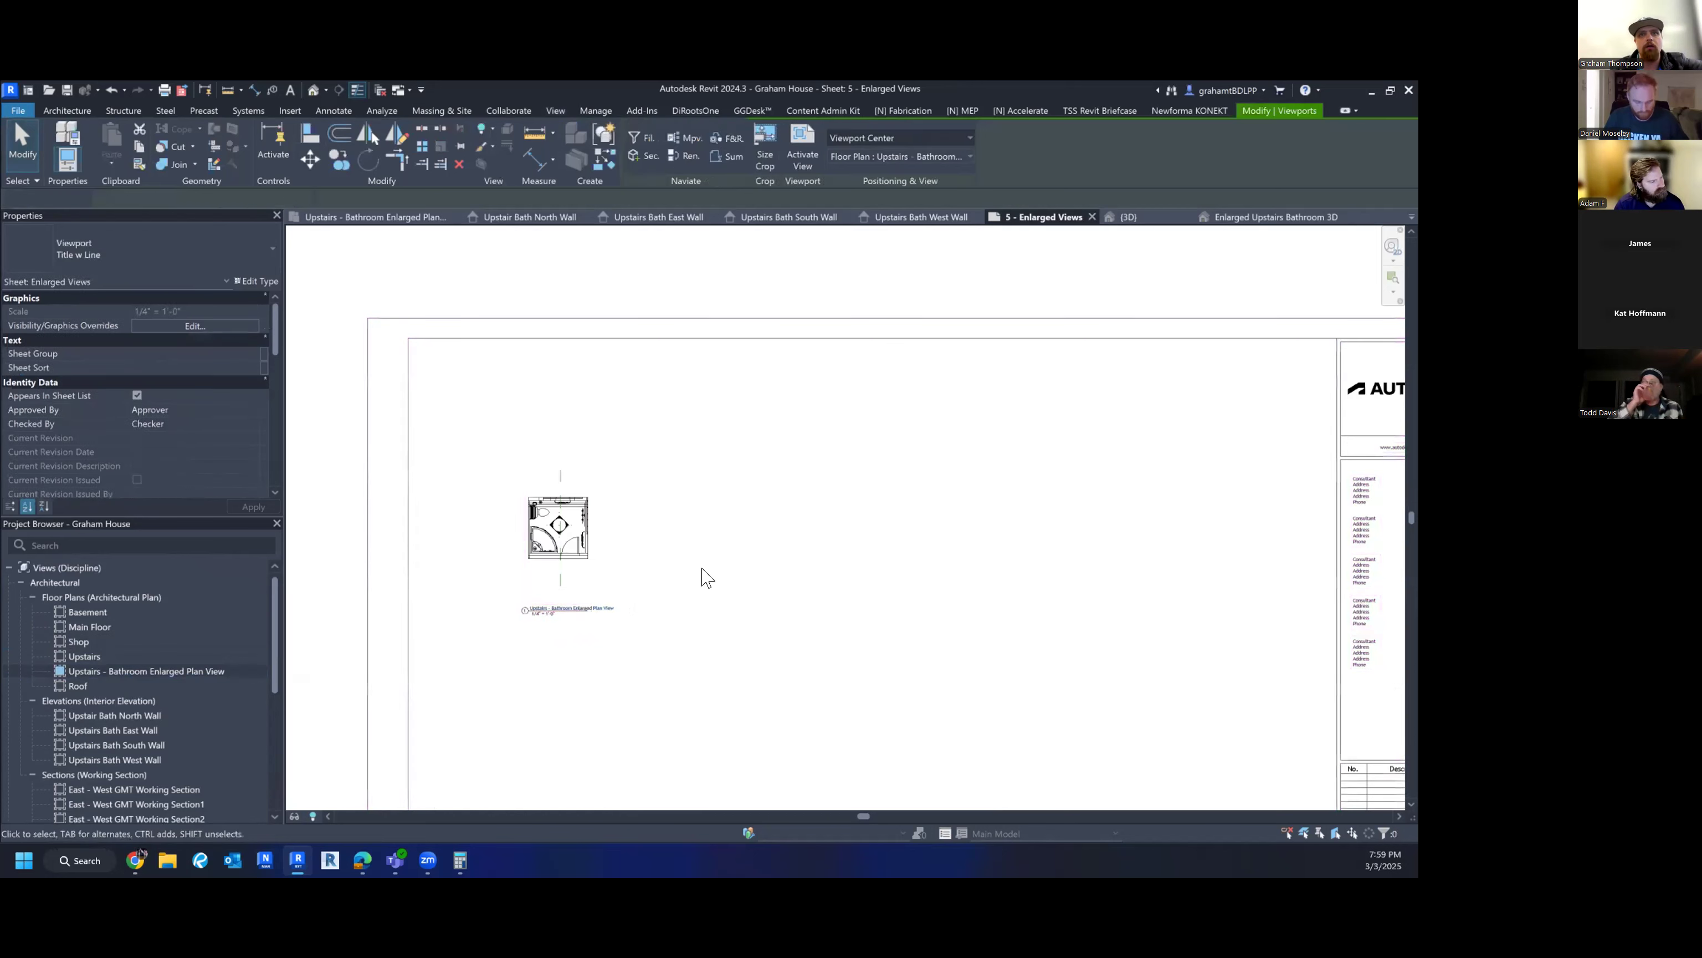
{"action": "double_click", "coordinate": [558, 526]}
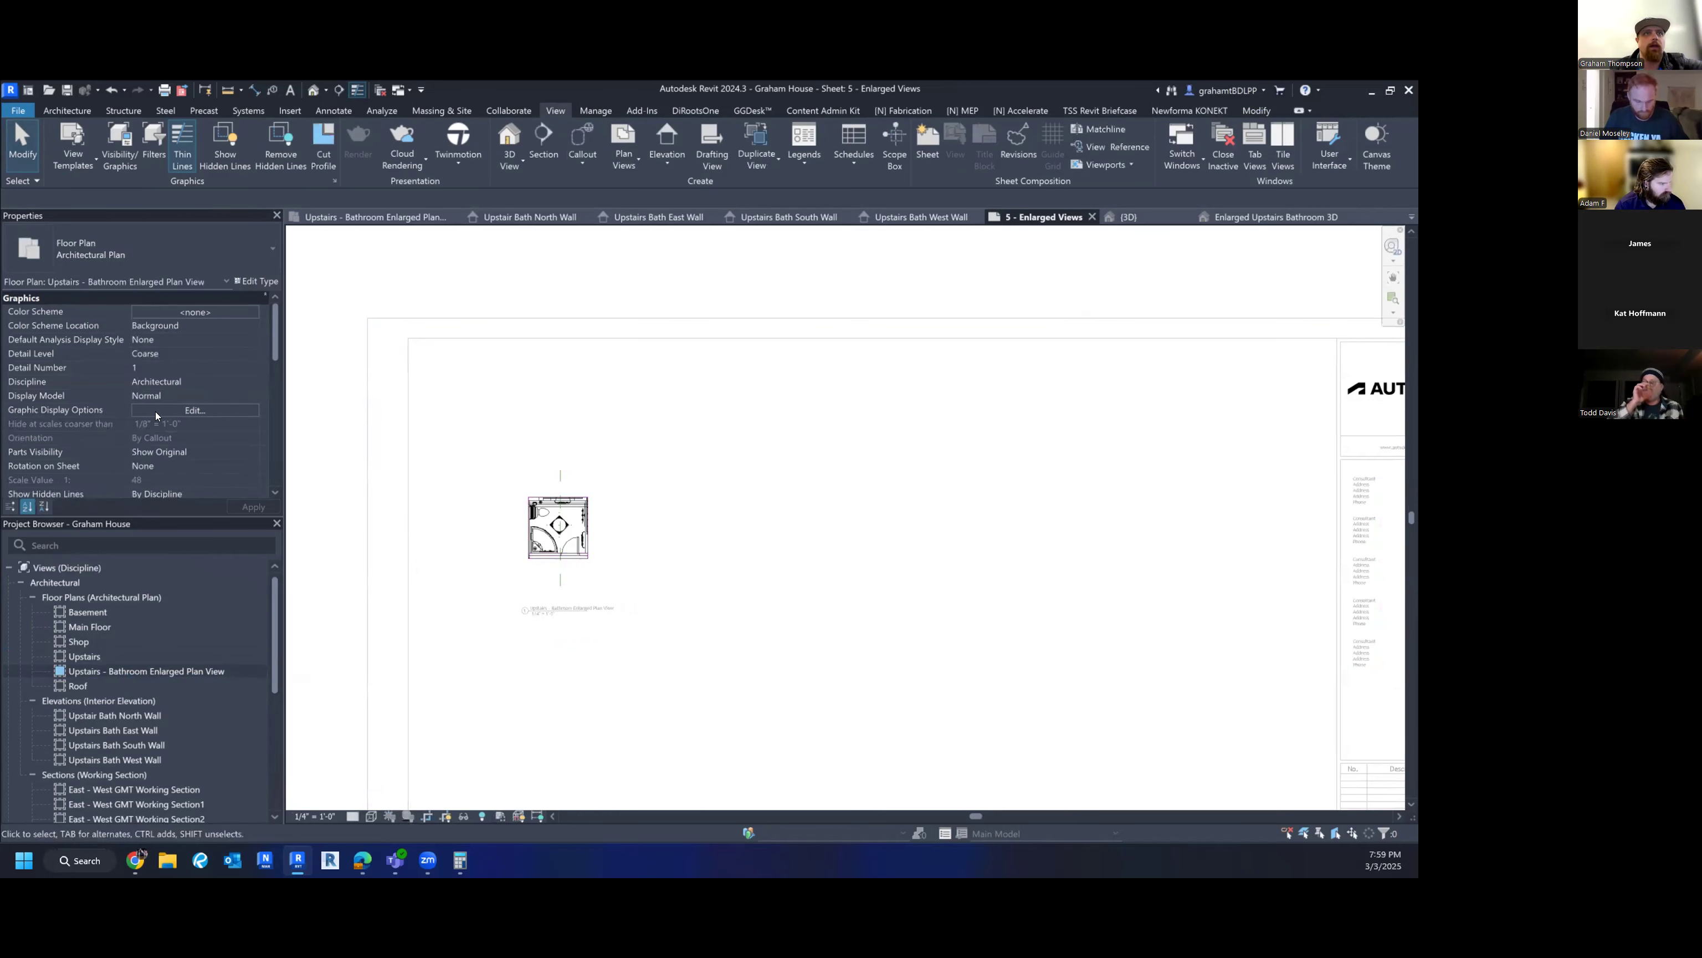
{"action": "scroll", "coordinate": [190, 422], "scroll_direction": "down", "scroll_amount": 5}
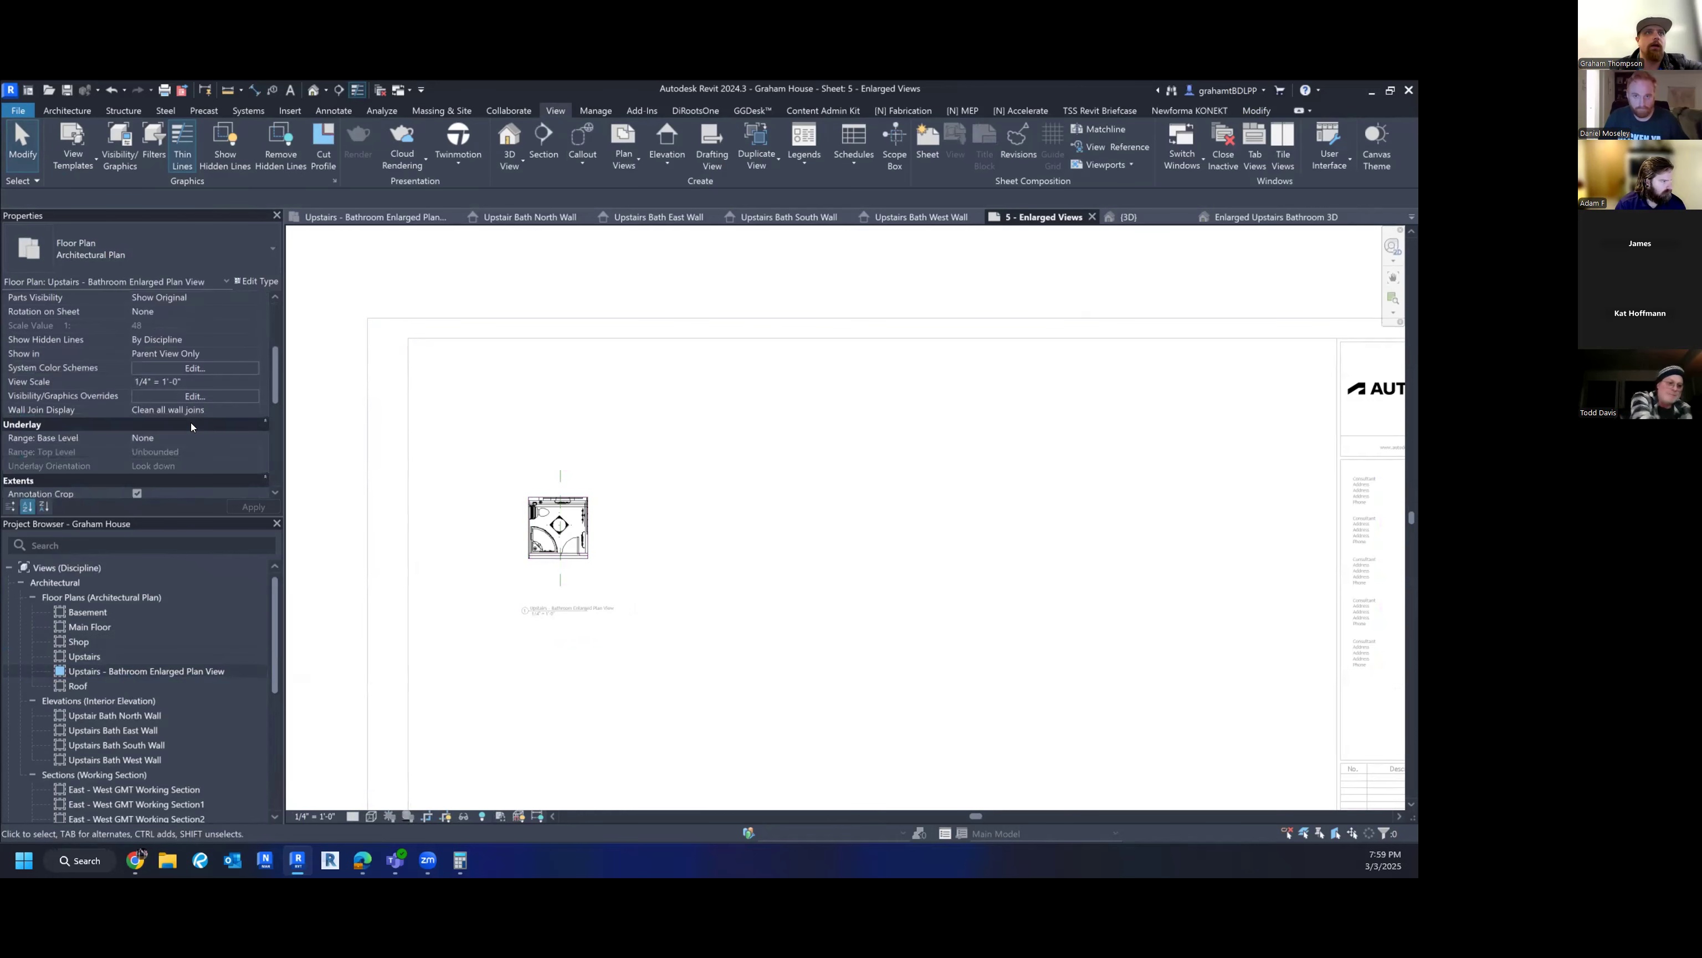
{"action": "scroll", "coordinate": [190, 424], "scroll_direction": "up", "scroll_amount": 3}
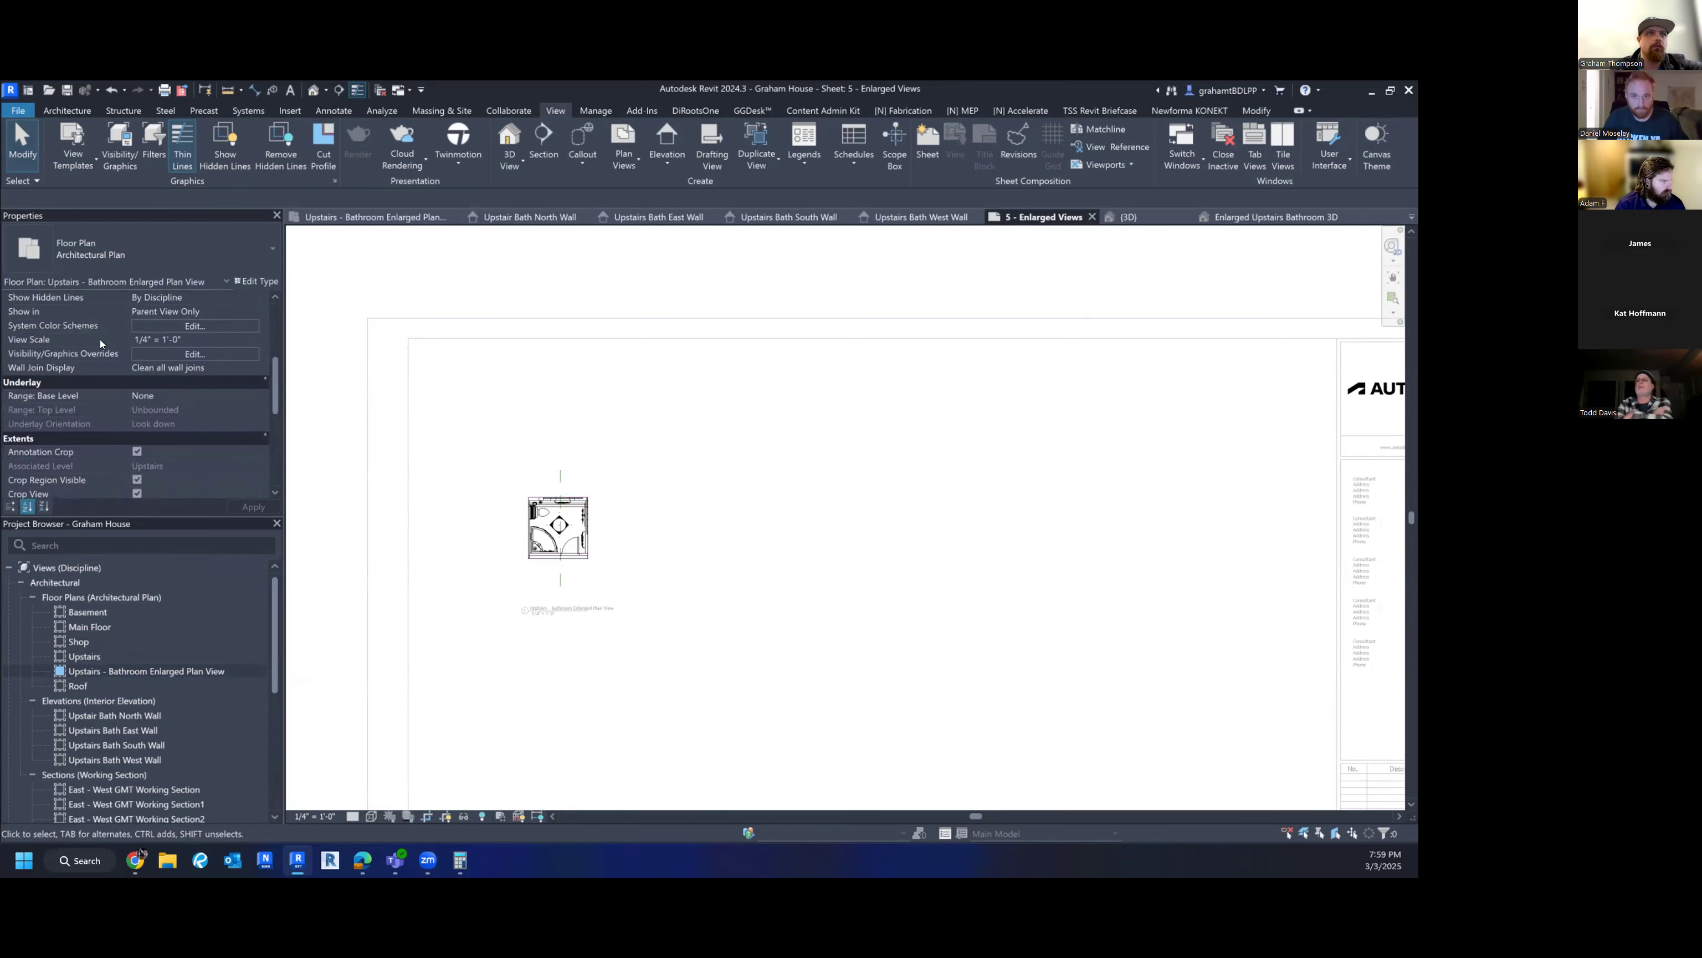
{"action": "left_click", "coordinate": [331, 811]}
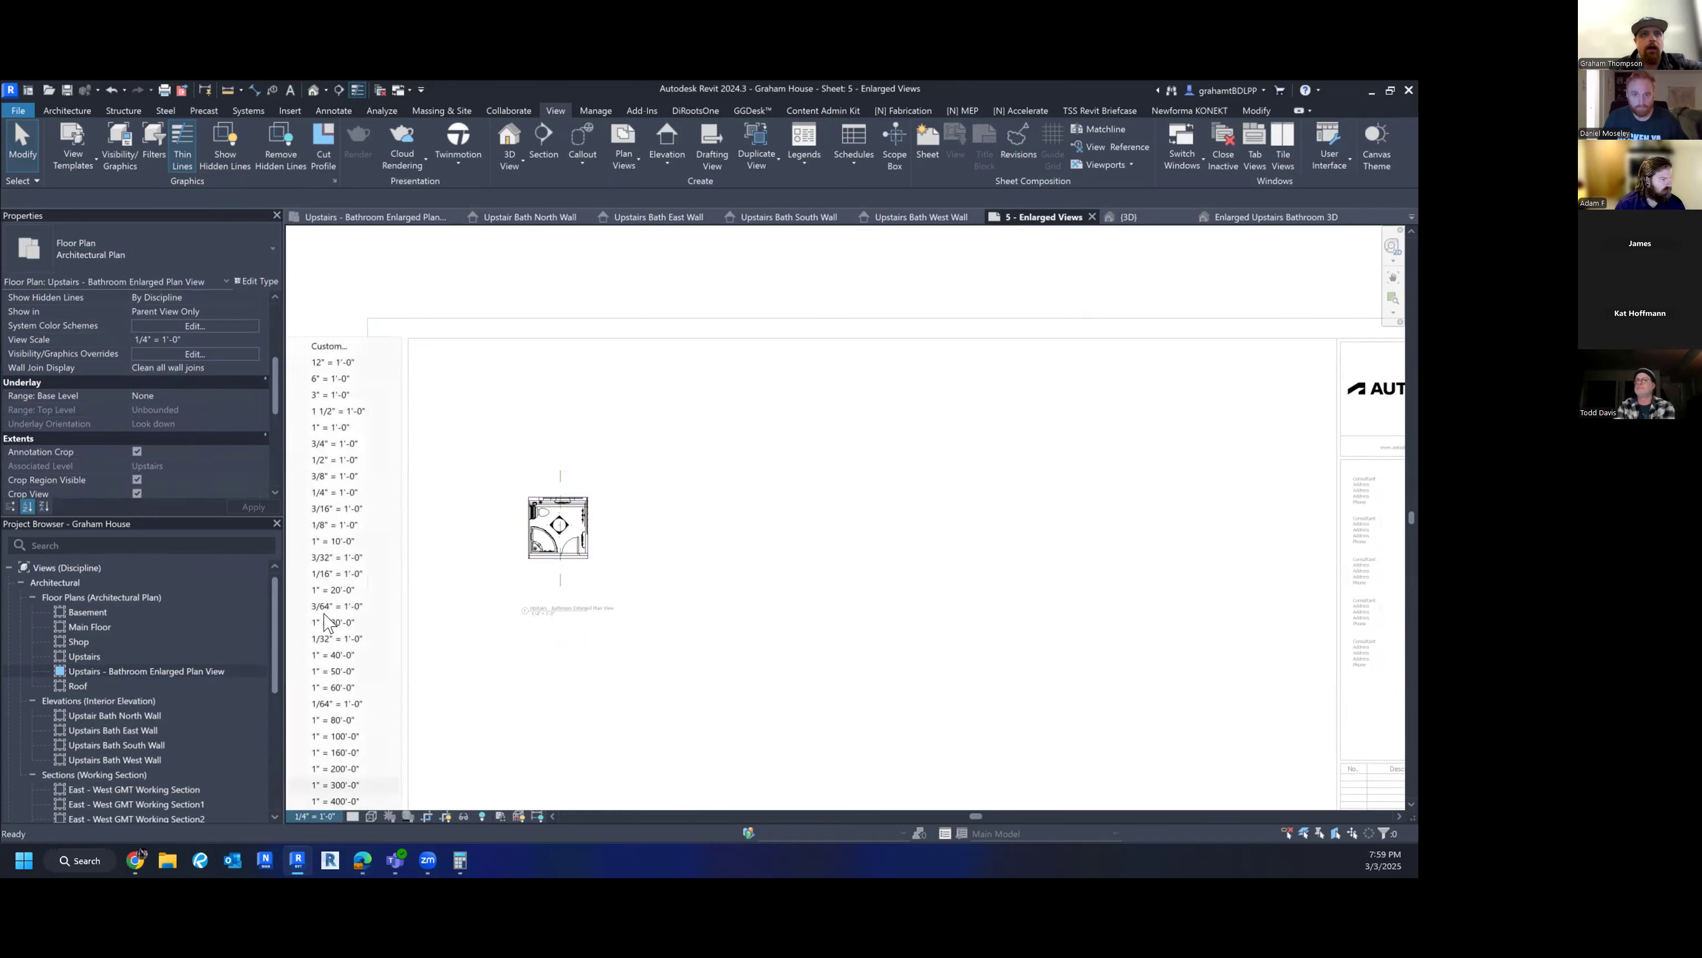
{"action": "left_click", "coordinate": [346, 428]}
{"action": "double_click", "coordinate": [829, 609]}
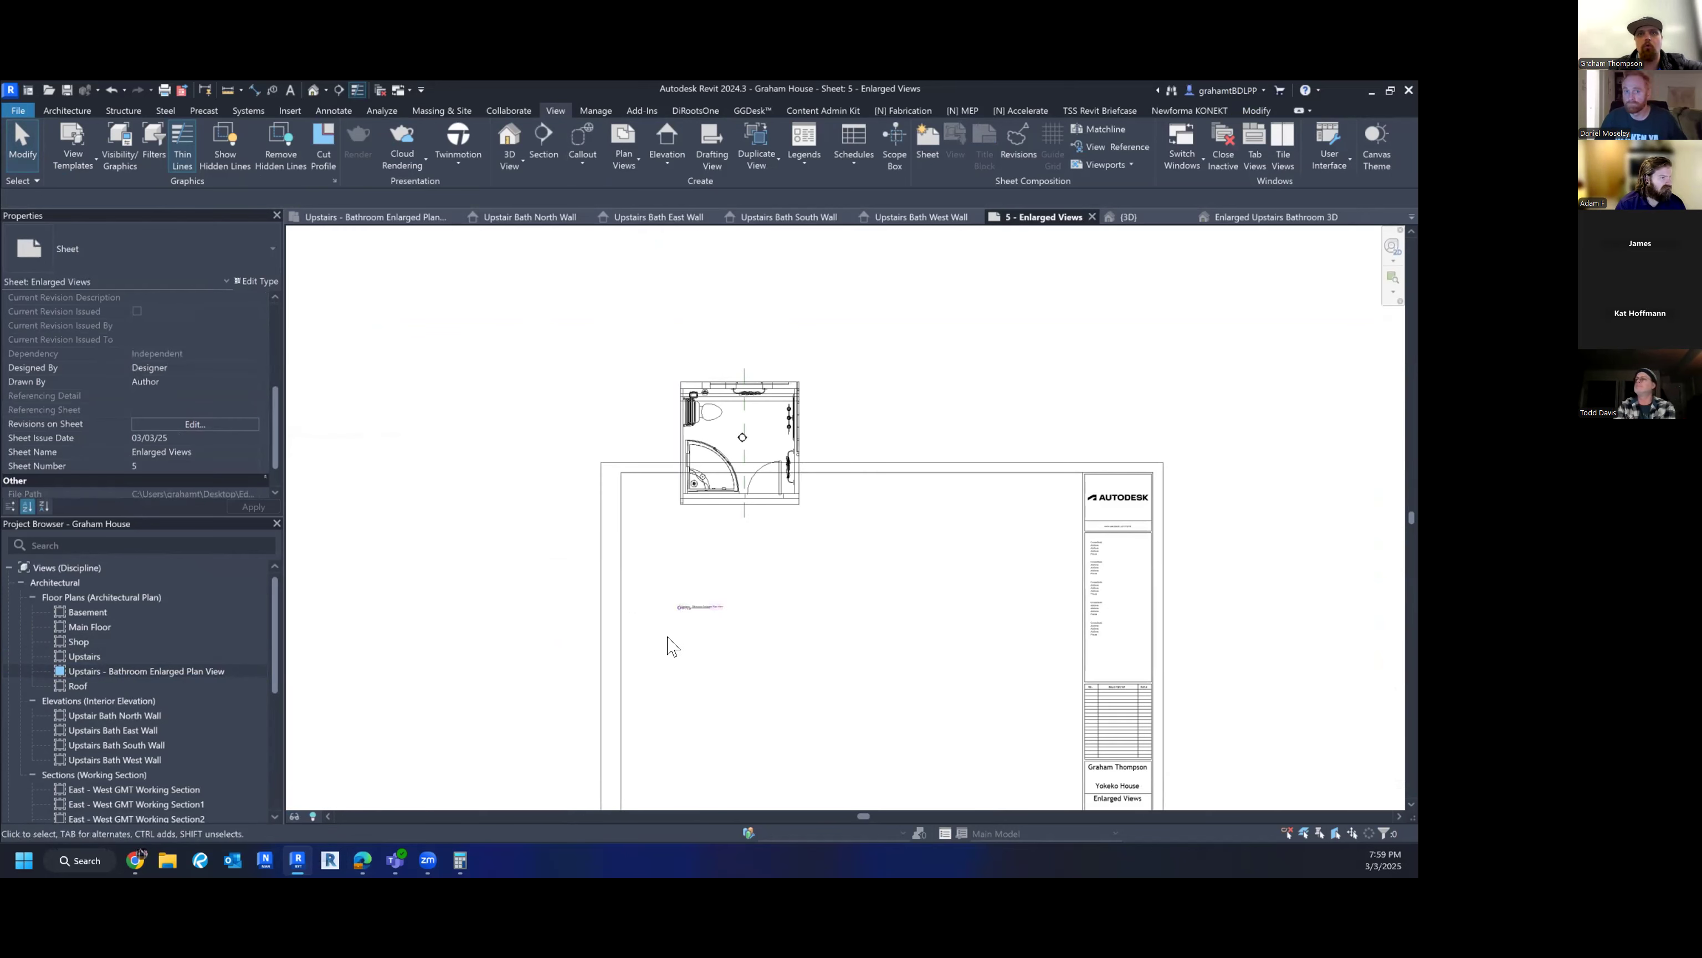
- Reselect the bathroom plan viewport and delete it from sheet 5
{"action": "left_click", "coordinate": [698, 606]}
{"action": "left_click", "coordinate": [782, 612]}
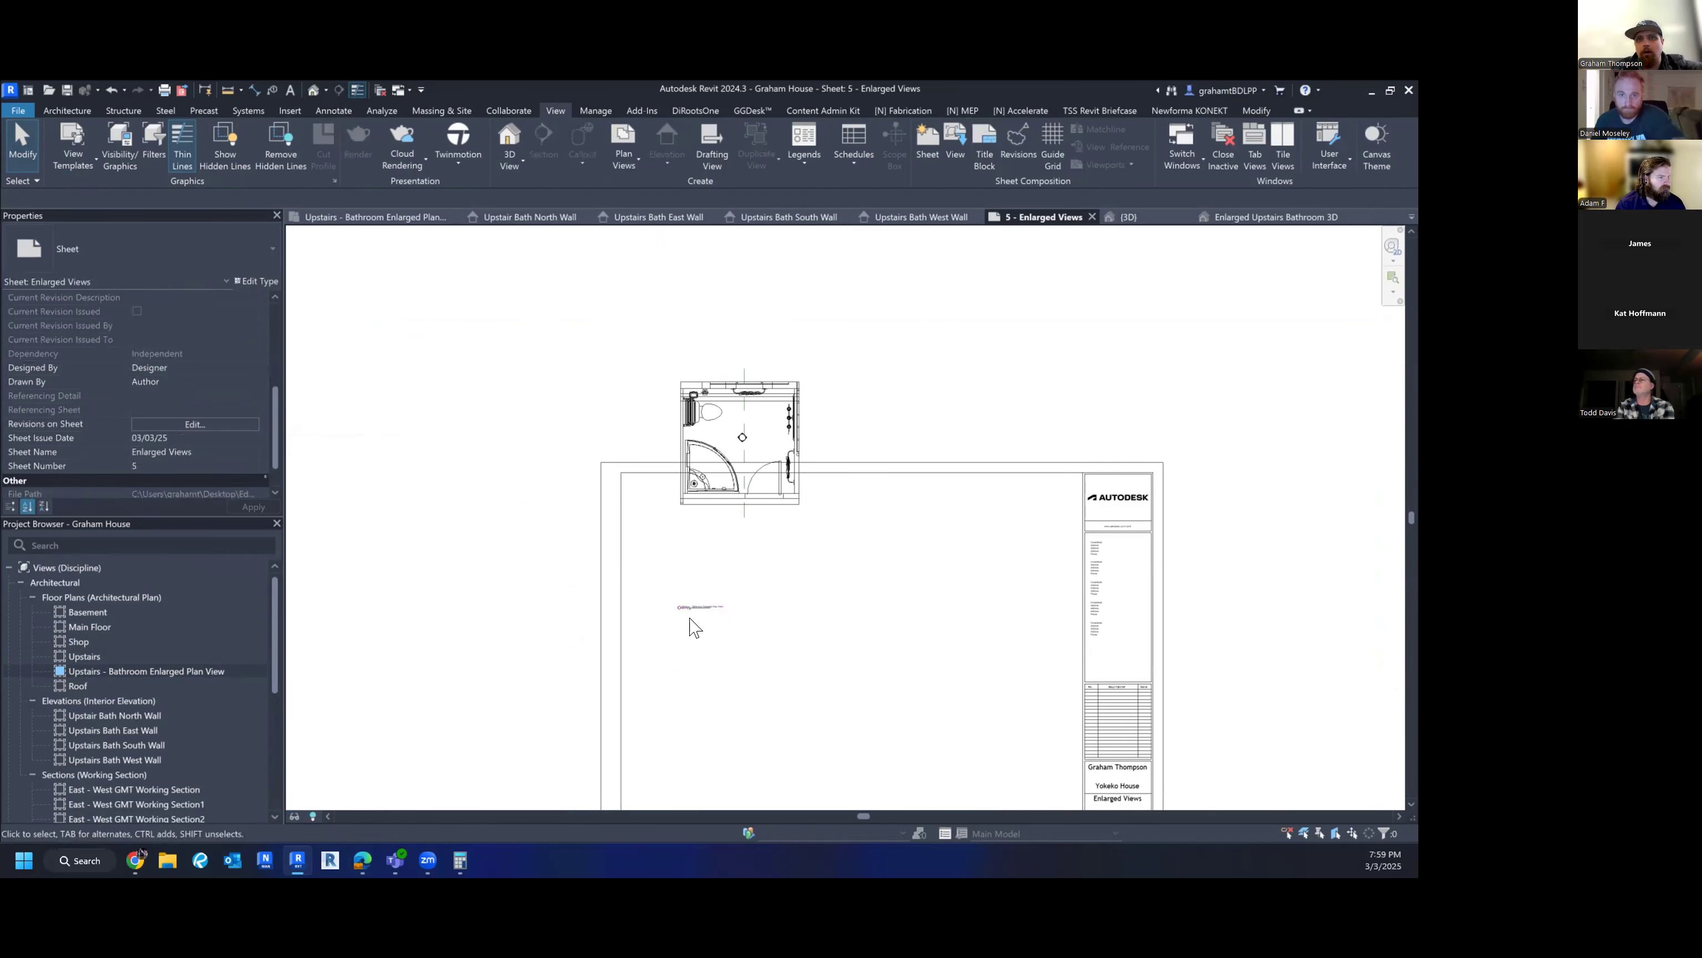
{"action": "scroll", "coordinate": [692, 627], "scroll_direction": "up", "scroll_amount": 3}
{"action": "scroll", "coordinate": [694, 602], "scroll_direction": "down", "scroll_amount": 3}
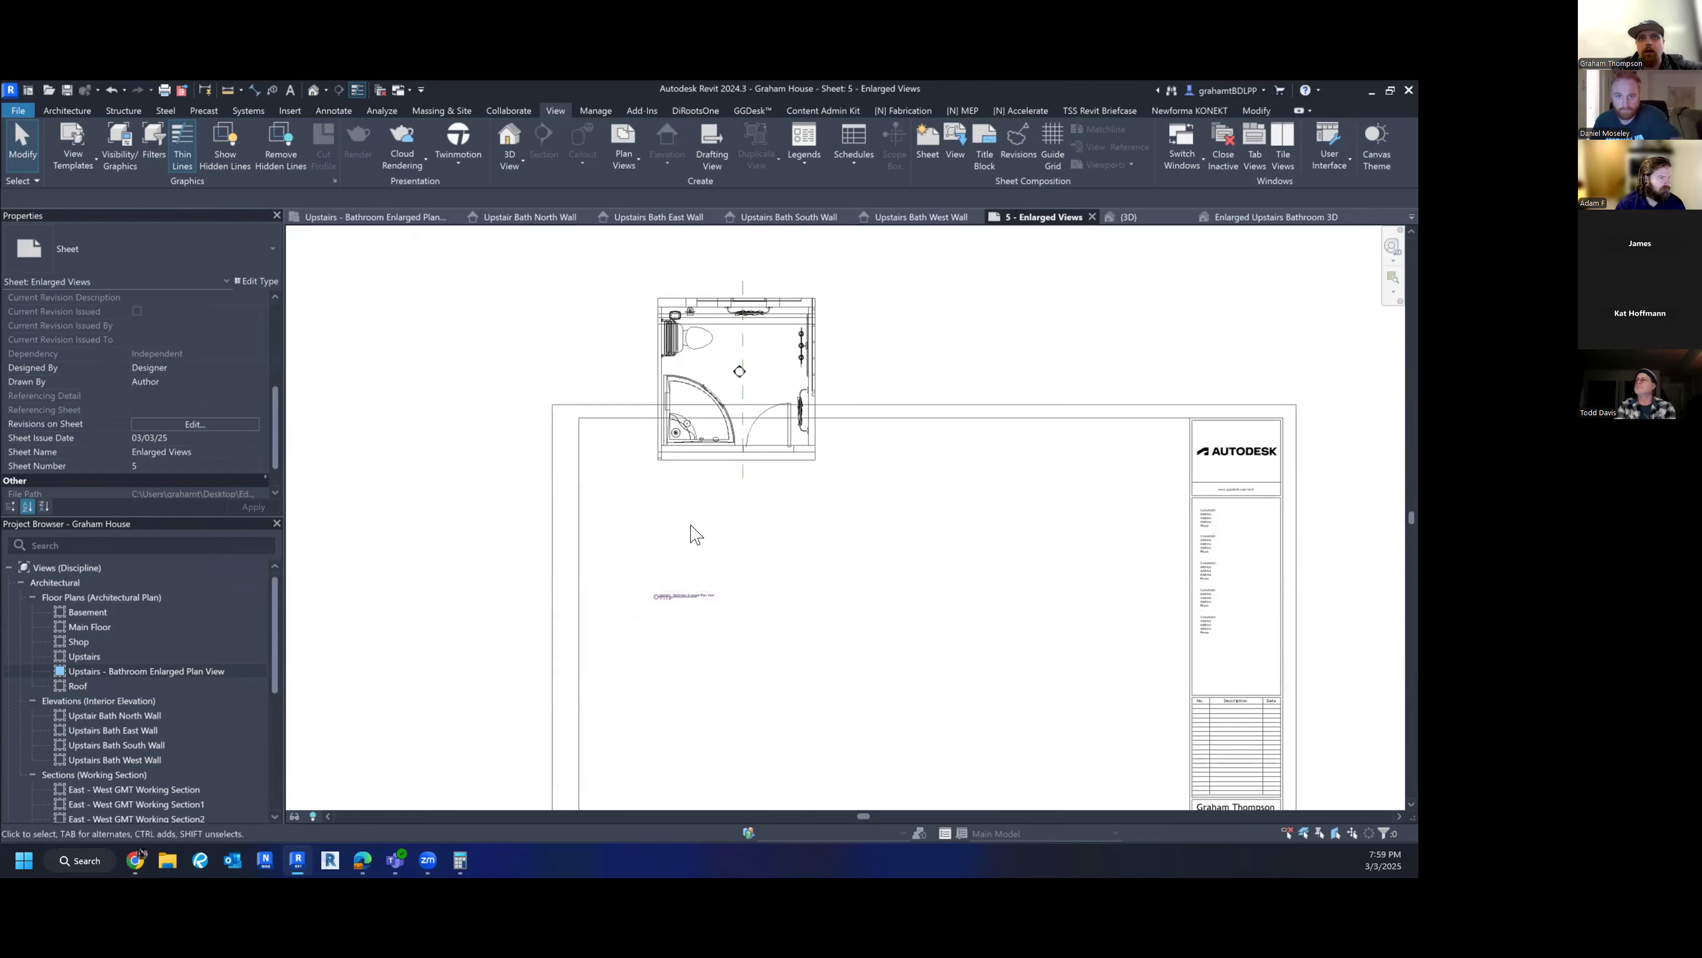
{"action": "left_click", "coordinate": [704, 360]}
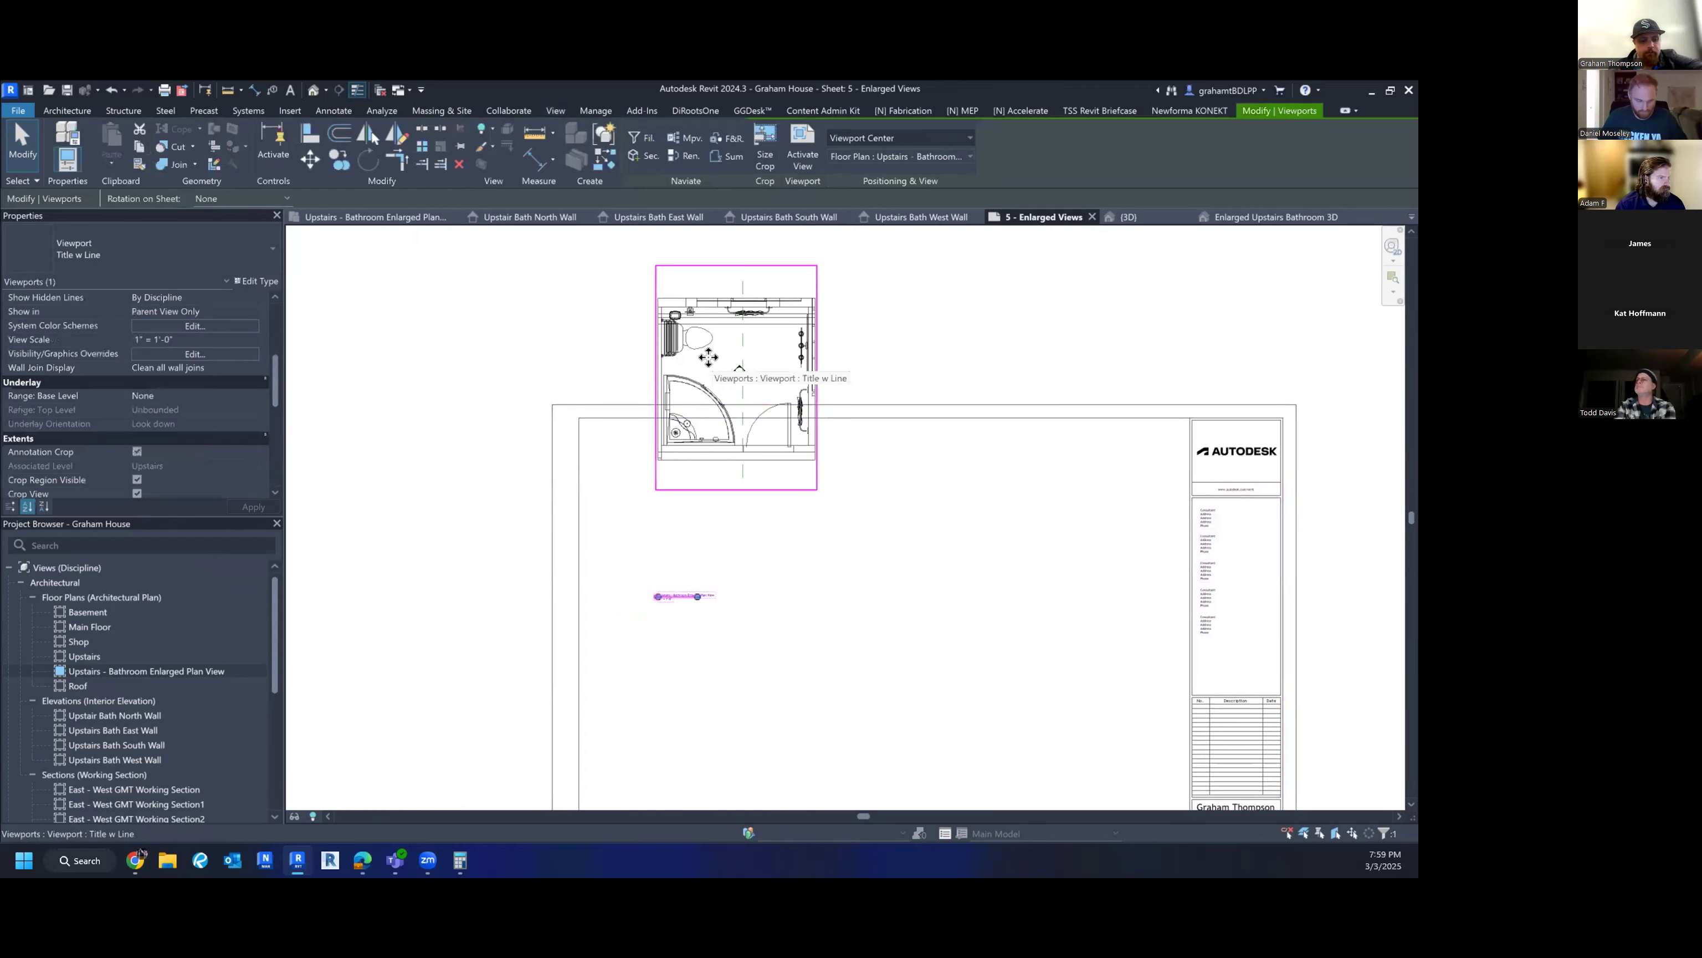
{"action": "double_click", "coordinate": [708, 357]}
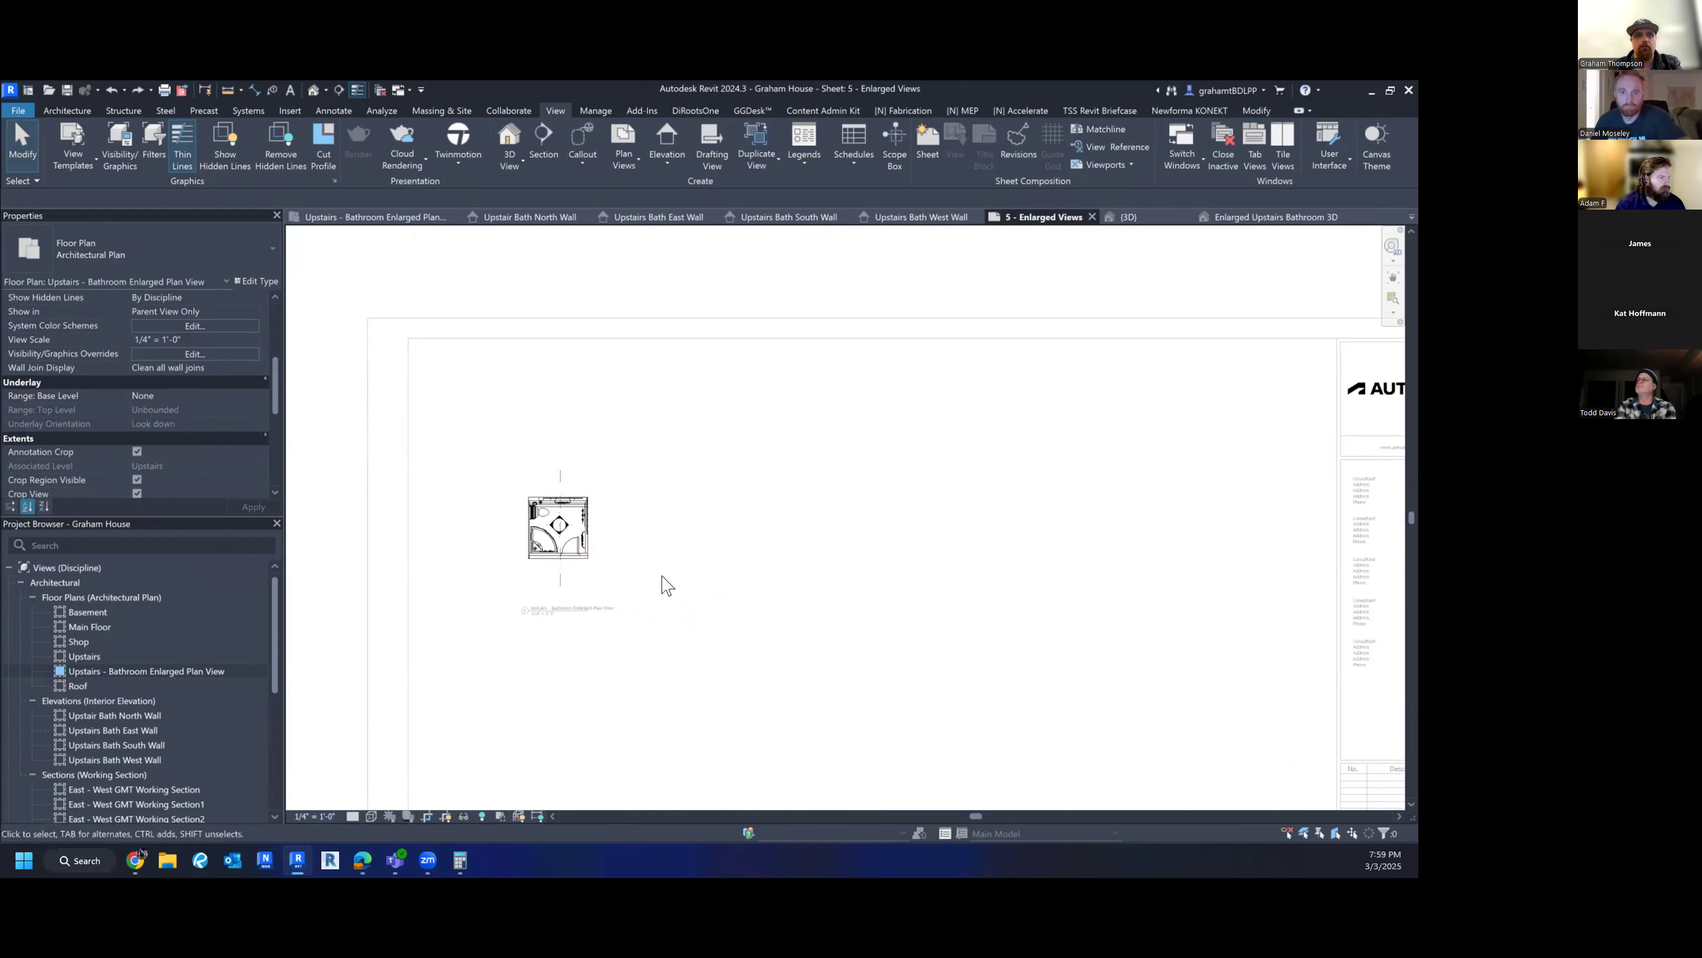
{"action": "double_click", "coordinate": [469, 580]}
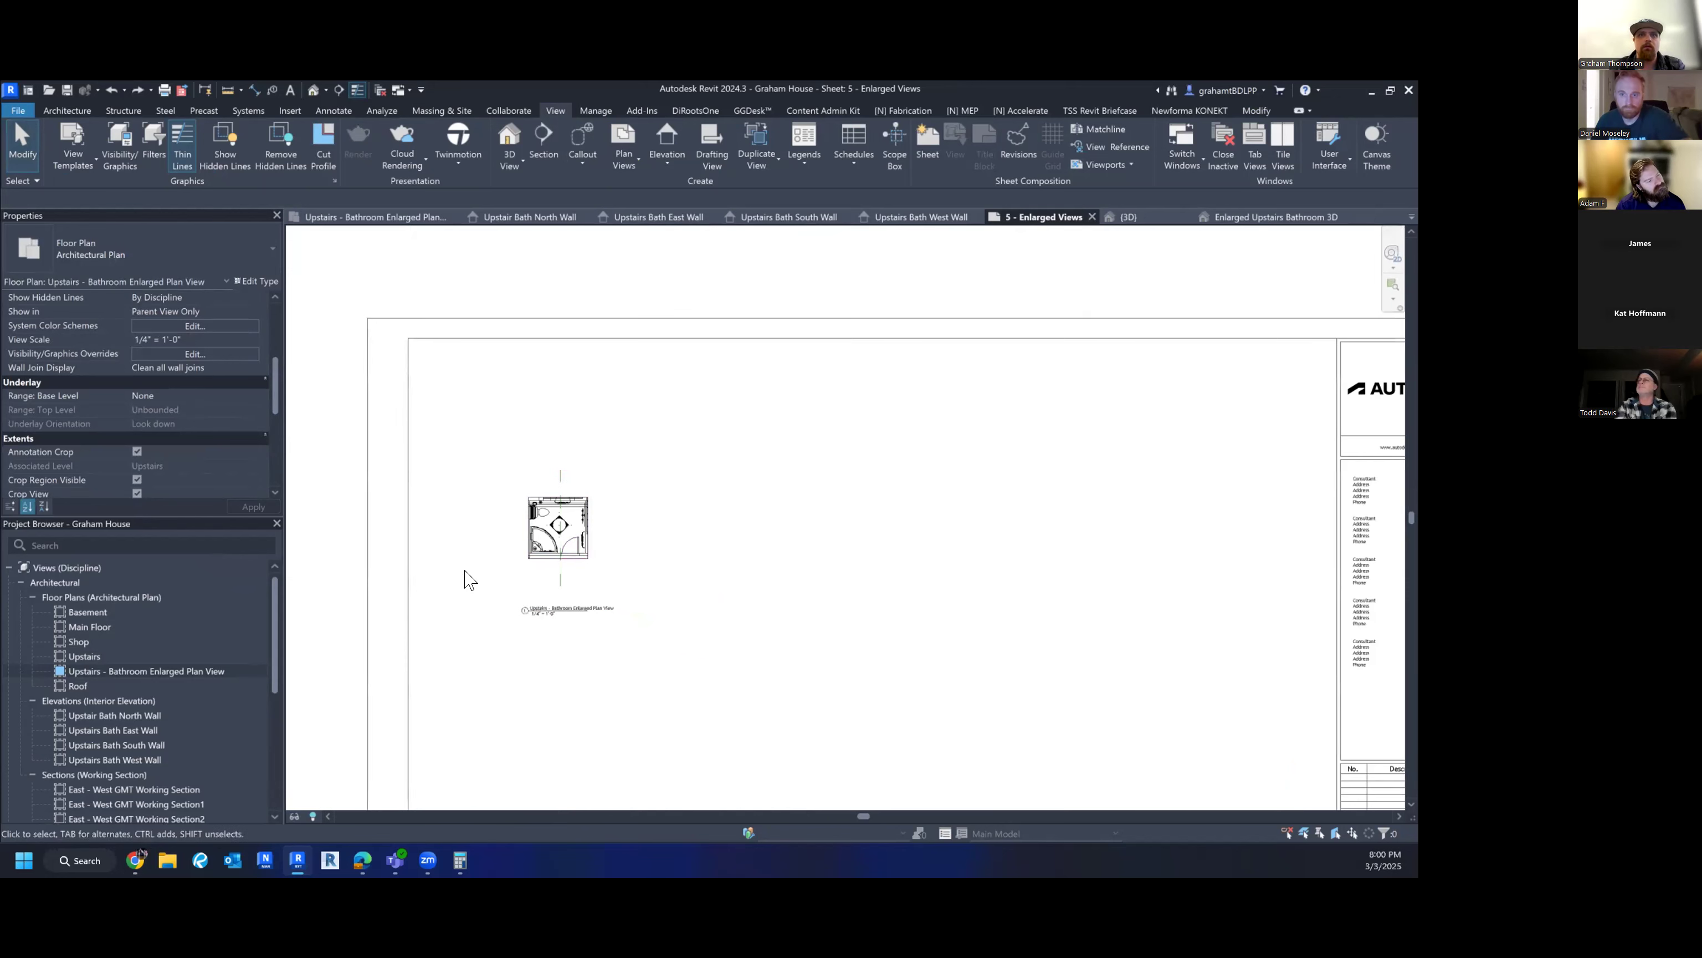
{"action": "left_click", "coordinate": [560, 520]}
{"action": "key", "text": "Delete"}
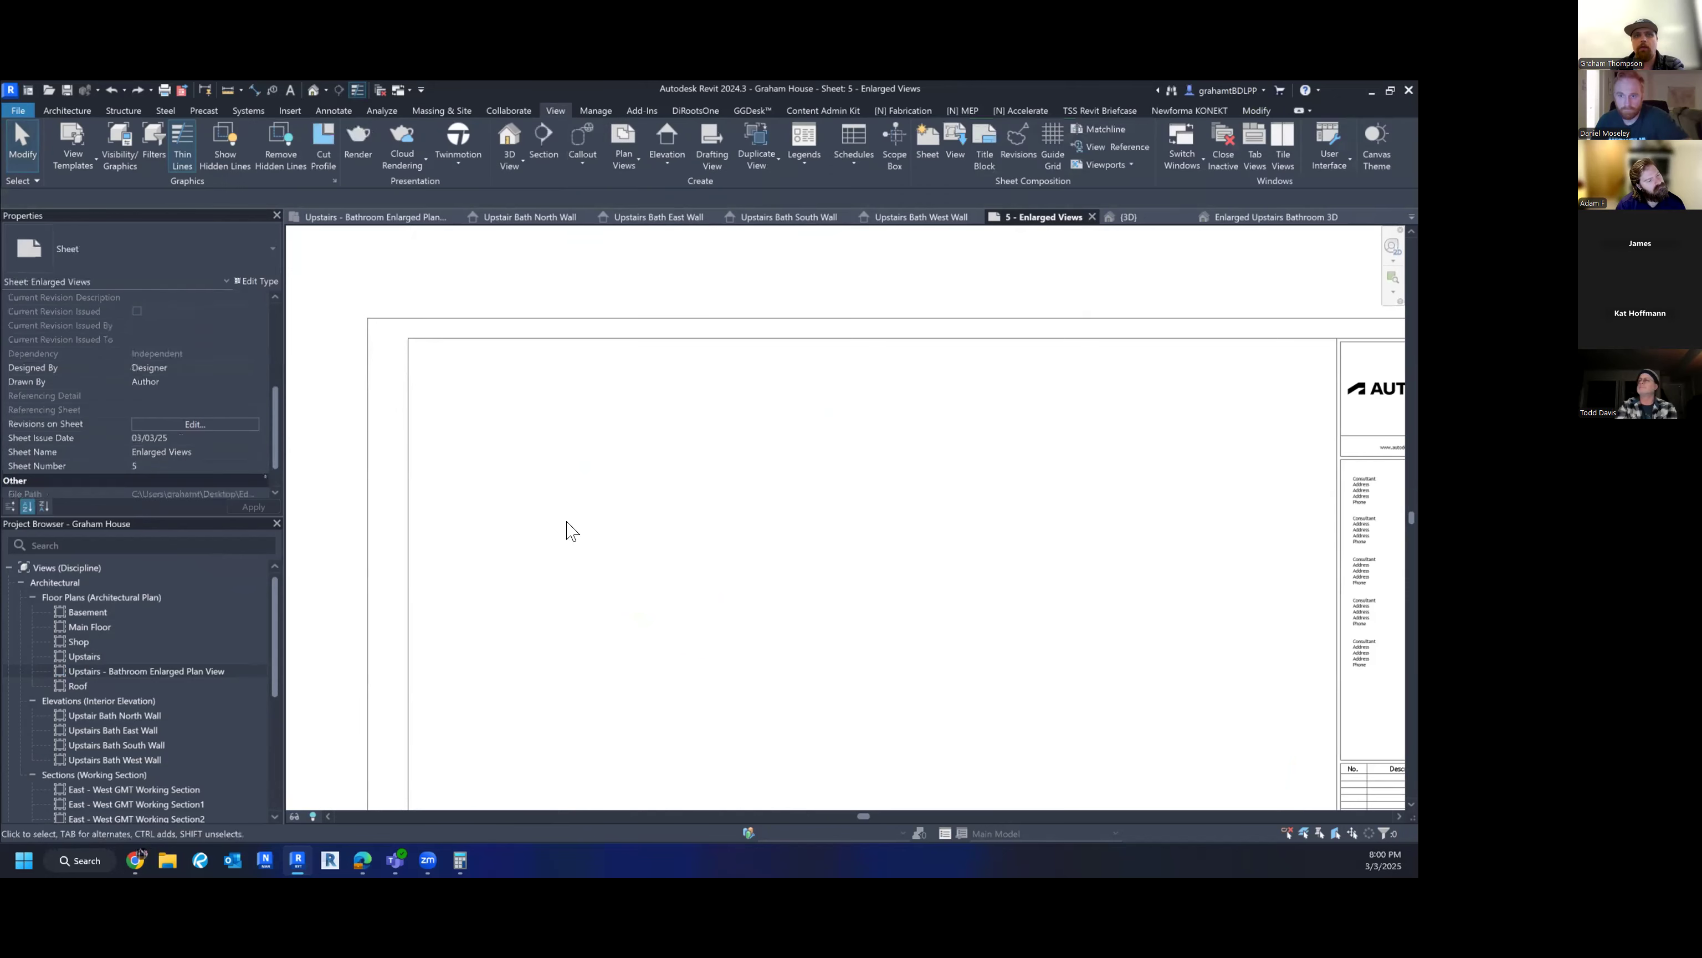
- Set the Upstairs - Bathroom Enlarged Plan View scale to 1" = 1'-0"
{"action": "double_click", "coordinate": [123, 671]}
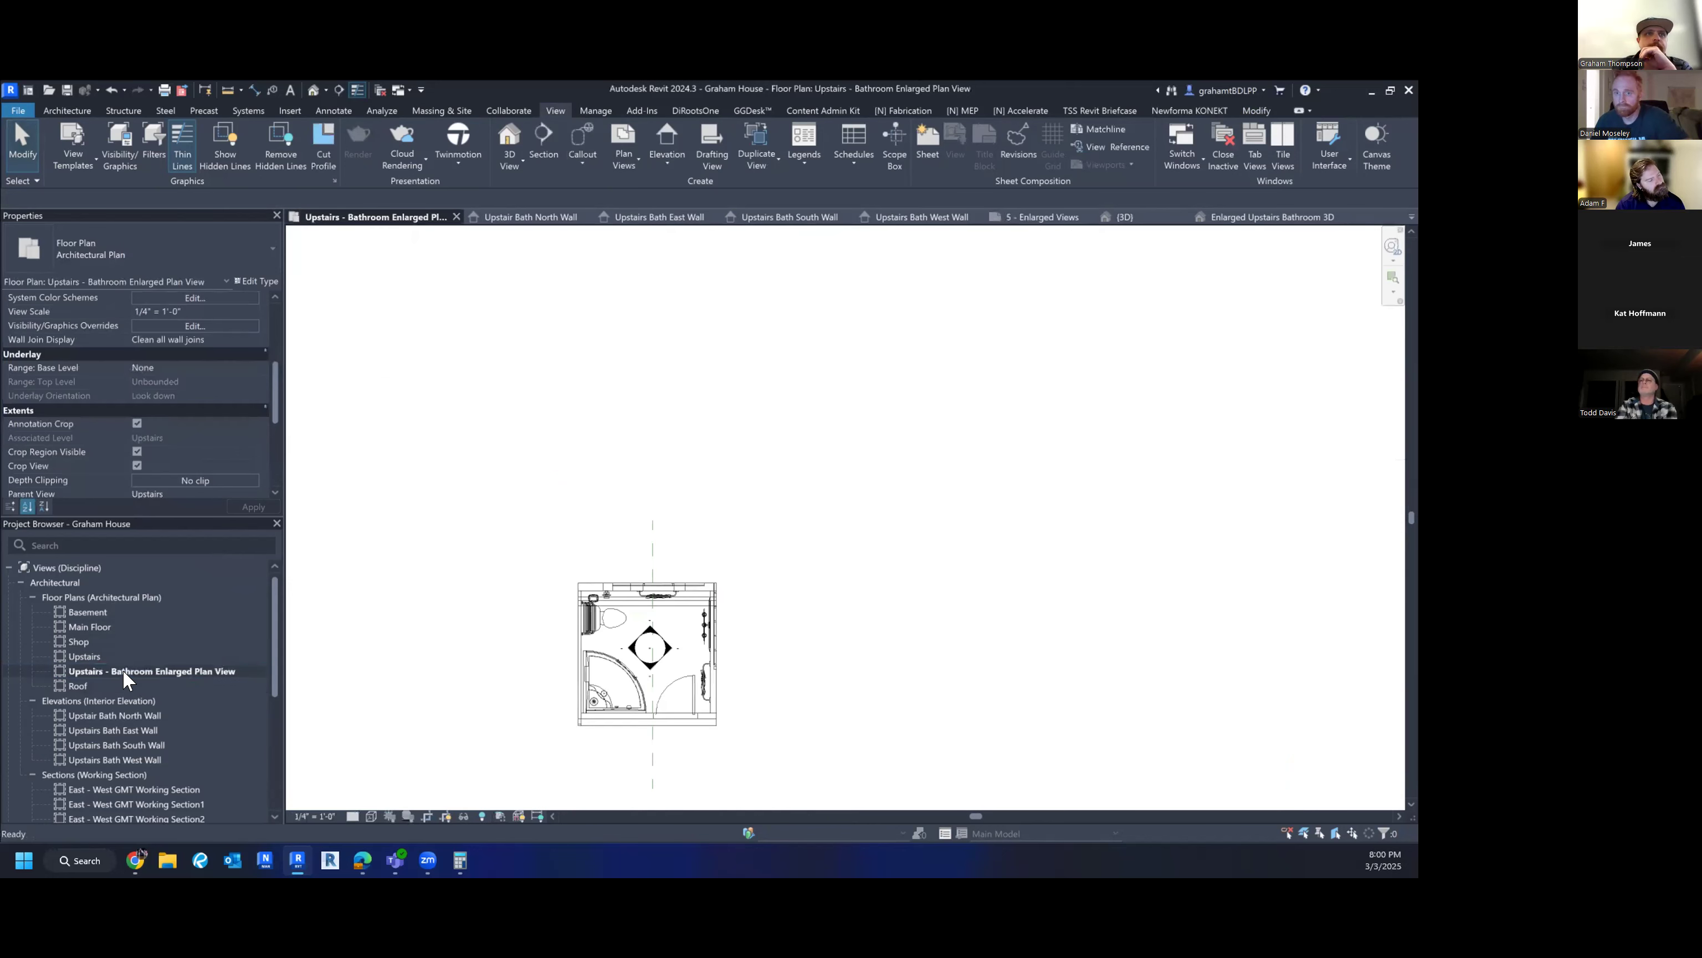
{"action": "scroll", "coordinate": [112, 677], "scroll_direction": "down", "scroll_amount": 2}
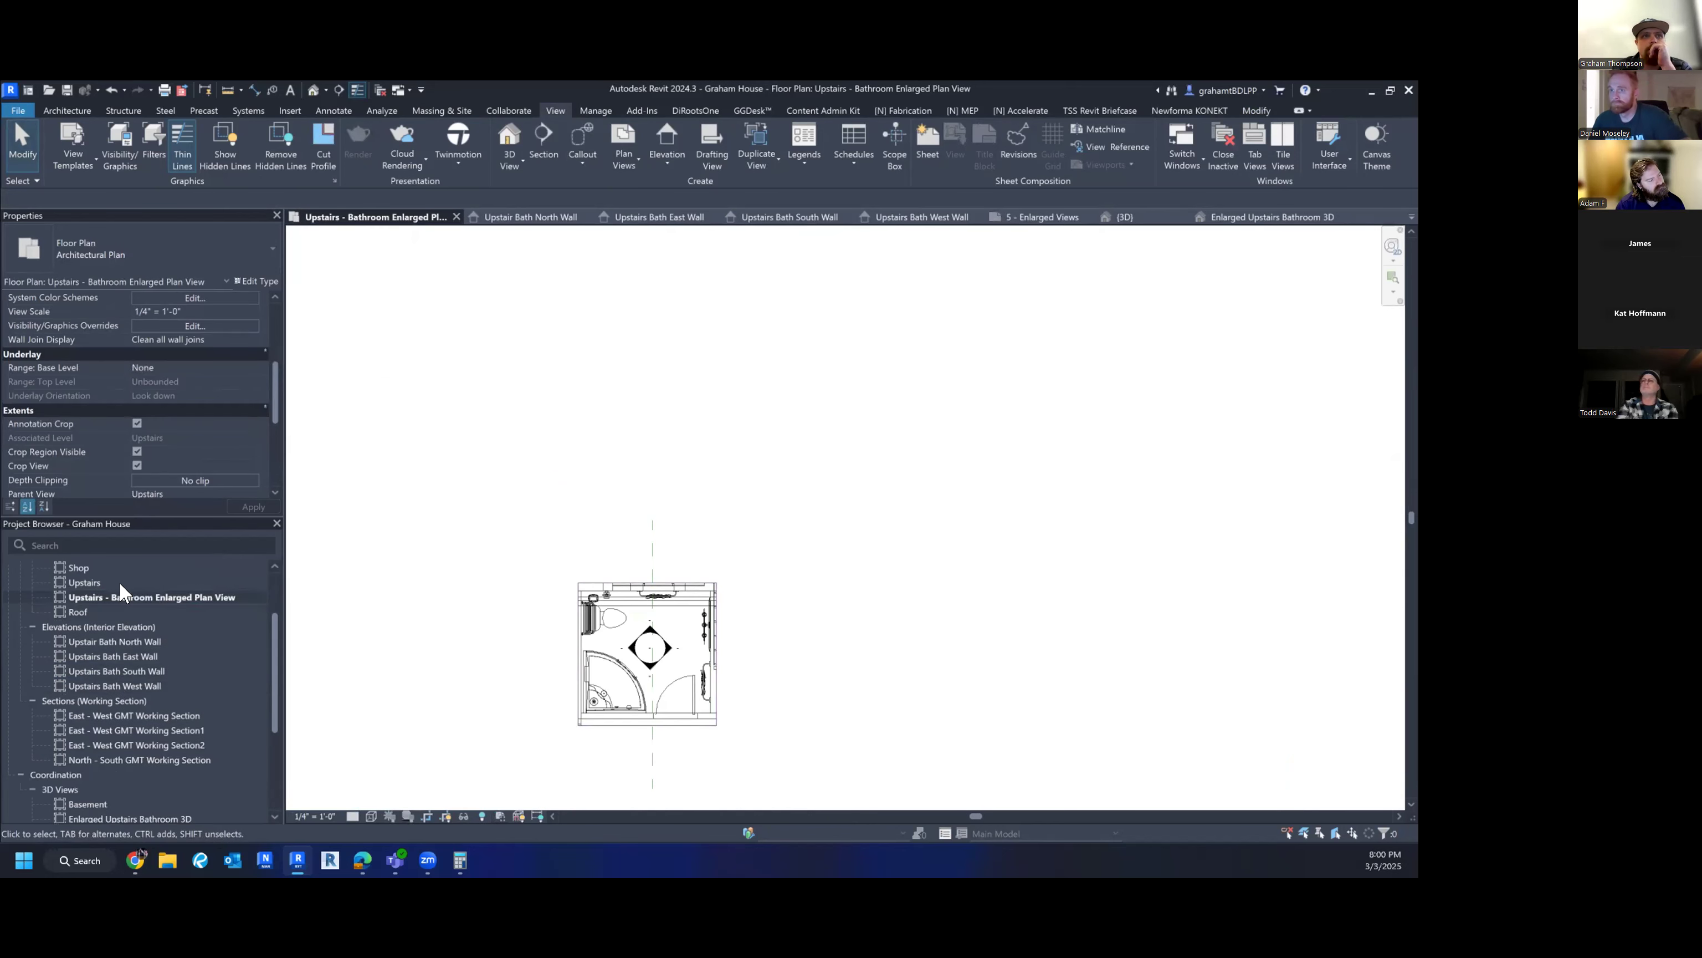
{"action": "left_click", "coordinate": [322, 814]}
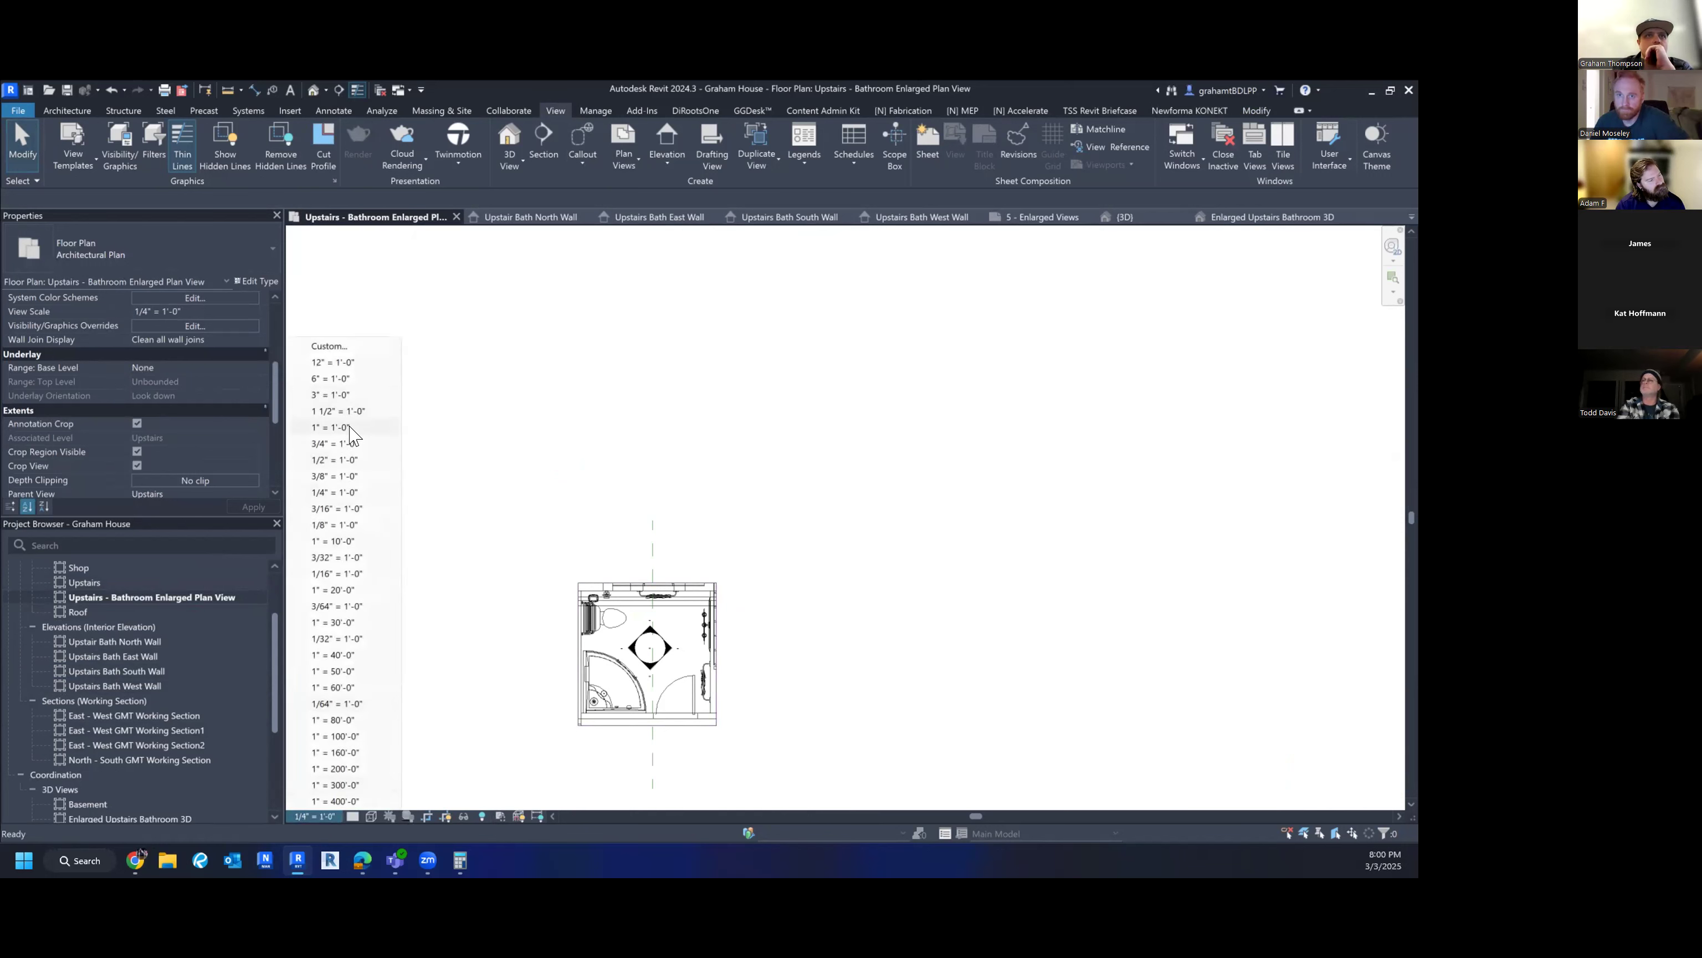
{"action": "left_click", "coordinate": [334, 460]}
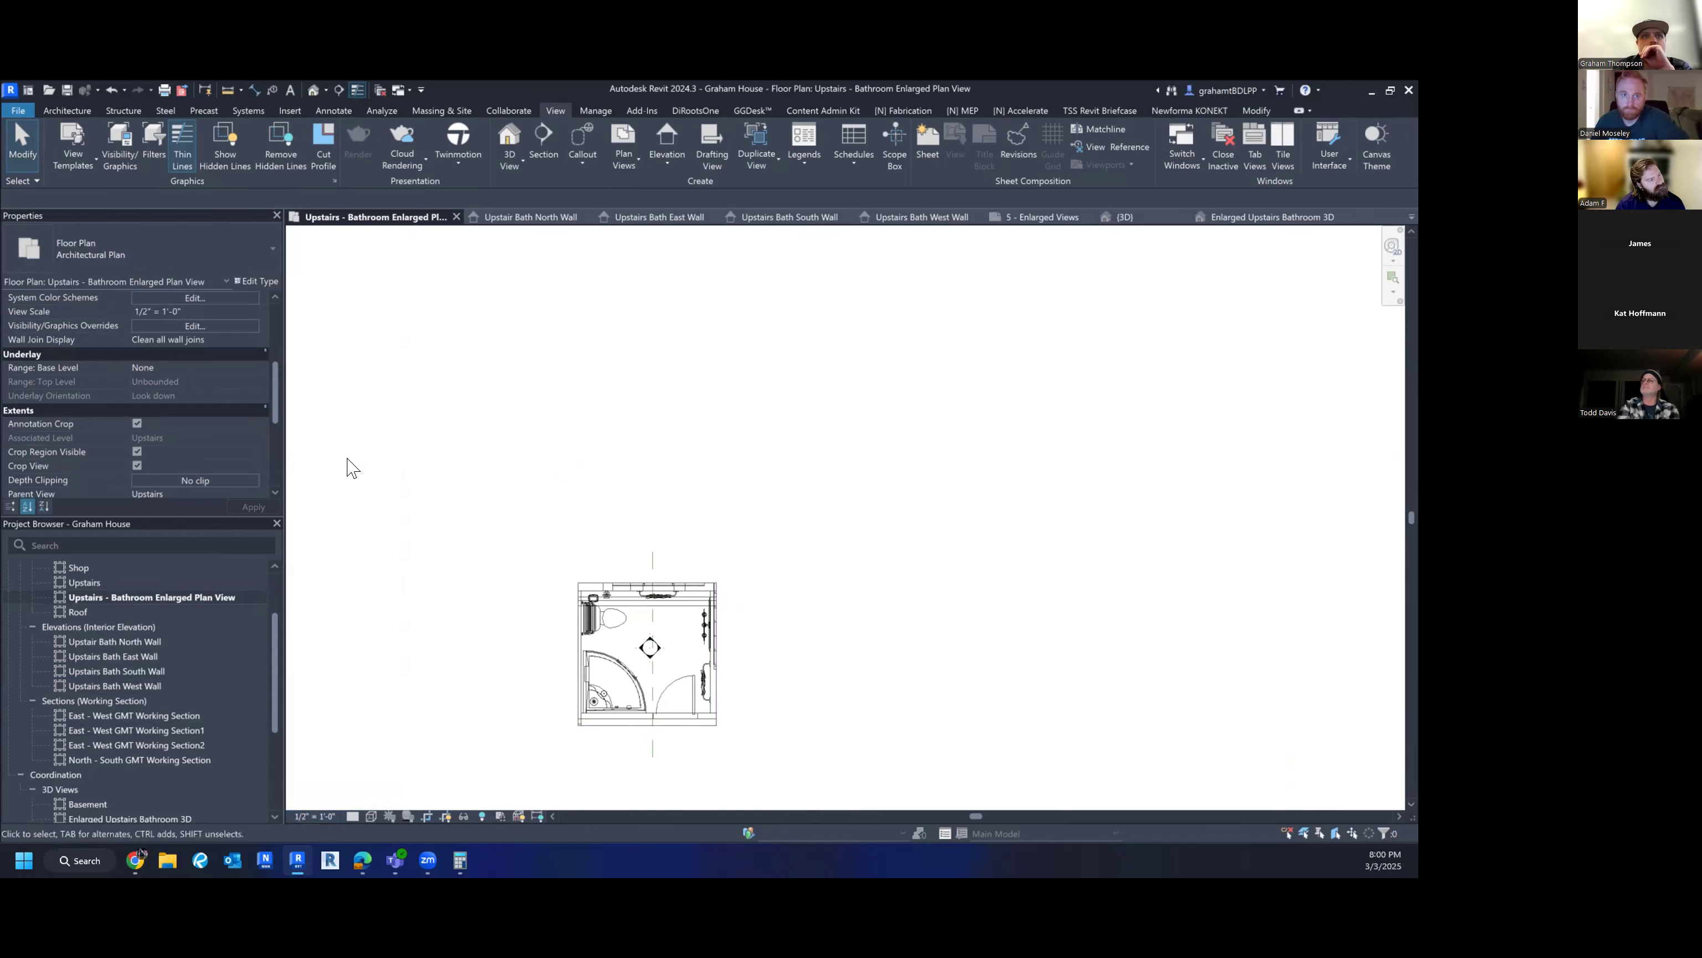
{"action": "left_click", "coordinate": [310, 817]}
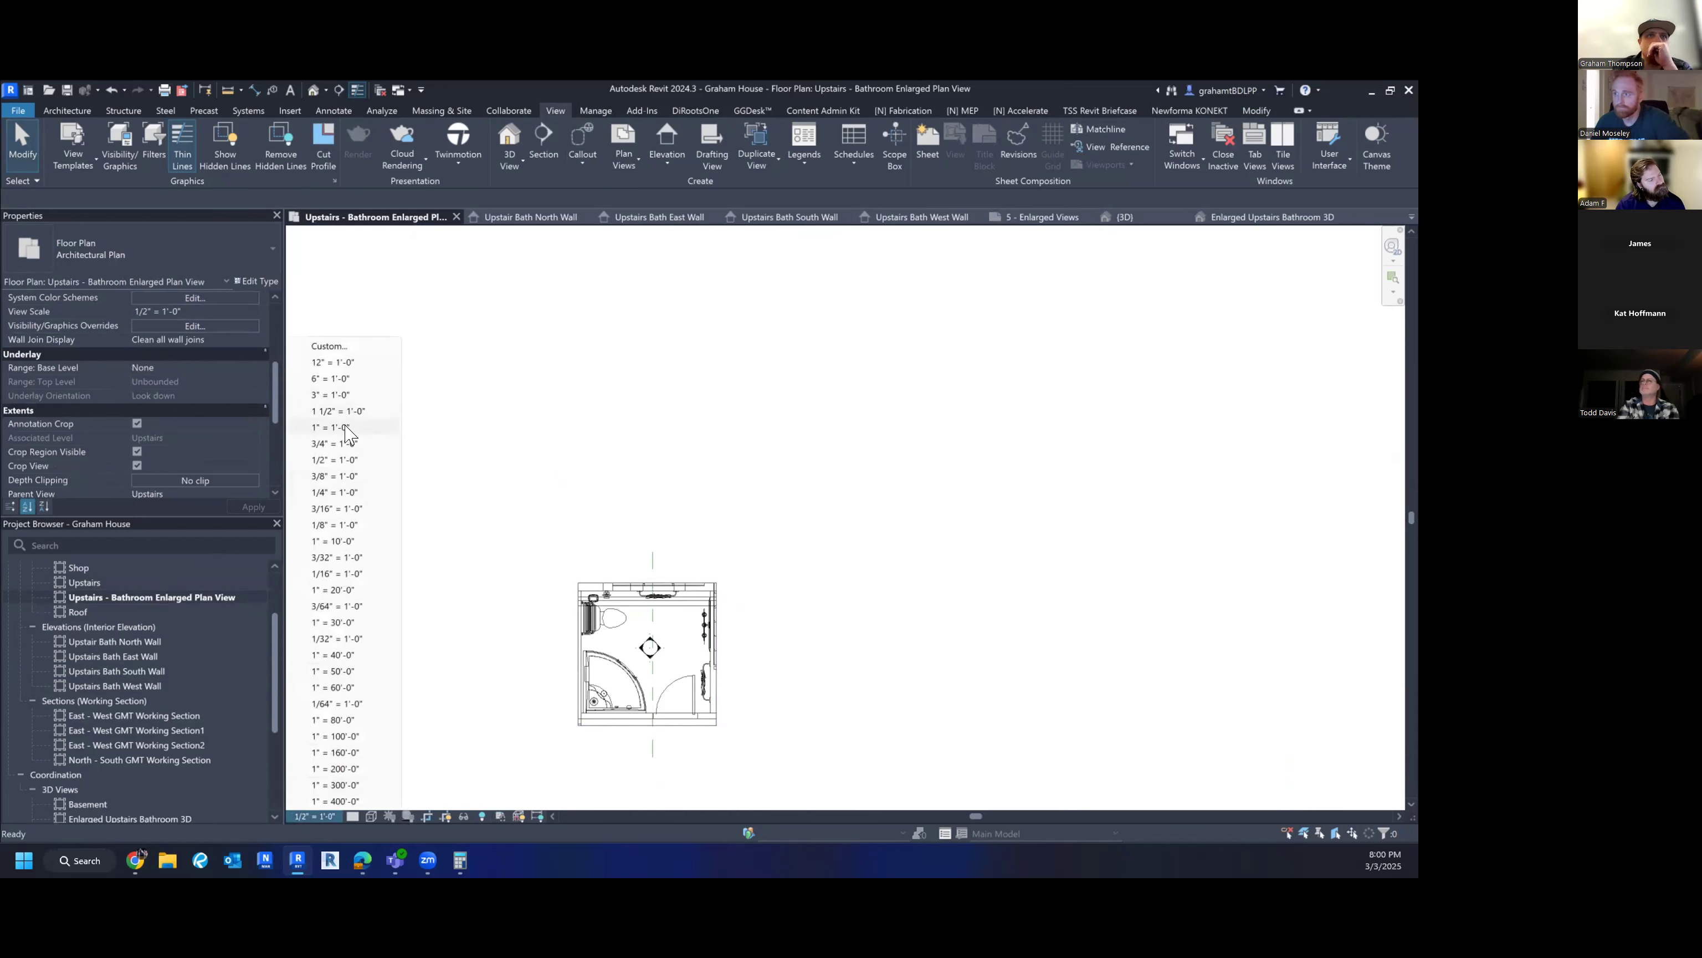
{"action": "left_click", "coordinate": [346, 429]}
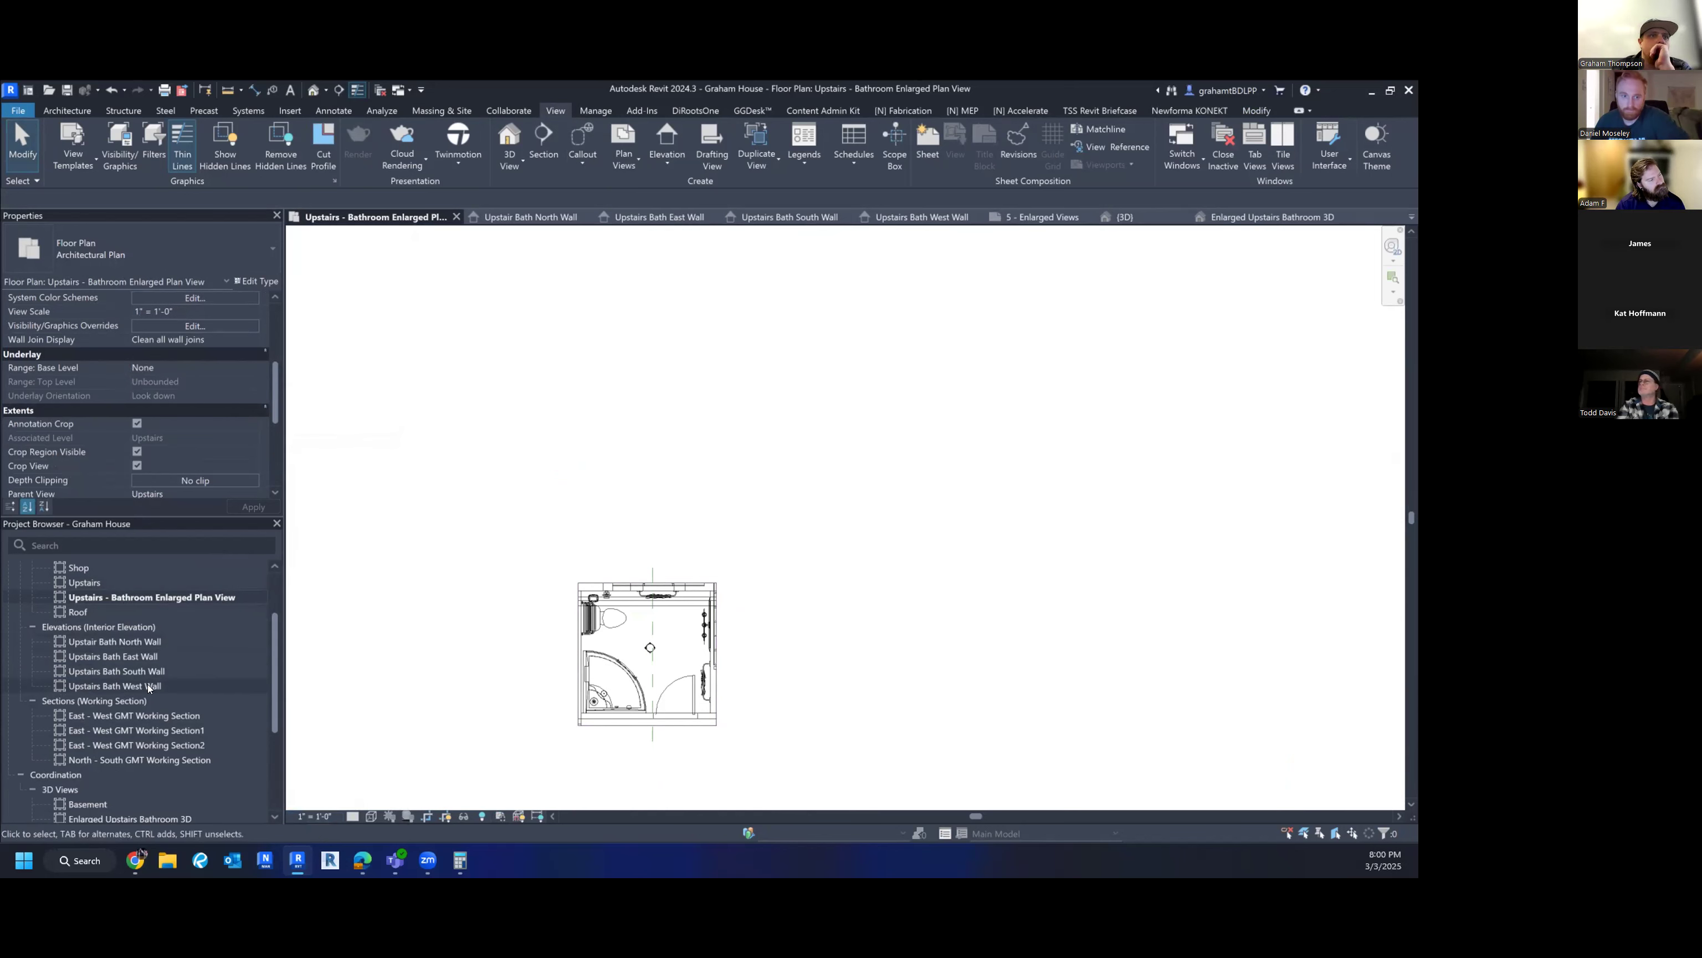
{"action": "scroll", "coordinate": [147, 684], "scroll_direction": "down", "scroll_amount": 4}
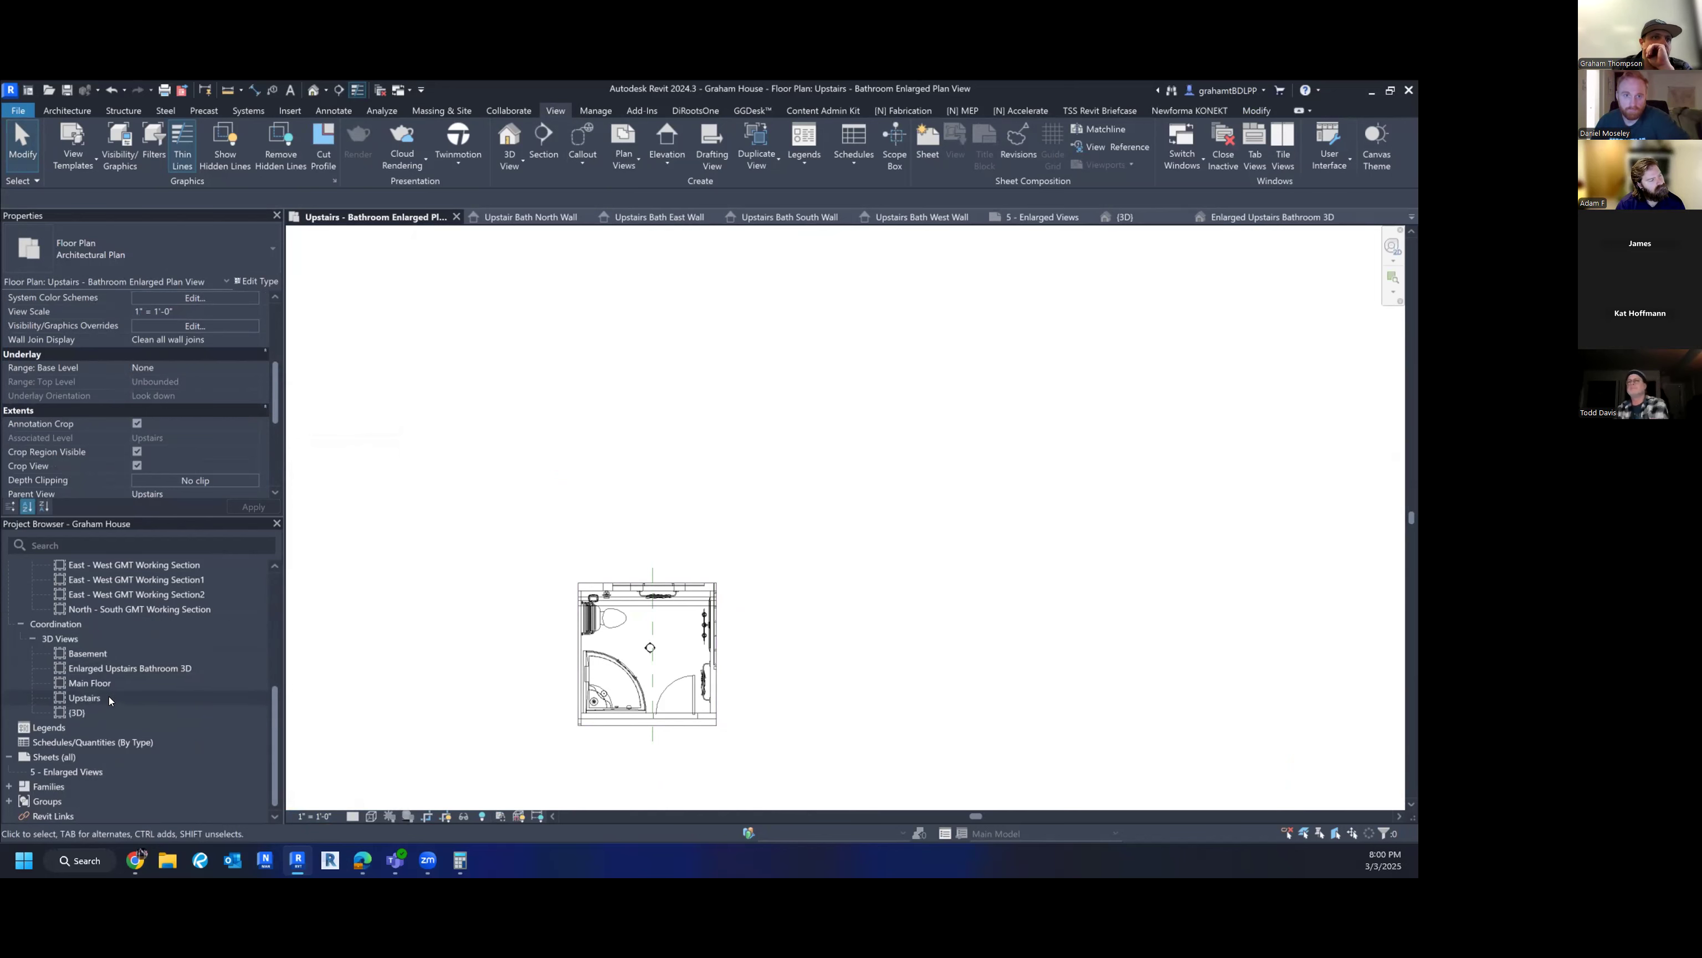
- Reopen sheet 5 - Enlarged Views and drag the bathroom plan onto it
{"action": "double_click", "coordinate": [71, 771]}
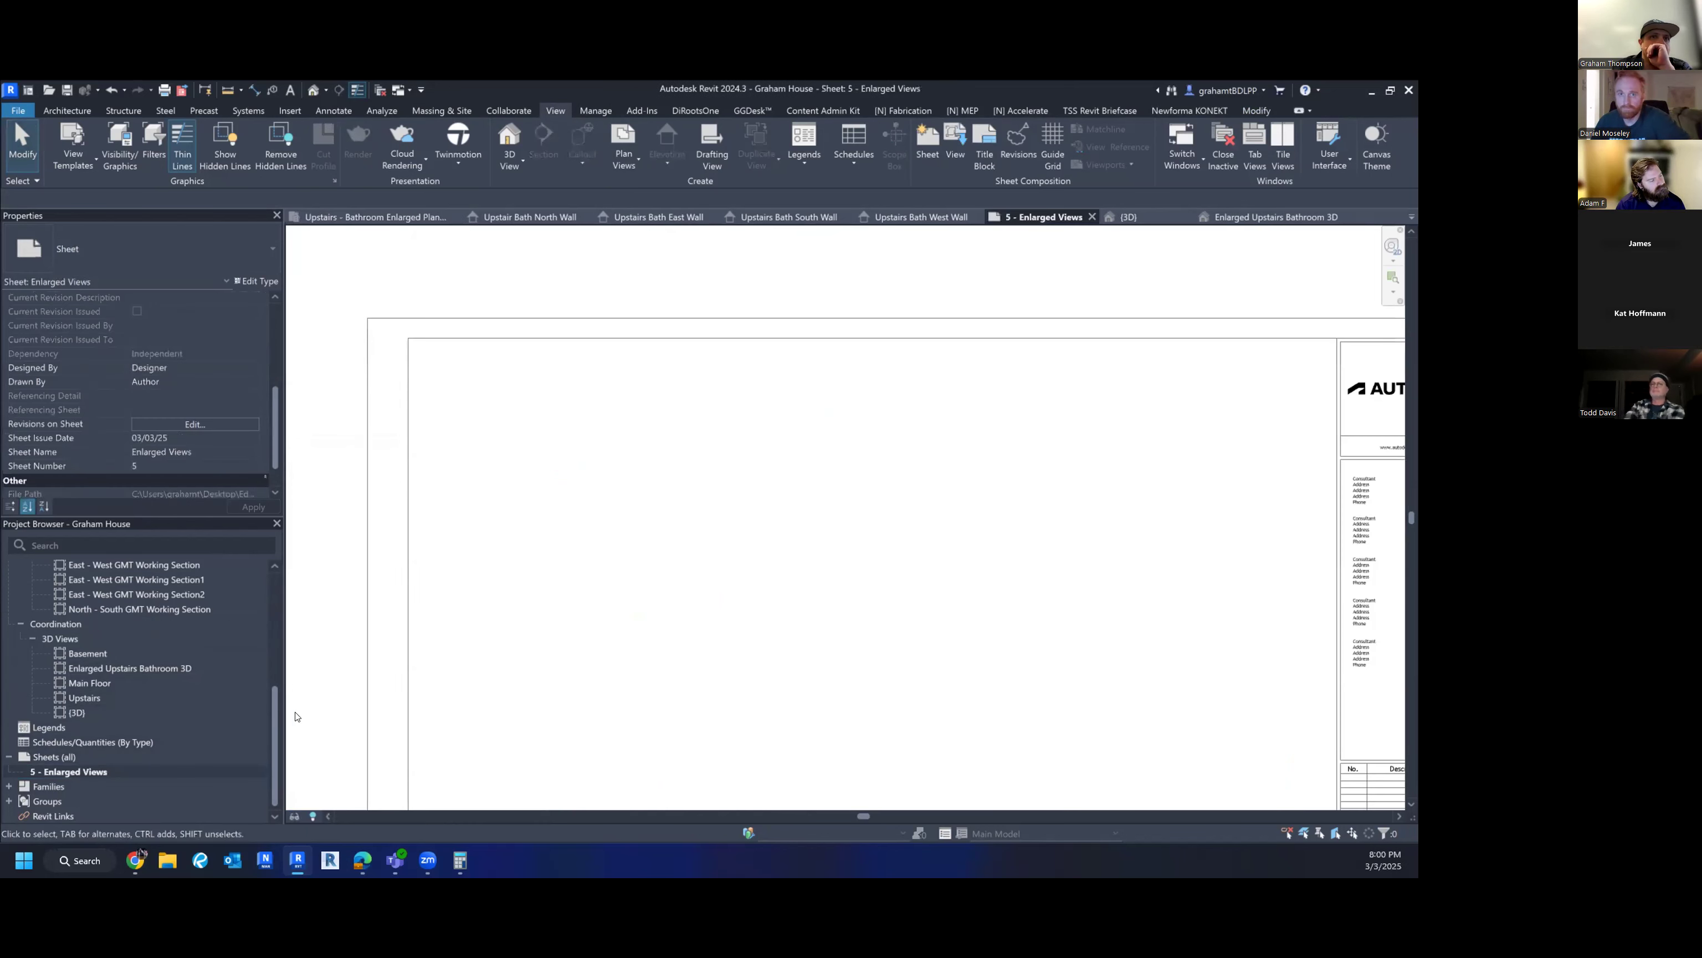
{"action": "scroll", "coordinate": [153, 631], "scroll_direction": "up", "scroll_amount": 5}
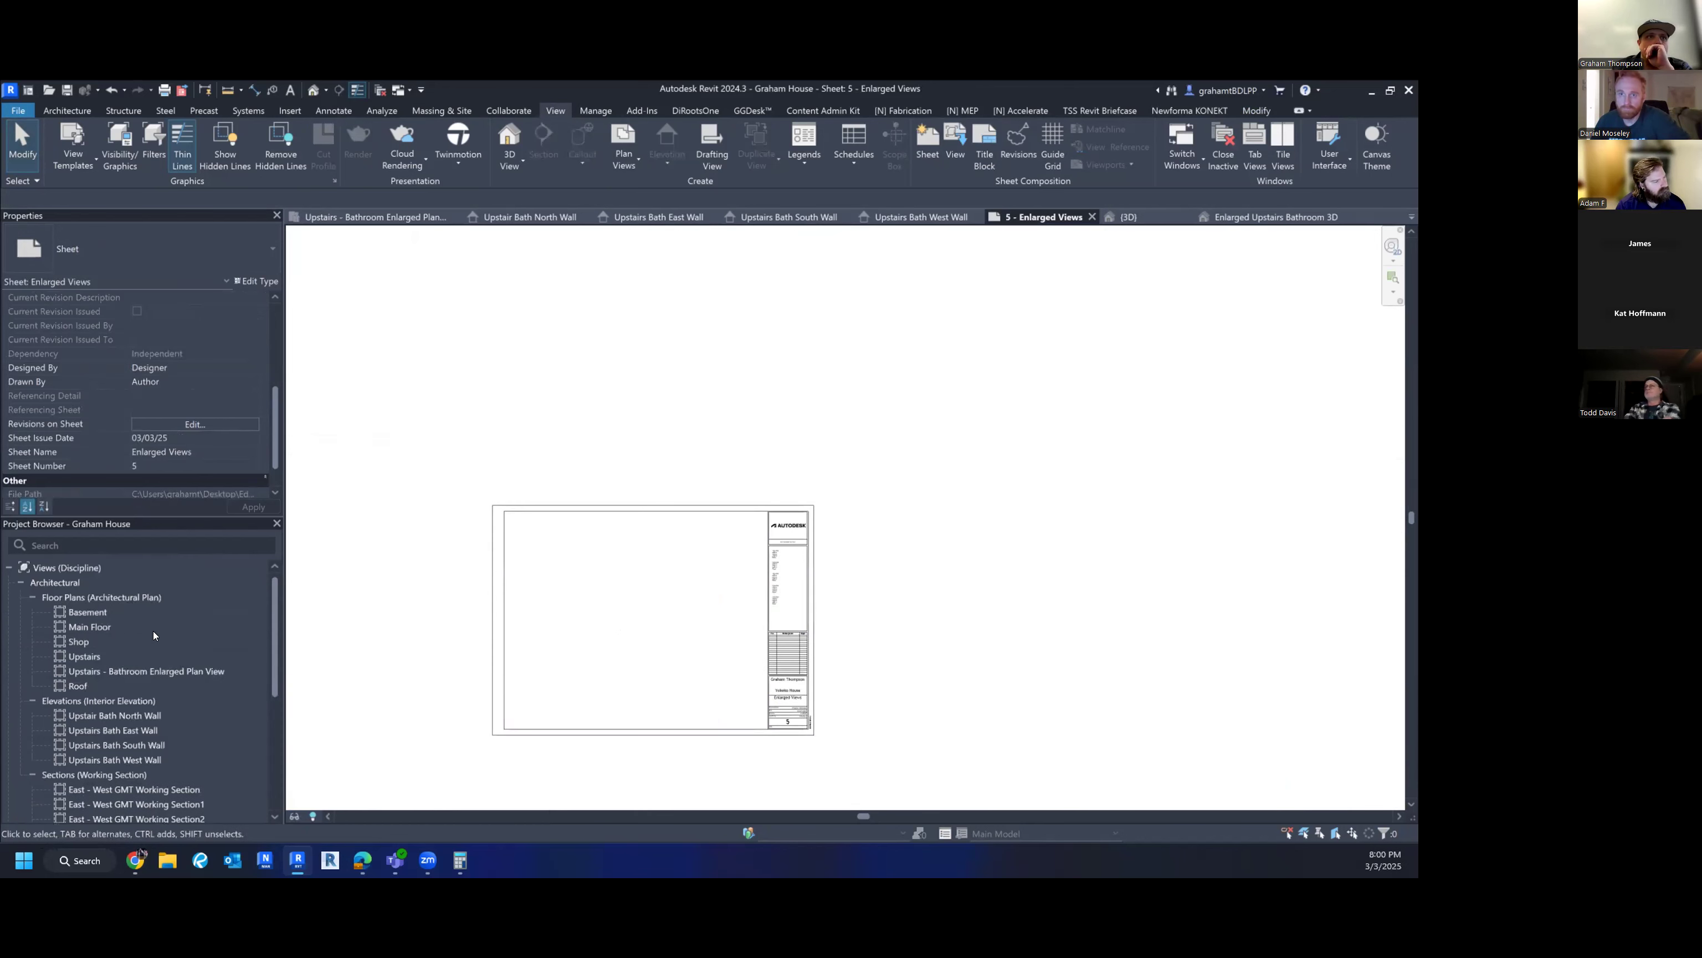
{"action": "left_click_drag", "start_coordinate": [99, 672], "coordinate": [563, 545]}
{"action": "scroll", "coordinate": [553, 543], "scroll_direction": "up", "scroll_amount": 3}
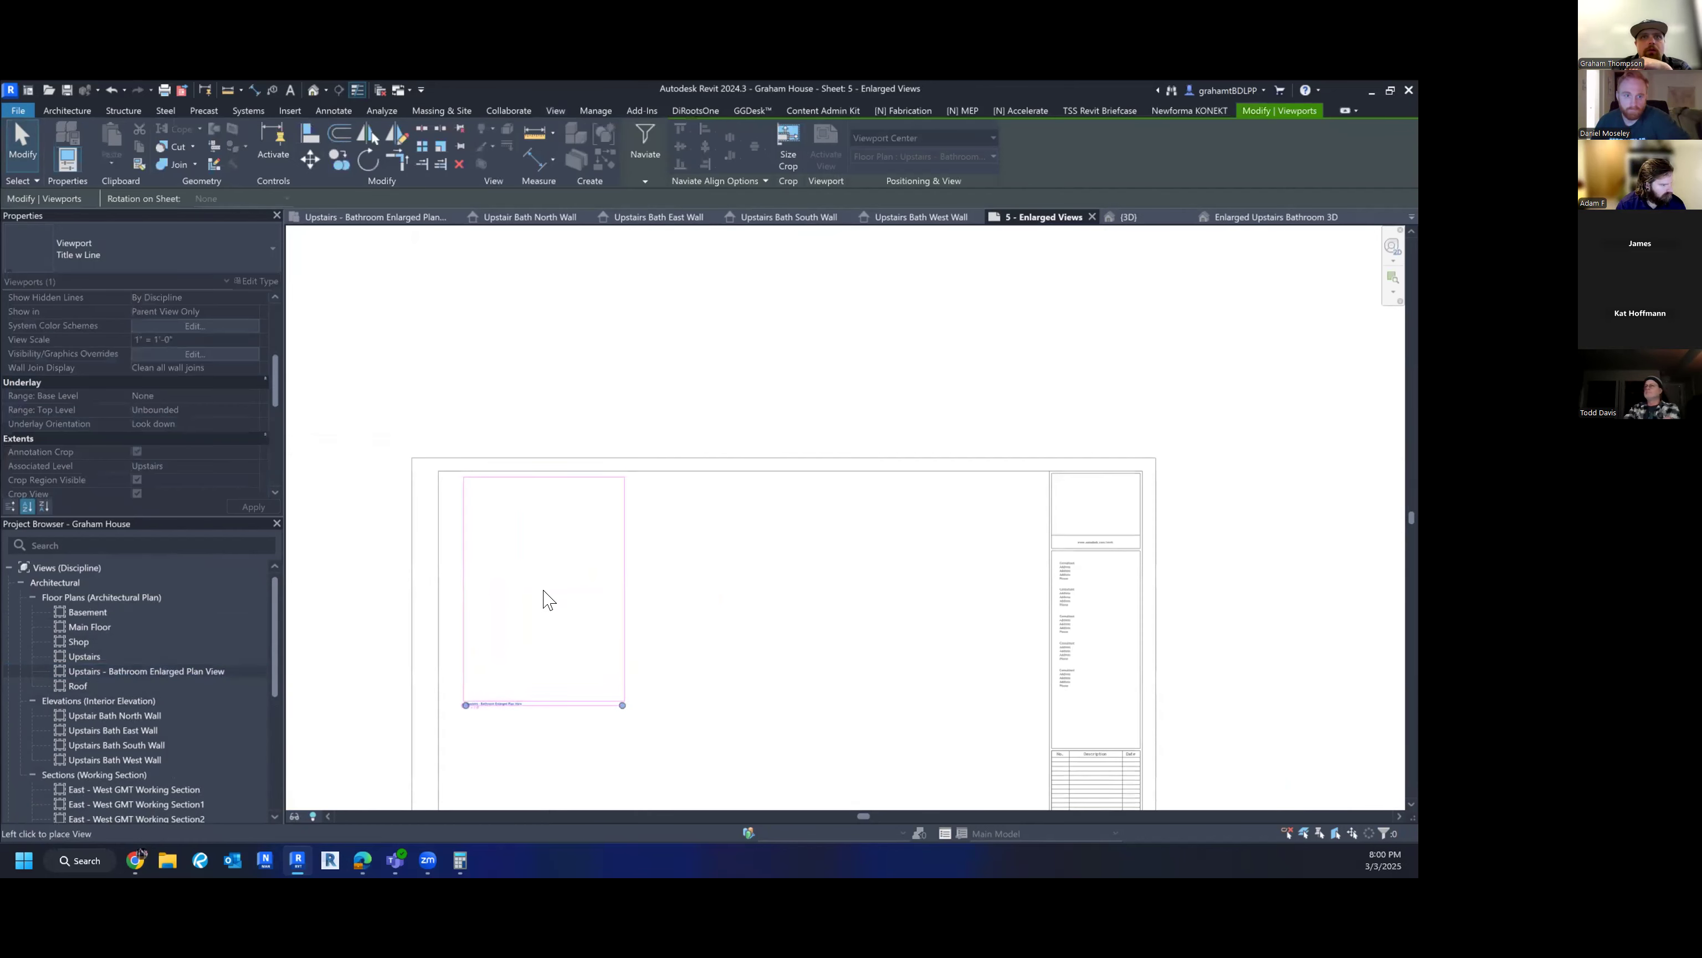
{"action": "left_click", "coordinate": [540, 593]}
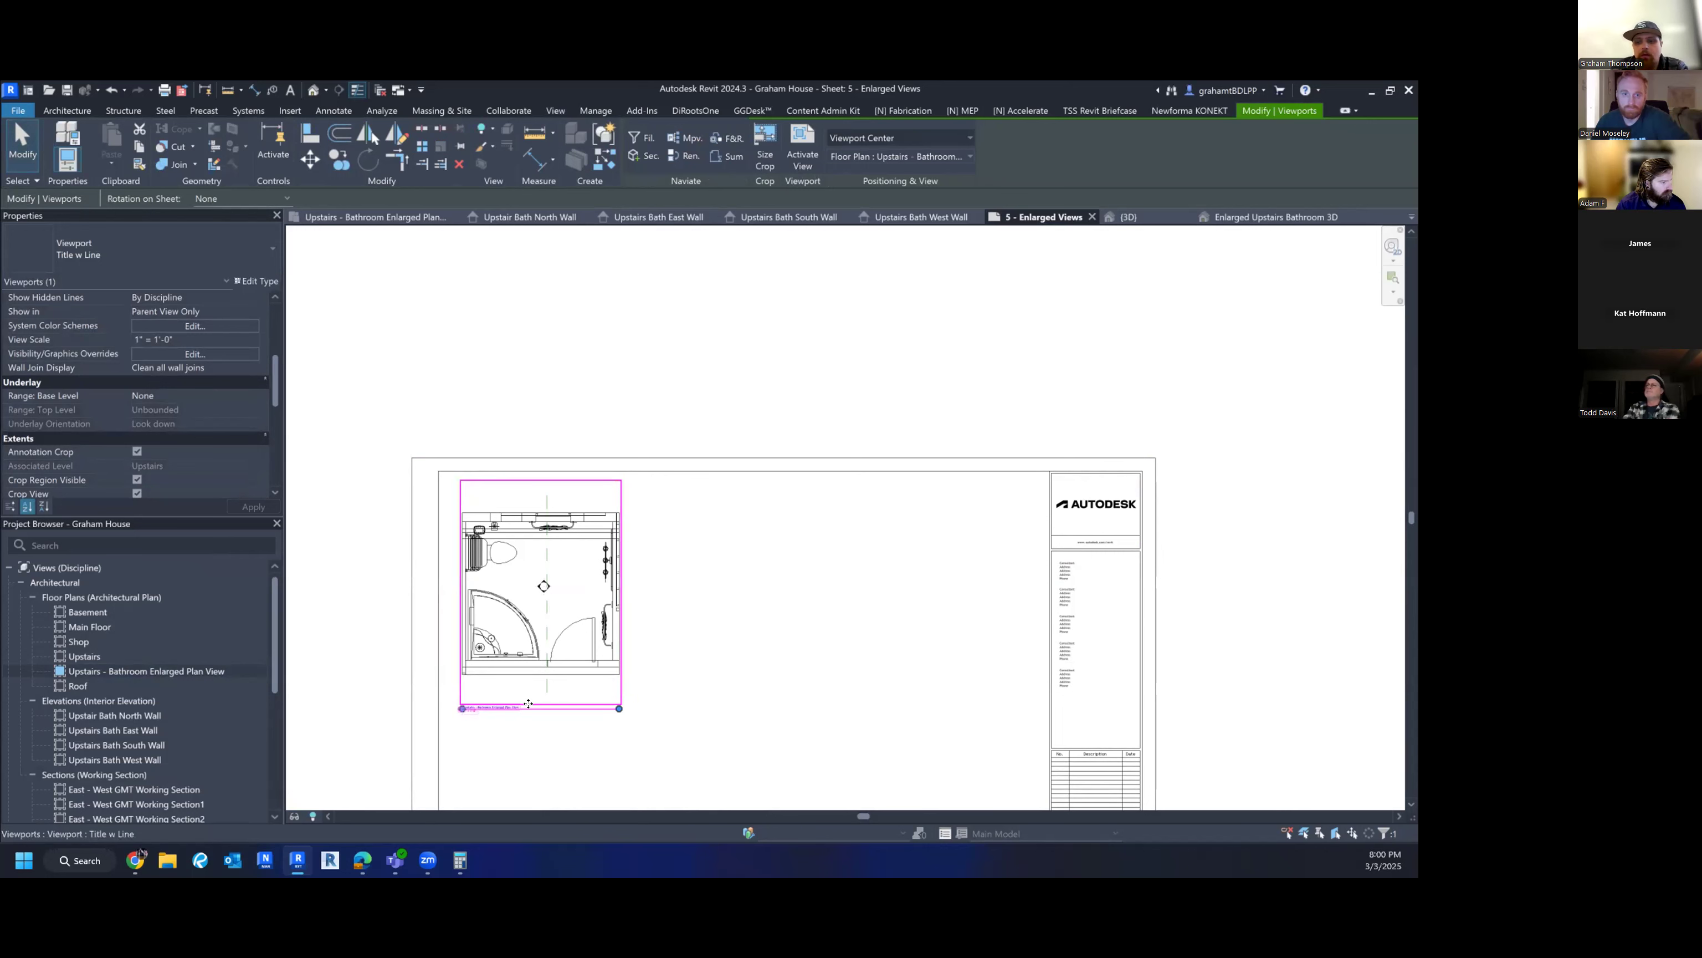
{"action": "key", "text": "Delete"}
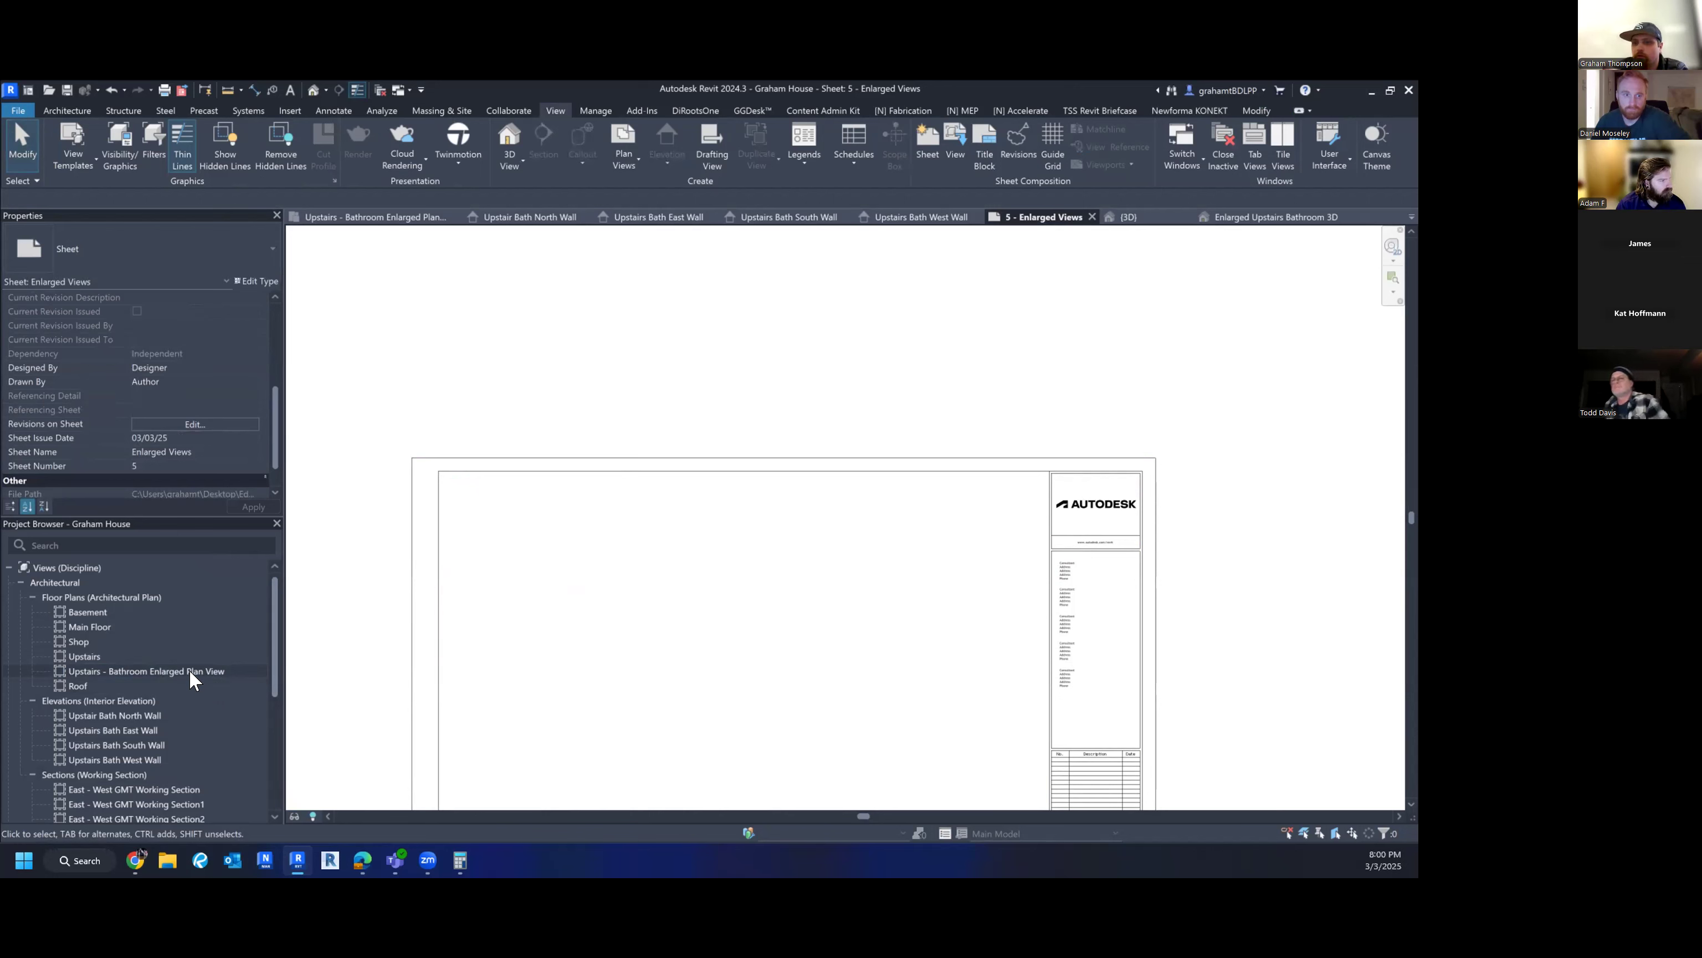
{"action": "left_click_drag", "start_coordinate": [189, 670], "coordinate": [583, 648]}
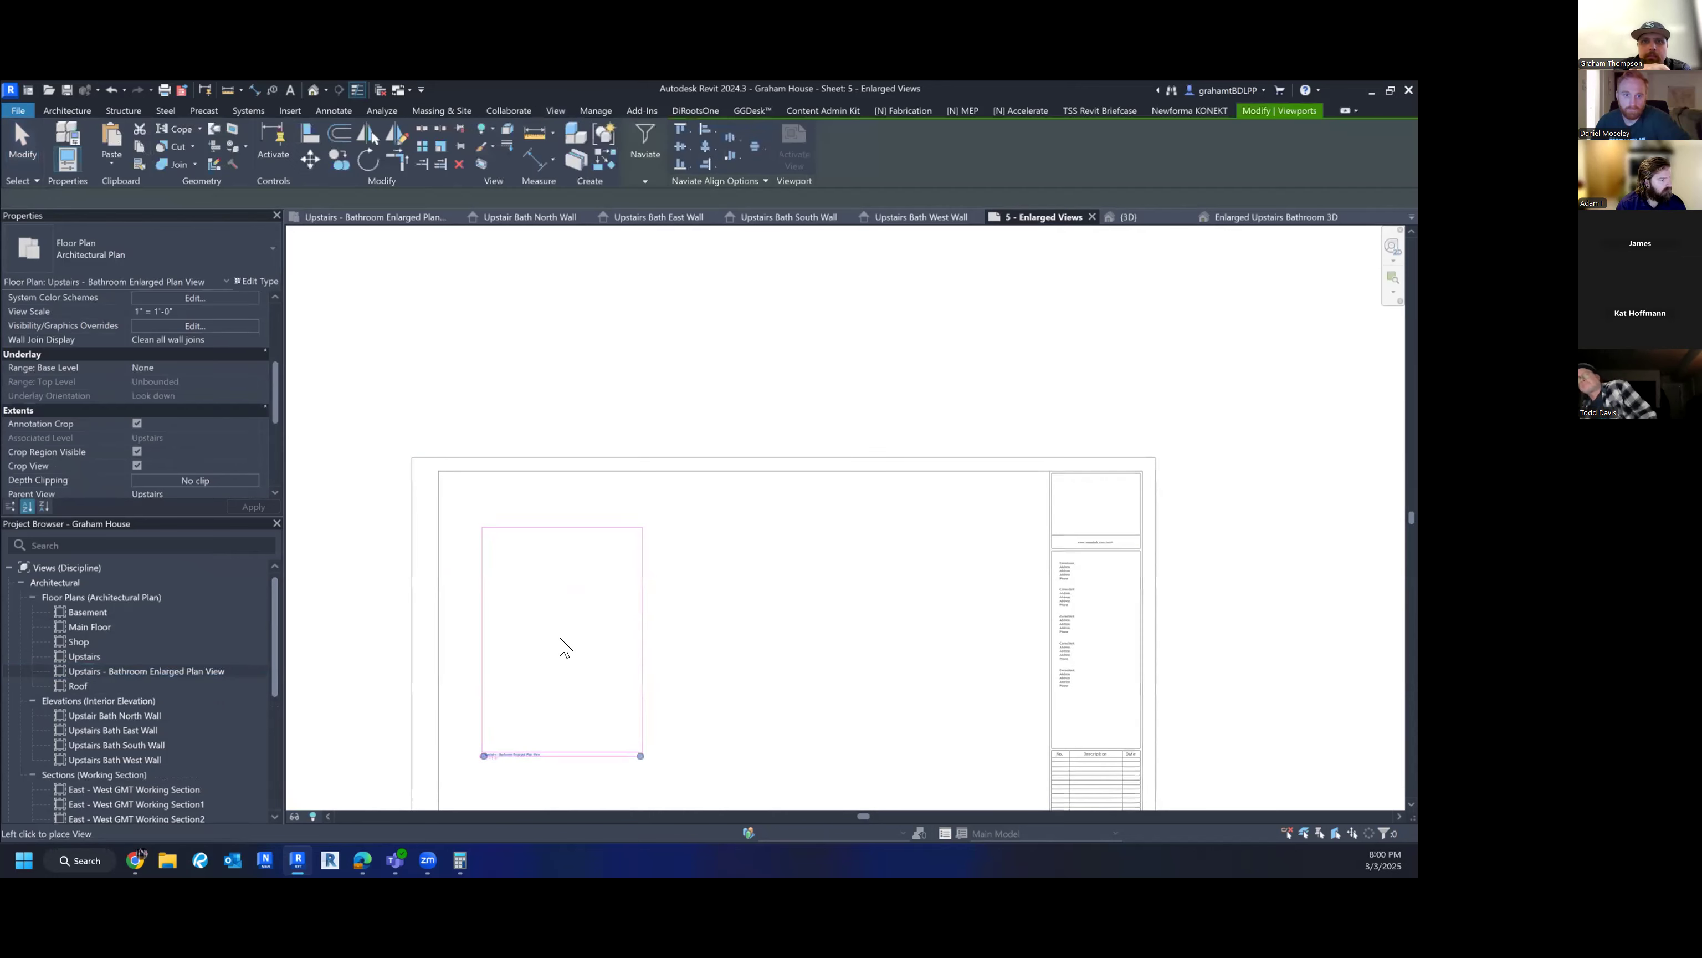
{"action": "left_click", "coordinate": [551, 622]}
{"action": "scroll", "coordinate": [620, 732], "scroll_direction": "up", "scroll_amount": 3}
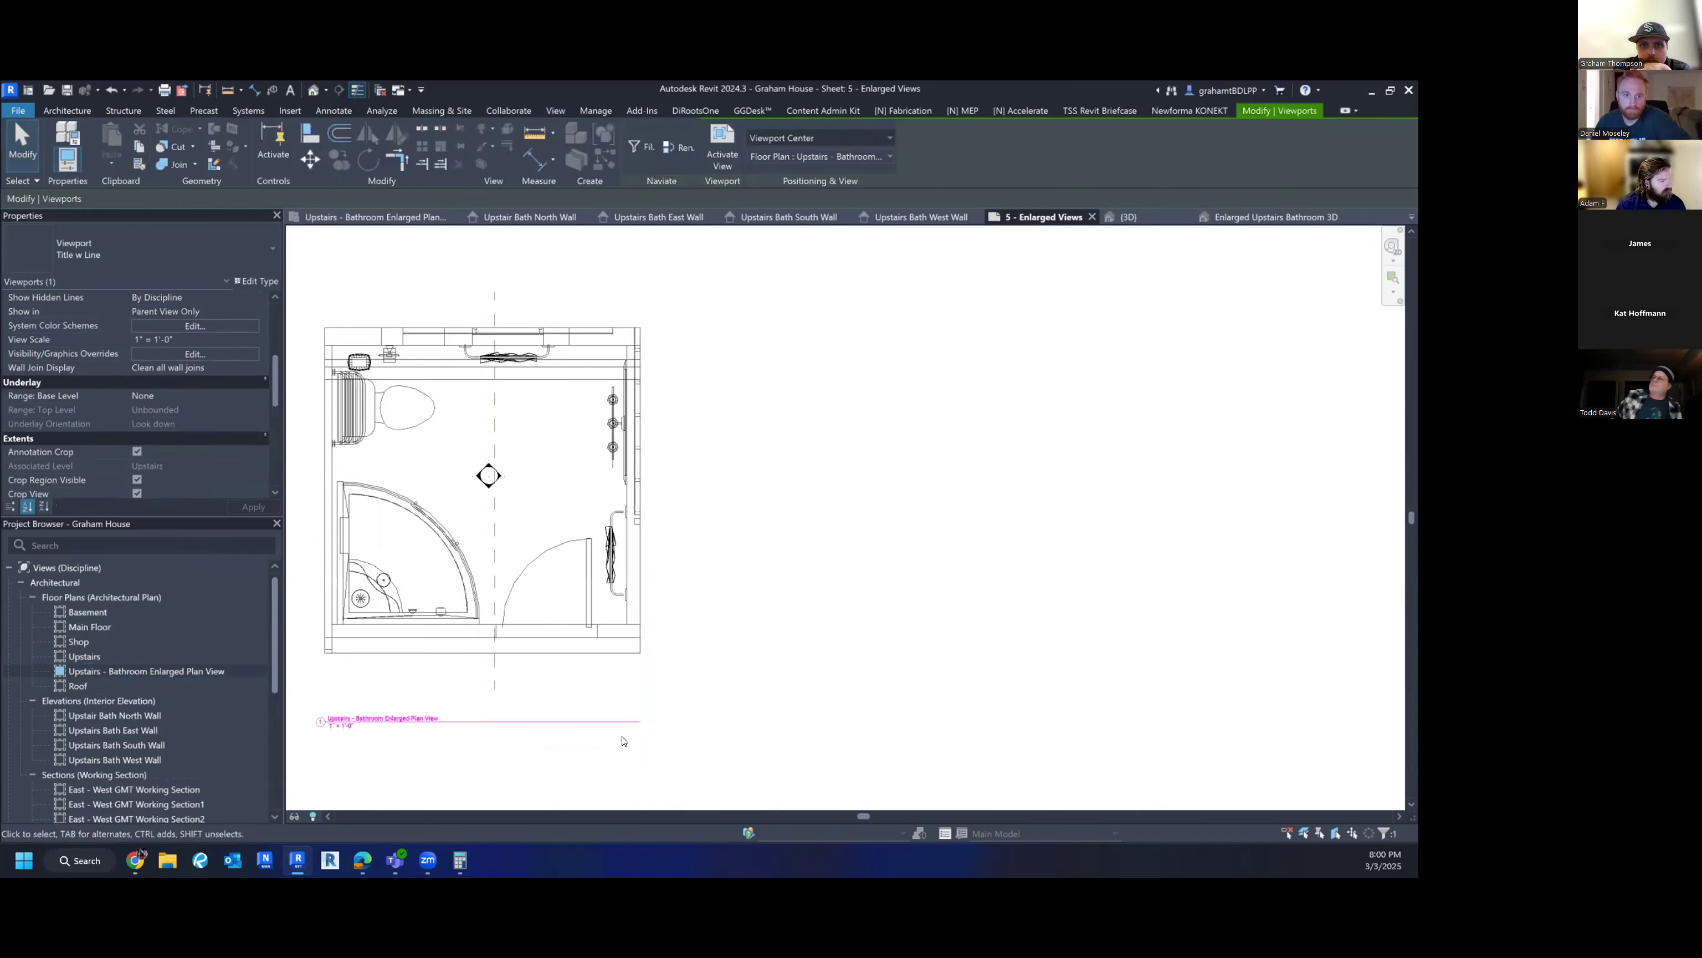
{"action": "scroll", "coordinate": [733, 711], "scroll_direction": "down", "scroll_amount": 2}
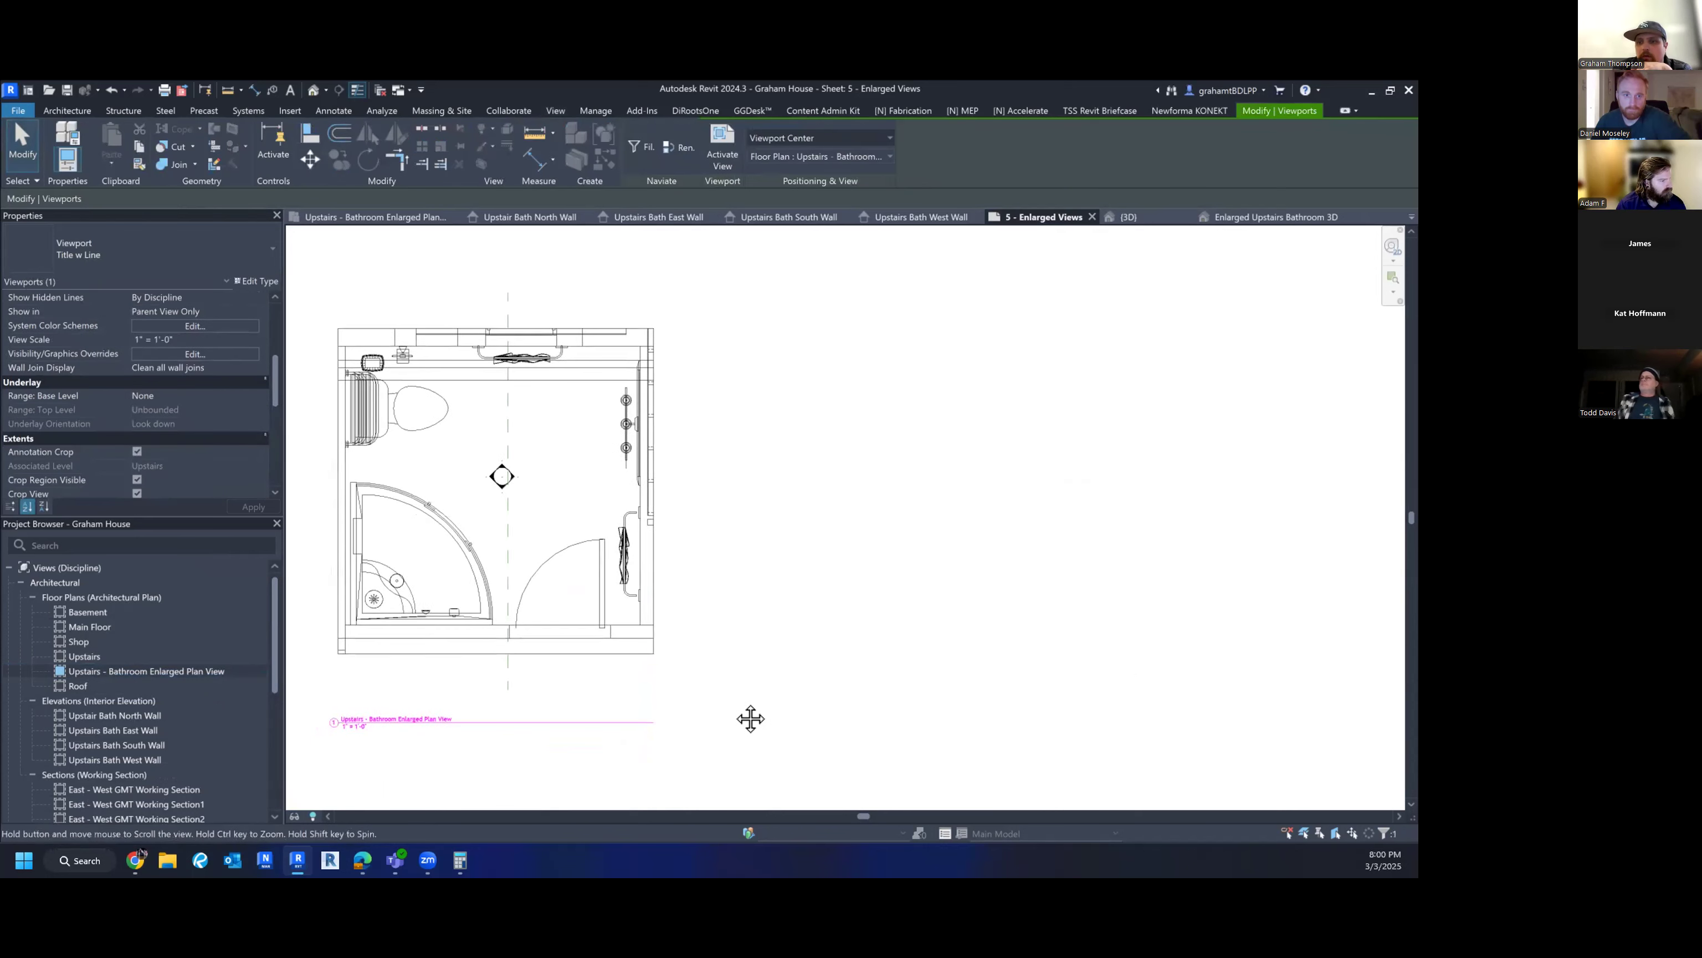
{"action": "scroll", "coordinate": [733, 711], "scroll_direction": "down", "scroll_amount": 1}
{"action": "left_click", "coordinate": [609, 575]}
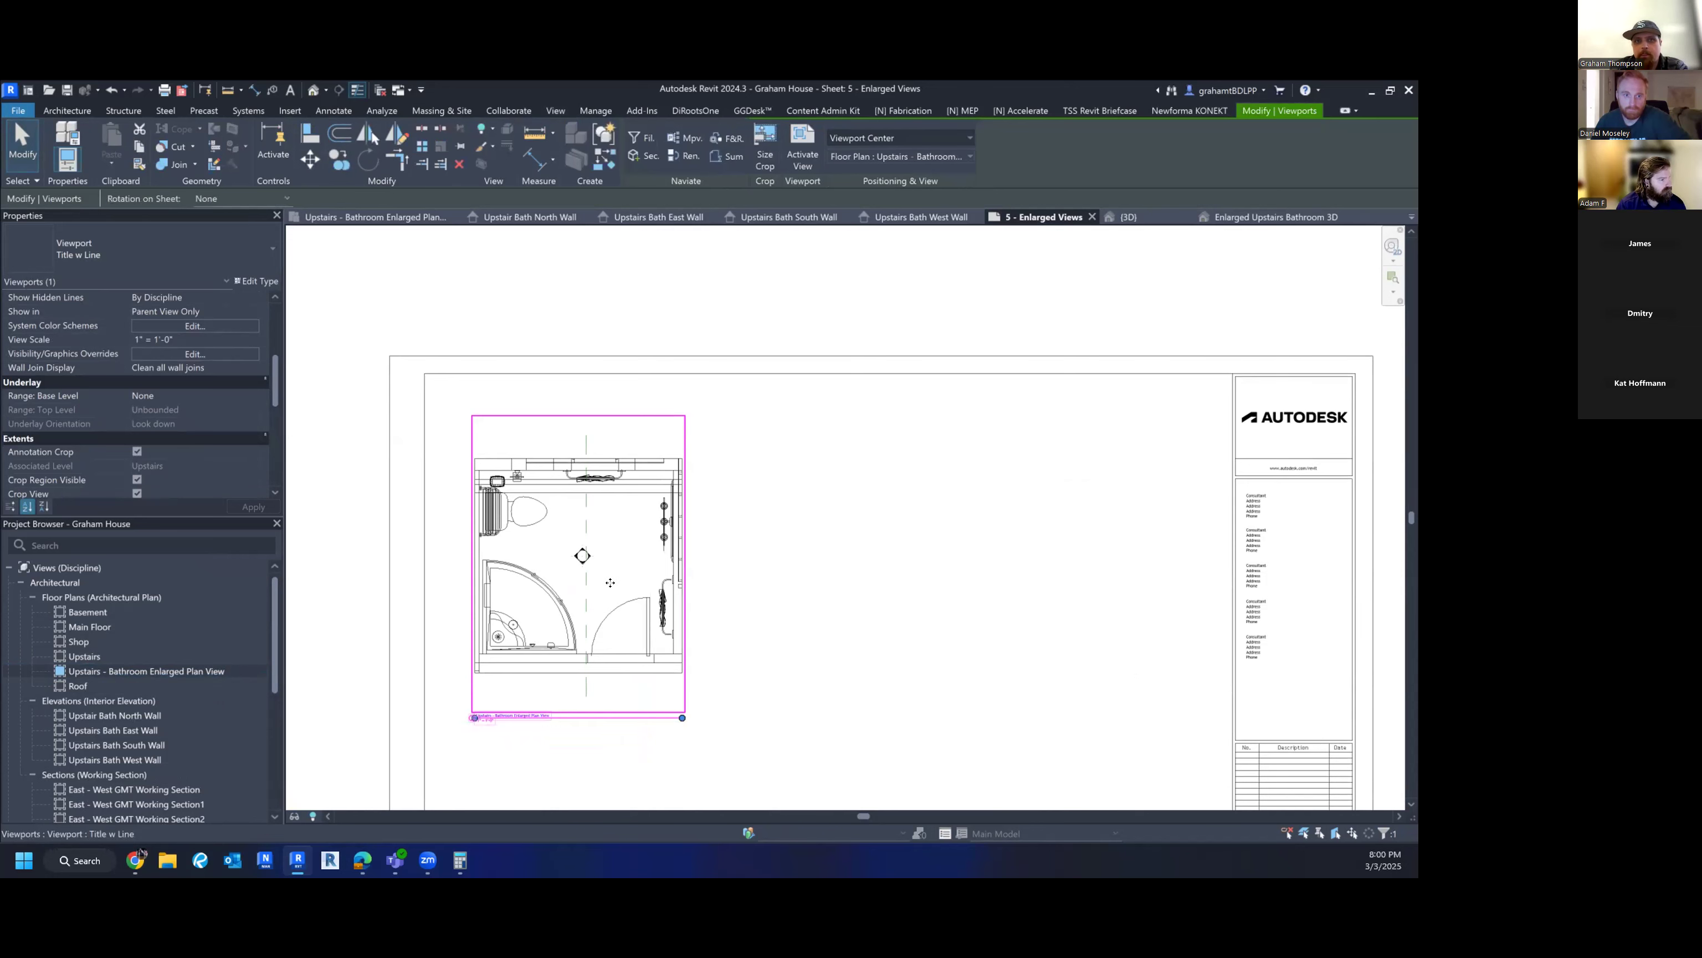
{"action": "key", "text": "Delete"}
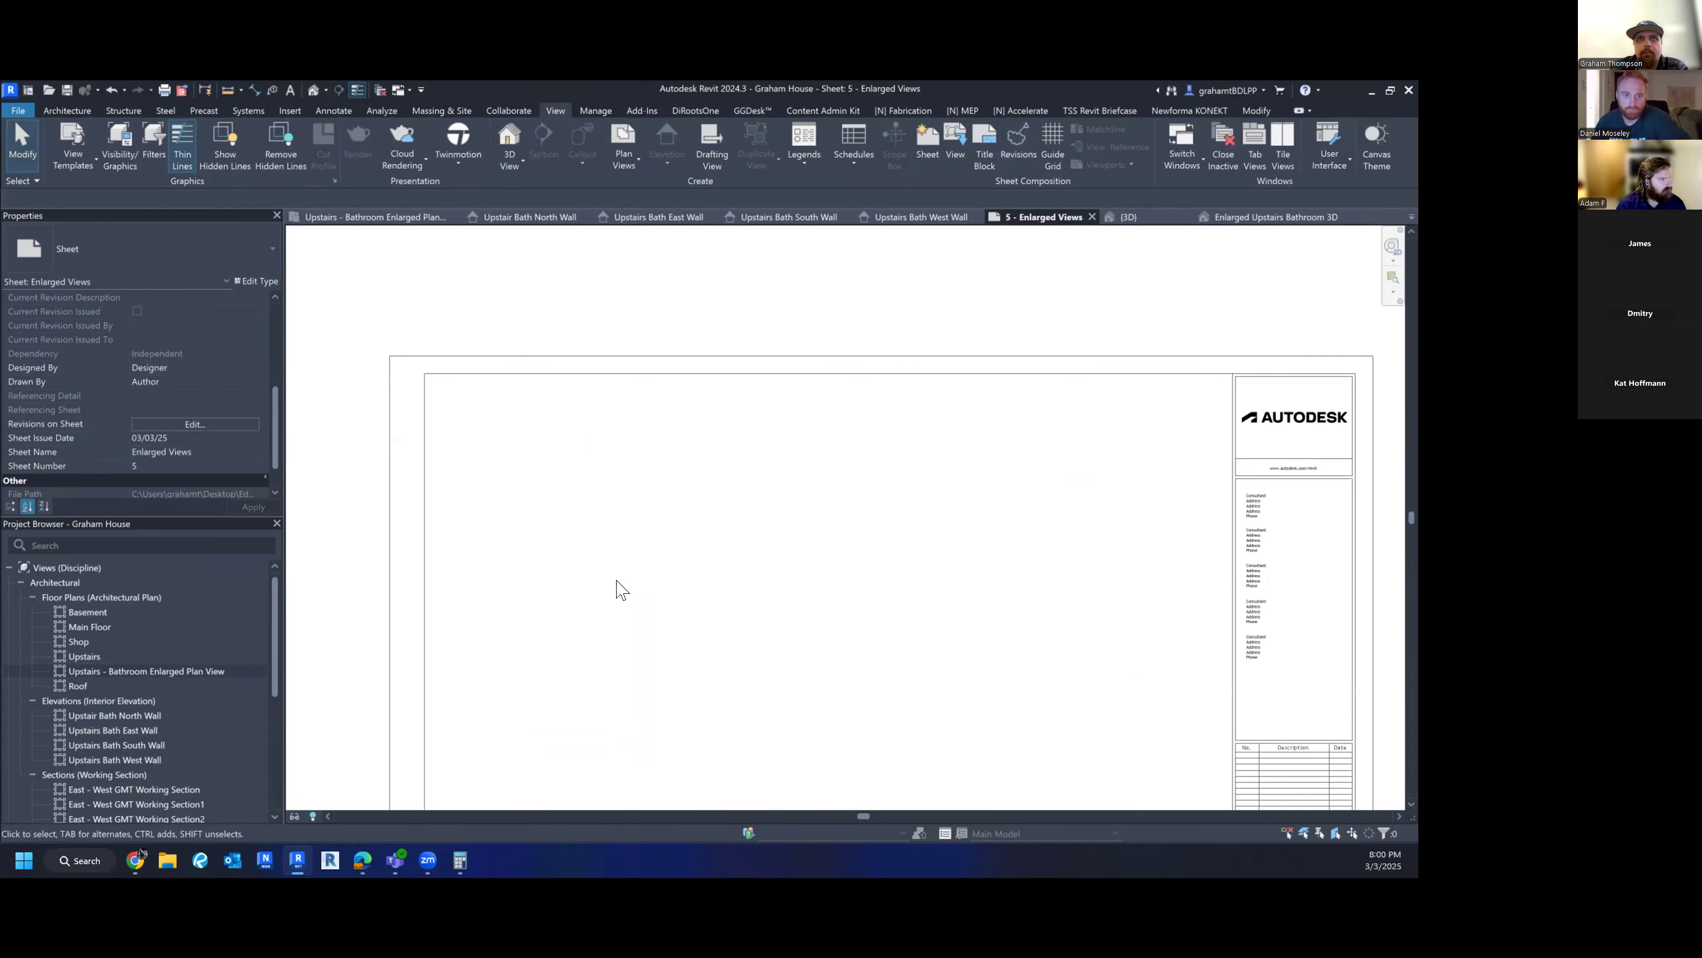
{"action": "scroll", "coordinate": [623, 590], "scroll_direction": "down", "scroll_amount": 1}
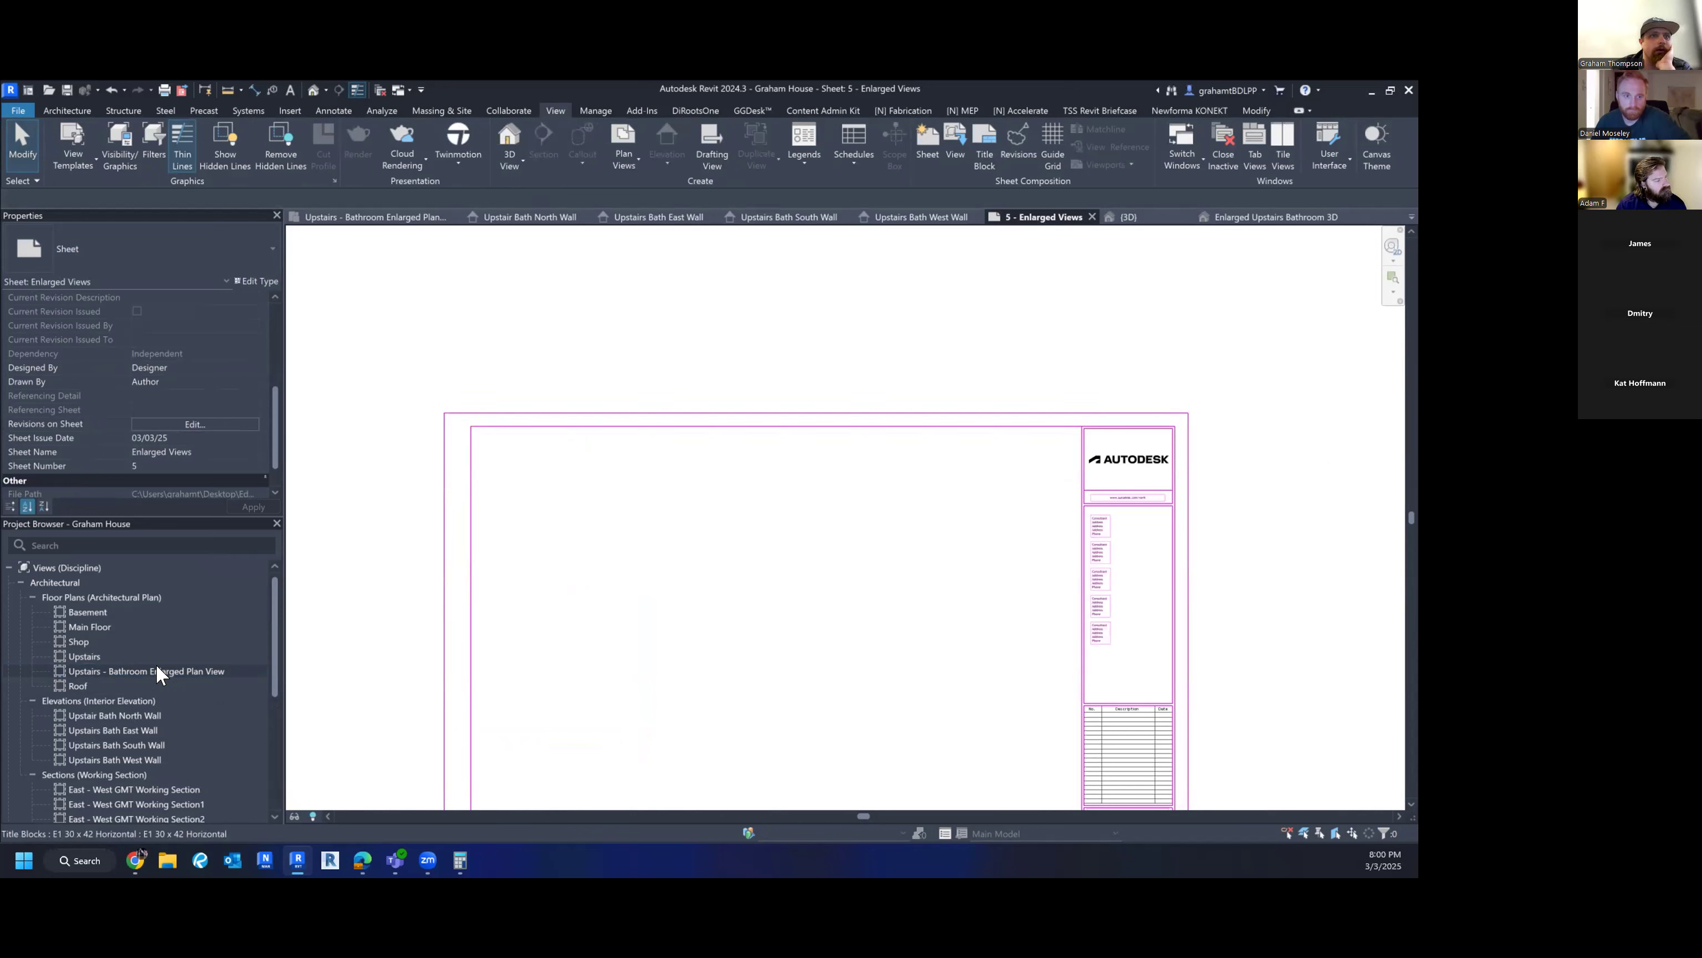
{"action": "scroll", "coordinate": [691, 630], "scroll_direction": "down", "scroll_amount": 2}
{"action": "middle_click_drag", "start_coordinate": [731, 664], "coordinate": [729, 580]}
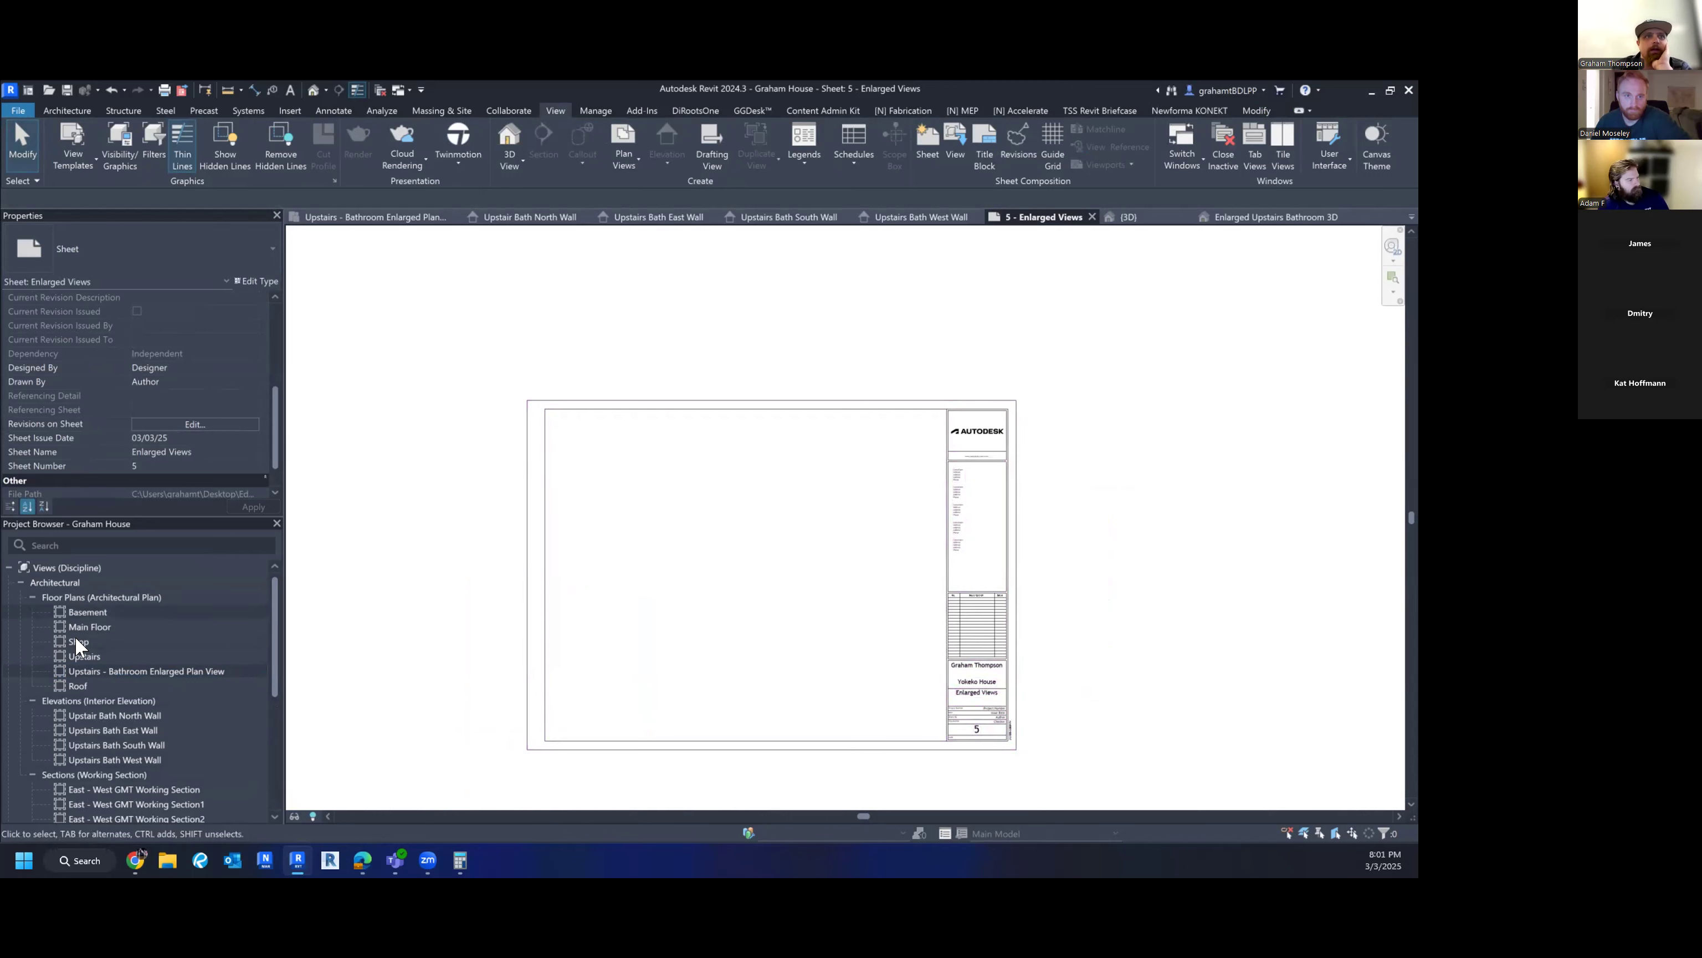
{"action": "left_click", "coordinate": [100, 668]}
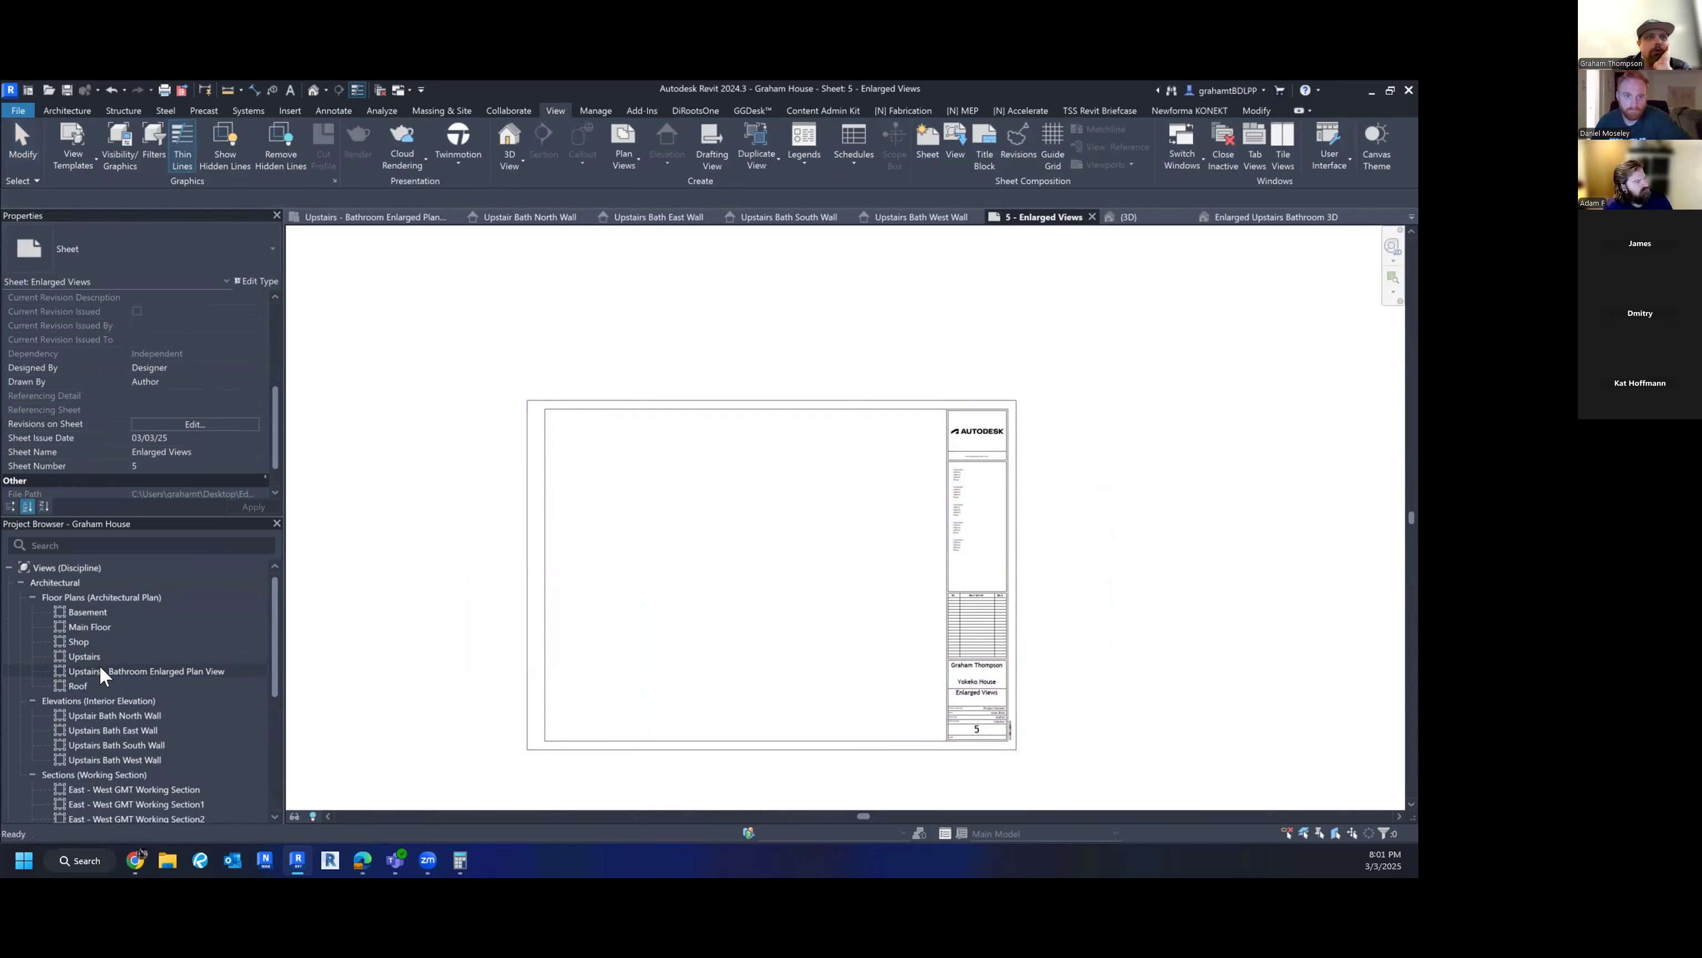
- Set the bathroom enlarged plan's scale to 1/4" = 1'-0"
{"action": "double_click", "coordinate": [100, 670]}
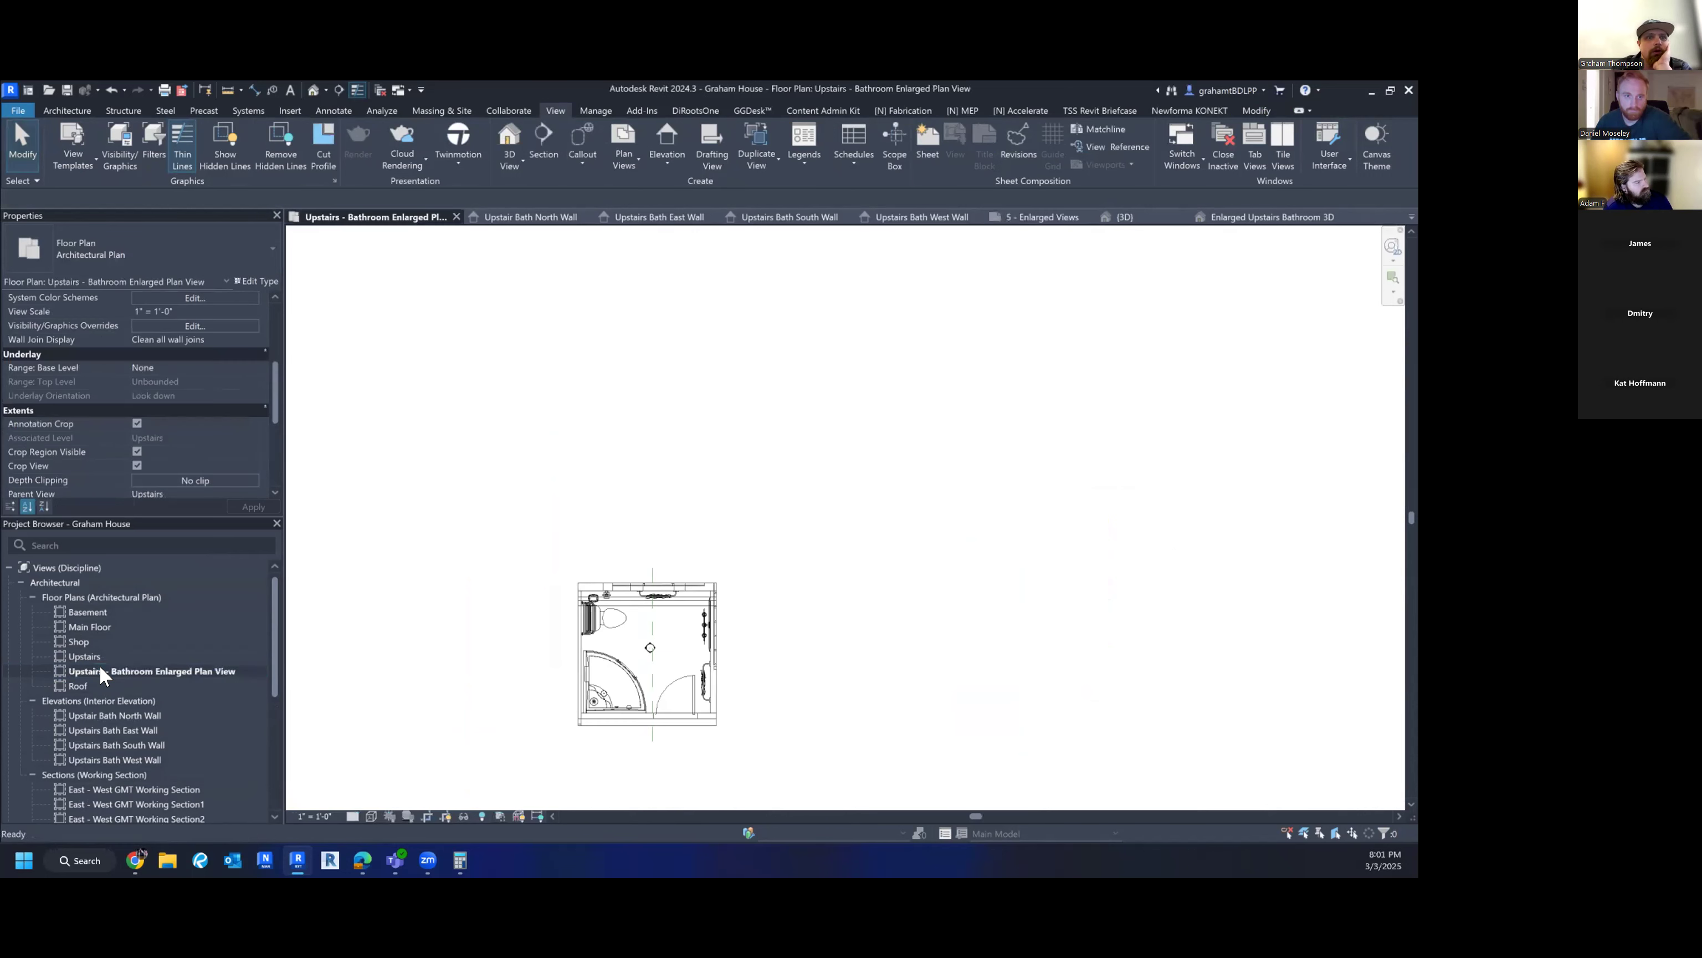
{"action": "left_click", "coordinate": [310, 815]}
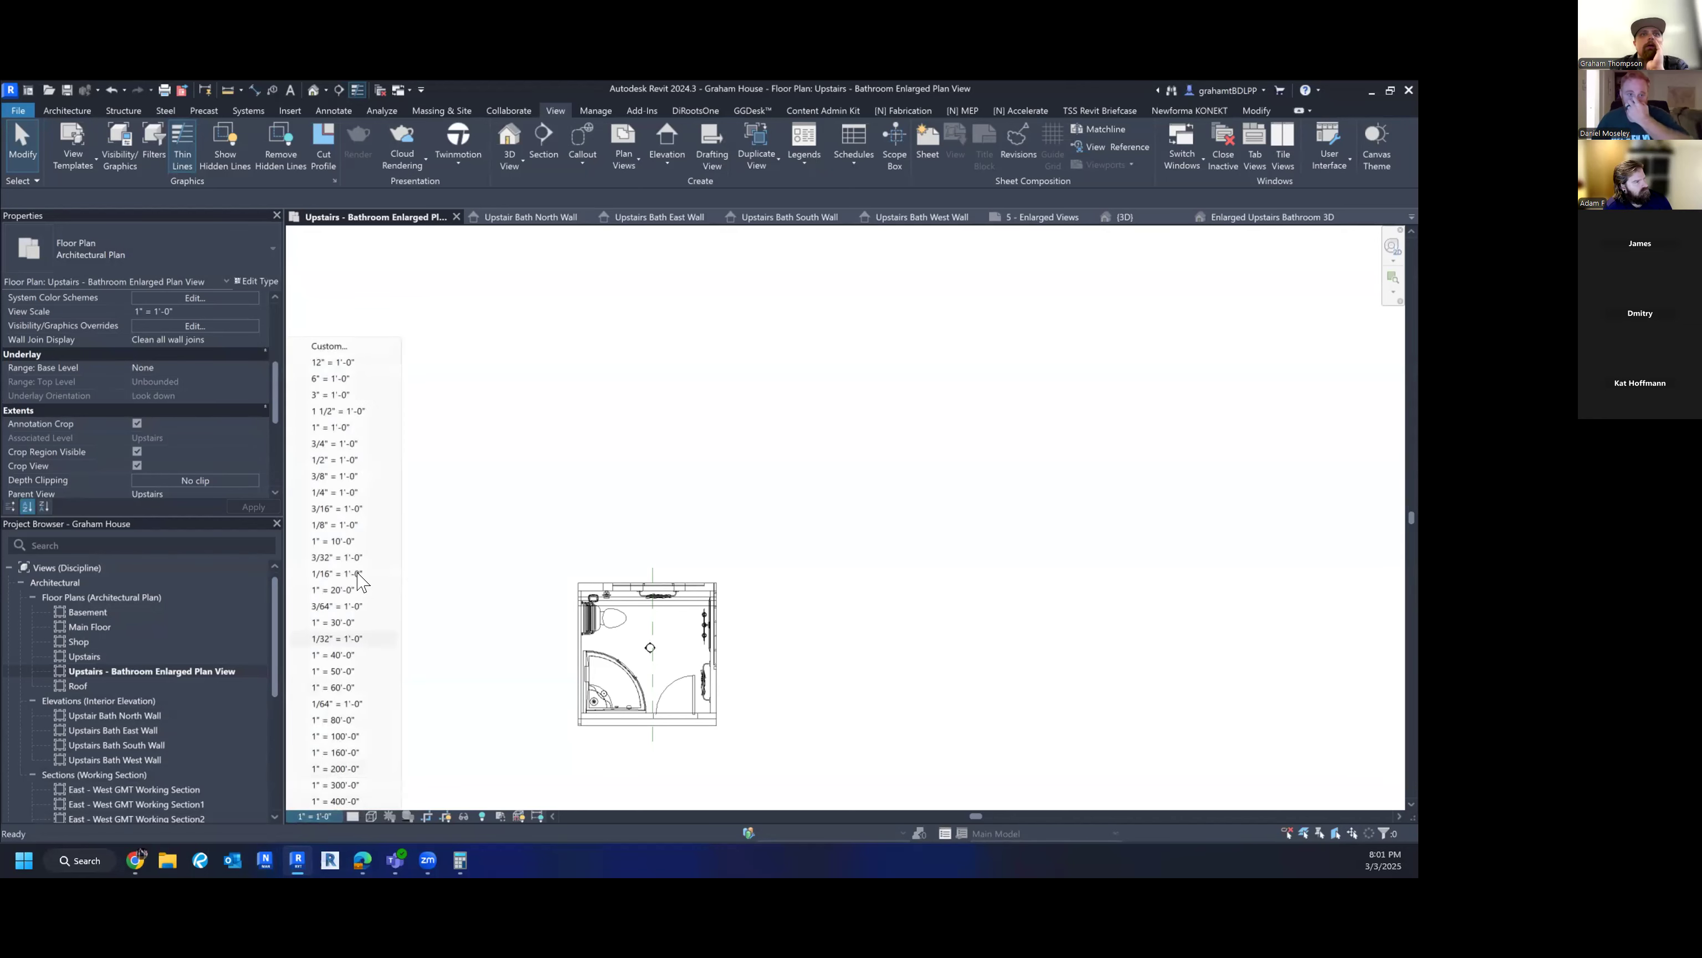
{"action": "left_click", "coordinate": [359, 494]}
{"action": "left_click", "coordinate": [323, 816]}
{"action": "left_click", "coordinate": [463, 648]}
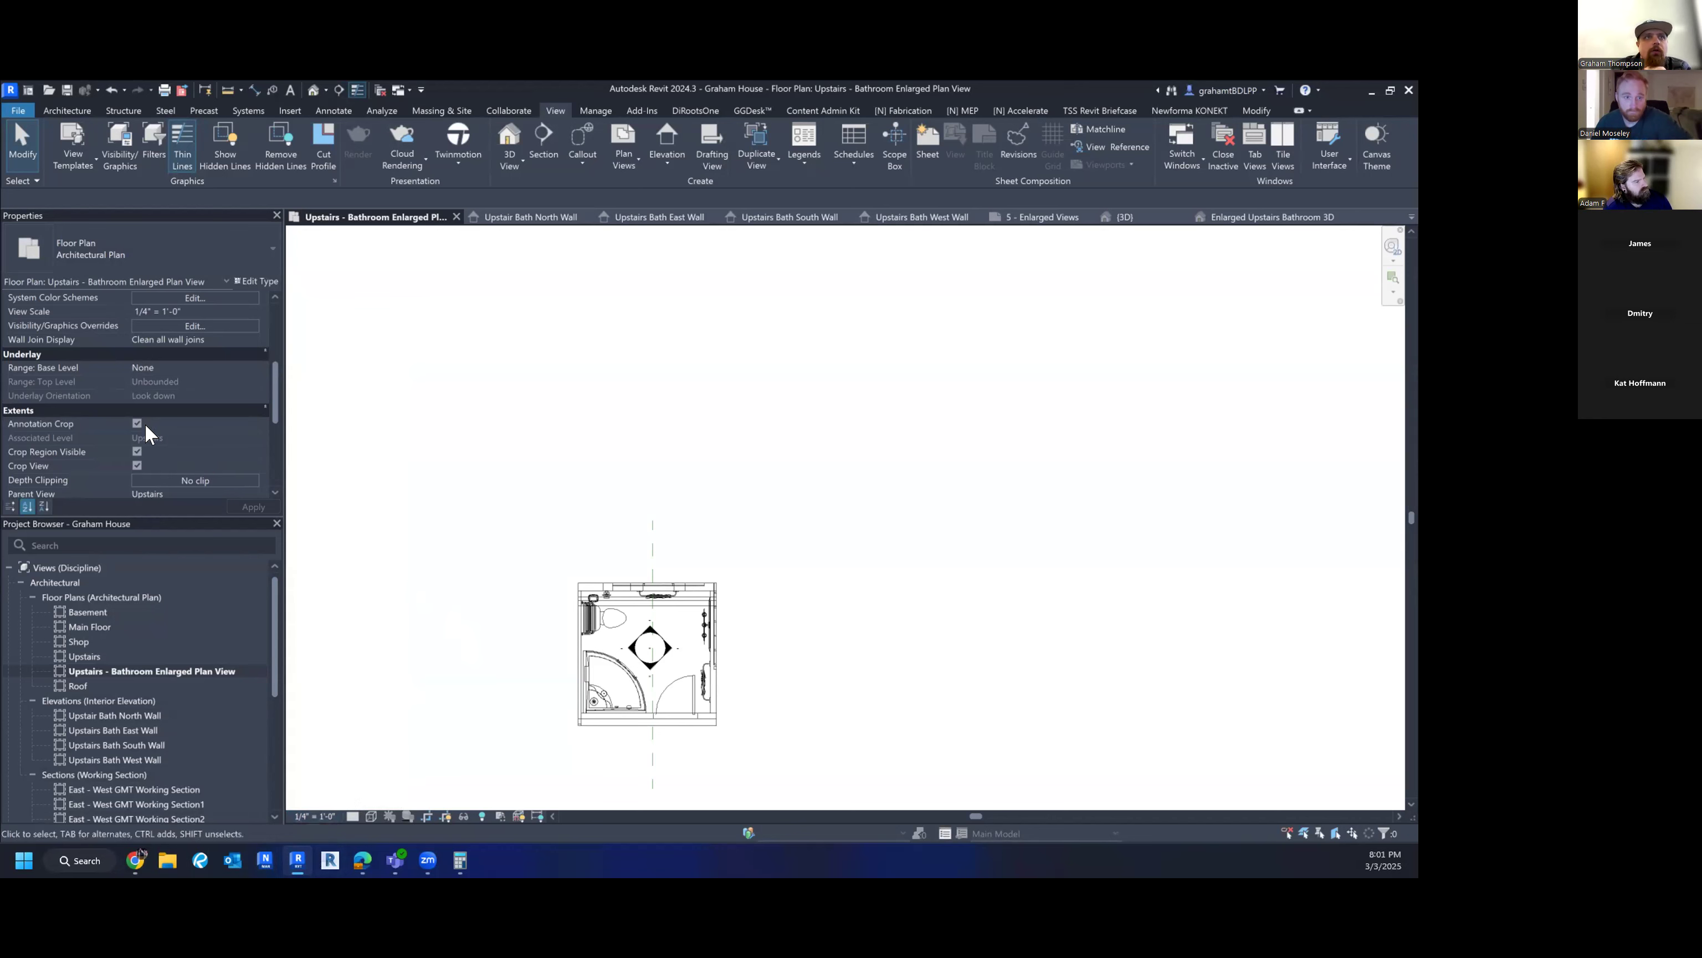
- Review the plan's view scale in Properties and open its View Template assignment
{"action": "scroll", "coordinate": [131, 362], "scroll_direction": "up", "scroll_amount": 3}
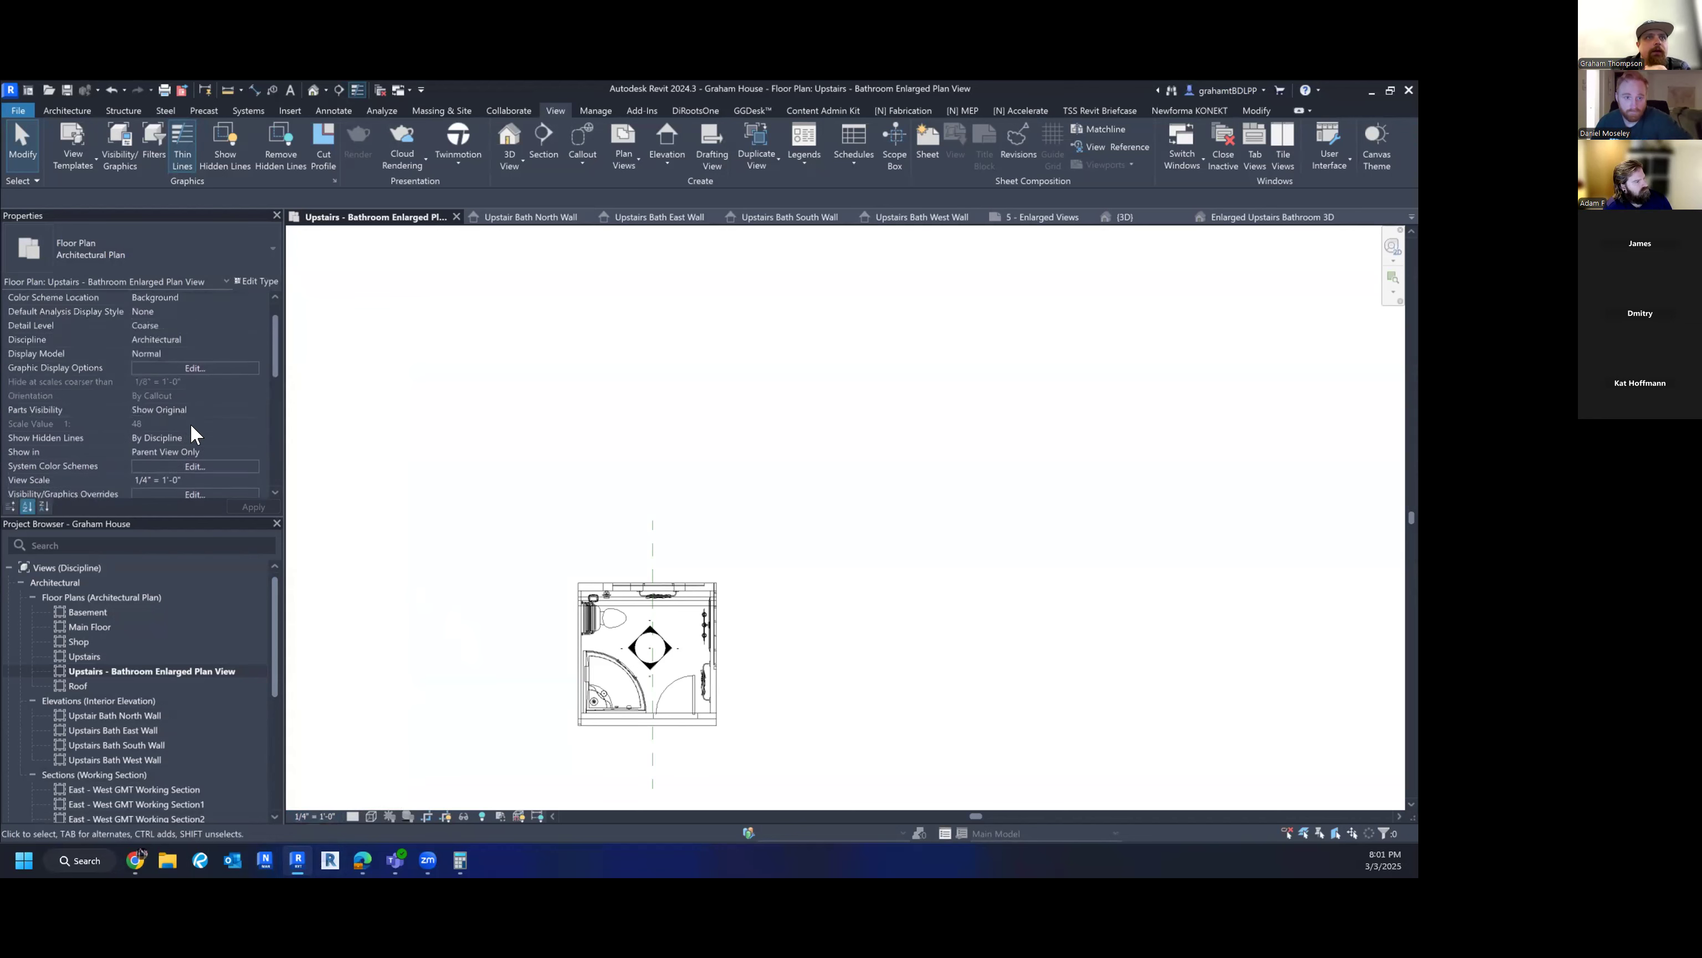
{"action": "left_click", "coordinate": [193, 437]}
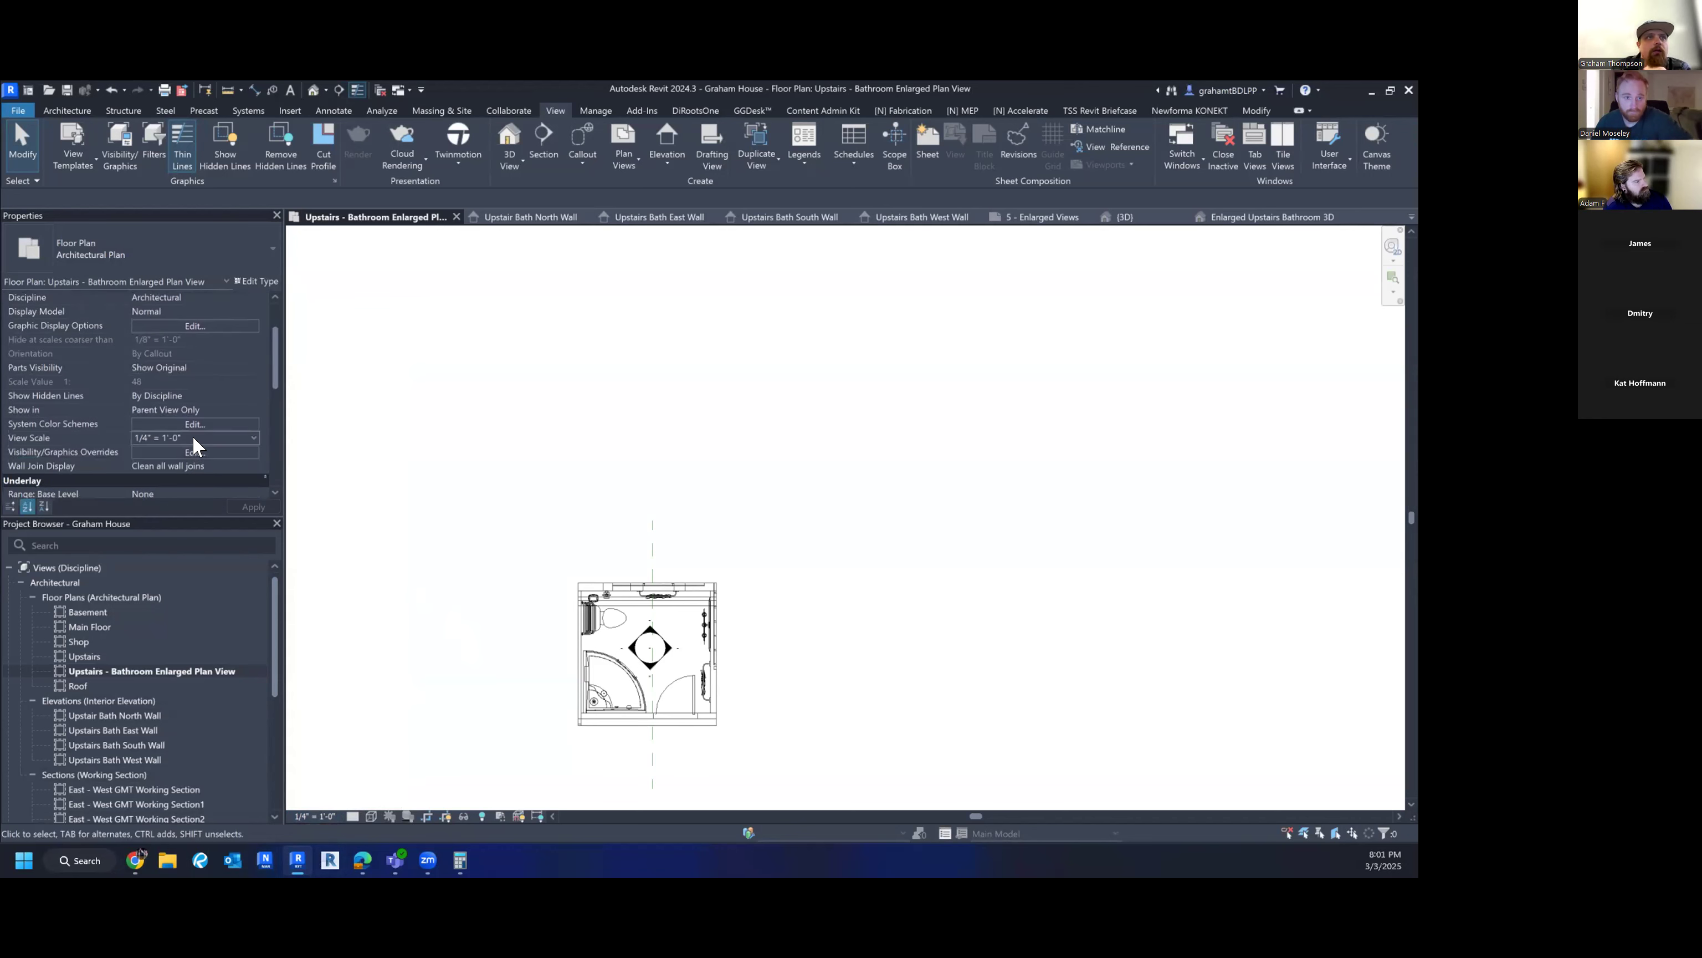
{"action": "left_click", "coordinate": [253, 437]}
{"action": "scroll", "coordinate": [253, 436], "scroll_direction": "down", "scroll_amount": 3}
{"action": "scroll", "coordinate": [252, 431], "scroll_direction": "down", "scroll_amount": 4}
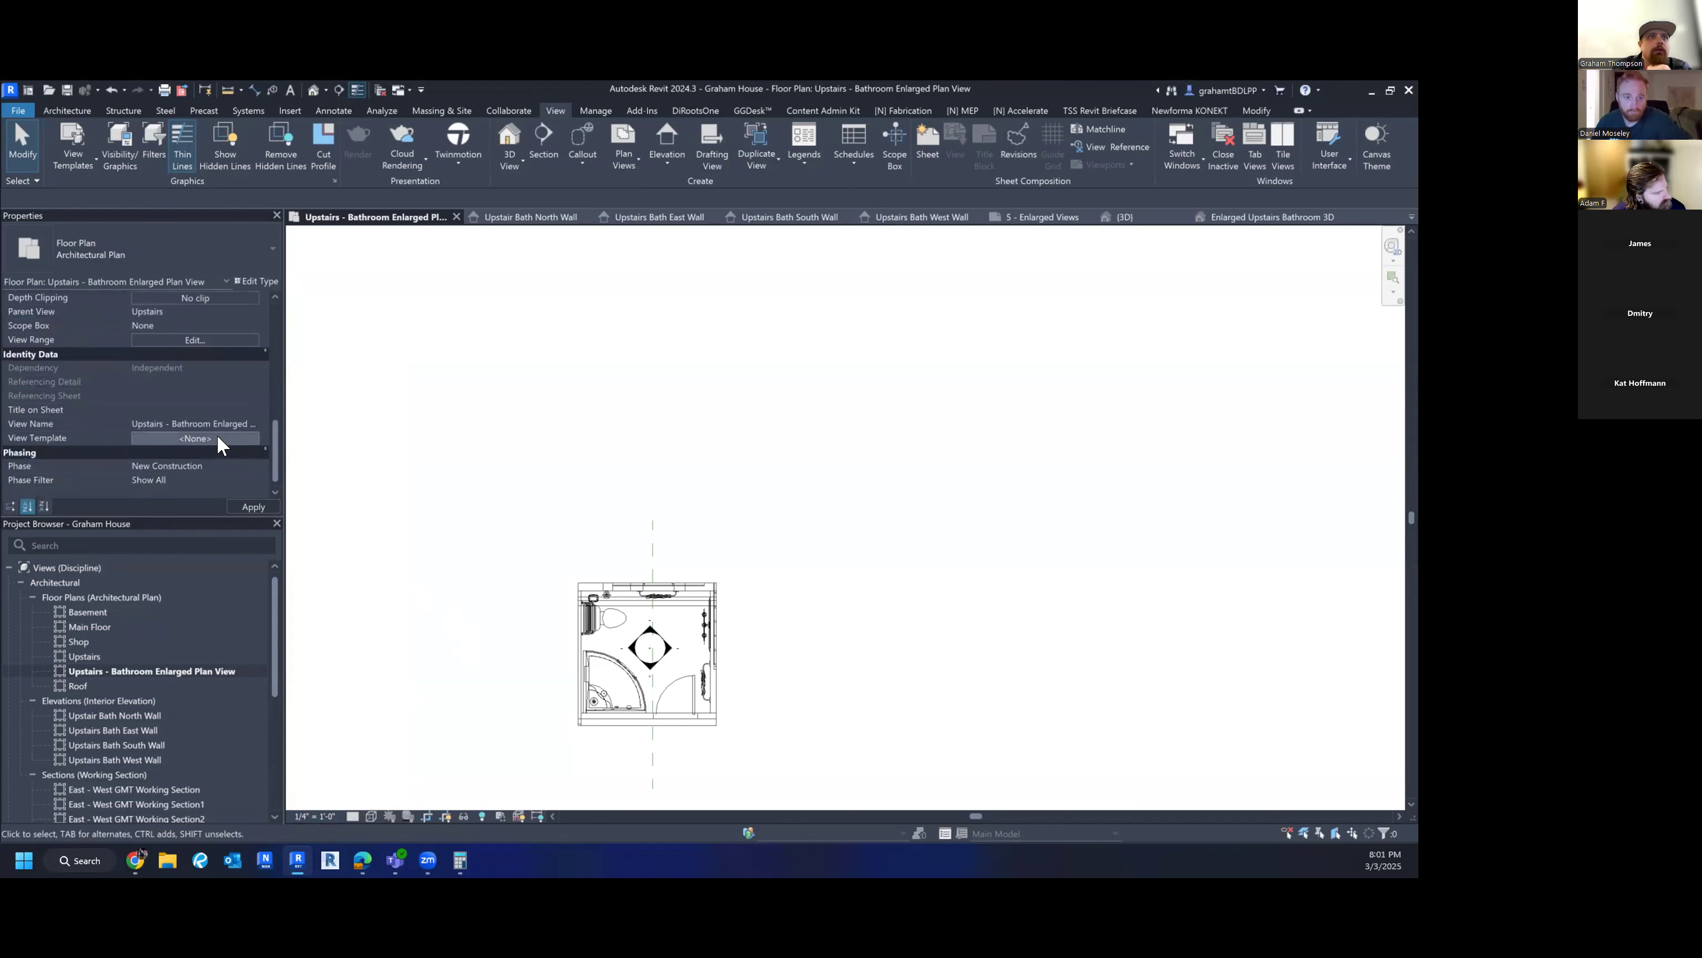
{"action": "left_click", "coordinate": [218, 438]}
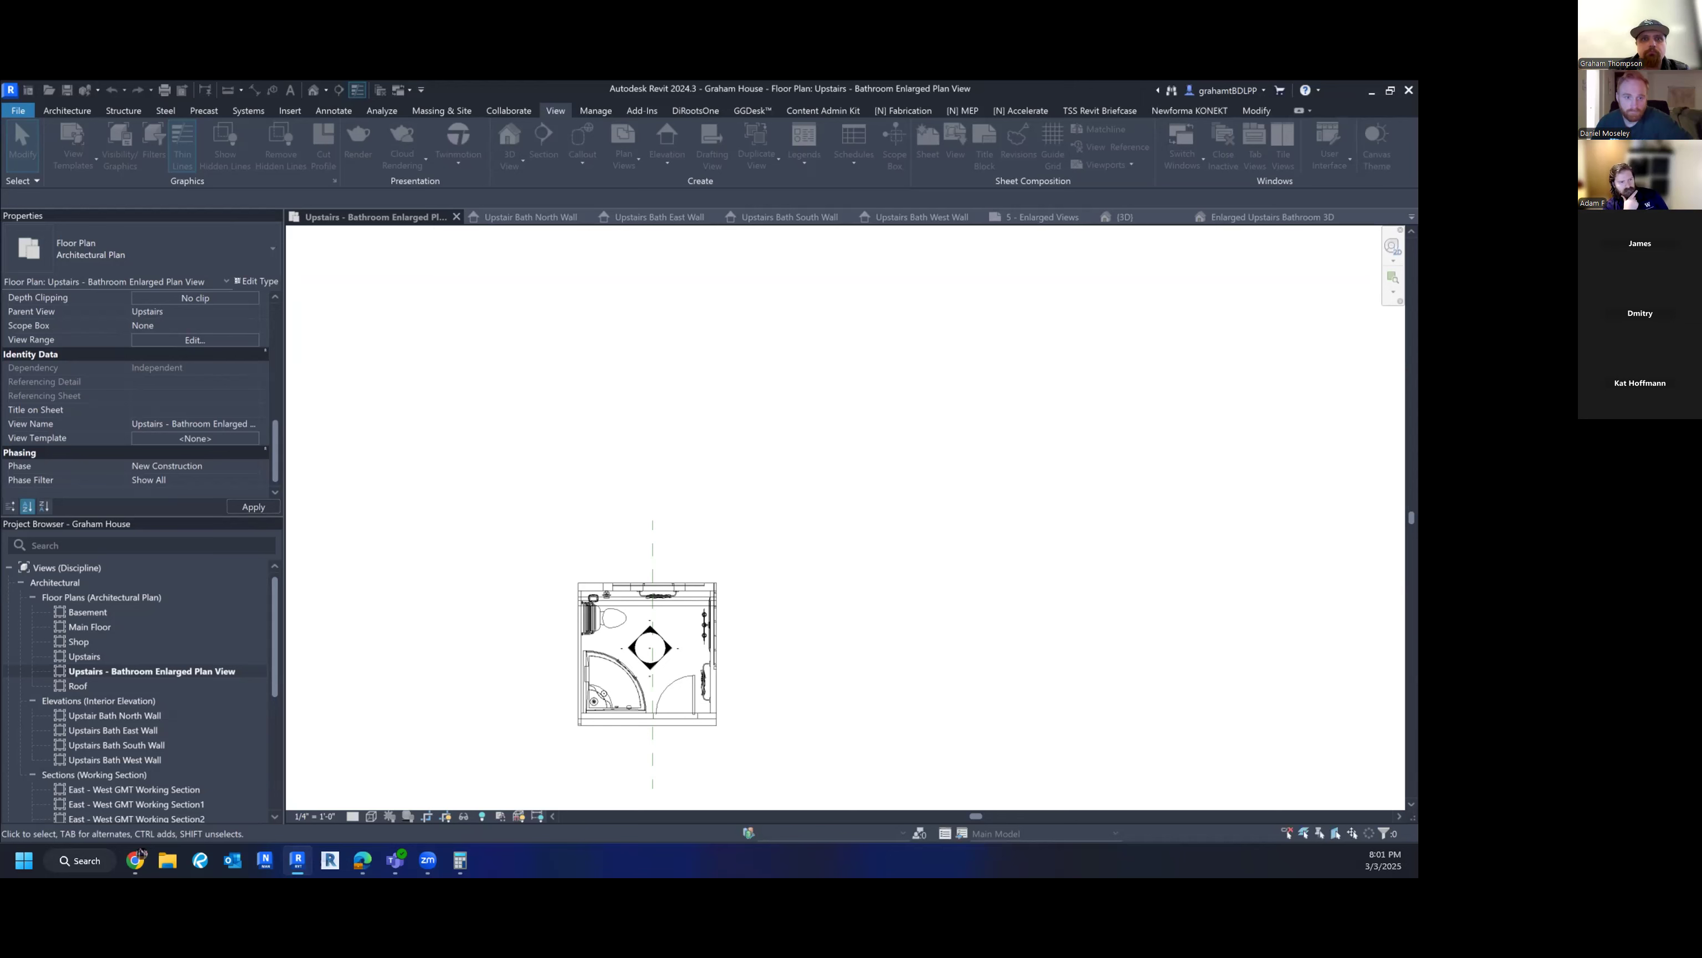
- Set the plan scale to 1" = 1'-0" and hide Reference Planes via Visibility/Graphics
{"action": "left_click", "coordinate": [311, 816]}
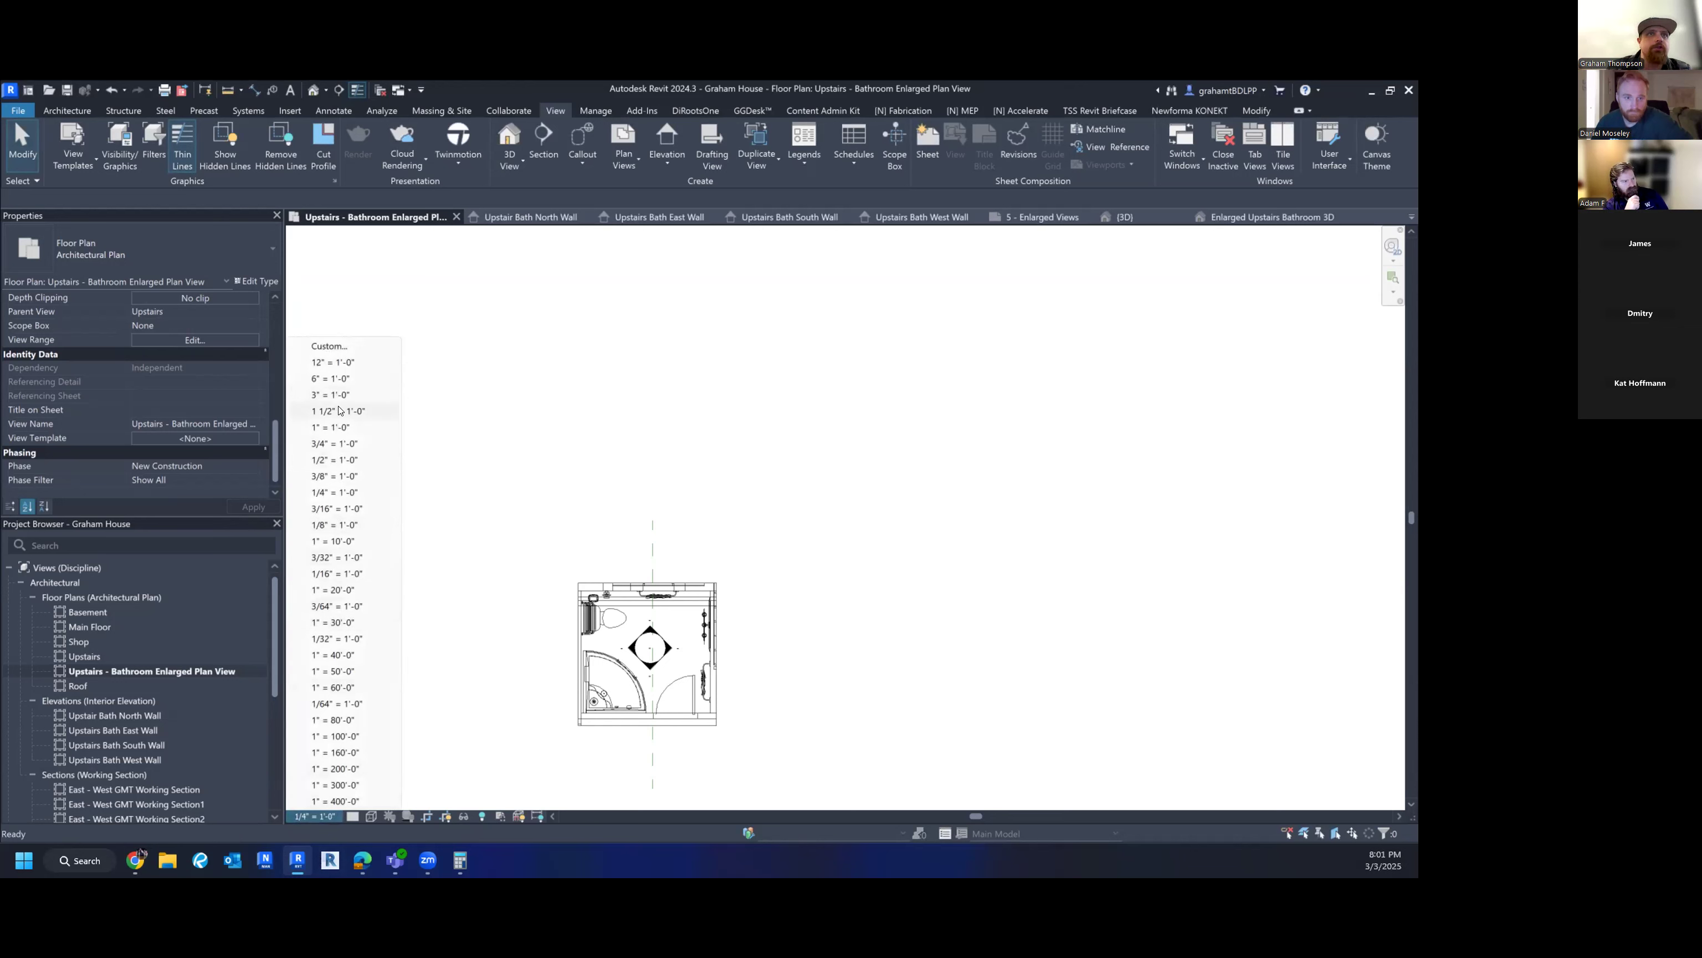
{"action": "left_click", "coordinate": [347, 428]}
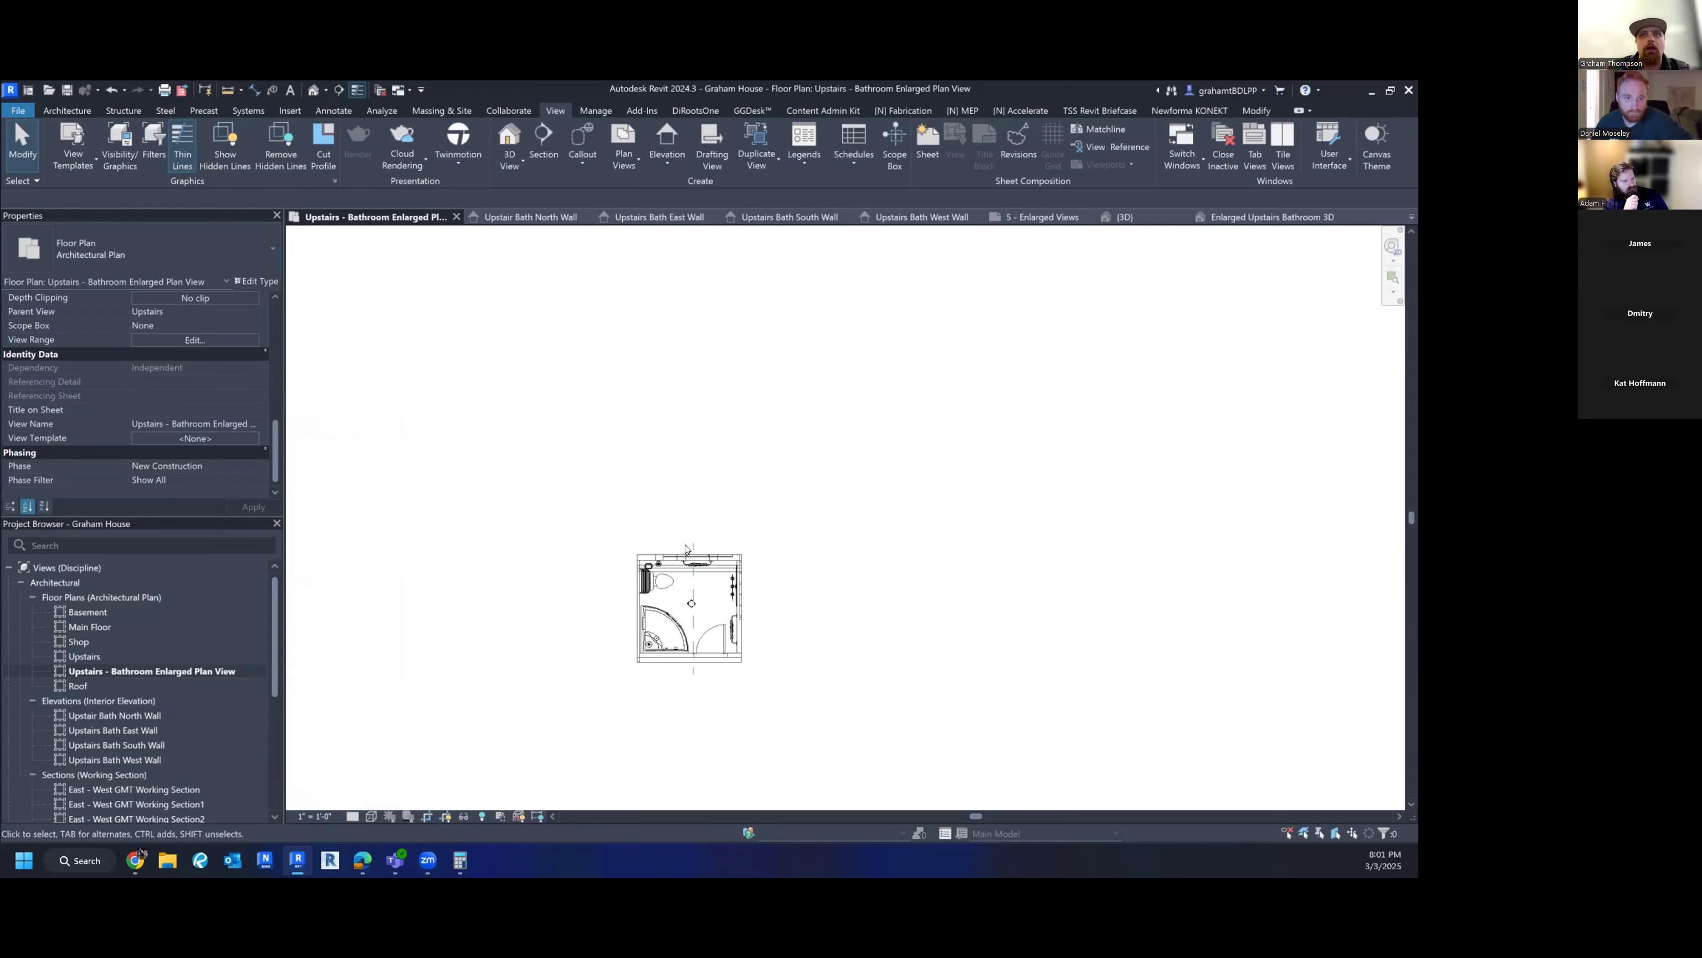
{"action": "key", "text": "v"}
{"action": "key", "text": "g"}
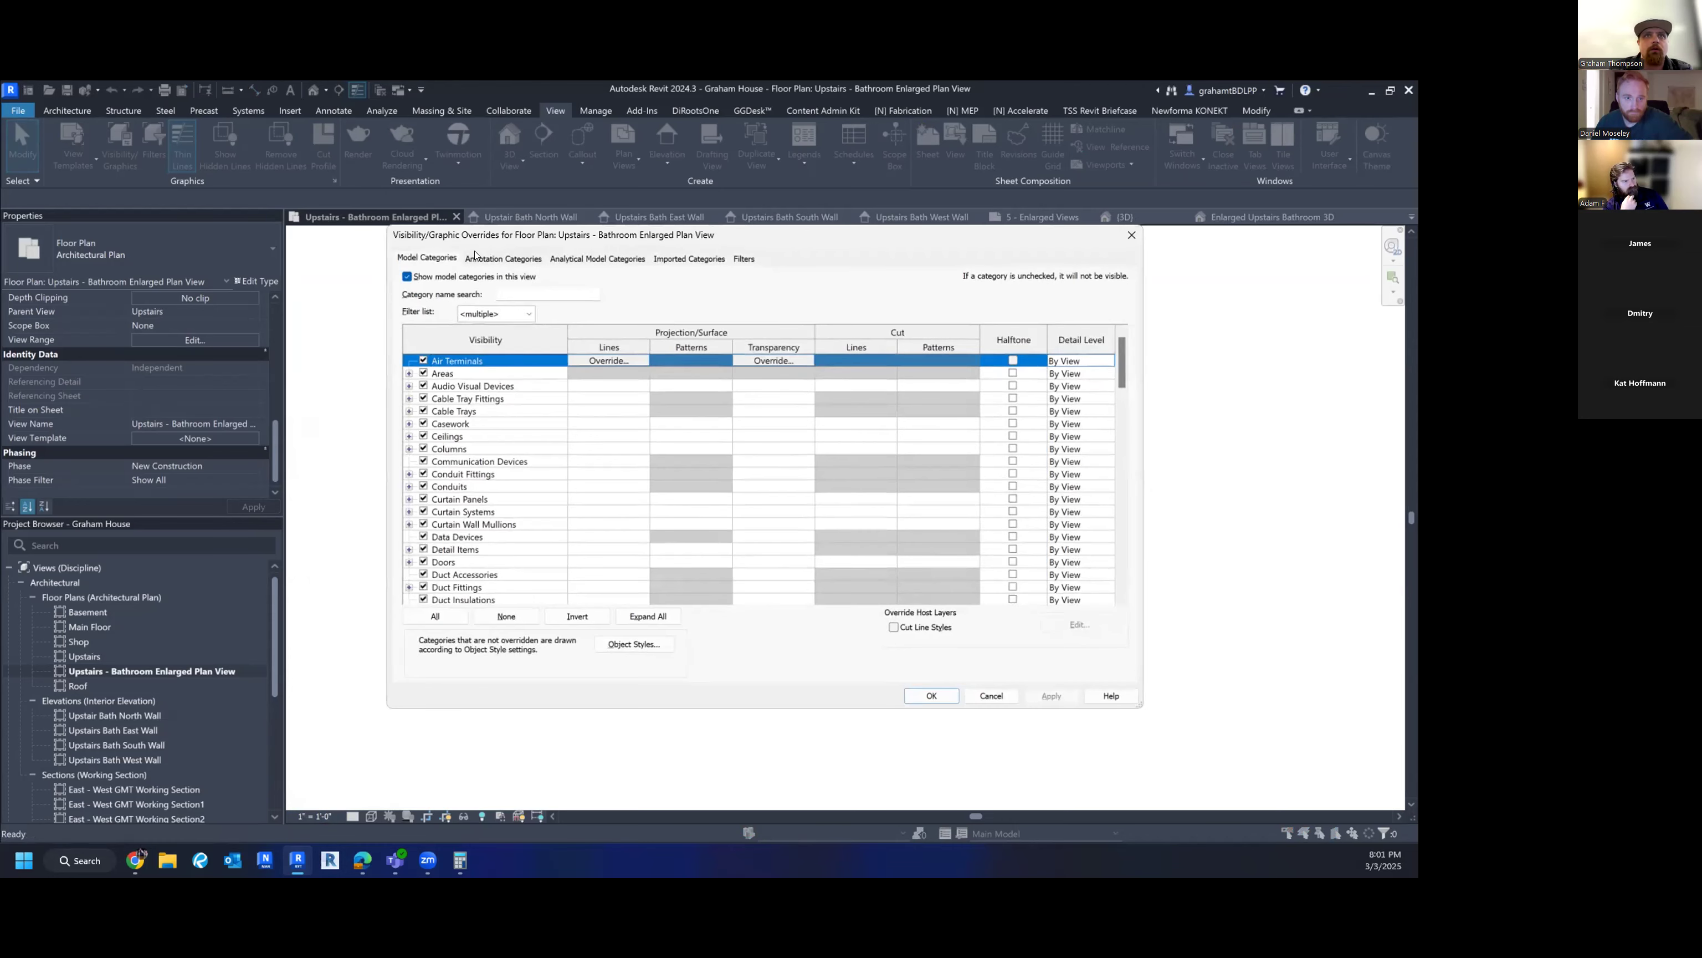
{"action": "left_click", "coordinate": [503, 258]}
{"action": "scroll", "coordinate": [457, 559], "scroll_direction": "down", "scroll_amount": 5}
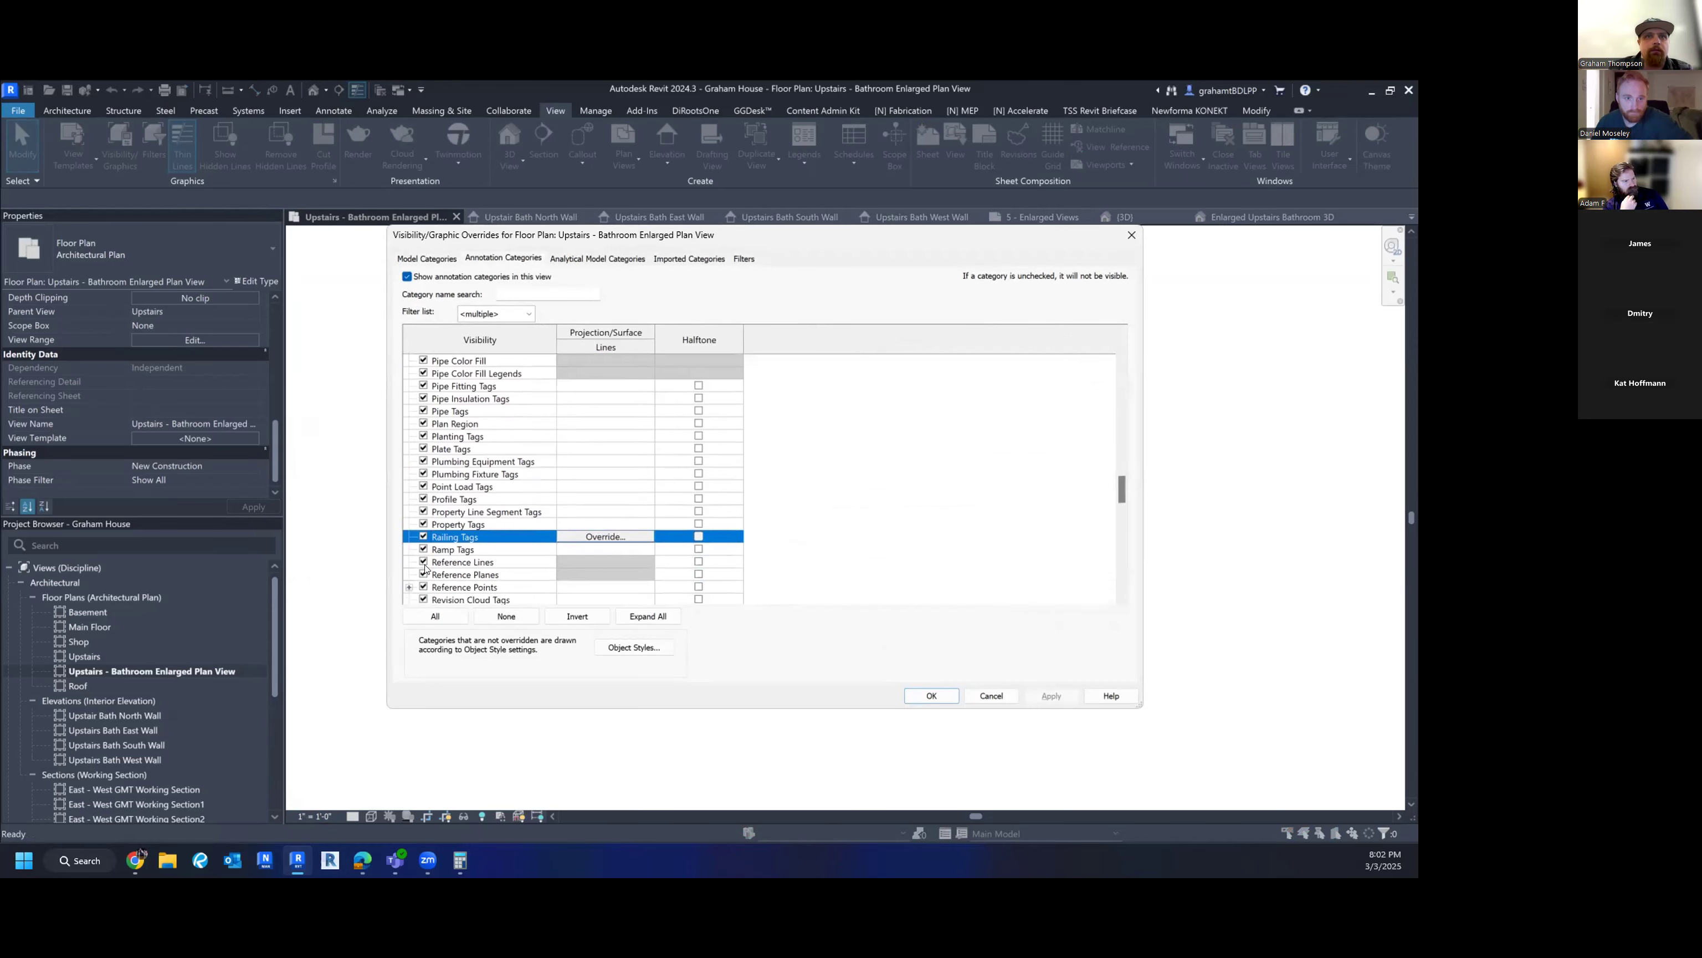
{"action": "left_click", "coordinate": [422, 575]}
{"action": "left_click", "coordinate": [932, 695]}
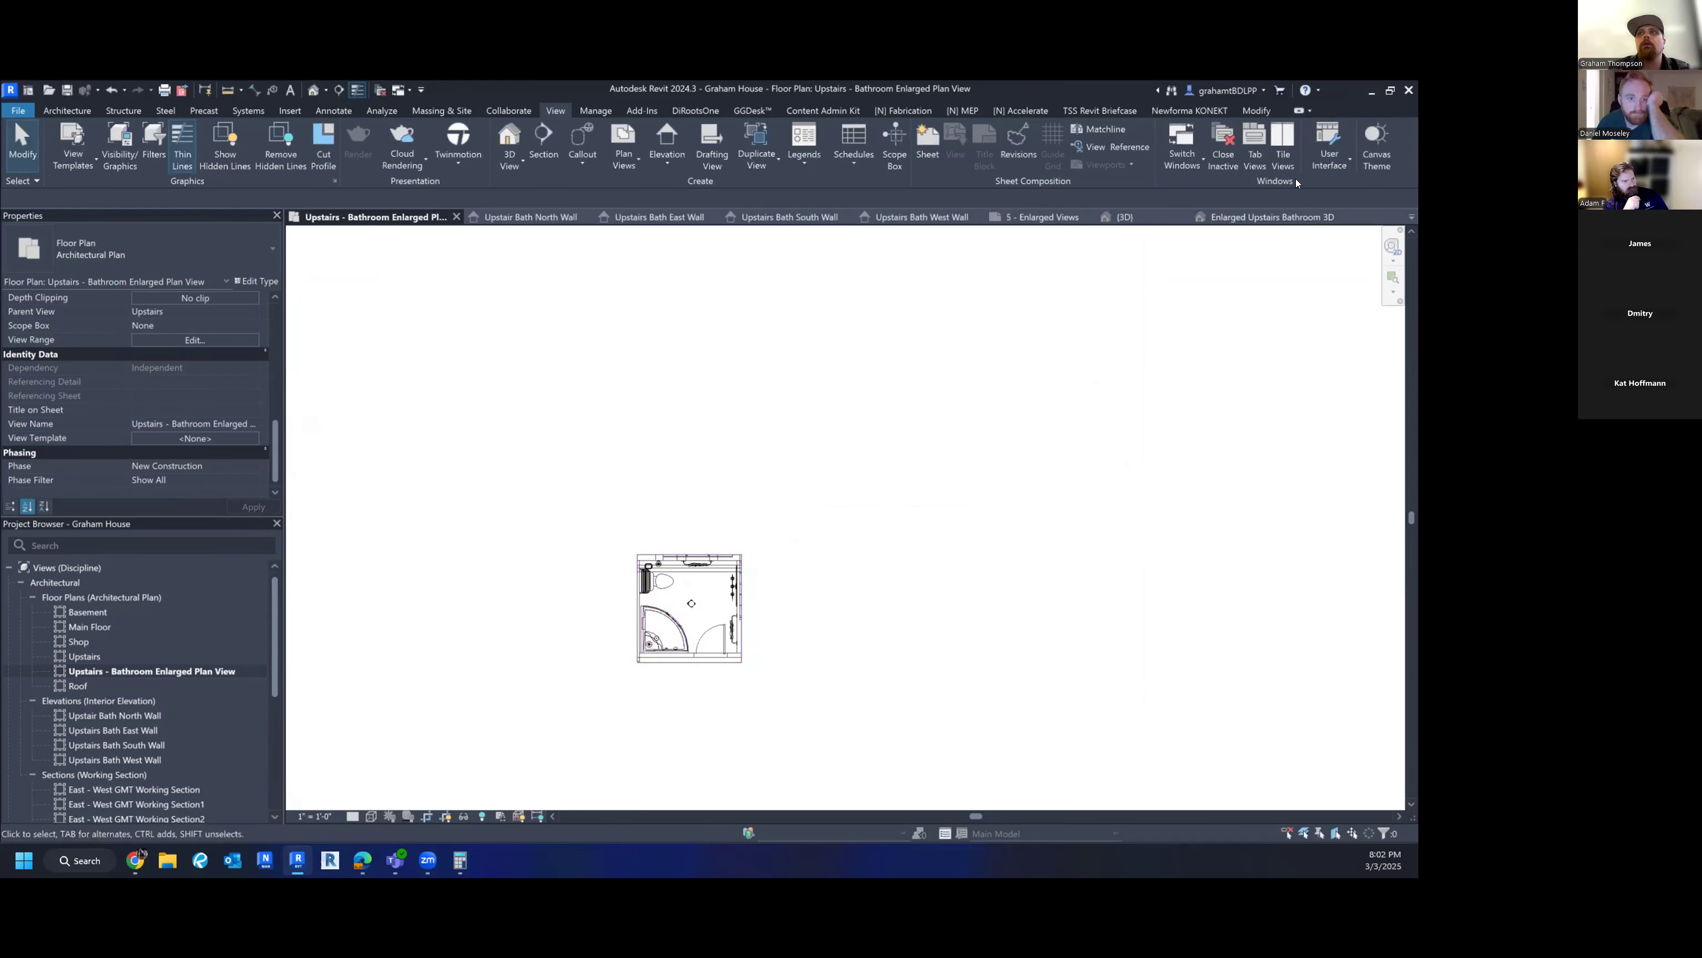
- Place the bathroom enlarged plan as a viewport on sheet 5
{"action": "left_click", "coordinate": [455, 215]}
{"action": "left_click_drag", "start_coordinate": [173, 671], "coordinate": [563, 456]}
{"action": "scroll", "coordinate": [604, 443], "scroll_direction": "up", "scroll_amount": 3}
{"action": "left_click", "coordinate": [570, 448]}
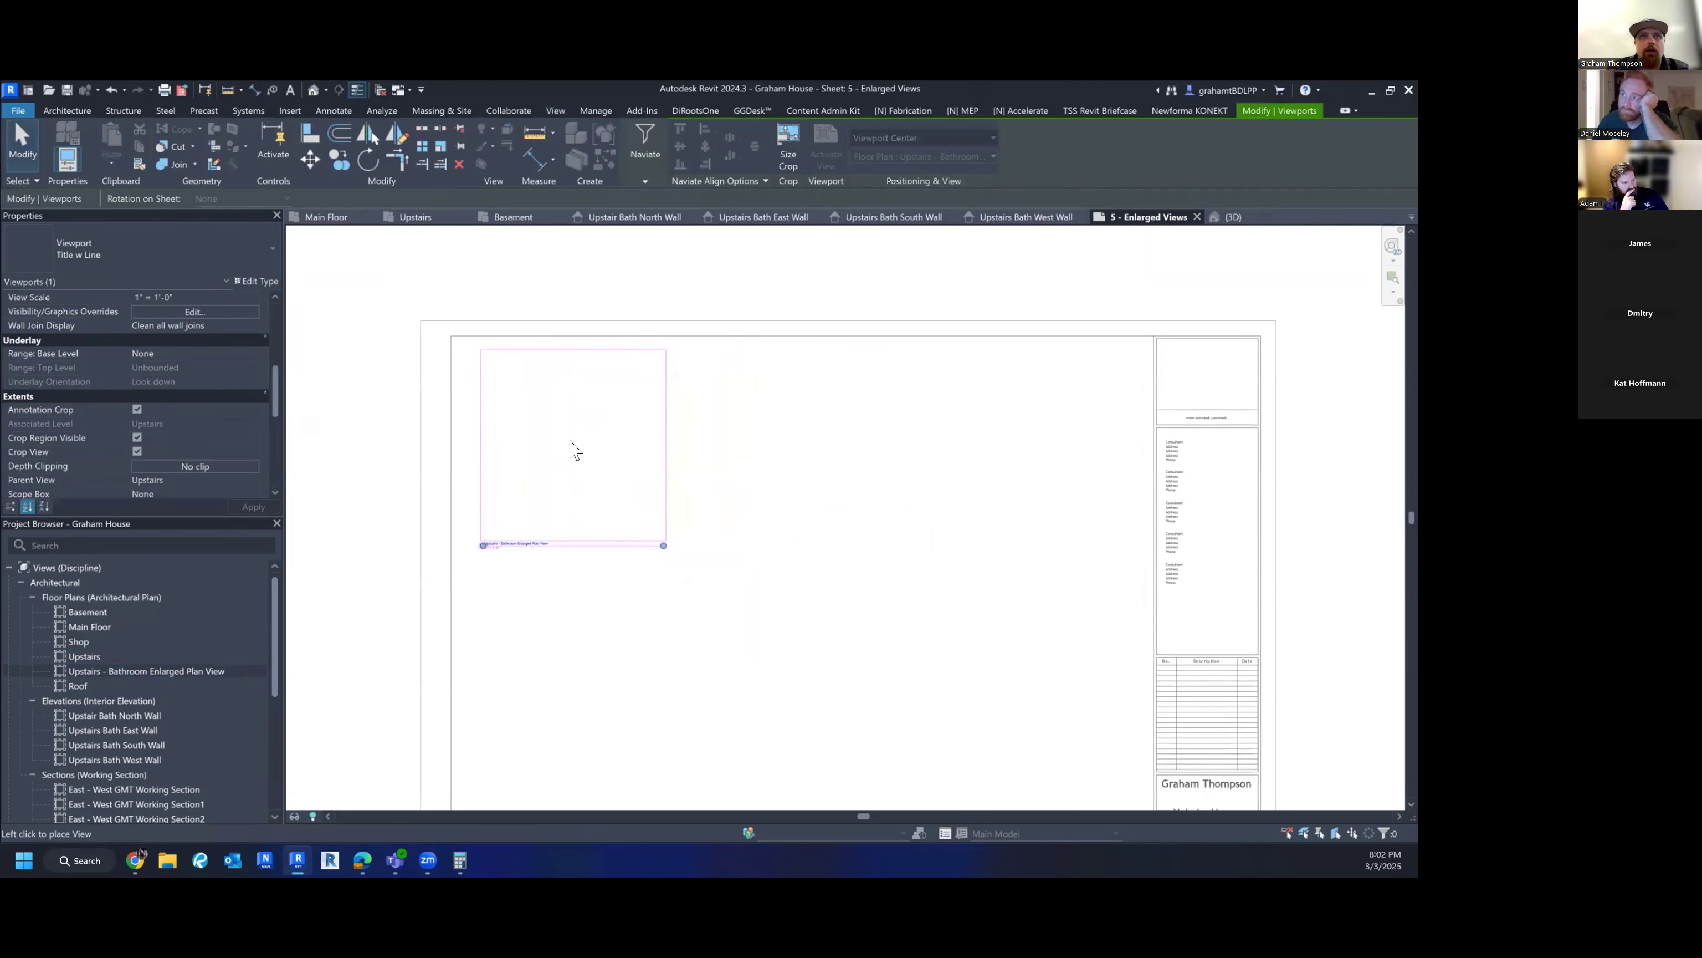
{"action": "key", "text": "F1"}
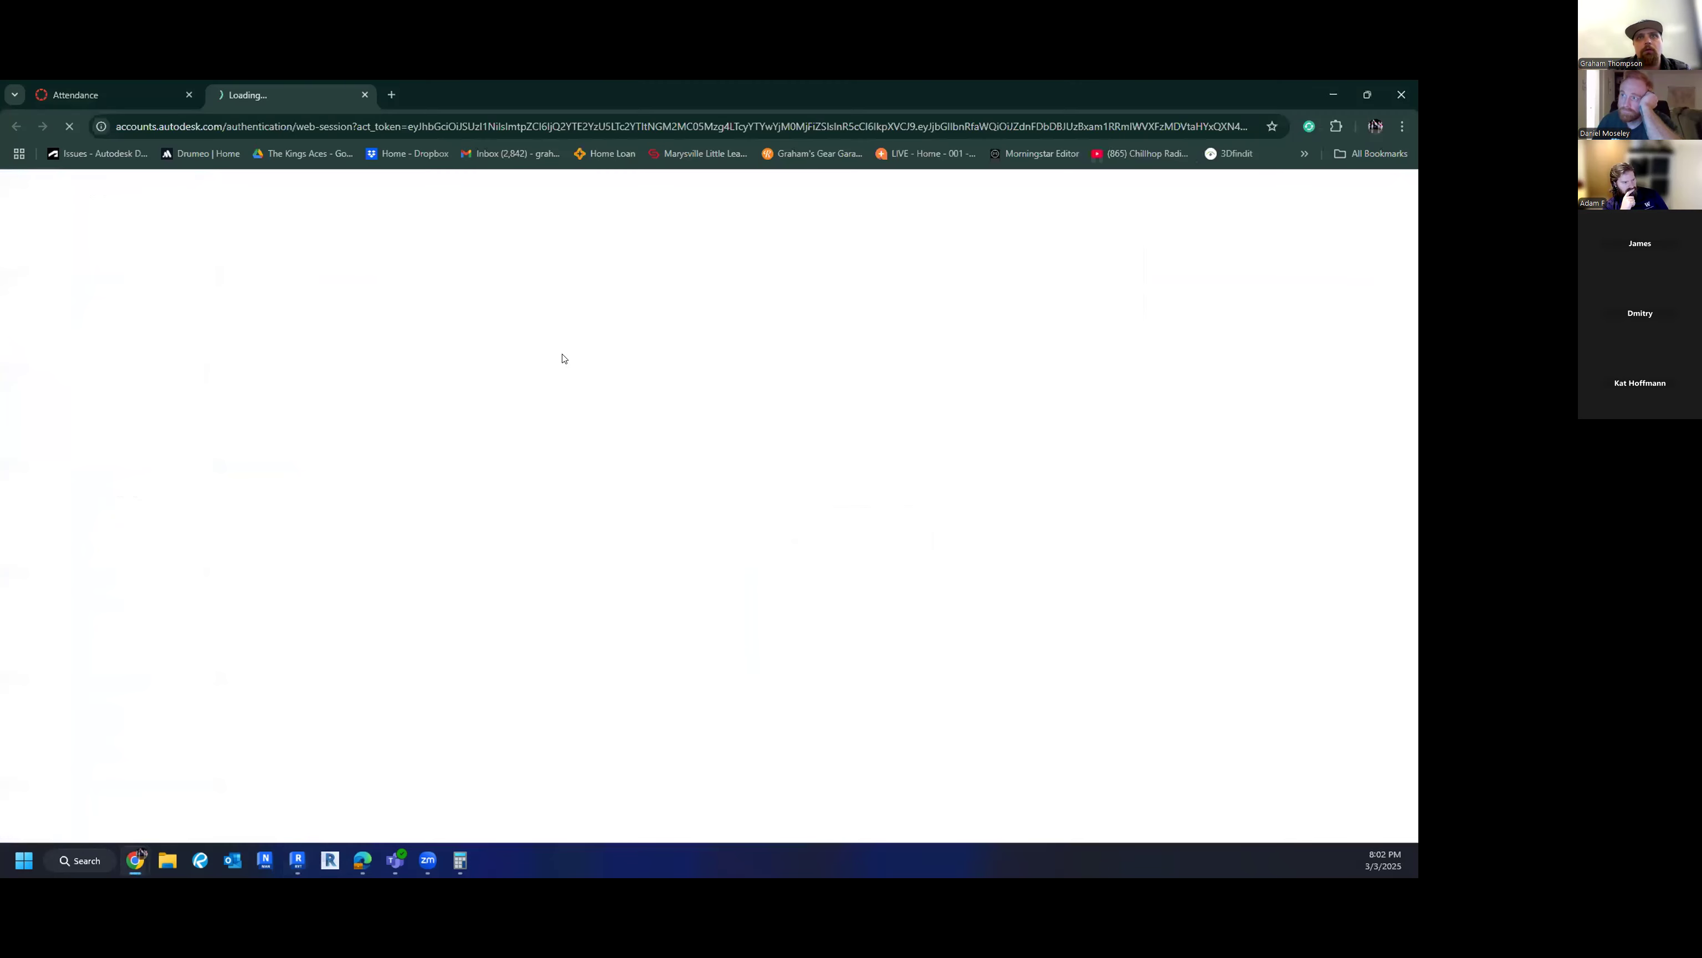
{"action": "left_click", "coordinate": [1331, 93]}
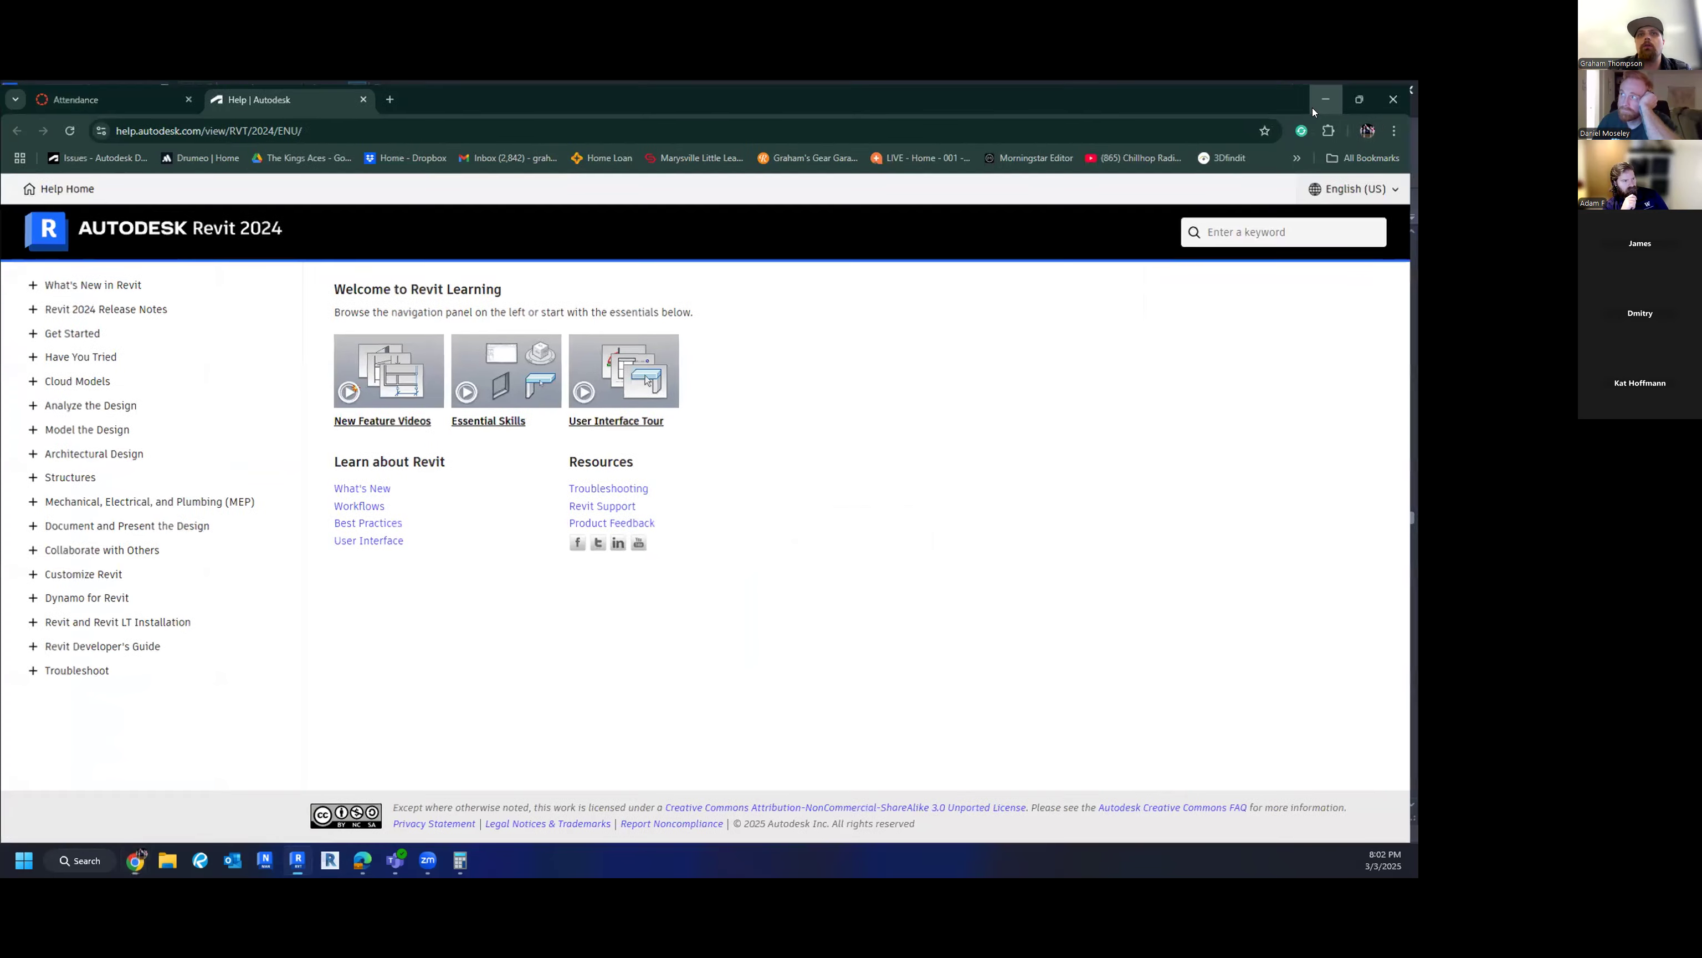
{"action": "scroll", "coordinate": [501, 543], "scroll_direction": "up", "scroll_amount": 3}
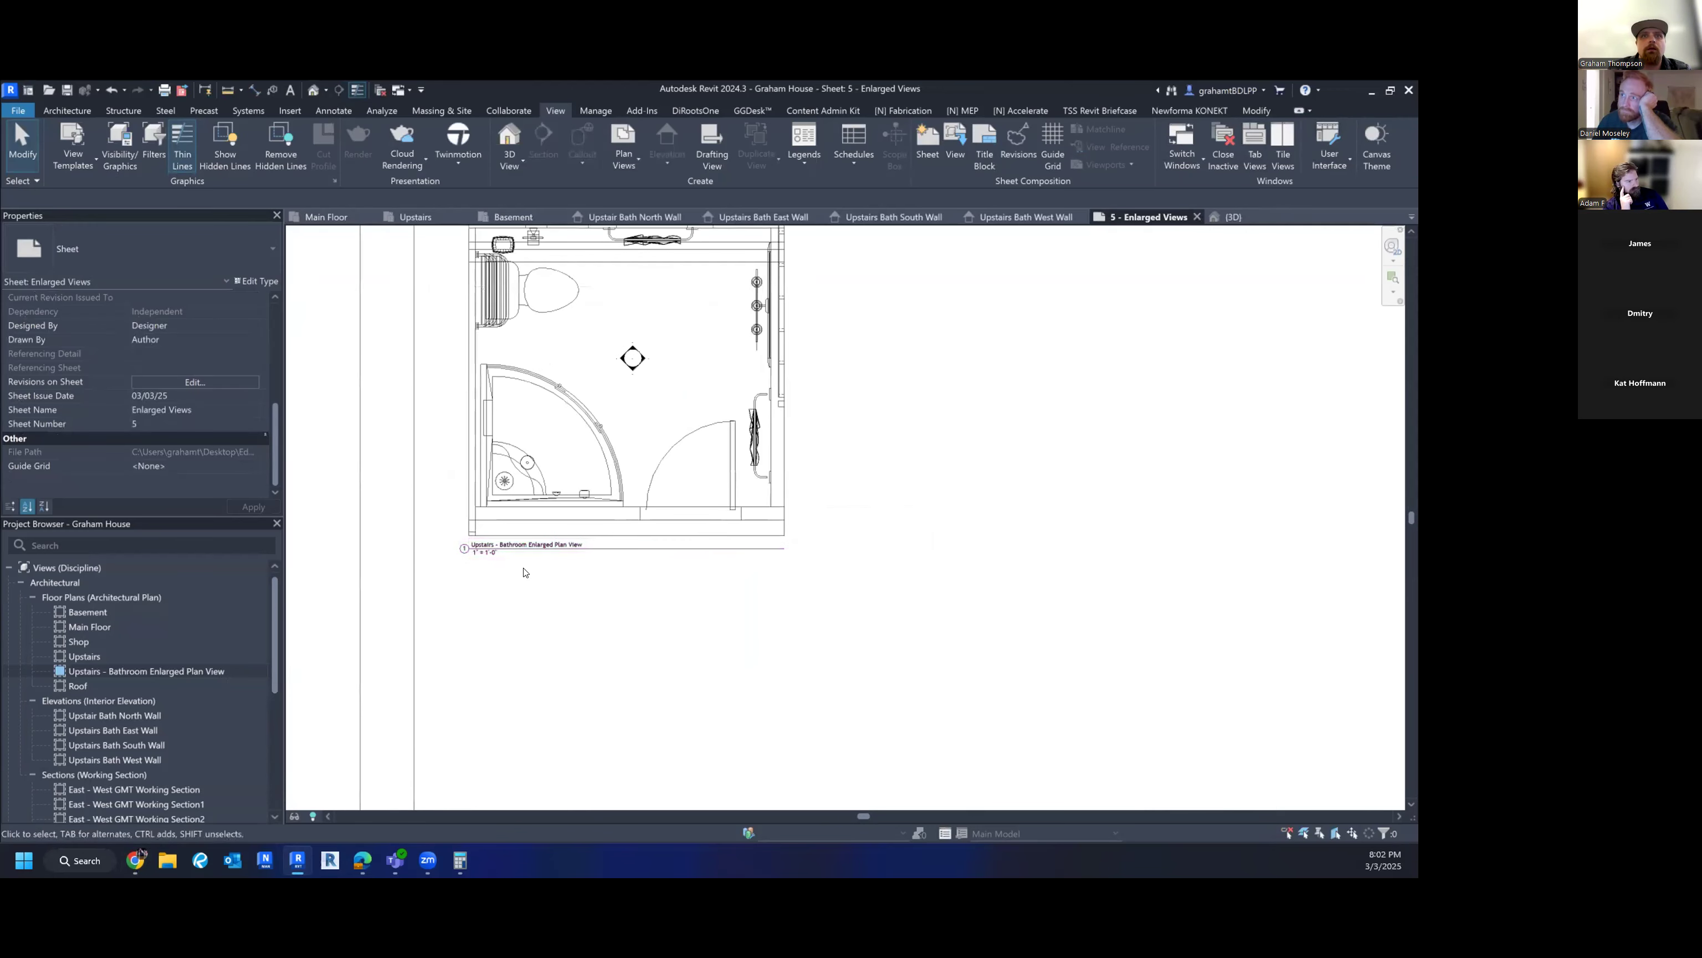
{"action": "scroll", "coordinate": [623, 380], "scroll_direction": "down", "scroll_amount": 6}
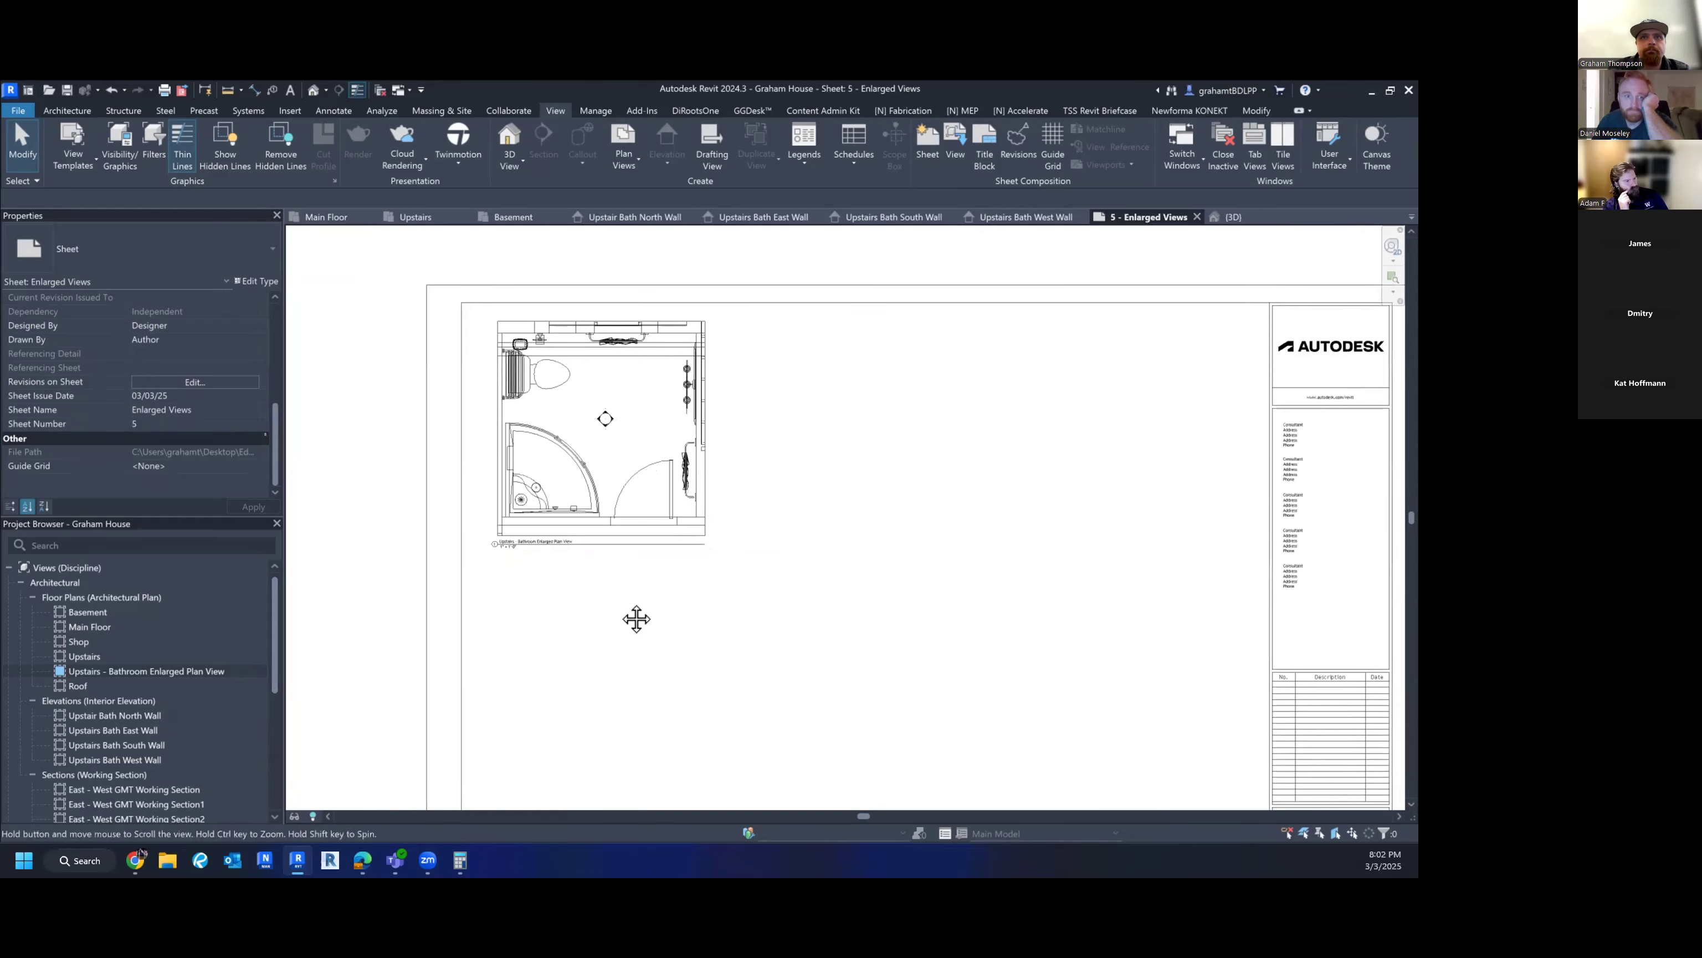
{"action": "mouse_move", "coordinate": [642, 527]}
{"action": "middle_mouse_down"}
{"action": "mouse_move", "coordinate": [643, 553]}
{"action": "mouse_move", "coordinate": [631, 501]}
{"action": "middle_mouse_up"}
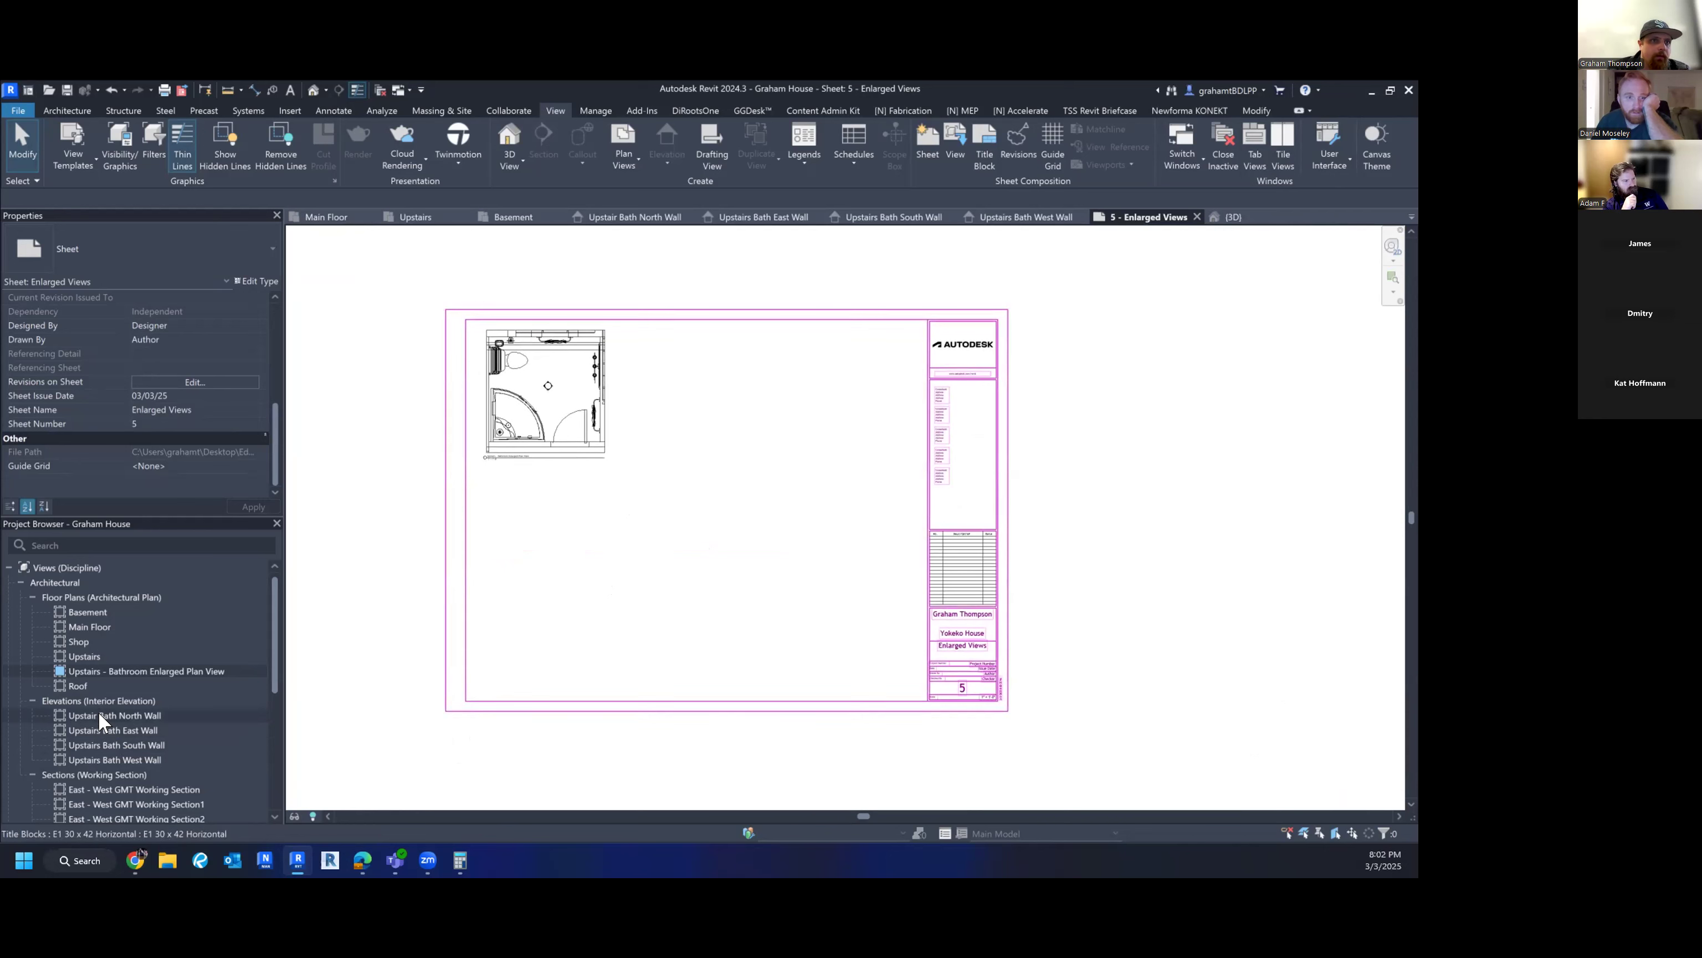
{"action": "left_click_drag", "start_coordinate": [99, 714], "coordinate": [581, 528]}
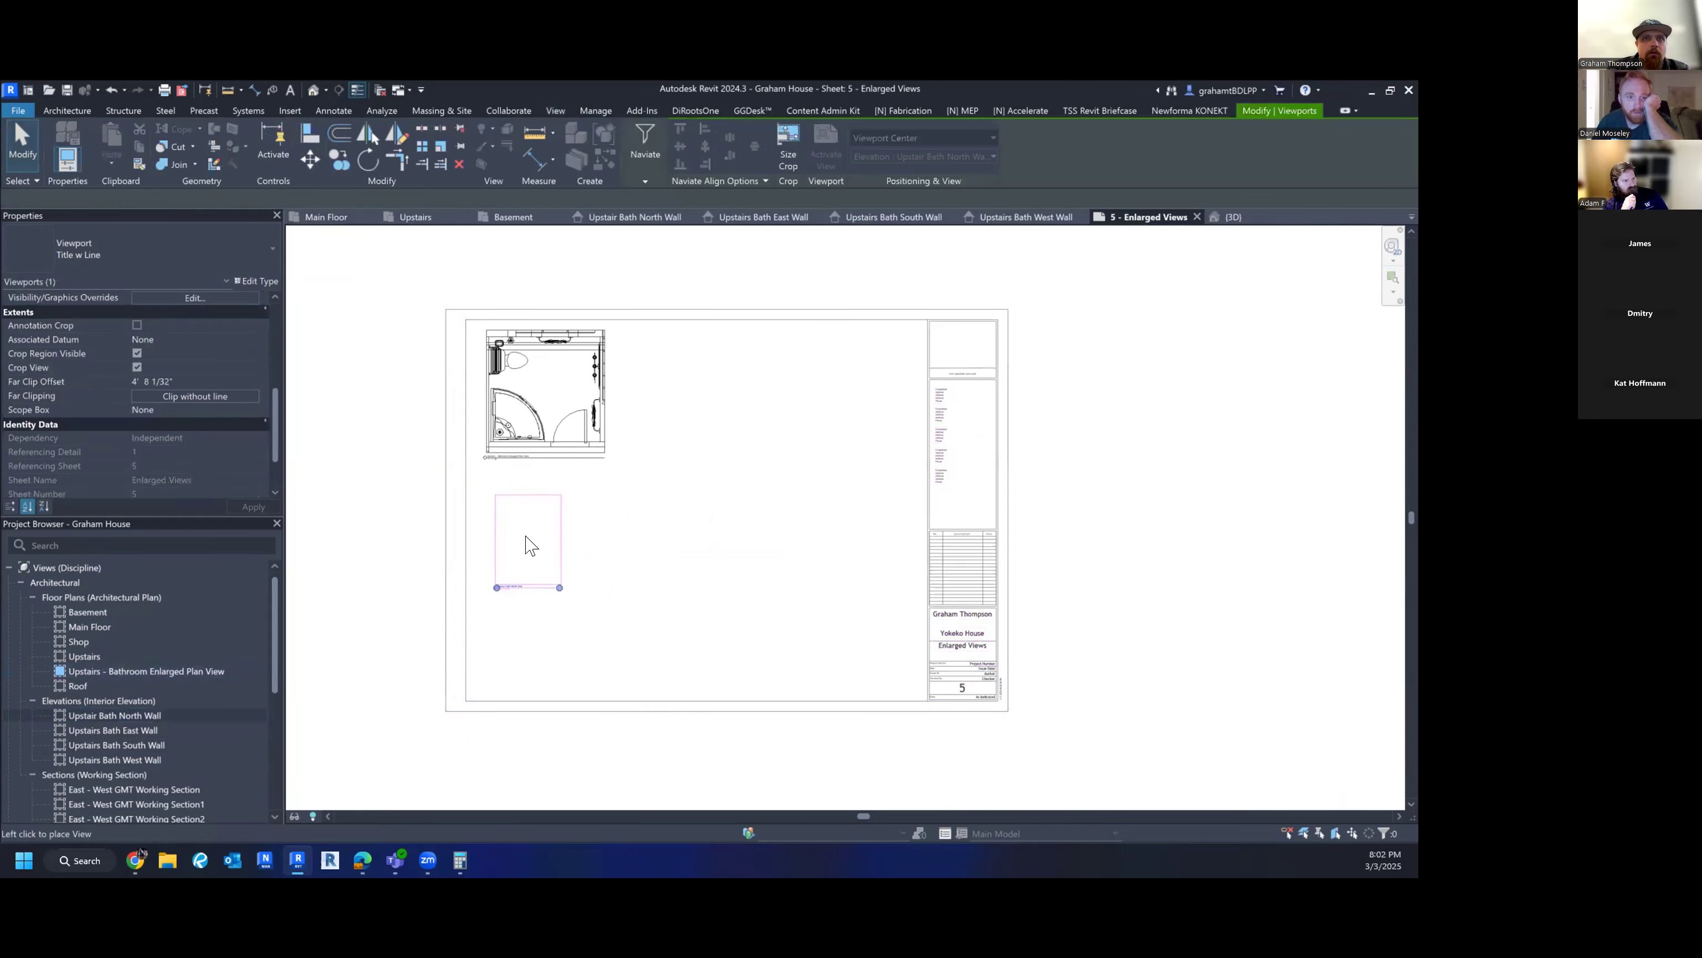
{"action": "key", "text": "Escape"}
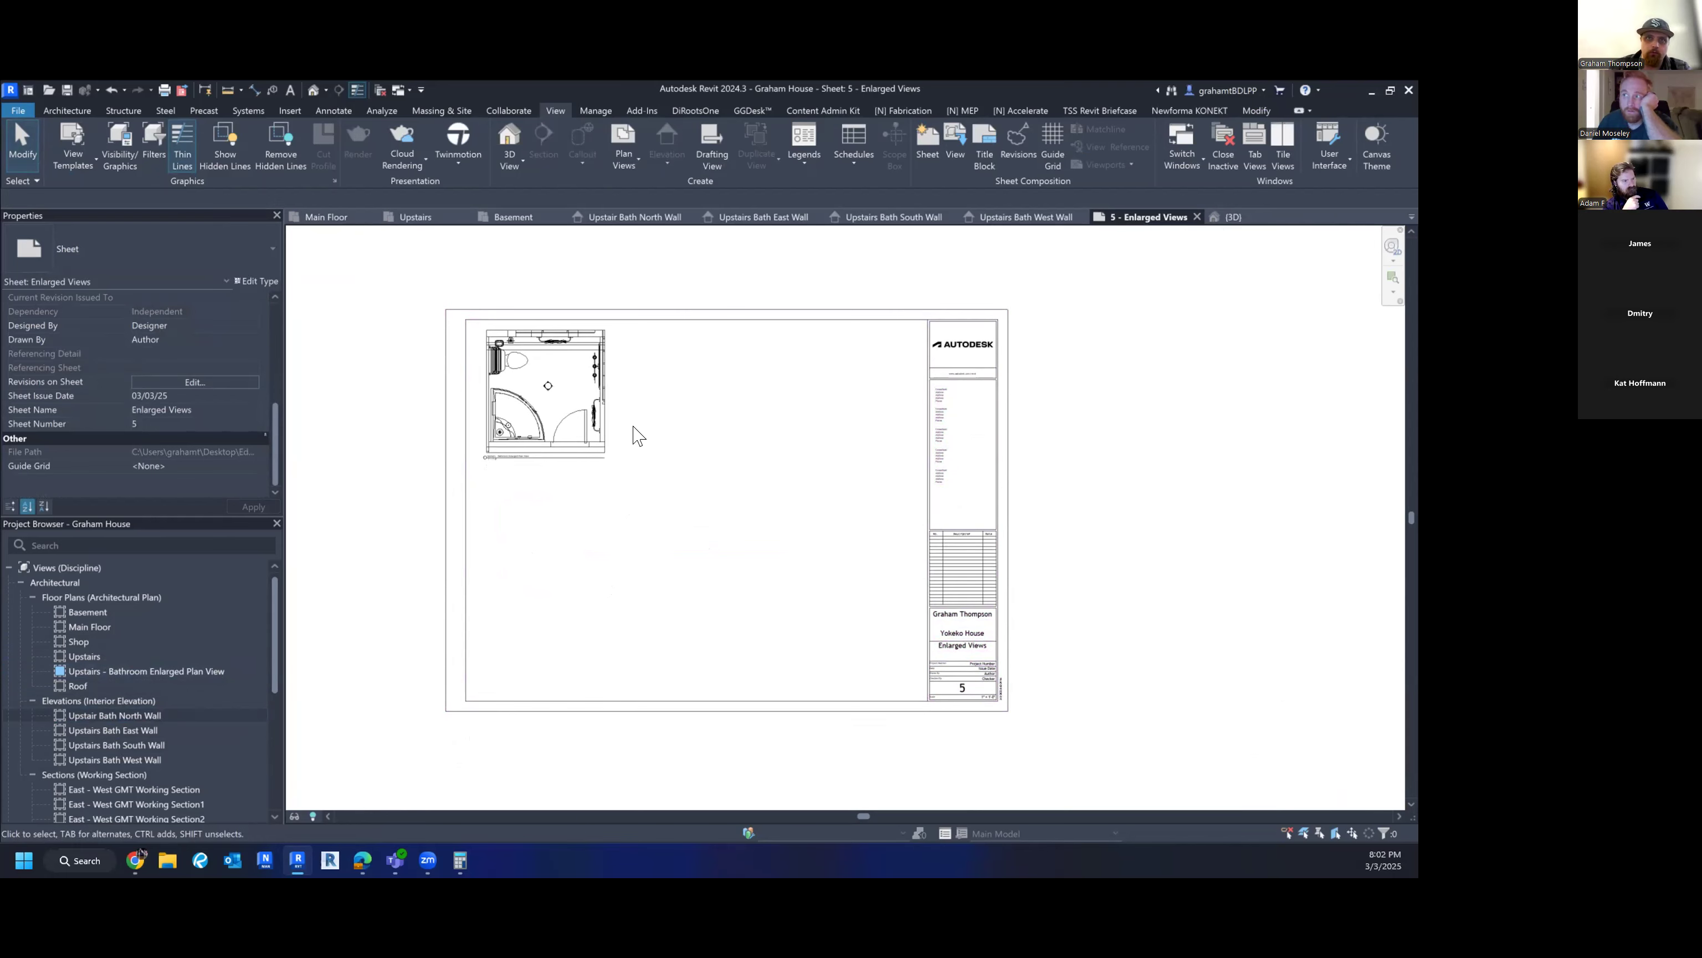
{"action": "scroll", "coordinate": [561, 419], "scroll_direction": "up", "scroll_amount": 3}
{"action": "scroll", "coordinate": [465, 480], "scroll_direction": "down", "scroll_amount": 3}
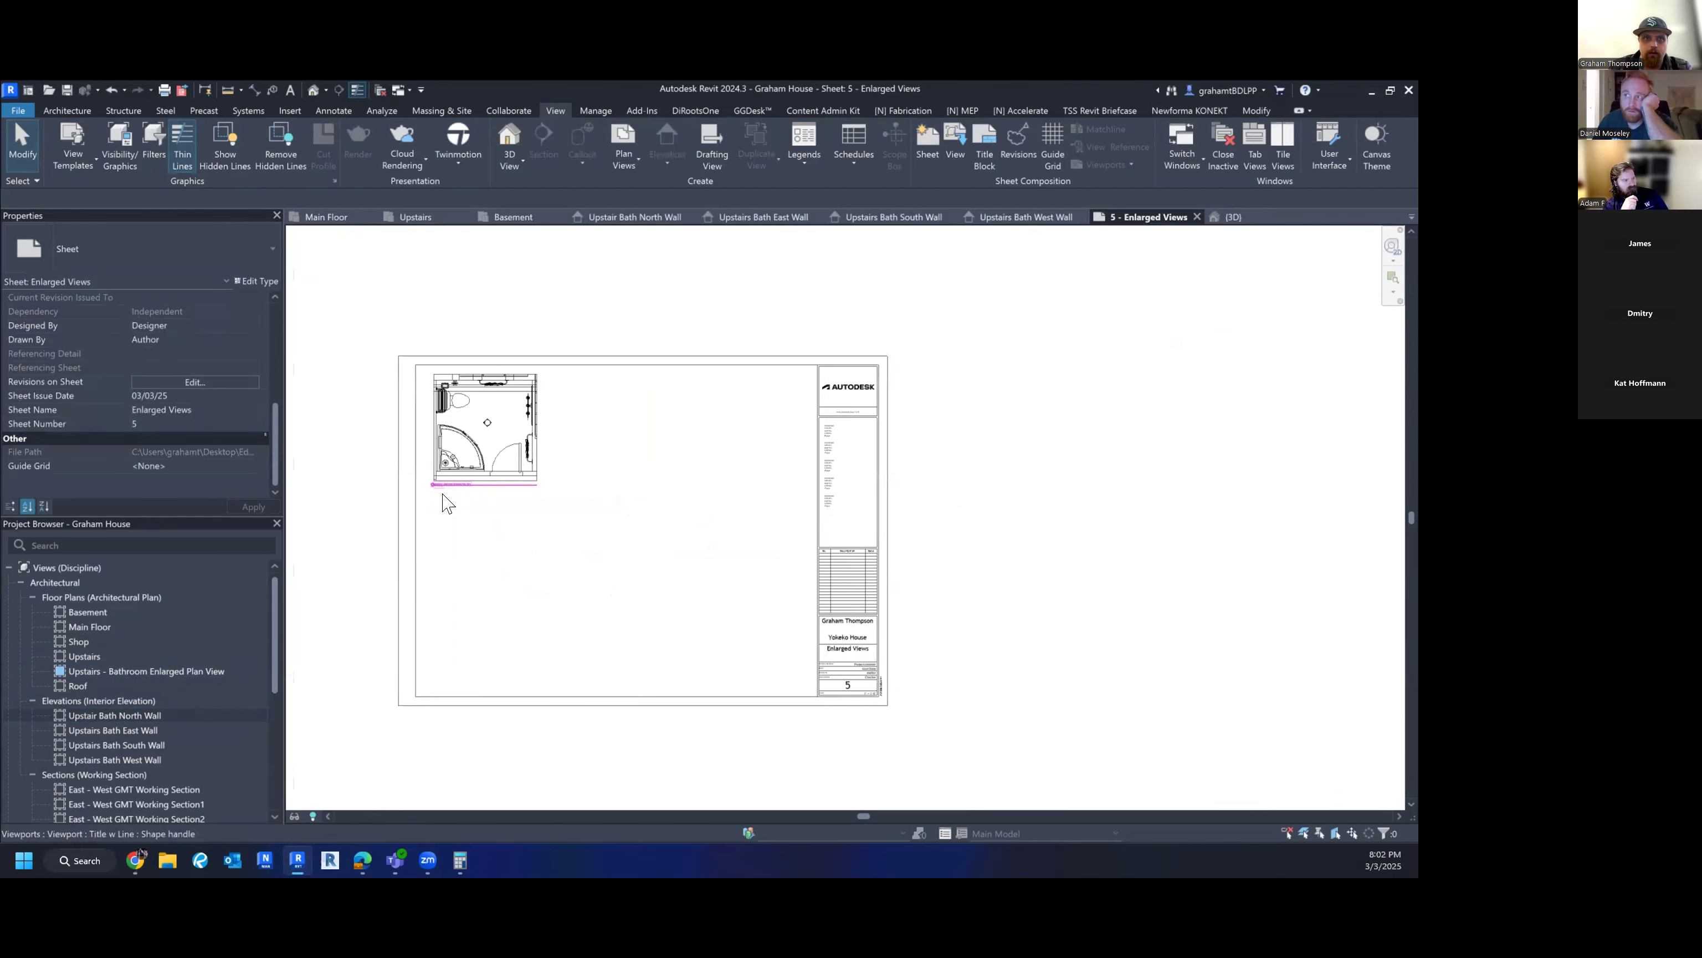
{"action": "left_click_drag", "start_coordinate": [129, 716], "coordinate": [501, 552]}
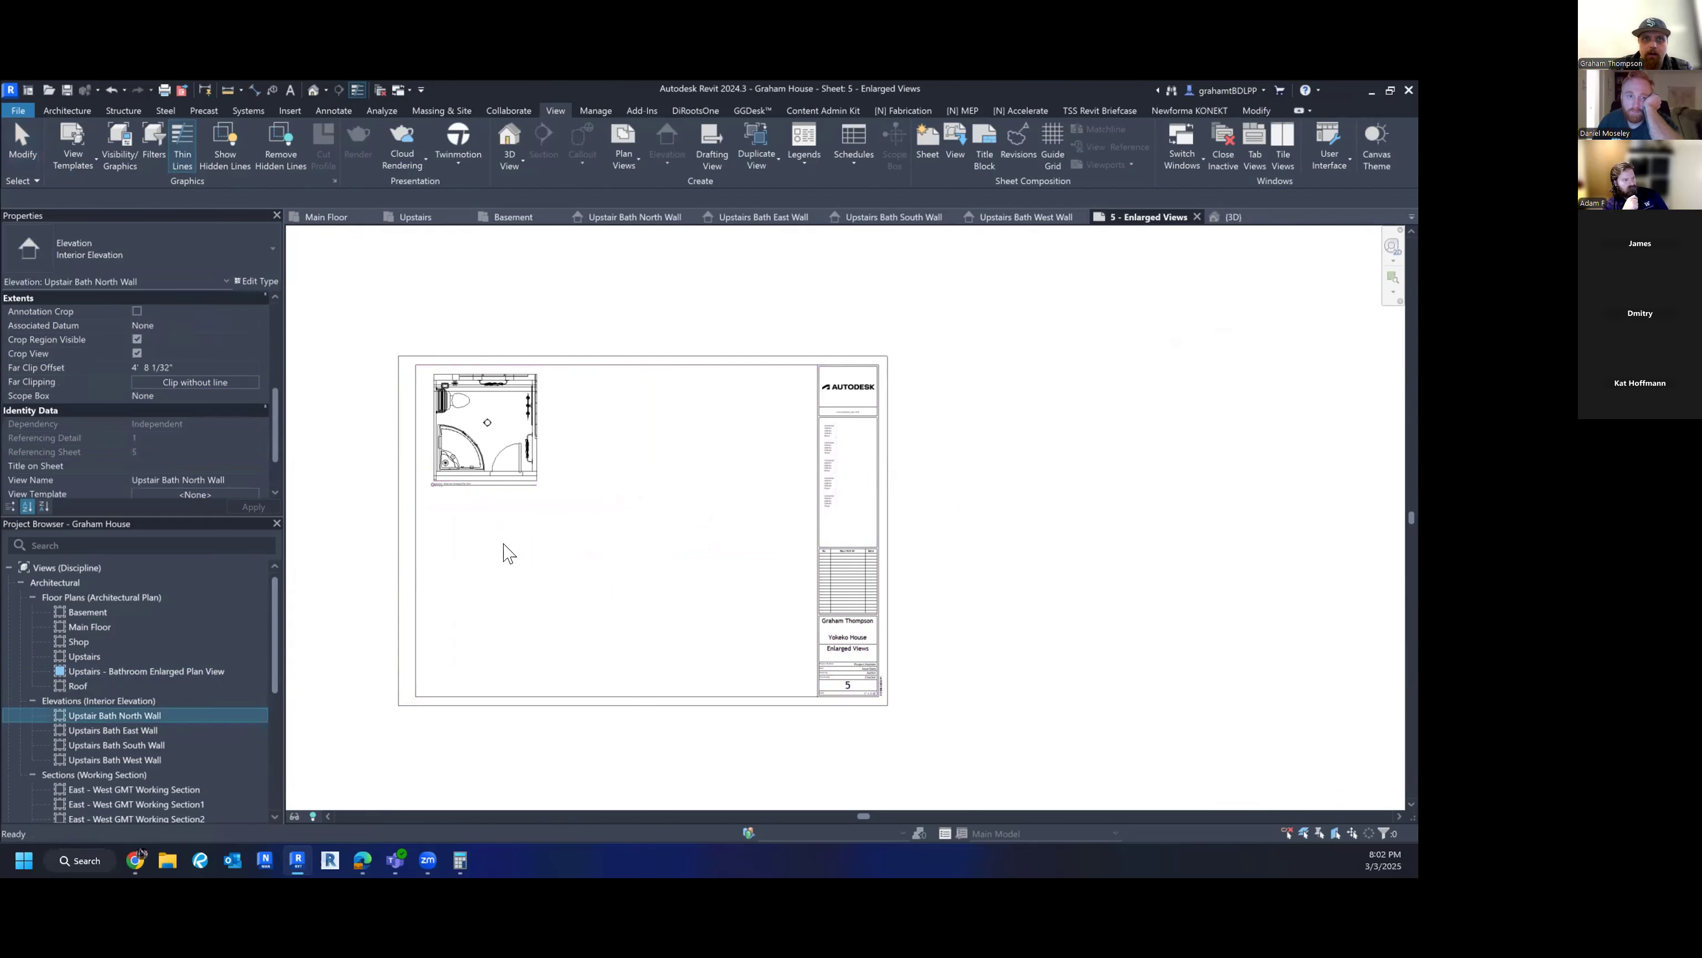
{"action": "left_click", "coordinate": [462, 562]}
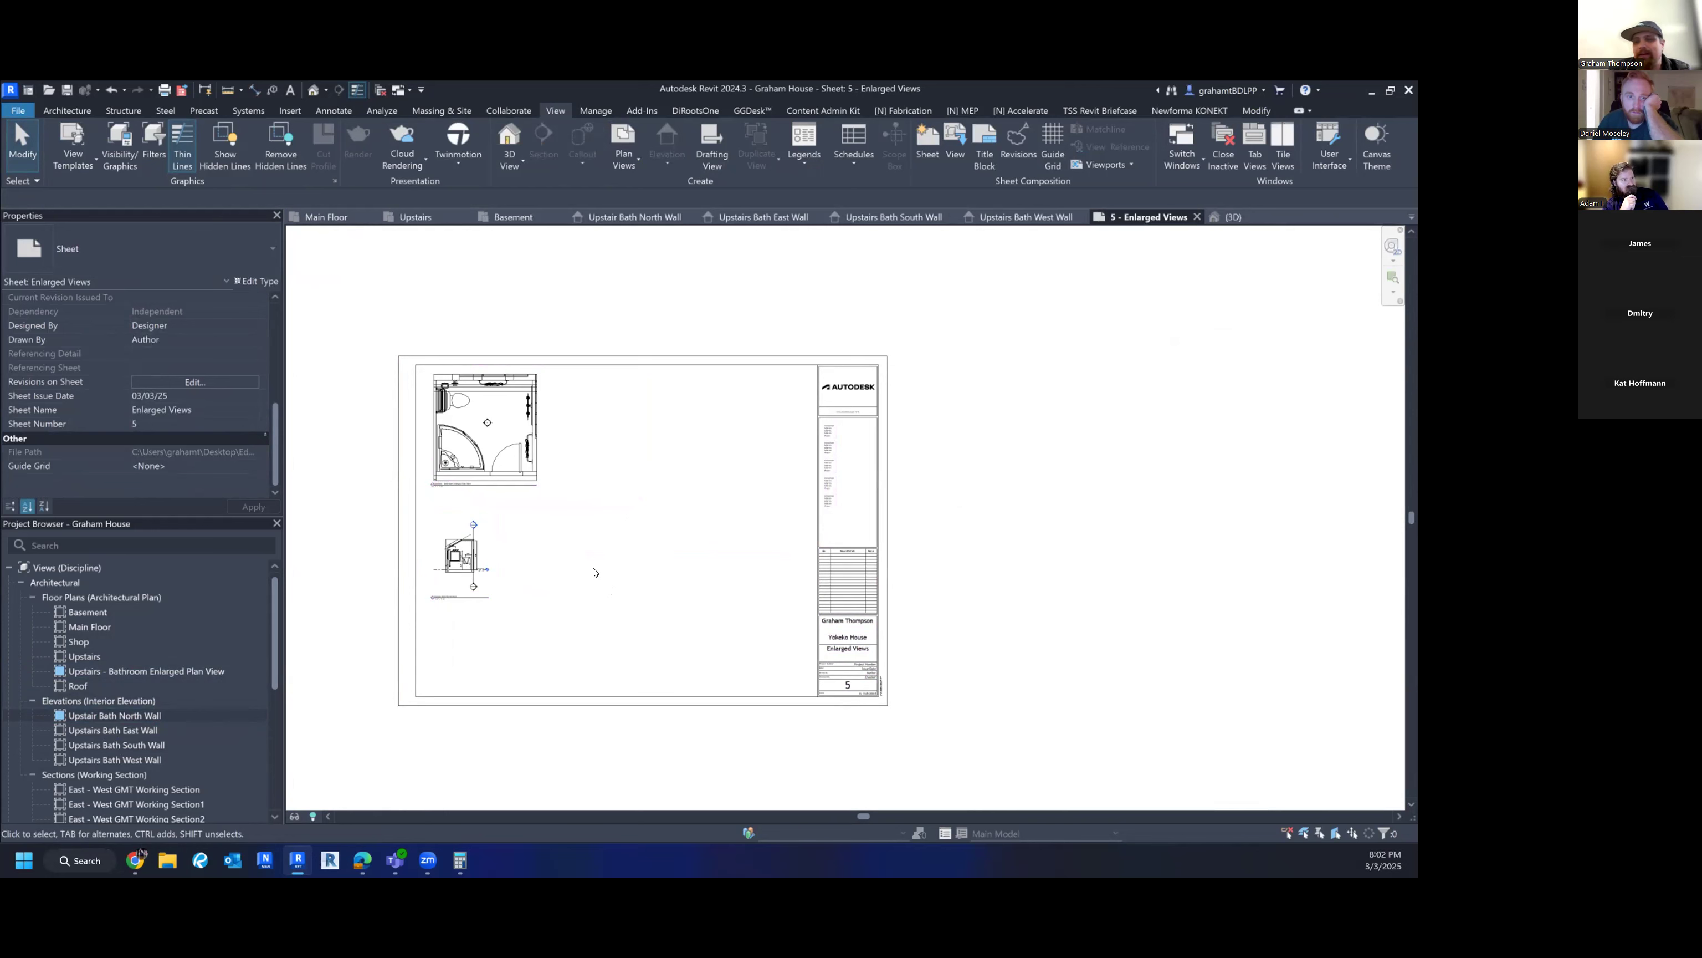
{"action": "left_click", "coordinate": [460, 555]}
{"action": "key", "text": "Delete"}
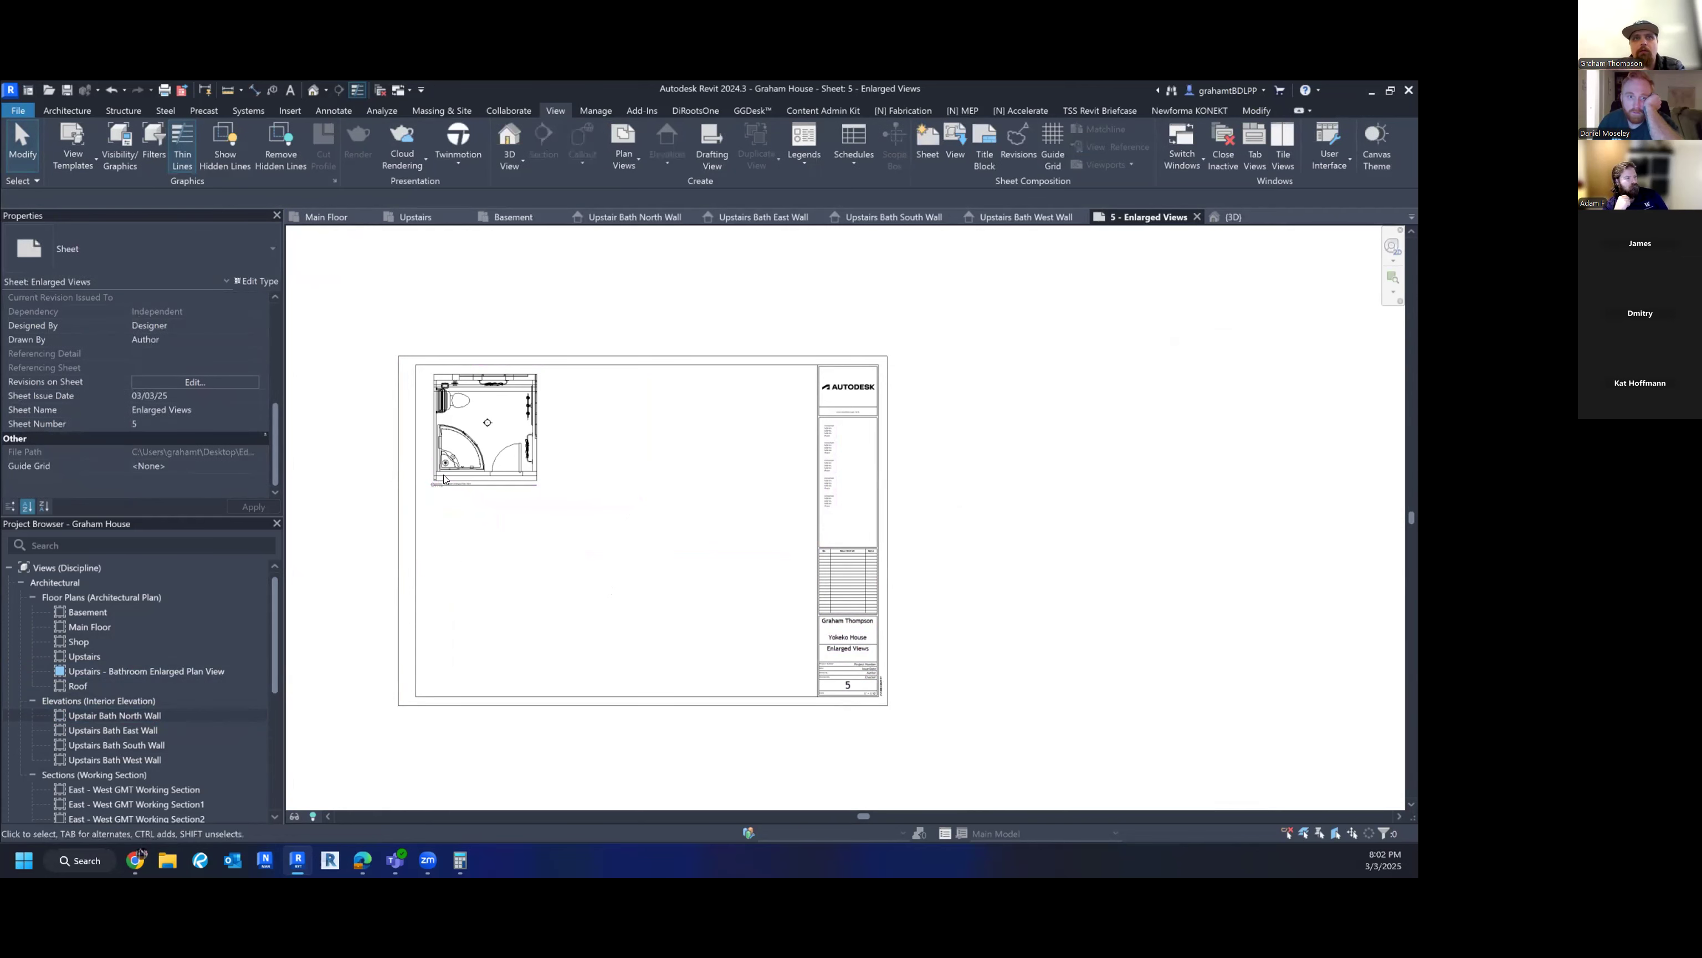
{"action": "left_click", "coordinate": [445, 479]}
{"action": "scroll", "coordinate": [179, 415], "scroll_direction": "down", "scroll_amount": 5}
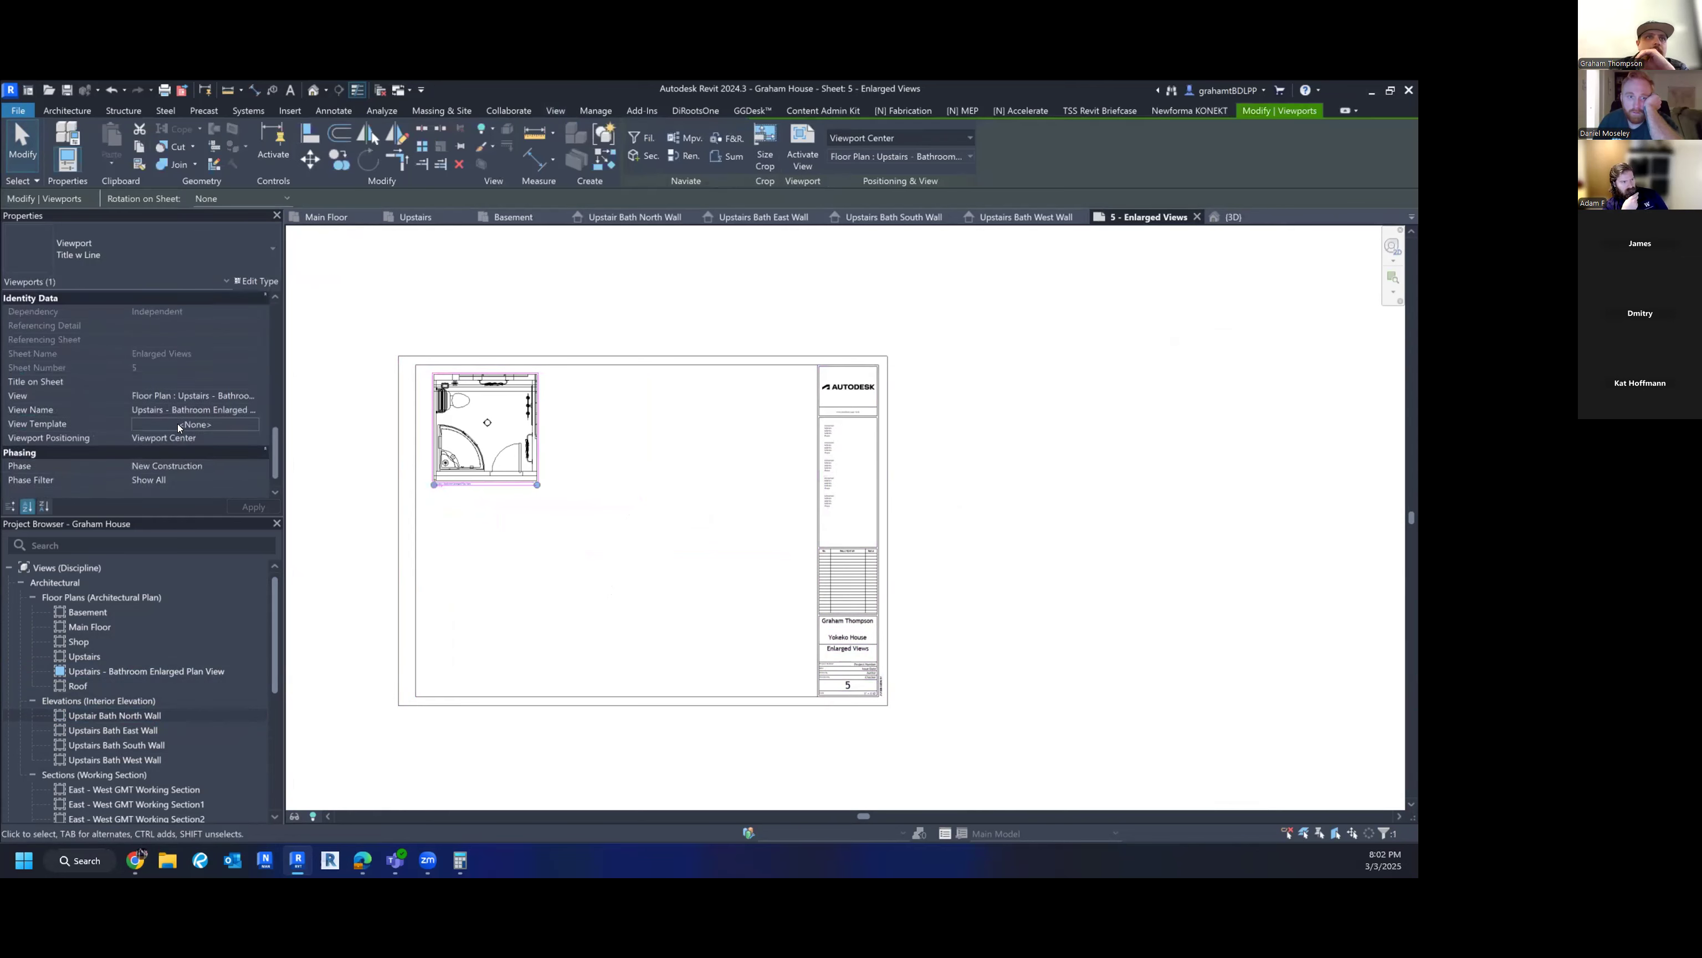
- Change the bathroom plan viewport's View Scale to 1/2" = 1'-0"
{"action": "scroll", "coordinate": [180, 428], "scroll_direction": "up", "scroll_amount": 3}
{"action": "scroll", "coordinate": [167, 395], "scroll_direction": "up", "scroll_amount": 3}
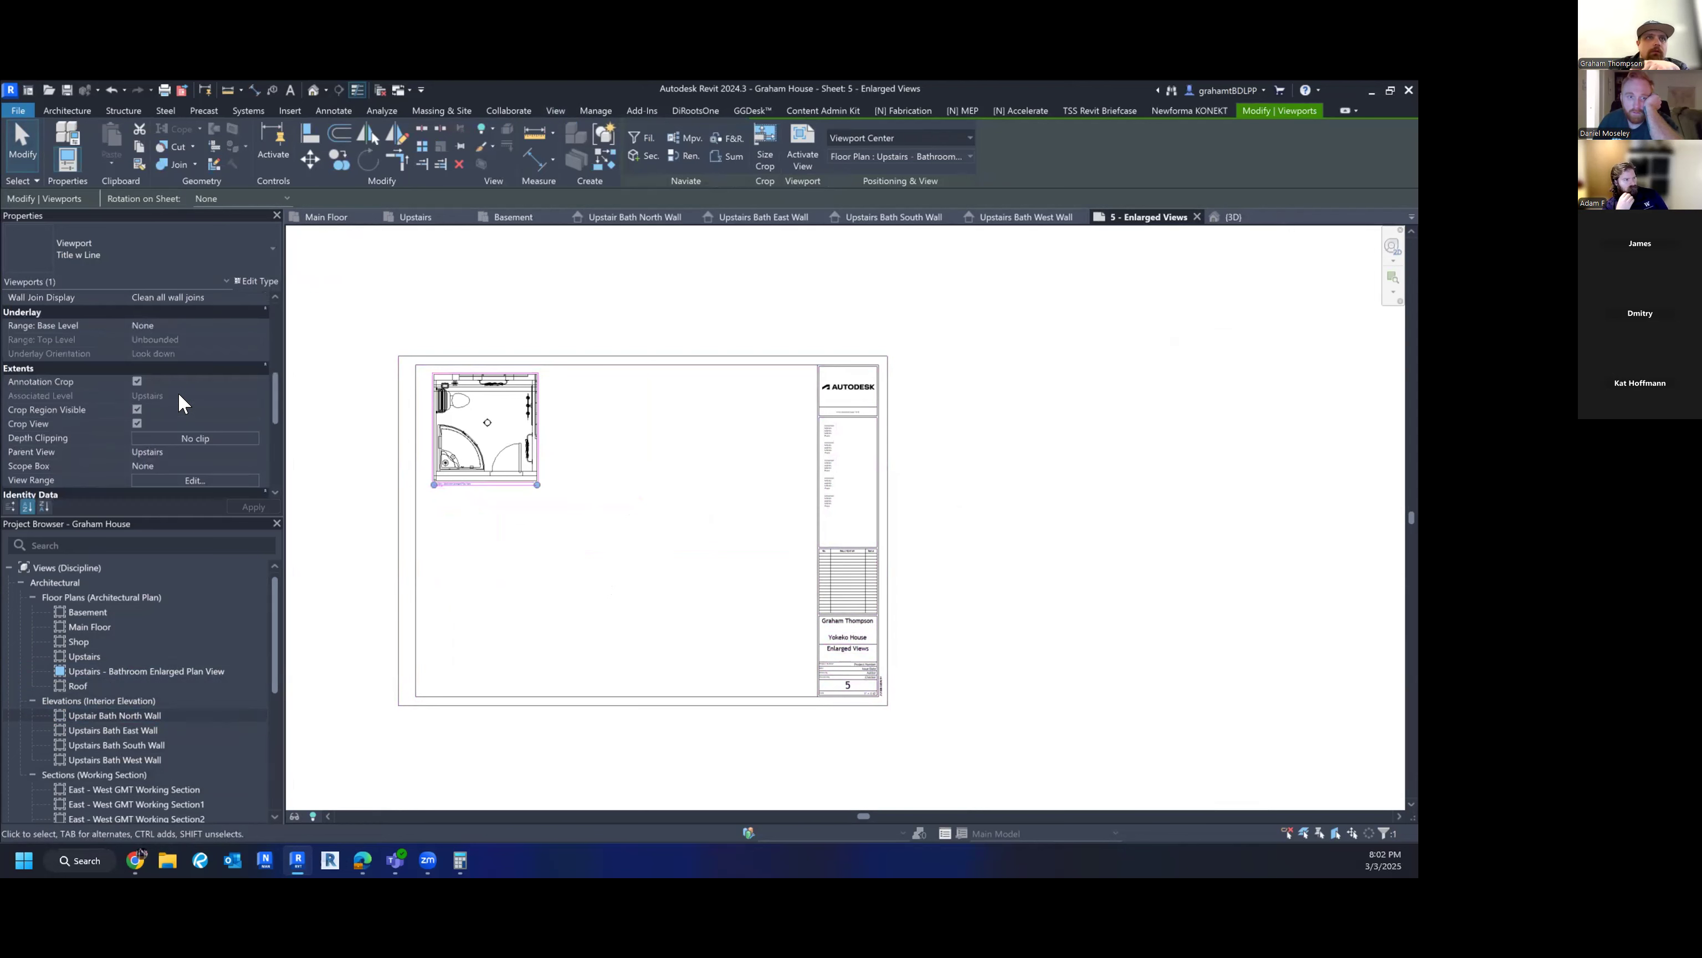
{"action": "scroll", "coordinate": [178, 392], "scroll_direction": "up", "scroll_amount": 3}
{"action": "left_click", "coordinate": [253, 396]}
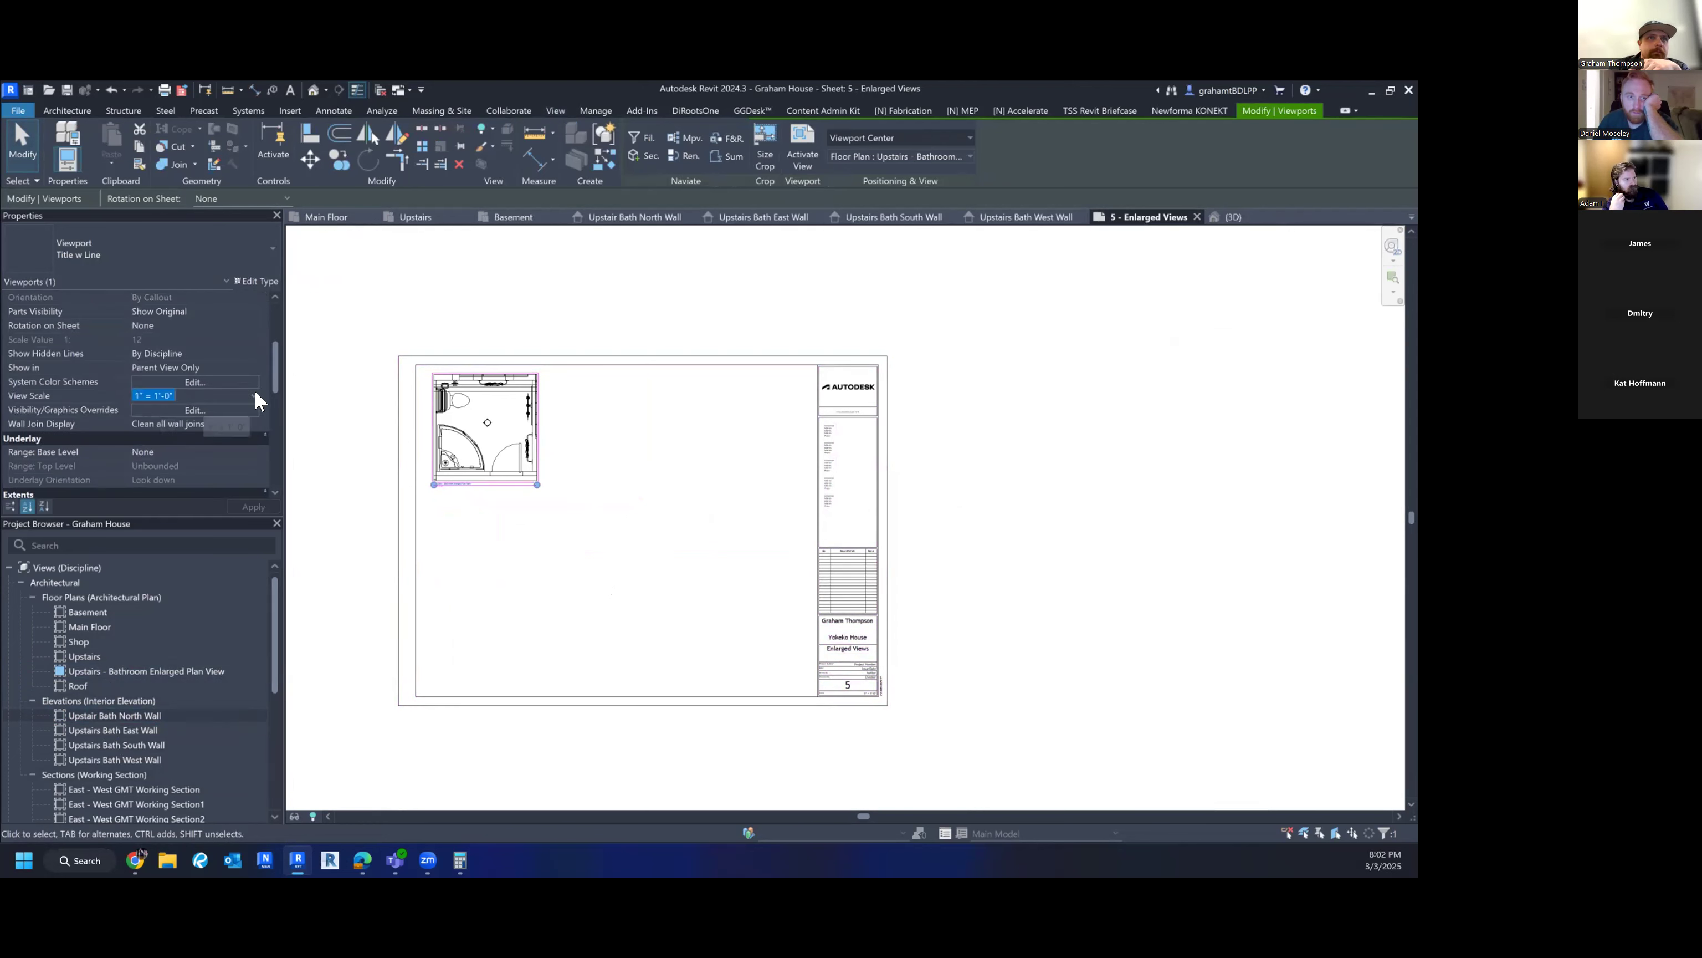
{"action": "left_click", "coordinate": [253, 395]}
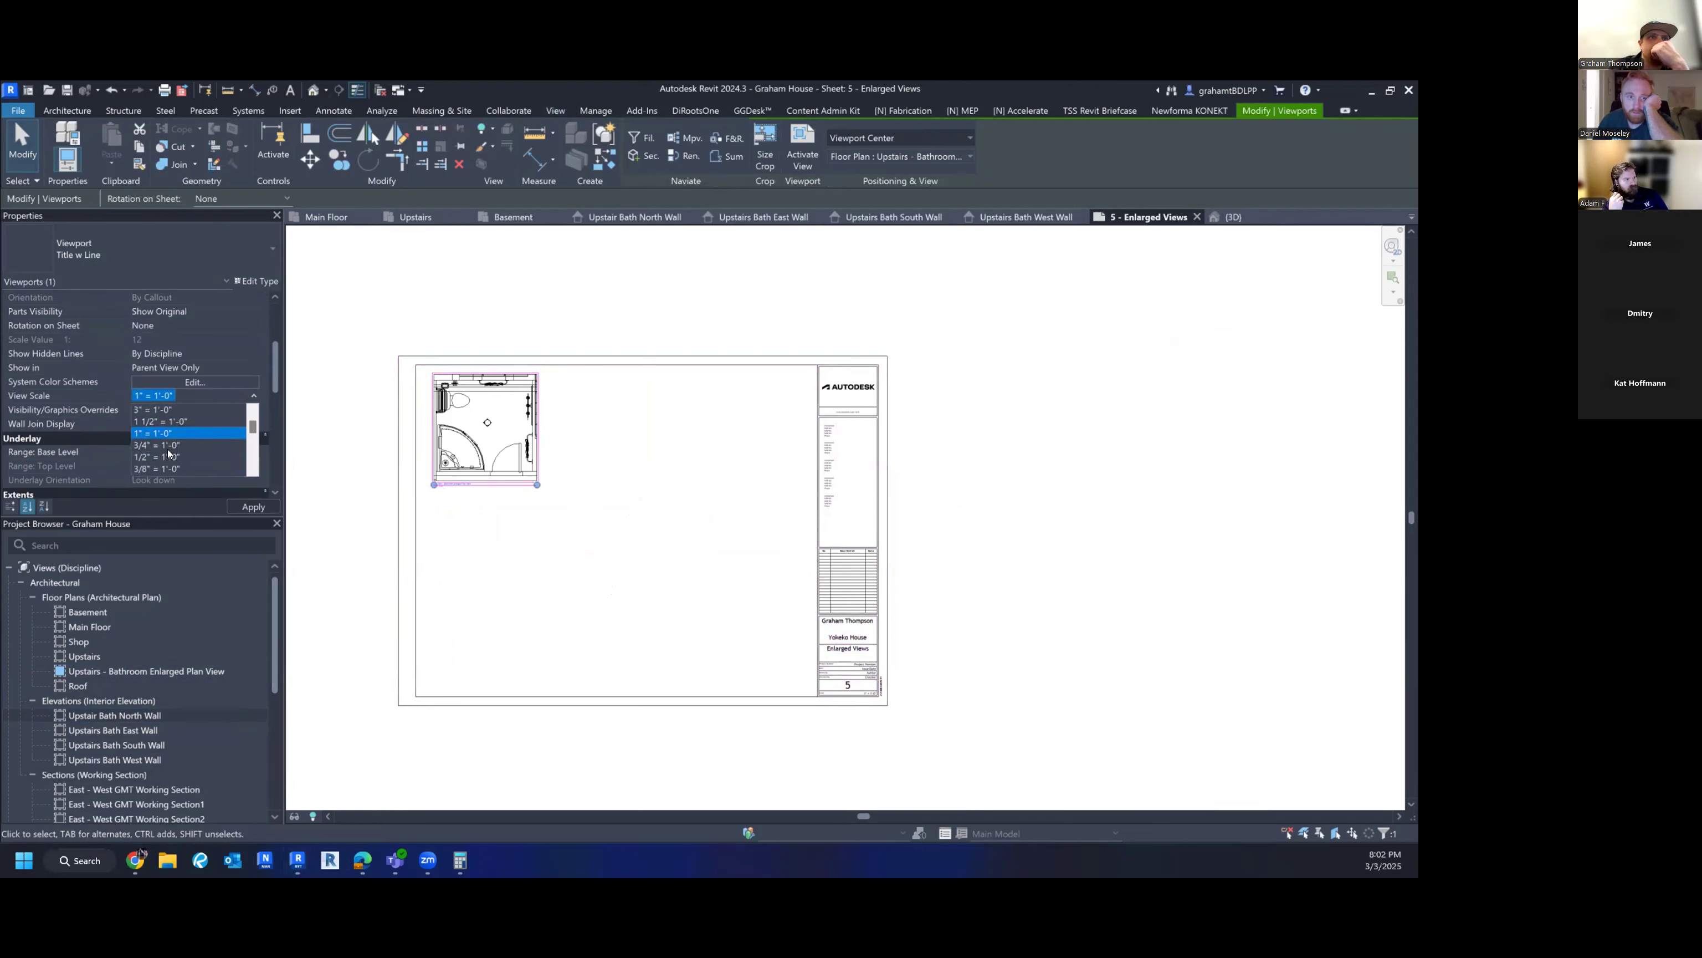
{"action": "left_click", "coordinate": [160, 457]}
- Check the viewport title on the sheet, then pick the Upstair Bath North Wall elevation
{"action": "left_click", "coordinate": [583, 561]}
{"action": "scroll", "coordinate": [512, 543], "scroll_direction": "up", "scroll_amount": 3}
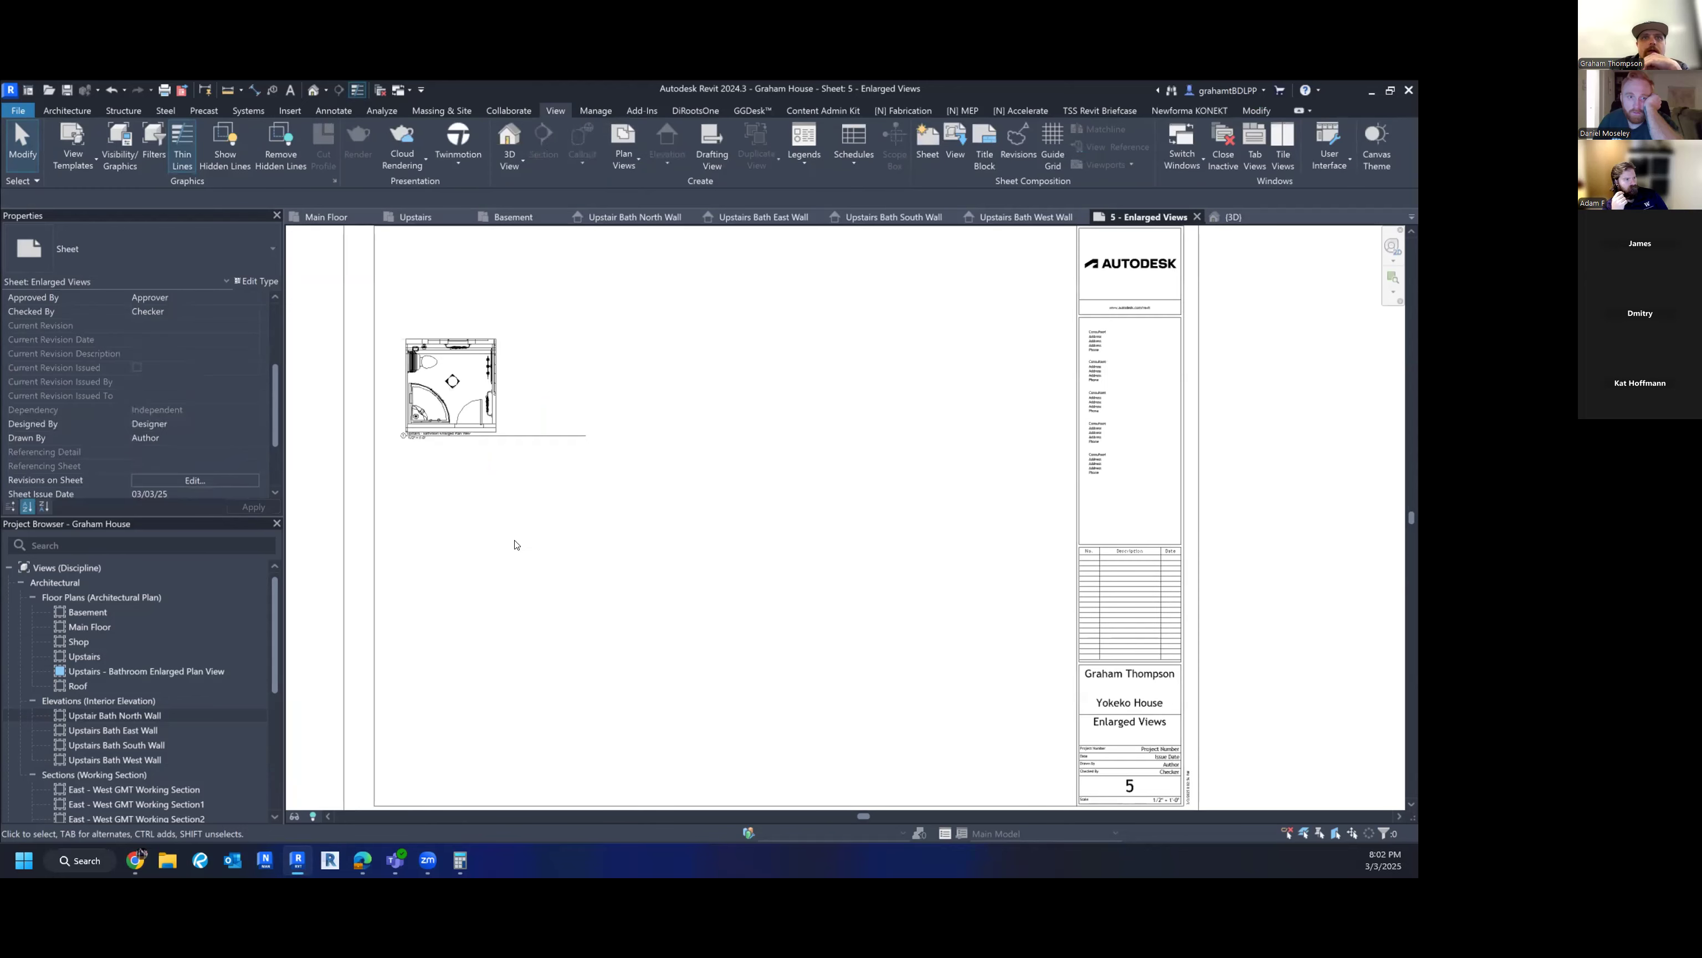
{"action": "left_click", "coordinate": [540, 434]}
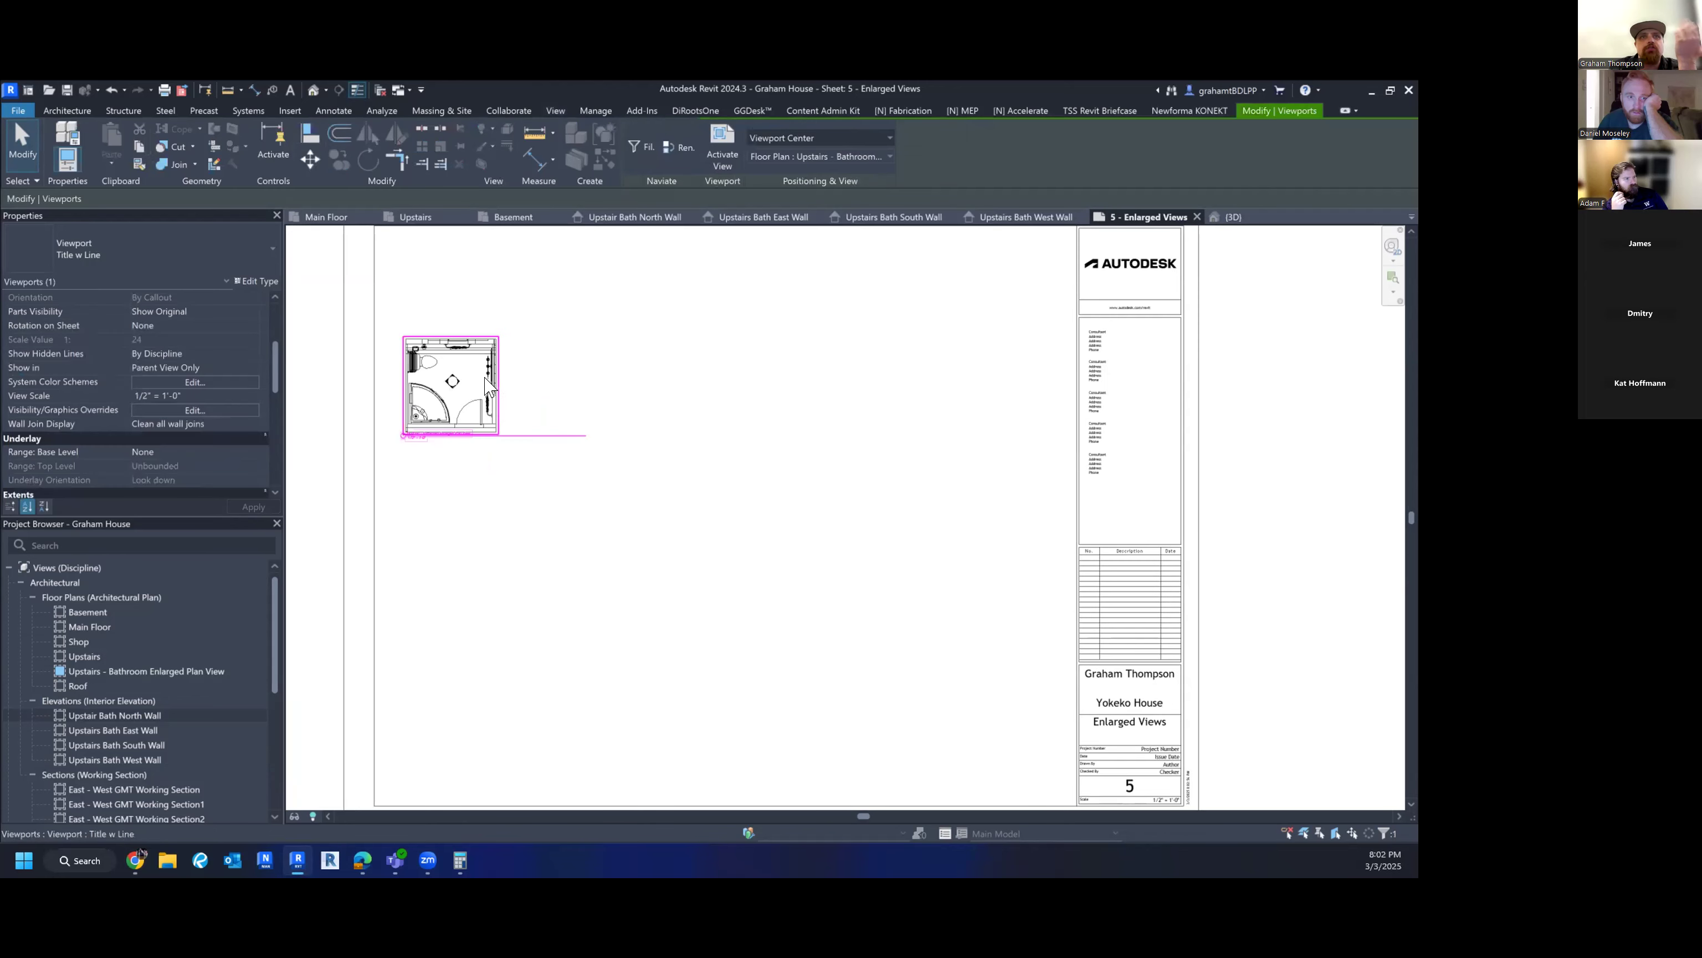
{"action": "left_click", "coordinate": [527, 489]}
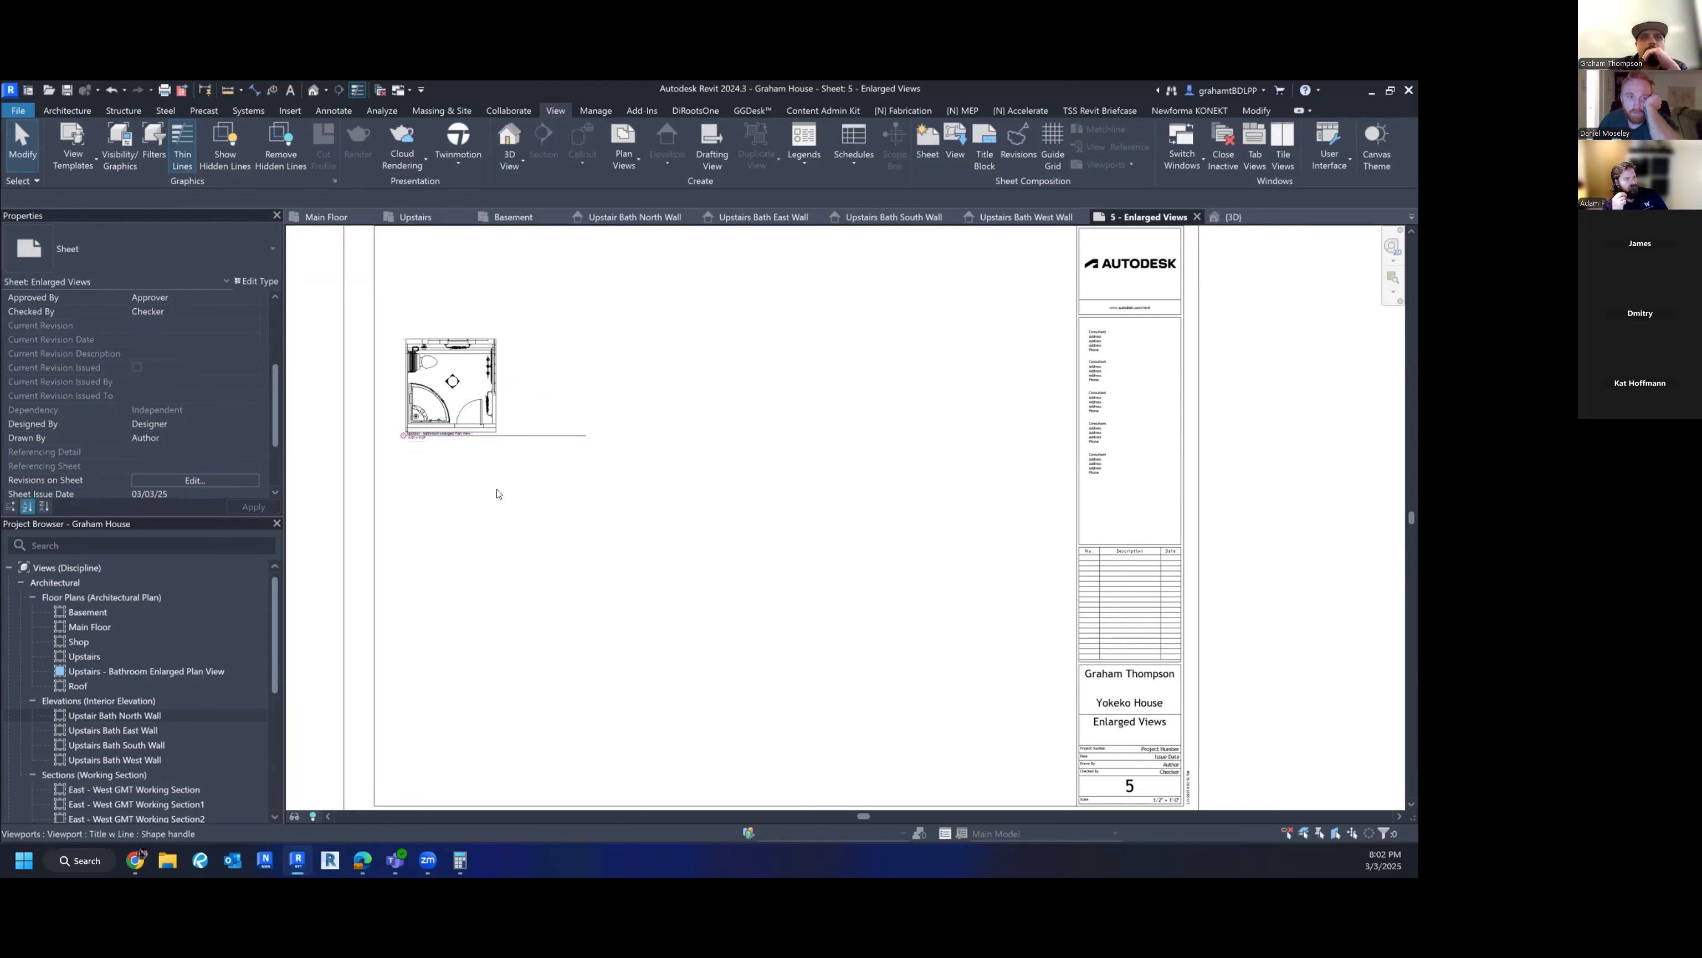
{"action": "left_click", "coordinate": [516, 435]}
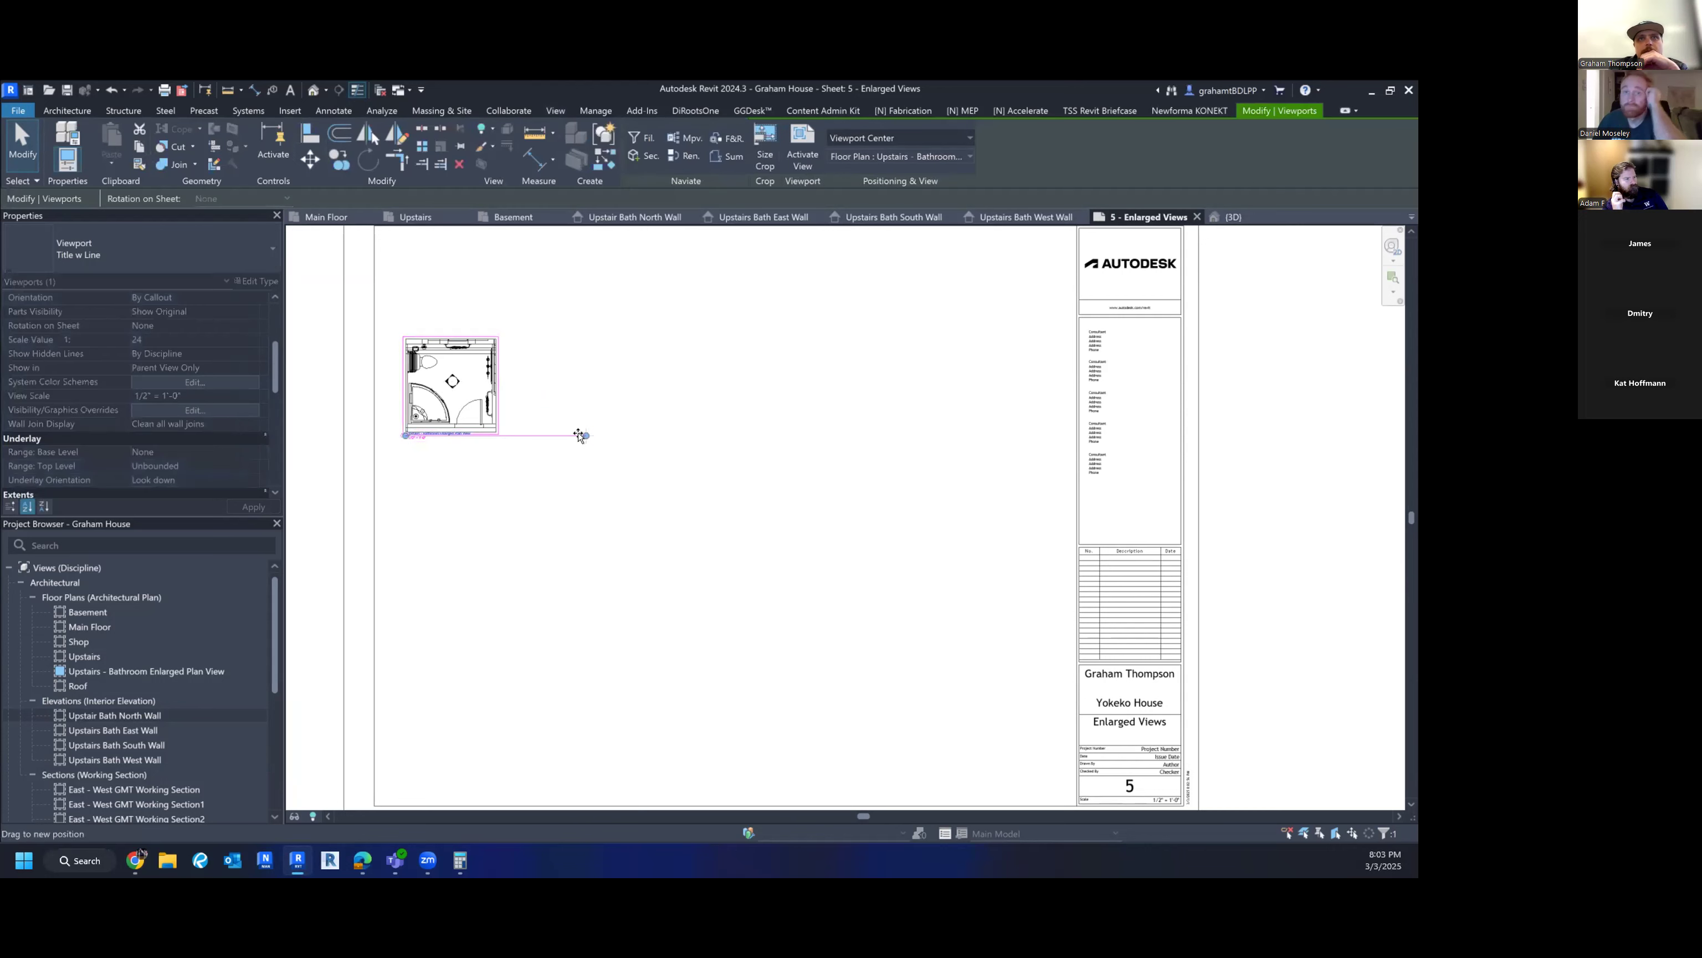
{"action": "left_click", "coordinate": [526, 514]}
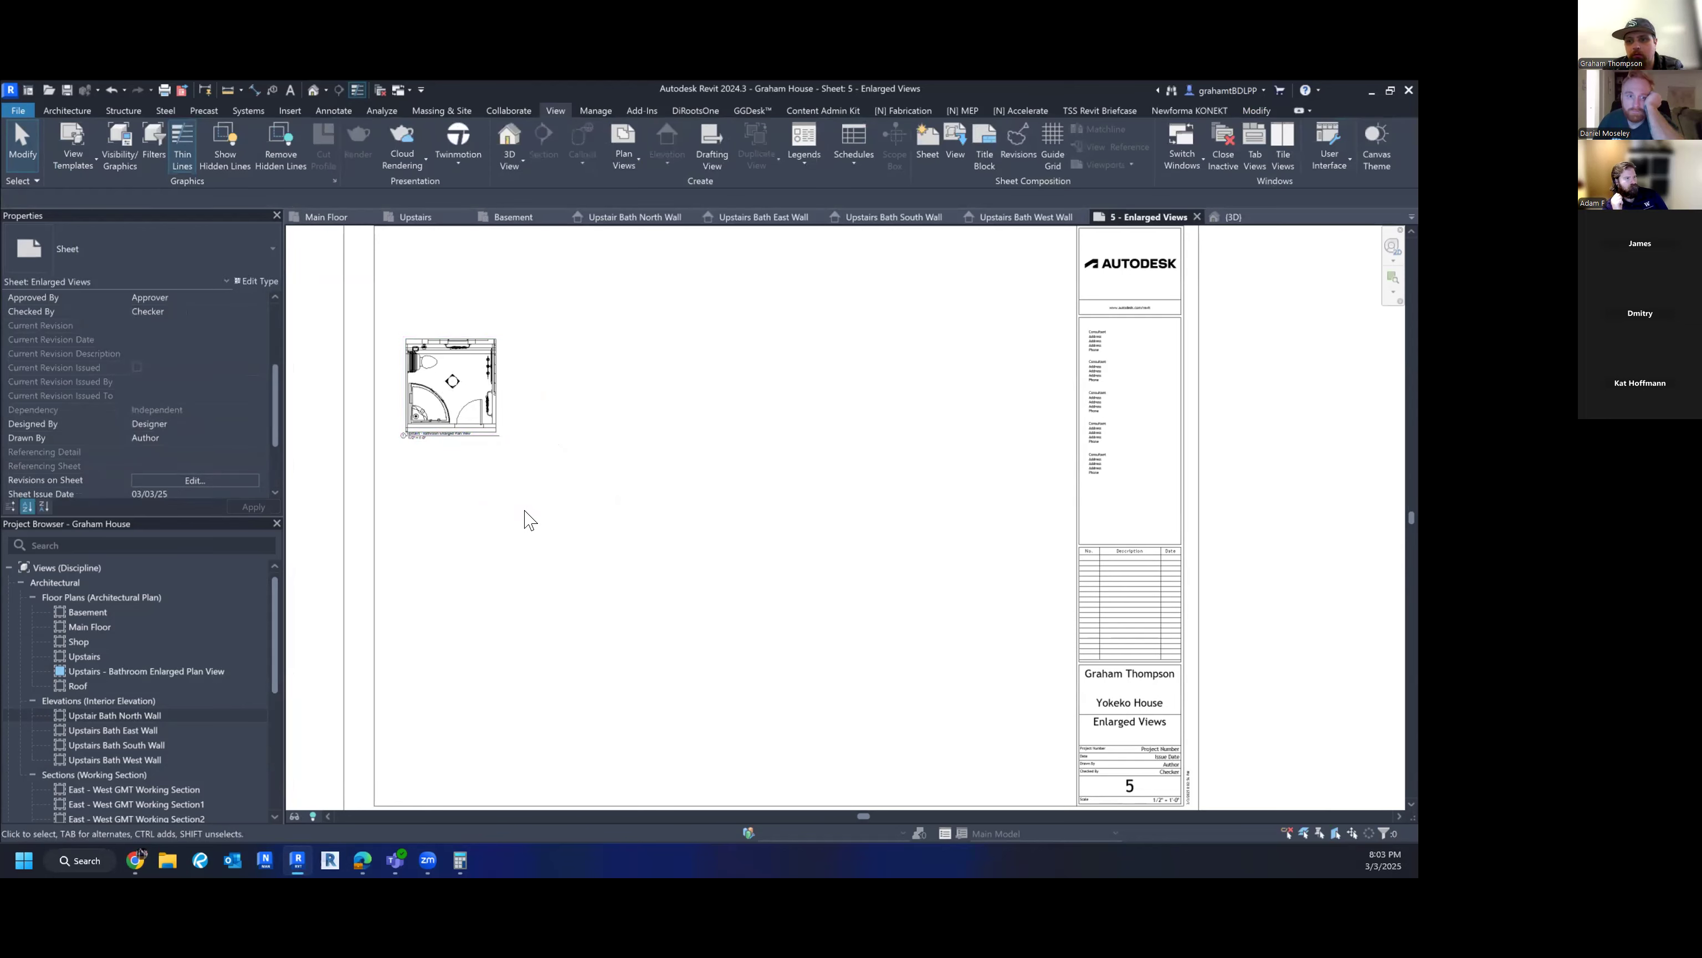
{"action": "scroll", "coordinate": [527, 517], "scroll_direction": "down", "scroll_amount": 5}
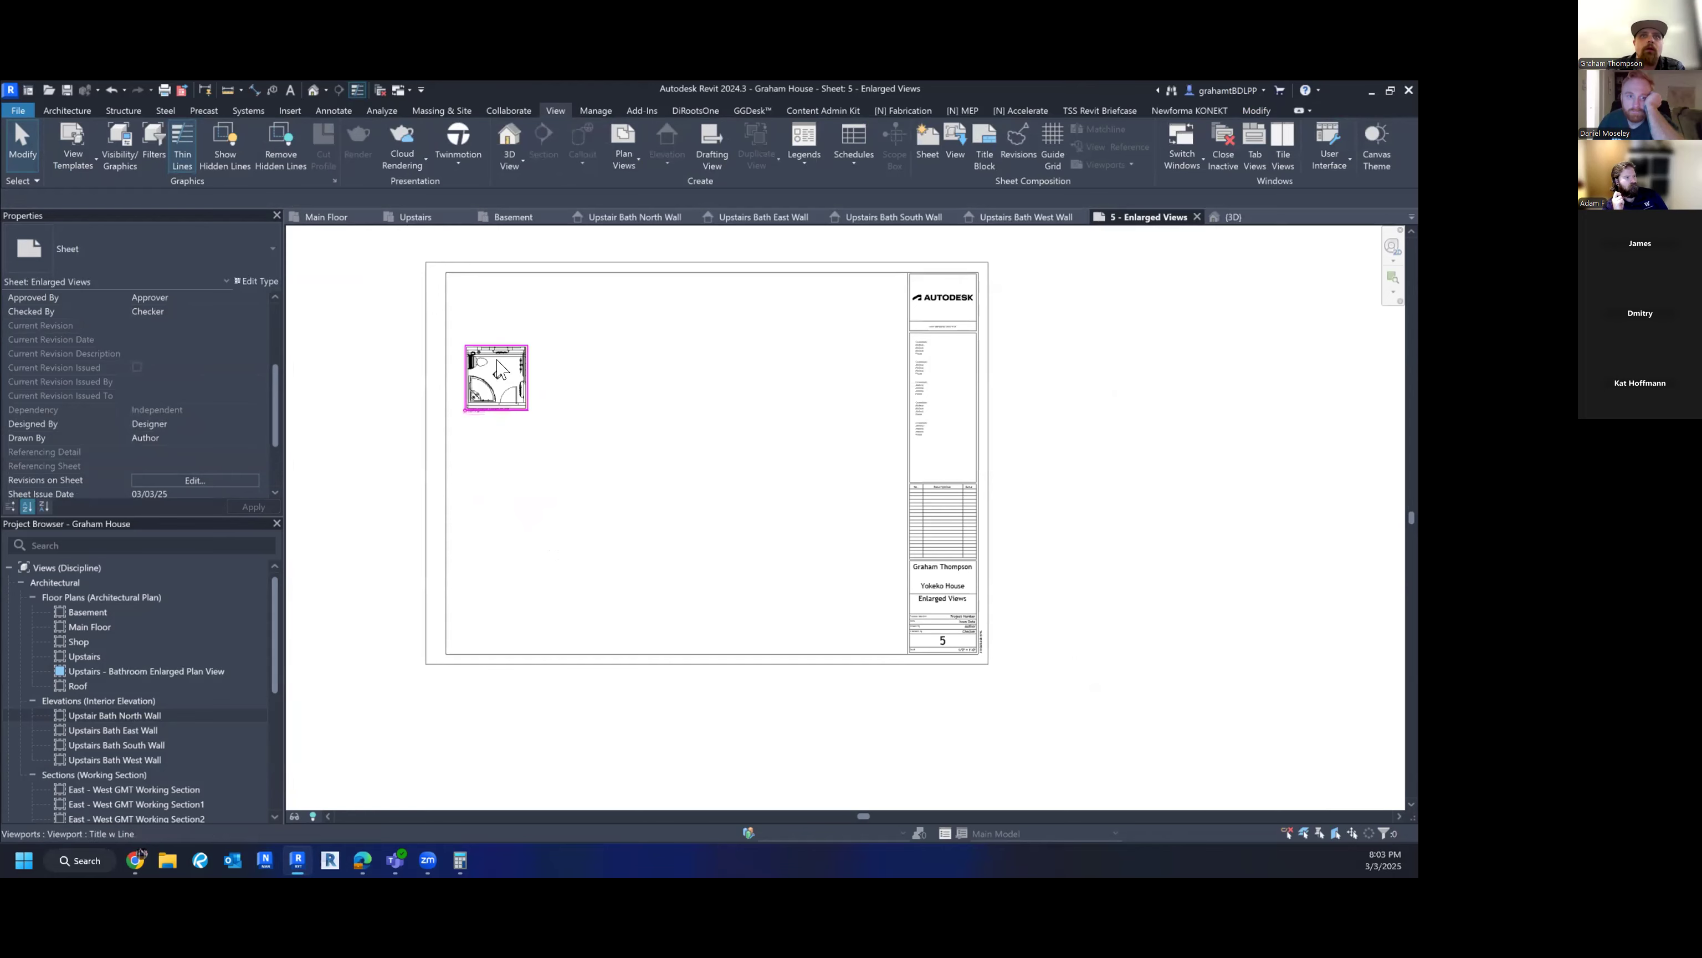
{"action": "scroll", "coordinate": [498, 369], "scroll_direction": "up", "scroll_amount": 5}
{"action": "scroll", "coordinate": [501, 398], "scroll_direction": "down", "scroll_amount": 2}
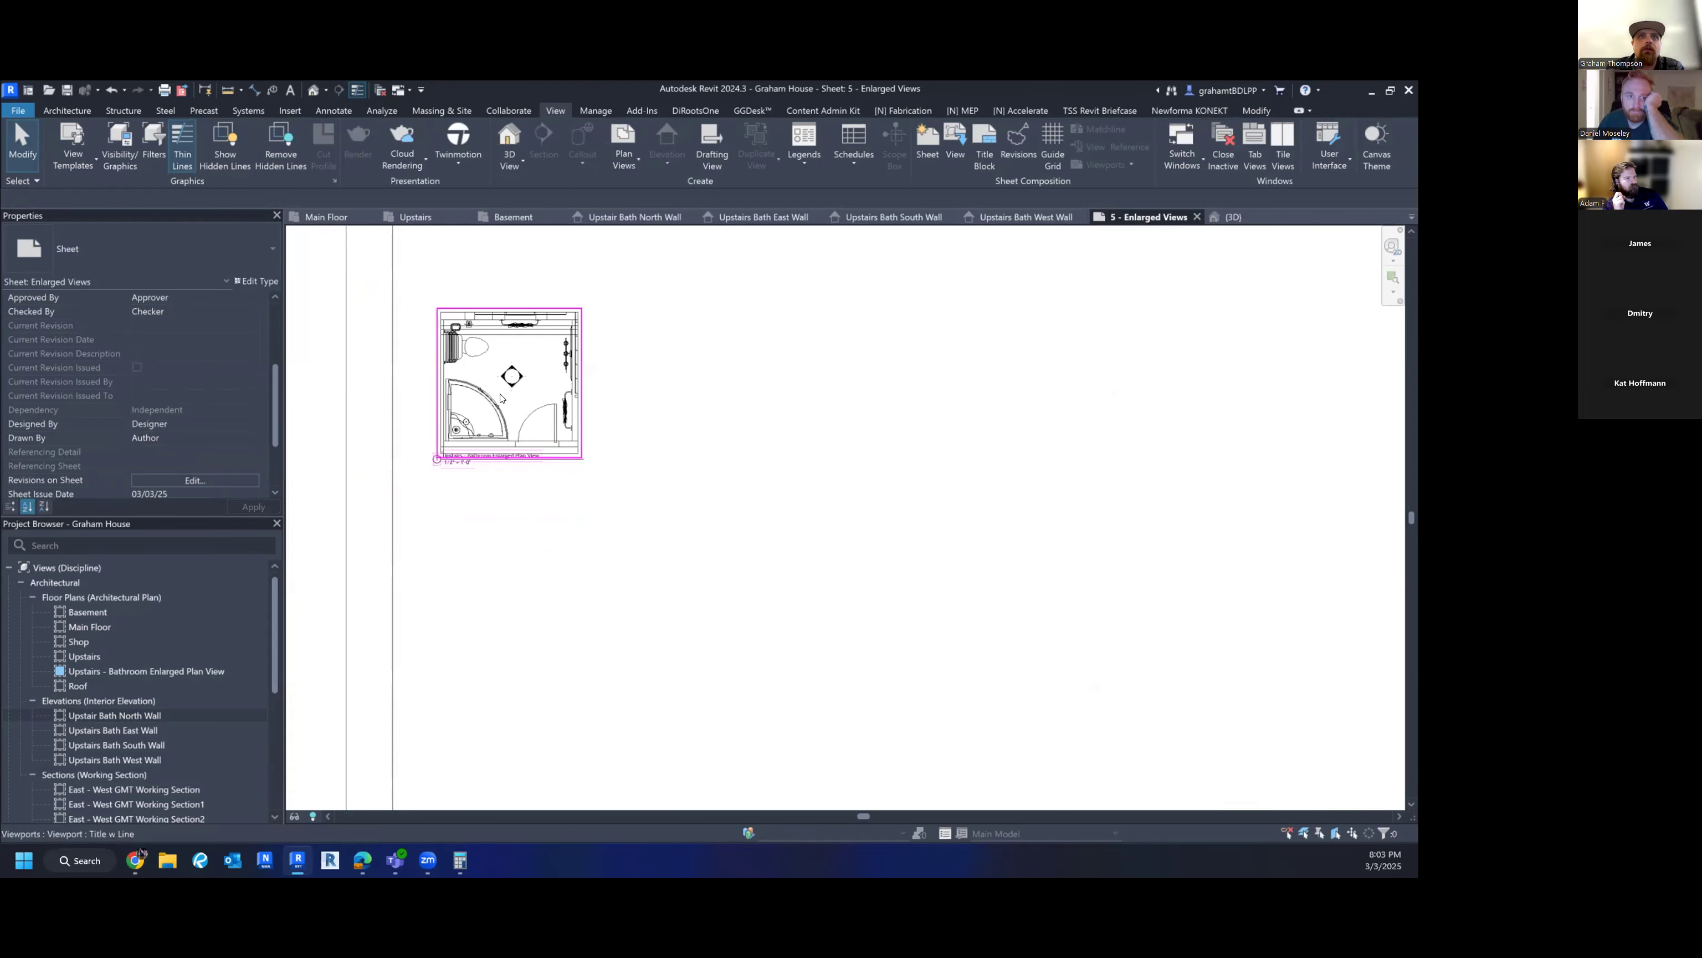
{"action": "scroll", "coordinate": [563, 524], "scroll_direction": "down", "scroll_amount": 3}
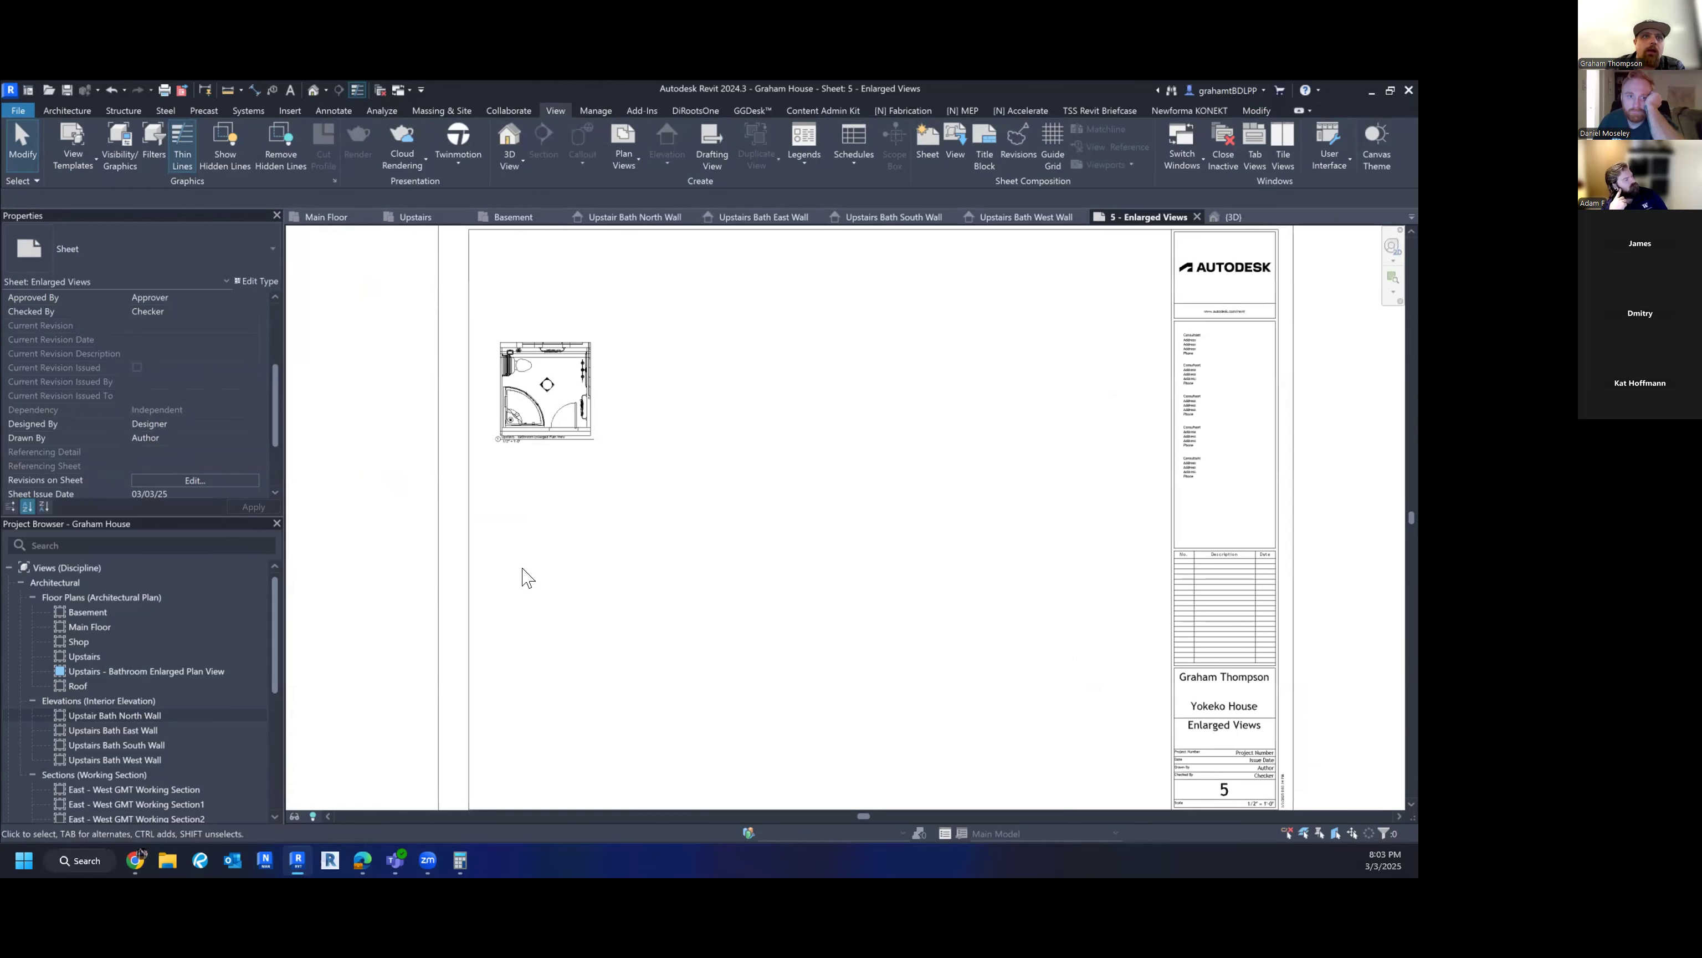
{"action": "left_click", "coordinate": [102, 715]}
- Set the North Wall elevation to 1/2" = 1'-0" and move the 2'-2 1/4" dimension lower
{"action": "left_click_drag", "start_coordinate": [103, 715], "coordinate": [641, 555]}
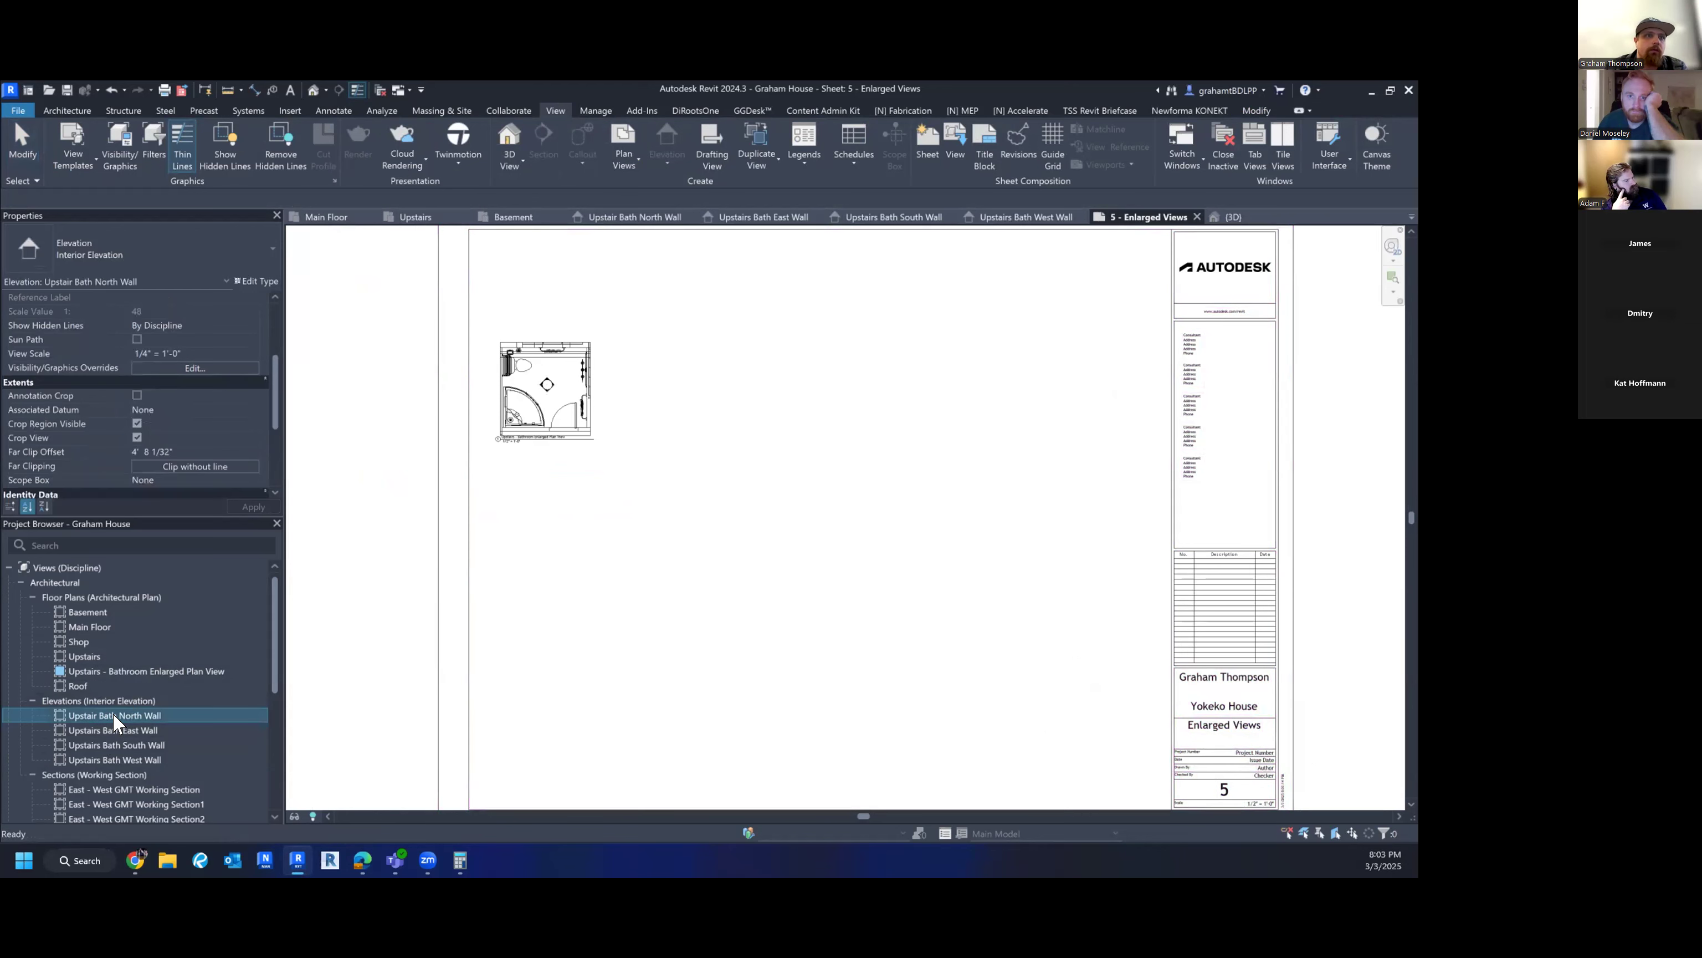
{"action": "left_click", "coordinate": [114, 716]}
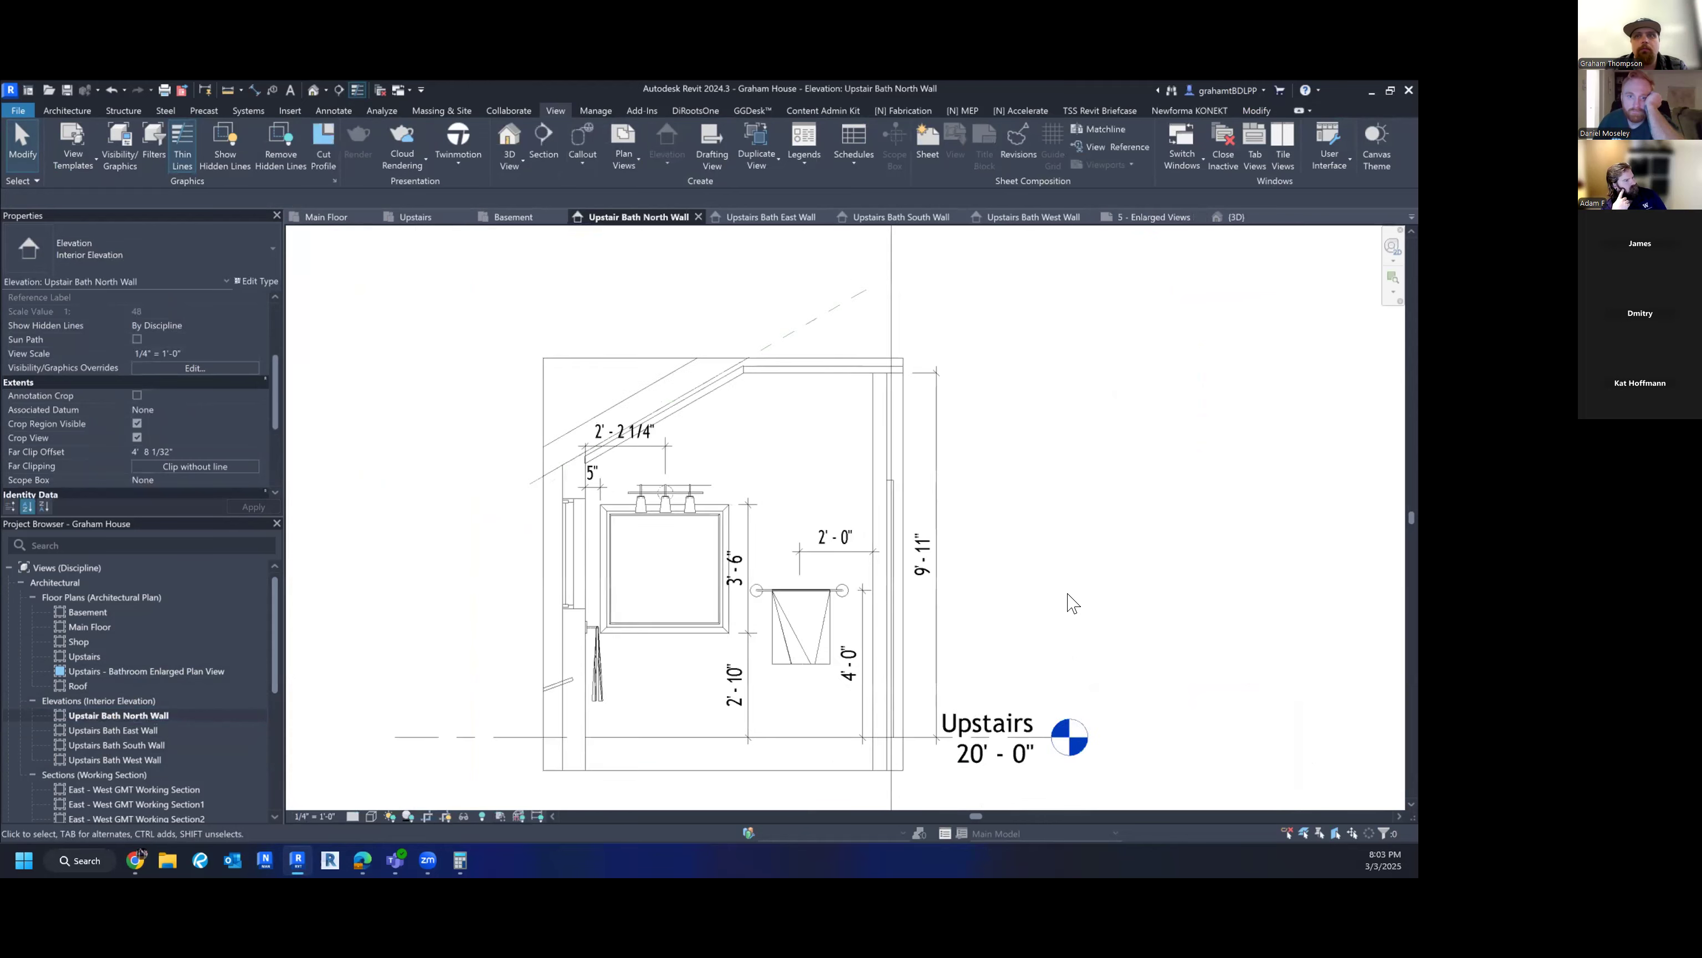
{"action": "scroll", "coordinate": [1070, 598], "scroll_direction": "down", "scroll_amount": 1}
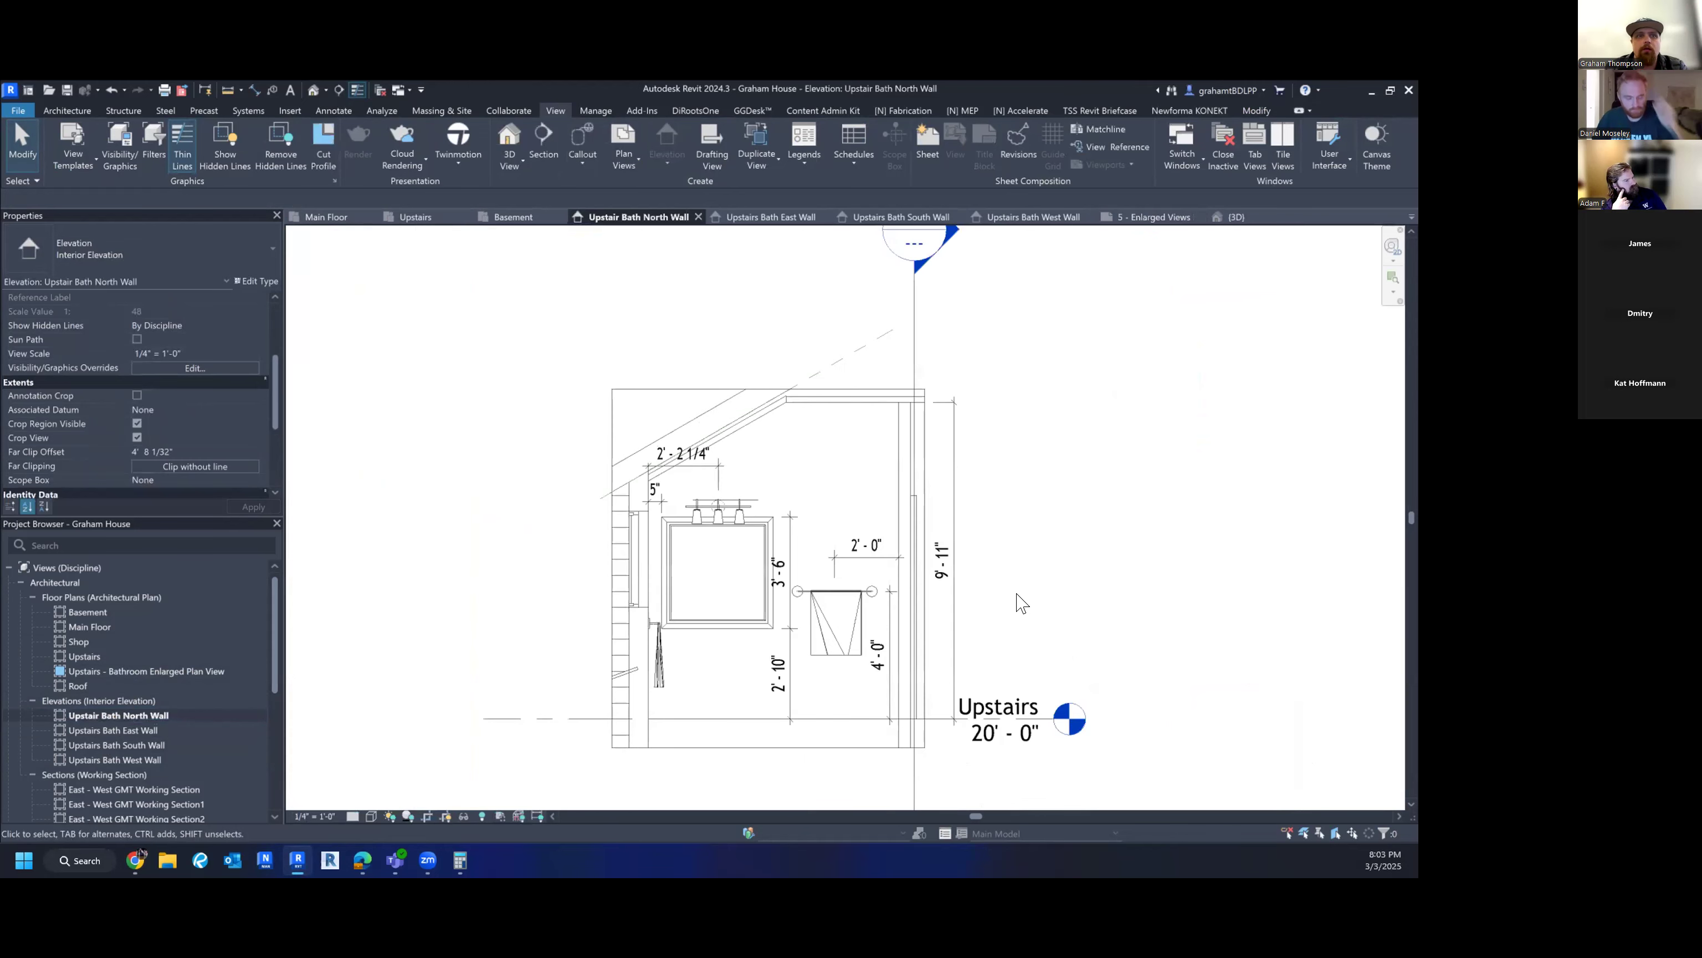
{"action": "left_click", "coordinate": [313, 816]}
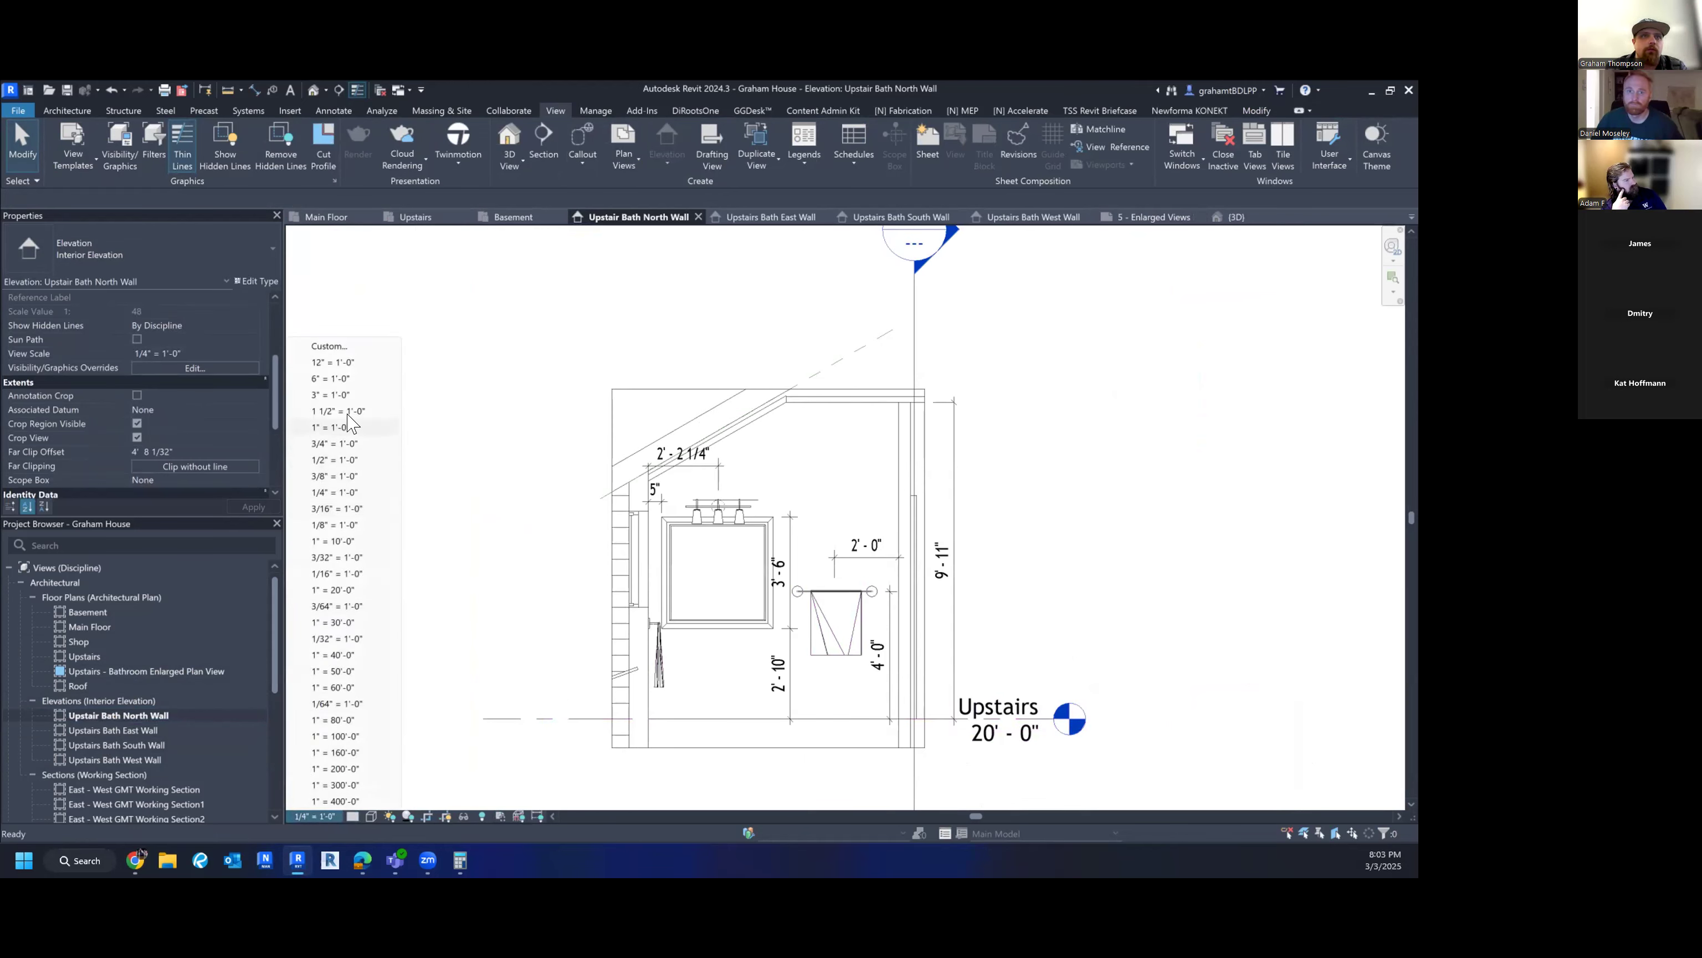
{"action": "left_click", "coordinate": [349, 460]}
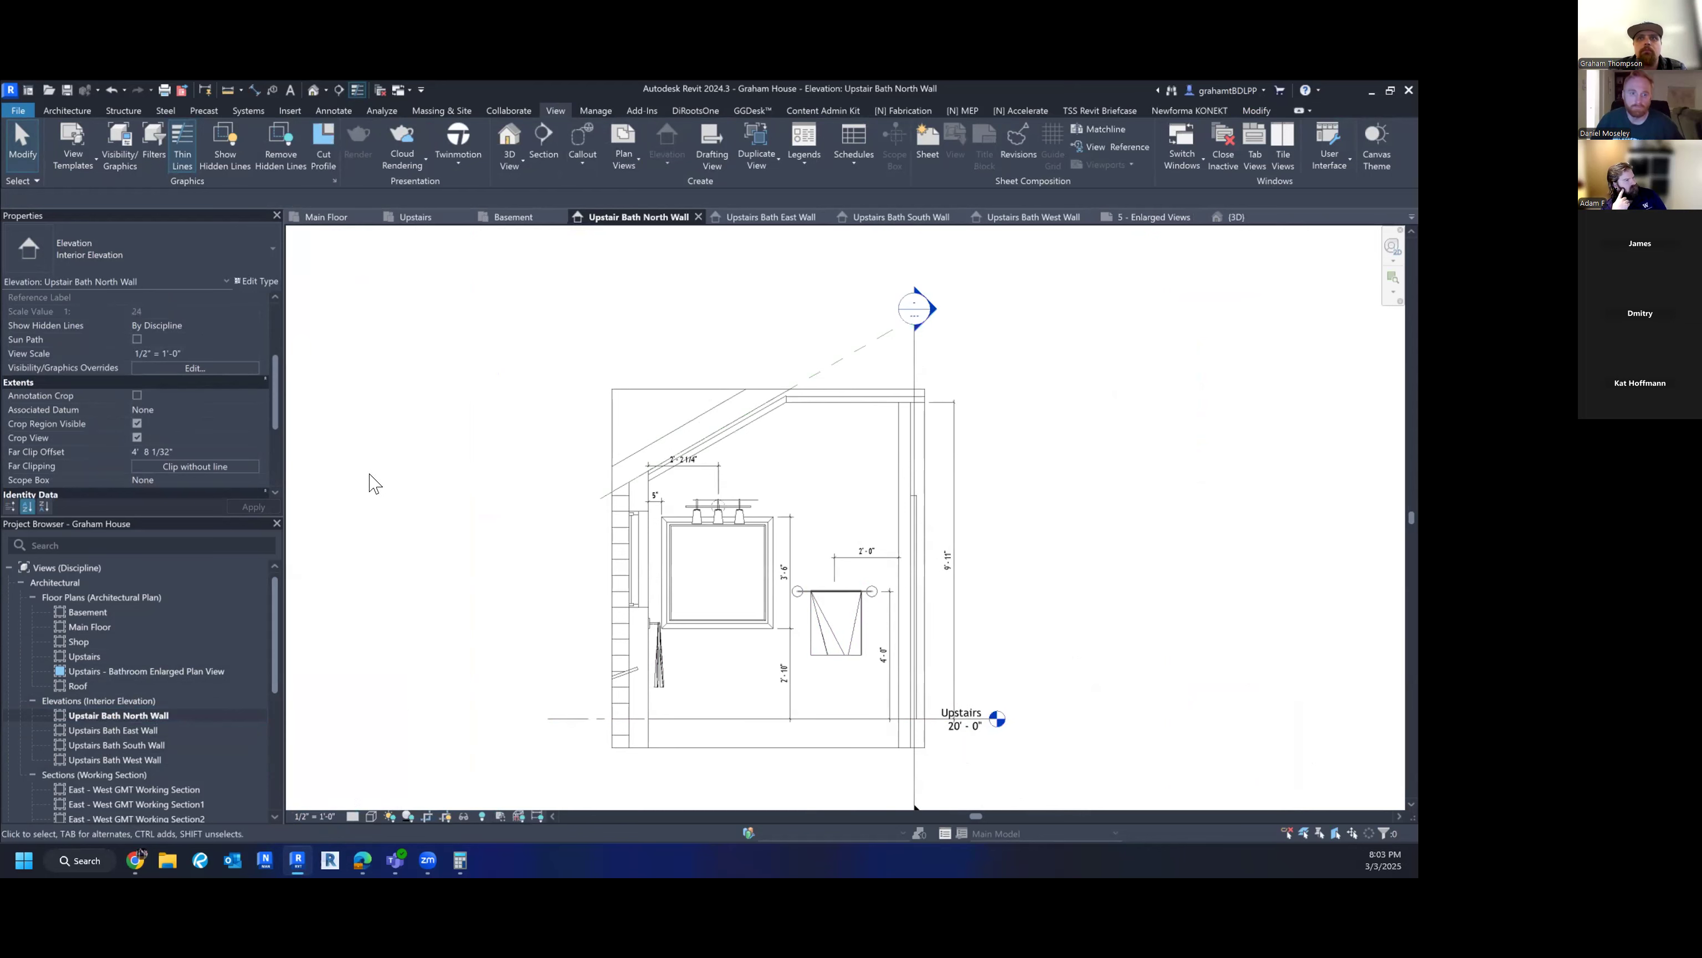
{"action": "scroll", "coordinate": [856, 626], "scroll_direction": "up", "scroll_amount": 3}
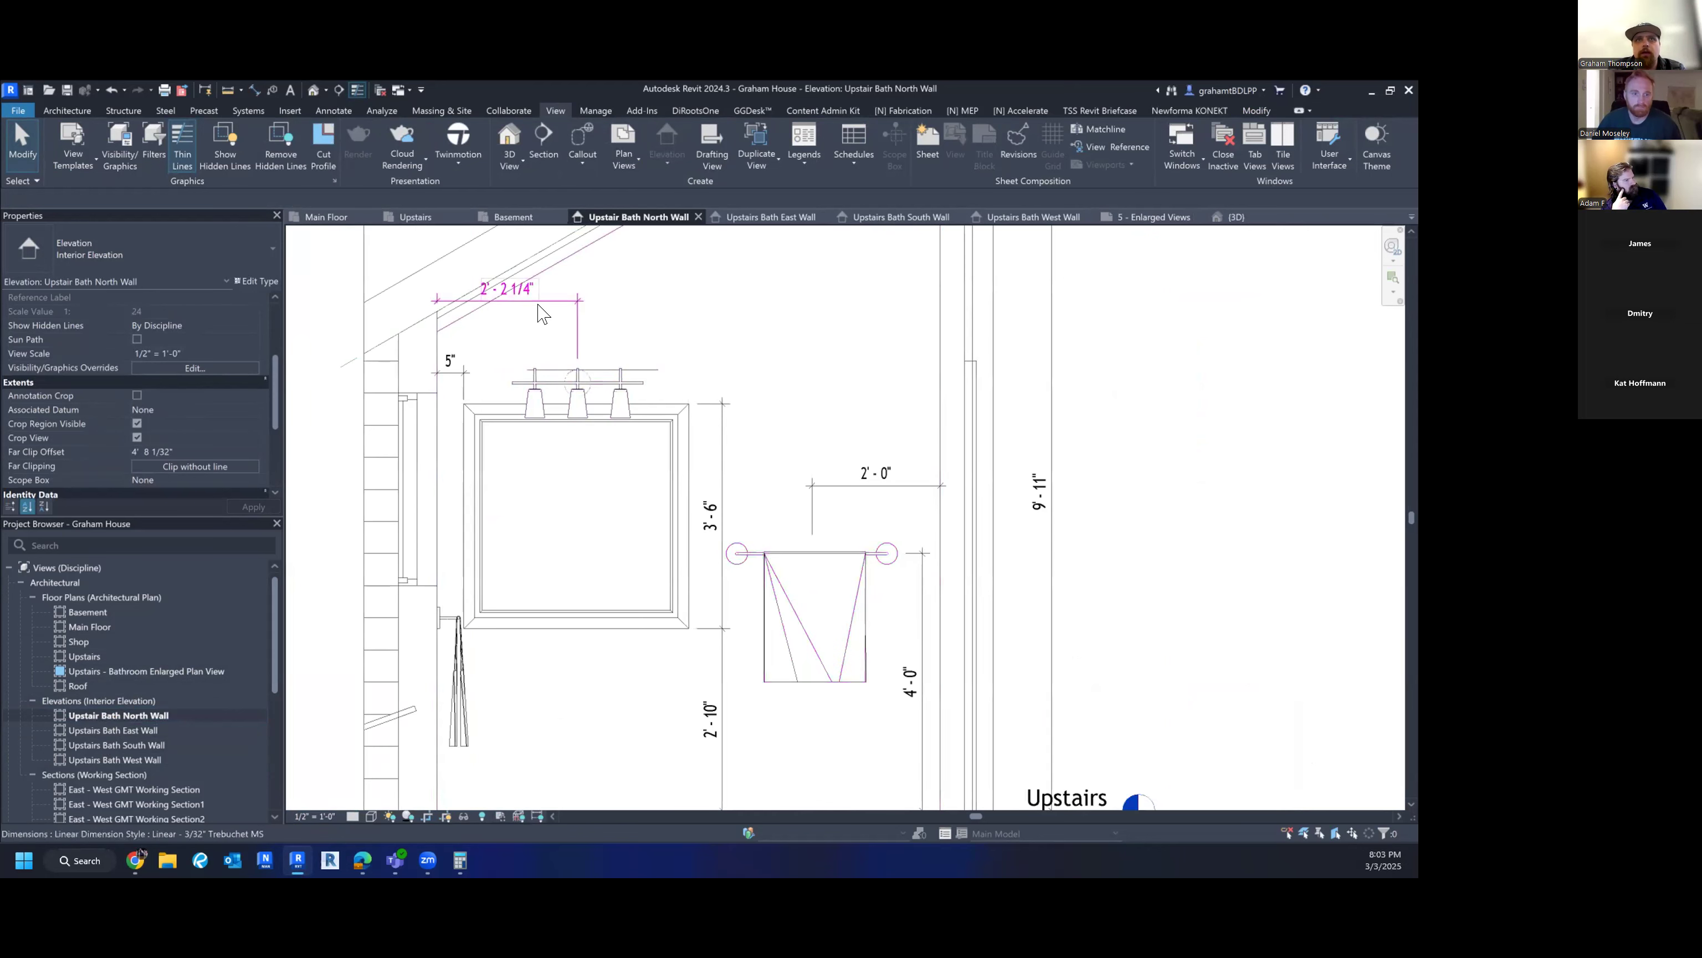
{"action": "left_click_drag", "start_coordinate": [536, 302], "coordinate": [536, 337]}
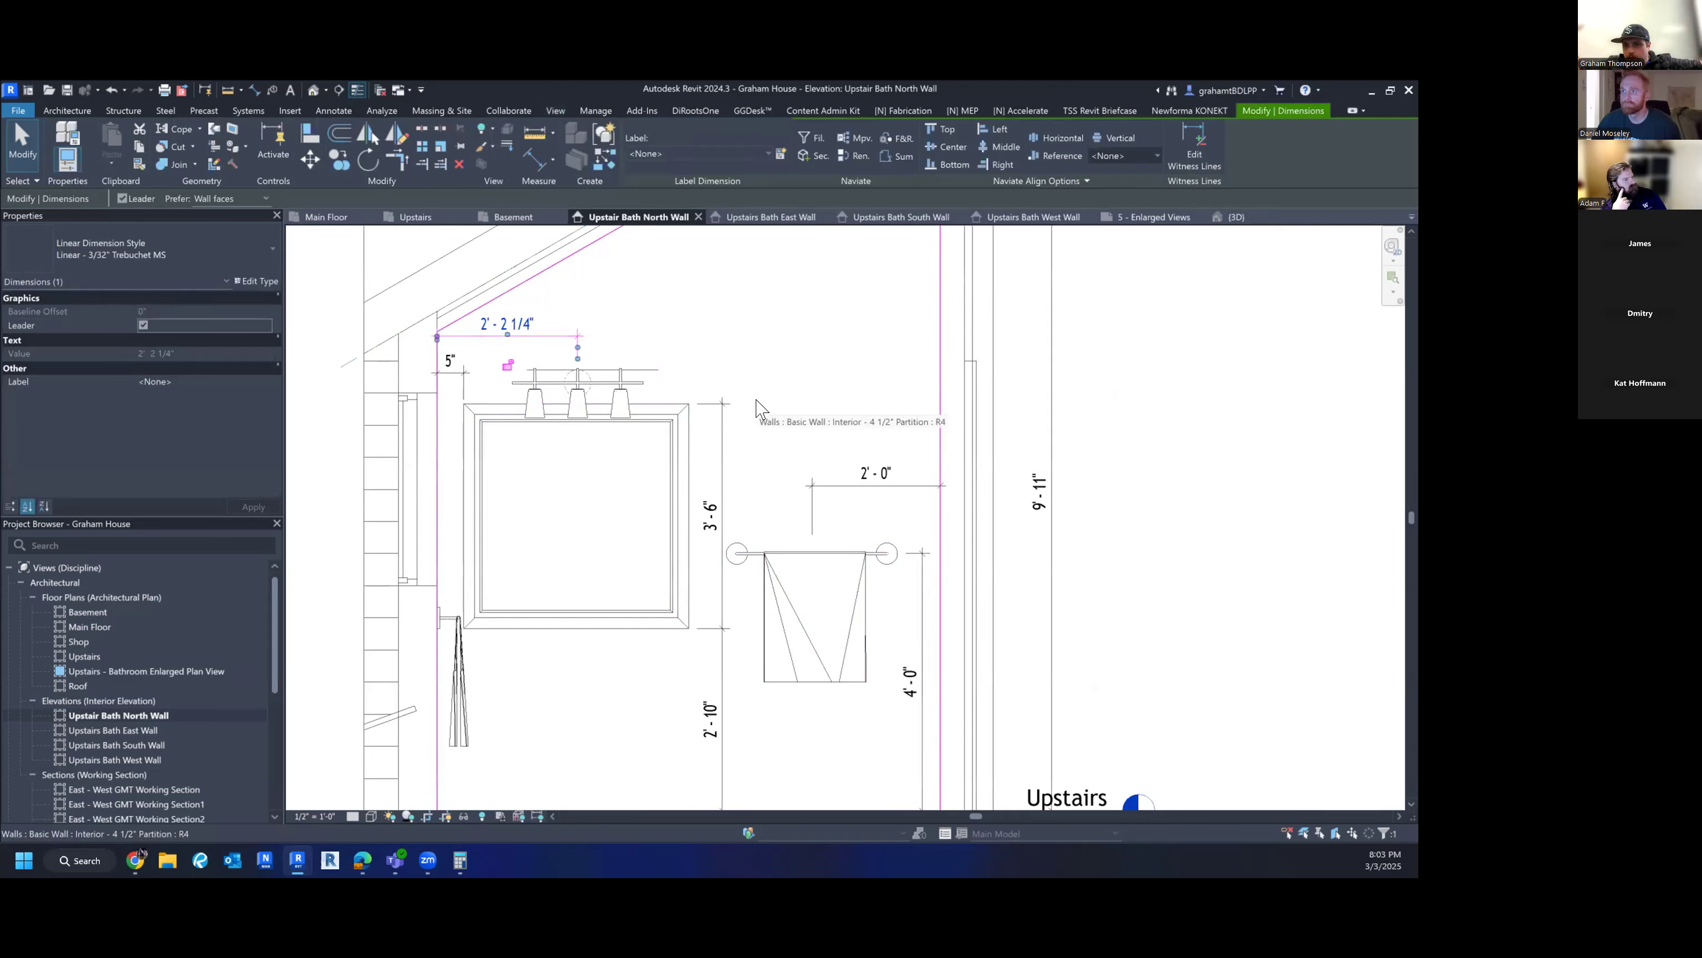
{"action": "key", "text": "Escape"}
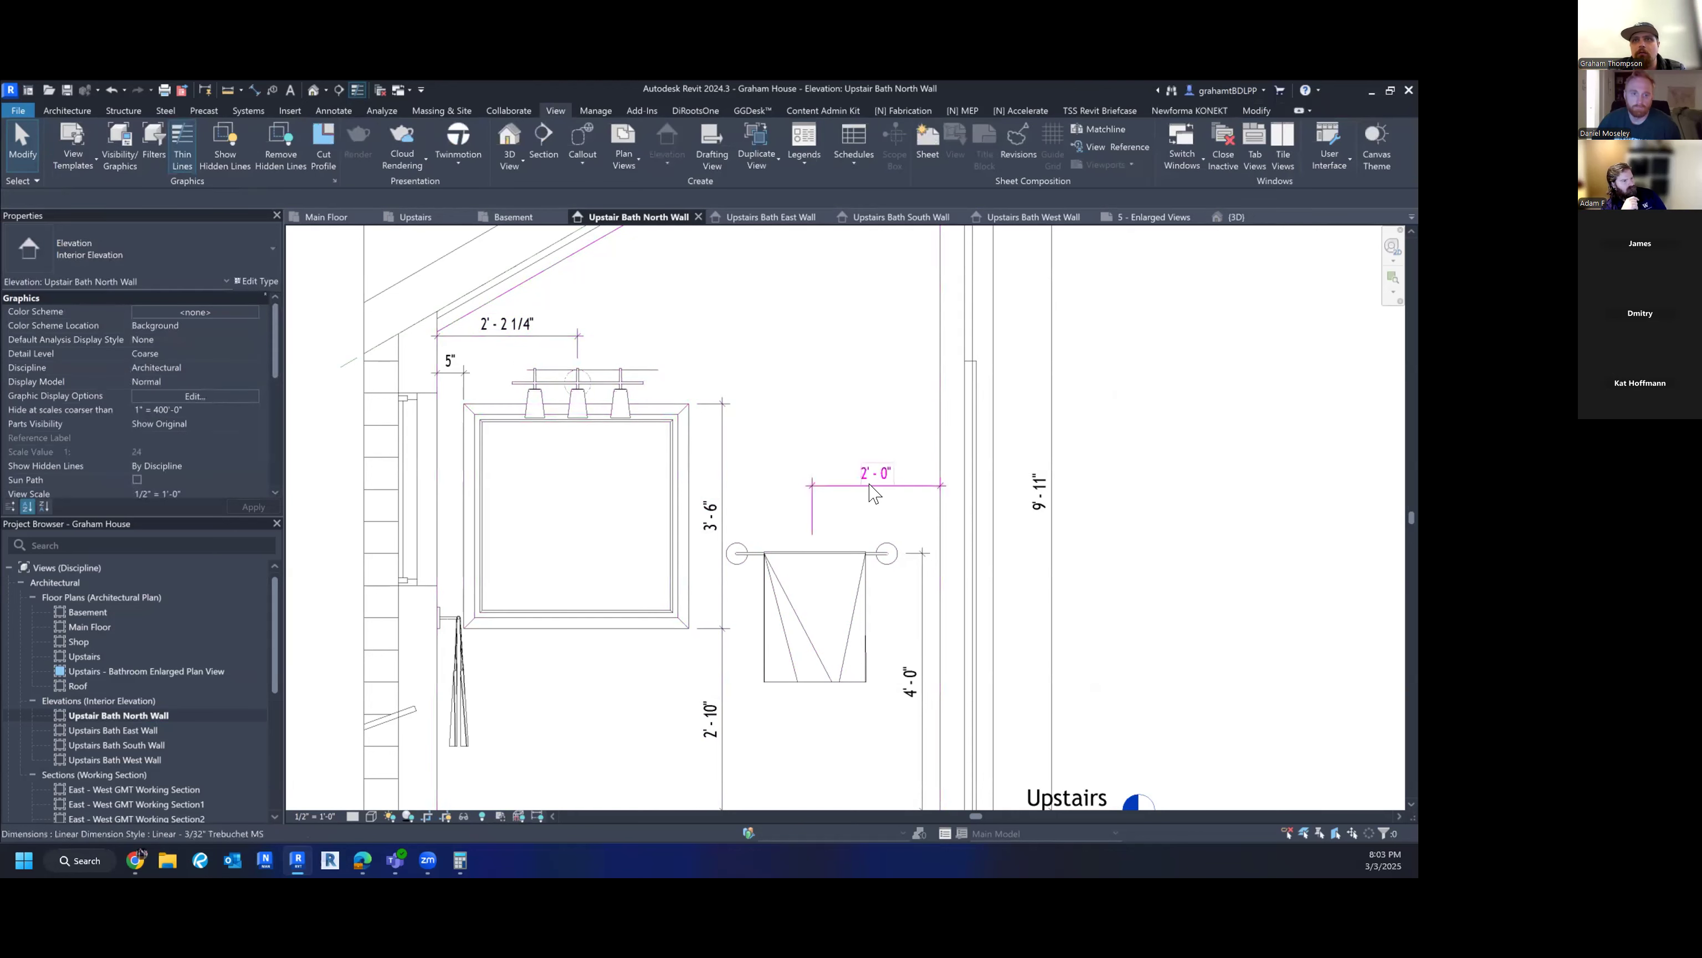
- Try 1/4" and 1 1/2" scales, then return the elevation to 1/2" = 1'-0"
{"action": "left_click", "coordinate": [317, 815]}
{"action": "left_click", "coordinate": [334, 492]}
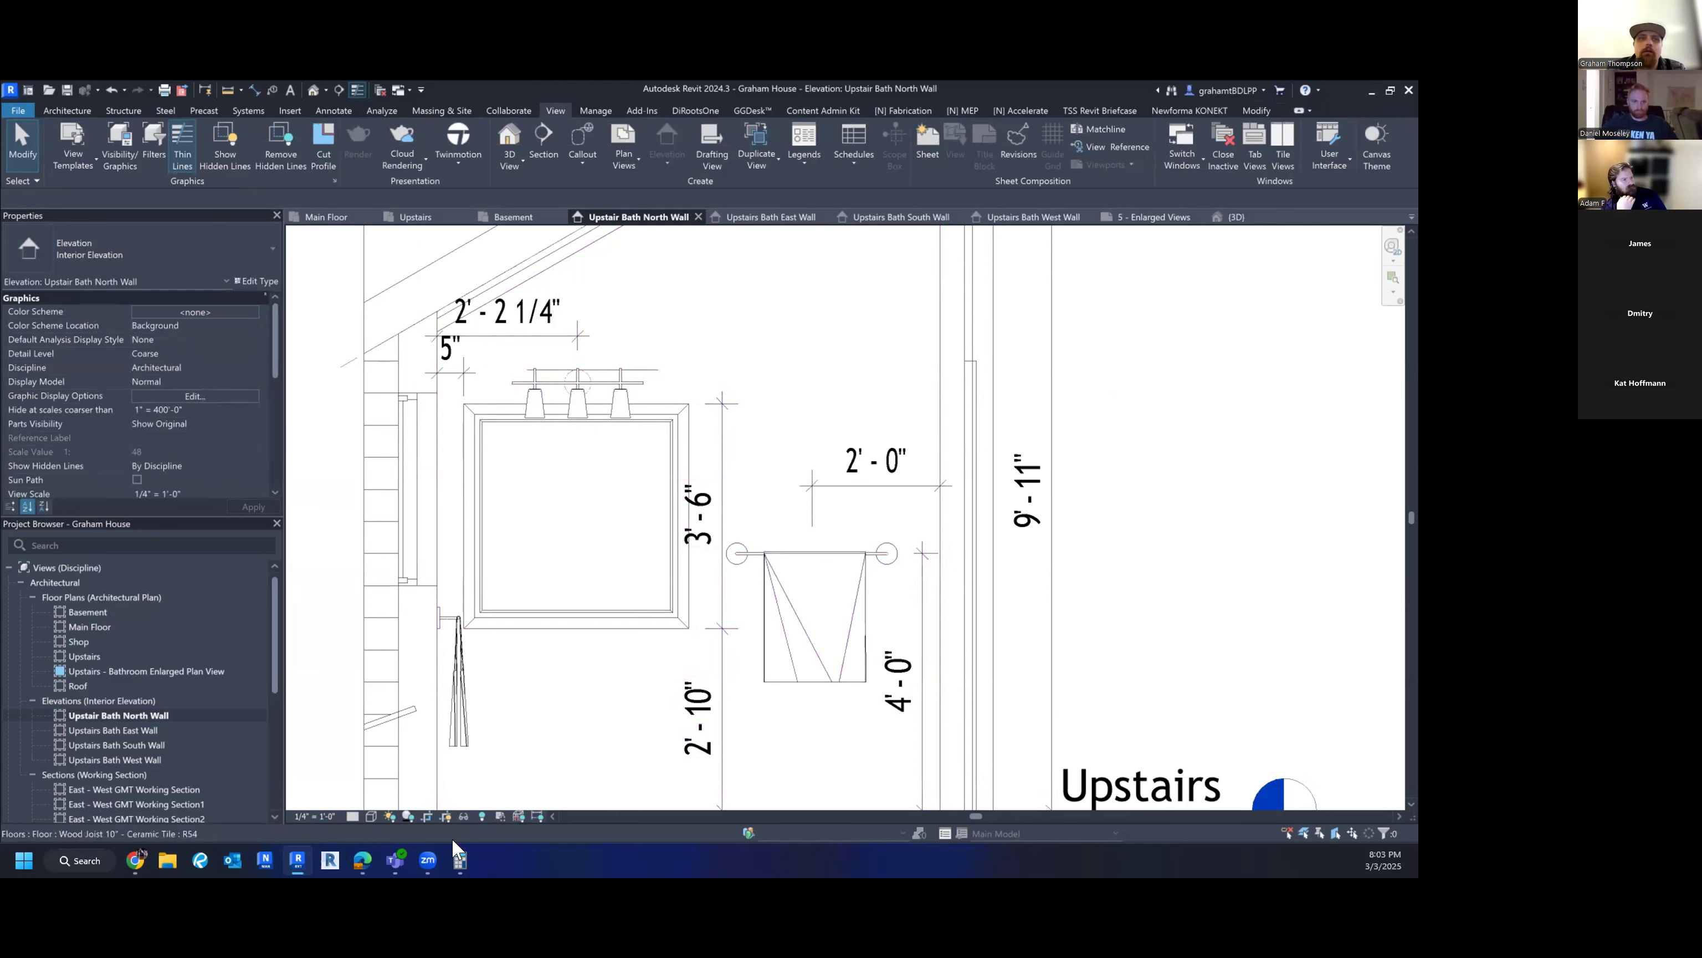
{"action": "left_click", "coordinate": [301, 814]}
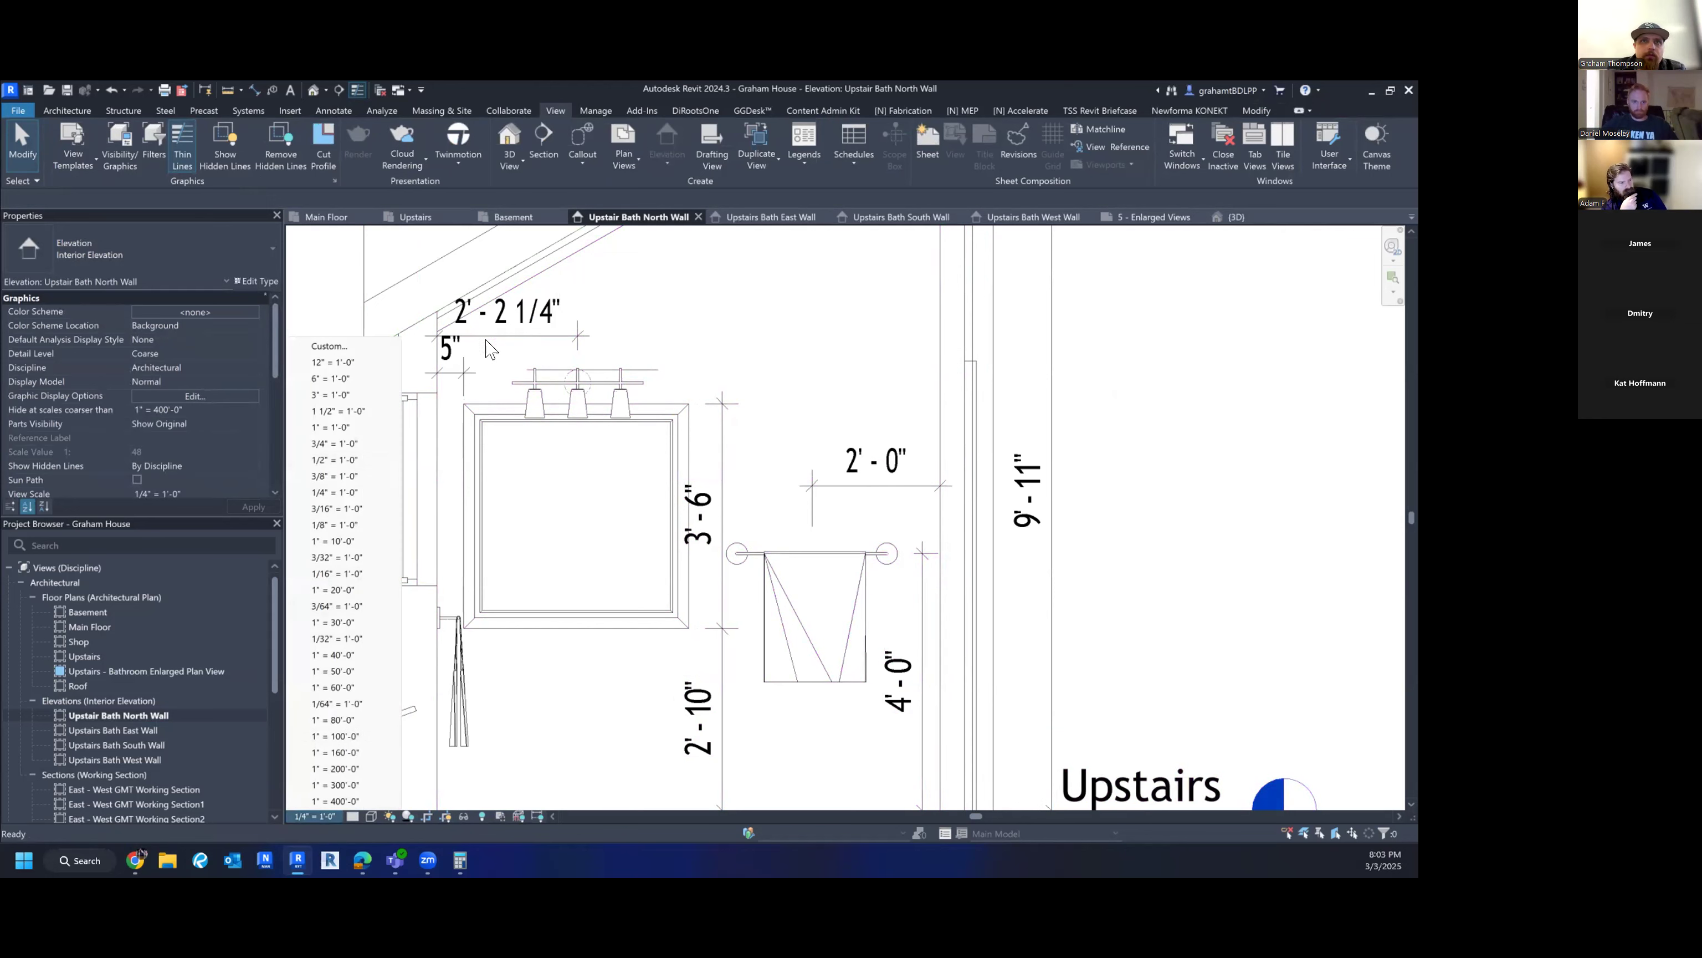
{"action": "left_click", "coordinate": [339, 410]}
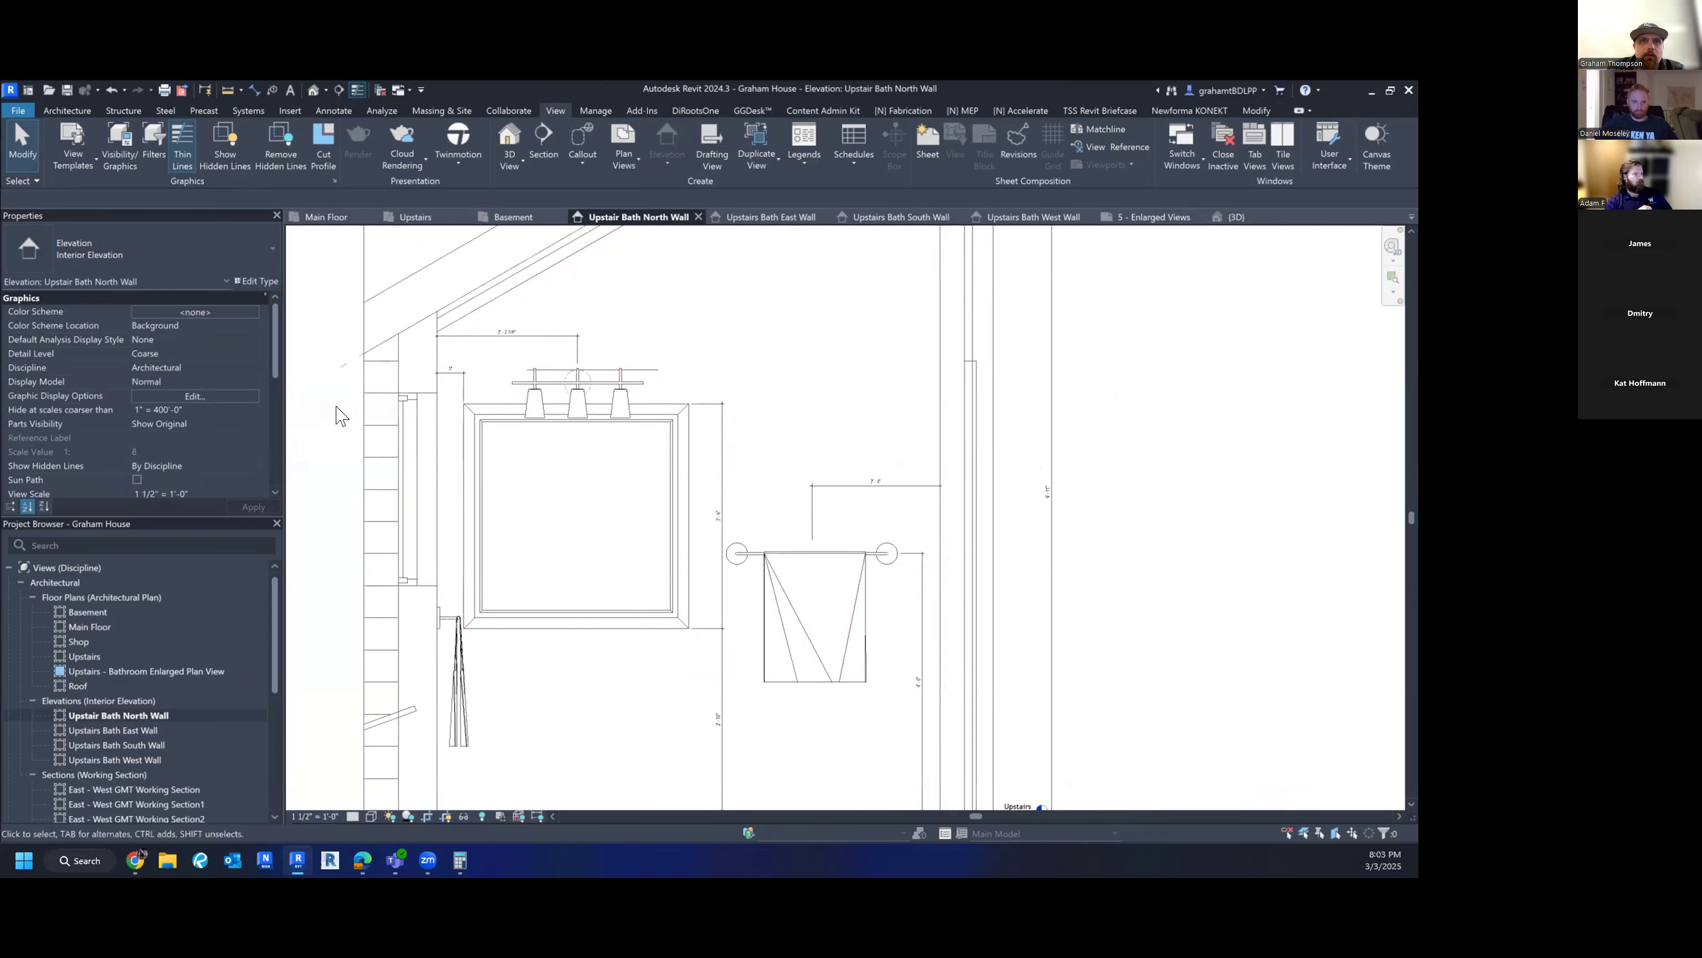
{"action": "scroll", "coordinate": [554, 352], "scroll_direction": "up", "scroll_amount": 4}
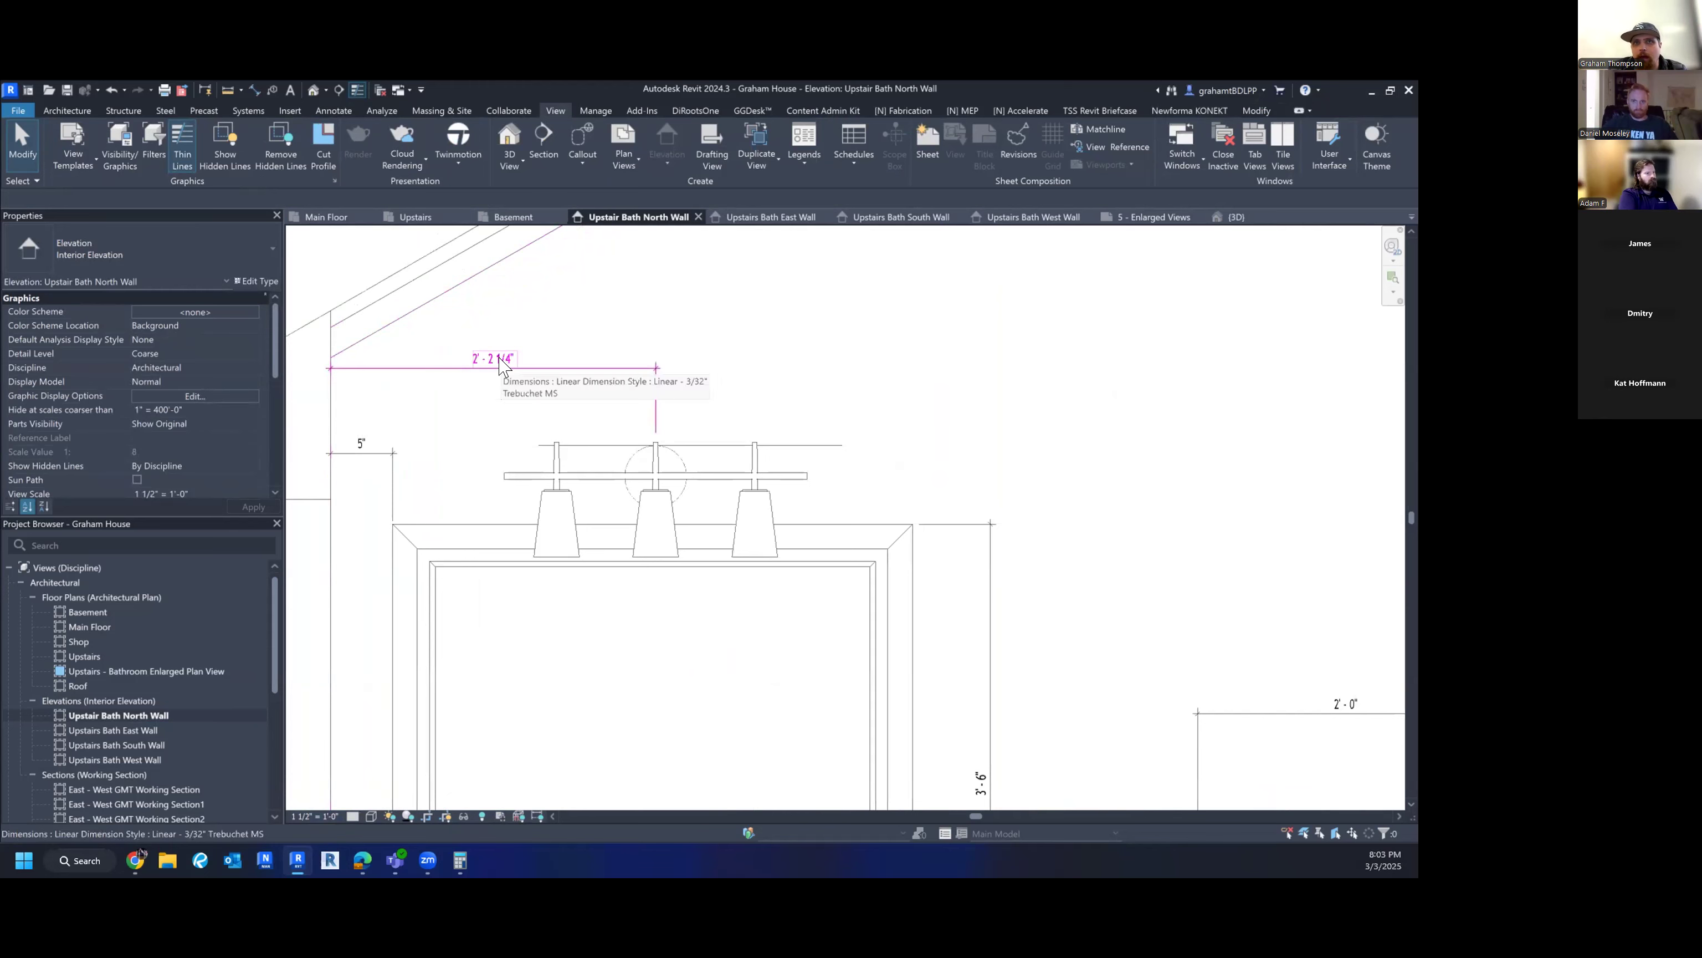
{"action": "scroll", "coordinate": [952, 543], "scroll_direction": "down", "scroll_amount": 4}
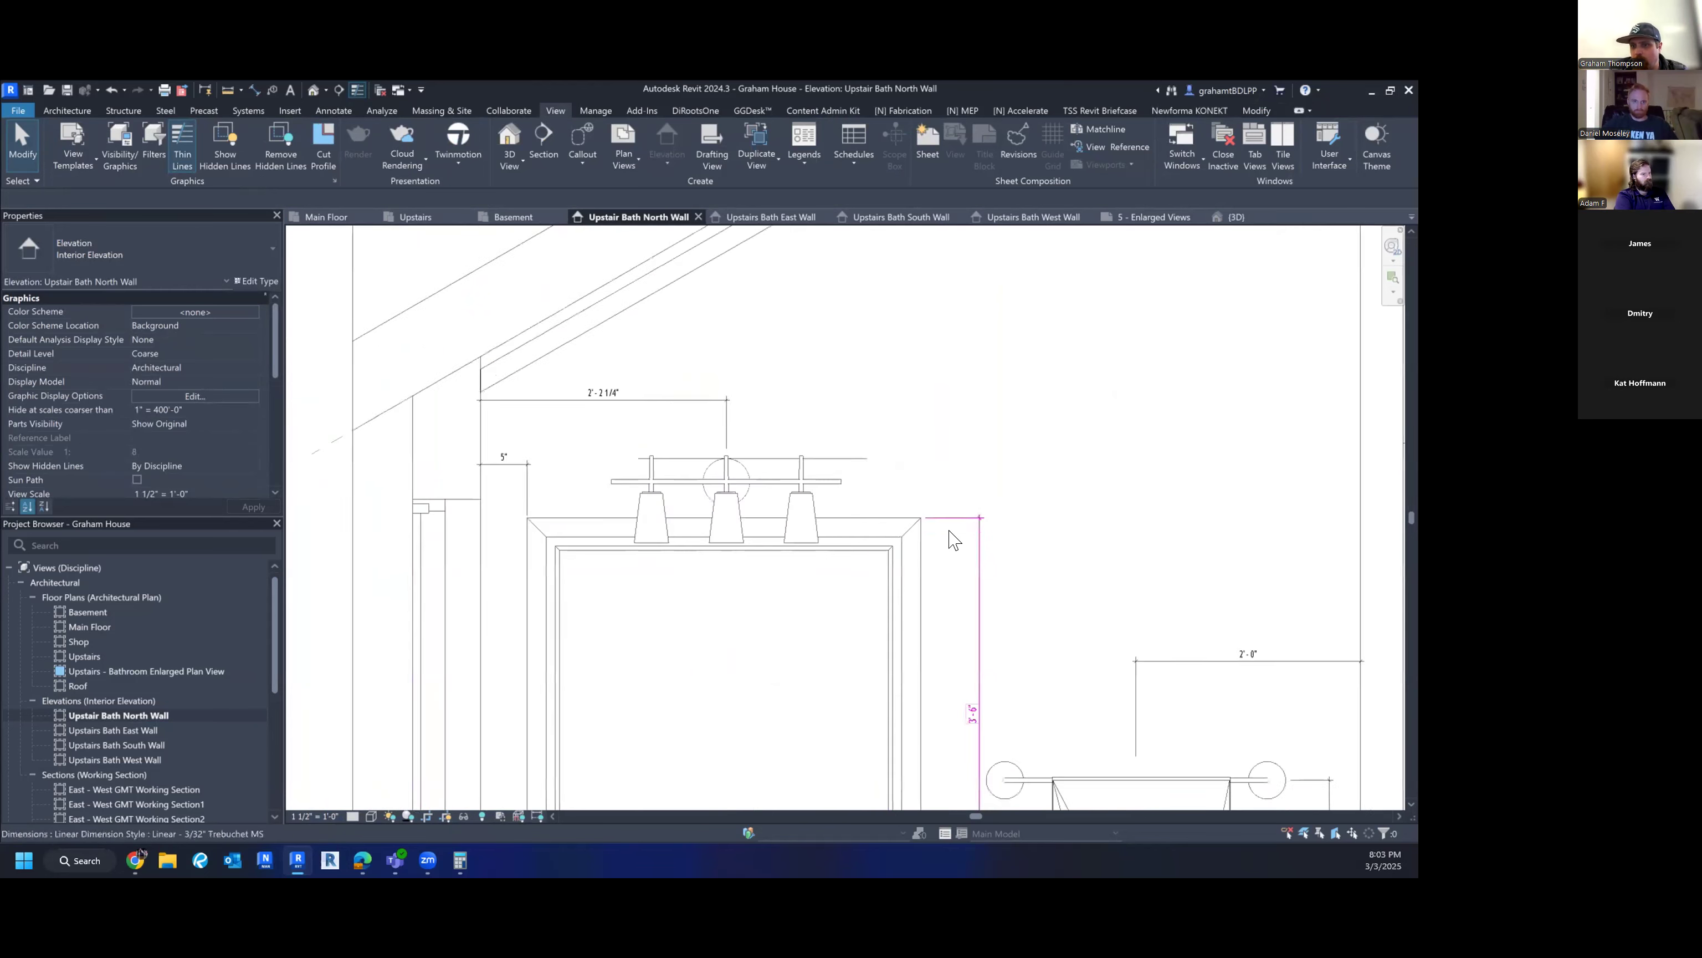
{"action": "middle_click_drag", "start_coordinate": [912, 562], "coordinate": [795, 555]}
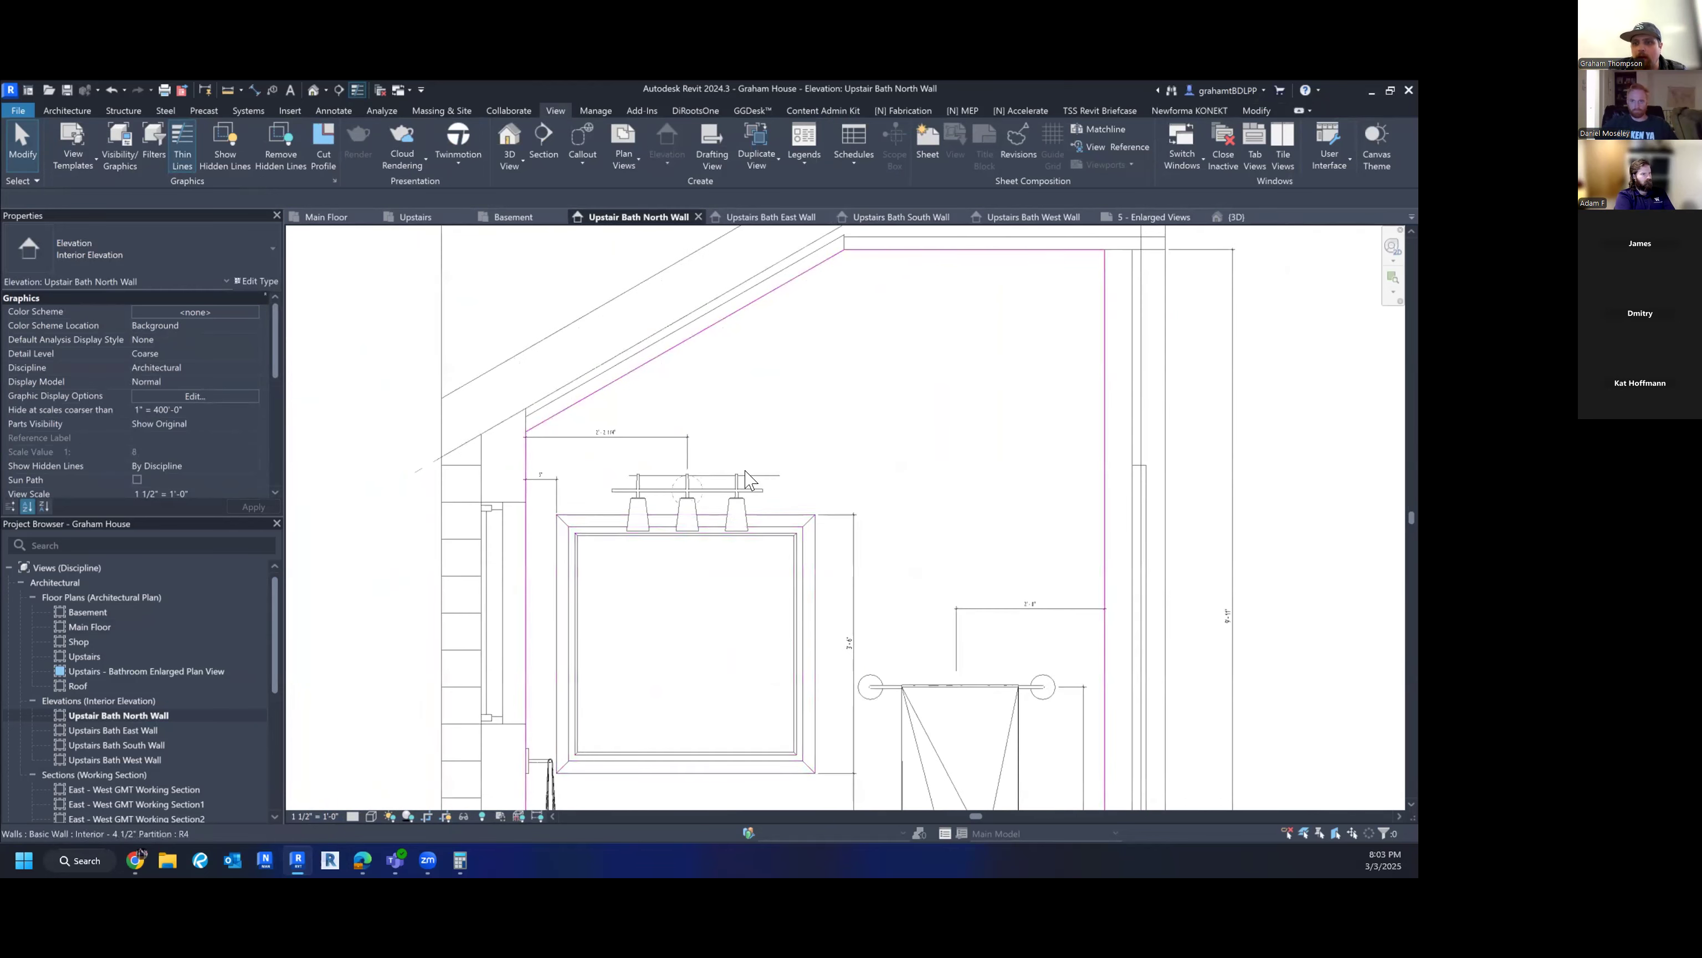
{"action": "left_click", "coordinate": [314, 816]}
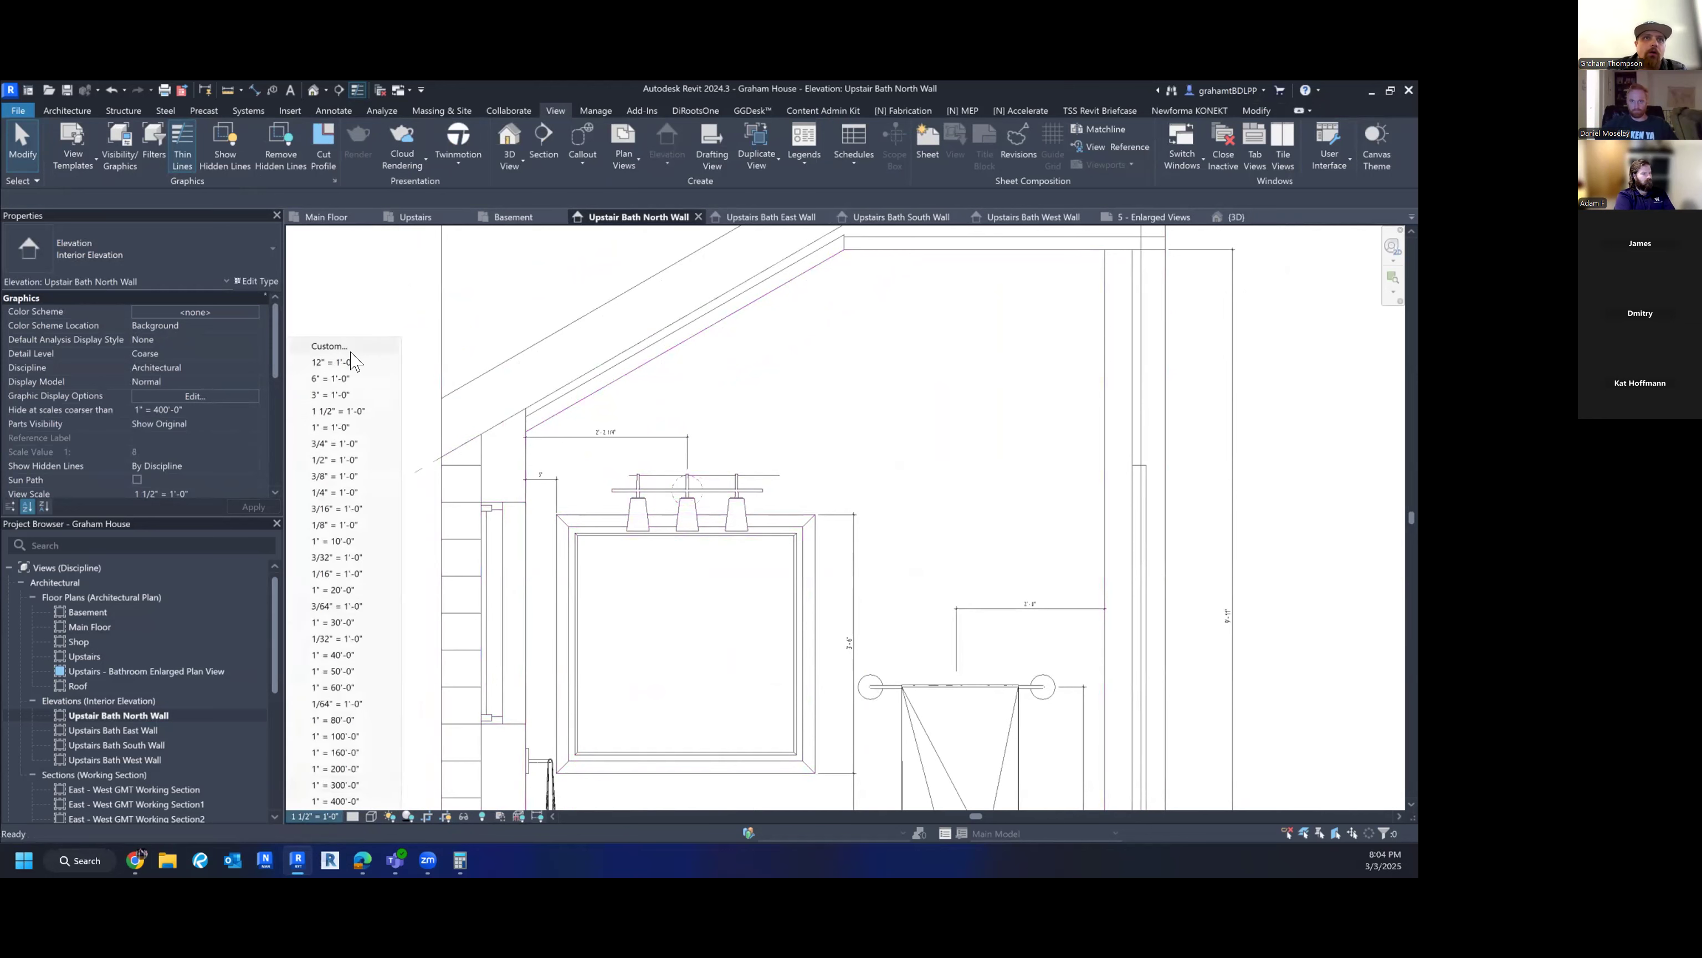
{"action": "left_click", "coordinate": [333, 460]}
{"action": "scroll", "coordinate": [912, 437], "scroll_direction": "down", "scroll_amount": 3}
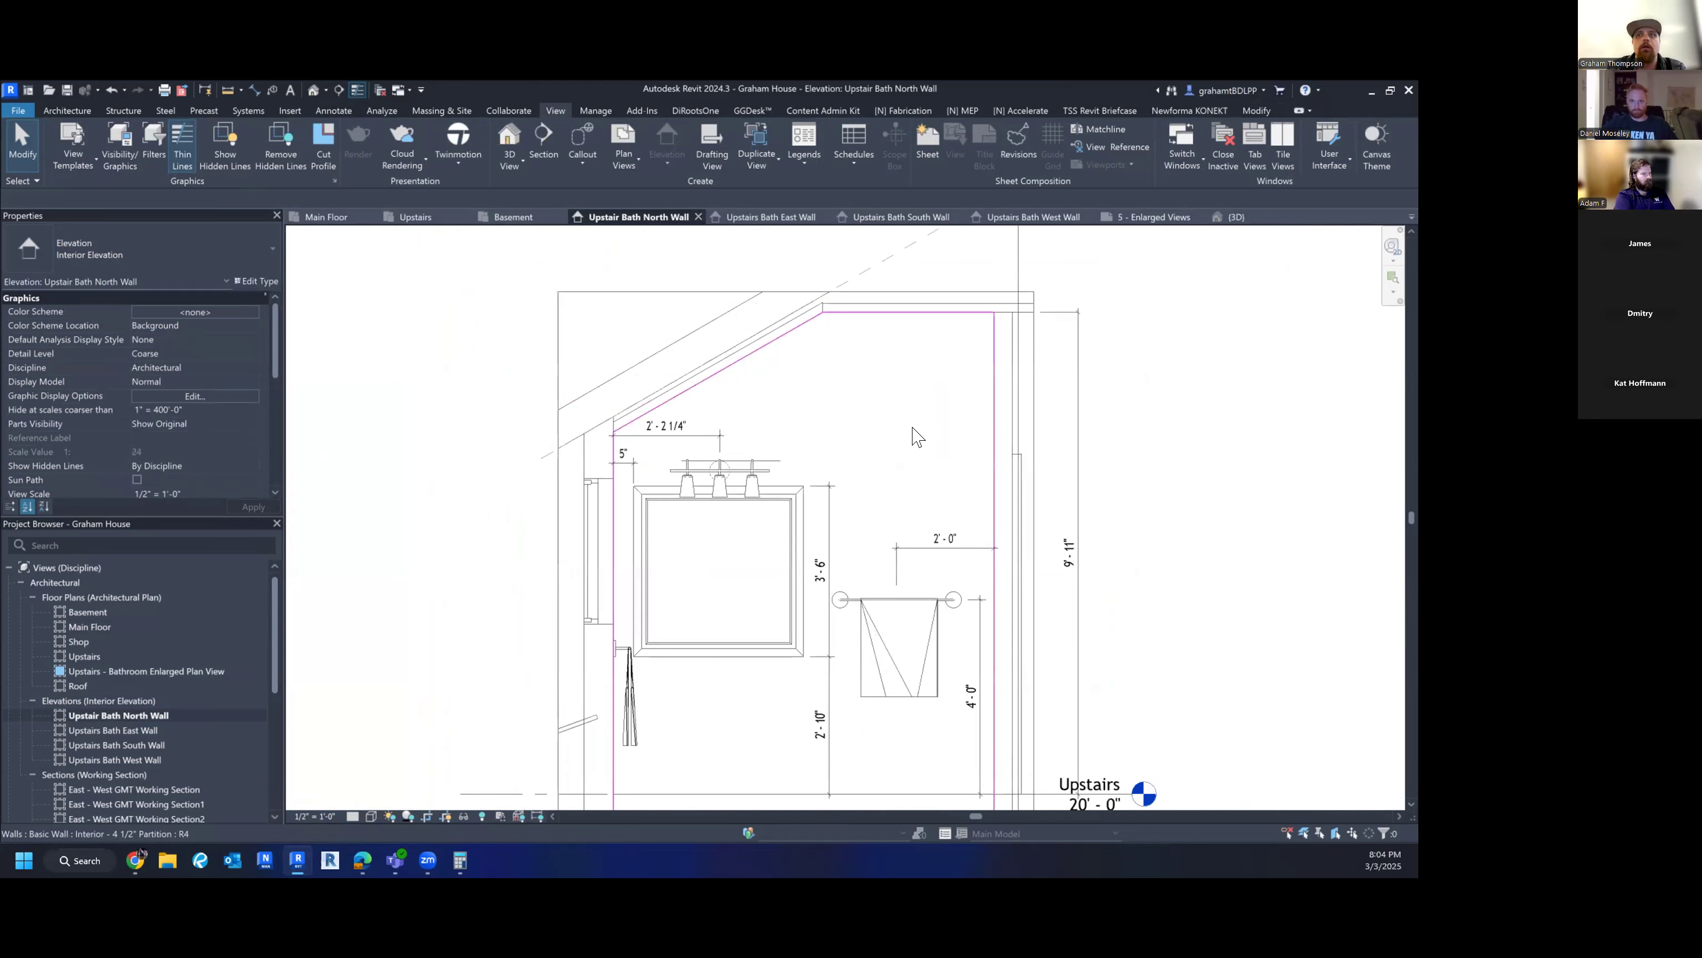
{"action": "middle_click_drag", "start_coordinate": [874, 471], "coordinate": [800, 456]}
{"action": "scroll", "coordinate": [207, 379], "scroll_direction": "down", "scroll_amount": 5}
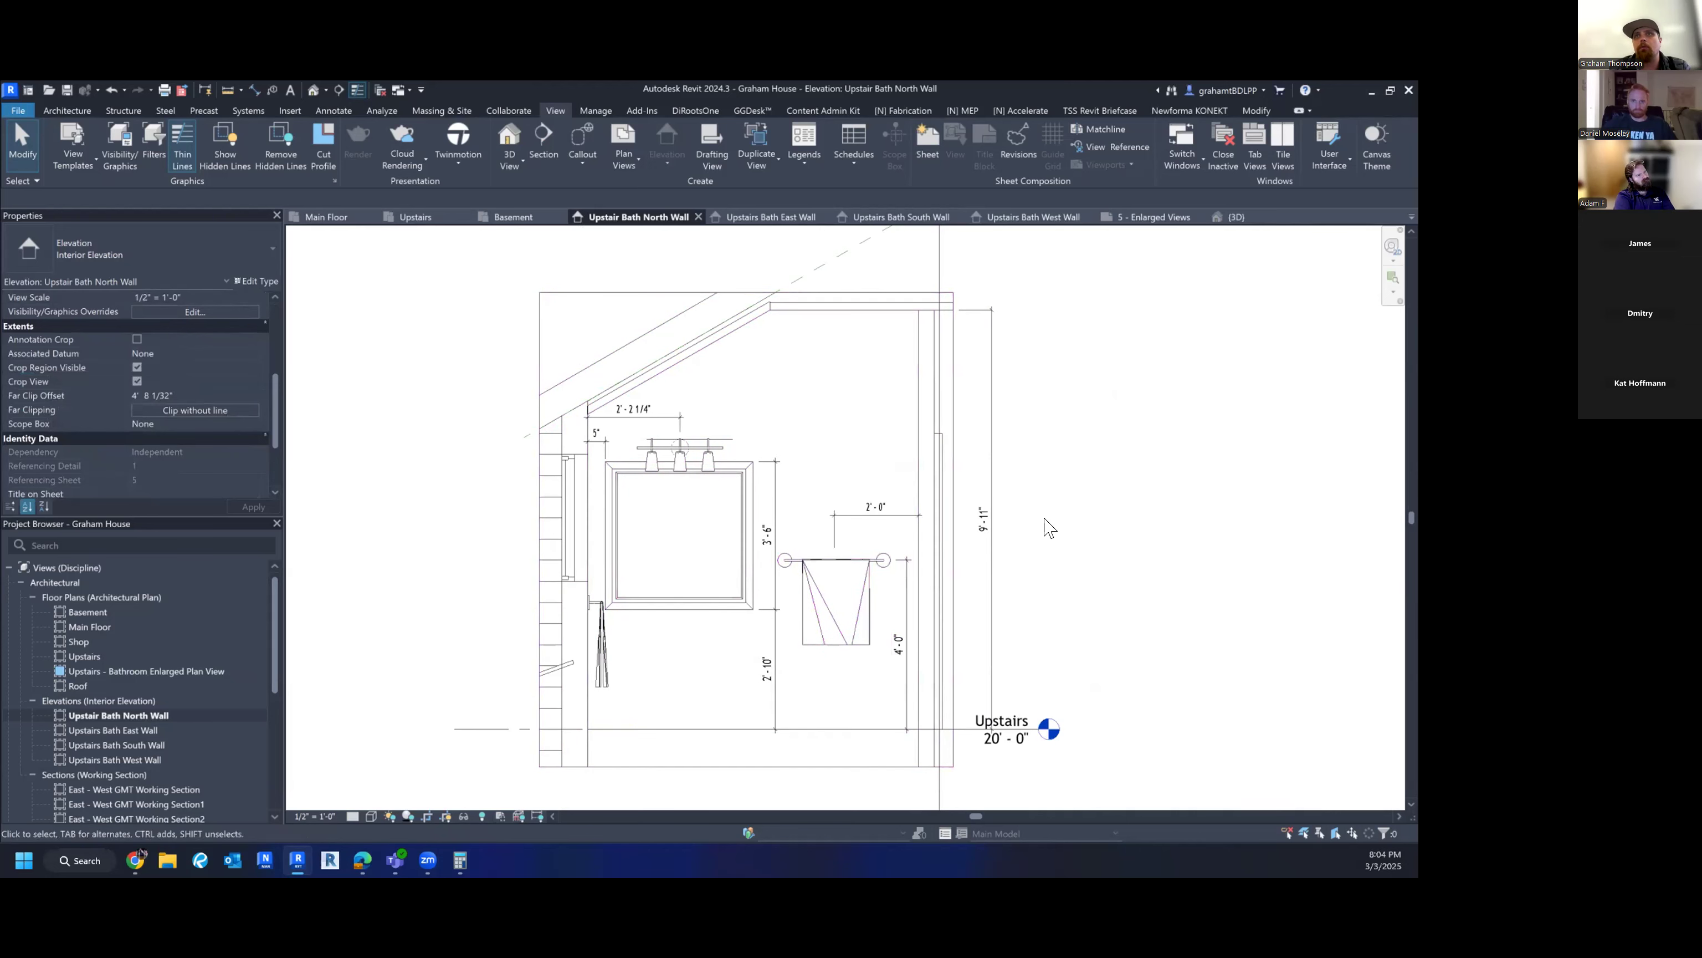
- Hide Sections in the North Wall elevation's annotation categories
{"action": "middle_click_drag", "start_coordinate": [1046, 525], "coordinate": [1033, 581]}
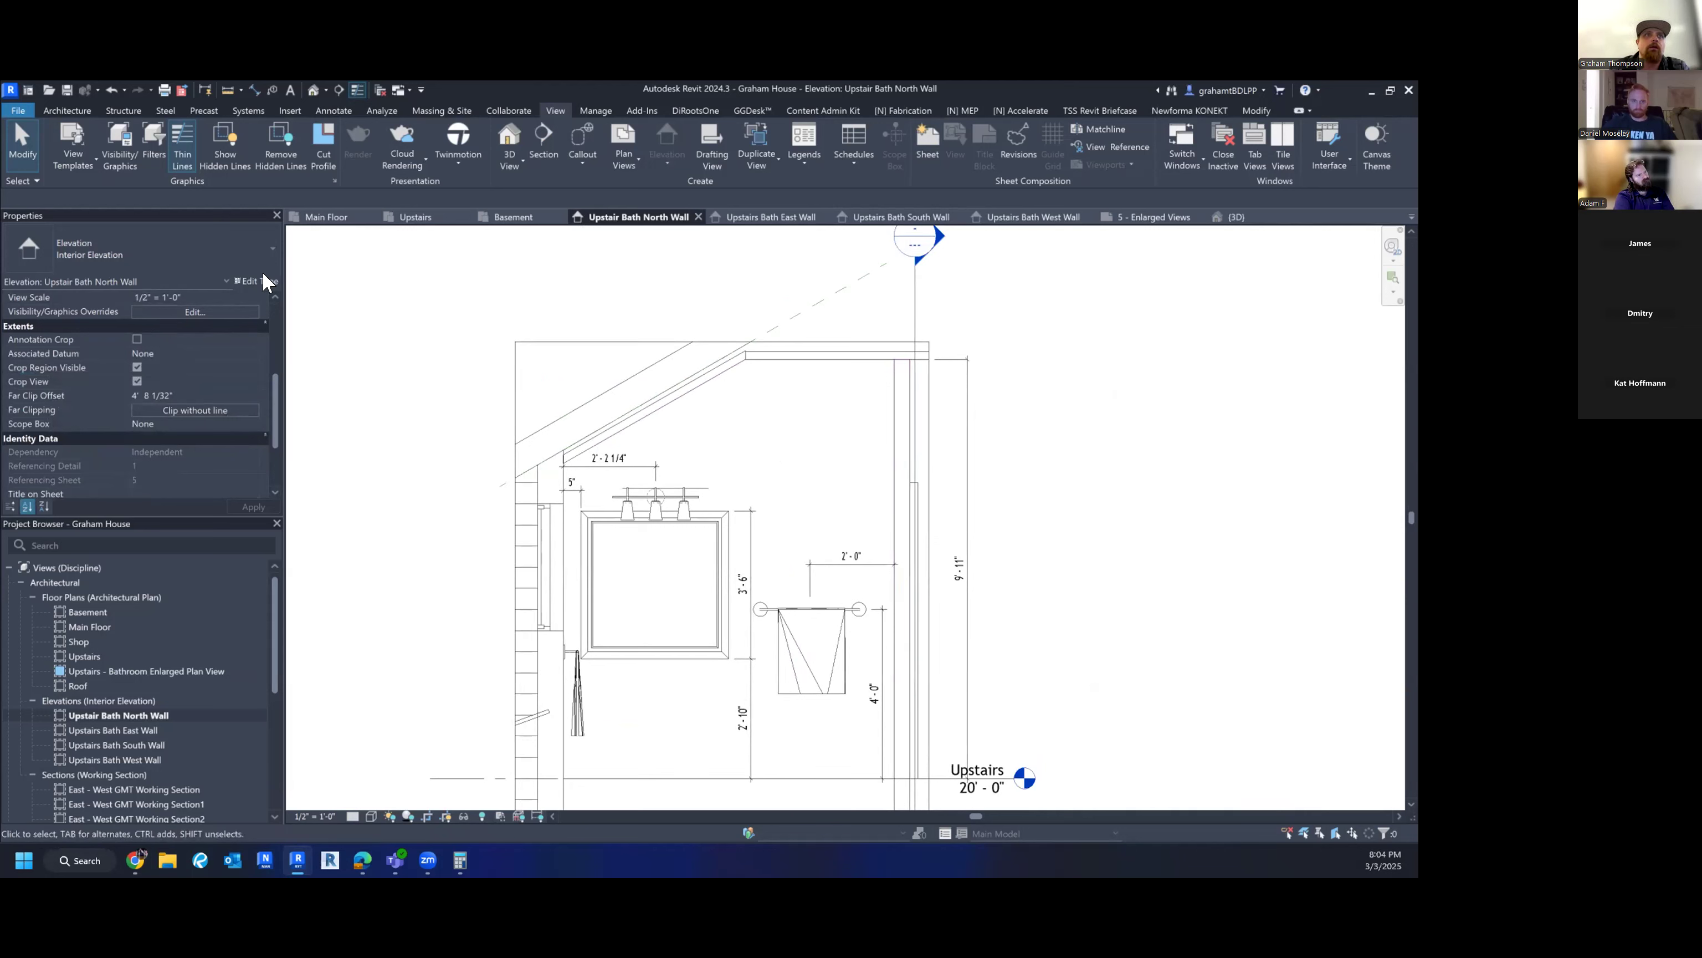
{"action": "left_click", "coordinate": [85, 156]}
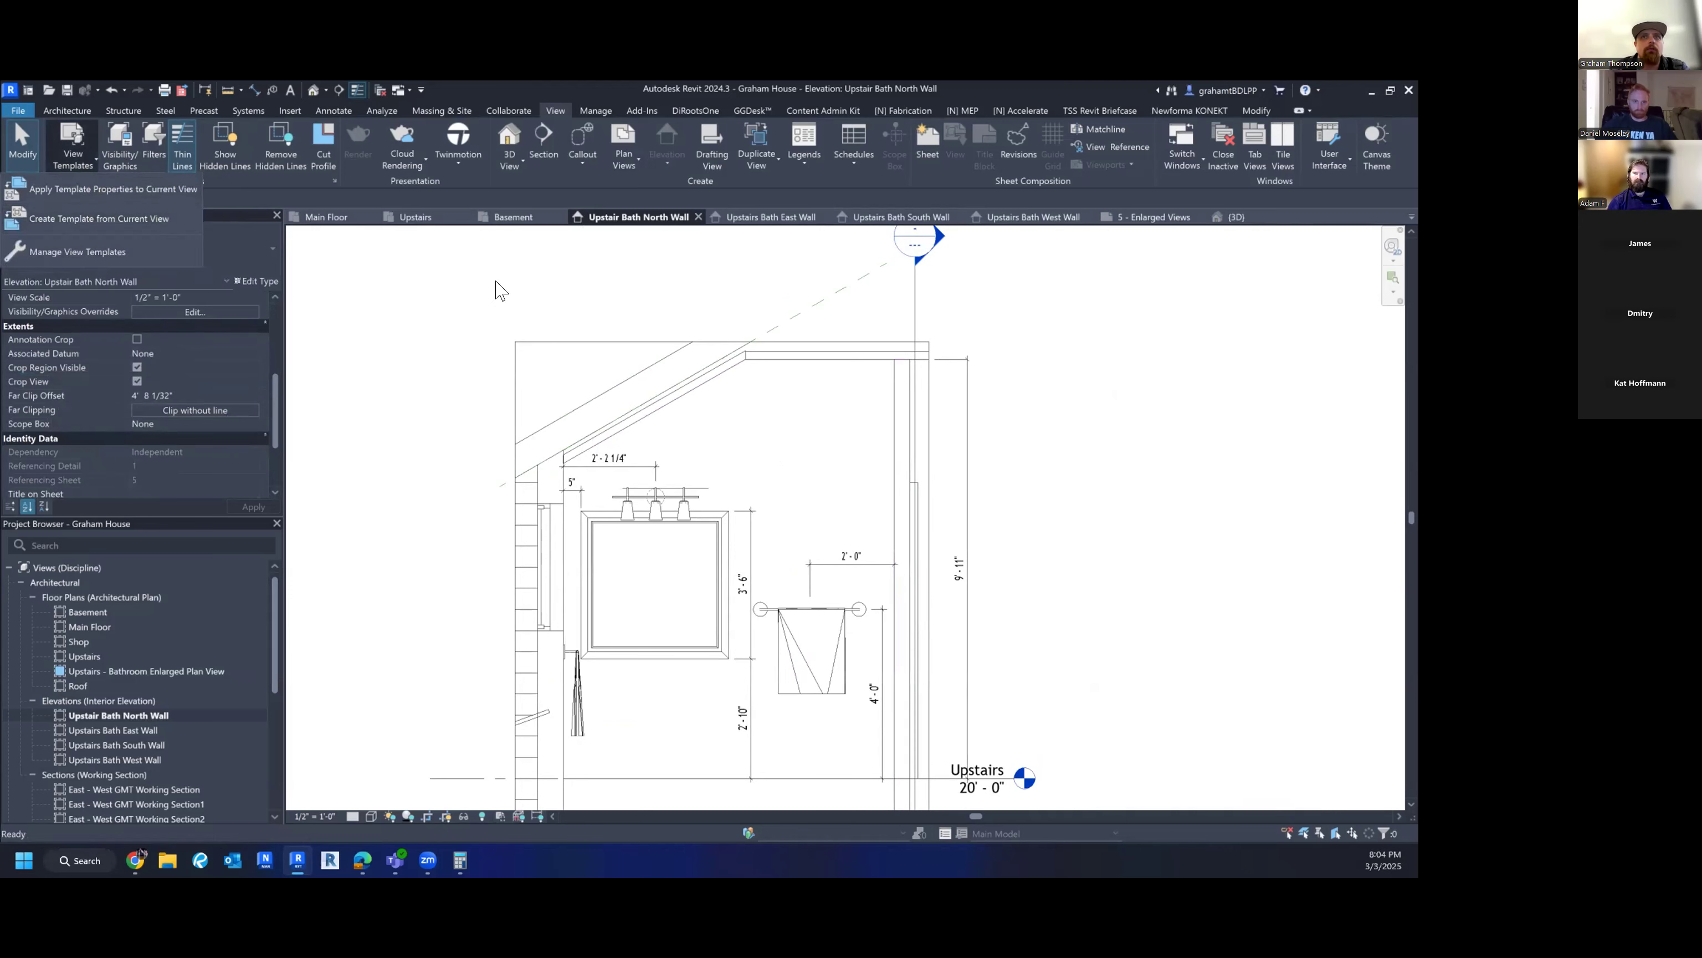
{"action": "left_click", "coordinate": [656, 284]}
{"action": "key", "text": "v"}
{"action": "key", "text": "g"}
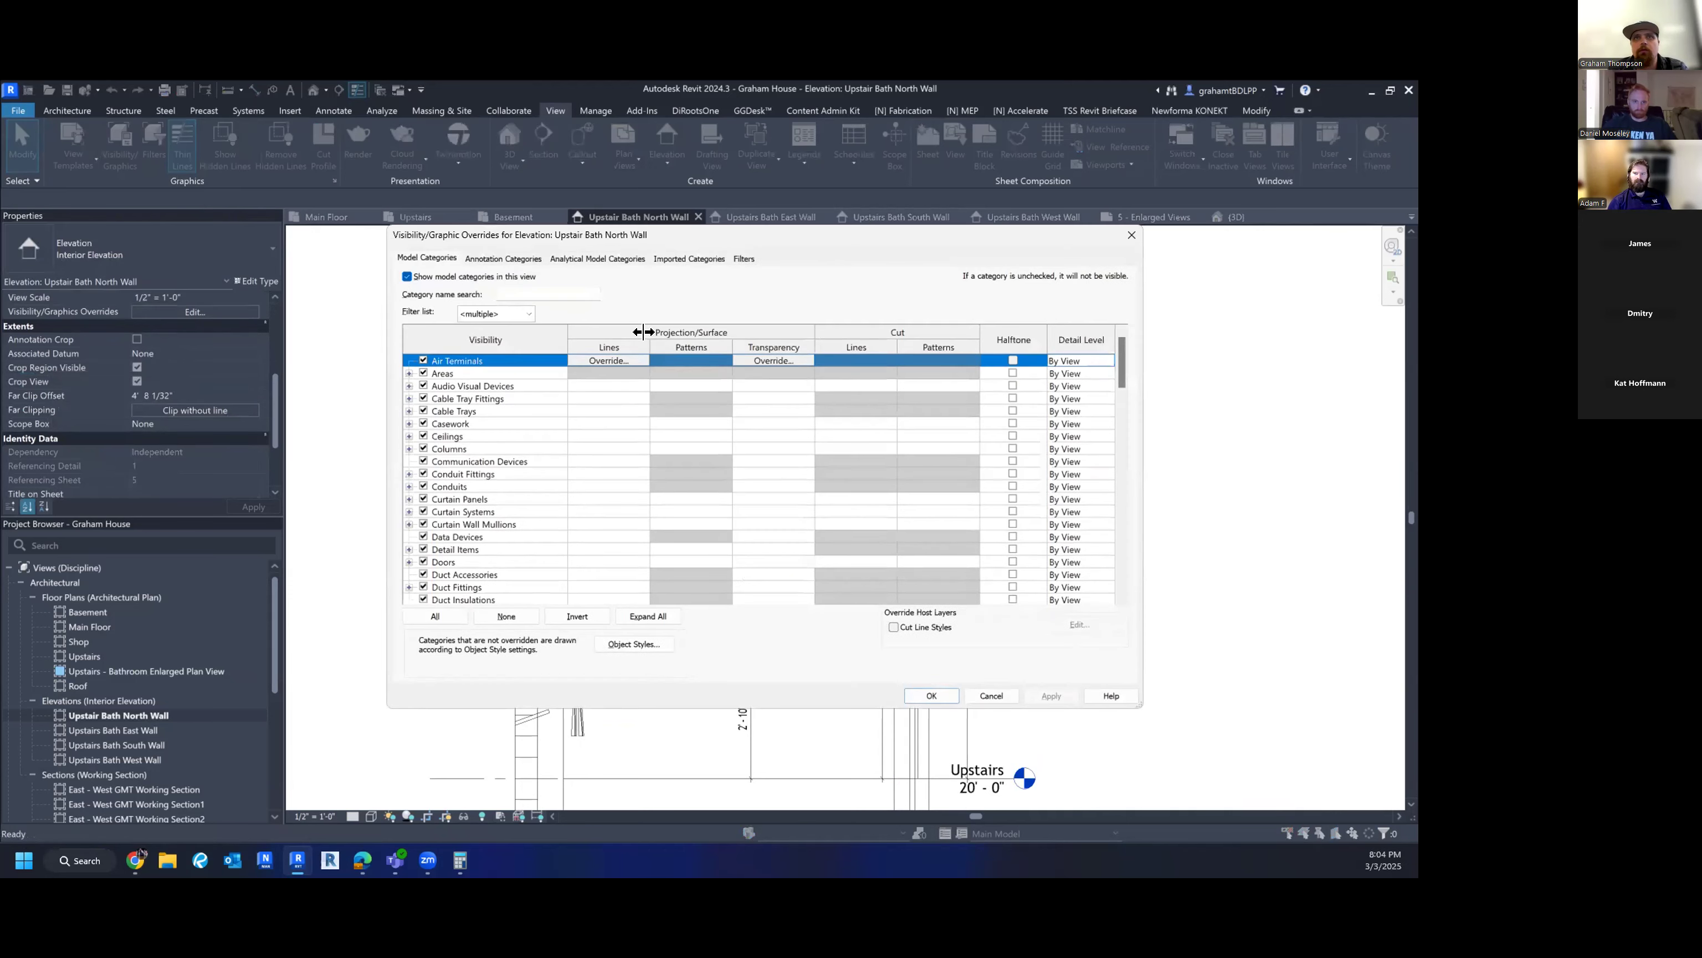
{"action": "left_click", "coordinate": [553, 473]}
{"action": "left_click", "coordinate": [491, 259]}
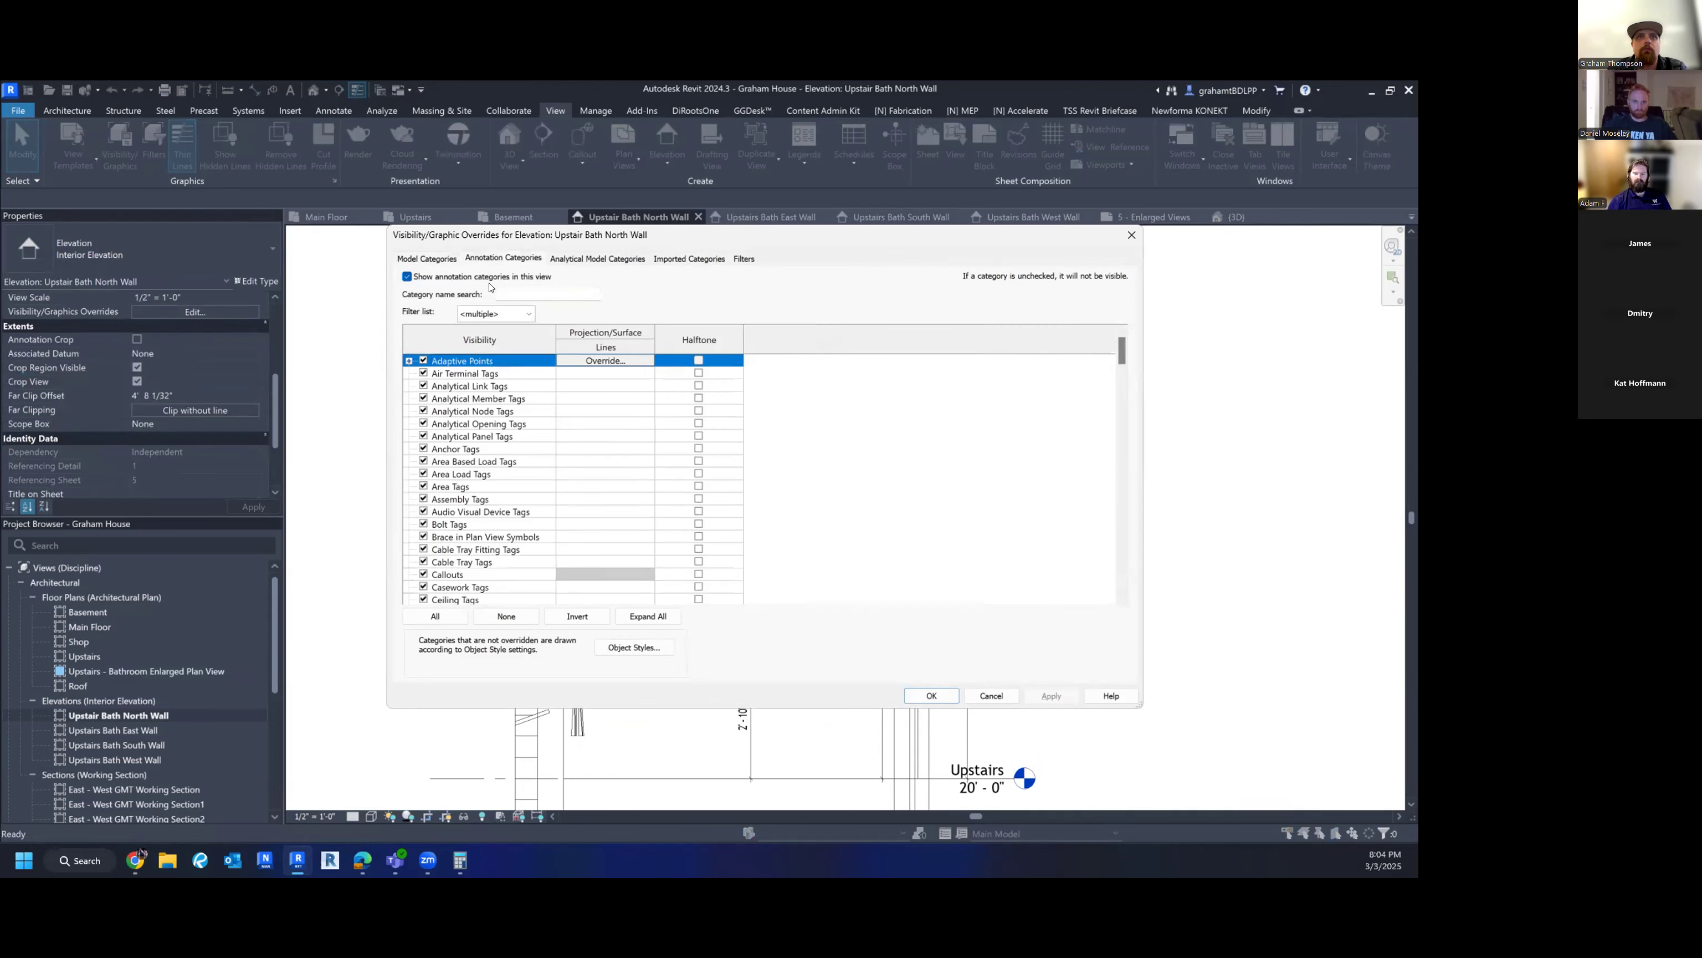
{"action": "left_click", "coordinate": [490, 478]}
{"action": "key", "text": "s"}
{"action": "scroll", "coordinate": [470, 537], "scroll_direction": "down", "scroll_amount": 1}
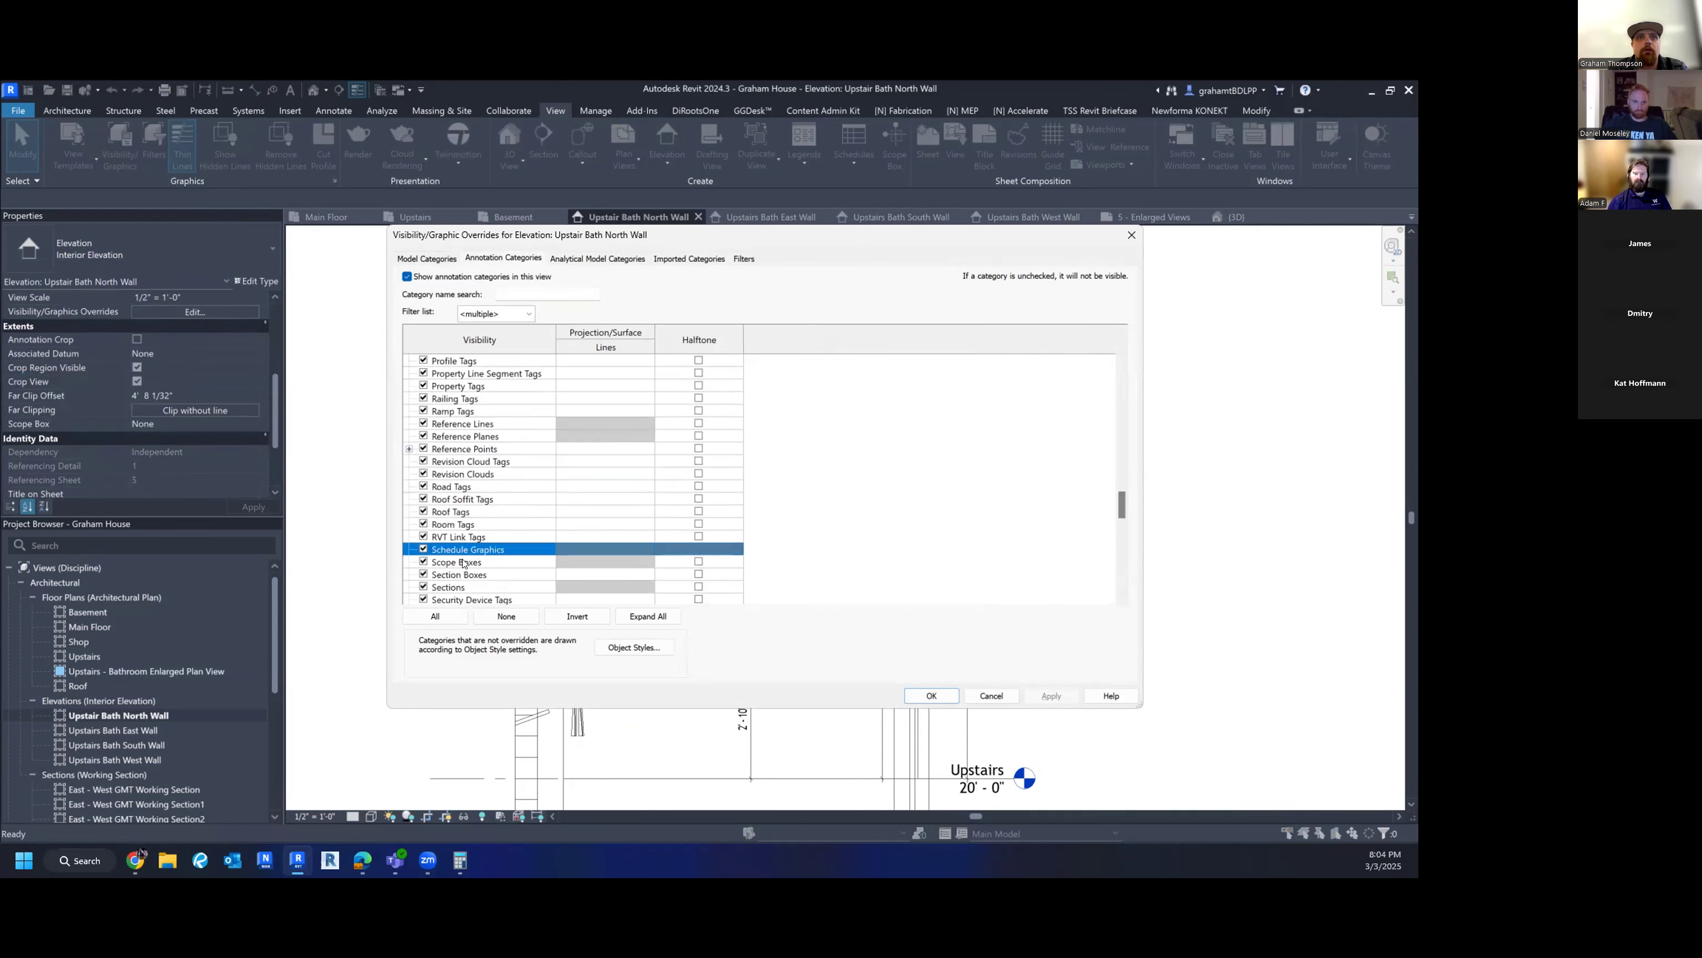
{"action": "left_click", "coordinate": [423, 588]}
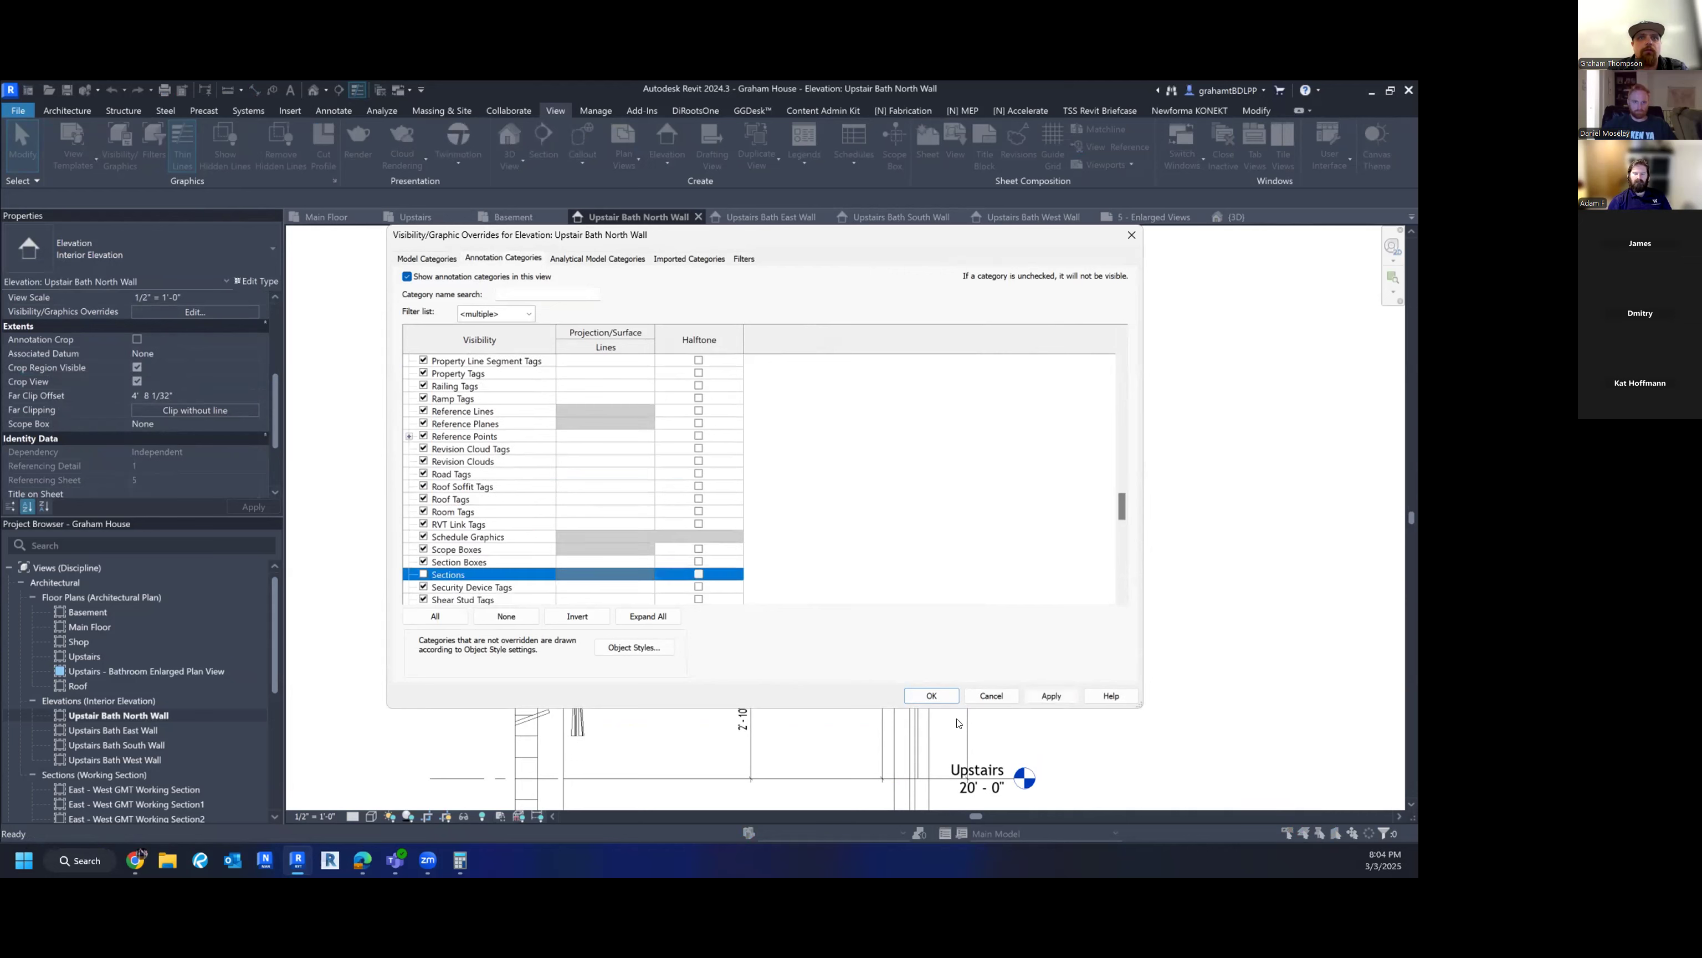
{"action": "left_click", "coordinate": [950, 696]}
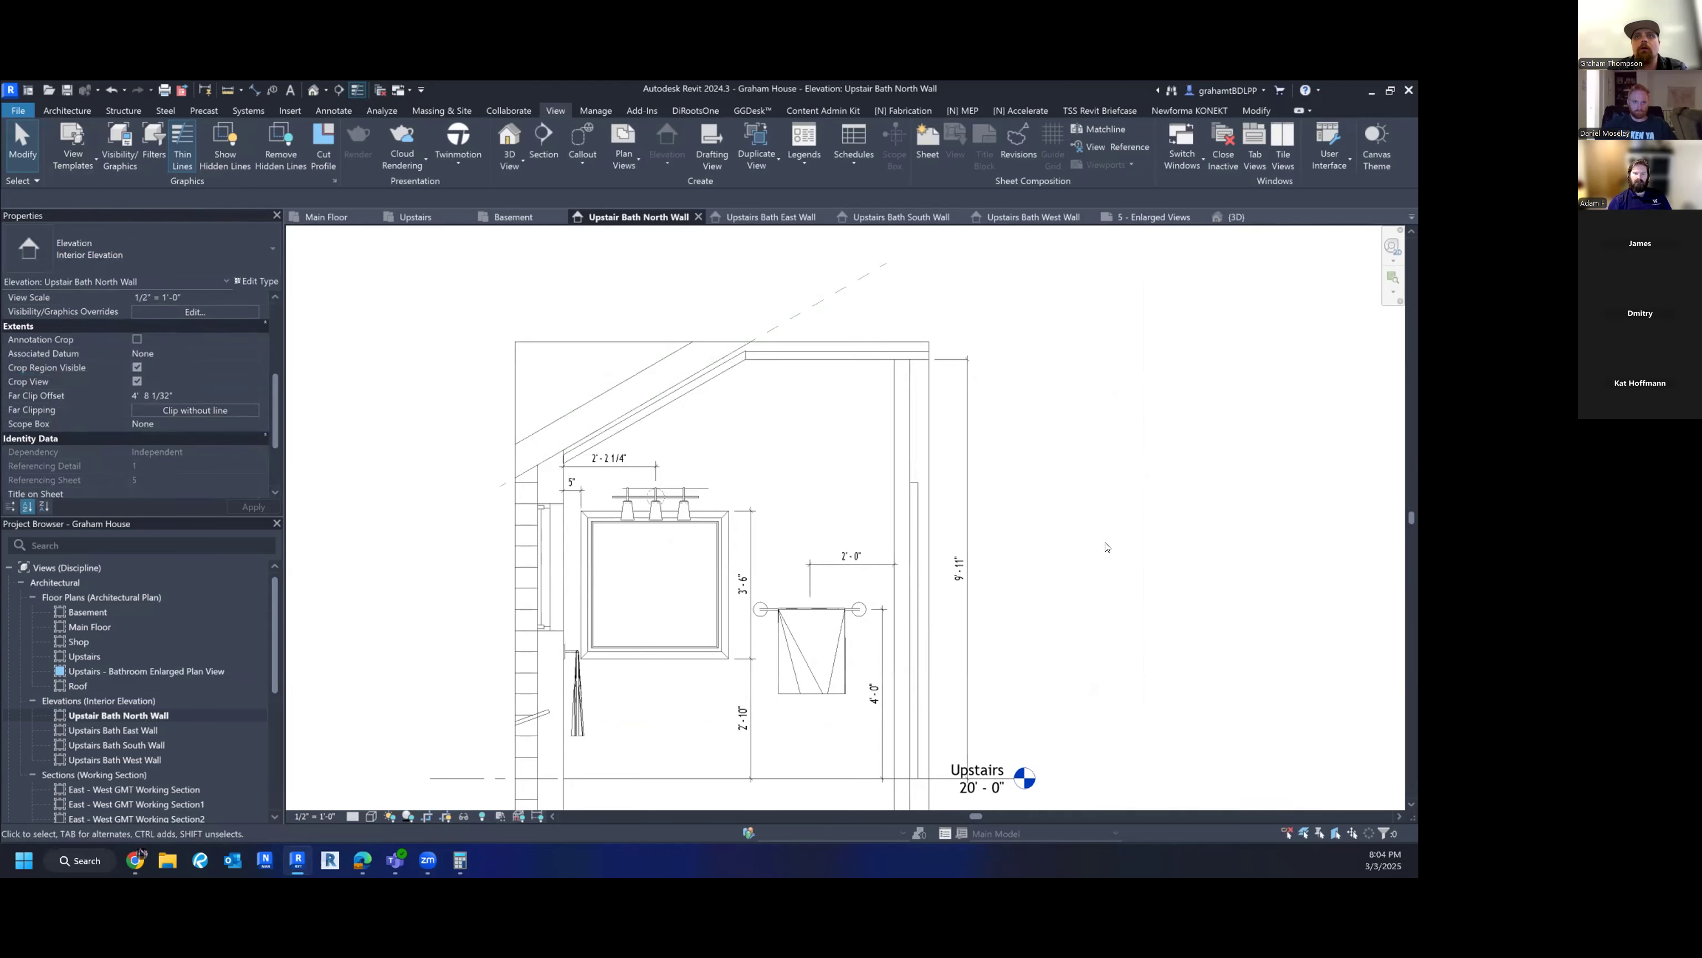
- Hide Reference Planes in the elevation to remove the dashed line
{"action": "scroll", "coordinate": [1107, 547], "scroll_direction": "down", "scroll_amount": 2}
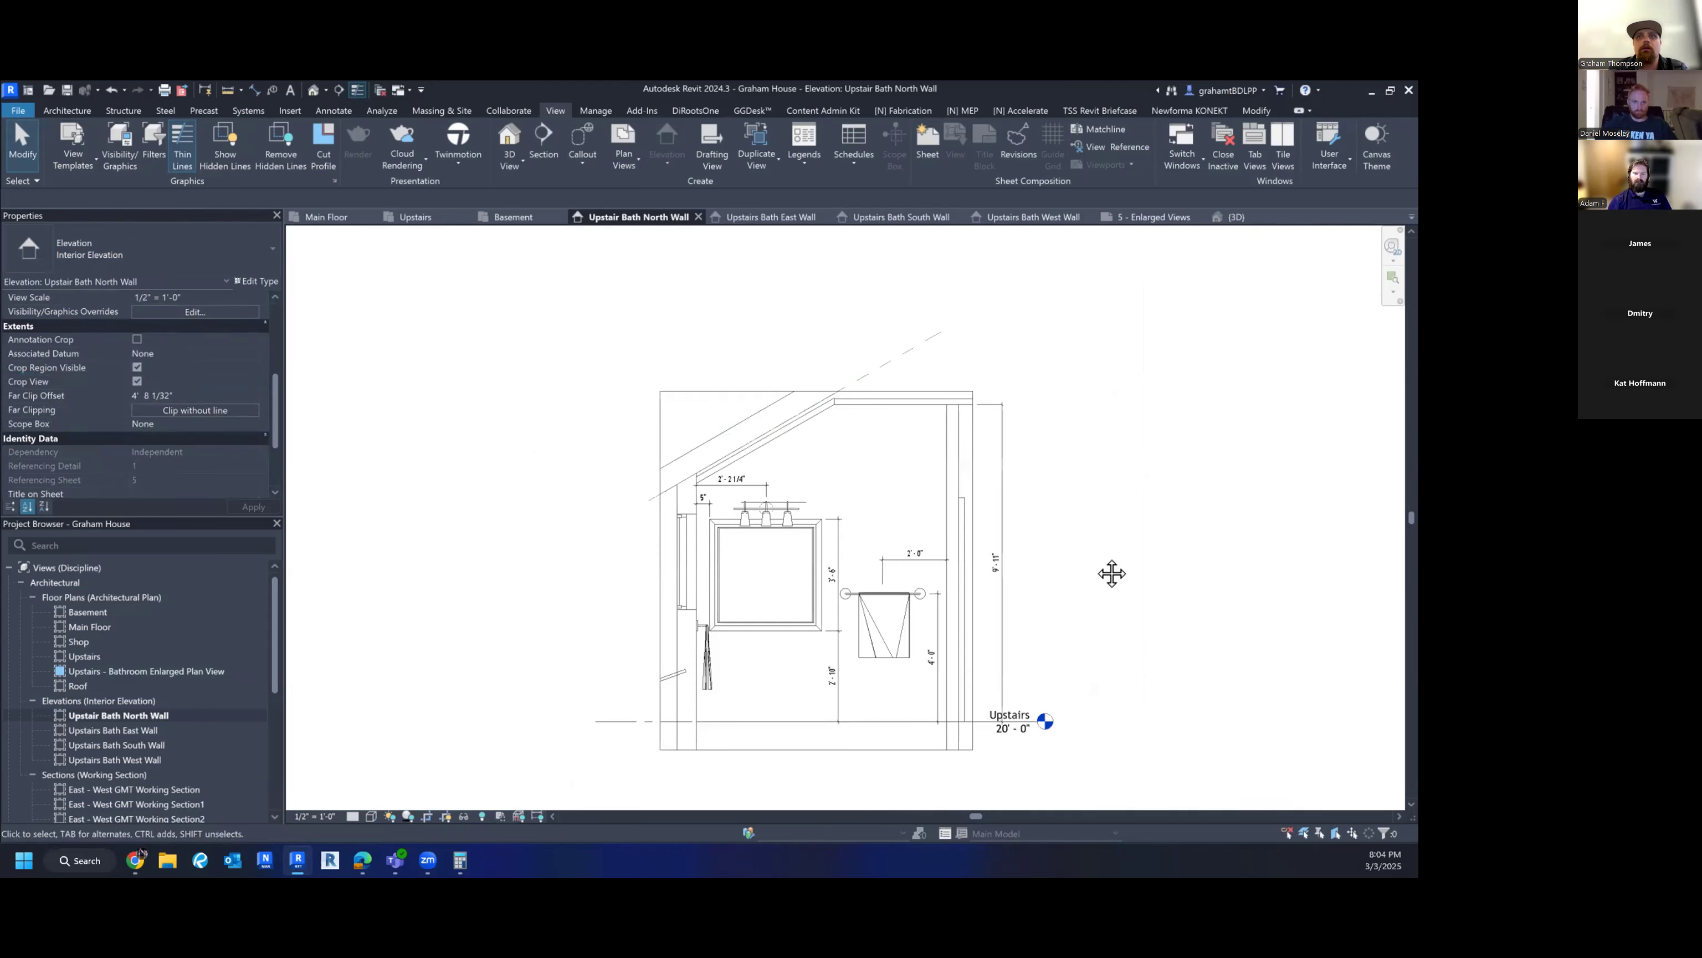
{"action": "left_click", "coordinate": [819, 342]}
{"action": "left_click", "coordinate": [880, 345]}
{"action": "key", "text": "v"}
{"action": "key", "text": "g"}
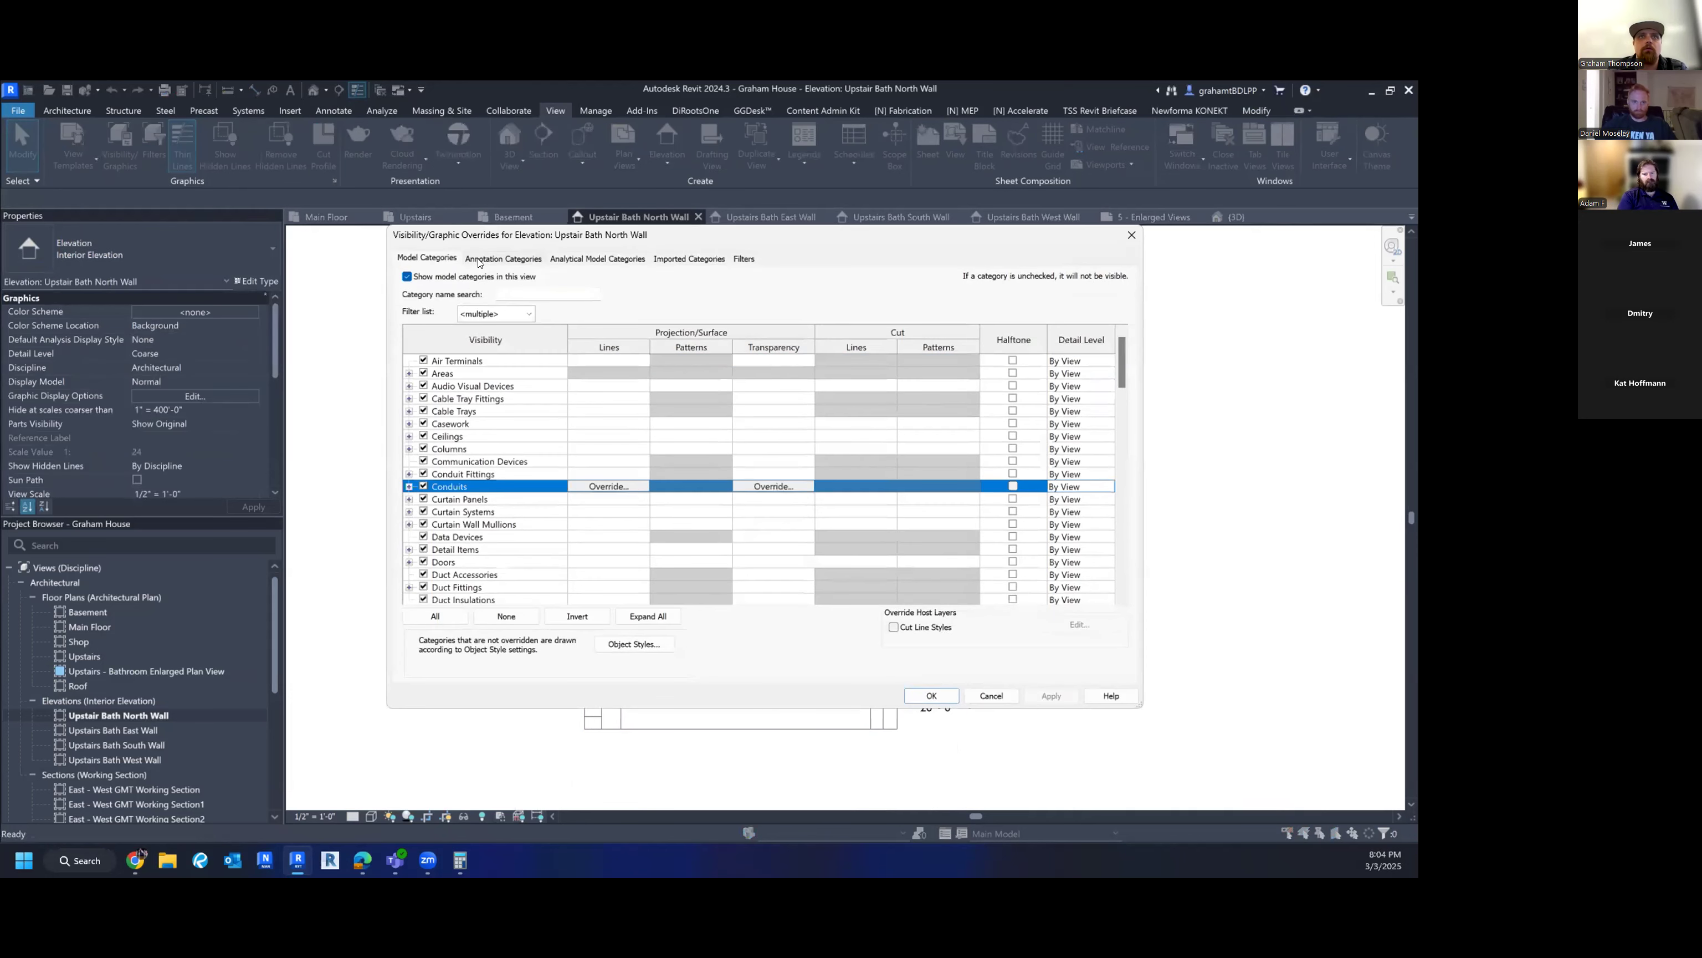
{"action": "left_click", "coordinate": [480, 260]}
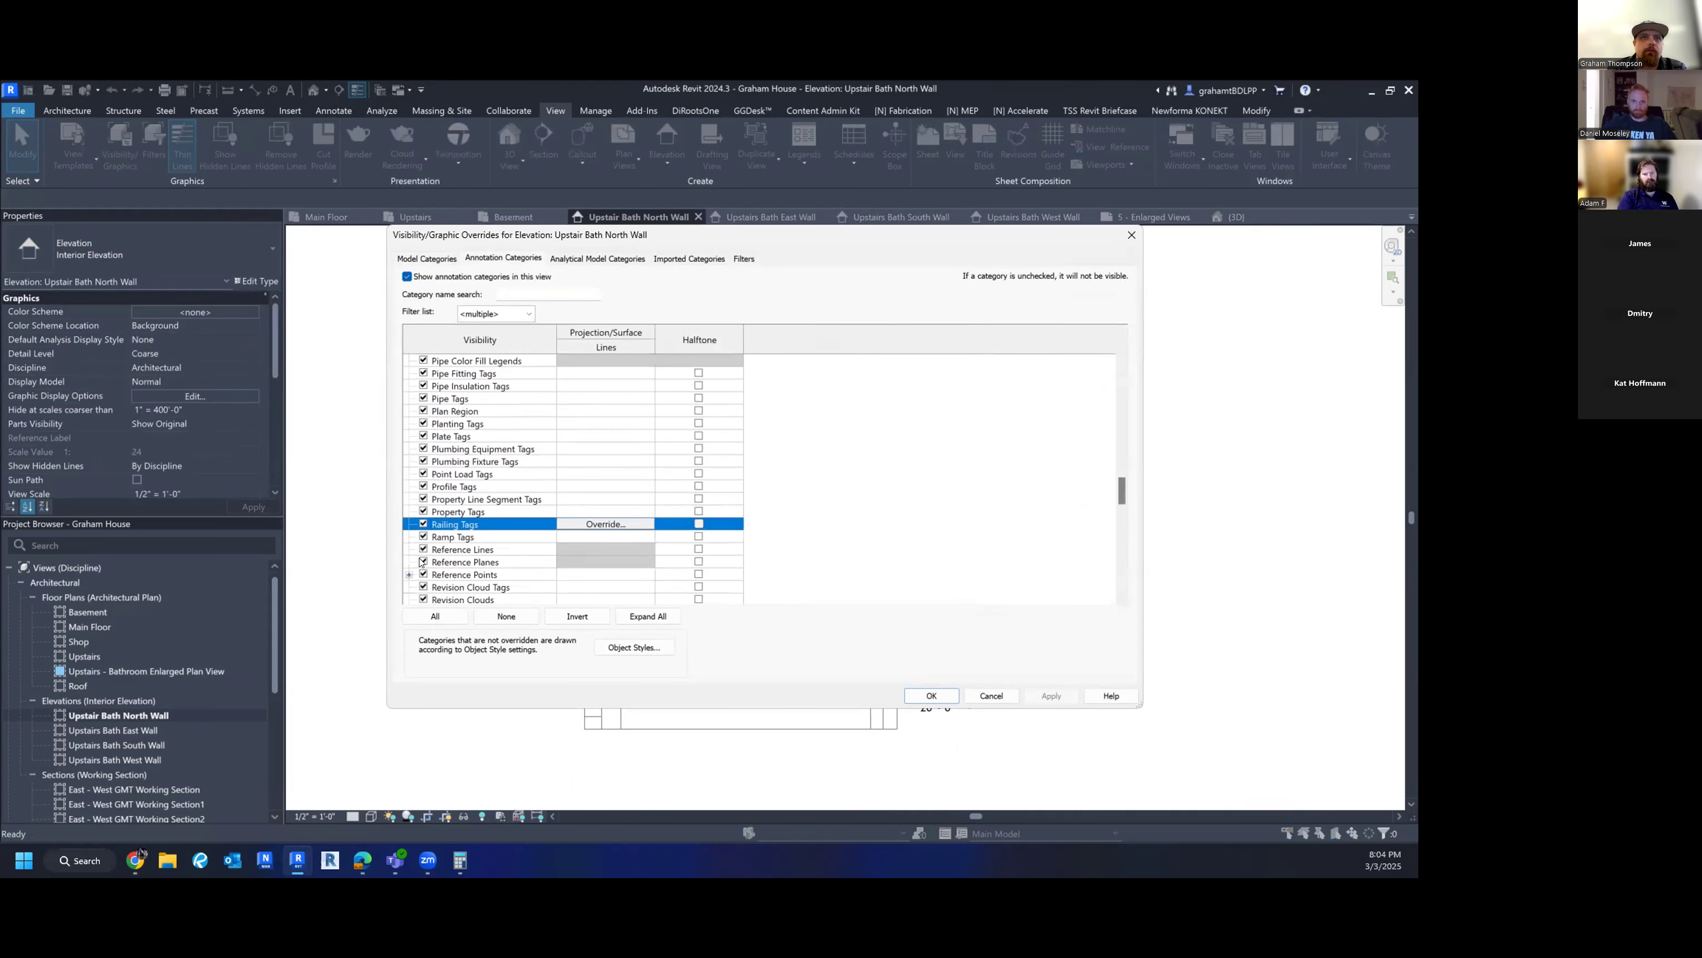
{"action": "left_click", "coordinate": [423, 562]}
{"action": "left_click", "coordinate": [929, 694]}
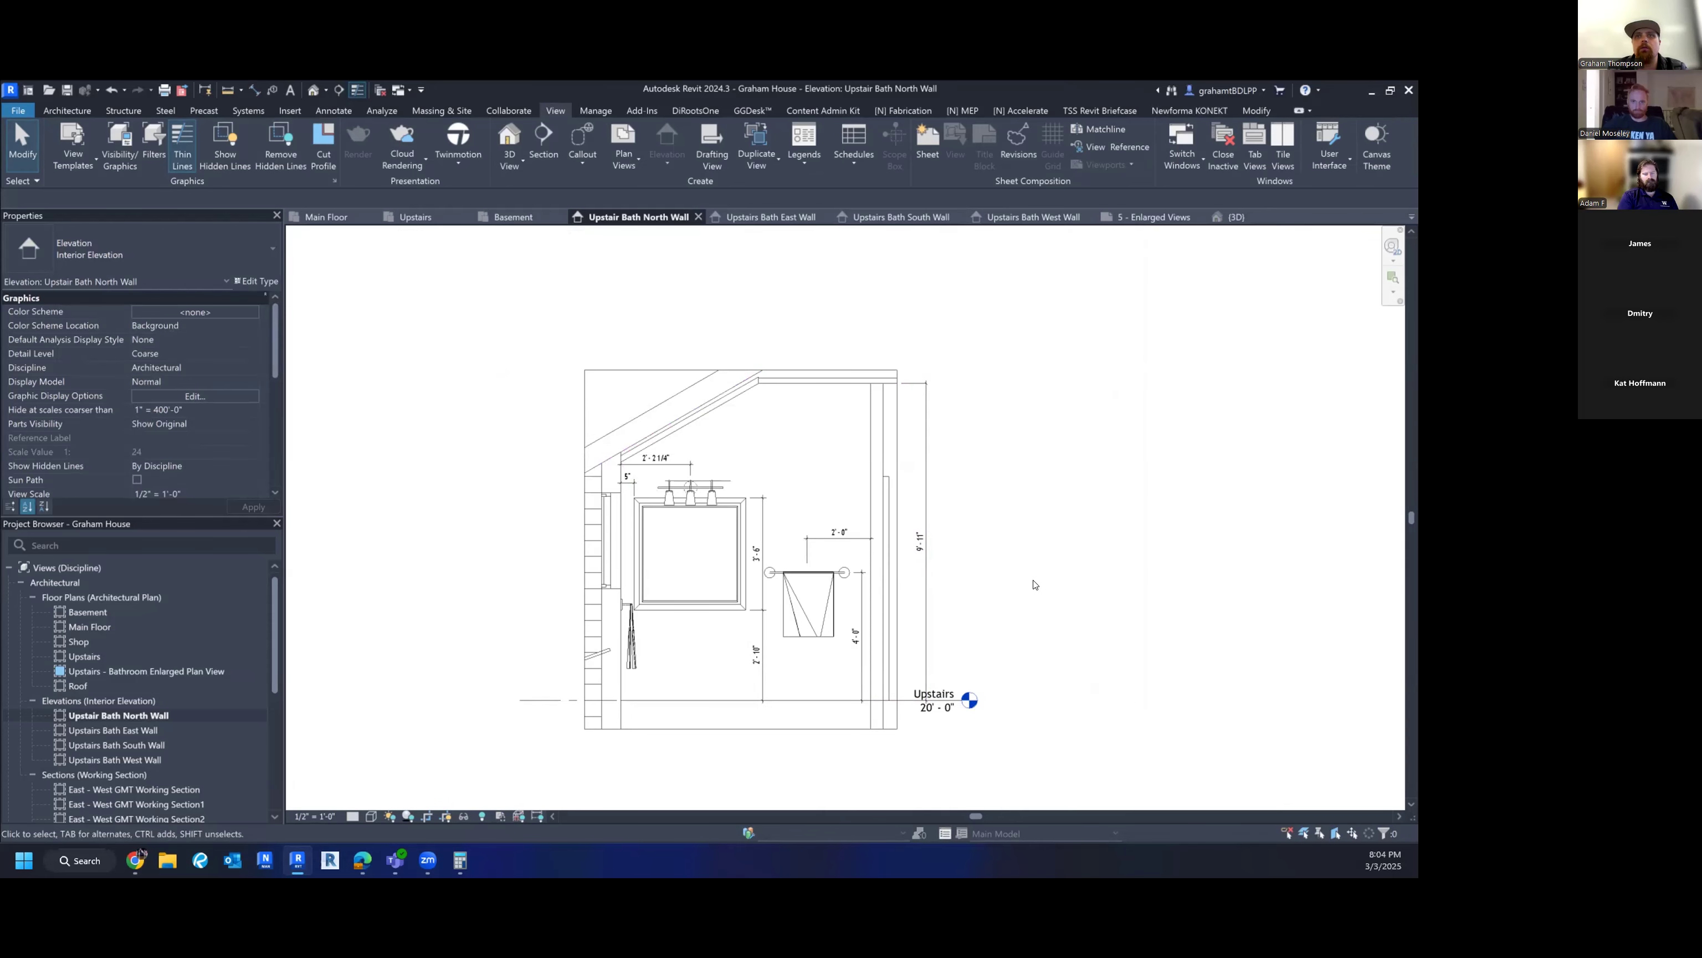
{"action": "middle_click_drag", "start_coordinate": [995, 403], "coordinate": [944, 422]}
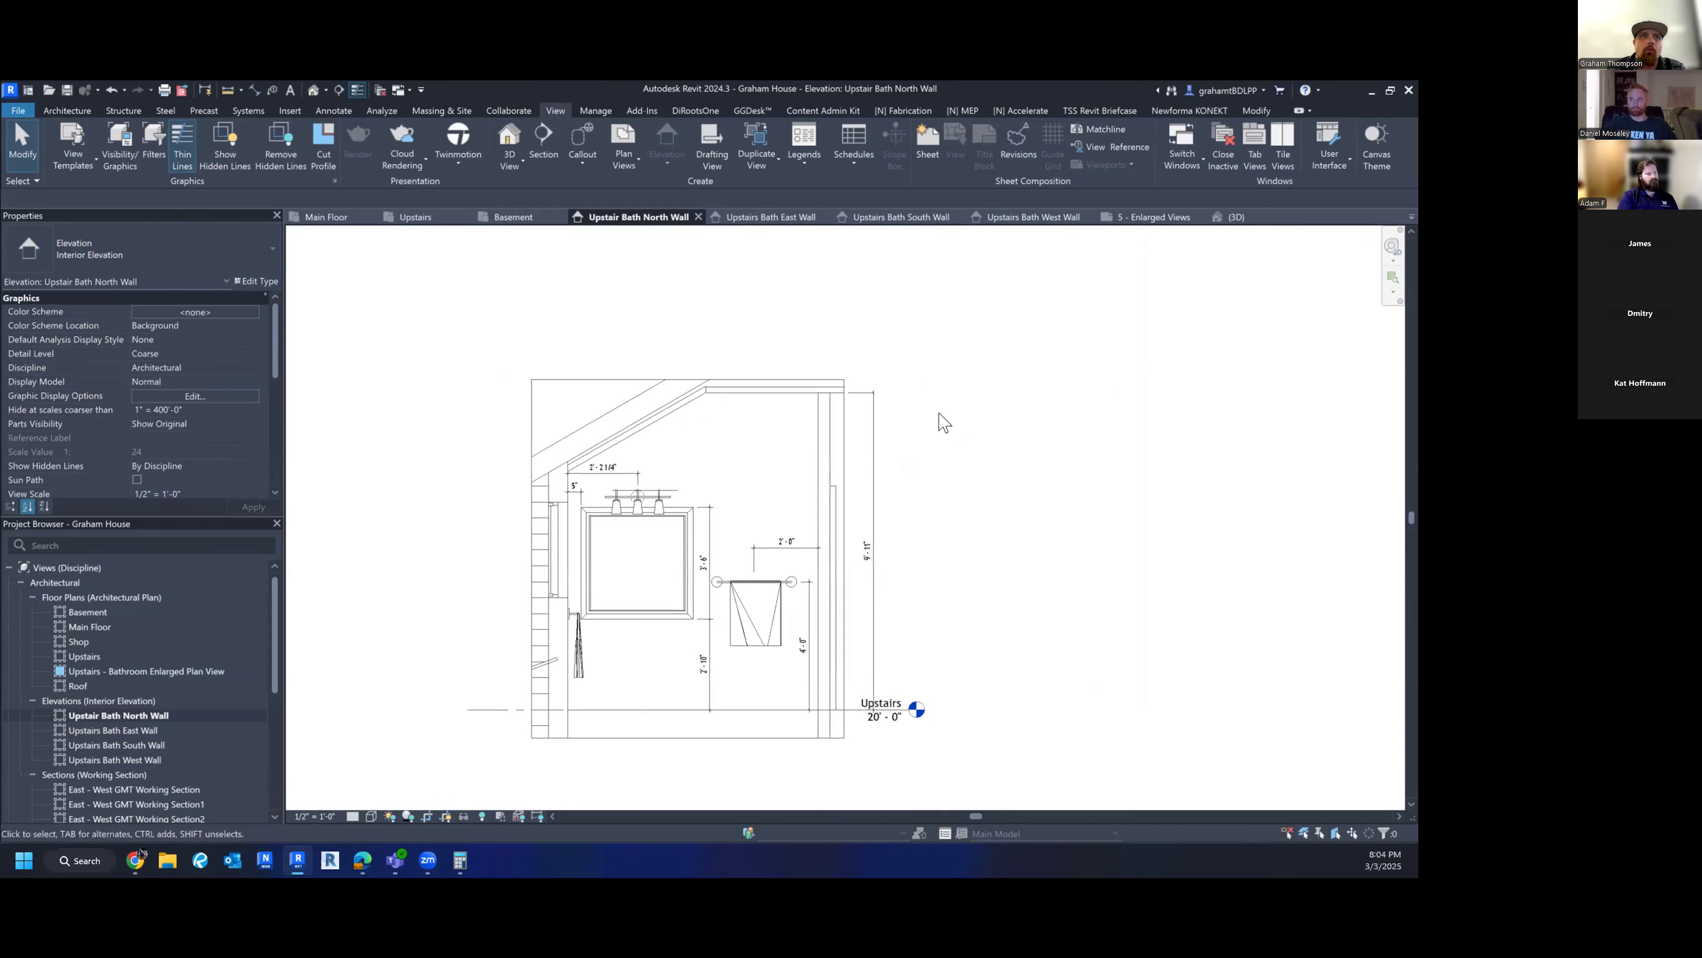
- Create the view template 'Enlarged Walls 1/2" = 1'-0"' from the current North Wall elevation
{"action": "left_click", "coordinate": [66, 153]}
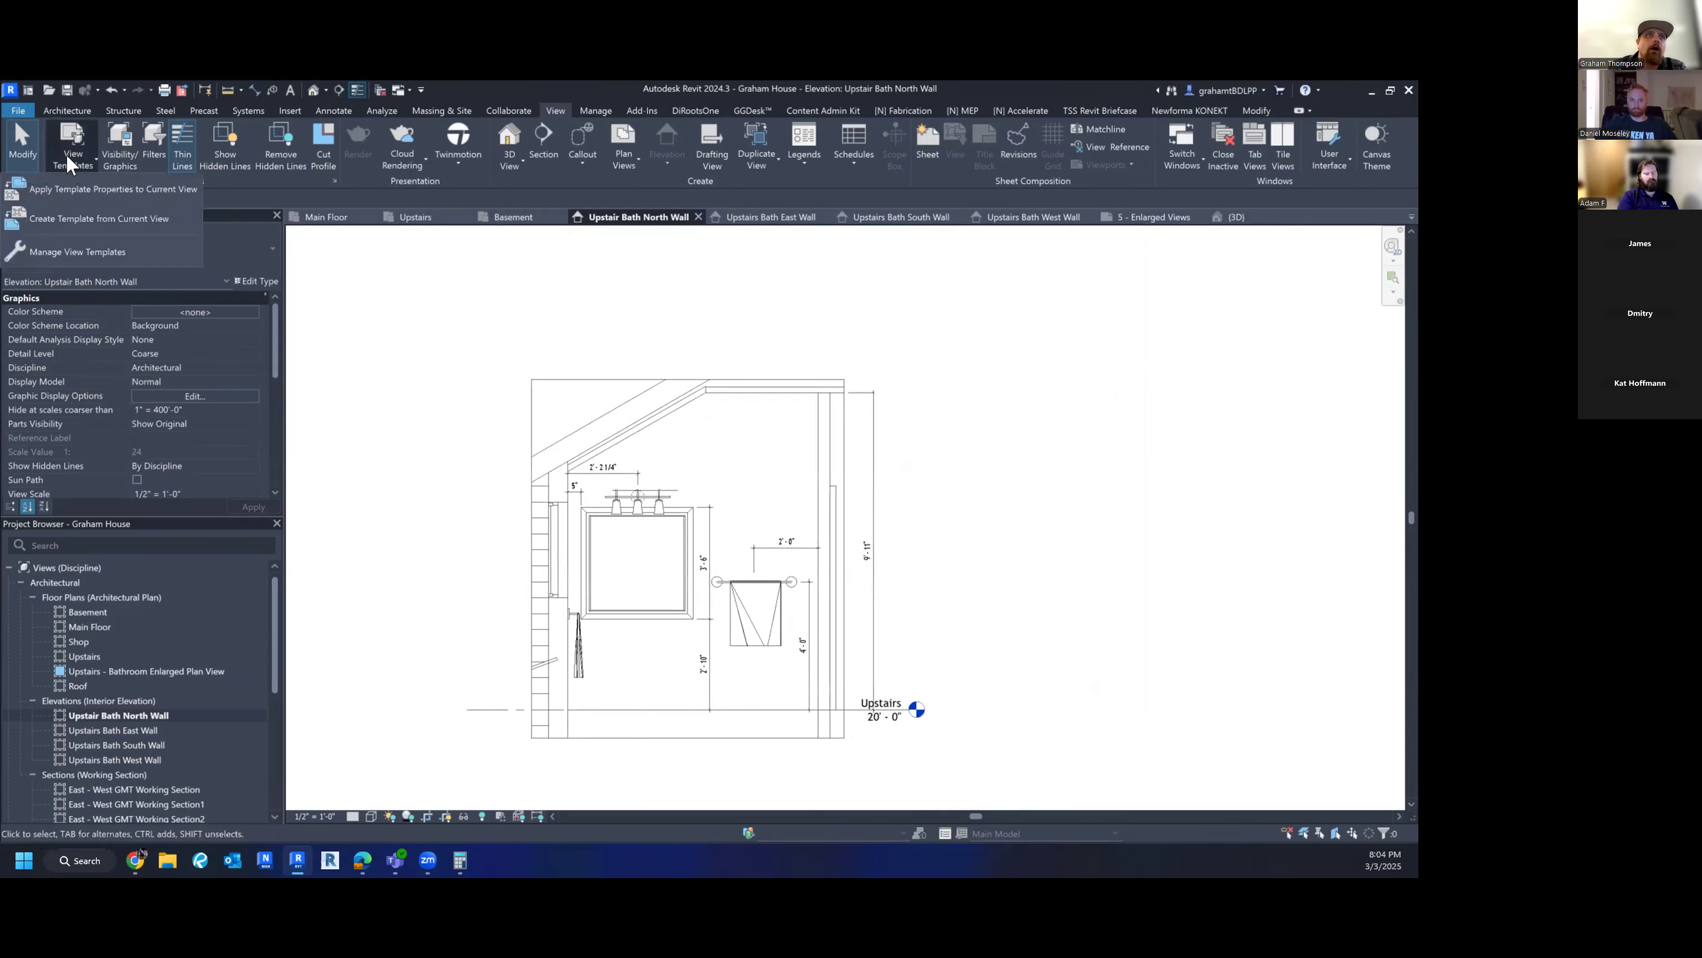
{"action": "left_click", "coordinate": [69, 215]}
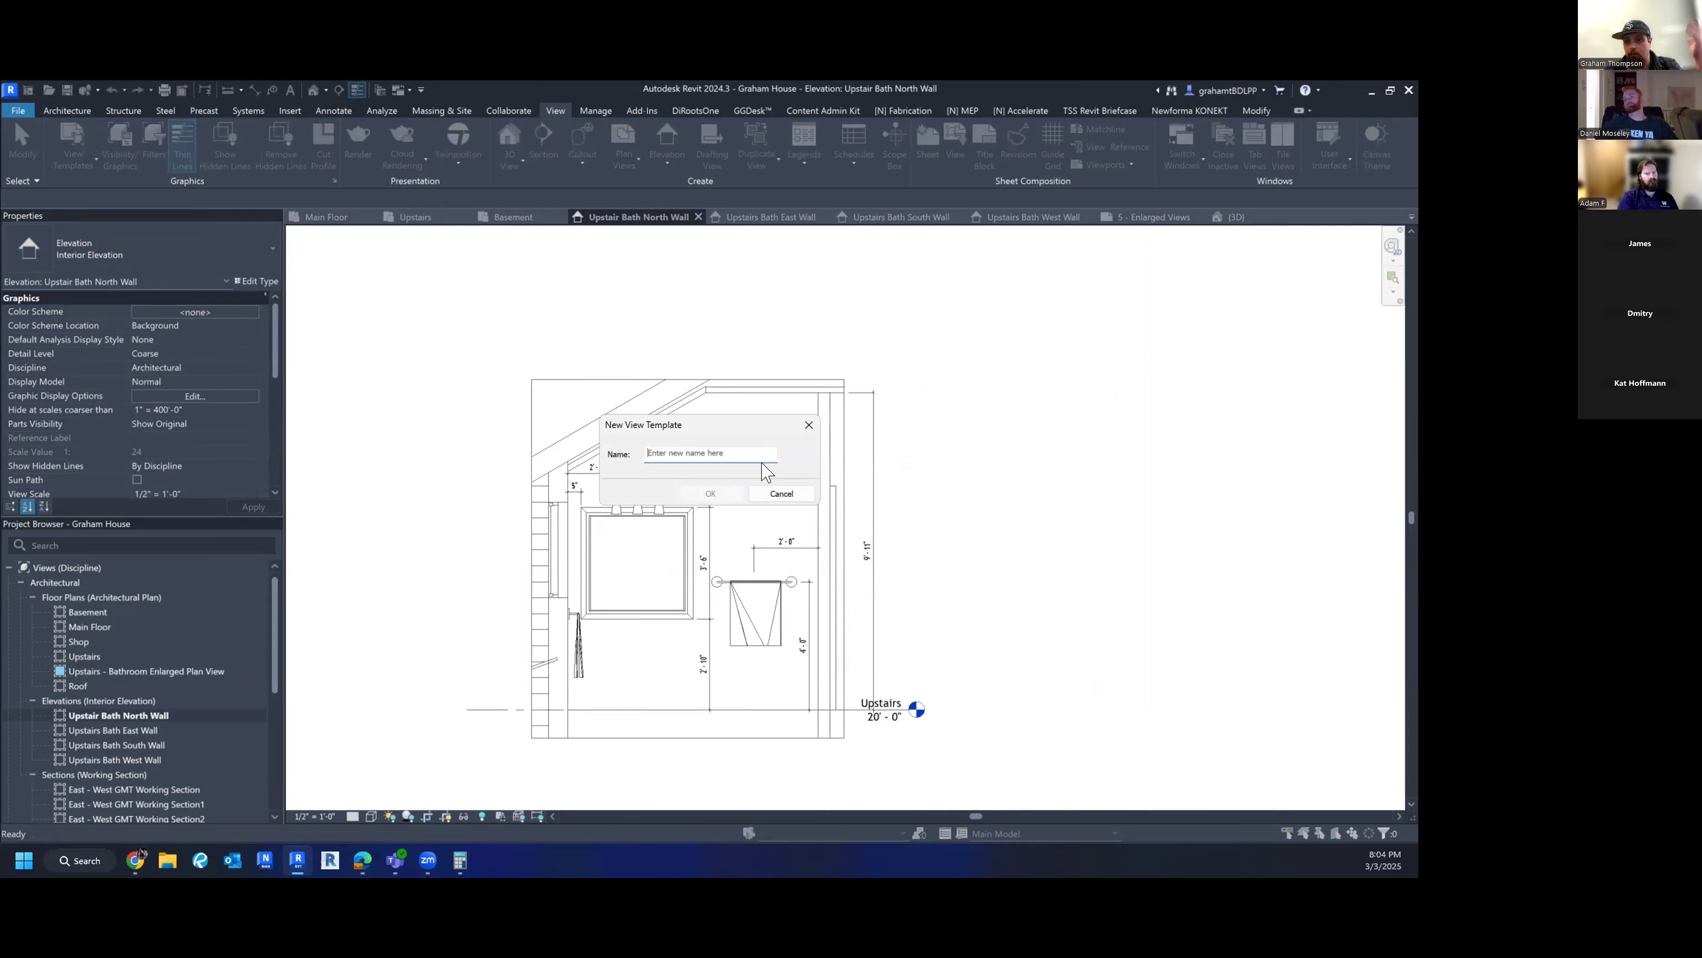
{"action": "type", "text": "Enlarged Walls 1/2\" = 1'-0"}
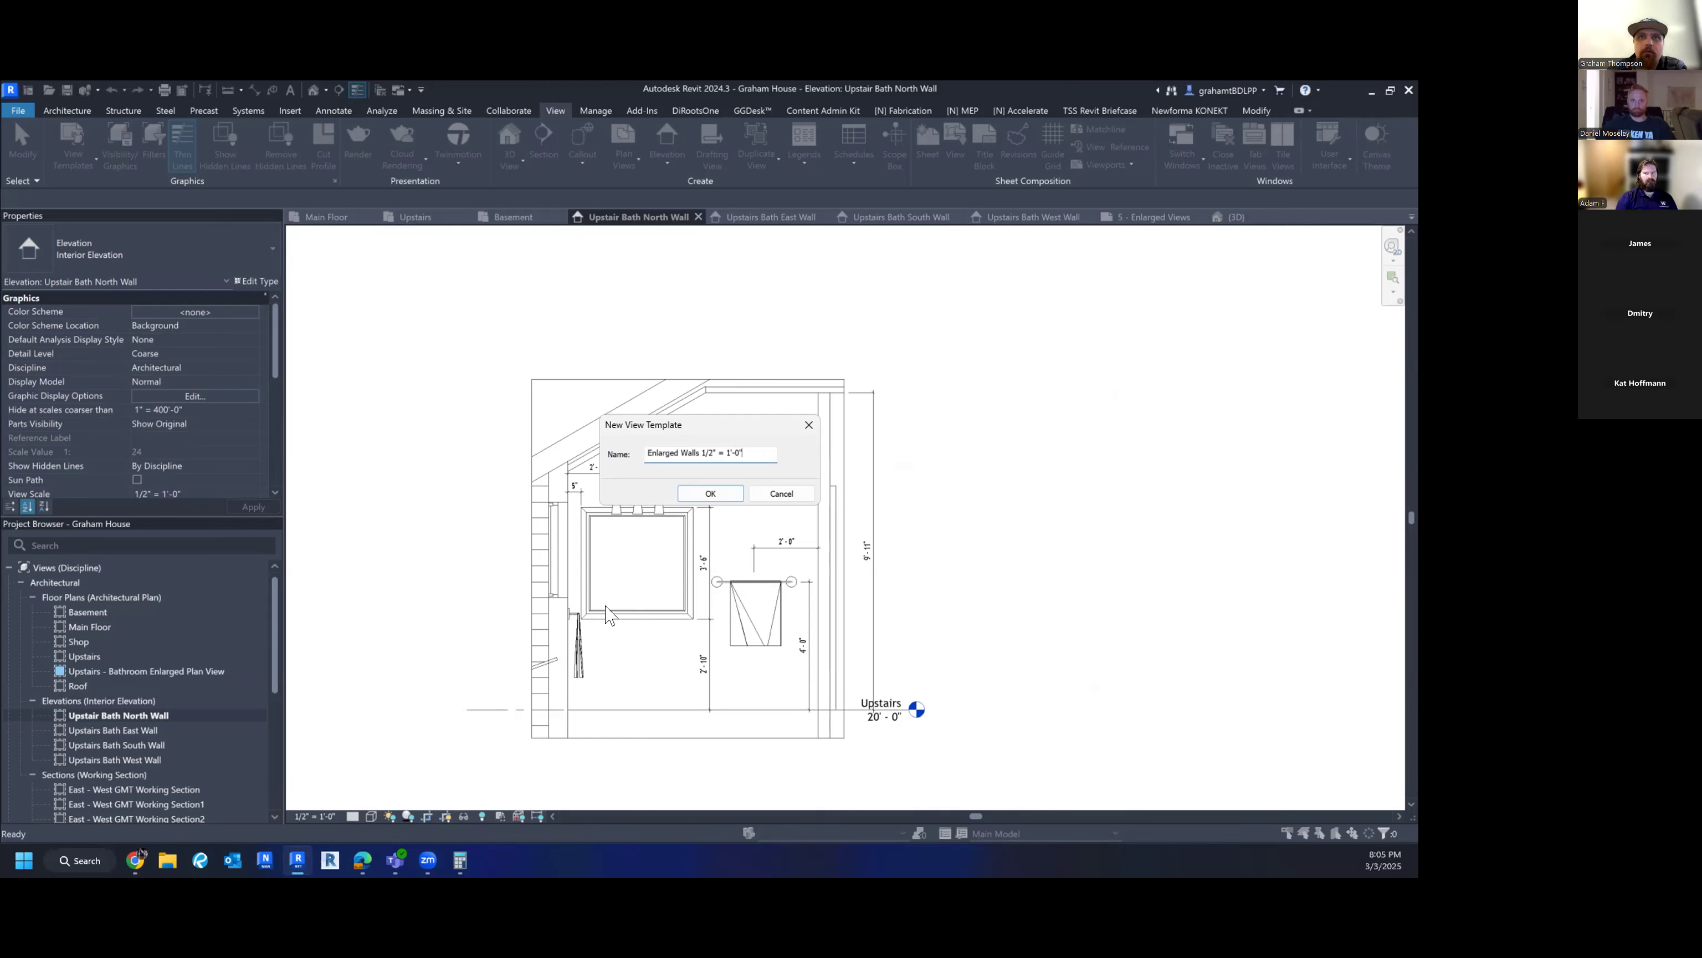
{"action": "left_click", "coordinate": [693, 487]}
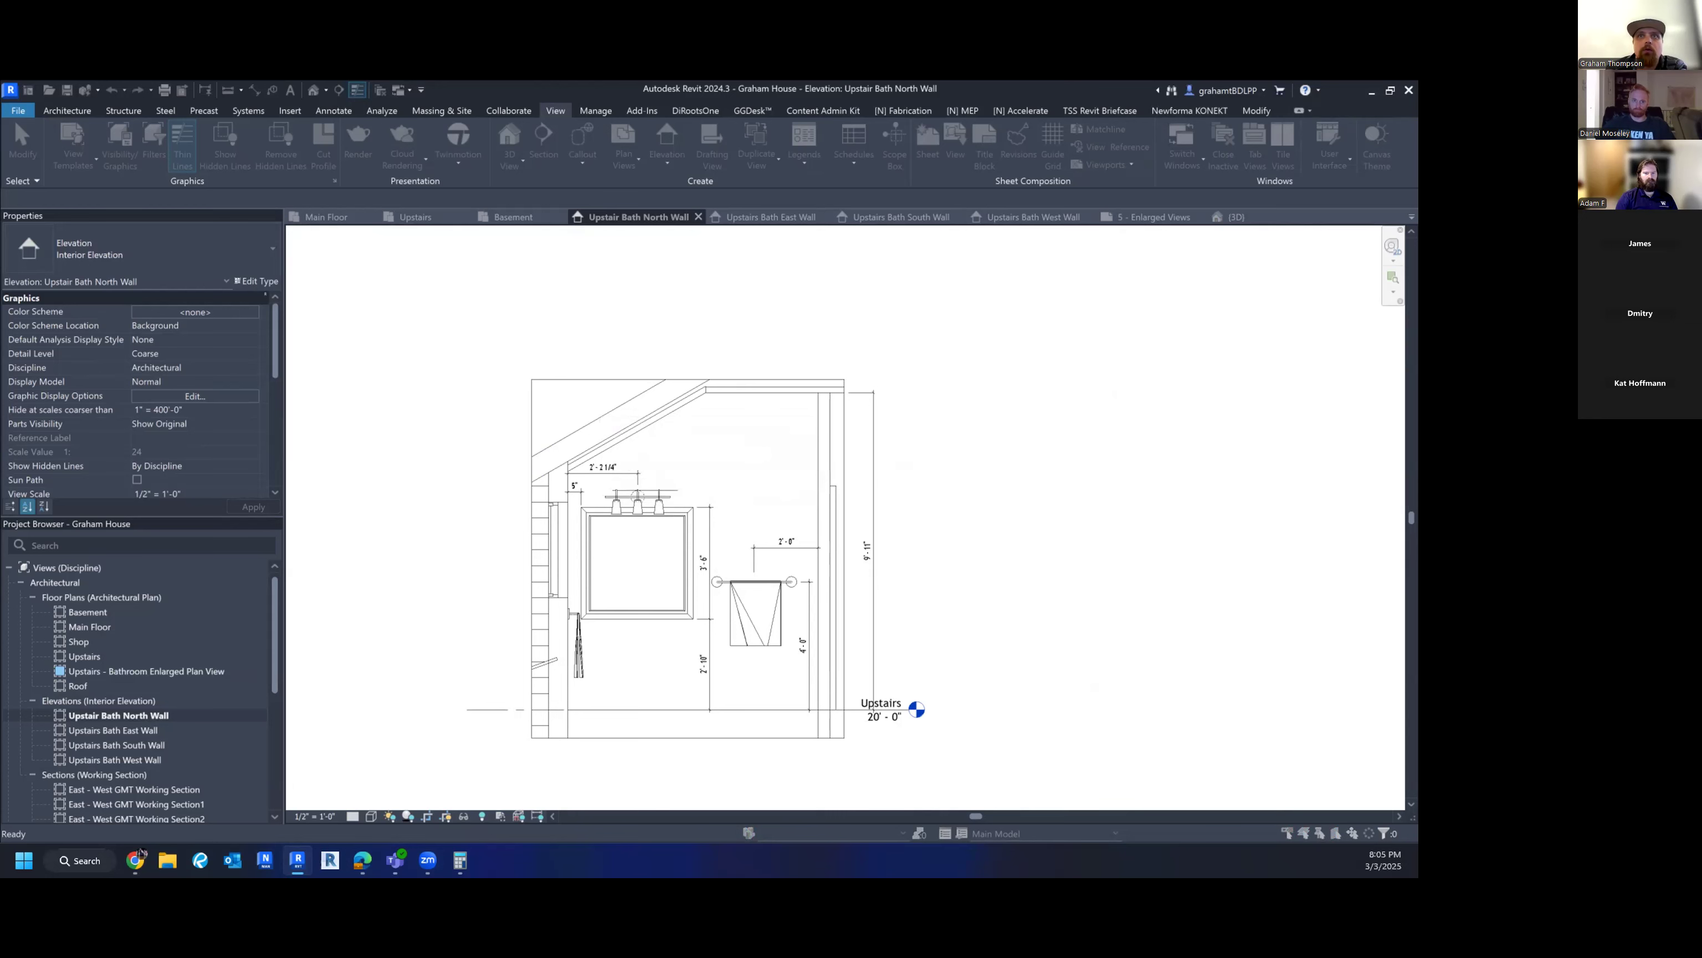
- Select the Upstairs Bath North, East, South and West Wall elevation views in the Project Browser
{"action": "left_click", "coordinate": [730, 547]}
{"action": "scroll", "coordinate": [100, 419], "scroll_direction": "down", "scroll_amount": 5}
{"action": "scroll", "coordinate": [228, 389], "scroll_direction": "down", "scroll_amount": 4}
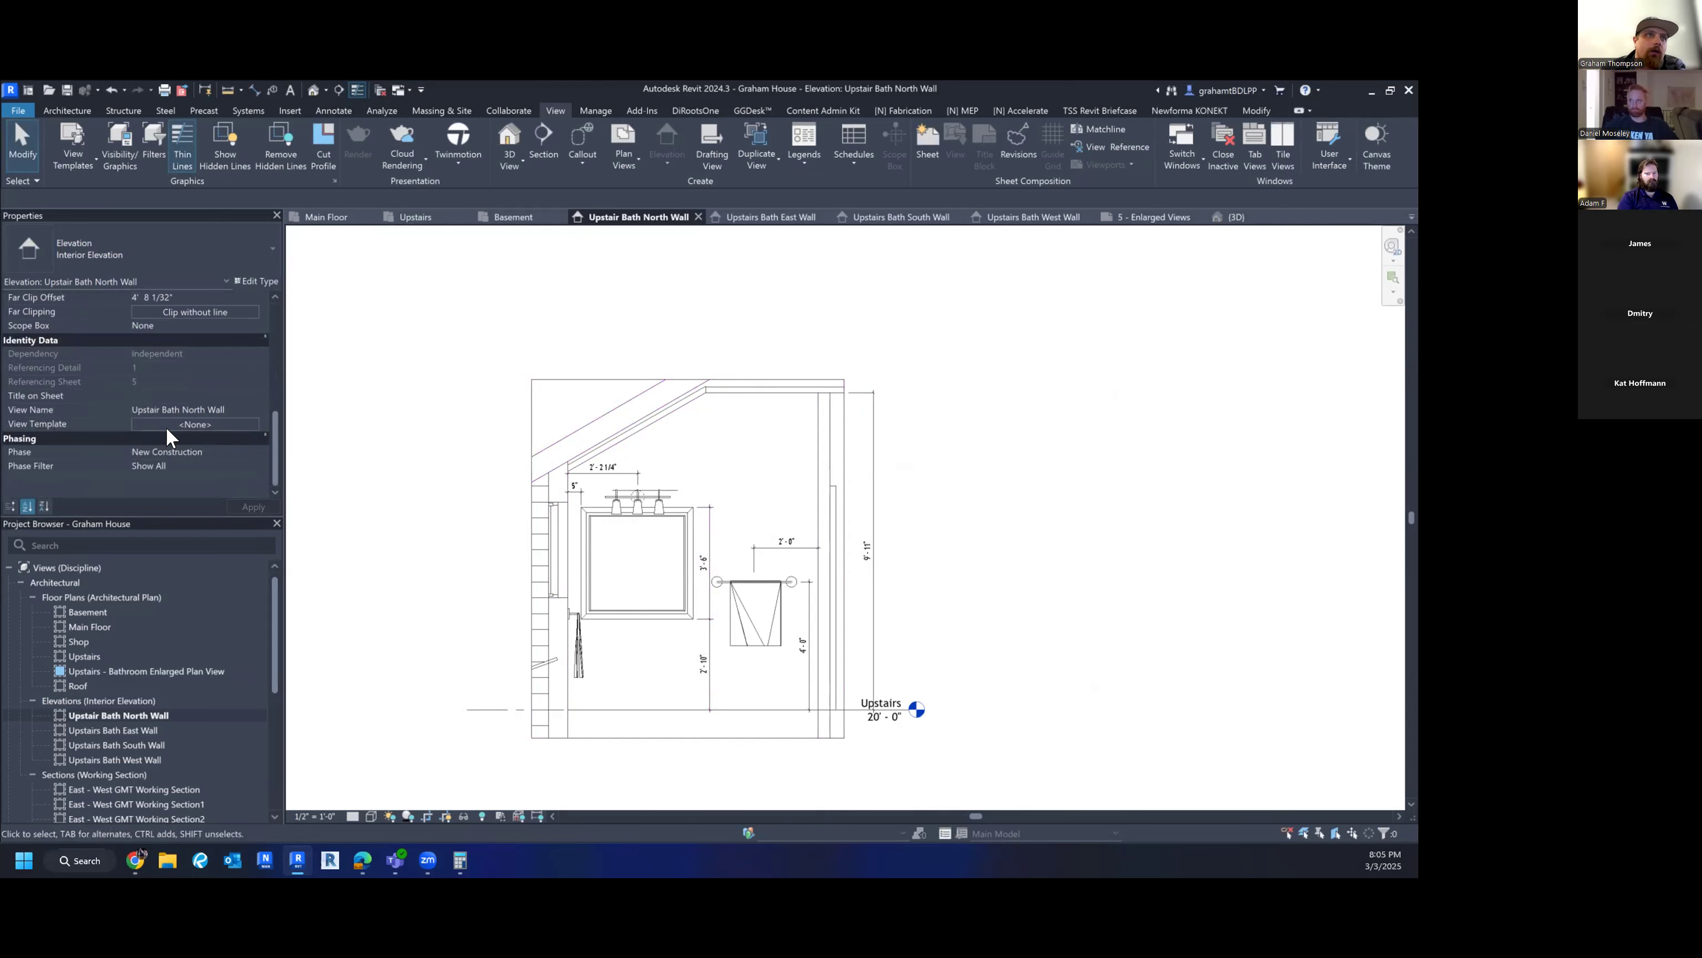
{"action": "left_click", "coordinate": [129, 715]}
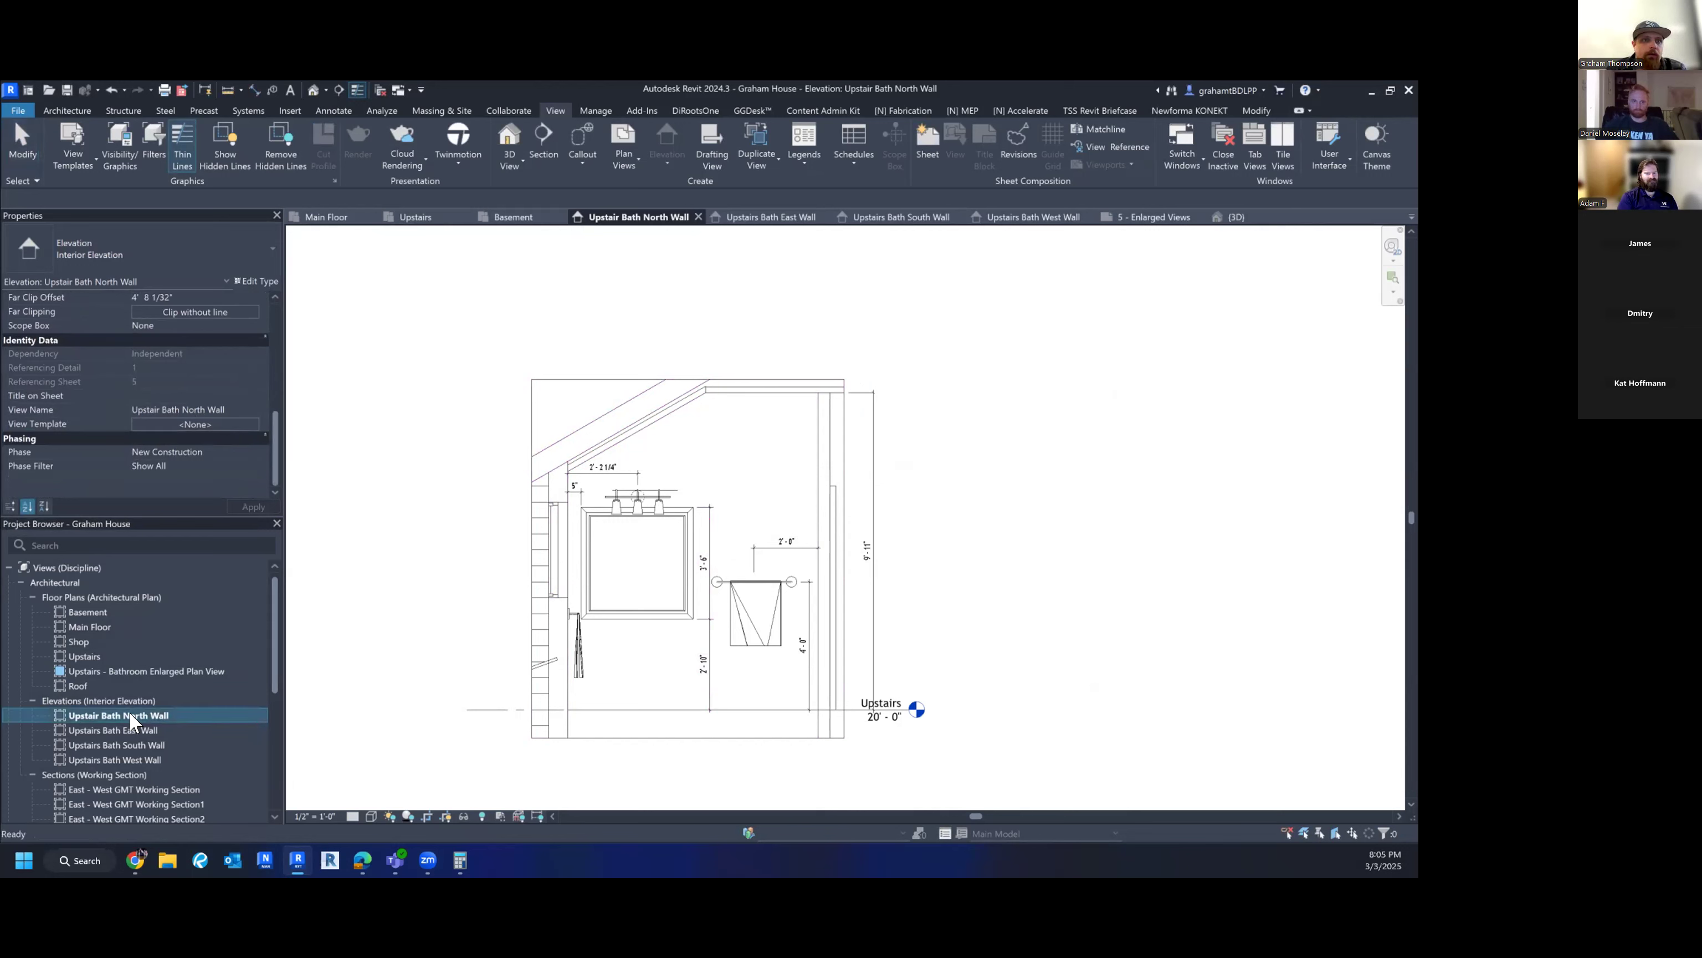
{"action": "left_click", "coordinate": [124, 731], "text": "ctrl"}
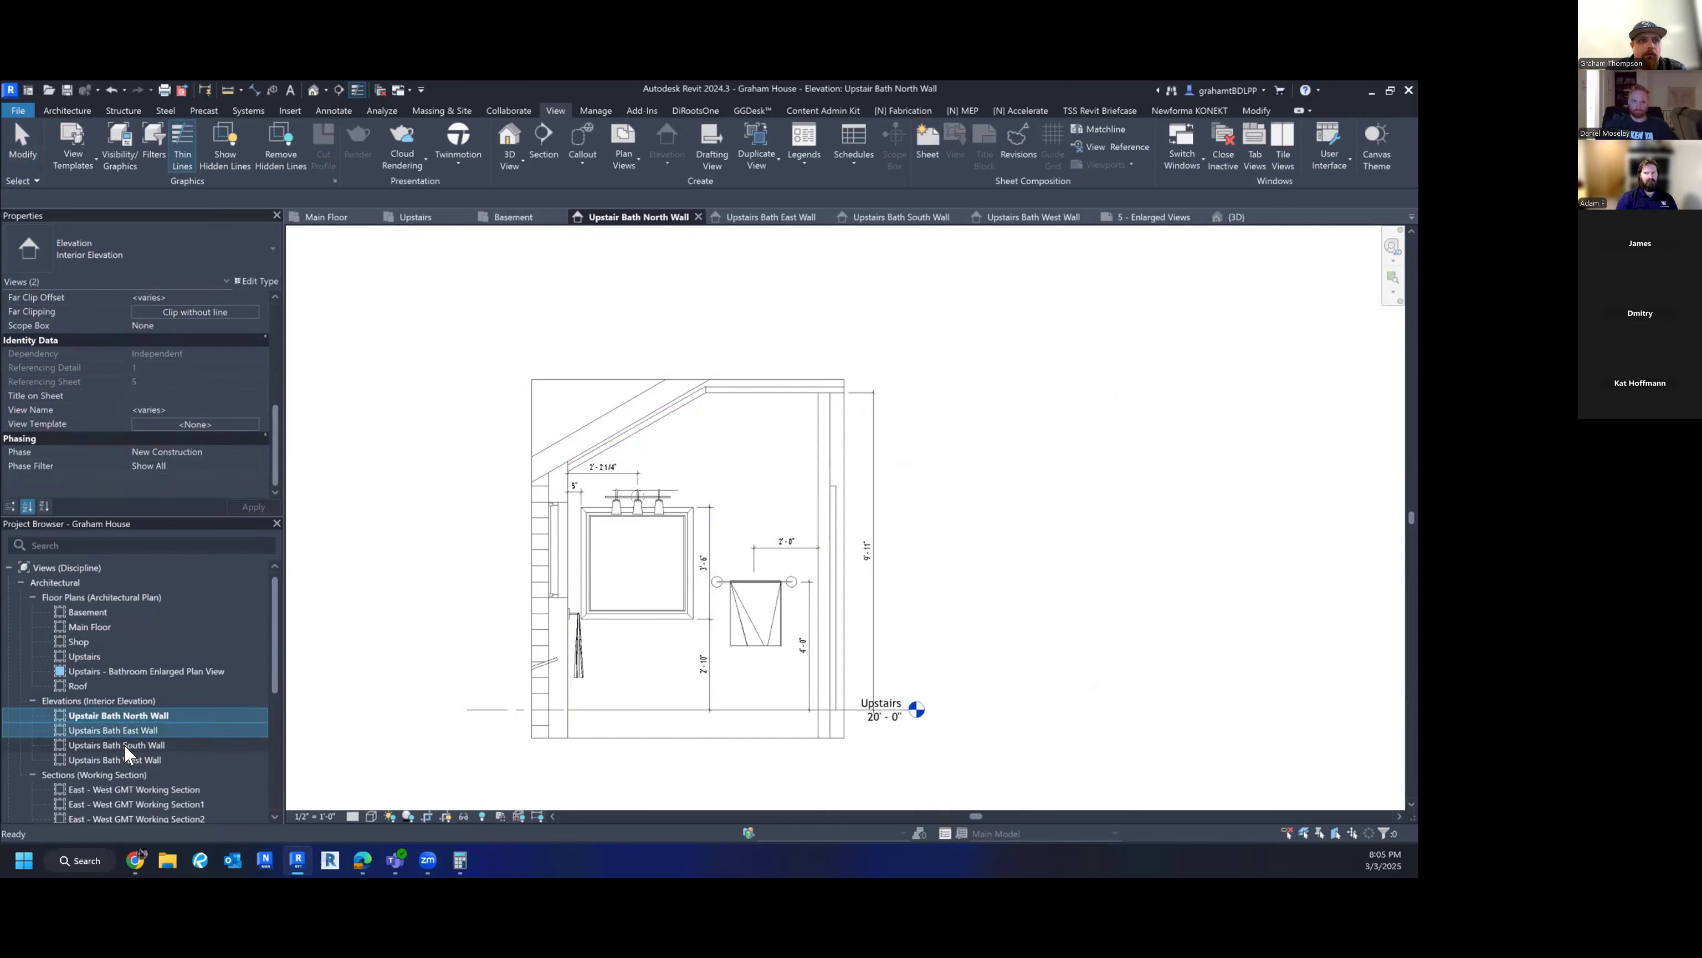
{"action": "left_click", "coordinate": [125, 745], "text": "ctrl"}
{"action": "left_click", "coordinate": [132, 760], "text": "ctrl"}
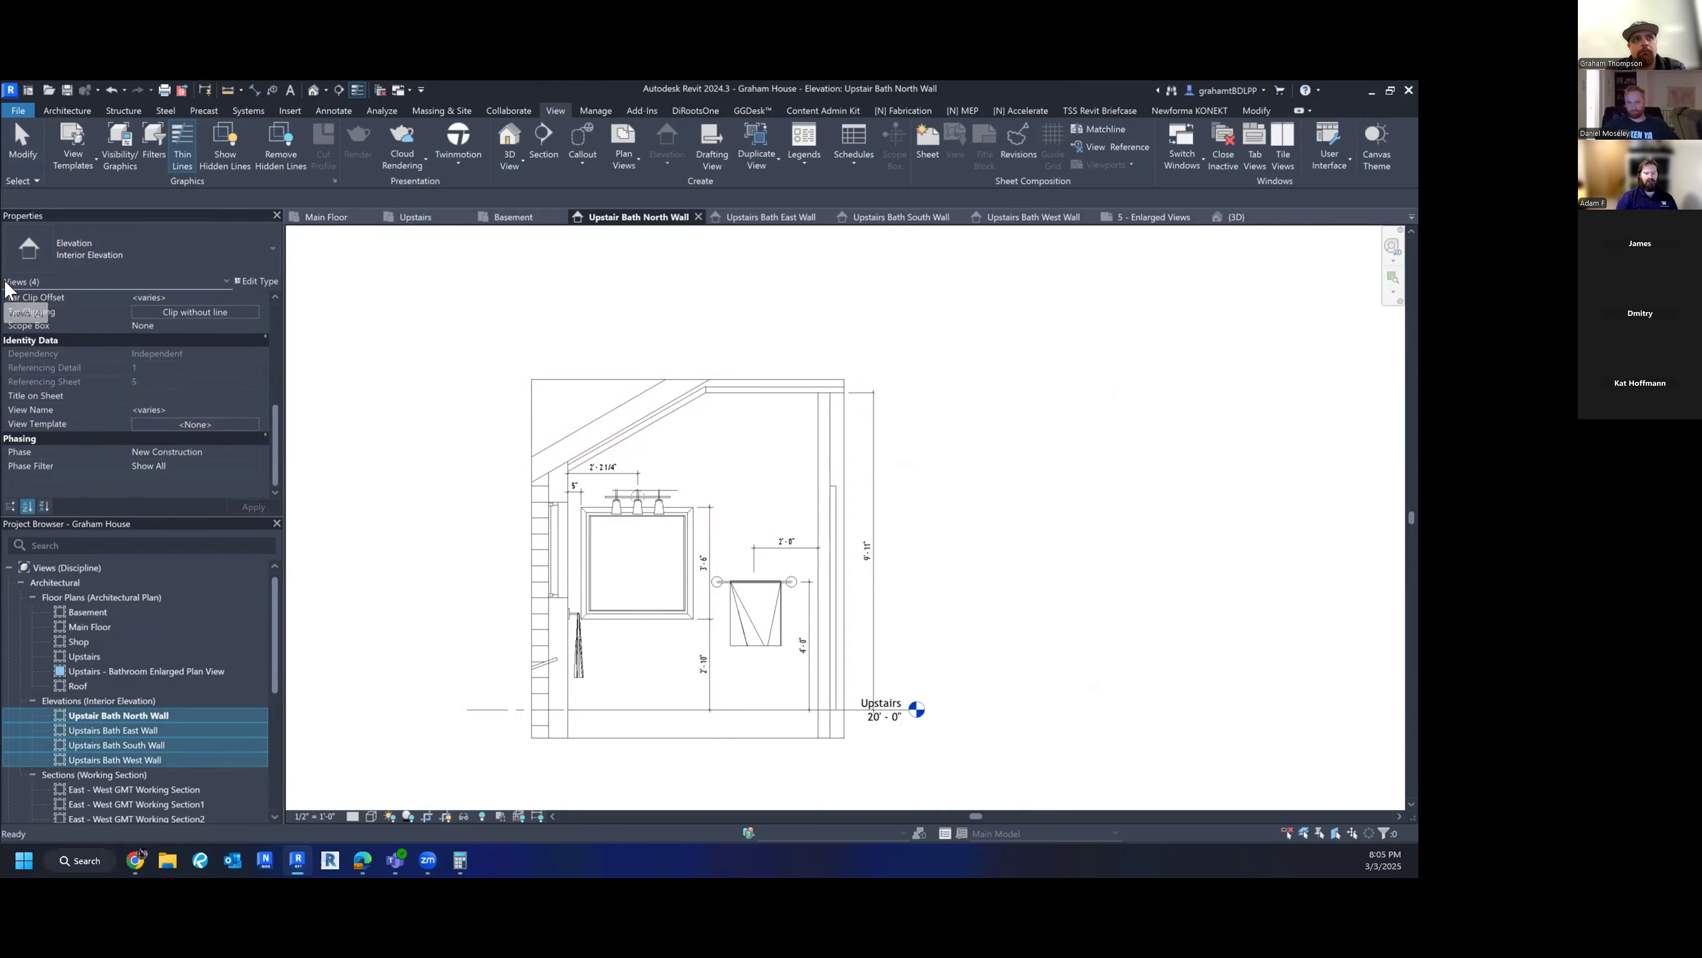
- Assign the Enlarged Walls 1/2" = 1'-0" view template to the four selected elevations
{"action": "left_click", "coordinate": [154, 422]}
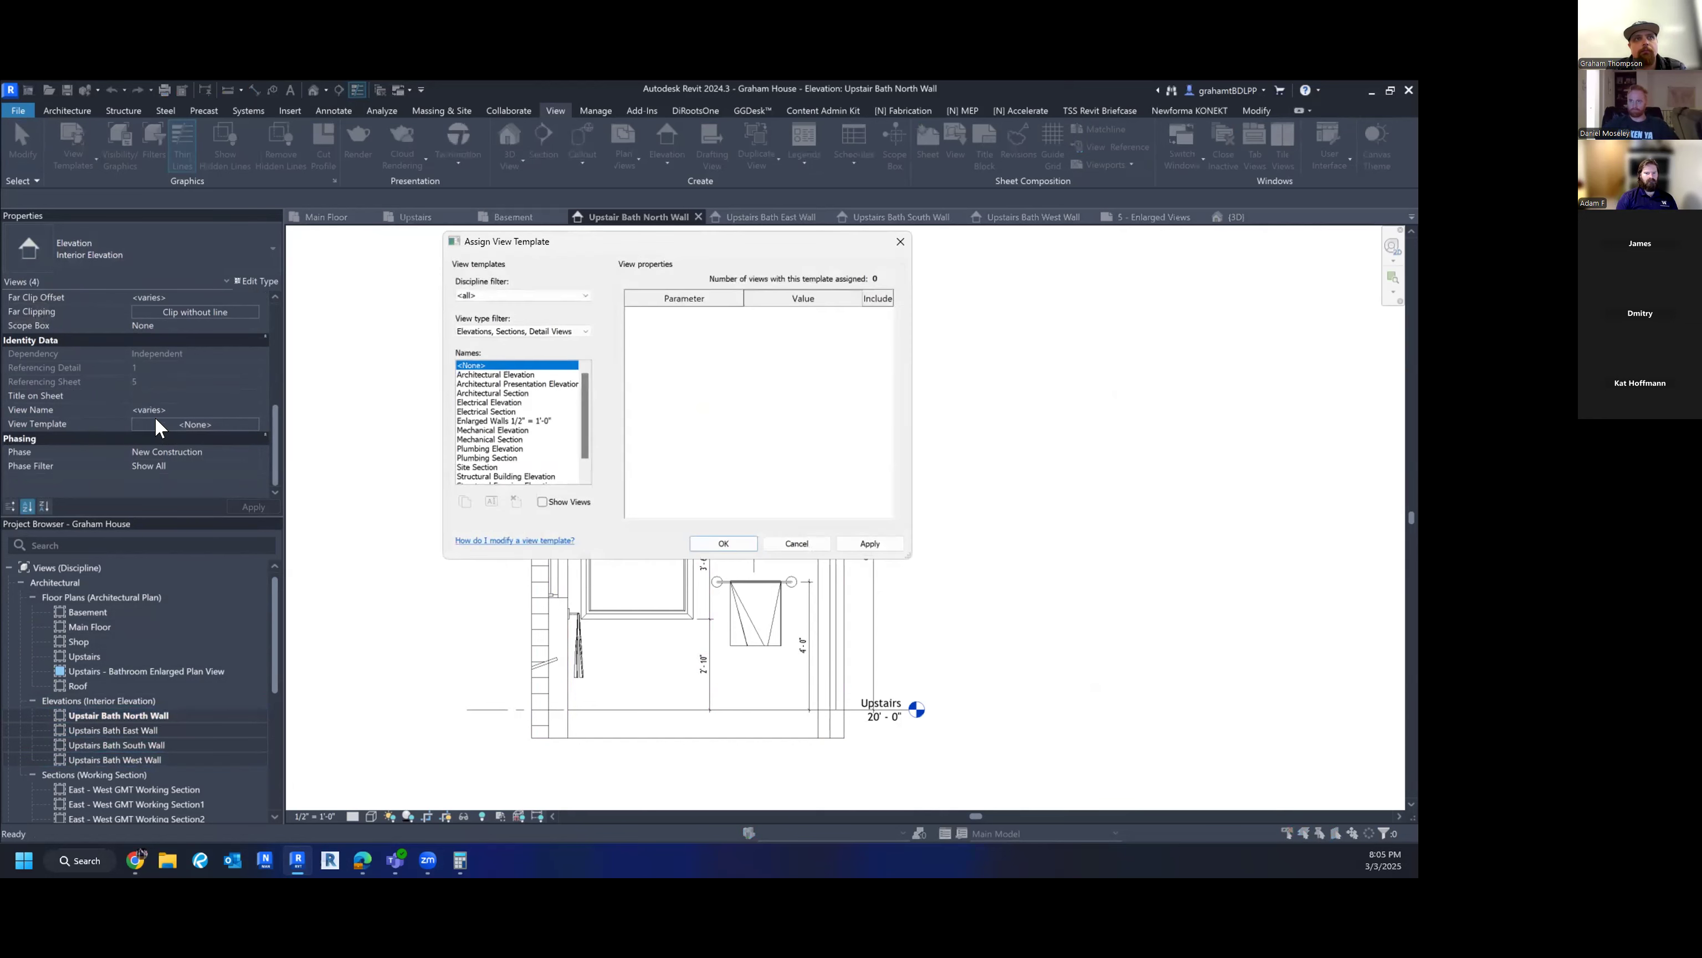
{"action": "left_click", "coordinate": [486, 421]}
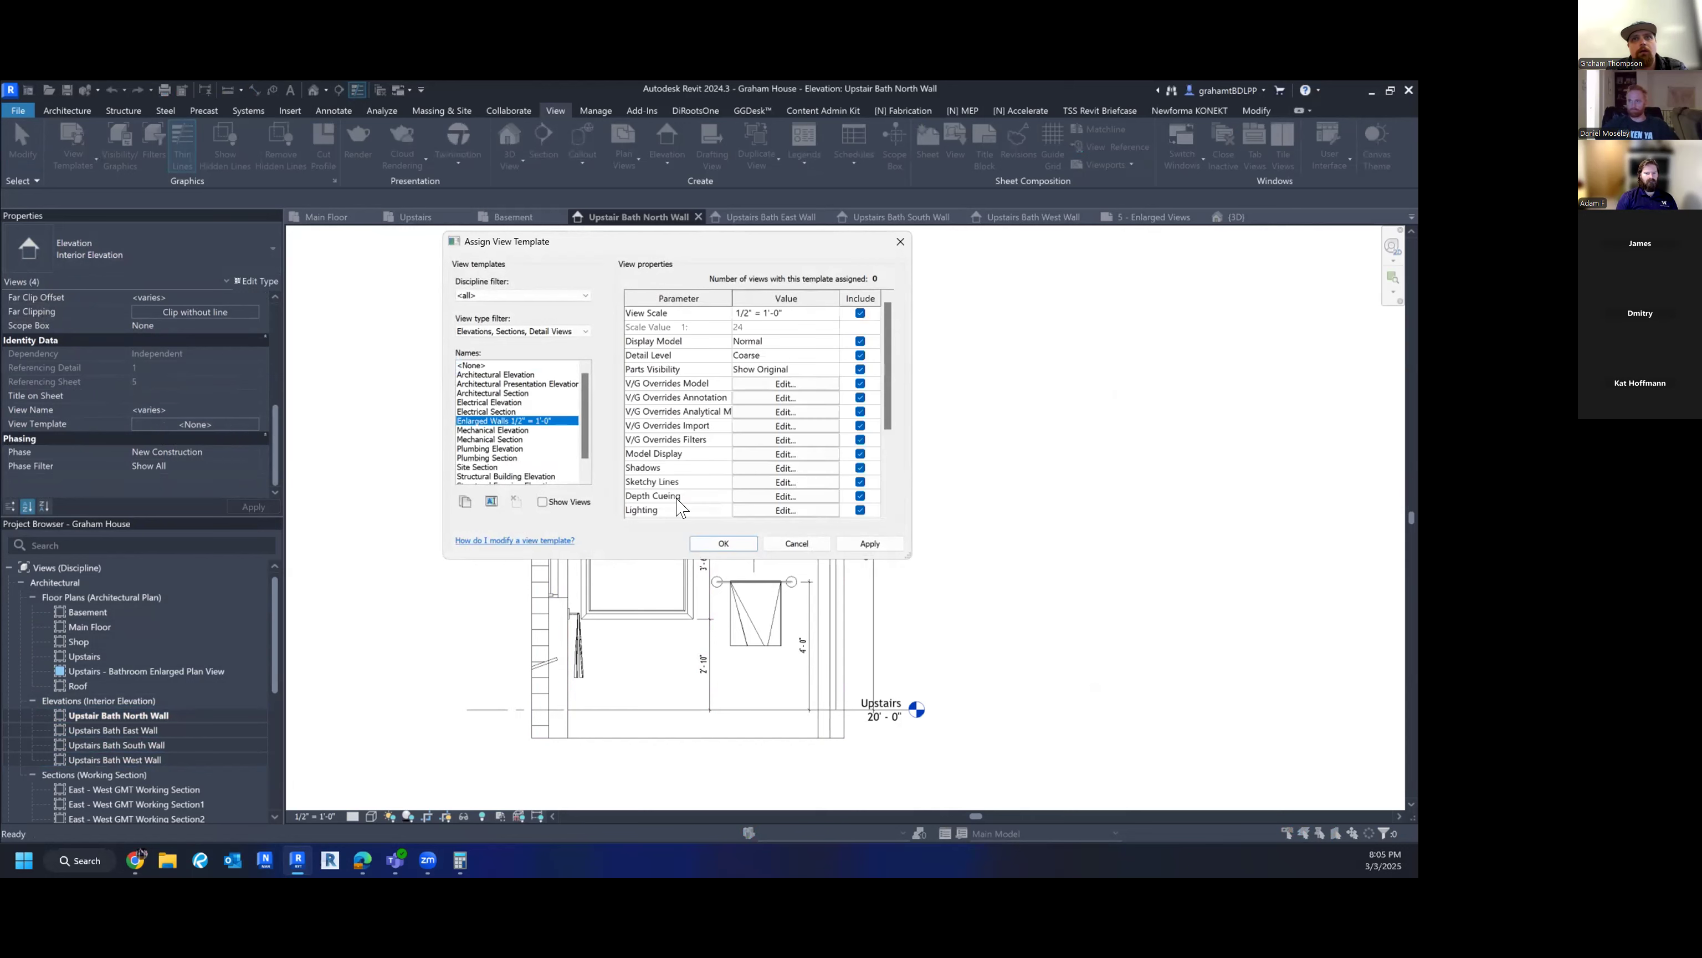
{"action": "left_click", "coordinate": [884, 545]}
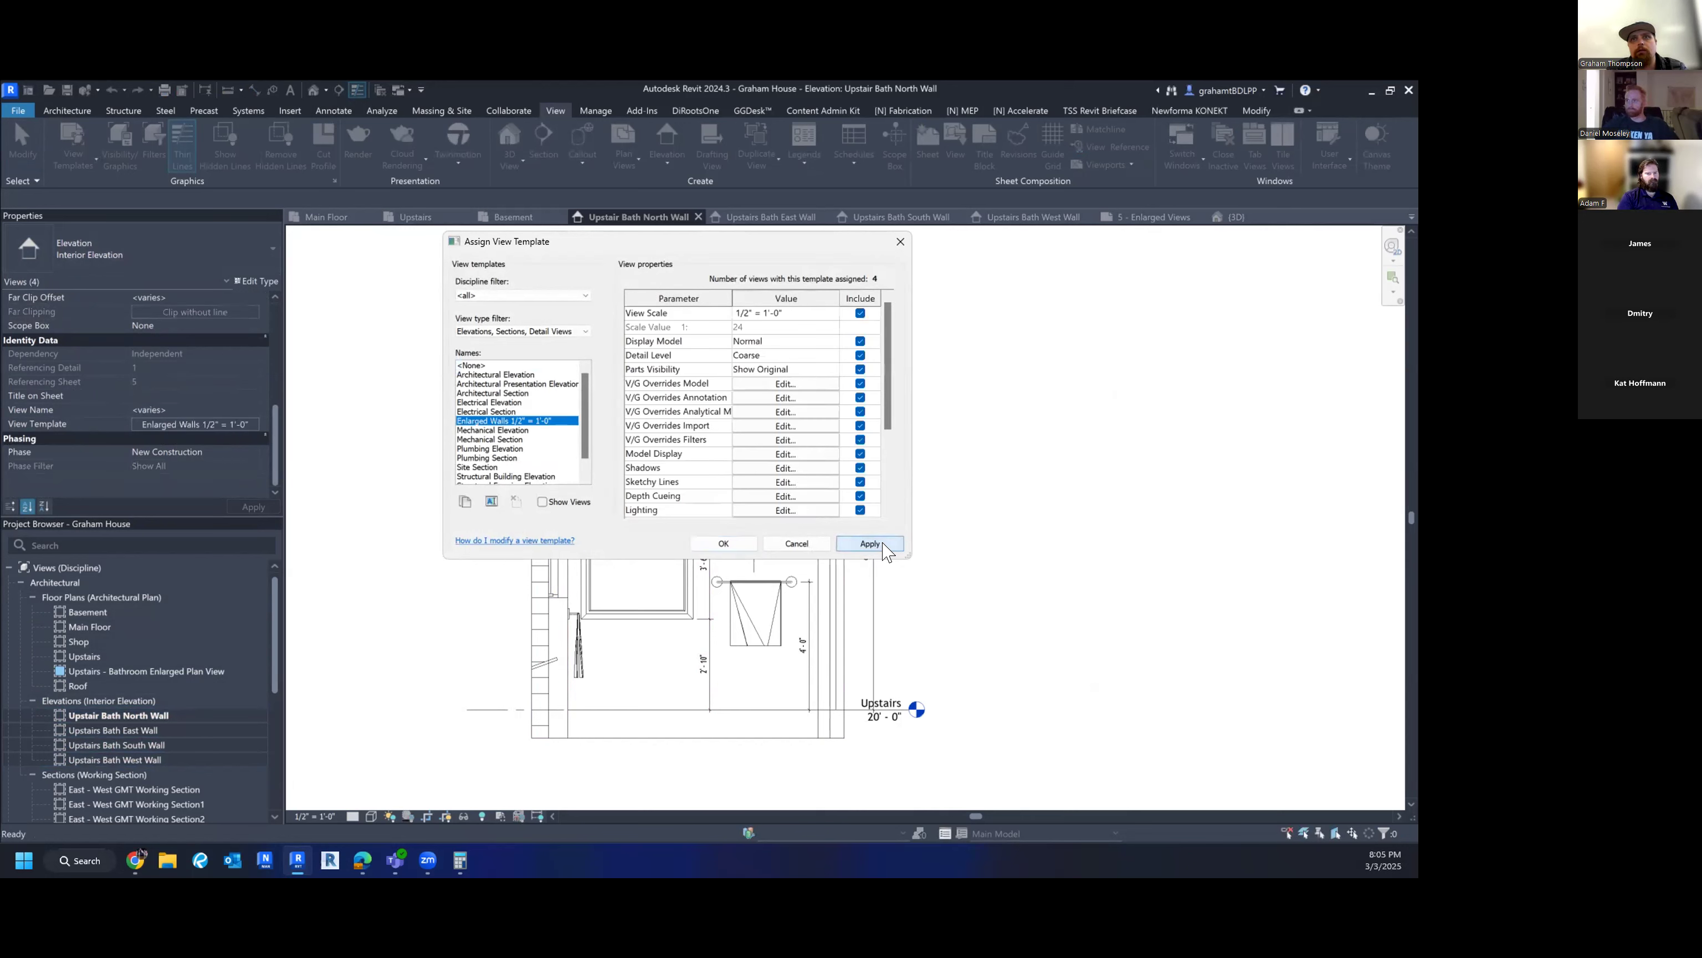
{"action": "left_click", "coordinate": [724, 544]}
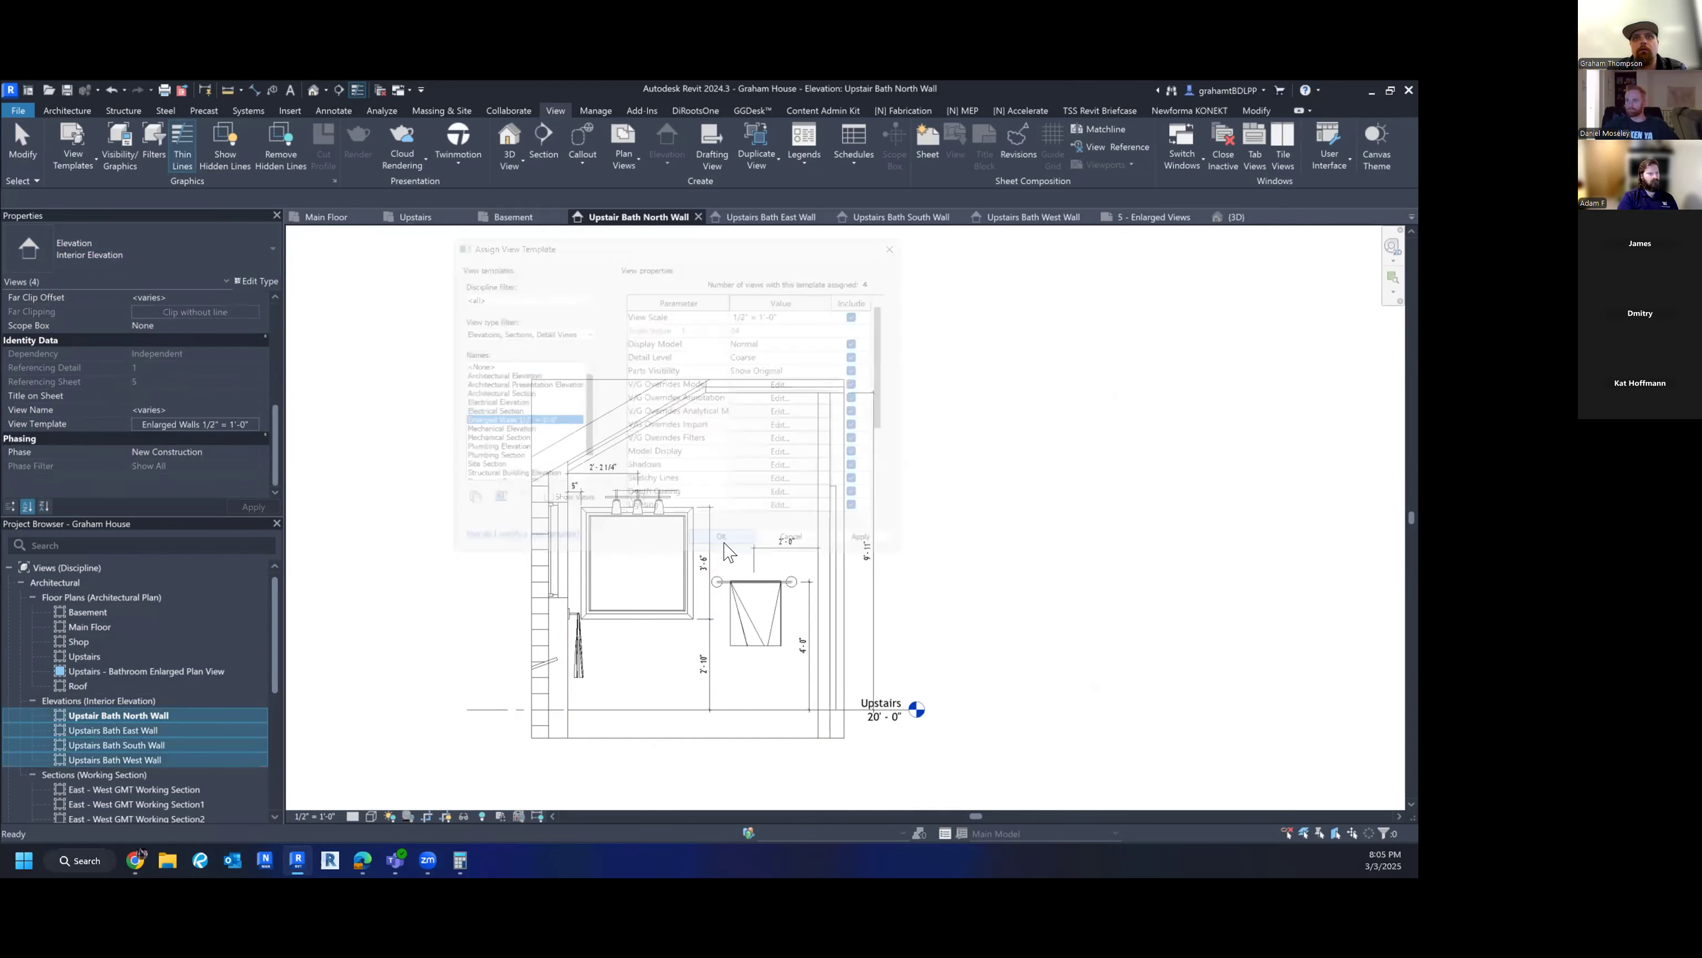
{"action": "left_click", "coordinate": [497, 462]}
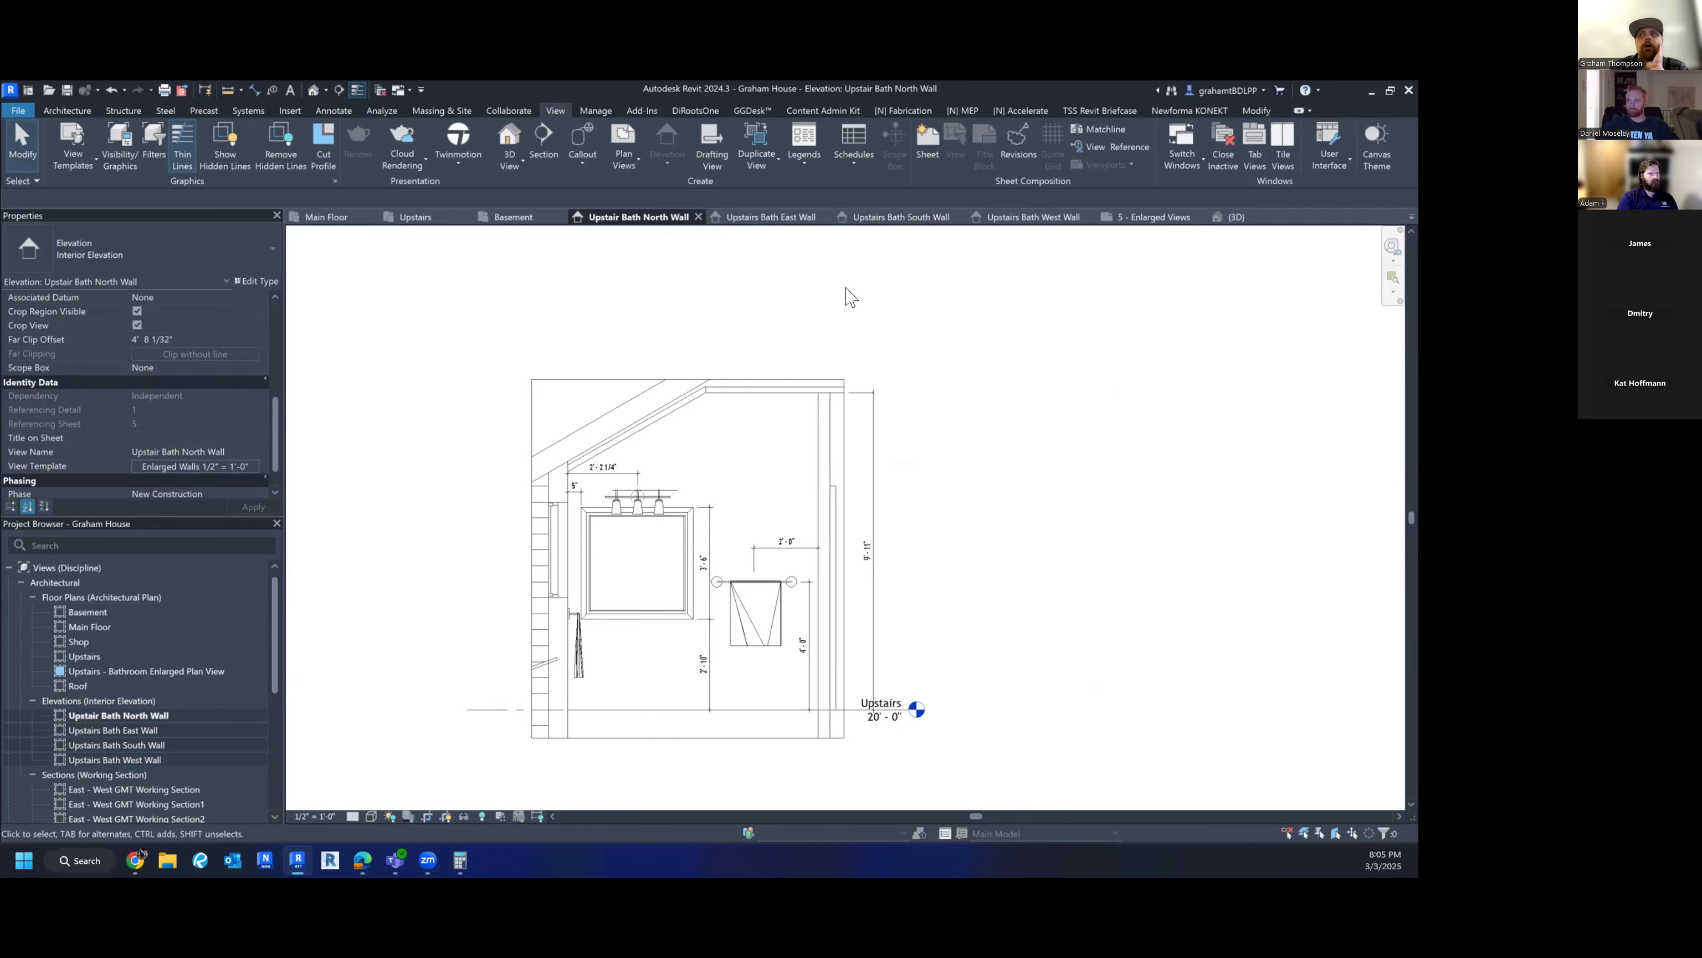
- On sheet 5 - Enlarged Views, place the North, East, South and West bath elevations in a row below the plan
{"action": "left_click", "coordinate": [1164, 221]}
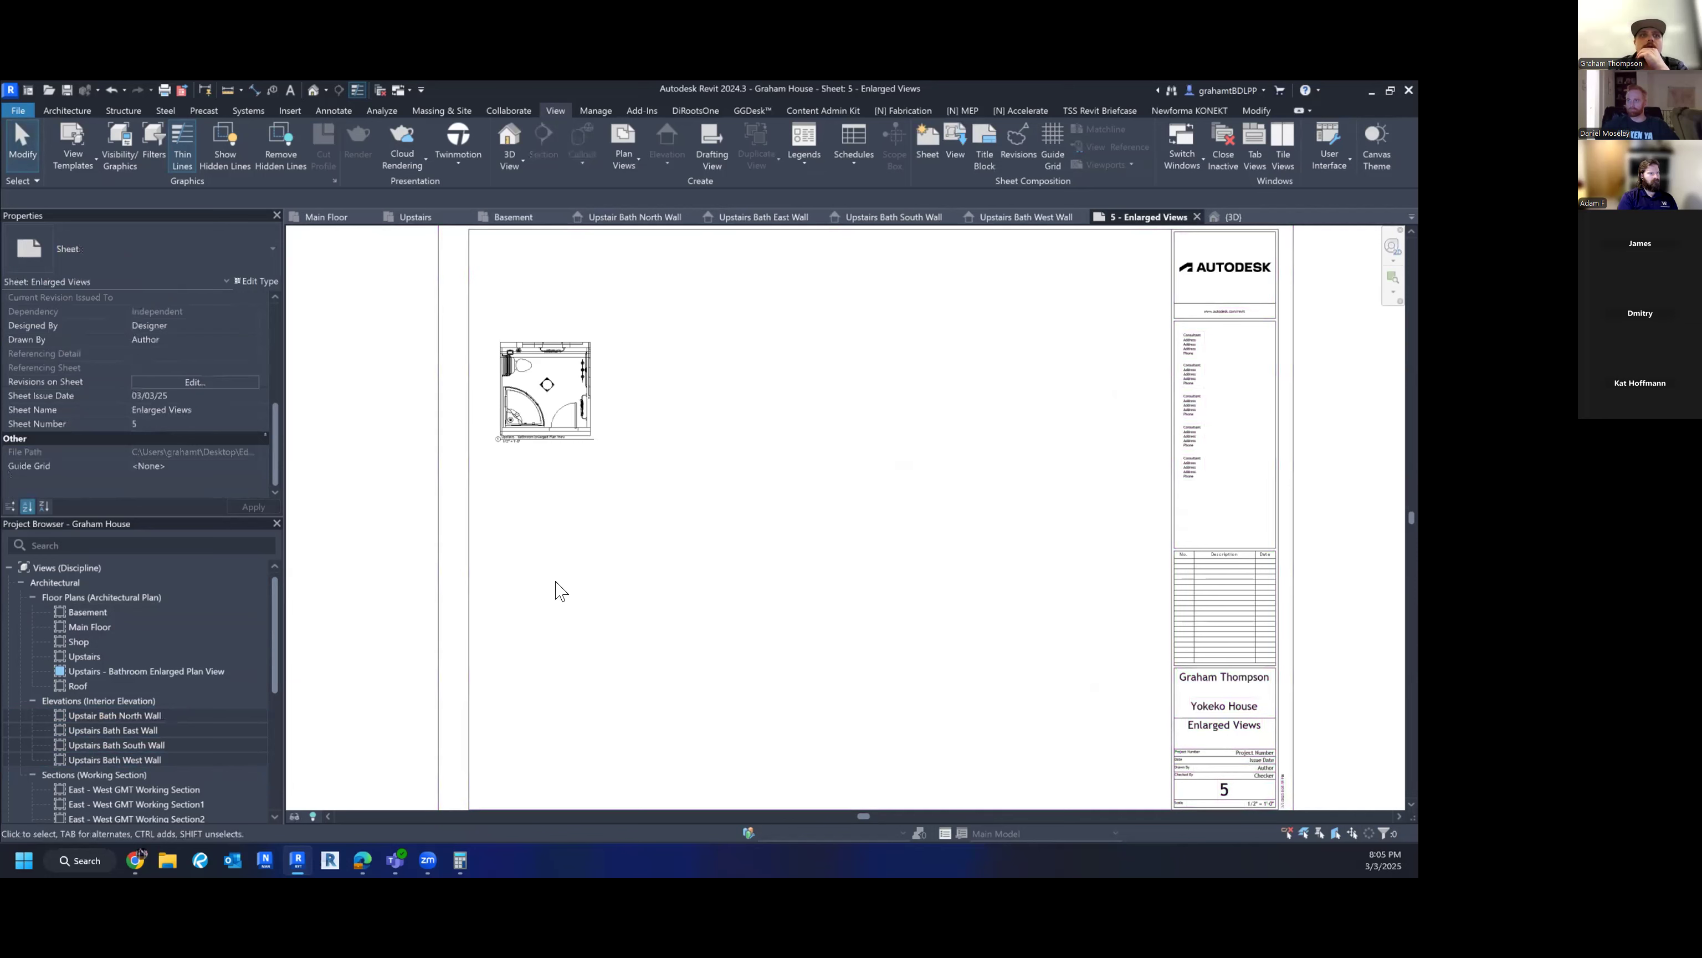
{"action": "left_click", "coordinate": [147, 714]}
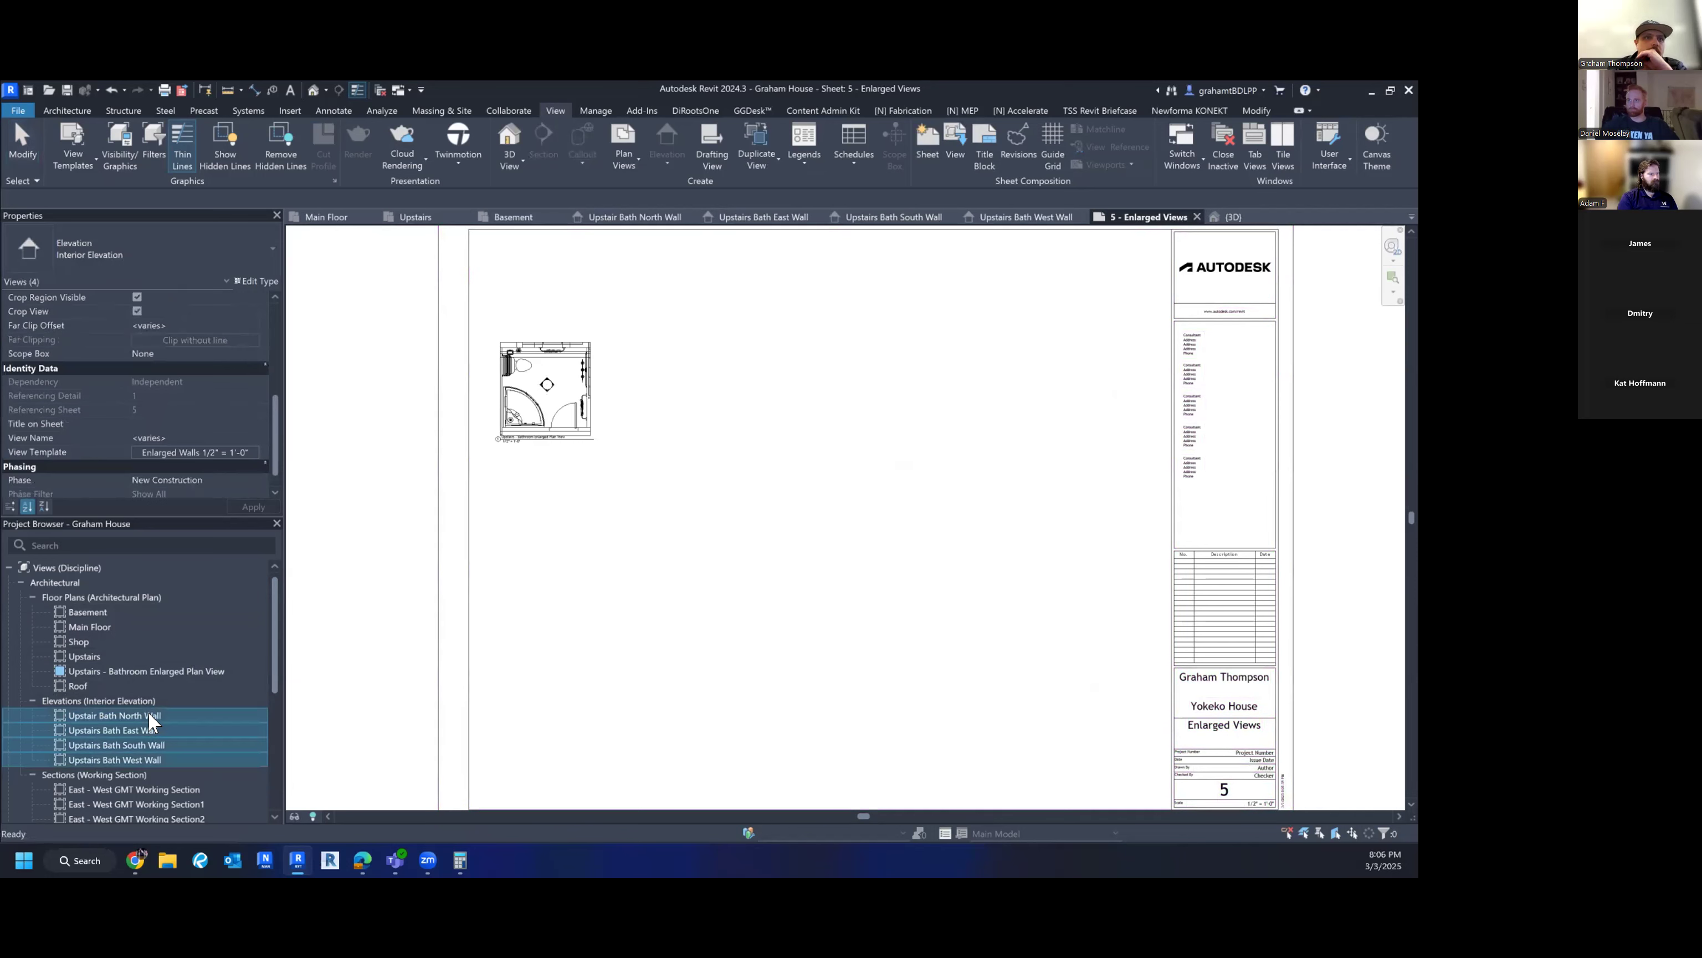
{"action": "left_click_drag", "start_coordinate": [124, 715], "coordinate": [570, 575]}
{"action": "left_click", "coordinate": [569, 570]}
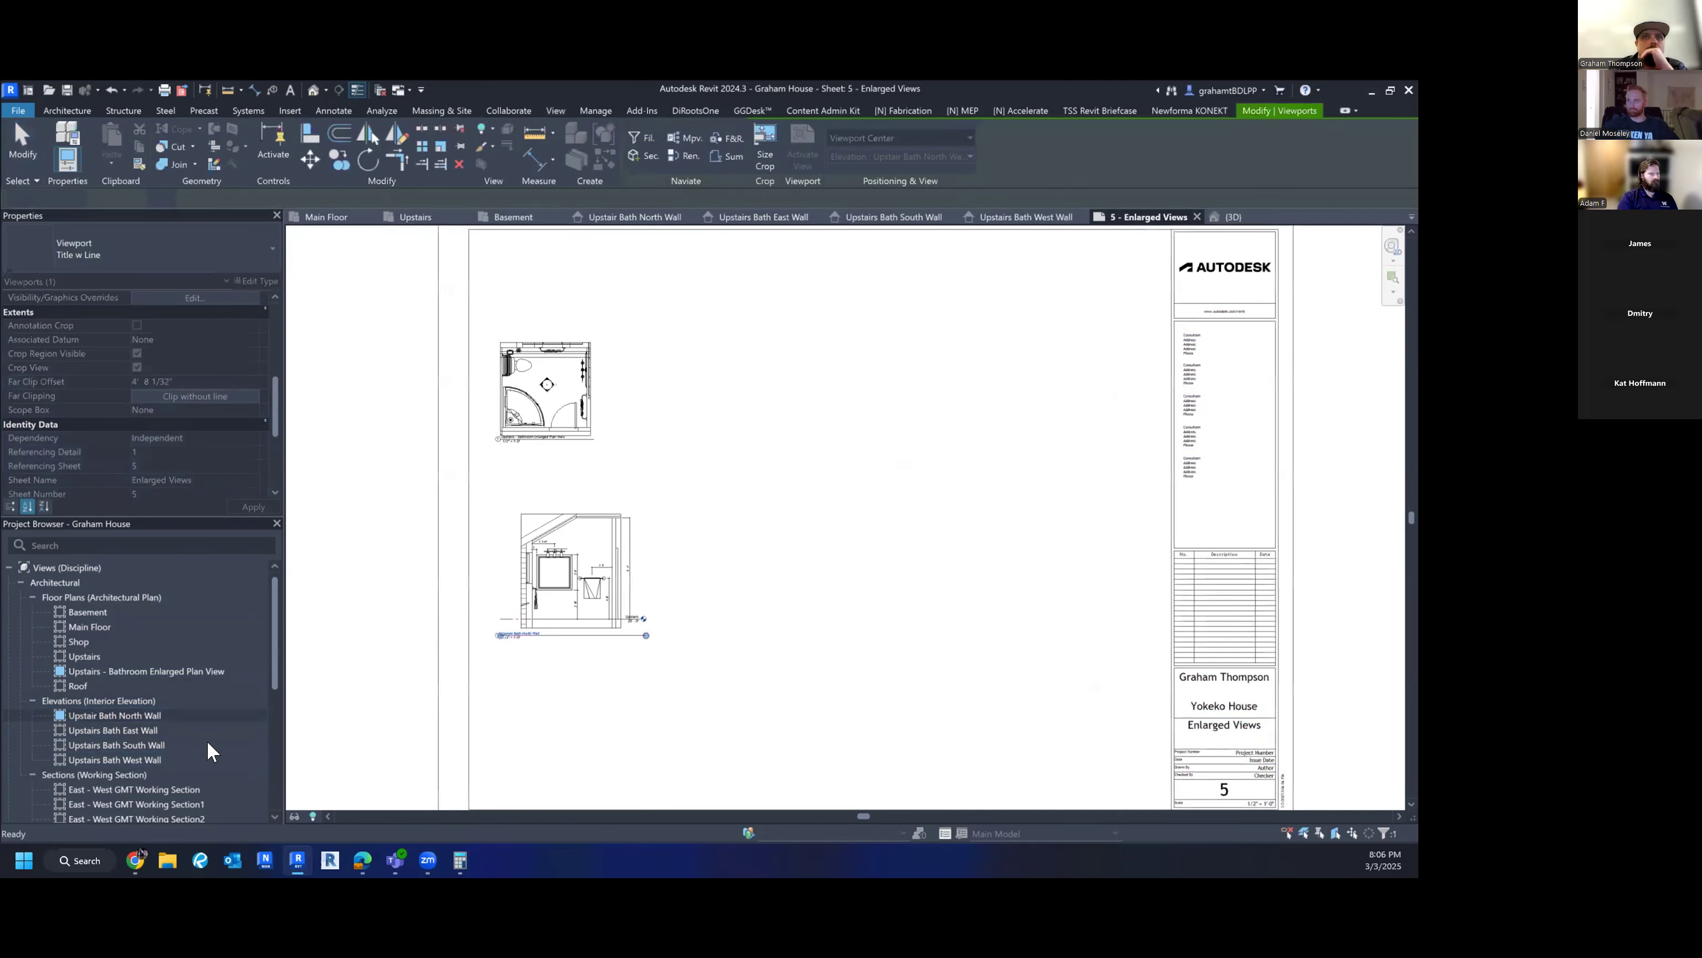
{"action": "left_click_drag", "start_coordinate": [134, 730], "coordinate": [701, 618]}
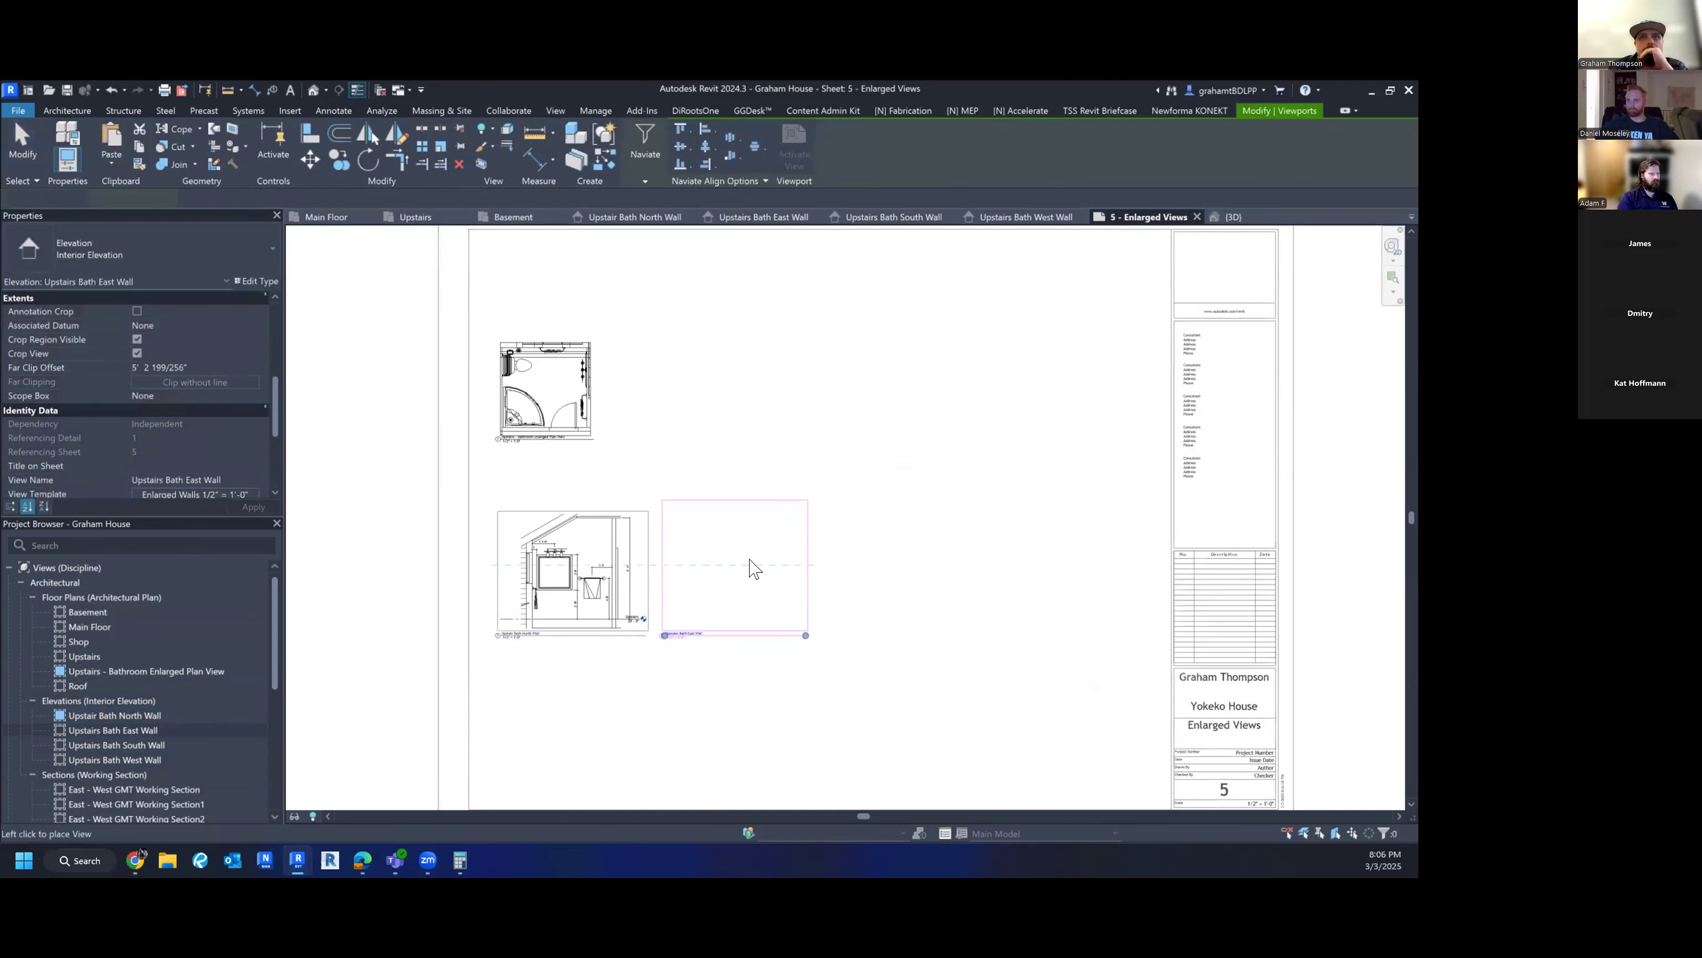
{"action": "left_click", "coordinate": [756, 563]}
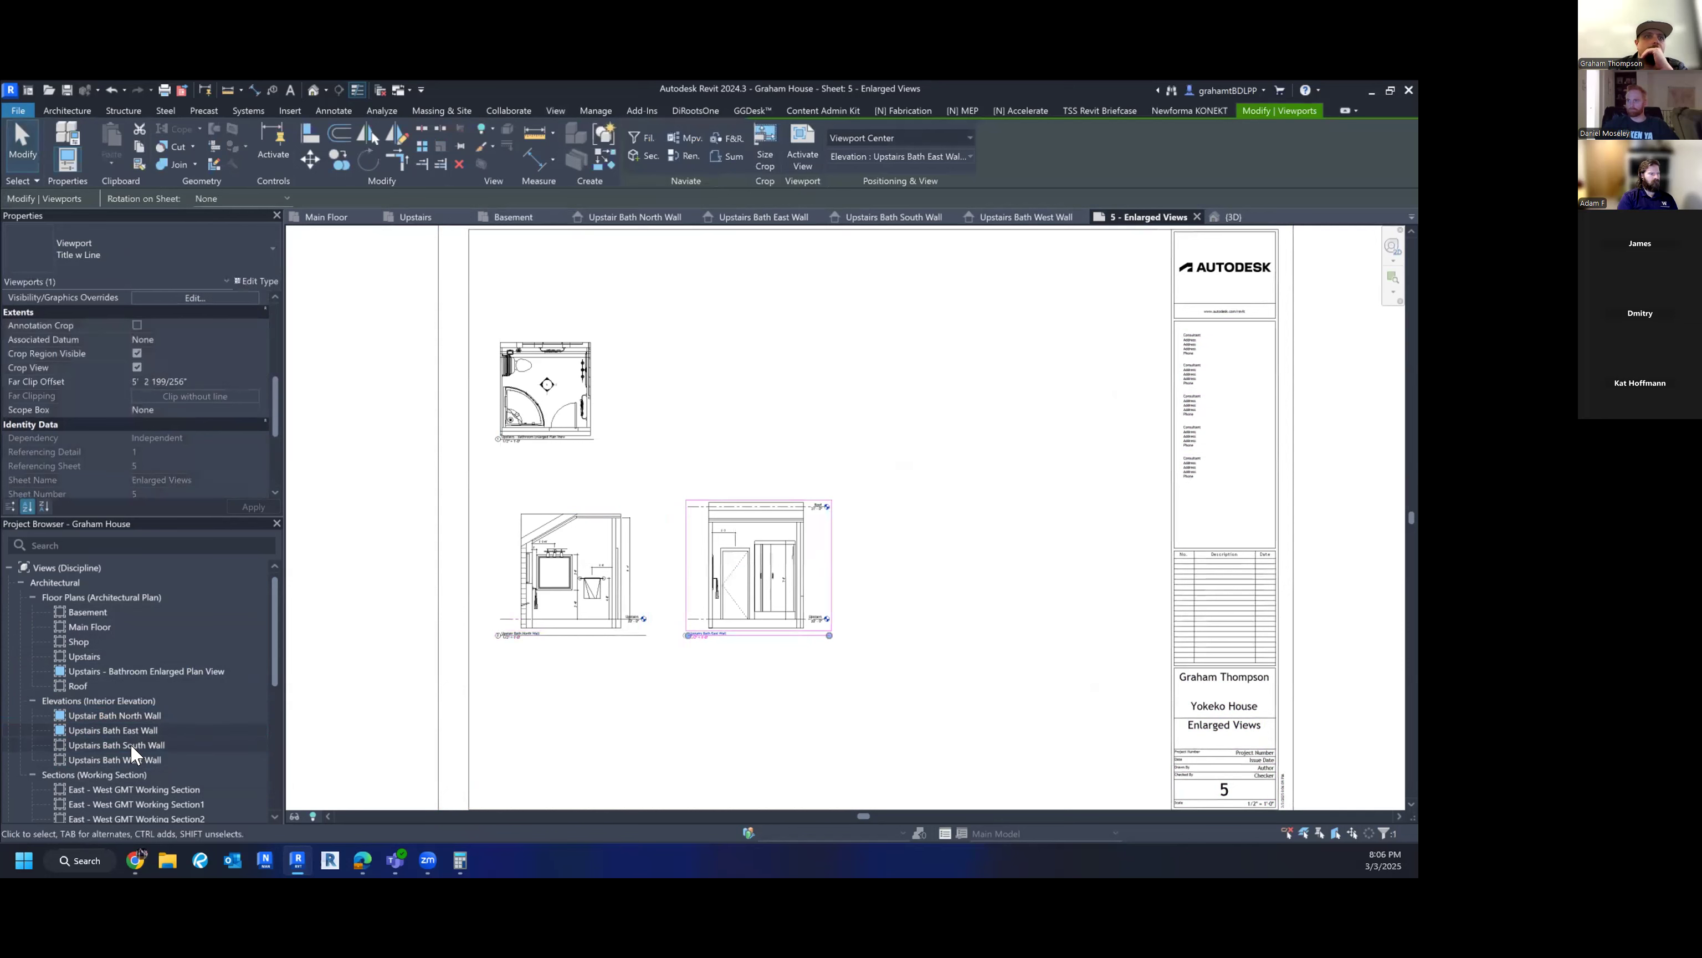
{"action": "left_click_drag", "start_coordinate": [132, 754], "coordinate": [889, 556]}
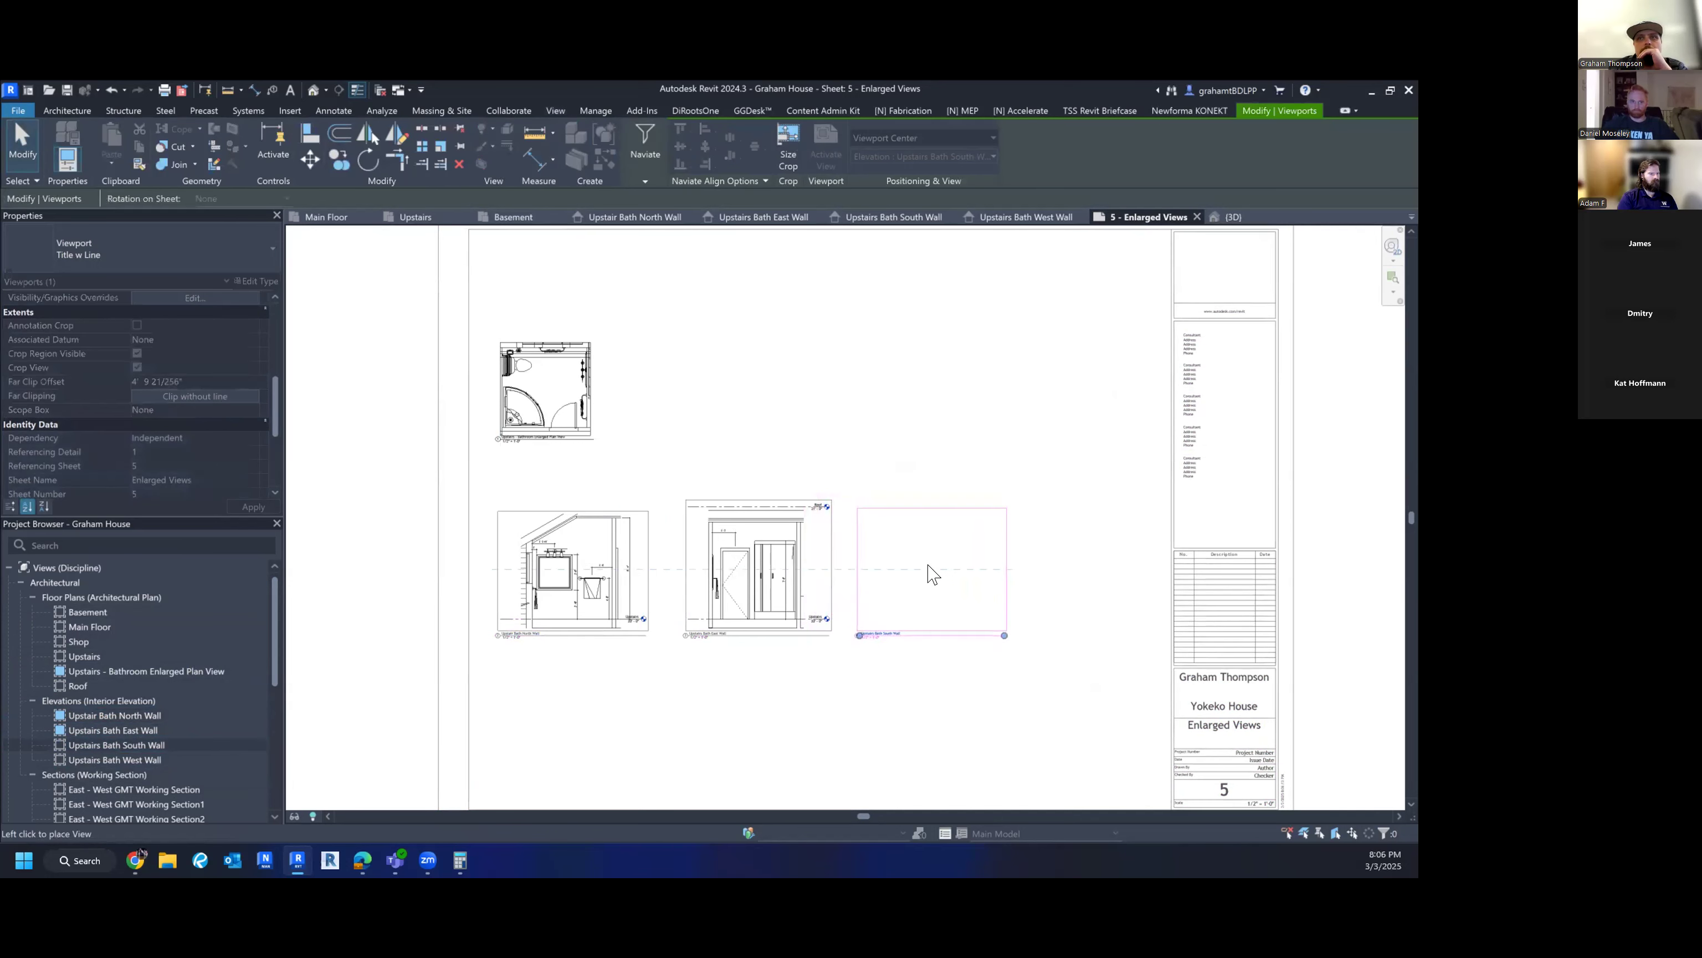
{"action": "left_click", "coordinate": [923, 571]}
{"action": "left_click_drag", "start_coordinate": [100, 757], "coordinate": [1083, 571]}
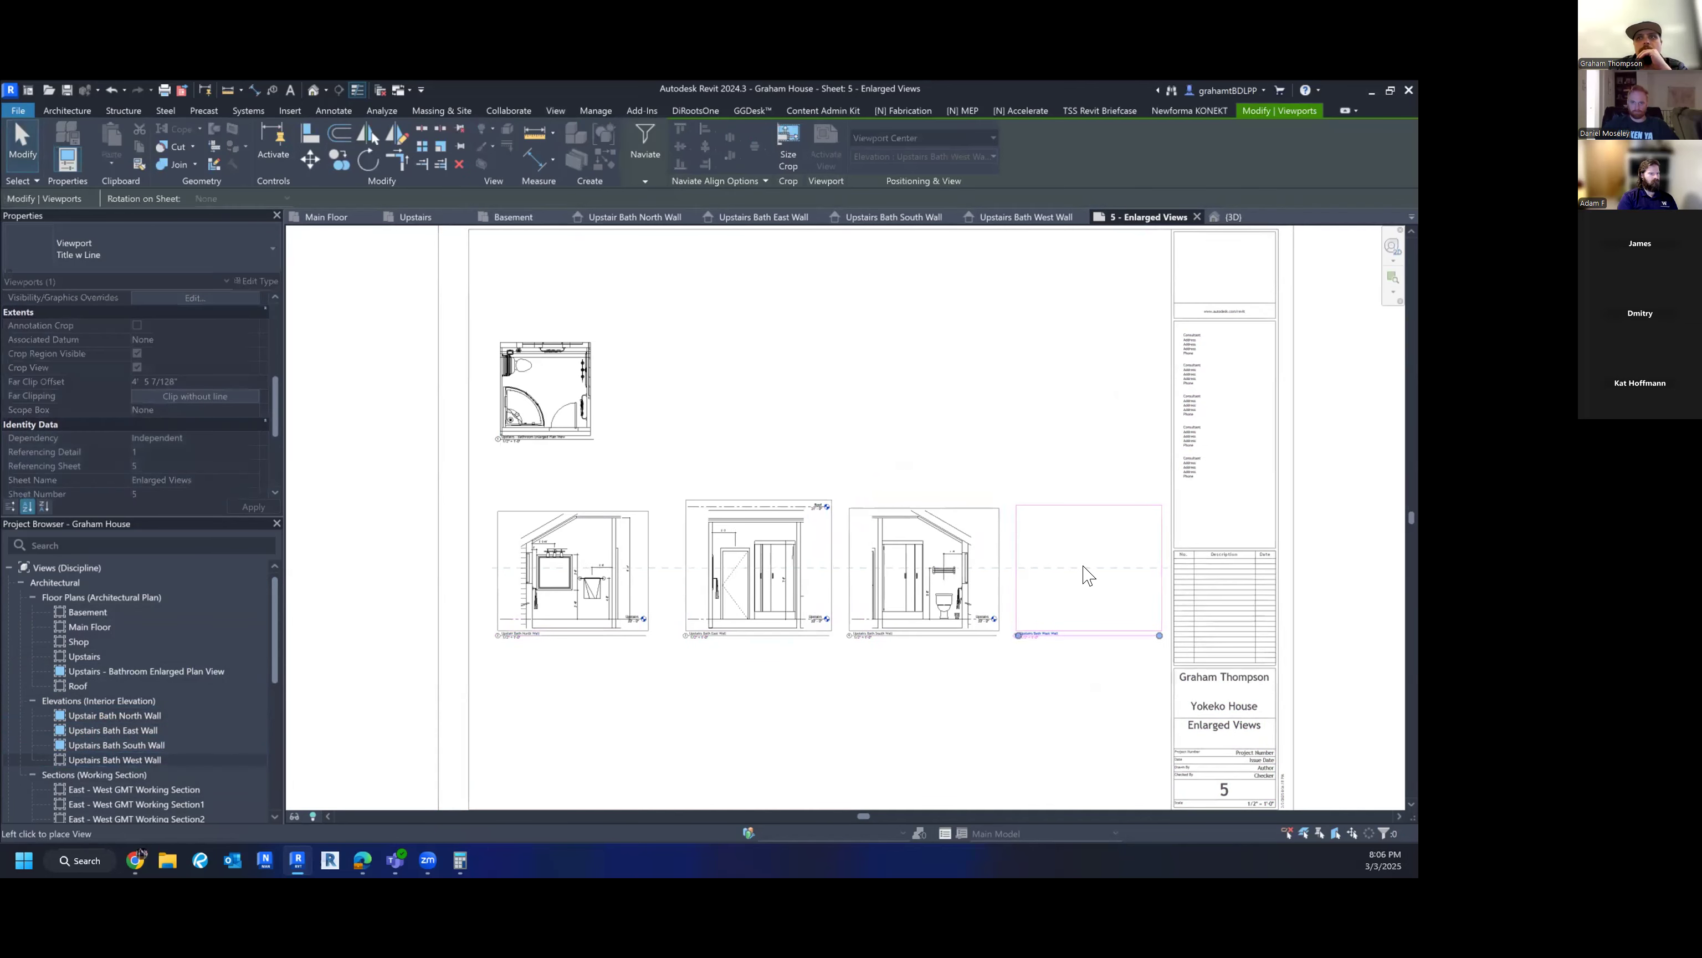
{"action": "left_click", "coordinate": [1082, 574]}
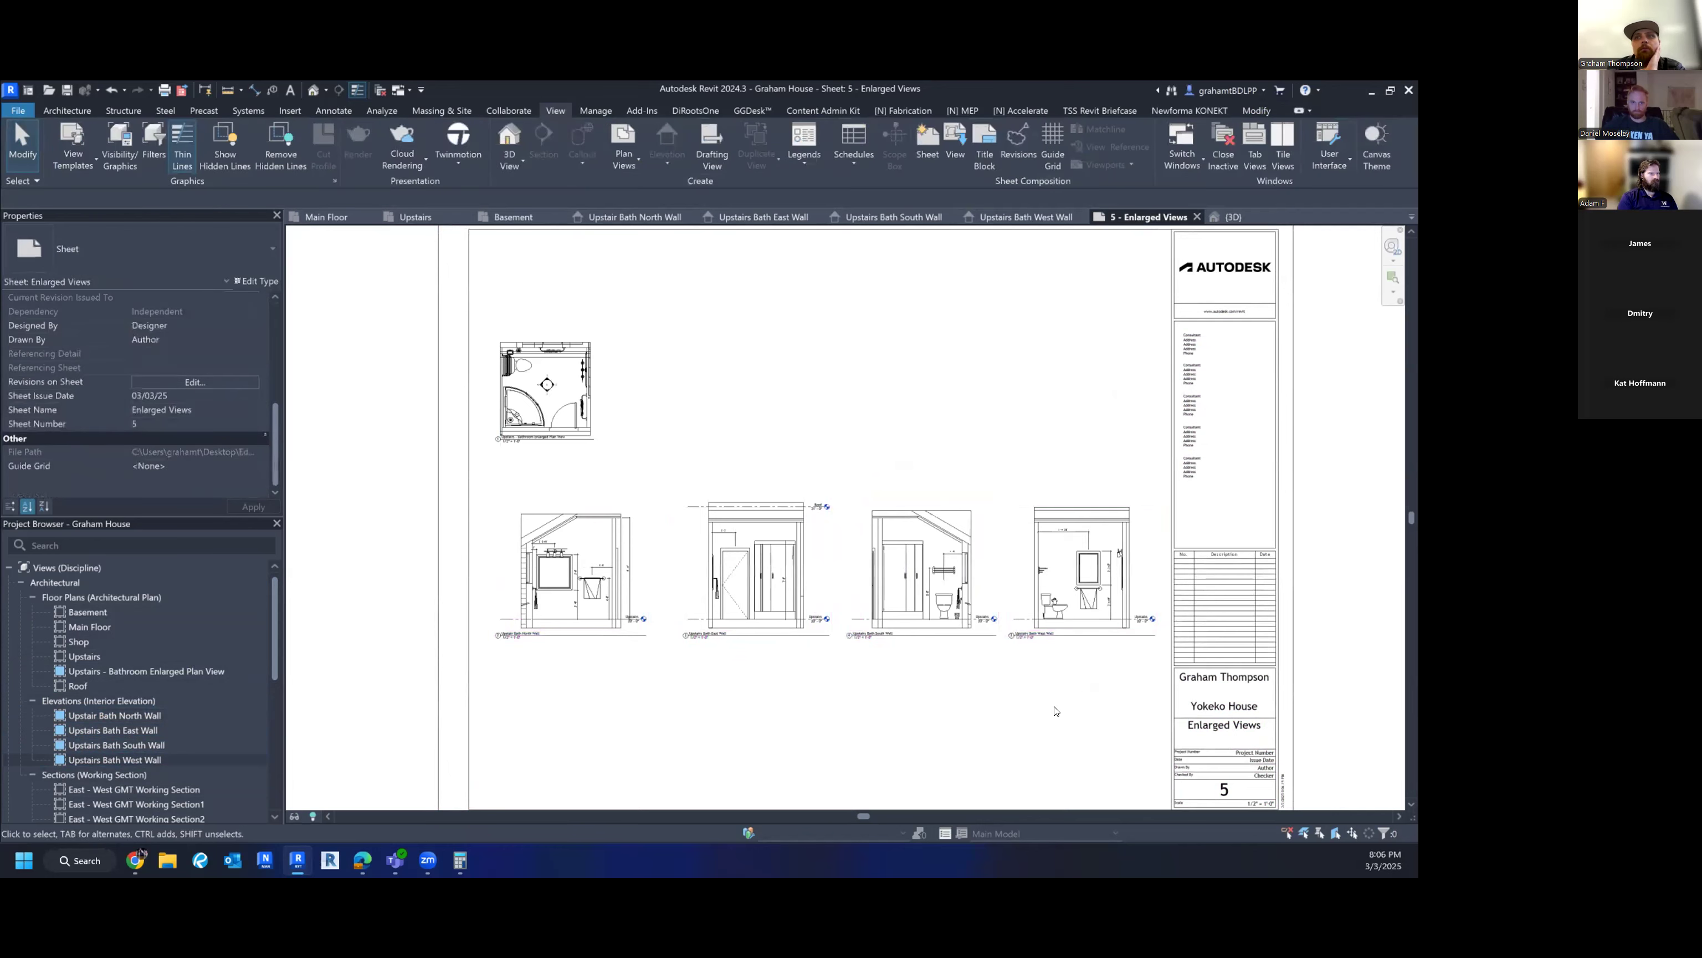
- Activate the West Wall viewport to inspect a dimension, then return to the sheet
{"action": "scroll", "coordinate": [1071, 578], "scroll_direction": "up", "scroll_amount": 5}
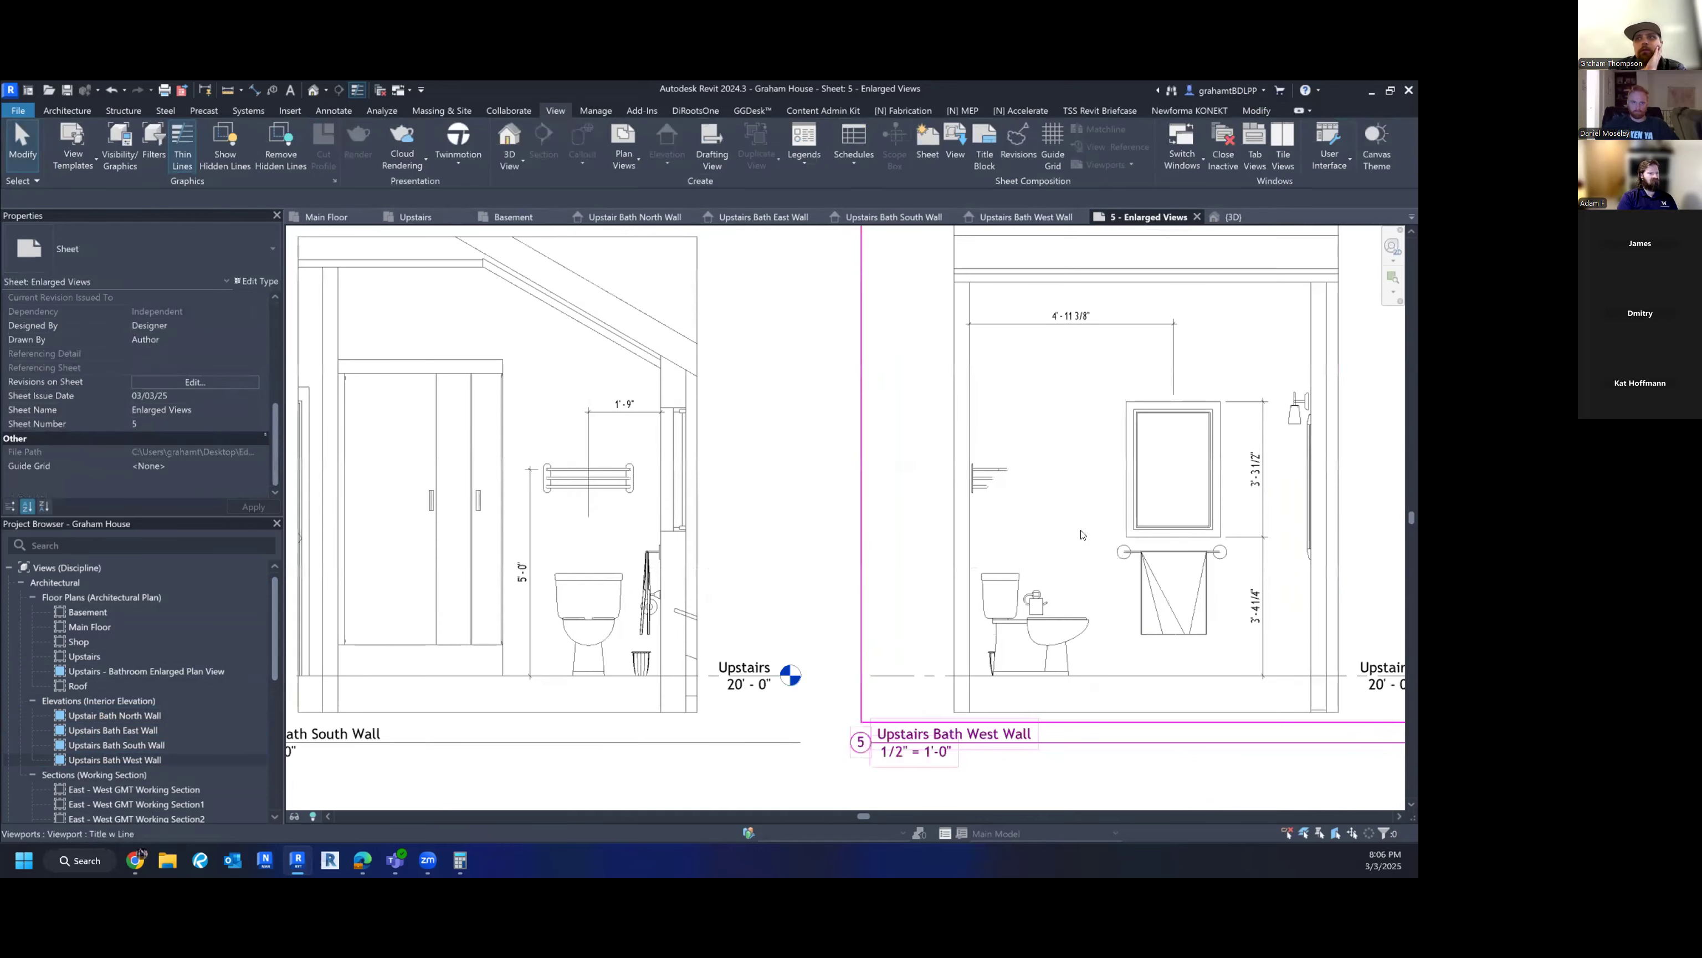
{"action": "scroll", "coordinate": [1077, 533], "scroll_direction": "down", "scroll_amount": 5}
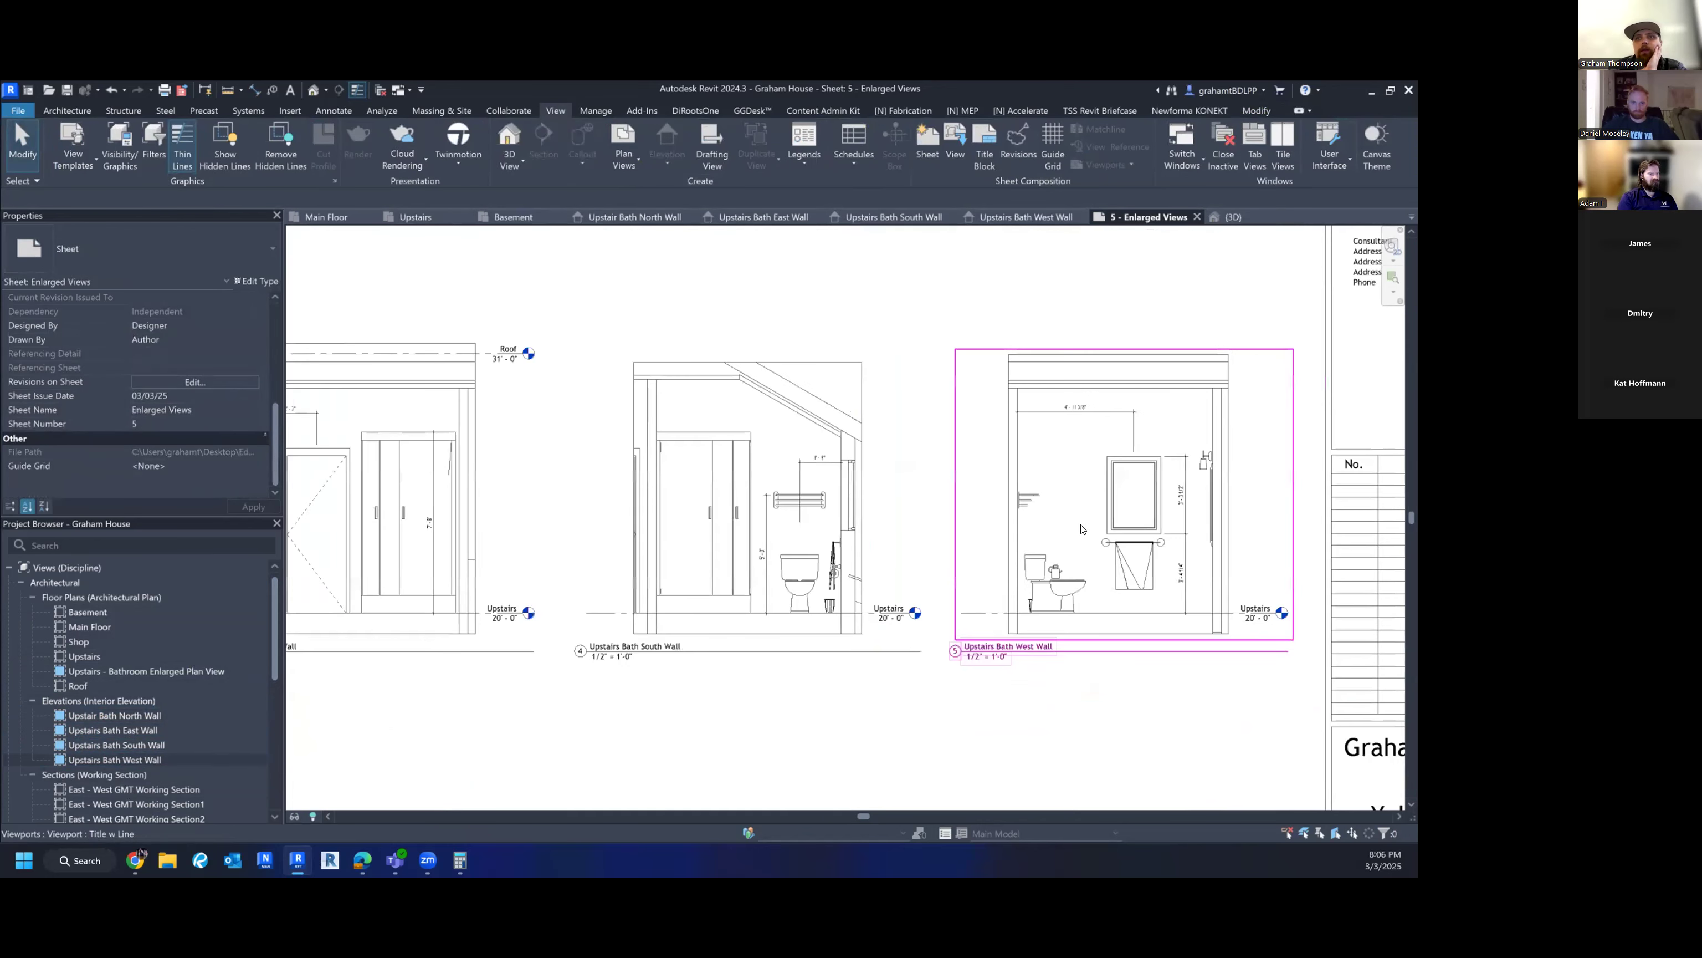
{"action": "scroll", "coordinate": [1179, 494], "scroll_direction": "up", "scroll_amount": 3}
{"action": "double_click", "coordinate": [1163, 503]}
{"action": "left_click", "coordinate": [1162, 505]}
{"action": "double_click", "coordinate": [697, 525]}
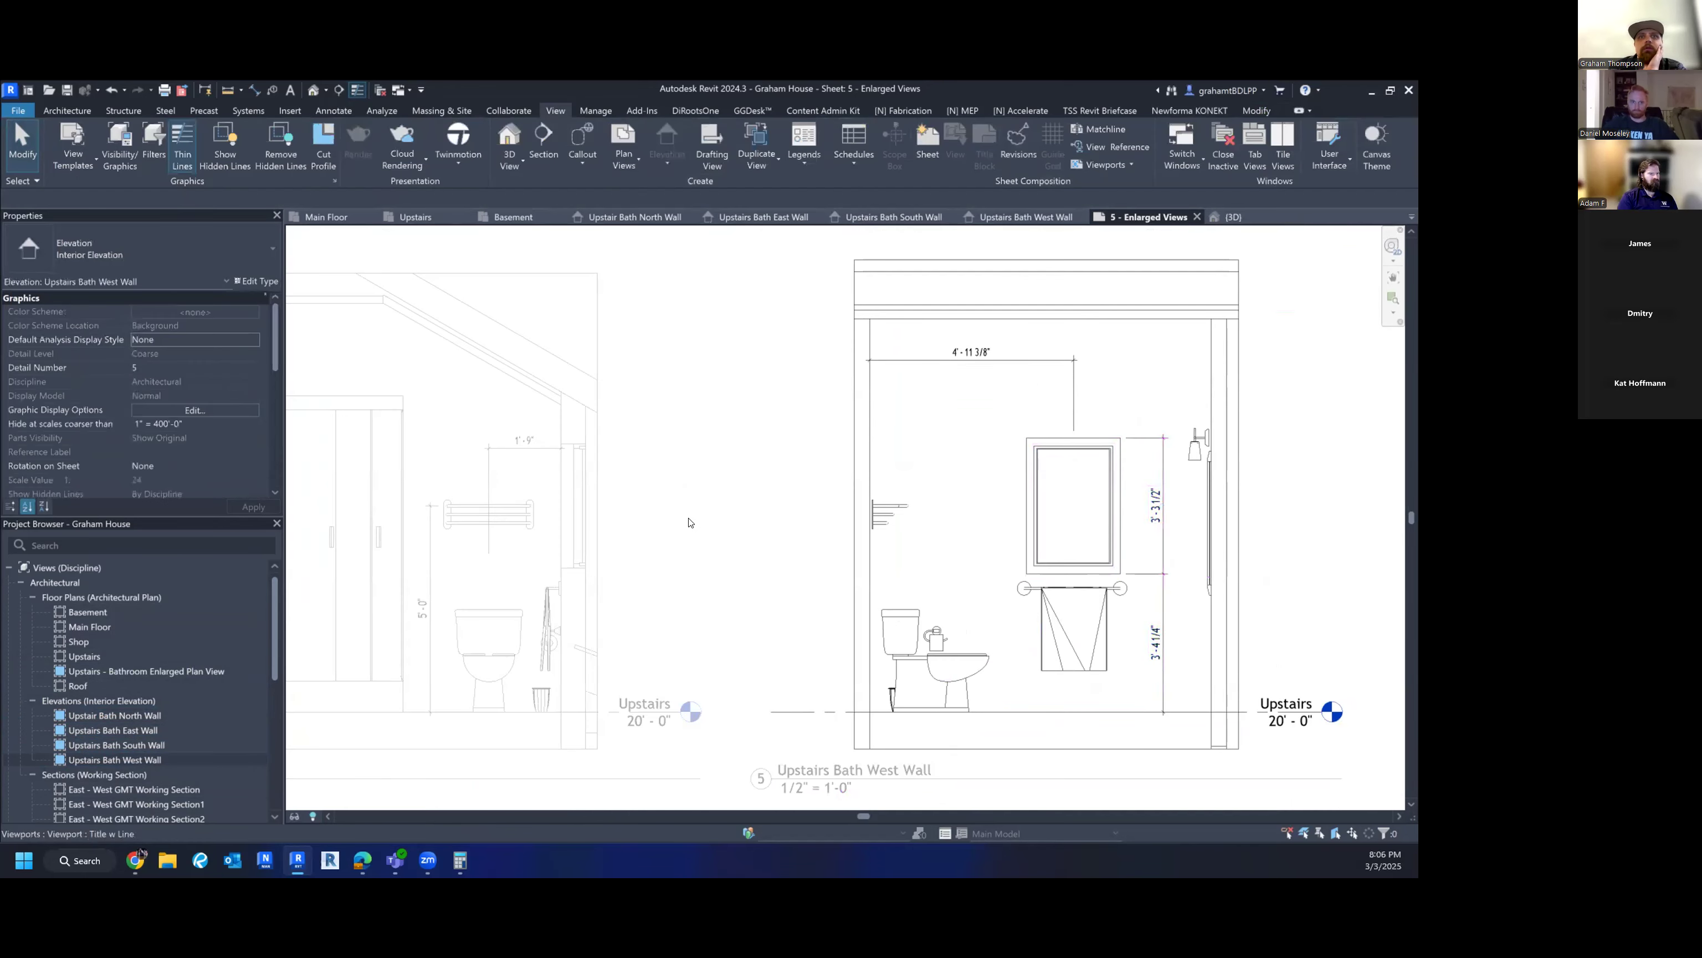
- Activate and exit the South Wall viewport, then pan the sheet to the right
{"action": "scroll", "coordinate": [691, 524], "scroll_direction": "down", "scroll_amount": 3}
{"action": "scroll", "coordinate": [582, 473], "scroll_direction": "up", "scroll_amount": 4}
{"action": "double_click", "coordinate": [582, 474]}
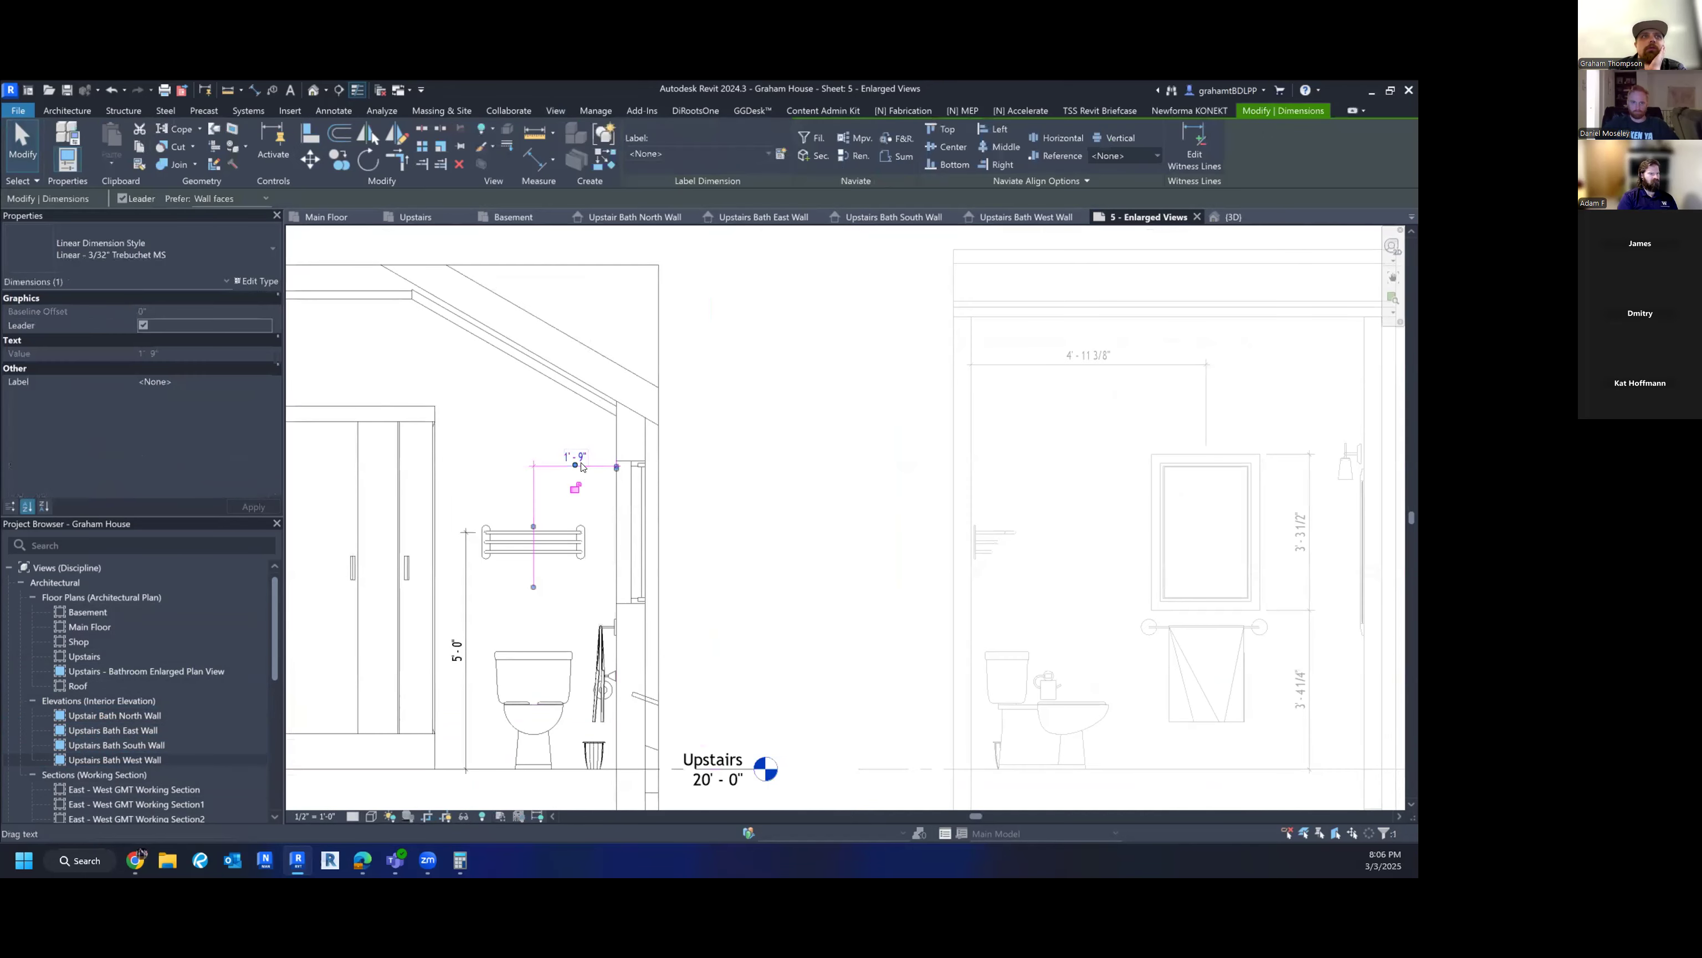
{"action": "scroll", "coordinate": [904, 449], "scroll_direction": "down", "scroll_amount": 4}
{"action": "double_click", "coordinate": [811, 705]}
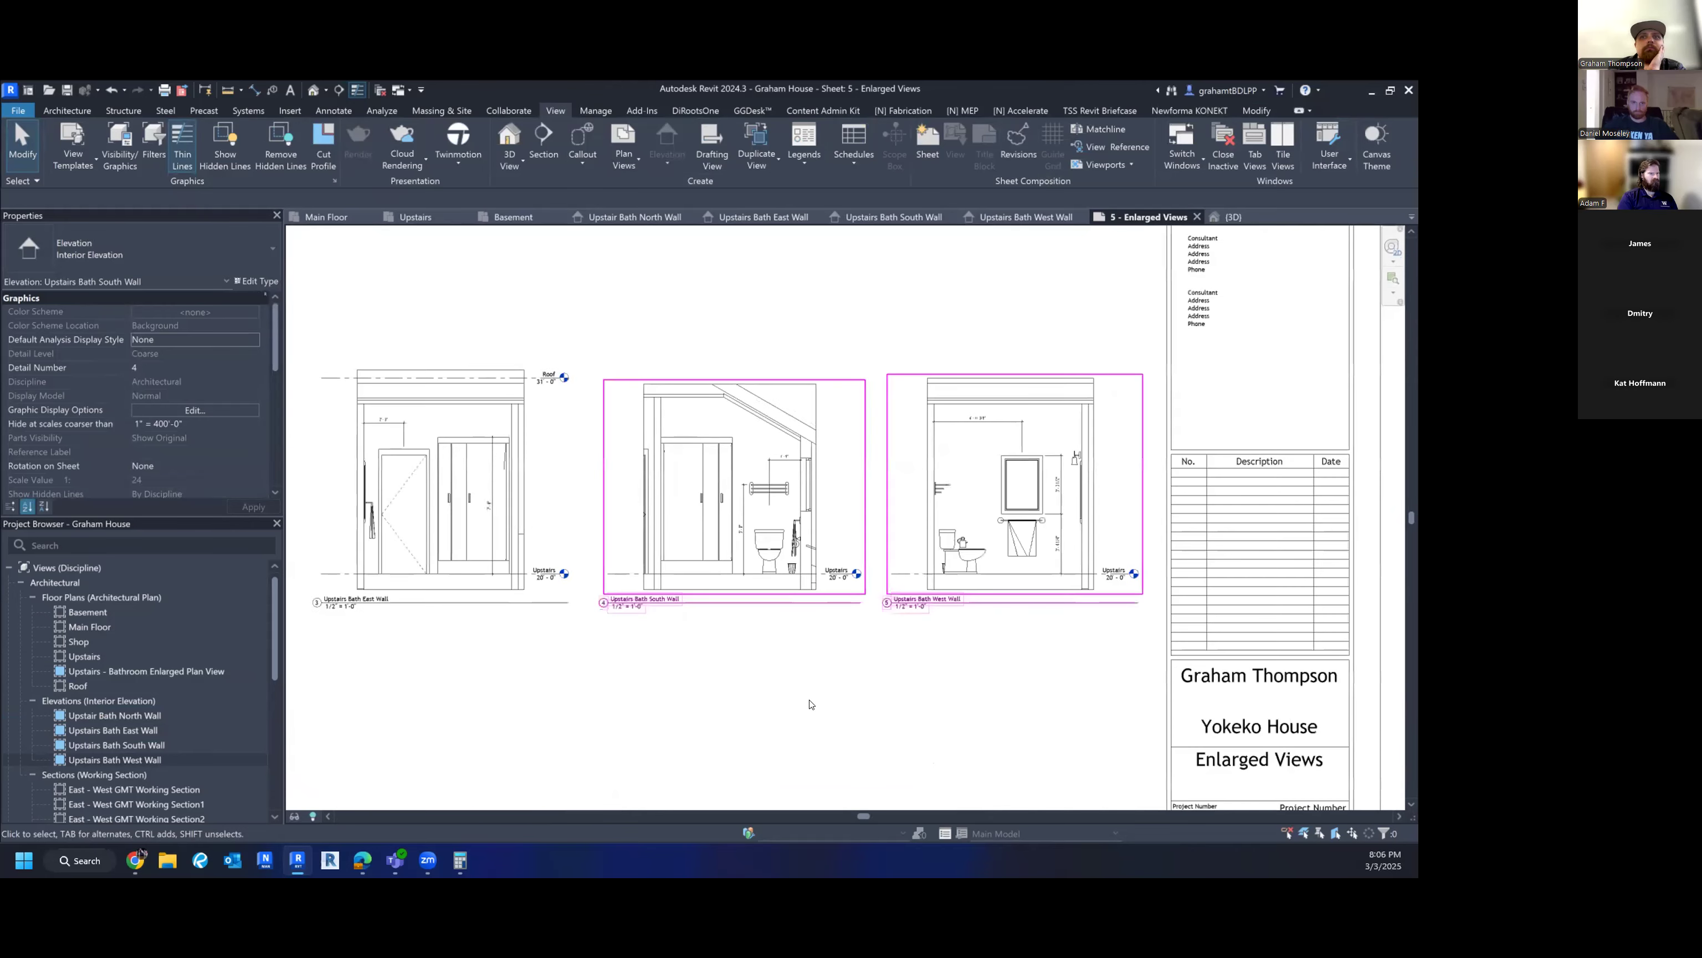
{"action": "scroll", "coordinate": [810, 704], "scroll_direction": "down", "scroll_amount": 2}
{"action": "middle_click_drag", "start_coordinate": [647, 726], "coordinate": [834, 701]}
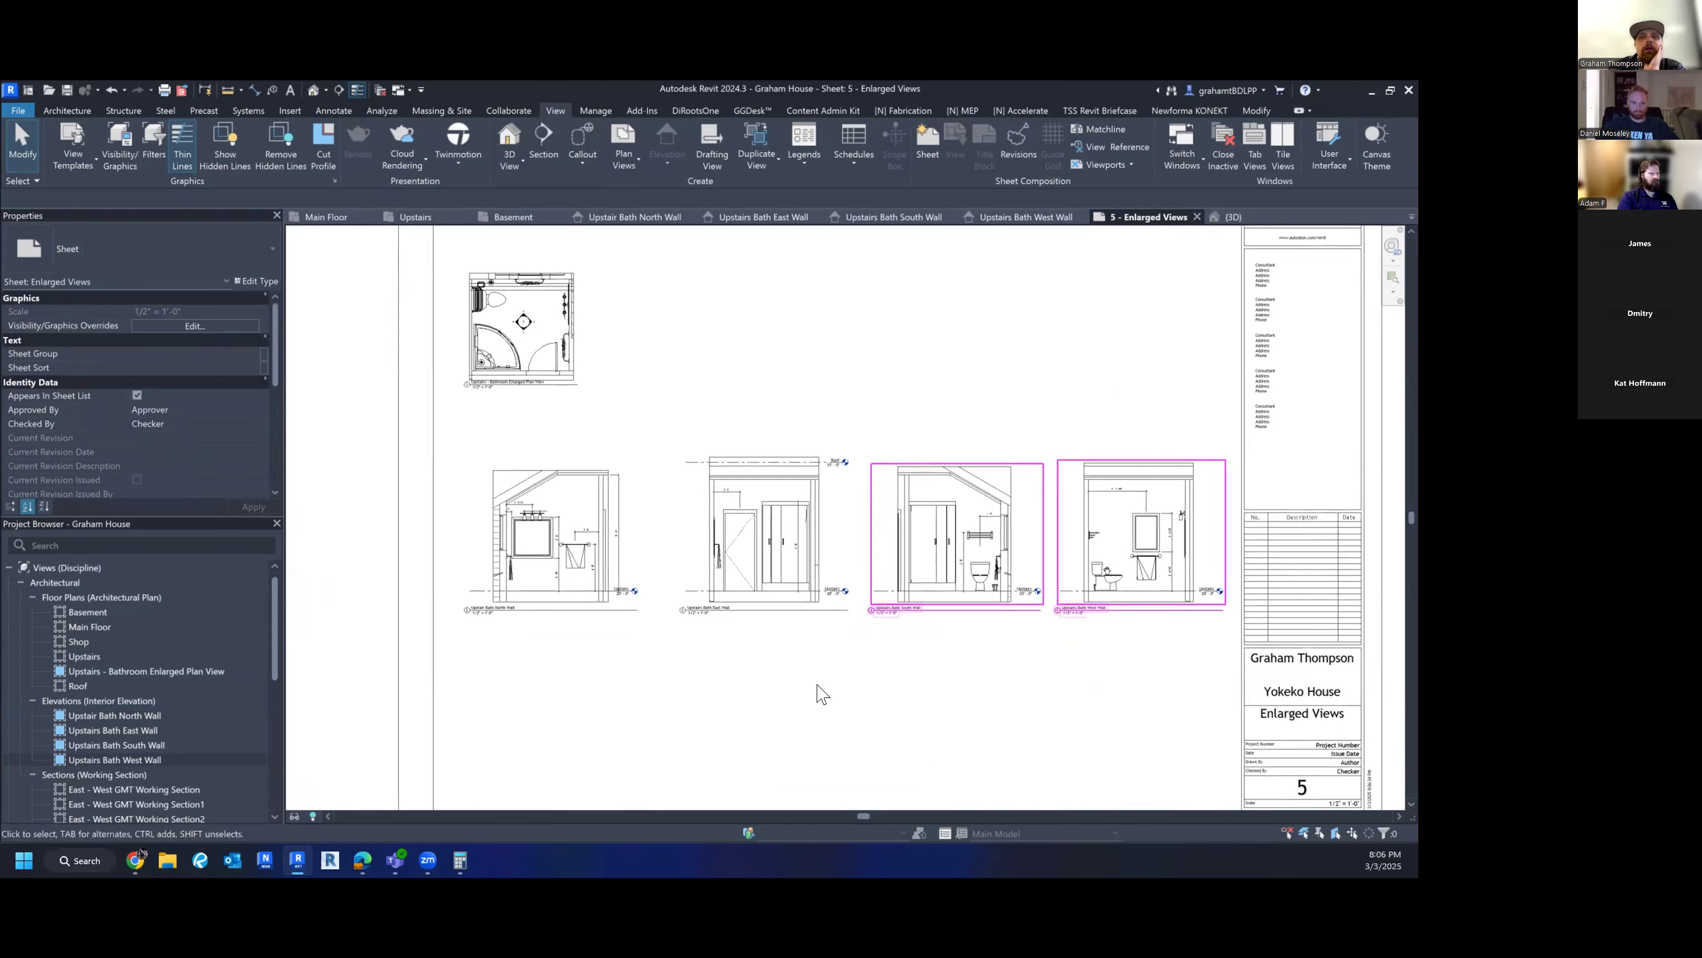
{"action": "scroll", "coordinate": [831, 691], "scroll_direction": "down", "scroll_amount": 2}
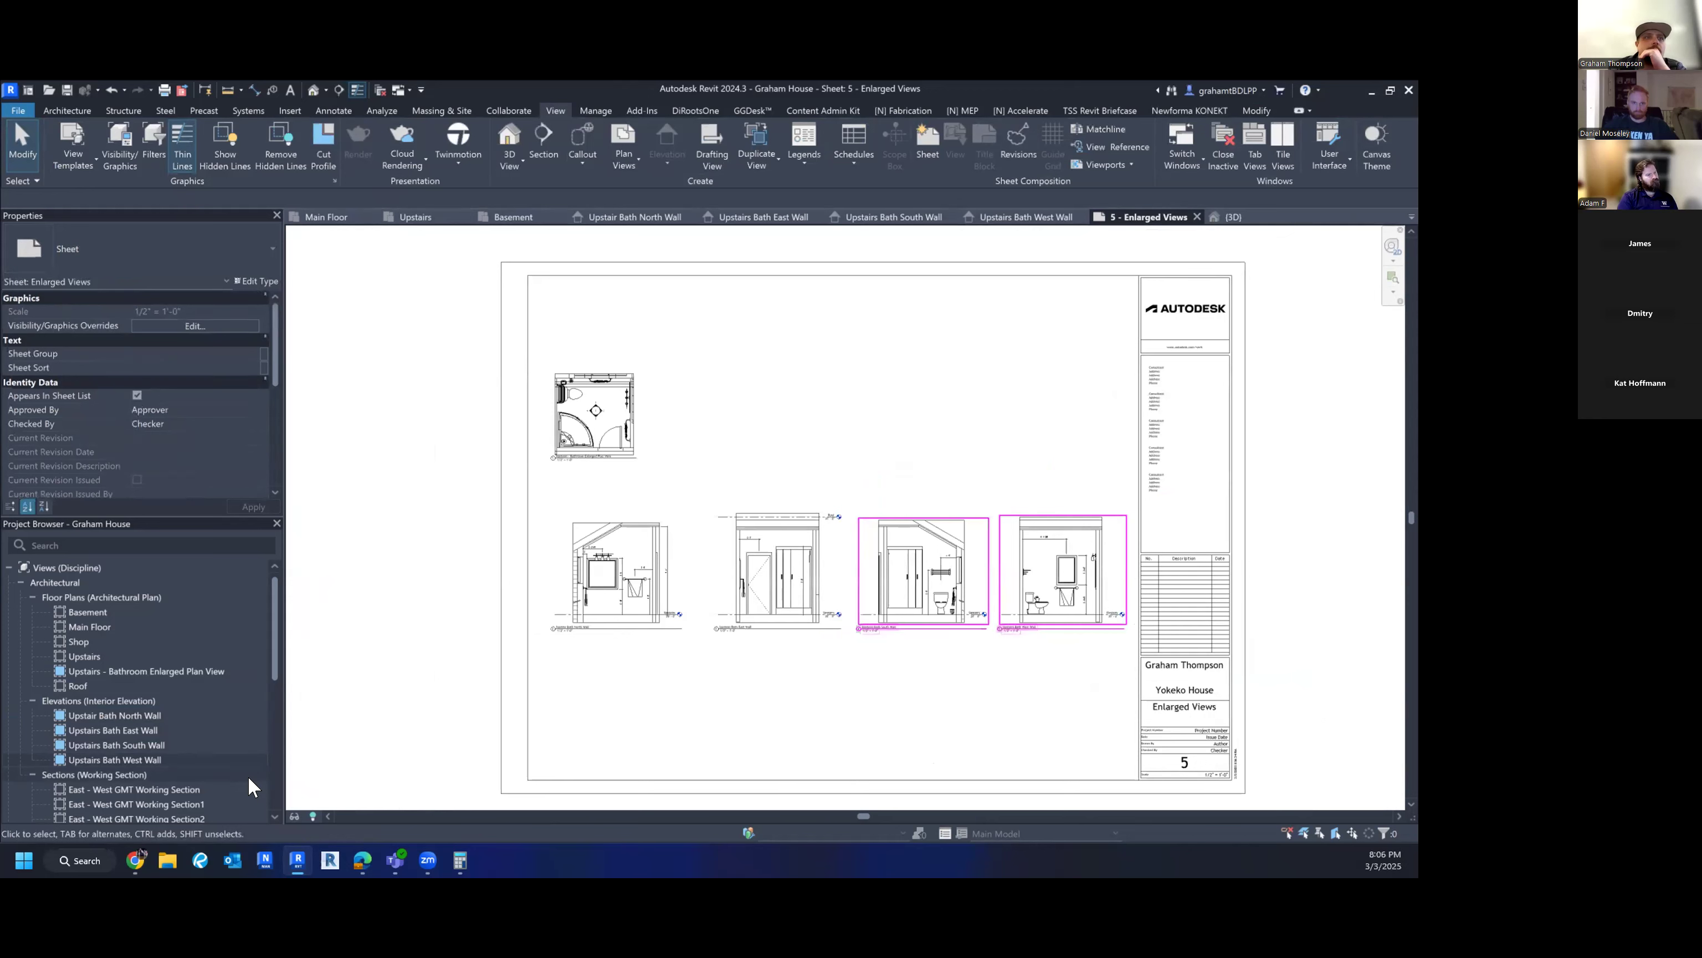
- Attempt to place the West Wall elevation again and dismiss the already-placed warning
{"action": "scroll", "coordinate": [195, 691], "scroll_direction": "down", "scroll_amount": 10}
{"action": "scroll", "coordinate": [195, 689], "scroll_direction": "up", "scroll_amount": 3}
{"action": "scroll", "coordinate": [194, 688], "scroll_direction": "up", "scroll_amount": 3}
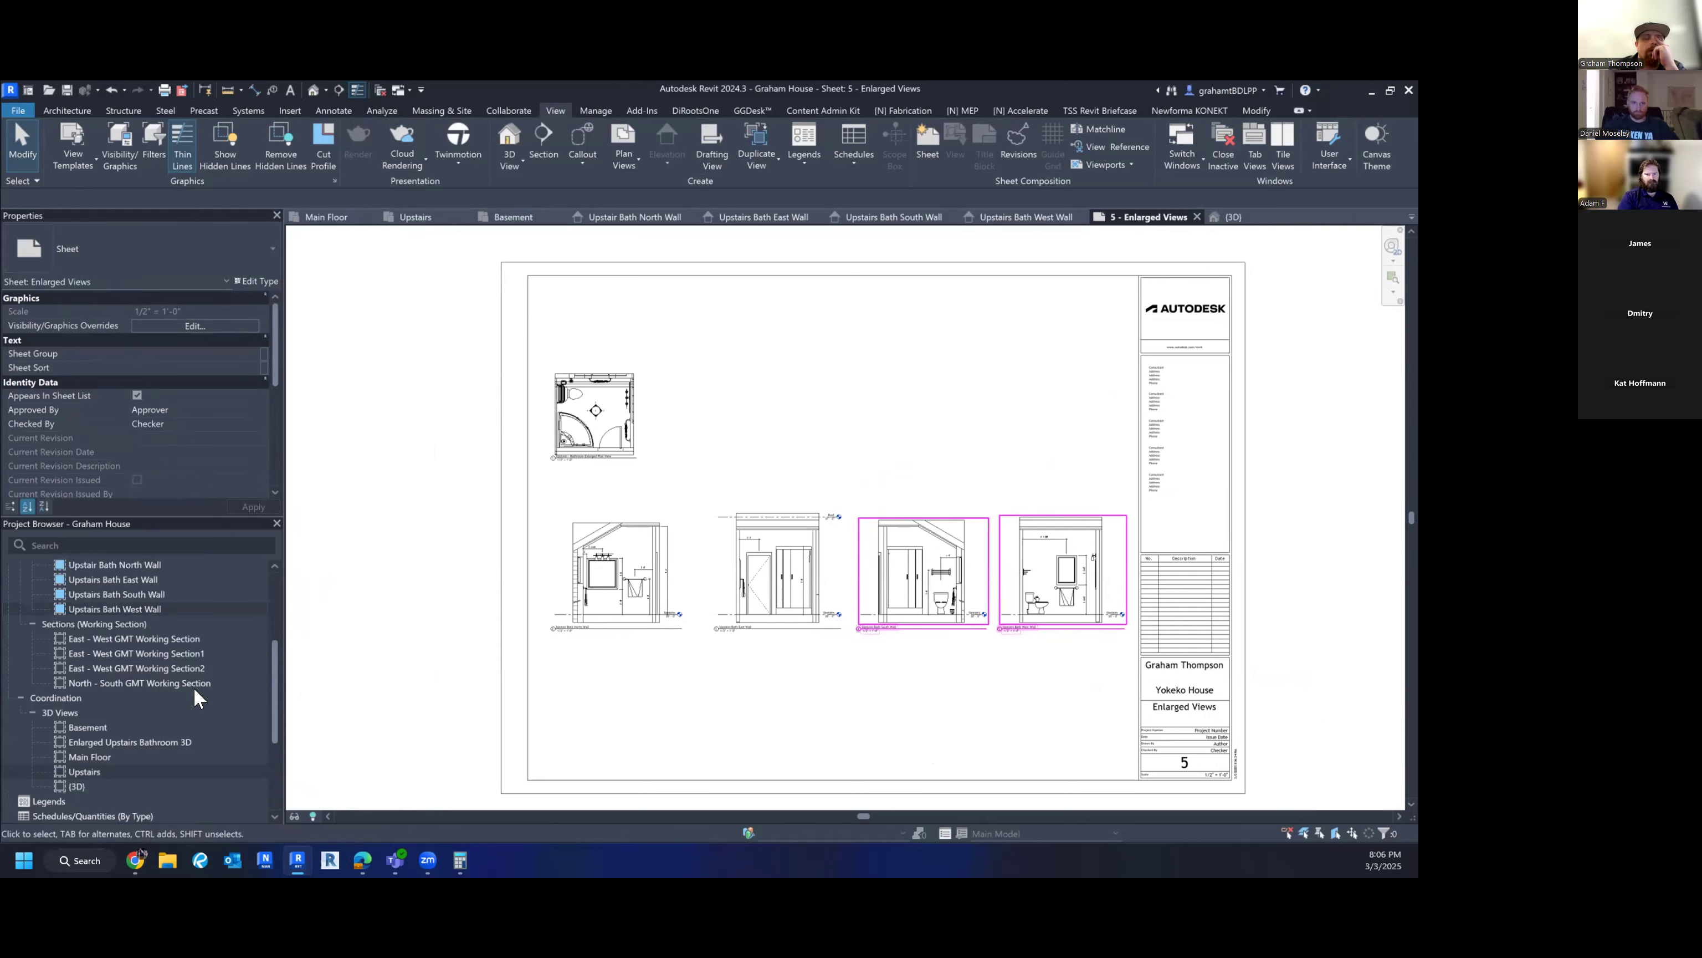
{"action": "scroll", "coordinate": [193, 687], "scroll_direction": "up", "scroll_amount": 3}
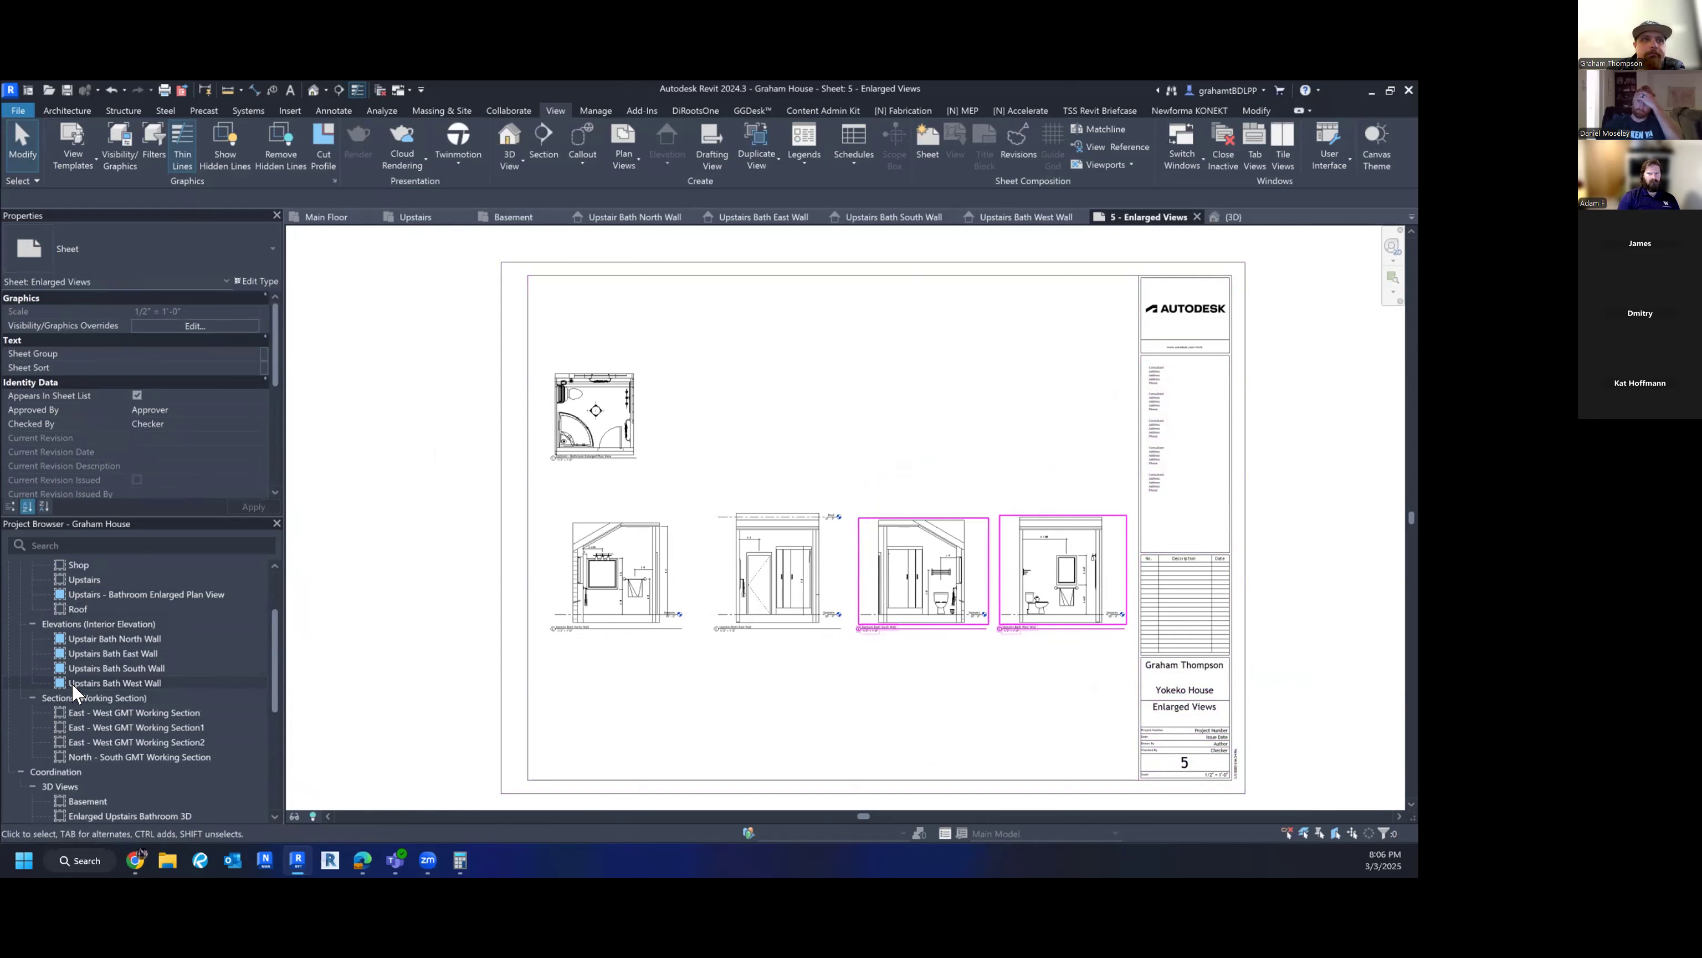
{"action": "left_click_drag", "start_coordinate": [74, 677], "coordinate": [610, 670]}
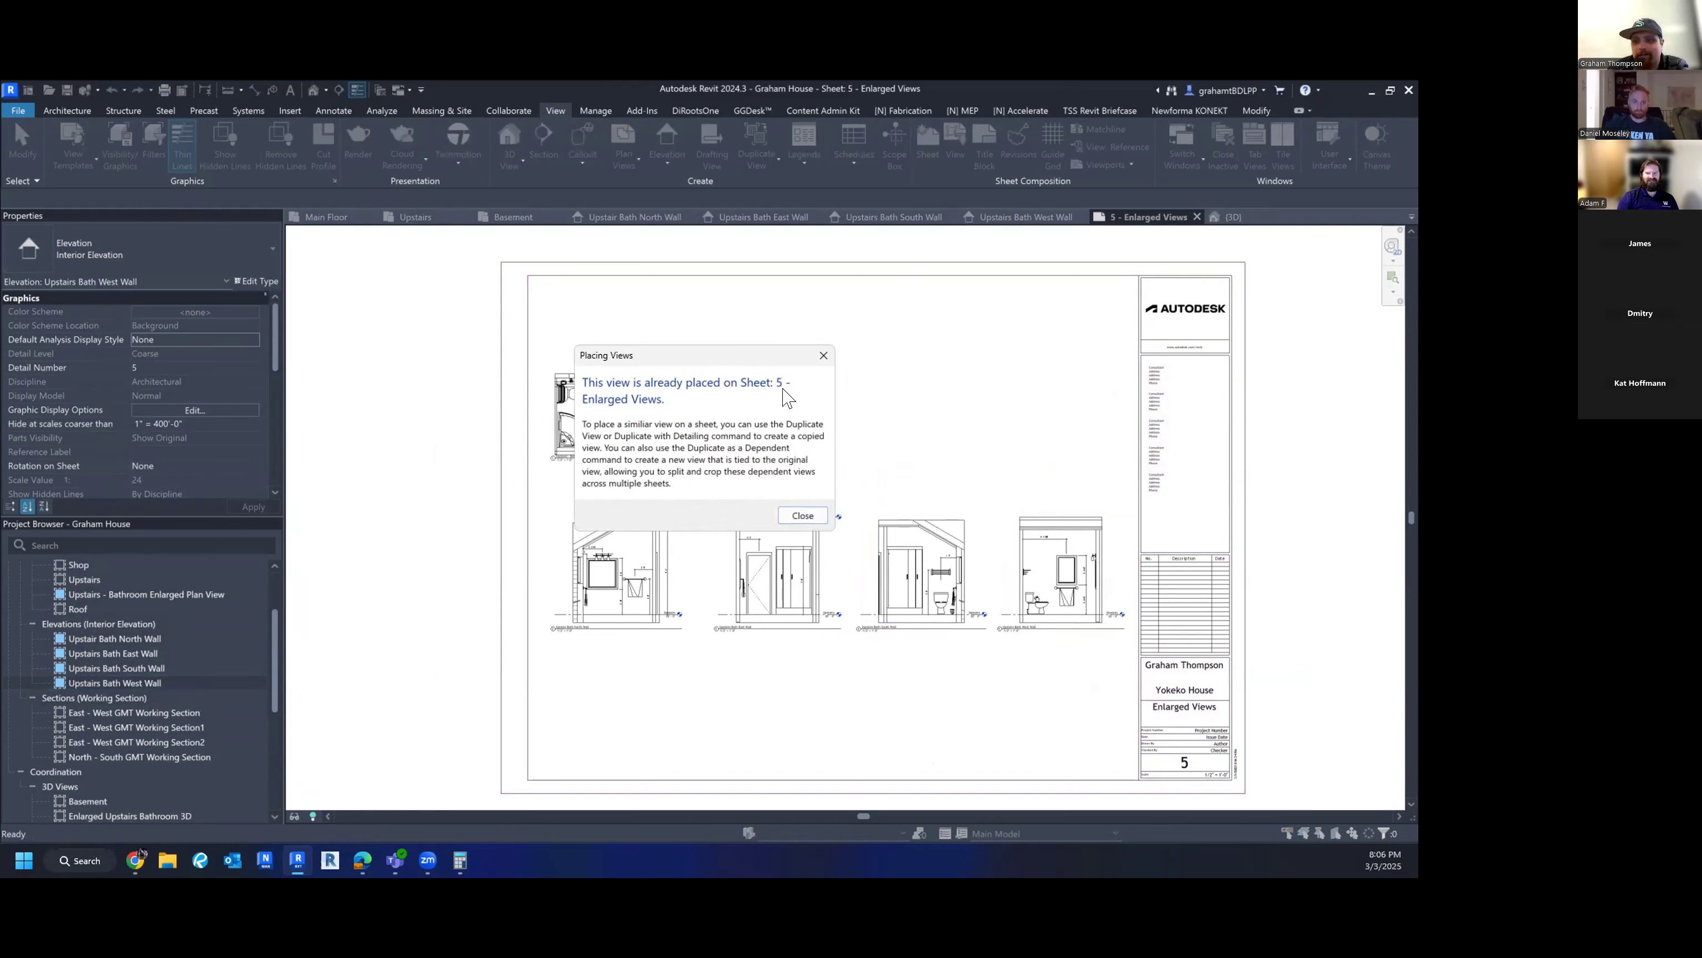
{"action": "left_click", "coordinate": [824, 355]}
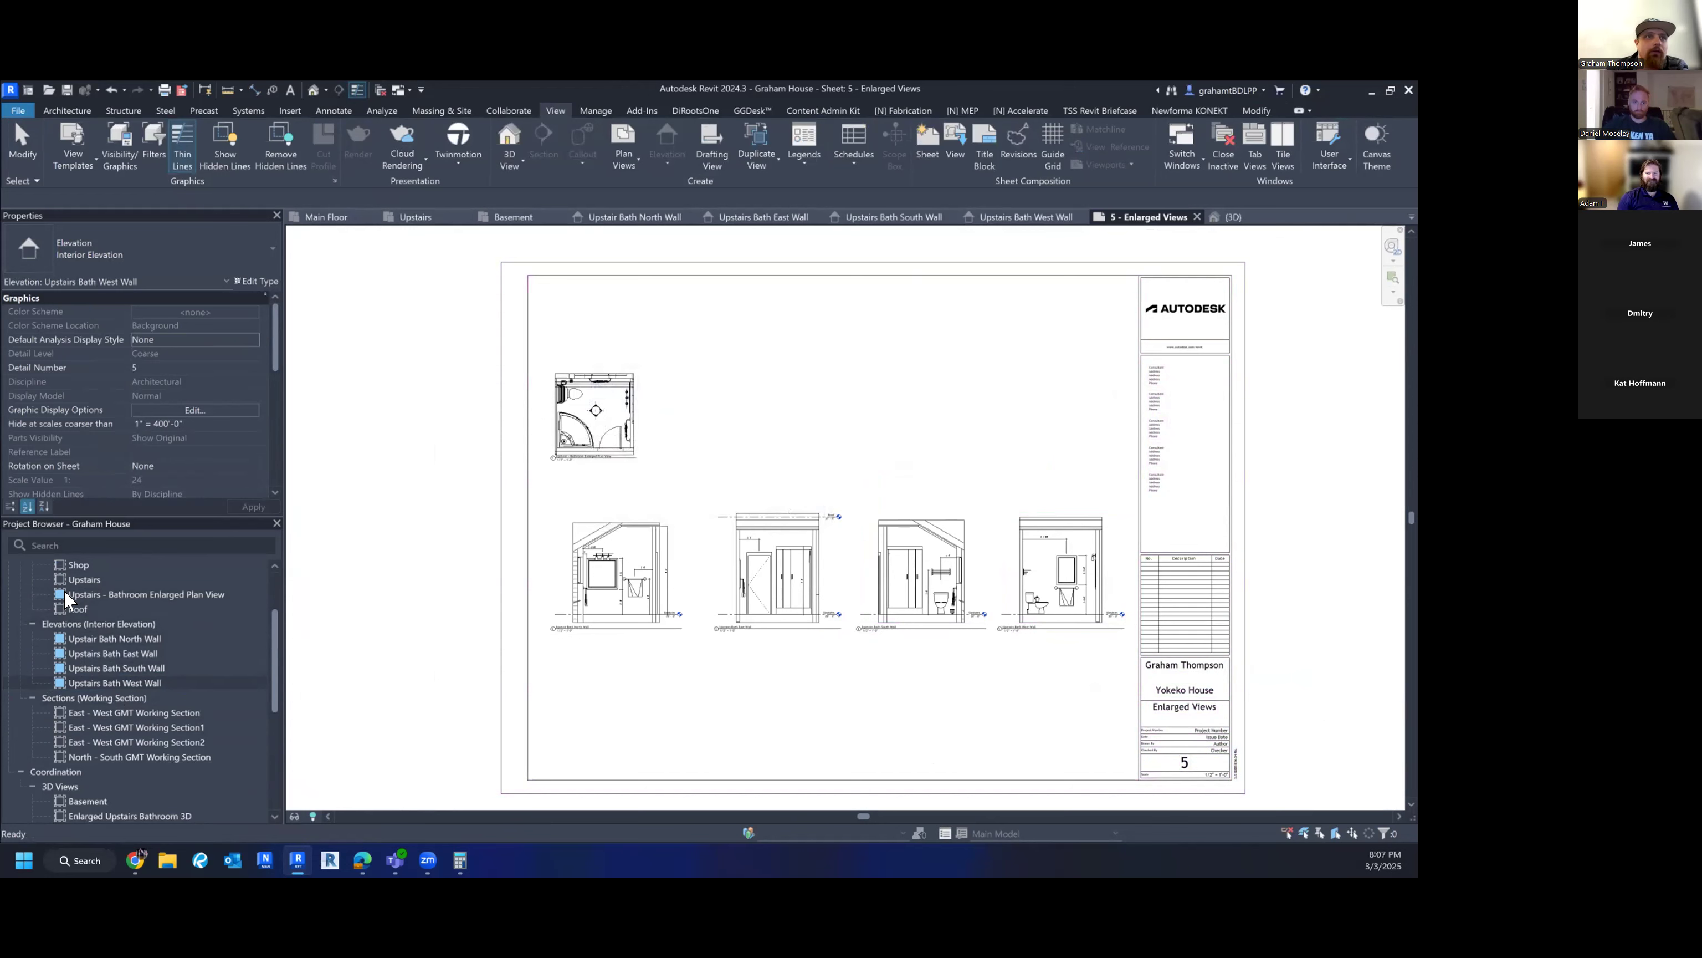
- Cancel placing the 3D view on the sheet and open the Enlarged Upstairs Bathroom 3D view instead
{"action": "scroll", "coordinate": [61, 610], "scroll_direction": "down", "scroll_amount": 3}
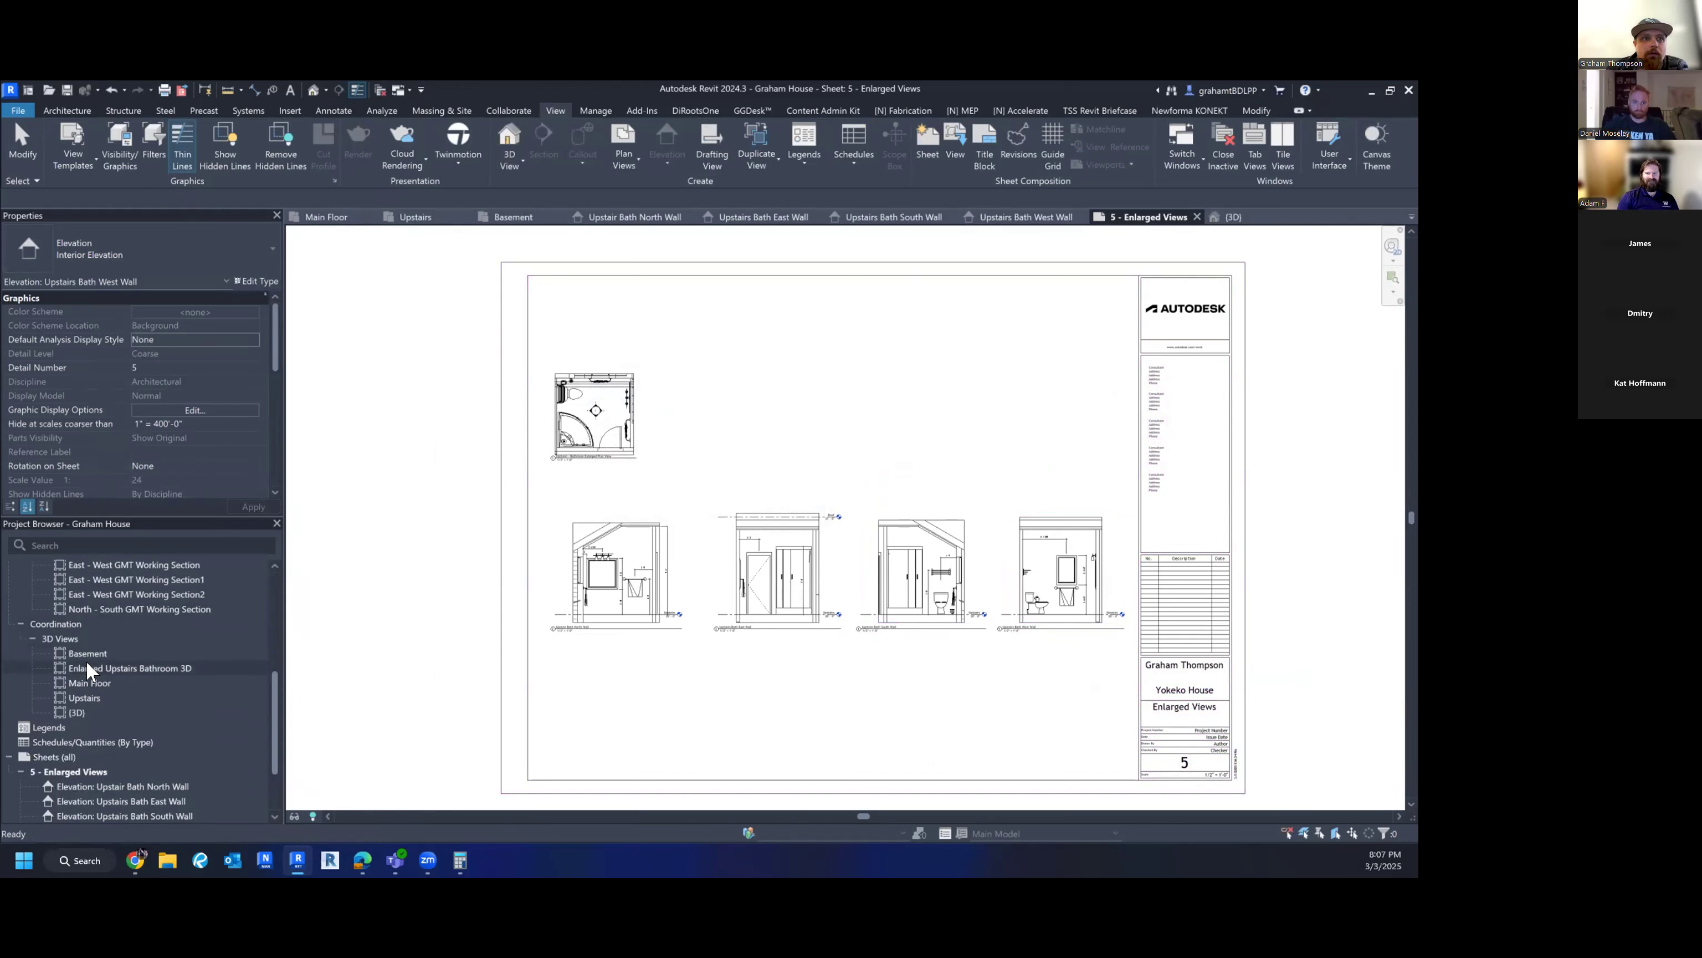
{"action": "left_click_drag", "start_coordinate": [83, 662], "coordinate": [859, 456]}
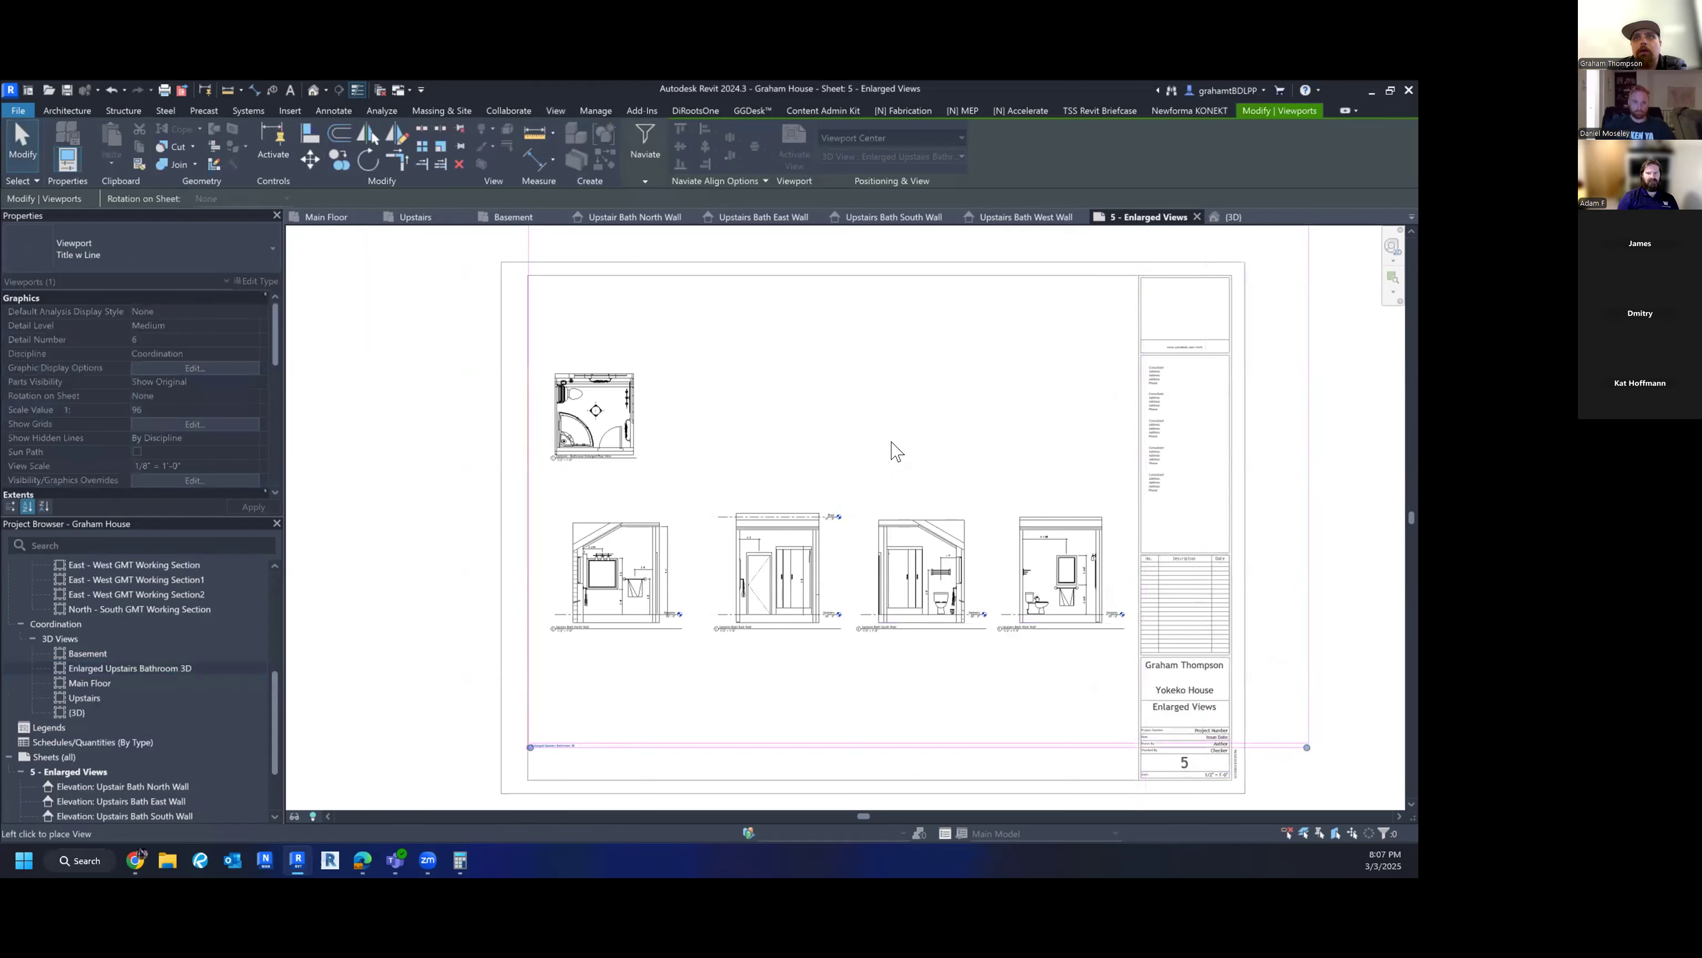
{"action": "key", "text": "Escape"}
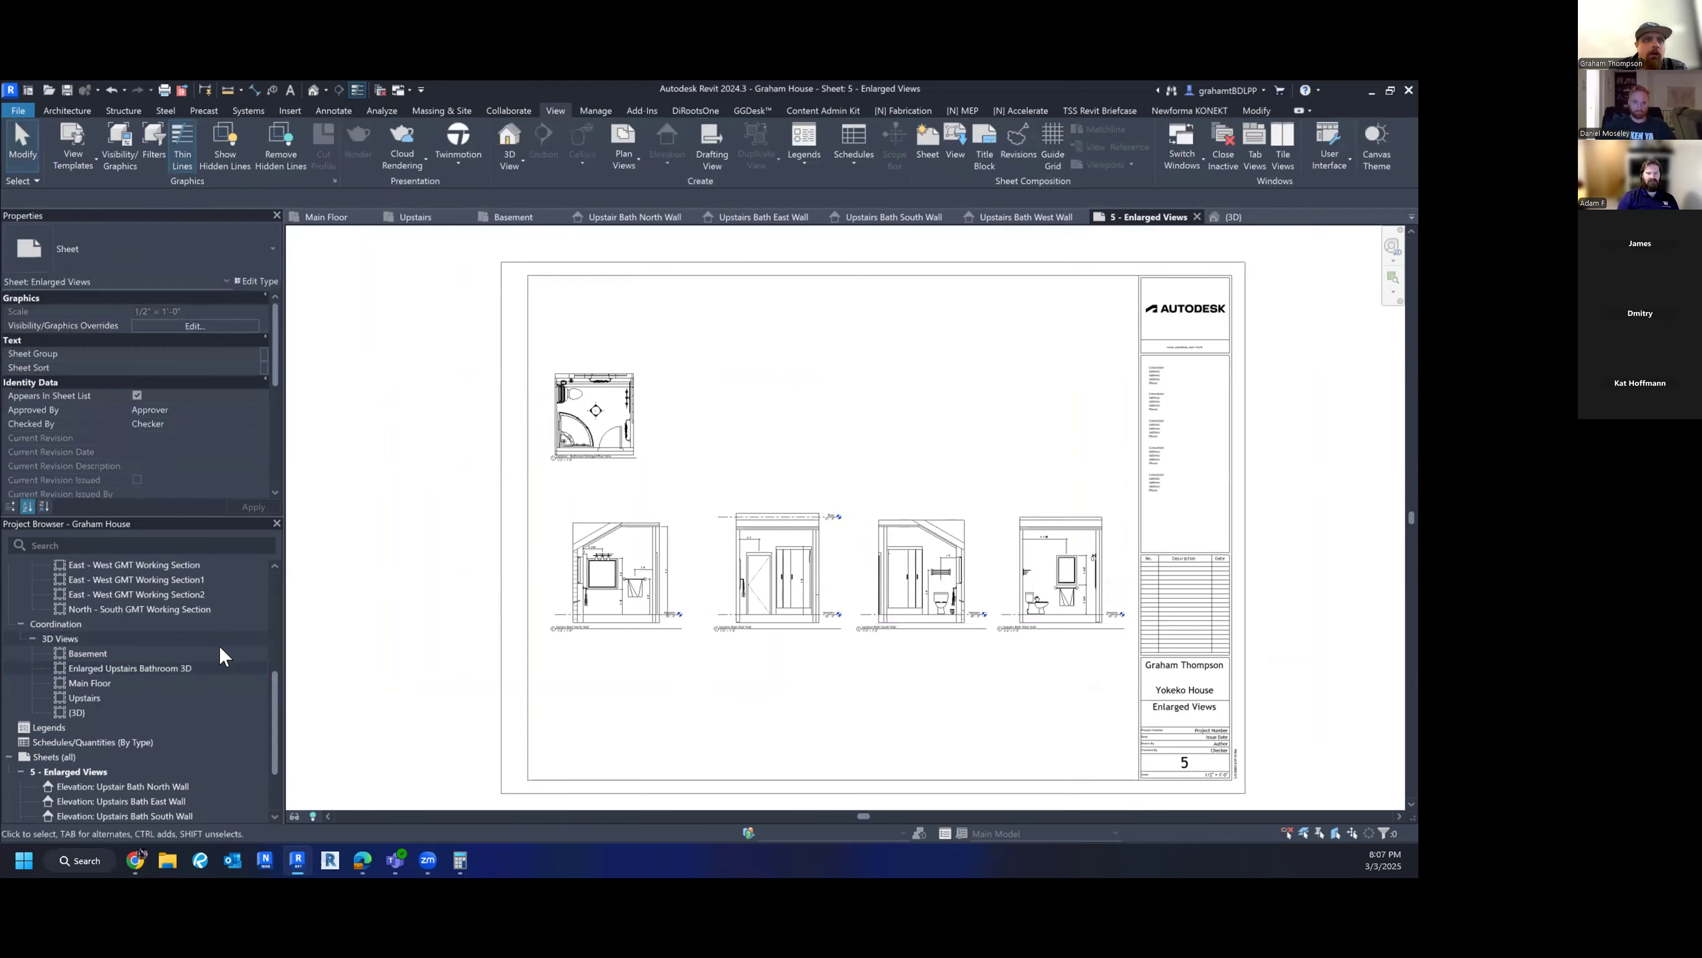
{"action": "double_click", "coordinate": [140, 666]}
{"action": "scroll", "coordinate": [723, 554], "scroll_direction": "down", "scroll_amount": 5}
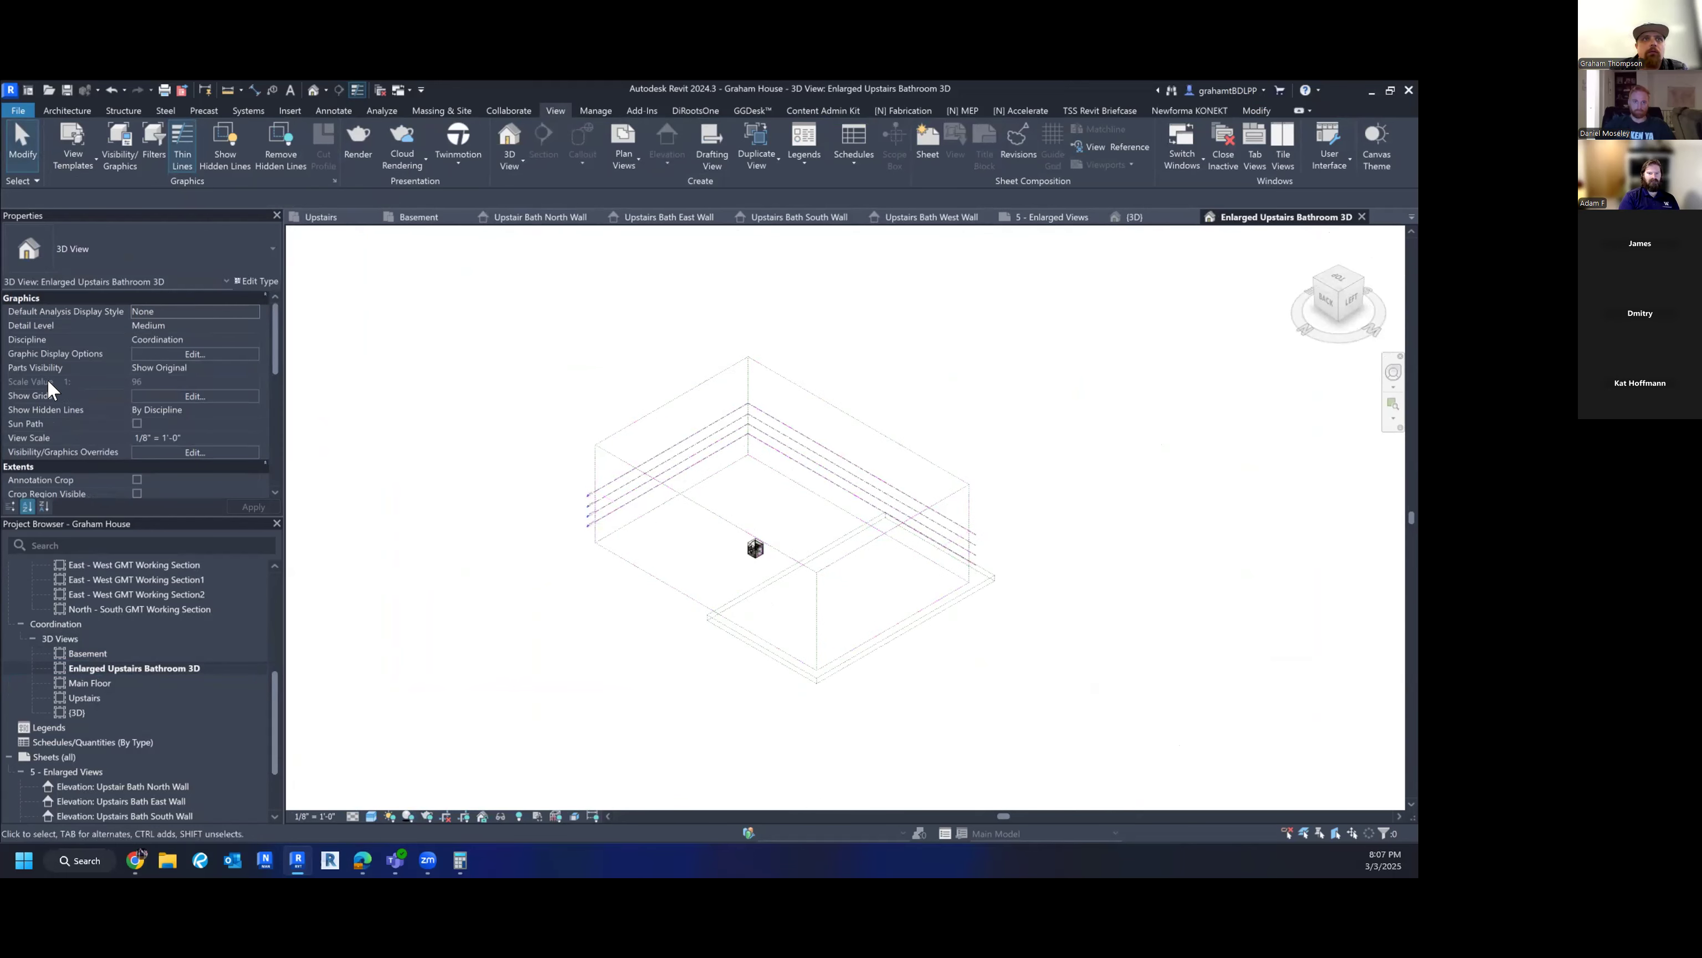
{"action": "scroll", "coordinate": [41, 379], "scroll_direction": "down", "scroll_amount": 3}
{"action": "left_click", "coordinate": [138, 395]}
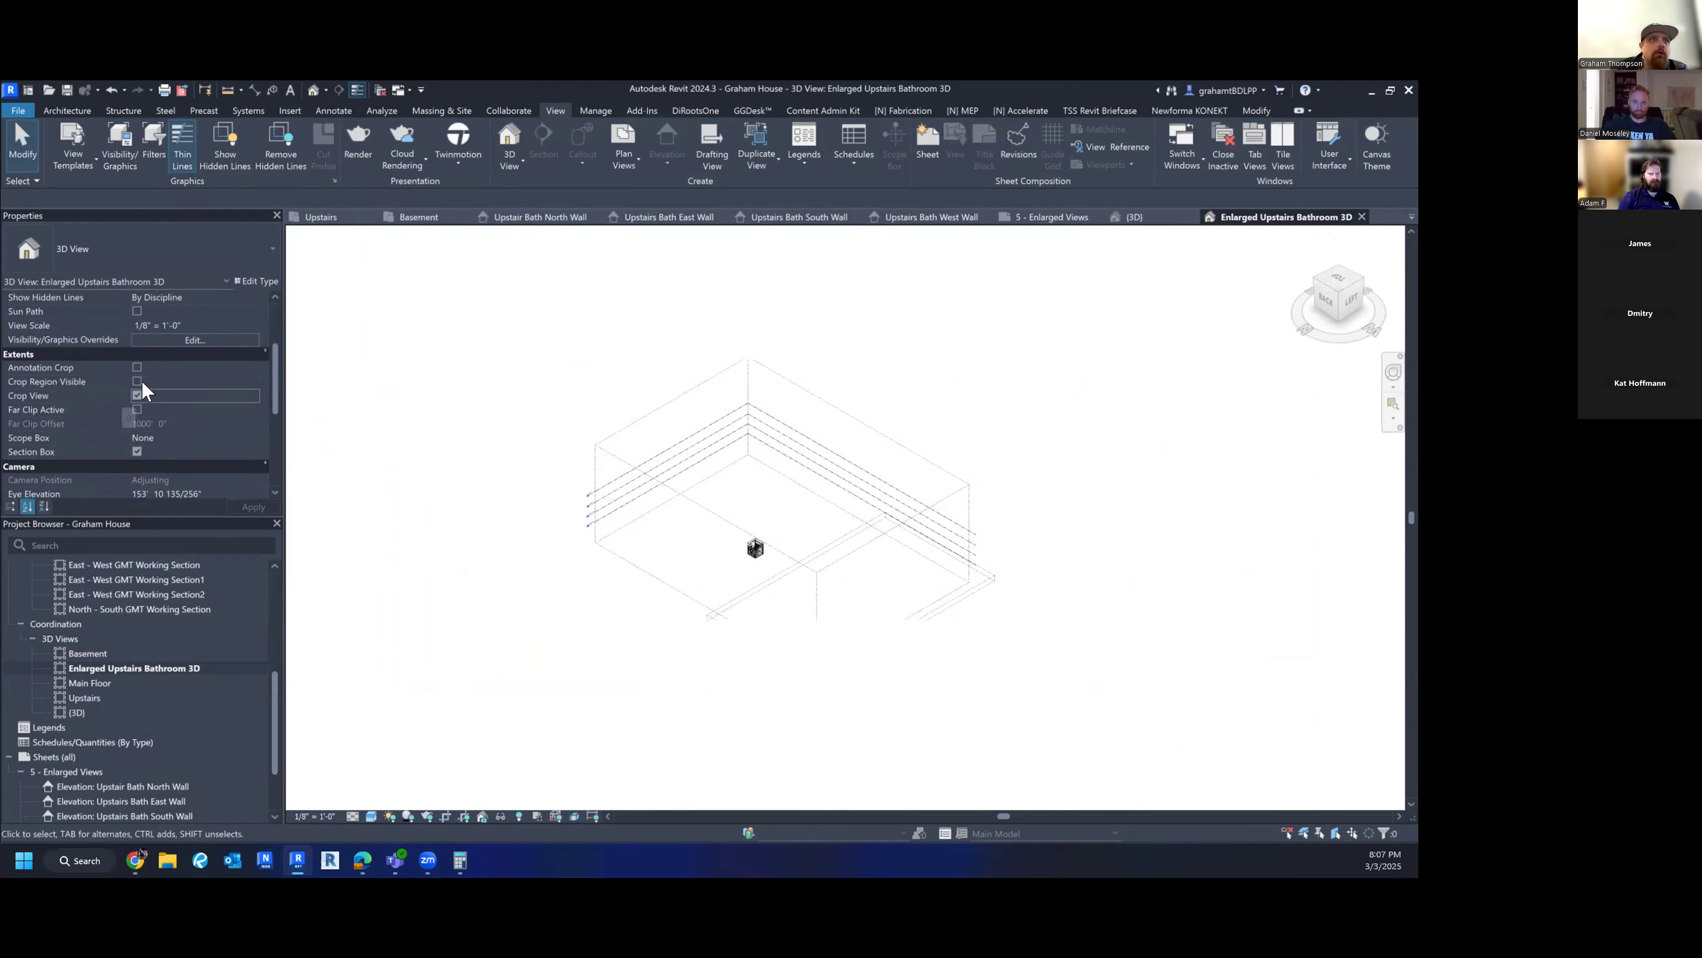
{"action": "left_click", "coordinate": [133, 355]}
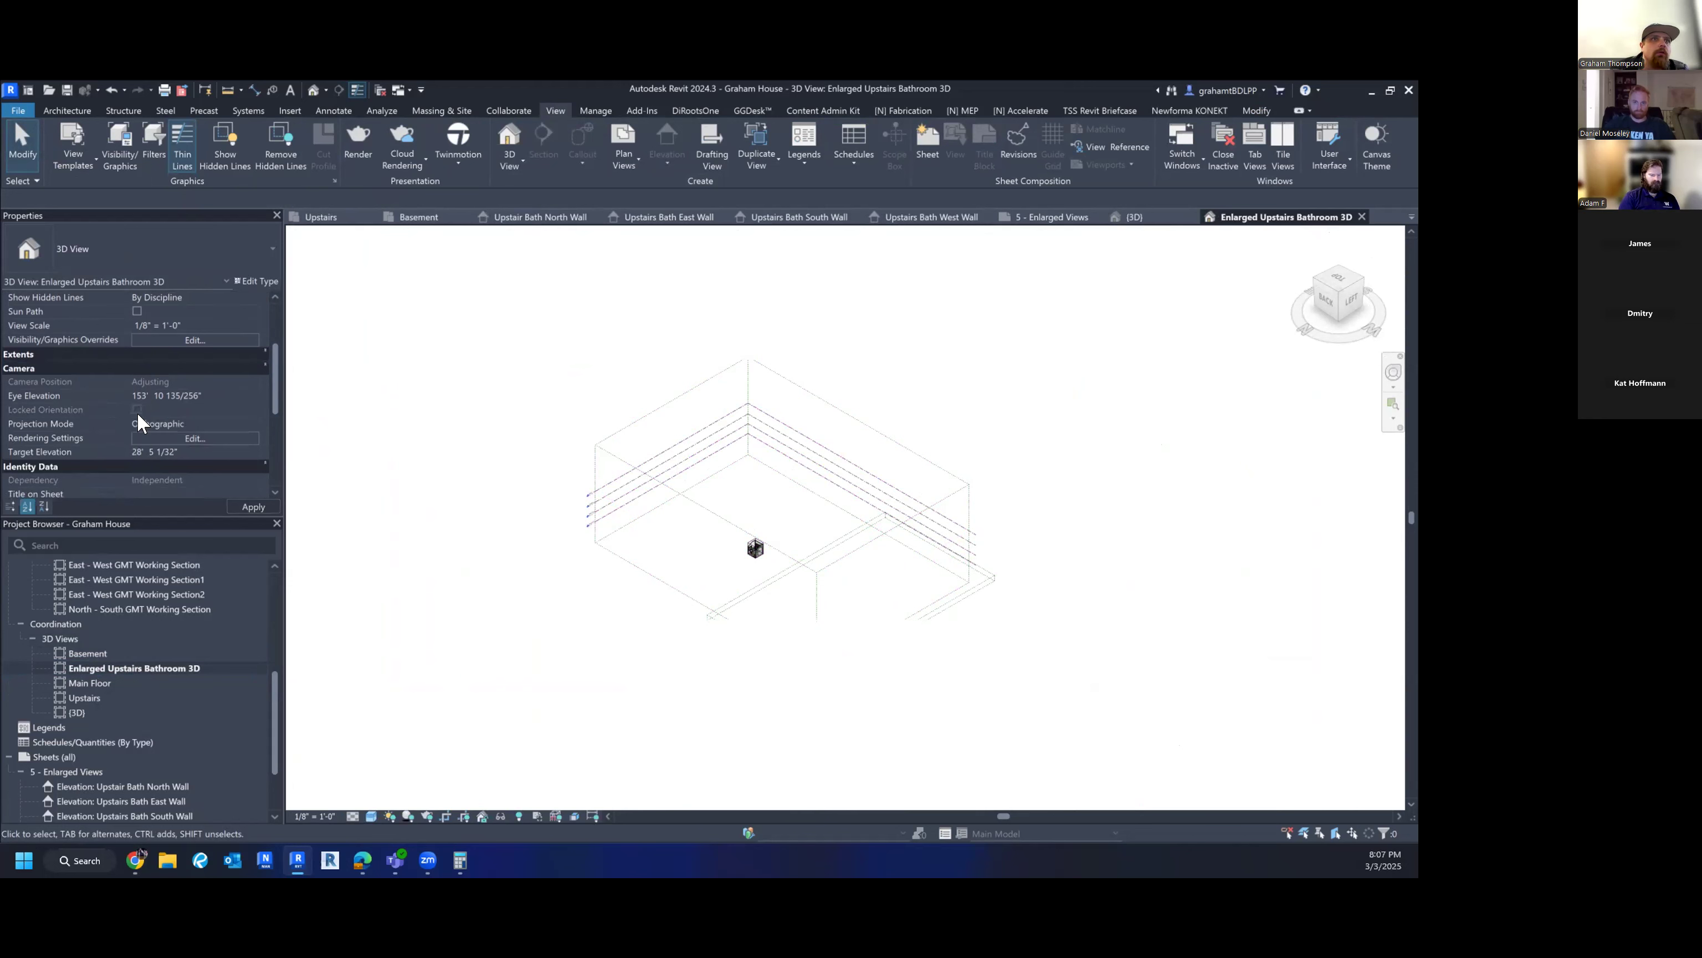
{"action": "left_click", "coordinate": [144, 354]}
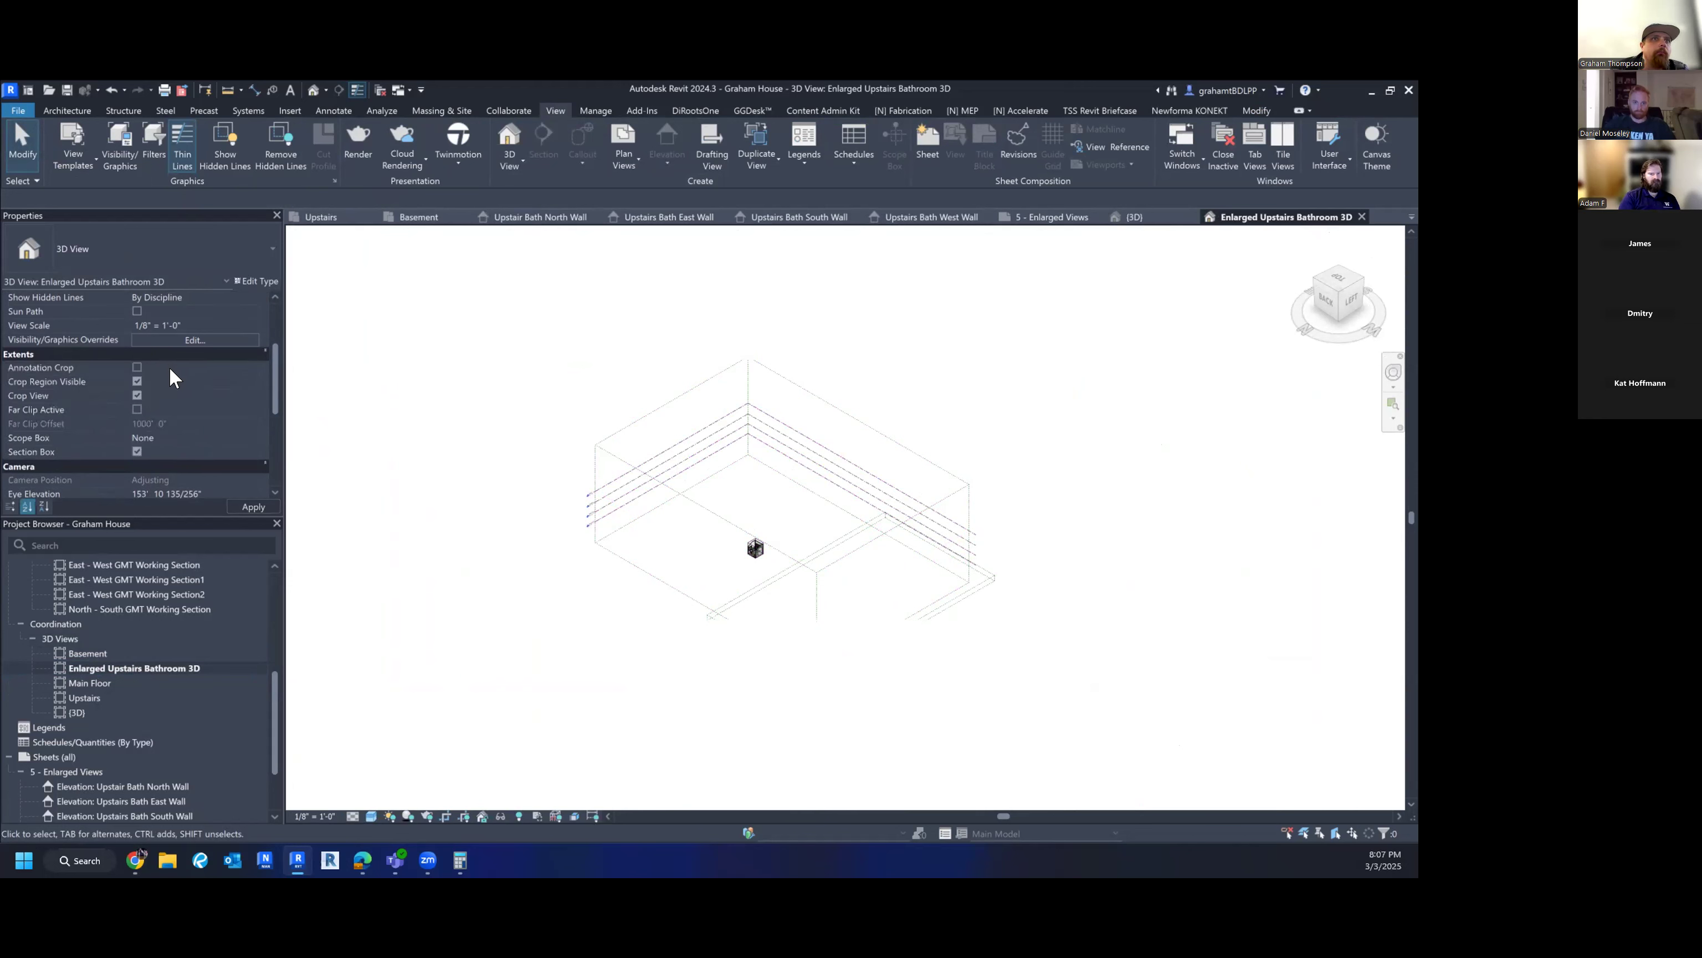
{"action": "left_click", "coordinate": [132, 367]}
{"action": "left_click", "coordinate": [173, 436]}
{"action": "left_click", "coordinate": [254, 431]}
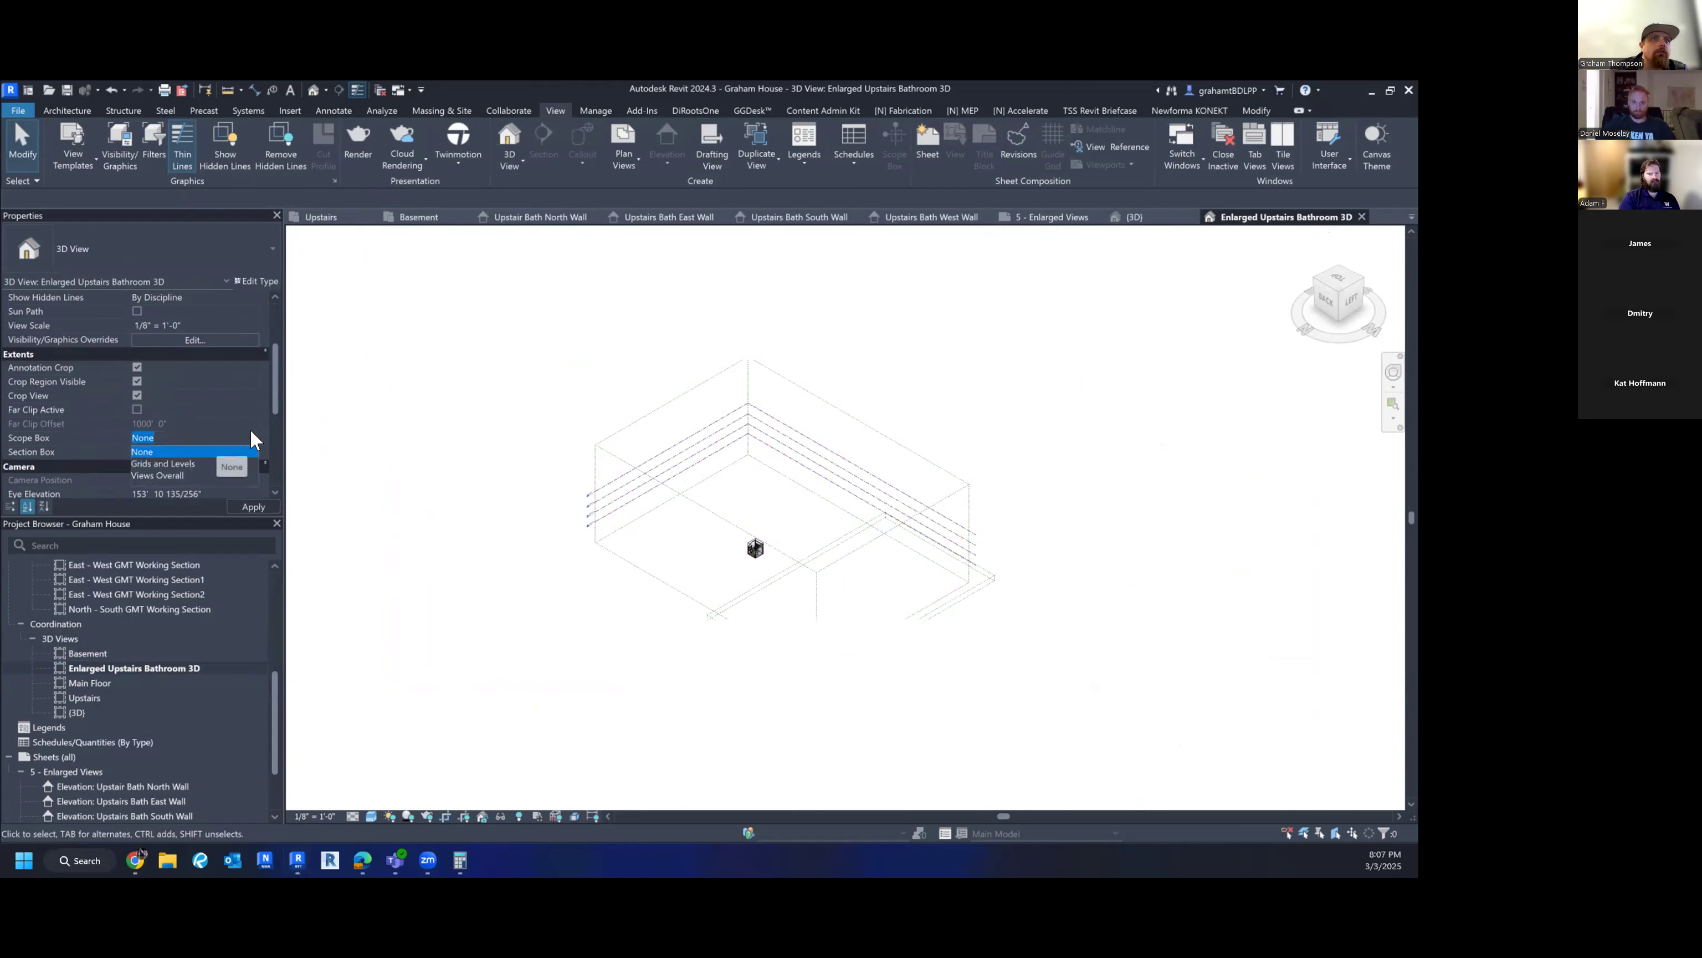
{"action": "left_click", "coordinate": [254, 431]}
{"action": "scroll", "coordinate": [851, 565], "scroll_direction": "up", "scroll_amount": 3}
{"action": "scroll", "coordinate": [1113, 376], "scroll_direction": "down", "scroll_amount": 3}
{"action": "middle_click_drag", "start_coordinate": [1110, 392], "coordinate": [1001, 462]}
{"action": "scroll", "coordinate": [798, 463], "scroll_direction": "down", "scroll_amount": 1}
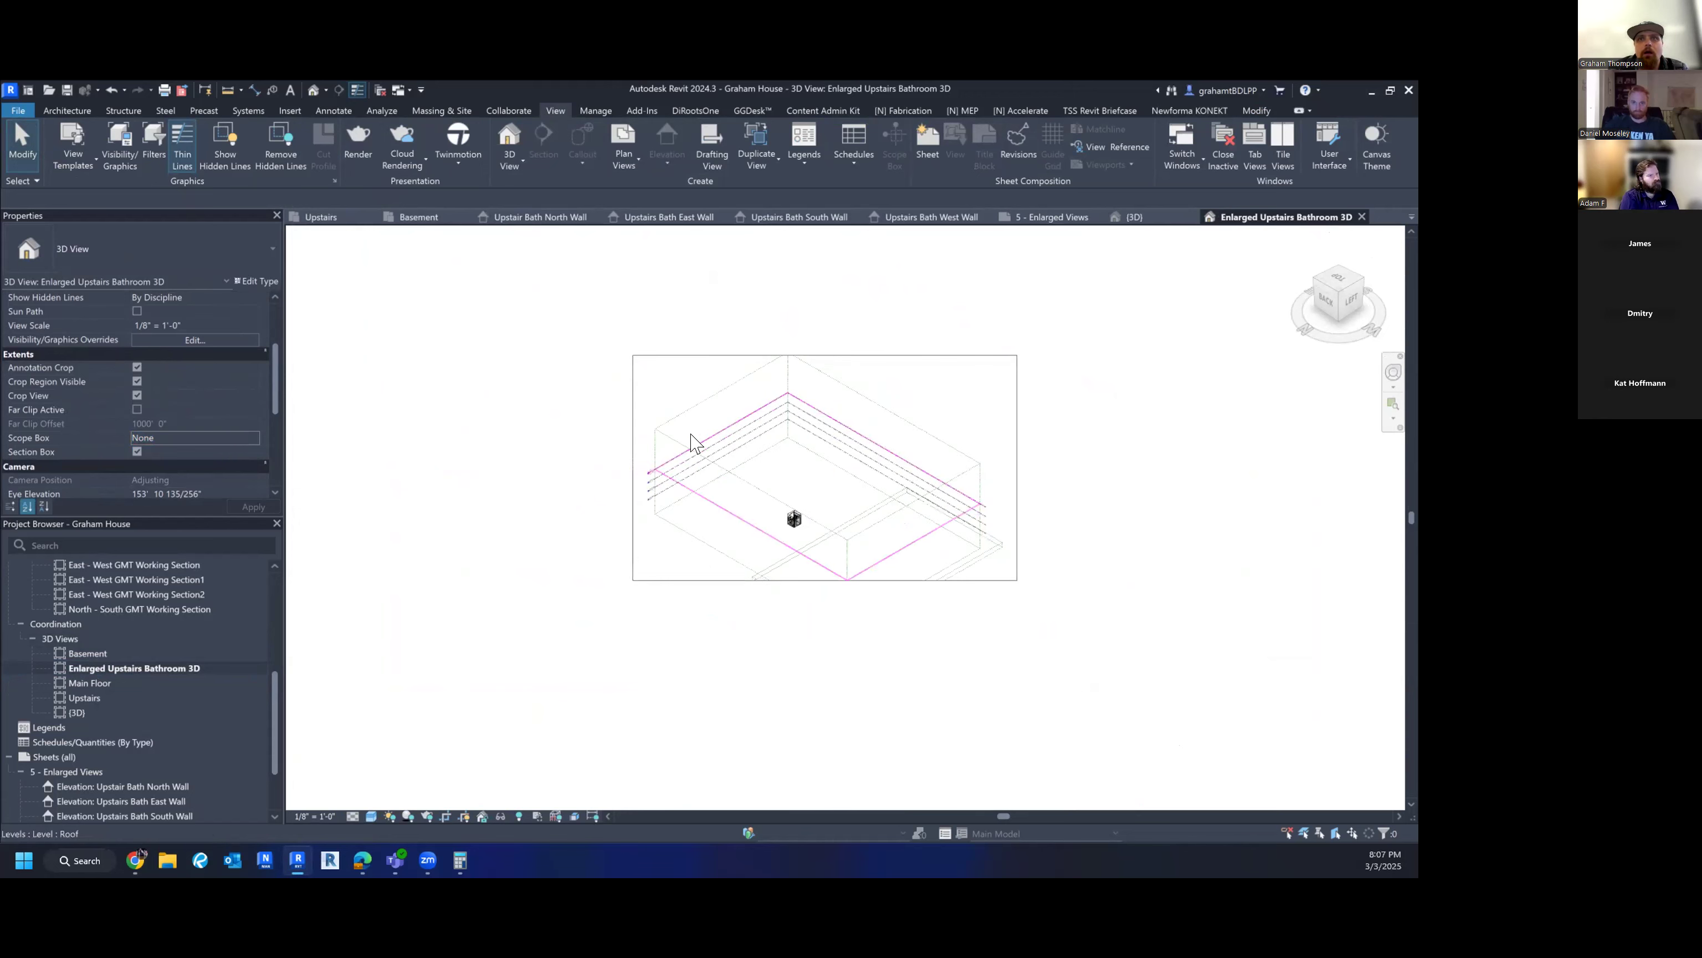
- Hide Section Boxes in the 3D view's Visibility/Graphic Overrides annotation categories
{"action": "key", "text": "v"}
{"action": "key", "text": "v"}
{"action": "left_click", "coordinate": [496, 513]}
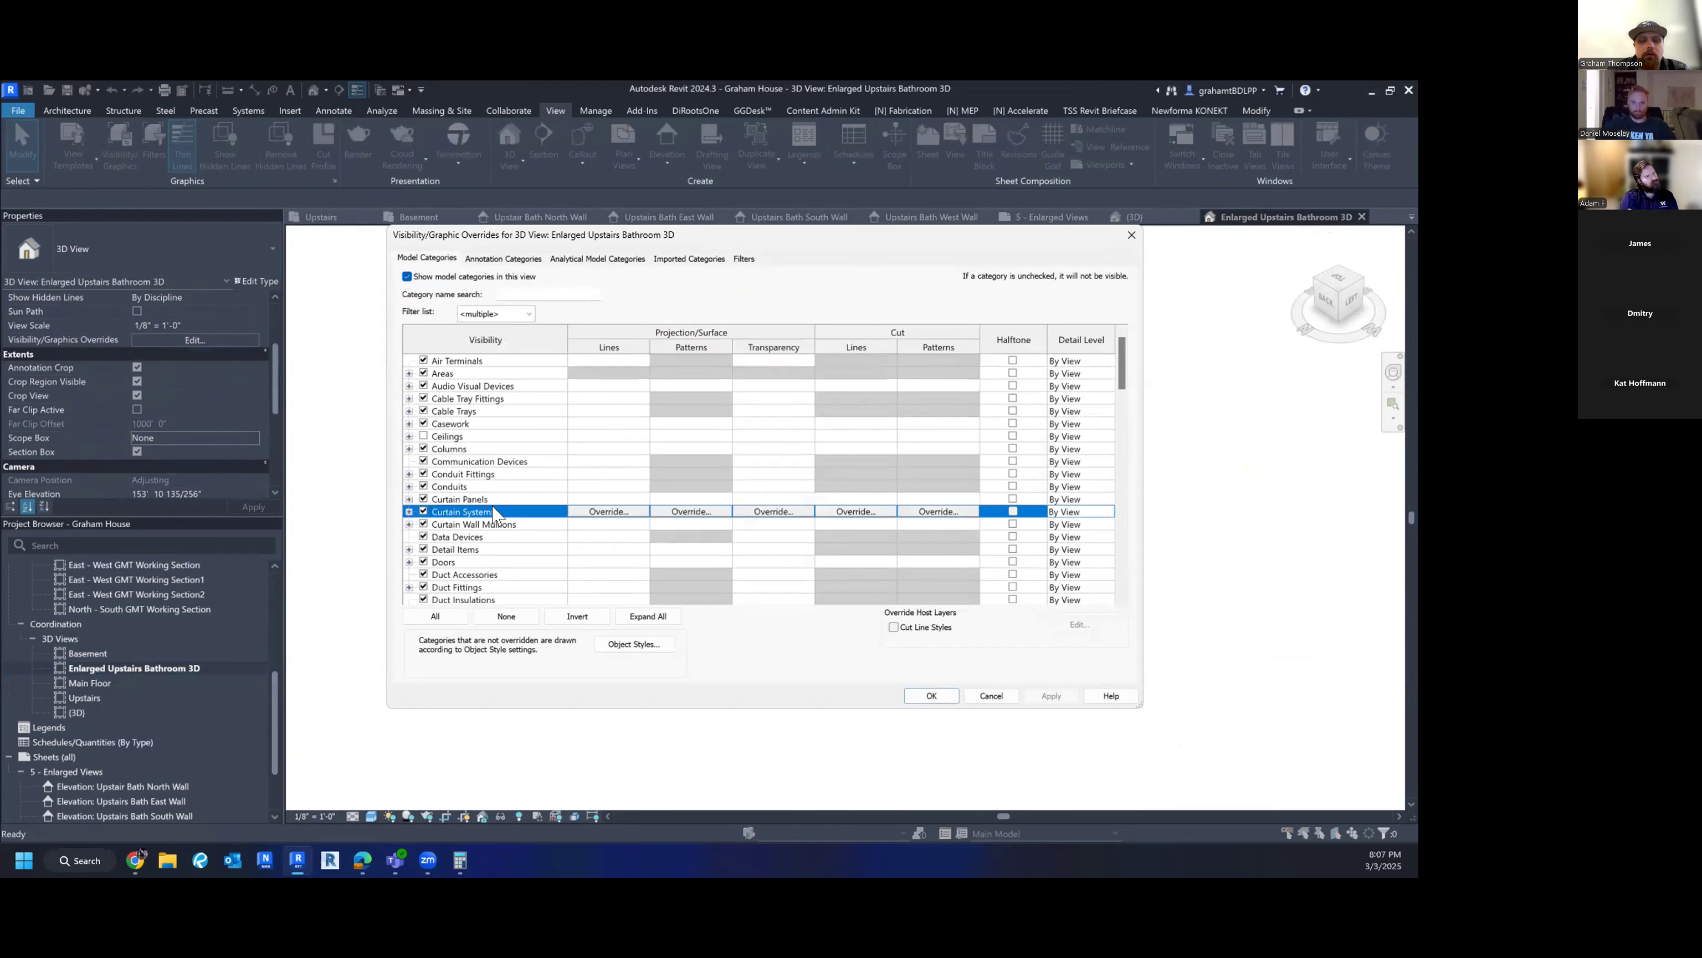
{"action": "key", "text": "l"}
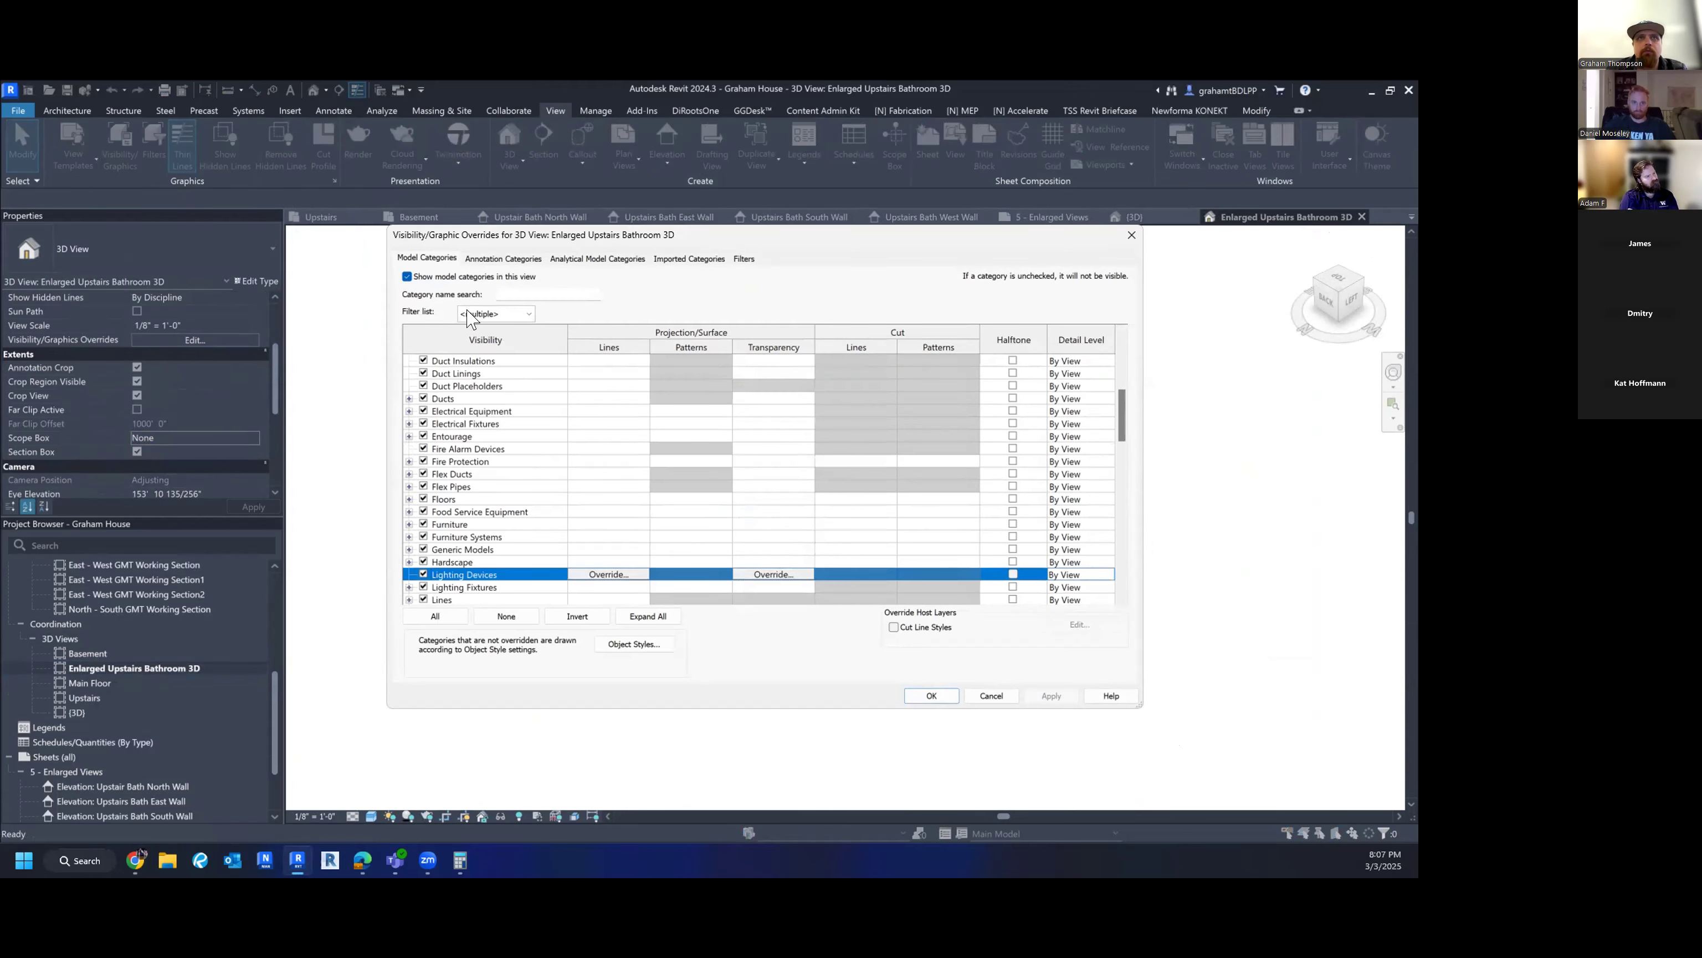
{"action": "left_click", "coordinate": [492, 261]}
{"action": "left_click", "coordinate": [506, 498]}
{"action": "key", "text": "l"}
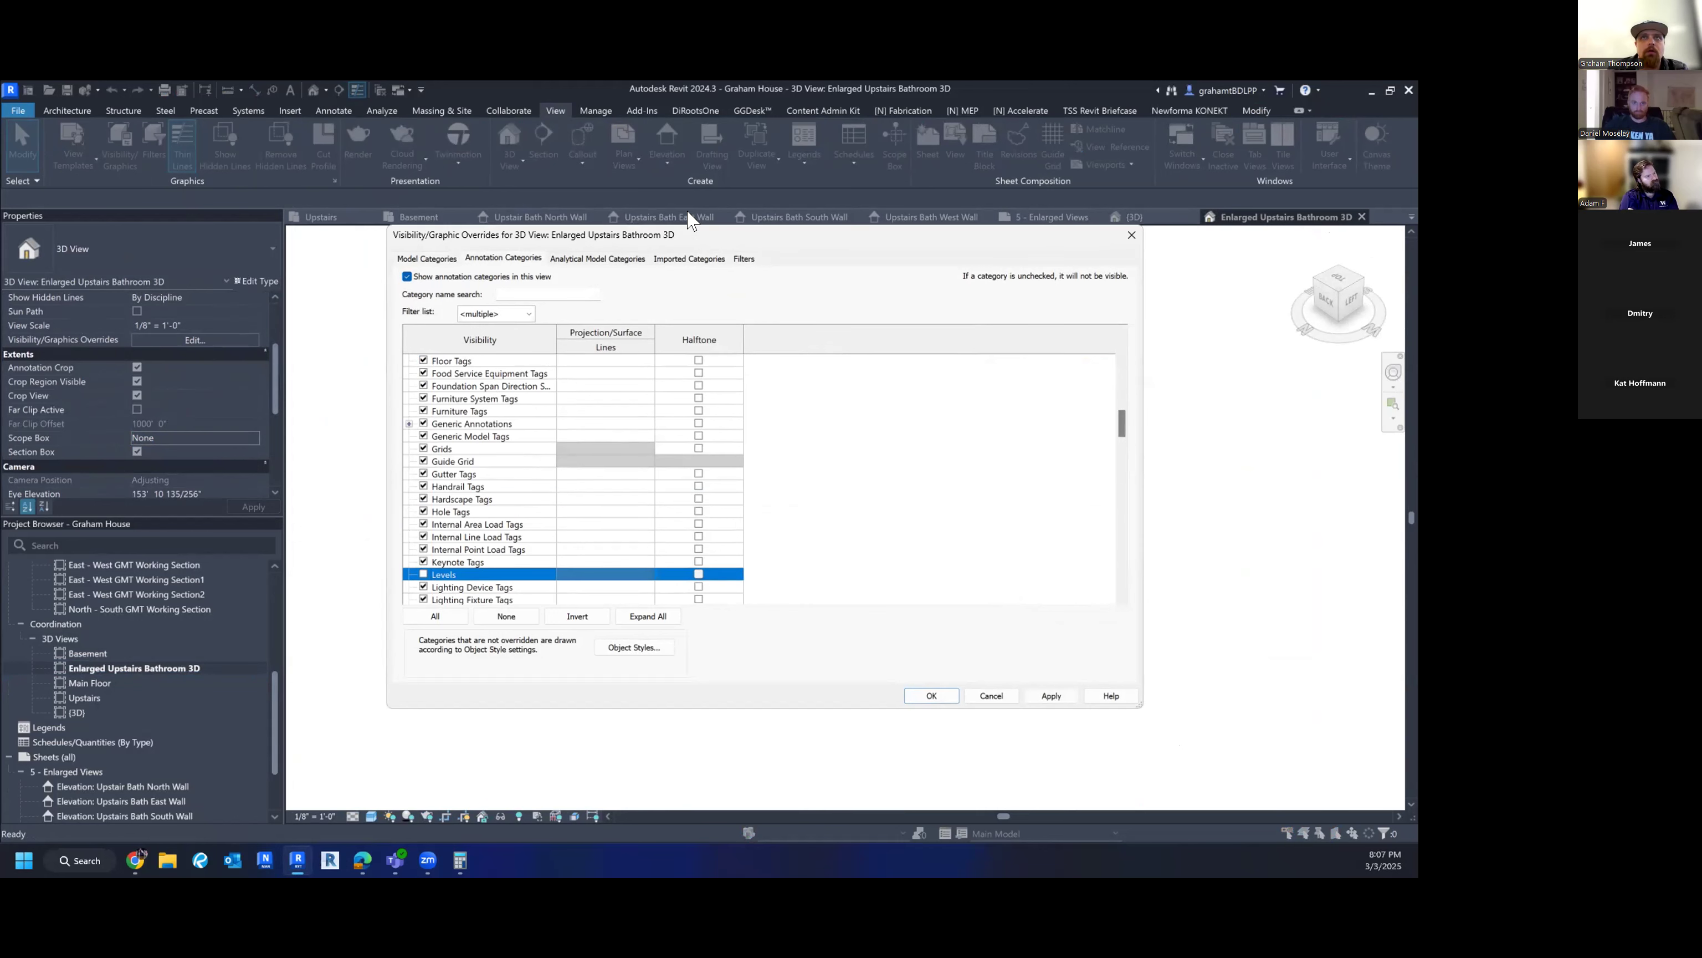
{"action": "left_click_drag", "start_coordinate": [693, 235], "coordinate": [735, 282]}
{"action": "left_click", "coordinate": [509, 593]}
{"action": "key", "text": "s"}
{"action": "scroll", "coordinate": [492, 625], "scroll_direction": "down", "scroll_amount": 2}
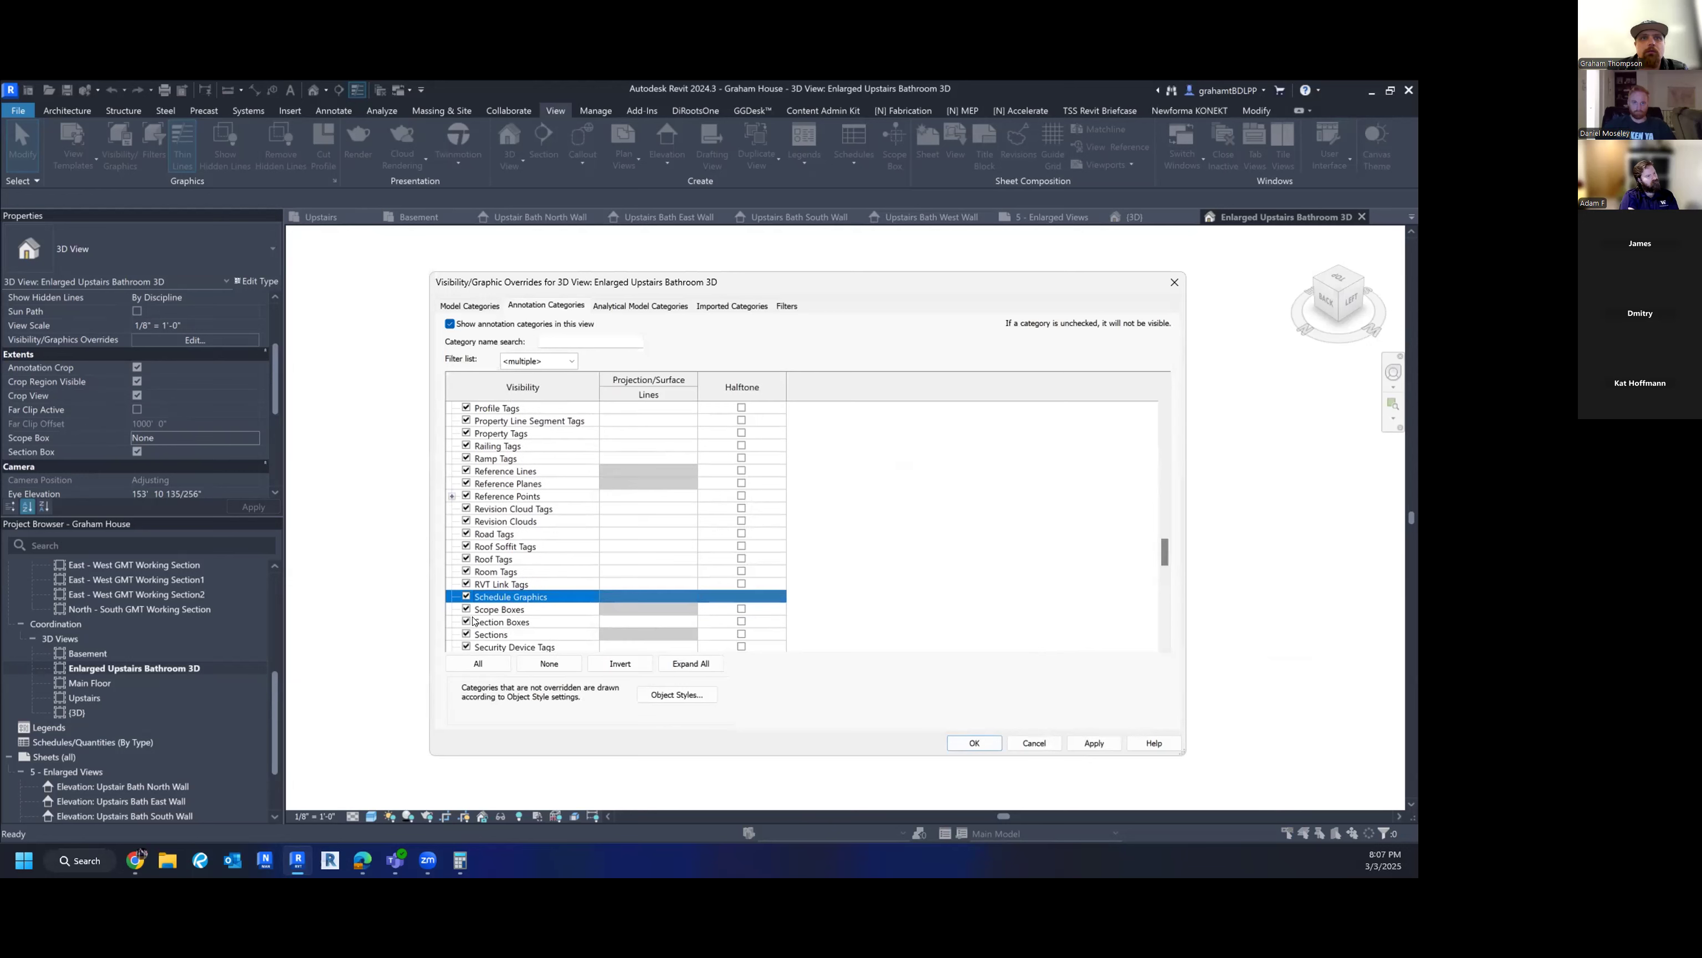
{"action": "left_click", "coordinate": [466, 622]}
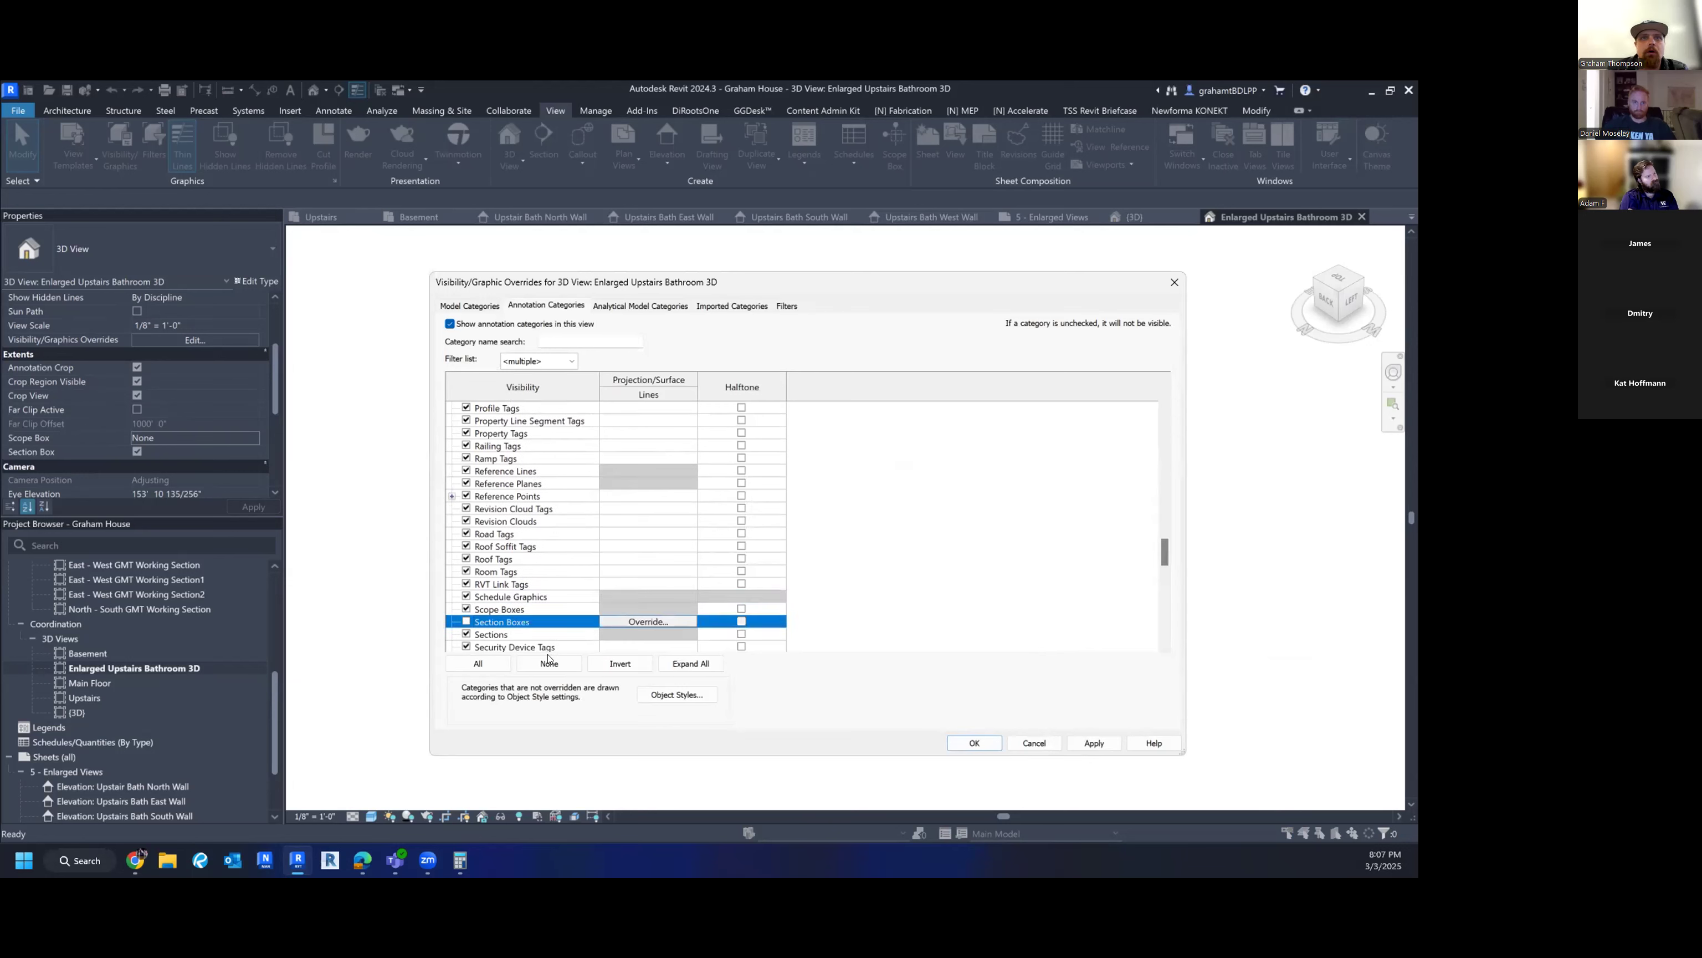
{"action": "left_click", "coordinate": [973, 744]}
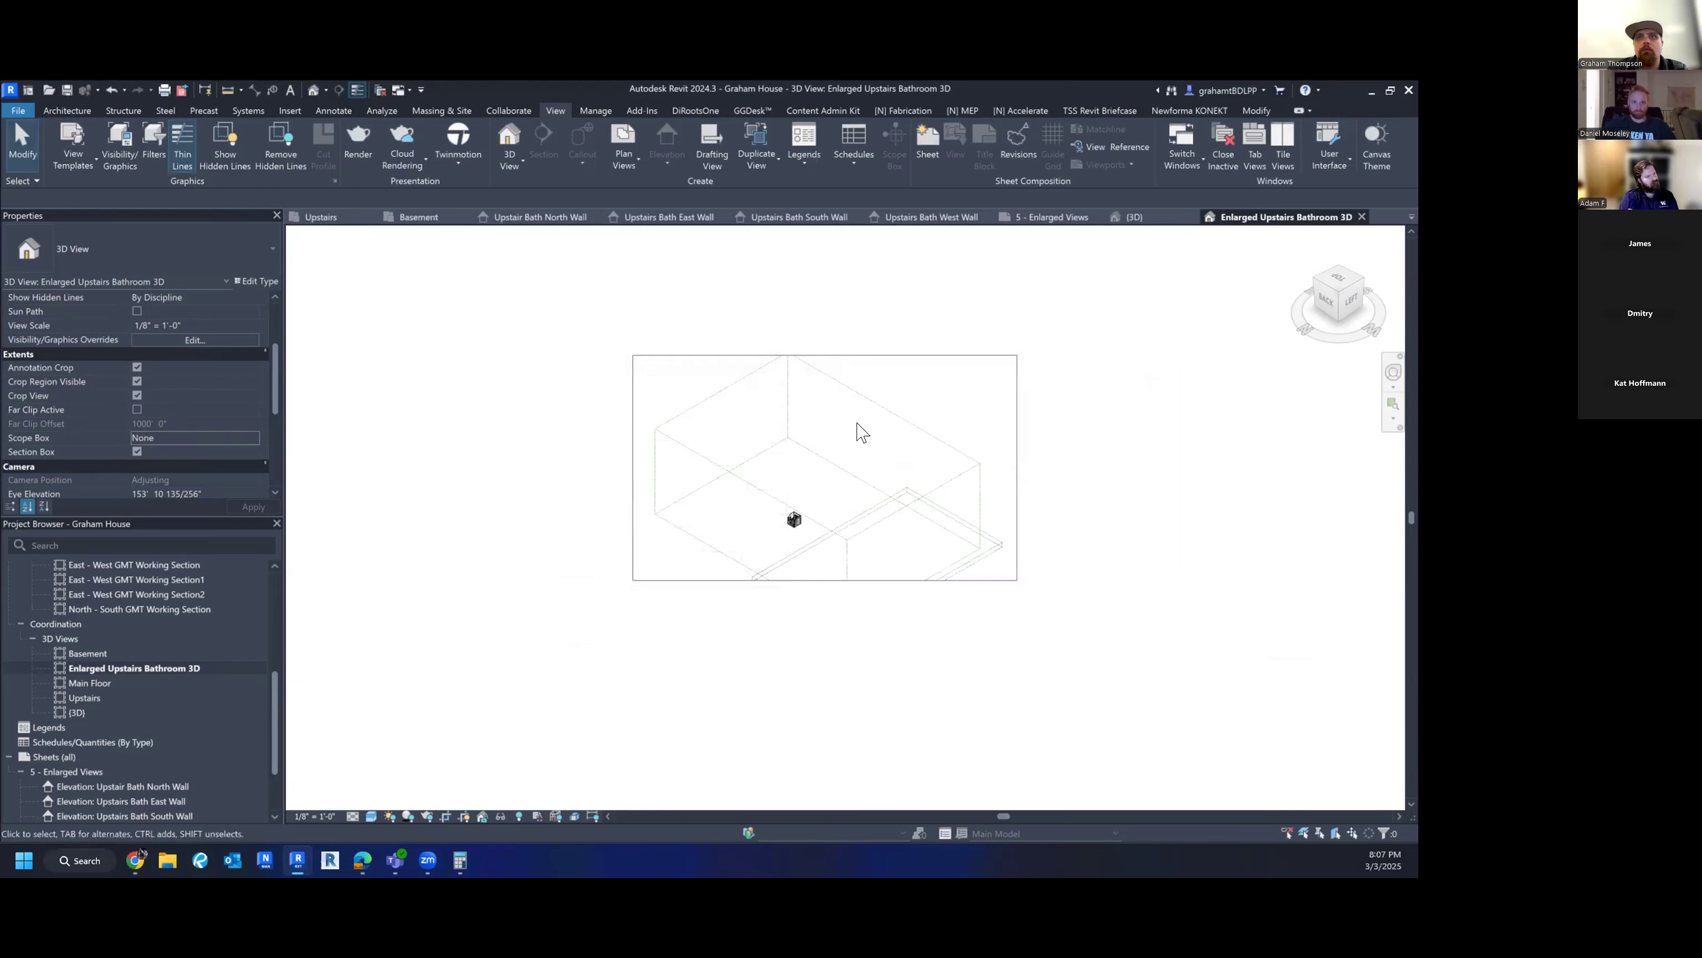
- Select the Grids and Levels scope box to identify it, then deselect it
{"action": "left_click", "coordinate": [927, 433]}
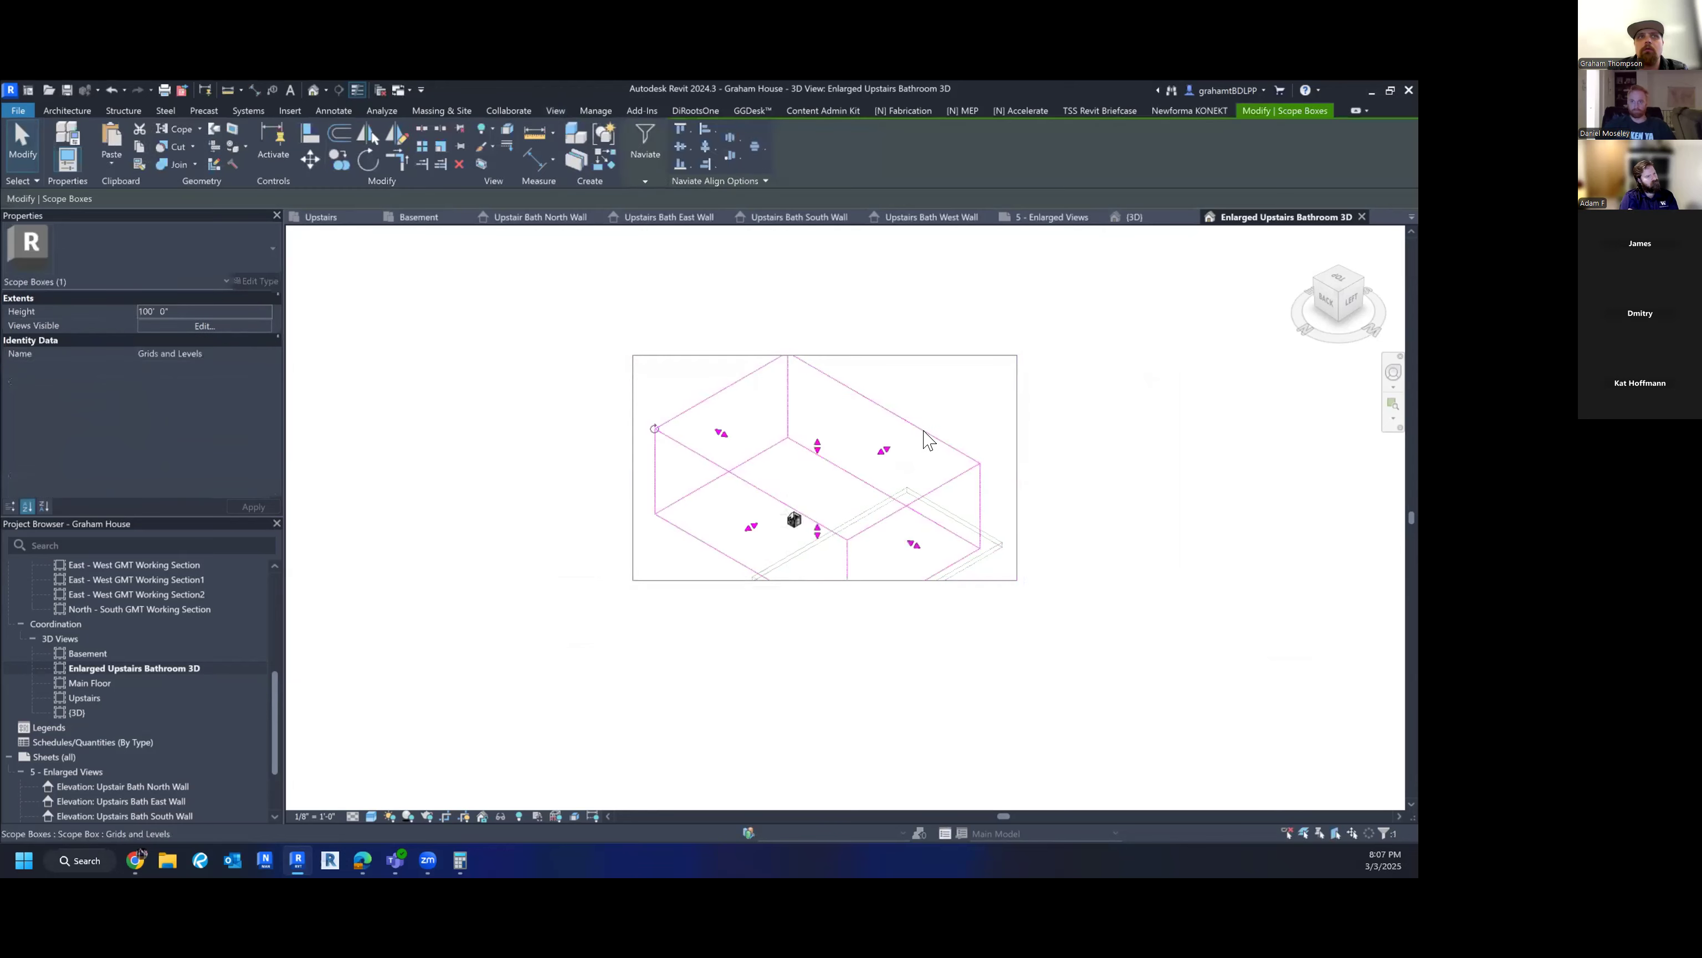
{"action": "left_click", "coordinate": [845, 510]}
{"action": "scroll", "coordinate": [801, 528], "scroll_direction": "up", "scroll_amount": 6}
{"action": "scroll", "coordinate": [799, 478], "scroll_direction": "down", "scroll_amount": 3}
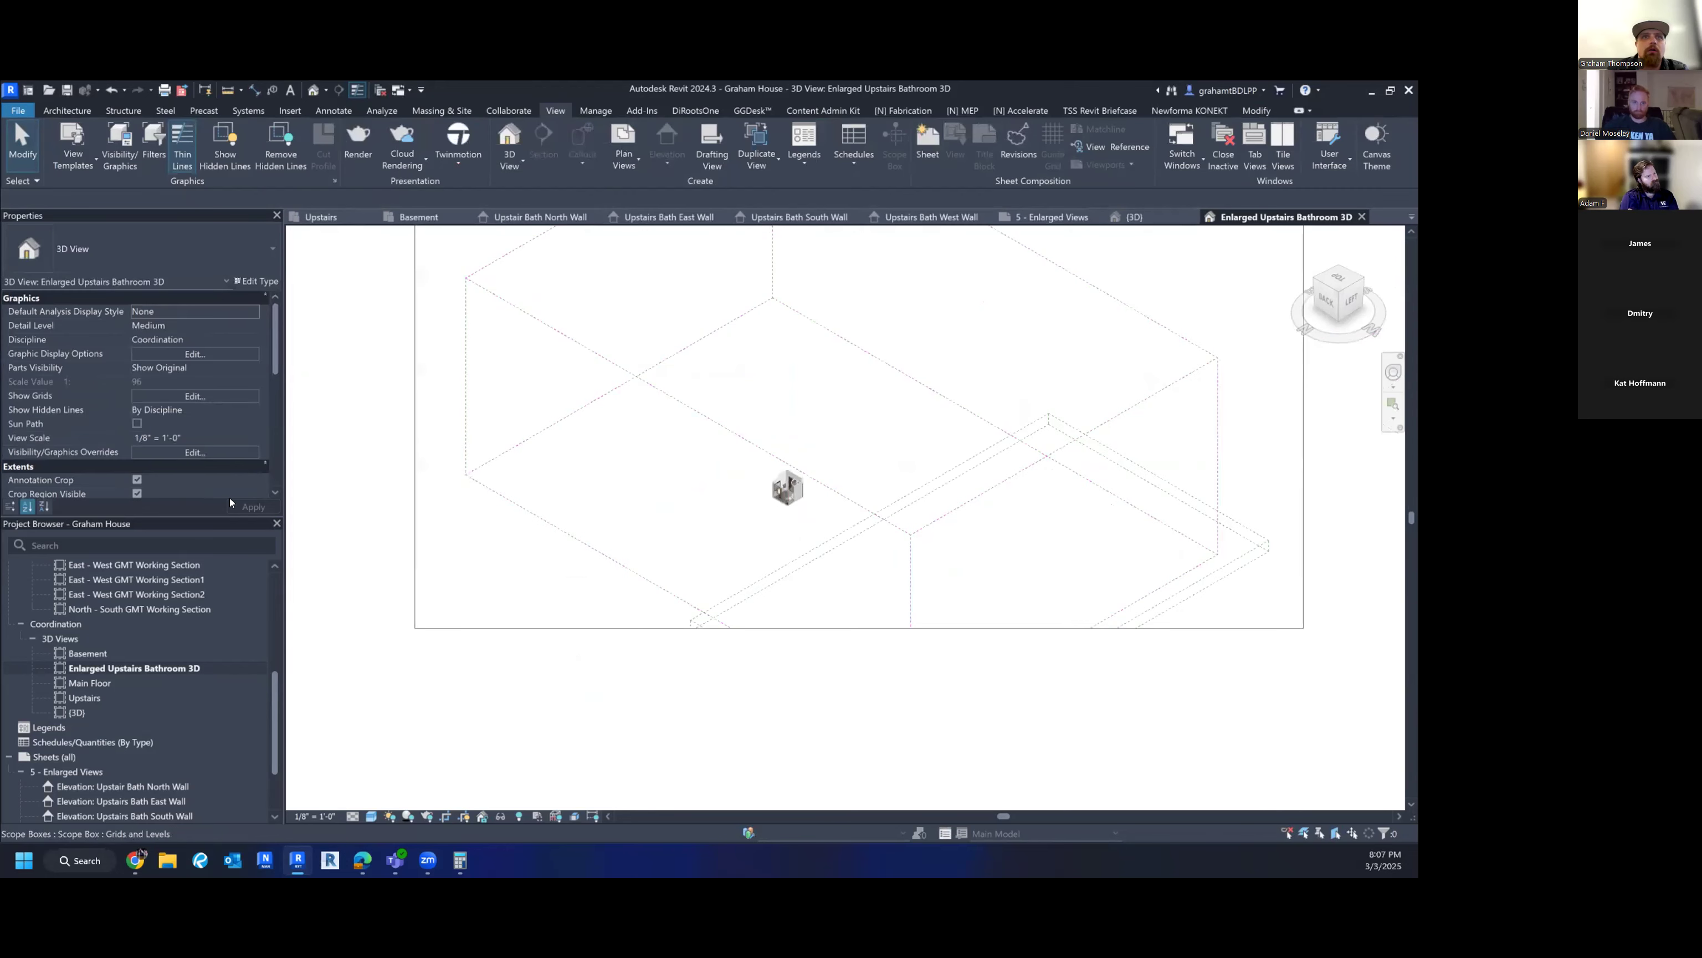
- Reopen Visibility/Graphic Overrides, turn Section Boxes back on and hide Scope Boxes
{"action": "key", "text": "v"}
{"action": "key", "text": "v"}
{"action": "left_click", "coordinate": [512, 584]}
{"action": "key", "text": "s"}
{"action": "scroll", "coordinate": [513, 584], "scroll_direction": "down", "scroll_amount": 4}
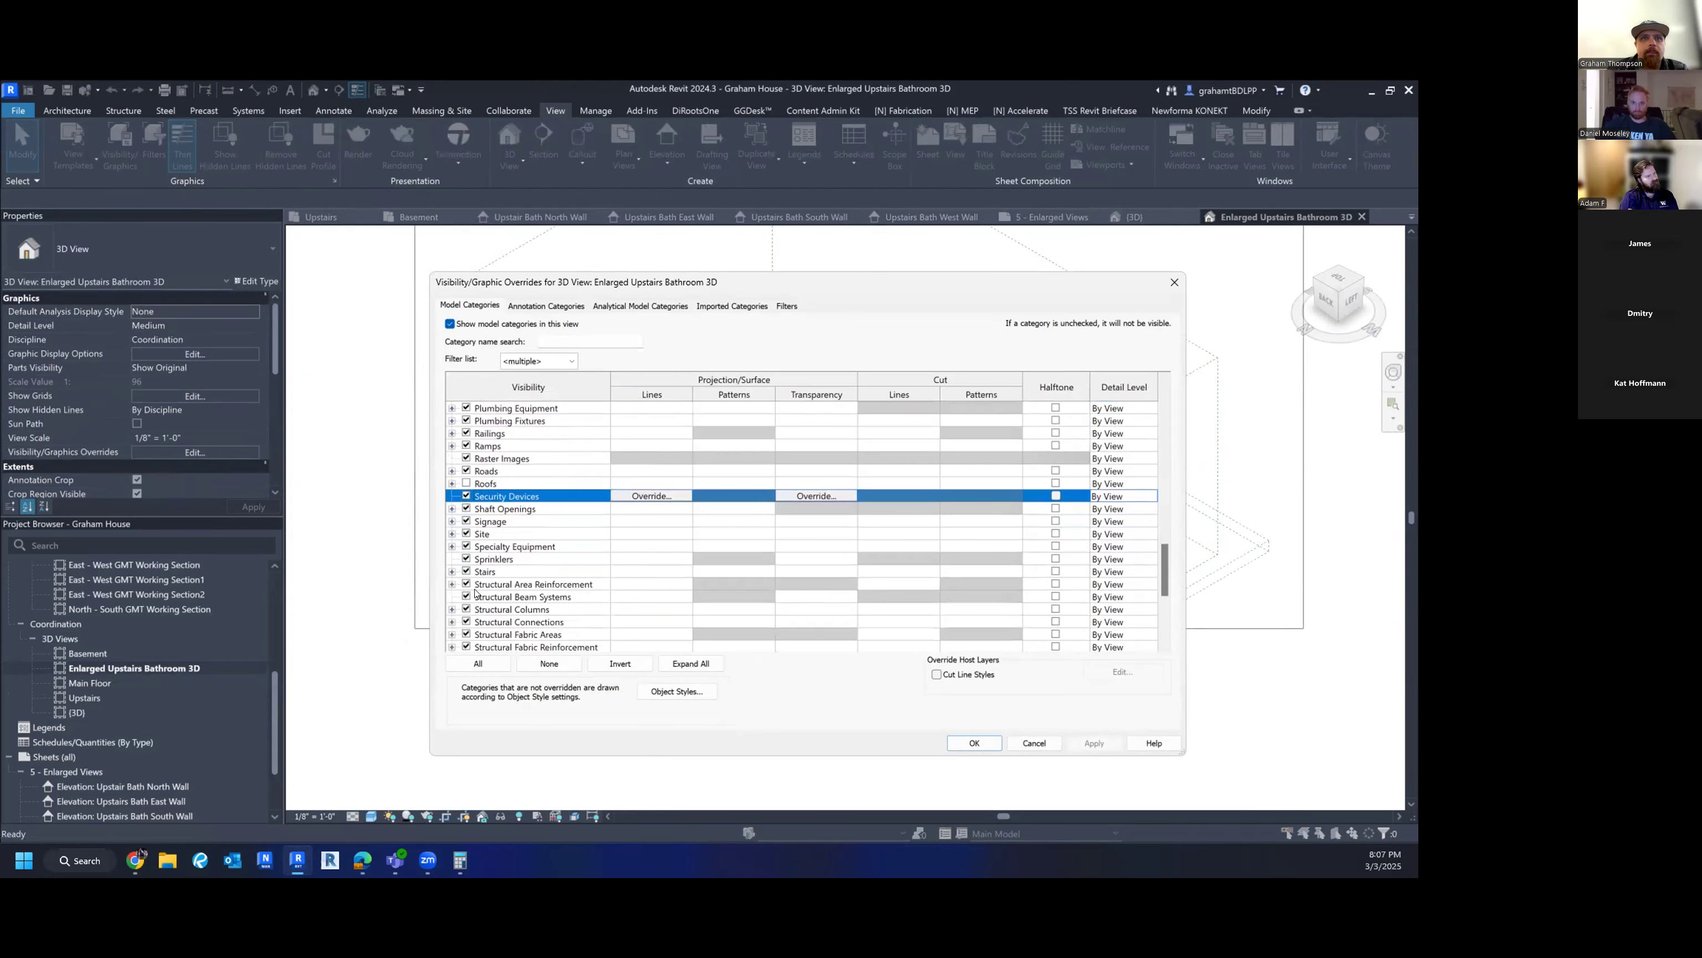
{"action": "scroll", "coordinate": [475, 593], "scroll_direction": "down", "scroll_amount": 4}
{"action": "left_click", "coordinate": [534, 304]}
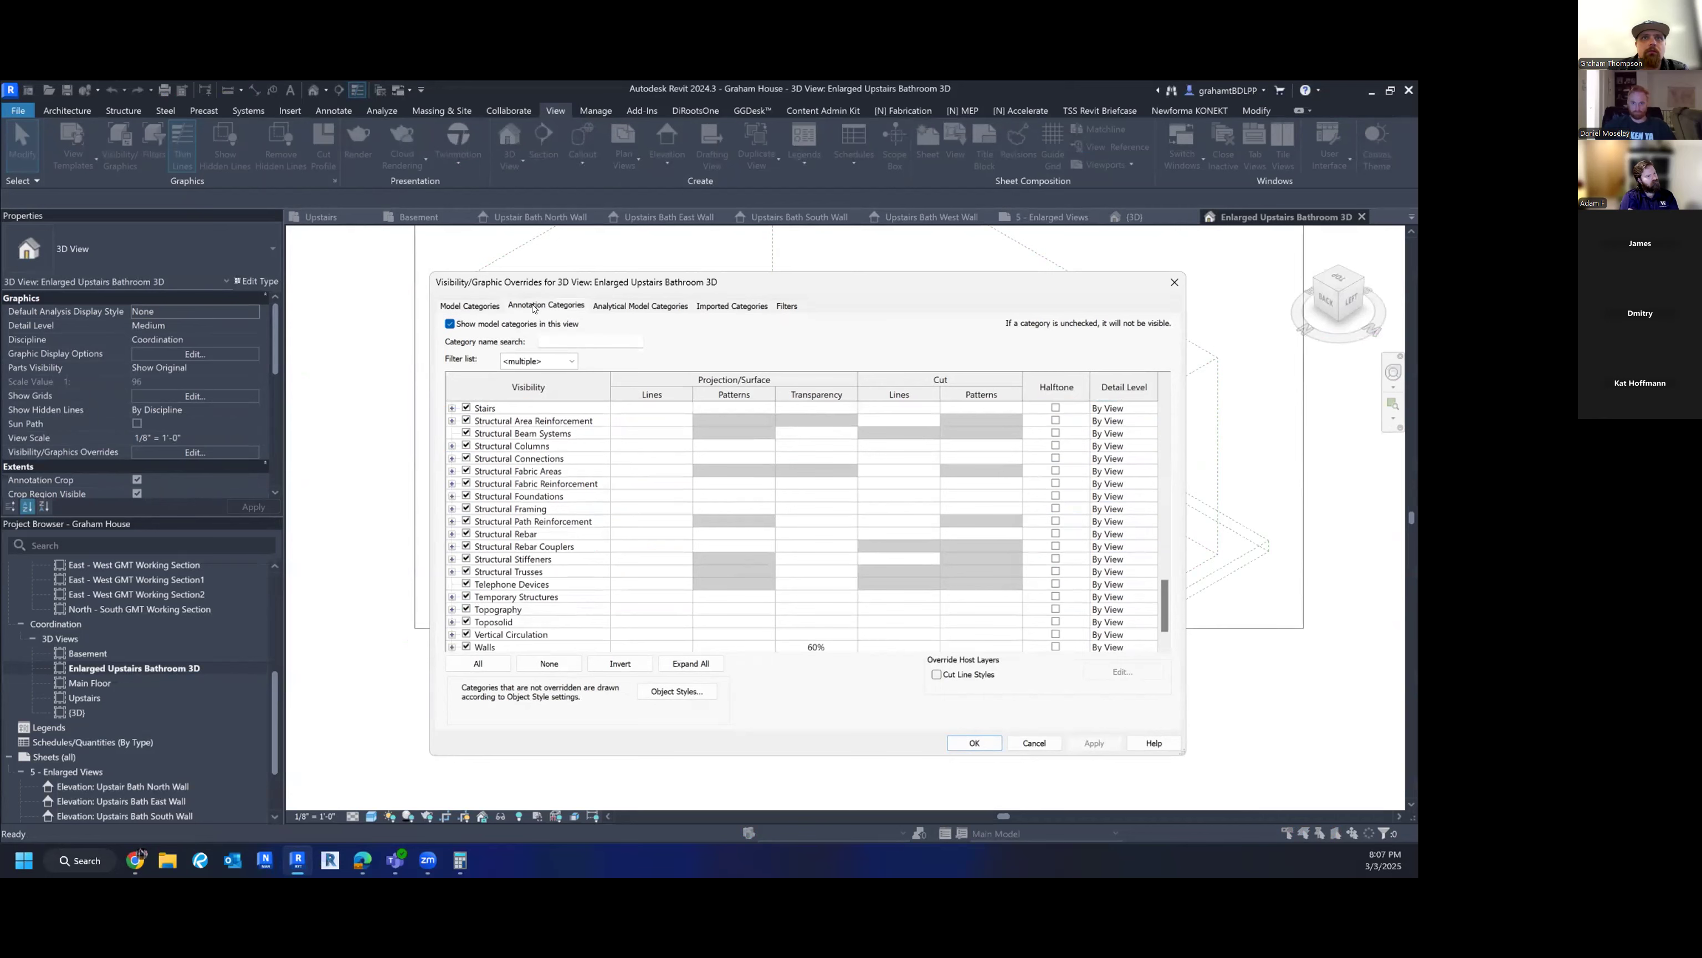
{"action": "left_click", "coordinate": [512, 619]}
{"action": "key", "text": "s"}
{"action": "scroll", "coordinate": [511, 614], "scroll_direction": "down", "scroll_amount": 3}
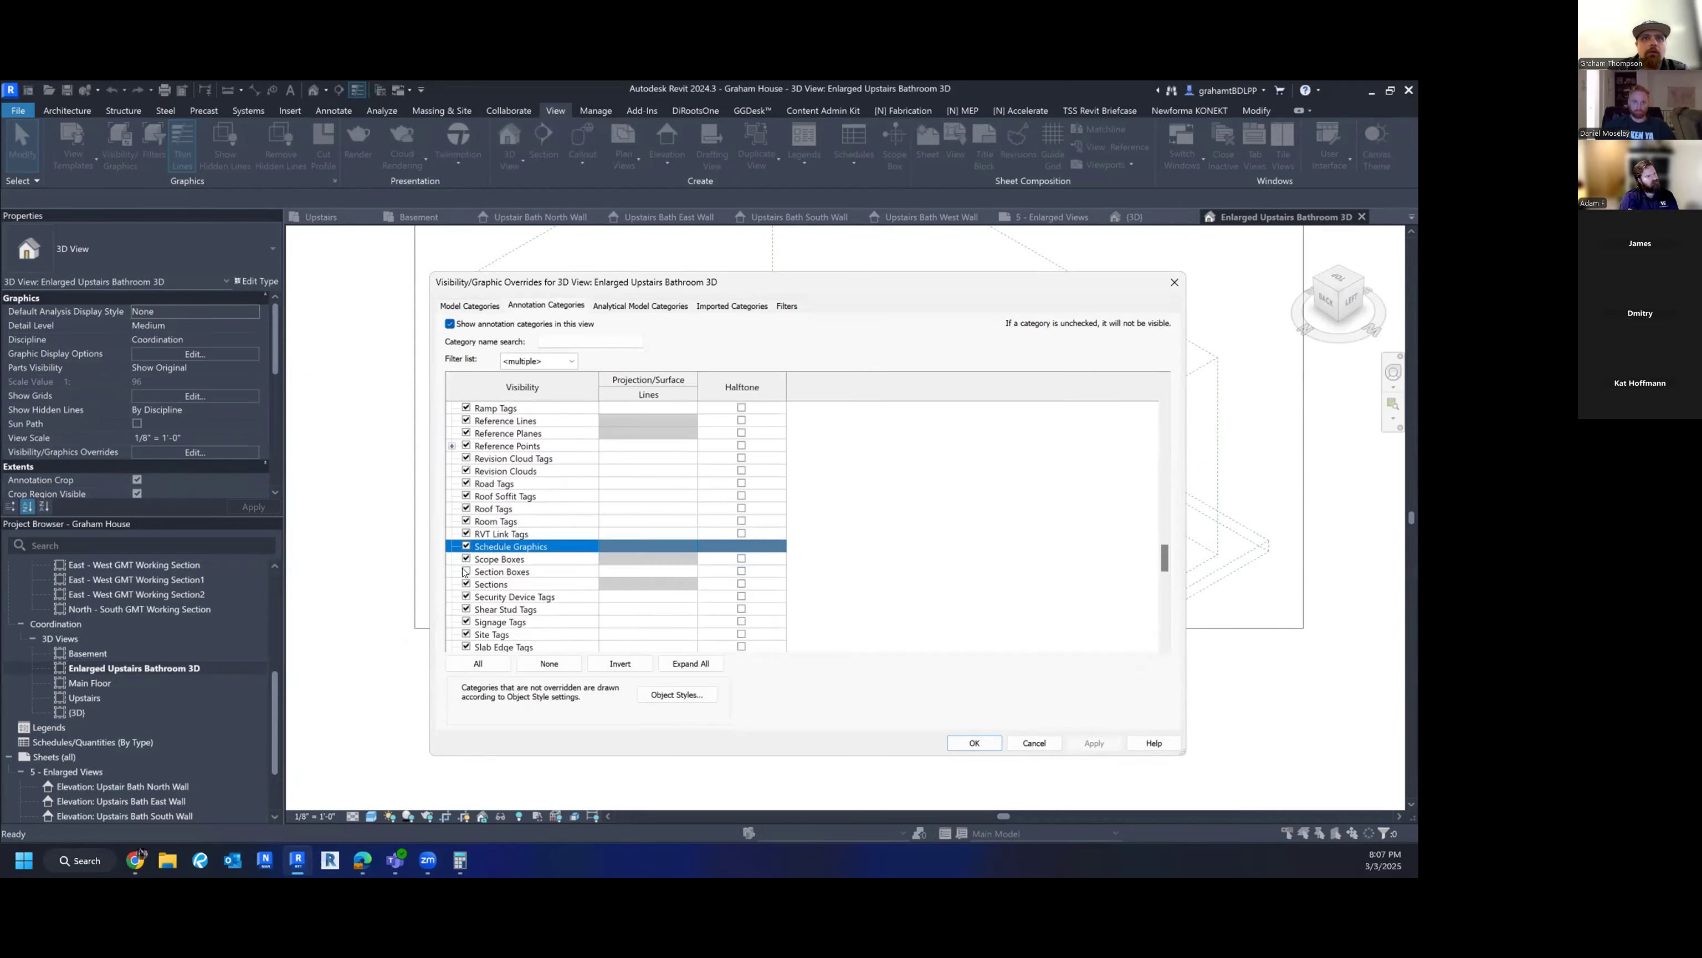
{"action": "left_click", "coordinate": [466, 571]}
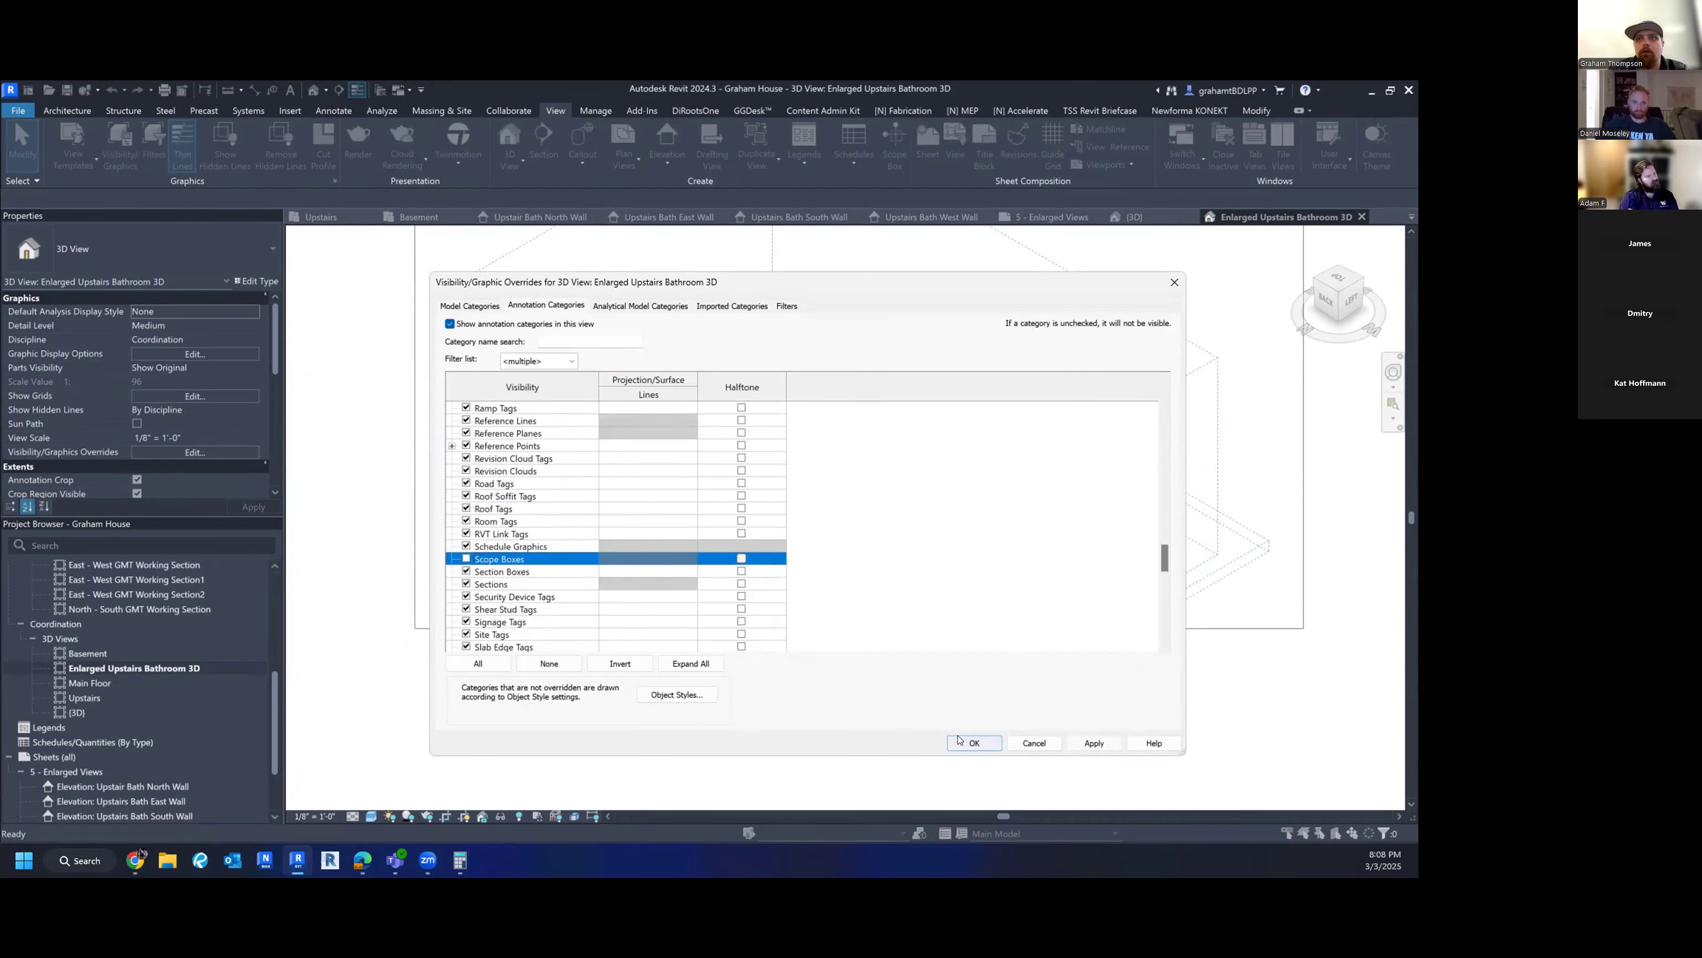
{"action": "left_click", "coordinate": [974, 743]}
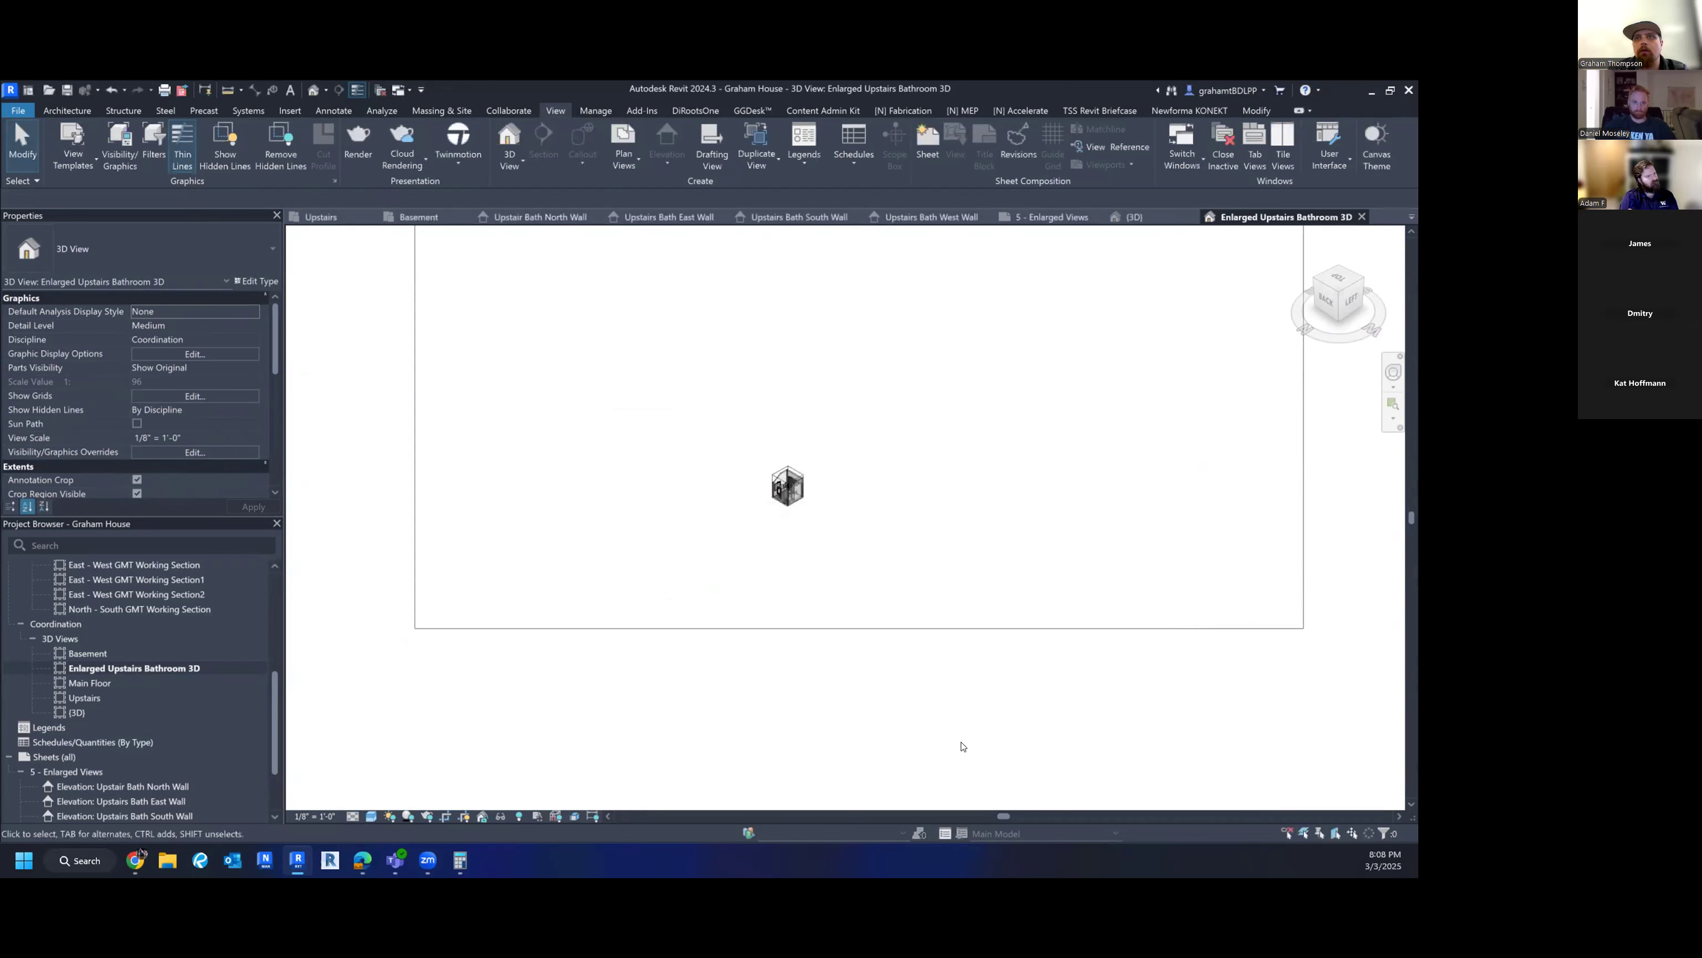
{"action": "scroll", "coordinate": [142, 416], "scroll_direction": "down", "scroll_amount": 2}
- Hide the crop region and set the view scale to 1/2" = 1'-0"
{"action": "left_click", "coordinate": [137, 423]}
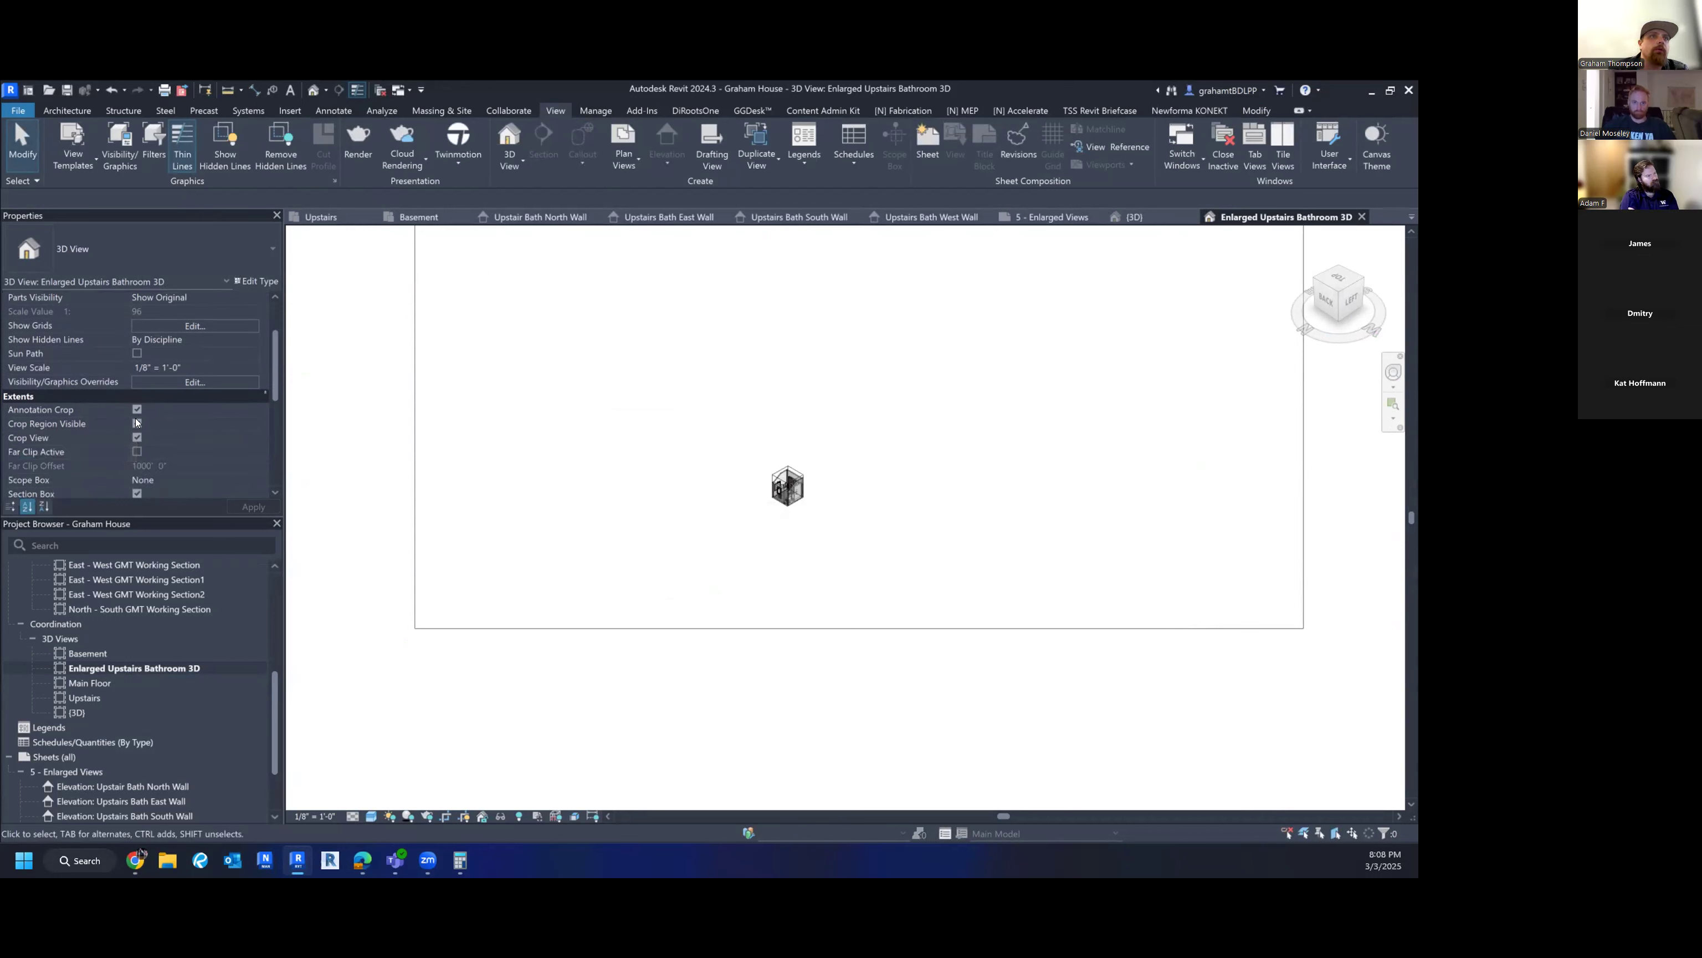
{"action": "scroll", "coordinate": [784, 476], "scroll_direction": "up", "scroll_amount": 8}
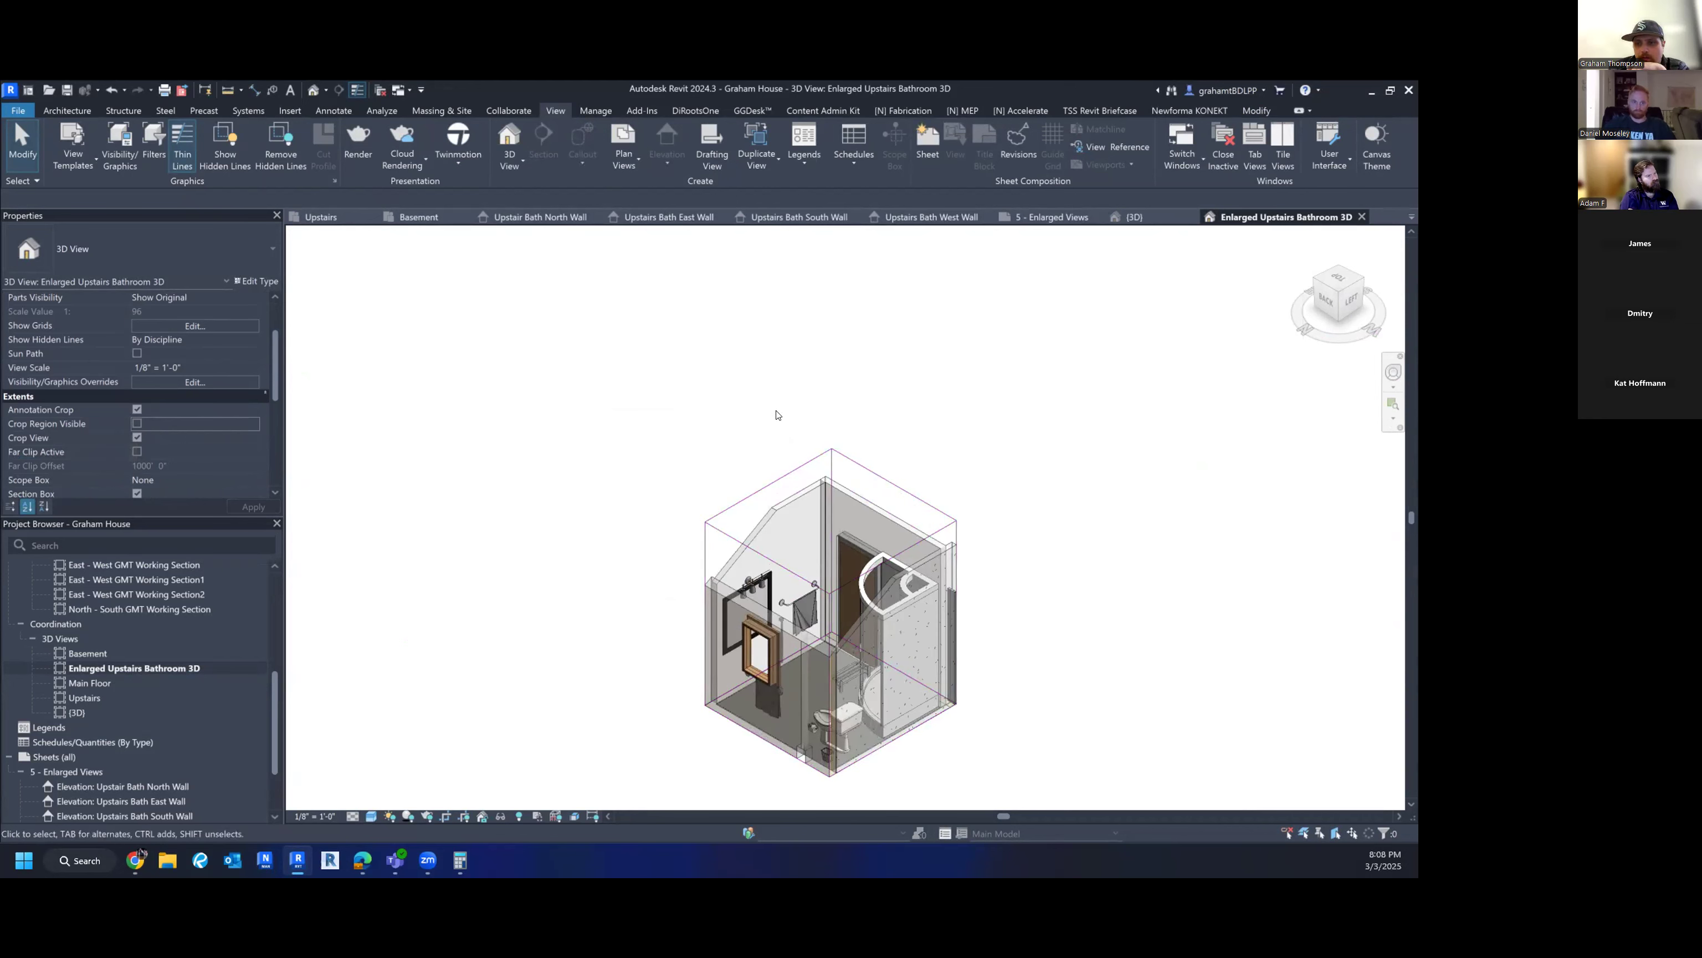
{"action": "left_click", "coordinate": [314, 815]}
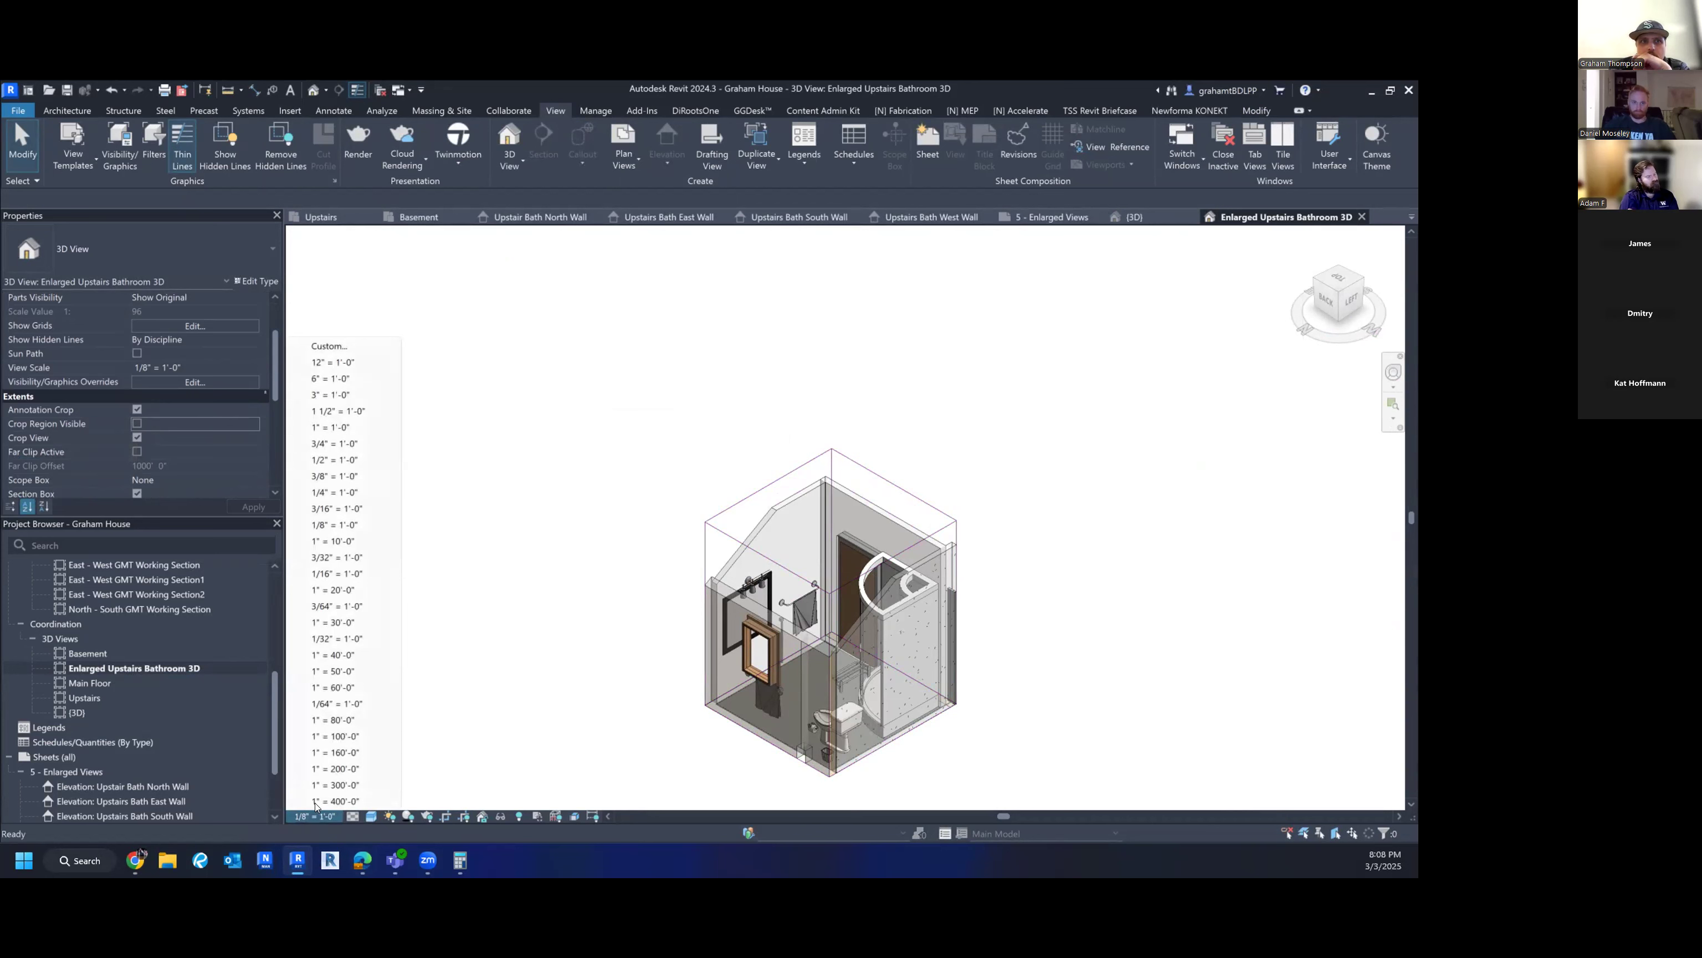
{"action": "left_click", "coordinate": [351, 460]}
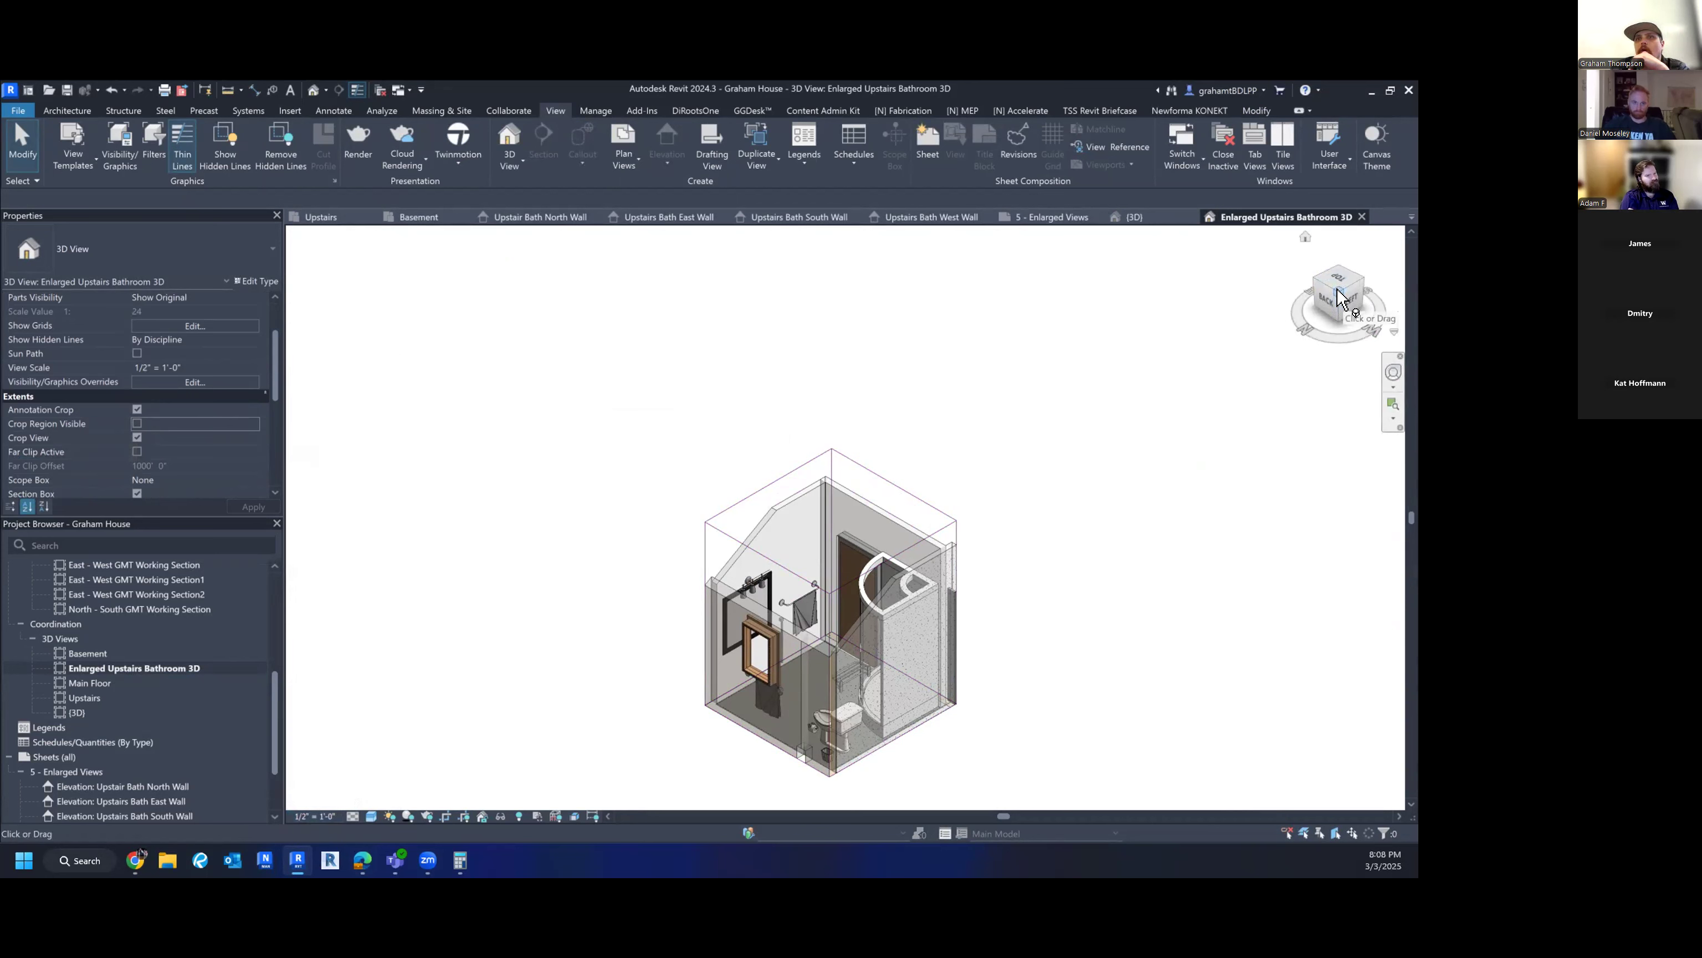
- Pull one side of the bathroom section box inward to trim the shower wall
{"action": "left_click", "coordinate": [958, 539]}
{"action": "scroll", "coordinate": [892, 635], "scroll_direction": "up", "scroll_amount": 3}
{"action": "left_click_drag", "start_coordinate": [892, 635], "coordinate": [886, 640]}
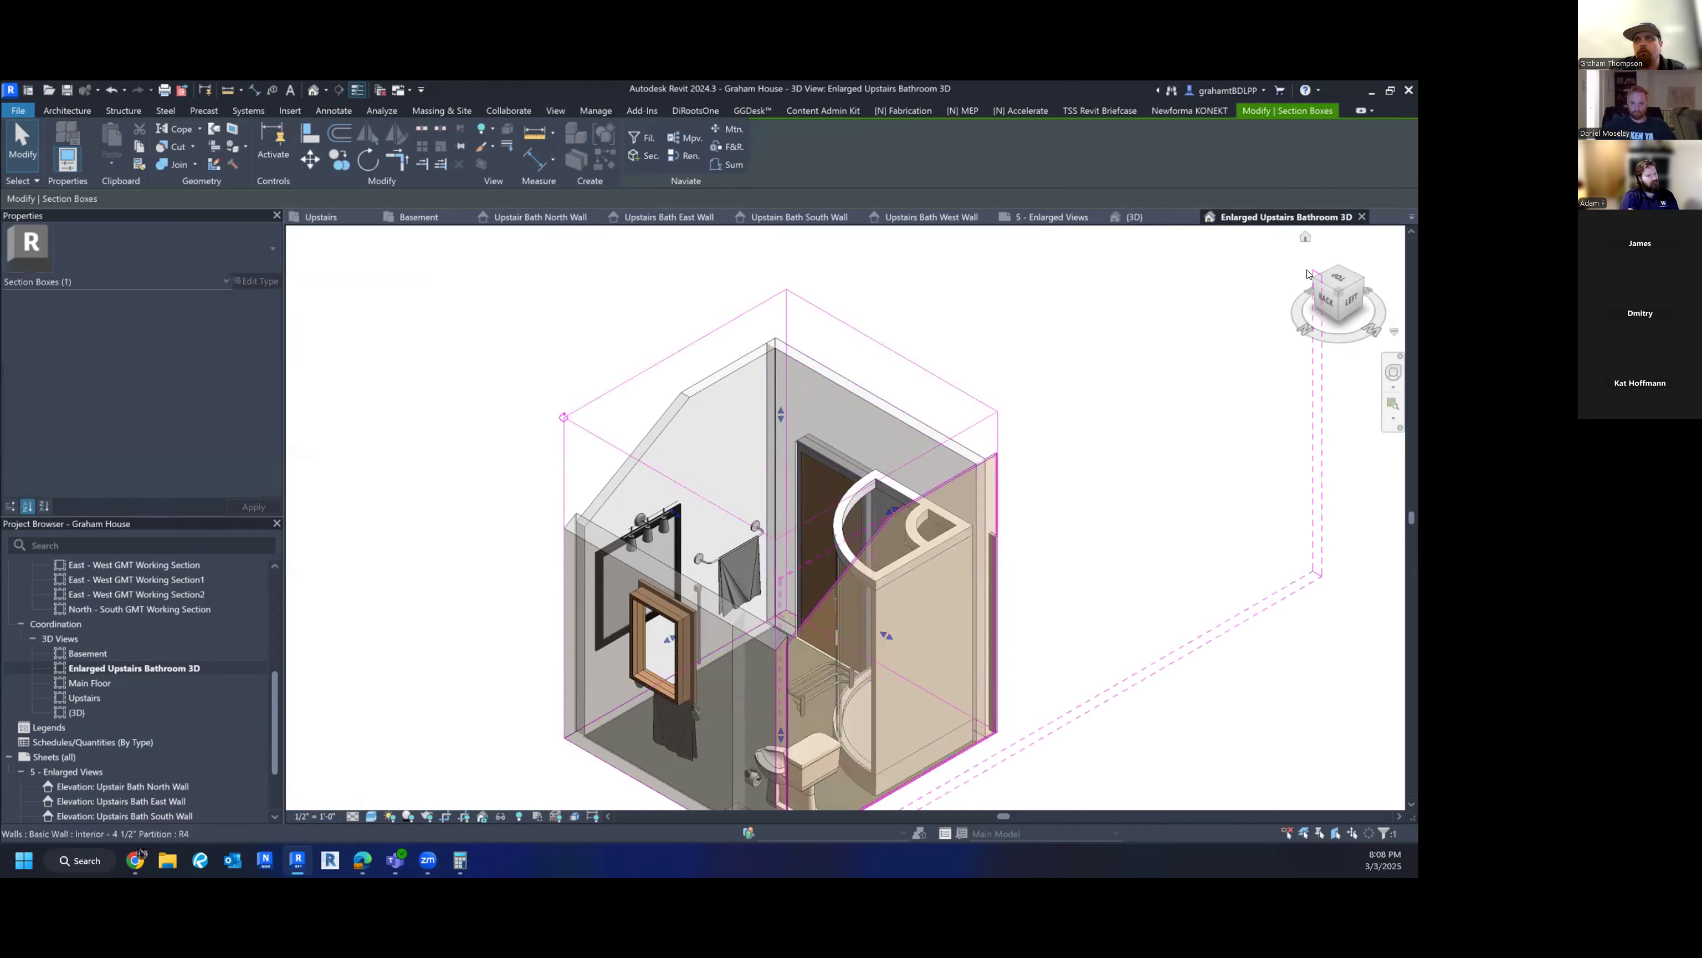
{"action": "key", "text": "Escape"}
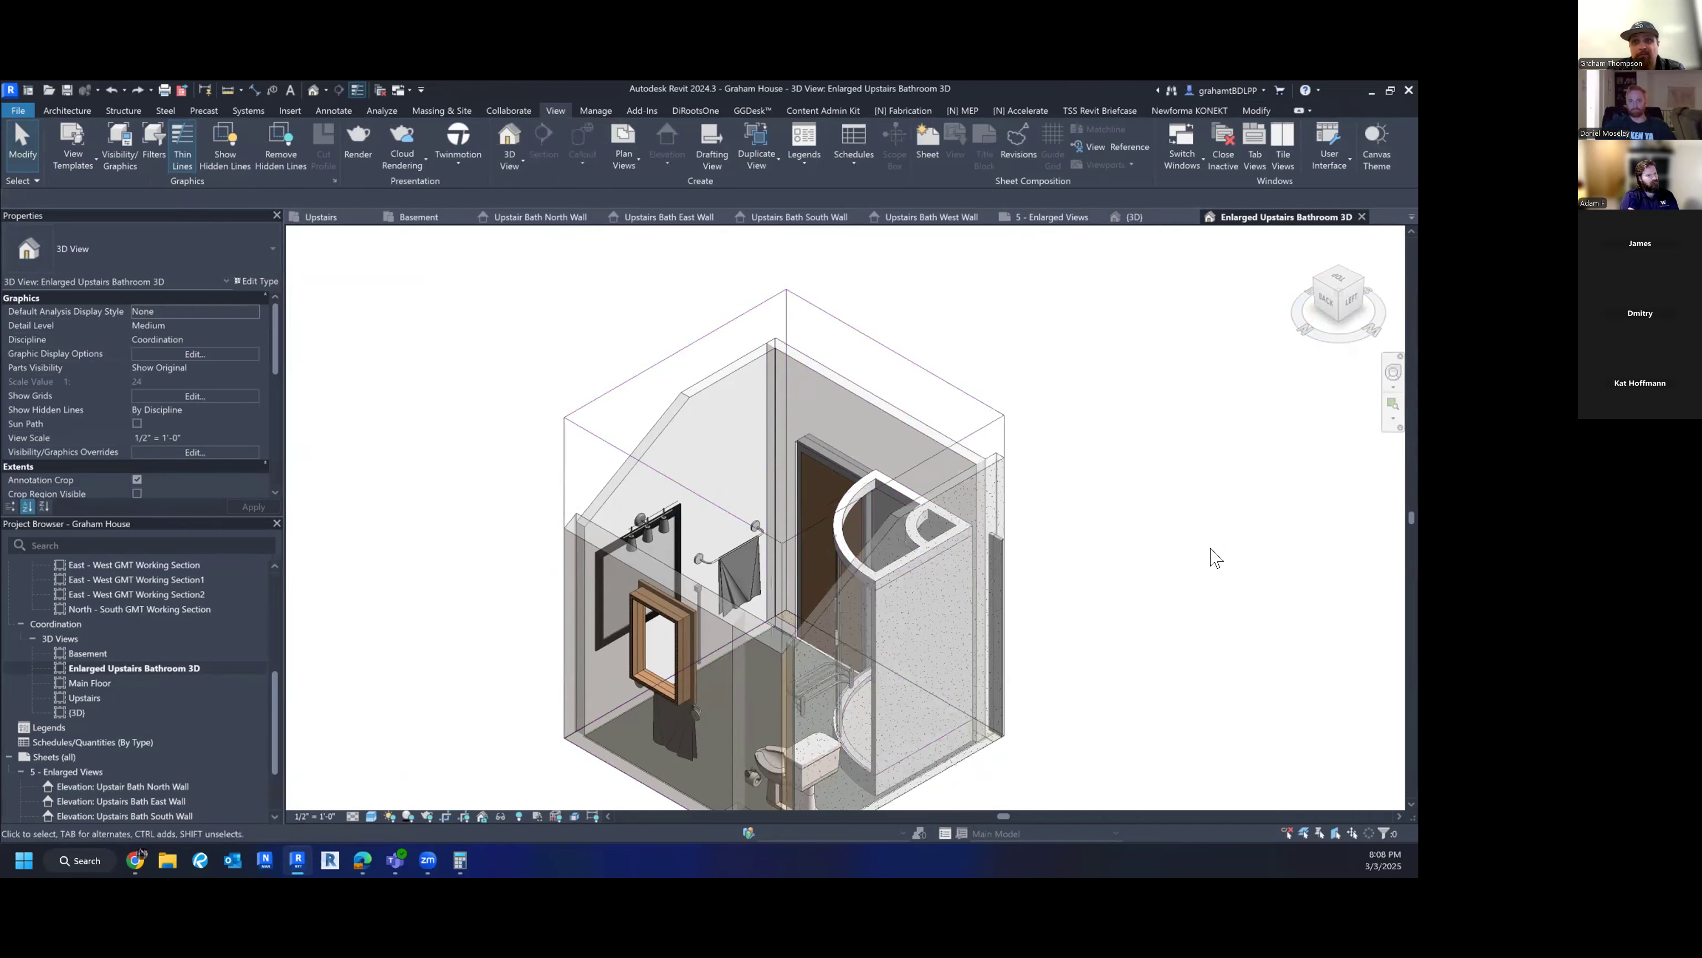
- Orbit the bathroom with the ViewCube to a top-back-right isometric angle
{"action": "left_click", "coordinate": [1315, 284]}
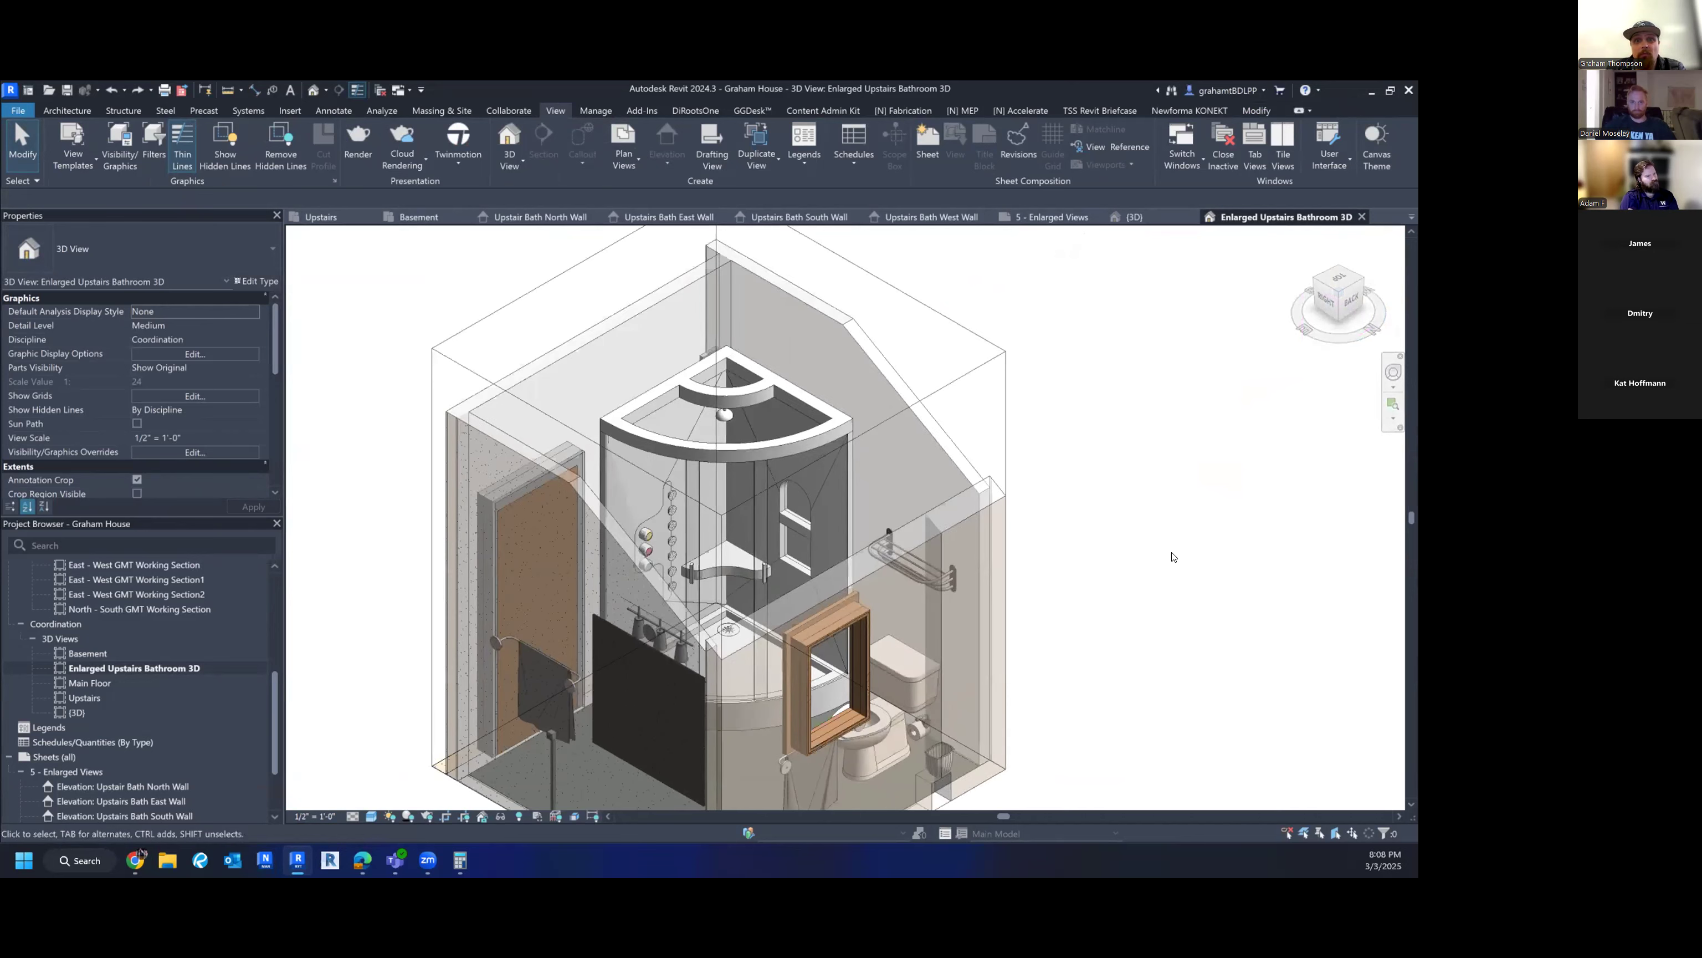
{"action": "middle_click_drag", "start_coordinate": [1160, 556], "coordinate": [1344, 530], "text": "shift"}
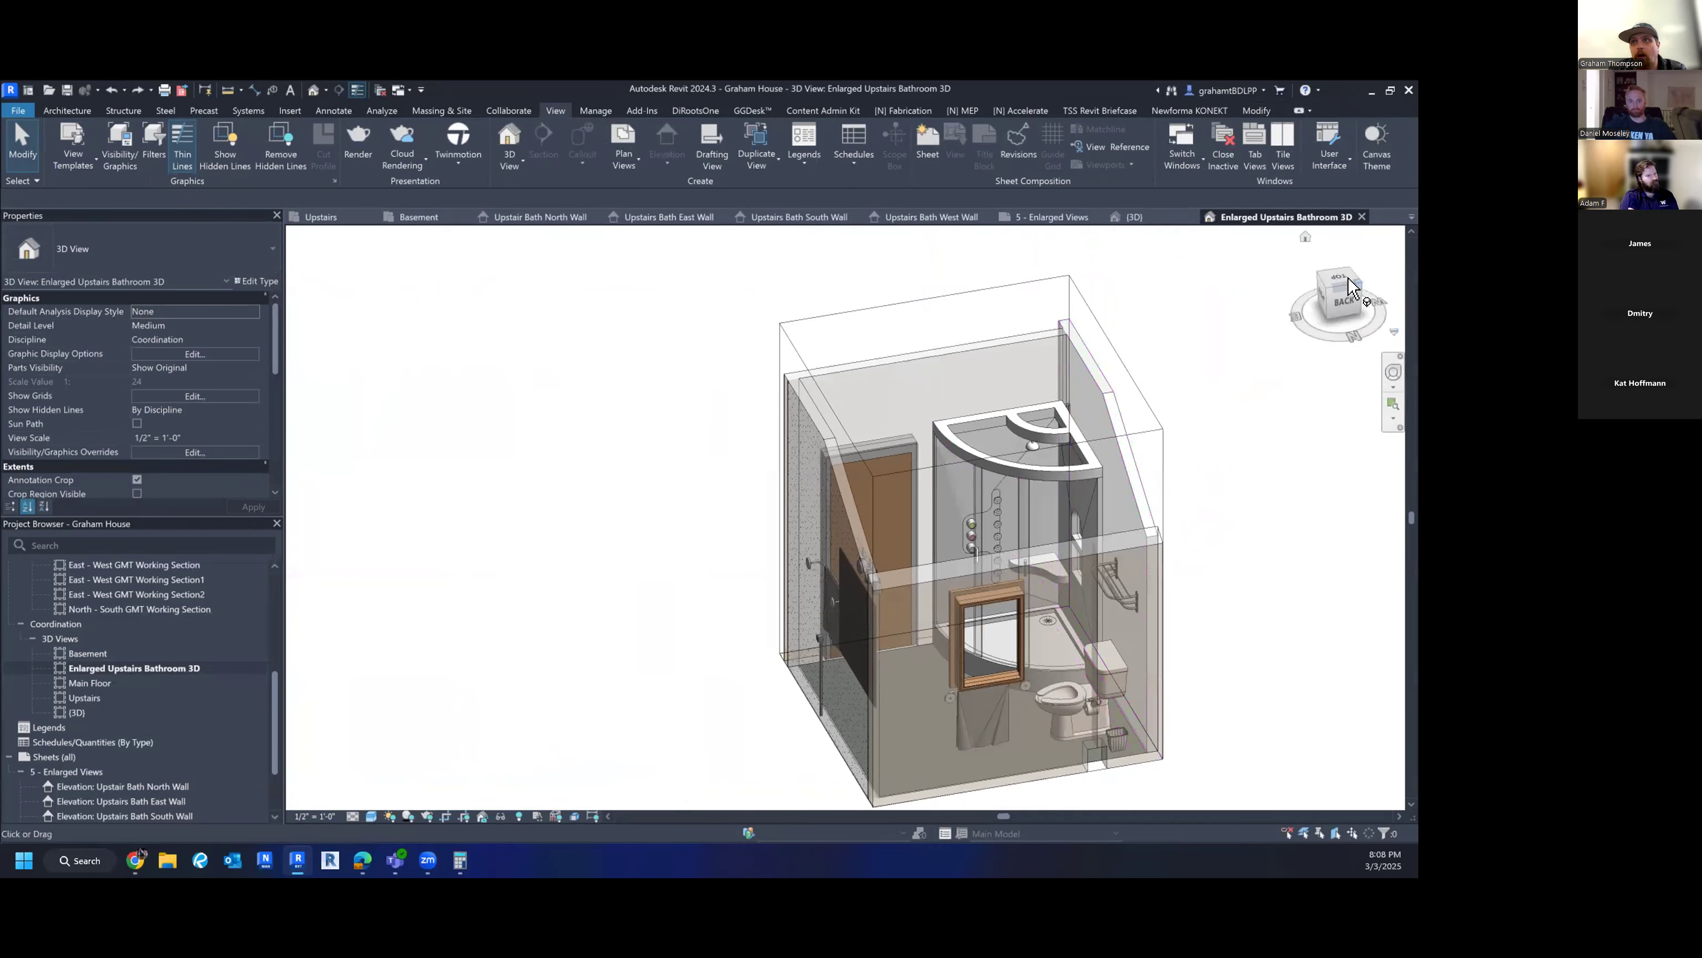
{"action": "left_click", "coordinate": [1320, 292]}
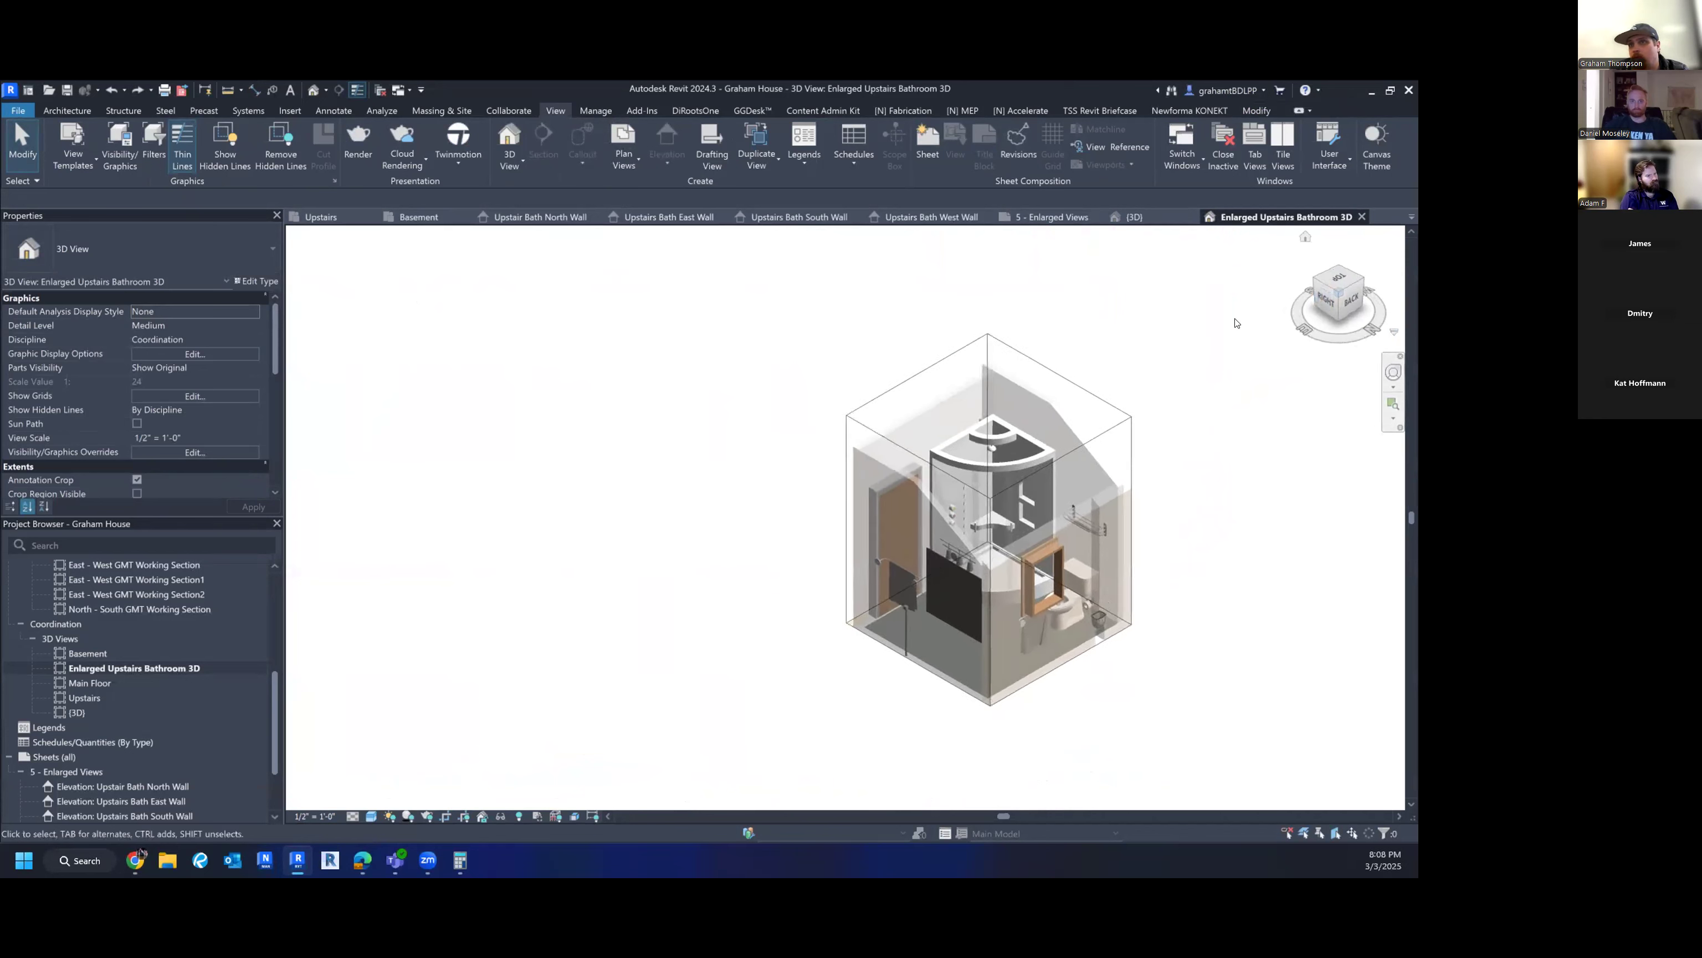
{"action": "middle_click_drag", "start_coordinate": [1113, 640], "coordinate": [1075, 658], "text": "shift"}
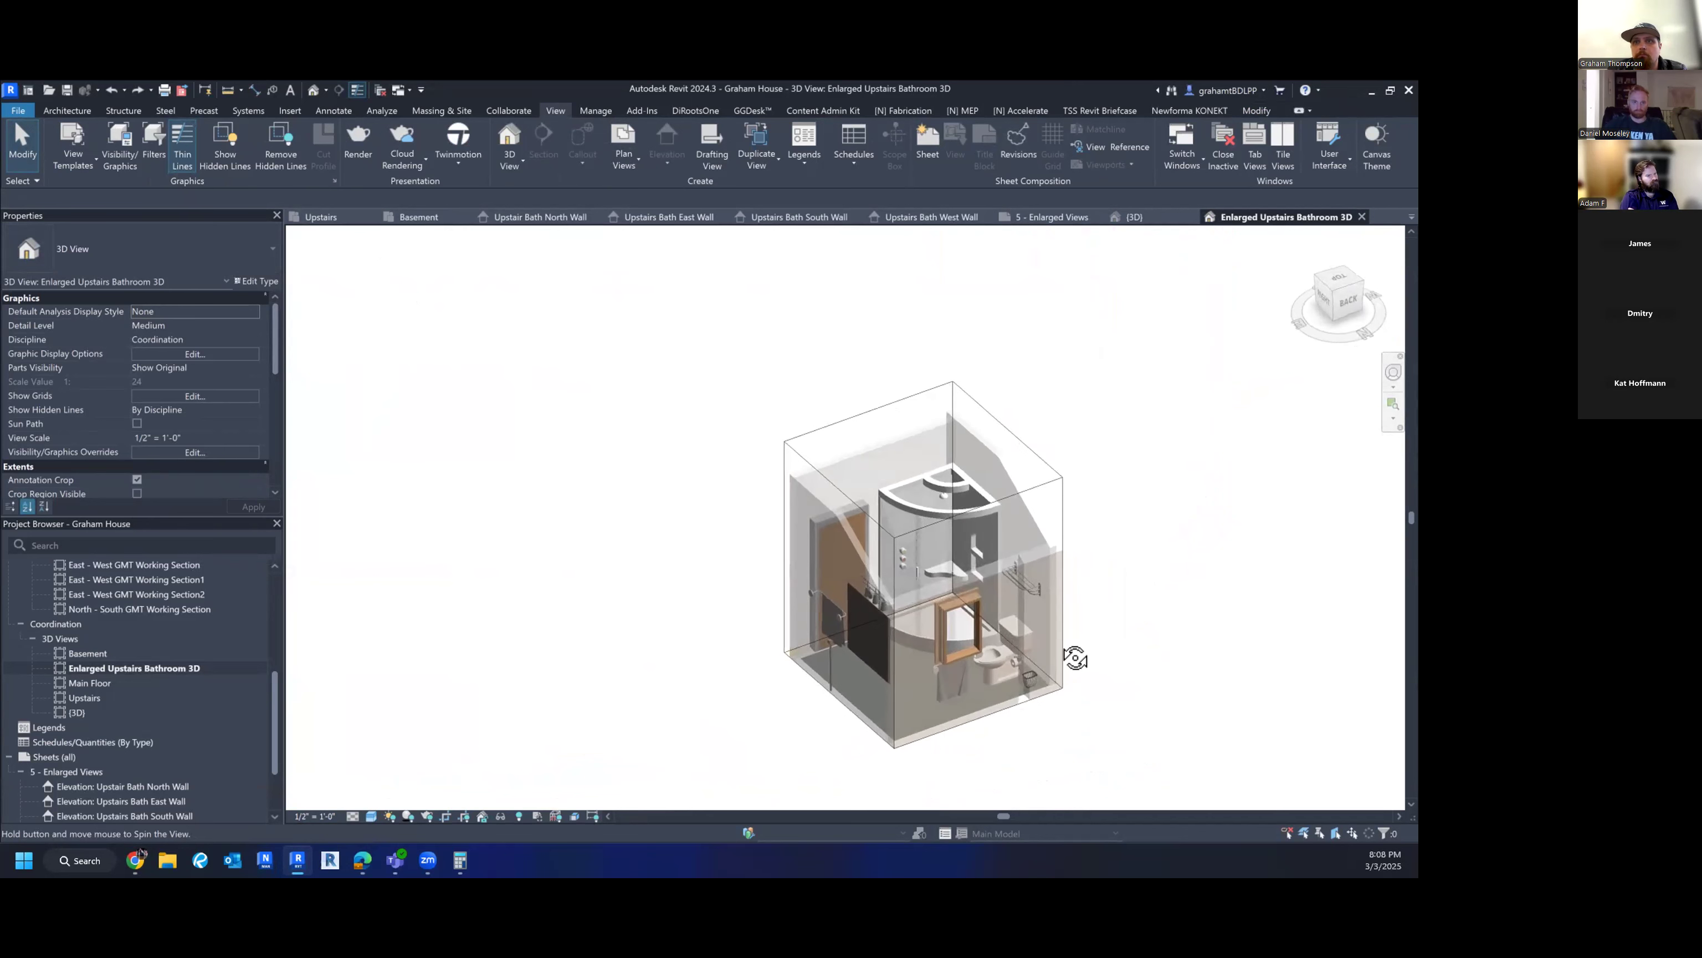
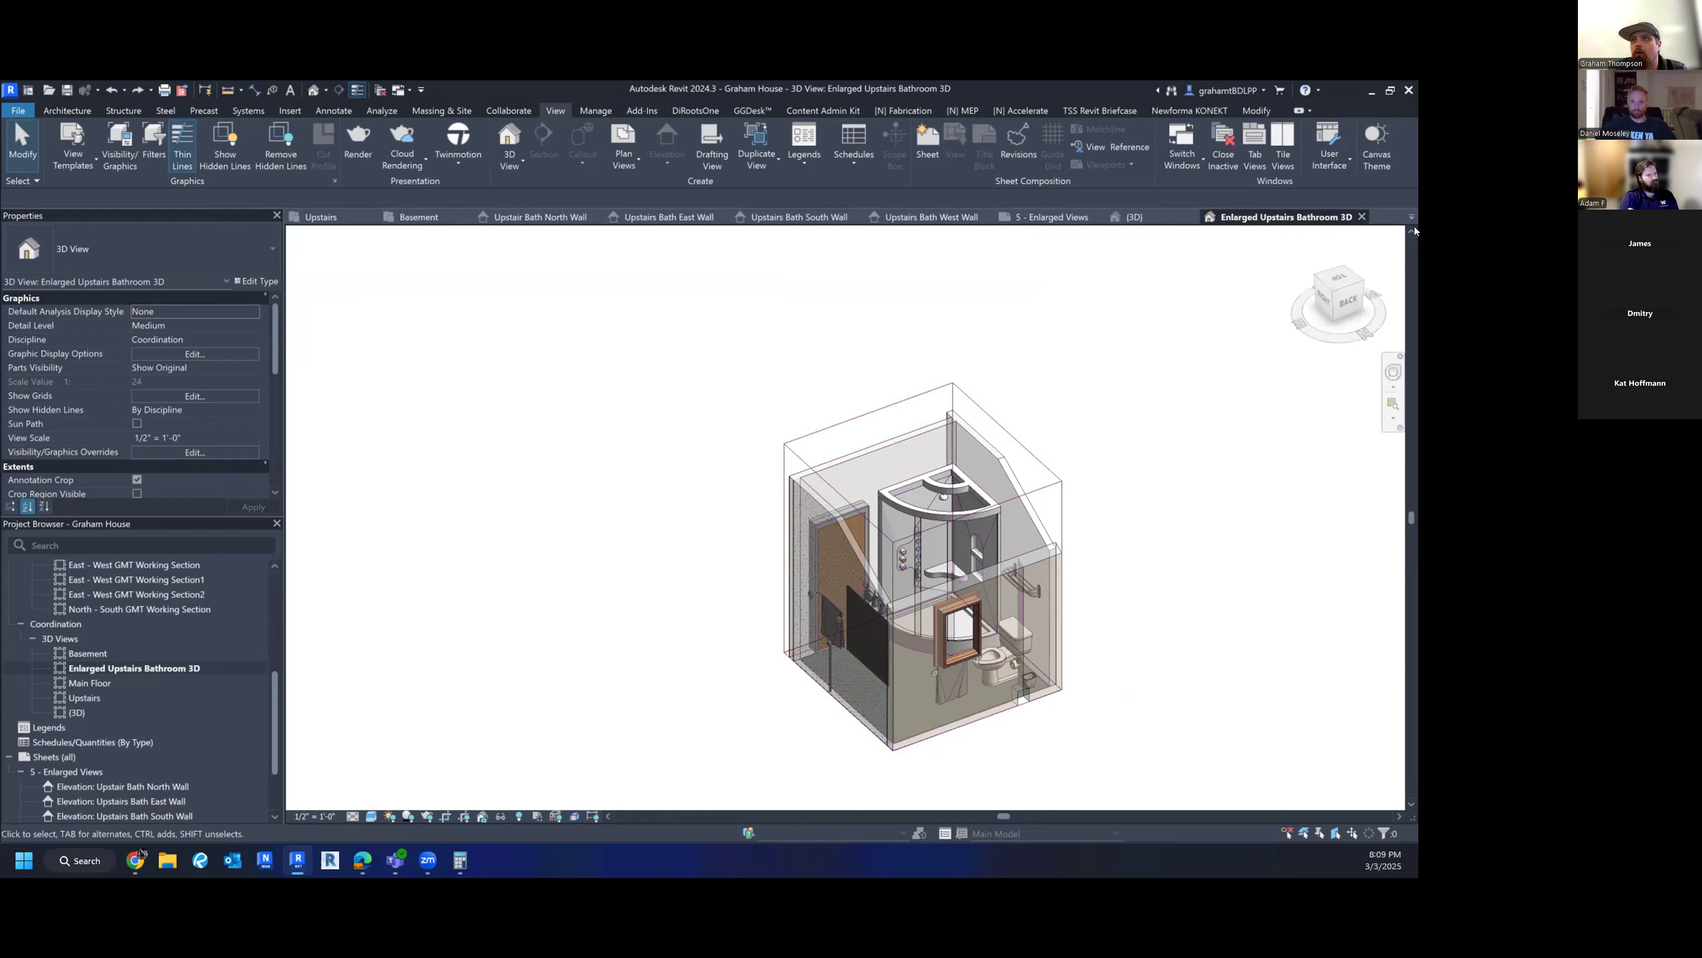
- Place the Enlarged Upstairs Bathroom 3D view on sheet 5 and move its title line up-right
{"action": "left_click", "coordinate": [1362, 216]}
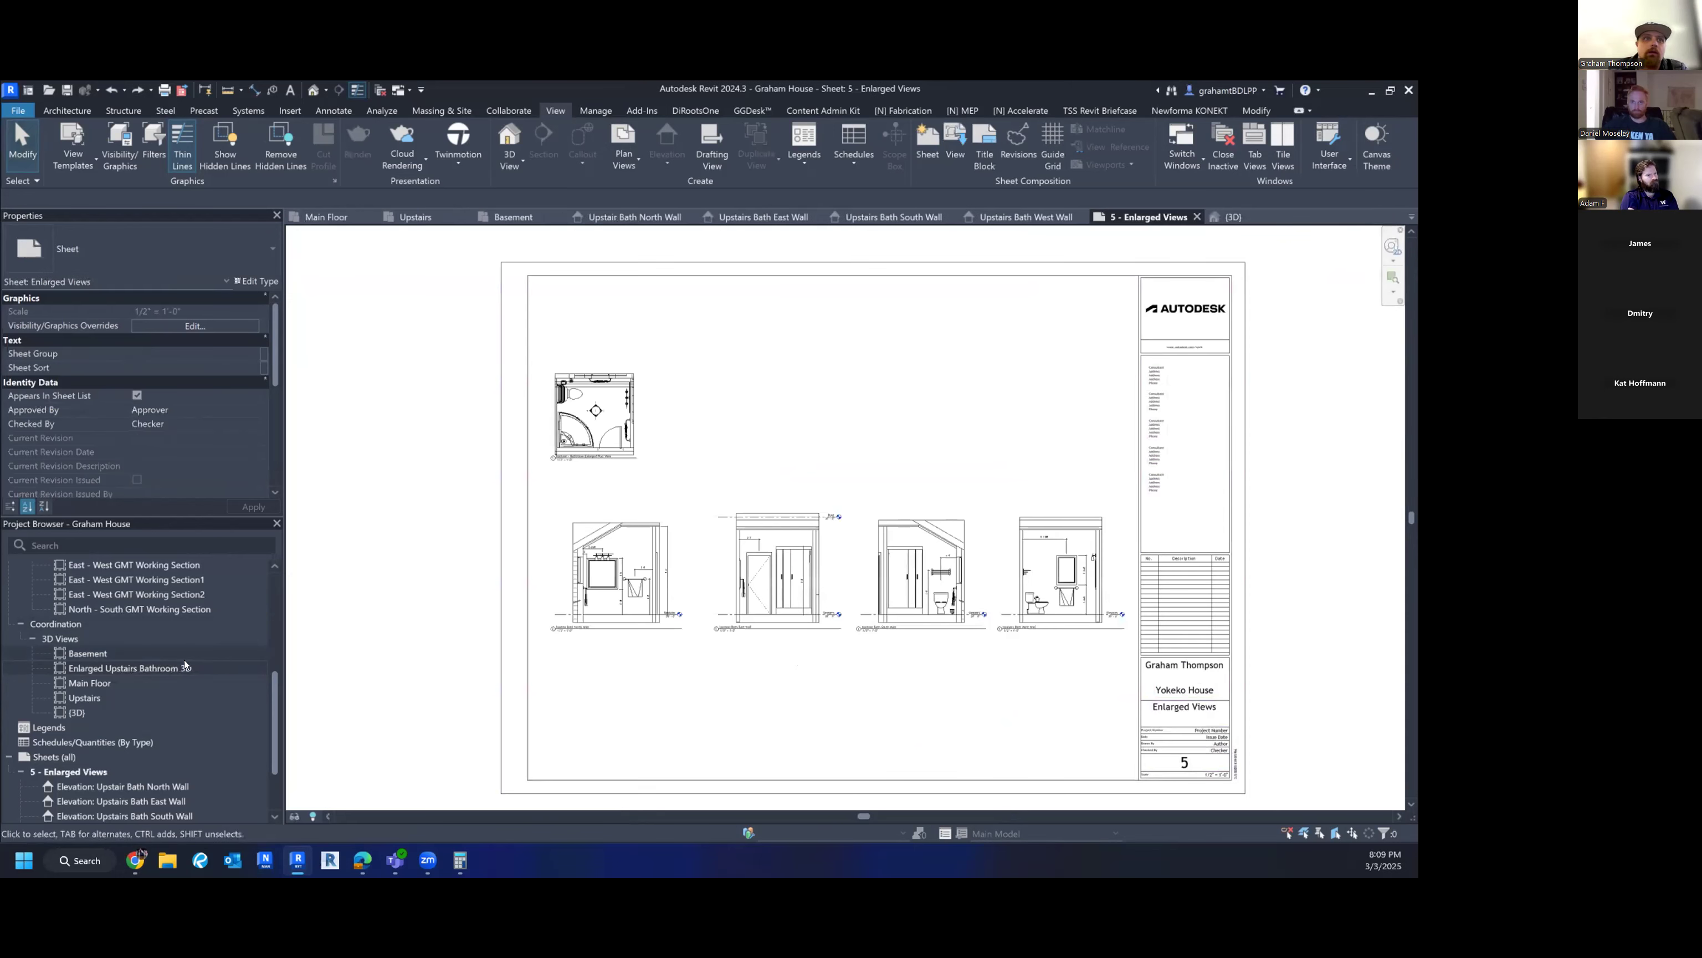
{"action": "left_click_drag", "start_coordinate": [102, 668], "coordinate": [772, 457]}
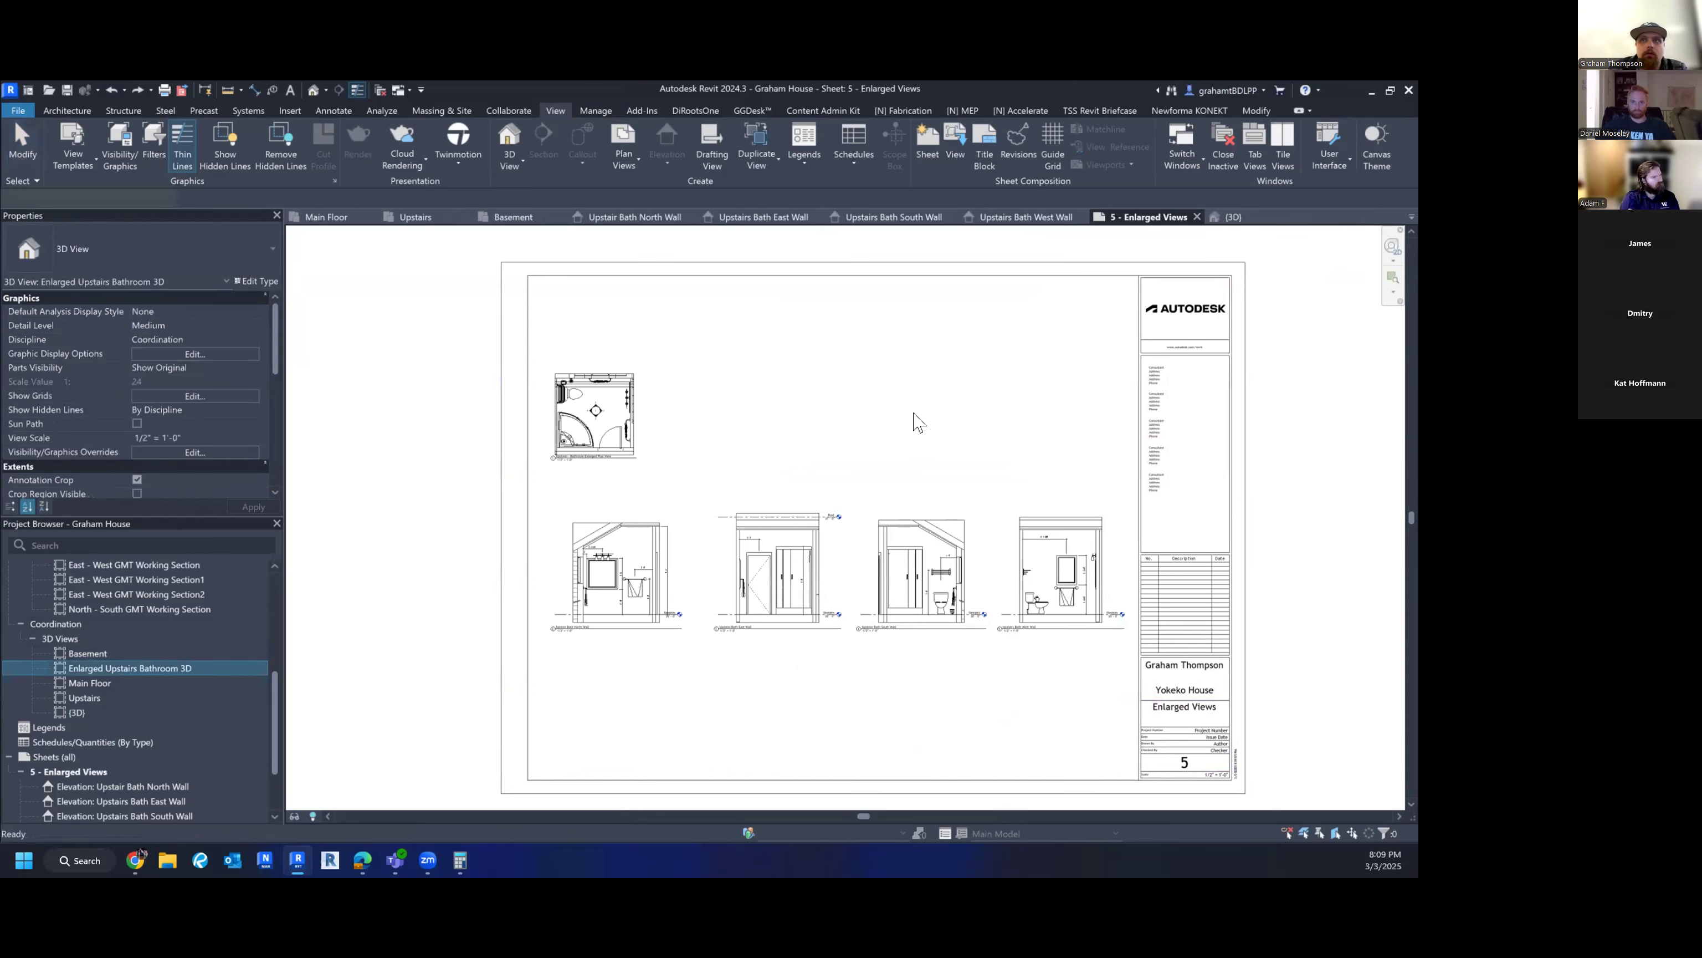
{"action": "left_click", "coordinate": [999, 414]}
{"action": "scroll", "coordinate": [982, 417], "scroll_direction": "down", "scroll_amount": 8}
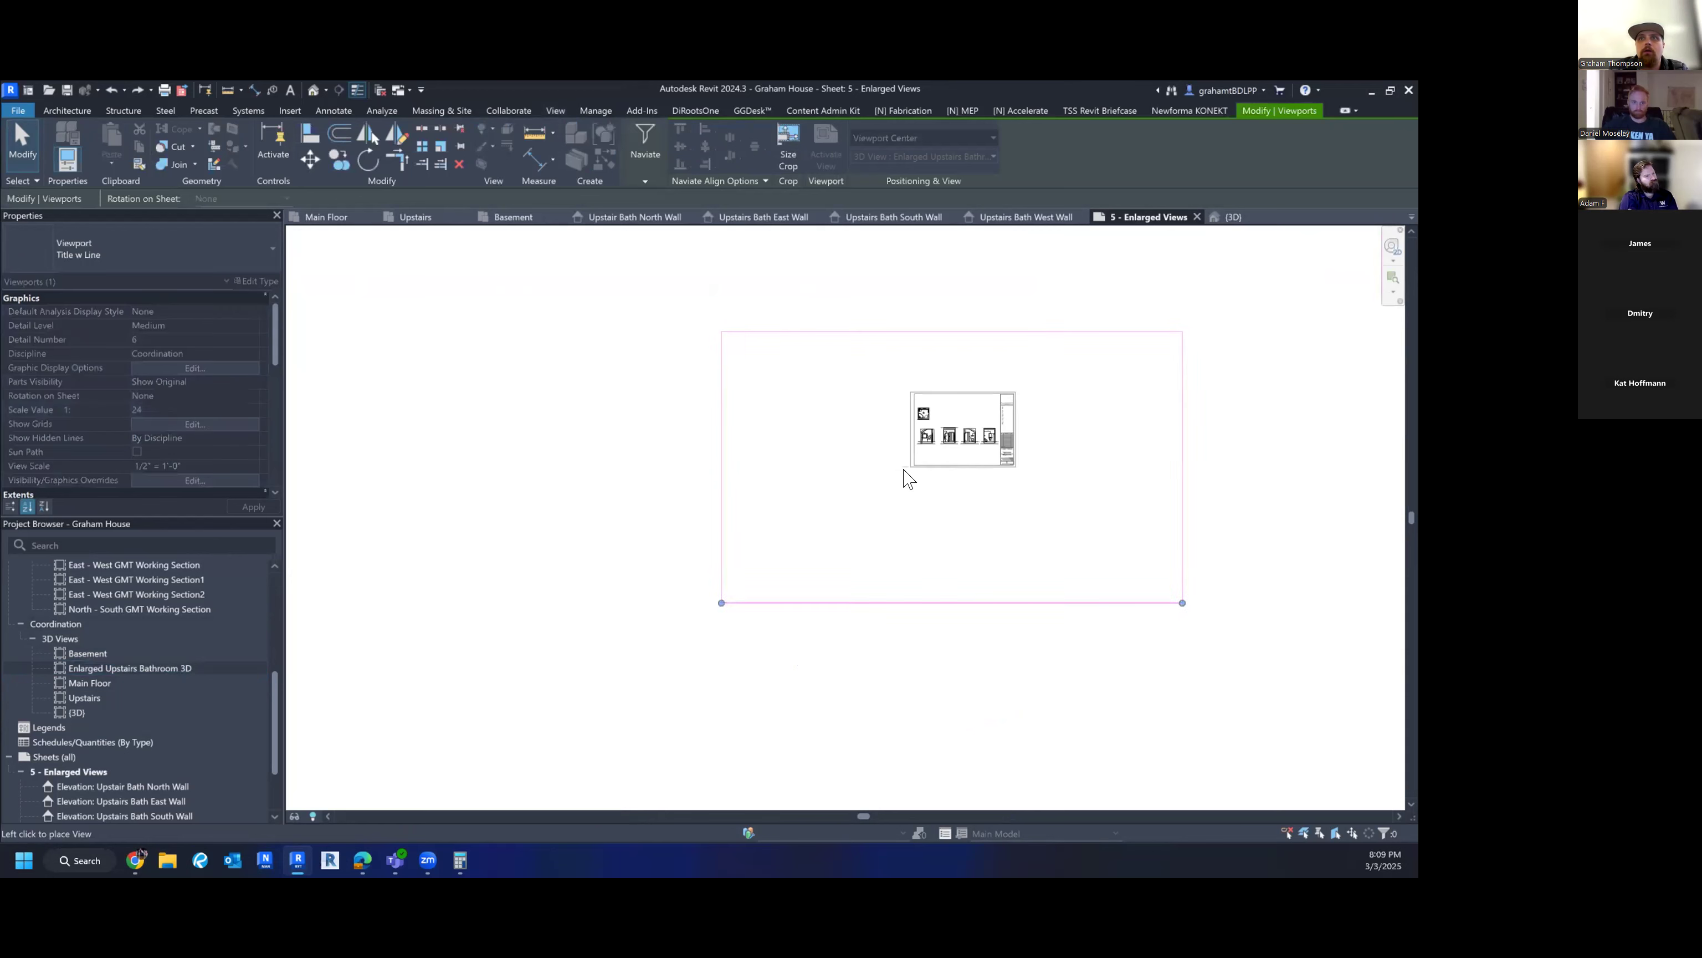
{"action": "left_click", "coordinate": [813, 495]}
{"action": "left_click_drag", "start_coordinate": [703, 620], "coordinate": [916, 523]}
{"action": "left_click", "coordinate": [1059, 551]}
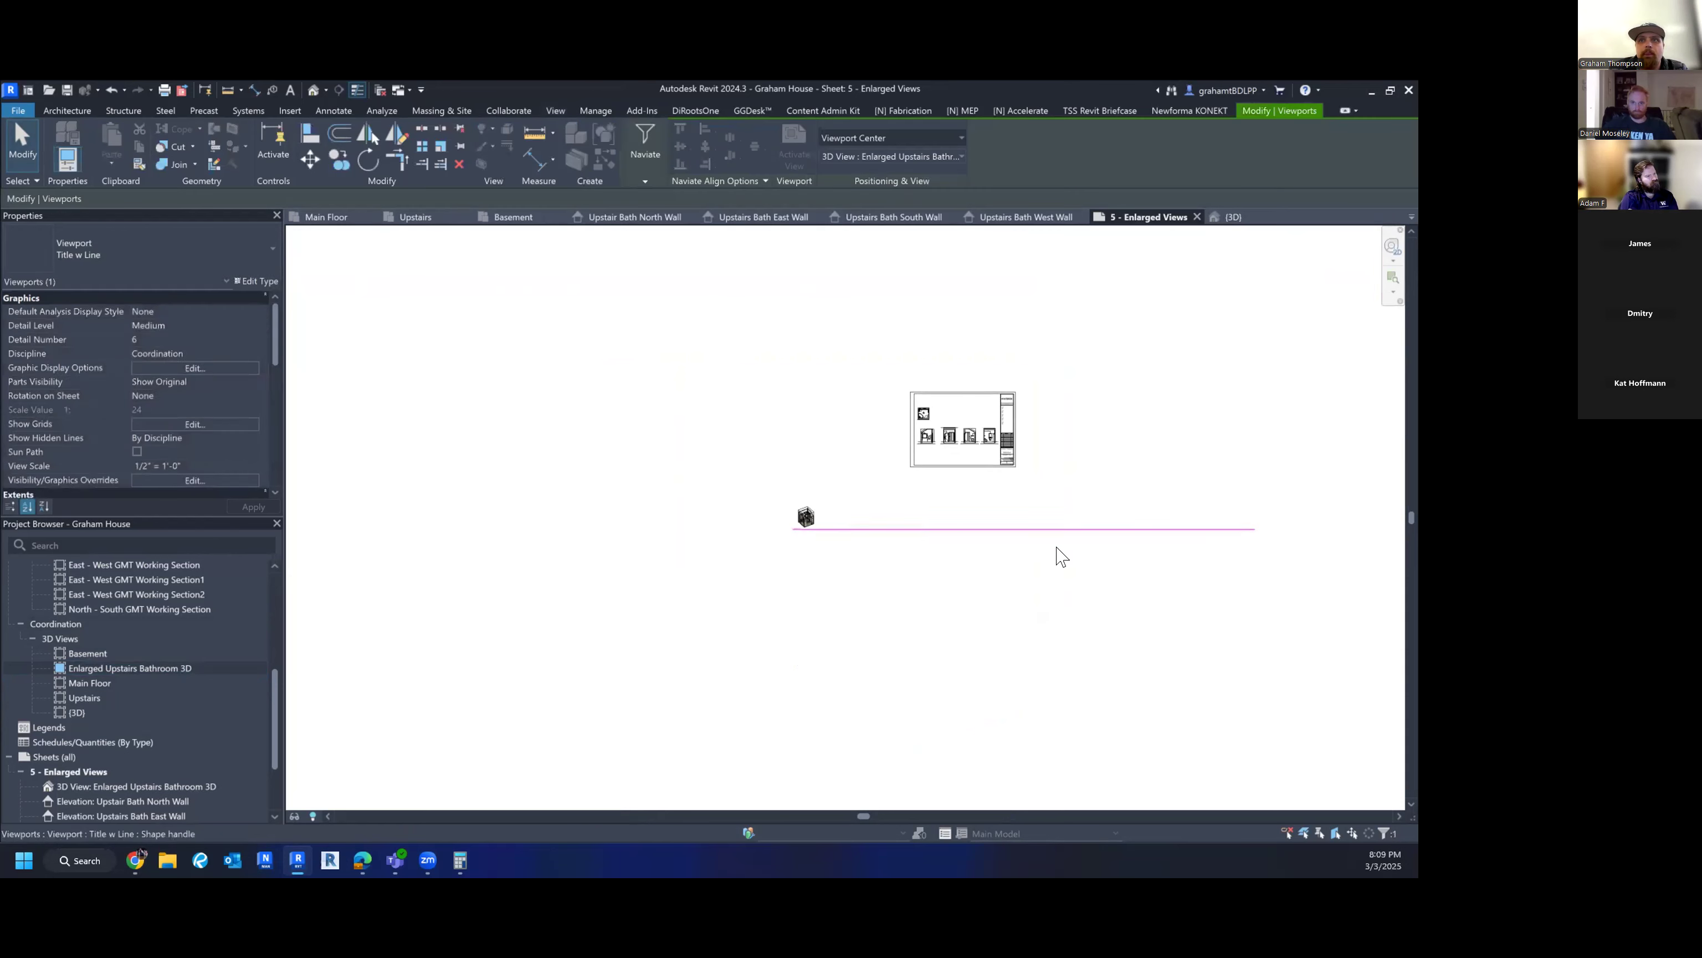
- Turn off Crop View for the bathroom 3D viewport
{"action": "left_click", "coordinate": [1254, 529]}
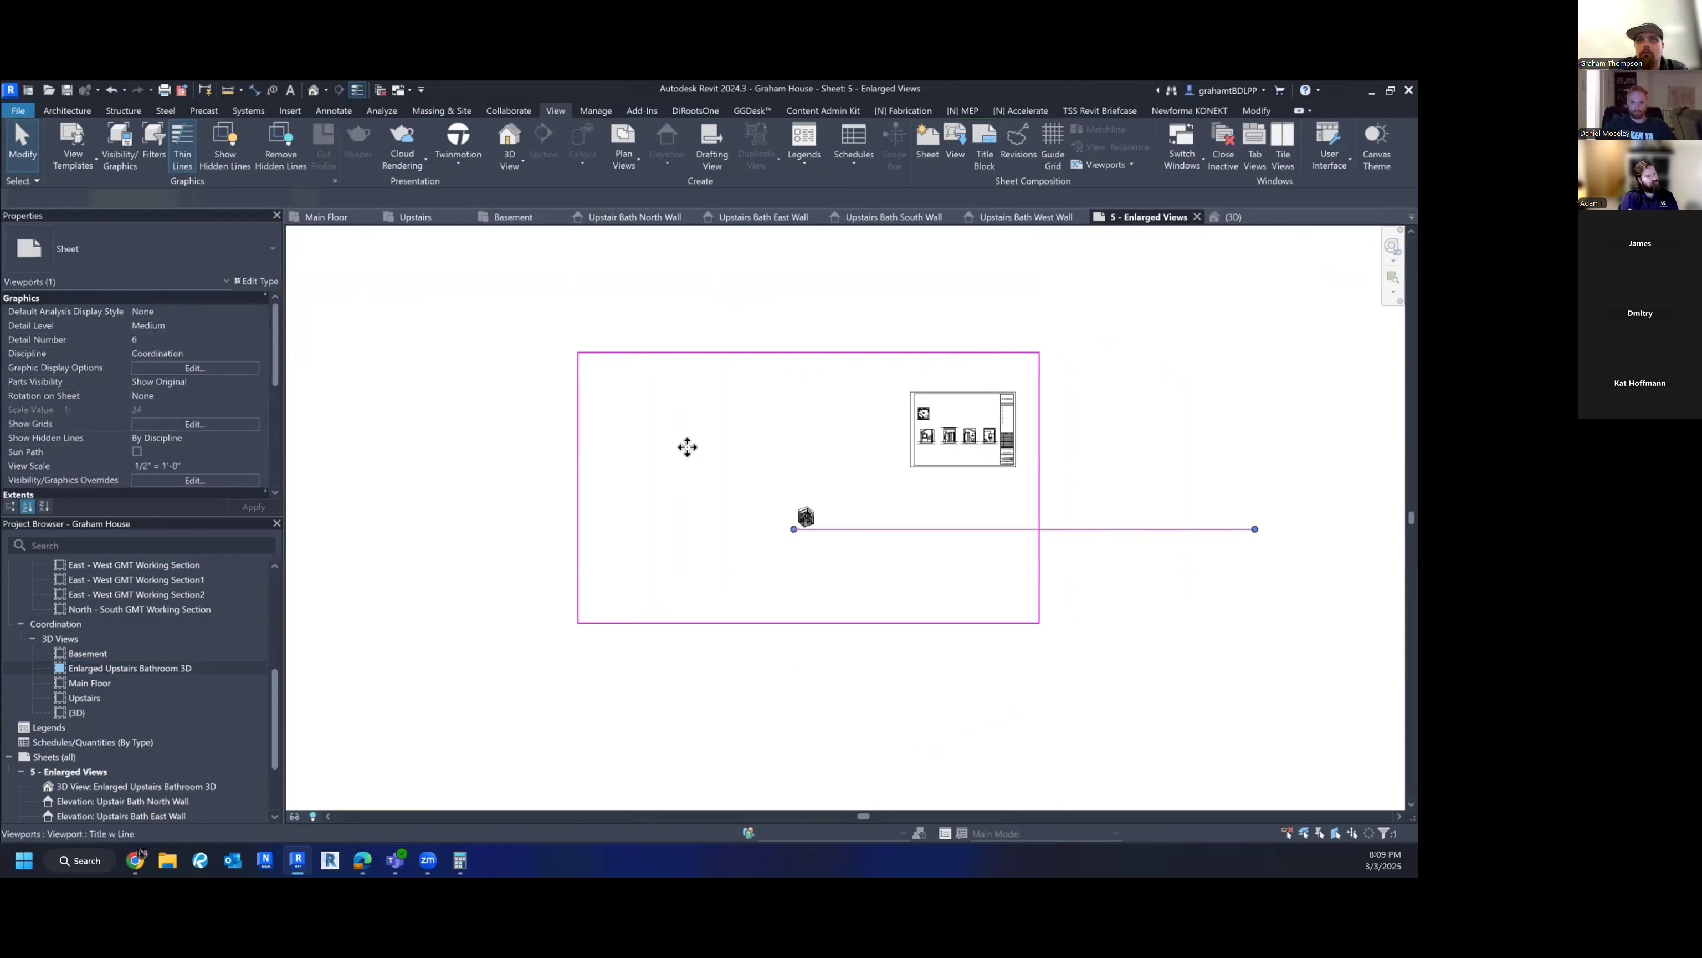
{"action": "scroll", "coordinate": [28, 355], "scroll_direction": "down", "scroll_amount": 5}
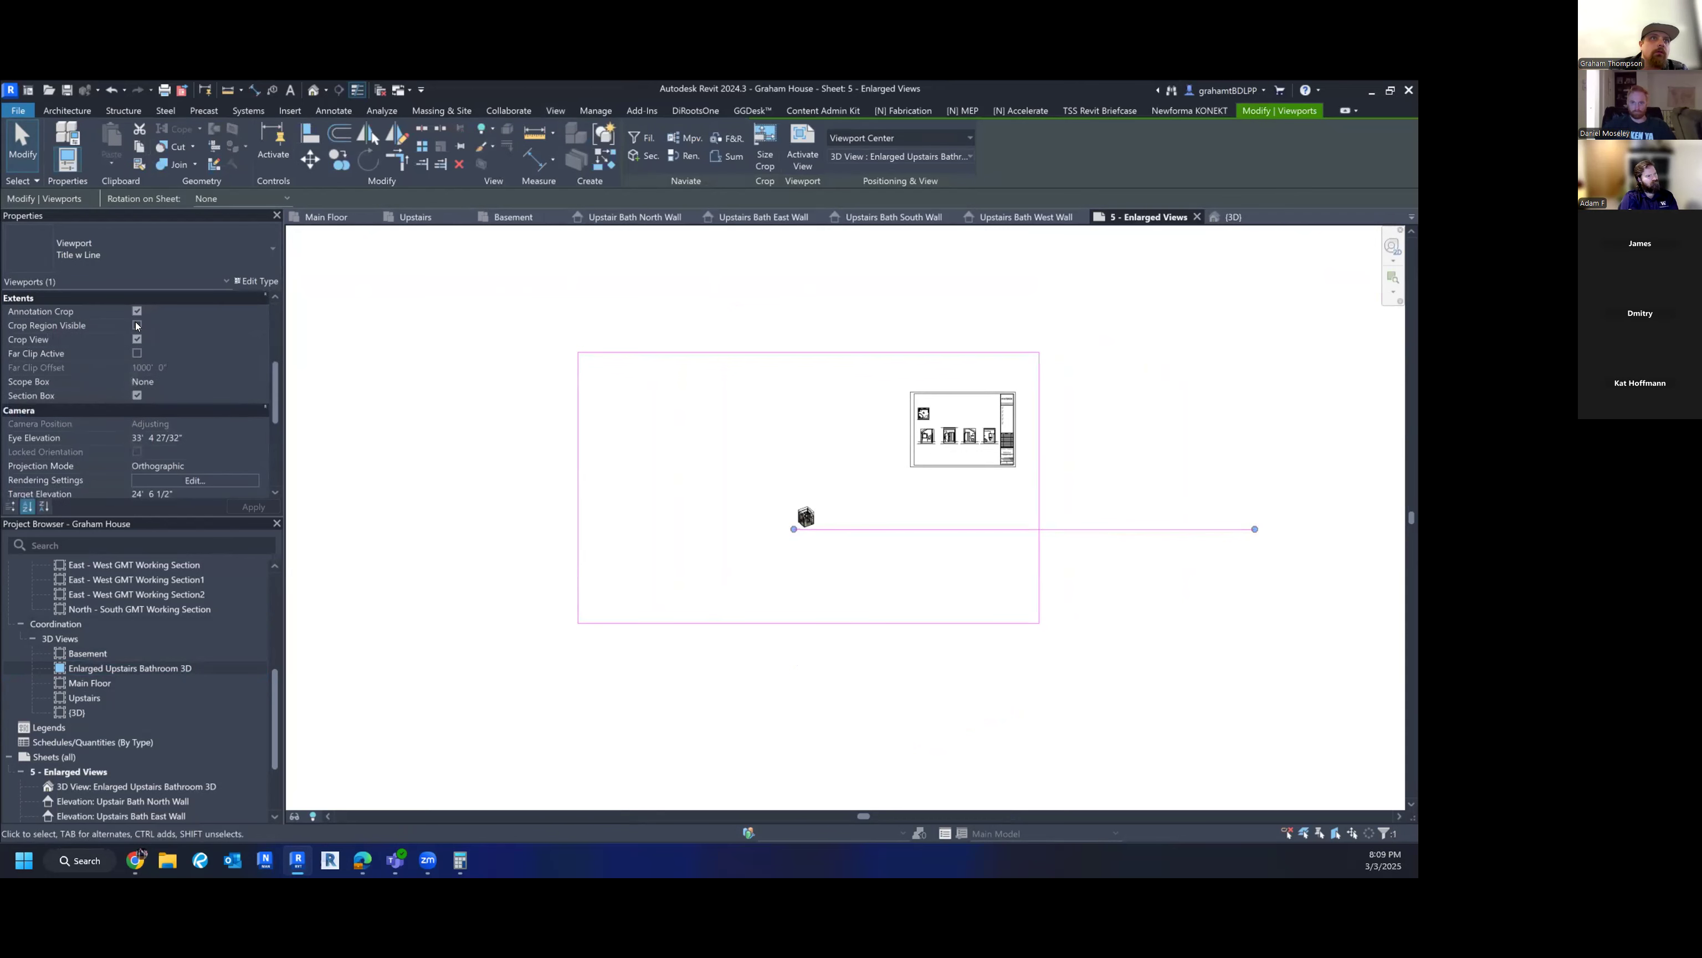
{"action": "left_click", "coordinate": [137, 339]}
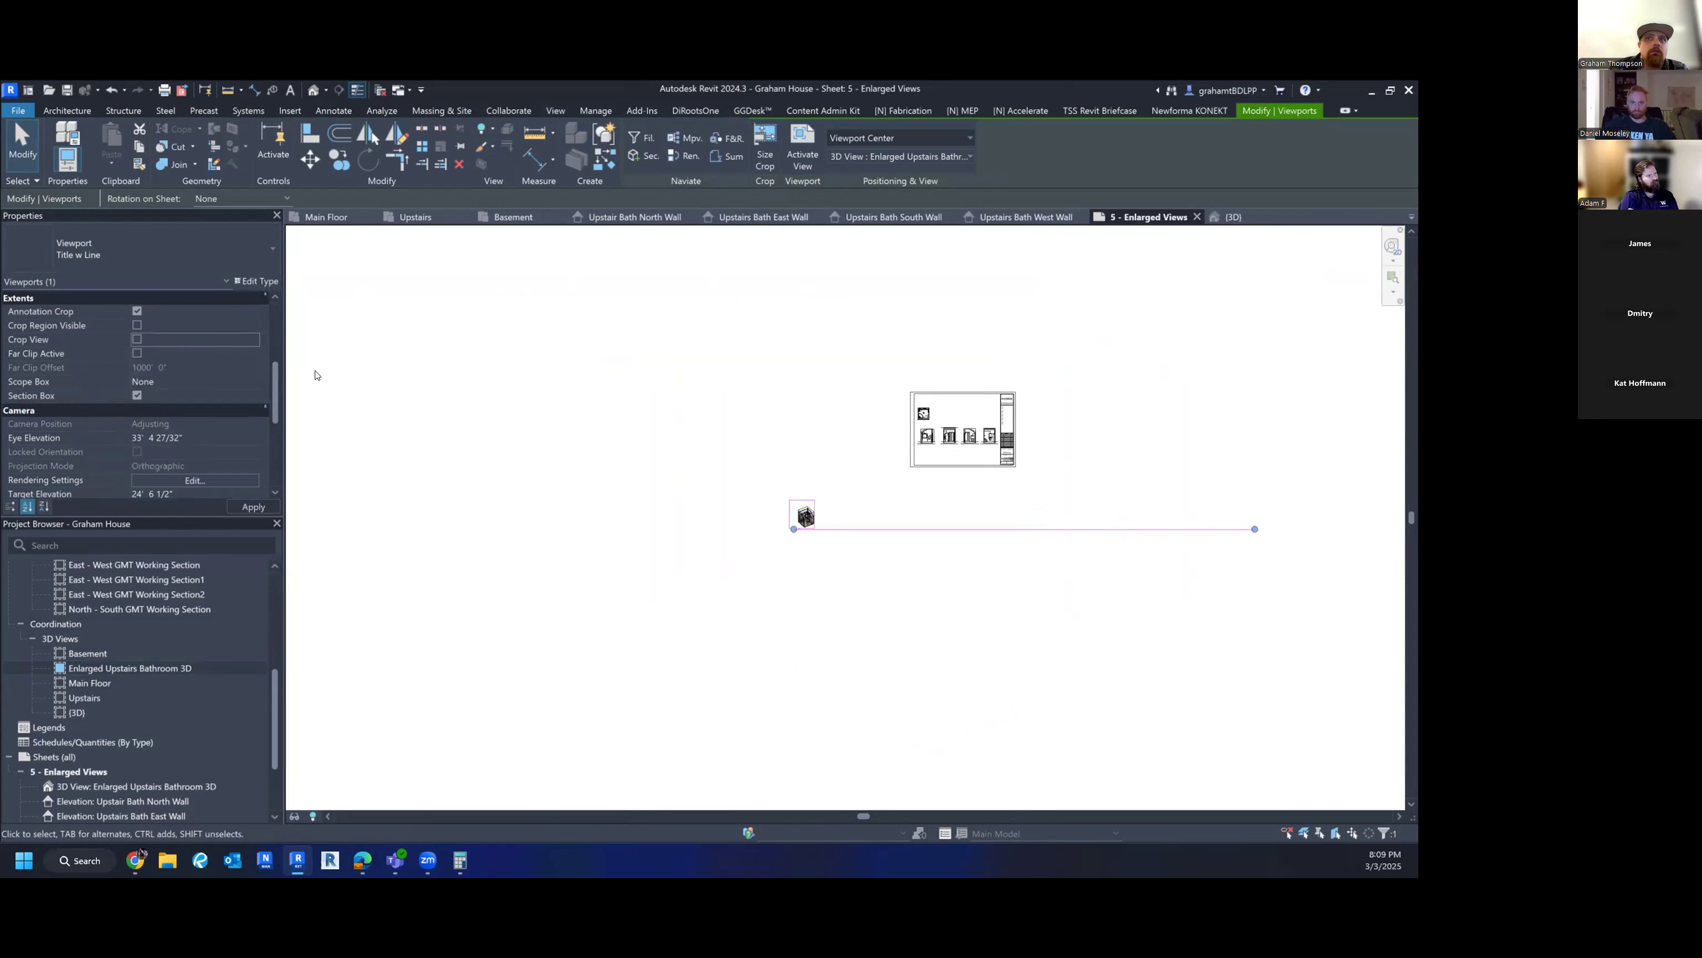
{"action": "left_click", "coordinate": [1012, 572]}
- Move the bathroom 3D viewport to the sheet's top-right area
{"action": "left_click", "coordinate": [904, 529]}
{"action": "left_click", "coordinate": [1226, 522]}
{"action": "left_click", "coordinate": [818, 514]}
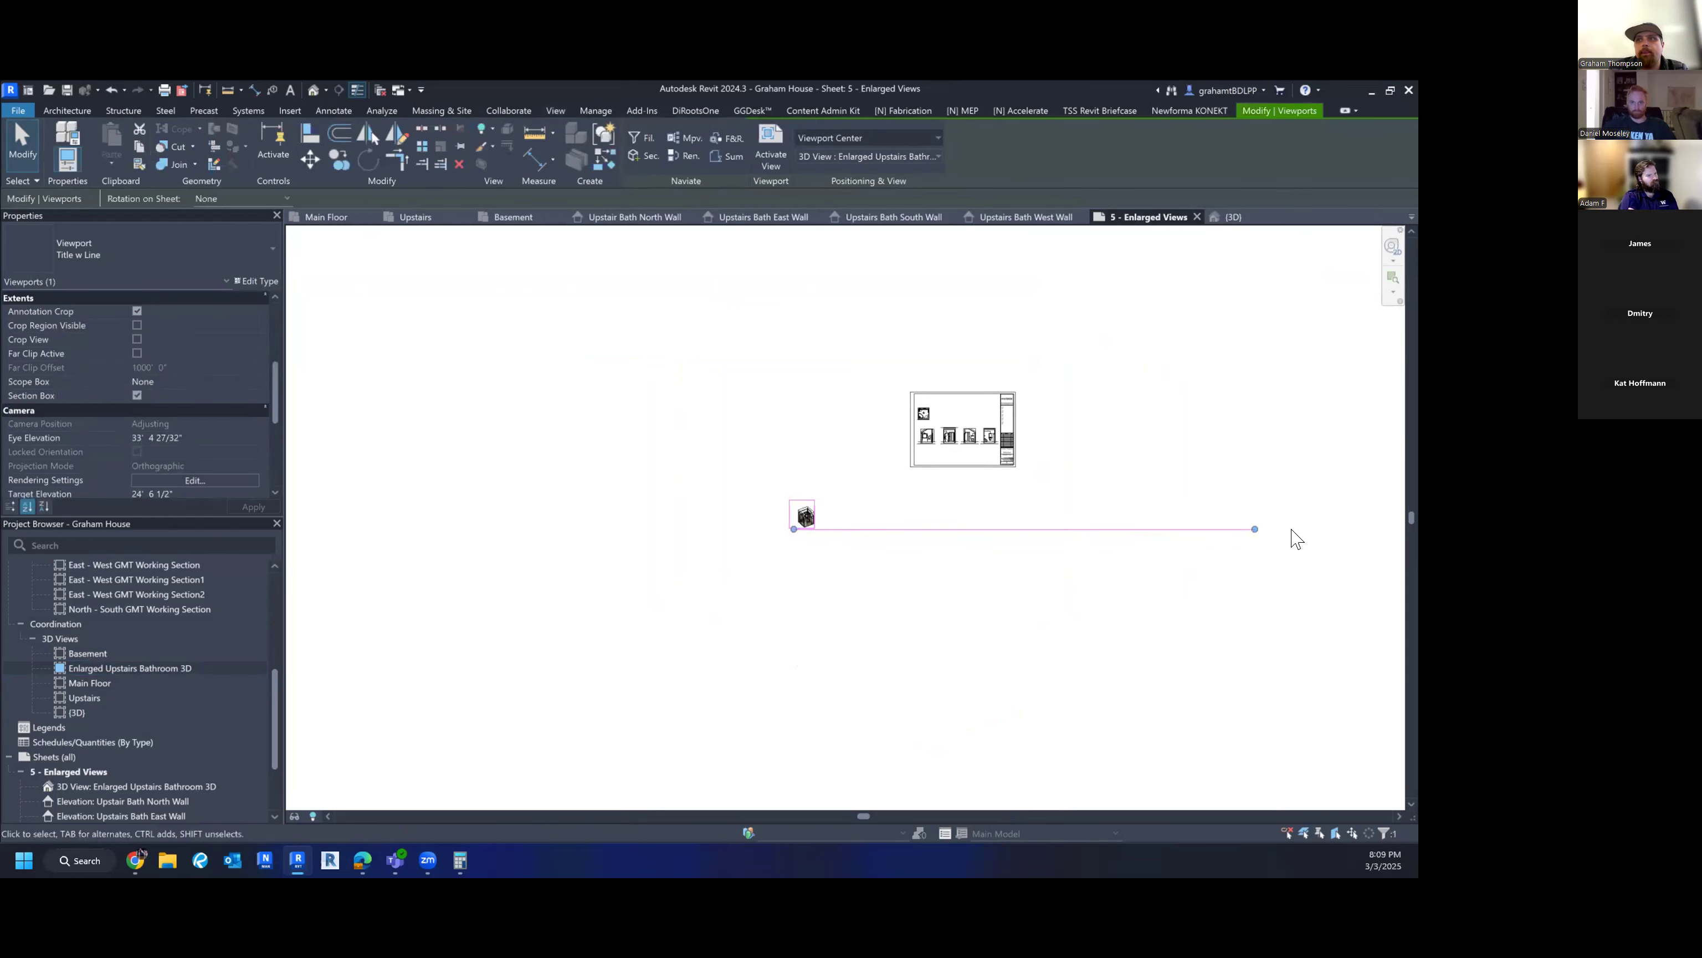
{"action": "scroll", "coordinate": [825, 536], "scroll_direction": "up", "scroll_amount": 6}
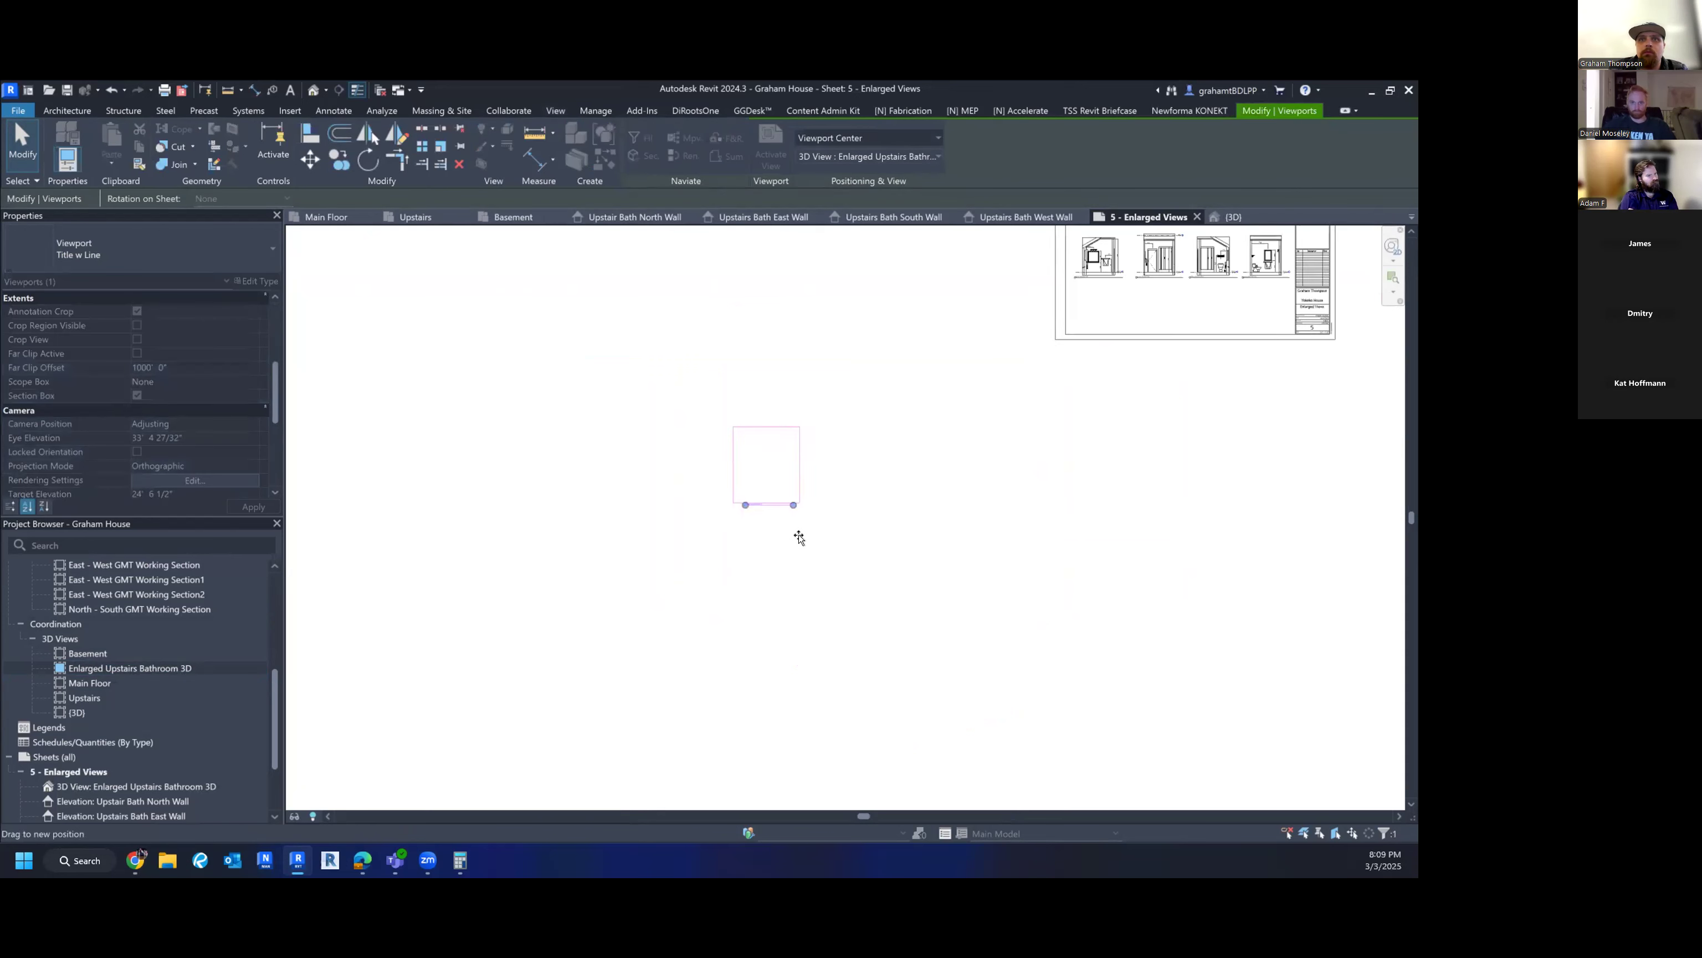
{"action": "left_click", "coordinate": [808, 570]}
{"action": "scroll", "coordinate": [810, 563], "scroll_direction": "down", "scroll_amount": 4}
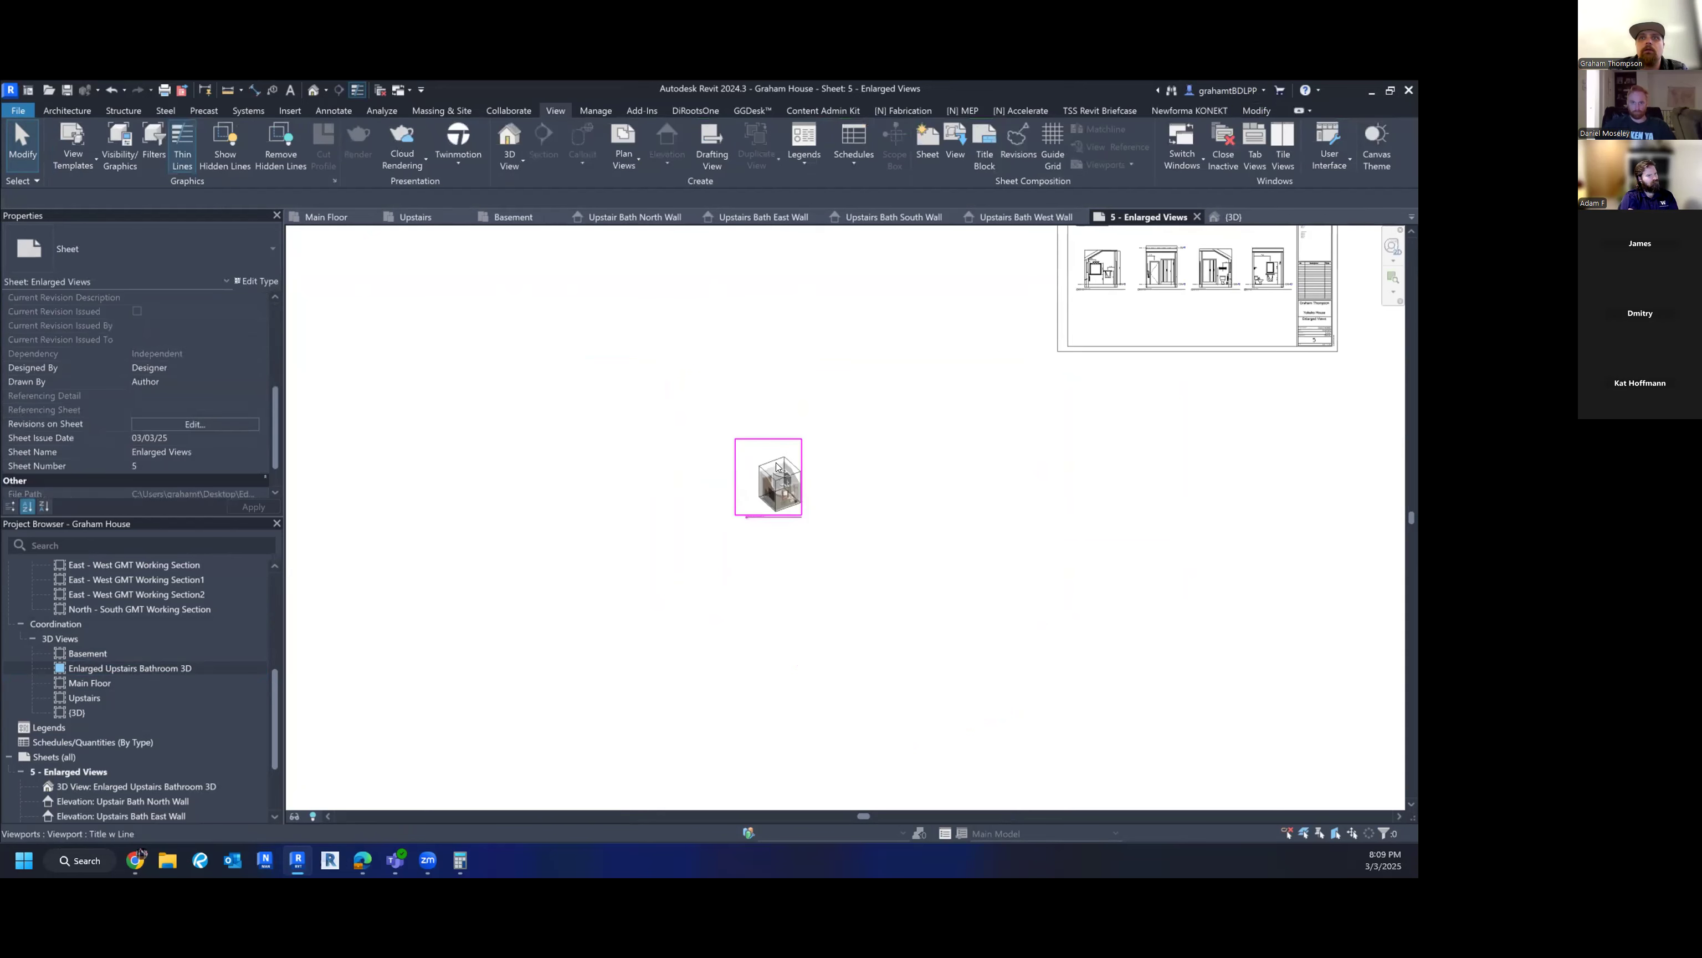
{"action": "left_click", "coordinate": [796, 482]}
{"action": "left_click_drag", "start_coordinate": [959, 383], "coordinate": [1058, 332]}
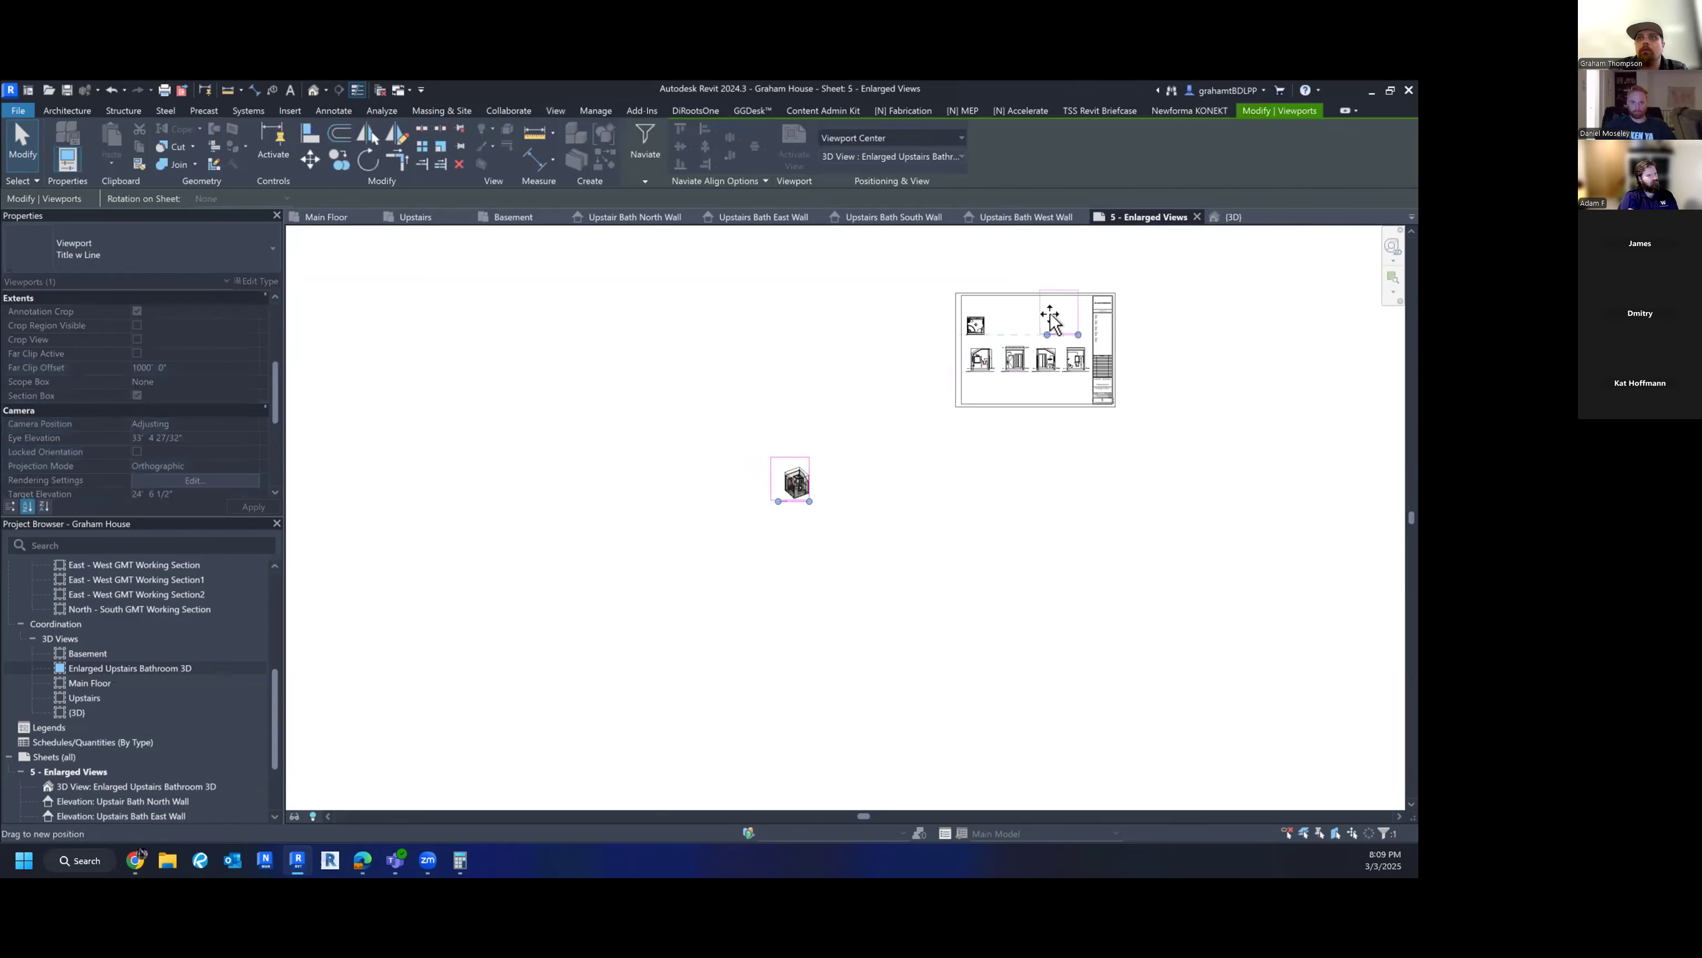
{"action": "scroll", "coordinate": [1068, 323], "scroll_direction": "up", "scroll_amount": 3}
{"action": "scroll", "coordinate": [1046, 402], "scroll_direction": "up", "scroll_amount": 3}
{"action": "middle_click_drag", "start_coordinate": [1022, 488], "coordinate": [917, 614]}
{"action": "left_click", "coordinate": [915, 612]}
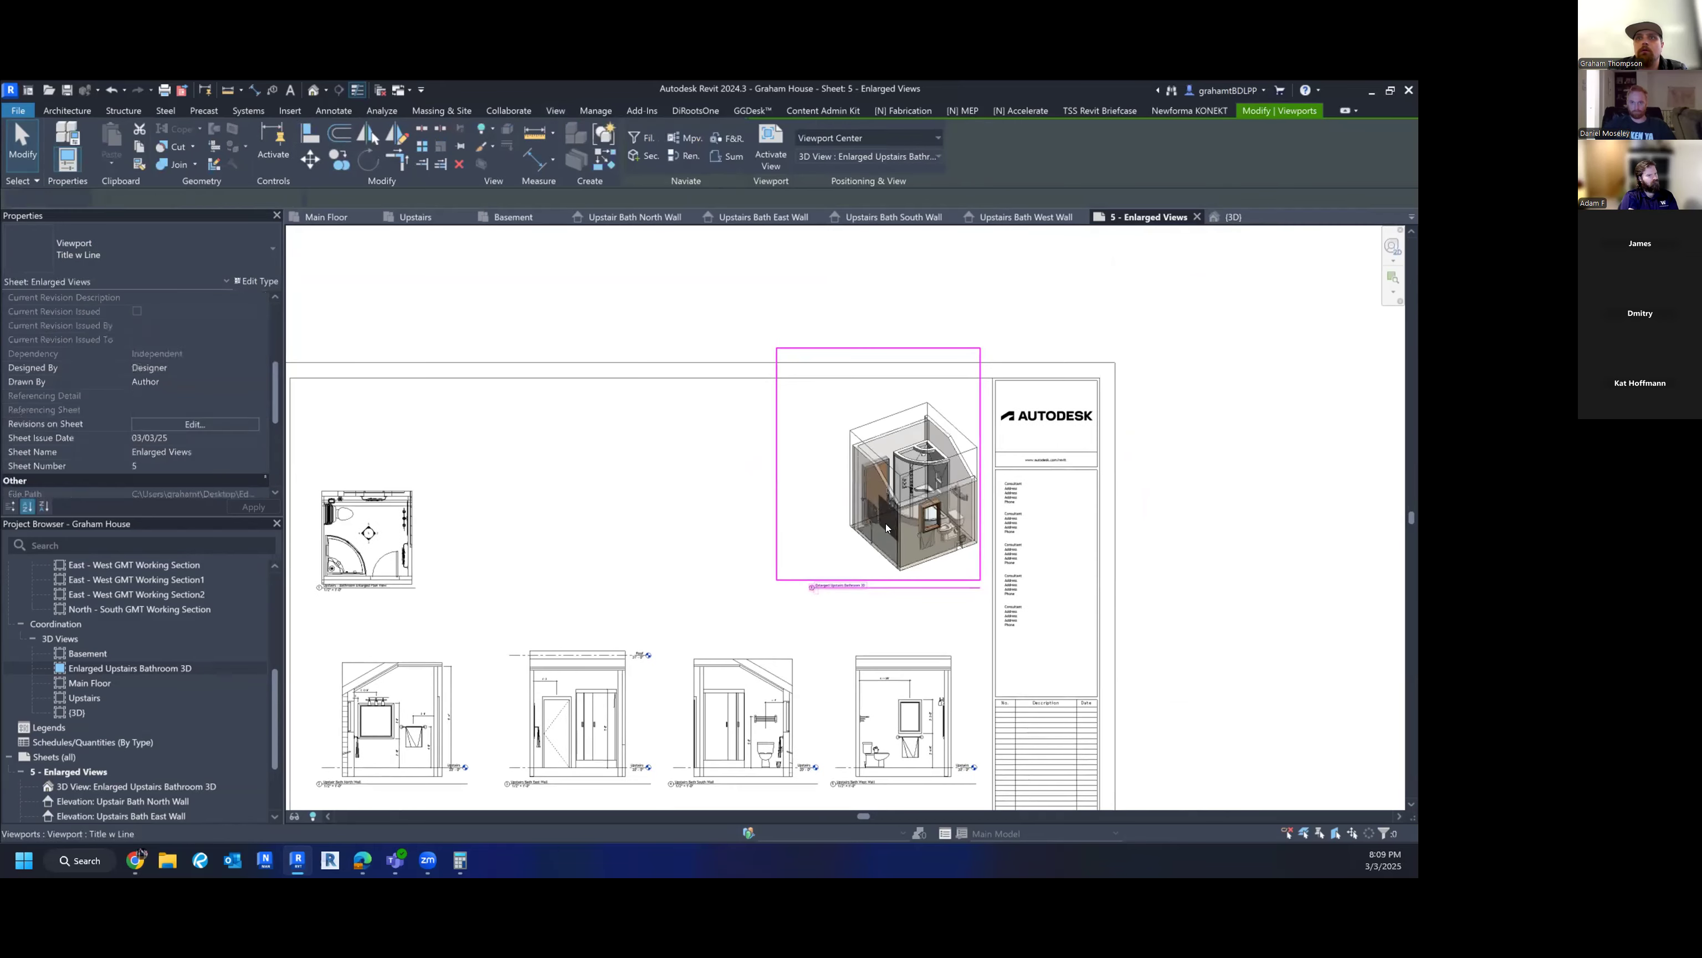
- Nudge the 3D viewport down-left so it sits beside the title block, above the elevations
{"action": "left_click_drag", "start_coordinate": [870, 540], "coordinate": [828, 560]}
{"action": "left_click", "coordinate": [1124, 402]}
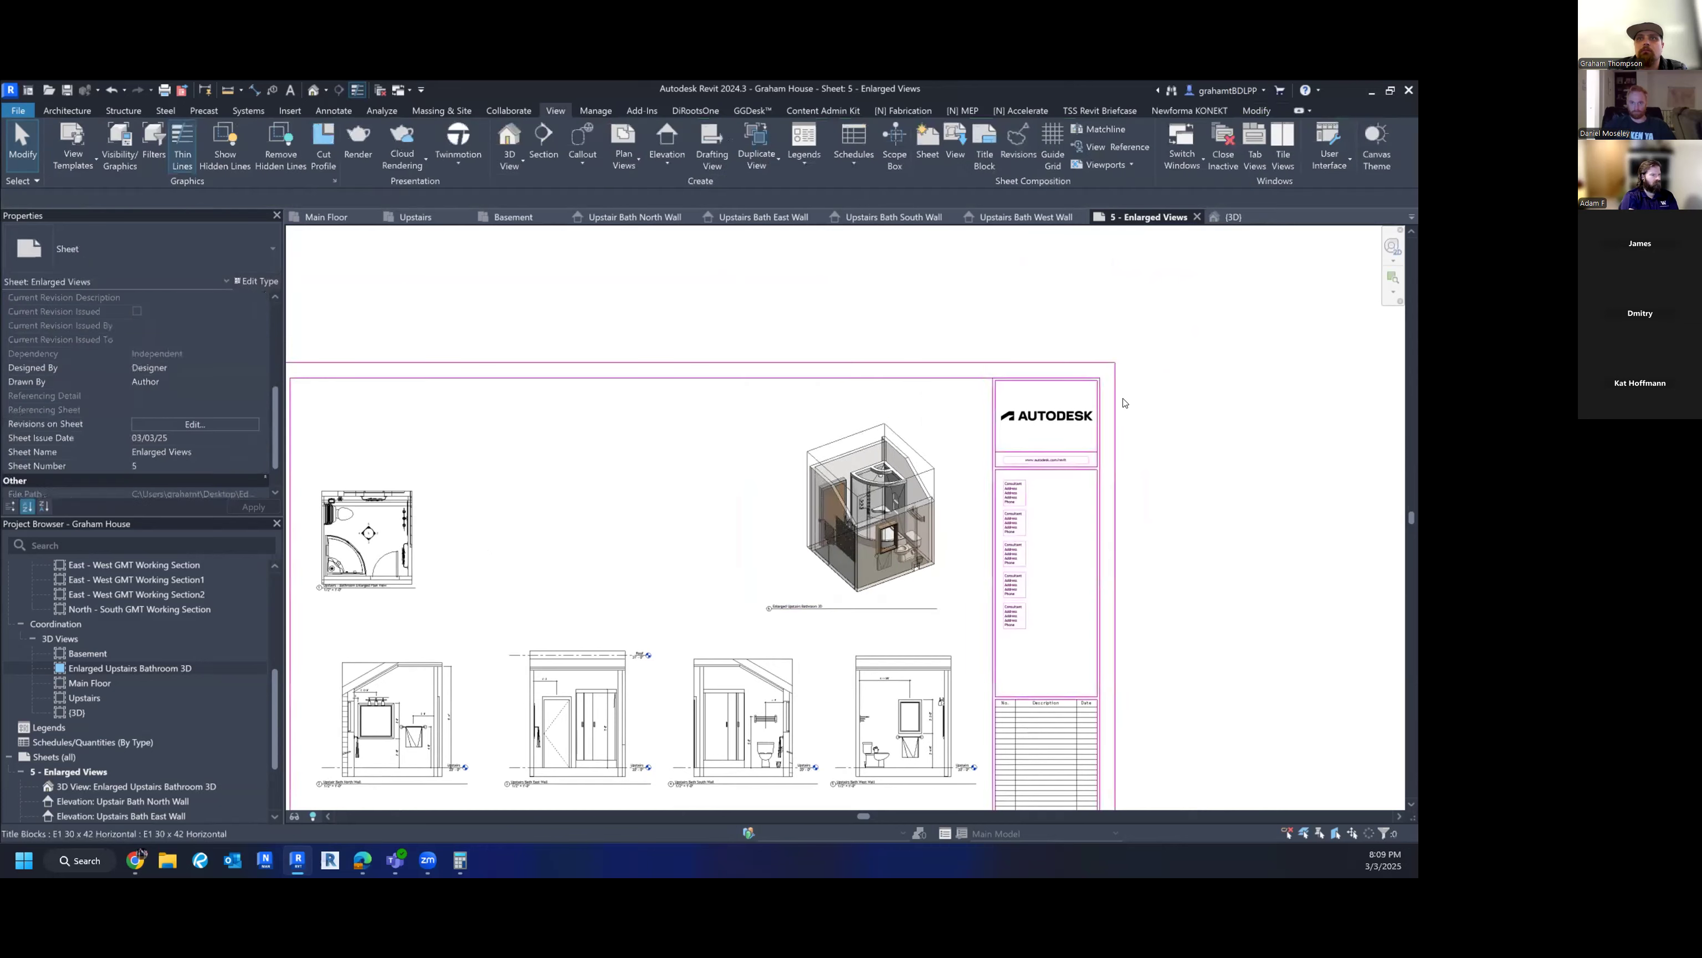
{"action": "scroll", "coordinate": [1242, 396], "scroll_direction": "down", "scroll_amount": 1}
{"action": "middle_click_drag", "start_coordinate": [1252, 419], "coordinate": [1235, 369]}
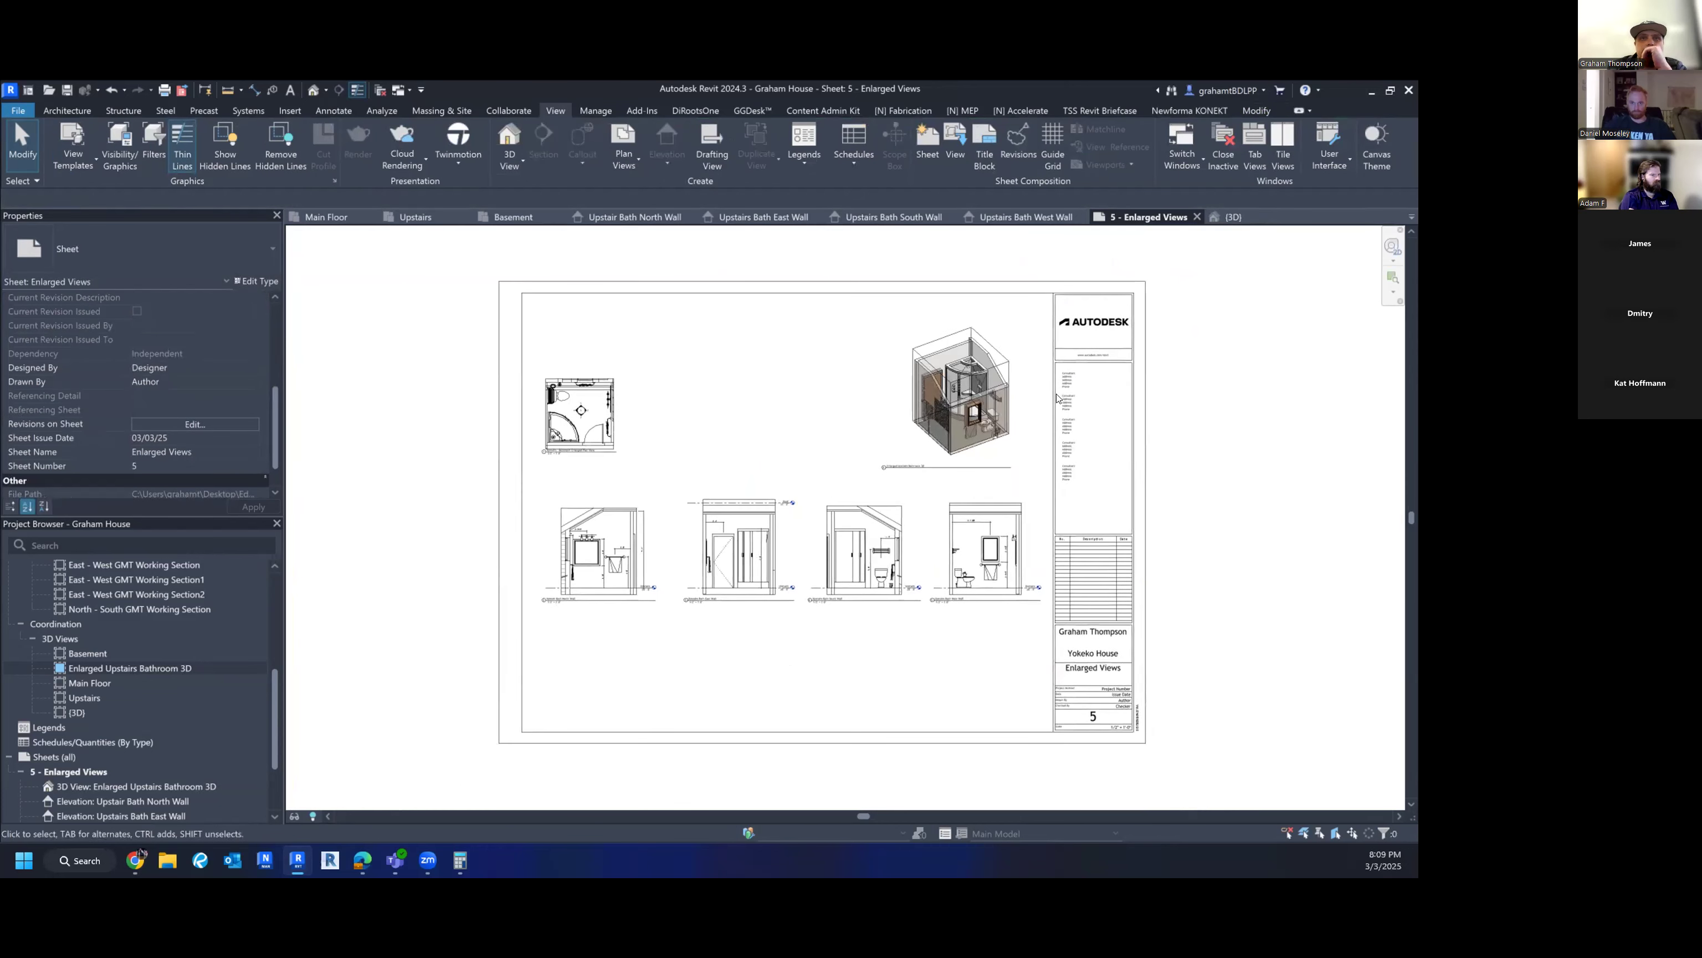
{"action": "scroll", "coordinate": [579, 412], "scroll_direction": "up", "scroll_amount": 6}
{"action": "middle_click_drag", "start_coordinate": [475, 470], "coordinate": [737, 421]}
{"action": "scroll", "coordinate": [737, 421], "scroll_direction": "down", "scroll_amount": 5}
{"action": "middle_click_drag", "start_coordinate": [820, 489], "coordinate": [462, 248]}
{"action": "scroll", "coordinate": [463, 249], "scroll_direction": "down", "scroll_amount": 2}
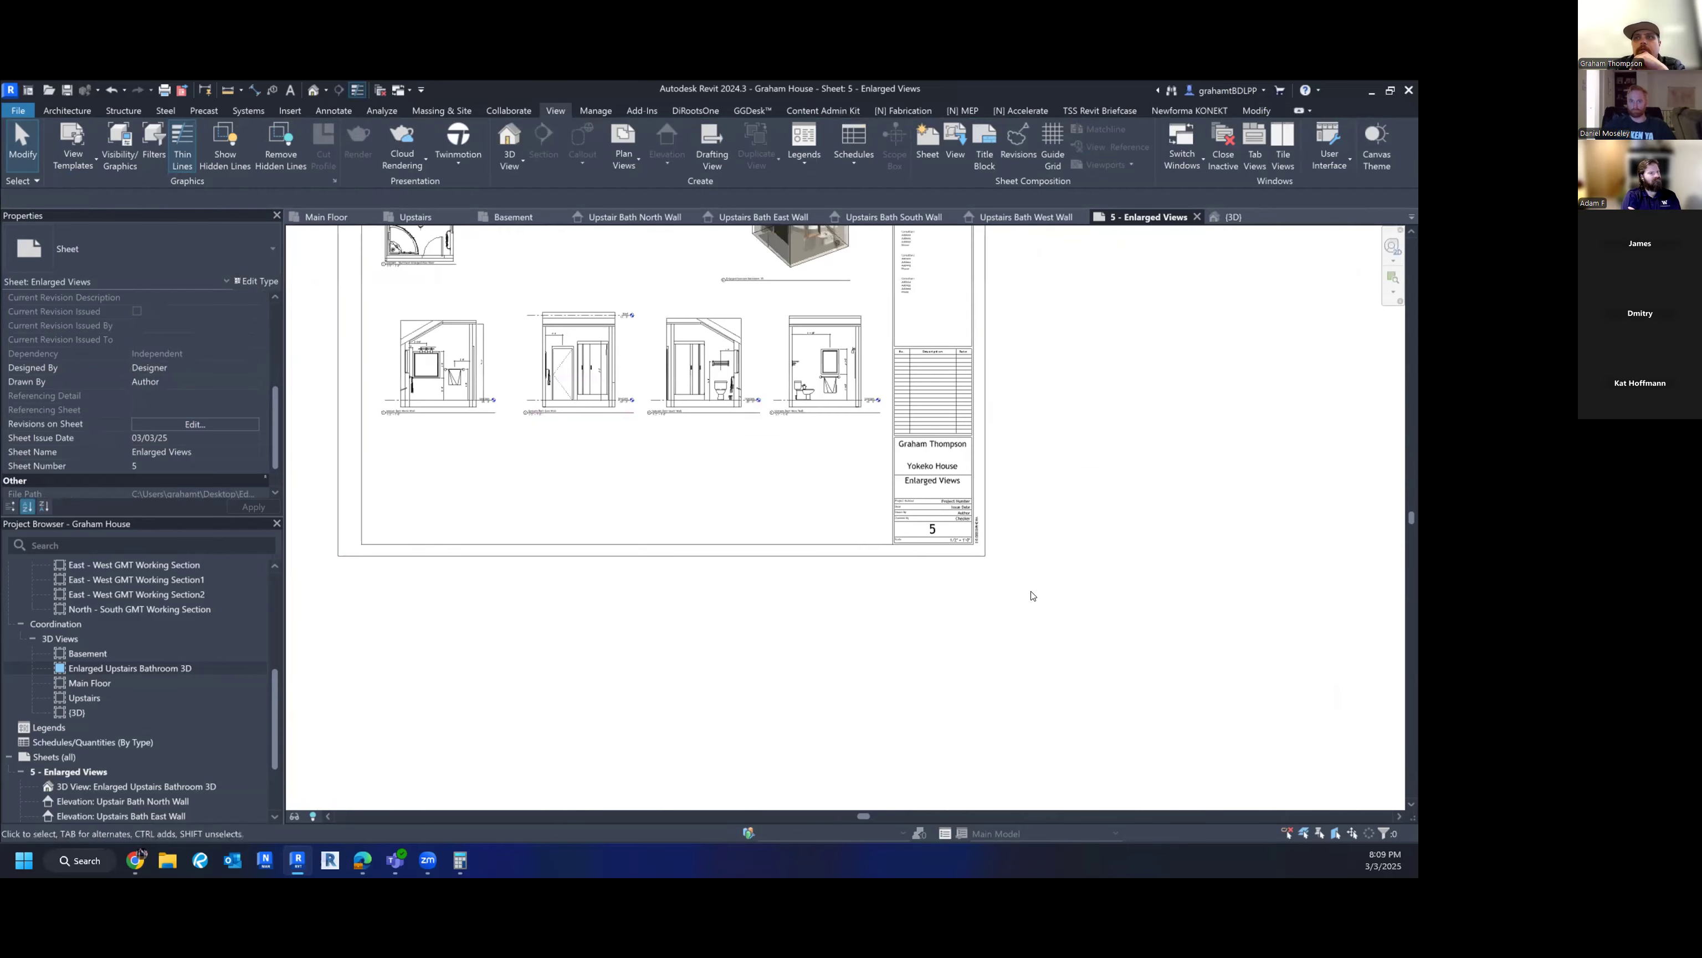
- Change the Enlarged Views sheet number in the title block to A105
{"action": "left_click", "coordinate": [927, 531]}
{"action": "left_click", "coordinate": [927, 531]}
{"action": "type", "text": "A10"}
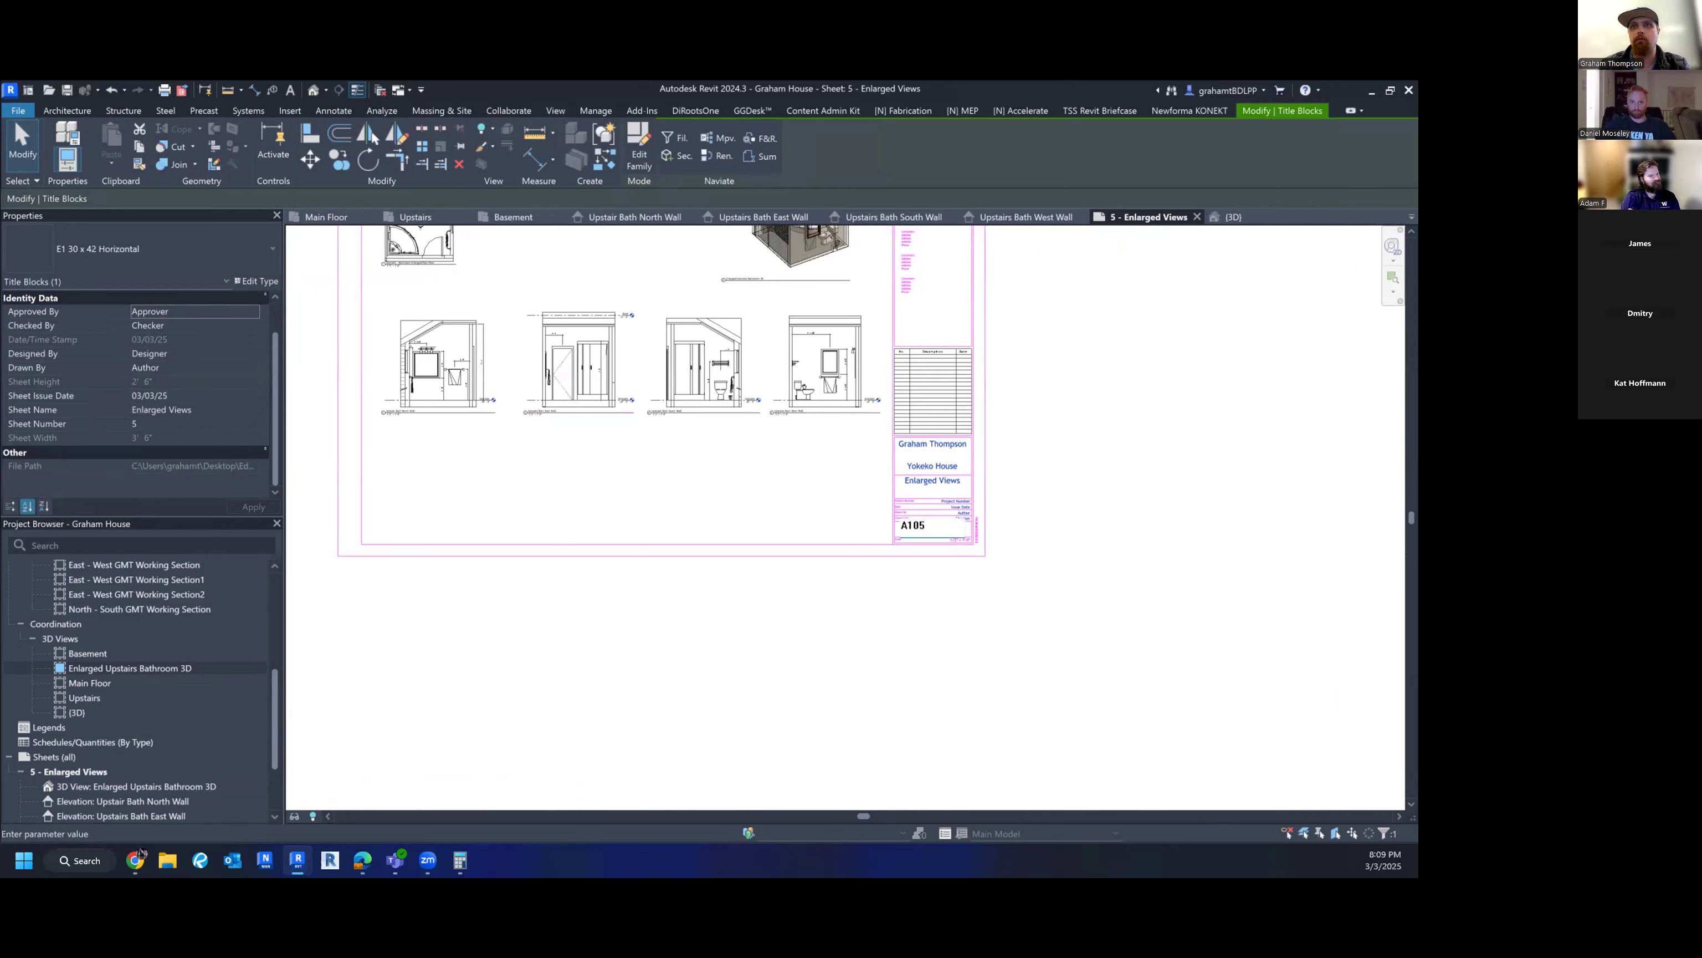
{"action": "key", "text": "Return"}
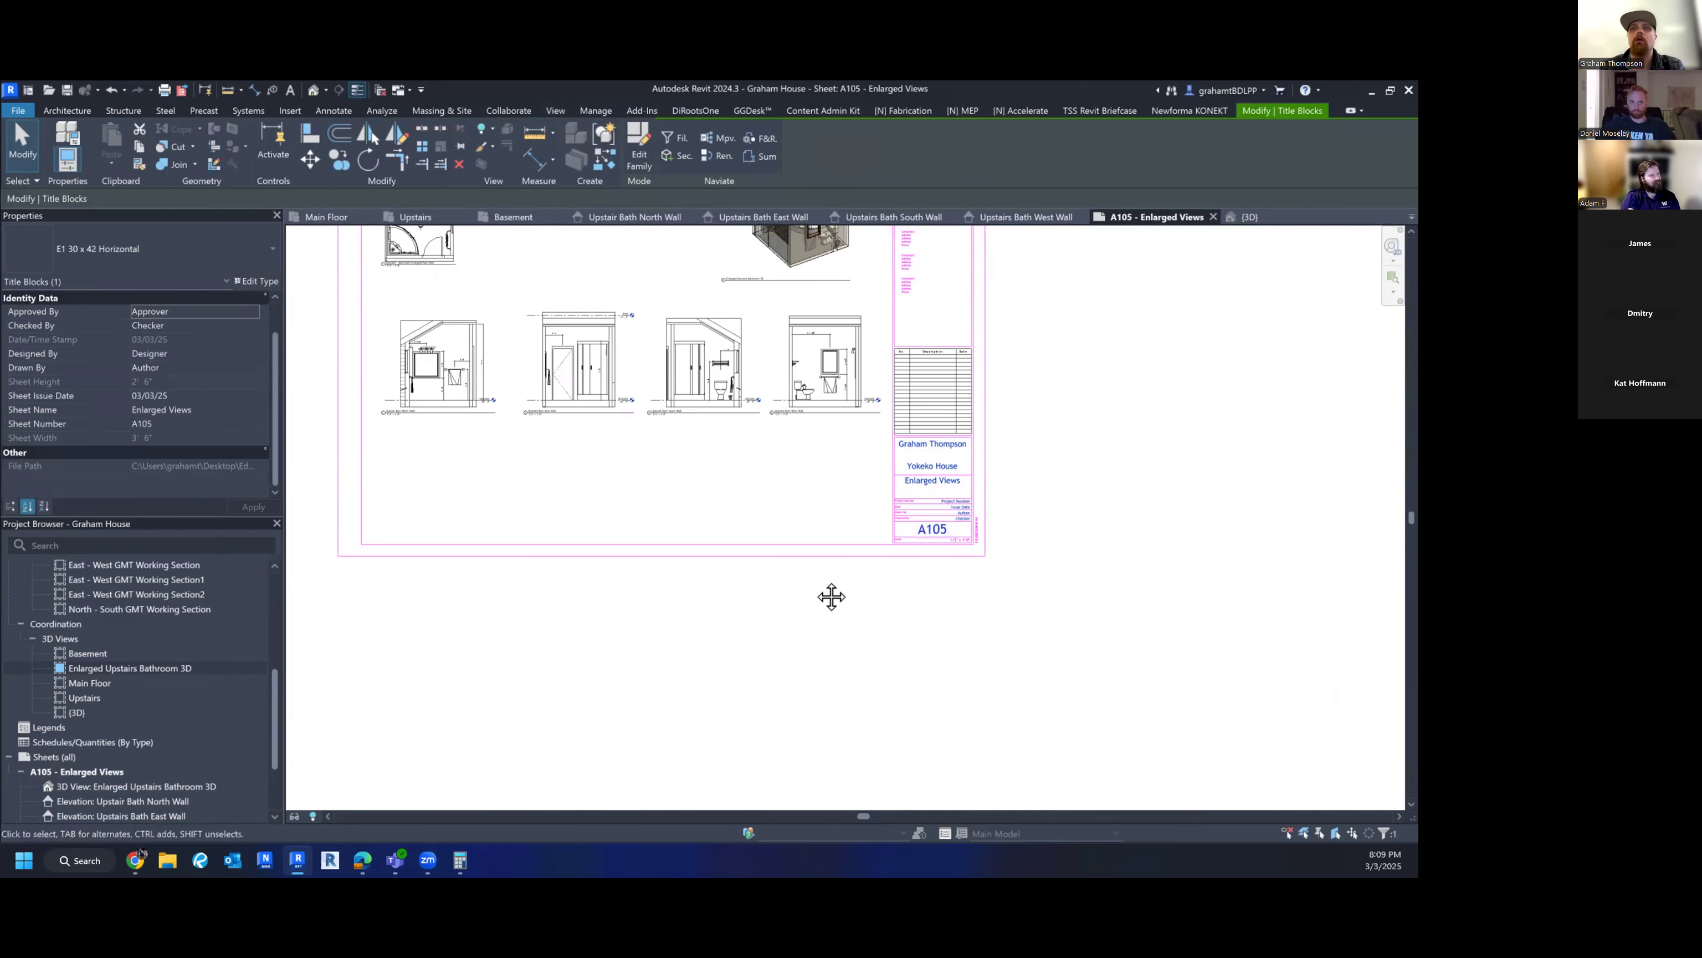
- Pan across the sheet to check the North and East Wall elevations and the enlarged plan
{"action": "middle_click_drag", "start_coordinate": [829, 597], "coordinate": [912, 723]}
{"action": "scroll", "coordinate": [499, 350], "scroll_direction": "up", "scroll_amount": 6}
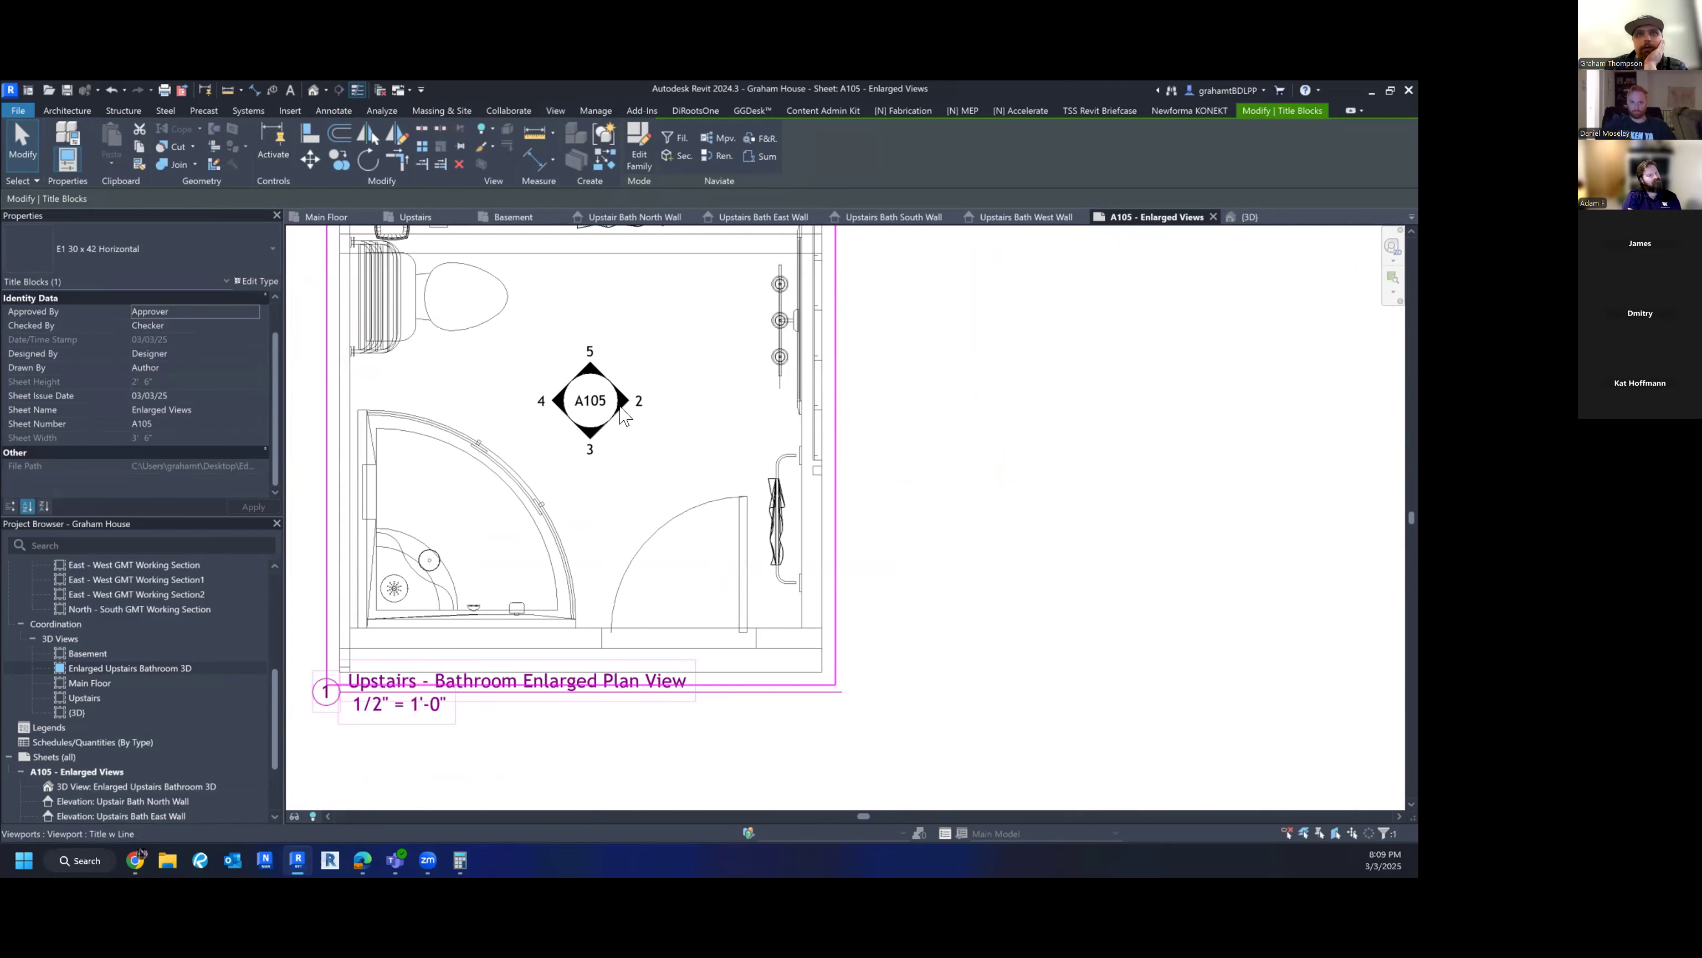
{"action": "scroll", "coordinate": [689, 623], "scroll_direction": "down", "scroll_amount": 4}
{"action": "middle_click_drag", "start_coordinate": [728, 693], "coordinate": [756, 359]}
{"action": "scroll", "coordinate": [634, 775], "scroll_direction": "down", "scroll_amount": 1}
{"action": "middle_click_drag", "start_coordinate": [634, 778], "coordinate": [612, 490]}
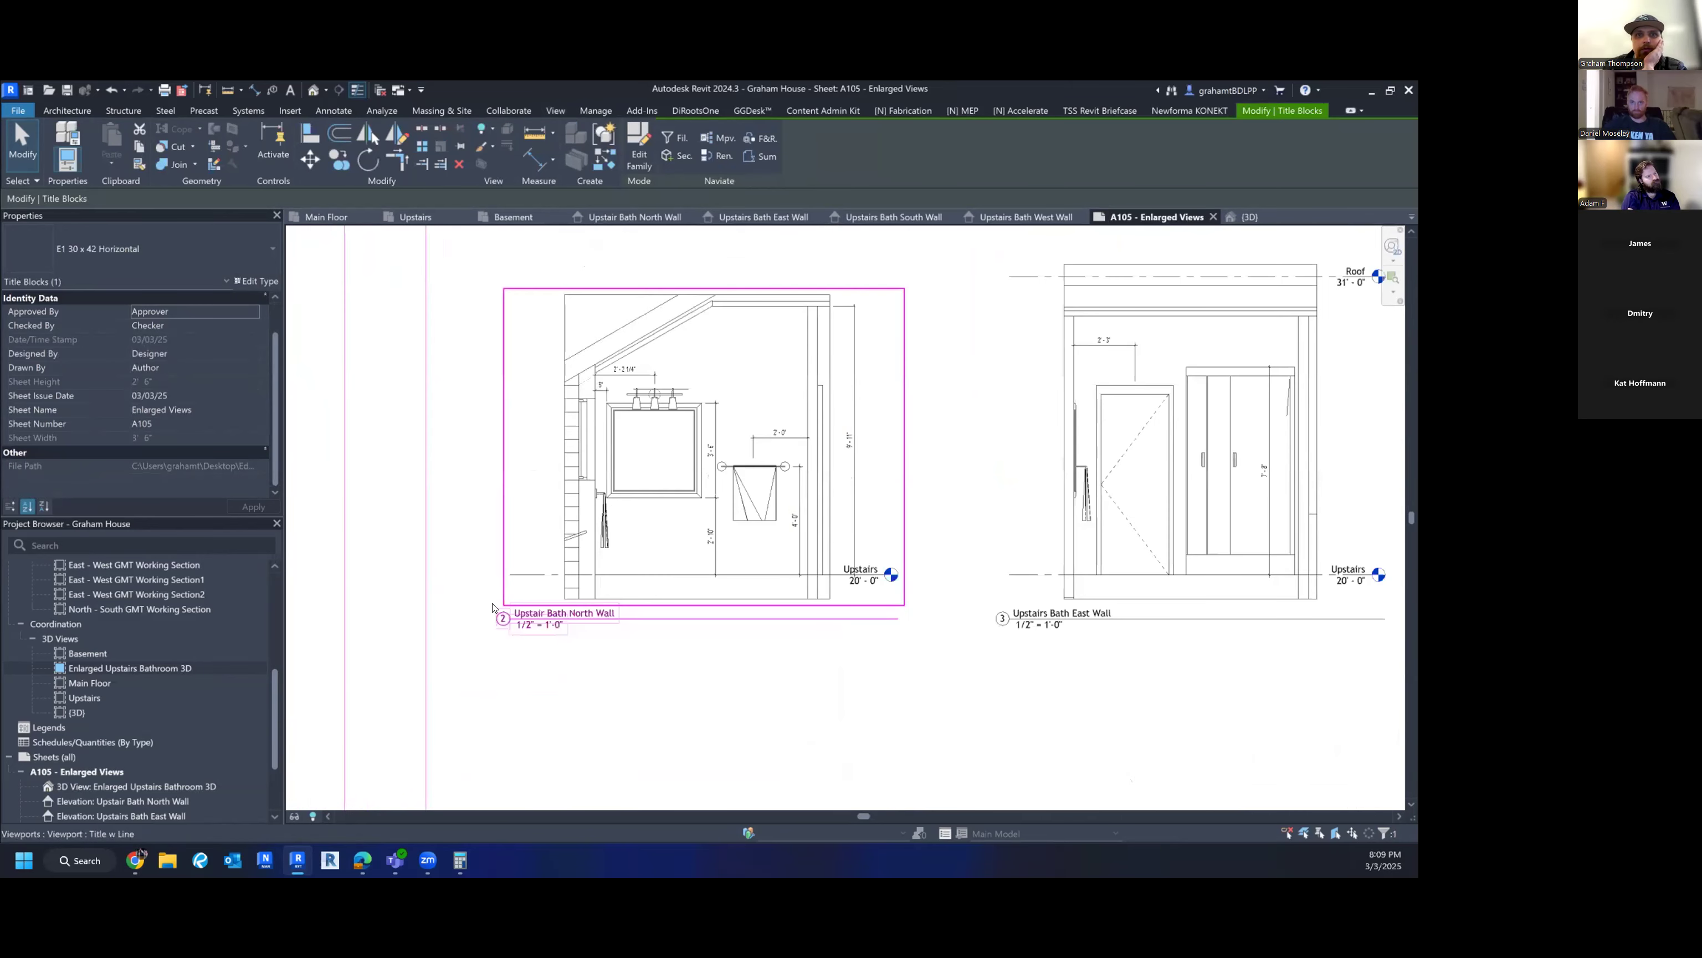
{"action": "middle_click_drag", "start_coordinate": [583, 553], "coordinate": [472, 816]}
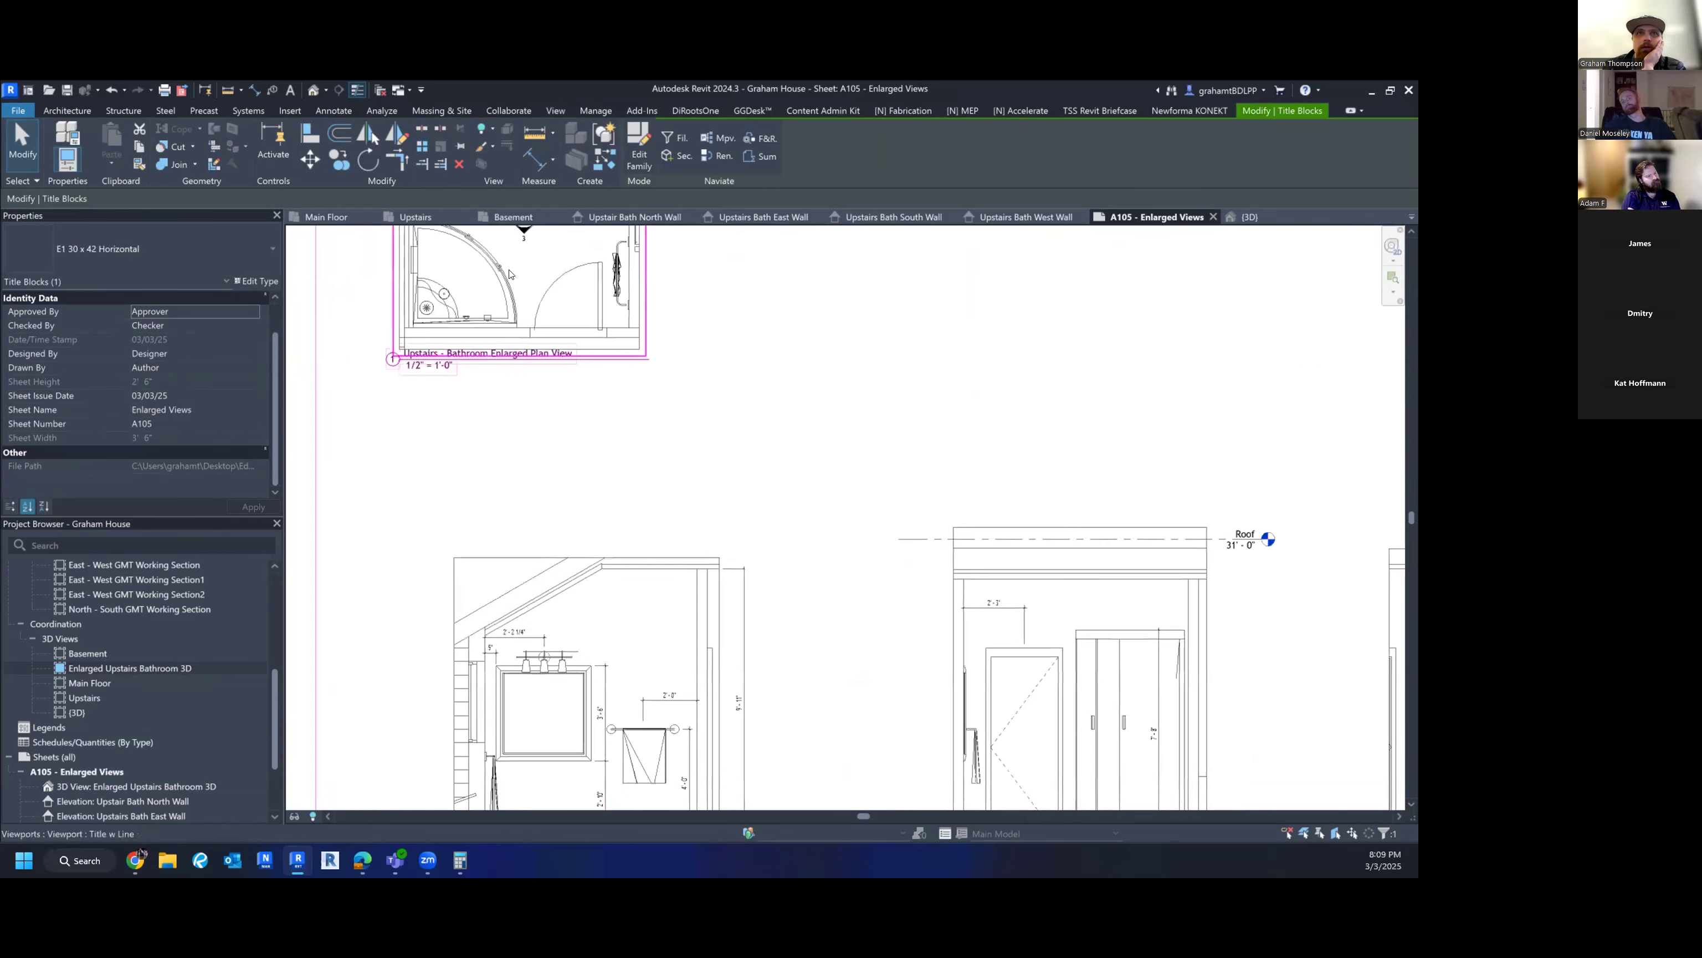
{"action": "scroll", "coordinate": [509, 275], "scroll_direction": "down", "scroll_amount": 1}
{"action": "middle_click_drag", "start_coordinate": [509, 274], "coordinate": [506, 370]}
- Pan over the four elevations, title block and West Wall elevation to review the layout
{"action": "scroll", "coordinate": [527, 293], "scroll_direction": "down", "scroll_amount": 2}
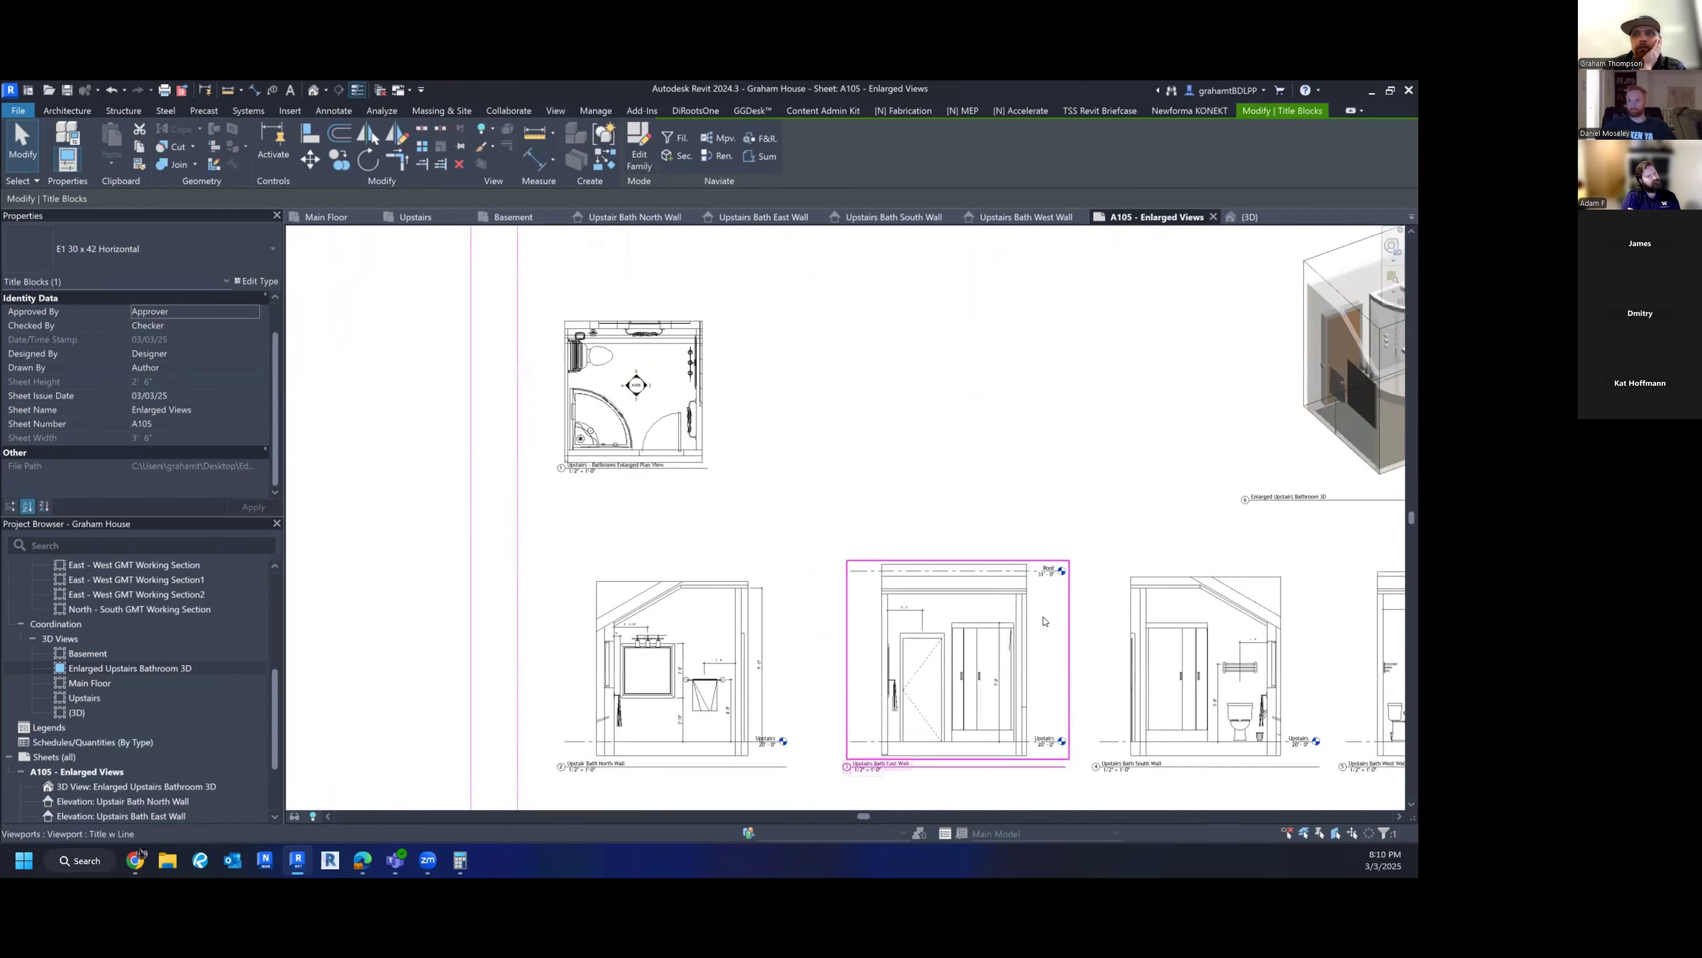
{"action": "middle_click_drag", "start_coordinate": [854, 739], "coordinate": [653, 584]}
{"action": "middle_click_drag", "start_coordinate": [1140, 562], "coordinate": [916, 574]}
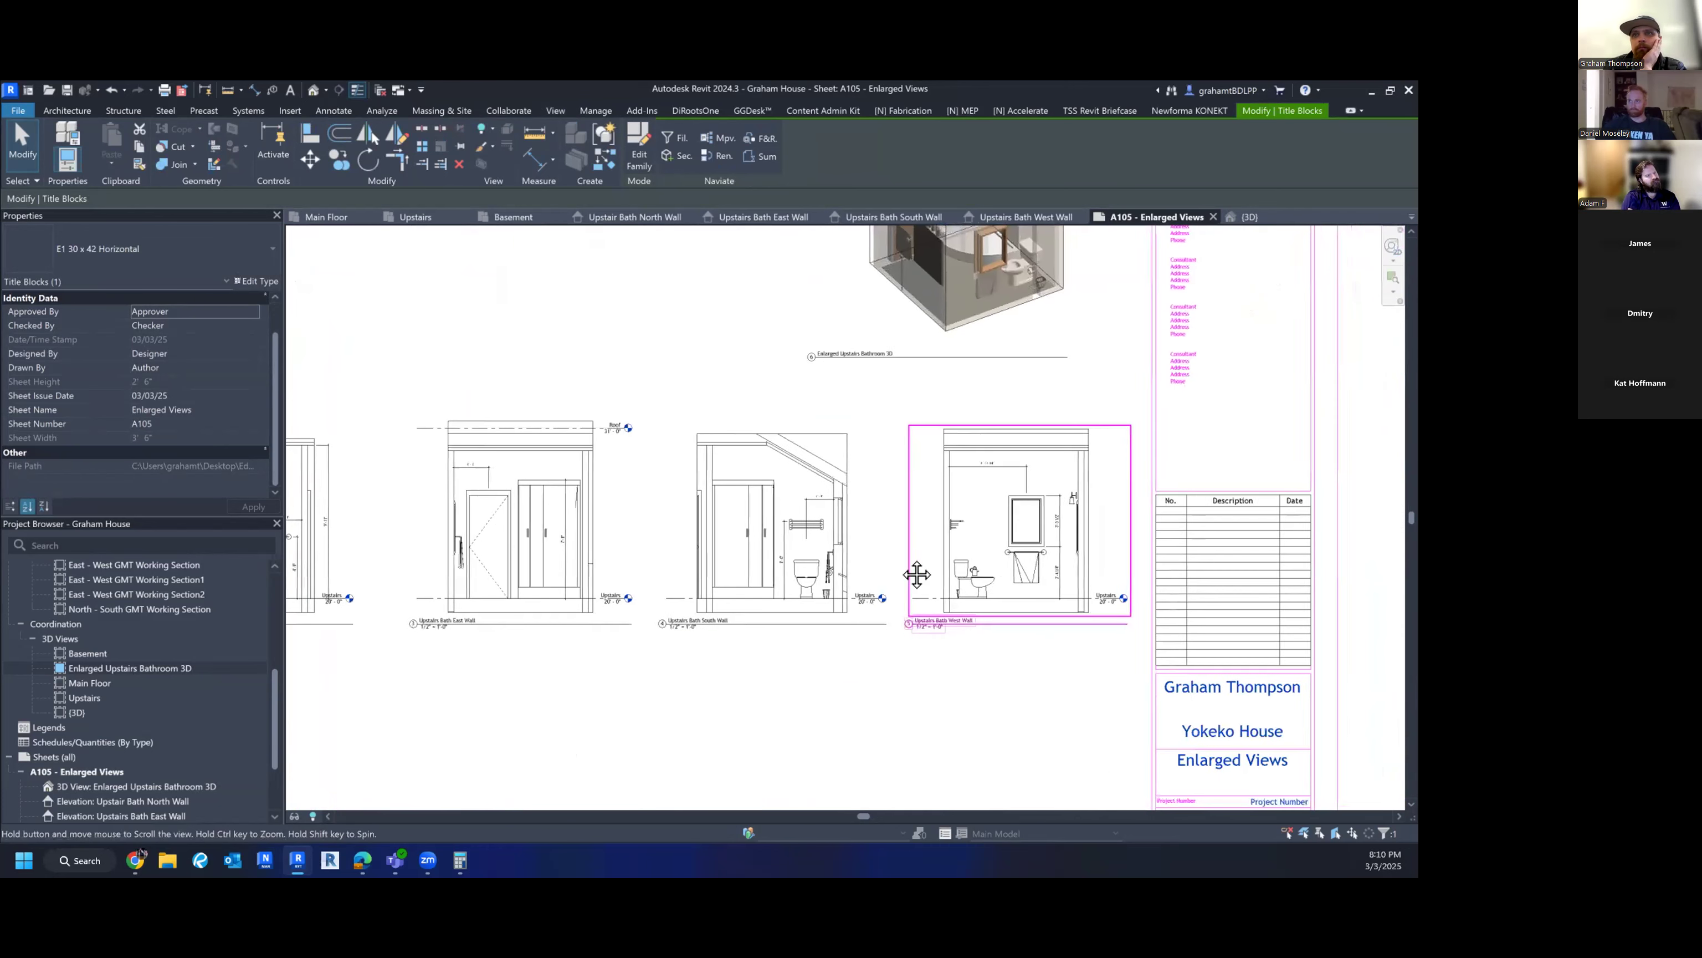
{"action": "middle_click_drag", "start_coordinate": [1061, 604], "coordinate": [1229, 638]}
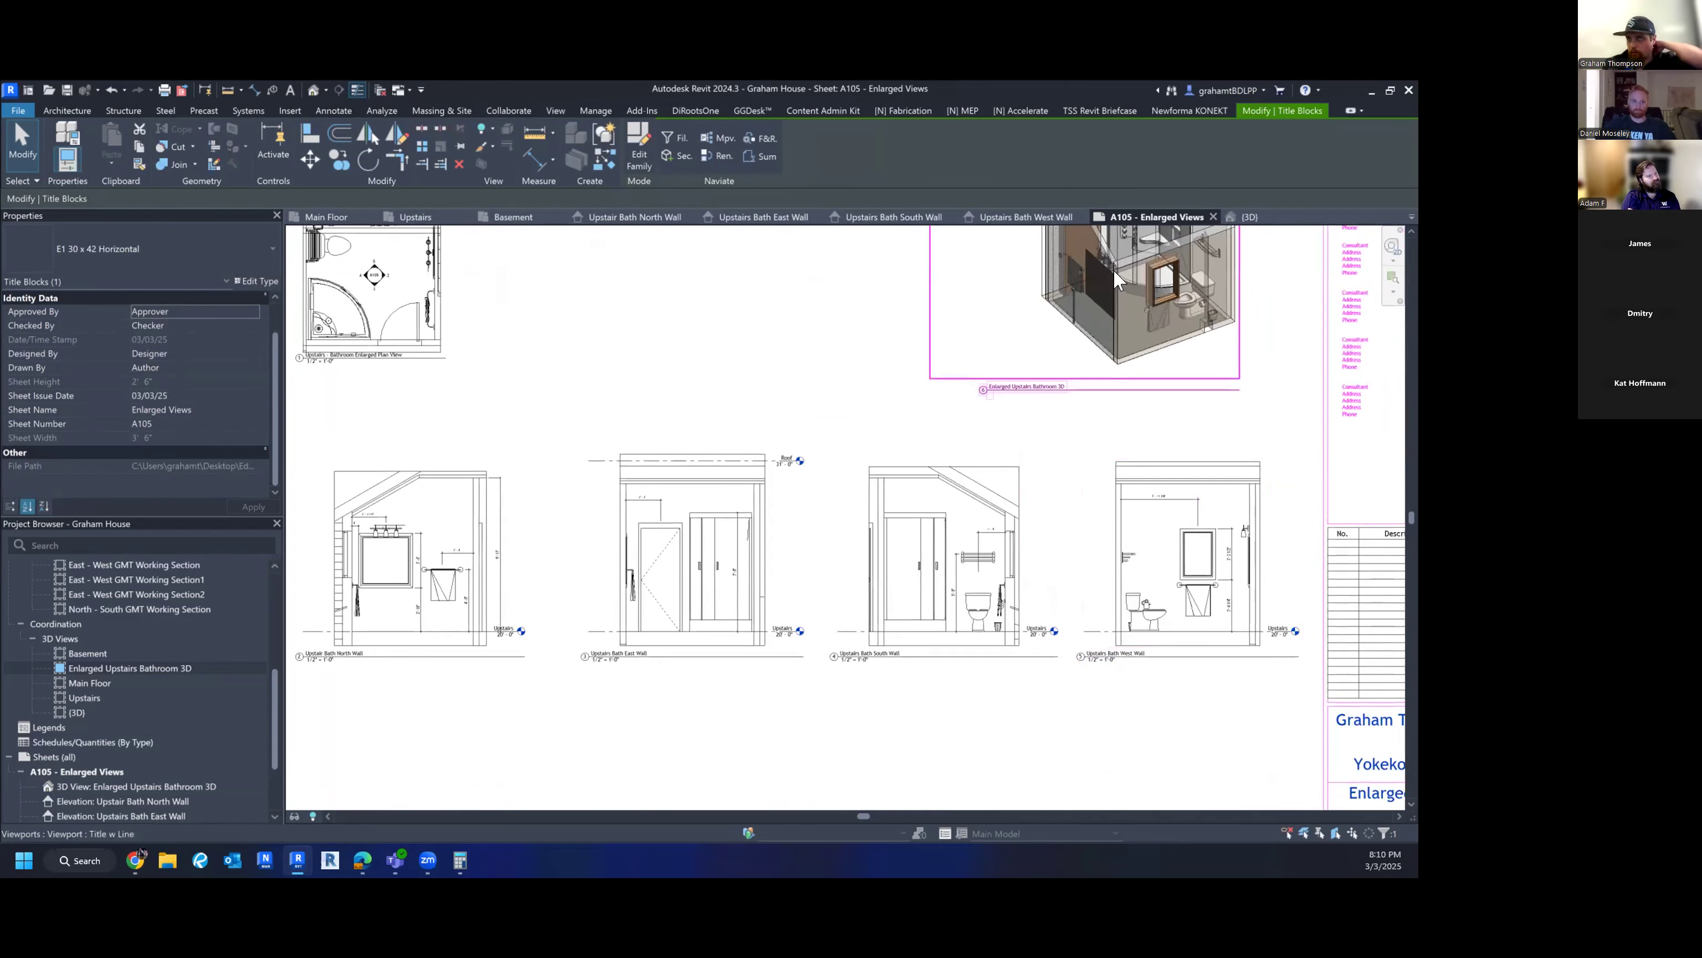
{"action": "middle_click_drag", "start_coordinate": [1142, 364], "coordinate": [1129, 404]}
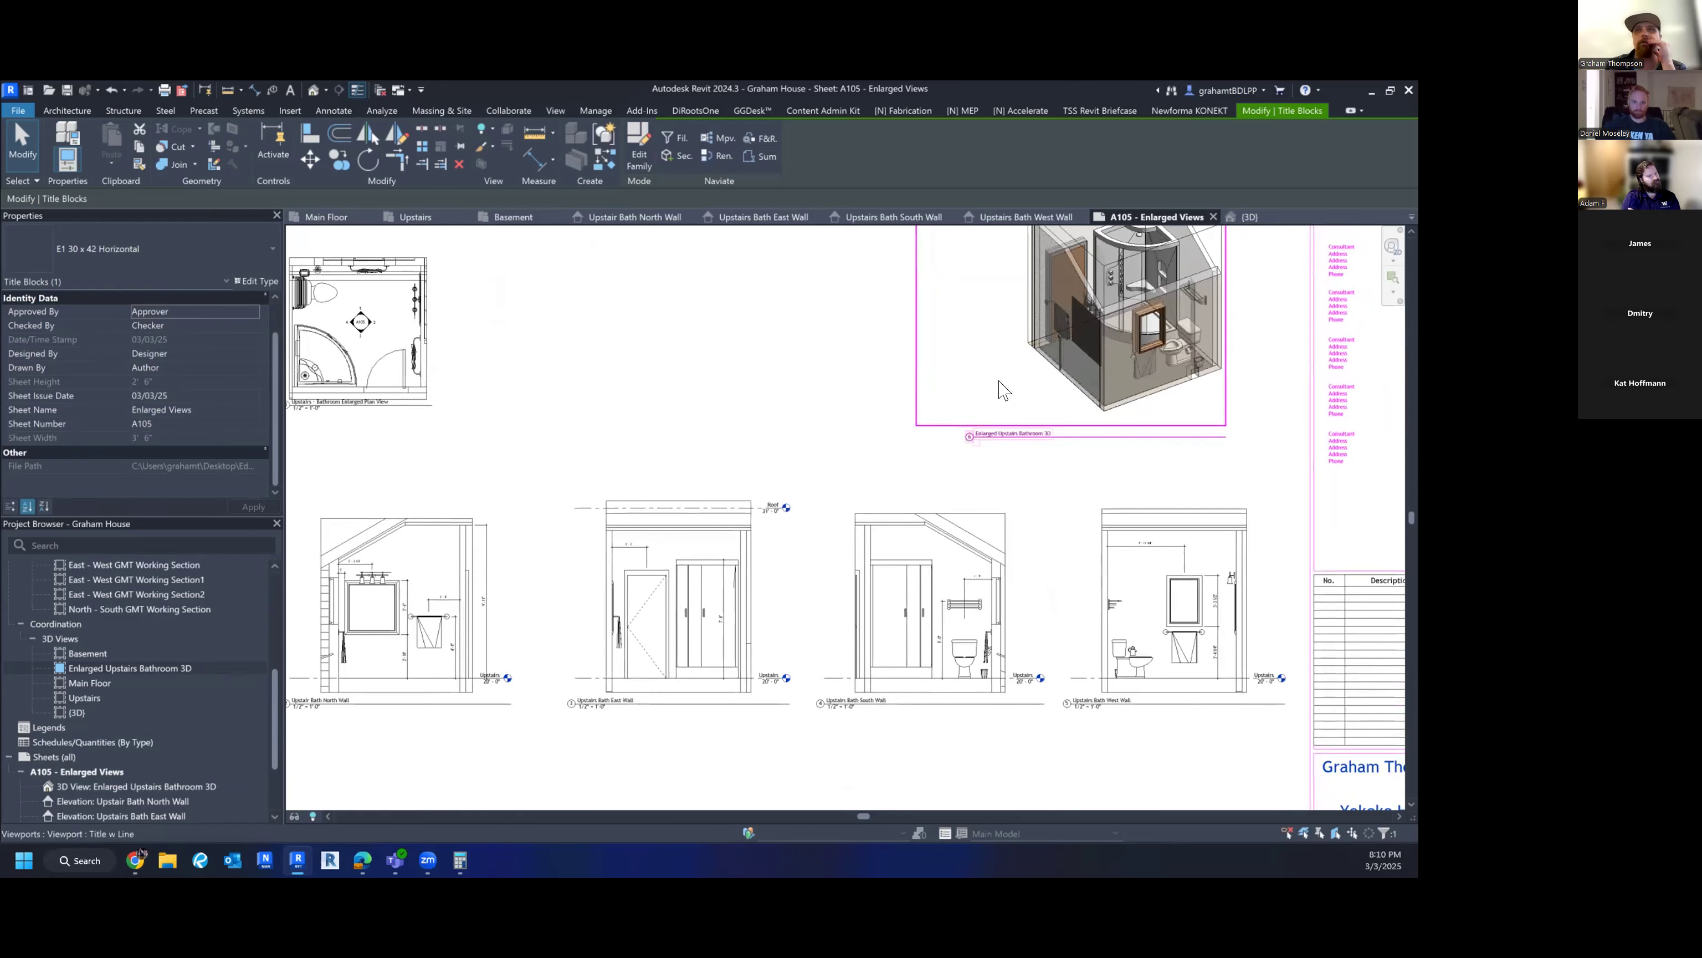
{"action": "scroll", "coordinate": [1164, 308], "scroll_direction": "down", "scroll_amount": 2}
{"action": "middle_click_drag", "start_coordinate": [1164, 300], "coordinate": [1103, 372]}
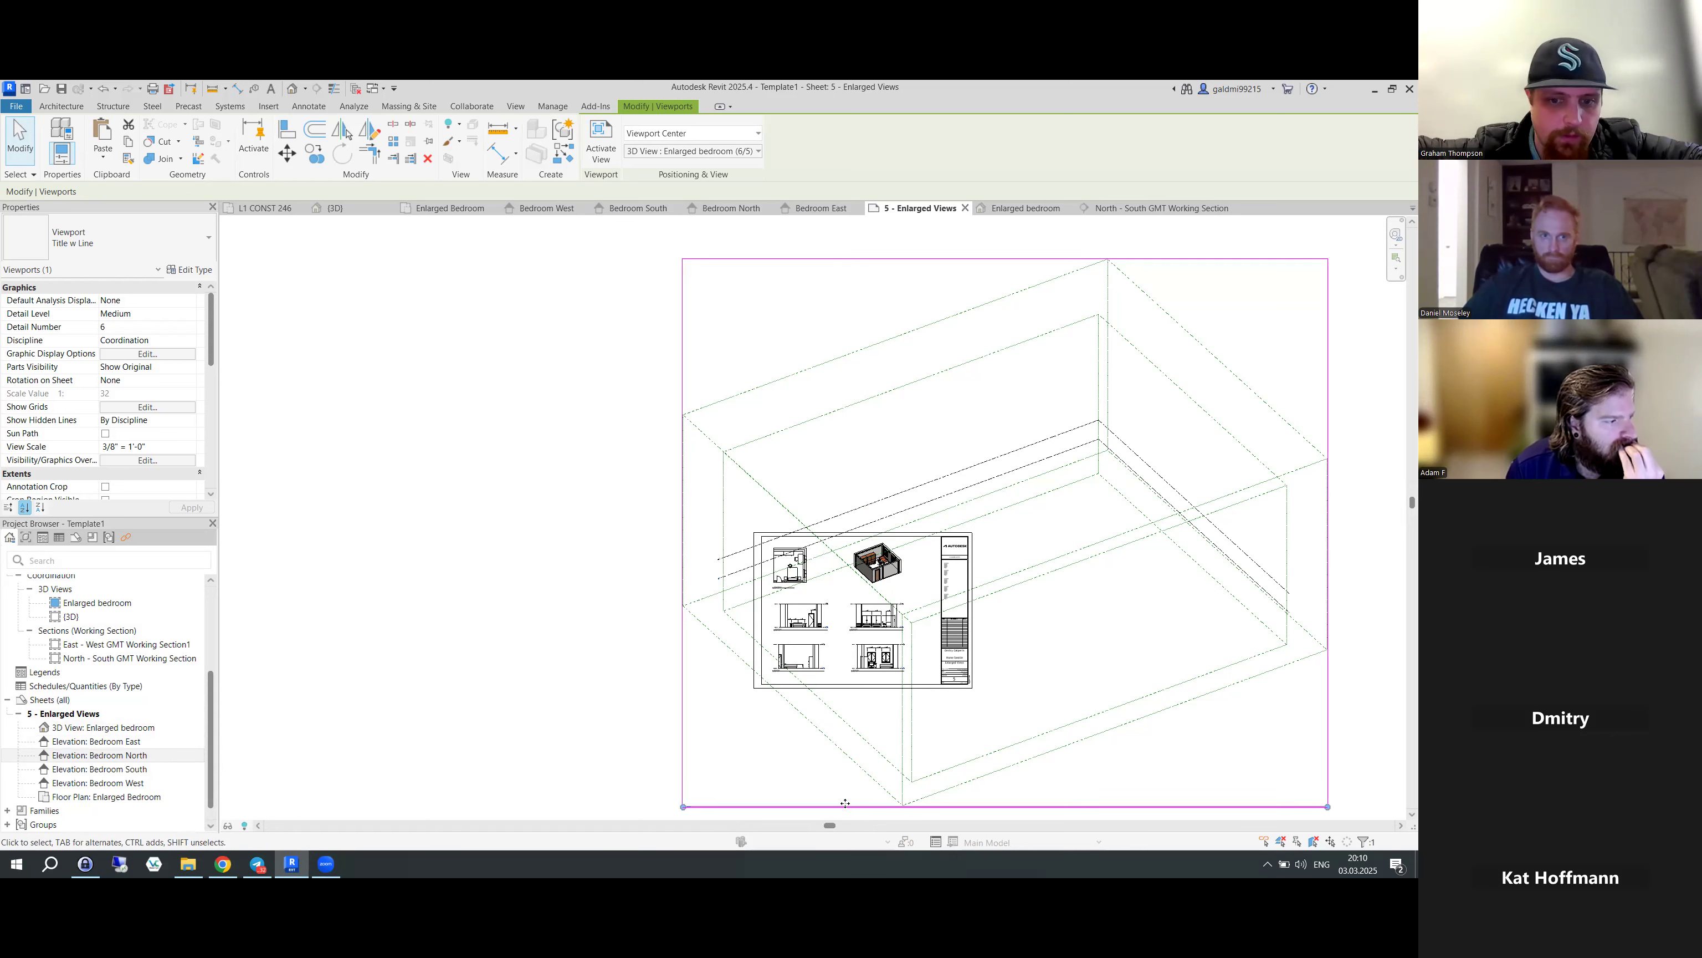
- Delete the Enlarged bedroom 3D viewport from sheet 5 and select that view in the Project Browser
{"action": "key", "text": "Delete"}
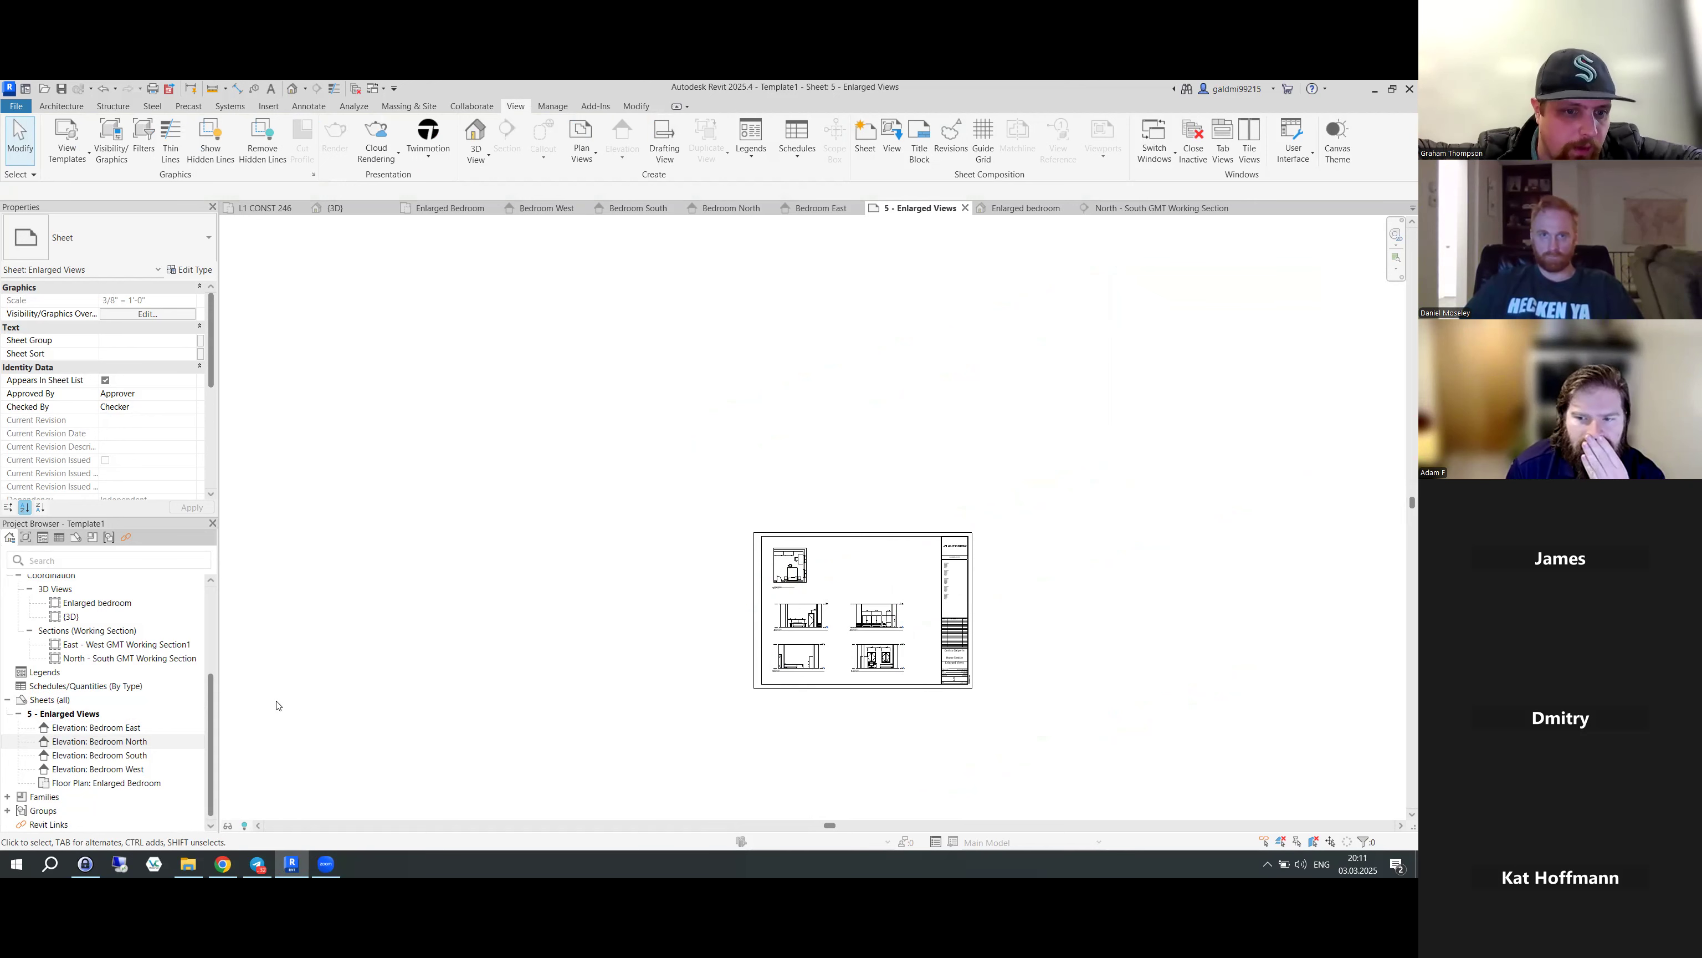
{"action": "left_click", "coordinate": [93, 603]}
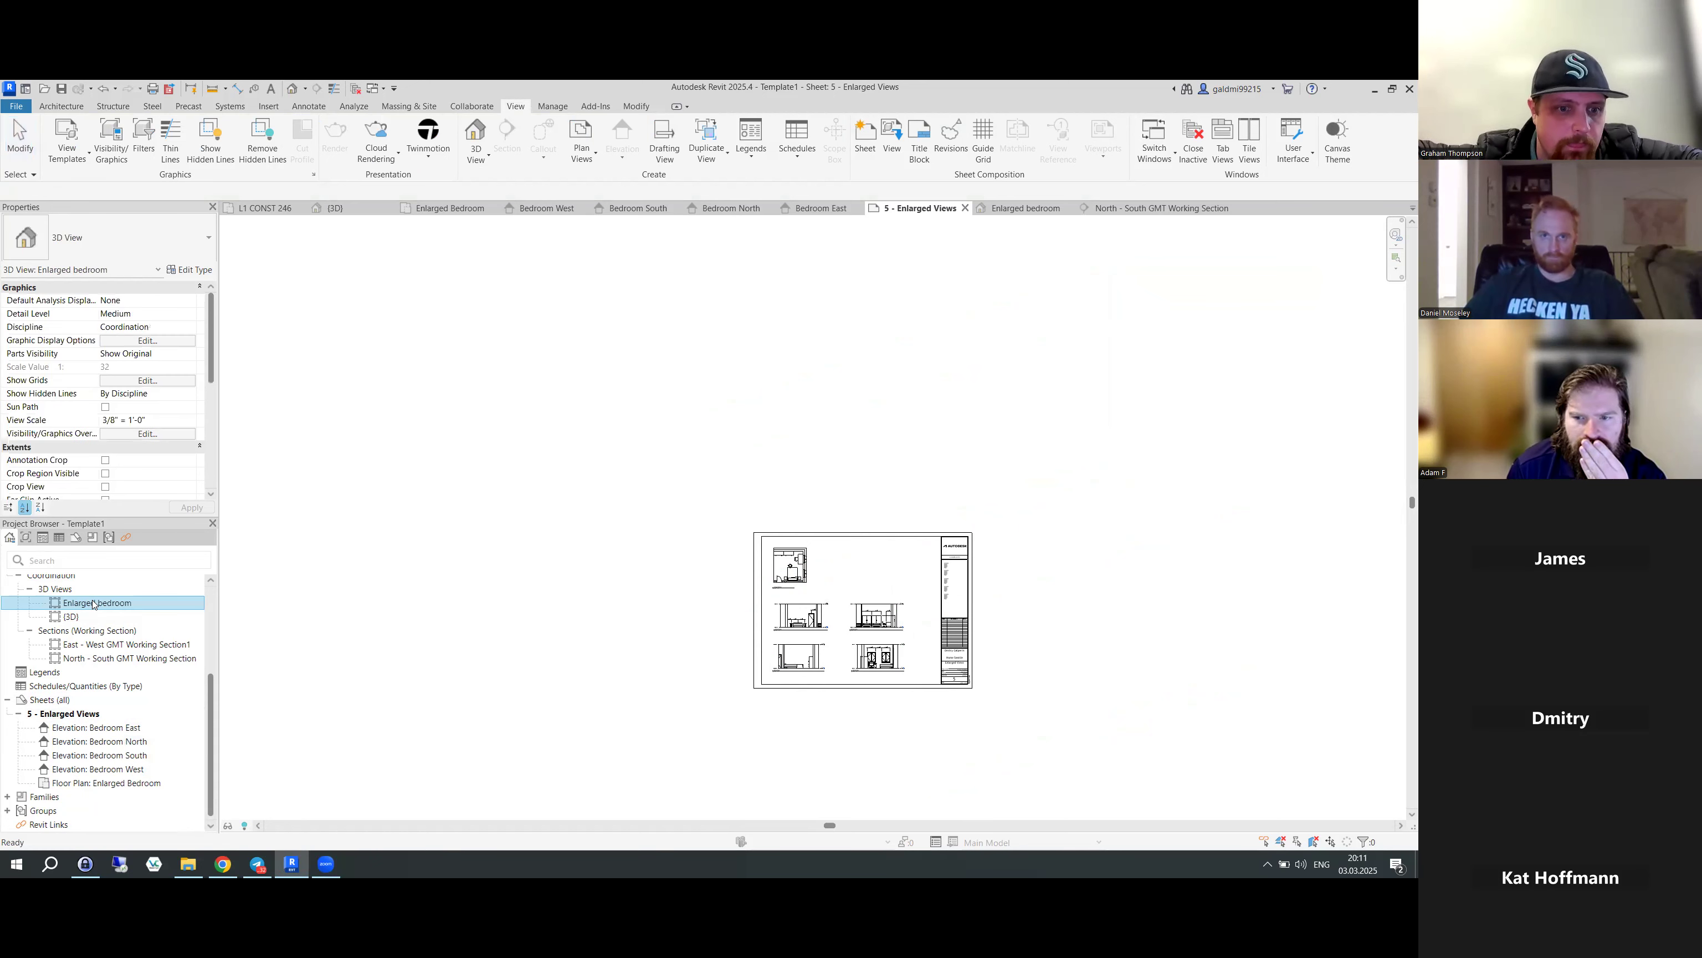
- Open the Enlarged bedroom 3D view and hide Scope Boxes in its annotation category visibility
{"action": "double_click", "coordinate": [94, 603]}
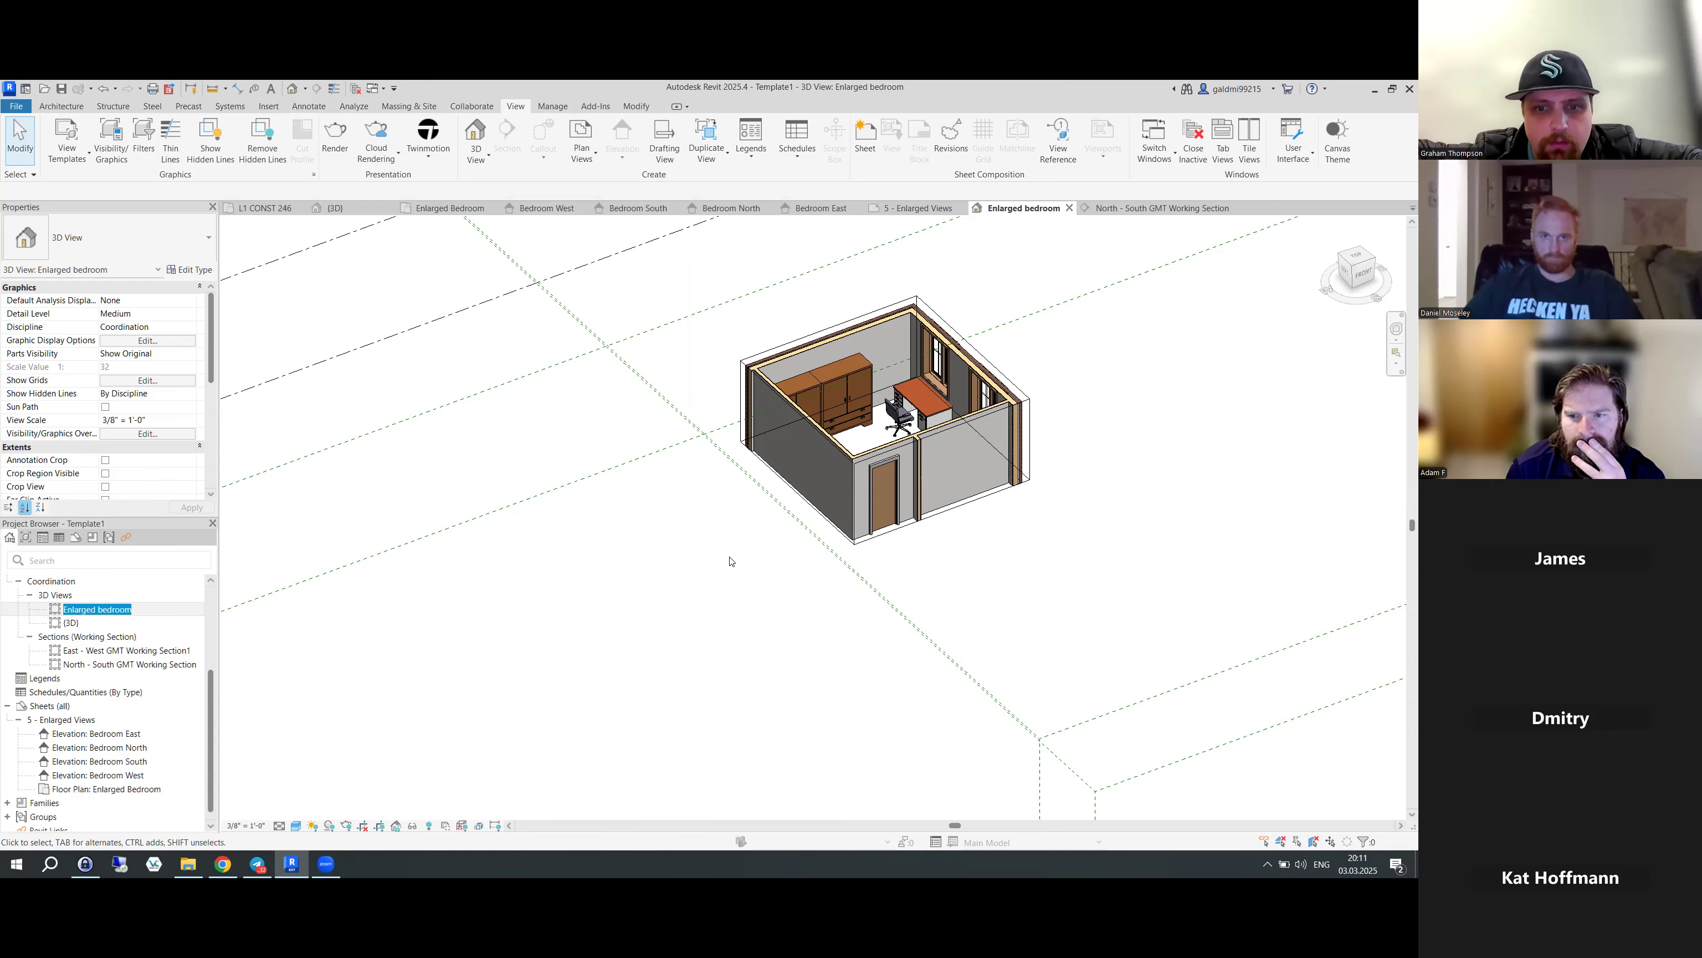
{"action": "key", "text": "v"}
{"action": "key", "text": "v"}
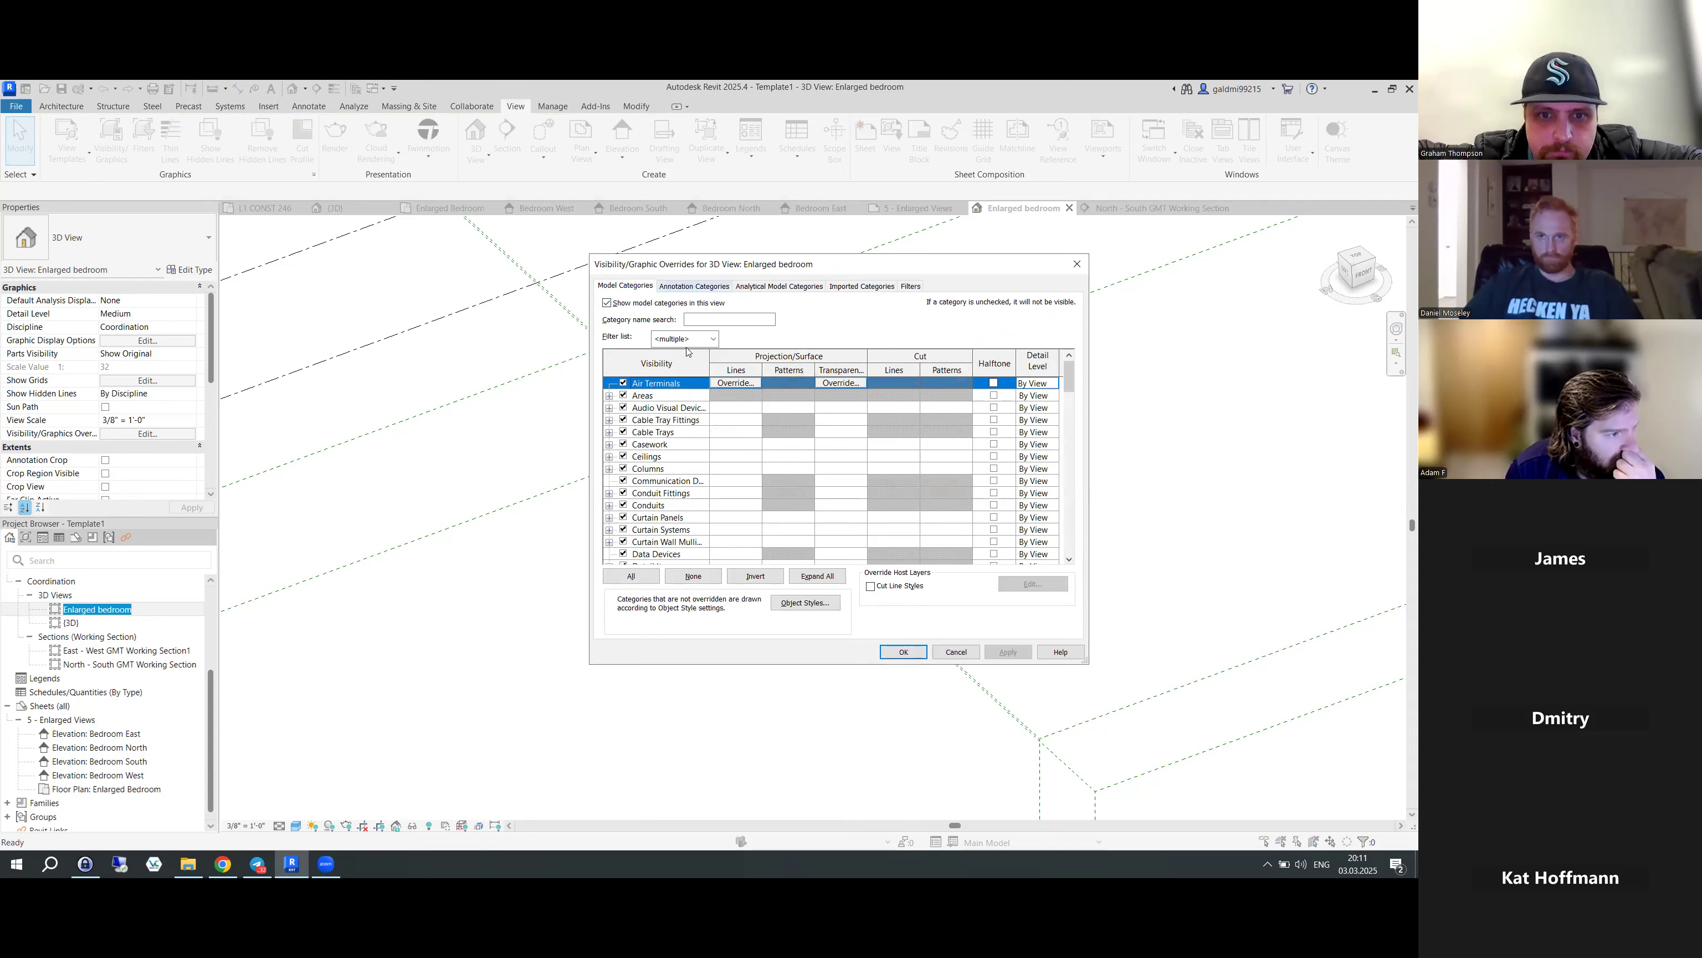
{"action": "scroll", "coordinate": [692, 480], "scroll_direction": "down", "scroll_amount": 2}
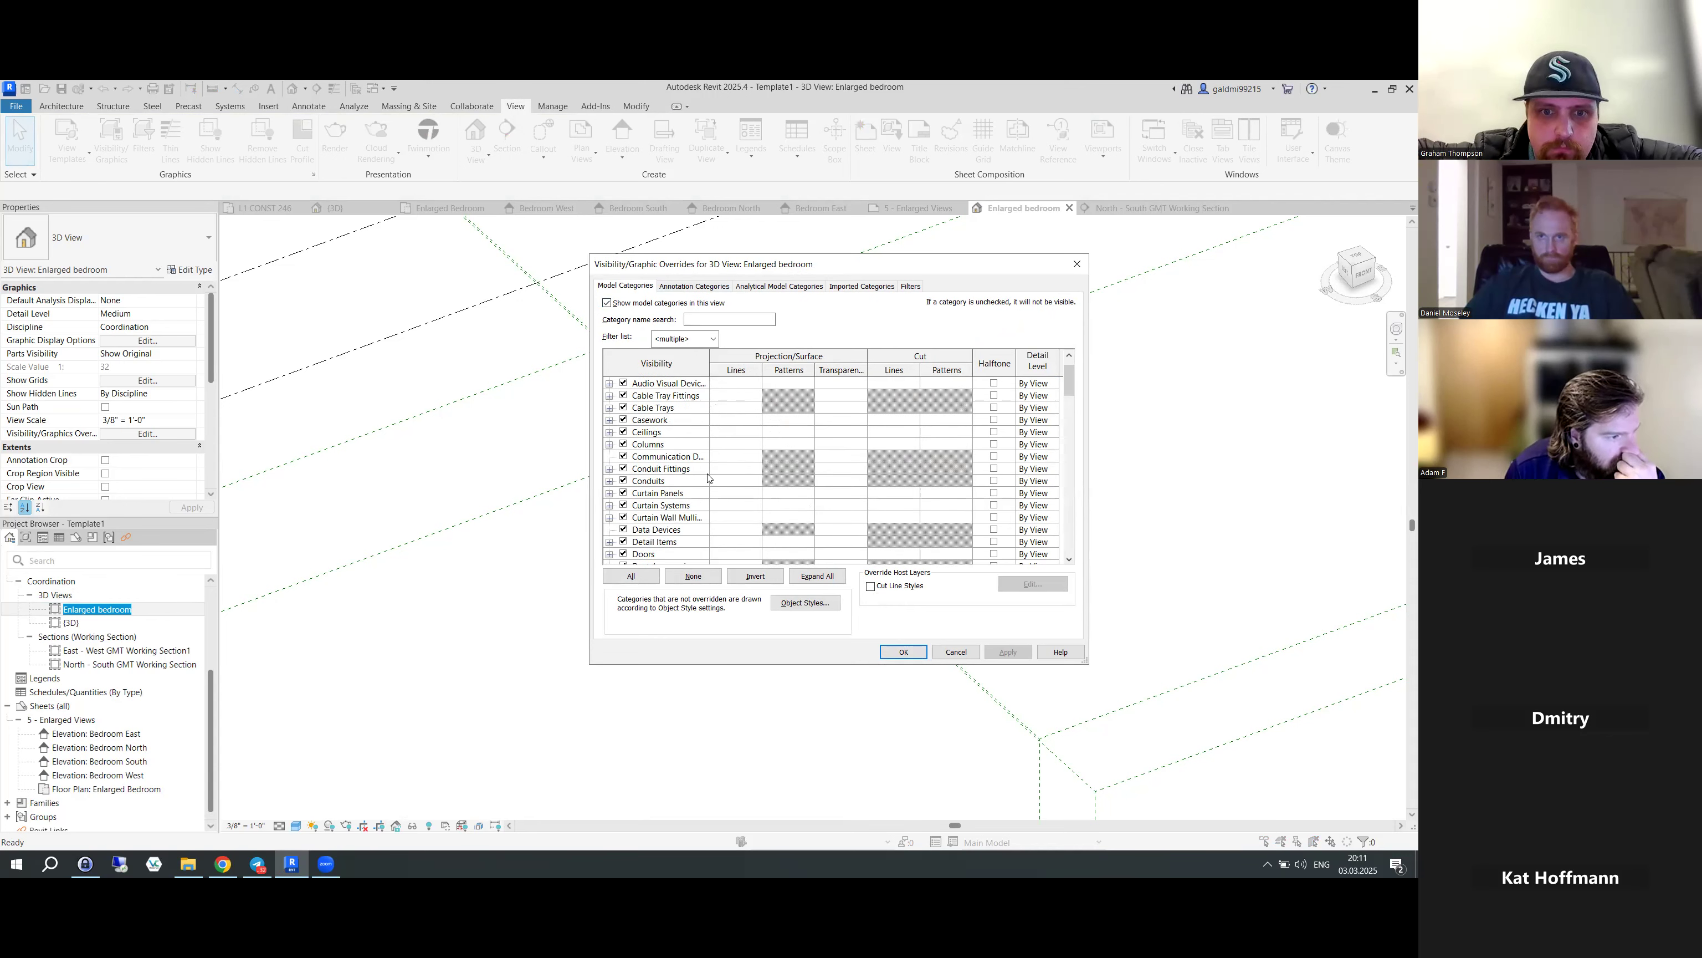
{"action": "scroll", "coordinate": [706, 420], "scroll_direction": "up", "scroll_amount": 2}
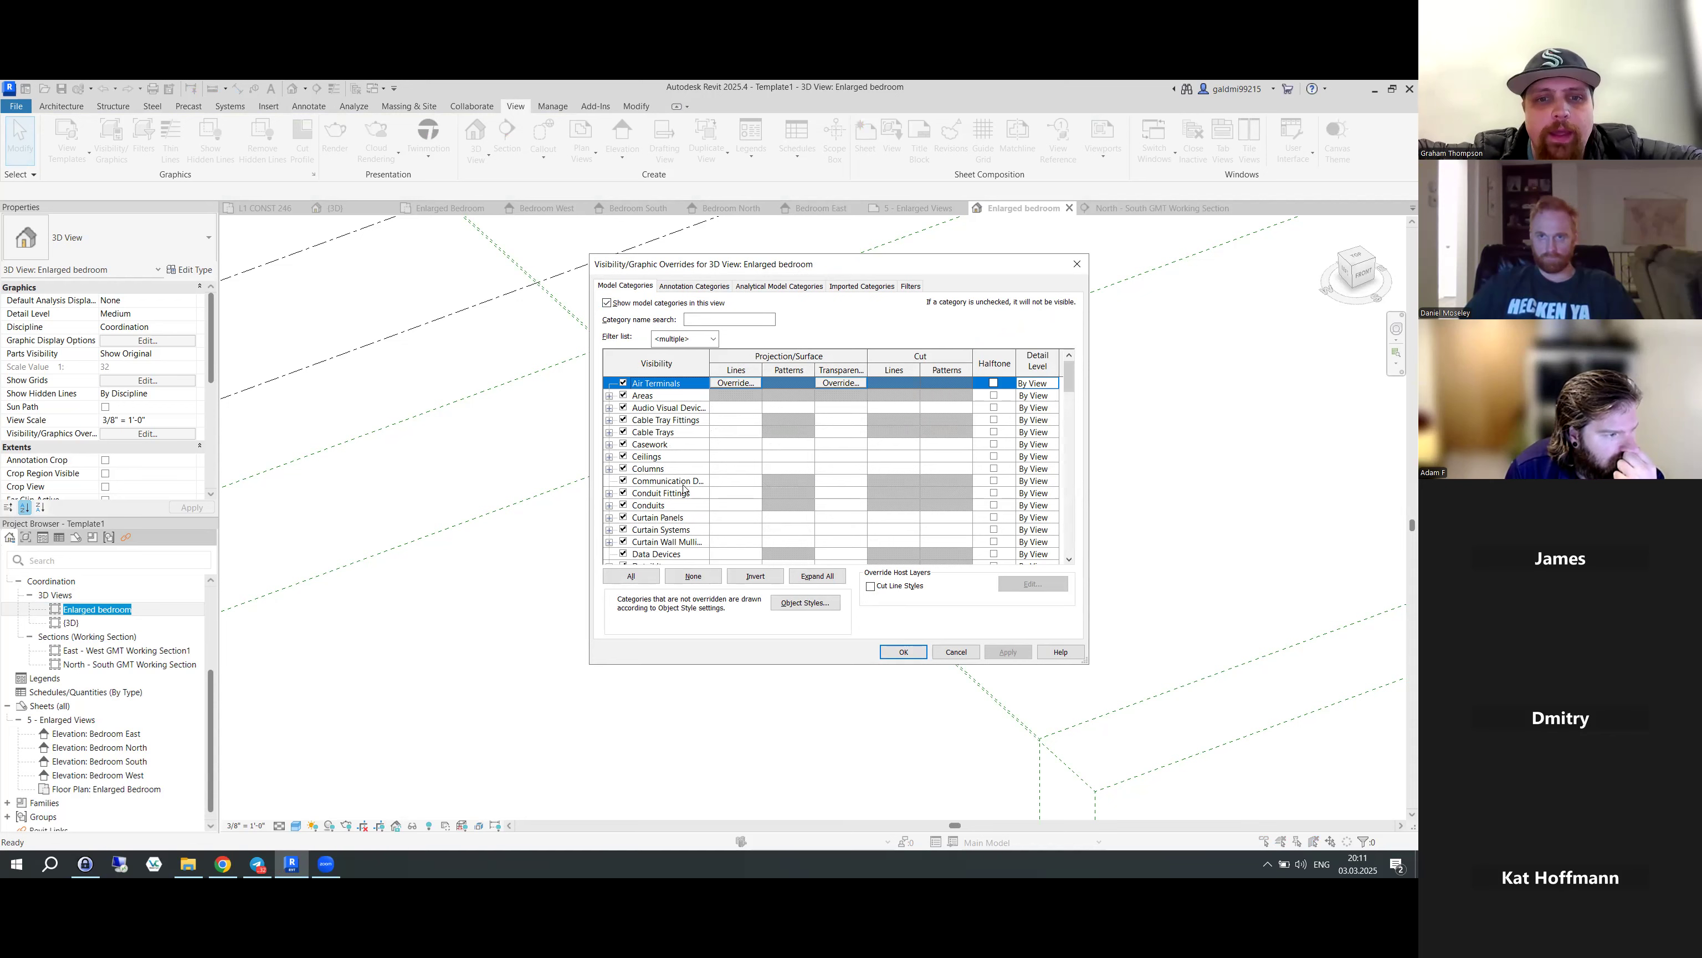
{"action": "left_click", "coordinate": [678, 285]}
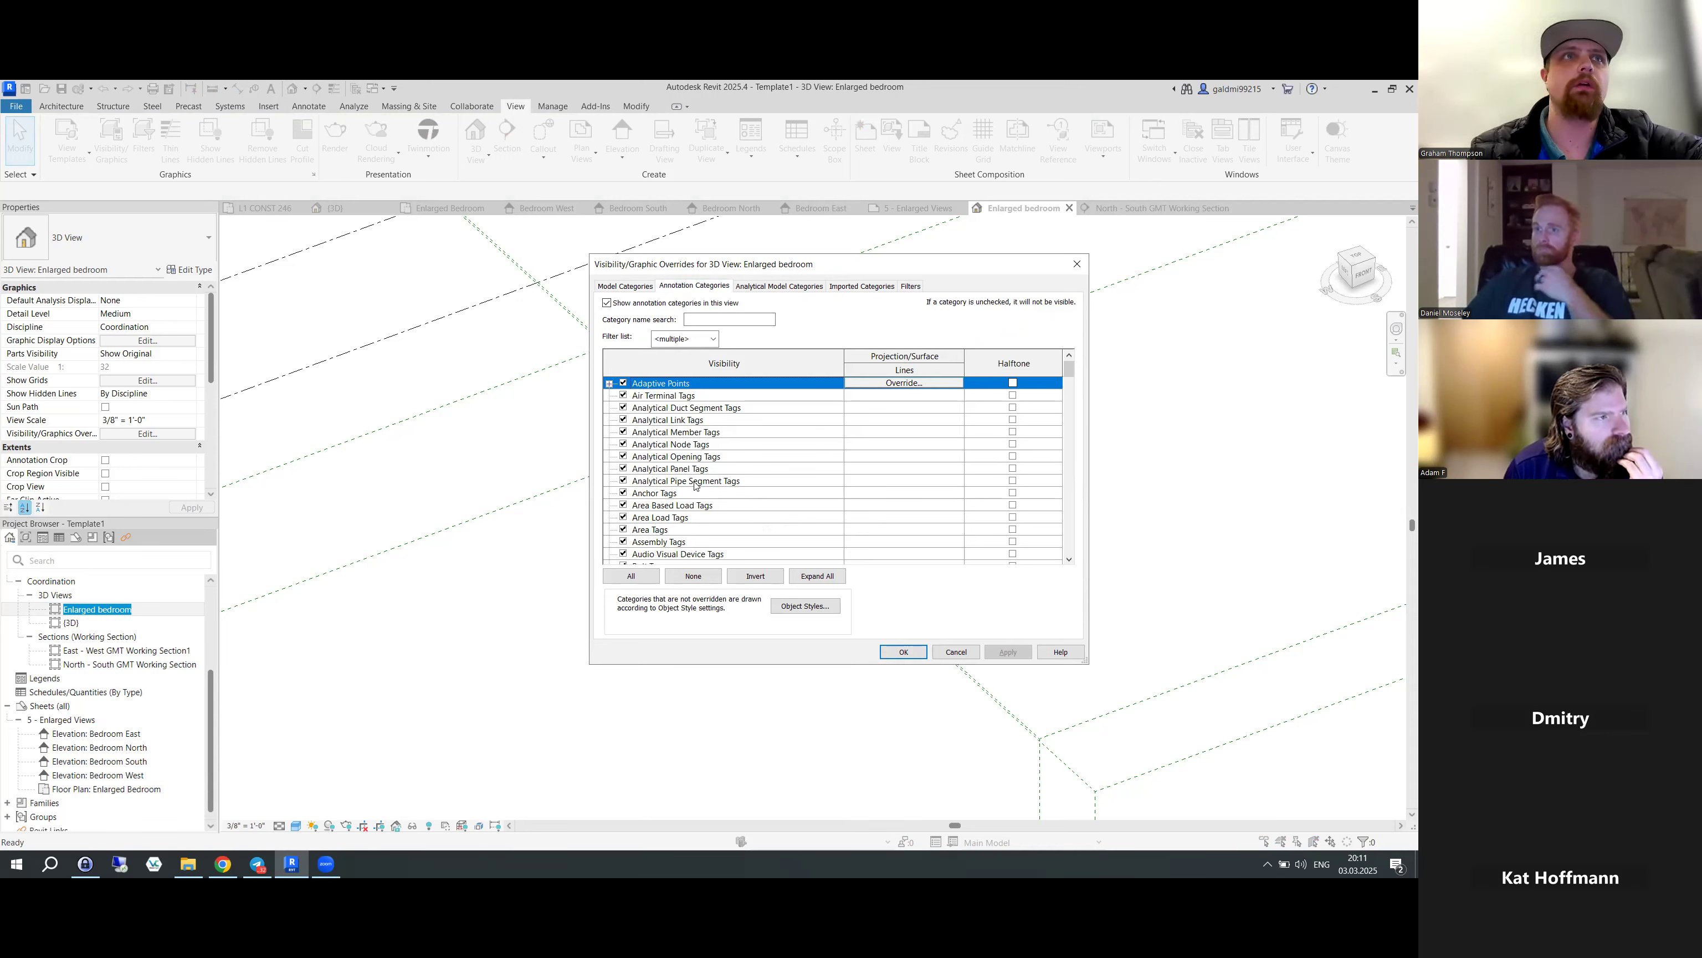
{"action": "key", "text": "s"}
{"action": "scroll", "coordinate": [694, 486], "scroll_direction": "down", "scroll_amount": 2}
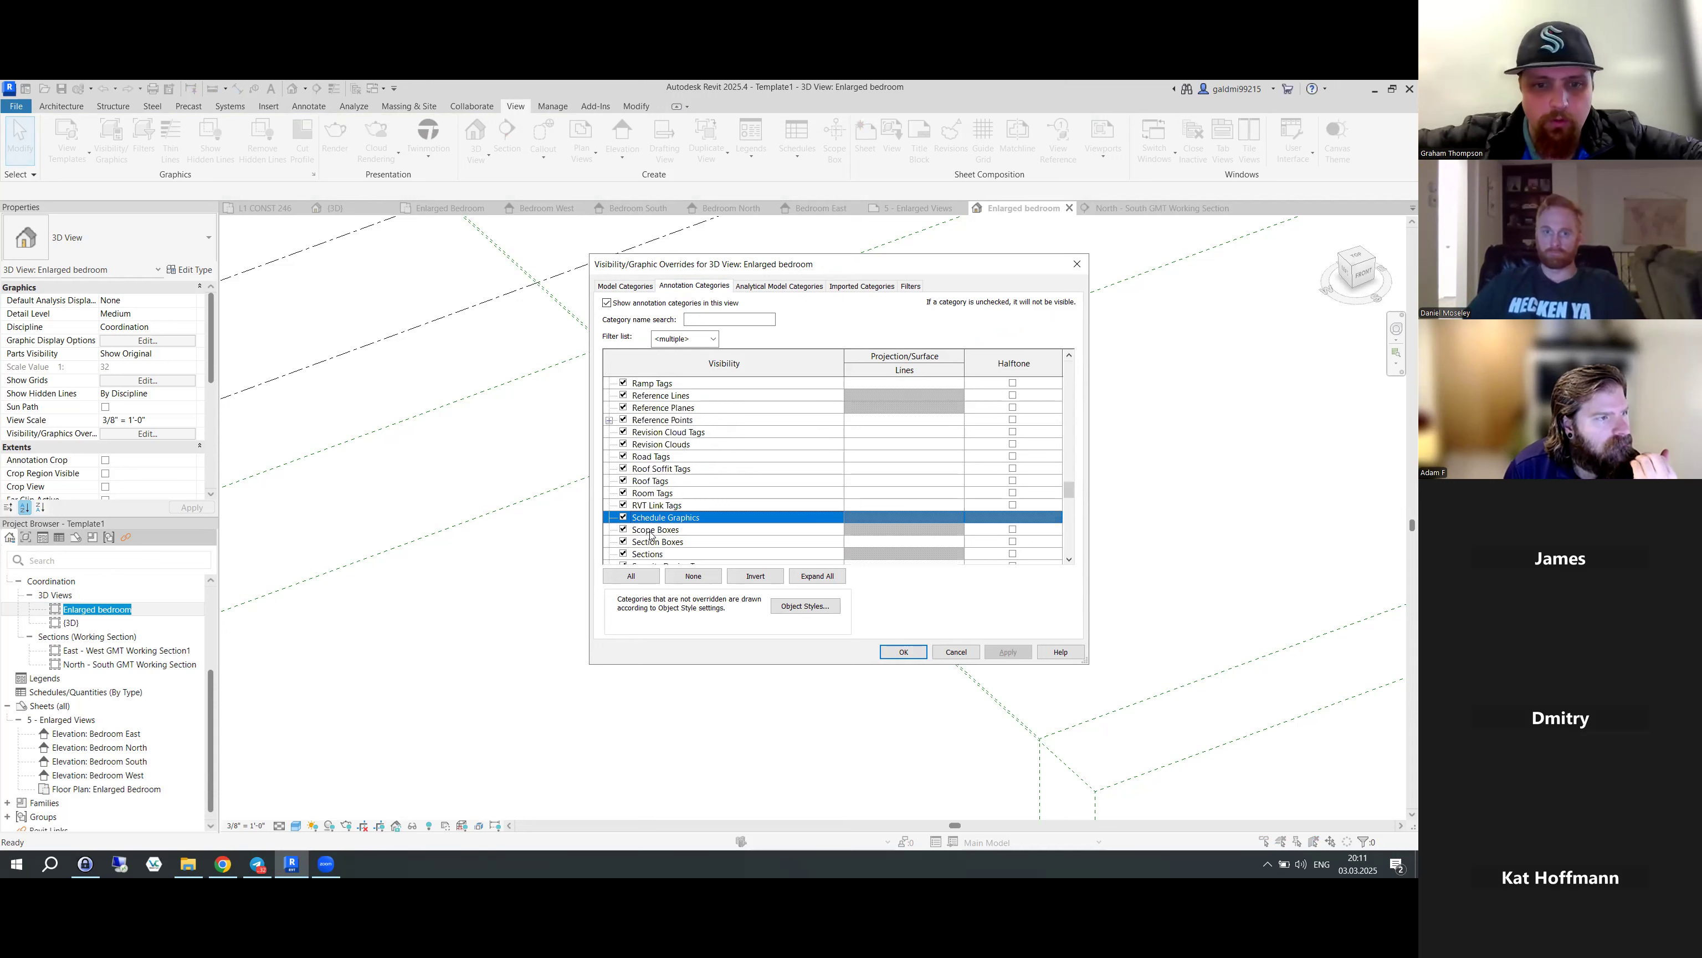
{"action": "left_click", "coordinate": [624, 533]}
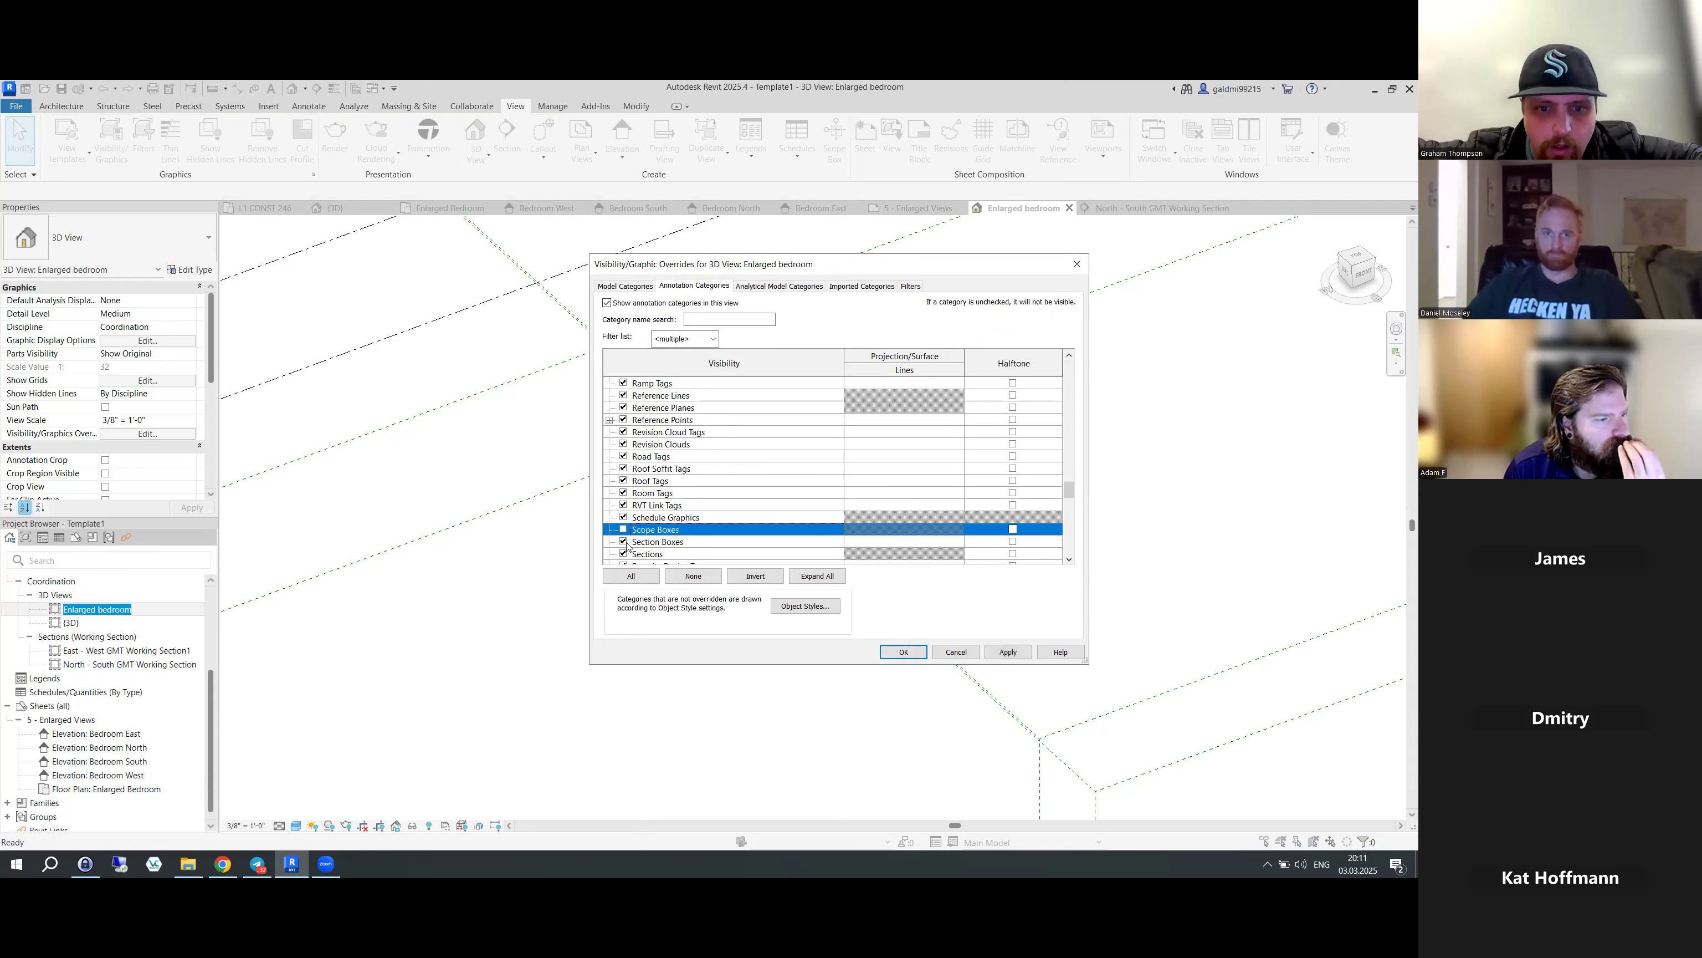
{"action": "left_click", "coordinate": [904, 652]}
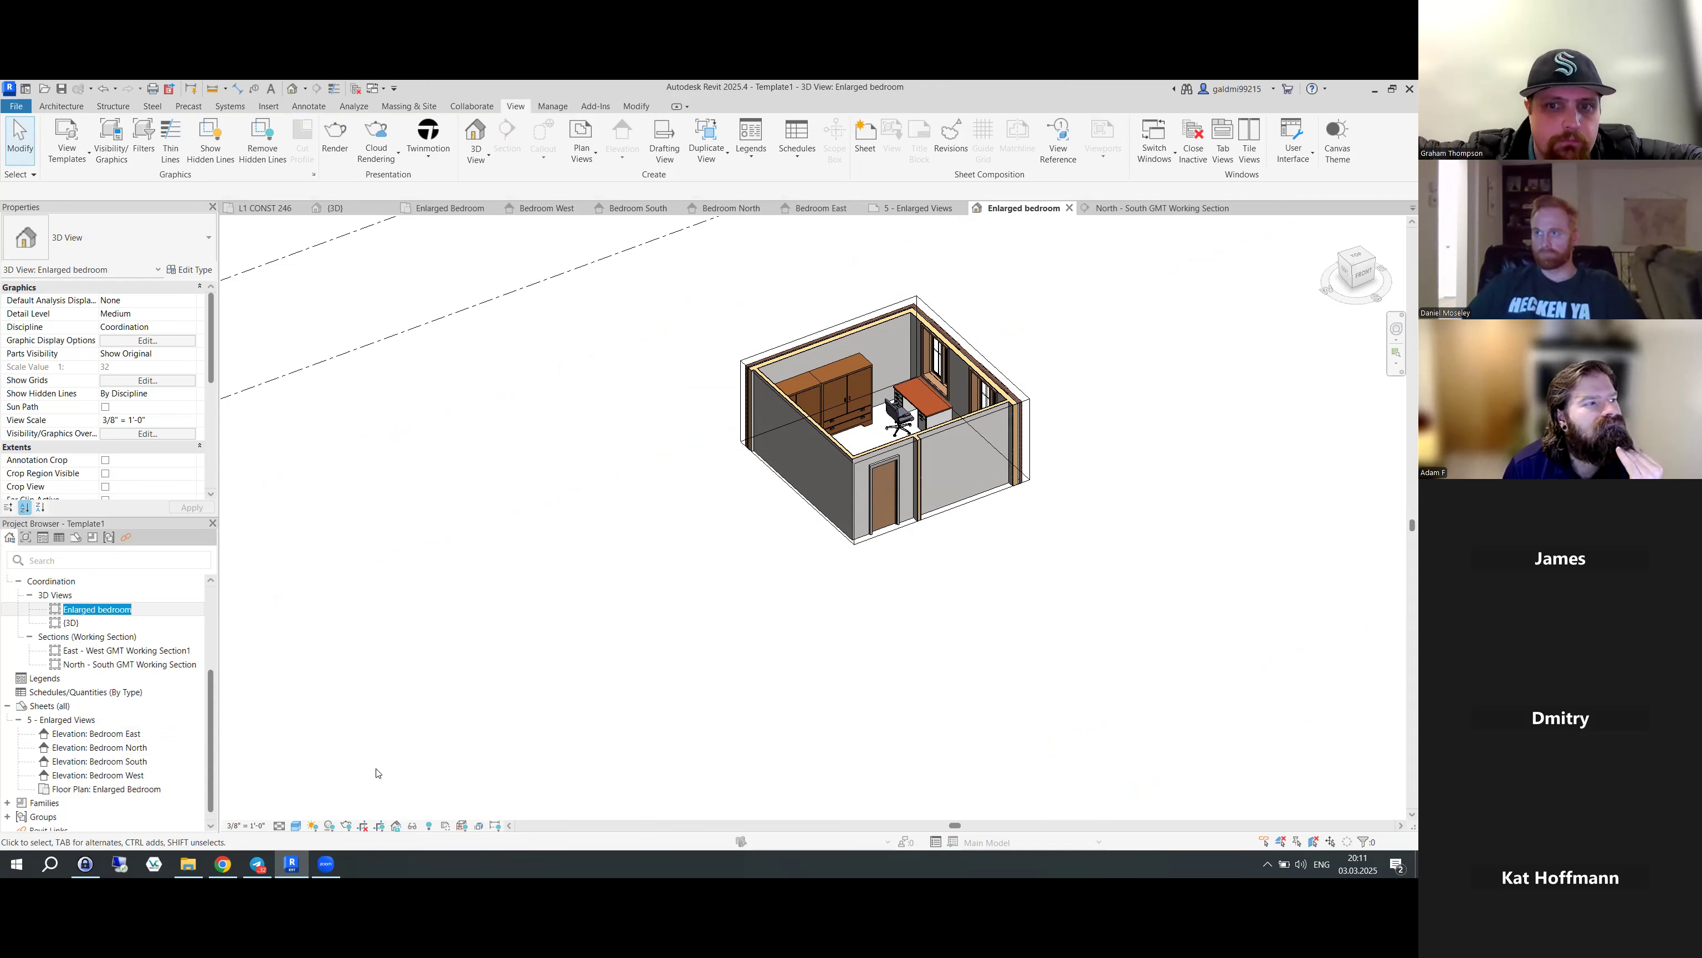
- Hide Levels in the Enlarged bedroom 3D view through VG annotation categories
{"action": "key", "text": "v"}
{"action": "key", "text": "g"}
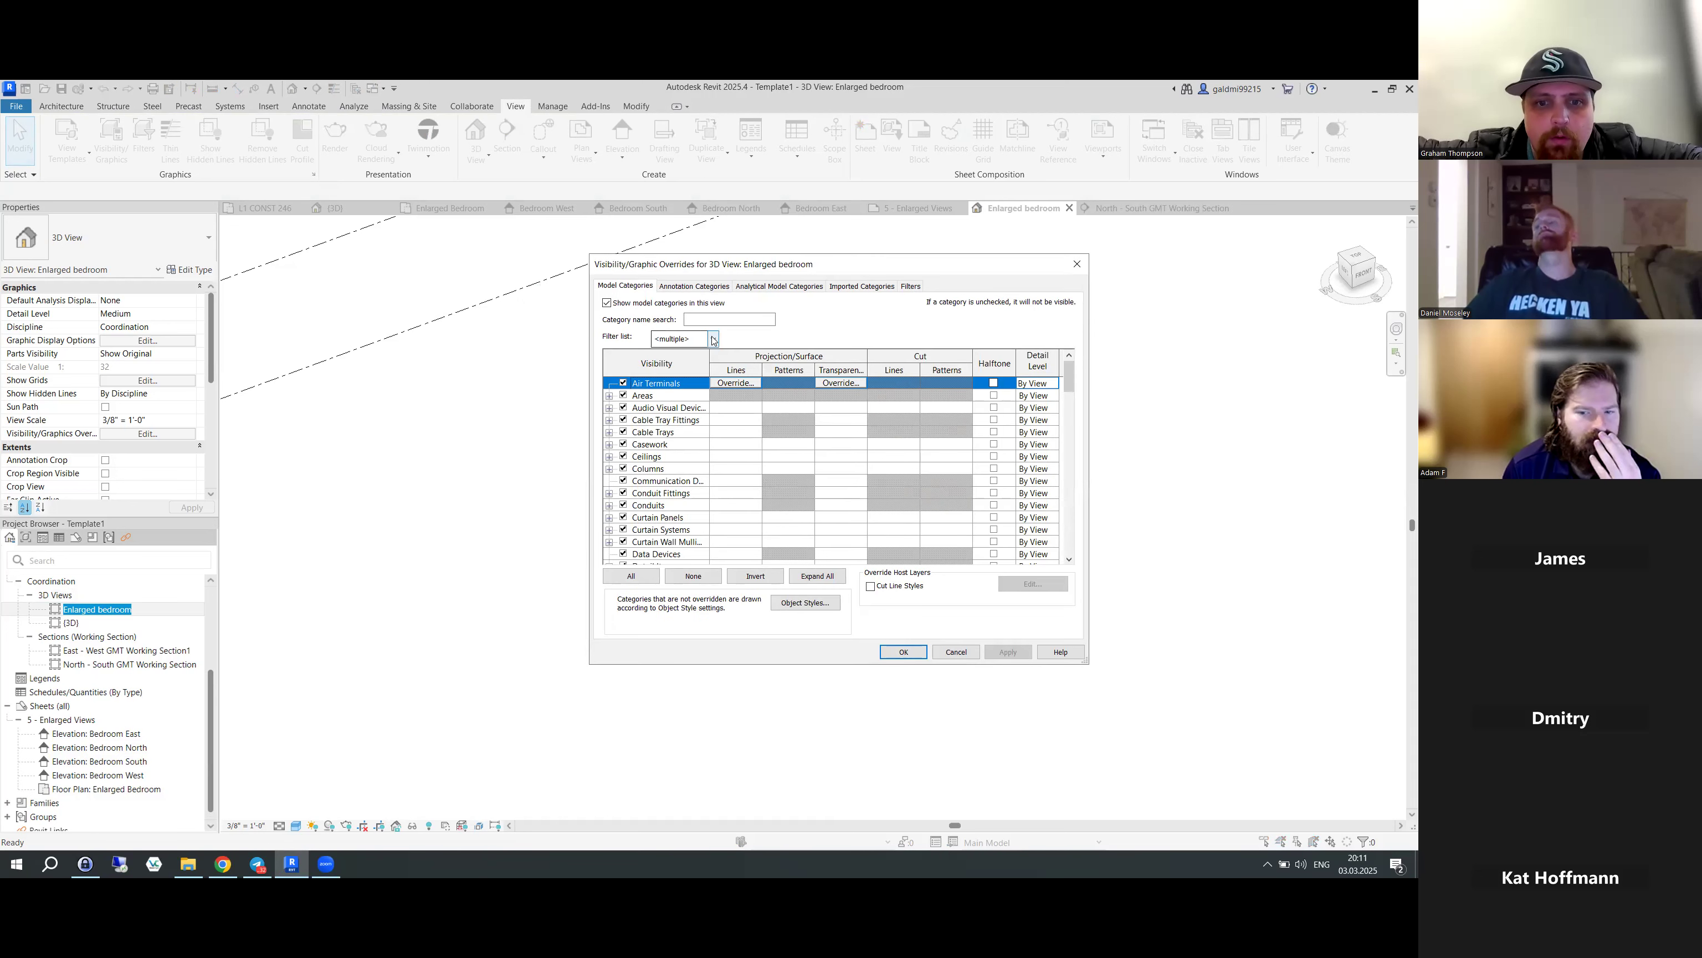
{"action": "left_click", "coordinate": [717, 287]}
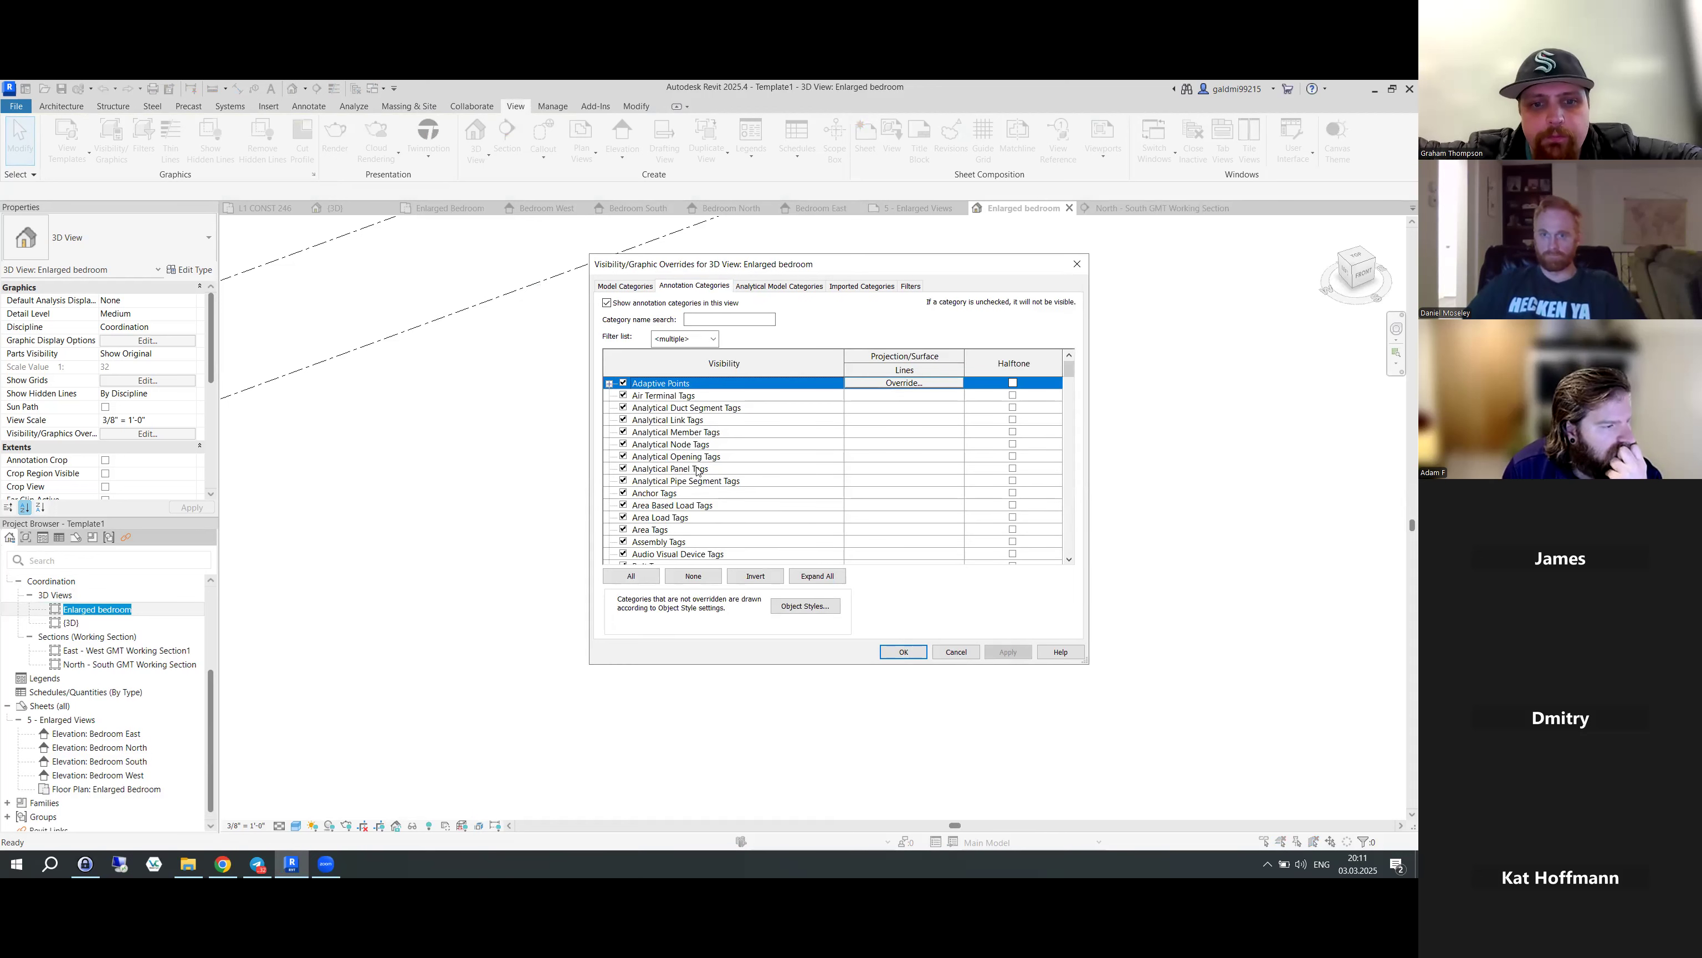
{"action": "key", "text": "l"}
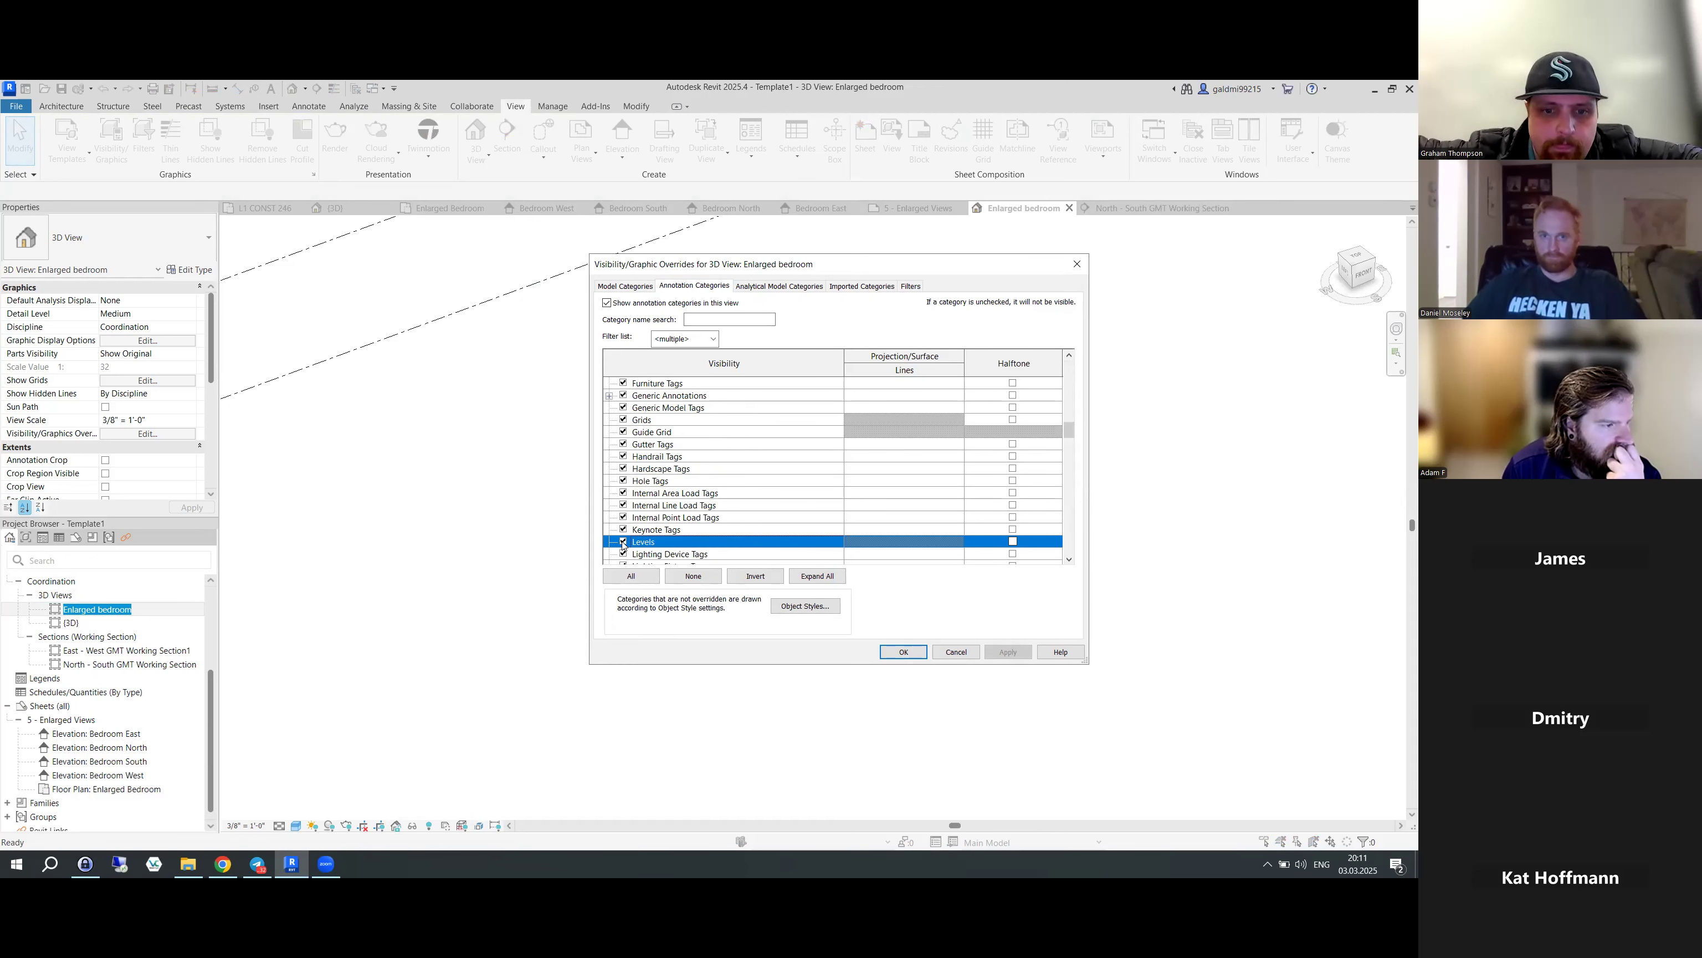
{"action": "left_click", "coordinate": [904, 652]}
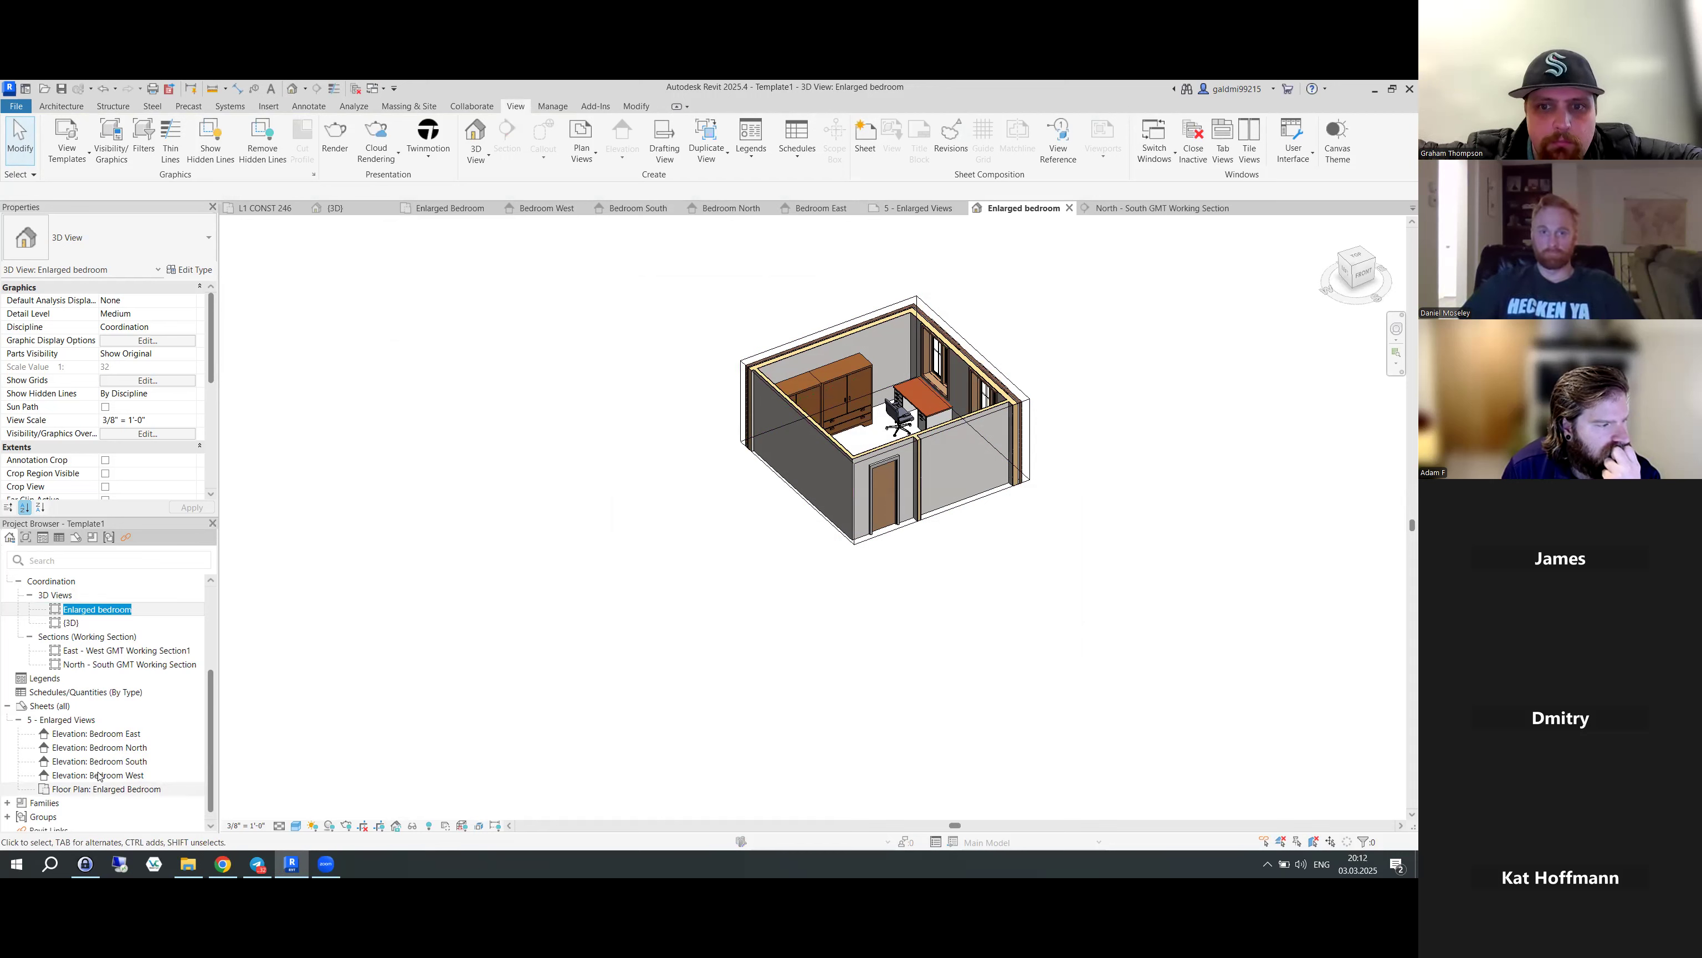
- Place the Enlarged bedroom 3D view on sheet 5 at the top right, beside the floor plan
{"action": "left_click", "coordinate": [1070, 208]}
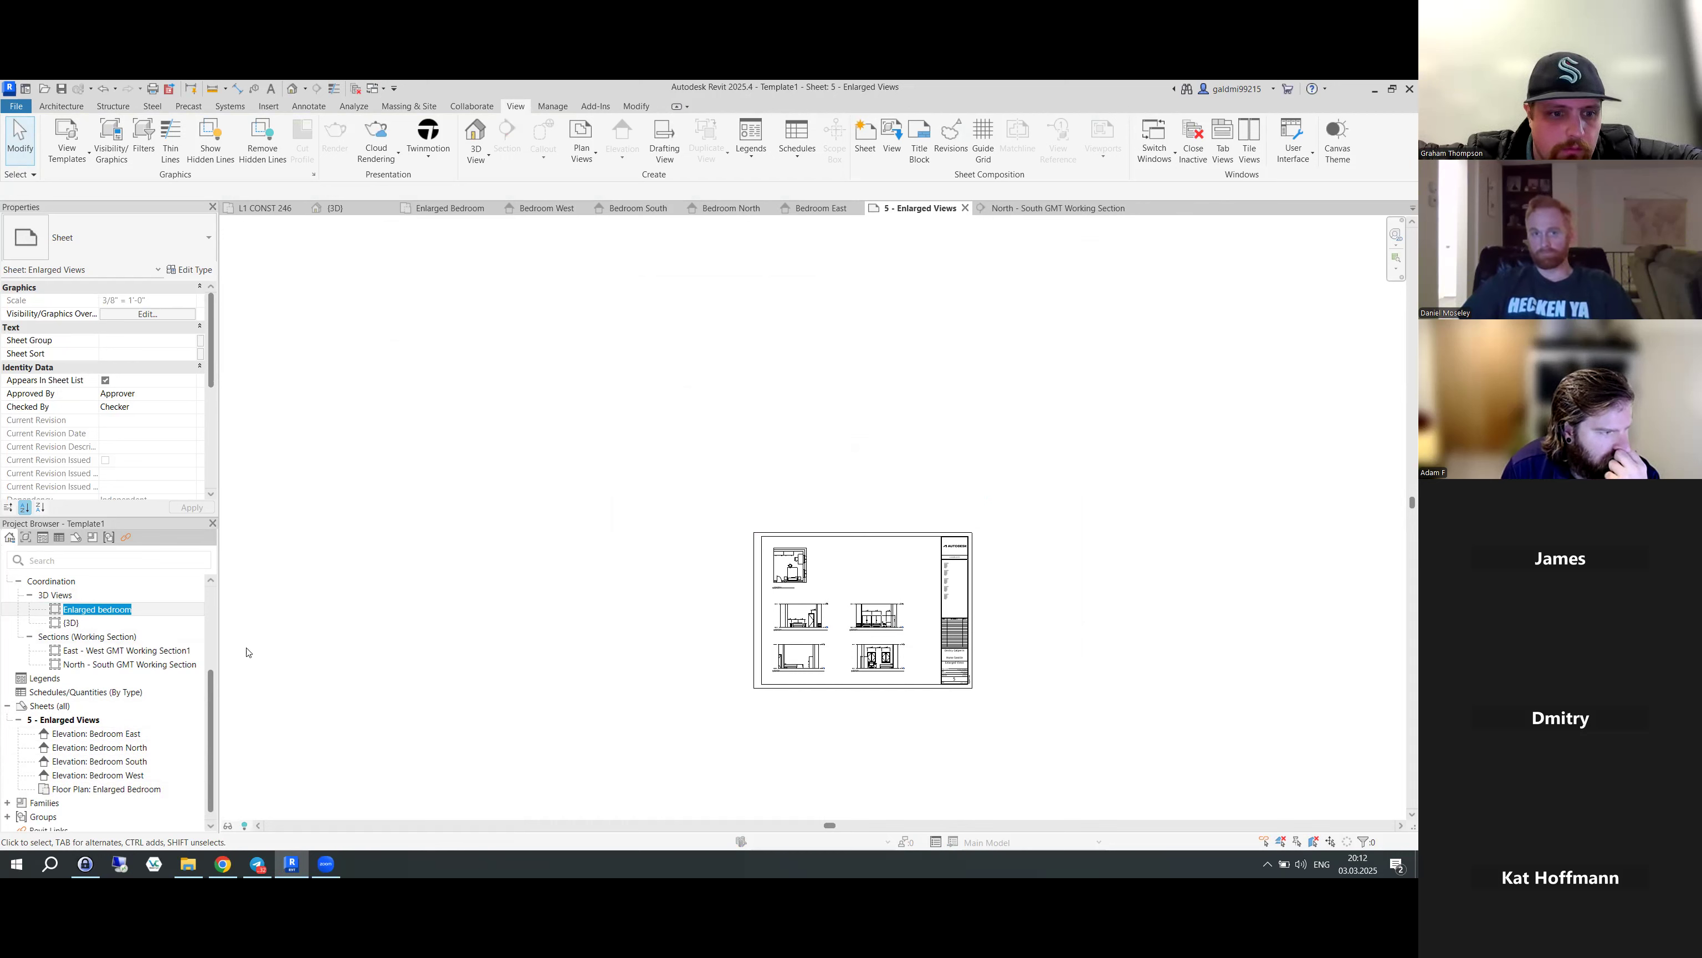
{"action": "left_click", "coordinate": [82, 612]}
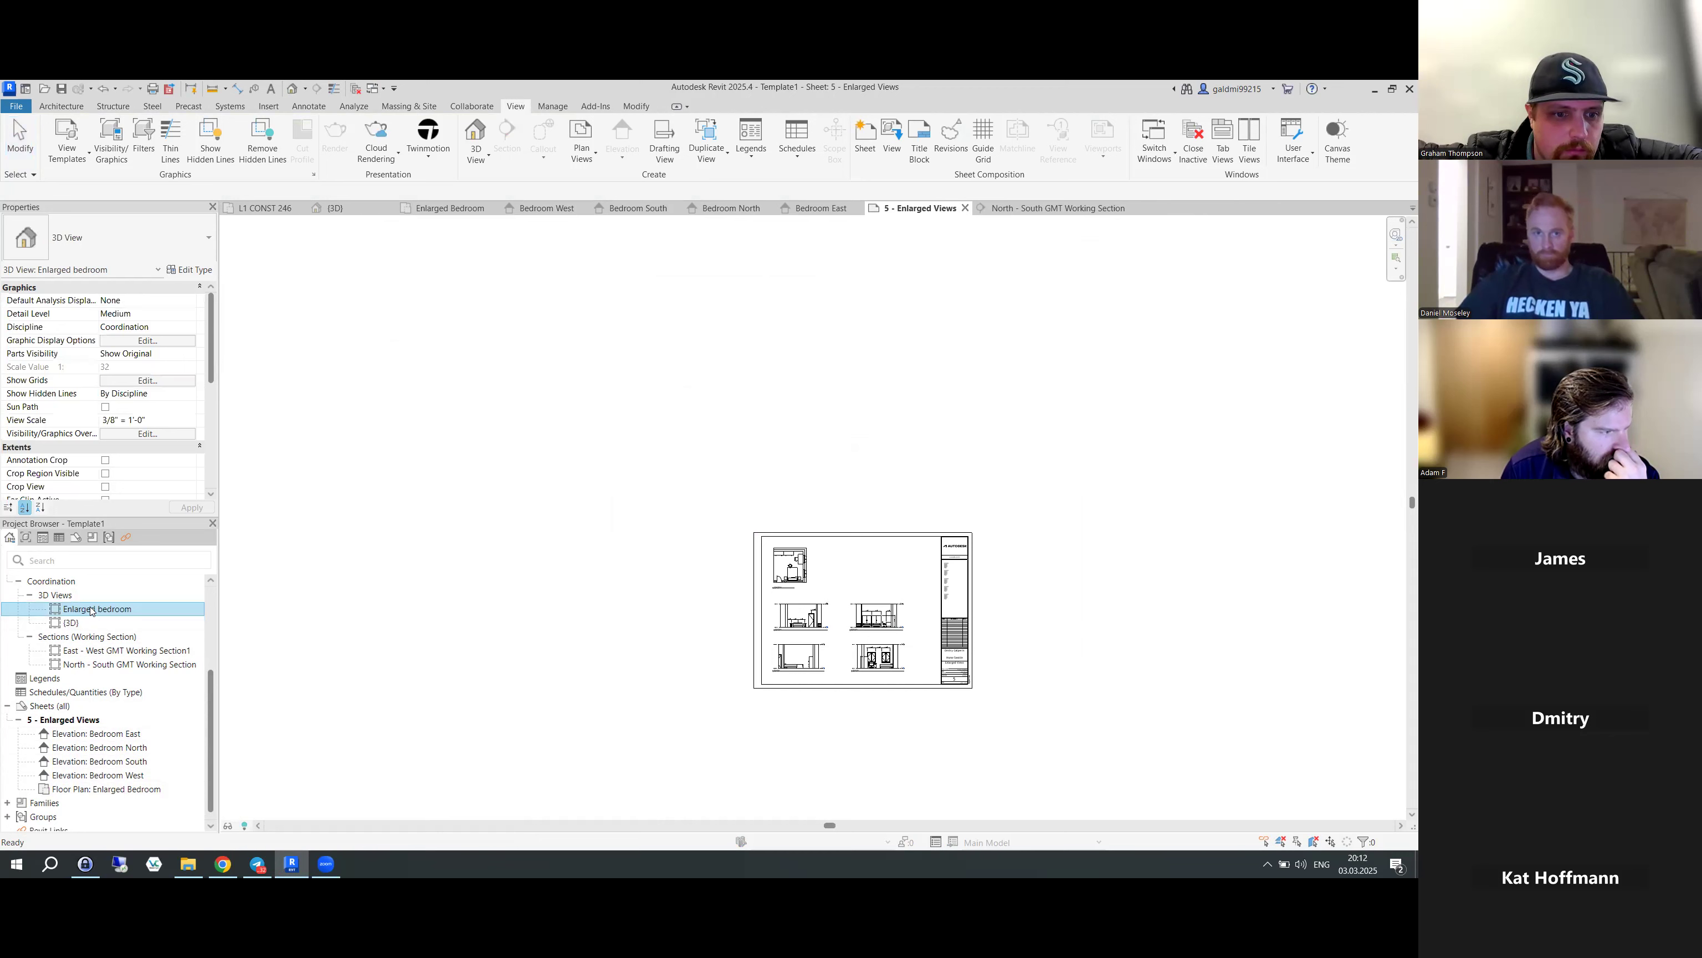
{"action": "left_click_drag", "start_coordinate": [879, 566], "coordinate": [879, 567]}
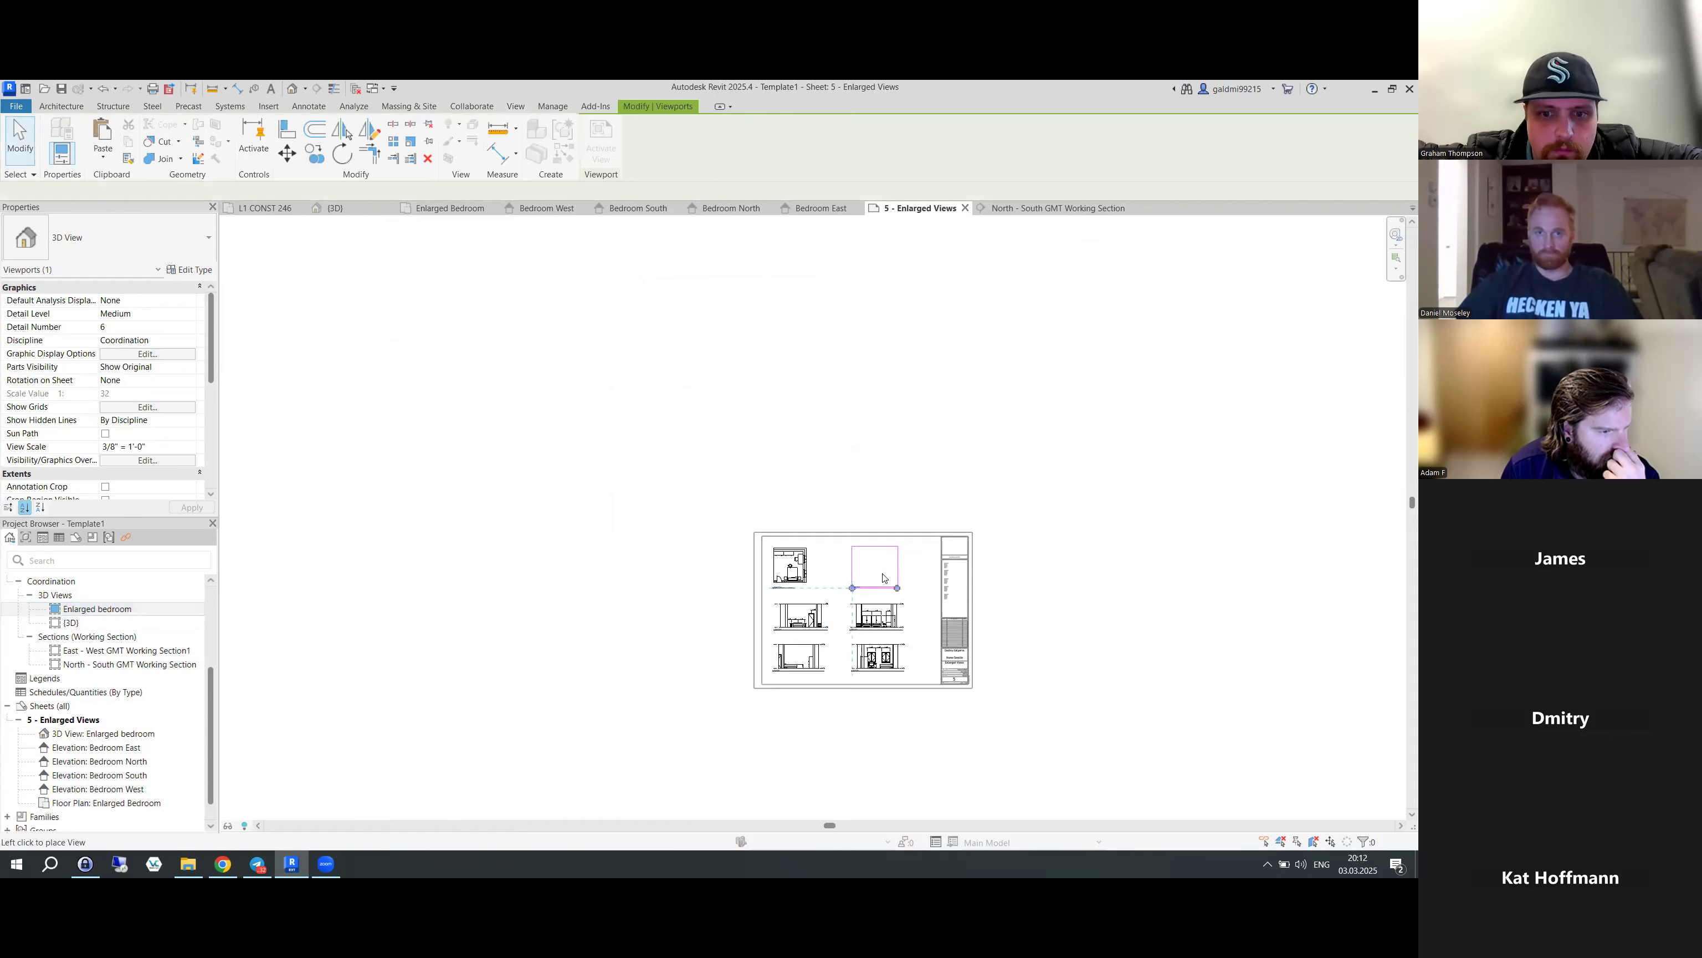
{"action": "left_click", "coordinate": [880, 575]}
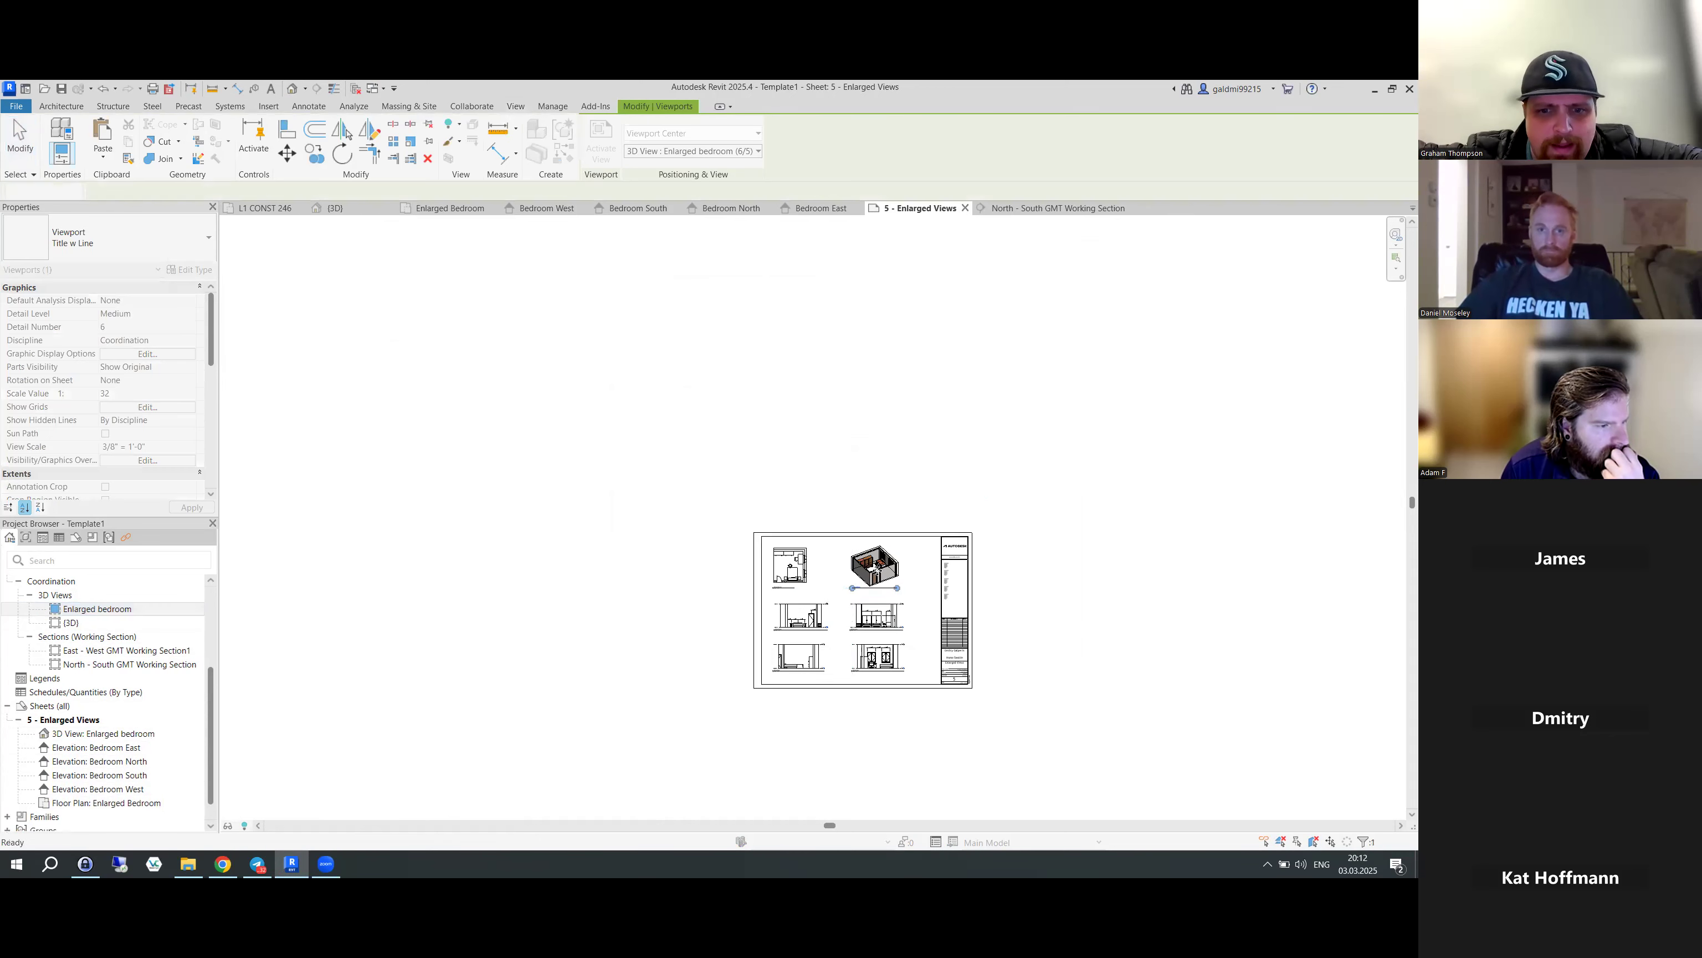
{"action": "left_click", "coordinate": [598, 537]}
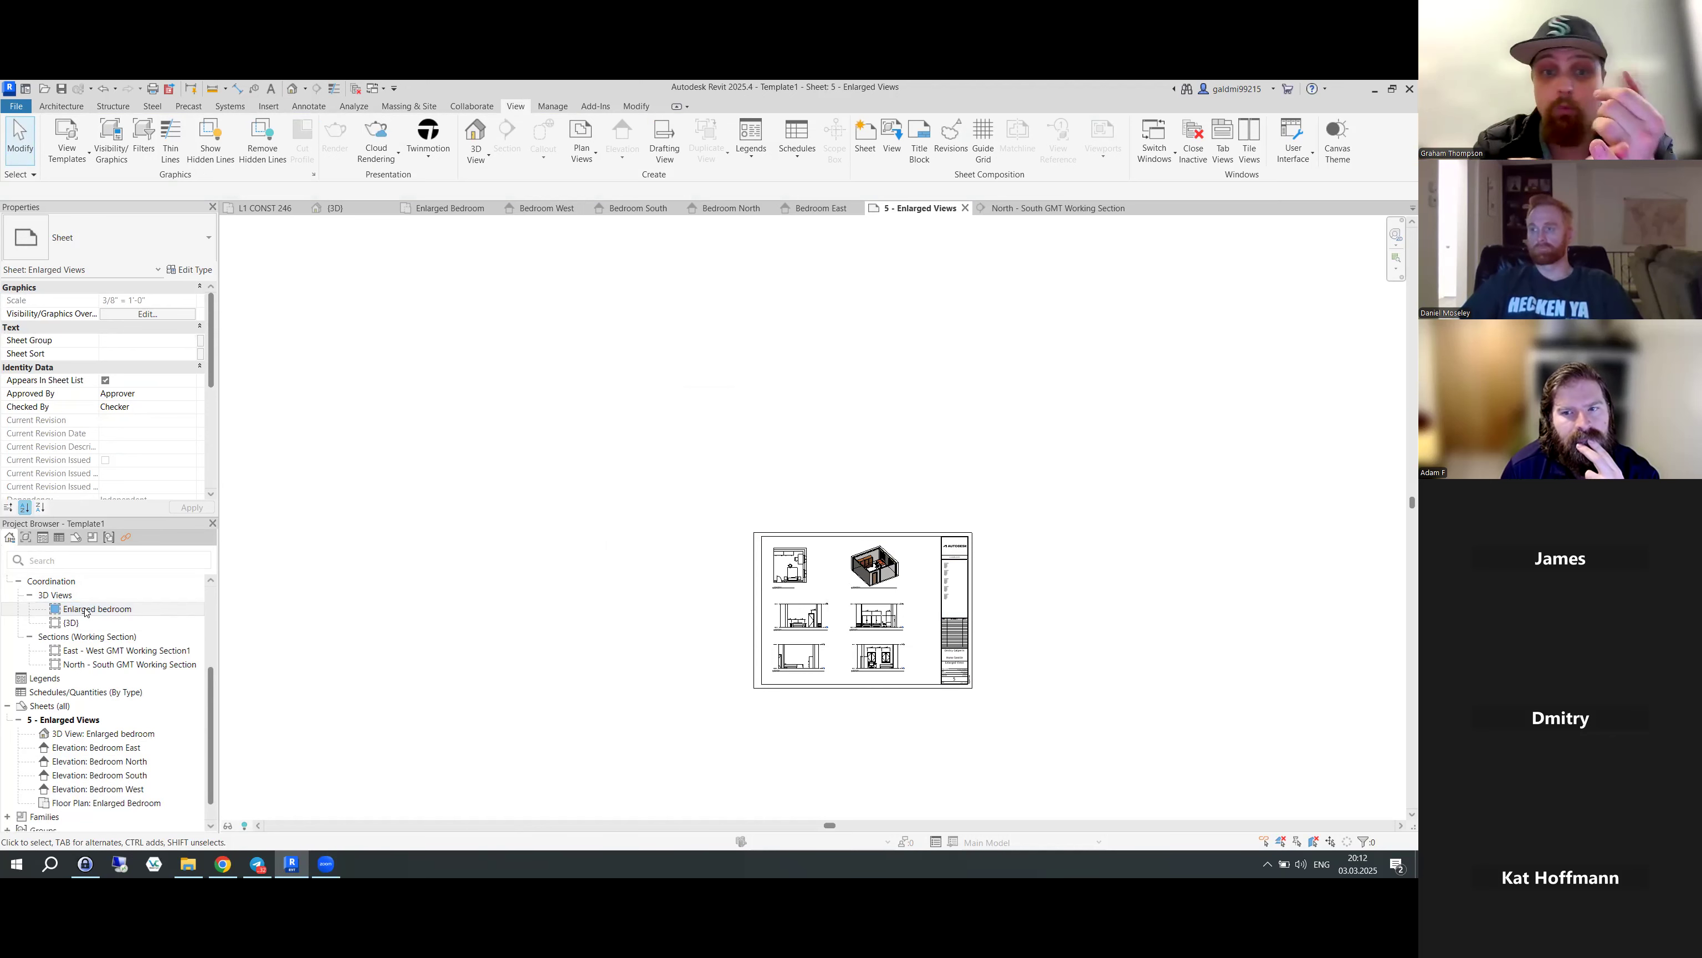
- Zoom in on sheet 5 and activate the Enlarged bedroom 3D viewport for editing
{"action": "scroll", "coordinate": [902, 584], "scroll_direction": "up", "scroll_amount": 2}
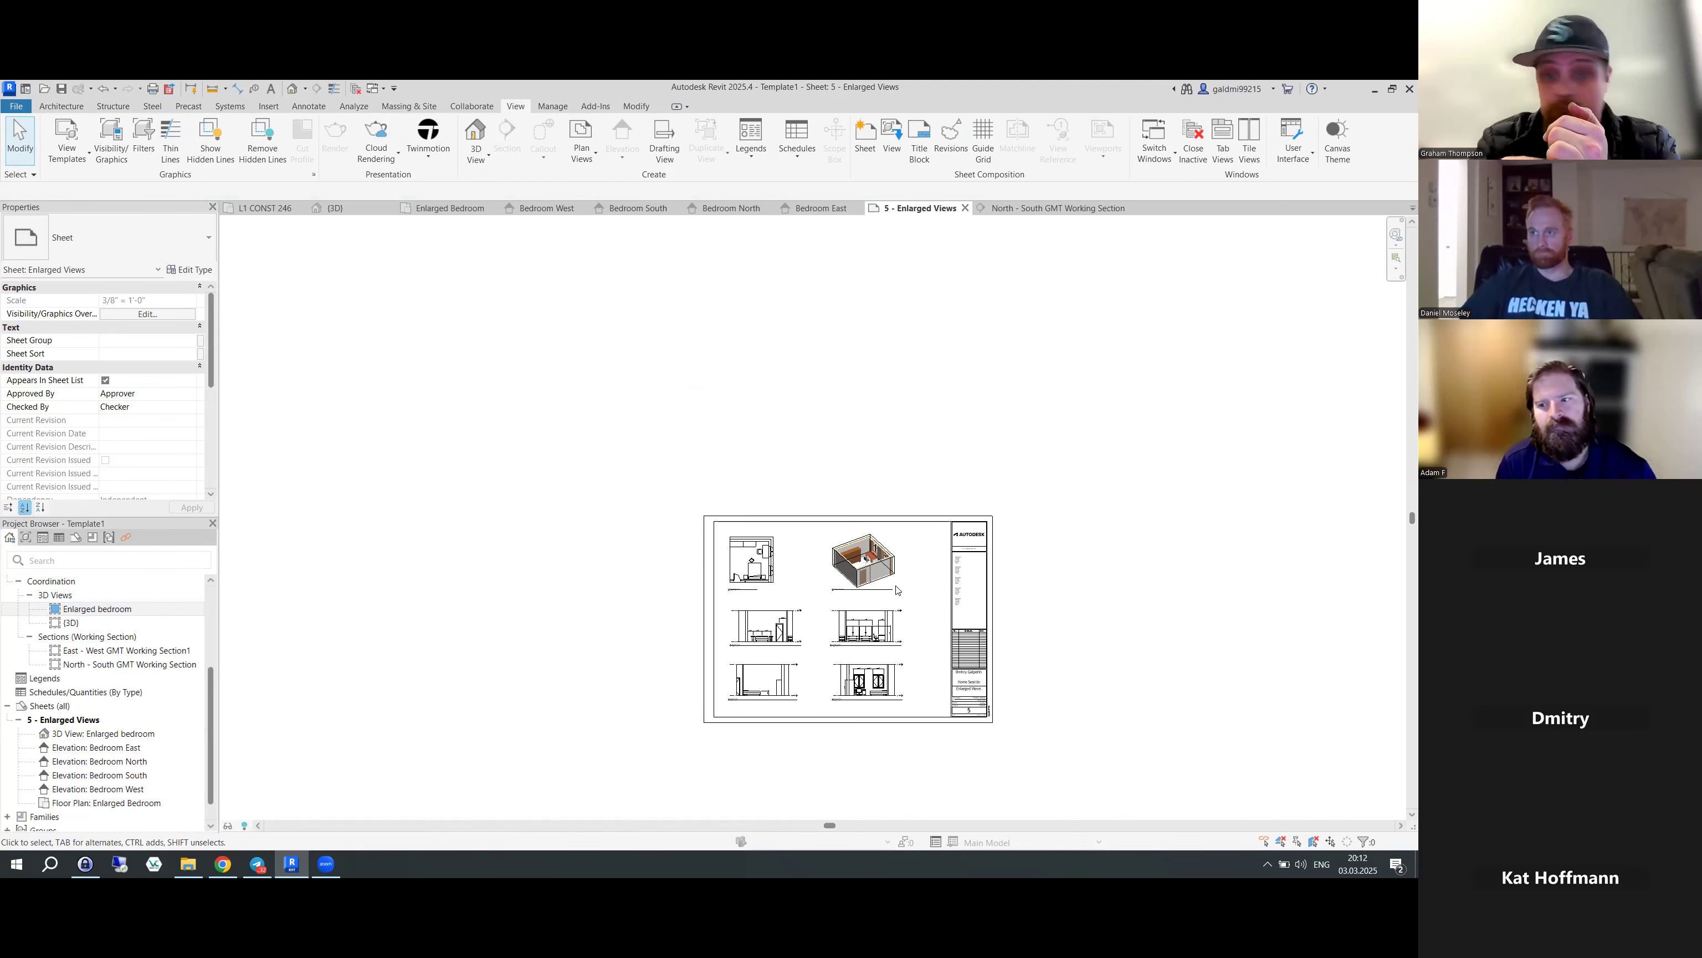
{"action": "scroll", "coordinate": [896, 588], "scroll_direction": "down", "scroll_amount": 1}
{"action": "scroll", "coordinate": [896, 588], "scroll_direction": "up", "scroll_amount": 1}
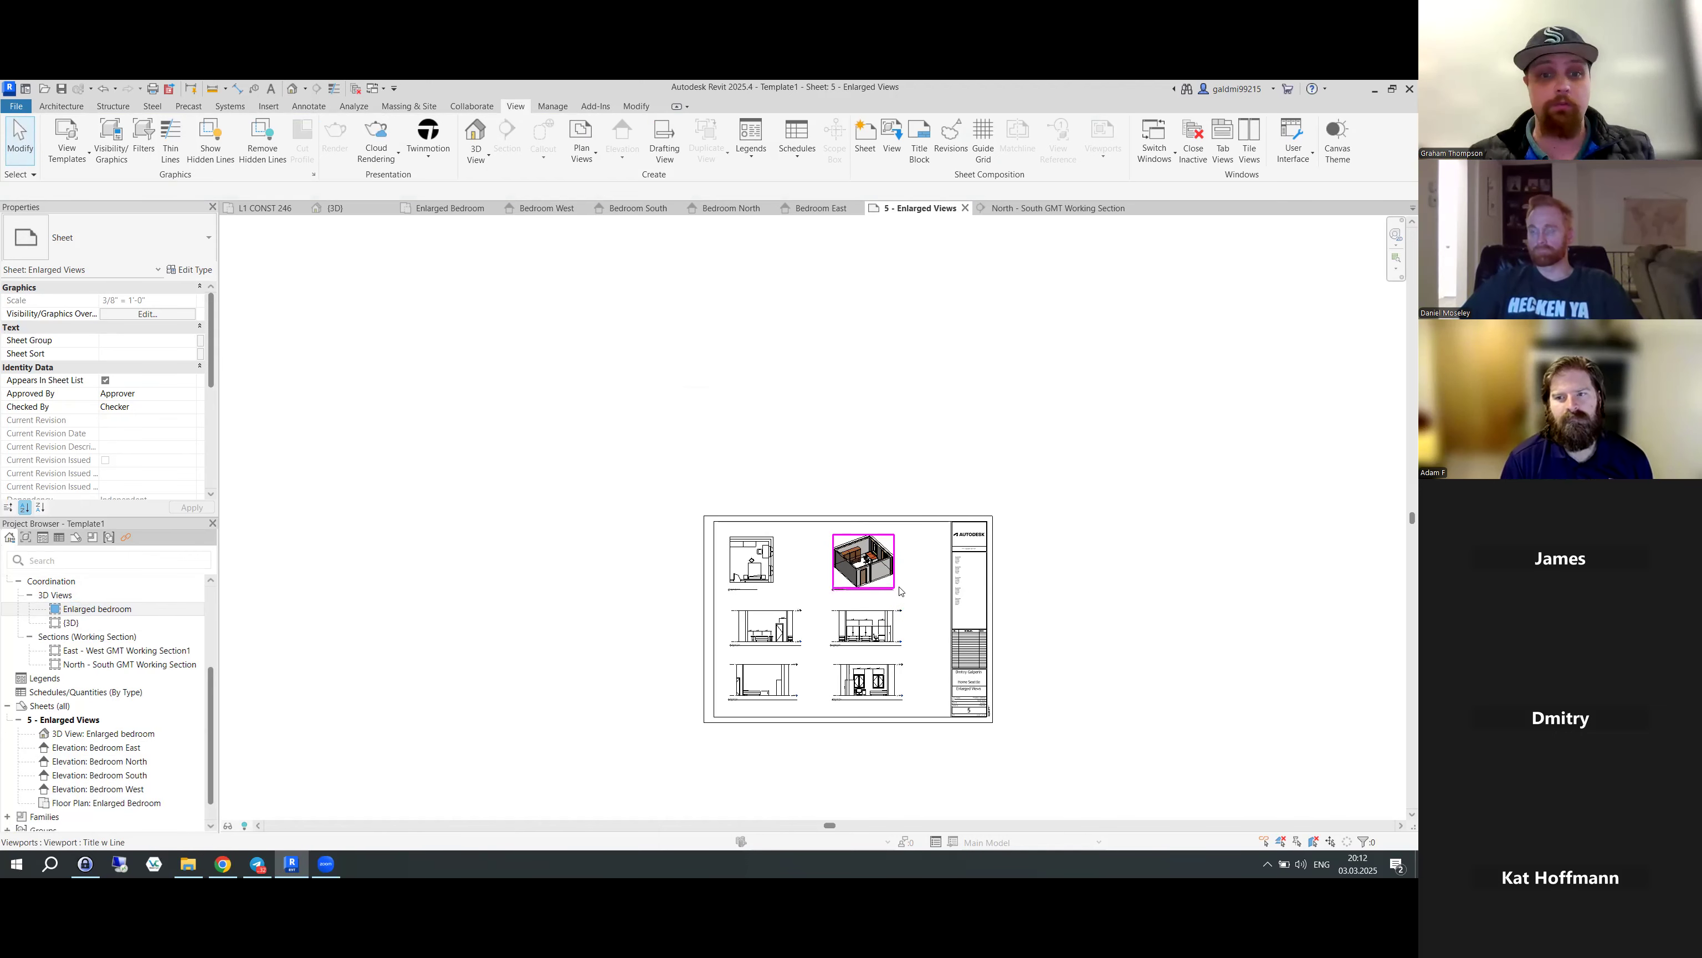
{"action": "scroll", "coordinate": [902, 591], "scroll_direction": "up", "scroll_amount": 4}
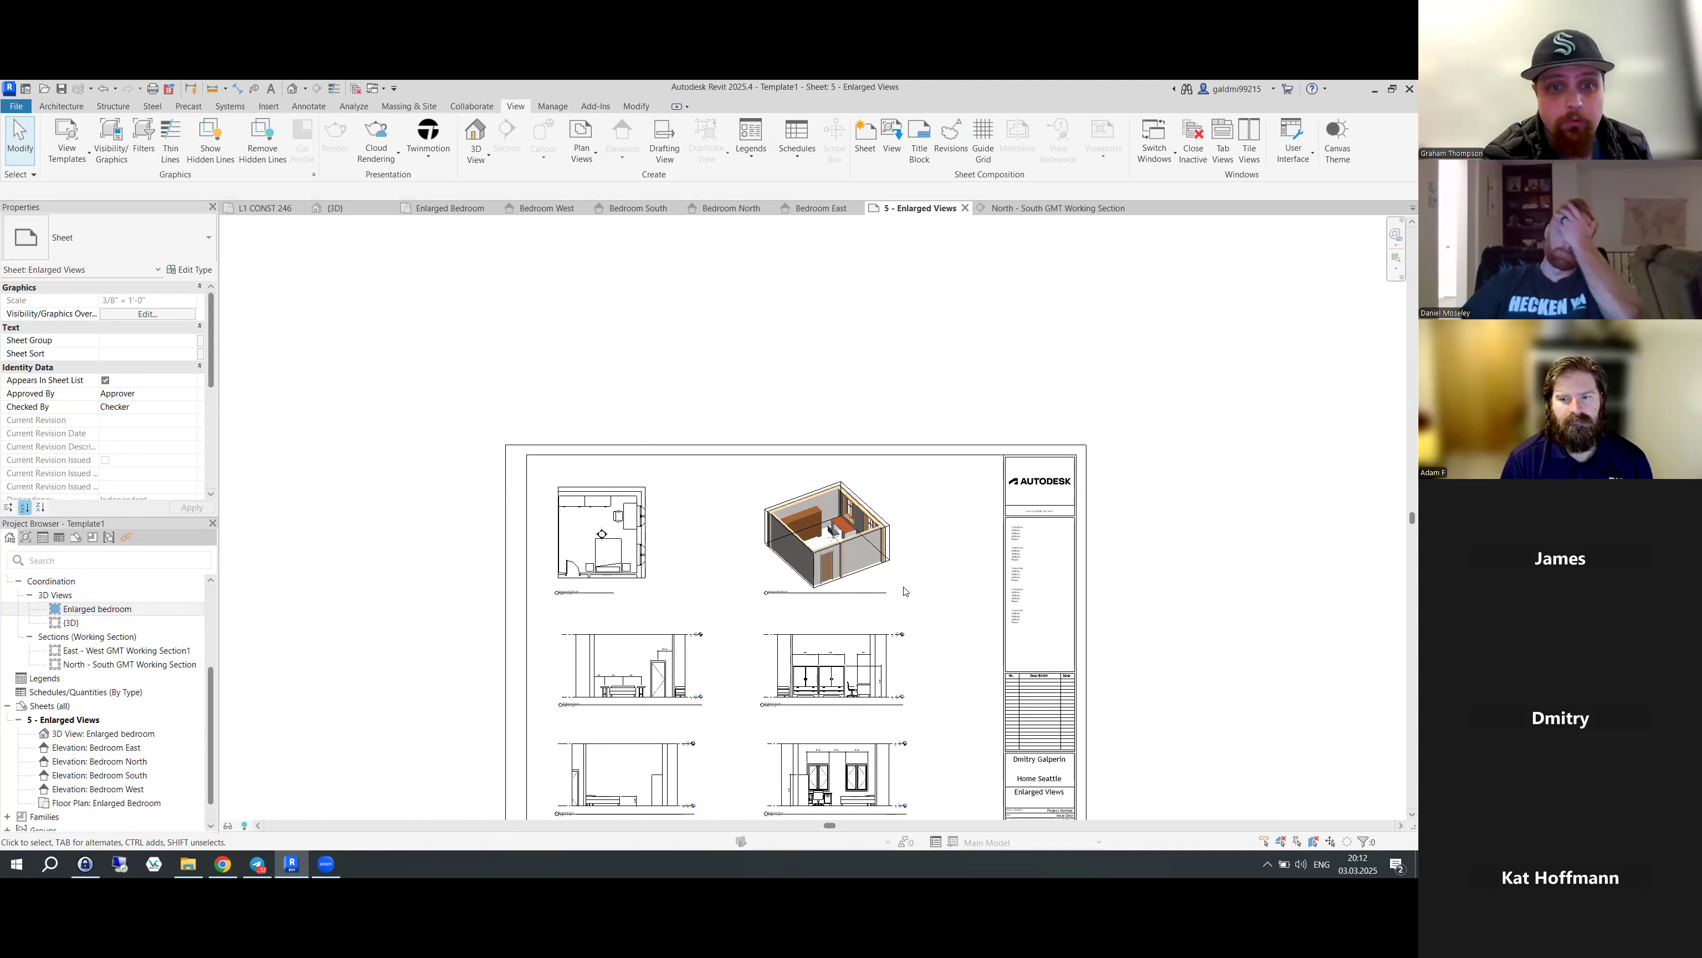
{"action": "scroll", "coordinate": [905, 591], "scroll_direction": "up", "scroll_amount": 1}
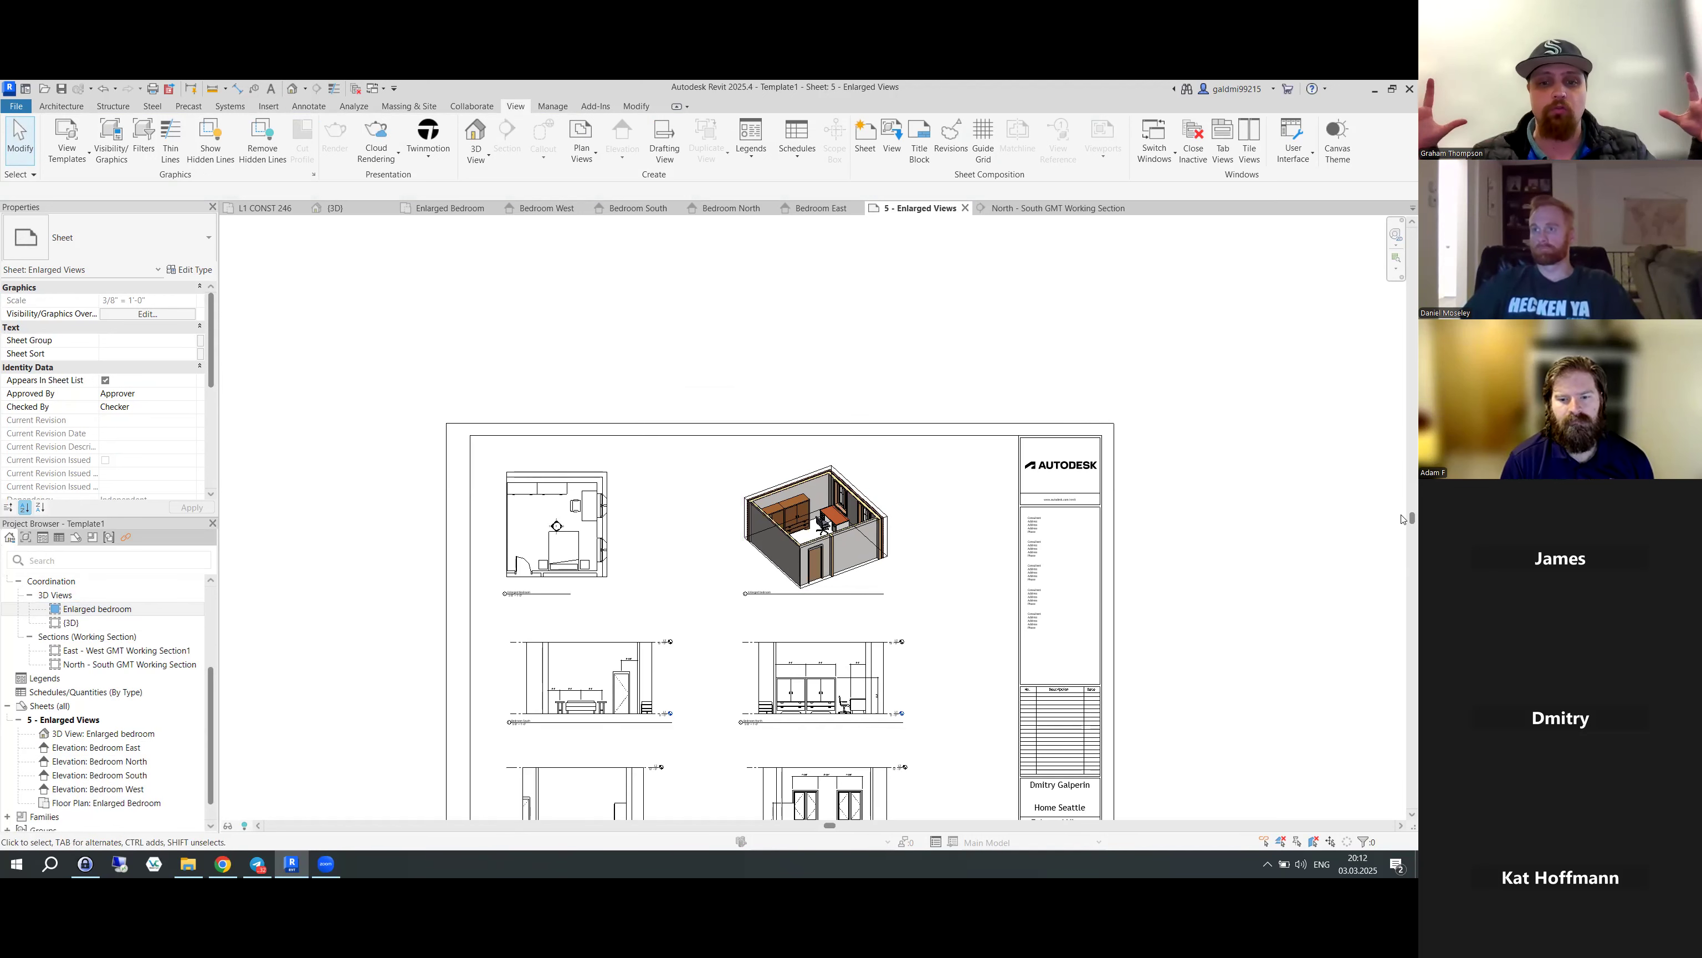
{"action": "middle_click_drag", "start_coordinate": [1163, 668], "coordinate": [1132, 550]}
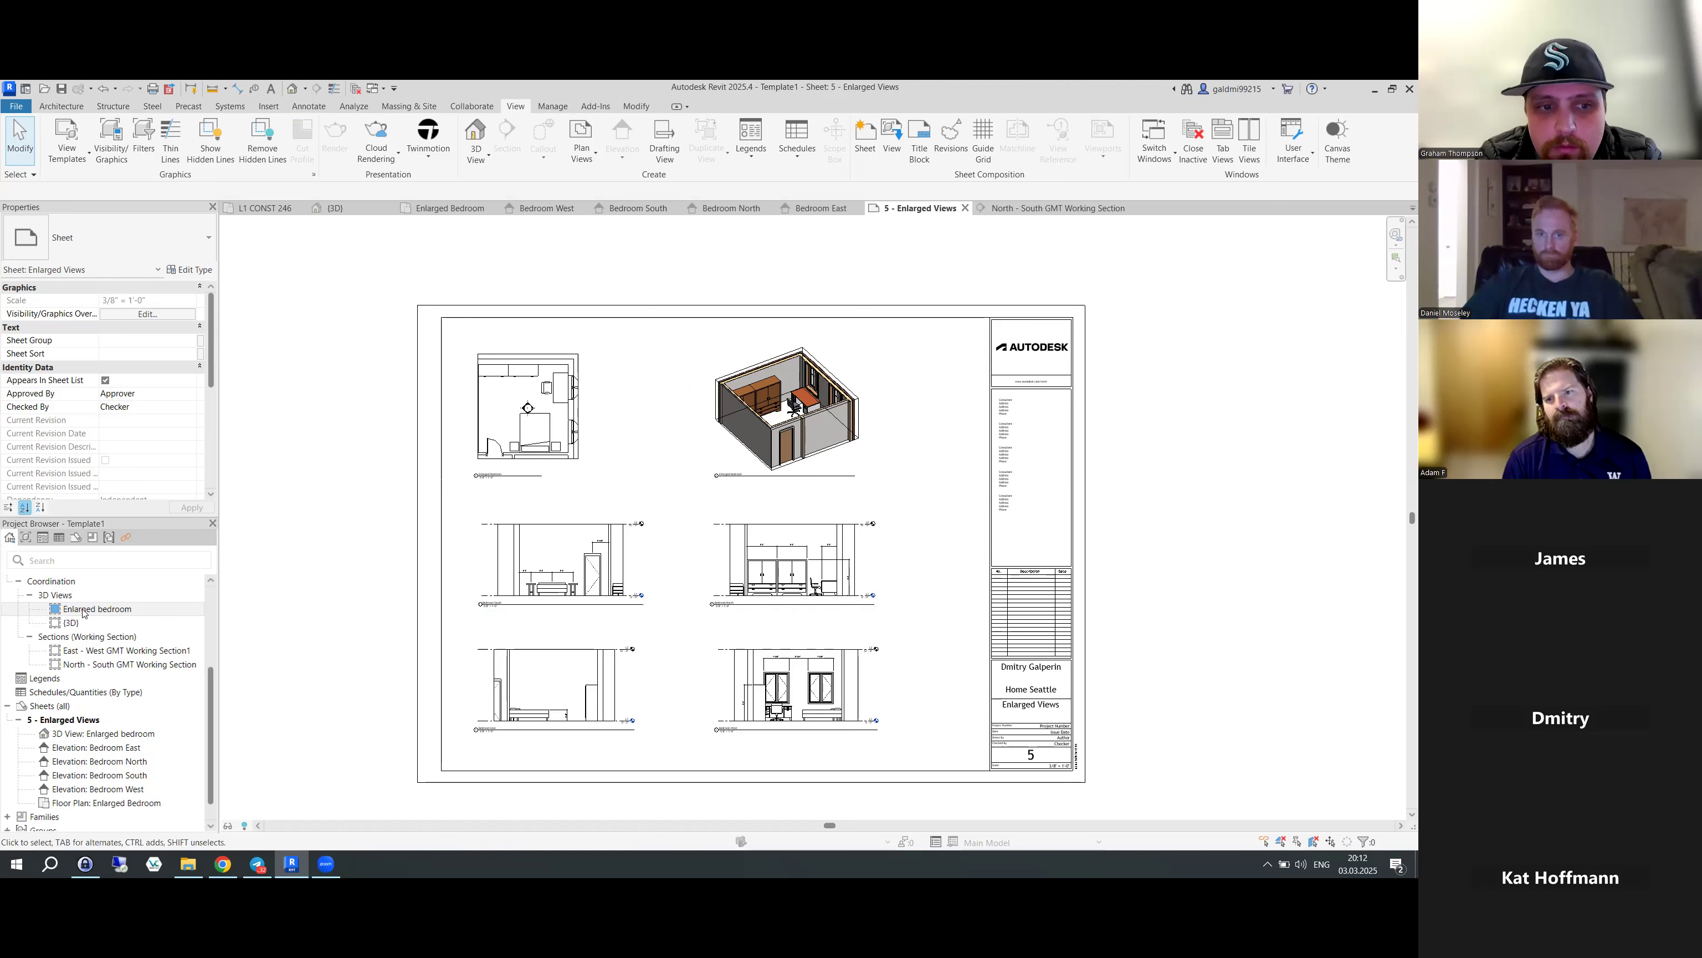
{"action": "left_click", "coordinate": [100, 609]}
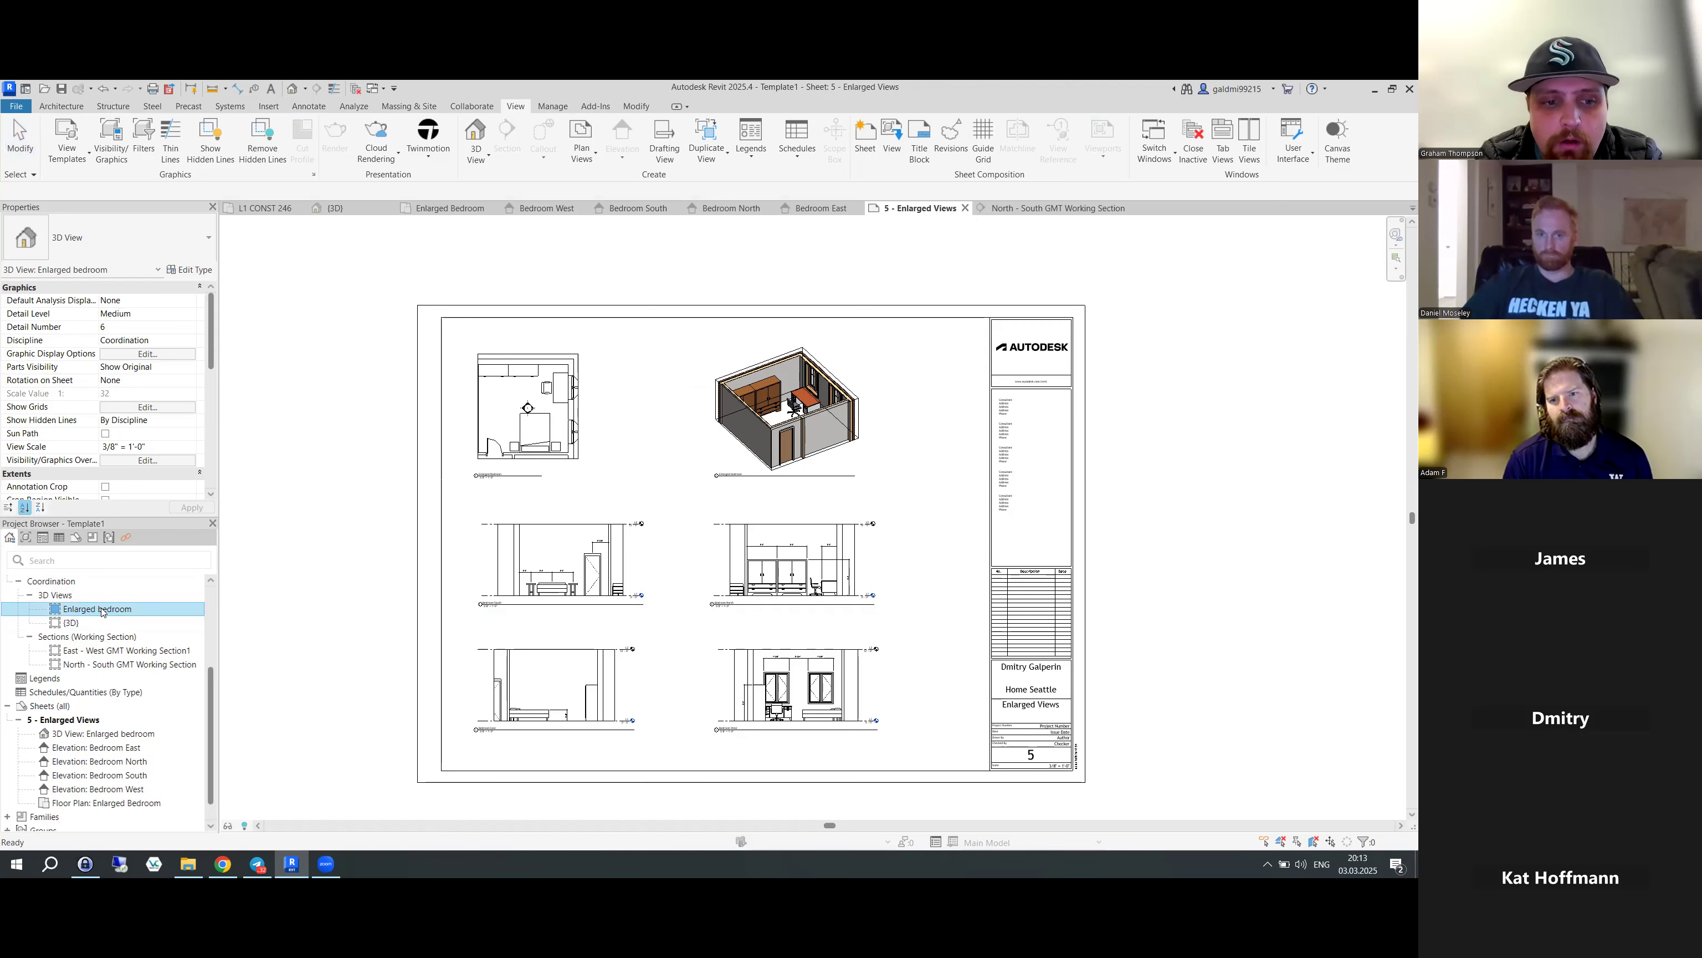
{"action": "double_click", "coordinate": [781, 429]}
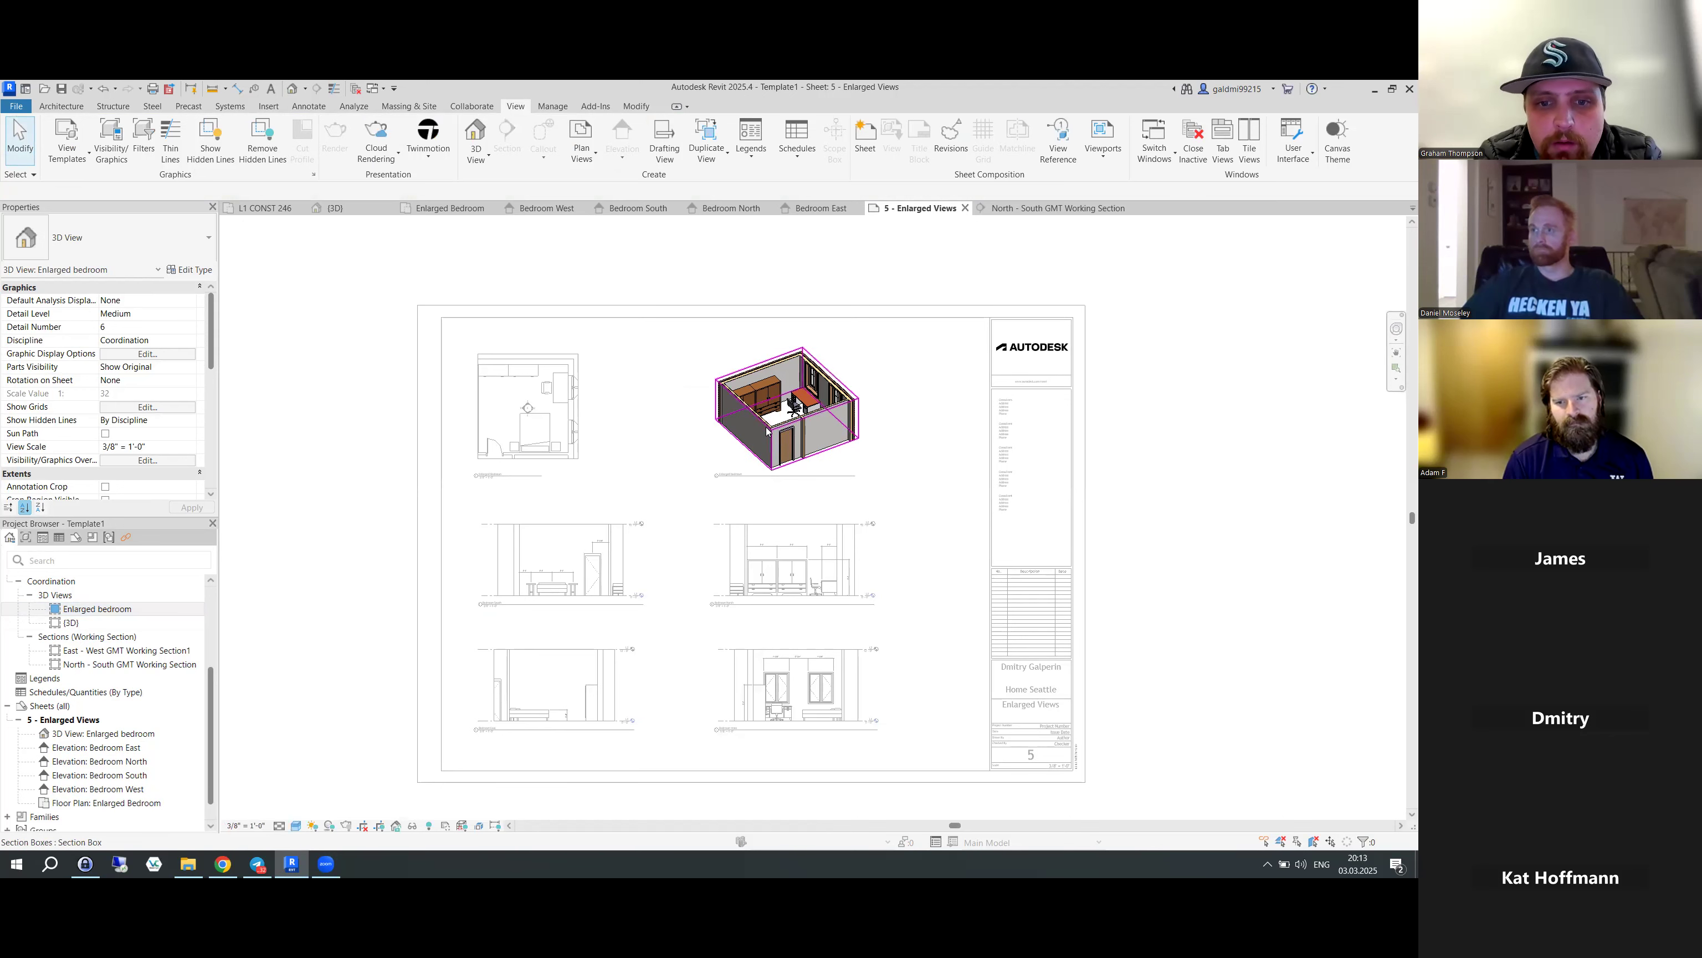
{"action": "scroll", "coordinate": [769, 431], "scroll_direction": "up", "scroll_amount": 1}
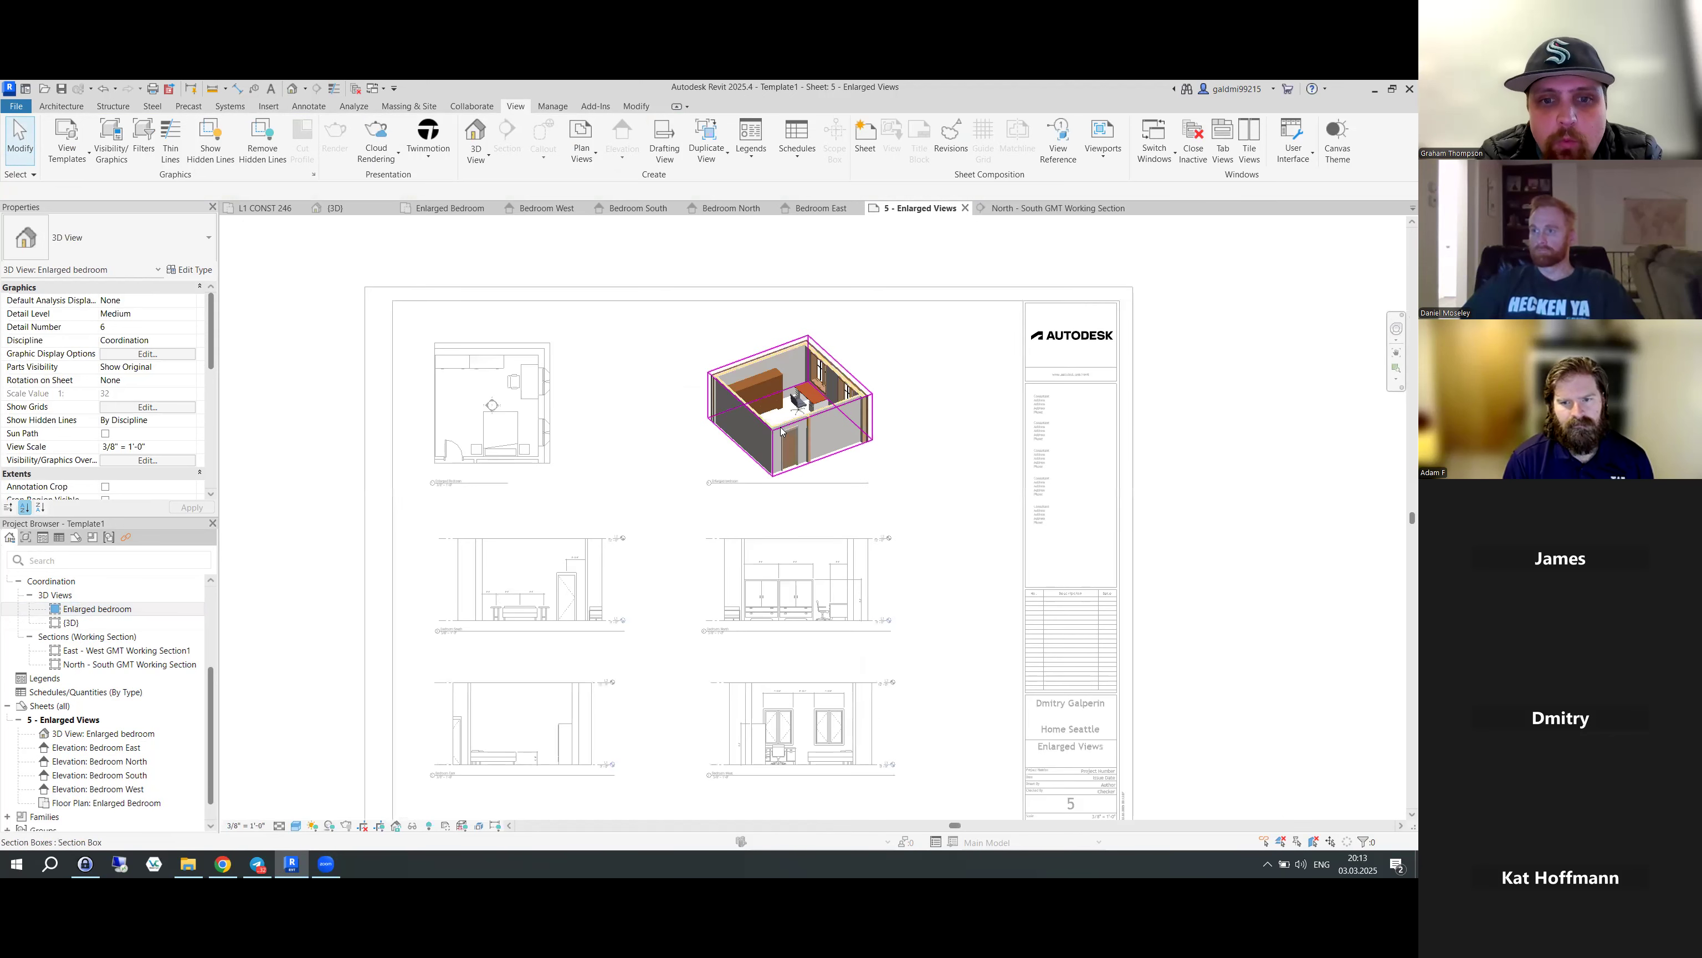
{"action": "scroll", "coordinate": [781, 430], "scroll_direction": "up", "scroll_amount": 1}
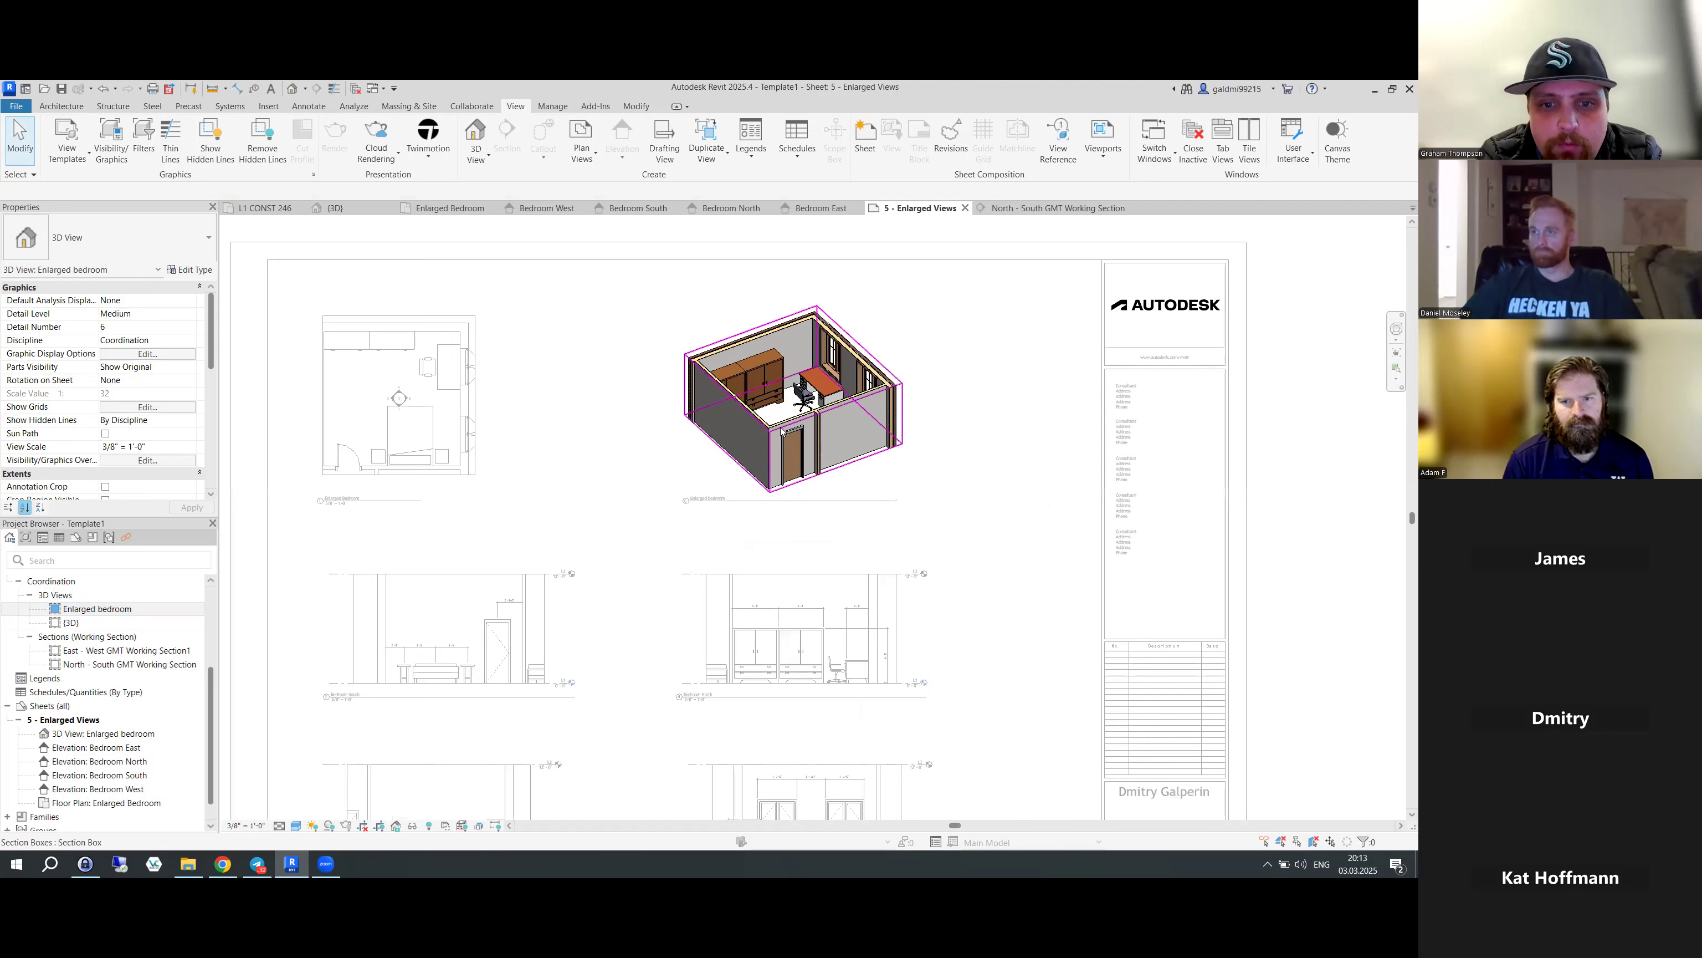
{"action": "scroll", "coordinate": [781, 430], "scroll_direction": "up", "scroll_amount": 1}
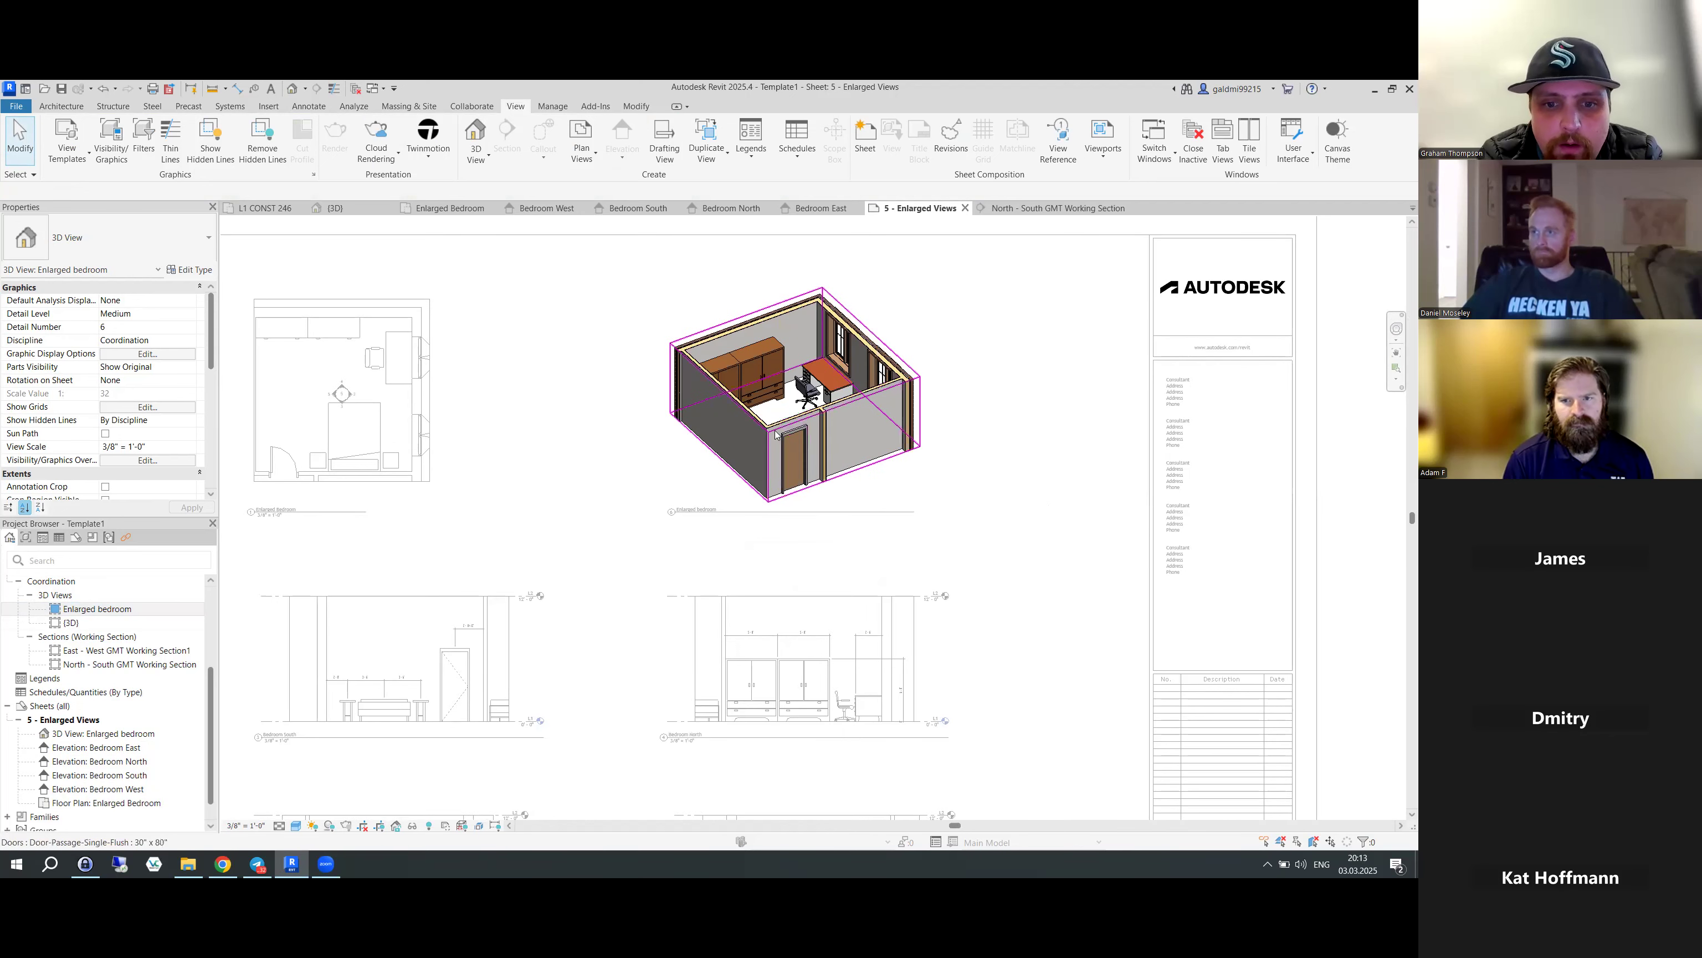
- Pull the bedroom section box inward to cut away the near wall and reveal the bed
{"action": "left_click", "coordinate": [775, 443]}
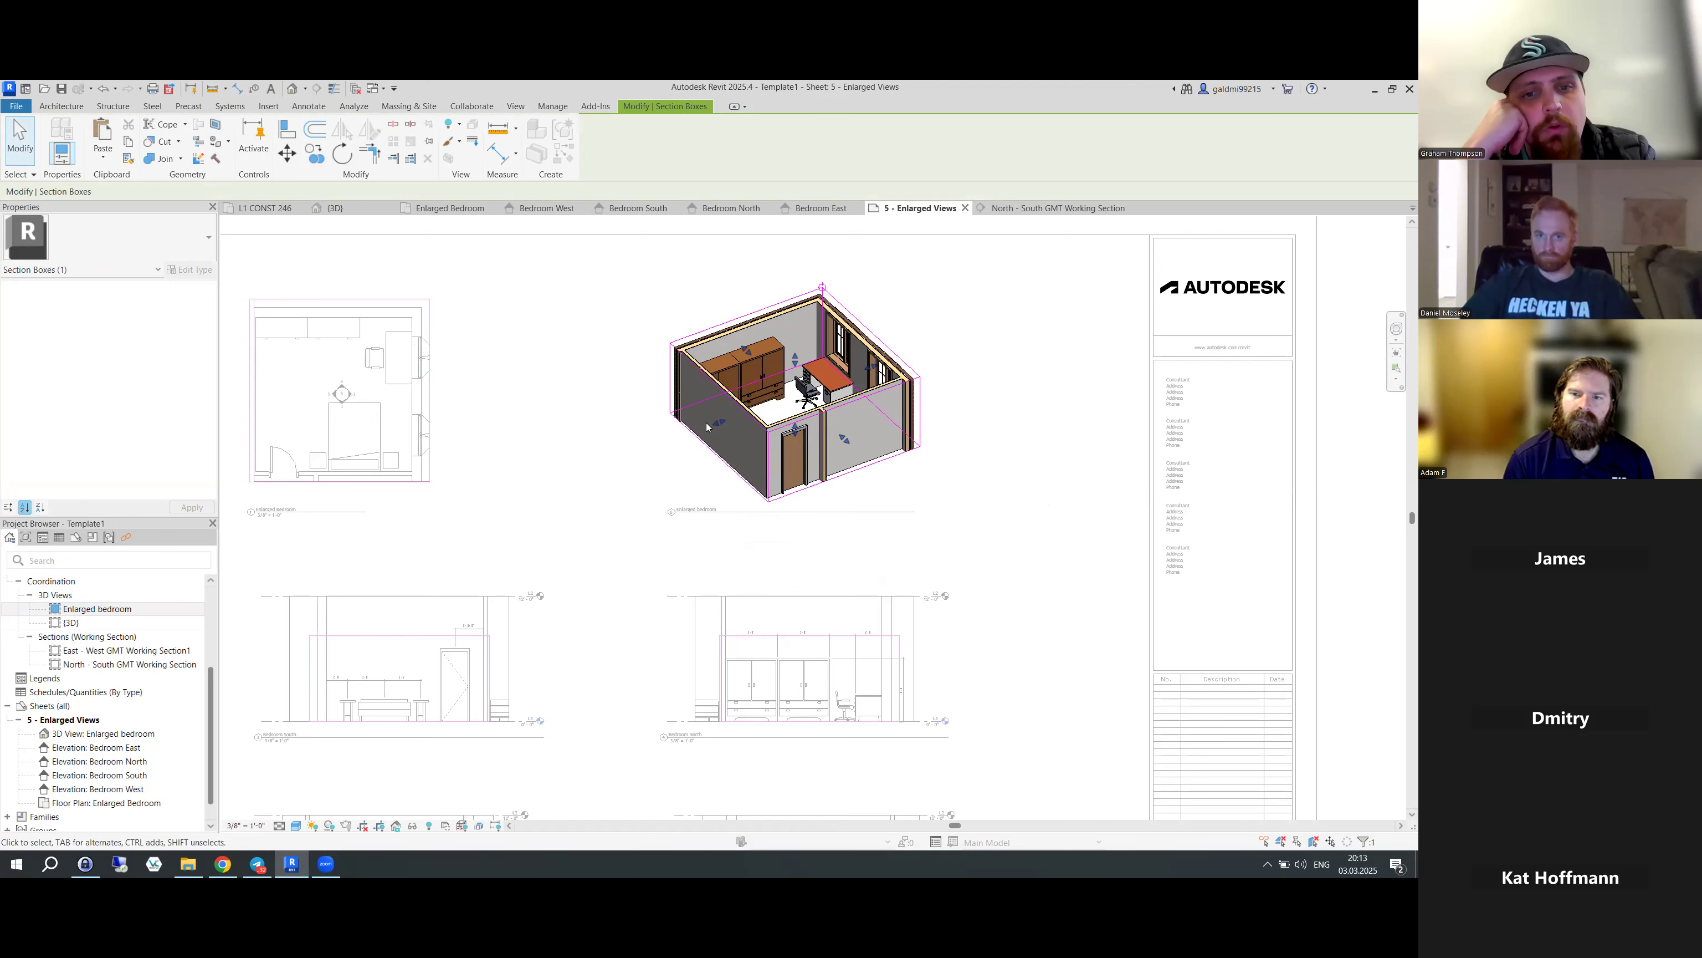
{"action": "left_click_drag", "start_coordinate": [716, 429], "coordinate": [731, 423]}
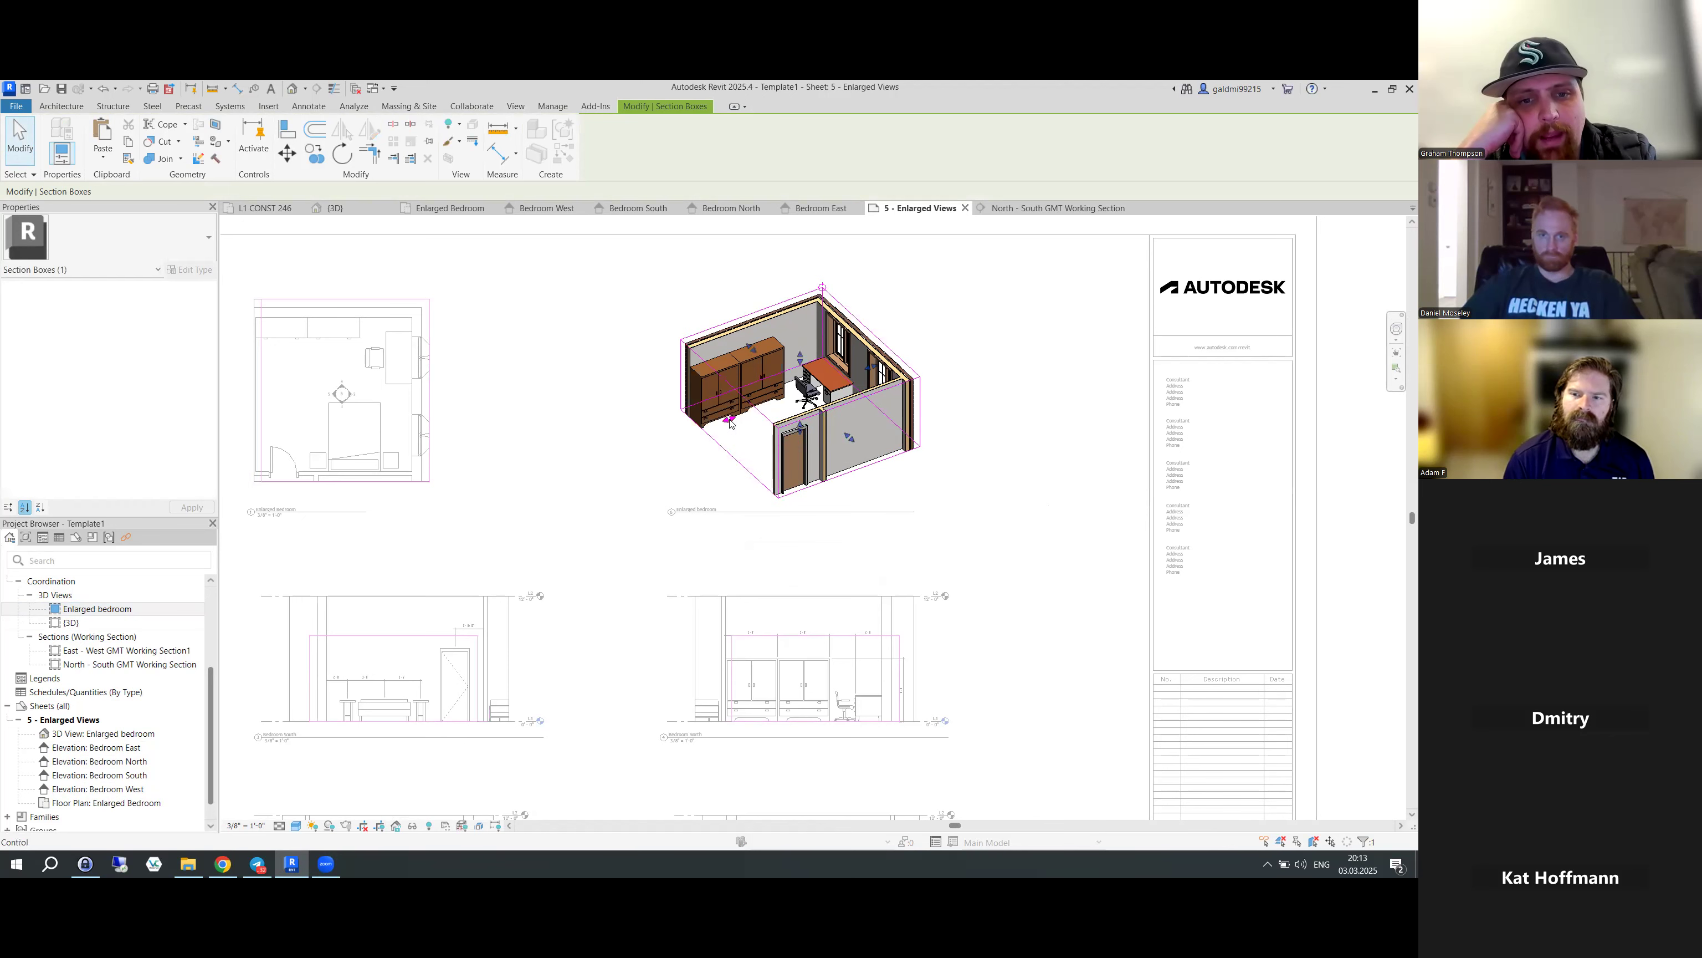
{"action": "left_click_drag", "start_coordinate": [848, 438], "coordinate": [846, 450]}
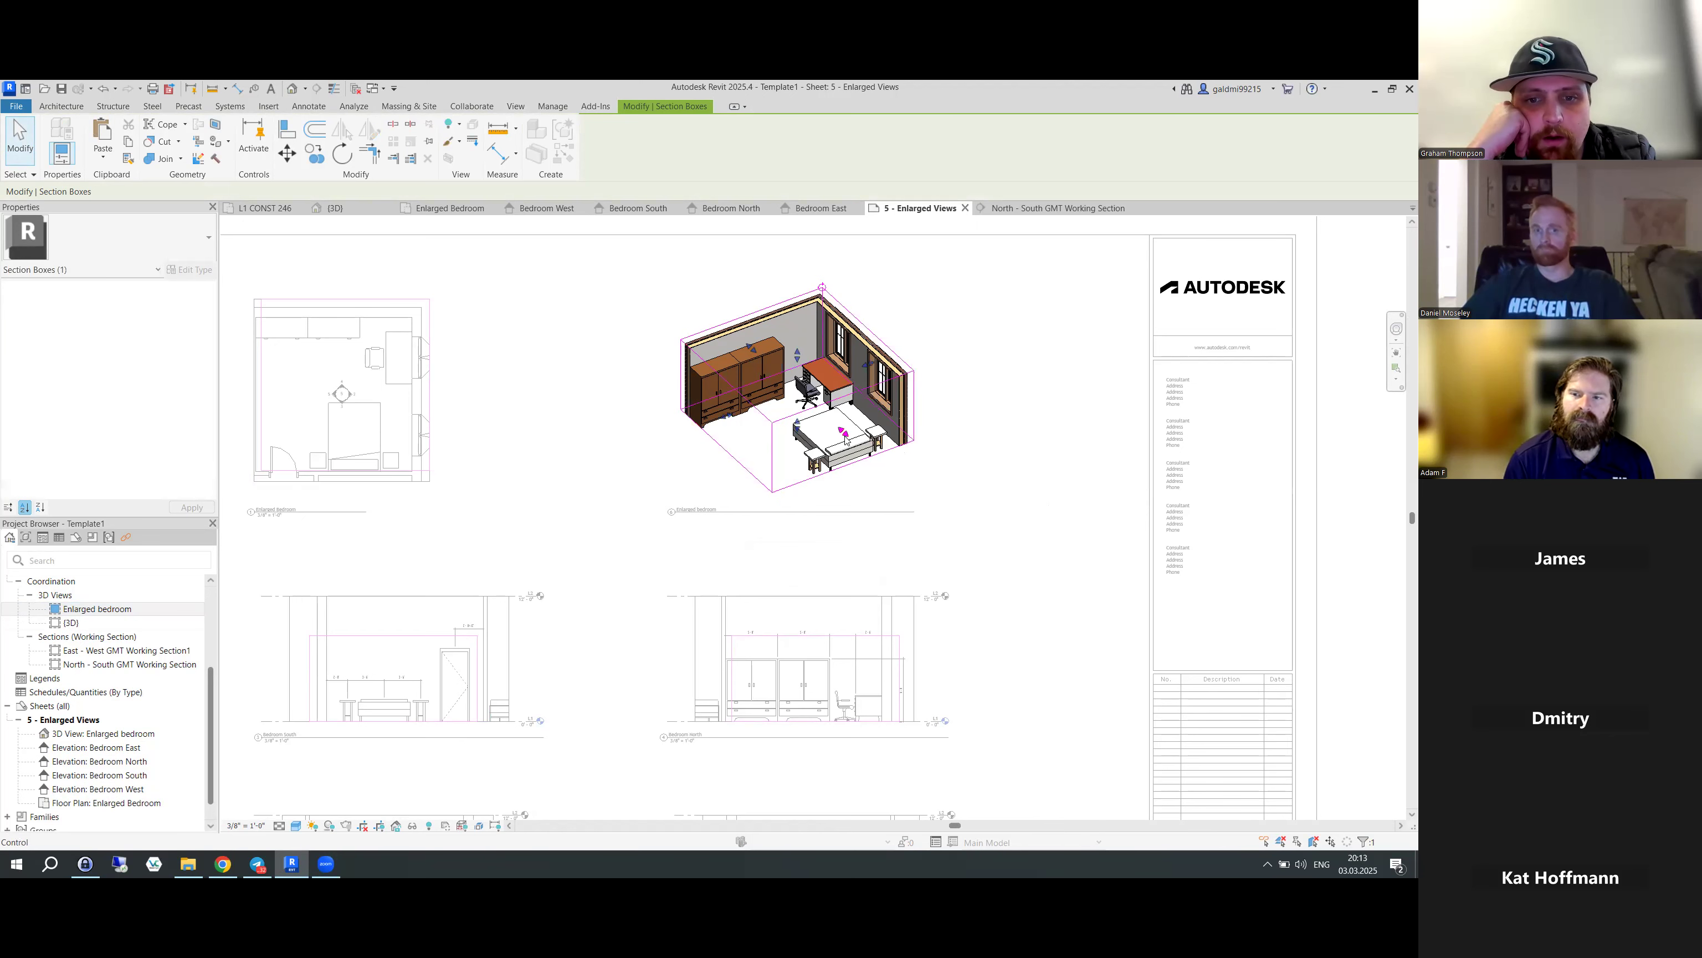
{"action": "left_click", "coordinate": [949, 507]}
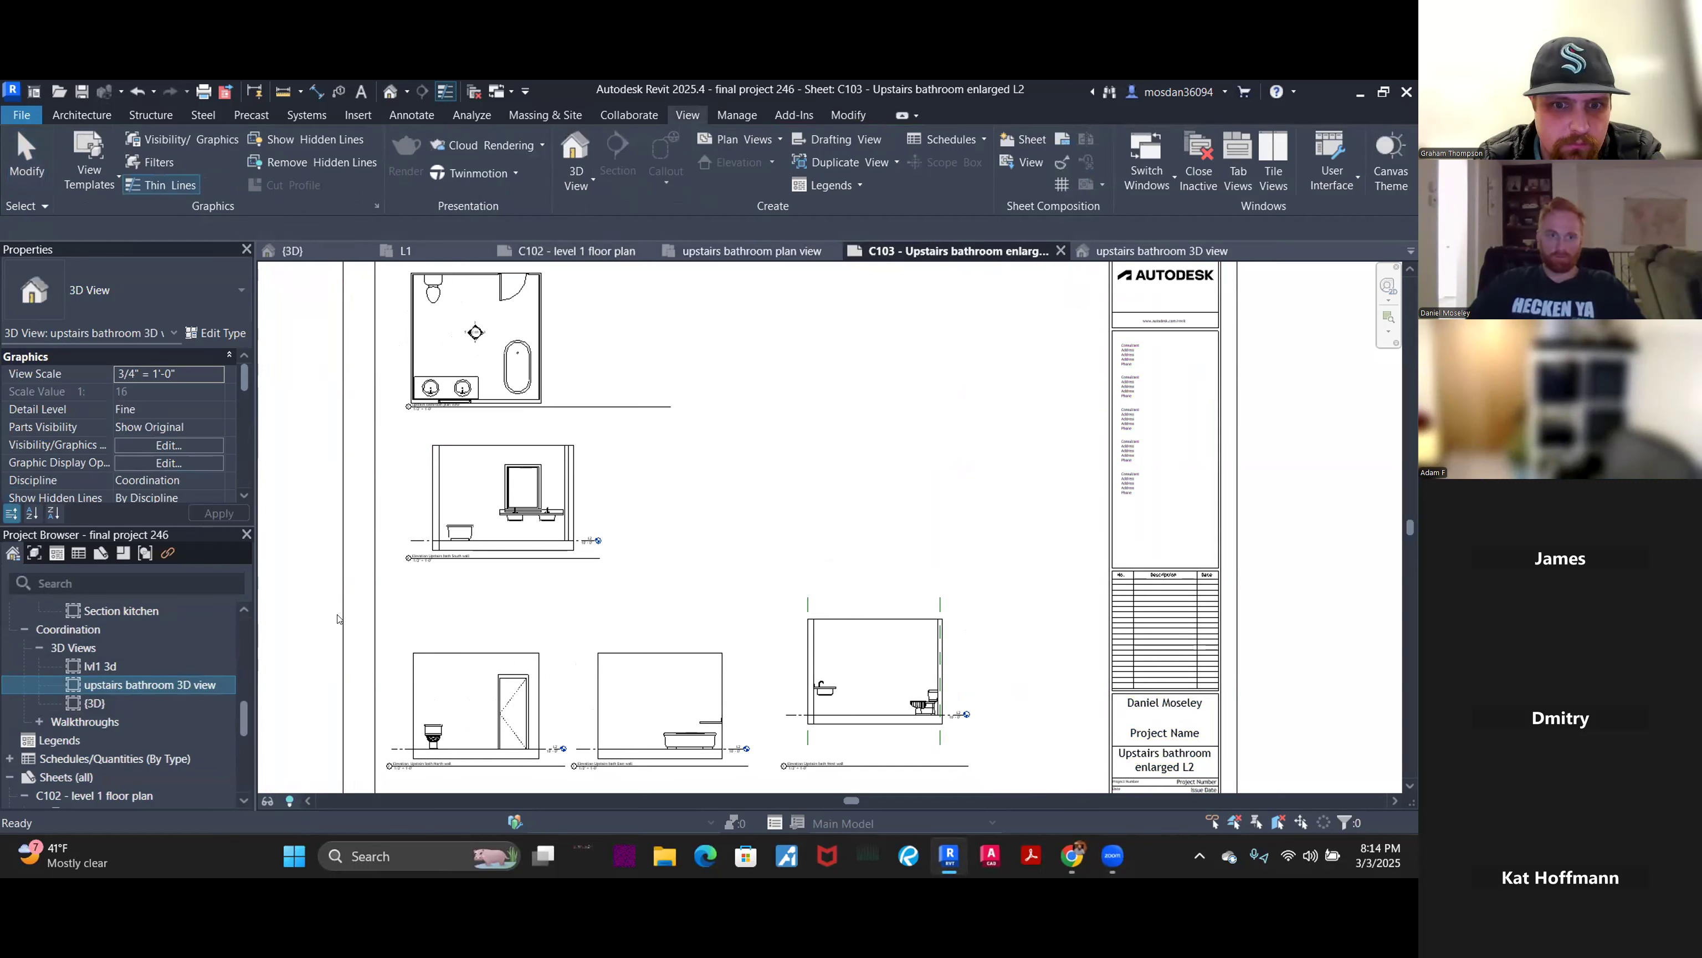
- Inspect the upstairs bathroom 3D view, then close it to return to sheet C103
{"action": "double_click", "coordinate": [132, 684]}
{"action": "middle_click_drag", "start_coordinate": [1098, 552], "coordinate": [1030, 596]}
{"action": "scroll", "coordinate": [780, 642], "scroll_direction": "up", "scroll_amount": 1}
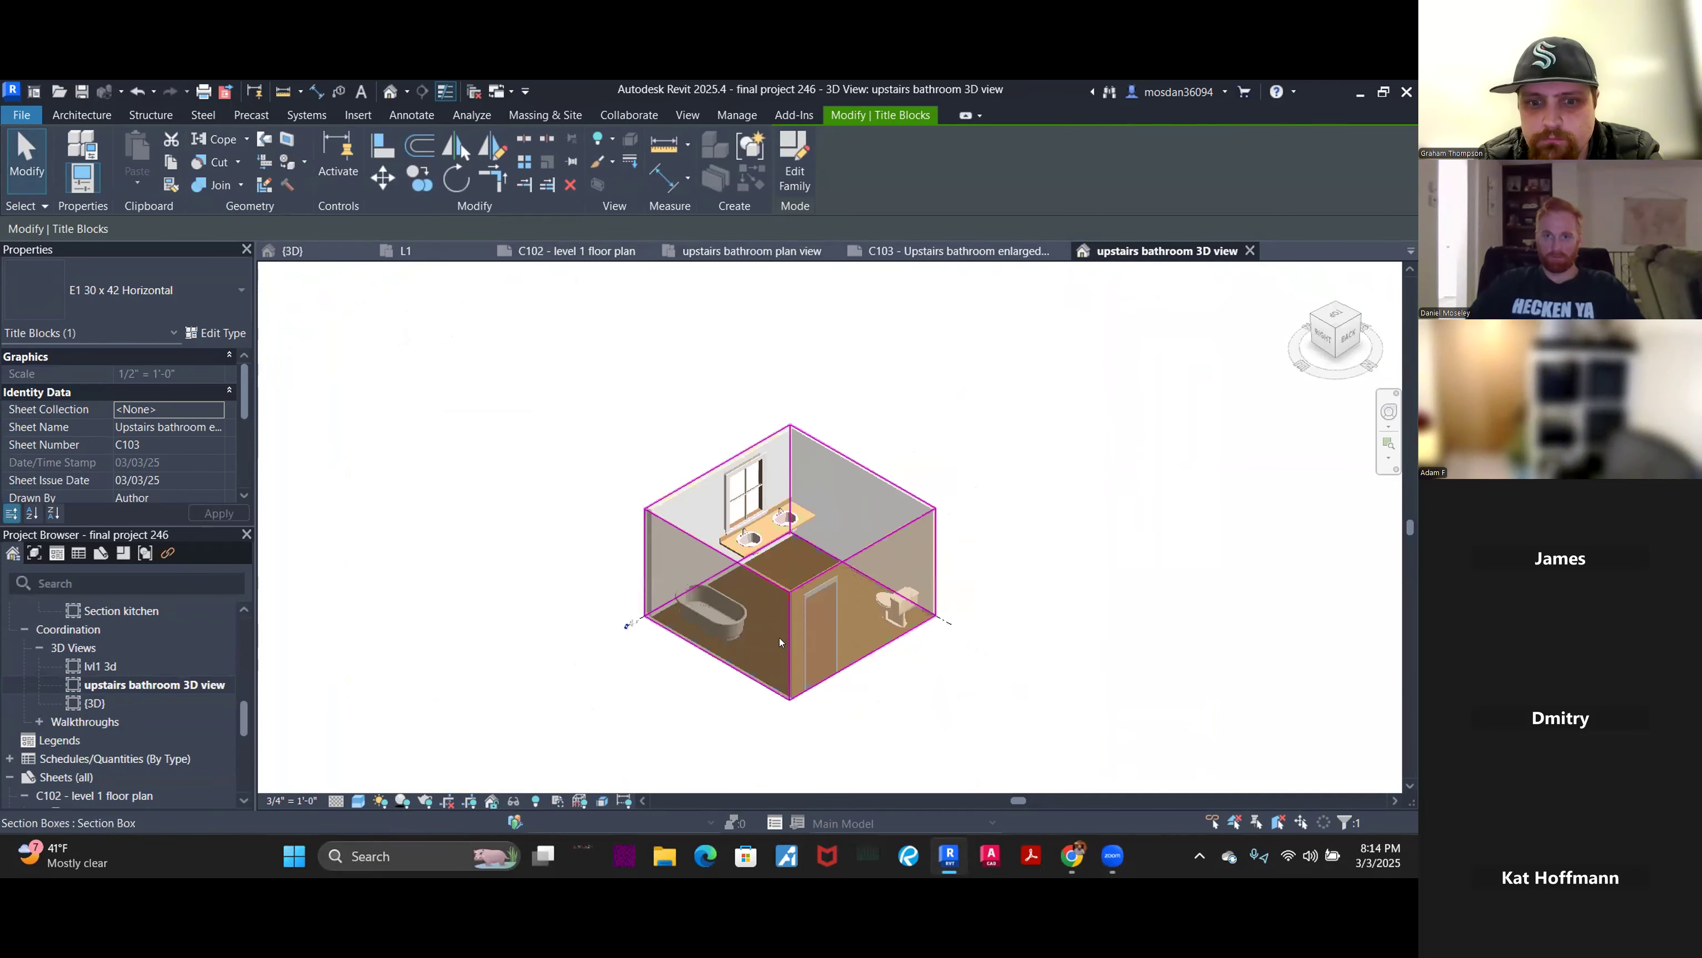
{"action": "scroll", "coordinate": [780, 641], "scroll_direction": "up", "scroll_amount": 2}
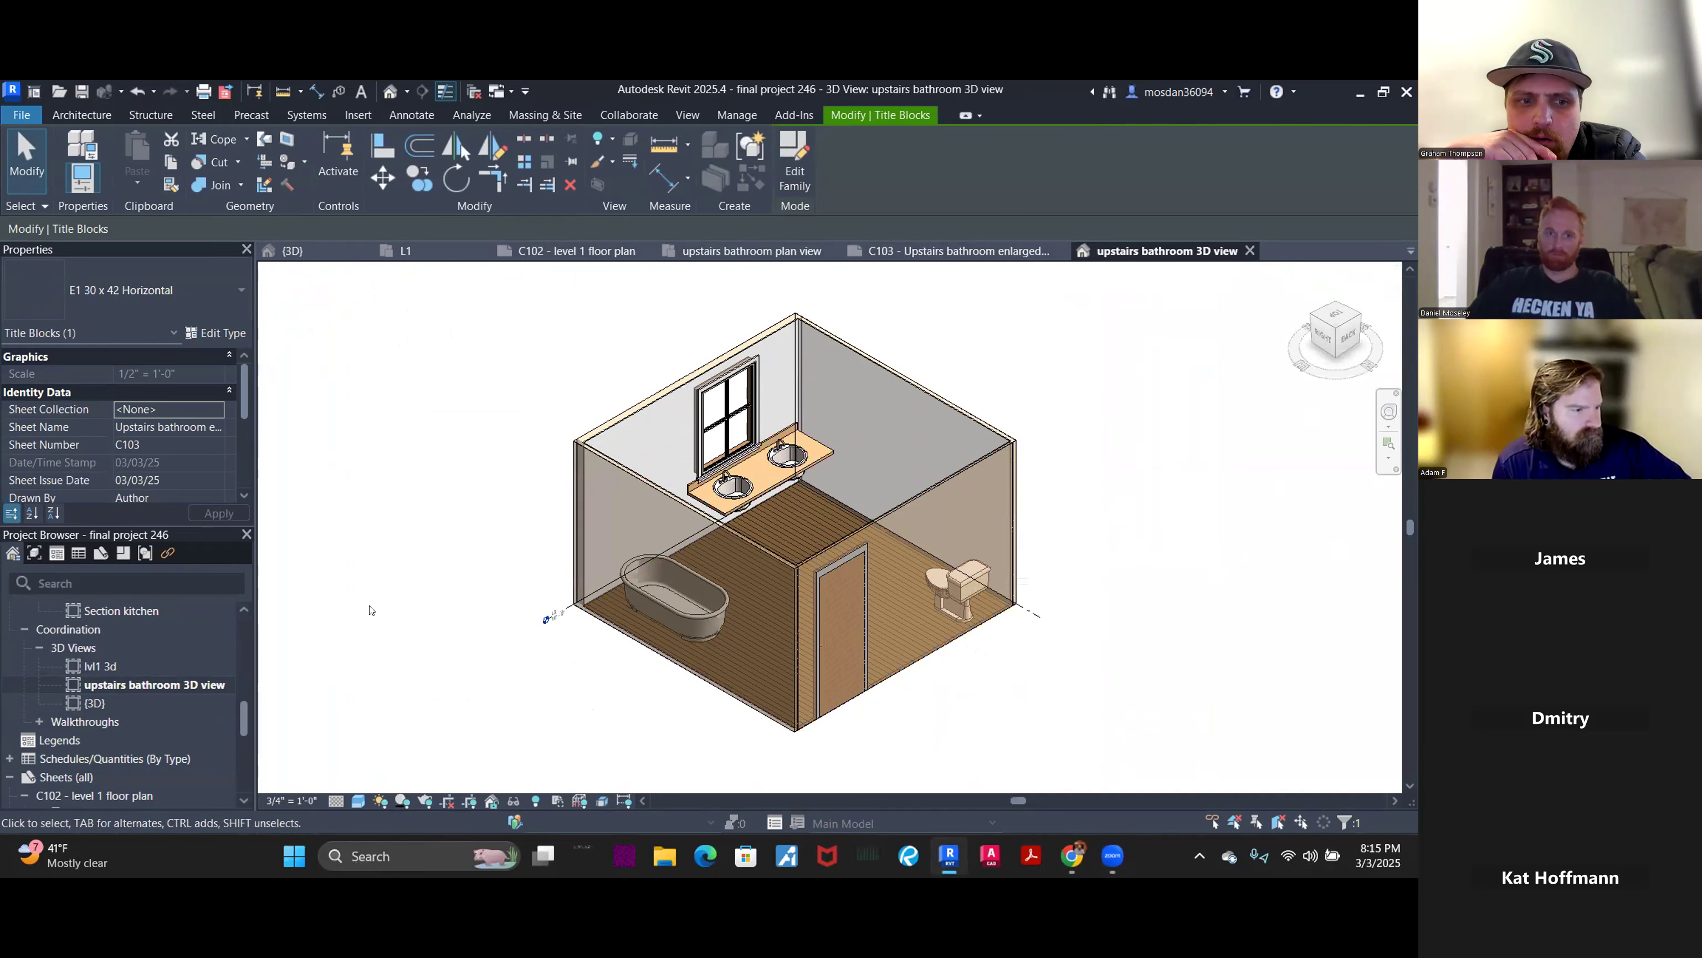
{"action": "left_click", "coordinate": [1250, 250]}
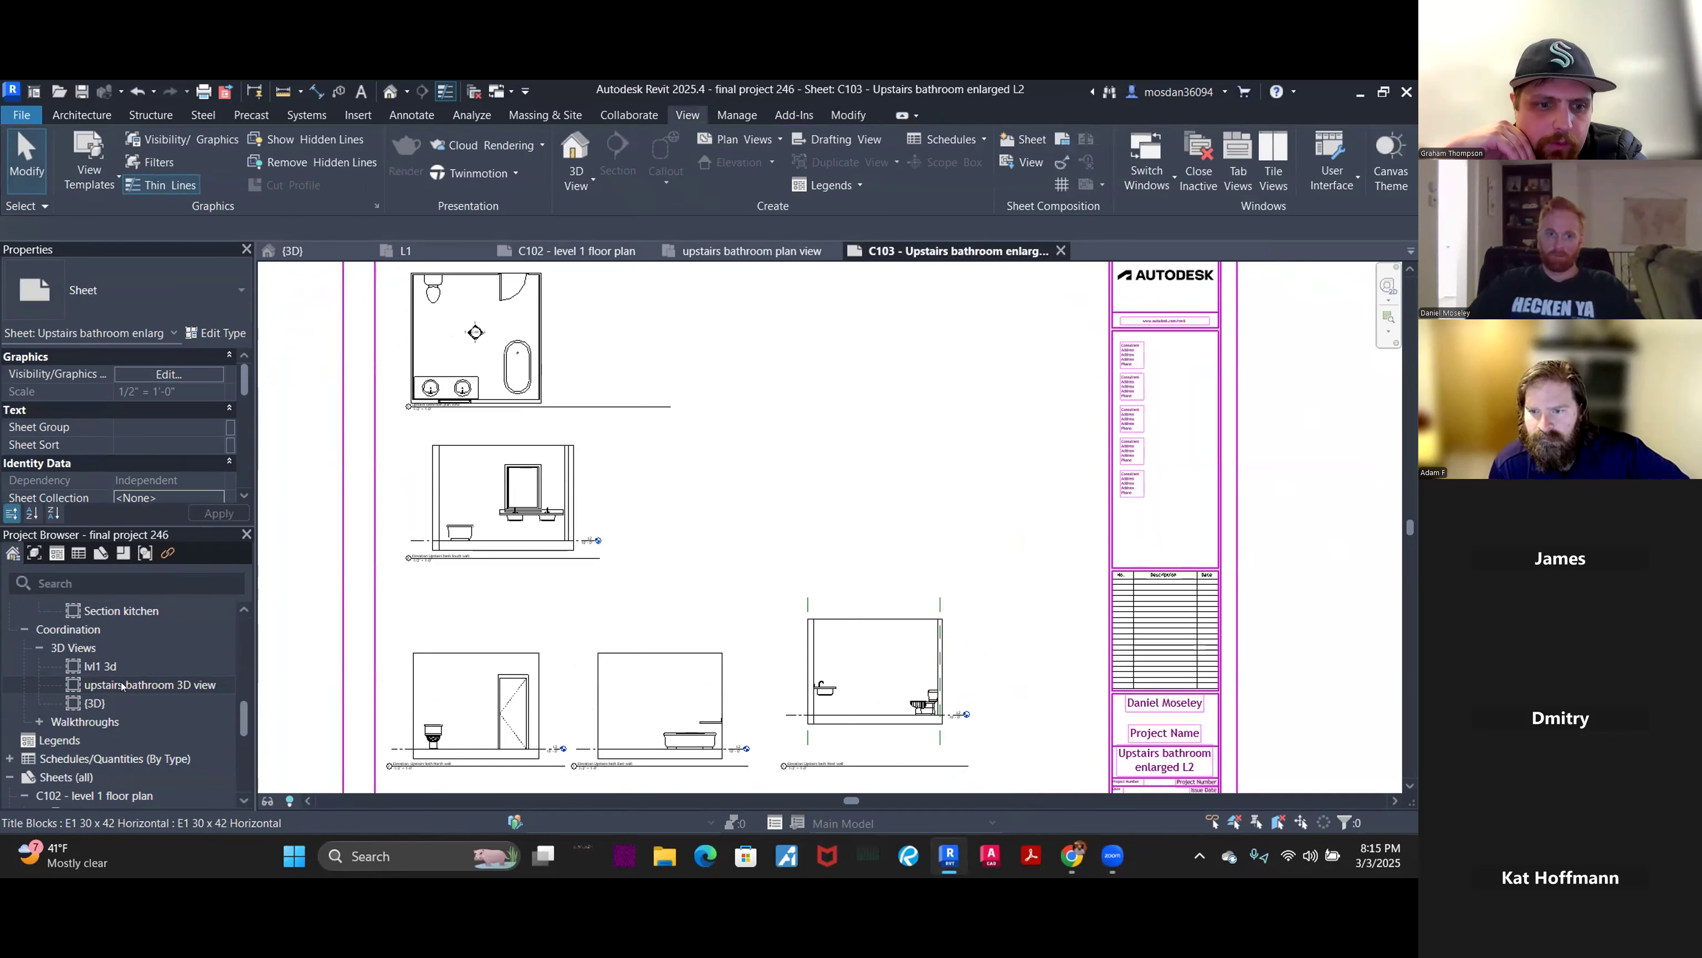
{"action": "left_click_drag", "start_coordinate": [122, 684], "coordinate": [337, 634]}
{"action": "left_click_drag", "start_coordinate": [955, 386], "coordinate": [883, 403]}
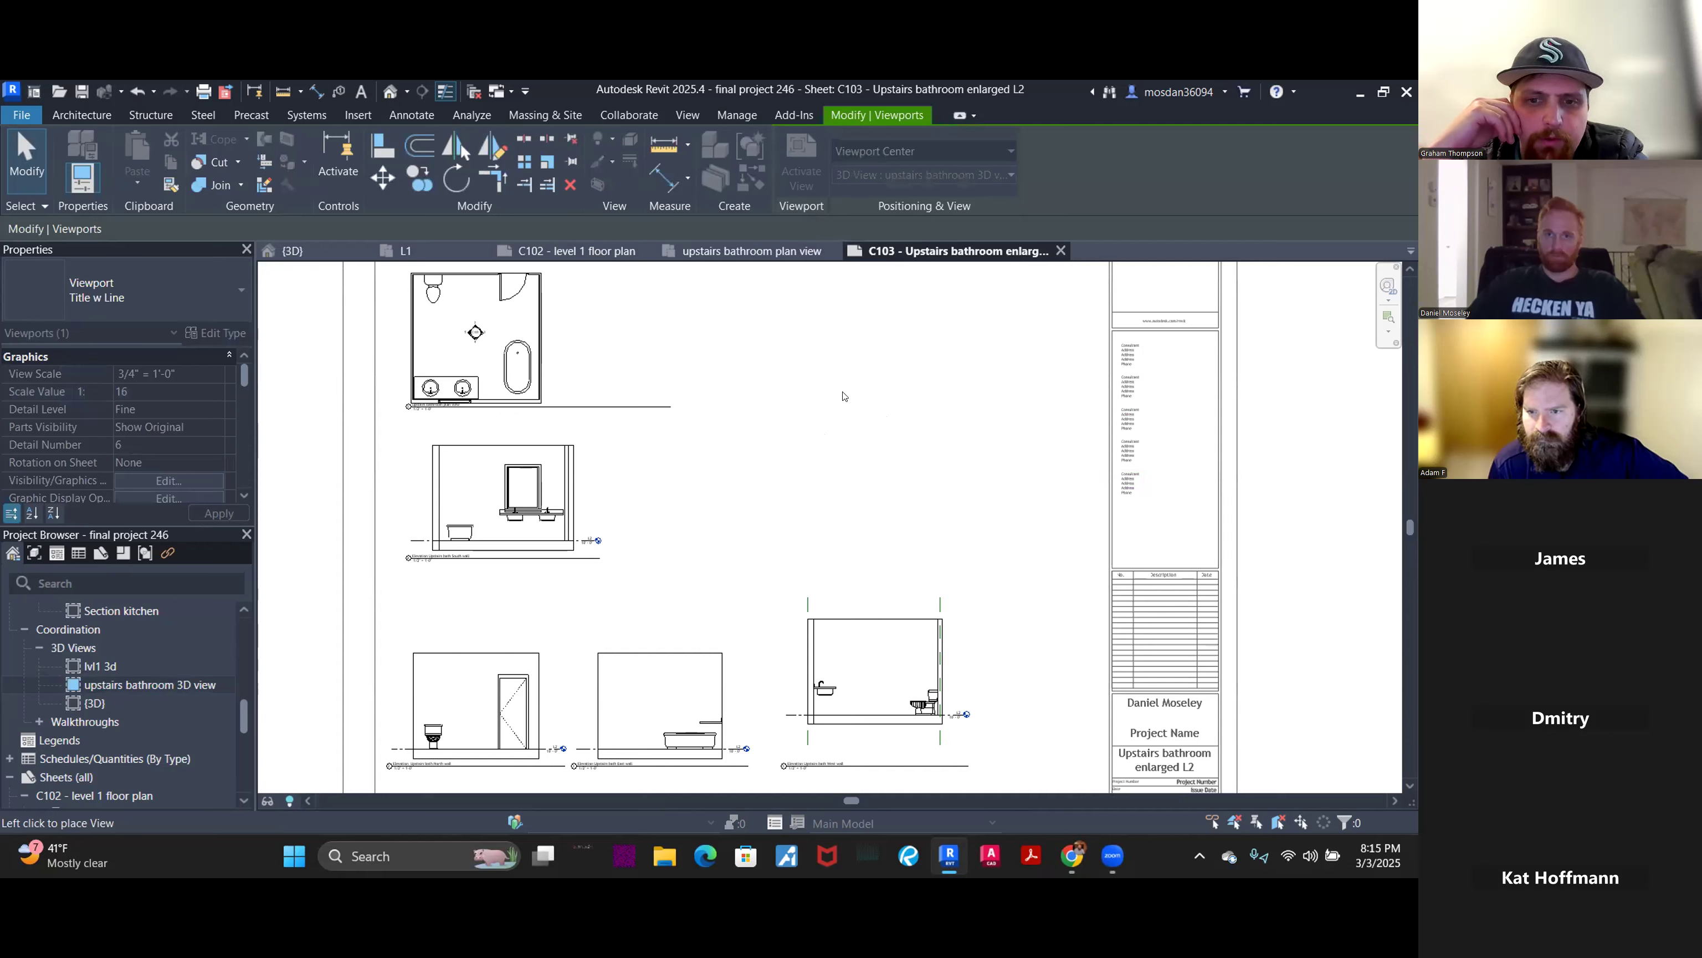
{"action": "scroll", "coordinate": [858, 386], "scroll_direction": "down", "scroll_amount": 10}
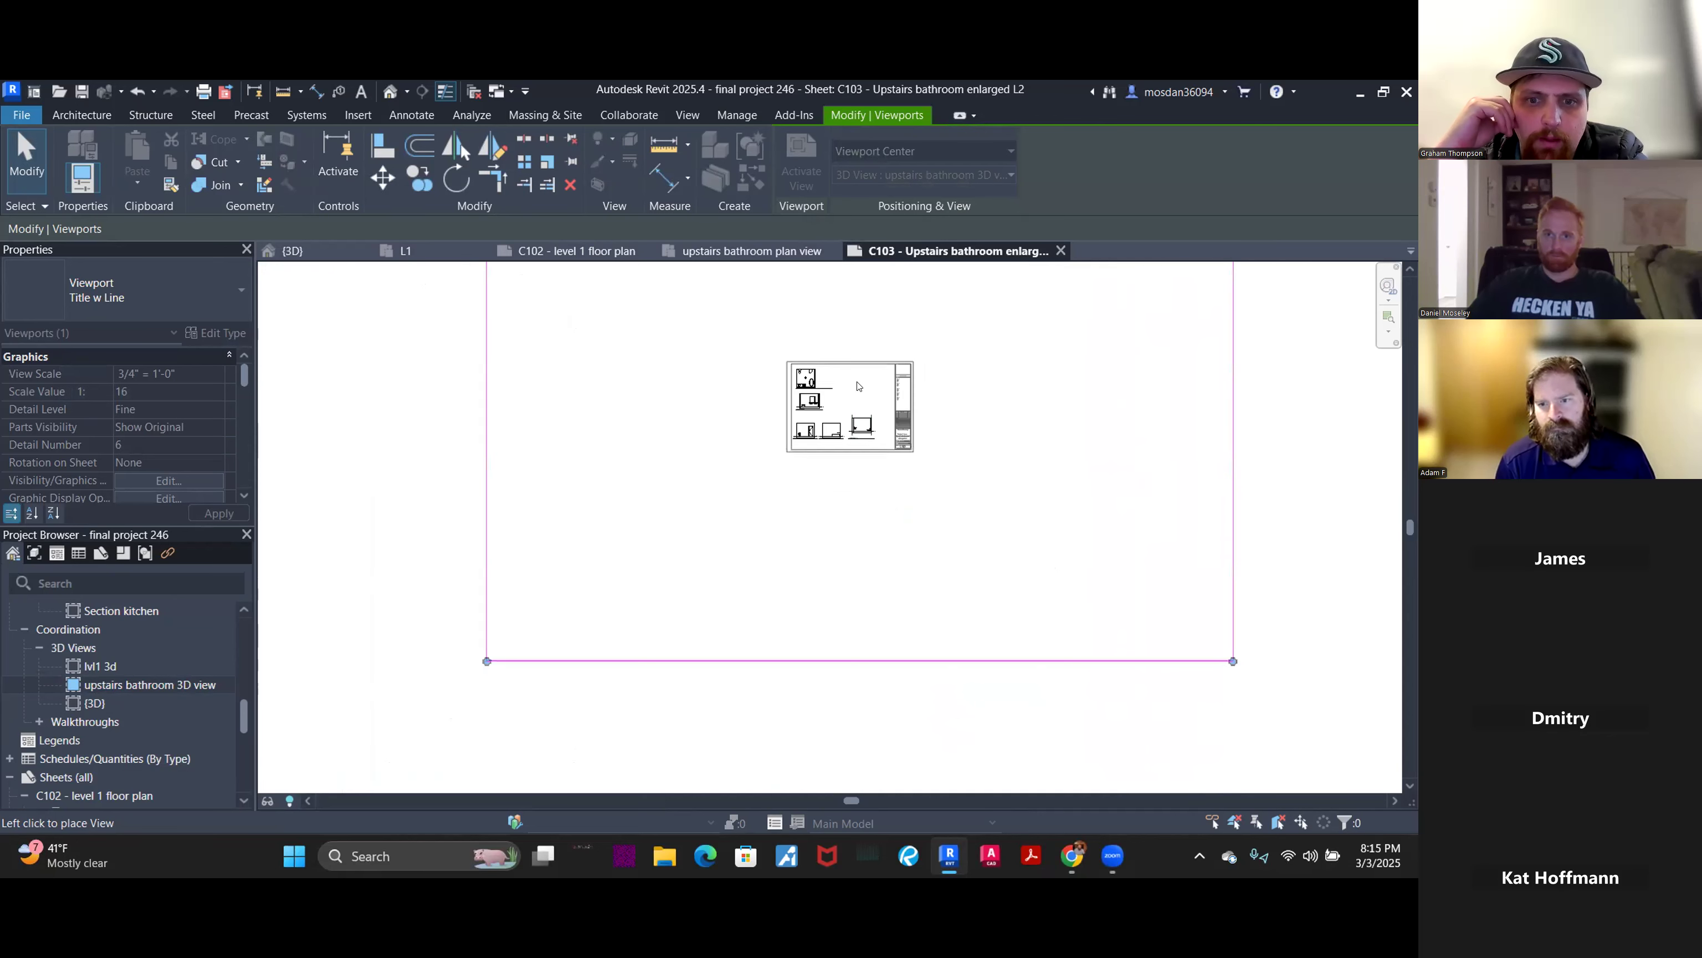
{"action": "scroll", "coordinate": [893, 456], "scroll_direction": "down", "scroll_amount": 3}
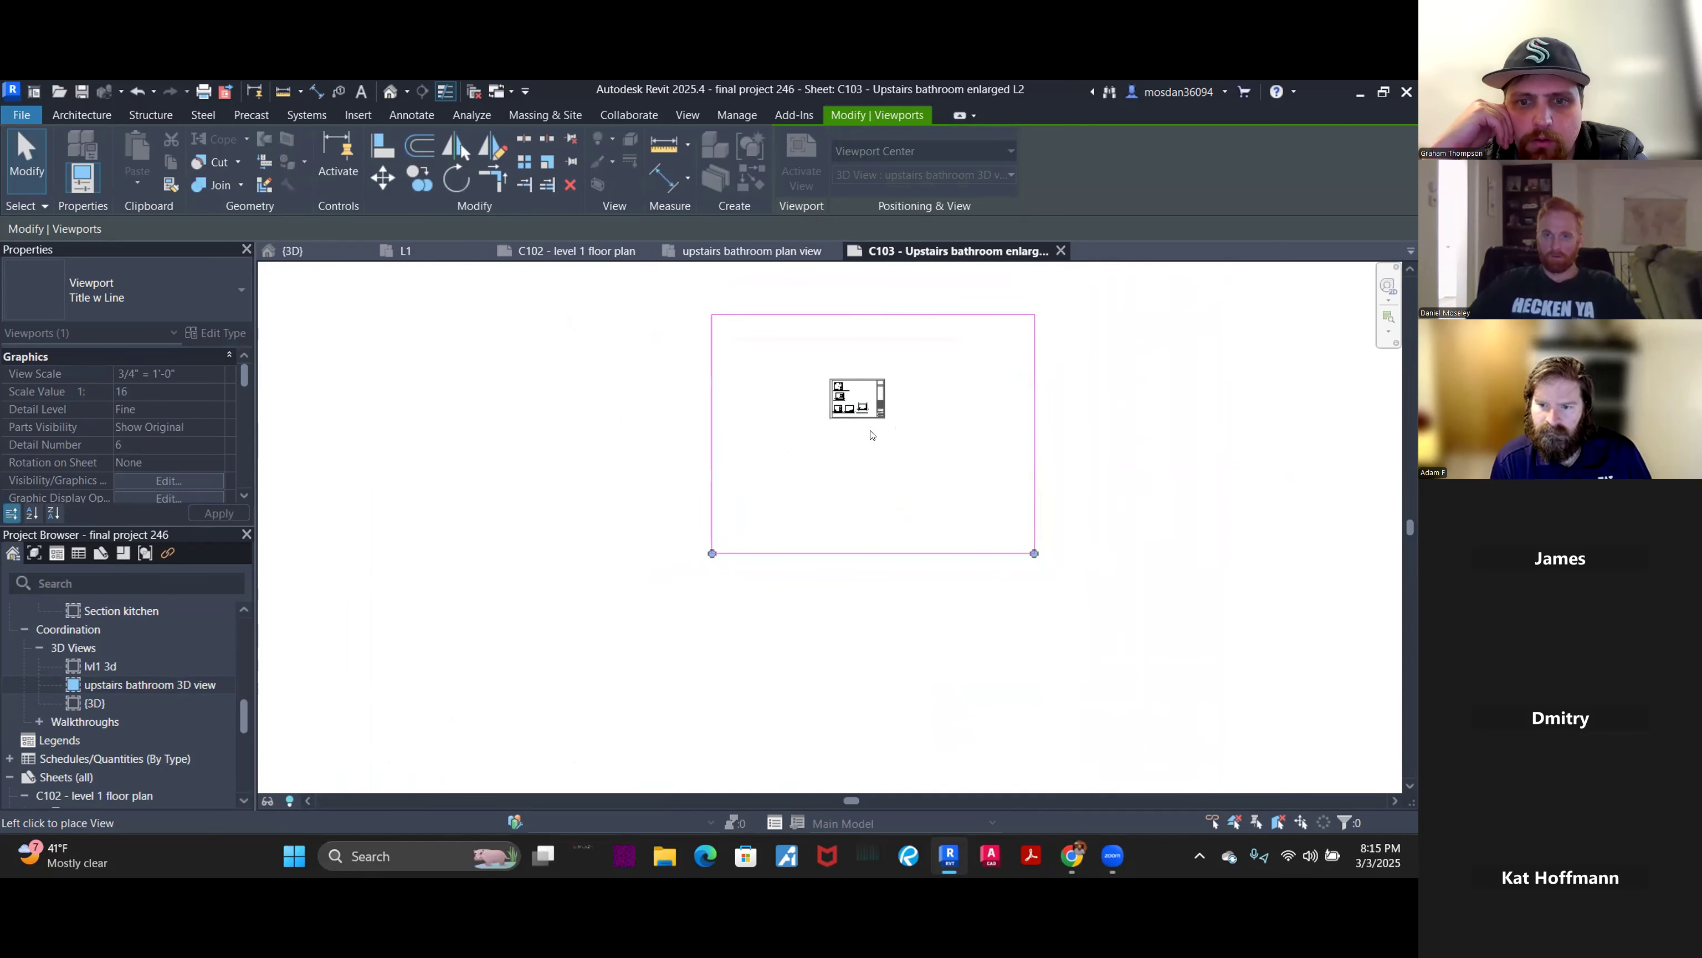
{"action": "left_click", "coordinate": [872, 434]}
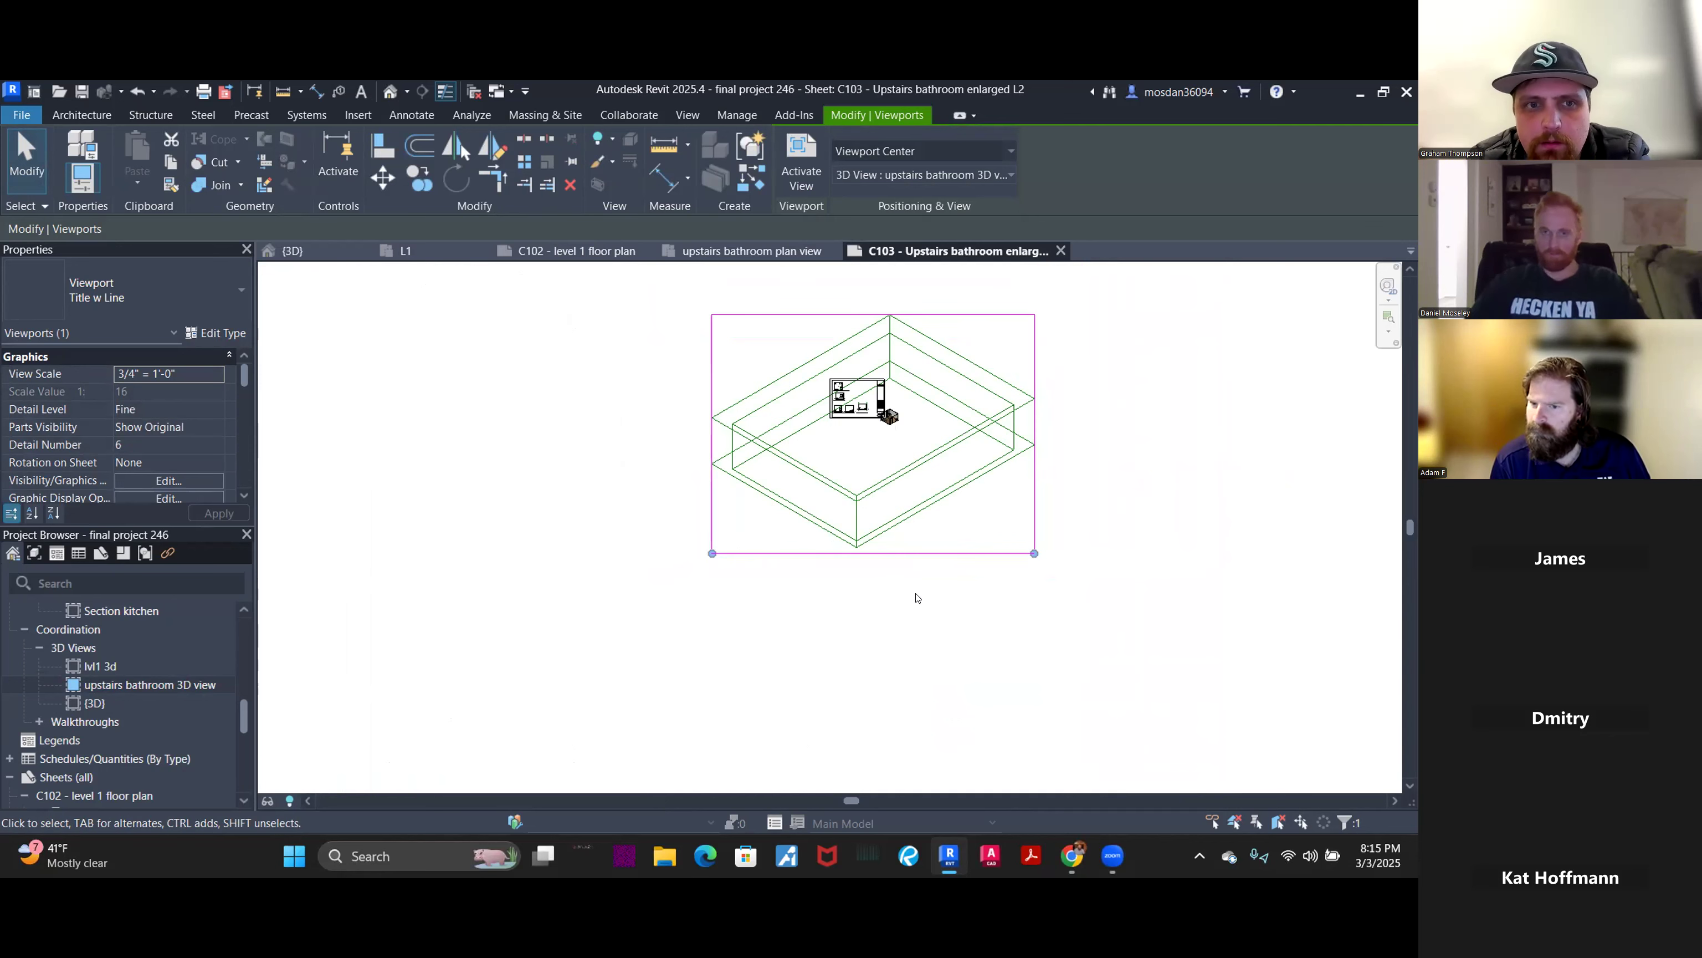
{"action": "key", "text": "Delete"}
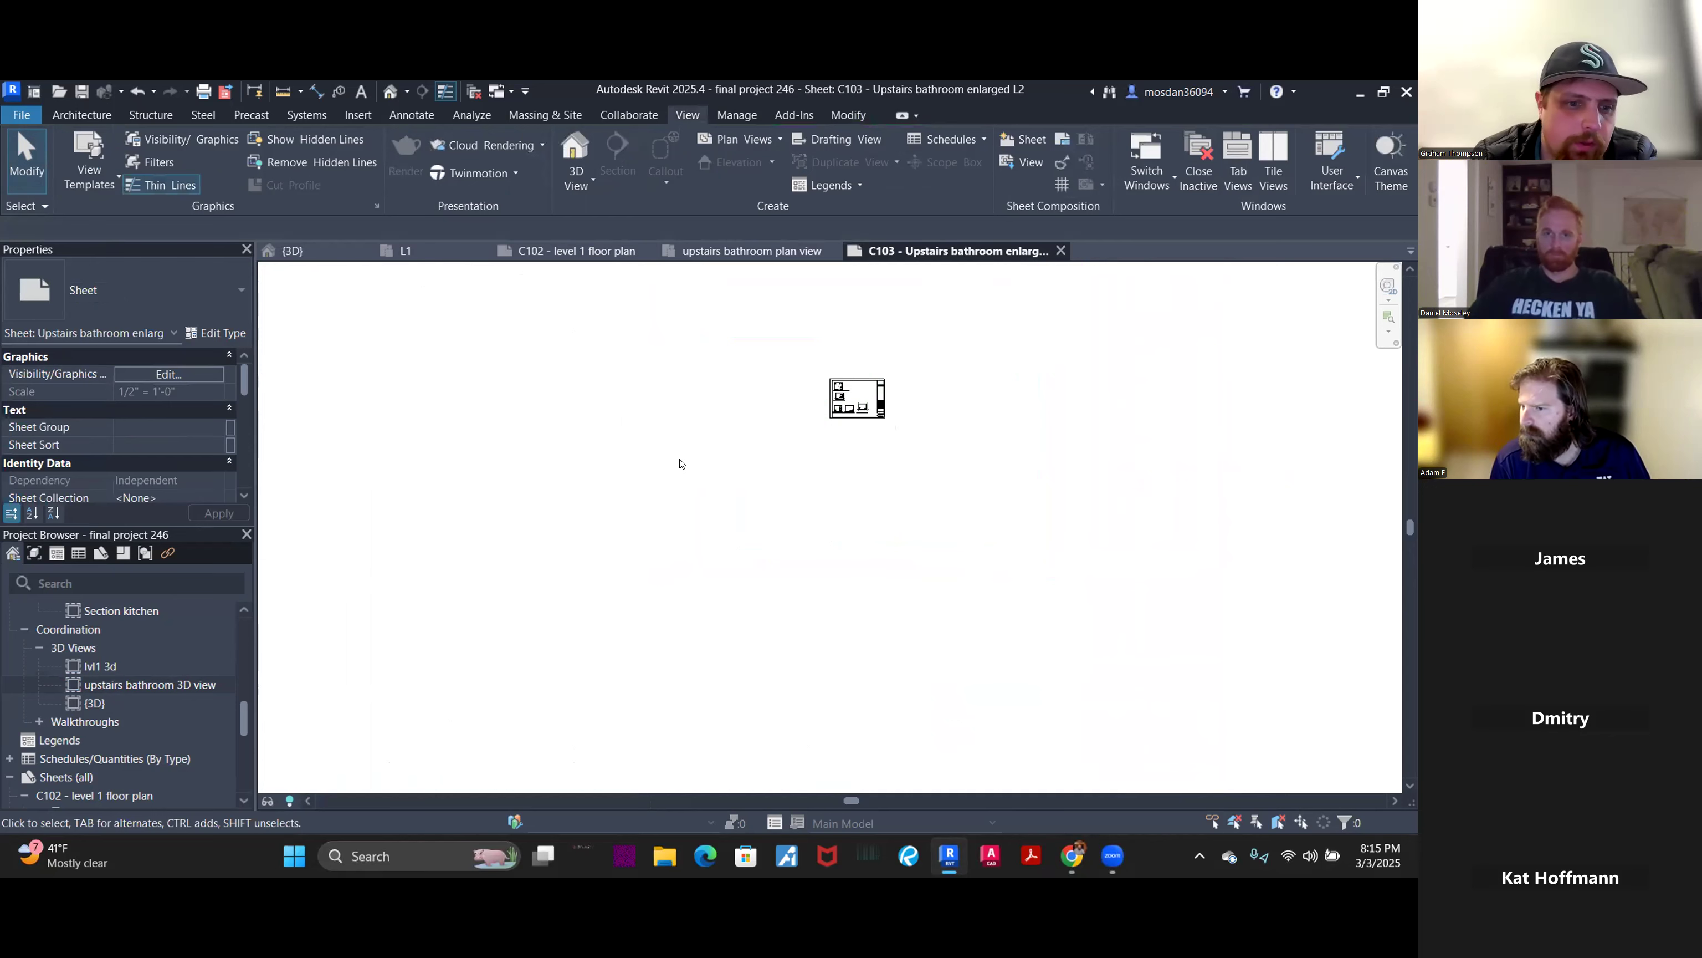
- Open the upstairs bathroom 3D view and bring up its Visibility/Graphic Overrides with VV
{"action": "double_click", "coordinate": [157, 685]}
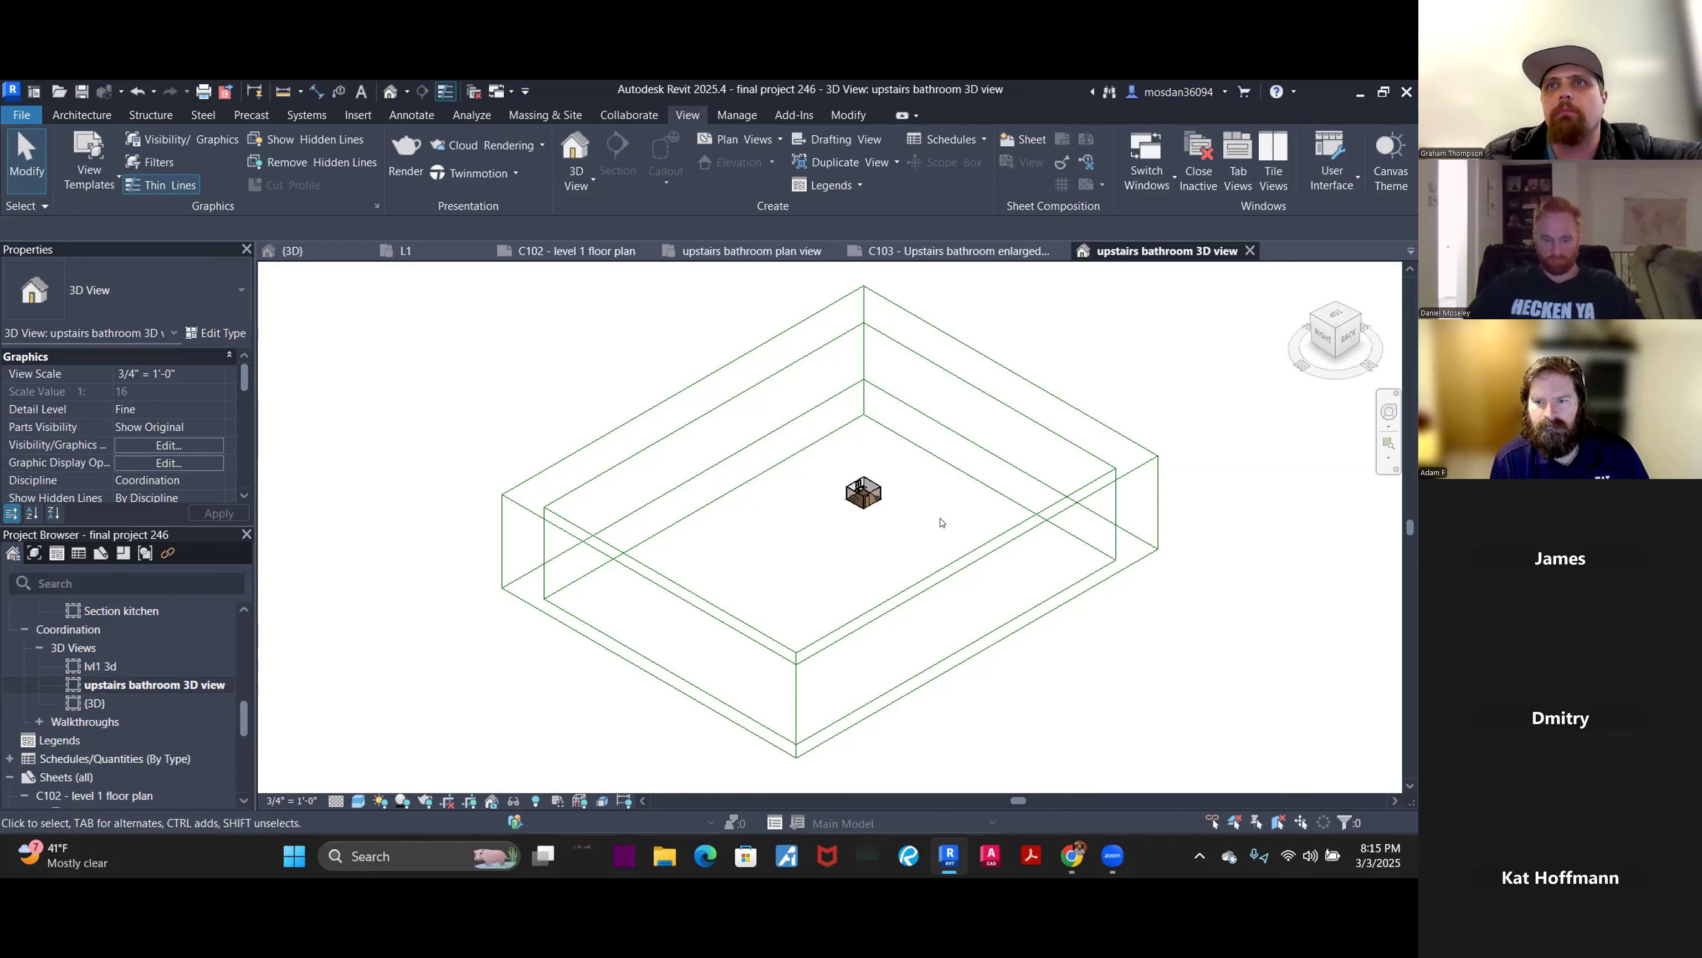
{"action": "key", "text": "v"}
{"action": "key", "text": "v"}
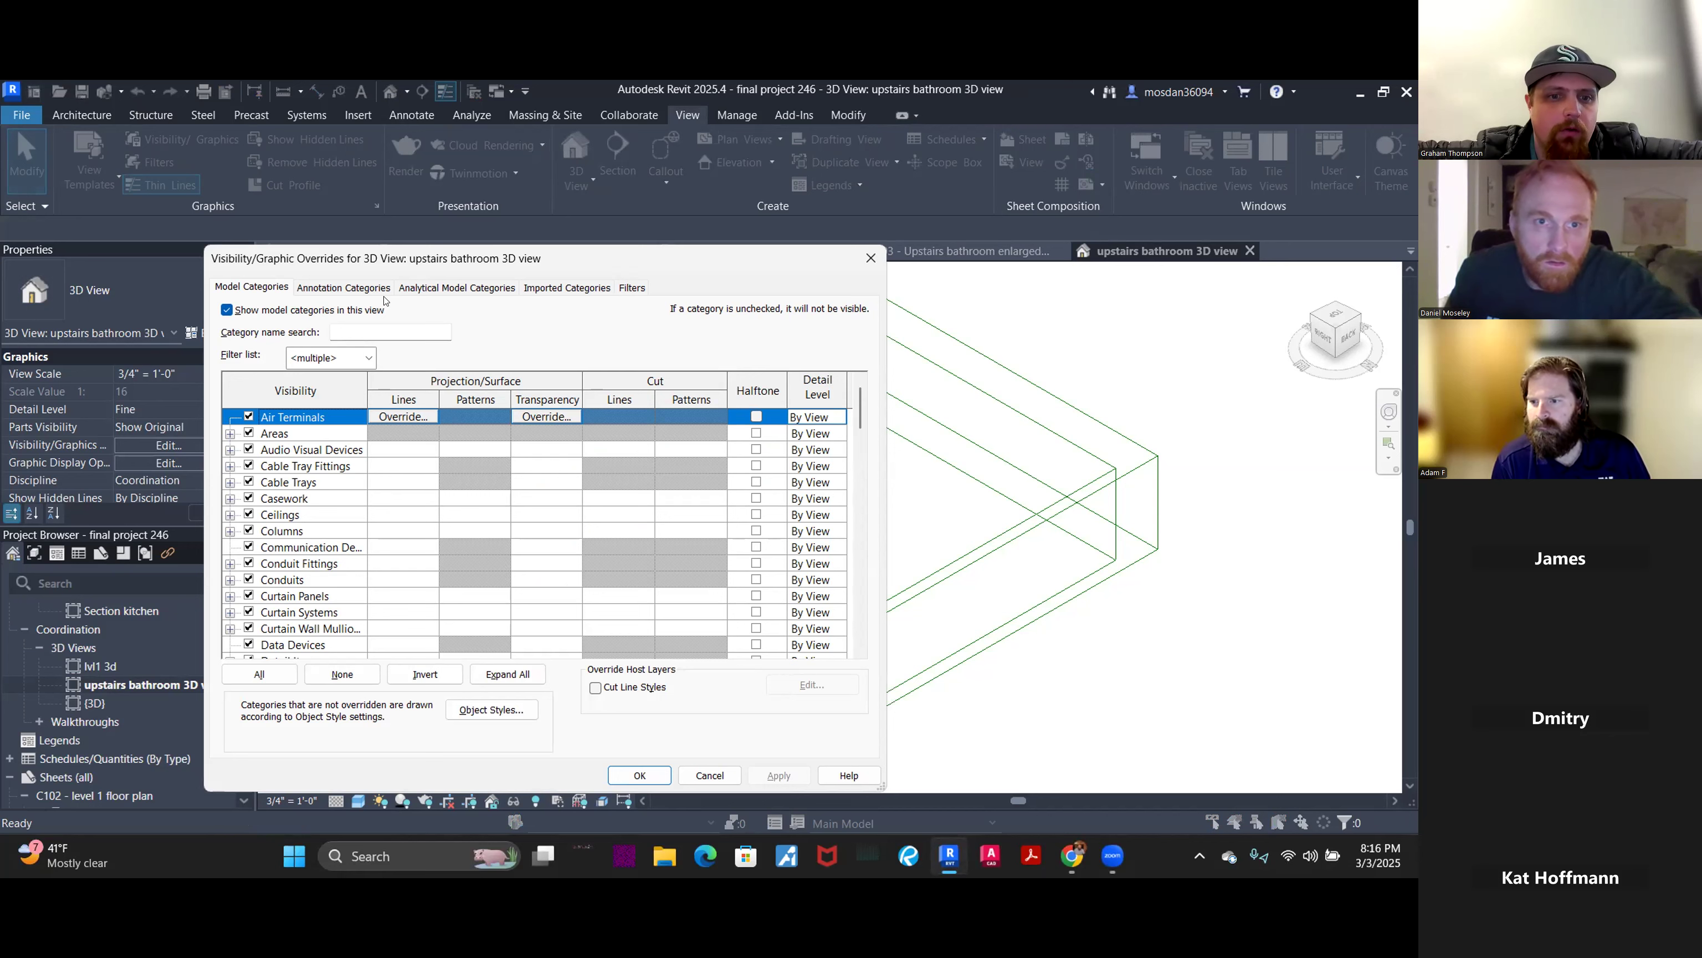
- Uncheck Scope Boxes under Annotation Categories for the upstairs bathroom 3D view and apply
{"action": "left_click", "coordinate": [344, 288]}
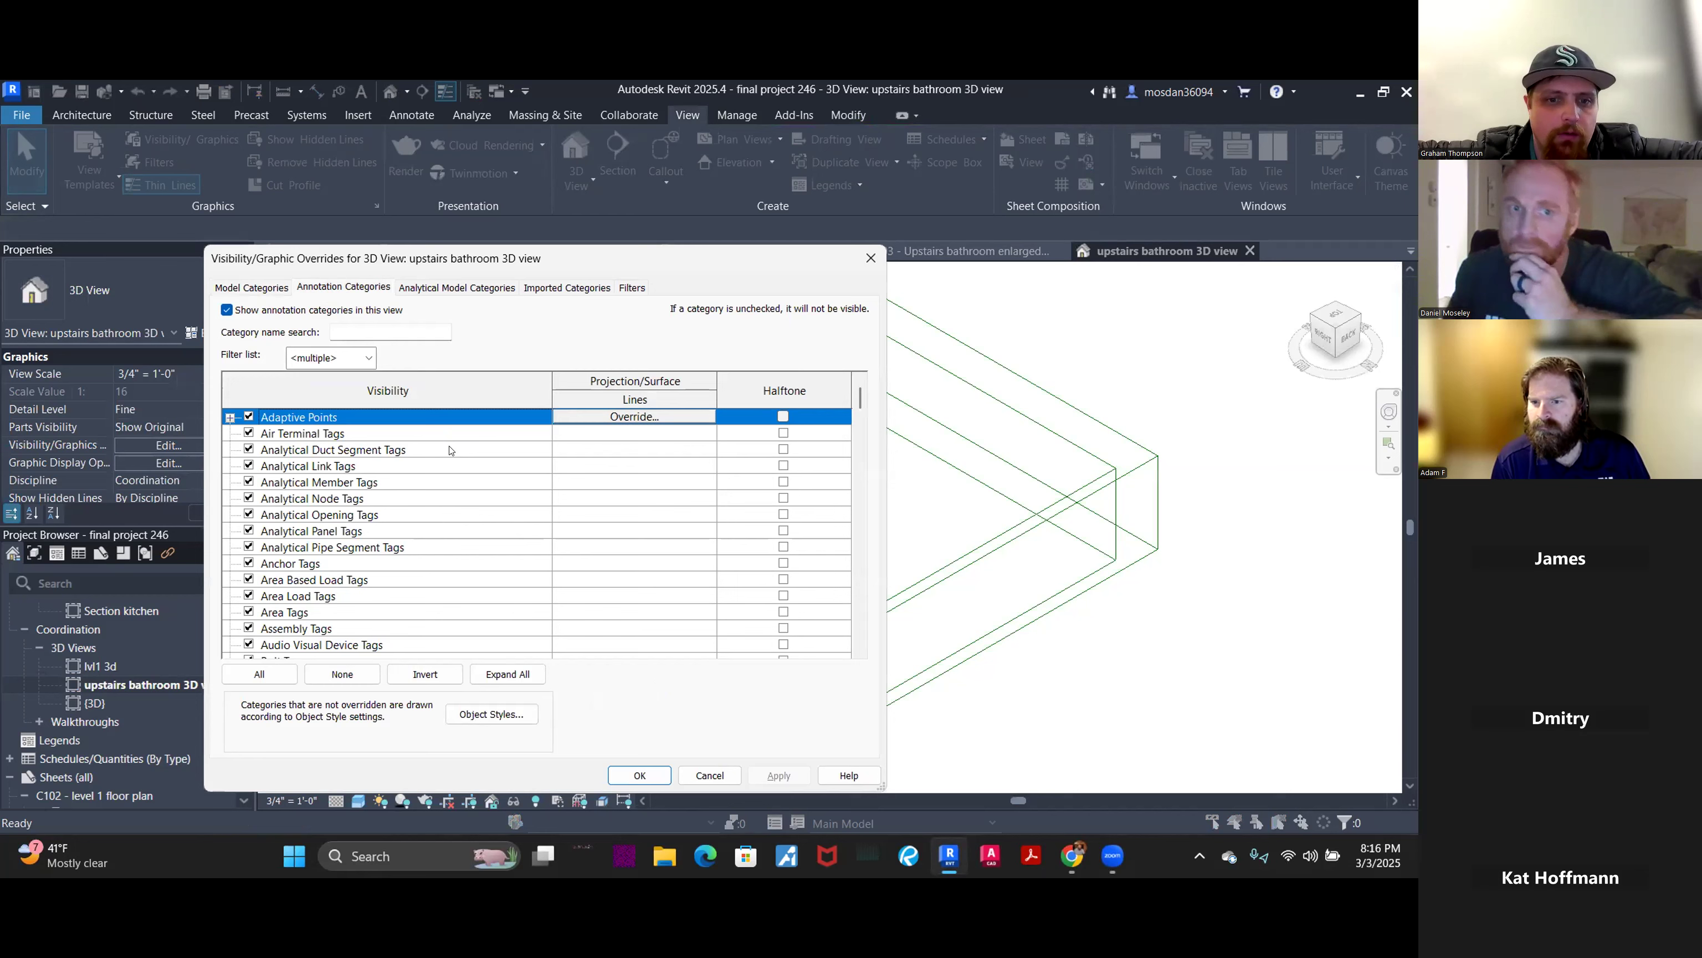
{"action": "scroll", "coordinate": [310, 530], "scroll_direction": "down", "scroll_amount": 5}
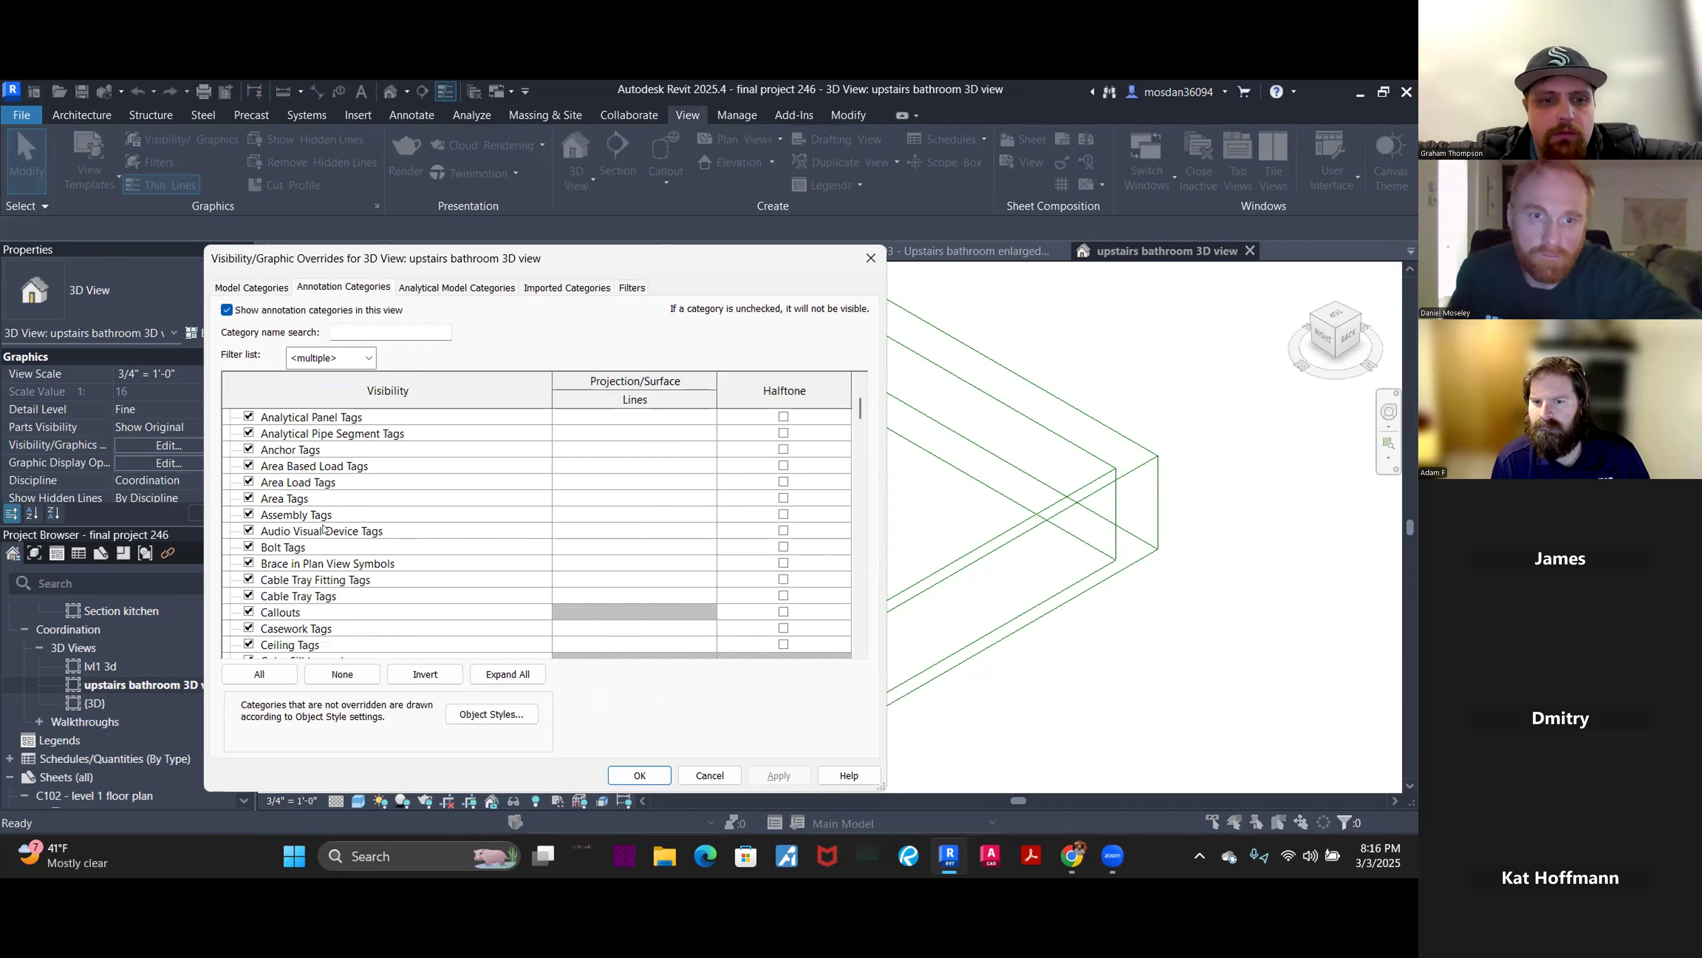
{"action": "scroll", "coordinate": [311, 530], "scroll_direction": "down", "scroll_amount": 13}
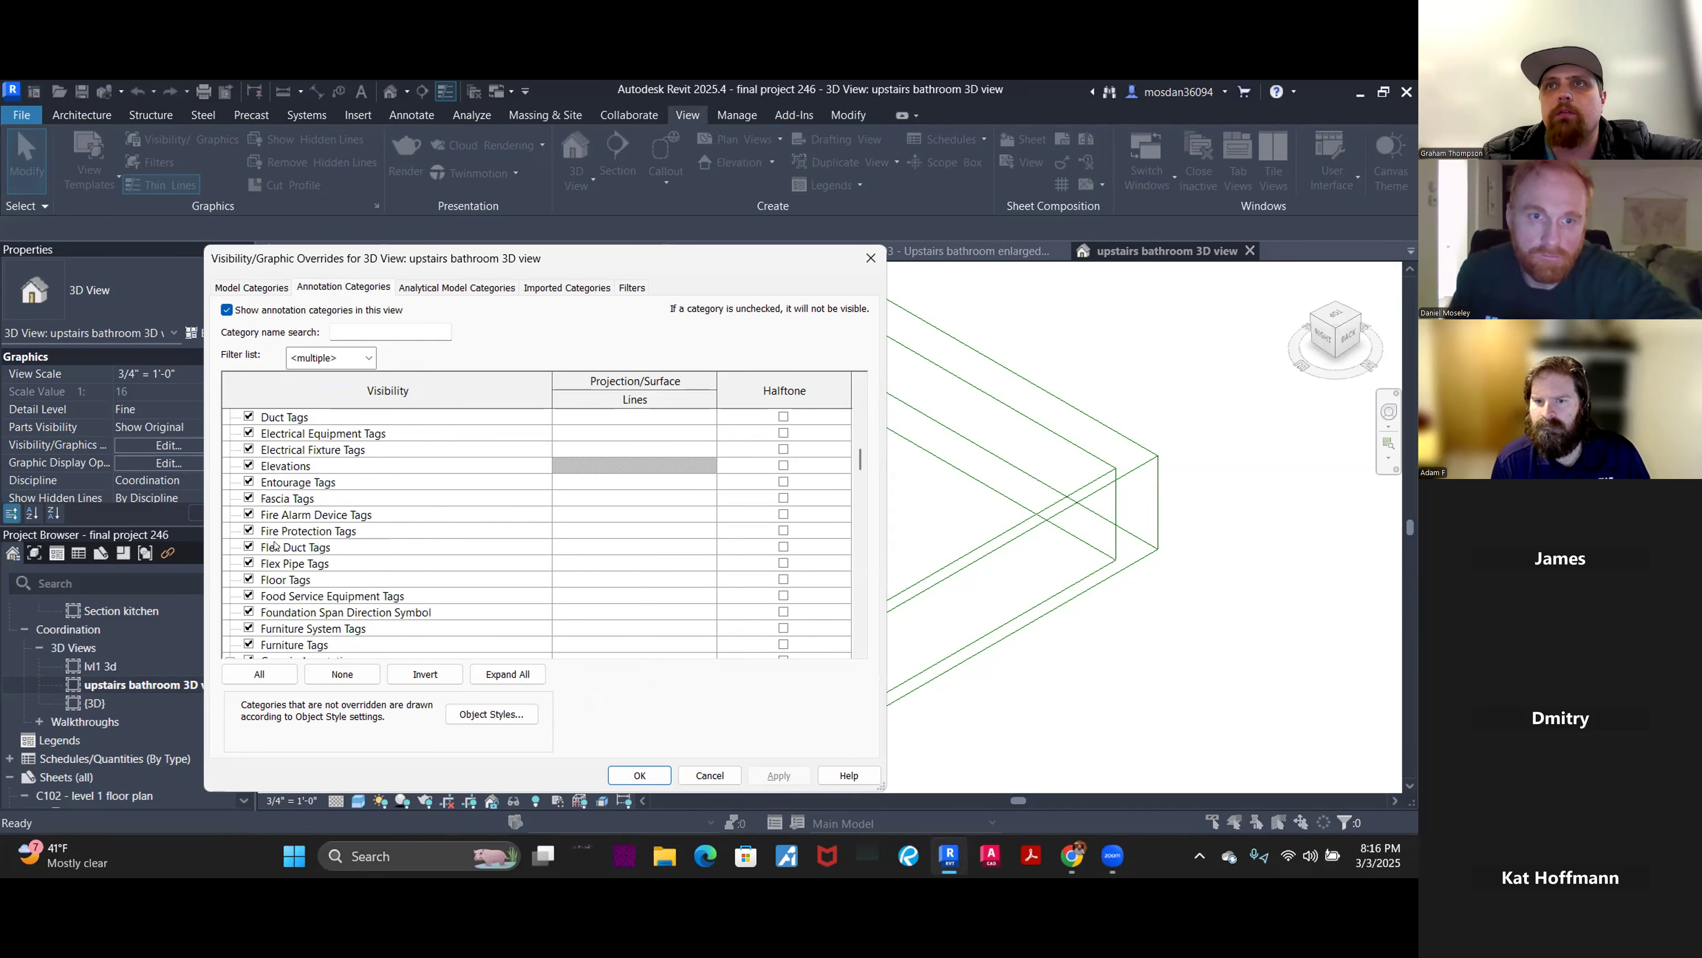
{"action": "scroll", "coordinate": [279, 540], "scroll_direction": "down", "scroll_amount": 11}
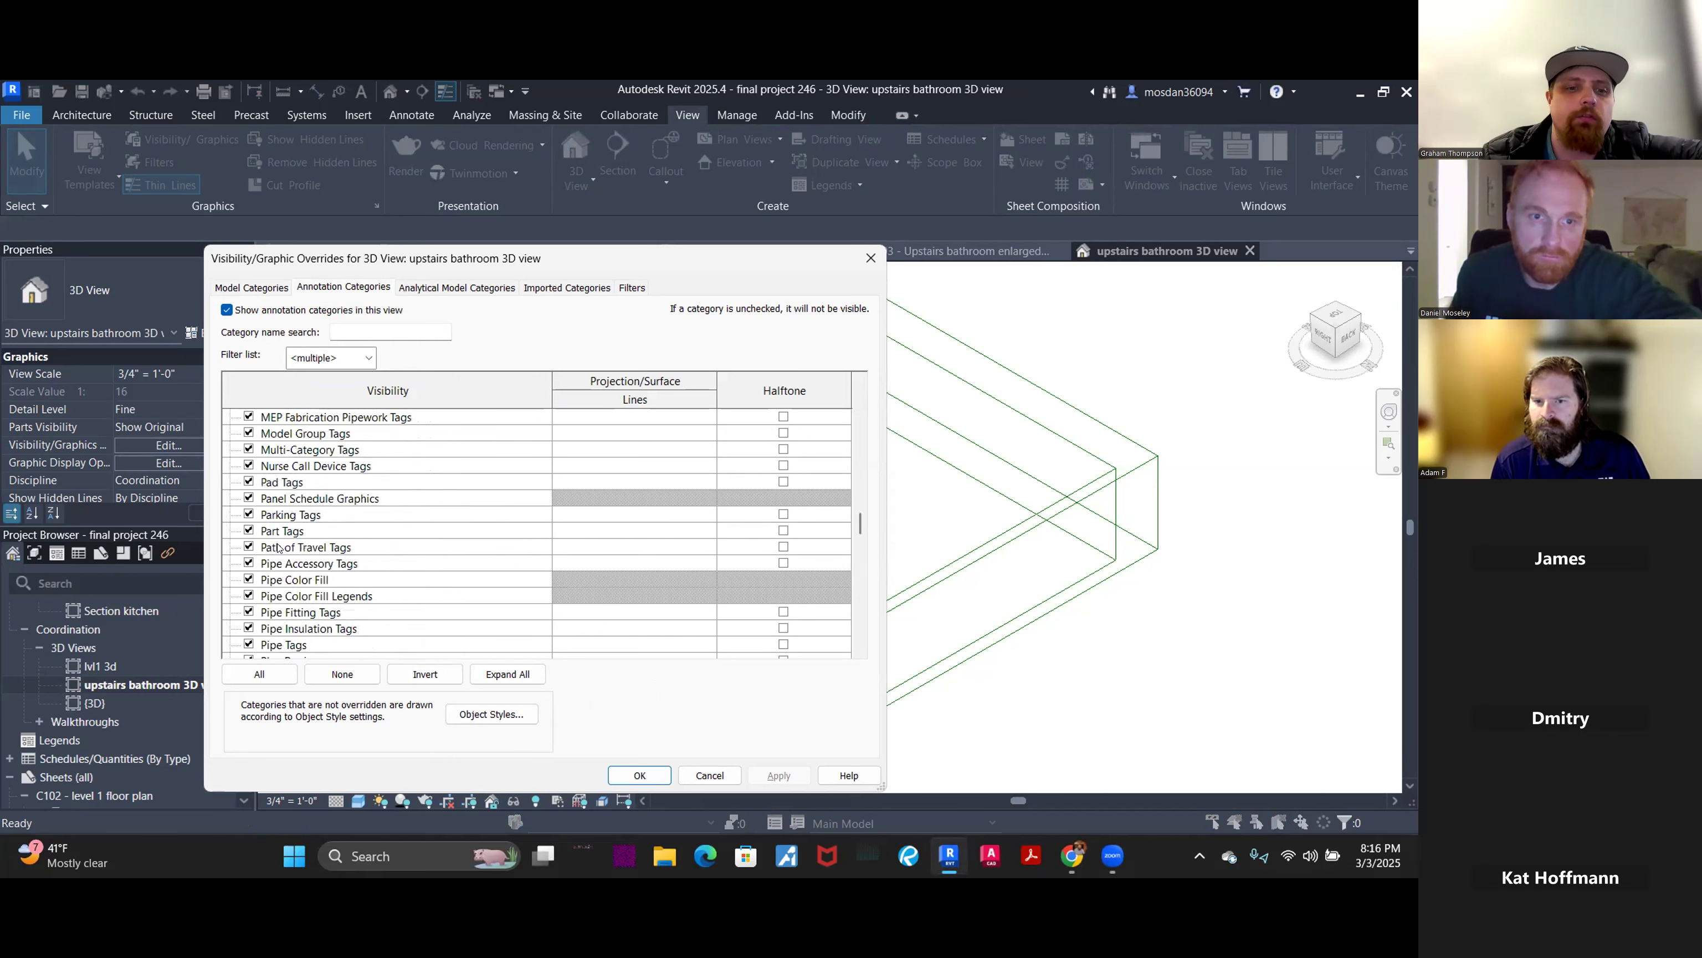
{"action": "scroll", "coordinate": [279, 539], "scroll_direction": "down", "scroll_amount": 10}
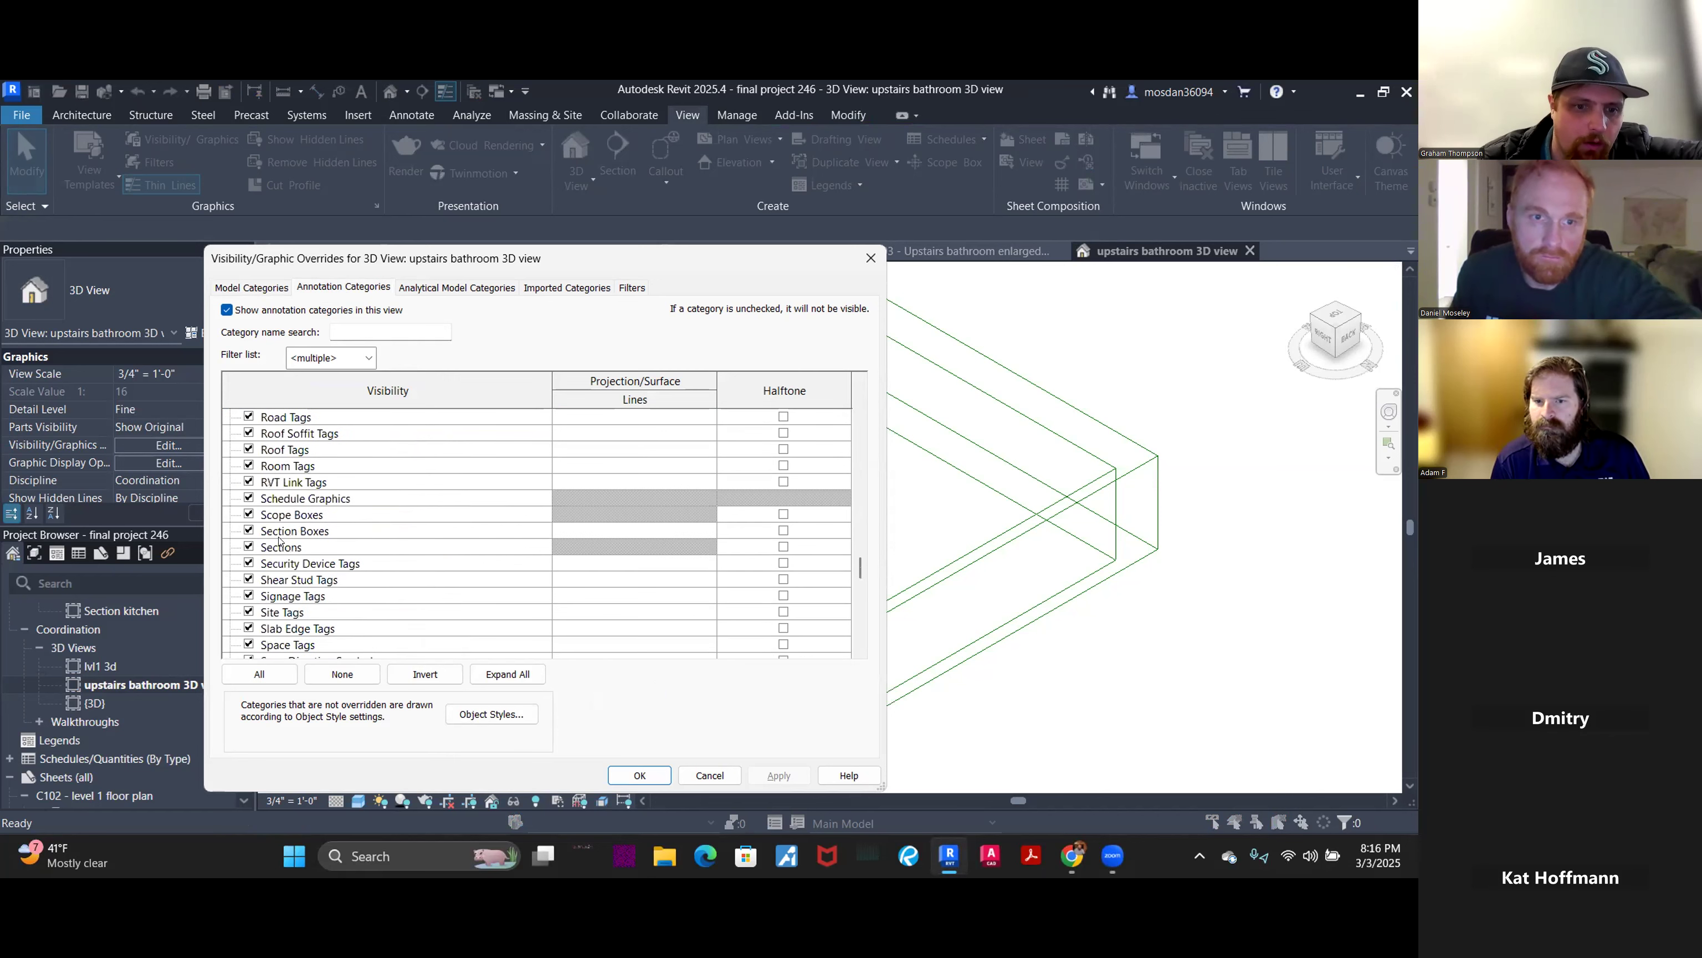
{"action": "scroll", "coordinate": [287, 522], "scroll_direction": "up", "scroll_amount": 1}
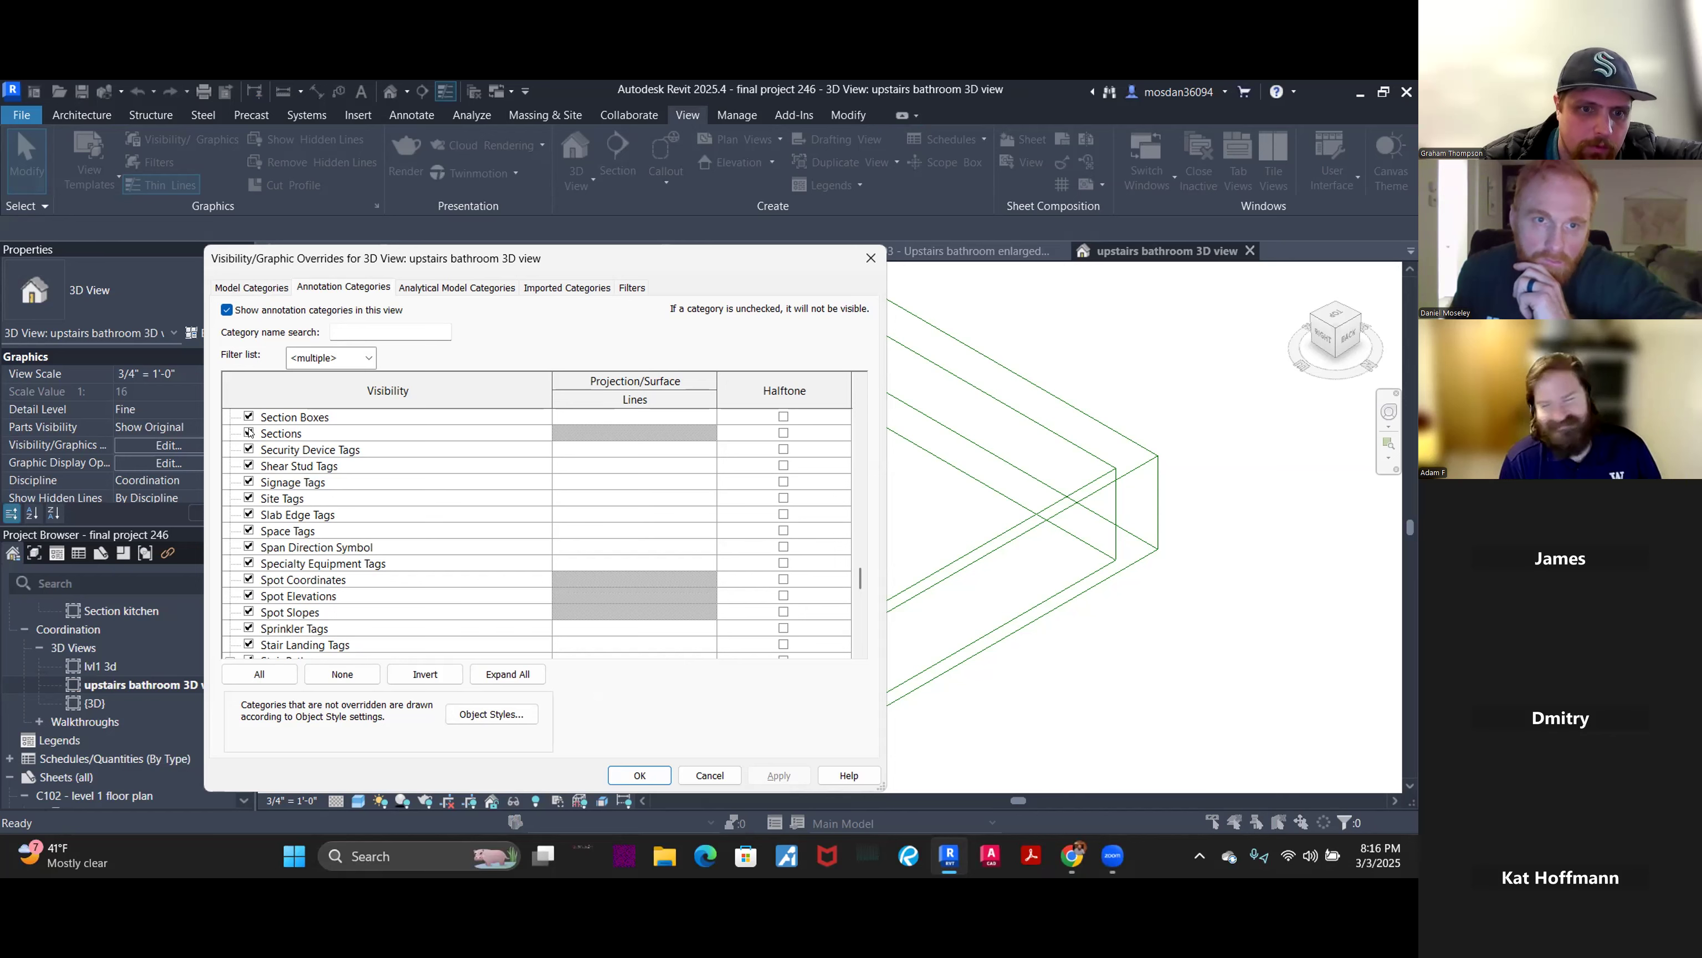
{"action": "scroll", "coordinate": [250, 433], "scroll_direction": "up", "scroll_amount": 1}
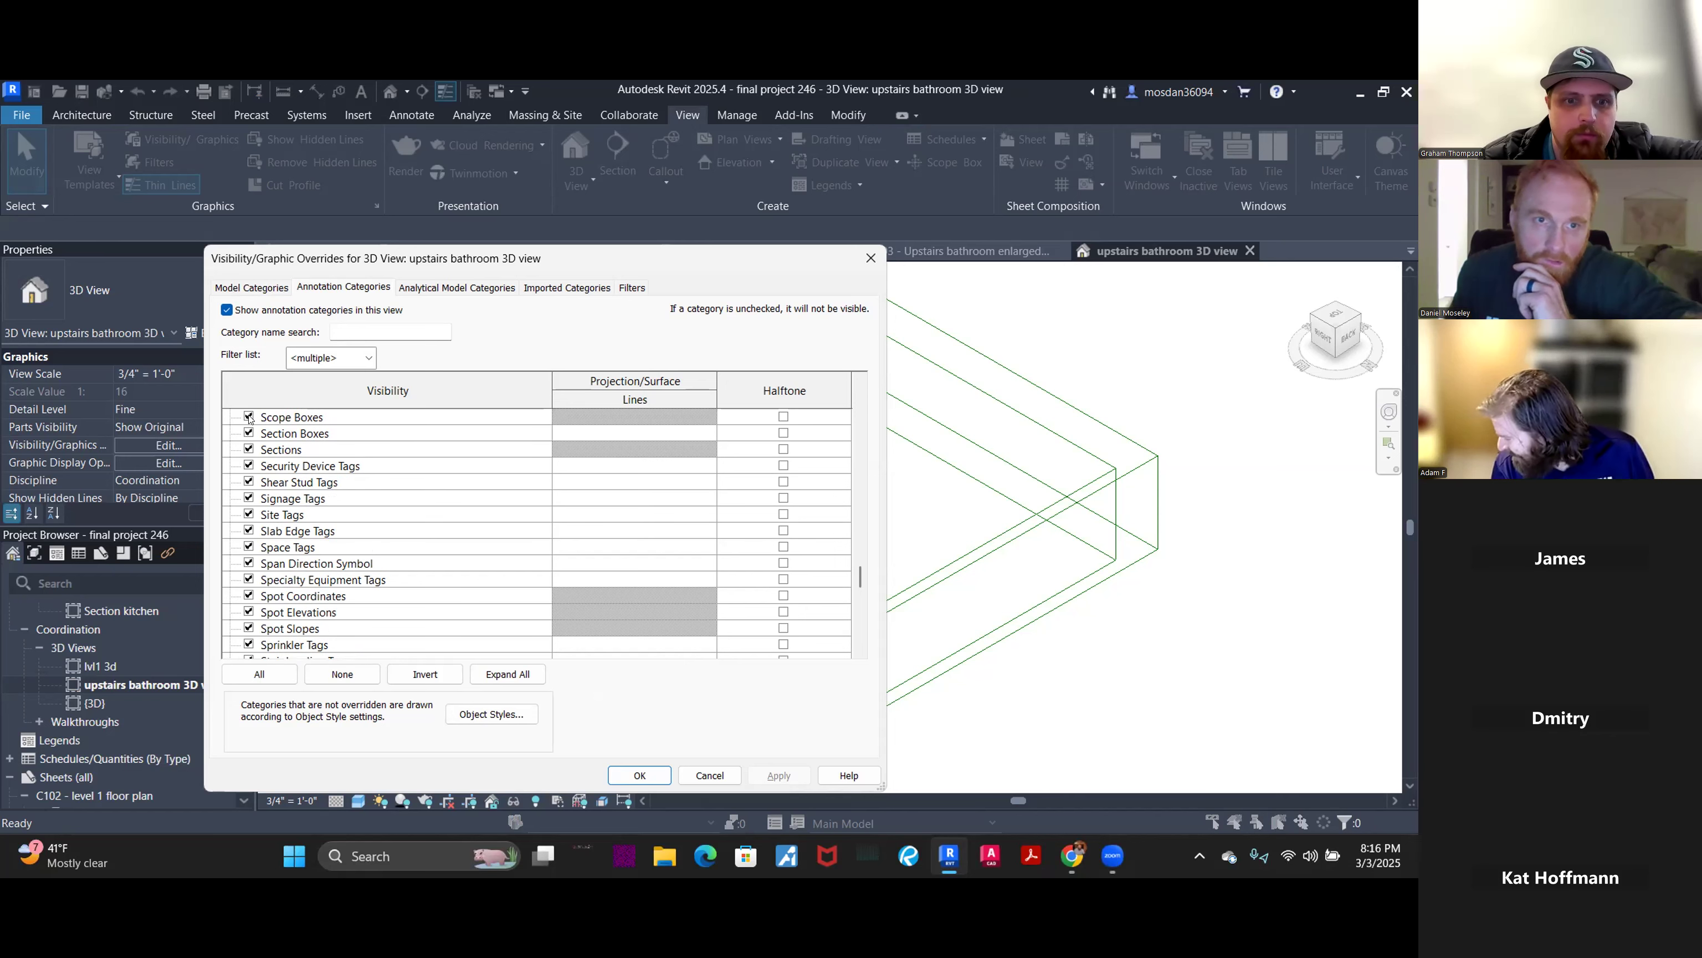
{"action": "left_click", "coordinate": [250, 418]}
{"action": "scroll", "coordinate": [250, 418], "scroll_direction": "up", "scroll_amount": 1}
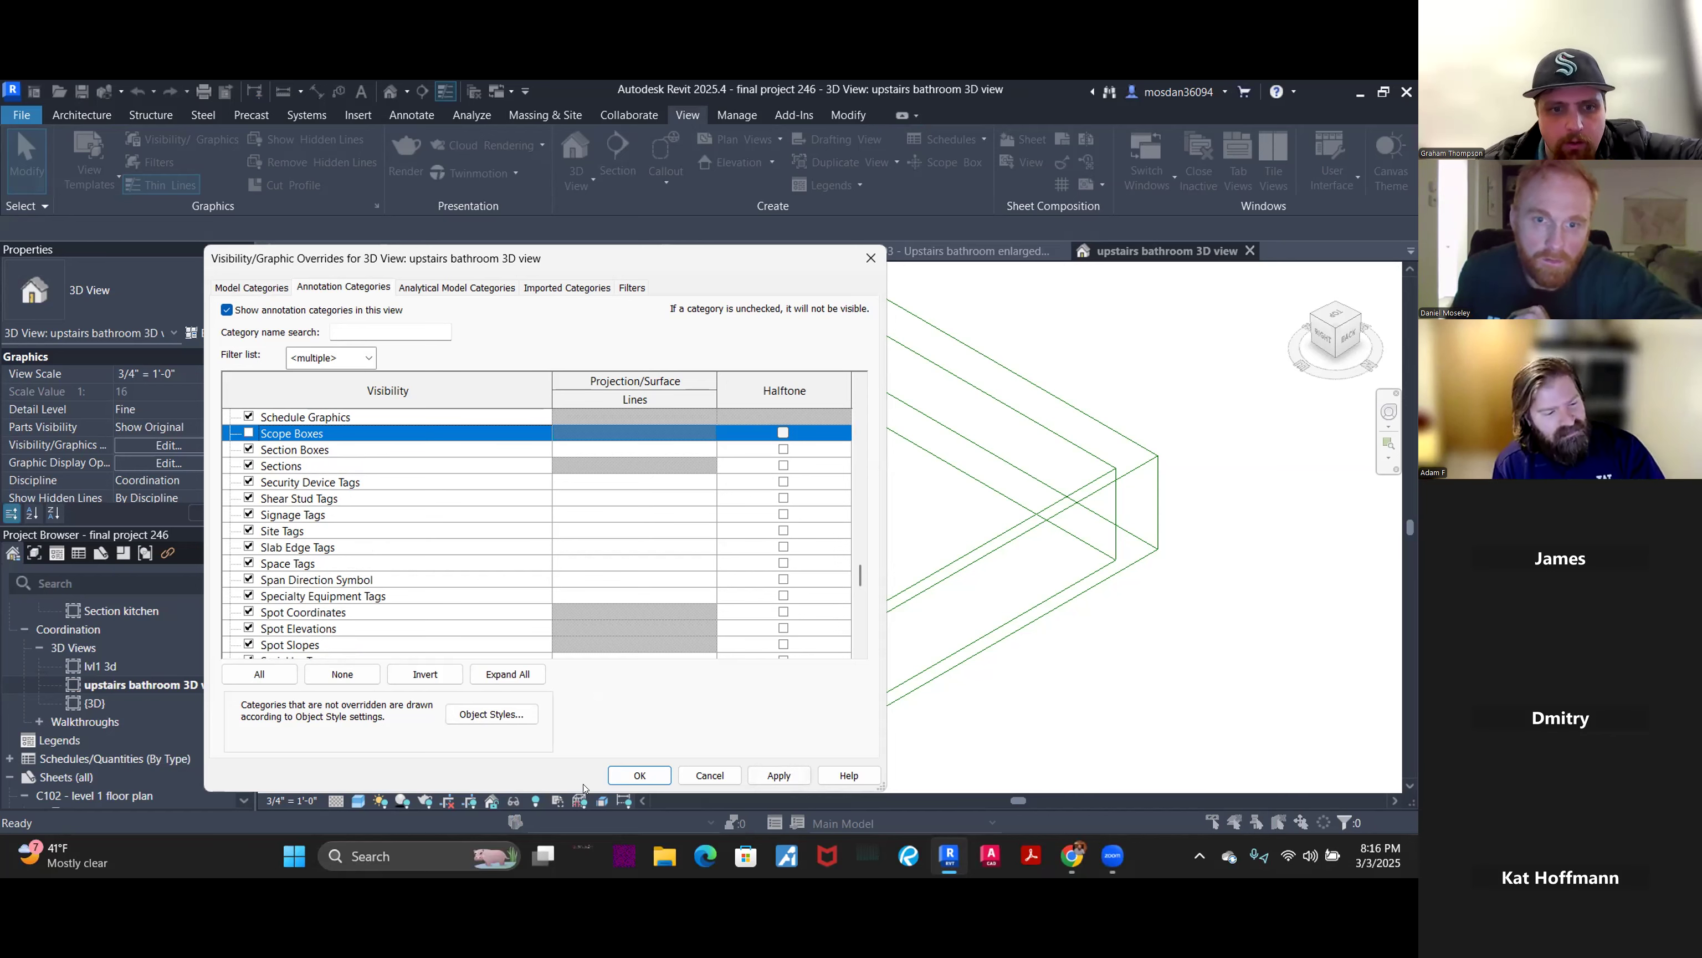
{"action": "left_click", "coordinate": [640, 776]}
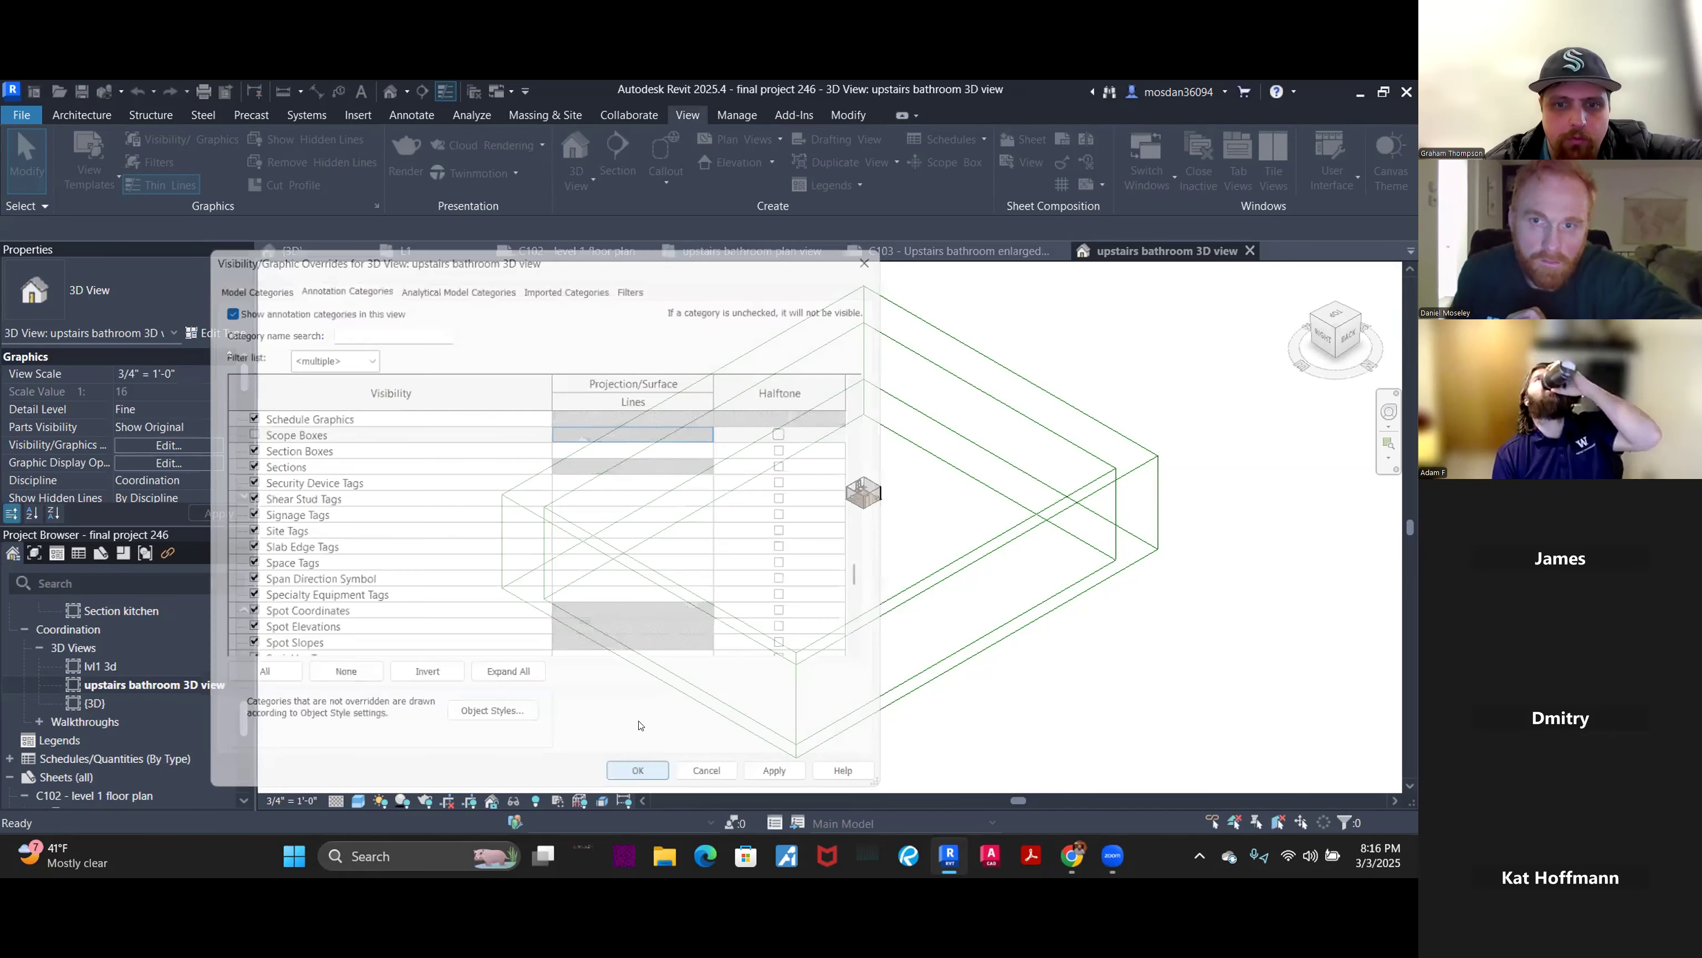
{"action": "scroll", "coordinate": [988, 443], "scroll_direction": "up", "scroll_amount": 2}
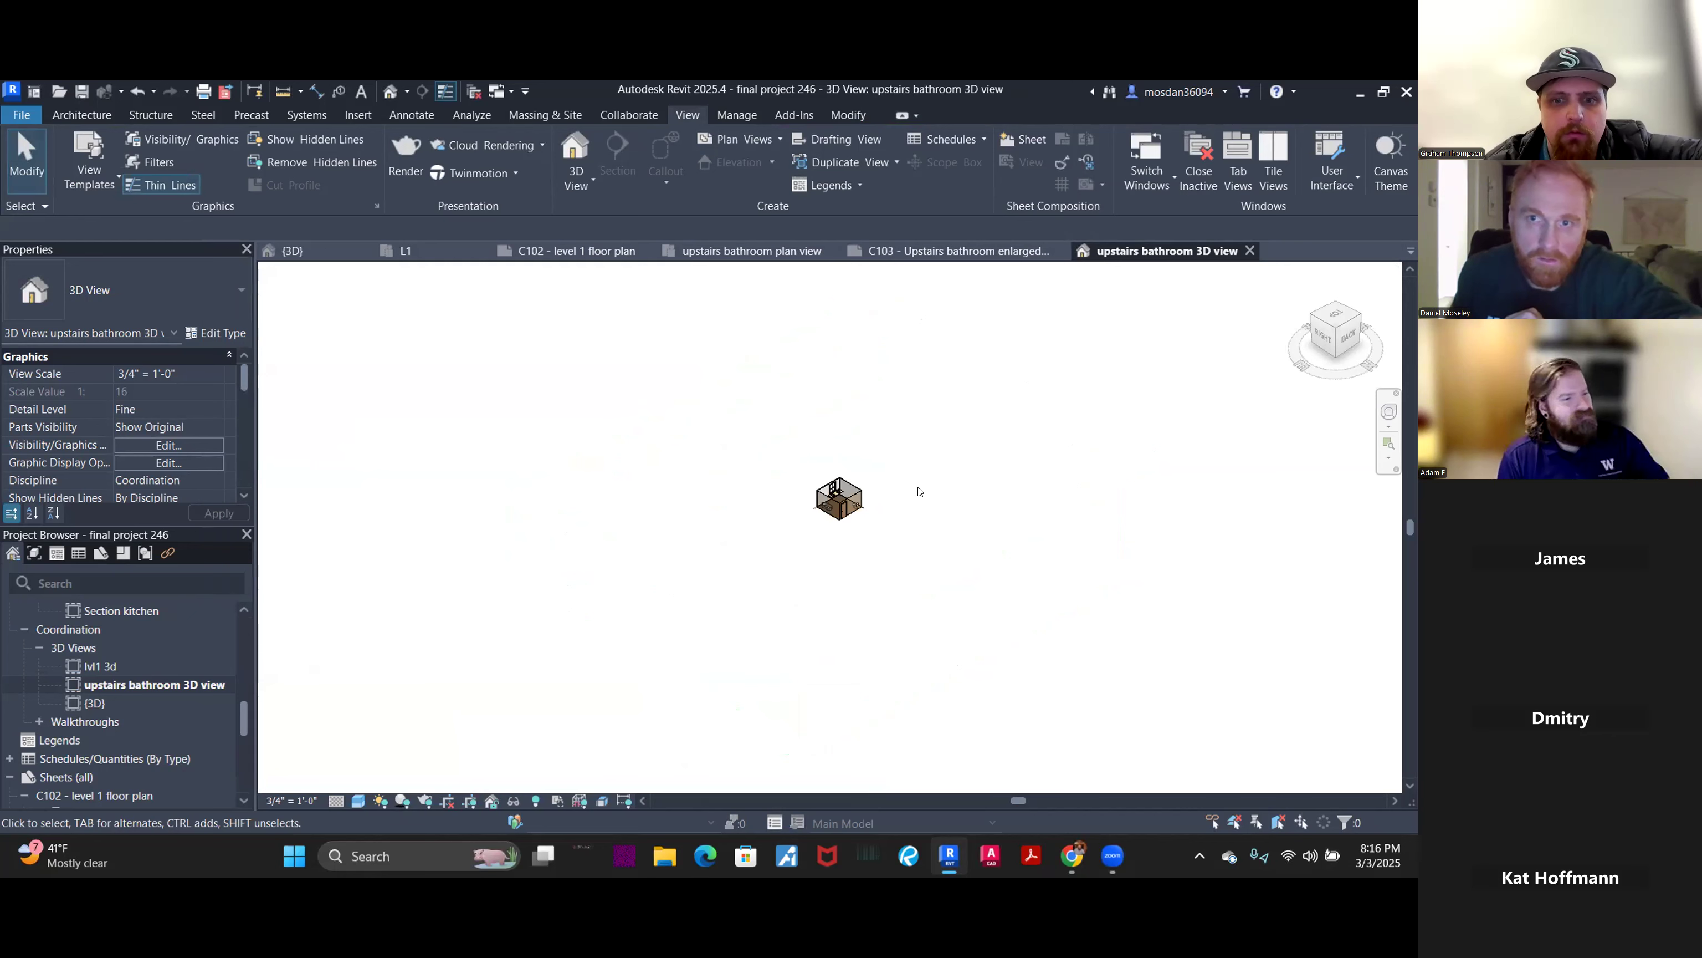
- On sheet C103, start placing the bathroom 3D view, then cancel the placement
{"action": "left_click", "coordinate": [953, 254]}
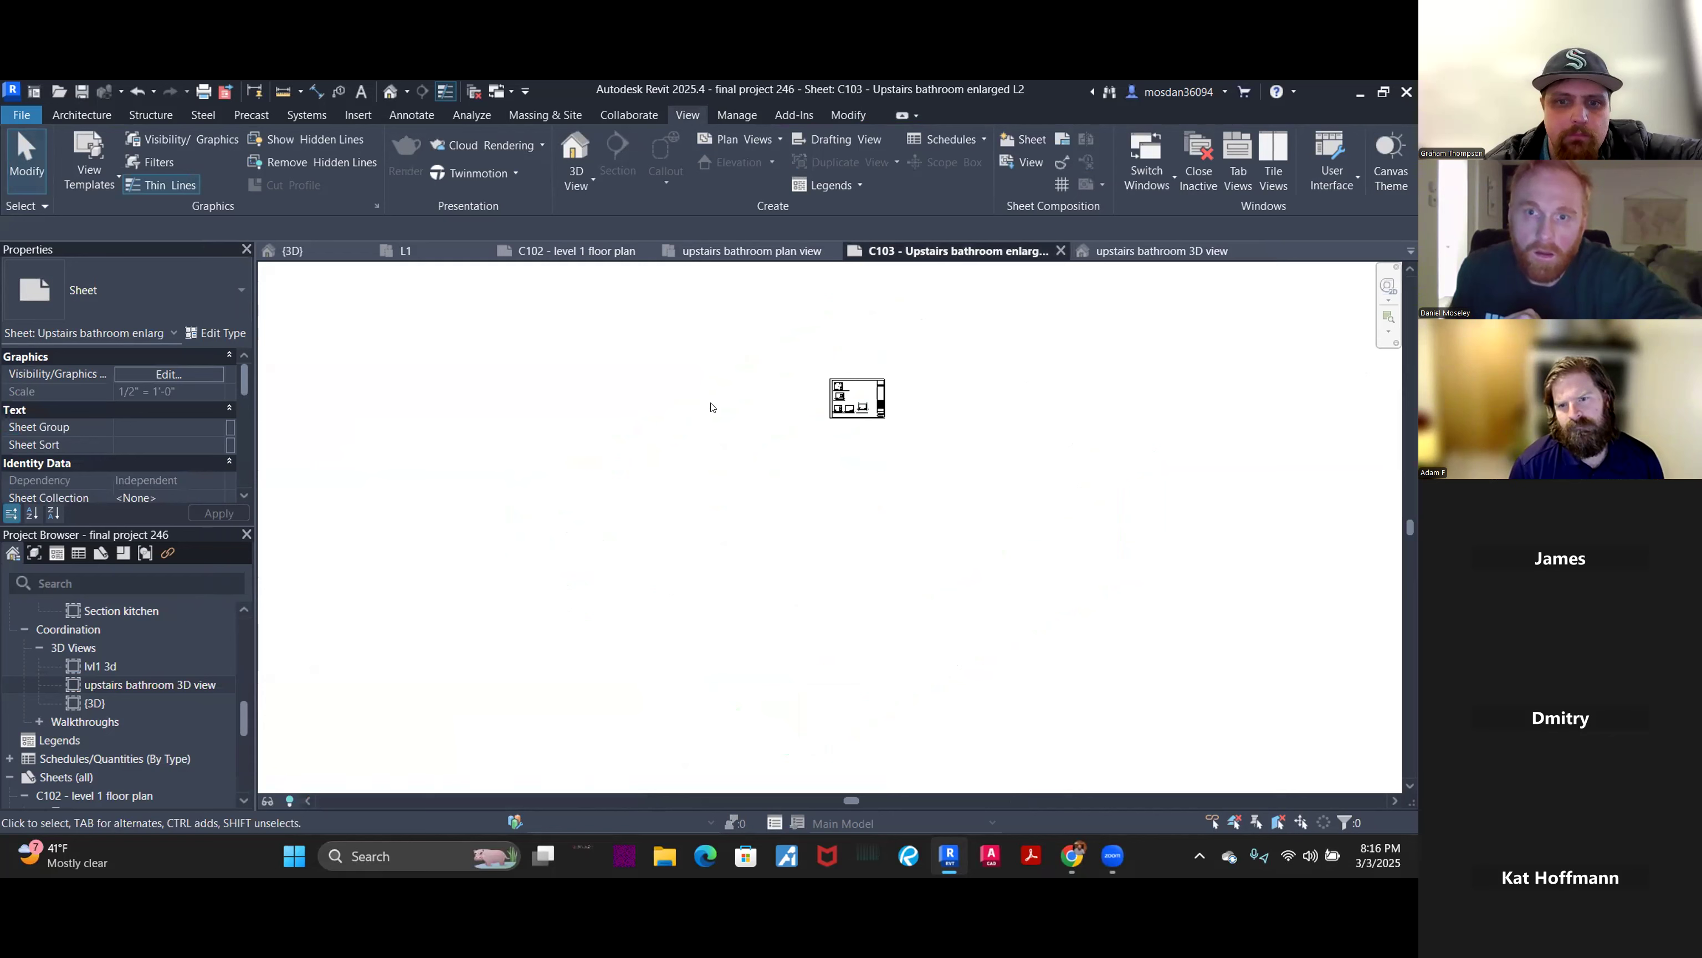
{"action": "scroll", "coordinate": [905, 406], "scroll_direction": "up", "scroll_amount": 5}
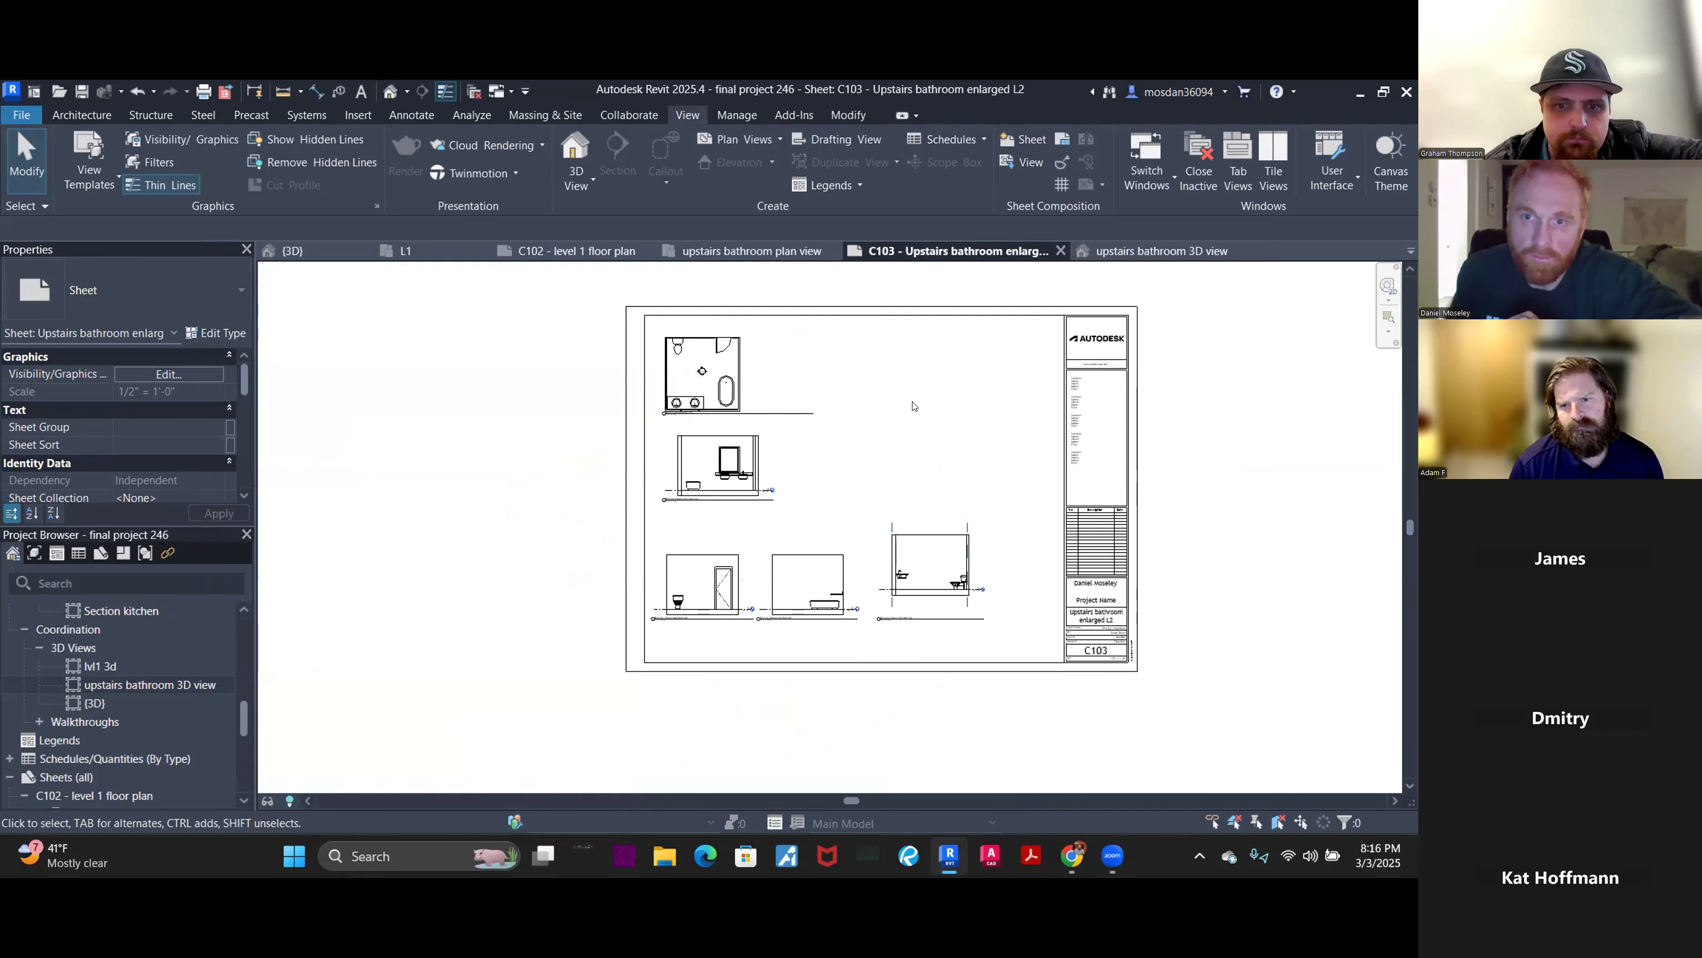
{"action": "left_click_drag", "start_coordinate": [147, 684], "coordinate": [892, 419]}
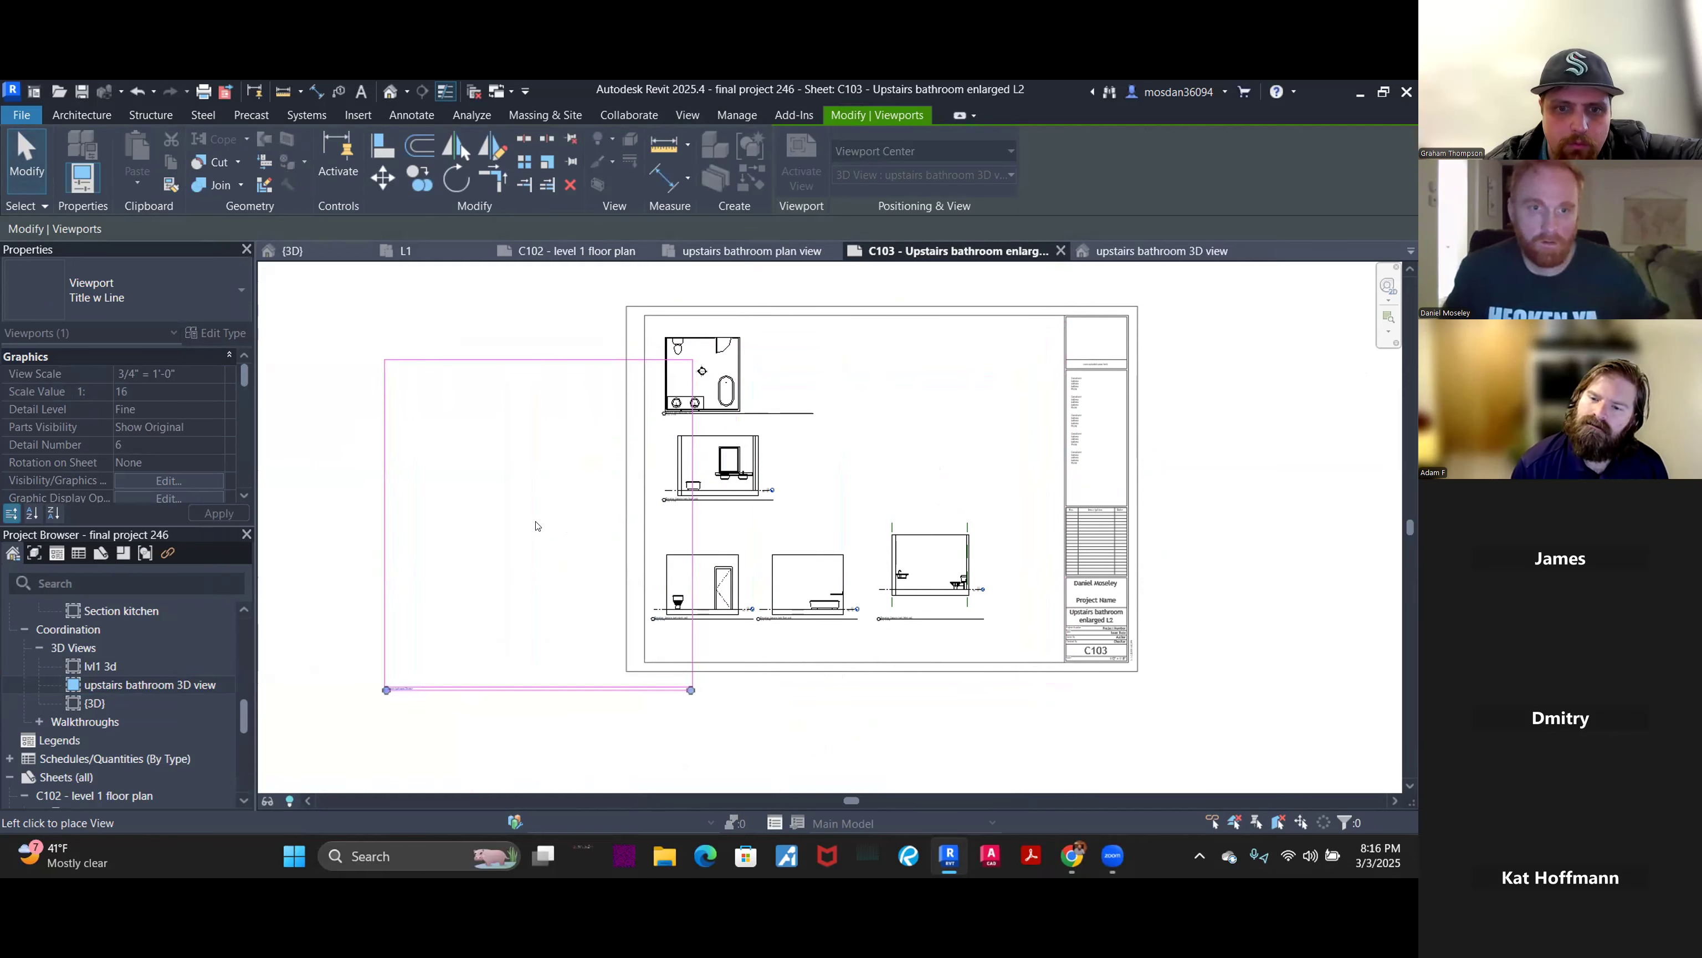
{"action": "key", "text": "Escape"}
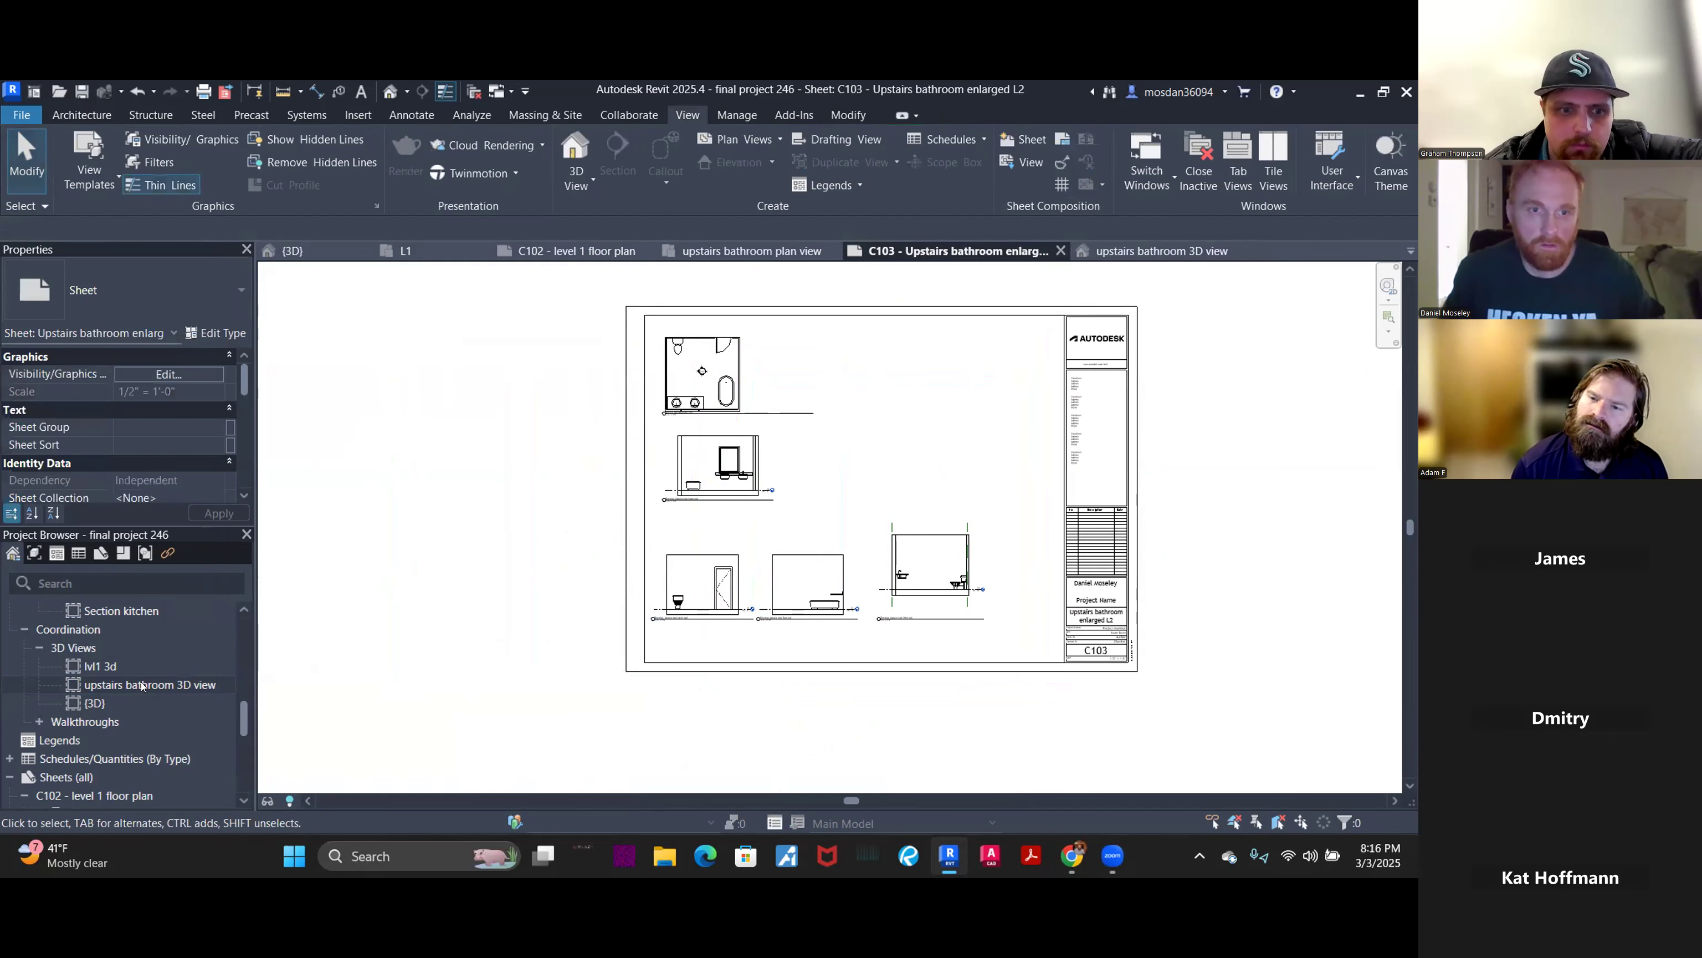
- Open the upstairs bathroom 3D view, set its scale to 1/2" = 1'-0", and return to sheet C103
{"action": "left_click", "coordinate": [141, 685]}
{"action": "double_click", "coordinate": [141, 684]}
{"action": "scroll", "coordinate": [871, 500], "scroll_direction": "up", "scroll_amount": 2}
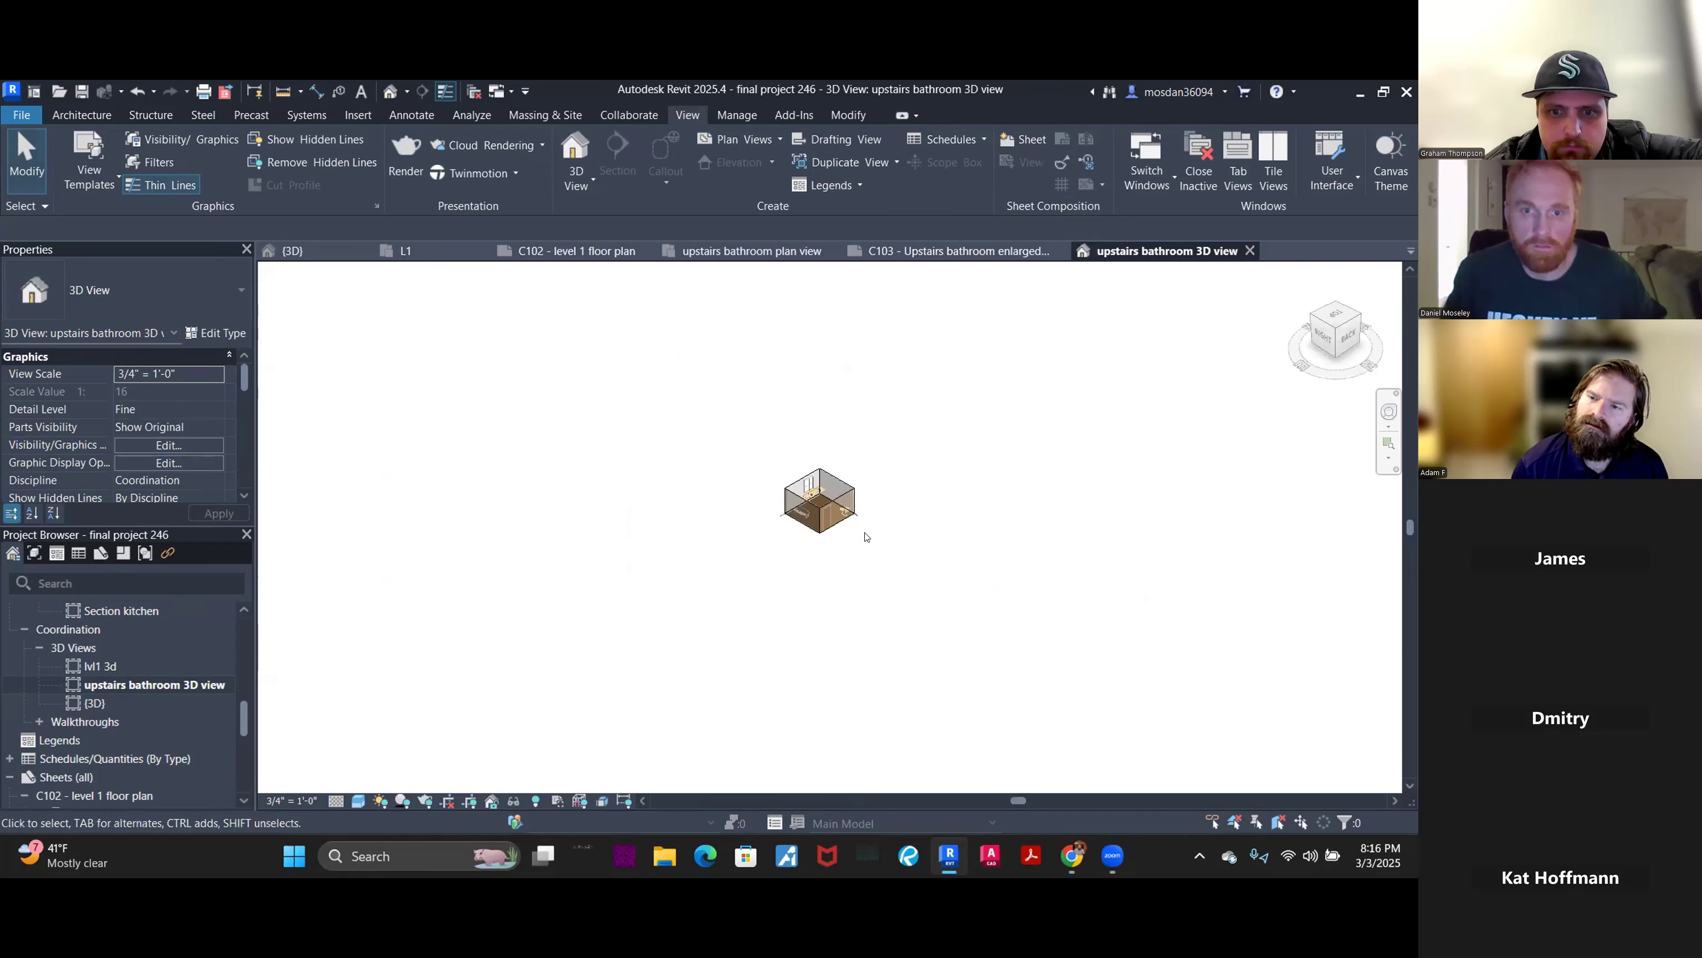
{"action": "left_click", "coordinate": [291, 799]}
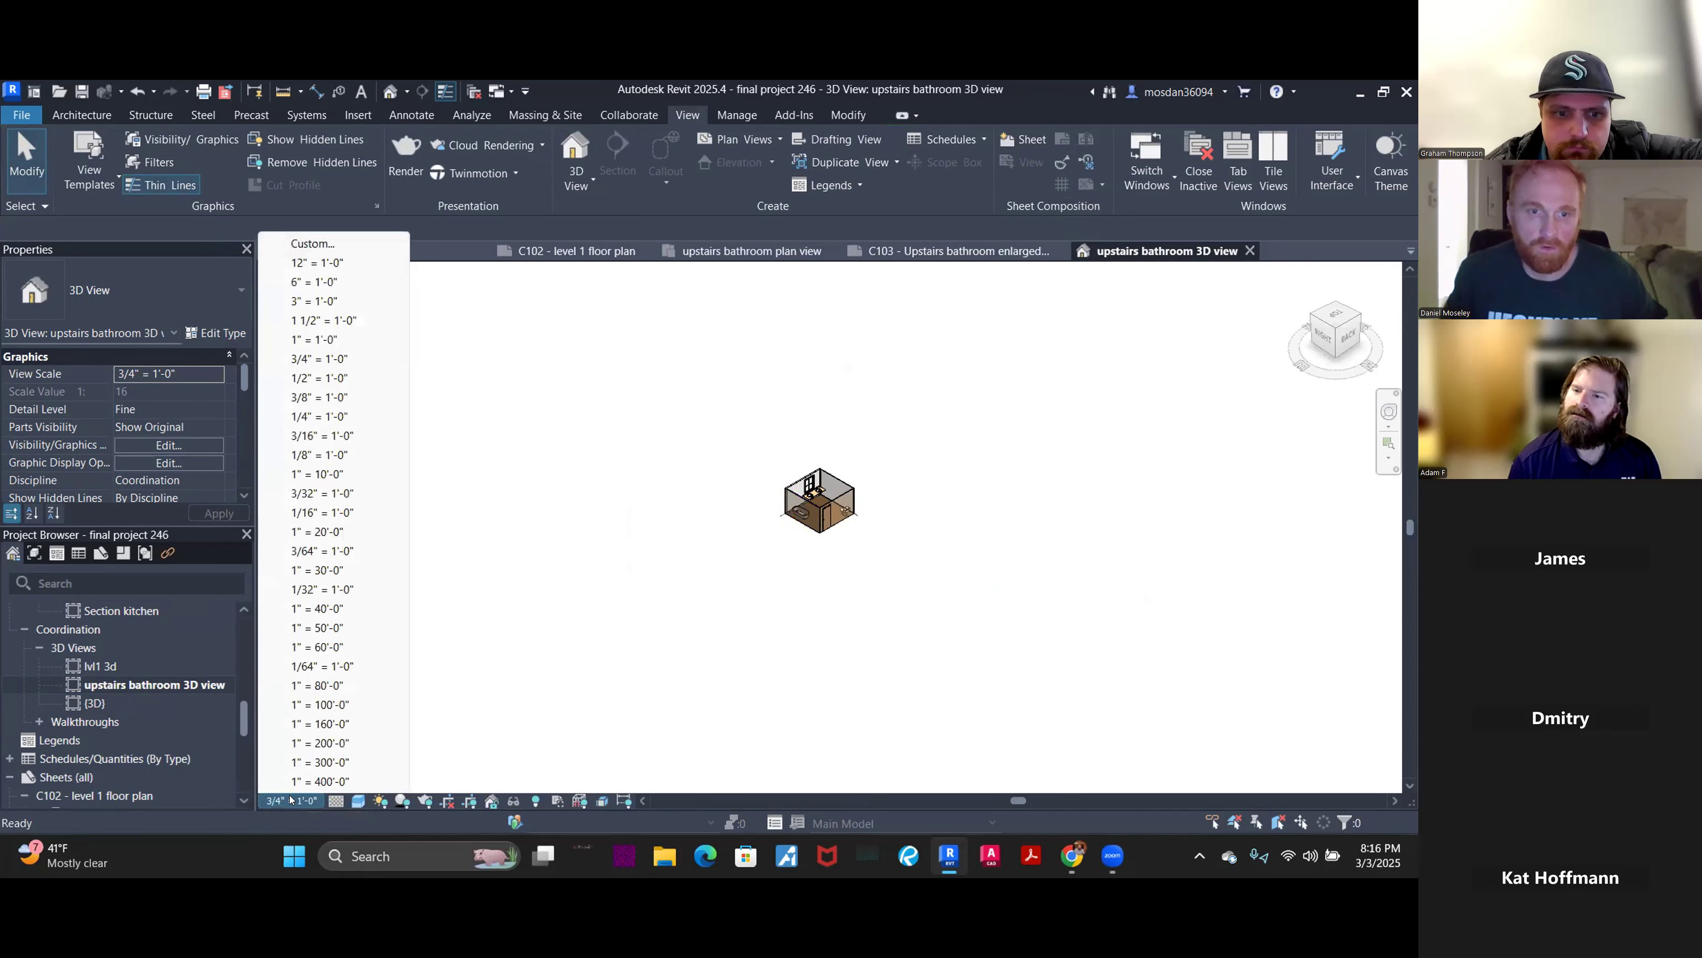
{"action": "left_click", "coordinate": [320, 378]}
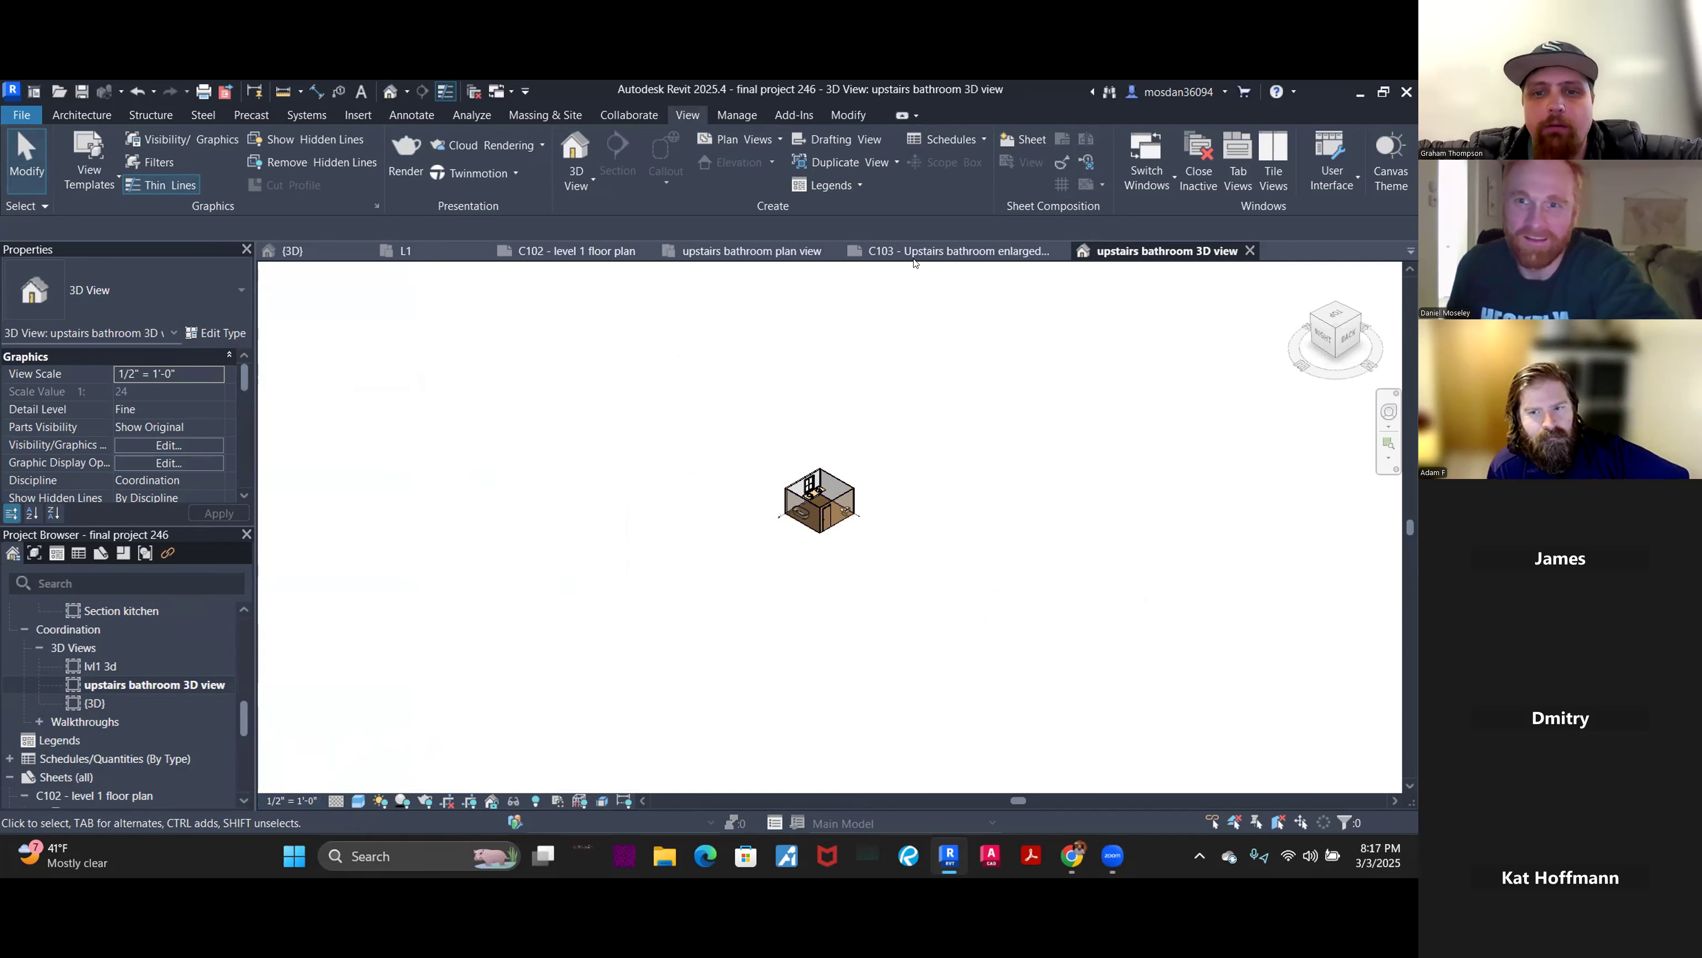
{"action": "left_click", "coordinate": [951, 253]}
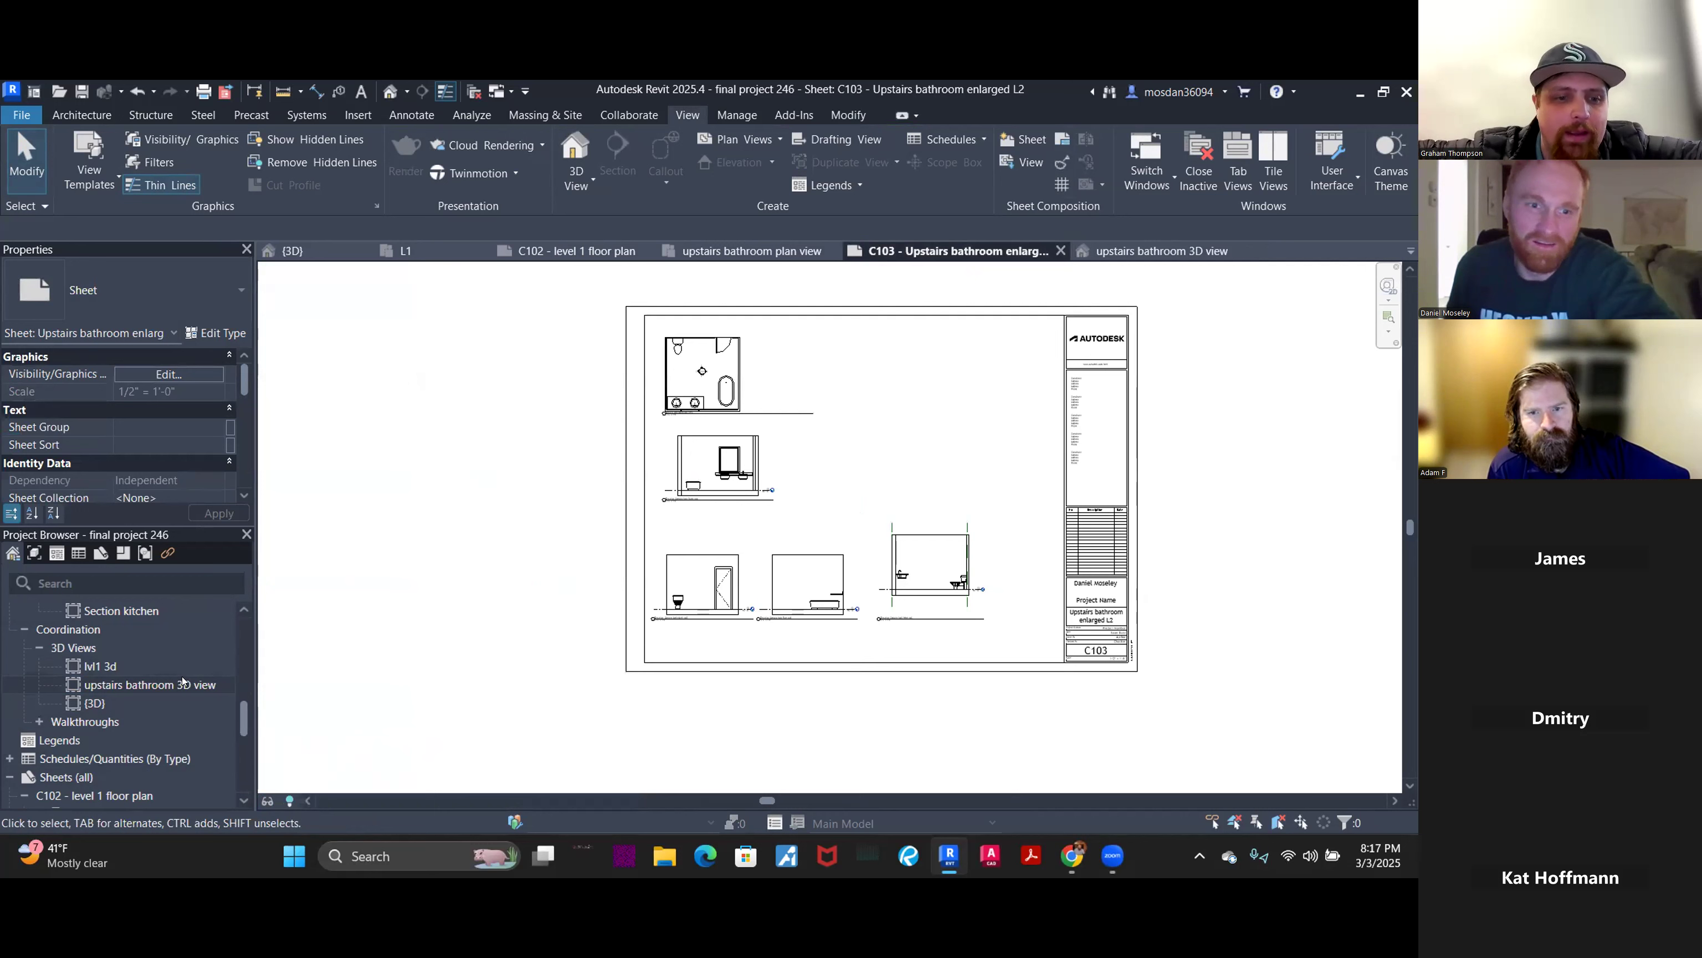
- Place the upstairs bathroom 3D view at the sheet's upper right and shorten its title line
{"action": "left_click_drag", "start_coordinate": [173, 686], "coordinate": [920, 421]}
{"action": "left_click", "coordinate": [935, 441]}
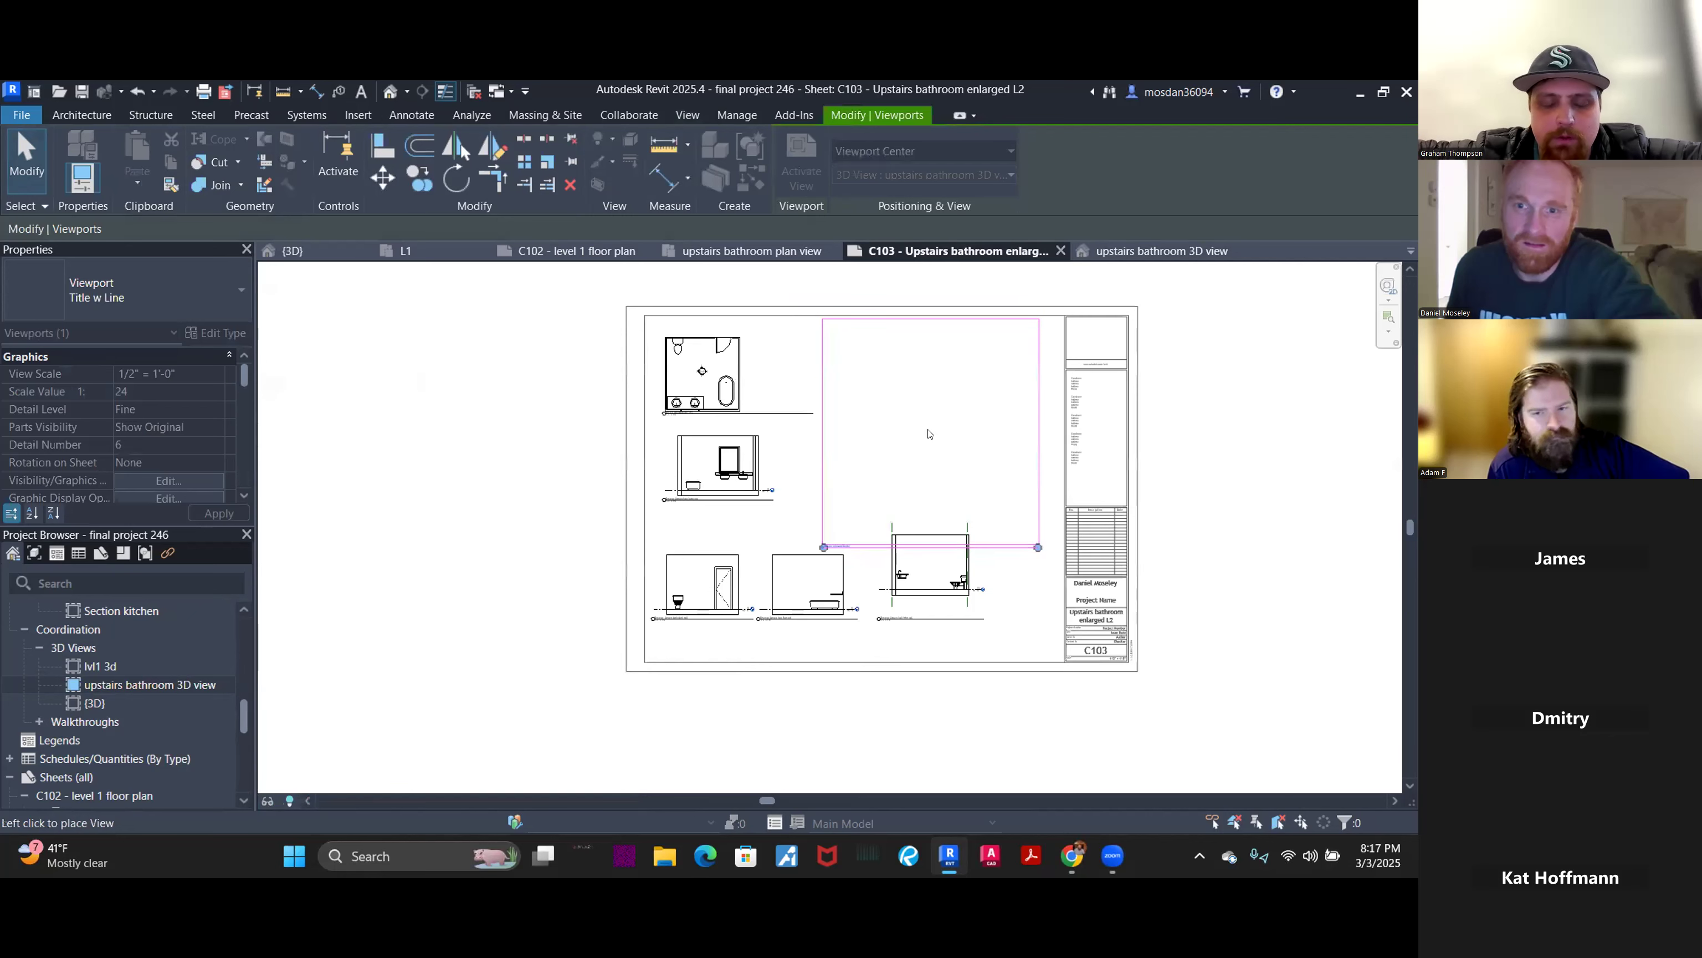
{"action": "left_click_drag", "start_coordinate": [1038, 548], "coordinate": [1012, 521]}
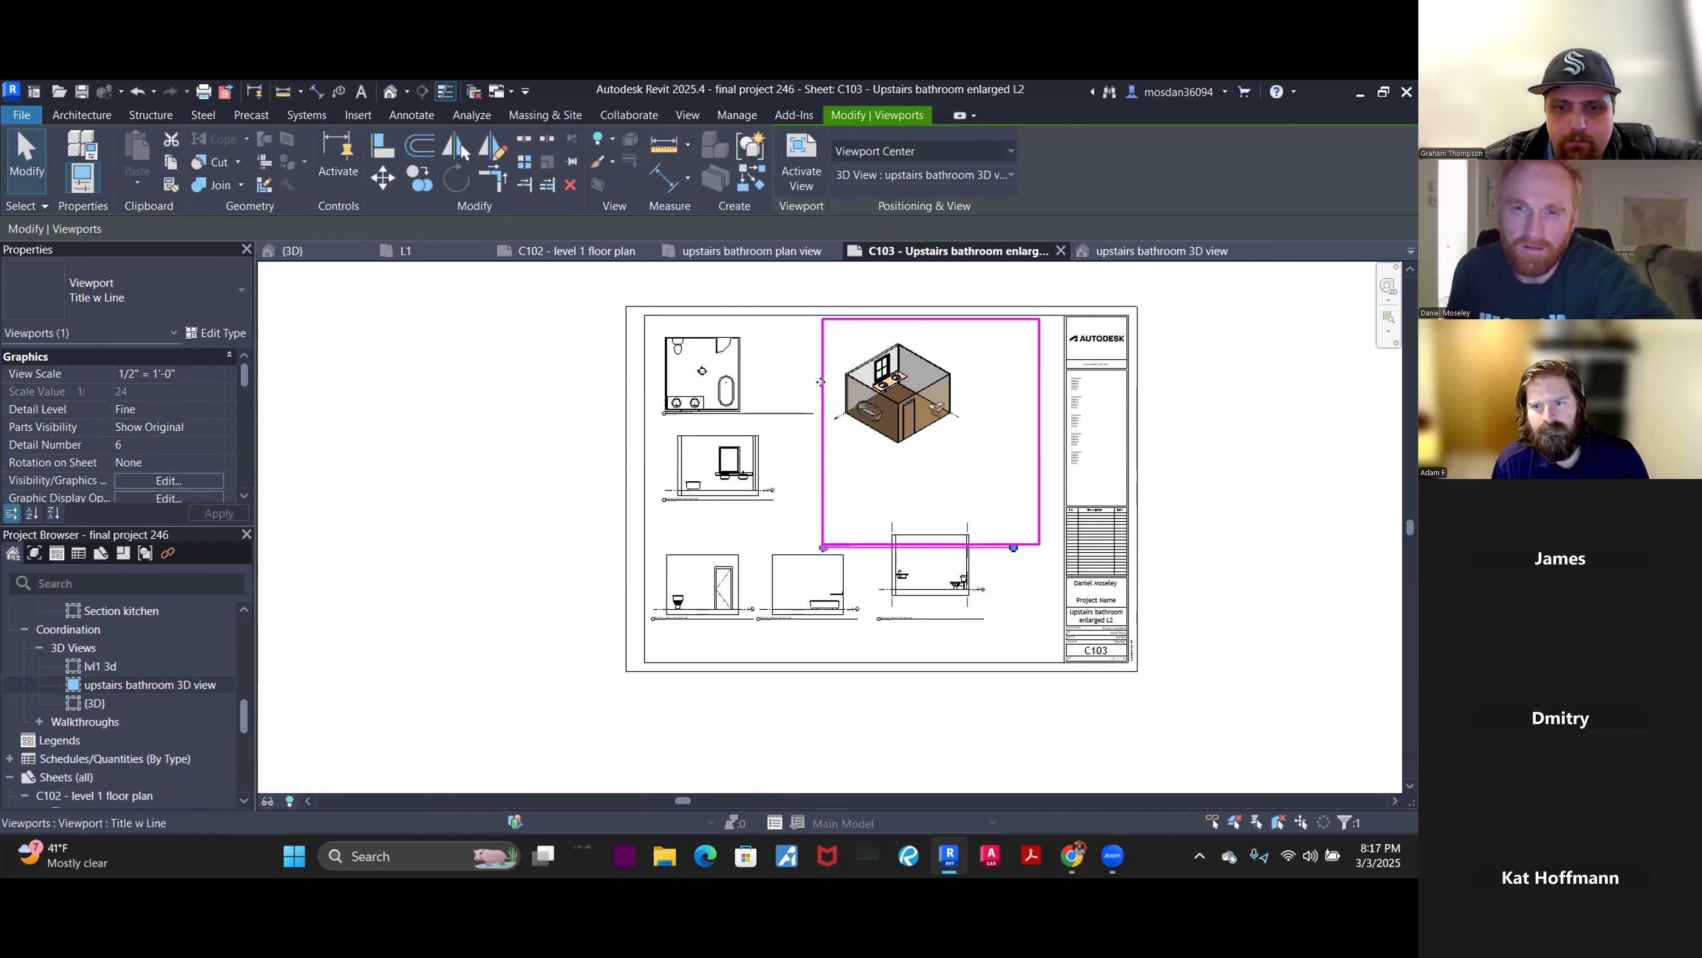
{"action": "left_click", "coordinate": [816, 504]}
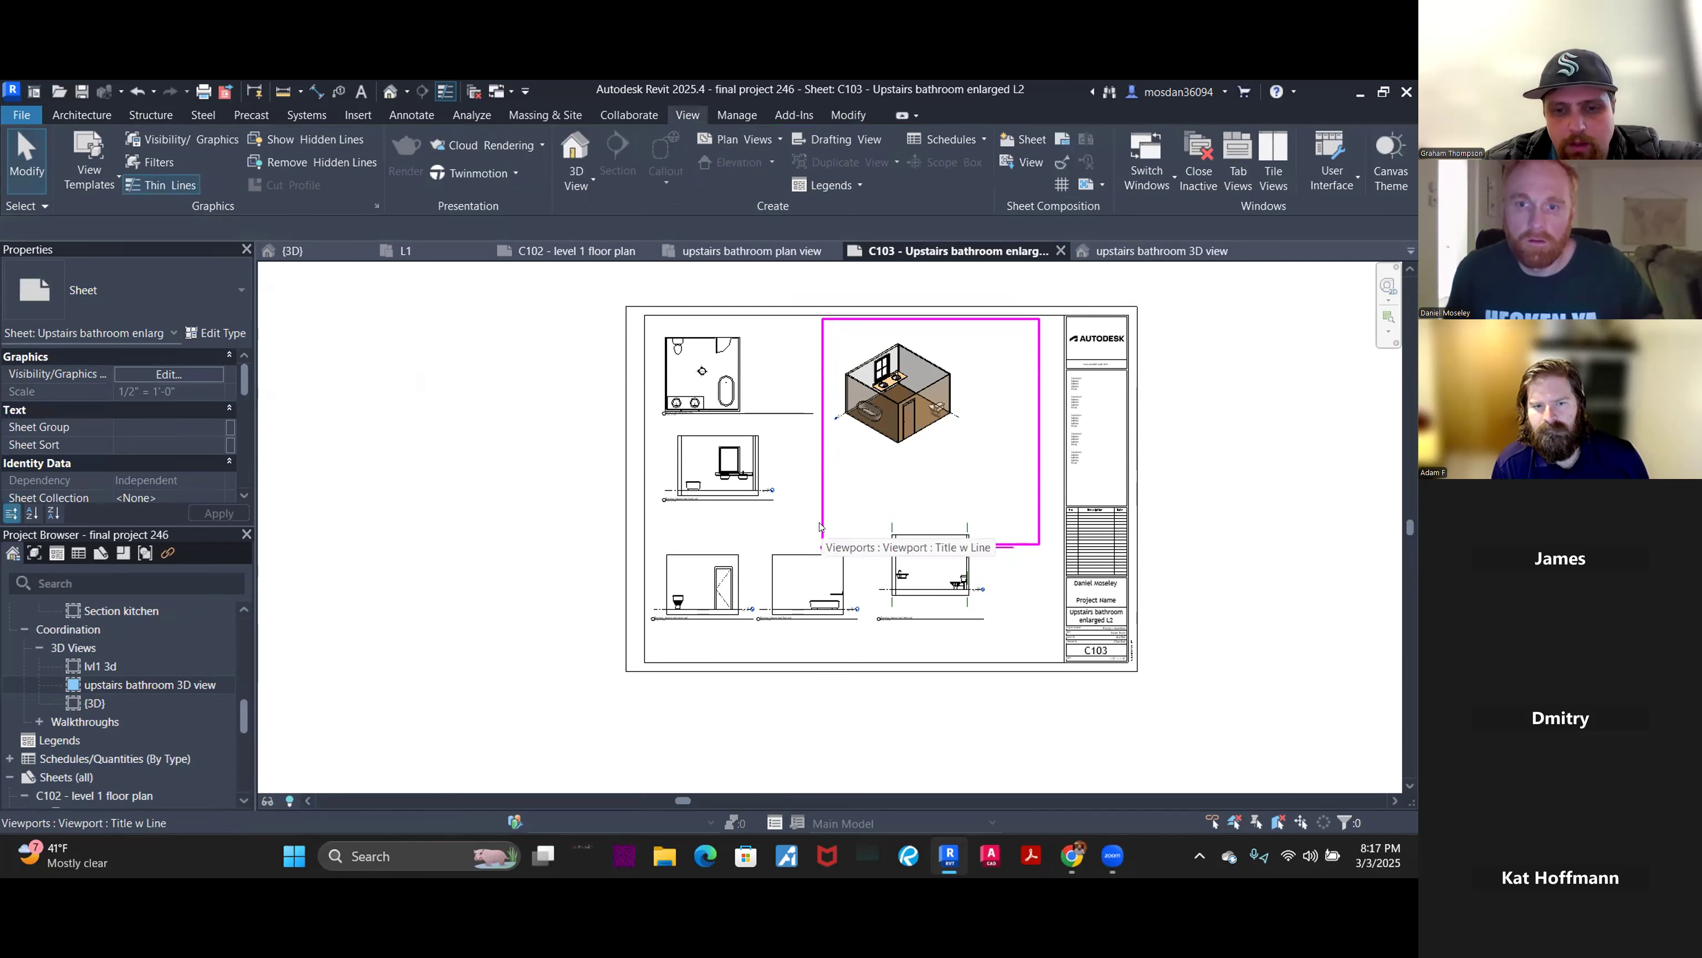
- Check the placed 3D viewport by selecting and deselecting it several times
{"action": "scroll", "coordinate": [844, 551], "scroll_direction": "up", "scroll_amount": 5}
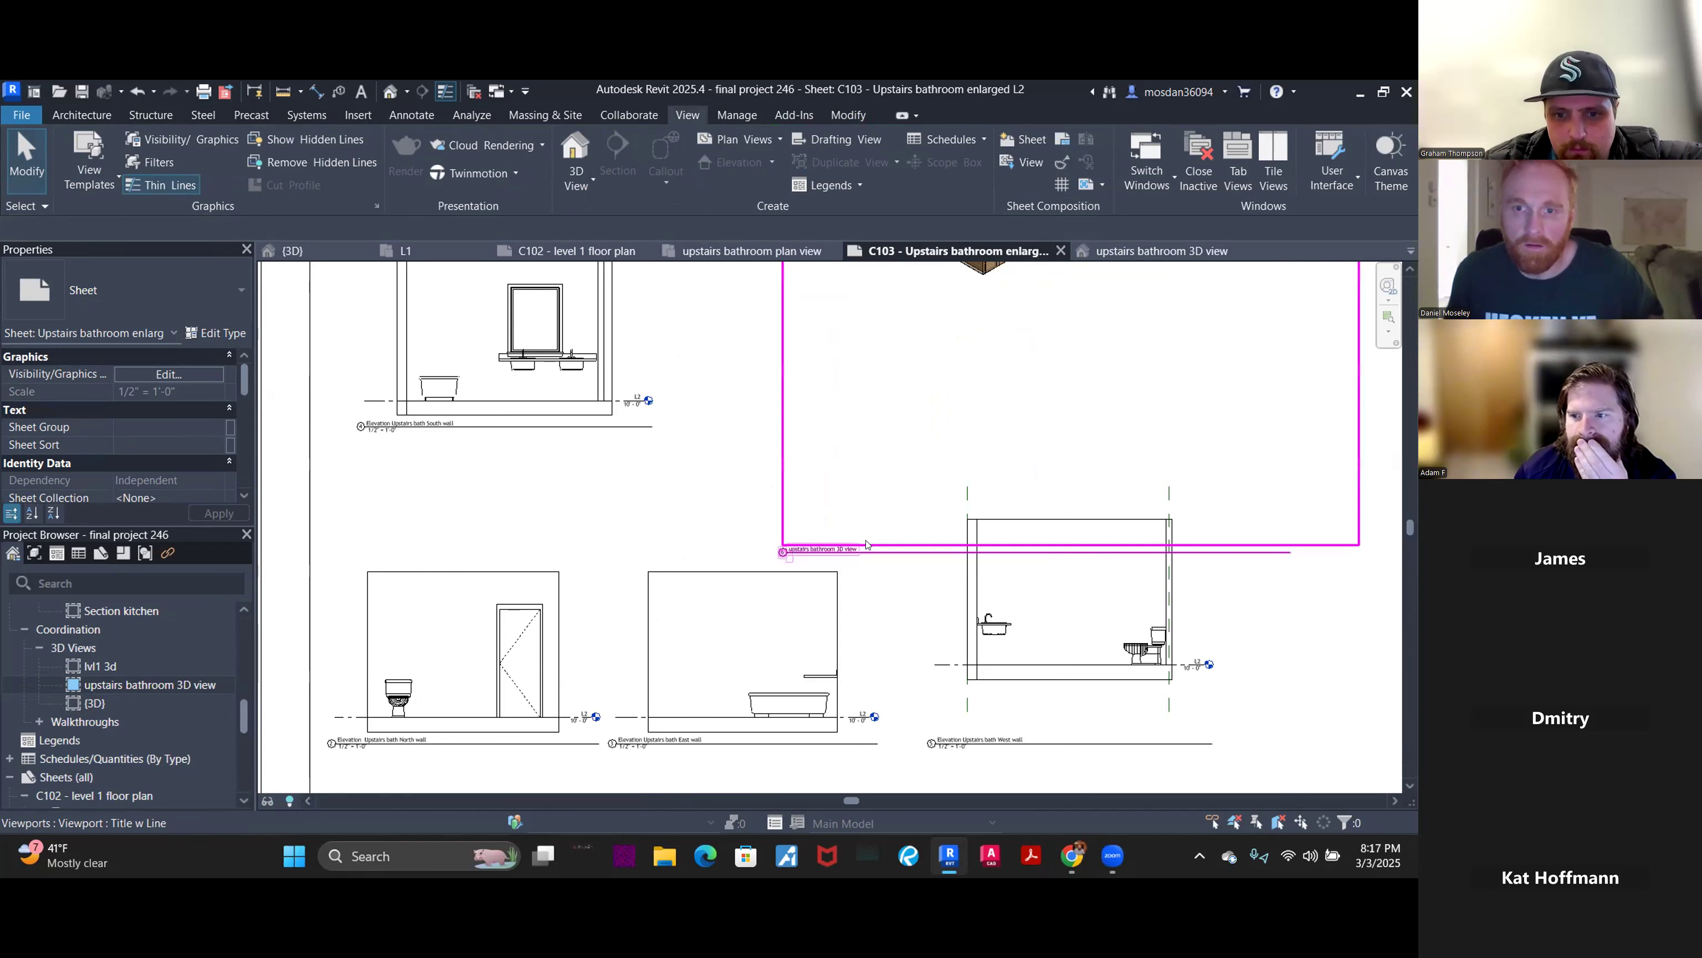
{"action": "left_click", "coordinate": [865, 547]}
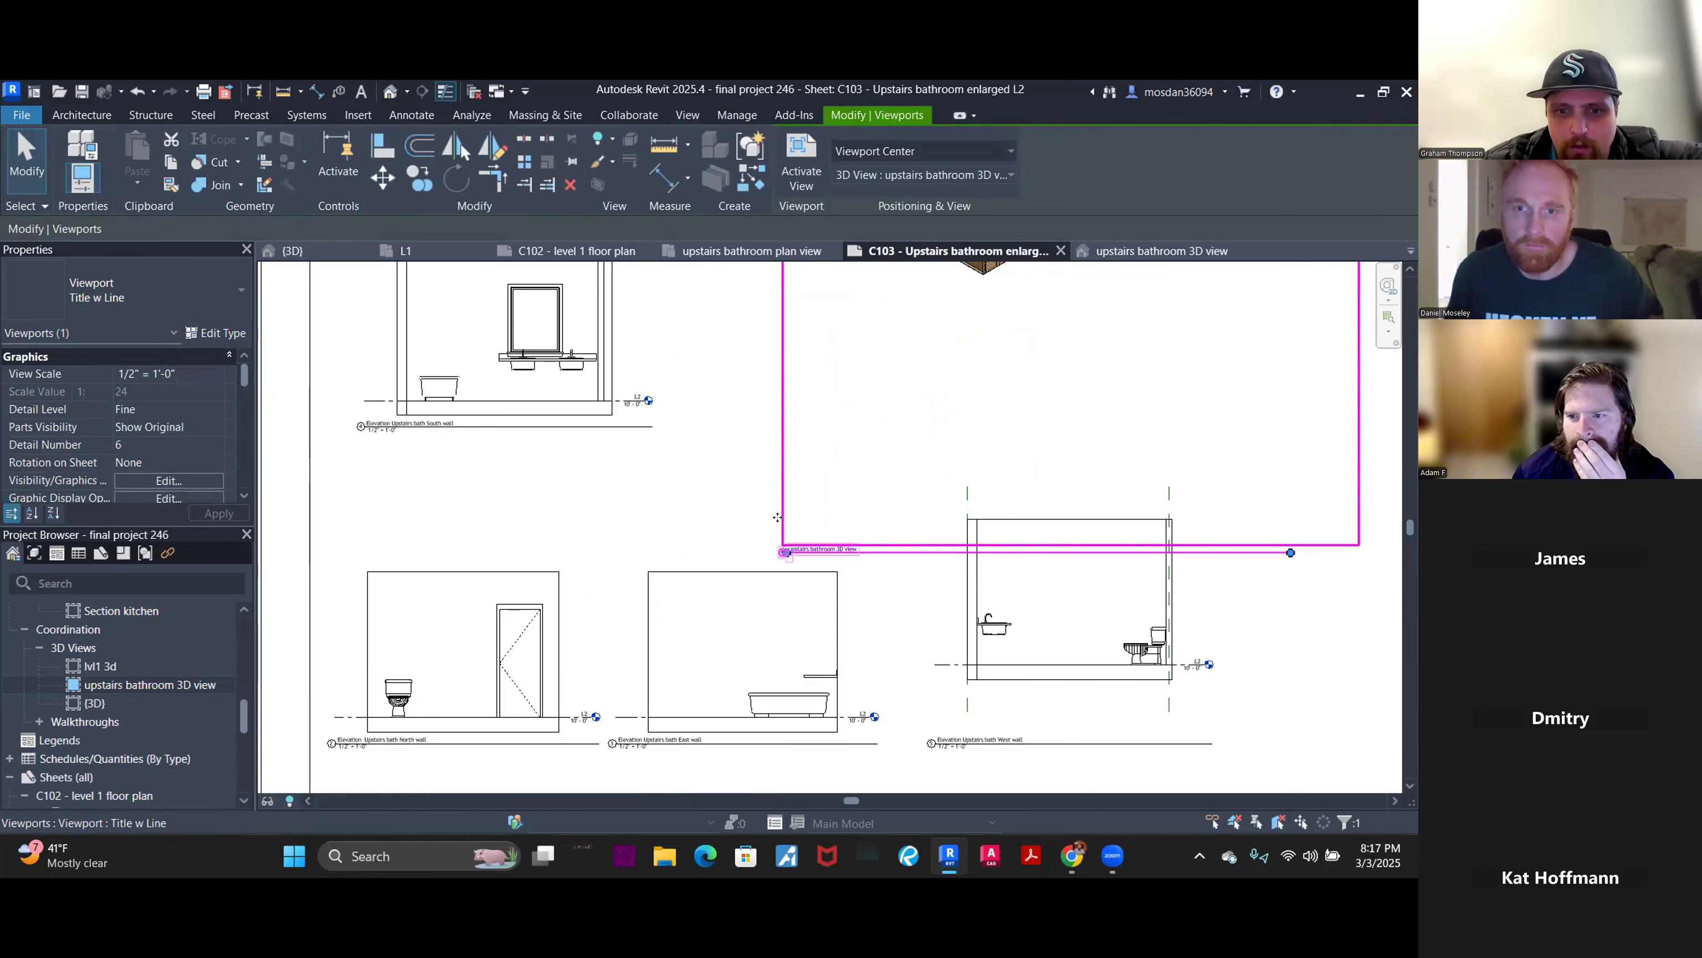
{"action": "key", "text": "Escape"}
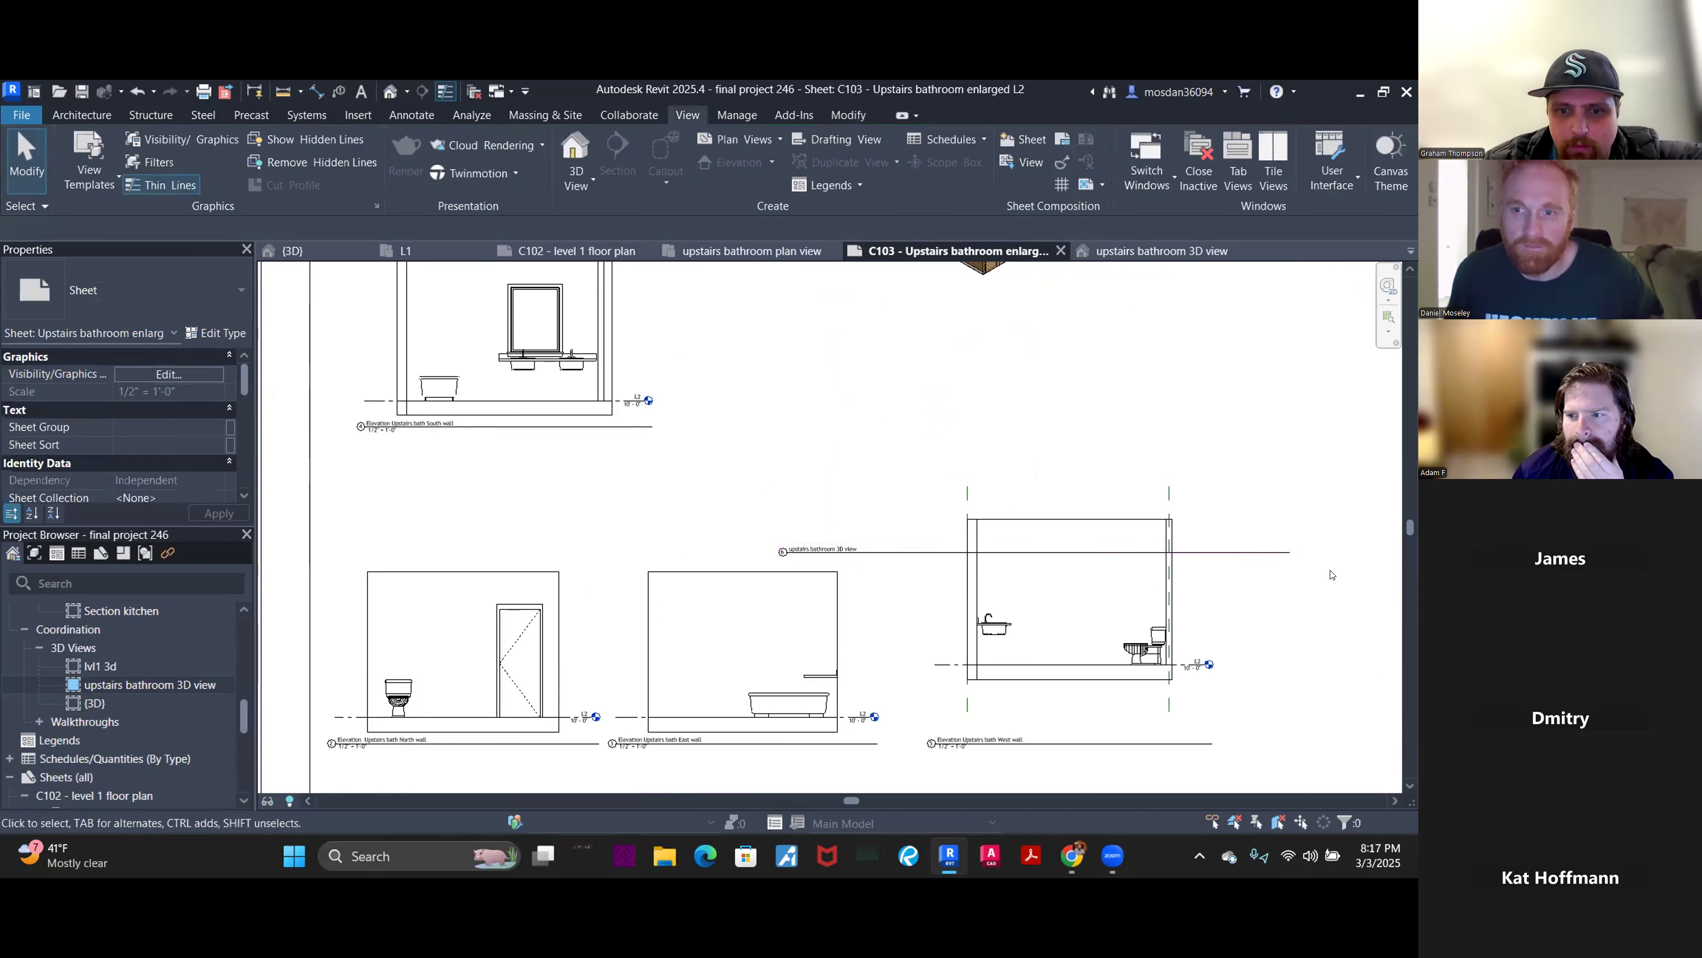
{"action": "left_click", "coordinate": [1304, 548]}
{"action": "key", "text": "Escape"}
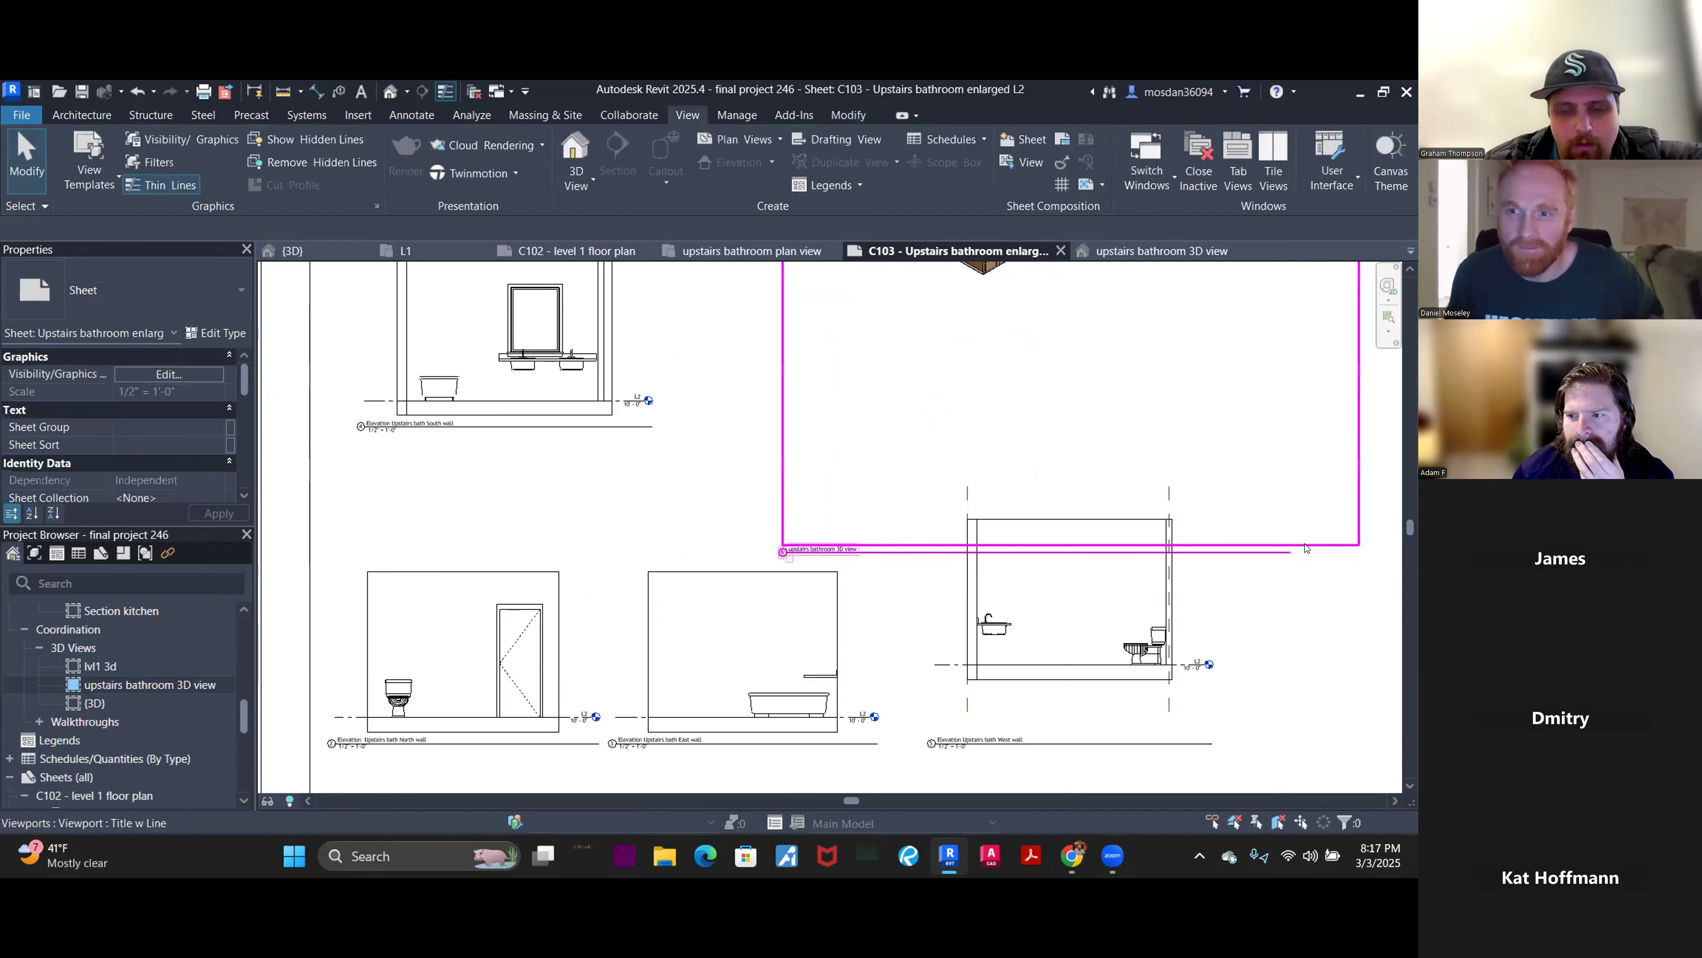
{"action": "left_click", "coordinate": [1273, 552]}
{"action": "key", "text": "Escape"}
{"action": "scroll", "coordinate": [1273, 552], "scroll_direction": "down", "scroll_amount": 5}
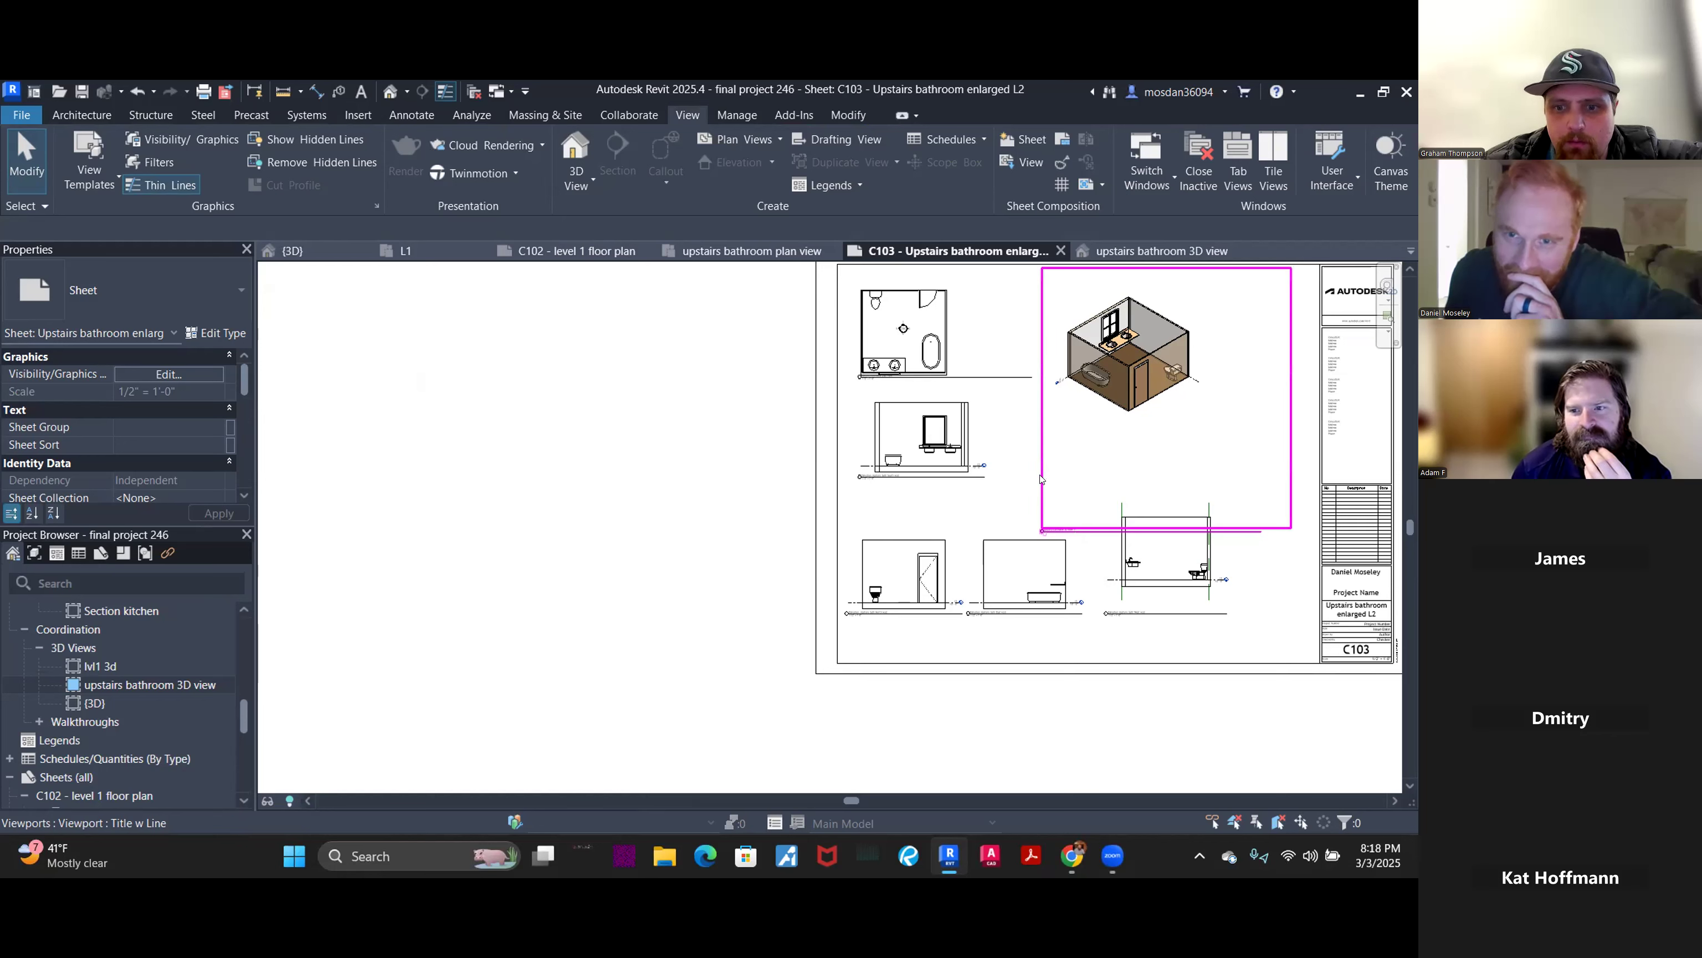
- Lift the 3D viewport's title line clear of the west wall elevation, then recentre the sheet
{"action": "left_click", "coordinate": [1227, 536]}
{"action": "left_click_drag", "start_coordinate": [1225, 535], "coordinate": [1222, 496]}
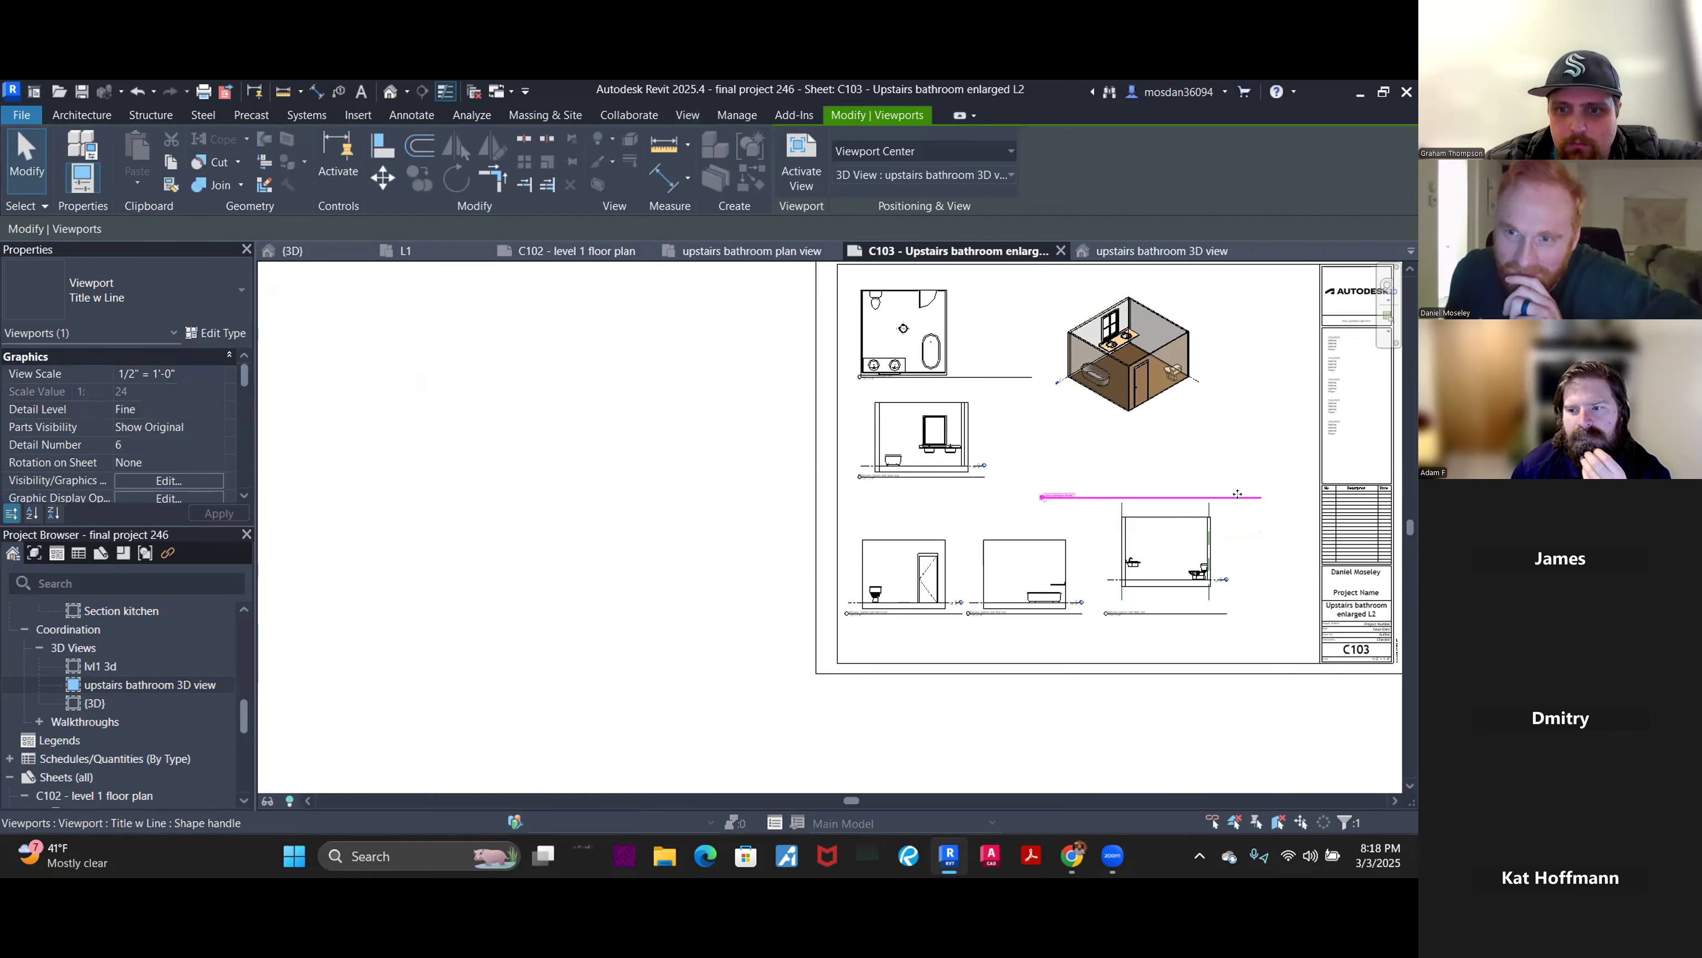
{"action": "left_click_drag", "start_coordinate": [1238, 493], "coordinate": [1228, 456]}
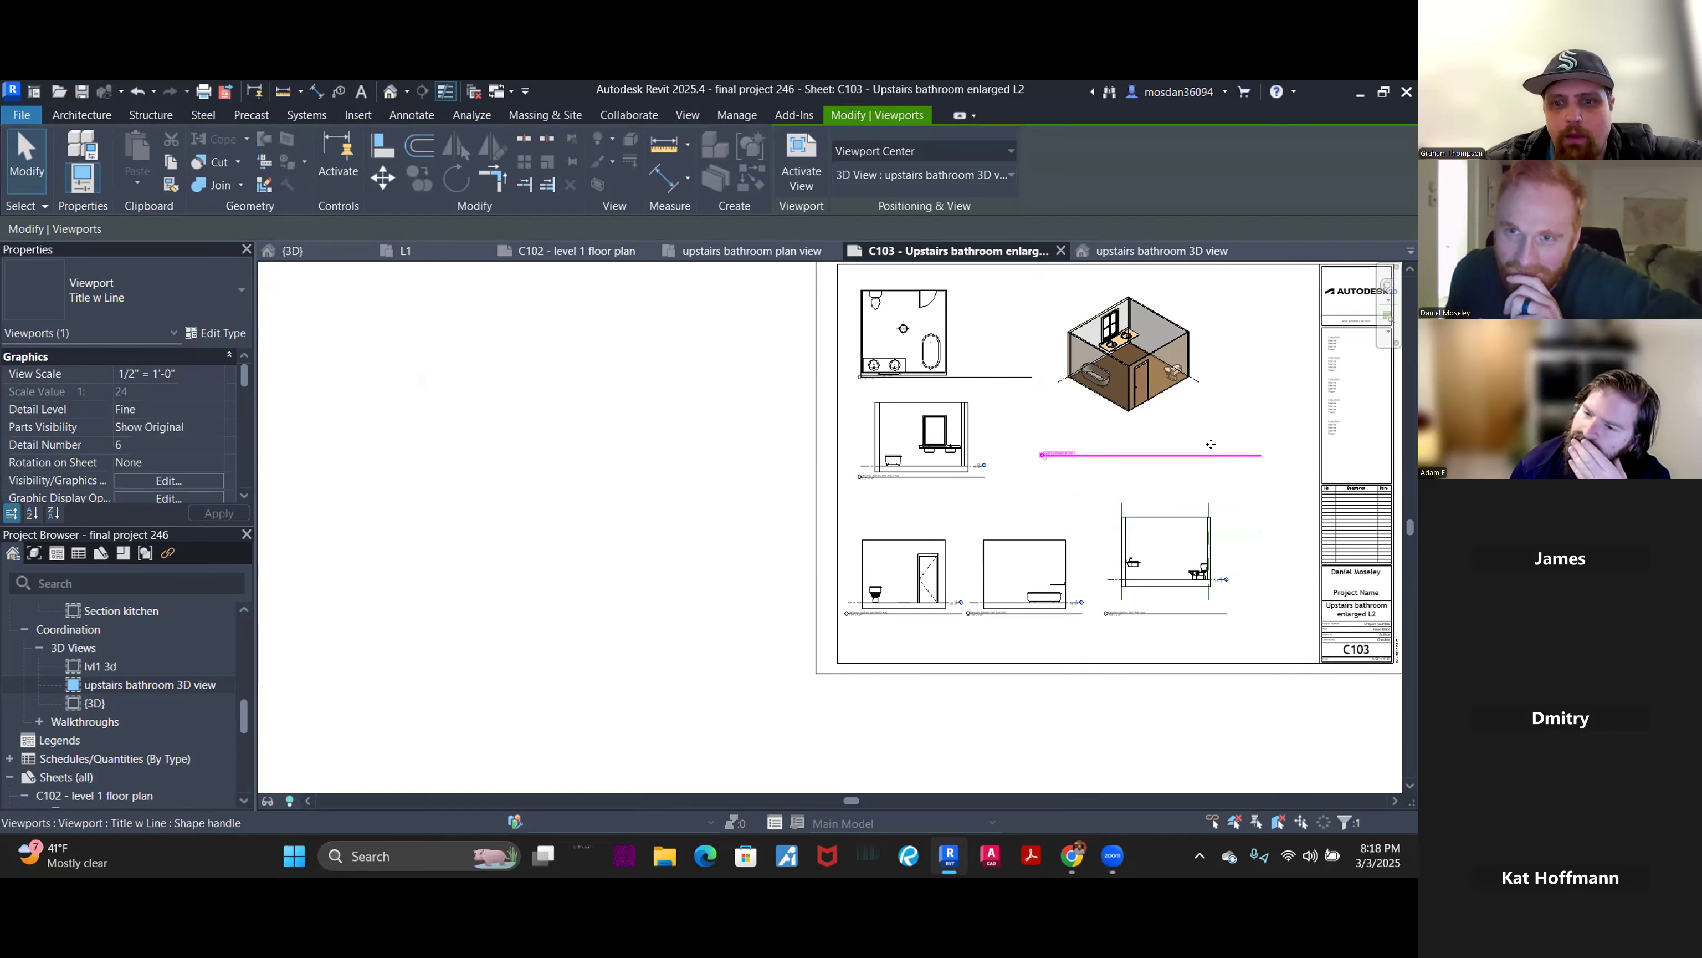
{"action": "scroll", "coordinate": [1212, 506], "scroll_direction": "down", "scroll_amount": 3}
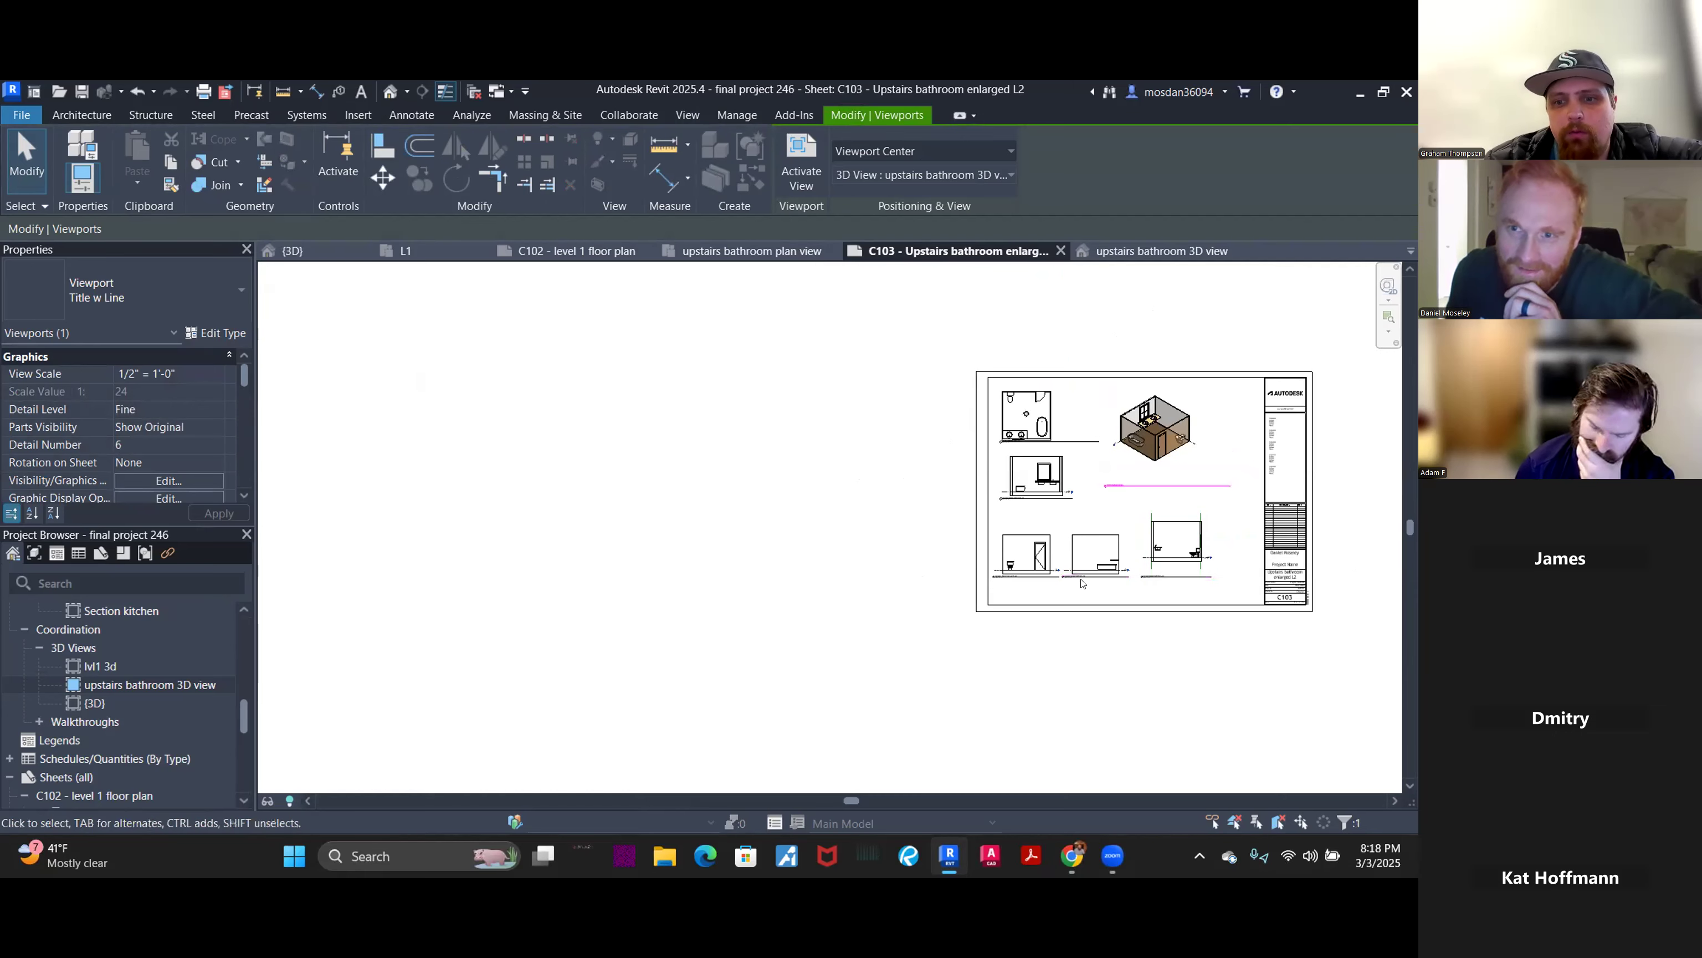
{"action": "left_click", "coordinate": [813, 524]}
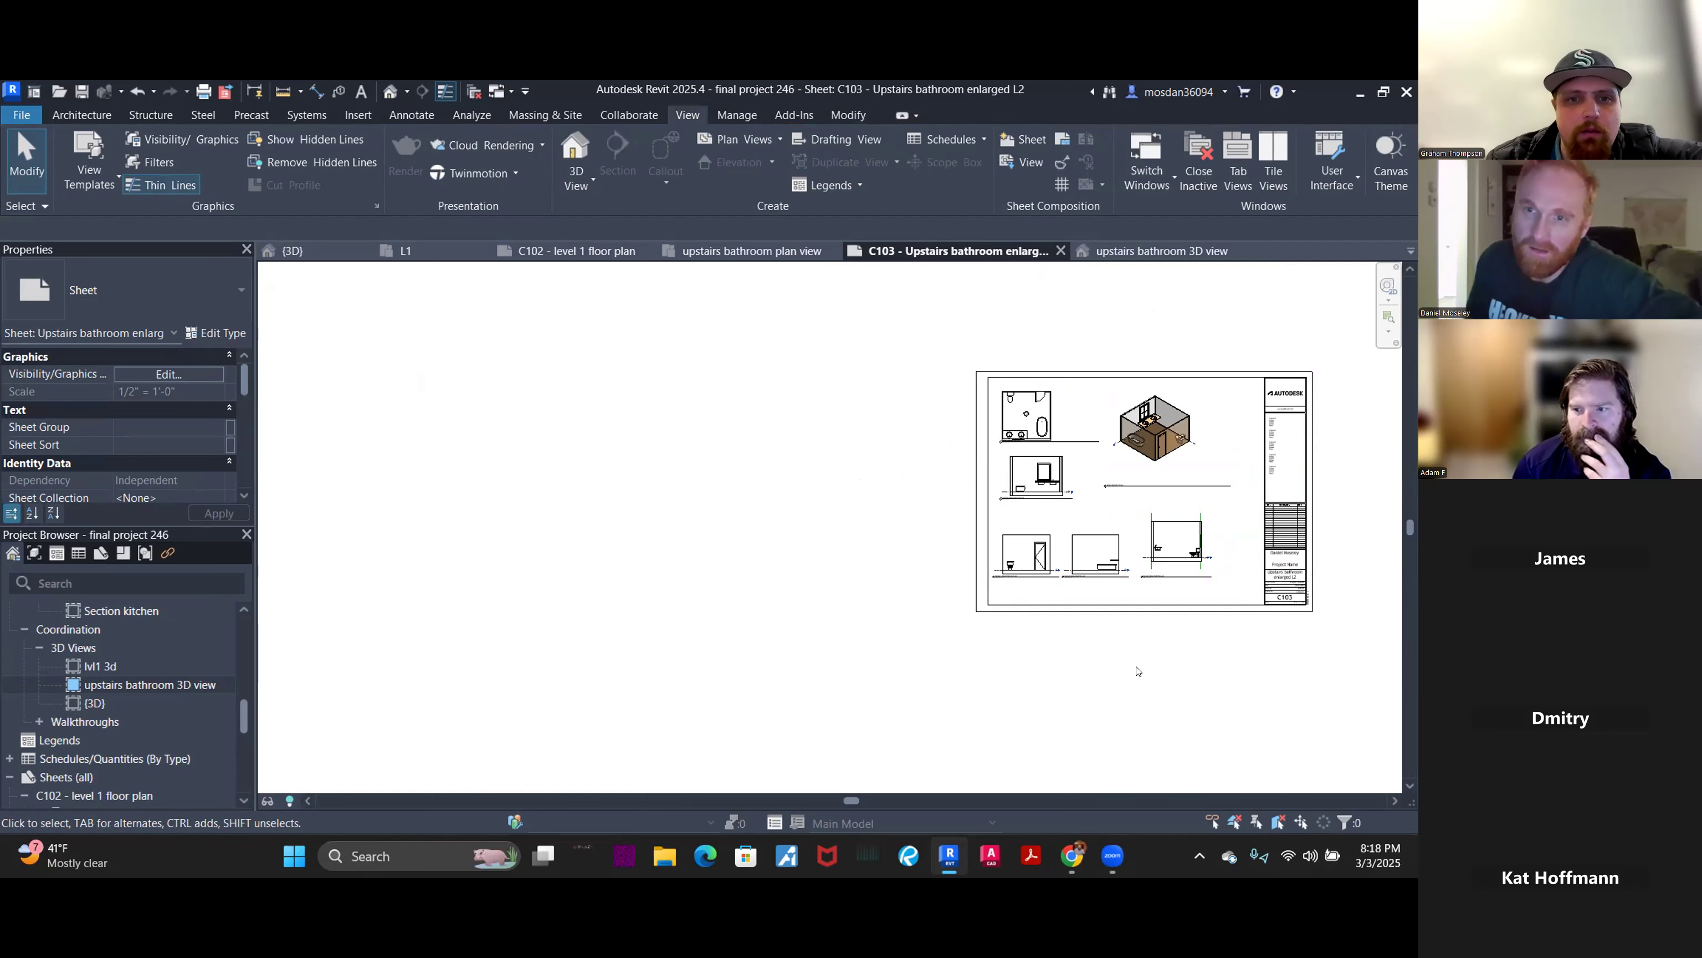
{"action": "middle_click_drag", "start_coordinate": [1368, 563], "coordinate": [1277, 562]}
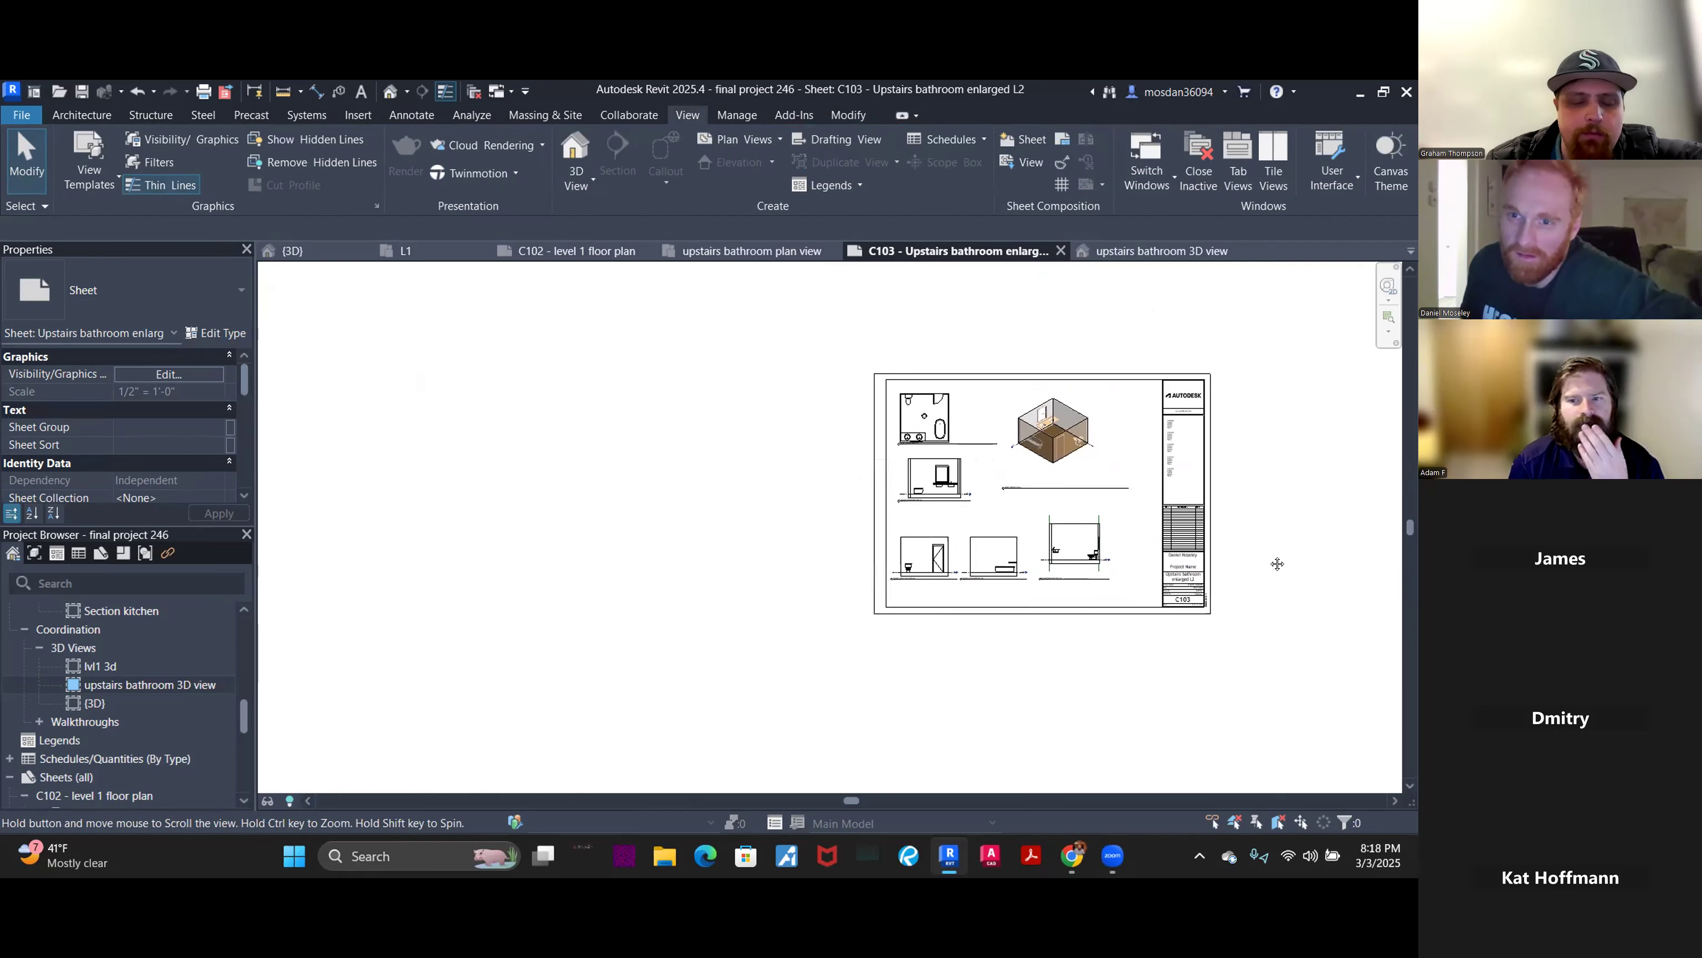
{"action": "scroll", "coordinate": [1137, 529], "scroll_direction": "up", "scroll_amount": 3}
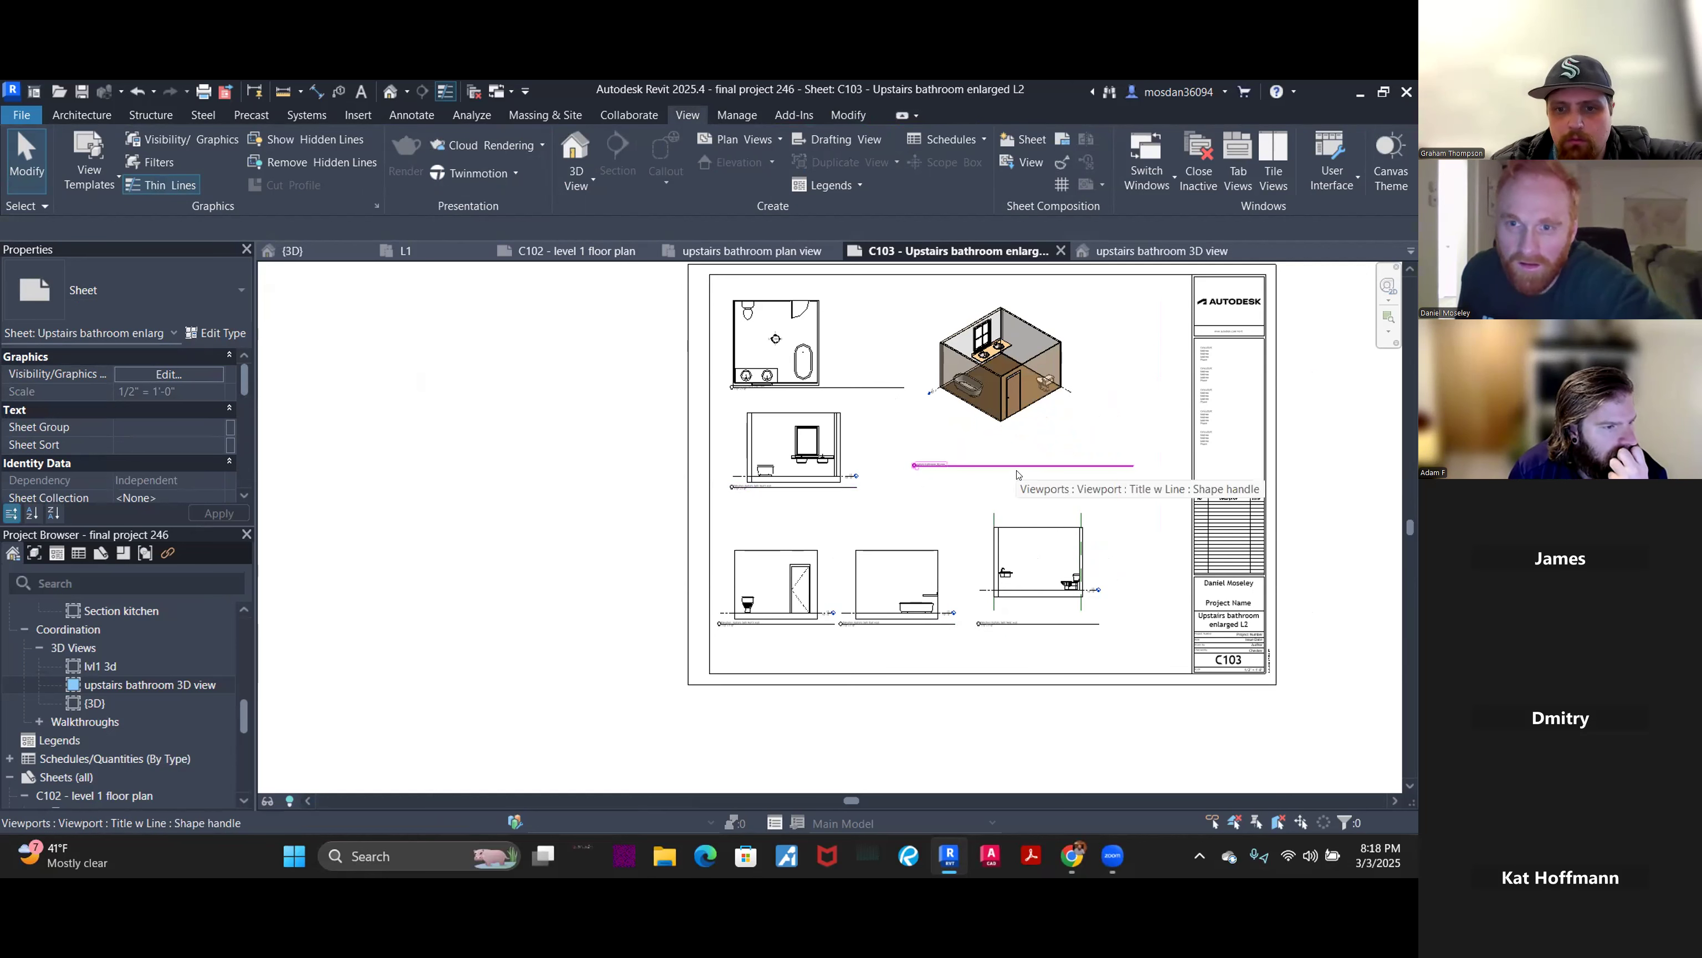
- Move the west wall elevation viewport down to align with the north and east elevations
{"action": "left_click", "coordinate": [1025, 607]}
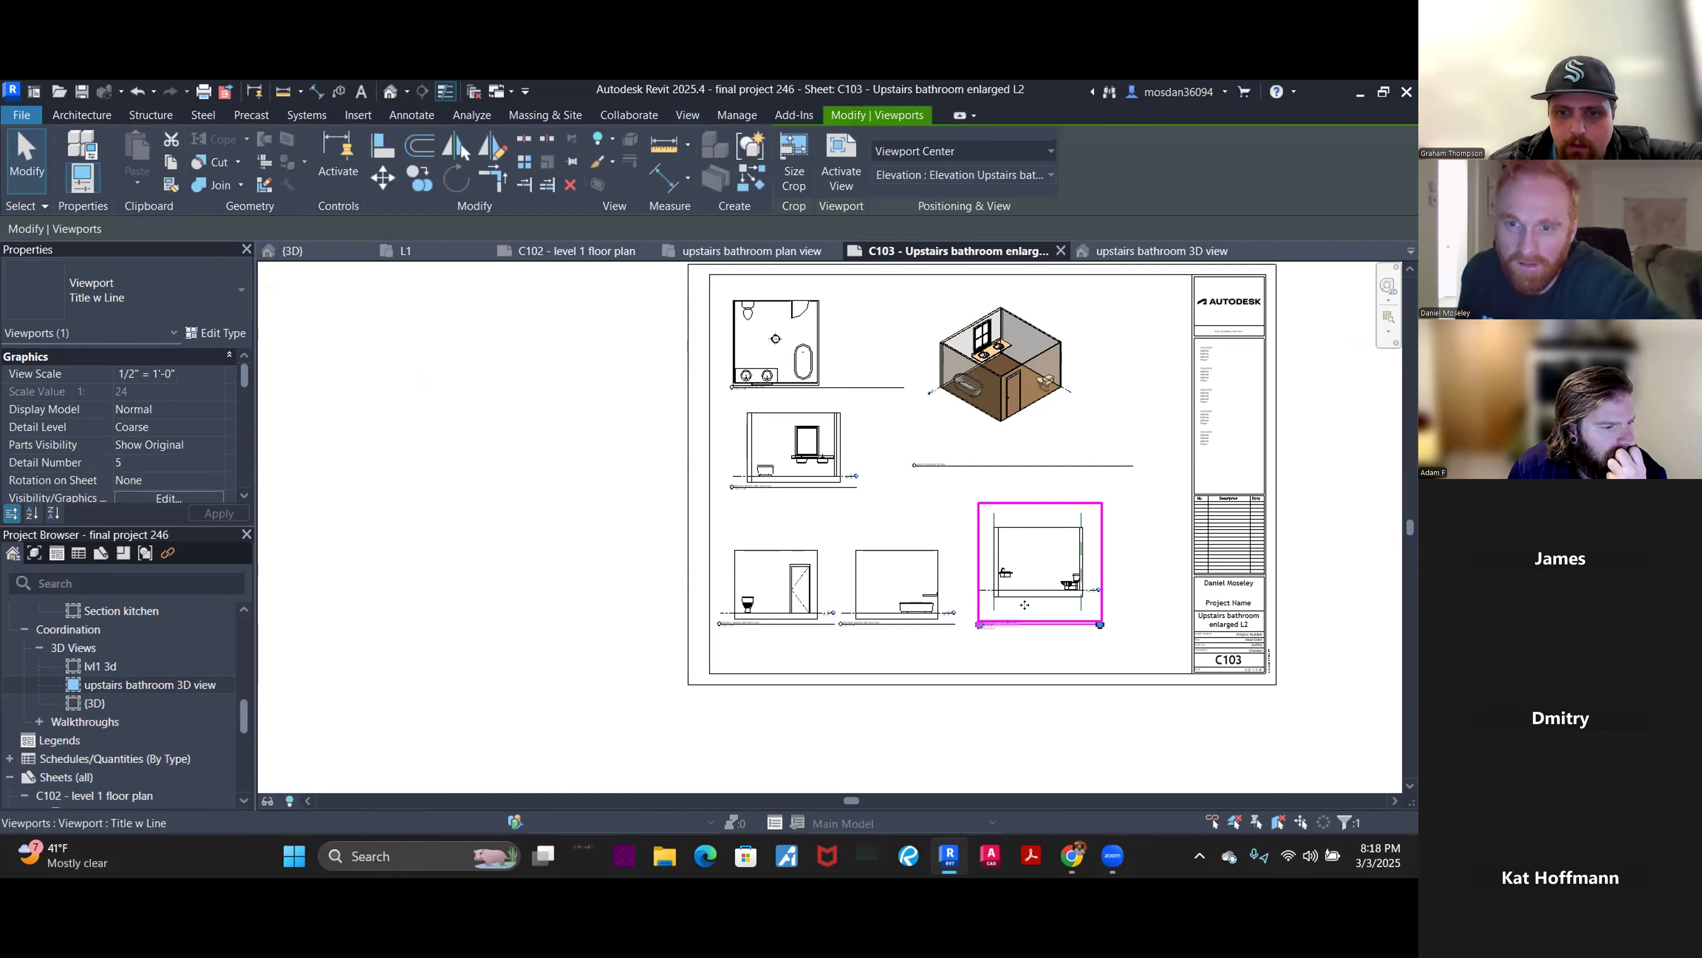
{"action": "left_click_drag", "start_coordinate": [1024, 619], "coordinate": [1025, 633]}
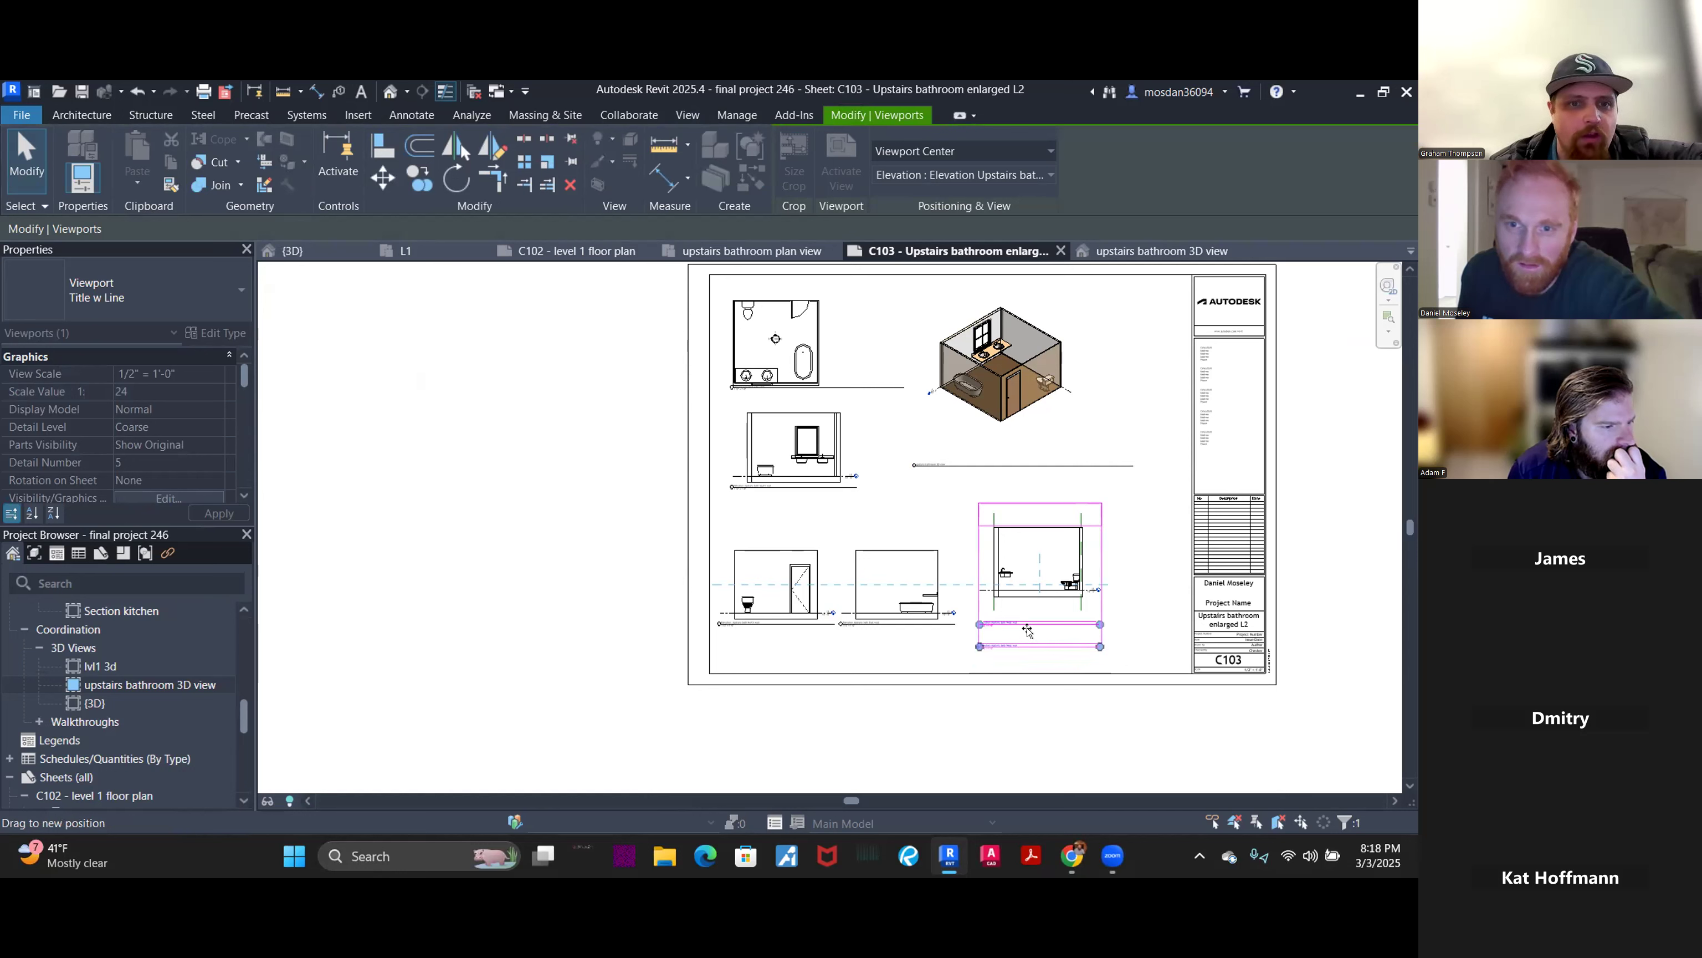
{"action": "left_click_drag", "start_coordinate": [1028, 631], "coordinate": [1028, 632]}
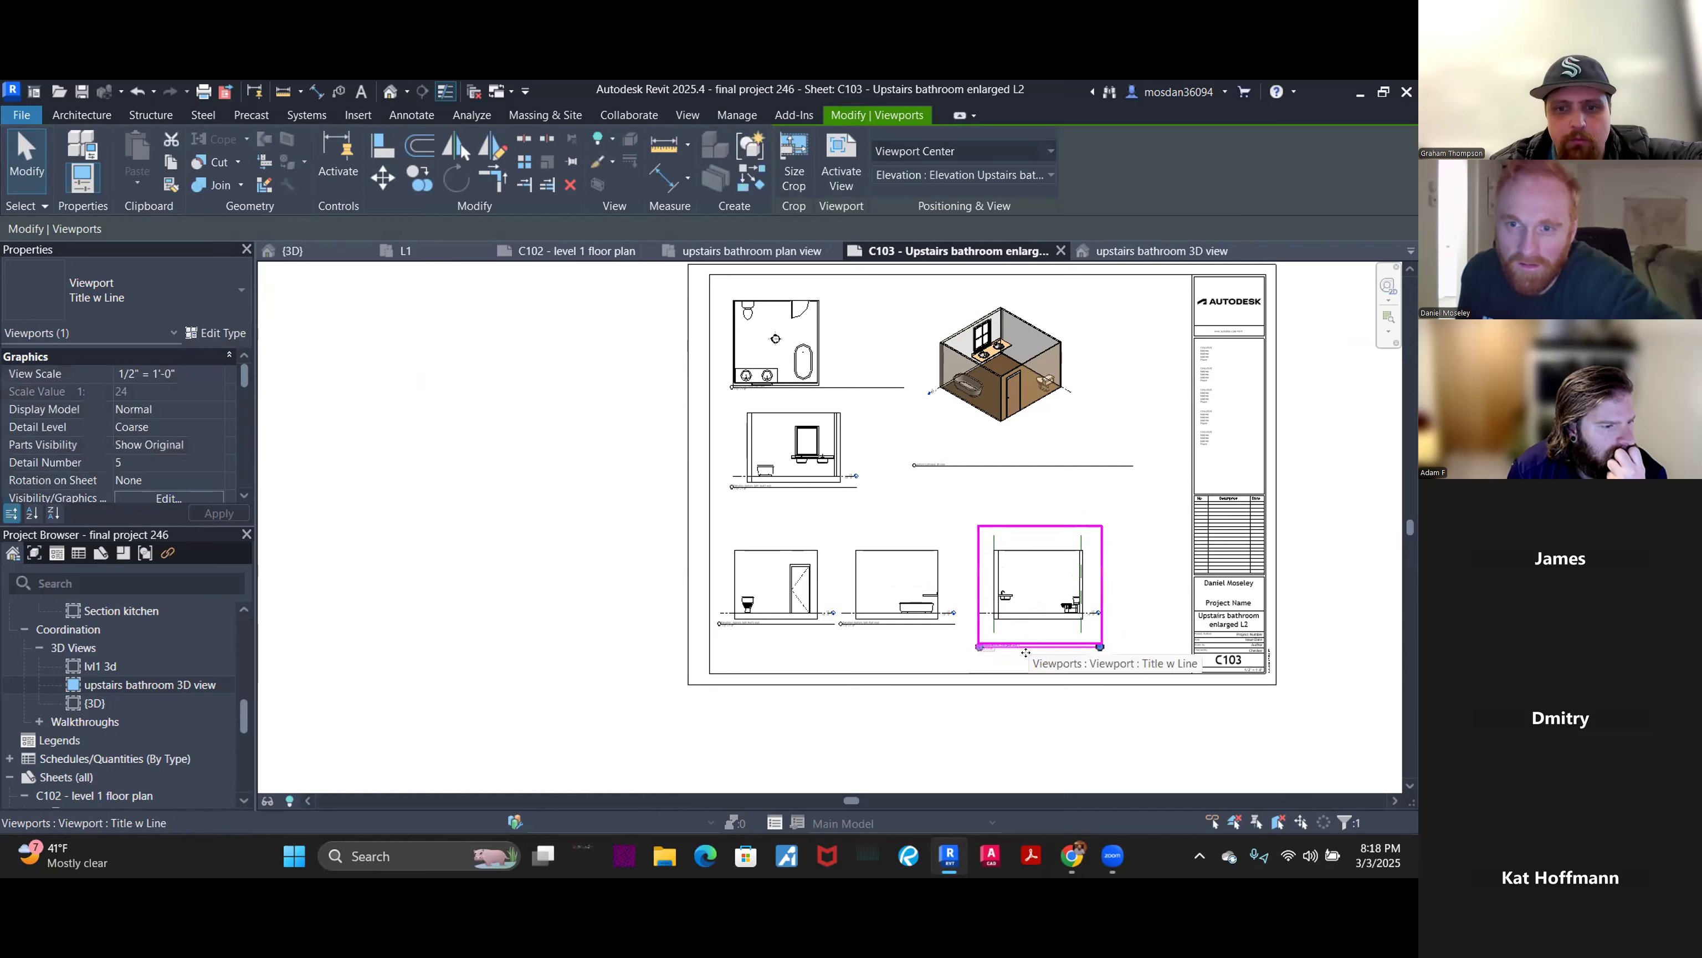
{"action": "left_click", "coordinate": [1118, 757]}
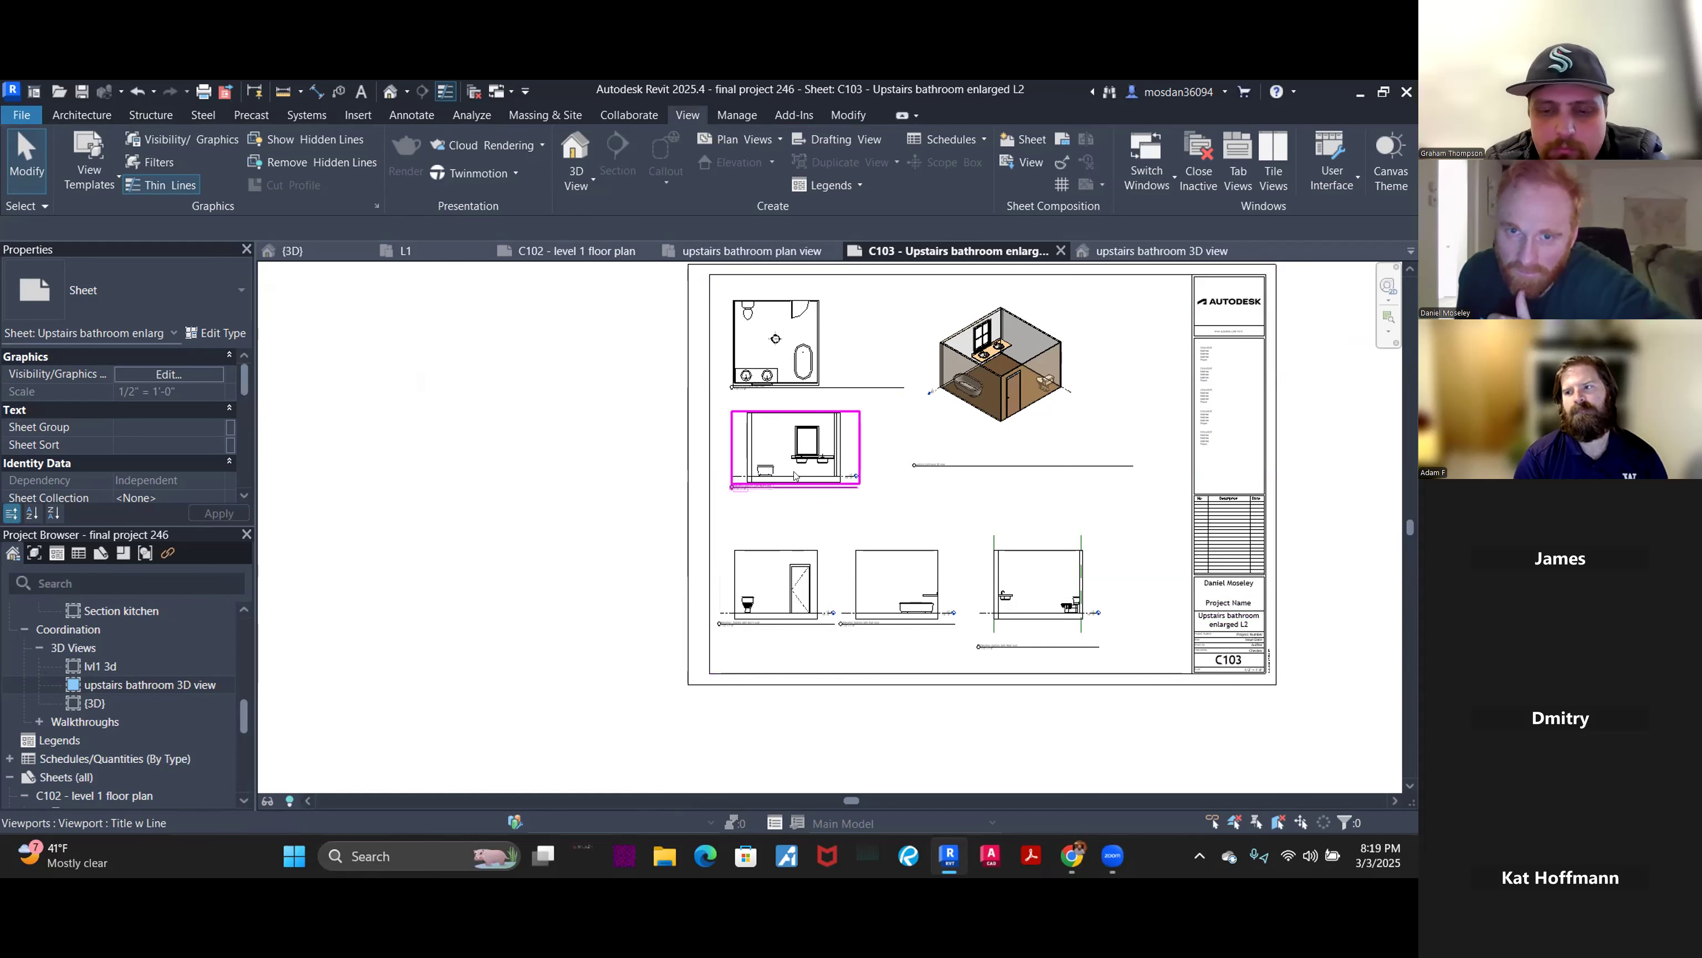
- Open the upstairs bath North wall elevation listed under sheet C103 in the Project Browser
{"action": "scroll", "coordinate": [794, 475], "scroll_direction": "up", "scroll_amount": 3}
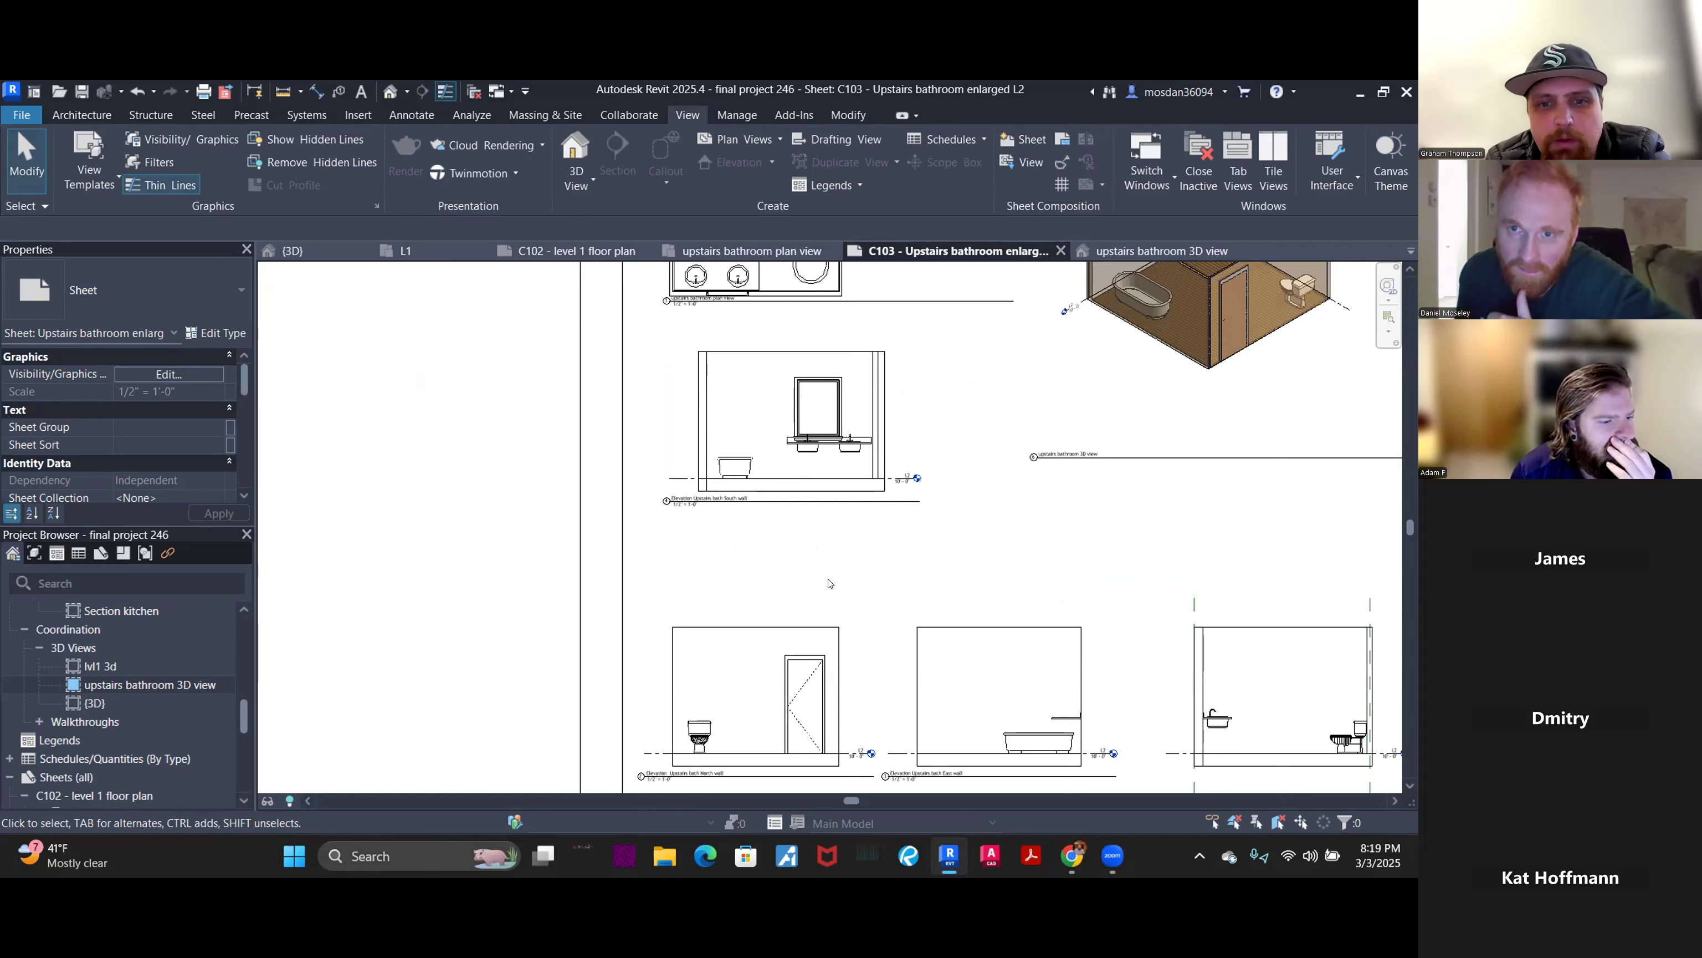
{"action": "scroll", "coordinate": [848, 586], "scroll_direction": "down", "scroll_amount": 2}
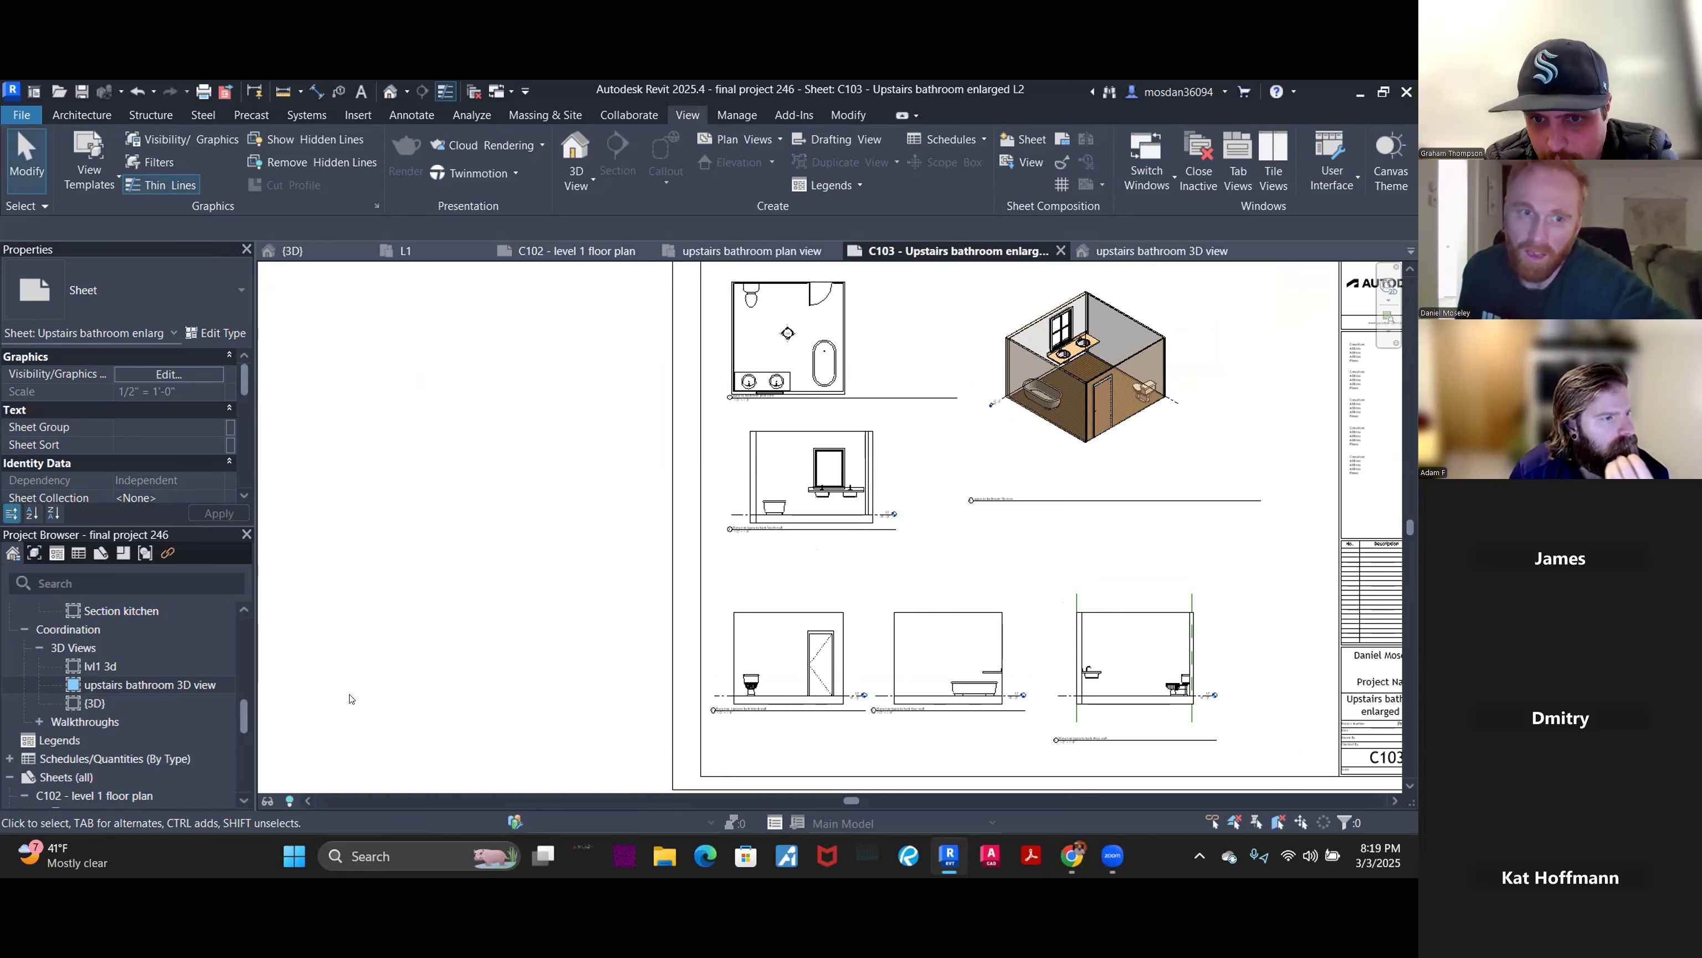
{"action": "scroll", "coordinate": [136, 749], "scroll_direction": "down", "scroll_amount": 4}
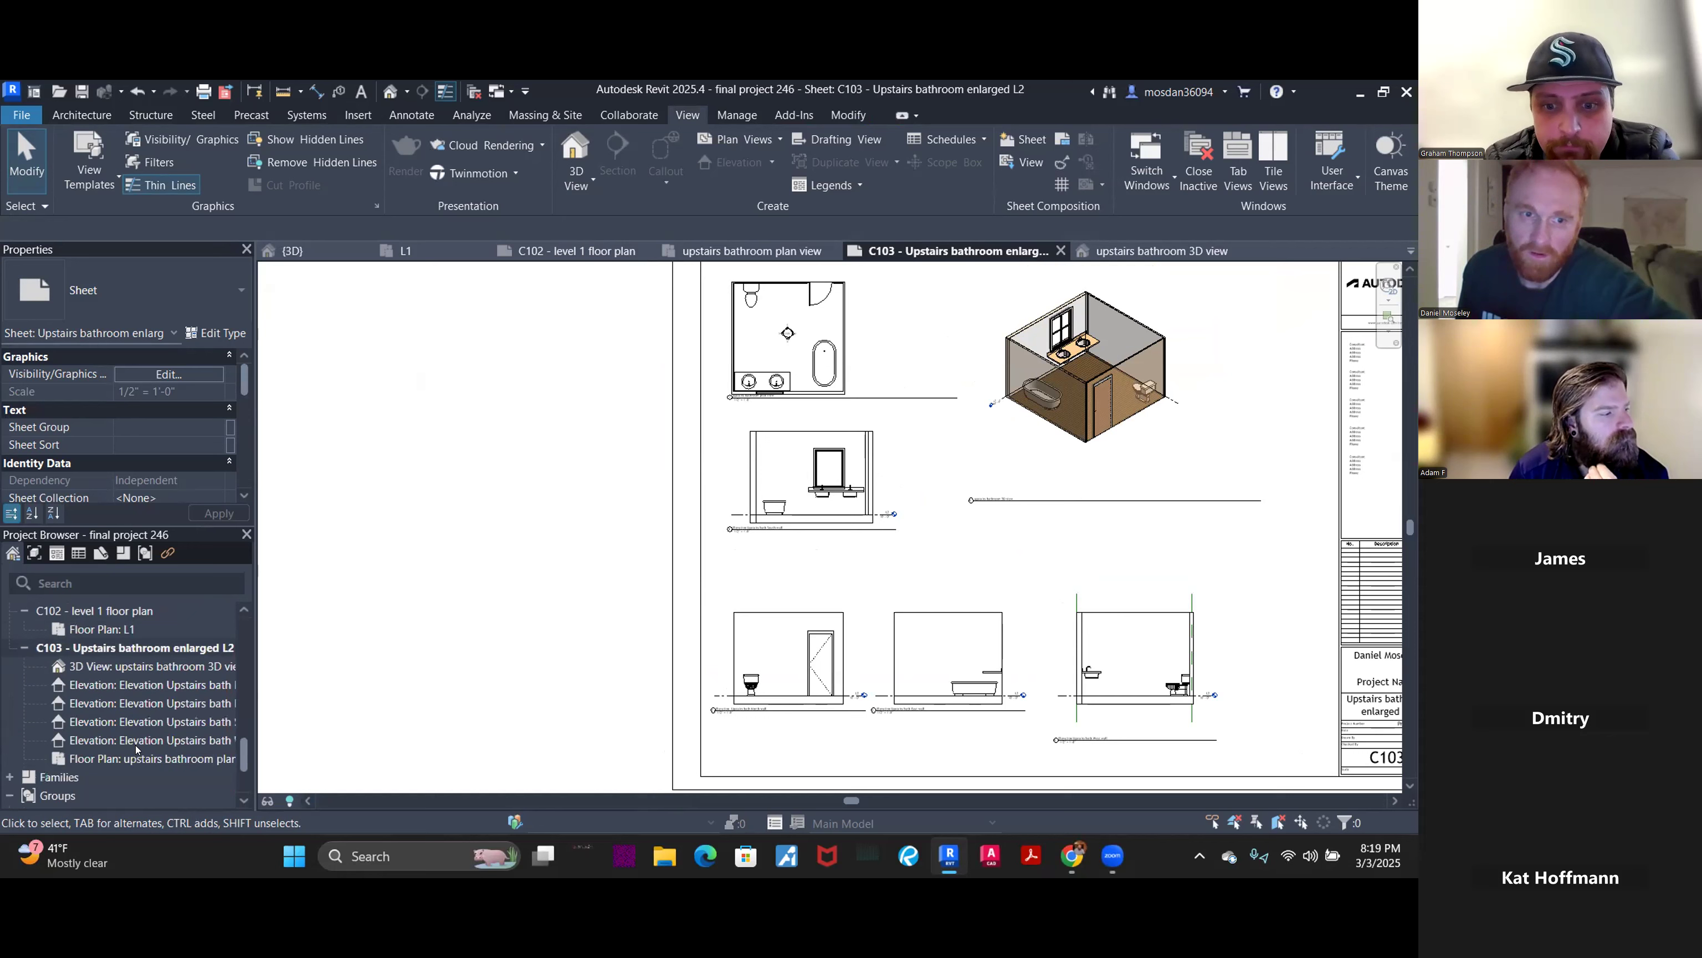
{"action": "left_click", "coordinate": [147, 682]}
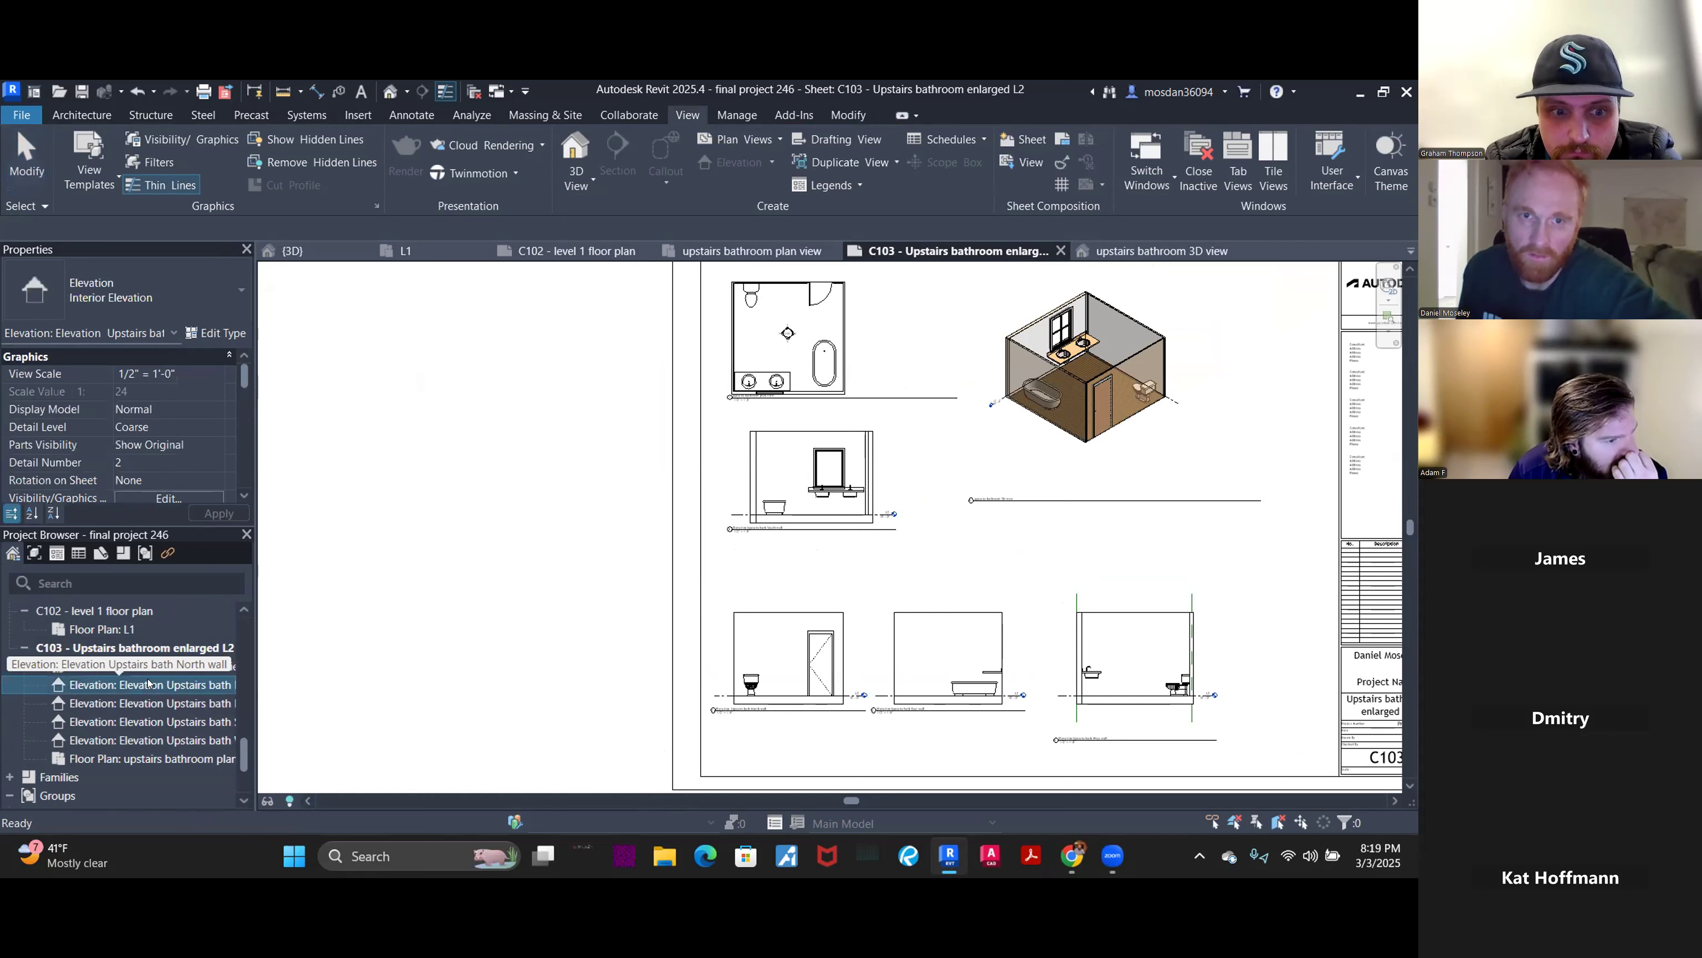
{"action": "double_click", "coordinate": [149, 683]}
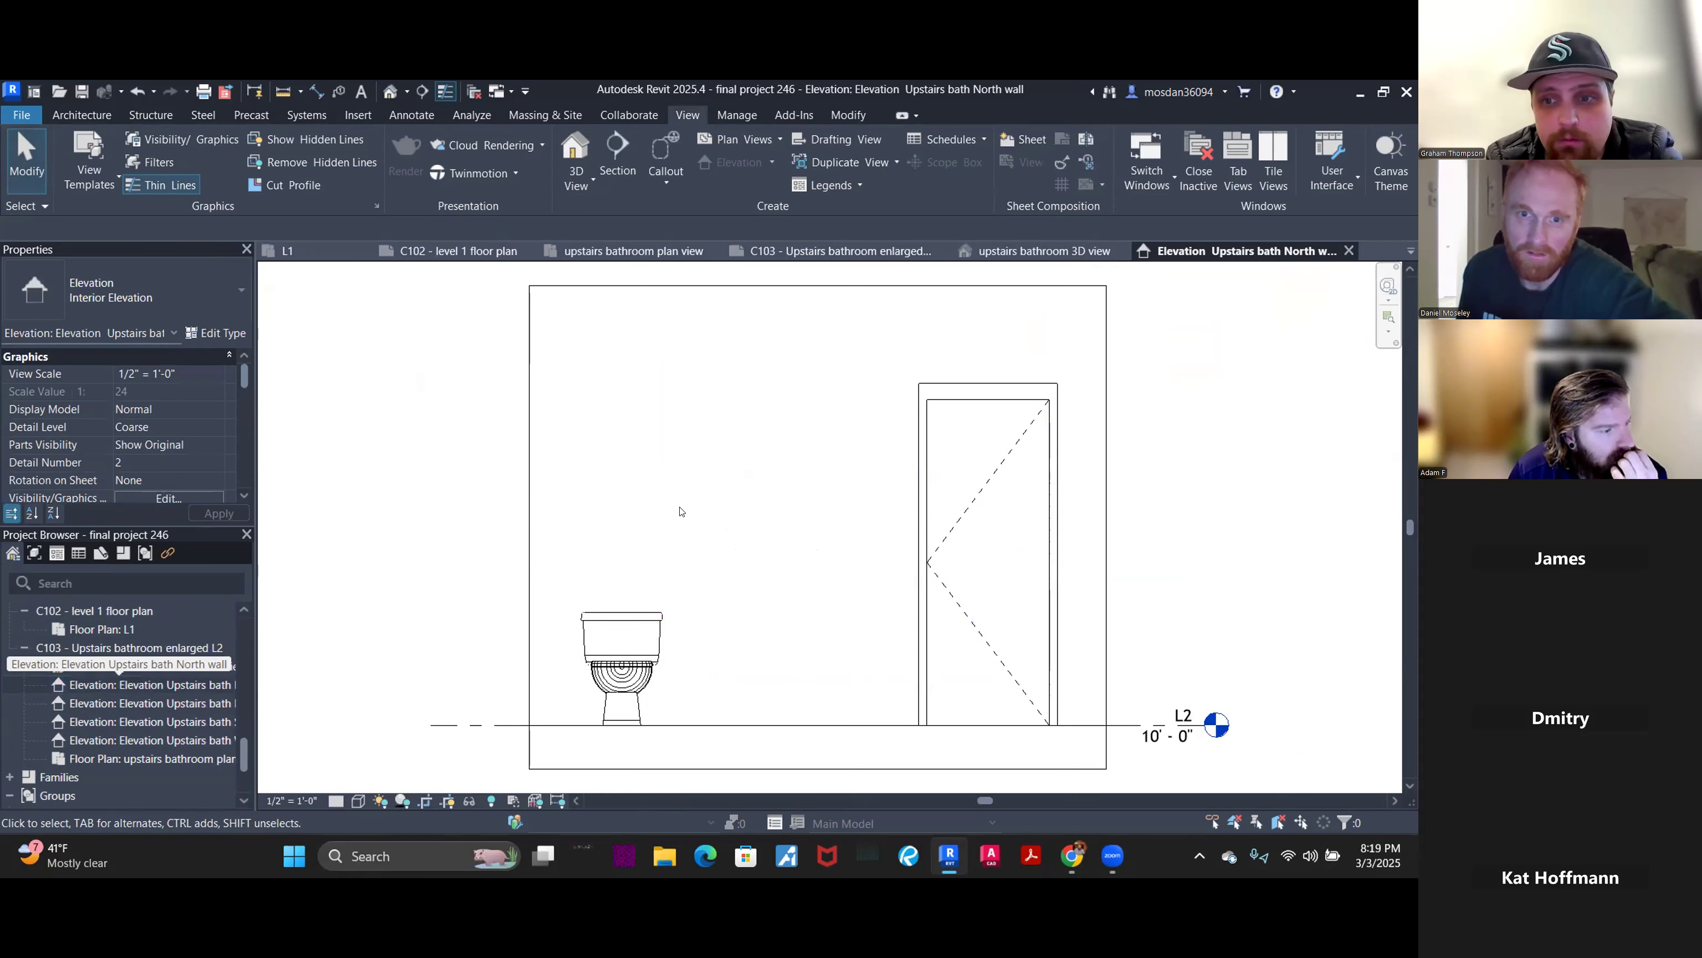
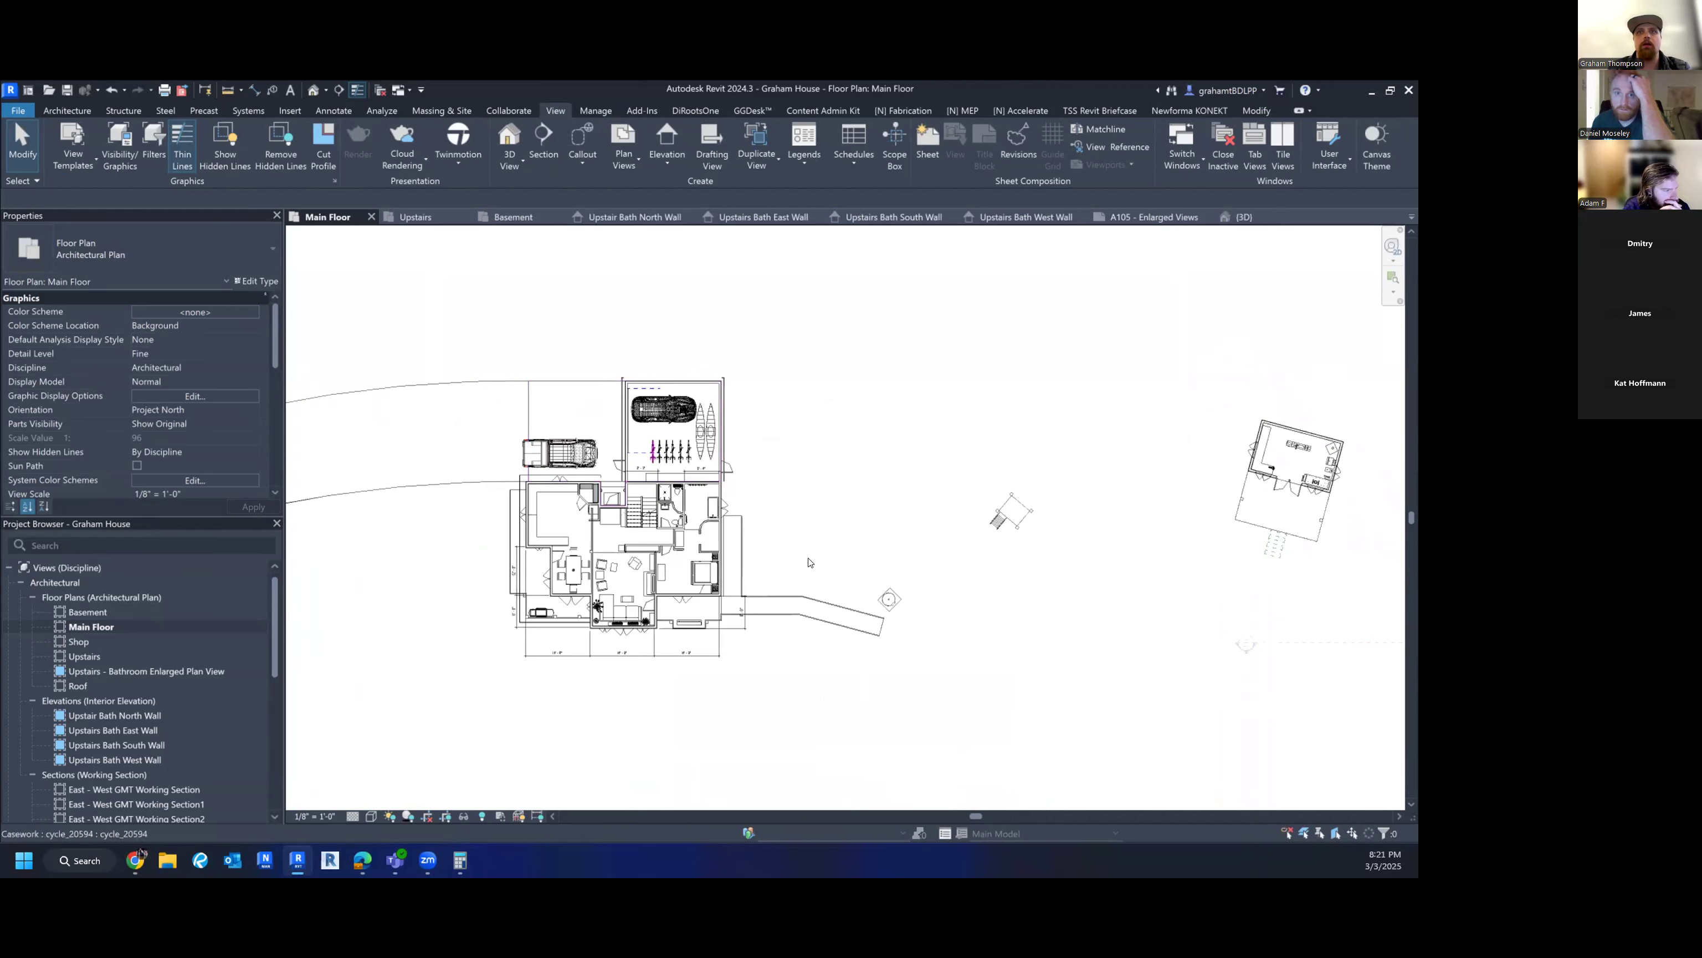
- Save the Graham House project, then start an elevation marker set to Building Elevation
{"action": "middle_click_drag", "start_coordinate": [778, 543], "coordinate": [874, 552]}
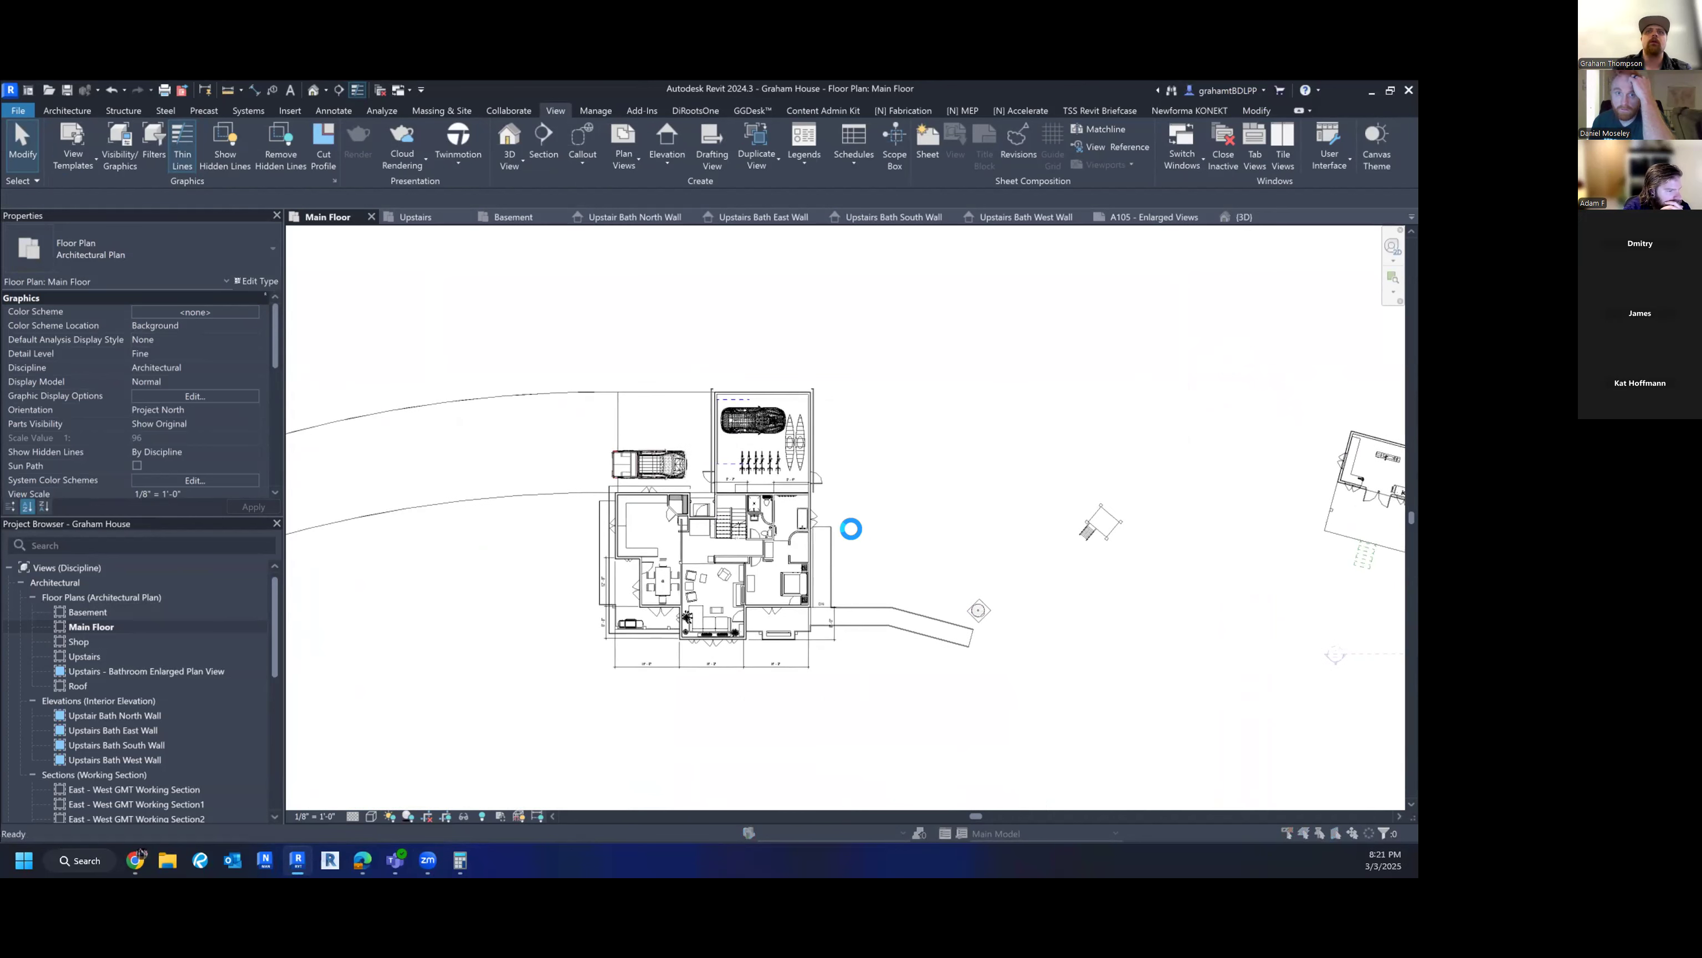
{"action": "left_click", "coordinate": [669, 425]}
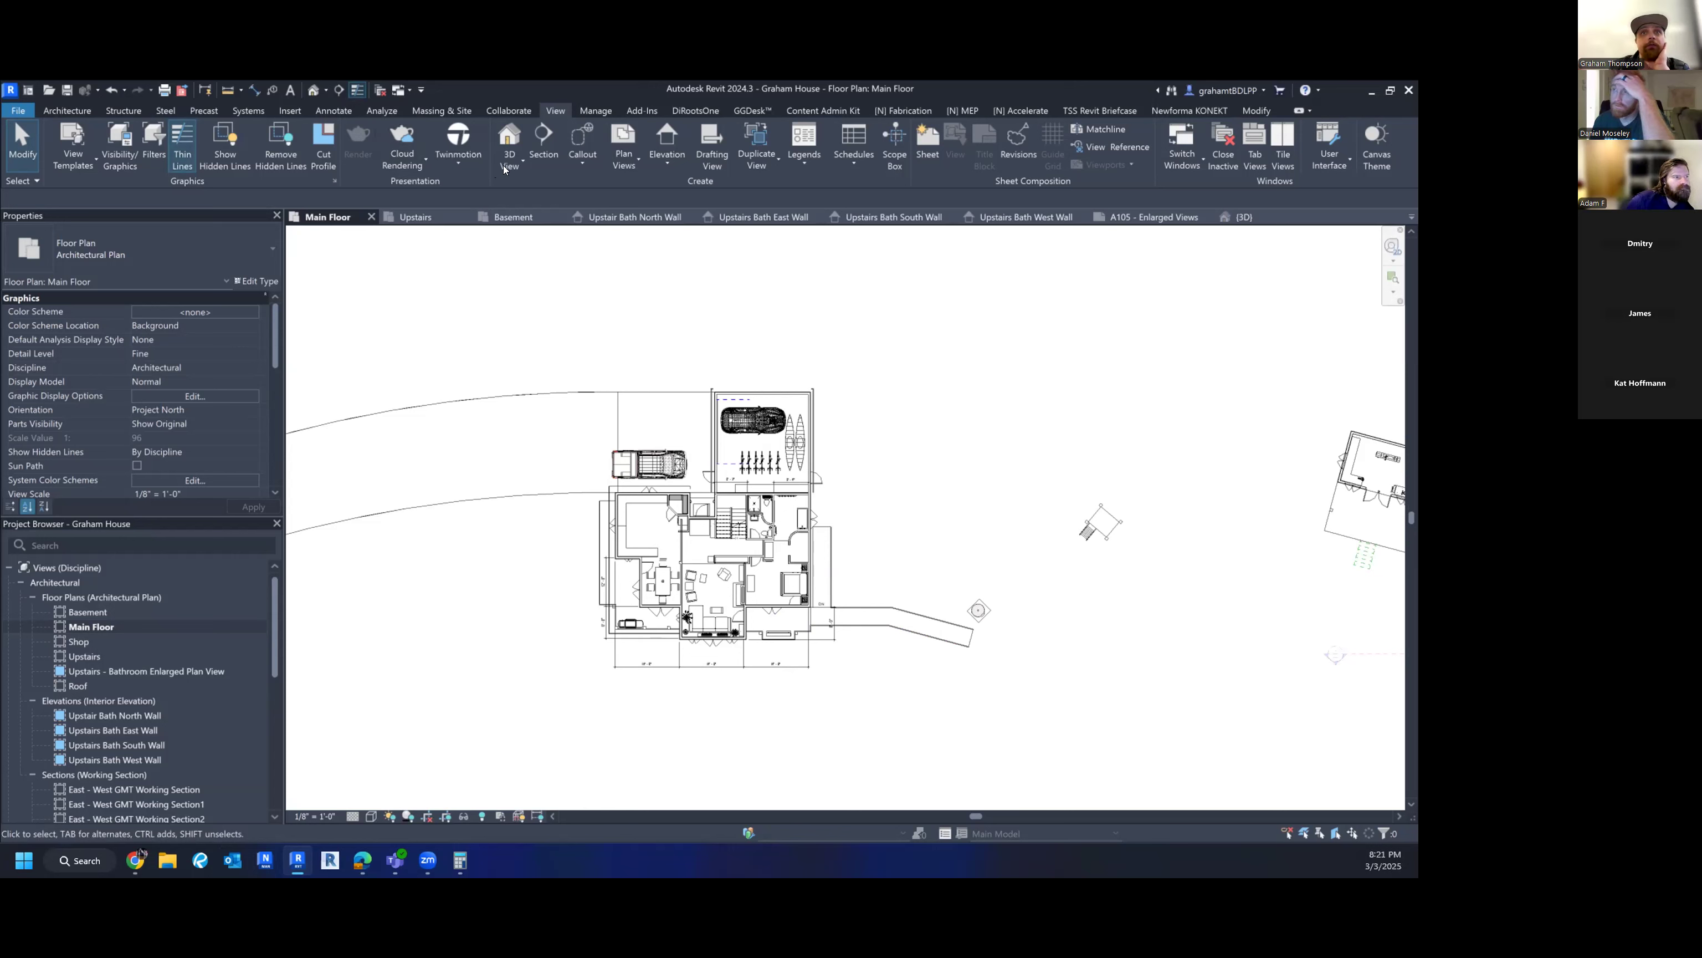
{"action": "left_click", "coordinate": [654, 157]}
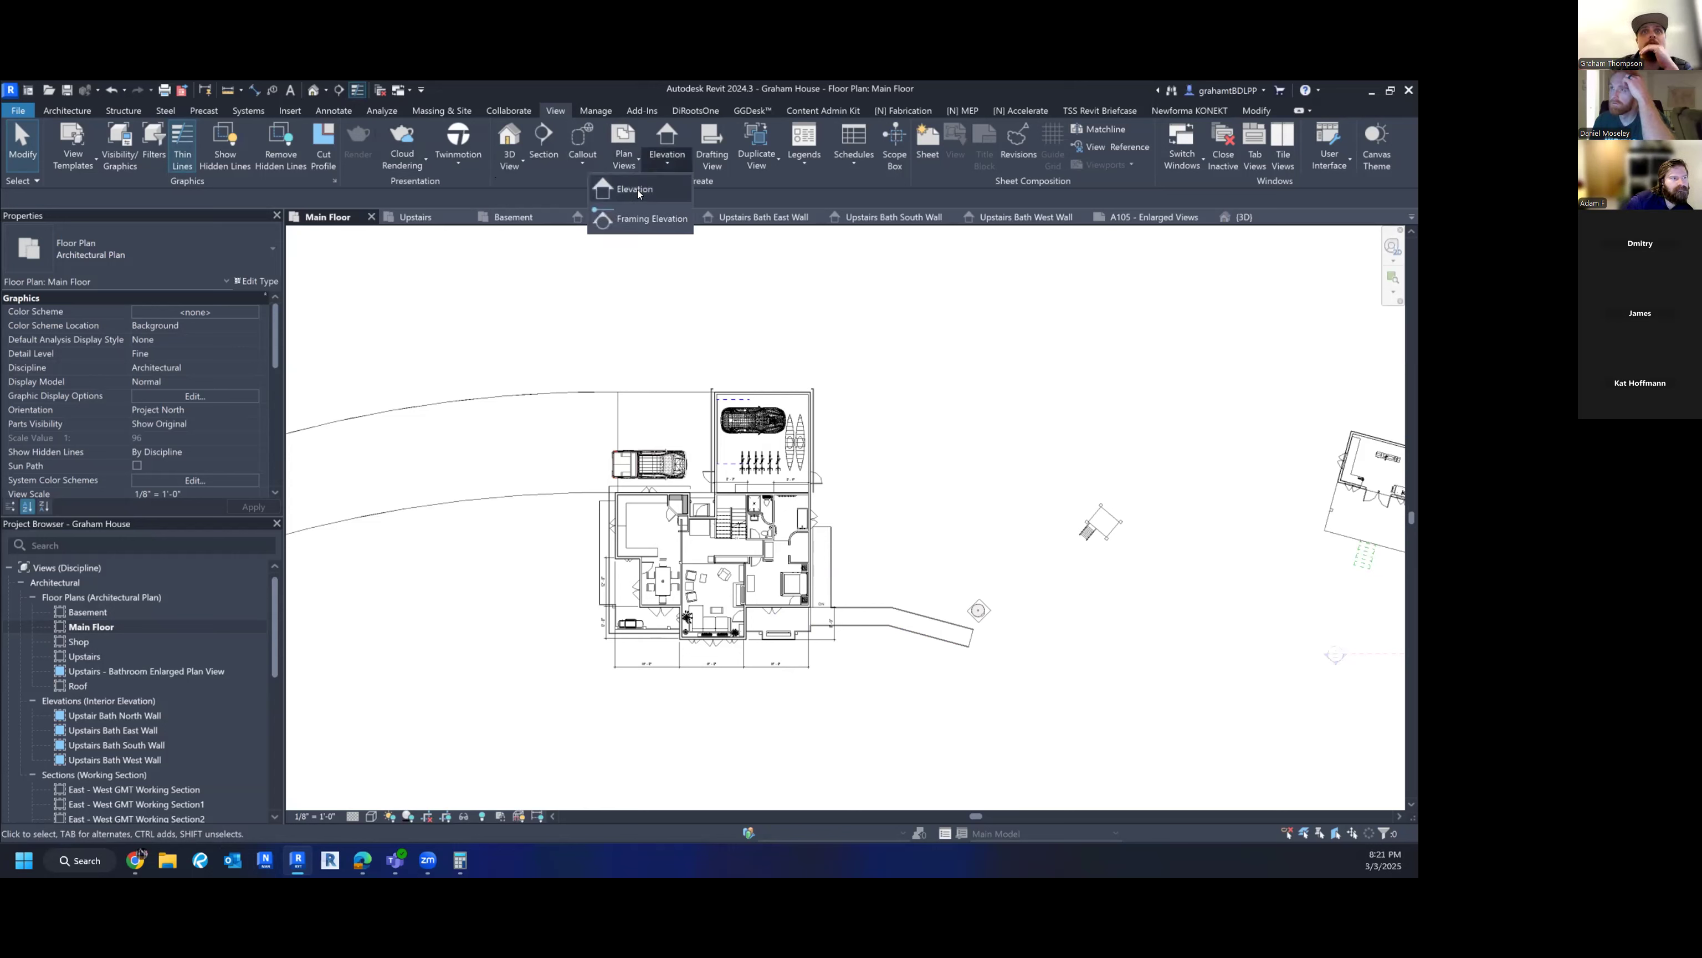
{"action": "left_click", "coordinate": [637, 189]}
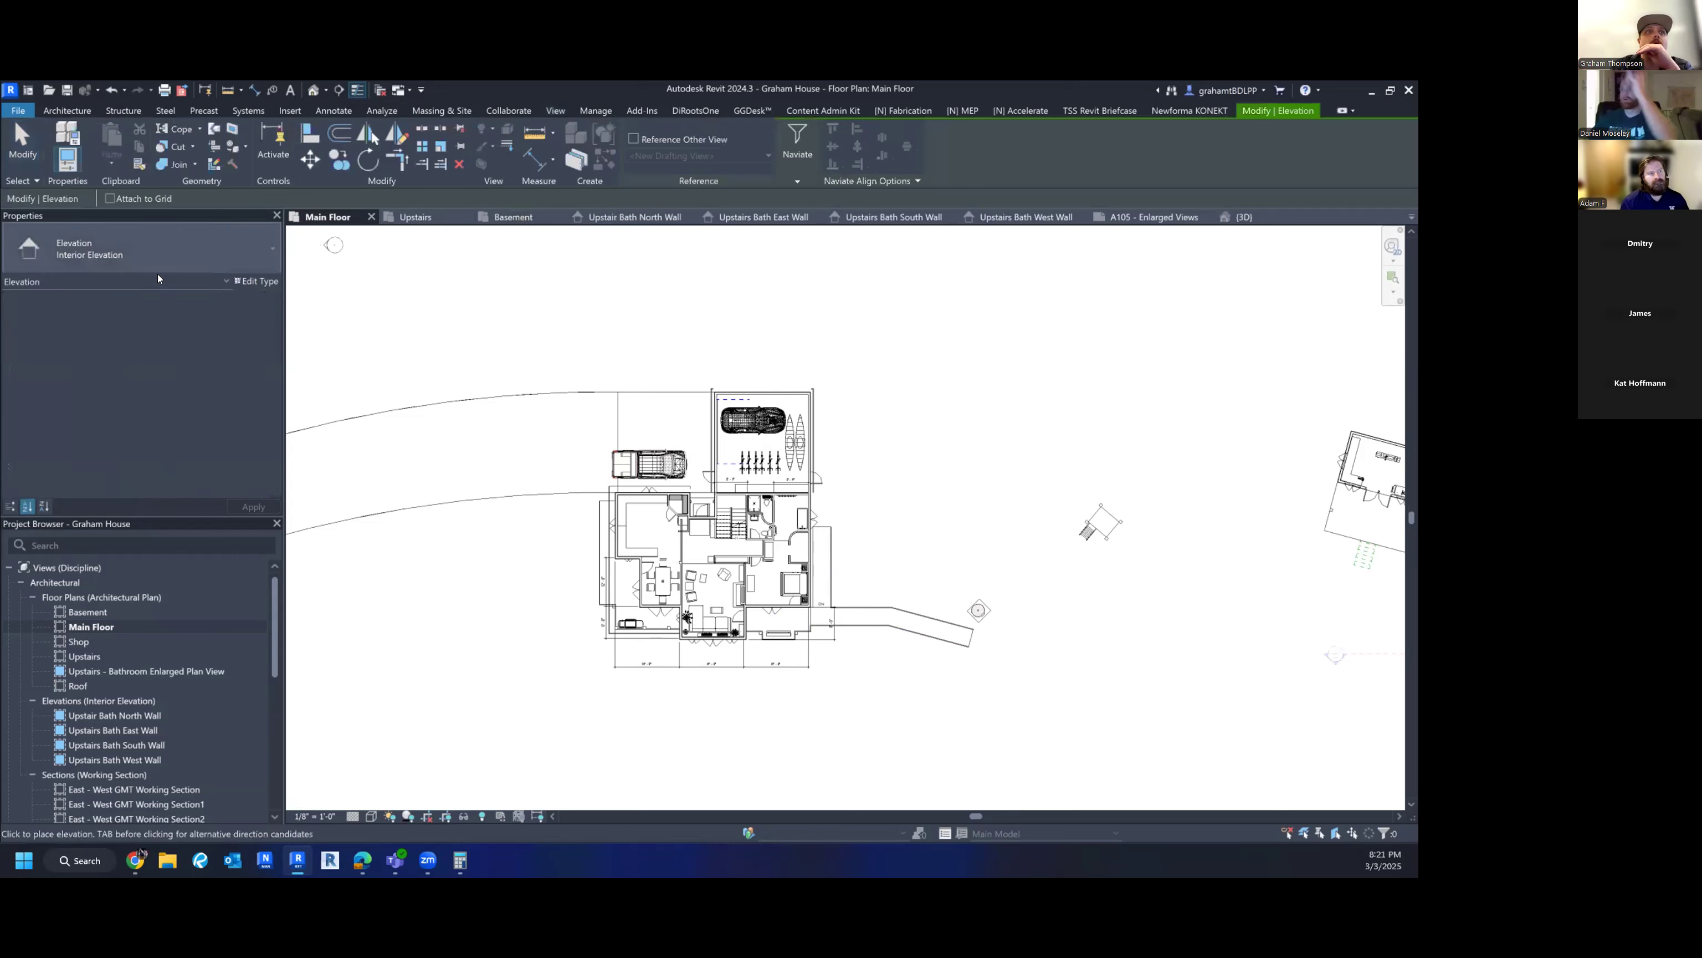
{"action": "left_click", "coordinate": [133, 259]}
{"action": "left_click", "coordinate": [85, 332]}
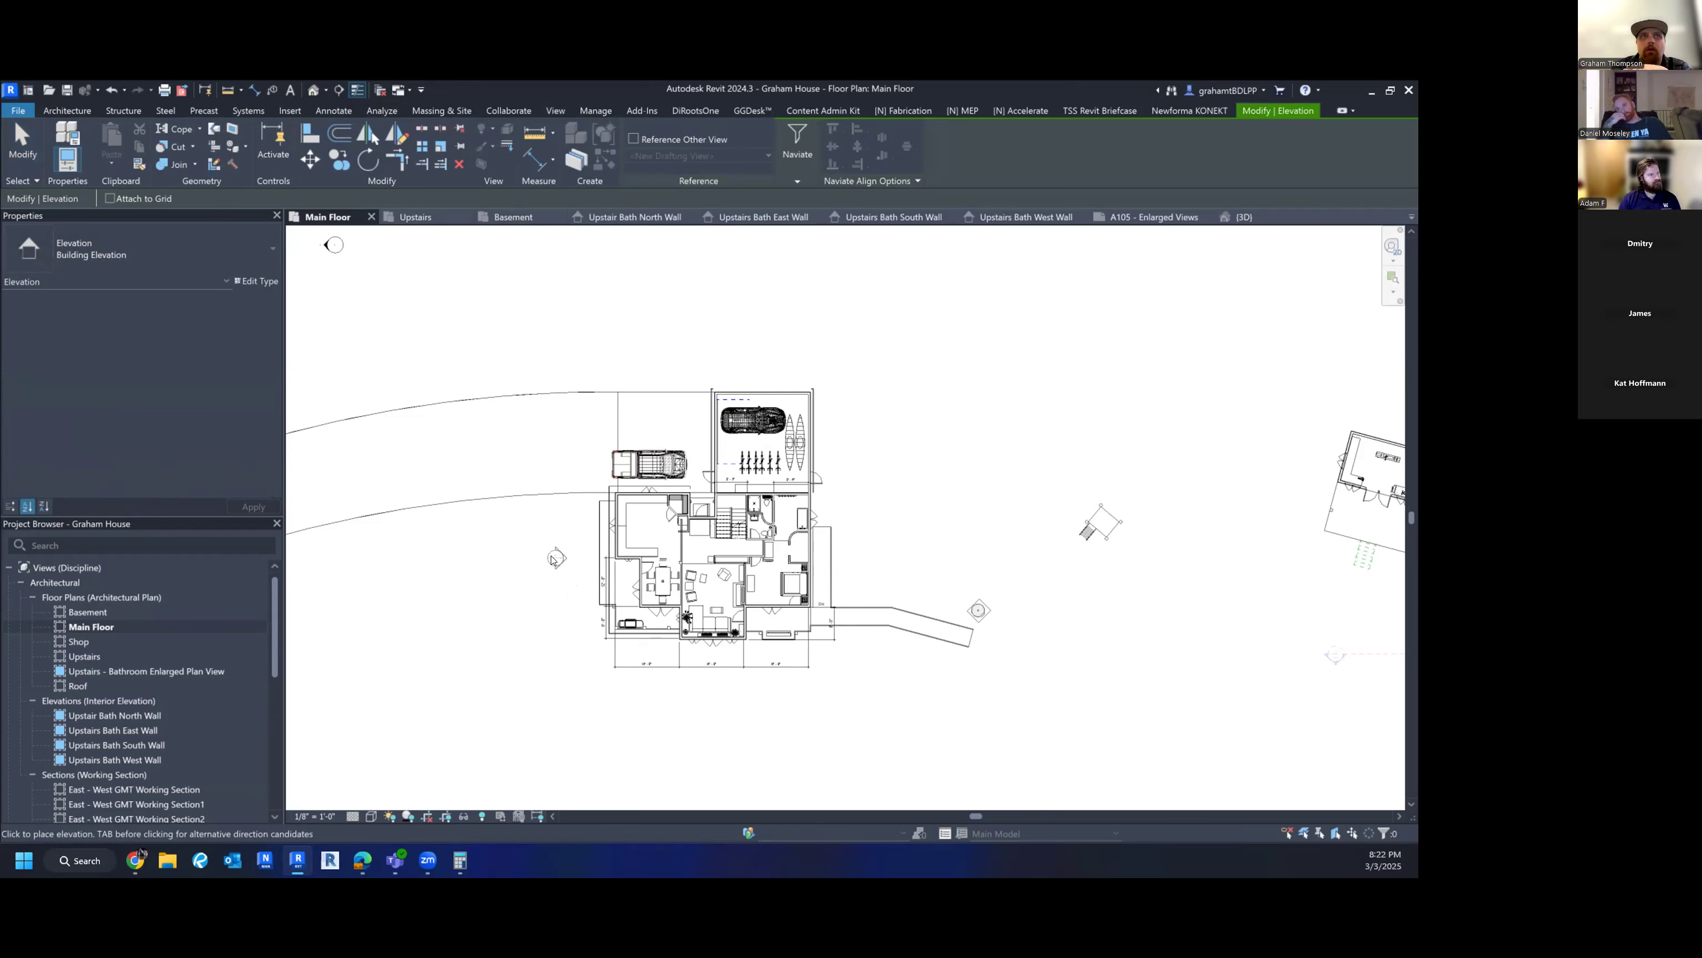
- Cancel the elevation marker and a trial section line, then zoom back to the house
{"action": "scroll", "coordinate": [553, 559], "scroll_direction": "down", "scroll_amount": 2}
{"action": "key", "text": "Escape"}
{"action": "scroll", "coordinate": [562, 559], "scroll_direction": "down", "scroll_amount": 2}
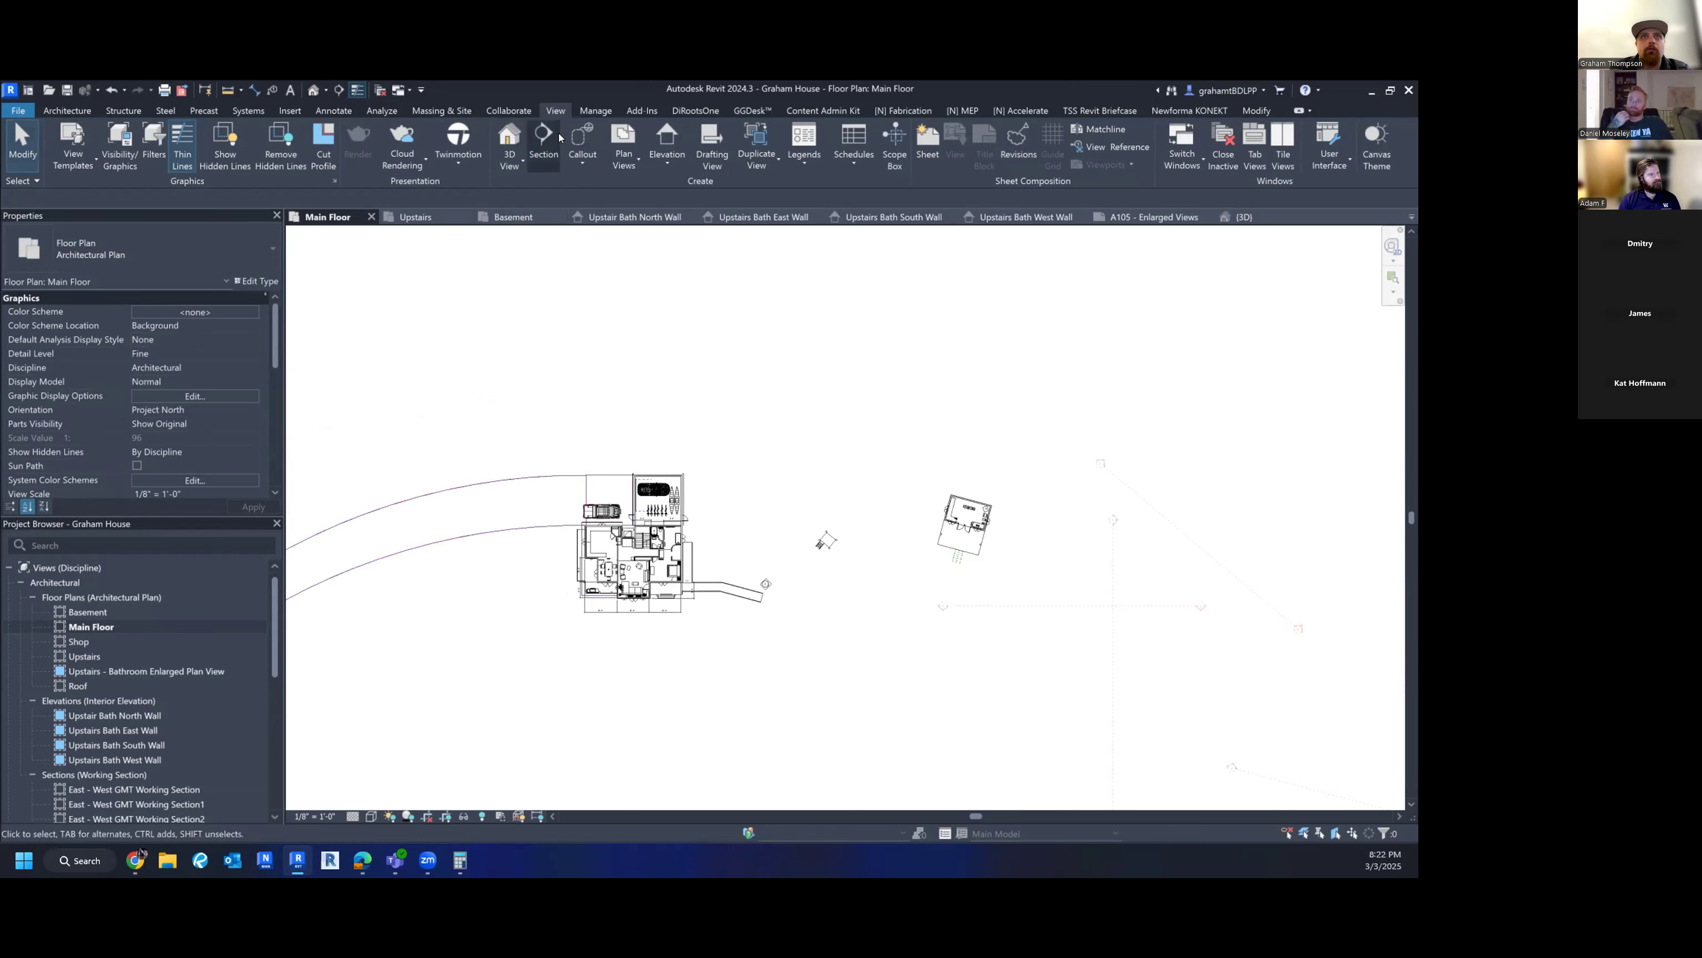
{"action": "left_click", "coordinate": [544, 141]}
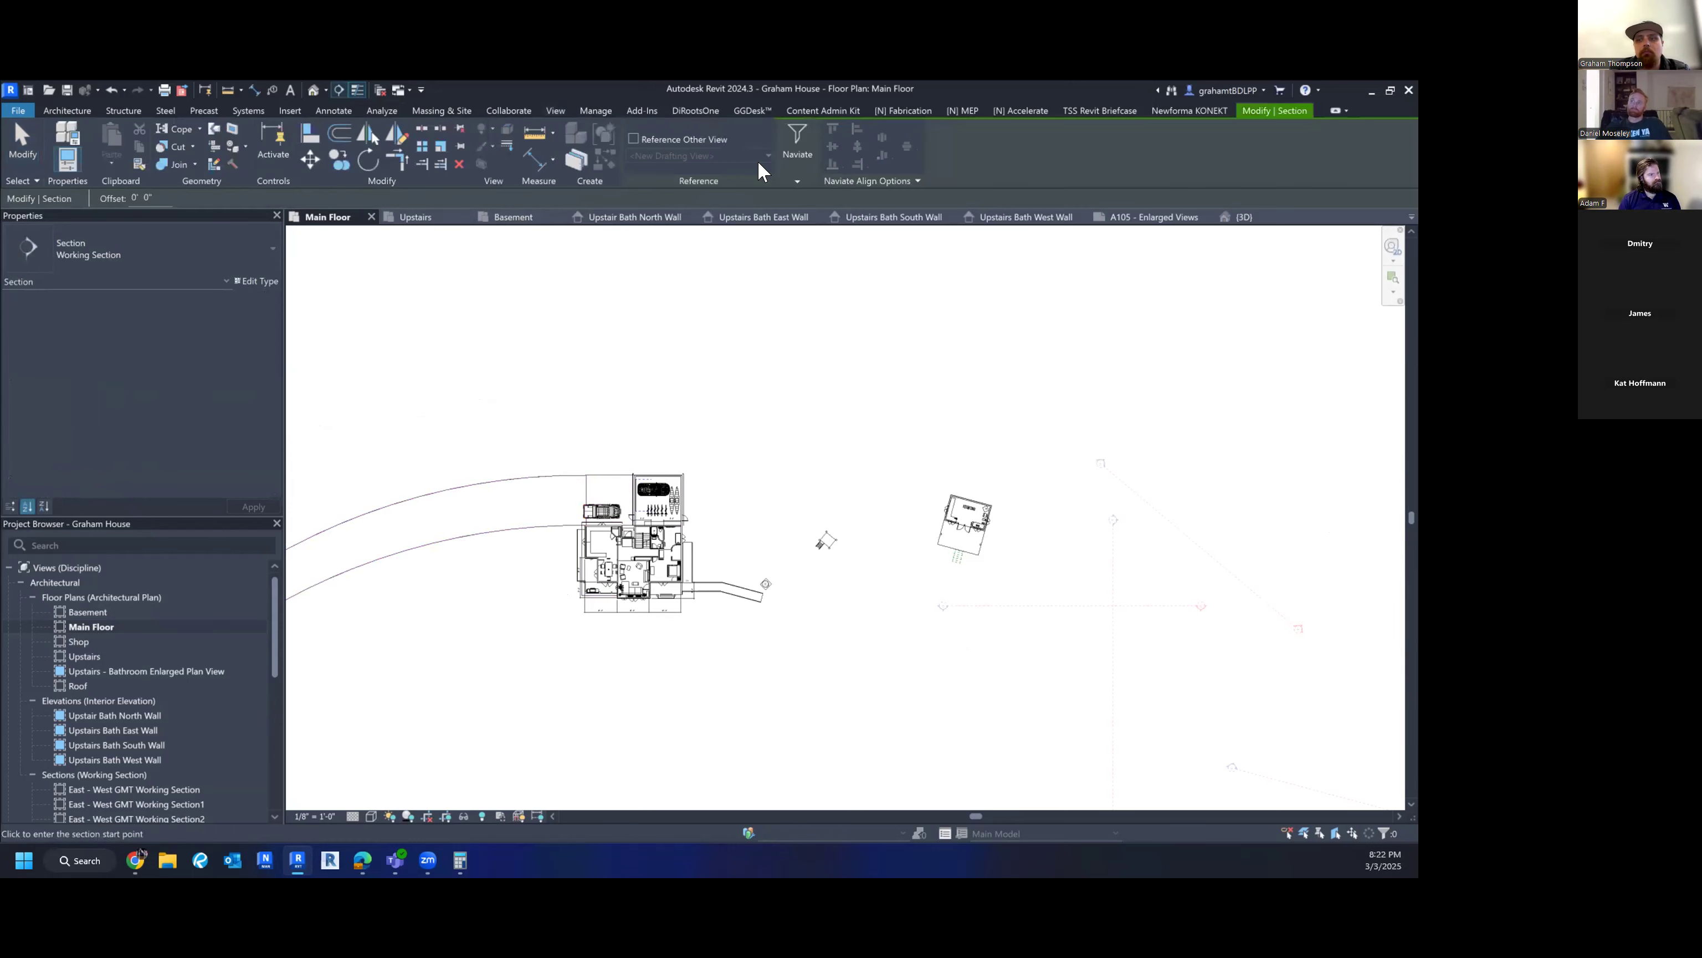
{"action": "key", "text": "Escape"}
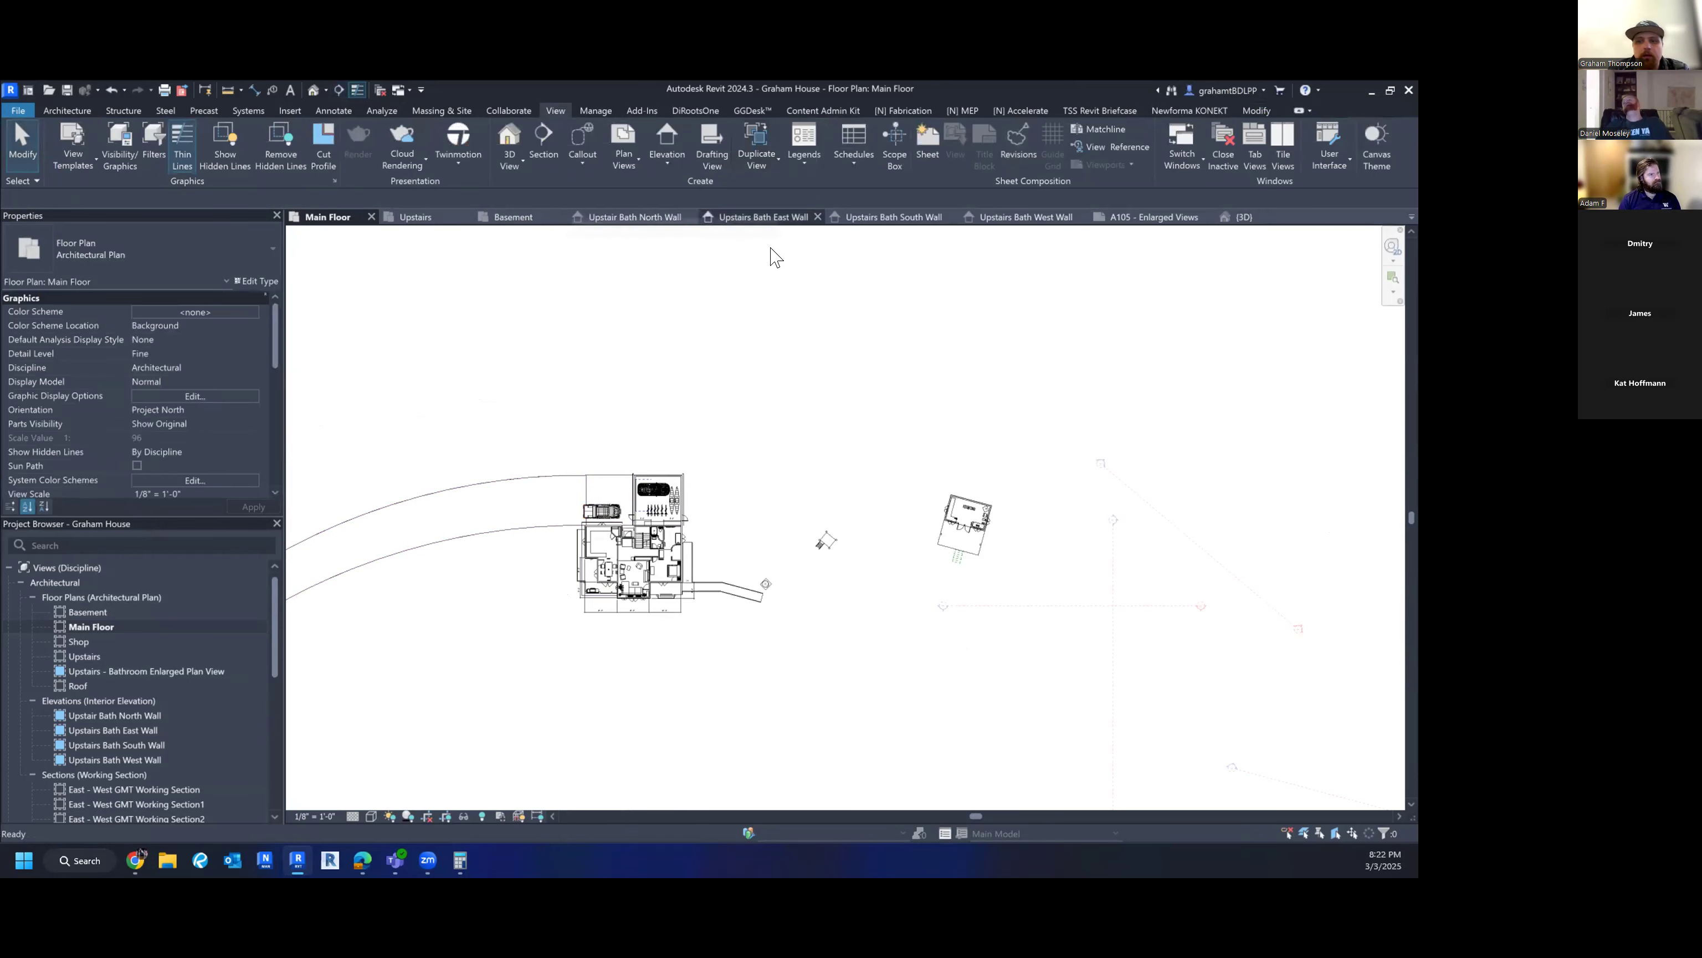
{"action": "scroll", "coordinate": [572, 577], "scroll_direction": "up", "scroll_amount": 2}
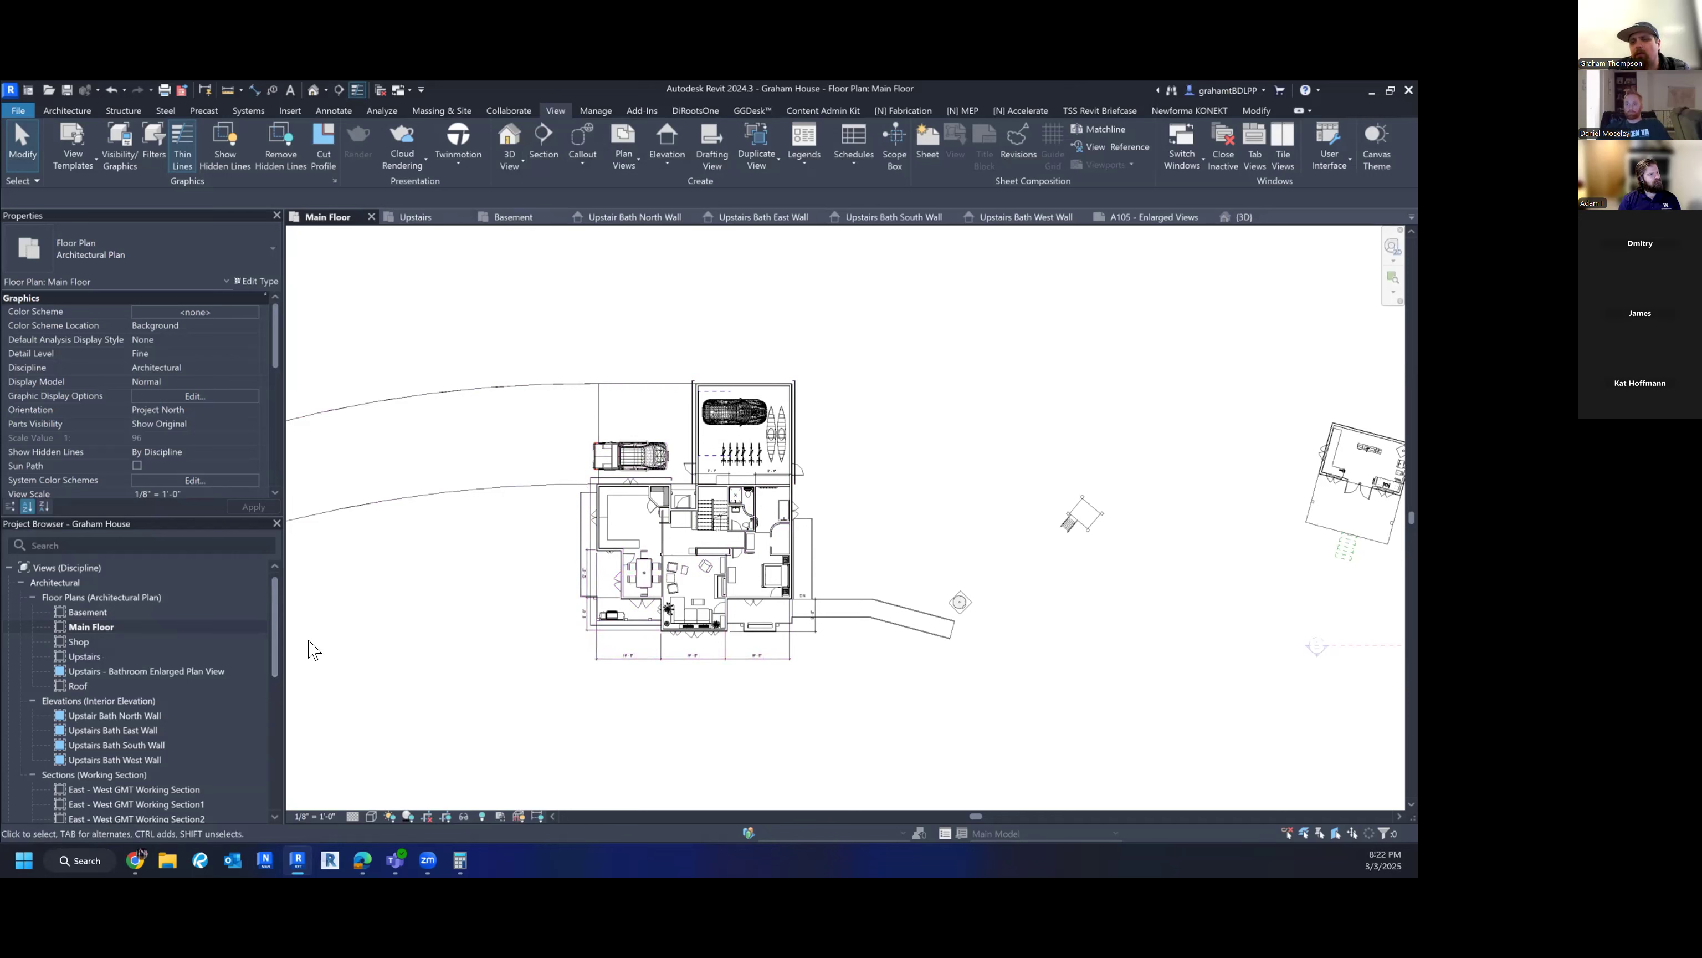
- Start the Elevation tool with the Building Elevation type active
{"action": "left_click", "coordinate": [664, 156]}
{"action": "left_click", "coordinate": [652, 187]}
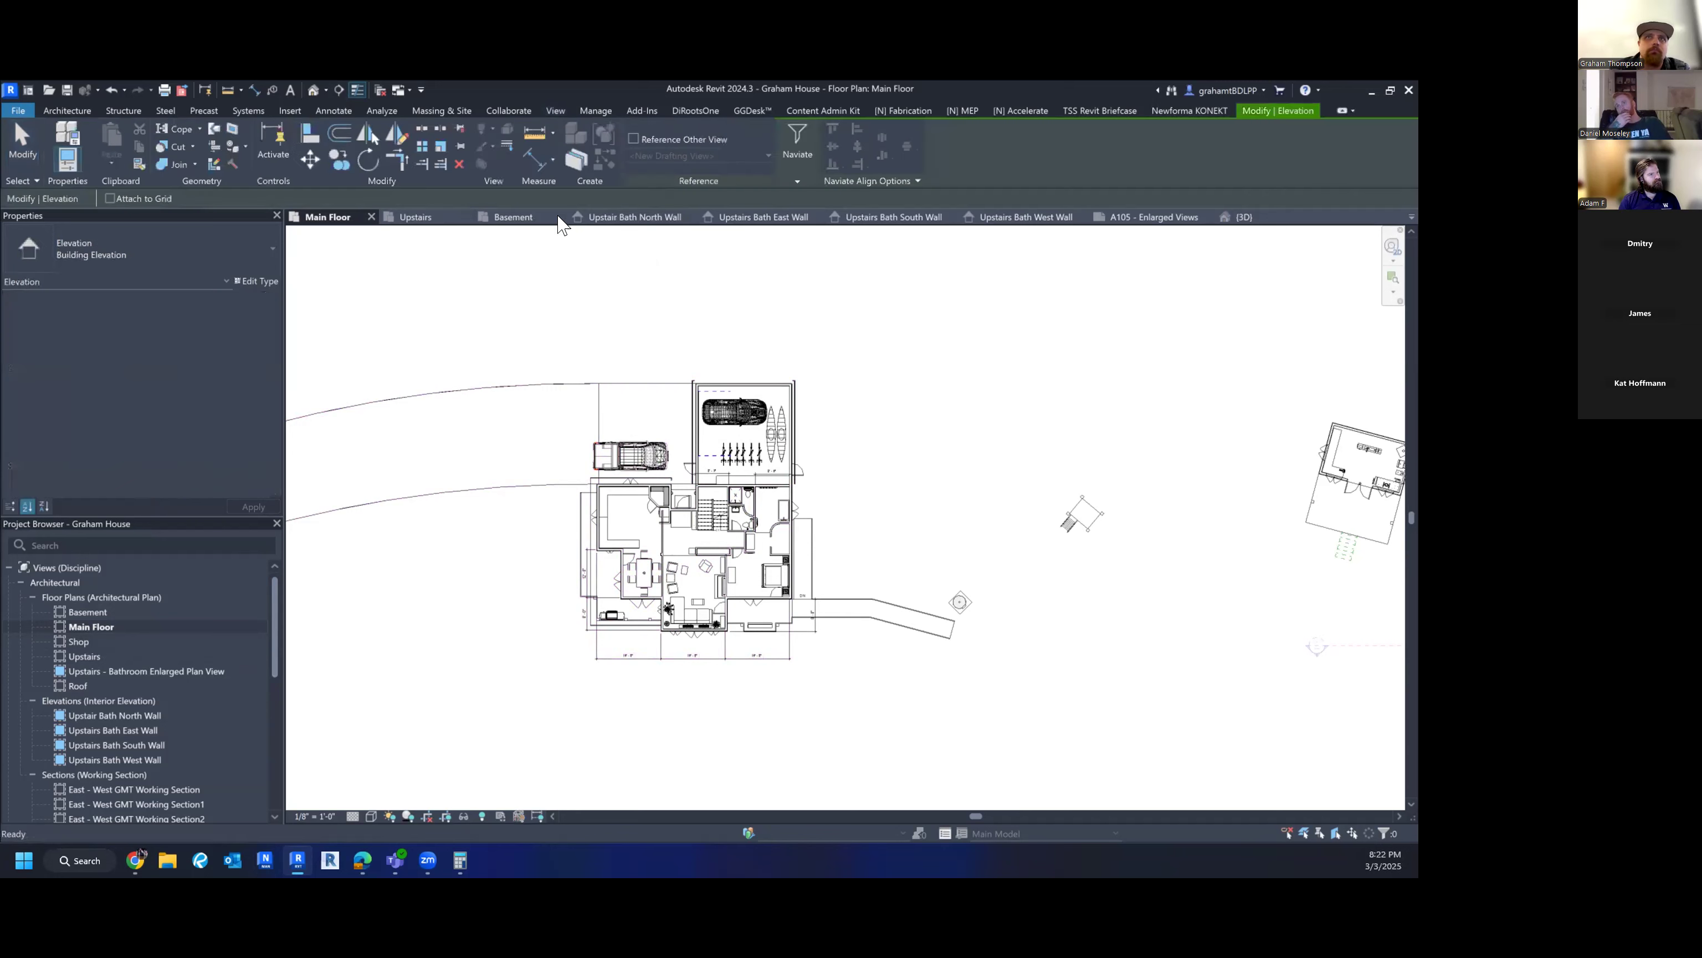
{"action": "left_click", "coordinate": [129, 246]}
{"action": "left_click", "coordinate": [129, 246]}
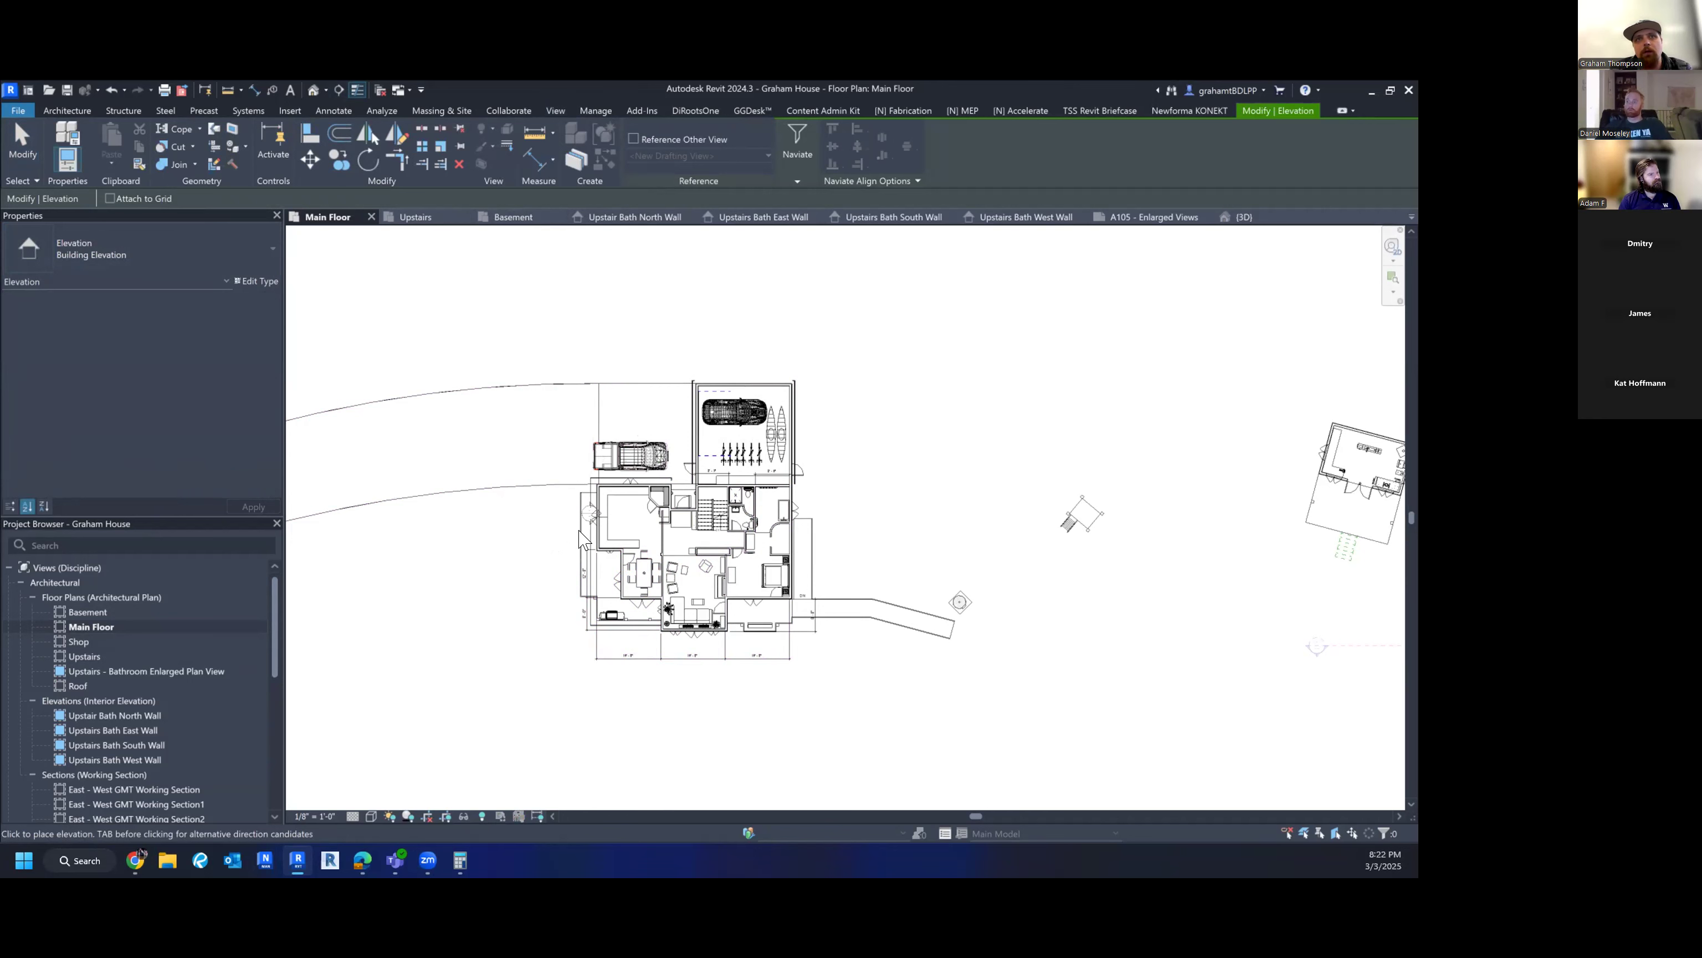
{"action": "scroll", "coordinate": [560, 543], "scroll_direction": "up", "scroll_amount": 2}
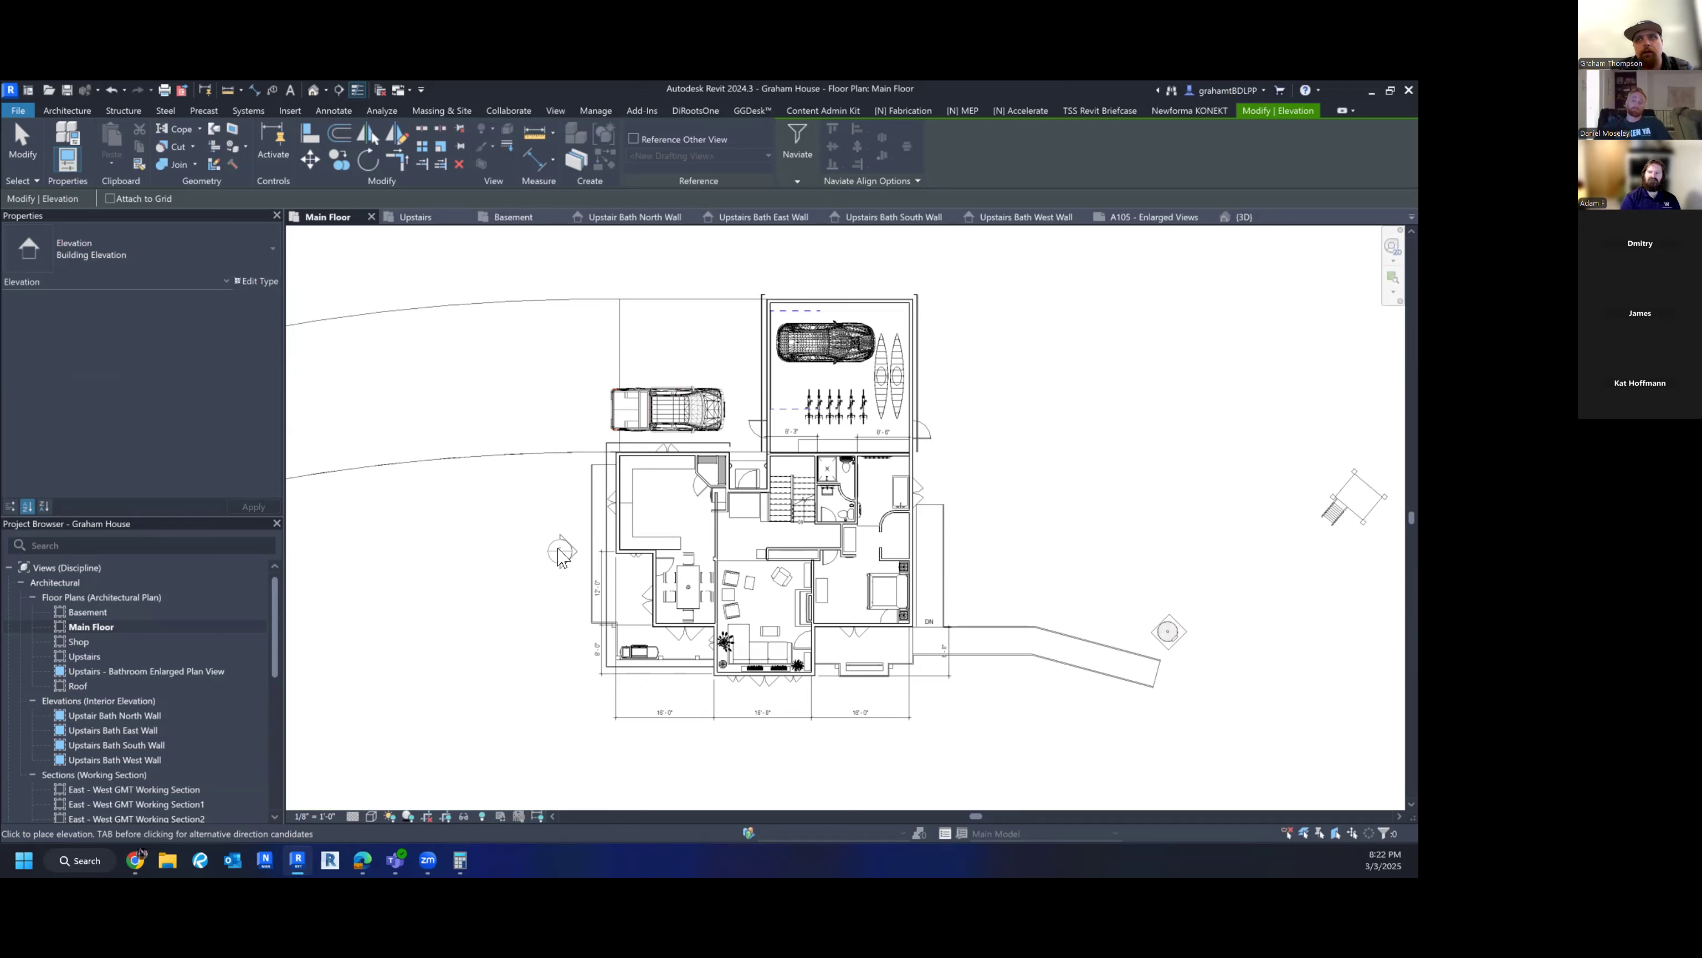
- Place building elevation markers west, north, east and south of the house, then recentre the plan
{"action": "left_click", "coordinate": [560, 552]}
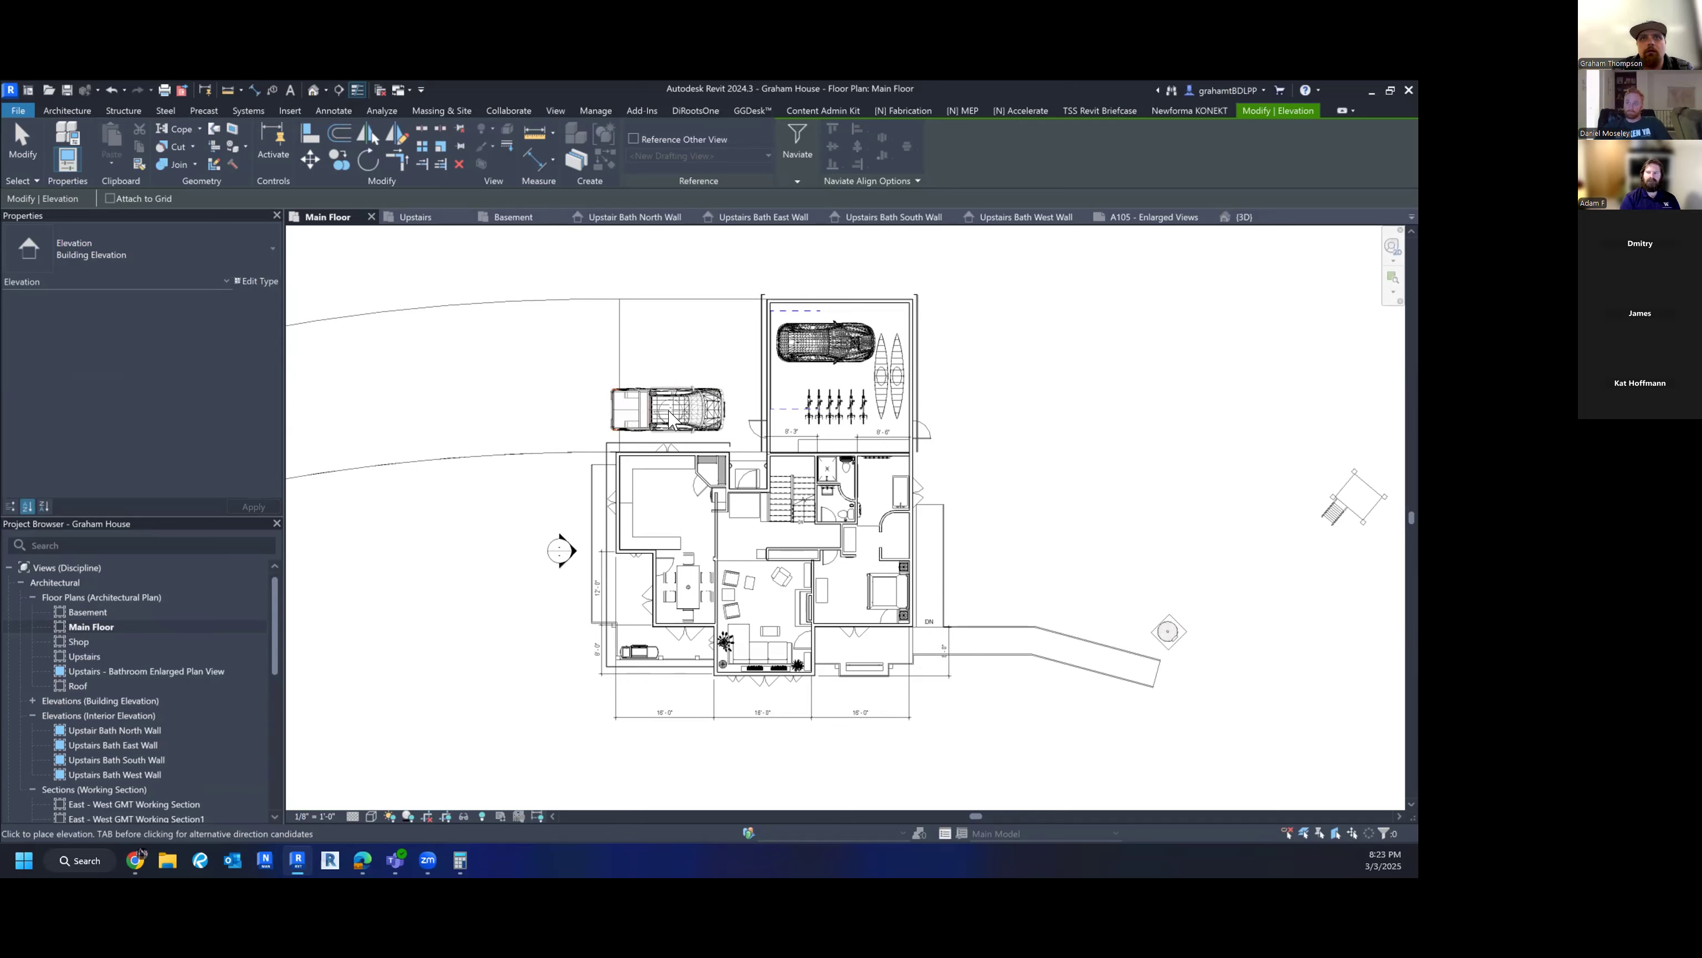
{"action": "middle_click_drag", "start_coordinate": [803, 259], "coordinate": [777, 389]}
{"action": "scroll", "coordinate": [774, 379], "scroll_direction": "down", "scroll_amount": 1}
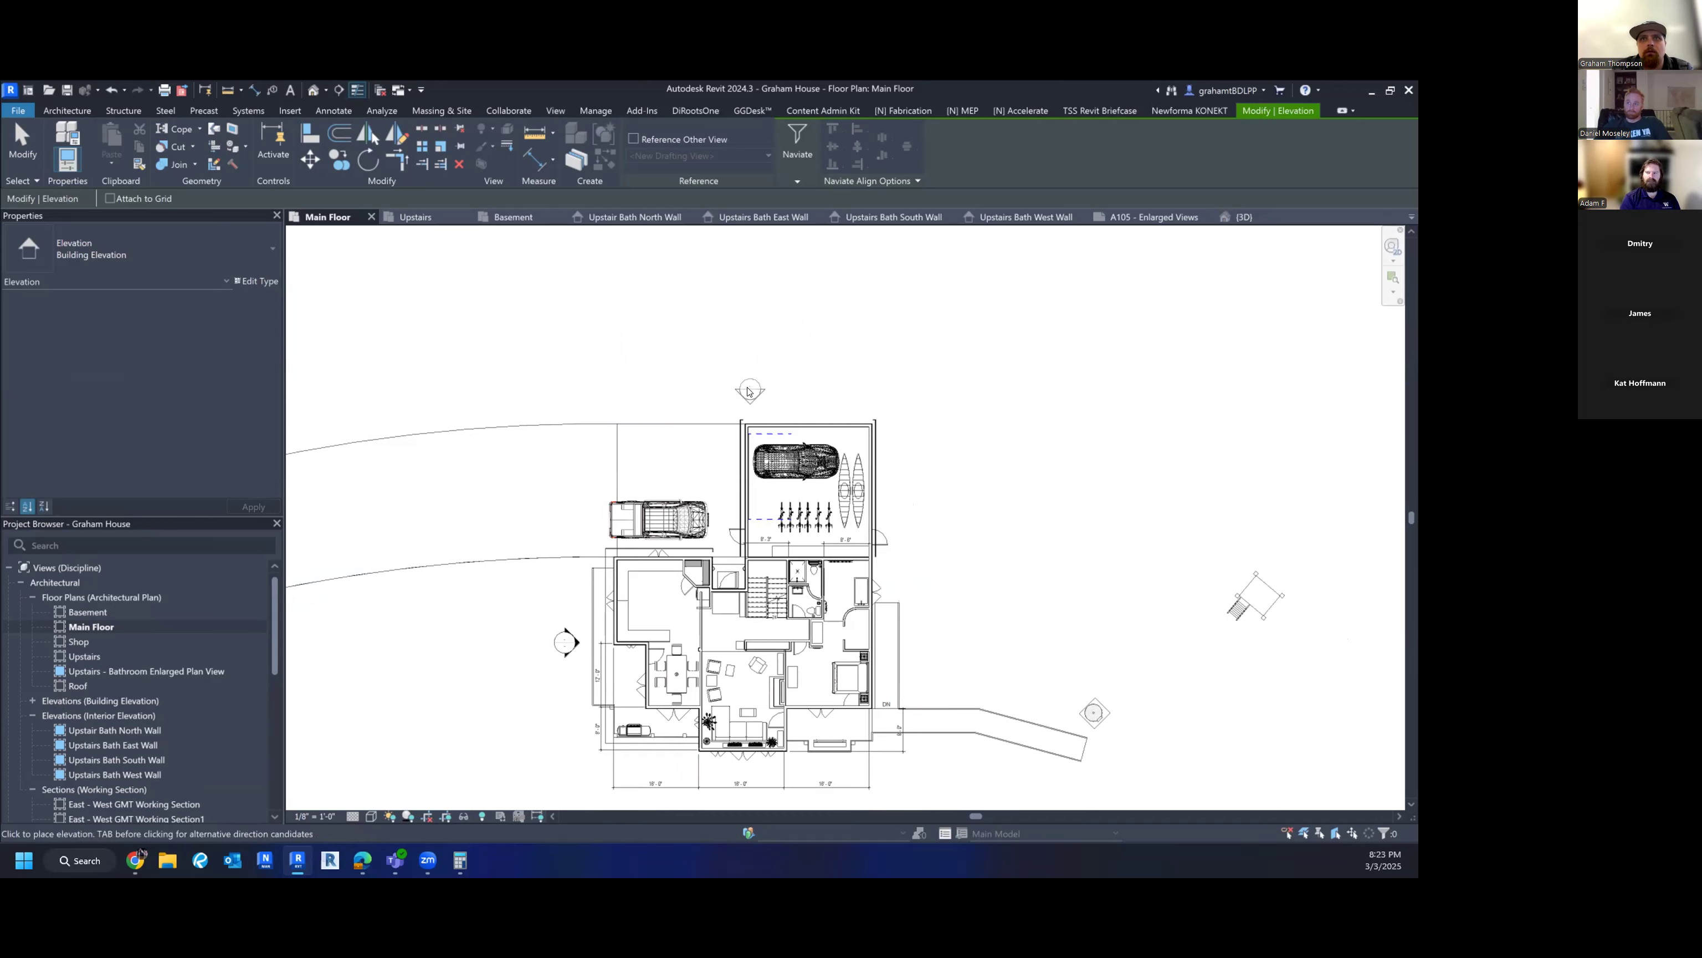
{"action": "left_click", "coordinate": [765, 410]}
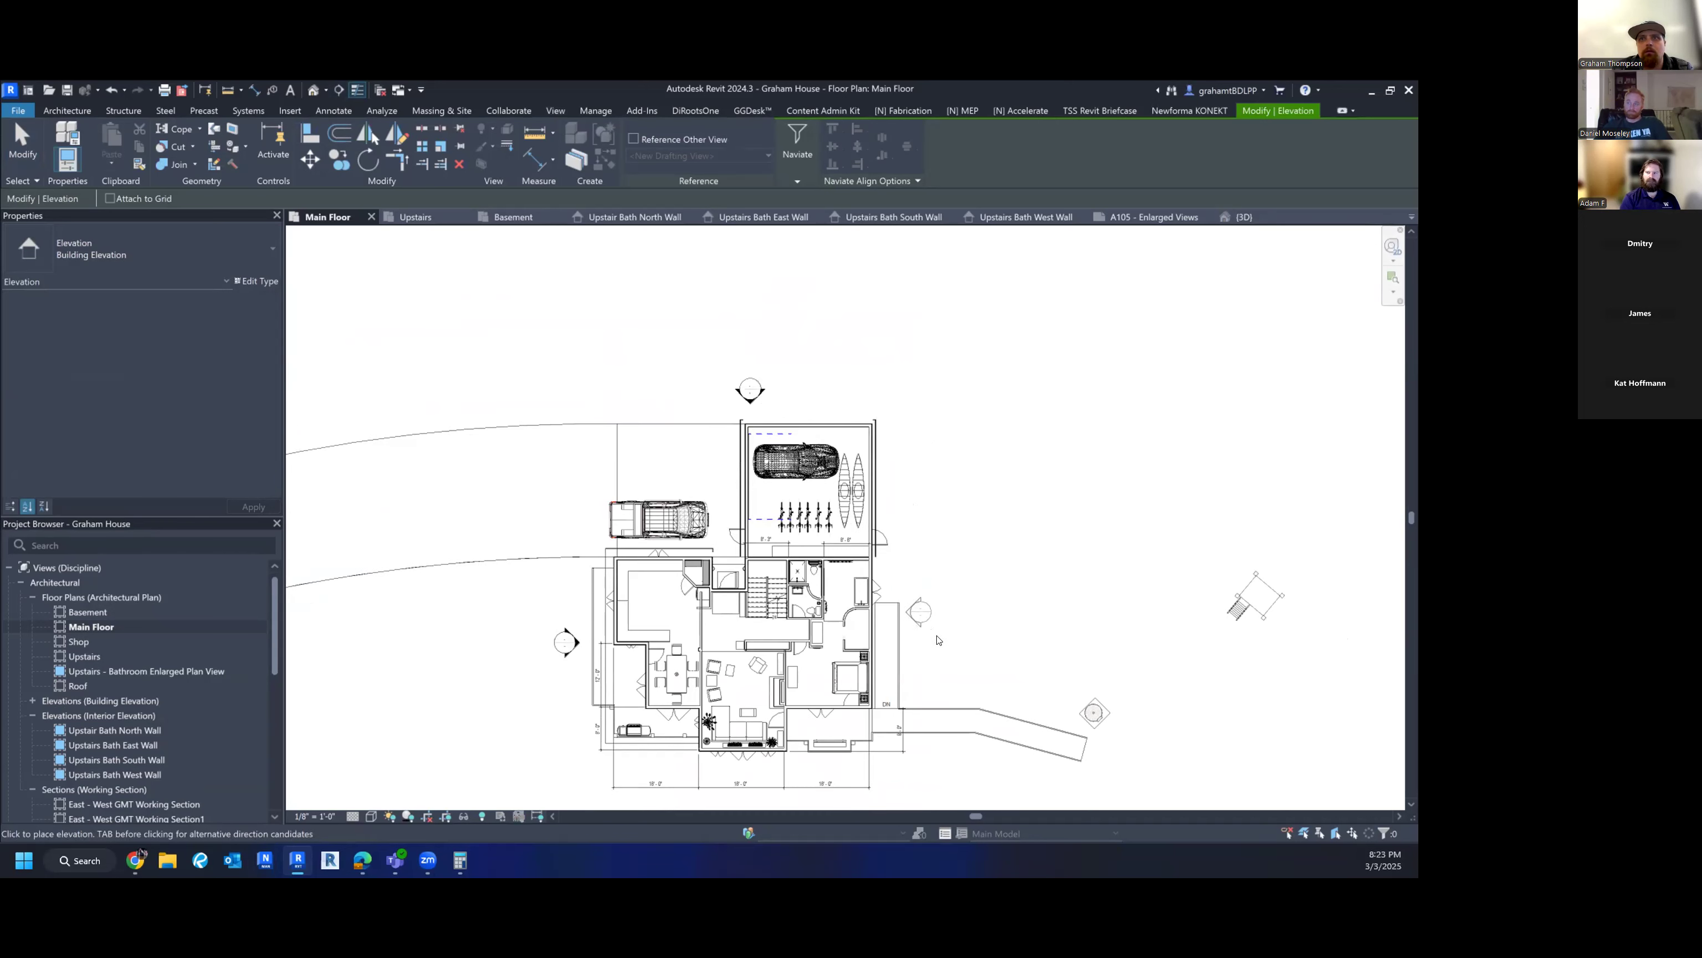
{"action": "left_click", "coordinate": [925, 603]}
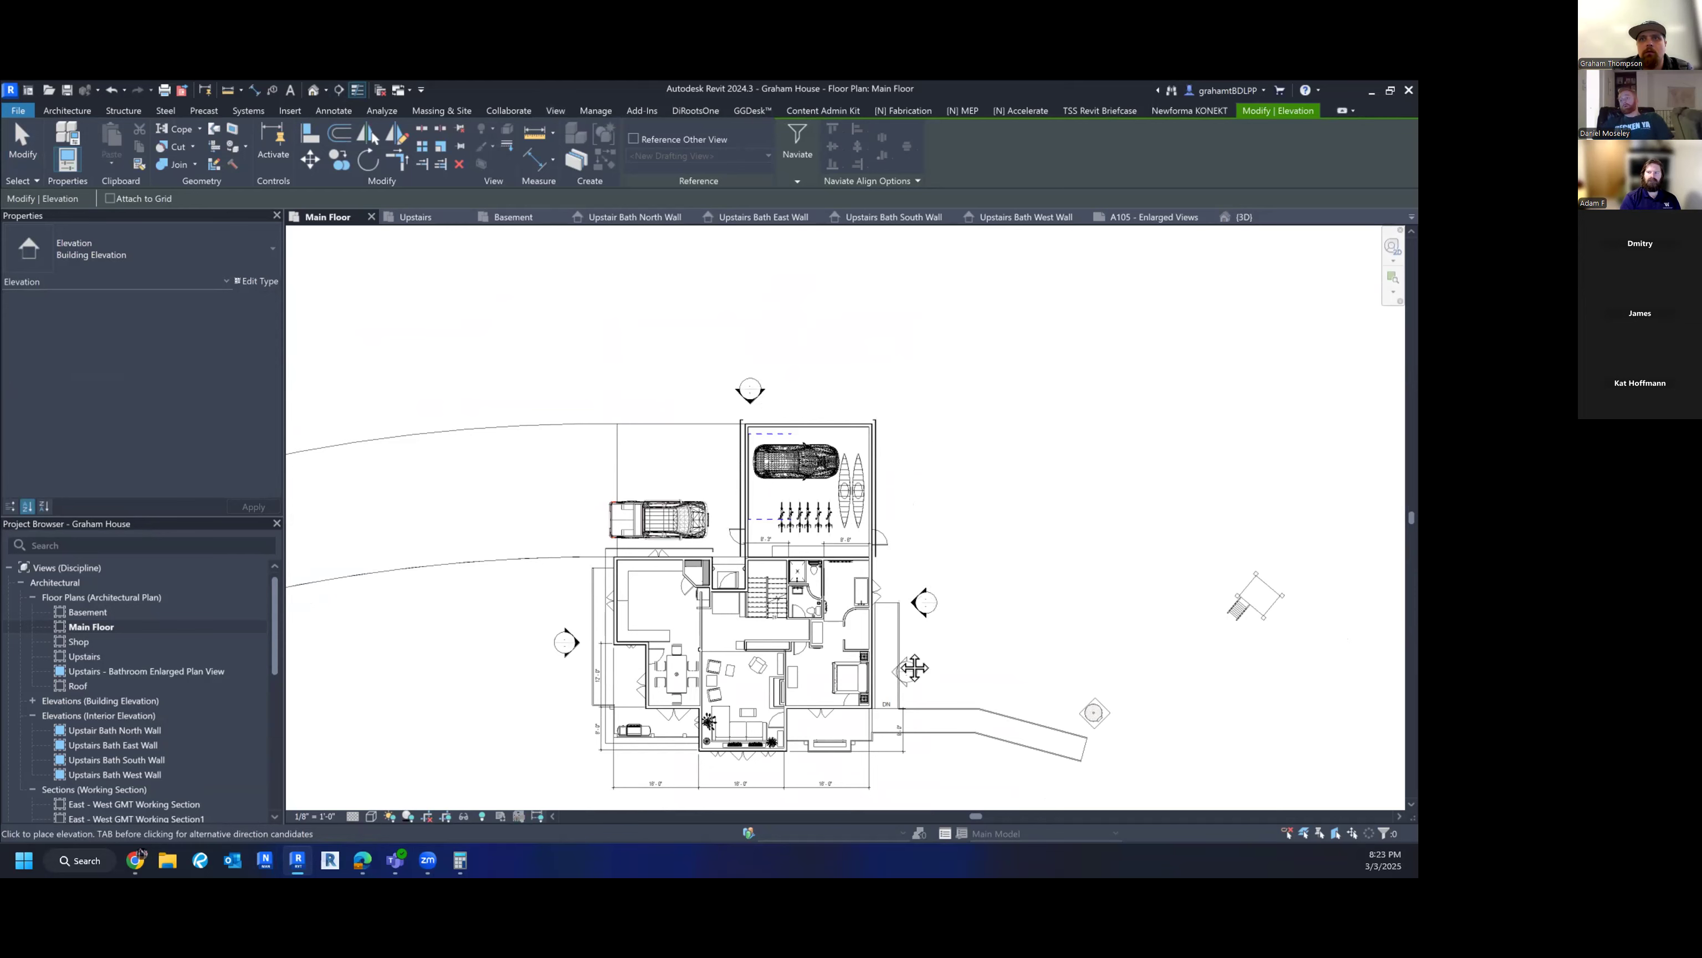
{"action": "middle_click_drag", "start_coordinate": [912, 669], "coordinate": [883, 417]}
{"action": "left_click", "coordinate": [712, 562]}
{"action": "key", "text": "Escape"}
{"action": "key", "text": "Escape"}
{"action": "middle_click_drag", "start_coordinate": [785, 585], "coordinate": [755, 724]}
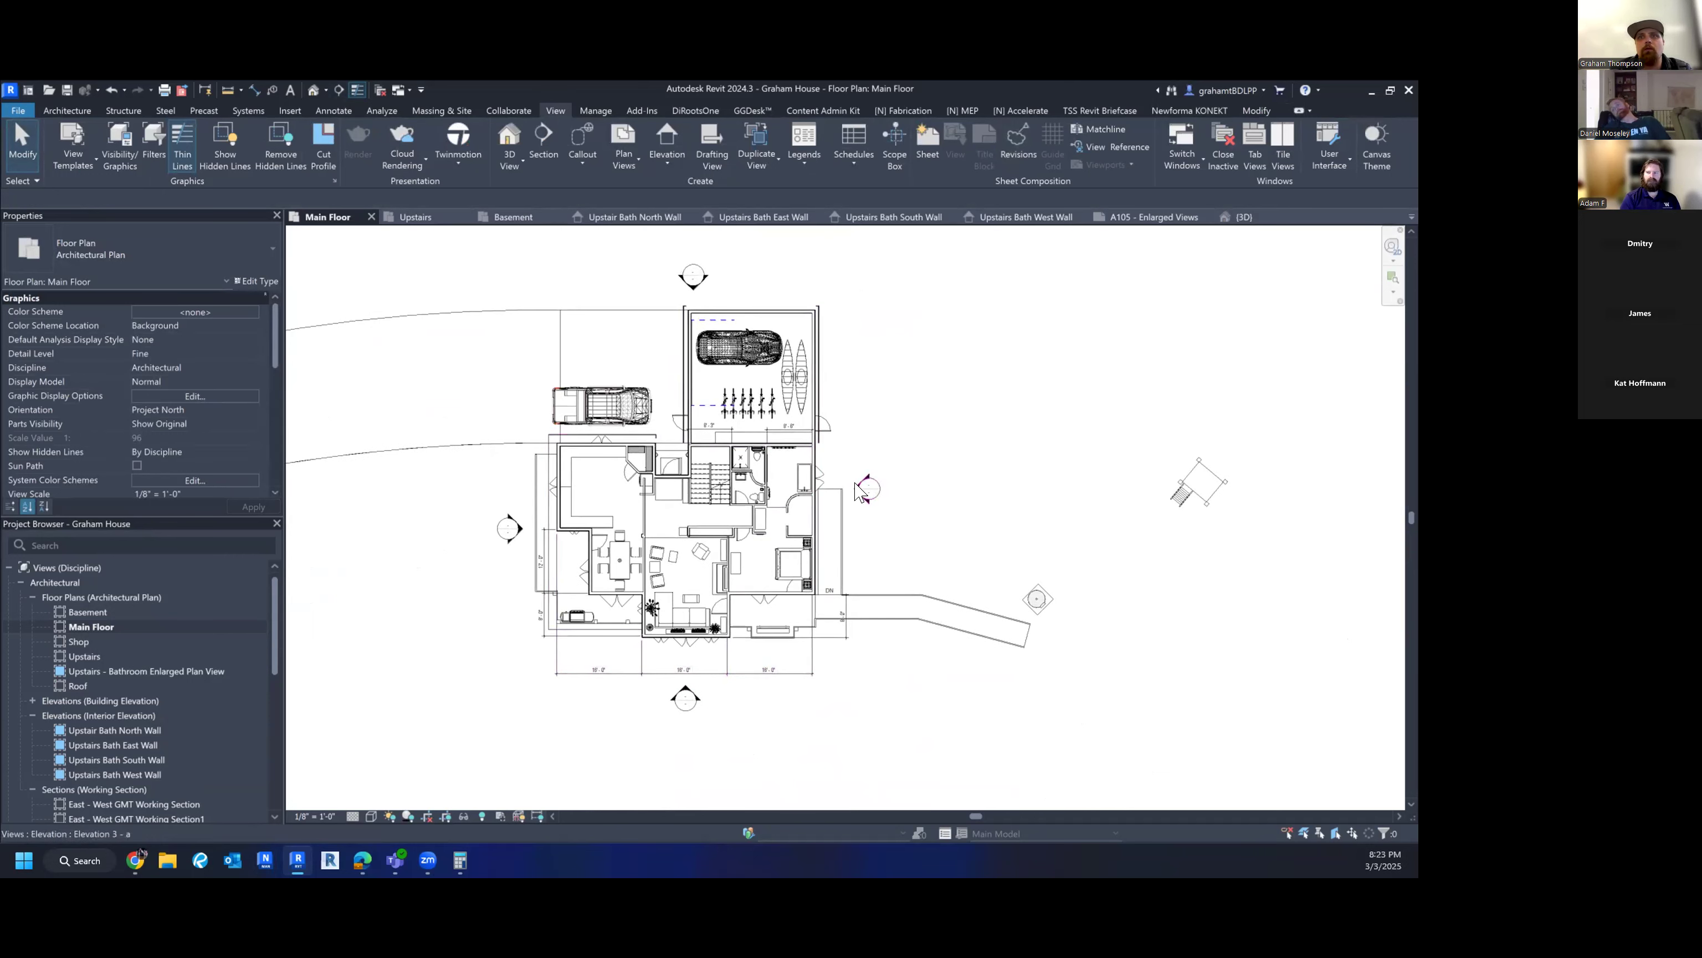
- Check the east and south elevation markers by selecting and deselecting them
{"action": "left_click", "coordinate": [856, 497]}
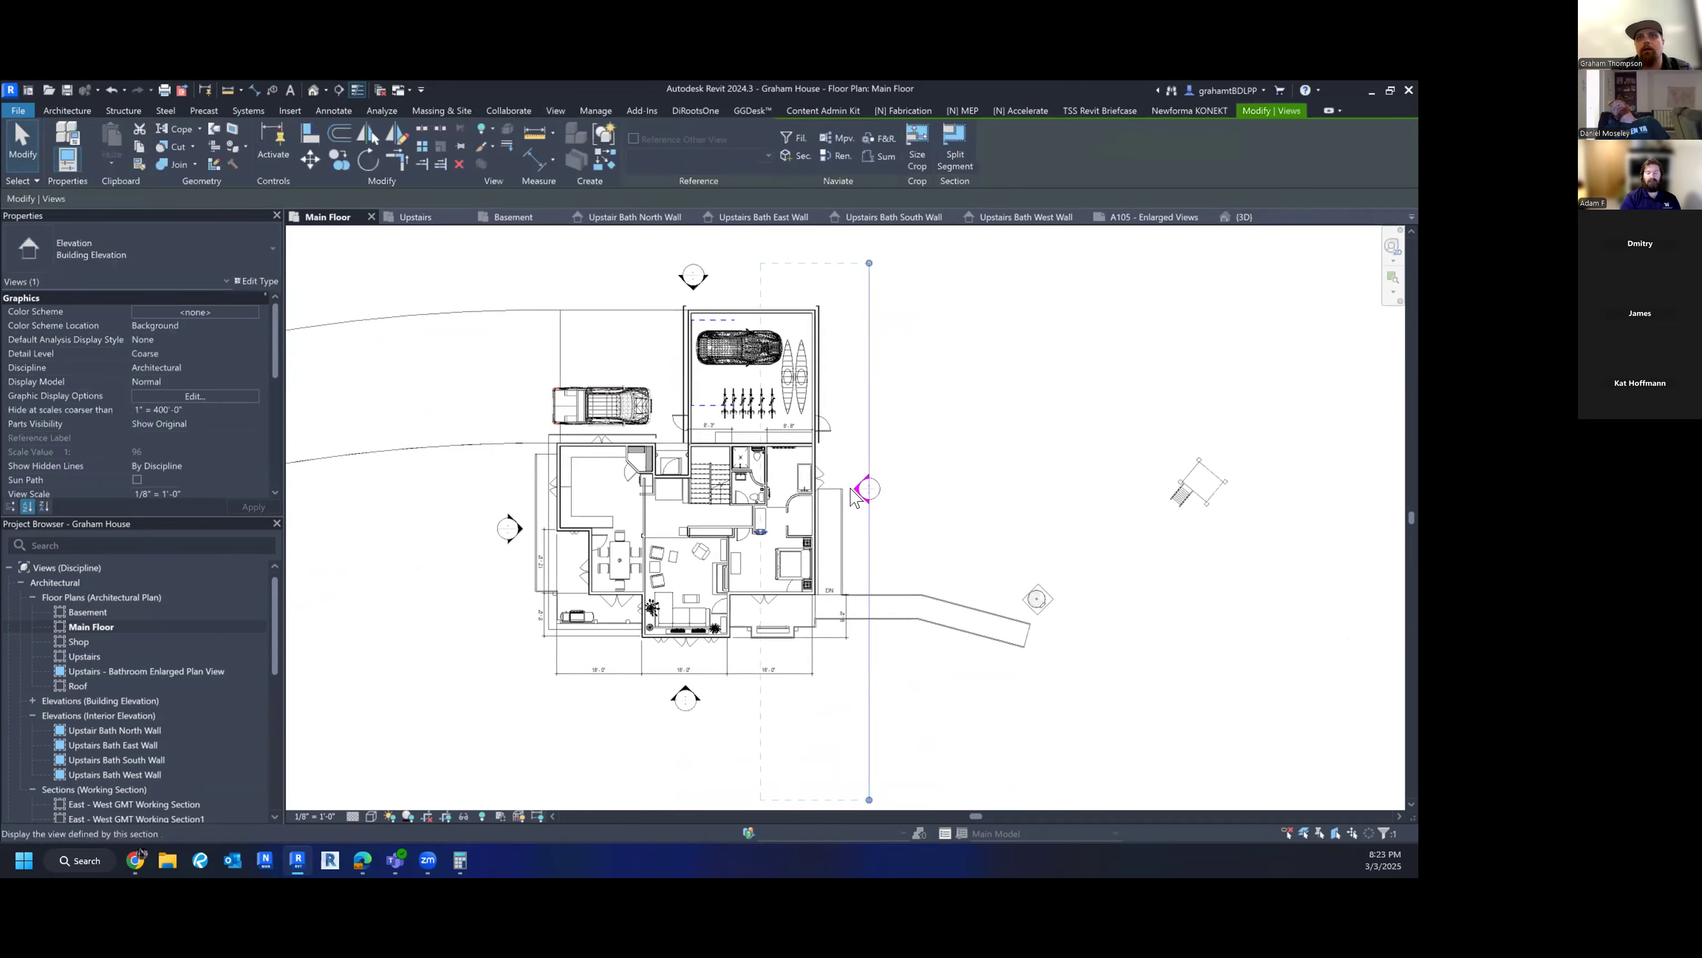
{"action": "scroll", "coordinate": [858, 491], "scroll_direction": "down", "scroll_amount": 2}
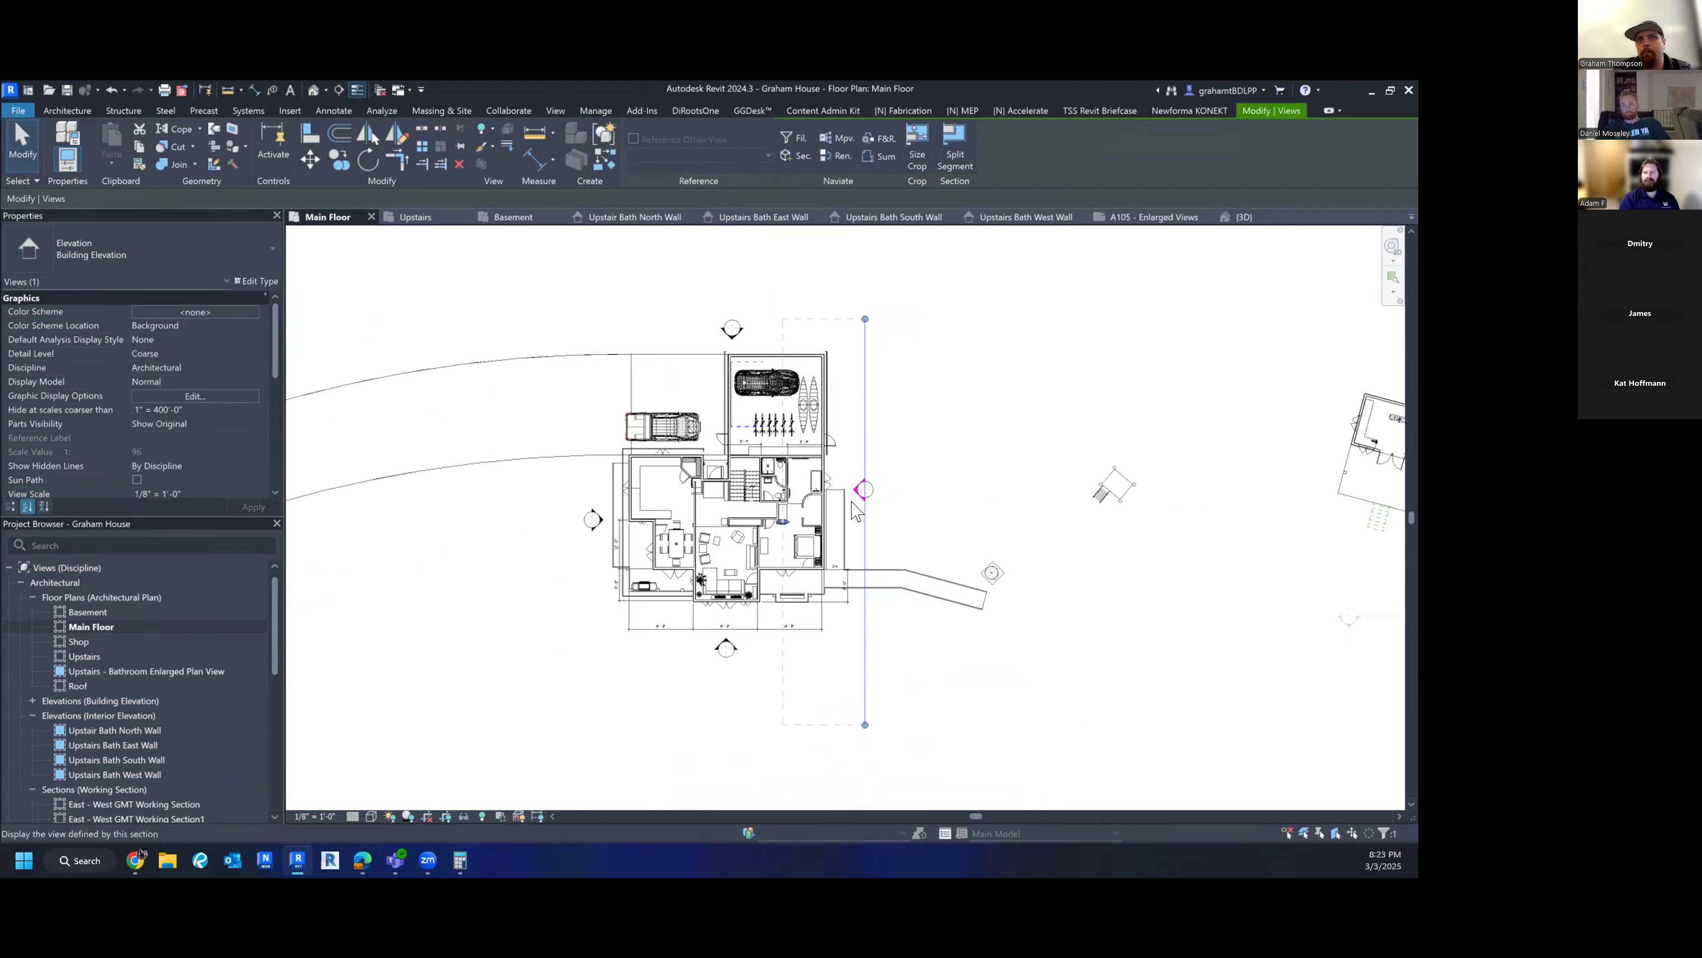
{"action": "scroll", "coordinate": [858, 492], "scroll_direction": "up", "scroll_amount": 3}
{"action": "key", "text": "Escape"}
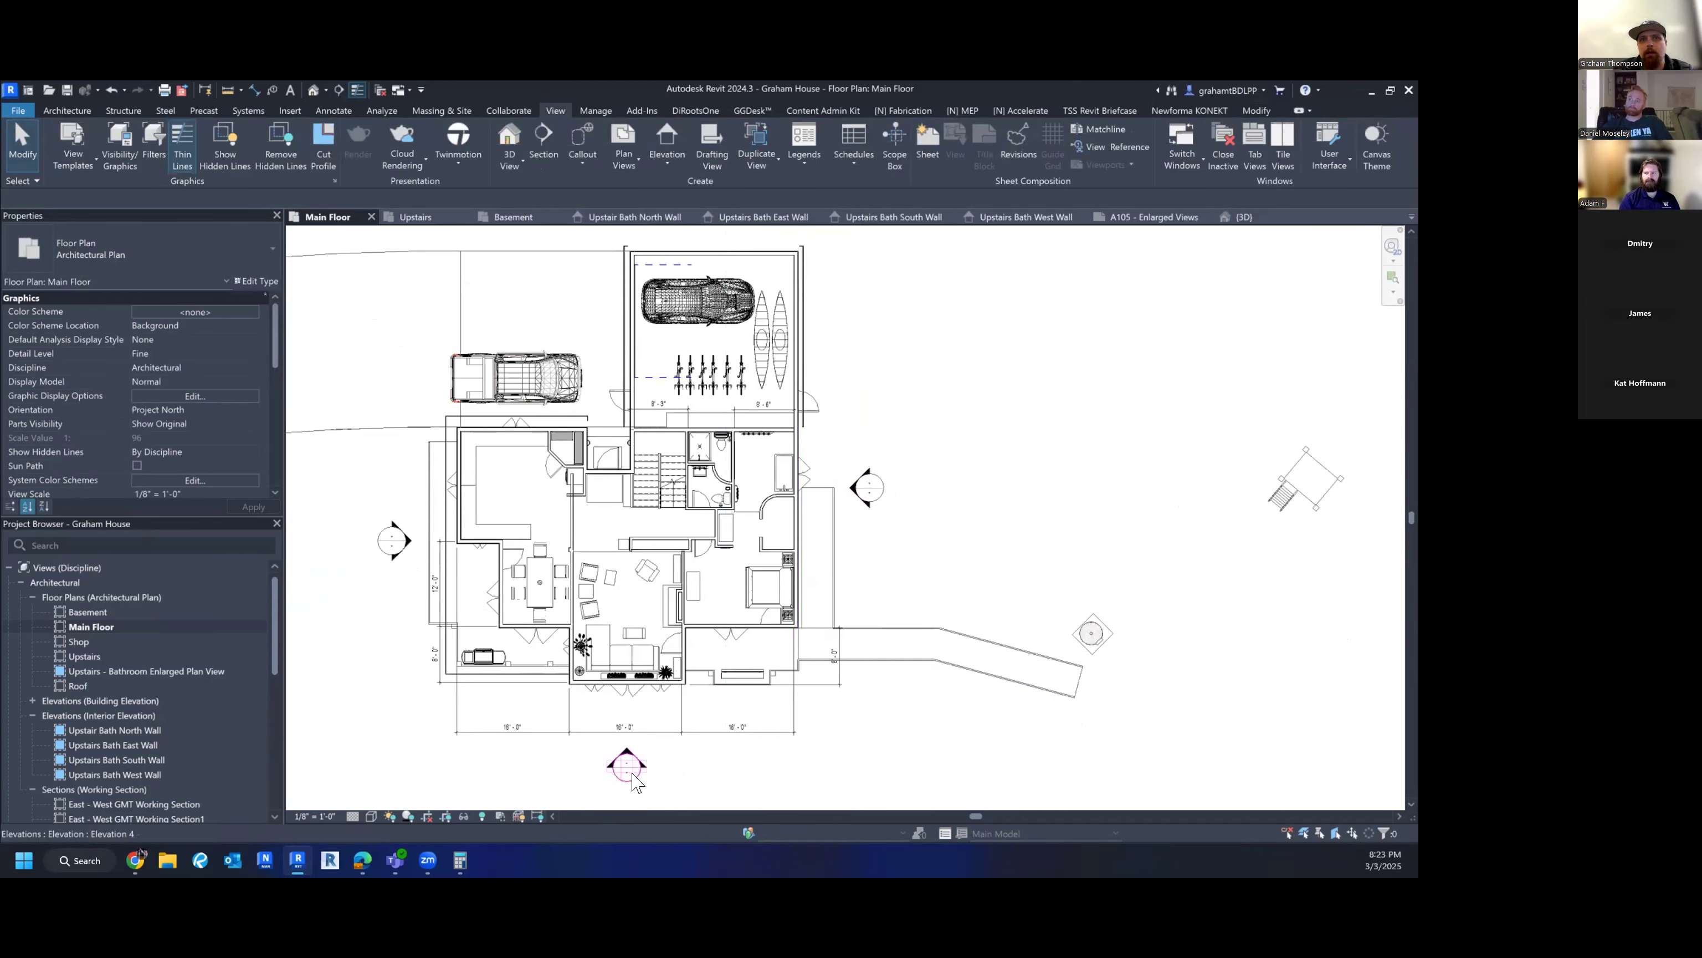
{"action": "left_click", "coordinate": [633, 775]}
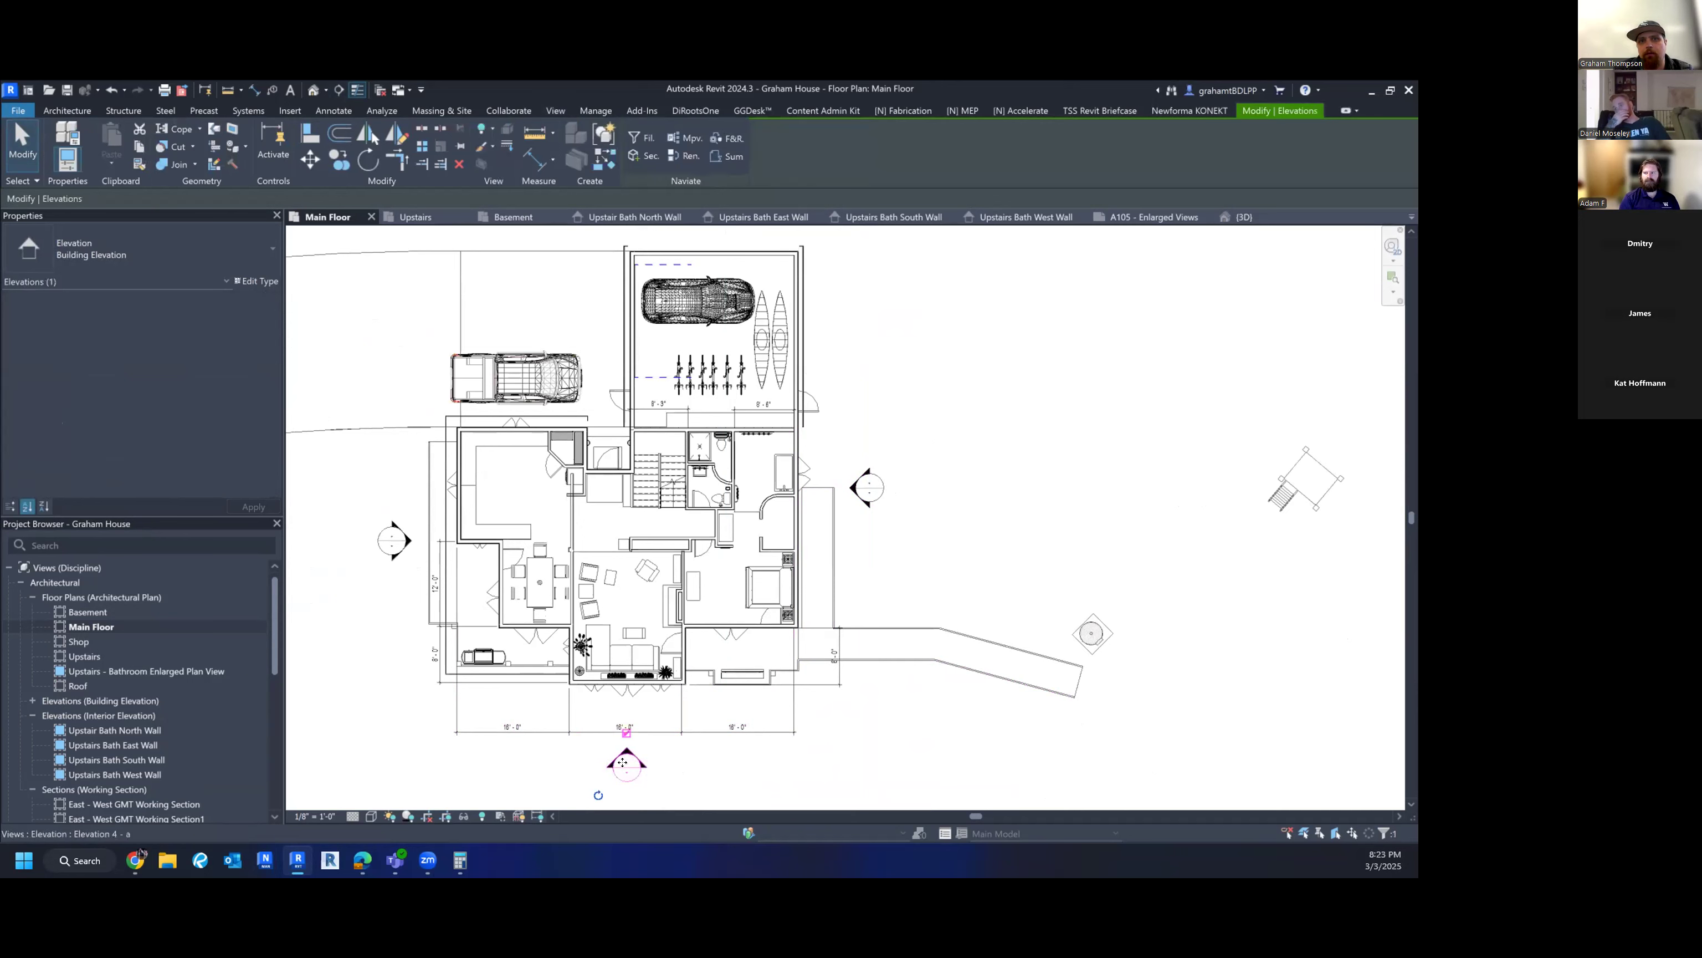
{"action": "key", "text": "Escape"}
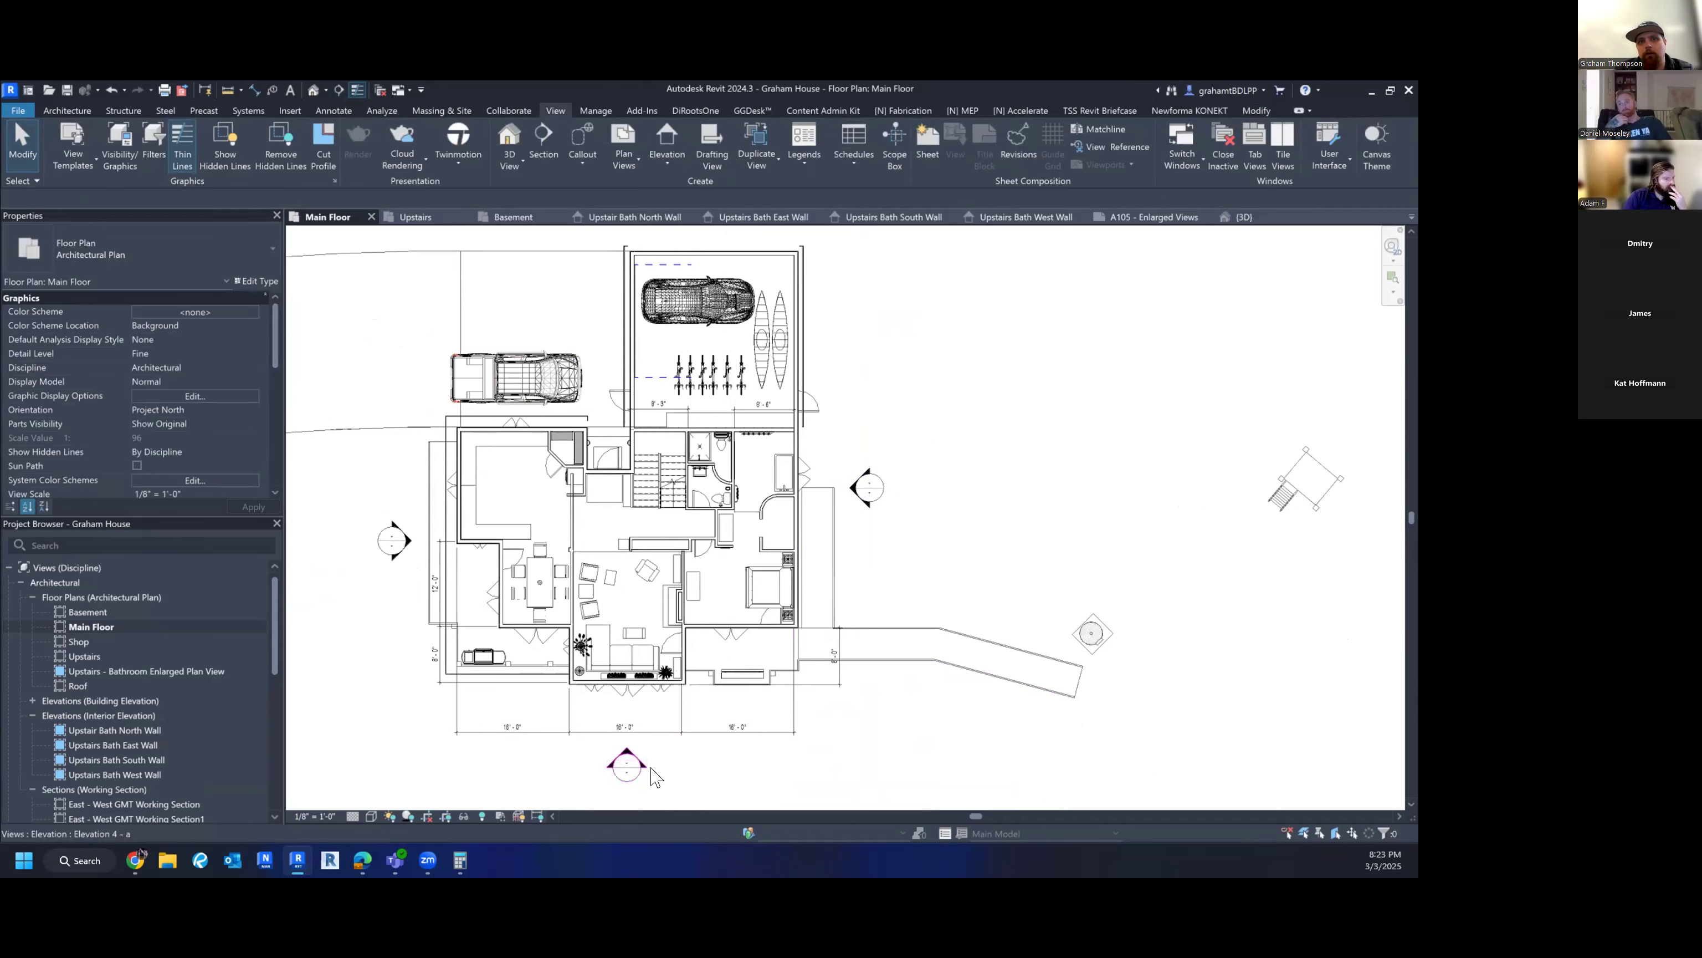
- Shorten the south elevation line from the right and move it toward the house
{"action": "left_click", "coordinate": [652, 773]}
{"action": "scroll", "coordinate": [652, 772], "scroll_direction": "down", "scroll_amount": 3}
{"action": "scroll", "coordinate": [939, 753], "scroll_direction": "down", "scroll_amount": 2}
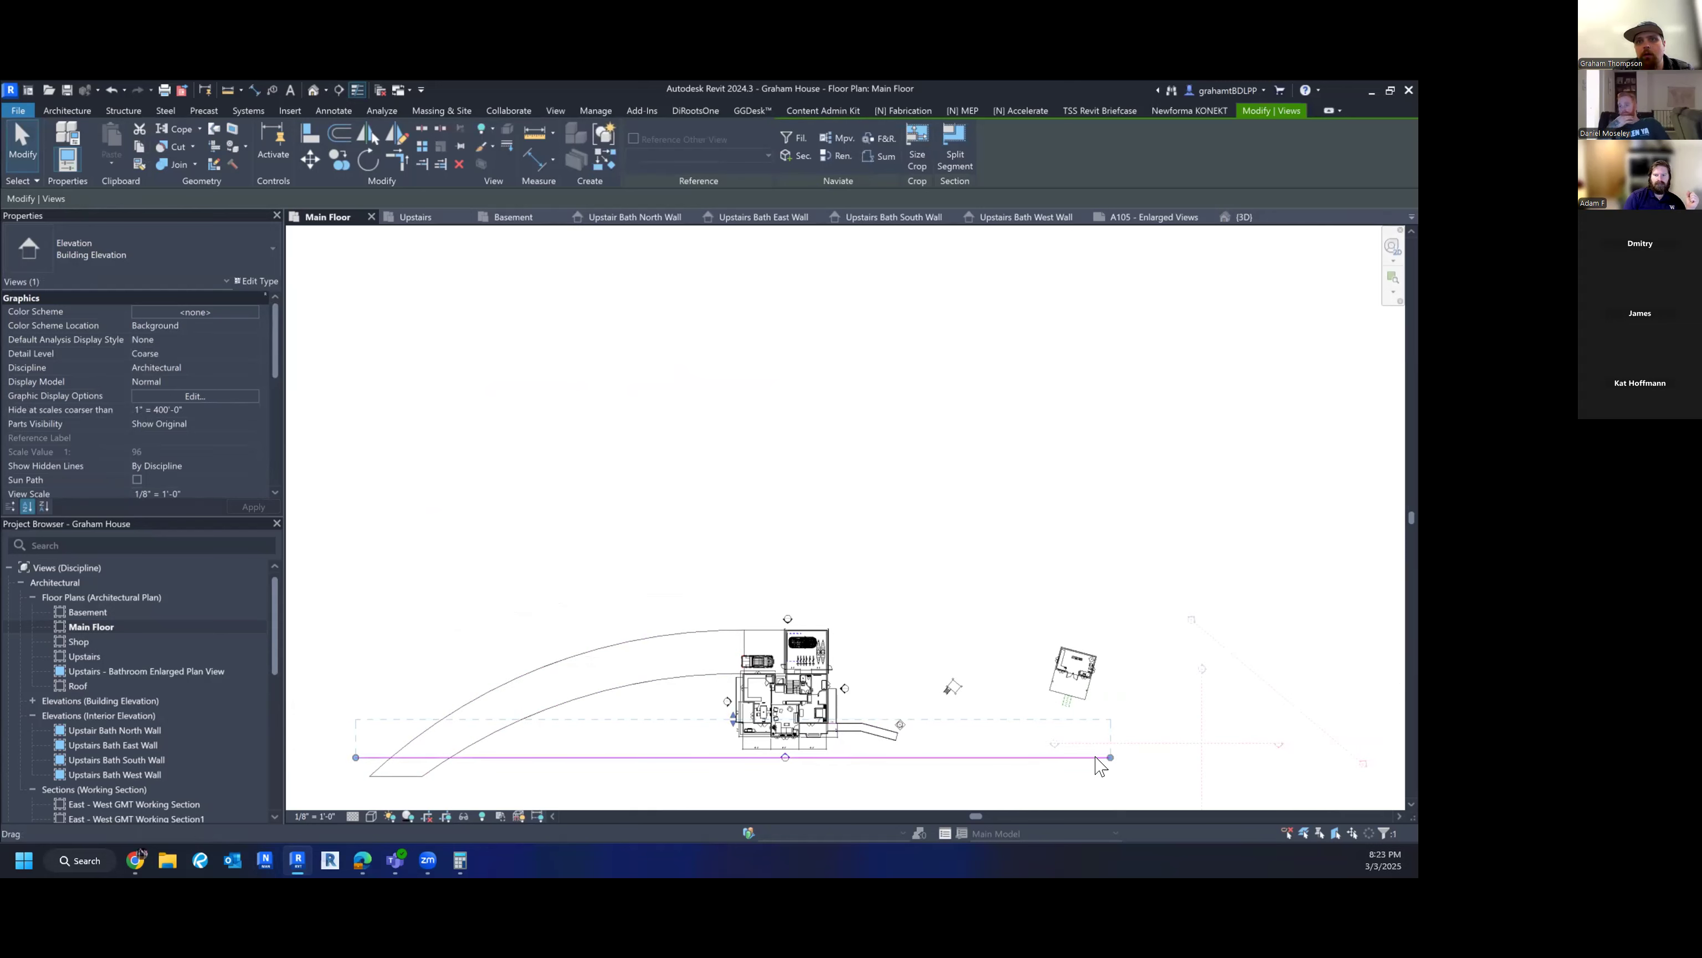
{"action": "left_click_drag", "start_coordinate": [1111, 757], "coordinate": [831, 761]}
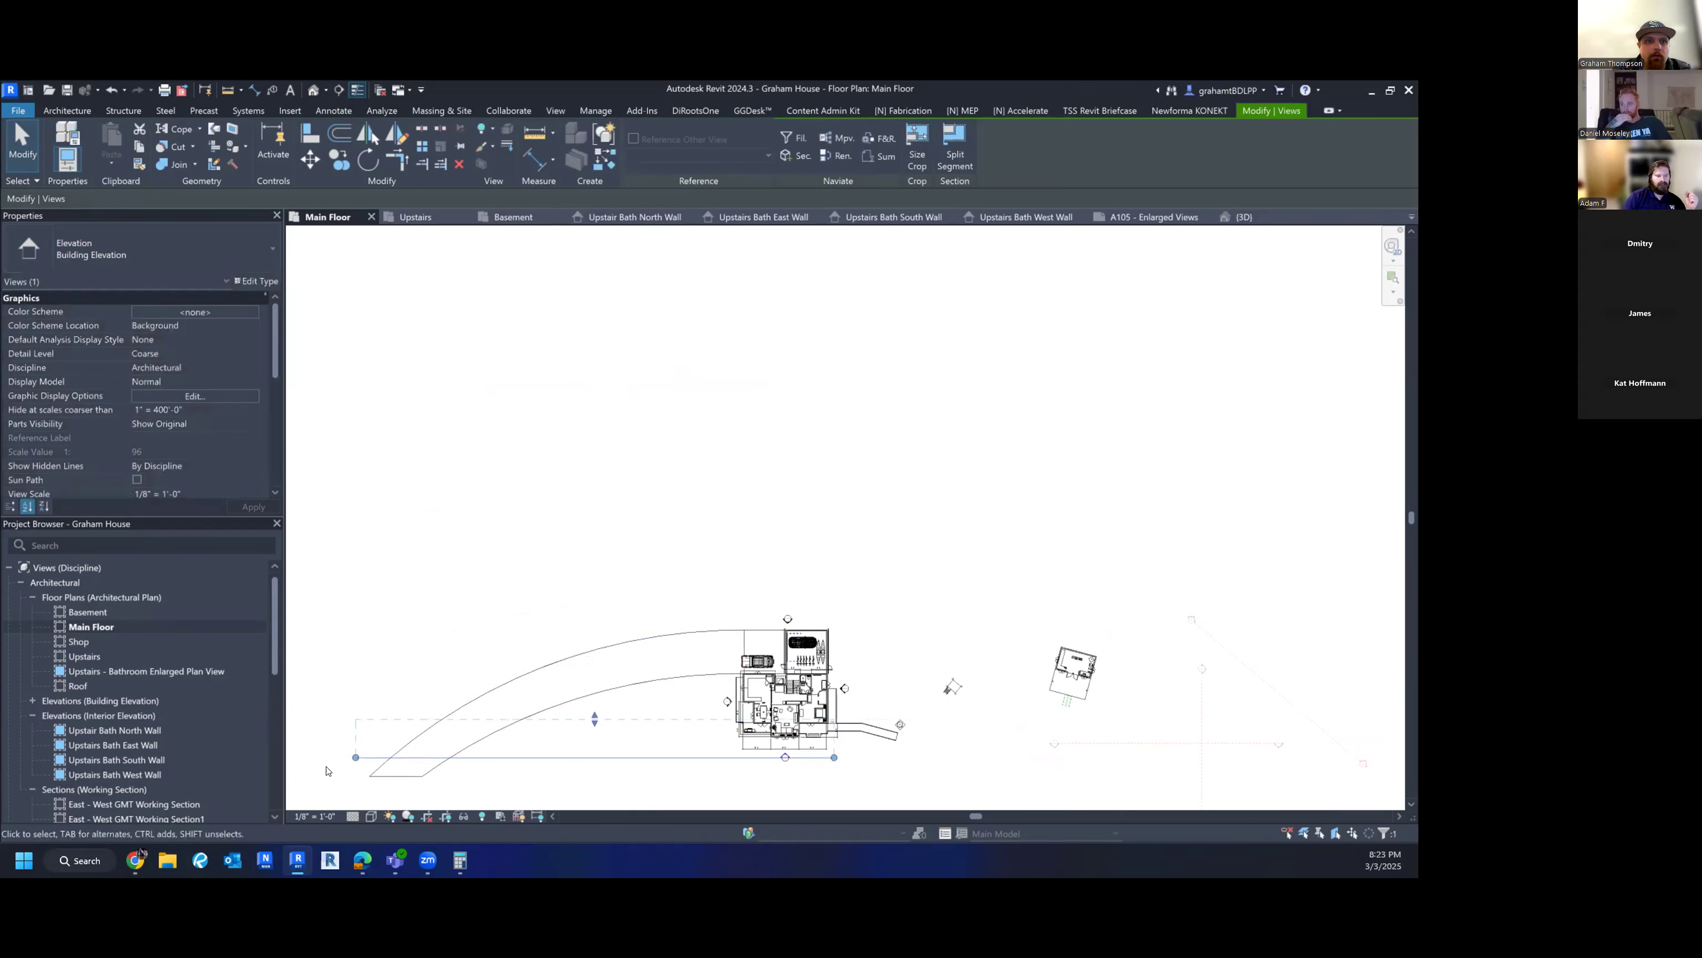
{"action": "left_click_drag", "start_coordinate": [367, 757], "coordinate": [629, 748]}
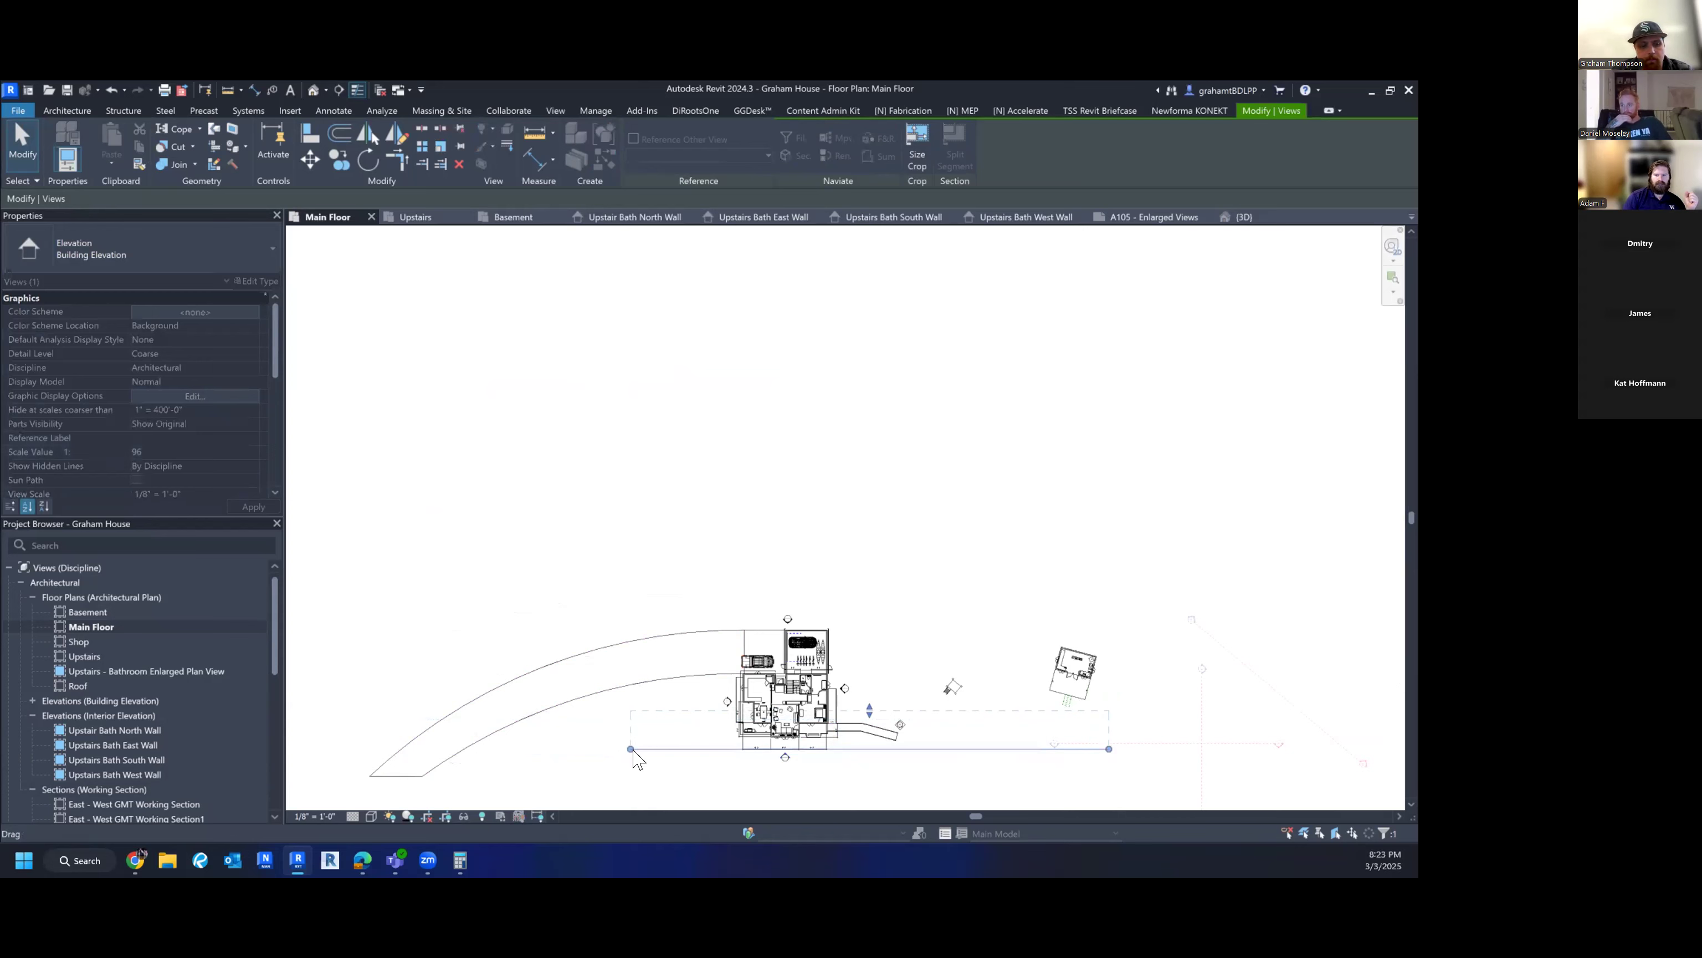
{"action": "key", "text": "Escape"}
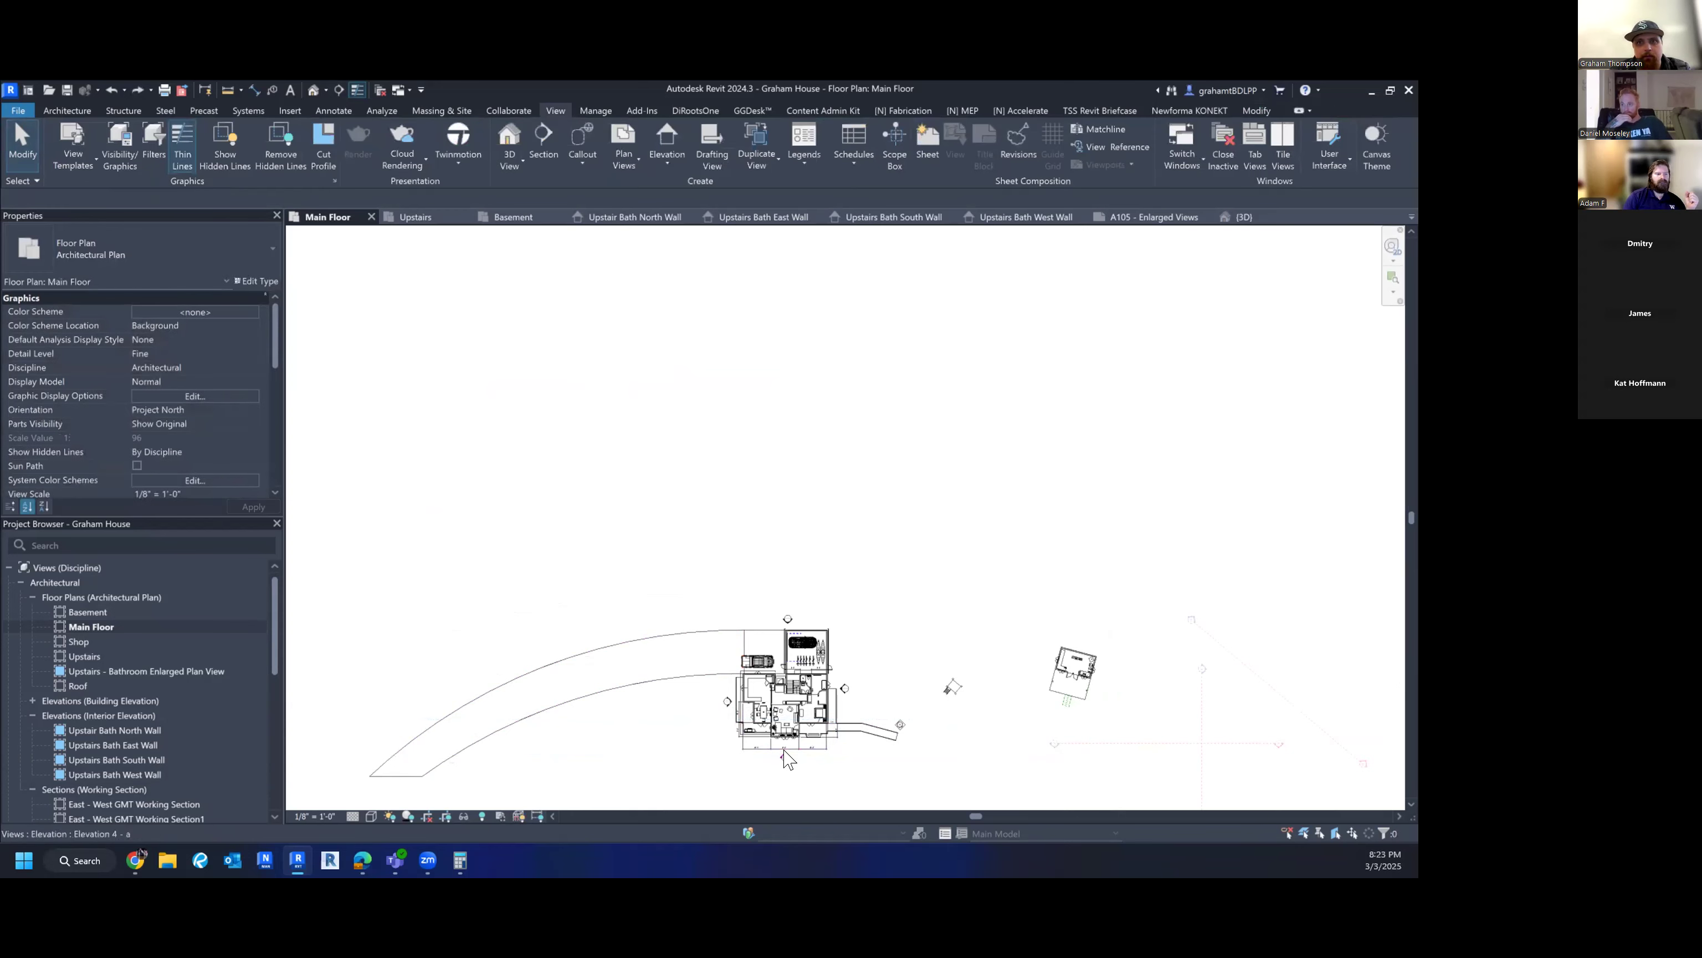
{"action": "scroll", "coordinate": [784, 759], "scroll_direction": "up", "scroll_amount": 2}
{"action": "left_click", "coordinate": [738, 762]}
{"action": "scroll", "coordinate": [601, 766], "scroll_direction": "down", "scroll_amount": 2}
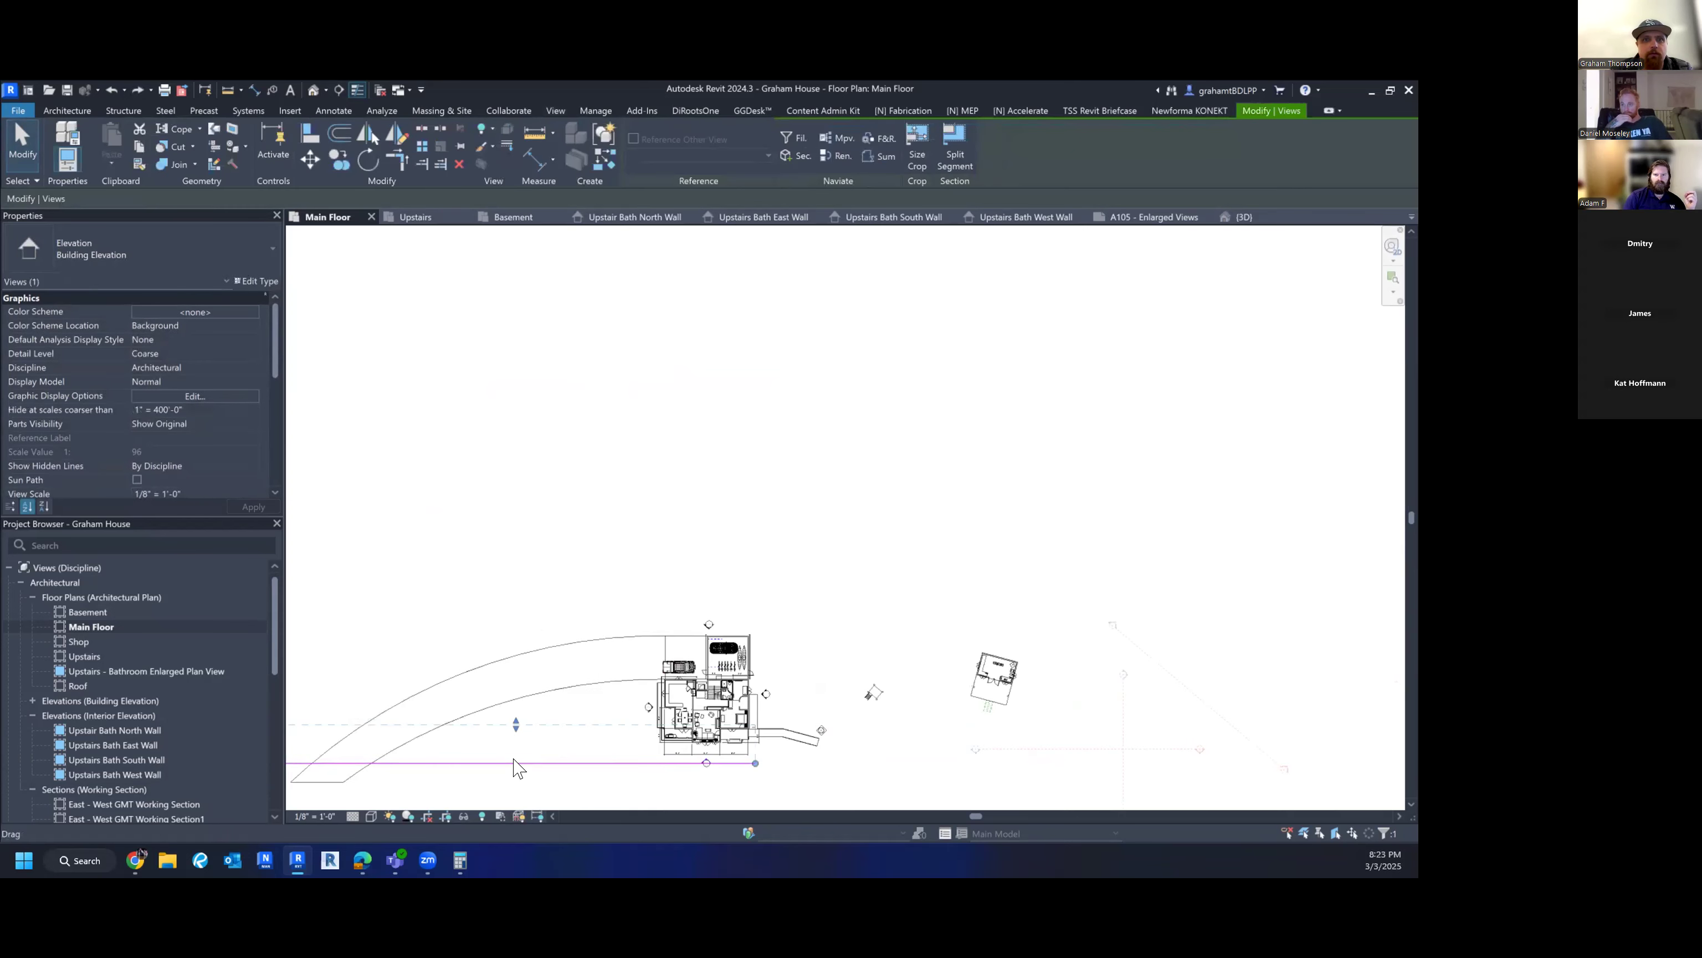
{"action": "left_click_drag", "start_coordinate": [516, 768], "coordinate": [822, 518]}
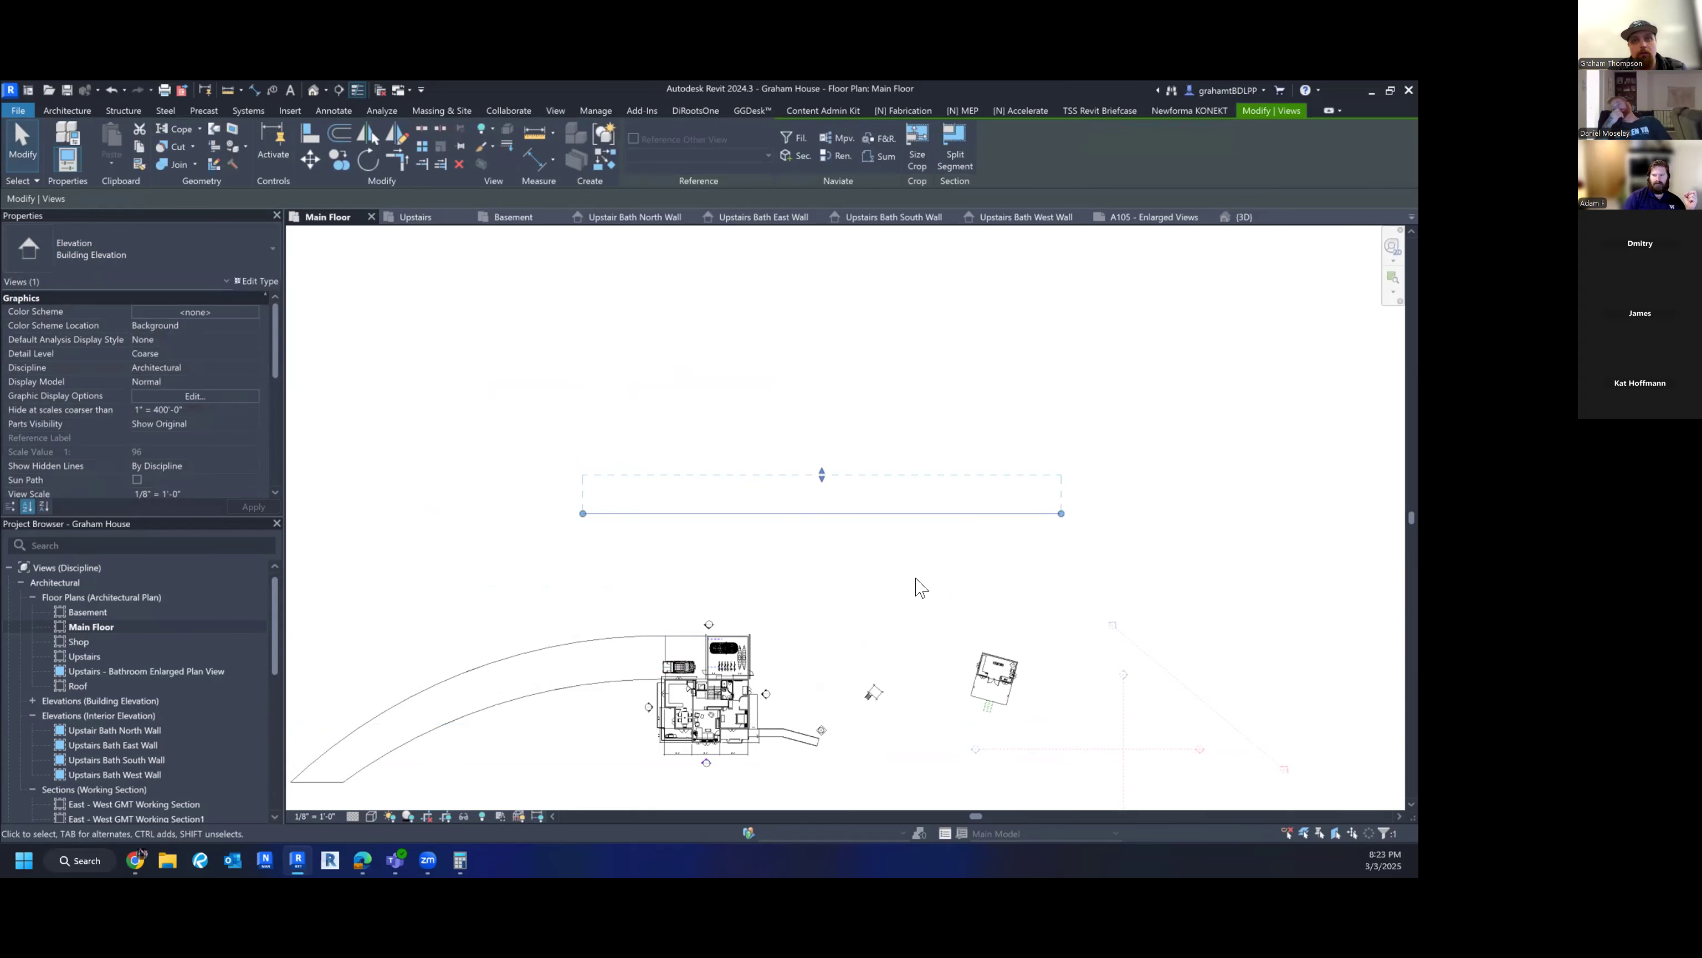
{"action": "key", "text": "Escape"}
- Pull the south elevation's far clip toward the house and stretch its extent across the house width
{"action": "left_click", "coordinate": [703, 762]}
{"action": "middle_click_drag", "start_coordinate": [480, 792], "coordinate": [775, 710]}
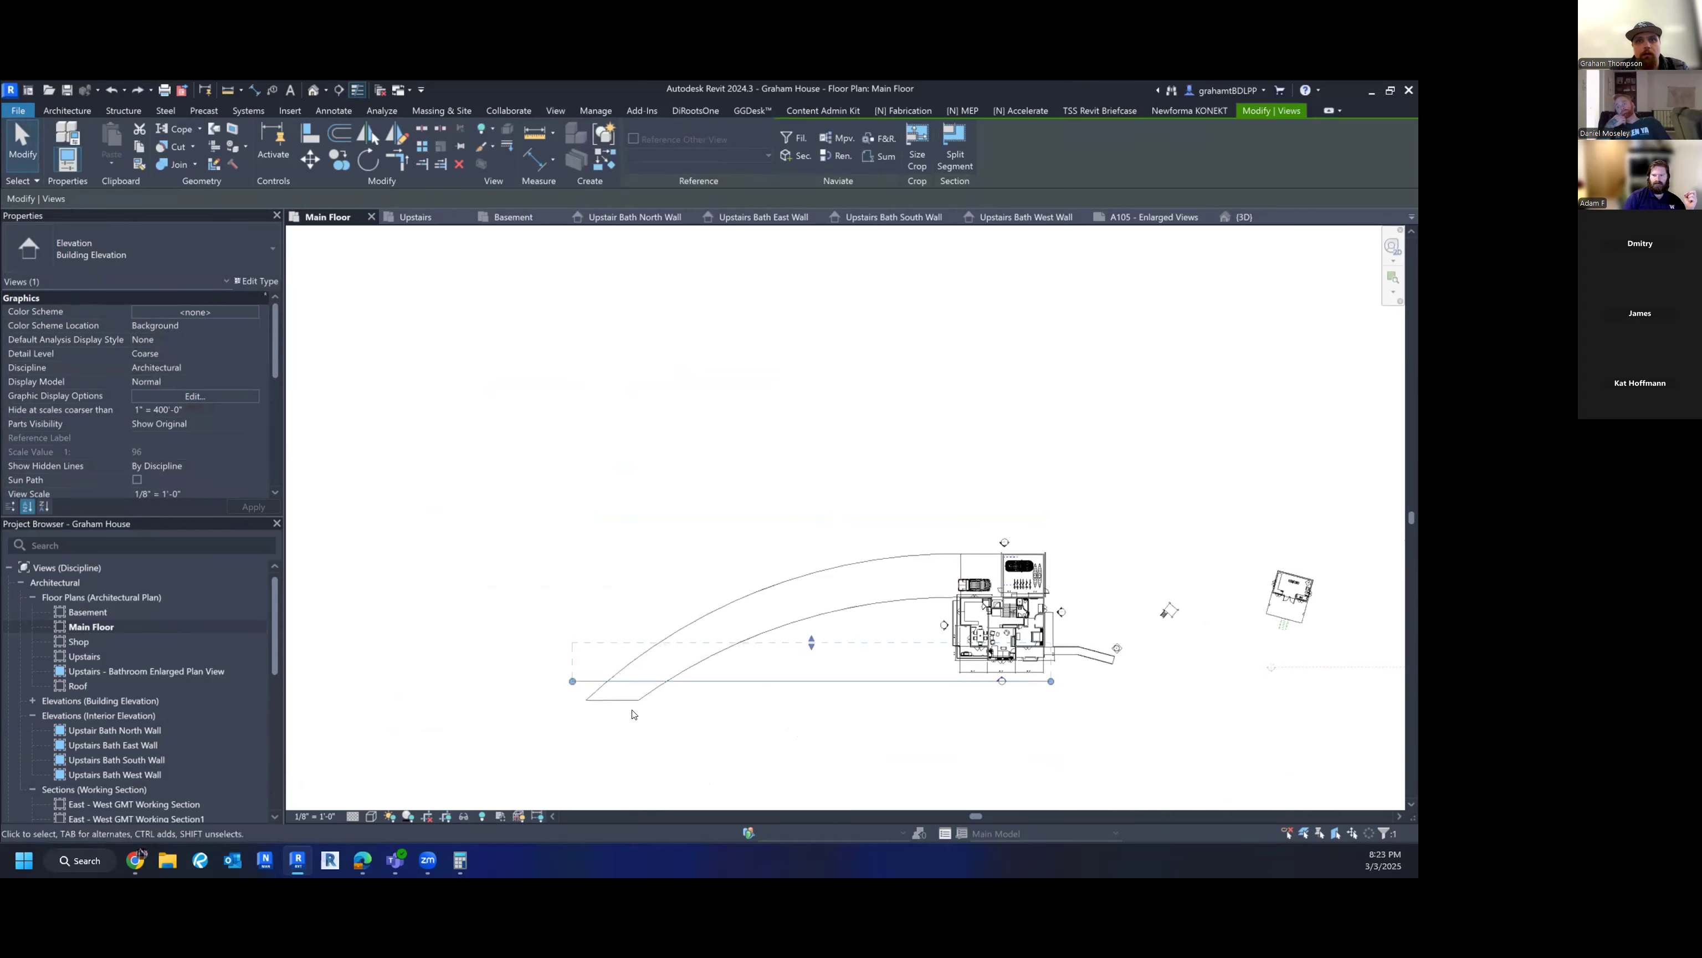
{"action": "left_click_drag", "start_coordinate": [572, 682], "coordinate": [571, 682]}
{"action": "left_click", "coordinate": [572, 682]}
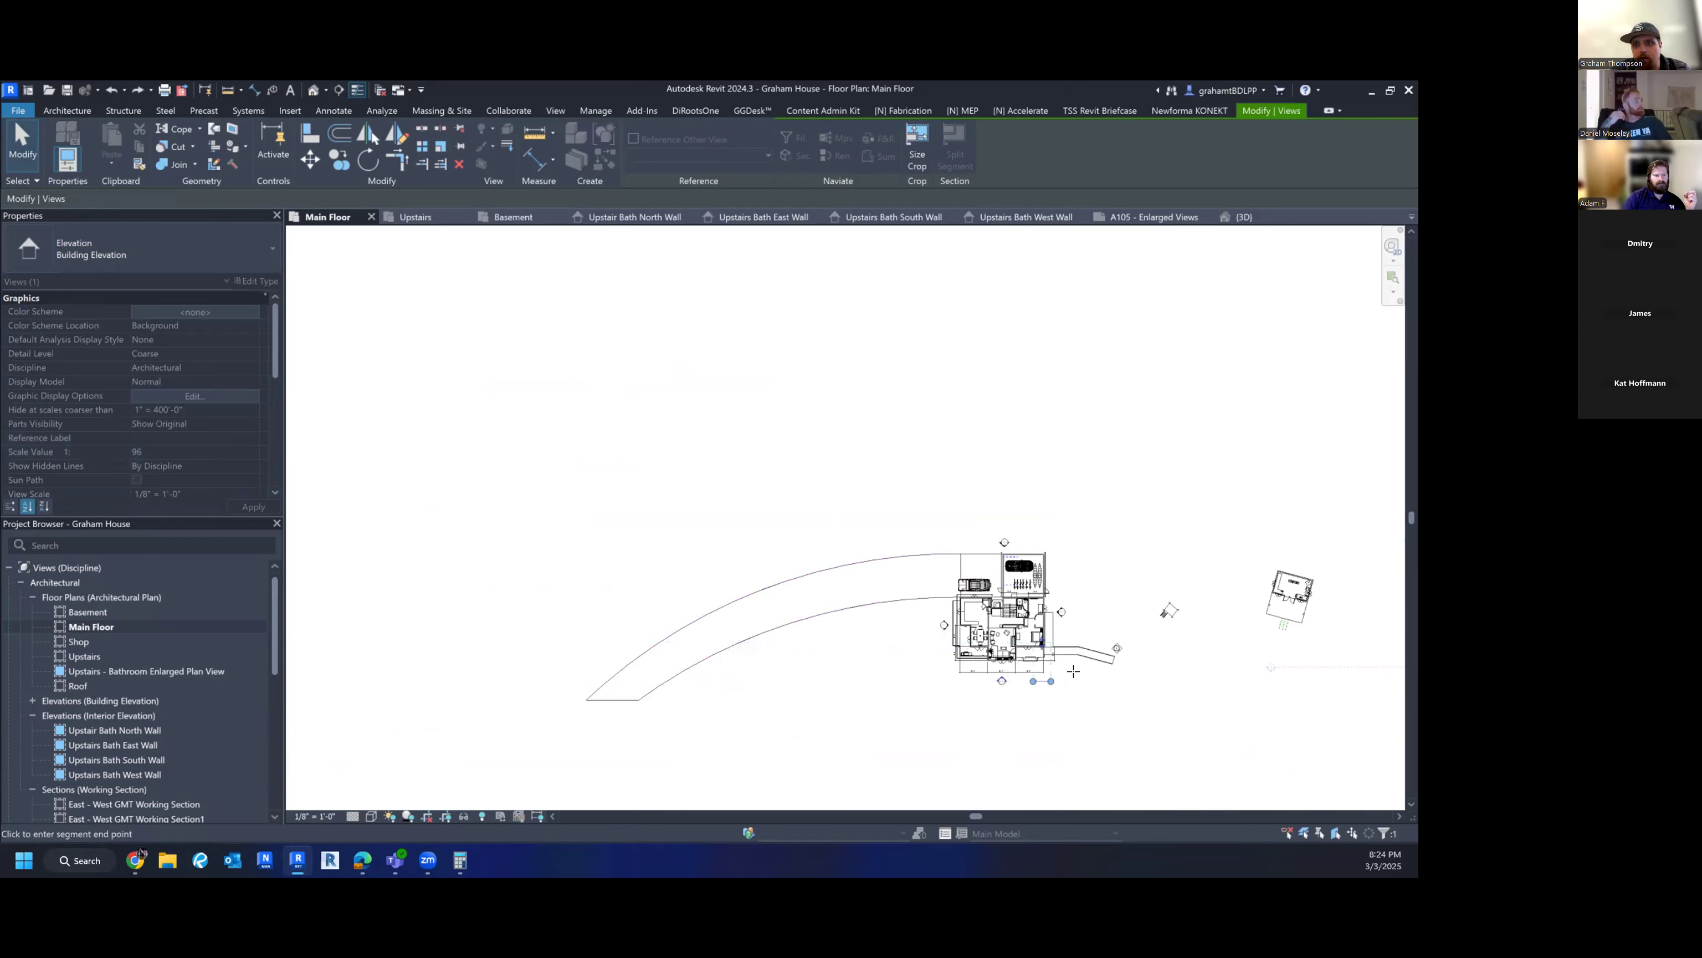
{"action": "left_click_drag", "start_coordinate": [857, 717], "coordinate": [945, 703]}
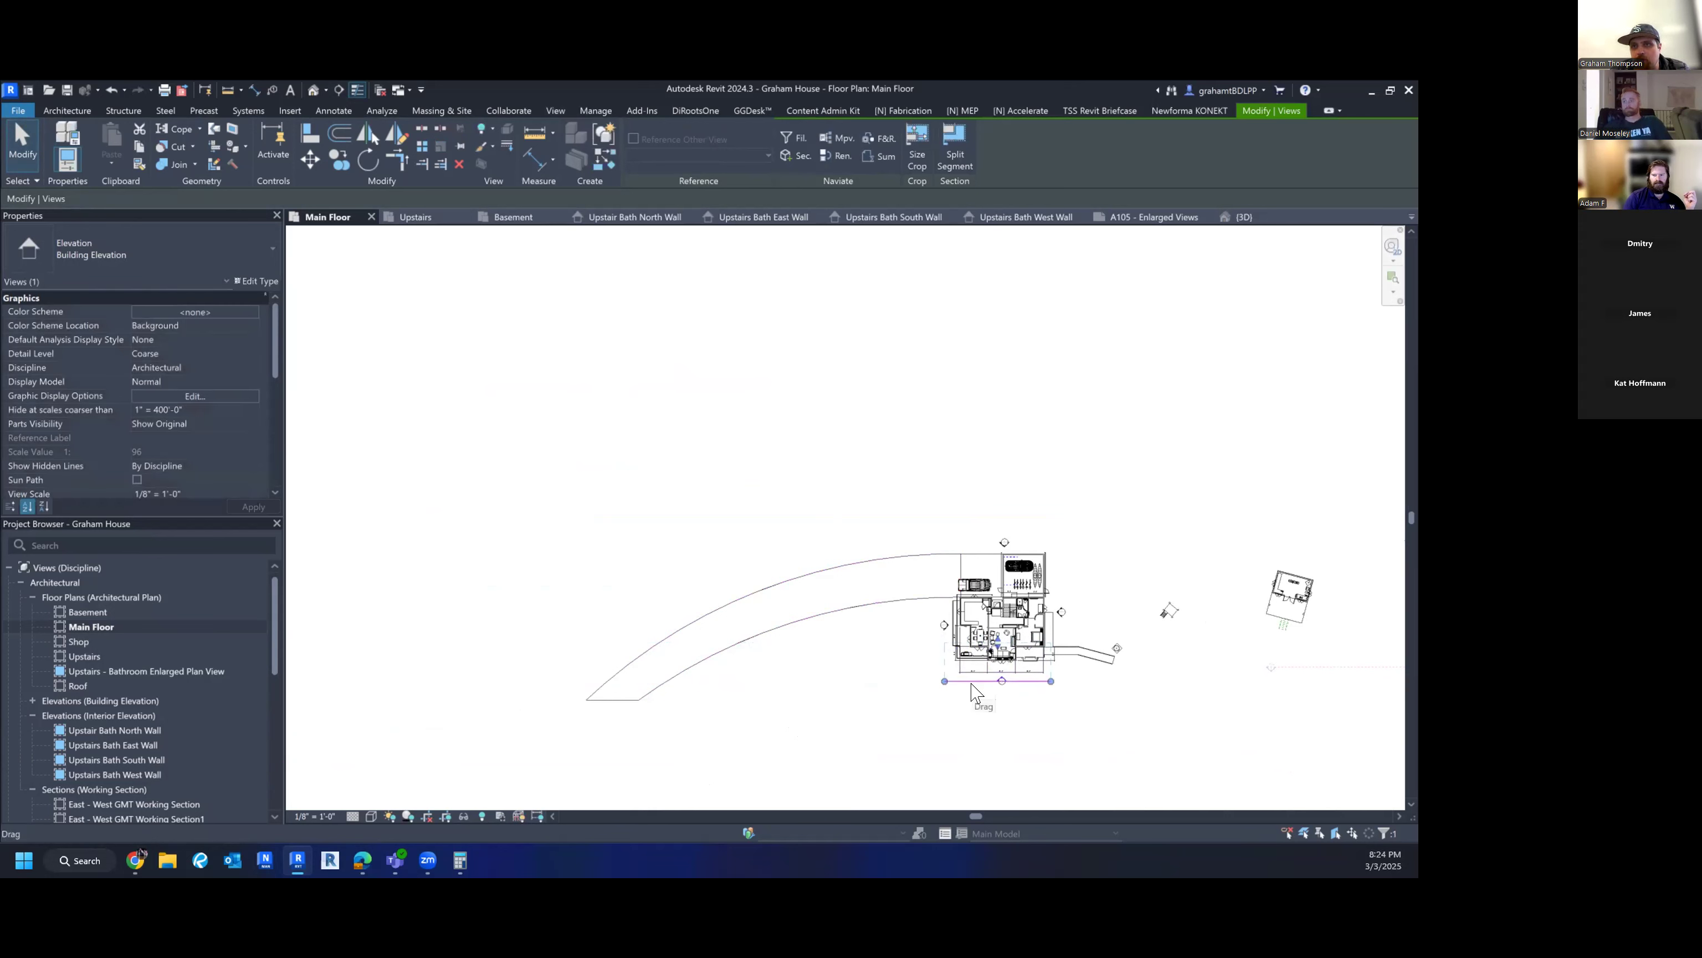
{"action": "scroll", "coordinate": [1014, 703], "scroll_direction": "up", "scroll_amount": 4}
{"action": "mouse_move", "coordinate": [1015, 690]}
{"action": "middle_mouse_down"}
{"action": "mouse_move", "coordinate": [764, 808]}
{"action": "mouse_move", "coordinate": [742, 706]}
{"action": "middle_mouse_up"}
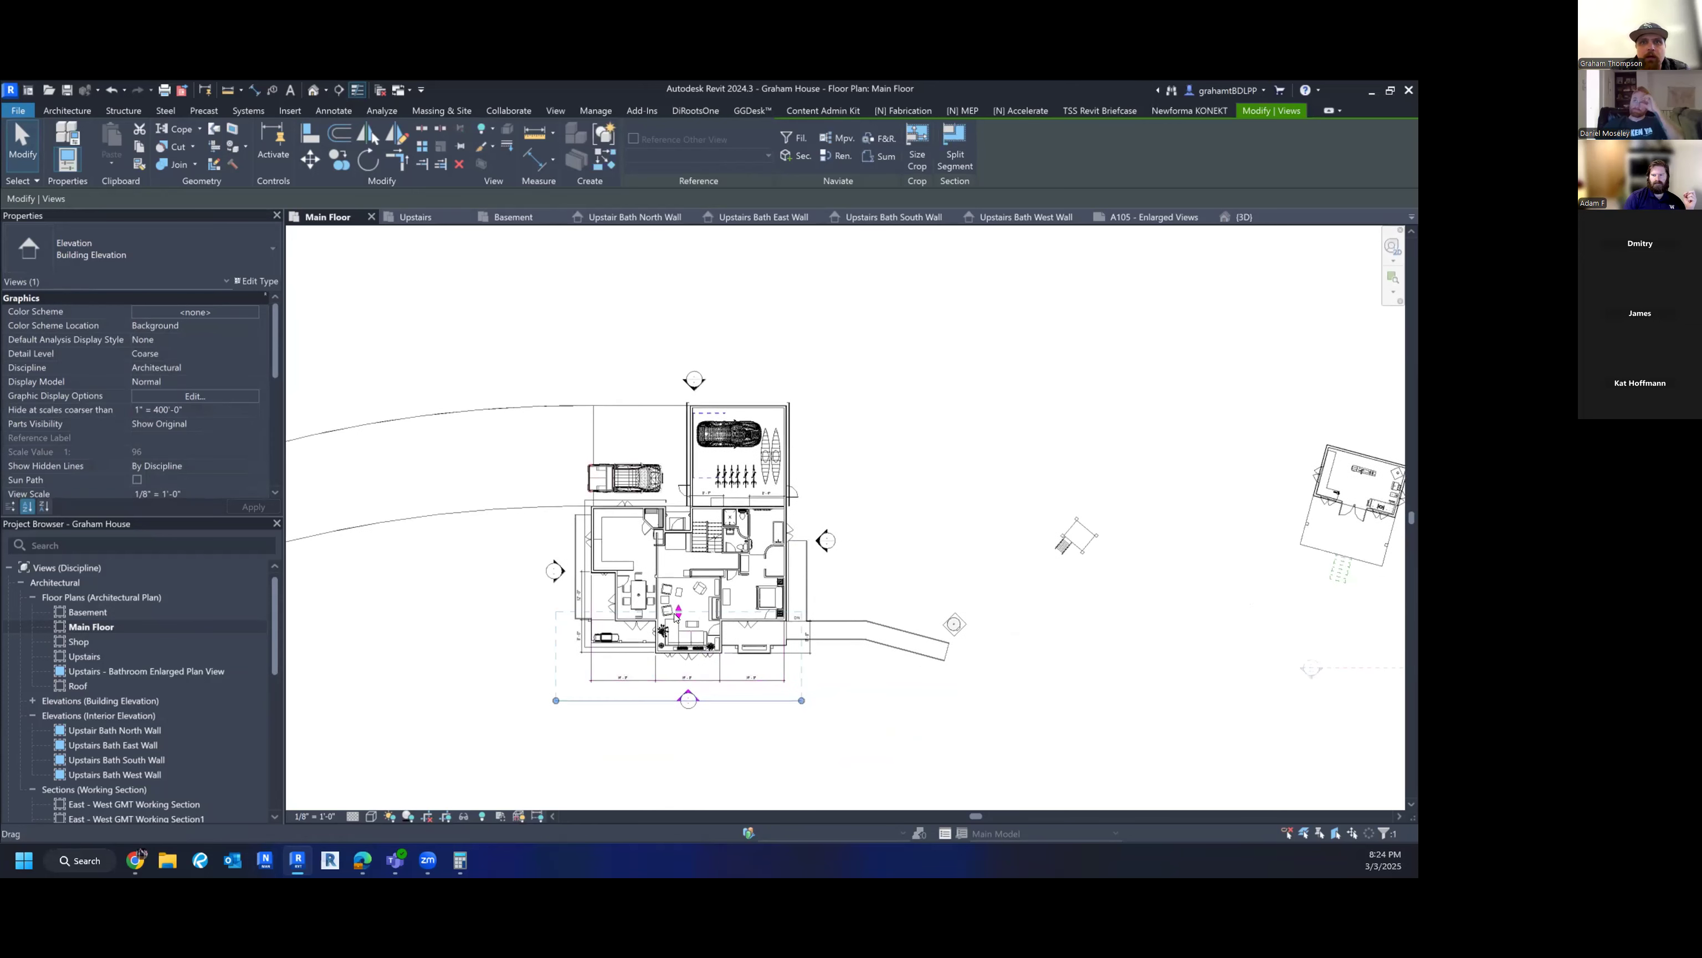
{"action": "scroll", "coordinate": [675, 617], "scroll_direction": "up", "scroll_amount": 3}
{"action": "left_click_drag", "start_coordinate": [675, 598], "coordinate": [675, 500]}
{"action": "left_click_drag", "start_coordinate": [928, 785], "coordinate": [966, 780]}
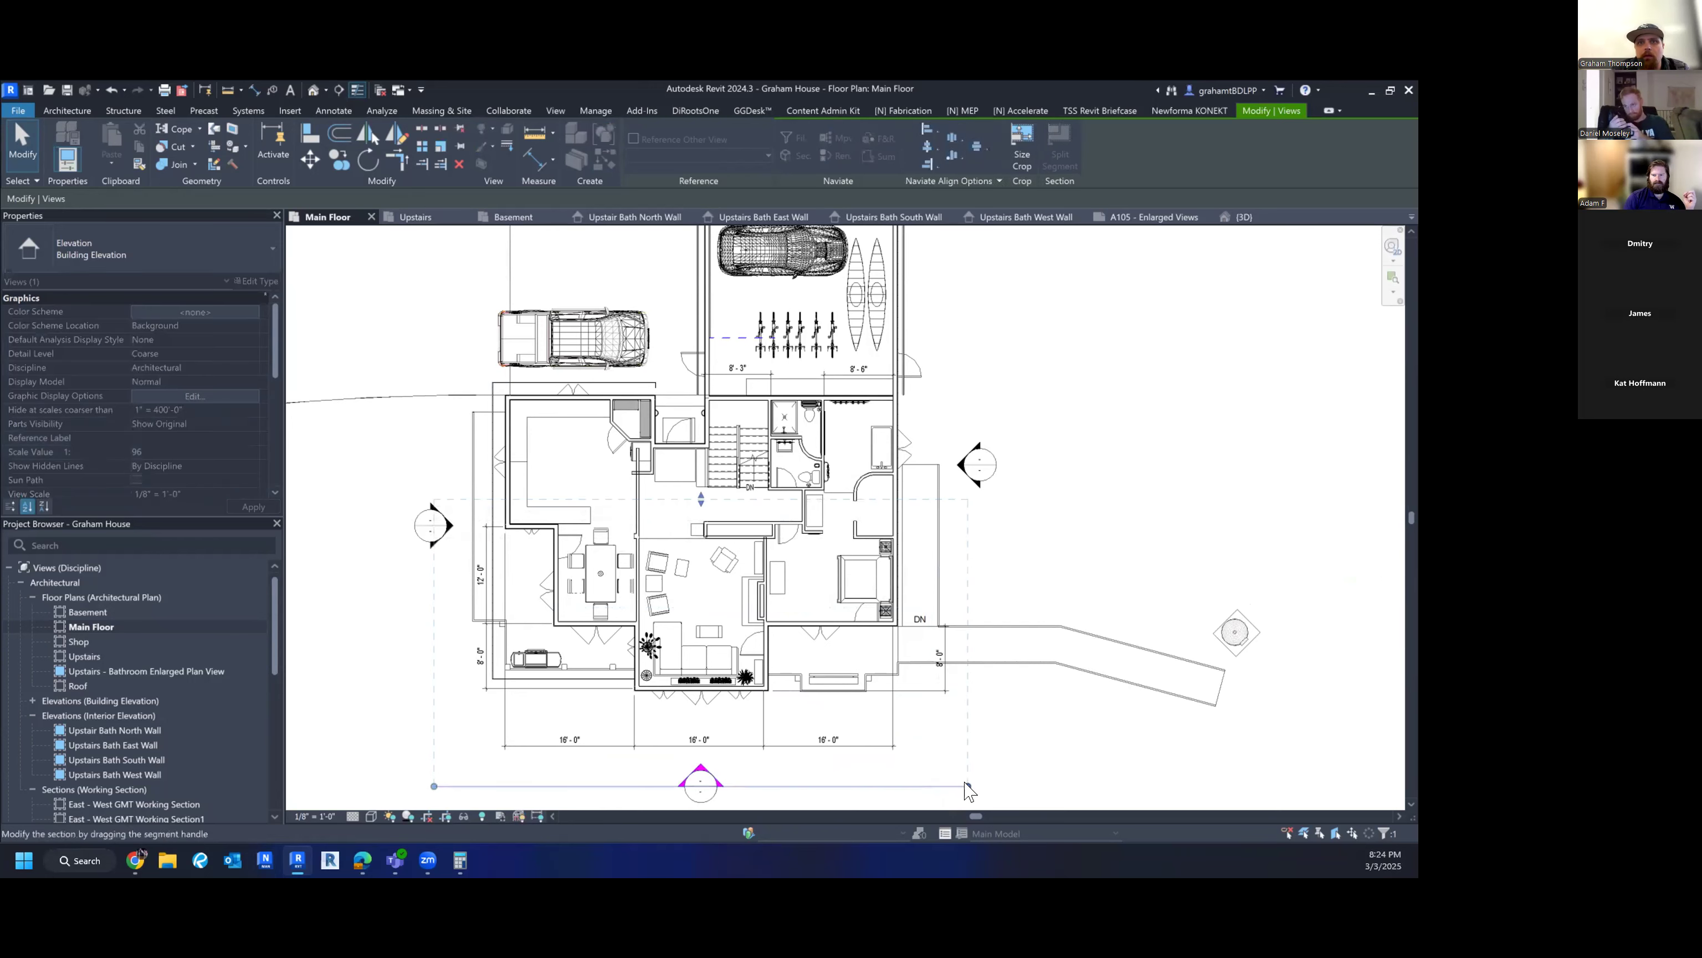
{"action": "scroll", "coordinate": [909, 749], "scroll_direction": "down", "scroll_amount": 1}
{"action": "scroll", "coordinate": [180, 402], "scroll_direction": "down", "scroll_amount": 3}
{"action": "scroll", "coordinate": [182, 401], "scroll_direction": "down", "scroll_amount": 3}
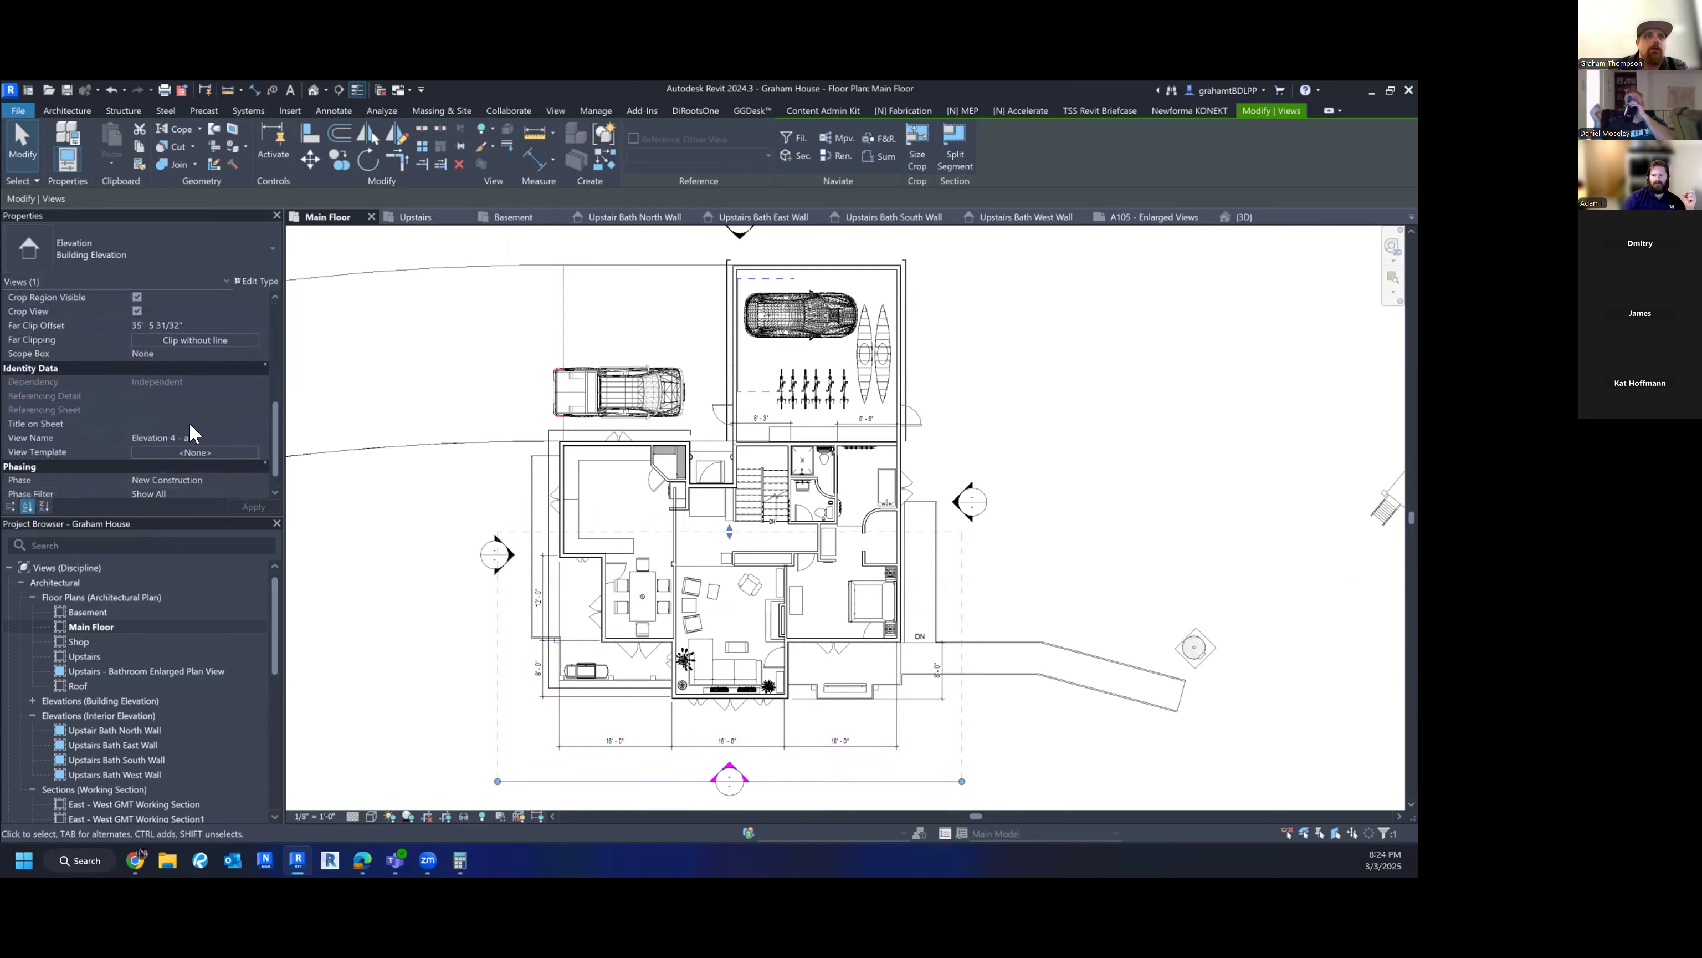
- Replace the Elevation 4 - a View Name in Properties with EAST EXT ELEVATION and commit it
{"action": "left_click", "coordinate": [209, 404]}
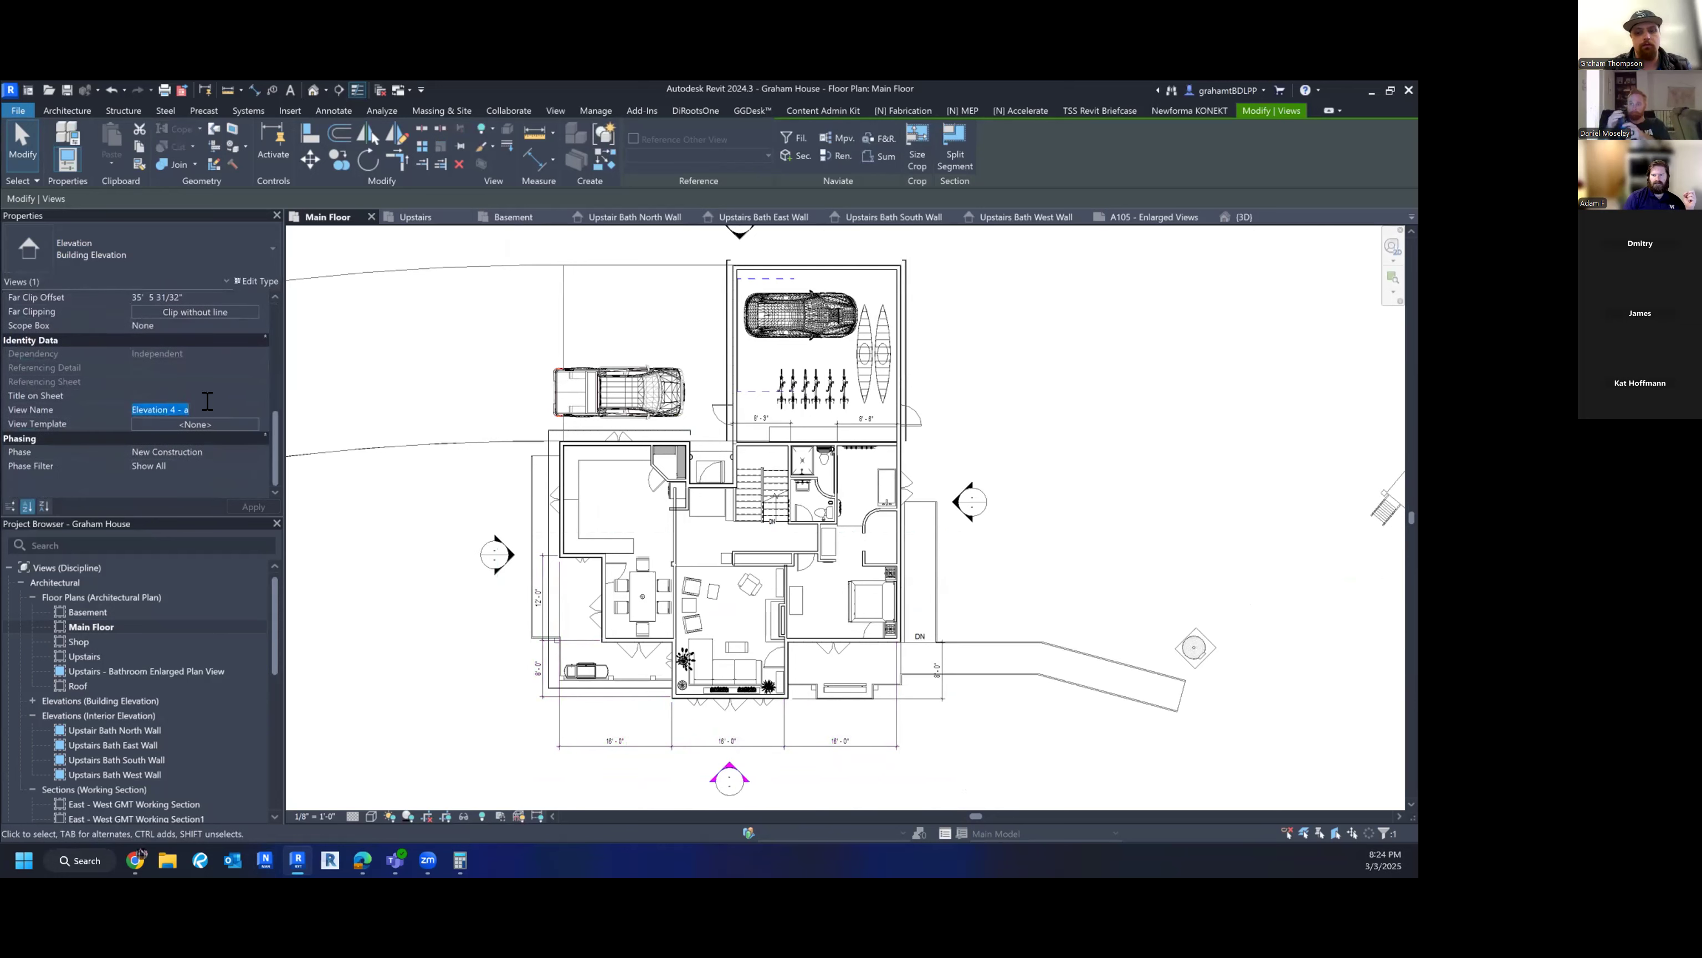
{"action": "key", "text": "BackSpace"}
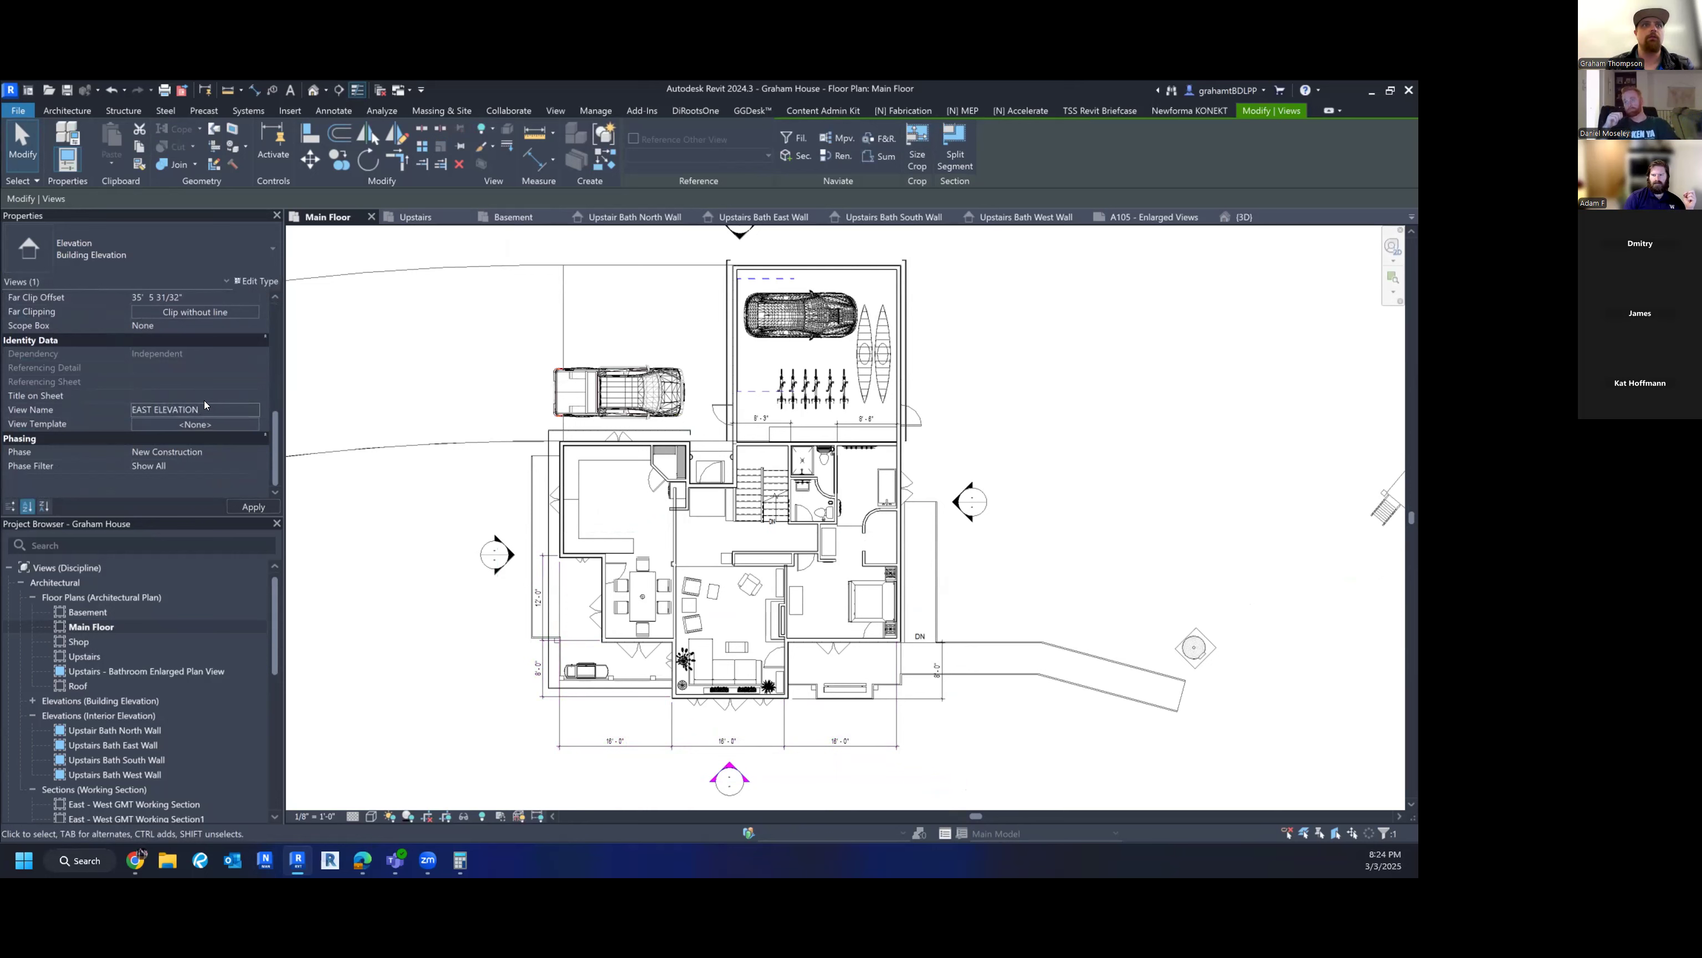
{"action": "left_click", "coordinate": [145, 406]}
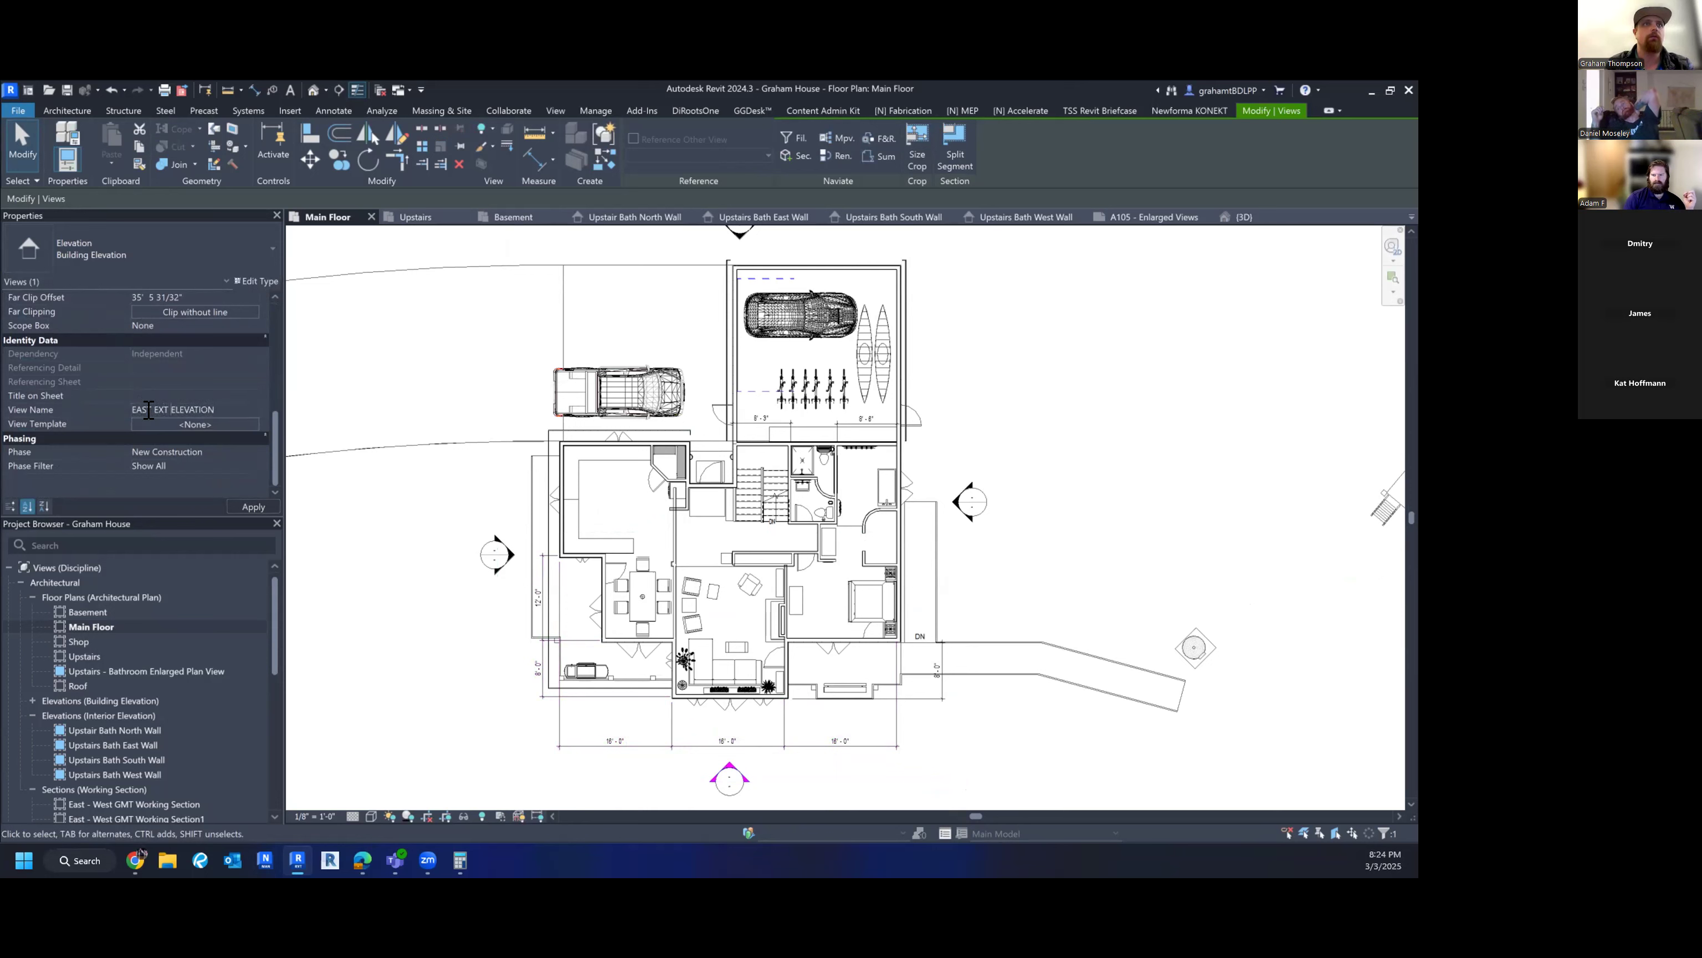
{"action": "left_click", "coordinate": [243, 404]}
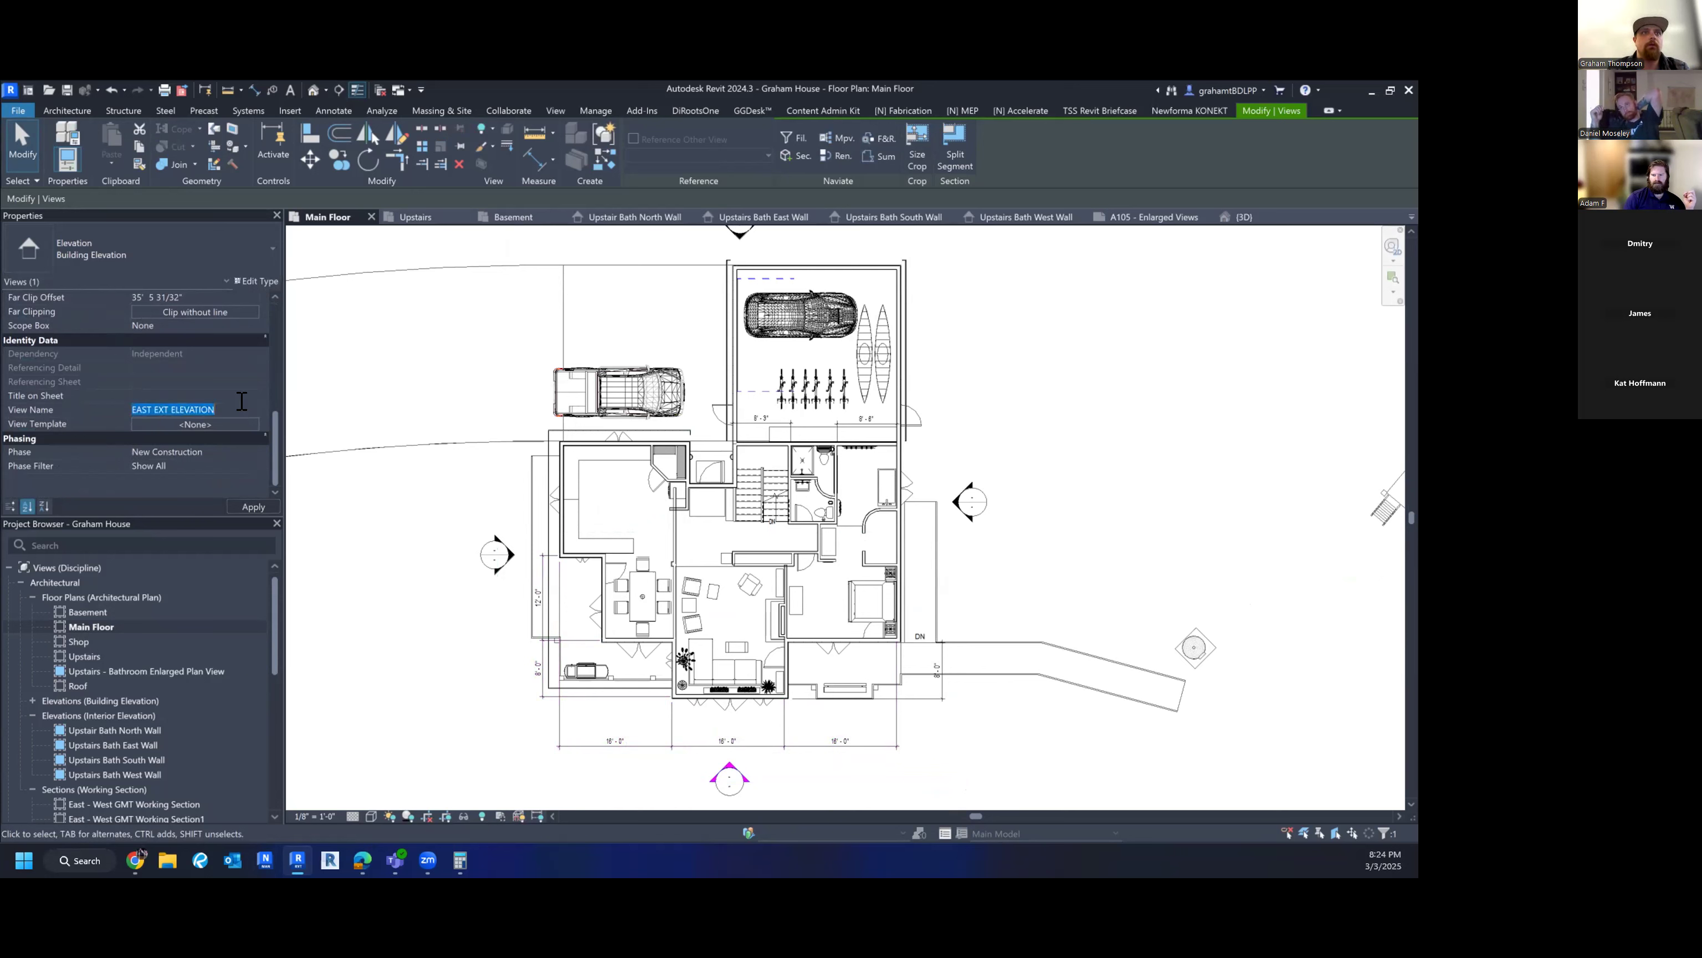
{"action": "left_click", "coordinate": [419, 346]}
{"action": "key", "text": "Escape"}
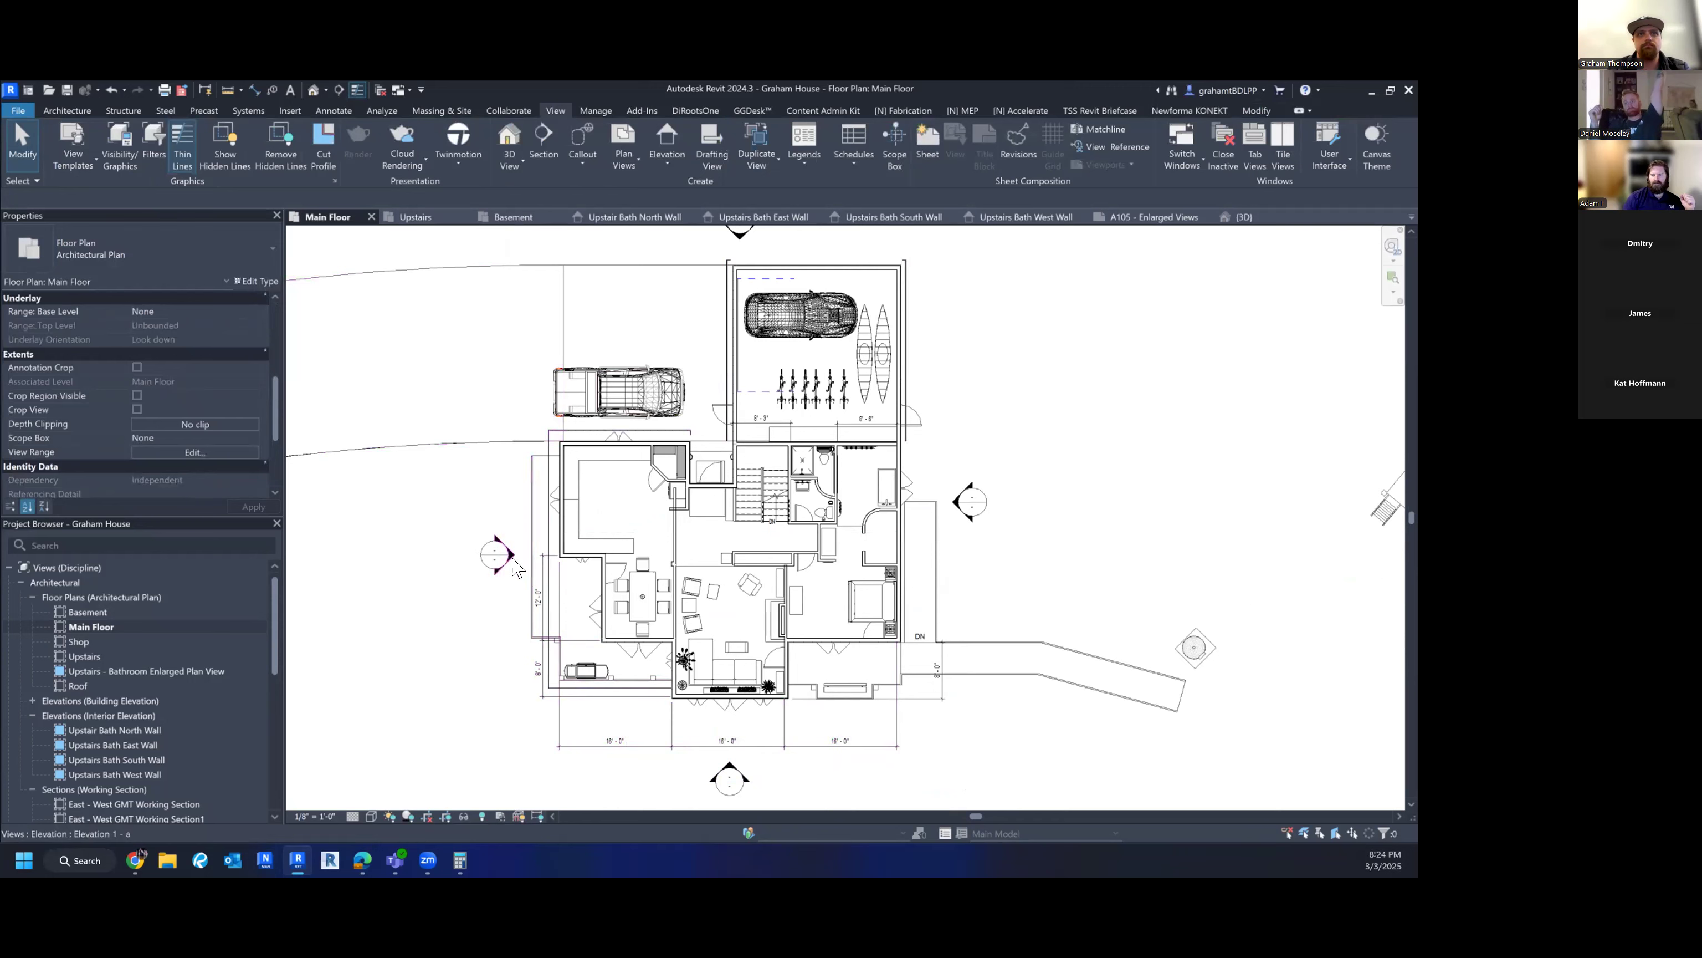
- Trim the left elevation's line ends and far clip boundary to fit the house
{"action": "left_click", "coordinate": [511, 559]}
{"action": "scroll", "coordinate": [607, 563], "scroll_direction": "down", "scroll_amount": 2}
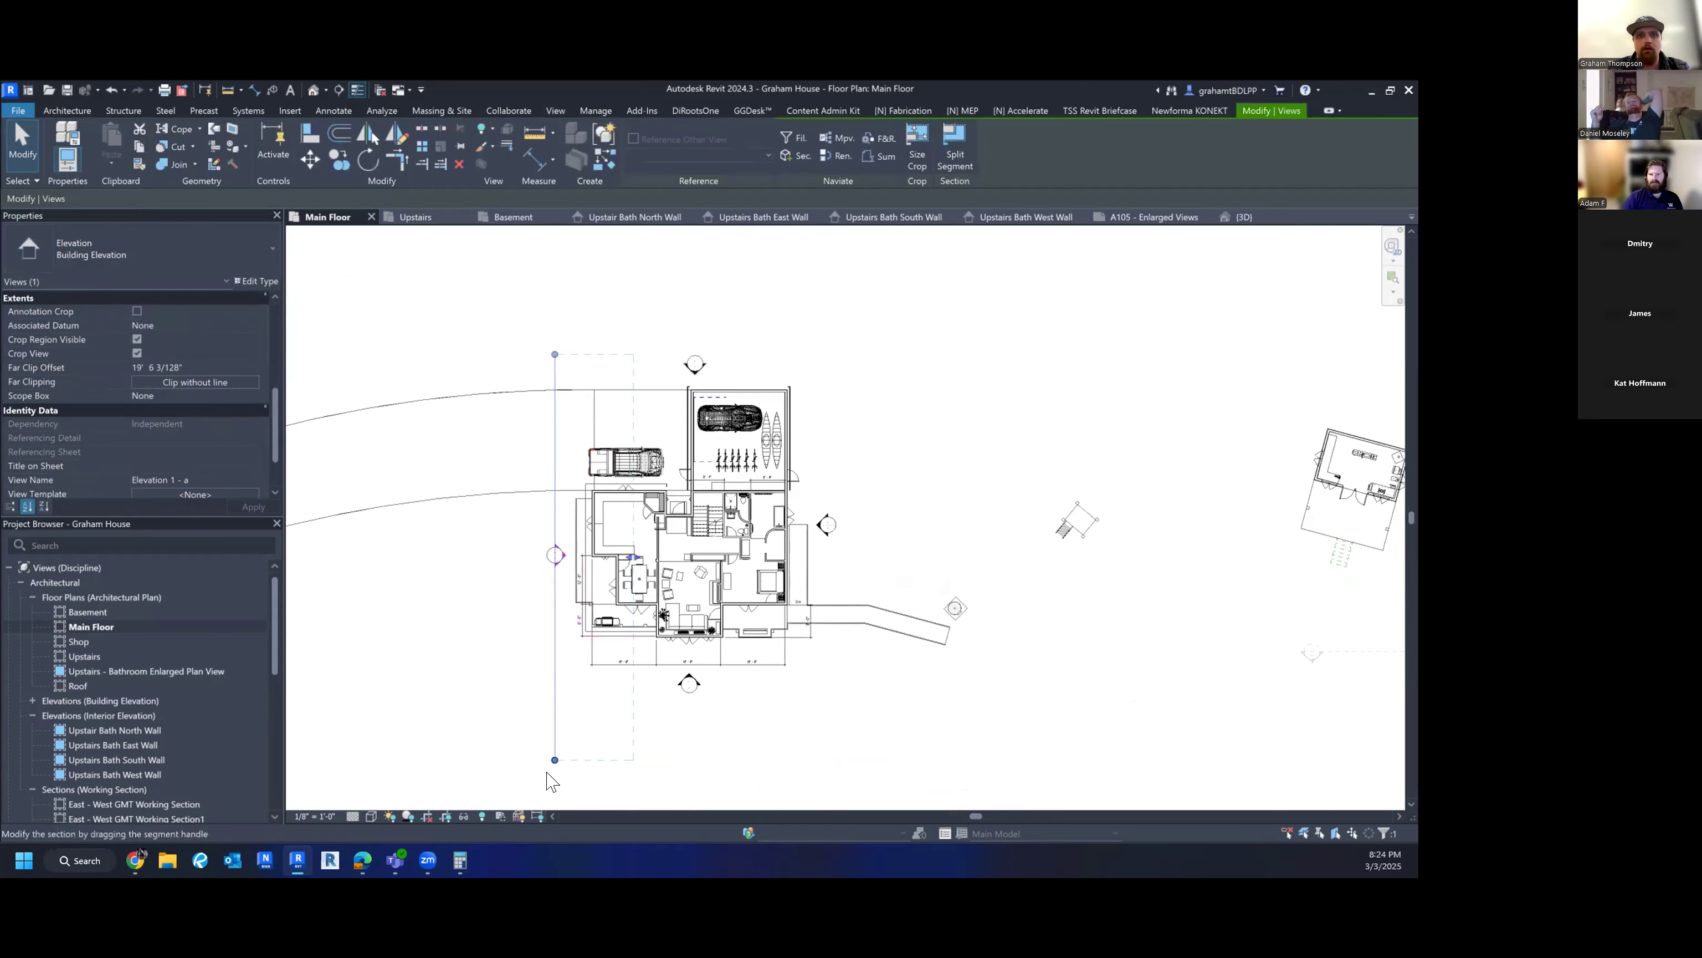
{"action": "left_click", "coordinate": [555, 643]}
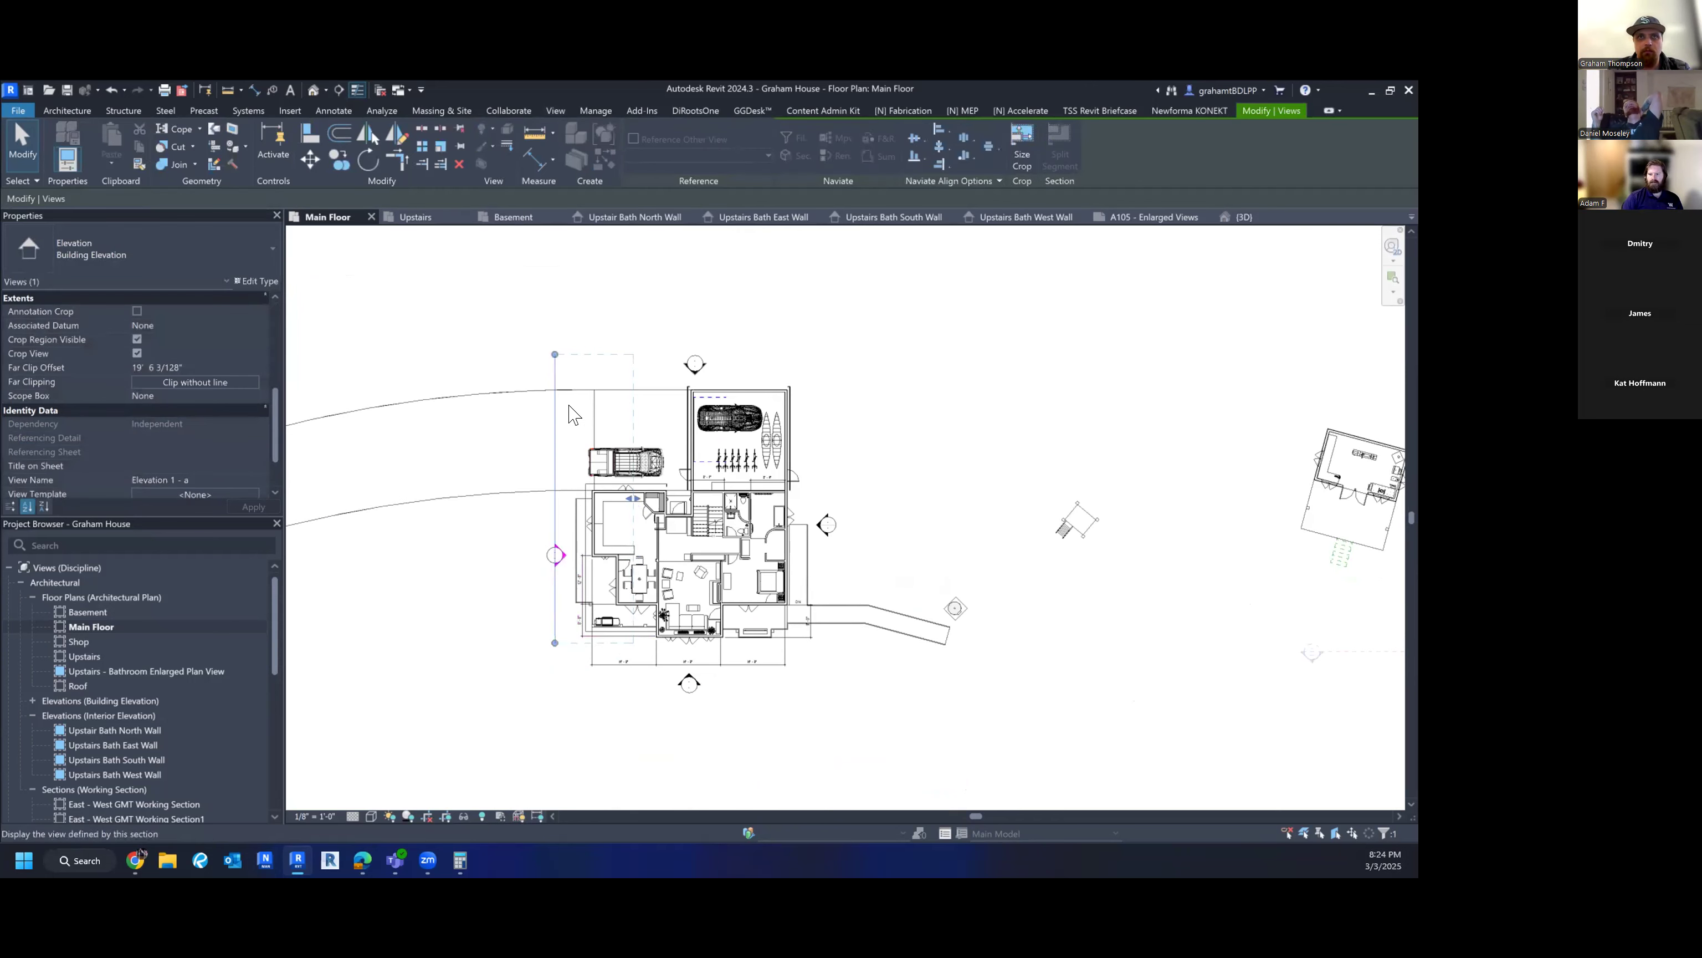
{"action": "left_click_drag", "start_coordinate": [632, 498], "coordinate": [739, 494]}
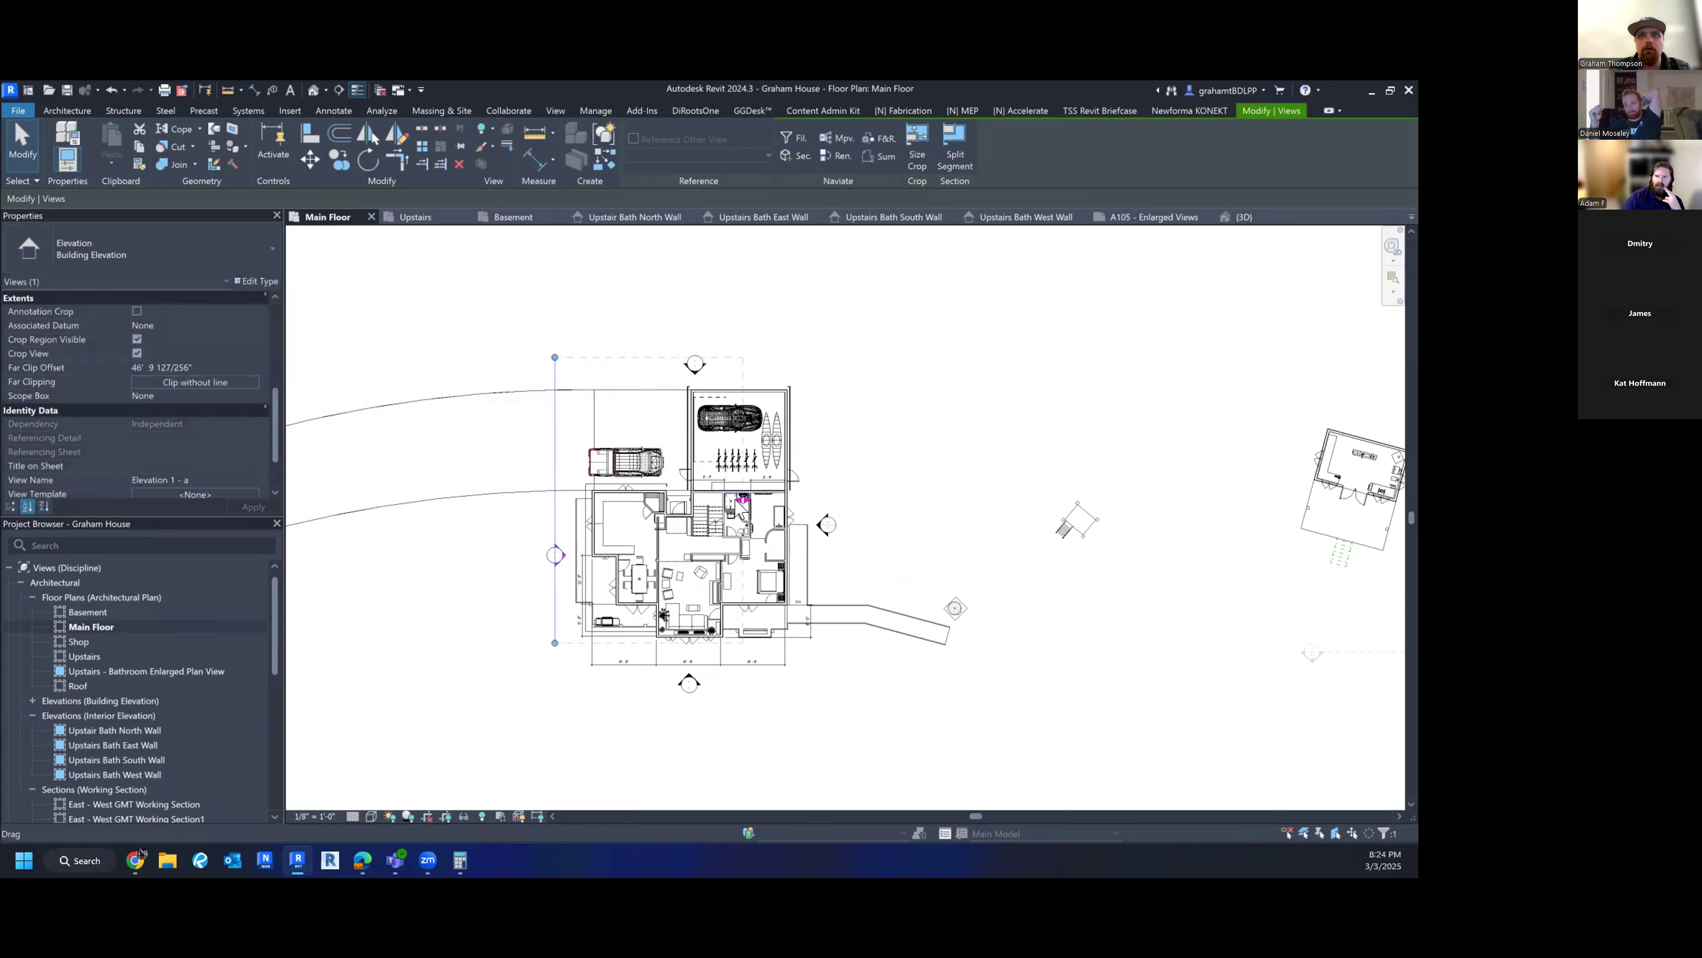
{"action": "mouse_move", "coordinate": [742, 508]}
{"action": "left_mouse_down"}
{"action": "mouse_move", "coordinate": [744, 530]}
{"action": "mouse_move", "coordinate": [678, 536]}
{"action": "left_mouse_up"}
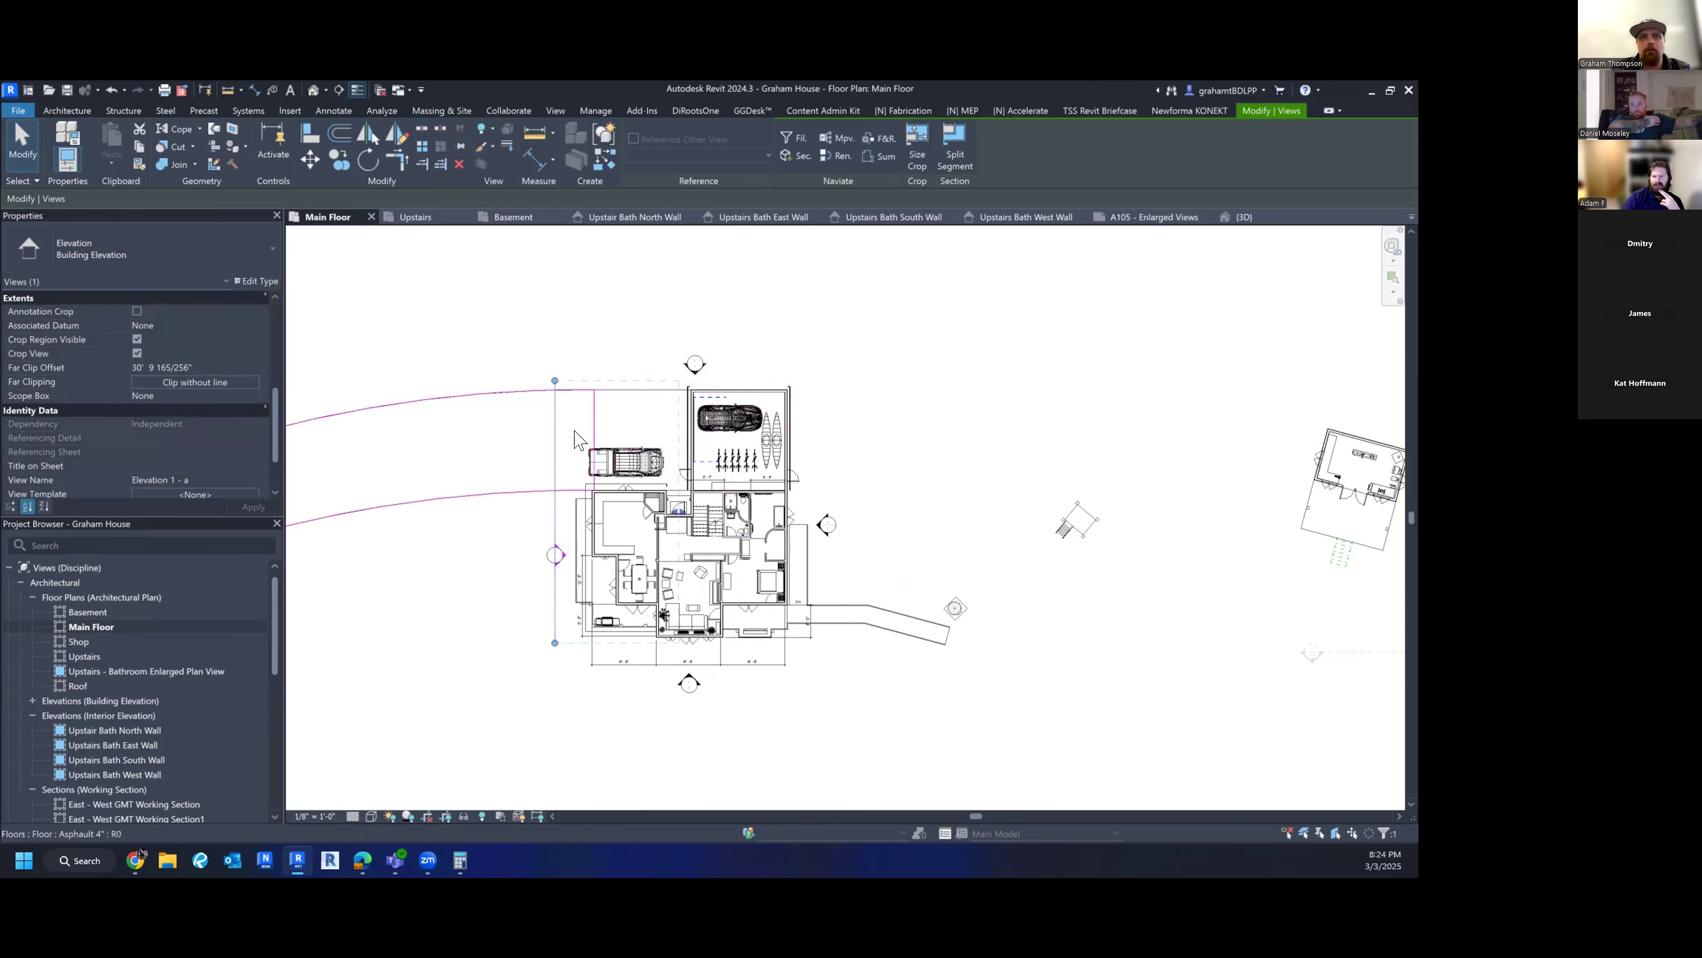
{"action": "key", "text": "Escape"}
- Open the Elevation 1 - a view from the left elevation marker
{"action": "left_click", "coordinate": [562, 565]}
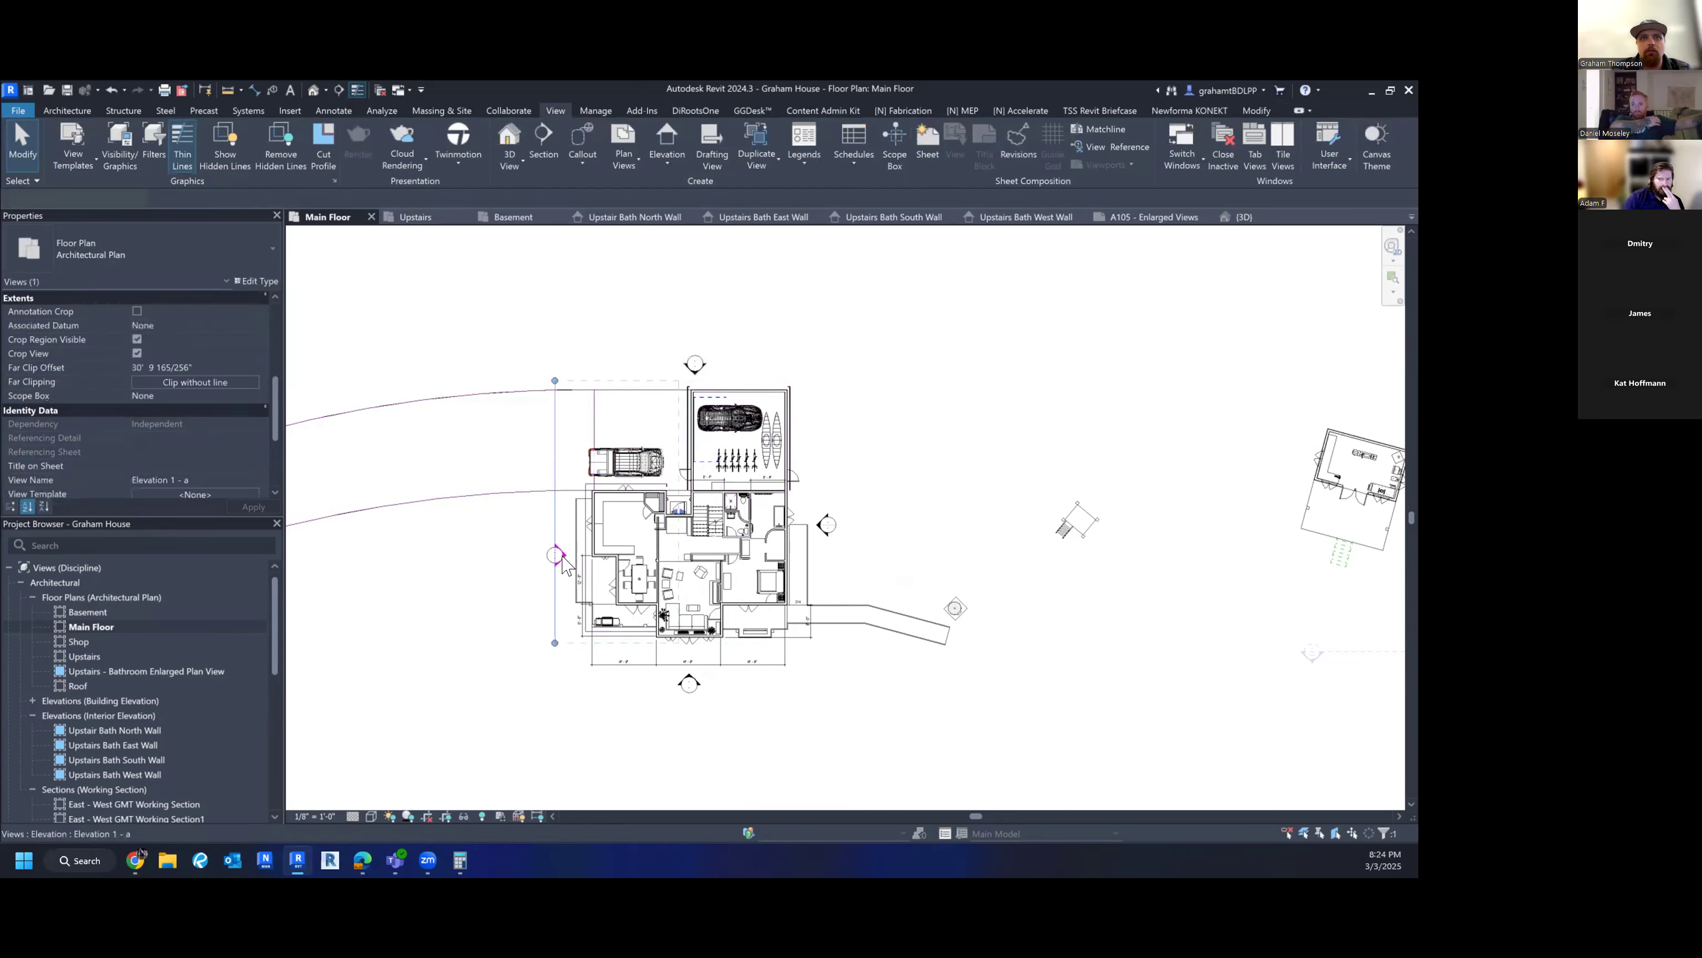
{"action": "right_click", "coordinate": [562, 565]}
{"action": "left_click", "coordinate": [634, 241]}
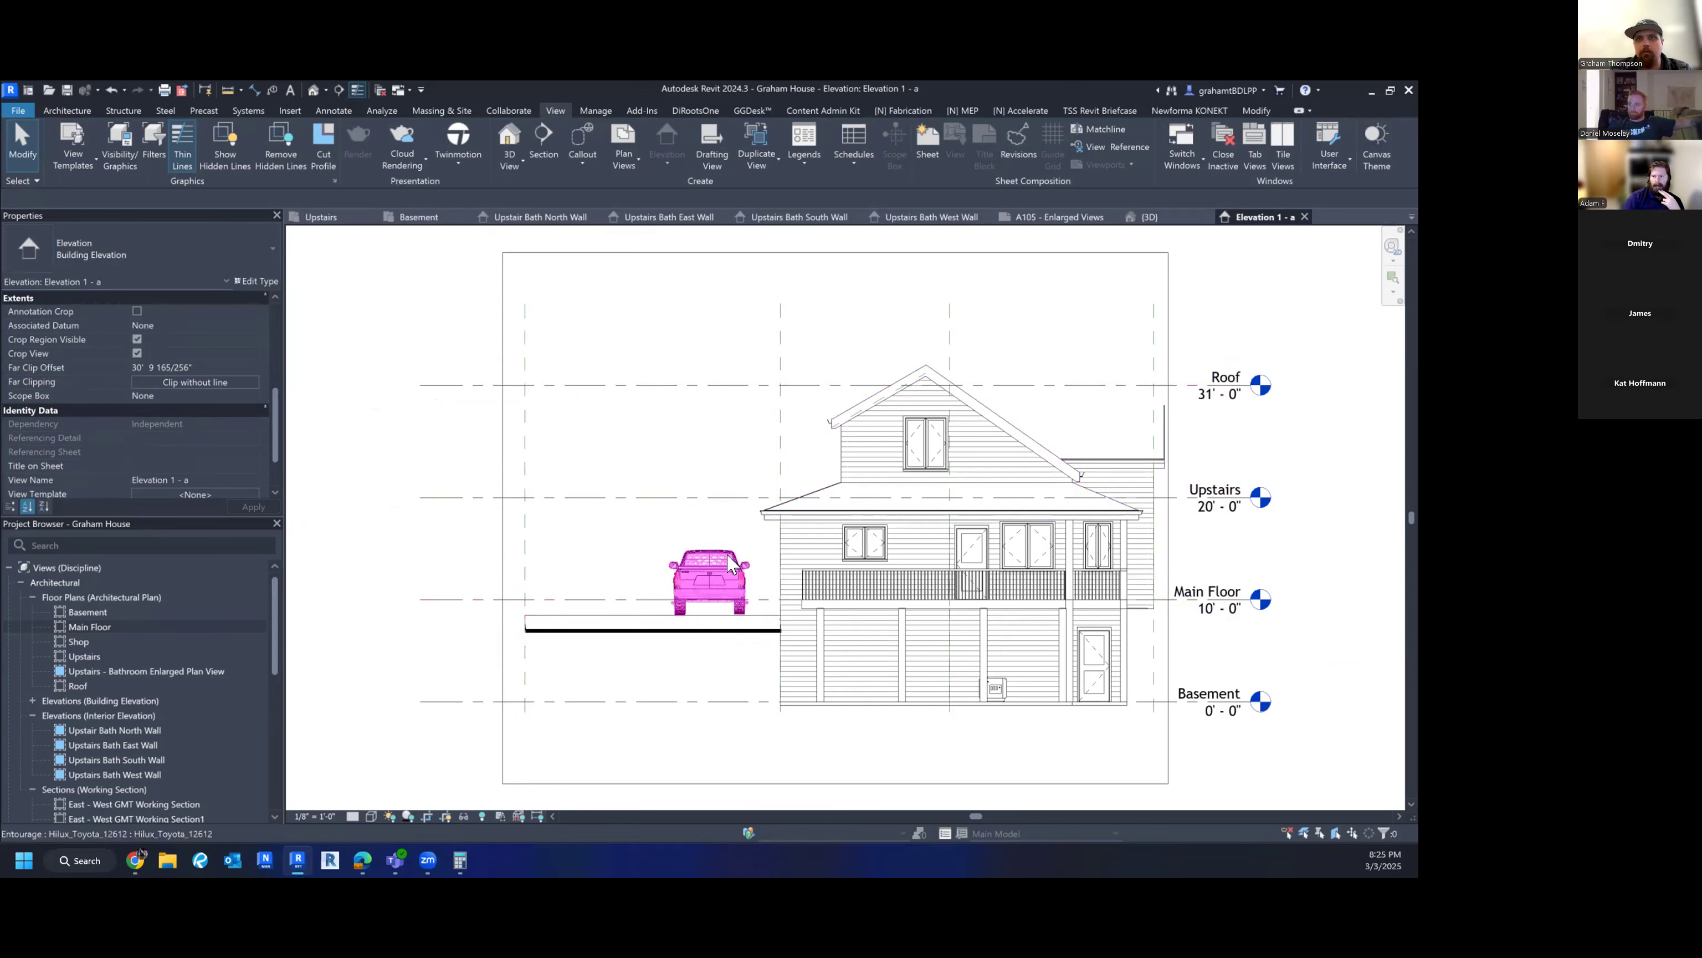
- Set Elevation 1 - a's Far Clip Offset to 50' and close the elevation view
{"action": "scroll", "coordinate": [171, 364], "scroll_direction": "down", "scroll_amount": 1}
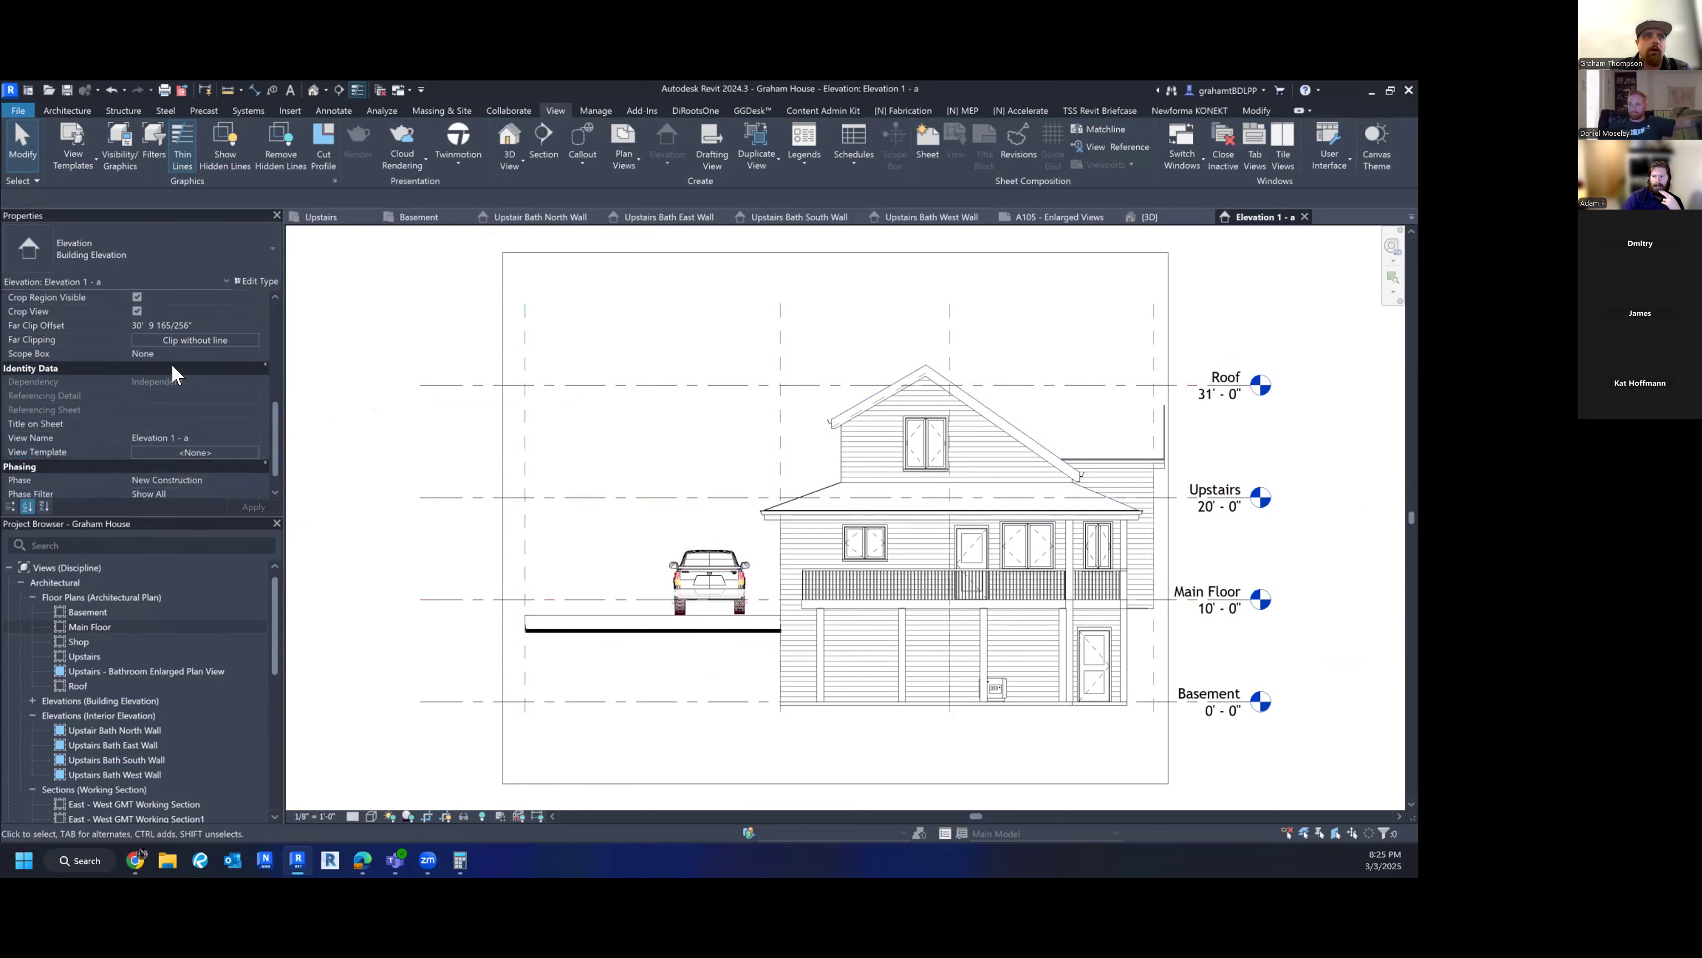
{"action": "left_click", "coordinate": [214, 319]}
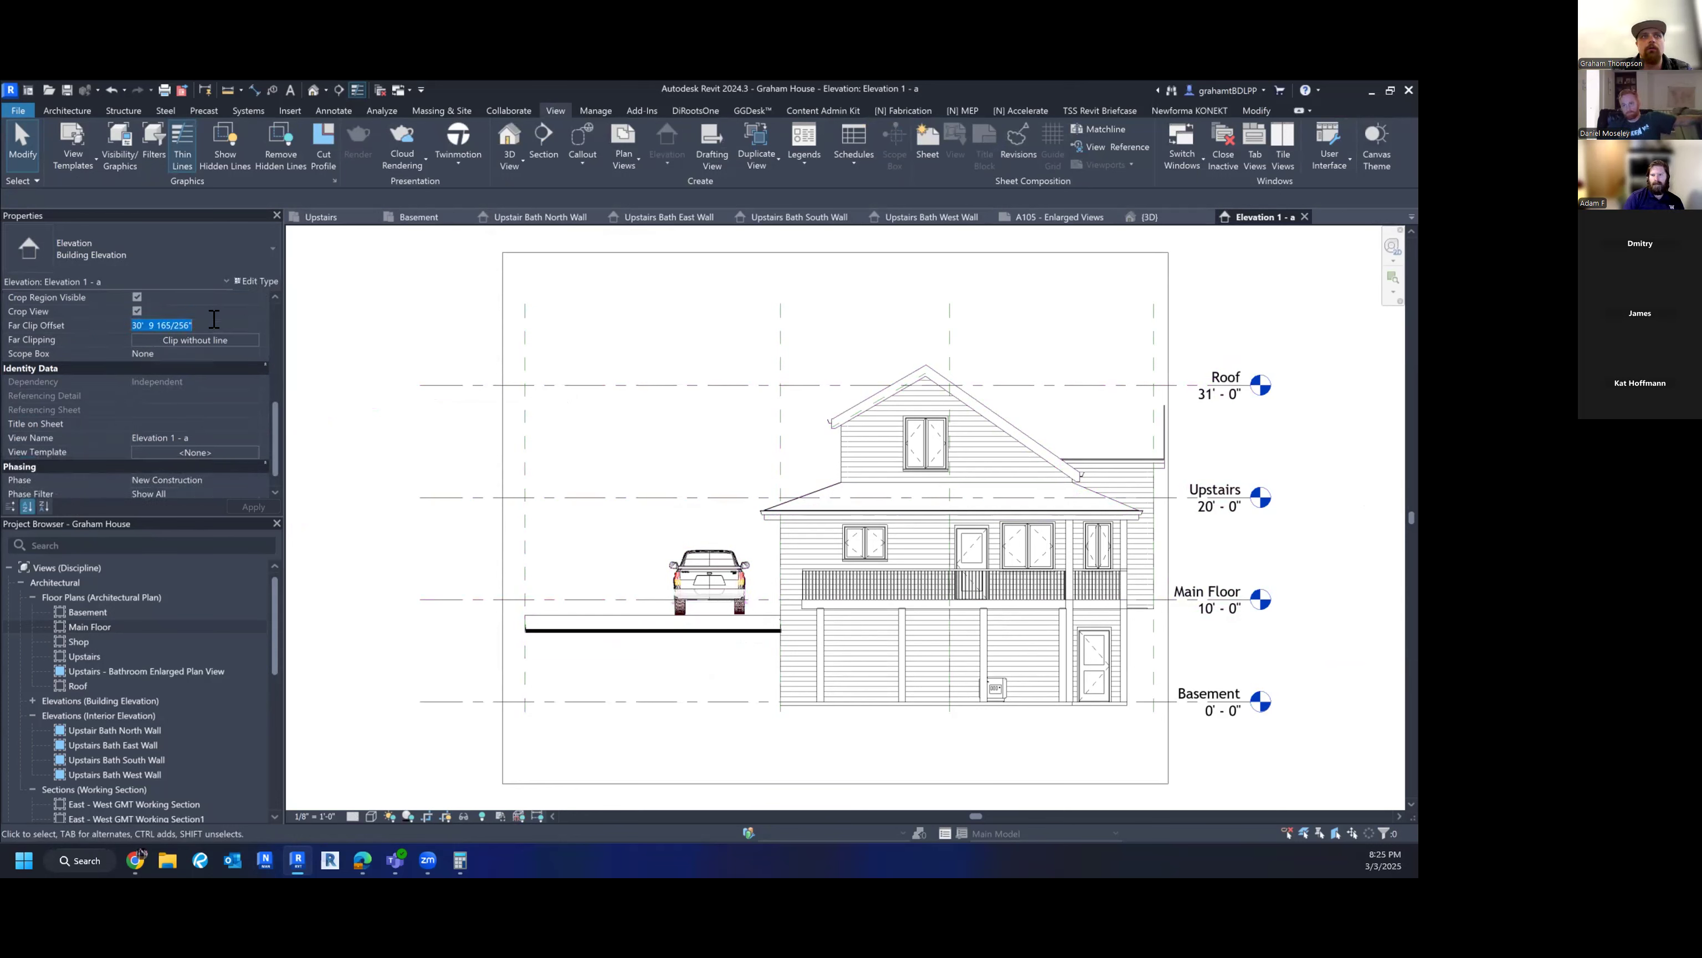
{"action": "type", "text": "50'  0"}
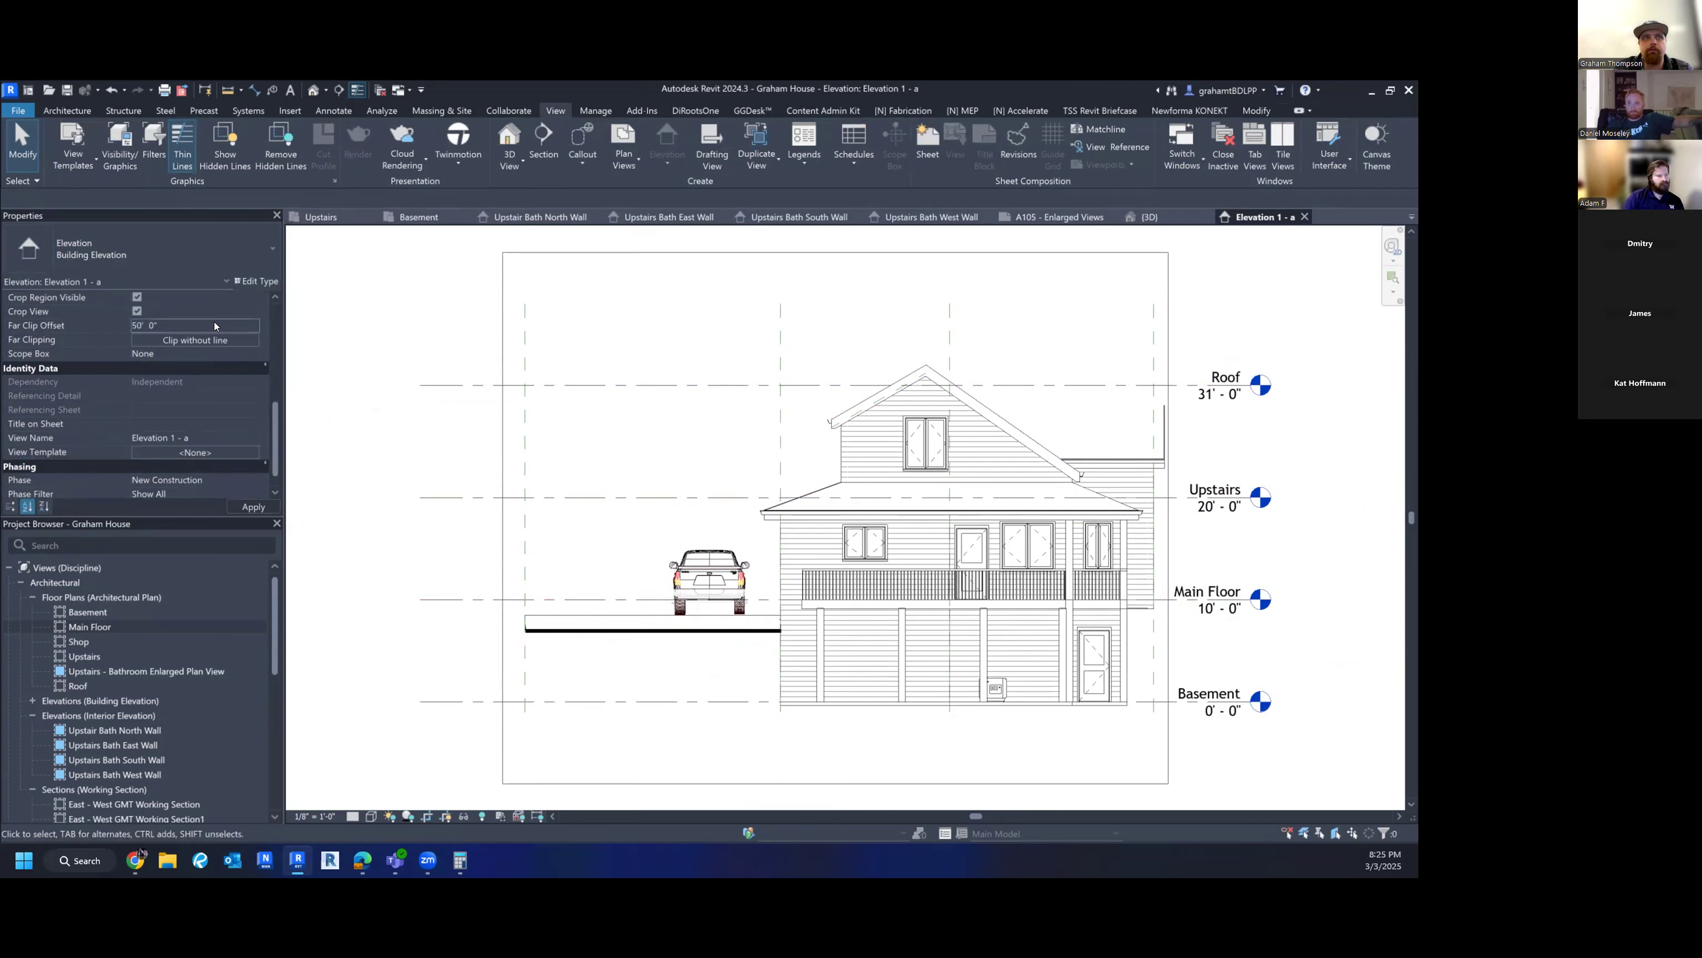
{"action": "key", "text": "Return"}
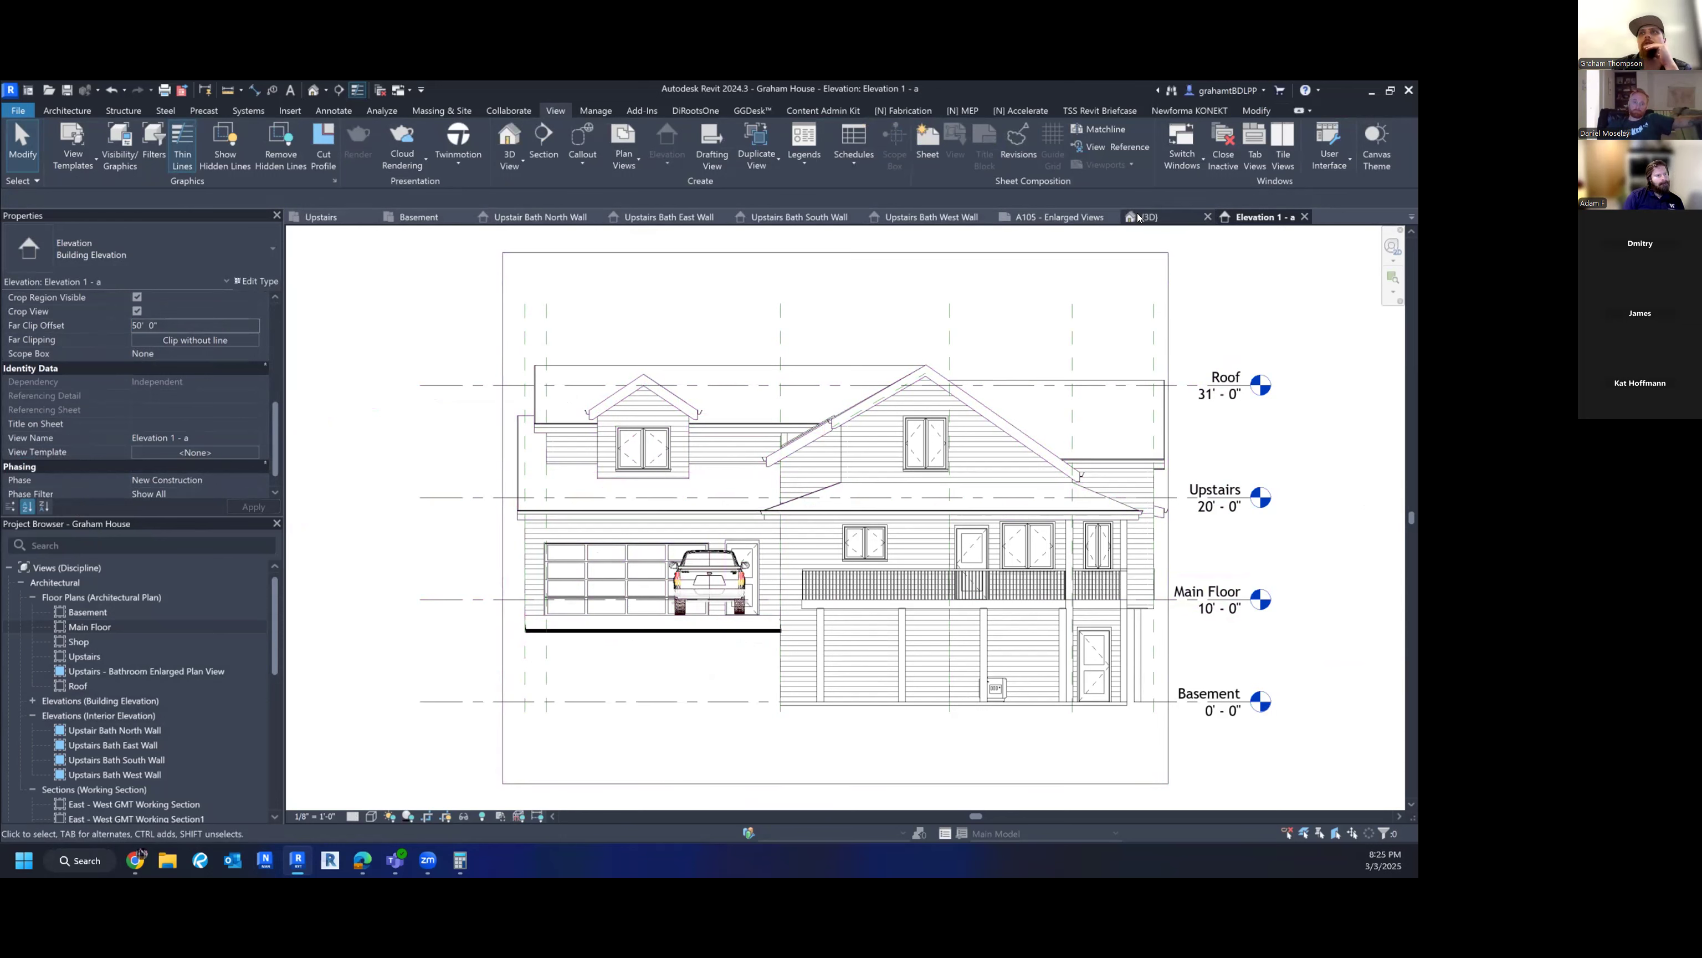
{"action": "left_click", "coordinate": [1305, 216]}
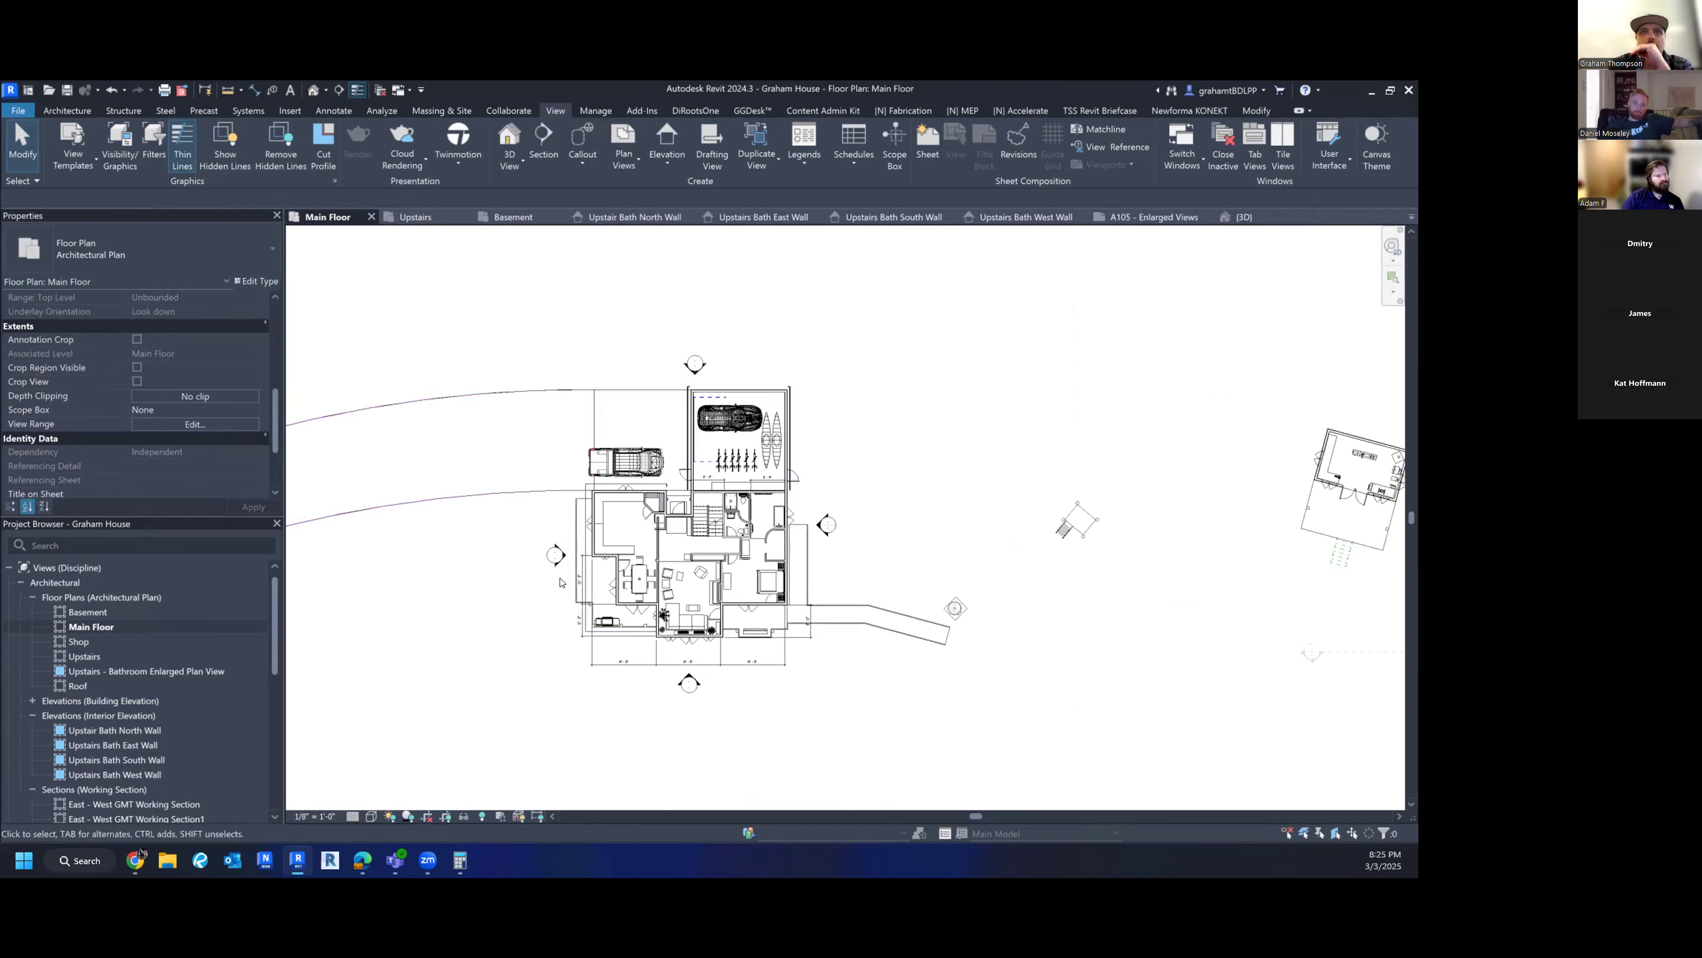
- Extend the left elevation's far clip boundary past the garage to about 52'
{"action": "left_click", "coordinate": [564, 558]}
{"action": "left_click_drag", "start_coordinate": [761, 513], "coordinate": [679, 504]}
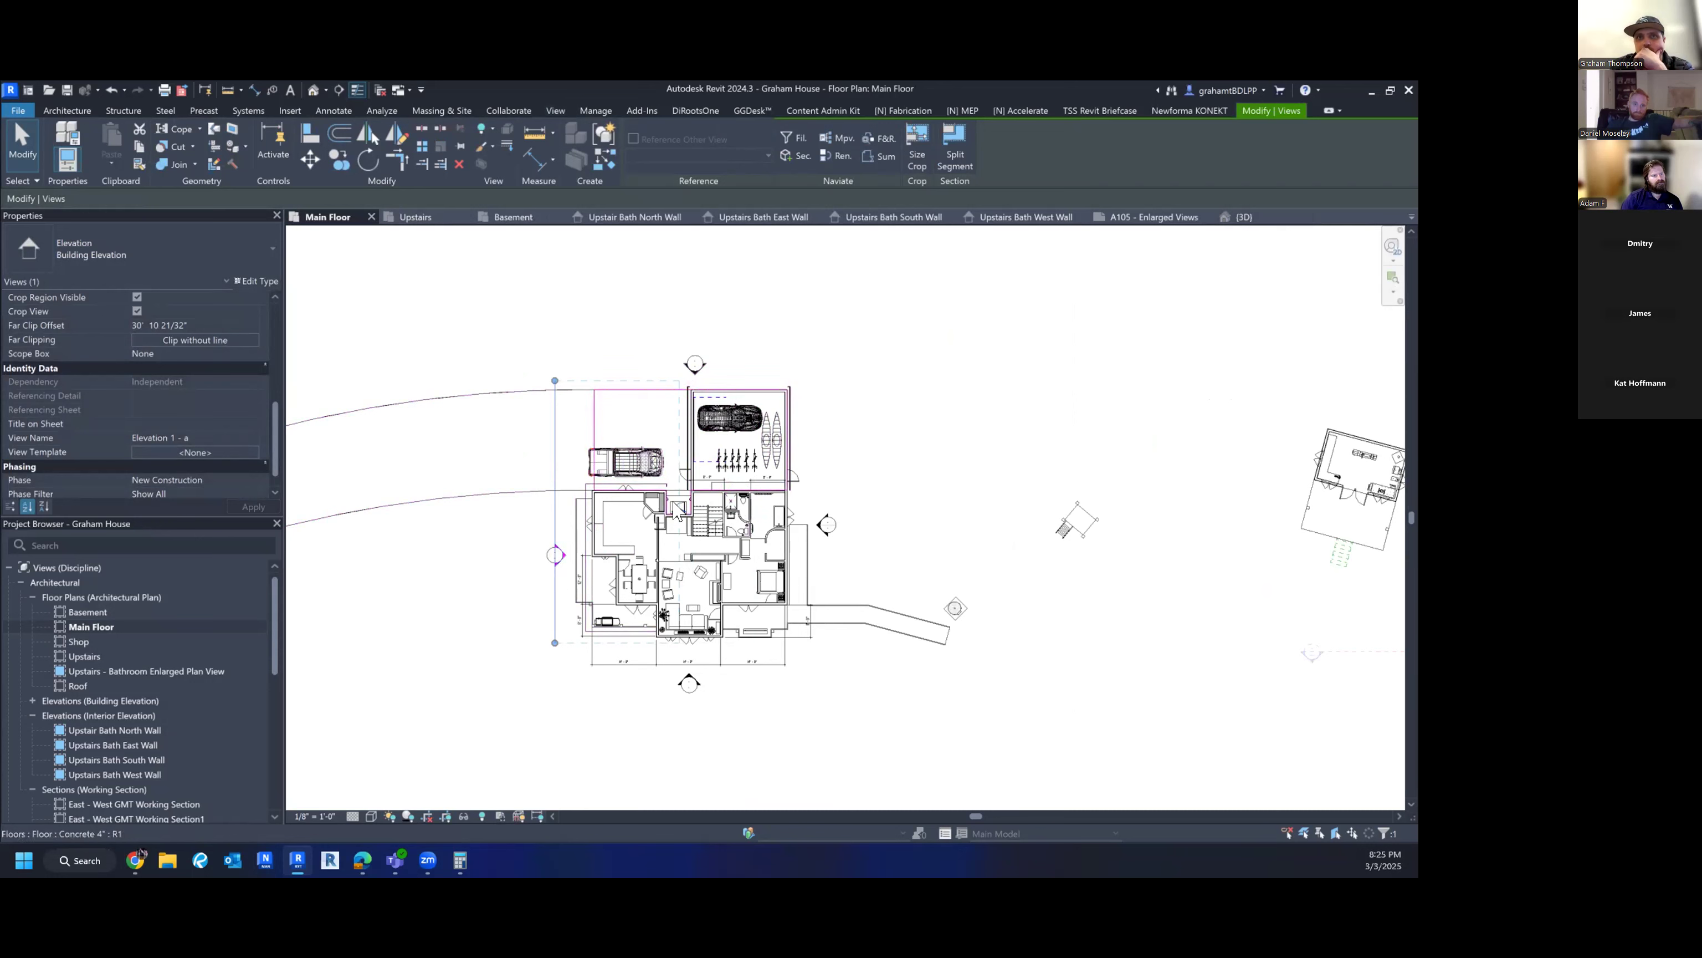
{"action": "mouse_move", "coordinate": [678, 507]}
{"action": "left_mouse_down"}
{"action": "mouse_move", "coordinate": [794, 521]}
{"action": "mouse_move", "coordinate": [764, 521]}
{"action": "left_mouse_up"}
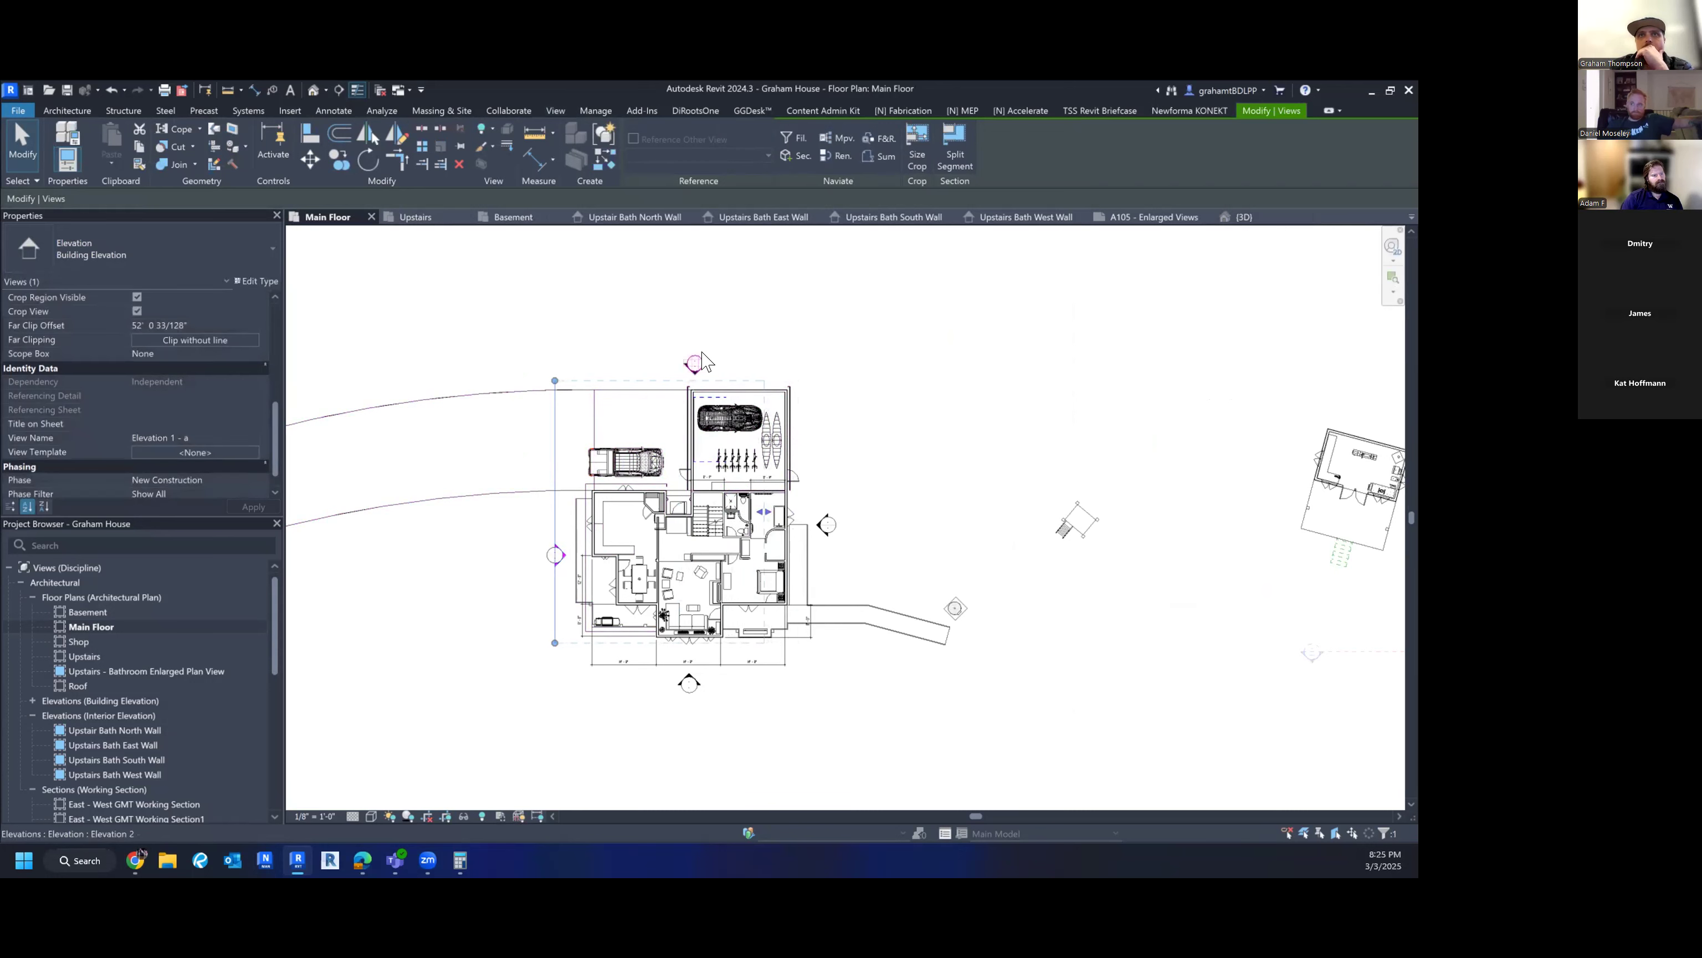
{"action": "left_click", "coordinate": [703, 365]}
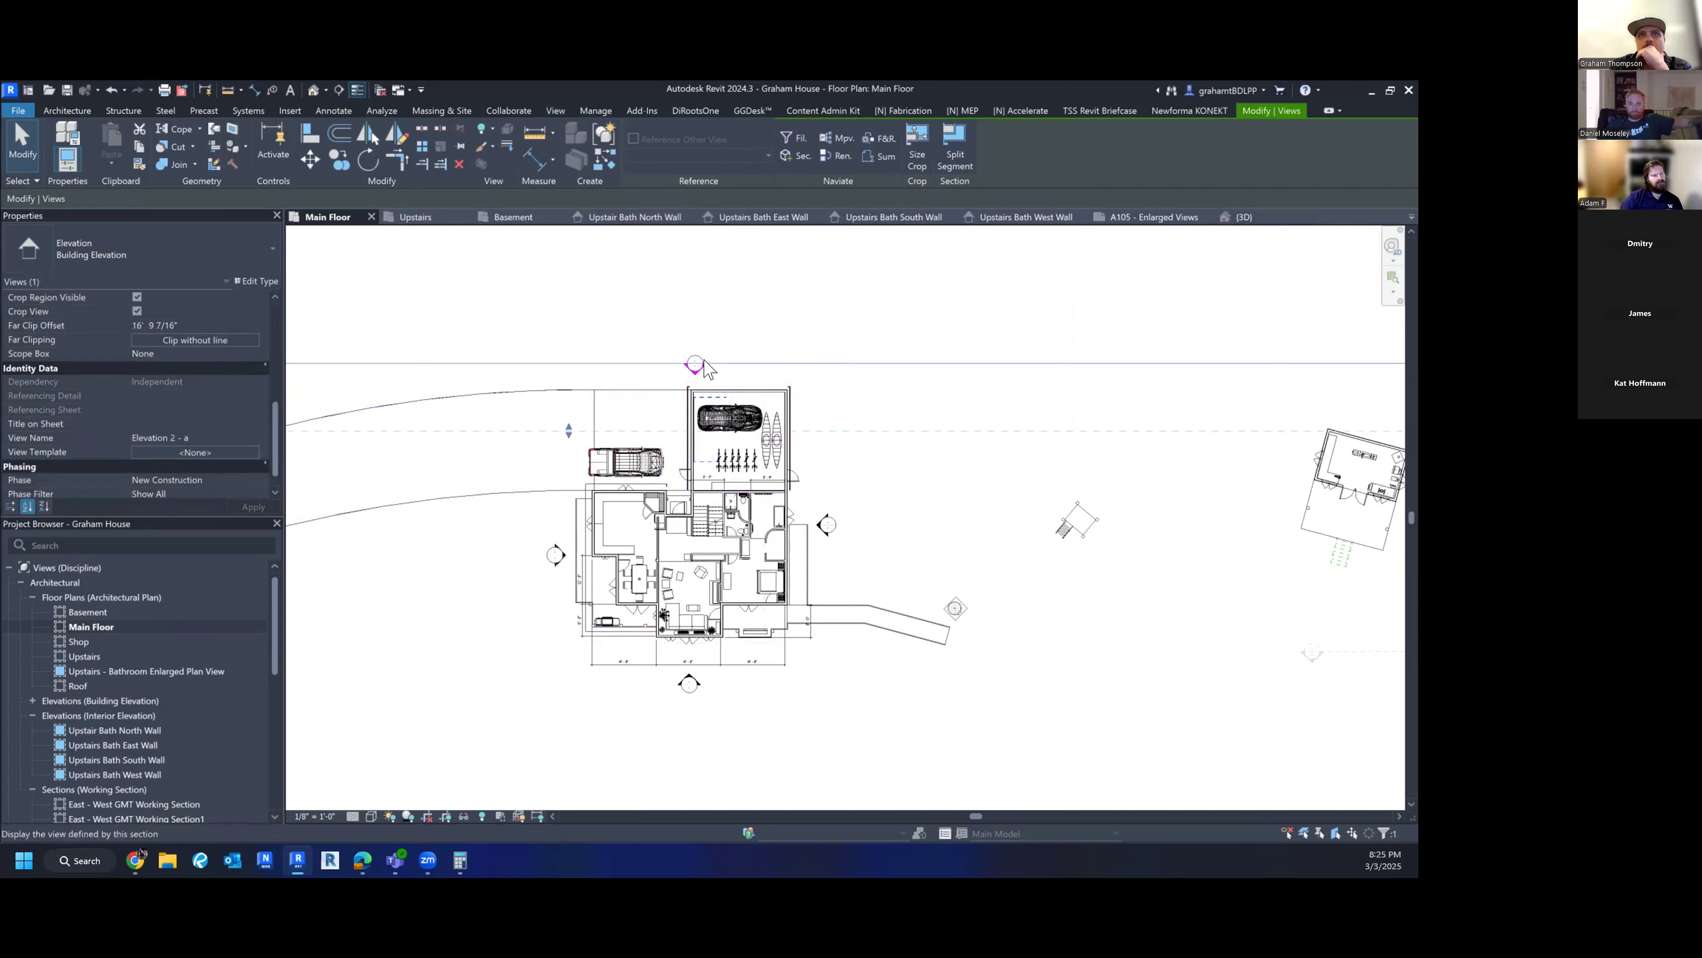
{"action": "left_click", "coordinate": [560, 555]}
- Rename the left elevation view SOUTH ELEVATION, then select the top elevation marker
{"action": "left_click", "coordinate": [205, 405]}
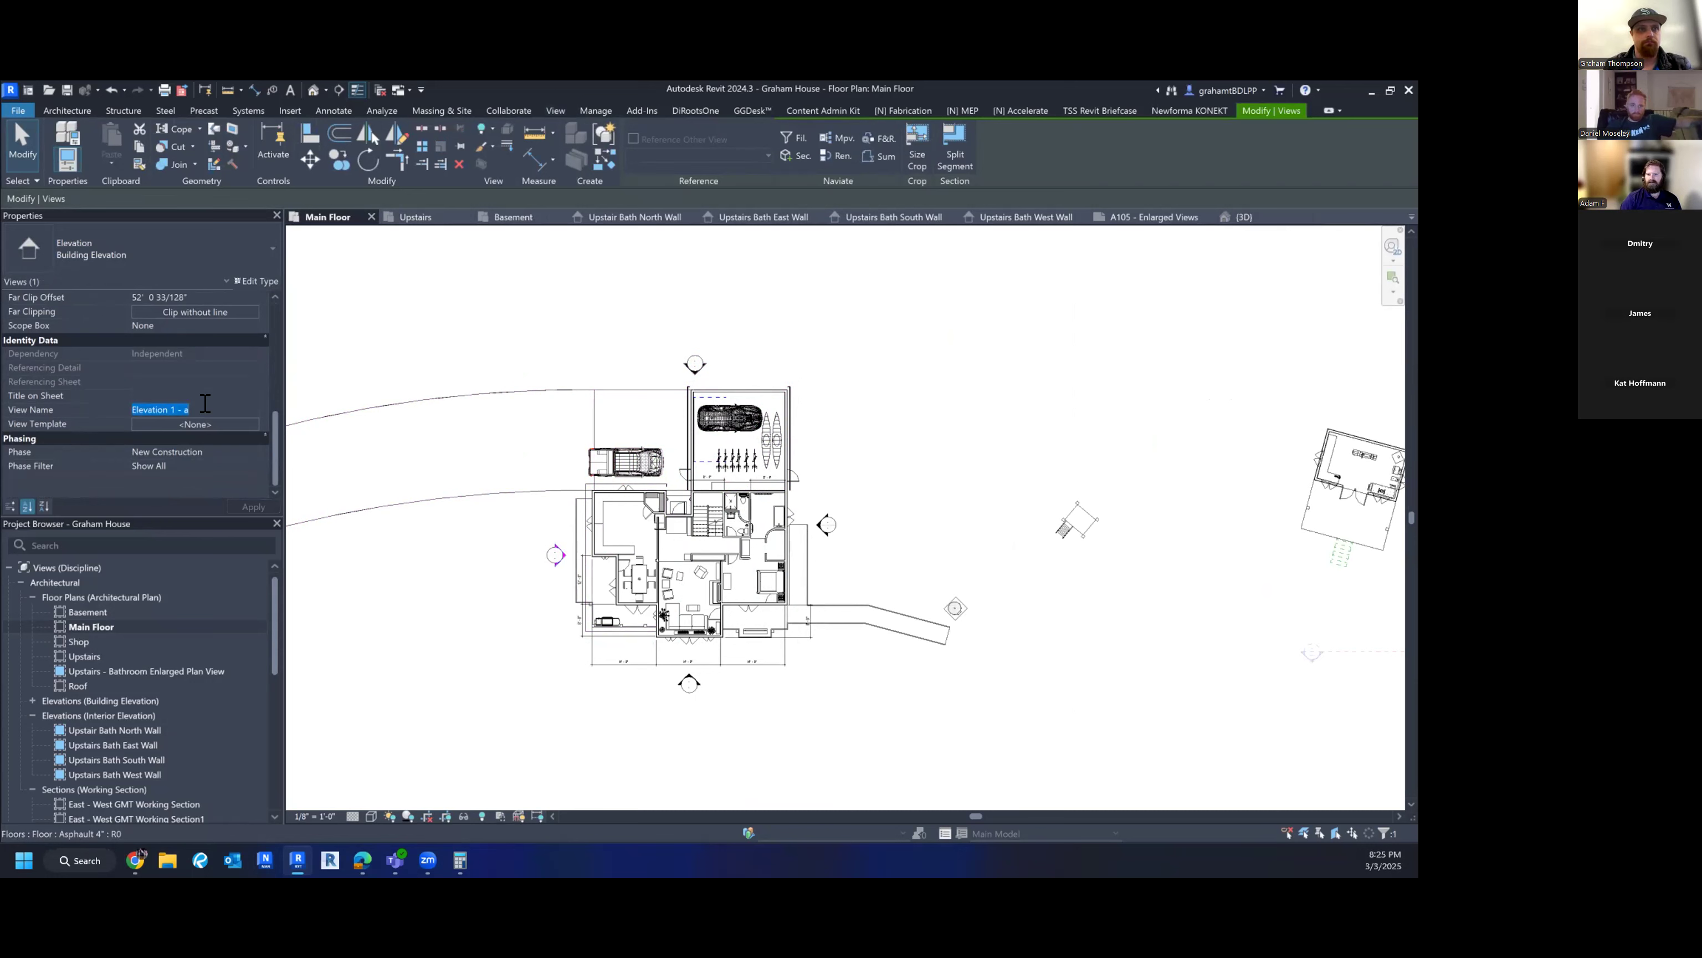
{"action": "type", "text": "DOU"}
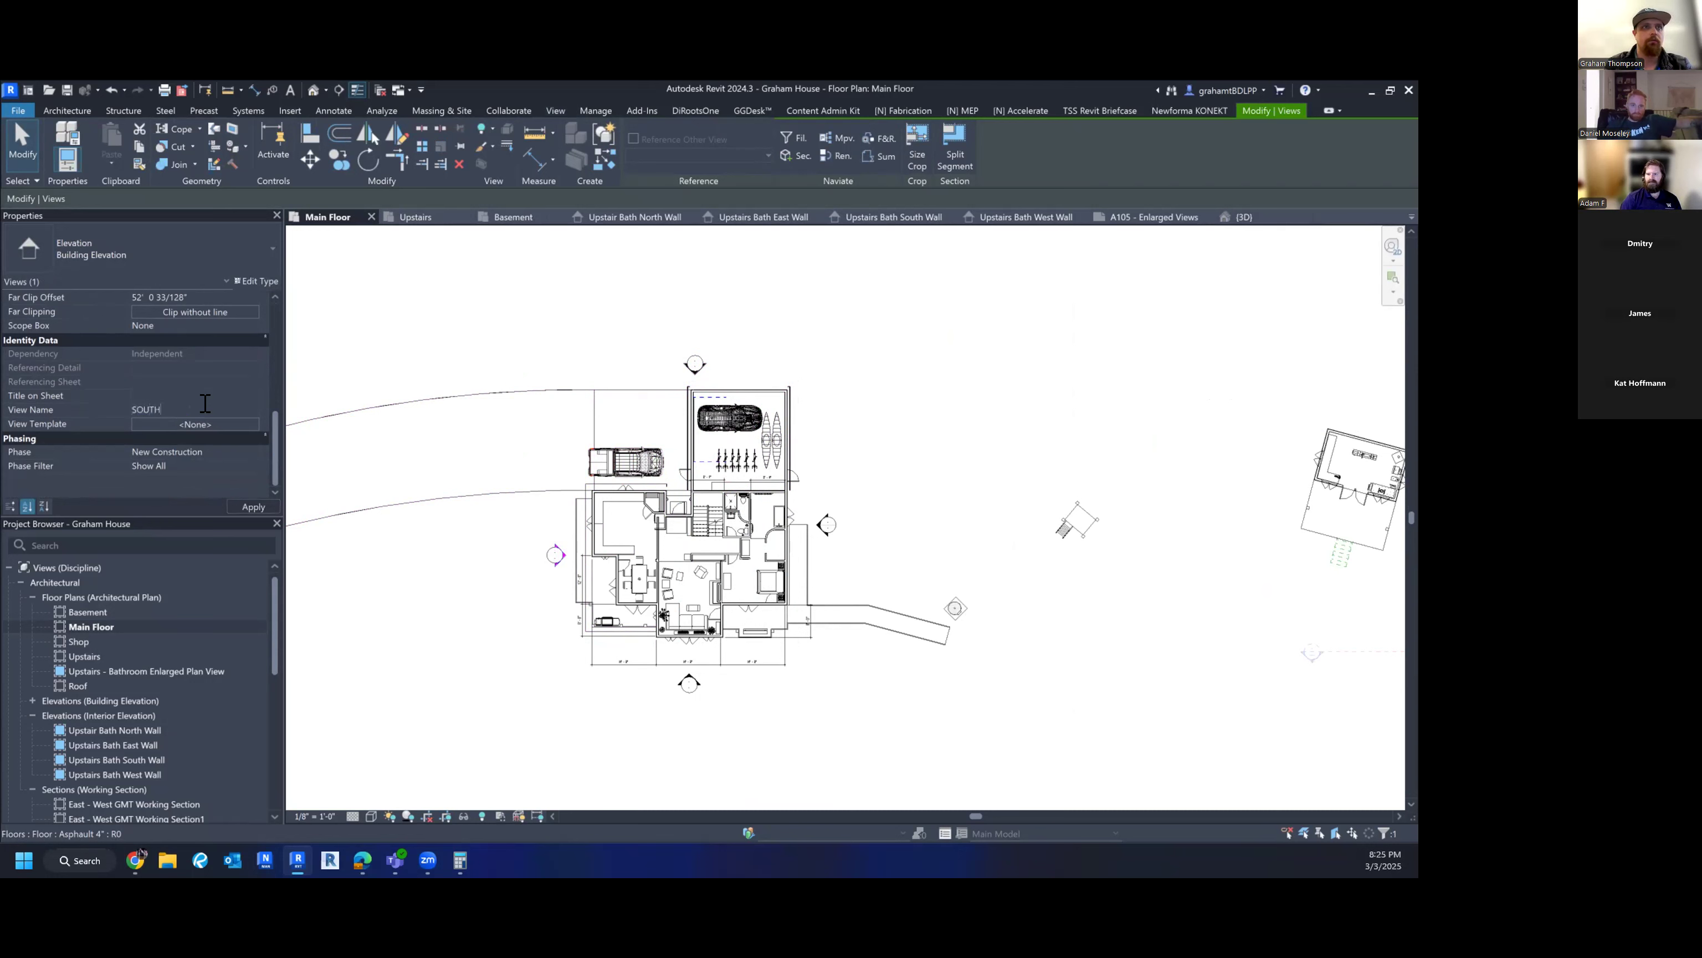
{"action": "key", "text": "Return"}
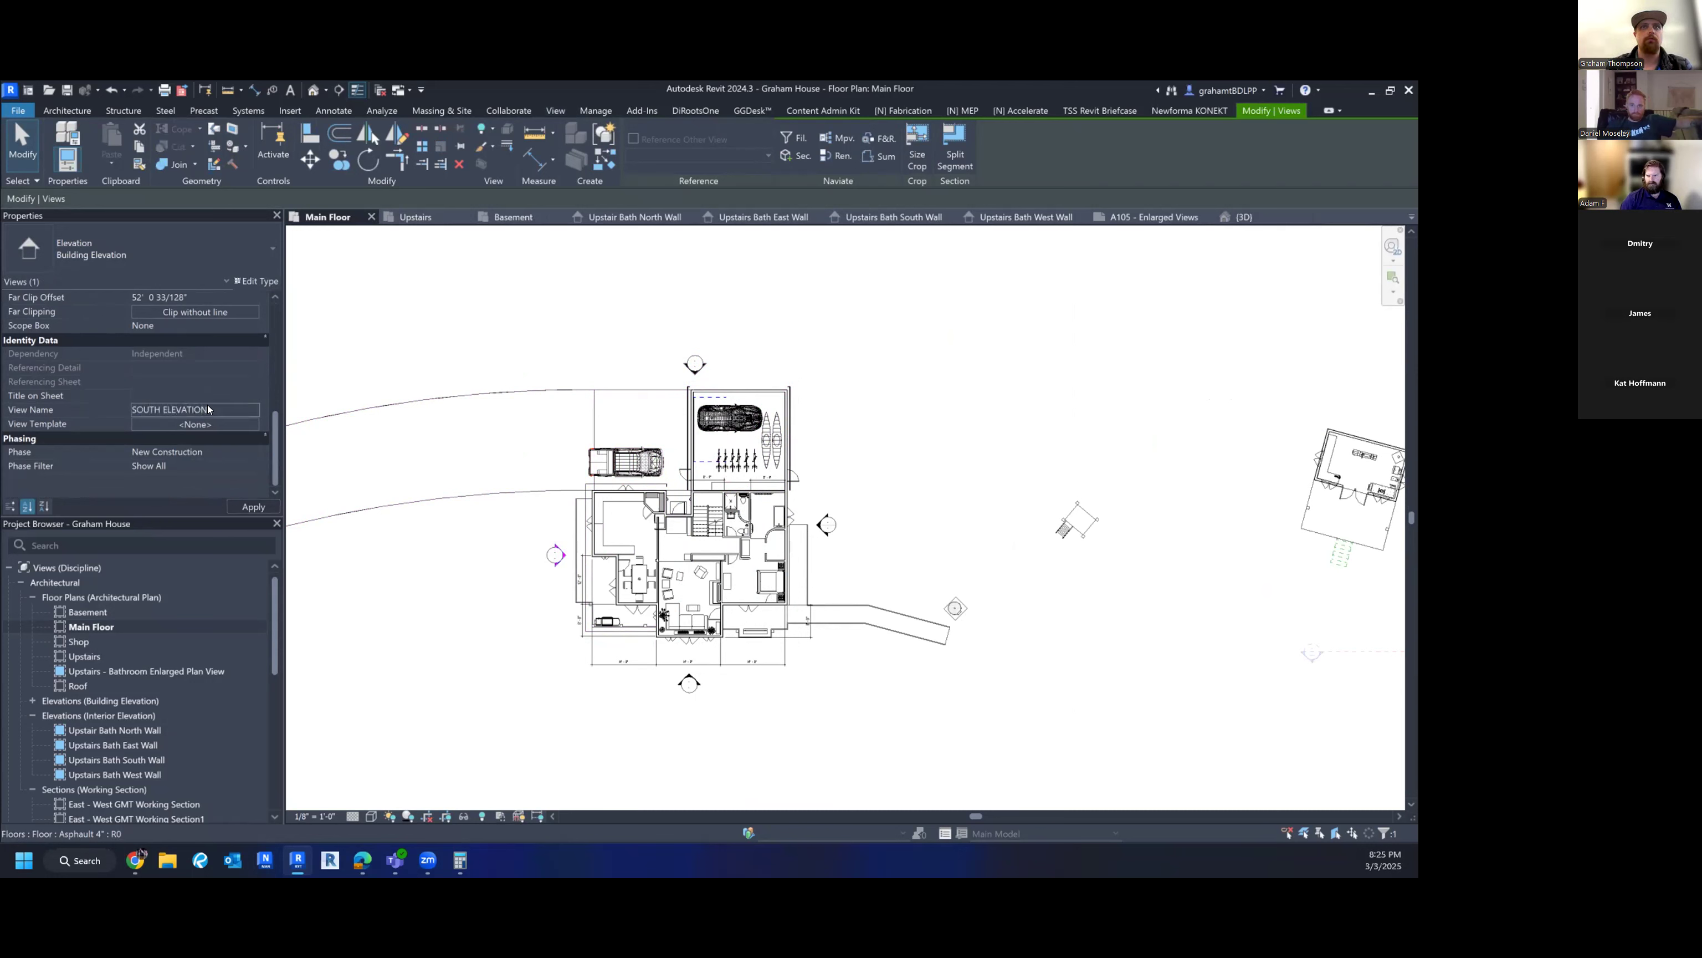
{"action": "left_click", "coordinate": [705, 363]}
{"action": "left_click", "coordinate": [711, 368]}
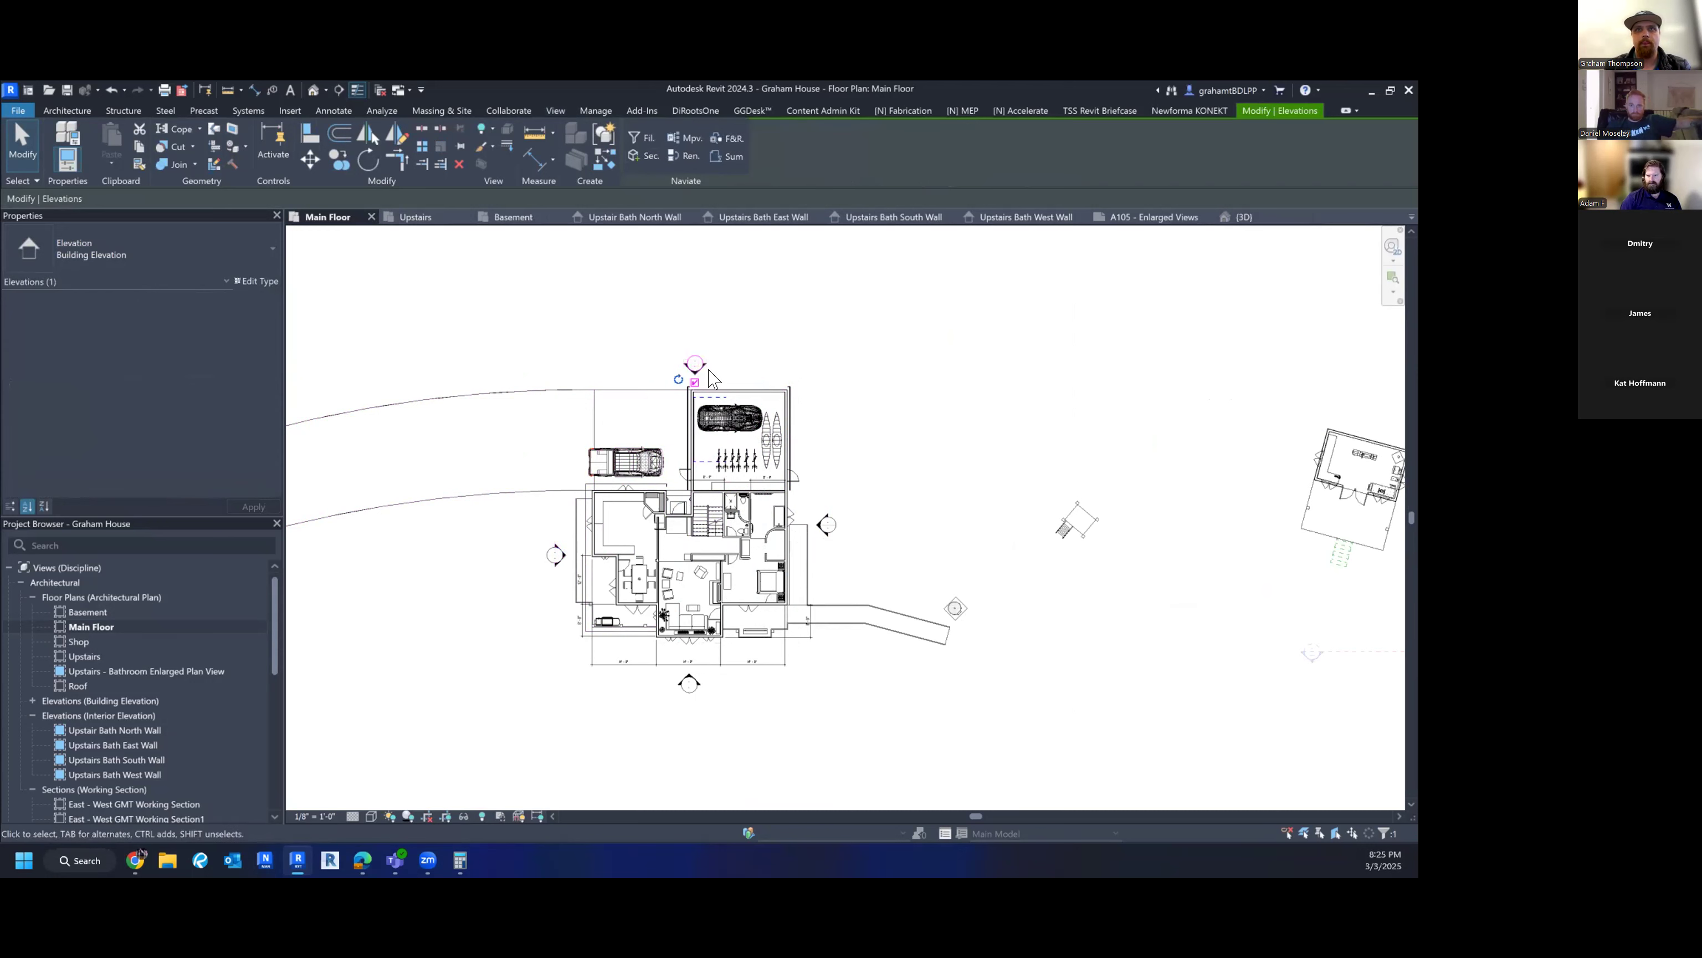
- Shorten the top elevation line from both the right and left ends
{"action": "scroll", "coordinate": [711, 368], "scroll_direction": "up", "scroll_amount": 5}
{"action": "left_click", "coordinate": [703, 360]}
{"action": "scroll", "coordinate": [711, 373], "scroll_direction": "down", "scroll_amount": 6}
{"action": "scroll", "coordinate": [1075, 437], "scroll_direction": "down", "scroll_amount": 3}
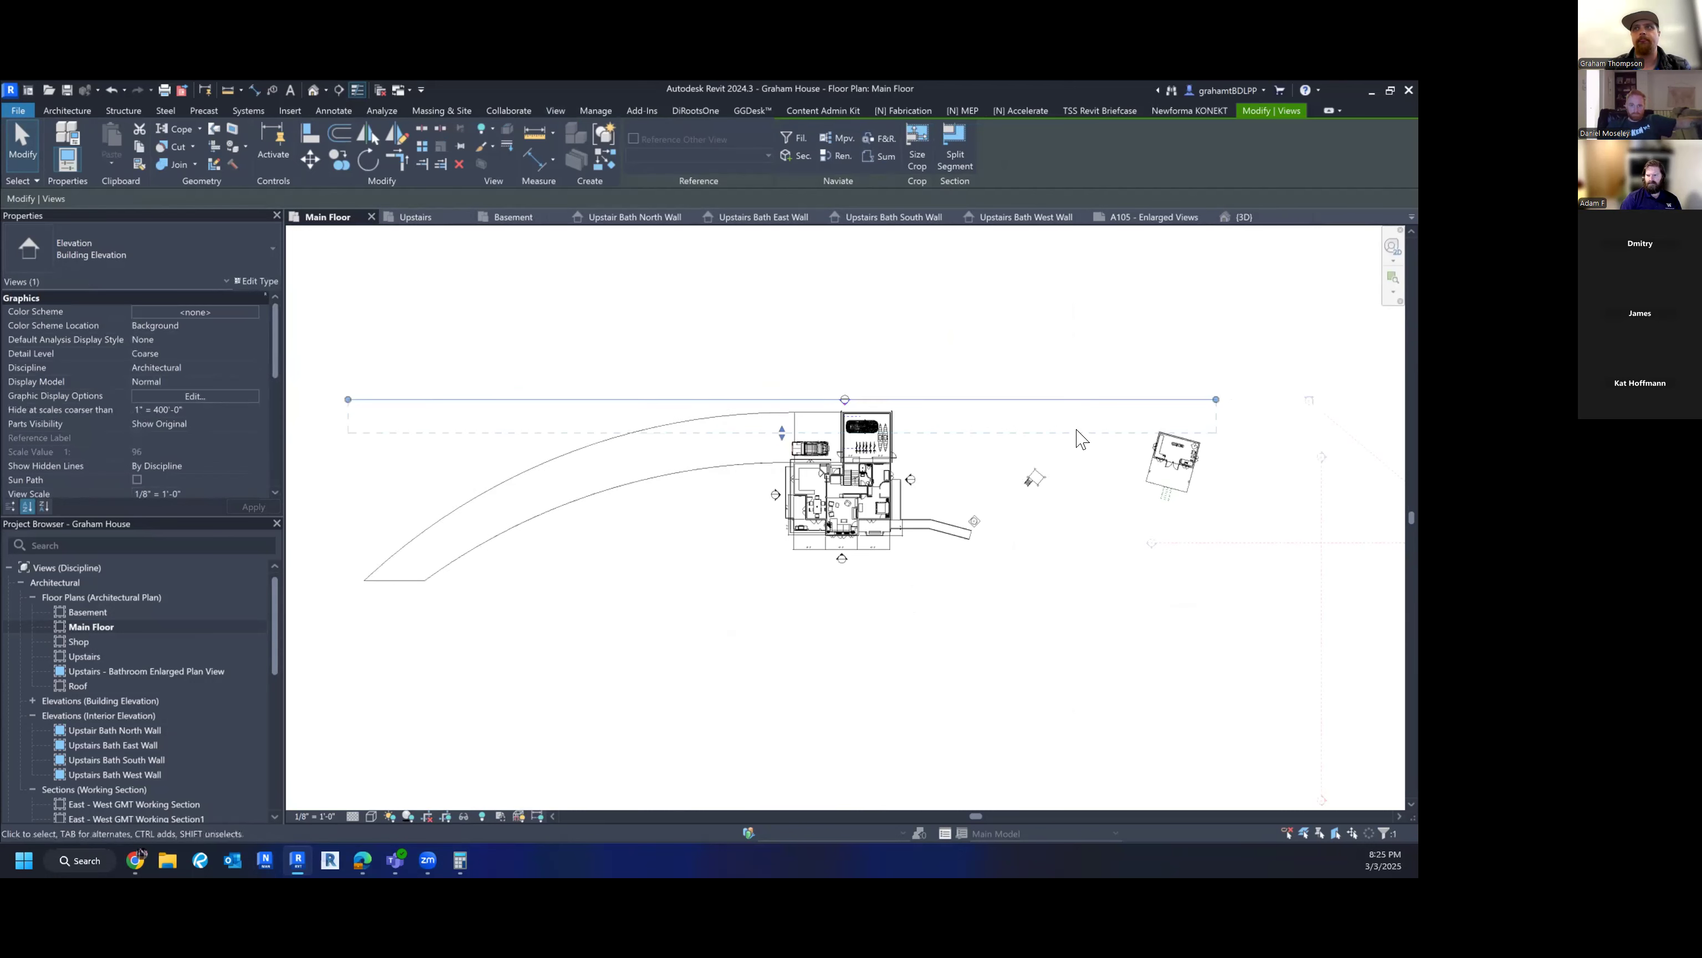
{"action": "left_click_drag", "start_coordinate": [1216, 399], "coordinate": [902, 400]}
{"action": "left_click_drag", "start_coordinate": [348, 399], "coordinate": [778, 418]}
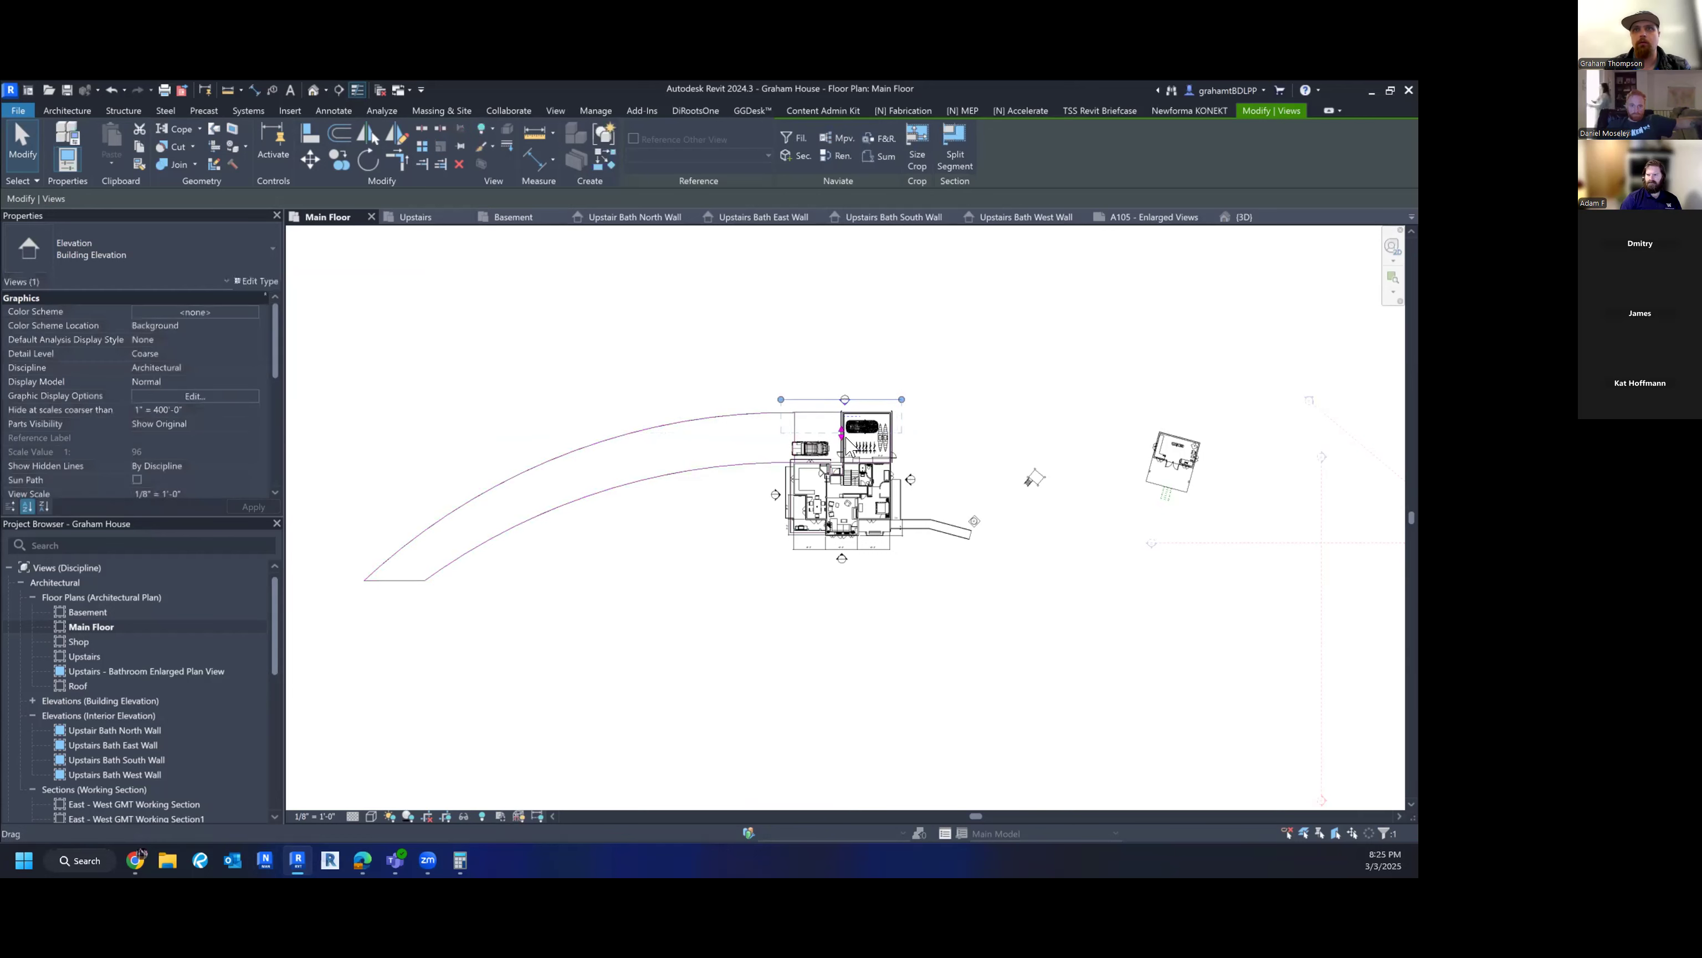
{"action": "scroll", "coordinate": [843, 433], "scroll_direction": "up", "scroll_amount": 2}
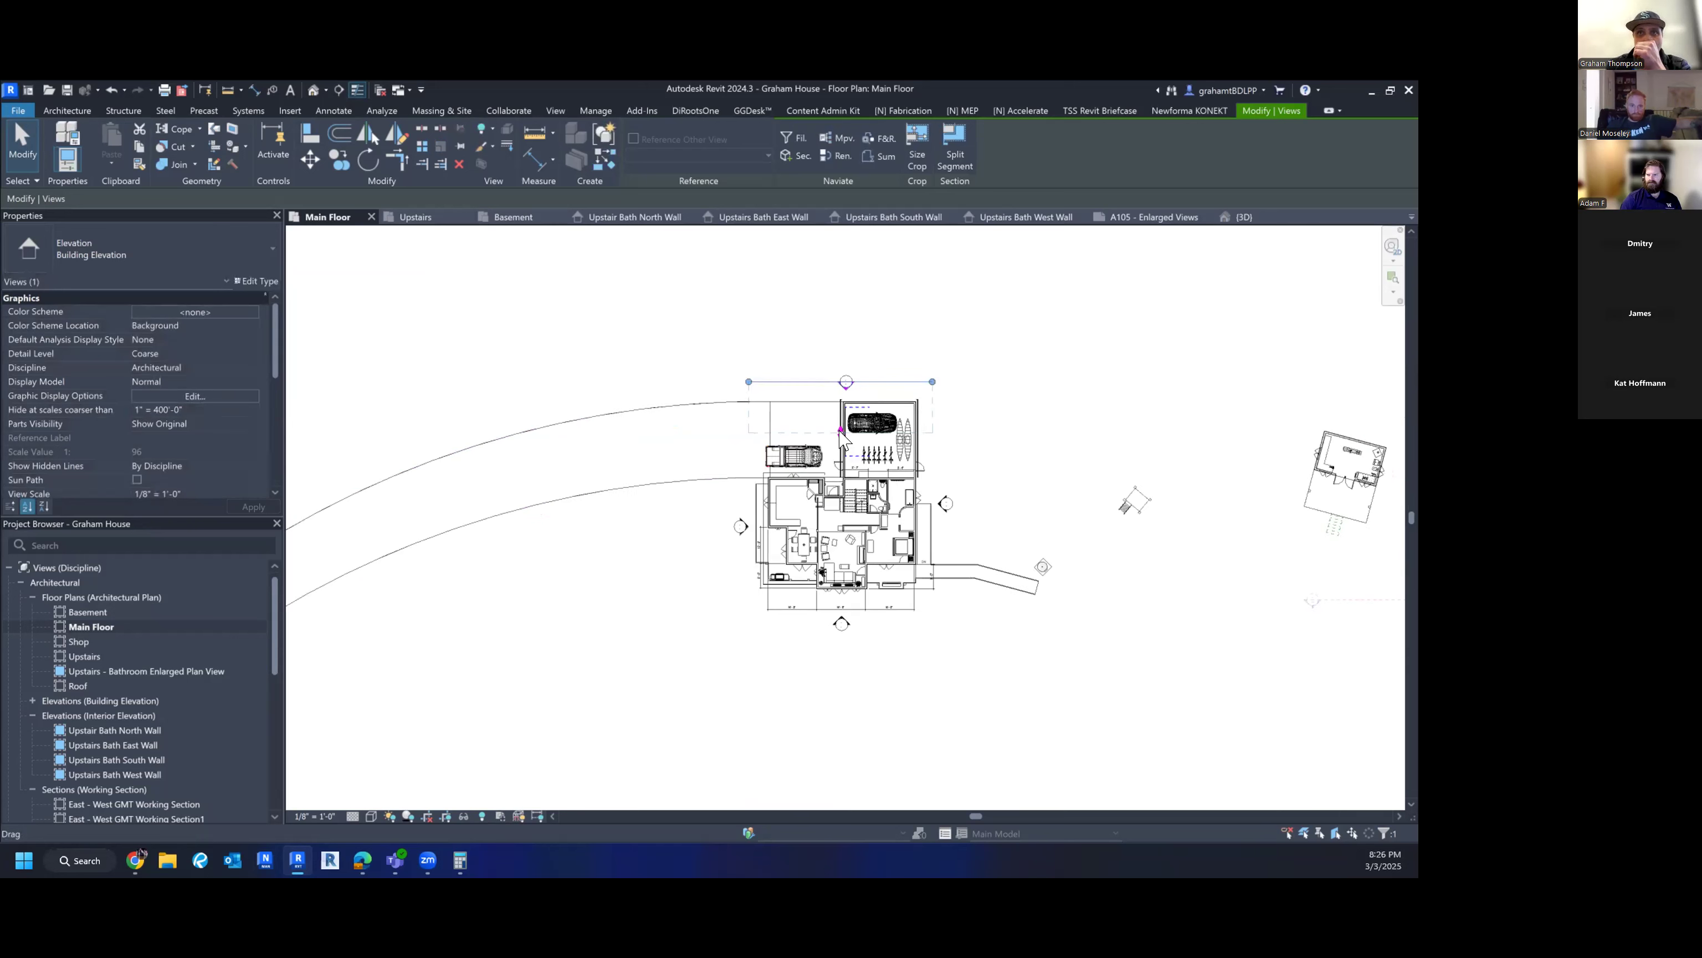
- Open the Elevation 2 - a view from the top marker's right-click menu
{"action": "right_click", "coordinate": [799, 383]}
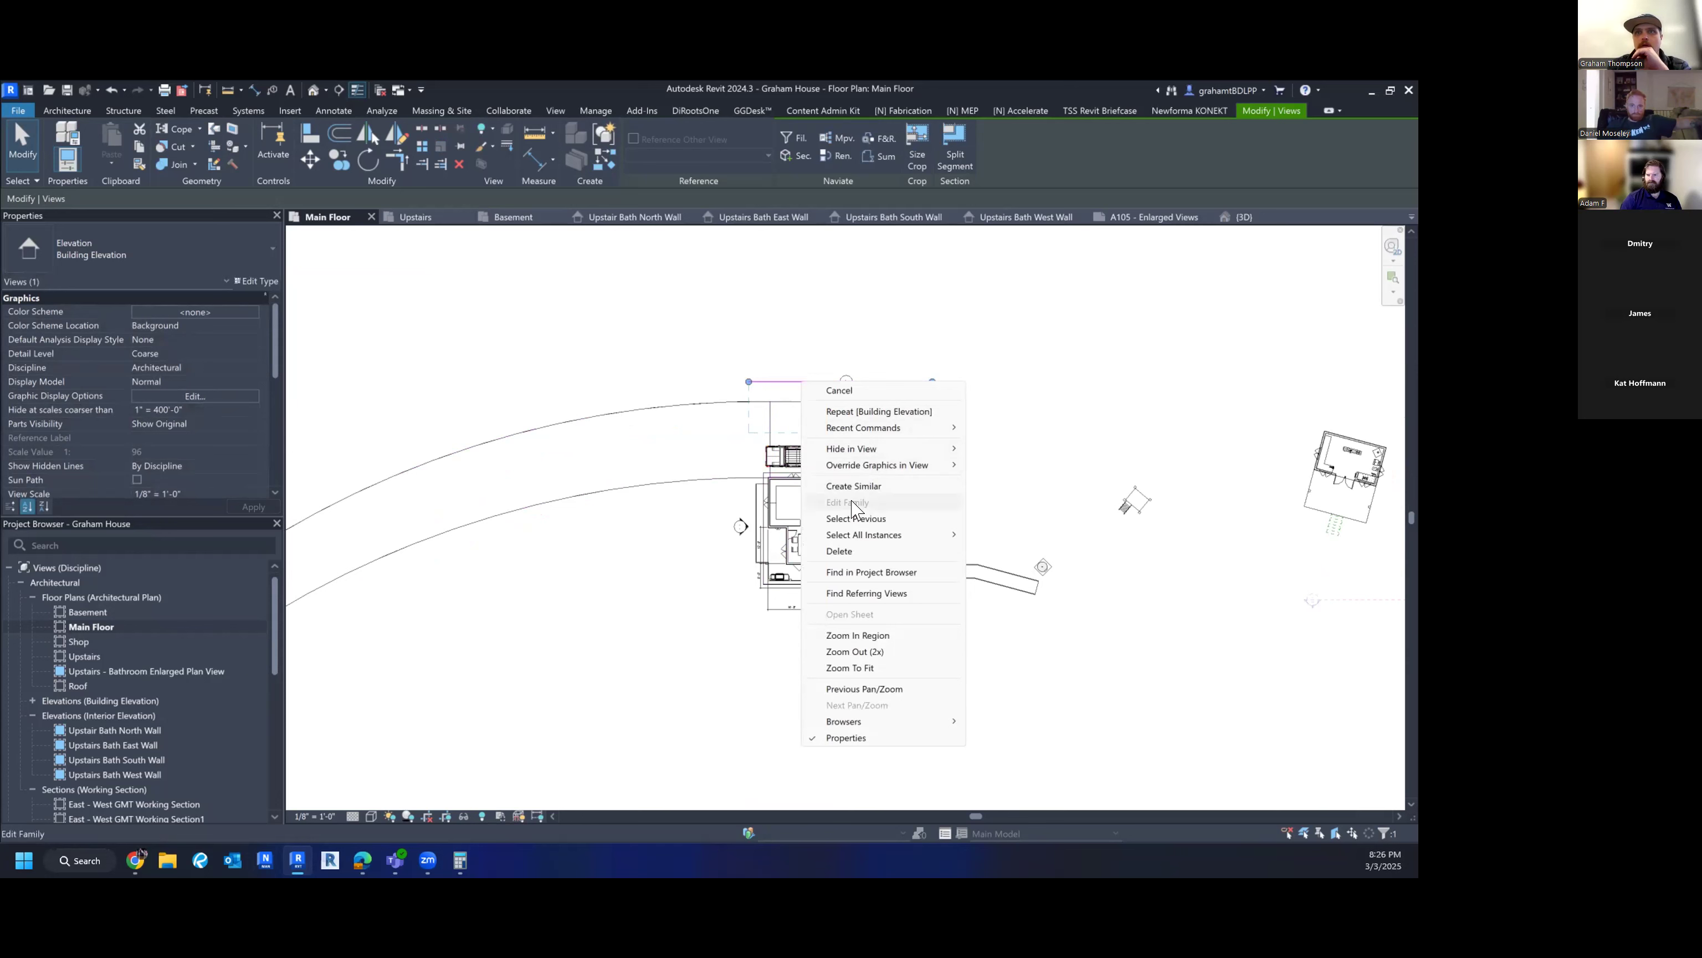
{"action": "left_click", "coordinate": [726, 371]}
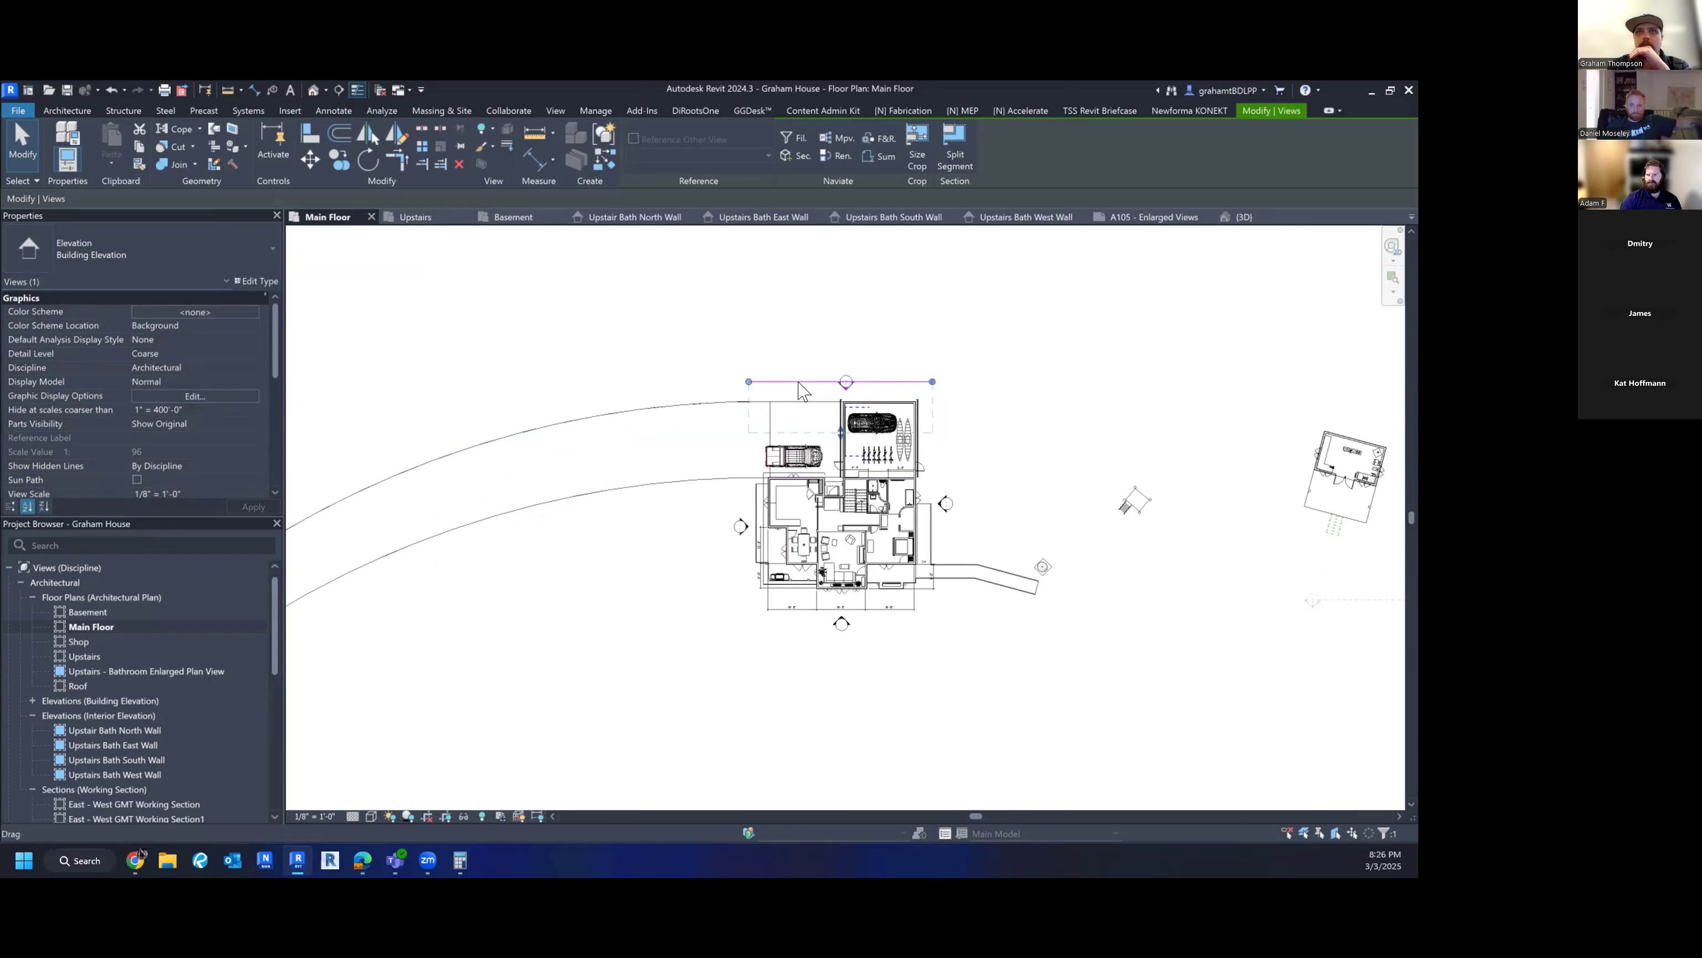
{"action": "right_click", "coordinate": [803, 388]}
{"action": "left_click", "coordinate": [785, 387]}
{"action": "right_click", "coordinate": [782, 382]}
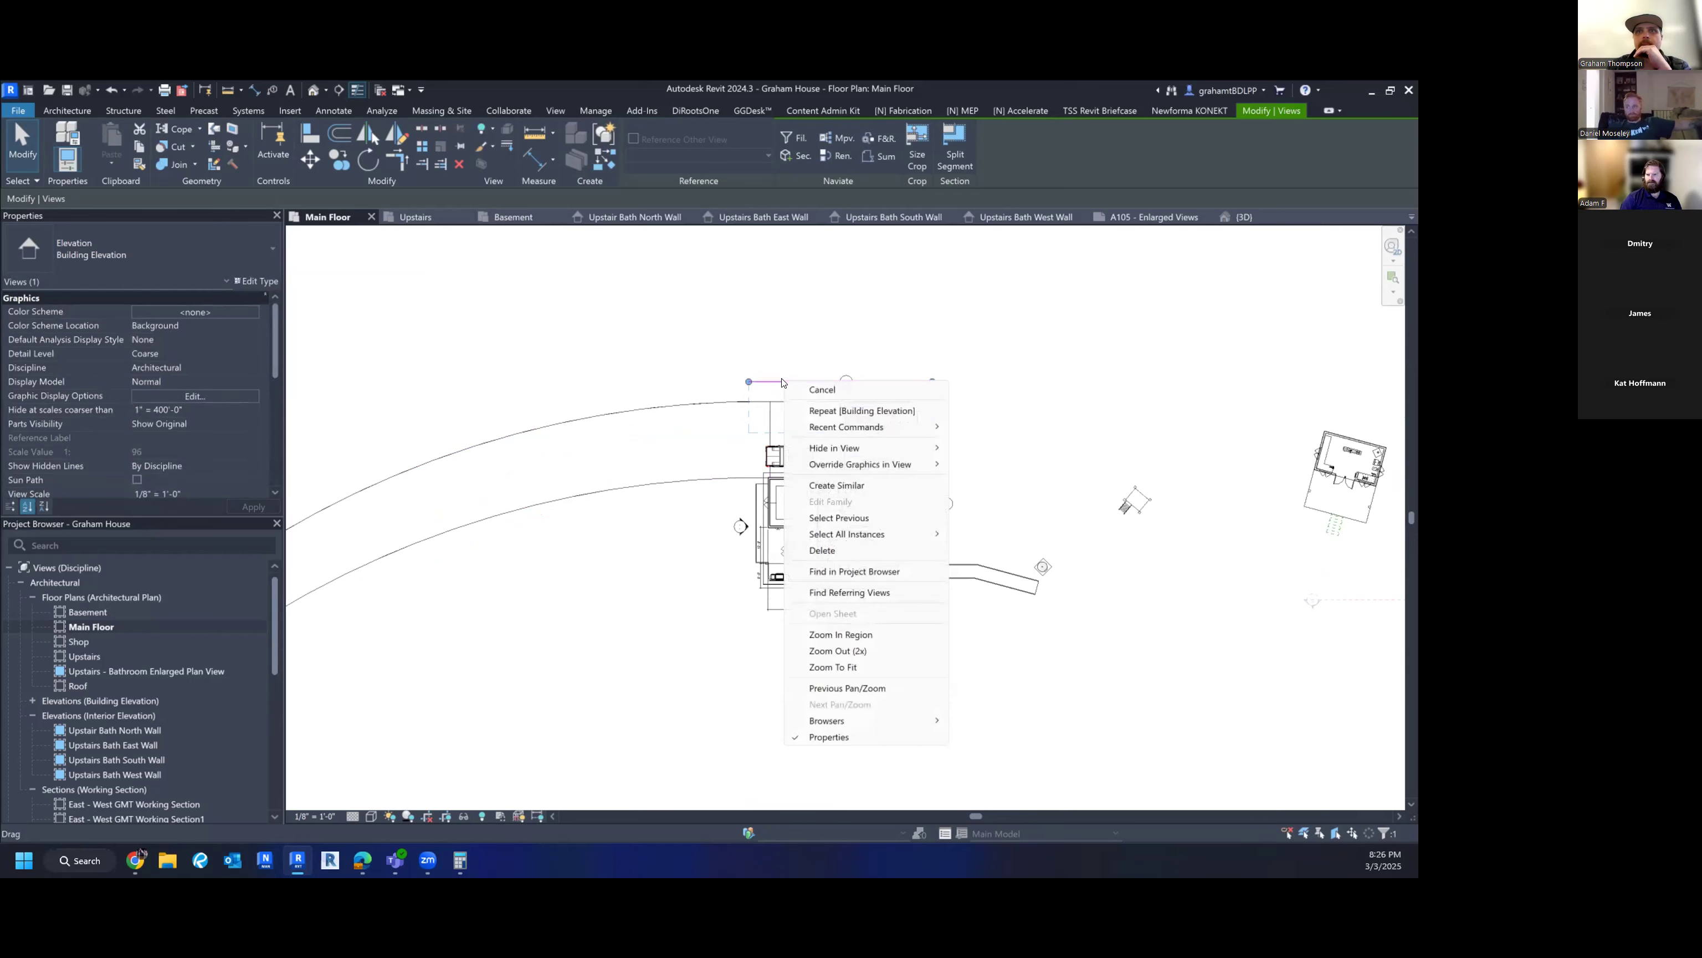
{"action": "left_click", "coordinate": [771, 300]}
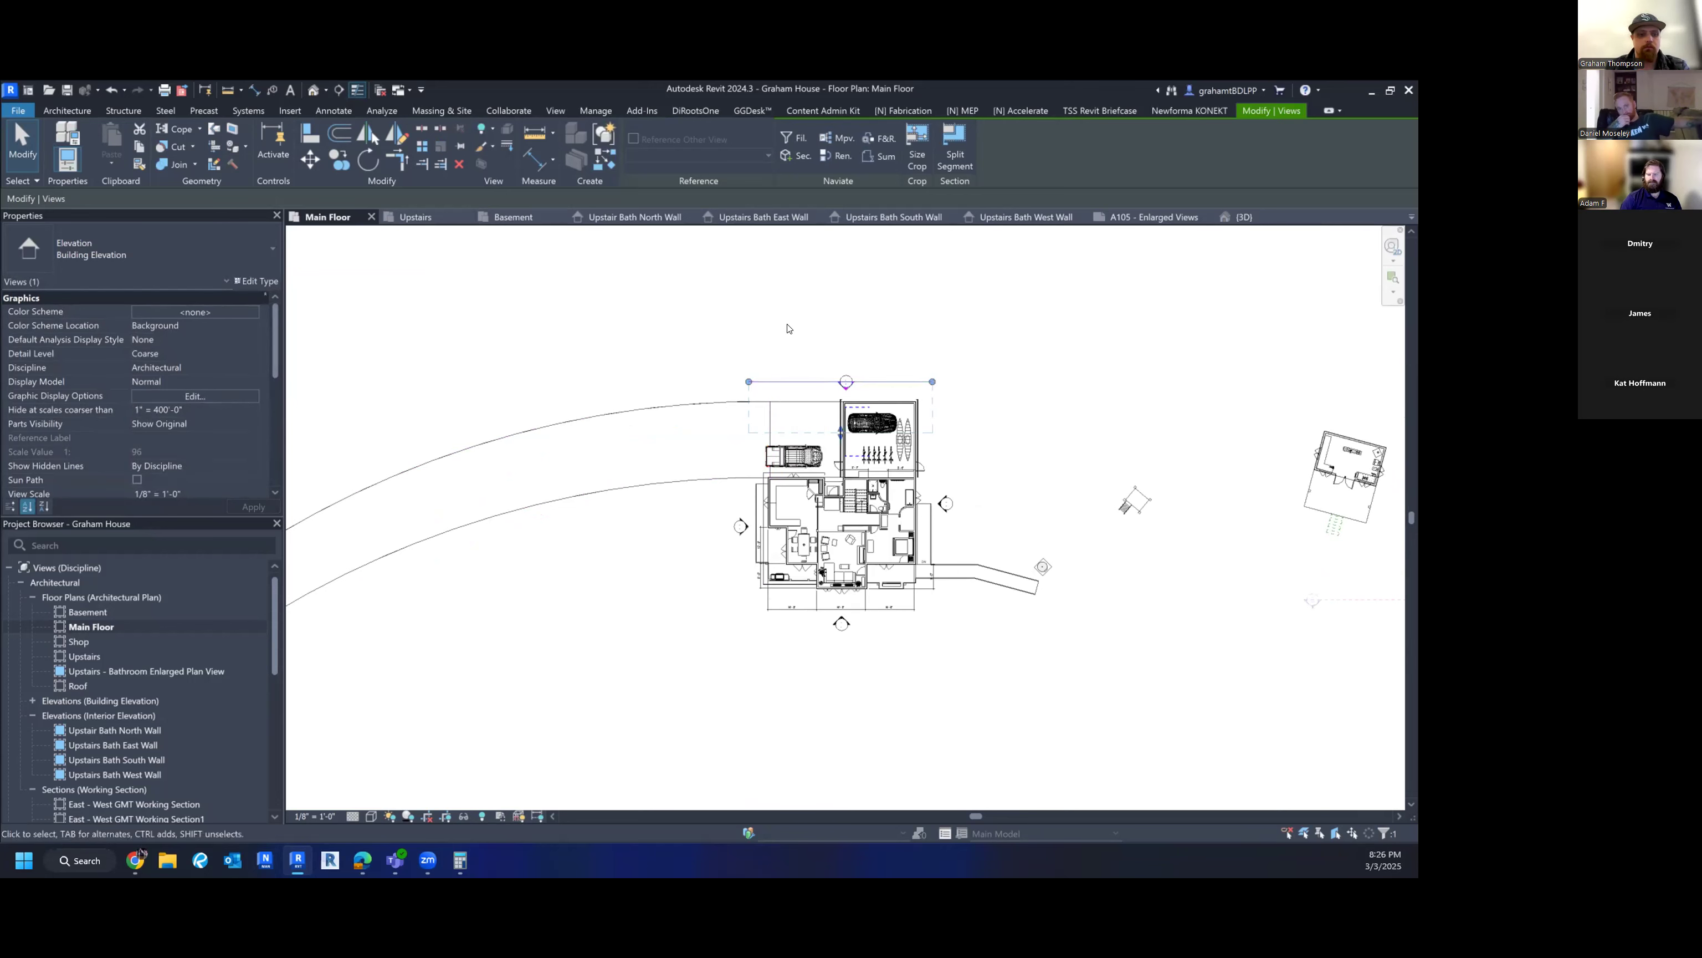
{"action": "scroll", "coordinate": [847, 397], "scroll_direction": "up", "scroll_amount": 3}
{"action": "right_click", "coordinate": [851, 387]}
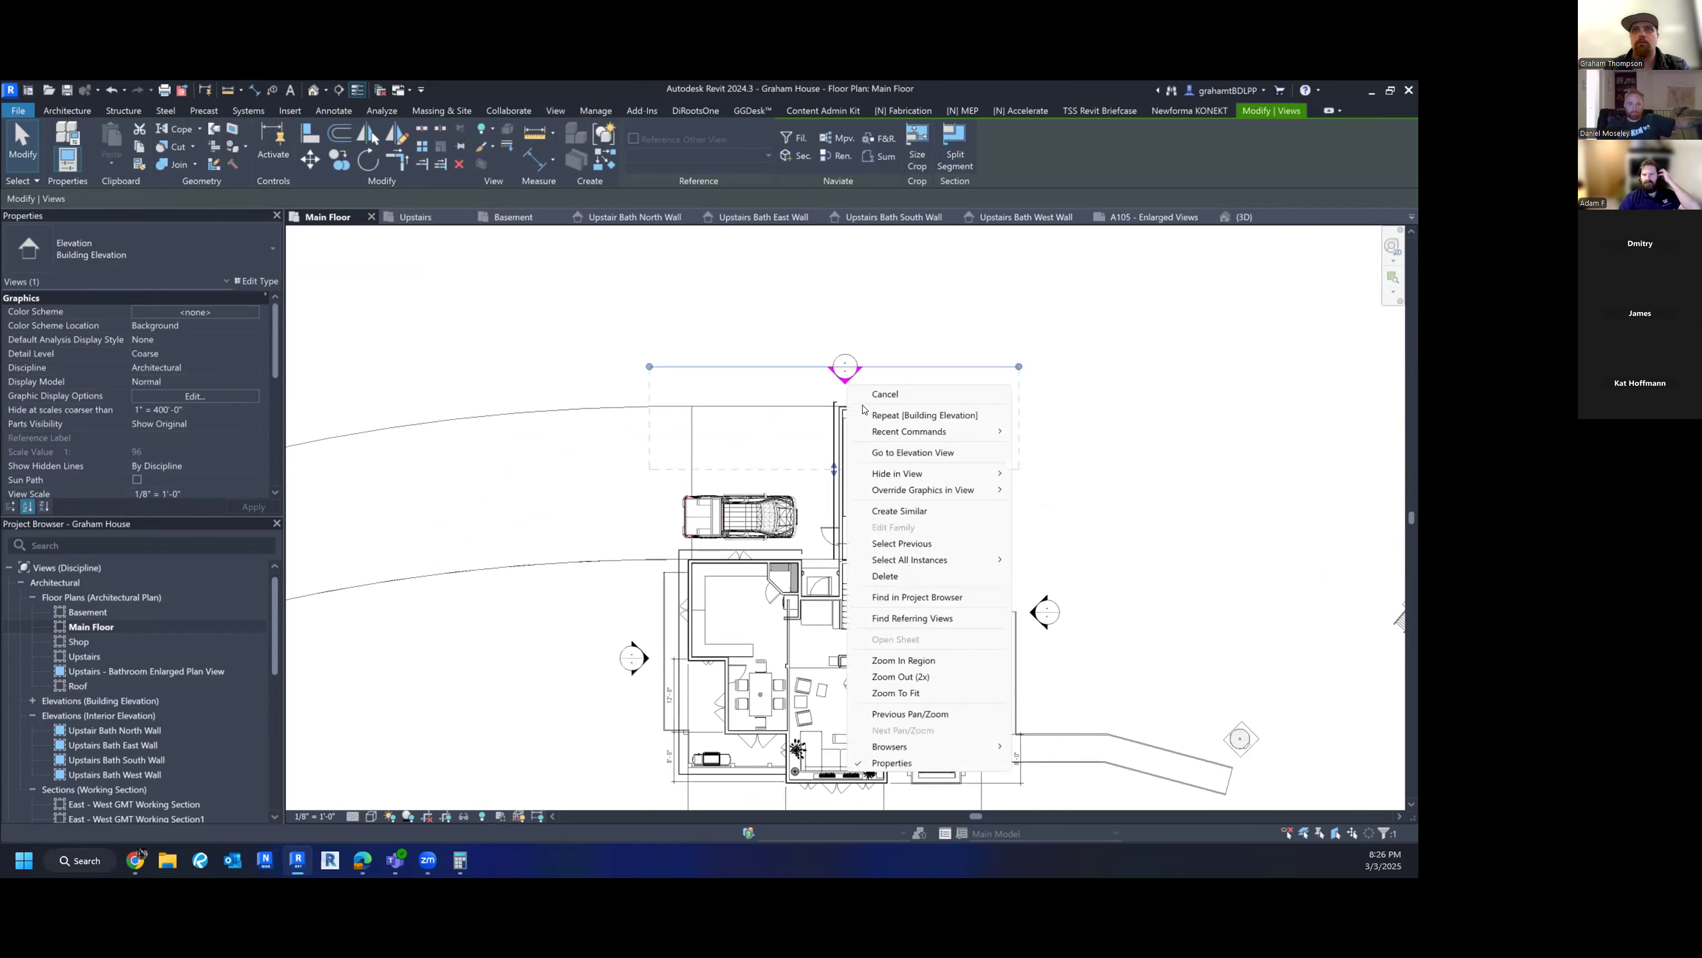
{"action": "left_click", "coordinate": [913, 452]}
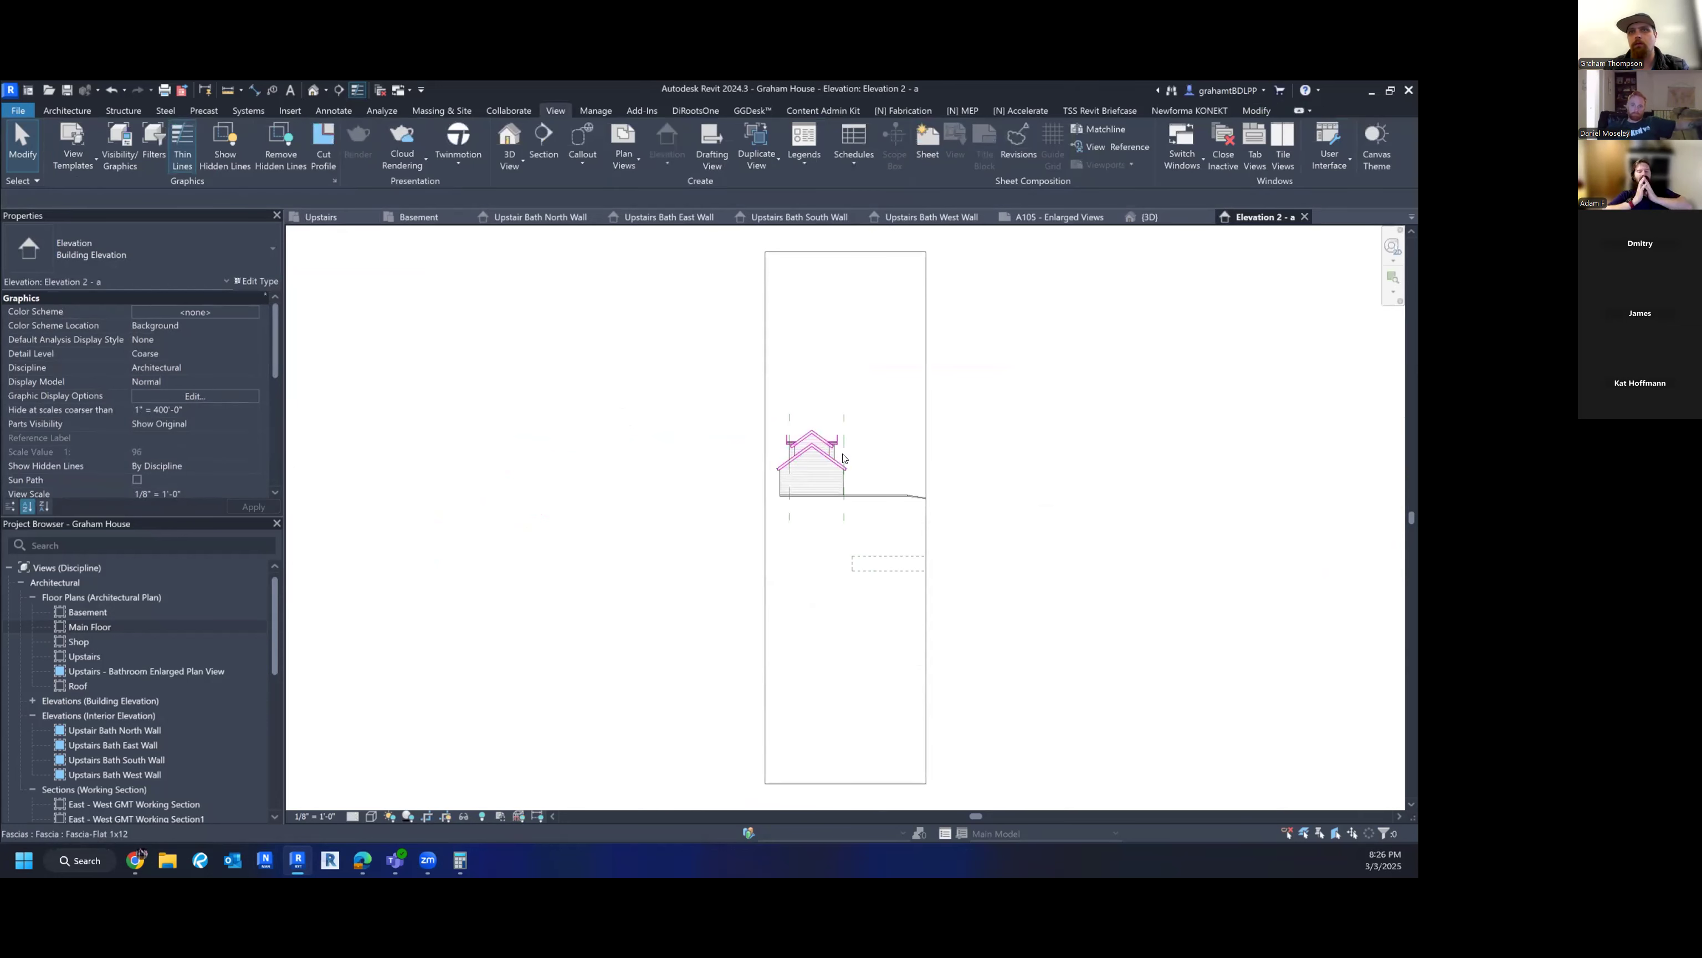
- Set Elevation 2 - a's Far Clip Offset to 50'
{"action": "scroll", "coordinate": [119, 393], "scroll_direction": "down", "scroll_amount": 2}
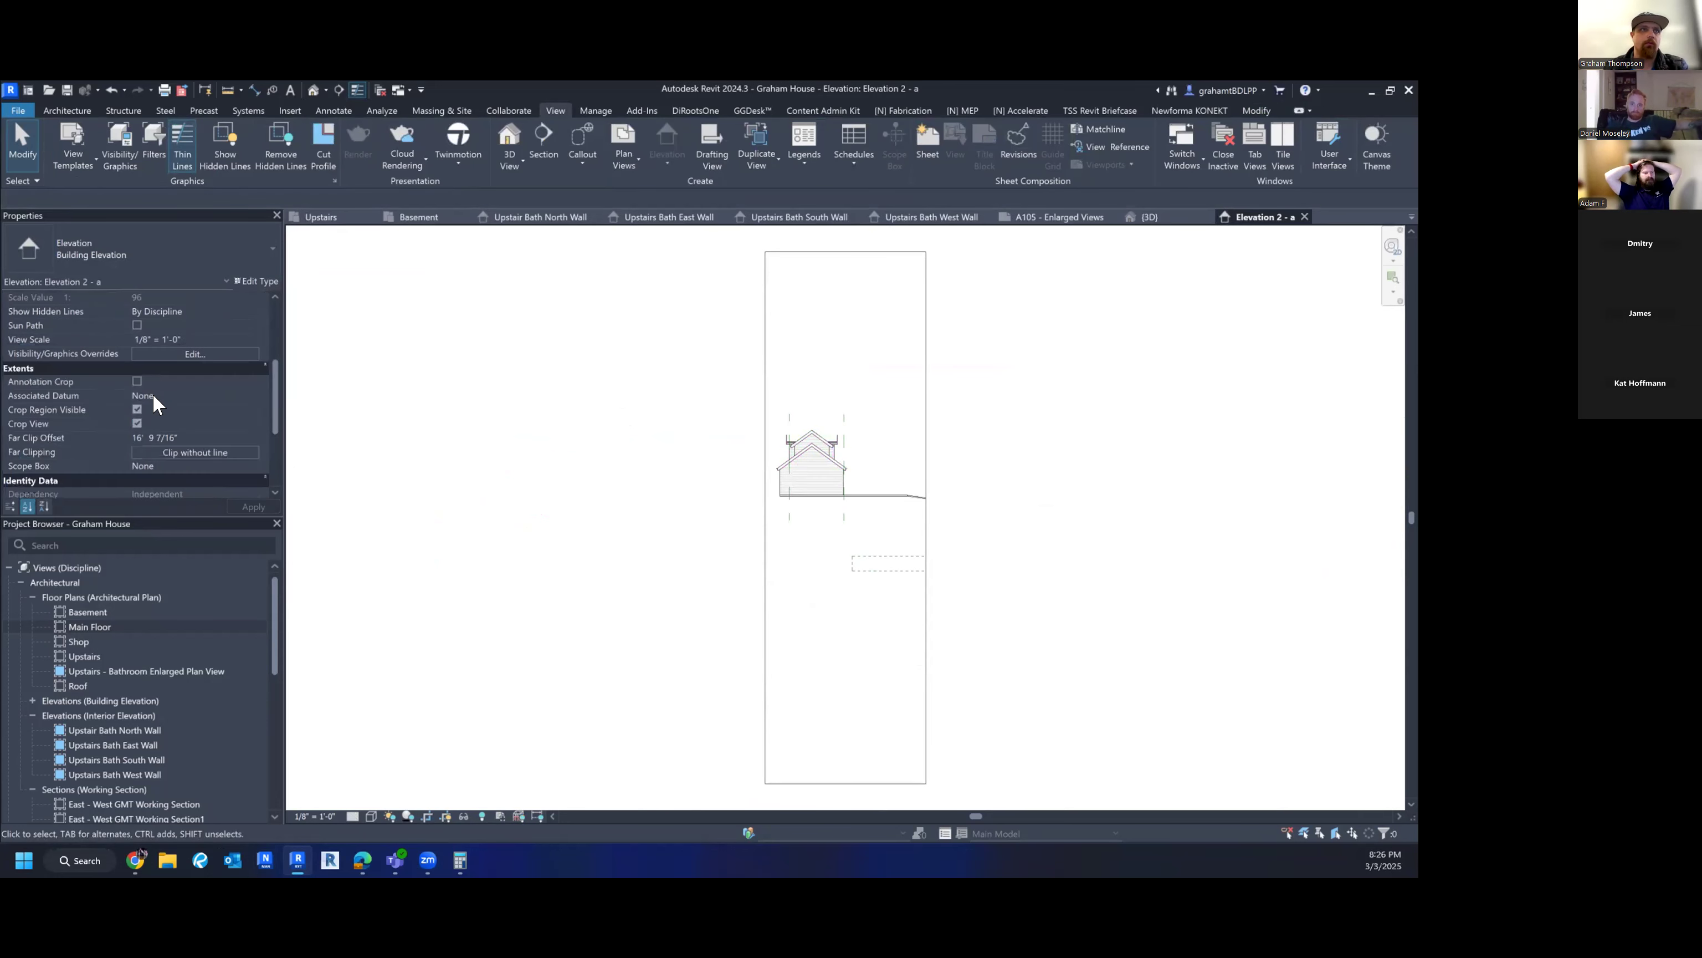
{"action": "scroll", "coordinate": [207, 446], "scroll_direction": "down", "scroll_amount": 5}
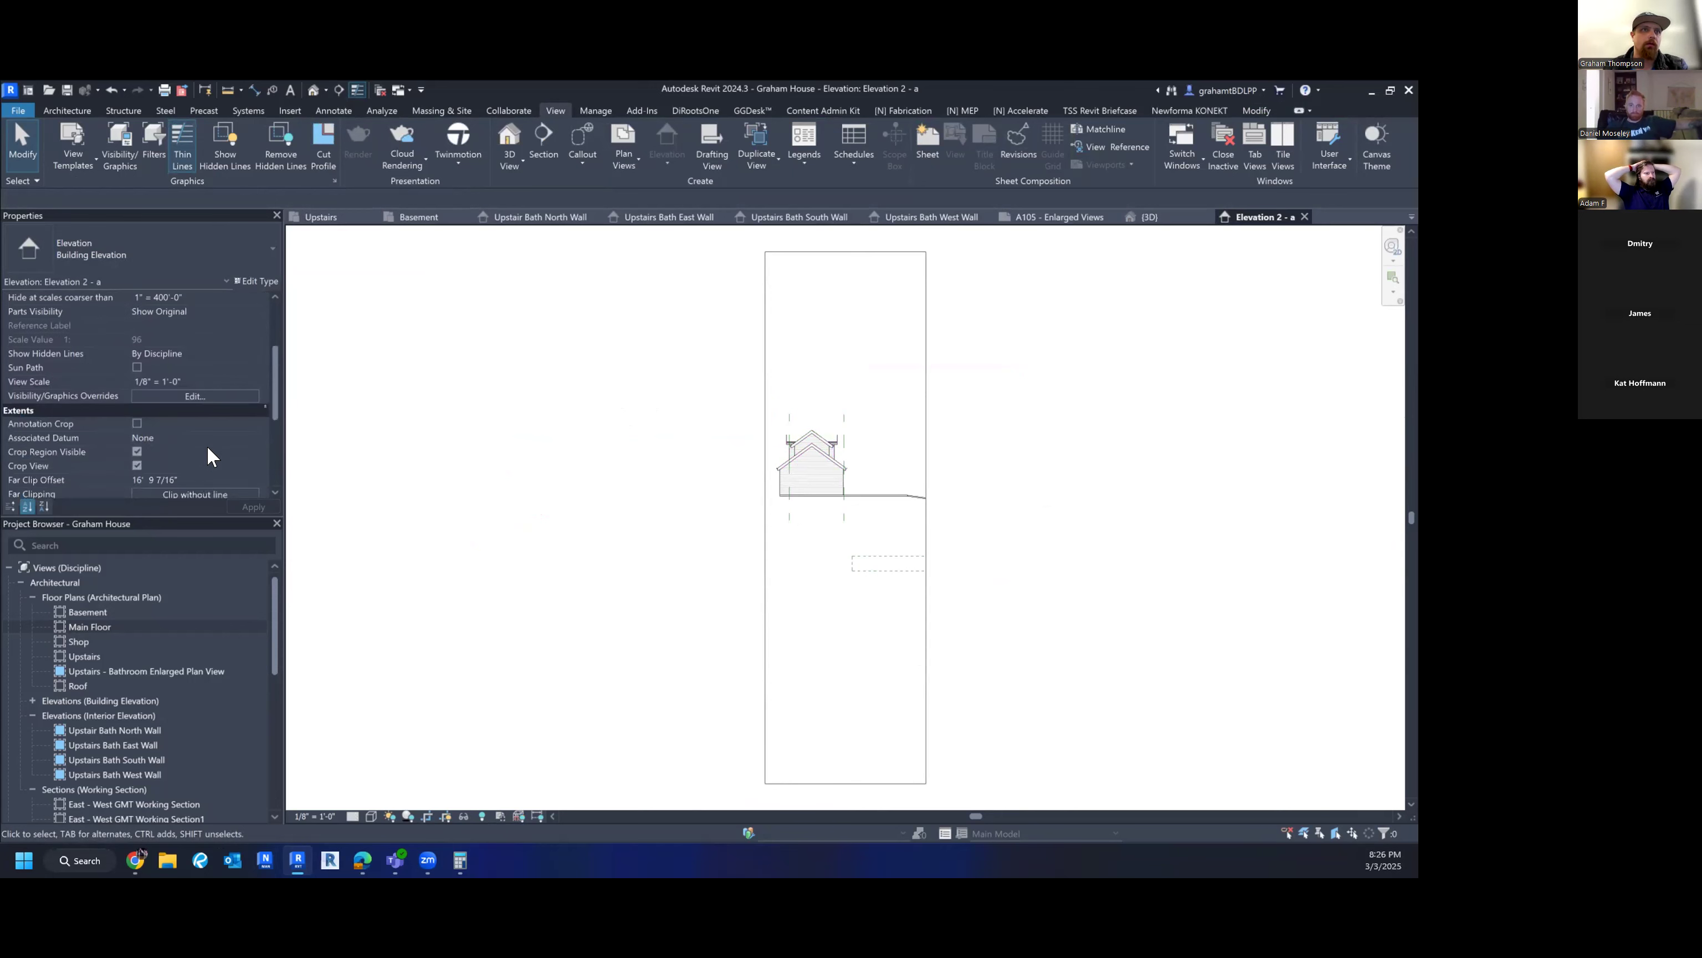
{"action": "left_click", "coordinate": [203, 437]}
{"action": "key", "text": "Return"}
{"action": "scroll", "coordinate": [886, 437], "scroll_direction": "up", "scroll_amount": 6}
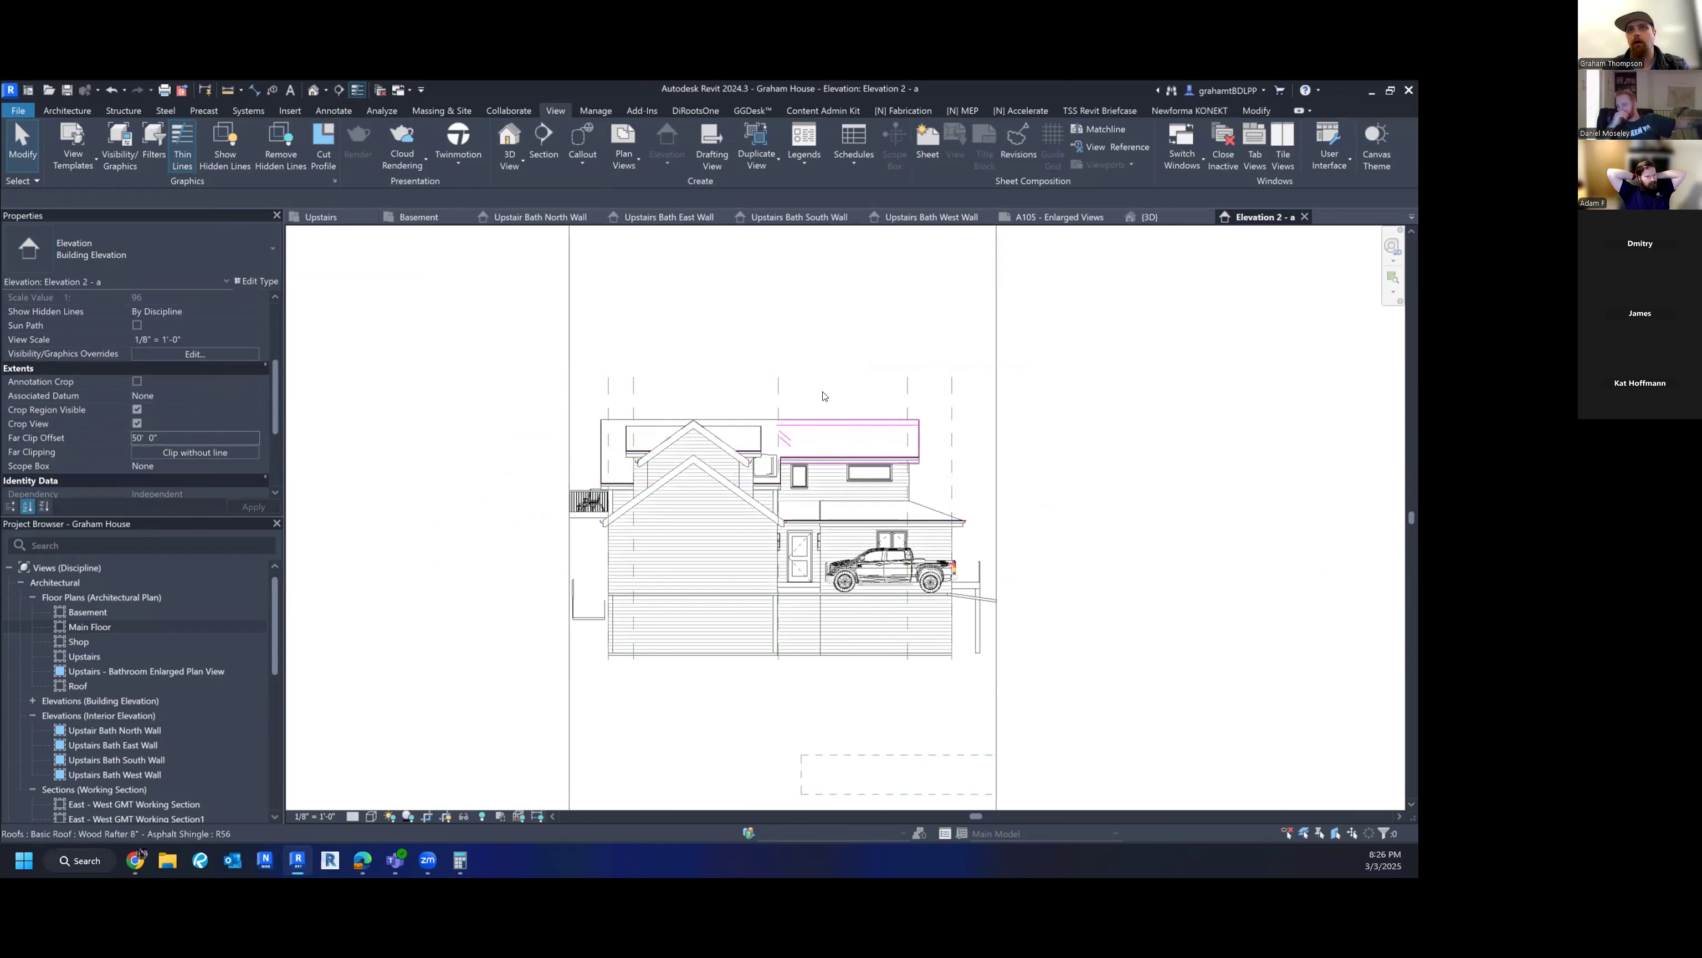
- Widen the elevation's crop region edges, then return to sheet A105 - Enlarged Views
{"action": "left_click", "coordinate": [569, 386]}
{"action": "scroll", "coordinate": [567, 389], "scroll_direction": "down", "scroll_amount": 2}
{"action": "left_click_drag", "start_coordinate": [534, 555], "coordinate": [561, 565]}
{"action": "left_click", "coordinate": [863, 562]}
{"action": "left_click", "coordinate": [850, 562]}
{"action": "left_click_drag", "start_coordinate": [850, 566], "coordinate": [865, 570]}
{"action": "left_click", "coordinate": [864, 582]}
{"action": "scroll", "coordinate": [854, 594], "scroll_direction": "down", "scroll_amount": 2}
{"action": "middle_click_drag", "start_coordinate": [796, 778], "coordinate": [777, 593]}
{"action": "scroll", "coordinate": [776, 592], "scroll_direction": "down", "scroll_amount": 1}
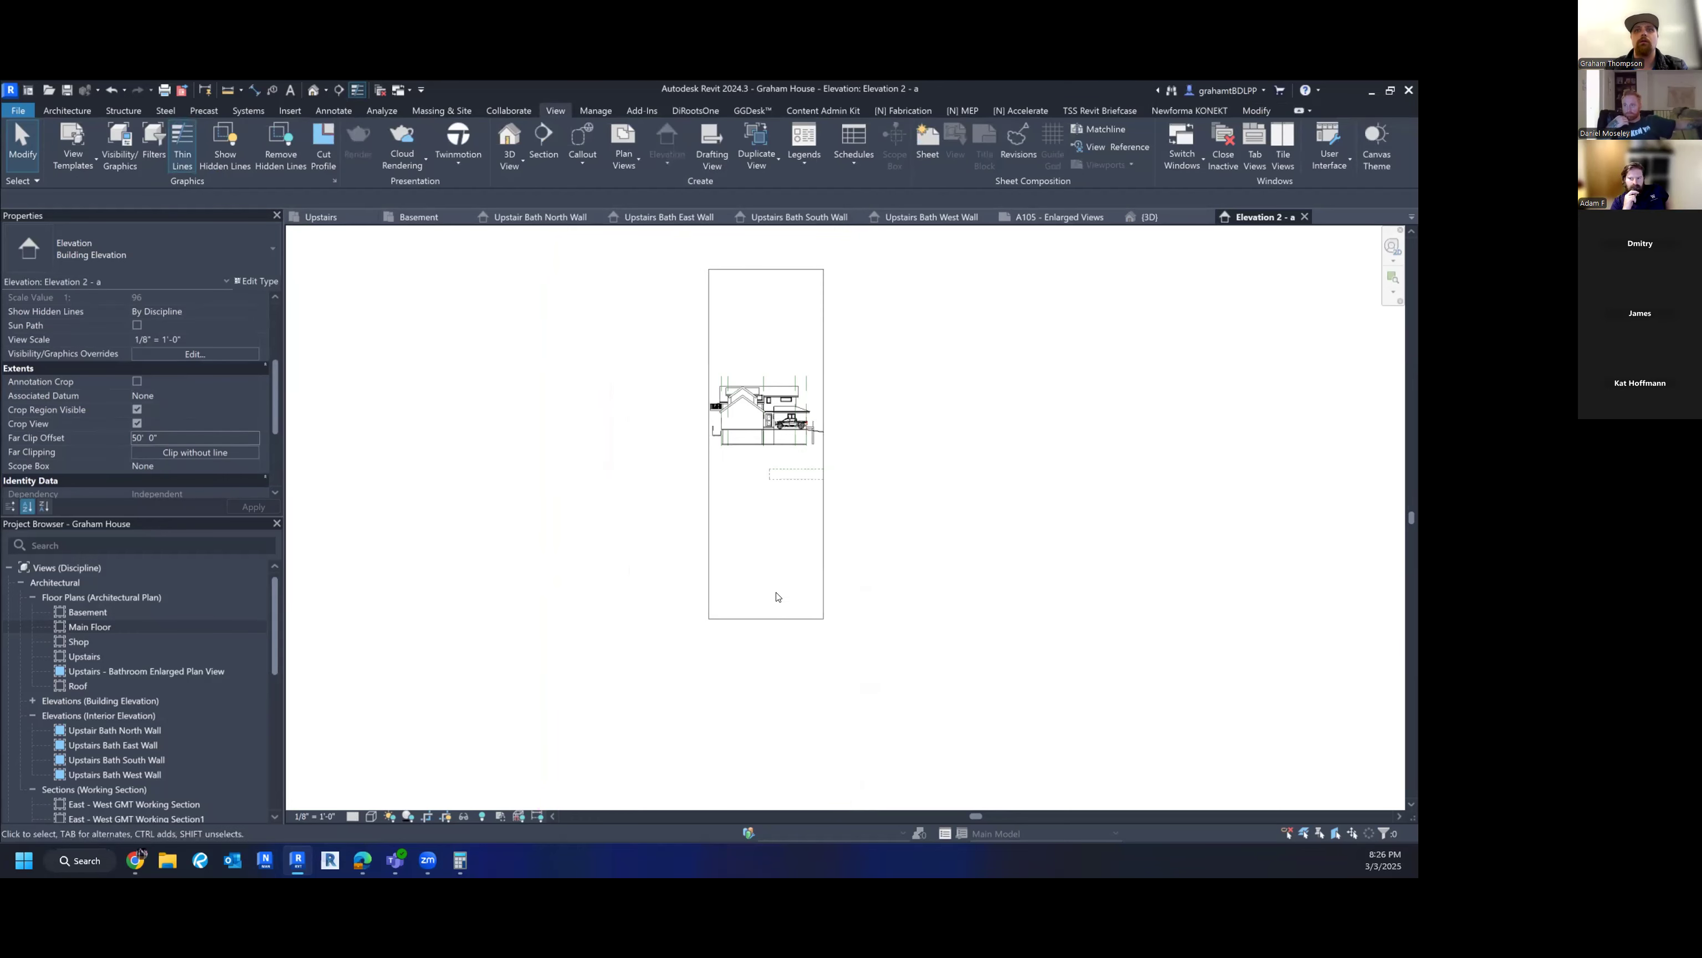
{"action": "left_click", "coordinate": [1058, 217]}
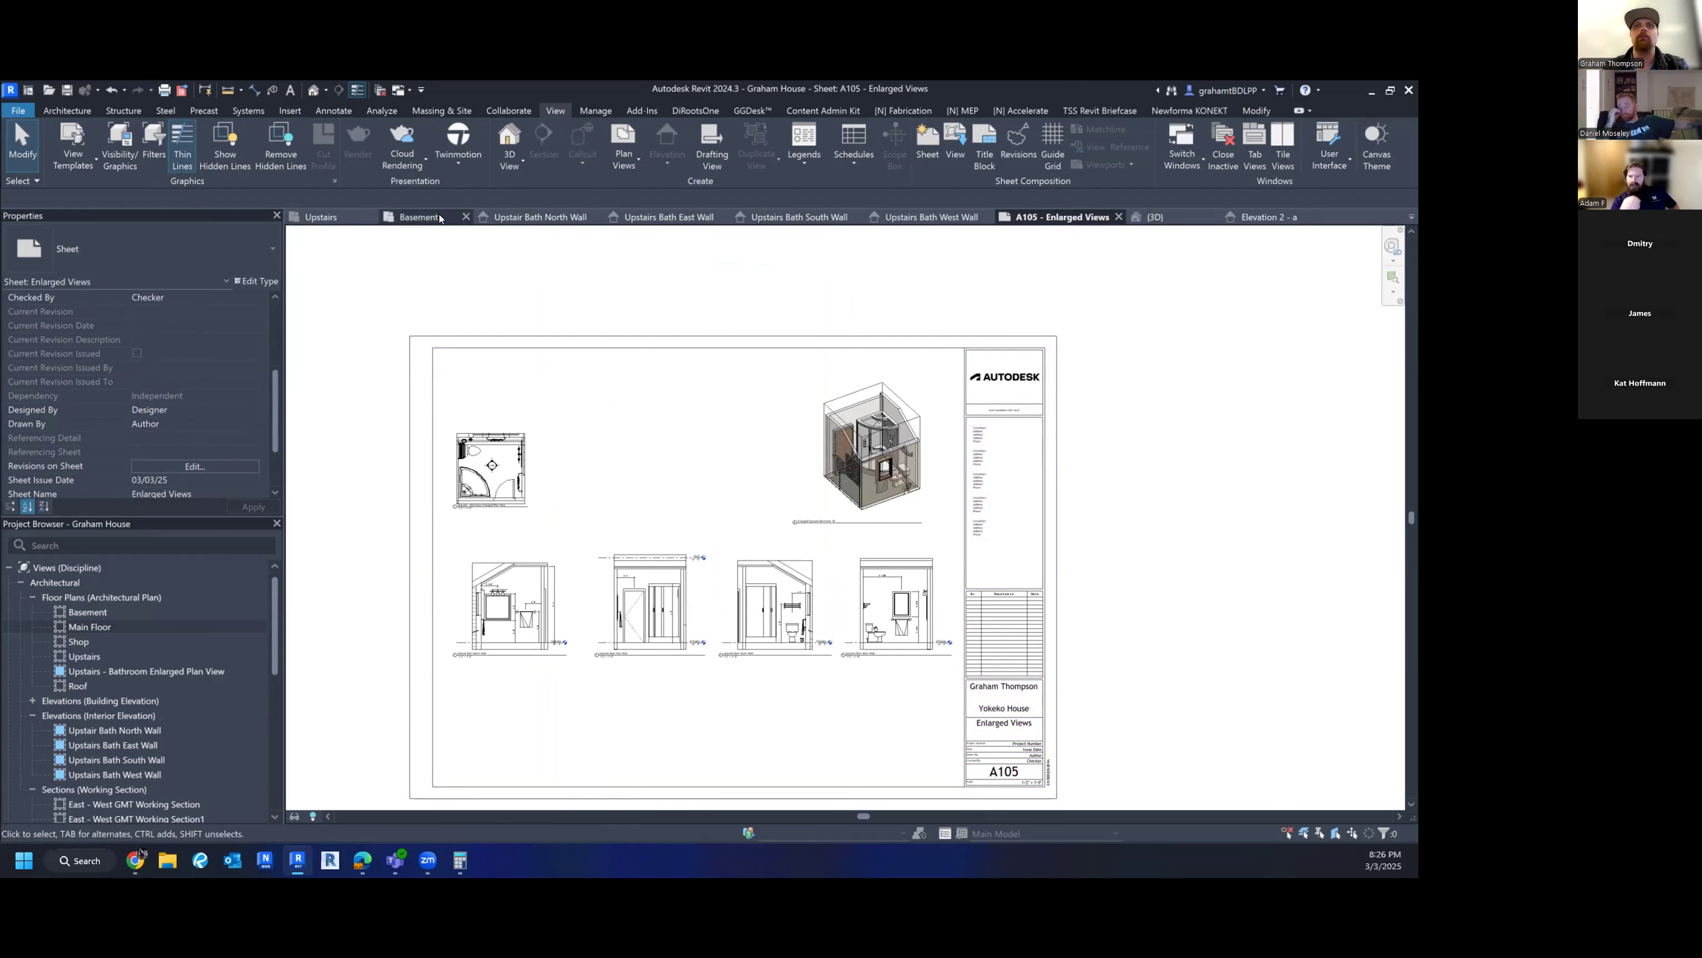
- Return to the Main Floor plan and select the elevation marker above the house
{"action": "left_click", "coordinate": [1411, 216]}
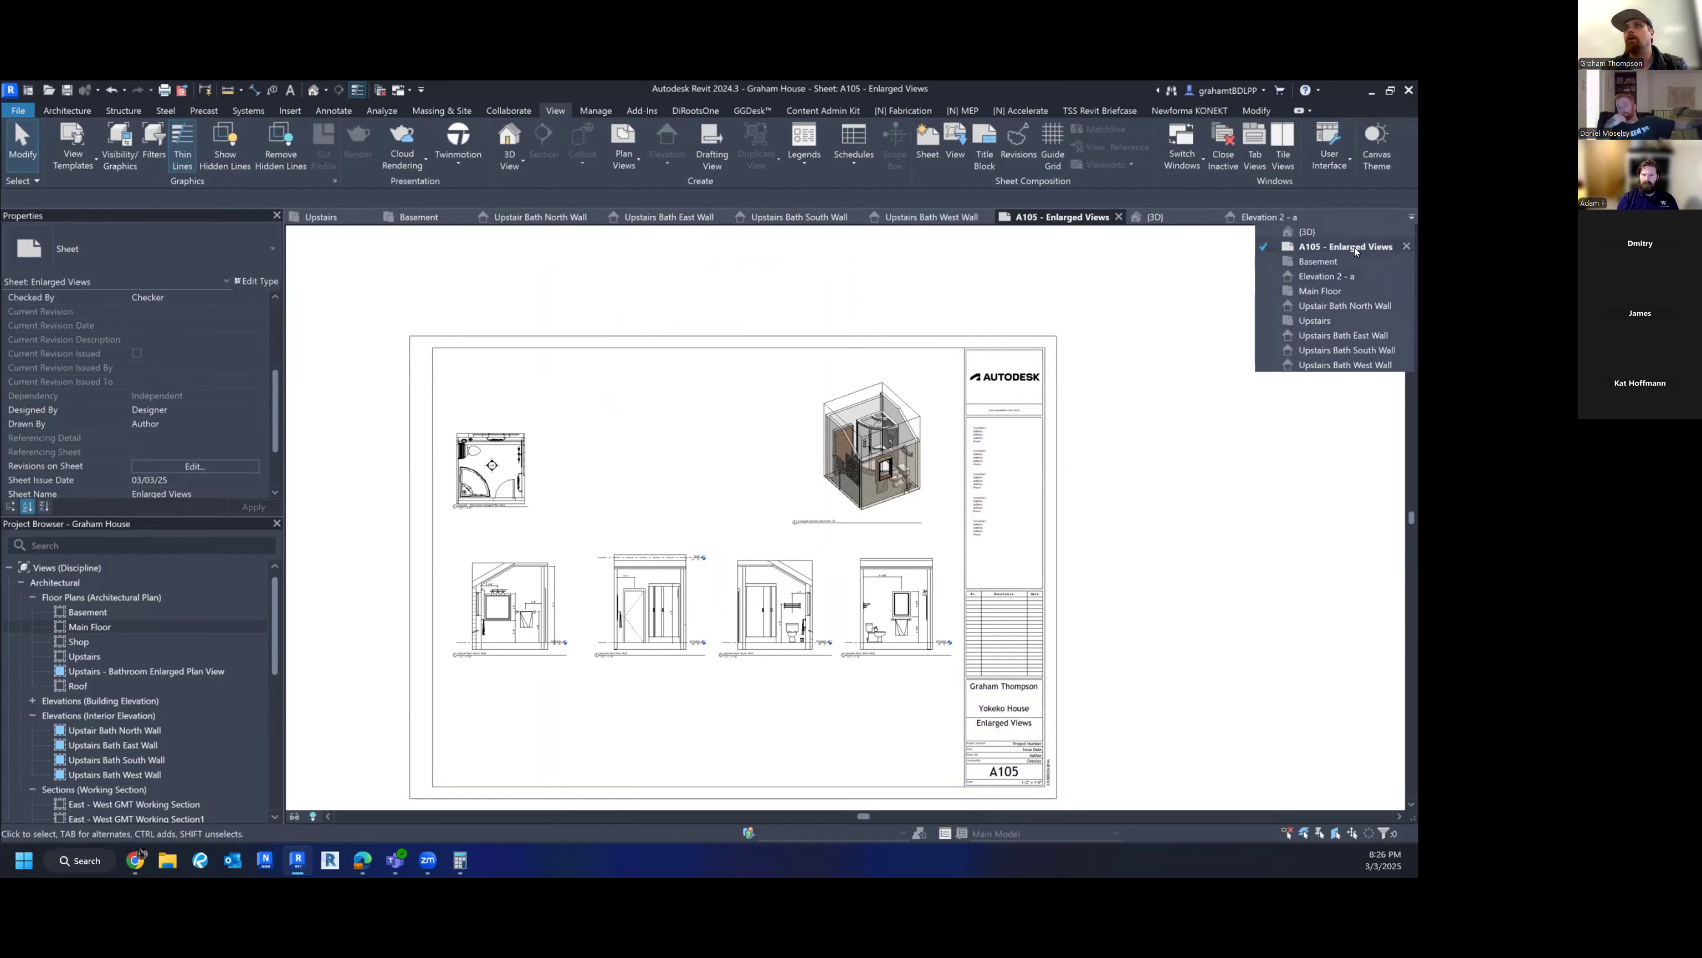
{"action": "left_click", "coordinate": [1346, 290]}
{"action": "left_click", "coordinate": [846, 377]}
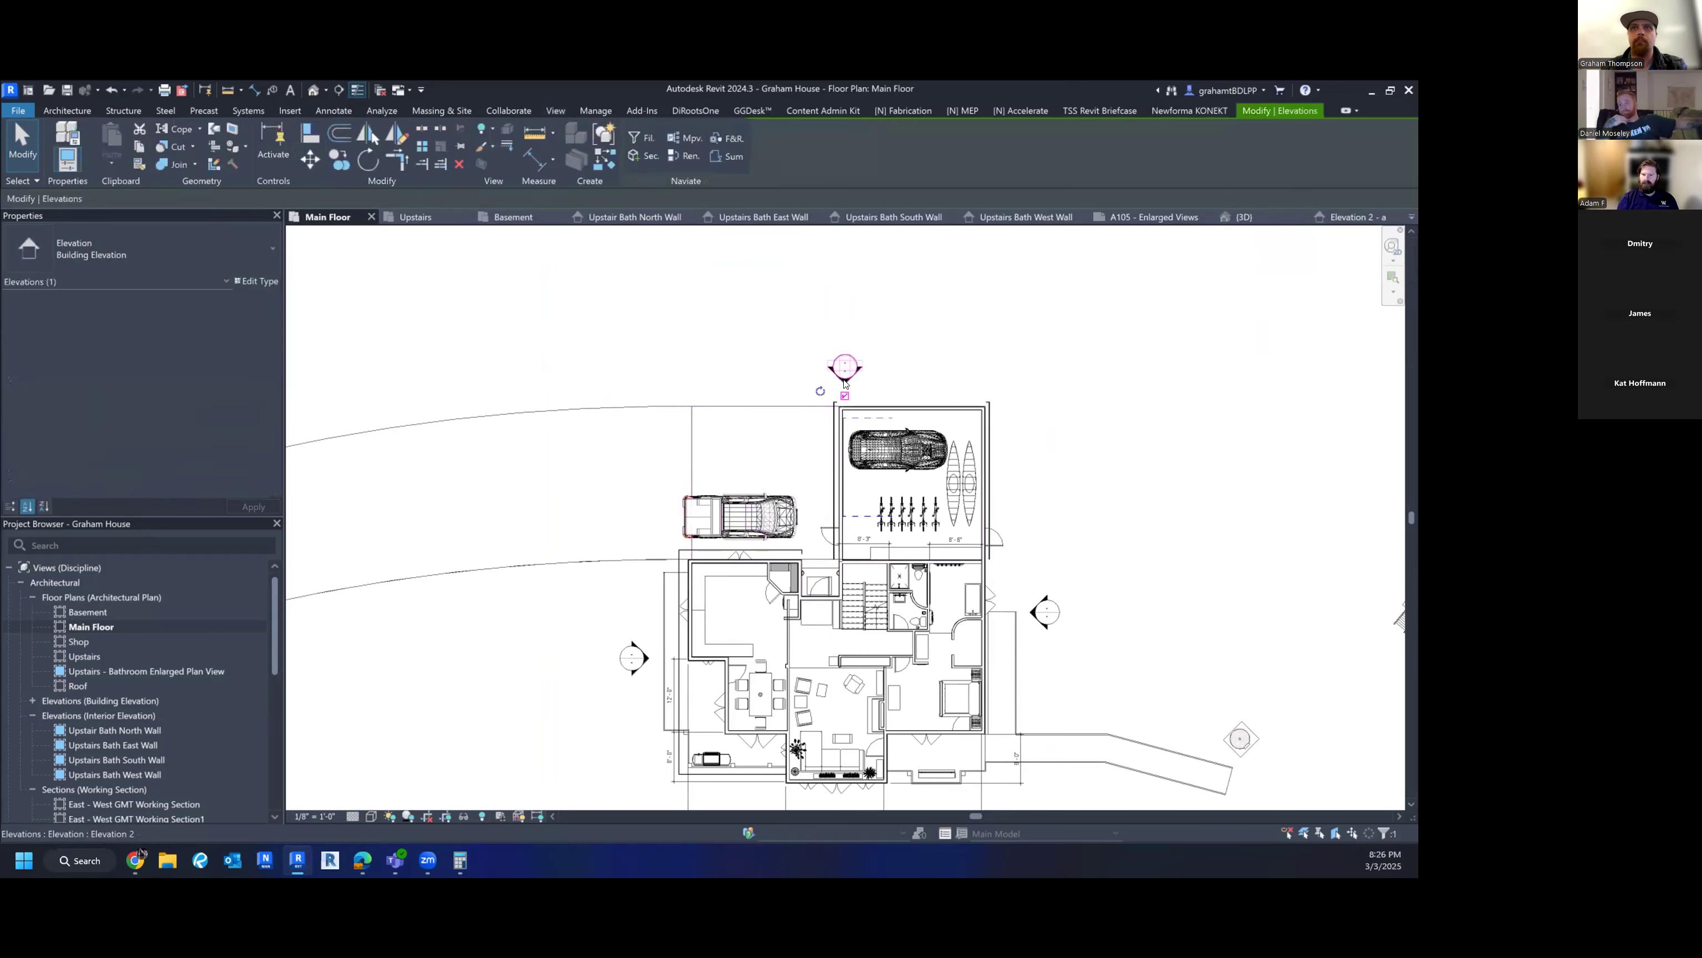
- Change the elevation's View Name in Properties to WEST EXT ELEVATION
{"action": "scroll", "coordinate": [167, 416], "scroll_direction": "down", "scroll_amount": 6}
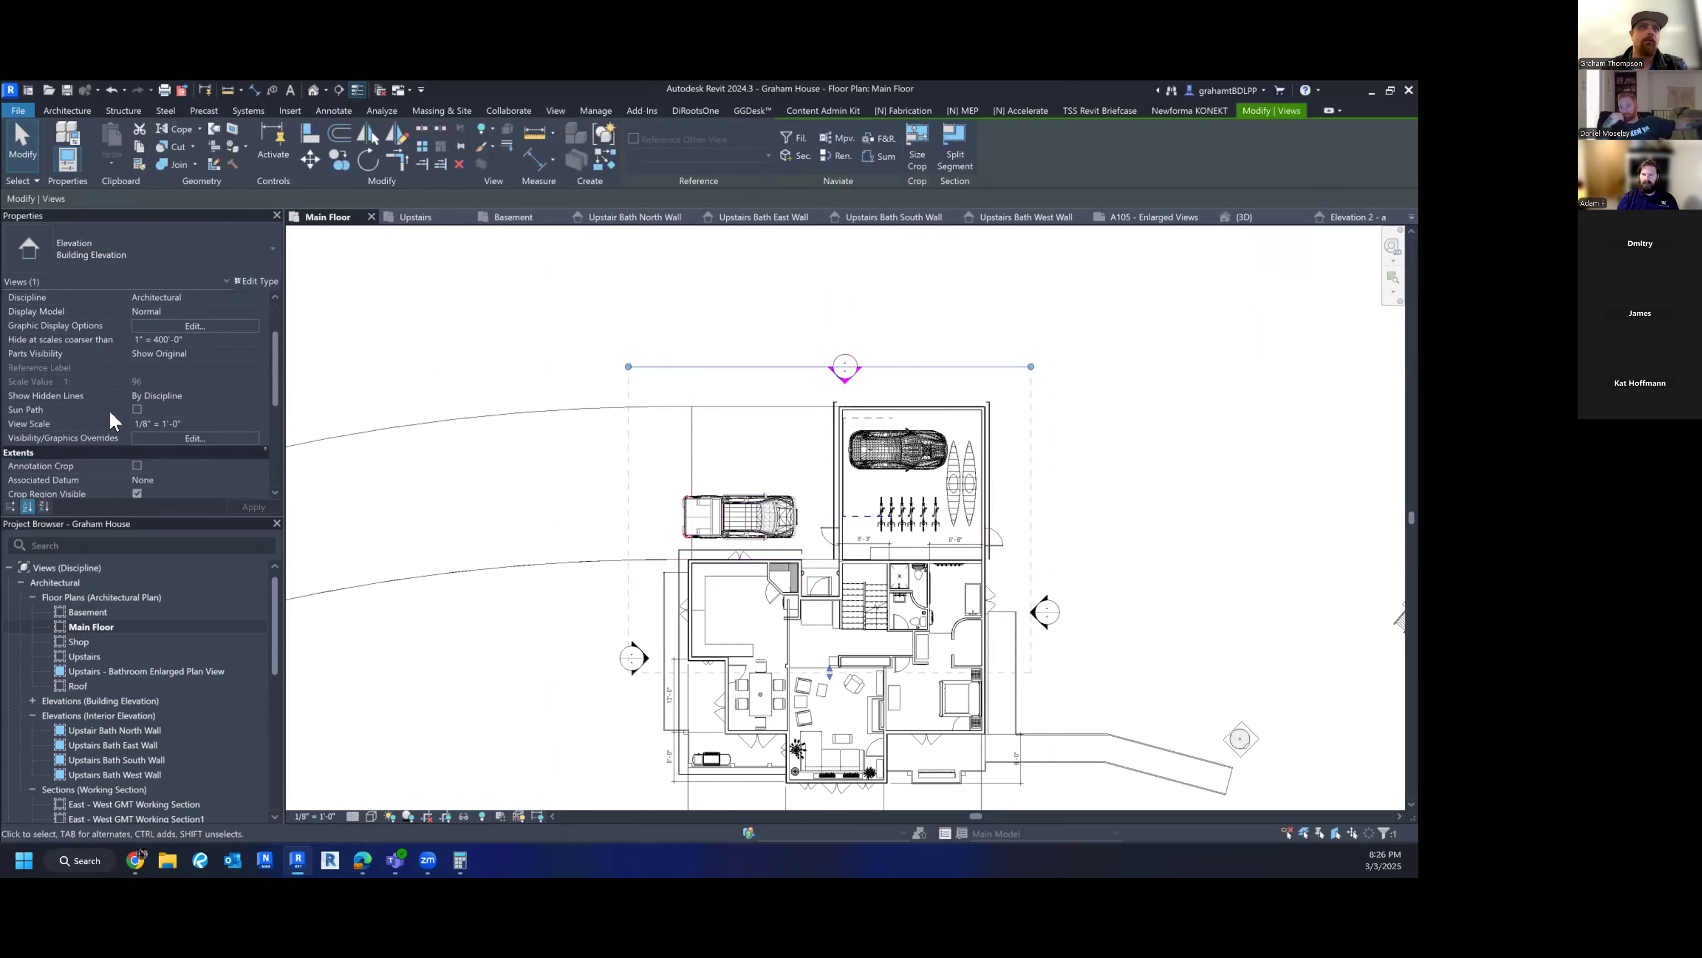
{"action": "left_click", "coordinate": [205, 437]}
{"action": "type", "text": "WEST E"}
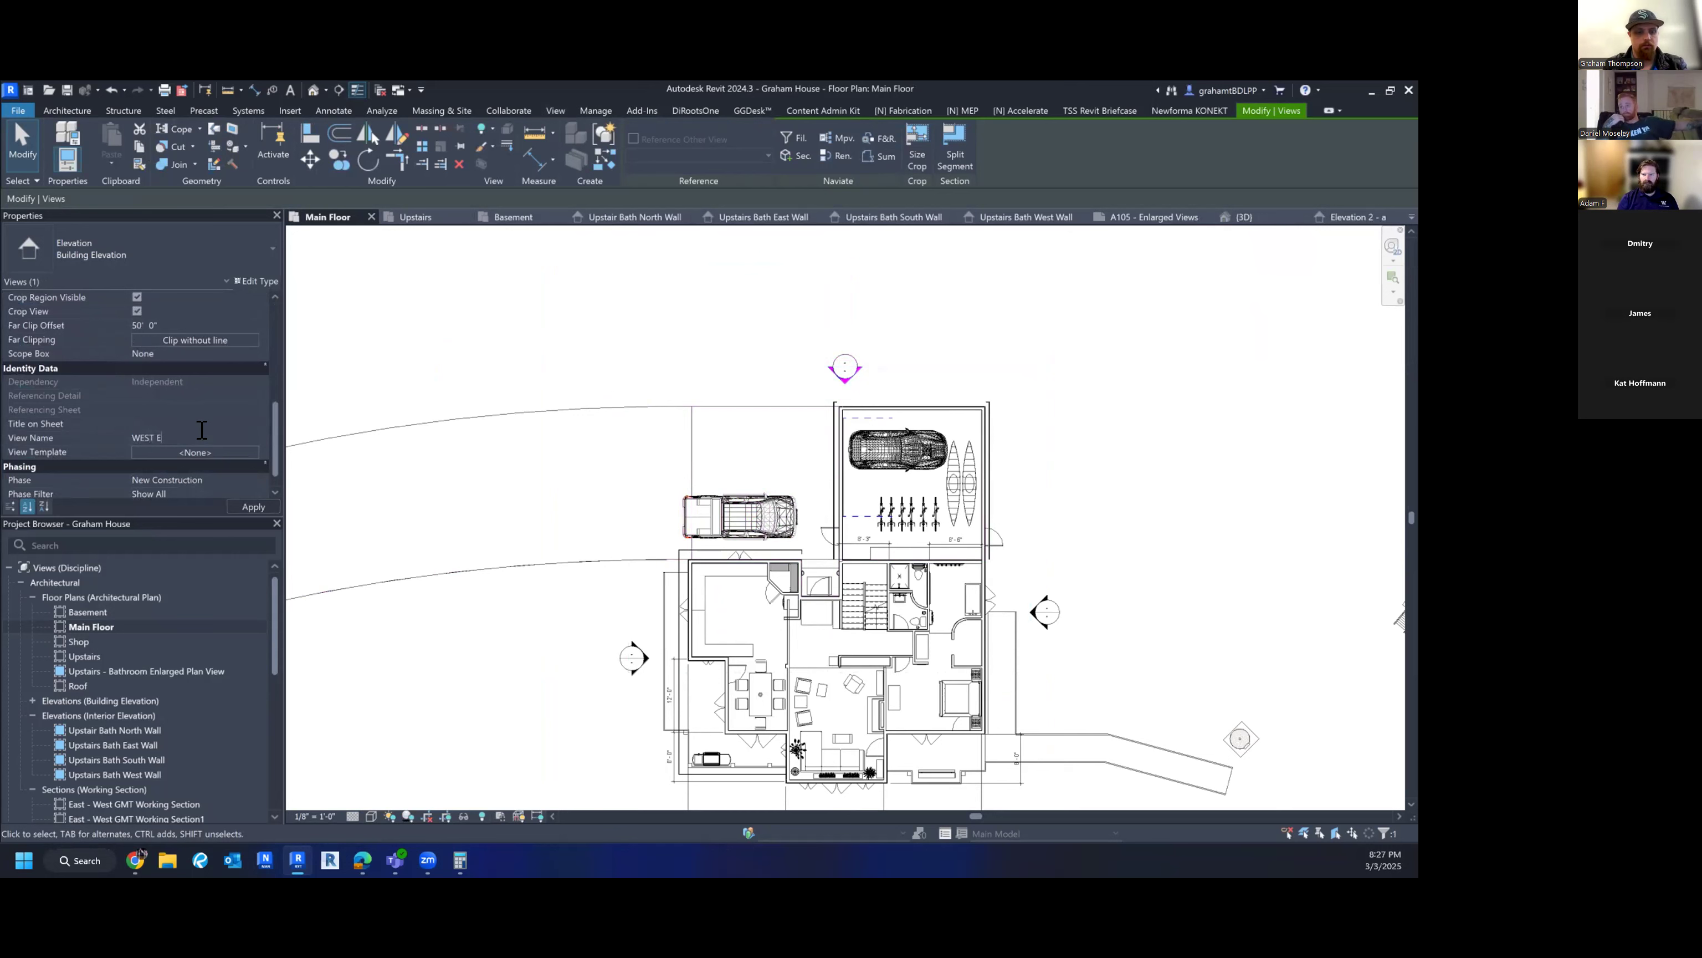
{"action": "key", "text": "ctrl+a"}
{"action": "key", "text": "ctrl+x"}
{"action": "key", "text": "ctrl+v"}
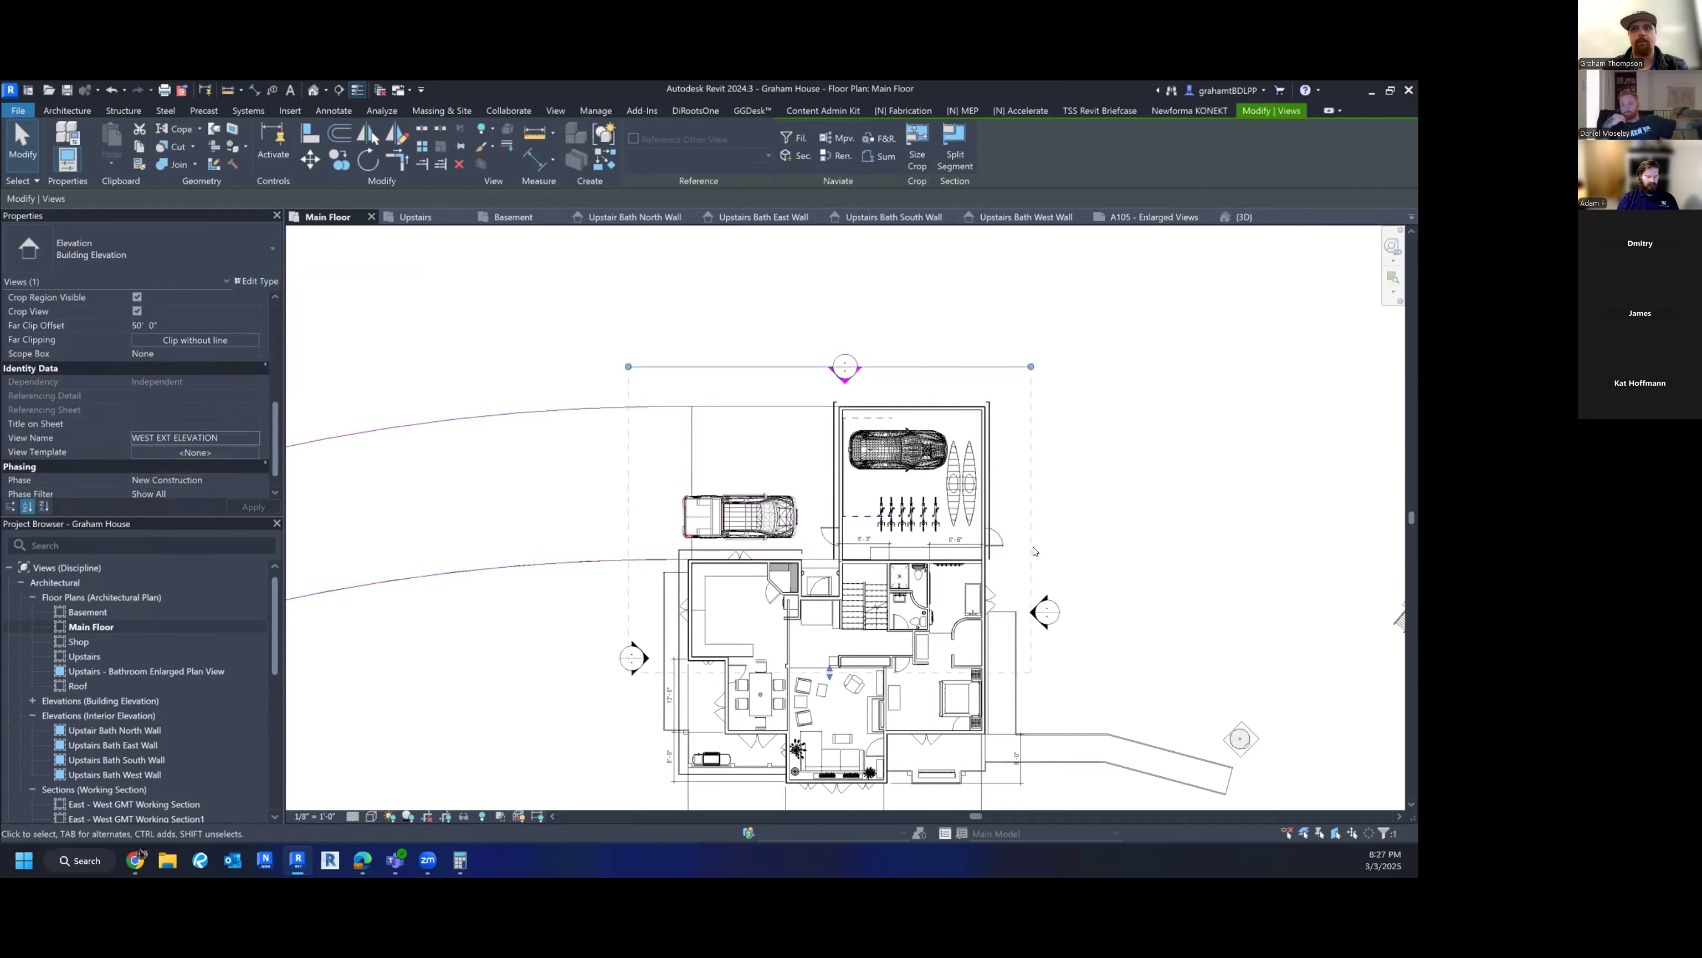
- Extend the next elevation's far clip to about 59' across the house and trim its crop top and bottom
{"action": "left_click", "coordinate": [1024, 621]}
{"action": "left_click", "coordinate": [1043, 612]}
{"action": "middle_click_drag", "start_coordinate": [1043, 614], "coordinate": [939, 456]}
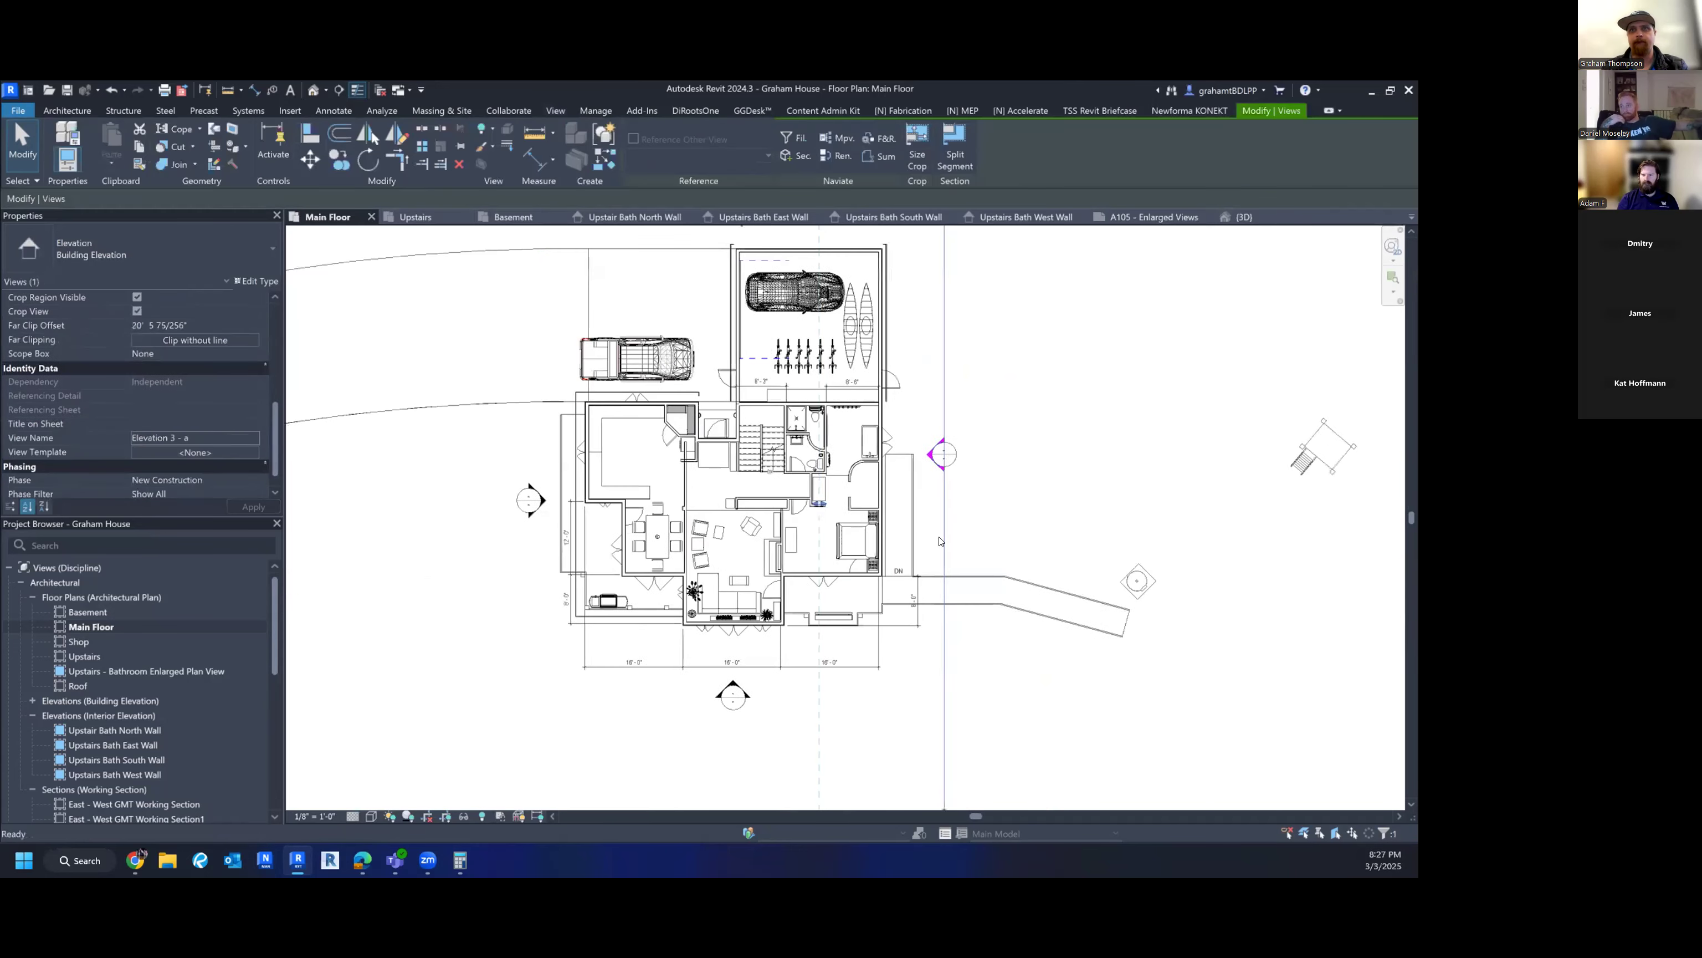
{"action": "left_click_drag", "start_coordinate": [818, 503], "coordinate": [582, 507]}
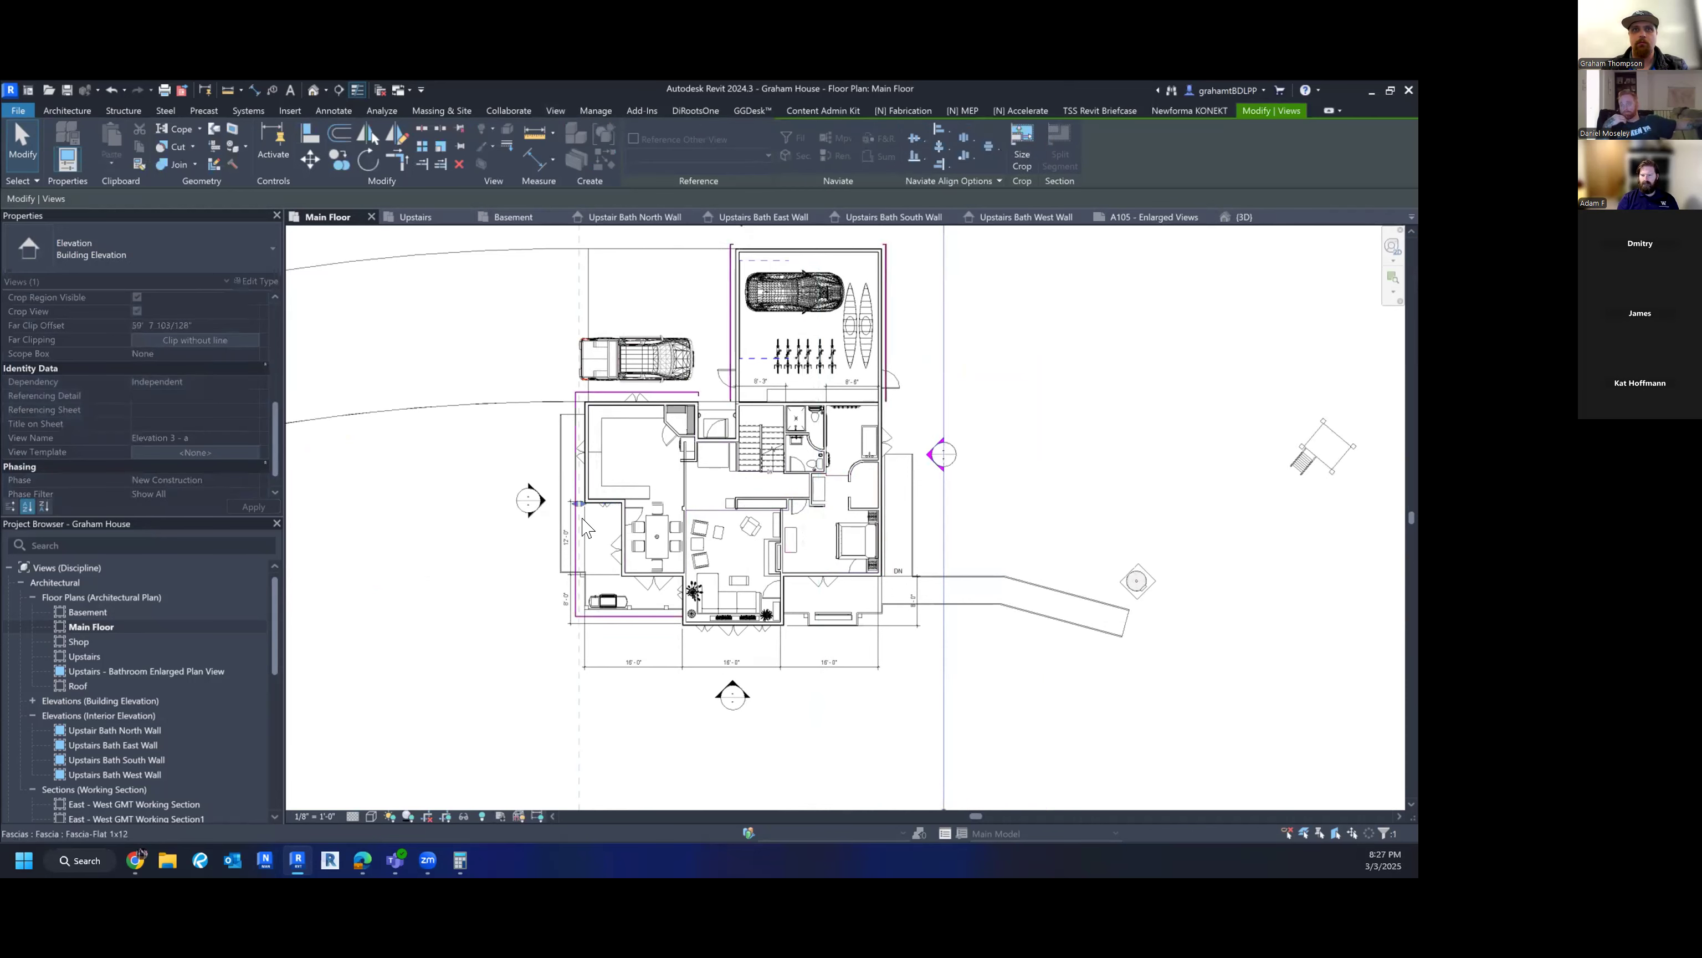
{"action": "scroll", "coordinate": [582, 508], "scroll_direction": "down", "scroll_amount": 3}
{"action": "left_click_drag", "start_coordinate": [791, 685], "coordinate": [791, 606]}
{"action": "left_click_drag", "start_coordinate": [791, 332], "coordinate": [792, 357]}
- Rename the elevation view to NORTH EXT ELEVATION
{"action": "left_click", "coordinate": [219, 423]}
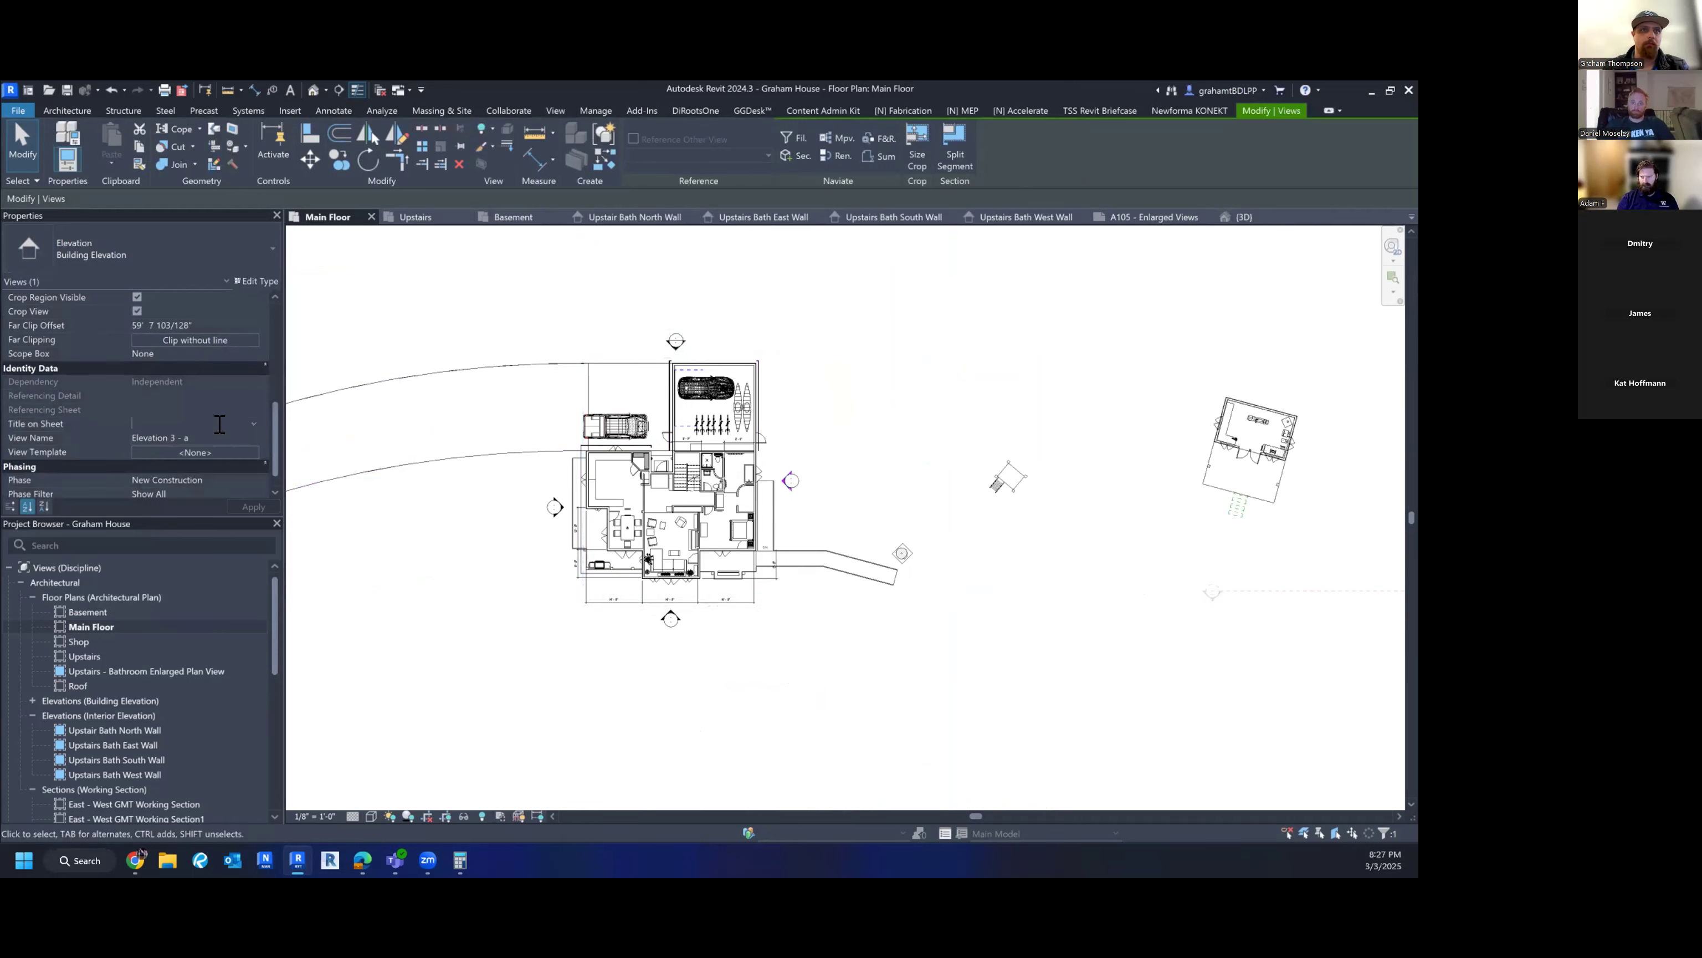
{"action": "key", "text": "Tab"}
{"action": "type", "text": "NOR"}
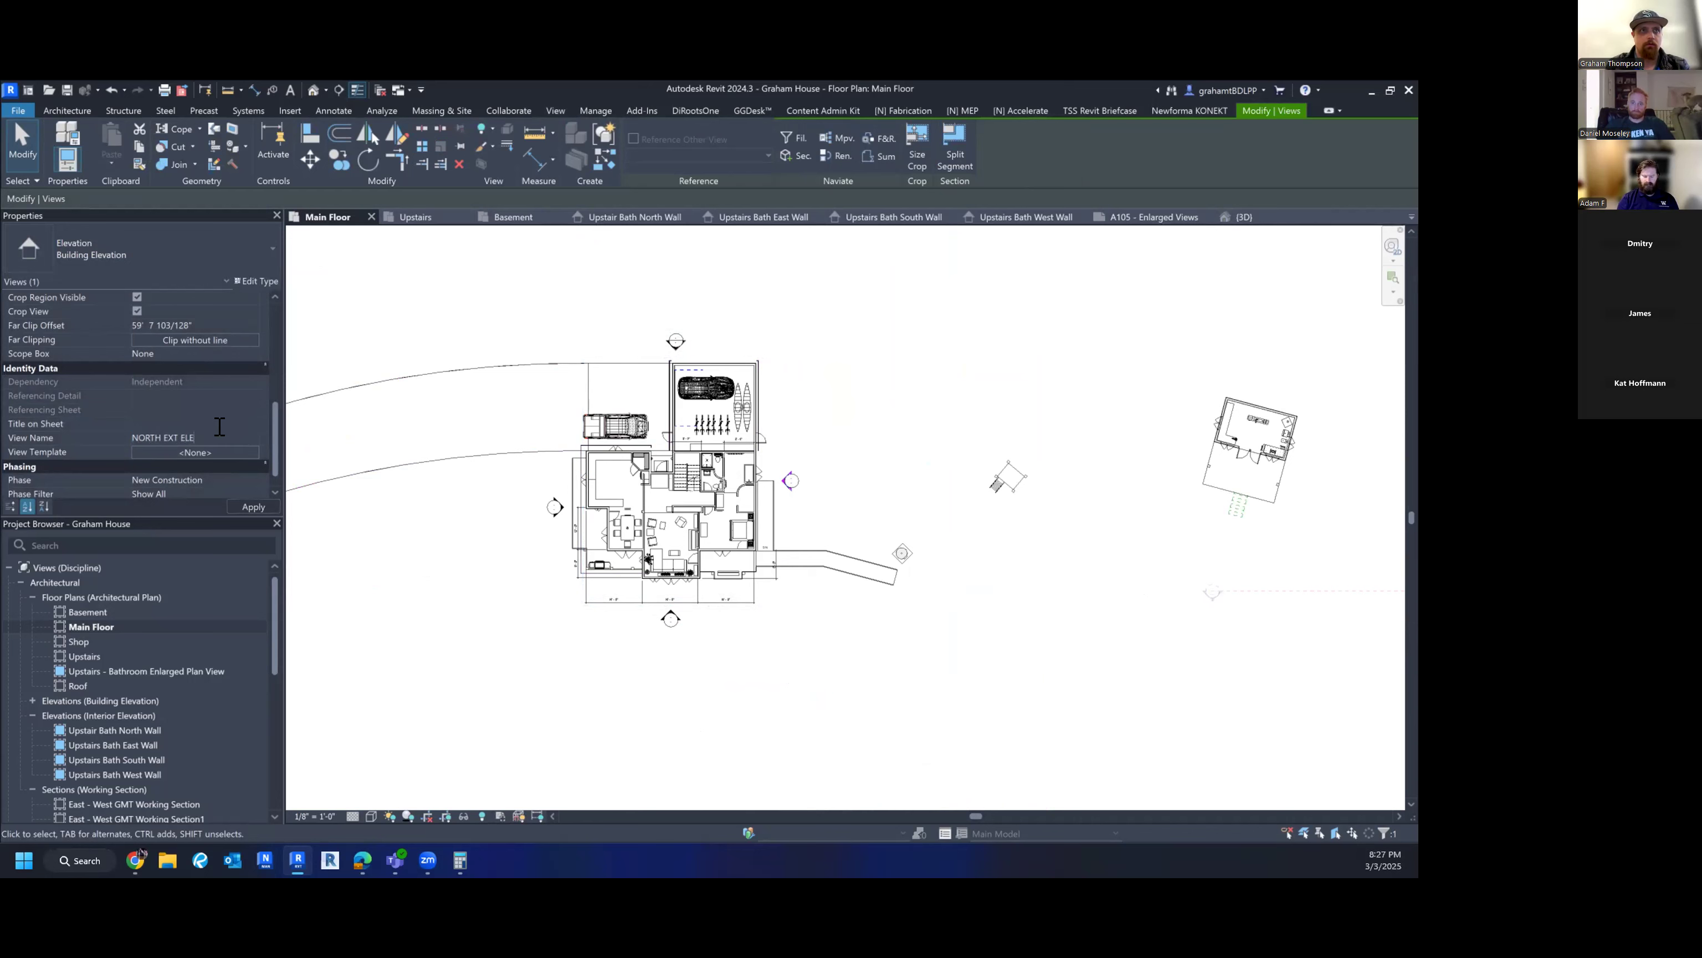
{"action": "key", "text": "Return"}
{"action": "scroll", "coordinate": [67, 757], "scroll_direction": "down", "scroll_amount": 6}
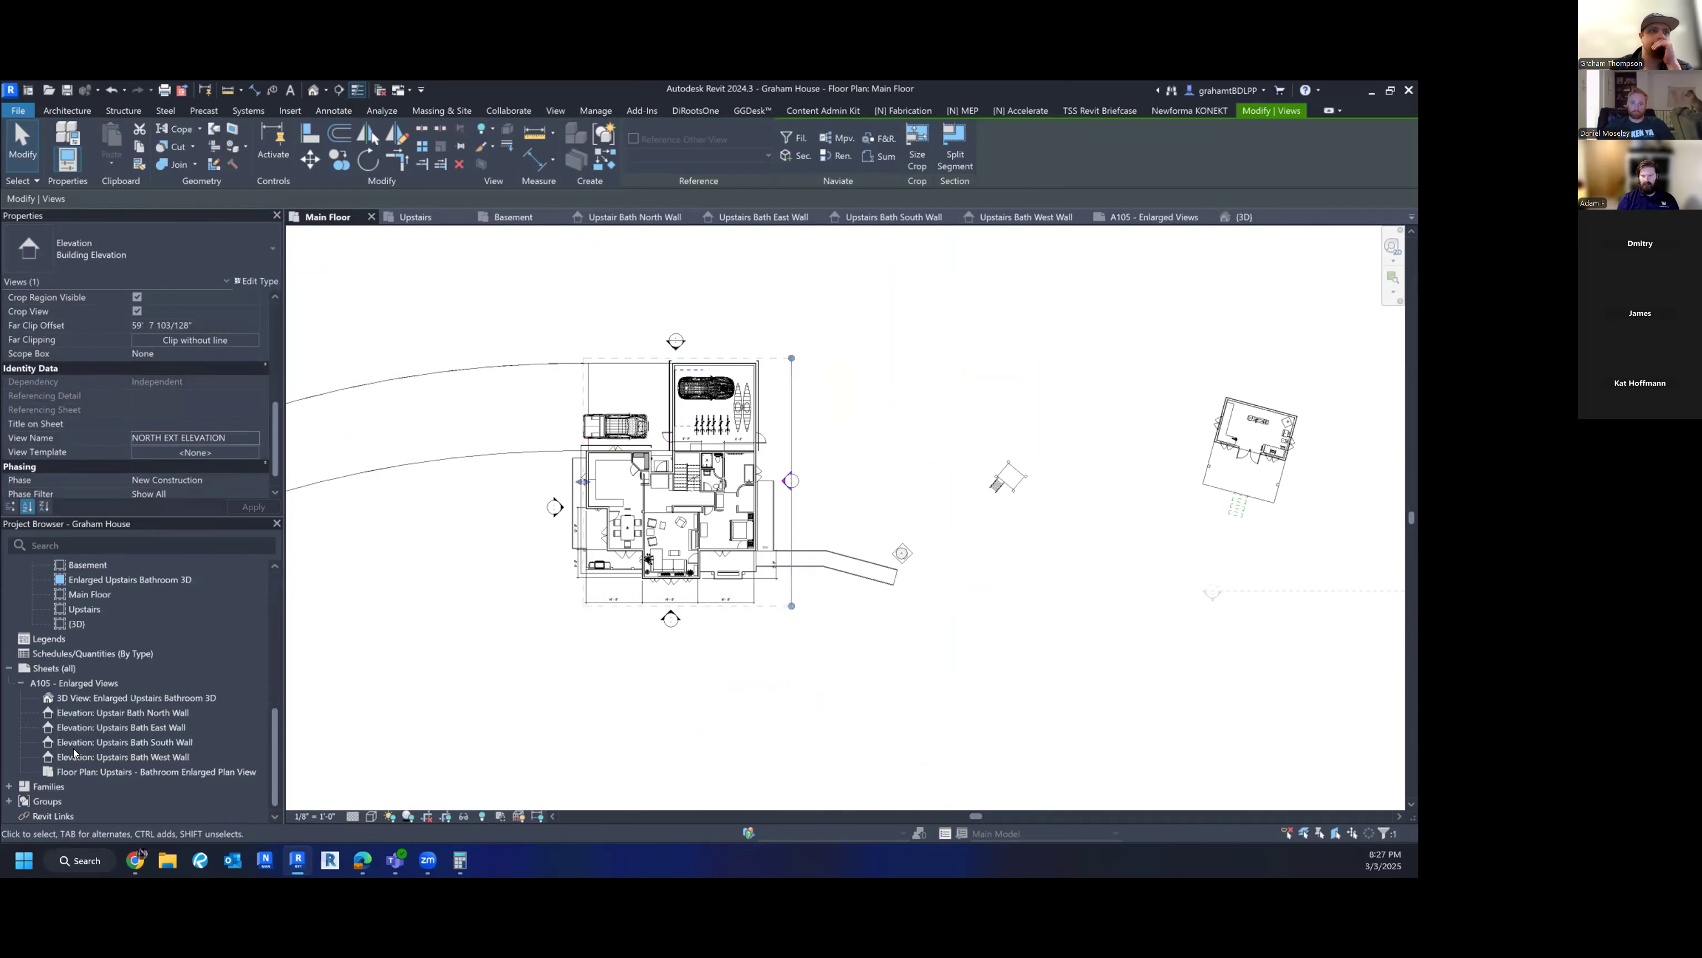
- Collapse Interior Elevations and expand Building Elevations in the Project Browser
{"action": "scroll", "coordinate": [89, 714], "scroll_direction": "up", "scroll_amount": 8}
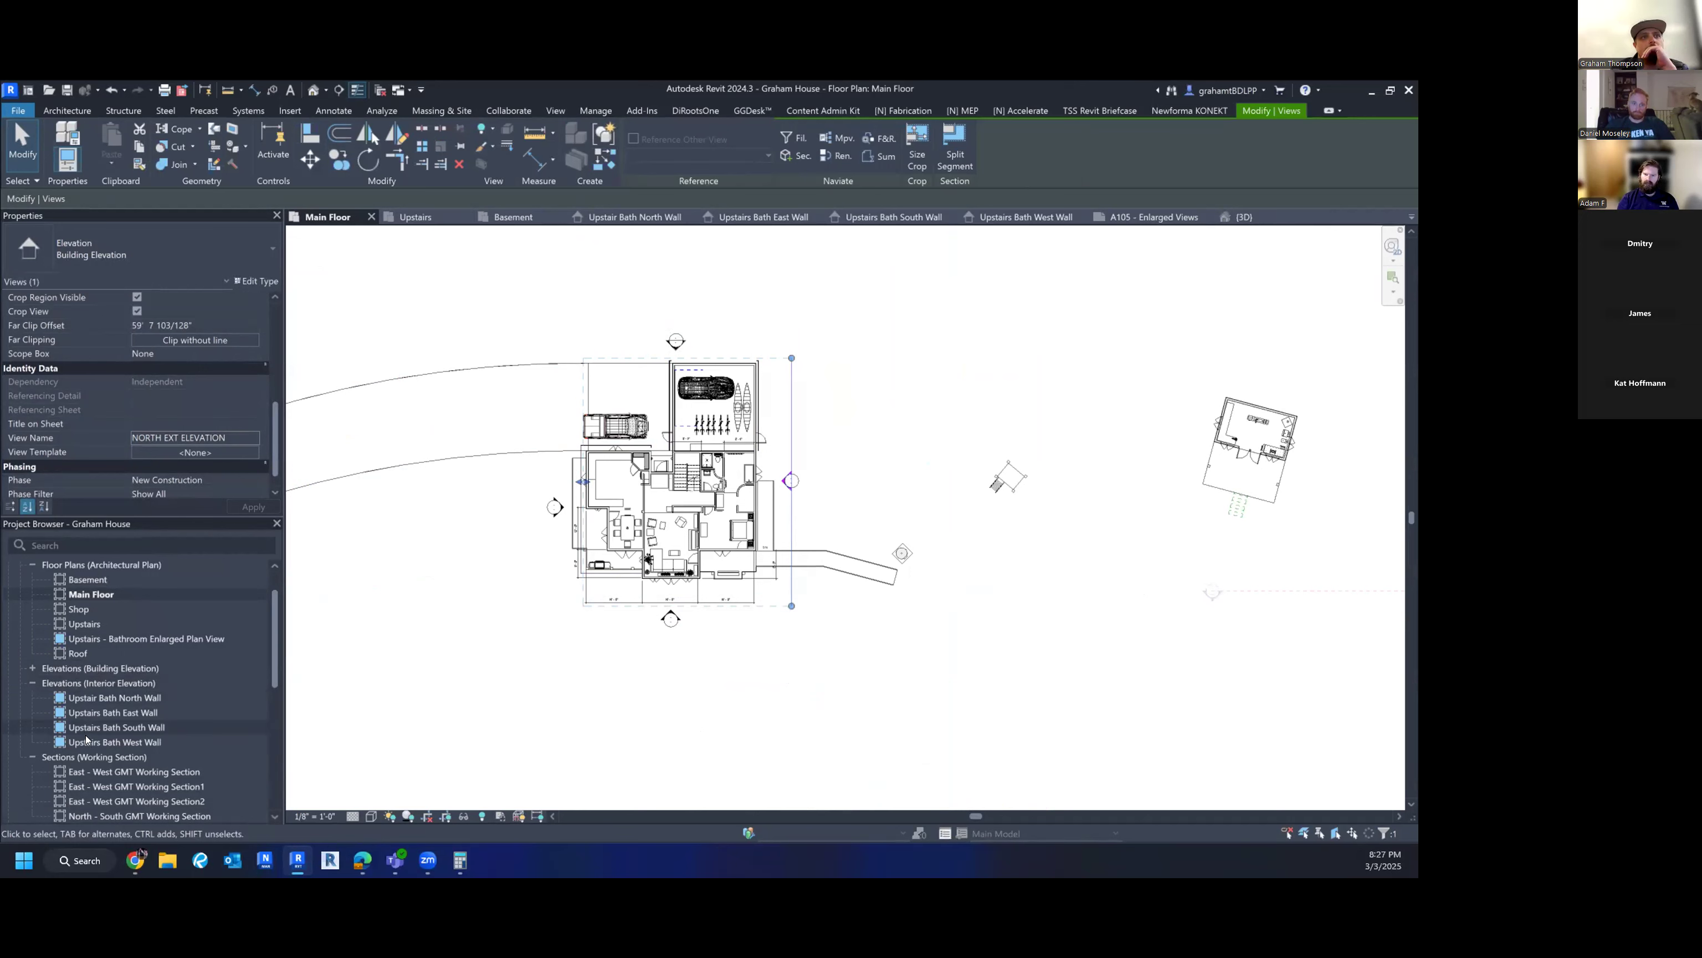
{"action": "left_click", "coordinate": [29, 681]}
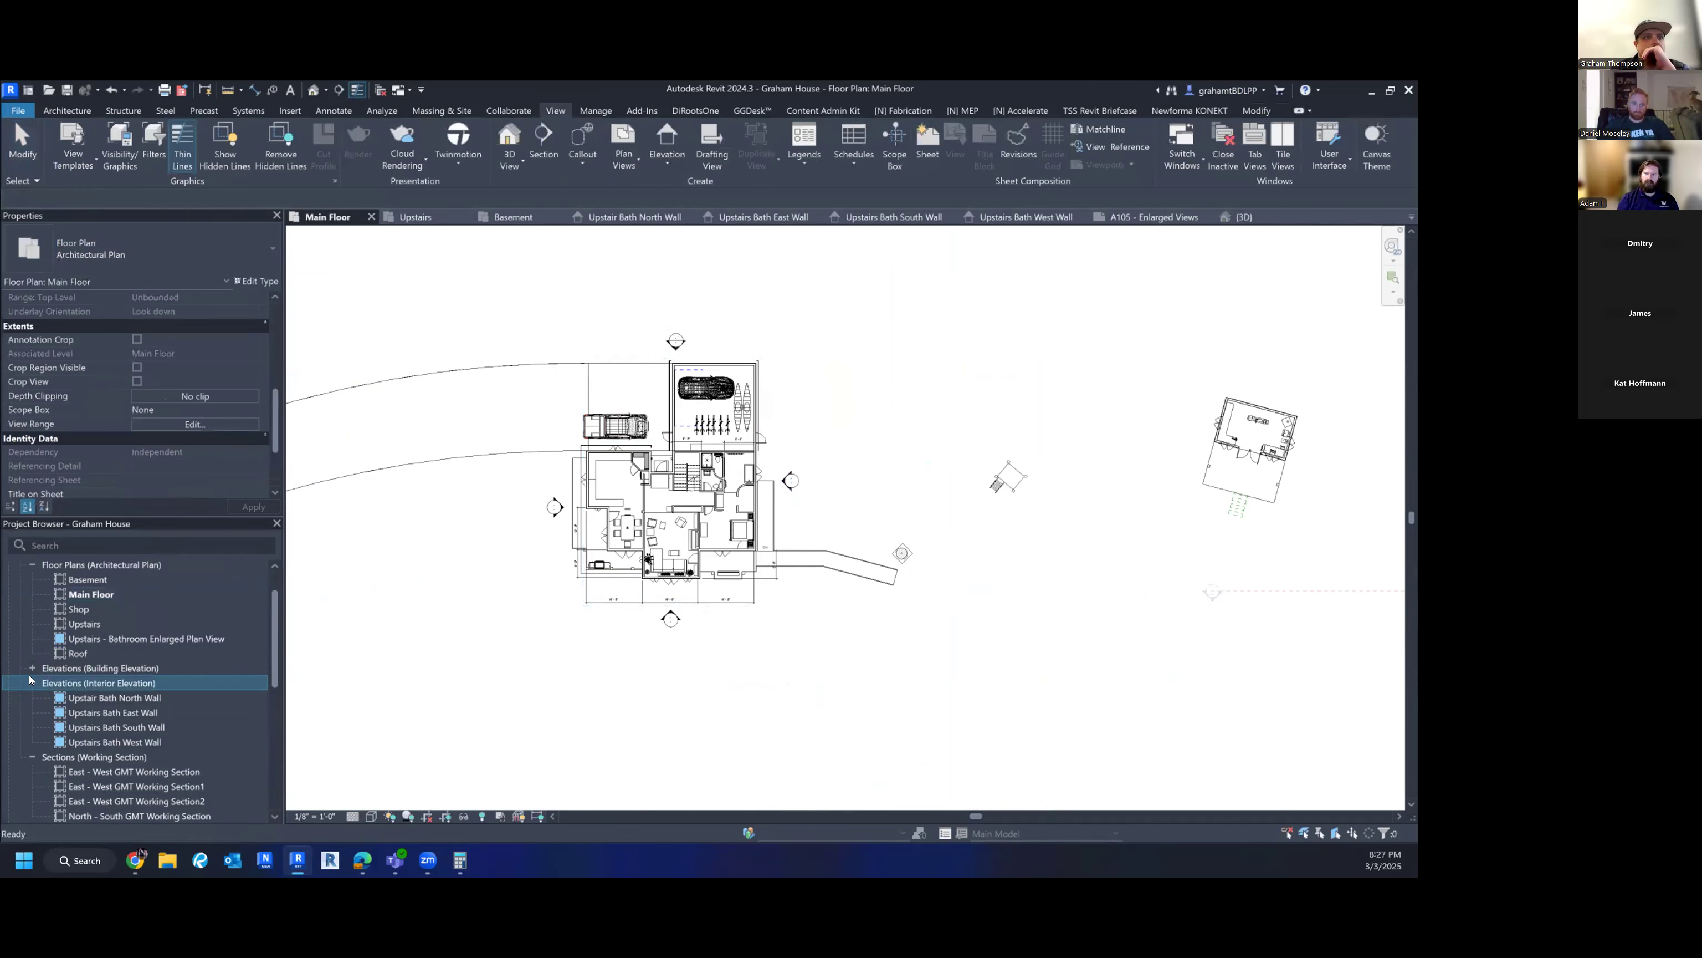
{"action": "left_click", "coordinate": [32, 684]}
{"action": "left_click", "coordinate": [29, 668]}
{"action": "left_click", "coordinate": [32, 668]}
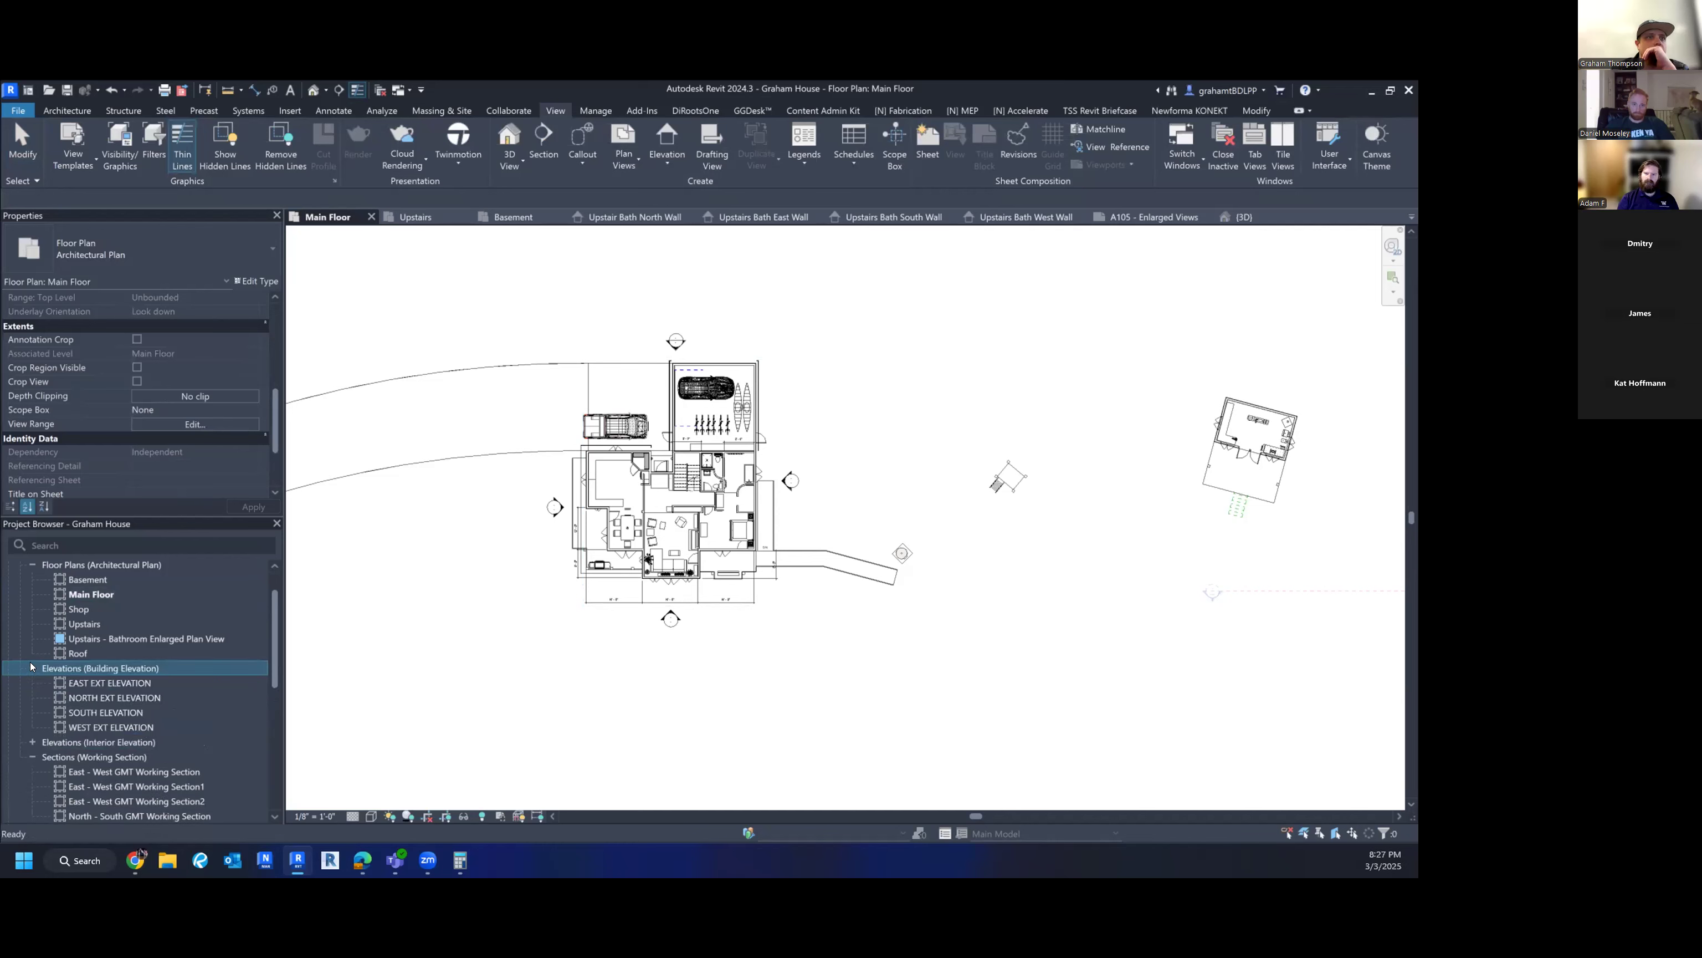
- Rename the SOUTH ELEVATION view to SOUTH EXT. ELEVATION
{"action": "left_click", "coordinate": [111, 713]}
{"action": "right_click", "coordinate": [112, 715]}
{"action": "left_click", "coordinate": [156, 590]}
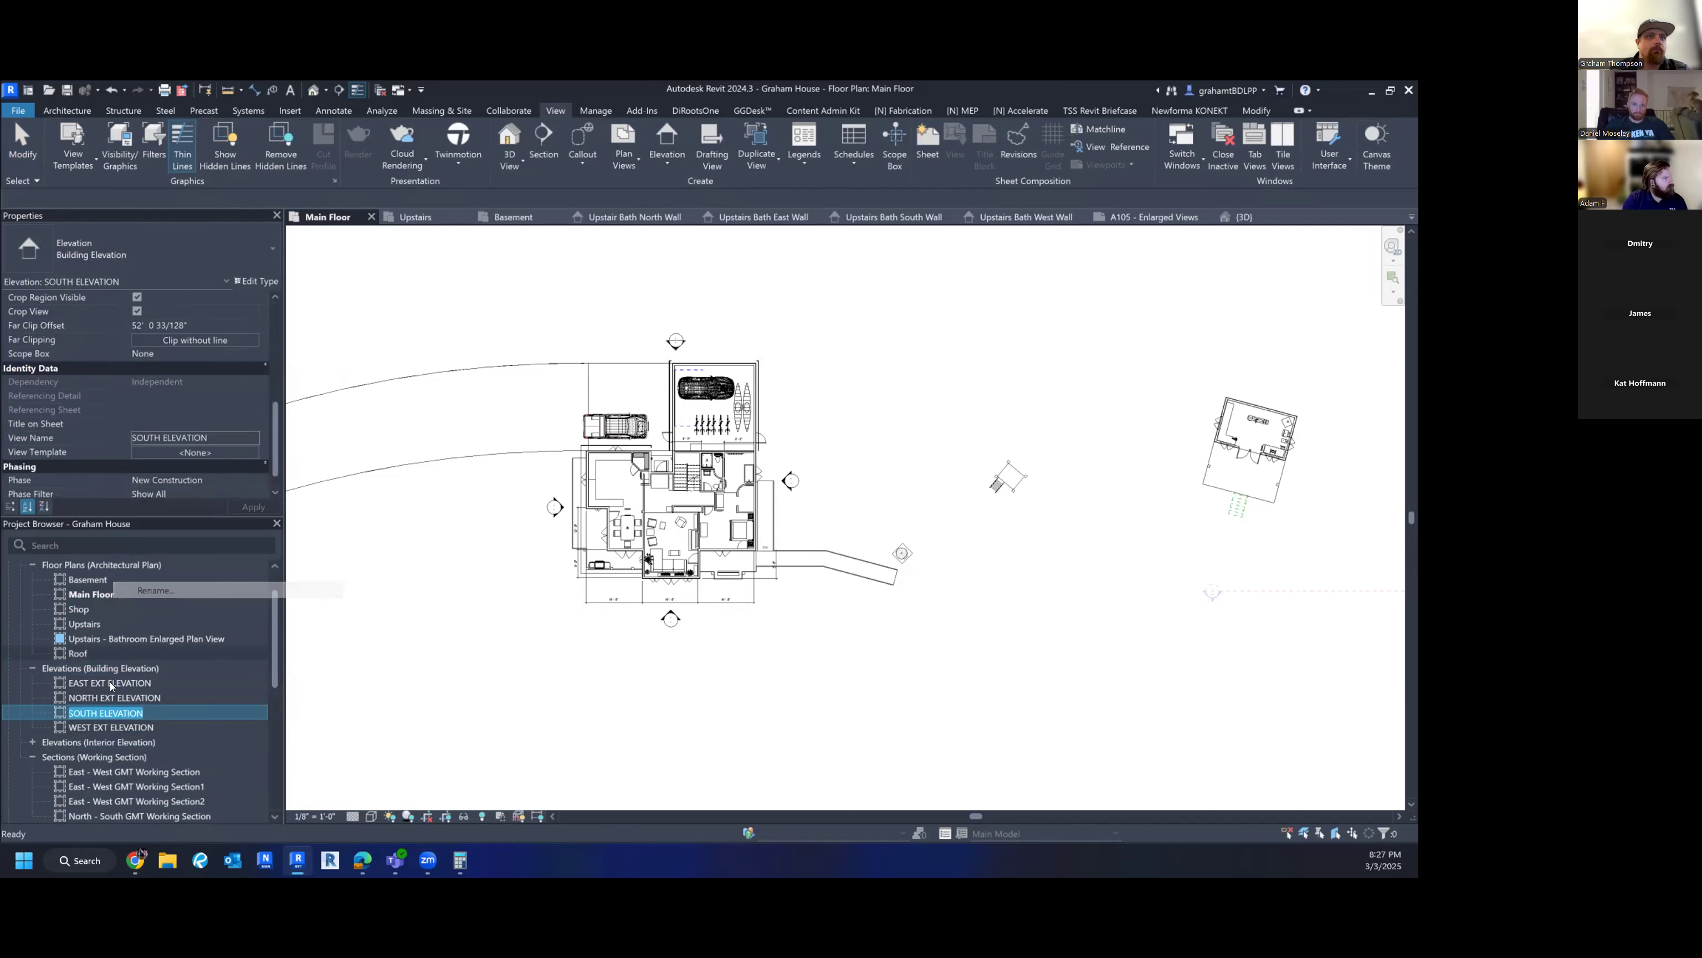
{"action": "left_click", "coordinate": [99, 713]}
{"action": "type", "text": "EXT."}
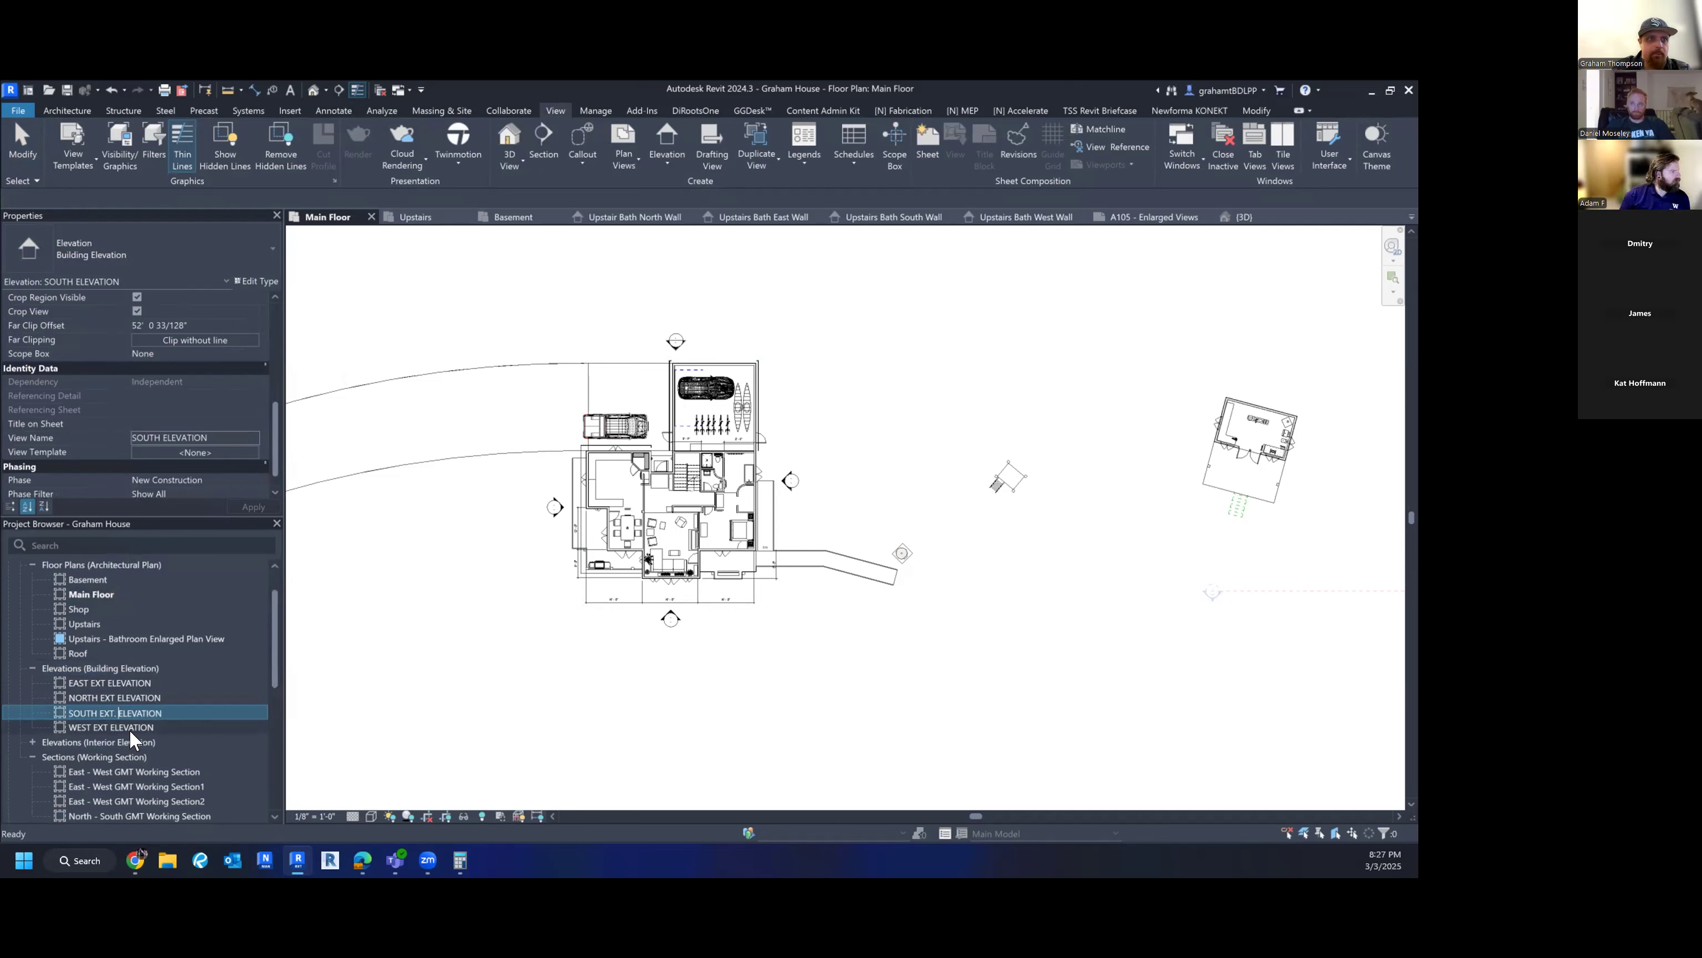
{"action": "key", "text": "Return"}
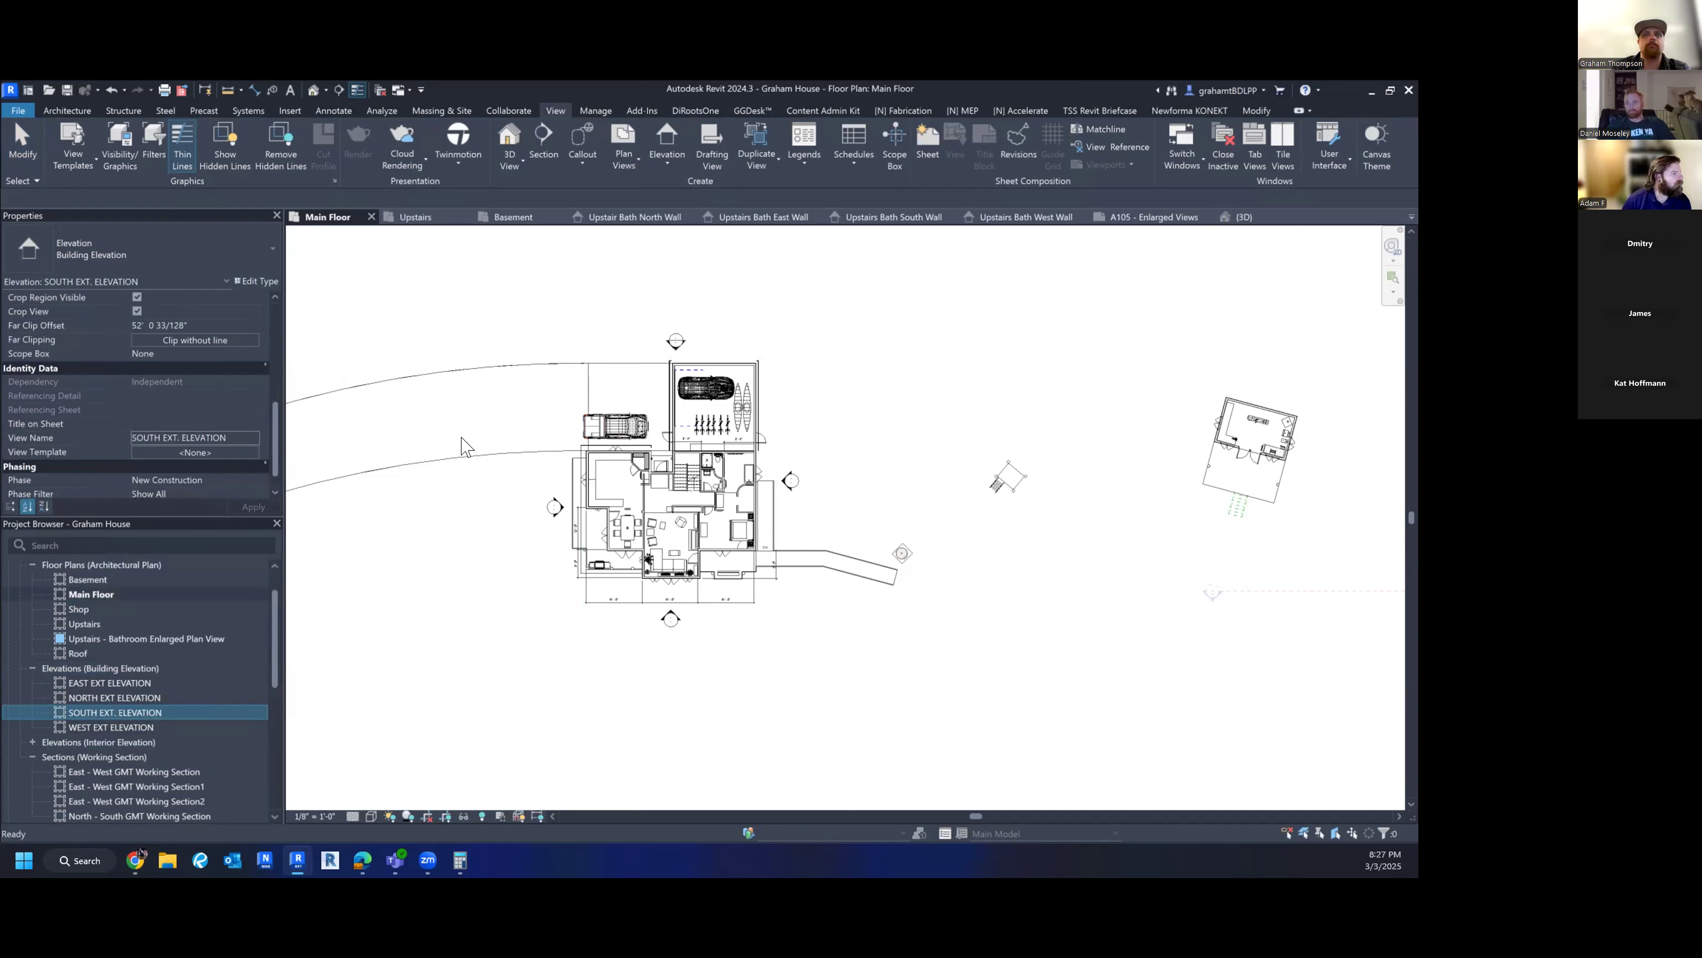
{"action": "scroll", "coordinate": [798, 327], "scroll_direction": "down", "scroll_amount": 1}
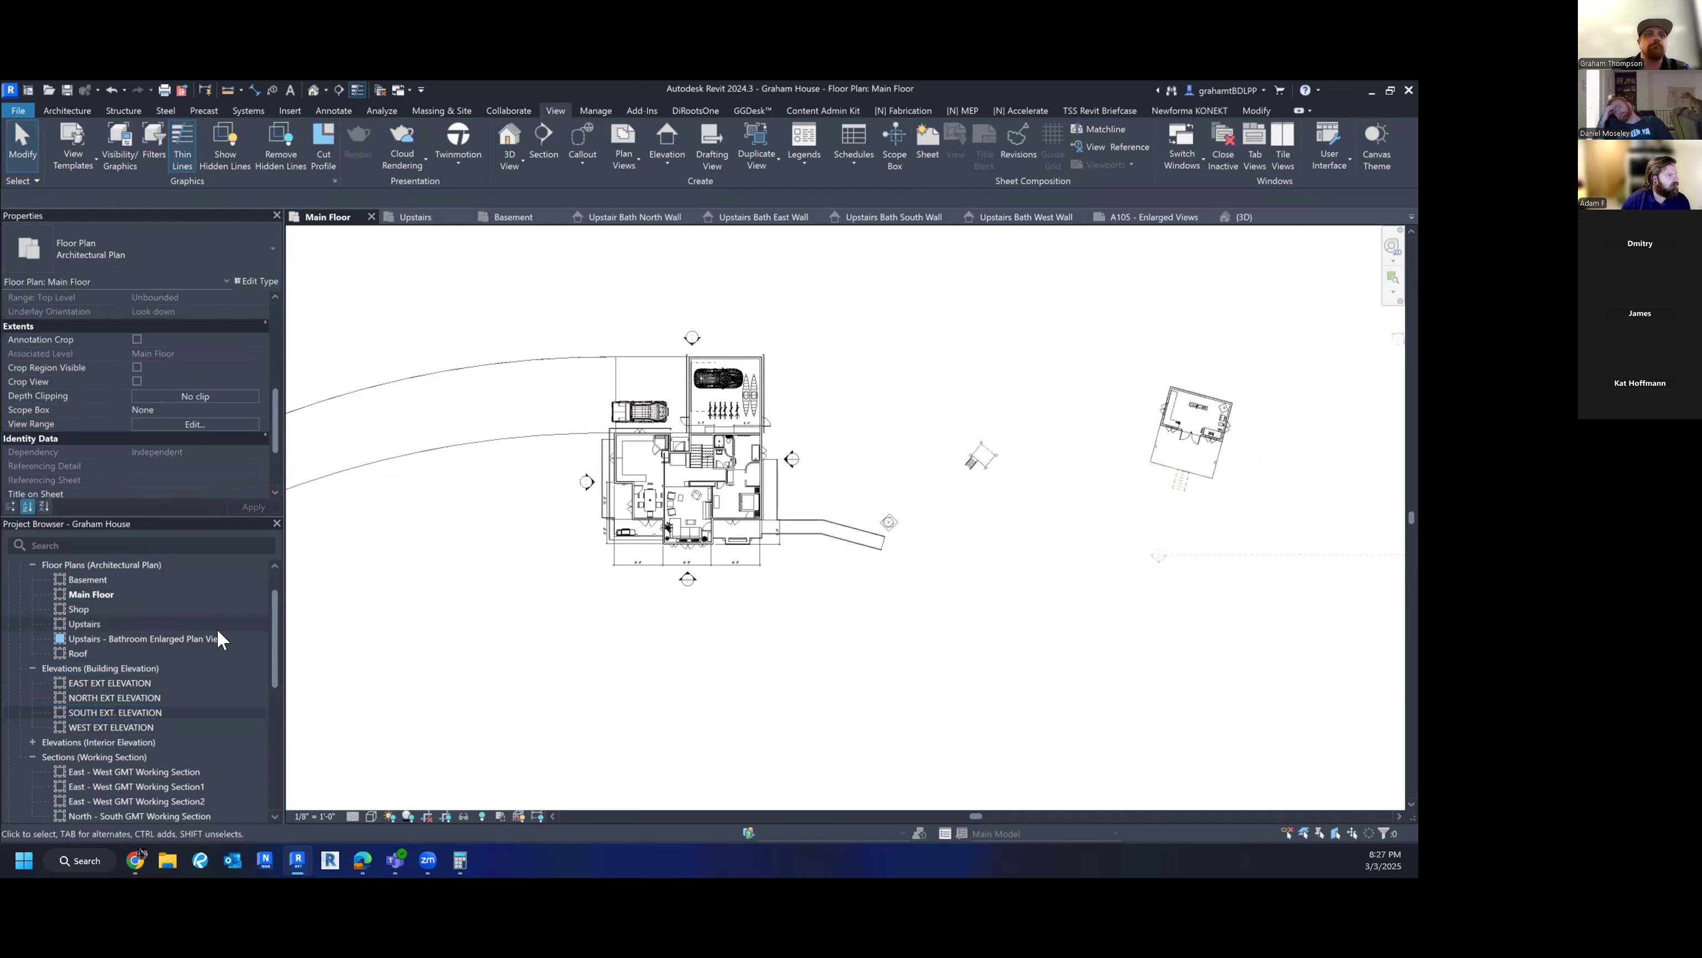
{"action": "scroll", "coordinate": [133, 677], "scroll_direction": "down", "scroll_amount": 2}
{"action": "scroll", "coordinate": [132, 677], "scroll_direction": "up", "scroll_amount": 2}
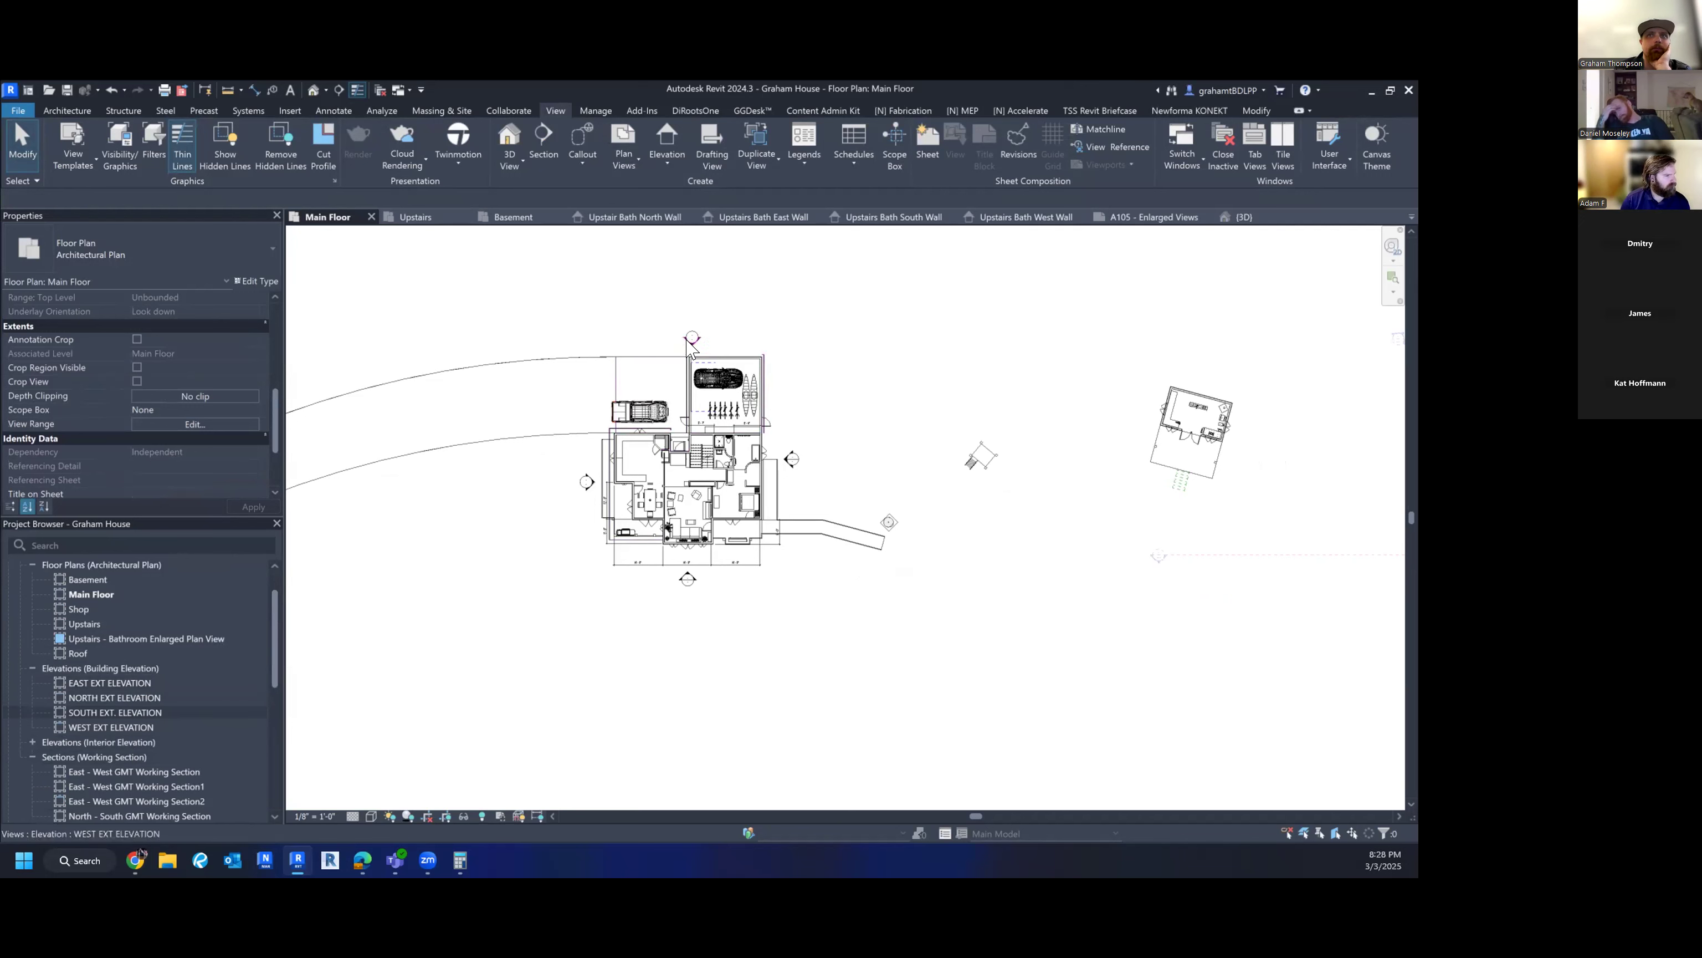
- Open EAST EXT ELEVATION, lower its crop top toward the roof and extend the right edge past the deck
{"action": "double_click", "coordinate": [118, 680]}
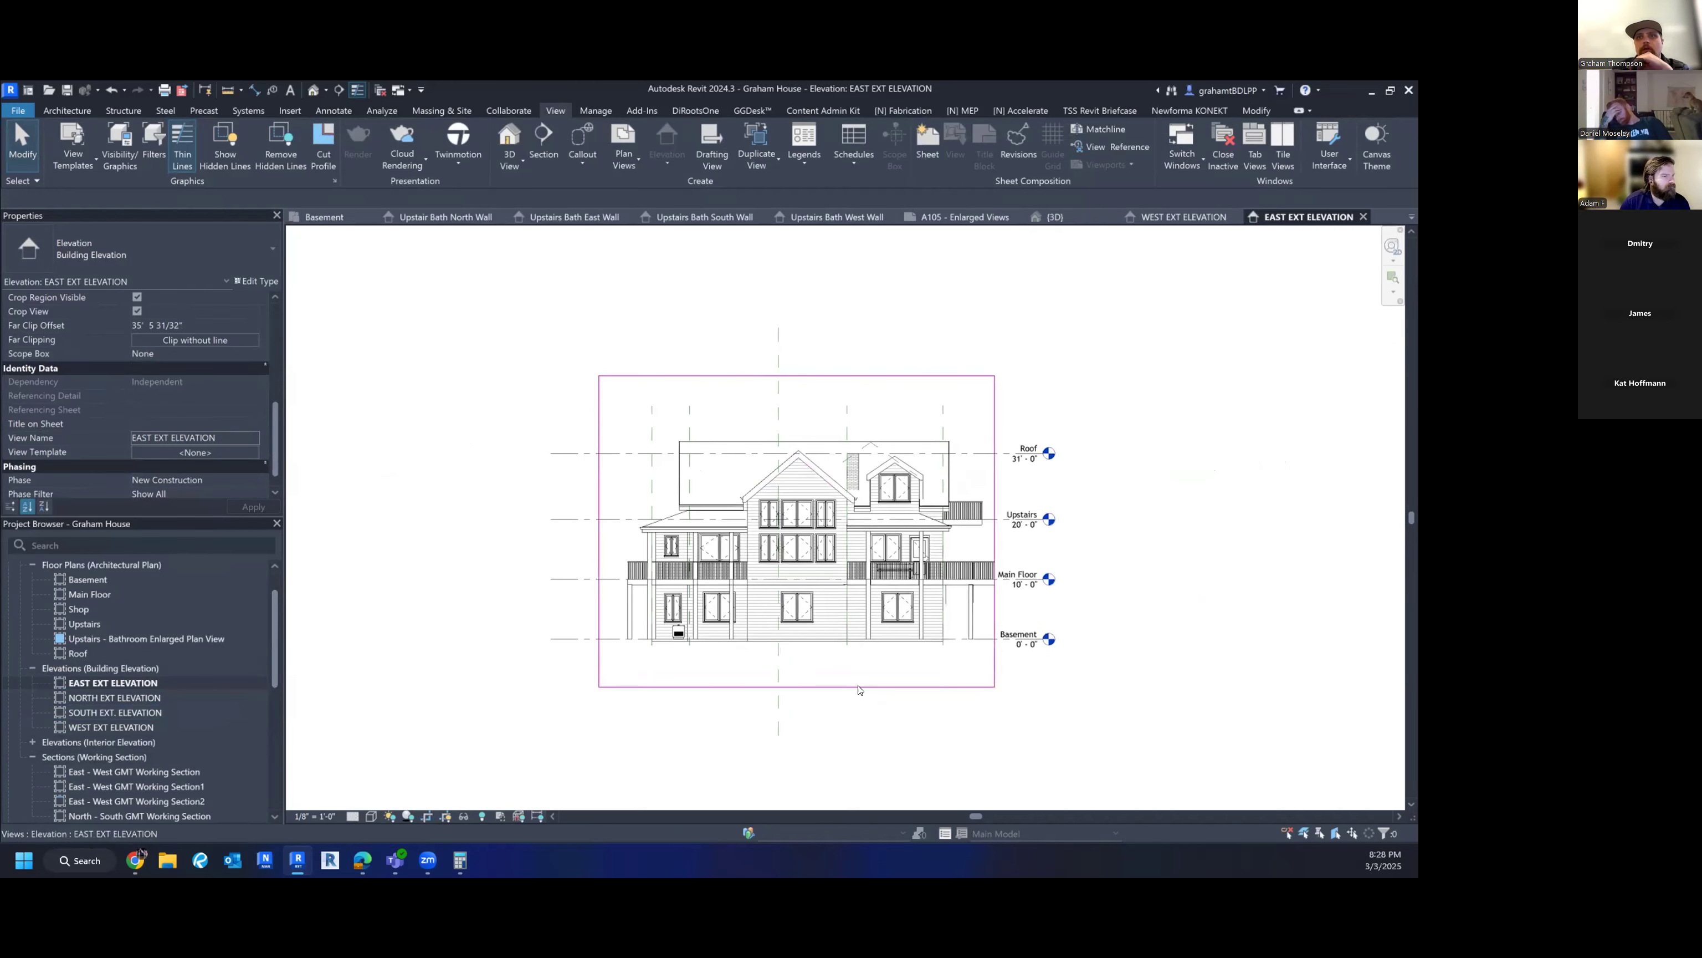
{"action": "left_click", "coordinate": [796, 686]}
{"action": "left_click_drag", "start_coordinate": [799, 658], "coordinate": [797, 654]}
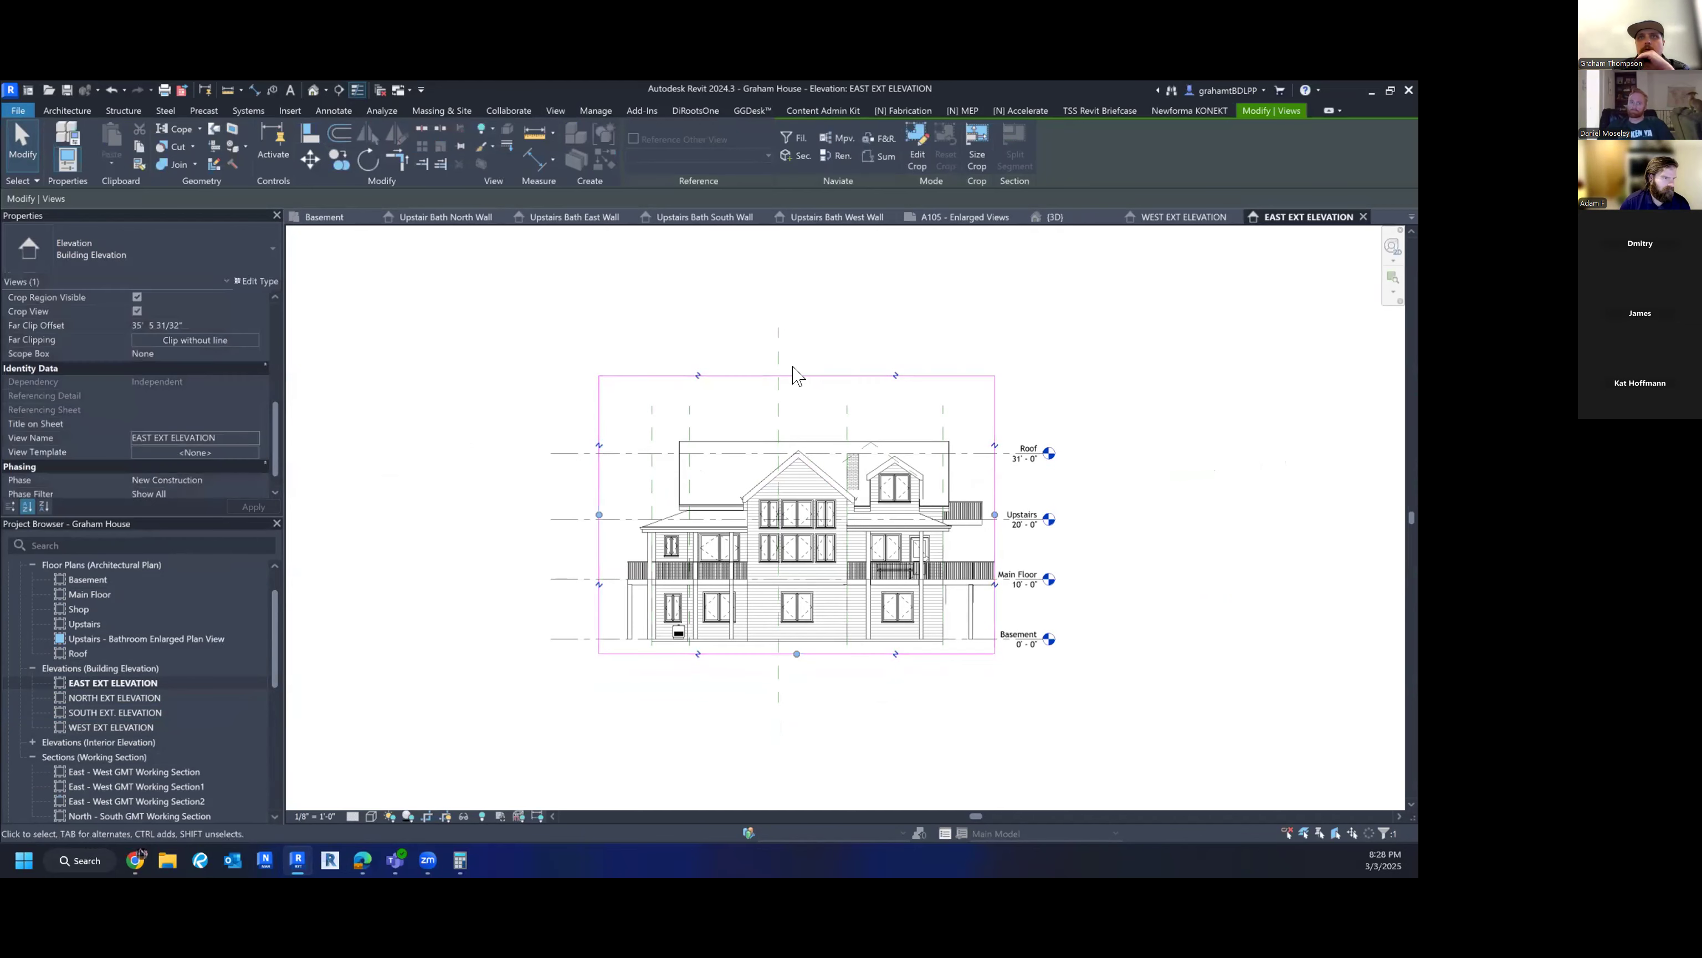
{"action": "left_click_drag", "start_coordinate": [794, 376], "coordinate": [797, 423]}
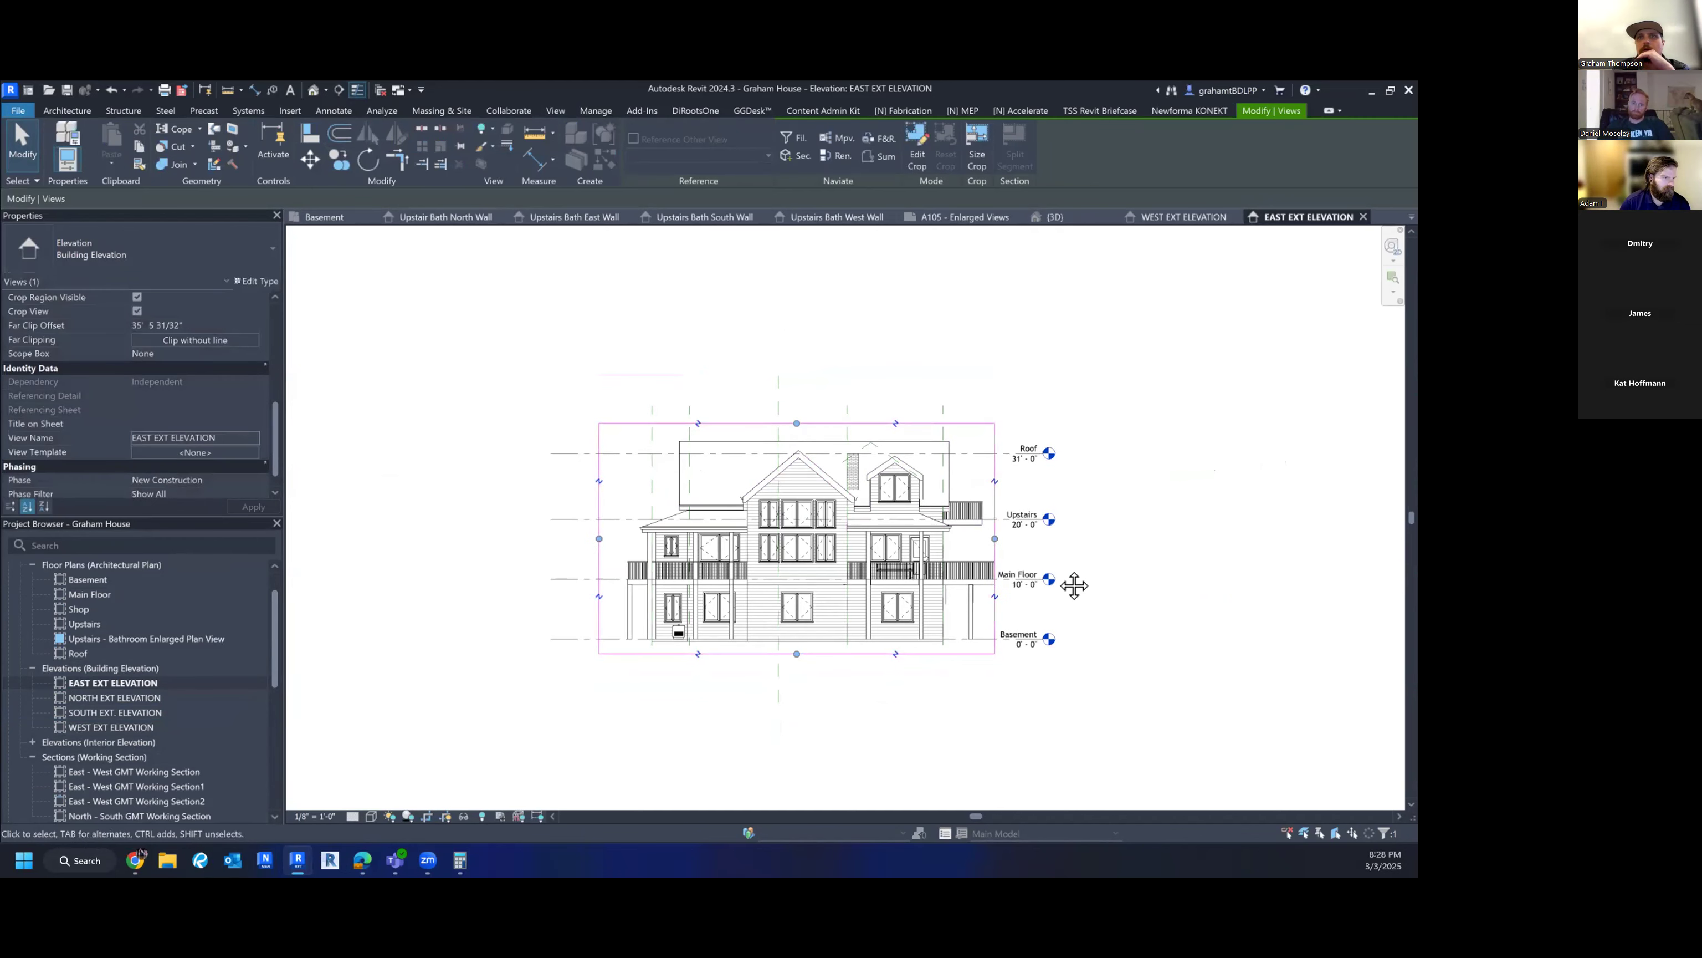
{"action": "middle_click_drag", "start_coordinate": [1074, 585], "coordinate": [899, 576]}
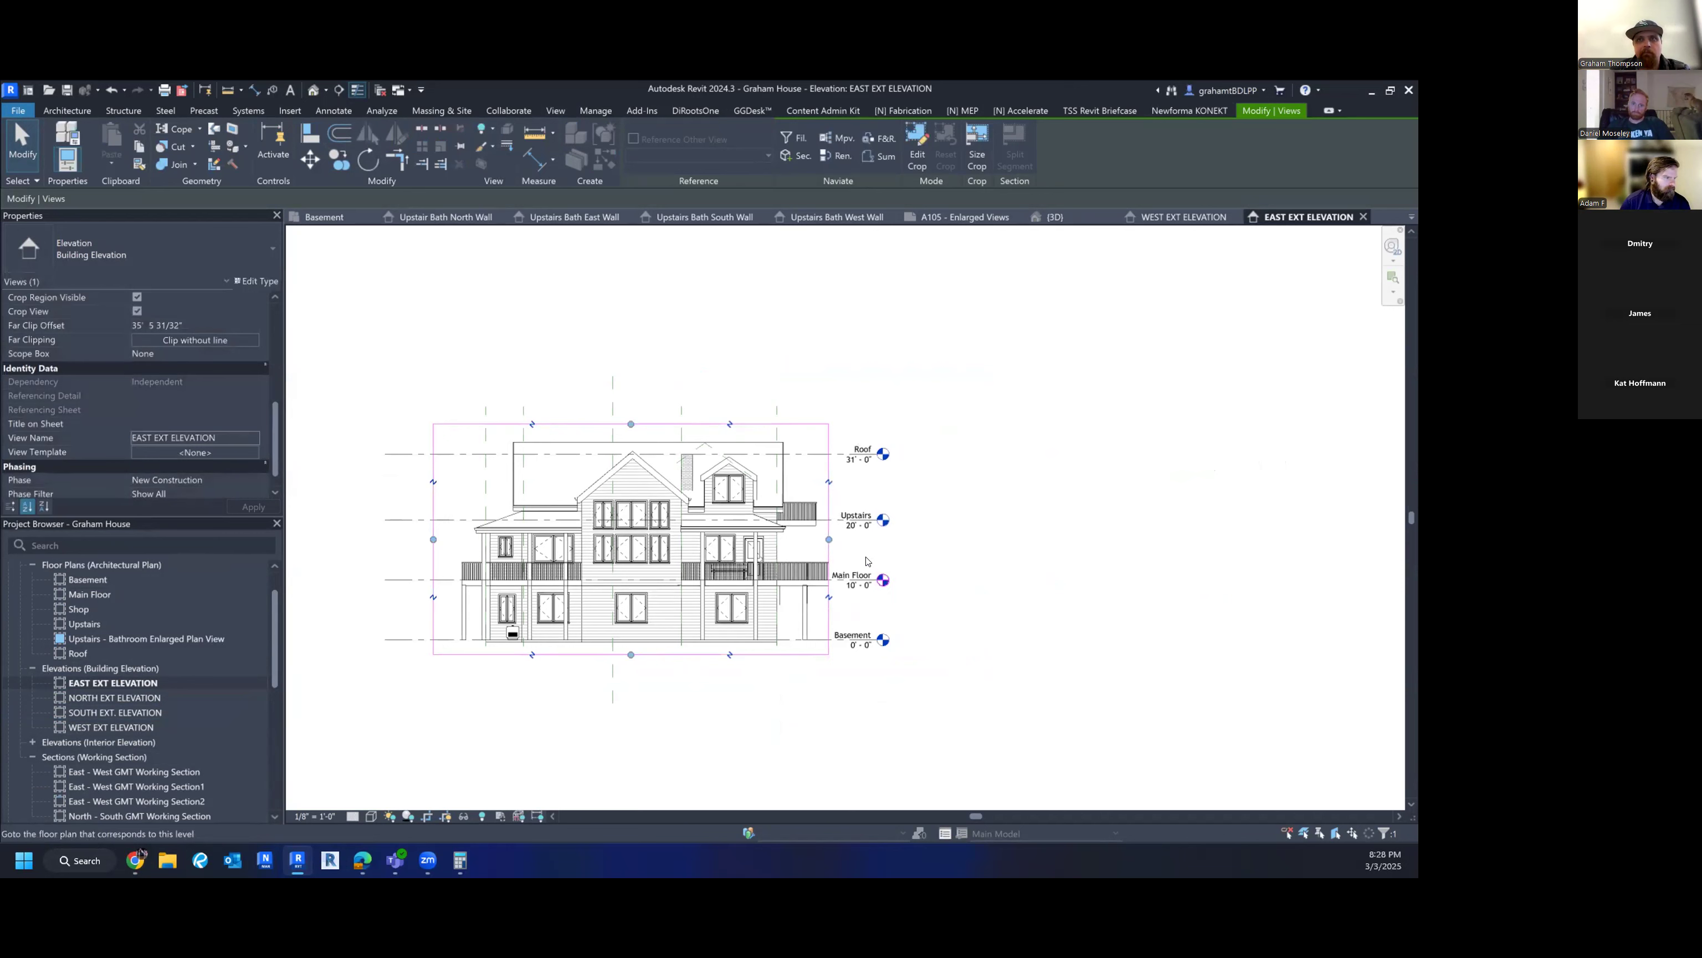
{"action": "left_click_drag", "start_coordinate": [823, 545], "coordinate": [1056, 534]}
{"action": "left_click", "coordinate": [1148, 696]}
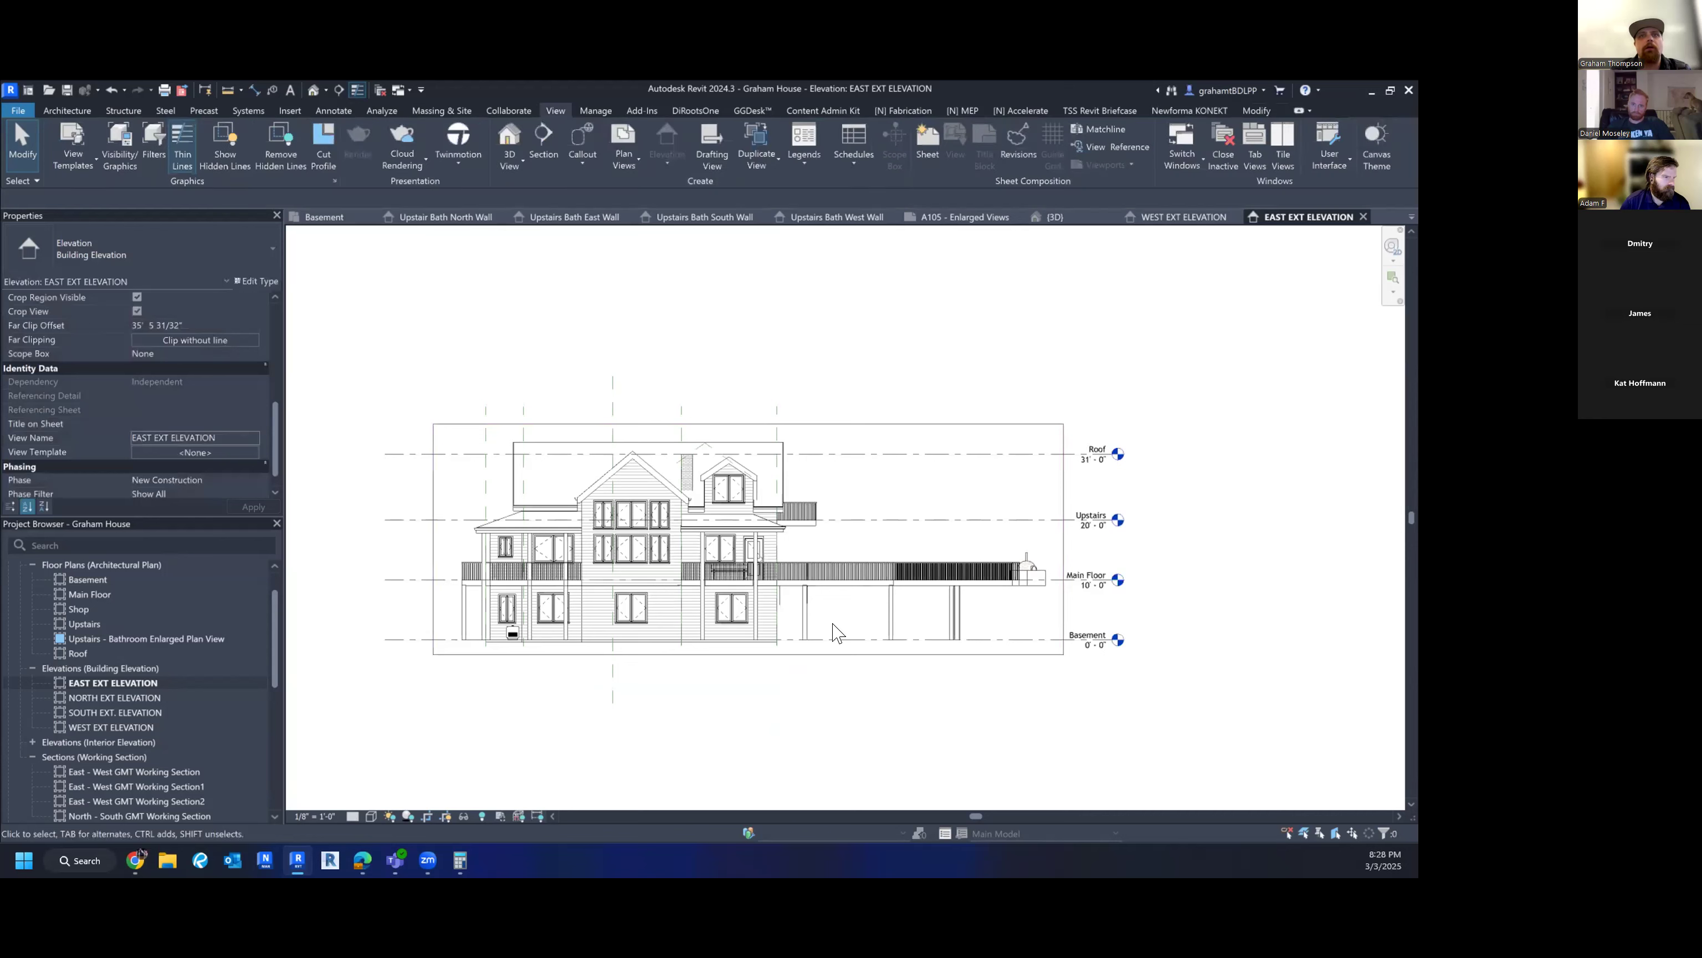
- Check the view's Visibility/Graphics overrides with VG and close them unchanged
{"action": "key", "text": "v"}
{"action": "key", "text": "g"}
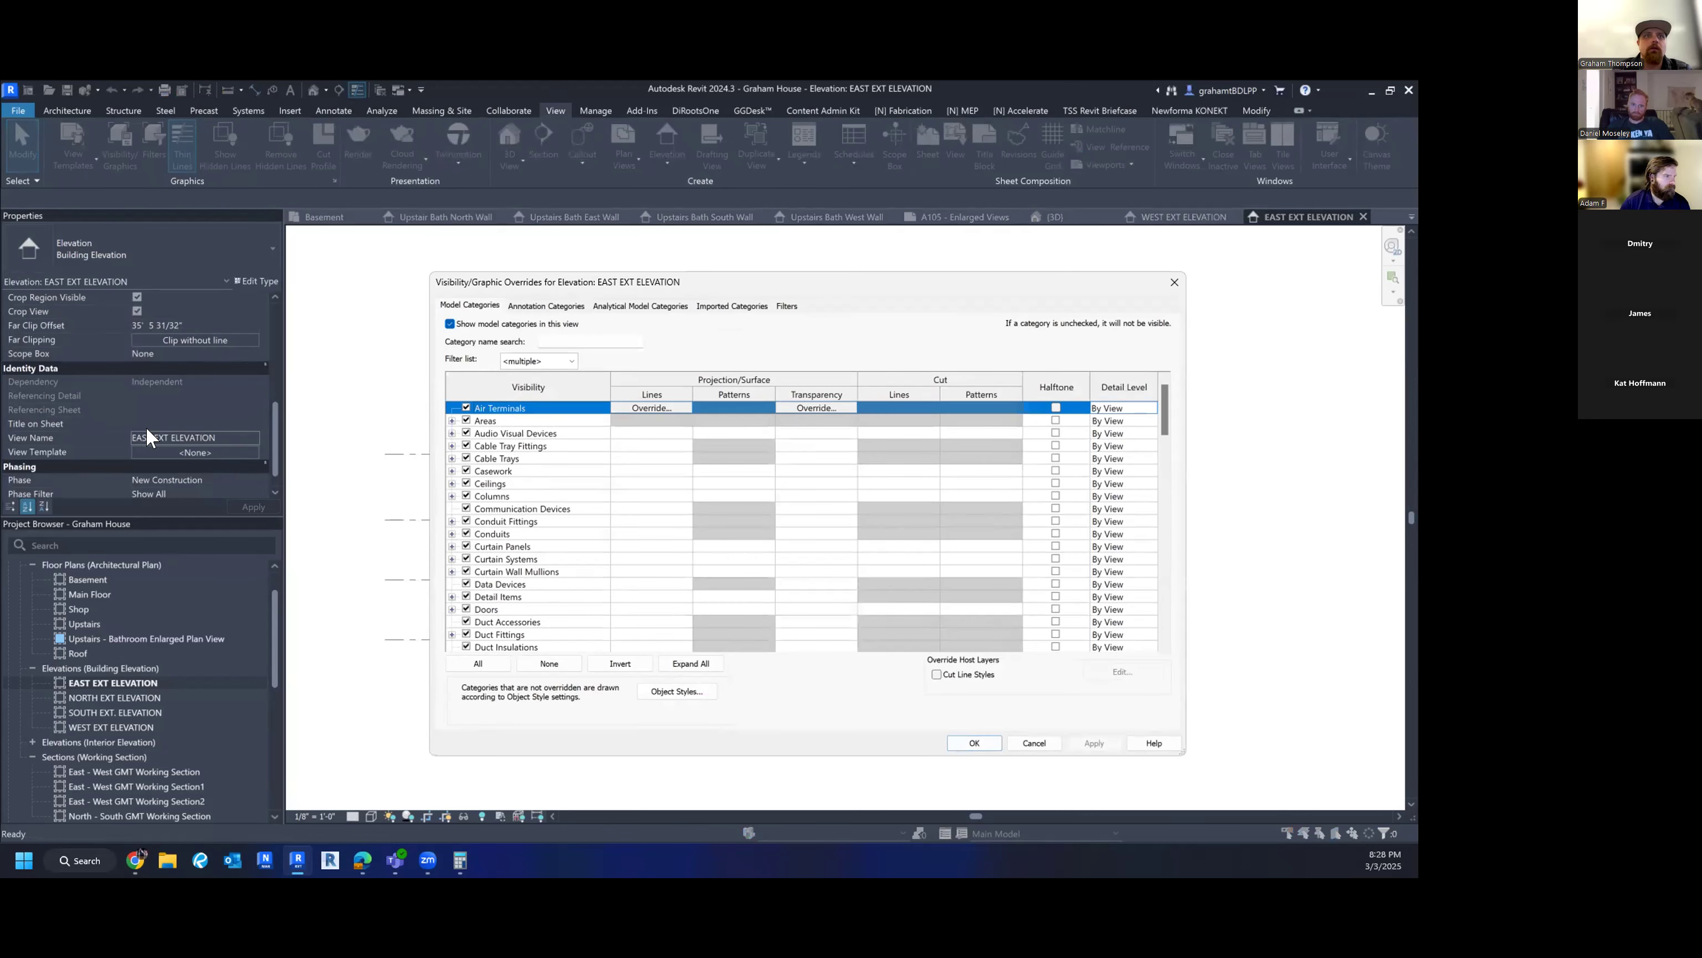
{"action": "key", "text": "Escape"}
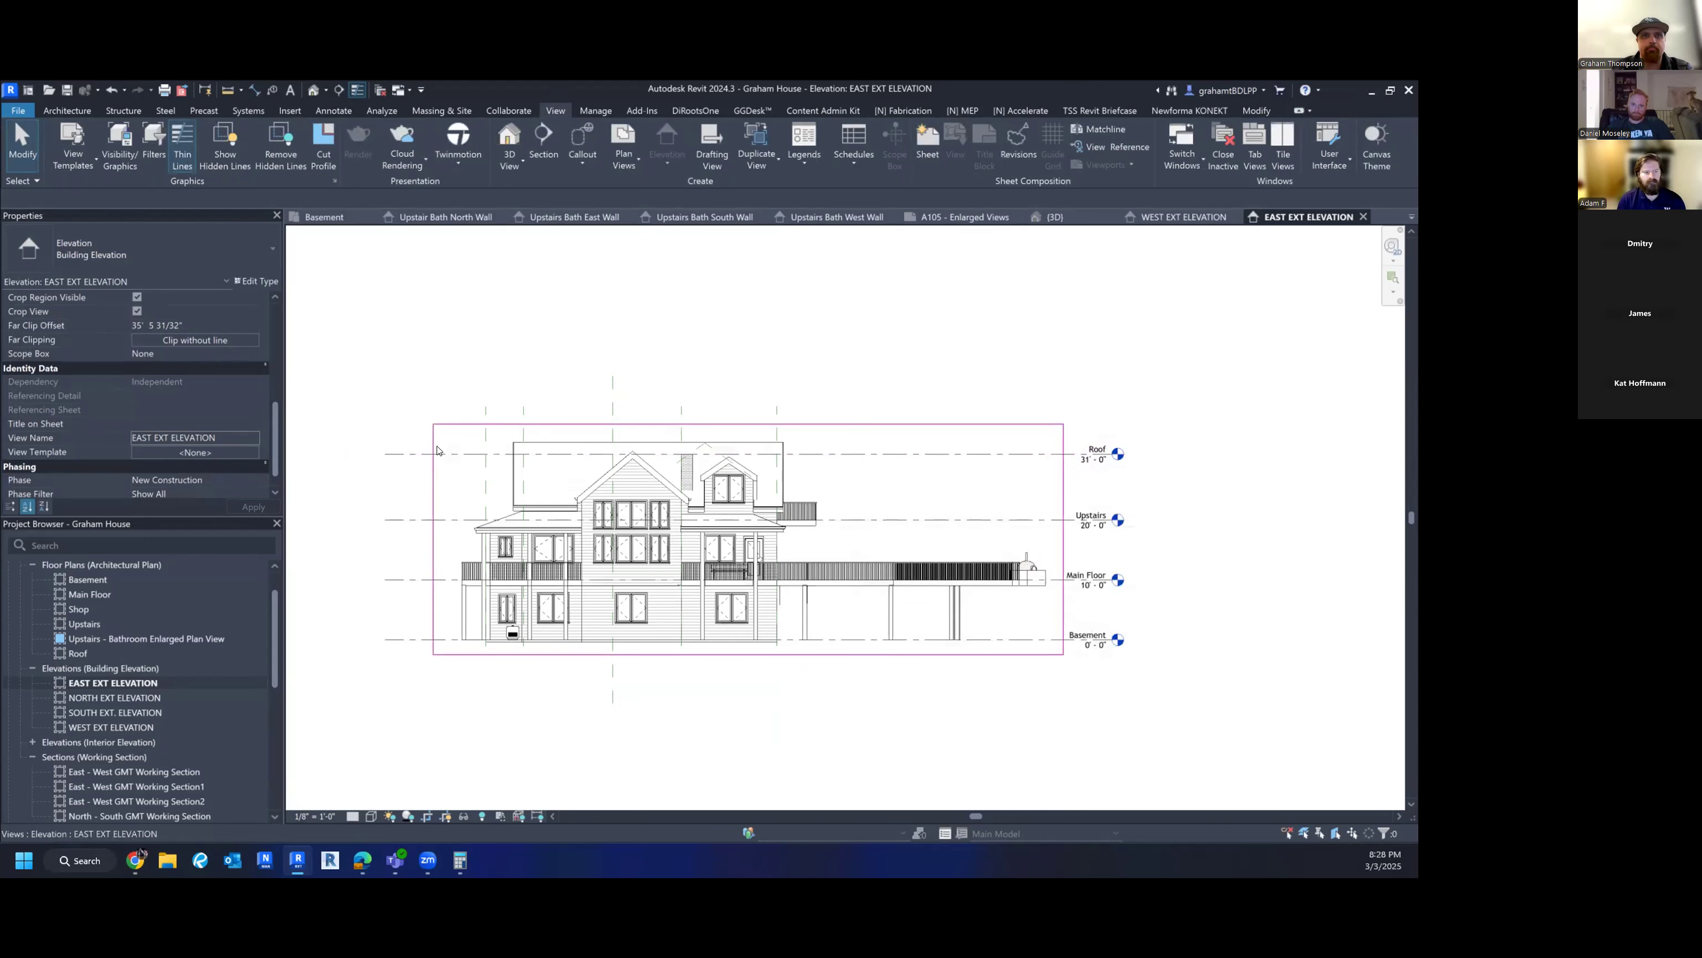
{"action": "scroll", "coordinate": [210, 463], "scroll_direction": "up", "scroll_amount": 2}
- Duplicate Enlarged Walls as an EXTERIOR ELEVATIONS template at 1/8" = 1'-0" and apply it to EAST EXT ELEVATION
{"action": "left_click", "coordinate": [195, 465]}
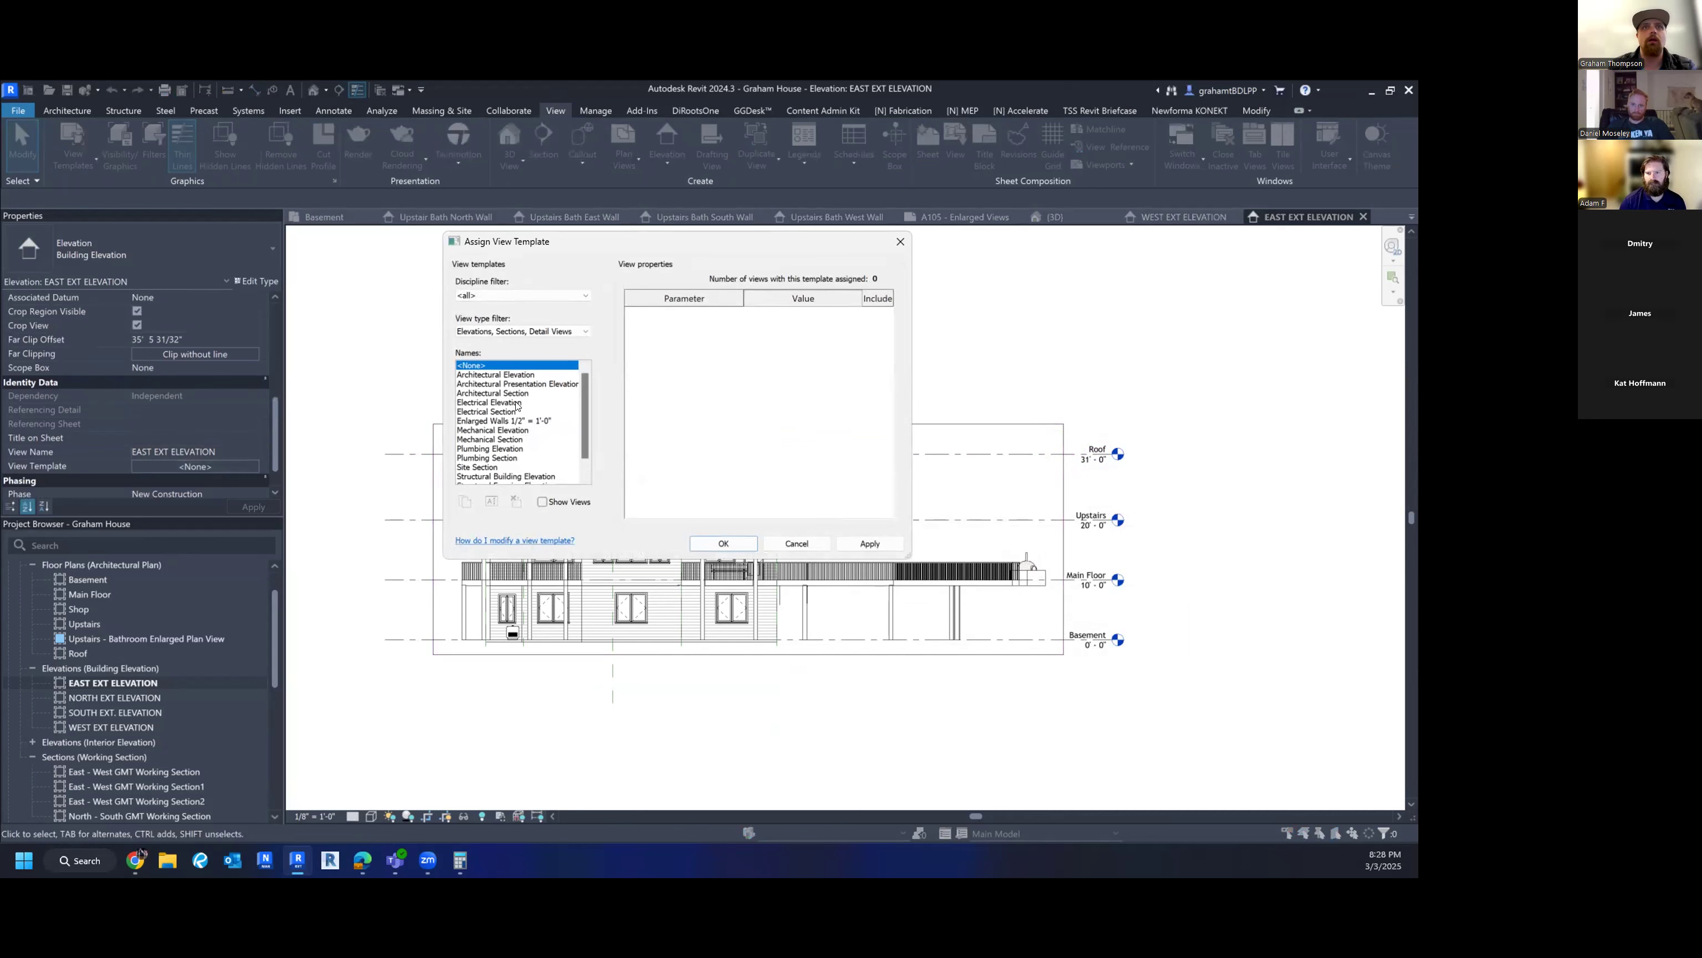
{"action": "scroll", "coordinate": [513, 421], "scroll_direction": "down", "scroll_amount": 1}
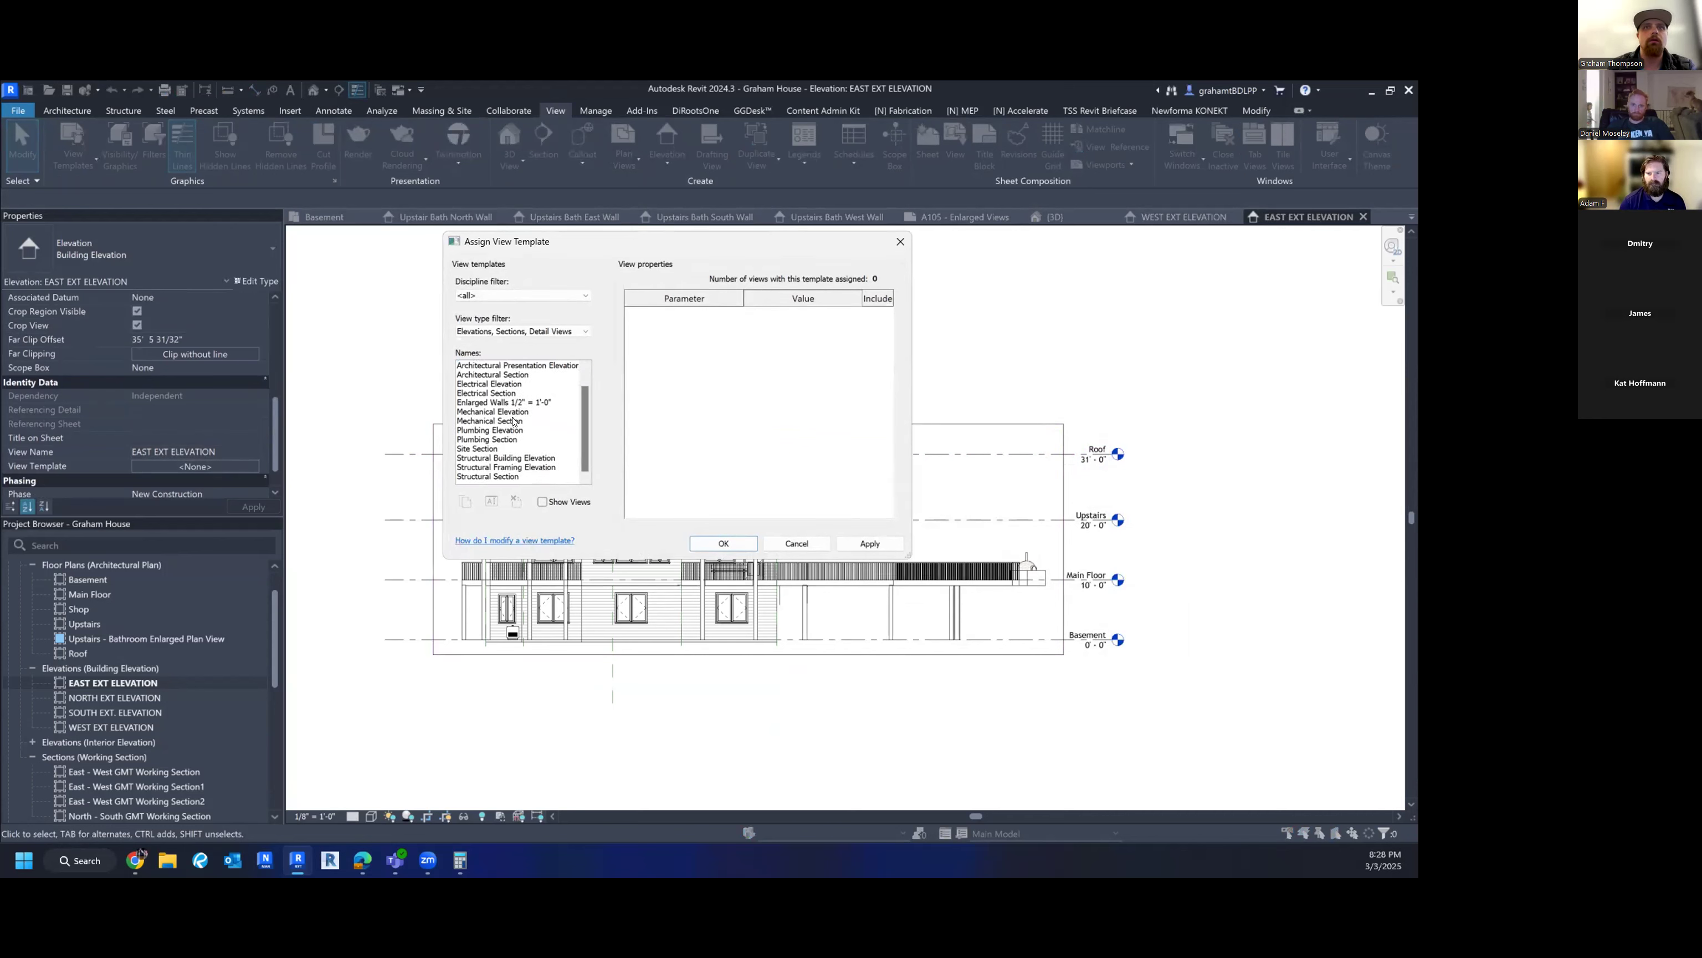
{"action": "scroll", "coordinate": [513, 420], "scroll_direction": "up", "scroll_amount": 1}
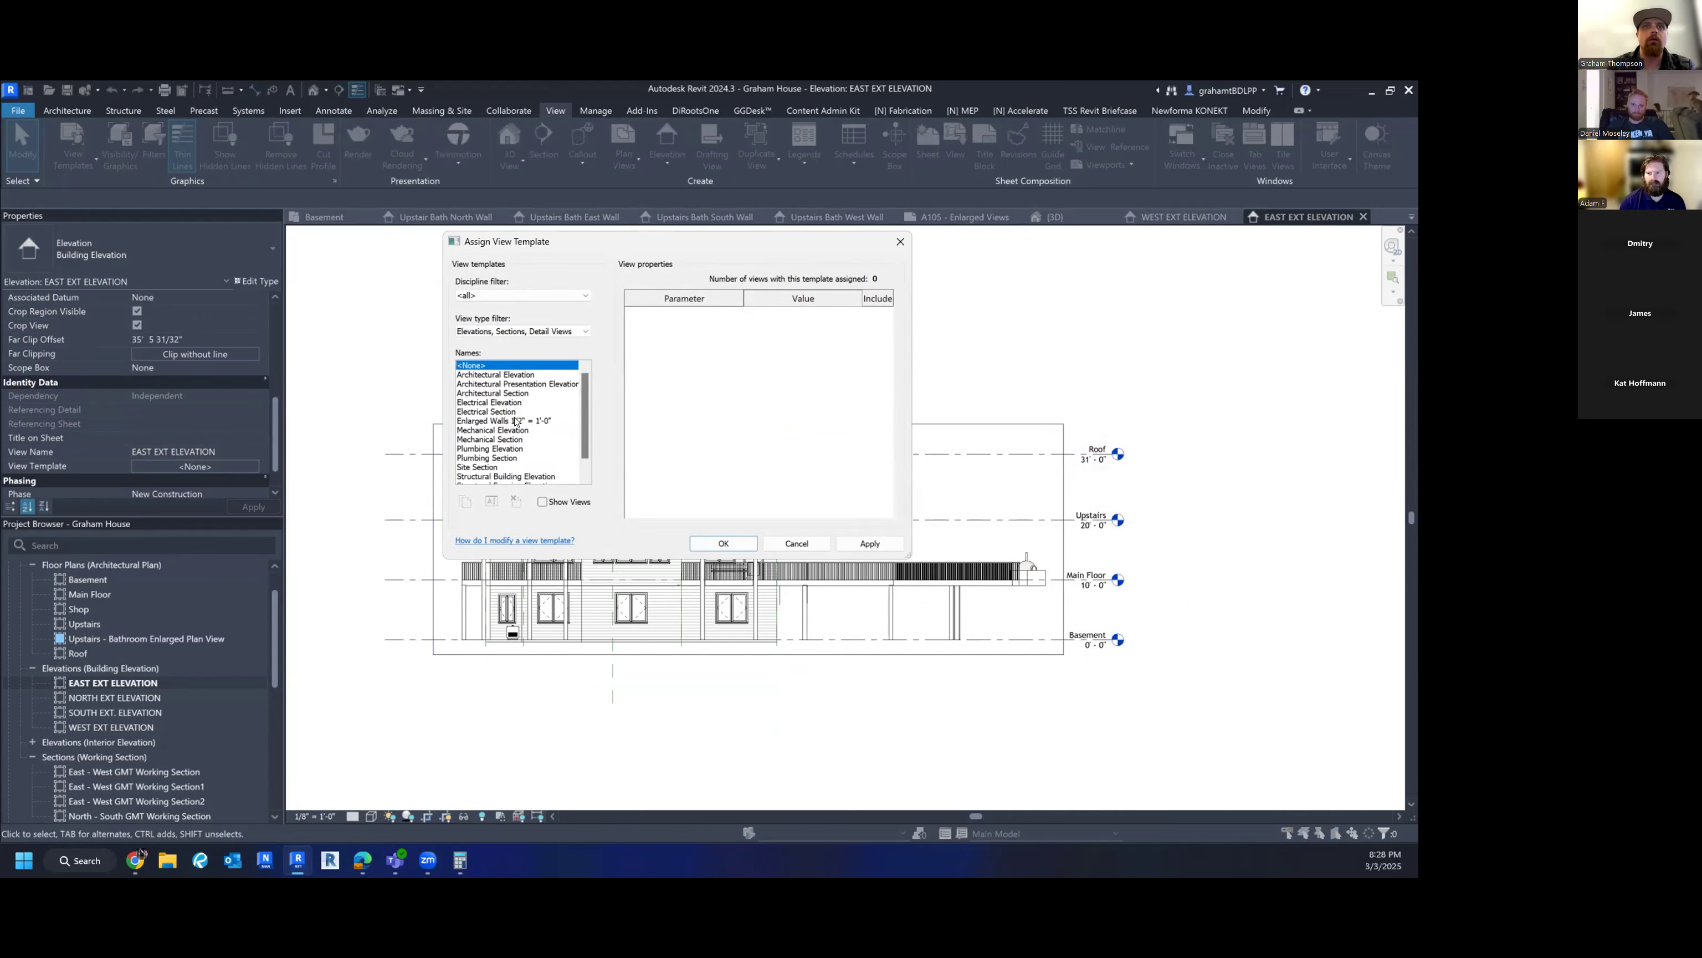
{"action": "left_click", "coordinate": [516, 422]}
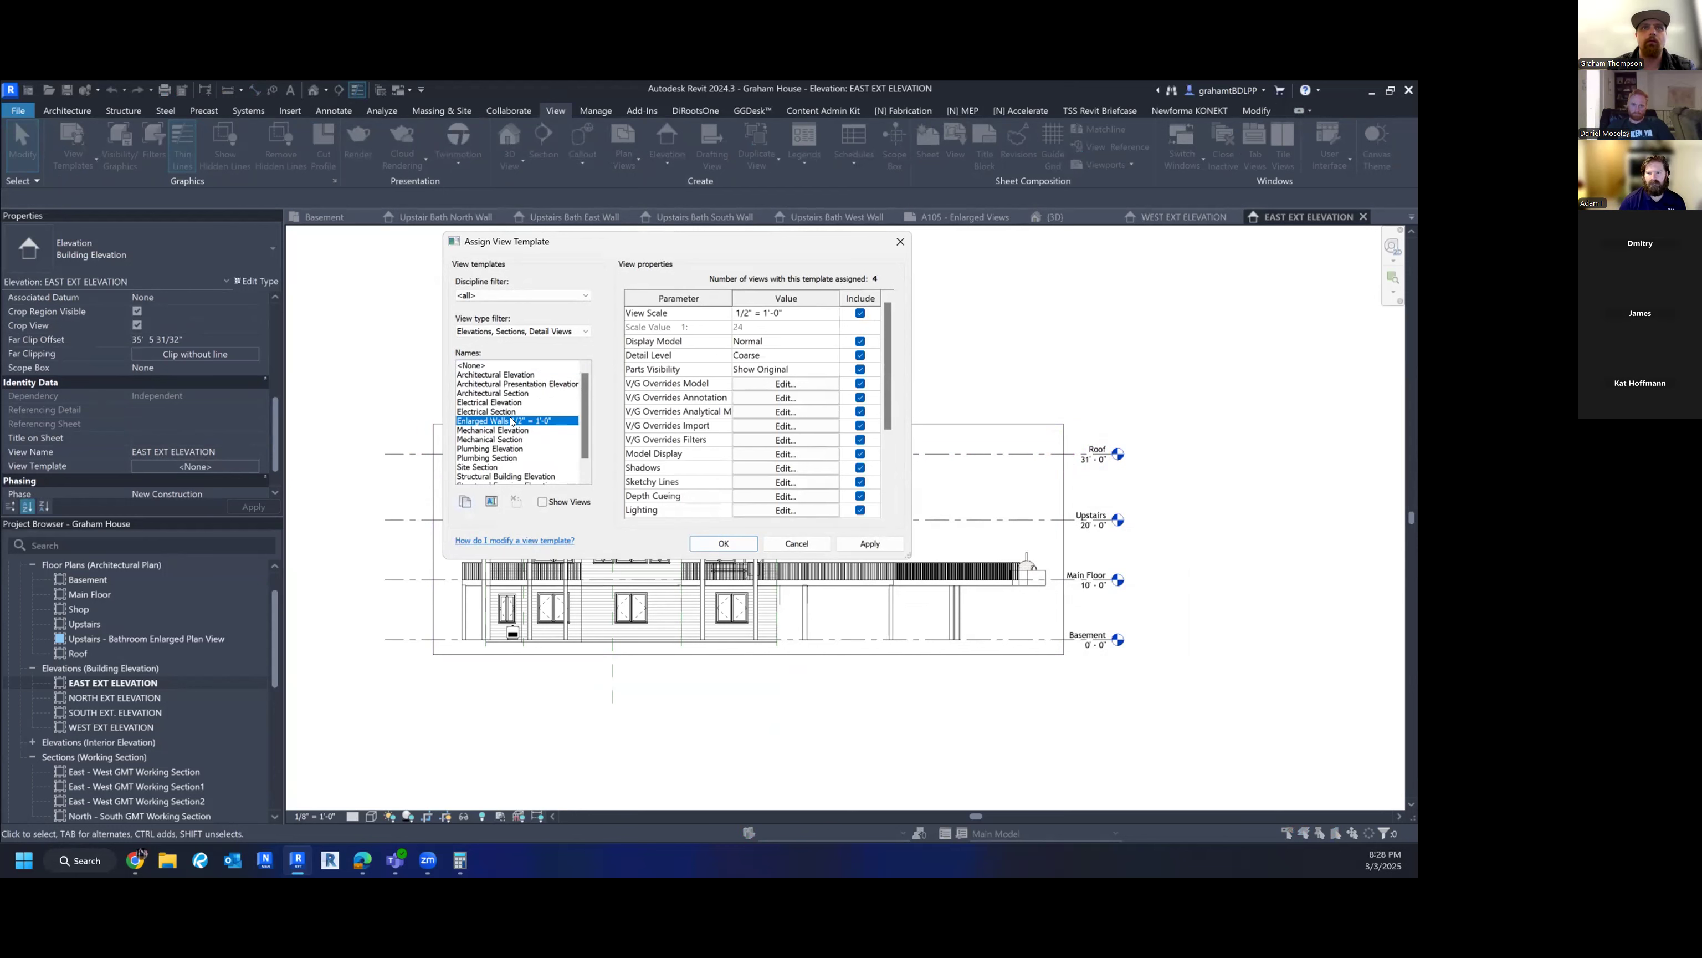
{"action": "left_click", "coordinate": [464, 502]}
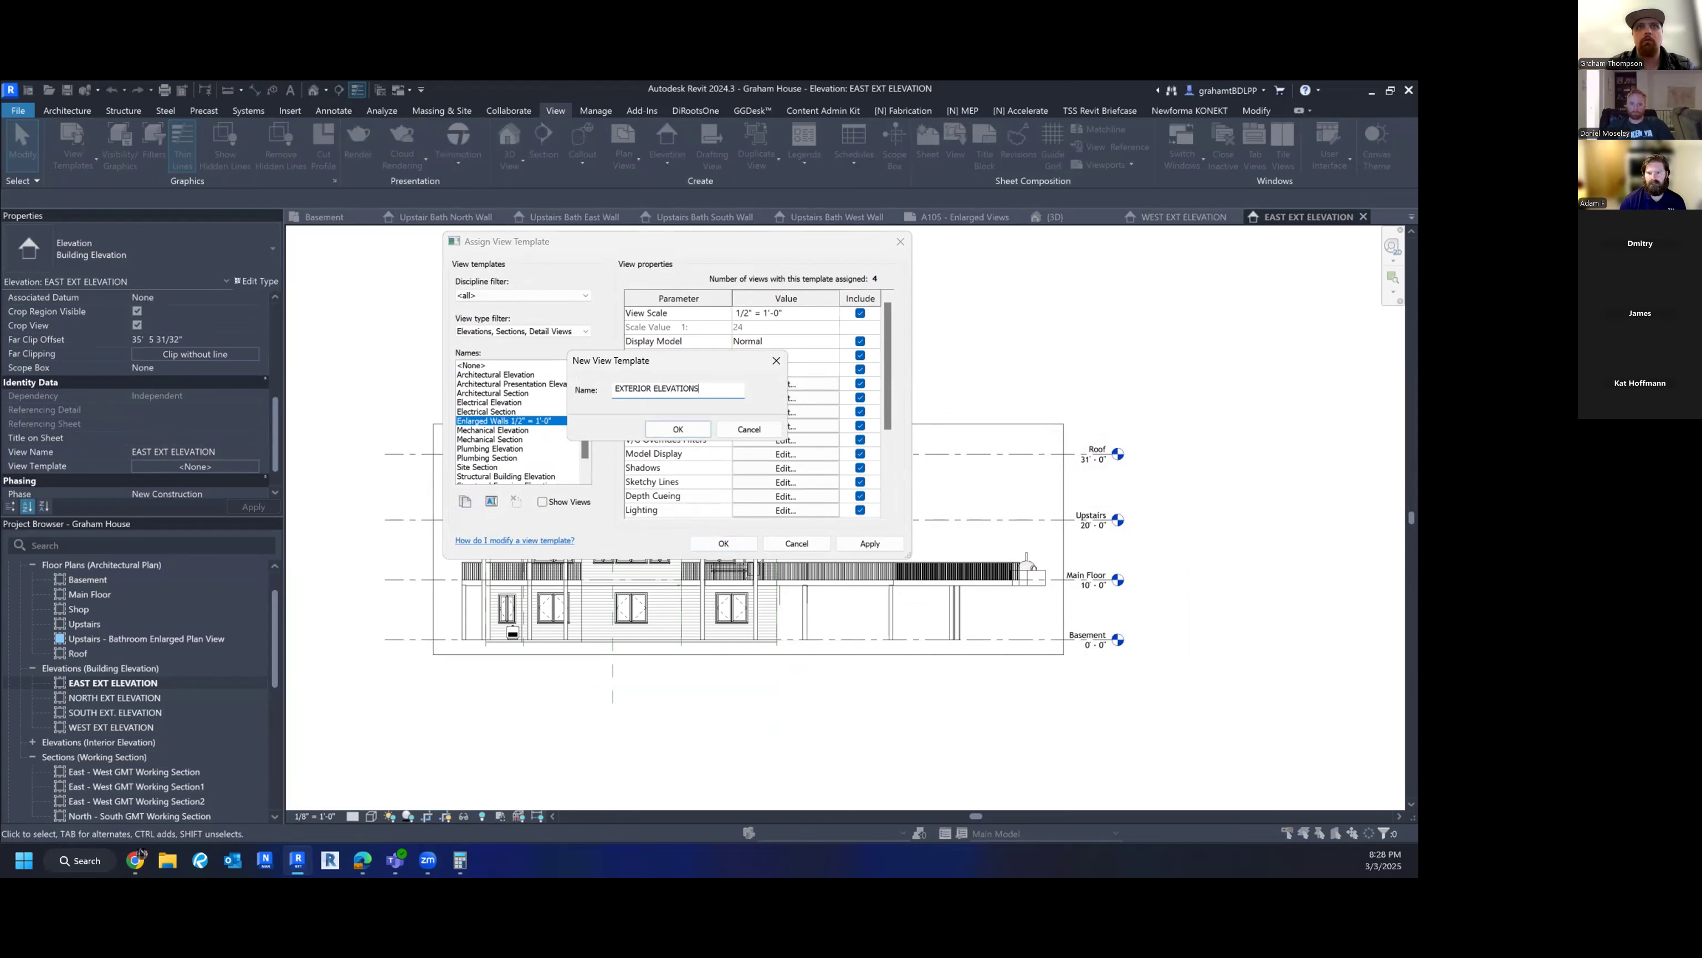
{"action": "left_click", "coordinate": [652, 430]}
{"action": "left_click", "coordinate": [807, 313]}
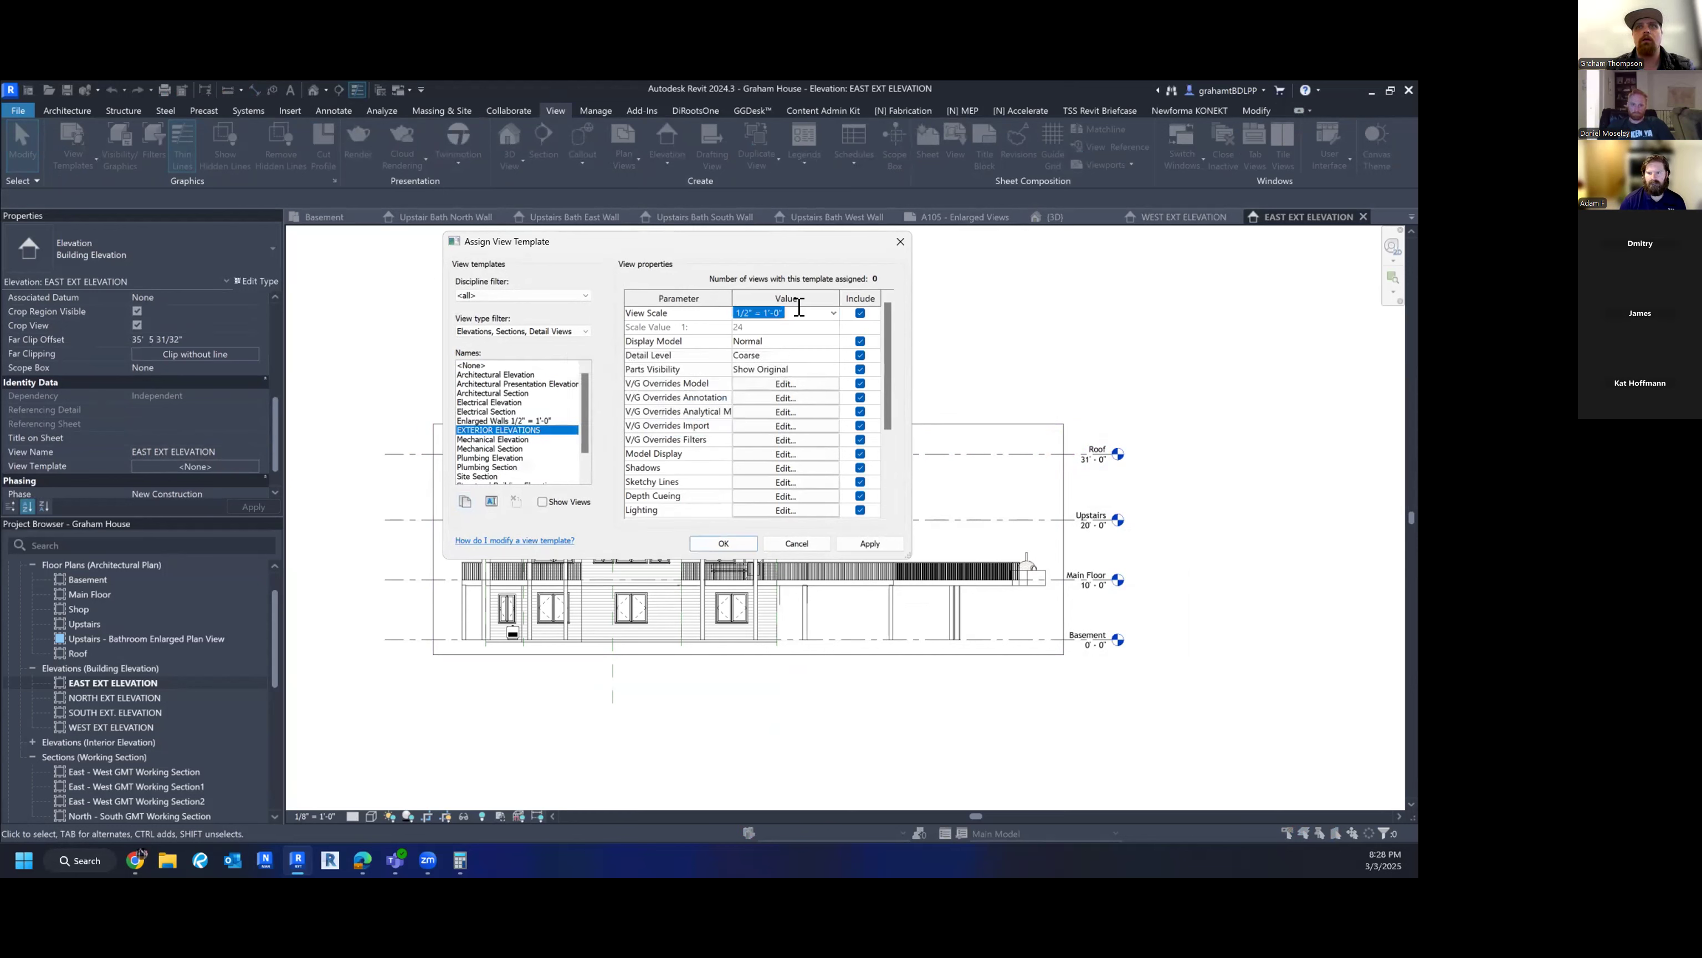
{"action": "type", "text": "1/8/;"}
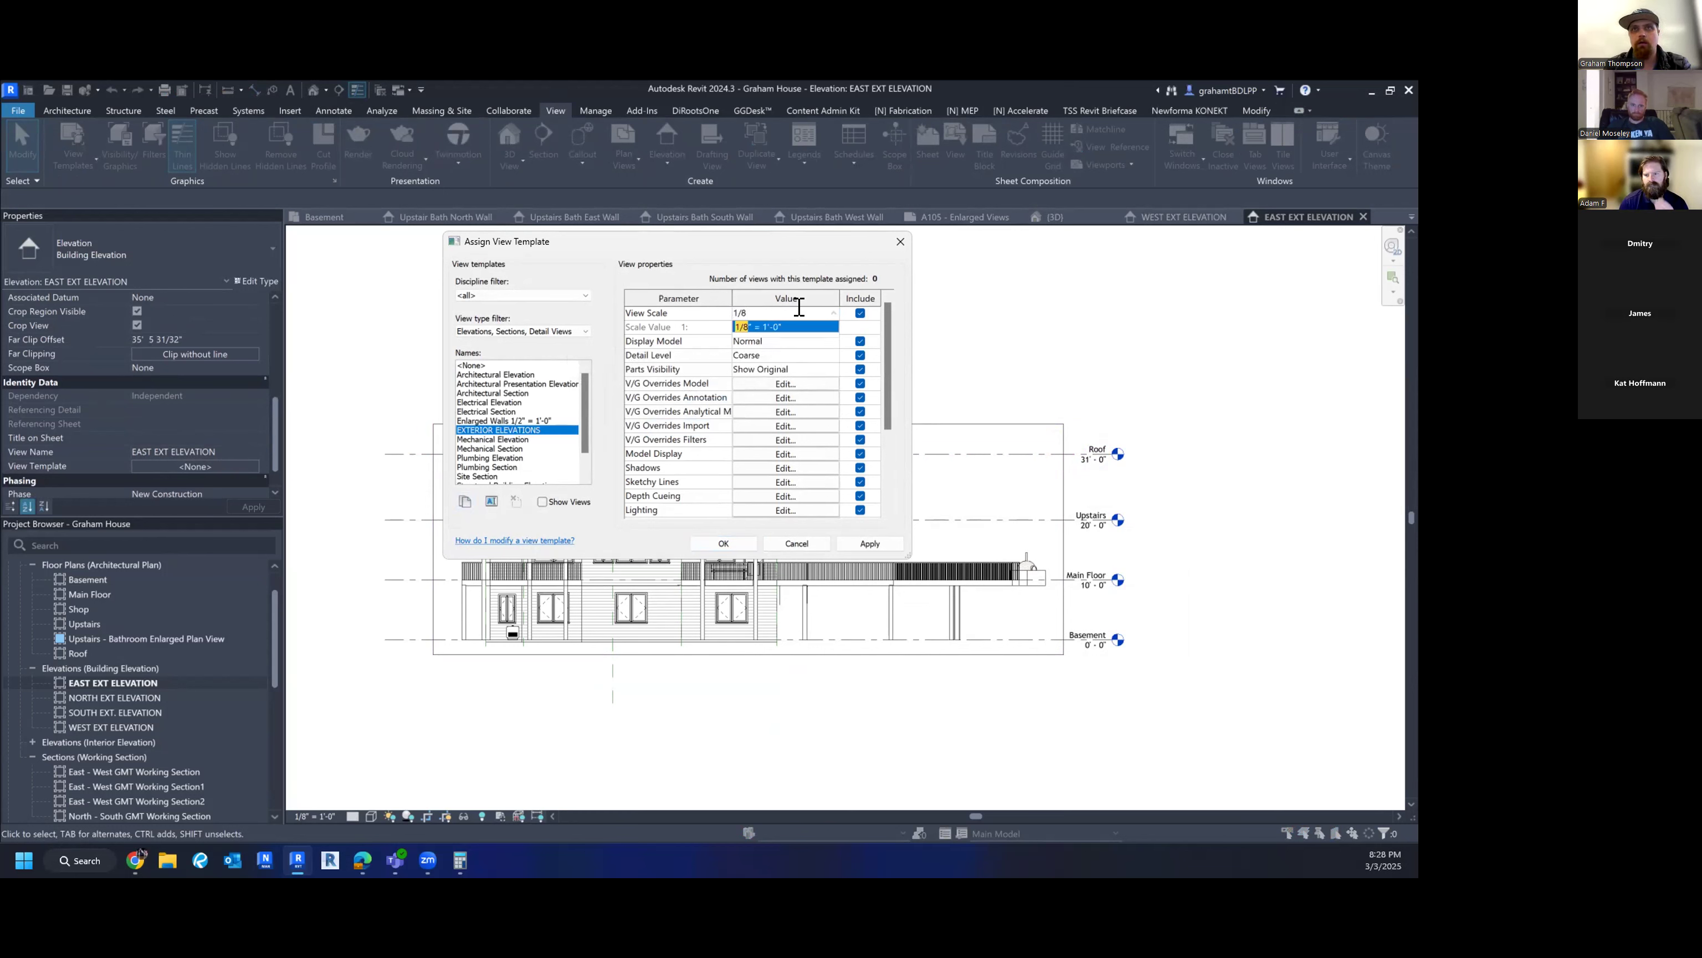
{"action": "key", "text": "BackSpace"}
{"action": "key", "text": "BackSpace"}
{"action": "key", "text": "Return"}
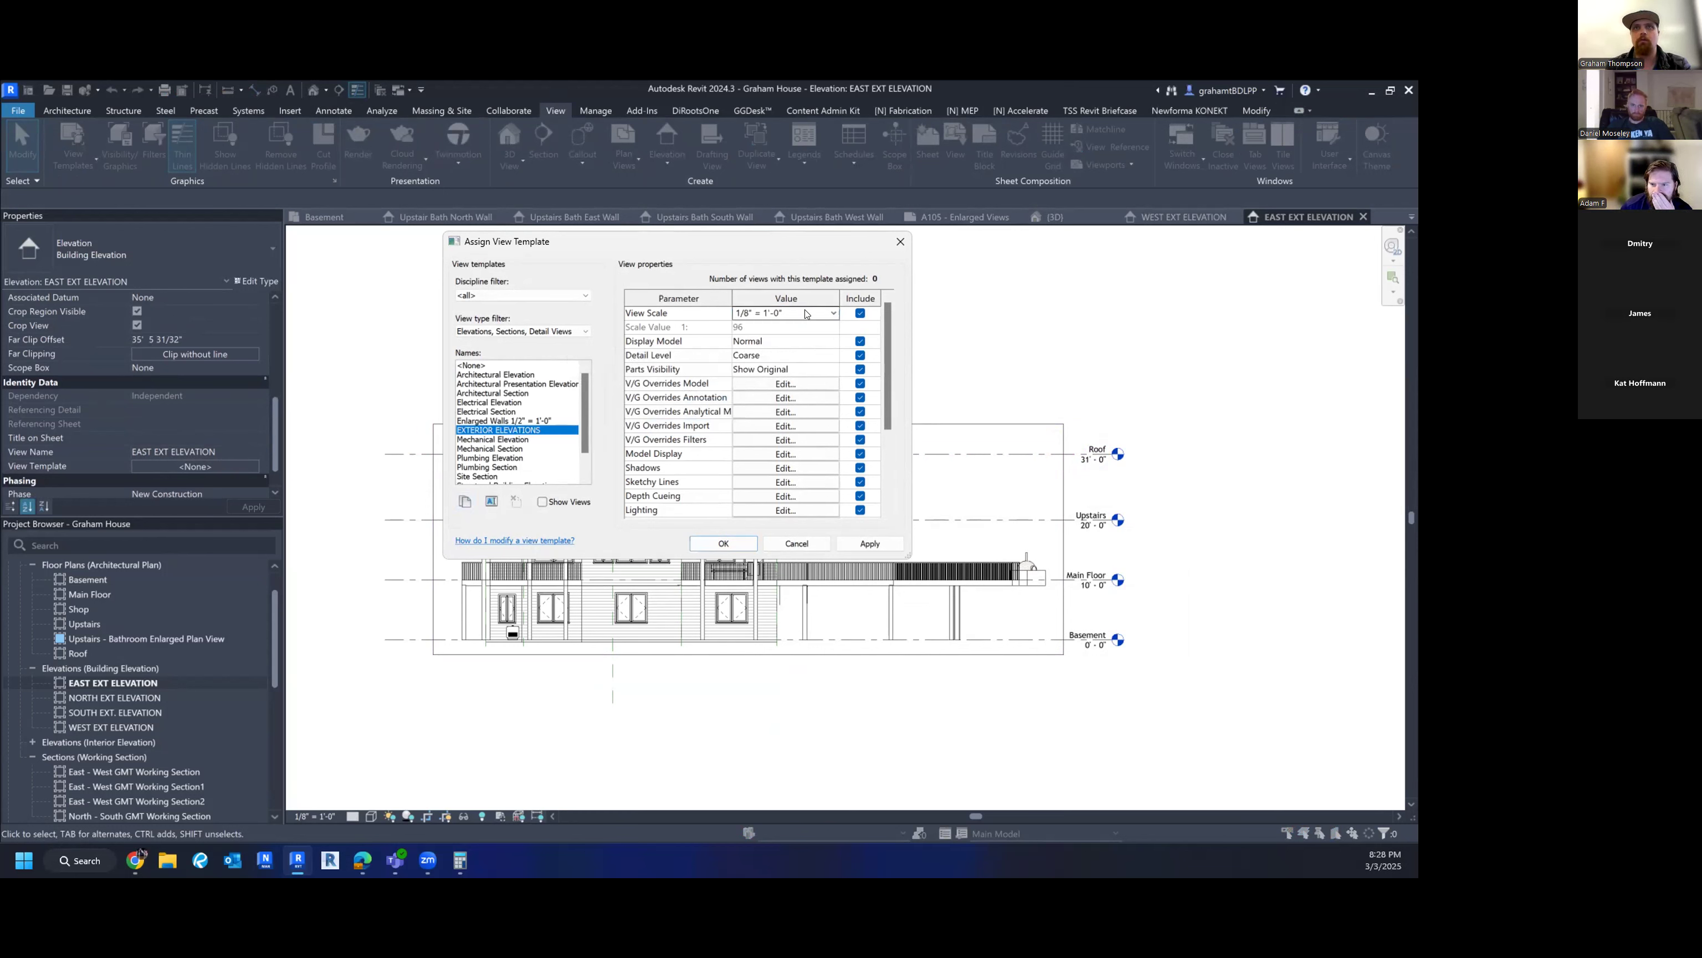
{"action": "left_click", "coordinate": [735, 544]}
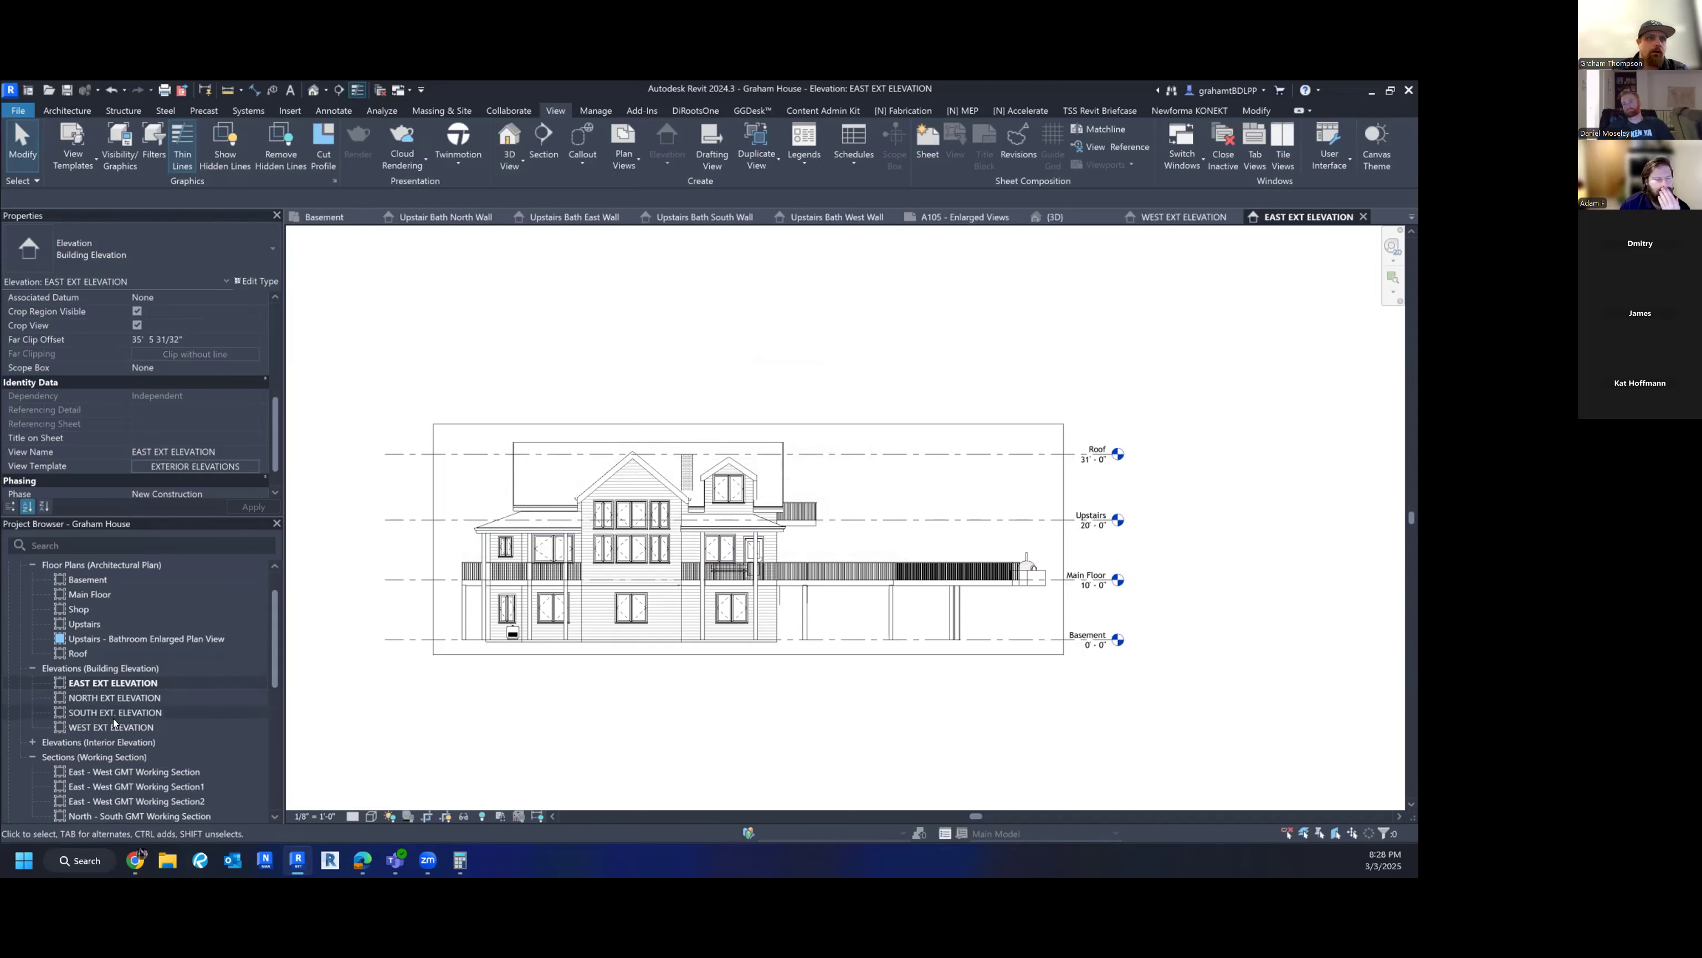
- Trim the north and south elevations' crop regions at top and bottom around the house
{"action": "double_click", "coordinate": [111, 696]}
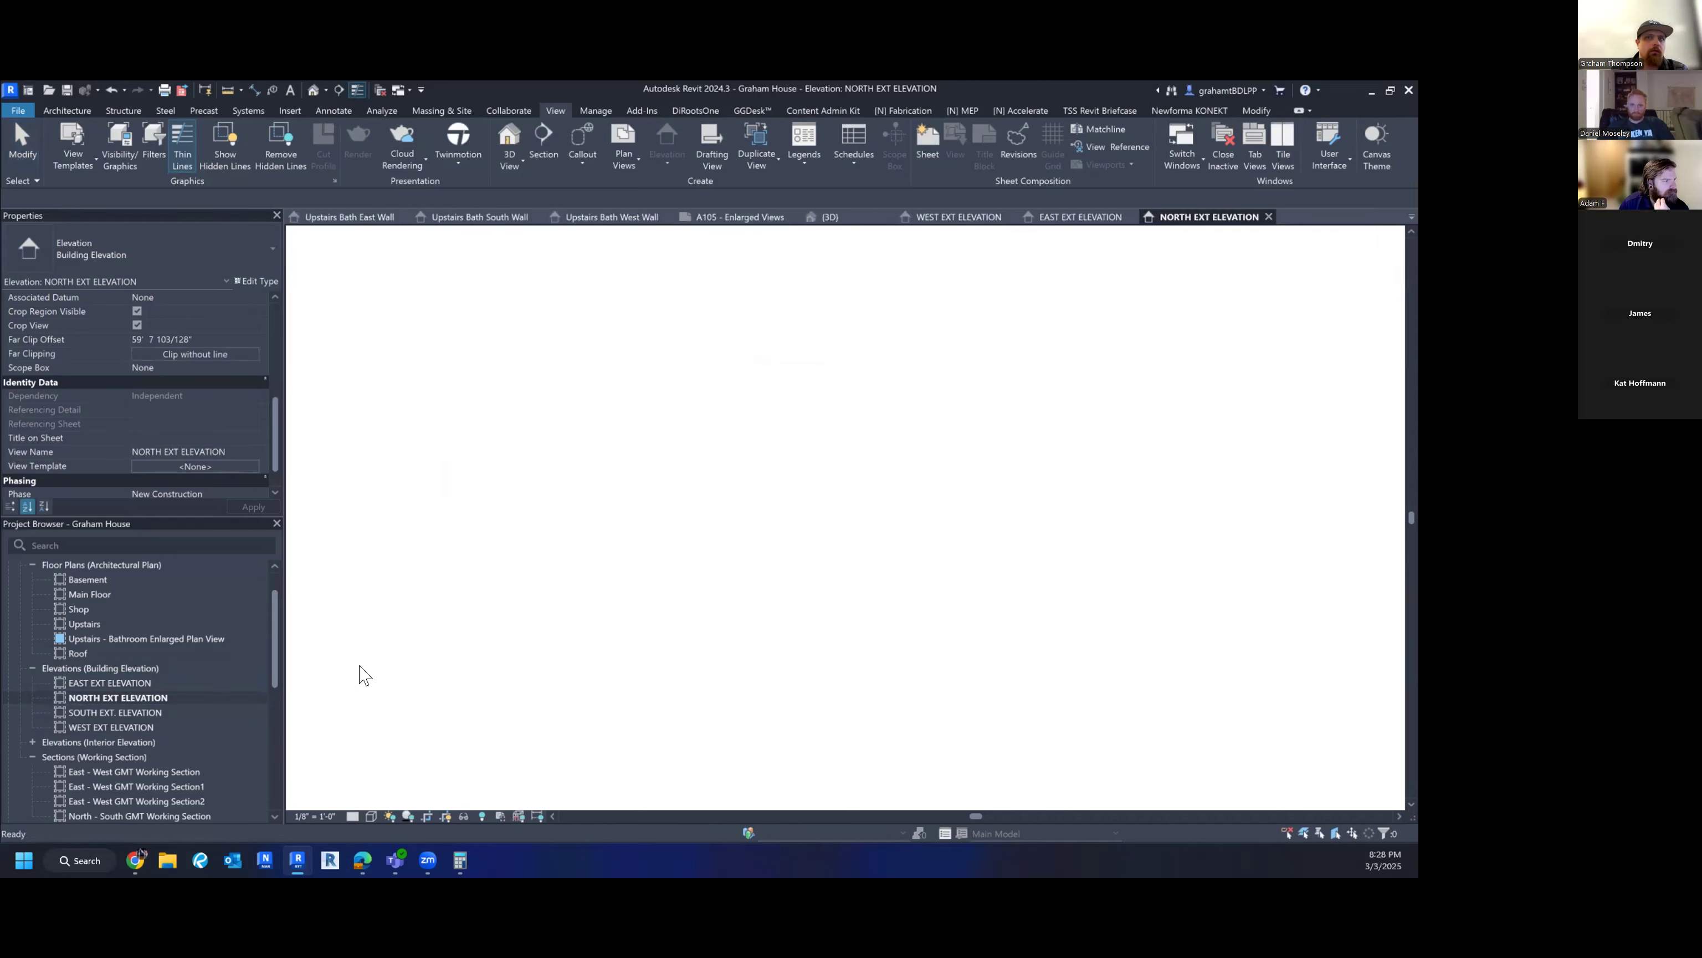
{"action": "scroll", "coordinate": [789, 614], "scroll_direction": "down", "scroll_amount": 2}
{"action": "left_click", "coordinate": [844, 723]}
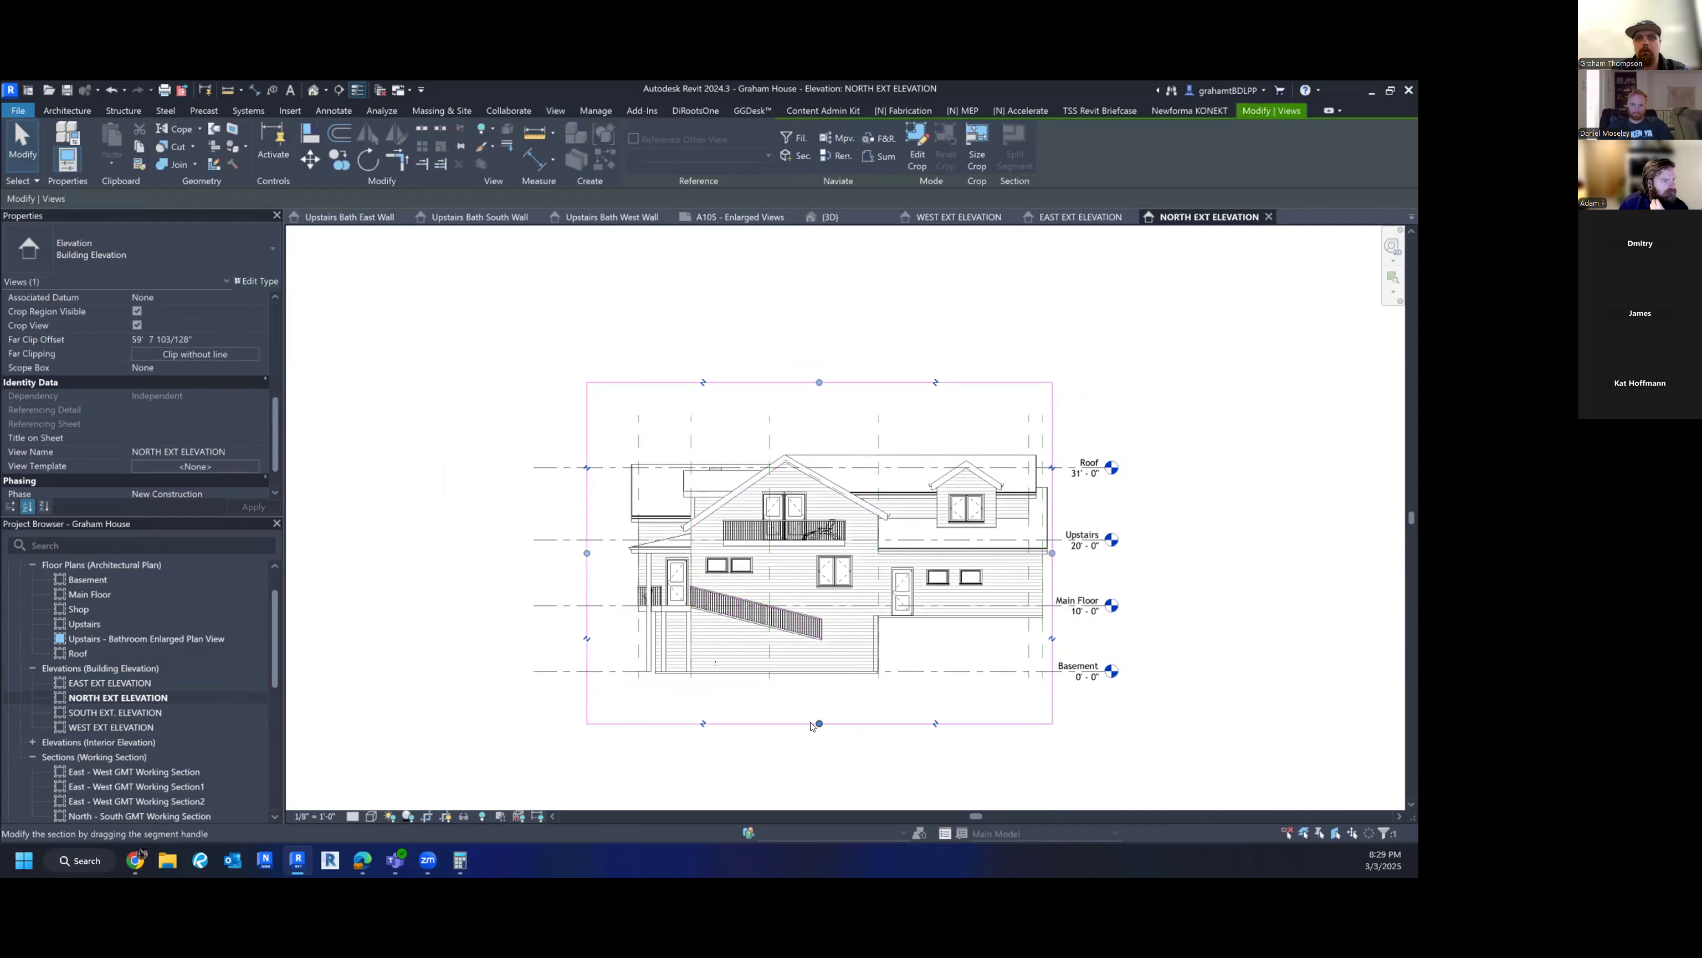
{"action": "left_click_drag", "start_coordinate": [824, 684], "coordinate": [819, 690]}
{"action": "left_click_drag", "start_coordinate": [819, 382], "coordinate": [819, 435]}
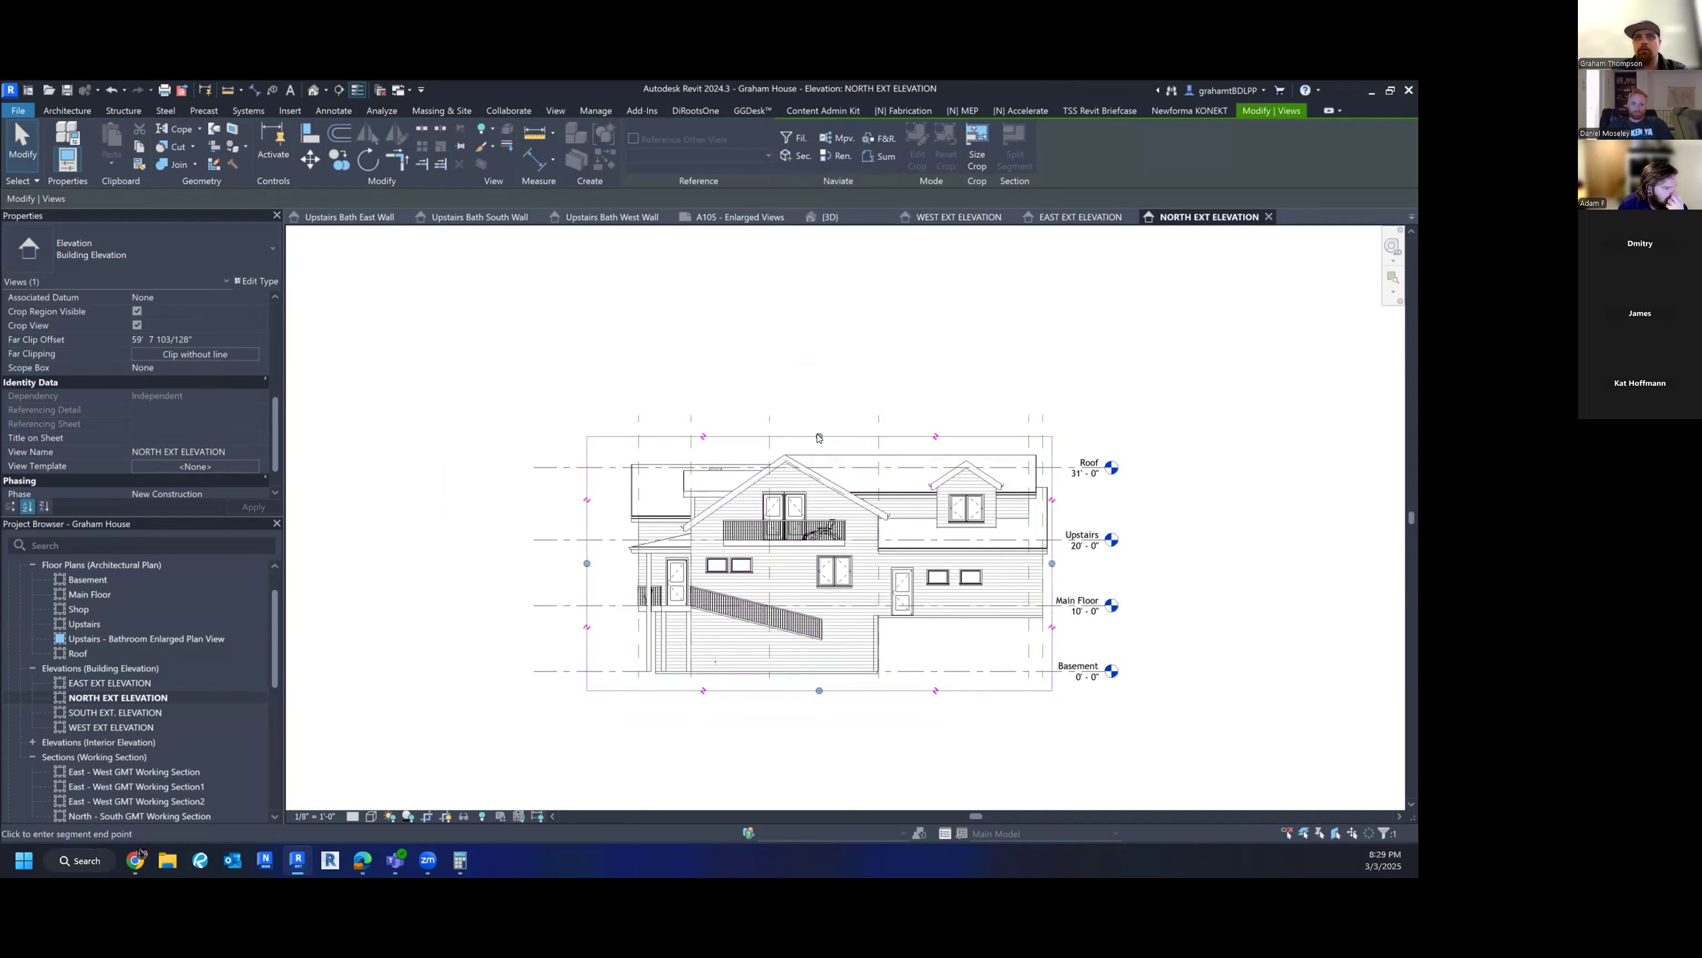
{"action": "double_click", "coordinate": [114, 709]}
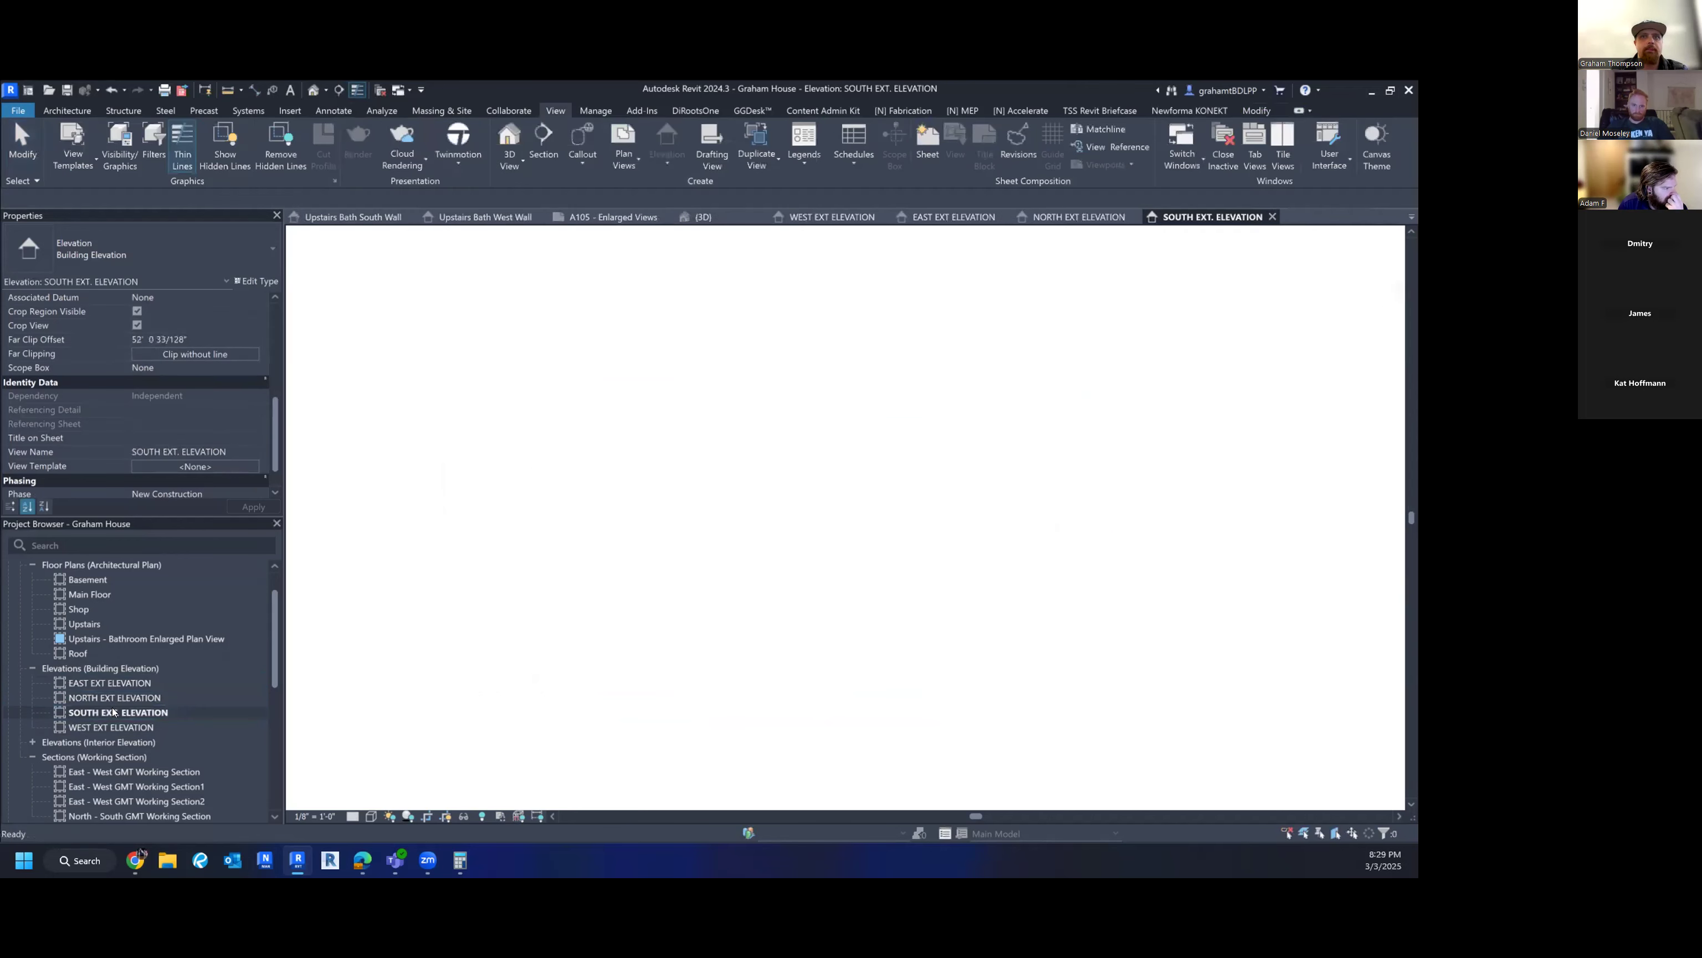
{"action": "left_click", "coordinate": [916, 725]}
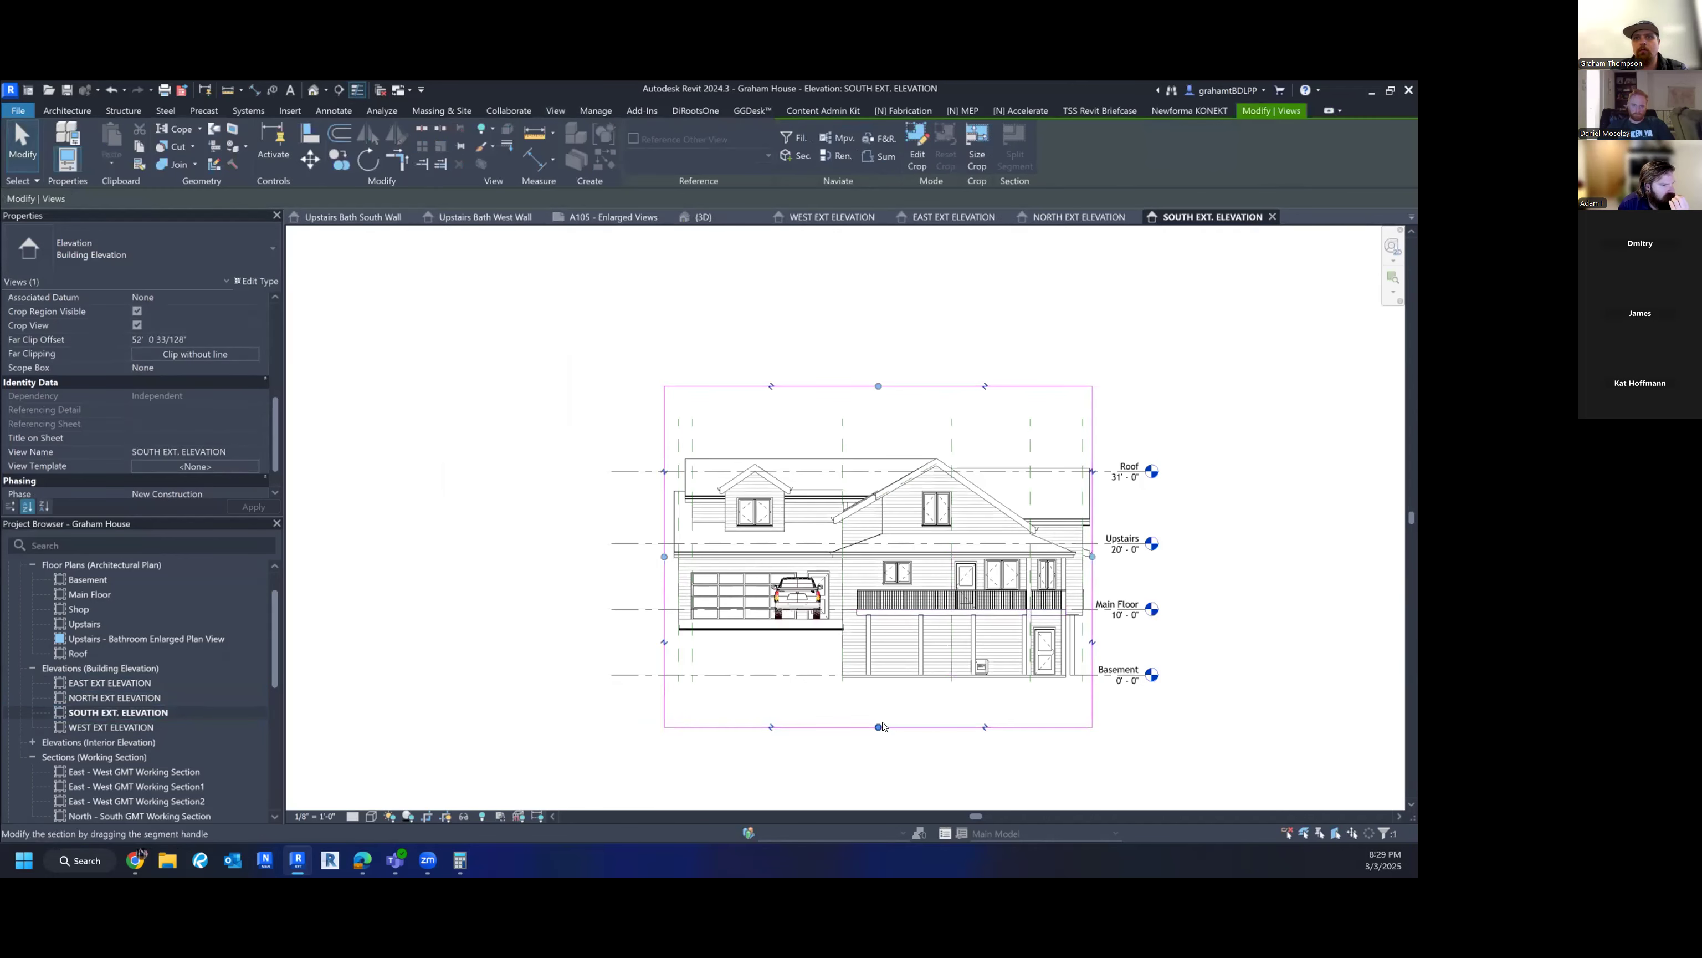
{"action": "left_click_drag", "start_coordinate": [881, 725], "coordinate": [883, 690]}
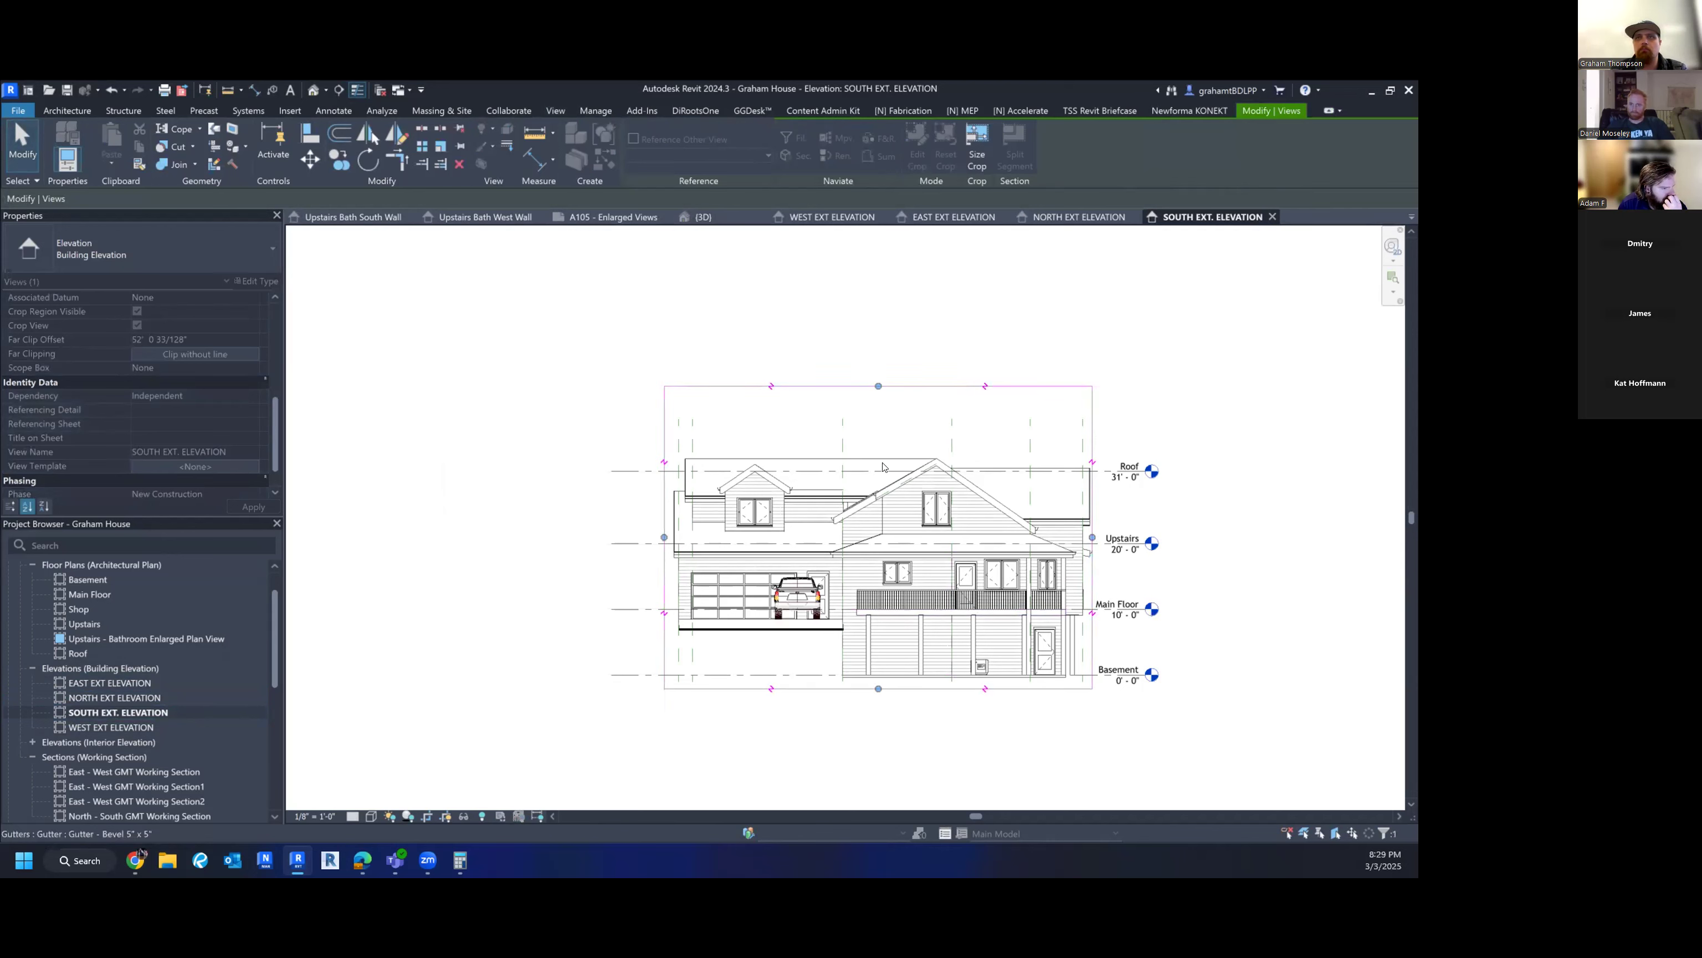
{"action": "left_click_drag", "start_coordinate": [879, 385], "coordinate": [878, 446]}
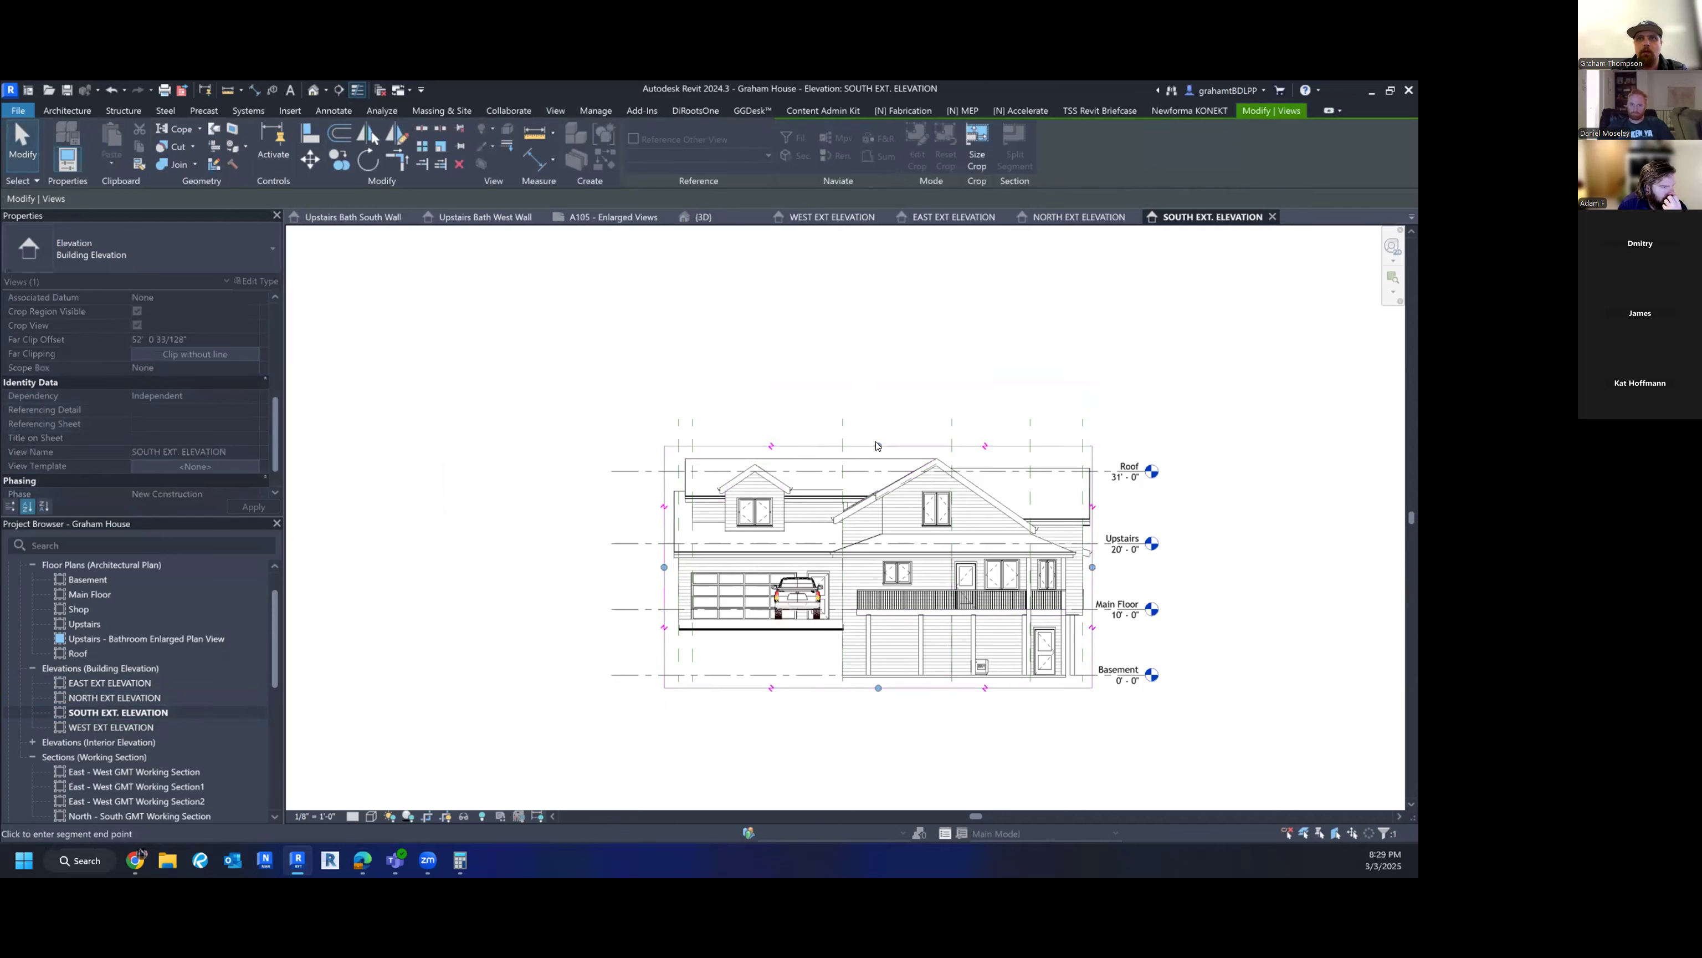
{"action": "scroll", "coordinate": [125, 760], "scroll_direction": "up", "scroll_amount": 2}
- Trim the west elevation's crop top and bottom, then select all four exterior elevations
{"action": "double_click", "coordinate": [125, 760]}
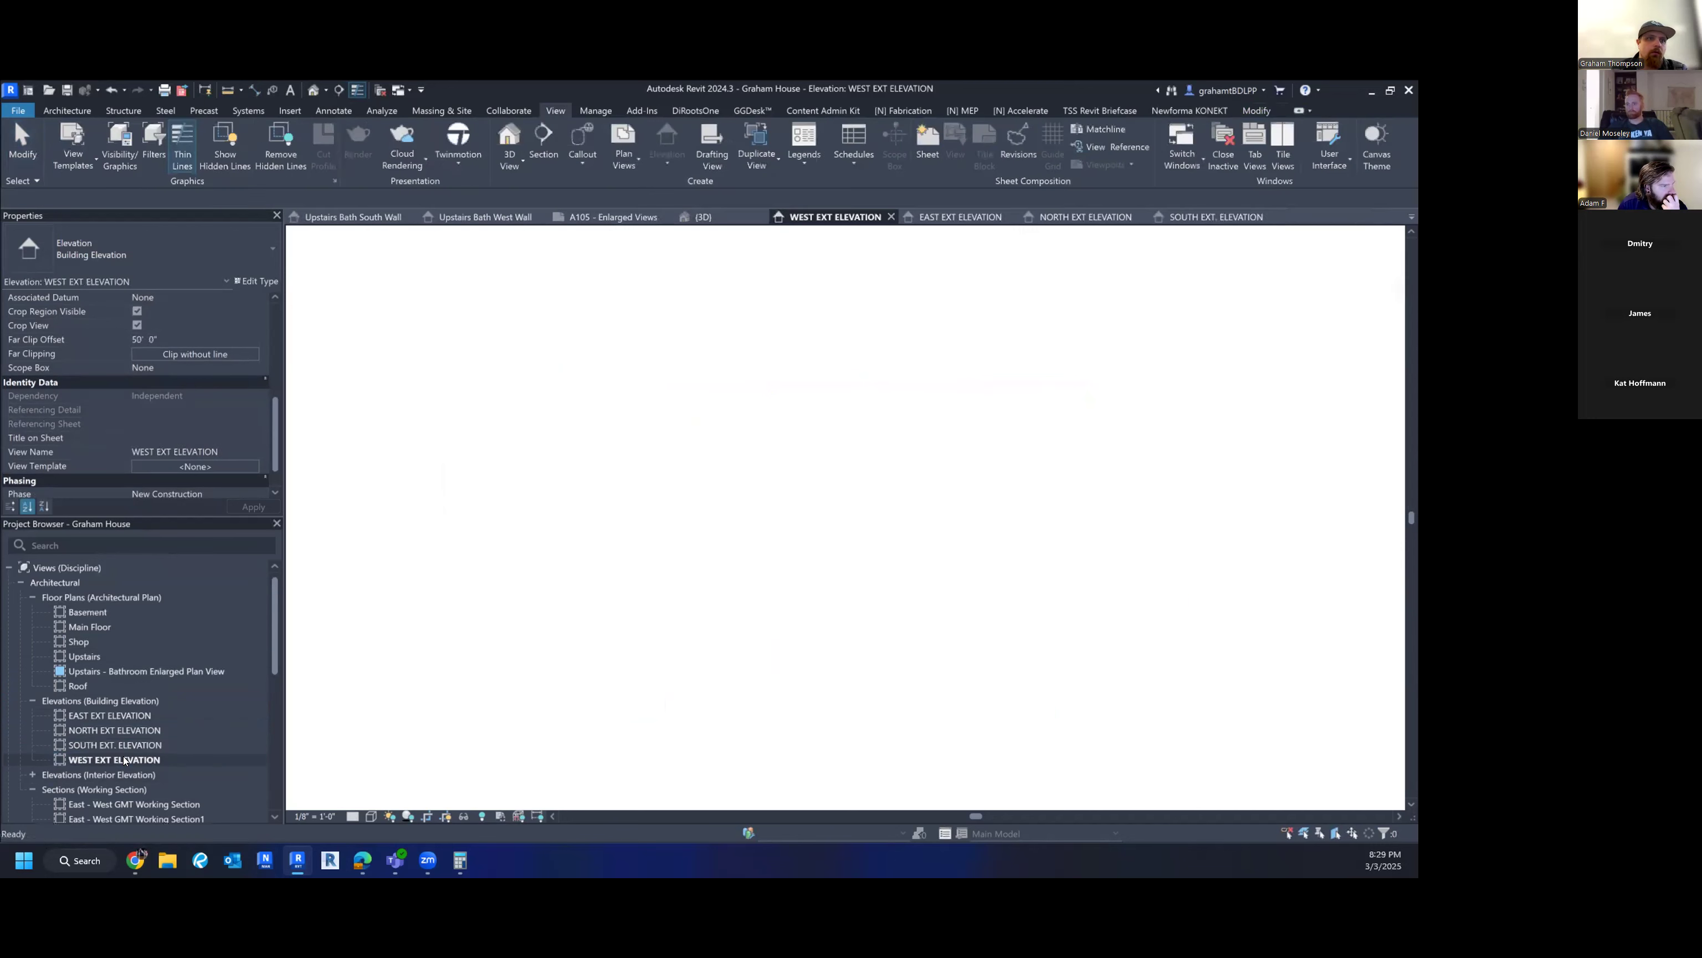
{"action": "left_click", "coordinate": [752, 604]}
{"action": "left_click_drag", "start_coordinate": [762, 603], "coordinate": [769, 460]}
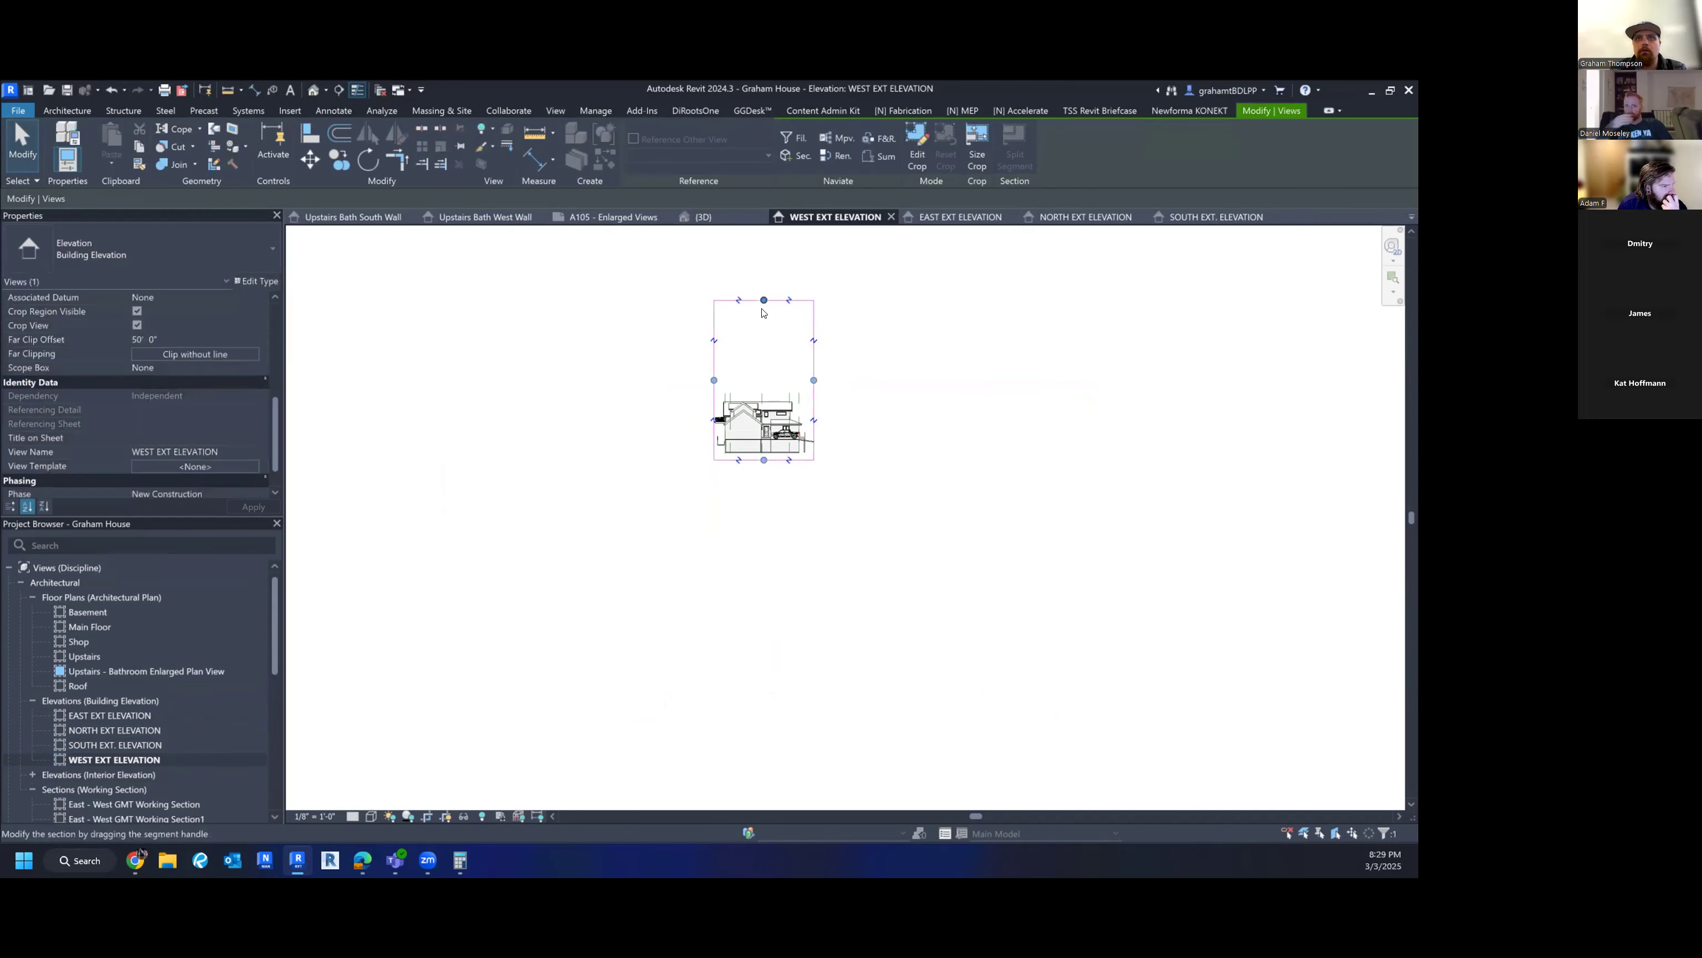
{"action": "left_click_drag", "start_coordinate": [764, 300], "coordinate": [753, 415]}
{"action": "scroll", "coordinate": [761, 386], "scroll_direction": "up", "scroll_amount": 3}
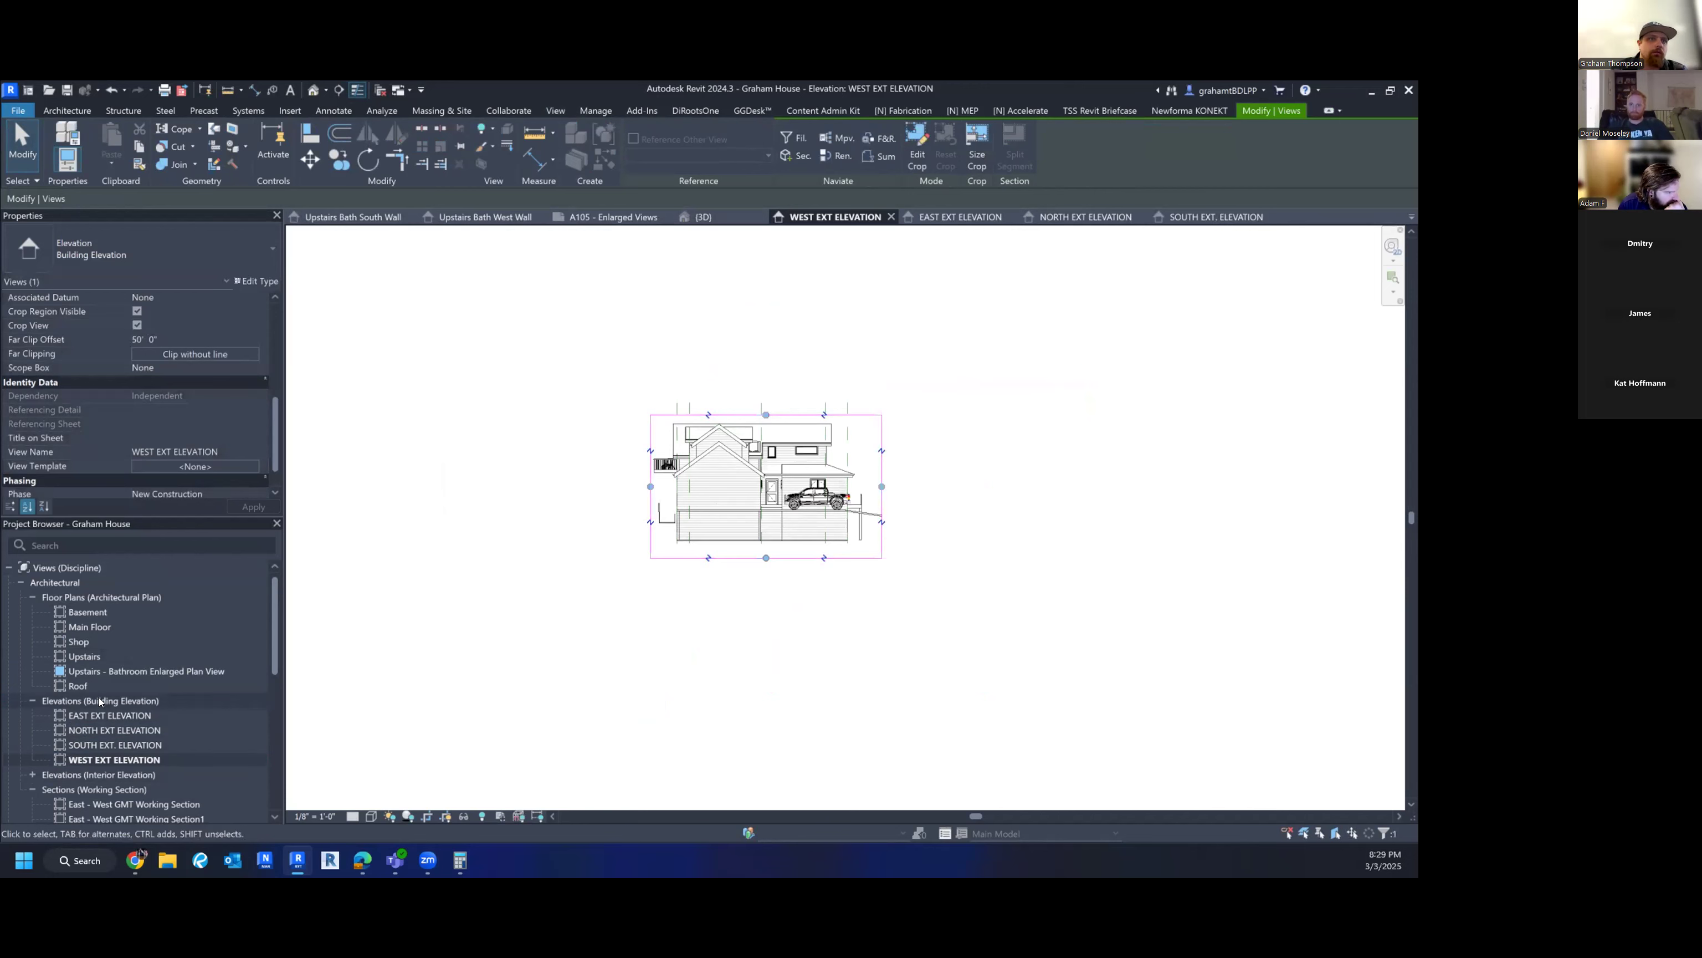
{"action": "left_click", "coordinate": [104, 715]}
{"action": "left_click", "coordinate": [106, 759], "text": "shift"}
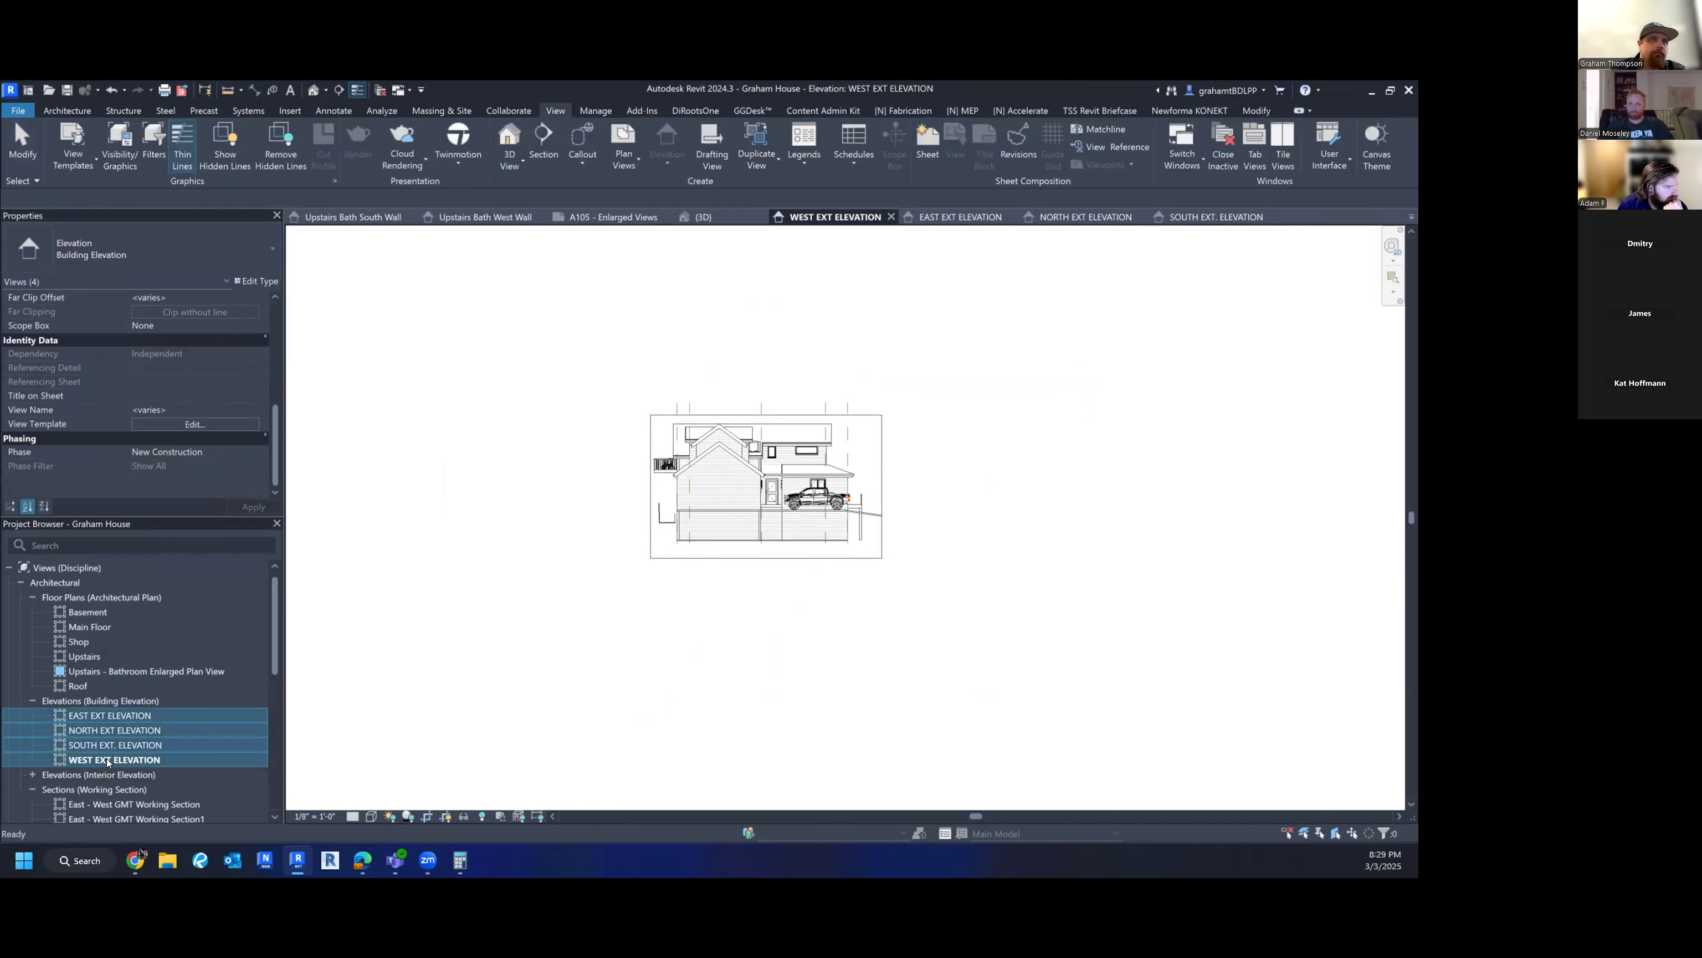
- Assign the EXTERIOR ELEVATIONS view template to the four selected exterior elevations
{"action": "left_click", "coordinate": [173, 425]}
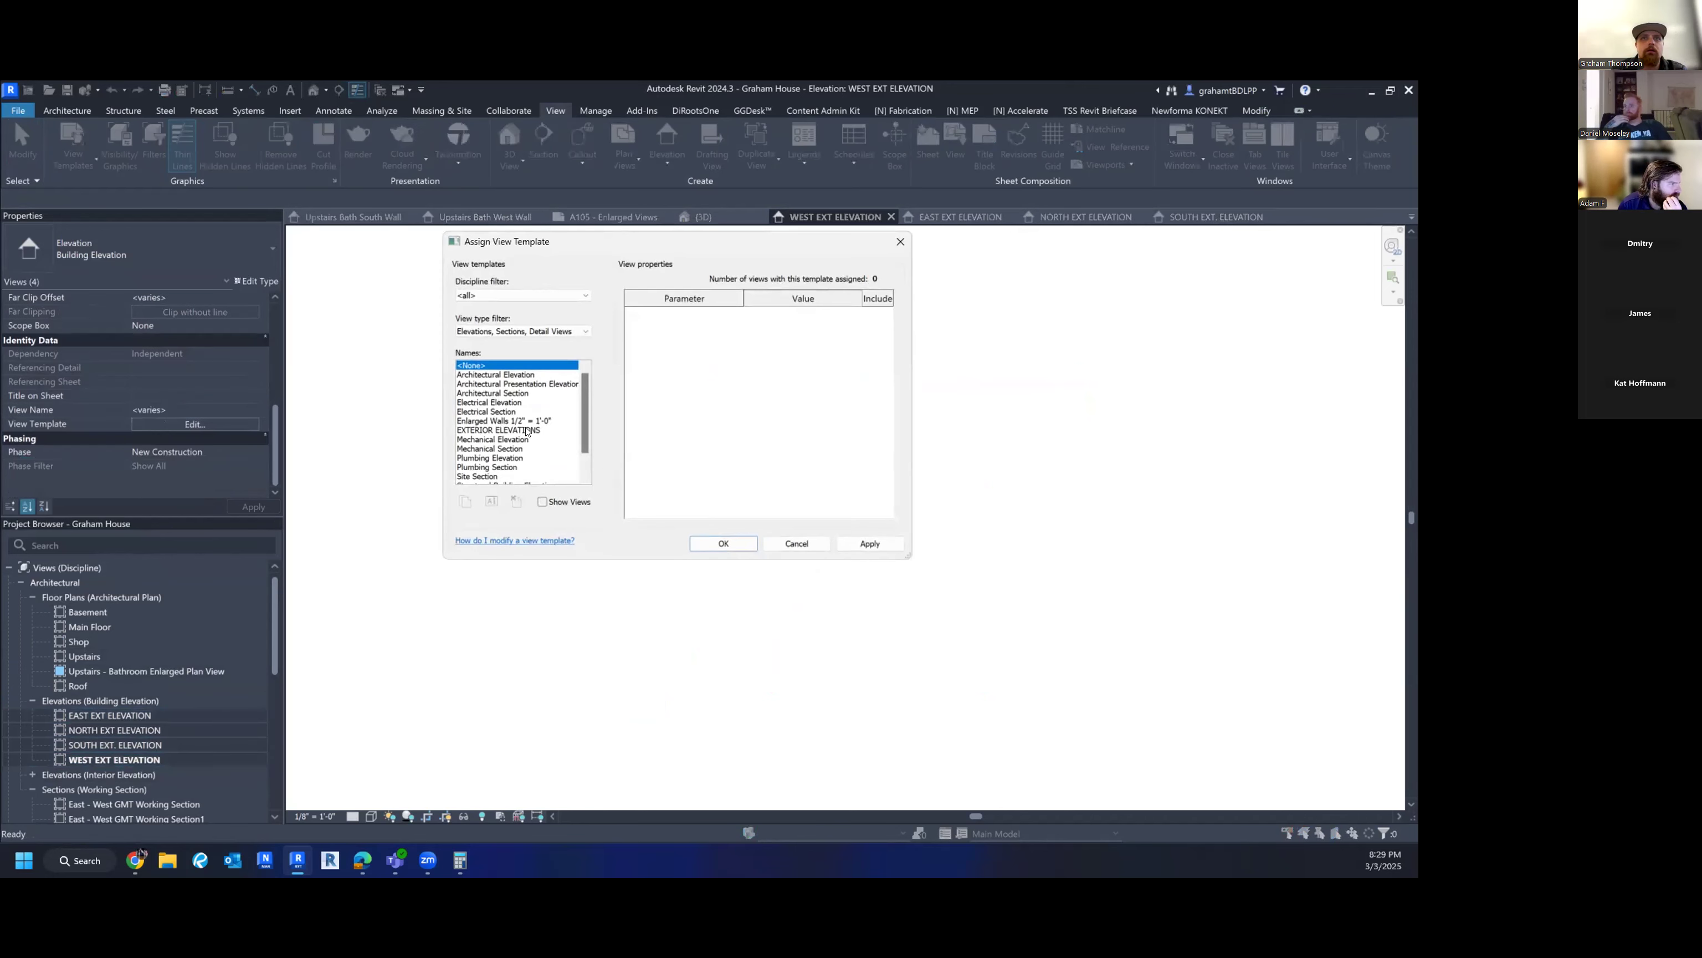
{"action": "left_click", "coordinate": [521, 431]}
{"action": "left_click", "coordinate": [714, 544]}
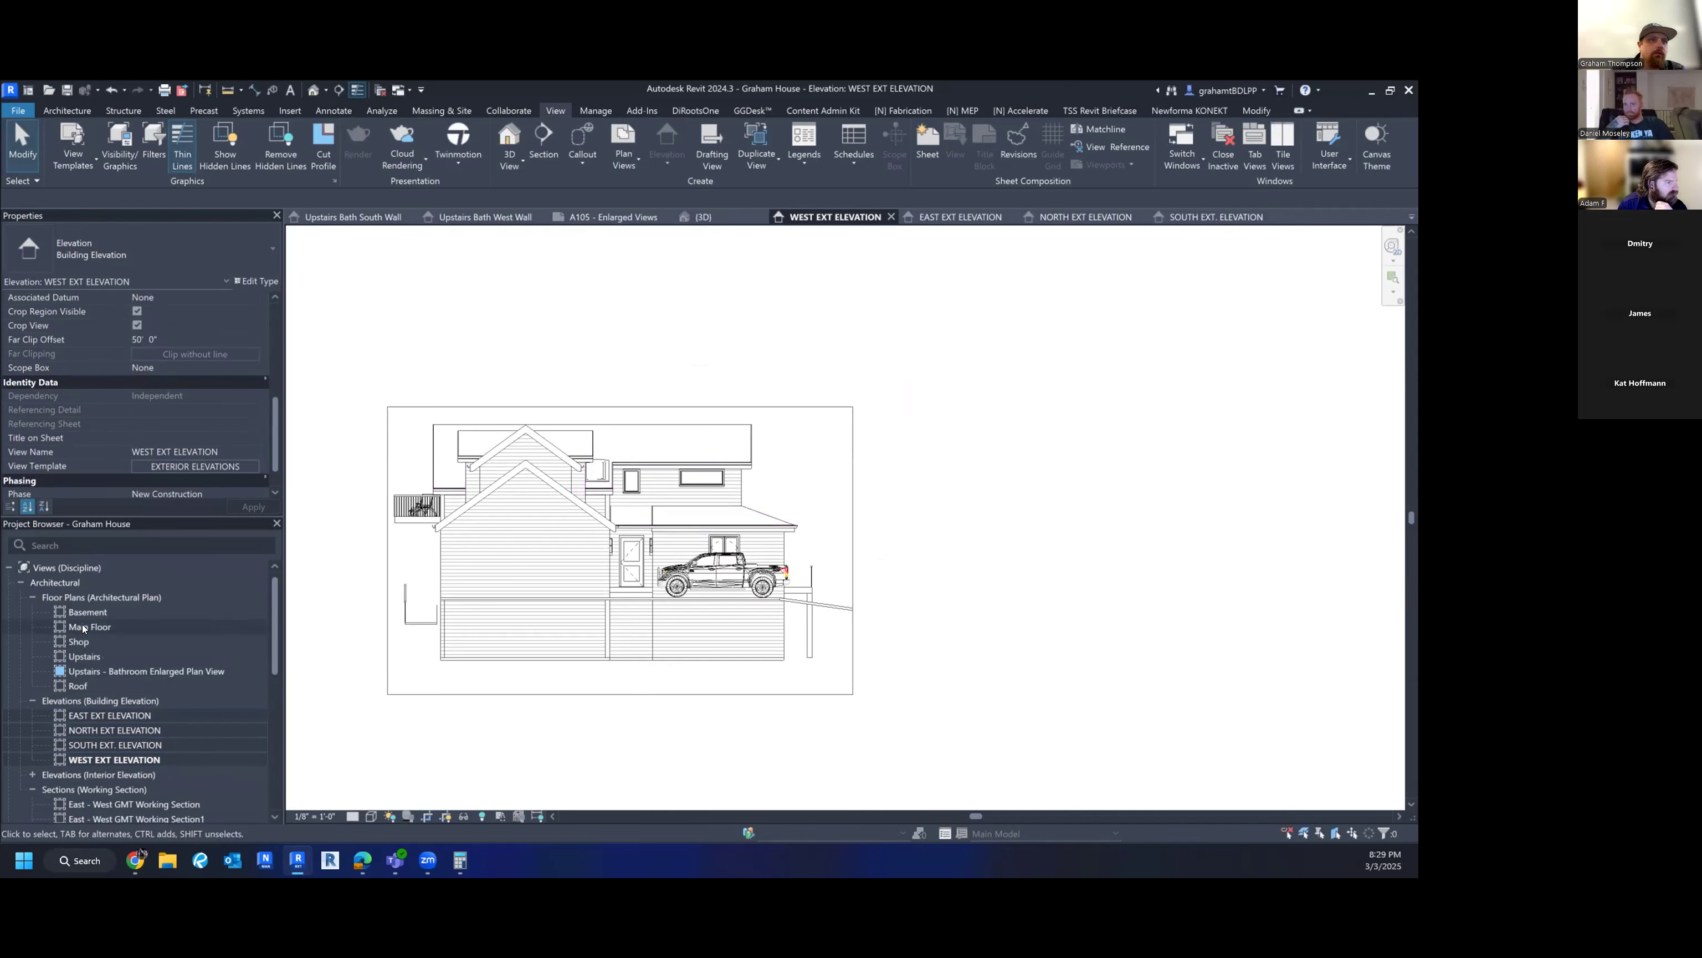
{"action": "scroll", "coordinate": [100, 648], "scroll_direction": "down", "scroll_amount": 10}
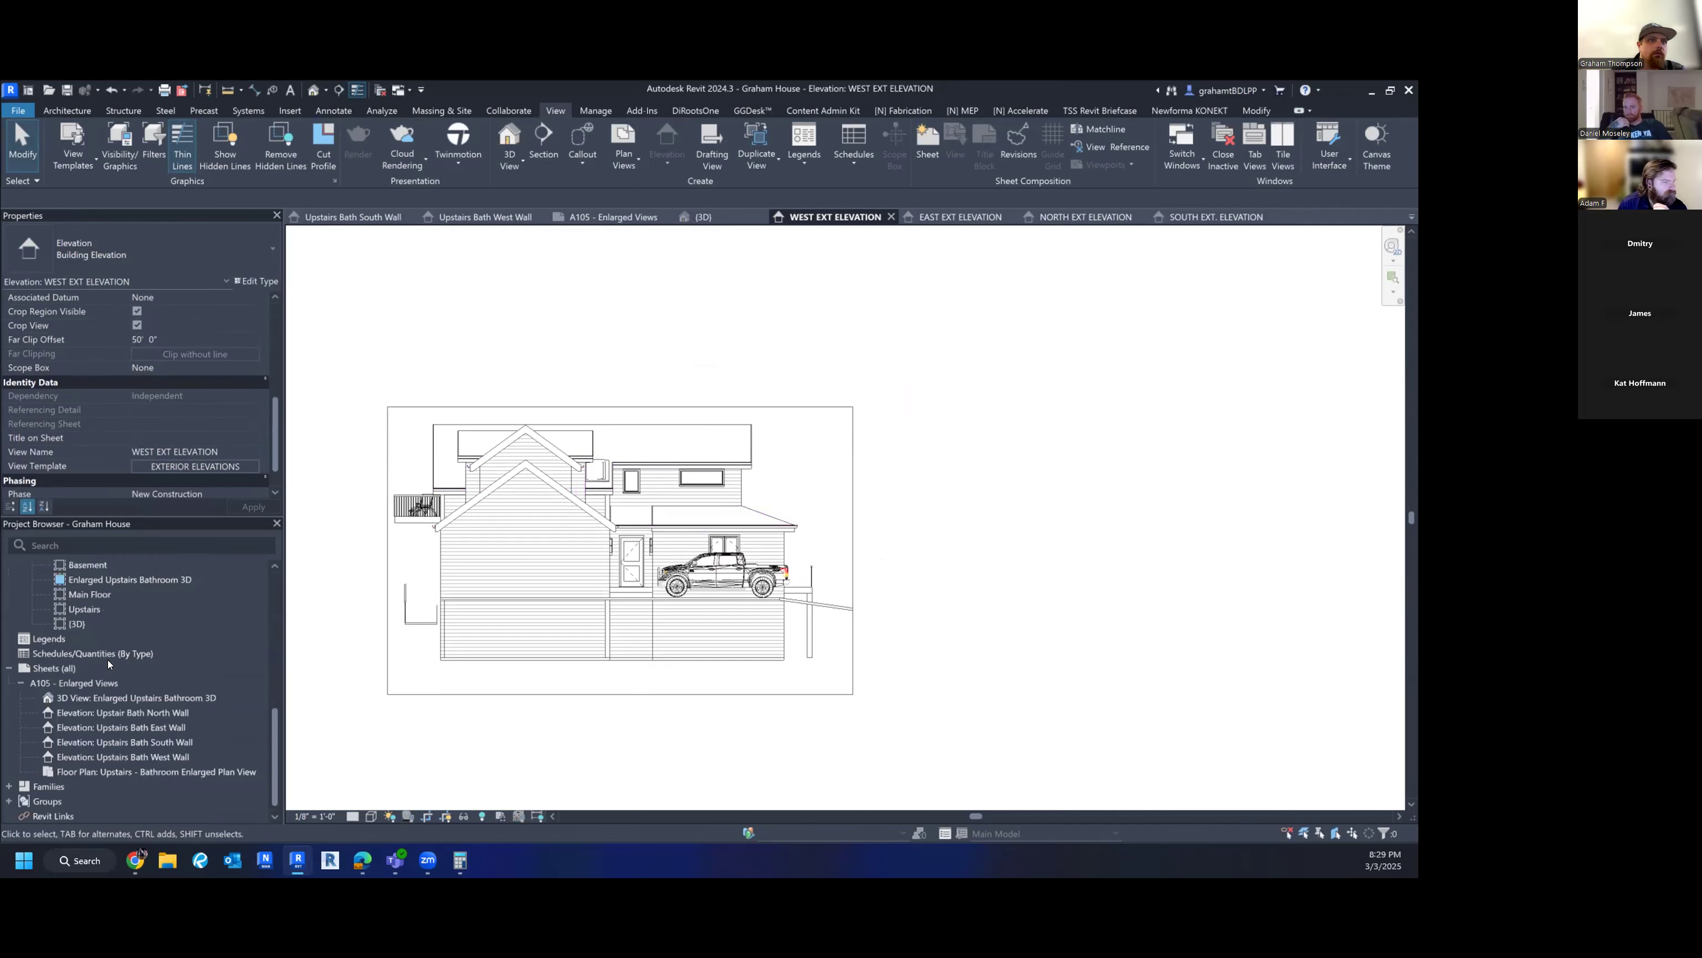
{"action": "left_click", "coordinate": [38, 669]}
- Create a new sheet with the E1 30 x 42 Horizontal title block
{"action": "right_click", "coordinate": [40, 668]}
{"action": "left_click", "coordinate": [75, 677]}
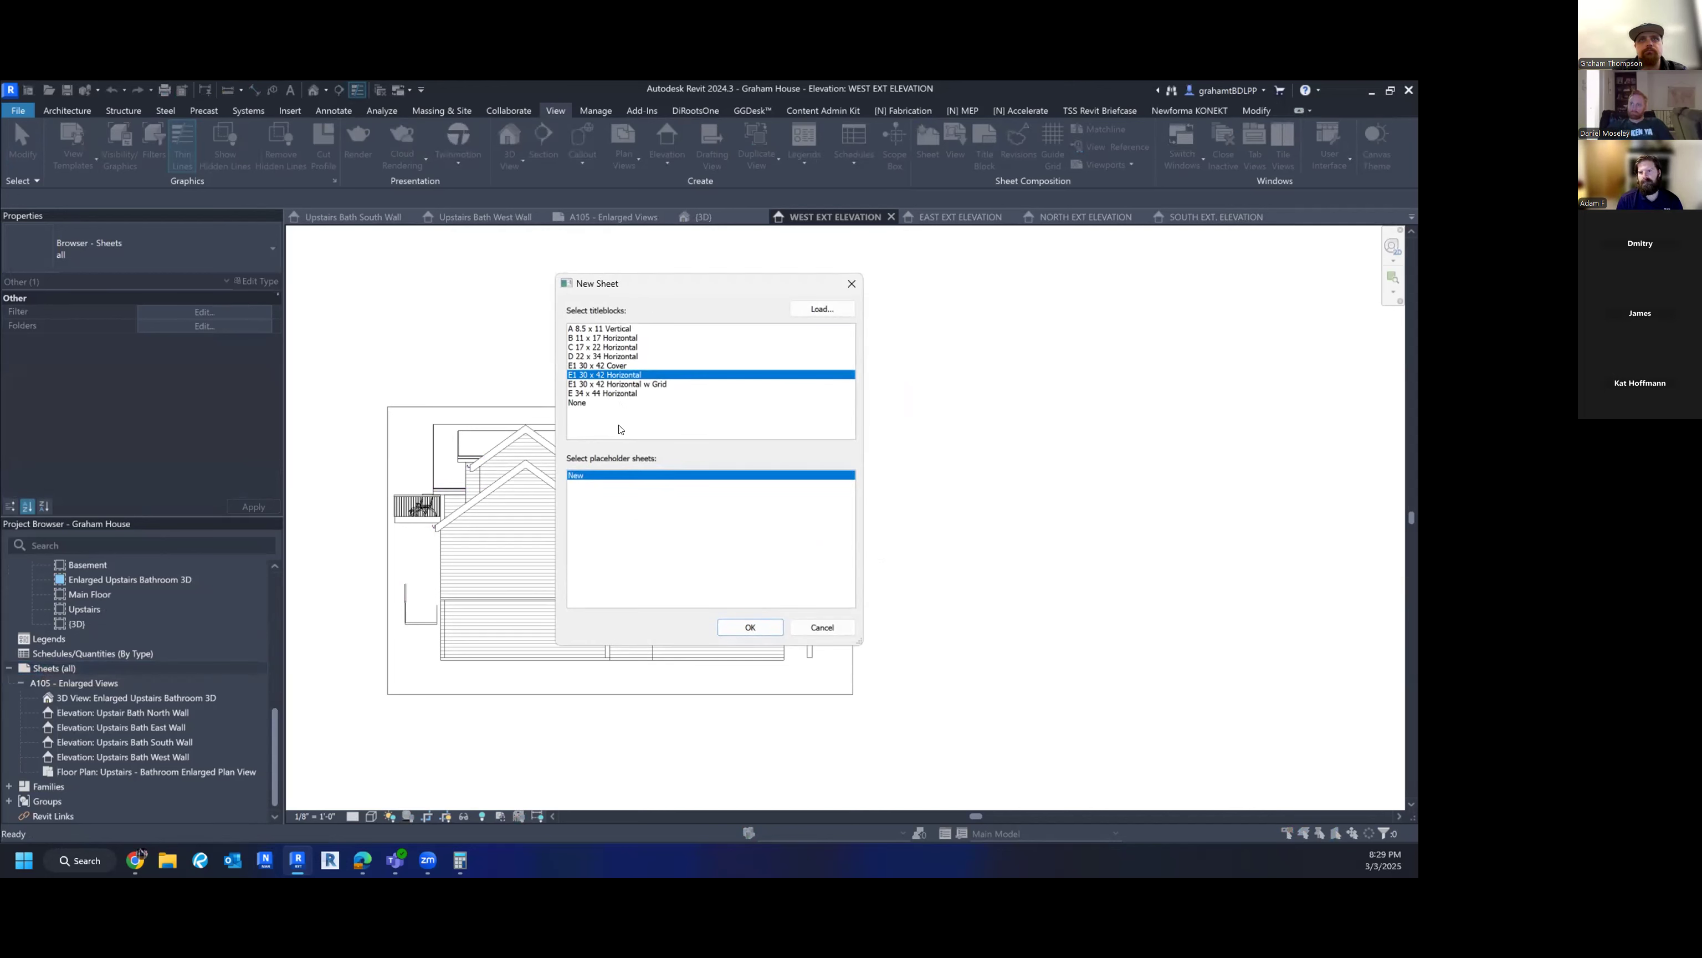
{"action": "left_click", "coordinate": [752, 627]}
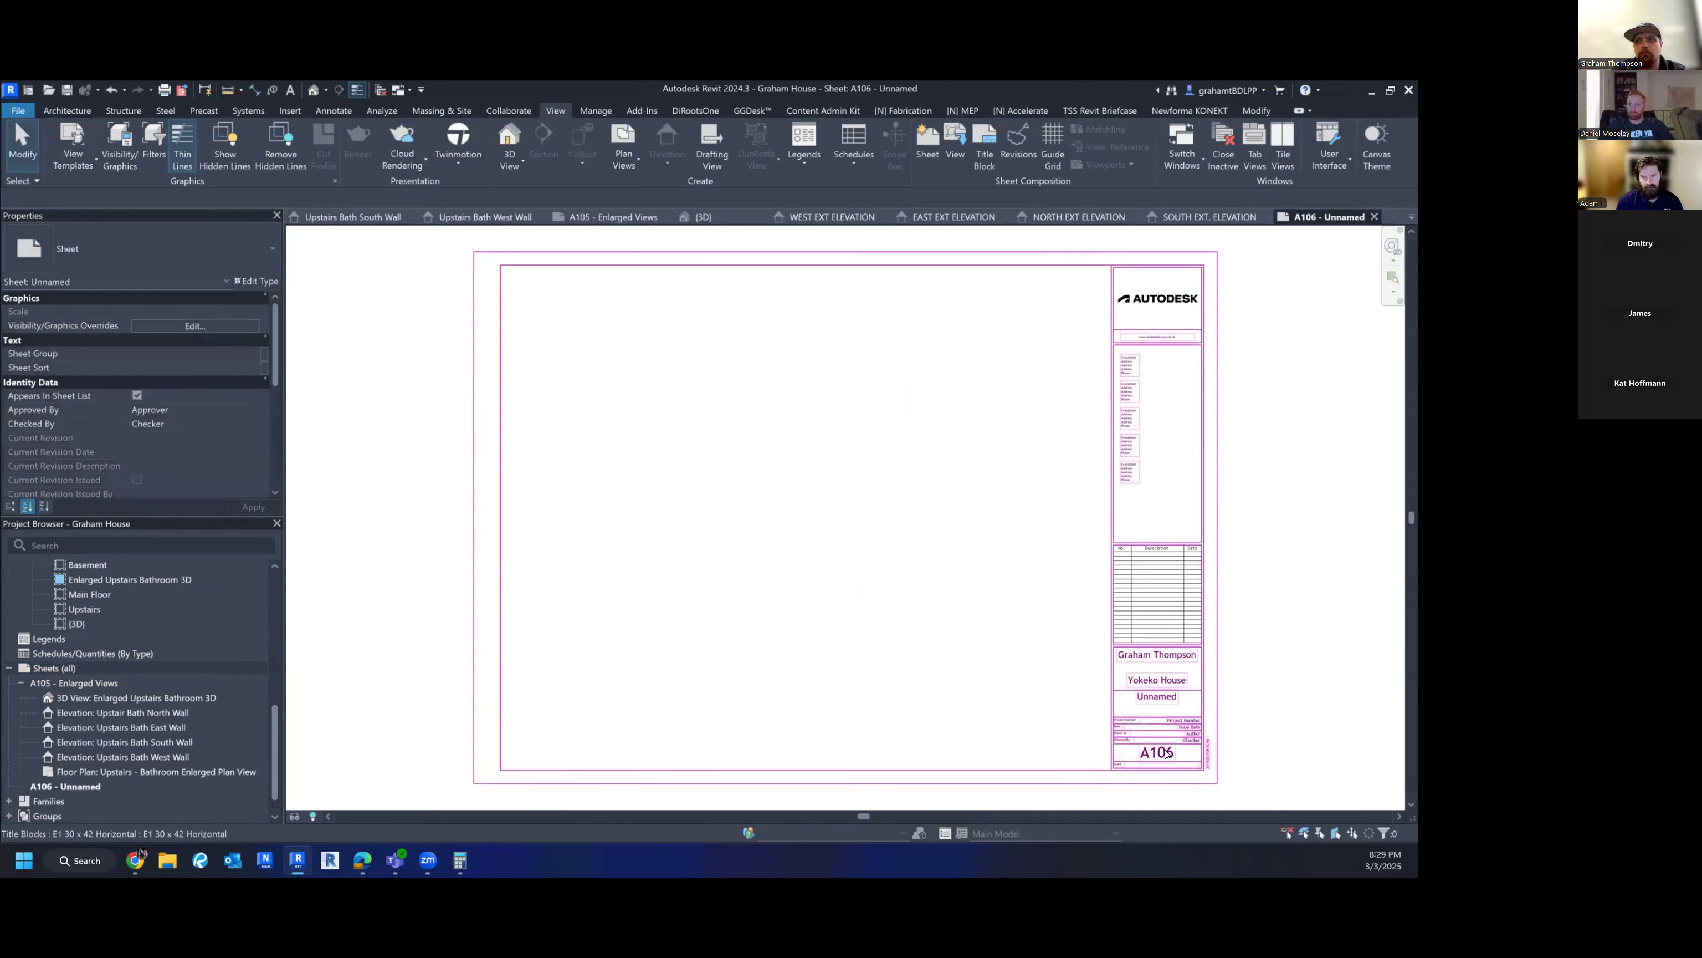
- Renumber the sheet from A106 to A104 and name it Exterior Elevations
{"action": "left_click", "coordinate": [1167, 754]}
{"action": "left_click", "coordinate": [1166, 751]}
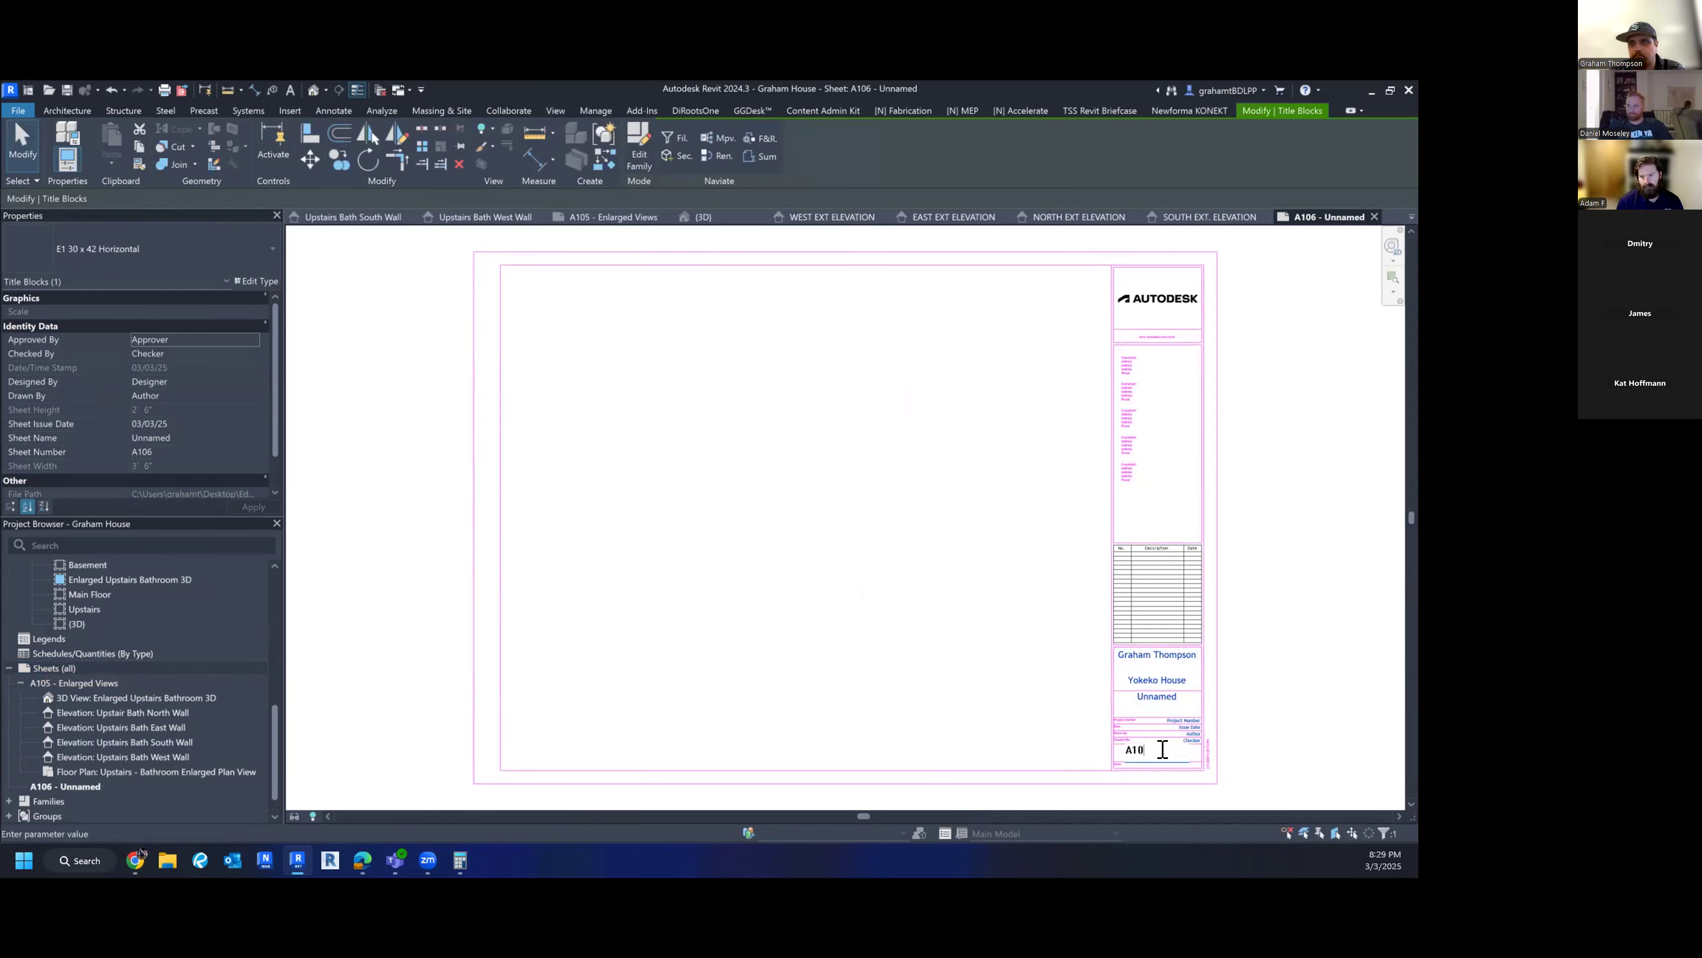
{"action": "type", "text": "A104"}
{"action": "key", "text": "Return"}
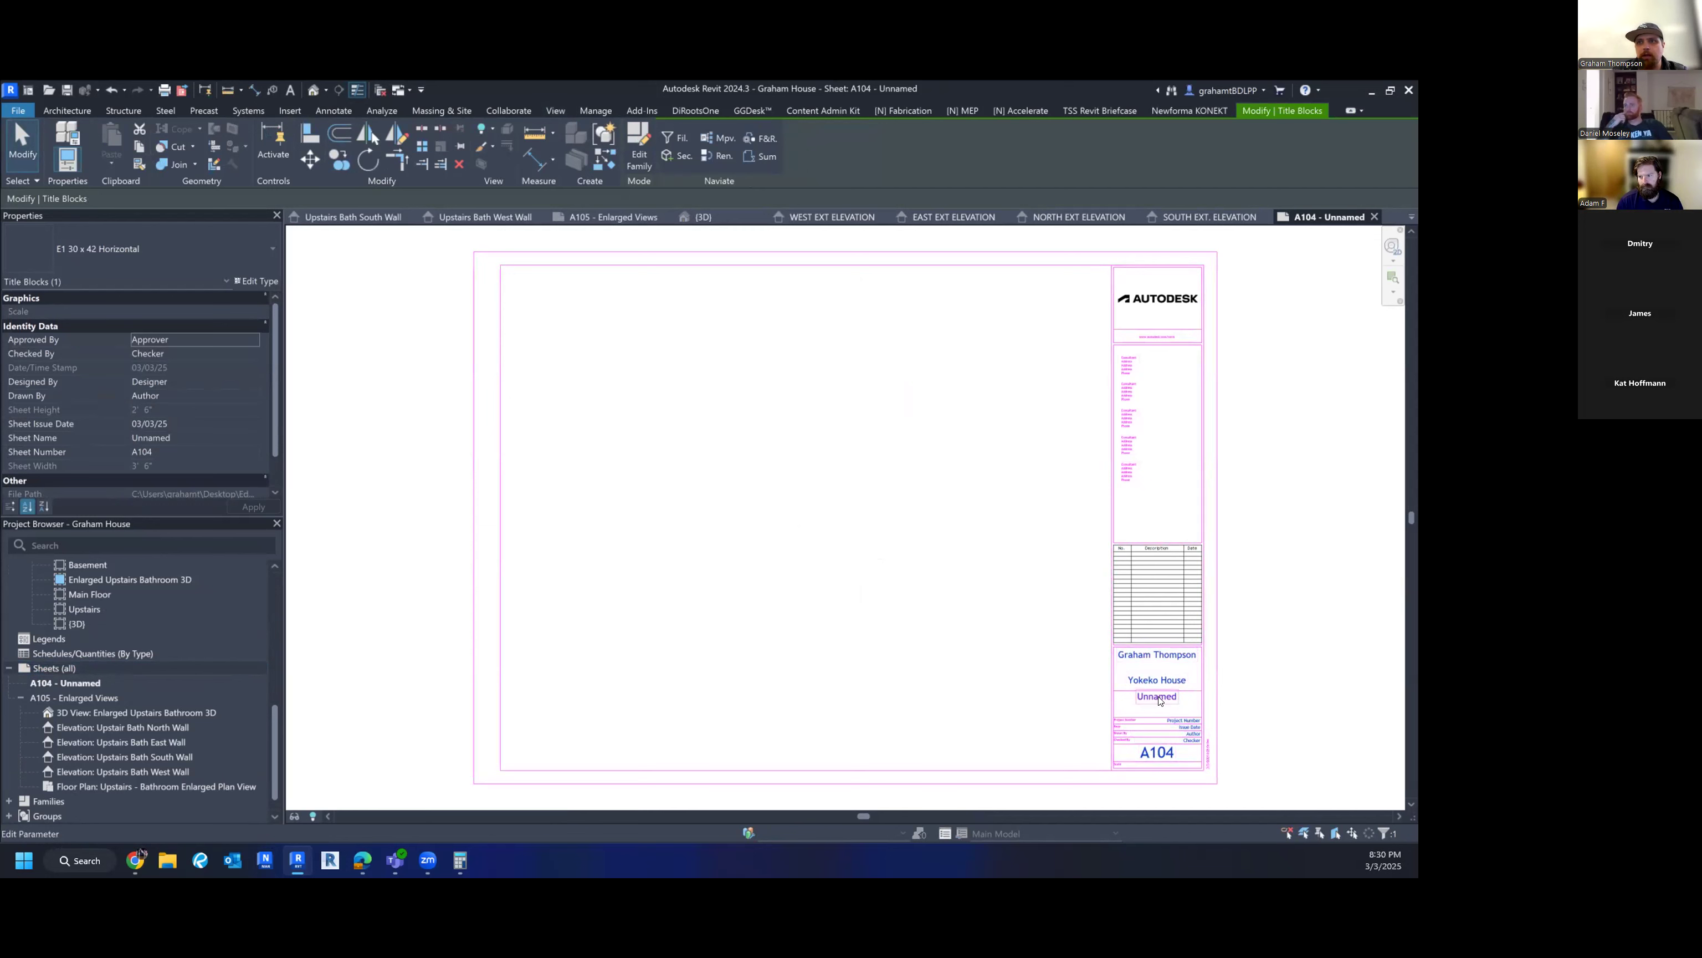
{"action": "left_click", "coordinate": [1165, 701]}
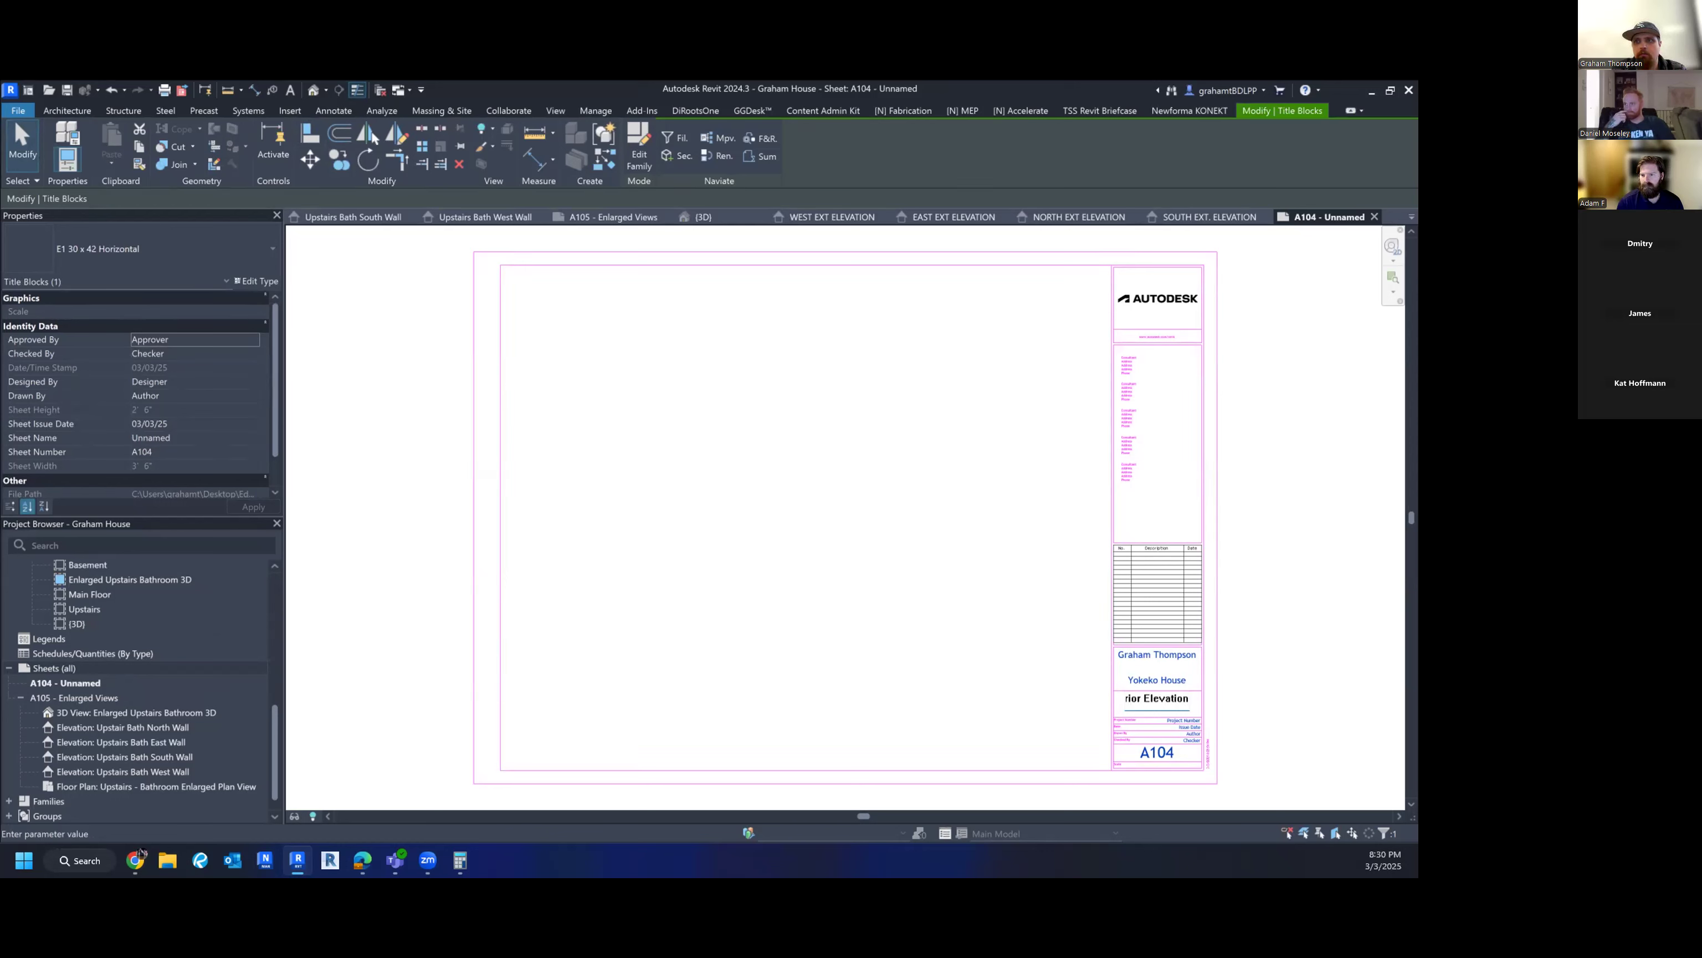
{"action": "key", "text": "Return"}
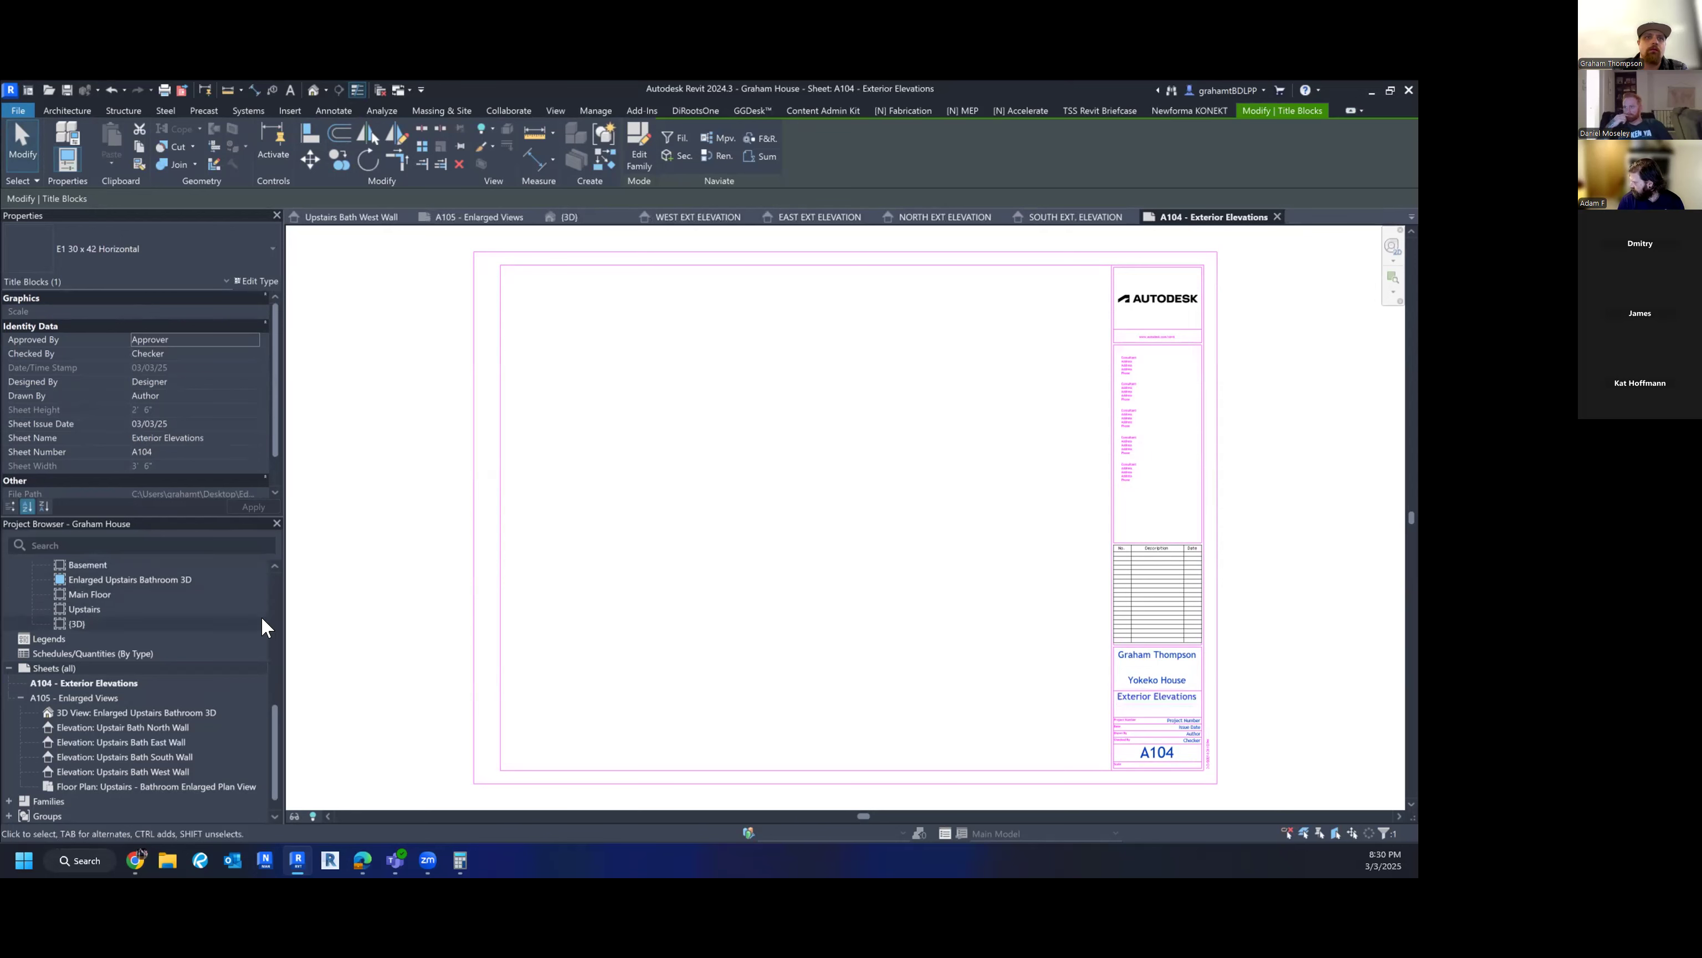
{"action": "scroll", "coordinate": [264, 728], "scroll_direction": "up", "scroll_amount": 2}
{"action": "scroll", "coordinate": [276, 726], "scroll_direction": "up", "scroll_amount": 2}
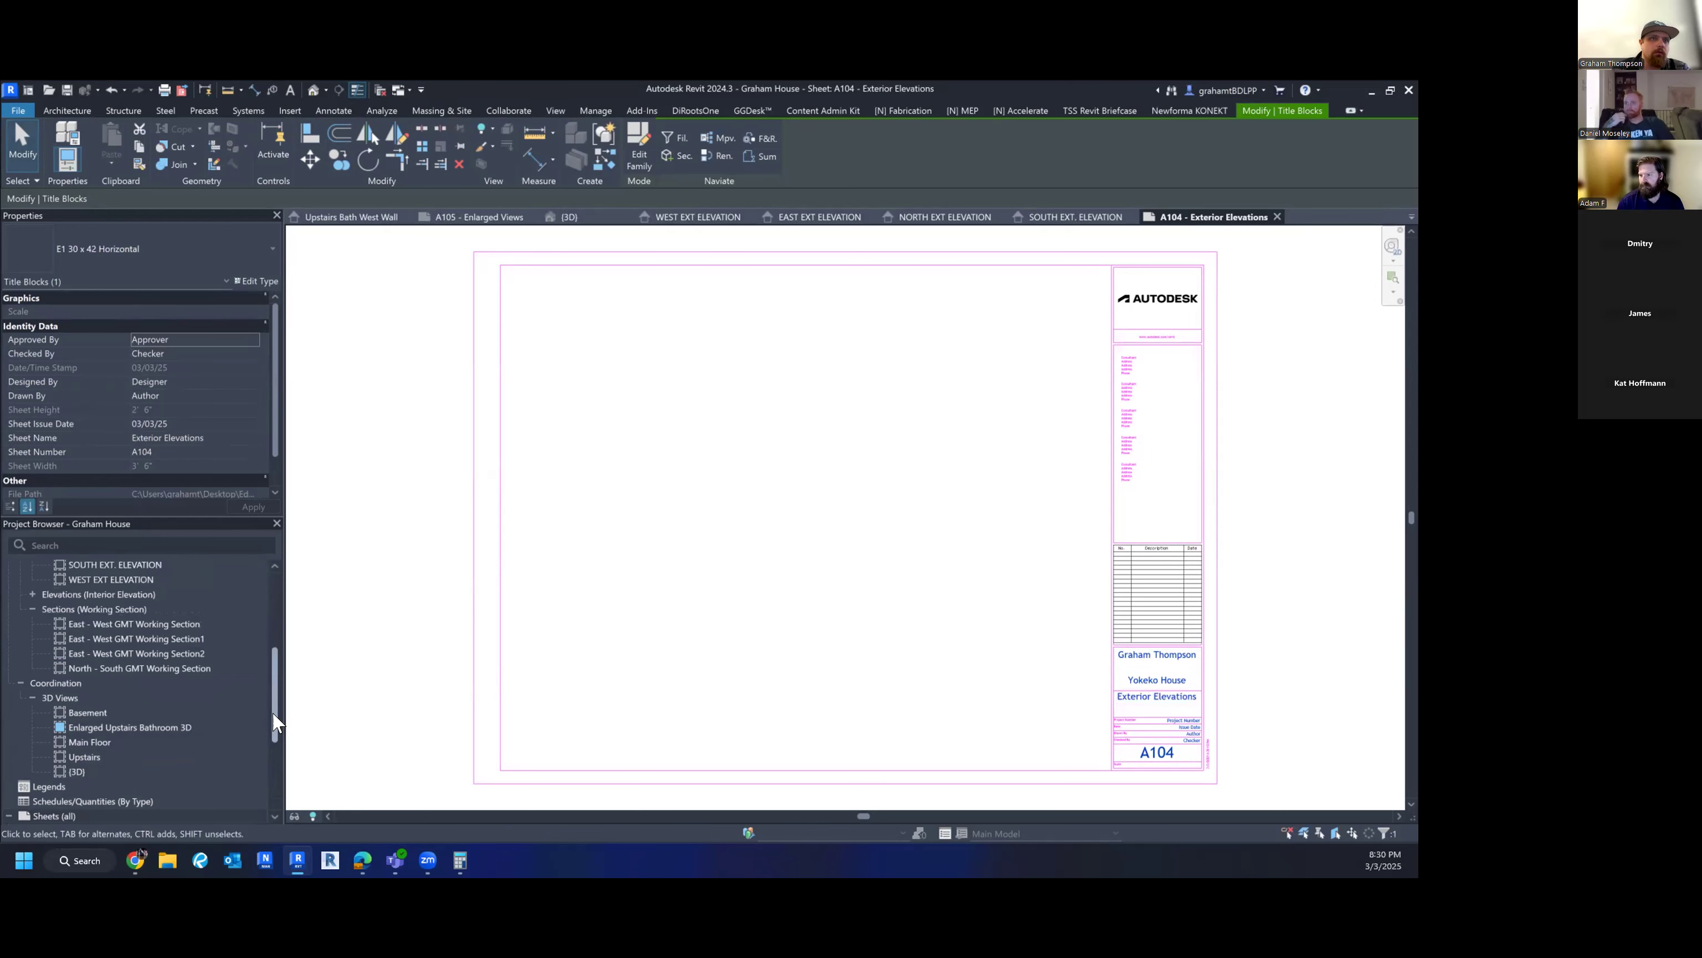
{"action": "scroll", "coordinate": [265, 709], "scroll_direction": "up", "scroll_amount": 2}
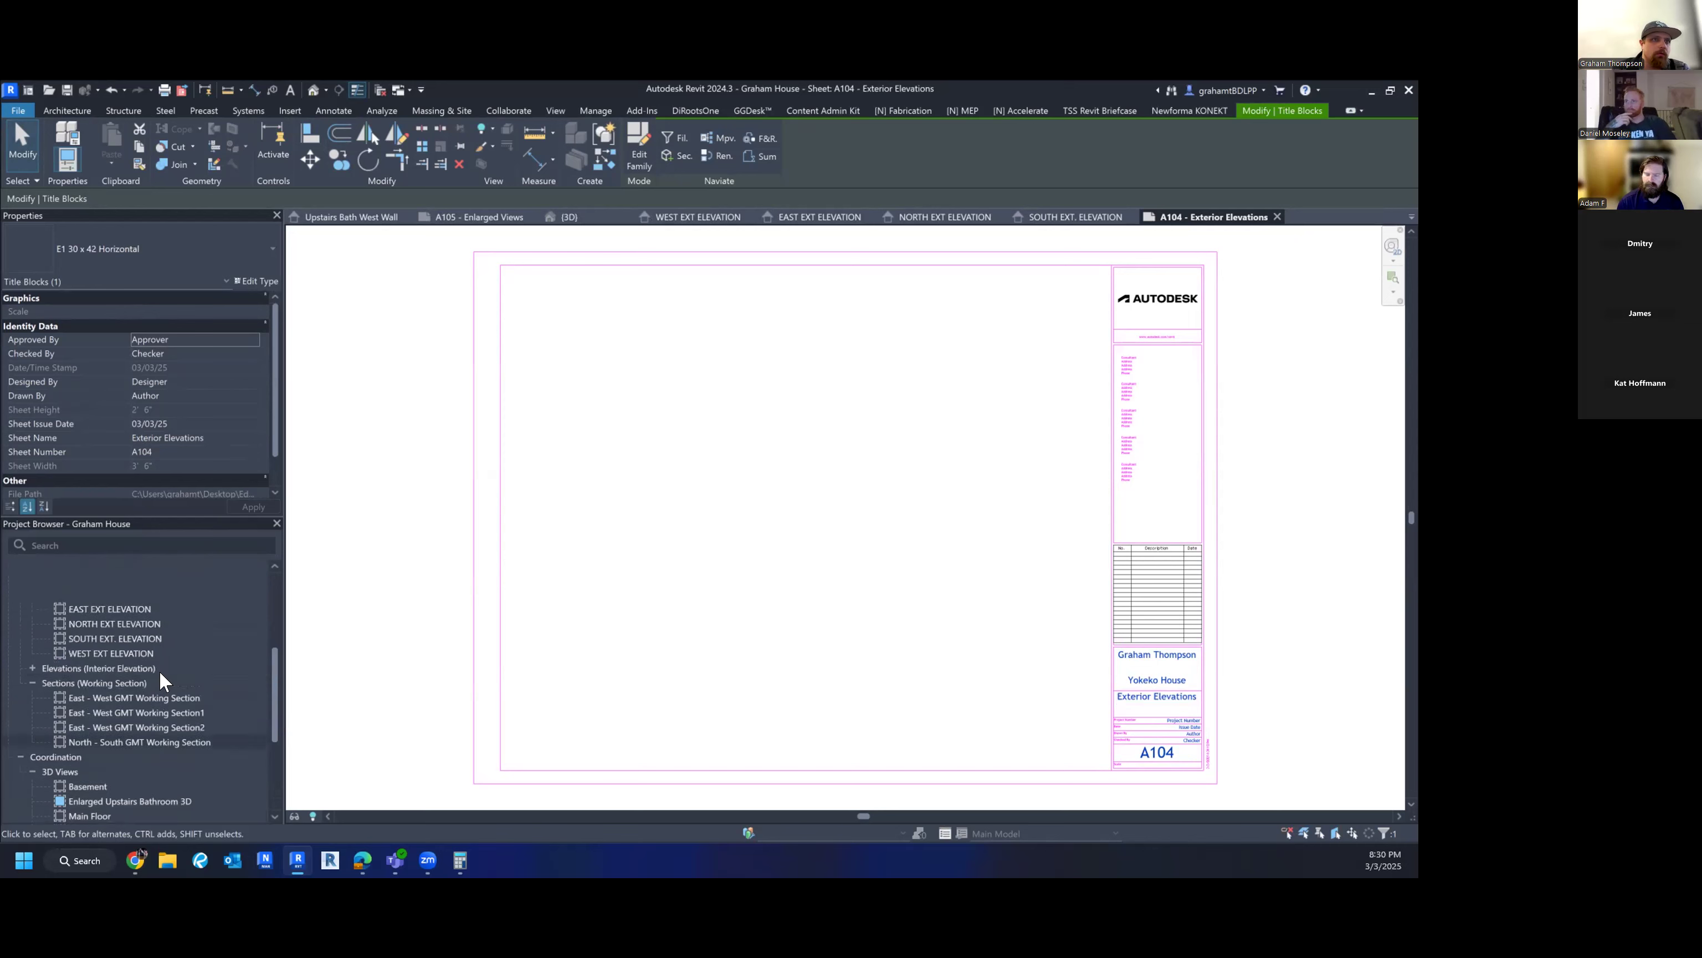
- Place NORTH EXT ELEVATION at the sheet's upper left and EAST EXT ELEVATION to its right
{"action": "left_click_drag", "start_coordinate": [108, 624], "coordinate": [646, 396]}
{"action": "left_click", "coordinate": [629, 371]}
{"action": "left_click", "coordinate": [107, 608]}
{"action": "left_click_drag", "start_coordinate": [853, 421], "coordinate": [919, 387]}
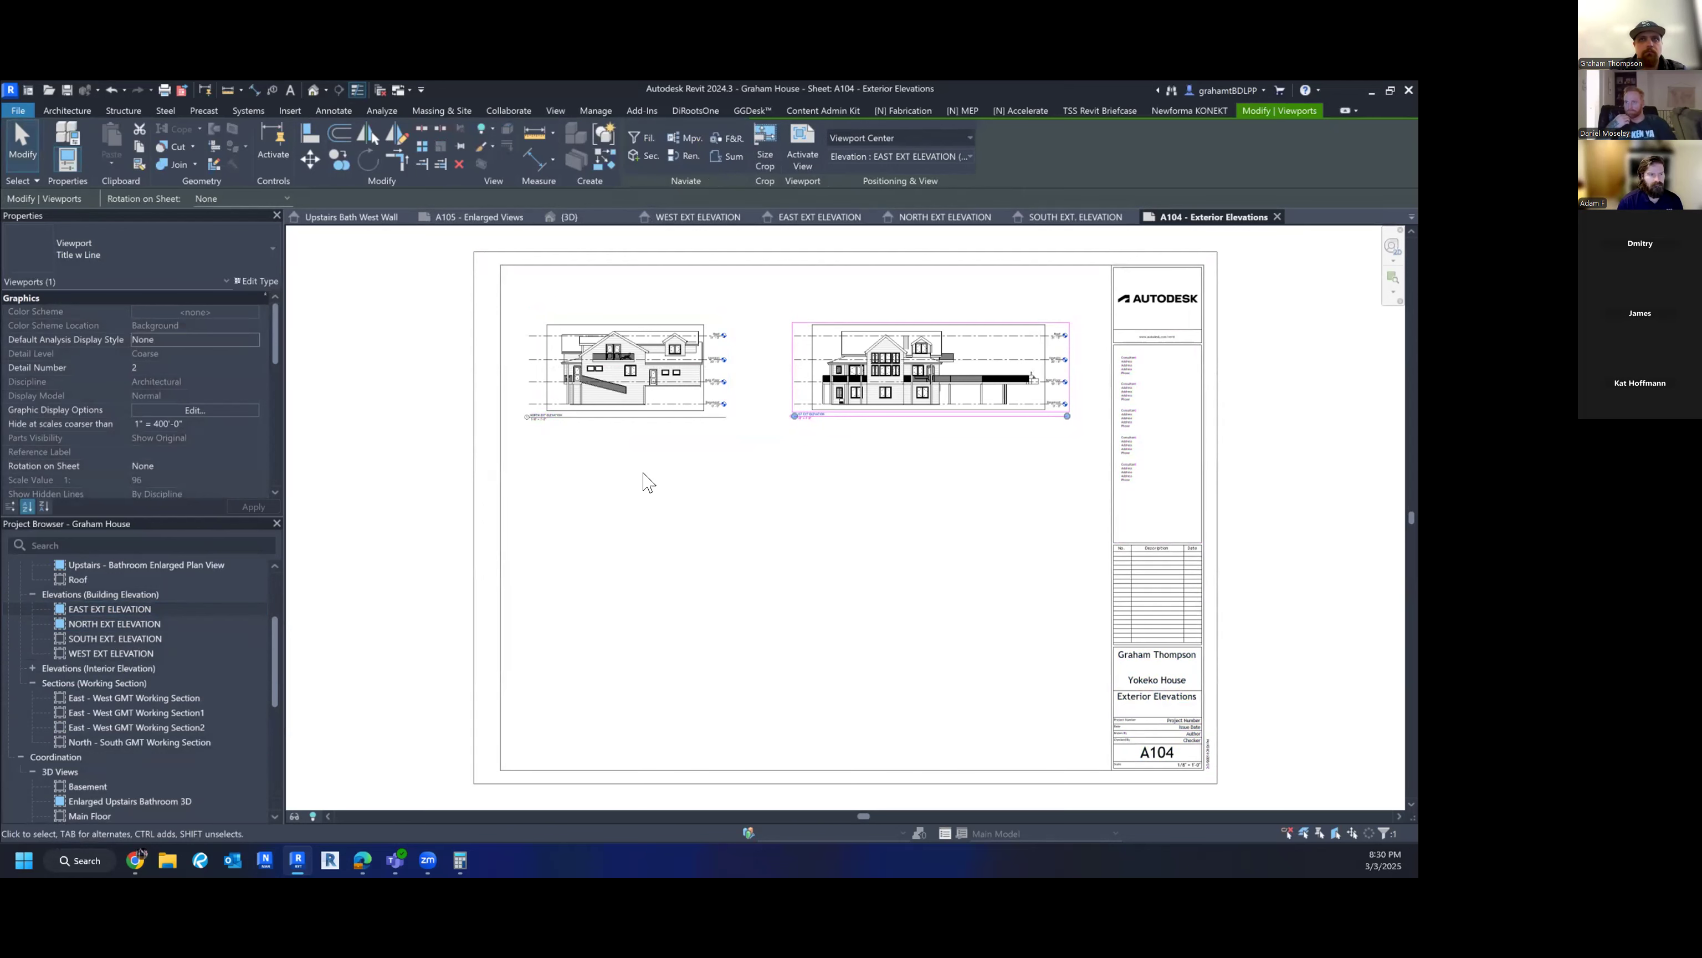
{"action": "key", "text": "ctrl+z"}
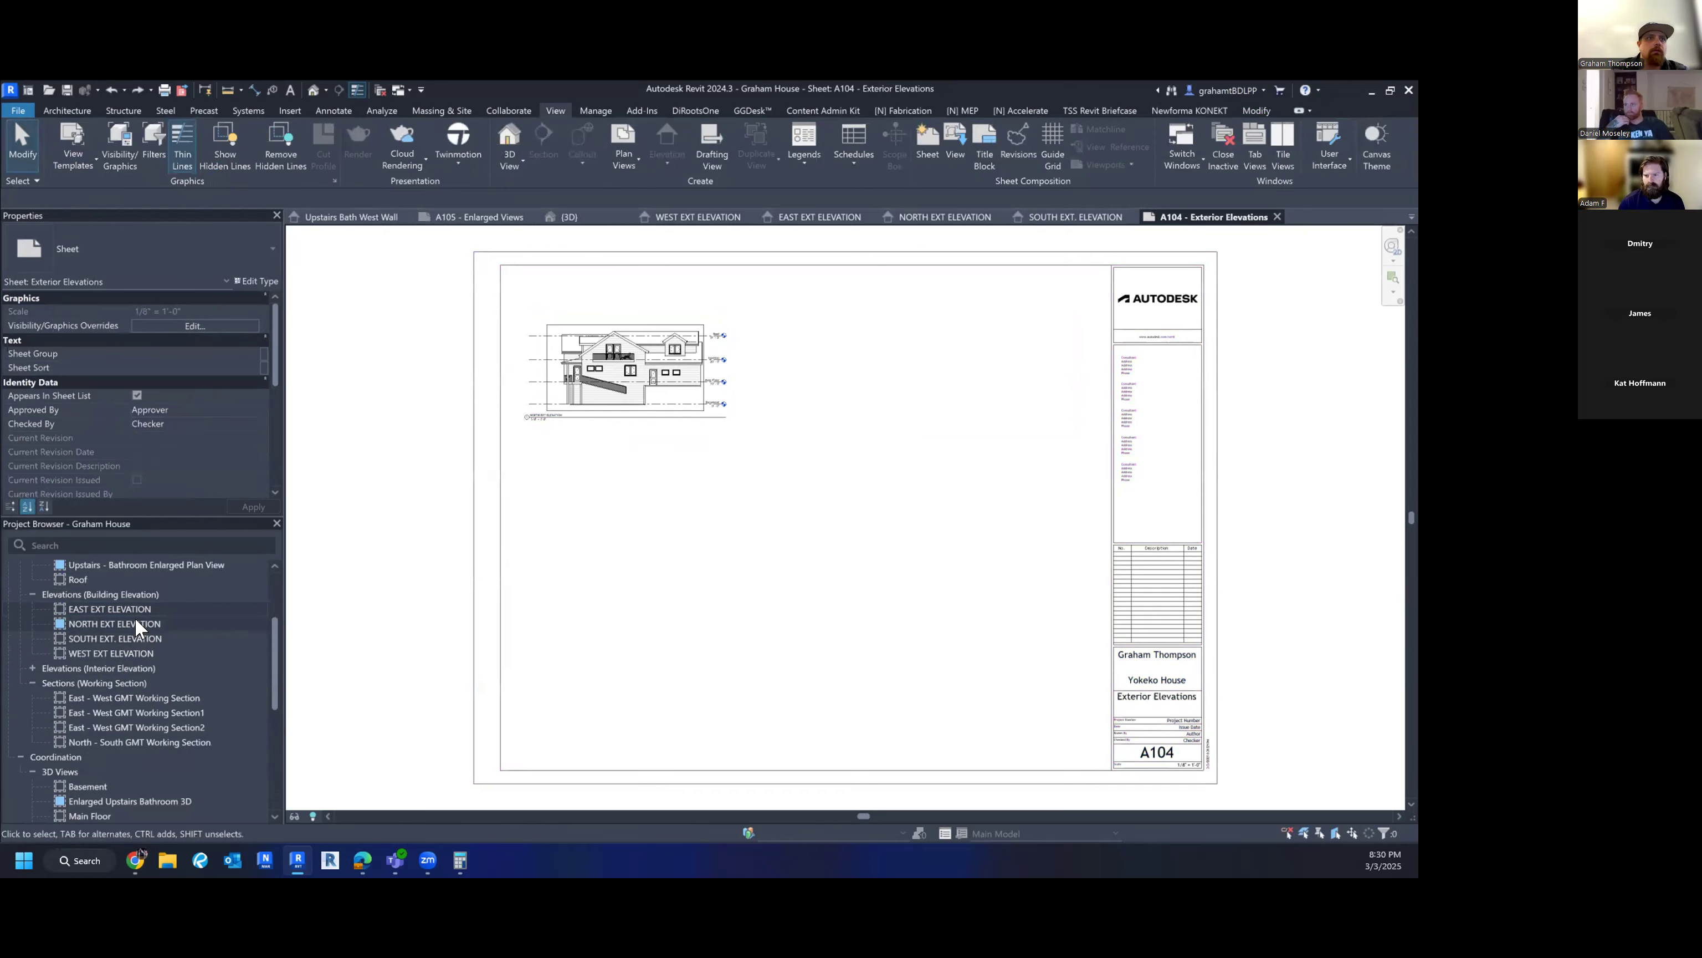
{"action": "left_click_drag", "start_coordinate": [122, 606], "coordinate": [976, 399]}
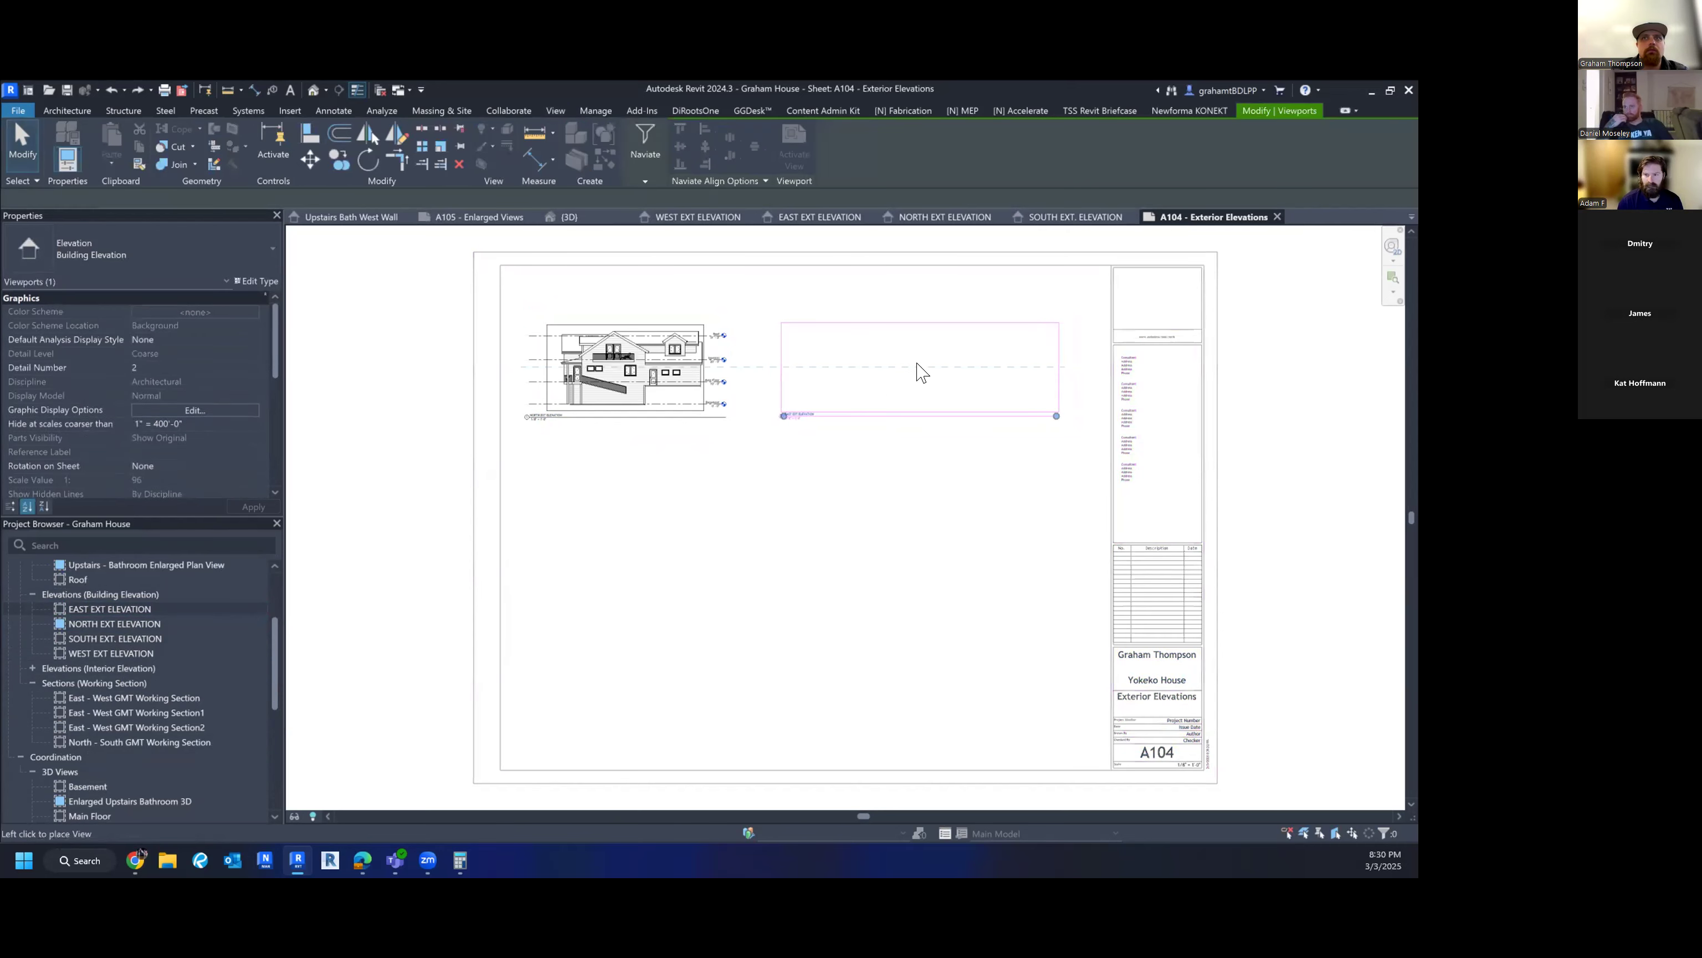
{"action": "left_click", "coordinate": [918, 370]}
- Place SOUTH EXT. ELEVATION and WEST EXT ELEVATION in the bottom row, nudging West into alignment
{"action": "left_click_drag", "start_coordinate": [90, 641], "coordinate": [653, 521]}
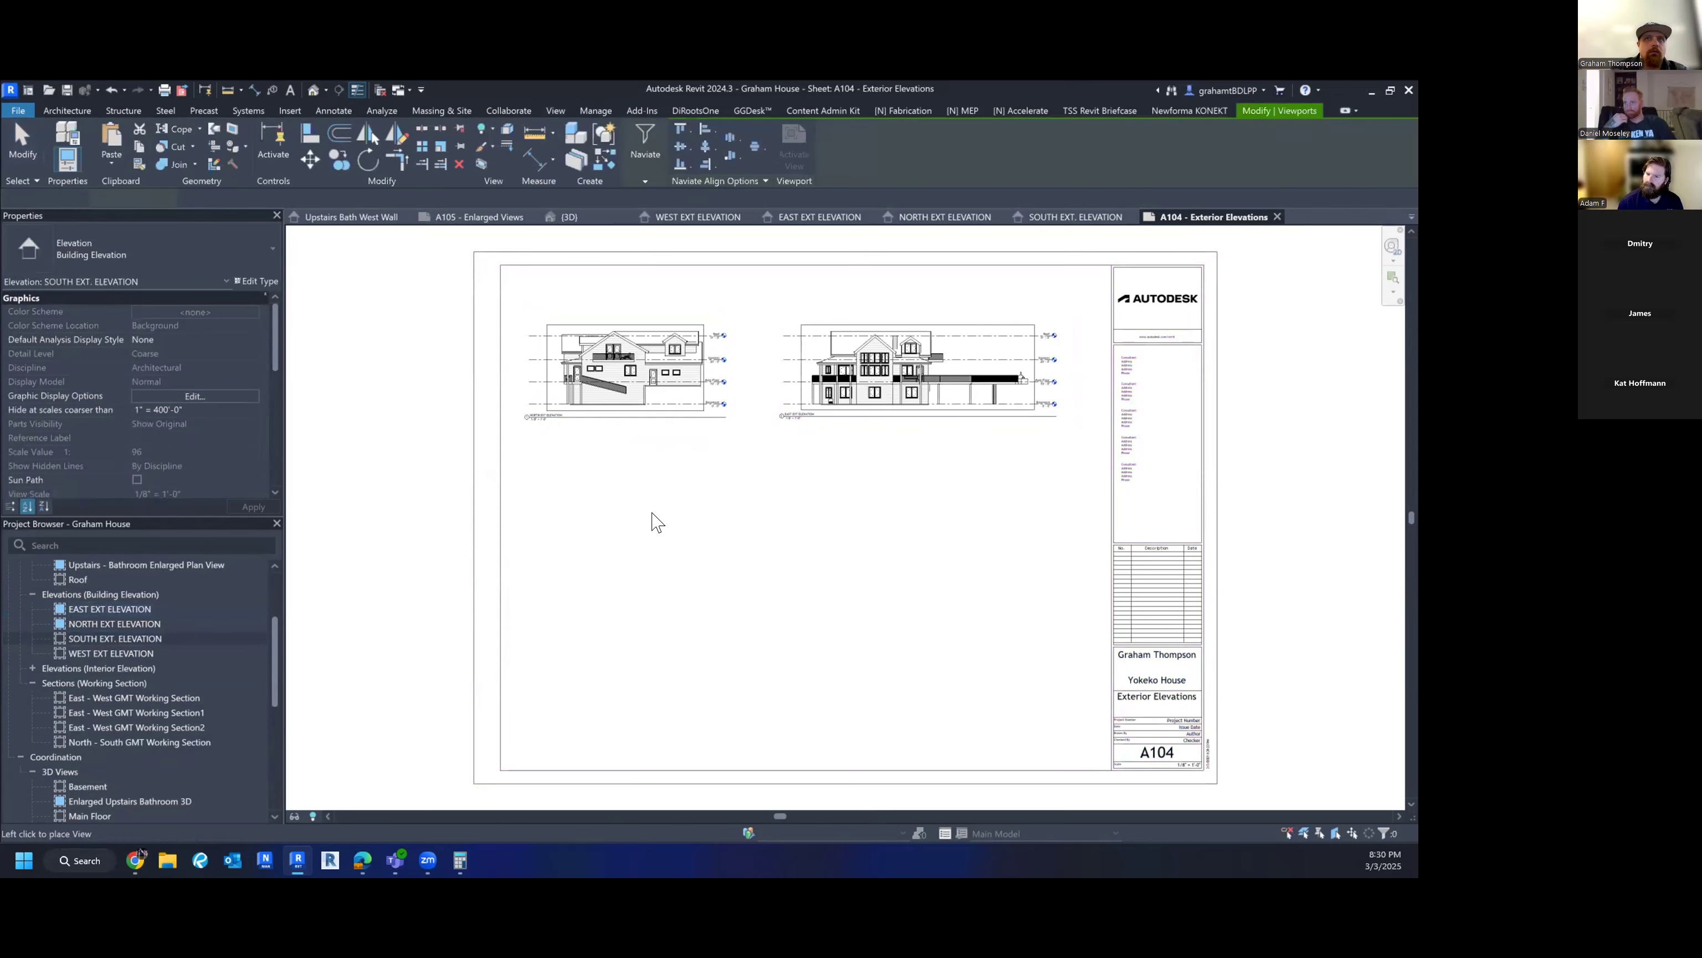
{"action": "left_click", "coordinate": [628, 508]}
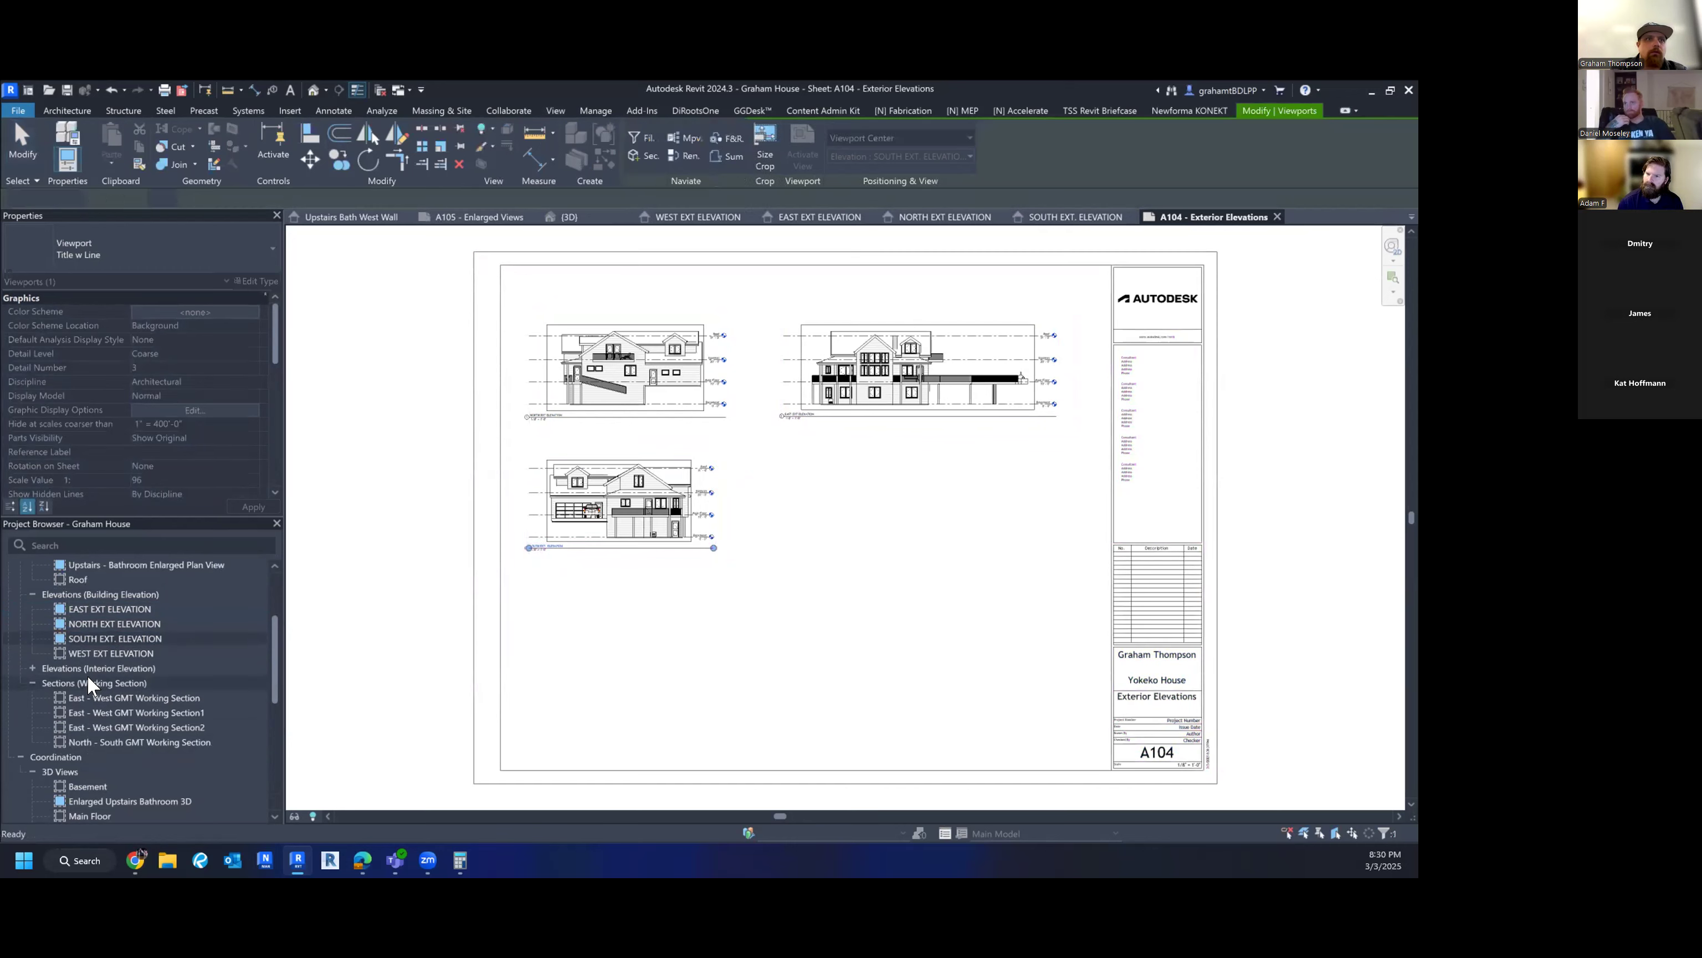
{"action": "left_click_drag", "start_coordinate": [735, 533], "coordinate": [877, 506]}
{"action": "left_click", "coordinate": [857, 488]}
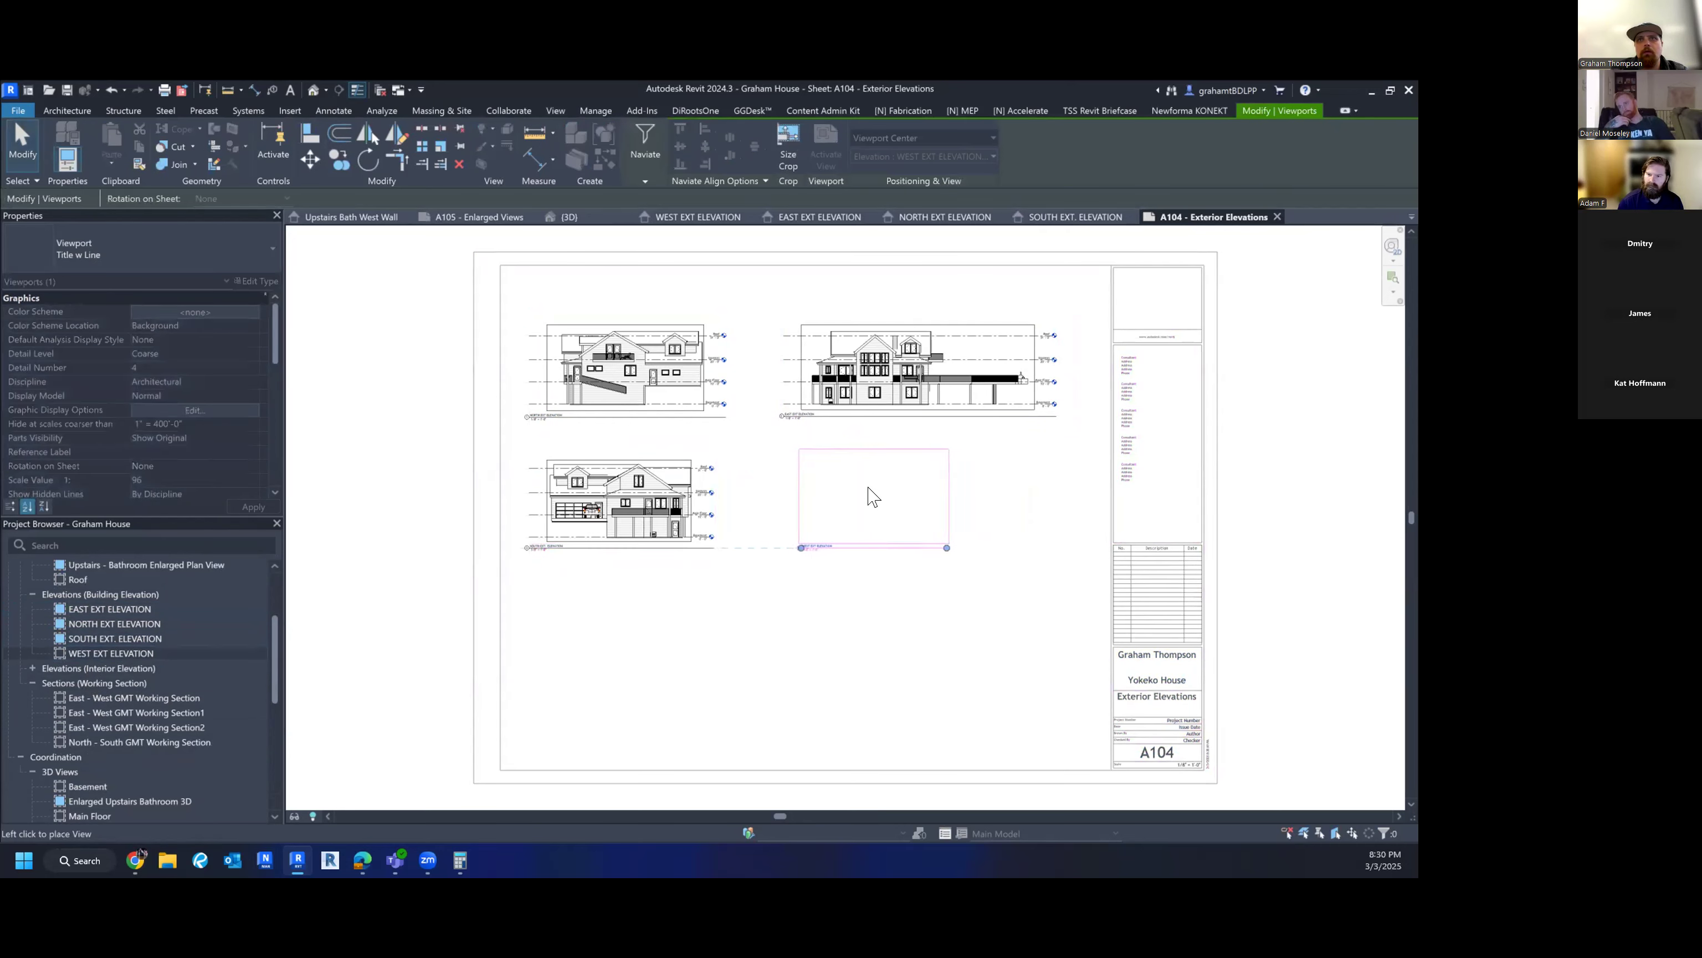
{"action": "left_click", "coordinate": [868, 494]}
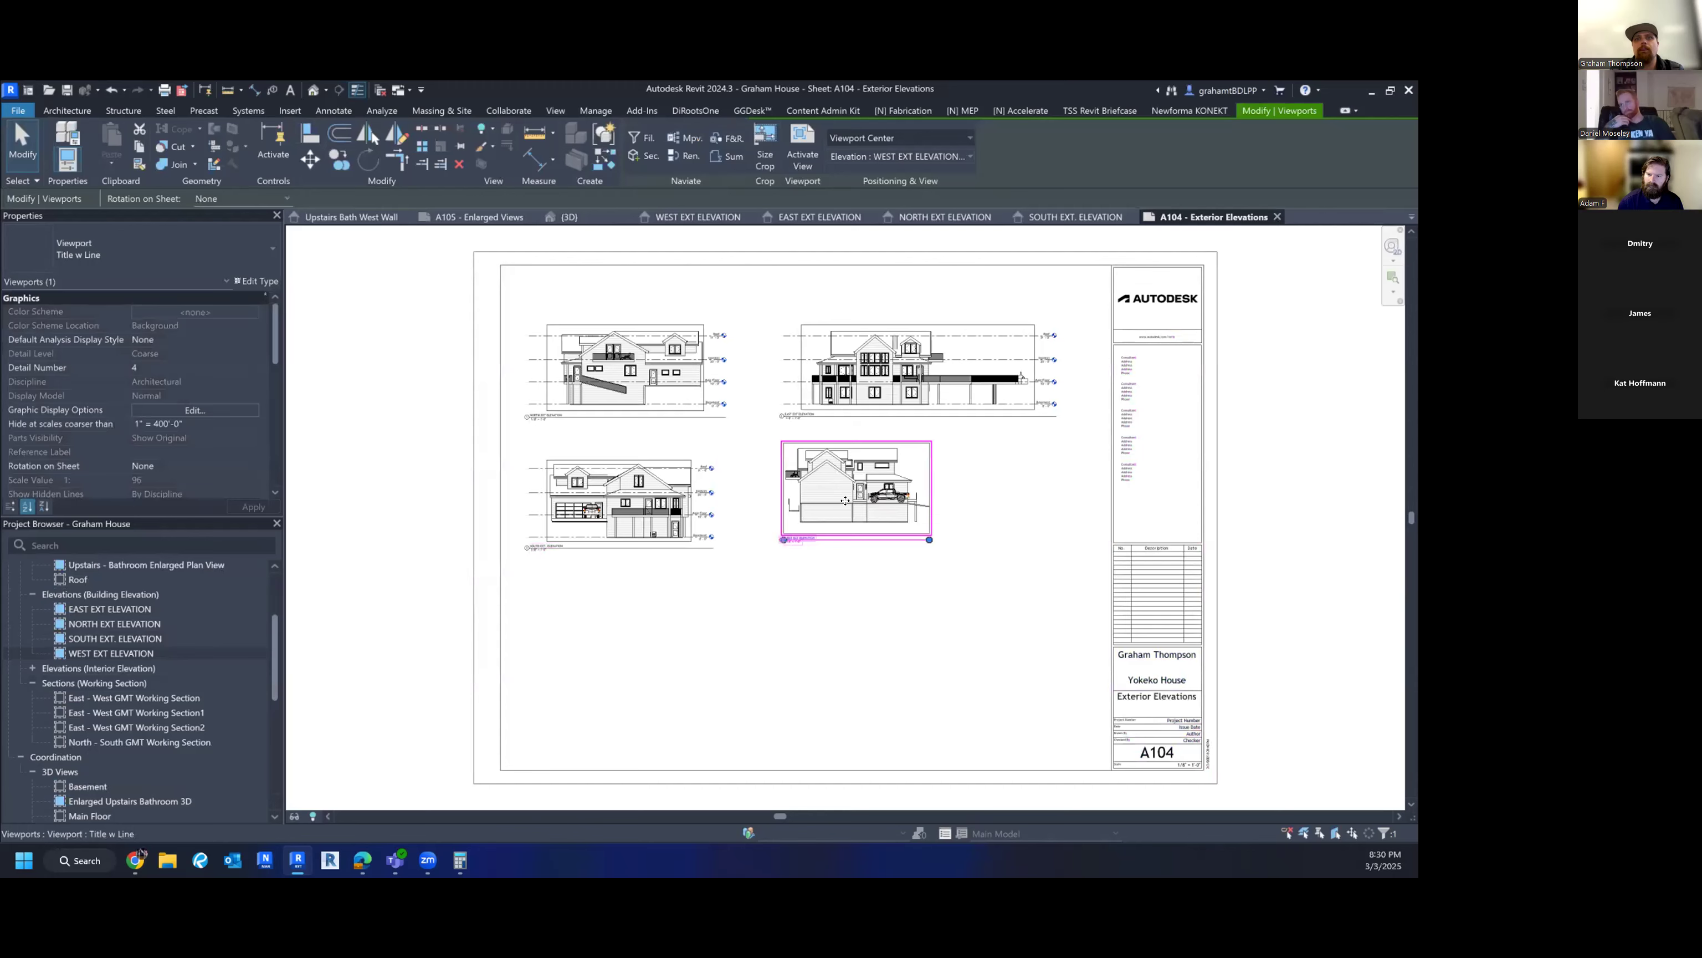
{"action": "left_click", "coordinate": [849, 504]}
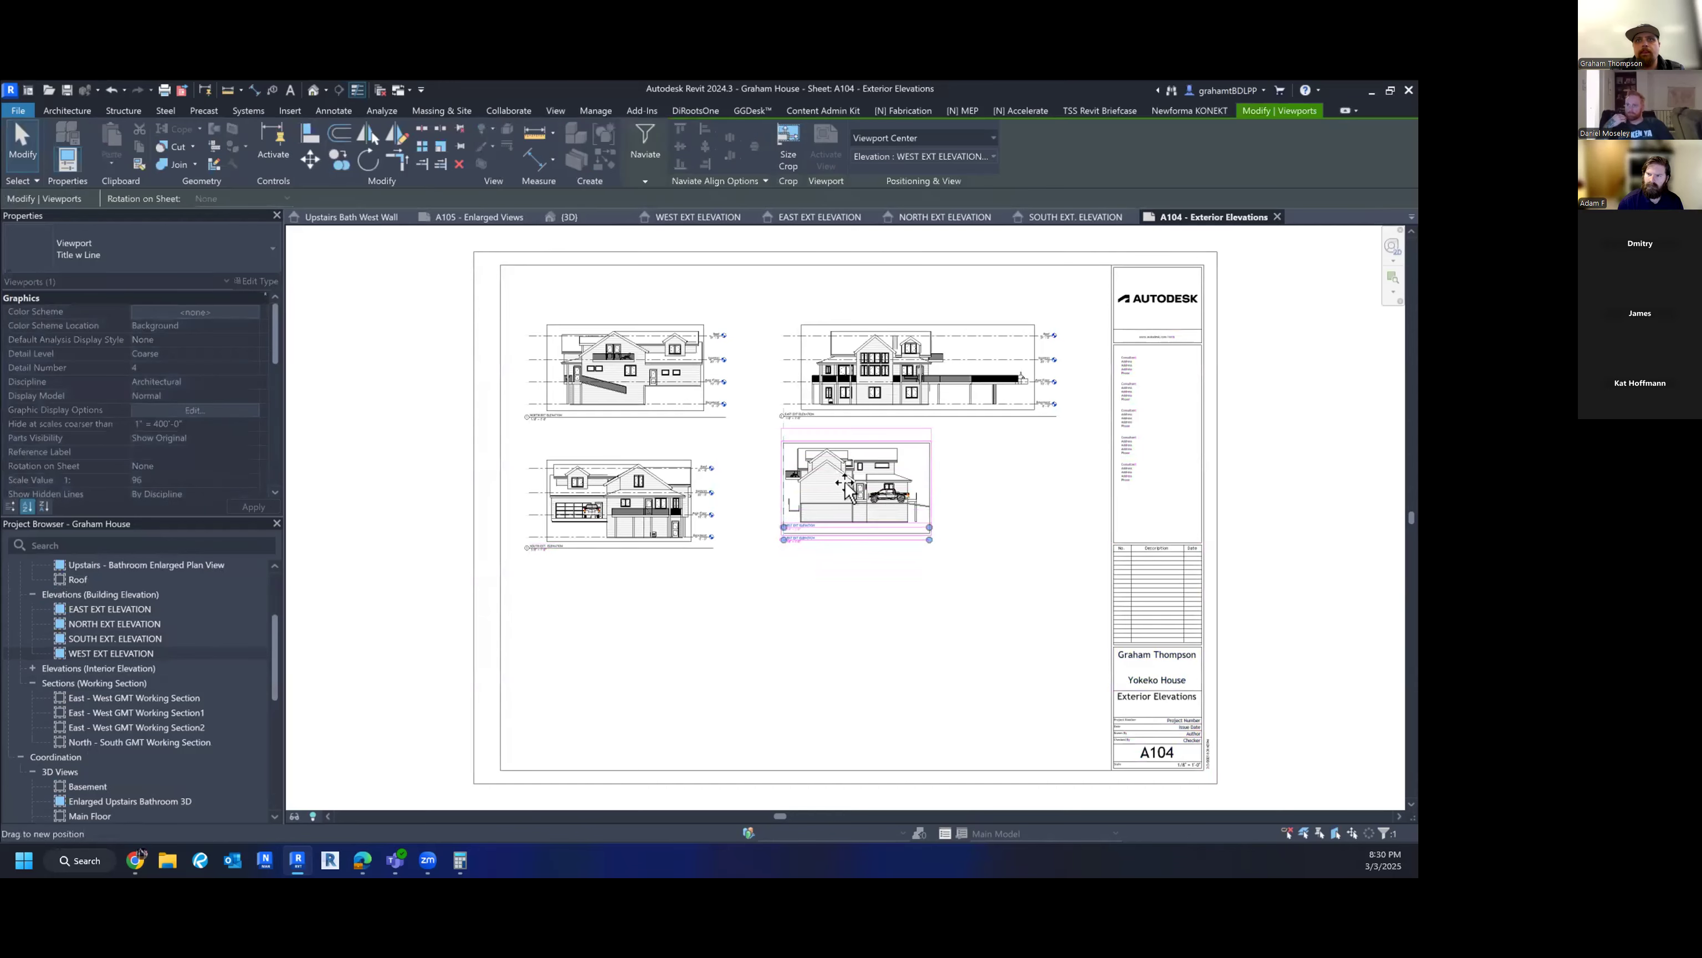
{"action": "left_click_drag", "start_coordinate": [849, 504], "coordinate": [916, 506]}
{"action": "scroll", "coordinate": [928, 510], "scroll_direction": "up", "scroll_amount": 6}
{"action": "left_click", "coordinate": [994, 509]}
{"action": "scroll", "coordinate": [984, 506], "scroll_direction": "down", "scroll_amount": 5}
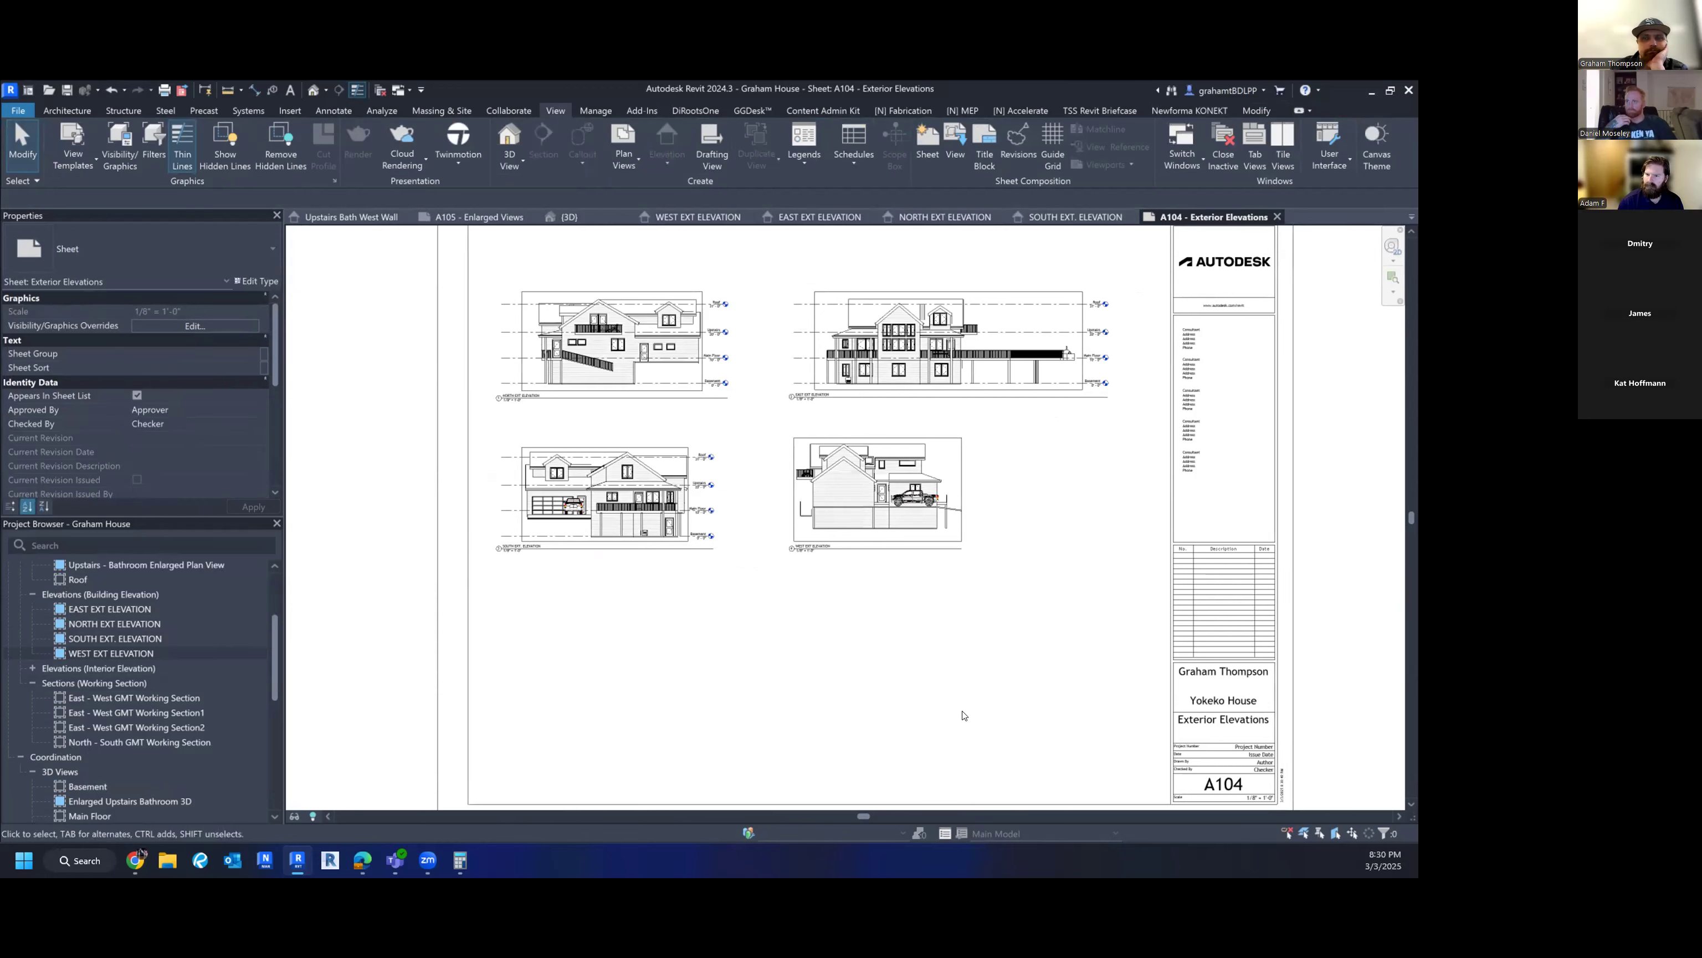
{"action": "scroll", "coordinate": [938, 721], "scroll_direction": "down", "scroll_amount": 4}
{"action": "middle_click_drag", "start_coordinate": [976, 727], "coordinate": [880, 709]}
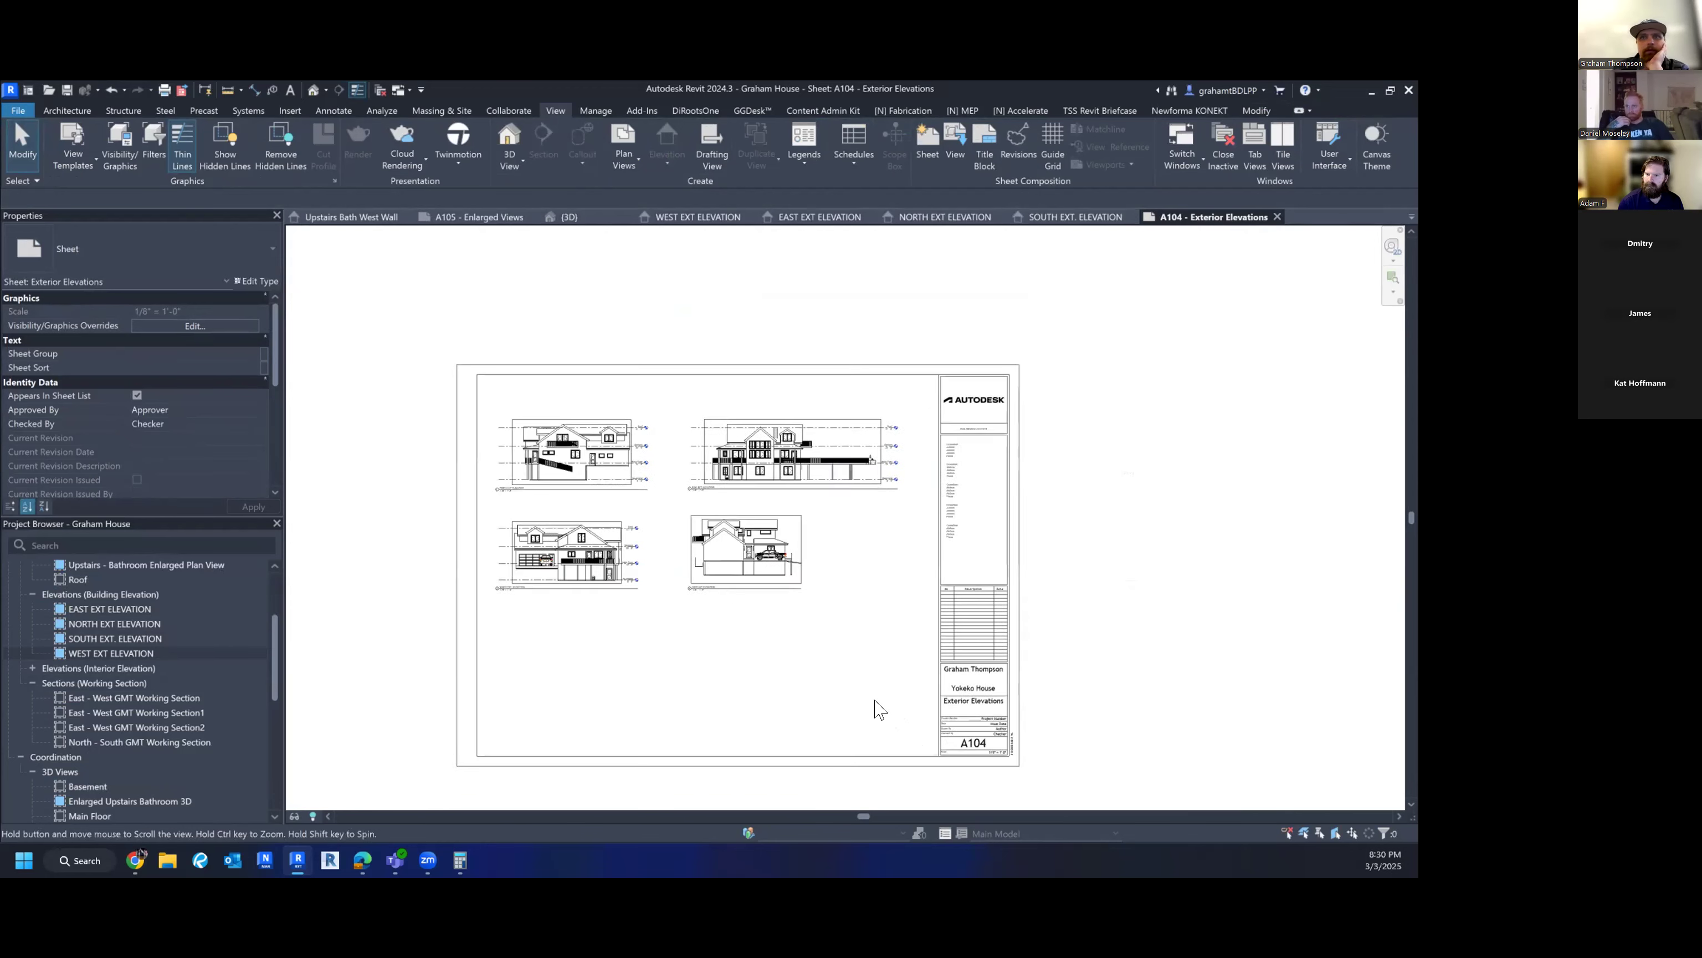
{"action": "scroll", "coordinate": [550, 436], "scroll_direction": "up", "scroll_amount": 5}
{"action": "scroll", "coordinate": [838, 427], "scroll_direction": "up", "scroll_amount": 3}
{"action": "middle_click_drag", "start_coordinate": [854, 441], "coordinate": [824, 513]}
{"action": "scroll", "coordinate": [823, 513], "scroll_direction": "down", "scroll_amount": 2}
{"action": "scroll", "coordinate": [938, 614], "scroll_direction": "down", "scroll_amount": 1}
{"action": "scroll", "coordinate": [938, 619], "scroll_direction": "down", "scroll_amount": 1}
{"action": "mouse_move", "coordinate": [910, 665]}
{"action": "middle_mouse_down"}
{"action": "mouse_move", "coordinate": [836, 684]}
{"action": "mouse_move", "coordinate": [820, 669]}
{"action": "middle_mouse_up"}
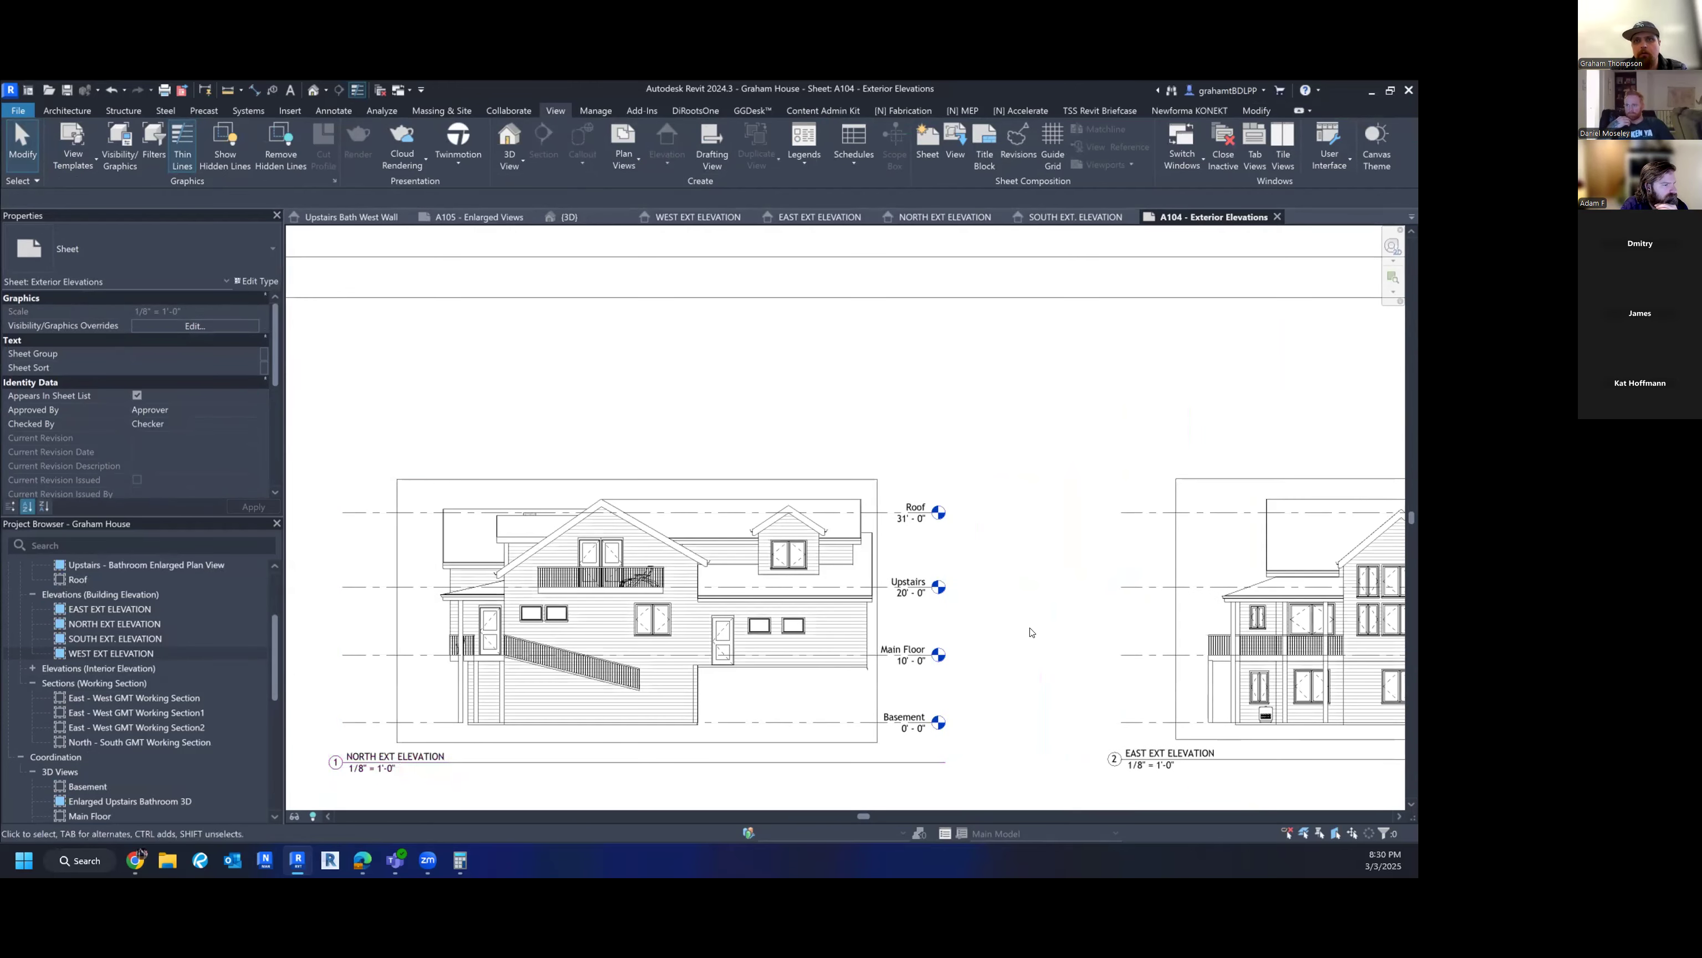
{"action": "scroll", "coordinate": [835, 617], "scroll_direction": "up", "scroll_amount": 4}
{"action": "double_click", "coordinate": [890, 620]}
{"action": "key", "text": "d"}
{"action": "key", "text": "i"}
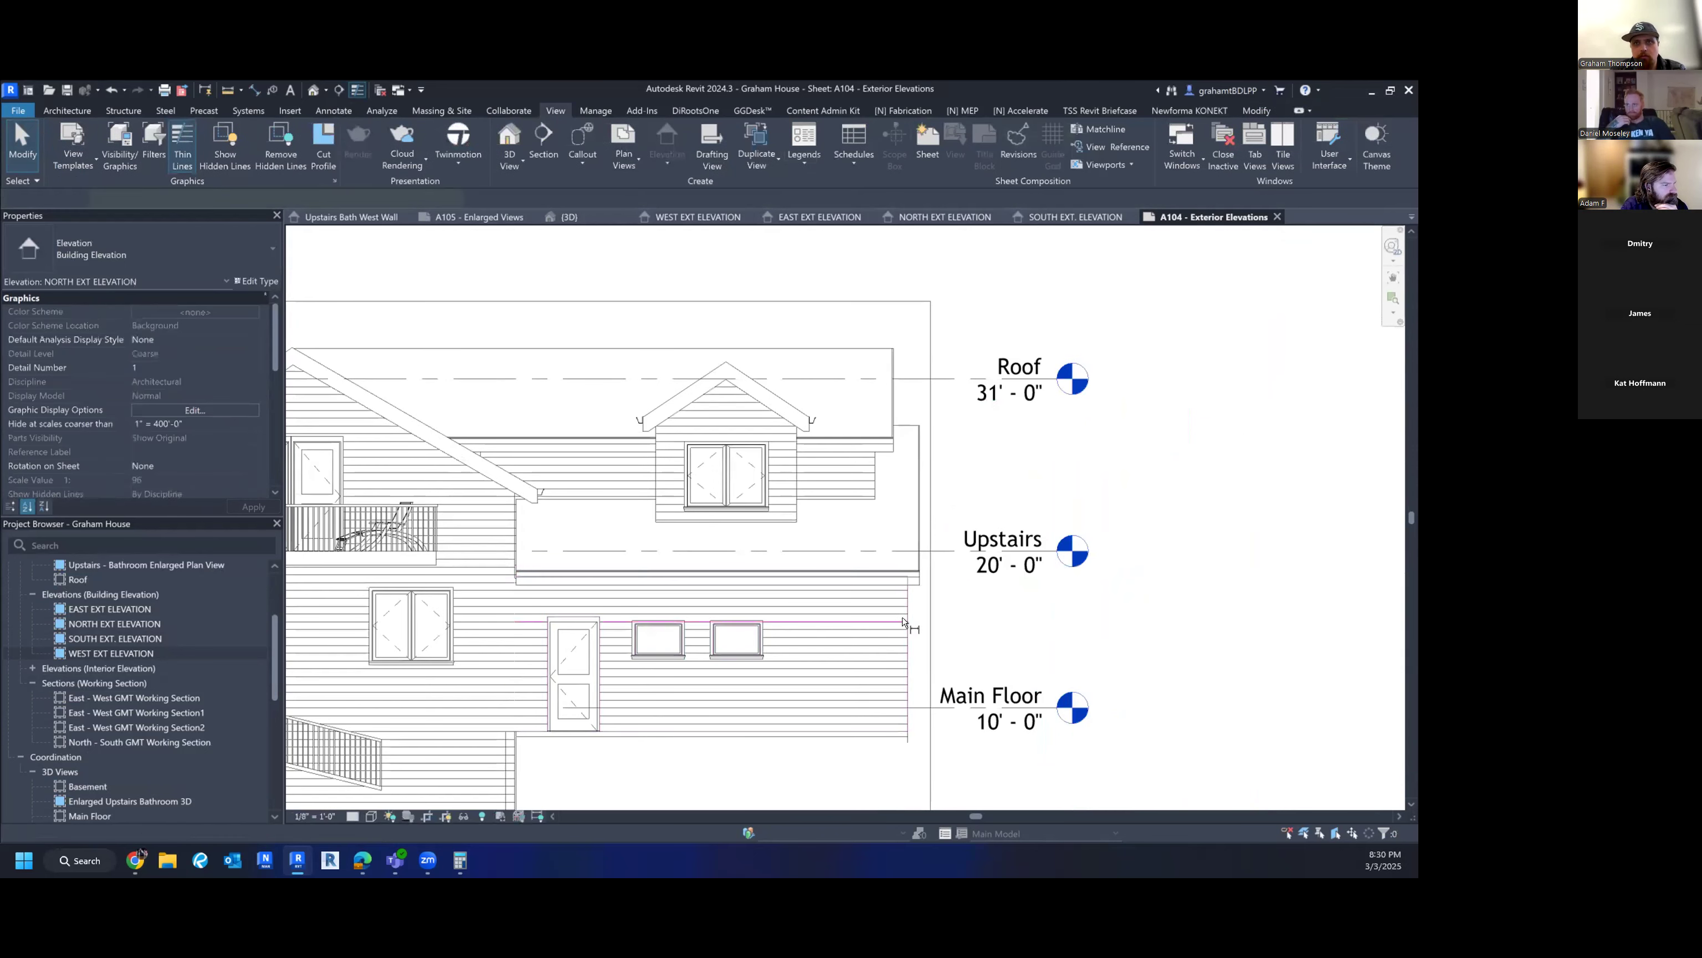
{"action": "left_click", "coordinate": [738, 641]}
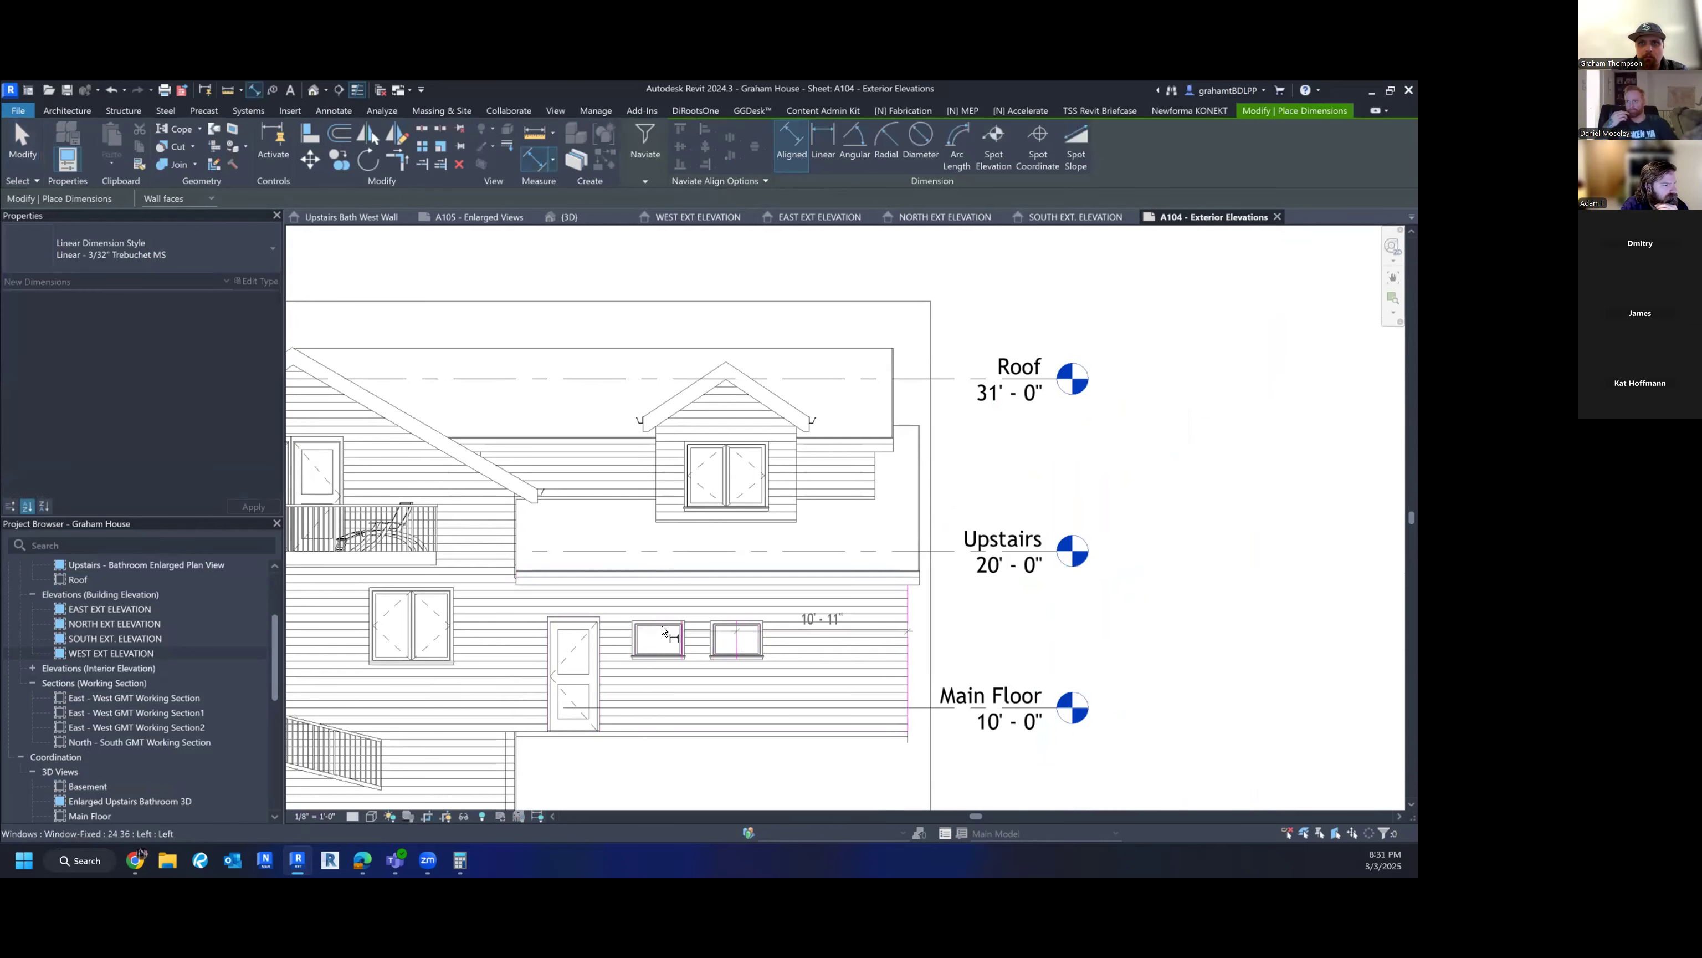
{"action": "left_click", "coordinate": [658, 638]}
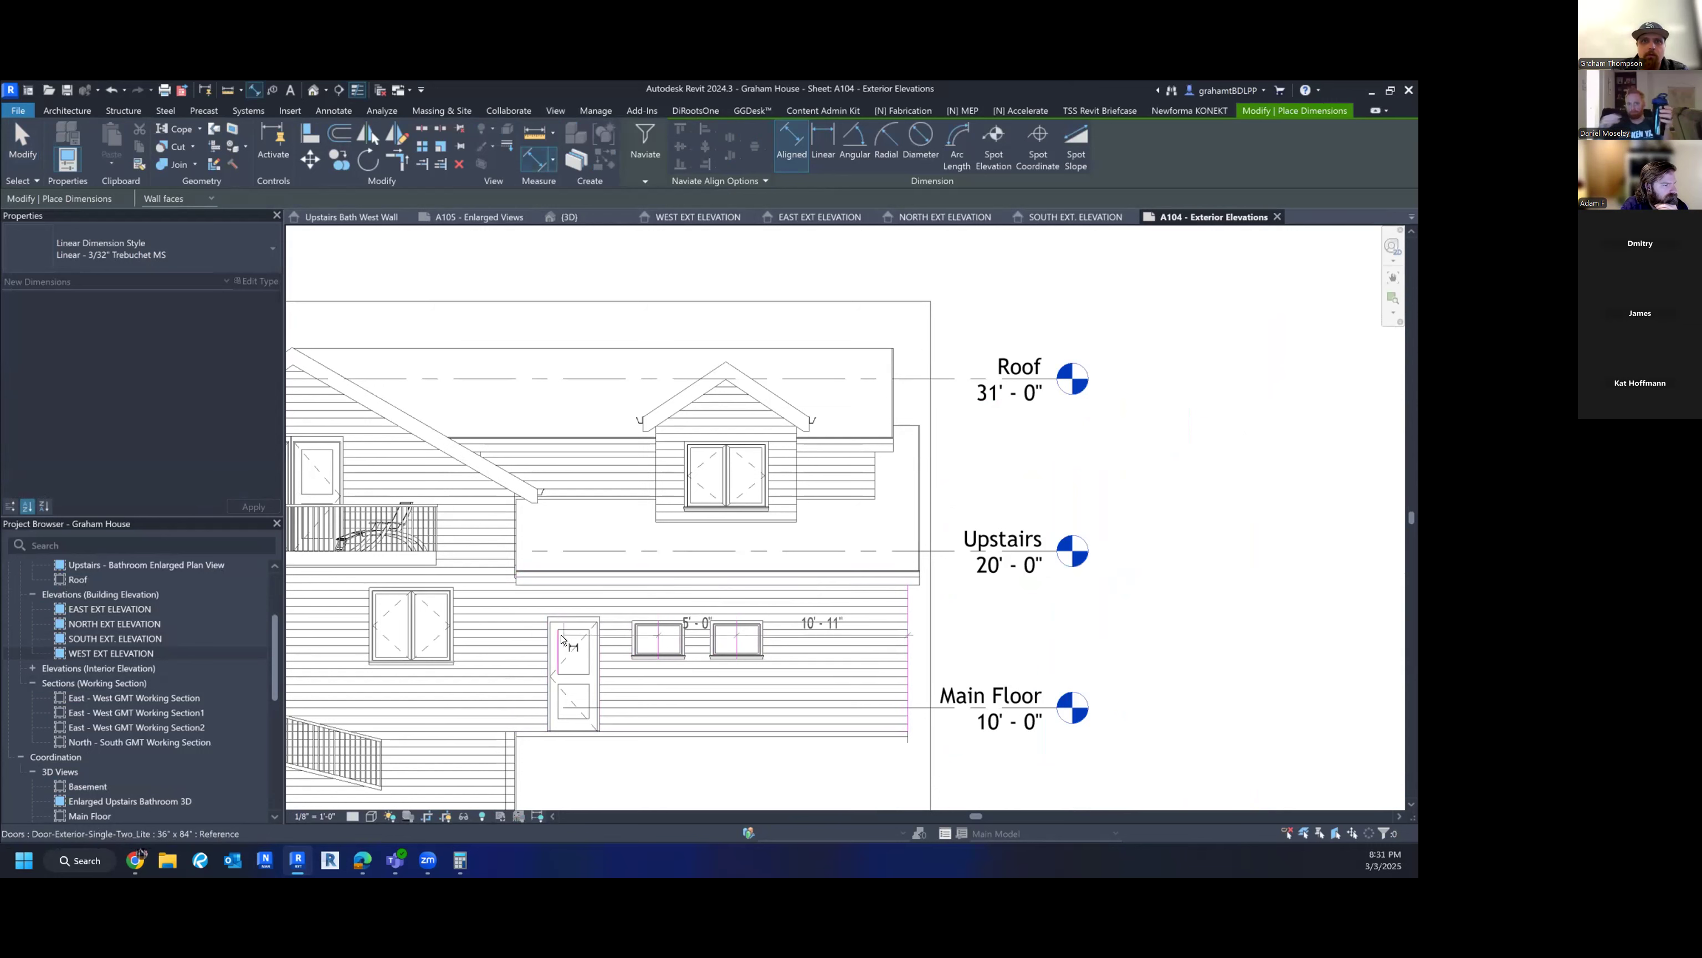
{"action": "left_click", "coordinate": [573, 644]}
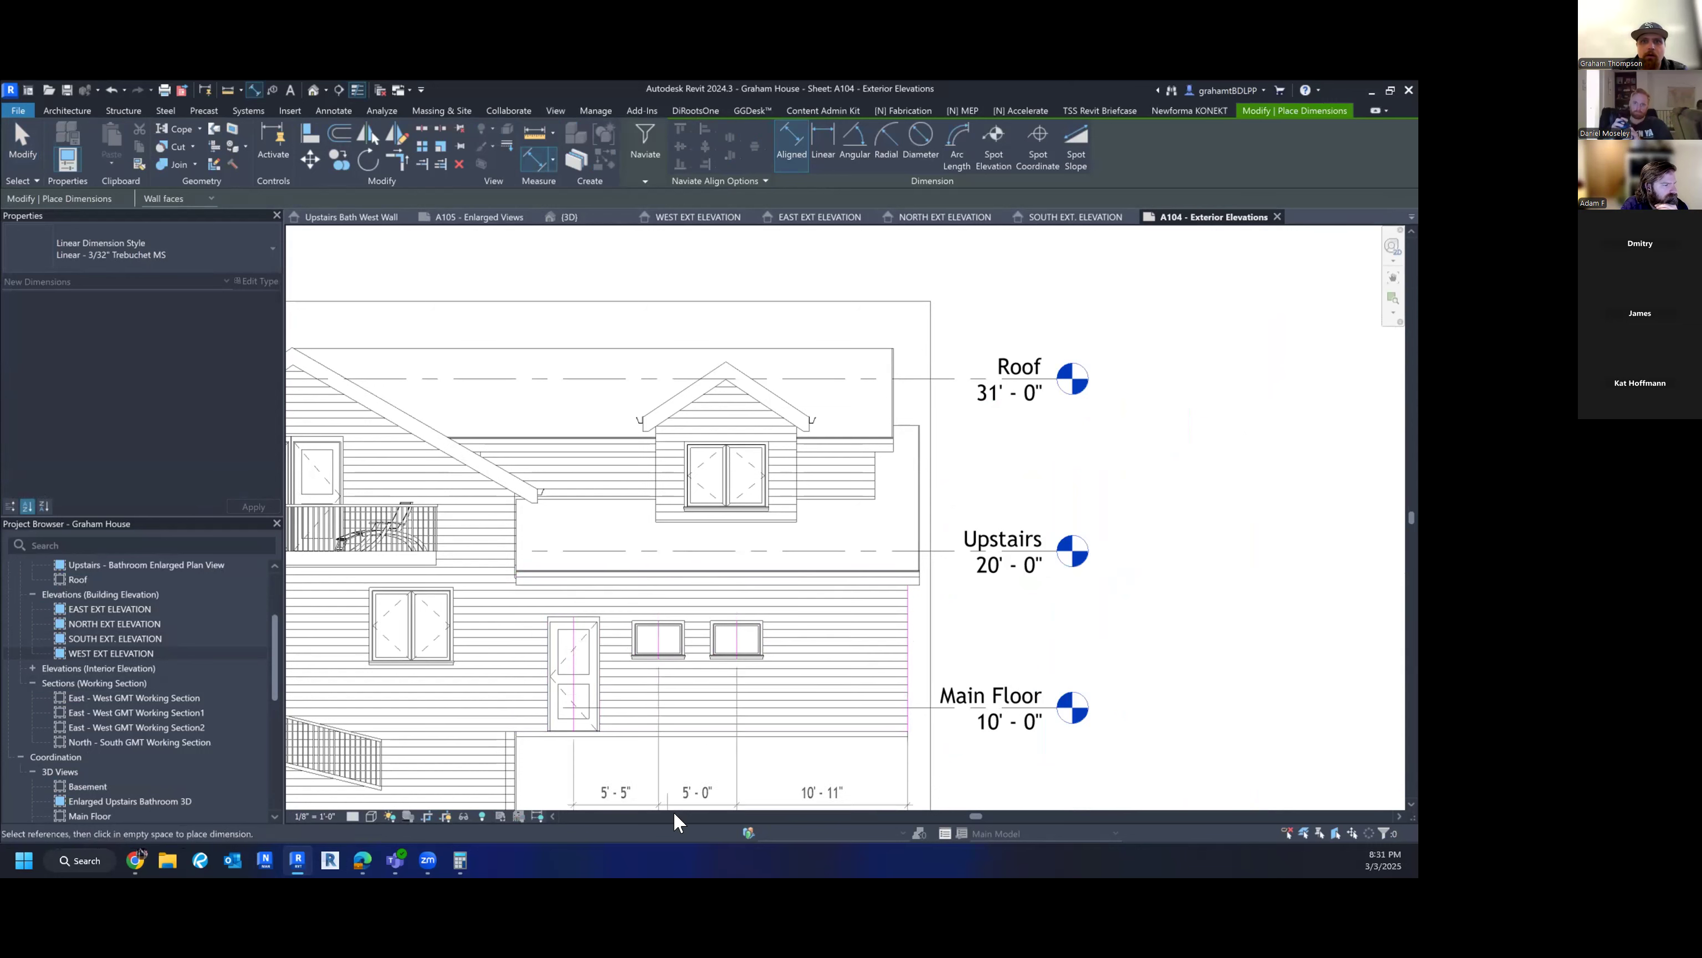
{"action": "left_click", "coordinate": [677, 764]}
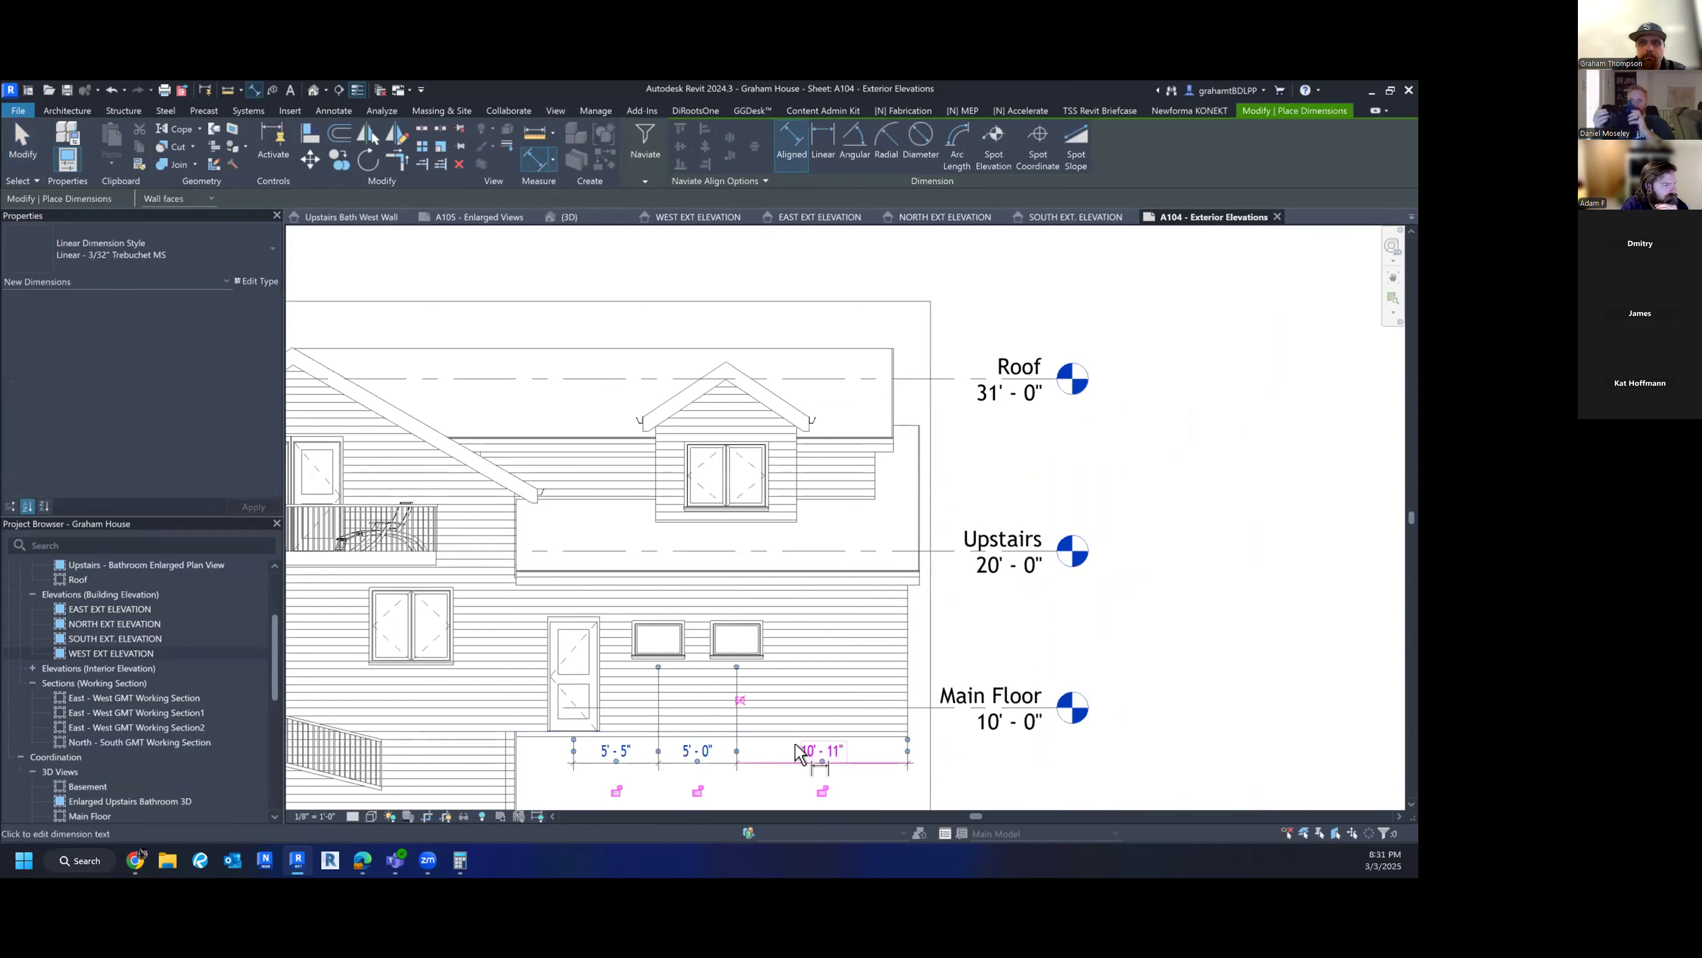
{"action": "left_click", "coordinate": [769, 690]}
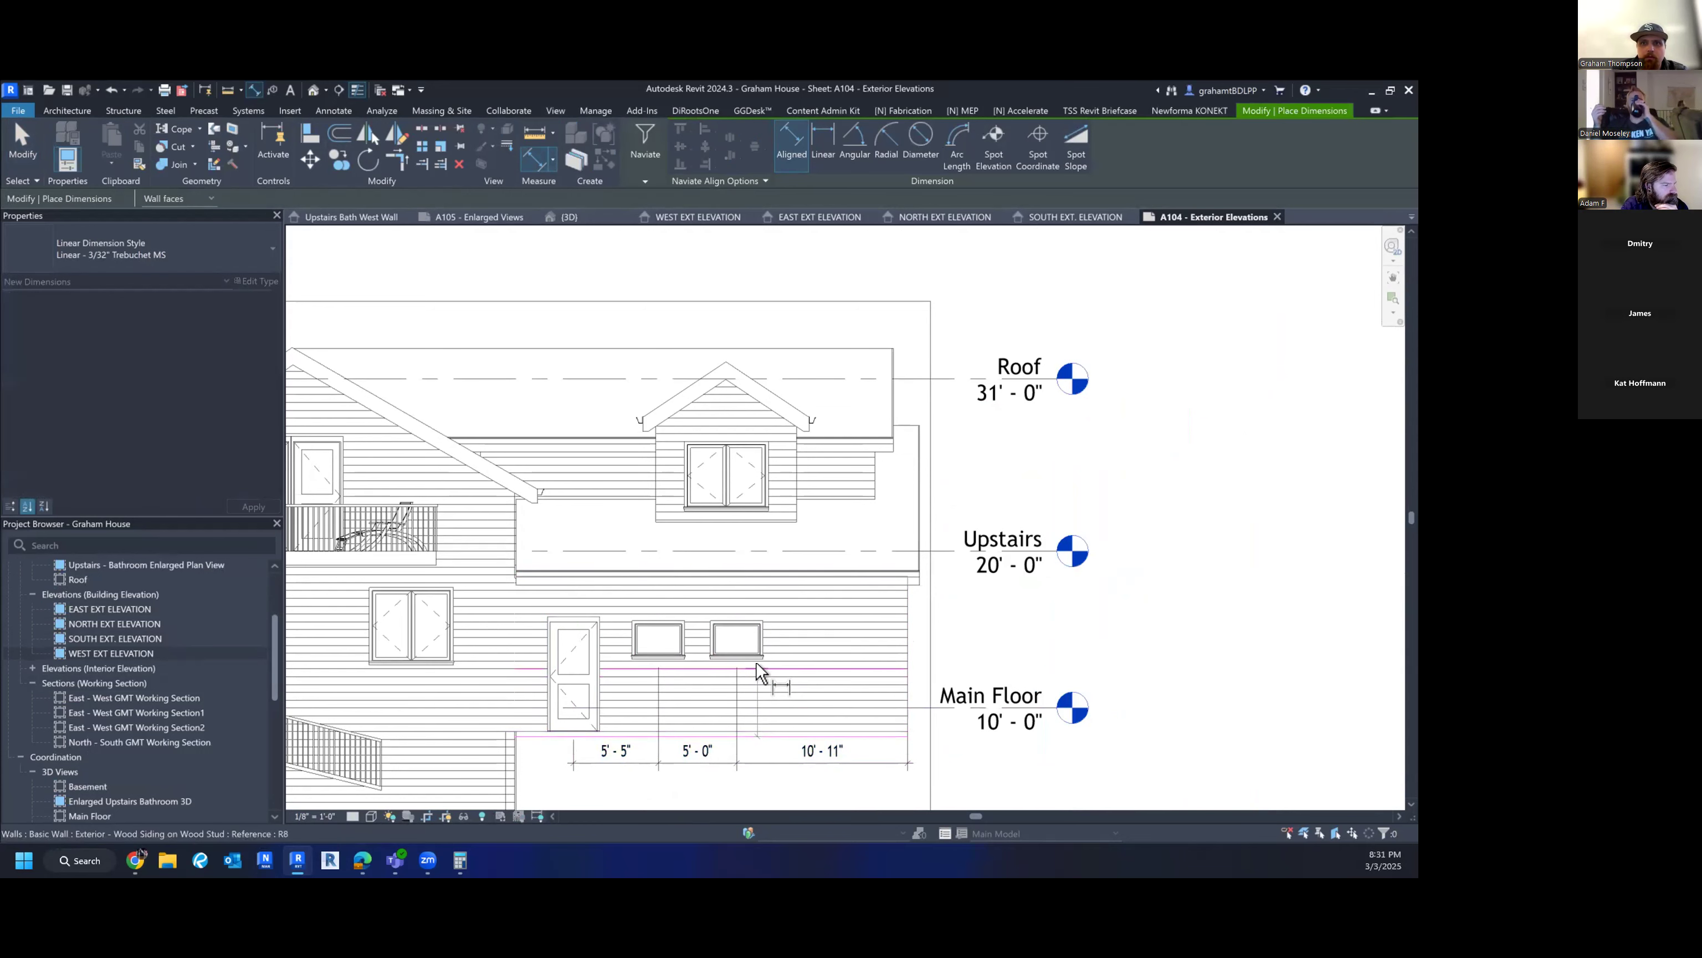
{"action": "left_click", "coordinate": [755, 660]}
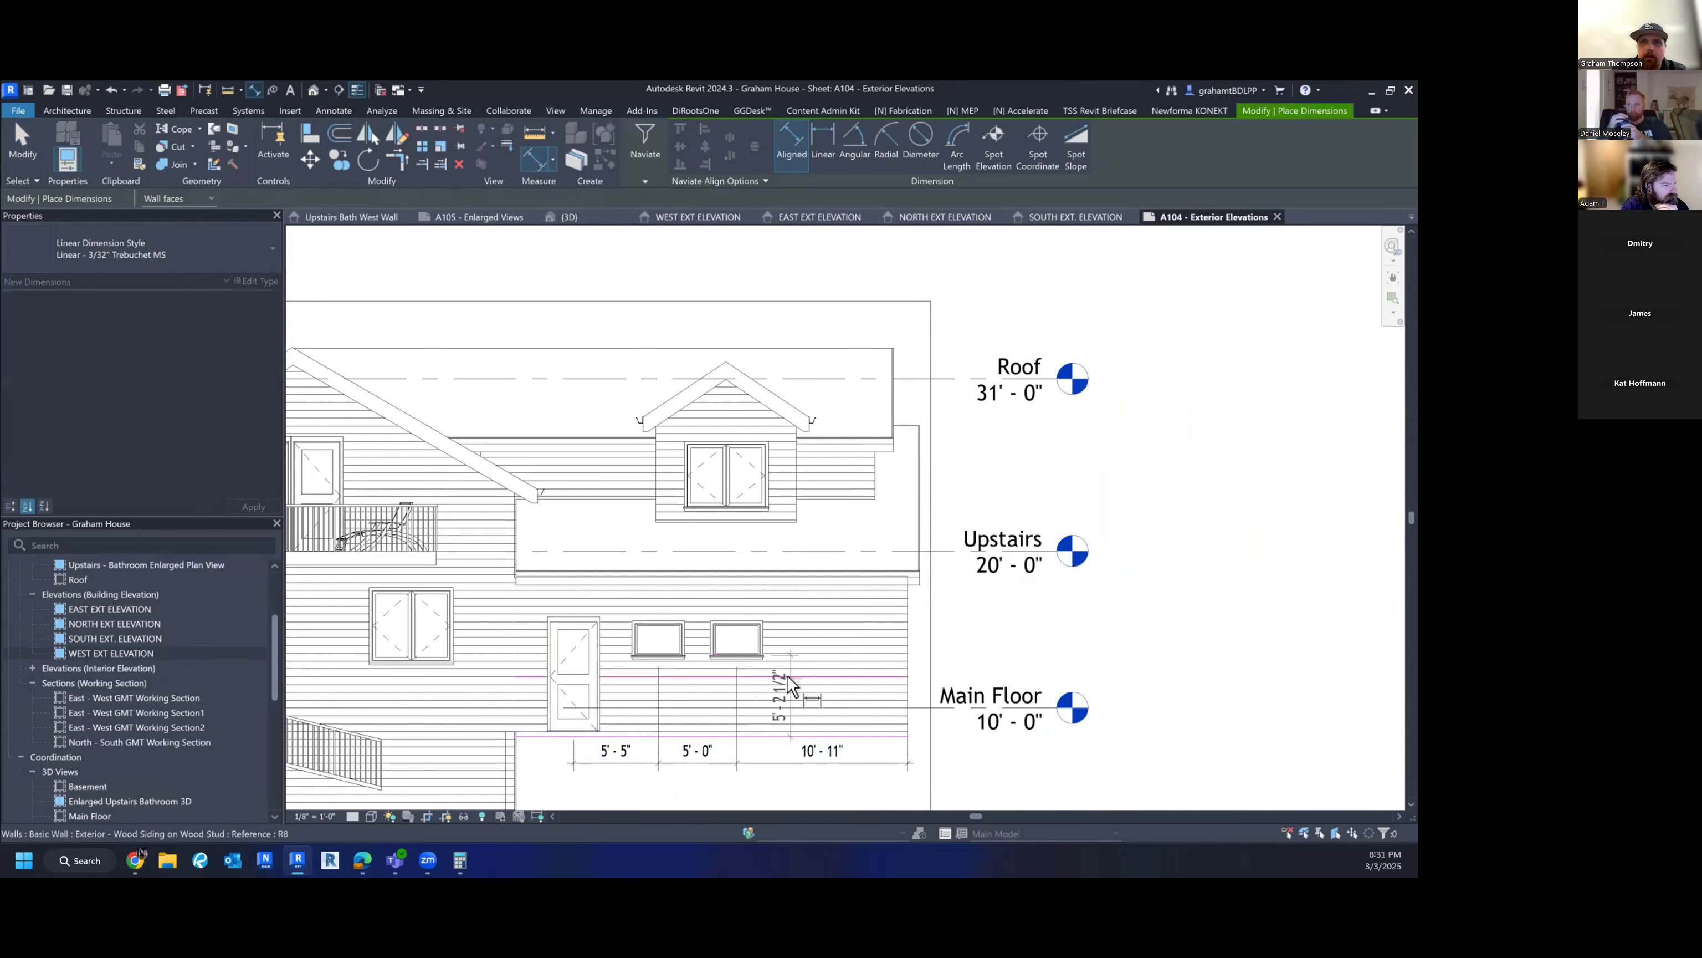
{"action": "left_click", "coordinate": [793, 711]}
{"action": "key", "text": "Escape"}
{"action": "key", "text": "Escape"}
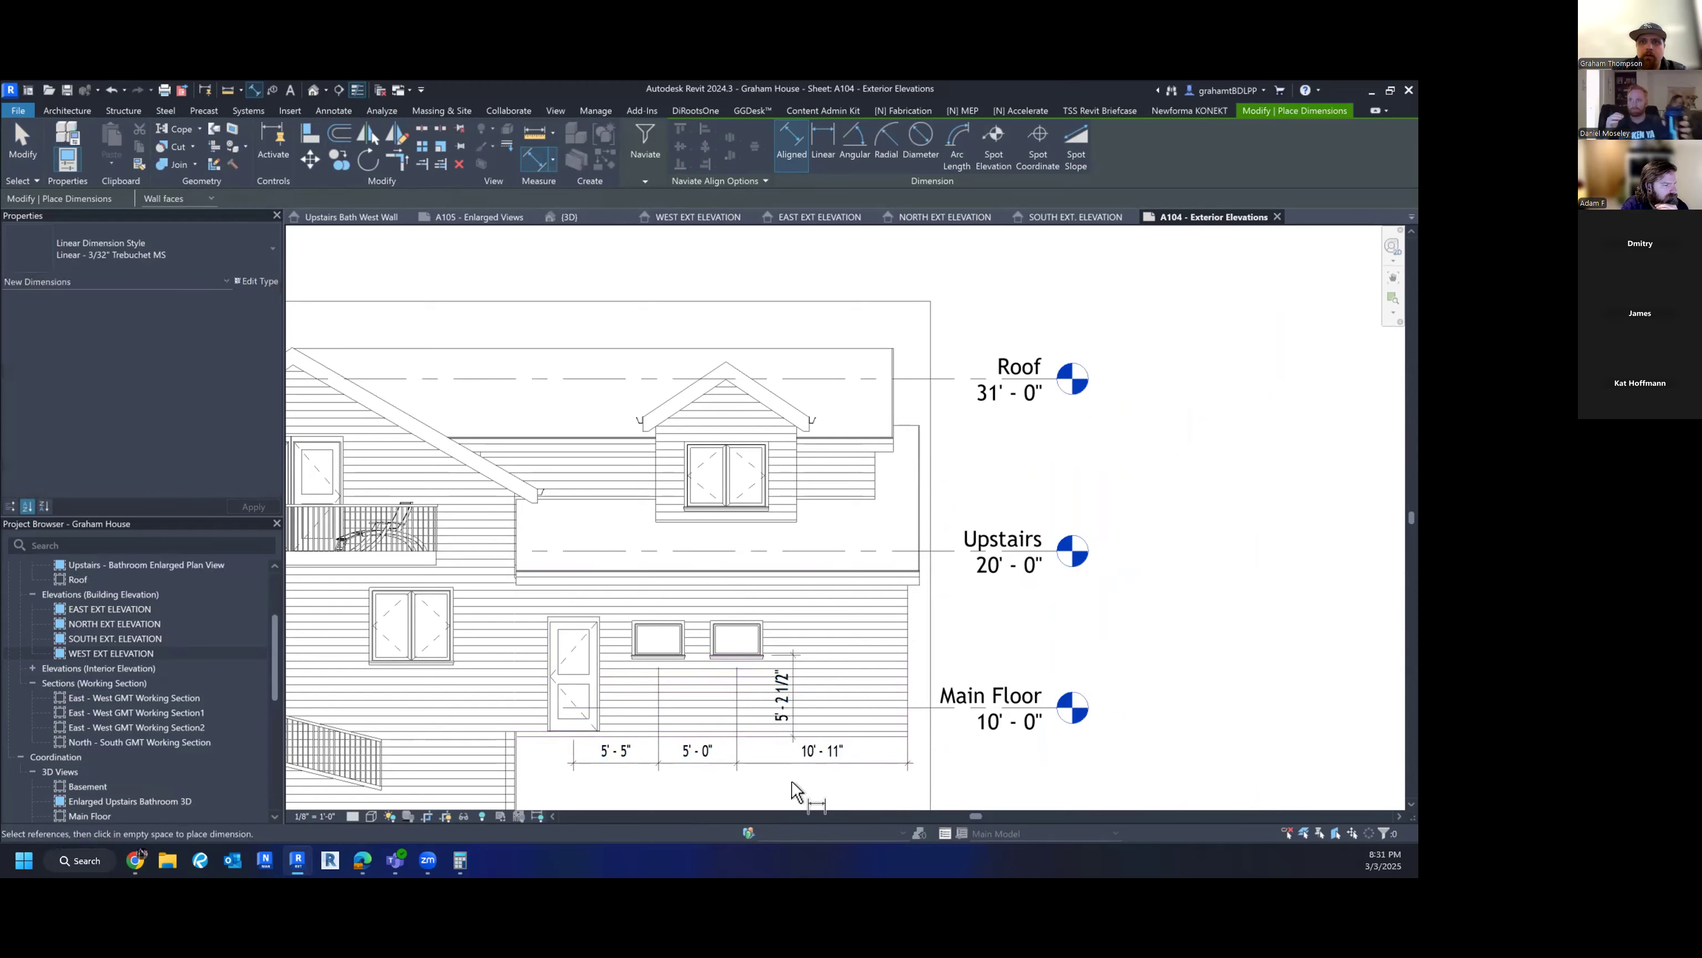
{"action": "scroll", "coordinate": [796, 791], "scroll_direction": "down", "scroll_amount": 1}
{"action": "scroll", "coordinate": [776, 722], "scroll_direction": "down", "scroll_amount": 3}
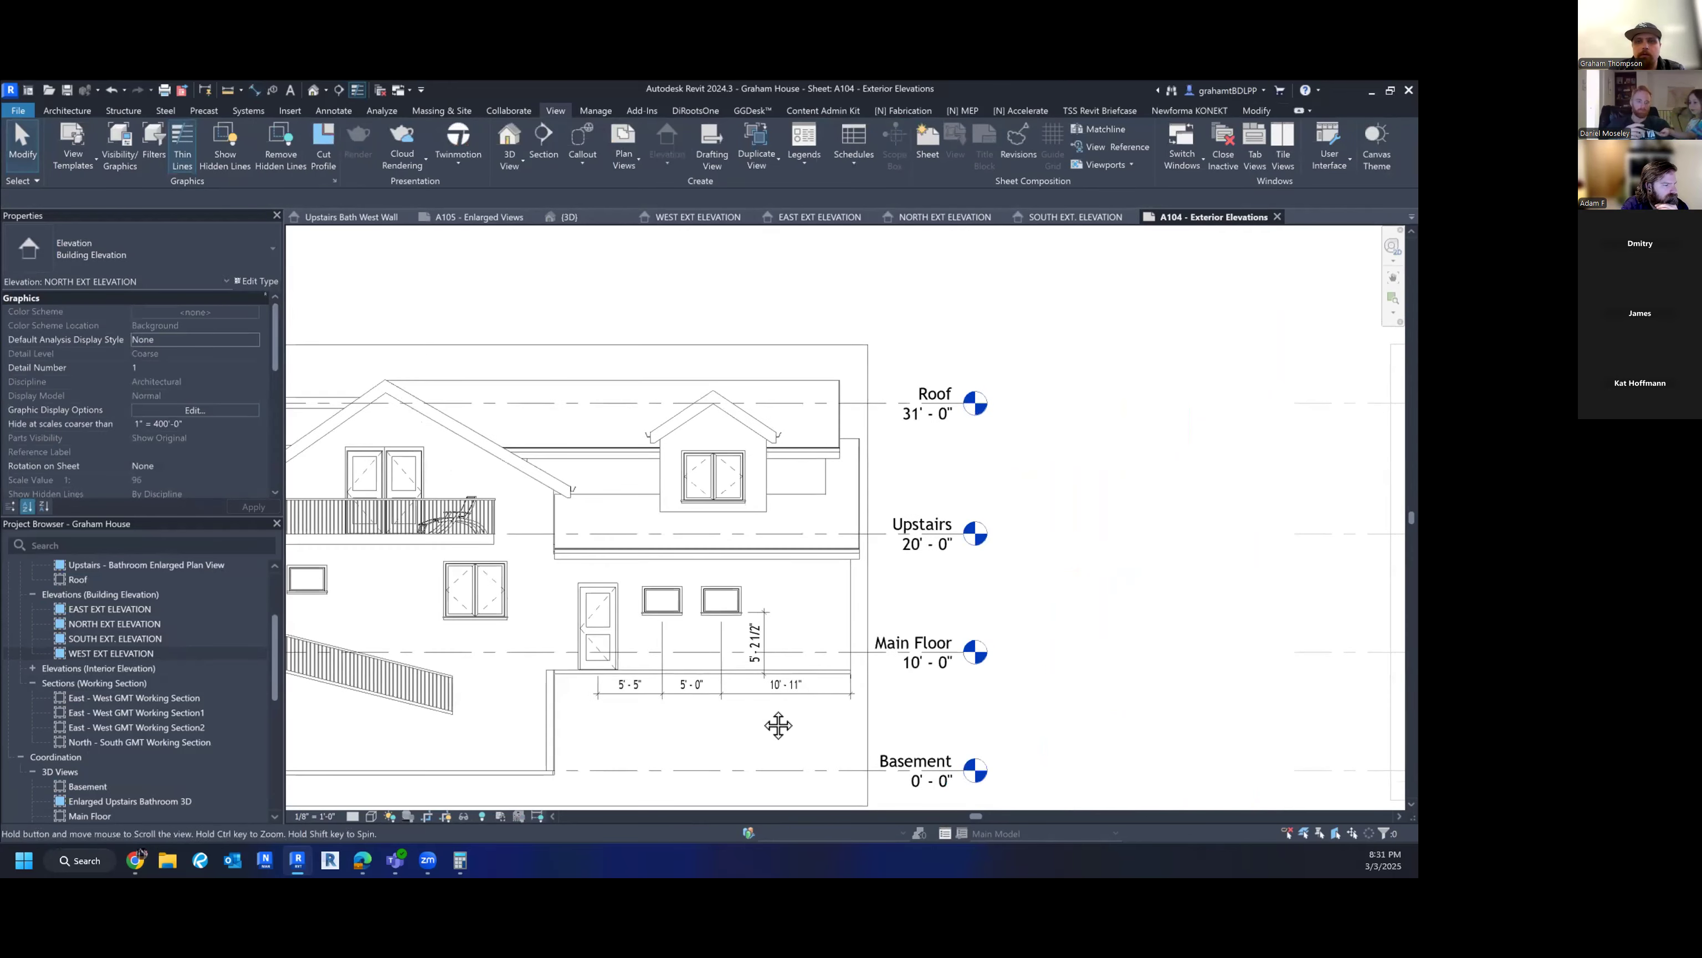
{"action": "scroll", "coordinate": [1031, 738], "scroll_direction": "down", "scroll_amount": 1}
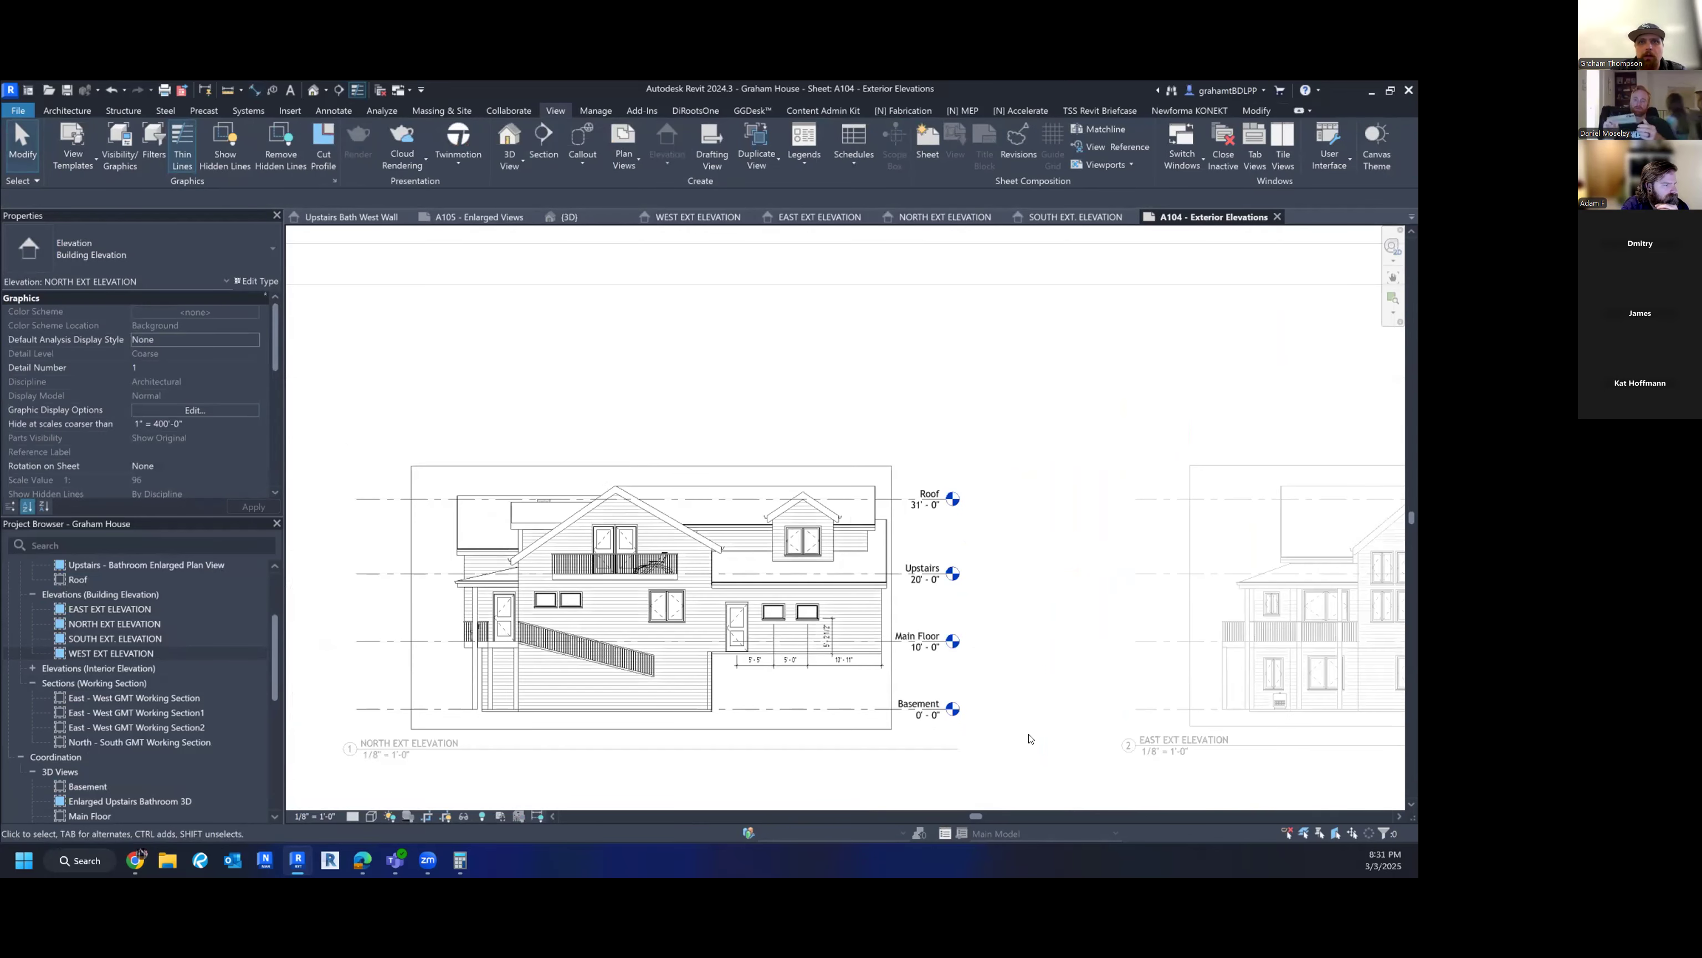
{"action": "scroll", "coordinate": [1039, 727], "scroll_direction": "down", "scroll_amount": 2}
{"action": "double_click", "coordinate": [1005, 691]}
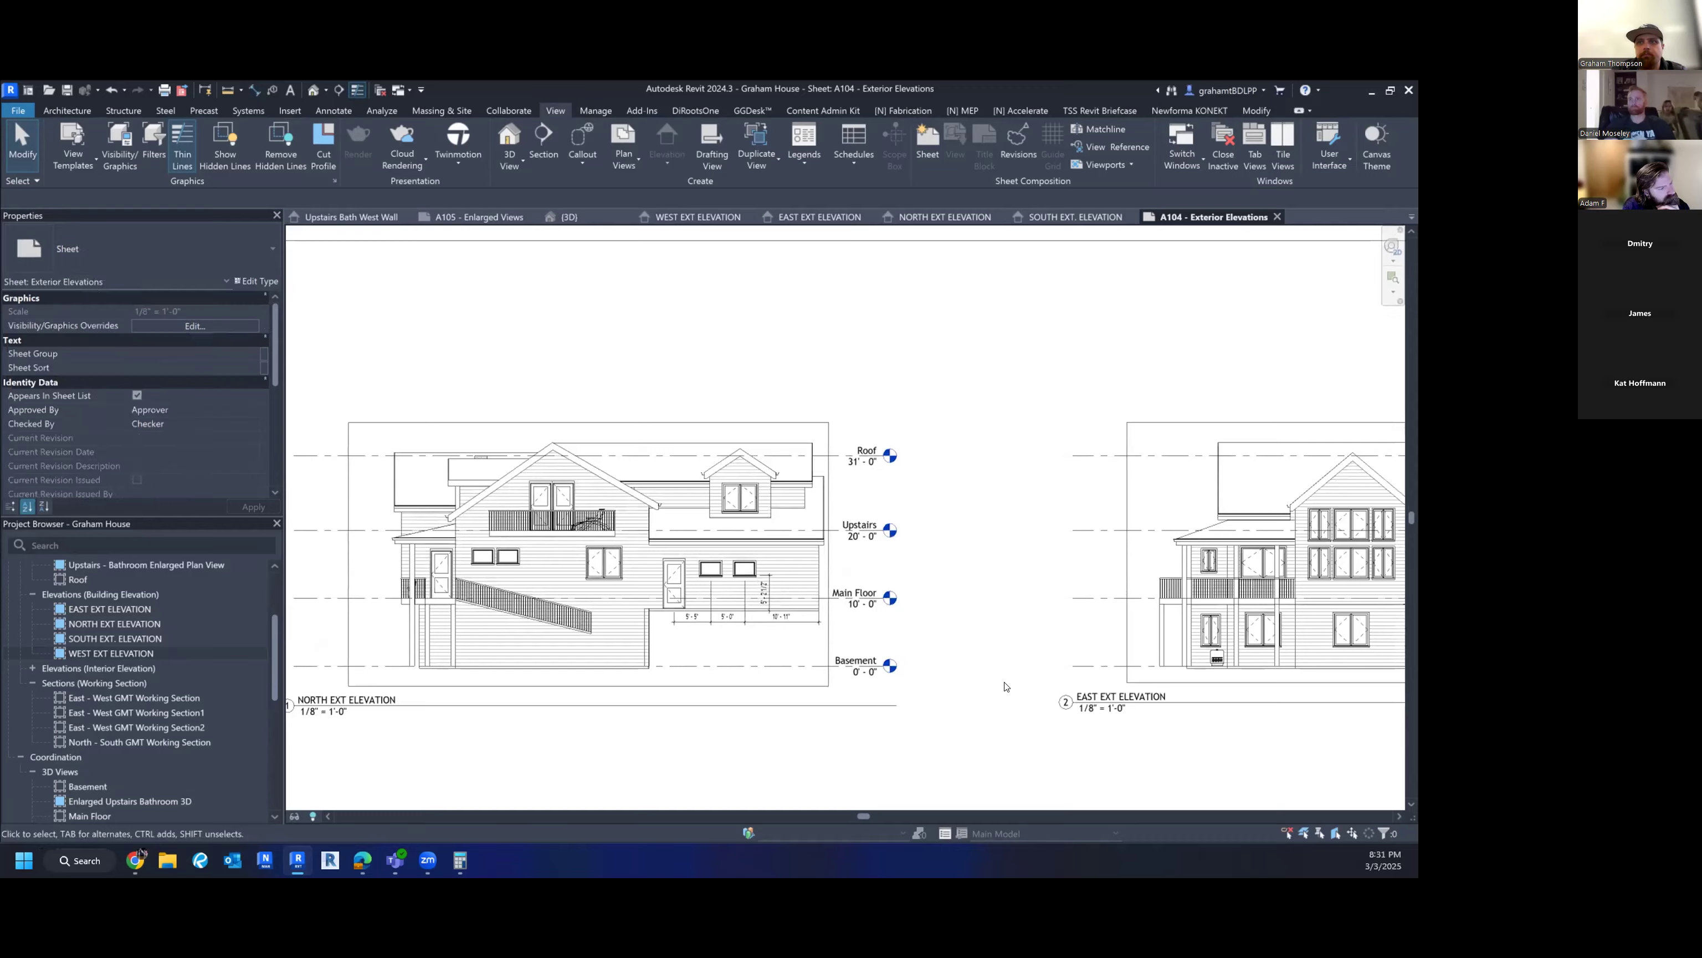
{"action": "scroll", "coordinate": [825, 669], "scroll_direction": "down", "scroll_amount": 5}
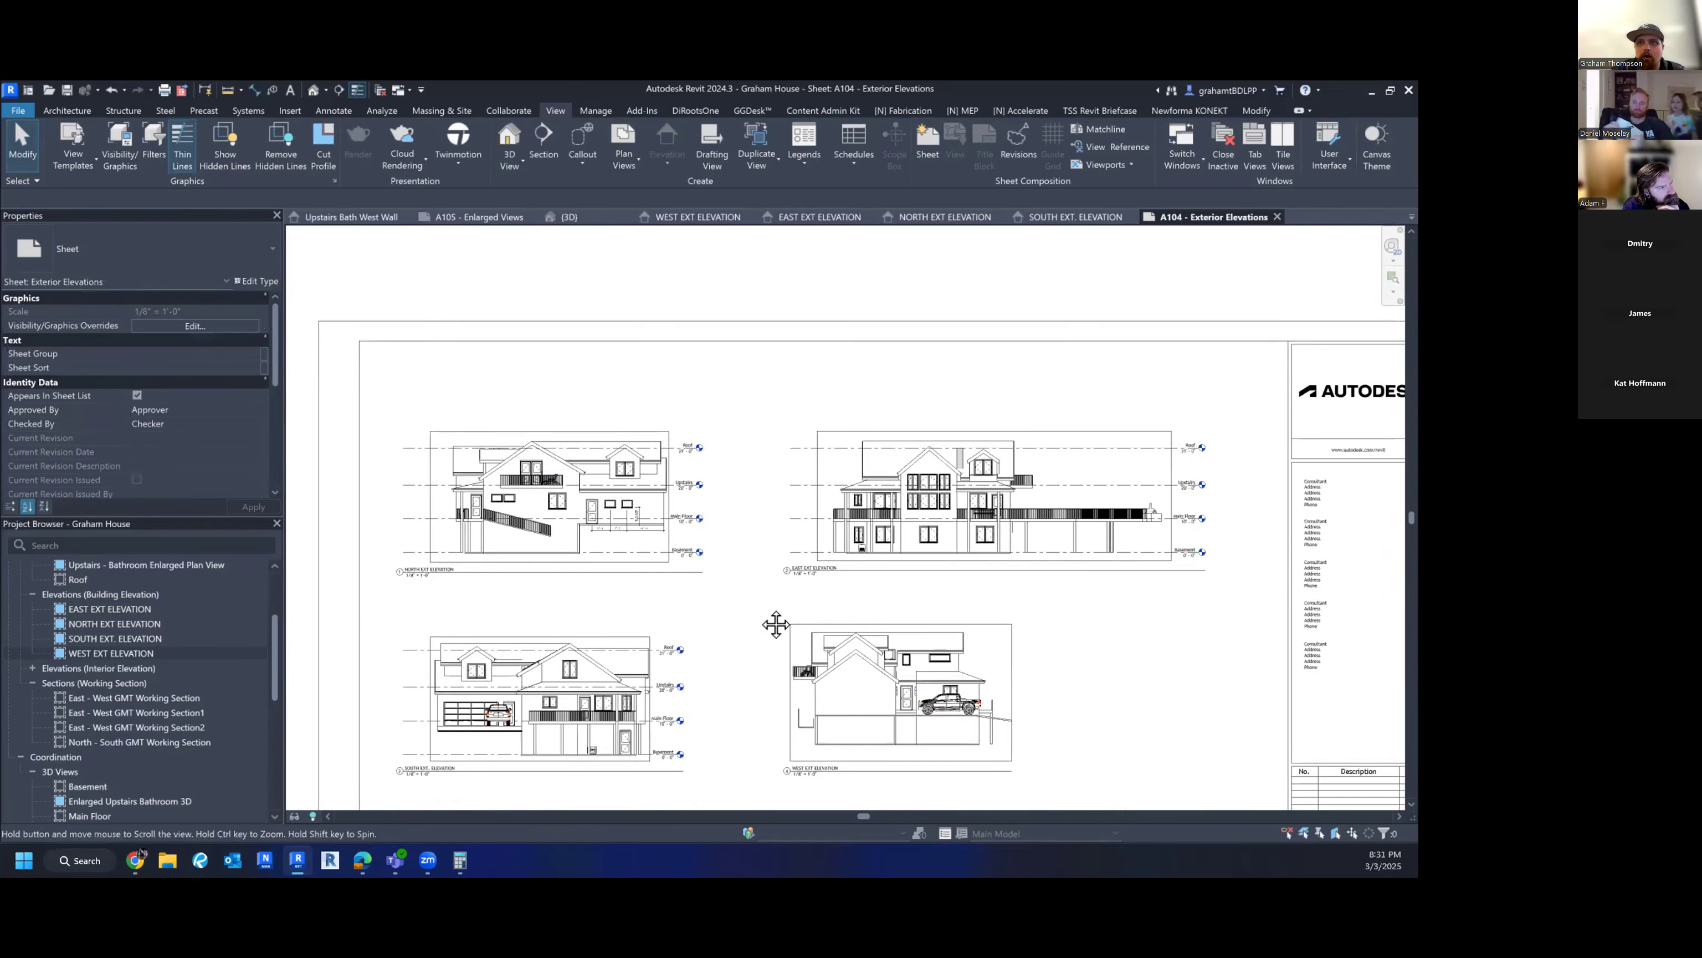
{"action": "scroll", "coordinate": [757, 601], "scroll_direction": "down", "scroll_amount": 1}
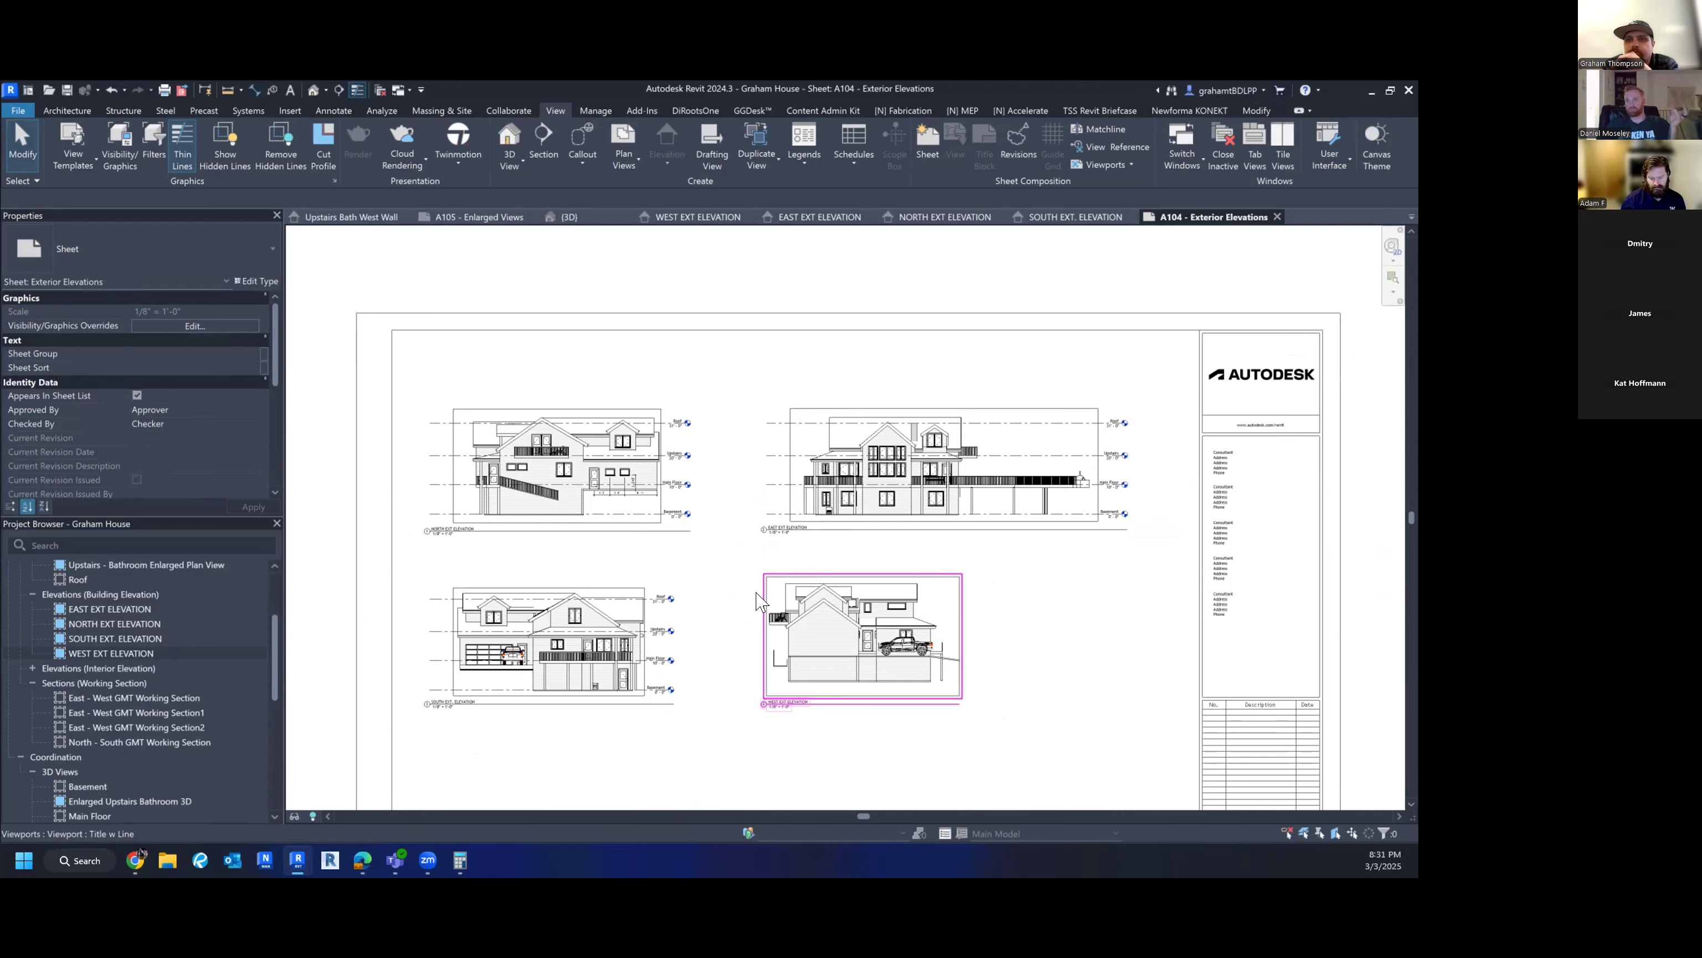
- Activate the West viewport, check its Visibility/Graphics settings, and return to the sheet
{"action": "double_click", "coordinate": [839, 656]}
{"action": "key", "text": "v"}
{"action": "key", "text": "g"}
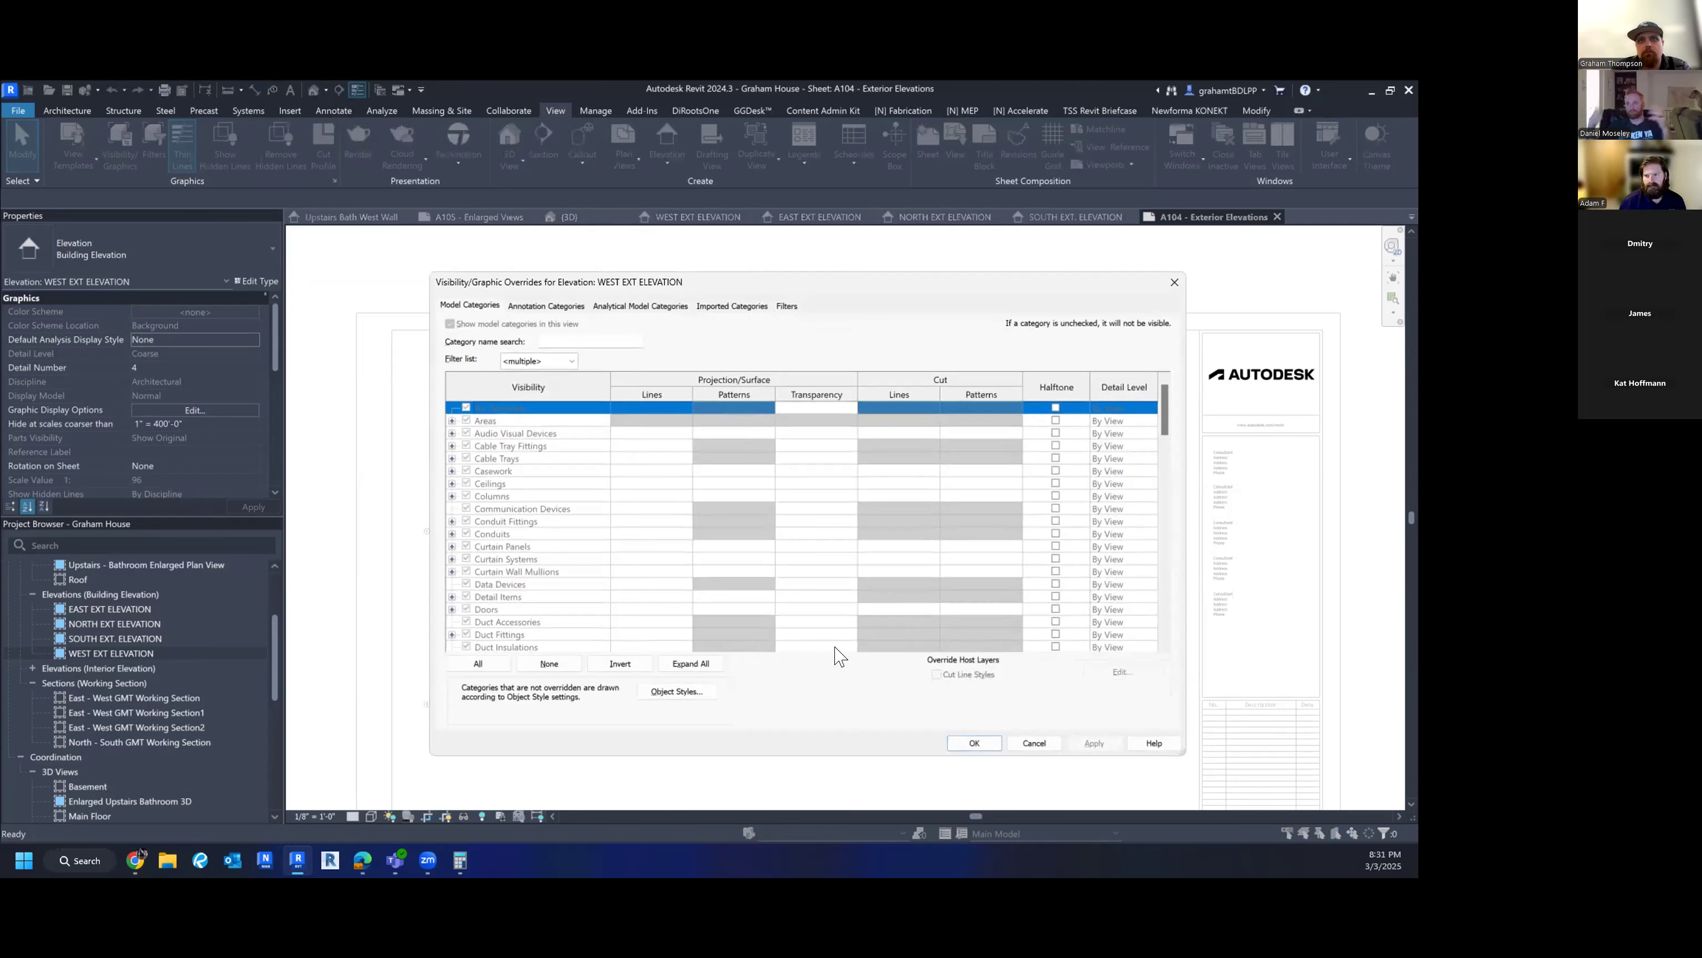
{"action": "key", "text": "Escape"}
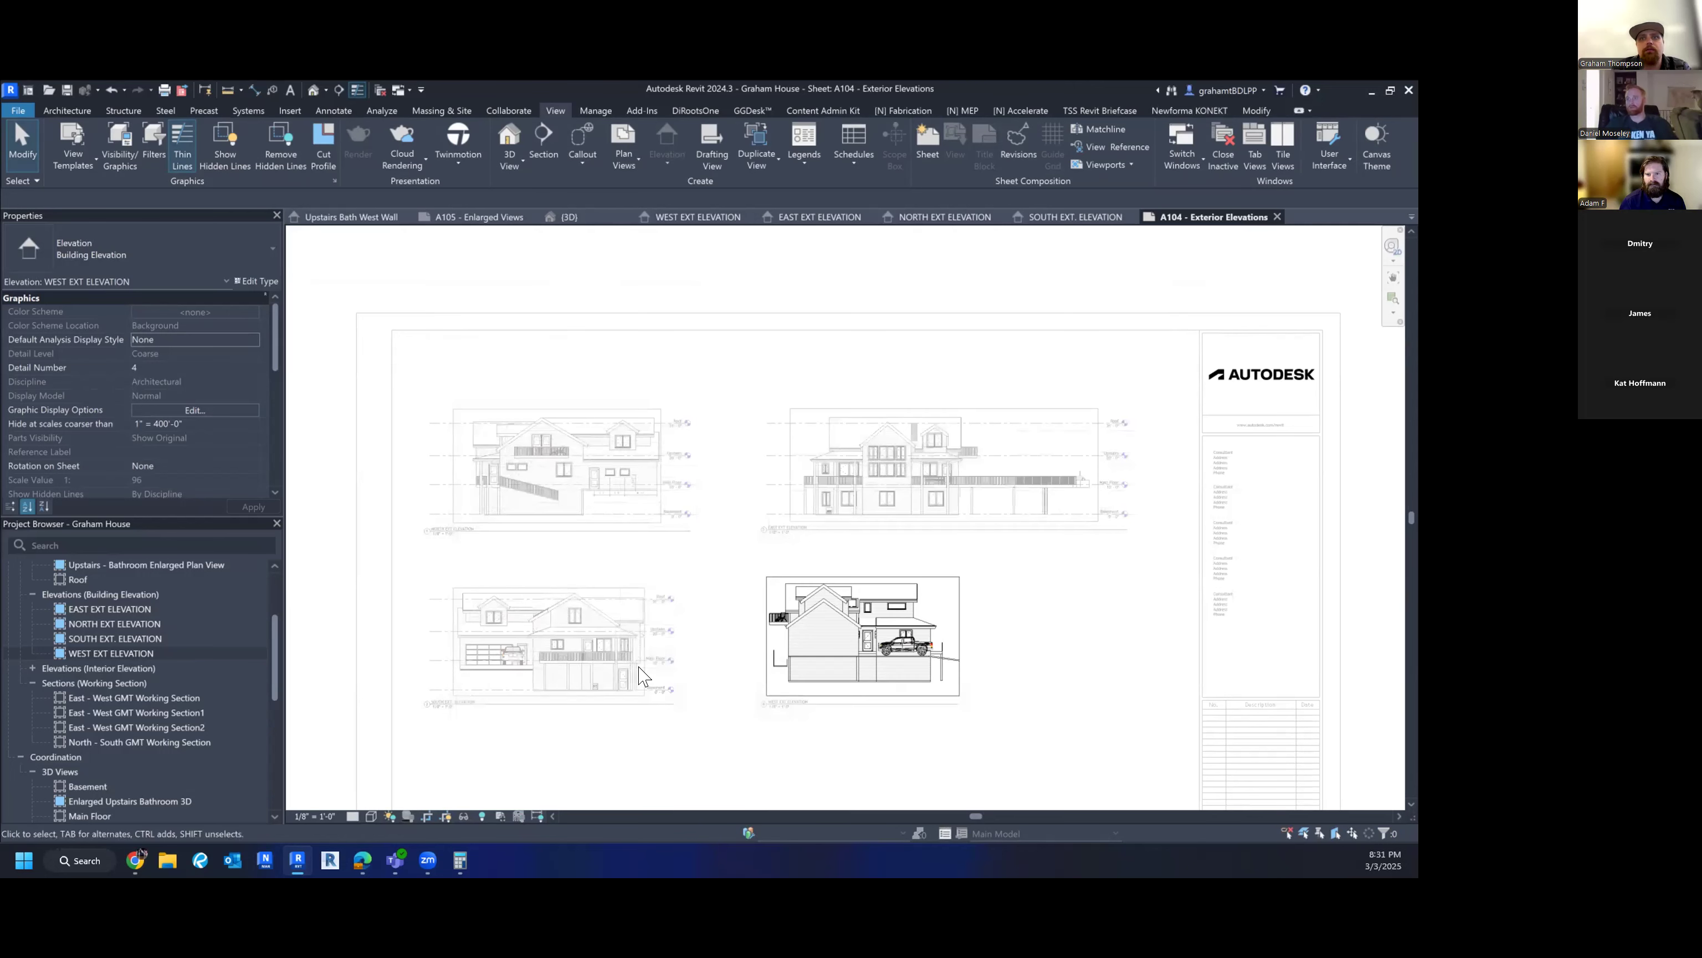
{"action": "double_click", "coordinate": [1058, 587]}
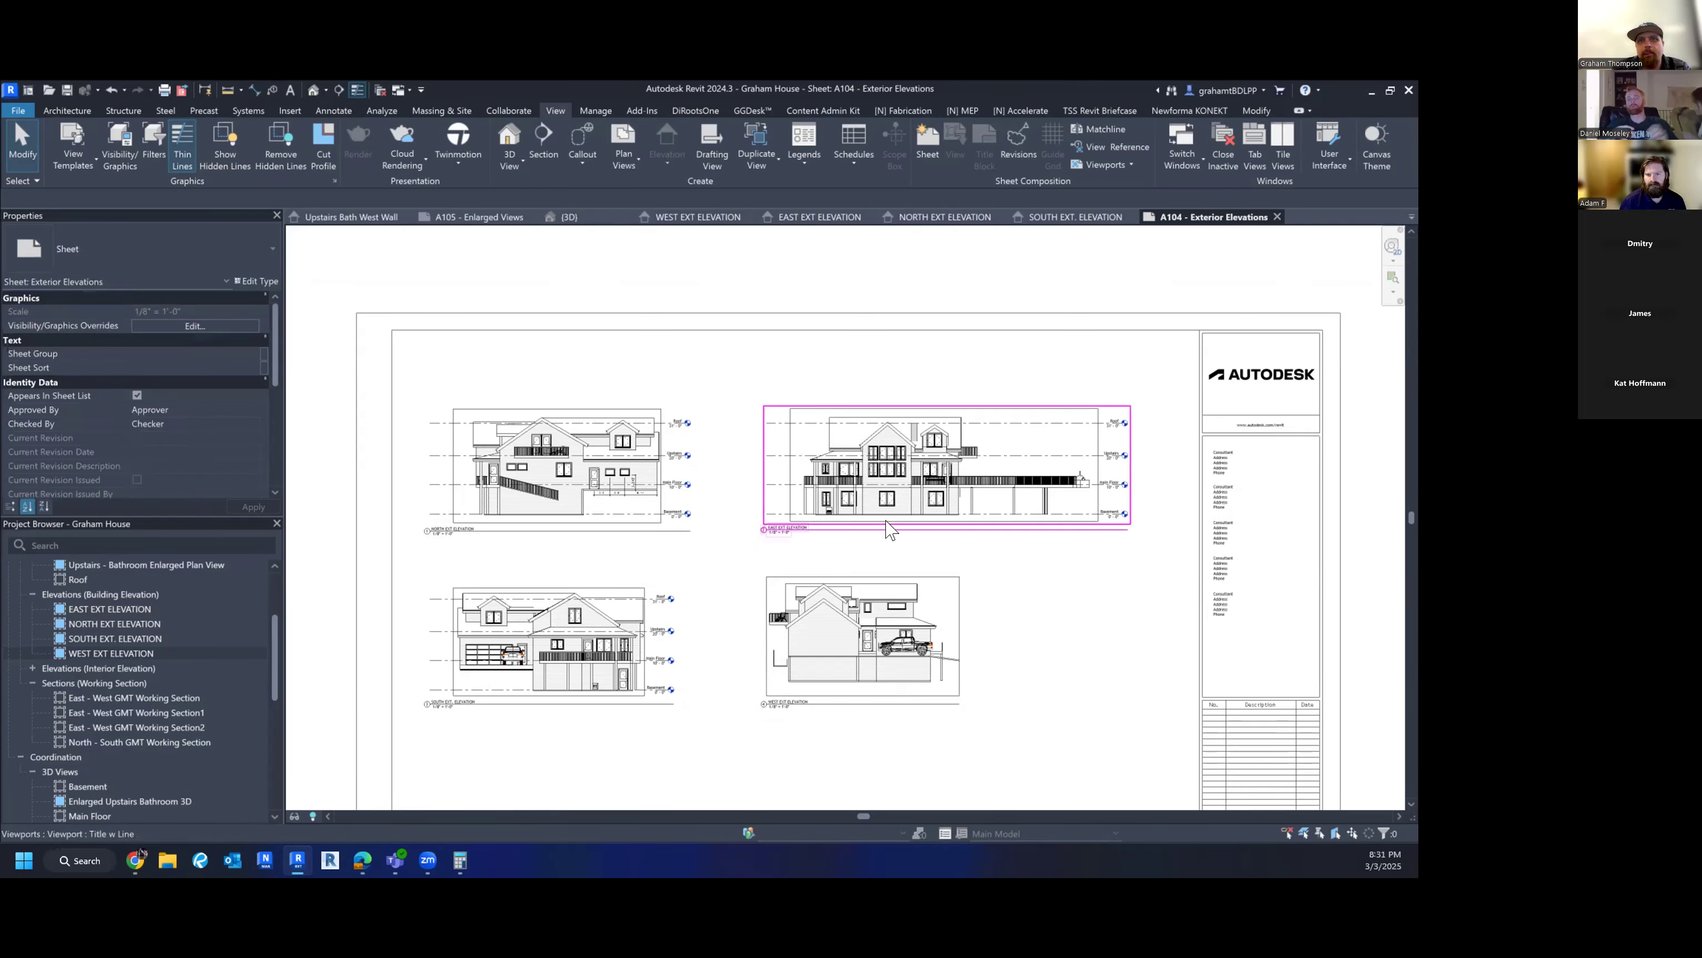
- Reactivate the West Ext Elevation viewport and review its view template options without changes
{"action": "left_click", "coordinate": [860, 635]}
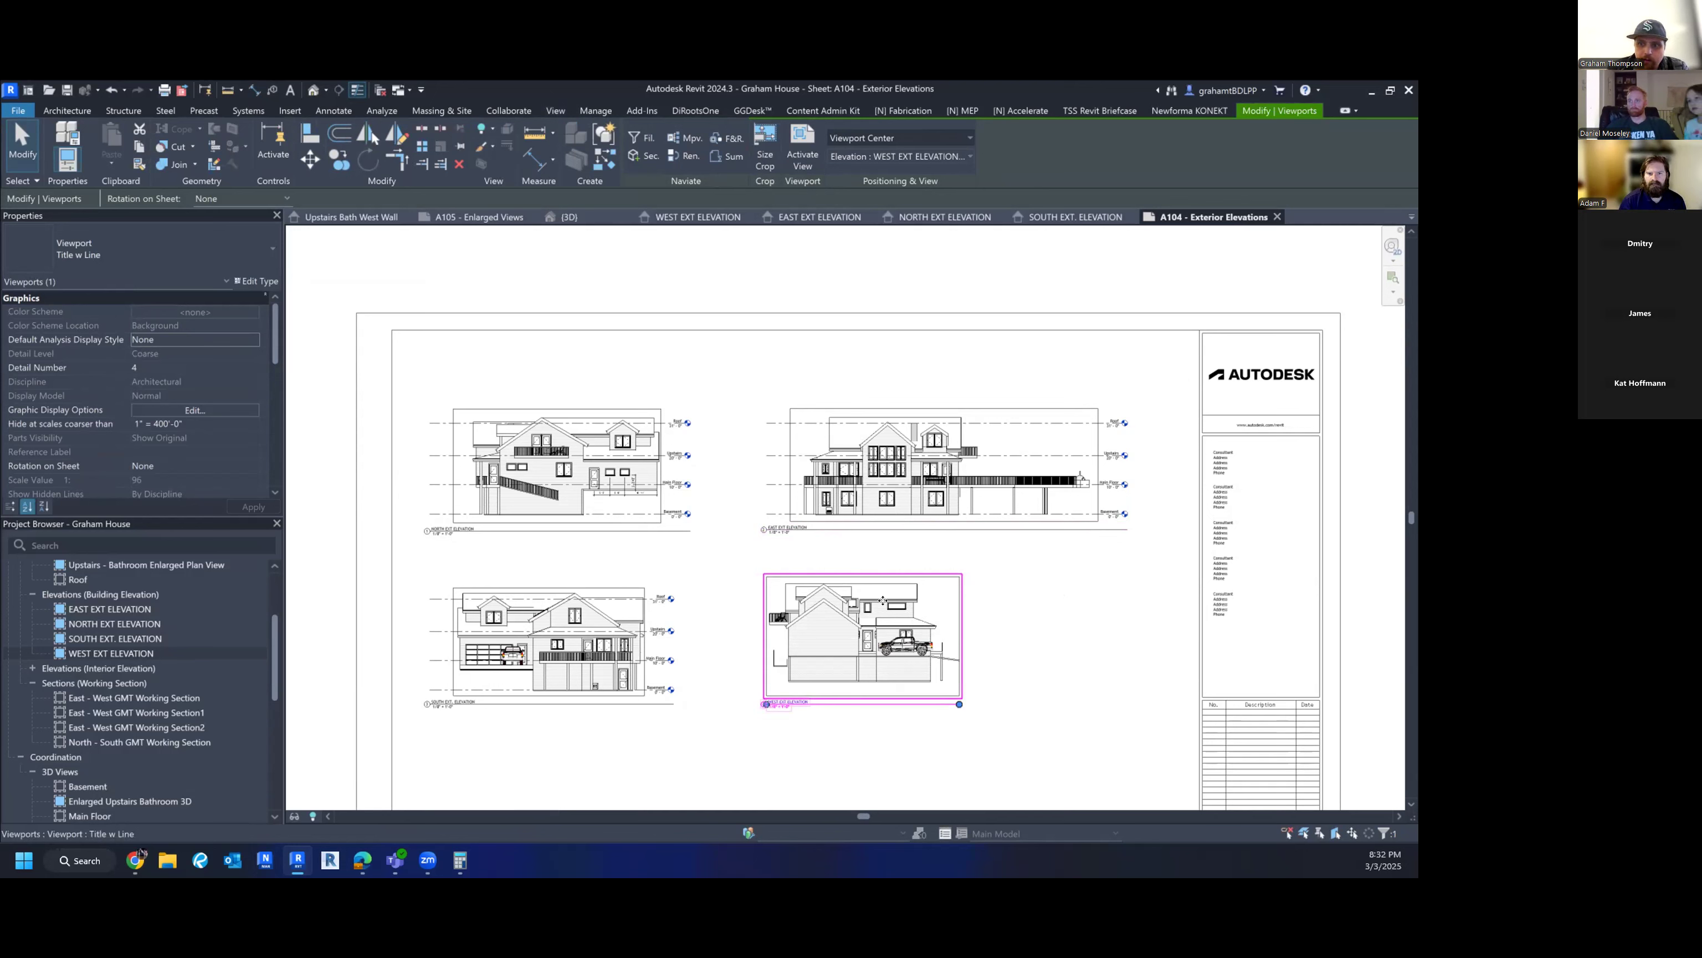
{"action": "double_click", "coordinate": [864, 612]}
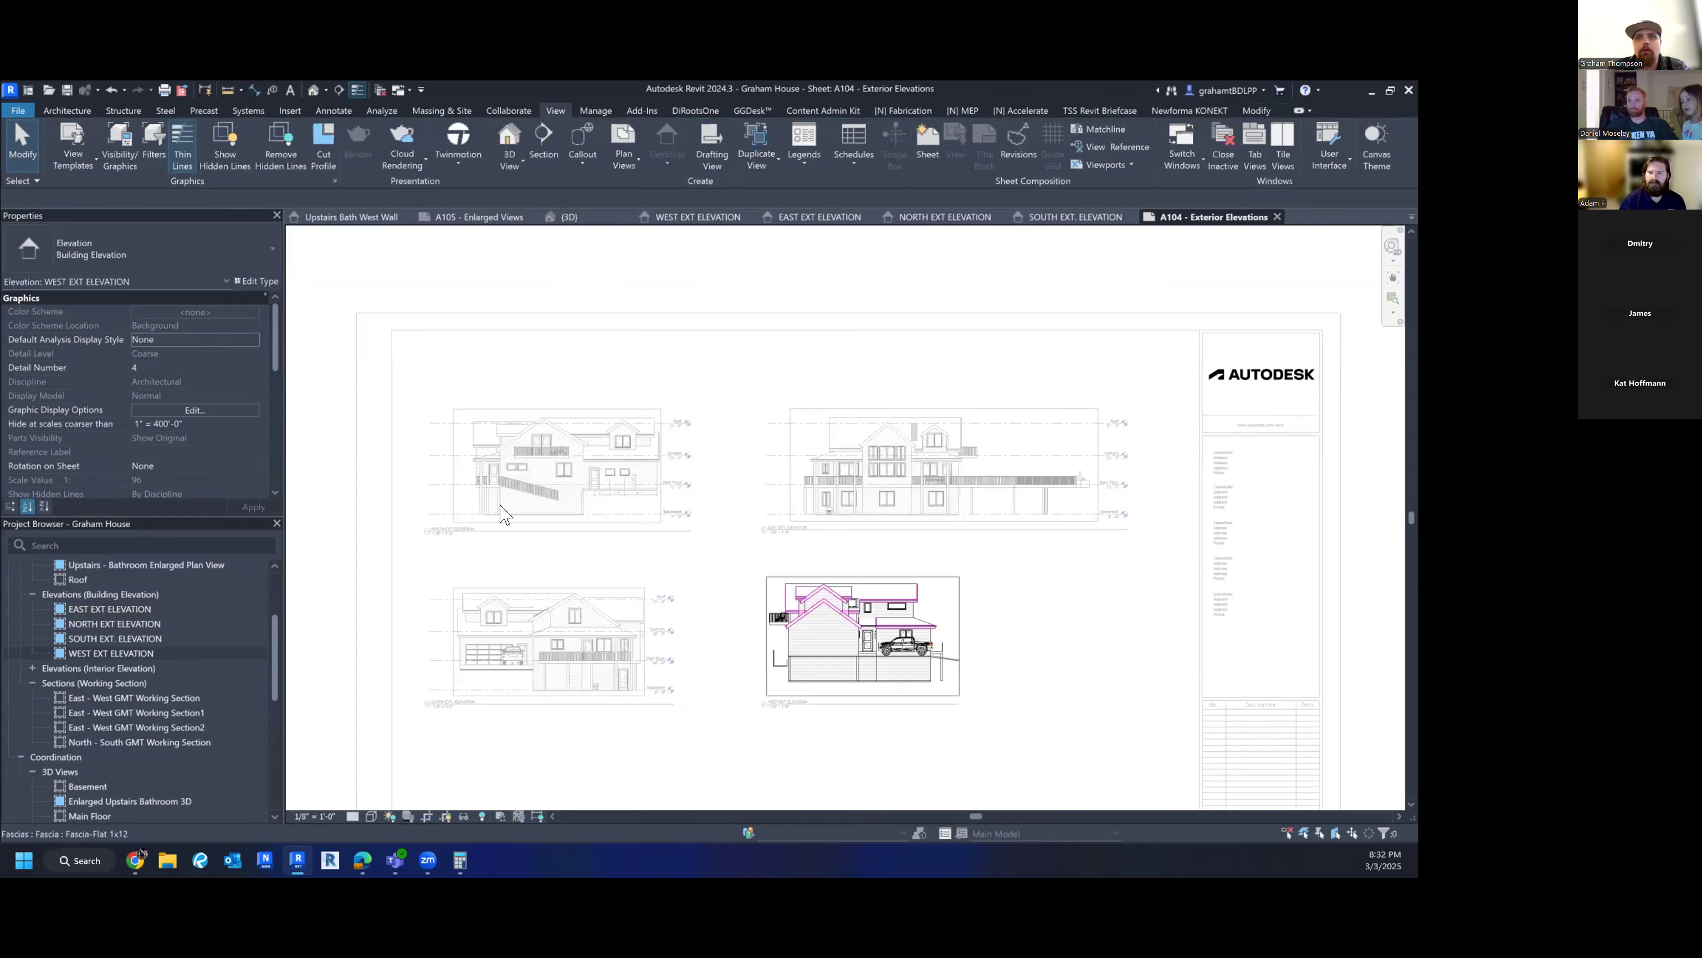
{"action": "left_click", "coordinate": [81, 149]}
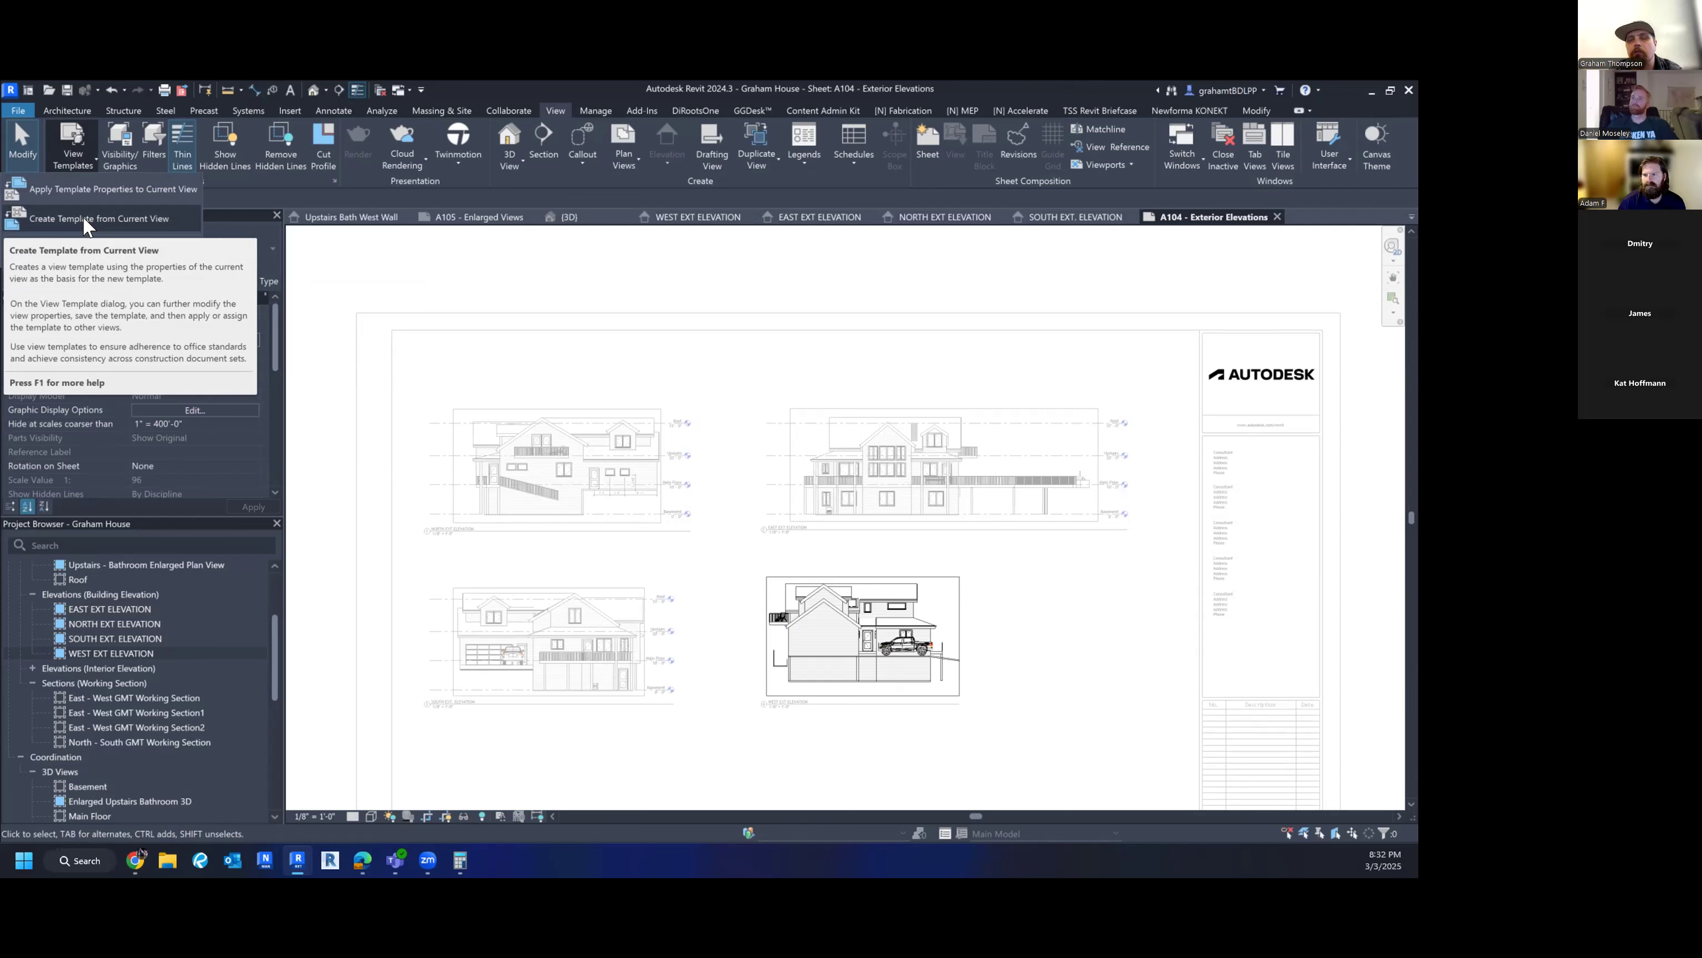
{"action": "left_click", "coordinate": [732, 358]}
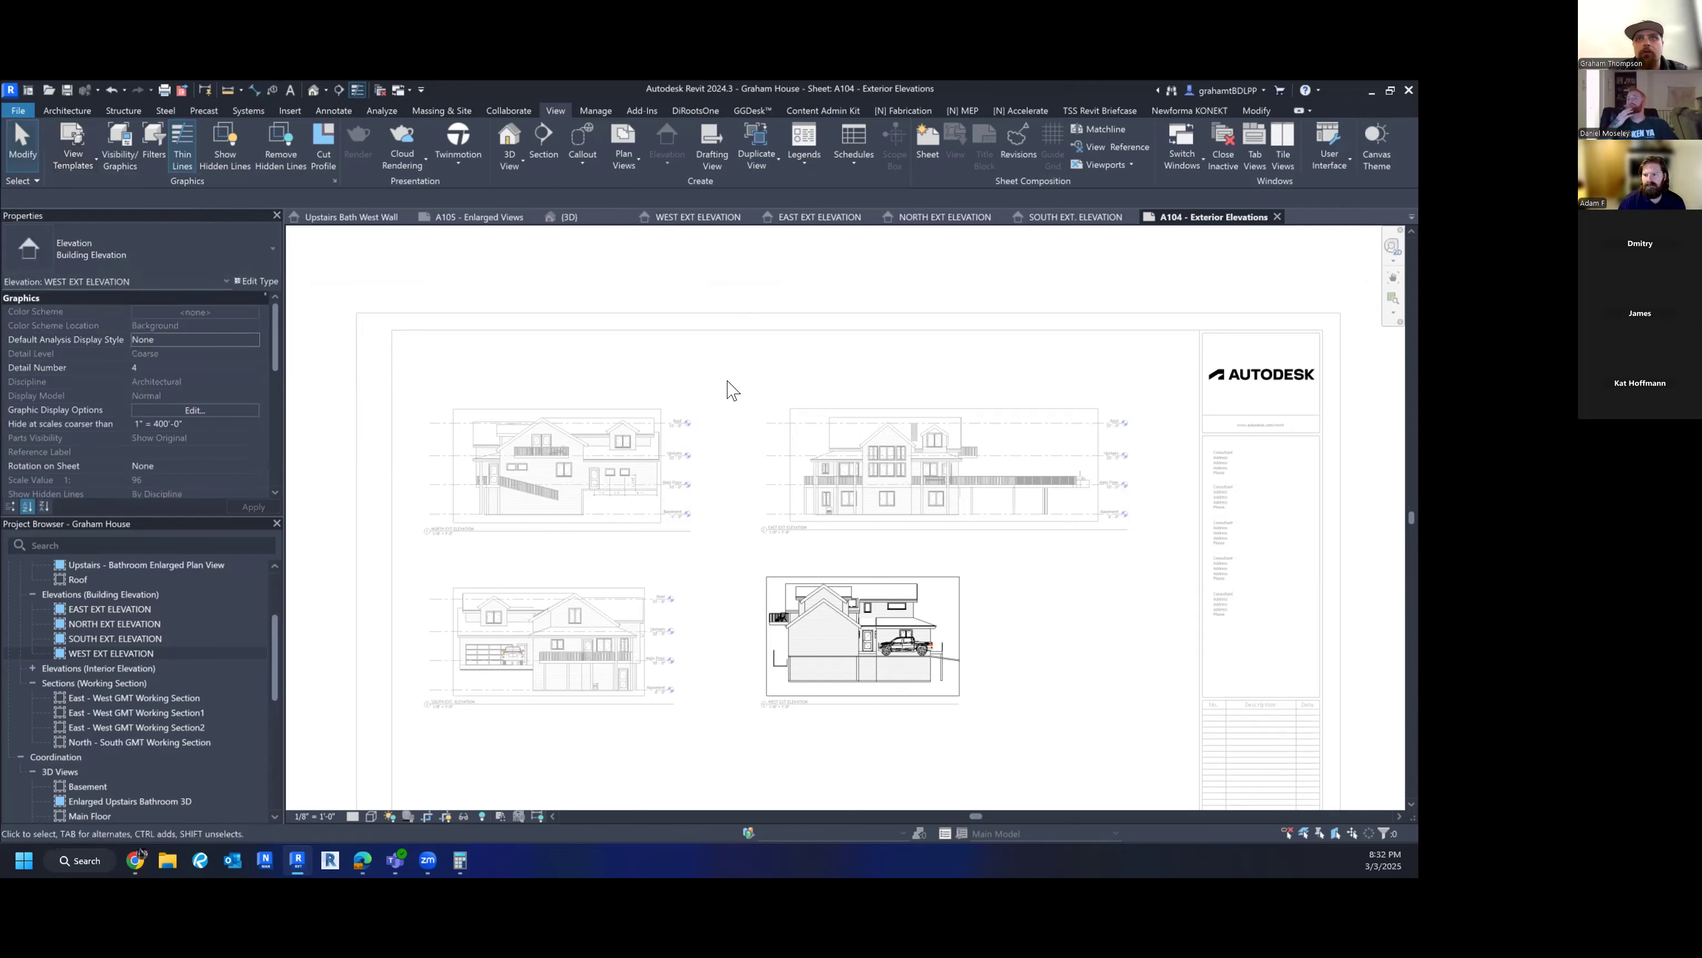
- Shift the West Ext Elevation viewport slightly right on sheet A104
{"action": "left_click", "coordinate": [889, 605]}
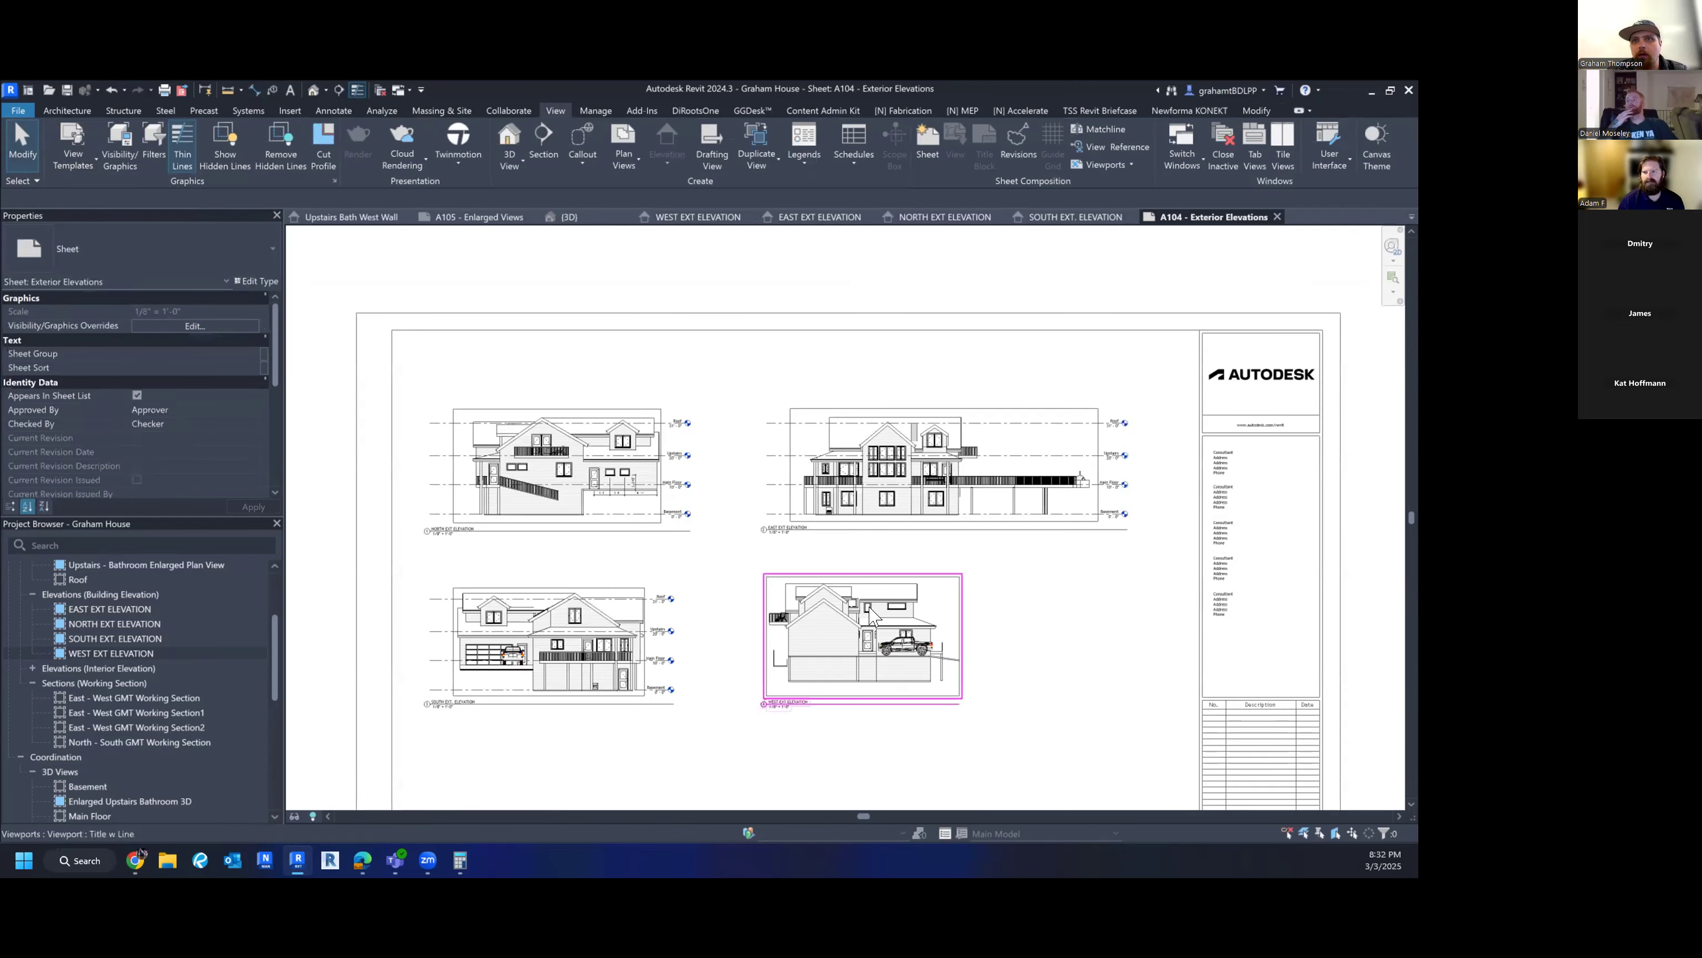
{"action": "left_click_drag", "start_coordinate": [888, 604], "coordinate": [911, 605]}
{"action": "left_click", "coordinate": [1053, 601]}
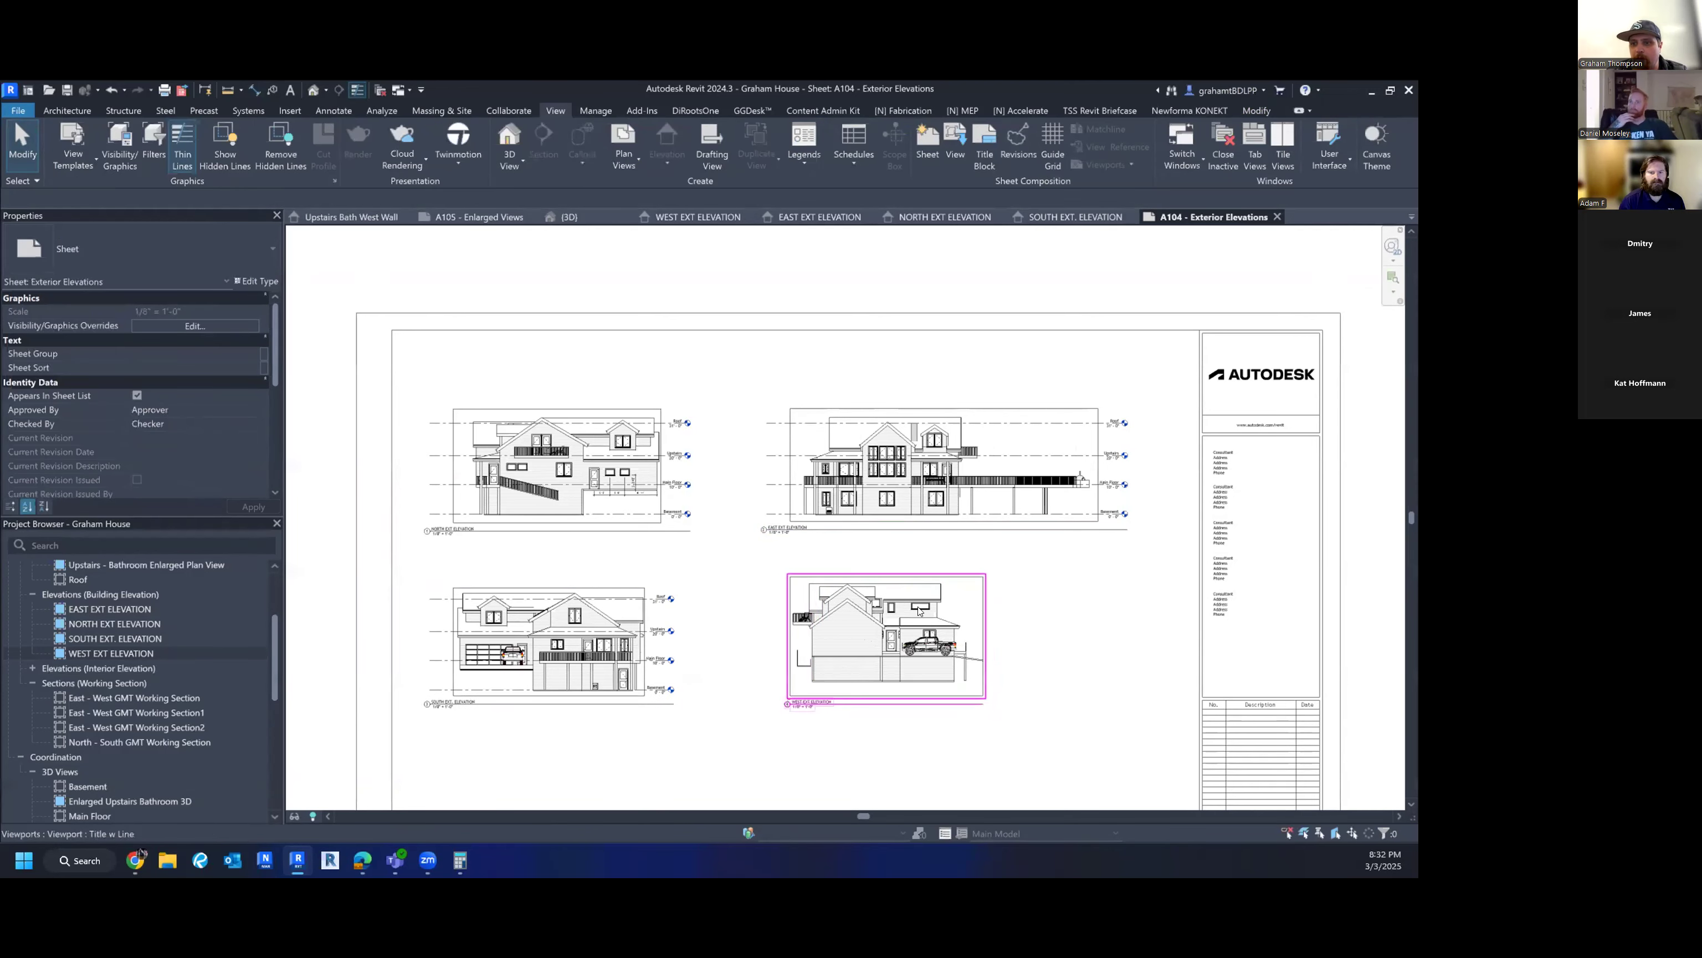
{"action": "scroll", "coordinate": [528, 638], "scroll_direction": "up", "scroll_amount": 3}
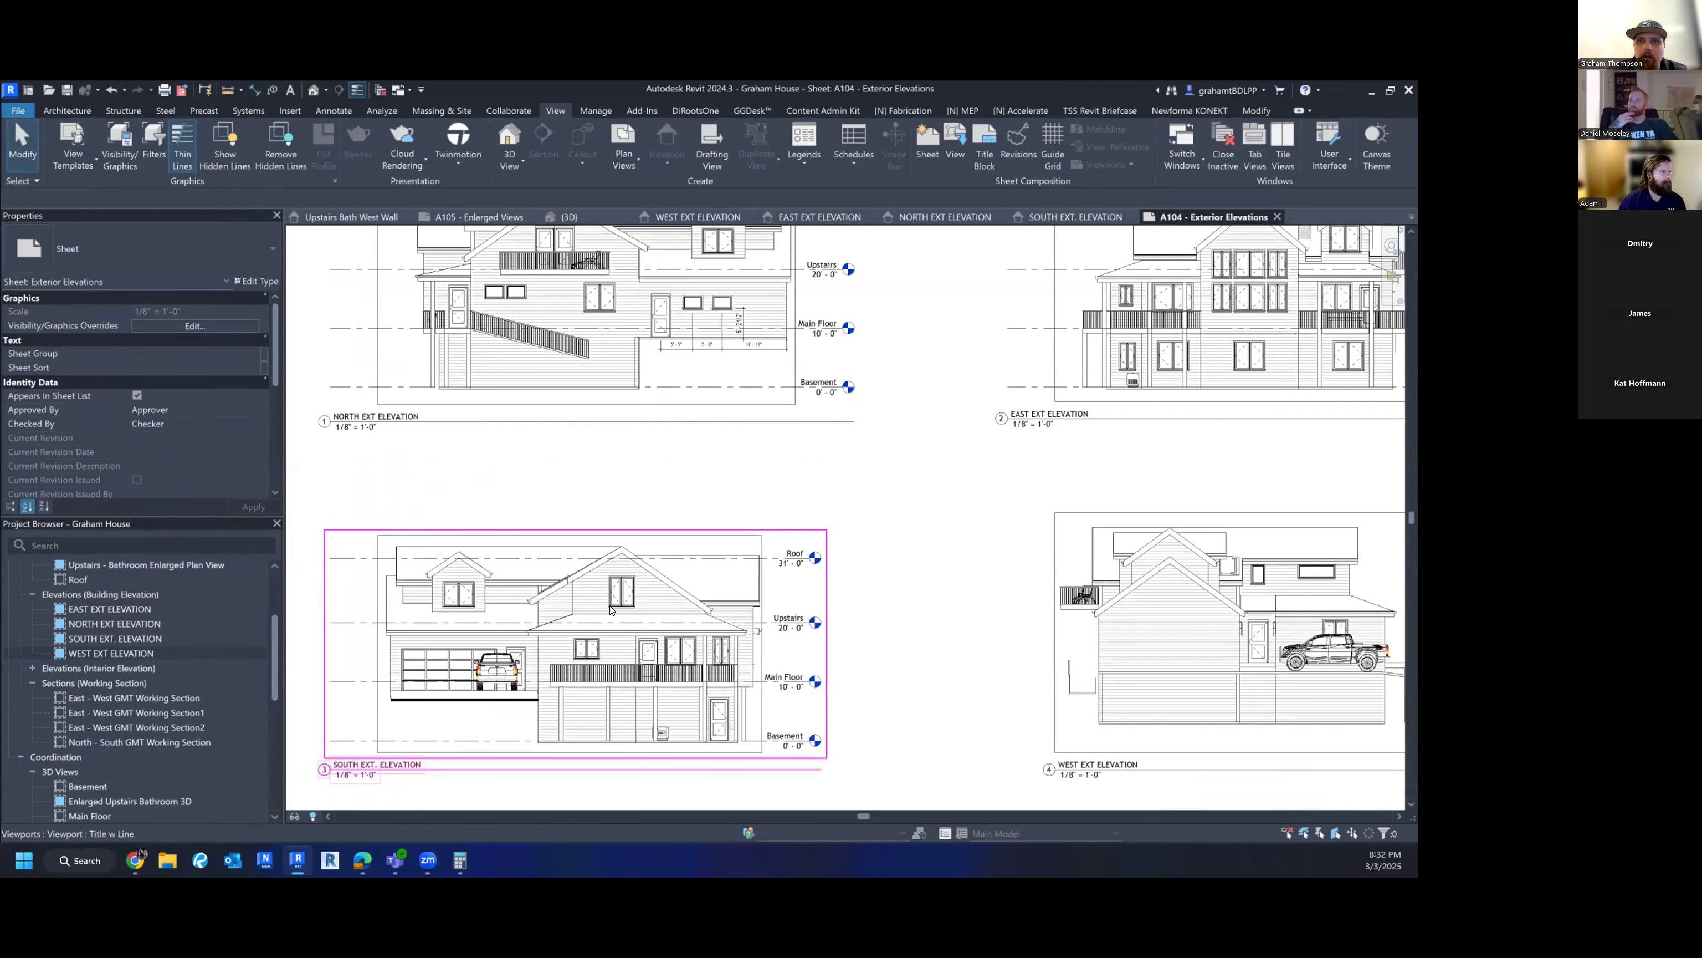
{"action": "scroll", "coordinate": [776, 627], "scroll_direction": "down", "scroll_amount": 2}
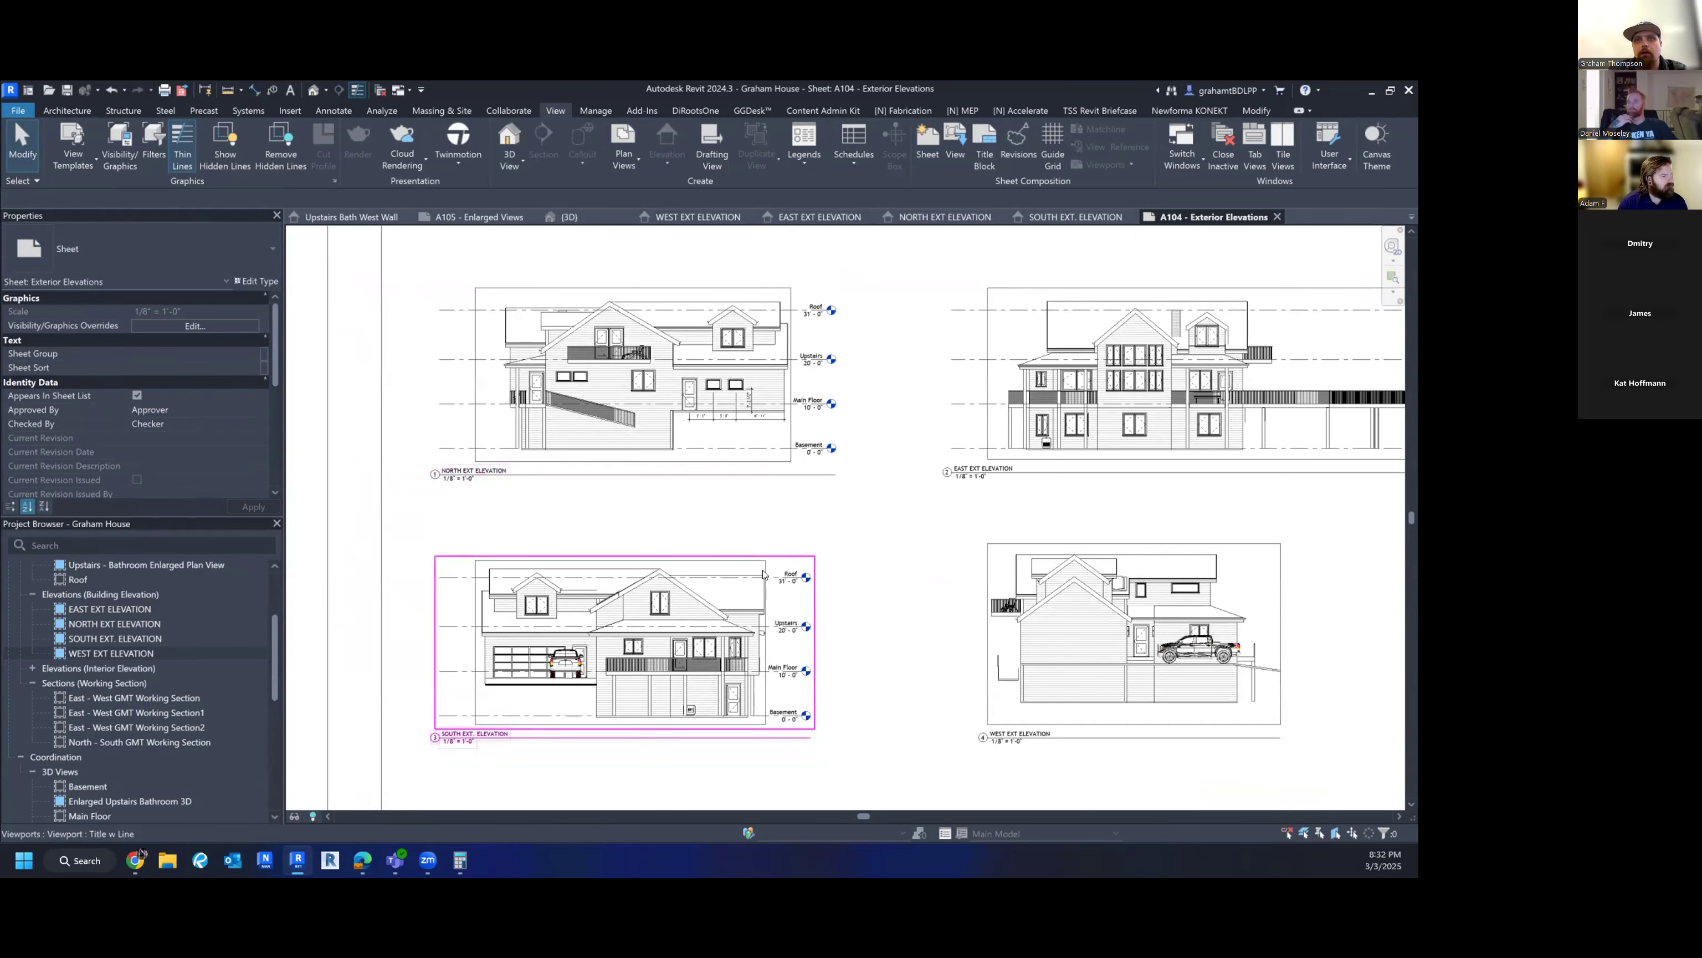
{"action": "scroll", "coordinate": [806, 679], "scroll_direction": "down", "scroll_amount": 2}
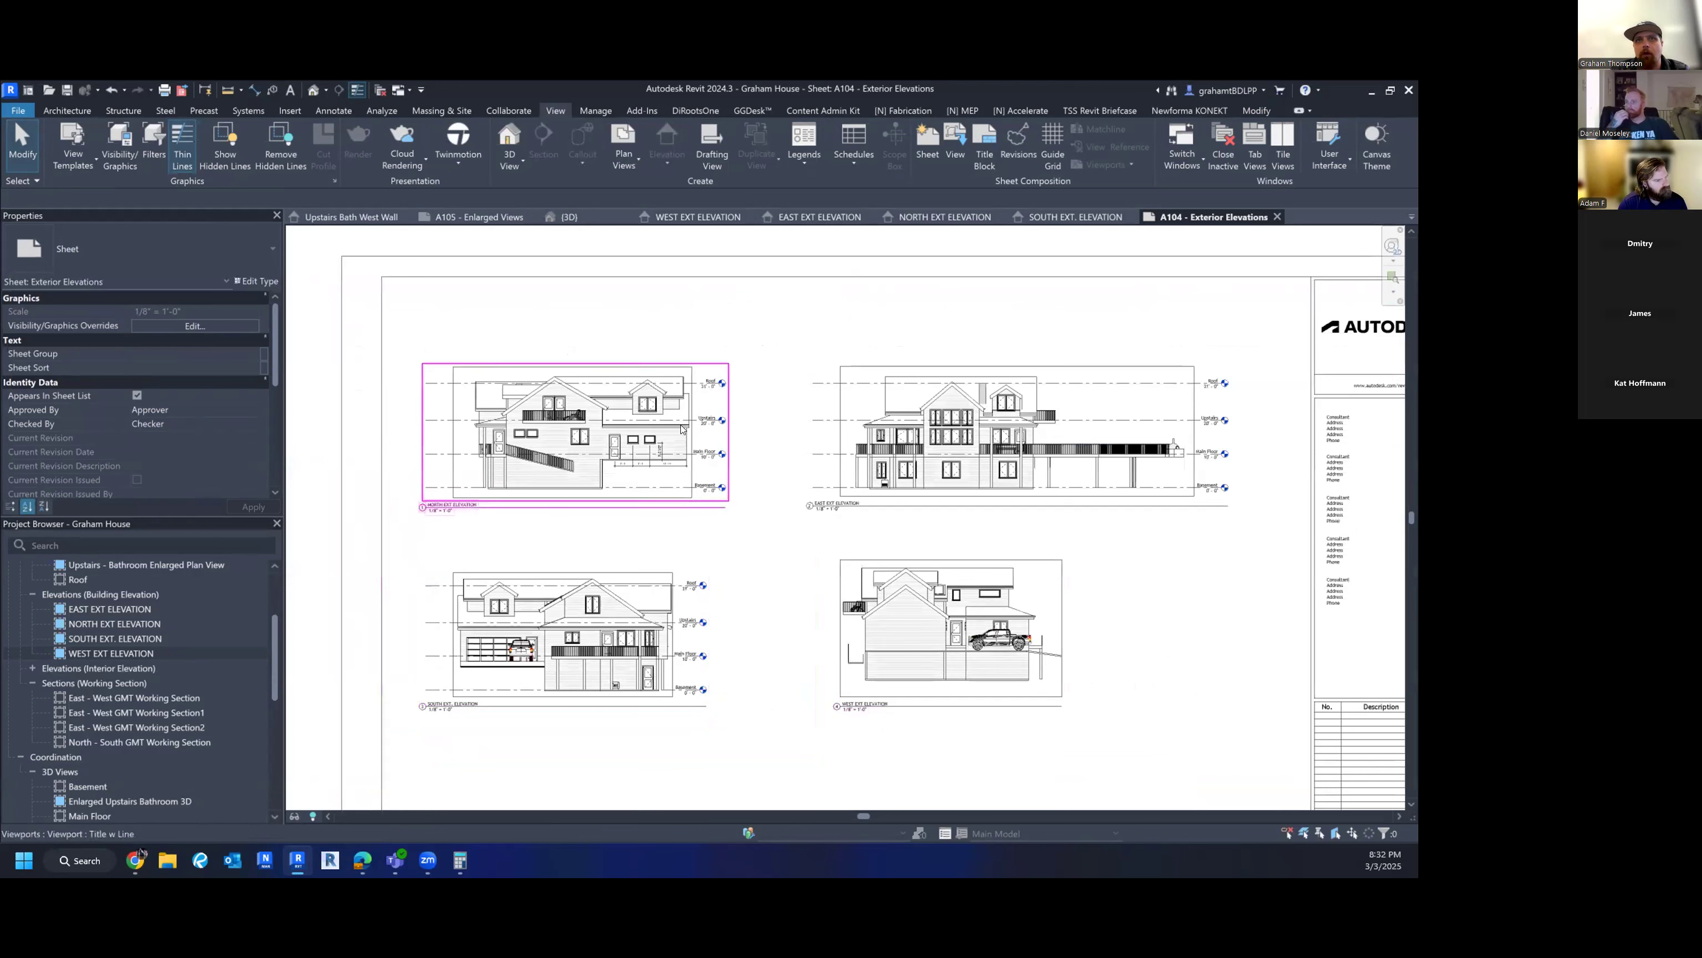
{"action": "double_click", "coordinate": [689, 655]}
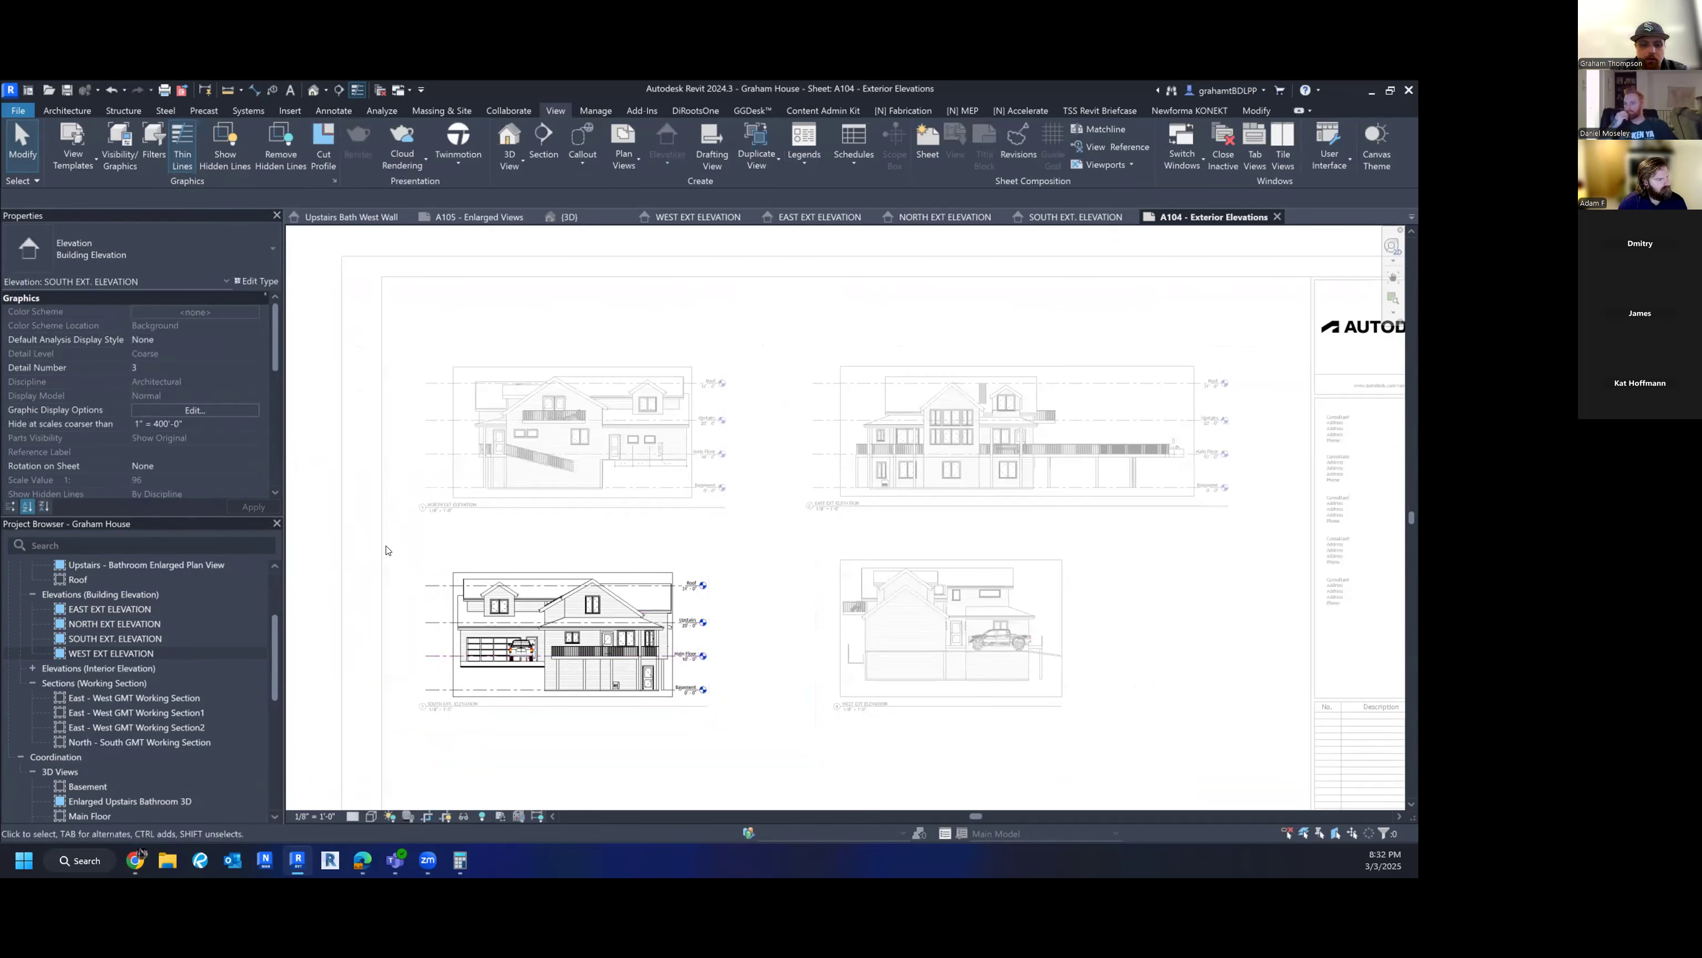
- Check the South viewport's Visibility/Graphics settings and close them unchanged
{"action": "key", "text": "v"}
{"action": "key", "text": "g"}
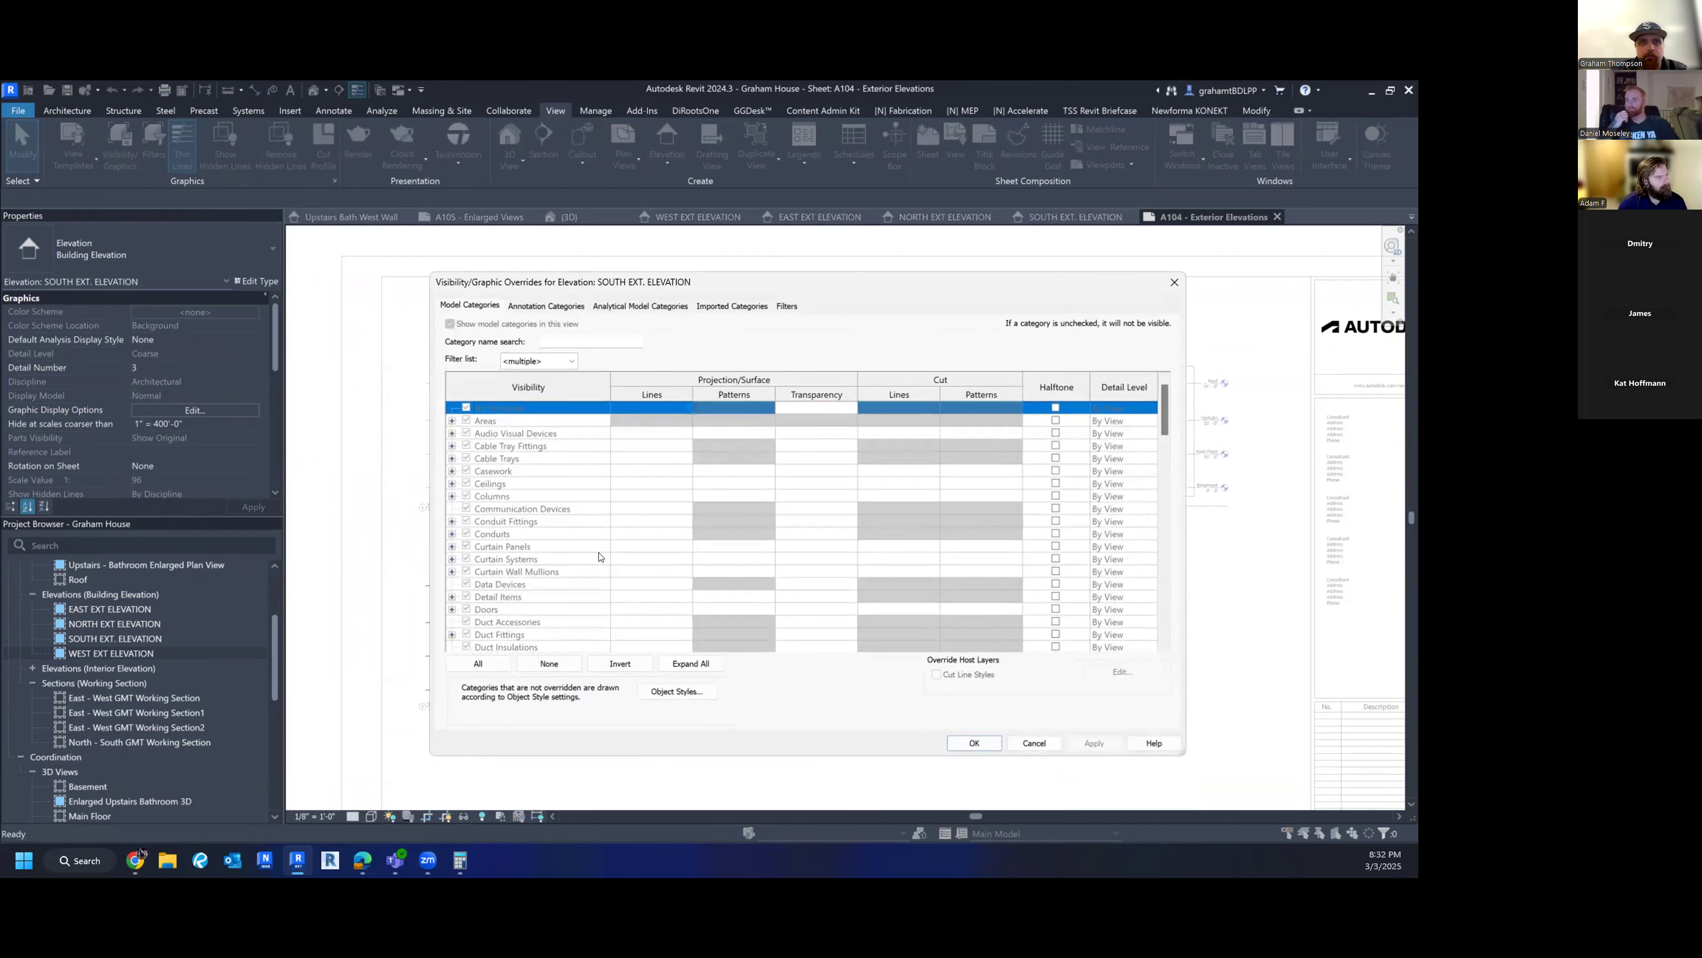
{"action": "key", "text": "Escape"}
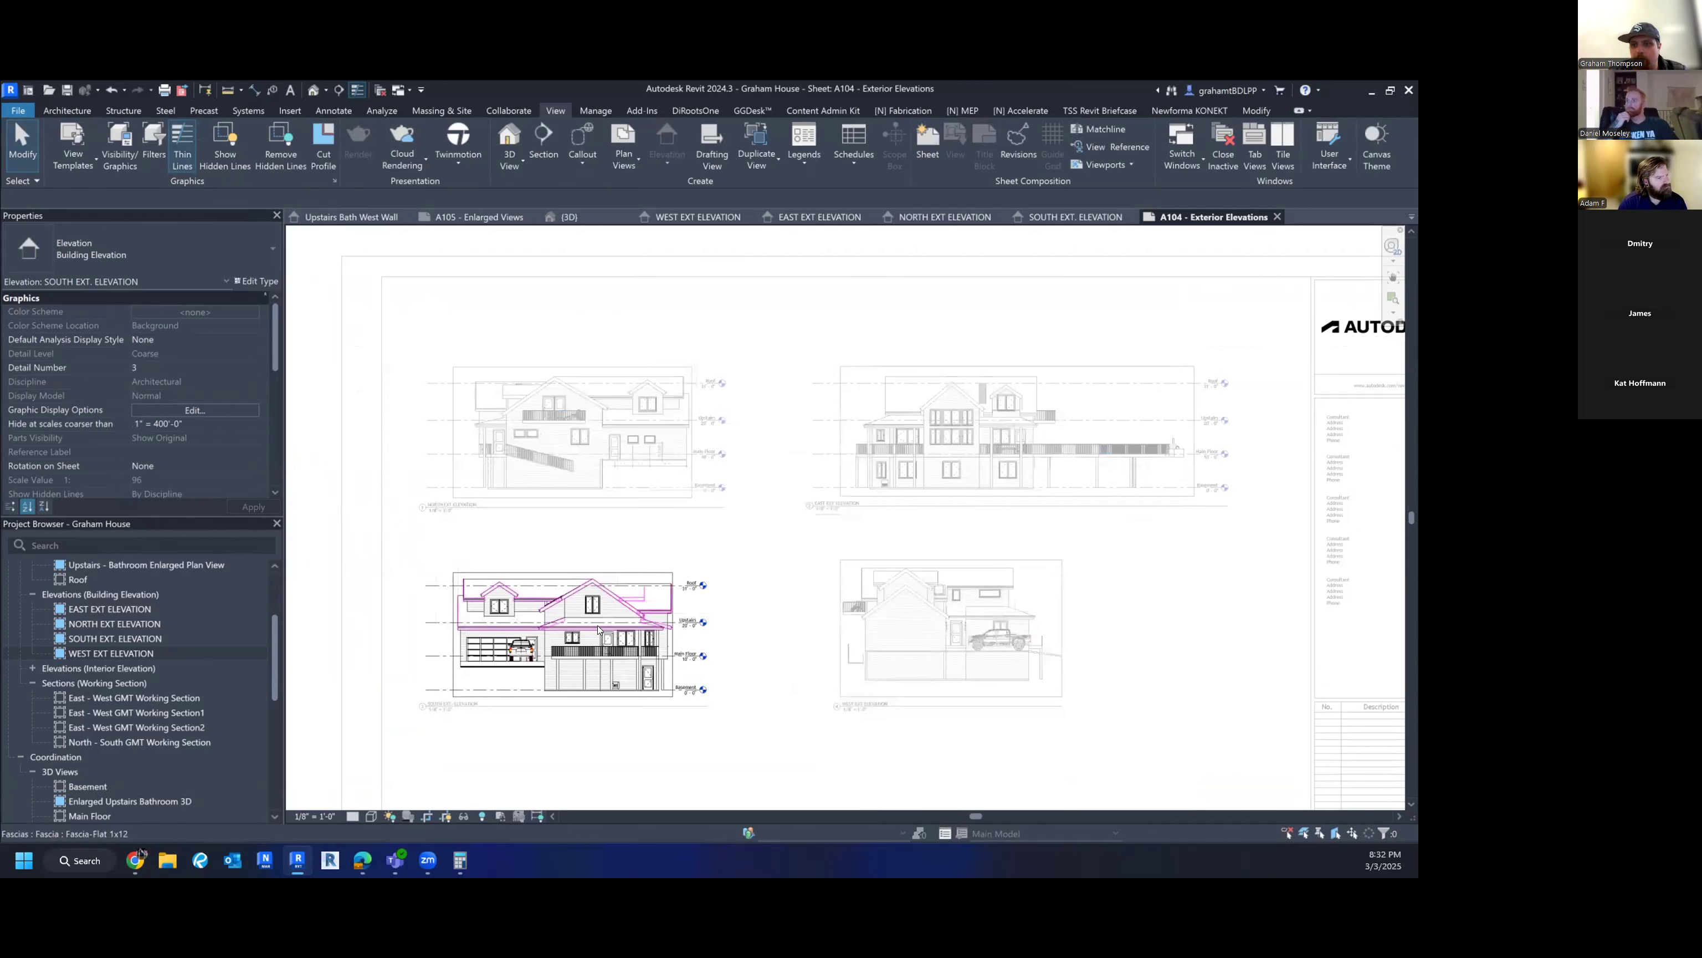
{"action": "scroll", "coordinate": [194, 426], "scroll_direction": "down", "scroll_amount": 8}
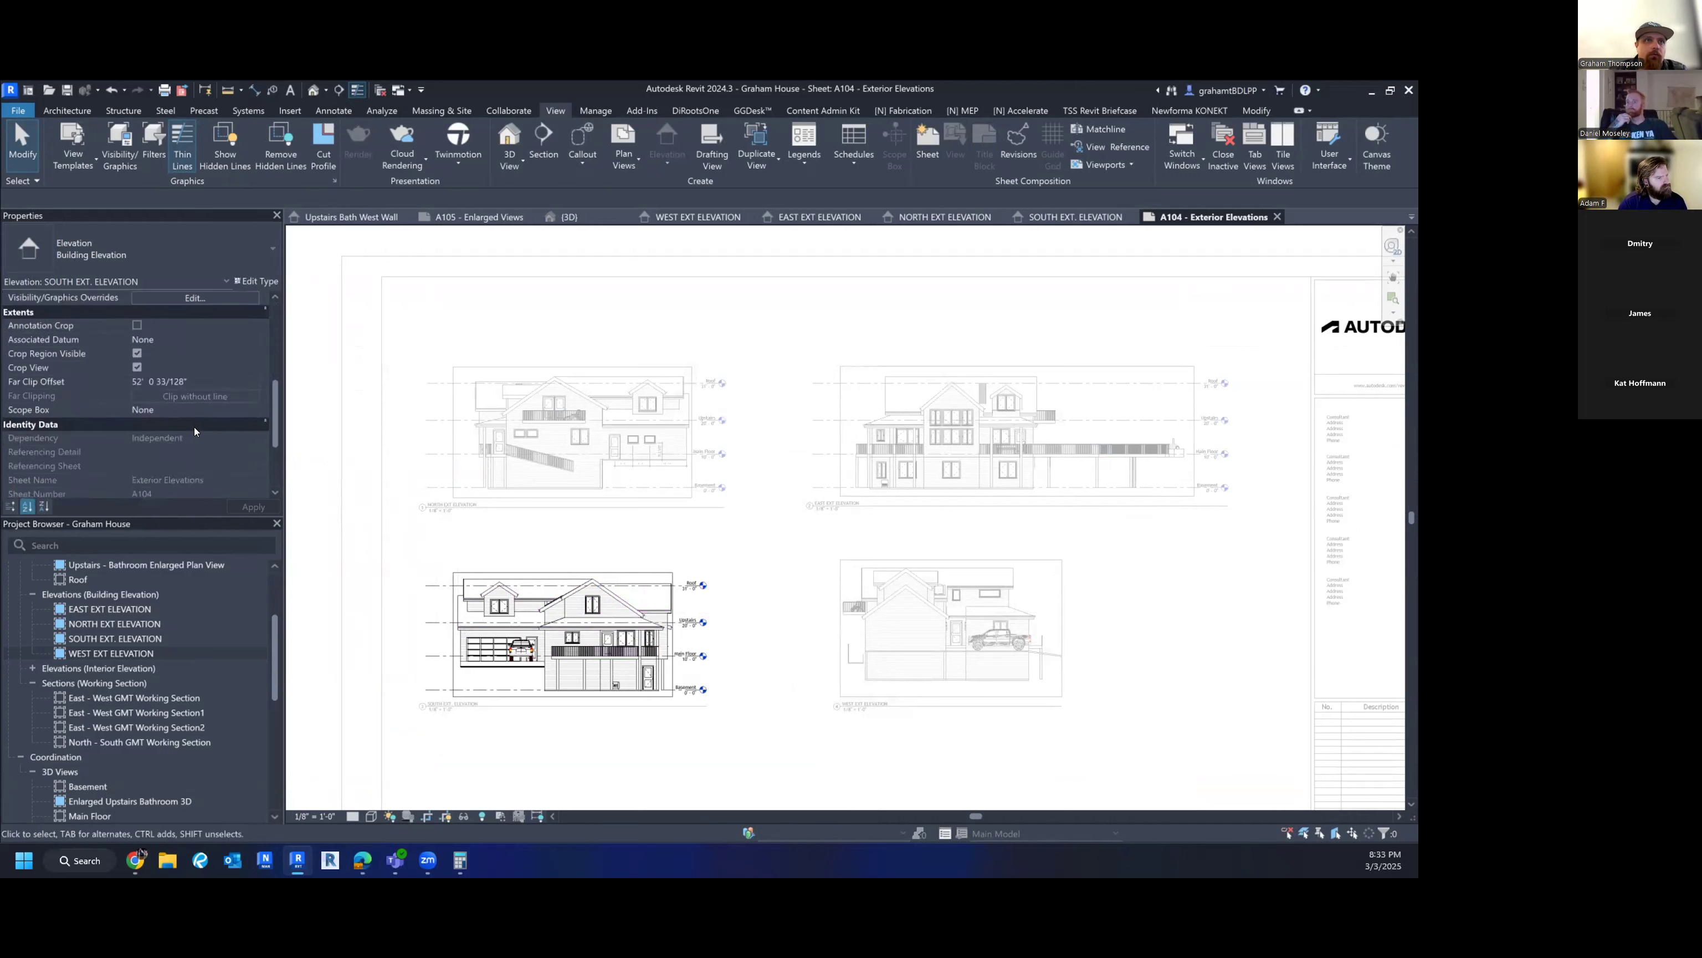
- Uncheck Levels in the EXTERIOR ELEVATIONS template's annotation visibility and apply the template
{"action": "left_click", "coordinate": [201, 425]}
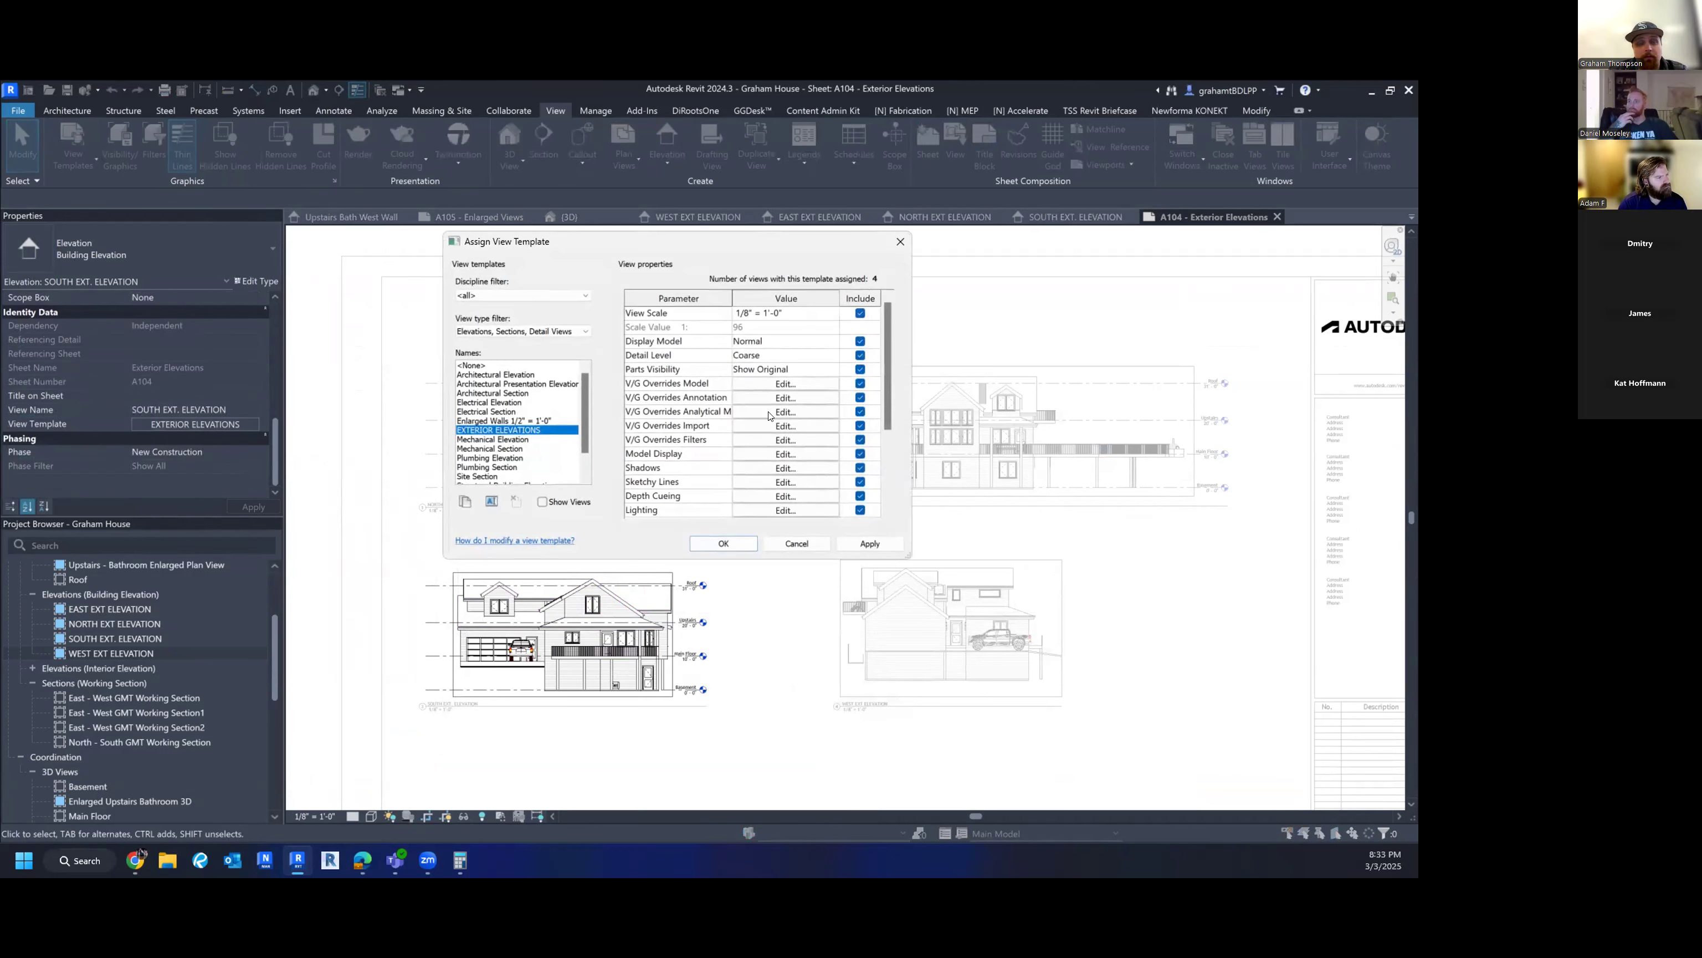
{"action": "left_click", "coordinate": [807, 383]}
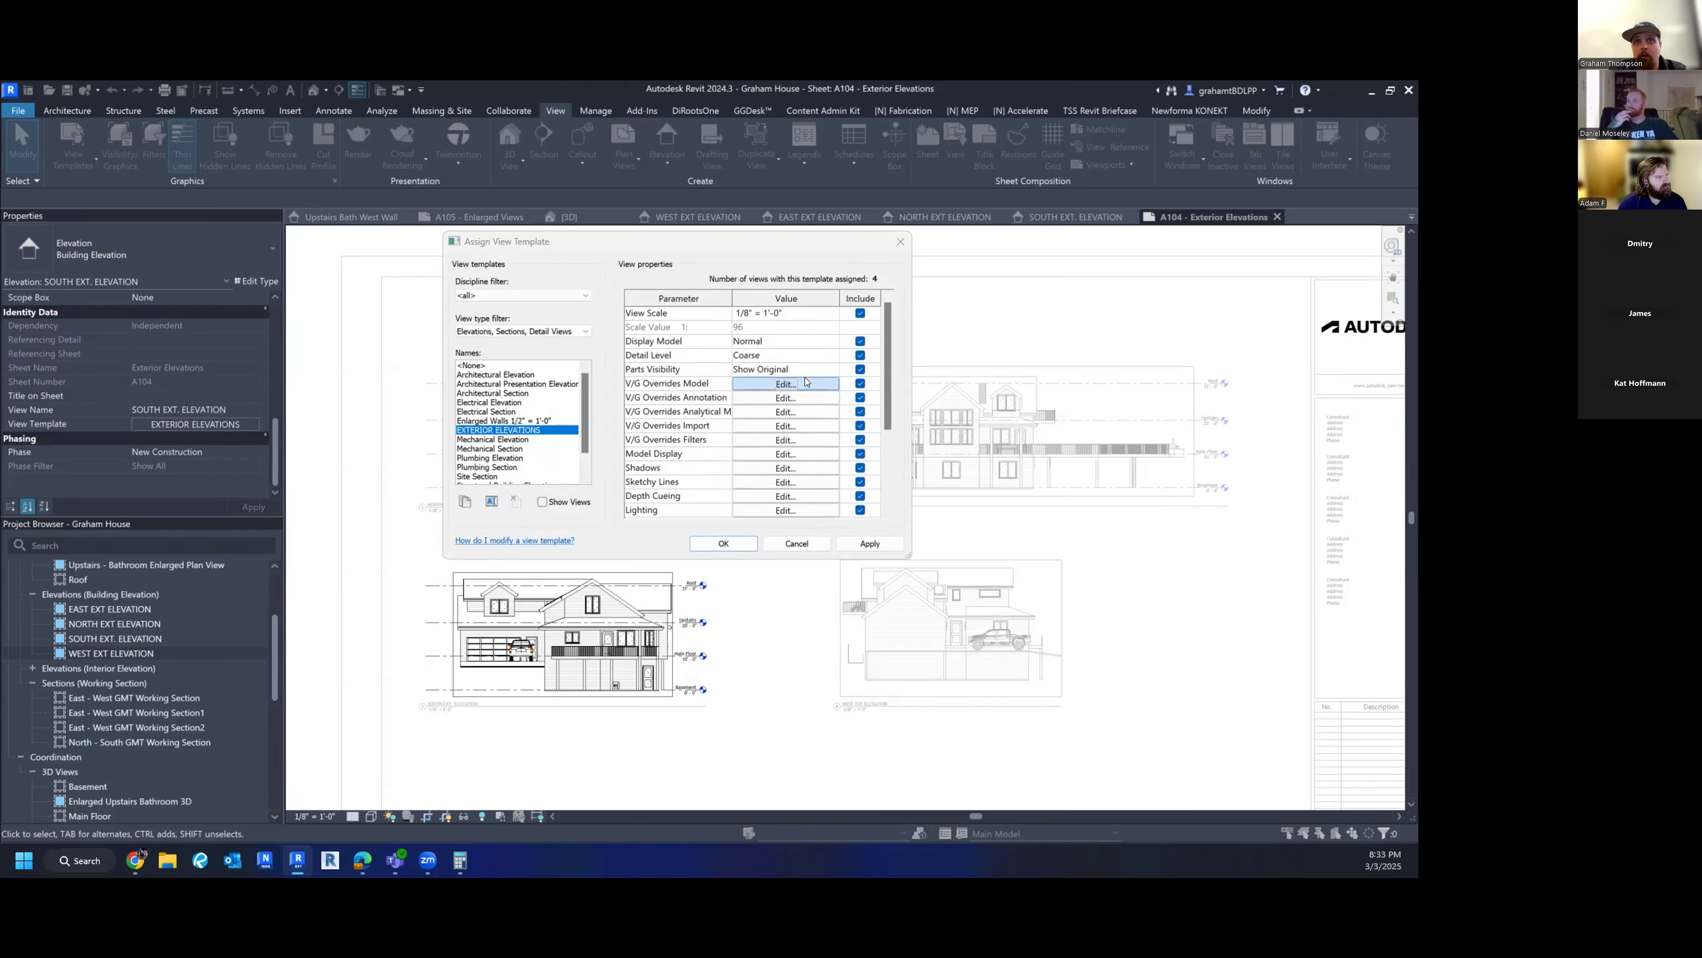
{"action": "left_click", "coordinate": [547, 306]}
{"action": "left_click", "coordinate": [558, 505]}
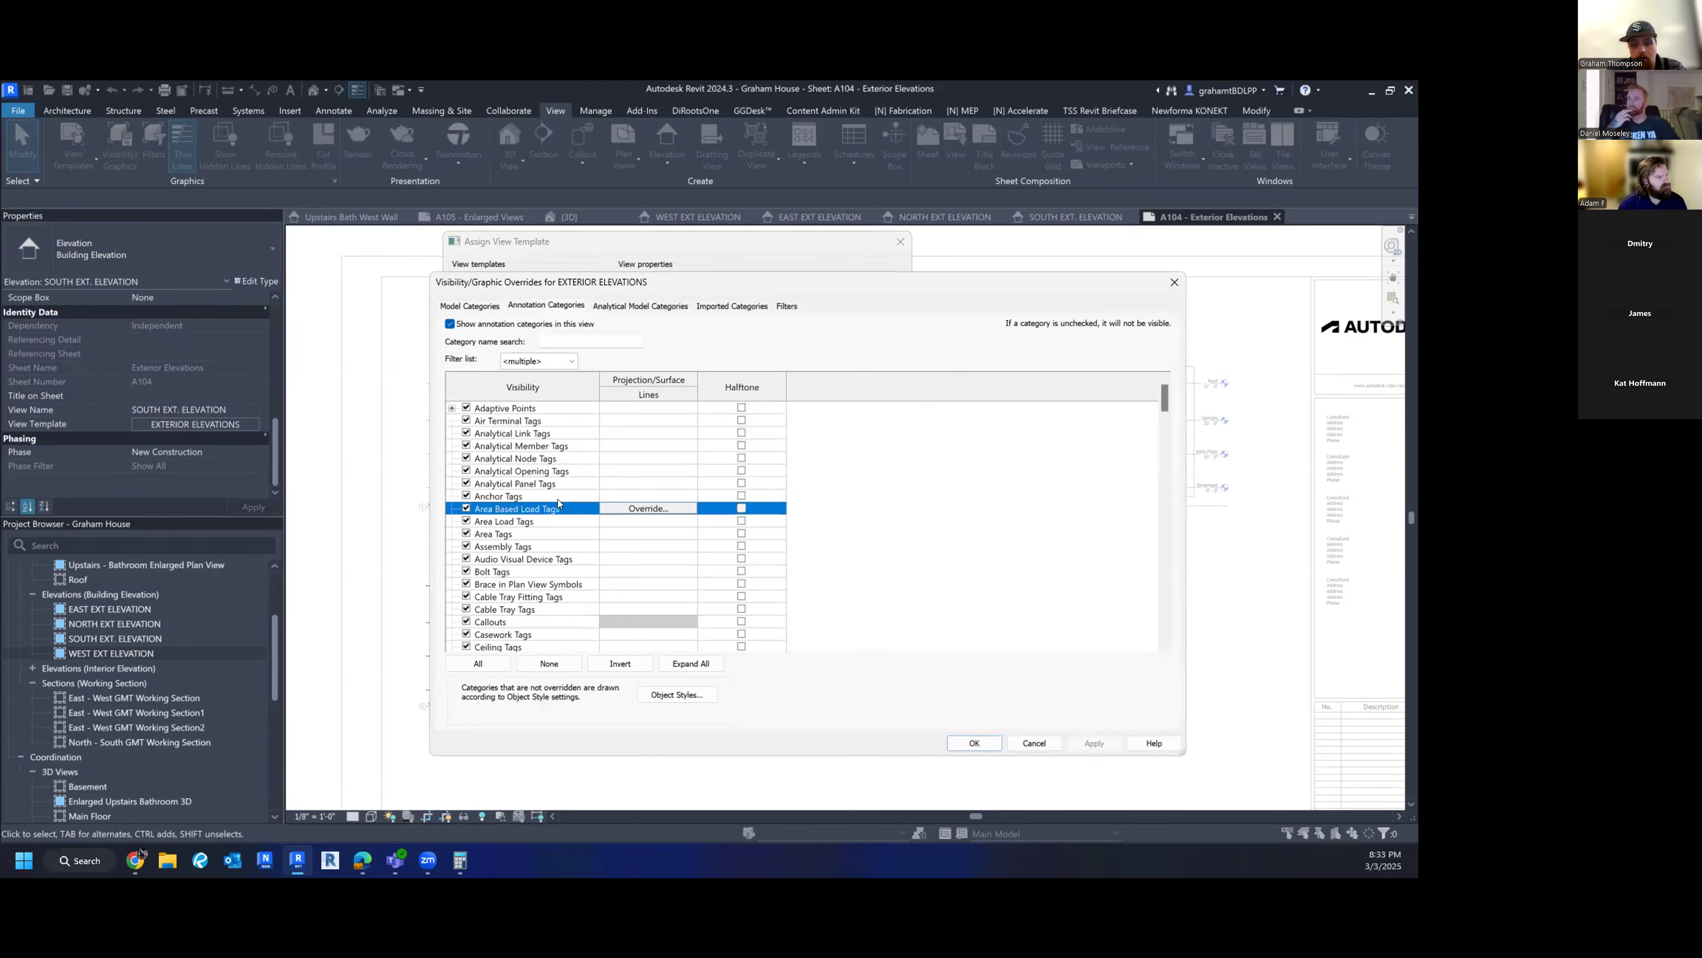
{"action": "key", "text": "l"}
{"action": "left_click", "coordinate": [467, 620]}
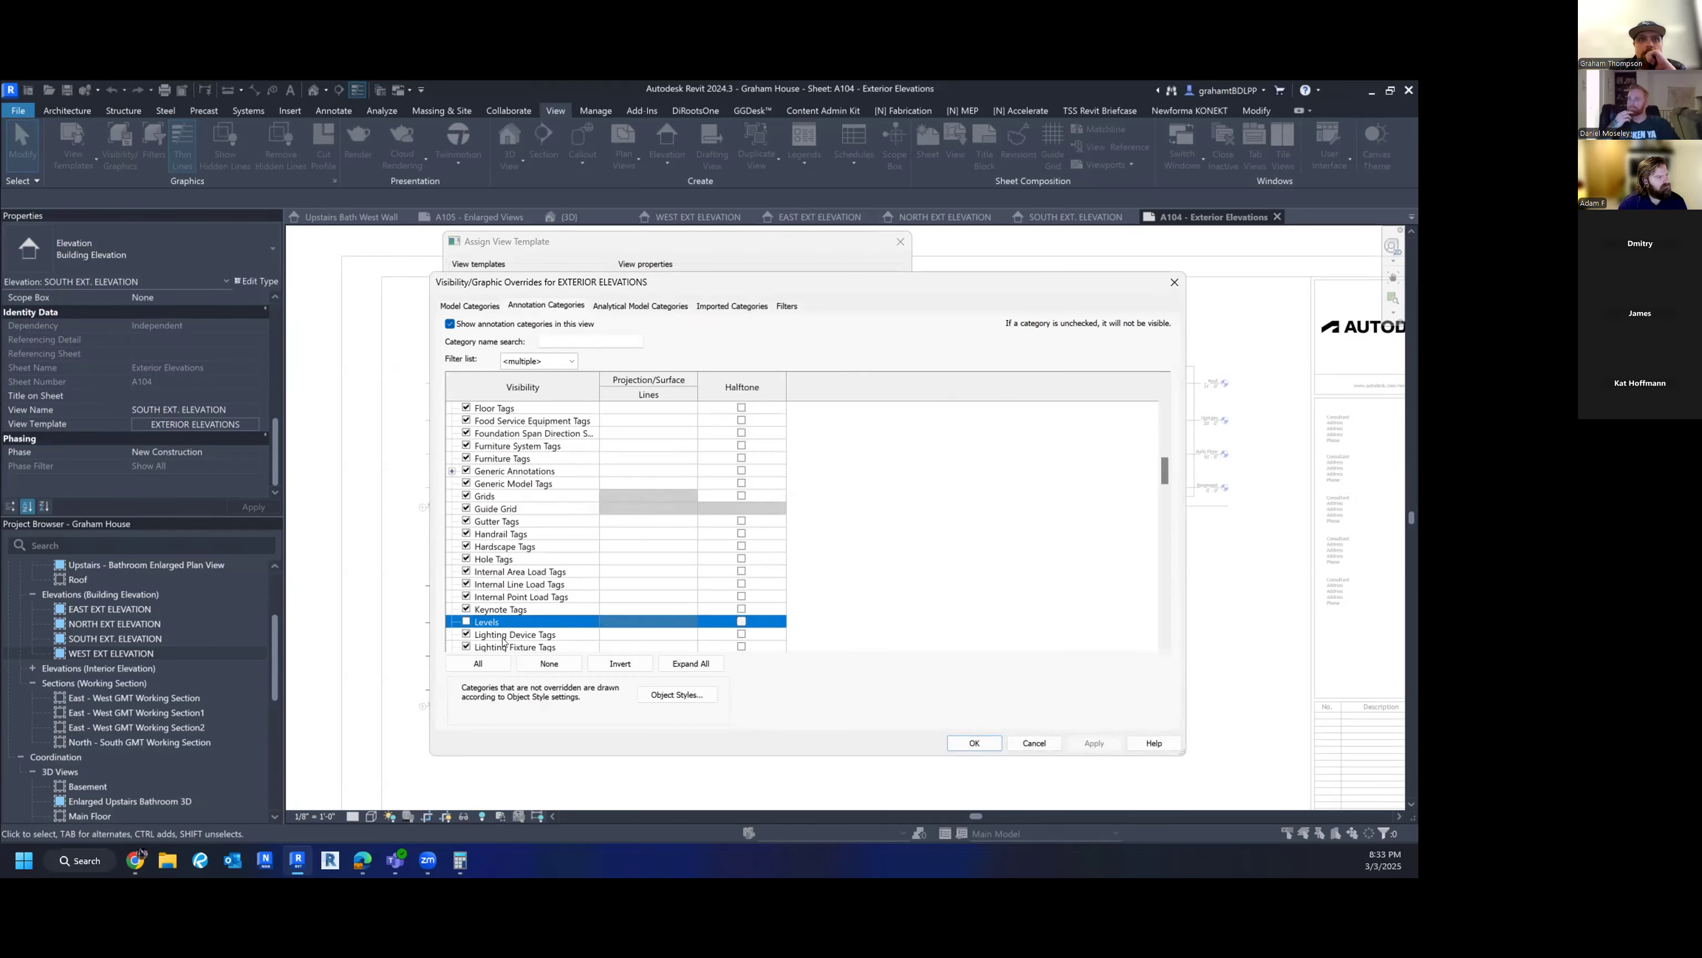
{"action": "left_click", "coordinate": [972, 742]}
{"action": "left_click", "coordinate": [745, 547]}
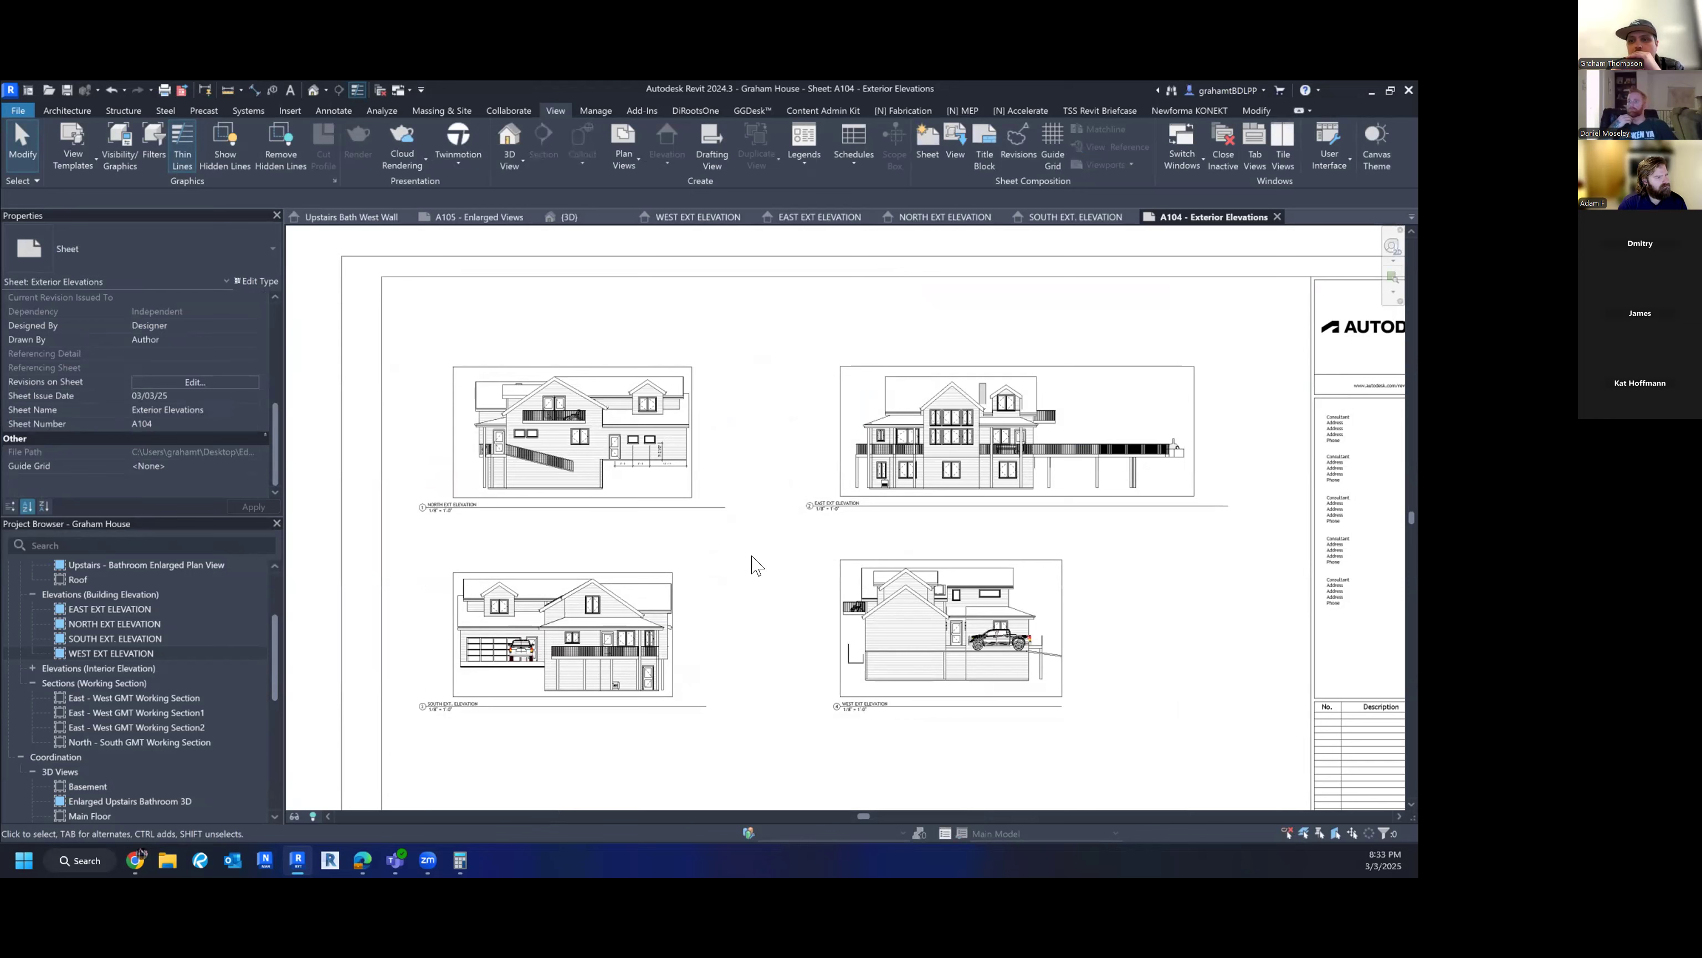
{"action": "left_click", "coordinate": [1036, 634]}
{"action": "double_click", "coordinate": [1033, 594]}
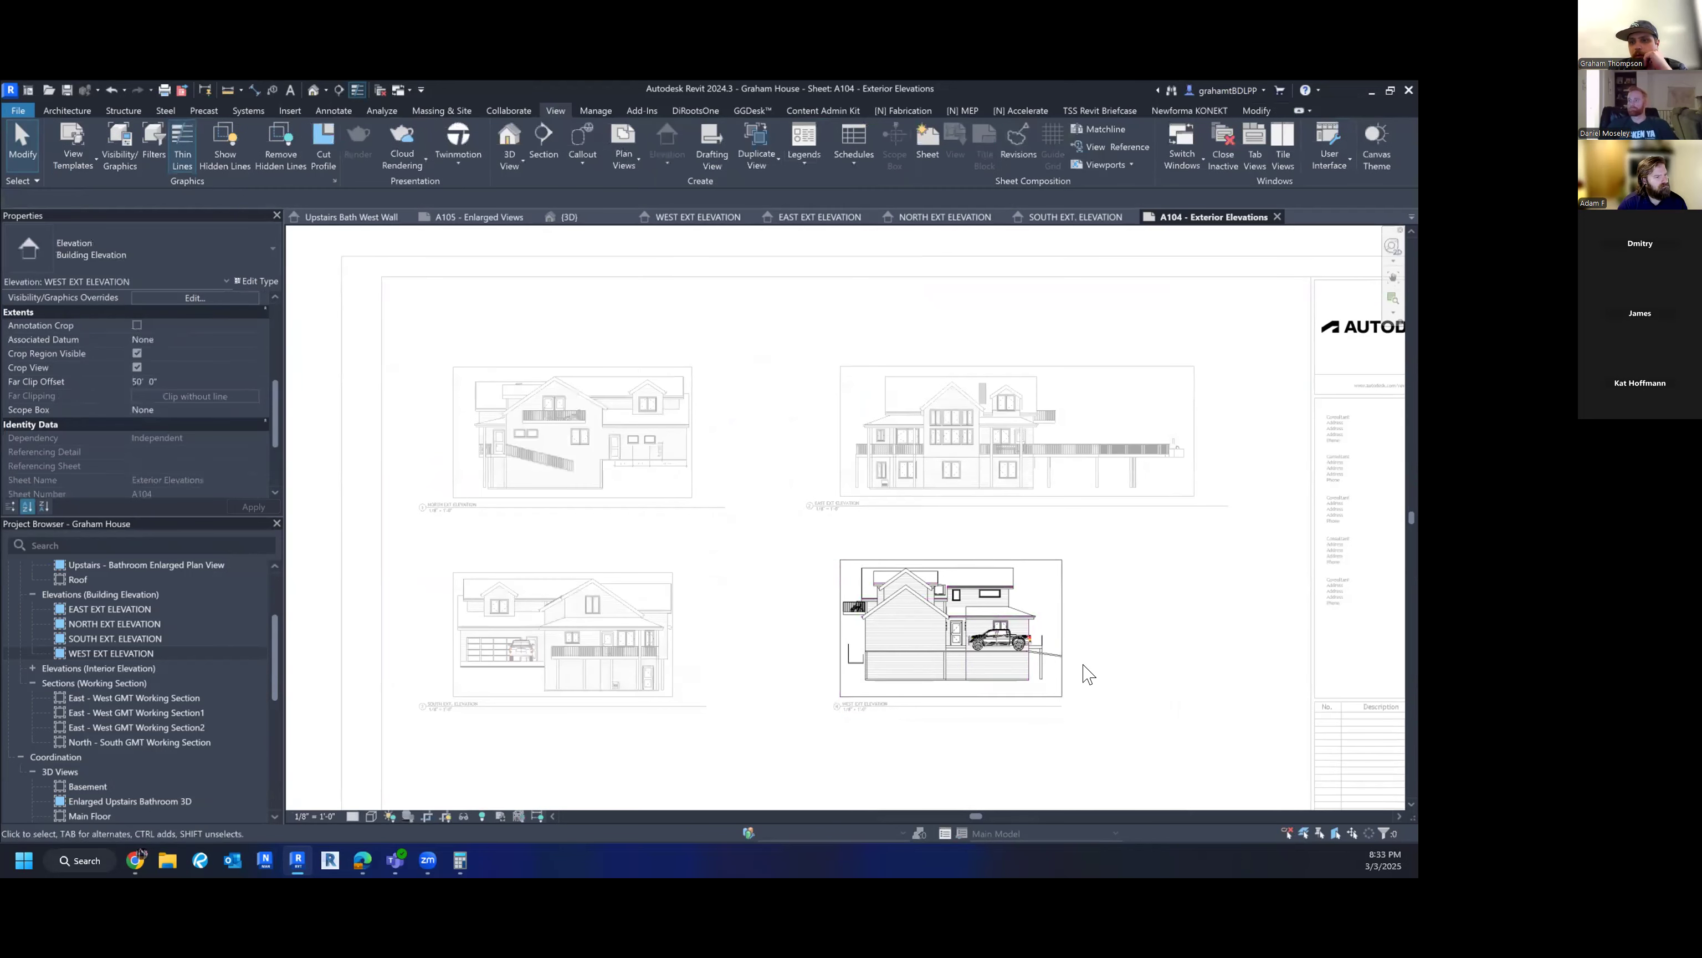
{"action": "double_click", "coordinate": [1135, 625]}
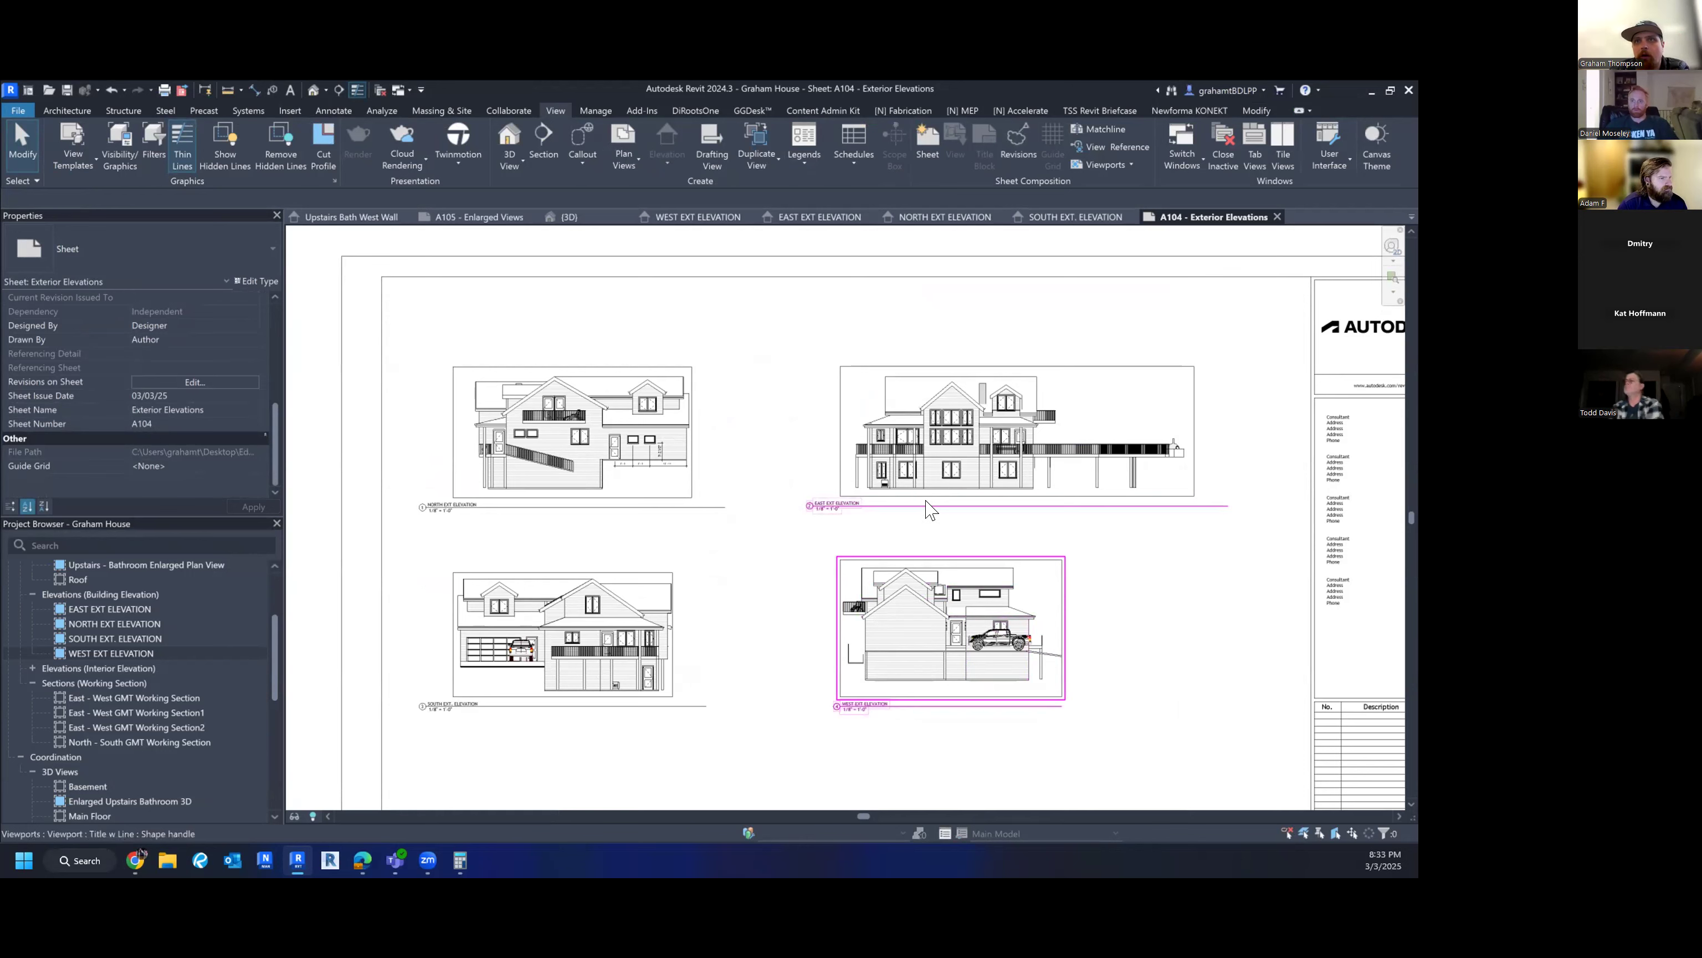
{"action": "left_click", "coordinate": [951, 505]}
{"action": "left_click", "coordinate": [957, 527]}
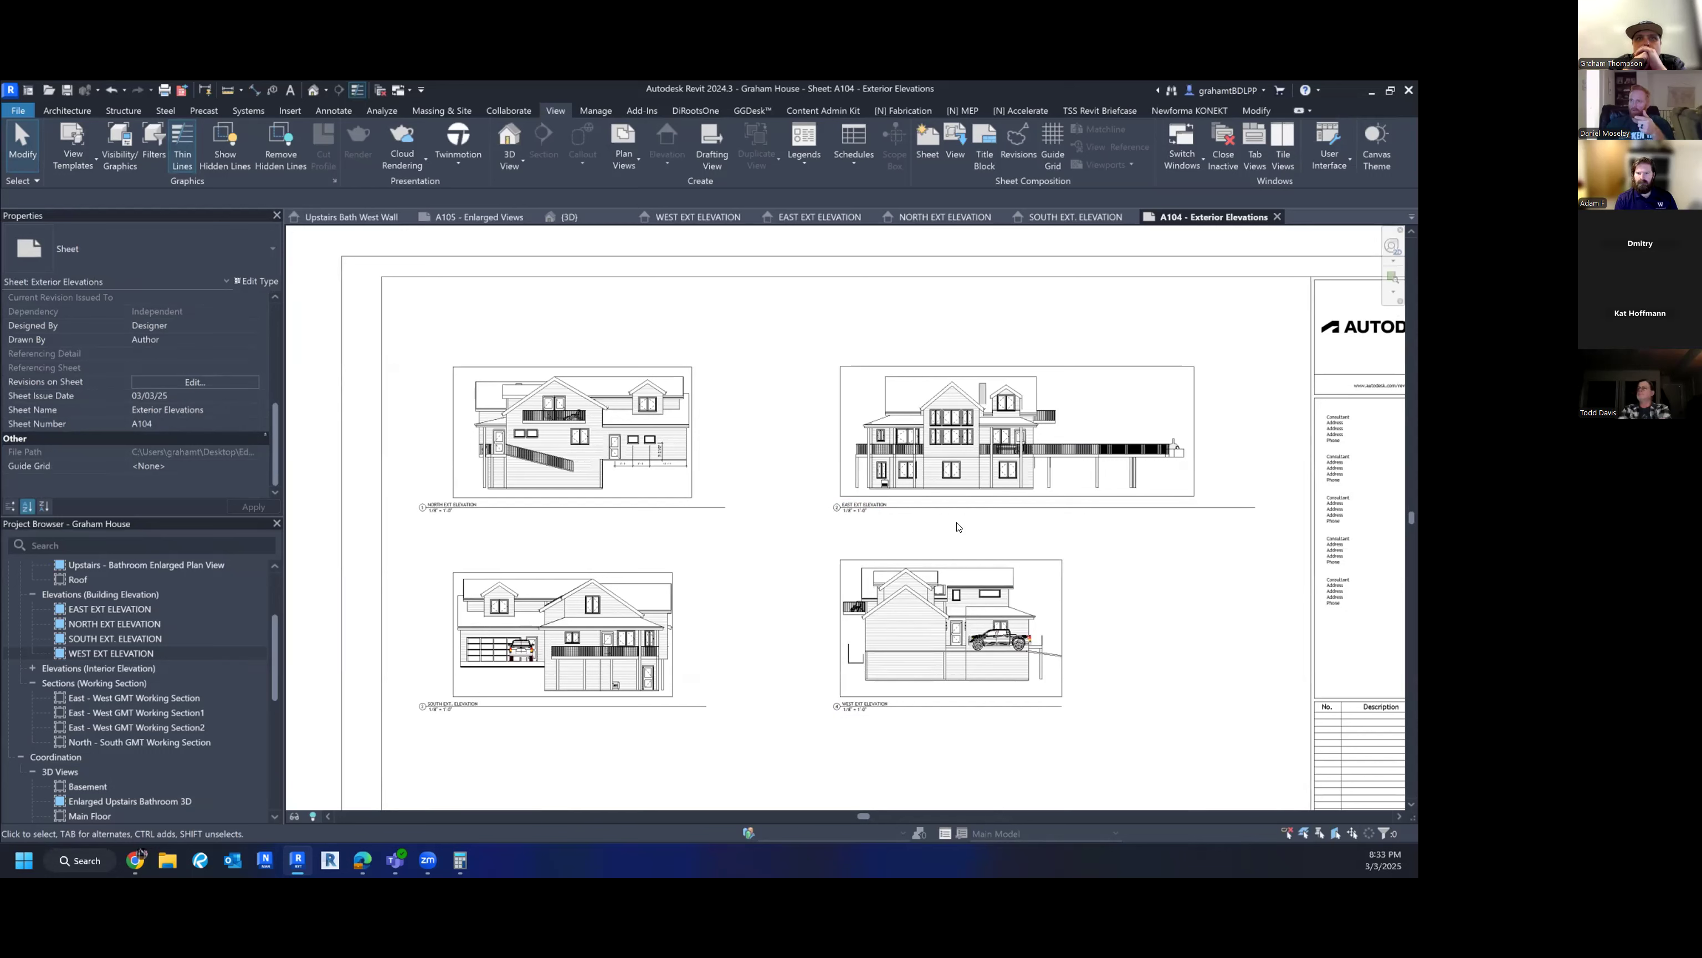
{"action": "left_click", "coordinate": [600, 415]}
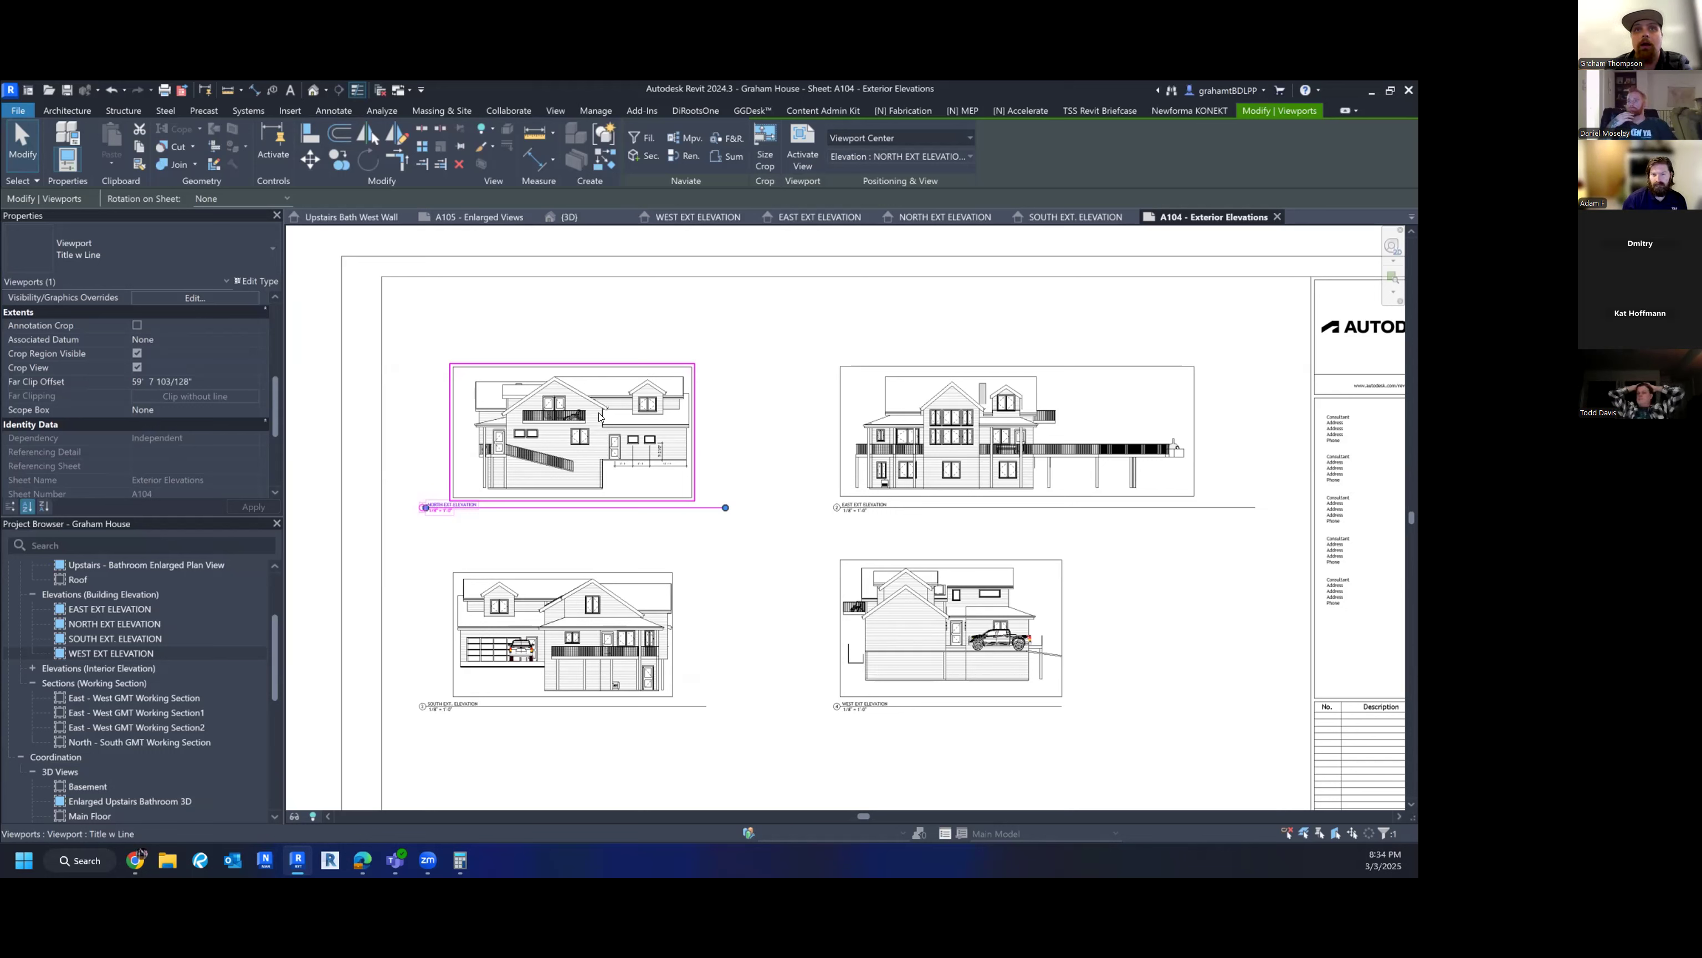
- Activate the North Ext. Elevation viewport and bring up its view template settings
{"action": "double_click", "coordinate": [600, 416]}
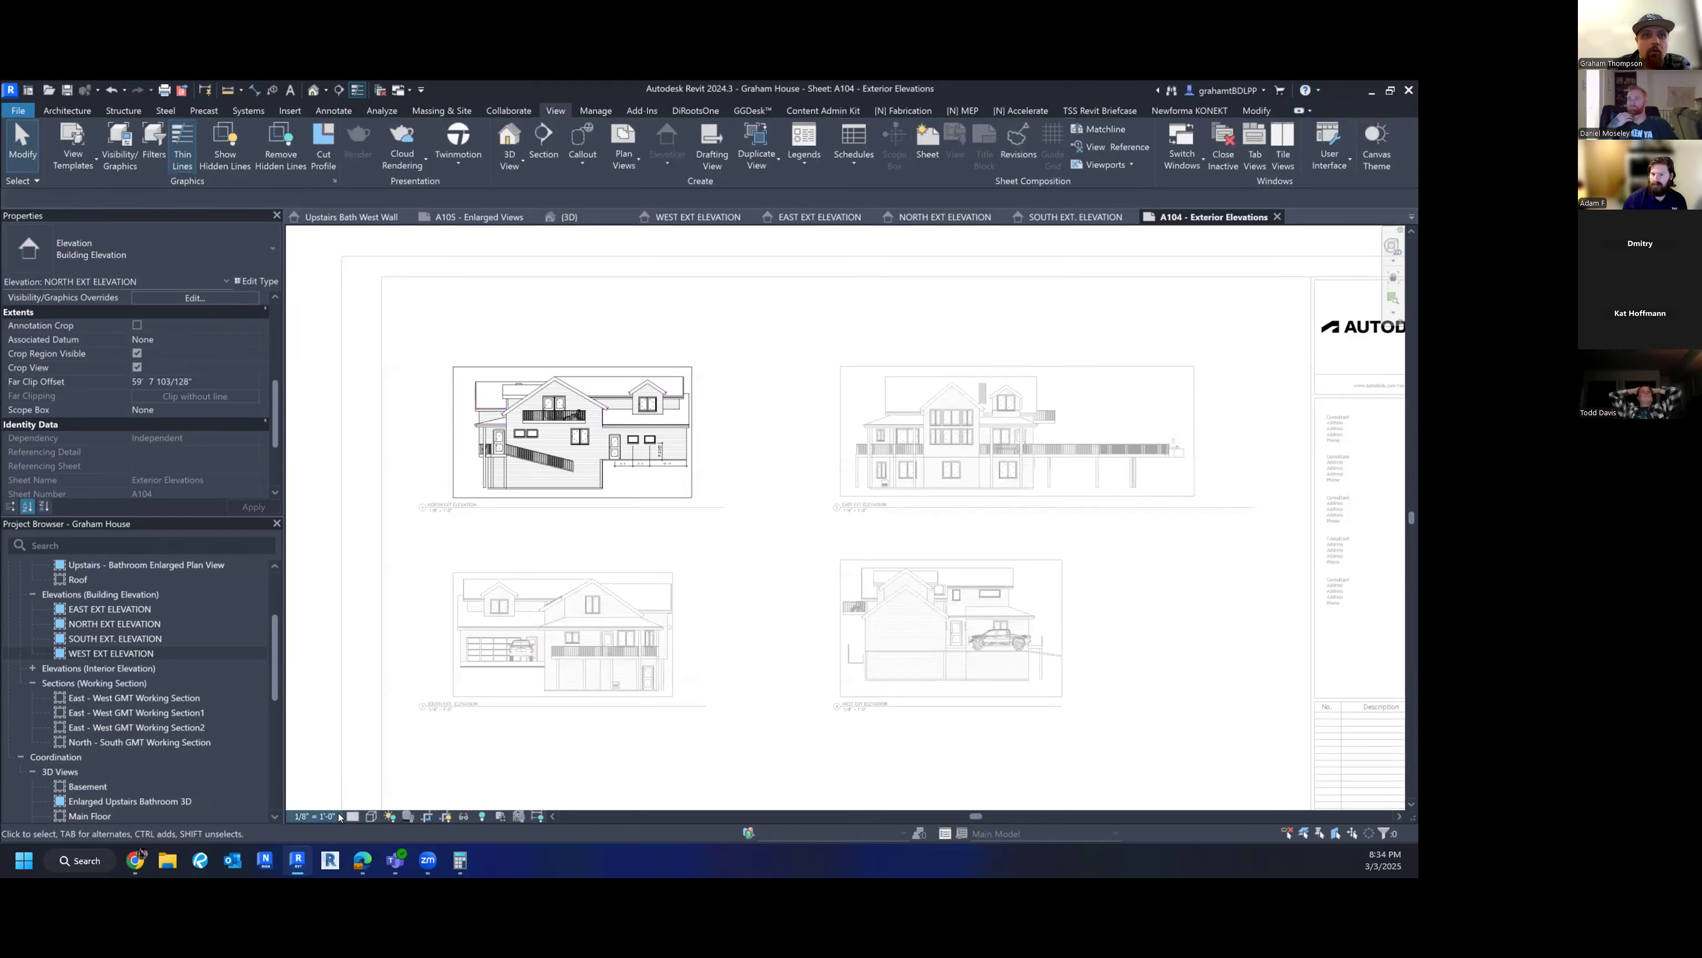
{"action": "scroll", "coordinate": [185, 443], "scroll_direction": "down", "scroll_amount": 2}
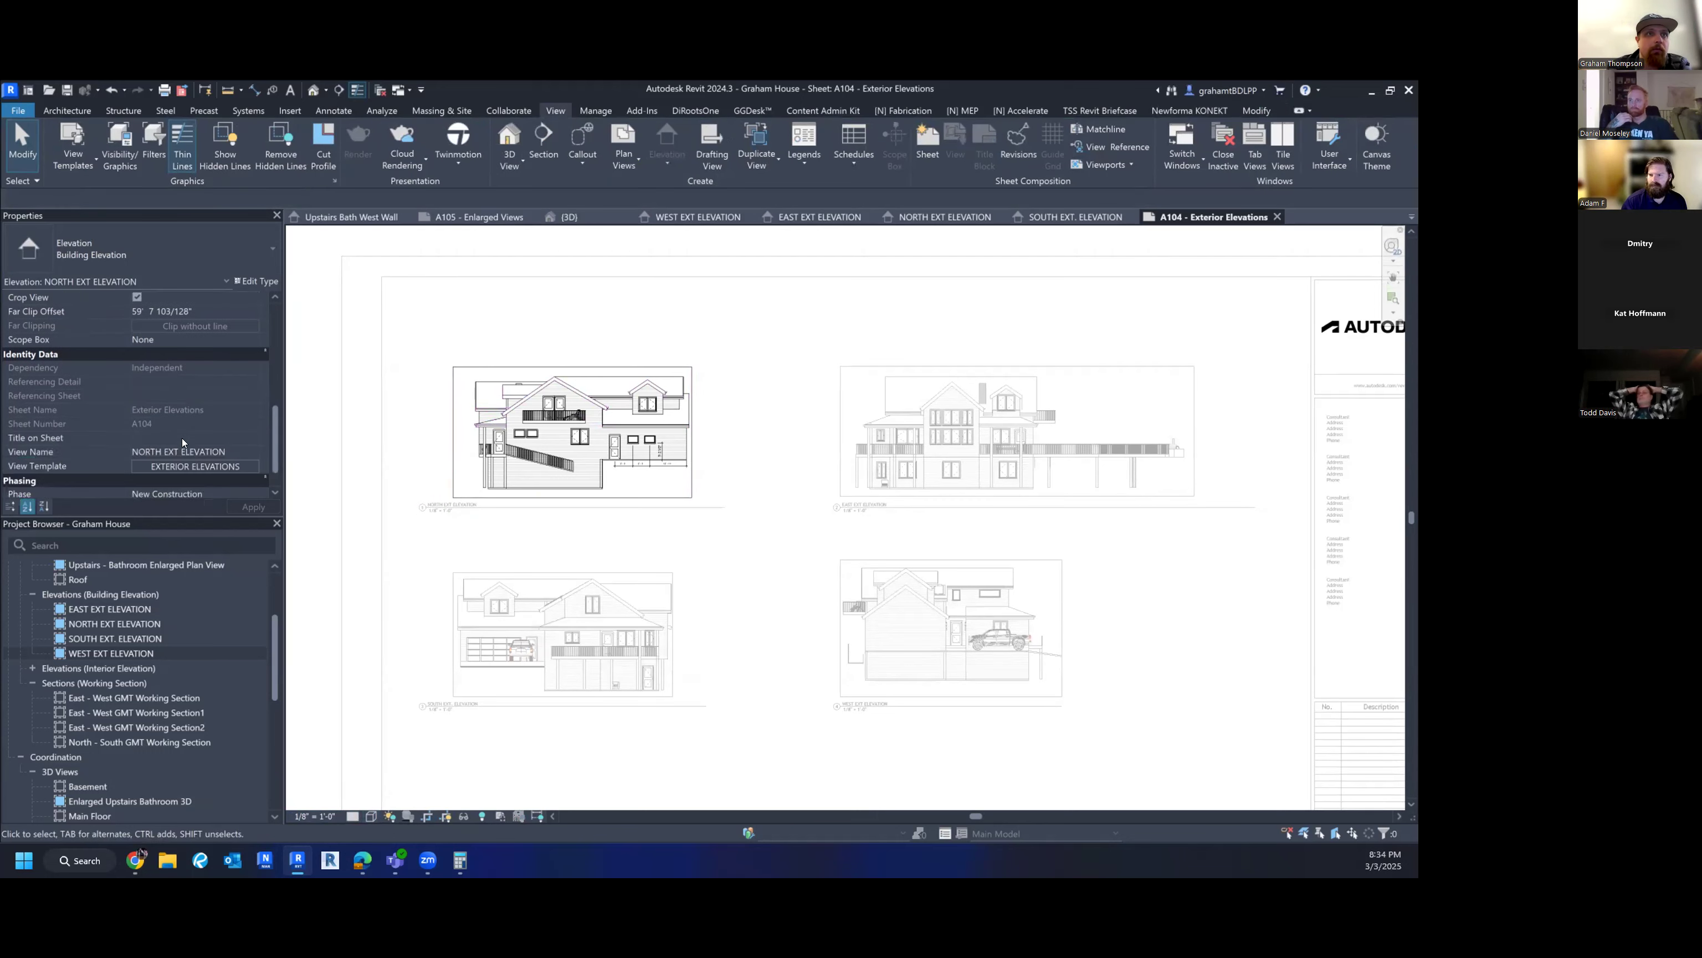
{"action": "left_click", "coordinate": [191, 465]}
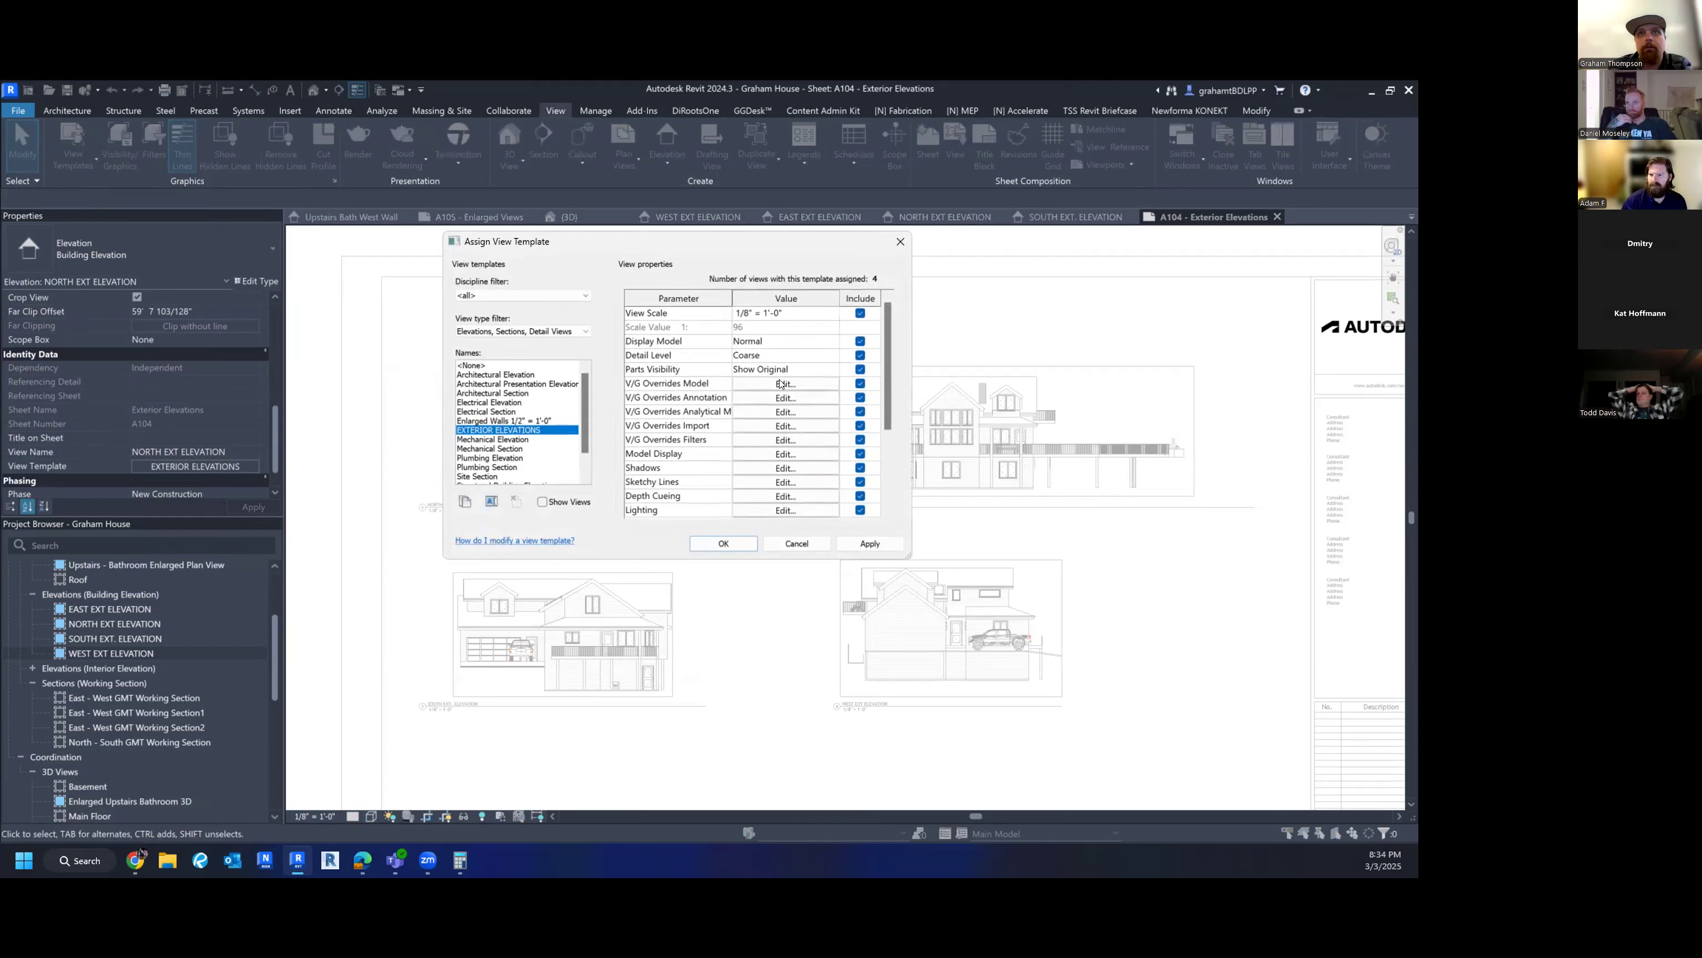
- Set the EXTERIOR ELEVATIONS template's model display style to Wireframe and apply it
{"action": "scroll", "coordinate": [807, 454], "scroll_direction": "down", "scroll_amount": 2}
{"action": "scroll", "coordinate": [793, 474], "scroll_direction": "down", "scroll_amount": 1}
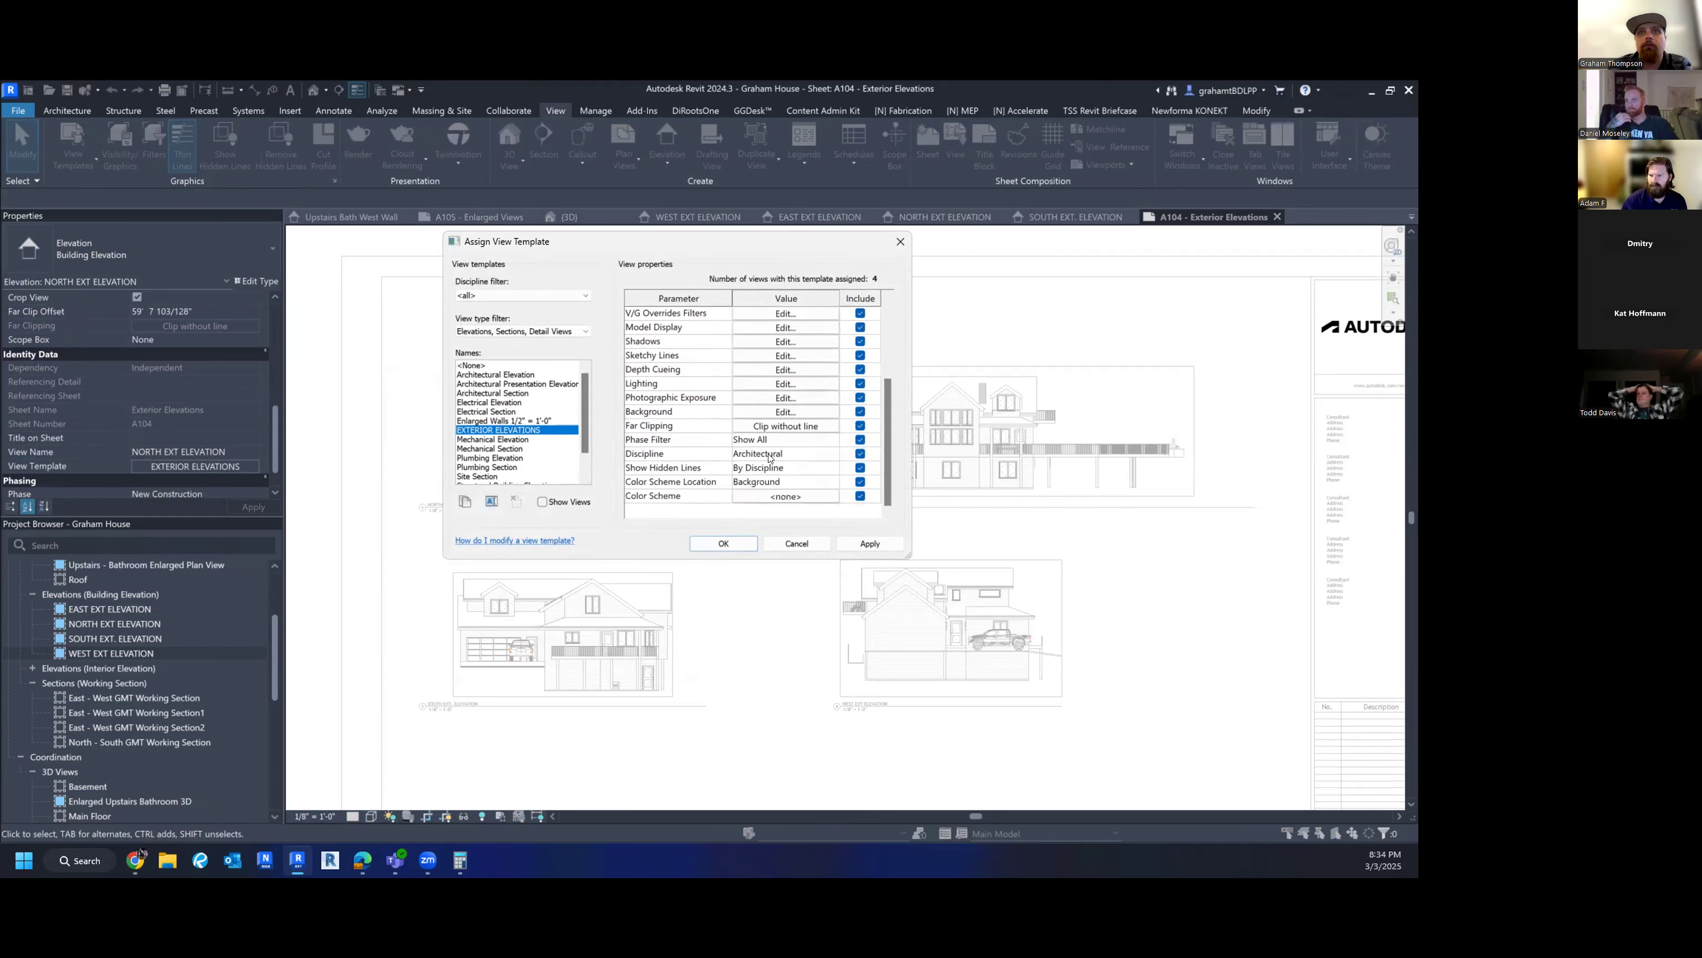
{"action": "left_click", "coordinate": [749, 328]}
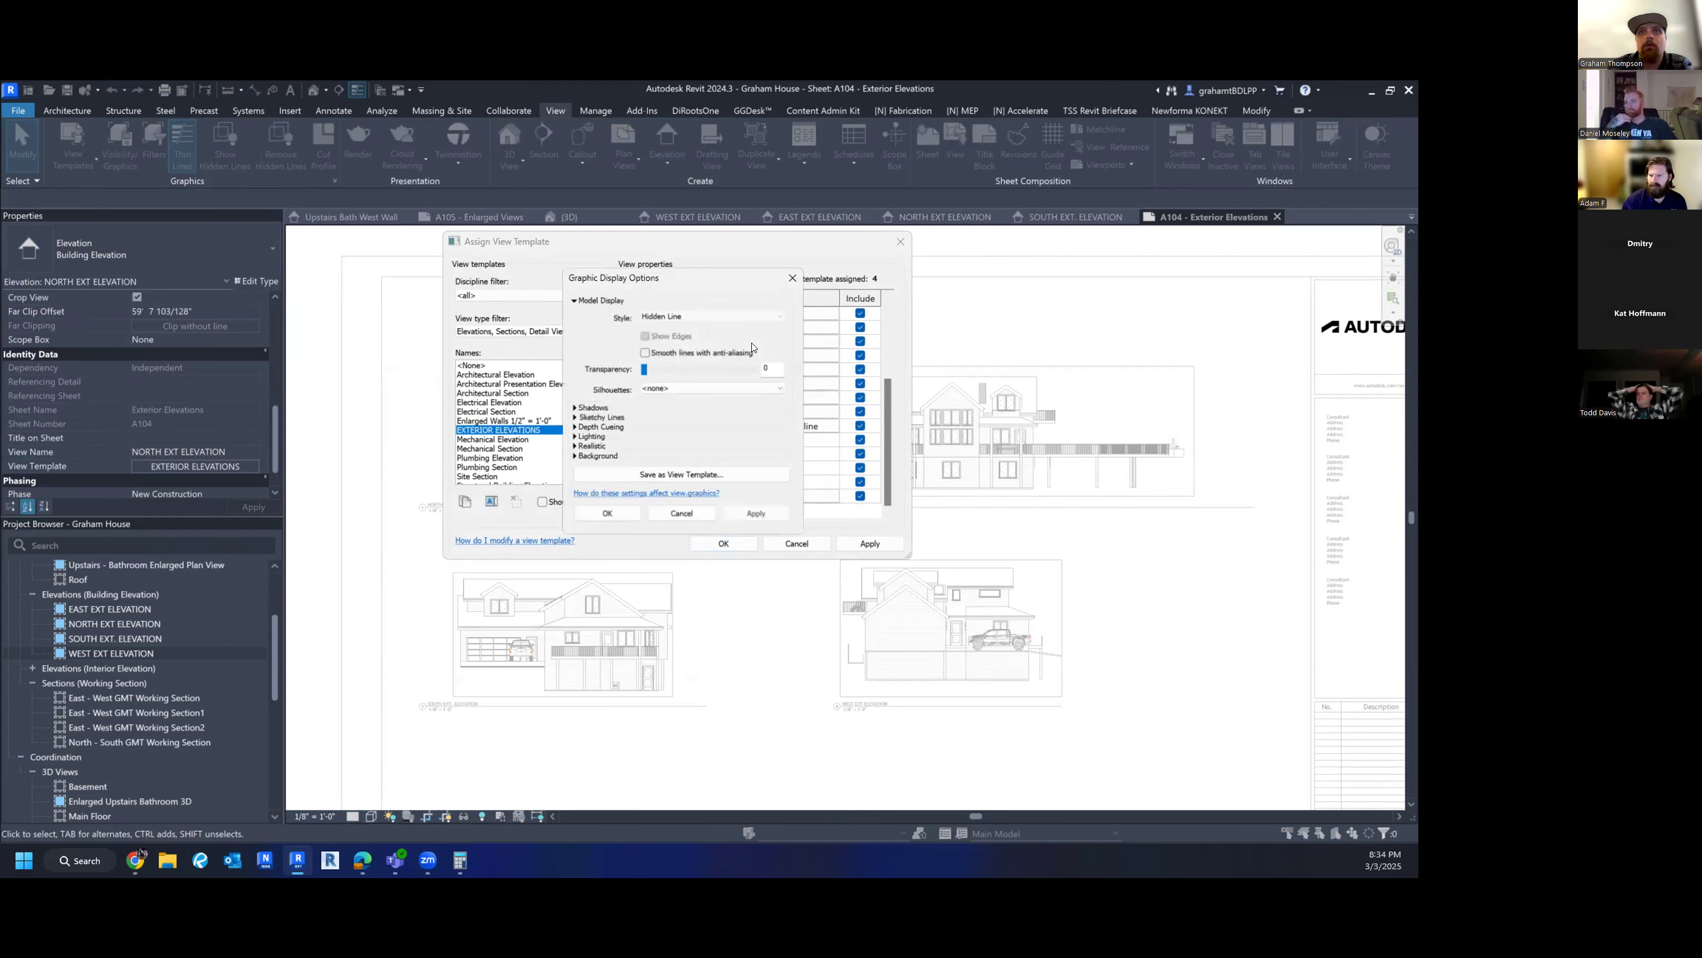
{"action": "left_click", "coordinate": [653, 307]}
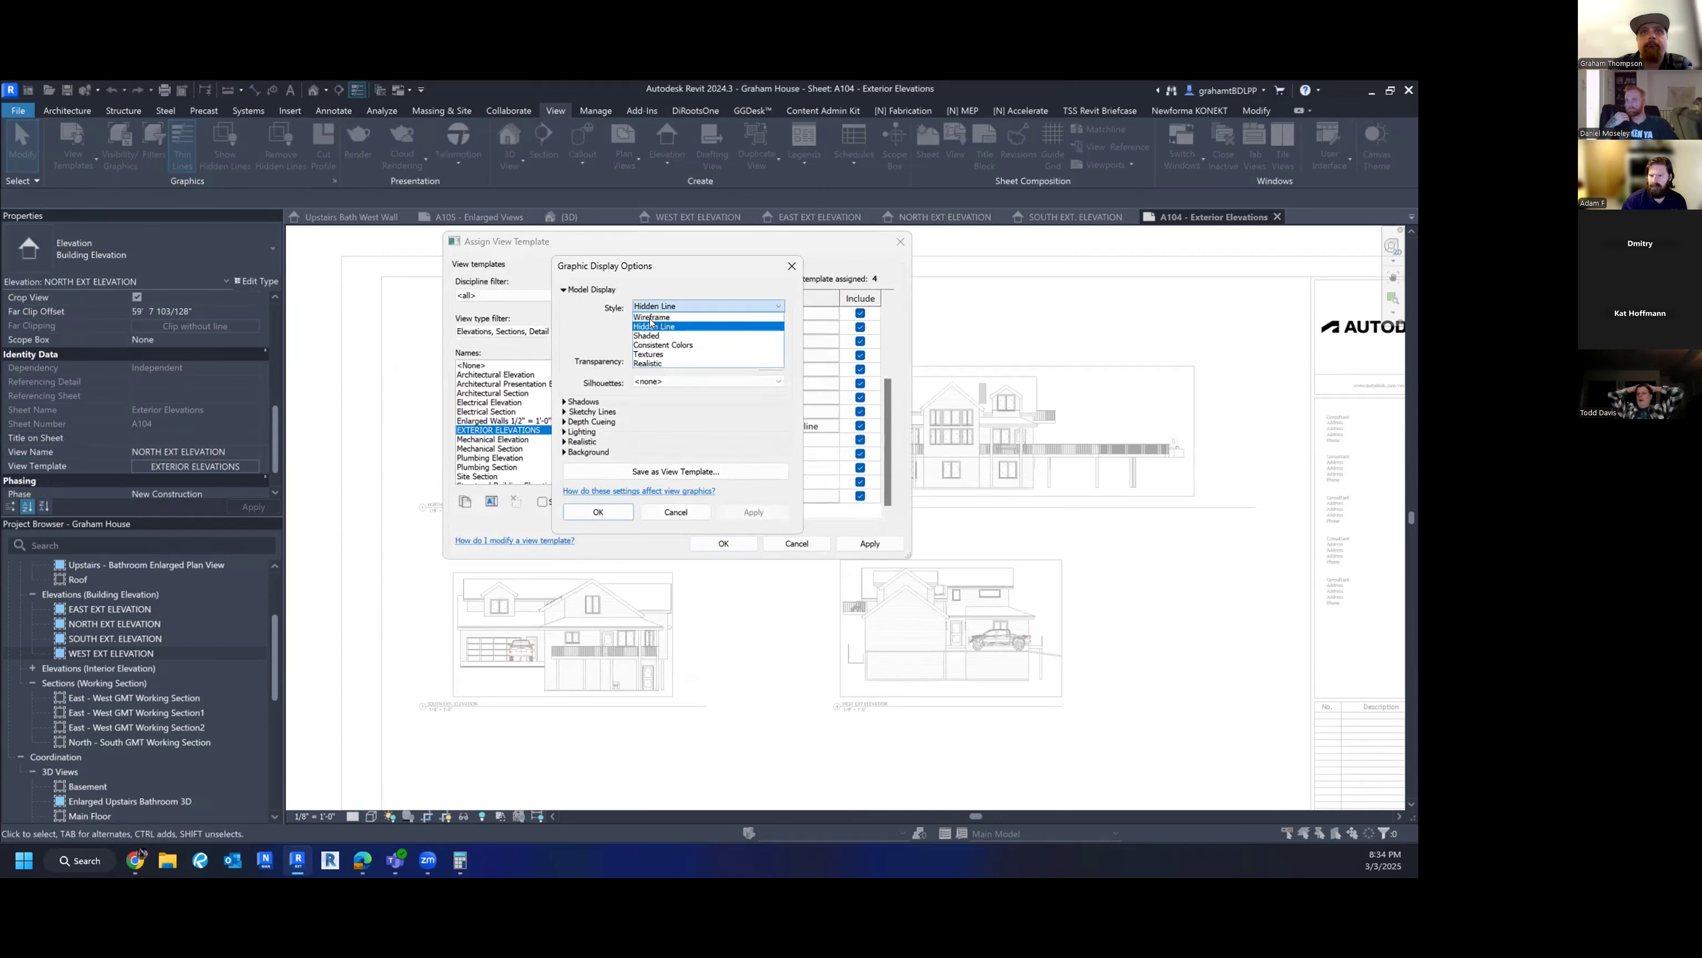
{"action": "left_click", "coordinate": [652, 316]}
{"action": "left_click", "coordinate": [694, 544]}
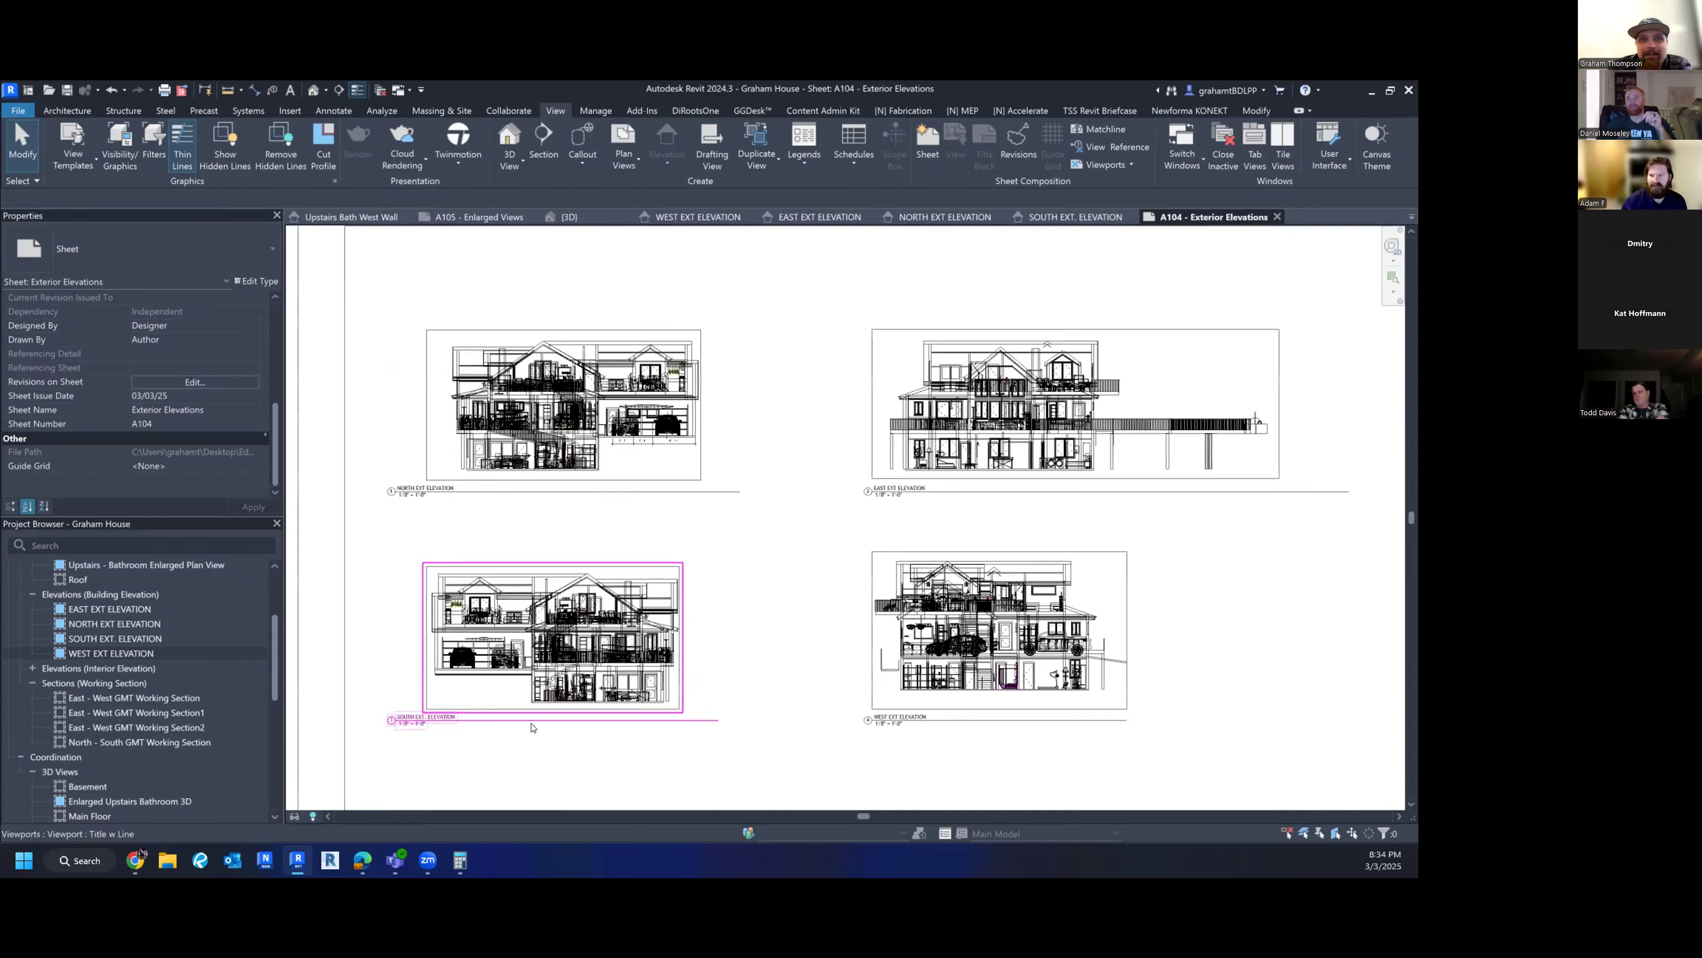
- Activate the South Ext. Elevation viewport and open its EXTERIOR ELEVATIONS view template assignment
{"action": "scroll", "coordinate": [628, 605], "scroll_direction": "up", "scroll_amount": 5}
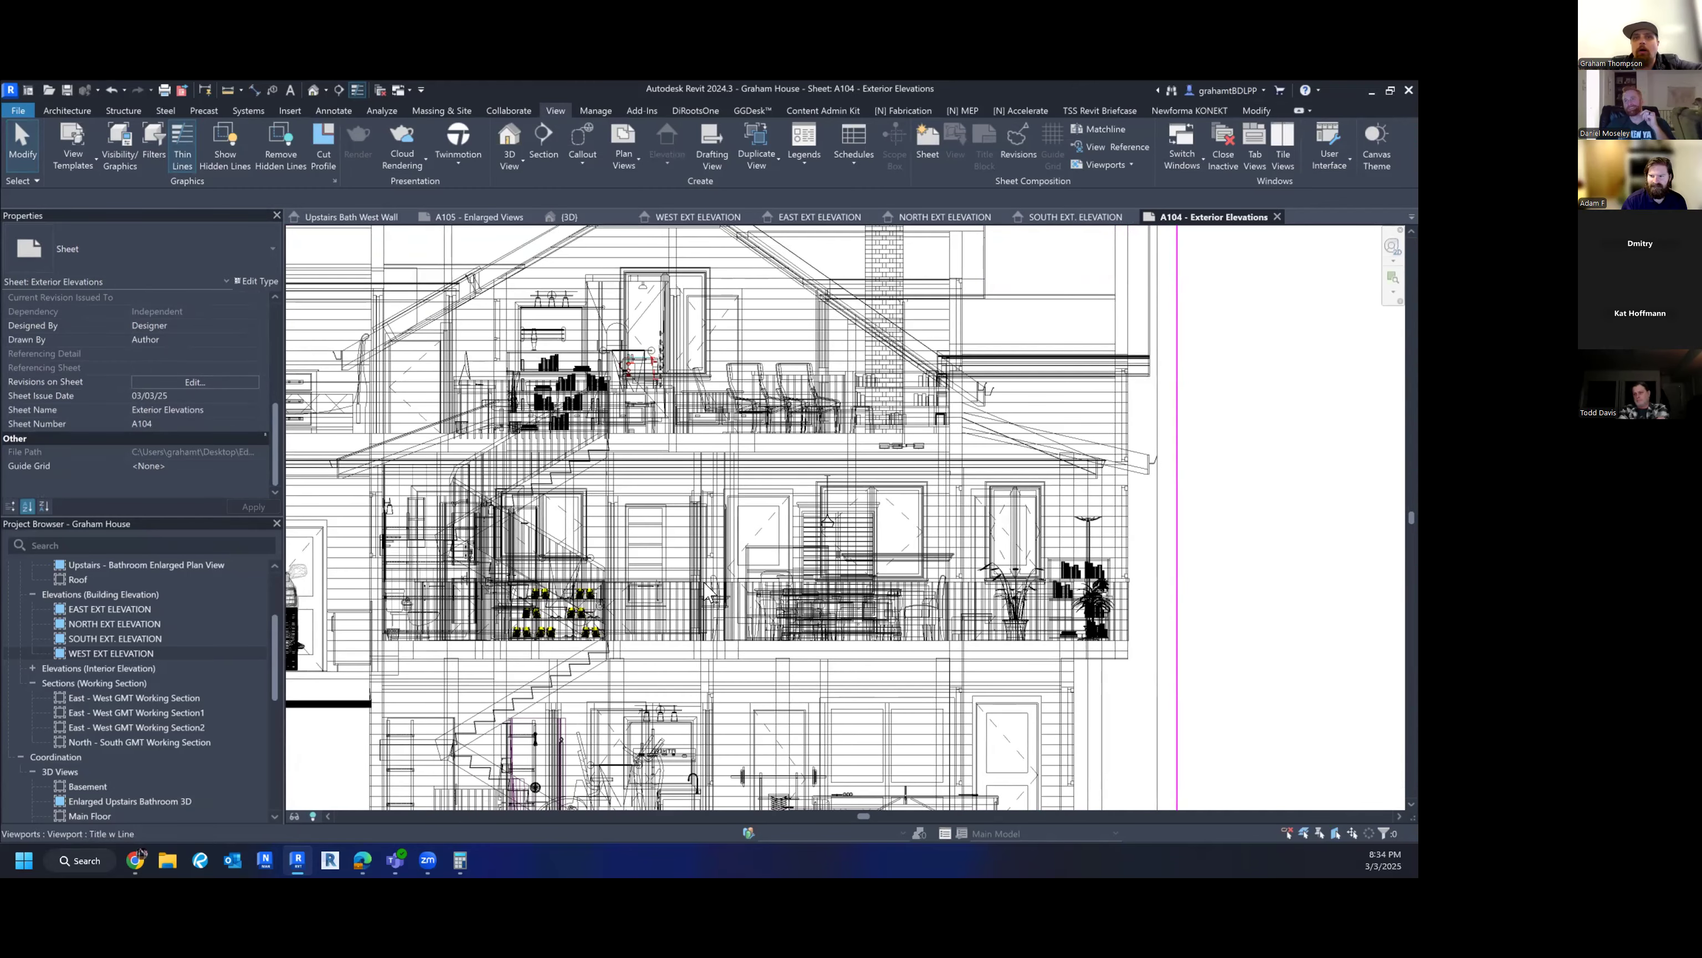
{"action": "scroll", "coordinate": [707, 591], "scroll_direction": "up", "scroll_amount": 3}
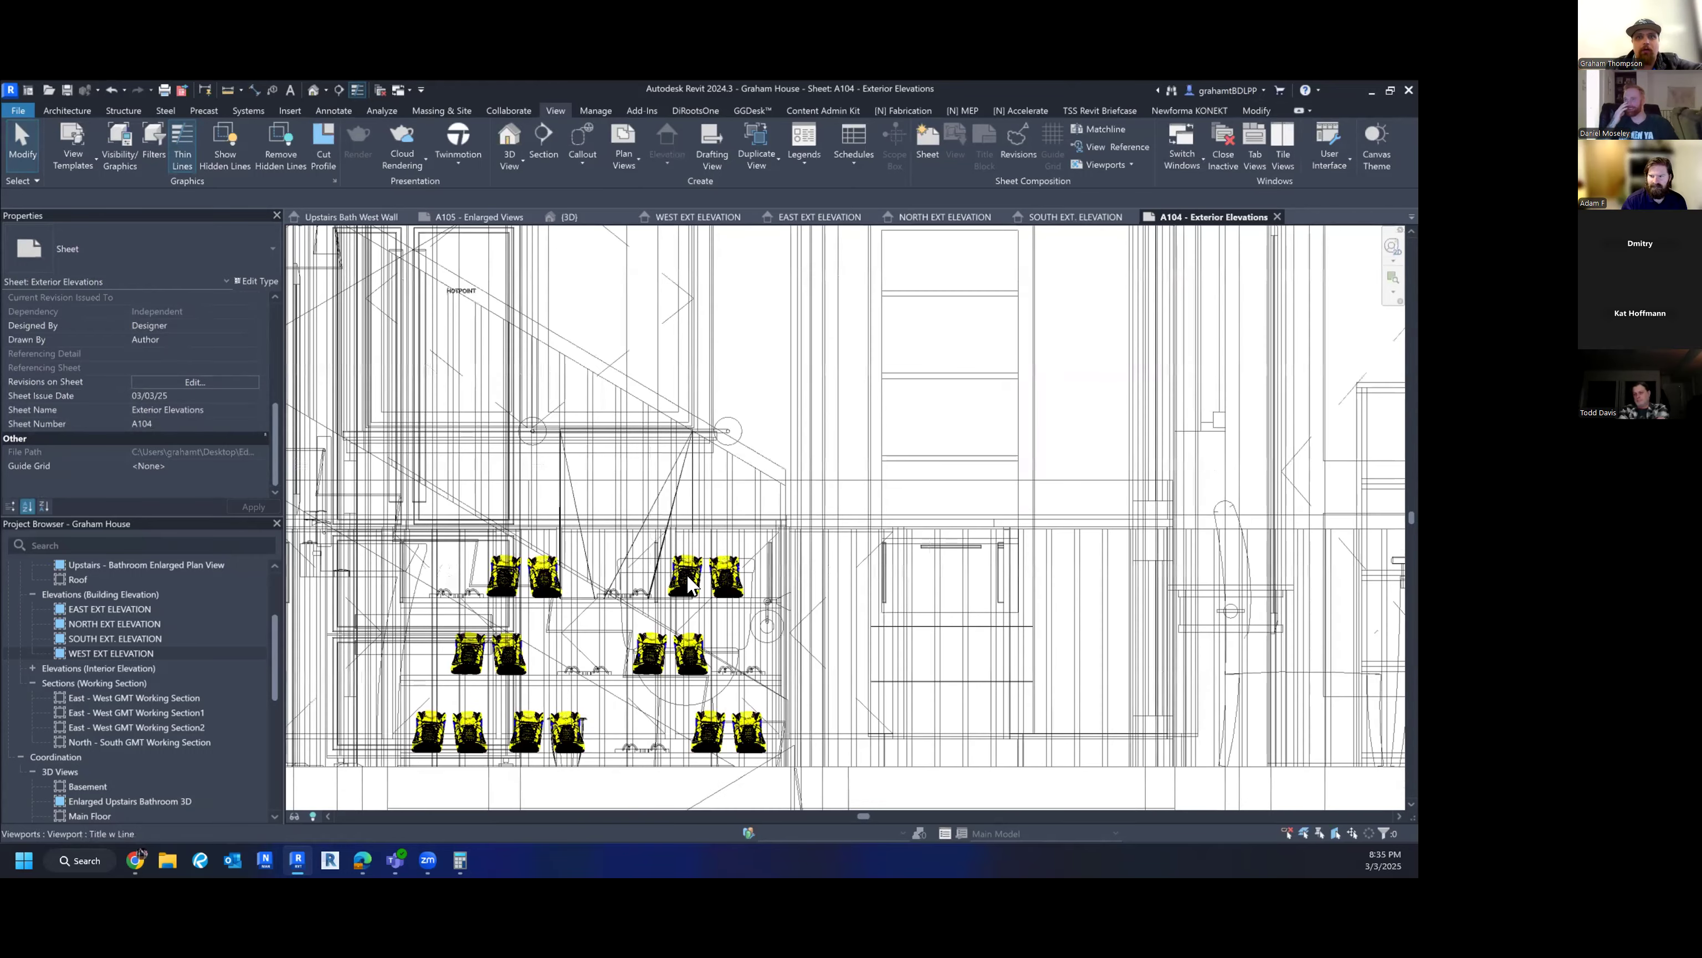
{"action": "scroll", "coordinate": [689, 570], "scroll_direction": "down", "scroll_amount": 4}
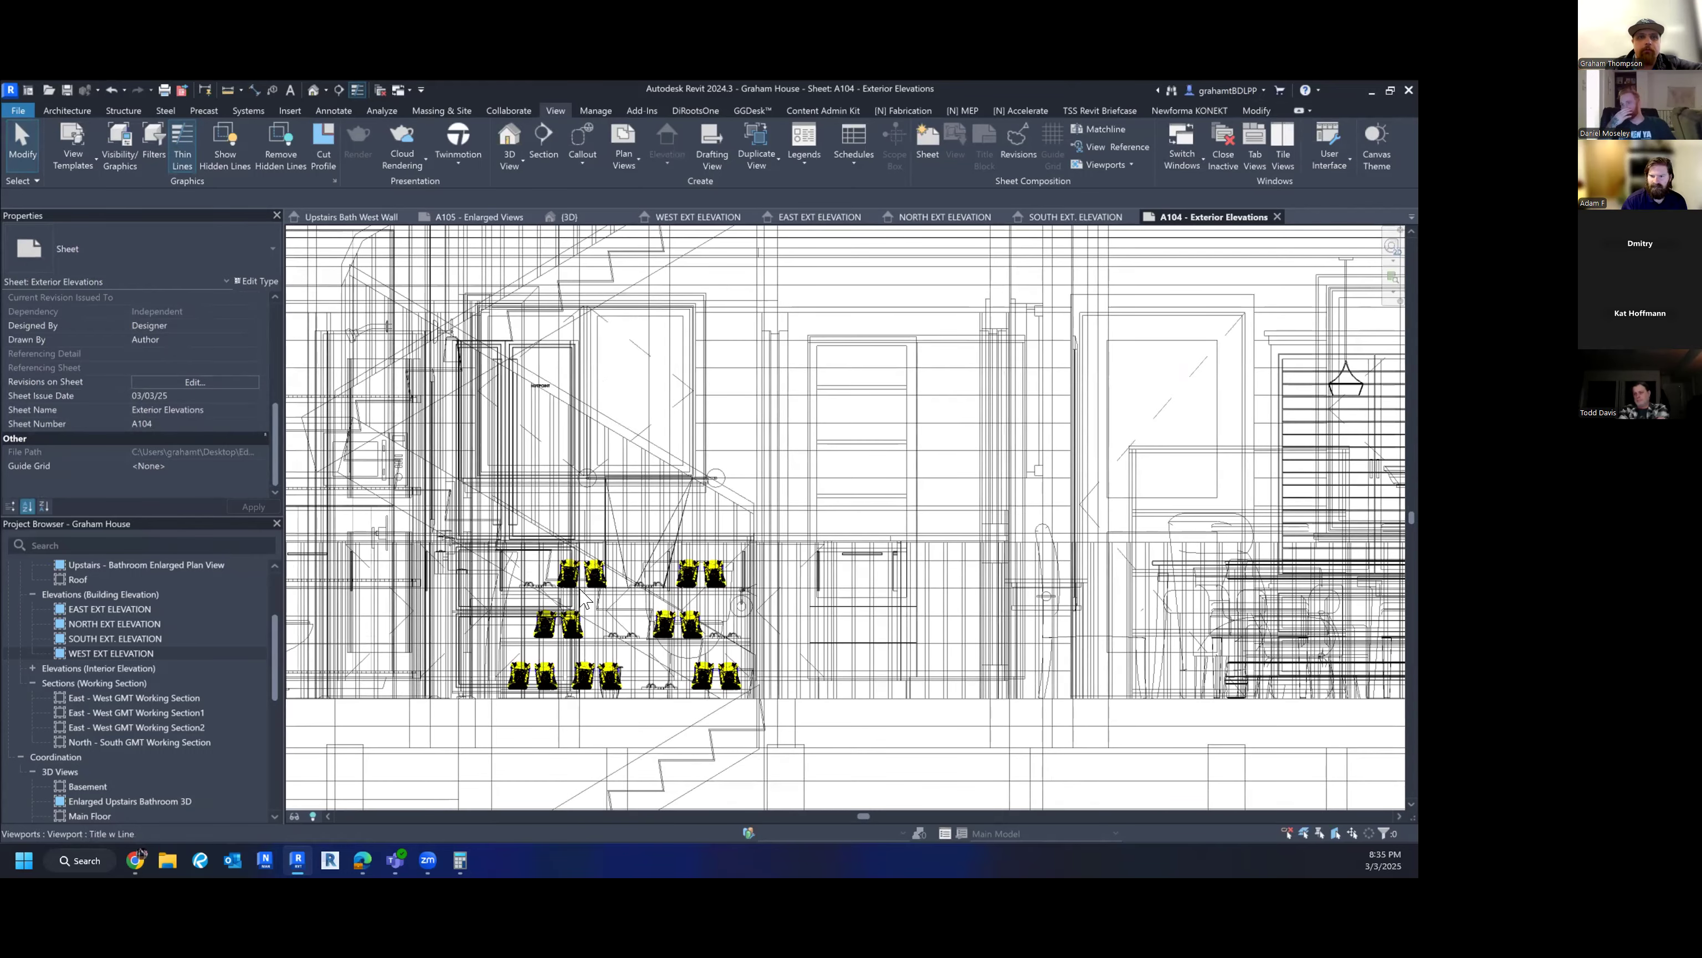
{"action": "scroll", "coordinate": [645, 601], "scroll_direction": "down", "scroll_amount": 5}
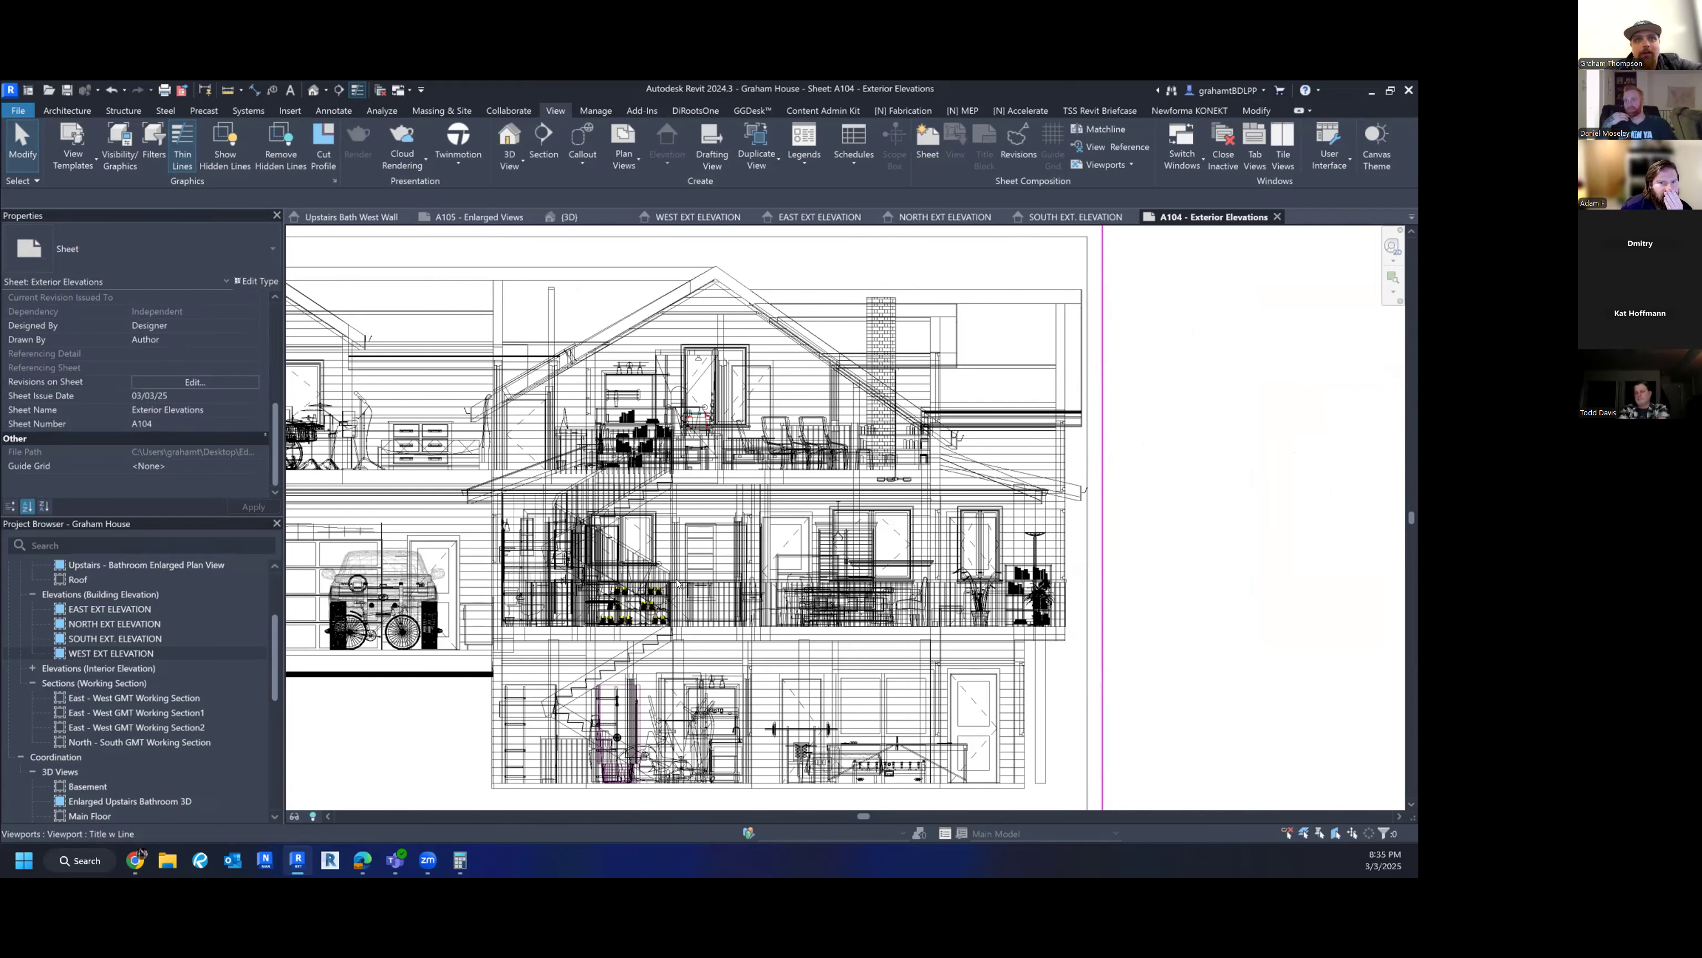
{"action": "scroll", "coordinate": [654, 591], "scroll_direction": "down", "scroll_amount": 2}
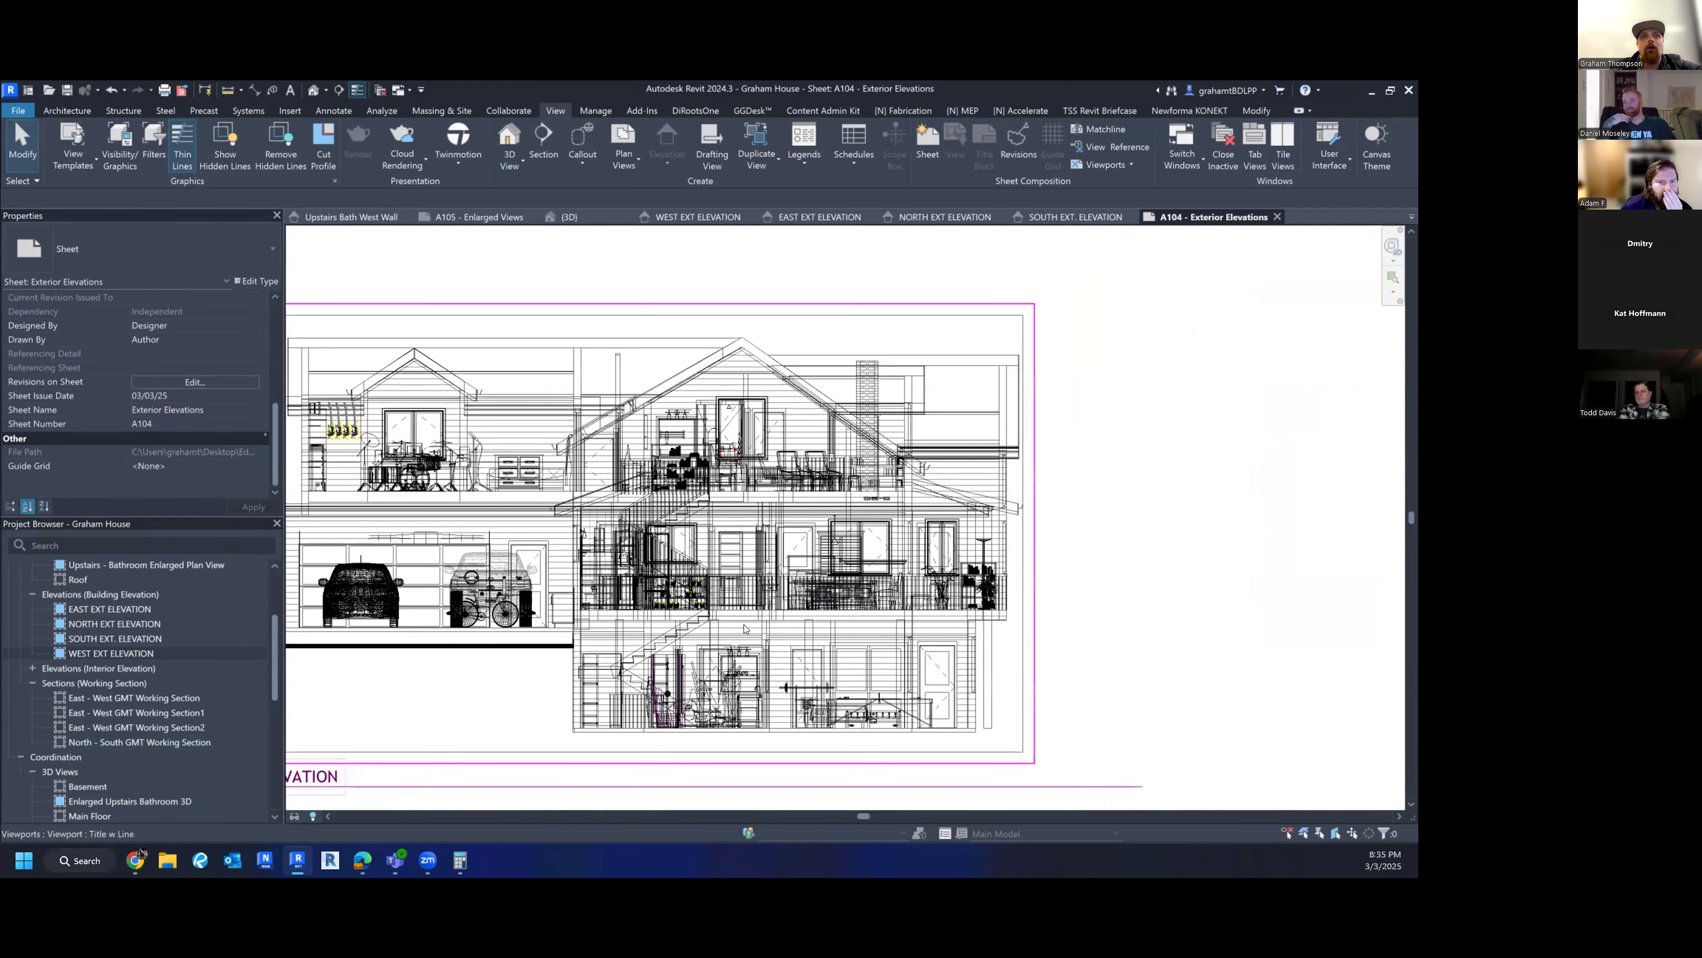
{"action": "scroll", "coordinate": [299, 776], "scroll_direction": "down", "scroll_amount": 3}
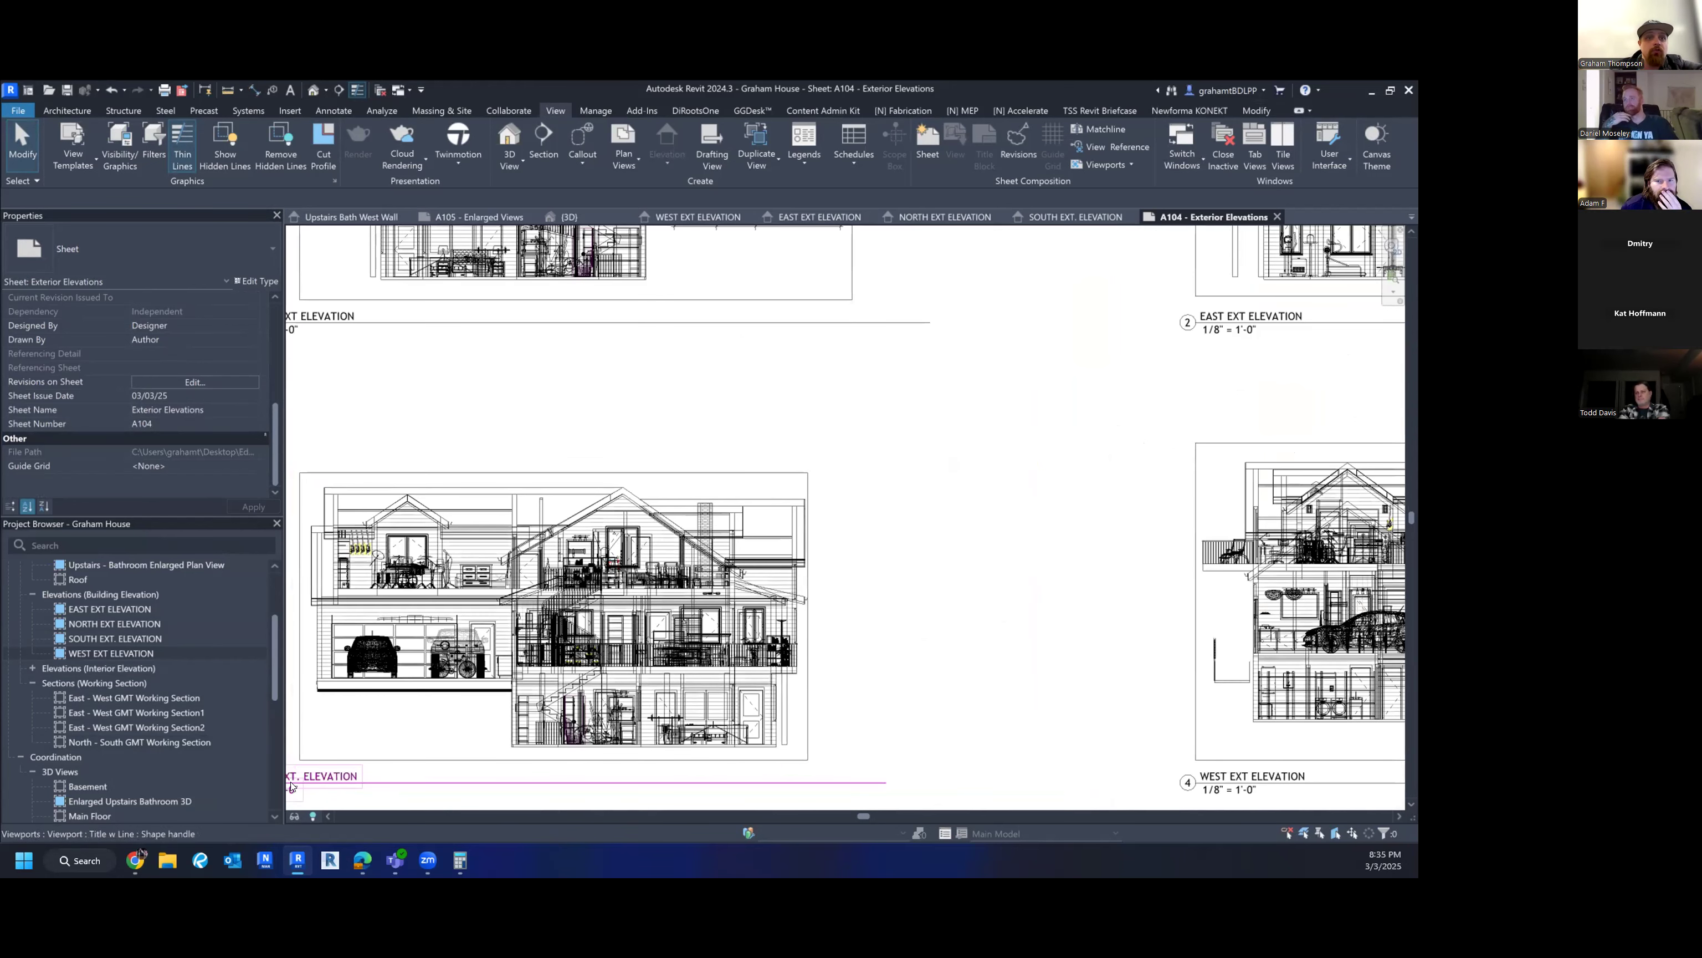
{"action": "double_click", "coordinate": [299, 771]}
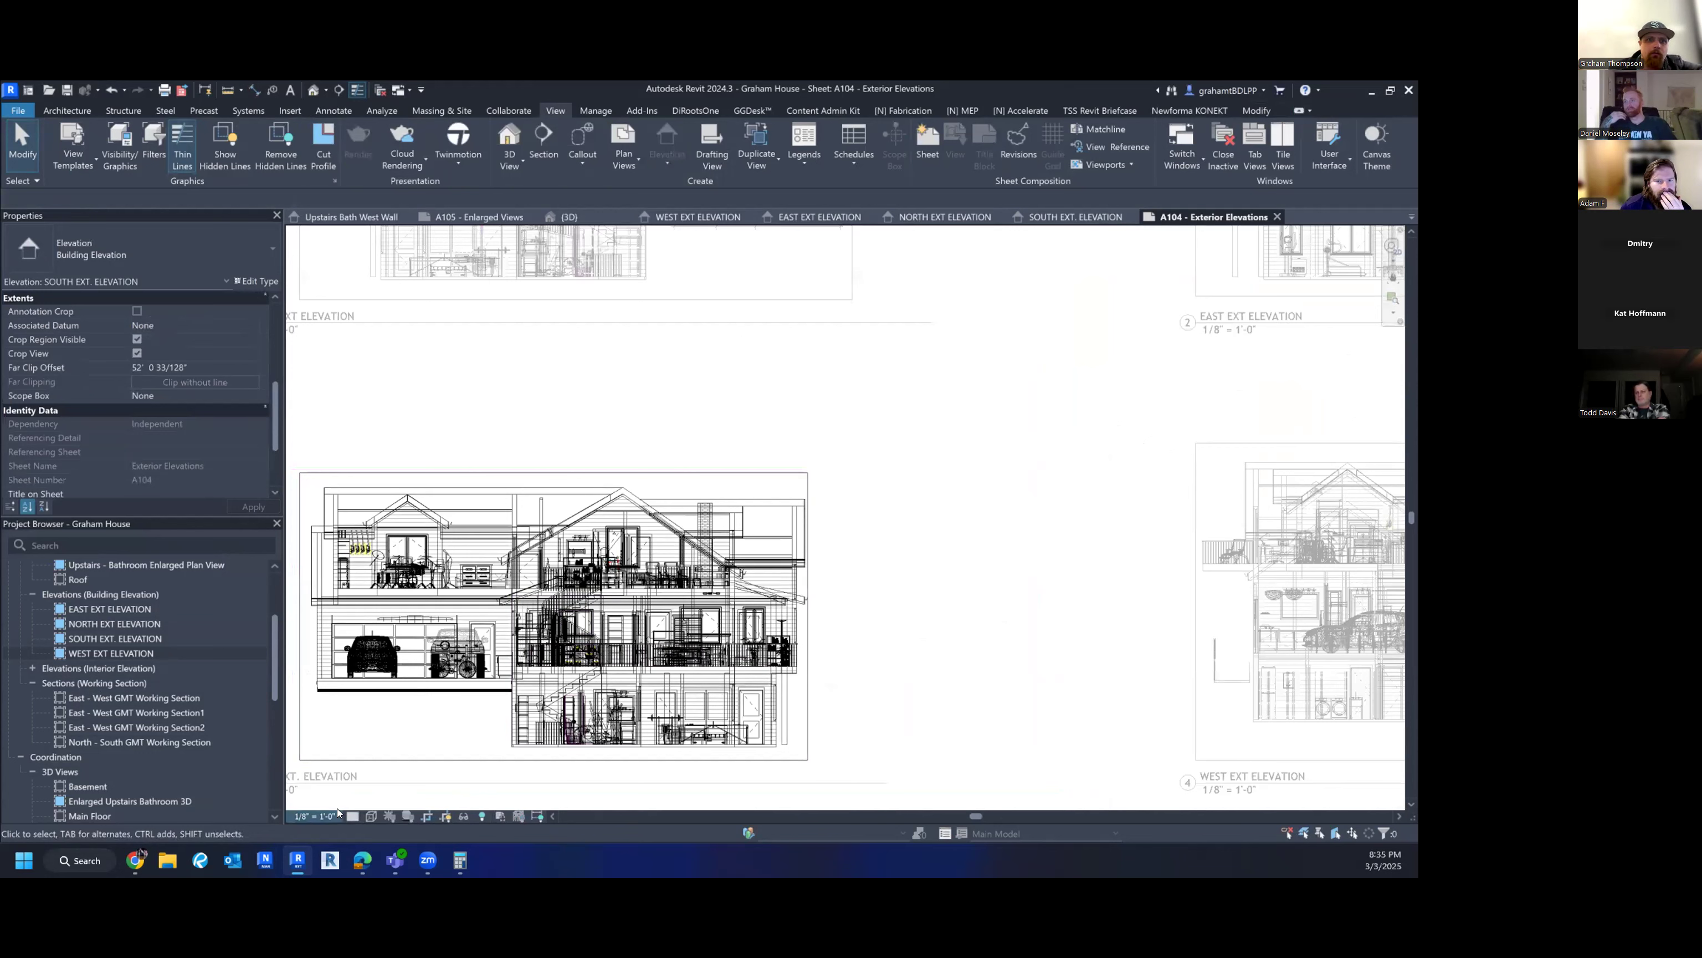
{"action": "scroll", "coordinate": [169, 405], "scroll_direction": "down", "scroll_amount": 3}
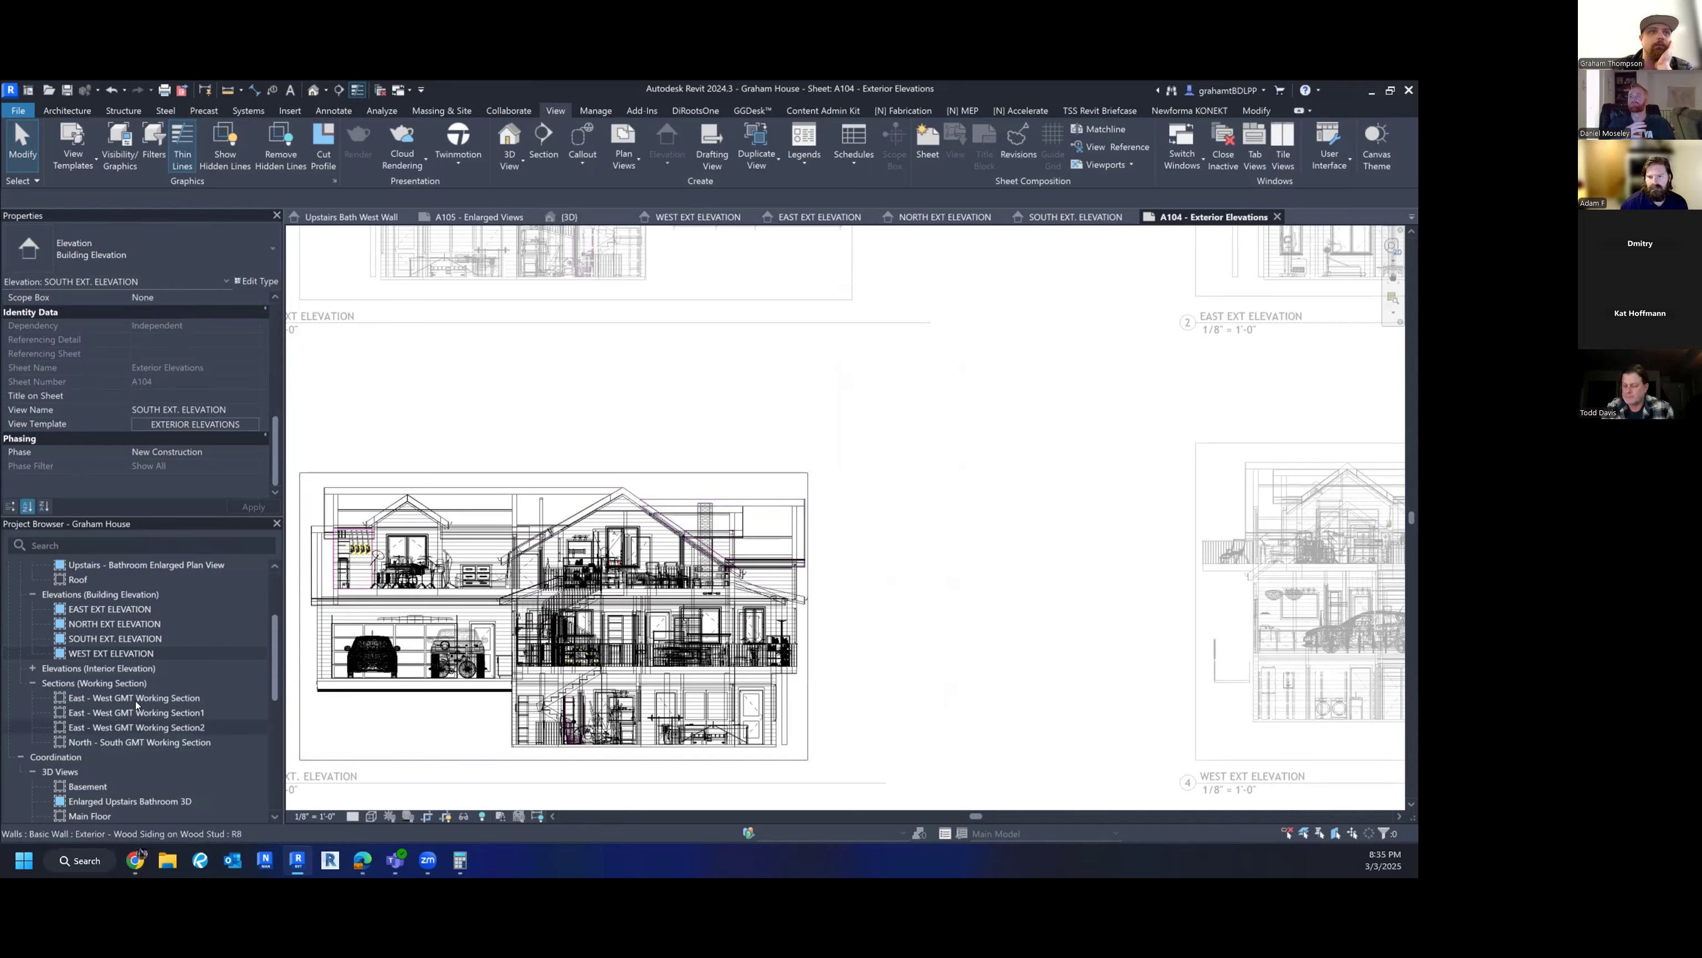
{"action": "scroll", "coordinate": [576, 668], "scroll_direction": "up", "scroll_amount": 4}
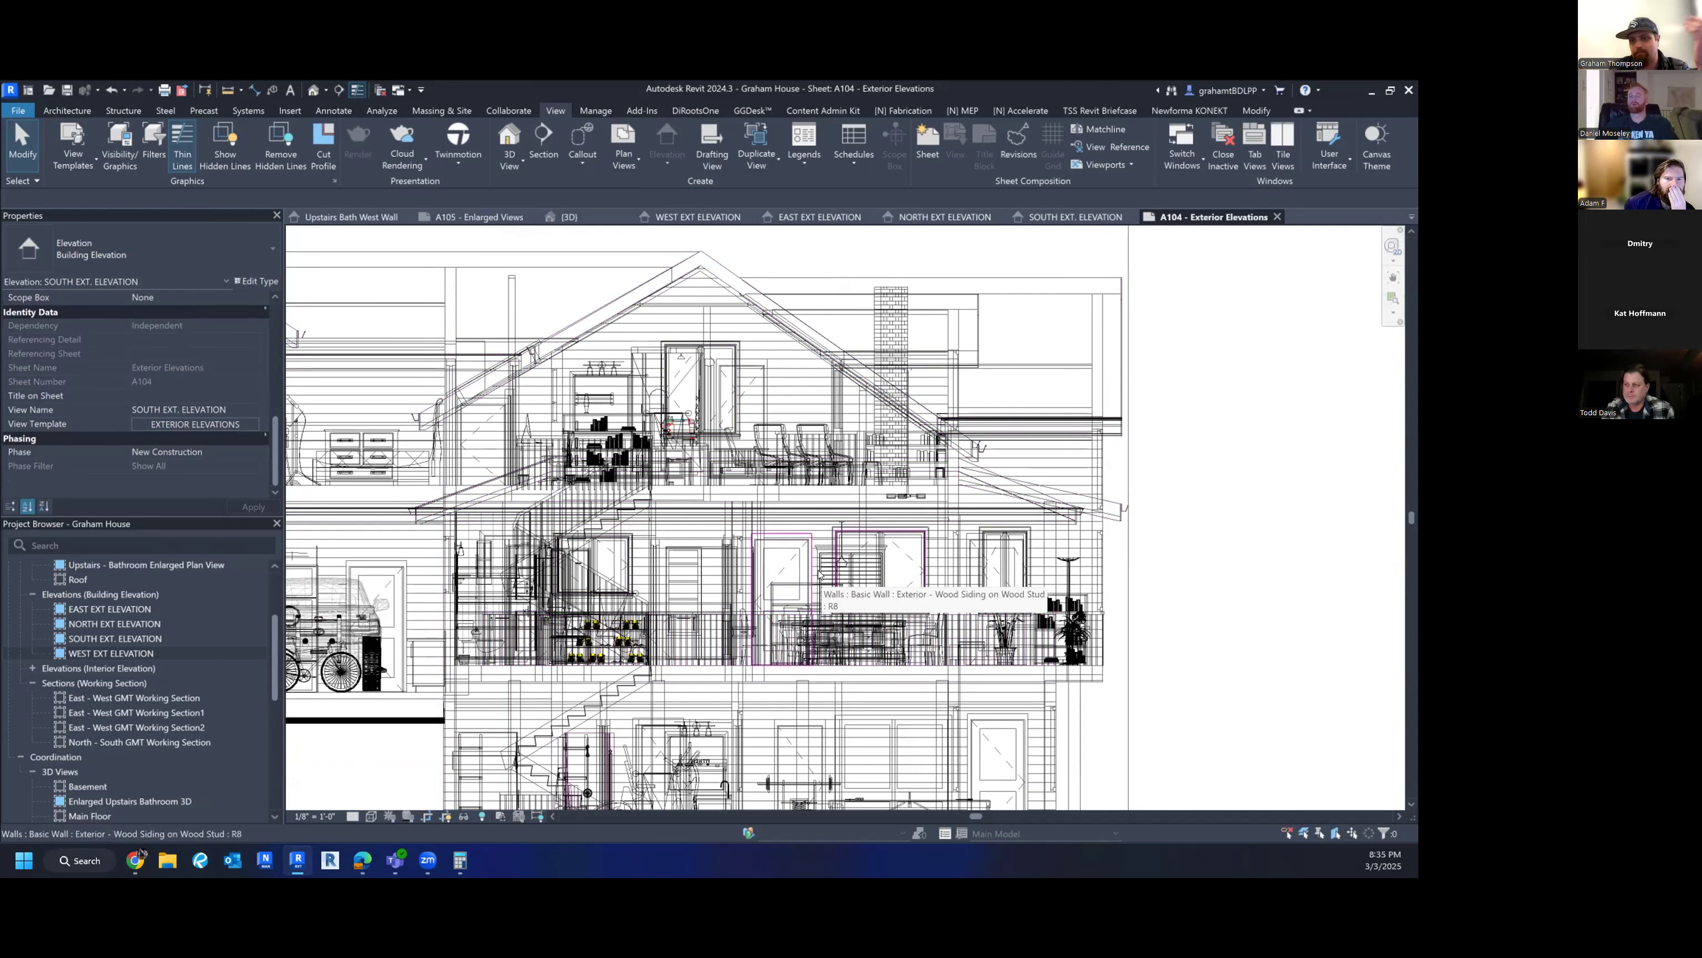
{"action": "scroll", "coordinate": [848, 627], "scroll_direction": "down", "scroll_amount": 3}
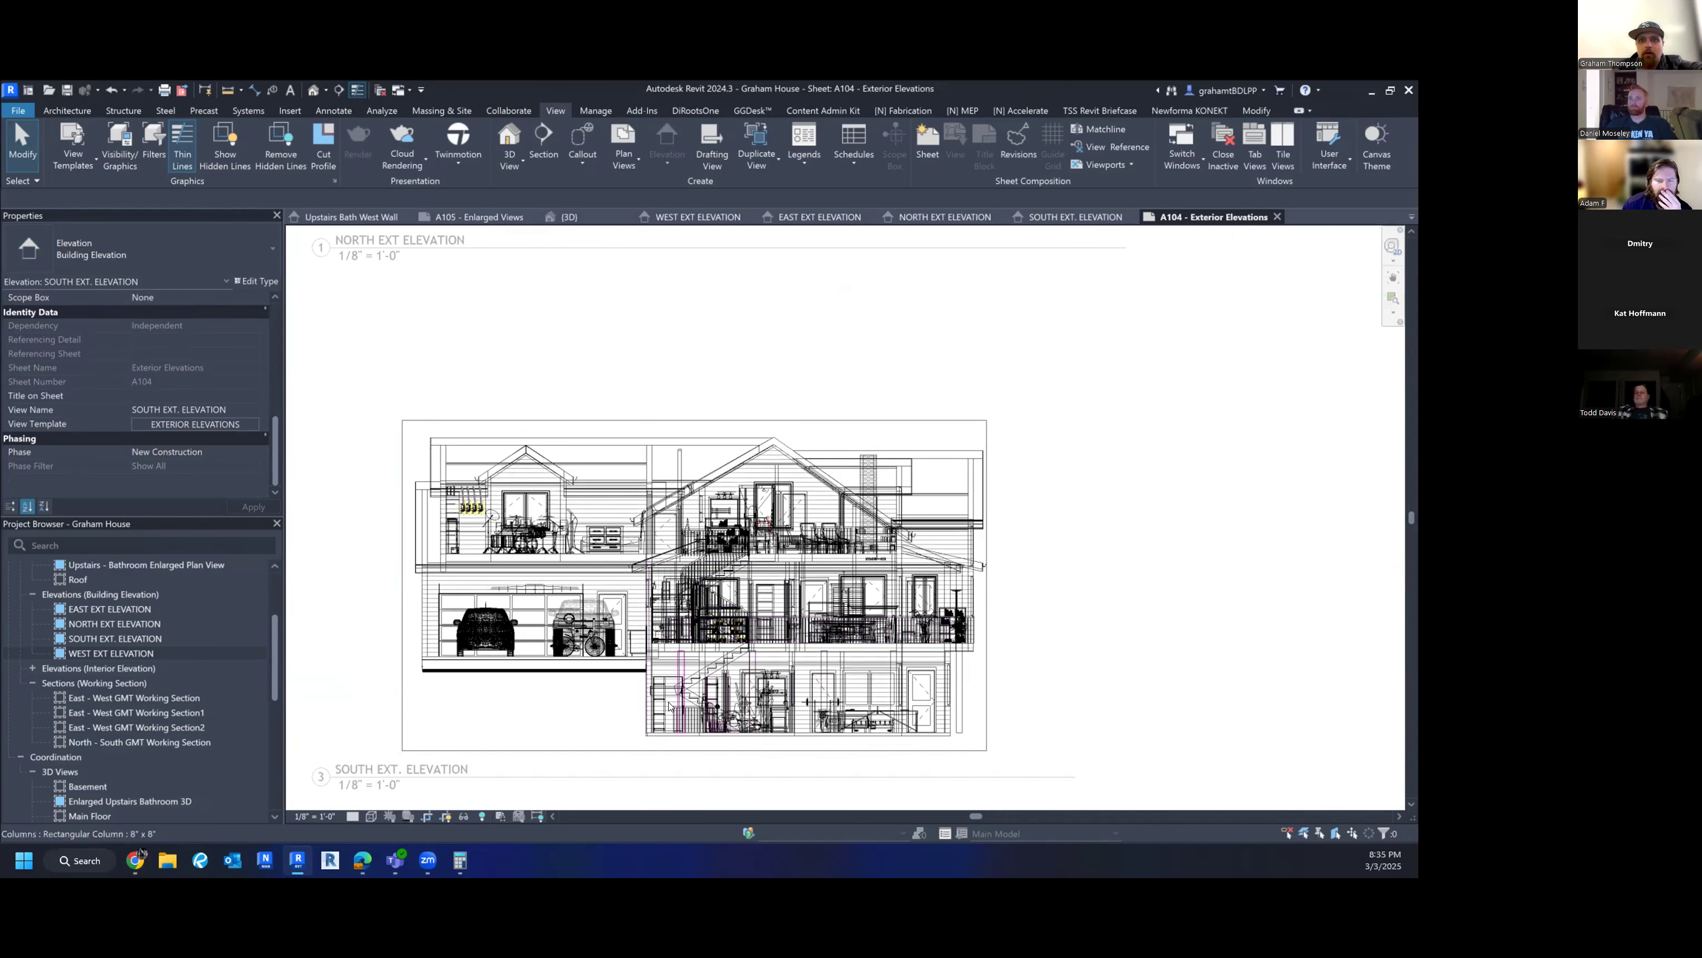
{"action": "scroll", "coordinate": [735, 683], "scroll_direction": "up", "scroll_amount": 3}
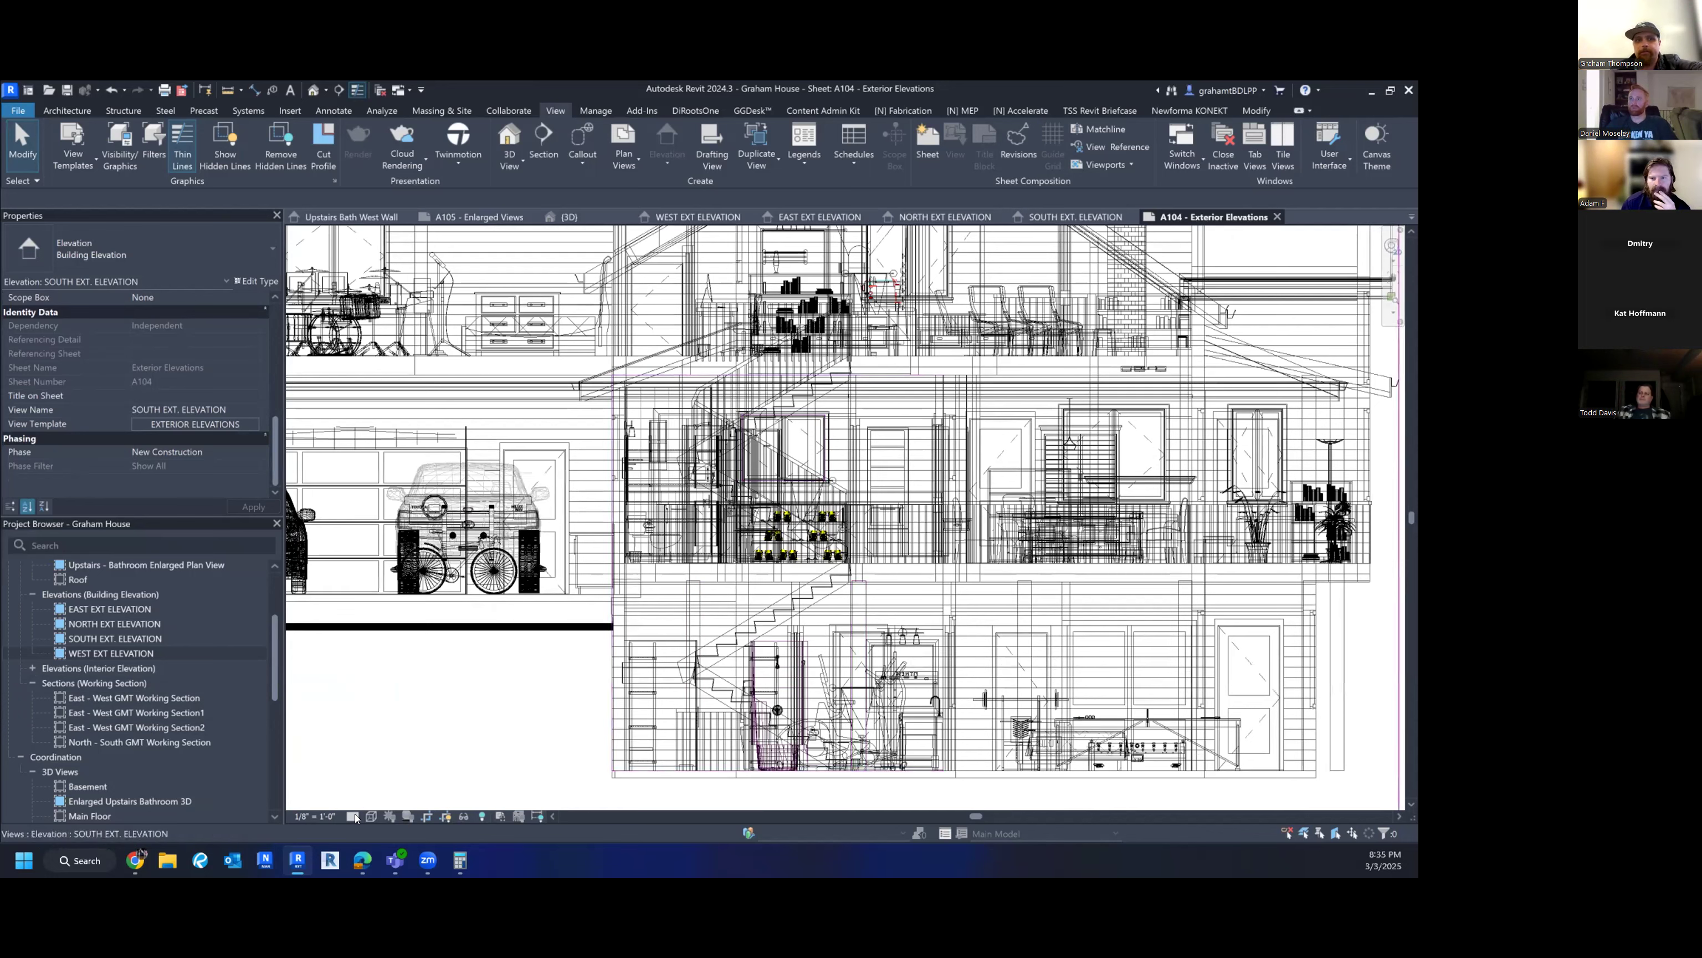
{"action": "left_click", "coordinate": [170, 427]}
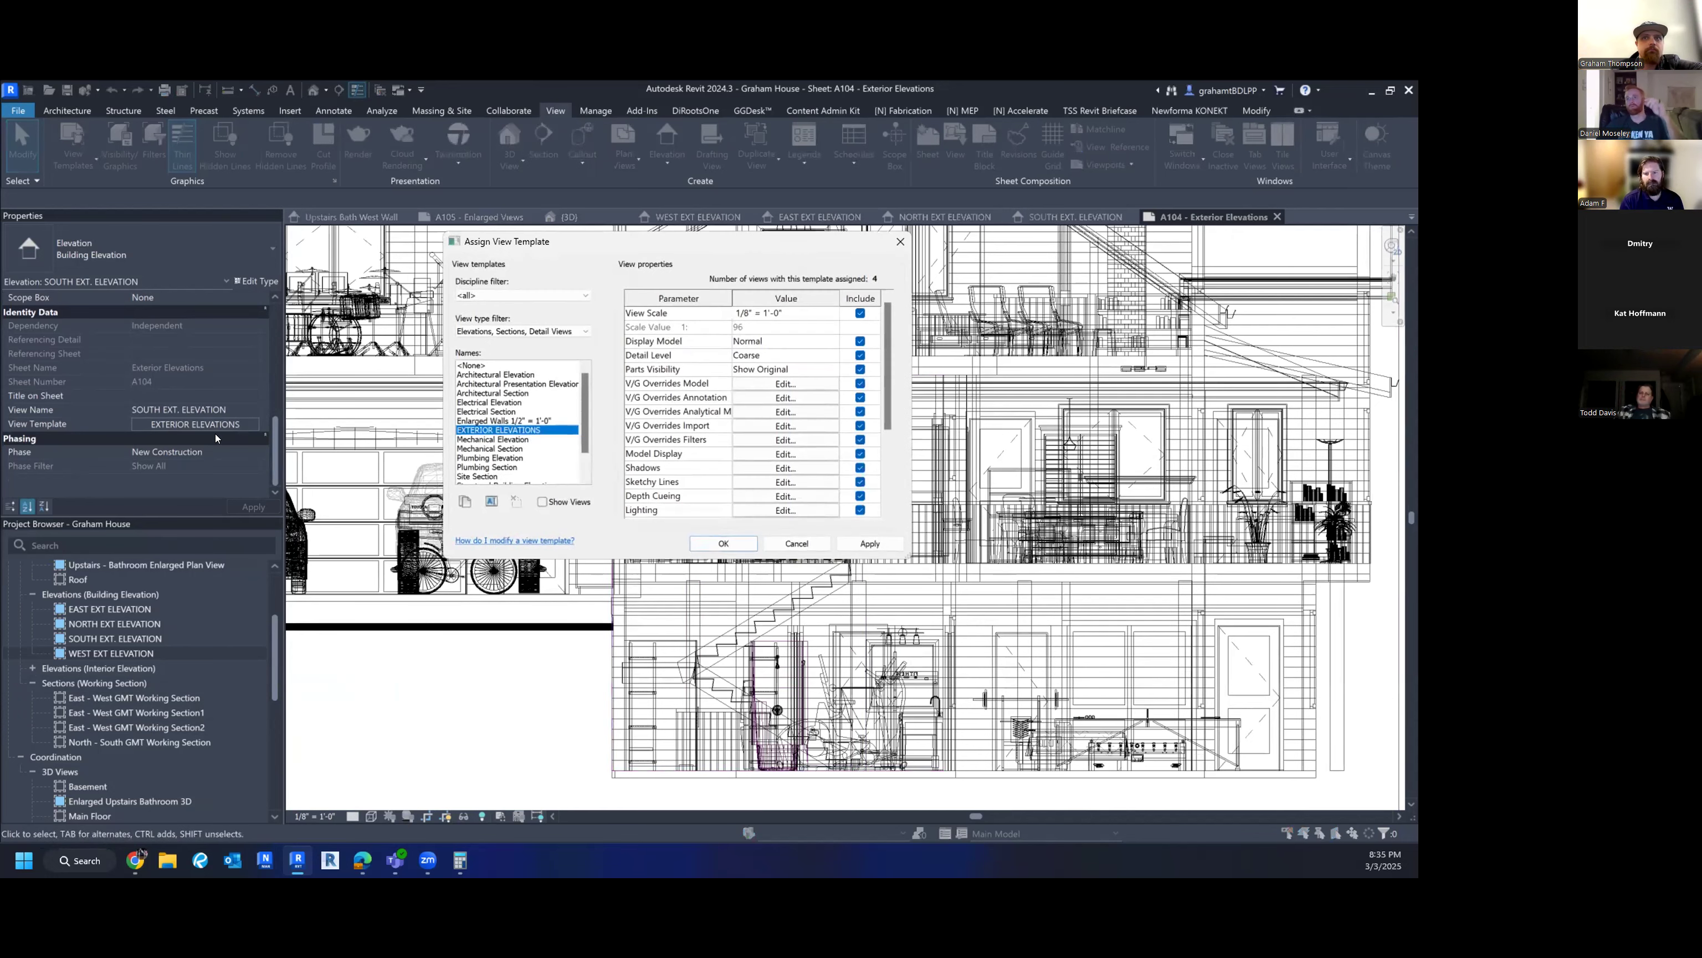
- Change the EXTERIOR ELEVATIONS template display style to Shaded, apply it, and view the whole sheet
{"action": "left_click", "coordinate": [765, 459]}
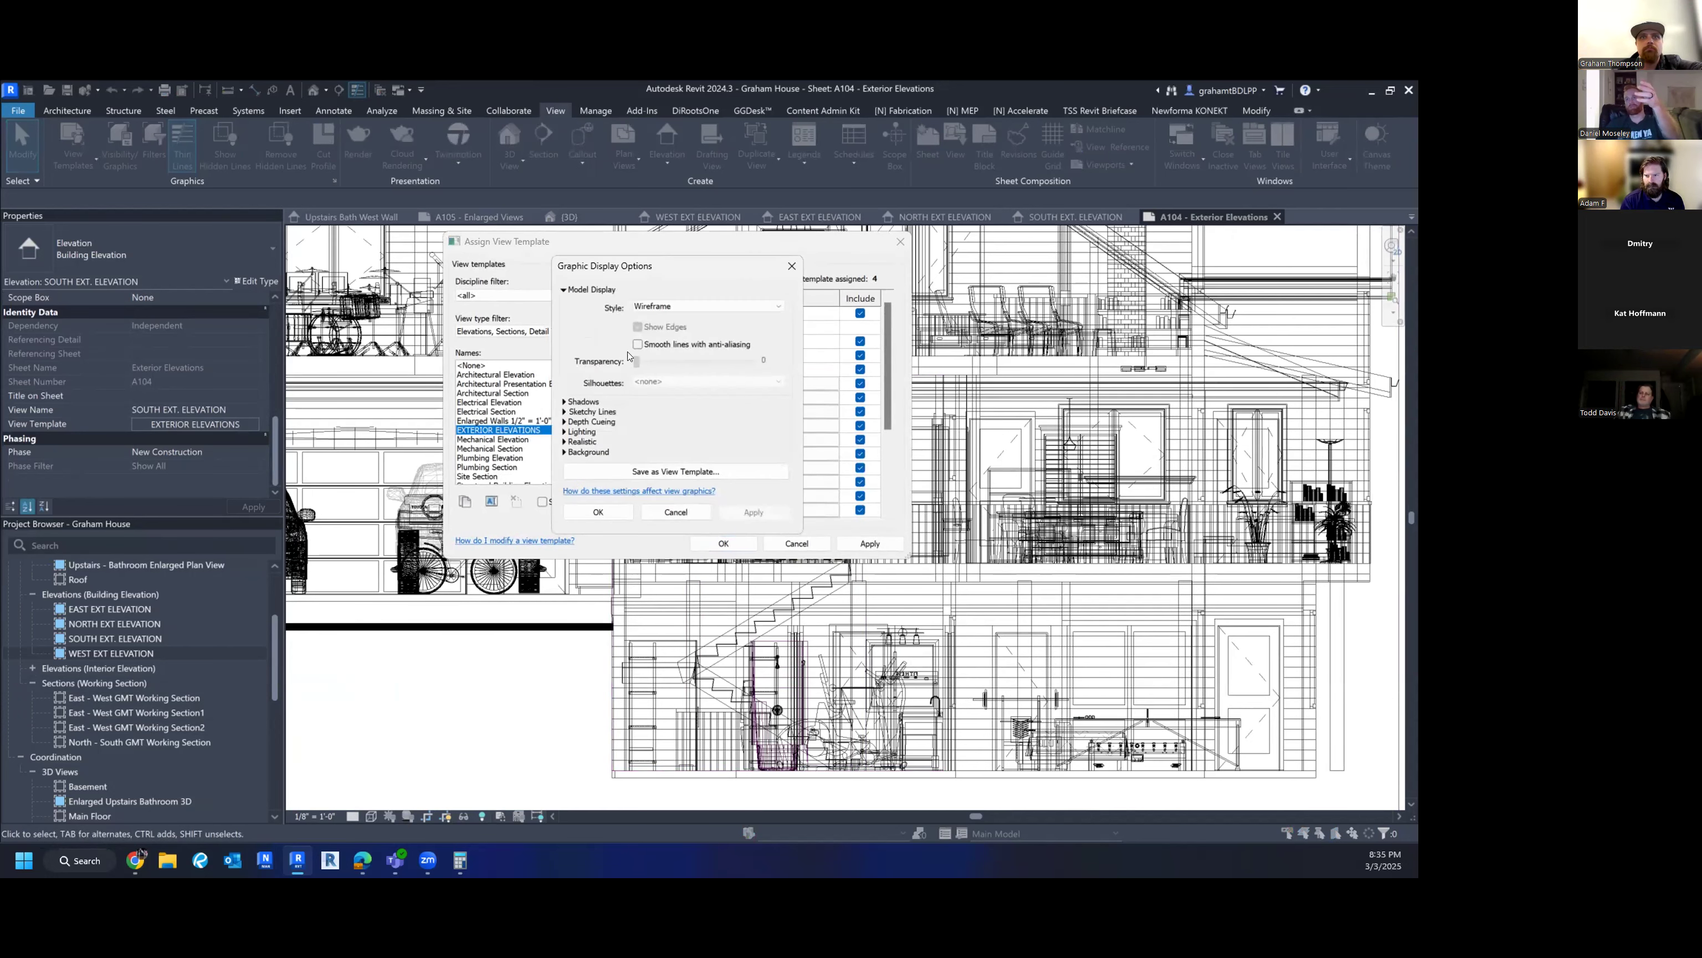
{"action": "left_click", "coordinate": [670, 307]}
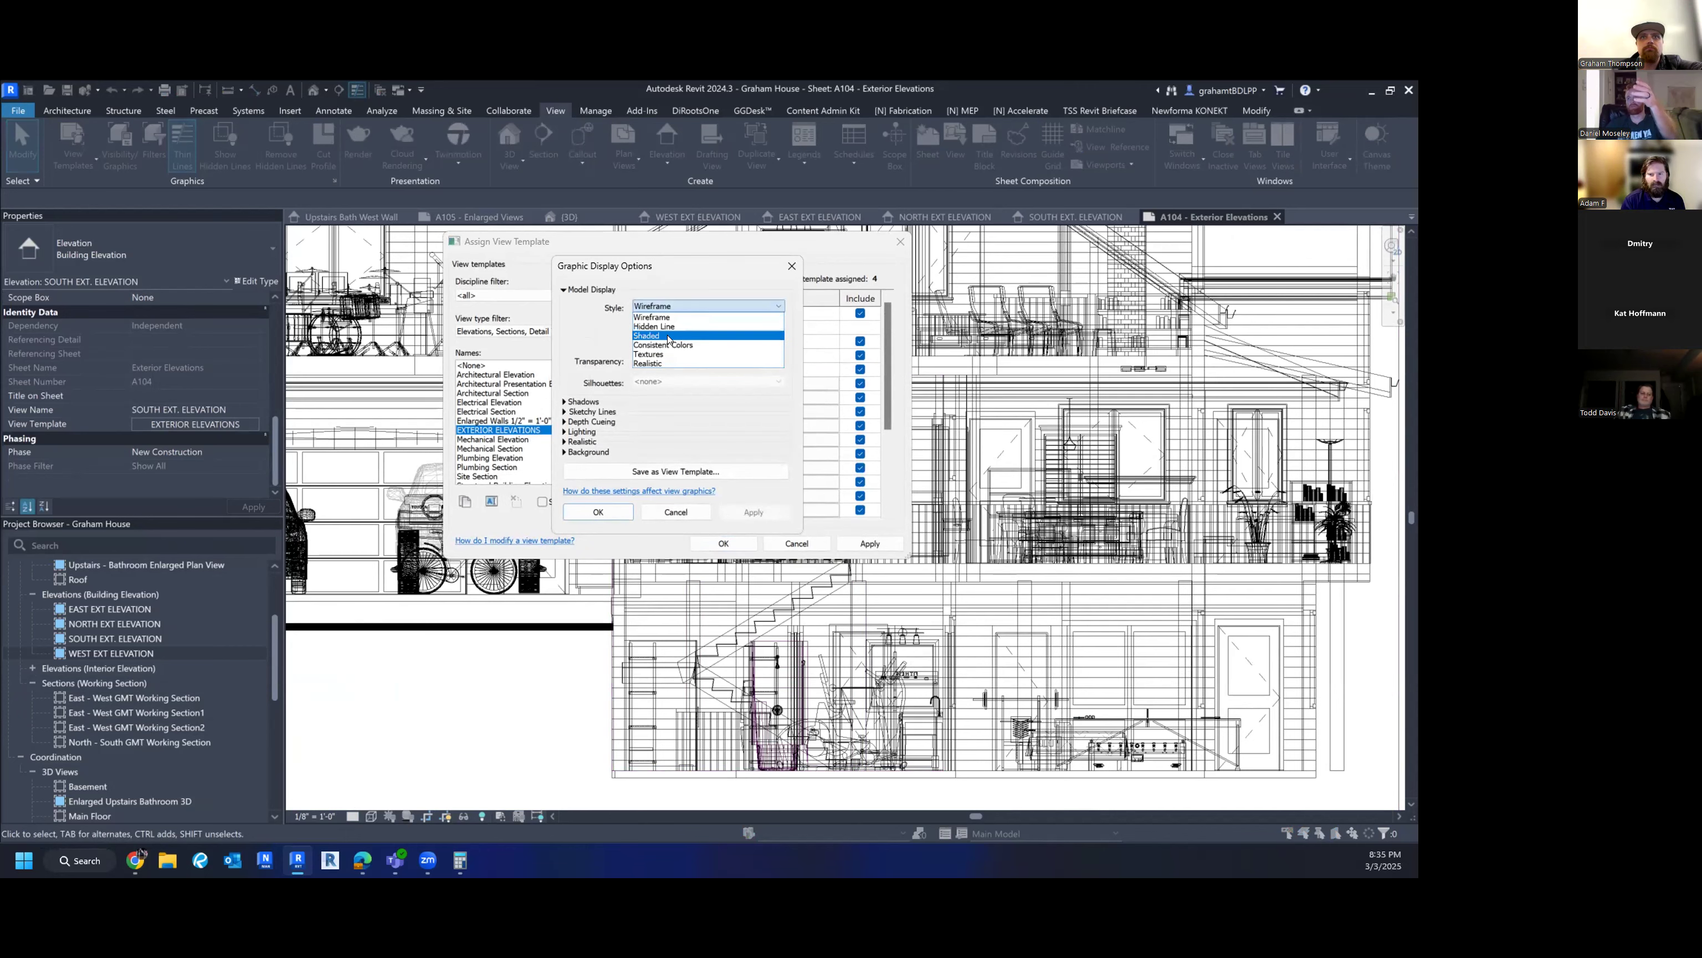
{"action": "left_click", "coordinate": [647, 336]}
{"action": "left_click", "coordinate": [598, 512]}
{"action": "left_click", "coordinate": [723, 543]}
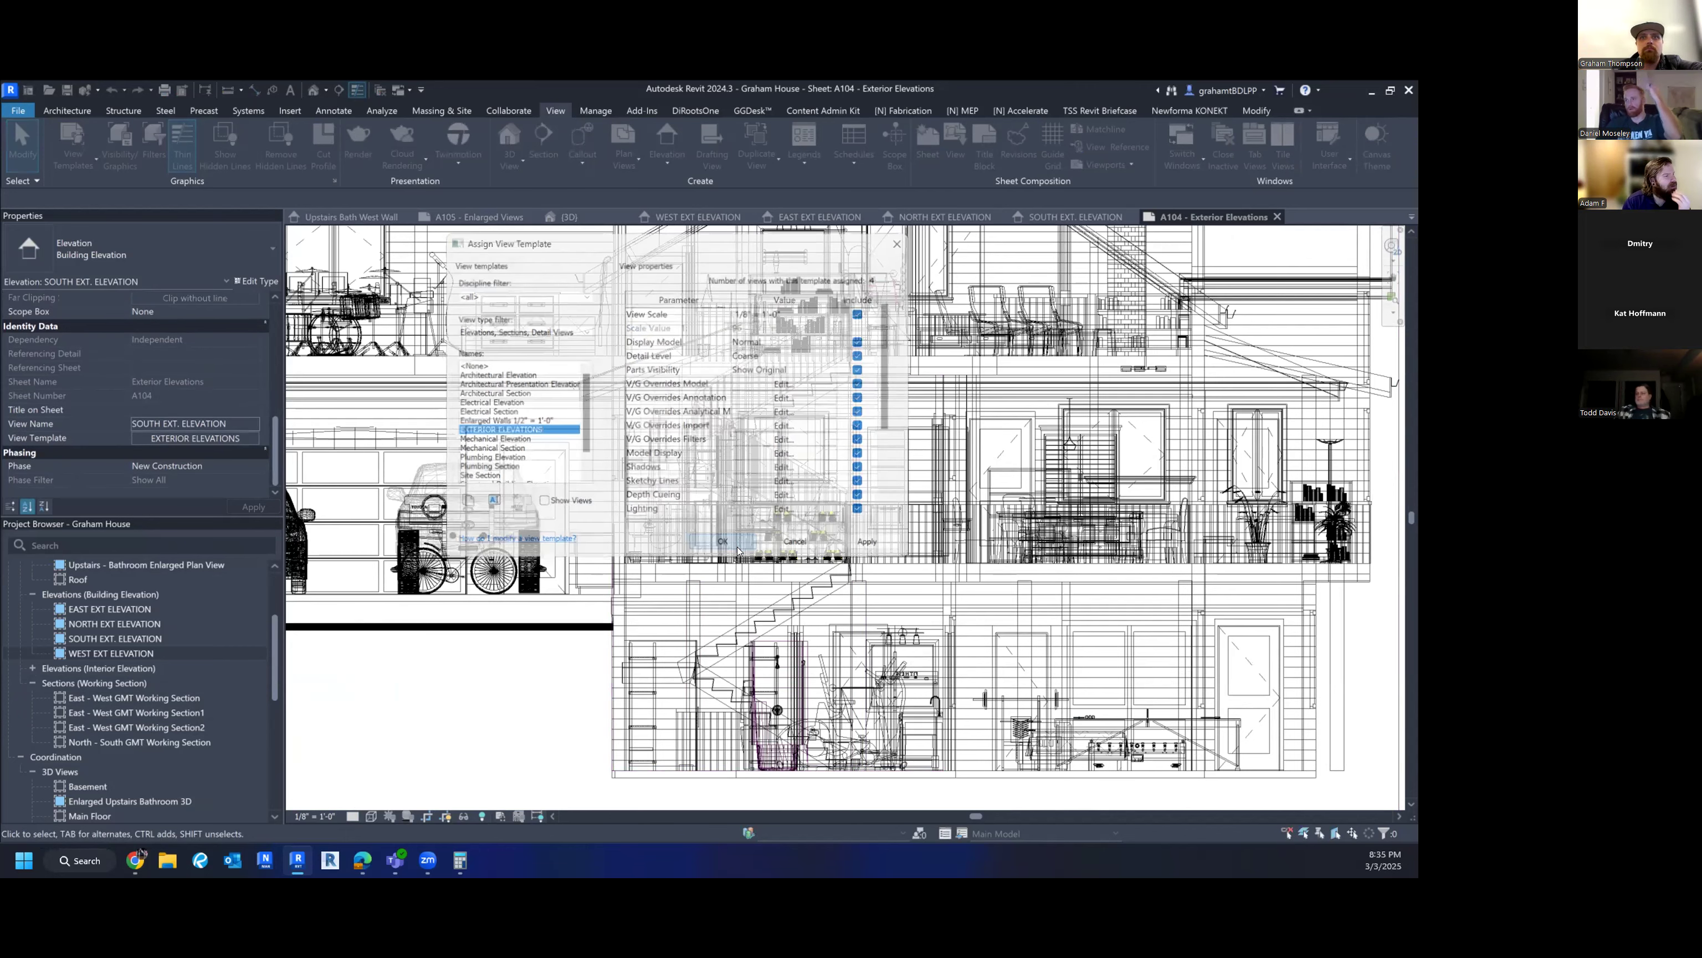
{"action": "scroll", "coordinate": [470, 724], "scroll_direction": "down", "scroll_amount": 4}
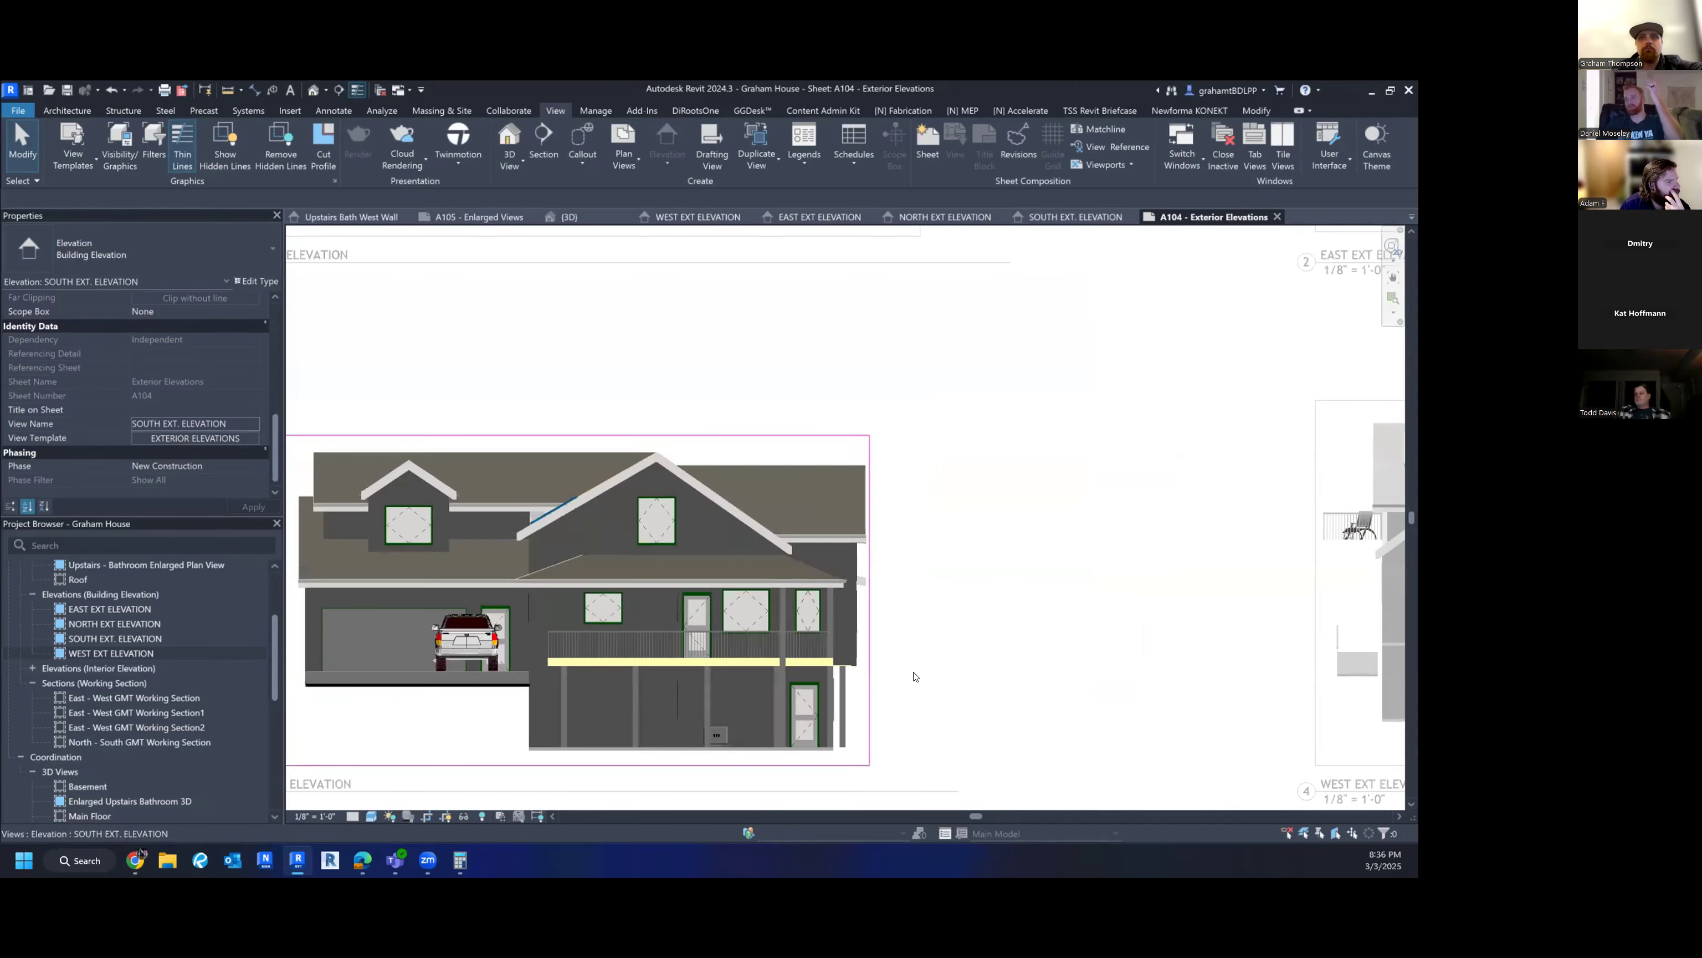
{"action": "scroll", "coordinate": [988, 654], "scroll_direction": "down", "scroll_amount": 3}
{"action": "scroll", "coordinate": [939, 644], "scroll_direction": "down", "scroll_amount": 2}
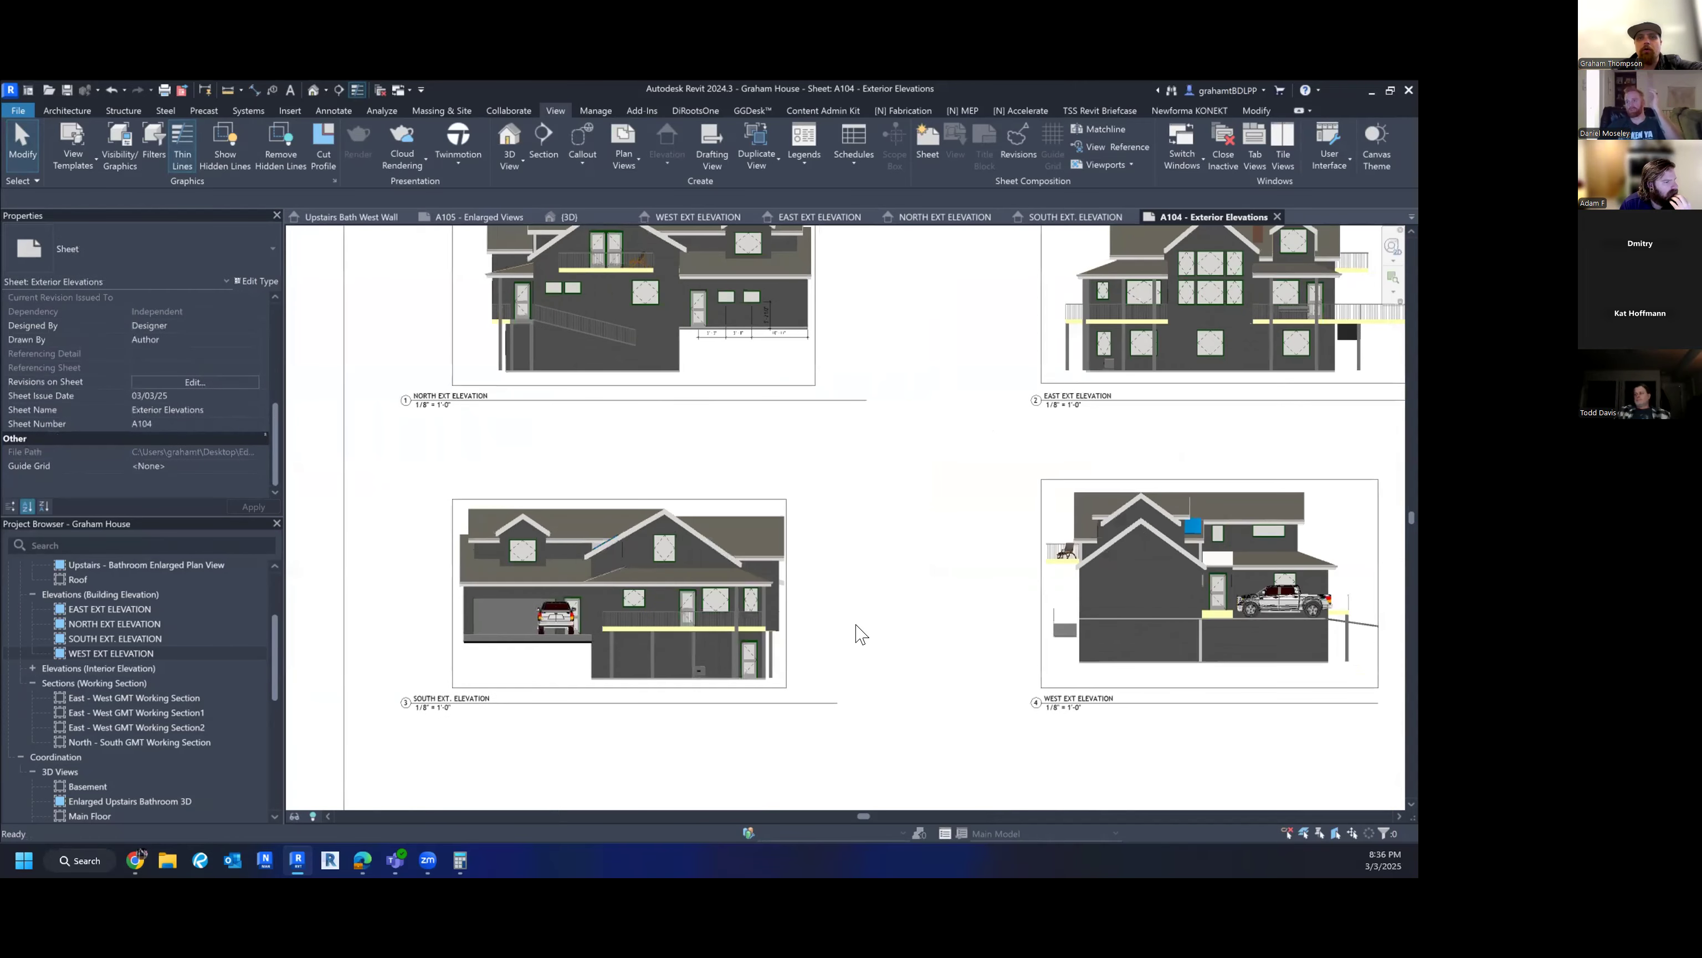
{"action": "scroll", "coordinate": [861, 623], "scroll_direction": "down", "scroll_amount": 1}
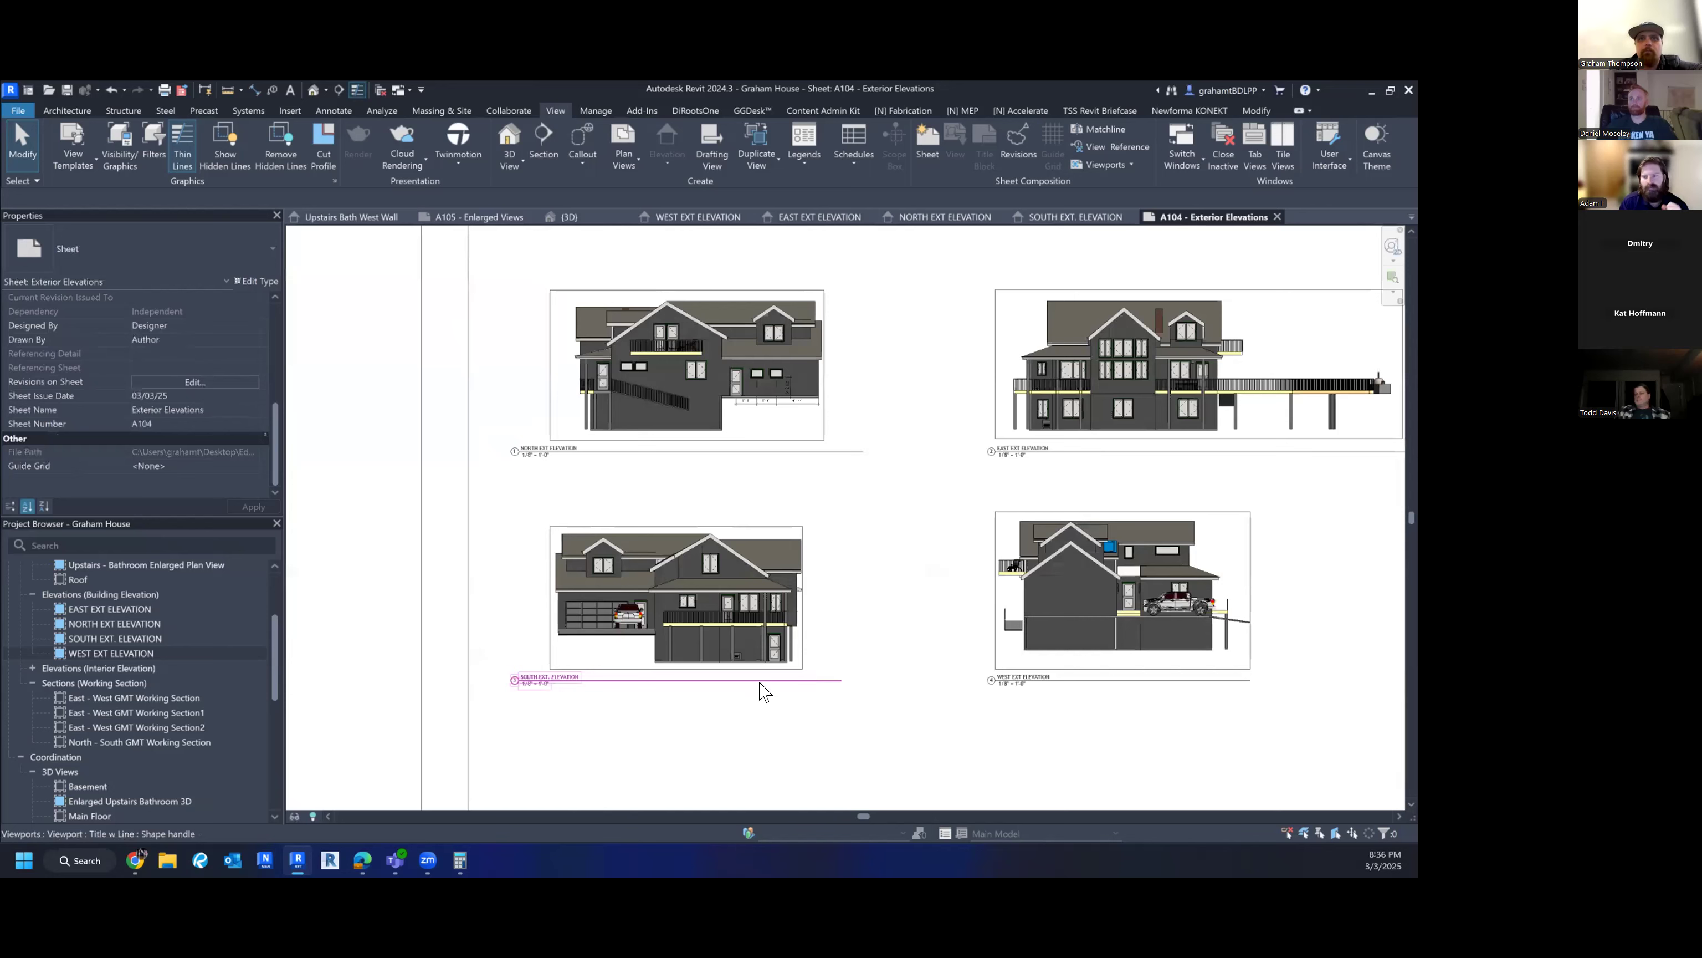
{"action": "middle_click_drag", "start_coordinate": [924, 574], "coordinate": [802, 578]}
{"action": "scroll", "coordinate": [904, 551], "scroll_direction": "down", "scroll_amount": 1}
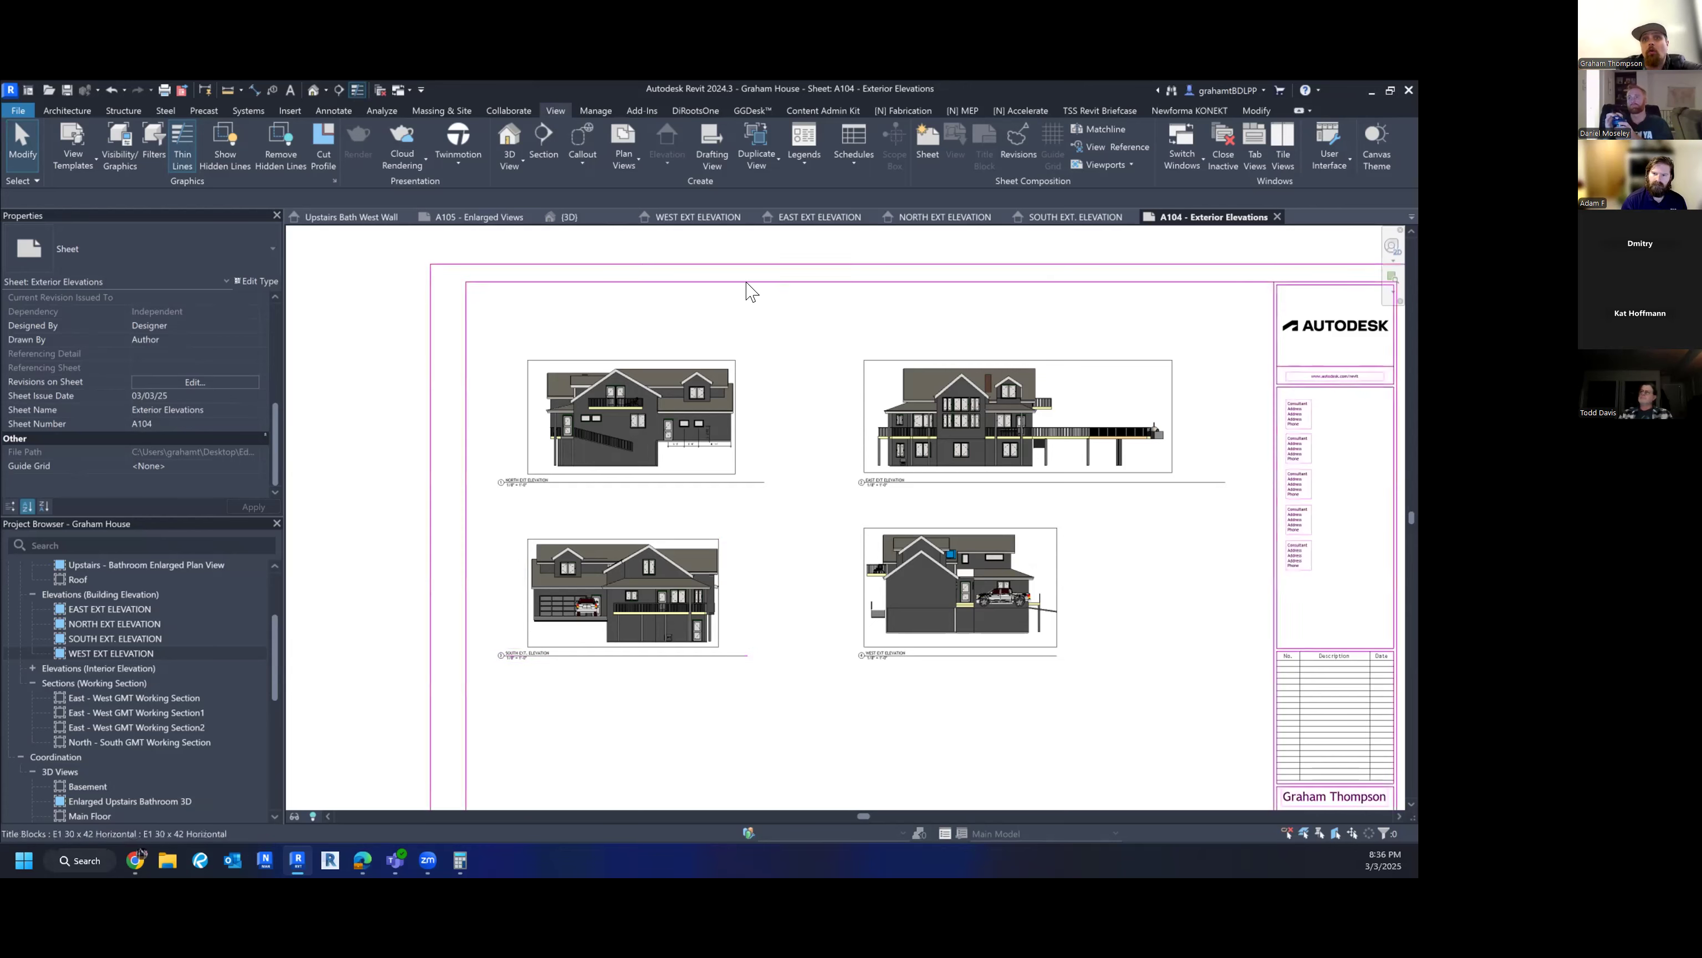
- In the North viewport, move the 5'-2 1/2" dimension out and back onto the wall
{"action": "scroll", "coordinate": [637, 456], "scroll_direction": "up", "scroll_amount": 5}
{"action": "scroll", "coordinate": [771, 556], "scroll_direction": "down", "scroll_amount": 3}
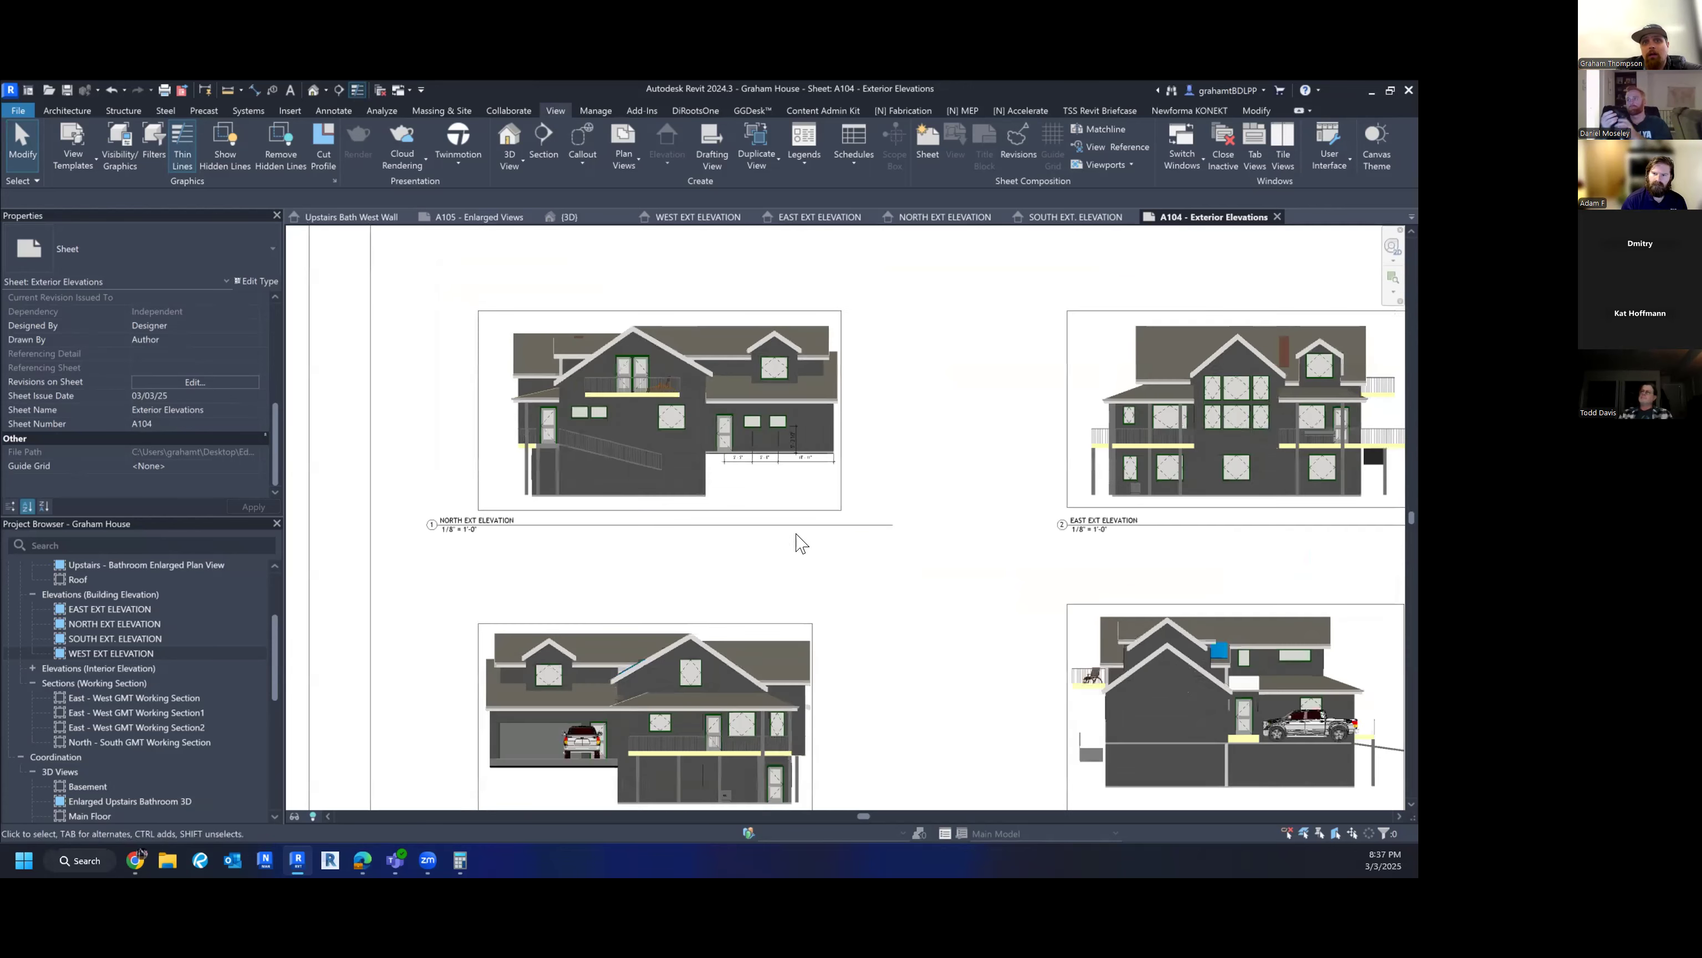
{"action": "scroll", "coordinate": [729, 590], "scroll_direction": "up", "scroll_amount": 6}
{"action": "scroll", "coordinate": [711, 522], "scroll_direction": "down", "scroll_amount": 4}
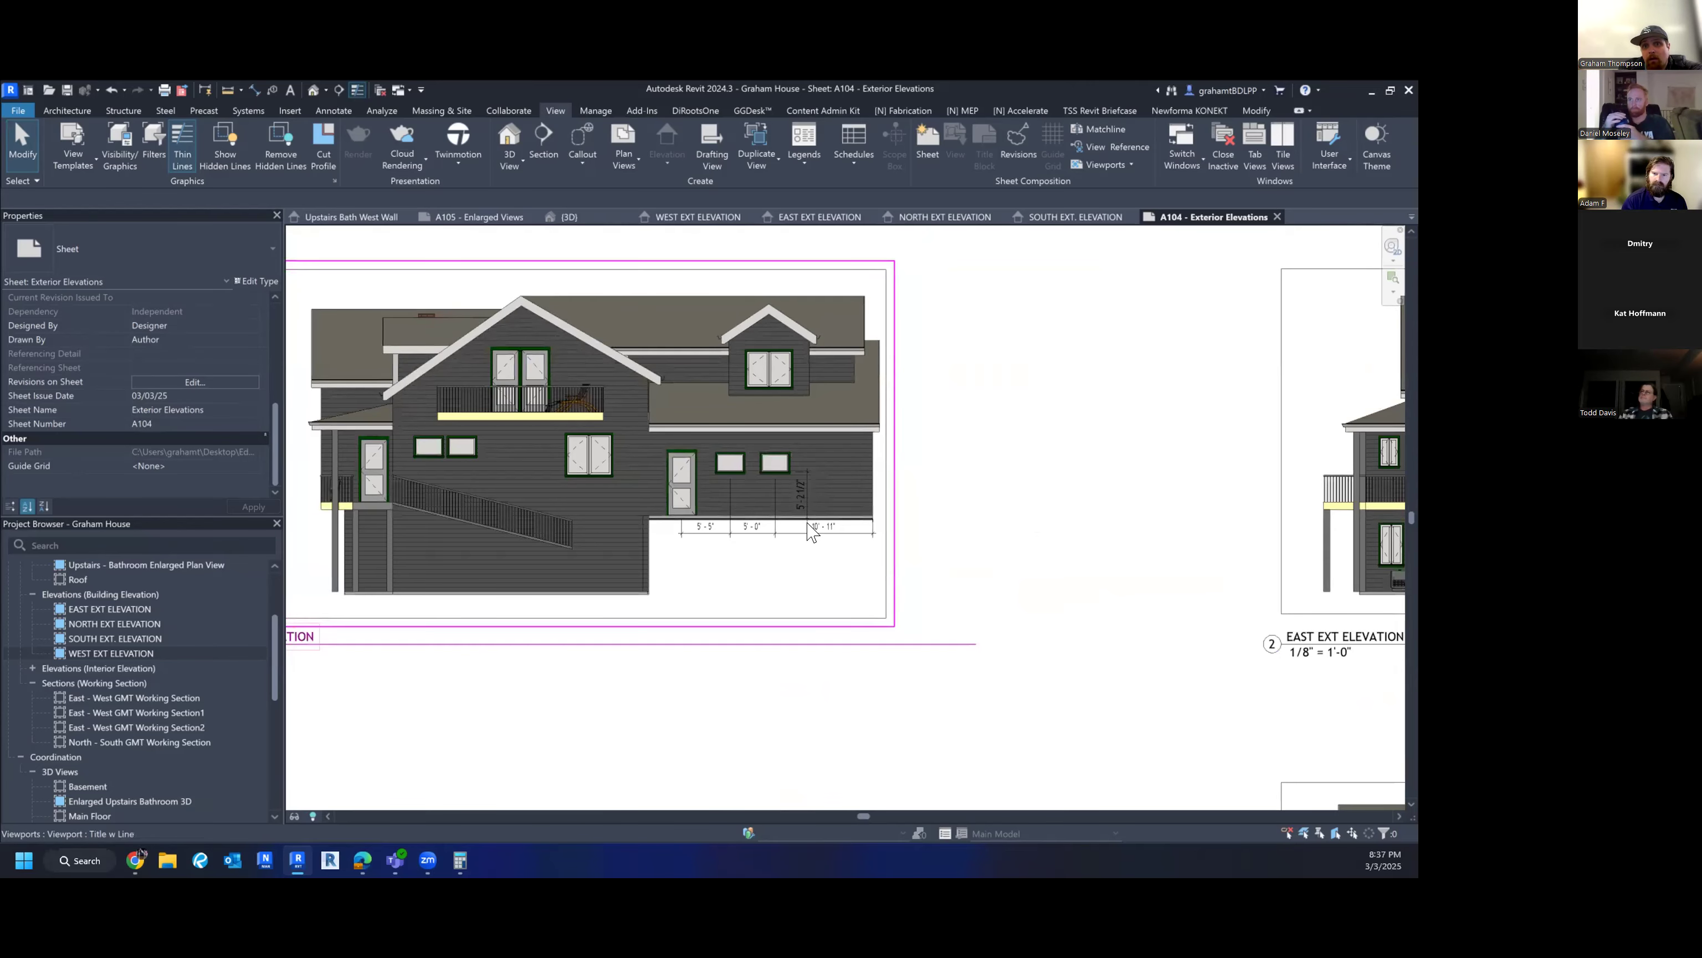
{"action": "scroll", "coordinate": [814, 496], "scroll_direction": "up", "scroll_amount": 3}
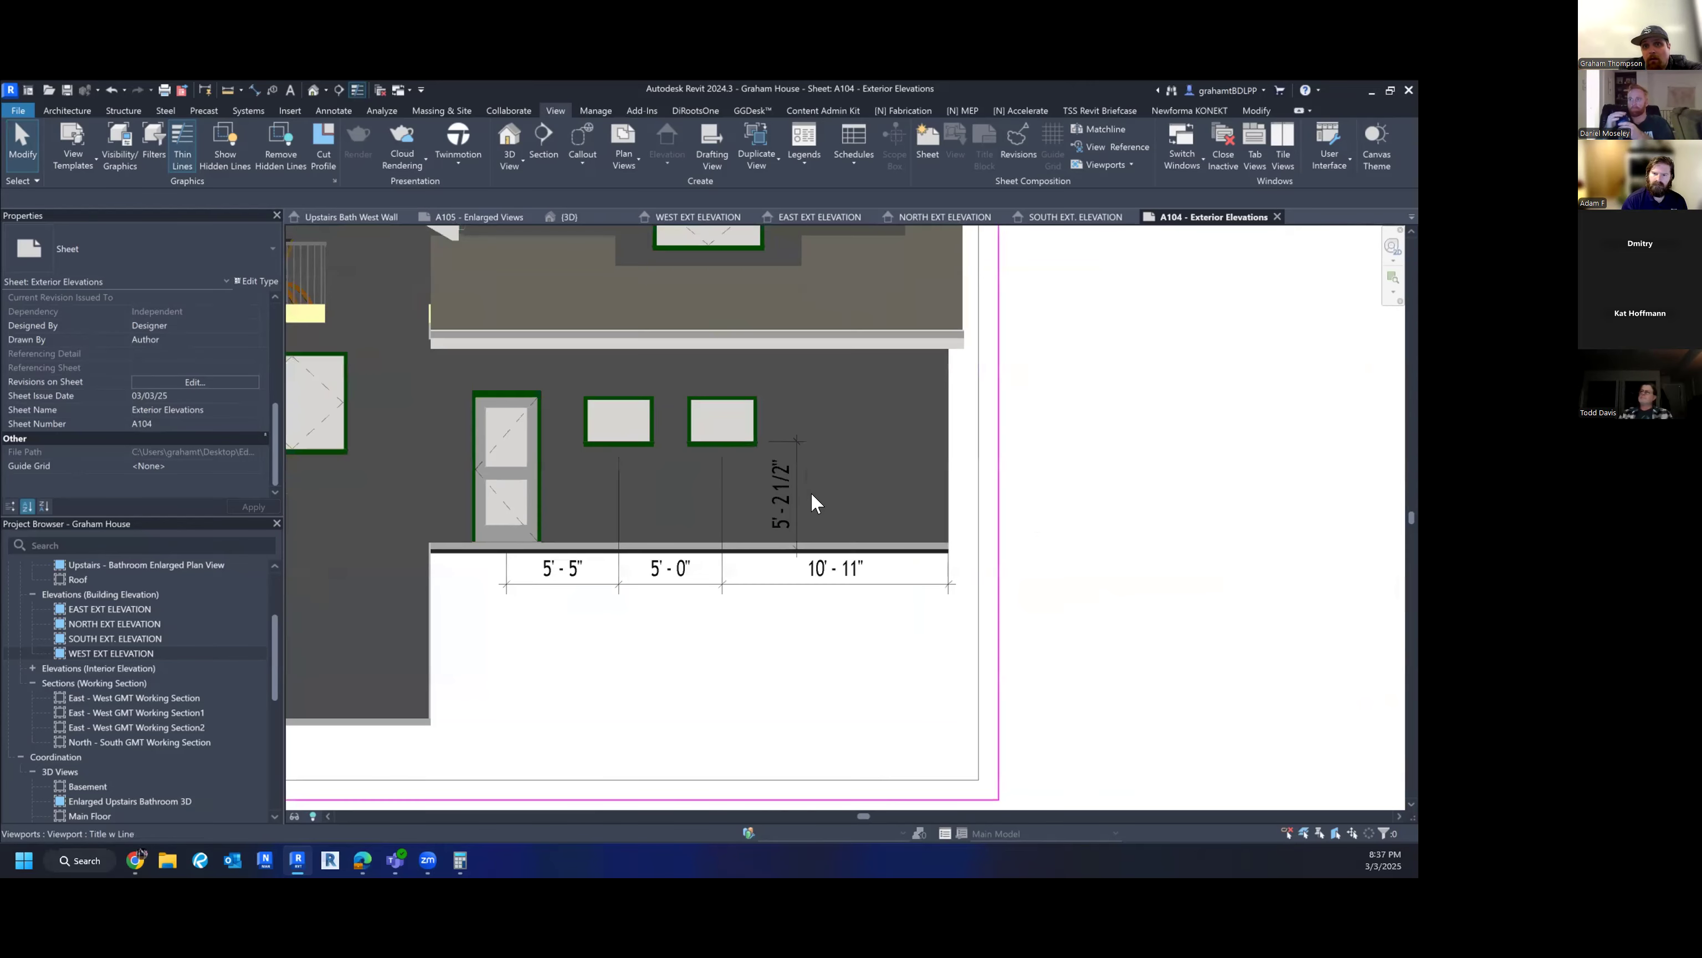
{"action": "double_click", "coordinate": [730, 616]}
{"action": "left_click_drag", "start_coordinate": [785, 469], "coordinate": [1010, 460]}
{"action": "scroll", "coordinate": [1059, 517], "scroll_direction": "down", "scroll_amount": 3}
{"action": "left_click", "coordinate": [1063, 563]}
{"action": "scroll", "coordinate": [1008, 590], "scroll_direction": "up", "scroll_amount": 2}
{"action": "left_click_drag", "start_coordinate": [985, 504], "coordinate": [894, 508]}
{"action": "left_click", "coordinate": [1138, 520]}
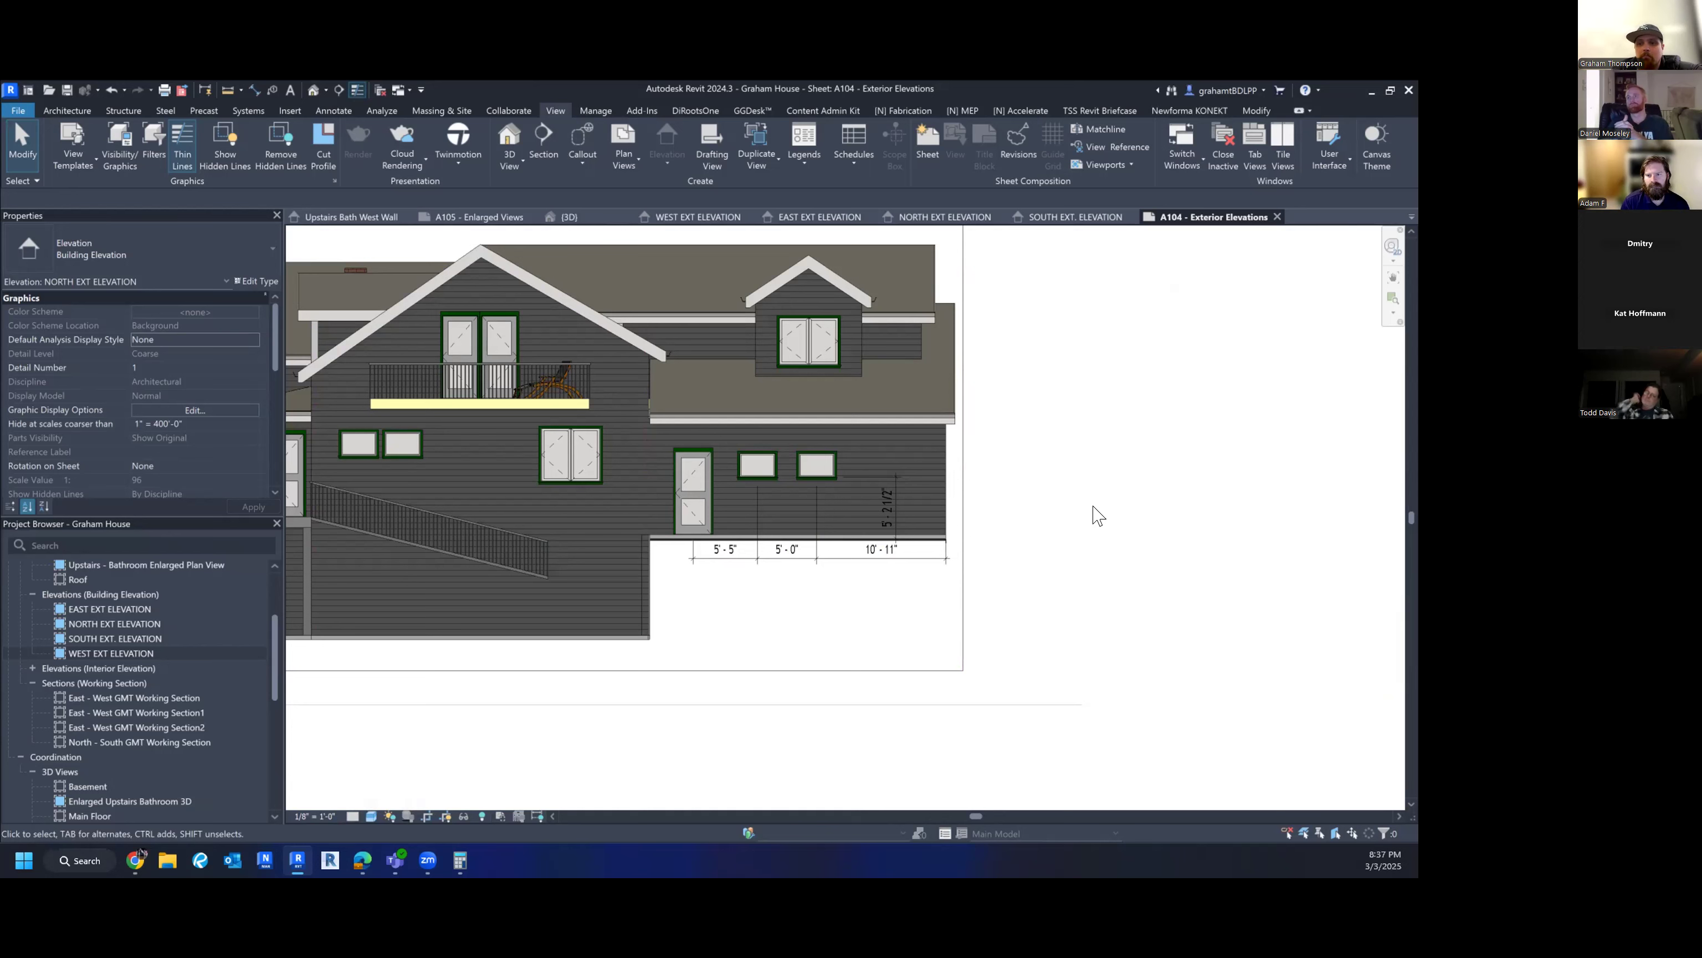
- Check the view's visual style options, then deactivate the viewport and return to sheet A104
{"action": "scroll", "coordinate": [1098, 516], "scroll_direction": "down", "scroll_amount": 2}
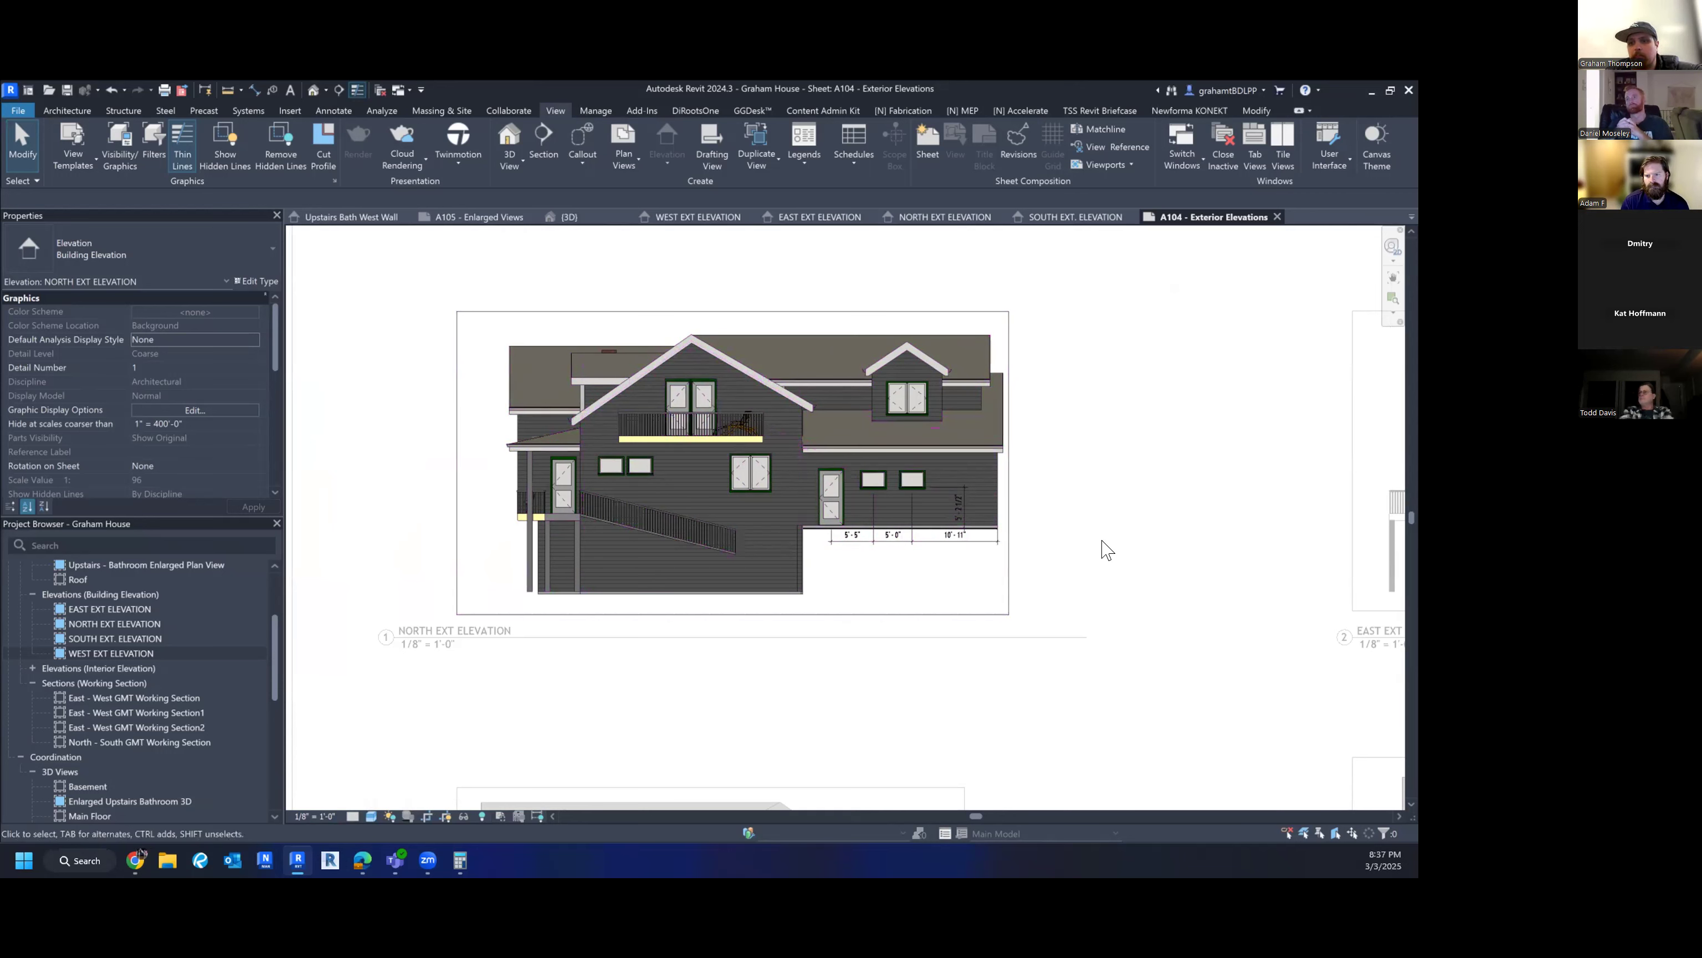
{"action": "middle_click_drag", "start_coordinate": [1108, 549], "coordinate": [1101, 540]}
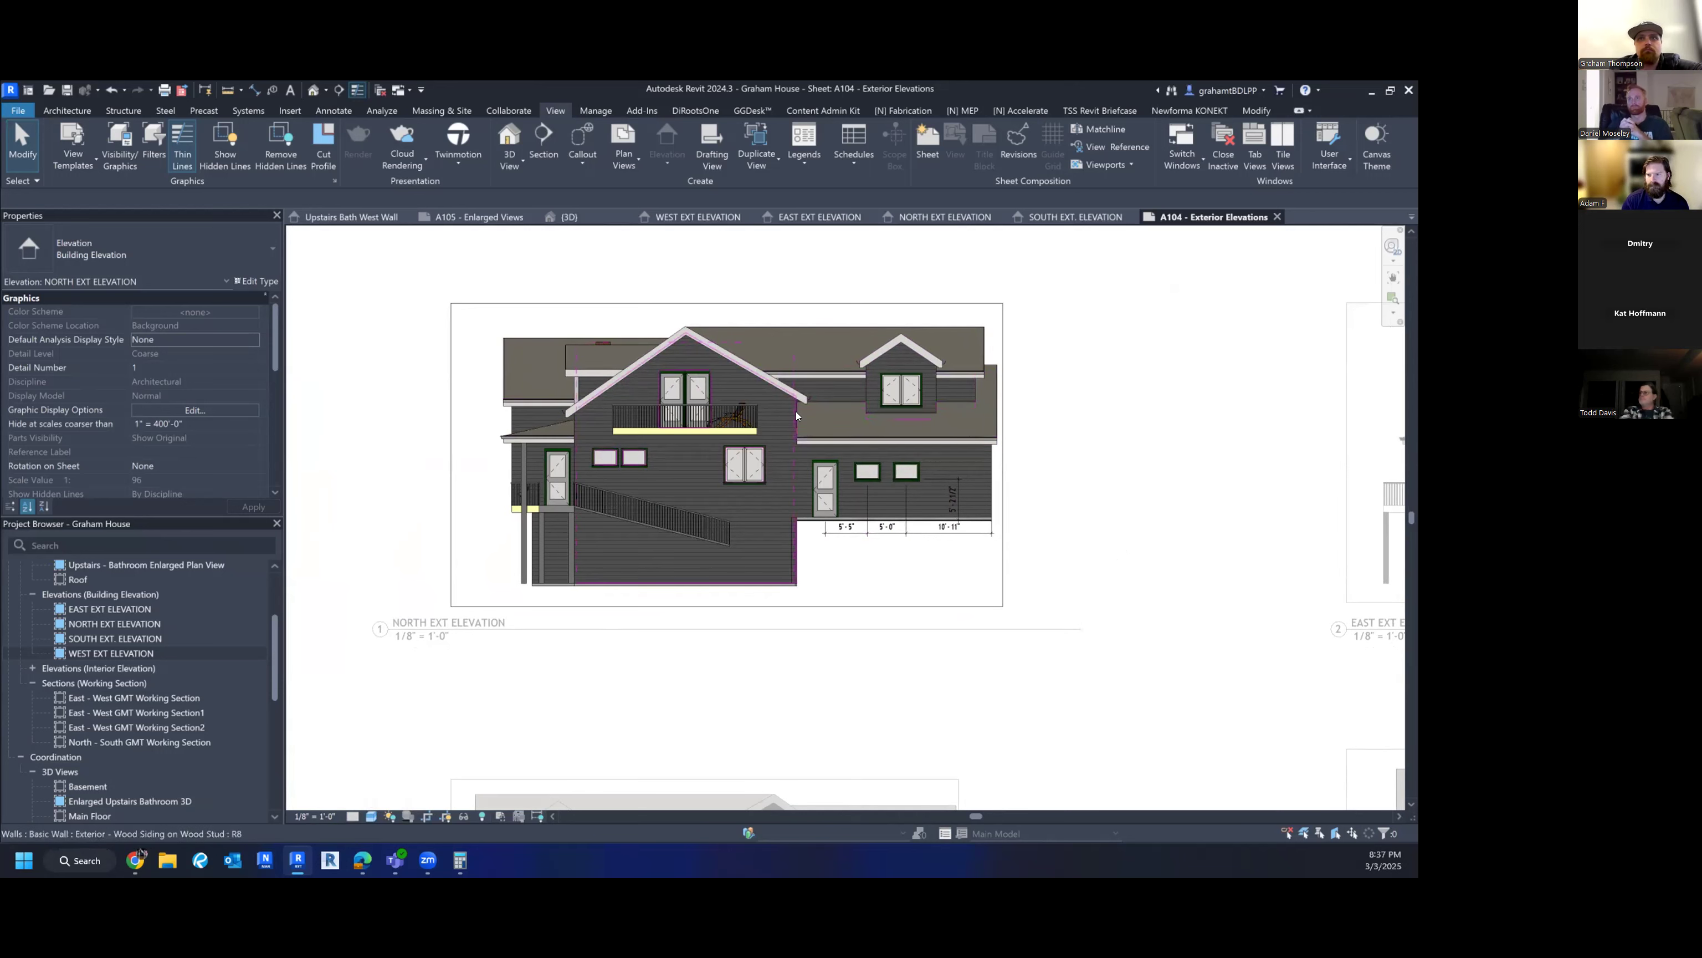
{"action": "left_click", "coordinate": [371, 816]}
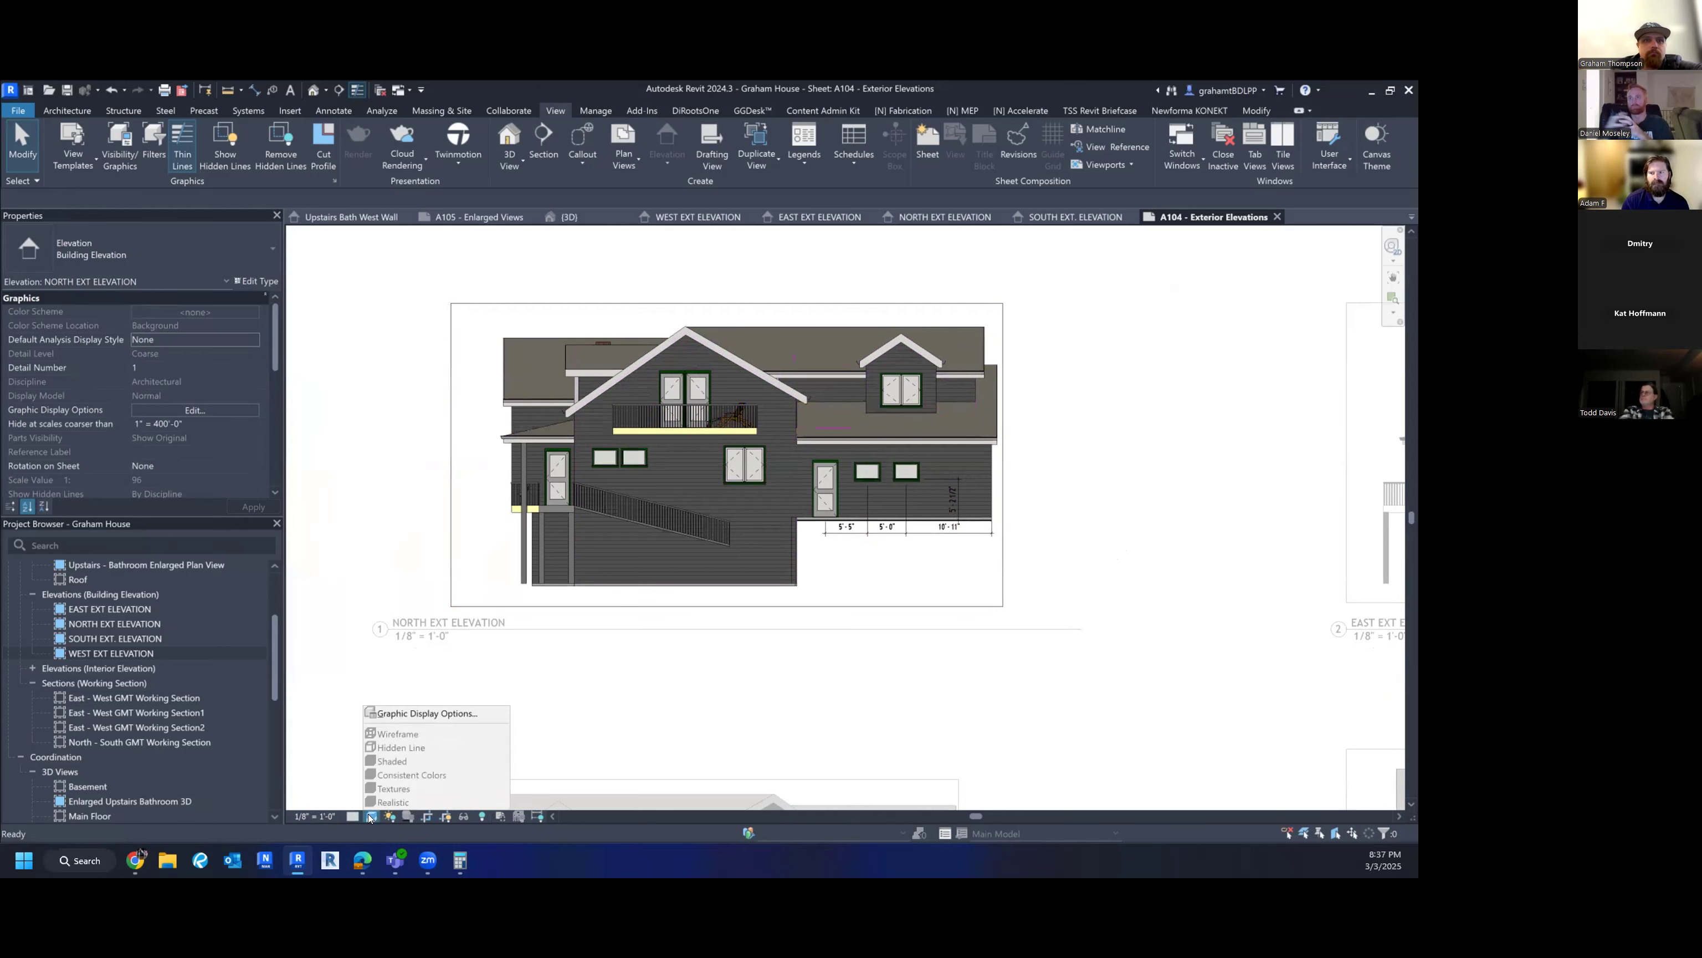
{"action": "left_click", "coordinate": [362, 612]}
{"action": "double_click", "coordinate": [369, 521]}
{"action": "scroll", "coordinate": [369, 521], "scroll_direction": "down", "scroll_amount": 3}
{"action": "middle_click_drag", "start_coordinate": [829, 631], "coordinate": [761, 487]}
{"action": "scroll", "coordinate": [760, 487], "scroll_direction": "down", "scroll_amount": 2}
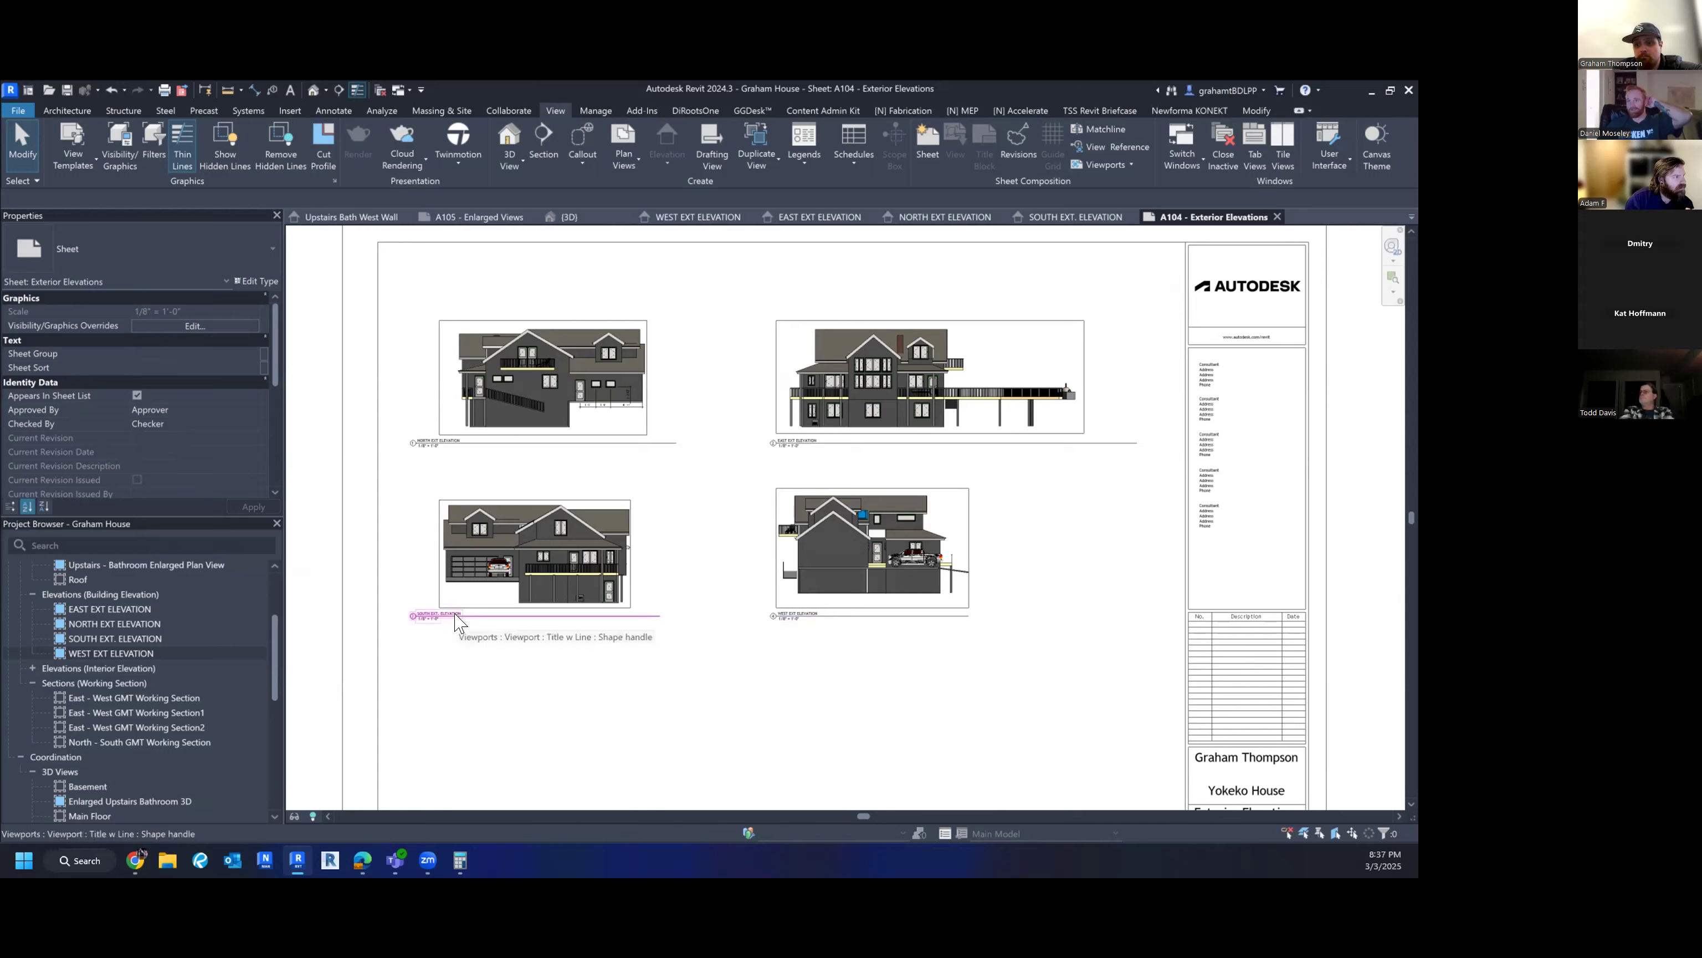
- Shorten the South elevation's title line so it ends at the viewport edge
{"action": "mouse_move", "coordinate": [455, 623]}
{"action": "left_mouse_down"}
{"action": "mouse_move", "coordinate": [493, 611]}
{"action": "mouse_move", "coordinate": [479, 612]}
{"action": "left_mouse_up"}
{"action": "left_click", "coordinate": [532, 645]}
{"action": "left_click", "coordinate": [569, 571]}
{"action": "left_click_drag", "start_coordinate": [685, 616], "coordinate": [631, 616]}
{"action": "left_click", "coordinate": [569, 647]}
{"action": "scroll", "coordinate": [141, 698], "scroll_direction": "down", "scroll_amount": 3}
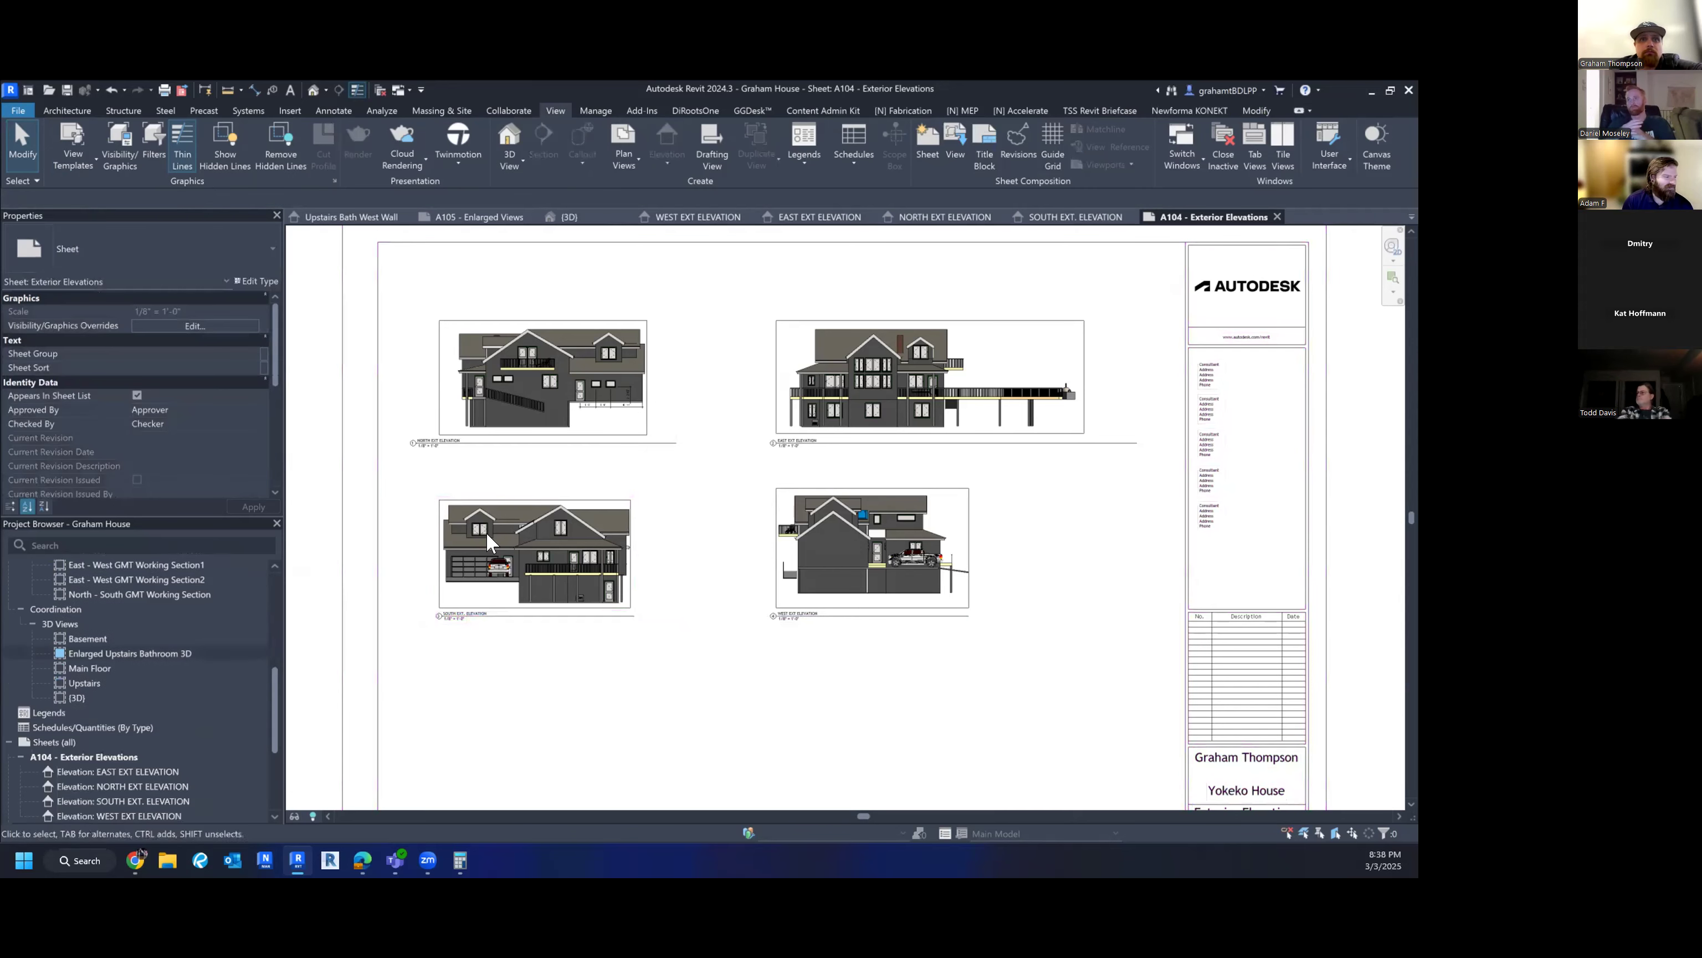
- Shorten the North elevation's title line so it ends at the viewport edge
{"action": "left_click", "coordinate": [561, 456]}
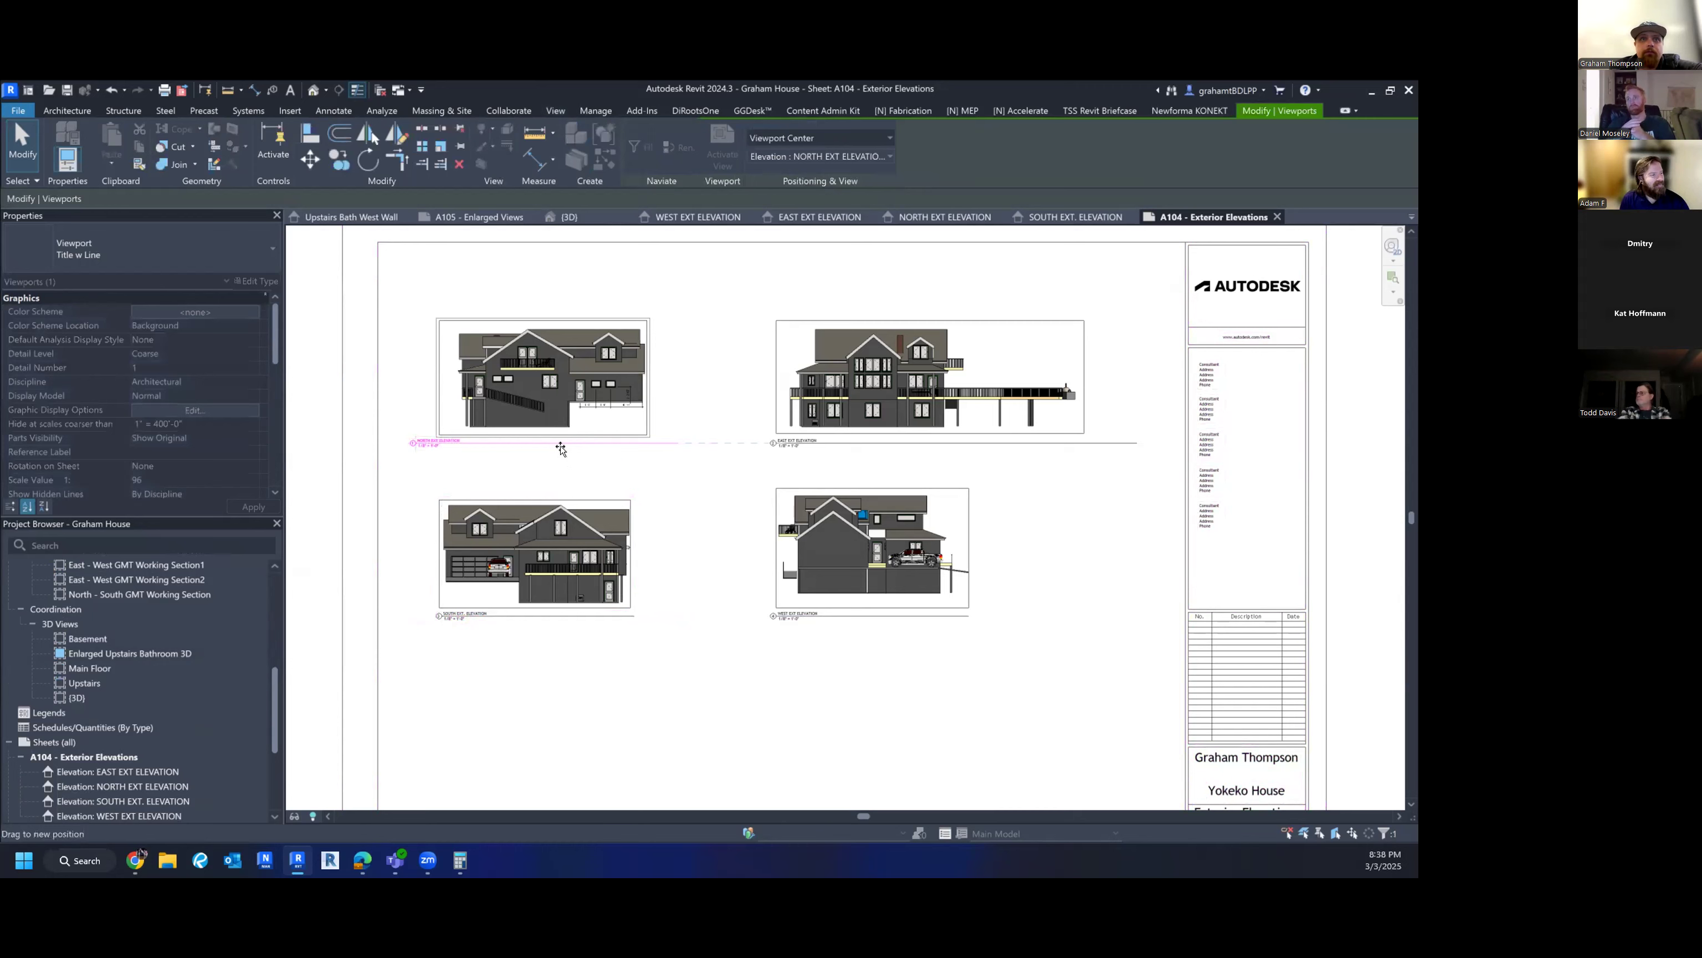
{"action": "left_click", "coordinate": [702, 443]}
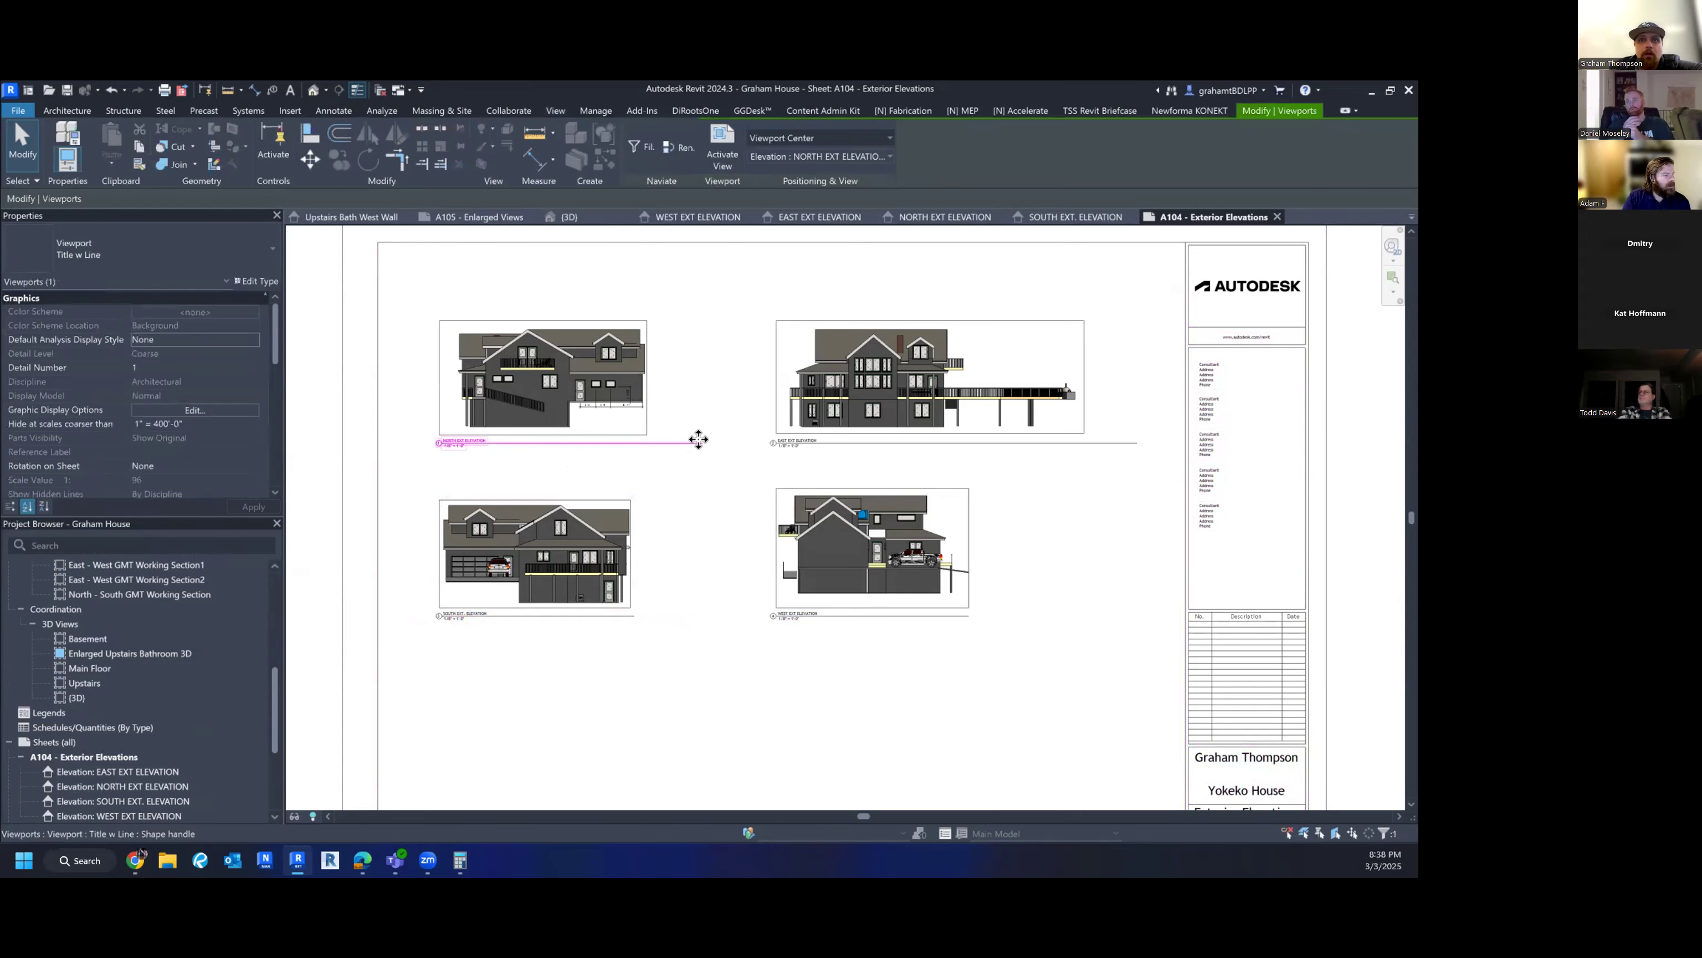
{"action": "left_click_drag", "start_coordinate": [704, 445], "coordinate": [650, 444]}
{"action": "left_click", "coordinate": [667, 490]}
{"action": "scroll", "coordinate": [111, 688], "scroll_direction": "down", "scroll_amount": 3}
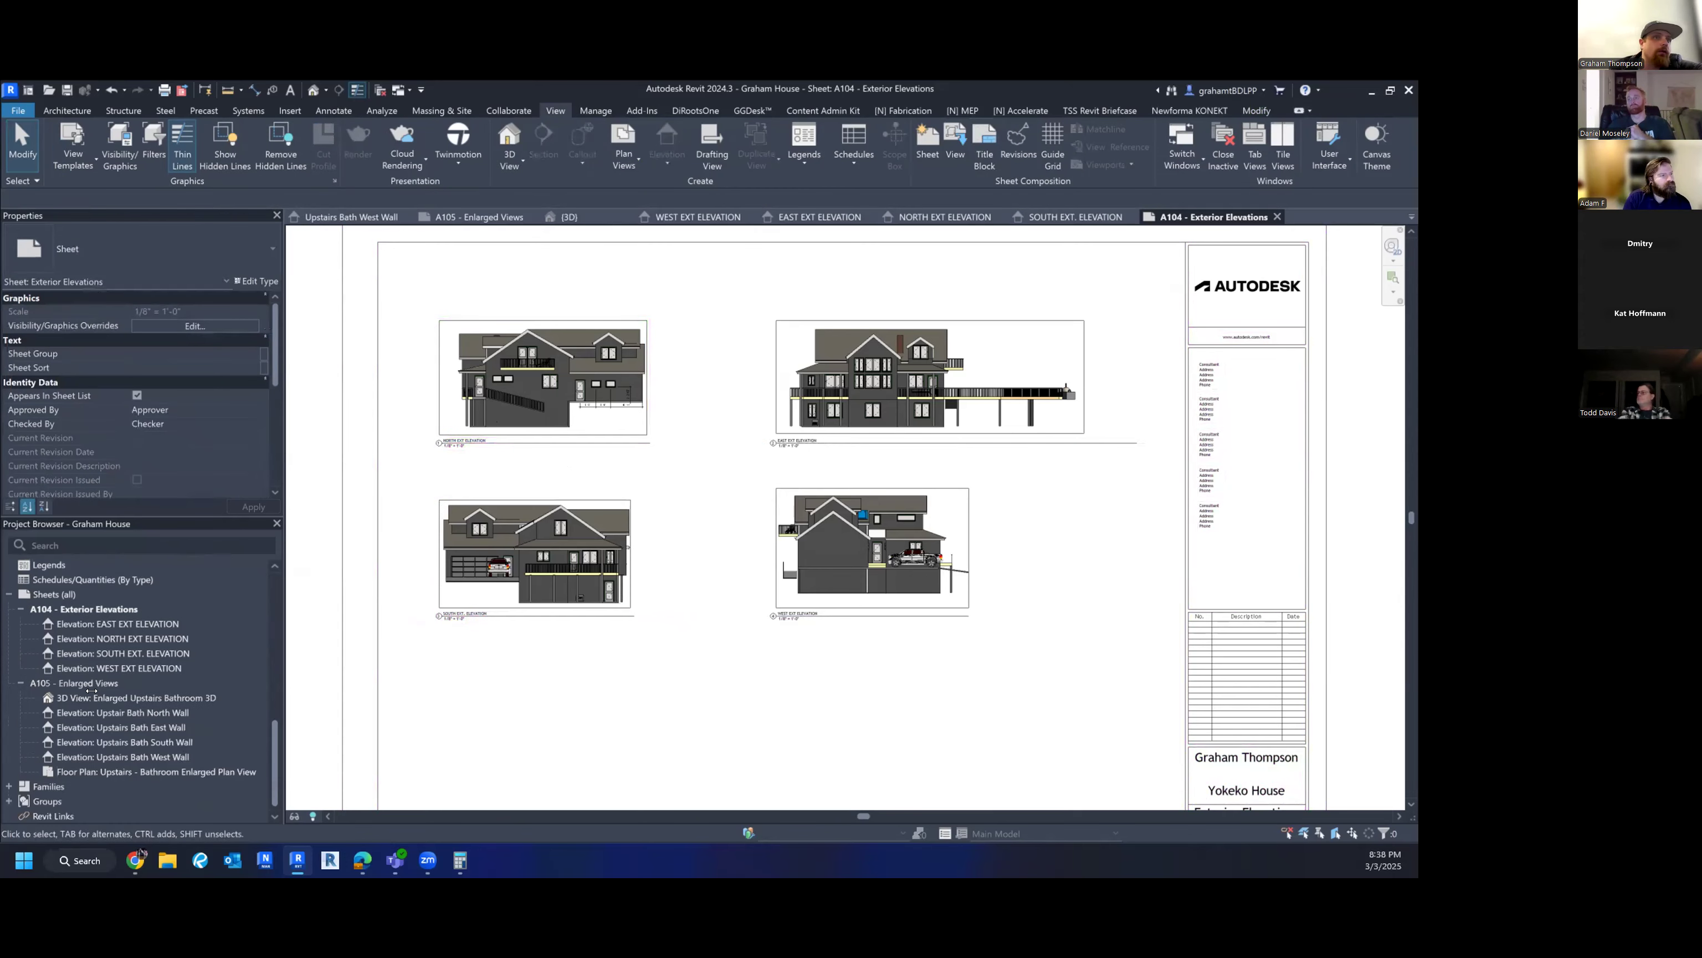
- Create a new schedule under Schedules/Quantities using the Windows category
{"action": "left_click", "coordinate": [41, 577]}
{"action": "right_click", "coordinate": [43, 577]}
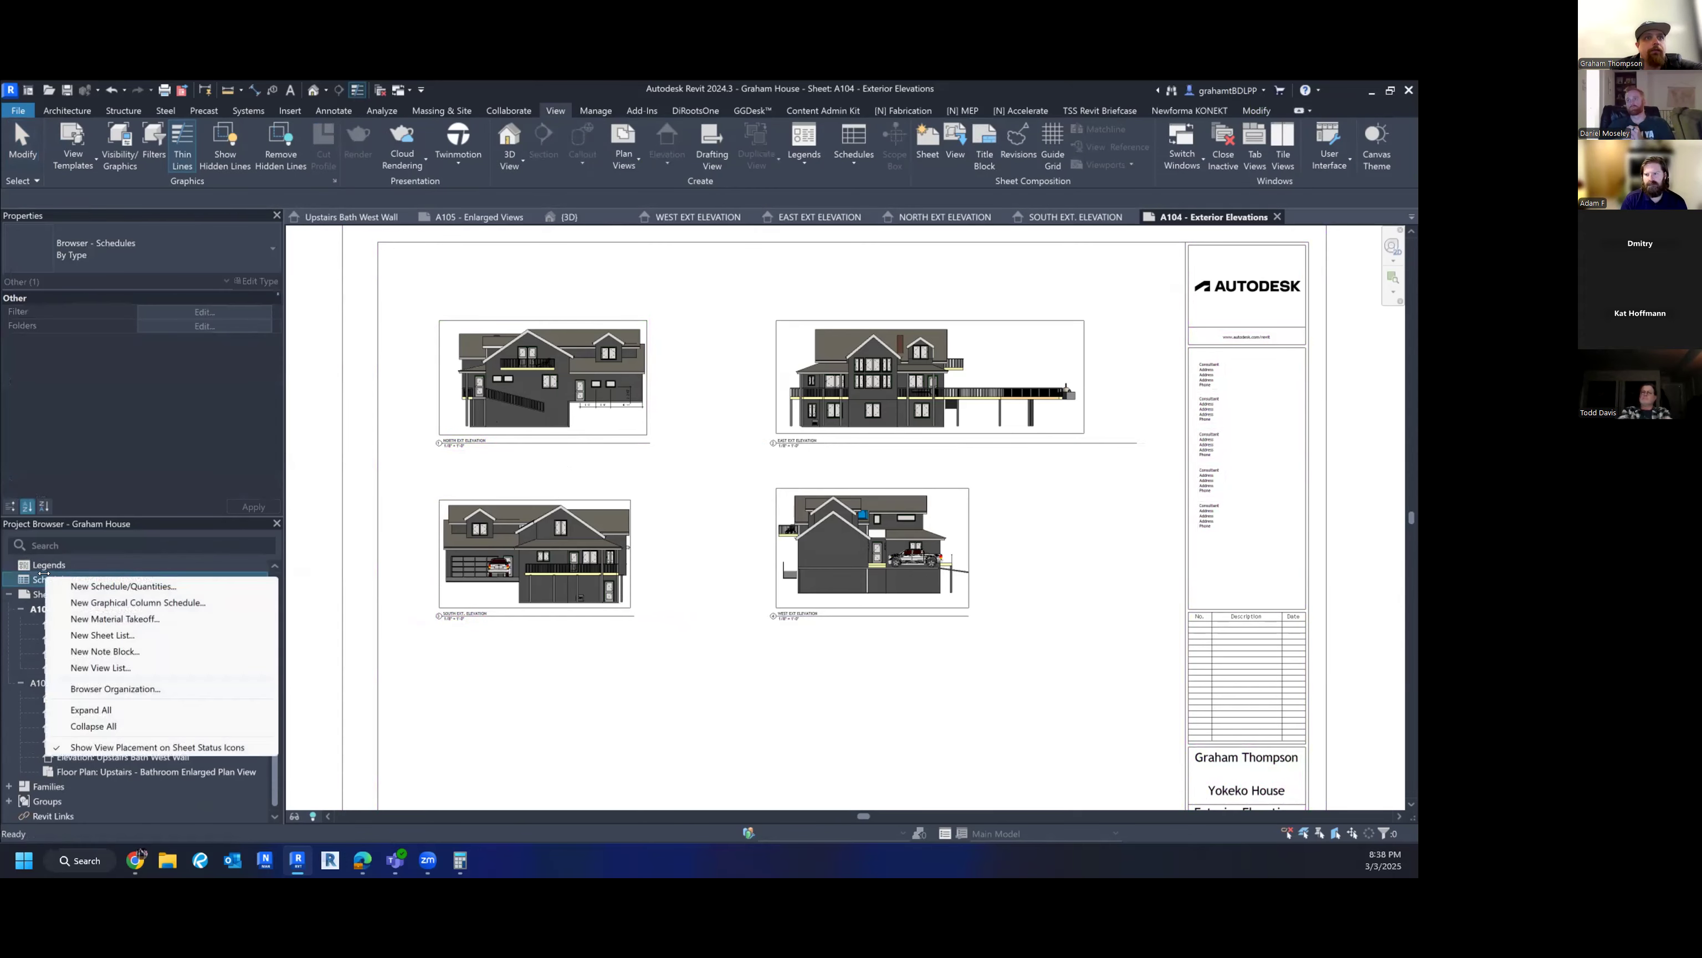
{"action": "left_click", "coordinate": [94, 585]}
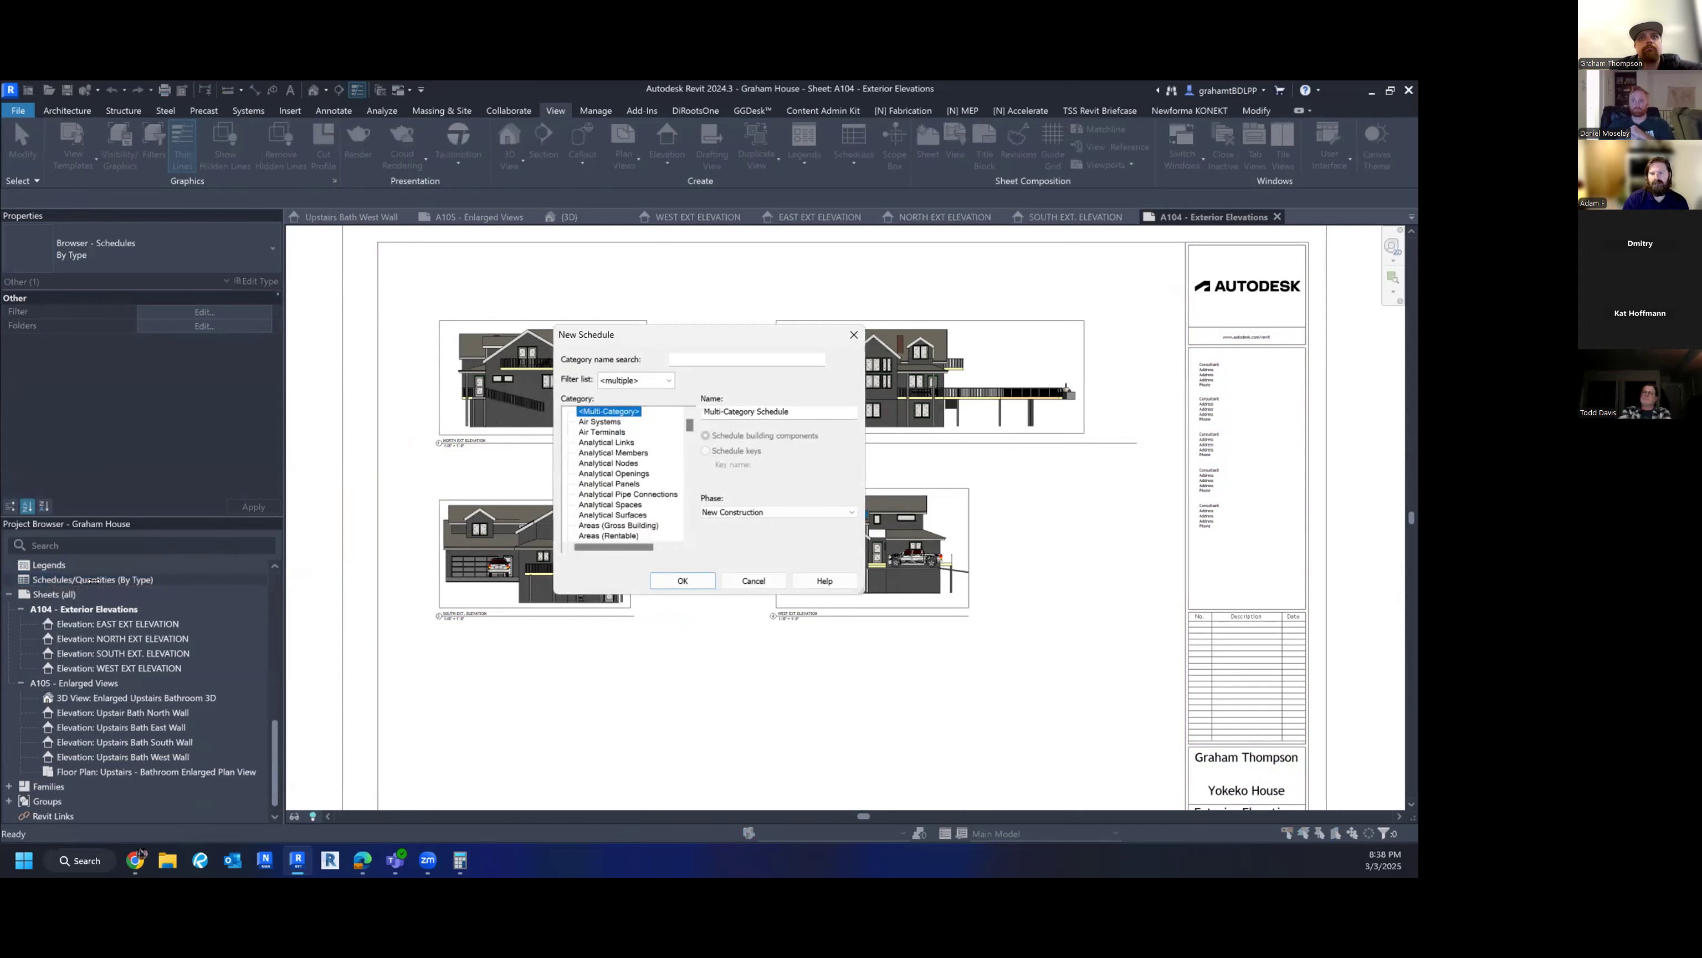
{"action": "left_click", "coordinate": [717, 354]}
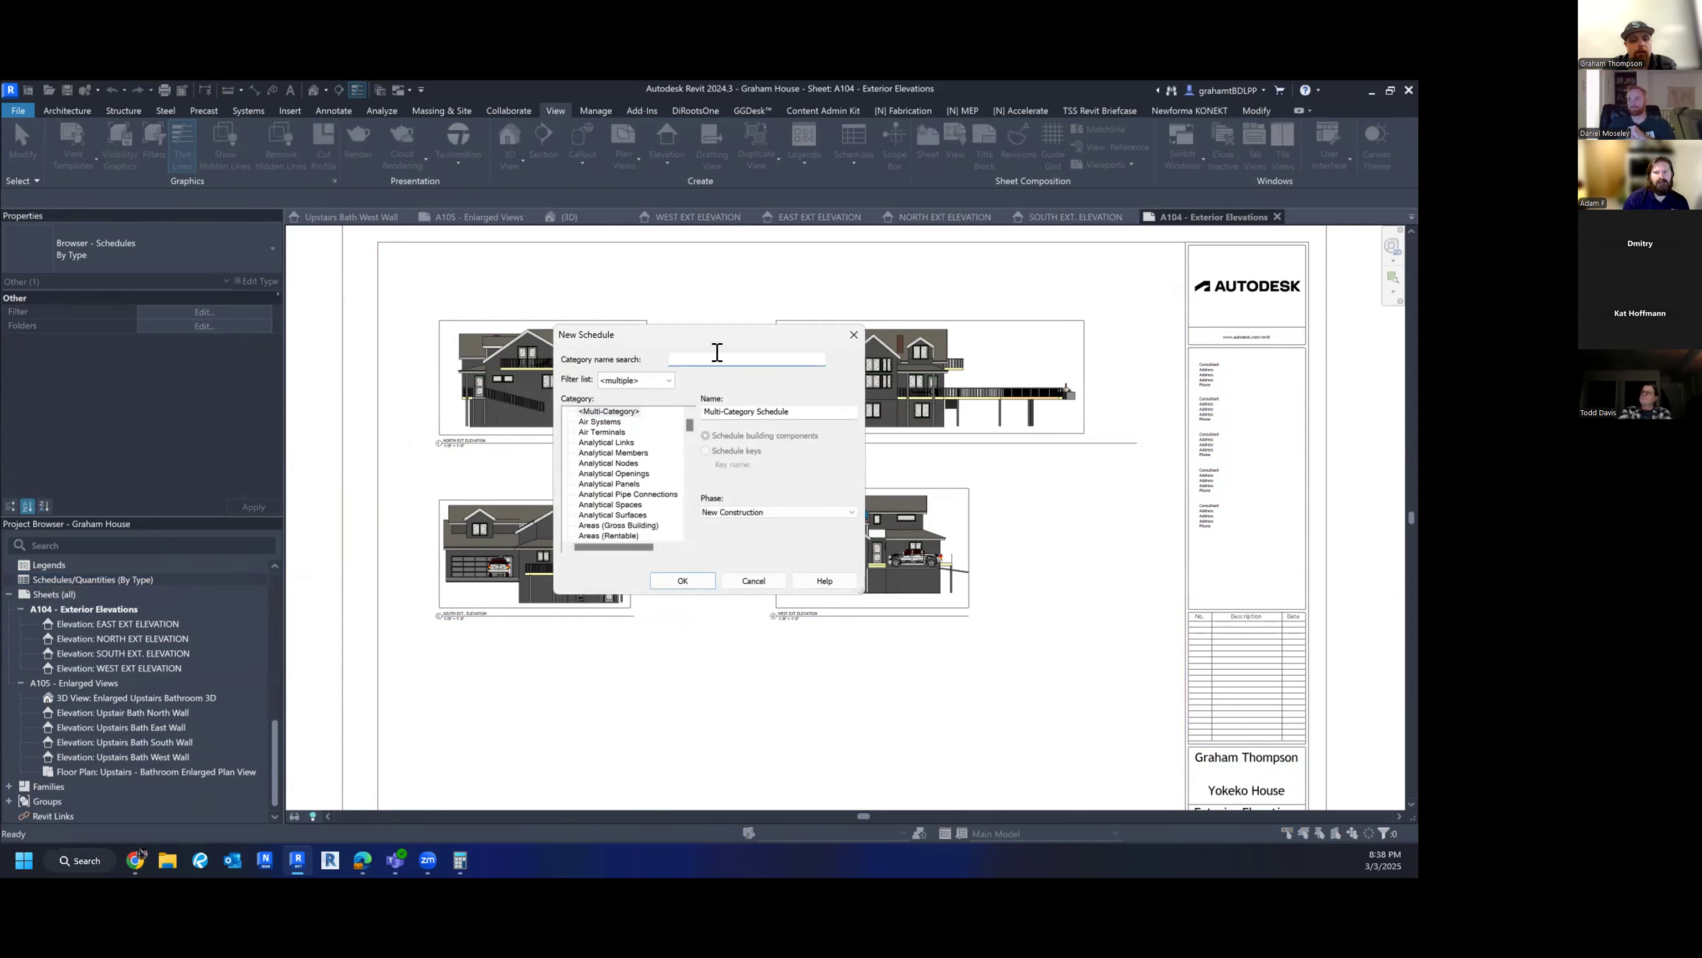
{"action": "left_click", "coordinate": [607, 493]}
{"action": "key", "text": "w"}
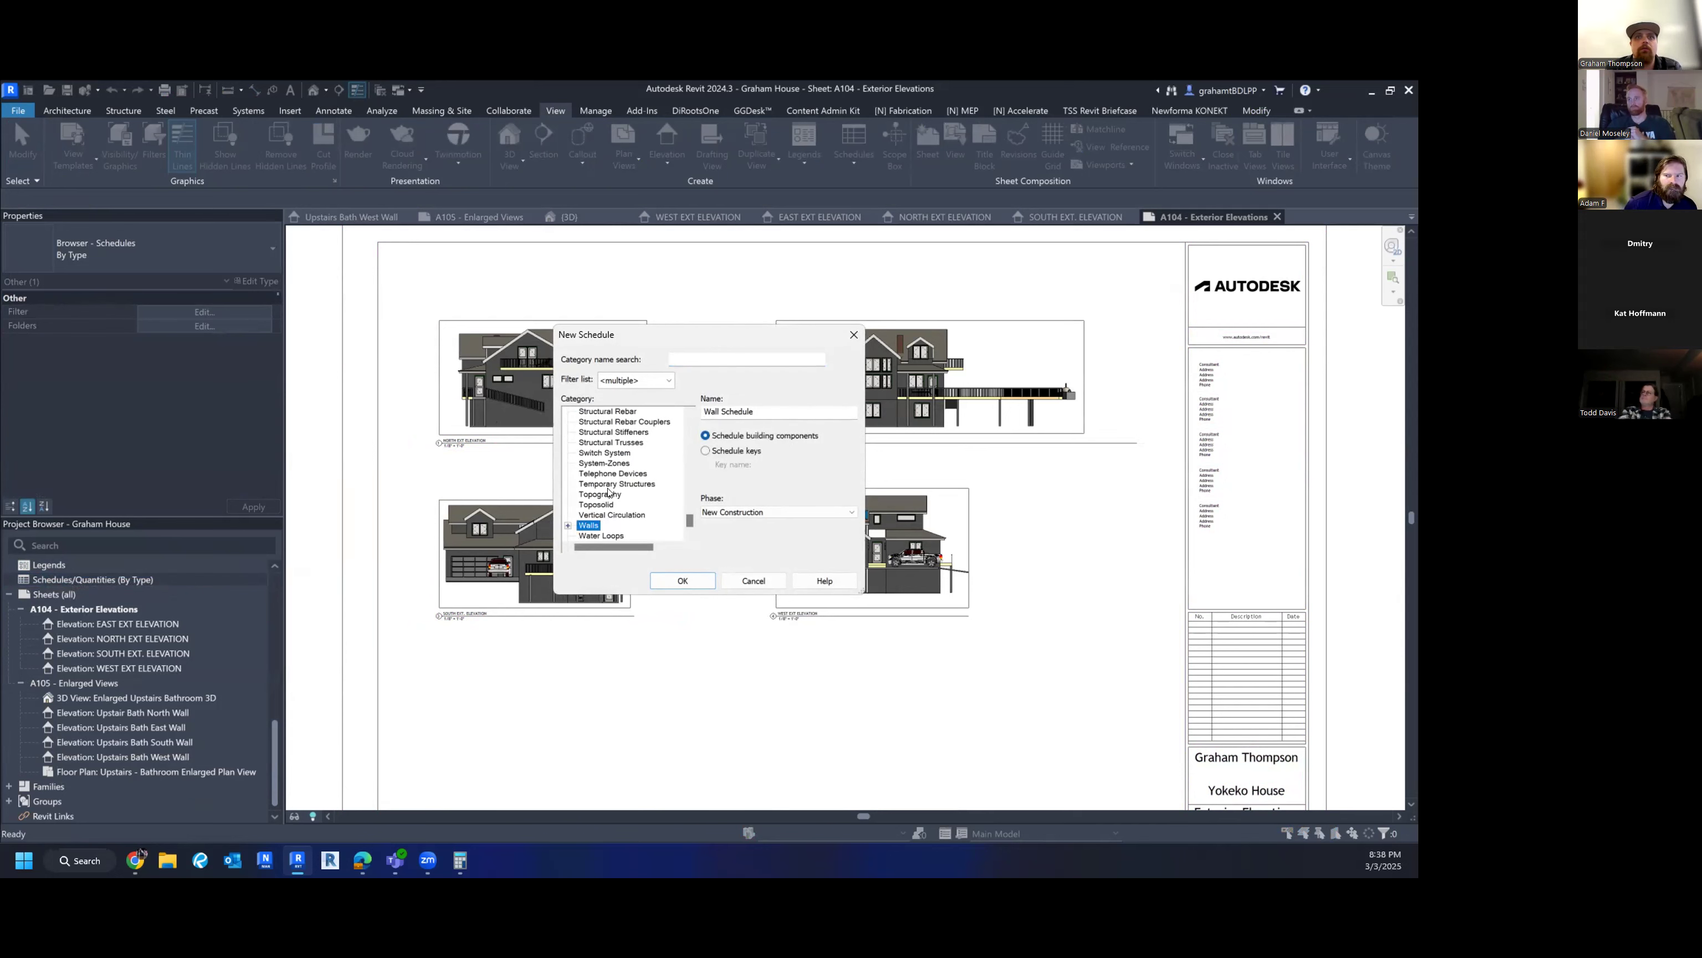
{"action": "scroll", "coordinate": [615, 507], "scroll_direction": "down", "scroll_amount": 1}
{"action": "left_click", "coordinate": [606, 525]}
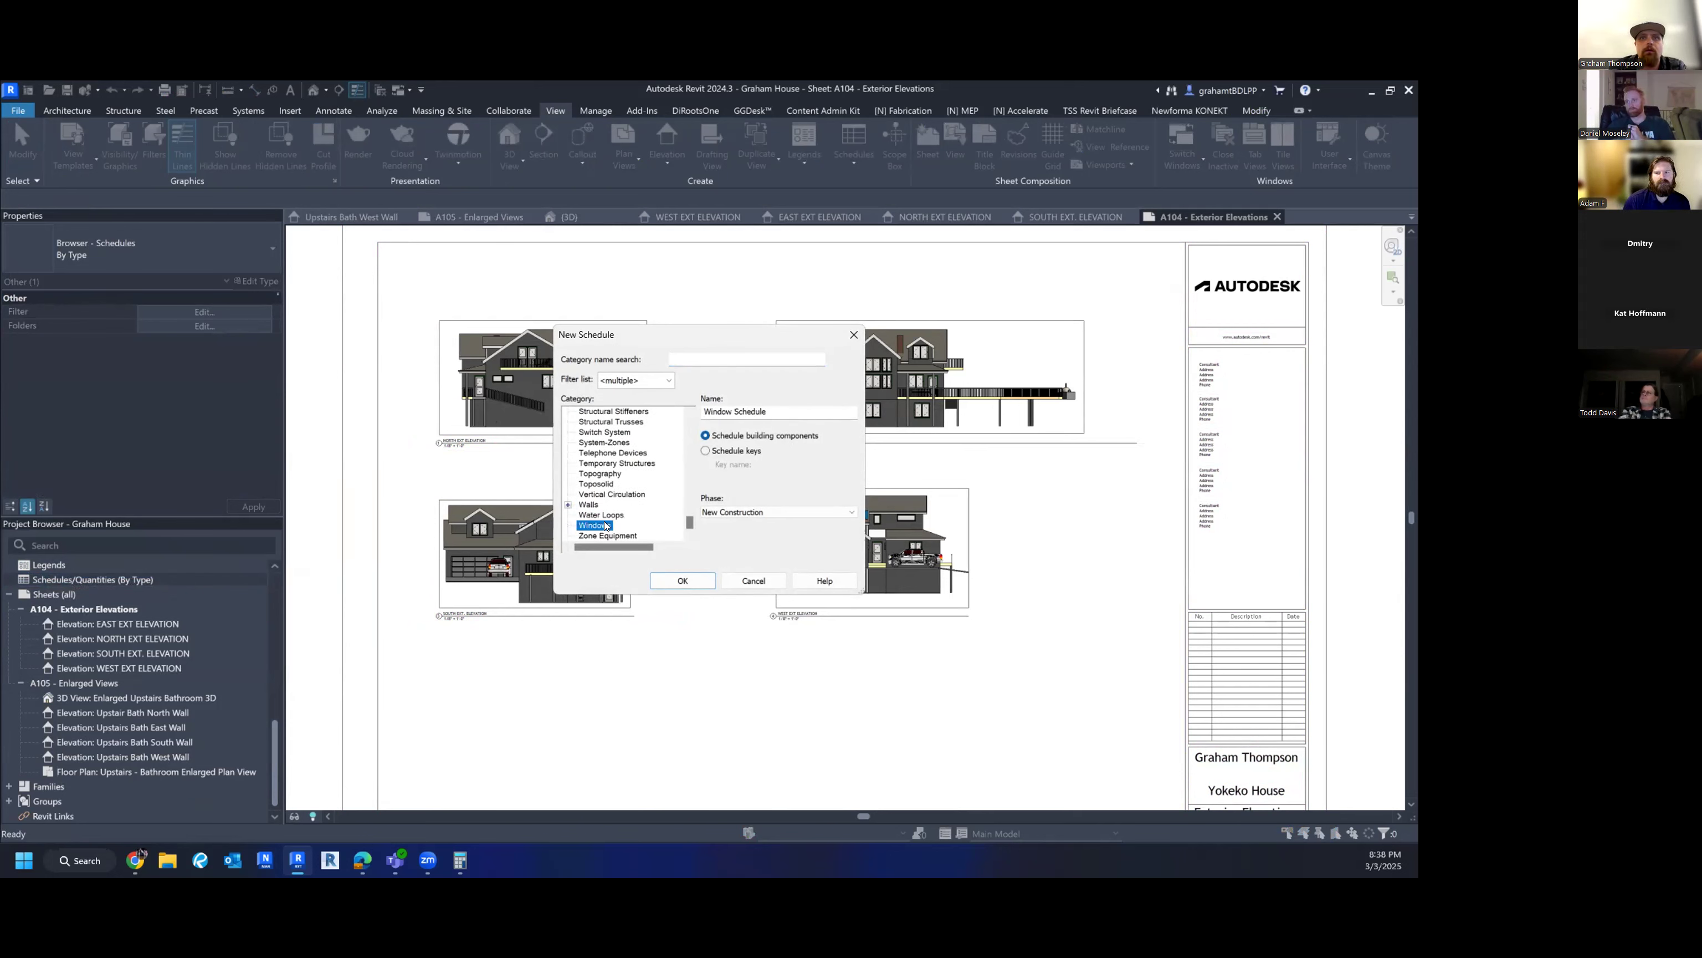
{"action": "left_click", "coordinate": [683, 581]}
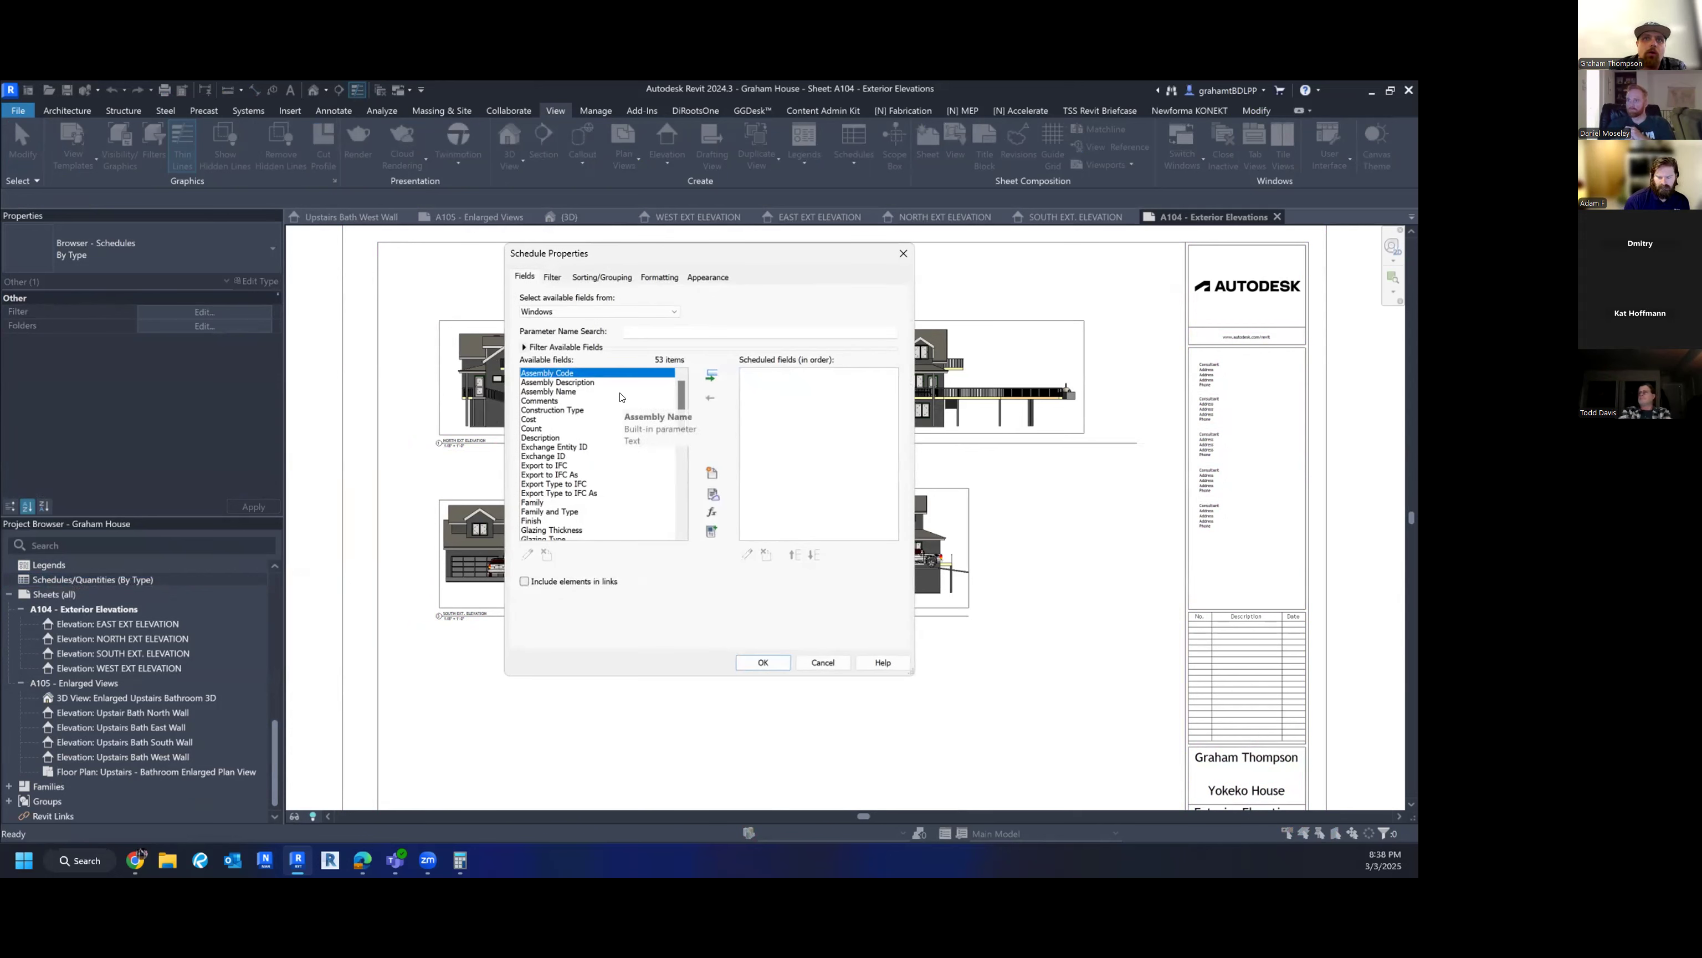
- Set the field source to Windows and add Type and Width to the scheduled fields
{"action": "scroll", "coordinate": [620, 397], "scroll_direction": "down", "scroll_amount": 3}
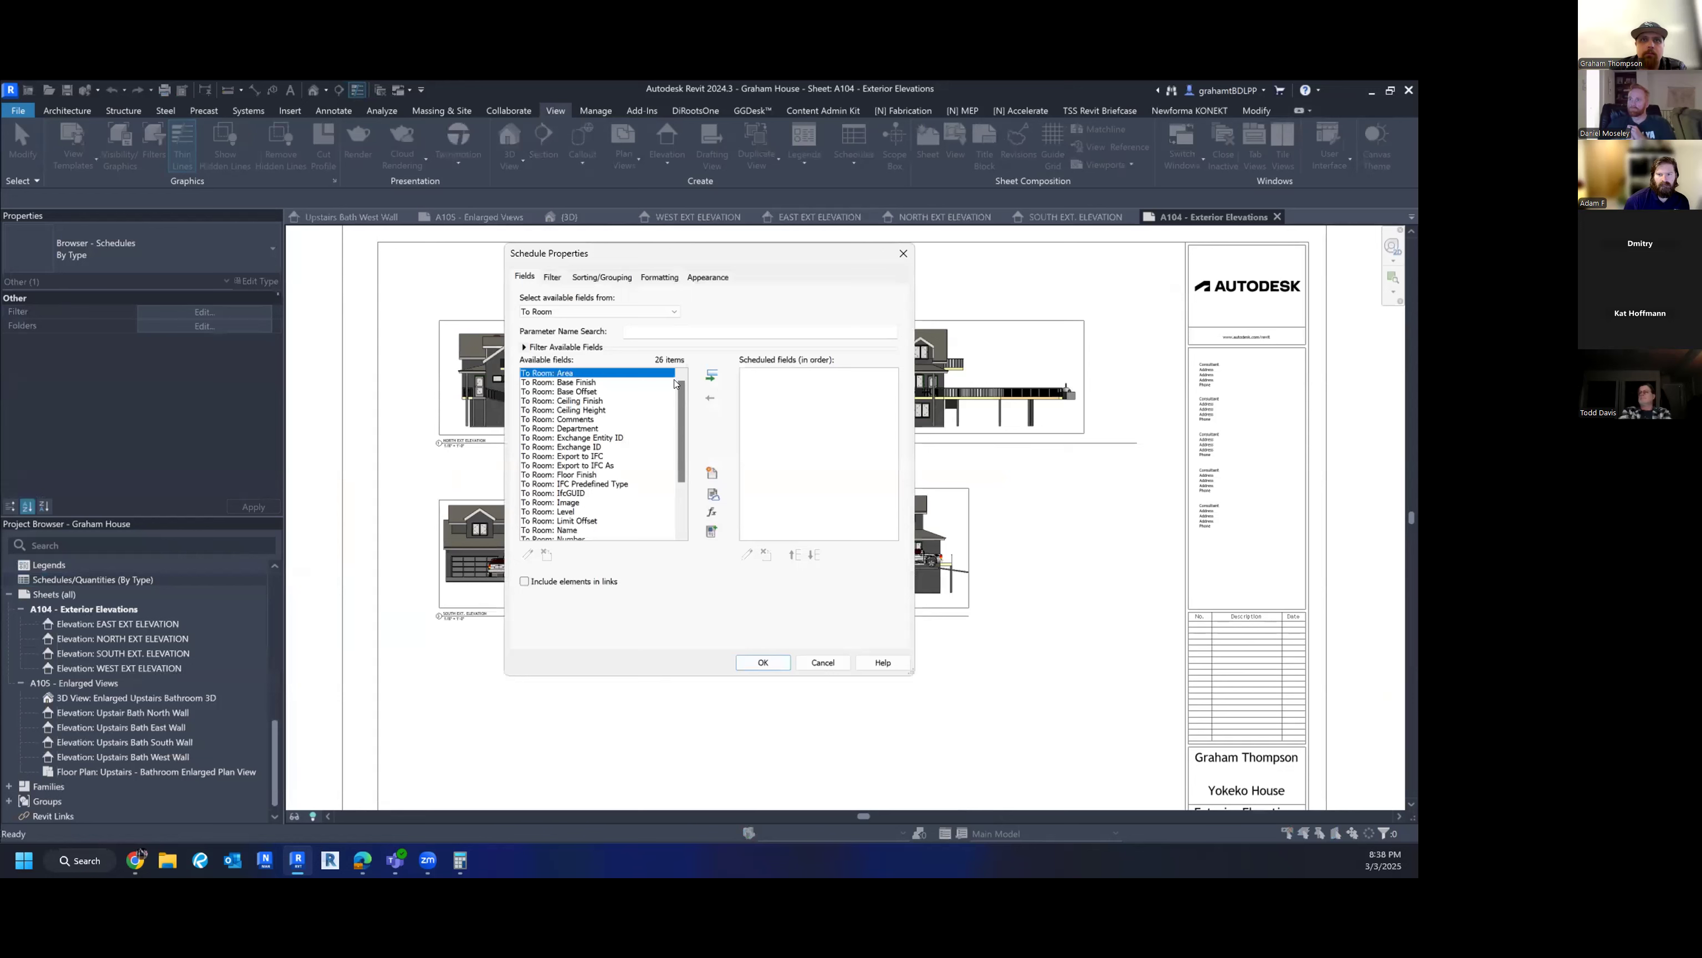
{"action": "scroll", "coordinate": [608, 440], "scroll_direction": "down", "scroll_amount": 3}
{"action": "scroll", "coordinate": [575, 508], "scroll_direction": "up", "scroll_amount": 3}
{"action": "left_click", "coordinate": [553, 311]}
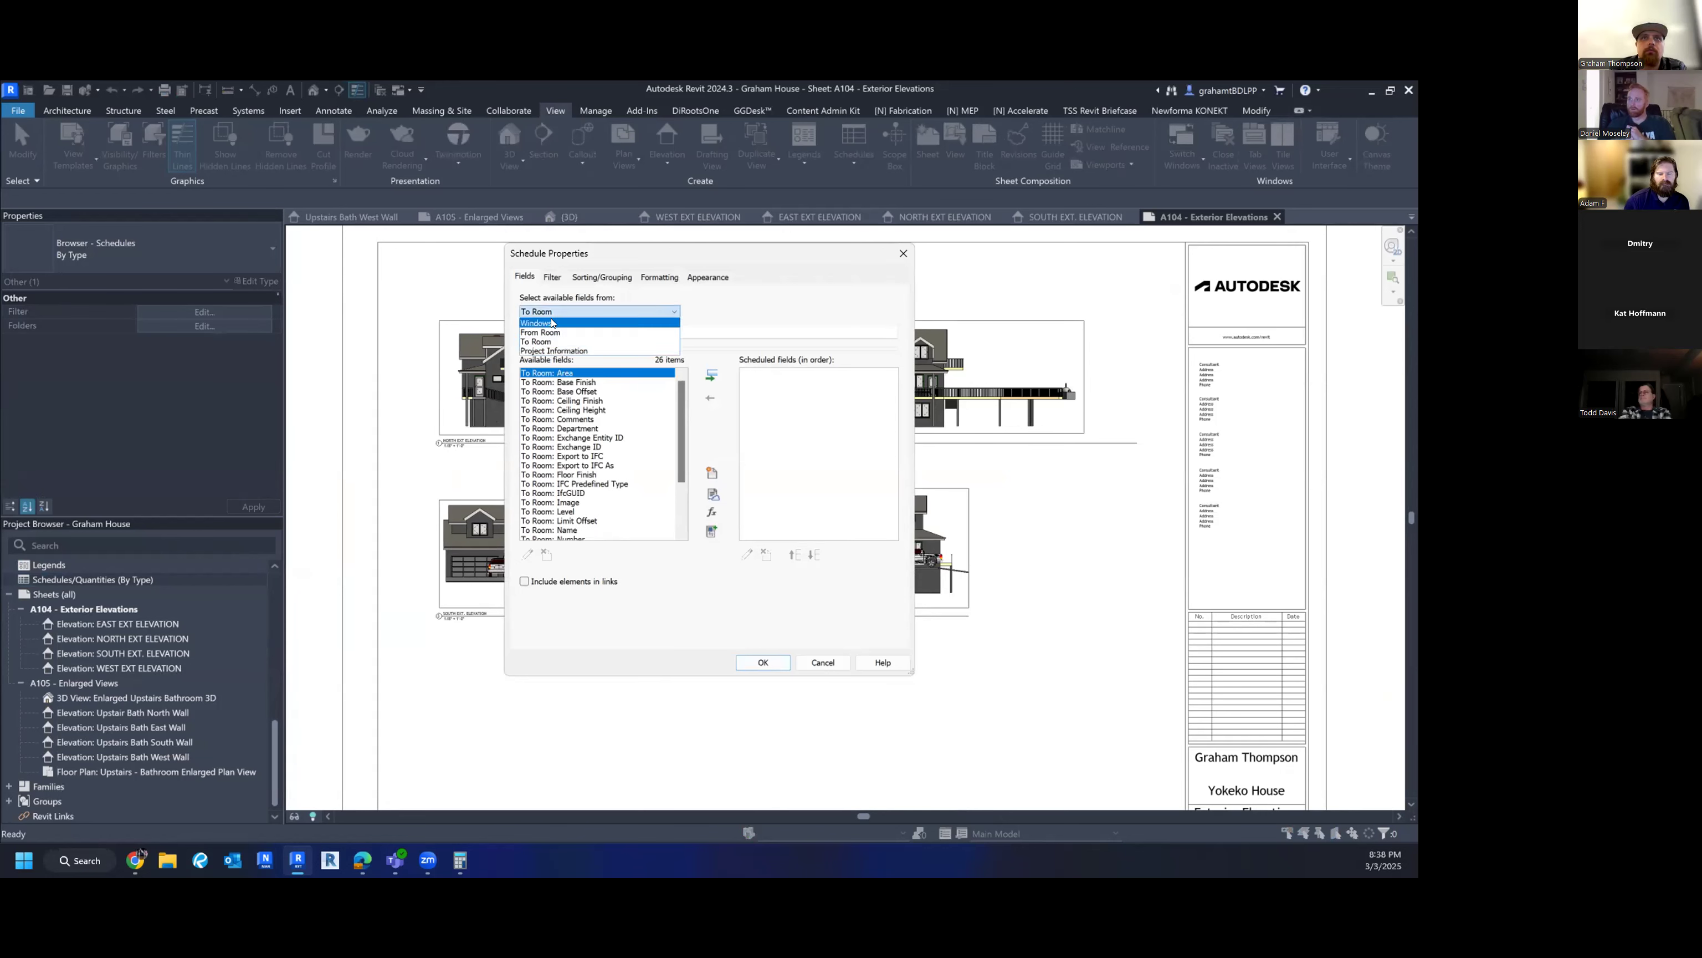
{"action": "left_click", "coordinate": [553, 324]}
{"action": "left_click", "coordinate": [557, 419]}
{"action": "scroll", "coordinate": [556, 418], "scroll_direction": "down", "scroll_amount": 9}
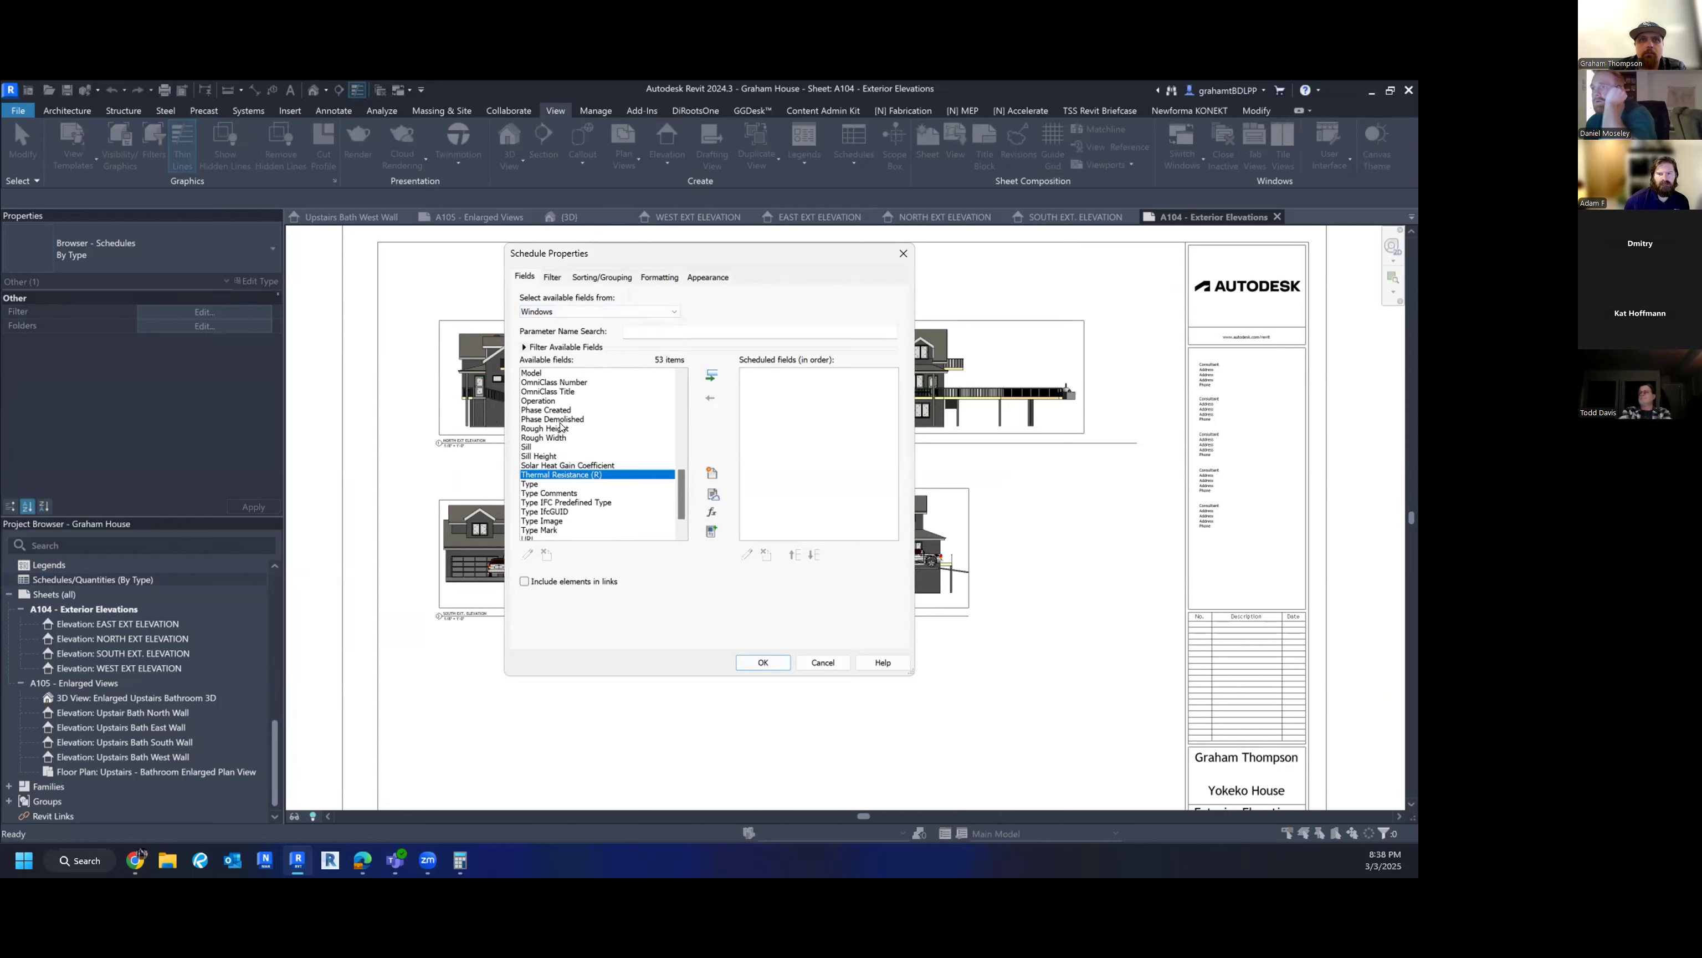
{"action": "left_click", "coordinate": [563, 483]}
{"action": "left_click", "coordinate": [711, 375]}
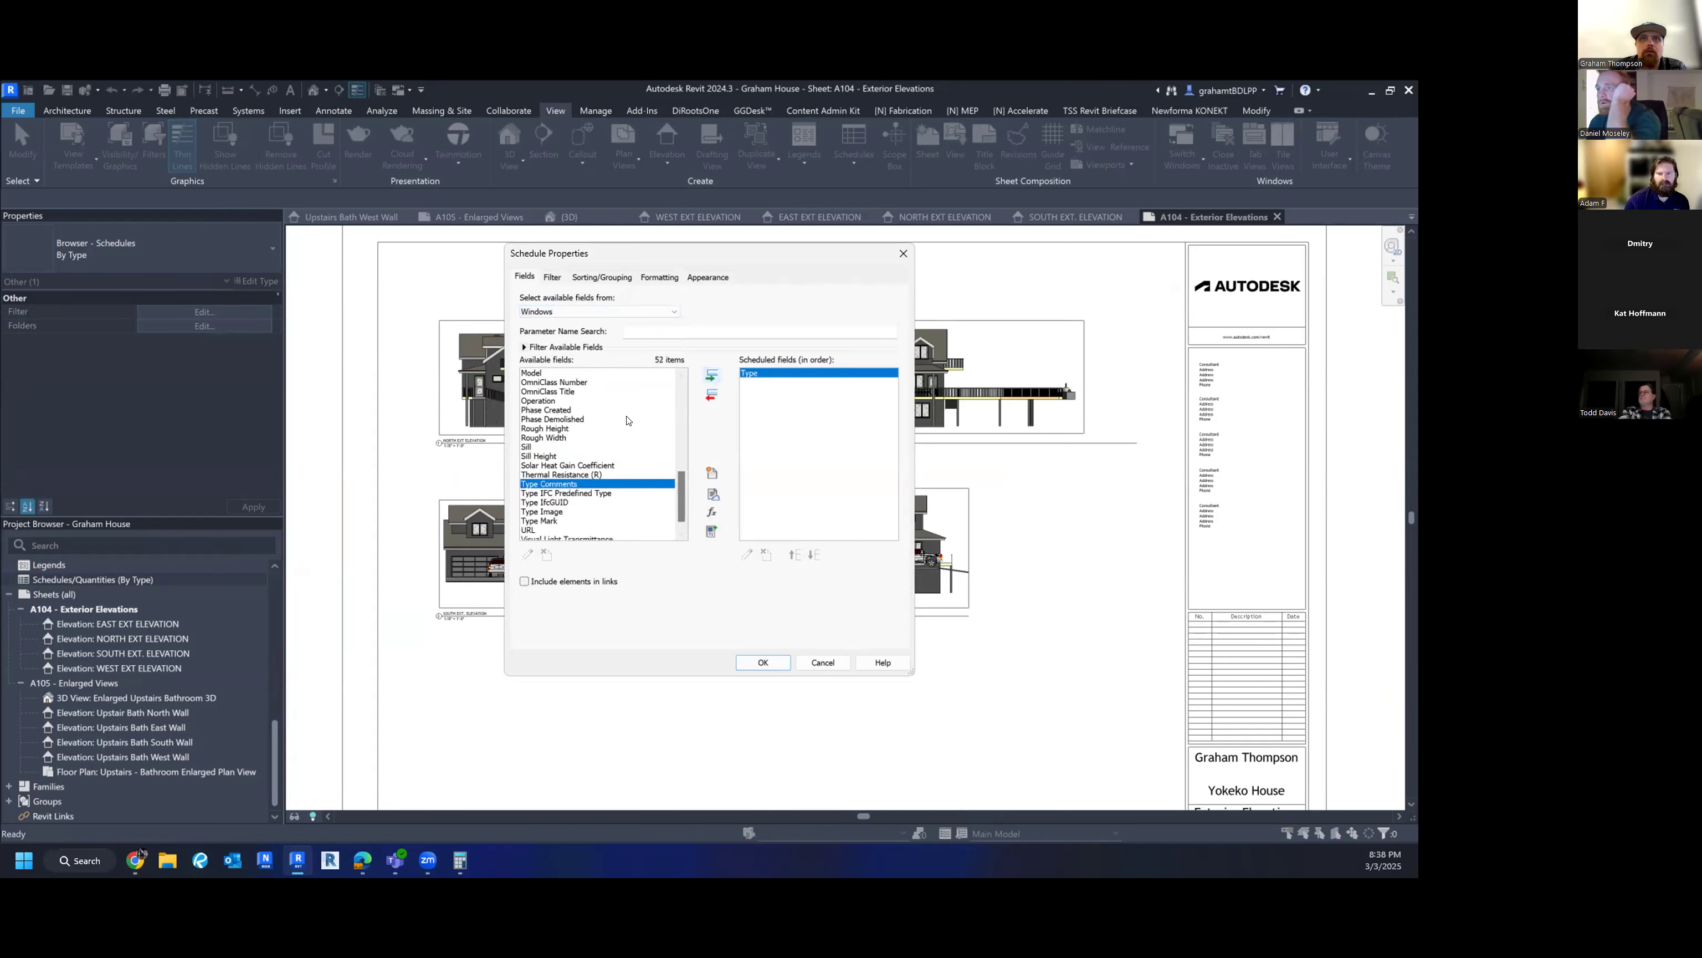
{"action": "left_click", "coordinate": [597, 419]}
{"action": "key", "text": "End"}
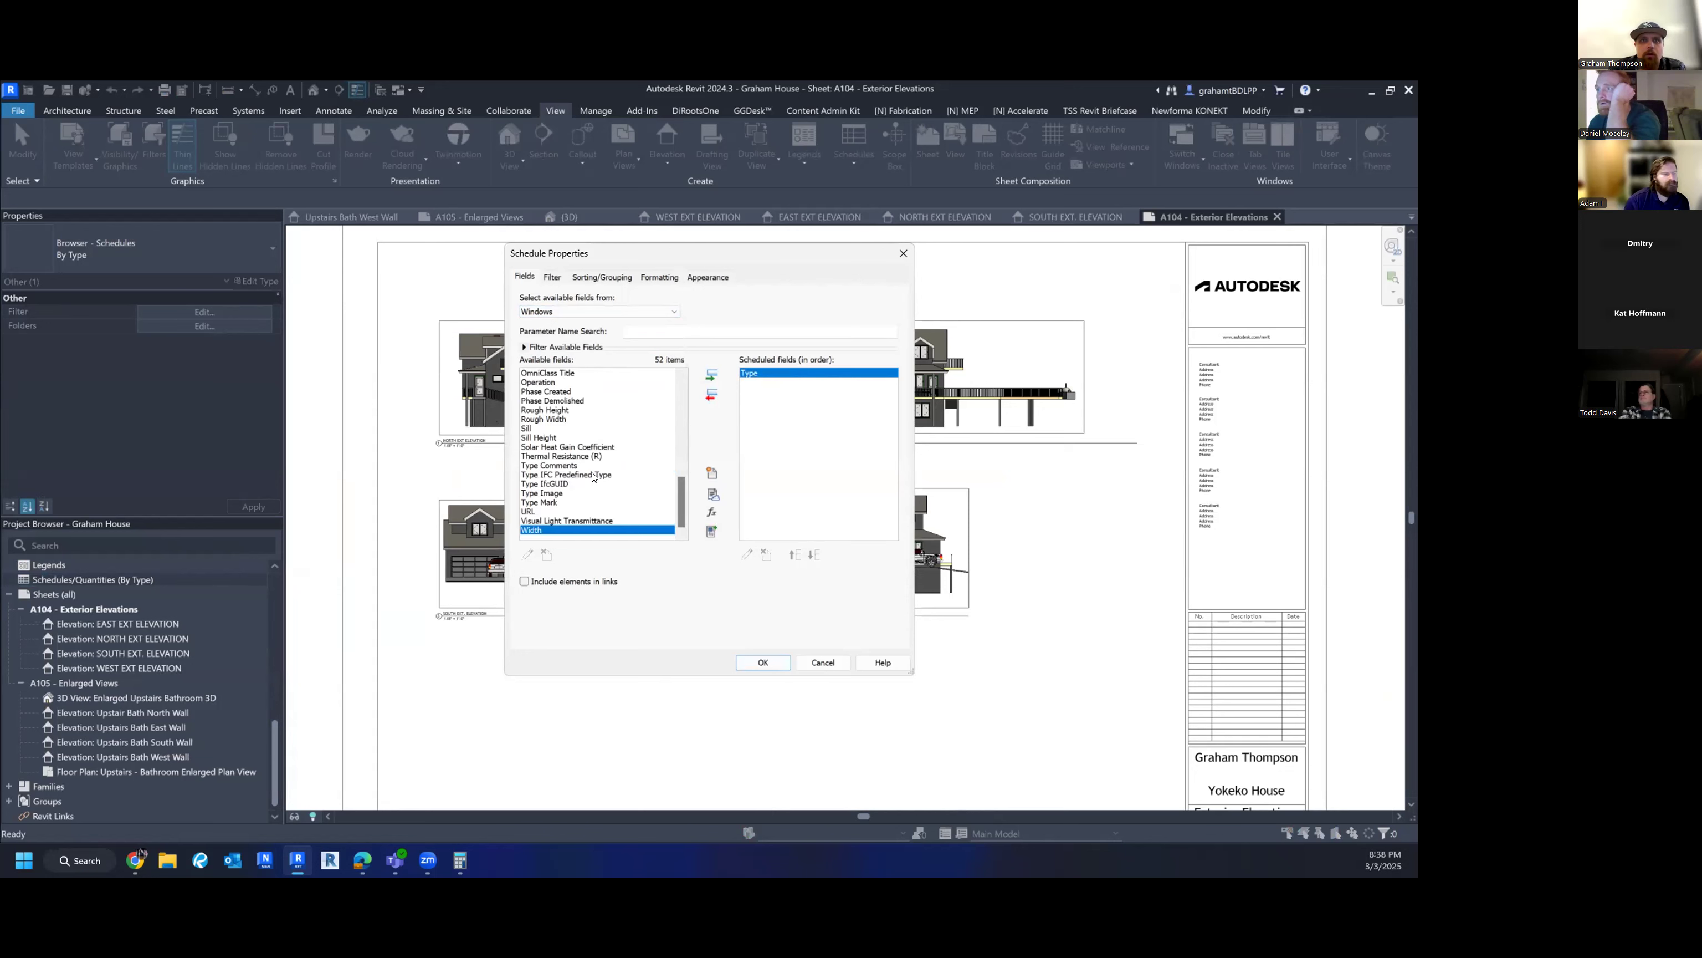
{"action": "left_click", "coordinate": [711, 375]}
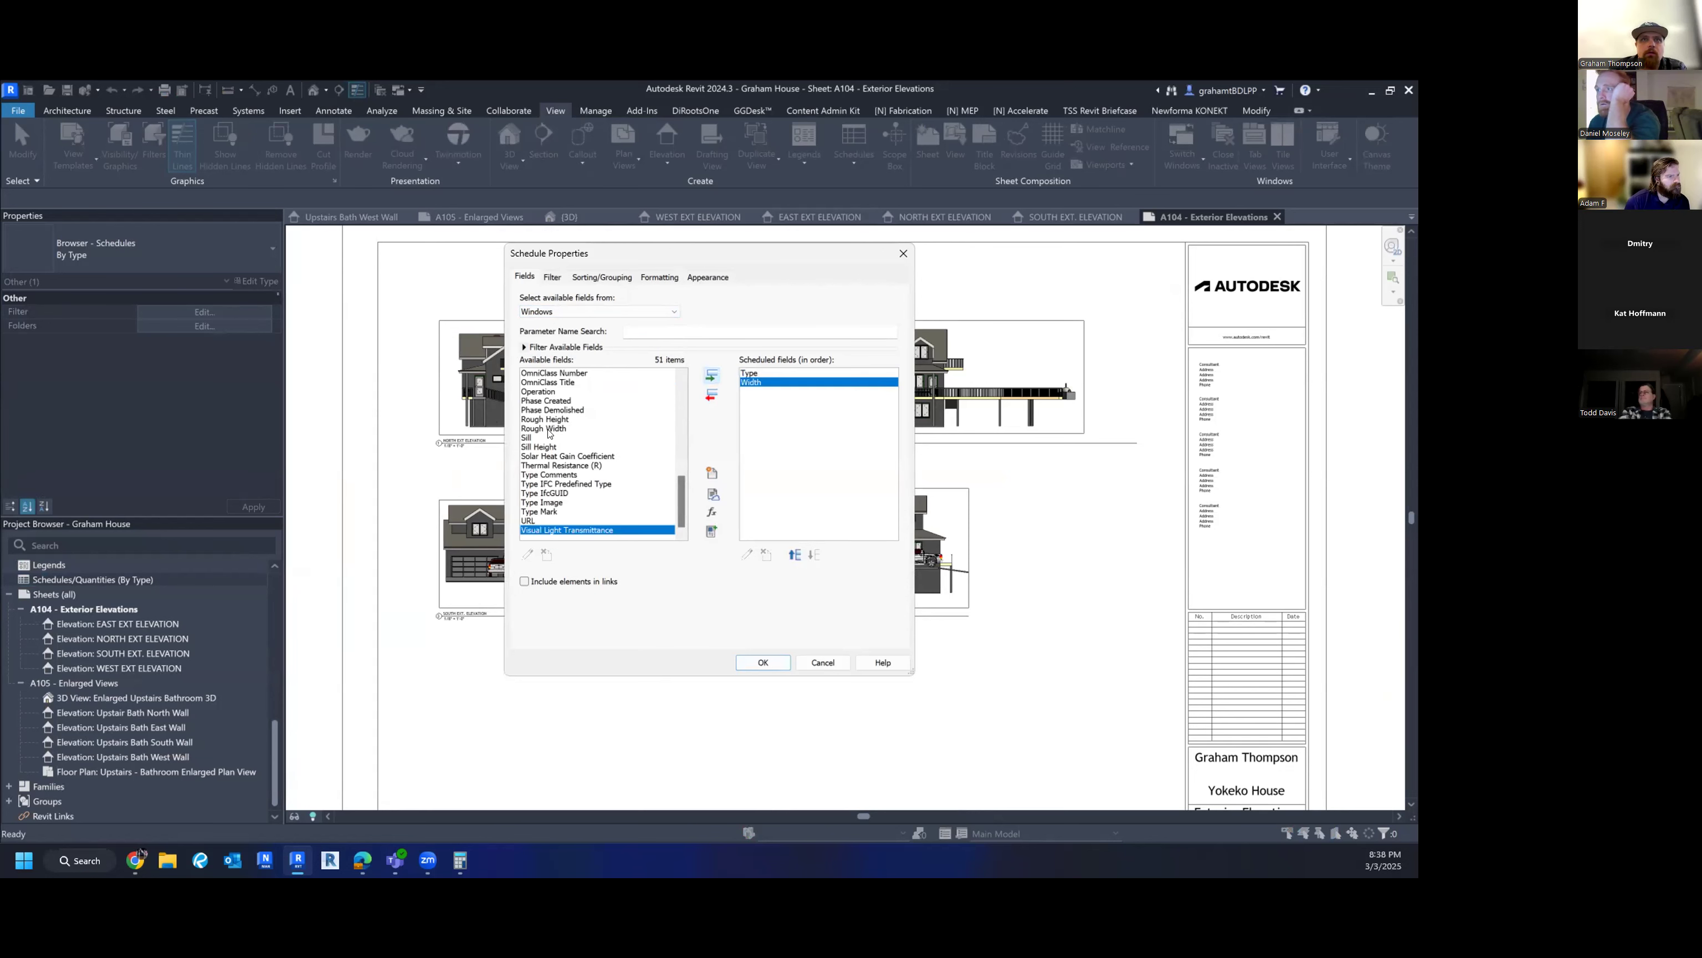
- Add Height, Head Height and Level to the scheduled fields
{"action": "left_click", "coordinate": [547, 457]}
{"action": "key", "text": "h"}
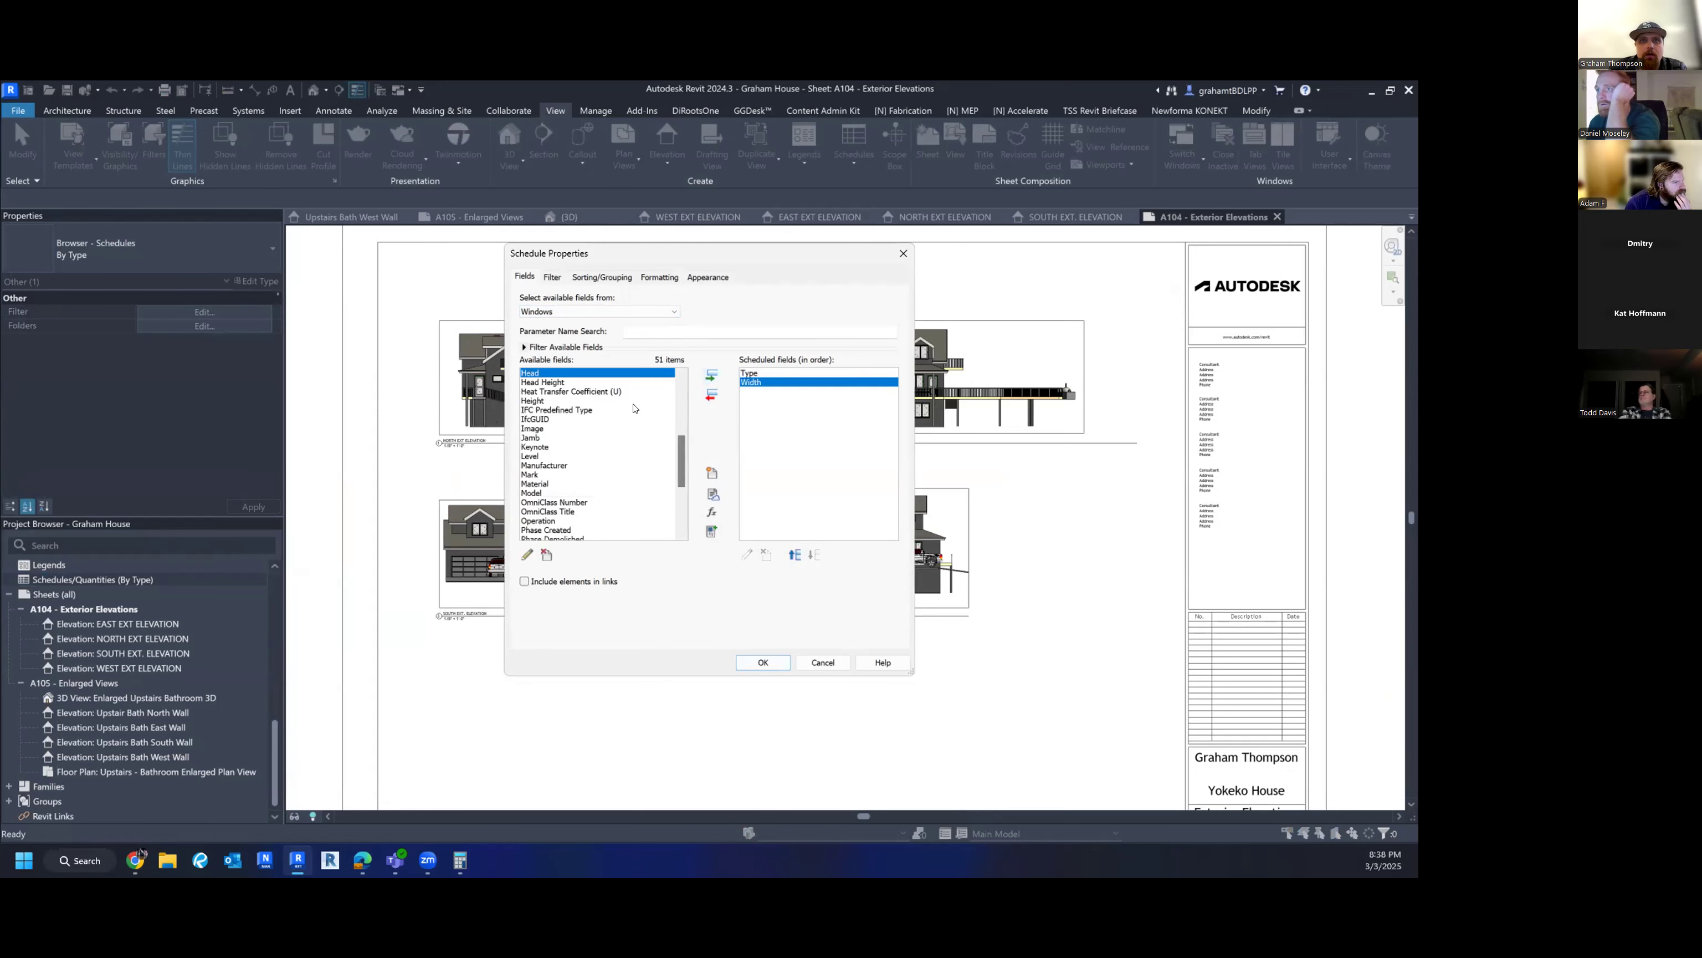
{"action": "scroll", "coordinate": [561, 418], "scroll_direction": "up", "scroll_amount": 2}
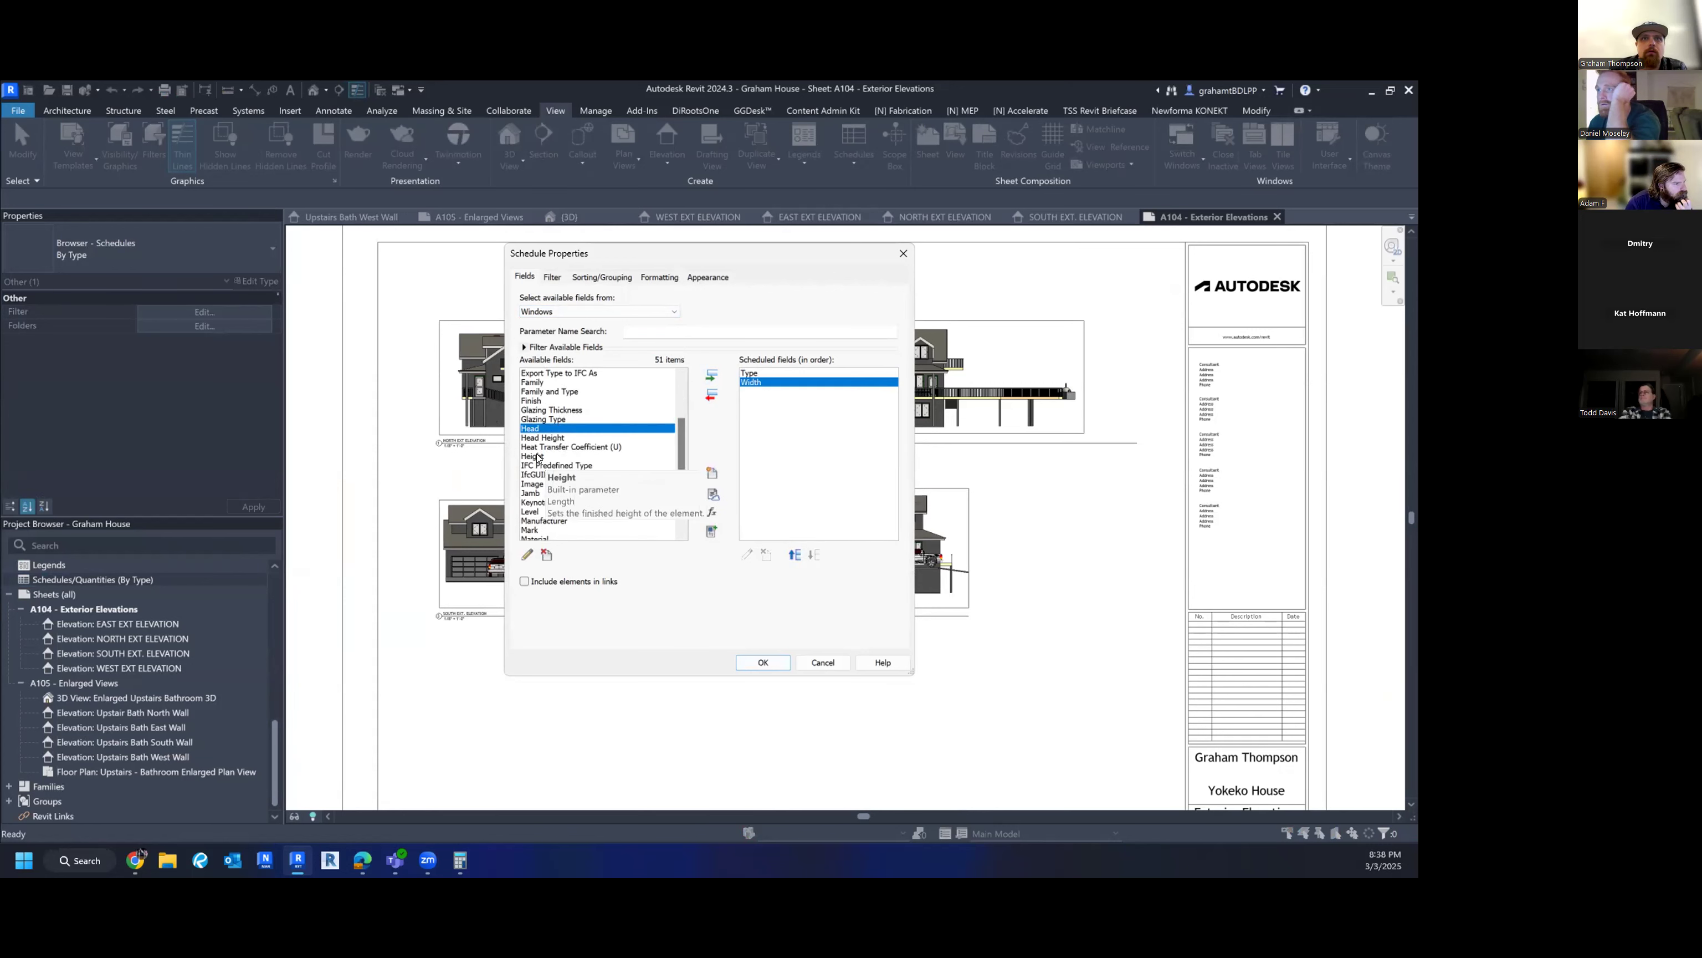
{"action": "left_click", "coordinate": [543, 456]}
{"action": "left_click", "coordinate": [711, 377]}
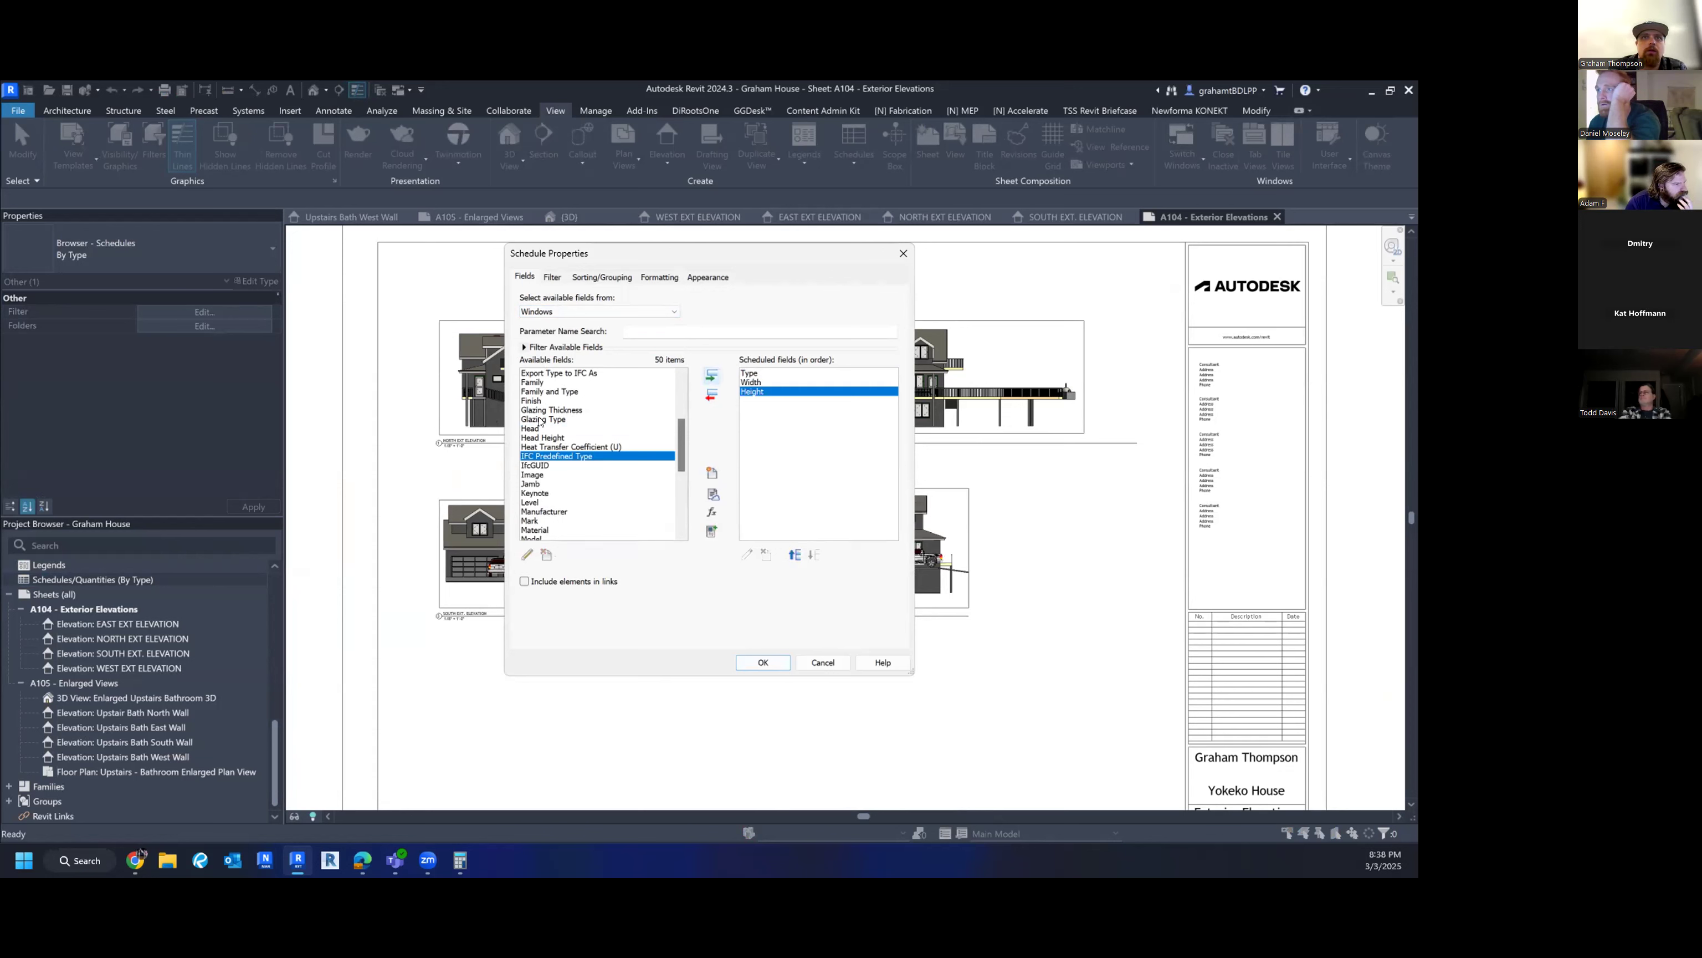
{"action": "left_click", "coordinate": [529, 502]}
{"action": "scroll", "coordinate": [550, 491], "scroll_direction": "down", "scroll_amount": 1}
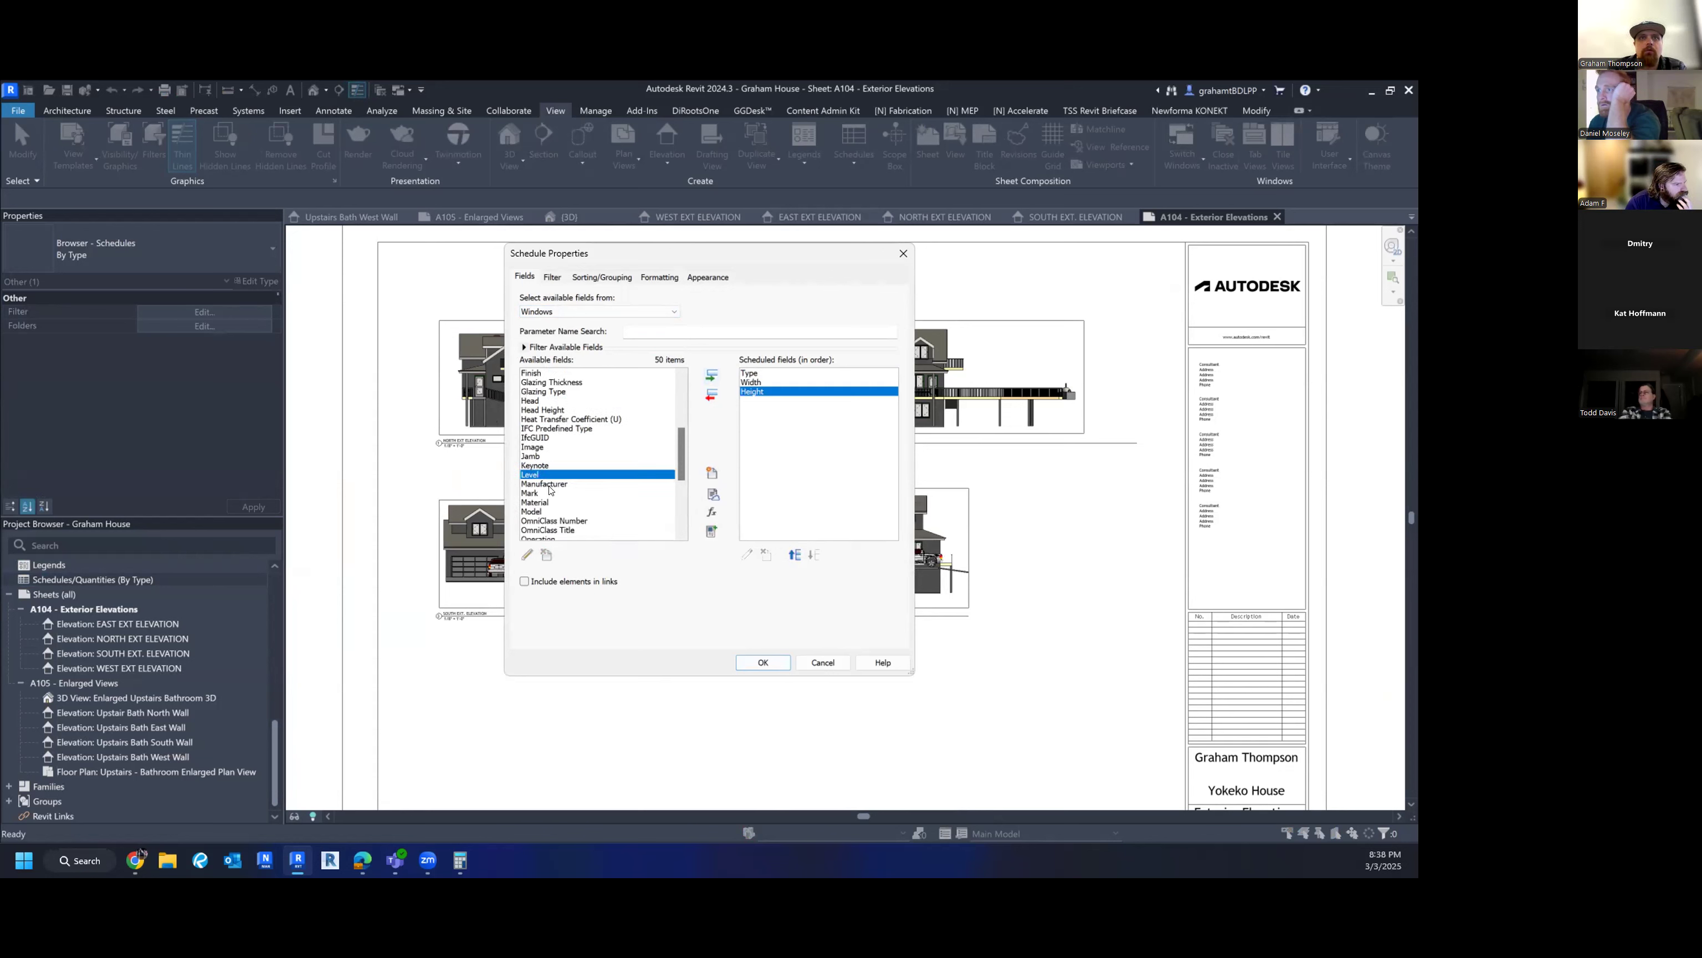
{"action": "left_click", "coordinate": [542, 409]}
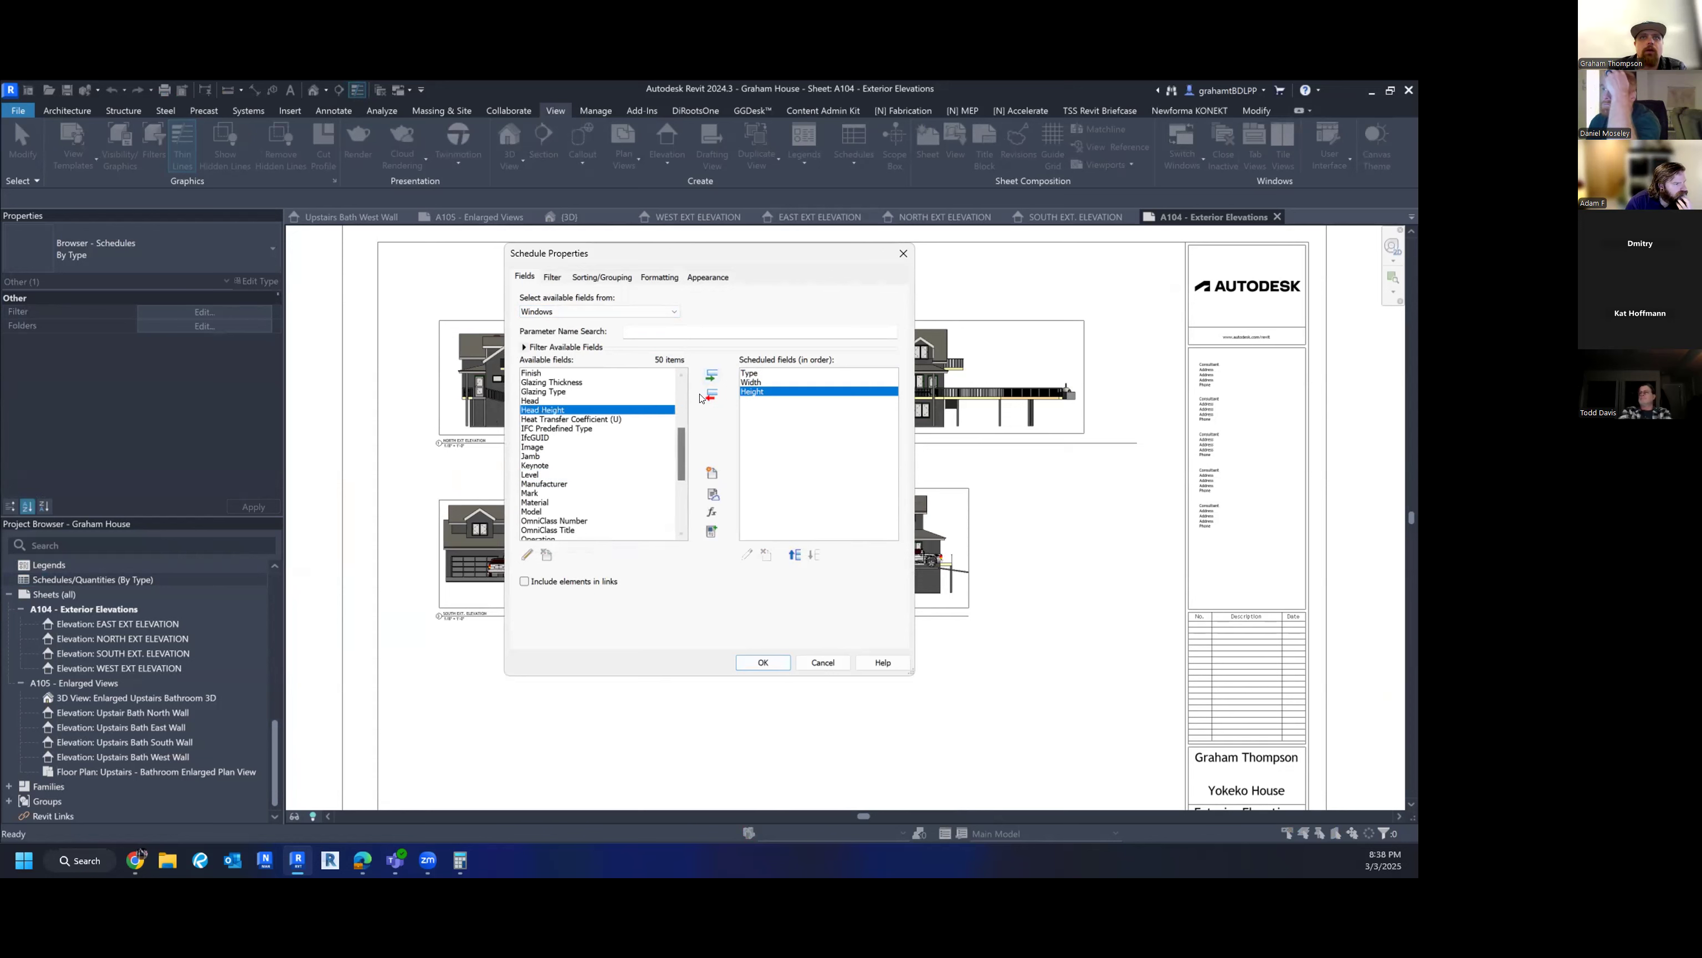
{"action": "left_click", "coordinate": [711, 376]}
{"action": "left_click", "coordinate": [558, 482]}
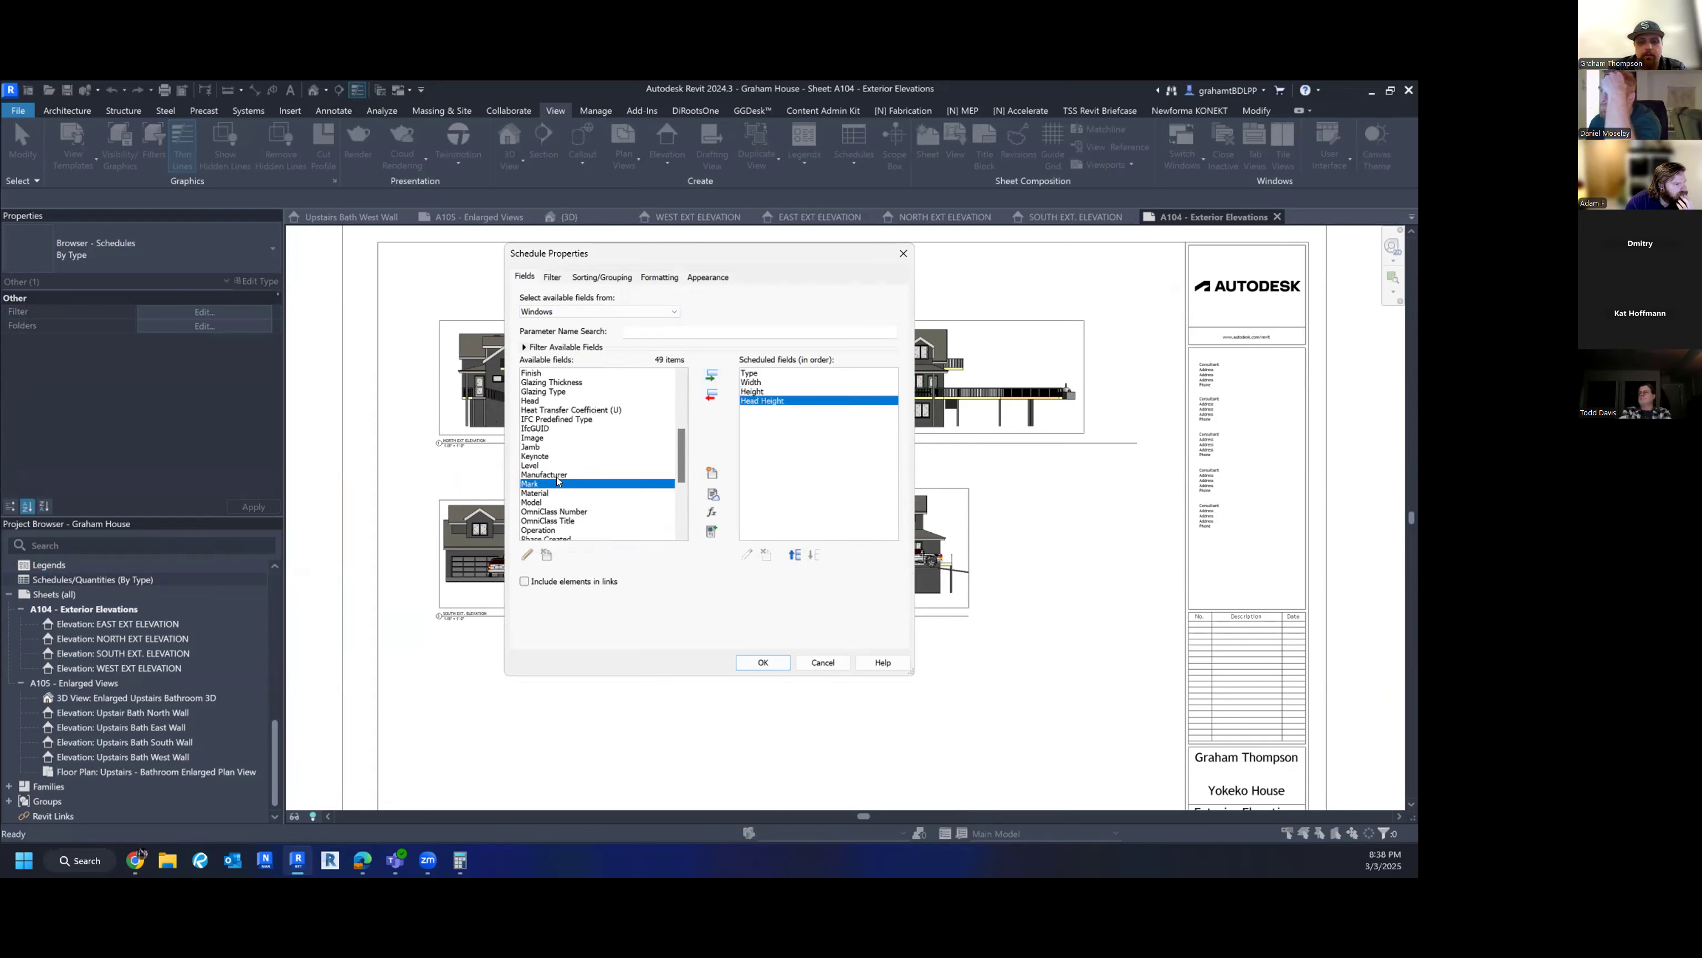
{"action": "left_click", "coordinate": [550, 465]}
{"action": "left_click", "coordinate": [712, 376]}
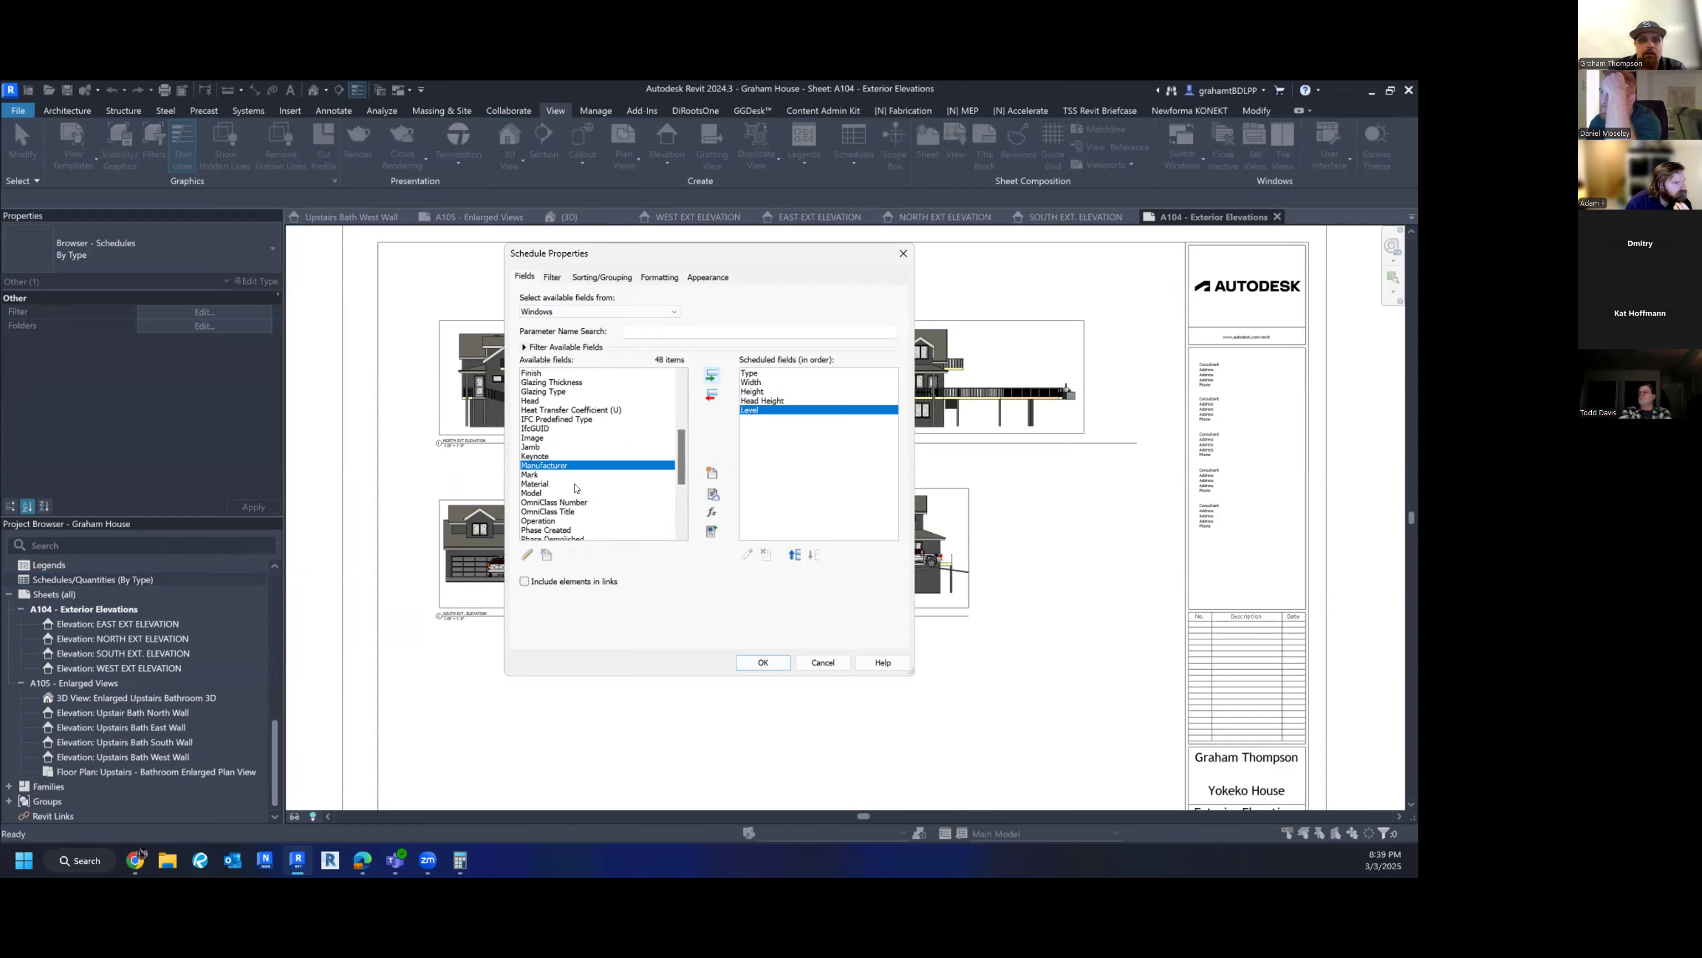
- Add Count, remove Head Height, insert Sill after Level, and confirm the schedule
{"action": "left_click", "coordinate": [556, 489]}
{"action": "key", "text": "c"}
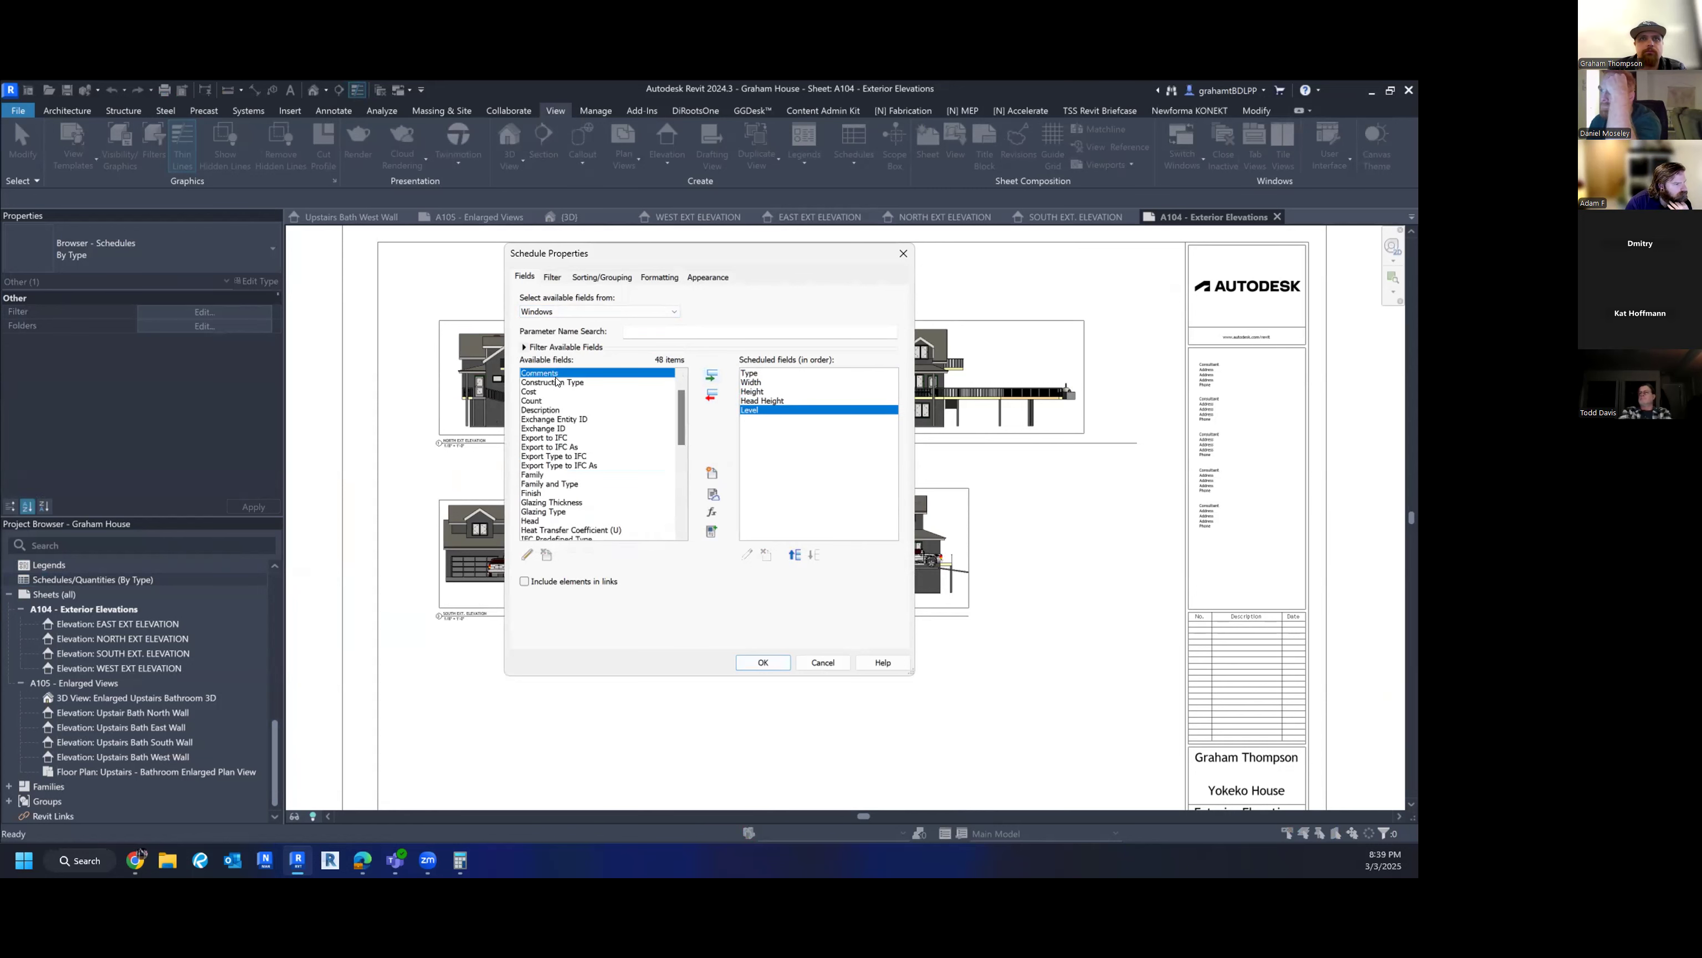
{"action": "left_click", "coordinate": [543, 400]}
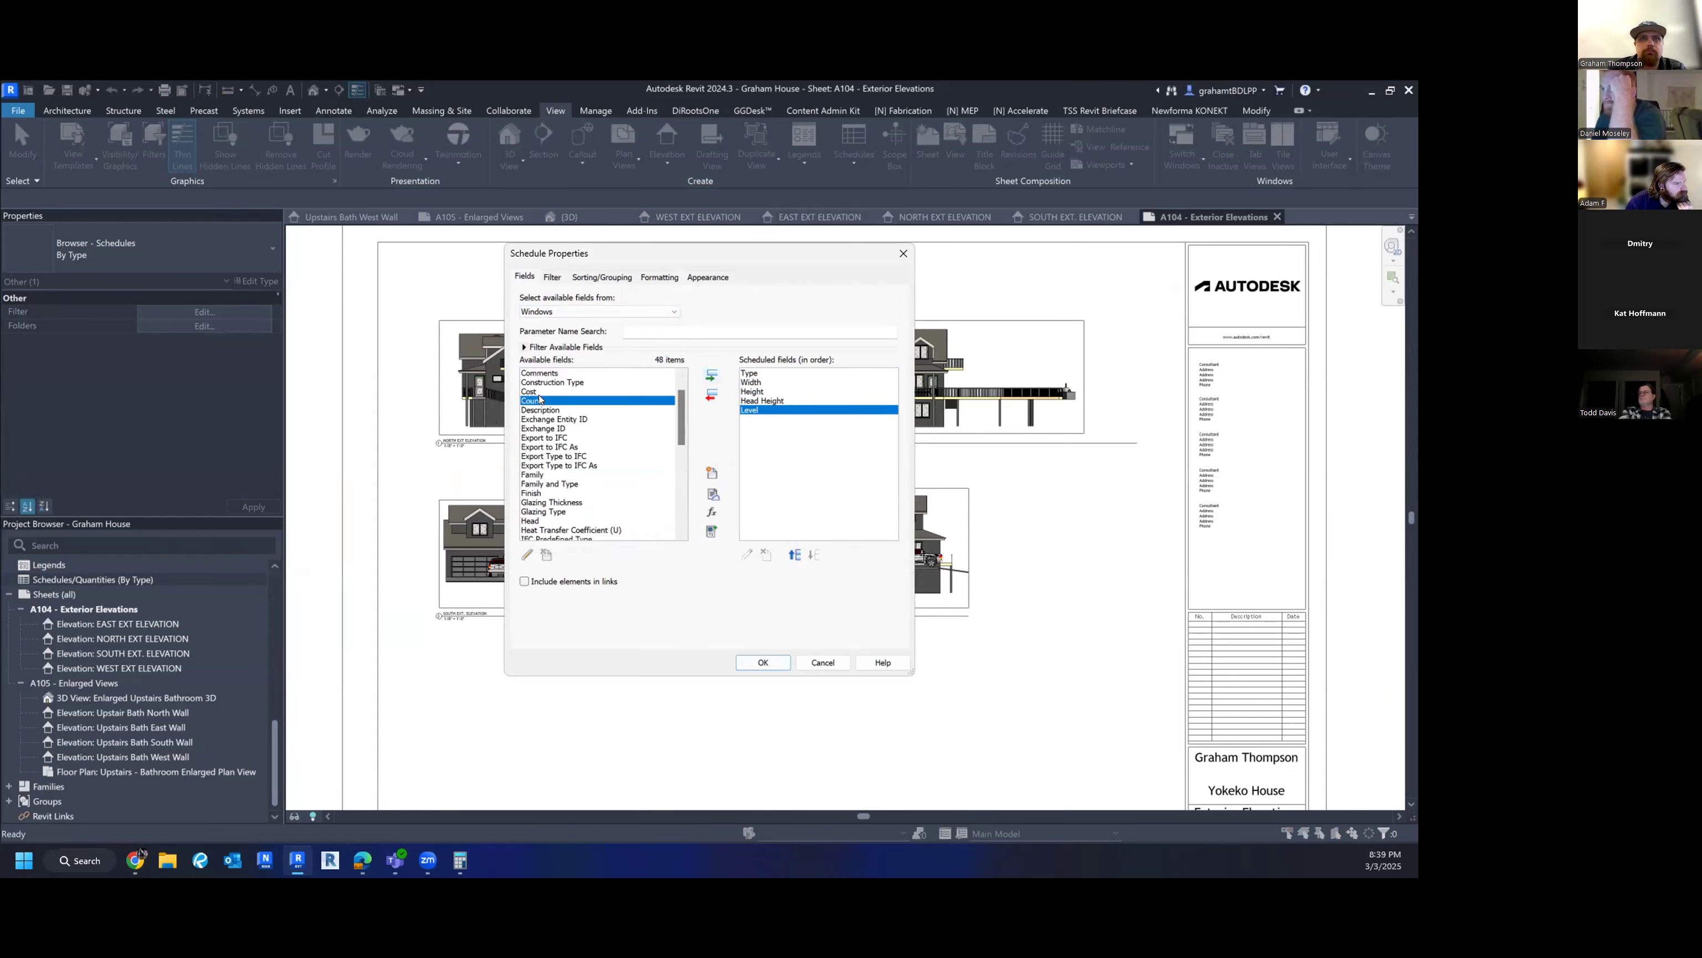
{"action": "left_click", "coordinate": [711, 374]}
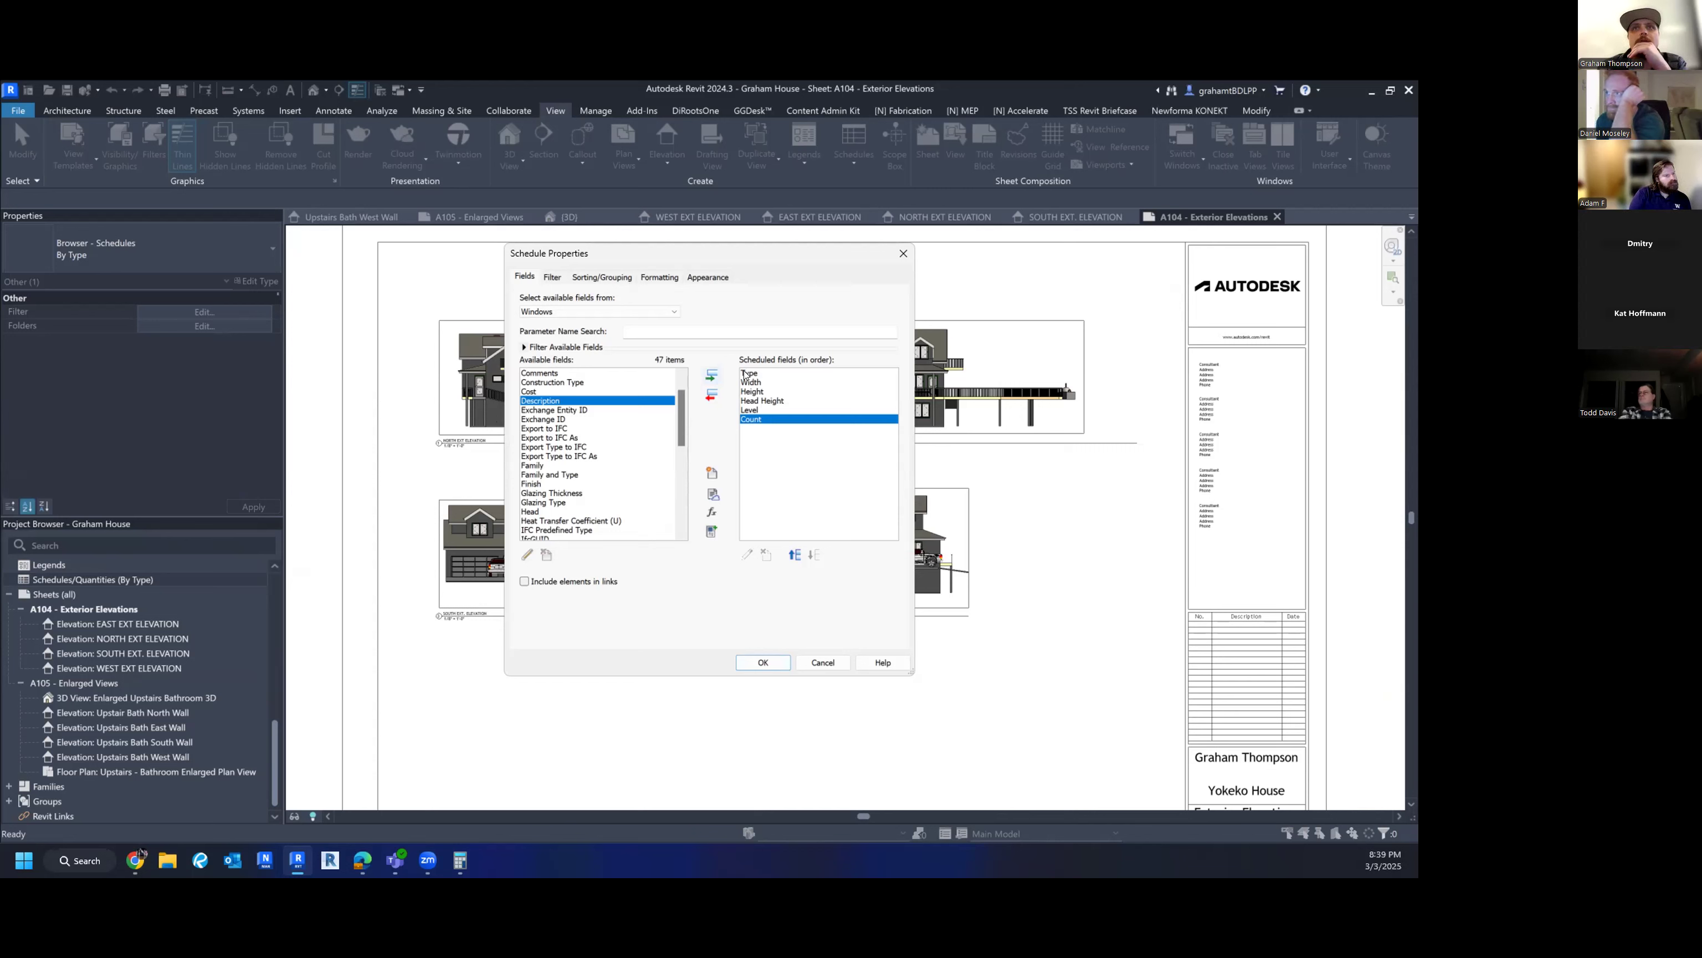
{"action": "left_click", "coordinate": [759, 402]}
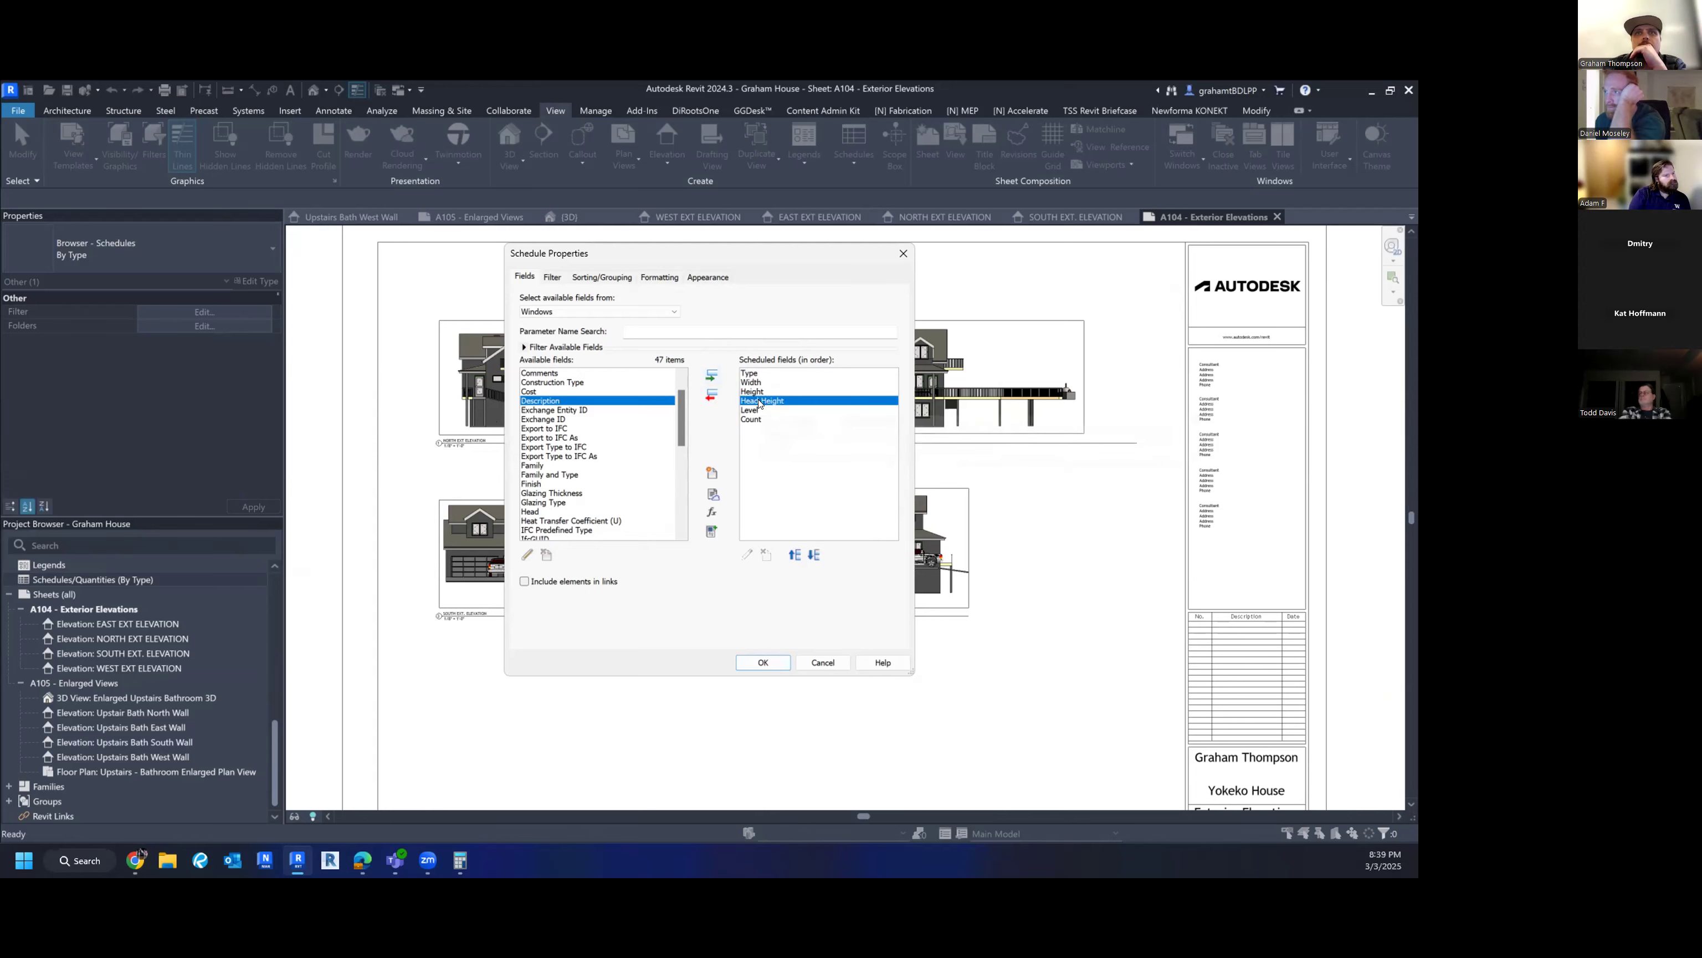
{"action": "left_click", "coordinate": [712, 395]}
{"action": "left_click", "coordinate": [604, 437]}
{"action": "scroll", "coordinate": [603, 440], "scroll_direction": "down", "scroll_amount": 8}
{"action": "left_click", "coordinate": [596, 475]}
{"action": "left_click", "coordinate": [714, 376]}
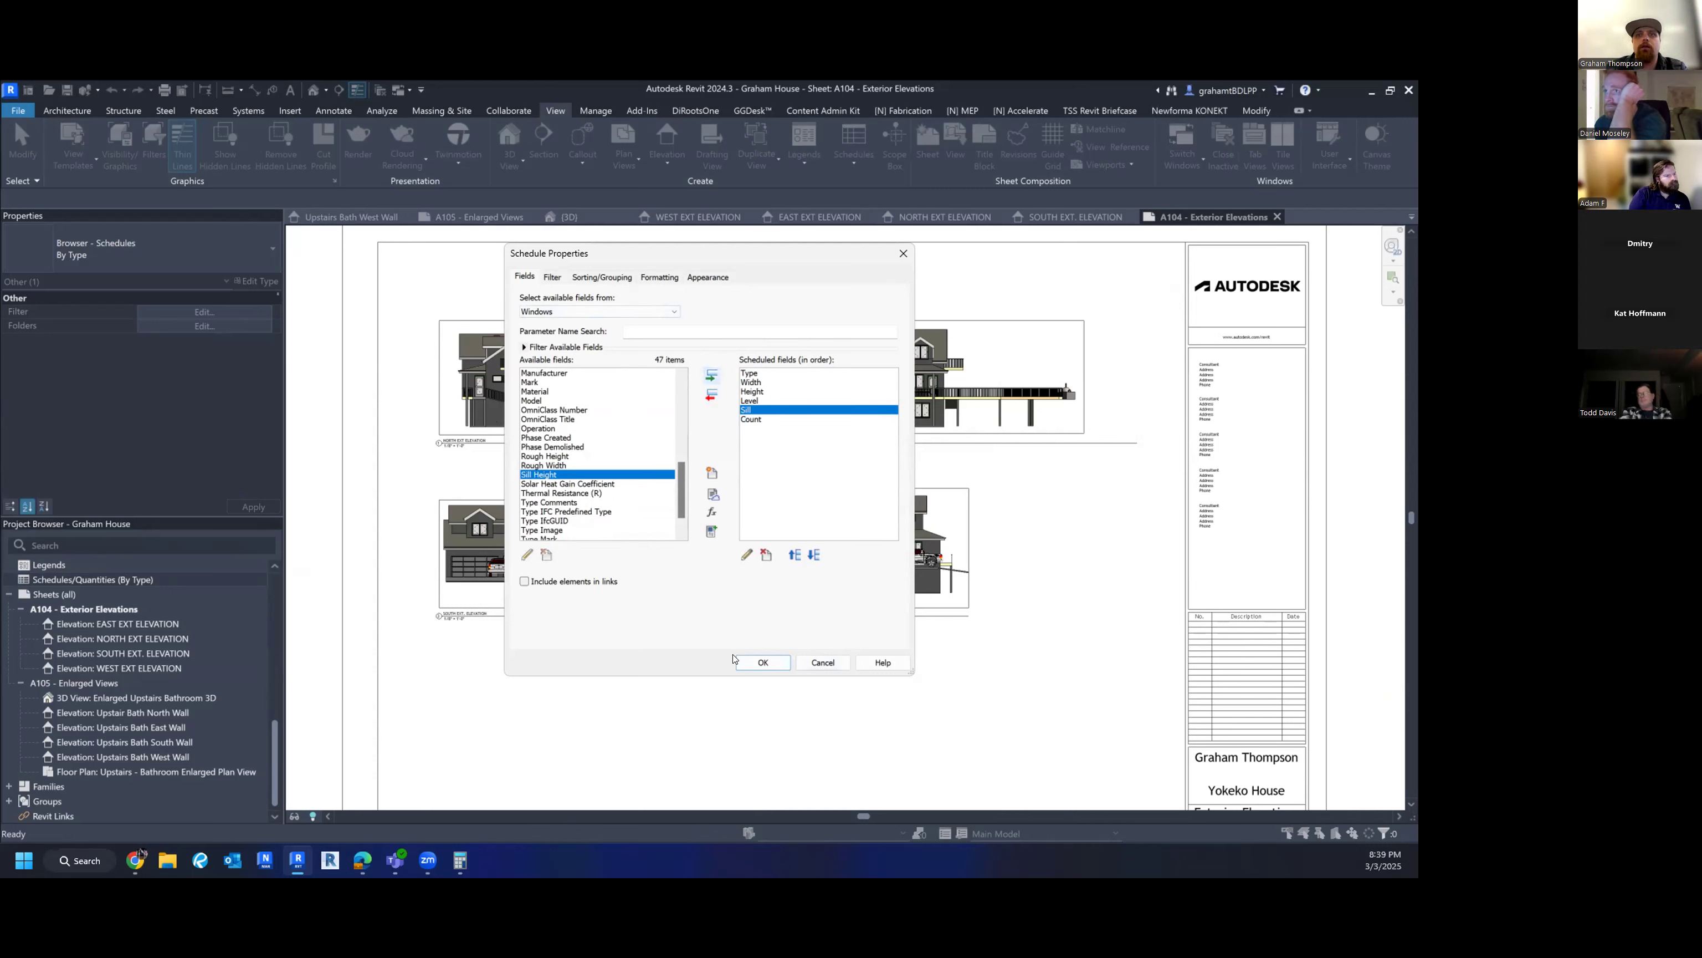
{"action": "left_click", "coordinate": [750, 661]}
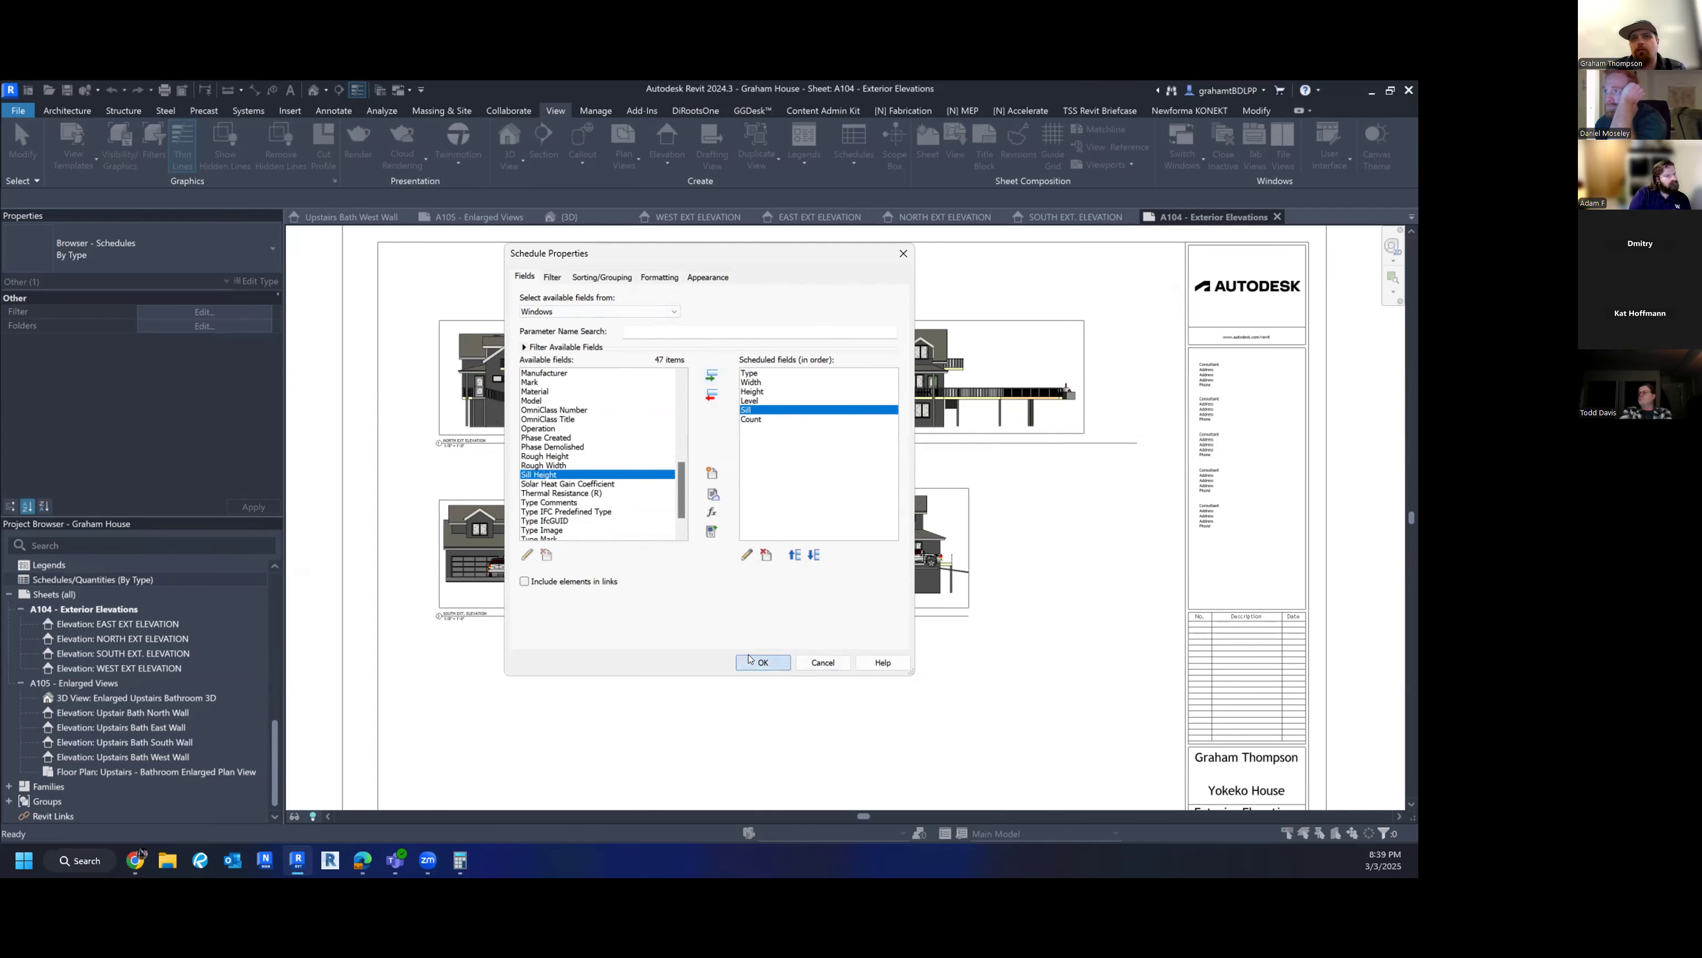
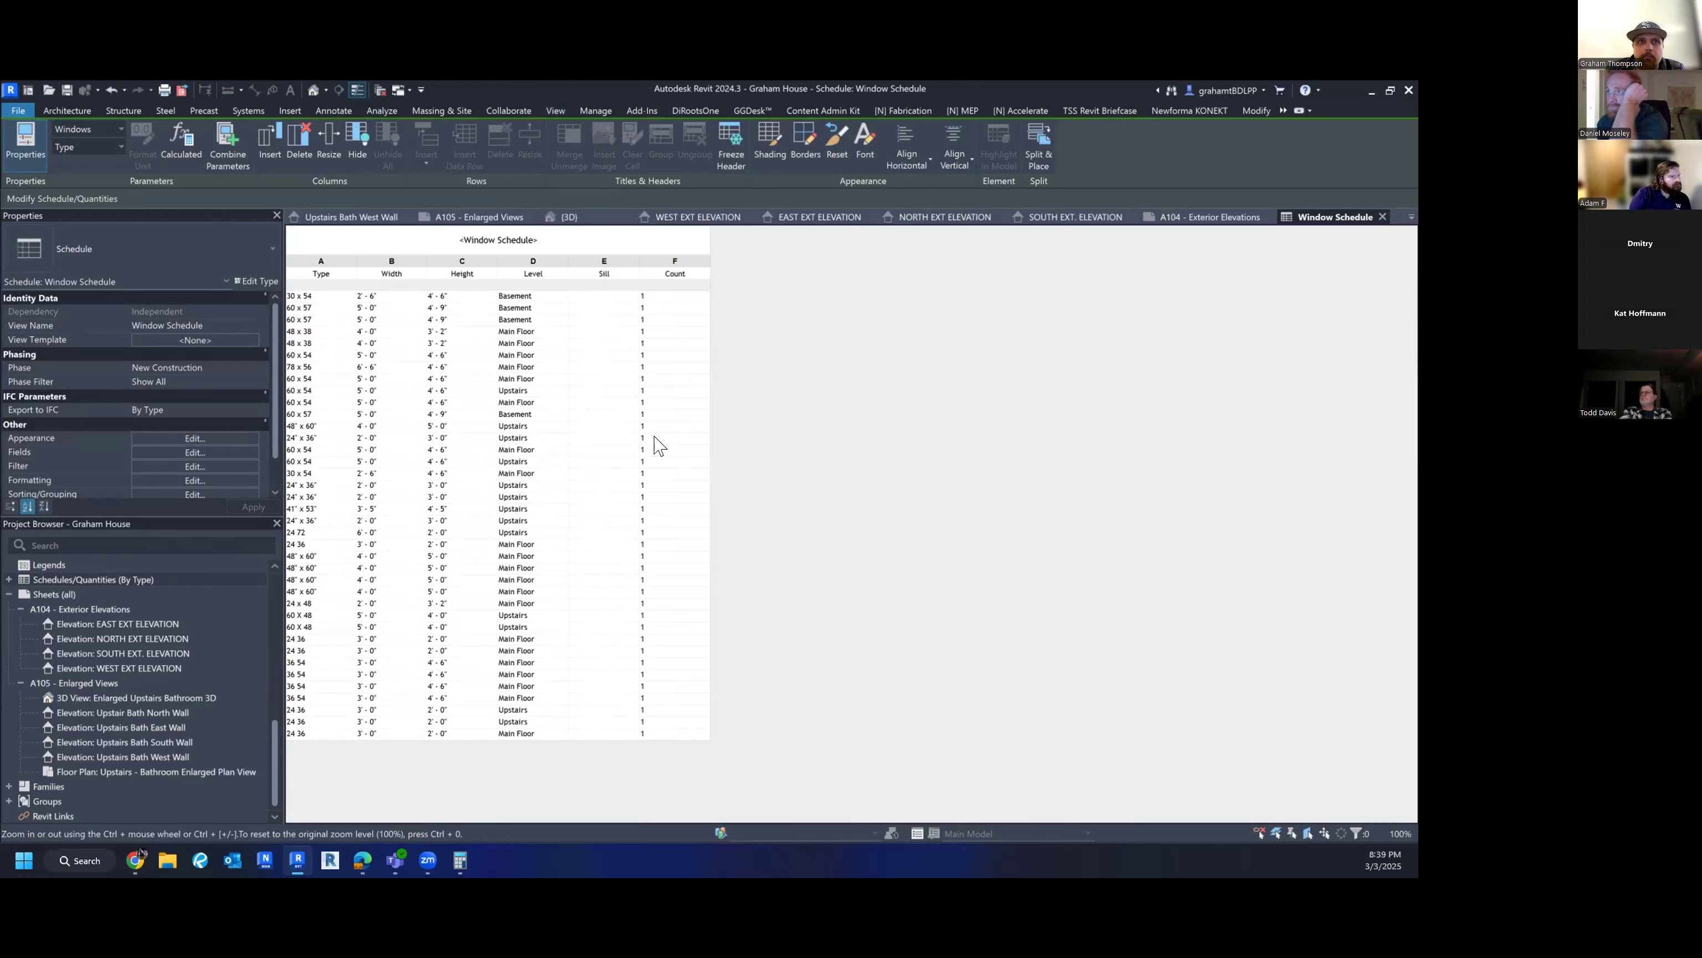
- In the Window Schedule properties, sort by Type, then by Level
{"action": "left_click", "coordinate": [153, 450]}
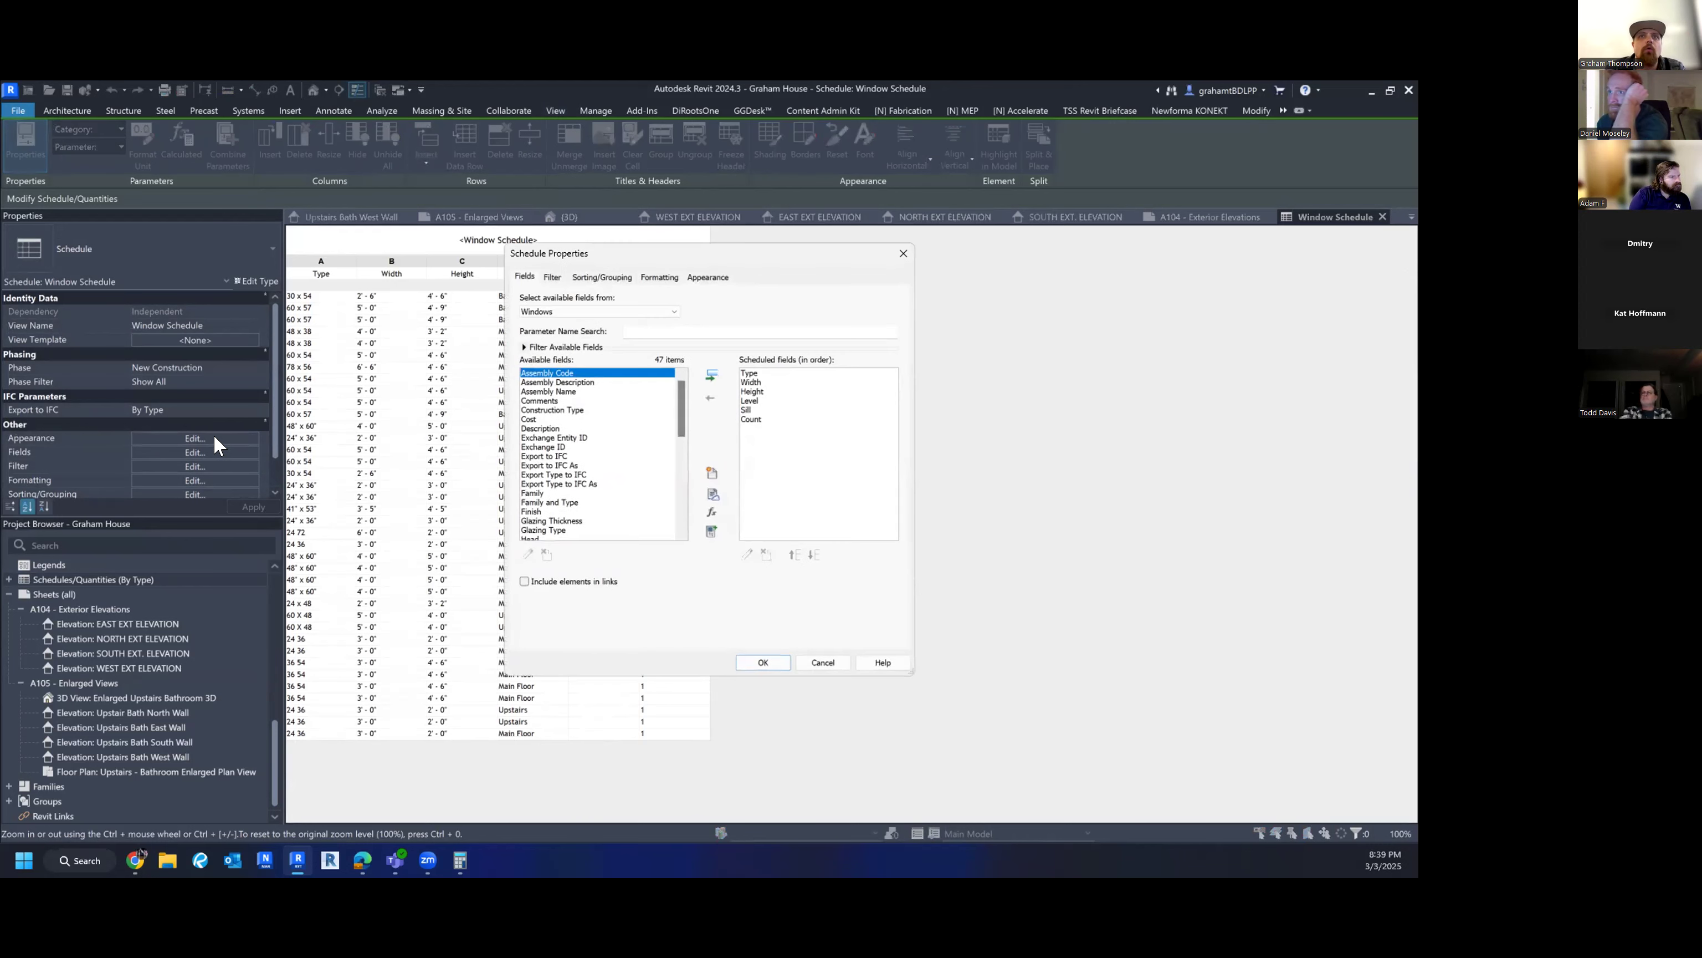
{"action": "left_click", "coordinate": [581, 280]}
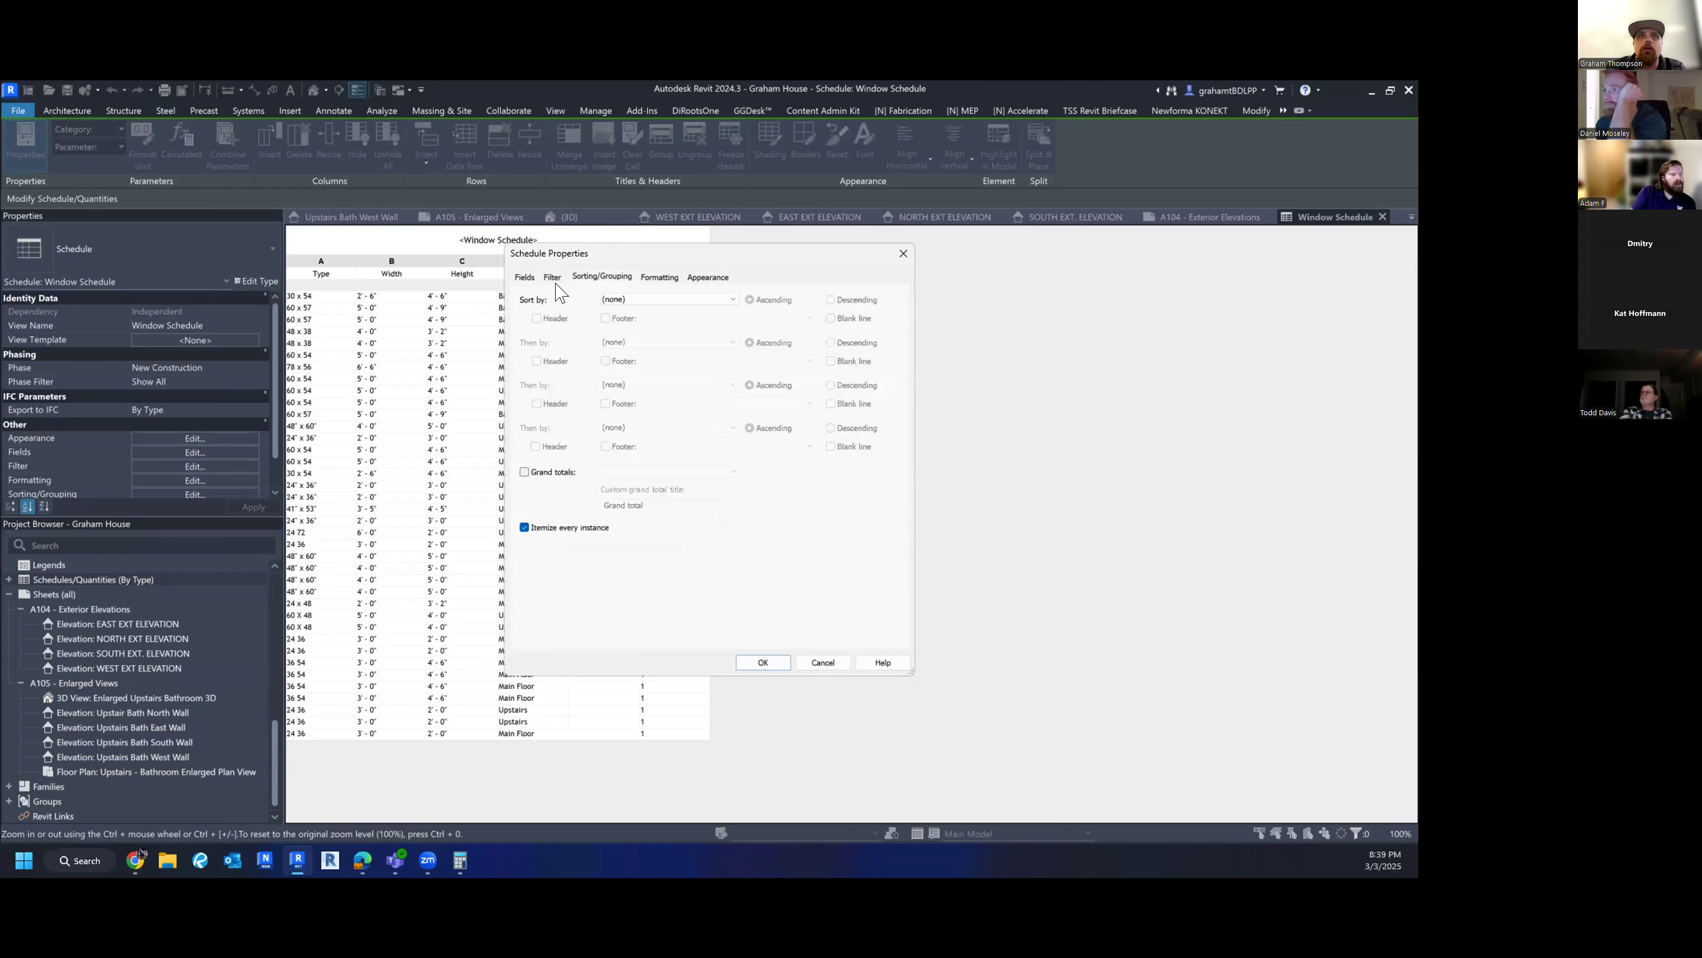
{"action": "left_click", "coordinate": [628, 300]}
{"action": "scroll", "coordinate": [634, 319], "scroll_direction": "up", "scroll_amount": 2}
{"action": "left_click", "coordinate": [634, 313]}
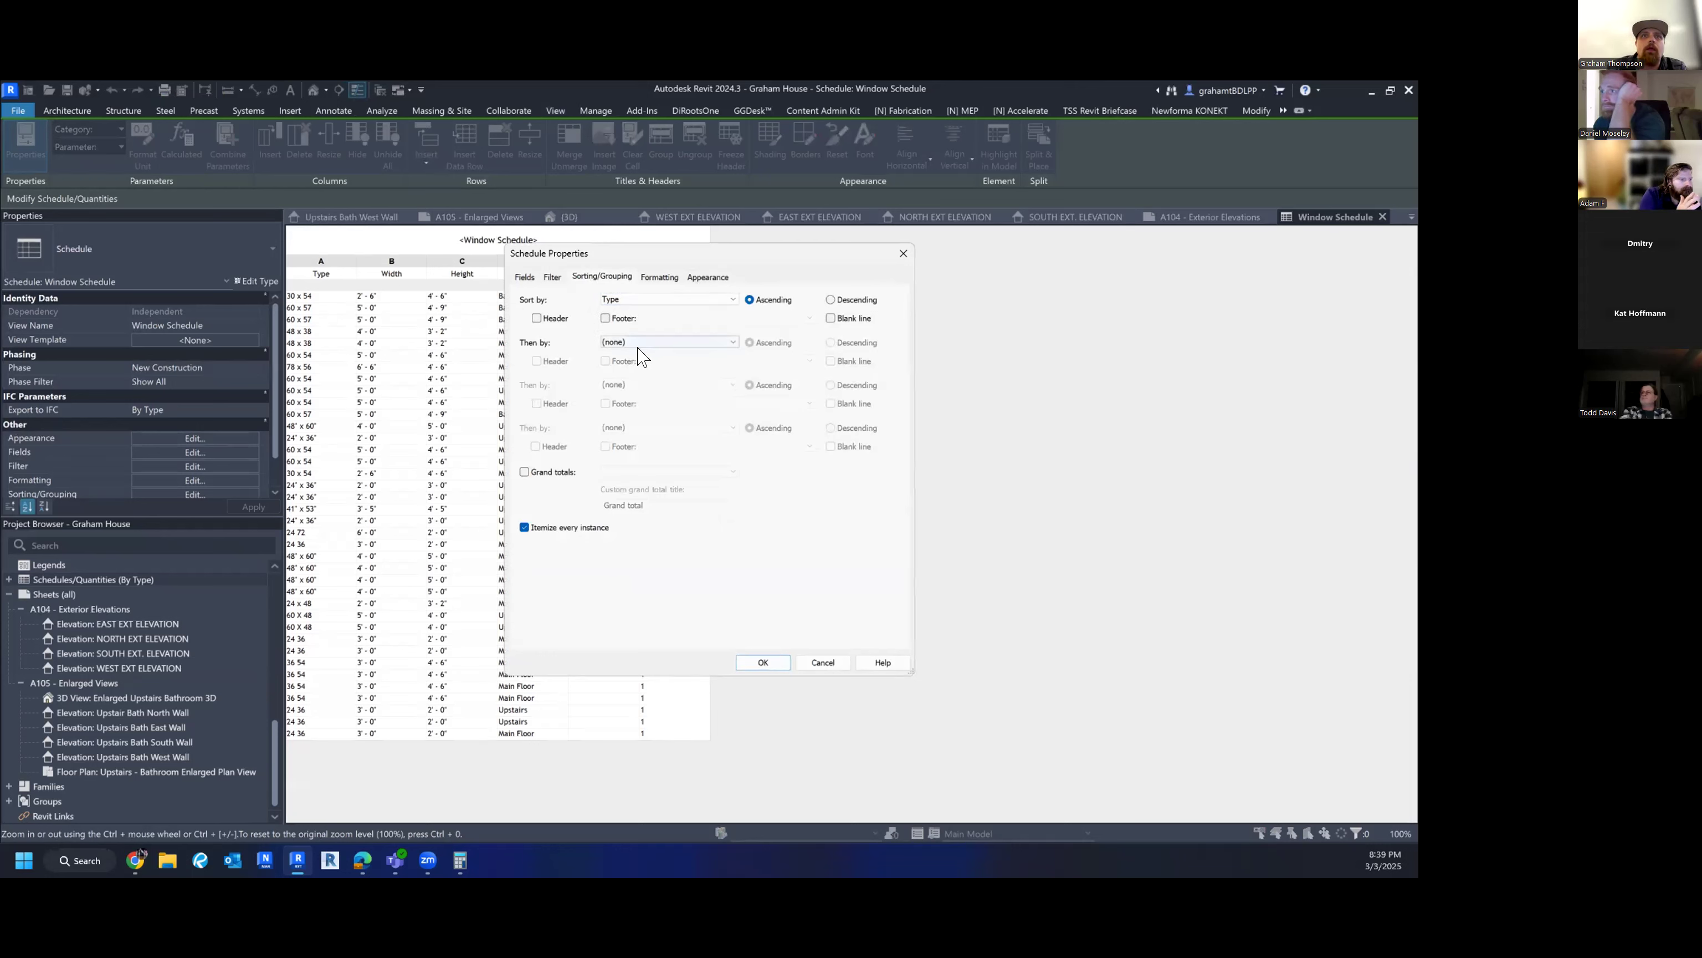
{"action": "left_click_drag", "start_coordinate": [631, 263], "coordinate": [687, 274]}
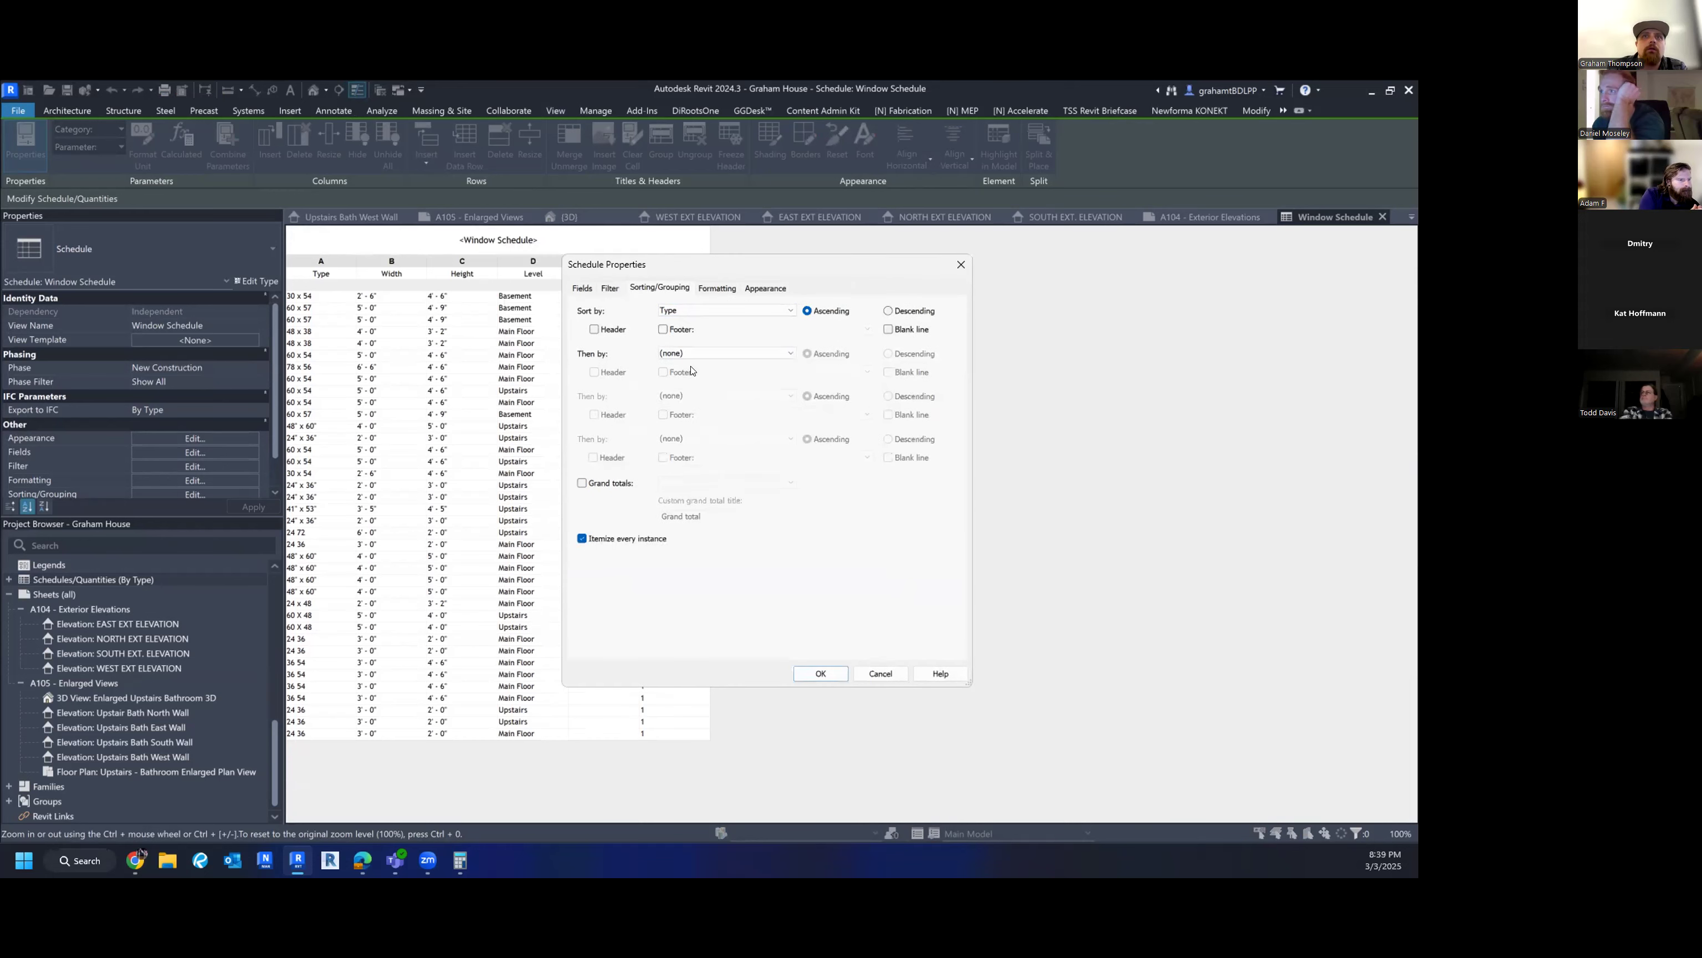
{"action": "left_click", "coordinate": [690, 354]}
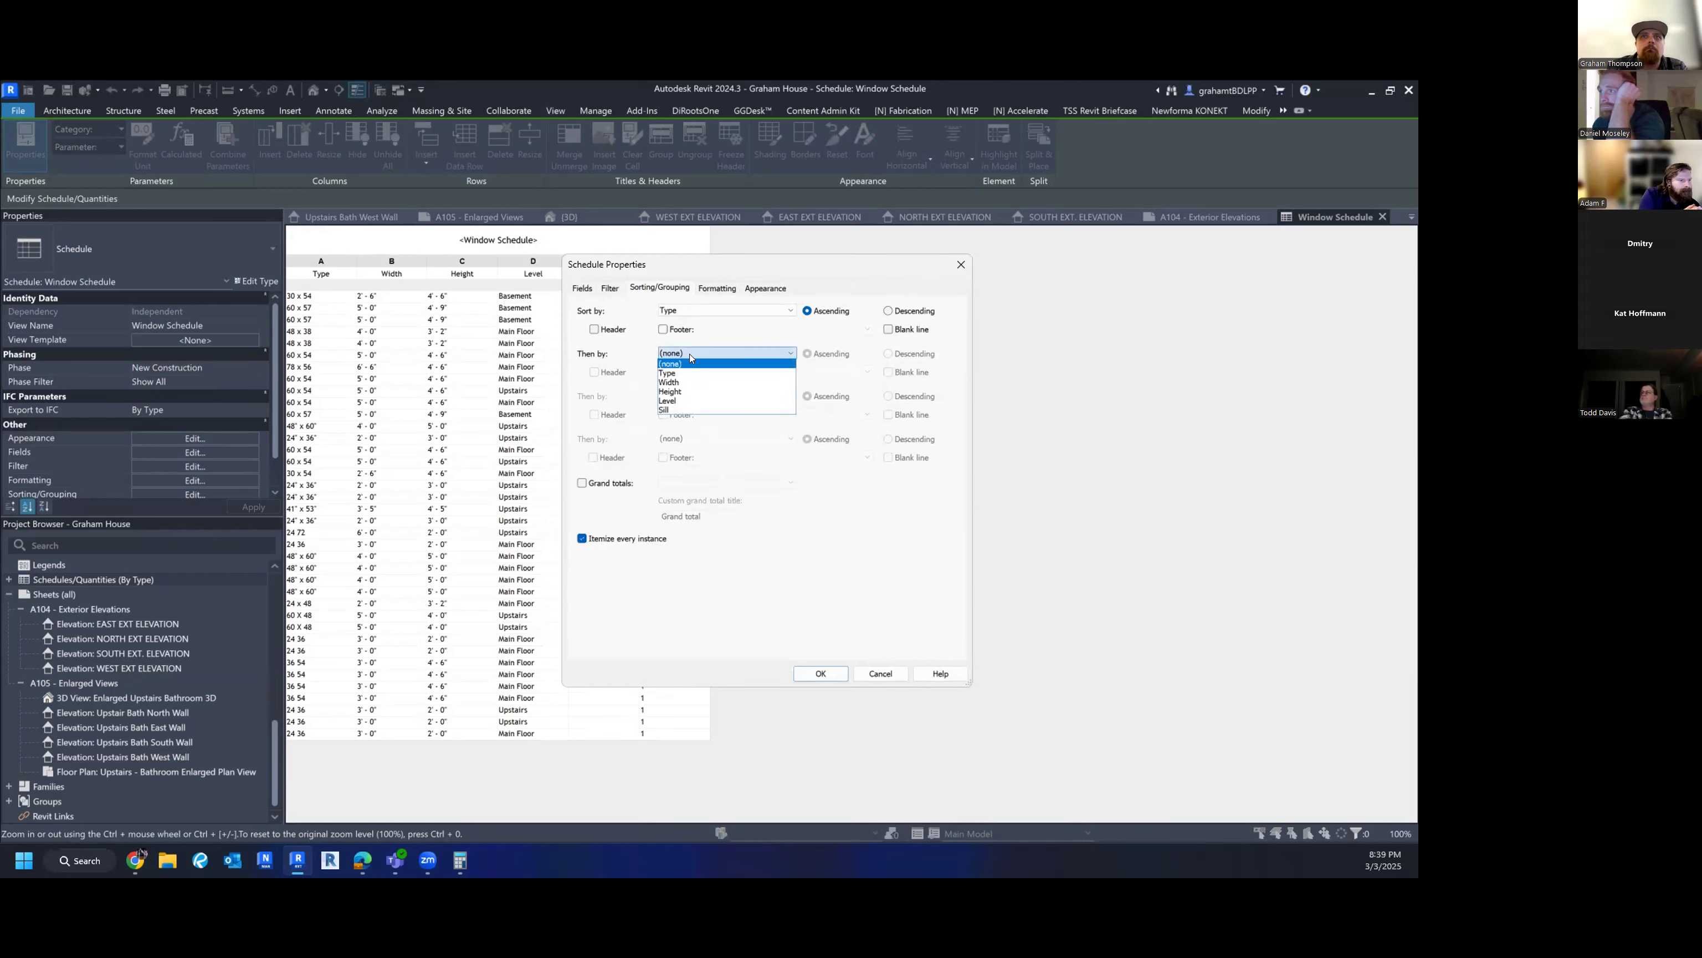
{"action": "left_click", "coordinate": [690, 402]}
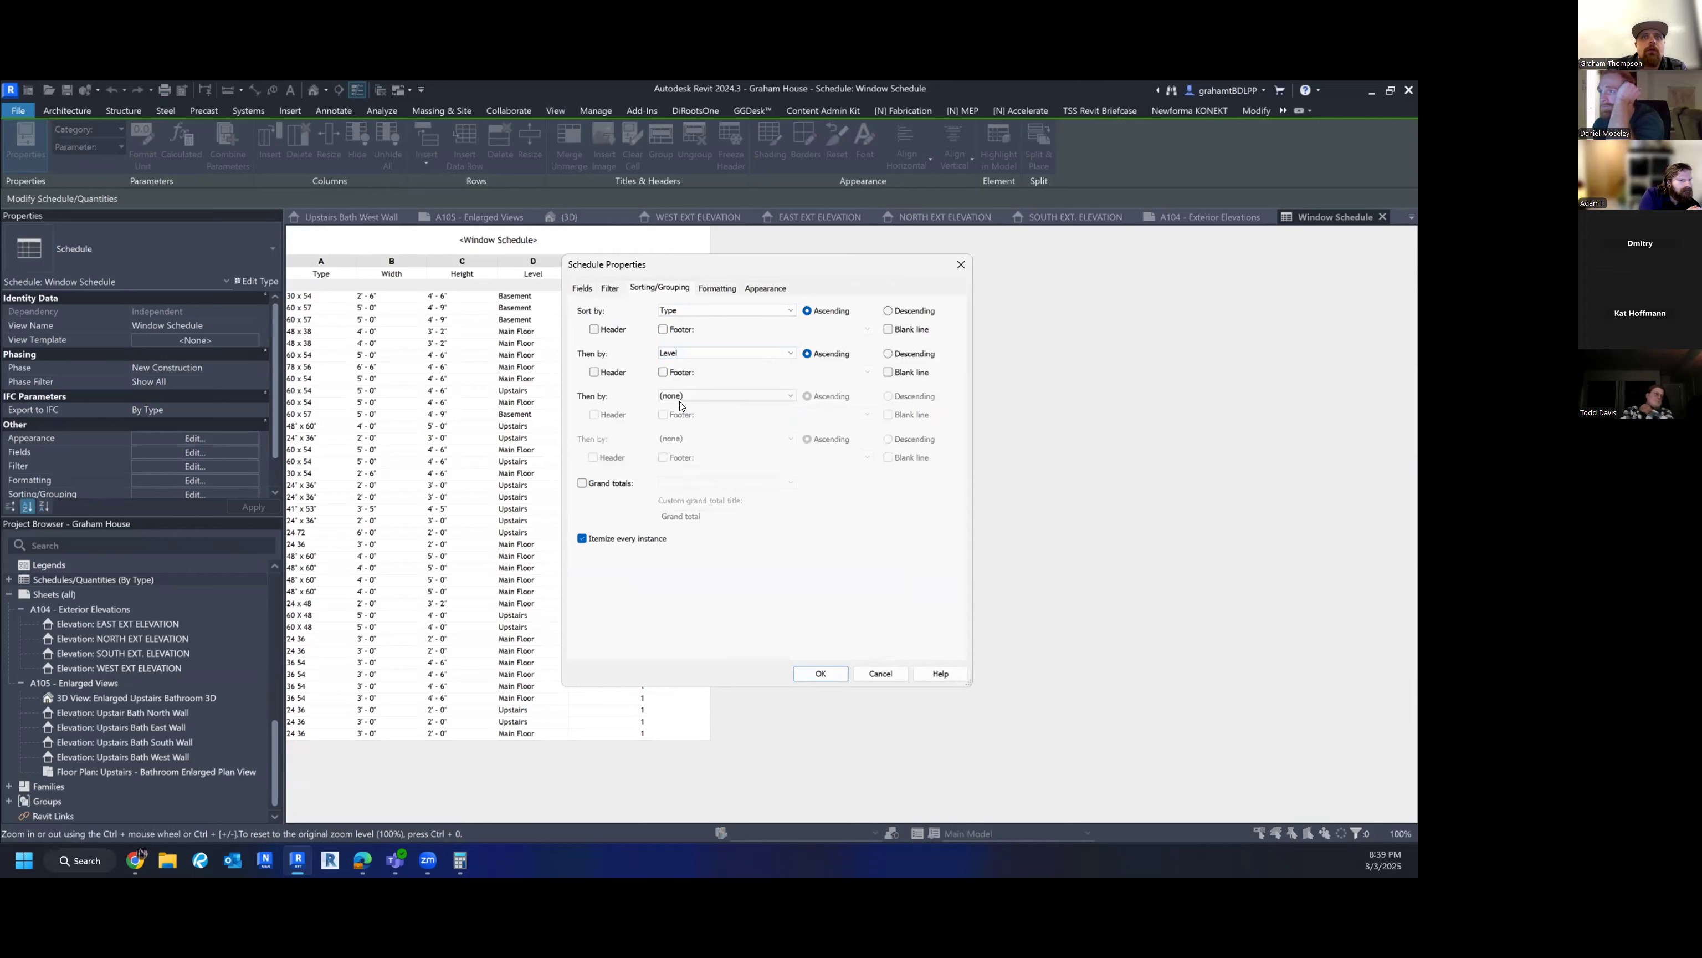
- Turn on grand totals, review the Count field's formatting, and apply the changes
{"action": "left_click", "coordinate": [596, 484]}
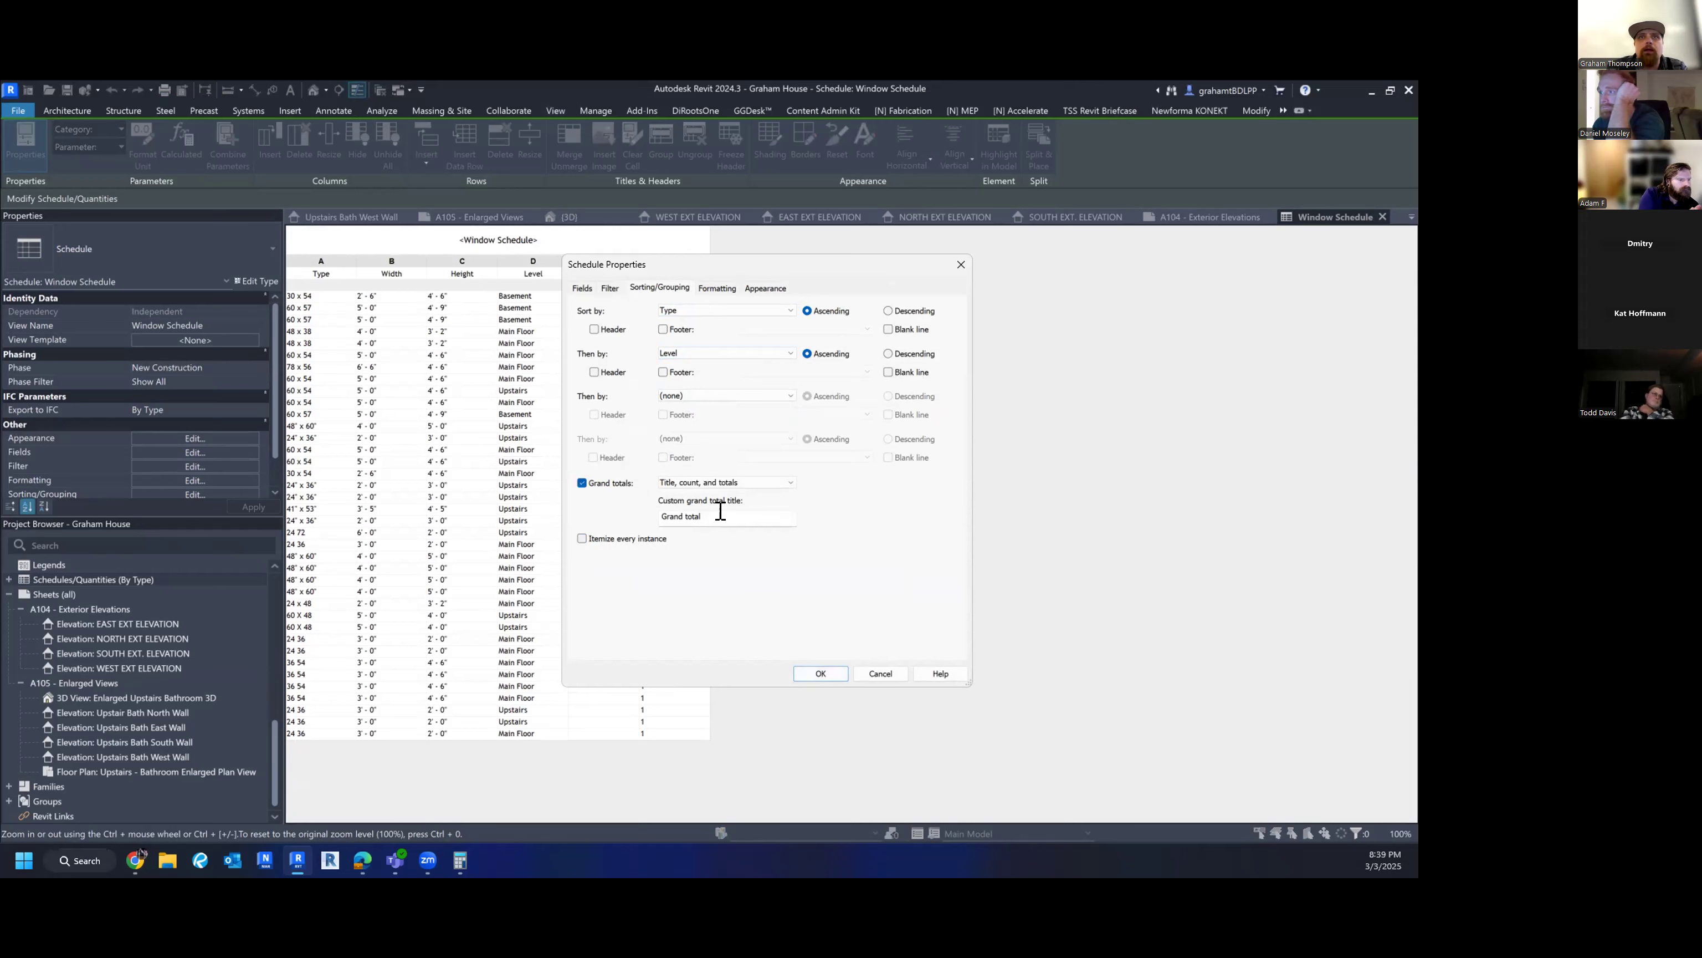
{"action": "left_click", "coordinate": [764, 288]}
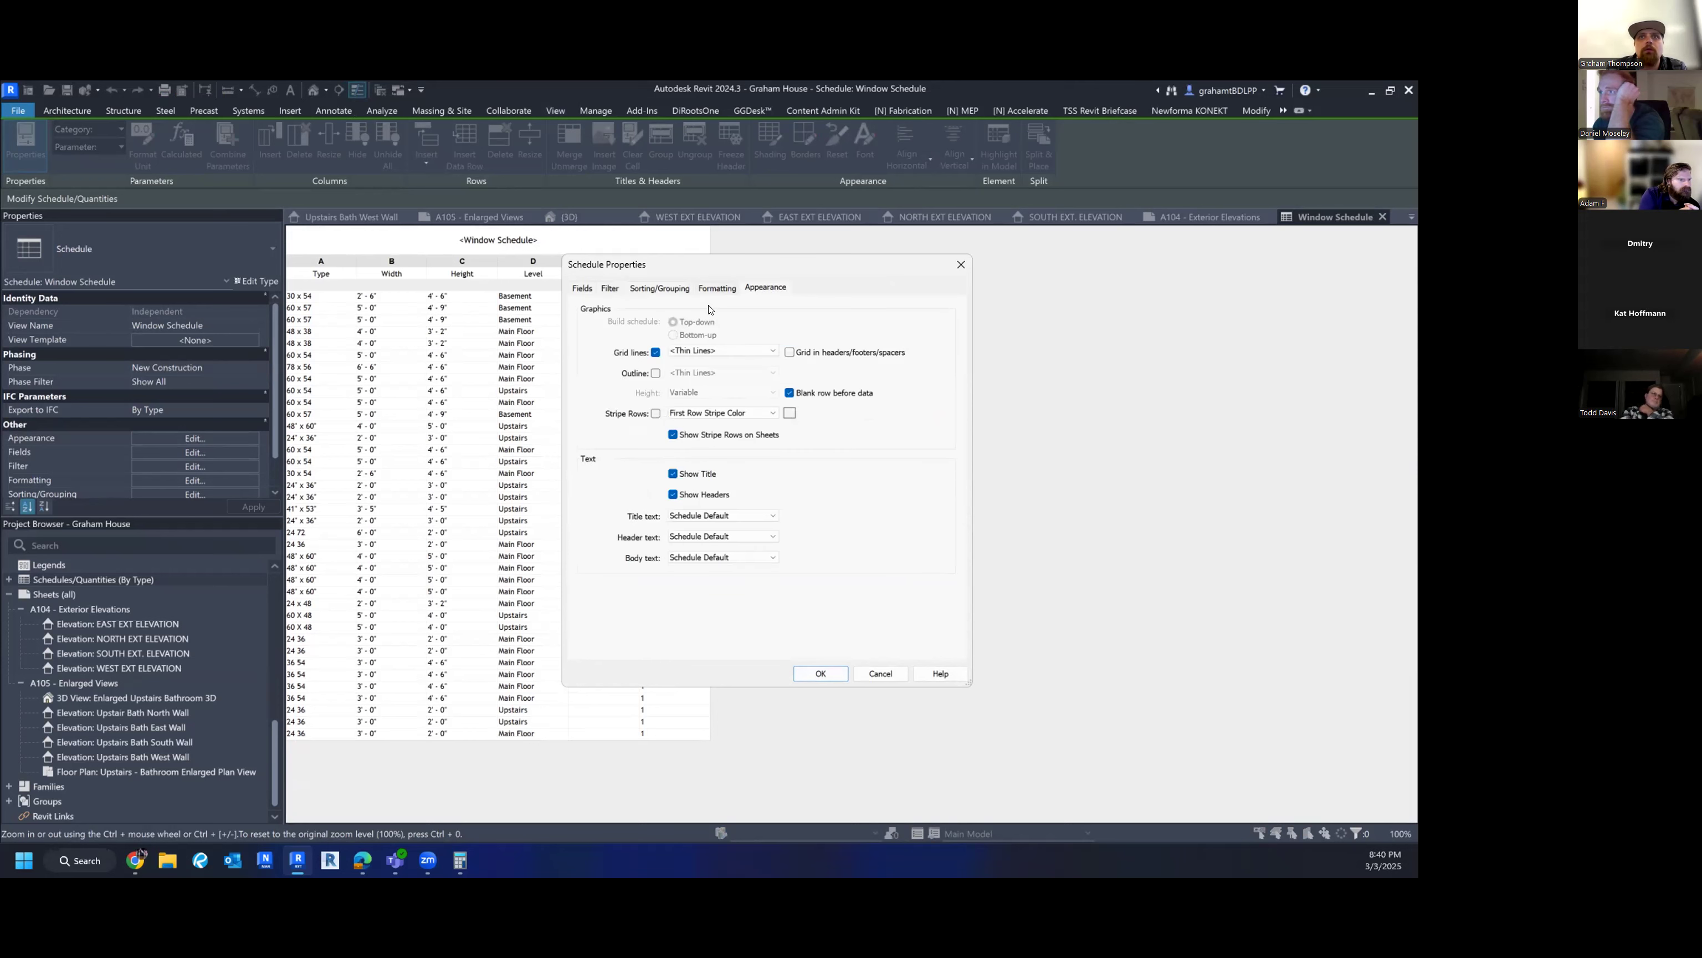
{"action": "left_click", "coordinate": [719, 288]}
{"action": "left_click", "coordinate": [586, 372]}
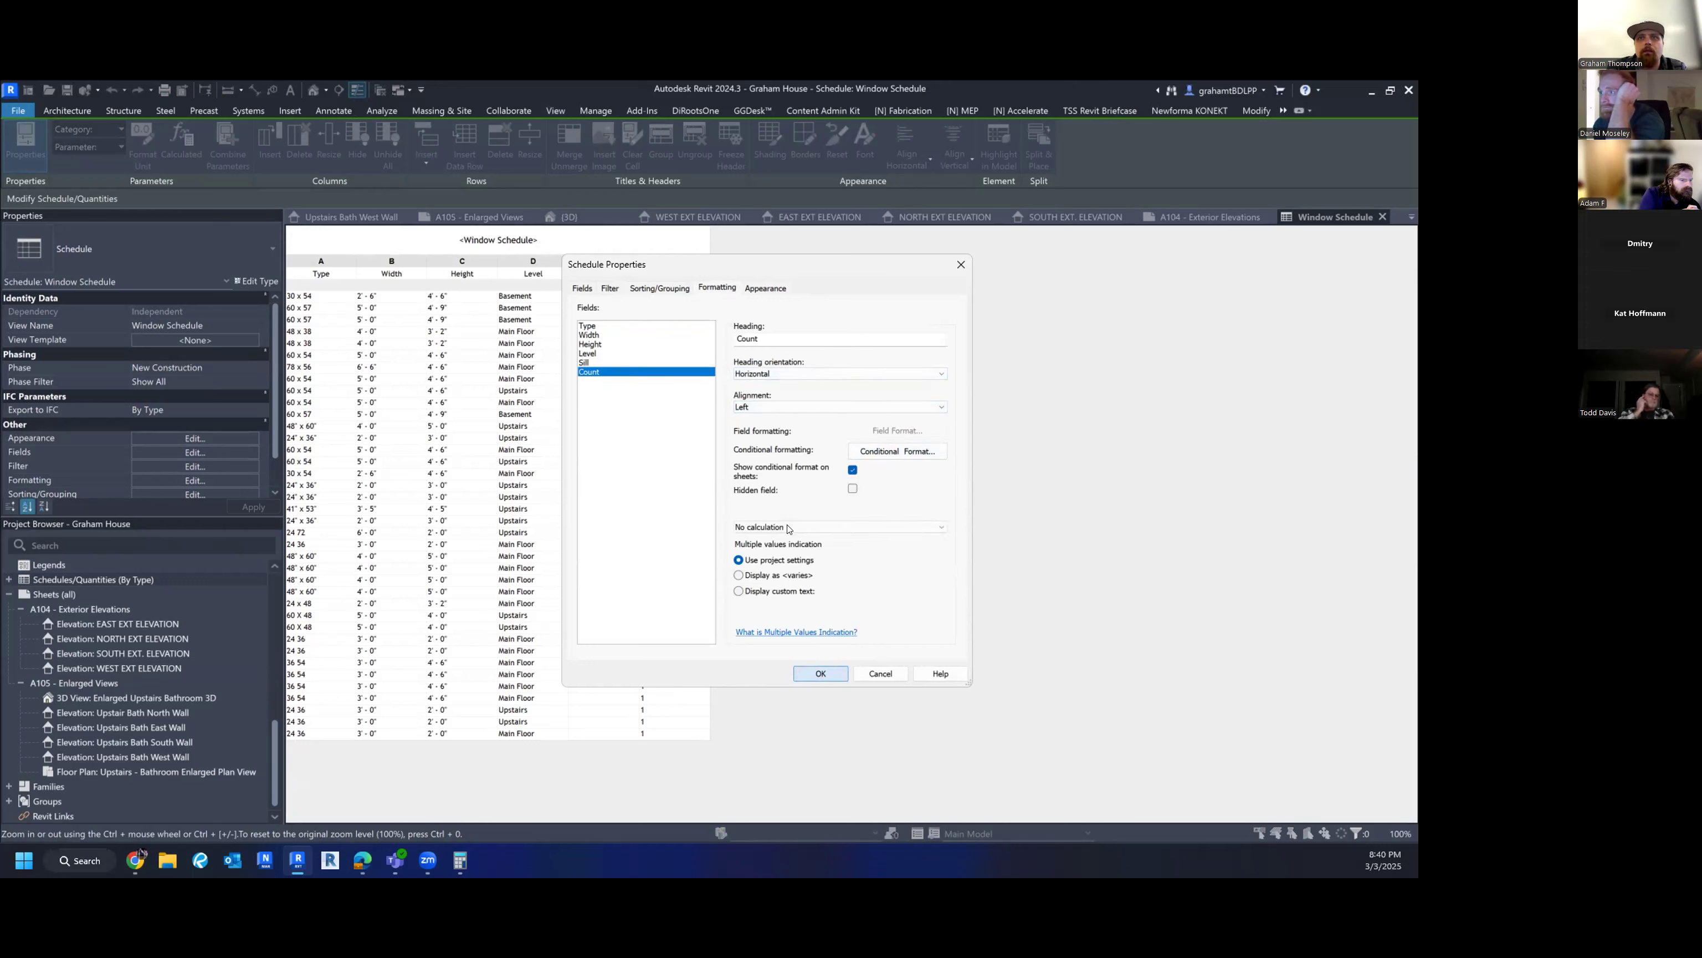
{"action": "left_click", "coordinate": [818, 674]}
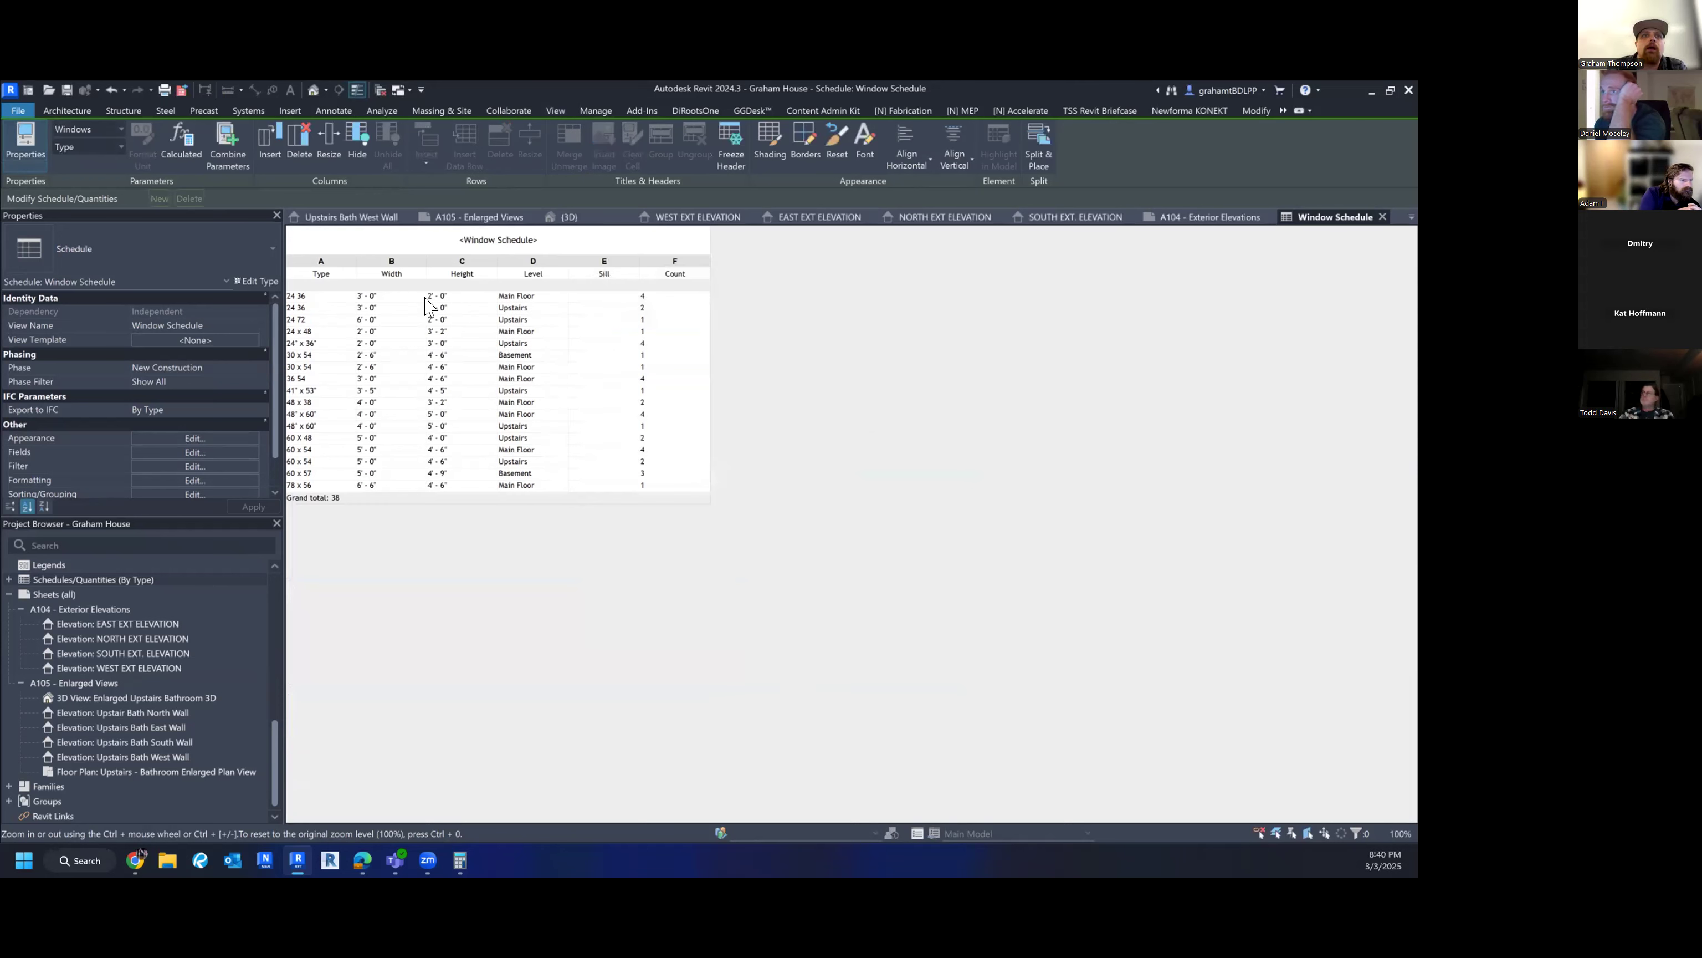
- Start editing the first window's Type value, then open and close Revit's online help
{"action": "left_click", "coordinate": [311, 295]}
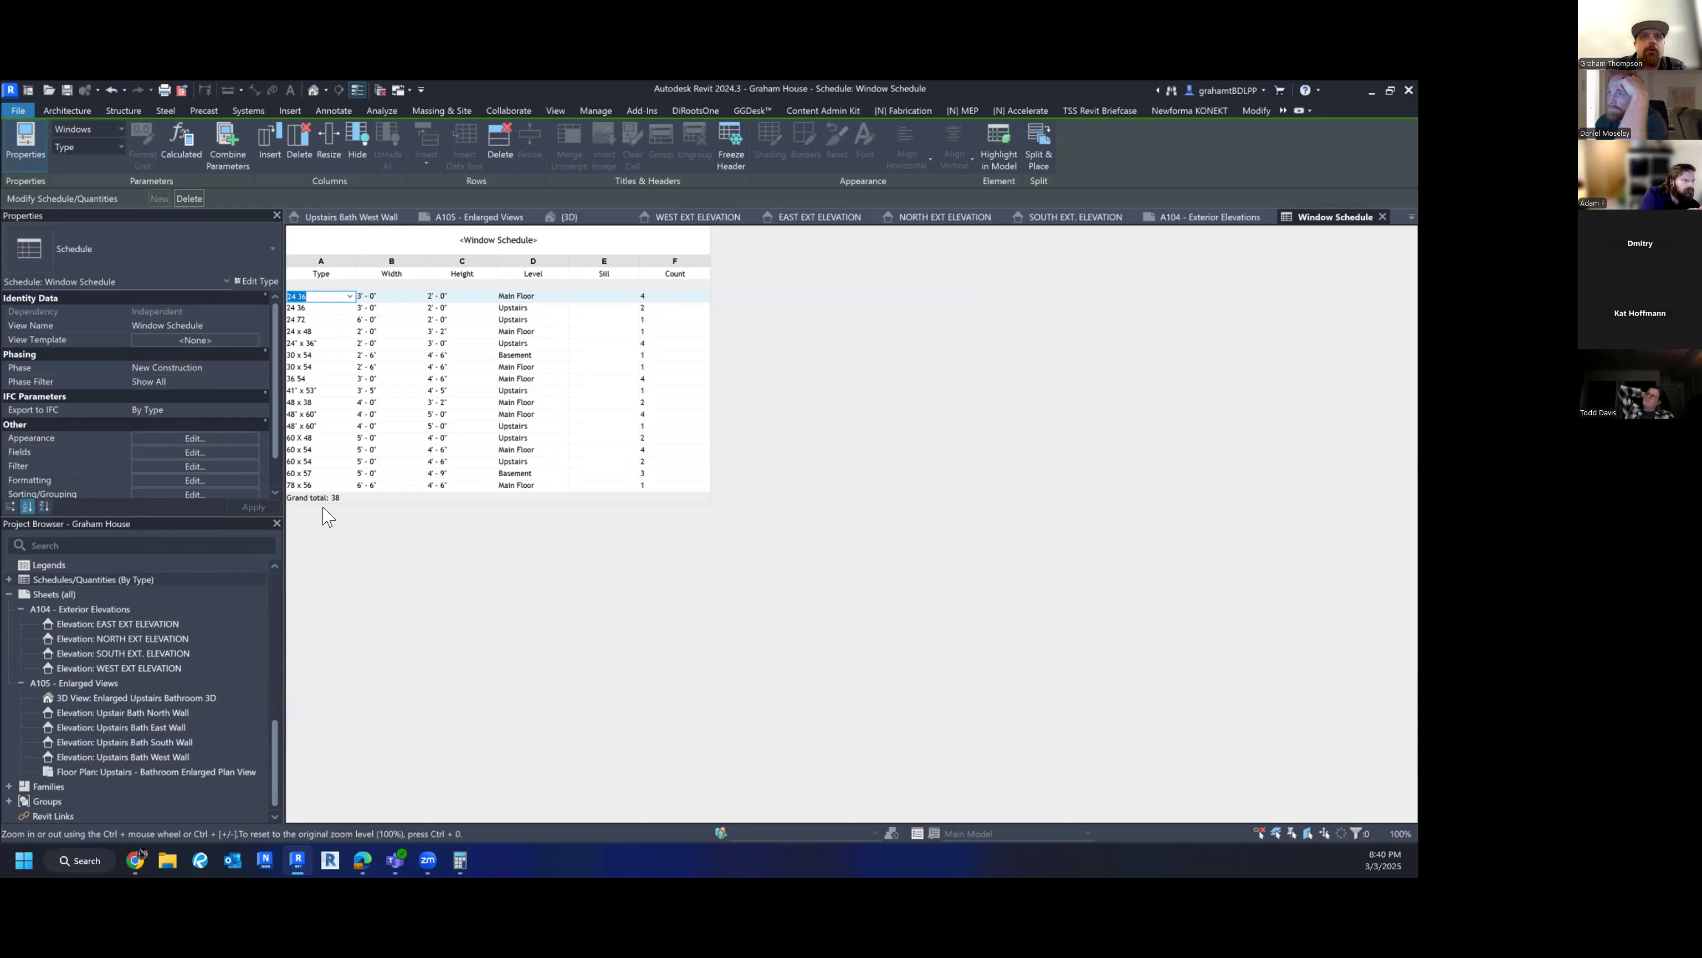
{"action": "key", "text": "F1"}
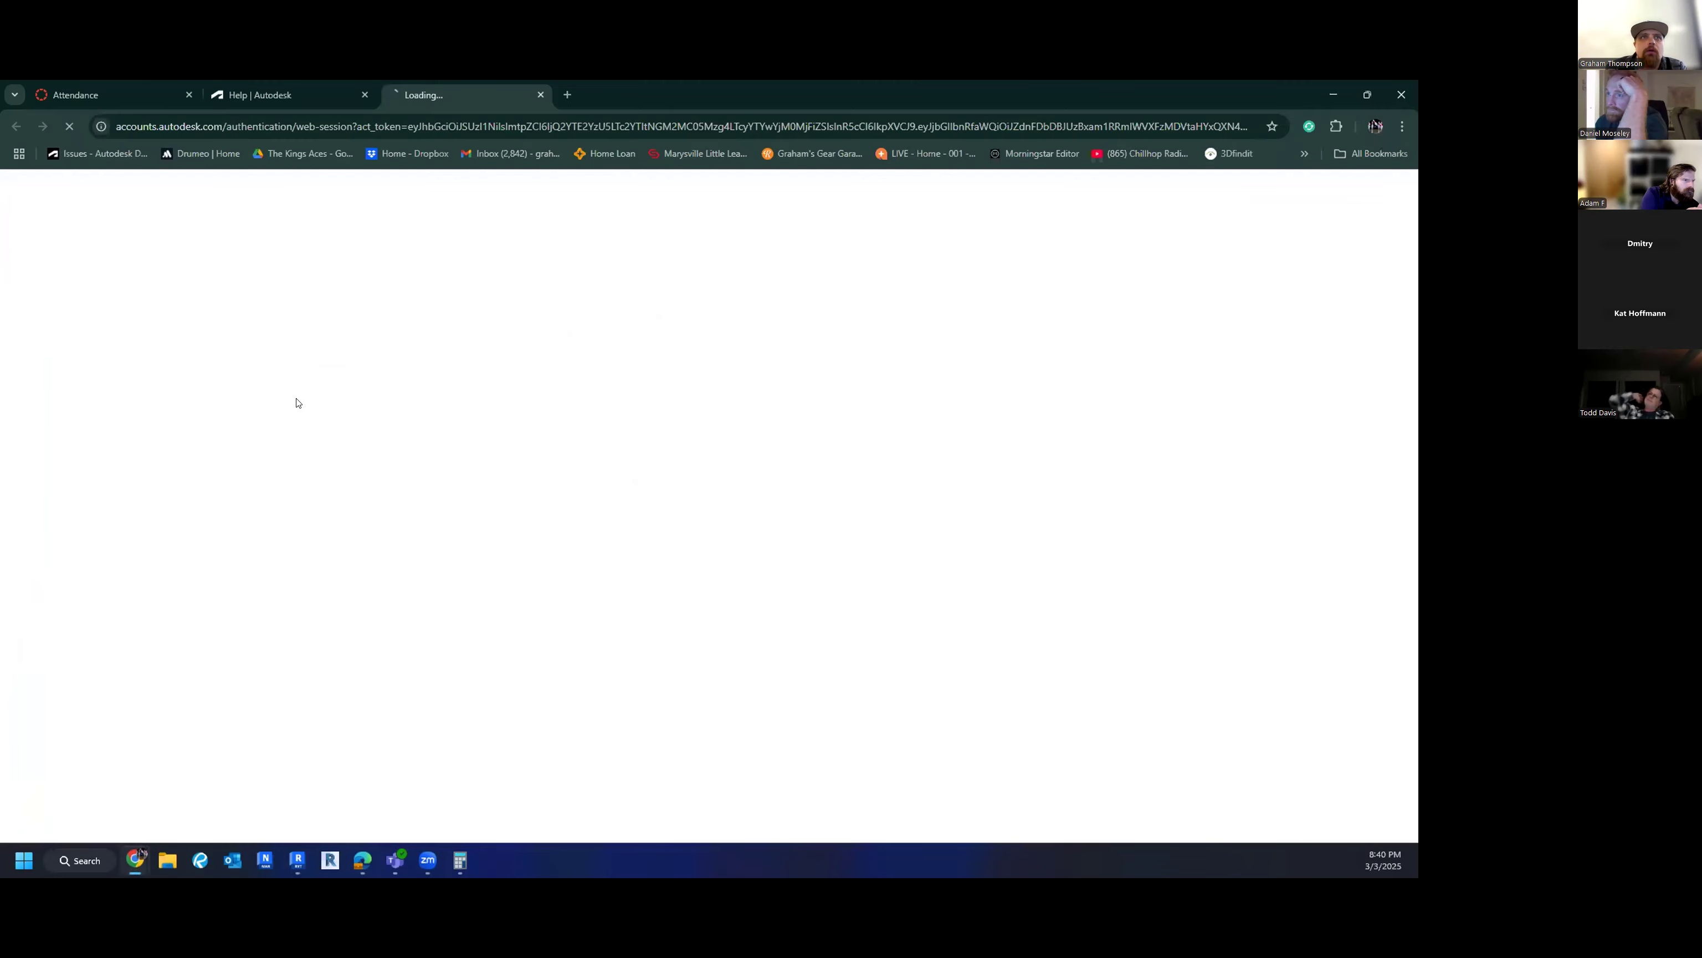
{"action": "left_click", "coordinate": [540, 94]}
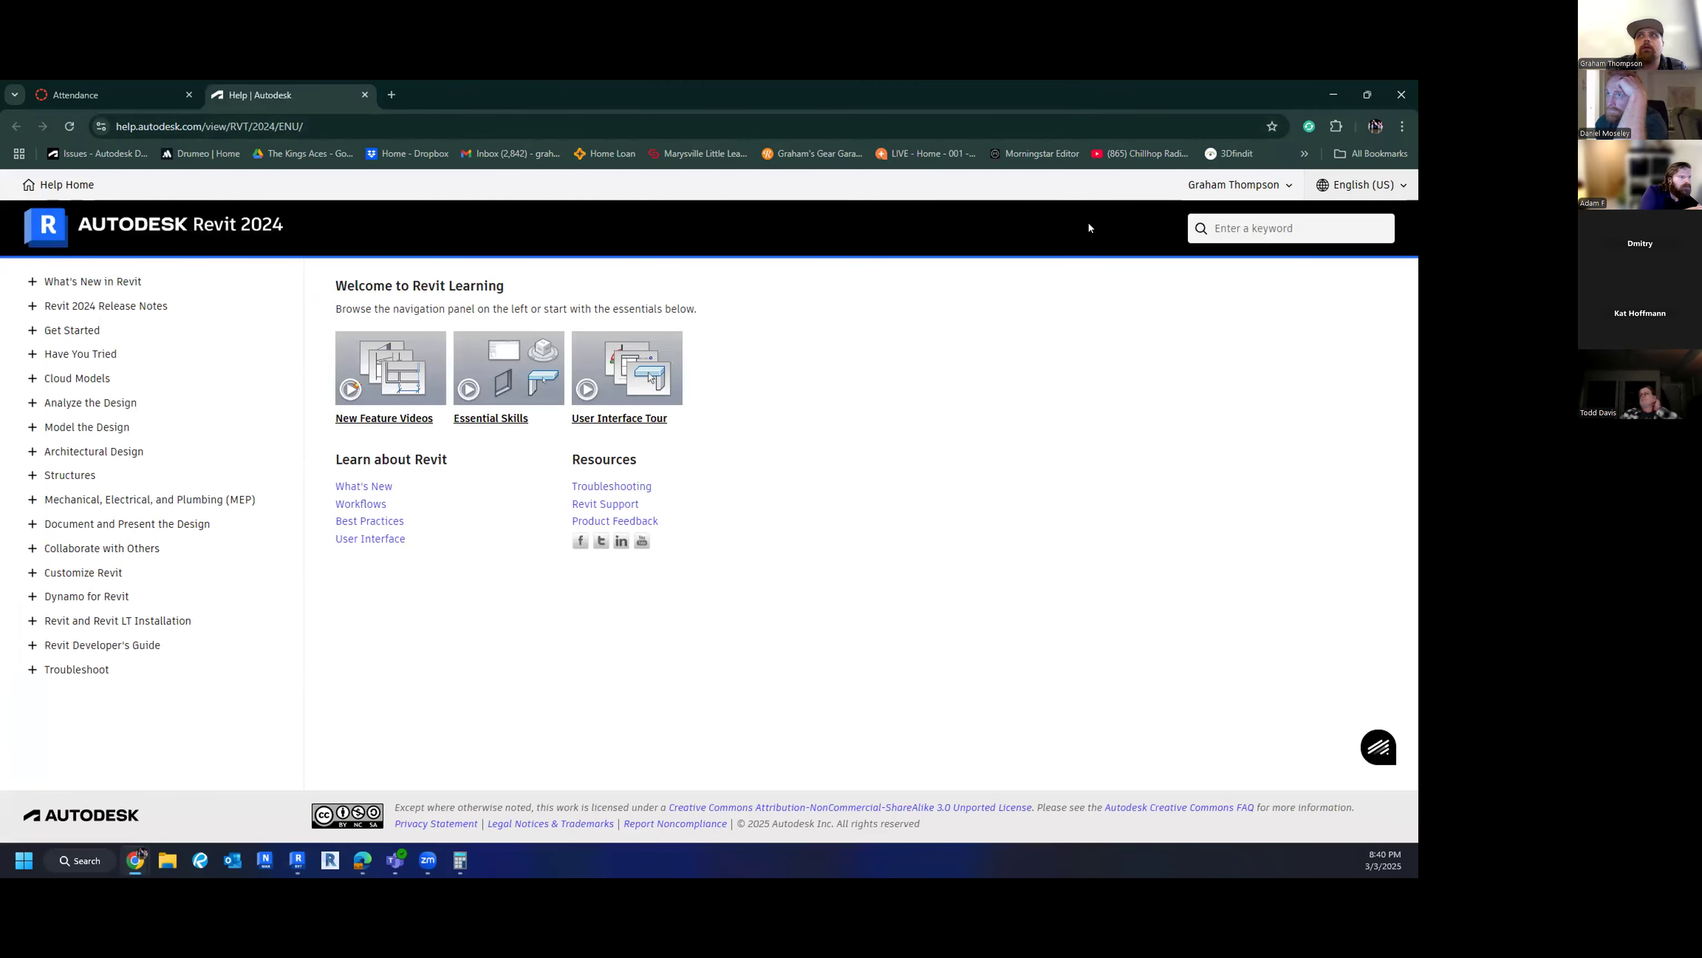
{"action": "left_click", "coordinate": [1332, 89]}
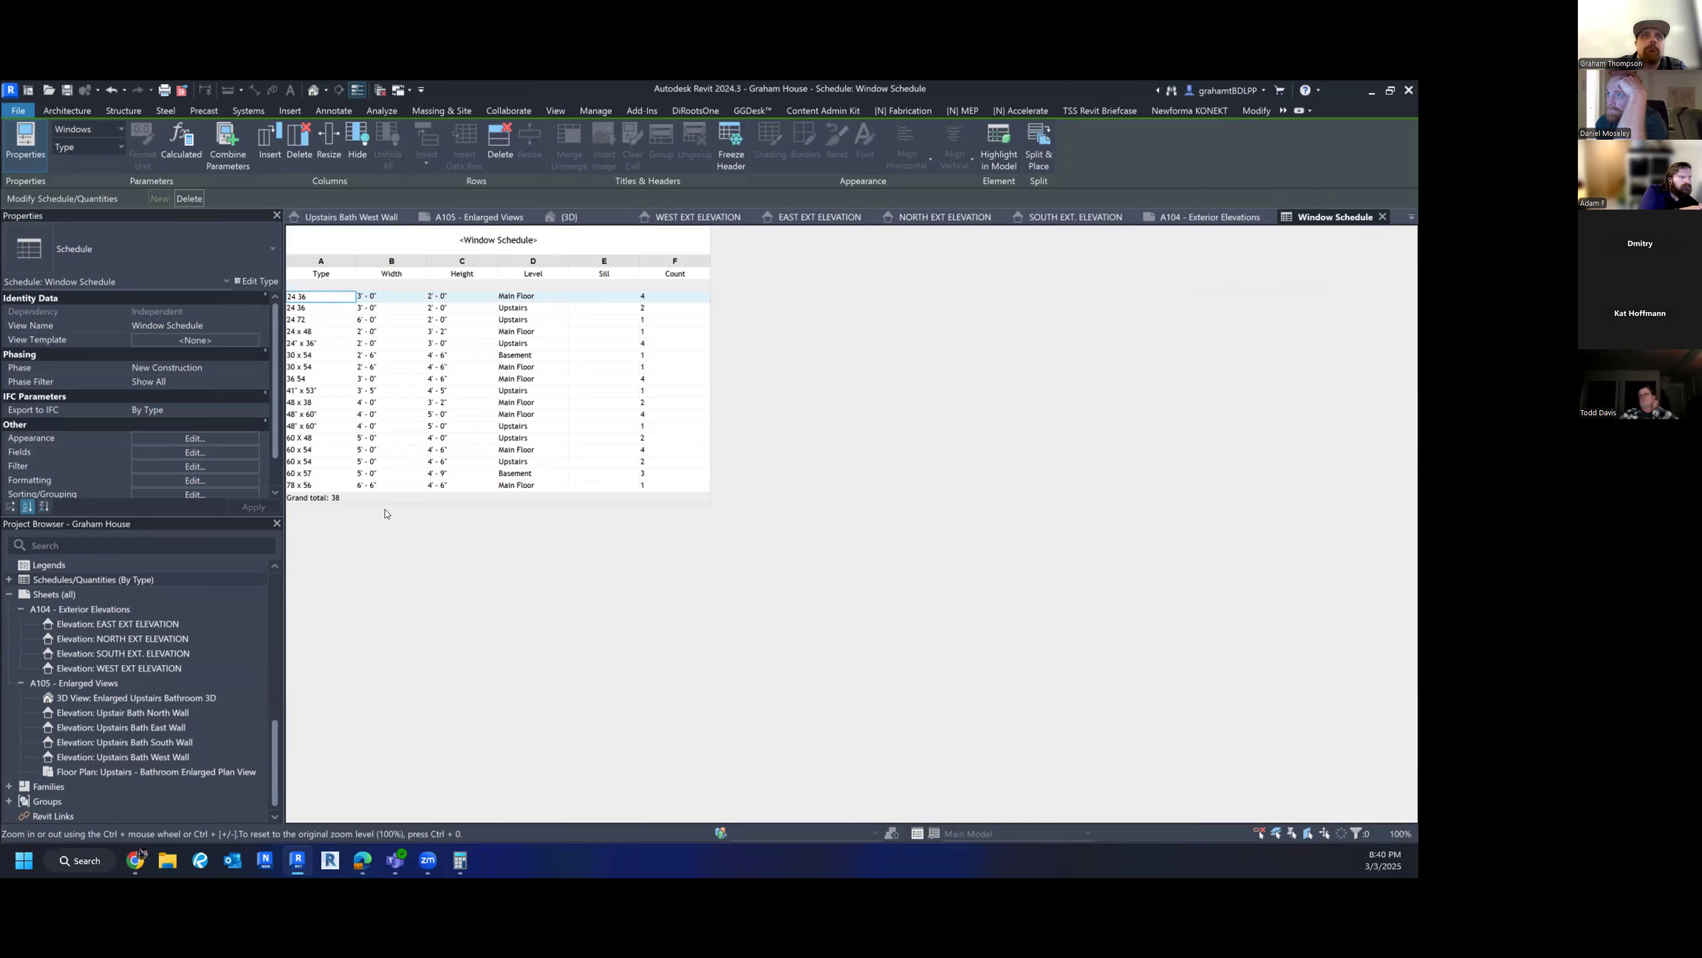
- Change the first window's Type to the 24" x 36" window type
{"action": "left_click", "coordinate": [310, 295]}
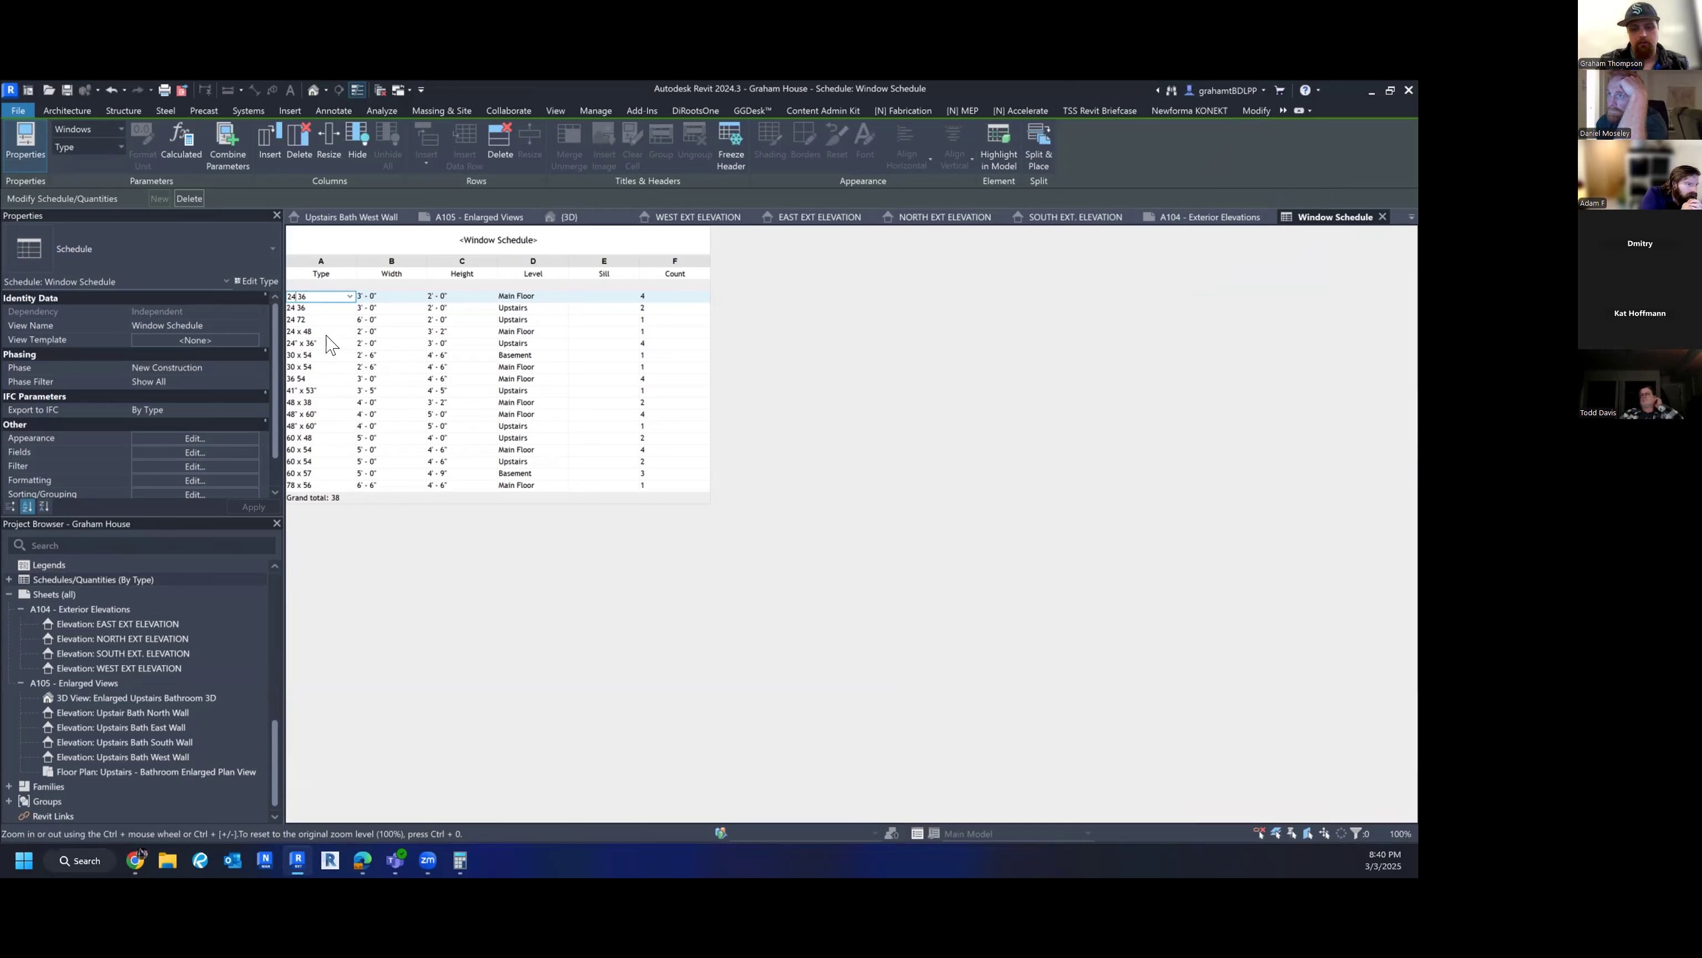
{"action": "type", "text": "\""}
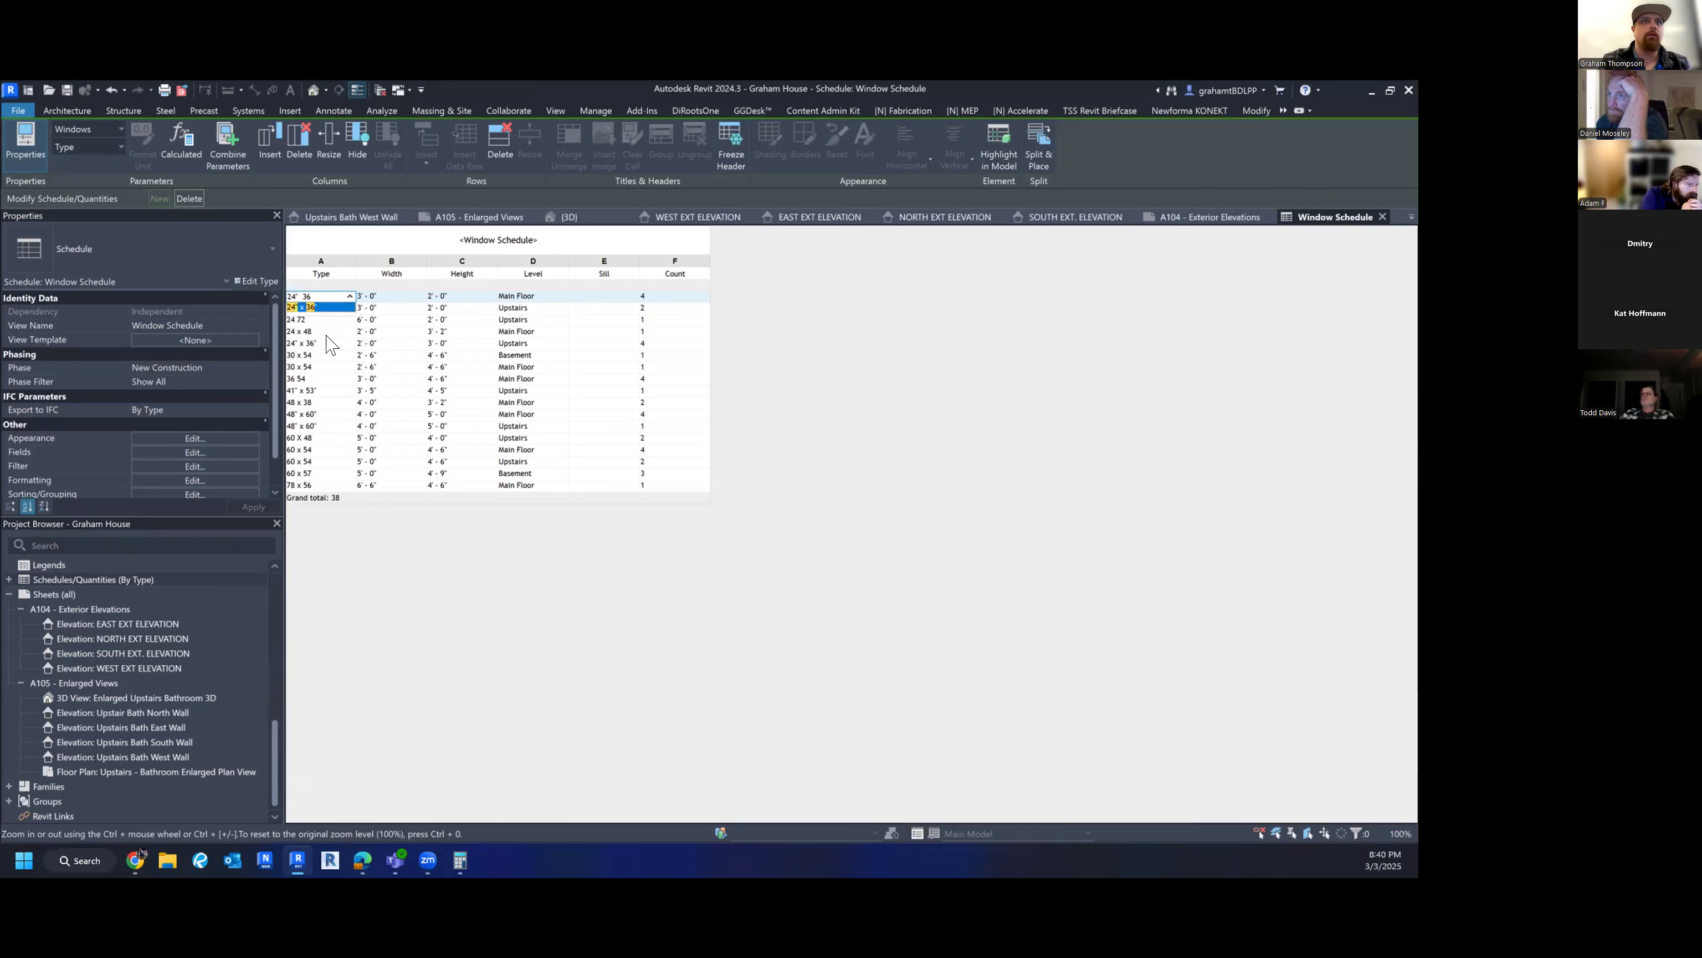
{"action": "left_click", "coordinate": [325, 305]}
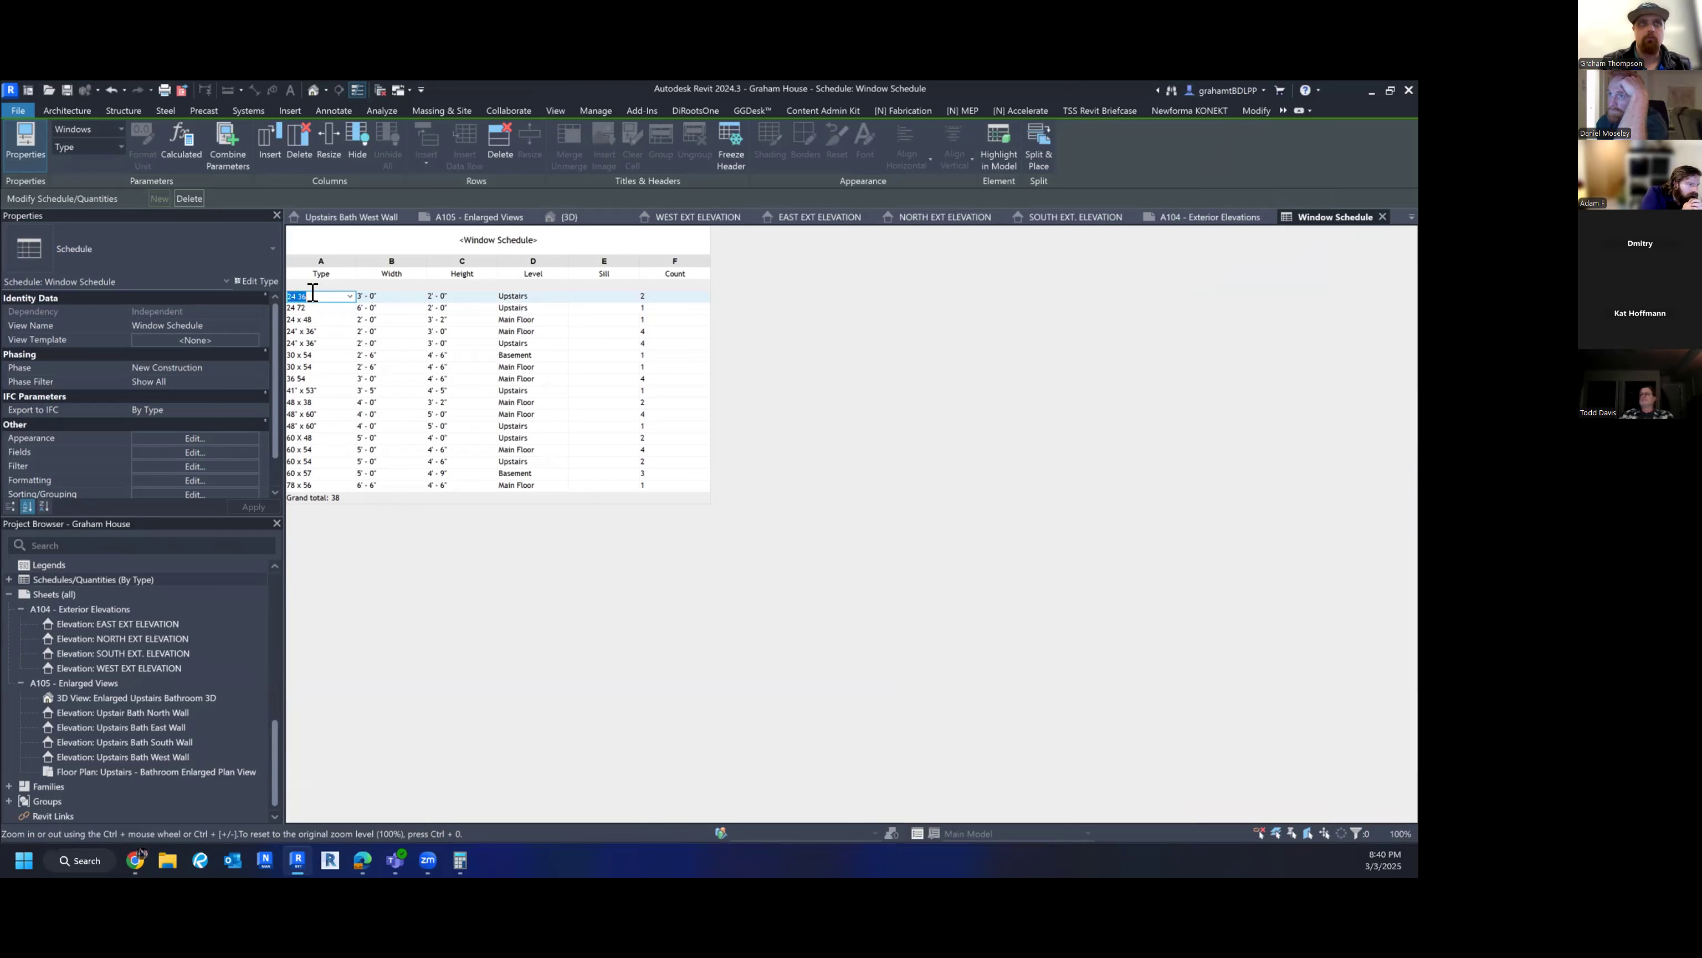
{"action": "type", "text": "24"}
{"action": "left_click", "coordinate": [316, 317]}
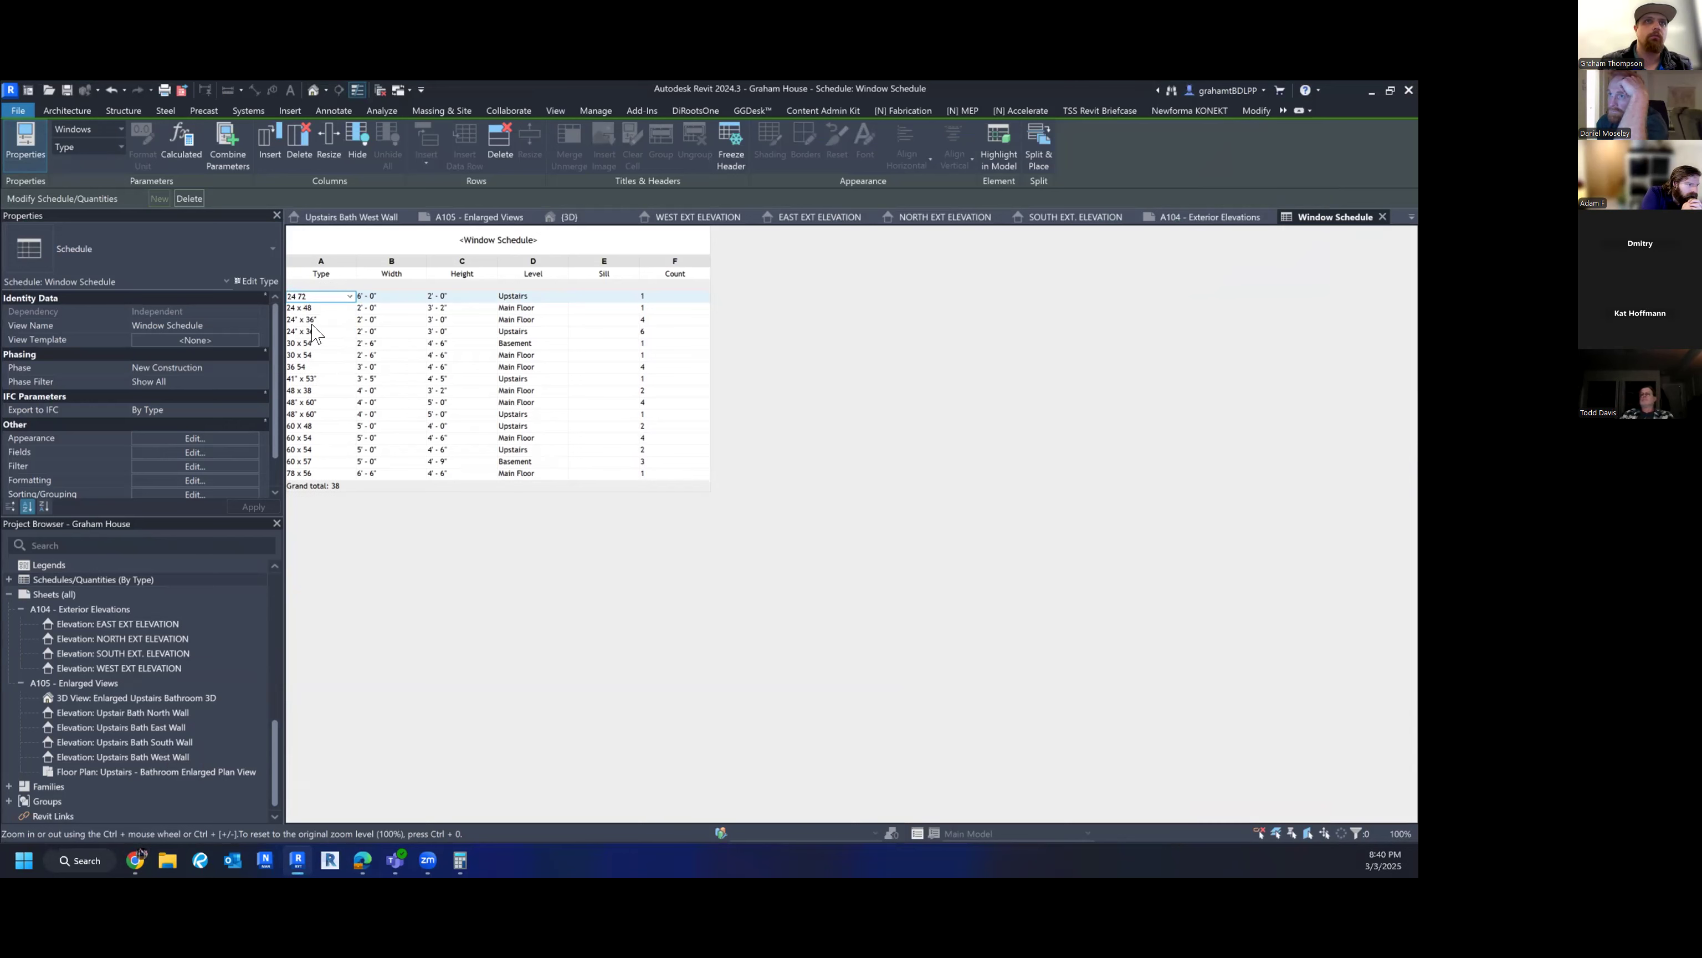
- Try retyping the first Type cell as 24" x 72, cancelling to keep 24 72
{"action": "left_click", "coordinate": [315, 295]}
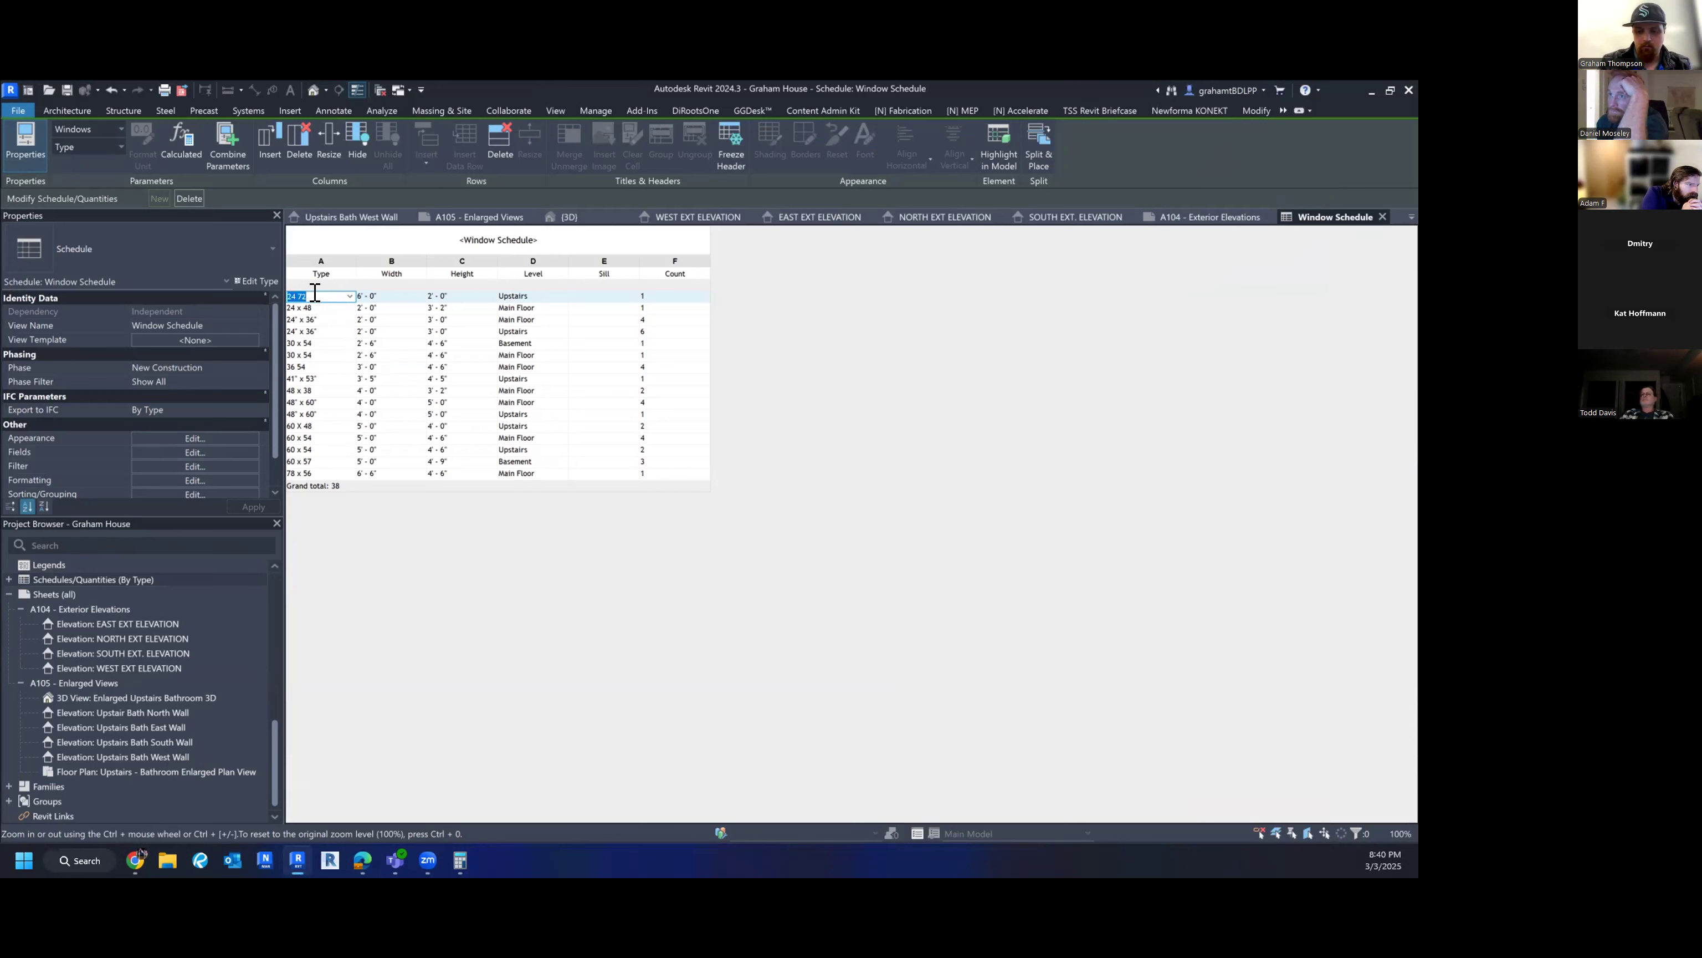
{"action": "type", "text": "24\" x "}
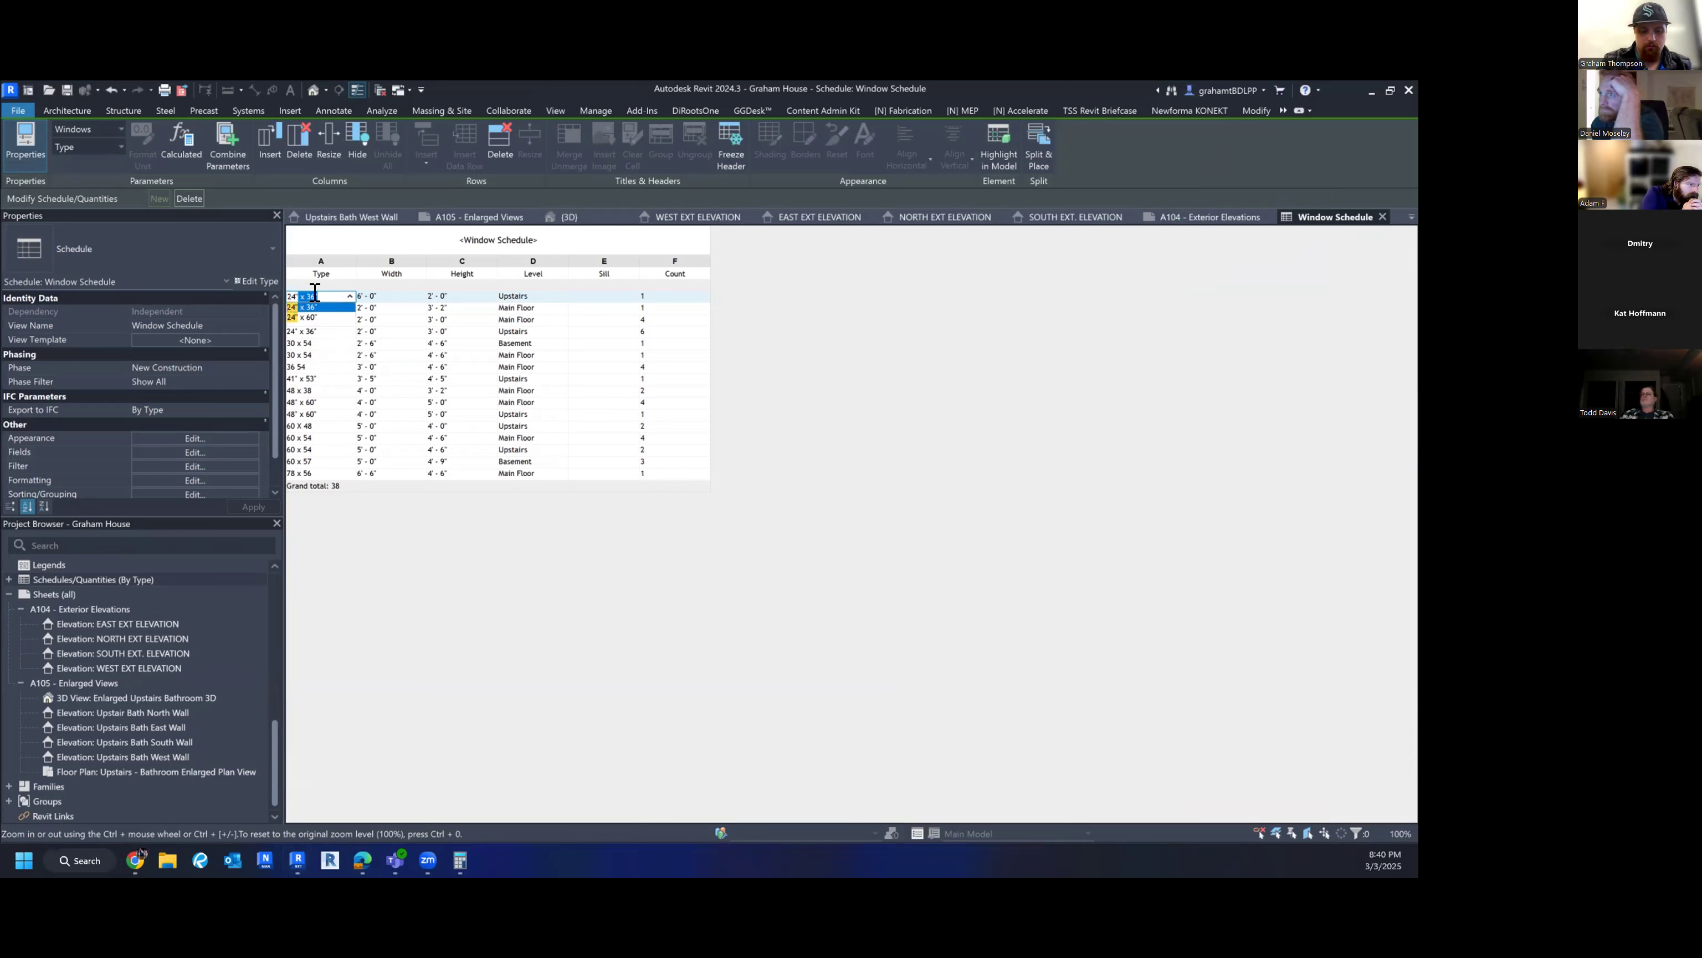
{"action": "type", "text": "72"}
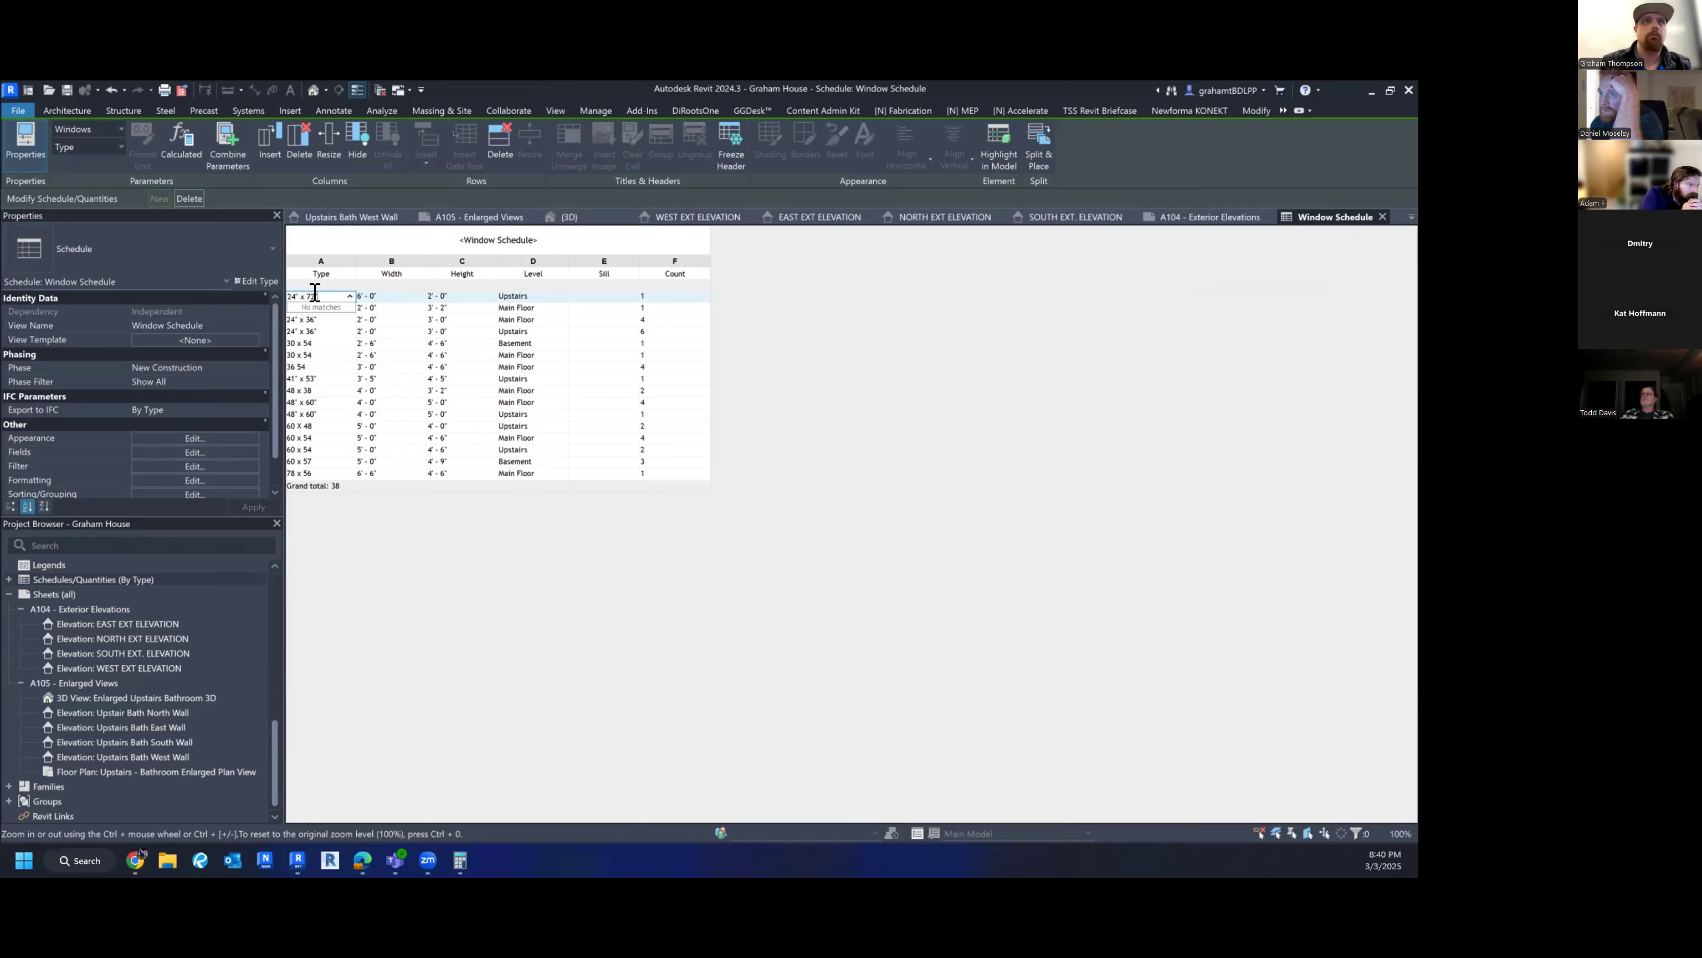
{"action": "key", "text": "Escape"}
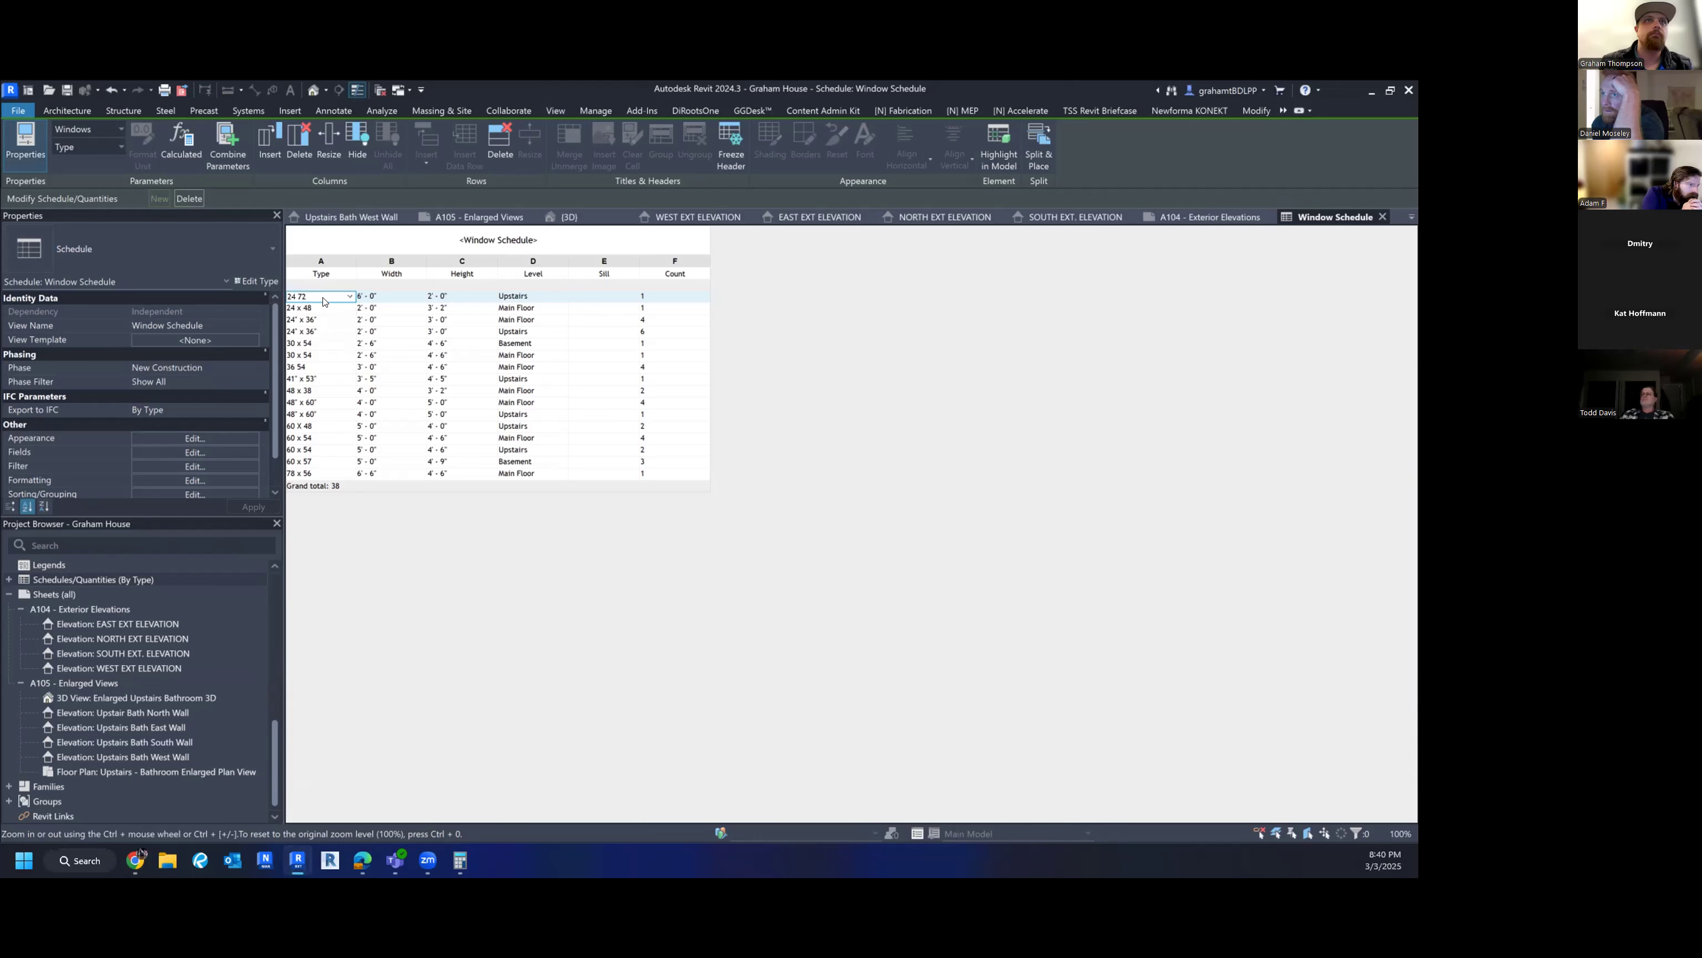
{"action": "left_click", "coordinate": [320, 296]}
{"action": "type", "text": "24\" x 72"}
{"action": "key", "text": "Escape"}
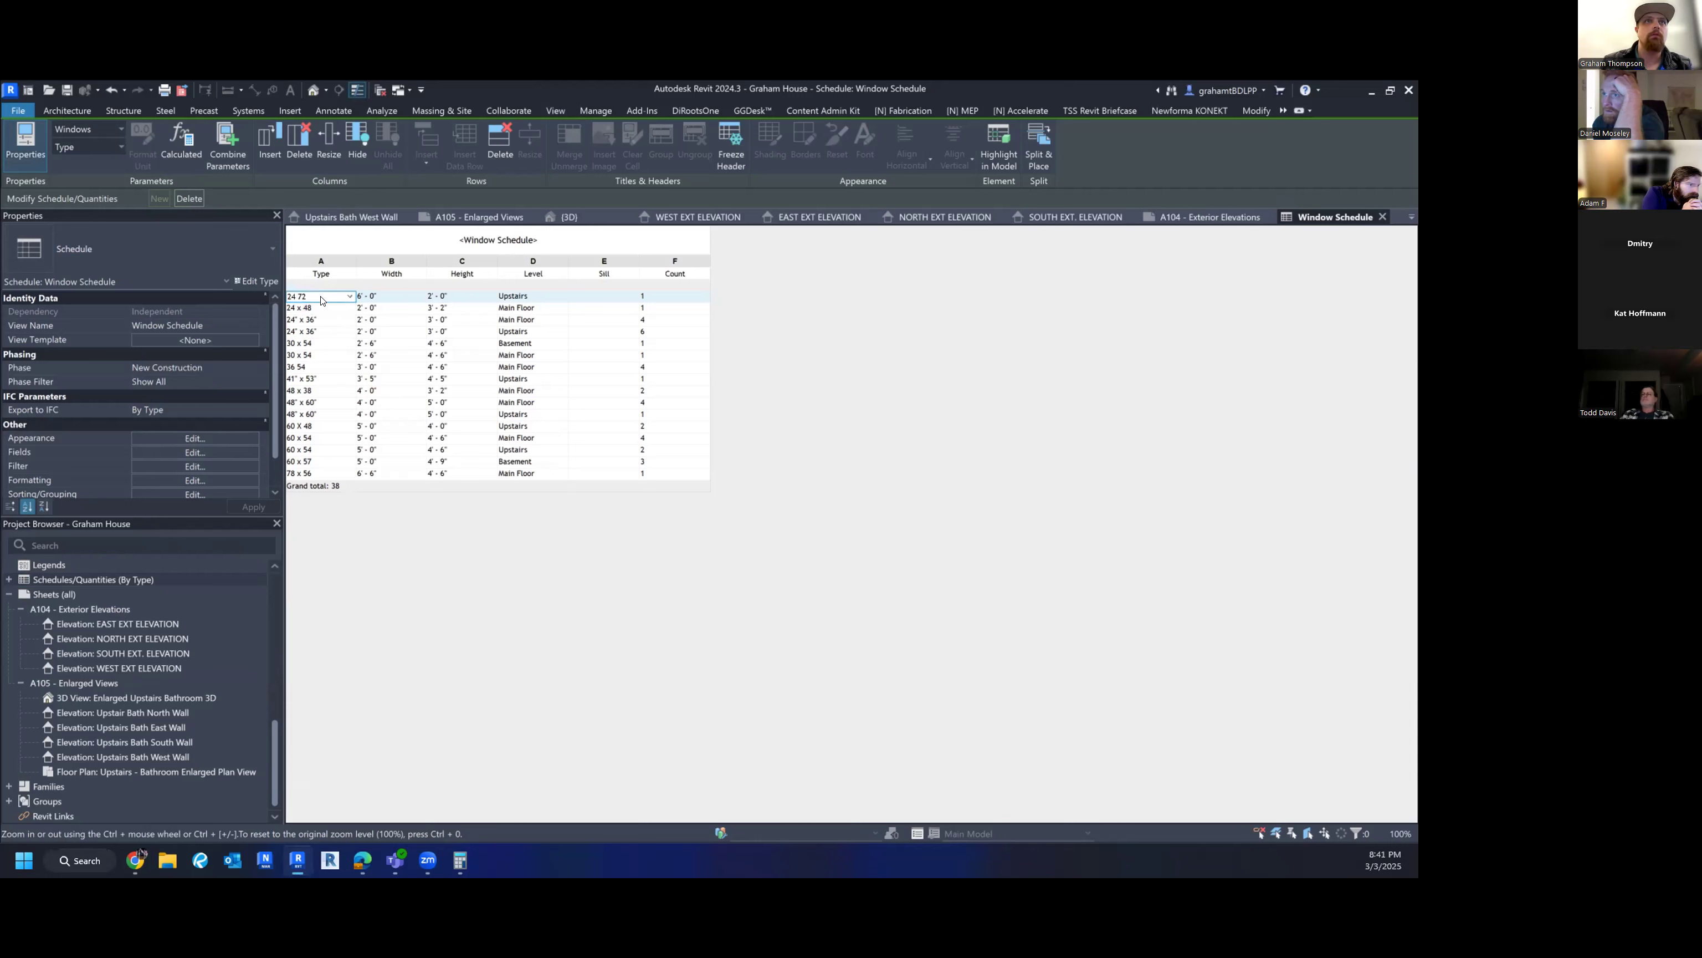
{"action": "left_click", "coordinate": [322, 300]}
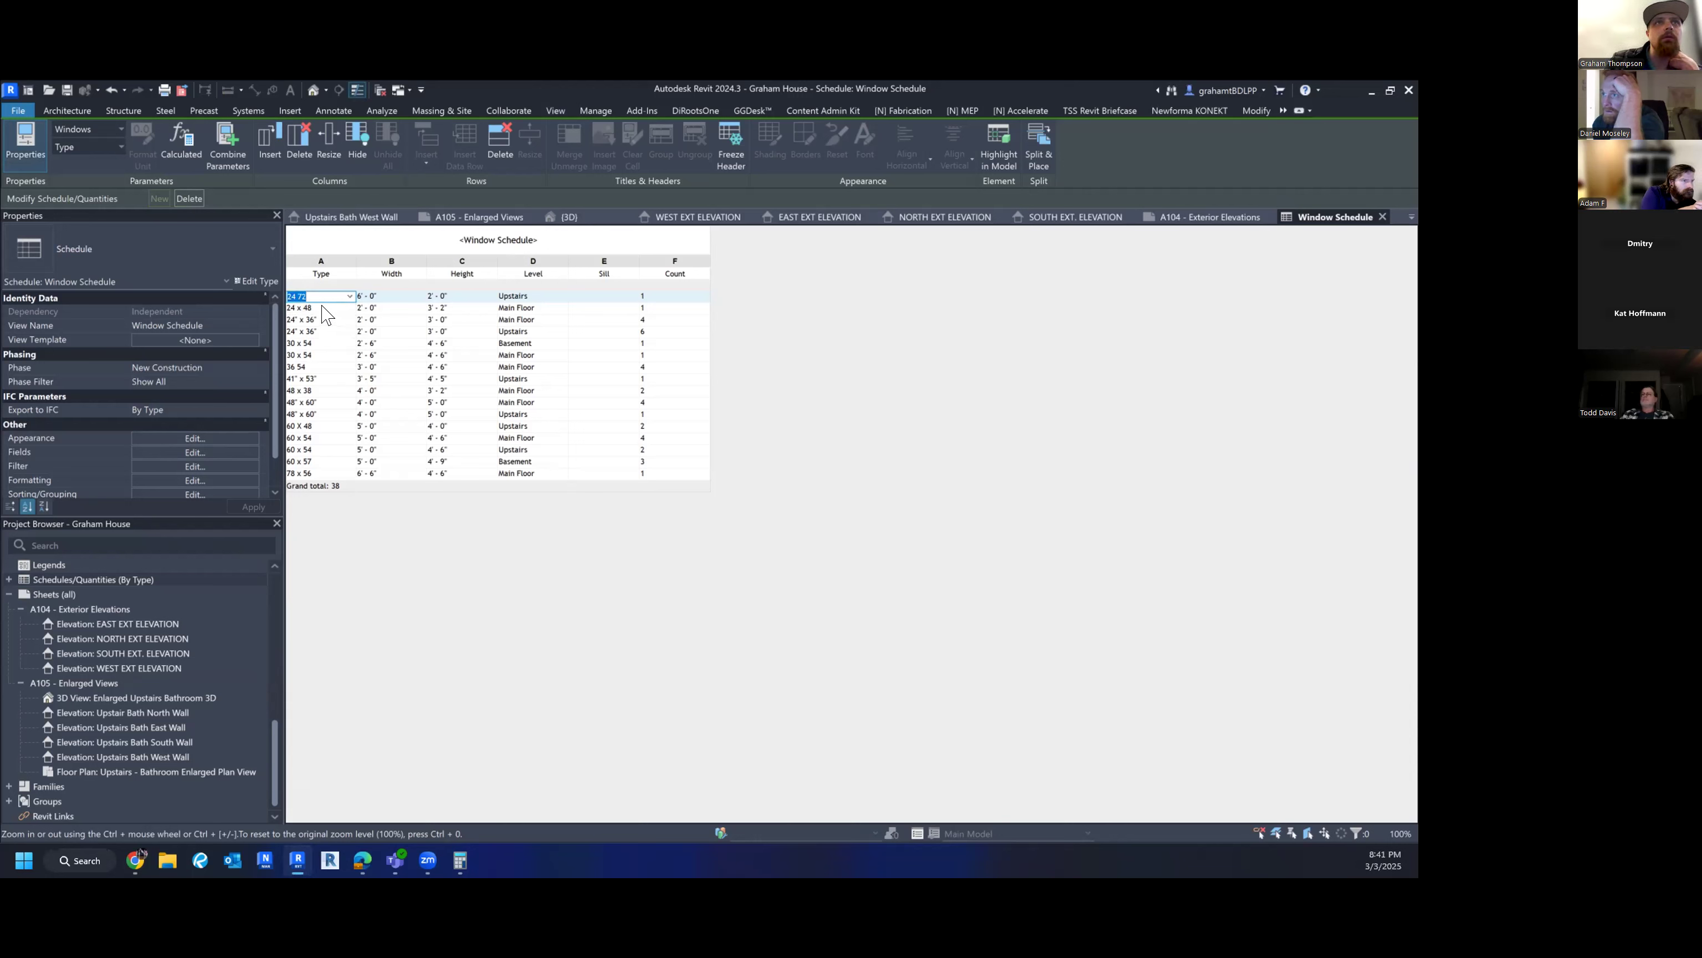
- Check the window types for the 36 54 row unchanged, then open the schedule's properties
{"action": "left_click", "coordinate": [320, 367]}
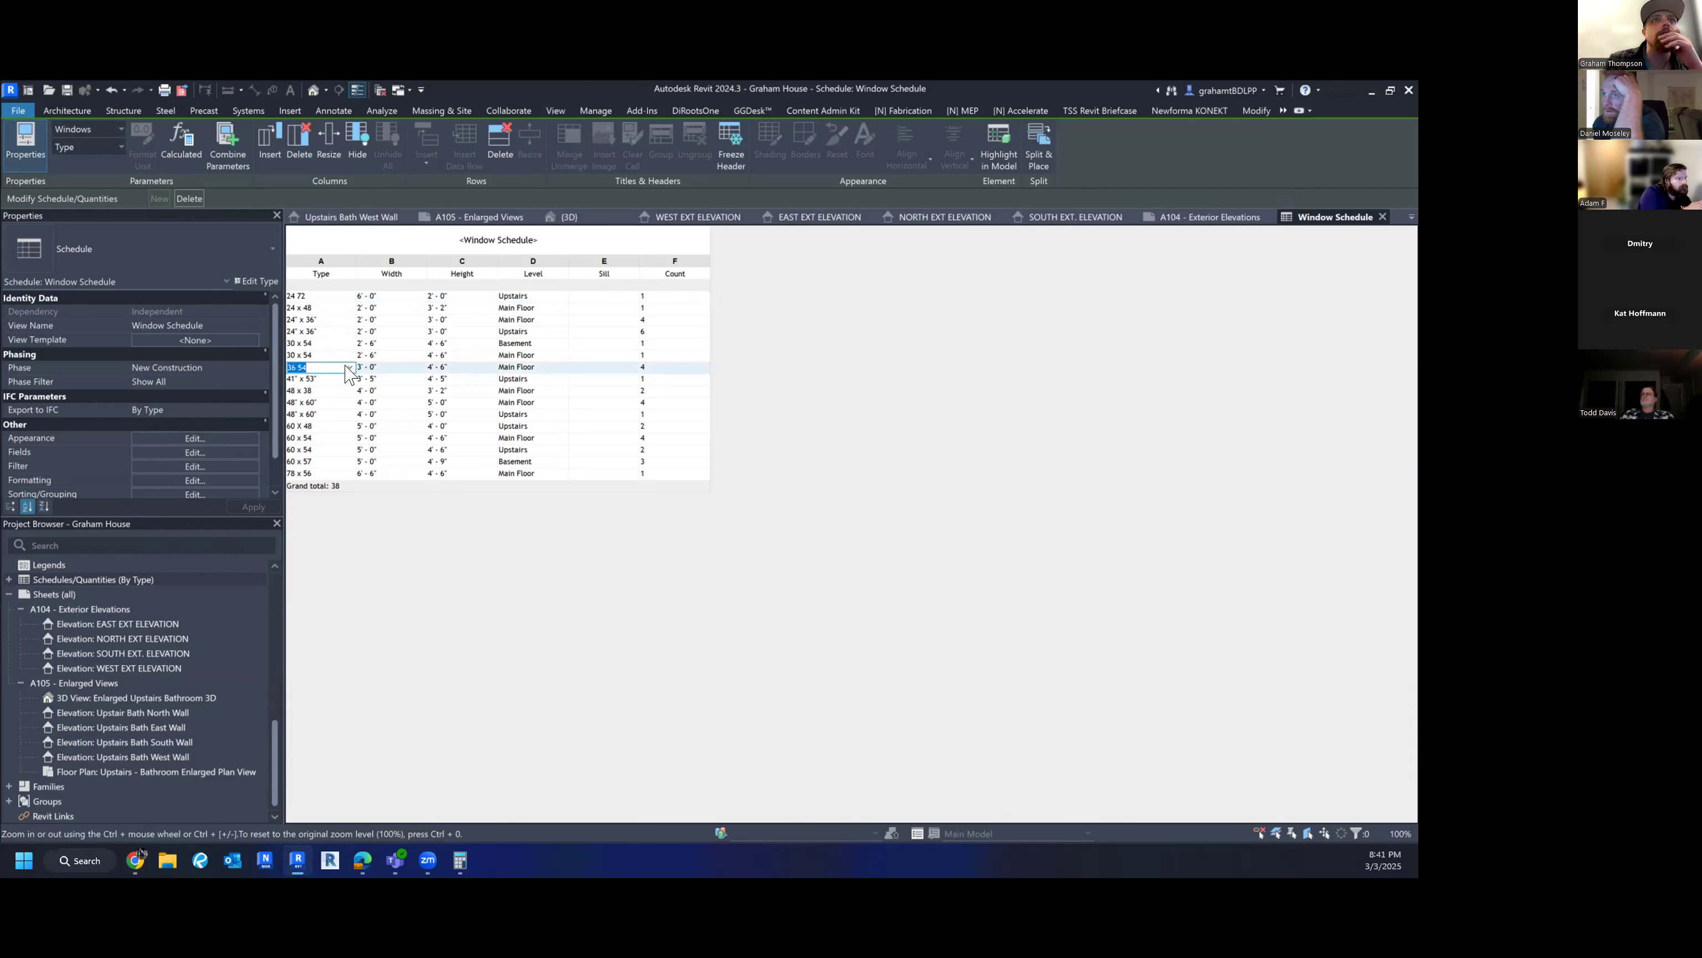
{"action": "left_click", "coordinate": [349, 368]}
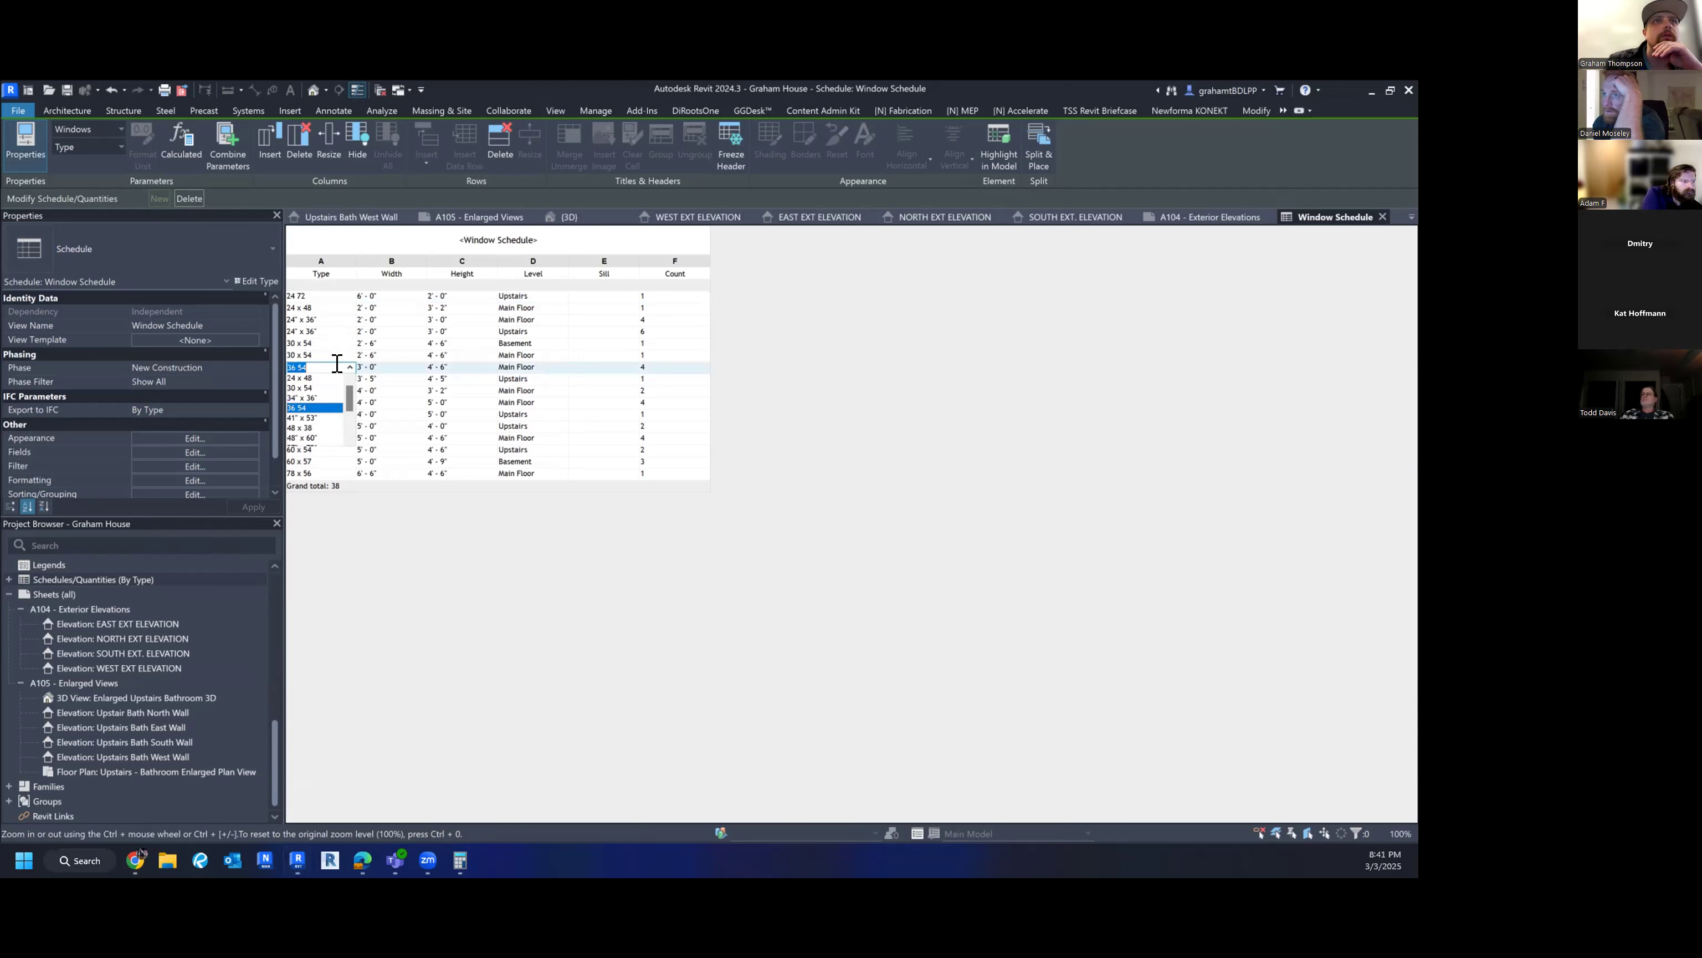
{"action": "left_click", "coordinate": [325, 362]}
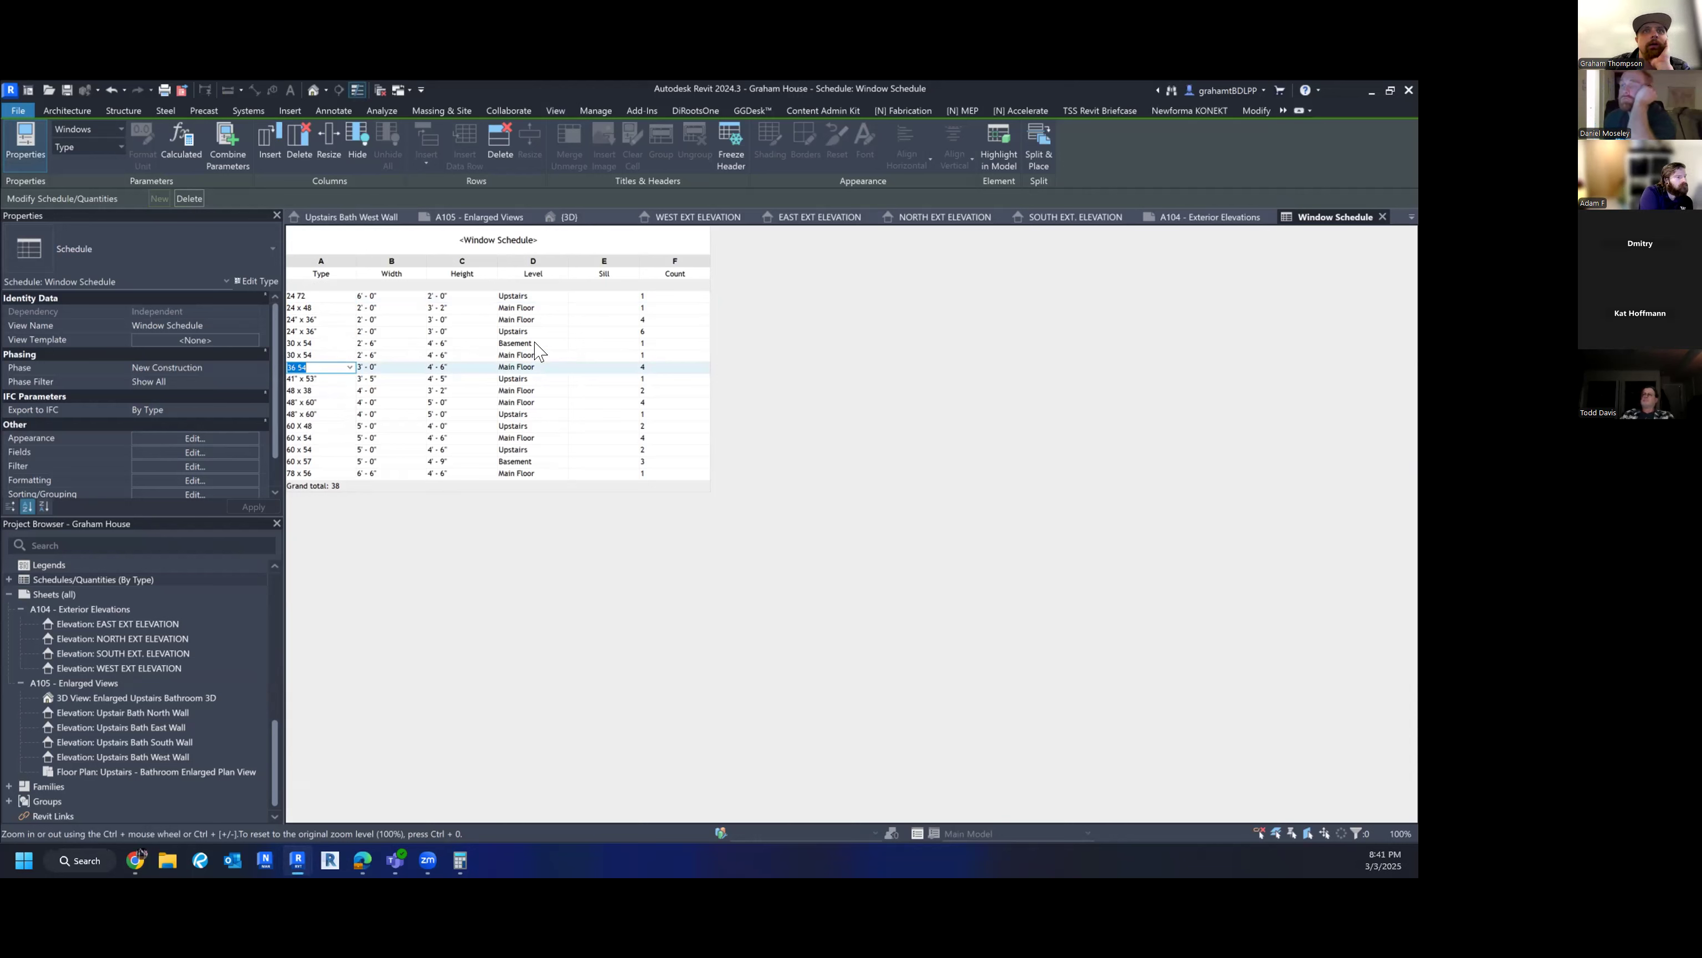
{"action": "left_click", "coordinate": [159, 437]}
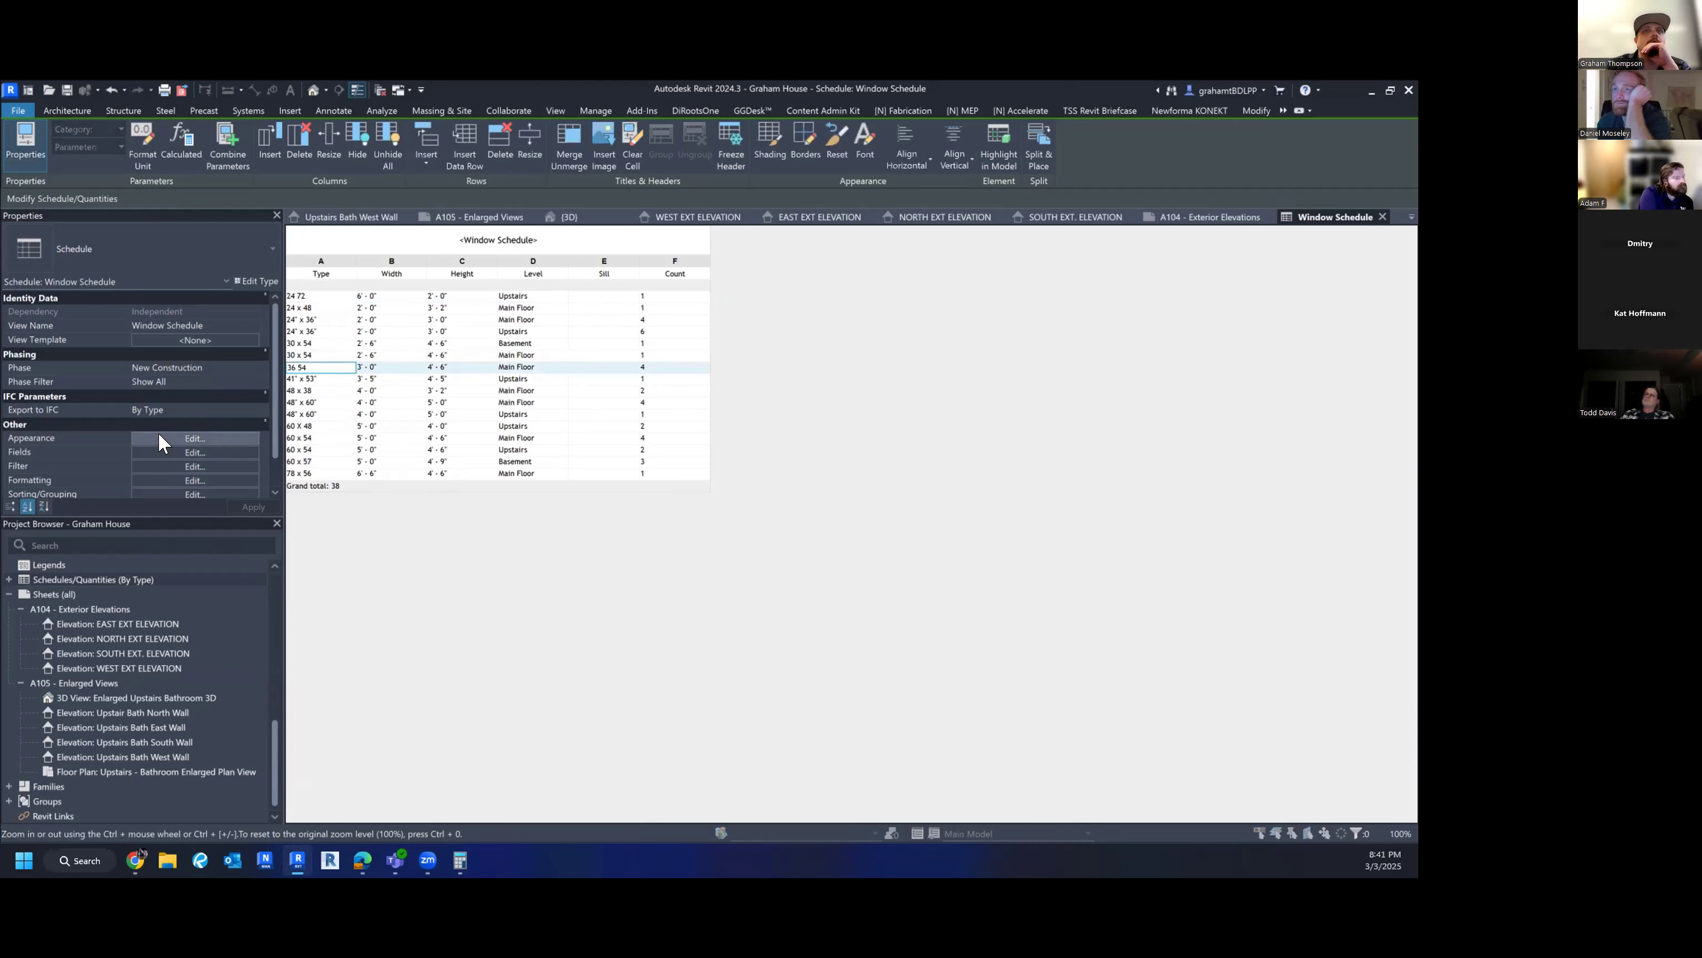
- Change the second sort level from Level to (none) and apply
{"action": "left_click", "coordinate": [659, 288]}
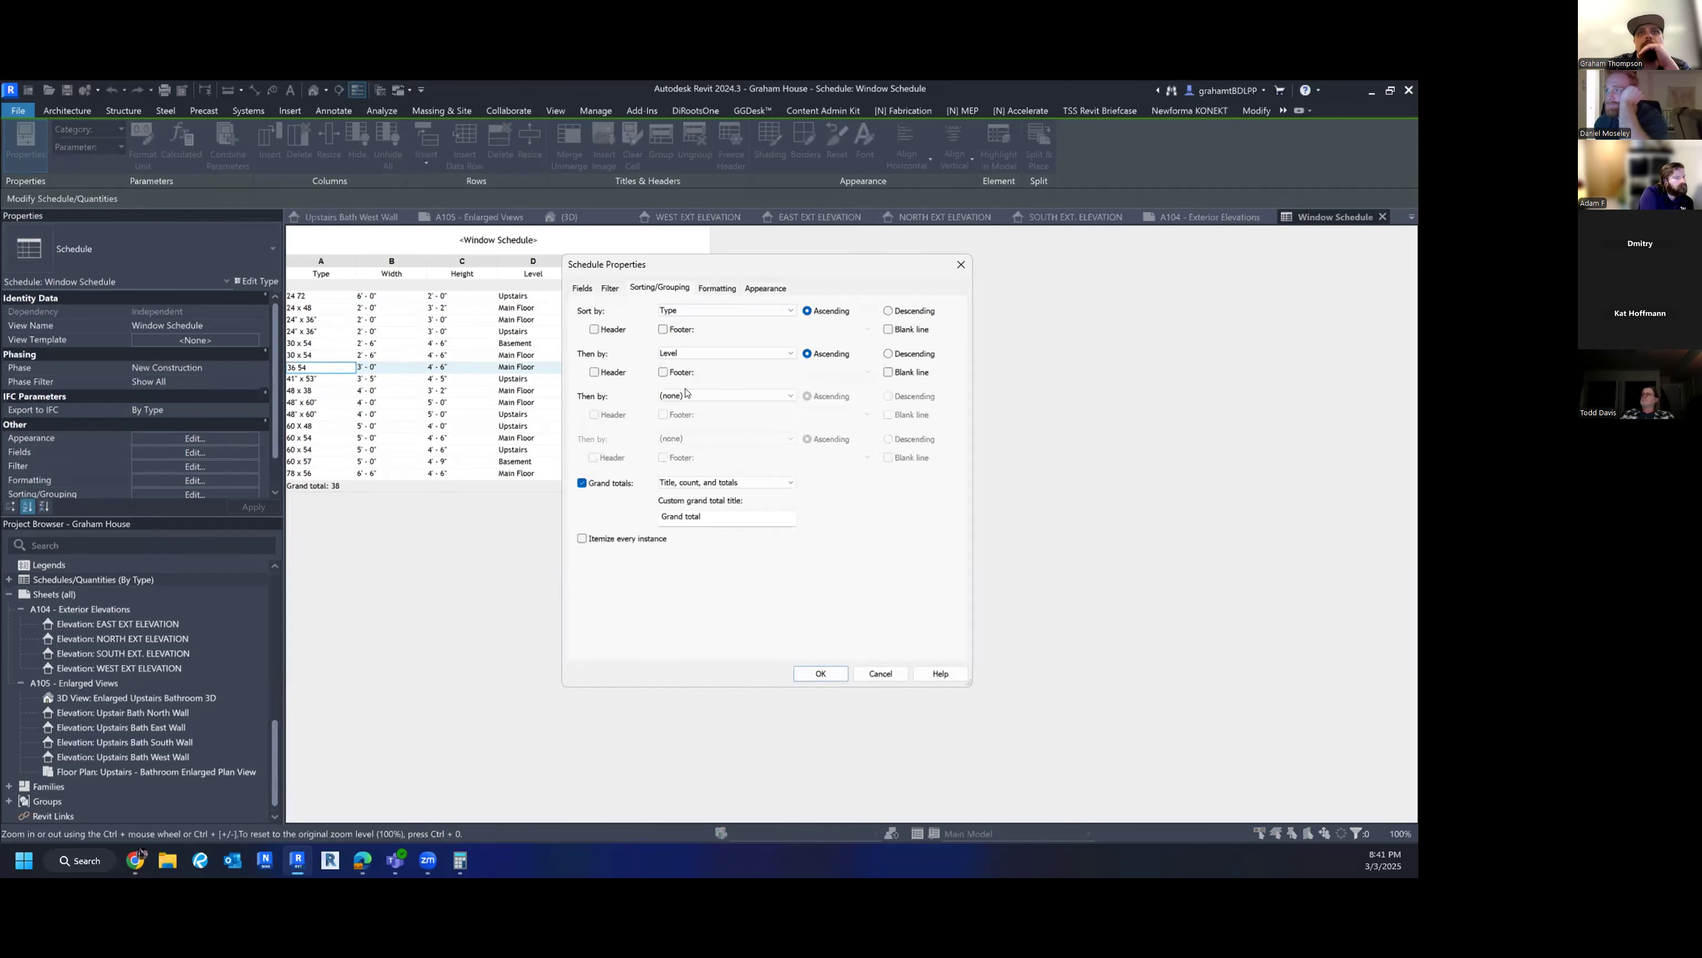
{"action": "left_click", "coordinate": [674, 354]}
{"action": "left_click", "coordinate": [677, 367]}
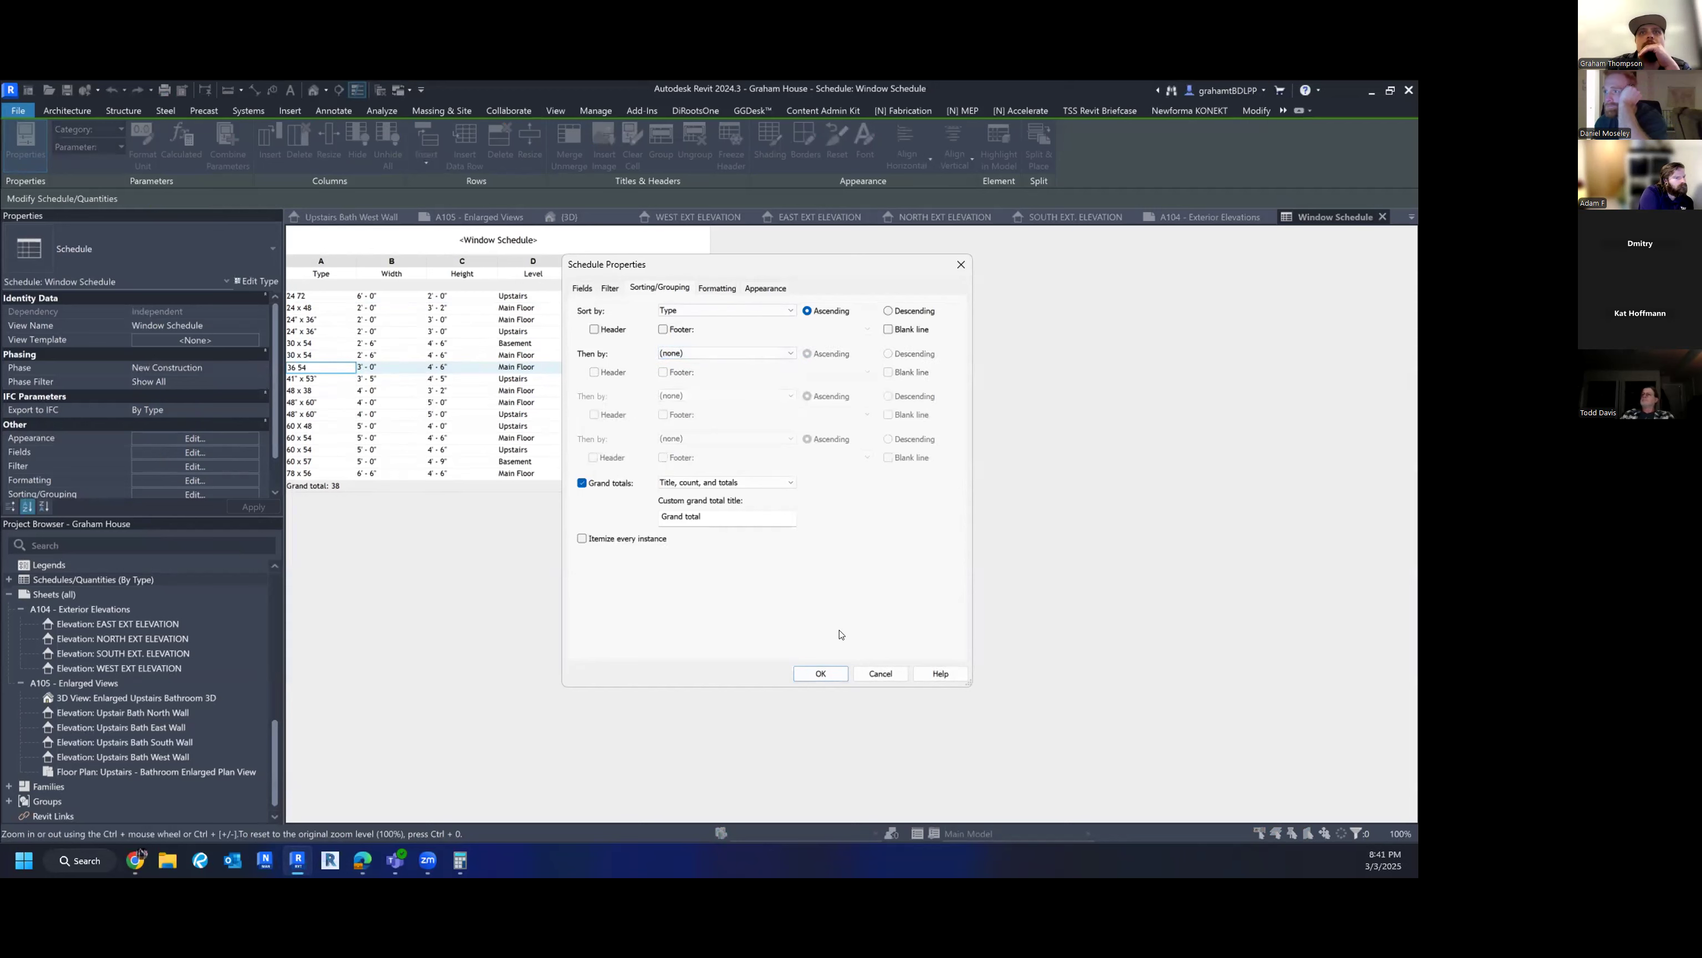
{"action": "left_click", "coordinate": [819, 673]}
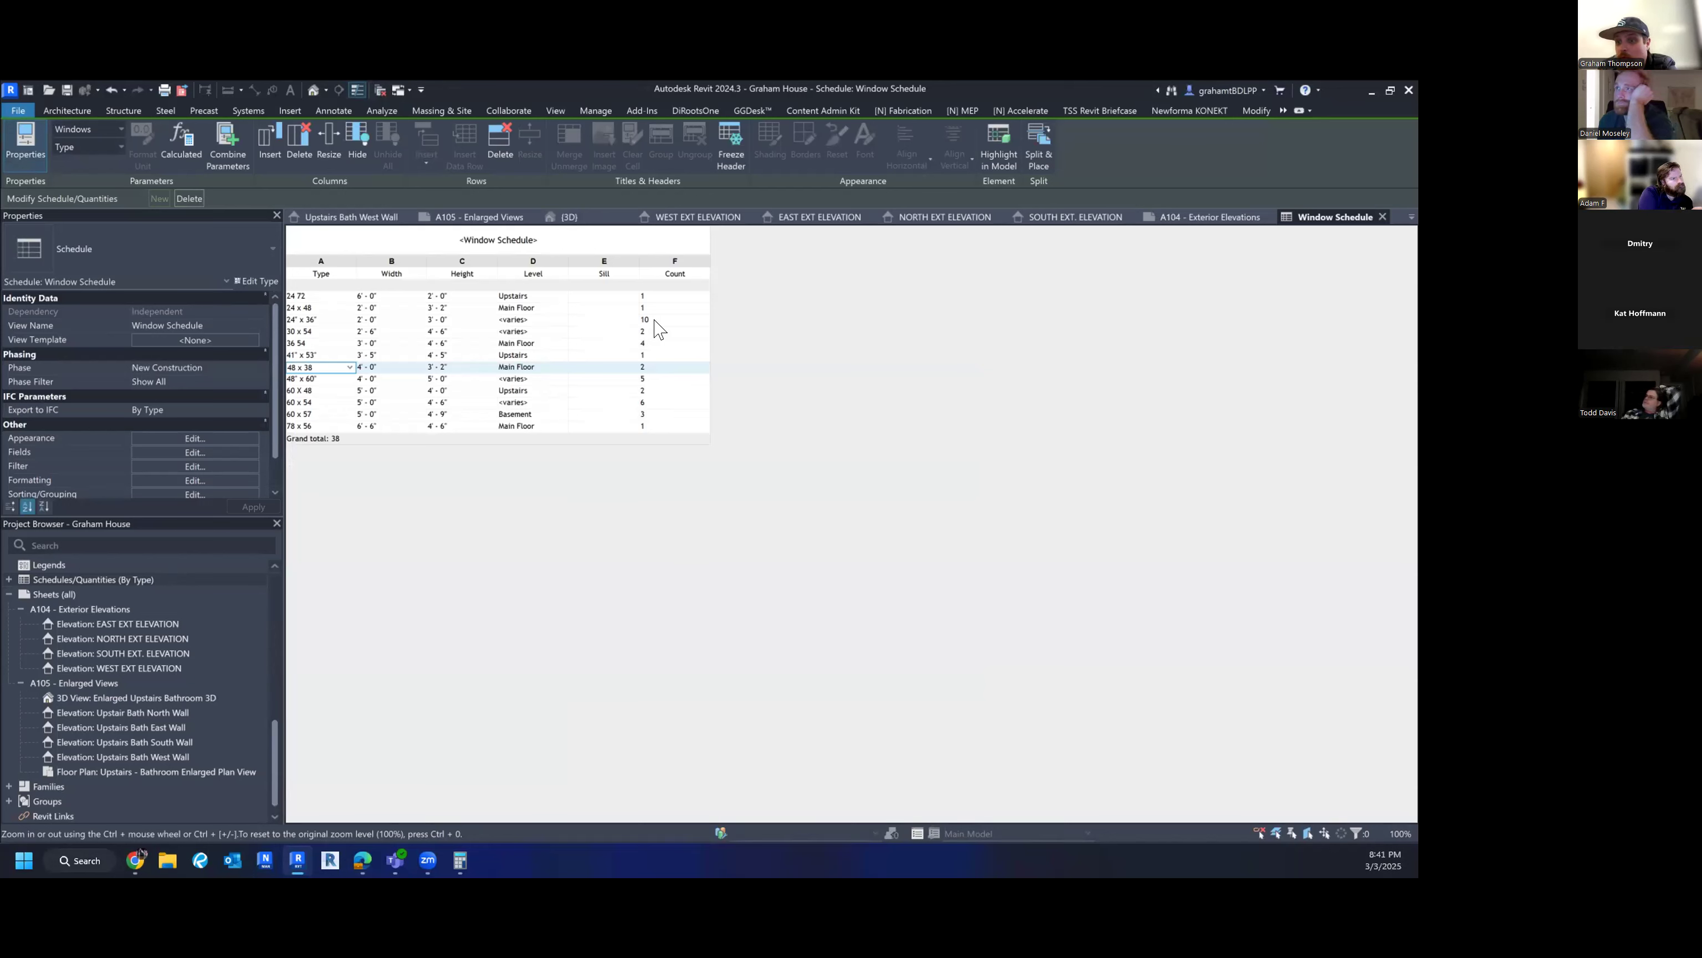
- Create a new schedule in the Rooms category
{"action": "right_click", "coordinate": [65, 579]}
{"action": "left_click", "coordinate": [122, 585]}
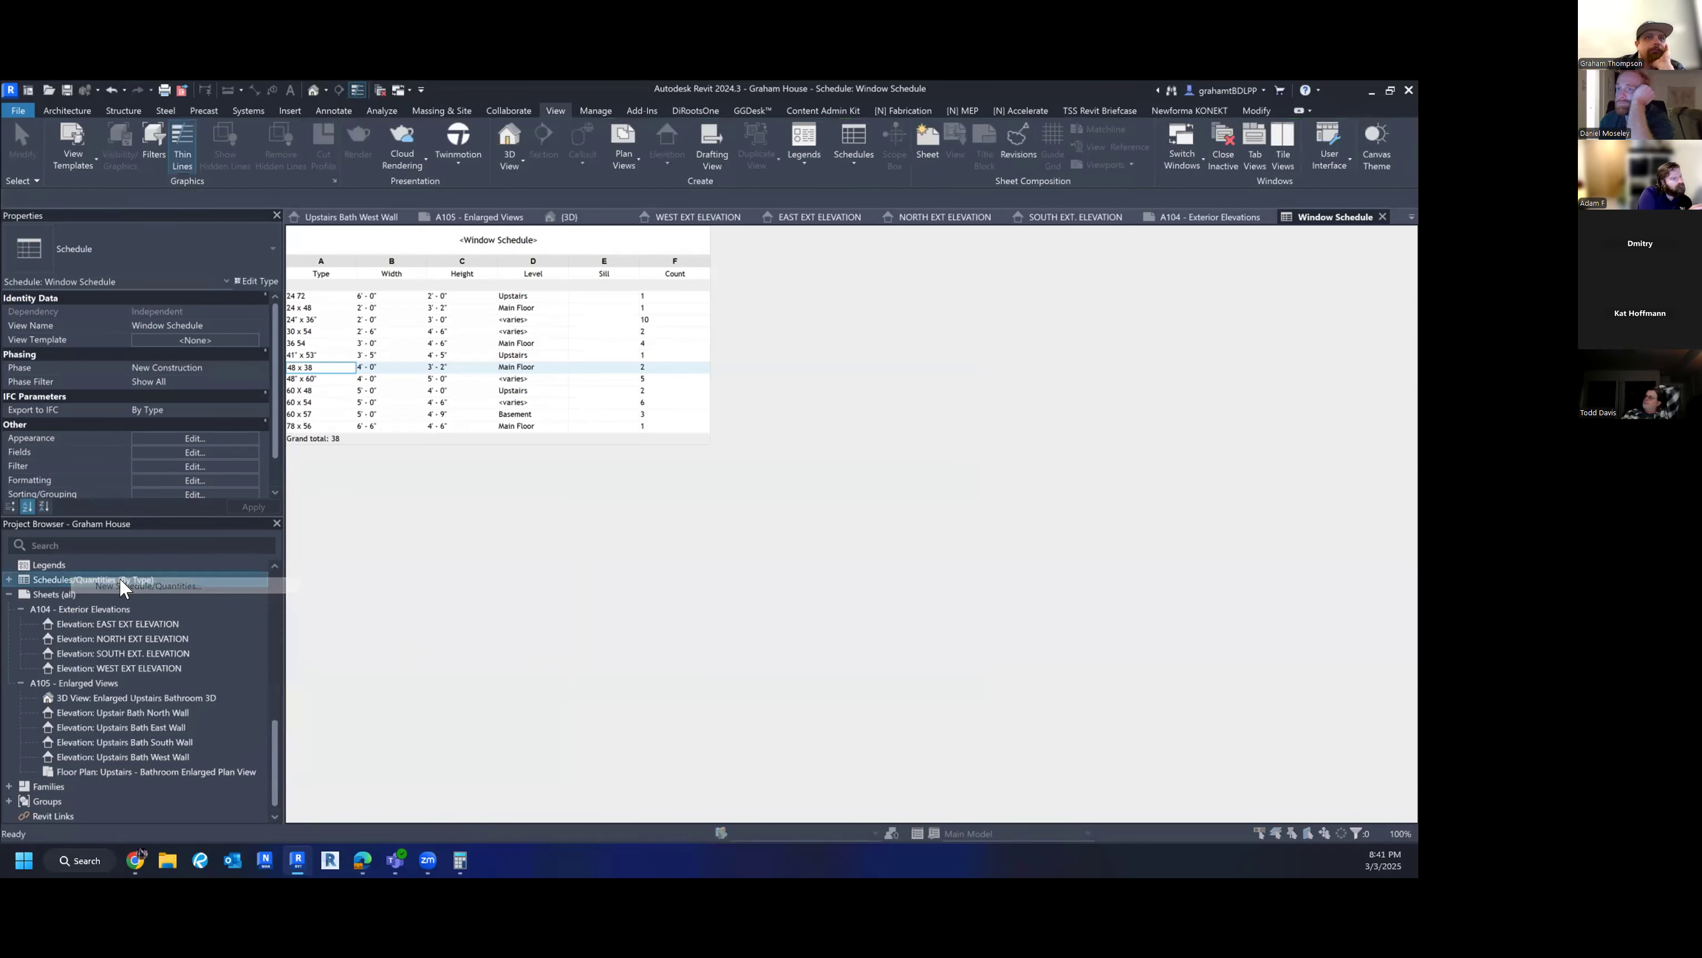
{"action": "left_click", "coordinate": [611, 494]}
{"action": "key", "text": "r"}
{"action": "scroll", "coordinate": [610, 497], "scroll_direction": "down", "scroll_amount": 1}
{"action": "scroll", "coordinate": [611, 506], "scroll_direction": "down", "scroll_amount": 3}
{"action": "left_click", "coordinate": [592, 514]}
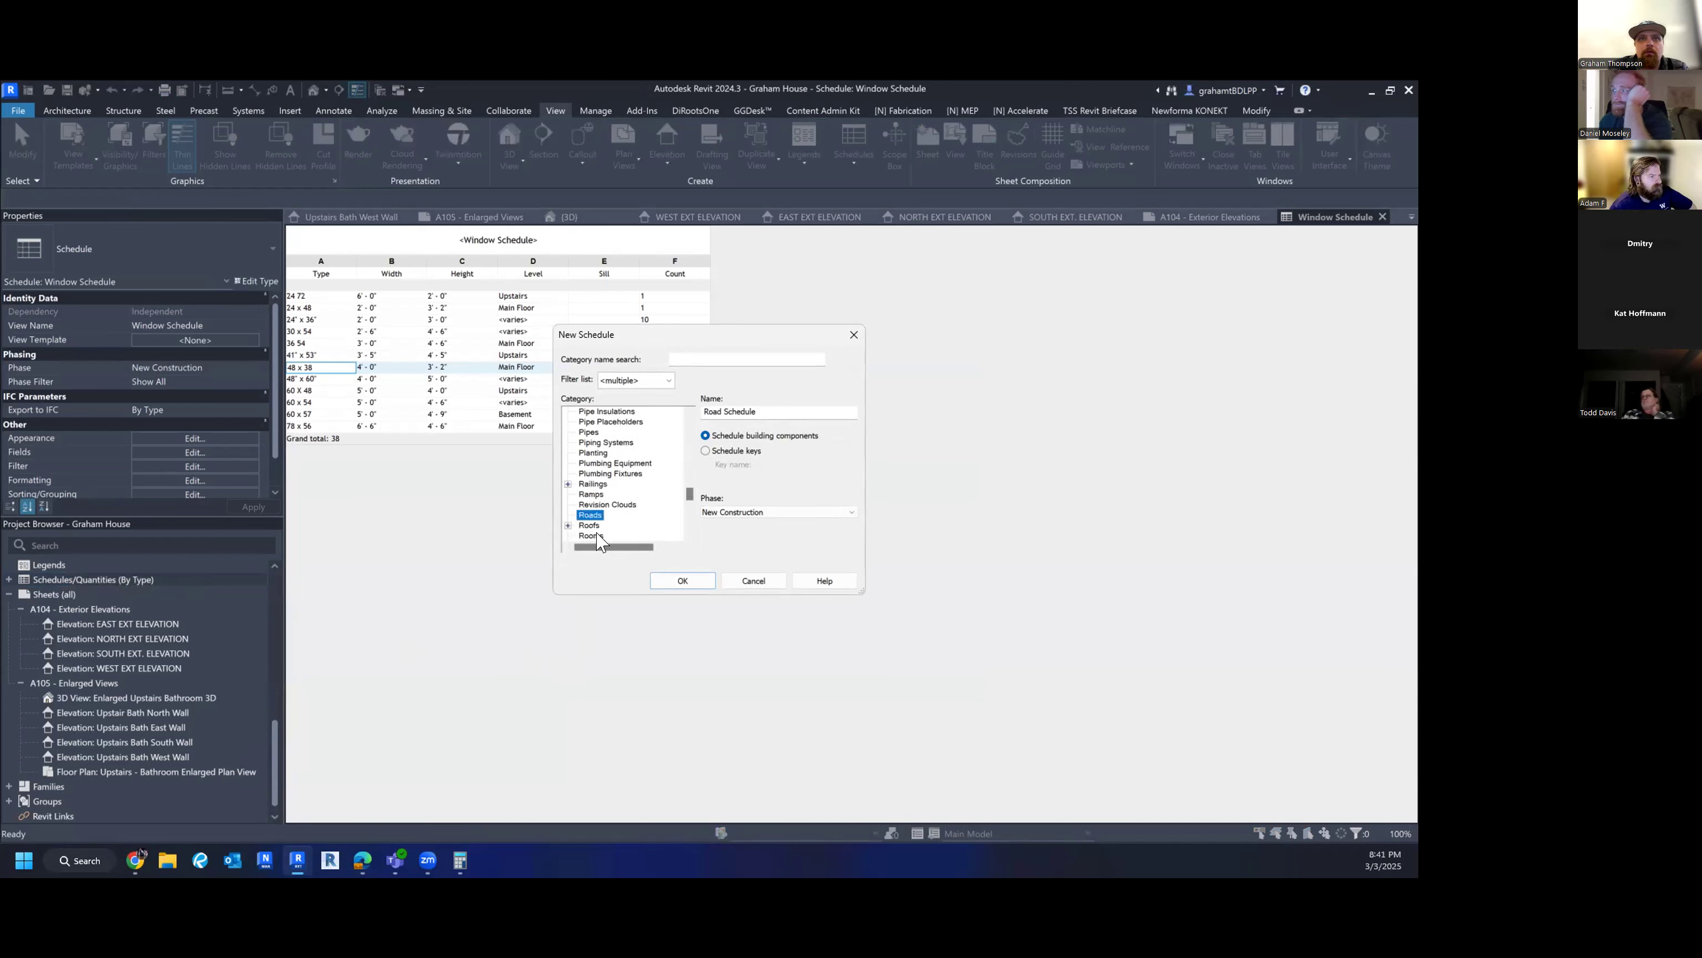
{"action": "left_click", "coordinate": [597, 534]}
{"action": "left_click", "coordinate": [688, 581]}
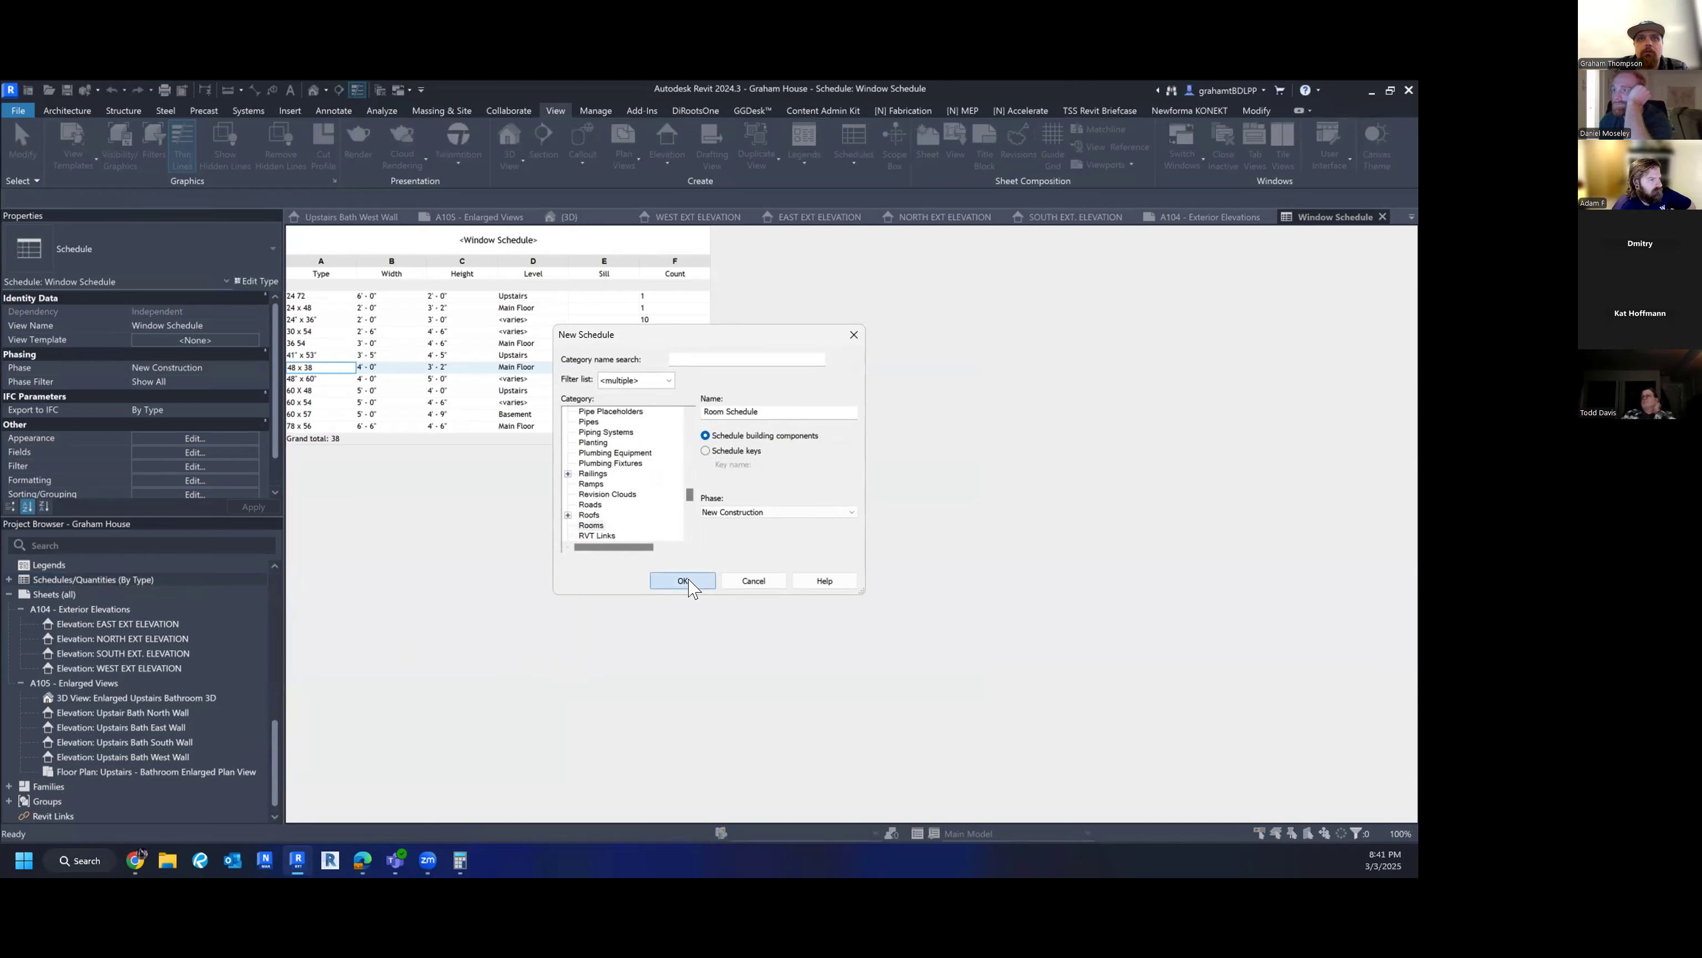
- Add Name, Number and Area to the Room Schedule's fields and confirm
{"action": "left_click", "coordinate": [617, 467]}
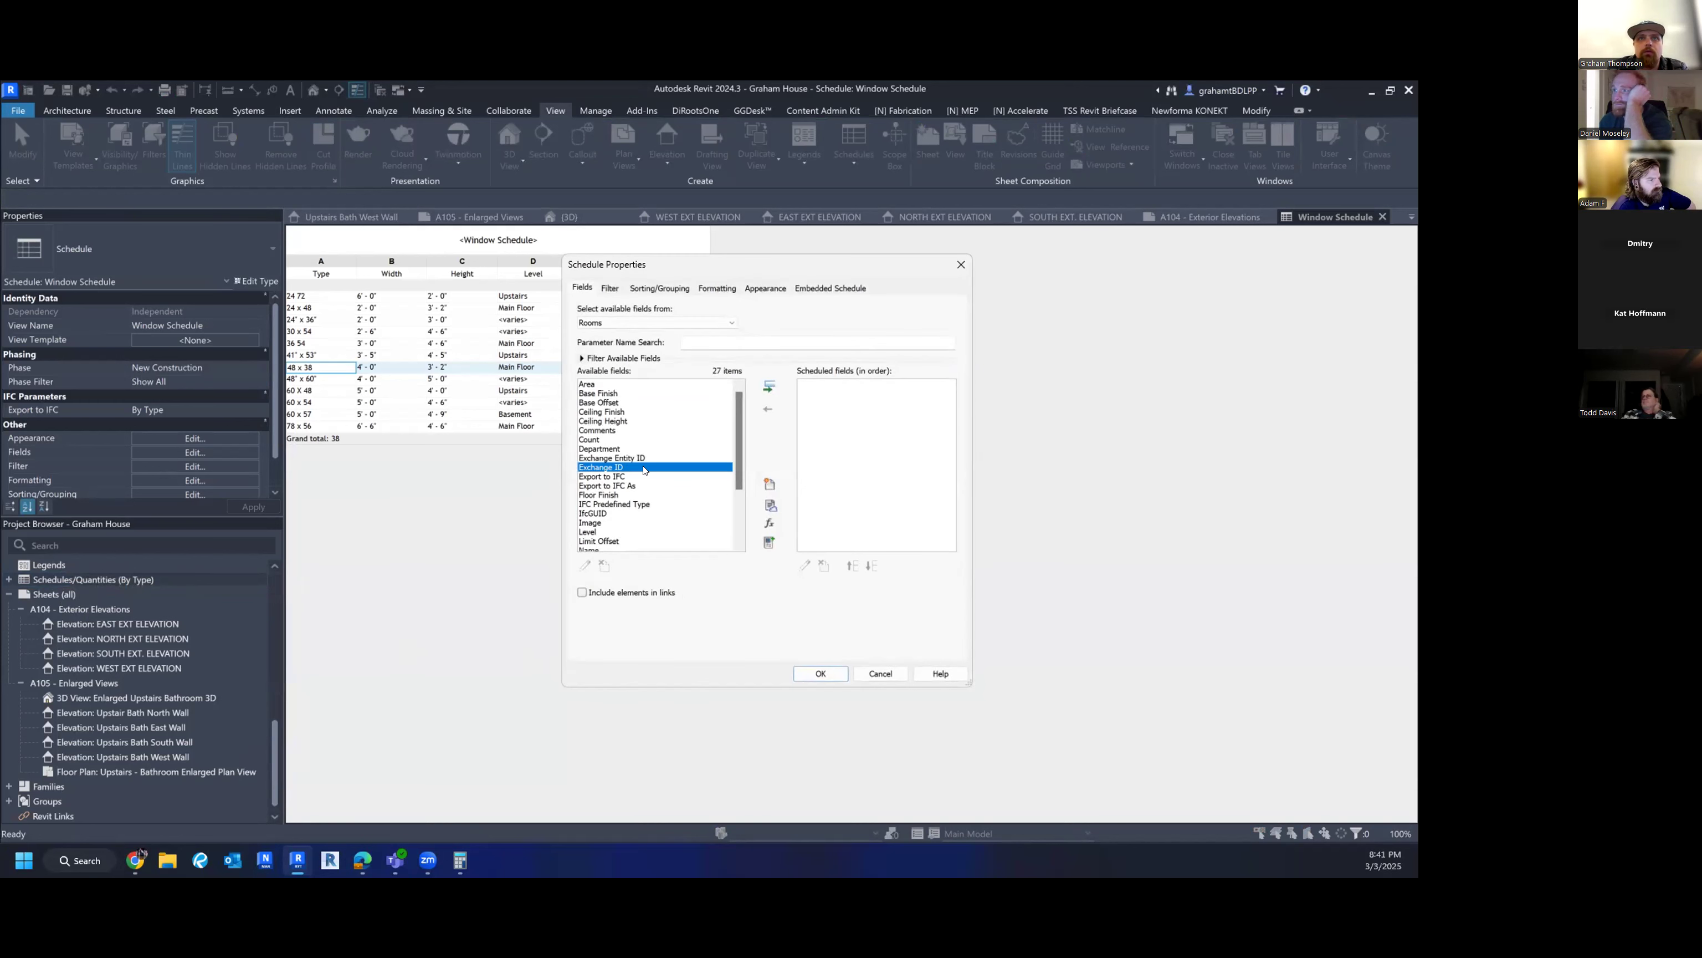
{"action": "left_click", "coordinate": [606, 385]}
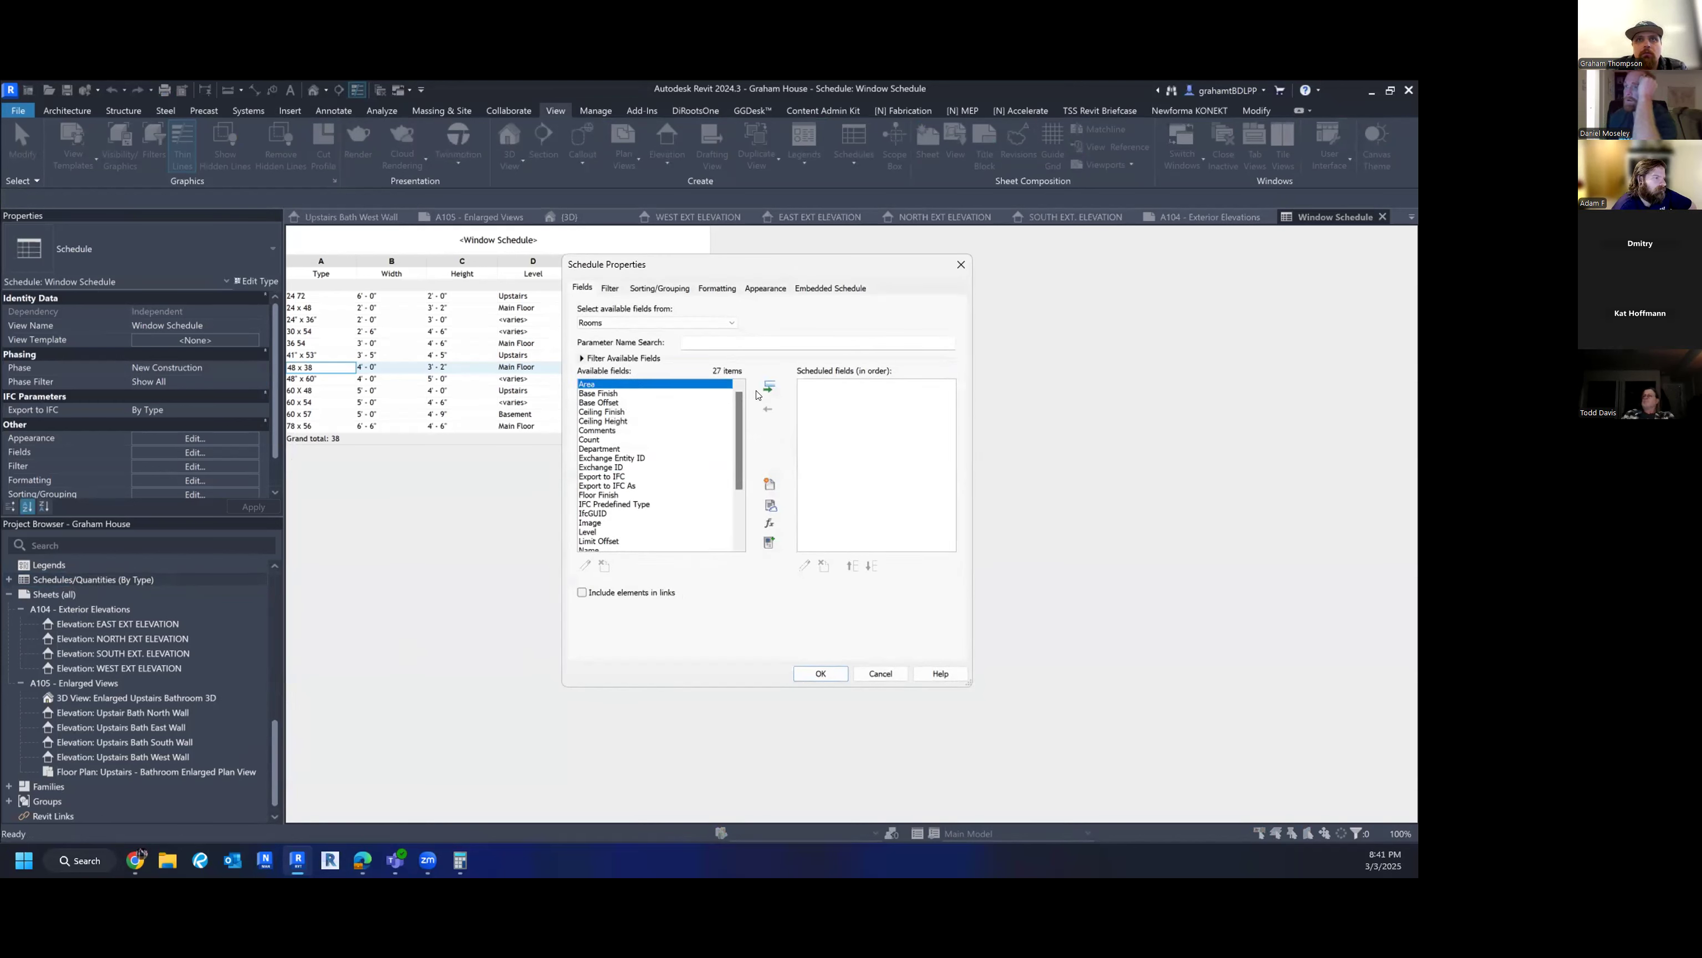
{"action": "left_click", "coordinate": [659, 450]}
{"action": "scroll", "coordinate": [636, 489], "scroll_direction": "down", "scroll_amount": 3}
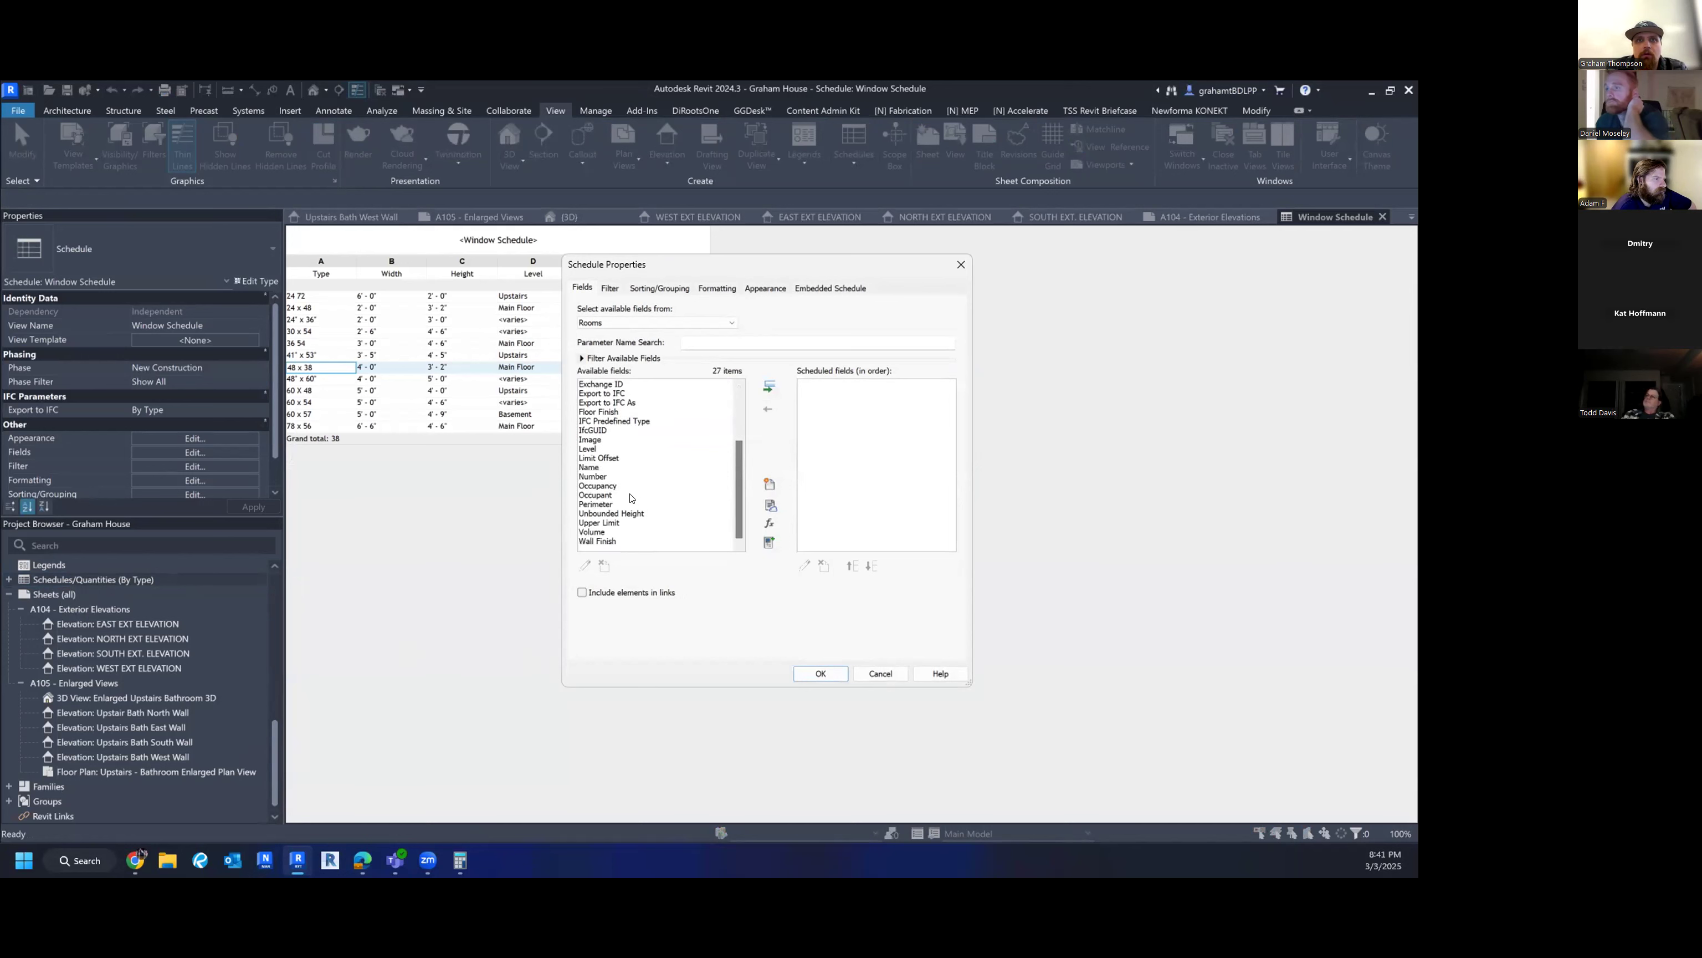
{"action": "left_click", "coordinate": [599, 467]}
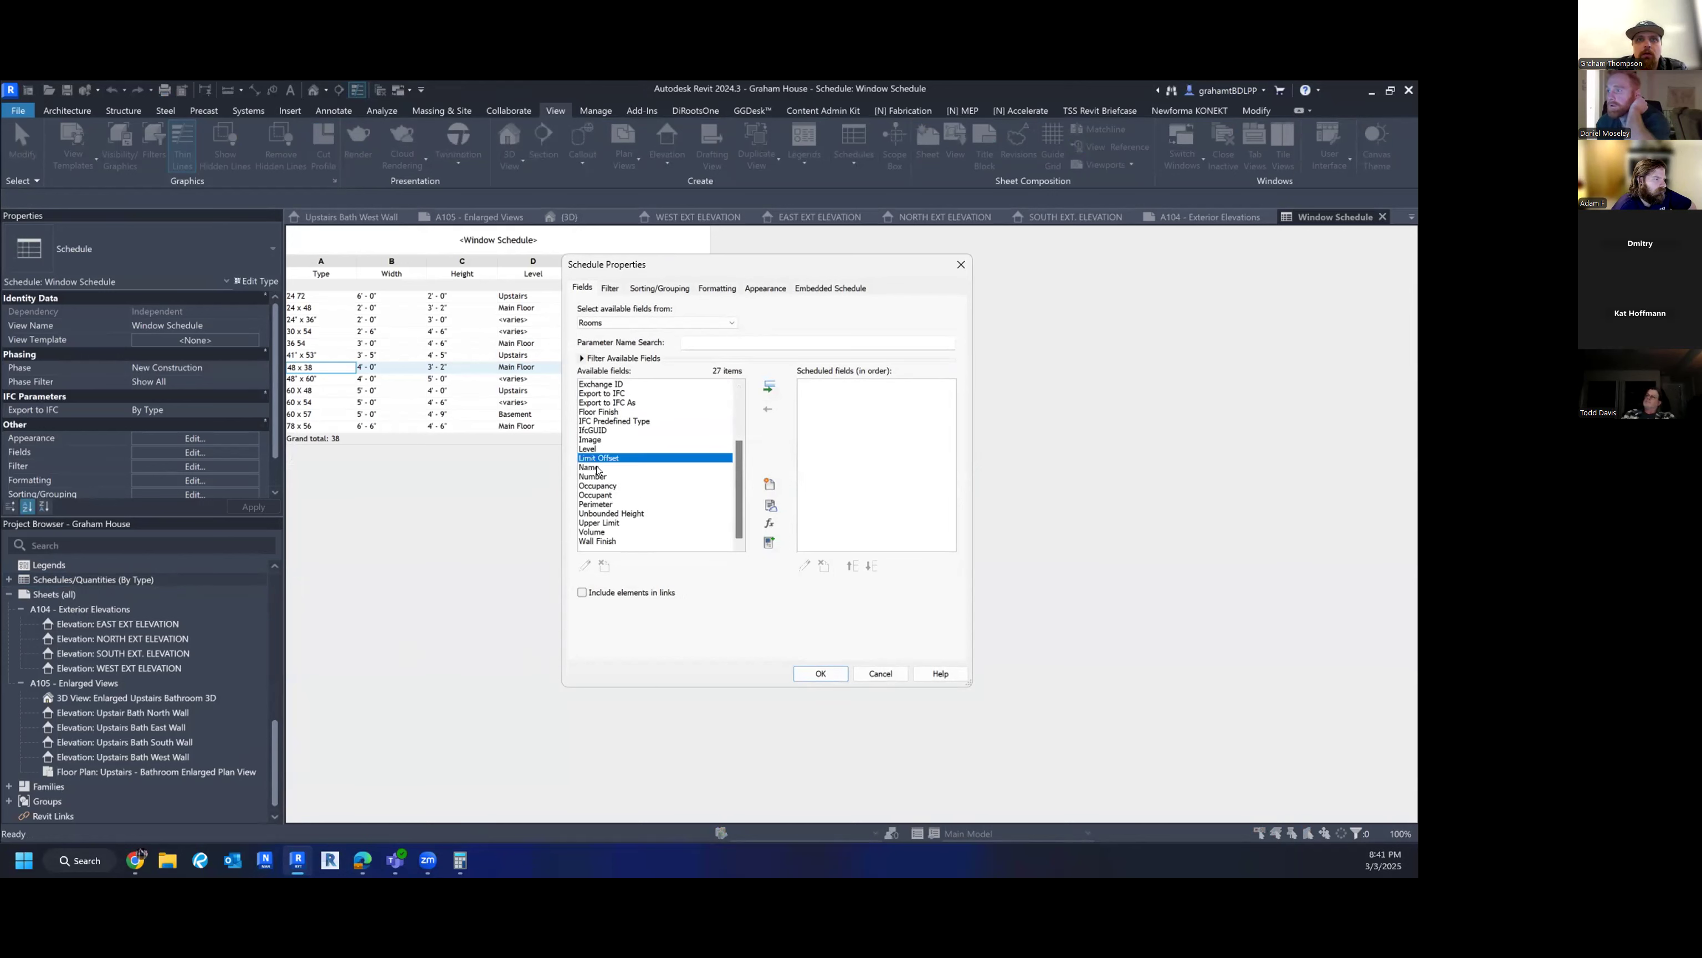
{"action": "left_click", "coordinate": [769, 387]}
{"action": "left_click", "coordinate": [769, 385]}
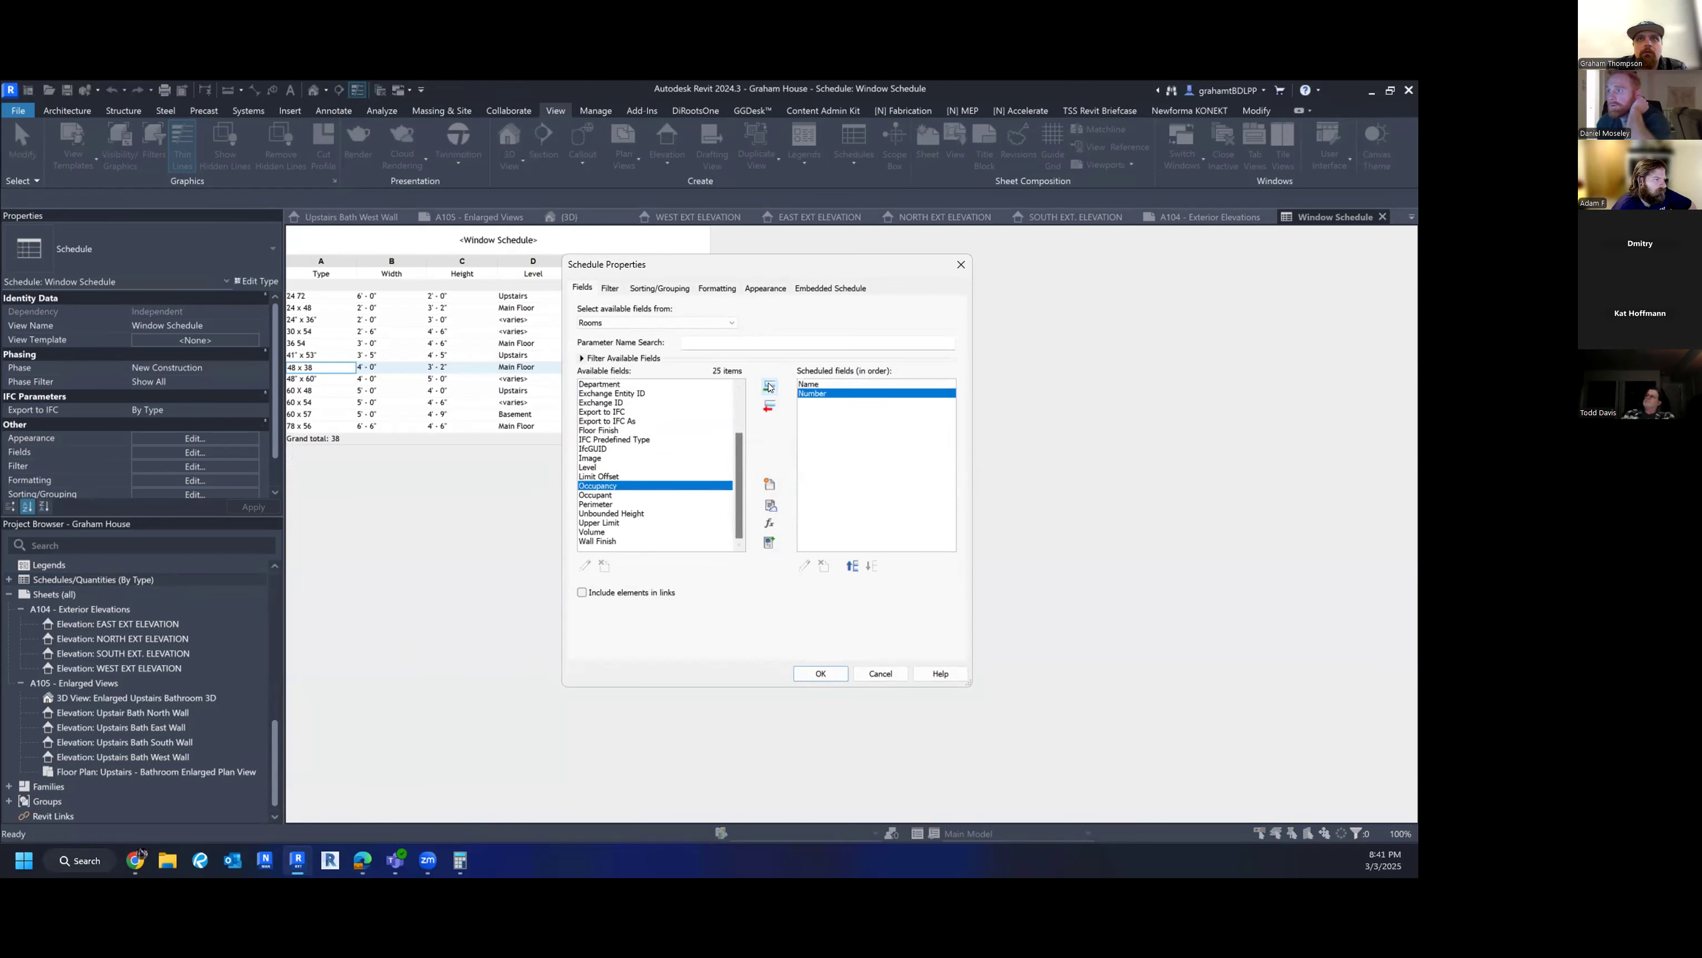
{"action": "scroll", "coordinate": [653, 421], "scroll_direction": "up", "scroll_amount": 3}
{"action": "left_click", "coordinate": [723, 381]}
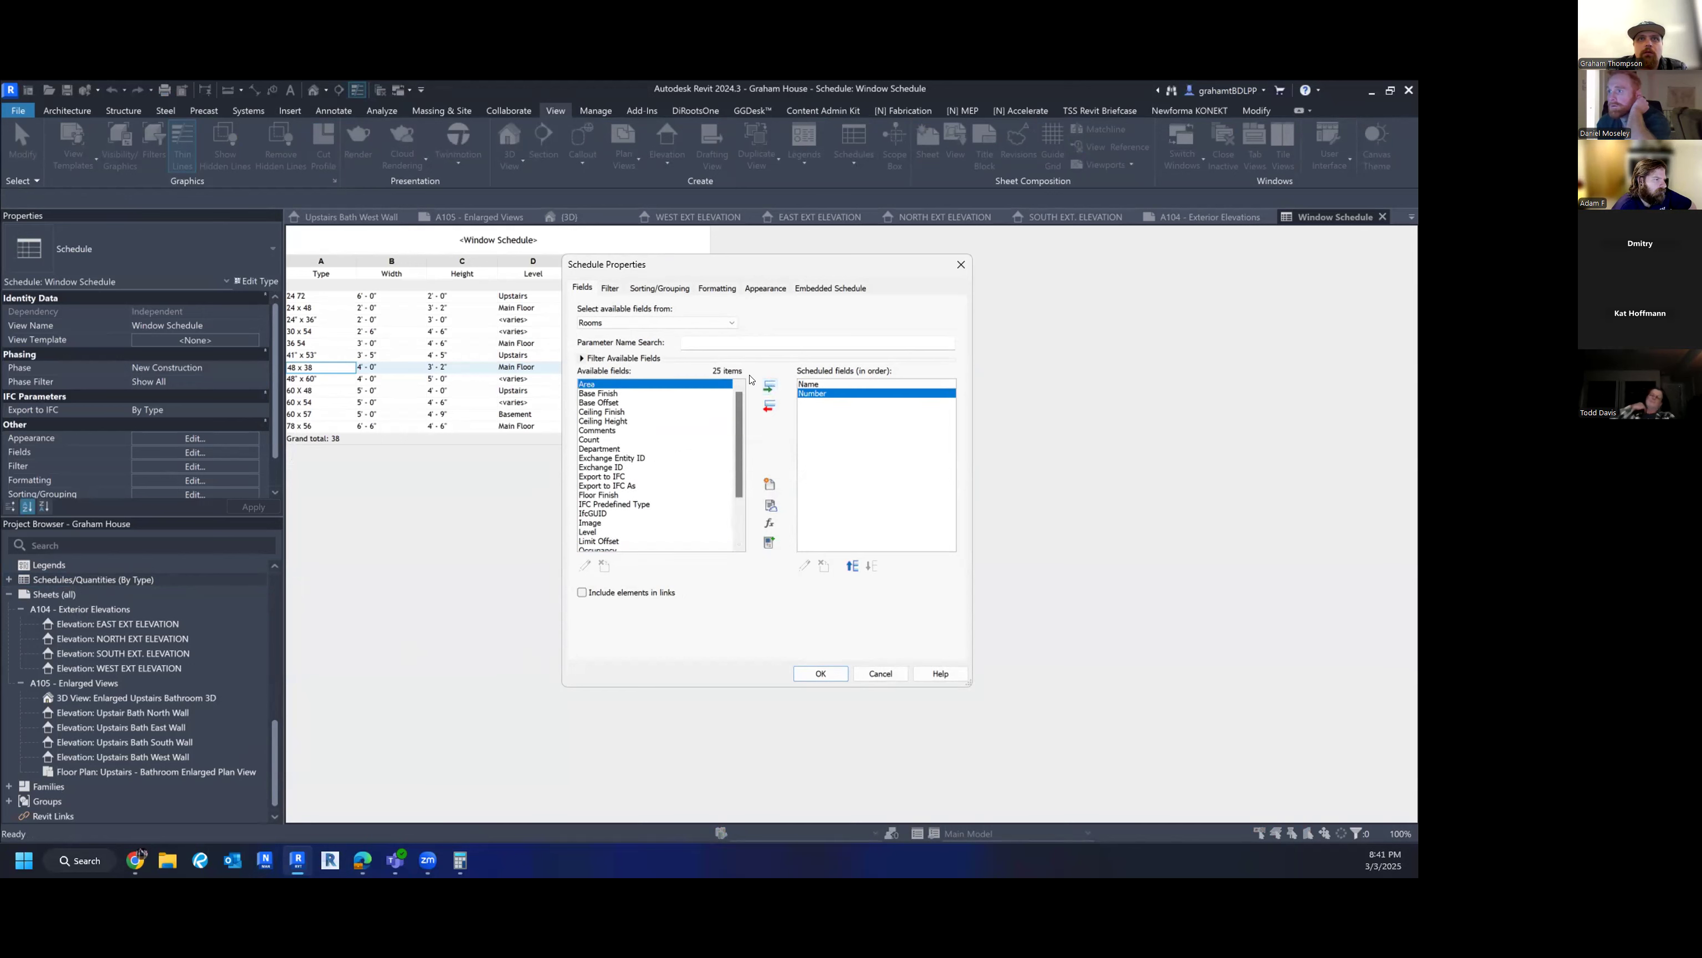
{"action": "left_click", "coordinate": [770, 386]}
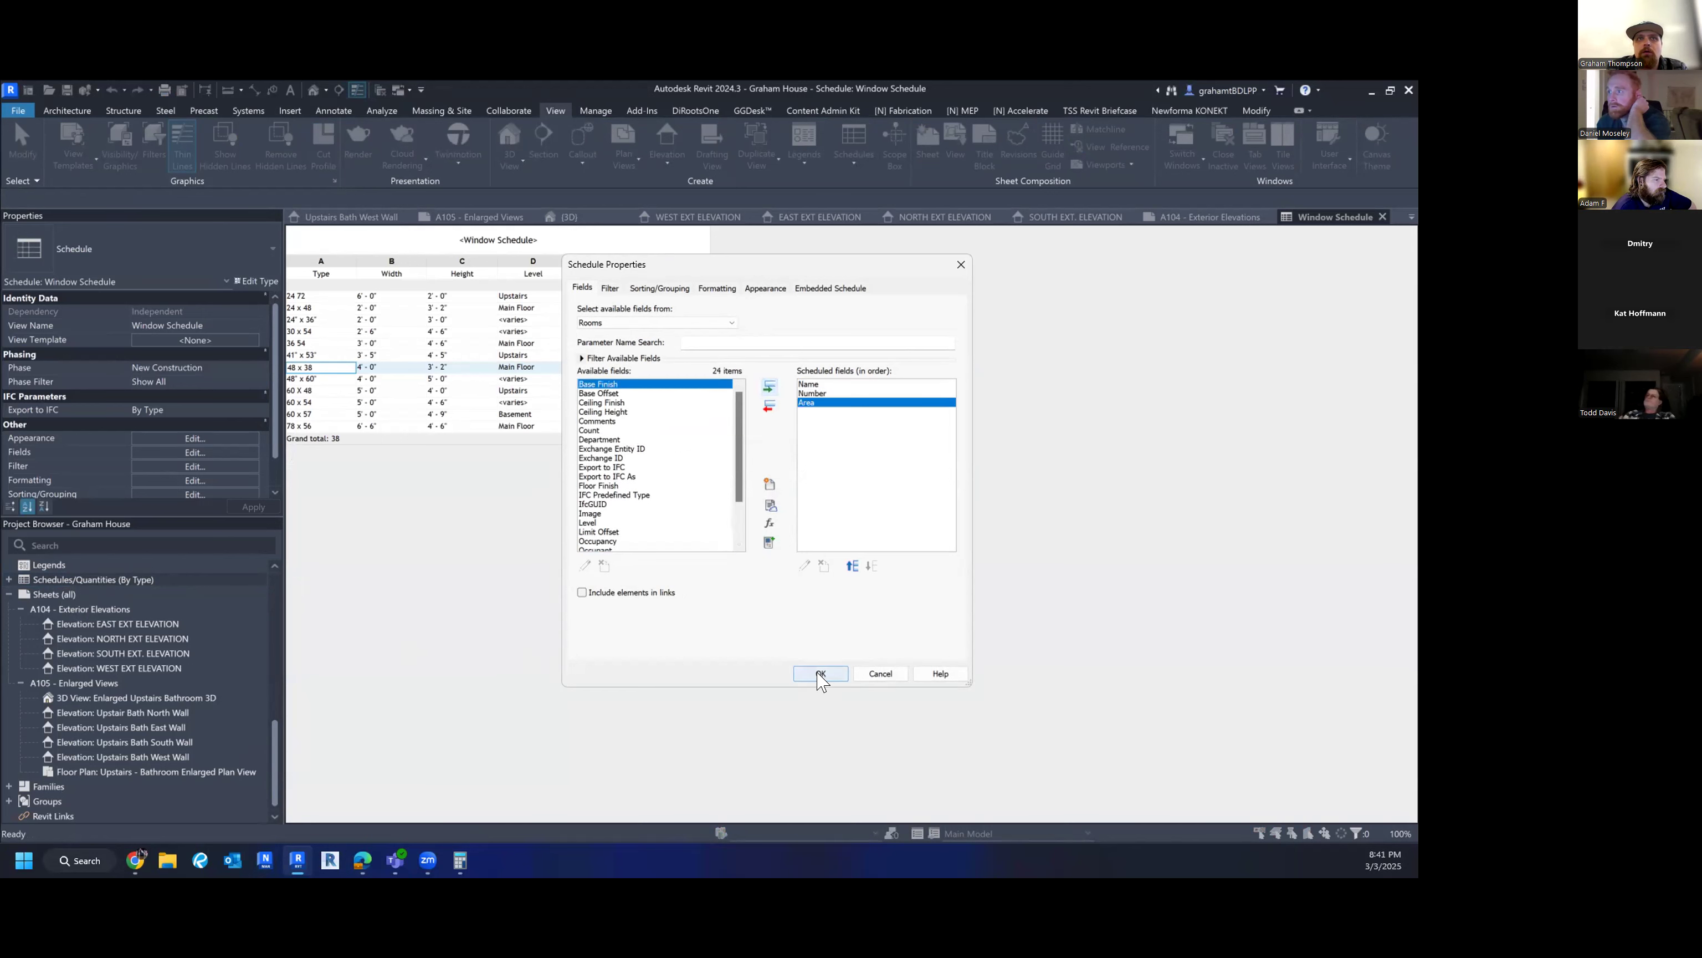
{"action": "left_click", "coordinate": [819, 673]}
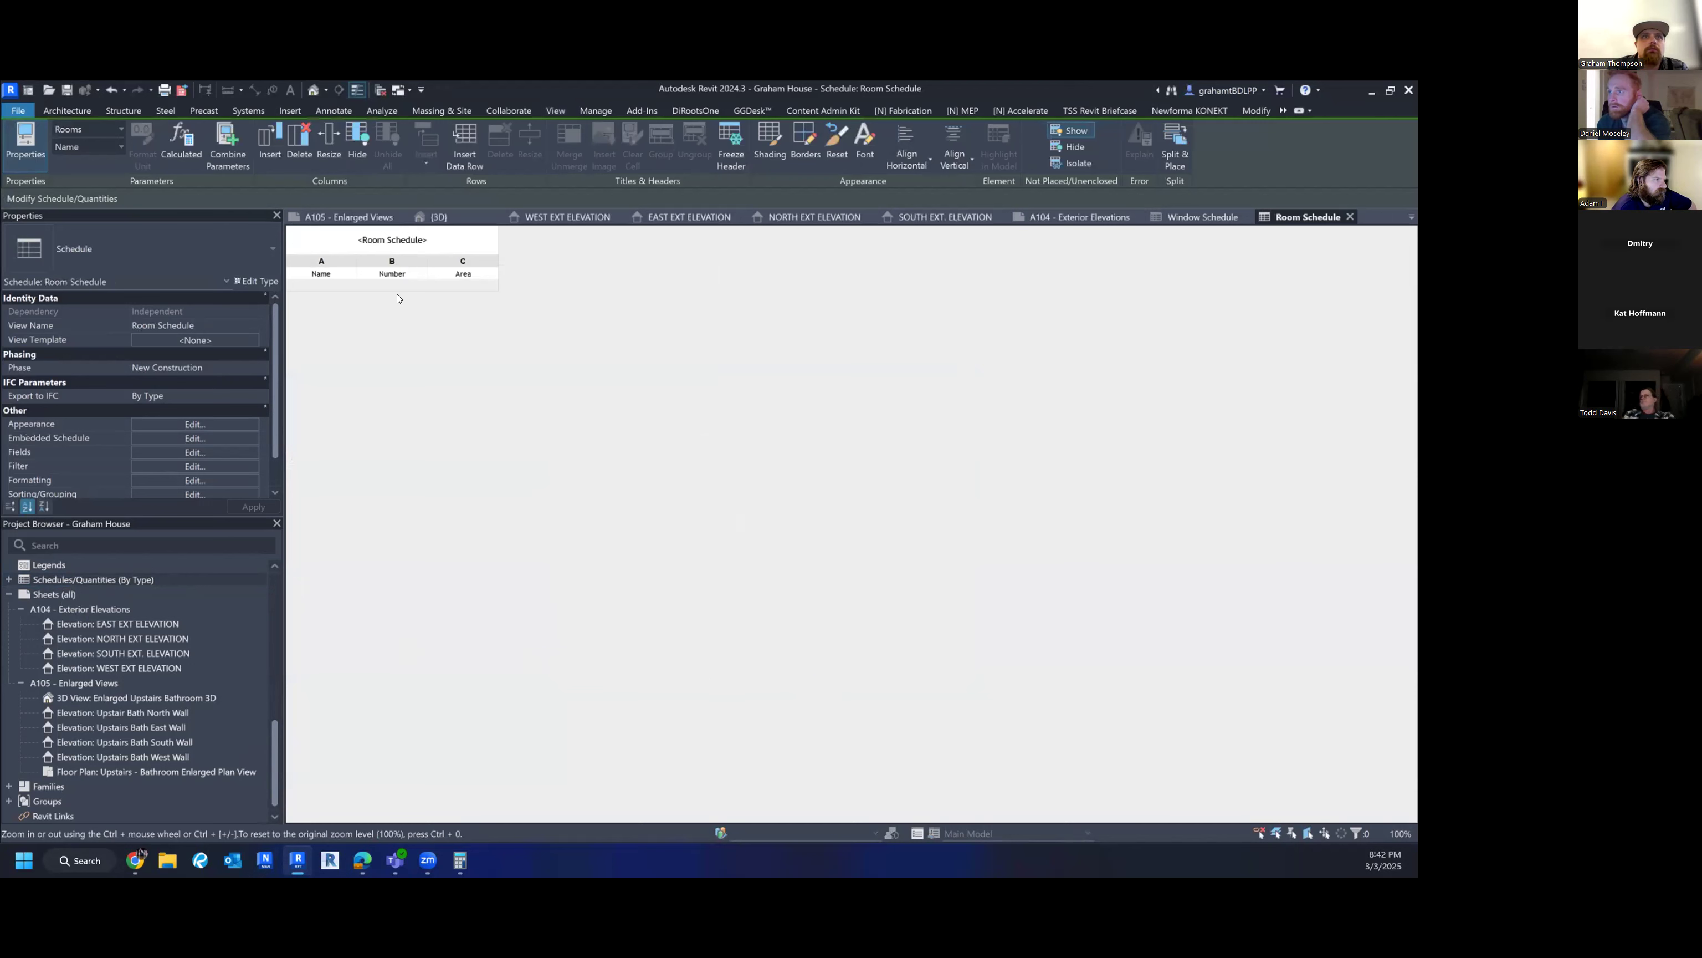
{"action": "scroll", "coordinate": [254, 476], "scroll_direction": "down", "scroll_amount": 1}
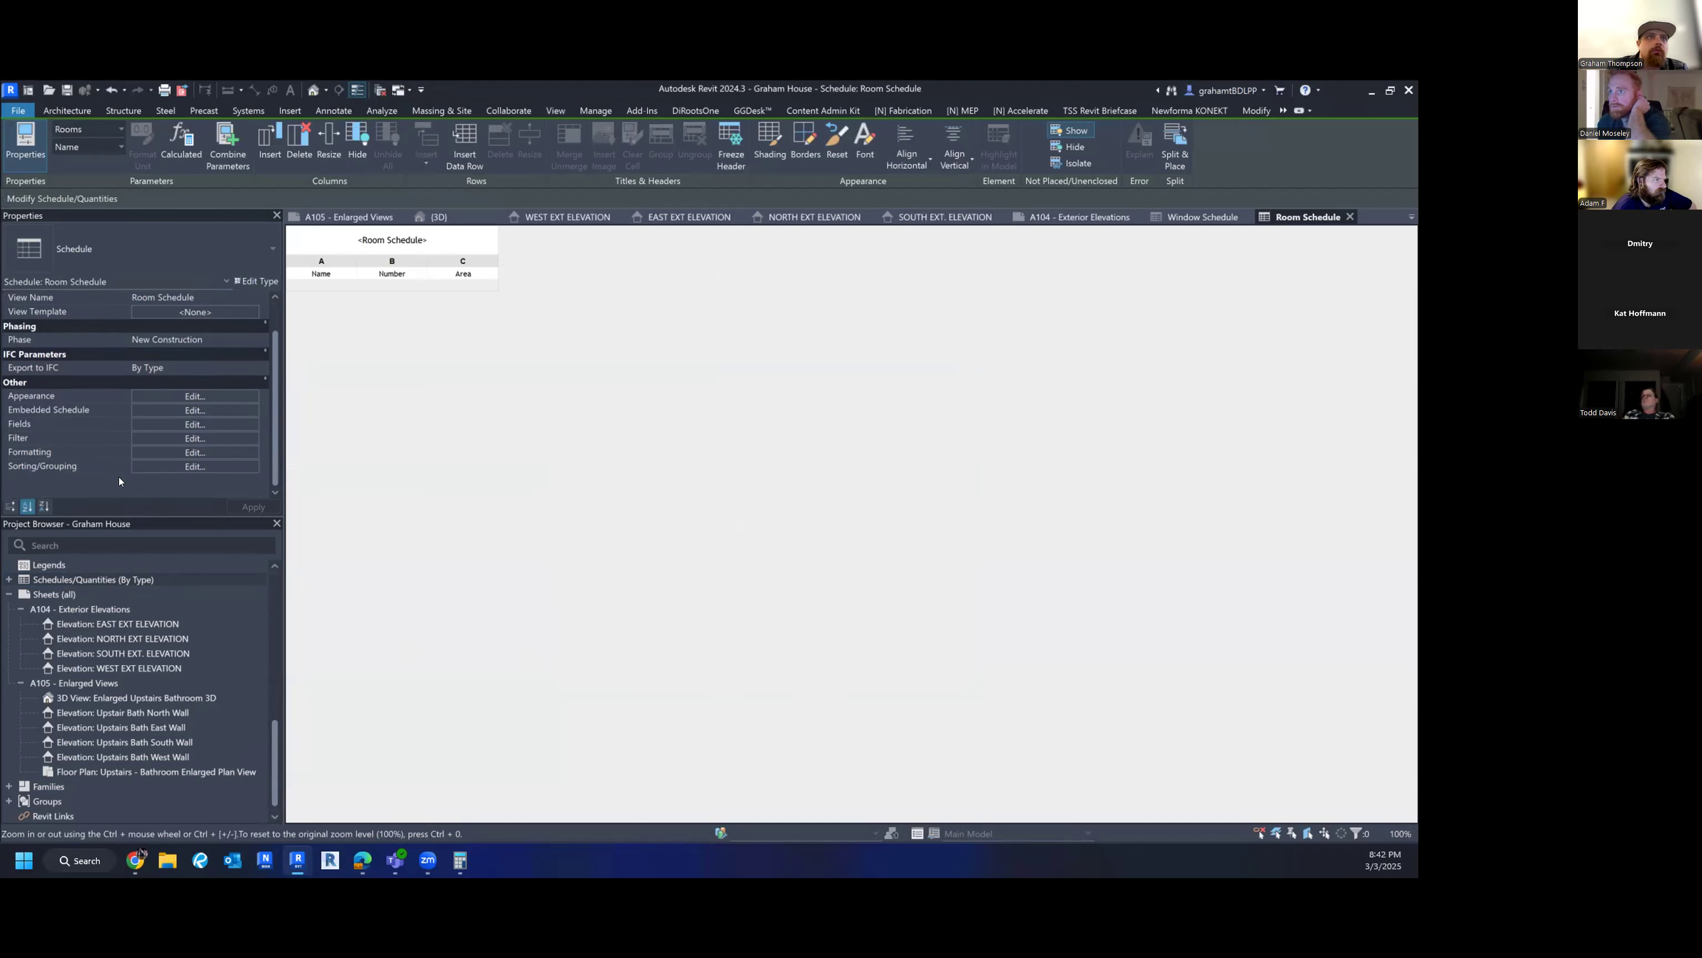
{"action": "left_click", "coordinate": [165, 394]}
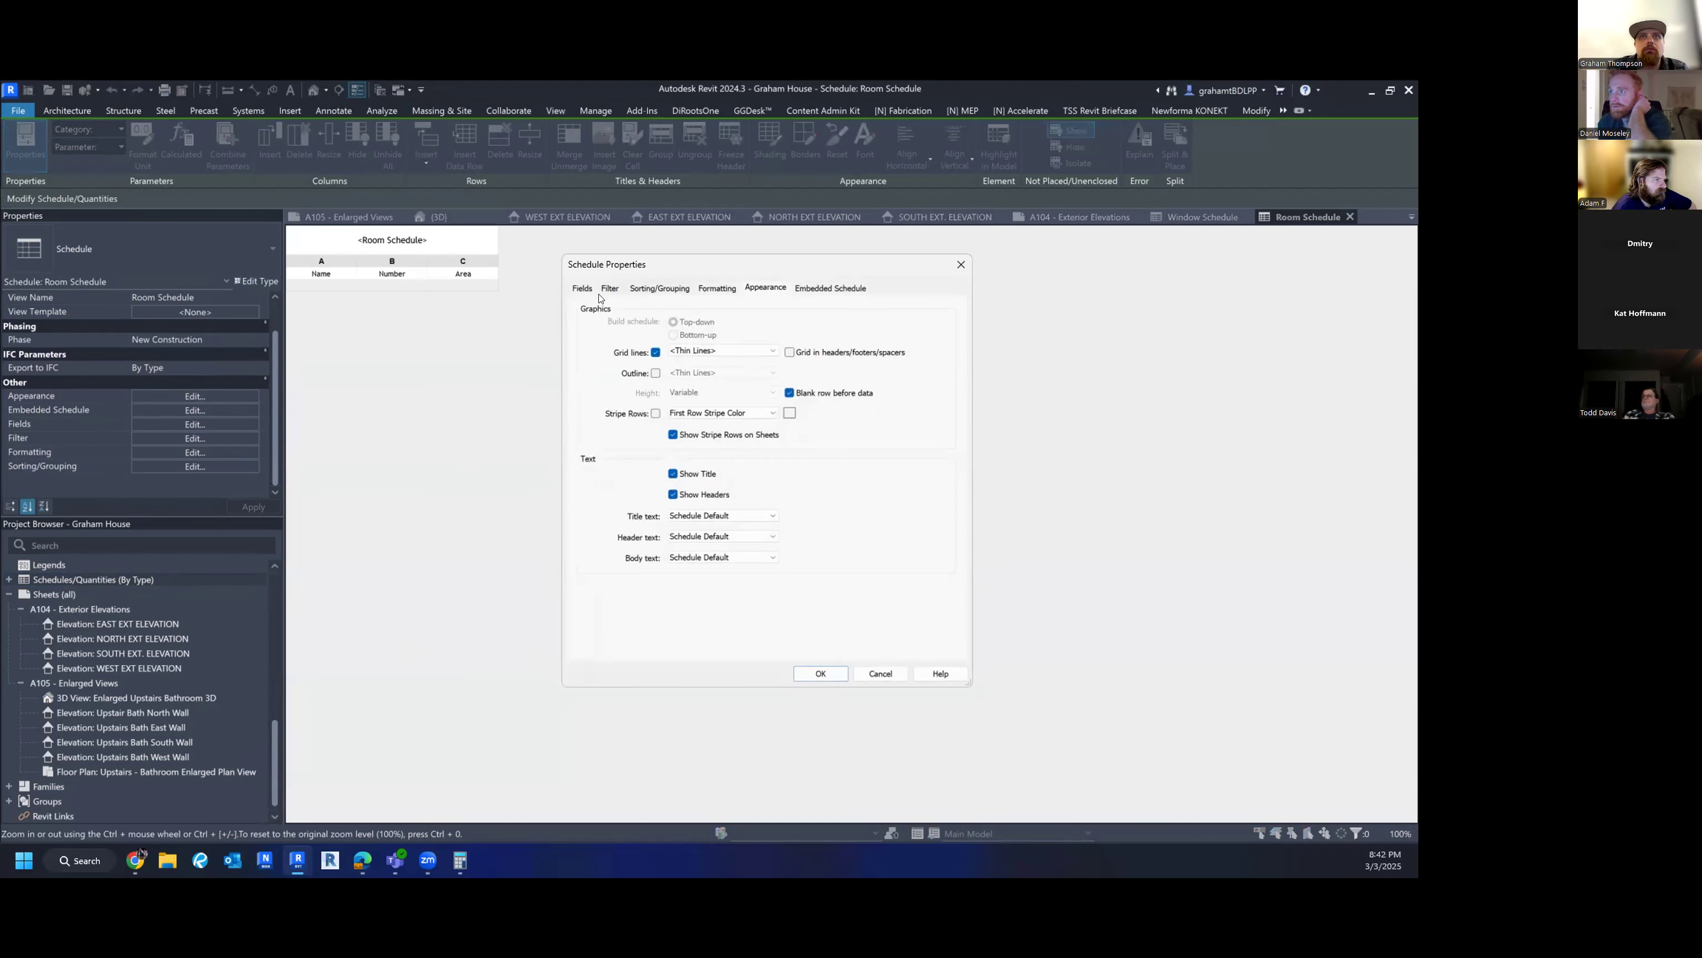
{"action": "left_click", "coordinate": [609, 290]}
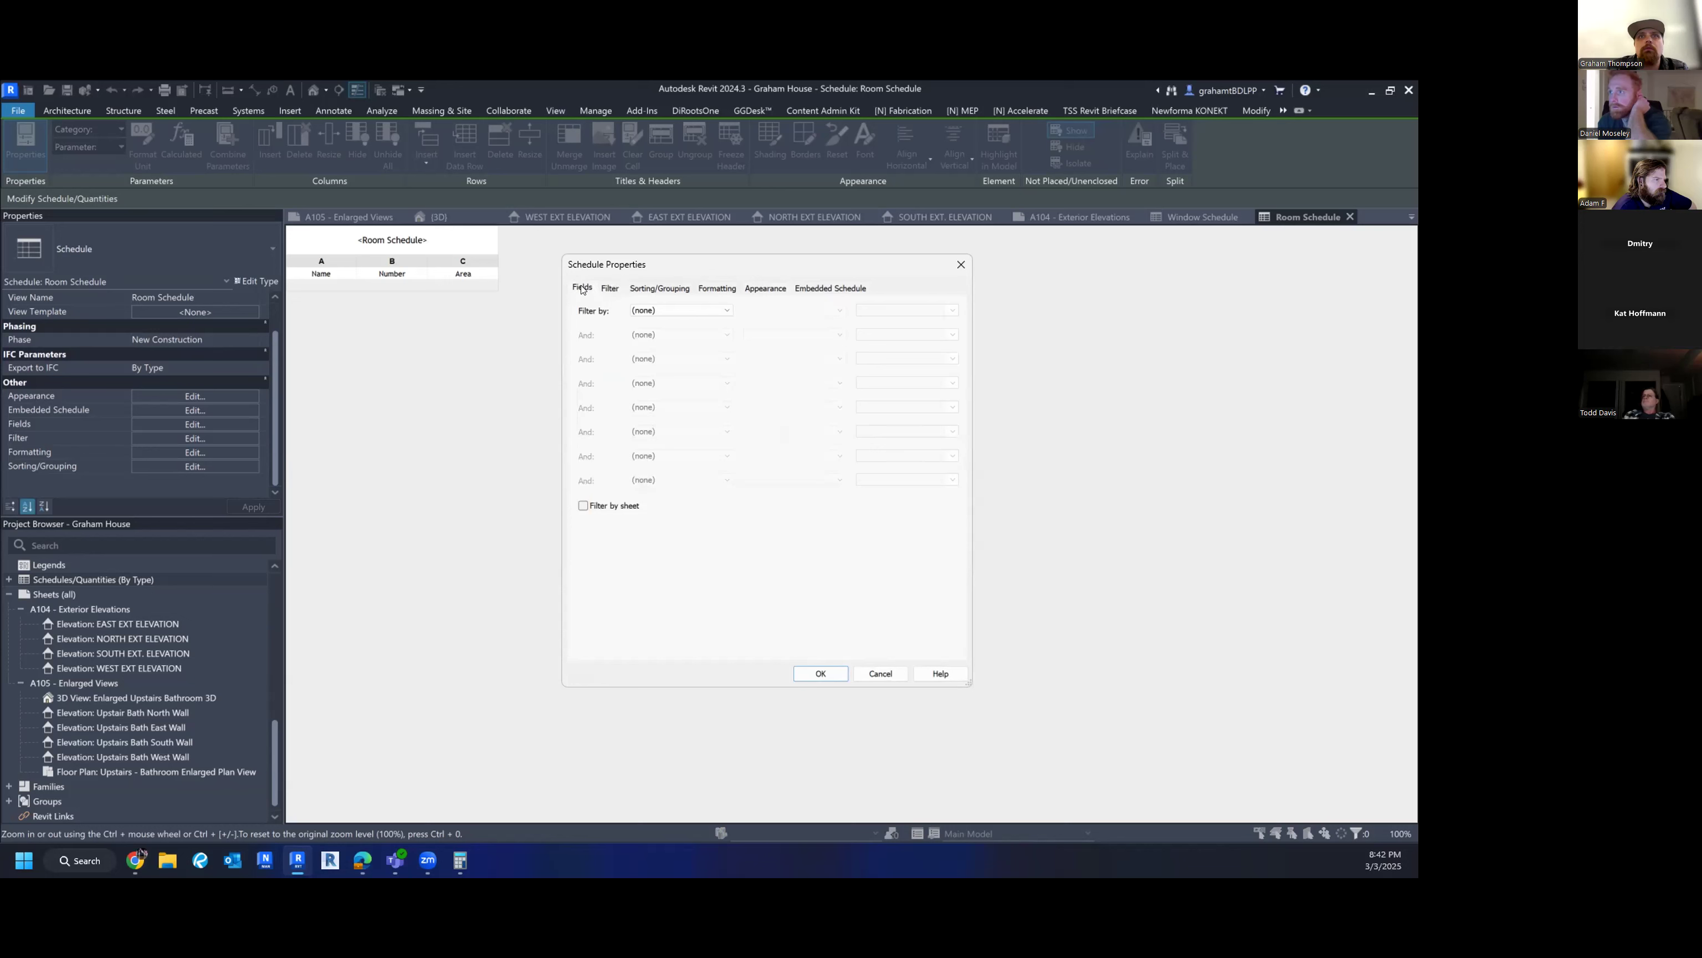
{"action": "left_click", "coordinate": [582, 290]}
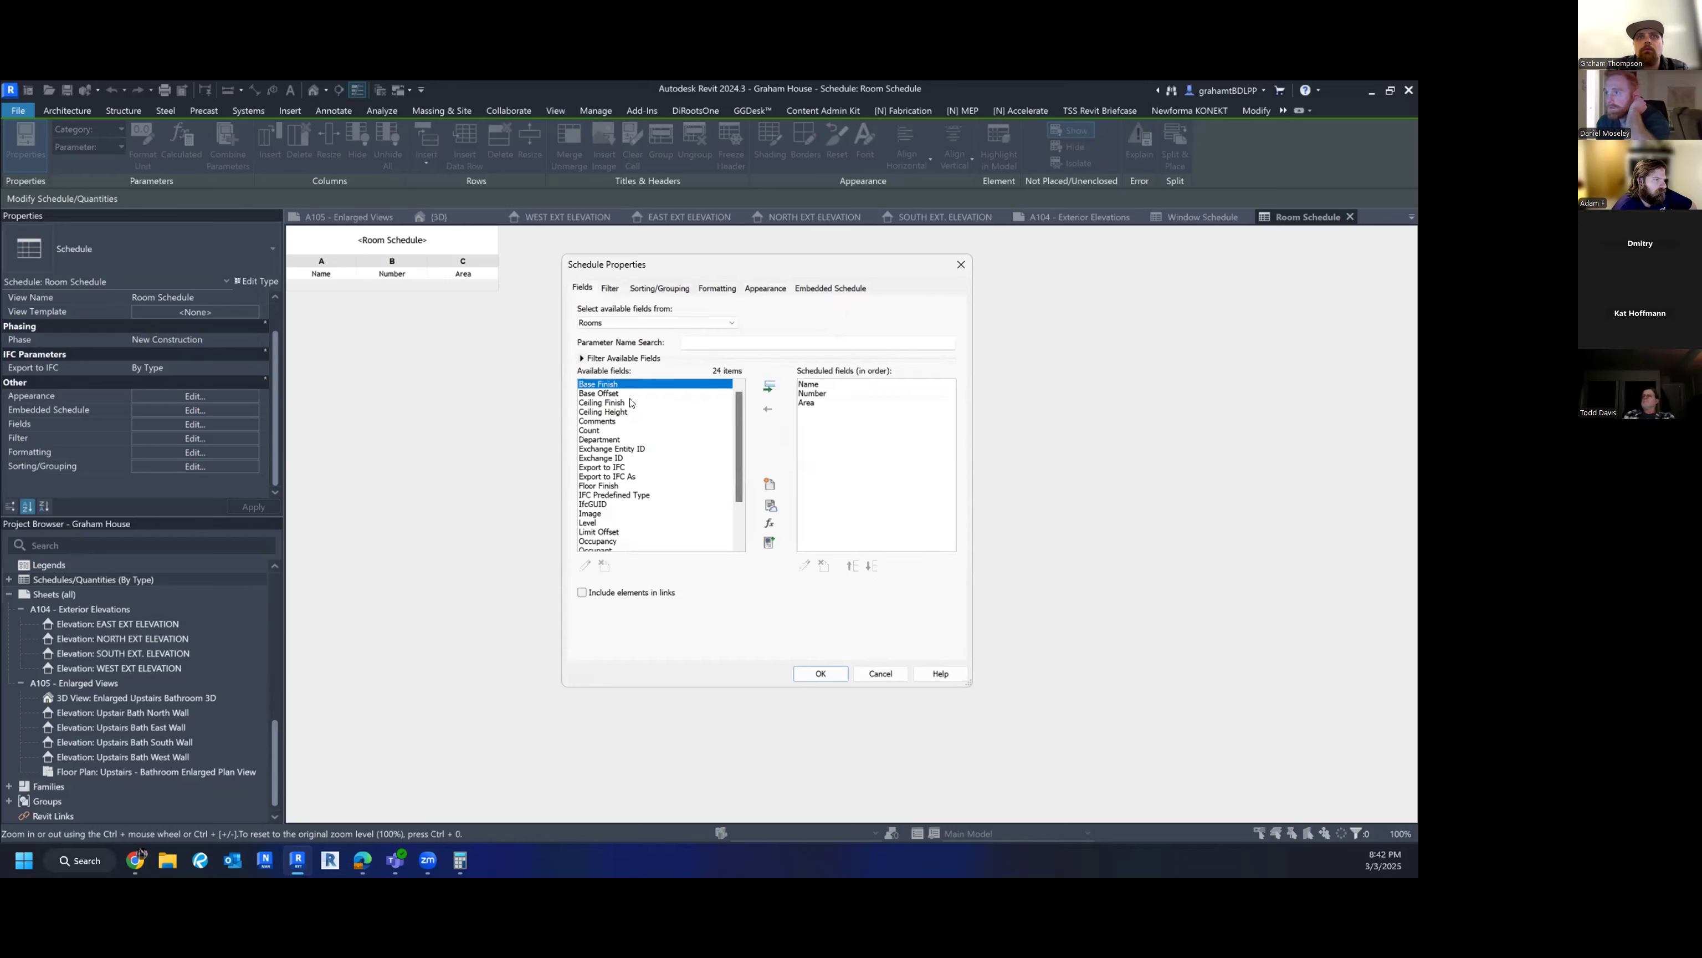
{"action": "scroll", "coordinate": [633, 443], "scroll_direction": "down", "scroll_amount": 2}
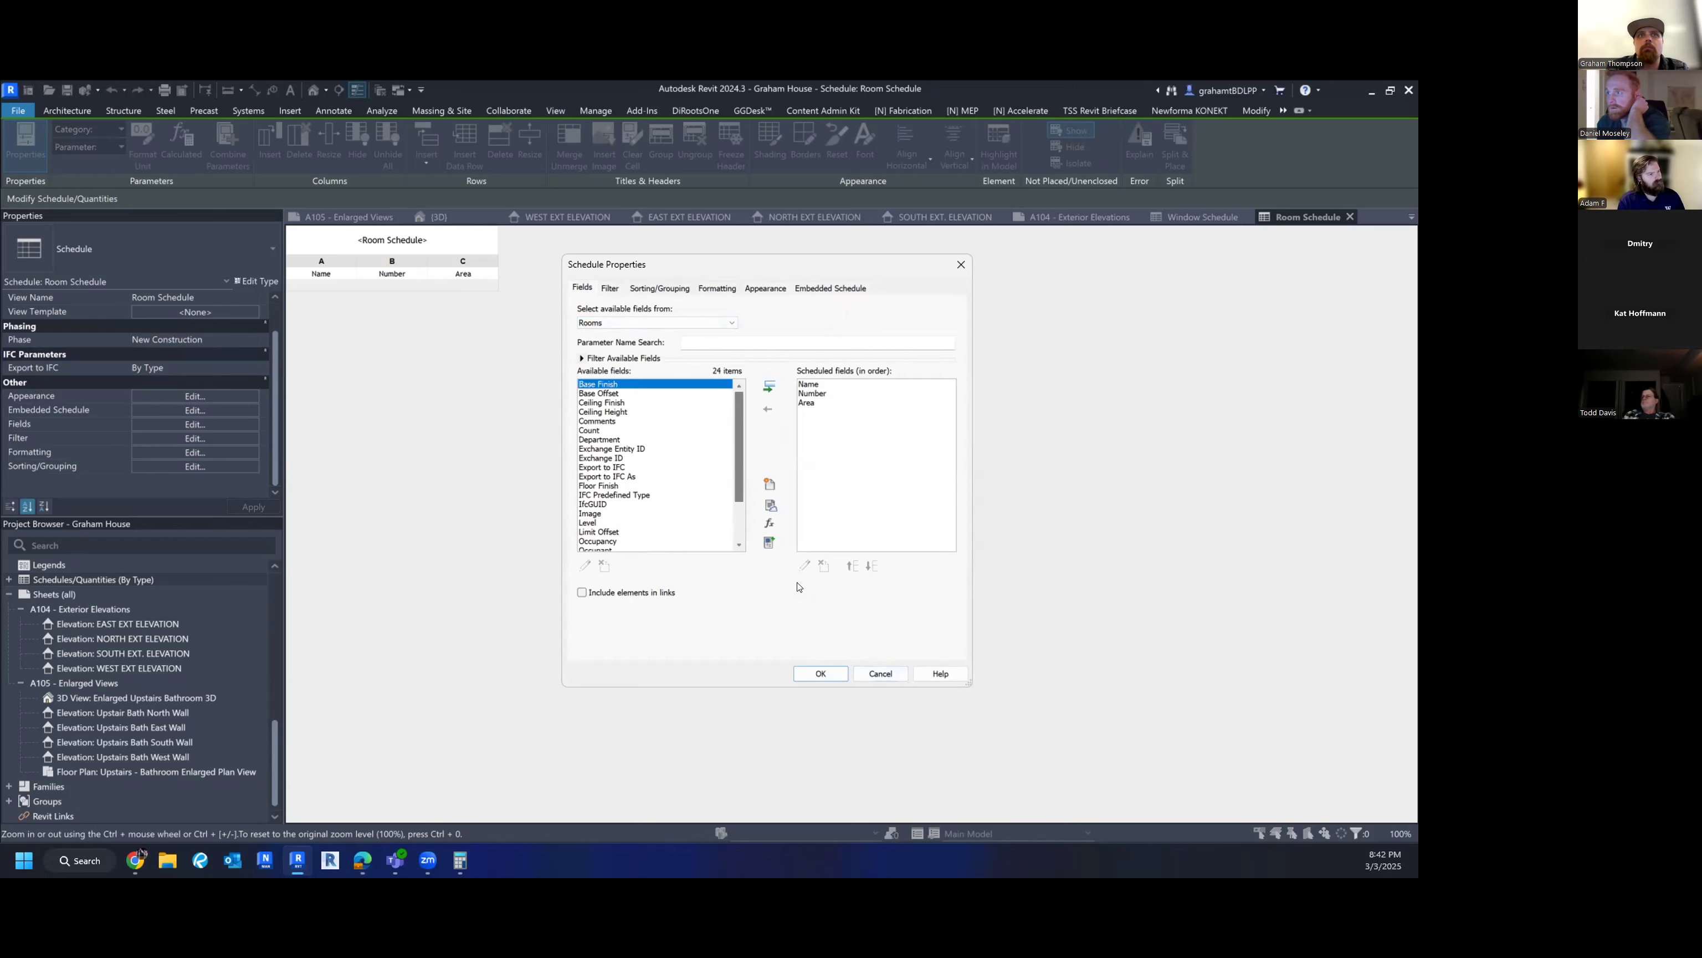
{"action": "left_click", "coordinate": [820, 674]}
{"action": "left_click", "coordinate": [227, 423]}
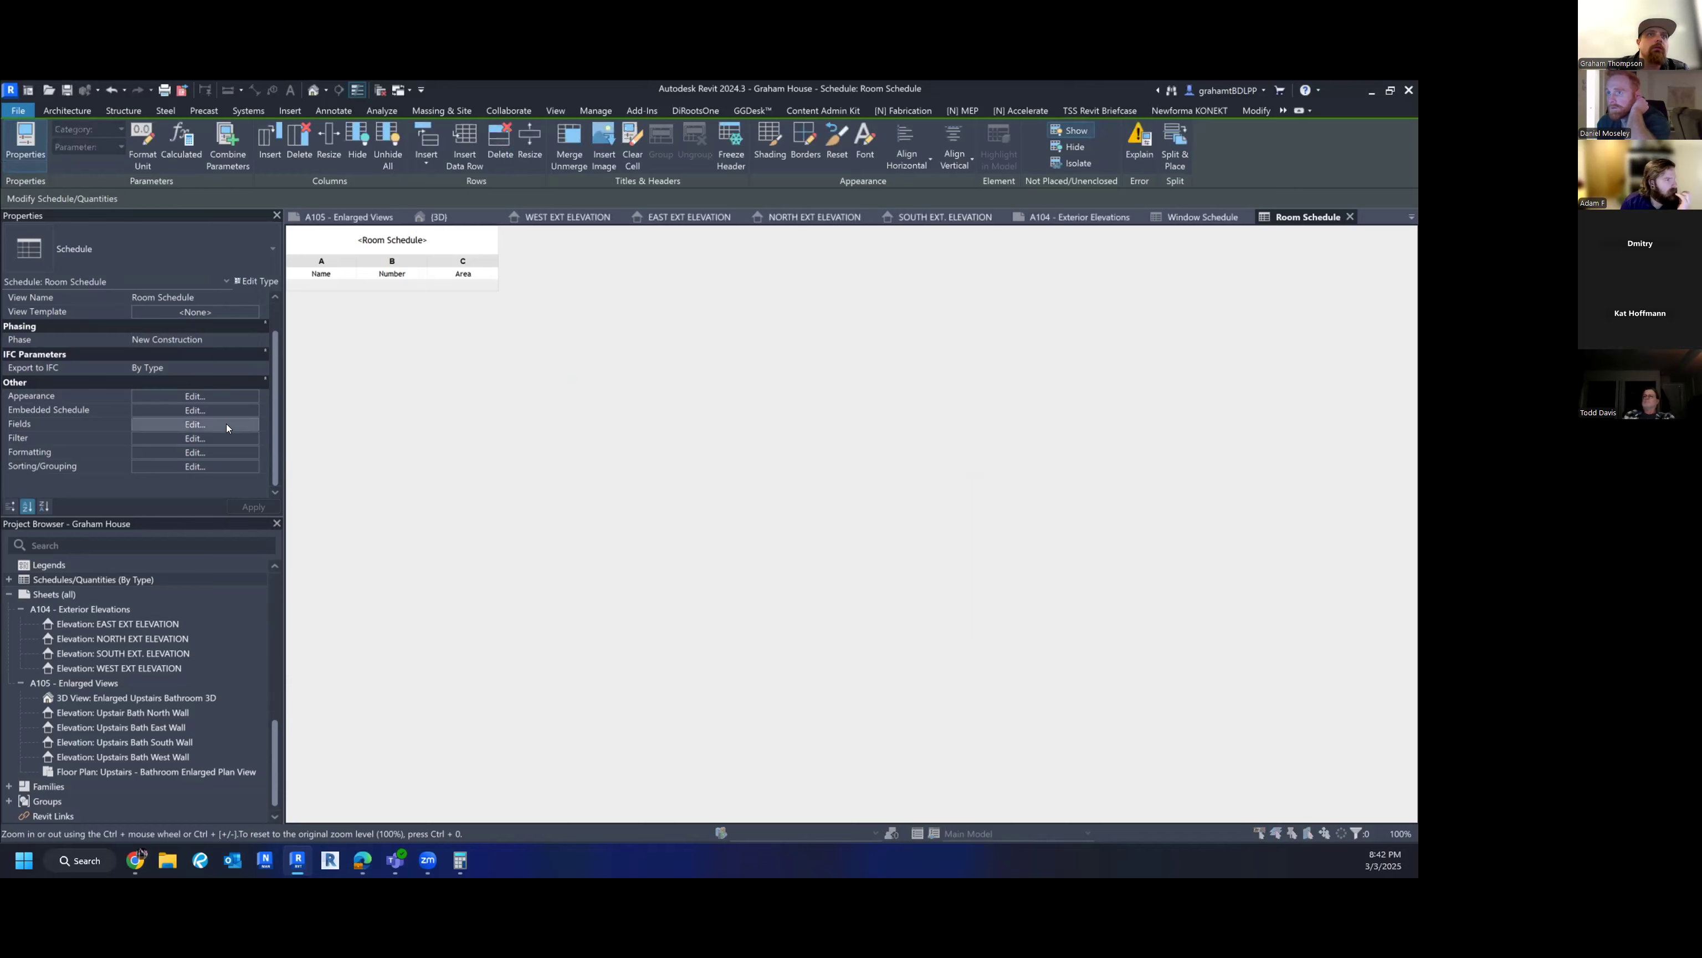
{"action": "left_click", "coordinate": [679, 288]}
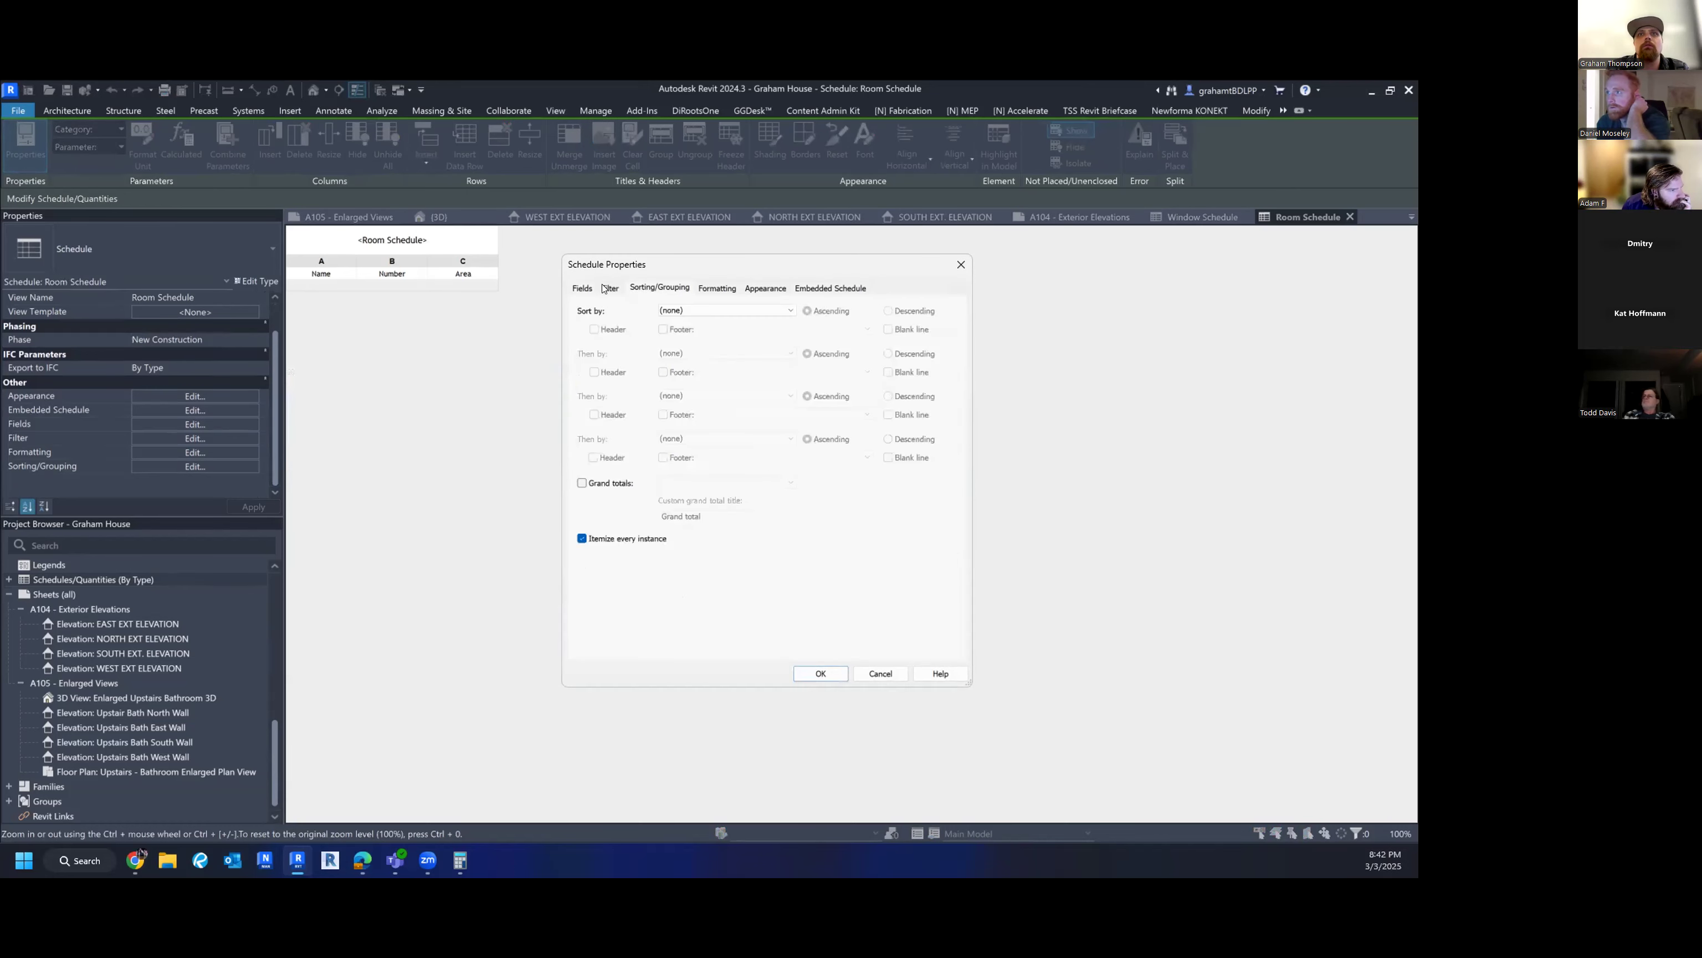
{"action": "left_click", "coordinate": [618, 287]}
{"action": "left_click", "coordinate": [582, 288]}
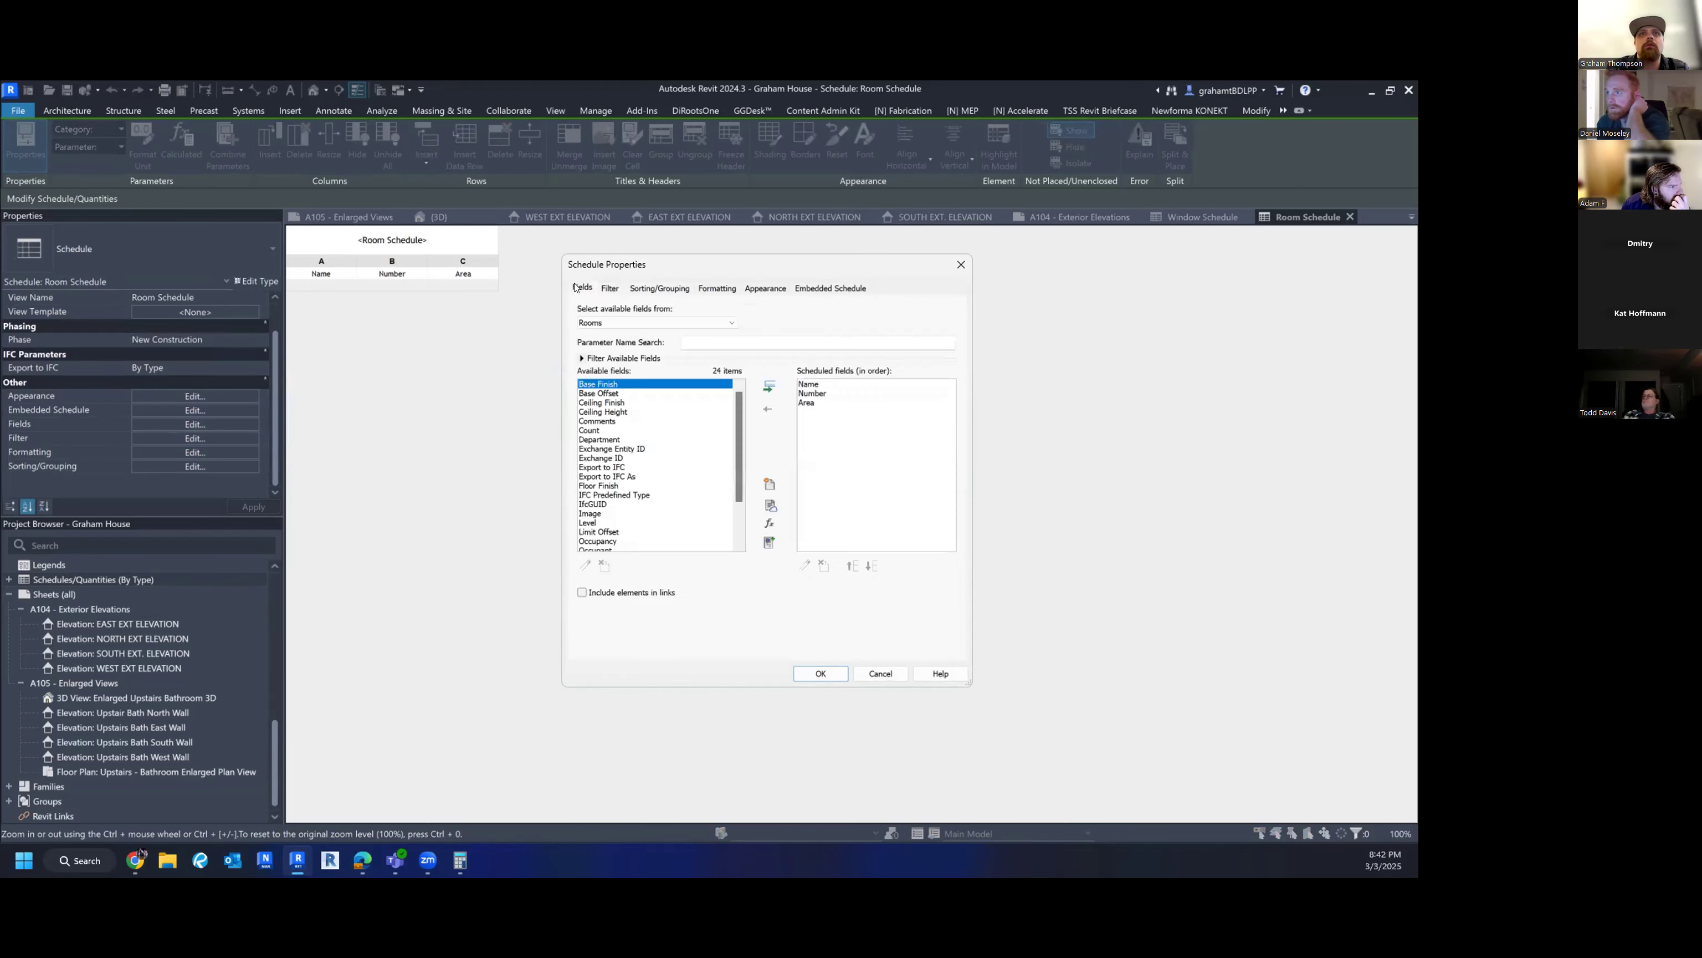
{"action": "key", "text": "Escape"}
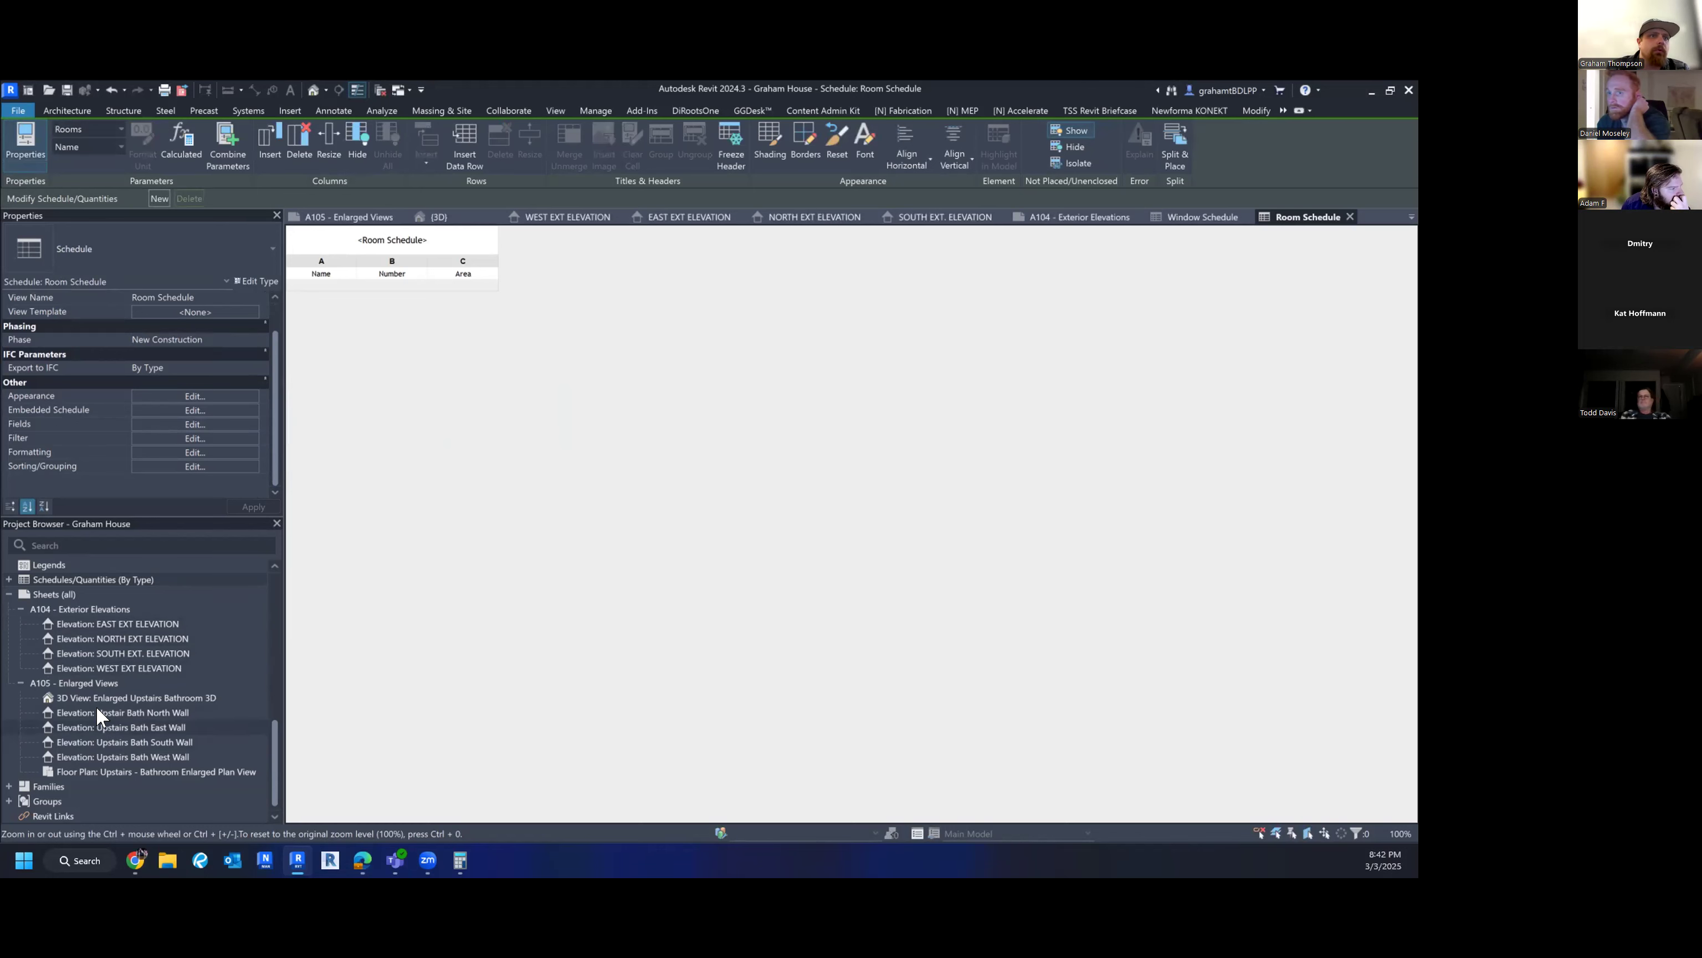
{"action": "scroll", "coordinate": [112, 645], "scroll_direction": "up", "scroll_amount": 10}
{"action": "left_click", "coordinate": [78, 610]}
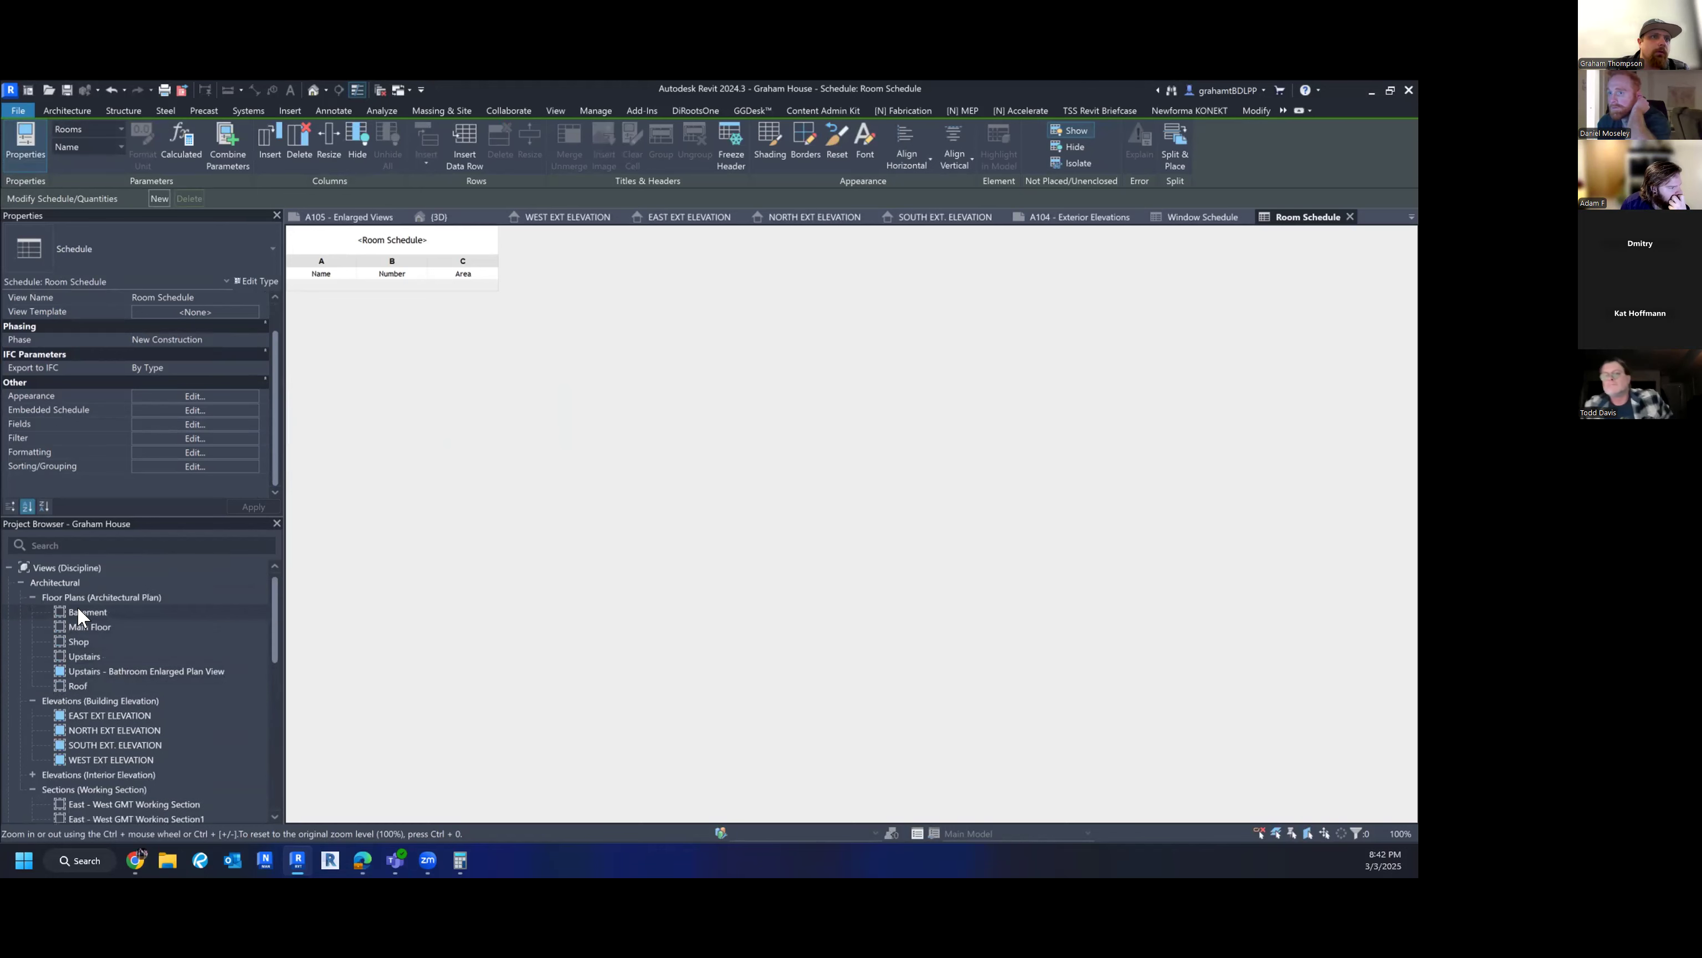
{"action": "double_click", "coordinate": [79, 612]}
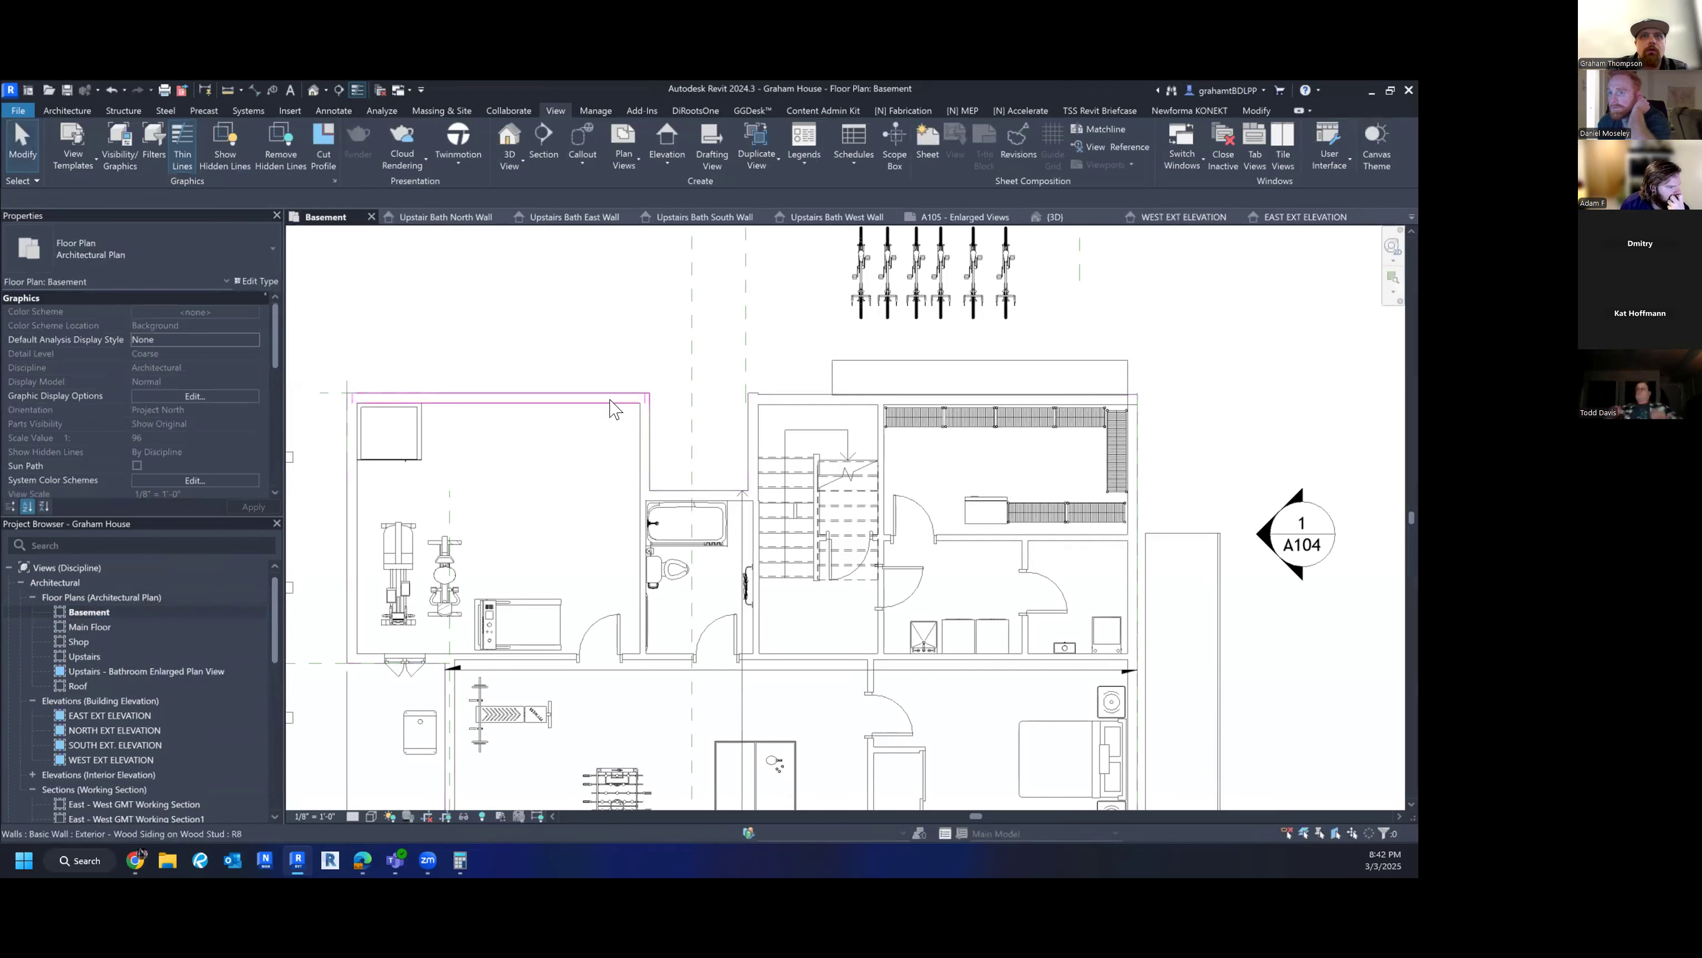
{"action": "scroll", "coordinate": [638, 516], "scroll_direction": "down", "scroll_amount": 3}
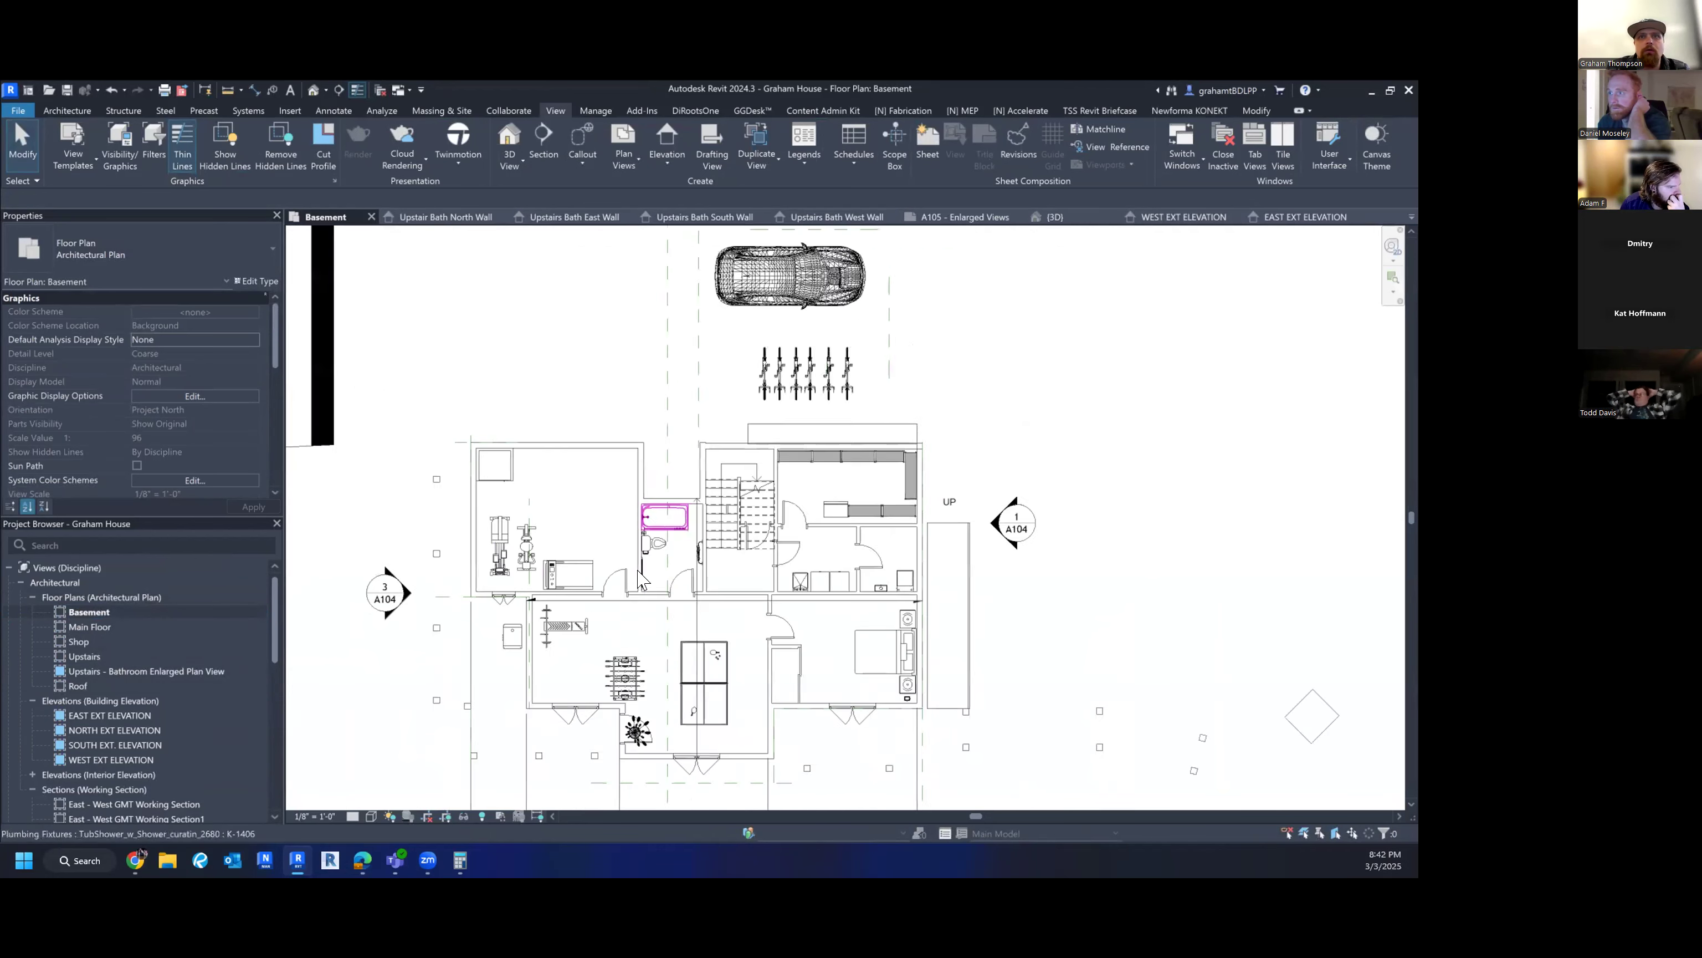
{"action": "scroll", "coordinate": [809, 679], "scroll_direction": "up", "scroll_amount": 3}
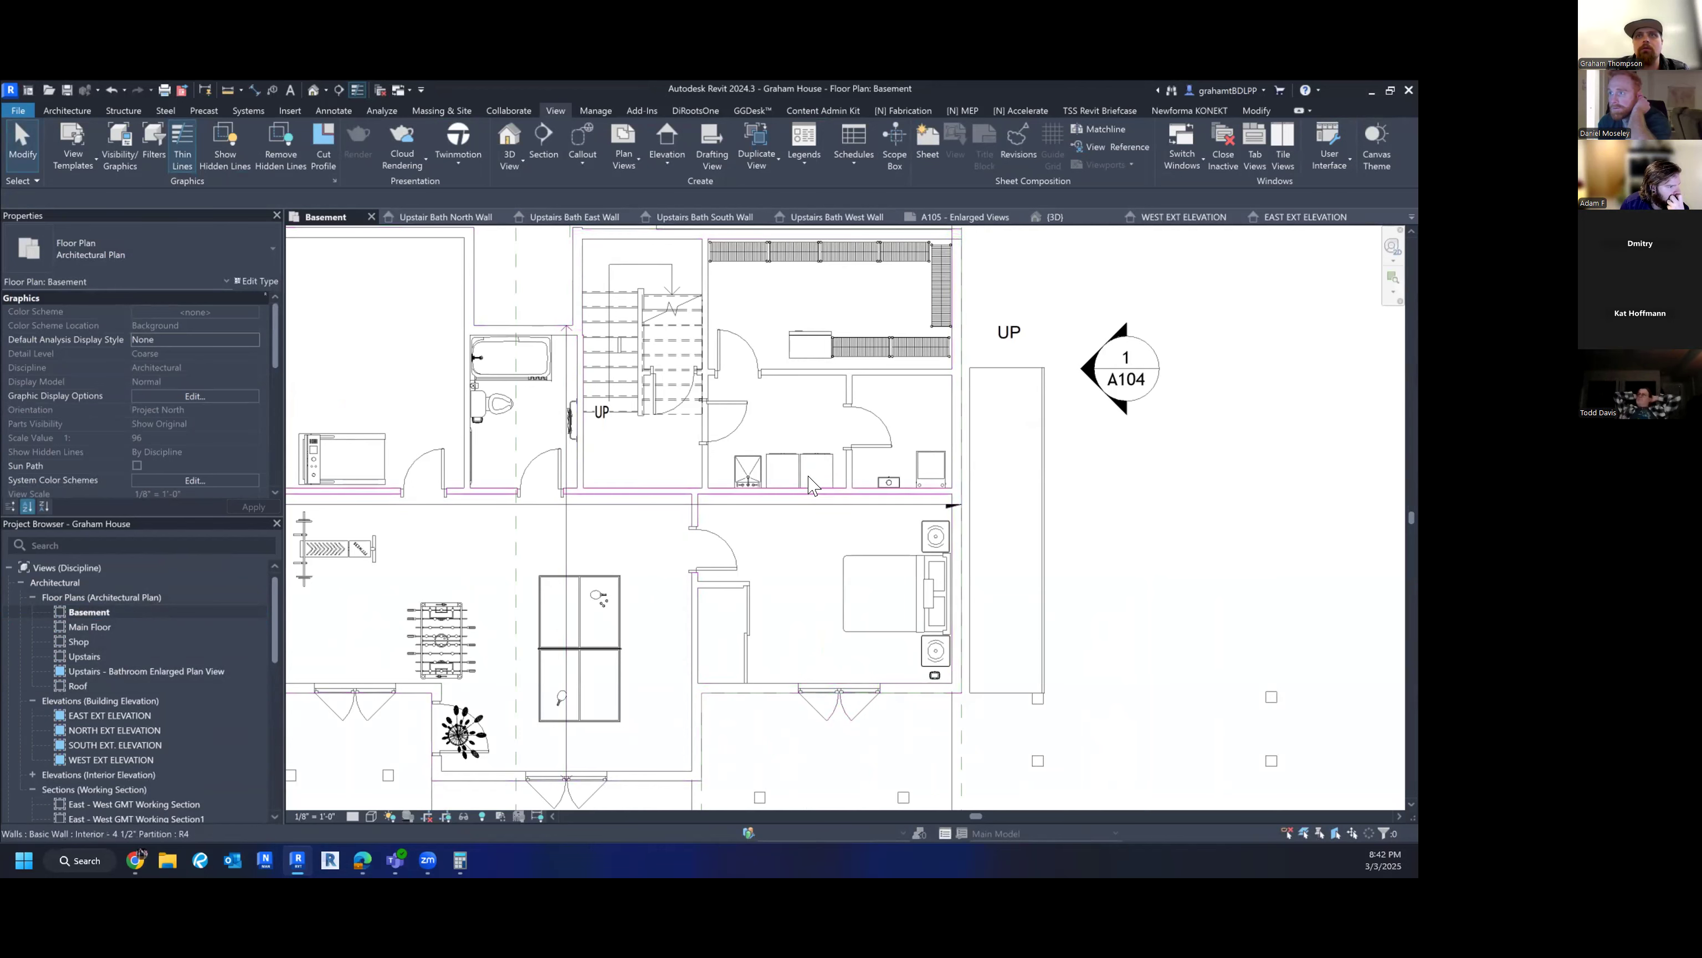
{"action": "scroll", "coordinate": [809, 375], "scroll_direction": "down", "scroll_amount": 3}
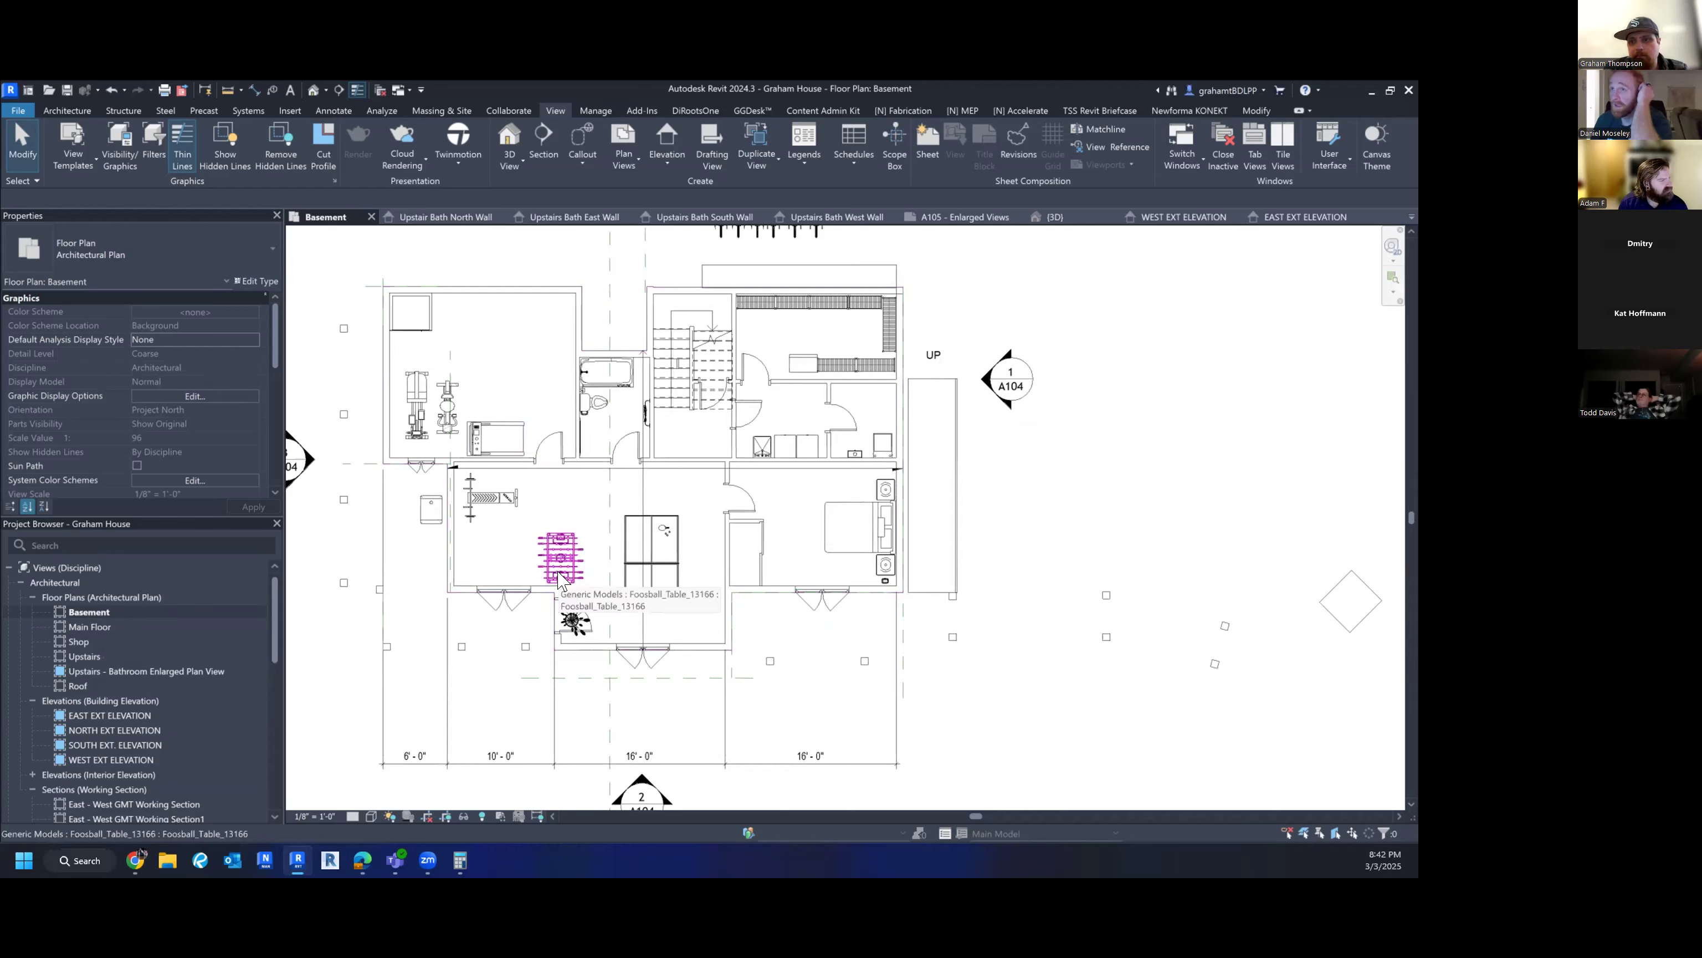
{"action": "scroll", "coordinate": [496, 530], "scroll_direction": "up", "scroll_amount": 3}
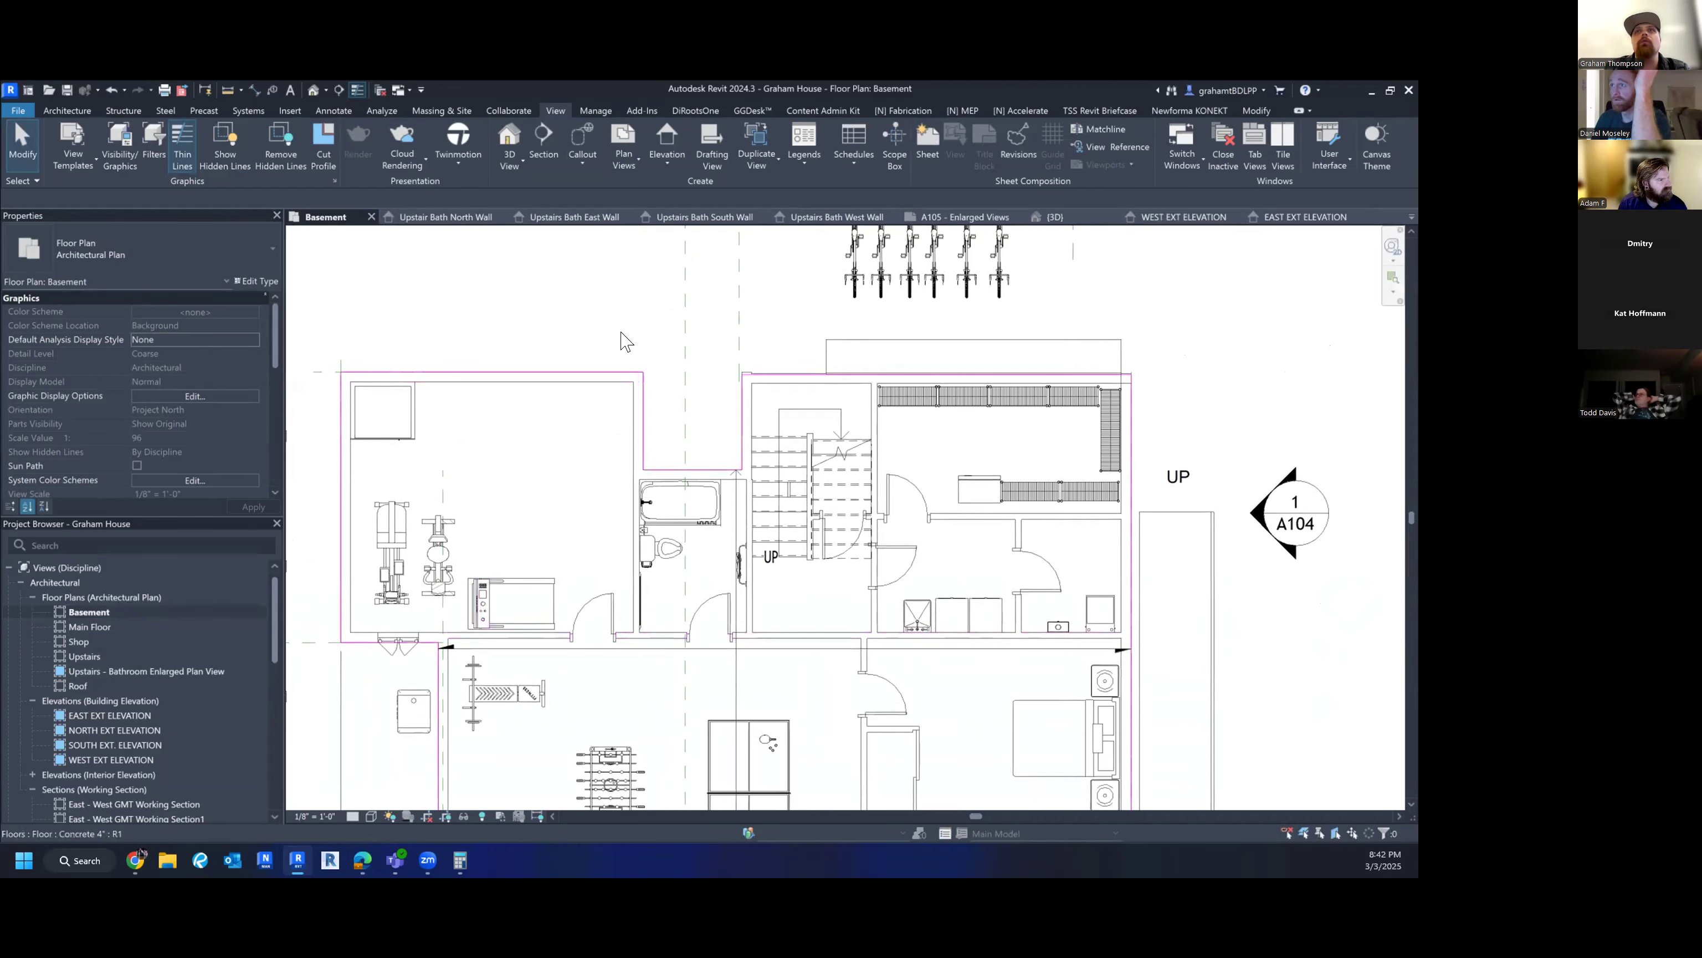
- Place a room in the basement's upper-left gym space
{"action": "left_click", "coordinate": [67, 110]}
{"action": "left_click", "coordinate": [684, 144]}
{"action": "left_click", "coordinate": [498, 489]}
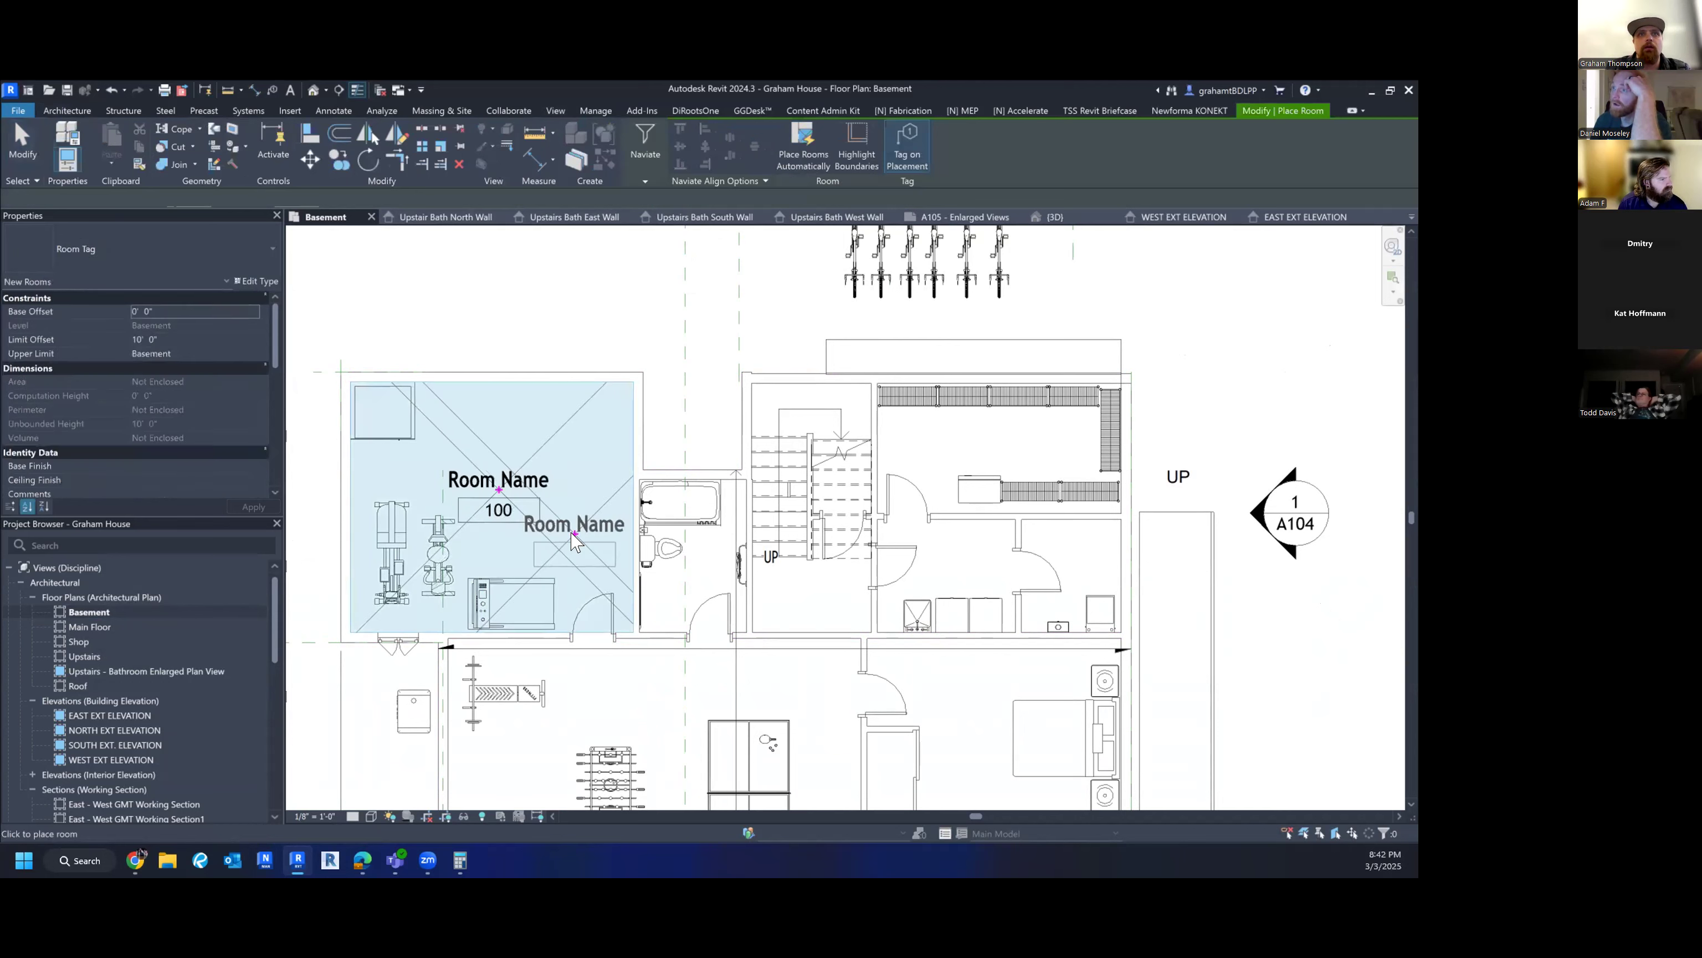
{"action": "key", "text": "Escape"}
- Rename the new room's tag to 'Excercise Room'
{"action": "left_click", "coordinate": [509, 479]}
{"action": "left_click", "coordinate": [526, 478]}
{"action": "type", "text": "Excercise Room"}
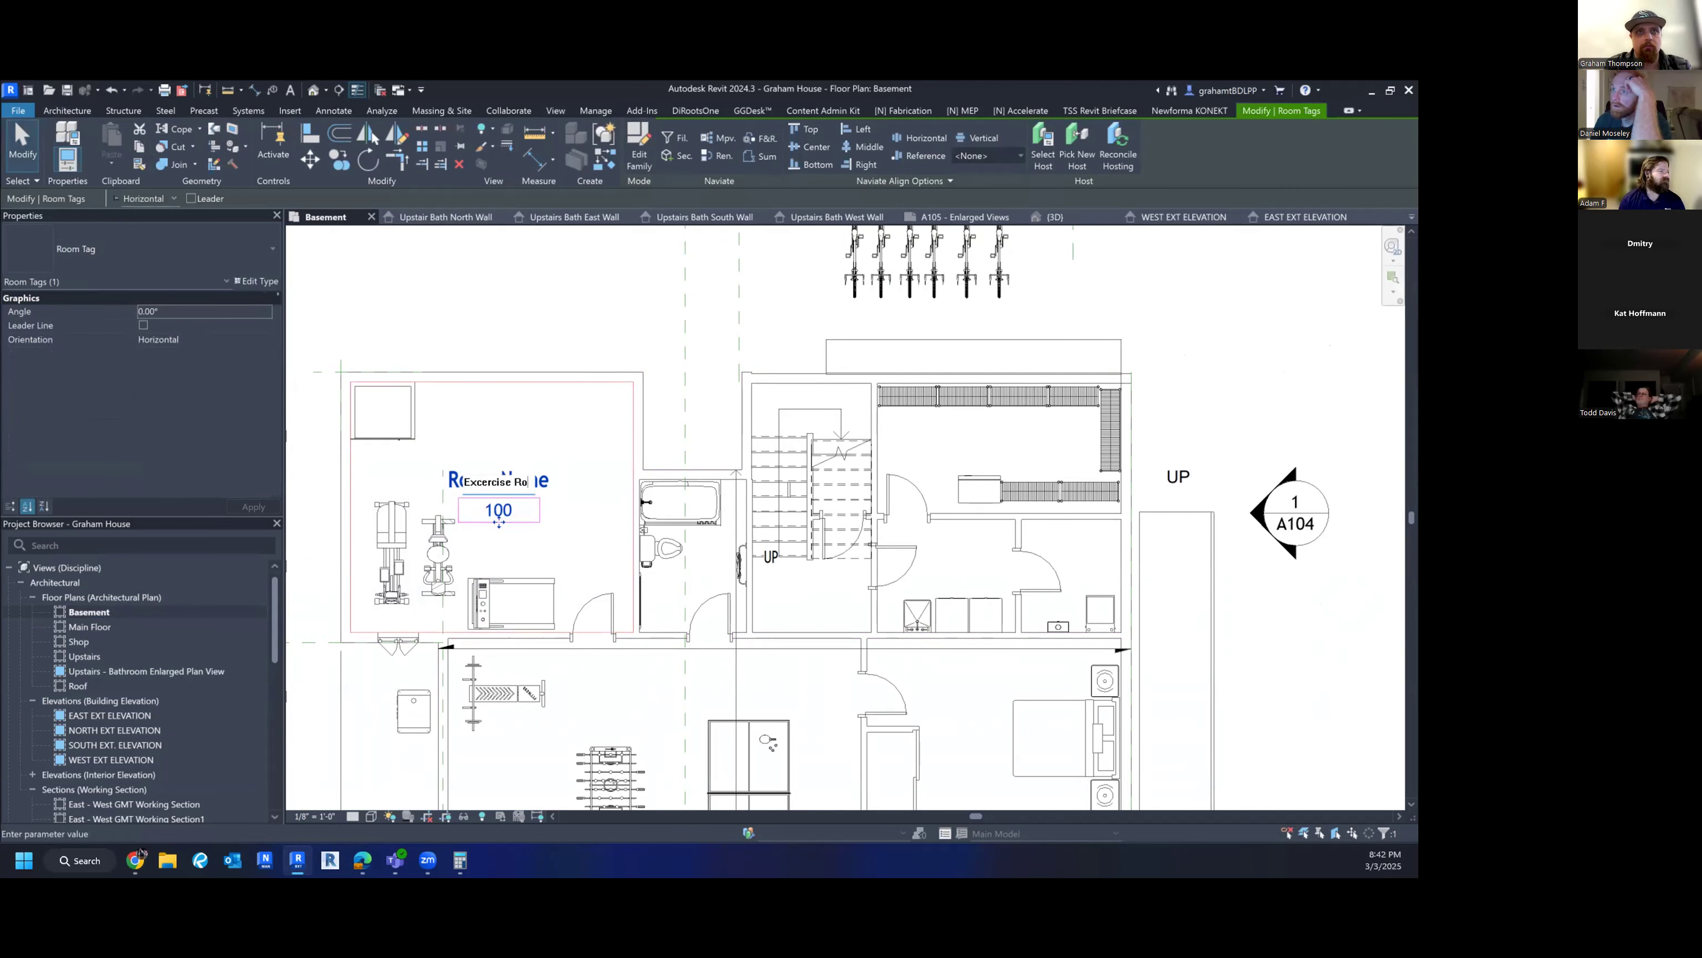
{"action": "key", "text": "Return"}
{"action": "left_click", "coordinate": [531, 343]}
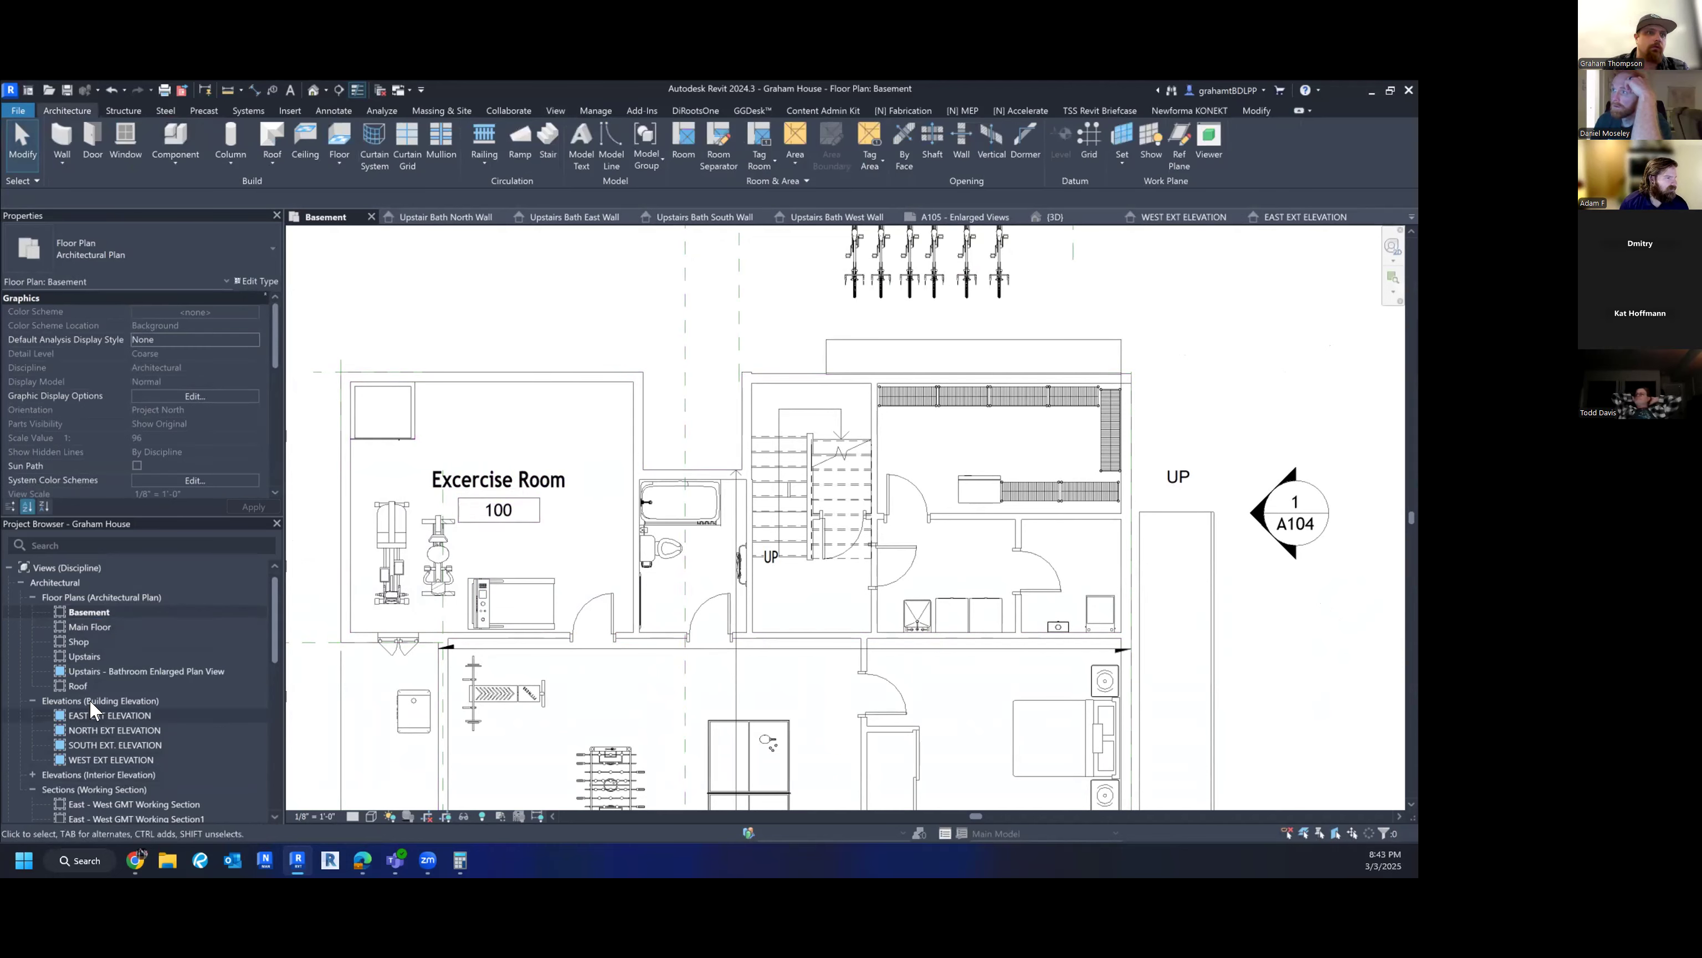
{"action": "scroll", "coordinate": [89, 699], "scroll_direction": "down", "scroll_amount": 10}
{"action": "scroll", "coordinate": [107, 700], "scroll_direction": "up", "scroll_amount": 5}
{"action": "scroll", "coordinate": [71, 741], "scroll_direction": "down", "scroll_amount": 3}
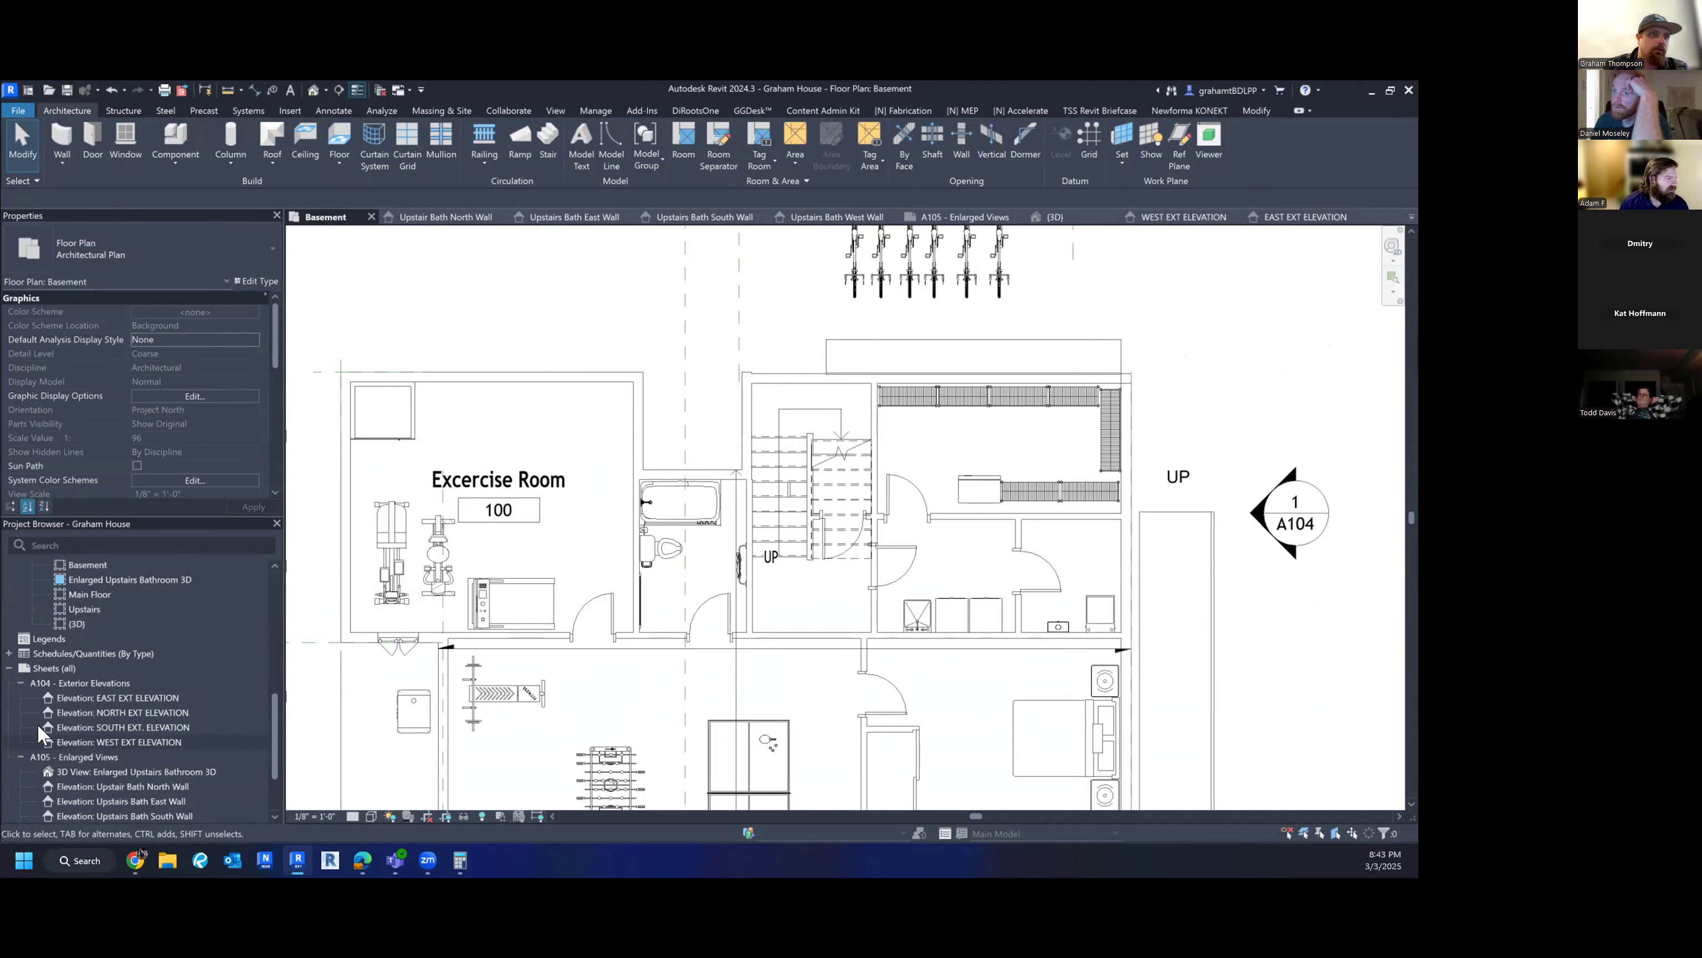
- Open the Room Schedule showing Excercise Room 100 at 268 SF
{"action": "left_click", "coordinate": [9, 654]}
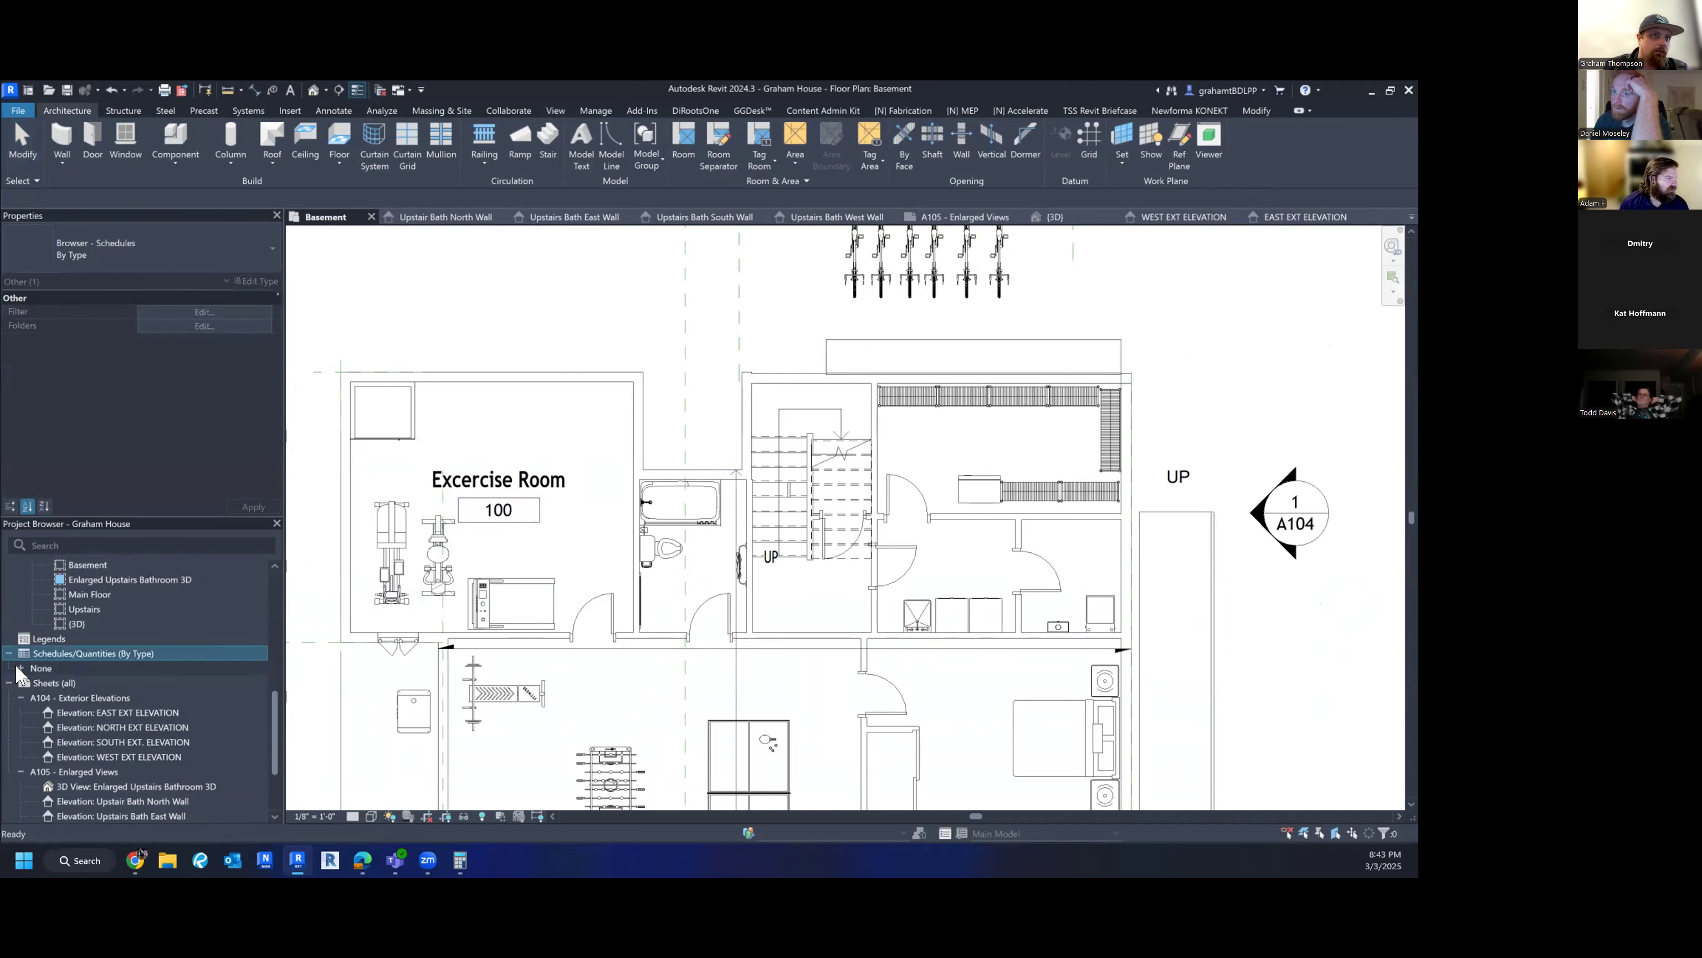
{"action": "left_click", "coordinate": [17, 668]}
{"action": "double_click", "coordinate": [71, 682]}
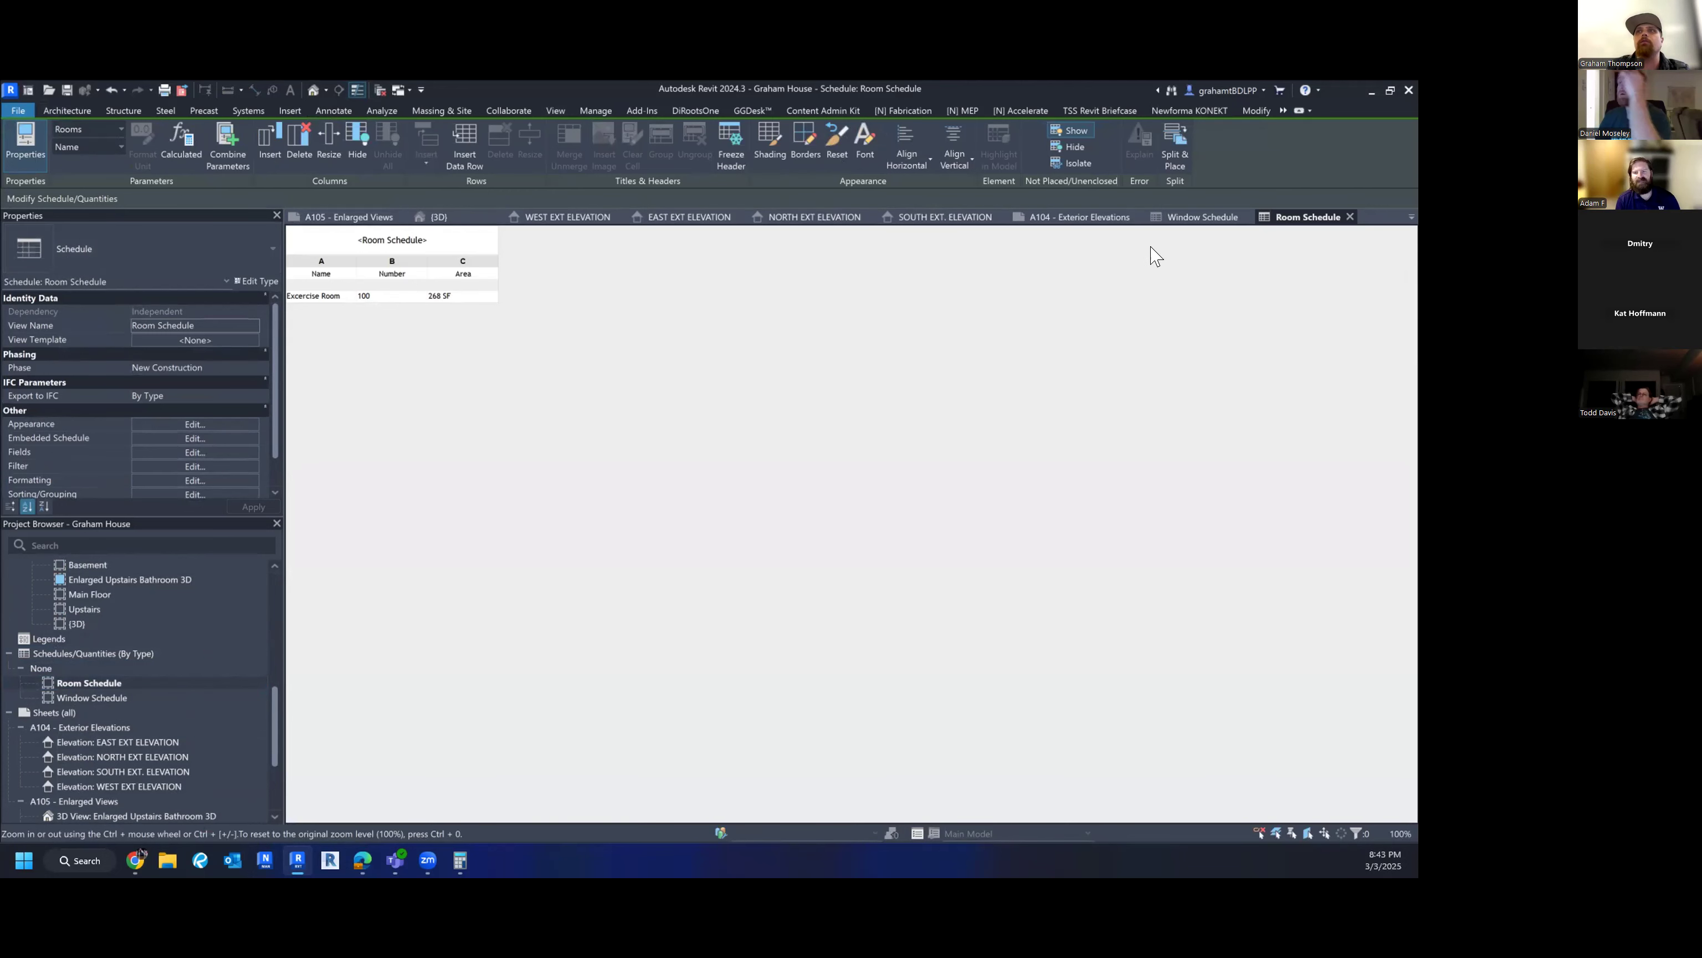
- Look through the A104 and A105 sheets, then switch to the Main Floor plan
{"action": "left_click", "coordinate": [1059, 219]}
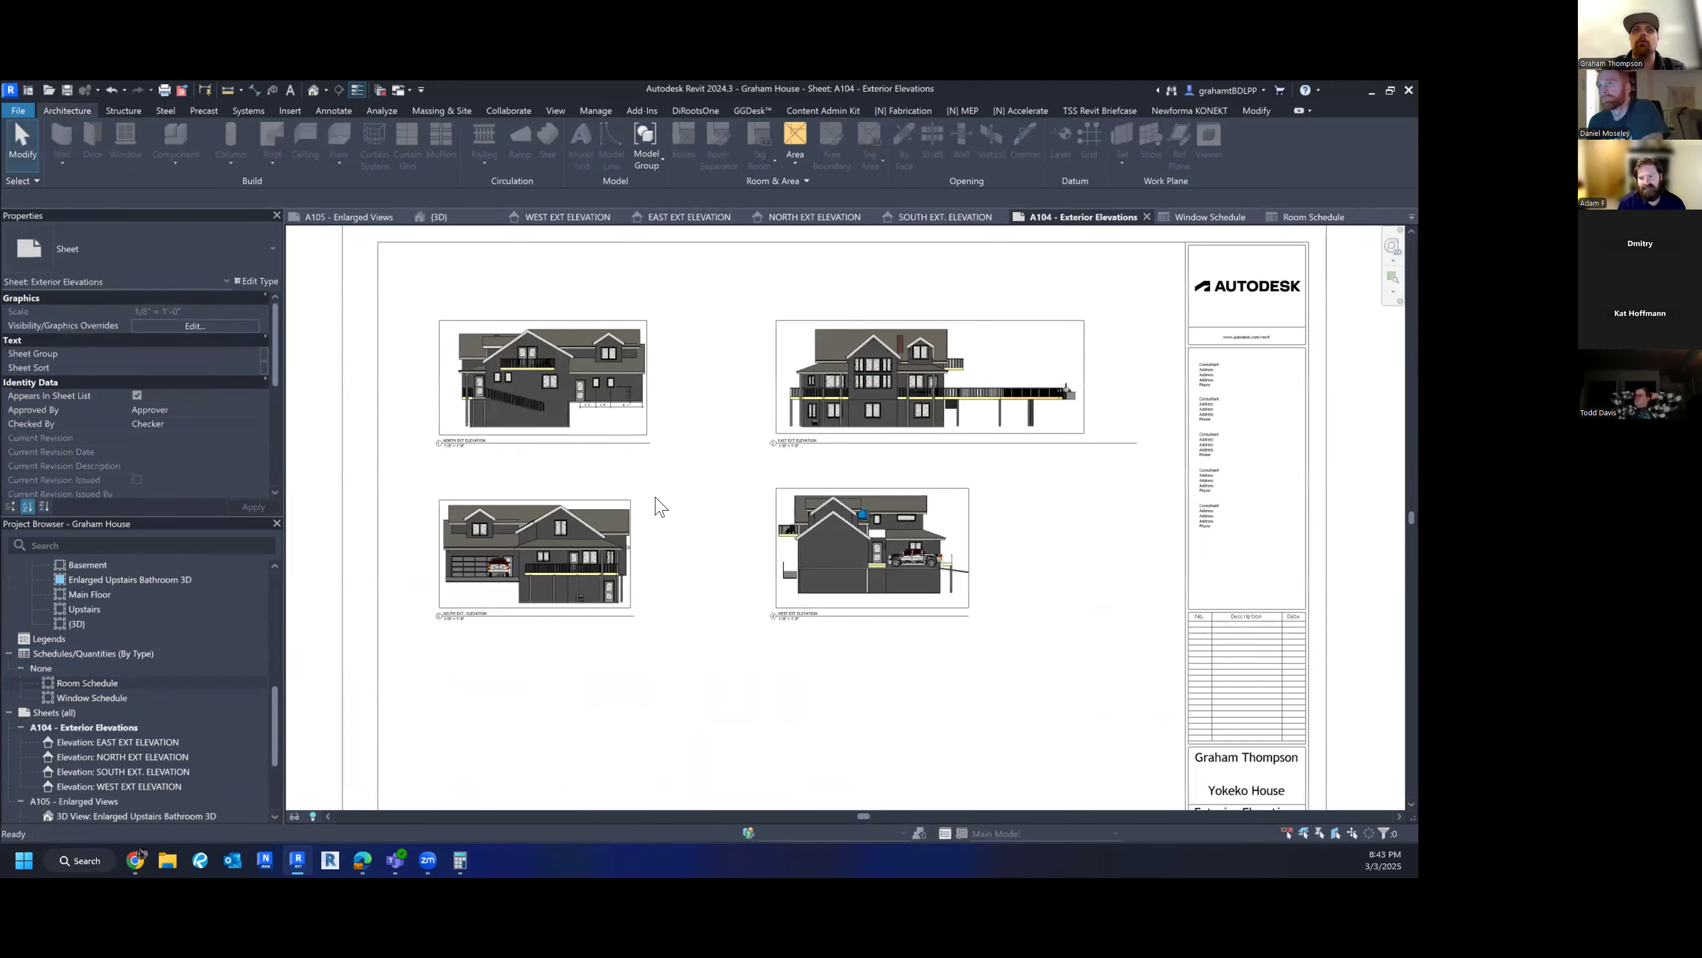
{"action": "left_click", "coordinate": [394, 217]}
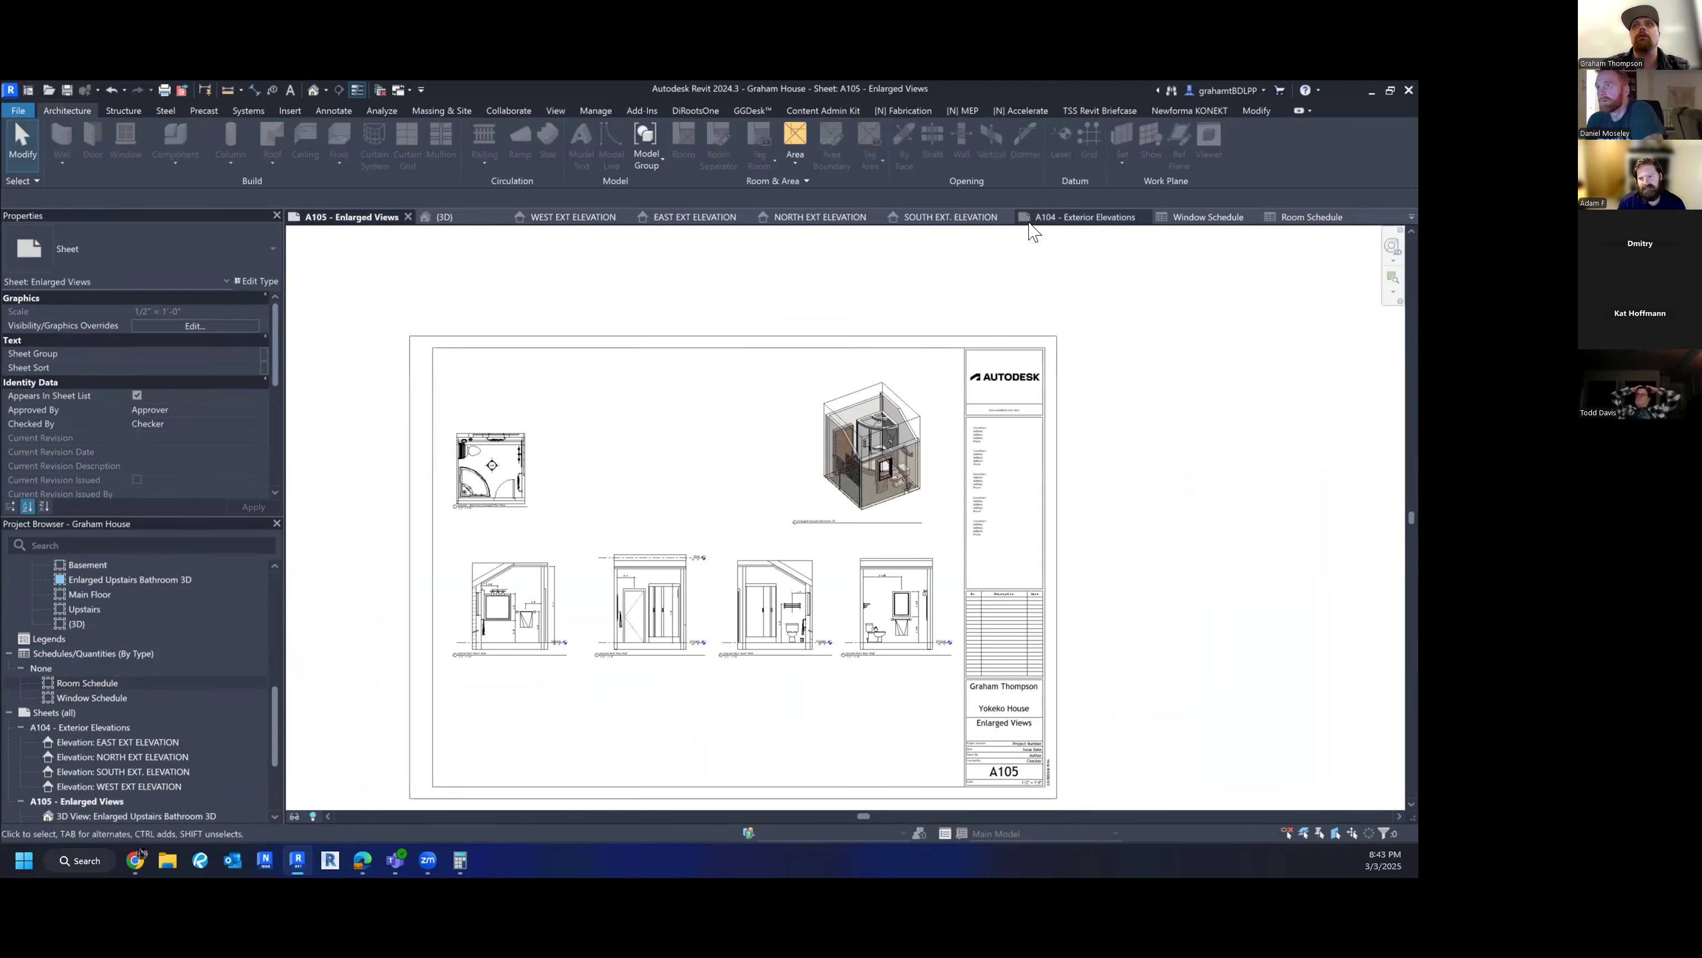
{"action": "left_click", "coordinate": [1409, 214]}
{"action": "left_click", "coordinate": [1350, 306]}
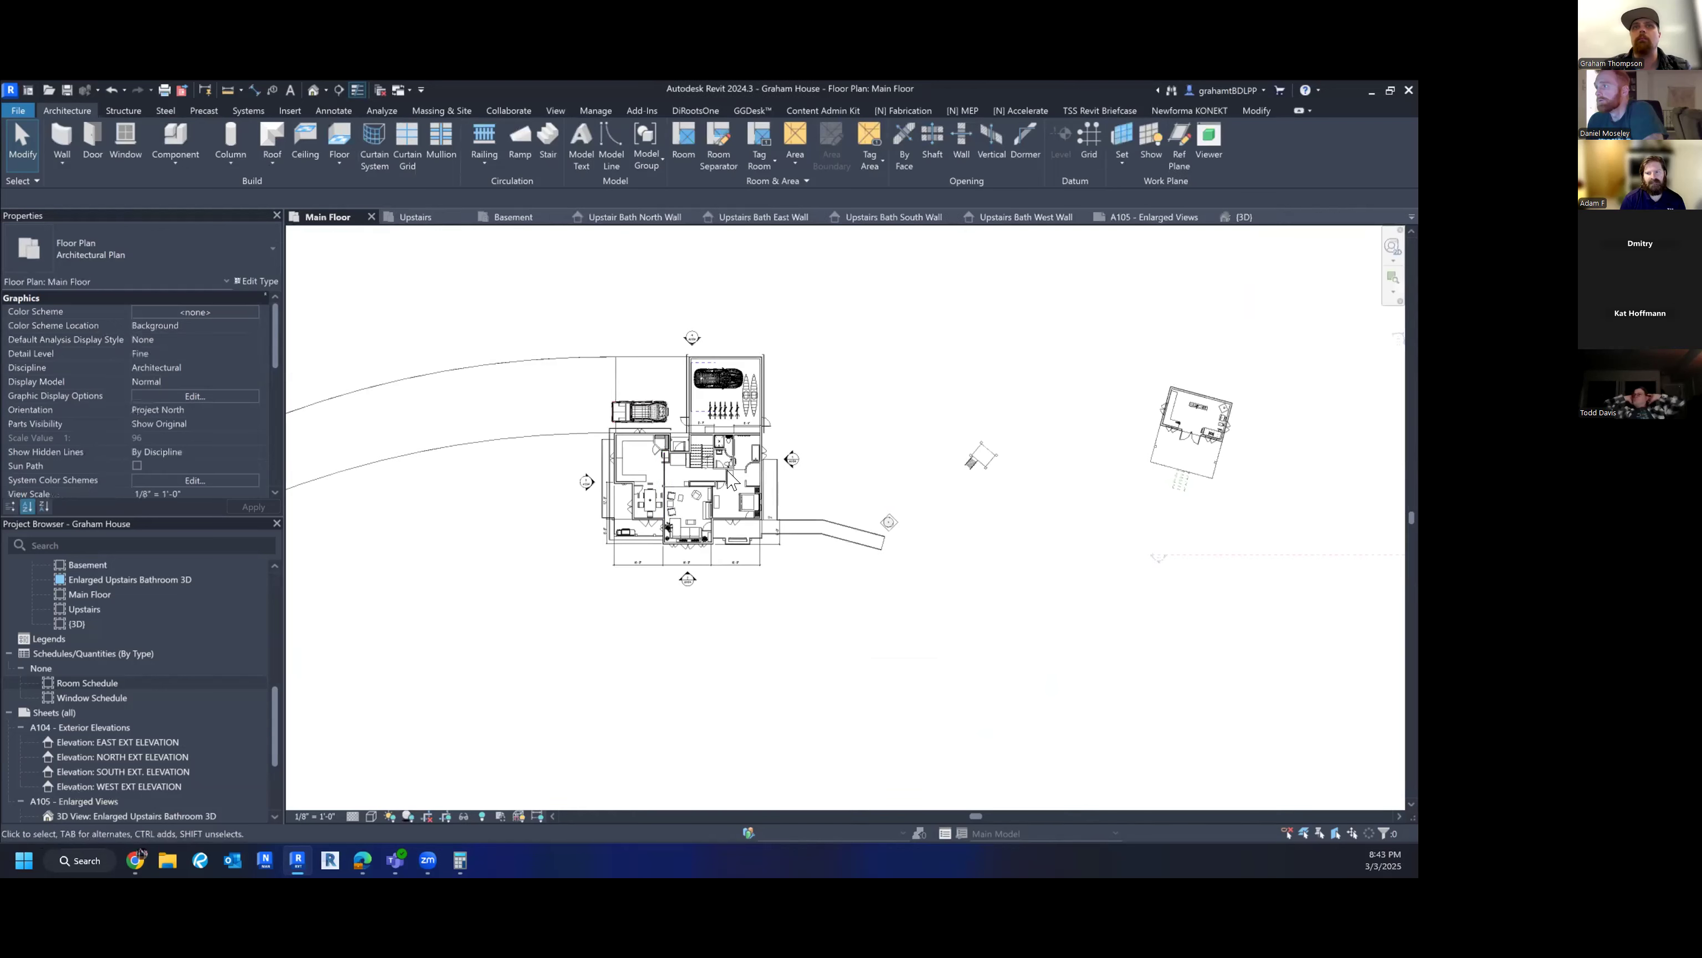
- Switch to the Basement floor plan and bring the lower space into view
{"action": "left_click", "coordinate": [1410, 215]}
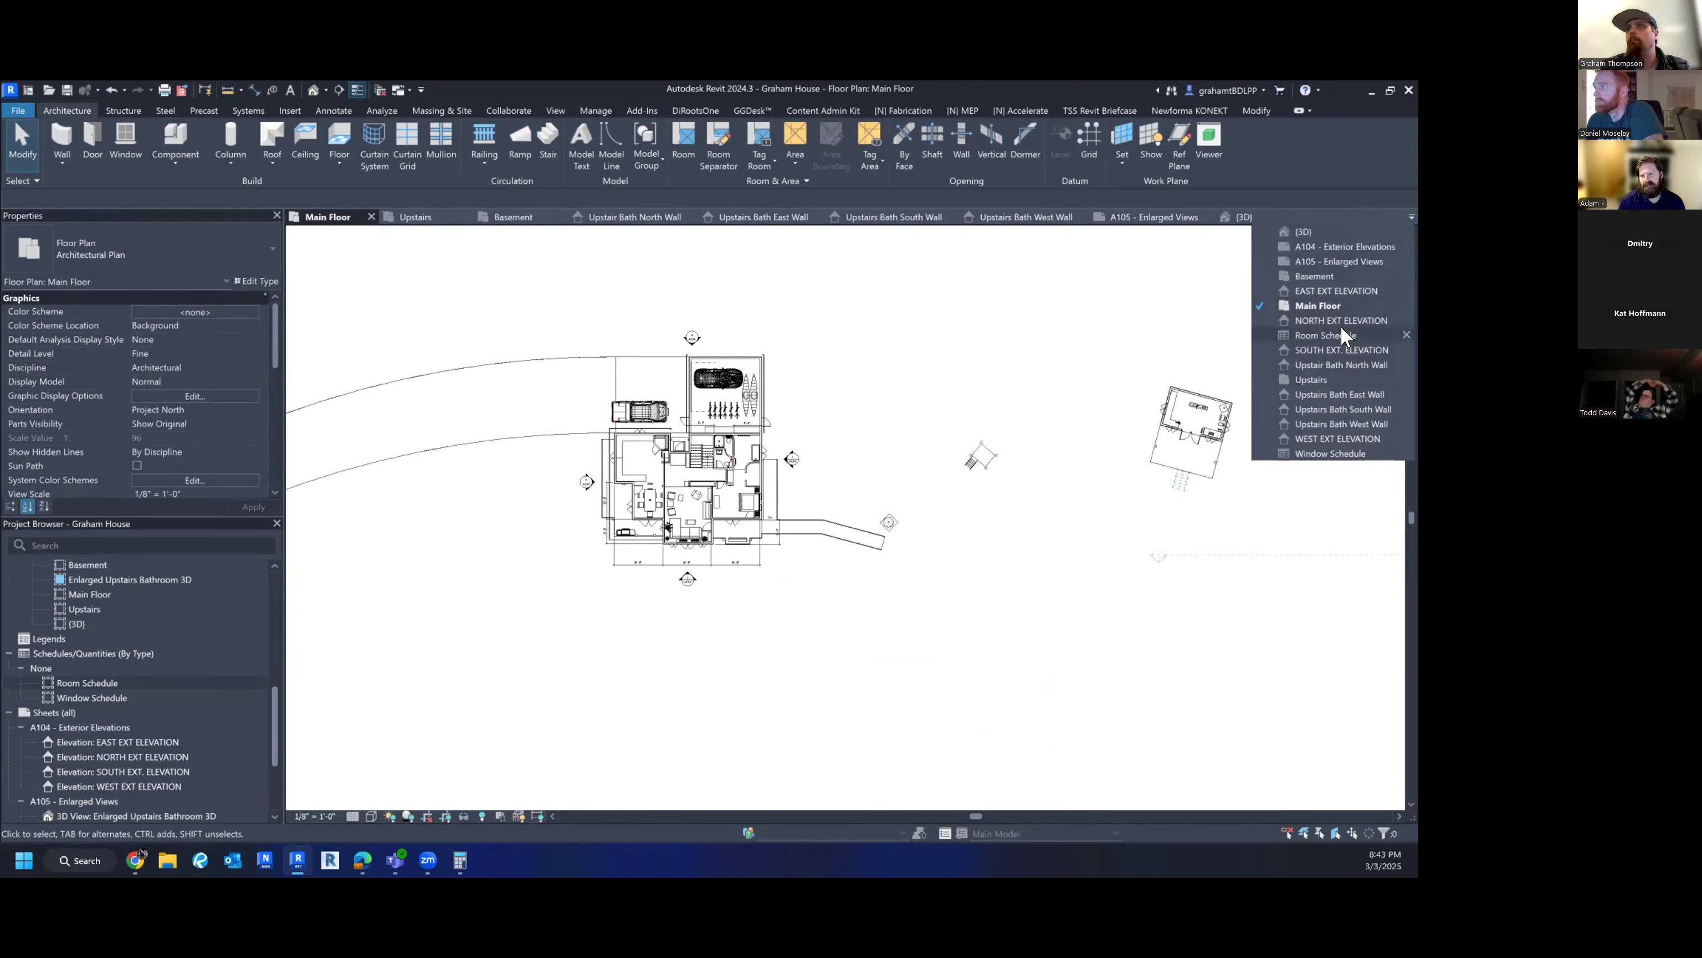
{"action": "left_click", "coordinate": [1335, 275]}
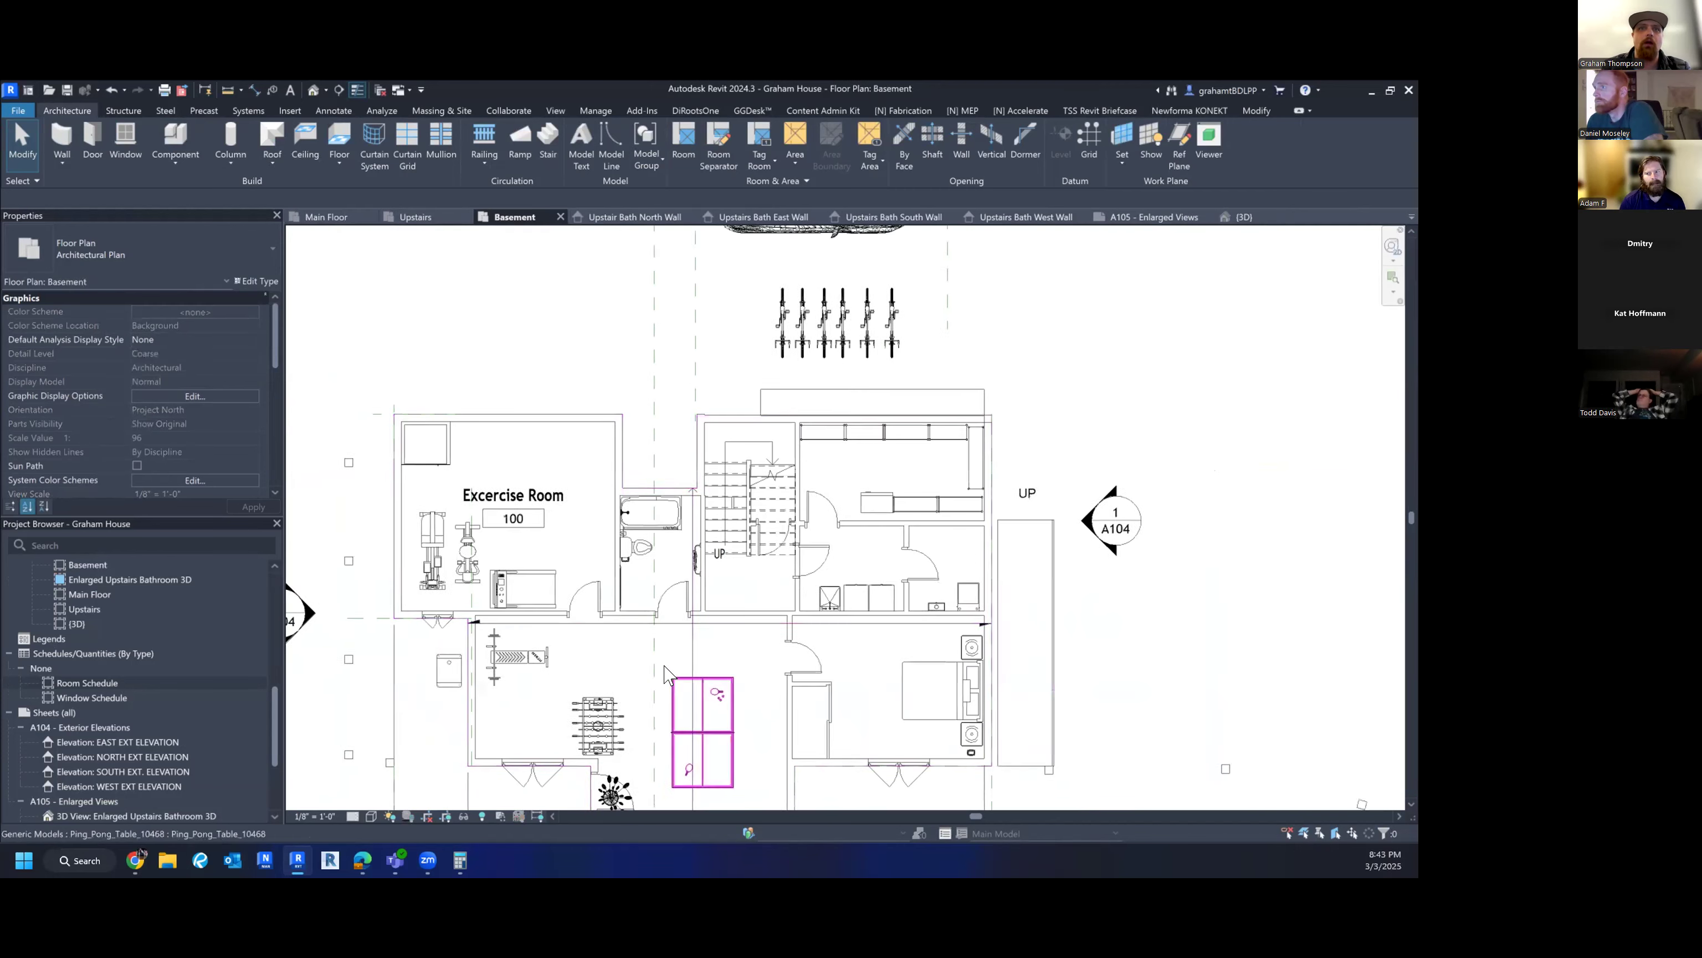
{"action": "middle_click_drag", "start_coordinate": [666, 682], "coordinate": [660, 567]}
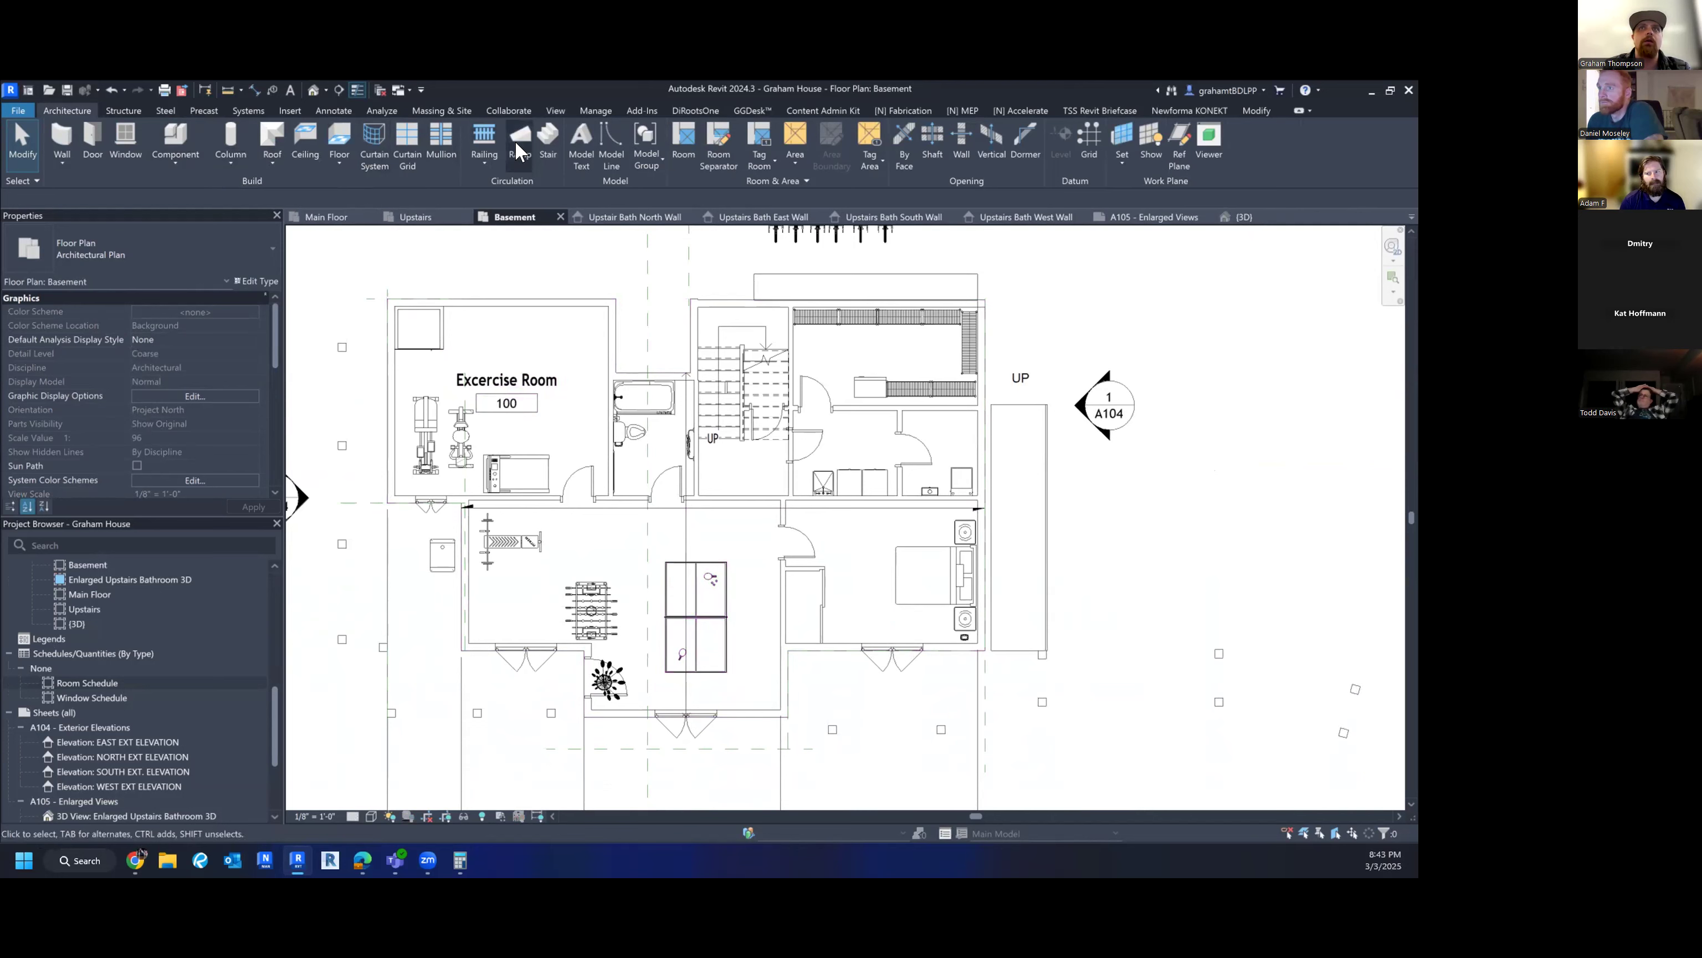
{"action": "left_click", "coordinate": [684, 142]}
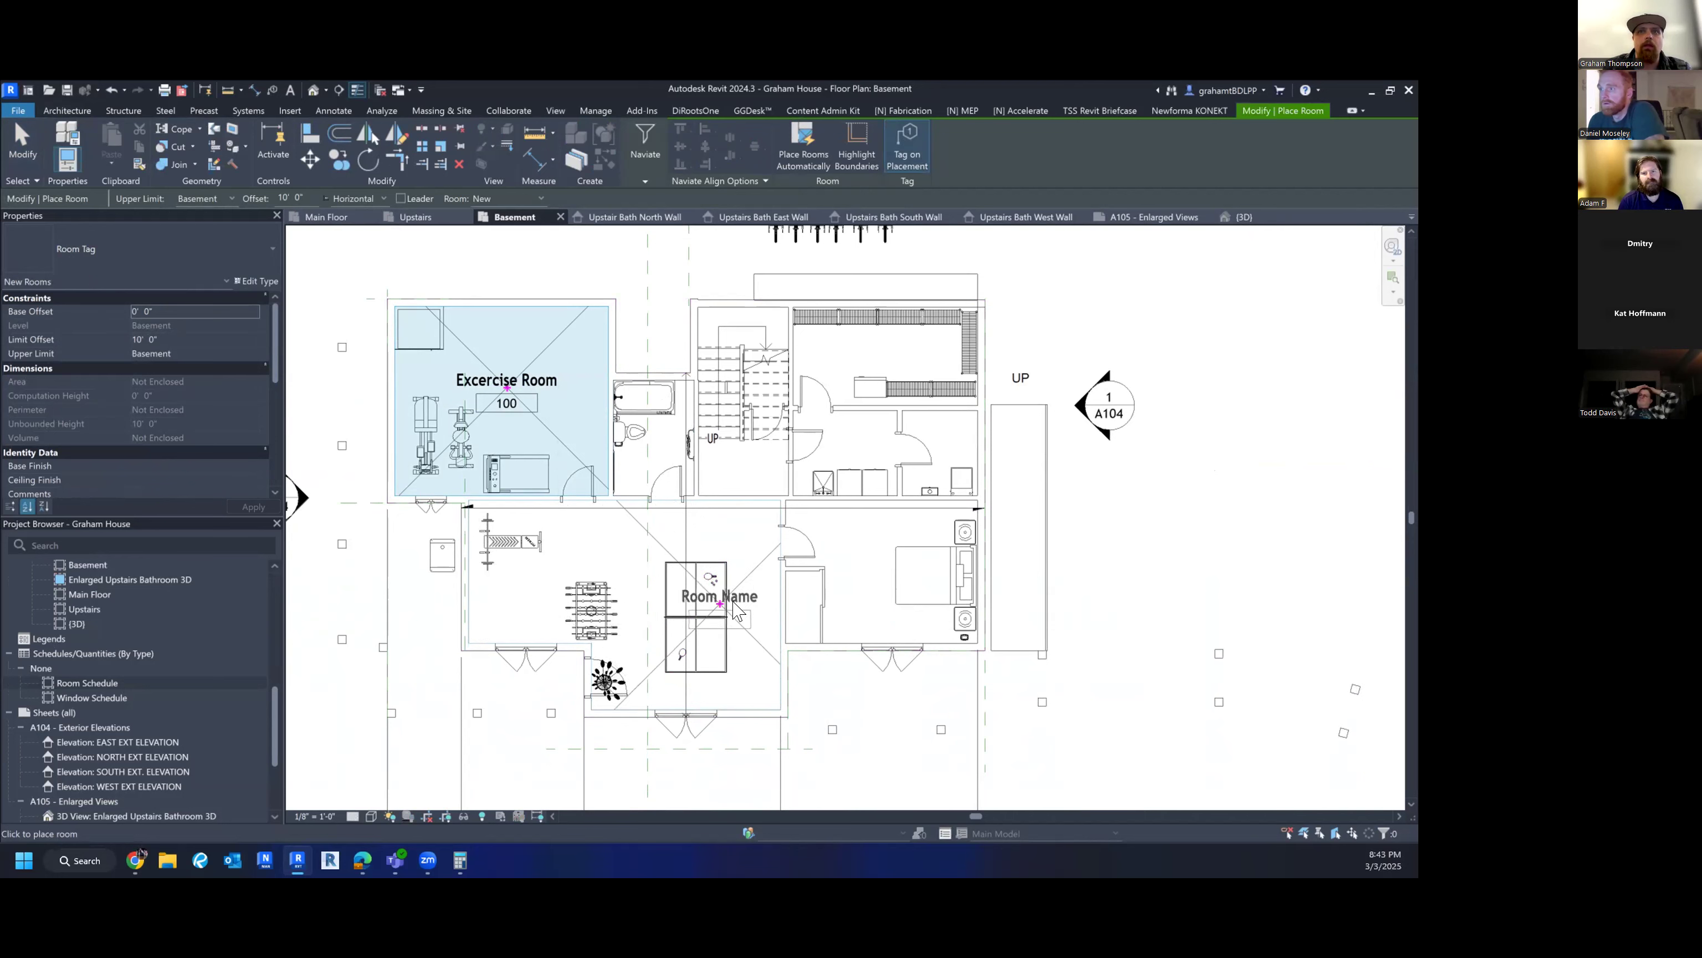
{"action": "key", "text": "Escape"}
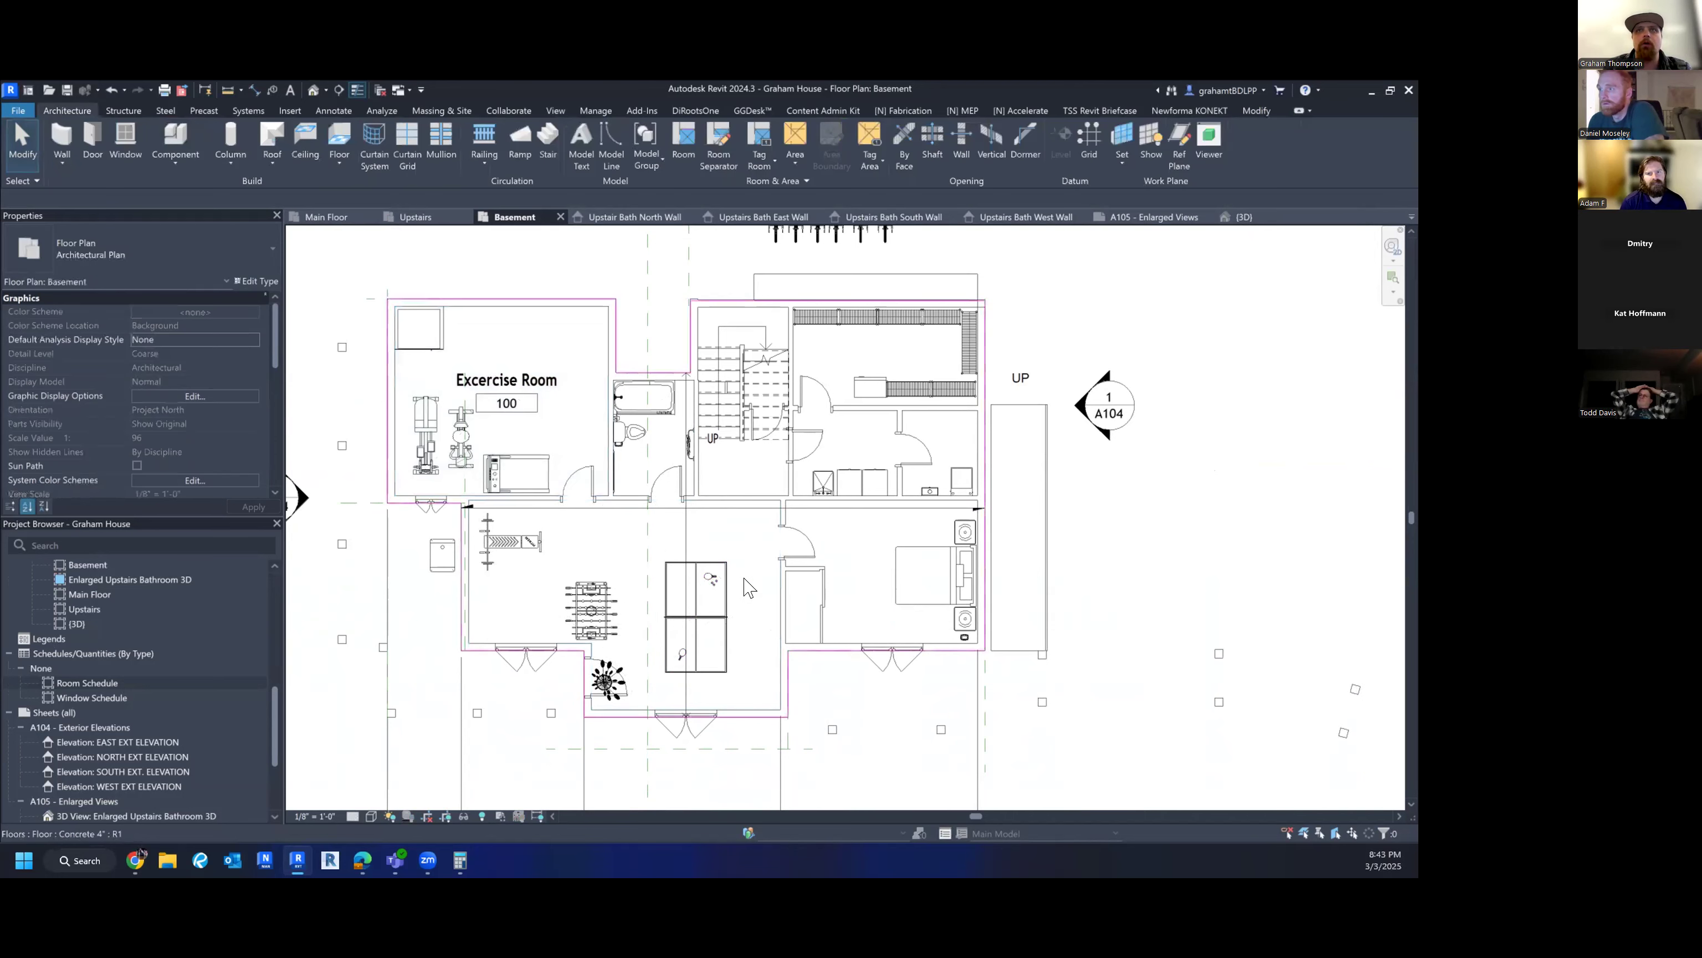
- Draw a vertical room separation line across the lower basement space, wall to wall
{"action": "left_click", "coordinate": [721, 159]}
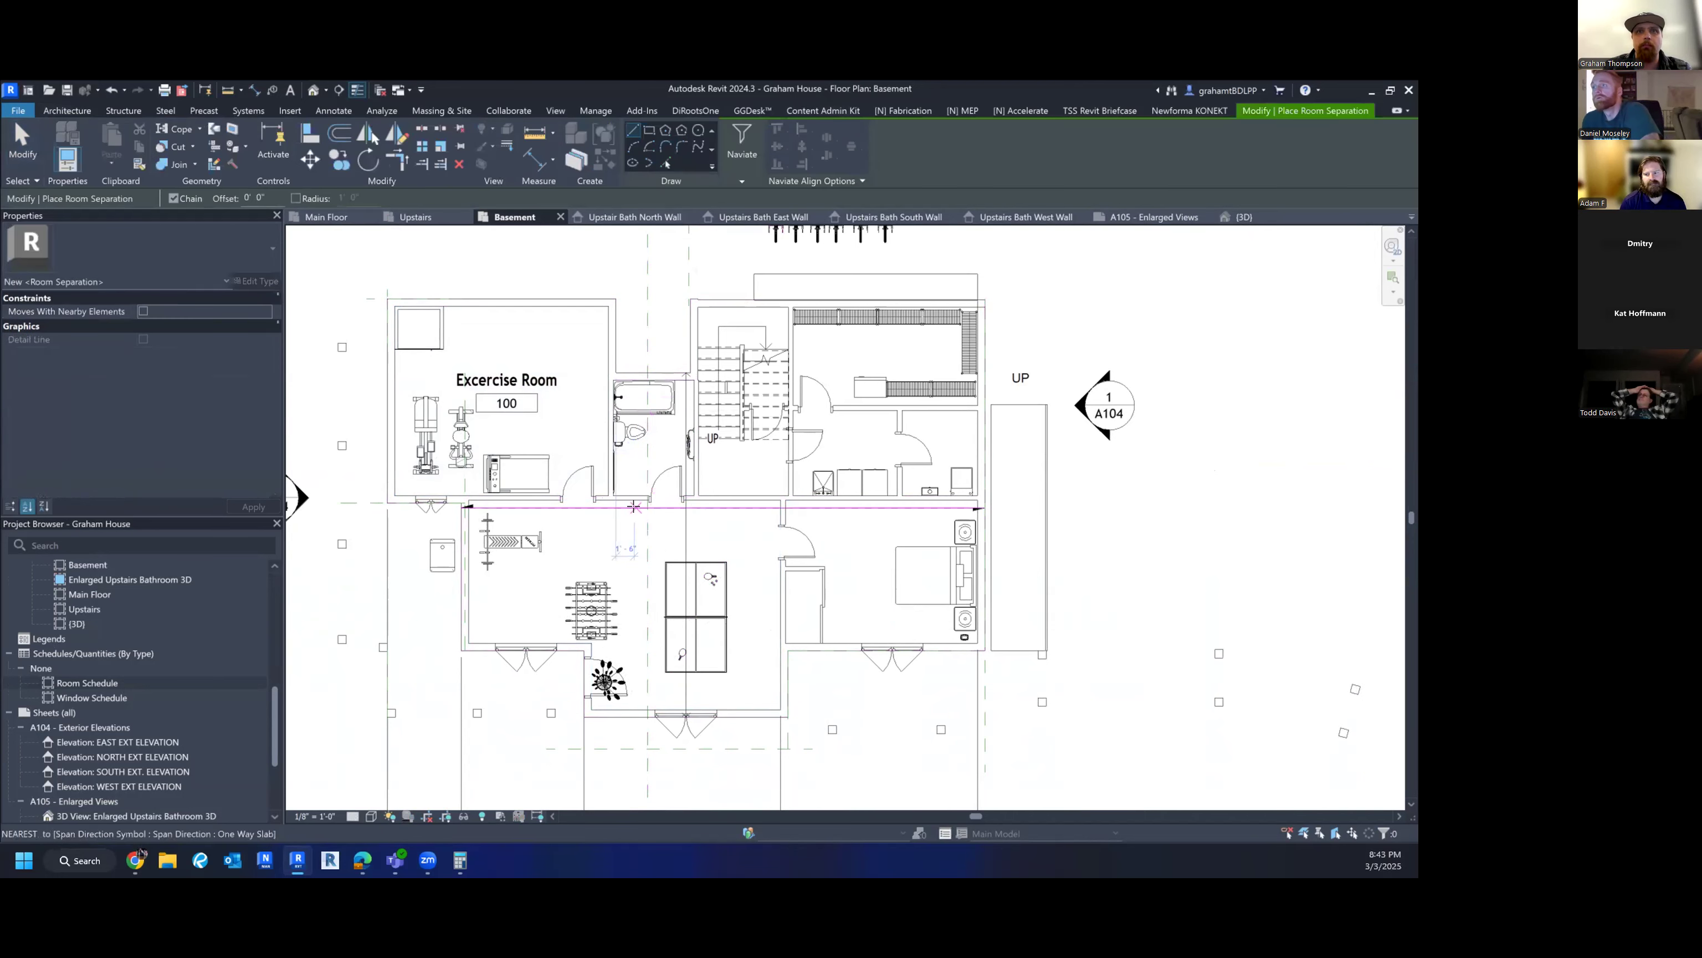
{"action": "left_click", "coordinate": [636, 505]}
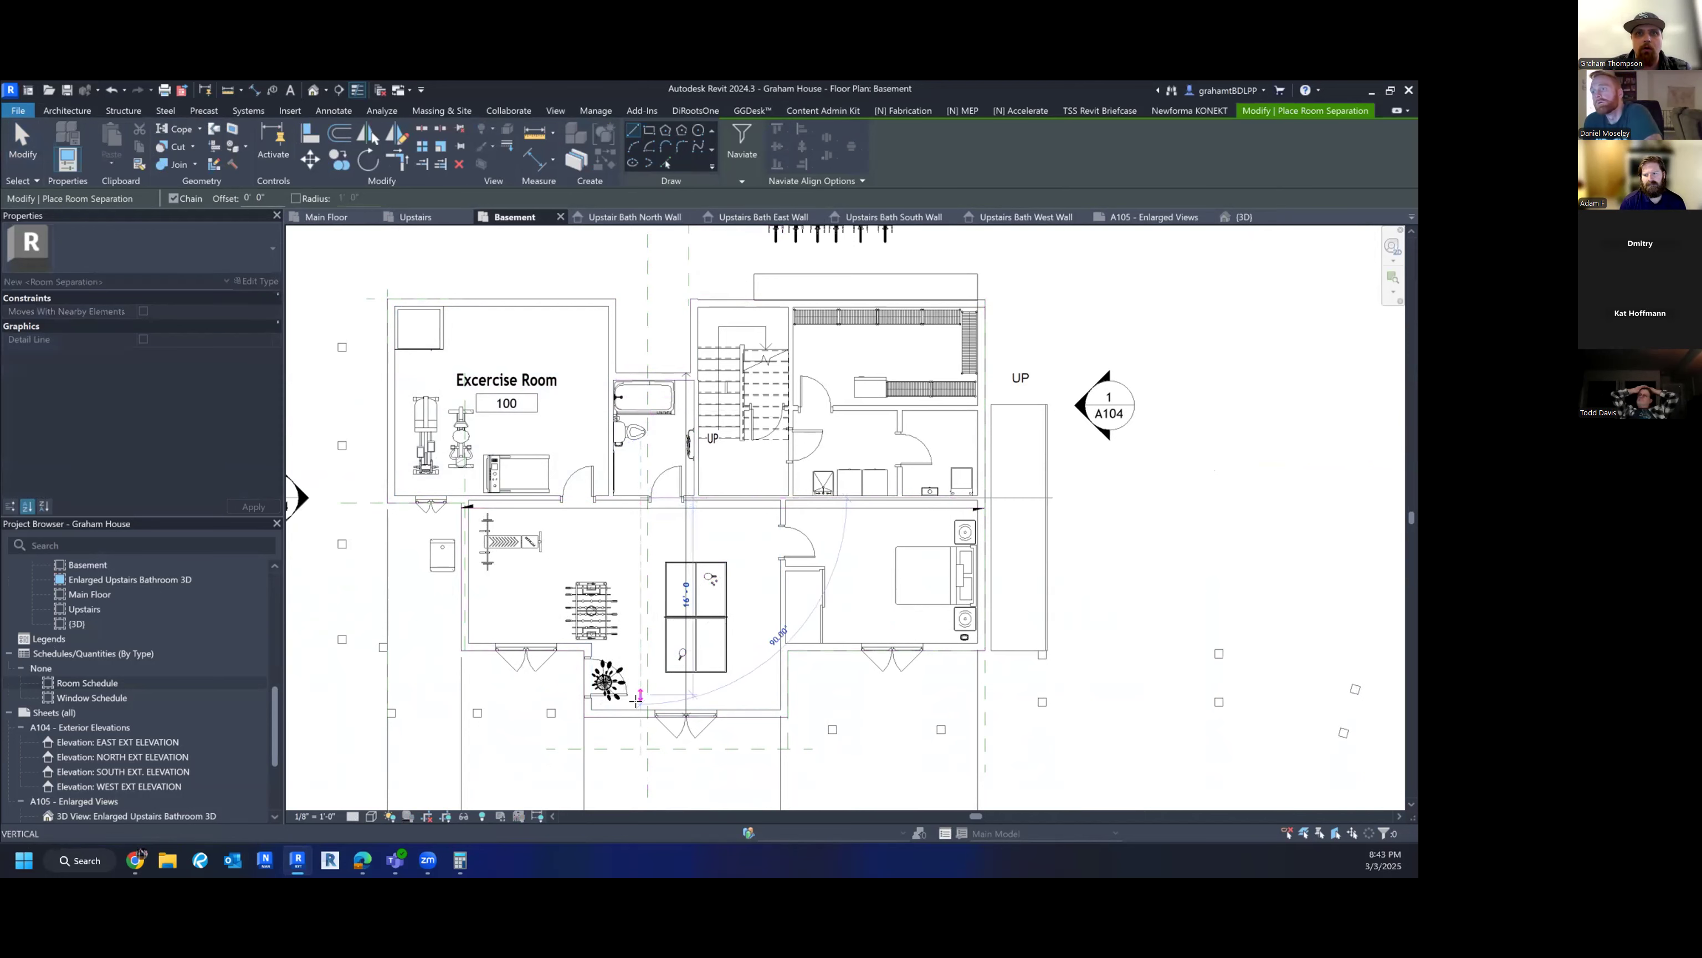
{"action": "left_click", "coordinate": [638, 712]}
{"action": "key", "text": "Escape"}
{"action": "key", "text": "Escape"}
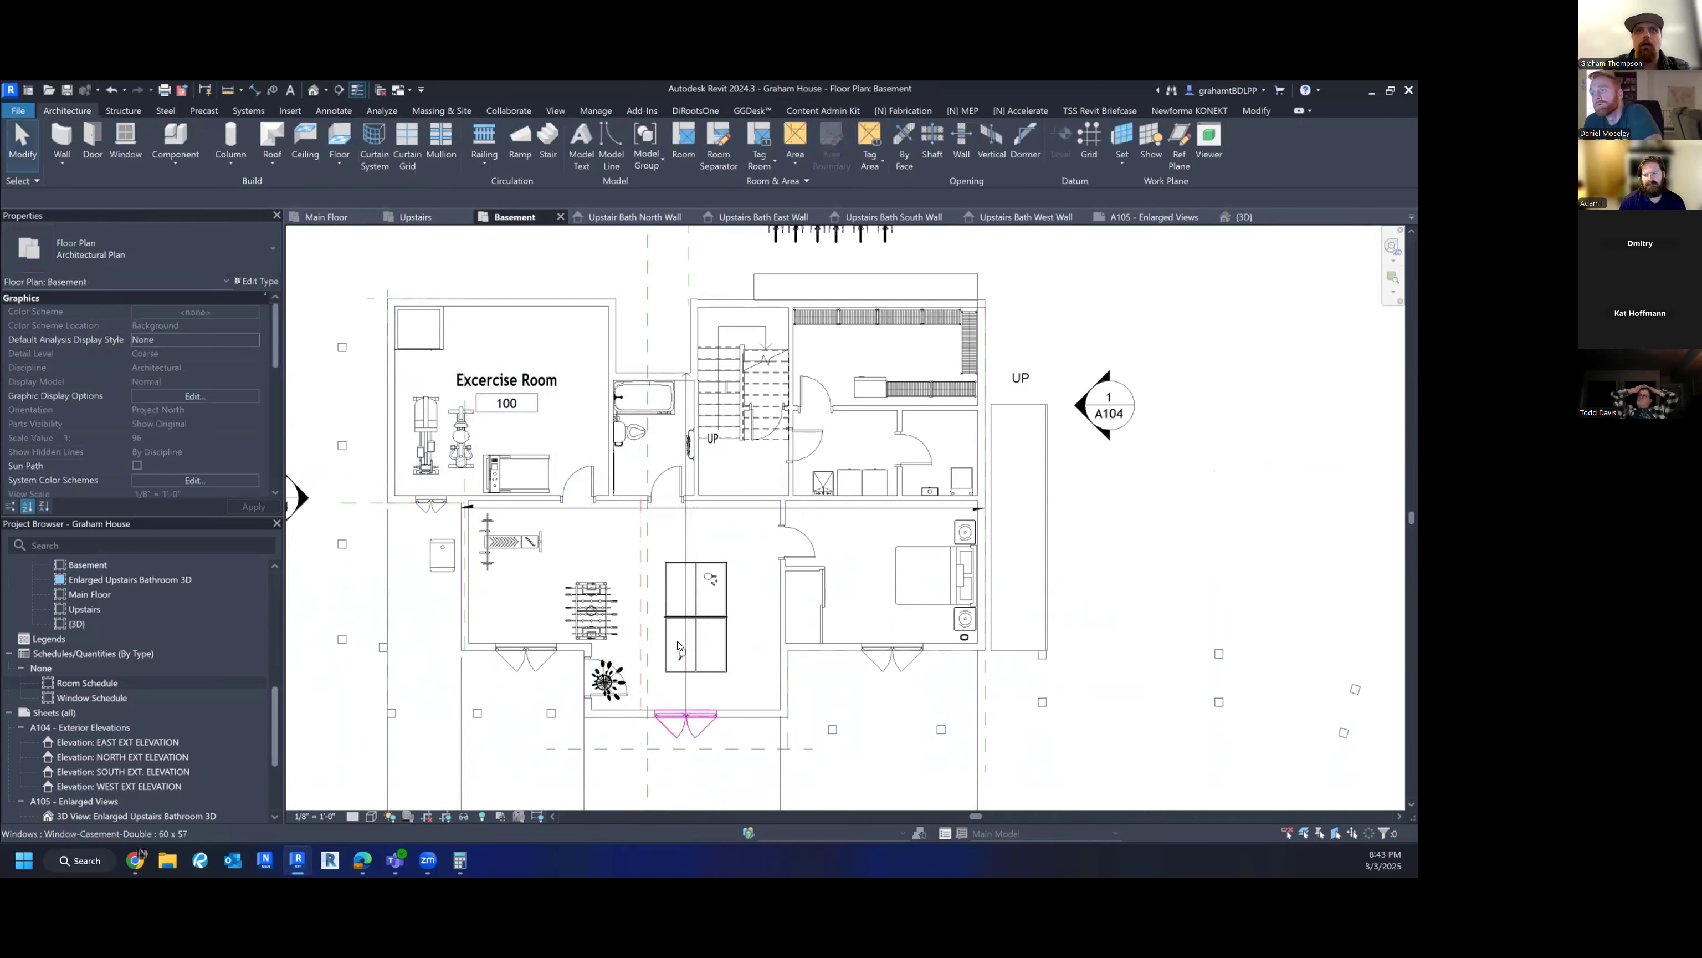
- Place rooms 101 and 102 on either side of the separation line
{"action": "left_click", "coordinate": [683, 141]}
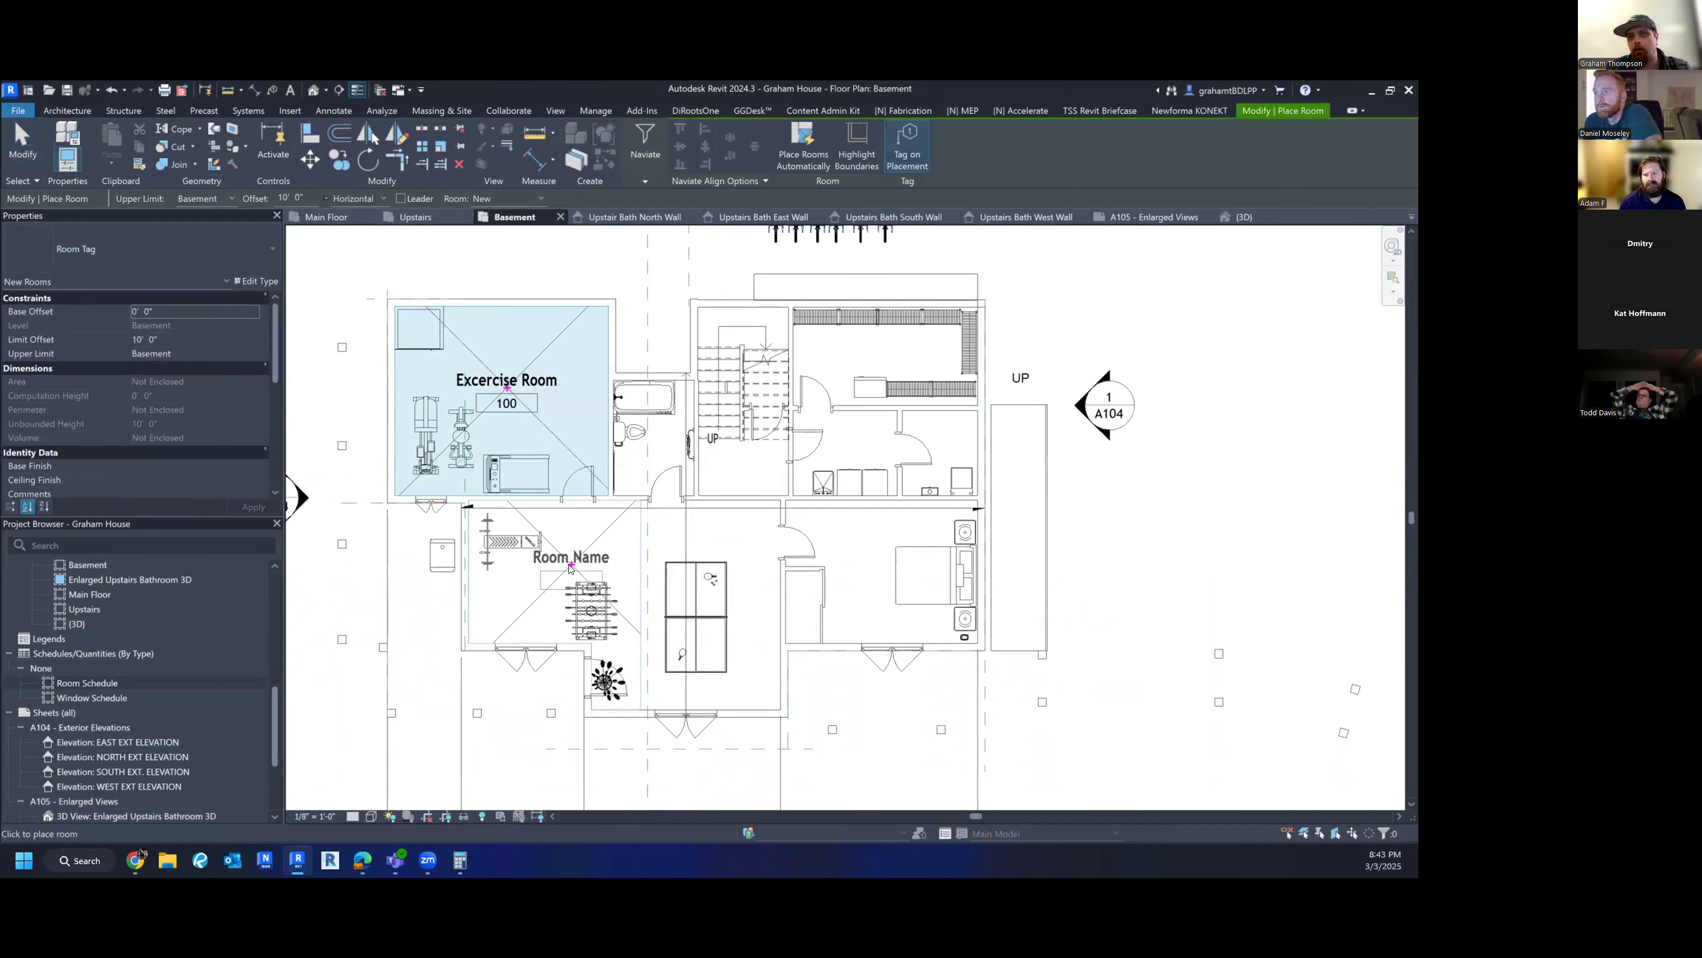
{"action": "left_click", "coordinate": [571, 565]}
{"action": "left_click", "coordinate": [733, 556]}
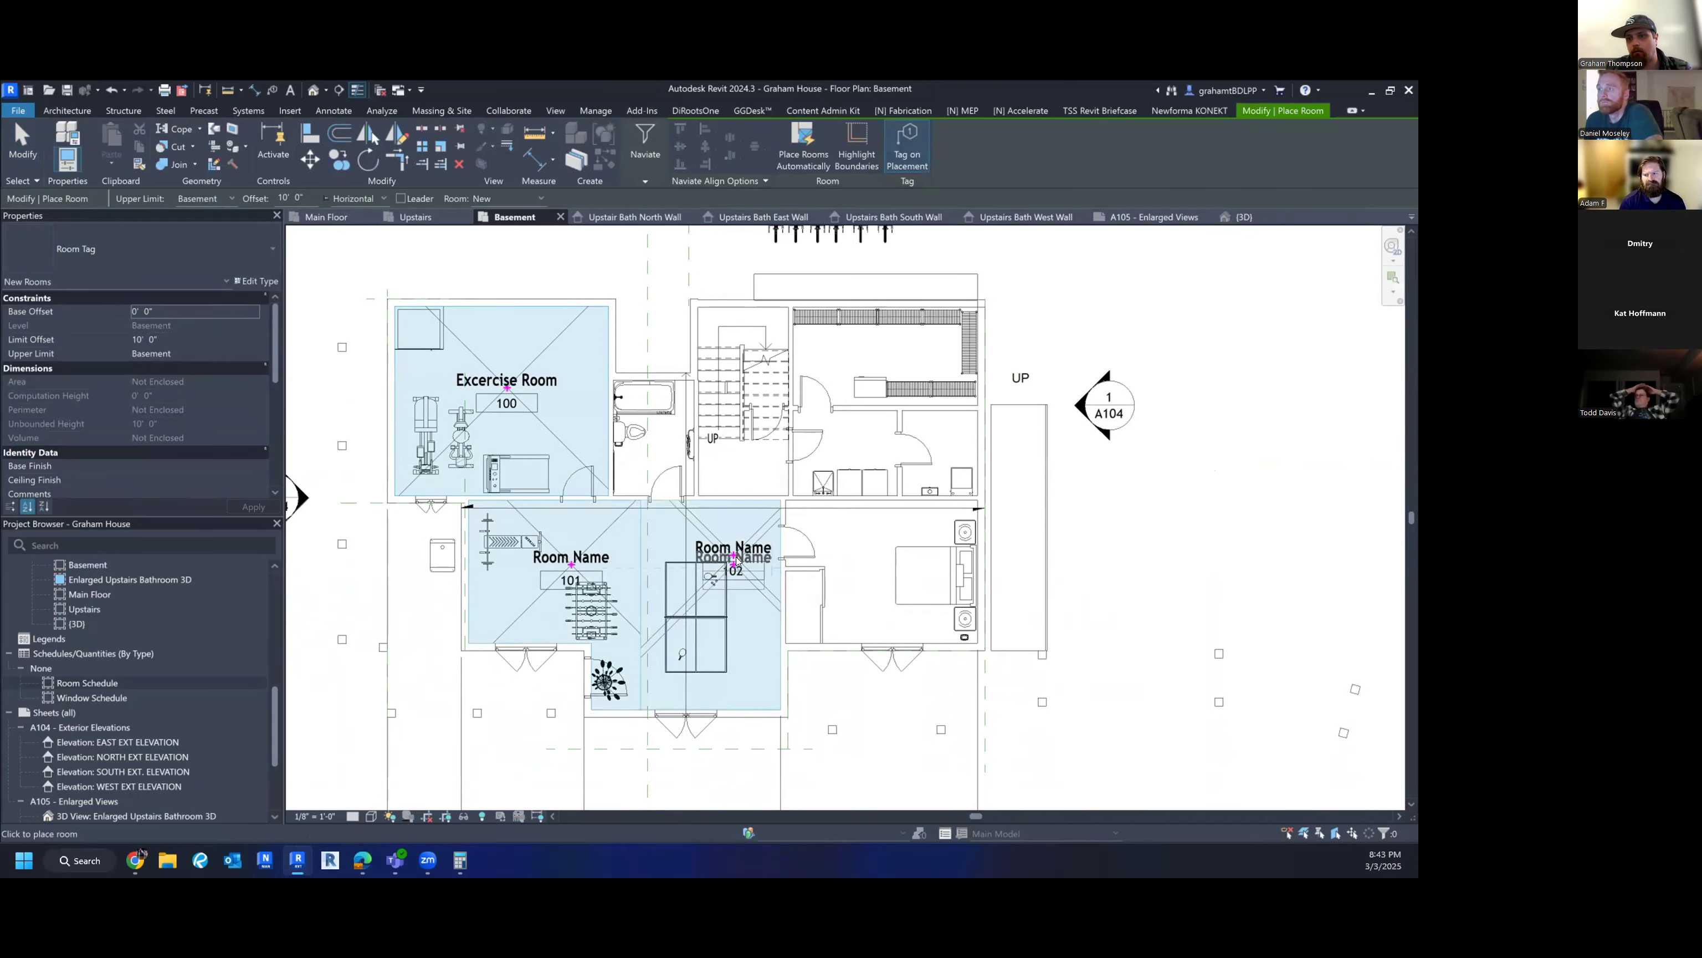
{"action": "key", "text": "Escape"}
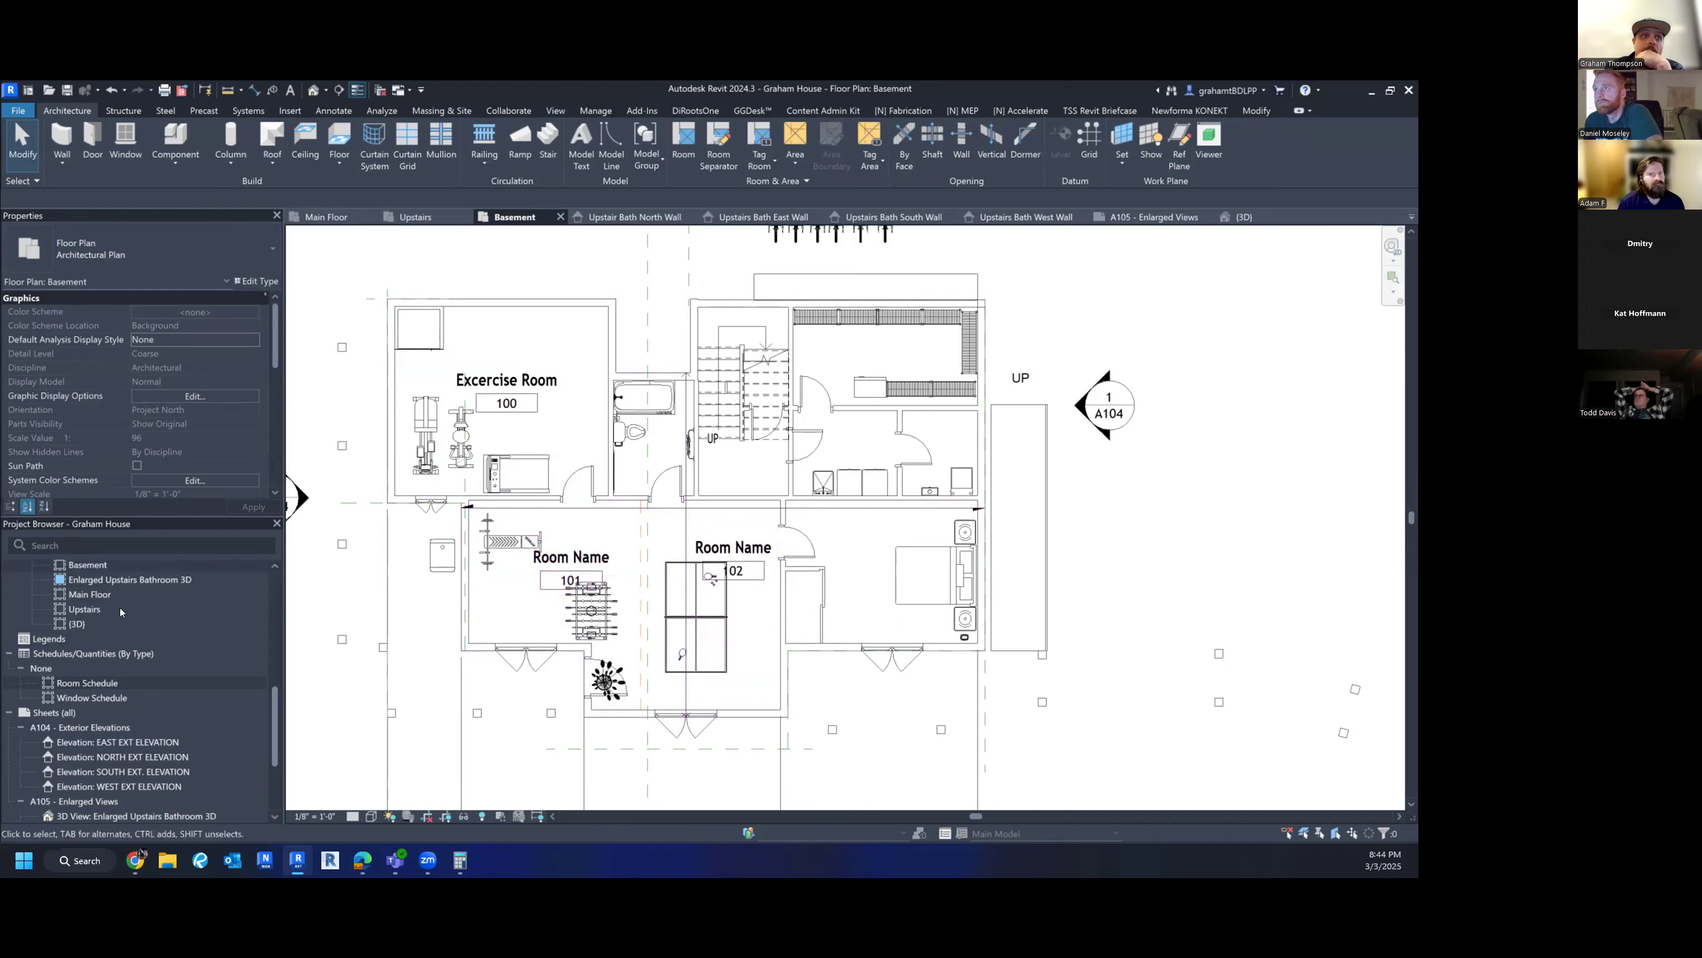
- Open the Room Schedule, now listing room 101 at 184 SF and 102 at 194 SF
{"action": "scroll", "coordinate": [156, 716], "scroll_direction": "down", "scroll_amount": 3}
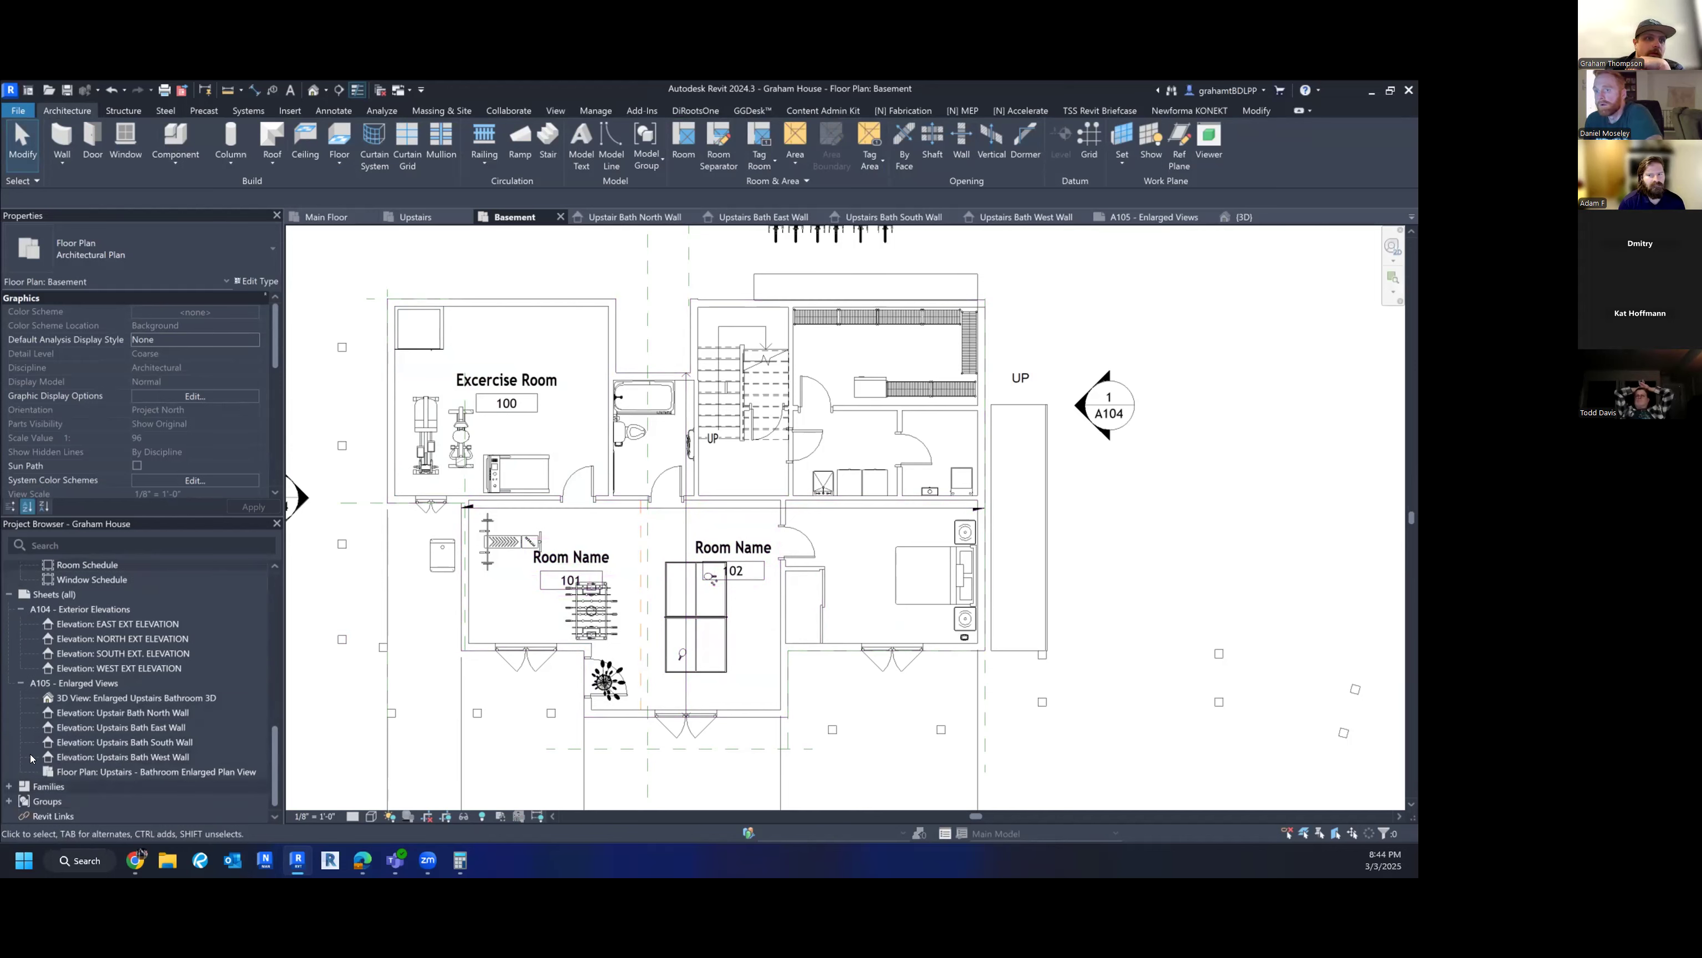
{"action": "scroll", "coordinate": [65, 715], "scroll_direction": "up", "scroll_amount": 4}
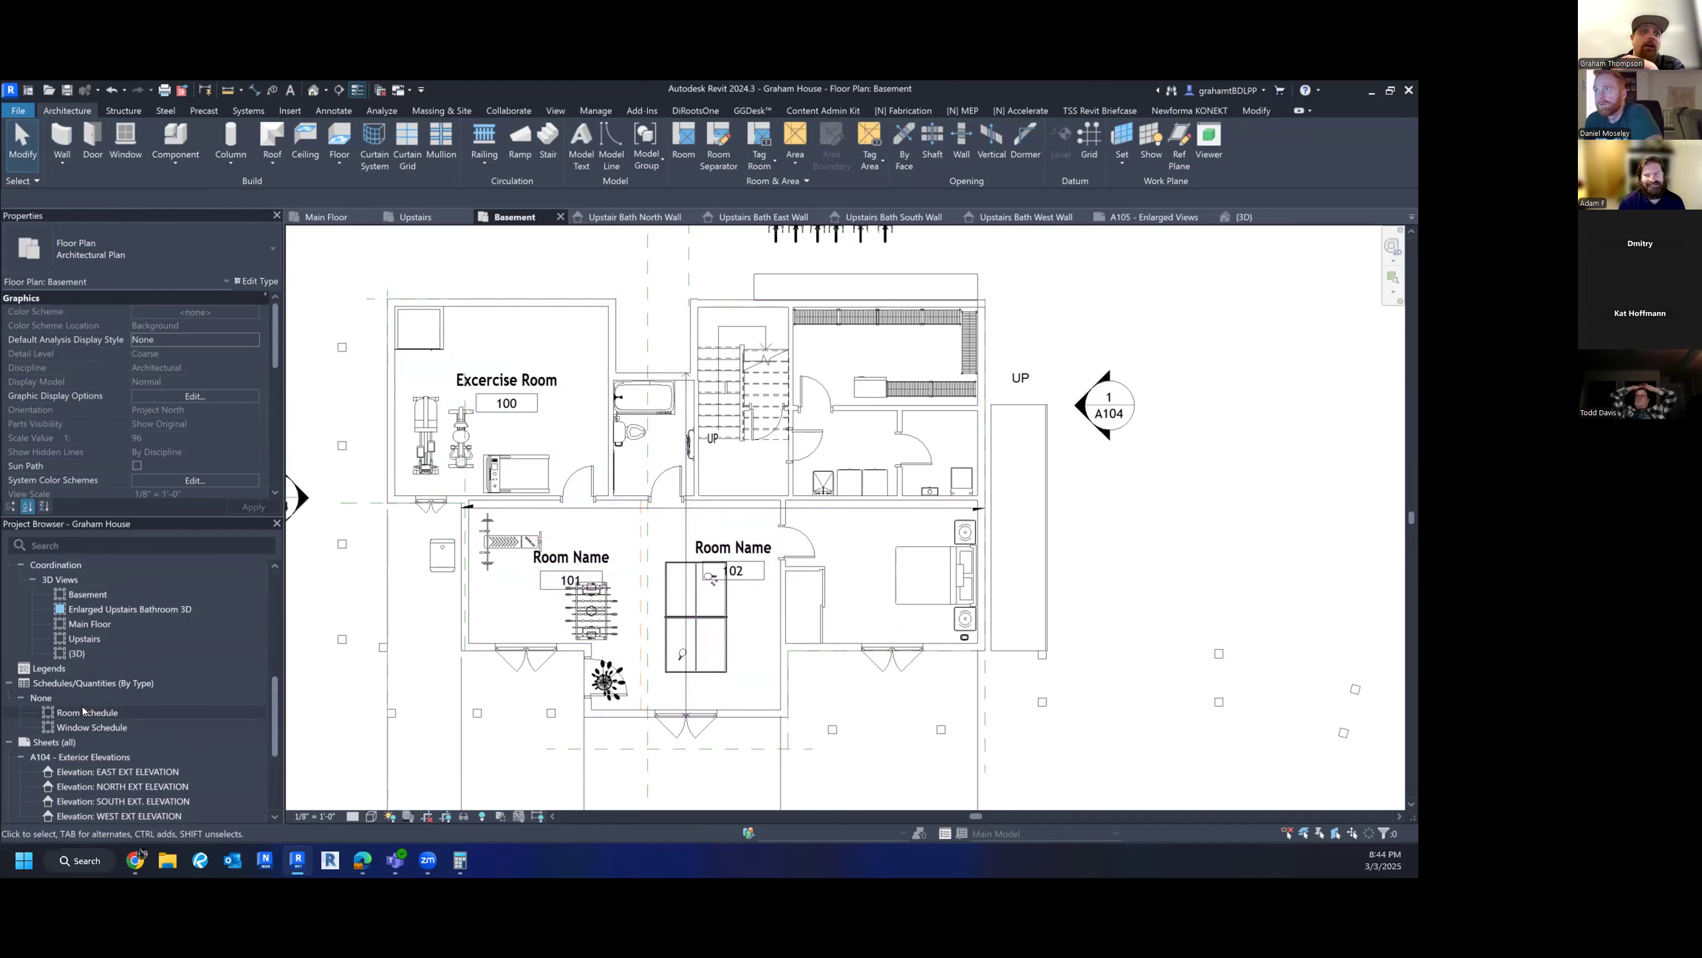
{"action": "double_click", "coordinate": [86, 712]}
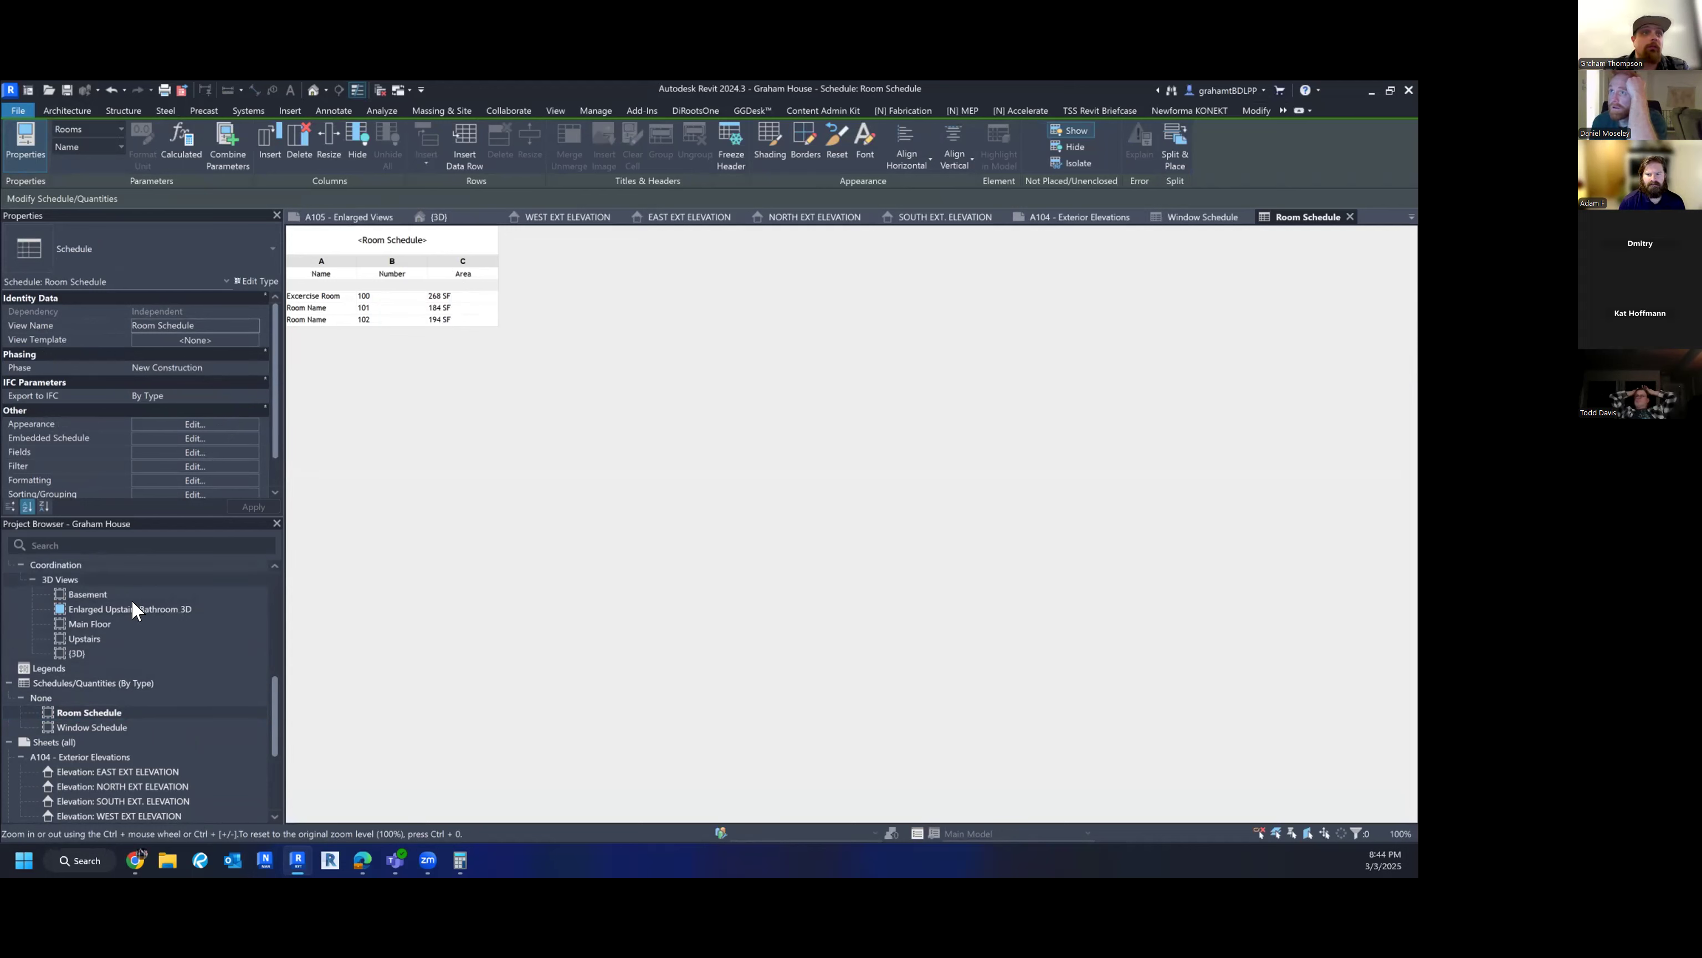
- Create a new schedule in the Walls category
{"action": "right_click", "coordinate": [61, 681]}
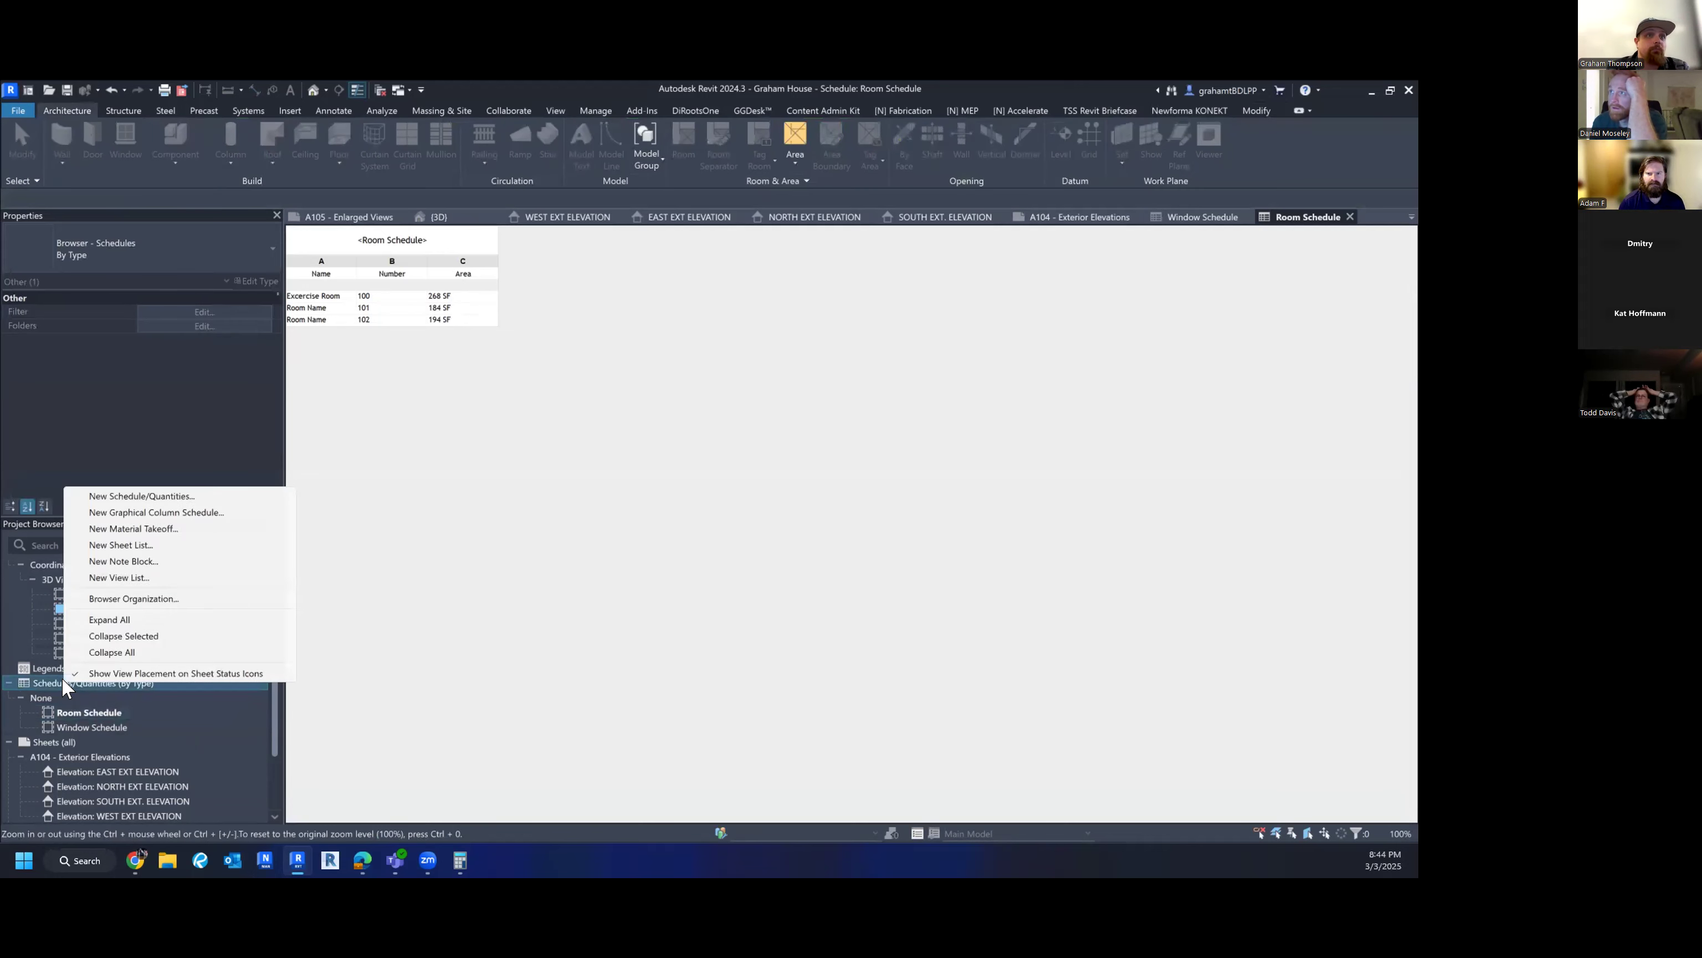
{"action": "left_click", "coordinate": [130, 495]}
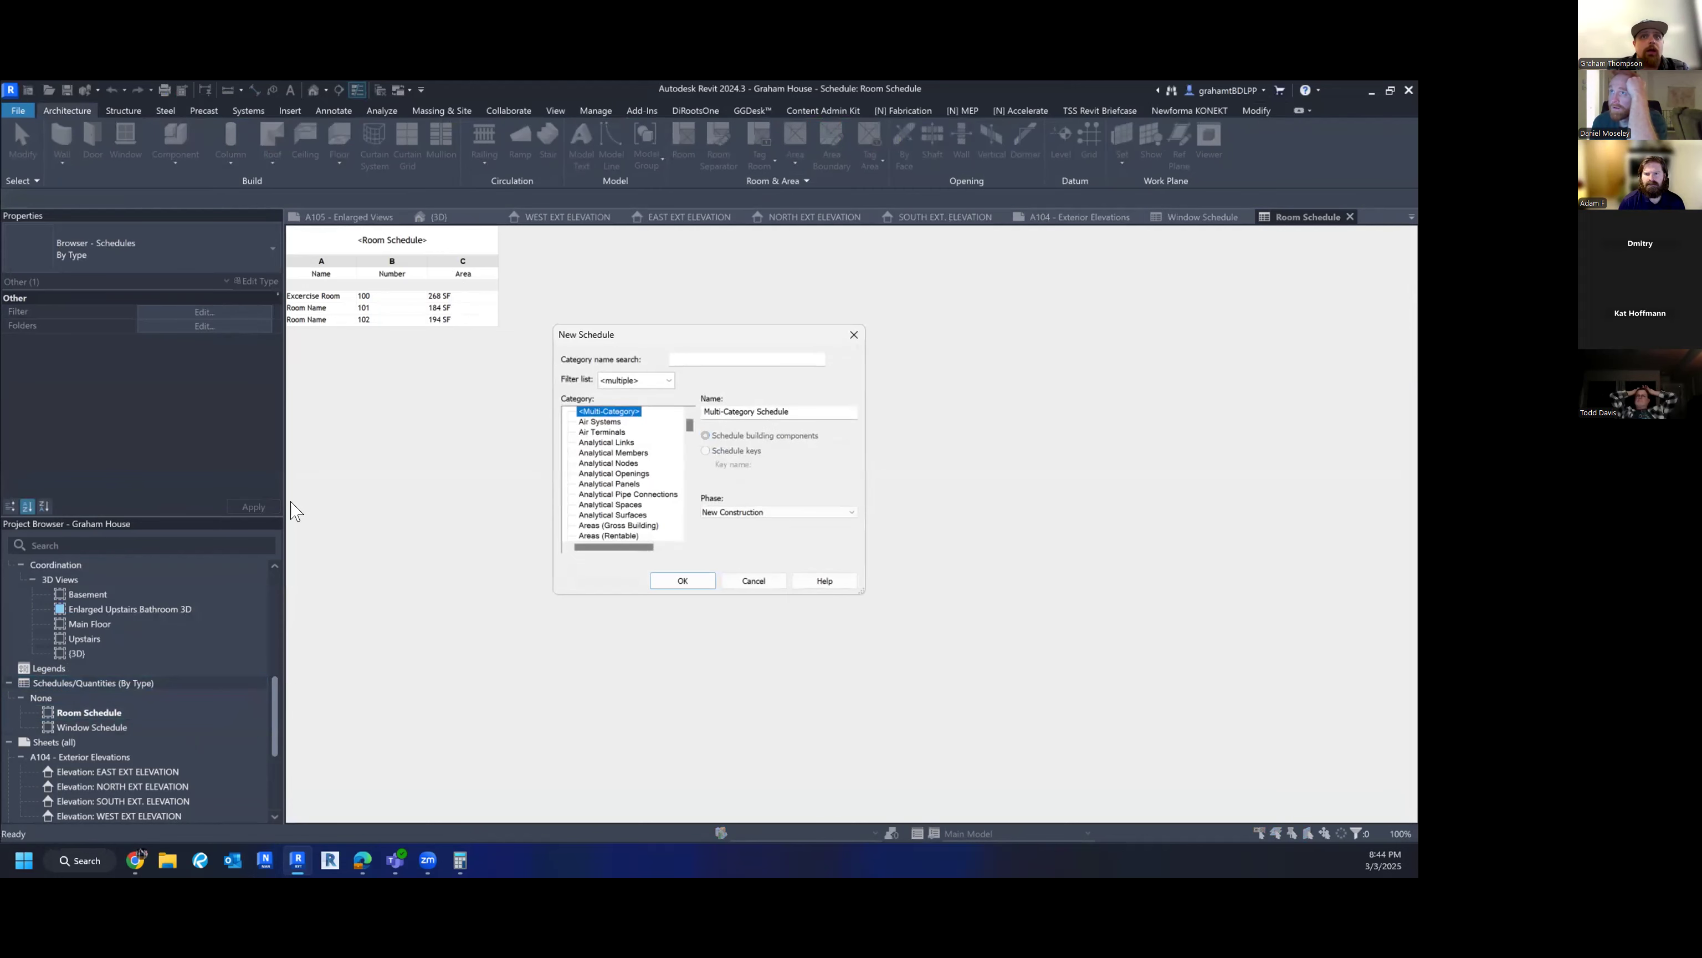
{"action": "left_click", "coordinate": [615, 463]}
{"action": "key", "text": "w"}
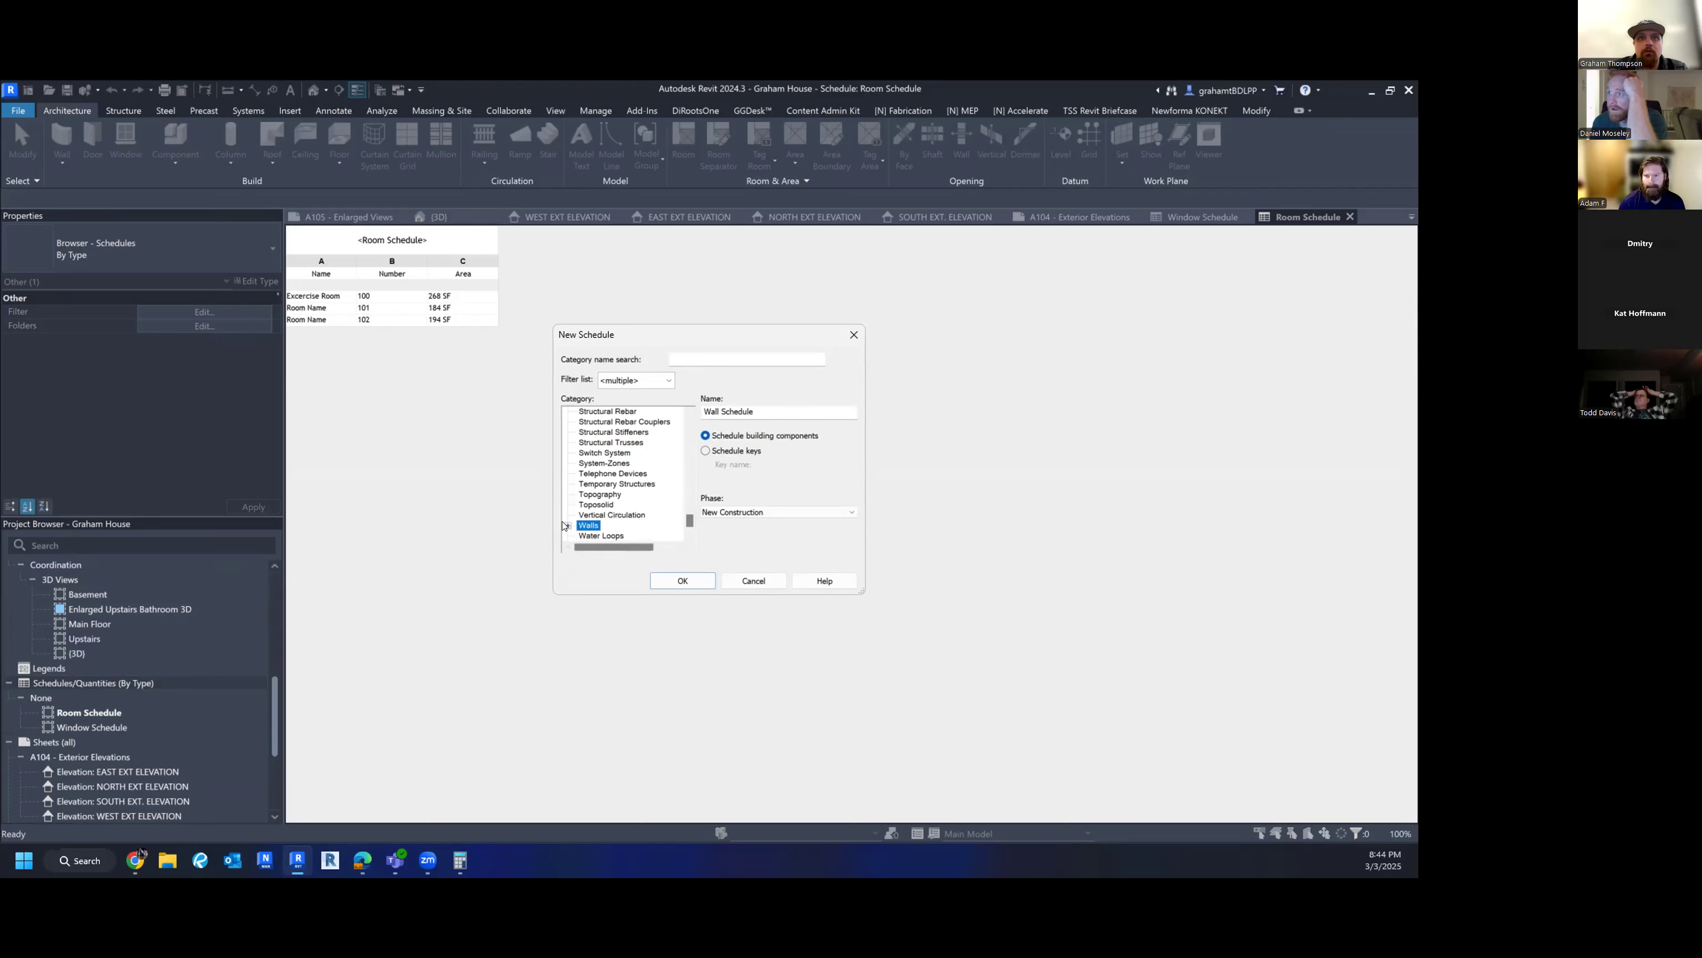
{"action": "left_click", "coordinate": [683, 581]}
- Add Type, Length and Top Offset to the Wall Schedule's fields
{"action": "left_click", "coordinate": [621, 439]}
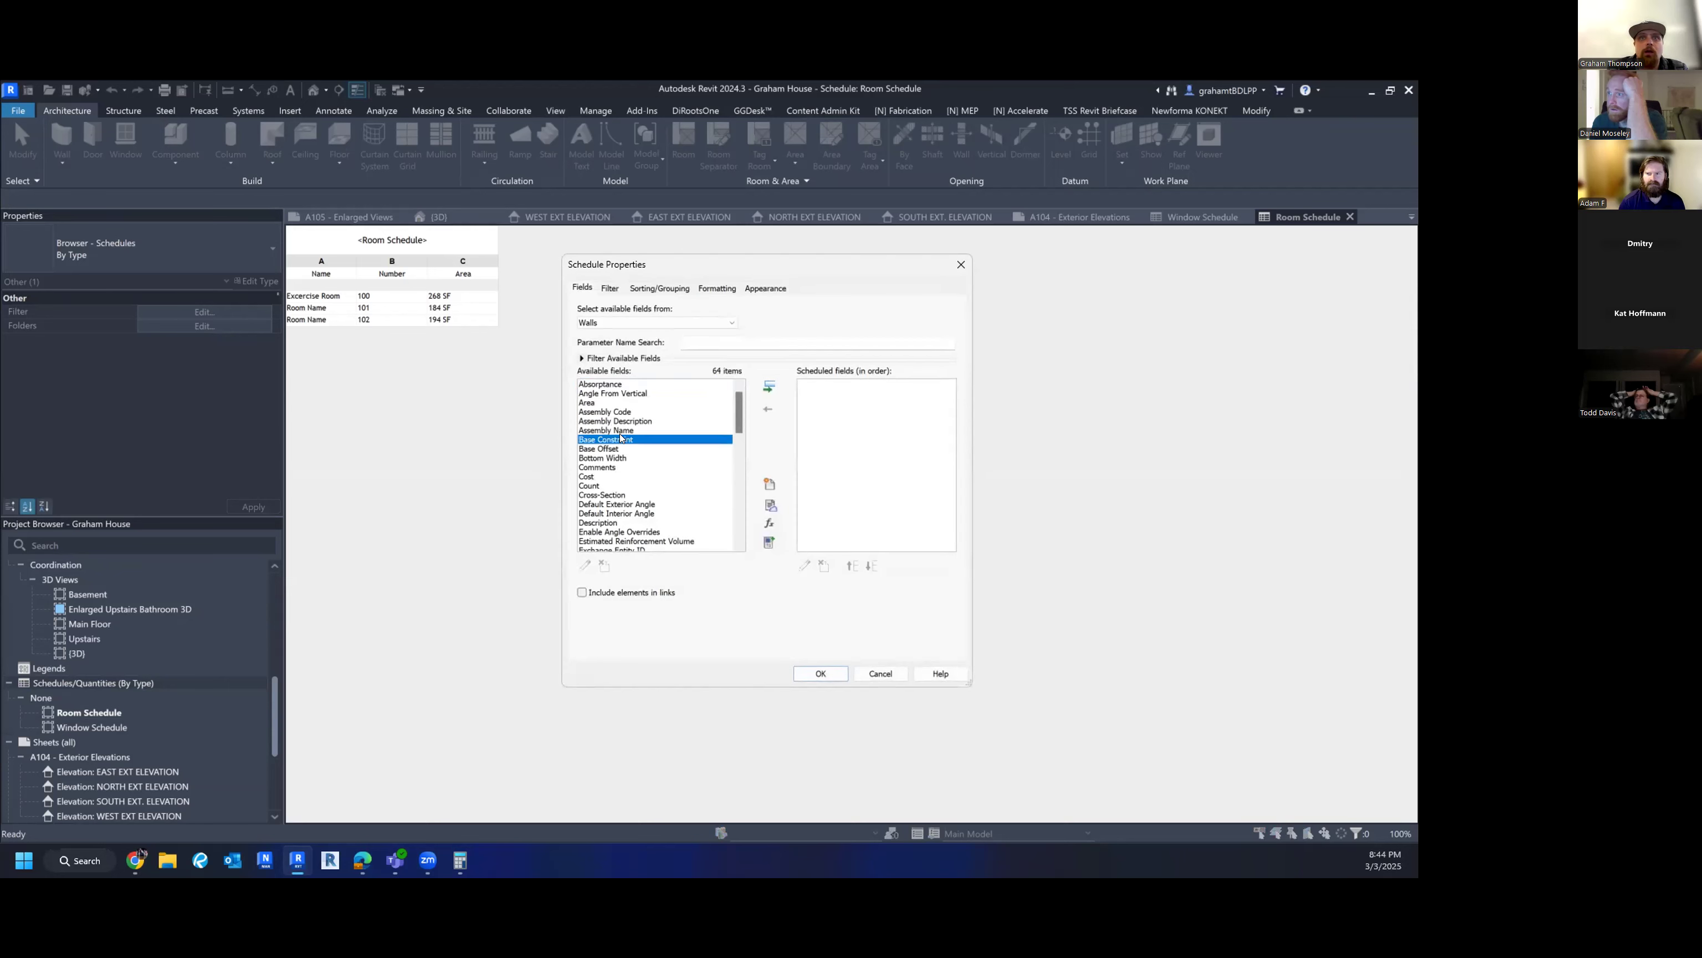
{"action": "key", "text": "t"}
{"action": "scroll", "coordinate": [704, 384], "scroll_direction": "down", "scroll_amount": 3}
{"action": "left_click", "coordinate": [585, 495]}
{"action": "left_click", "coordinate": [586, 504]}
{"action": "left_click", "coordinate": [771, 387]}
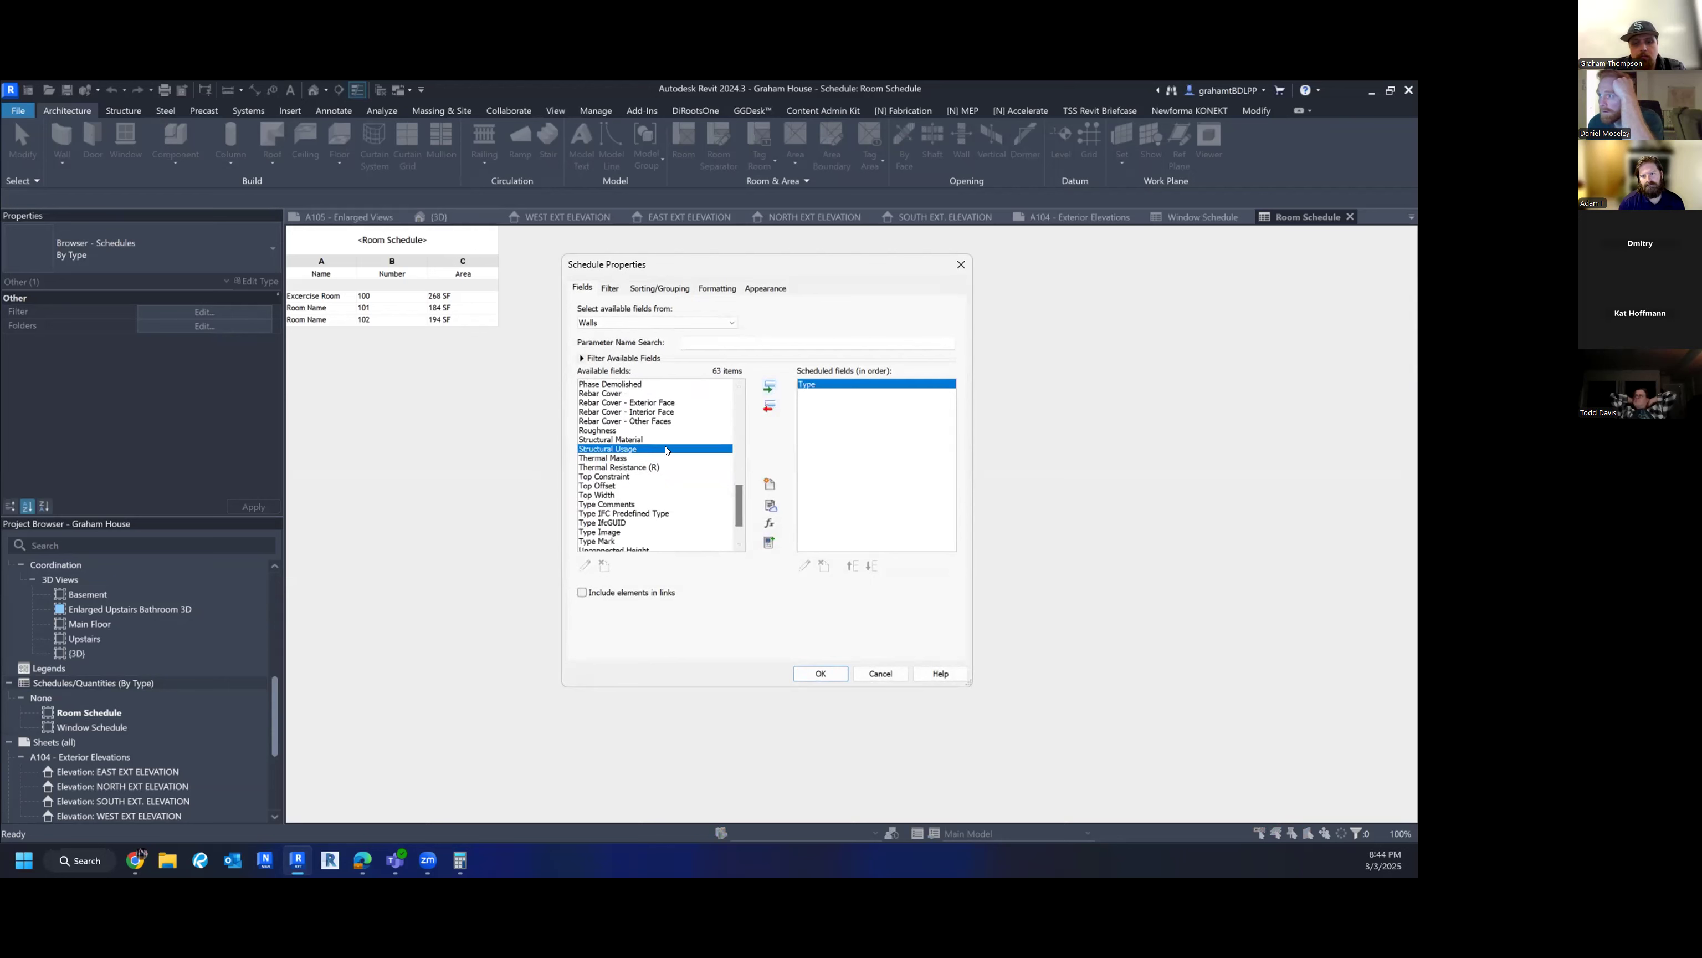
{"action": "scroll", "coordinate": [639, 441], "scroll_direction": "up", "scroll_amount": 2}
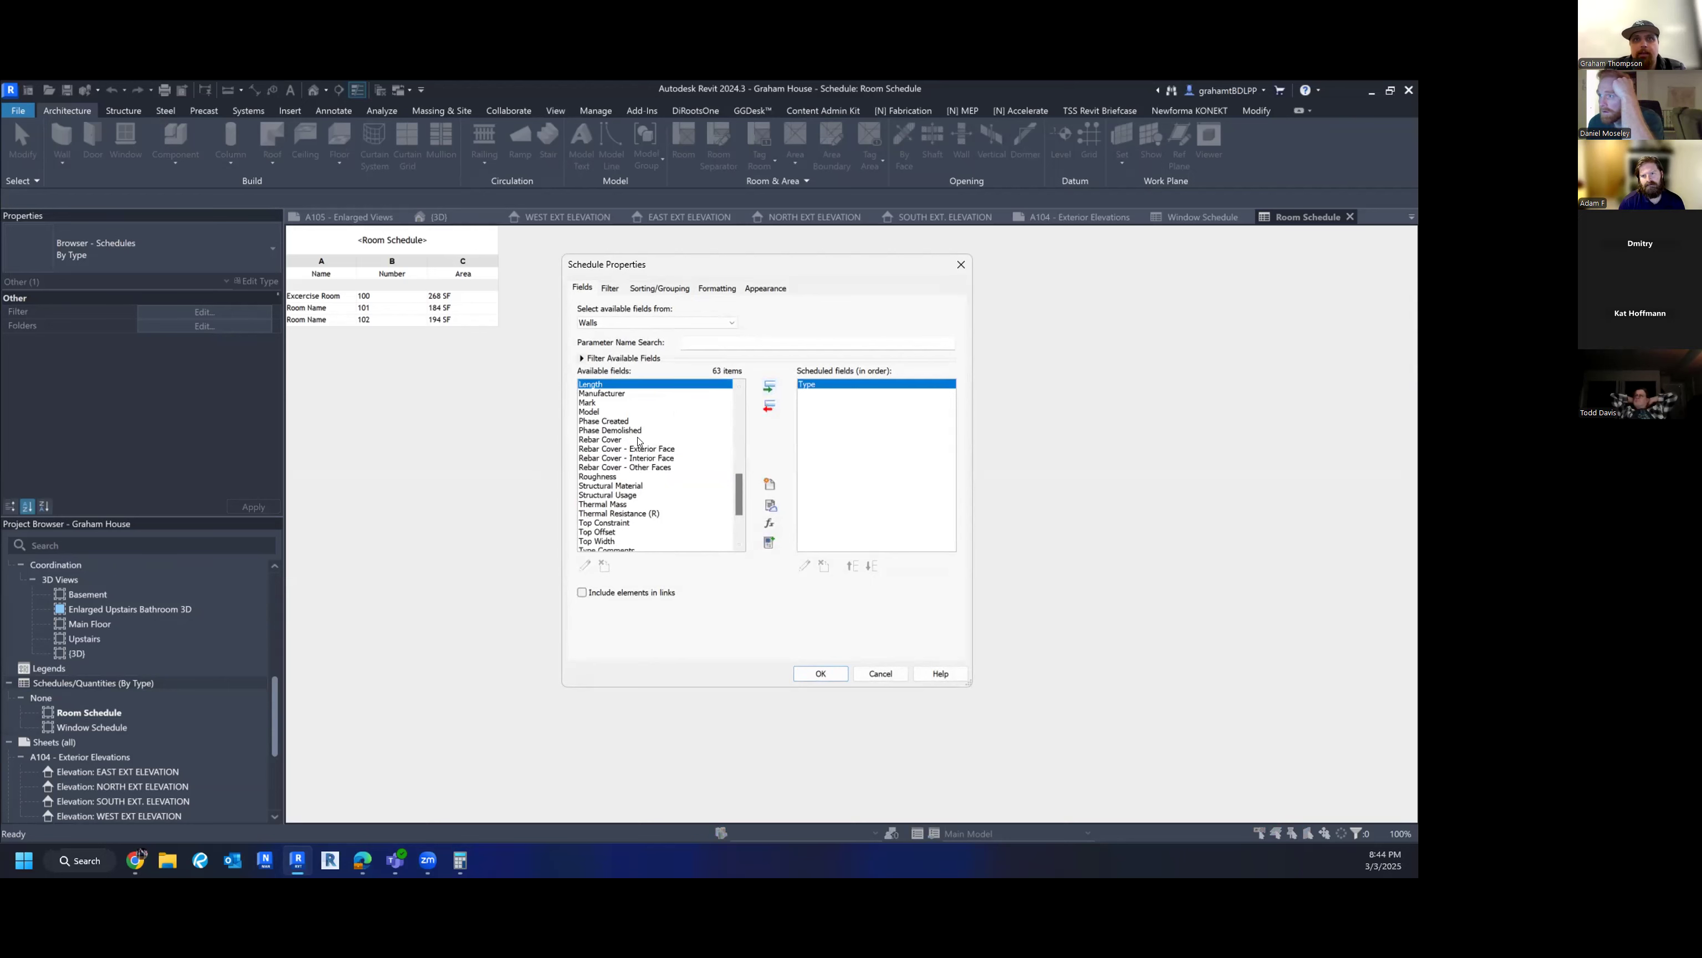
{"action": "left_click", "coordinate": [769, 386]}
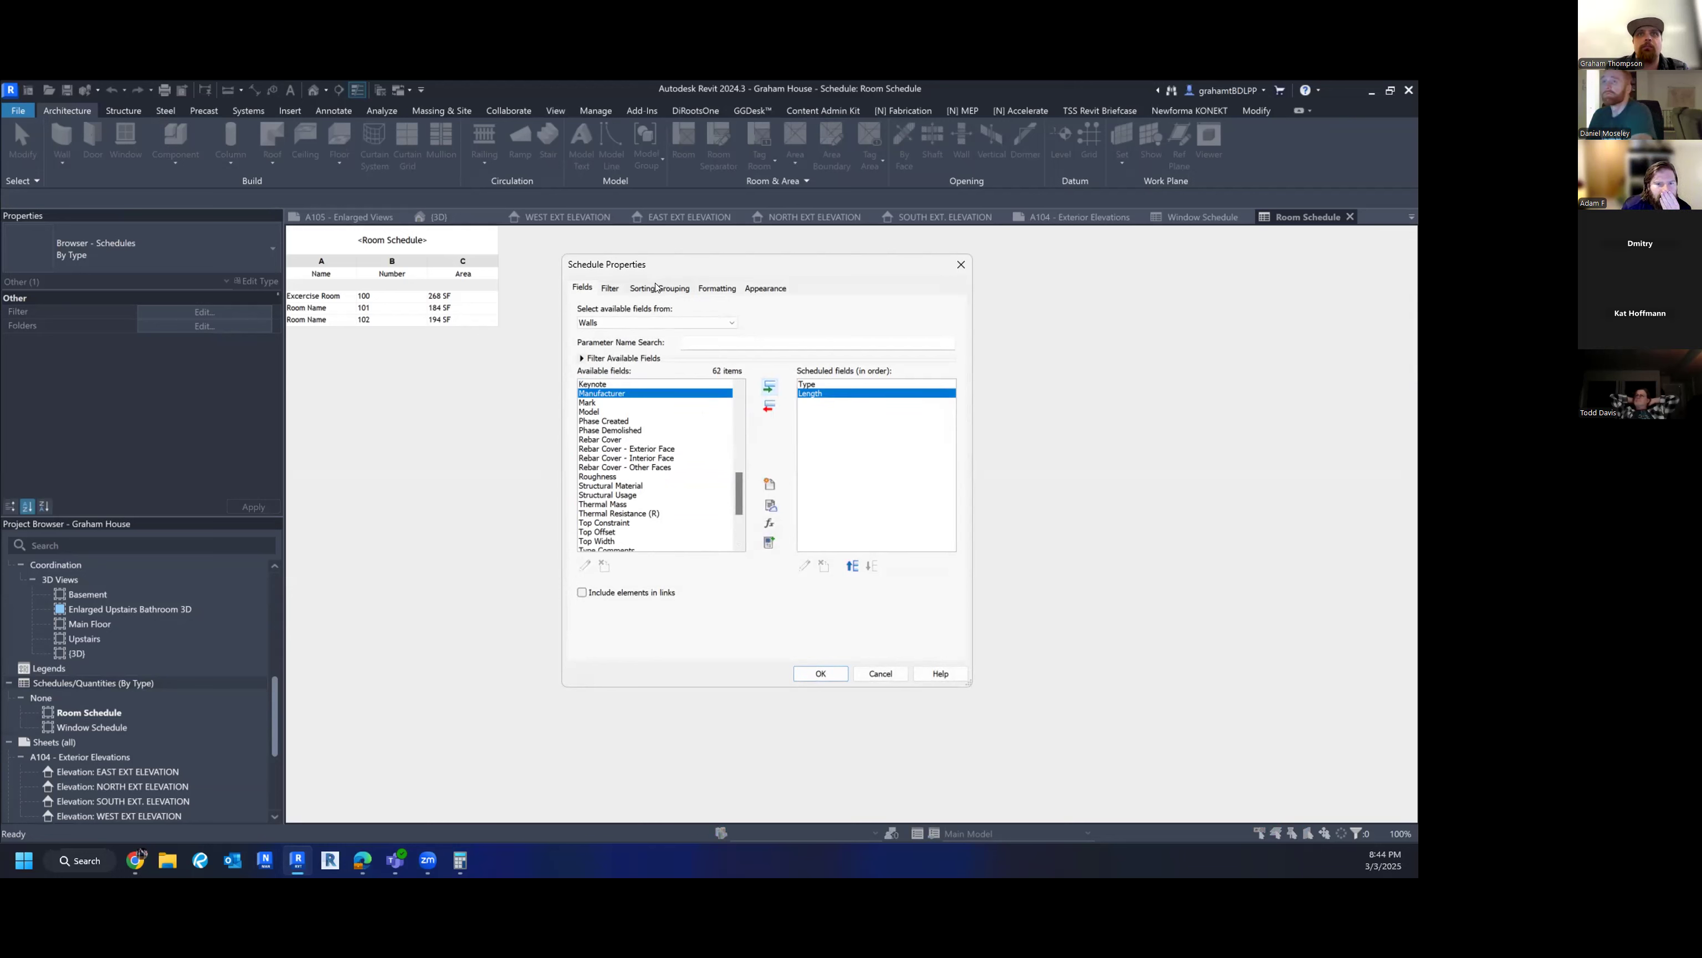
{"action": "left_click_drag", "start_coordinate": [627, 458], "coordinate": [627, 467]}
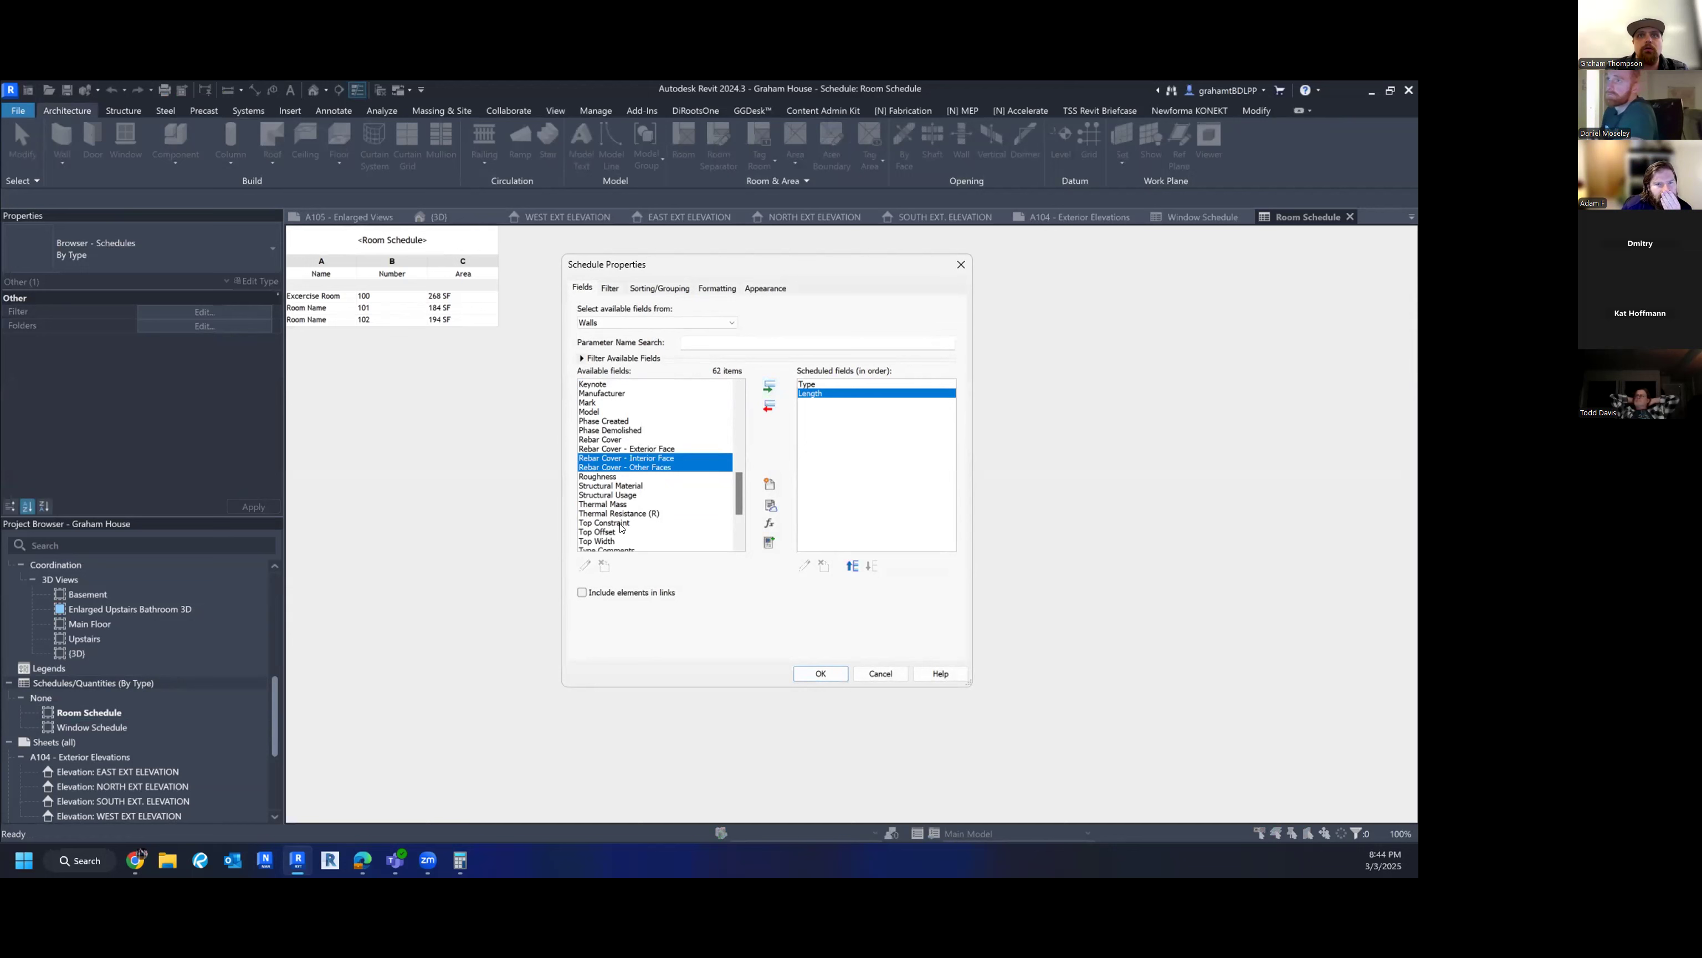
{"action": "left_click", "coordinate": [609, 533]}
{"action": "left_click", "coordinate": [766, 385]}
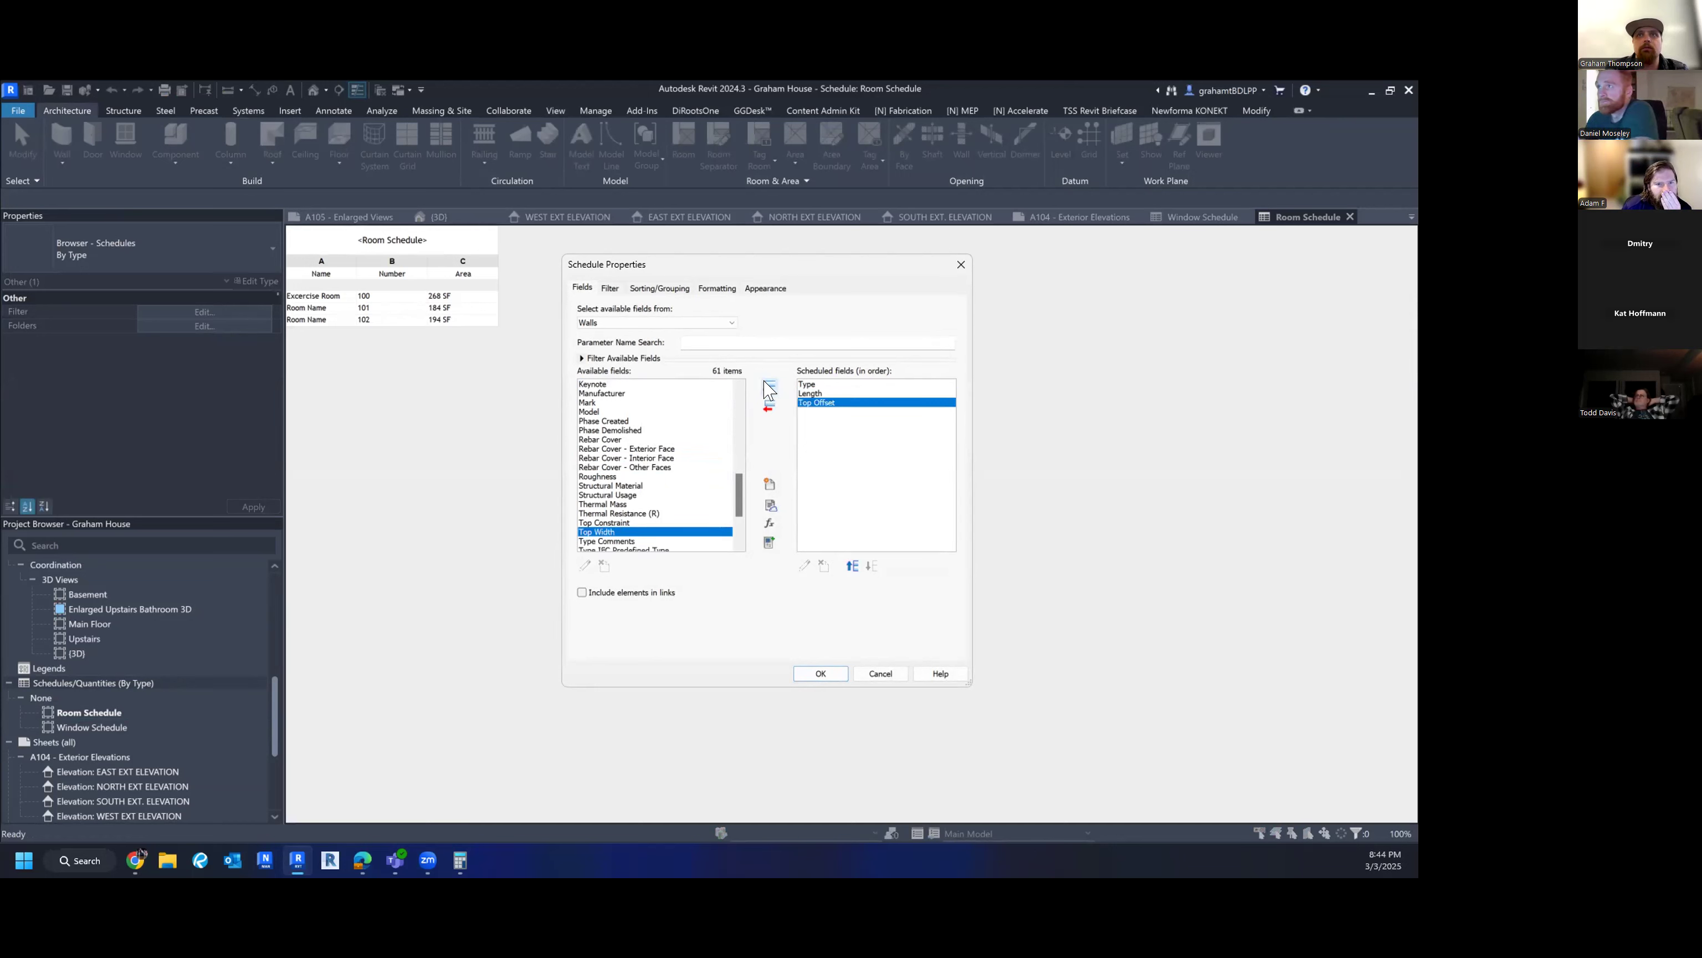
- Add Area as the fourth scheduled field, after glancing at the filter settings
{"action": "left_click", "coordinate": [609, 289]}
{"action": "left_click", "coordinate": [582, 287]}
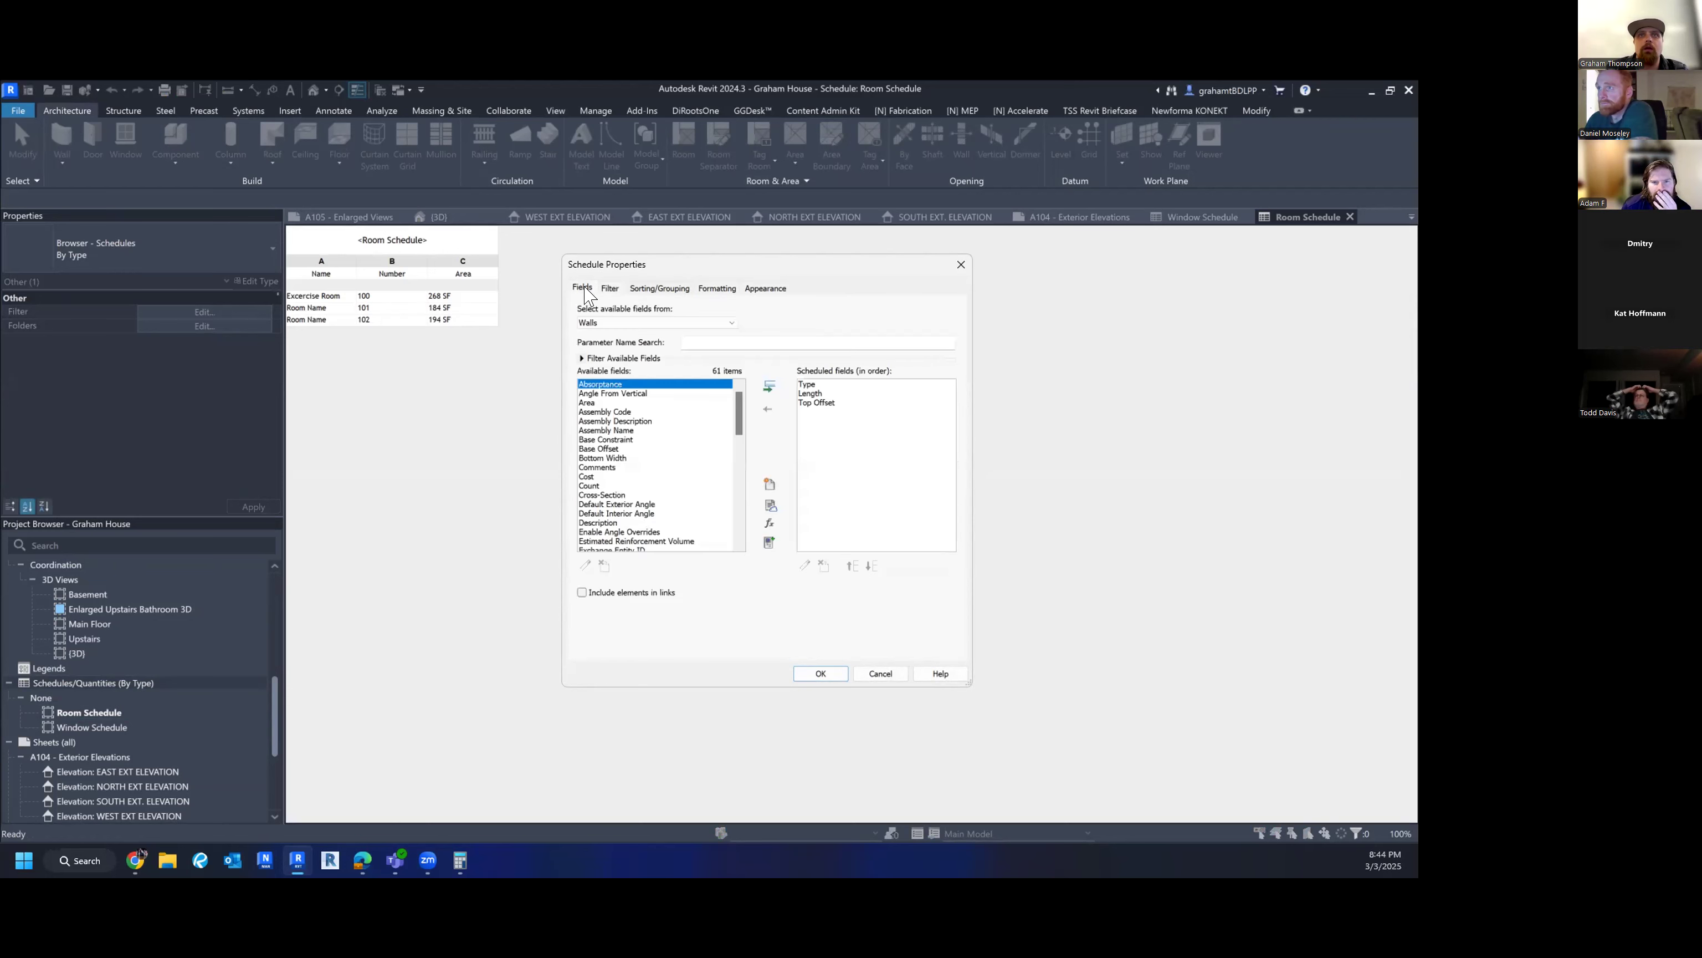
{"action": "left_click", "coordinate": [644, 499]}
{"action": "scroll", "coordinate": [656, 525], "scroll_direction": "down", "scroll_amount": 14}
{"action": "scroll", "coordinate": [656, 525], "scroll_direction": "down", "scroll_amount": 2}
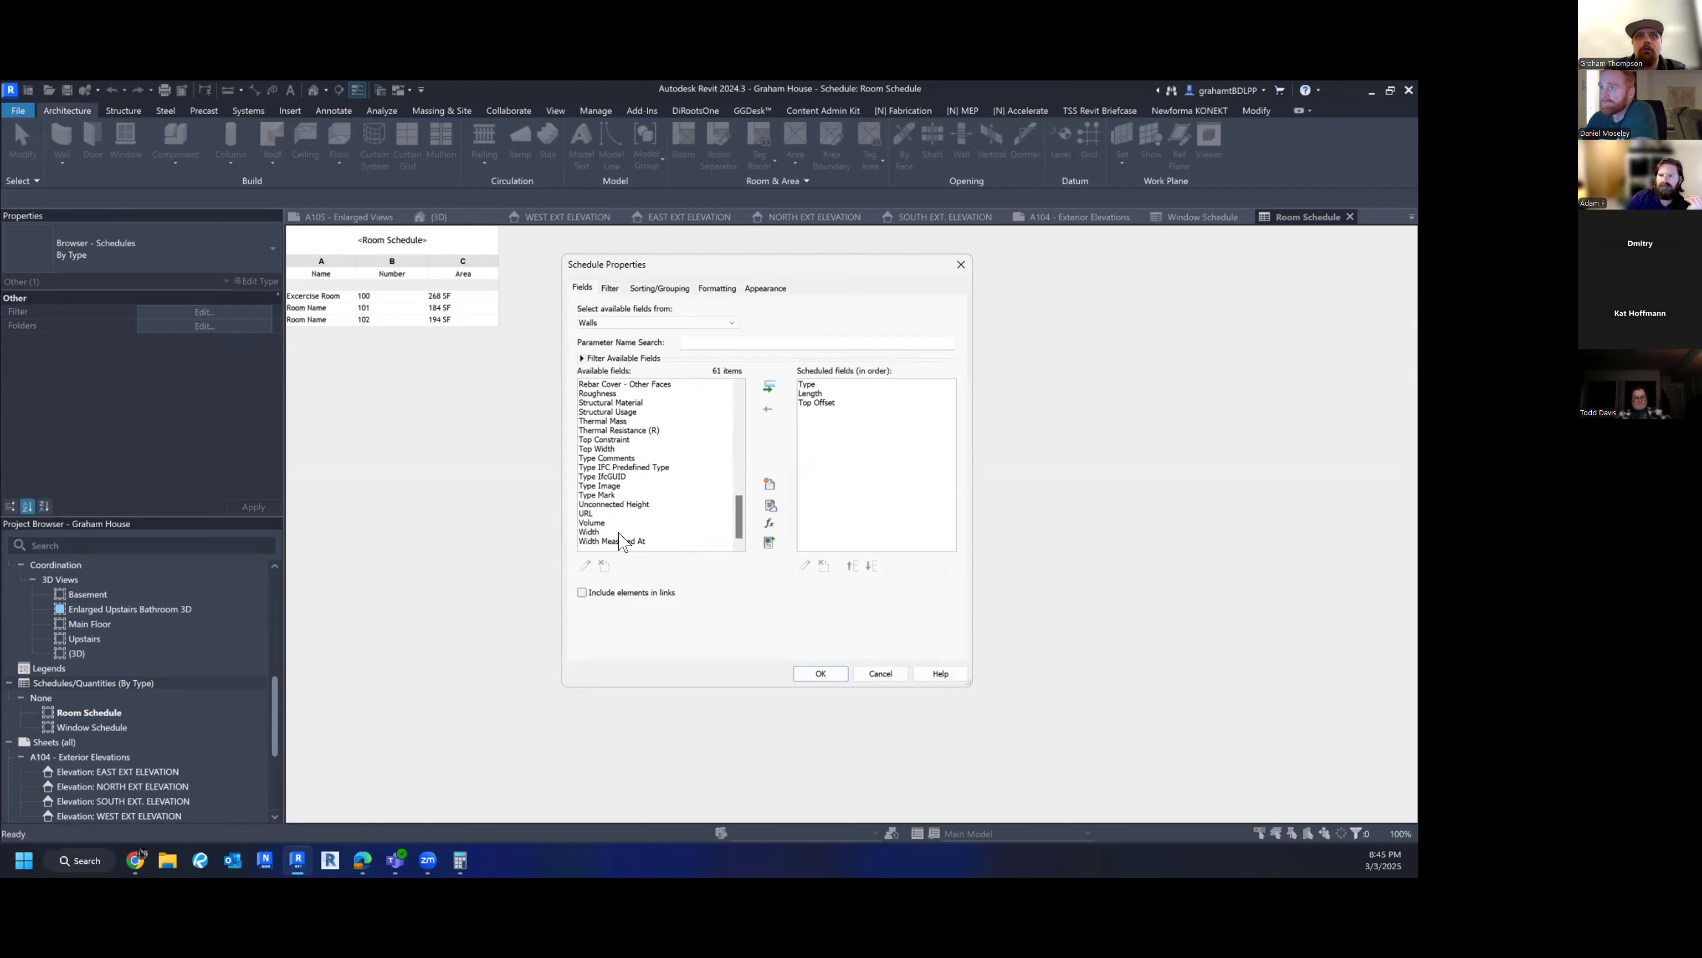
{"action": "left_click", "coordinate": [612, 504]}
{"action": "scroll", "coordinate": [620, 516], "scroll_direction": "up", "scroll_amount": 1}
{"action": "scroll", "coordinate": [621, 520], "scroll_direction": "up", "scroll_amount": 15}
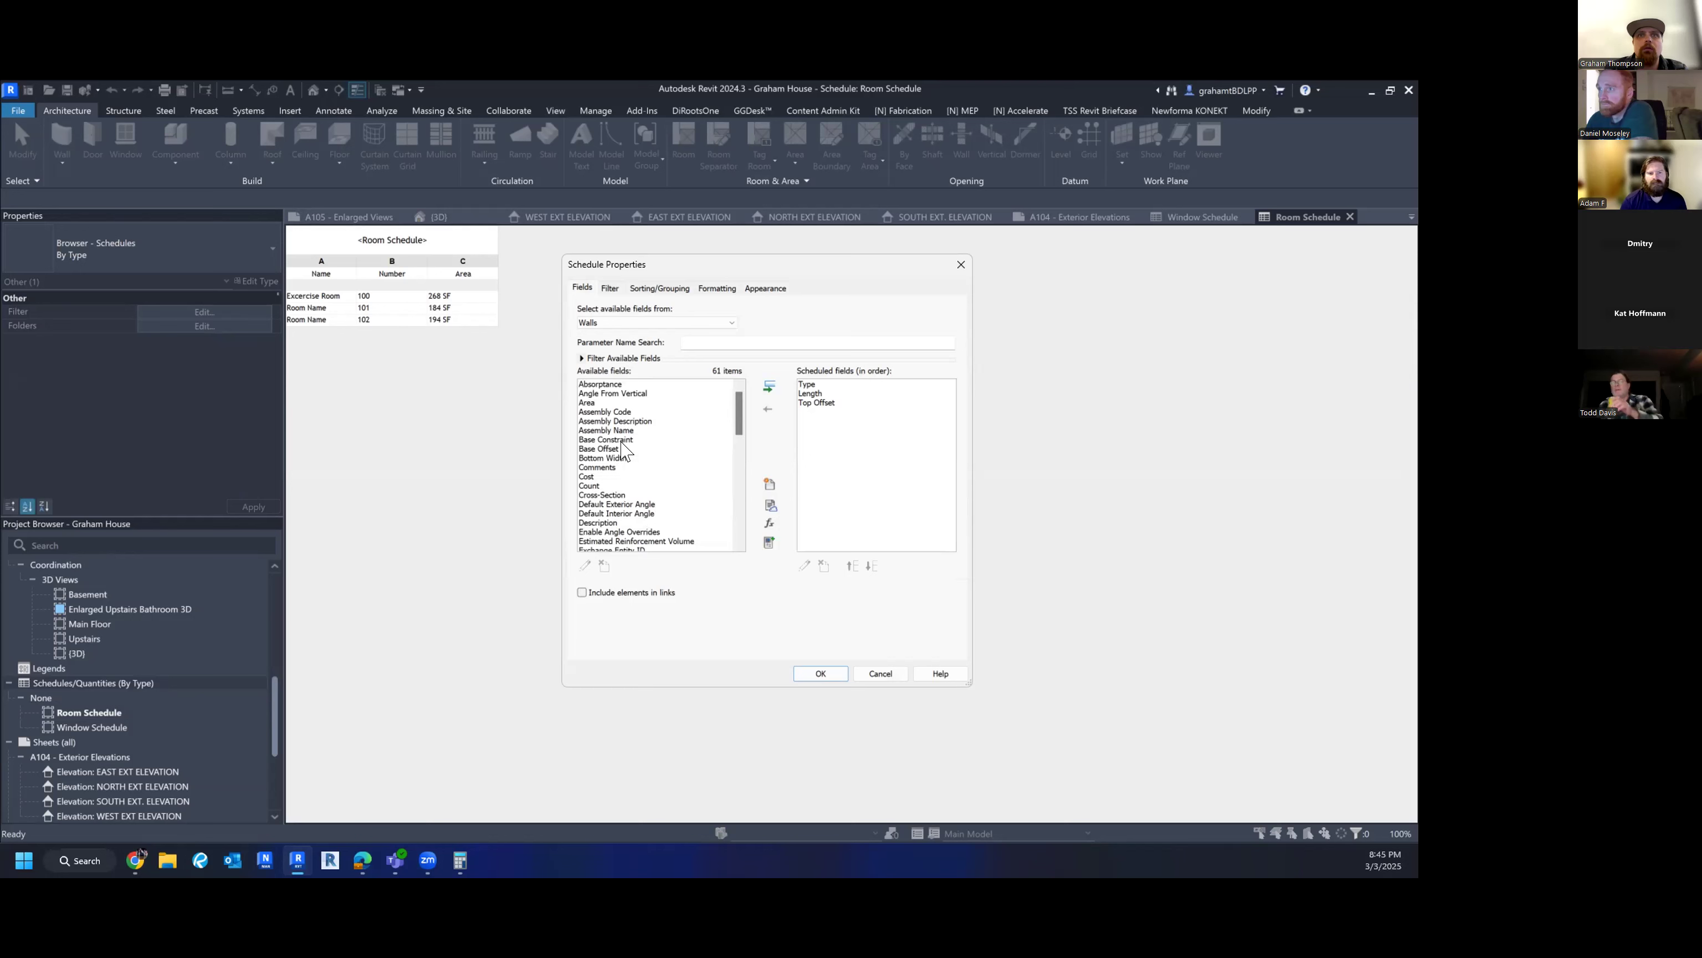
{"action": "left_click", "coordinate": [586, 403]}
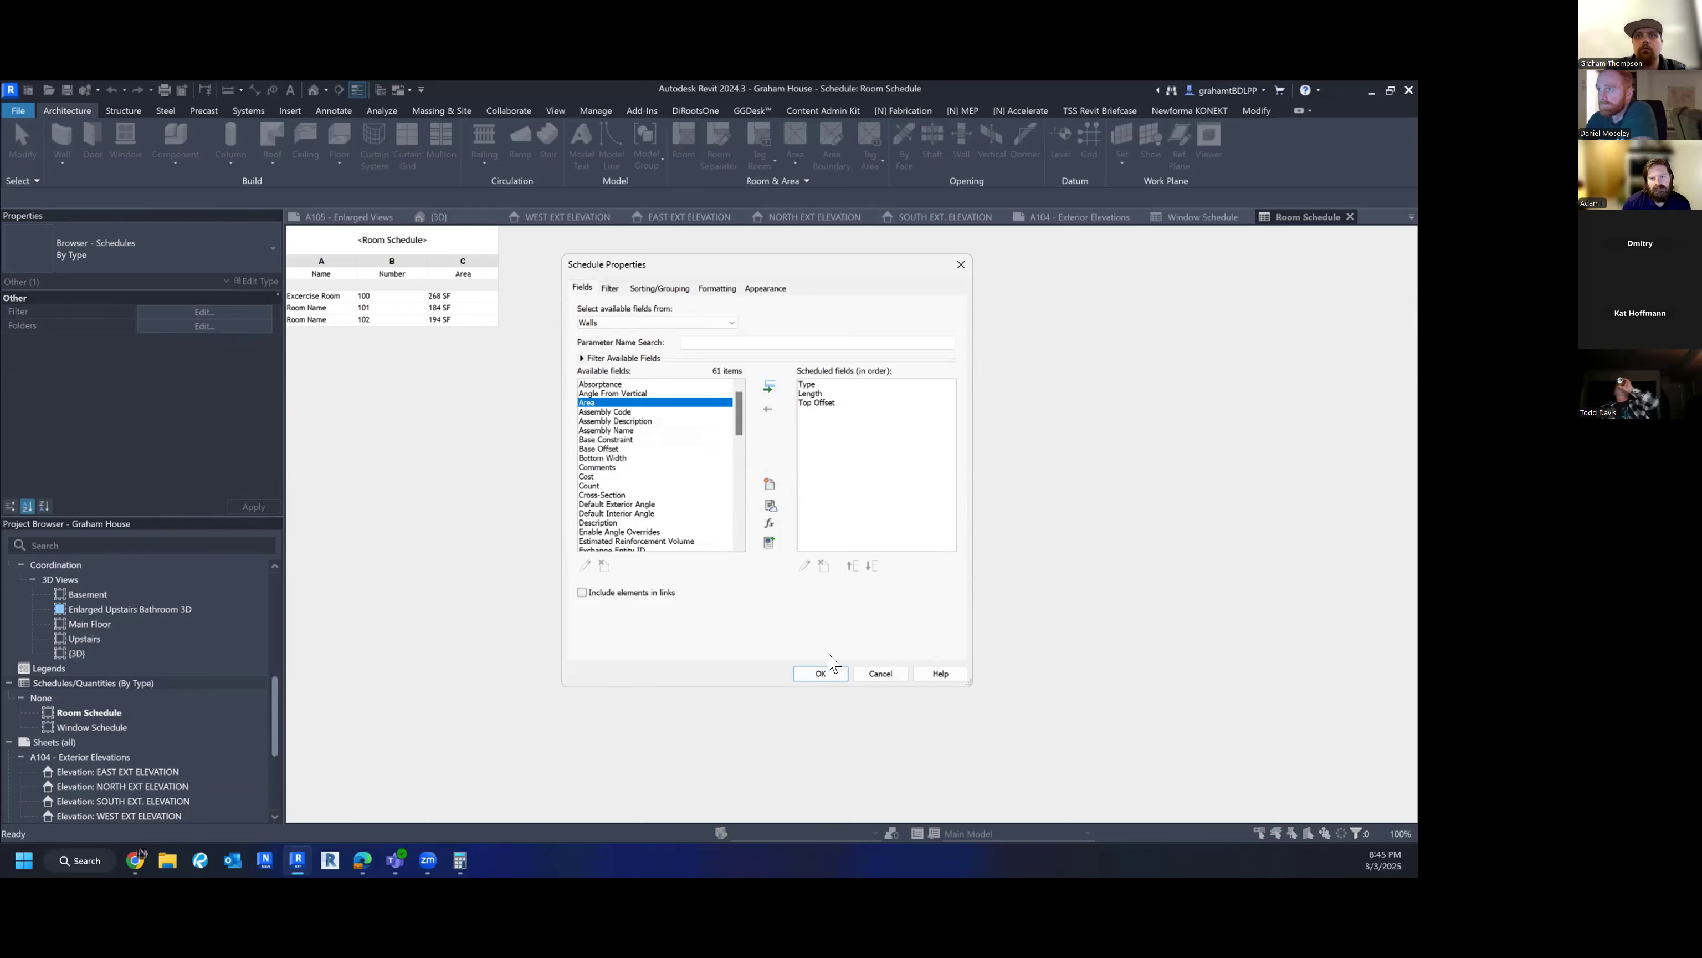
{"action": "left_click", "coordinate": [768, 387]}
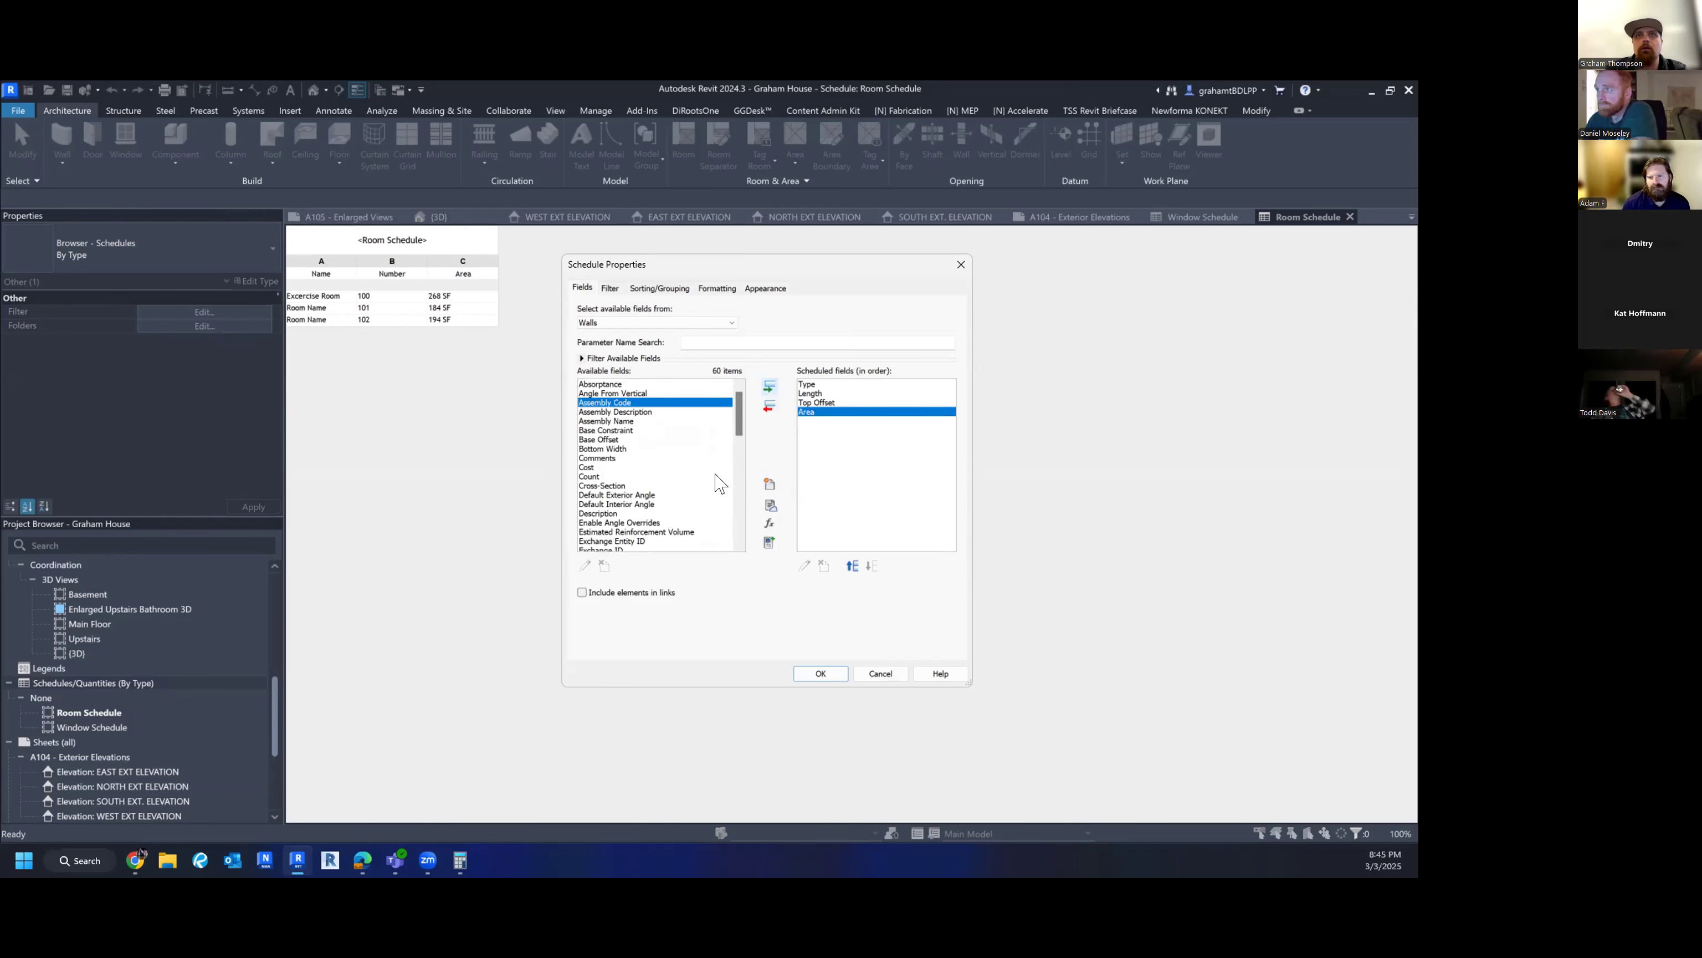
{"action": "left_click", "coordinate": [612, 289]}
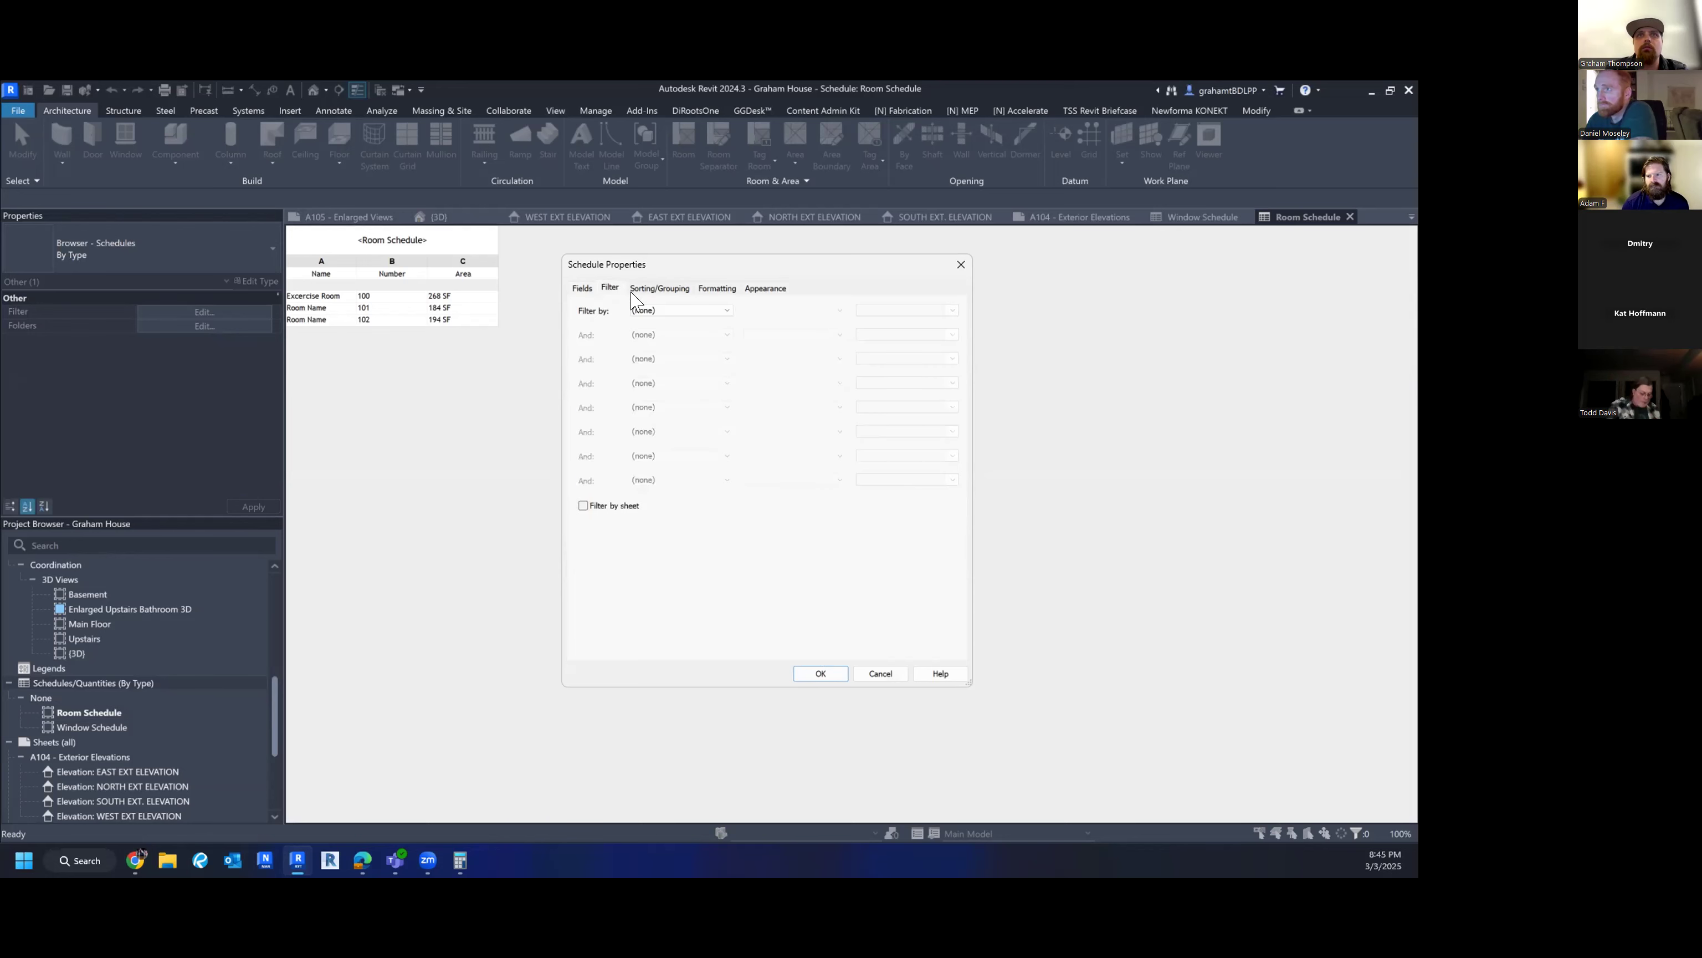
- Leave no filter, sort by Type then Top Offset, enable grand totals, and disable itemizing
{"action": "left_click", "coordinate": [660, 309]}
{"action": "left_click", "coordinate": [649, 319]}
{"action": "left_click", "coordinate": [654, 288]}
{"action": "left_click", "coordinate": [678, 310]}
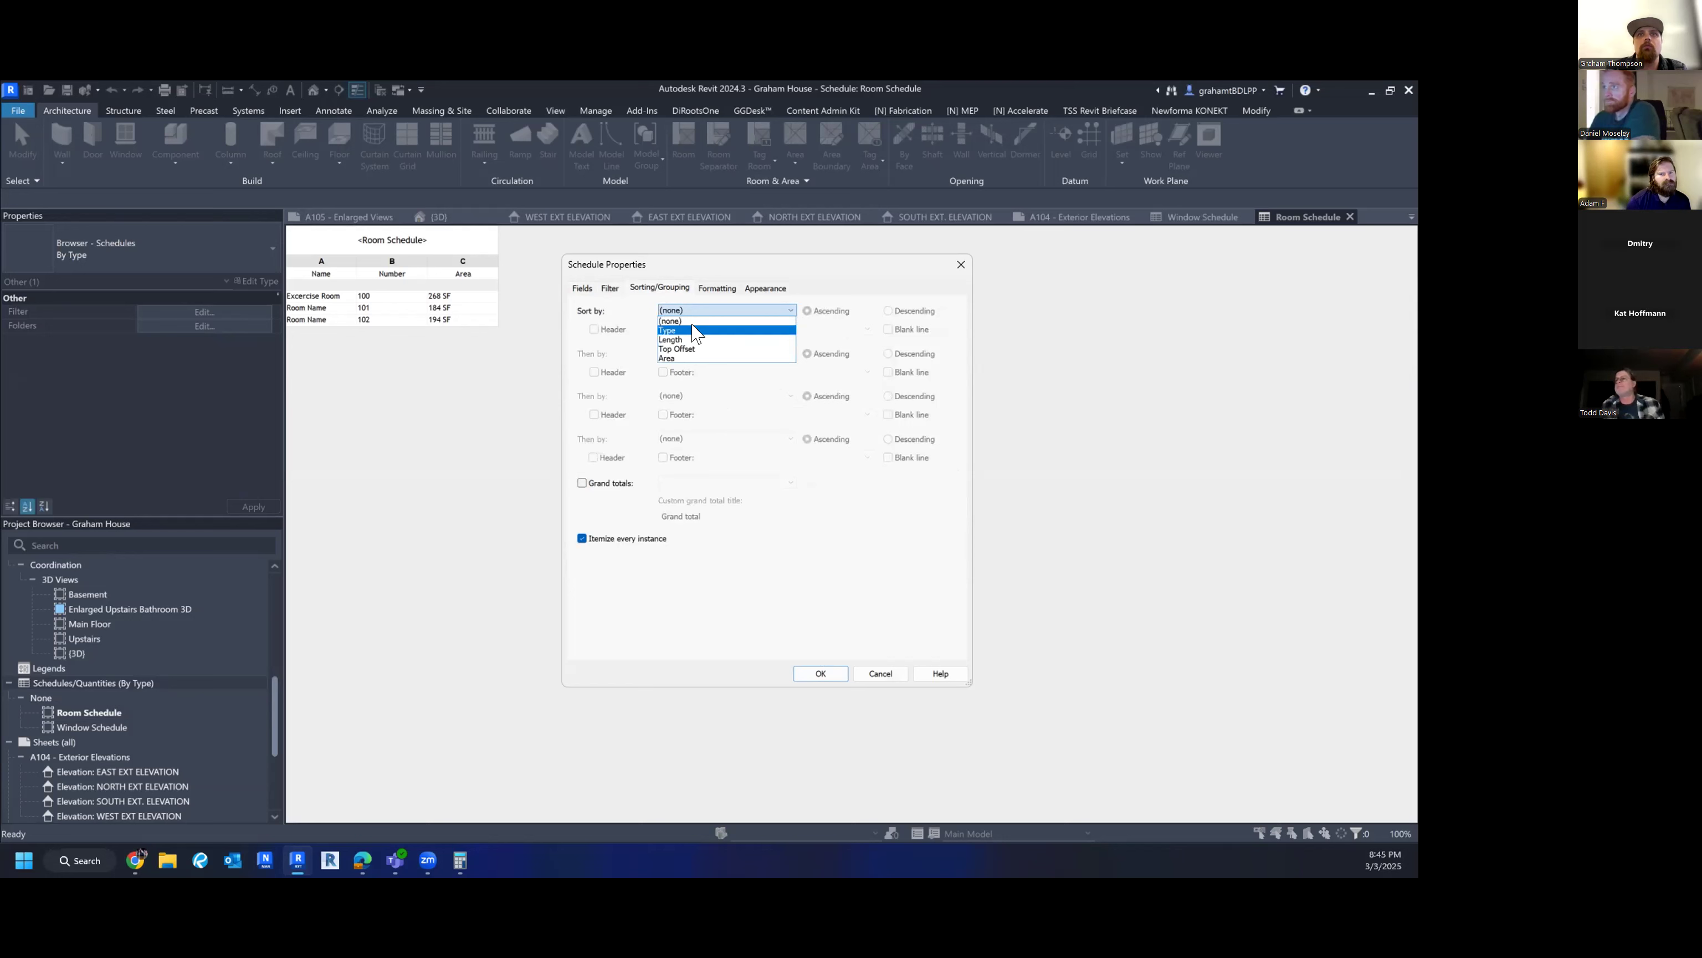
{"action": "left_click", "coordinate": [691, 329]}
{"action": "left_click", "coordinate": [692, 354]}
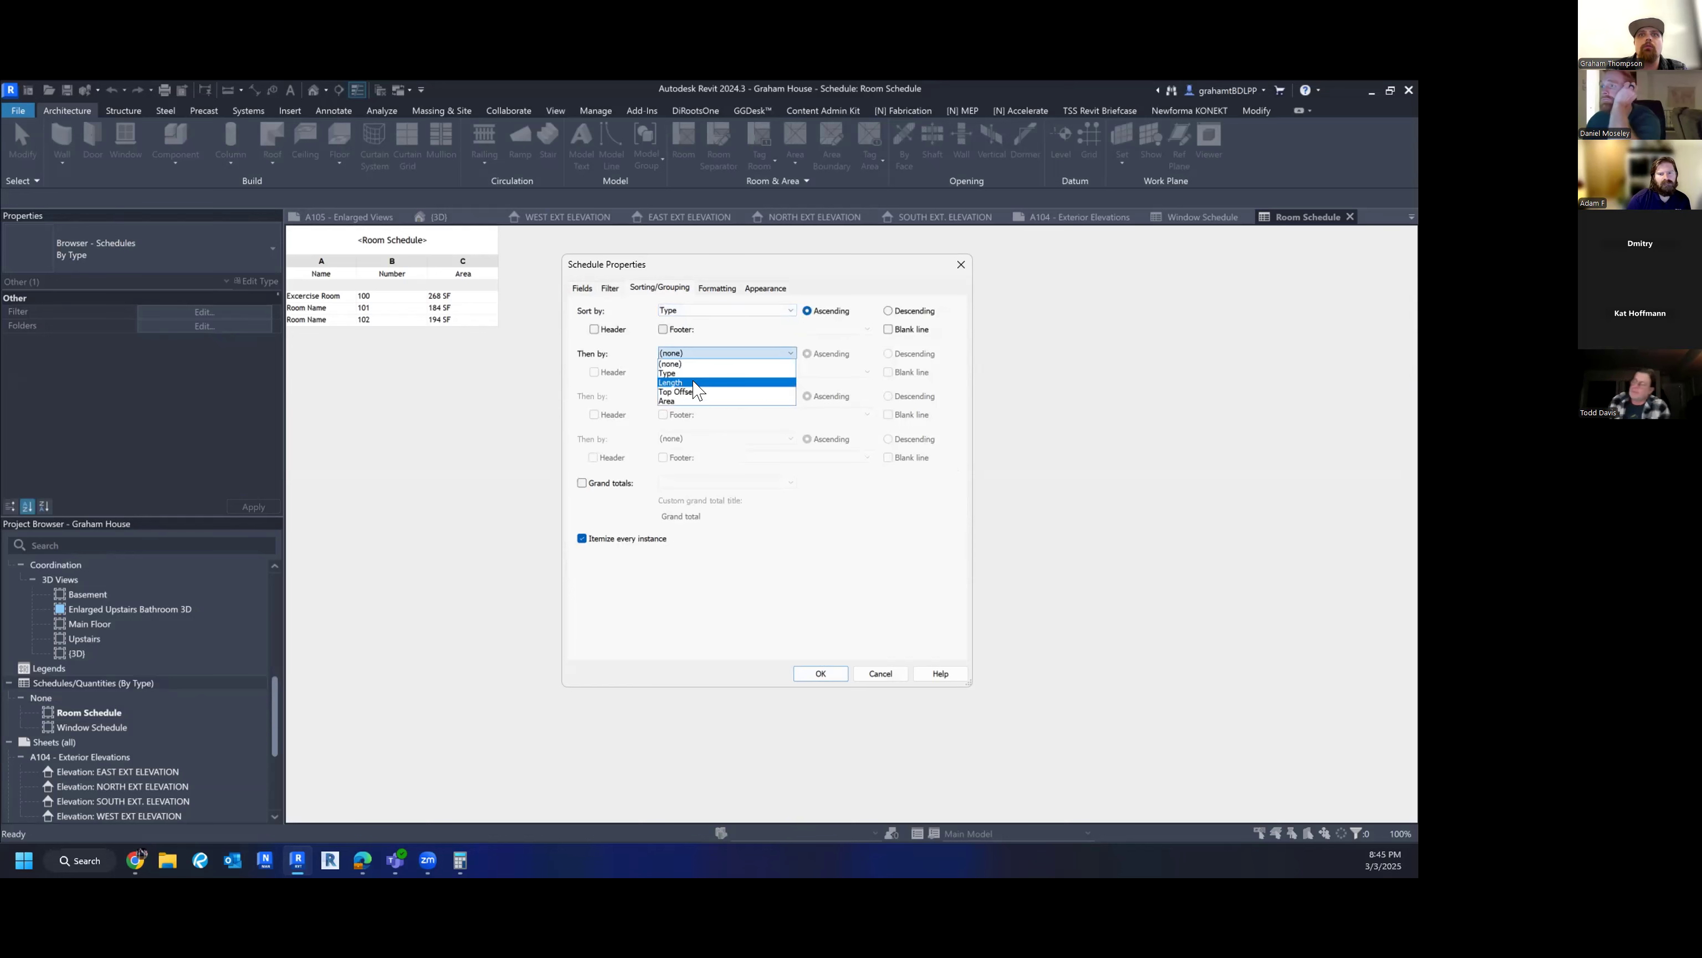
{"action": "left_click", "coordinate": [689, 391]}
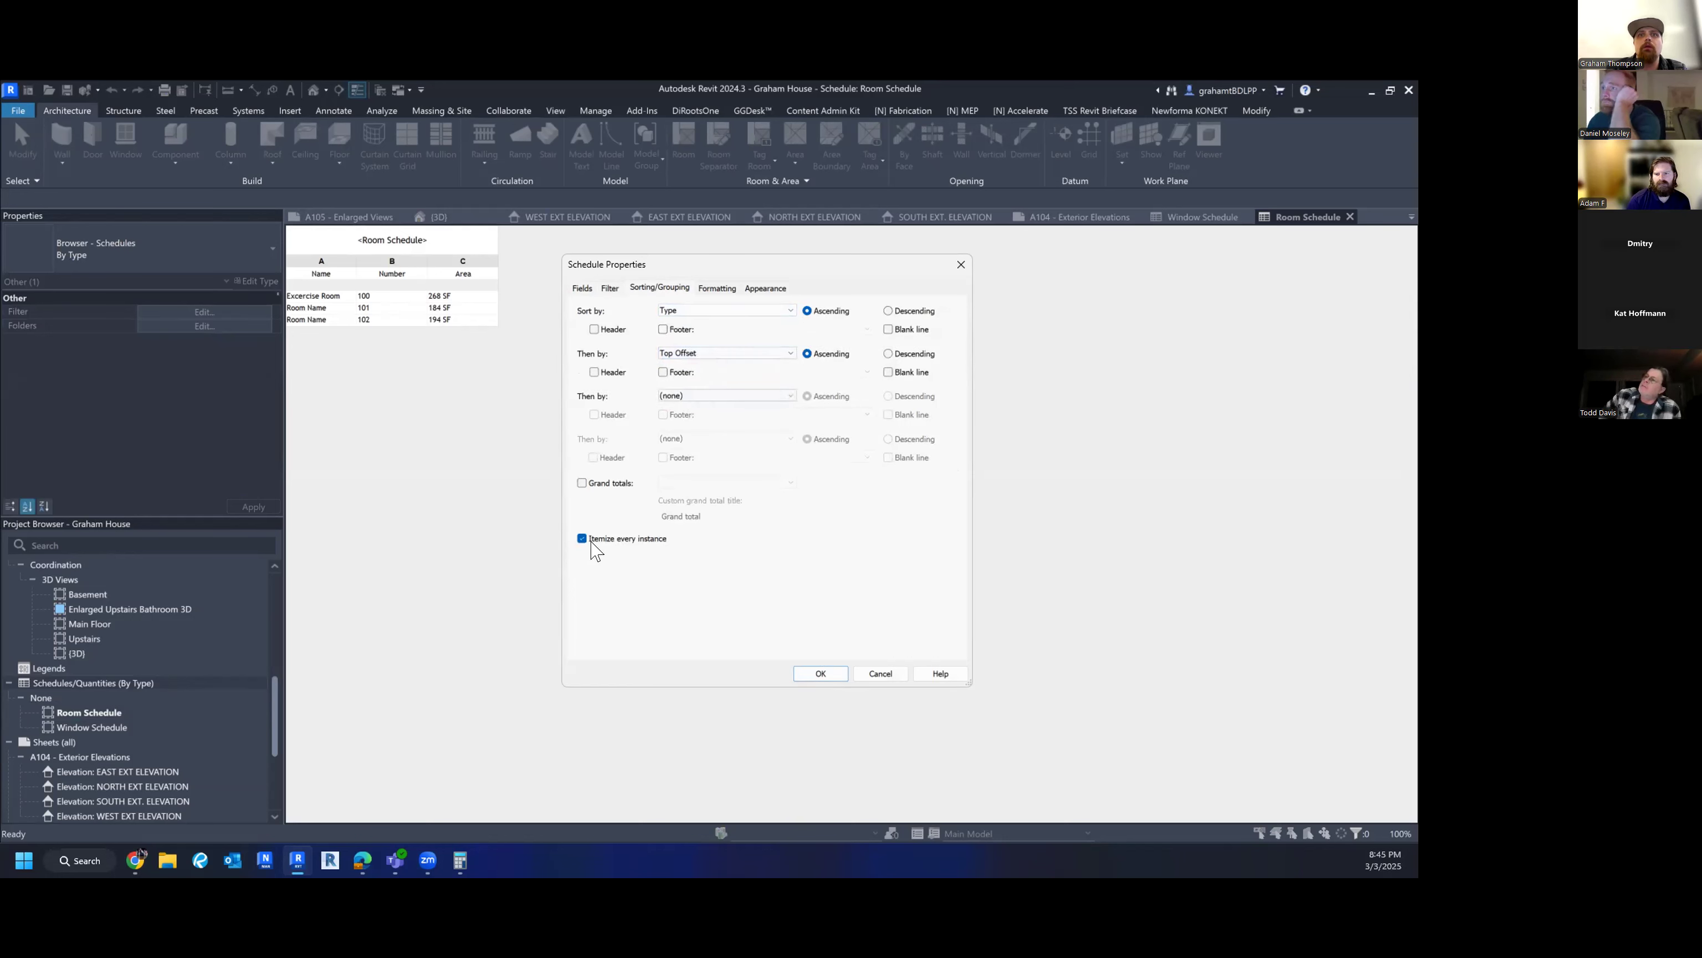
{"action": "left_click", "coordinate": [582, 483]}
{"action": "left_click", "coordinate": [582, 537]}
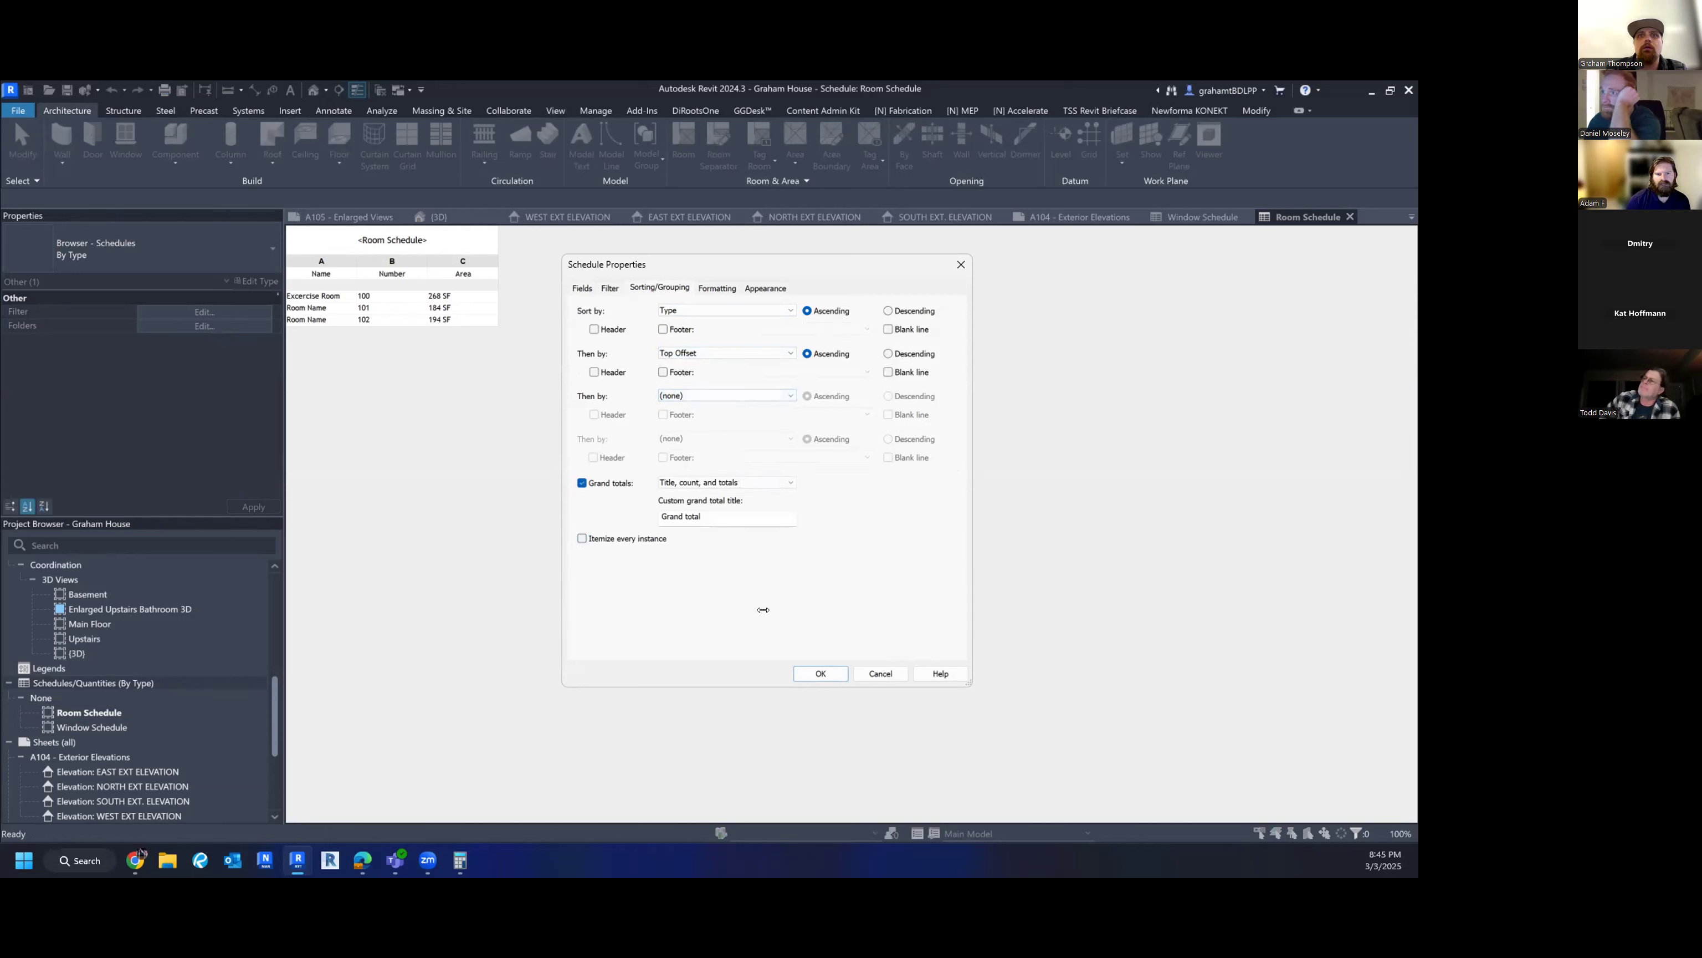
{"action": "left_click", "coordinate": [817, 676]}
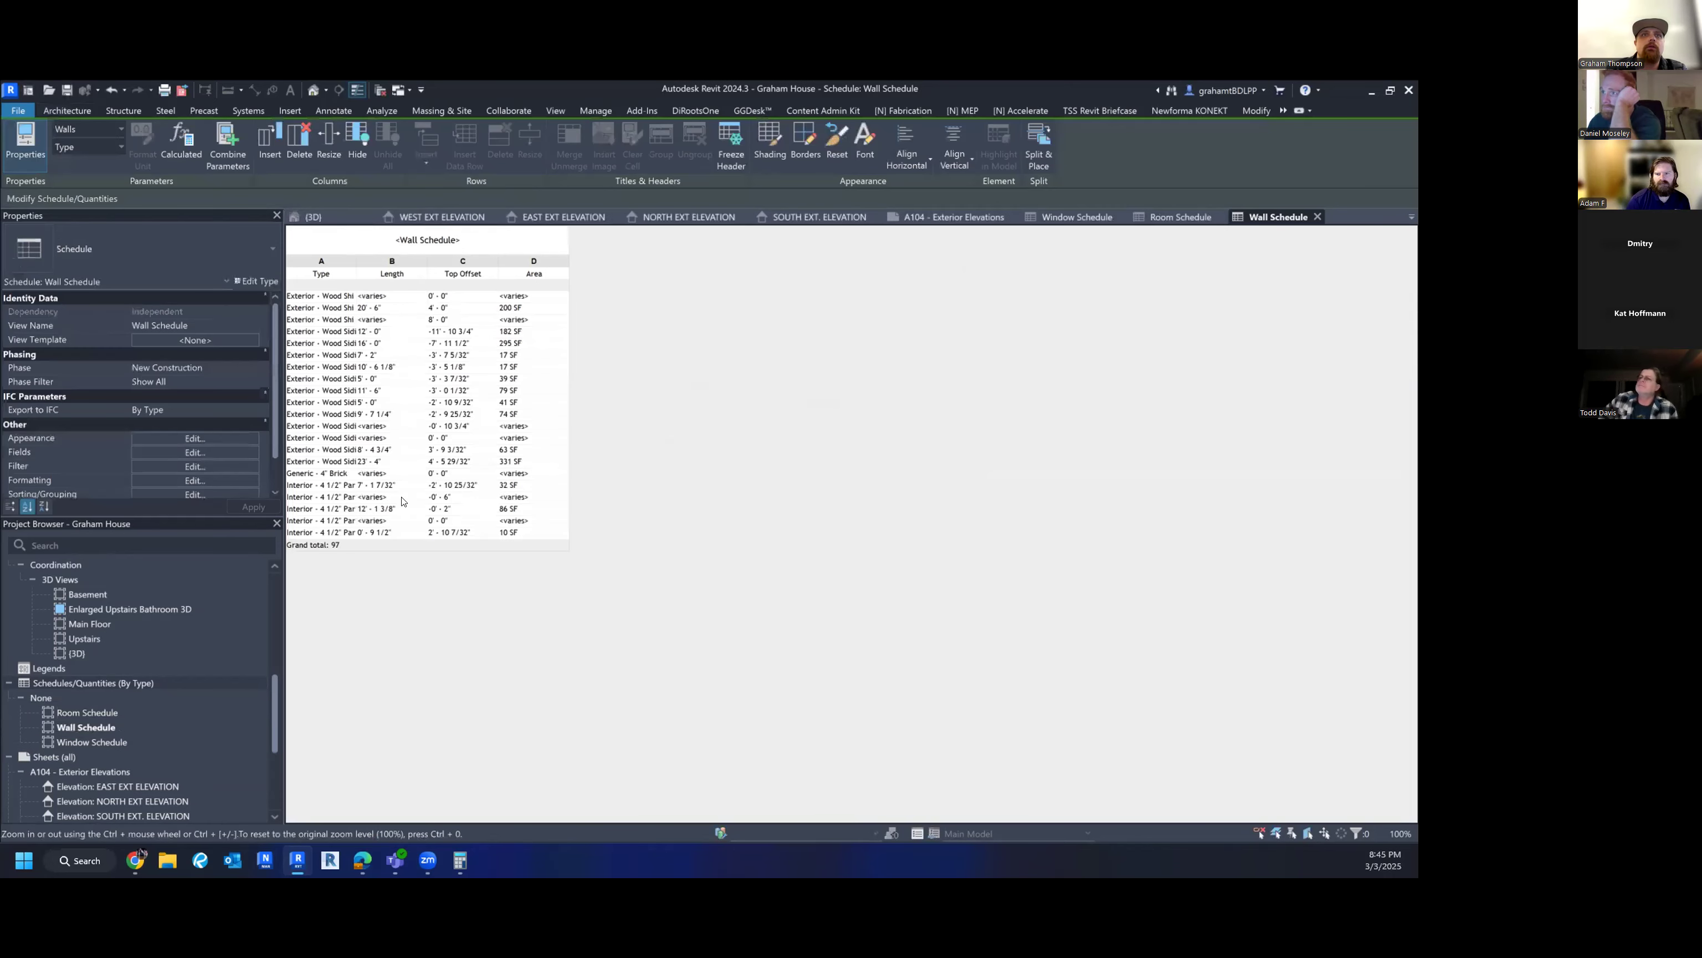
- Widen the Type and Top Offset columns so full wall type names are visible
{"action": "left_click_drag", "start_coordinate": [356, 260], "coordinate": [391, 260]}
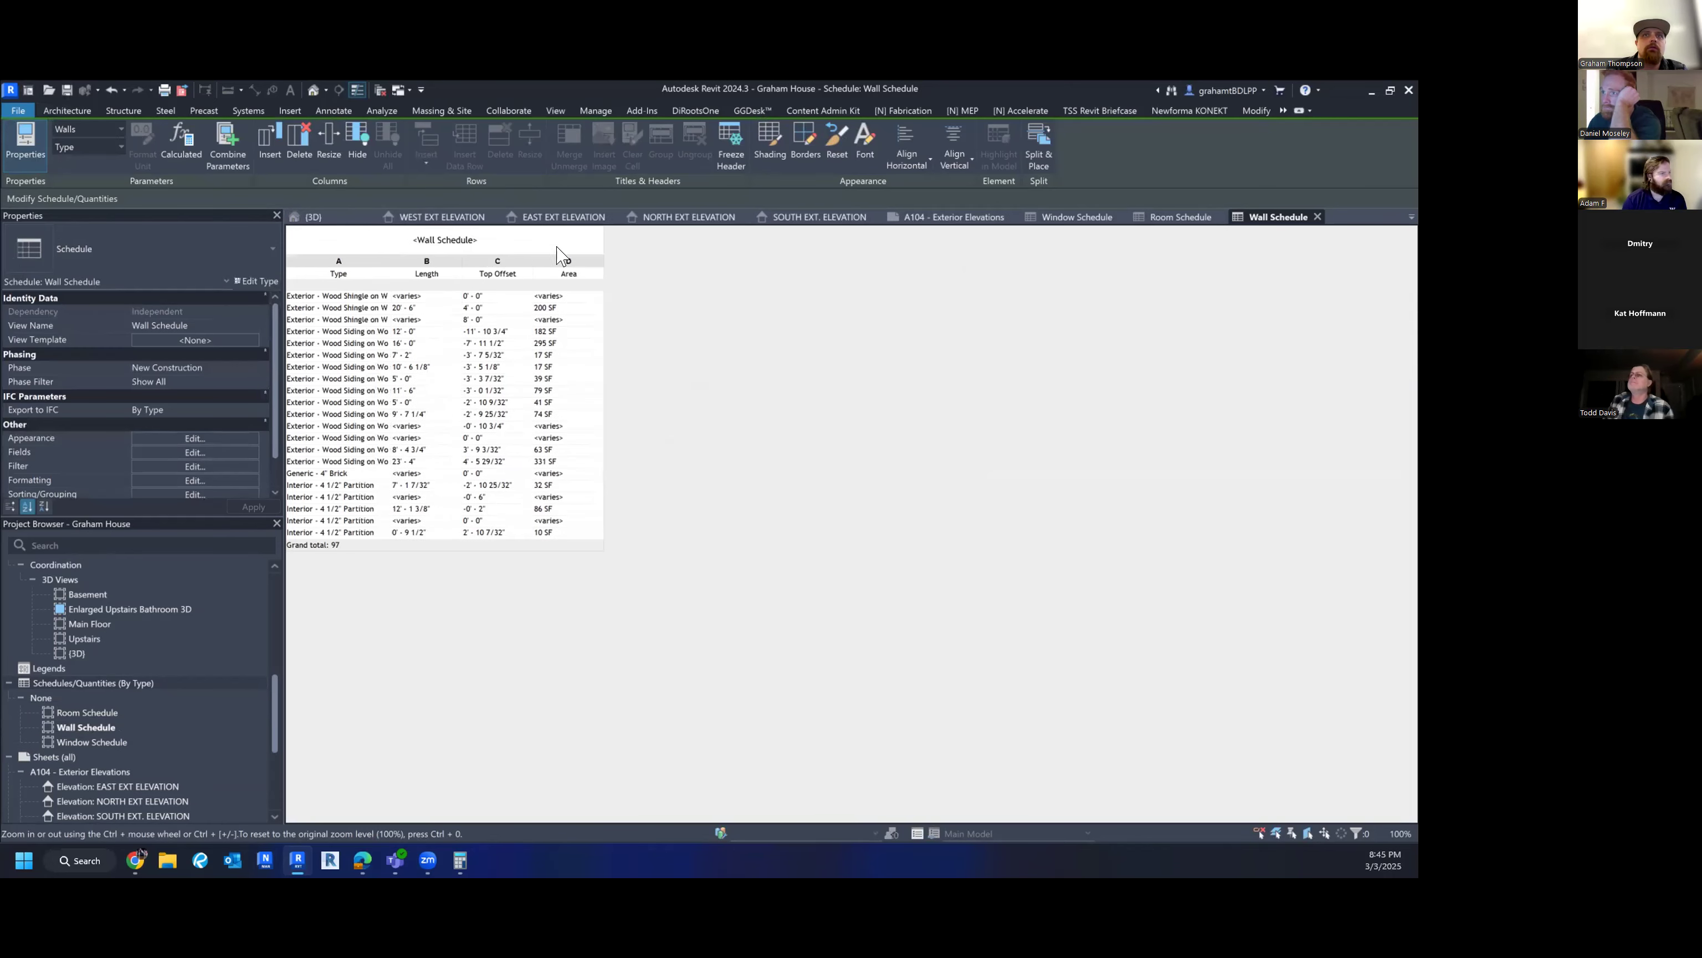
{"action": "left_click_drag", "start_coordinate": [533, 261], "coordinate": [569, 255]}
{"action": "left_click", "coordinate": [384, 261]}
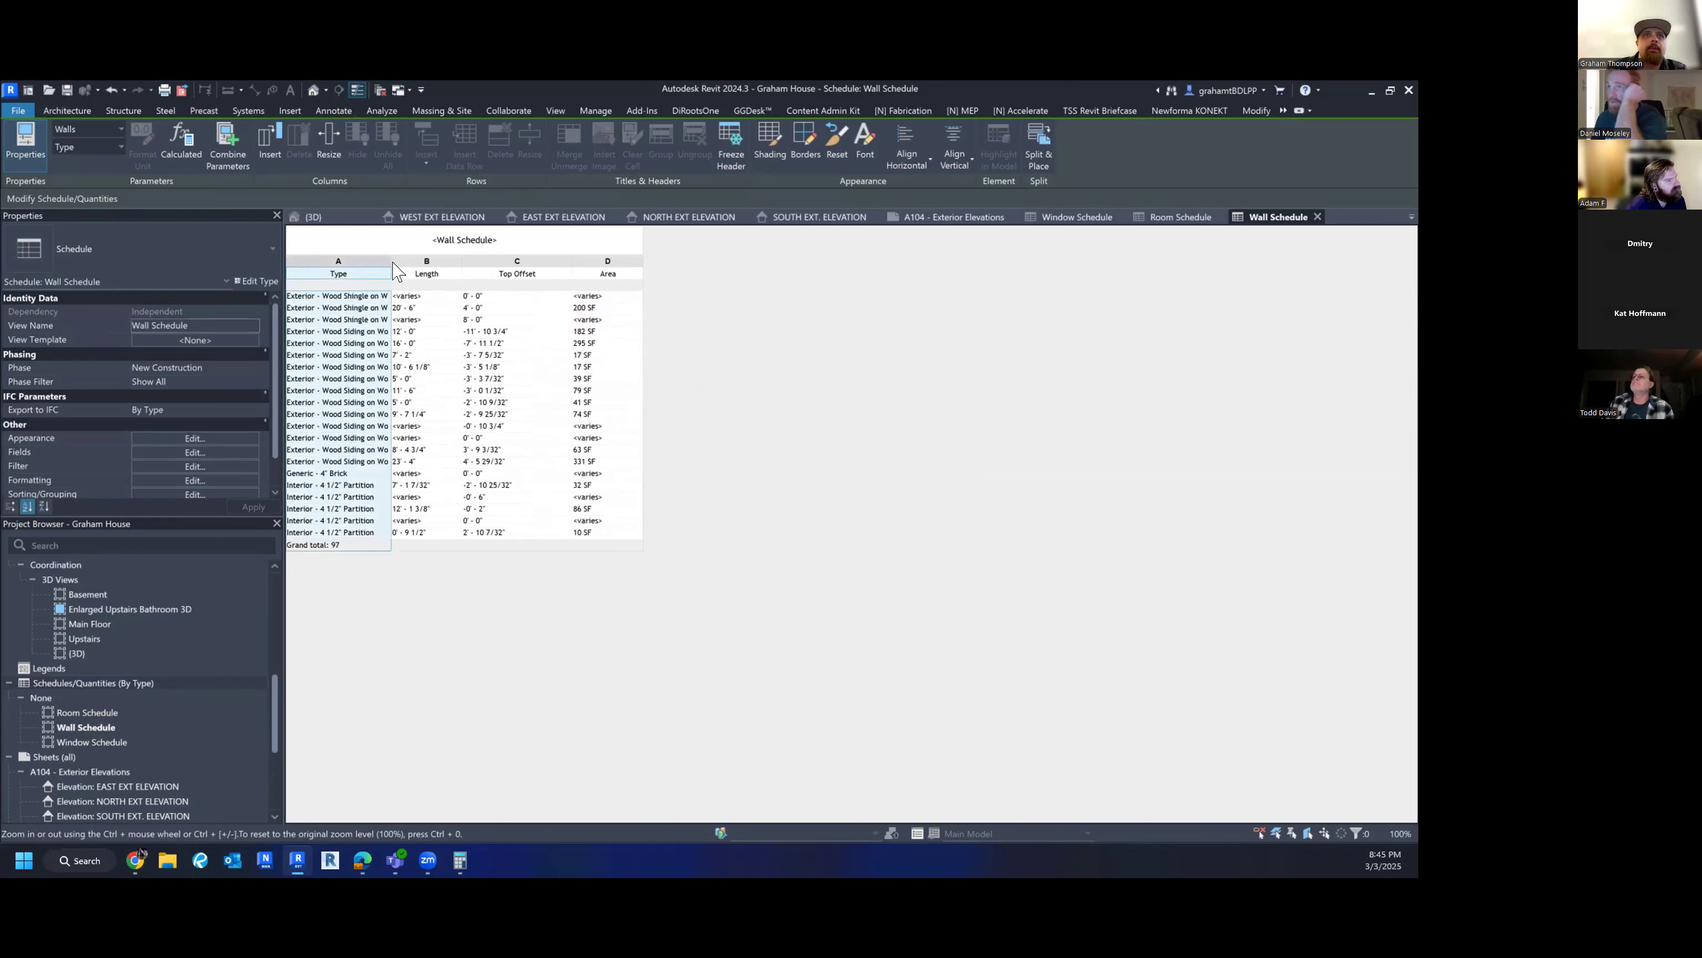
{"action": "left_click_drag", "start_coordinate": [387, 260], "coordinate": [422, 260]}
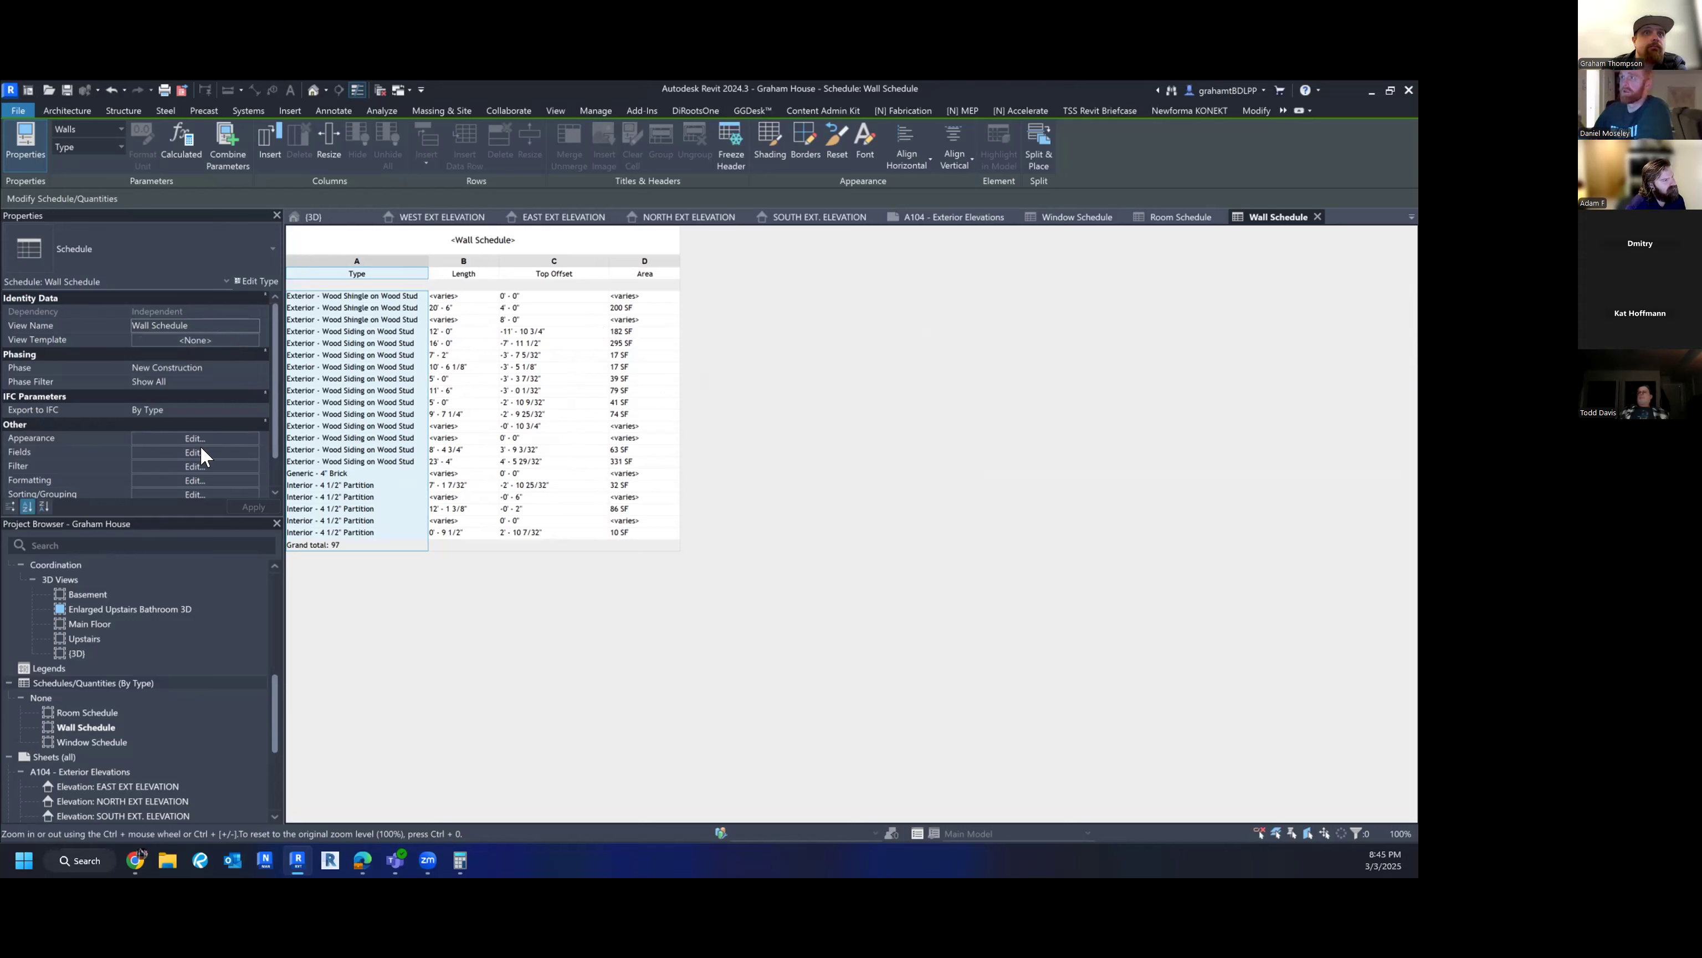
- Reopen the Wall Schedule properties and go to the Fields tab
{"action": "scroll", "coordinate": [199, 446], "scroll_direction": "down", "scroll_amount": 1}
{"action": "left_click", "coordinate": [157, 406]}
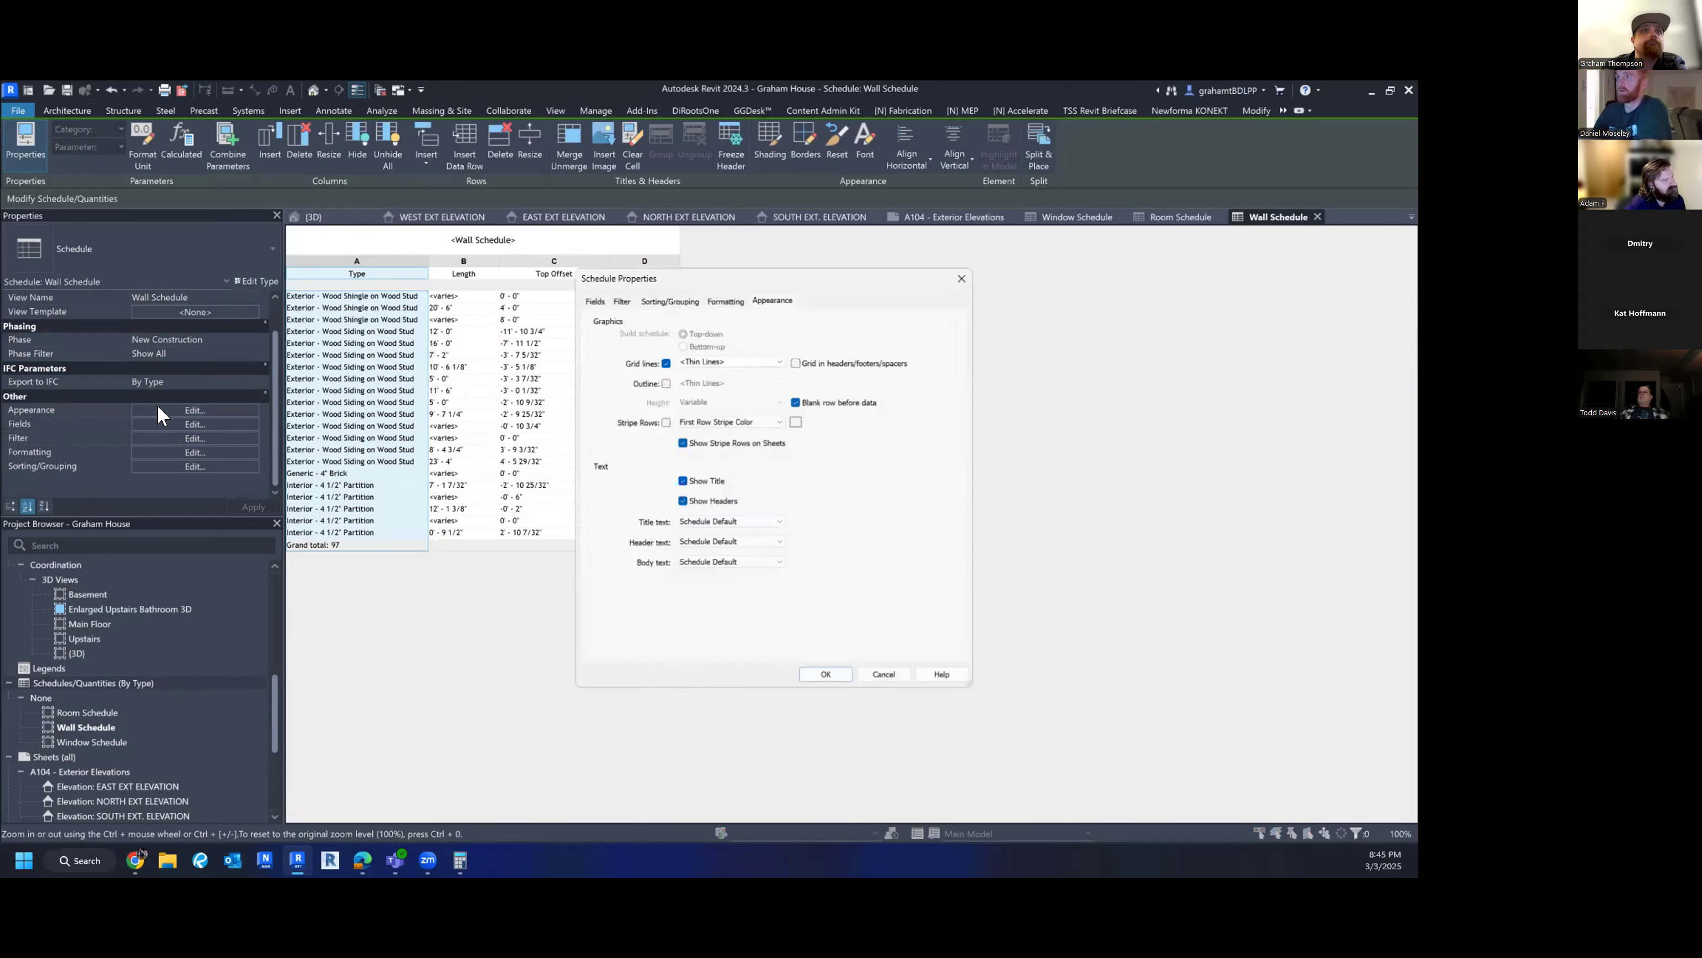
{"action": "left_click", "coordinate": [640, 288]}
{"action": "left_click", "coordinate": [578, 288]}
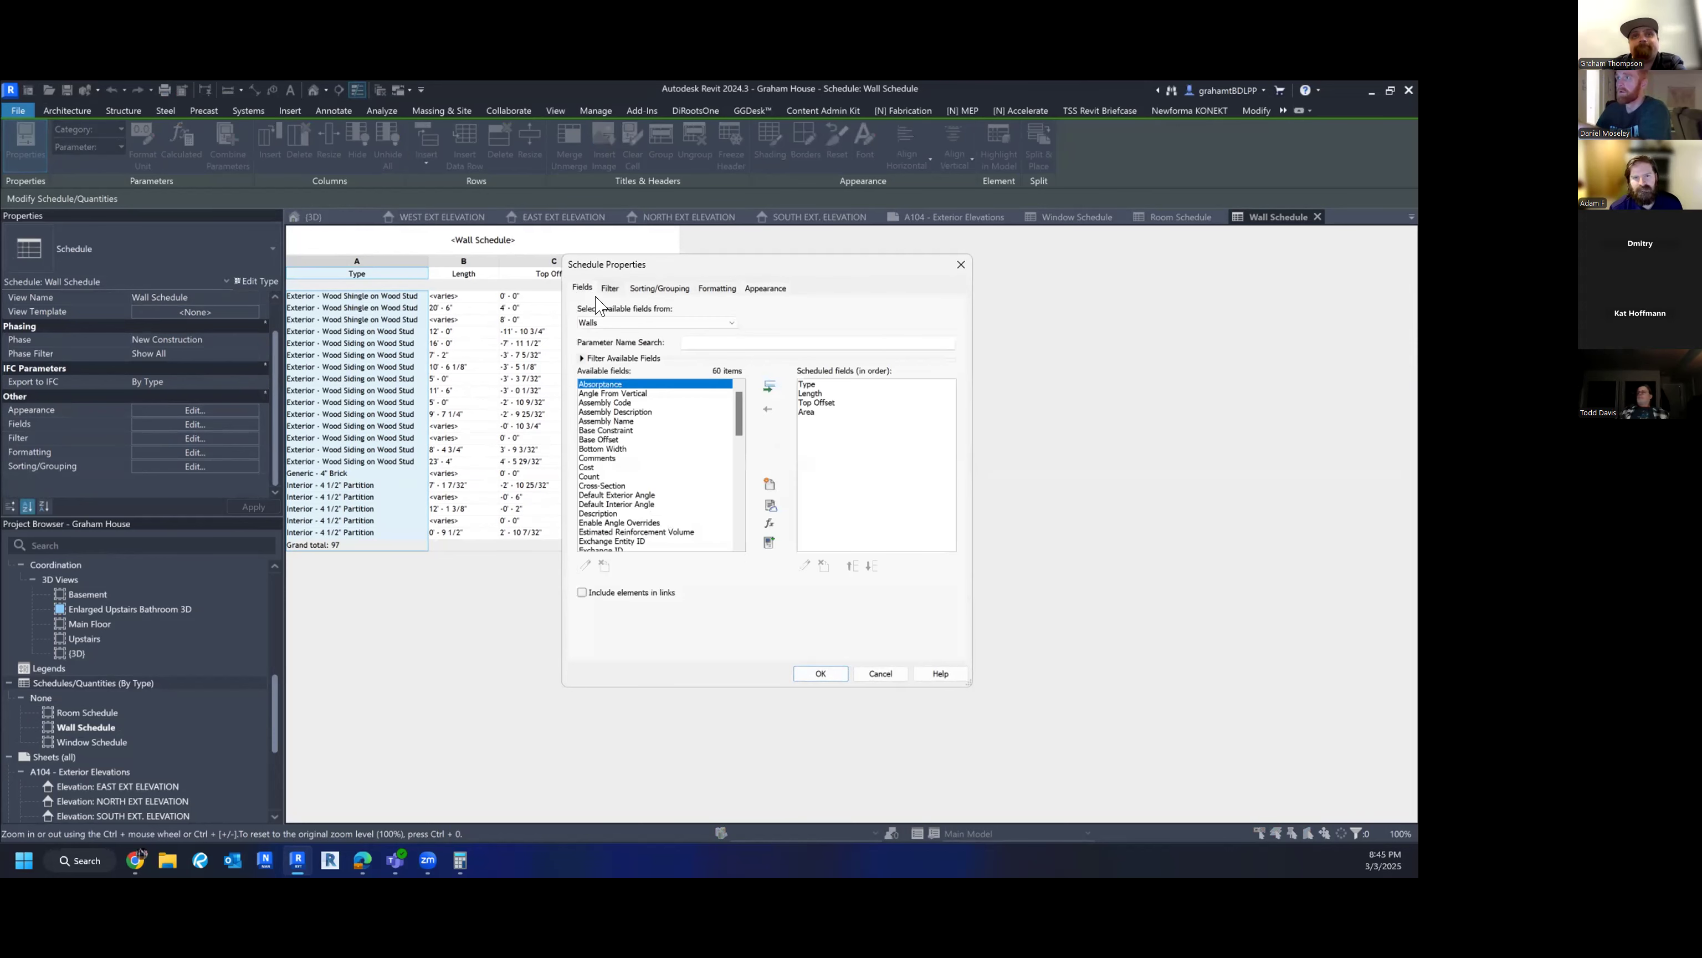